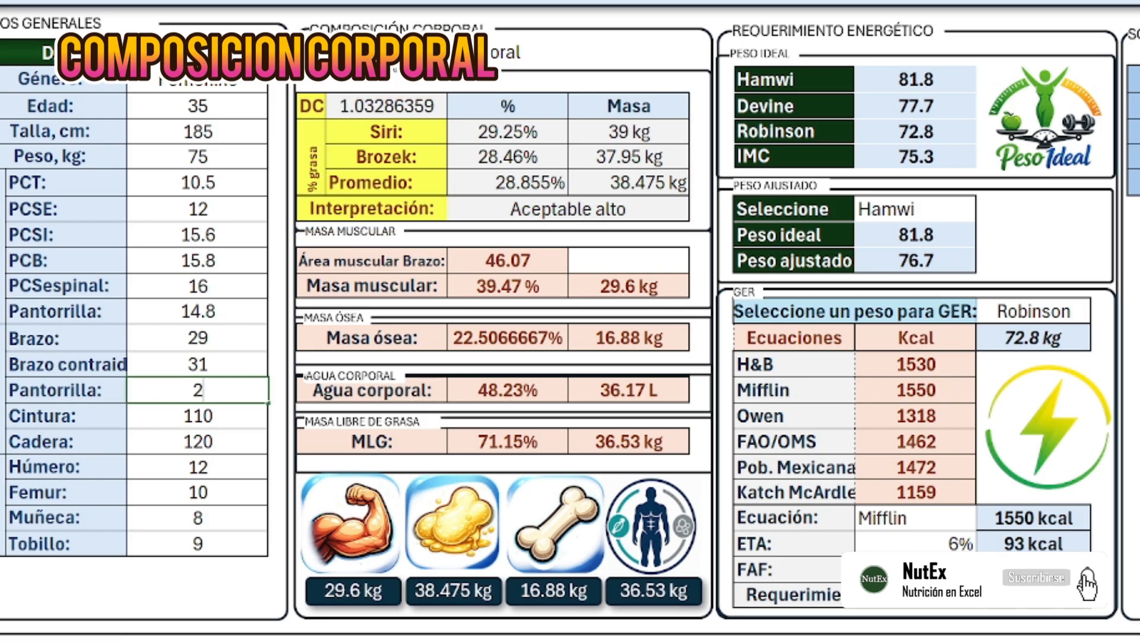
- Enter the new measurements: Cintura 110, Cadera 130, Húmero 10, Fémur 12.5, Muñeca 7, then 8
text(110)
key(Return)
text(130)
key(Return)
text(10)
key(Return)
text(1)
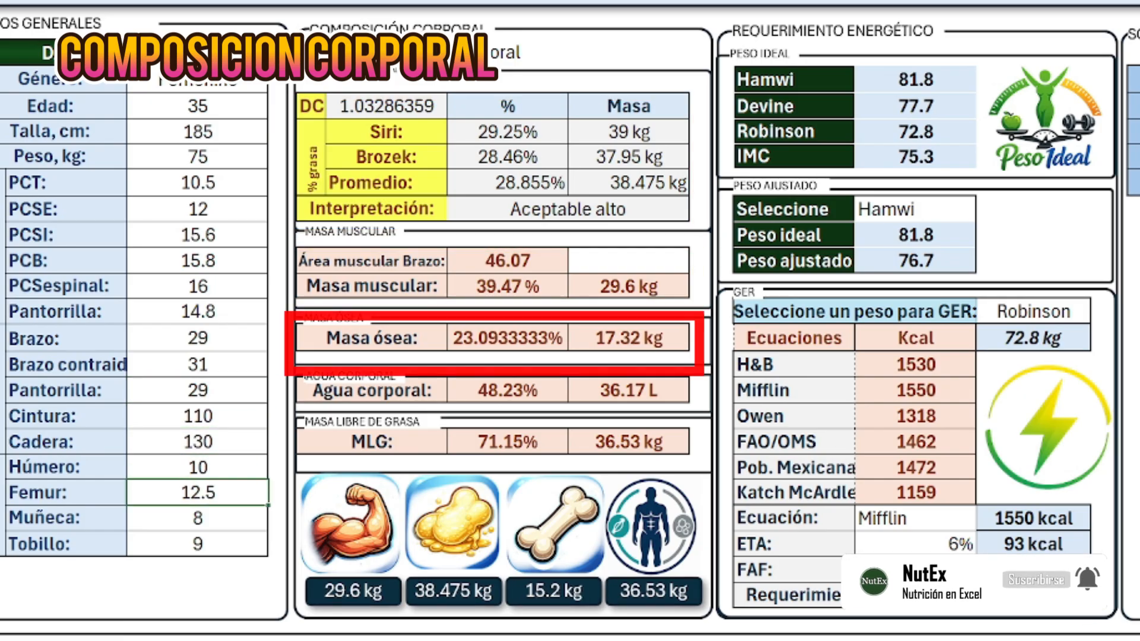
text(2.5)
key(Return)
text(7)
key(Return)
text(8)
key(Return)
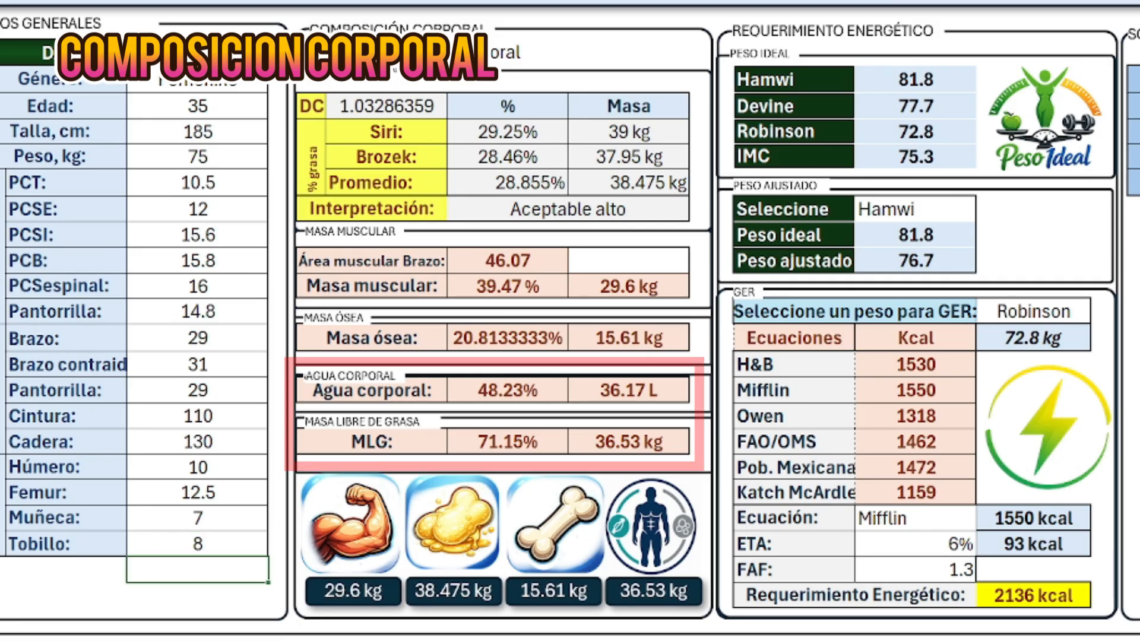
- Switch Género to Masculino, then restore it to Femenino
click(239, 84)
click(277, 83)
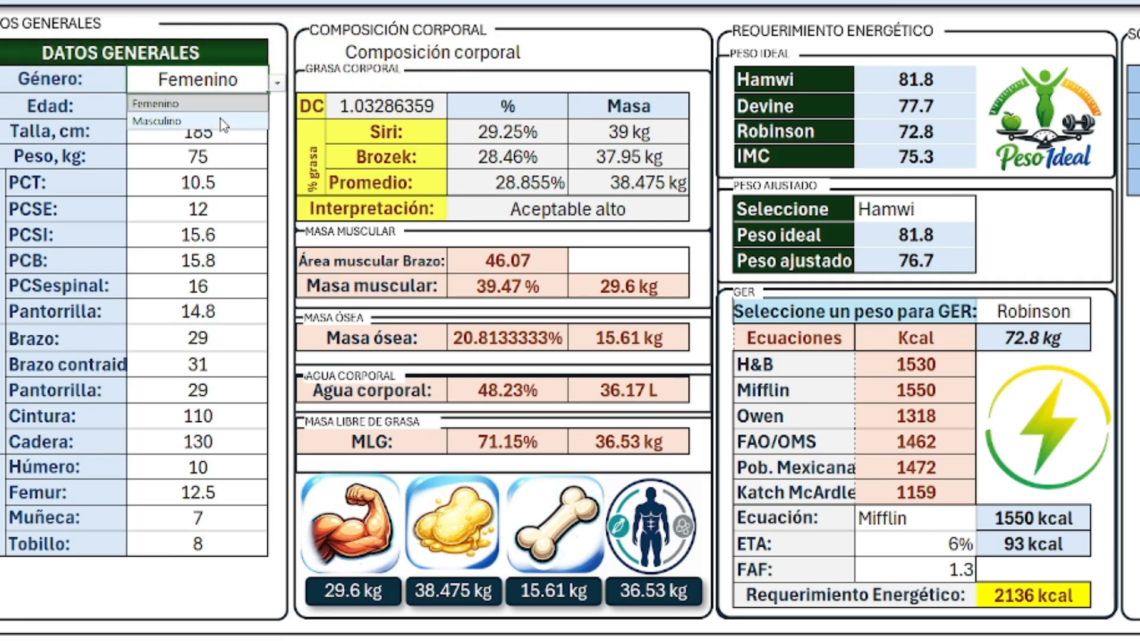
click(220, 115)
click(277, 83)
click(220, 97)
- Base the adjusted weight on Devine, then Robinson, and compare Hamwi and Devine (77.7)
click(782, 211)
click(737, 248)
click(782, 211)
click(736, 264)
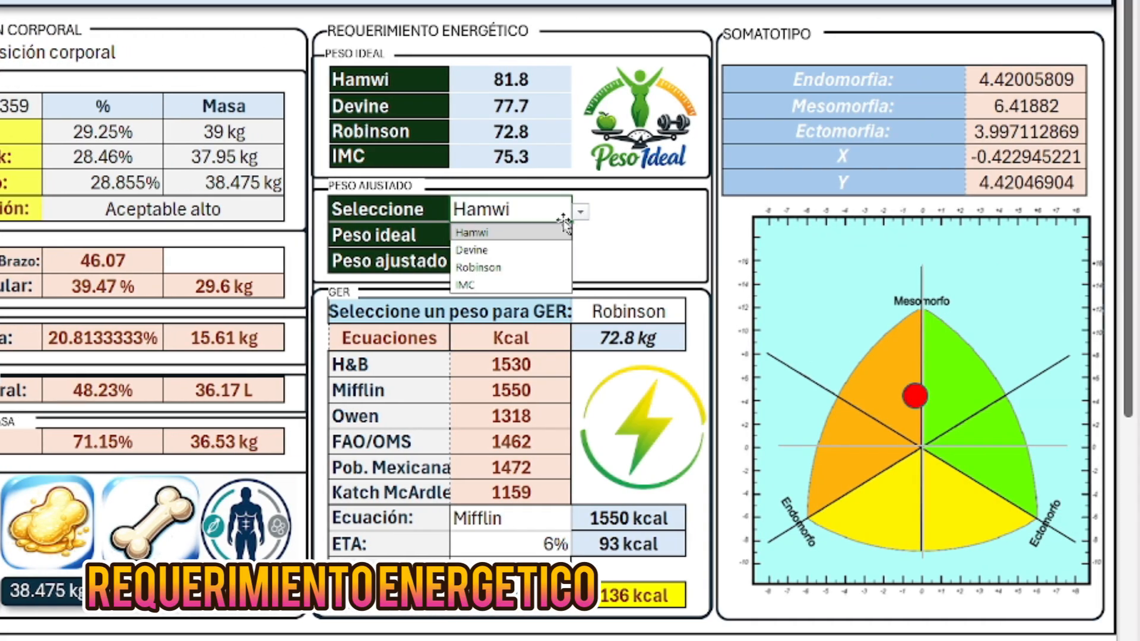
click(440, 76)
click(493, 109)
- Cycle the adjusted weight basis through IMC, Devine and Hamwi, ending on IMC
click(522, 210)
click(580, 212)
click(530, 281)
click(581, 212)
click(546, 240)
click(580, 212)
click(546, 227)
click(580, 211)
click(537, 265)
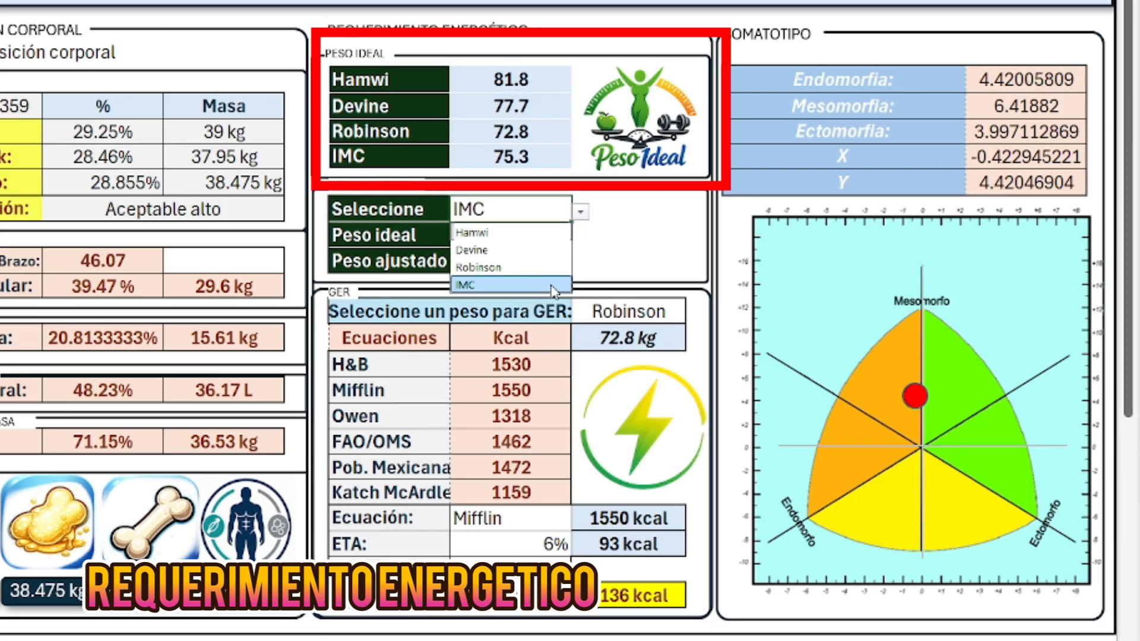
- Try Hamwi, Robinson, adjusted and current weight as the GER weight basis
click(659, 313)
click(694, 313)
click(653, 335)
click(695, 313)
click(653, 369)
click(695, 313)
click(611, 404)
click(694, 314)
click(604, 422)
- Switch the GER weight through Robinson, Hamwi and IMC, ending on adjusted weight
click(694, 313)
click(653, 369)
click(694, 314)
click(653, 331)
click(694, 313)
click(656, 387)
click(694, 314)
click(620, 403)
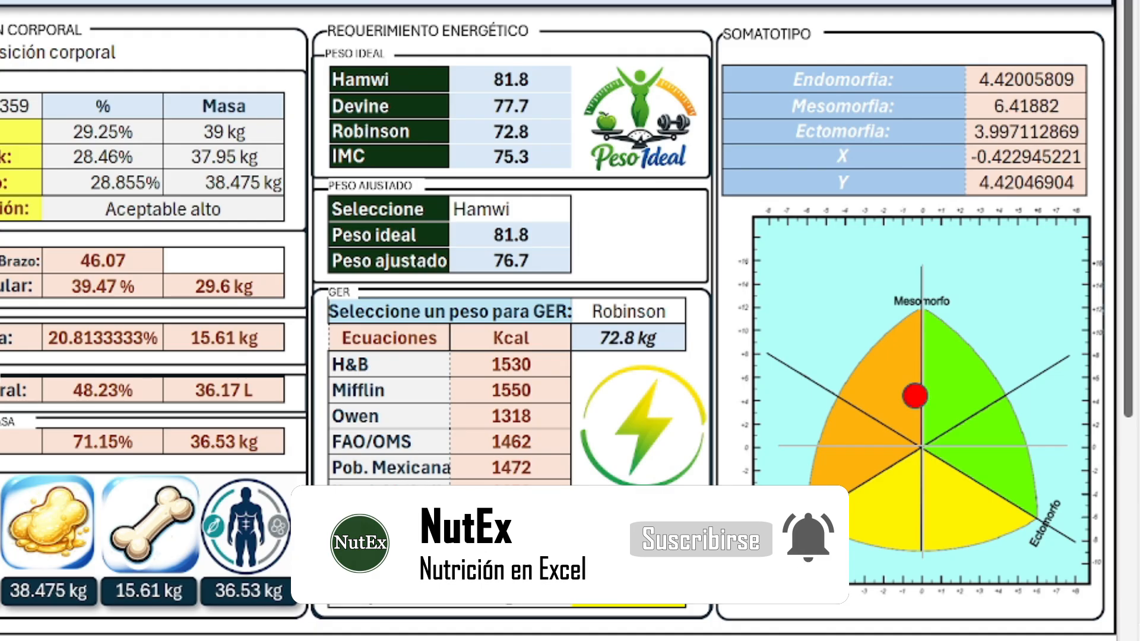
- Switch the adjusted weight's ideal-weight basis to Devine, then to Robinson
click(515, 210)
click(581, 212)
click(528, 247)
click(581, 213)
click(547, 266)
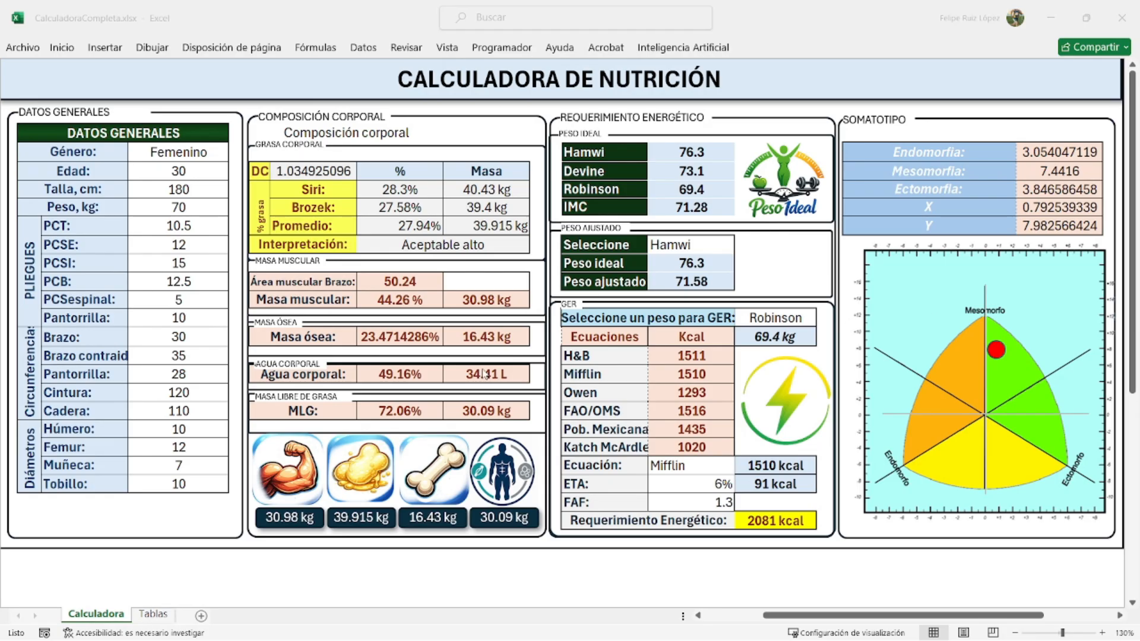
- Set the patient's Género to Masculino
click(200, 158)
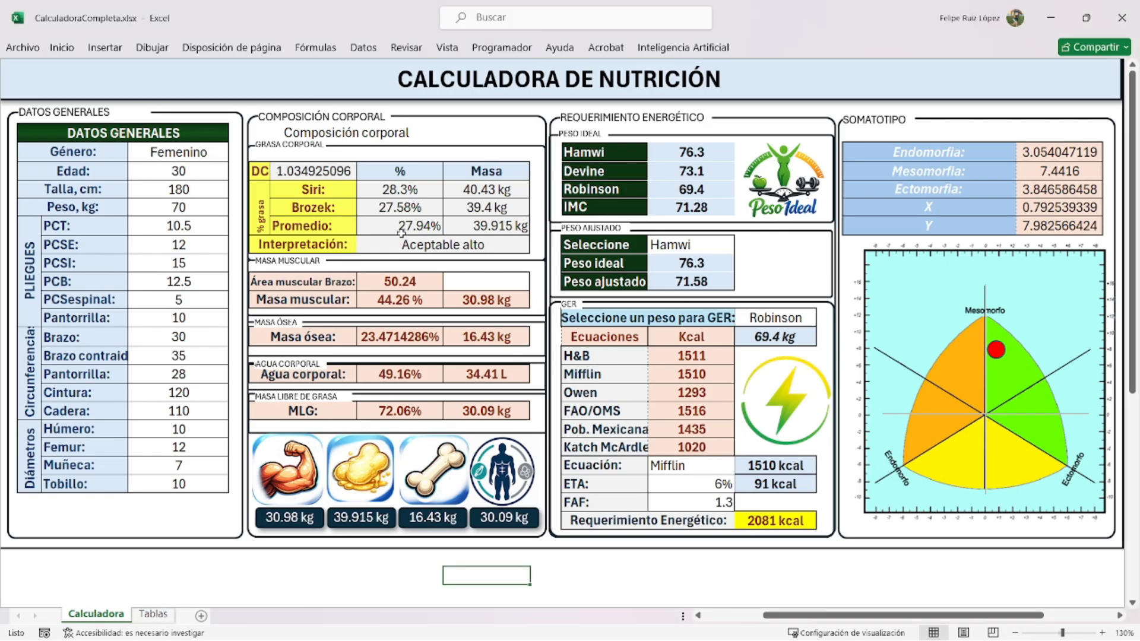
click(186, 152)
click(235, 155)
click(199, 182)
click(200, 182)
- Enter age 25, height 170 and weight 80
click(214, 169)
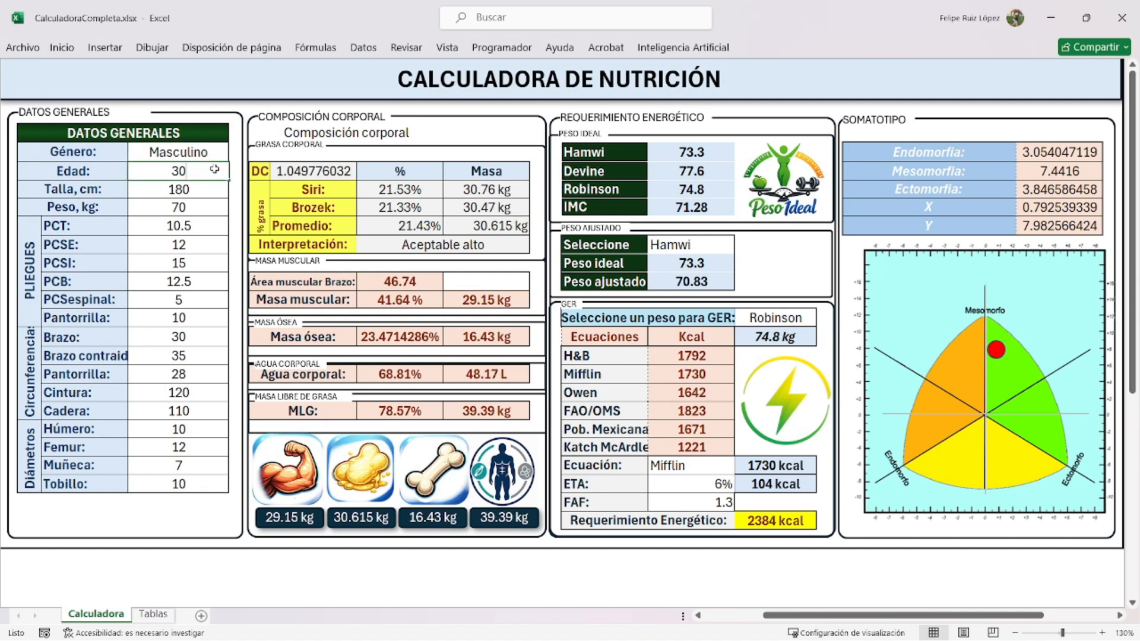
text(25)
key(Return)
text(170)
key(Return)
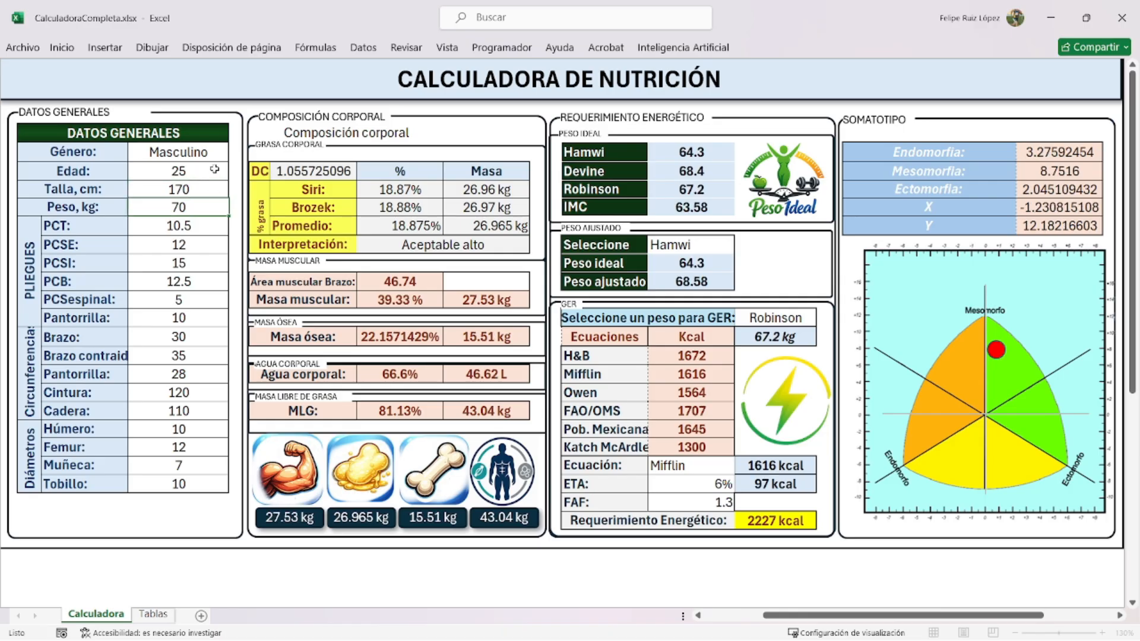
text(80)
key(Return)
- Enter skinfolds PCT 15.5, PCSE 10, PCSI 10, PCB 10 and calf 12.5
text(1)
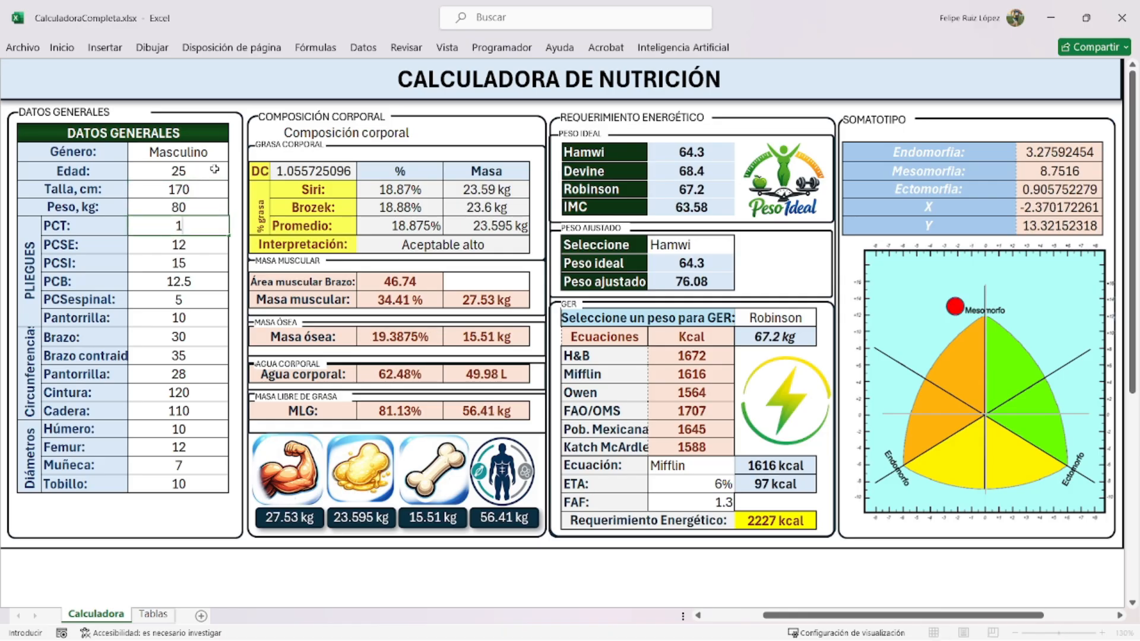
text(5.5)
key(Return)
text(10)
key(Return)
text(10)
key(Return)
text(10)
key(Return)
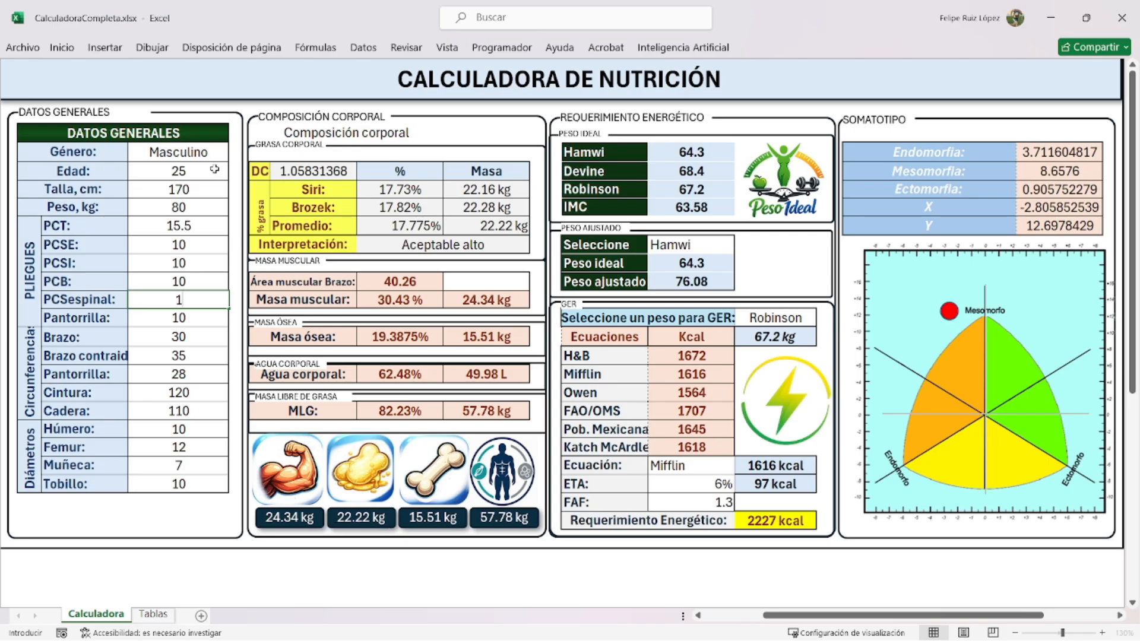
text(10)
key(Return)
key(Return)
key(Up)
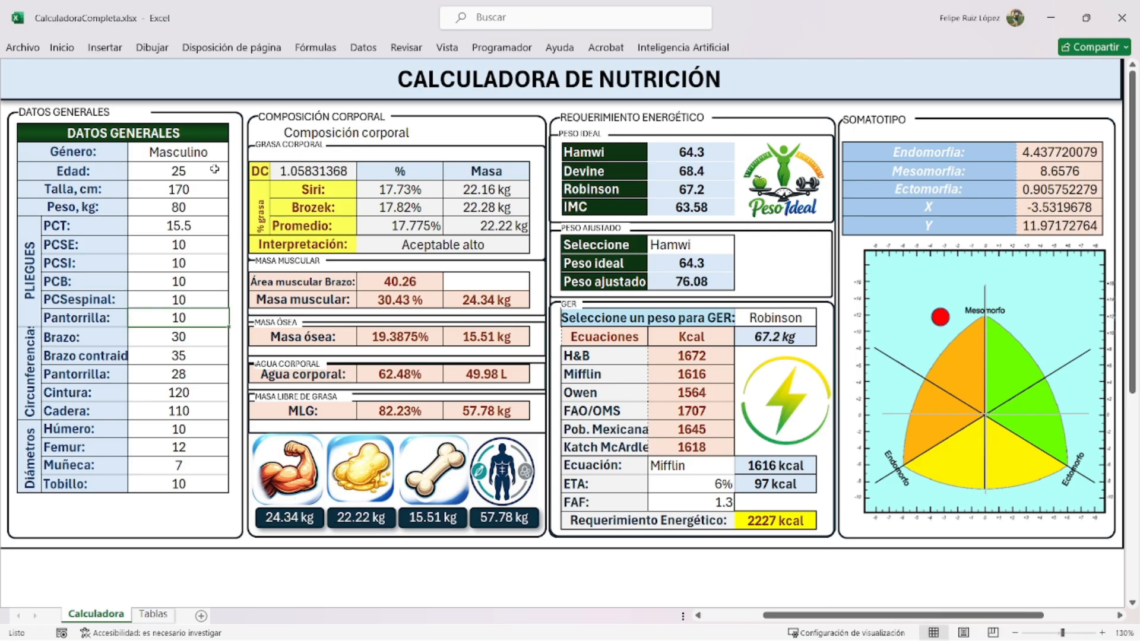
text(12.5)
key(Return)
key(Return)
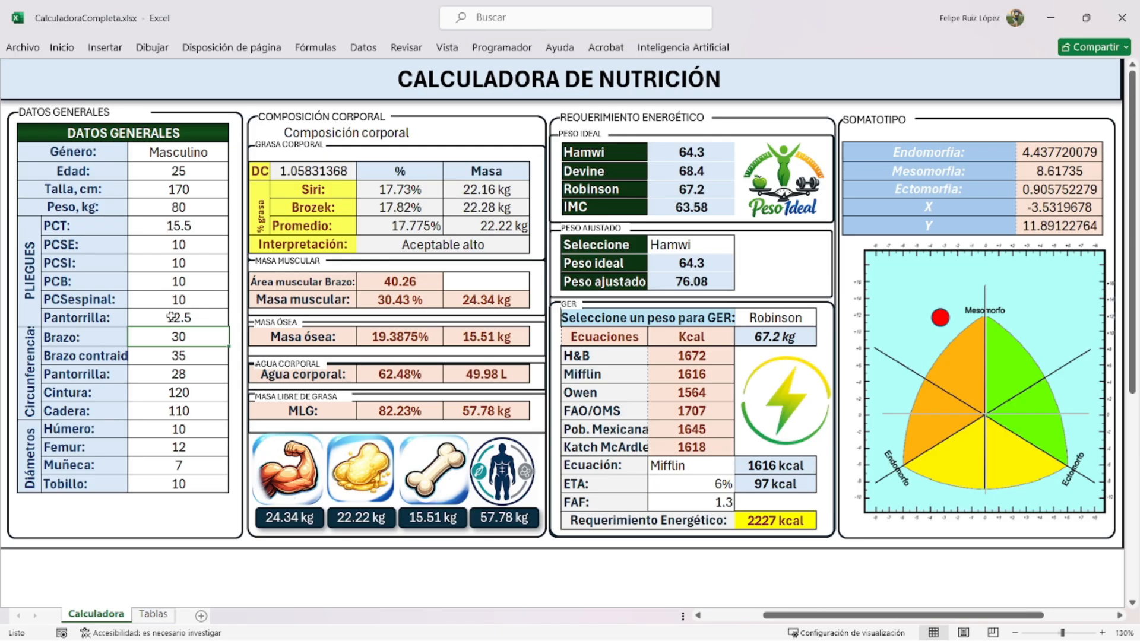
- Enter circumferences: Brazo 24, contracted arm 26, calf 29, Cintura 110, Cadera 120
text(24)
key(Return)
text(26)
key(Return)
text(29)
key(Return)
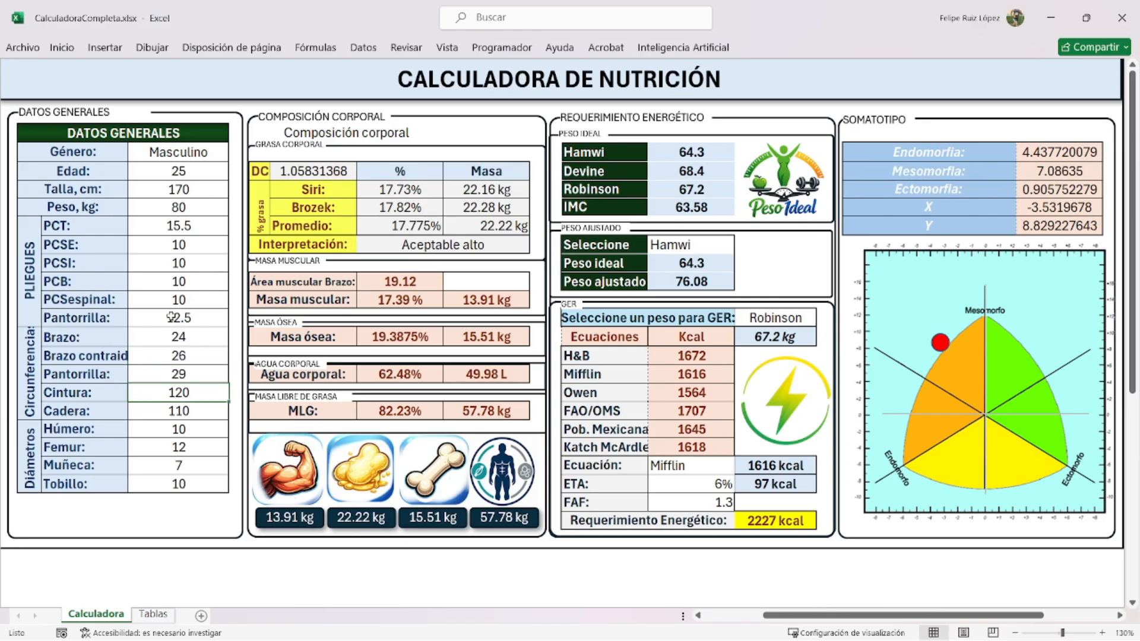
text(110)
key(Return)
text(120)
key(Return)
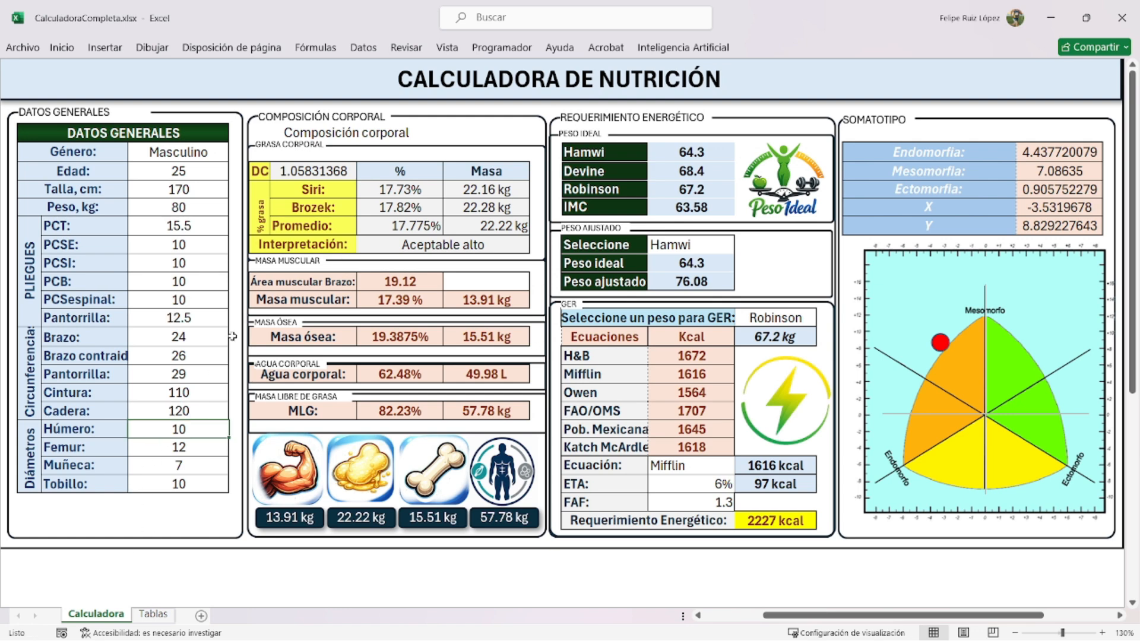
- Enter diameters: Húmero 12, Fémur 10, Muñeca 8, Tobillo 9
text(12)
key(Return)
text(10)
key(Return)
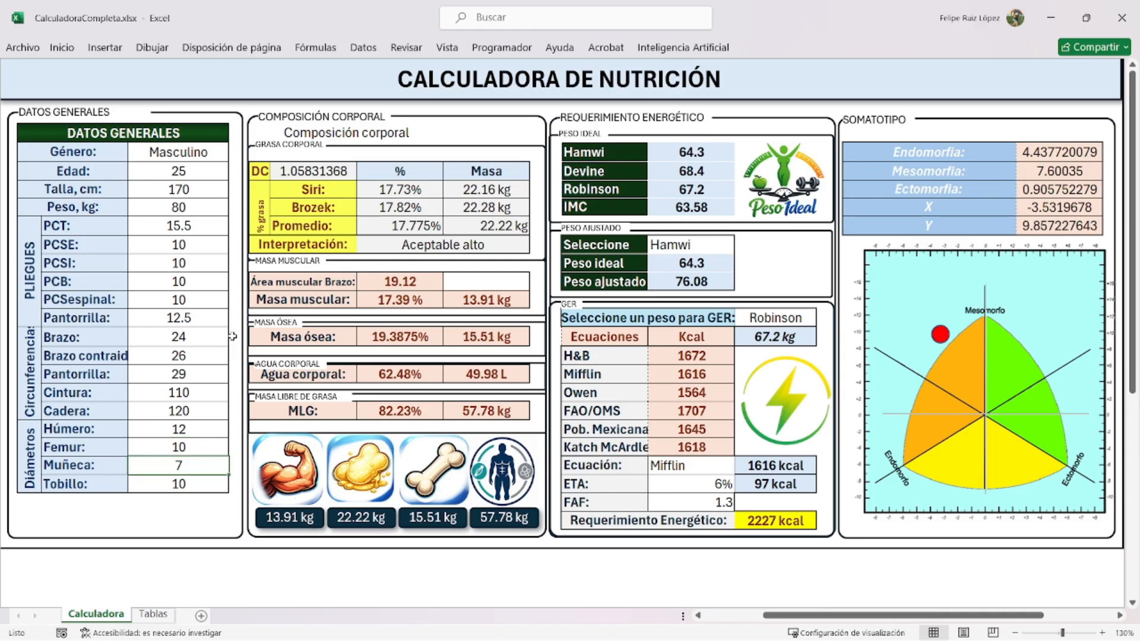
text(8)
key(Return)
text(9)
key(Return)
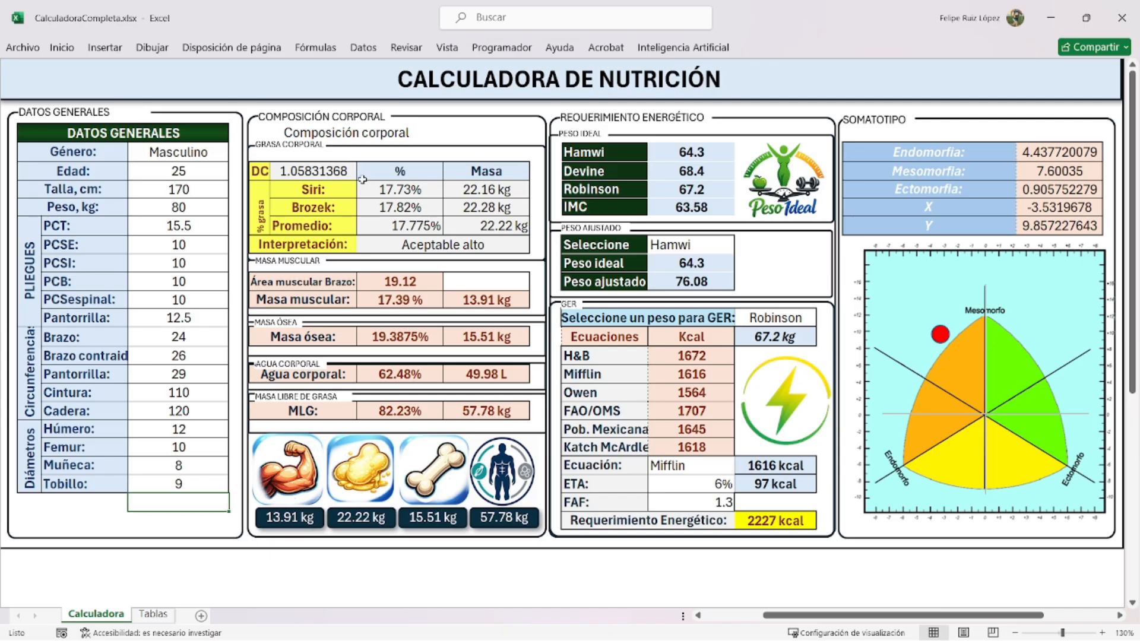
click(324, 191)
click(322, 205)
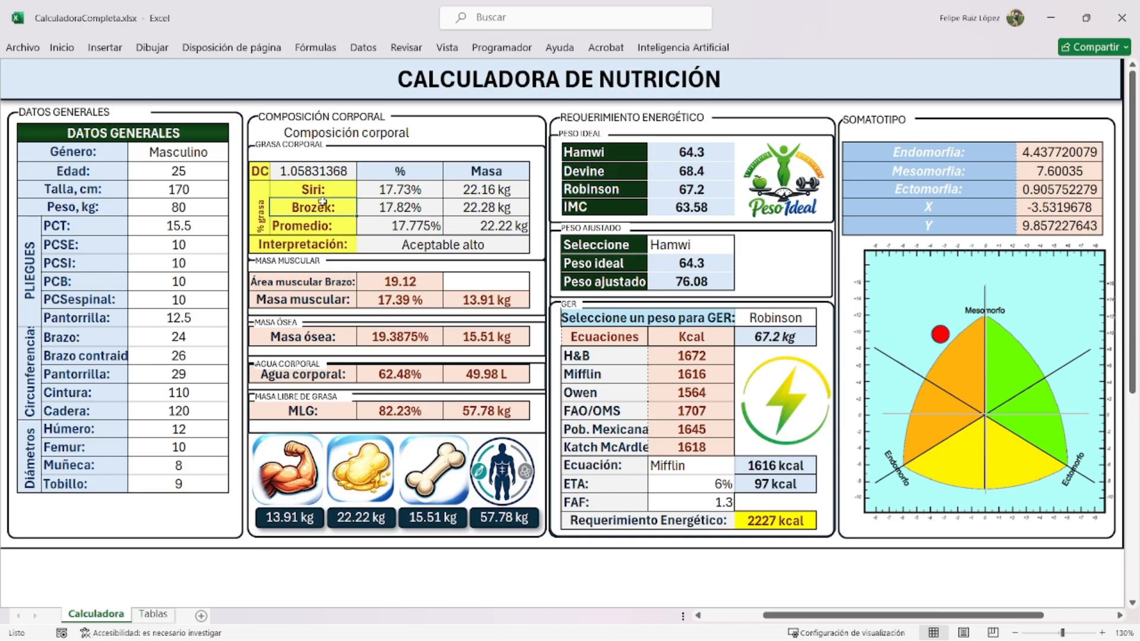
click(315, 226)
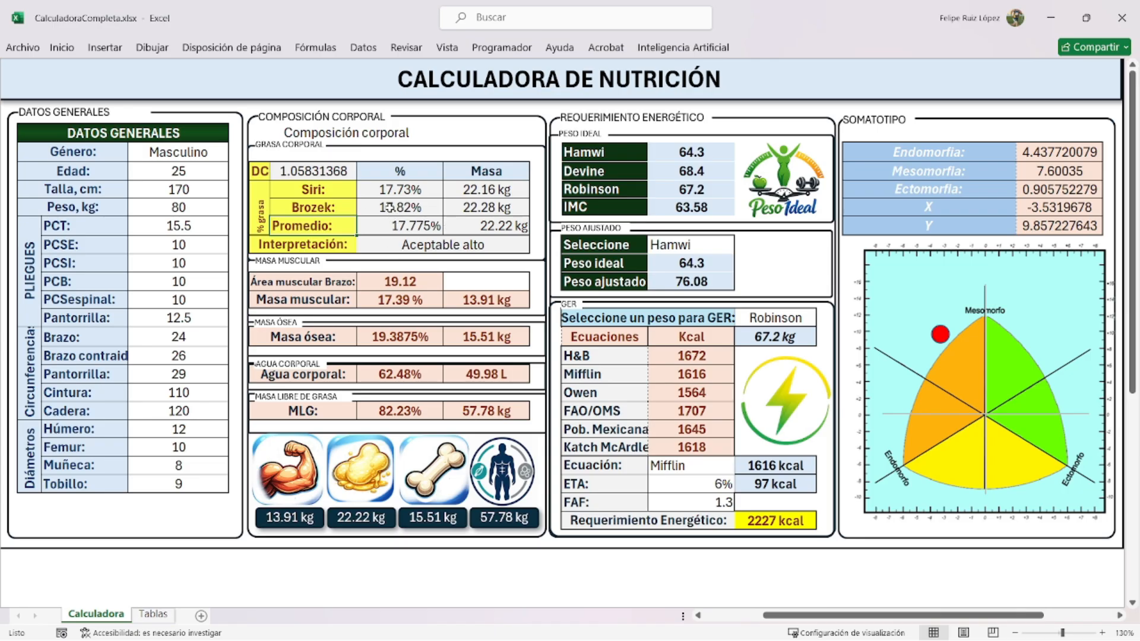
drag(481, 184, 479, 221)
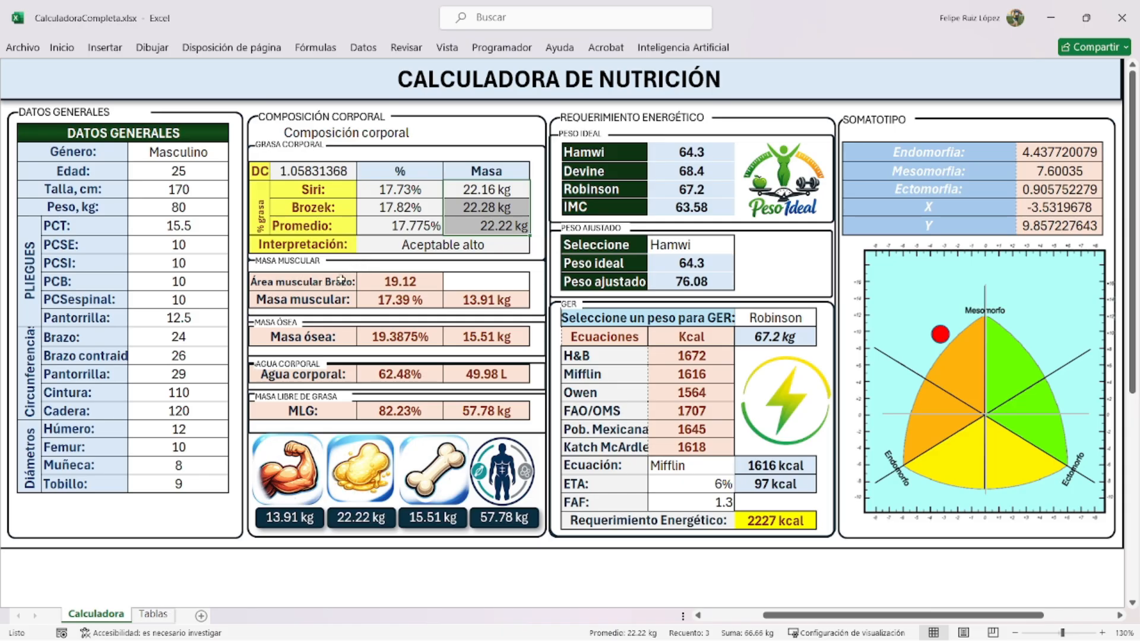
click(411, 282)
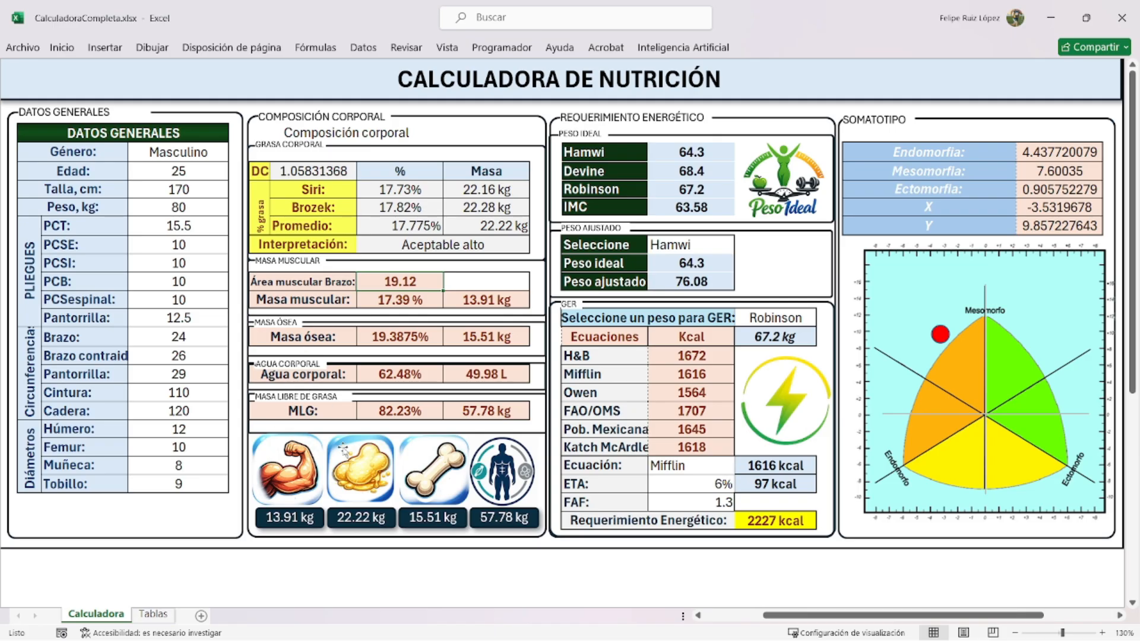
drag(310, 410, 470, 411)
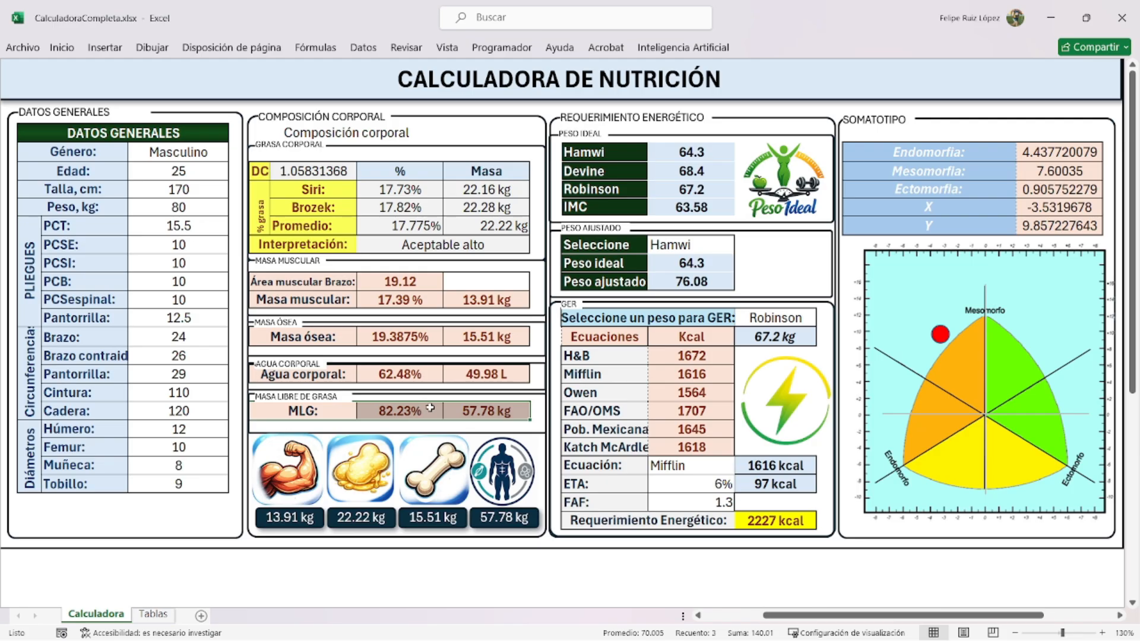
click(600, 446)
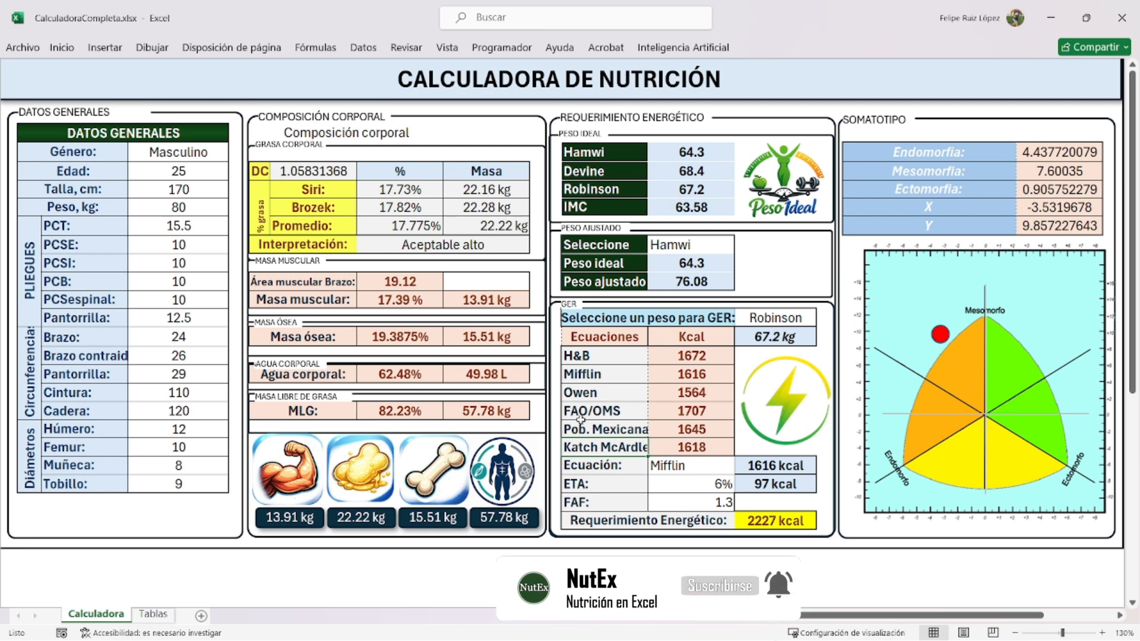
click(595, 361)
click(593, 377)
click(592, 397)
click(592, 409)
click(591, 432)
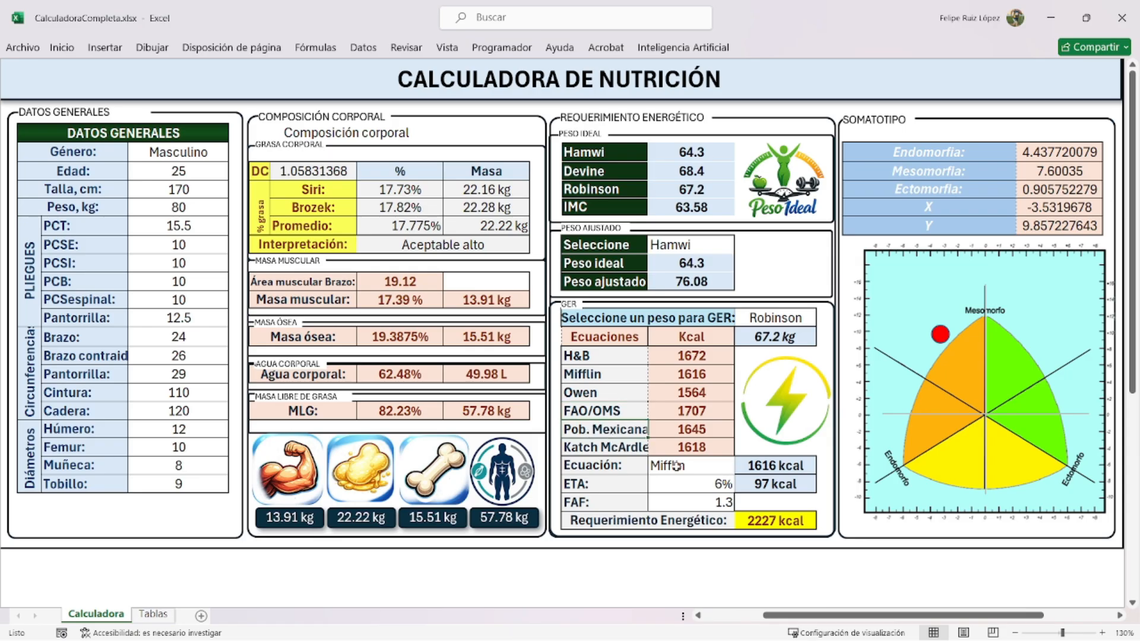
click(670, 486)
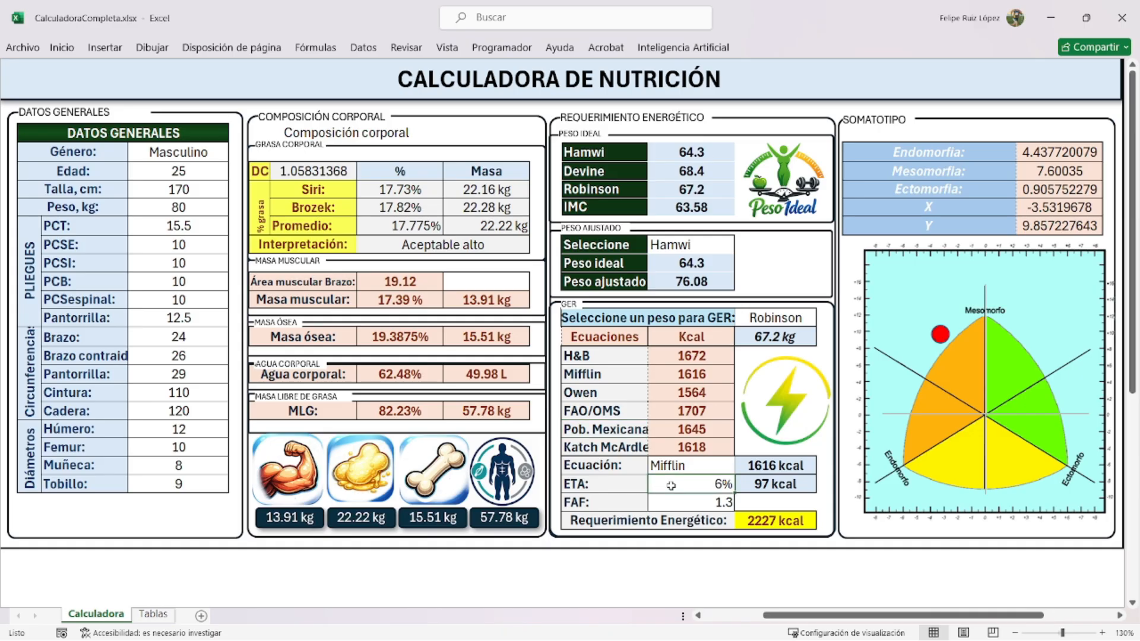
click(667, 502)
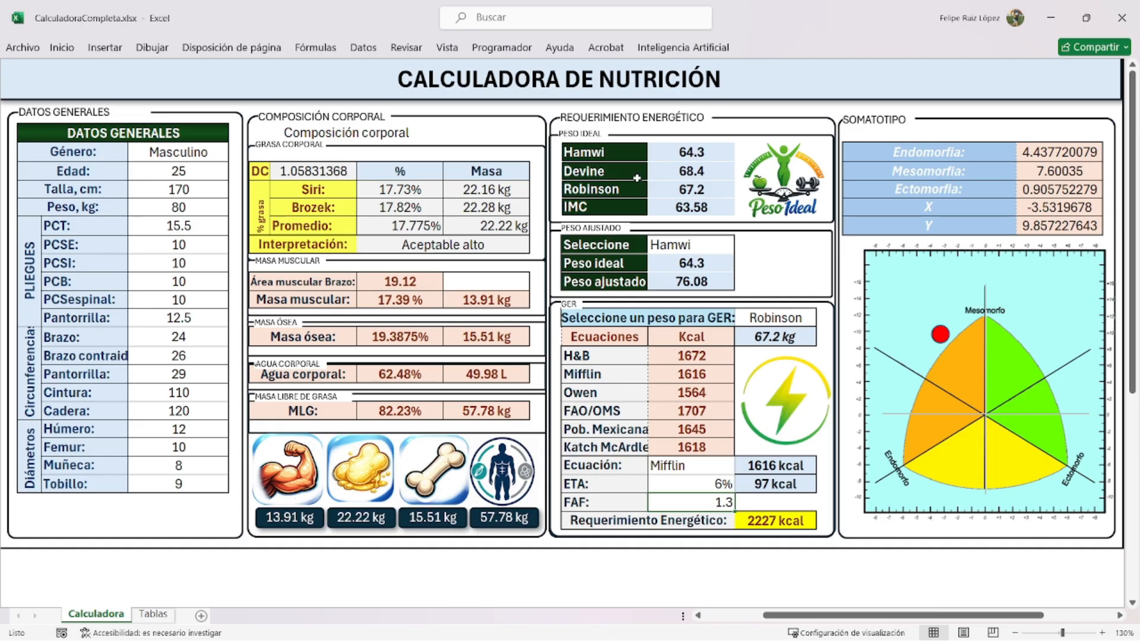
click(611, 194)
click(611, 211)
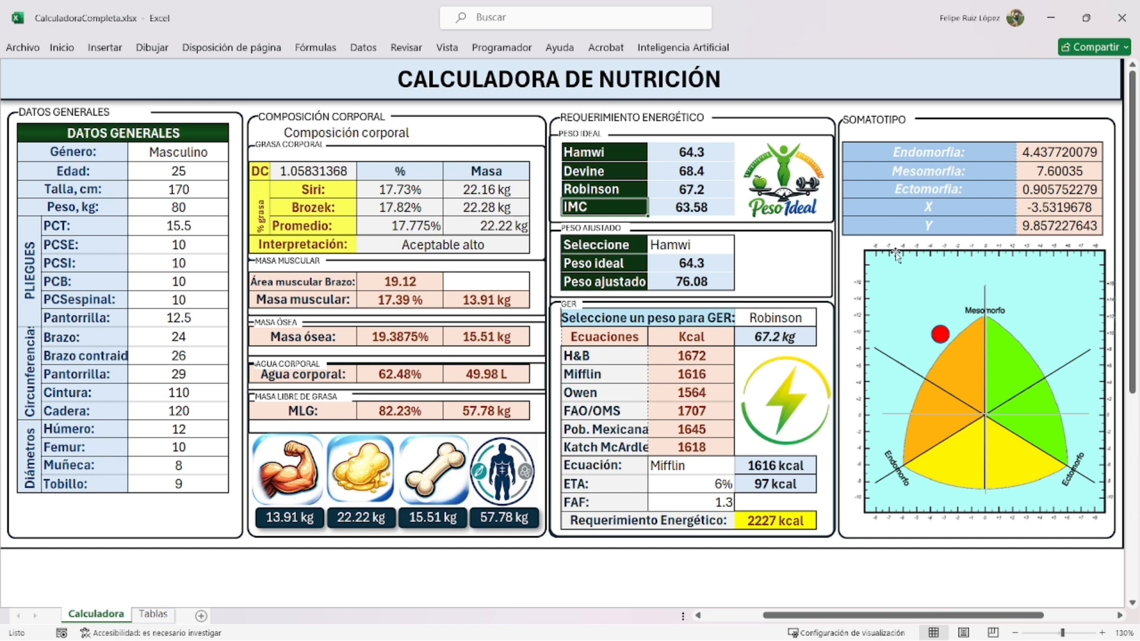
- Change the PCB skinfold to 5 and the arm, contracted arm and calf circumferences to 22, 28 and 30
click(163, 280)
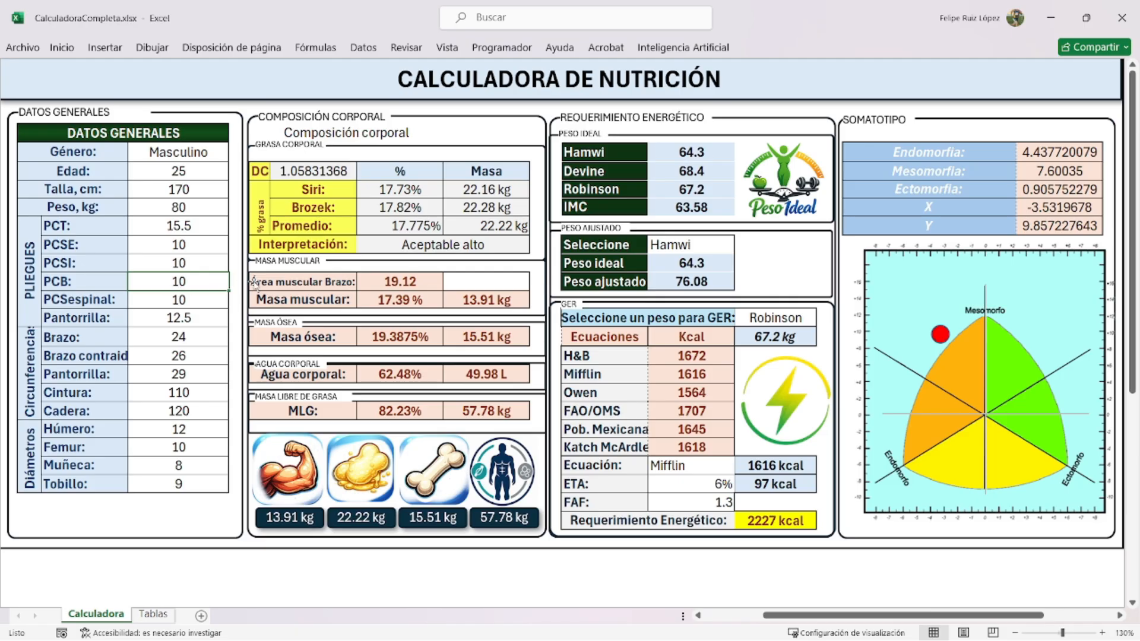
text(5)
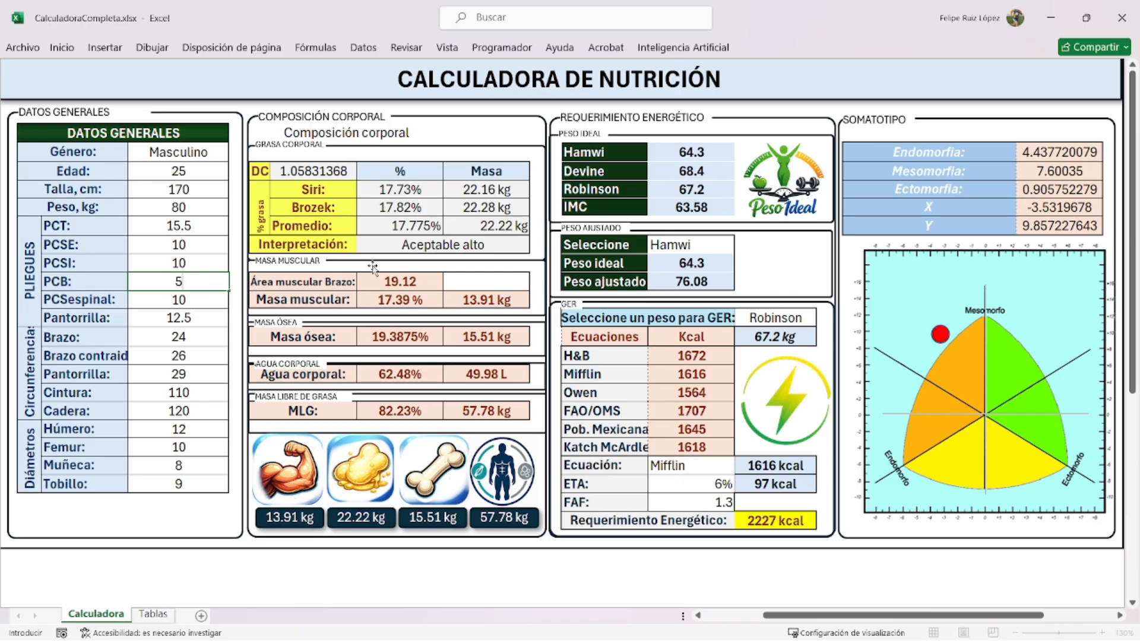
key(Return)
key(Down)
key(Down)
key(Down)
key(Up)
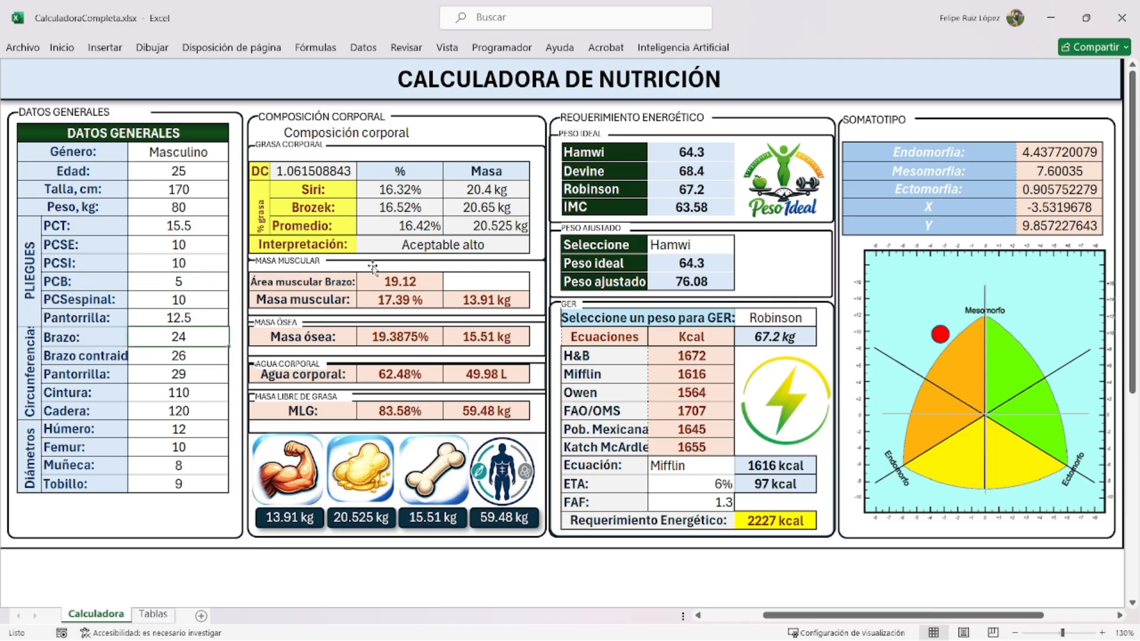
text(22)
key(Return)
text(28)
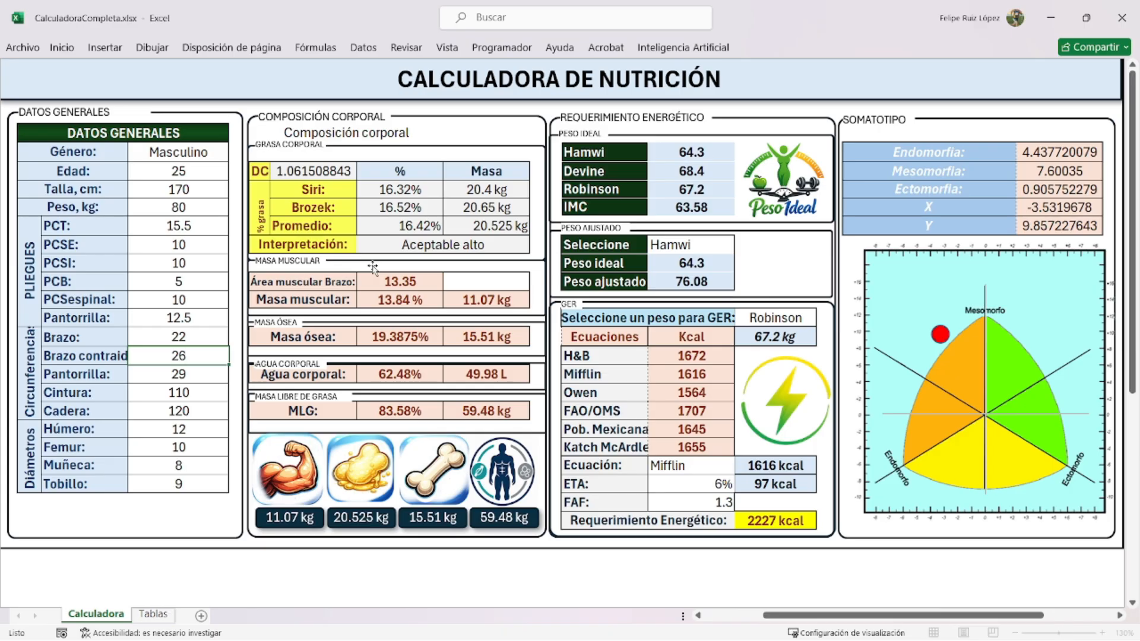
key(Return)
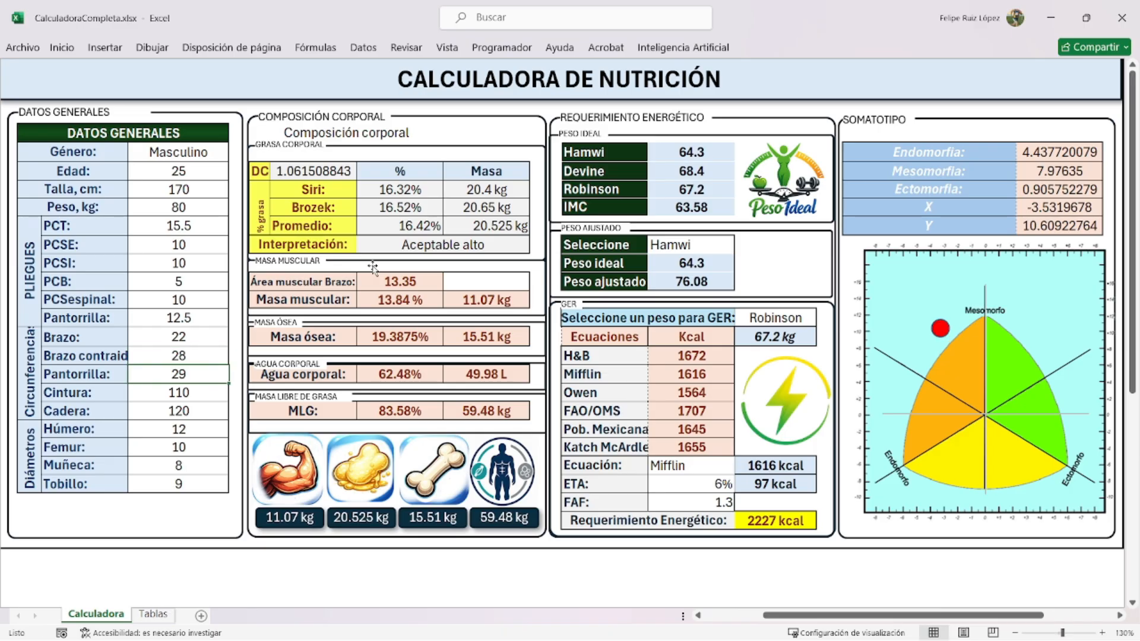
text(30)
key(Return)
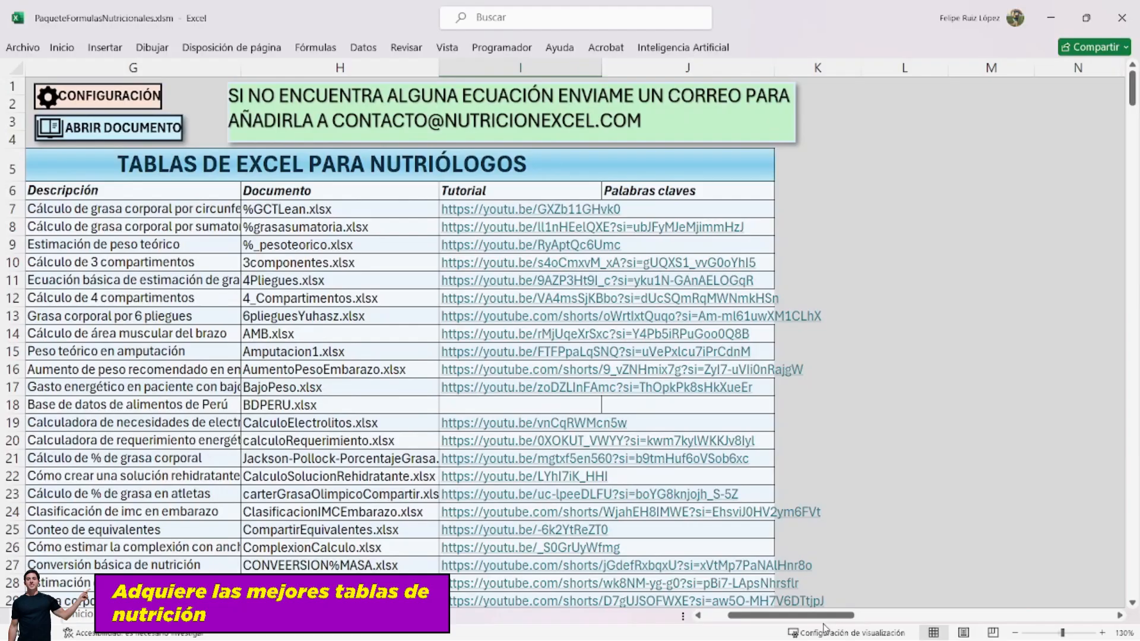
scroll(503, 388, left, 2)
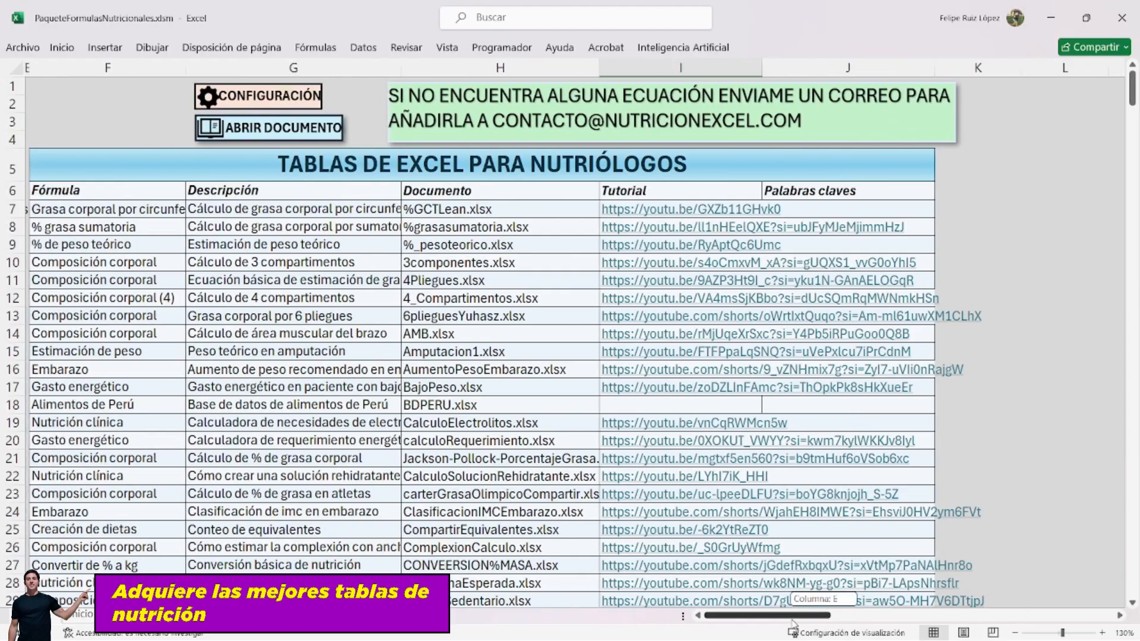
scroll(418, 398, up, 1)
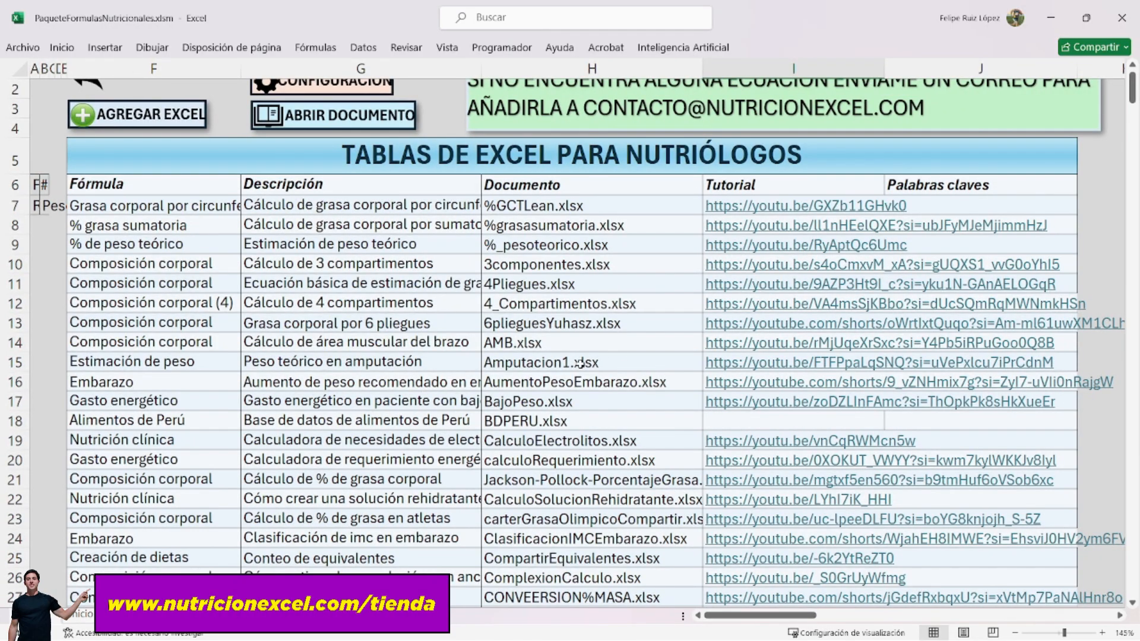
scroll(580, 363, down, 5)
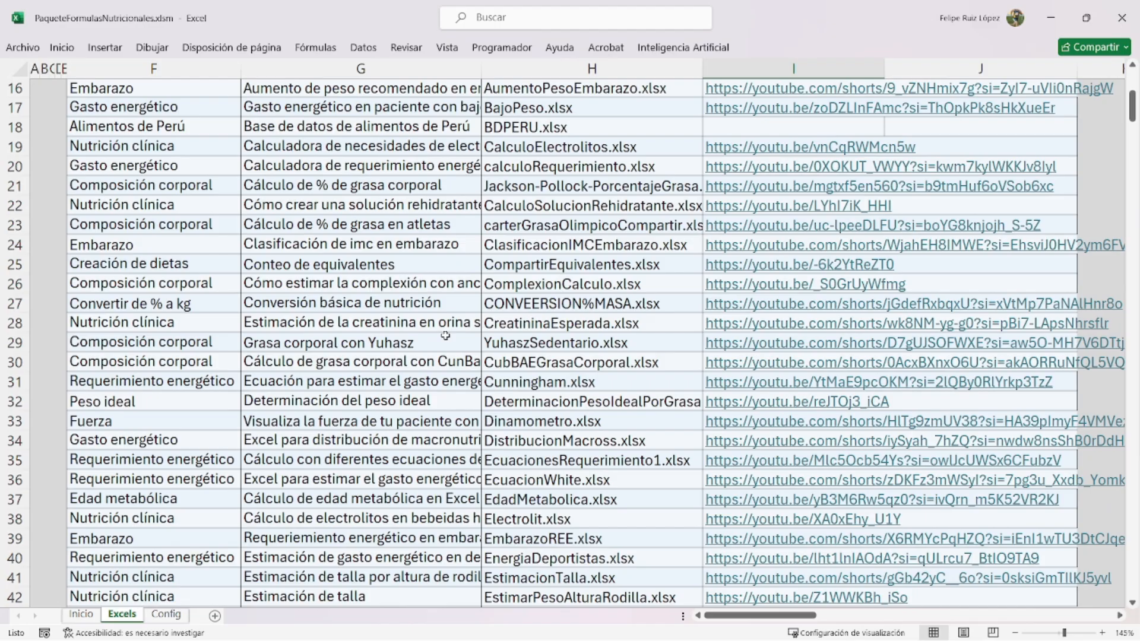
click(295, 264)
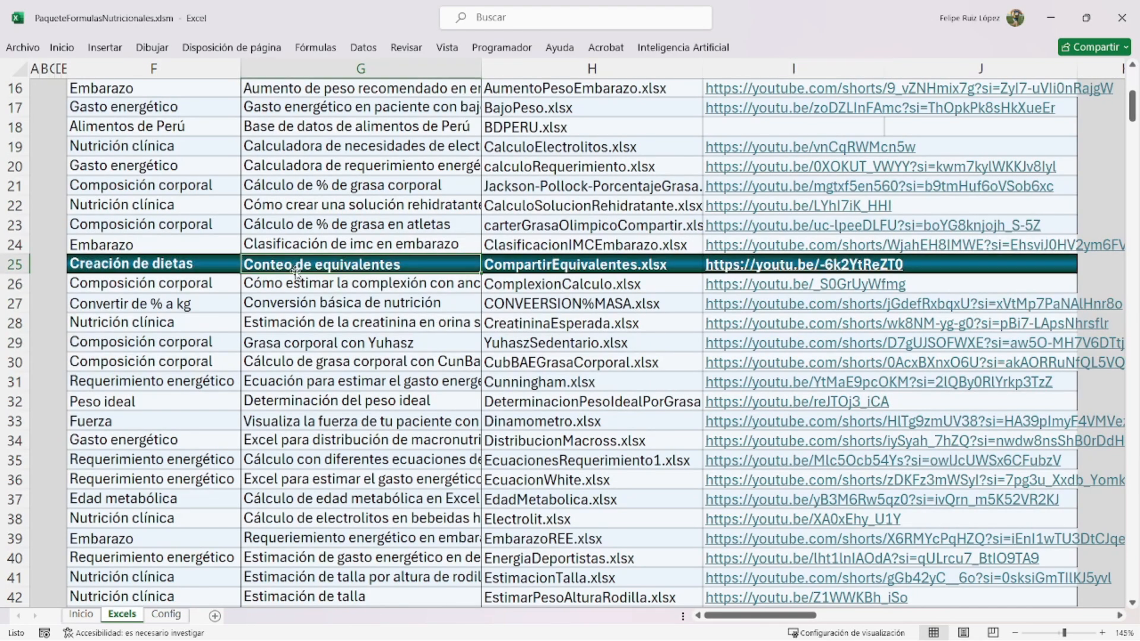
scroll(321, 386, down, 1)
click(303, 382)
scroll(327, 398, down, 3)
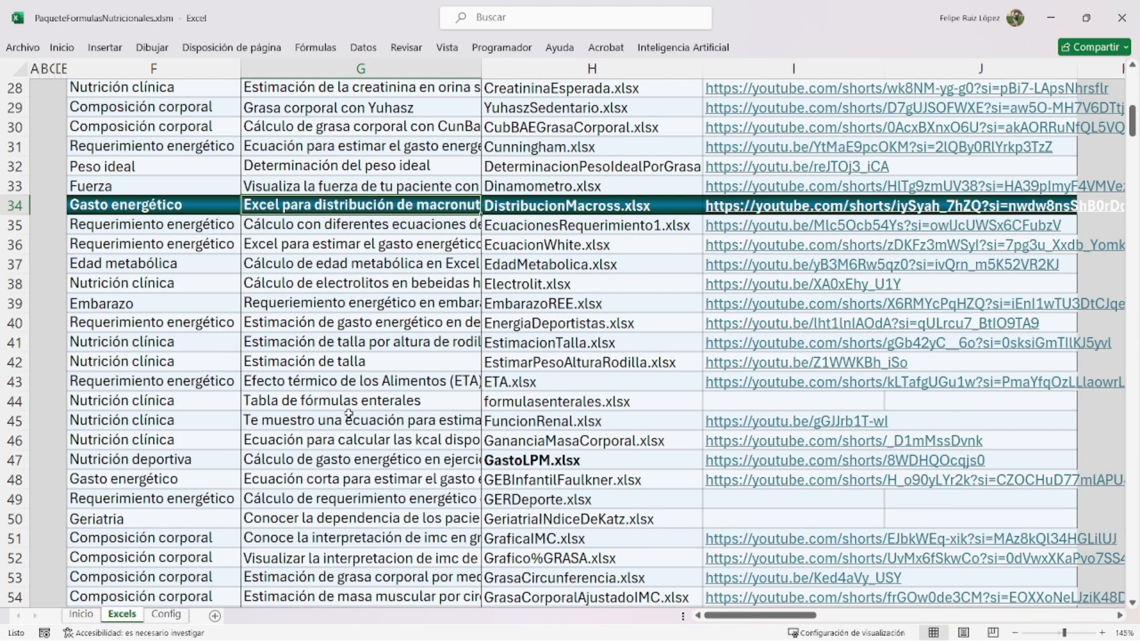
click(323, 462)
scroll(510, 481, down, 3)
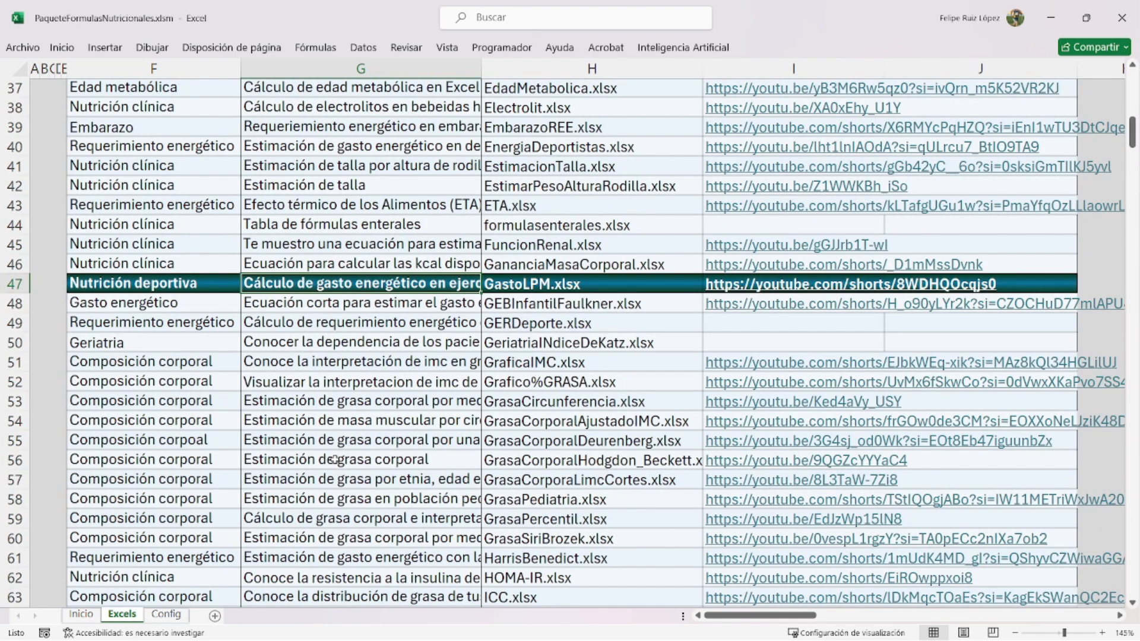
scroll(343, 447, up, 11)
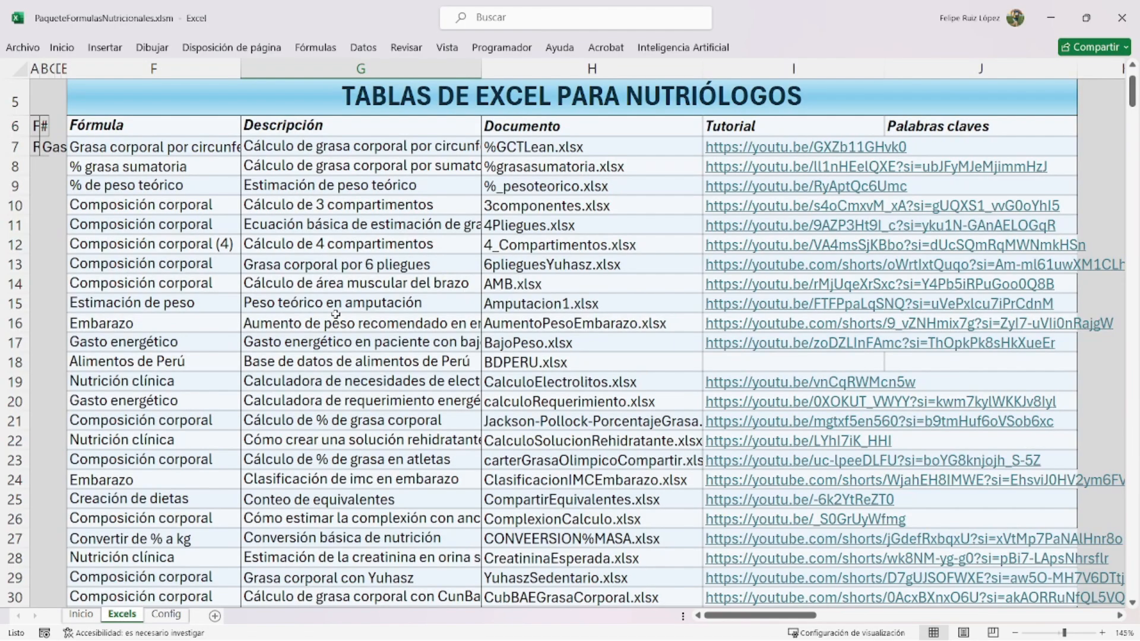
scroll(336, 314, down, 2)
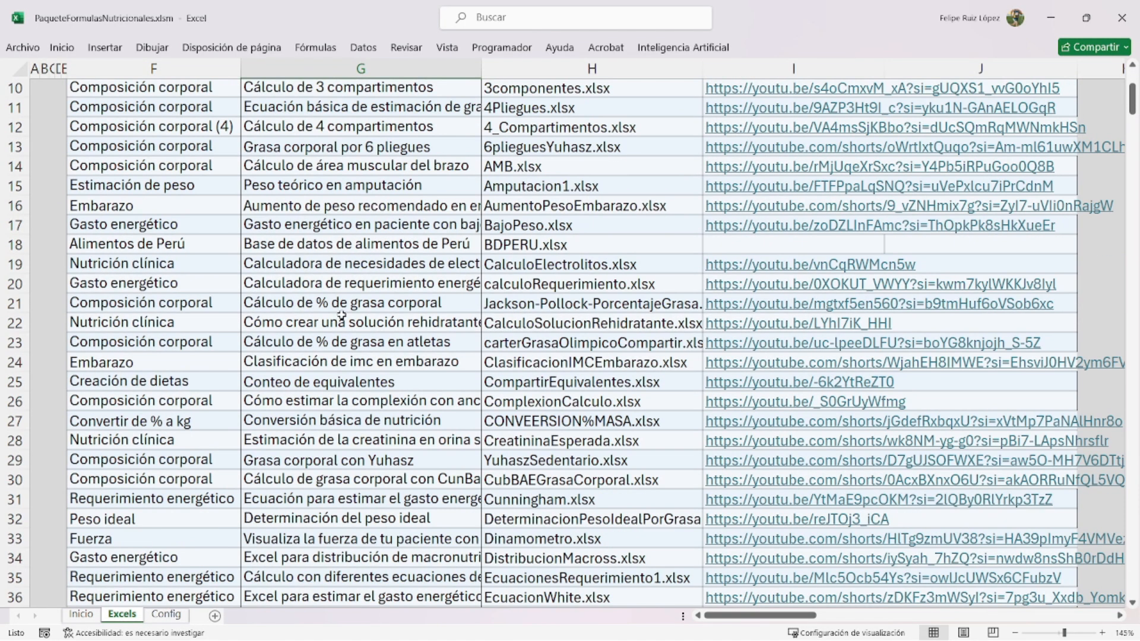
scroll(342, 315, down, 17)
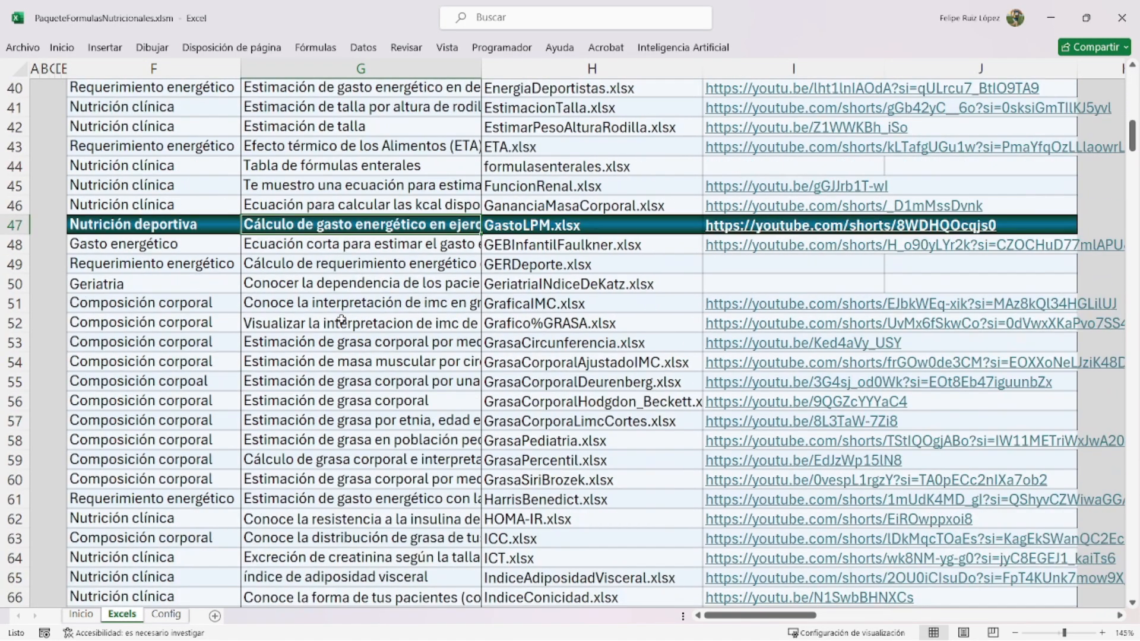
scroll(342, 323, down, 15)
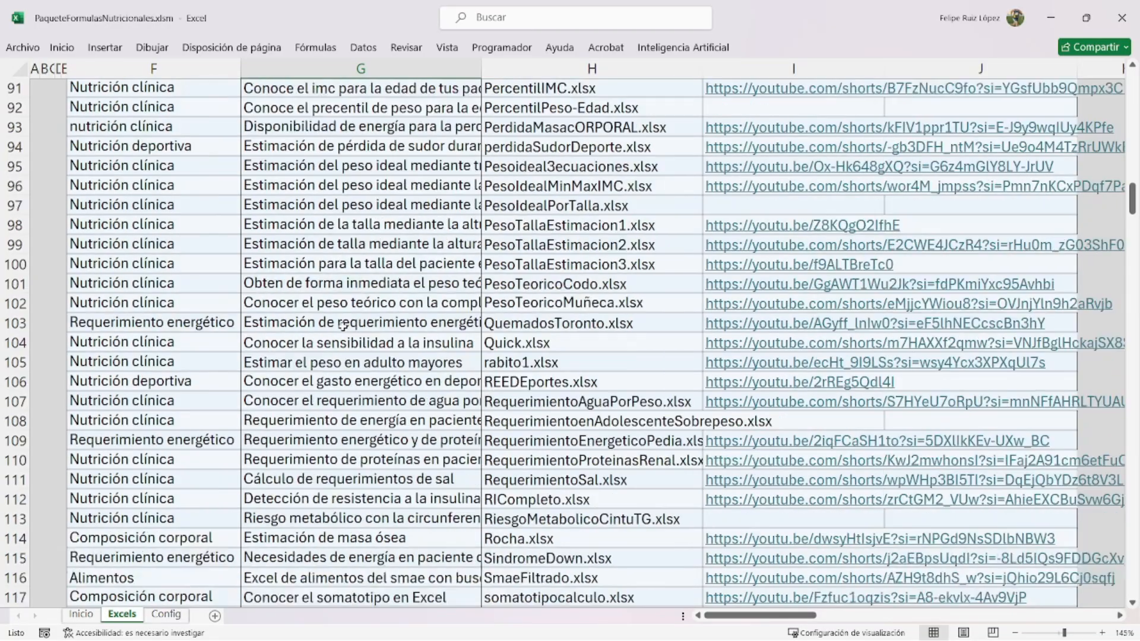
scroll(349, 322, up, 20)
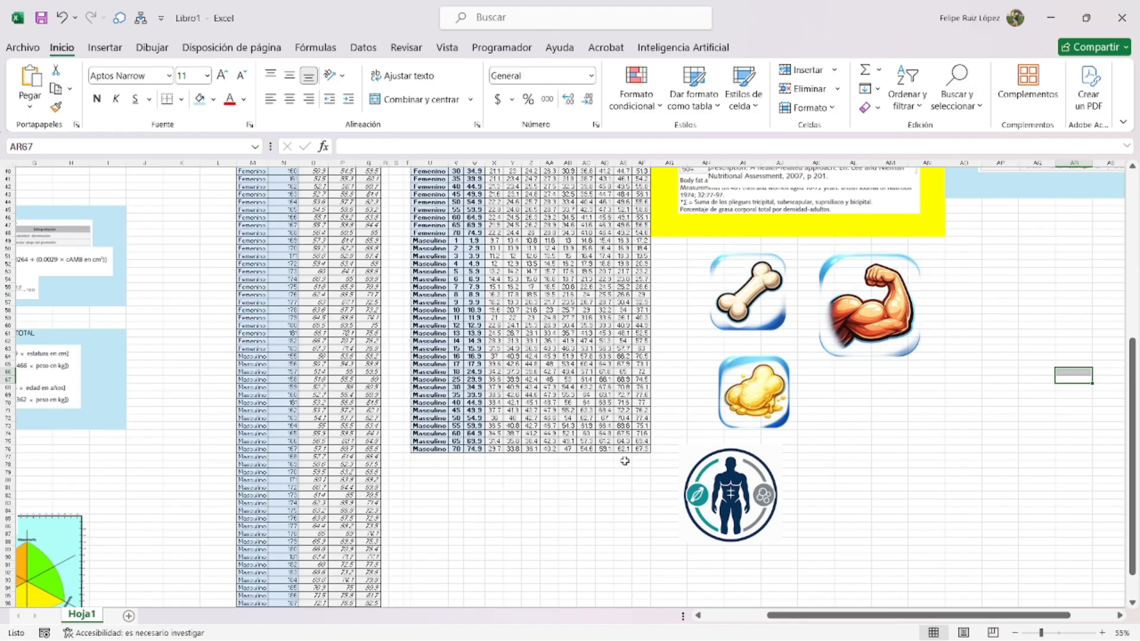
- Scroll and pan around Hoja1 to review the reference tables, formula panels and somatotype chart
scroll(427, 342, down, 3)
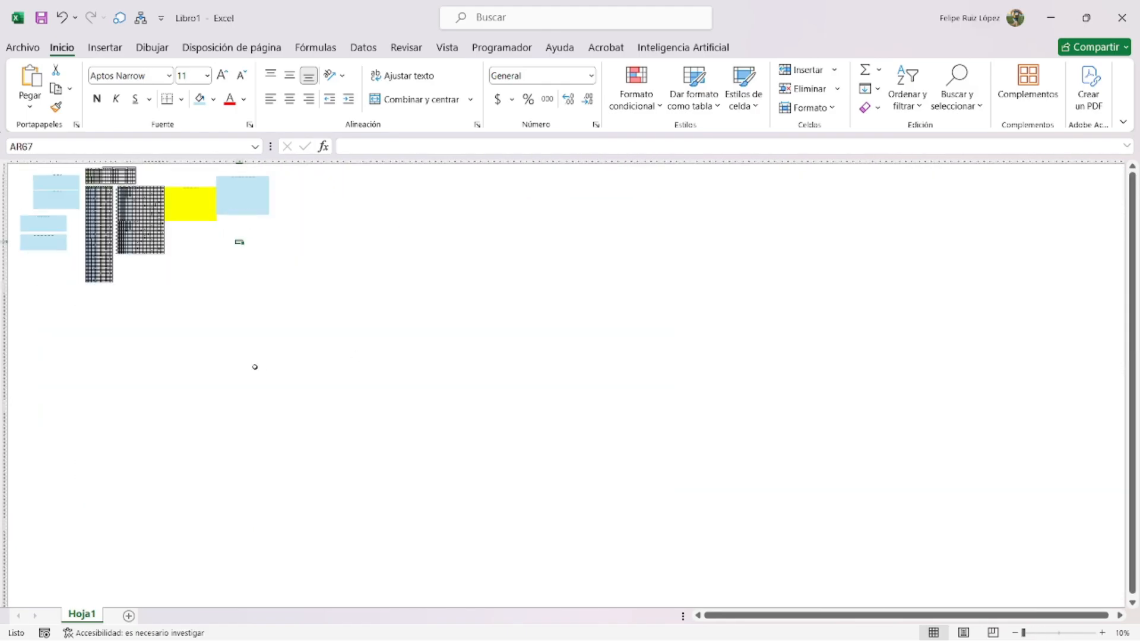
scroll(254, 366, up, 4)
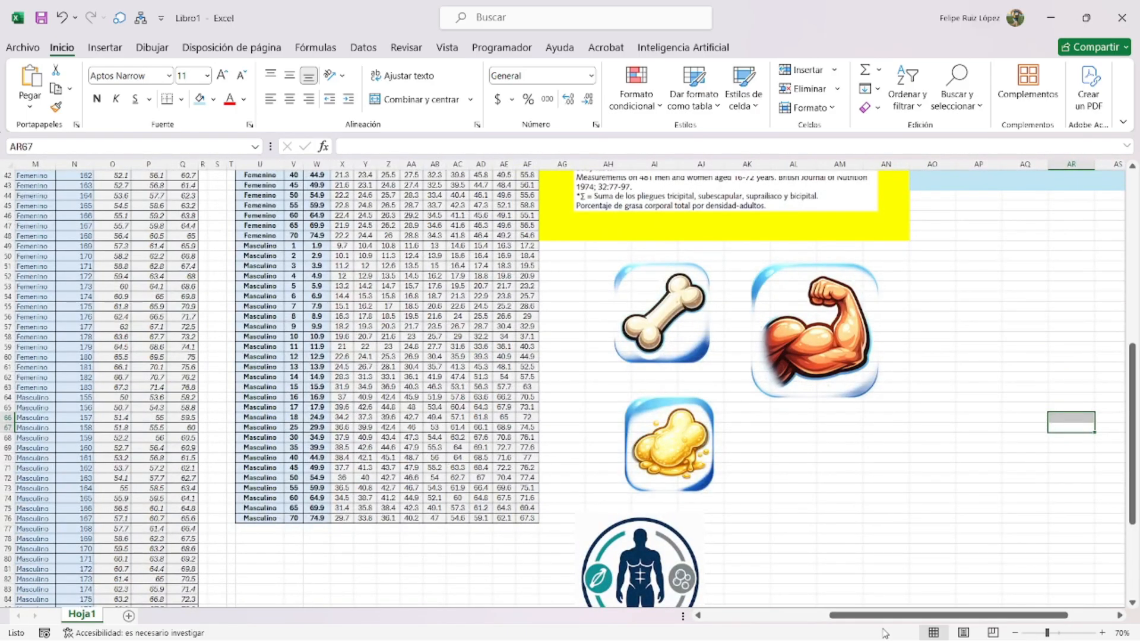
drag(914, 616, 786, 617)
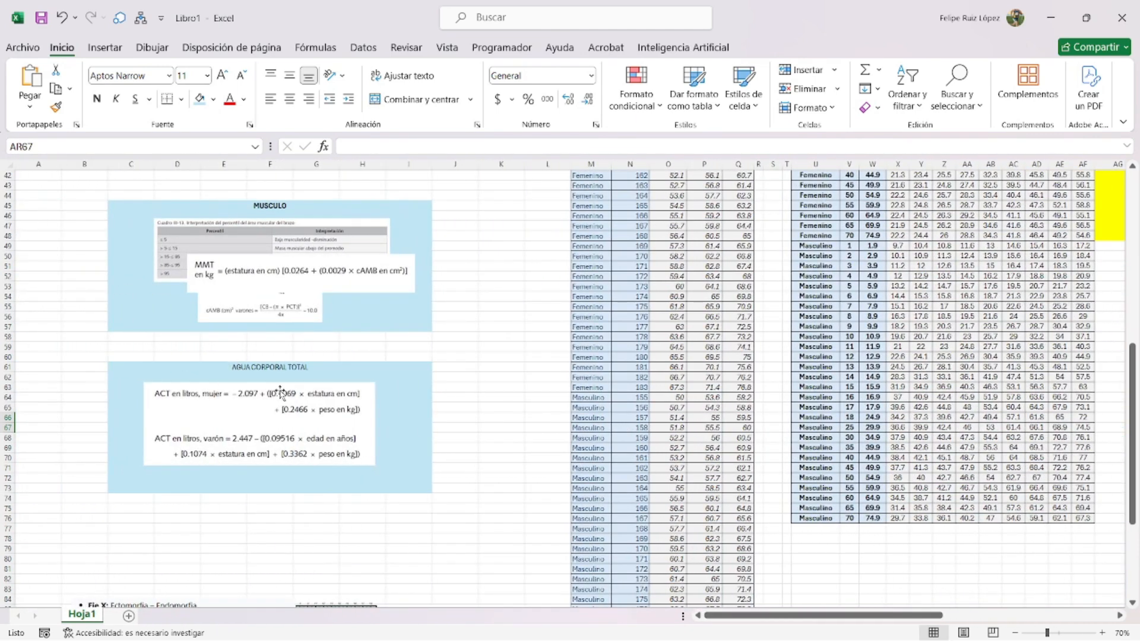
scroll(285, 415, up, 2)
scroll(285, 315, up, 2)
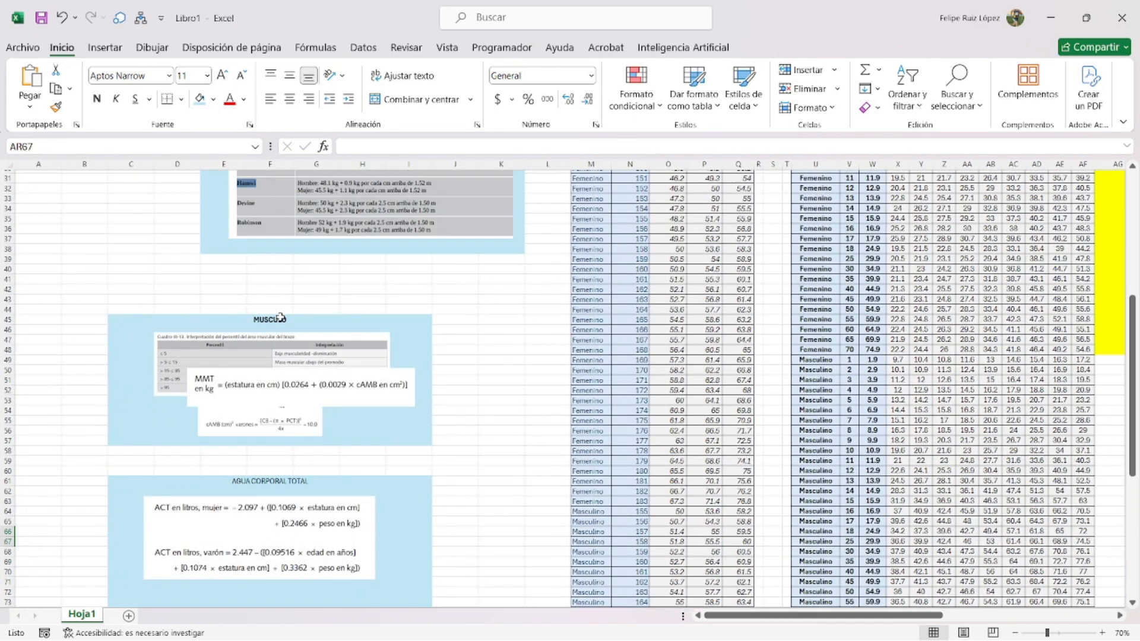
scroll(280, 317, up, 4)
scroll(410, 238, up, 6)
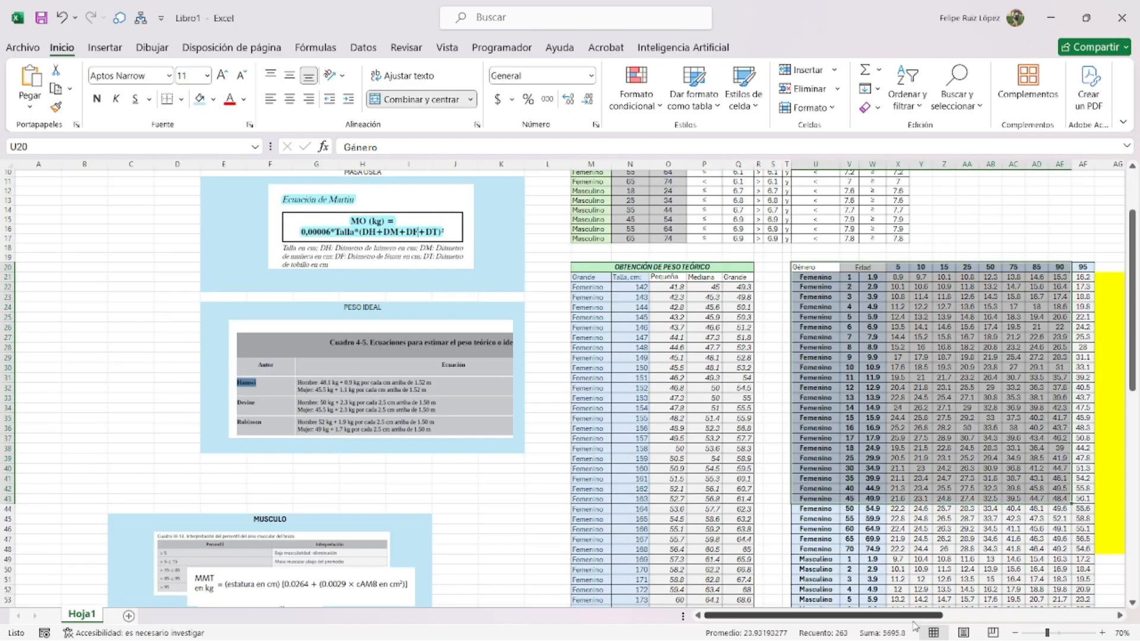
drag(917, 611, 1078, 609)
scroll(927, 374, up, 3)
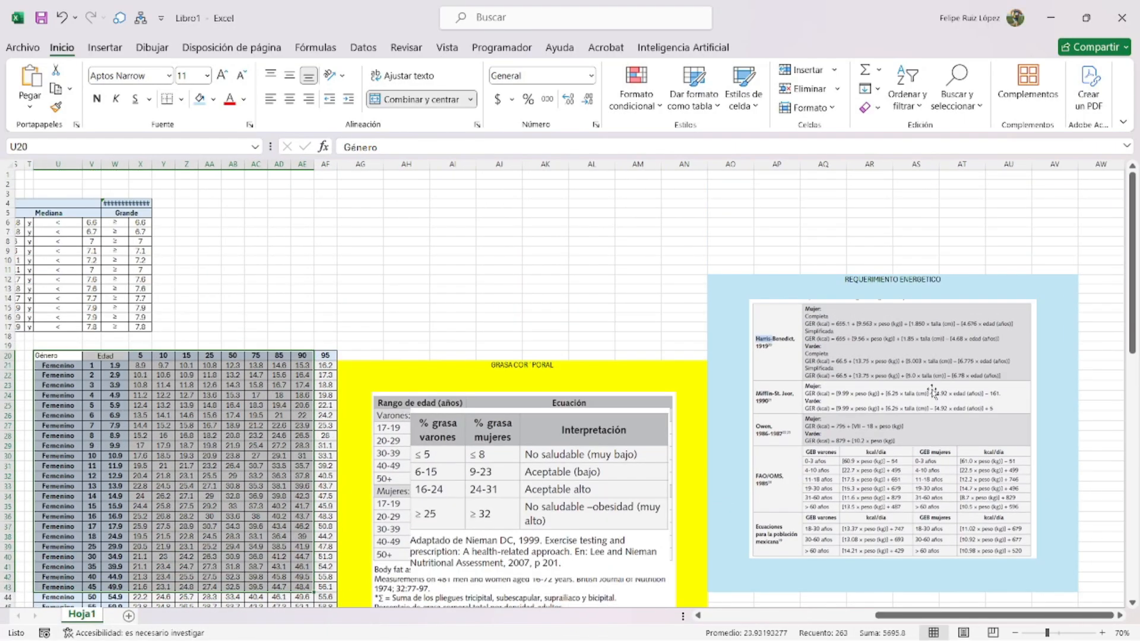
scroll(917, 534, down, 2)
drag(932, 614, 751, 612)
scroll(490, 470, down, 6)
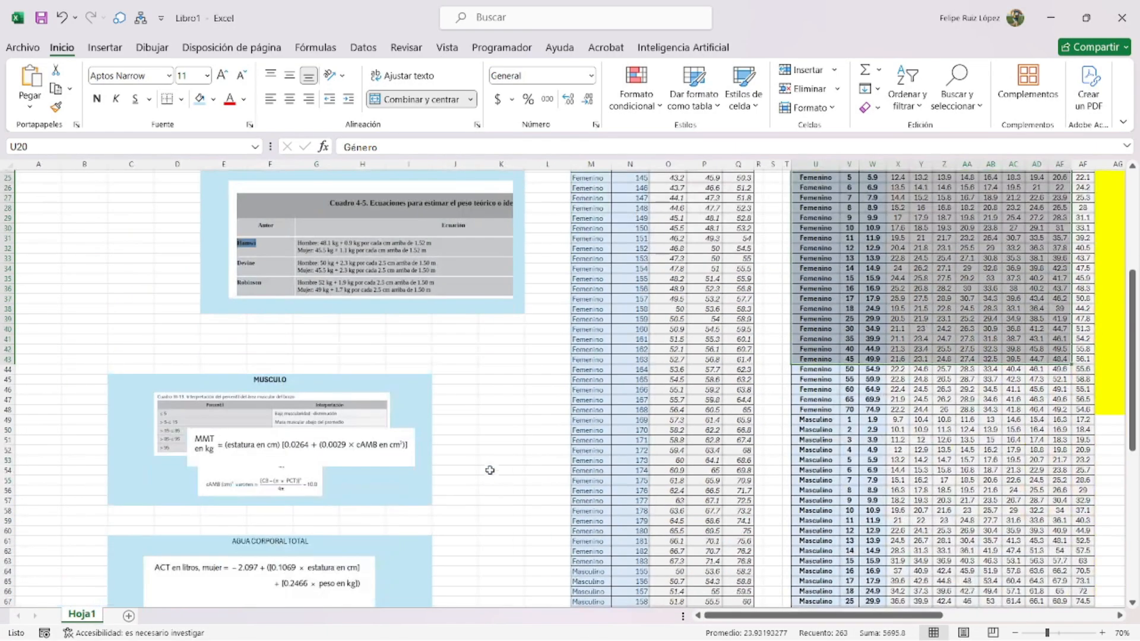
scroll(489, 471, down, 12)
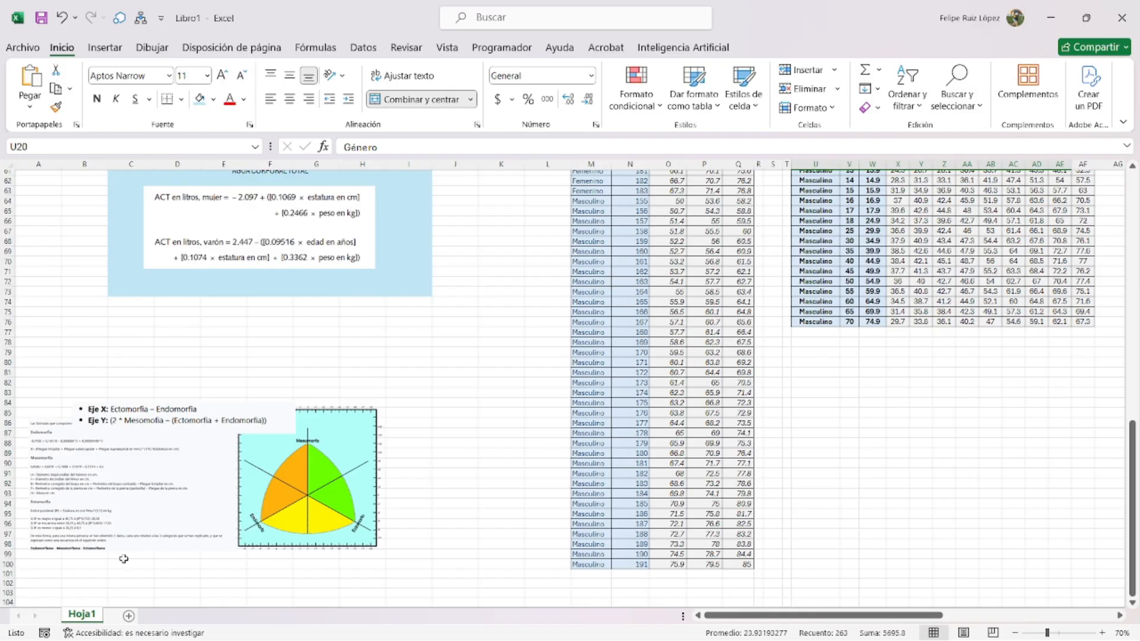
- Add a new sheet named Calculadora
click(128, 615)
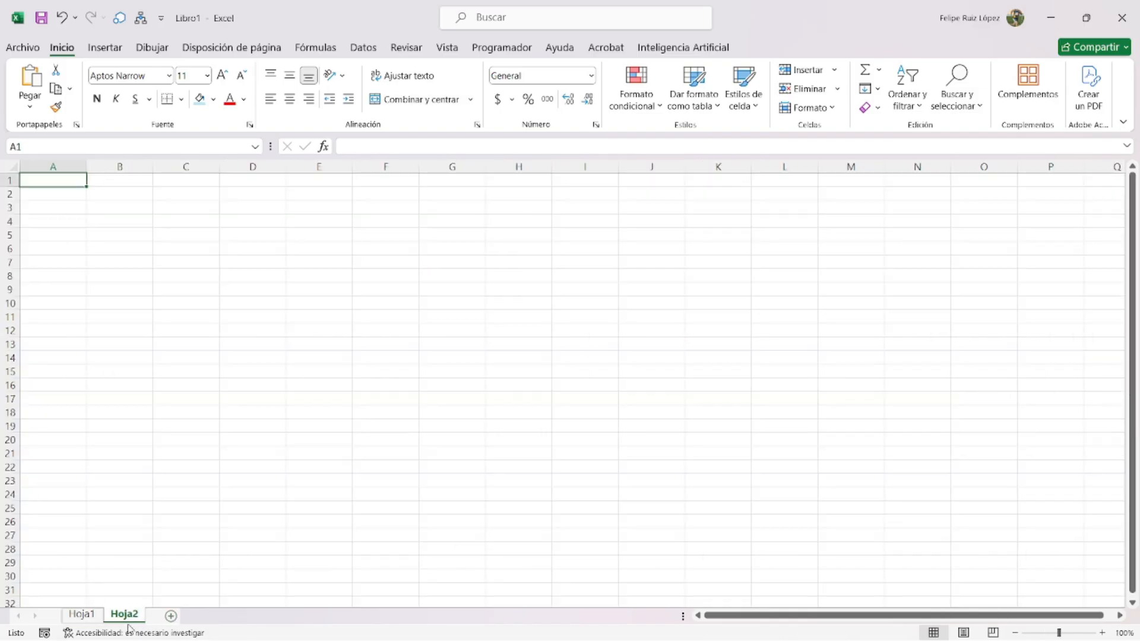
double_click(128, 615)
text(C)
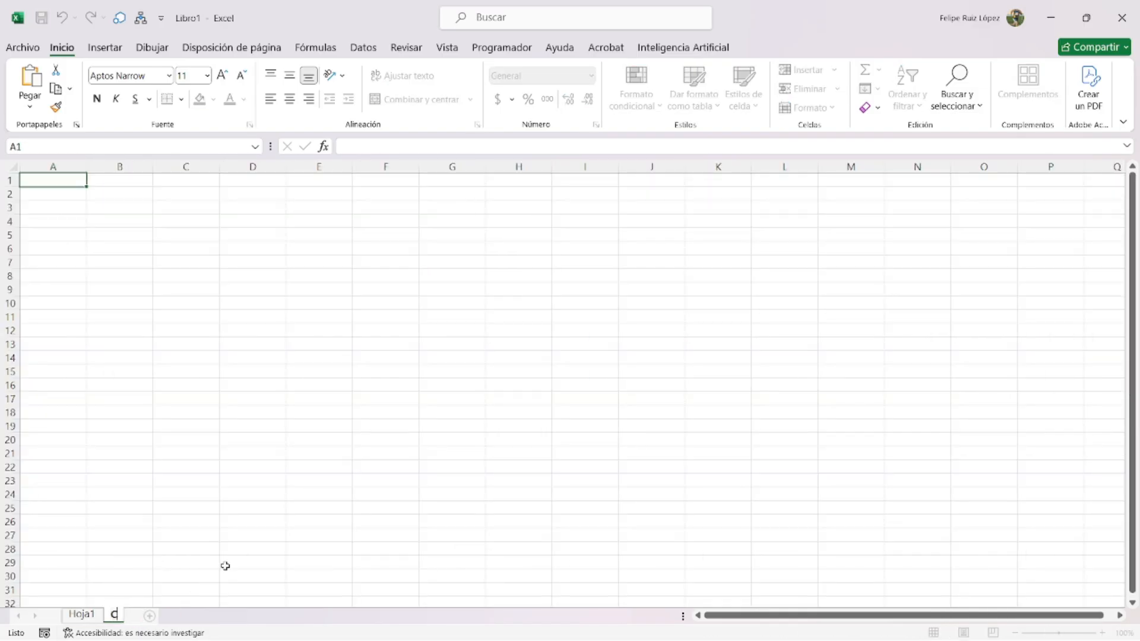
text(alculadora)
key(Return)
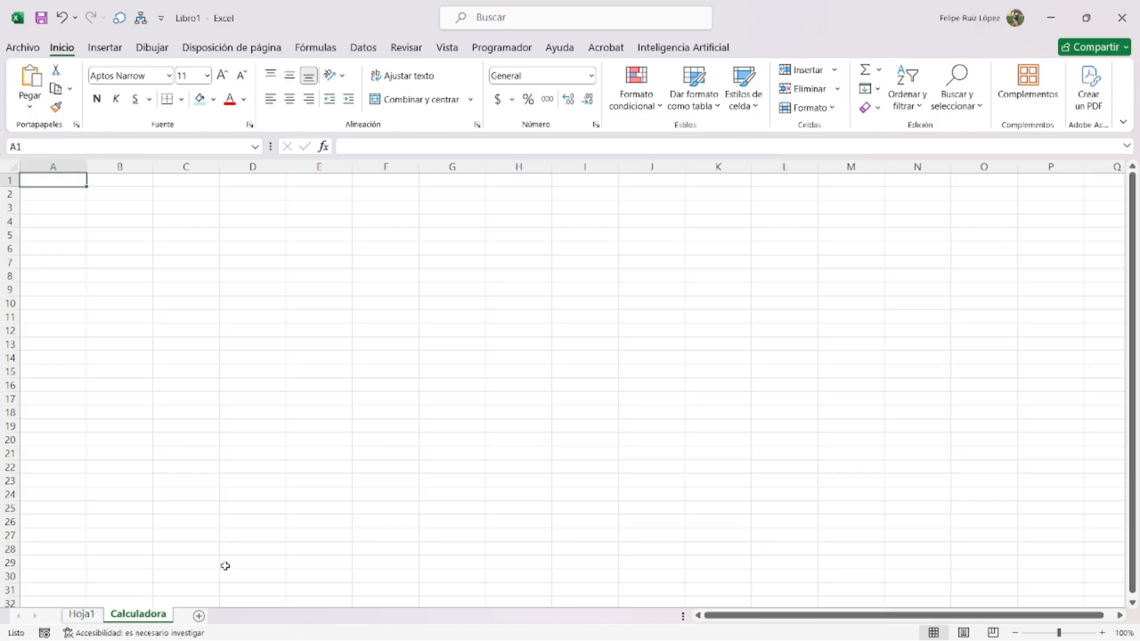
- Rename Hoja1 to Tablas and move Calculadora in front of it
click(93, 614)
text(Tablas)
key(Return)
drag(140, 615, 67, 607)
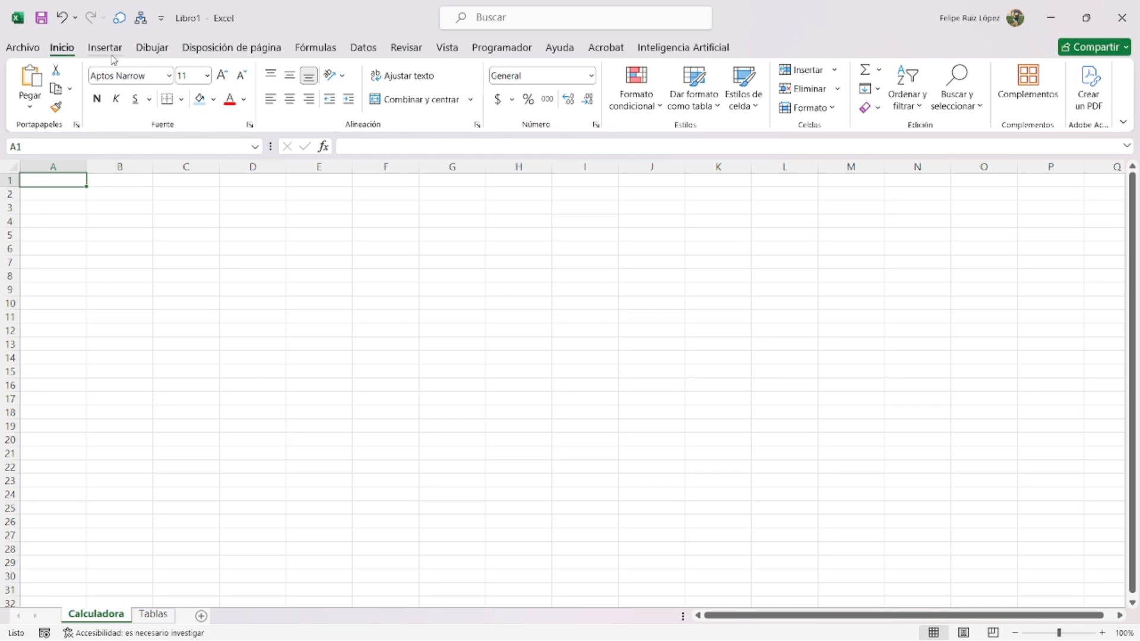
scroll(333, 248, up, 3)
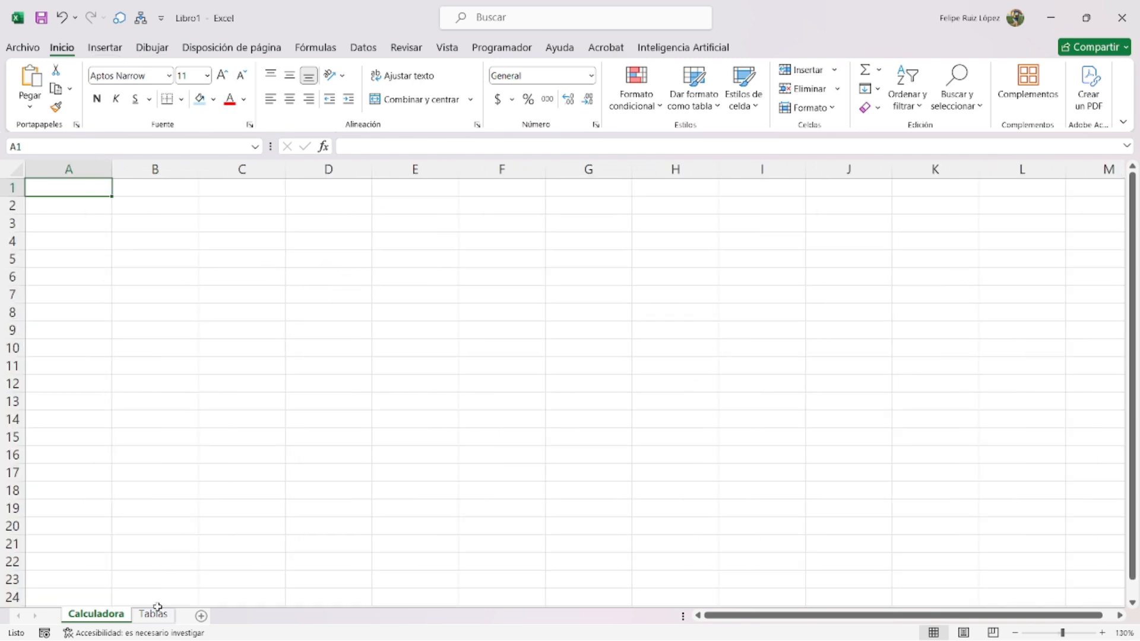
- Enter the labels 'Género:', 'Talla, cm' and 'Peso, kg:' in E3:E5
click(421, 230)
text(Género:)
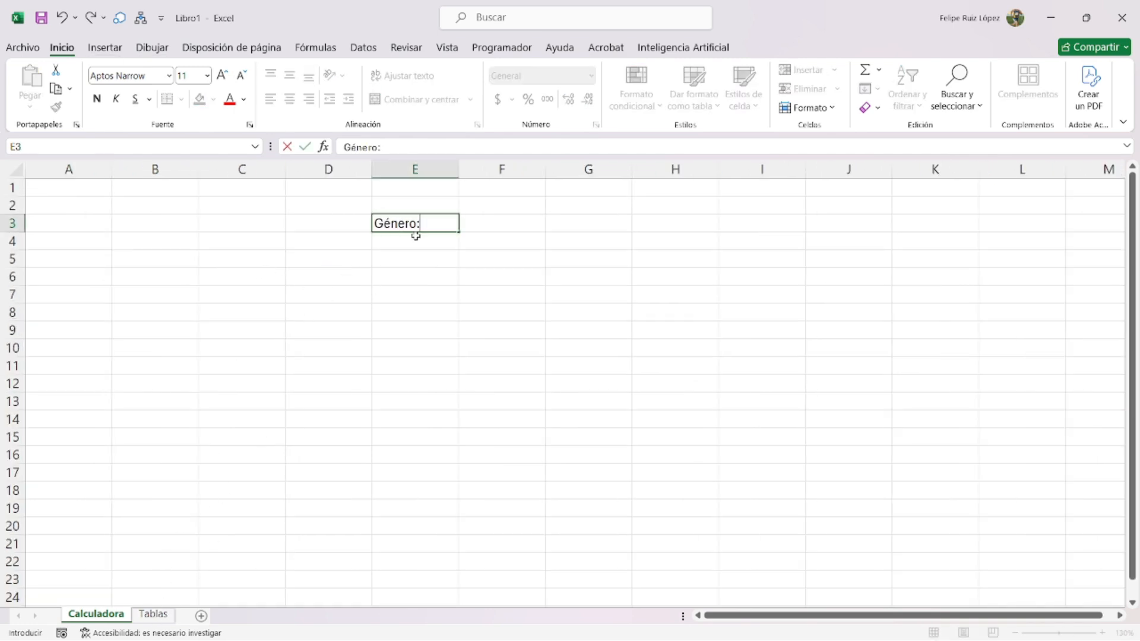
key(Return)
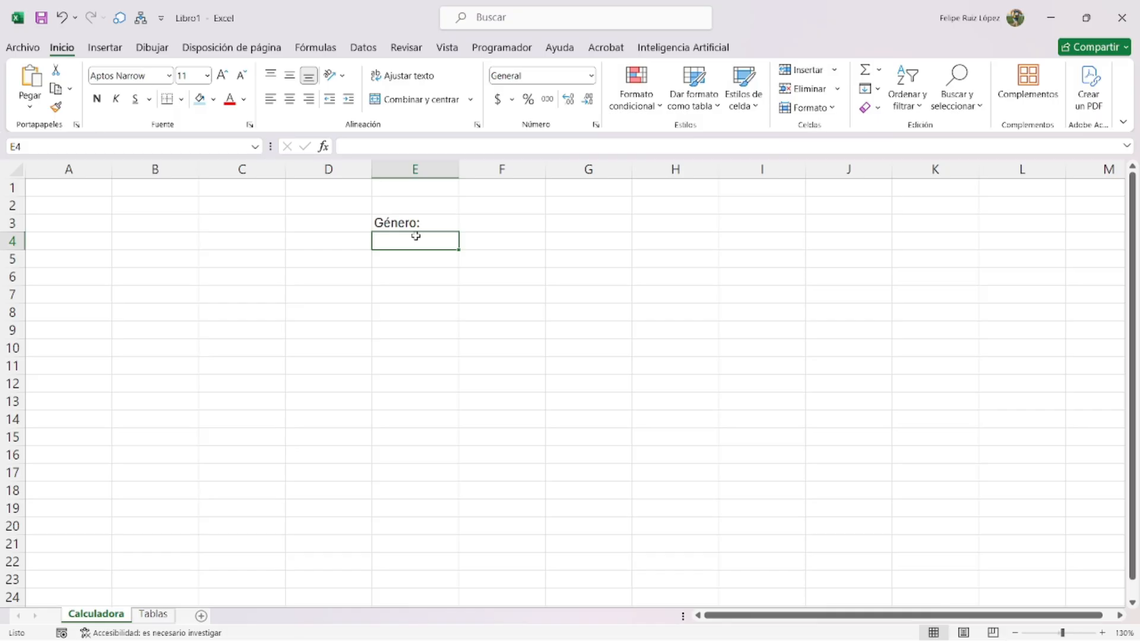
text(Talla, cm:)
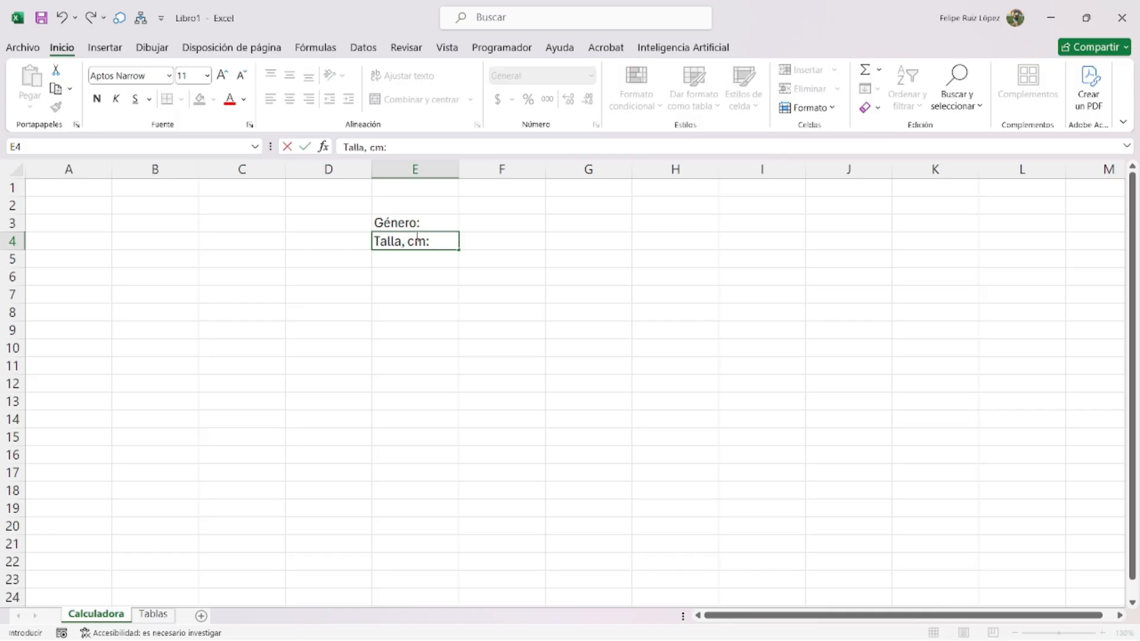
key(Return)
text(Peso, kg:)
key(Return)
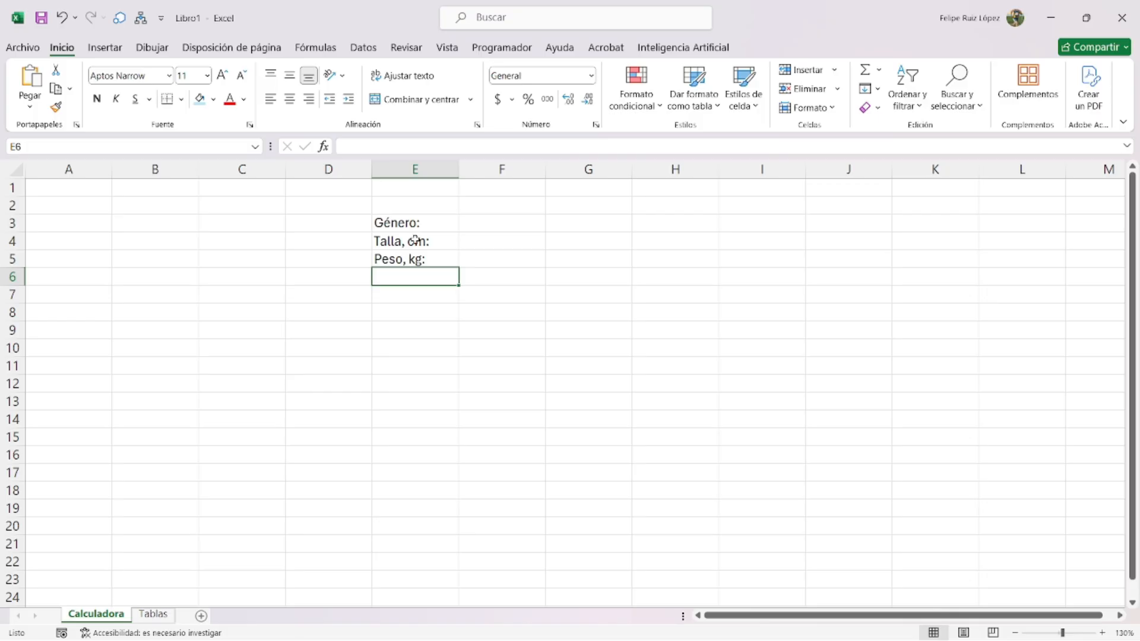
- Rearrange the interpretation, Siri and body-density pictures on the Tablas sheet so they don't overlap
click(153, 614)
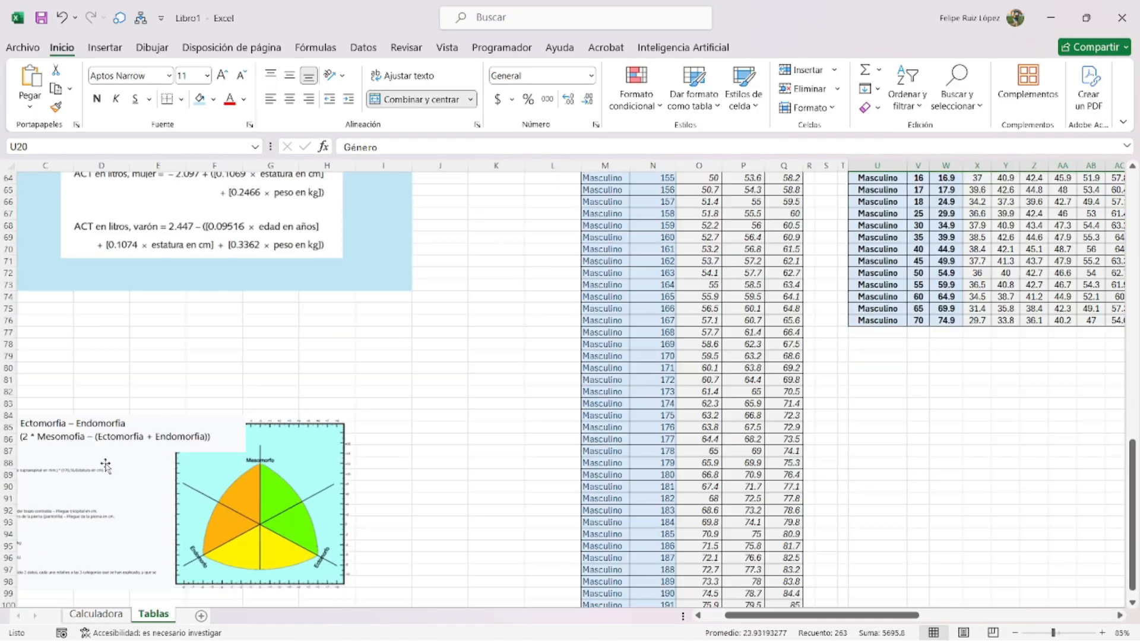
click(163, 494)
scroll(186, 415, up, 11)
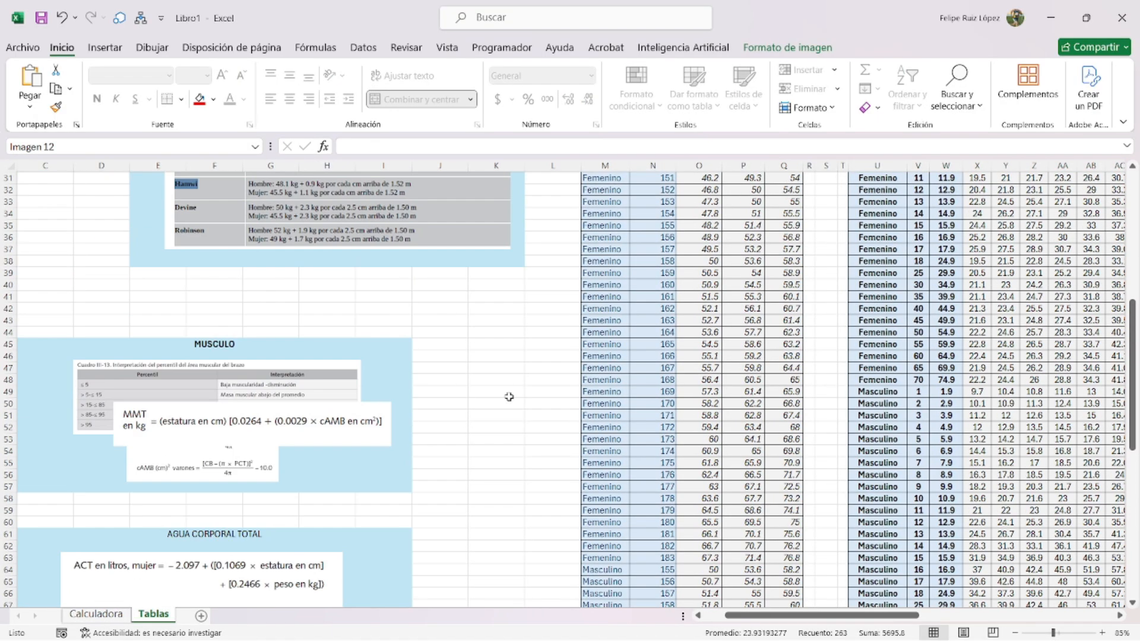
scroll(509, 397, down, 2)
scroll(833, 345, right, 4)
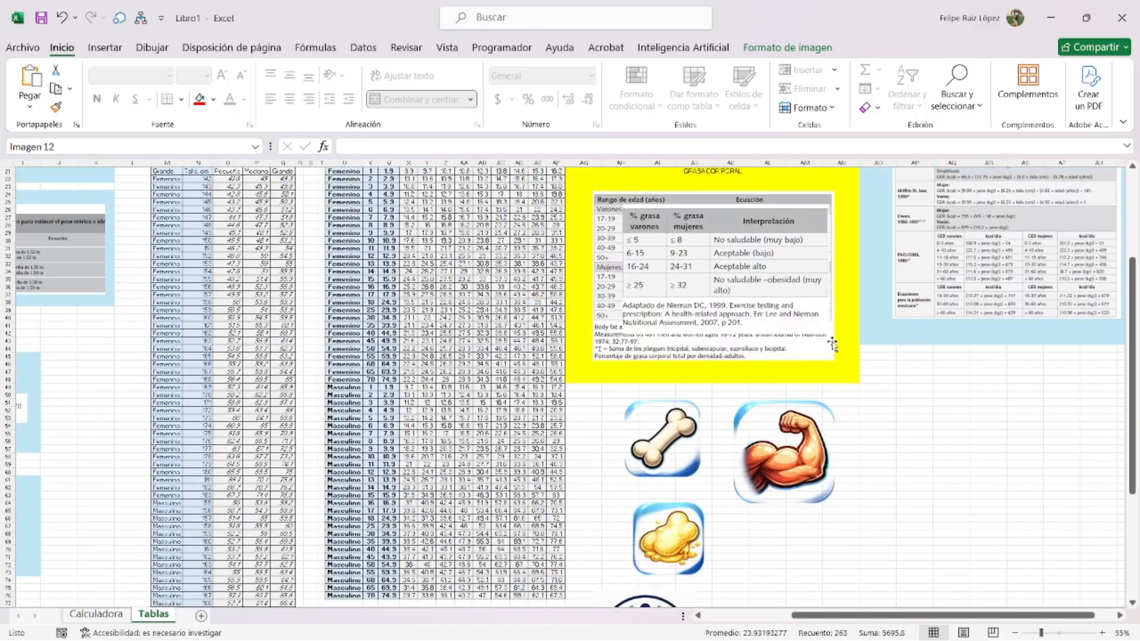
drag(664, 268, 743, 305)
drag(864, 396, 934, 397)
drag(687, 262, 913, 405)
scroll(677, 355, up, 4)
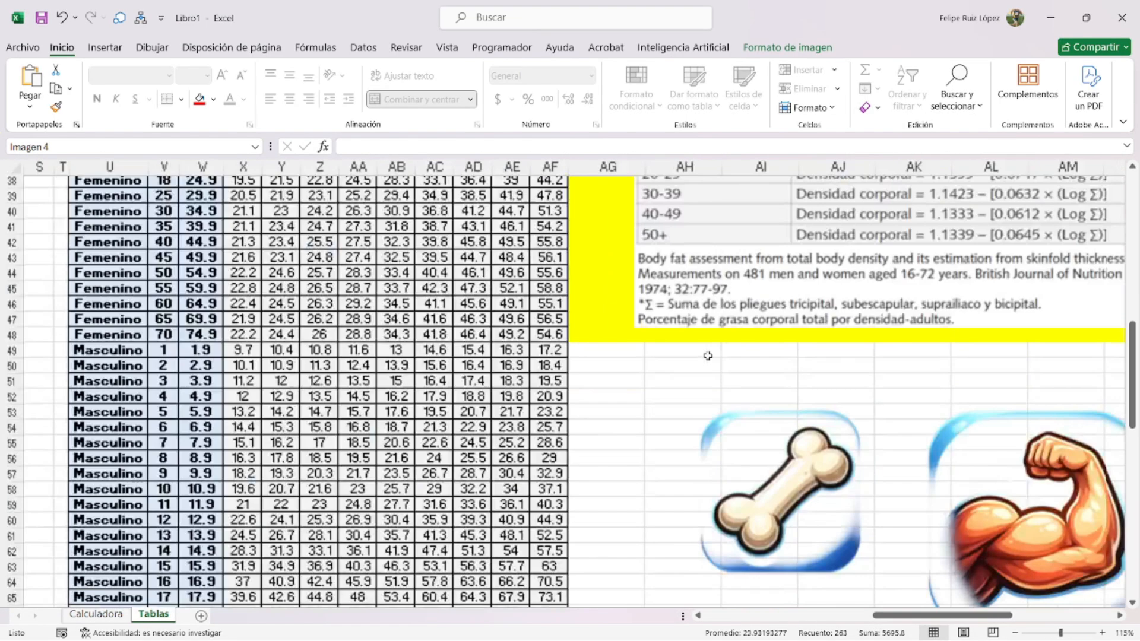
drag(807, 296, 712, 349)
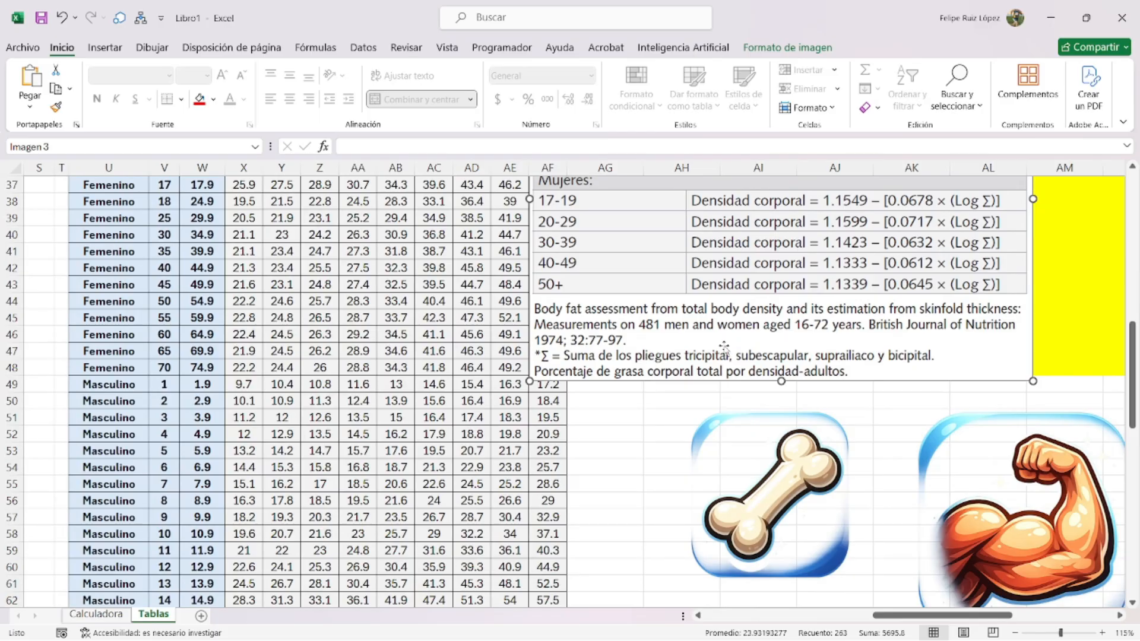
- On Calculadora, enter the skinfold labels PCT:, PCSE:, PCSI: and PCB: in E6:E9
click(95, 613)
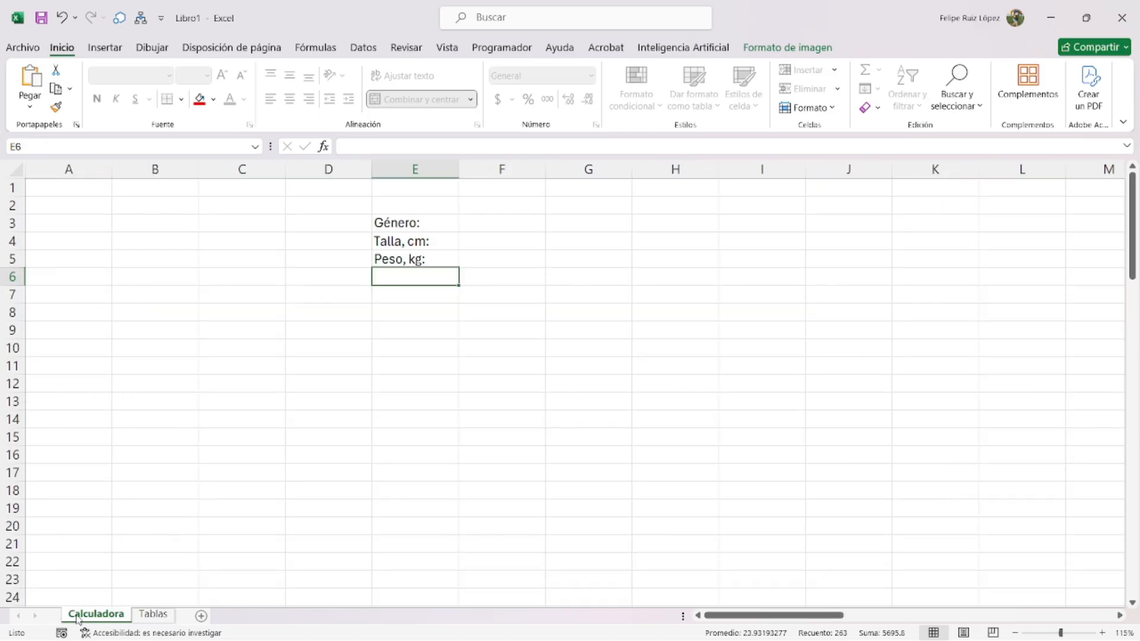
text(PCT:)
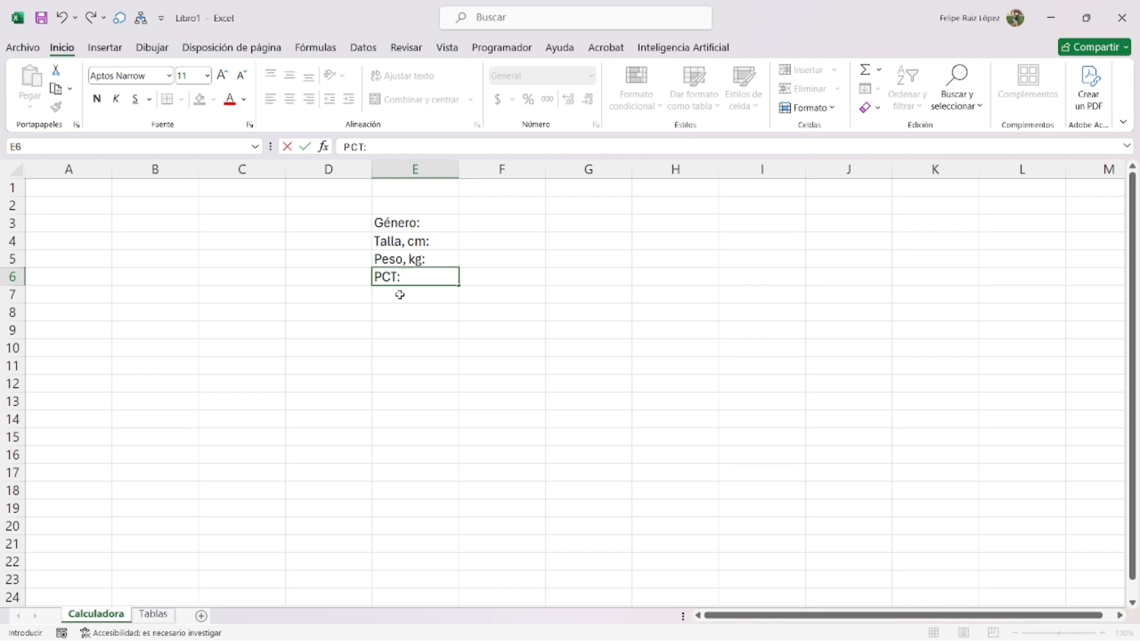
key(Return)
text(PCSE:)
key(Return)
text(PSC)
key(BackSpace)
key(BackSpace)
text(CSI:)
key(Return)
text(PCB:)
key(Return)
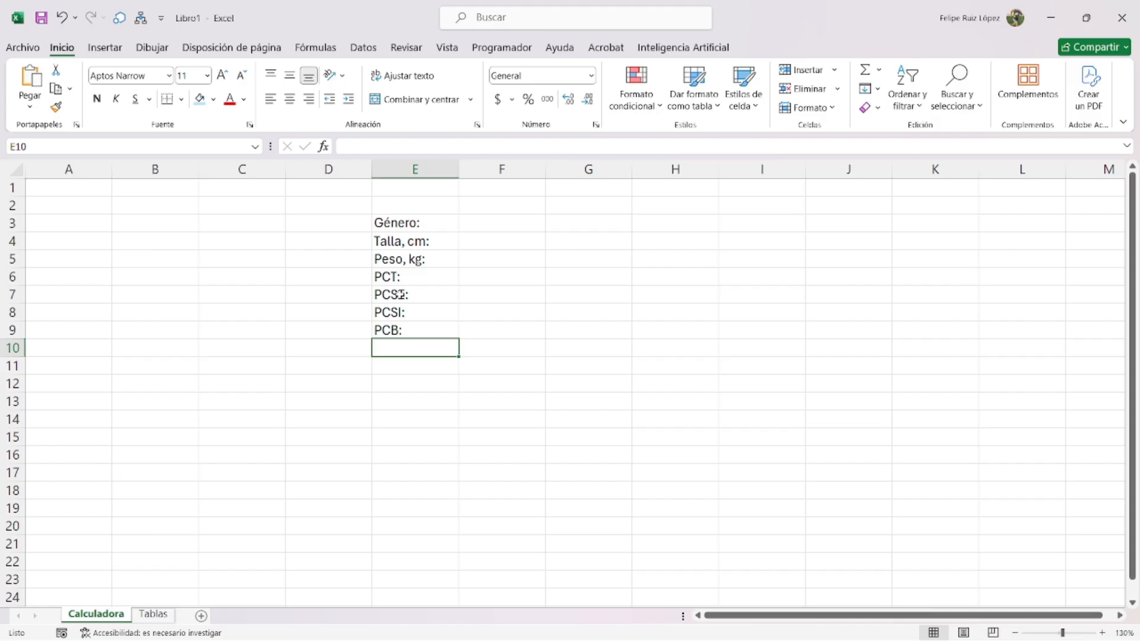
- Merge D6:D9 and type the heading PLIEGUES into it
drag(319, 274, 345, 325)
click(414, 99)
double_click(359, 293)
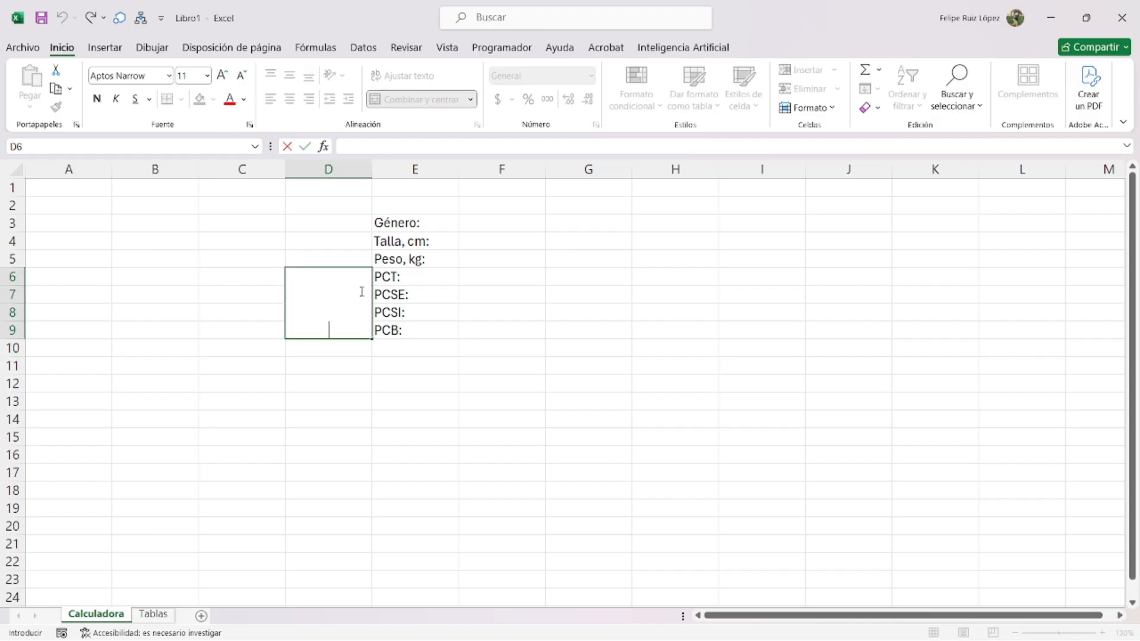
text(PPLIE)
key(BackSpace)
key(BackSpace)
key(BackSpace)
key(BackSpace)
text(LIEGUES)
key(Return)
double_click(361, 292)
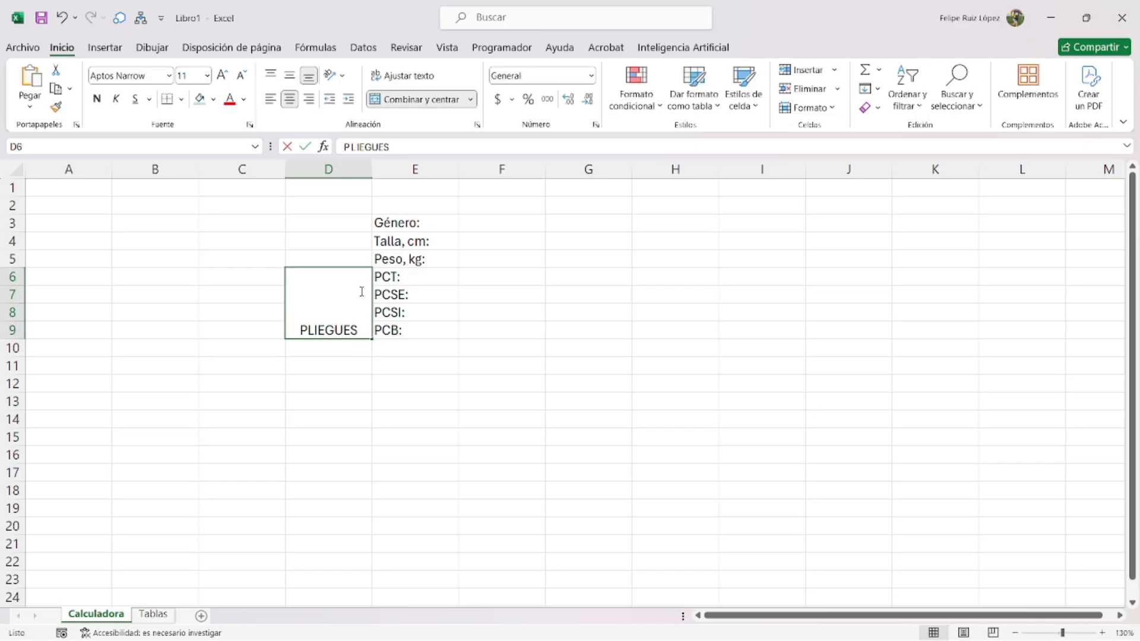
click(450, 324)
- Rotate PLIEGUES to read upward and autofit column D to the vertical heading
click(328, 304)
click(334, 75)
click(376, 161)
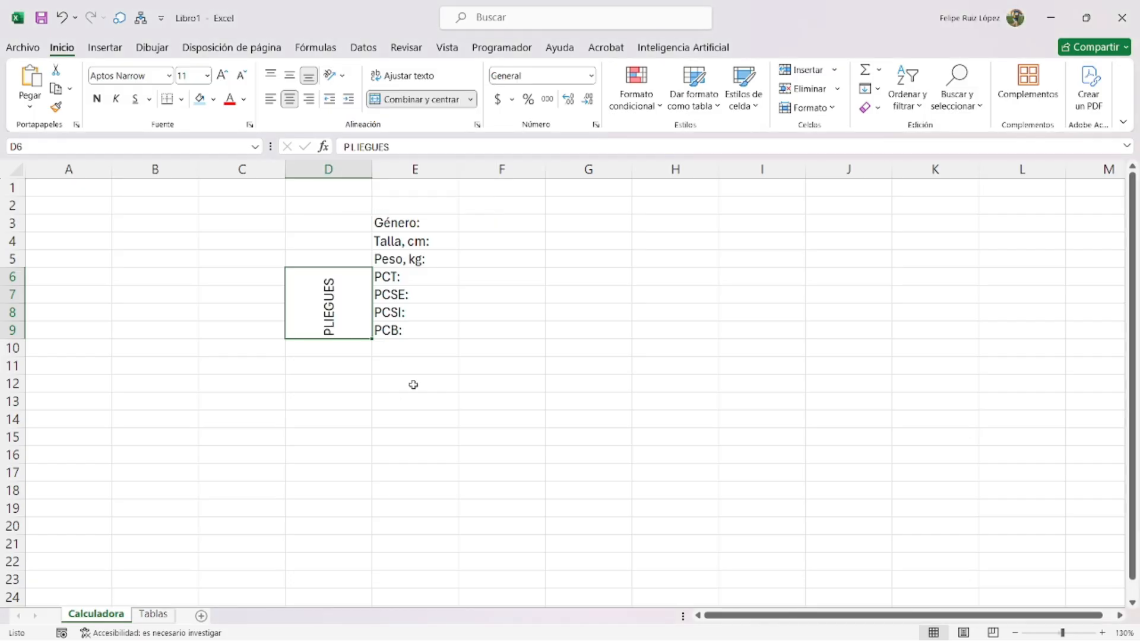
click(412, 384)
double_click(373, 166)
click(494, 385)
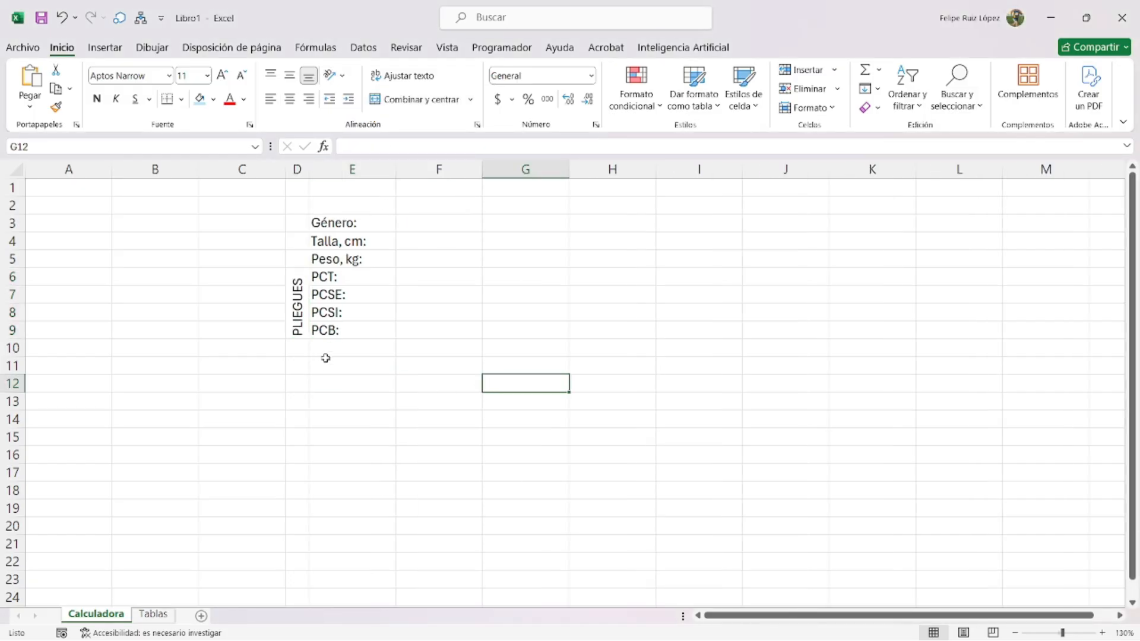
- Reposition the reference pictures on the Tablas sheet
click(153, 614)
scroll(438, 442, up, 3)
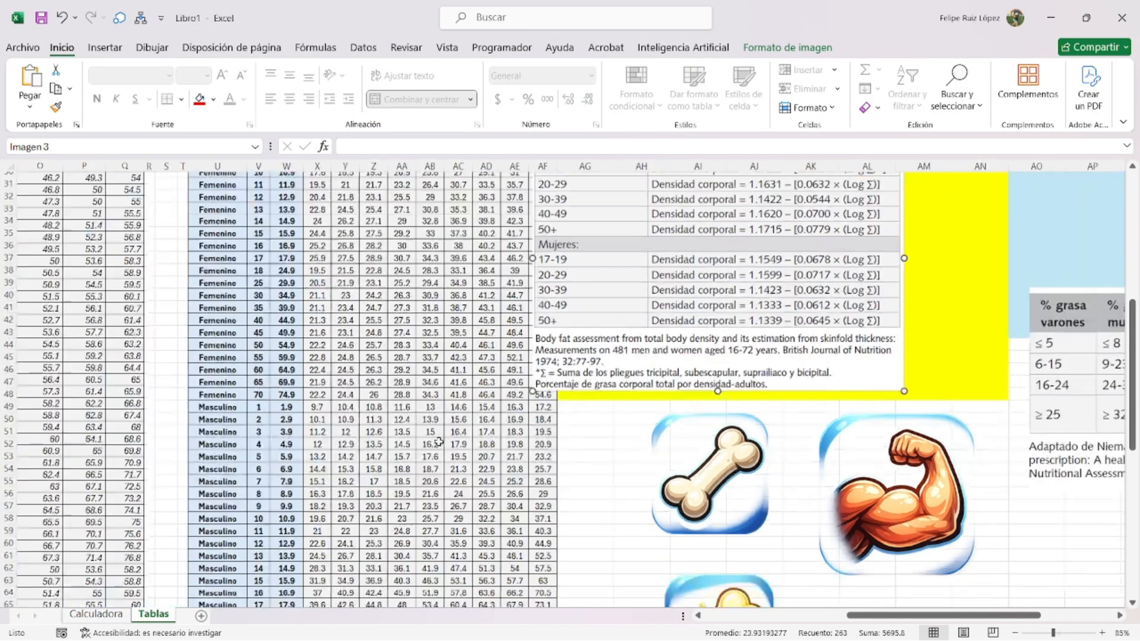
scroll(438, 442, down, 2)
drag(891, 615, 798, 614)
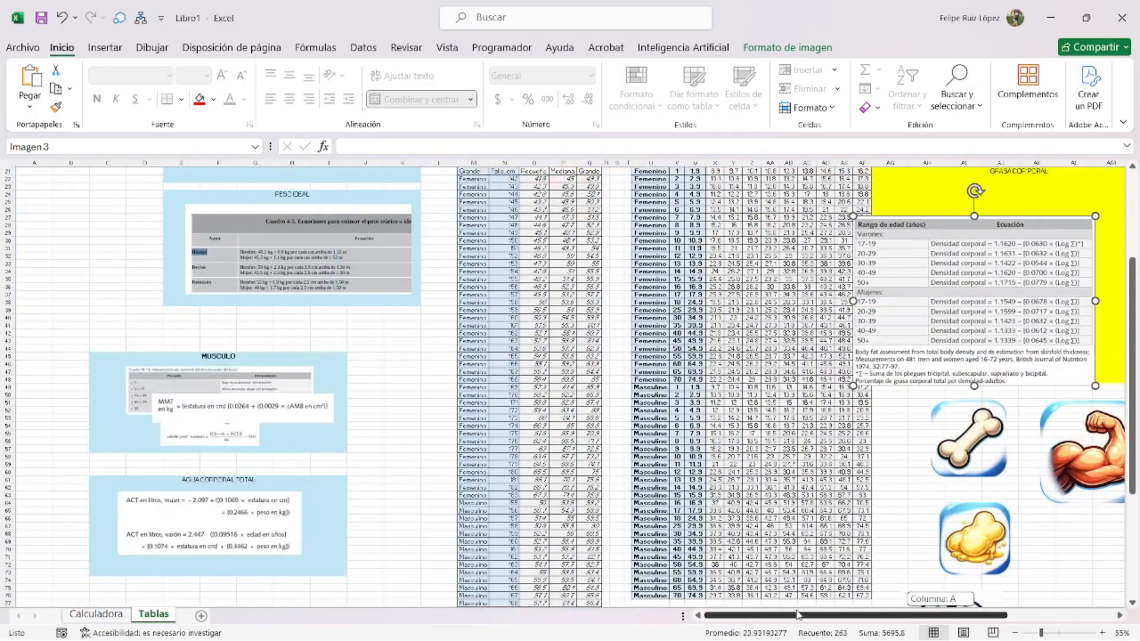
scroll(202, 424, up, 2)
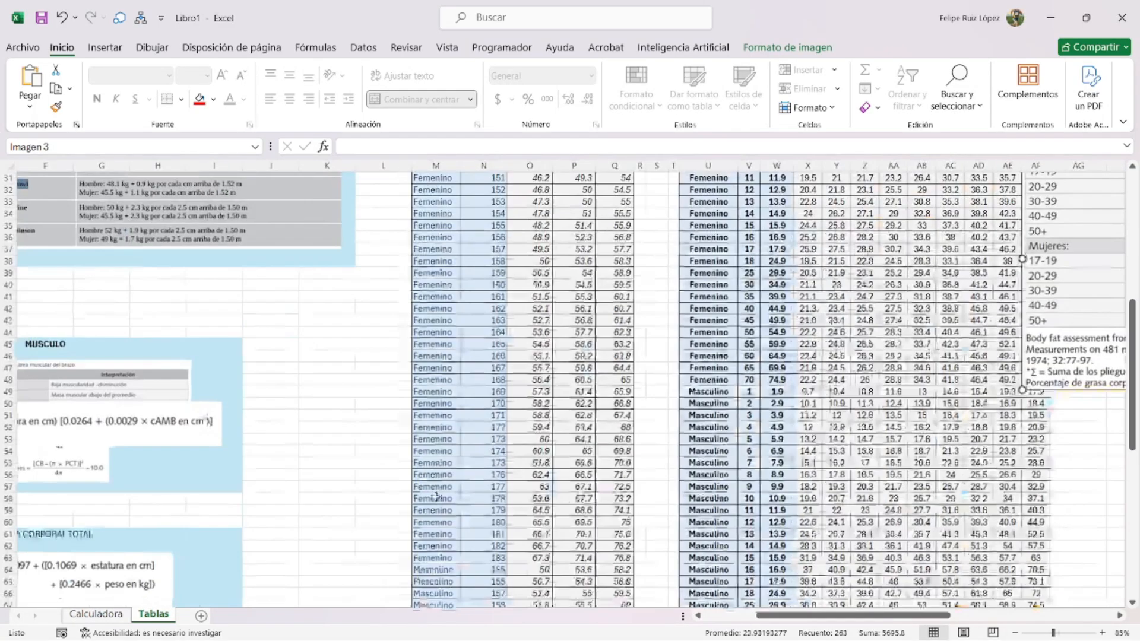
drag(900, 616, 853, 616)
scroll(292, 433, up, 2)
drag(298, 428, 484, 394)
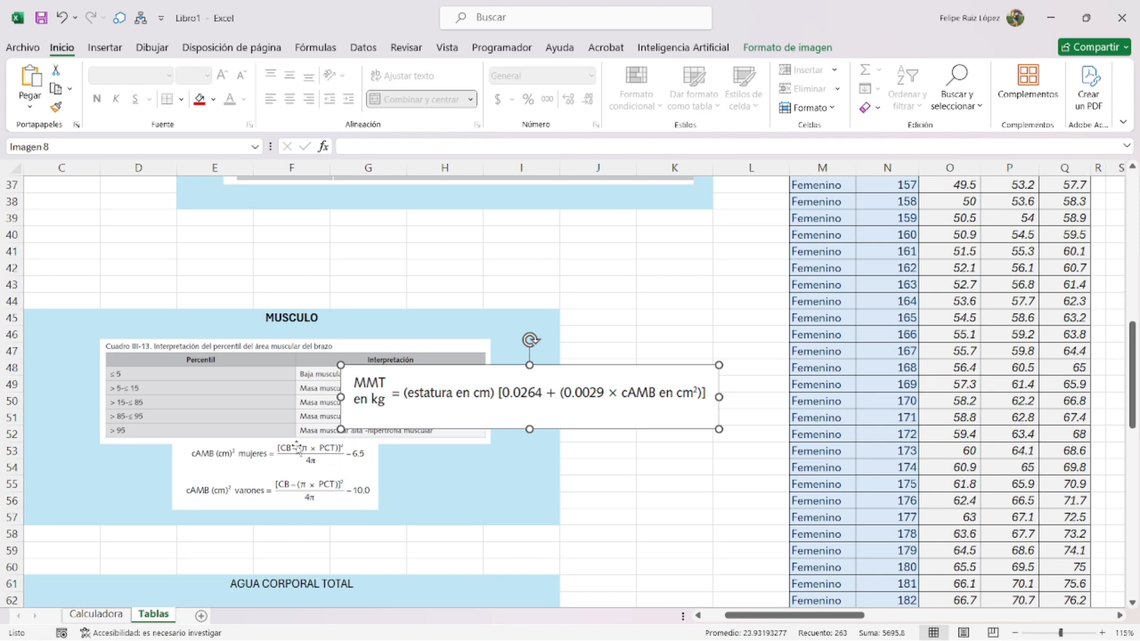
- Add a 'Brazo:' label in cell E10 of the Calculadora sheet
click(95, 614)
click(314, 348)
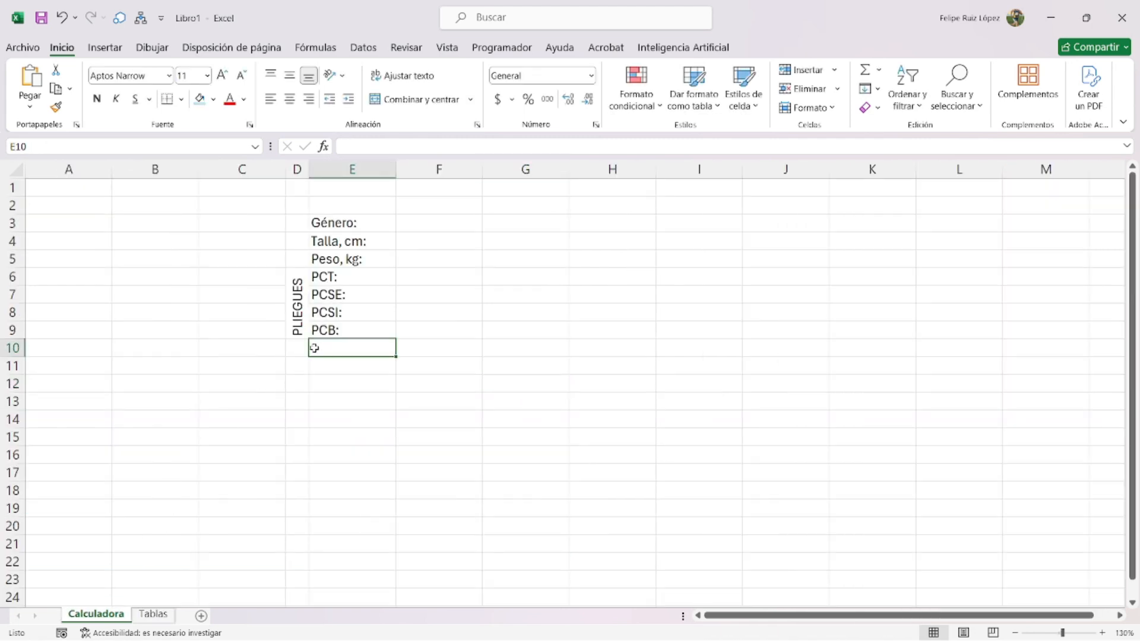
text(Brazo:)
key(Return)
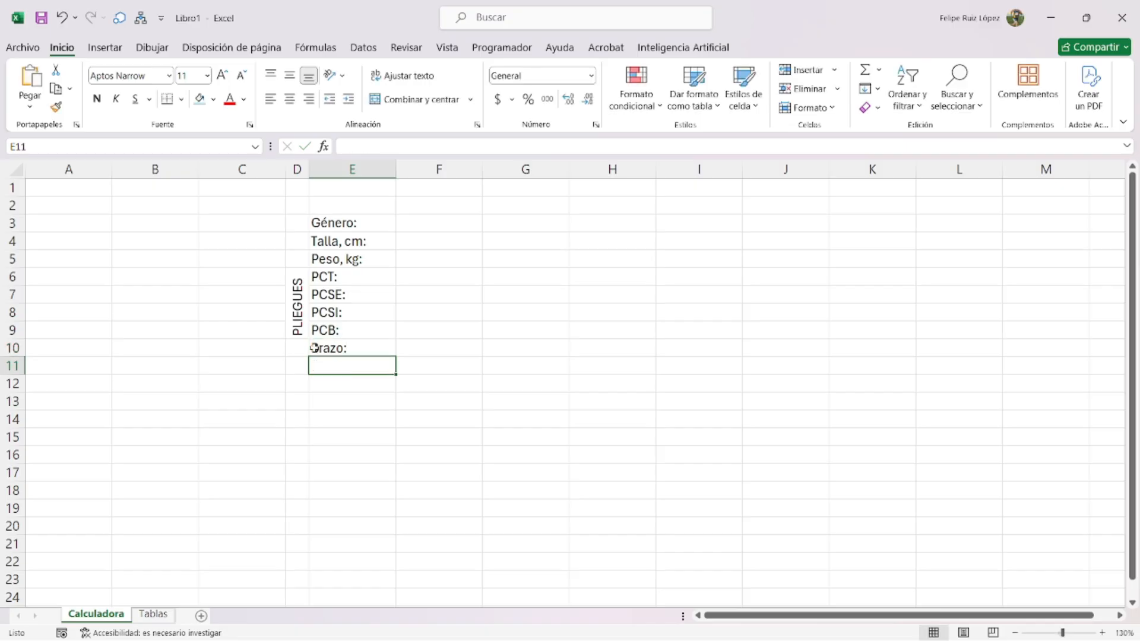
- Review the Heath-Carter formulas picture on the Tablas sheet
click(153, 614)
scroll(217, 452, down, 6)
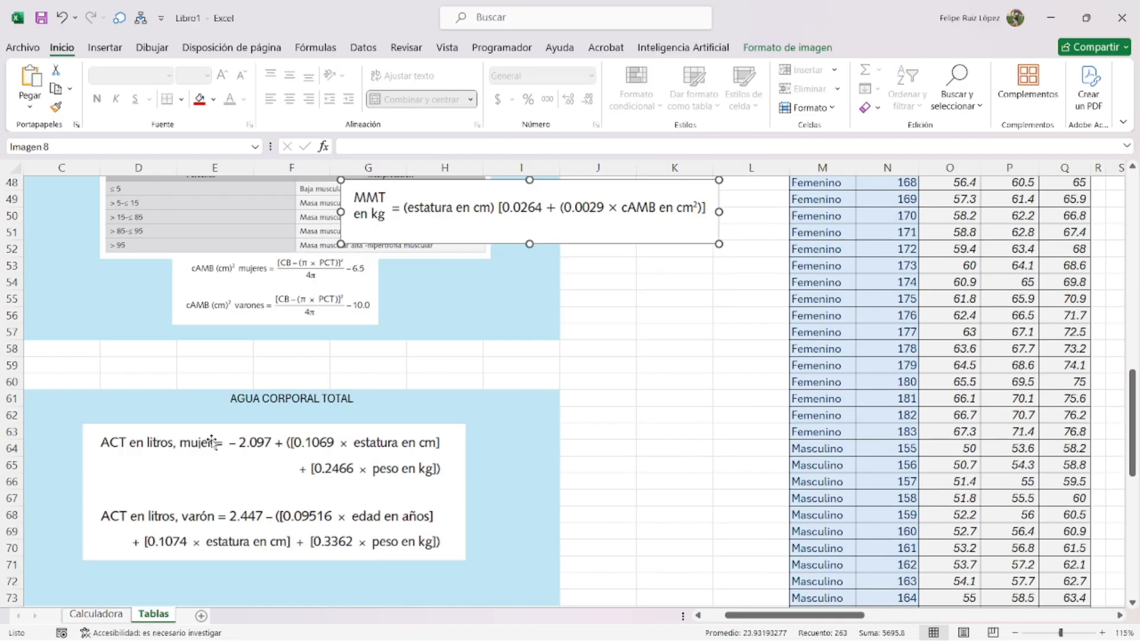
scroll(218, 452, up, 4)
scroll(255, 433, down, 11)
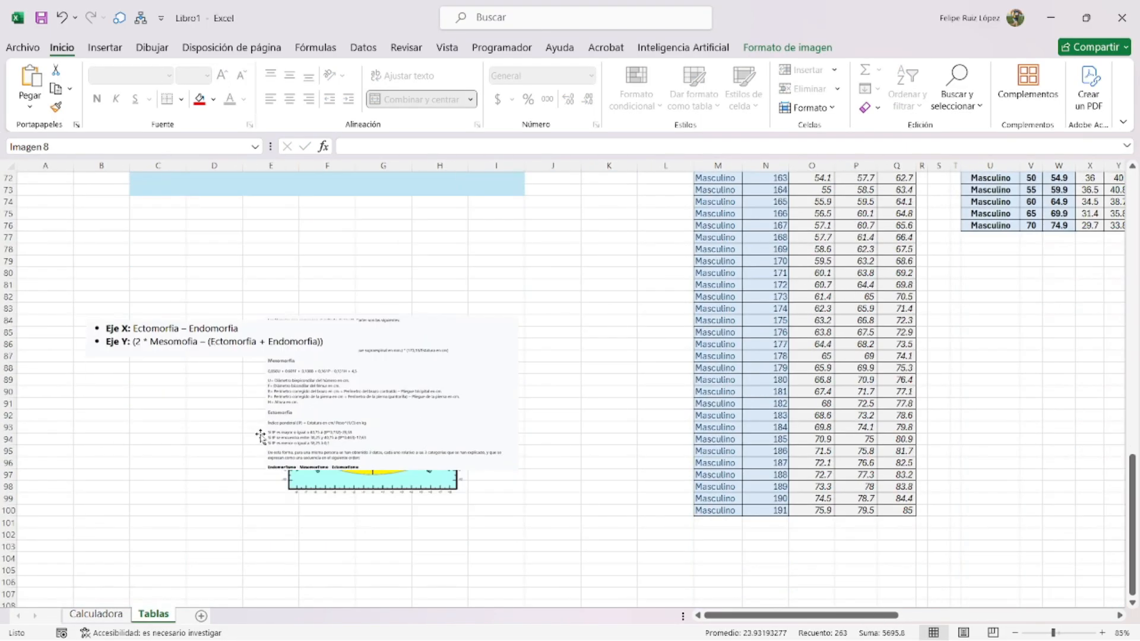
scroll(291, 417, up, 1)
click(291, 418)
scroll(291, 417, up, 3)
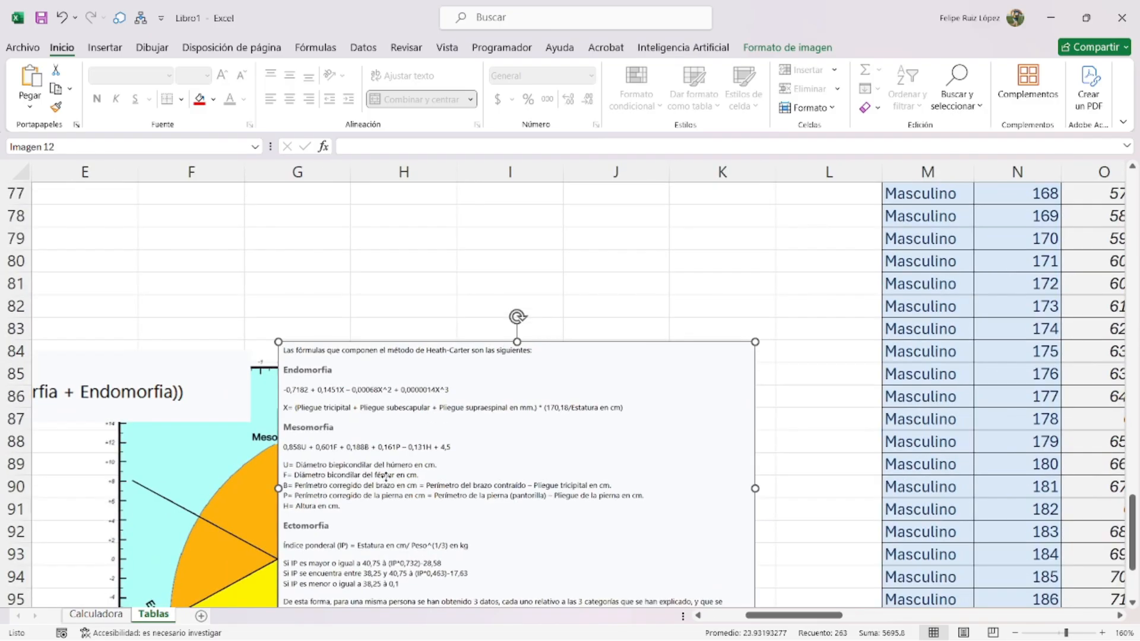
scroll(365, 350, up, 2)
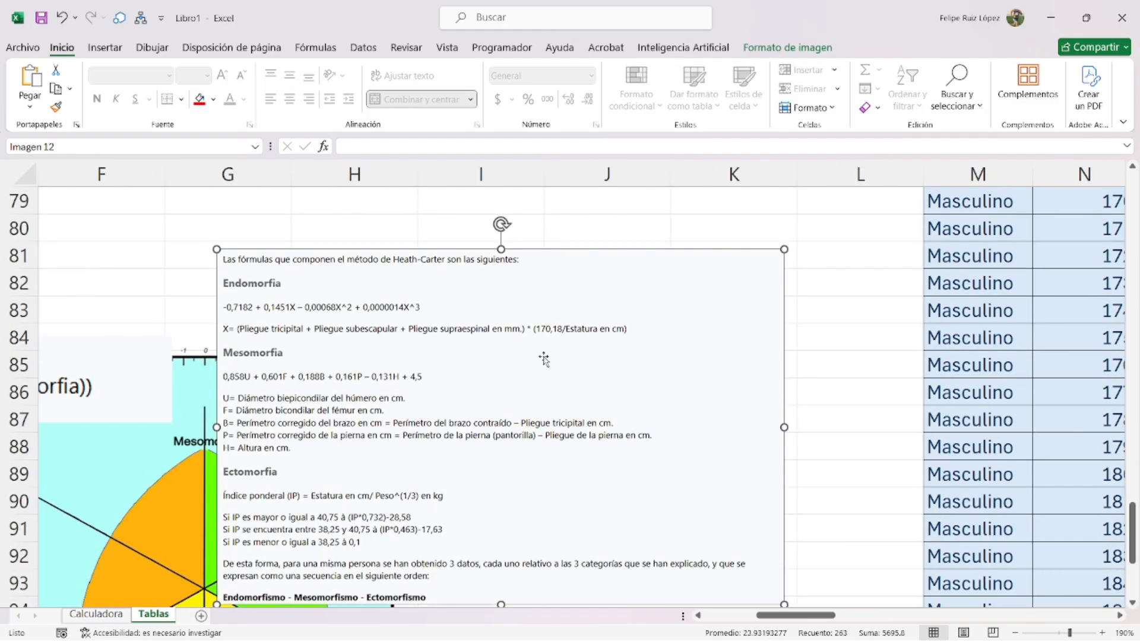
- Move 'Brazo:' down to E11 and extend the merged PLIEGUES heading over D6:D10
click(96, 614)
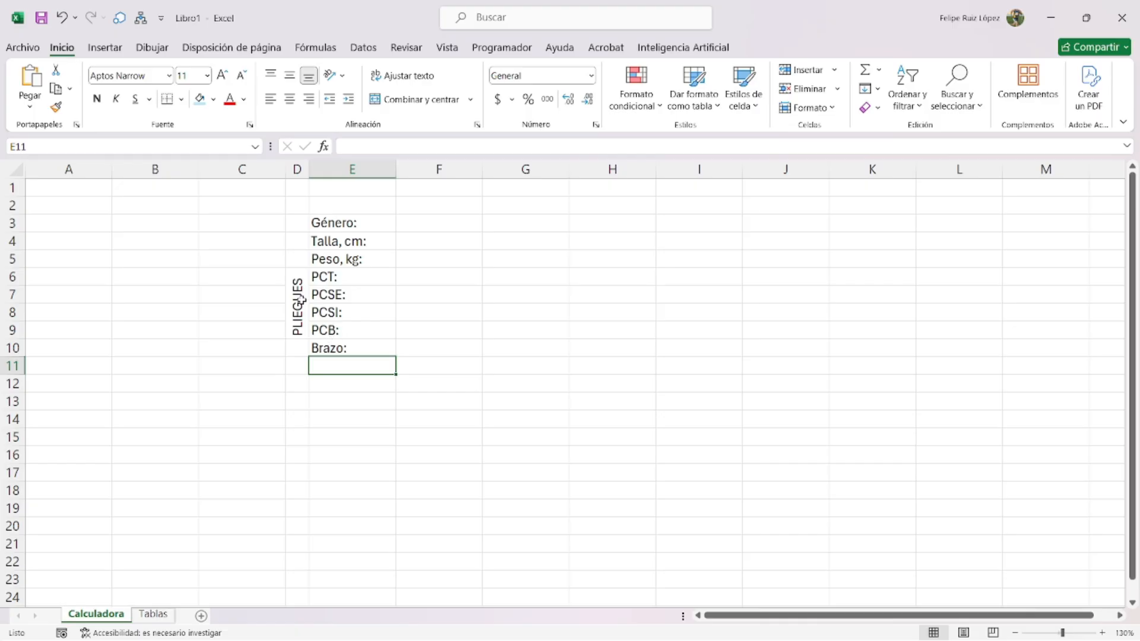
click(320, 348)
drag(332, 356, 332, 365)
click(335, 348)
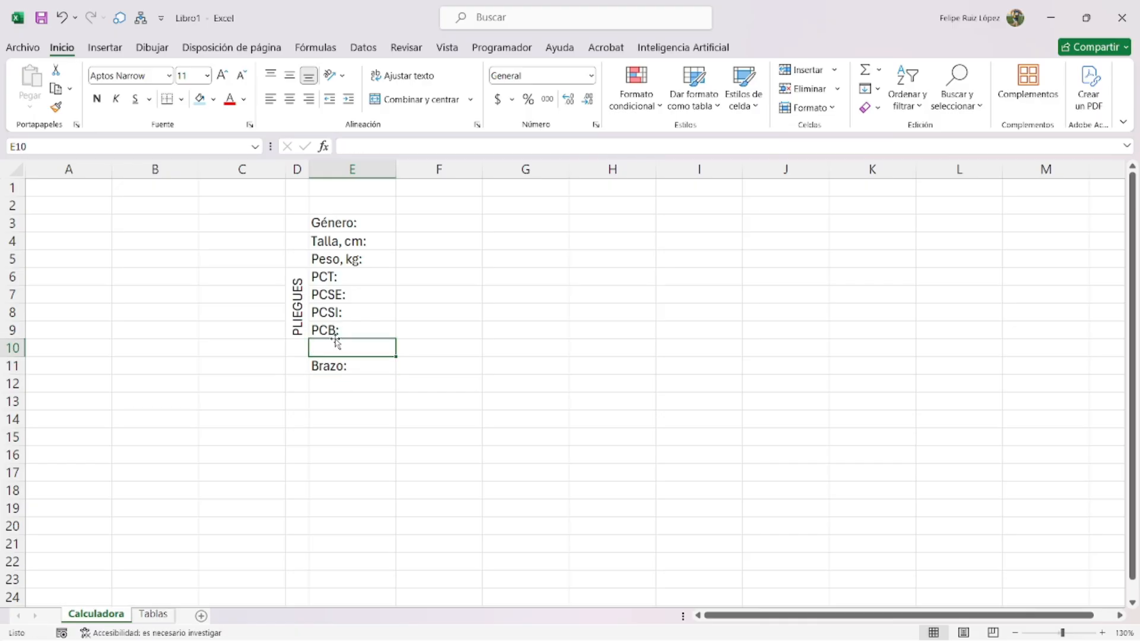
text(PCS)
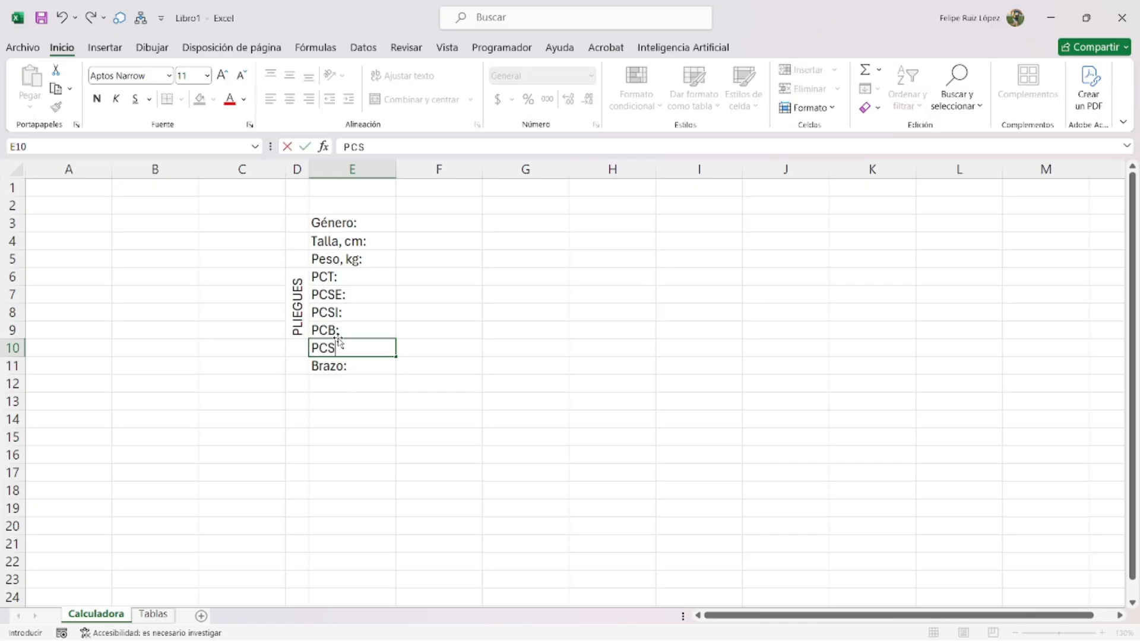
drag(297, 277, 297, 348)
click(414, 99)
click(414, 99)
click(439, 373)
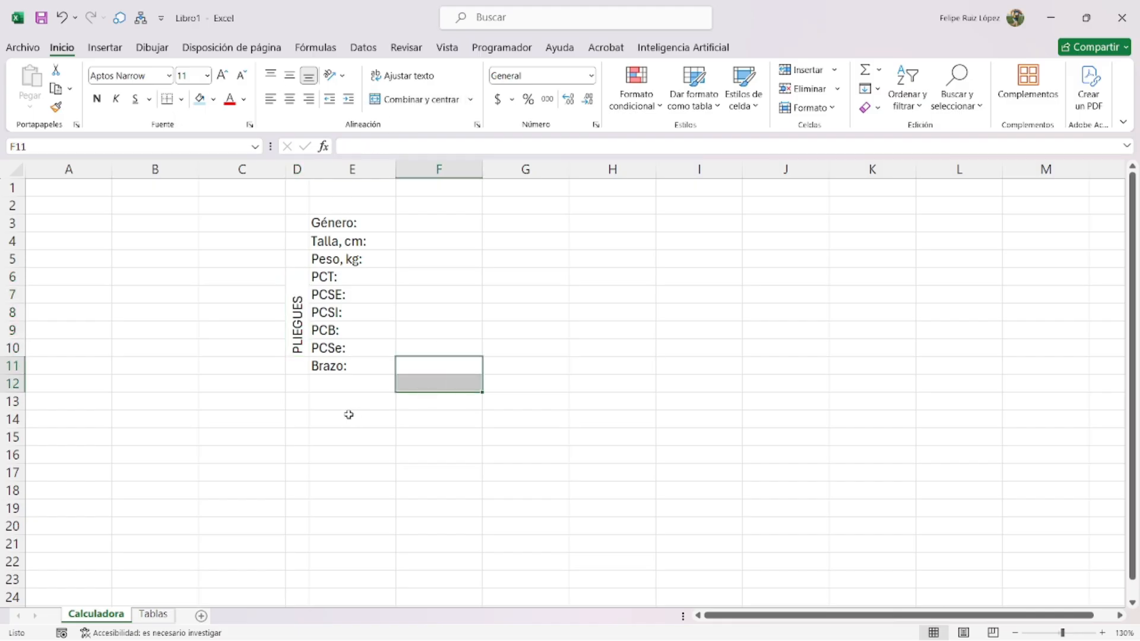
- Add 'Húmero:' and 'Fémur' labels below Brazo and start a 'Diam' group label in D12
click(155, 614)
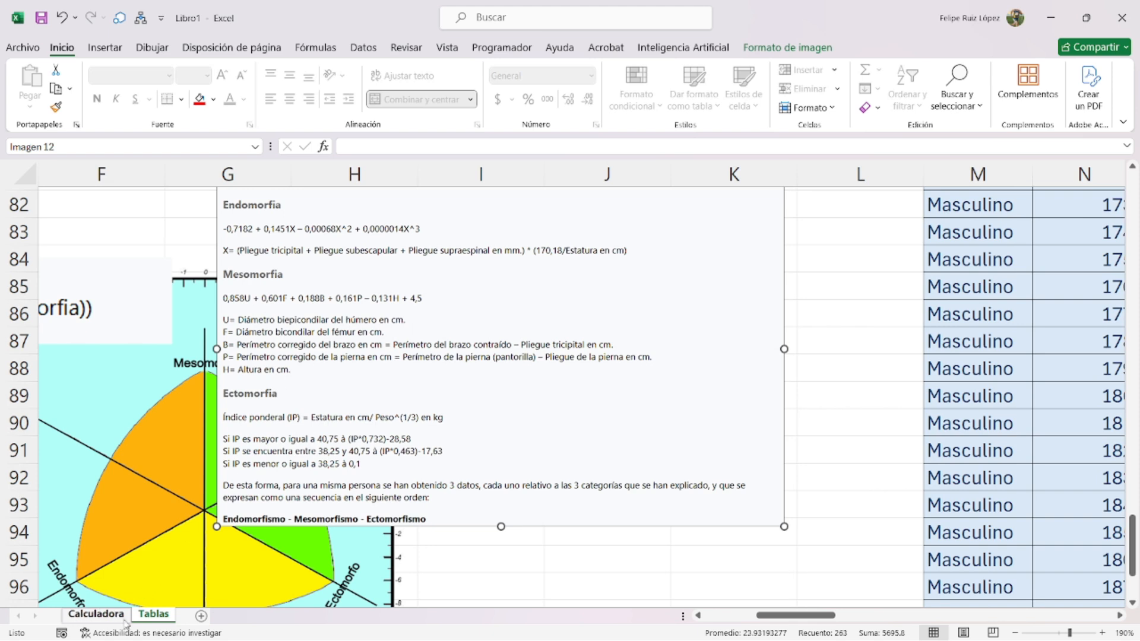
click(95, 615)
click(326, 385)
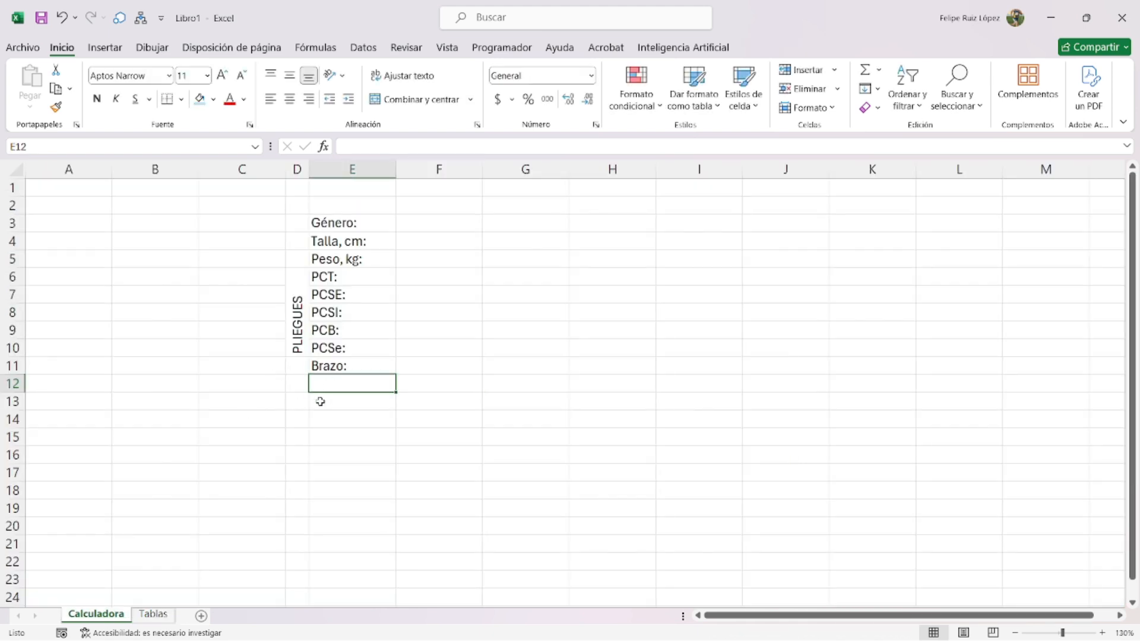
text(Húmero:)
key(Return)
text(Fémur)
key(Return)
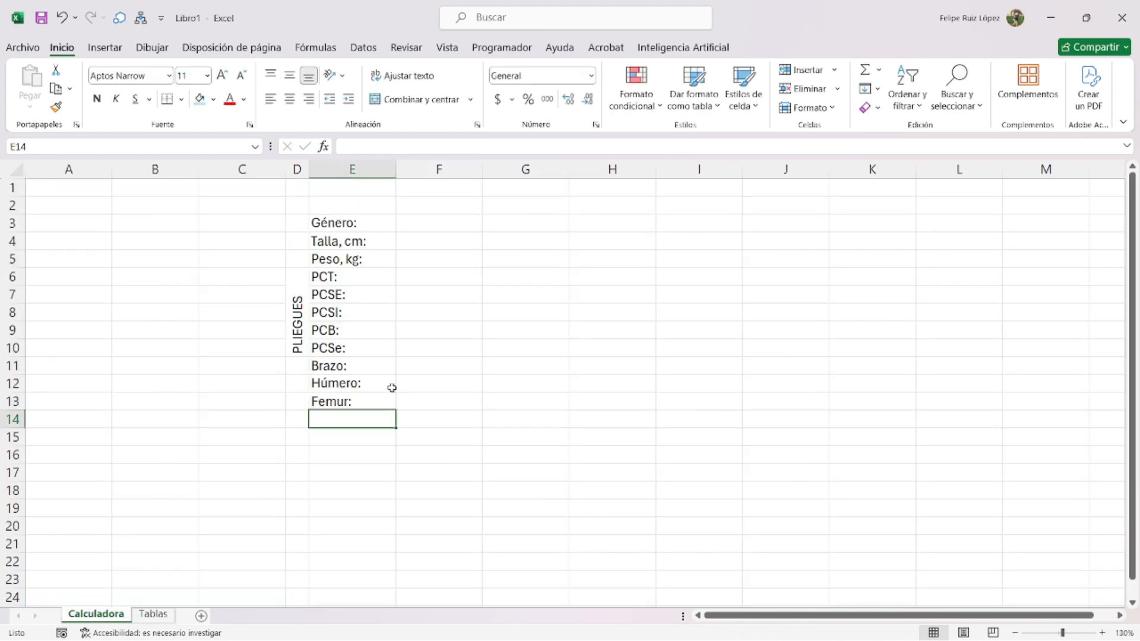
click(298, 383)
text(Diam)
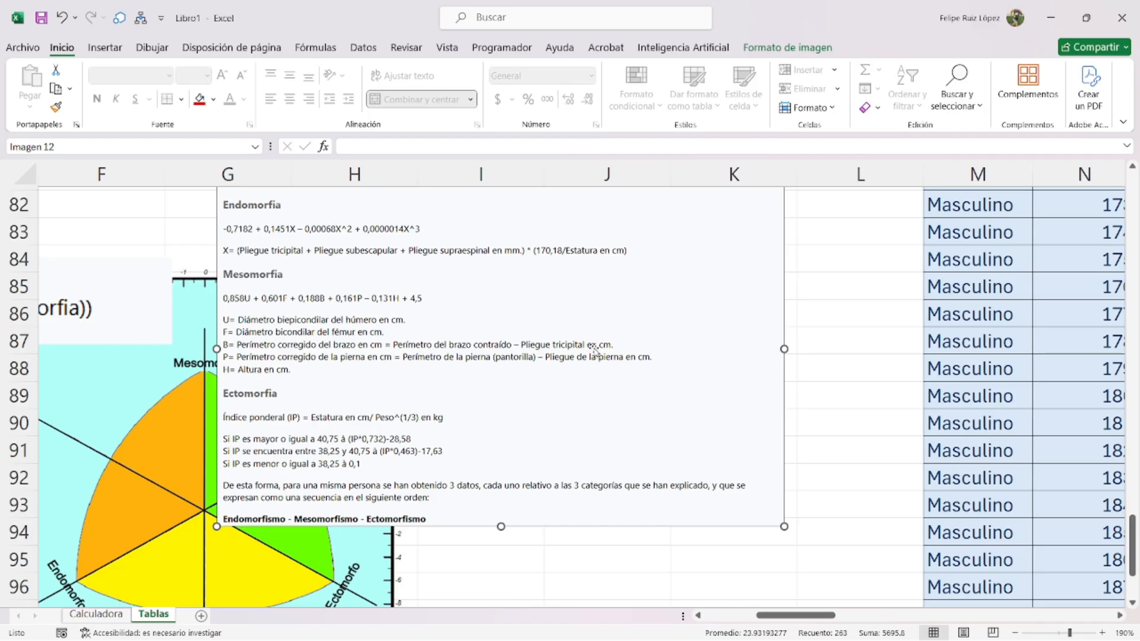
click(95, 614)
- Shift the diameter rows down and add 'Pantorrilla:', 'Brazo contraido:' and 'Cintura:' labels
drag(304, 384, 354, 415)
click(328, 365)
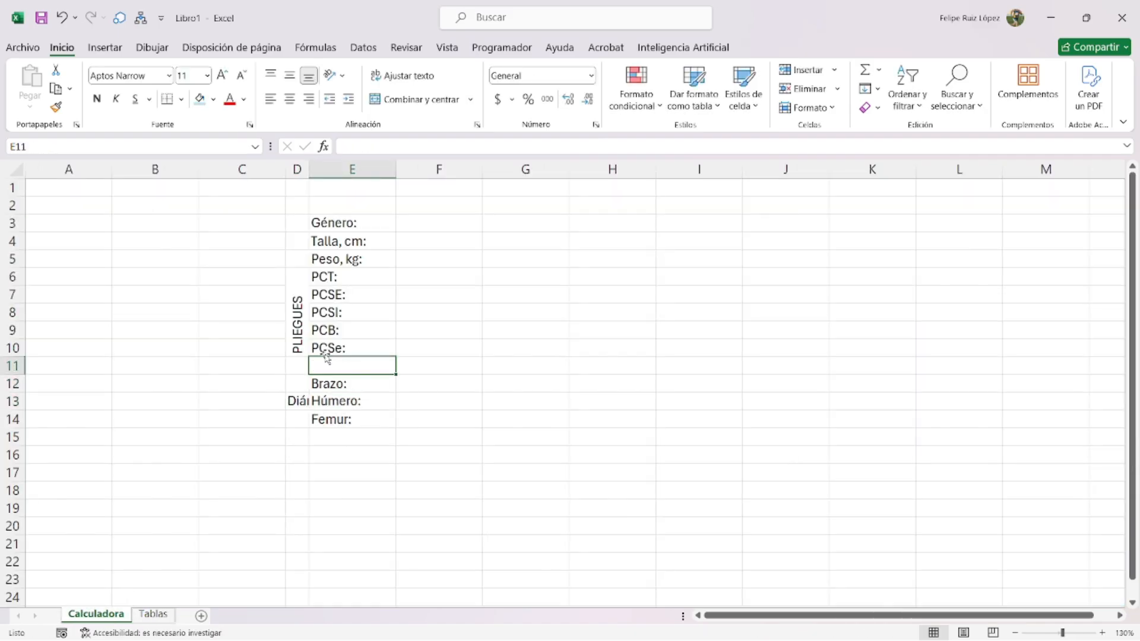
text(Pnnto)
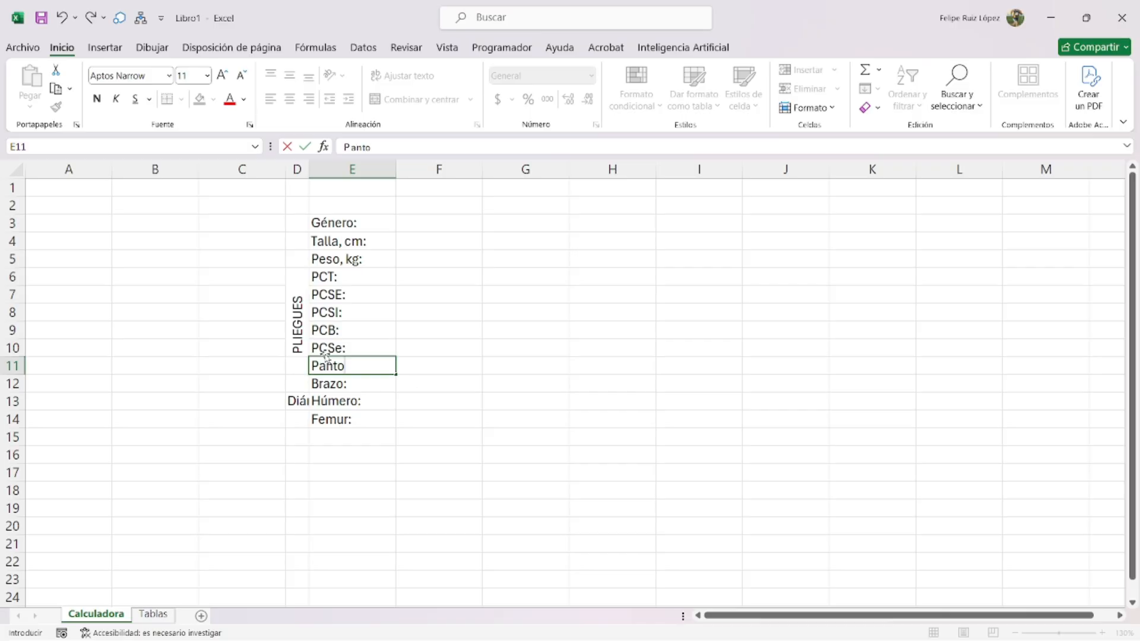
text(rrilla:)
key(Return)
drag(294, 400, 340, 450)
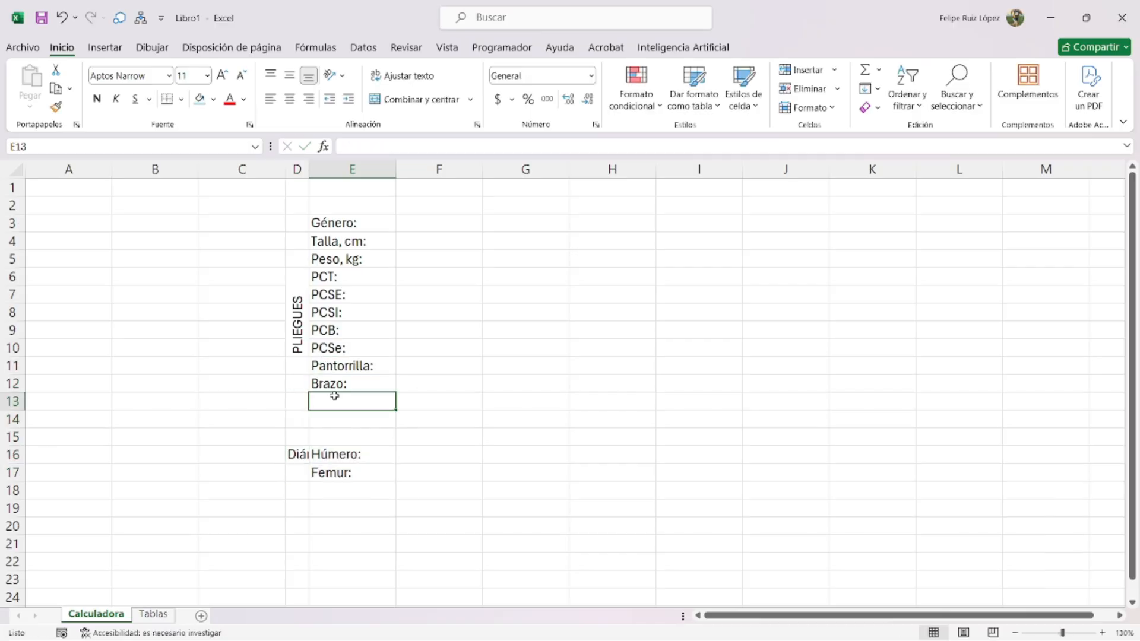
text(Pant)
key(Return)
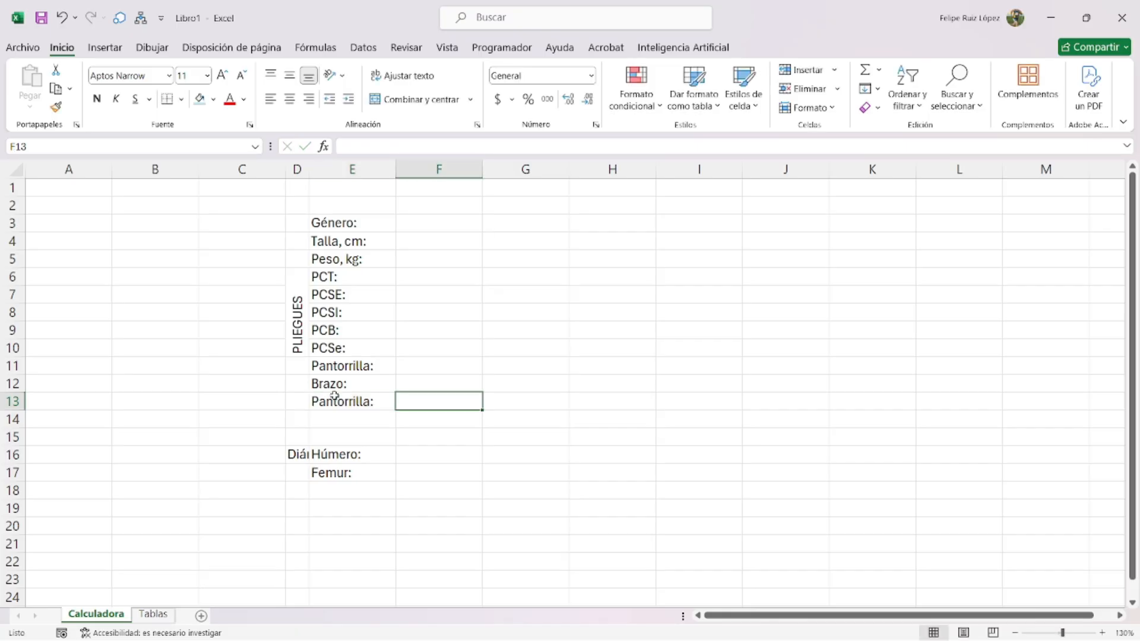
text(Brazo contraido:)
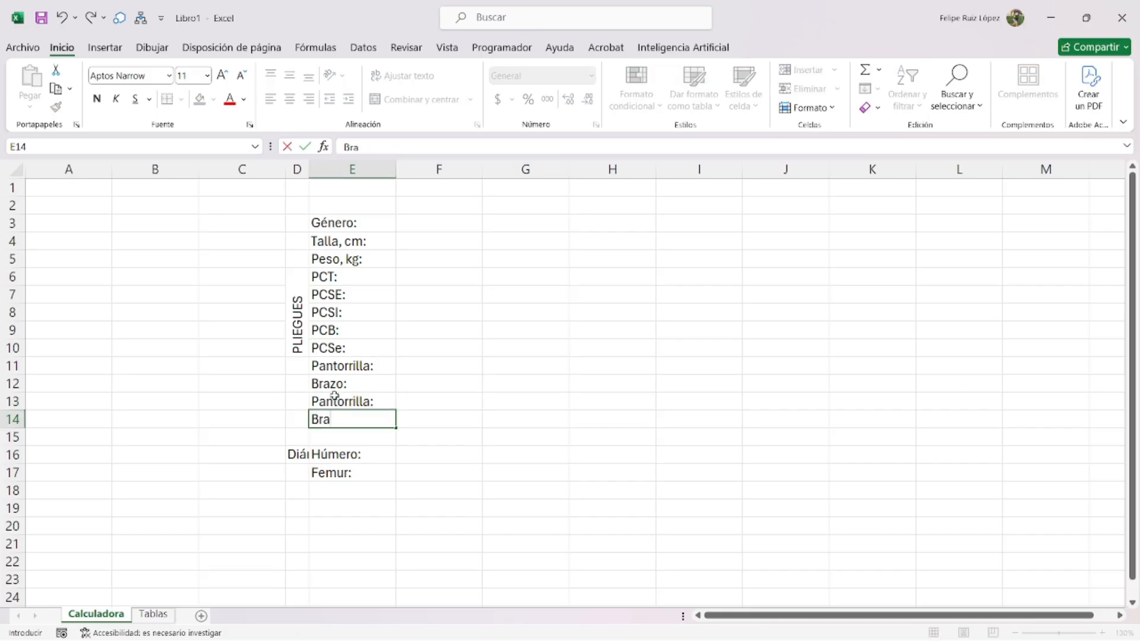
key(Return)
text(Cintura:)
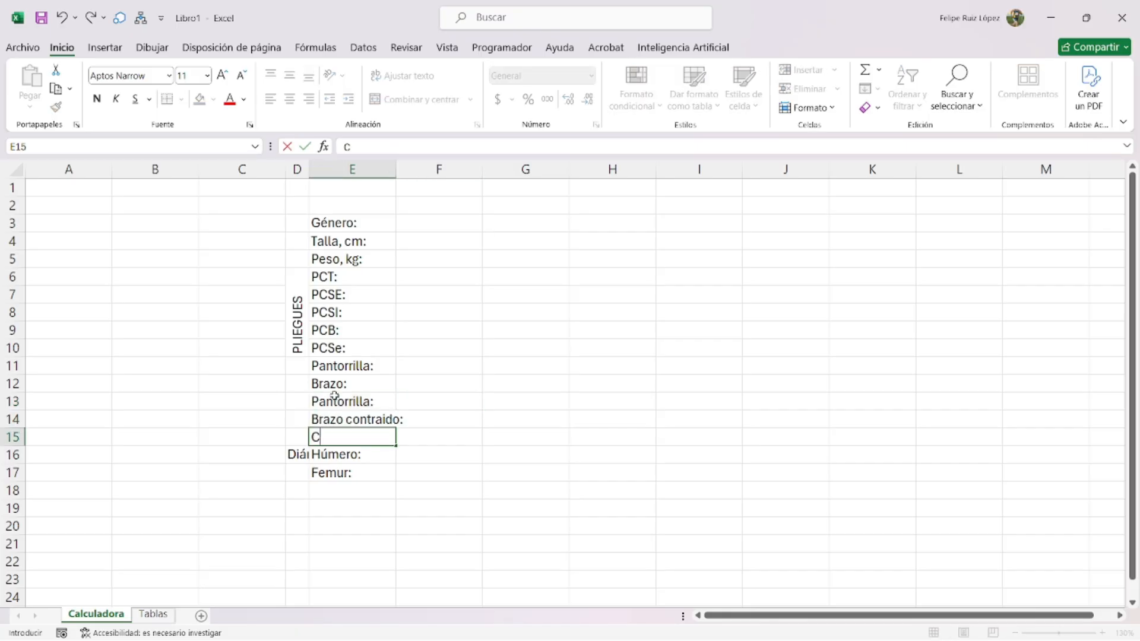
key(Return)
- Move Húmero and Fémur down one more row and add 'Cadera:' in E16
drag(299, 455, 333, 498)
click(340, 449)
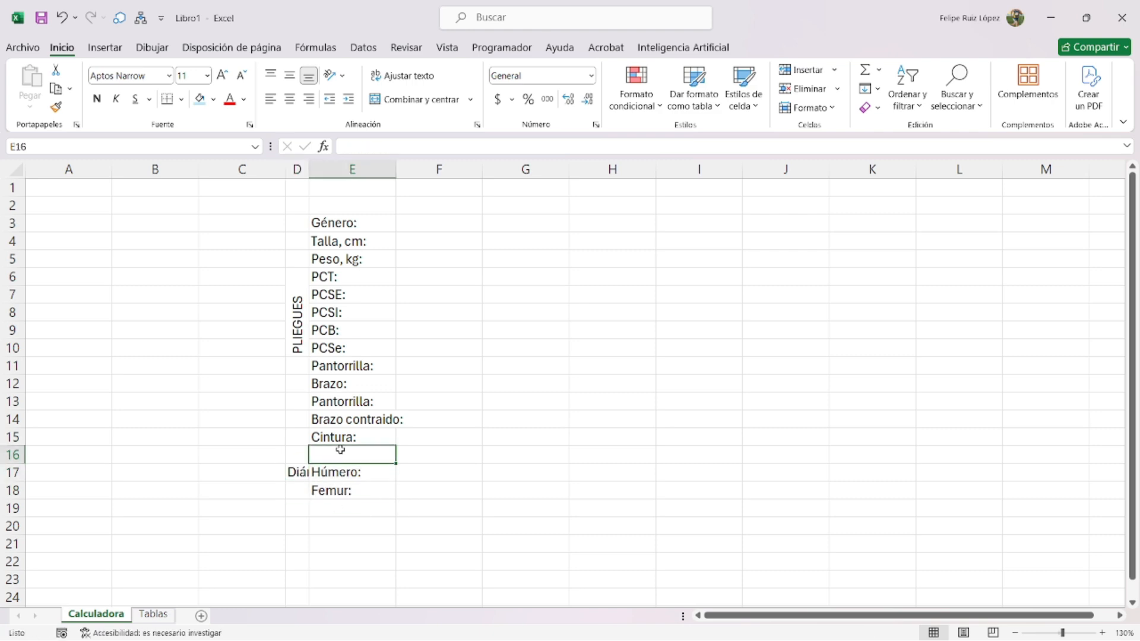
text(Cadenara)
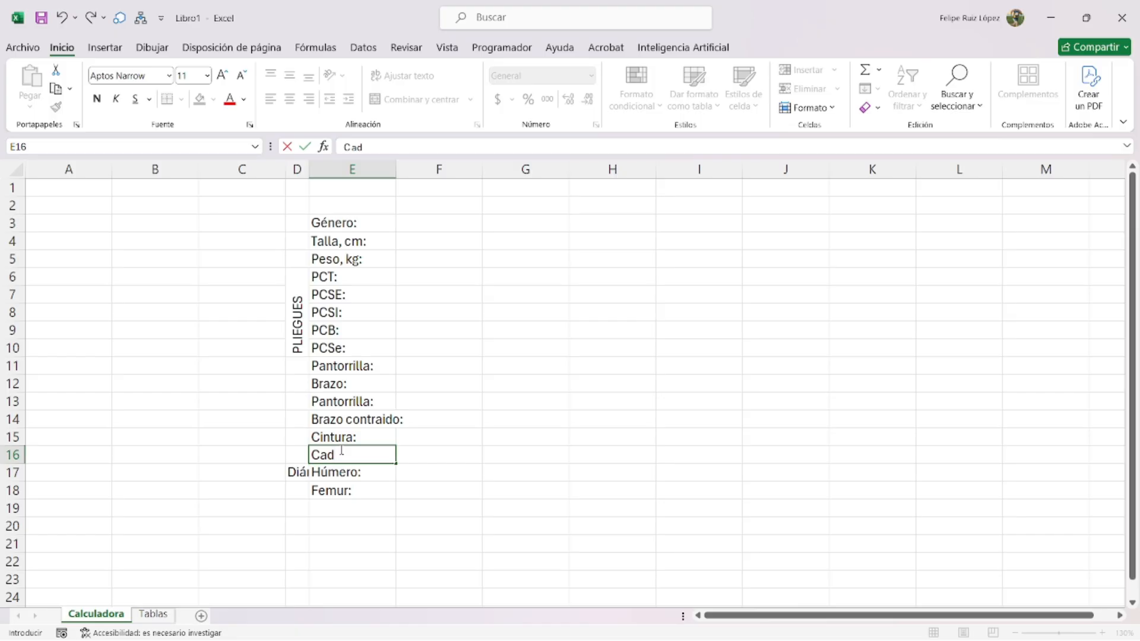
text(era:)
key(Return)
- Merge D11:D16 into a vertical 'Circunferencias' group label
drag(299, 359, 296, 455)
click(403, 100)
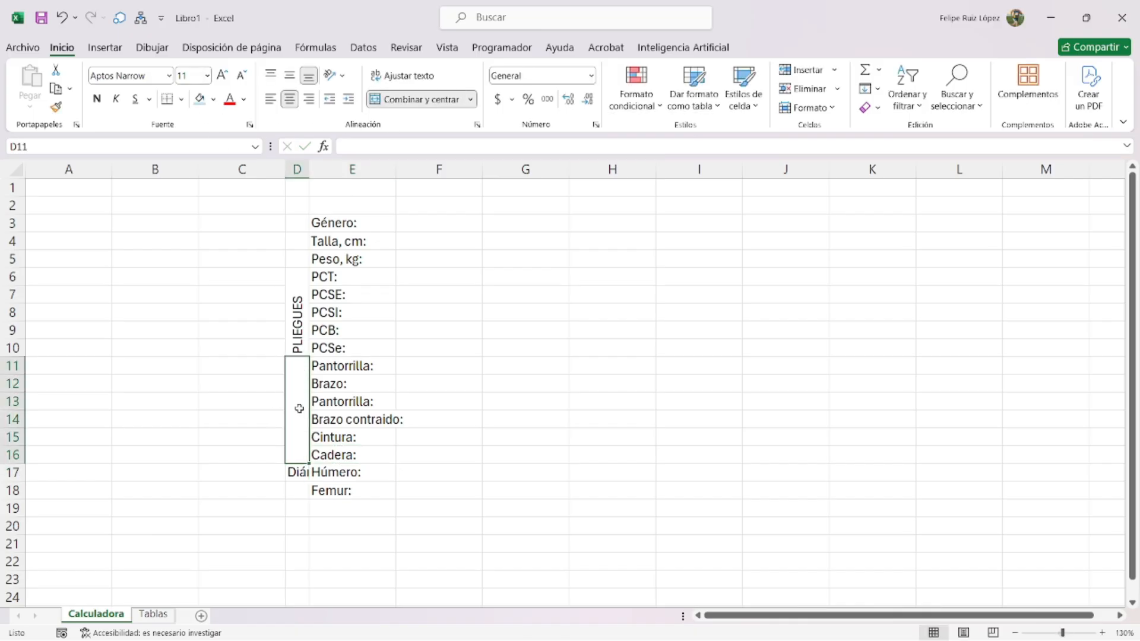
text(Circunferencias)
key(Return)
key(Up)
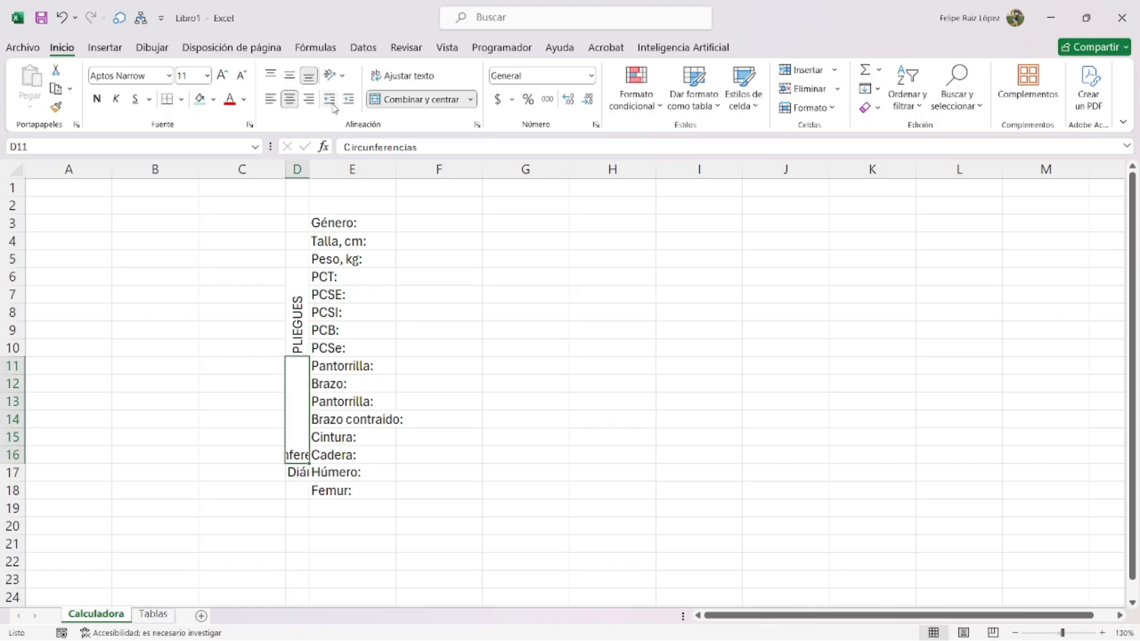
click(333, 75)
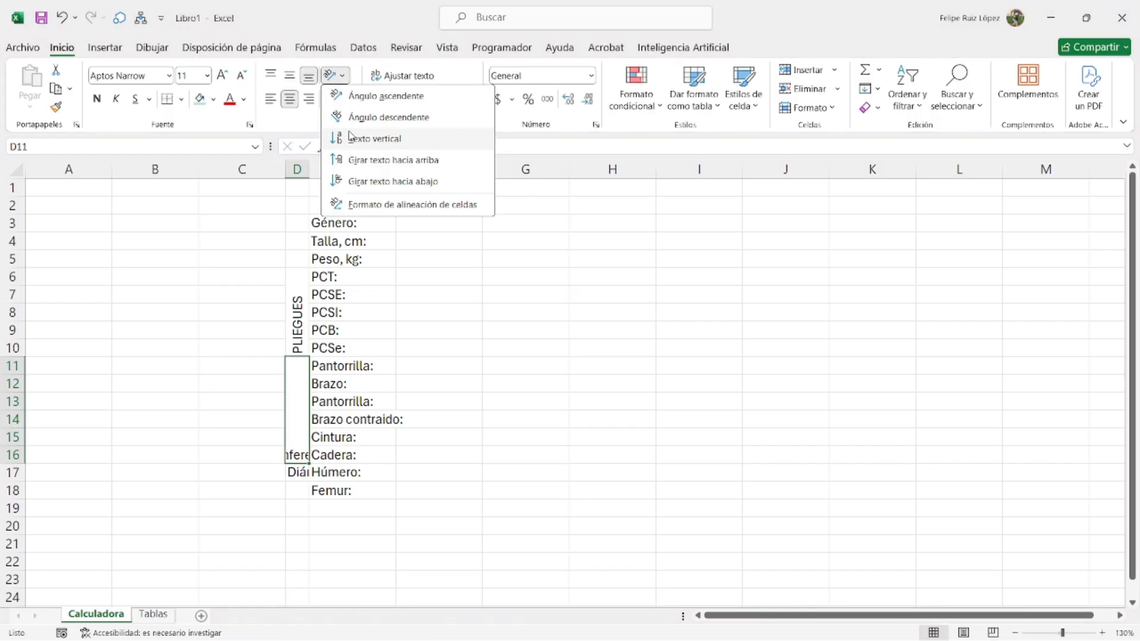
click(363, 160)
- Merge D17:D18 into a vertical 'Diámetros' group label
drag(299, 475, 299, 490)
click(380, 103)
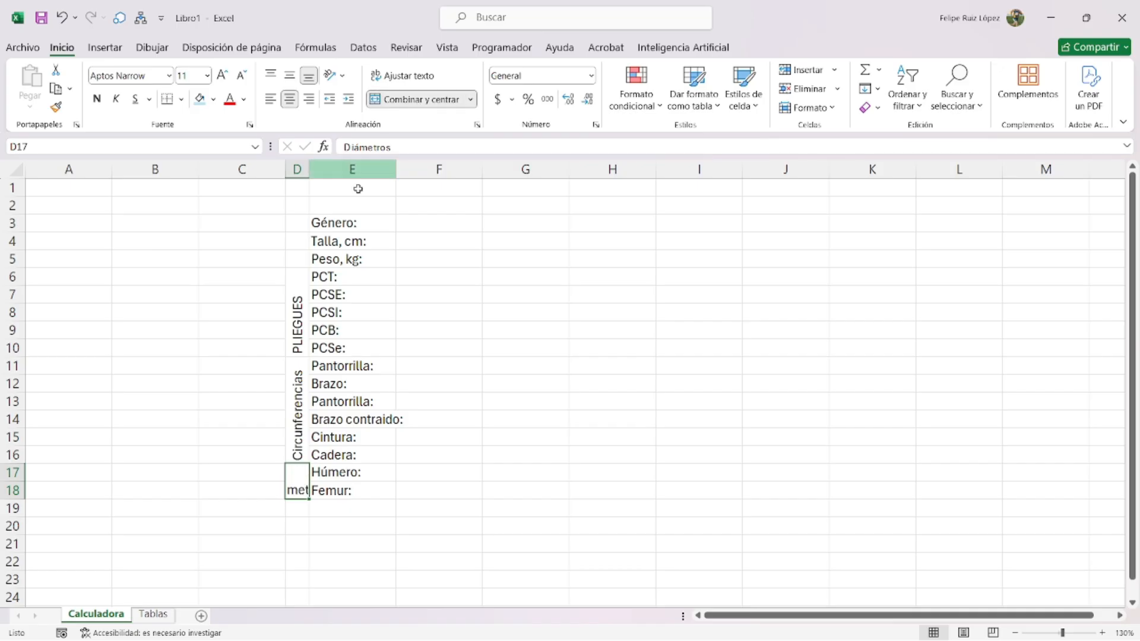
double_click(303, 481)
double_click(303, 488)
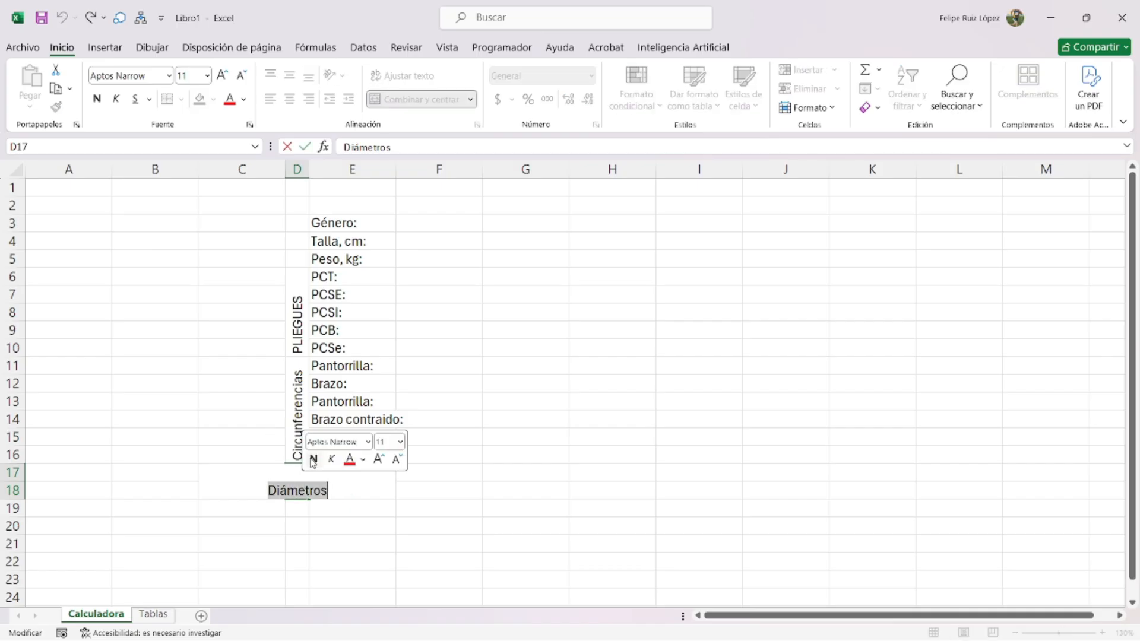
key(Return)
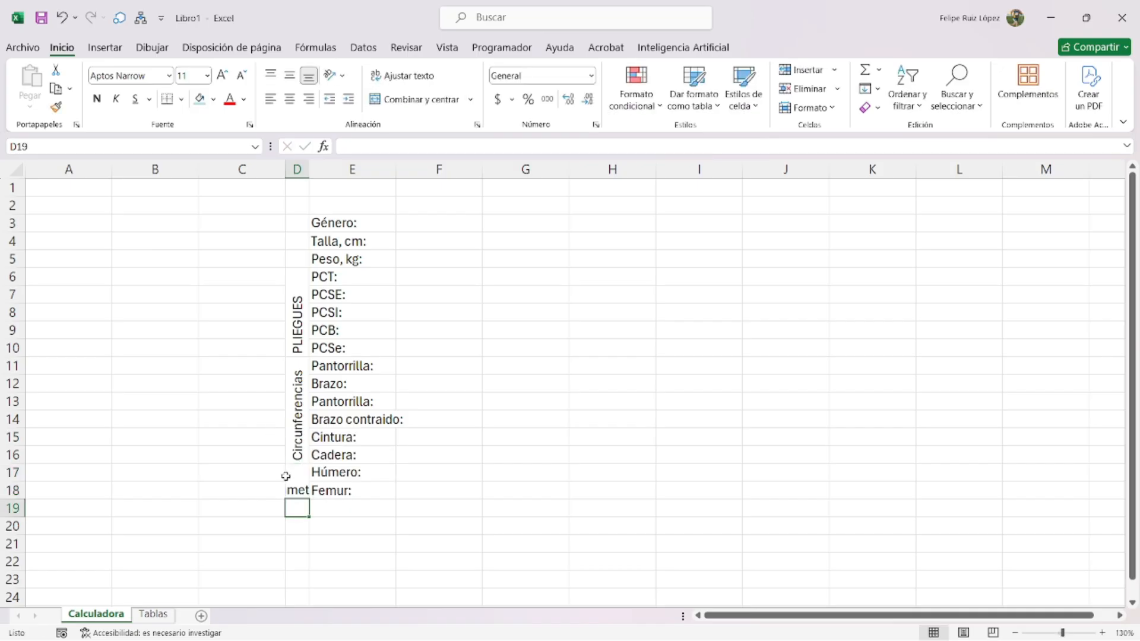
click(358, 508)
text(Codo:)
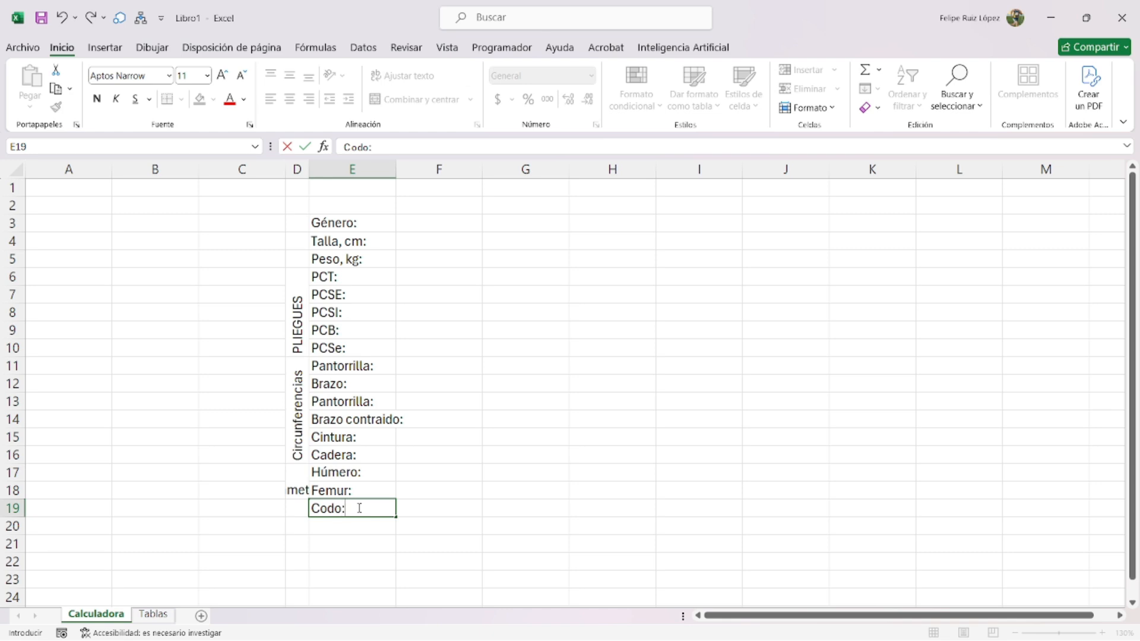
key(Return)
key(ctrl+z)
click(296, 474)
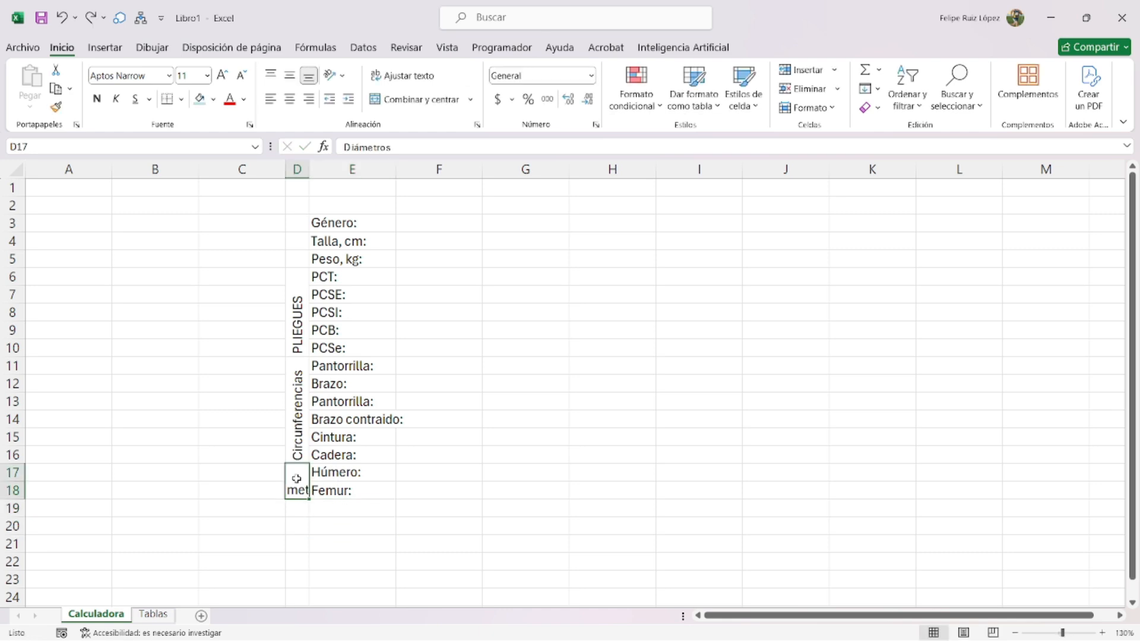
click(213, 99)
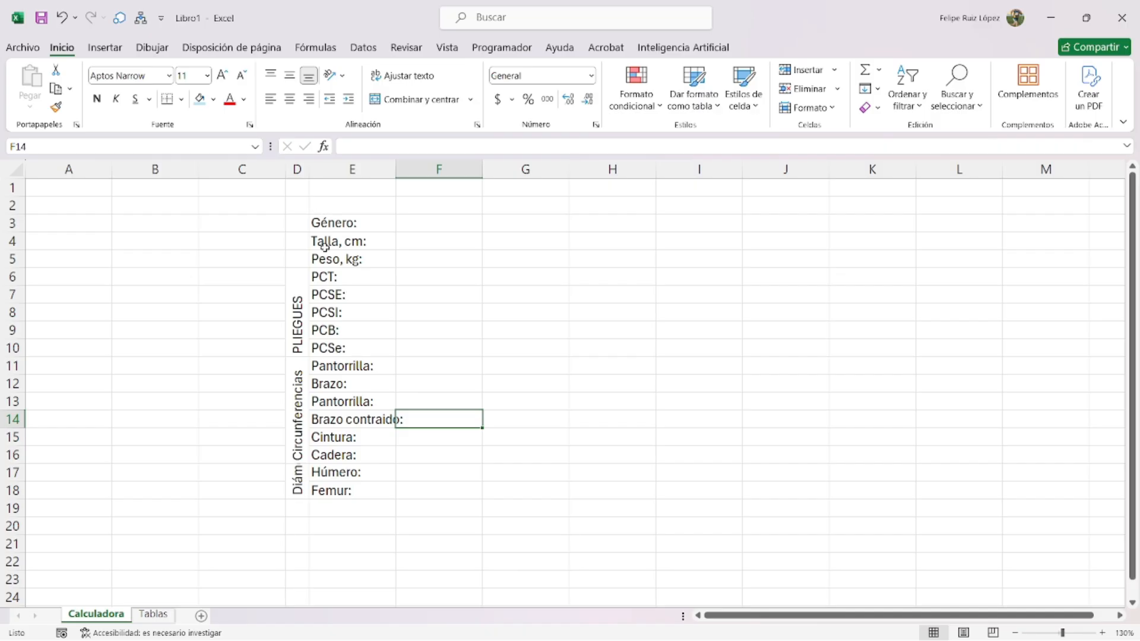
- Merge and centre the Género through PCT labels across columns D and E
click(315, 222)
drag(311, 219, 305, 261)
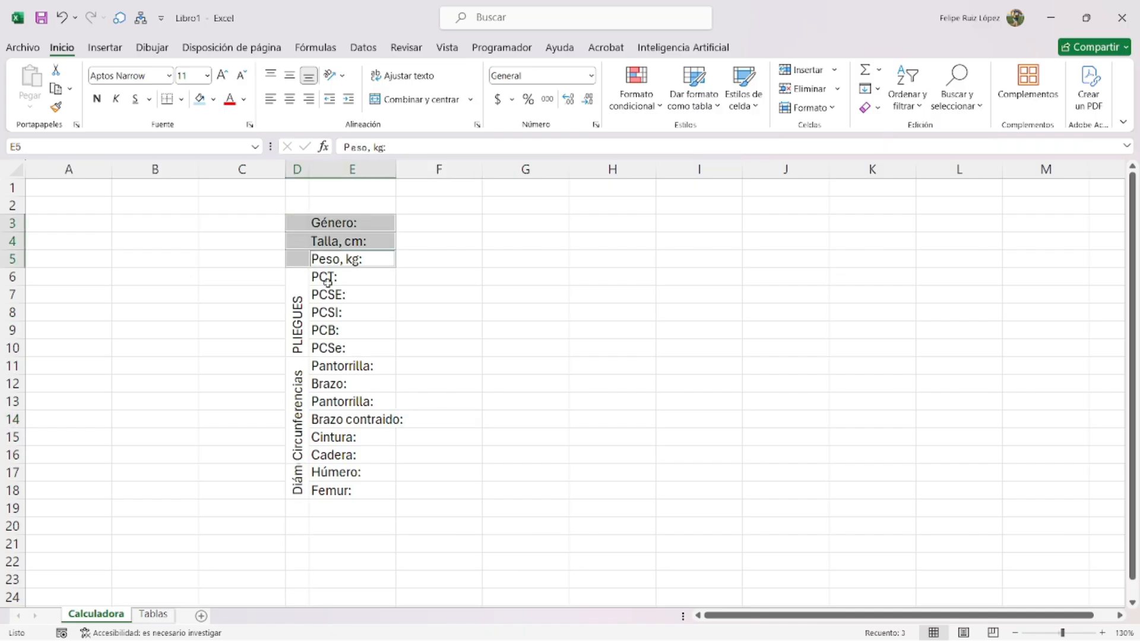
ctrl+click(326, 278)
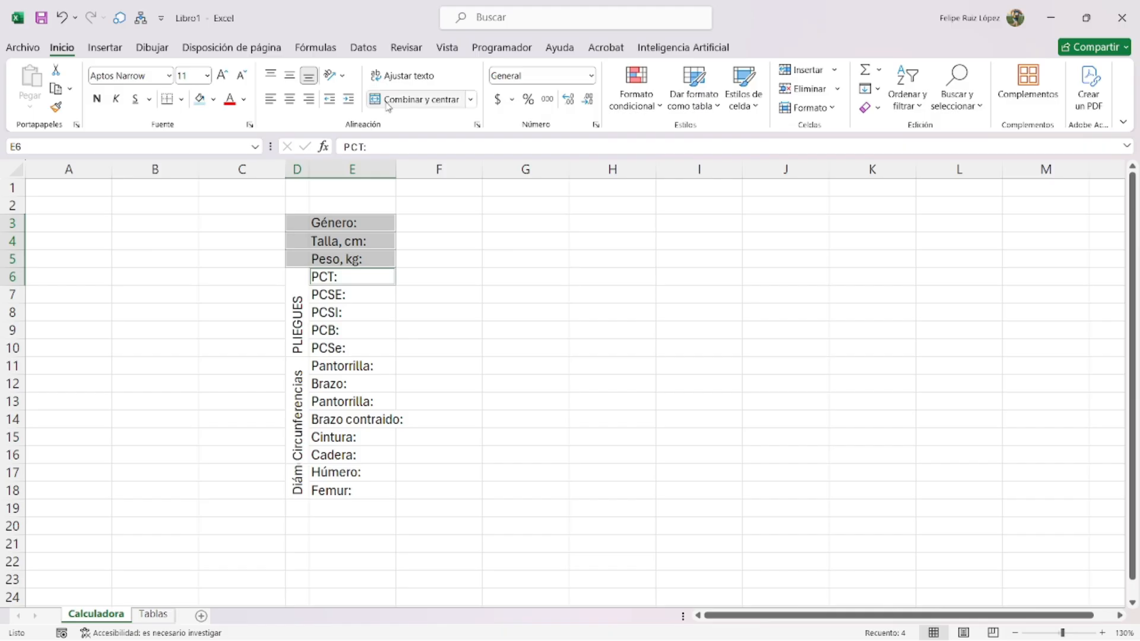
click(414, 100)
click(466, 295)
- Merge D2:F2 into a 'DATOS GENERALES' title and widen column F
click(290, 200)
drag(290, 201, 475, 203)
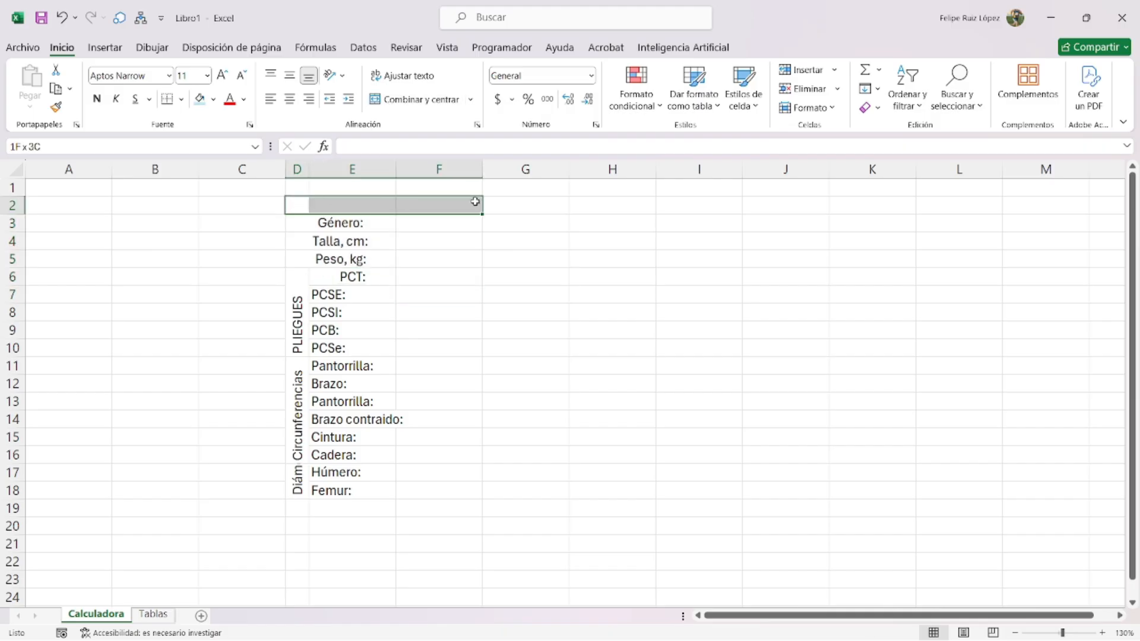
click(395, 105)
click(452, 276)
double_click(455, 203)
text(DATOS GRE)
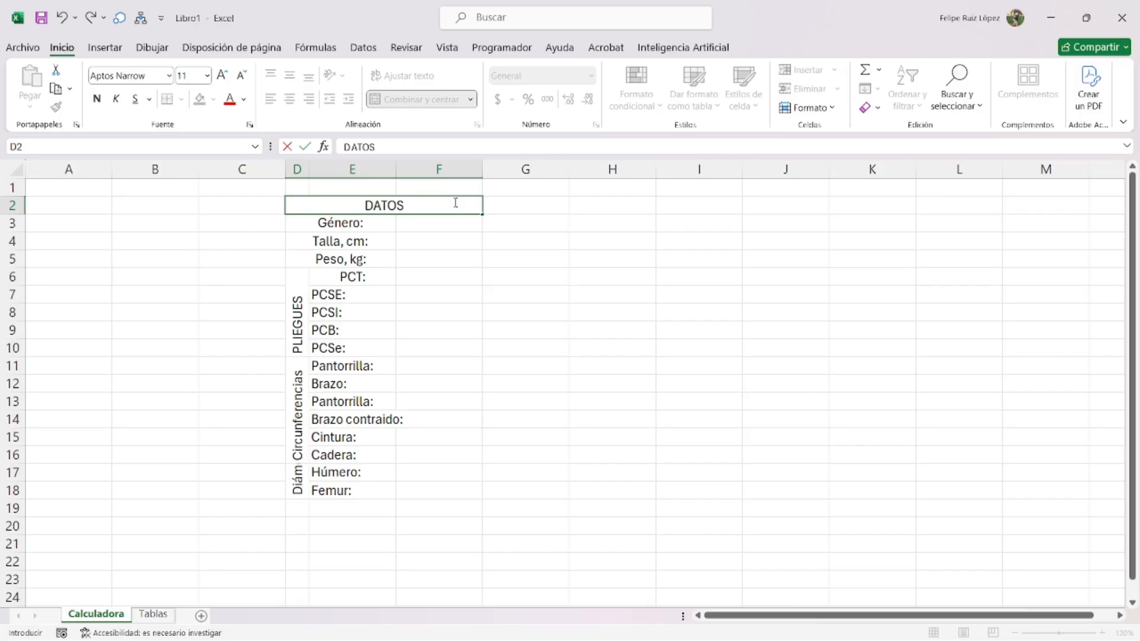
key(BackSpace)
key(BackSpace)
text(ENERALES)
key(Return)
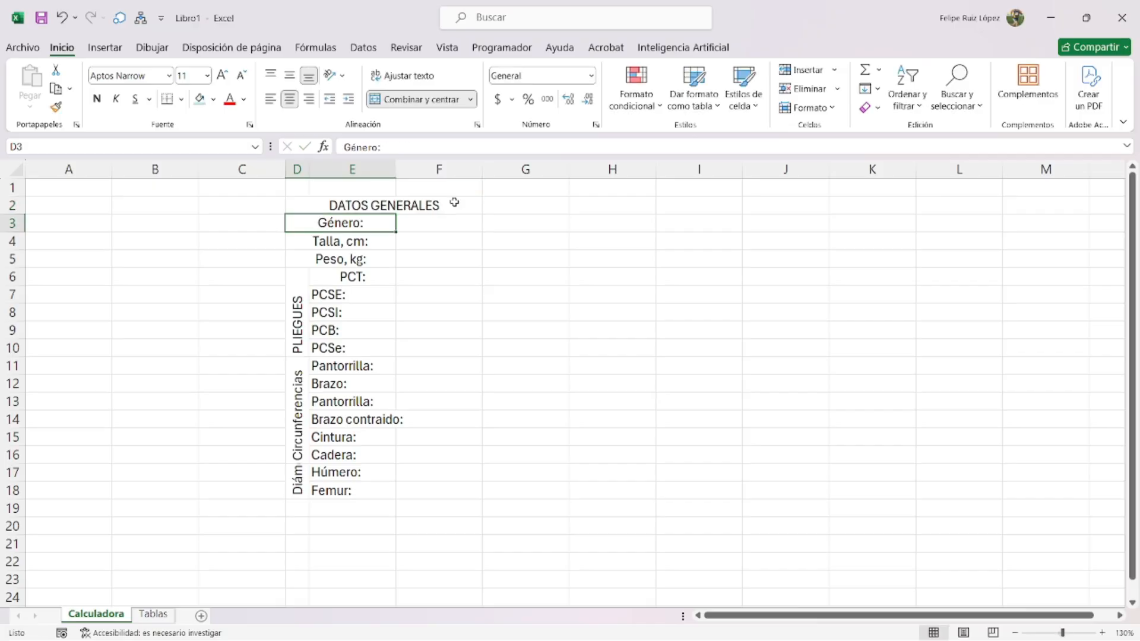
drag(482, 169, 563, 170)
drag(450, 199, 439, 483)
- Give the Datos Generales table a medium outline and thin interior borders
key(ctrl+1)
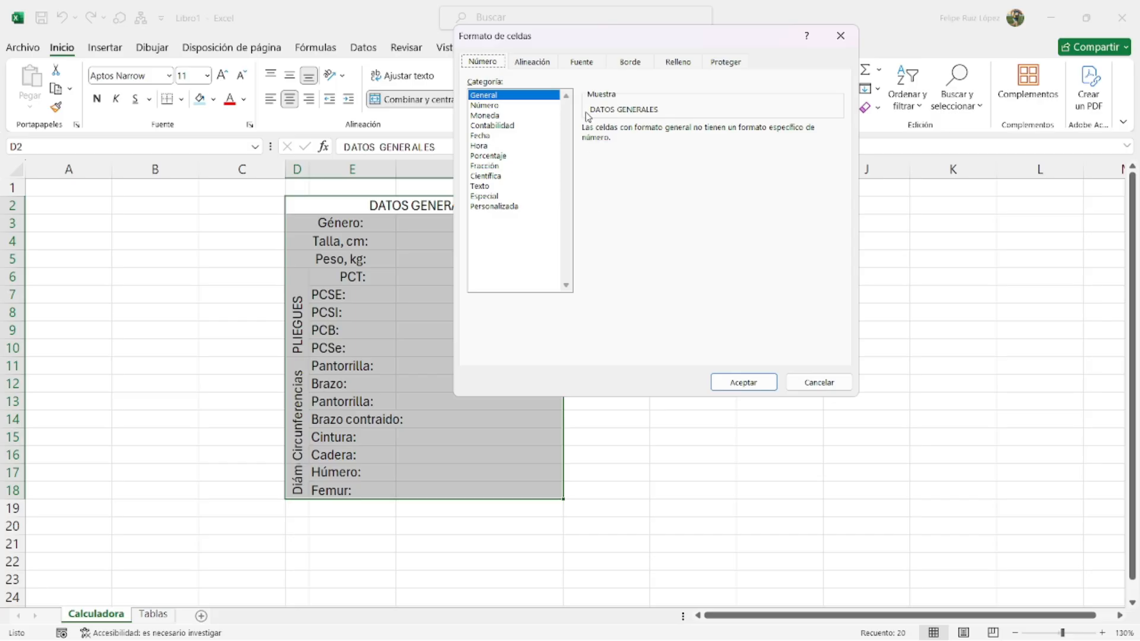
click(631, 62)
click(551, 167)
click(686, 107)
click(504, 186)
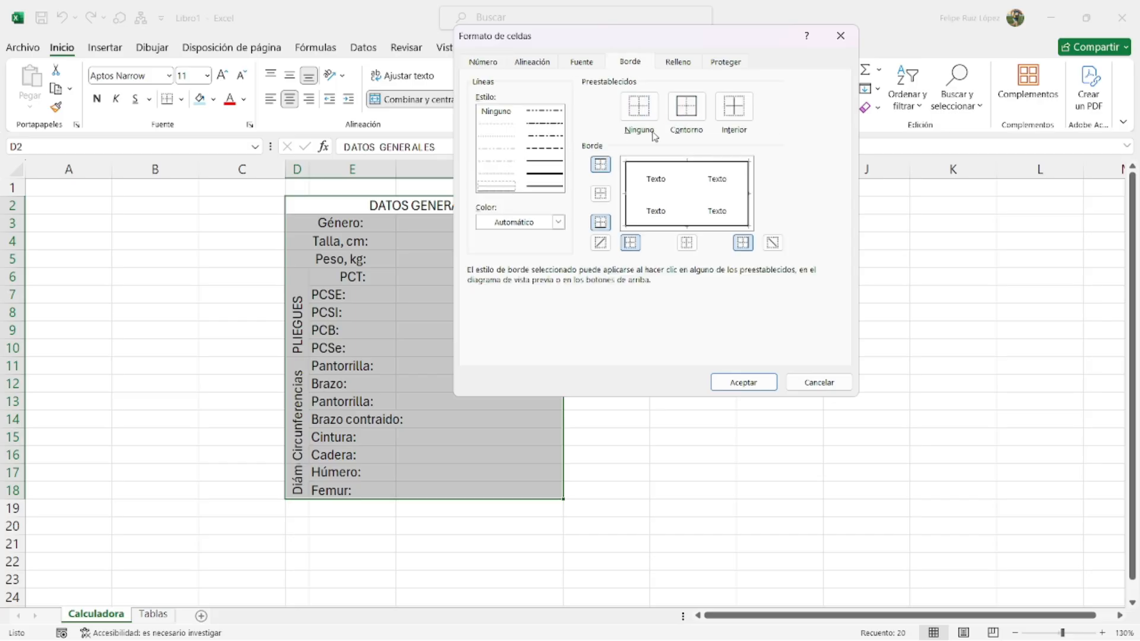
click(734, 107)
click(742, 382)
click(606, 401)
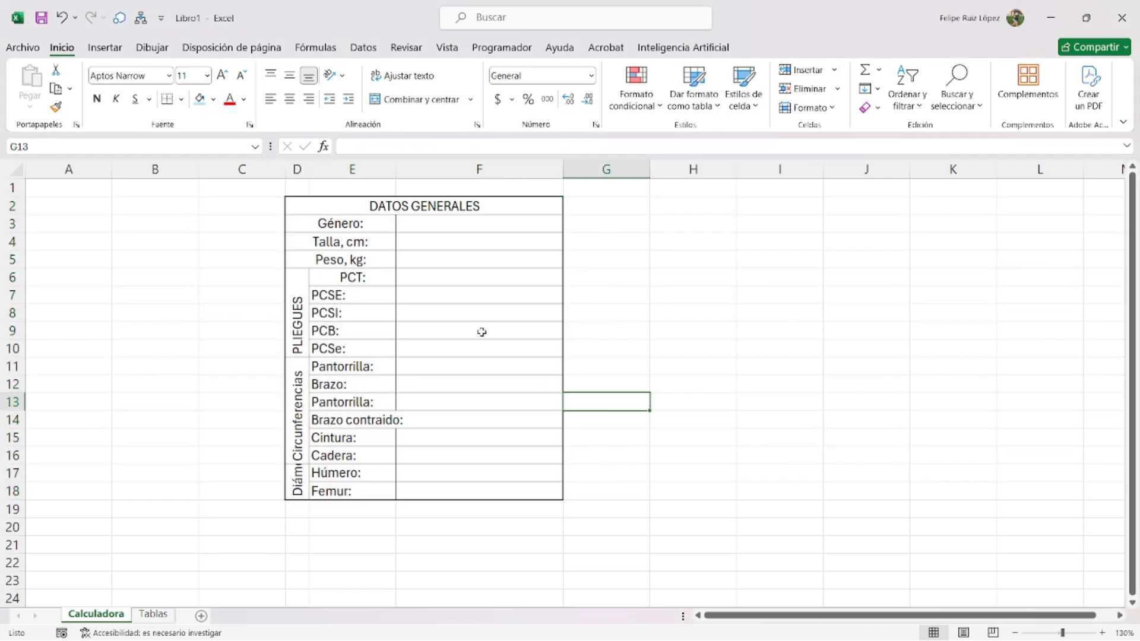
- Make the label cells D3:E18 bold with a light blue fill
drag(345, 223, 353, 487)
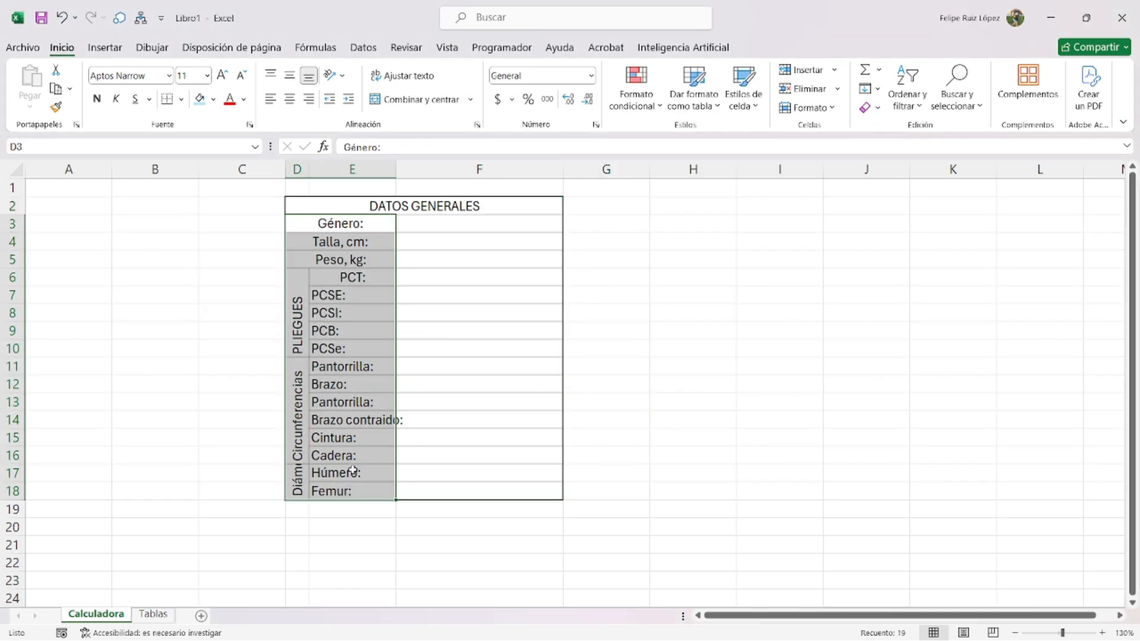
click(96, 98)
click(213, 99)
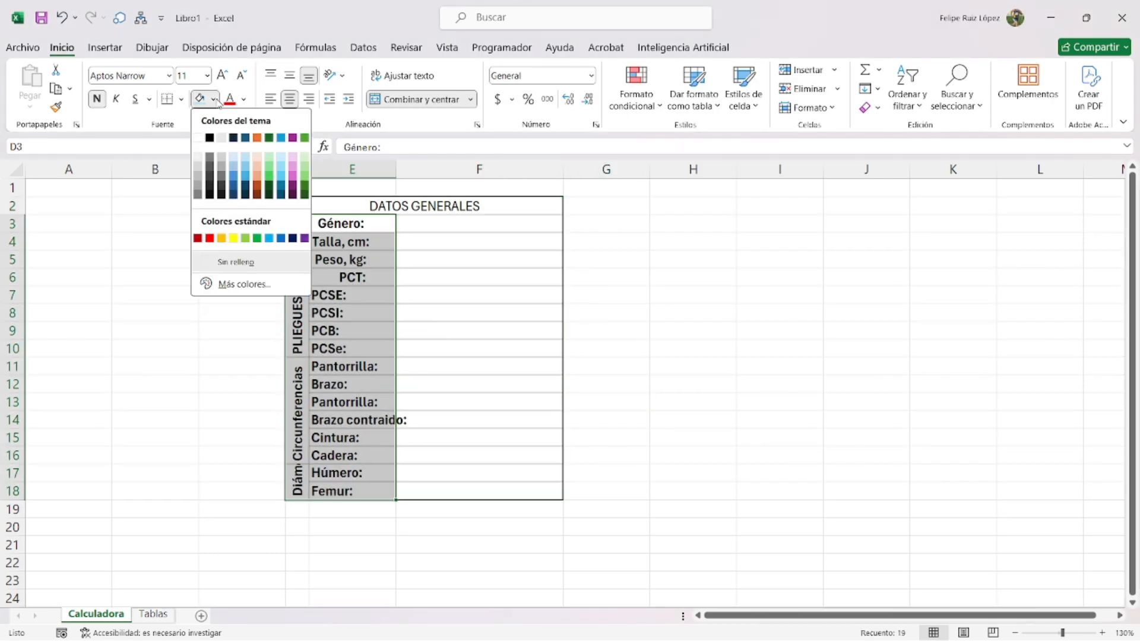
click(236, 158)
click(242, 99)
key(Escape)
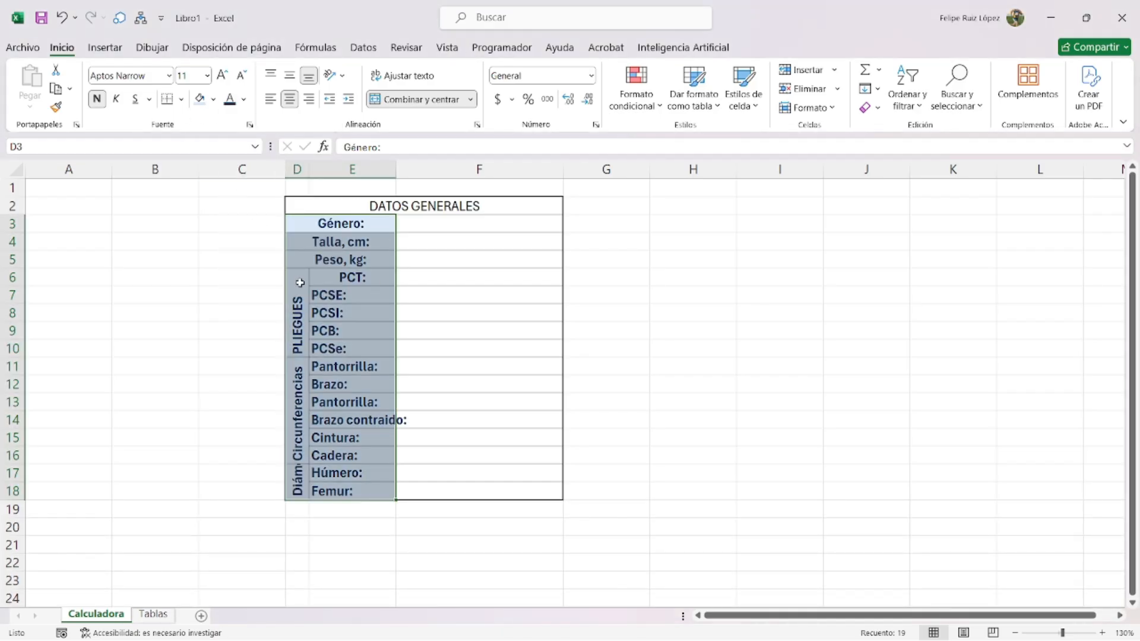
click(451, 225)
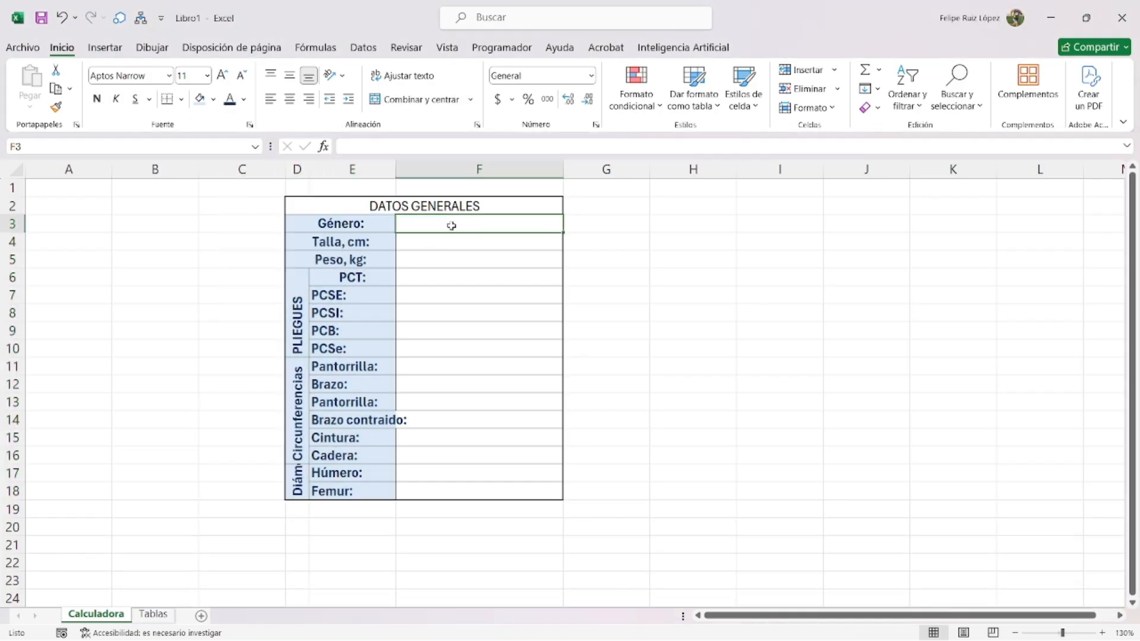
ctrl+scroll(463, 275, up, 2)
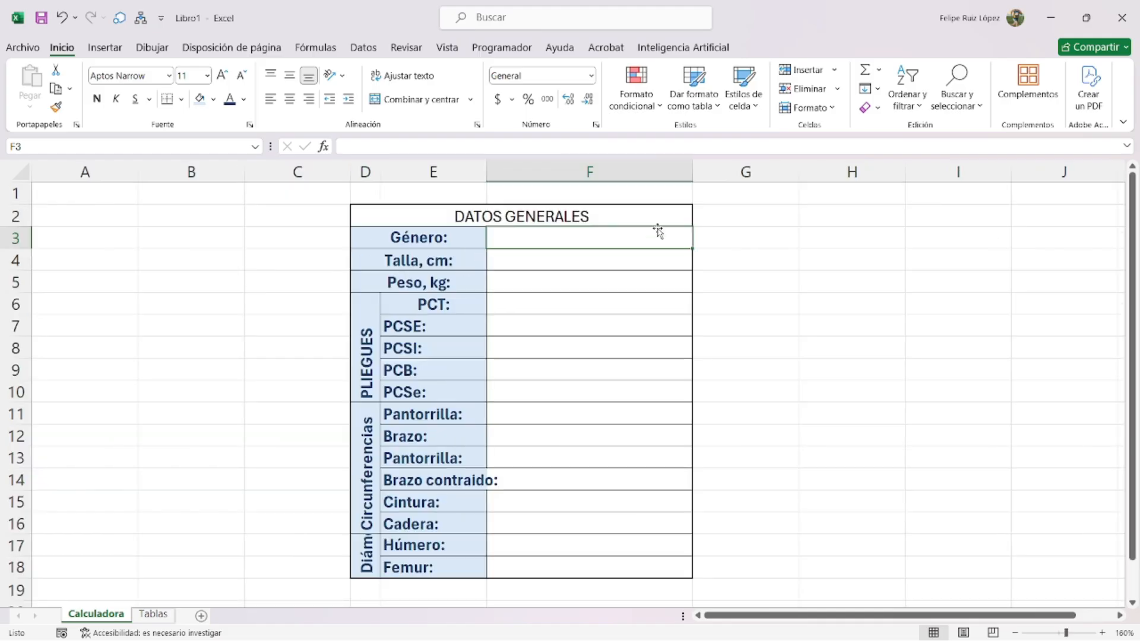
- Restrict the Género cell F3 to a list of Femenino and Masculino
click(361, 48)
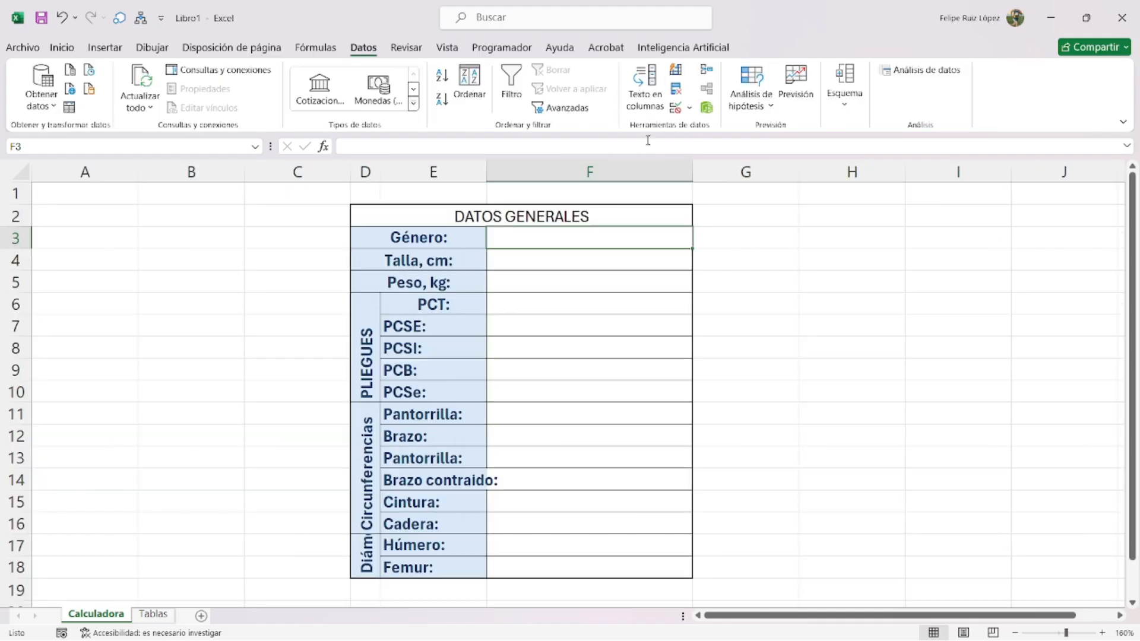
click(675, 107)
click(552, 176)
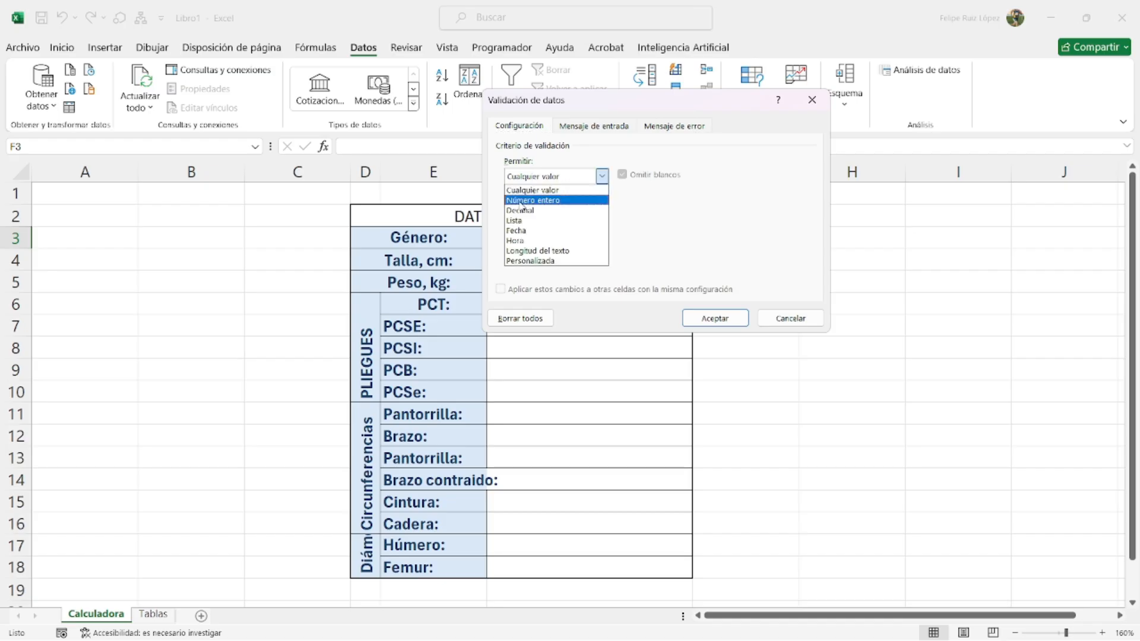
click(534, 221)
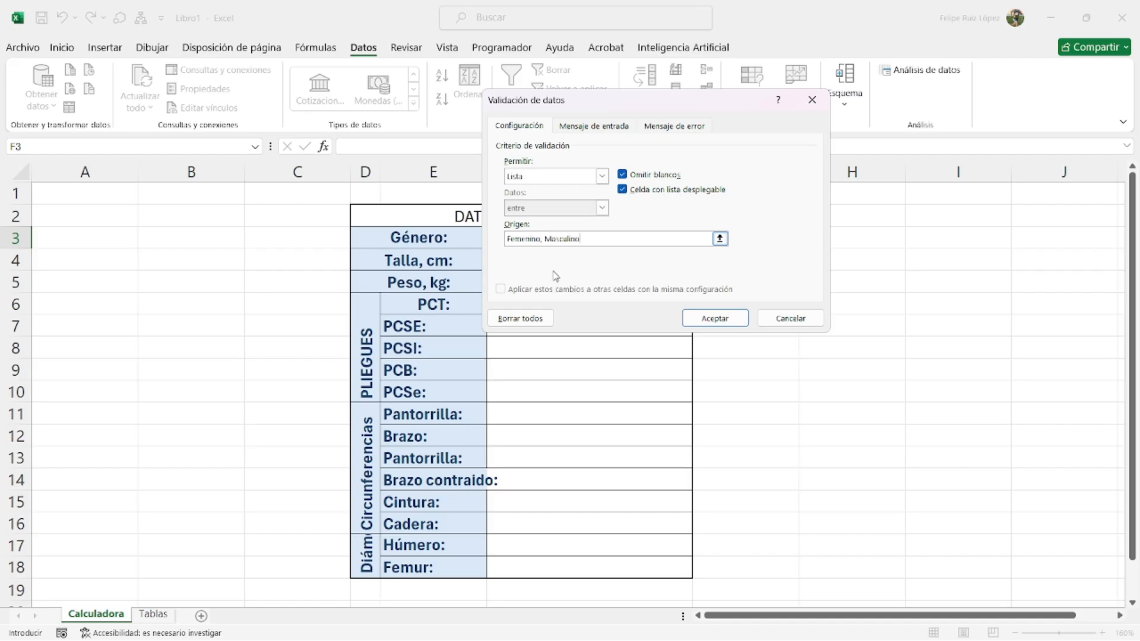
click(721, 319)
- Set Género in F3 to Masculino using its dropdown
click(699, 241)
click(595, 257)
click(700, 241)
click(647, 268)
- Enter Talla 180, Peso 80, 10 for each of five skinfolds, and 25 for Pantorrilla and Brazo
click(575, 252)
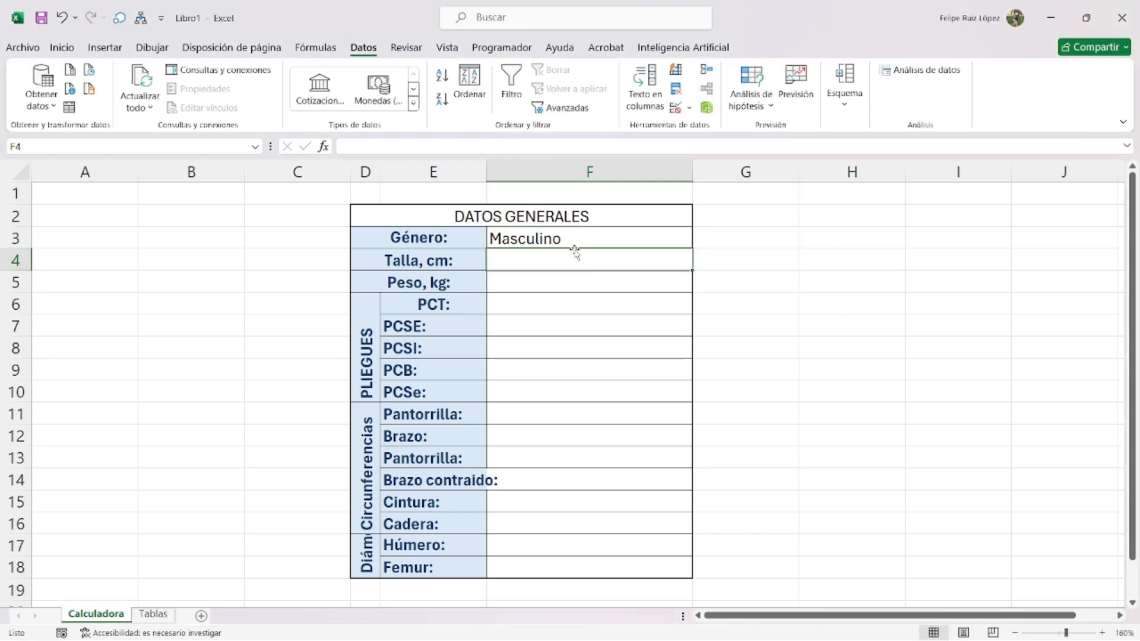
text(180)
key(Return)
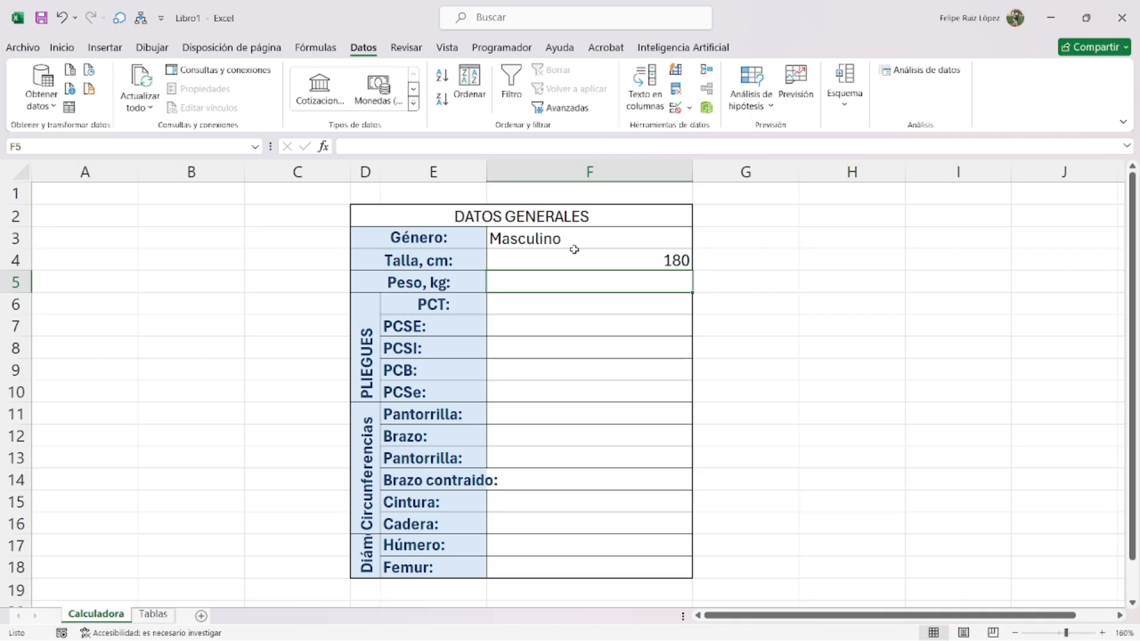
text(80)
key(Return)
text(10)
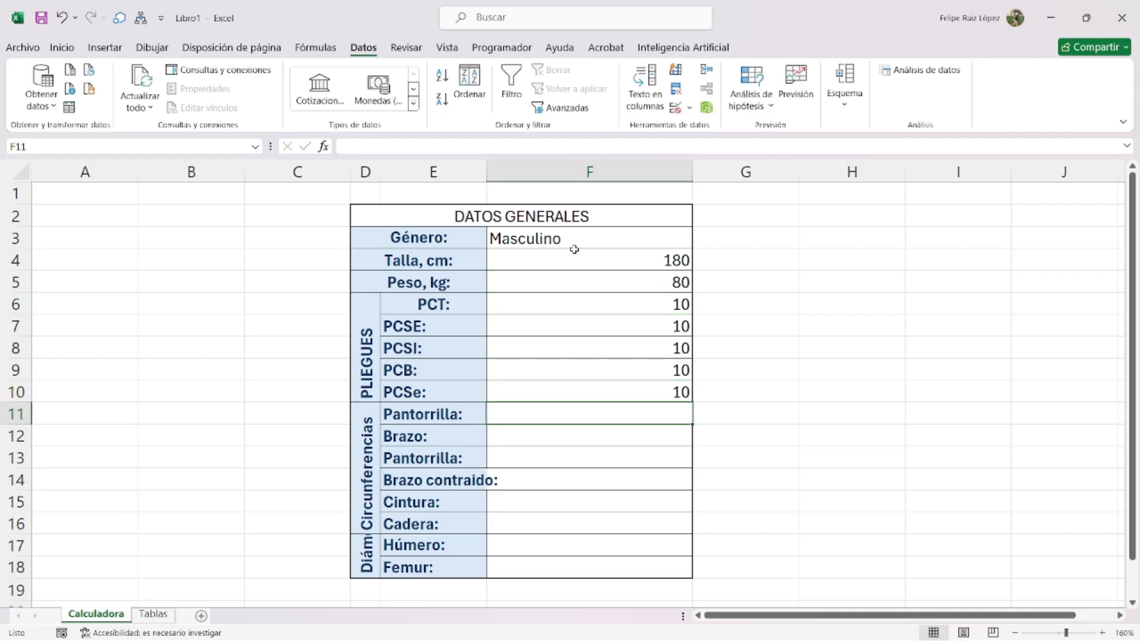
text( 10 10 10 10 25)
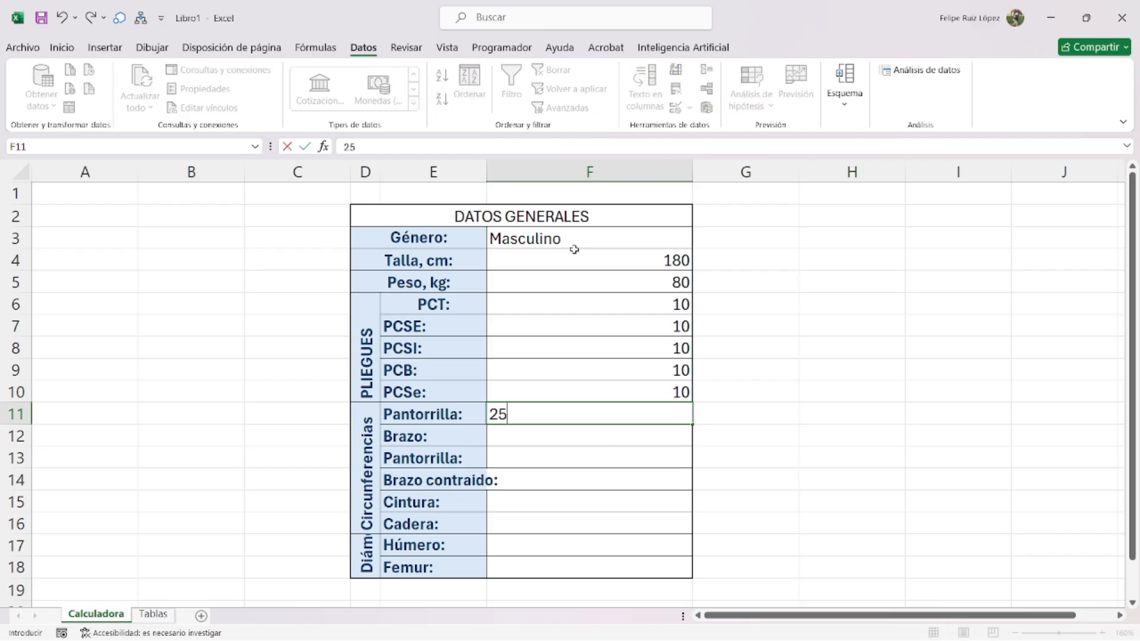
key(Return)
text(25)
key(Return)
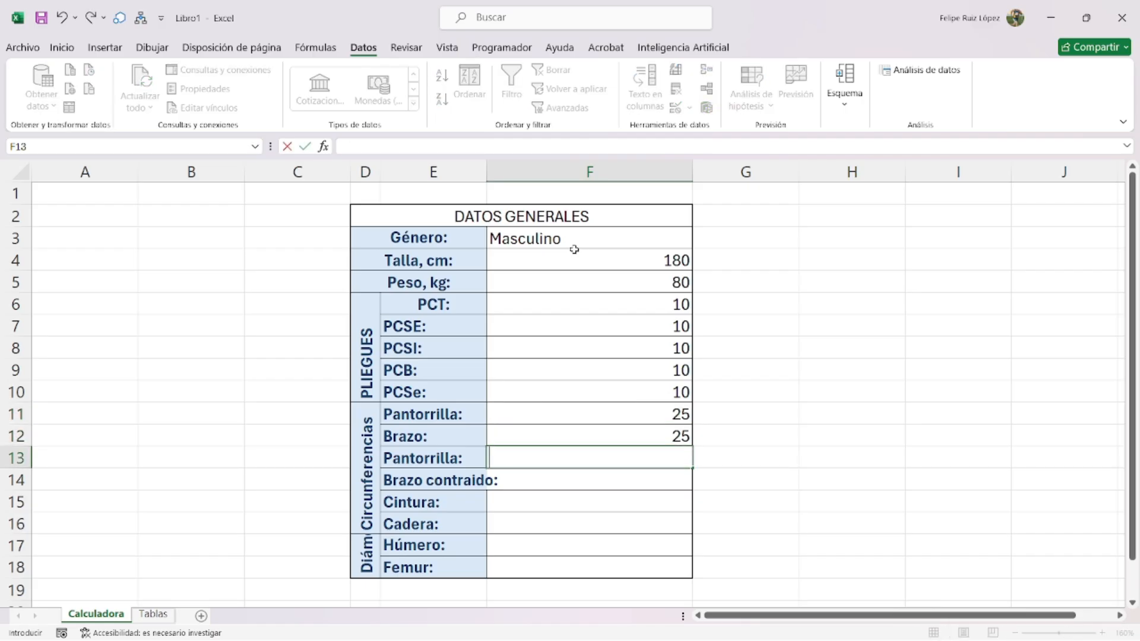
key(Left)
key(Up)
key(Up)
key(Up)
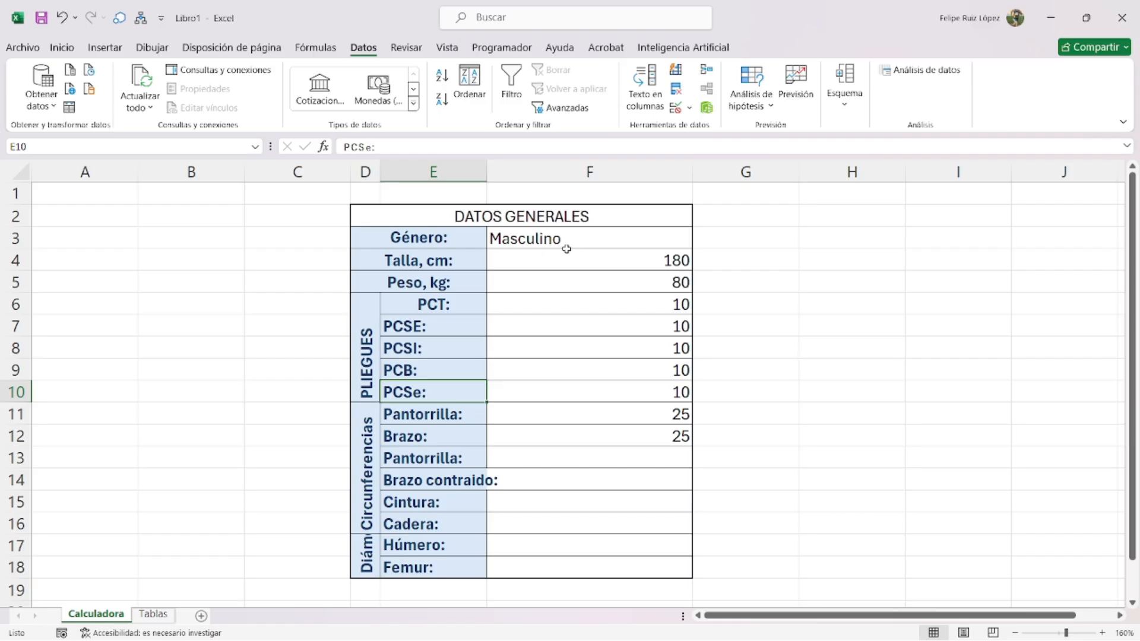
- Move the Circunferencias label to D12, merge it across D12:D16 and restore row 12 height
click(388, 434)
click(365, 438)
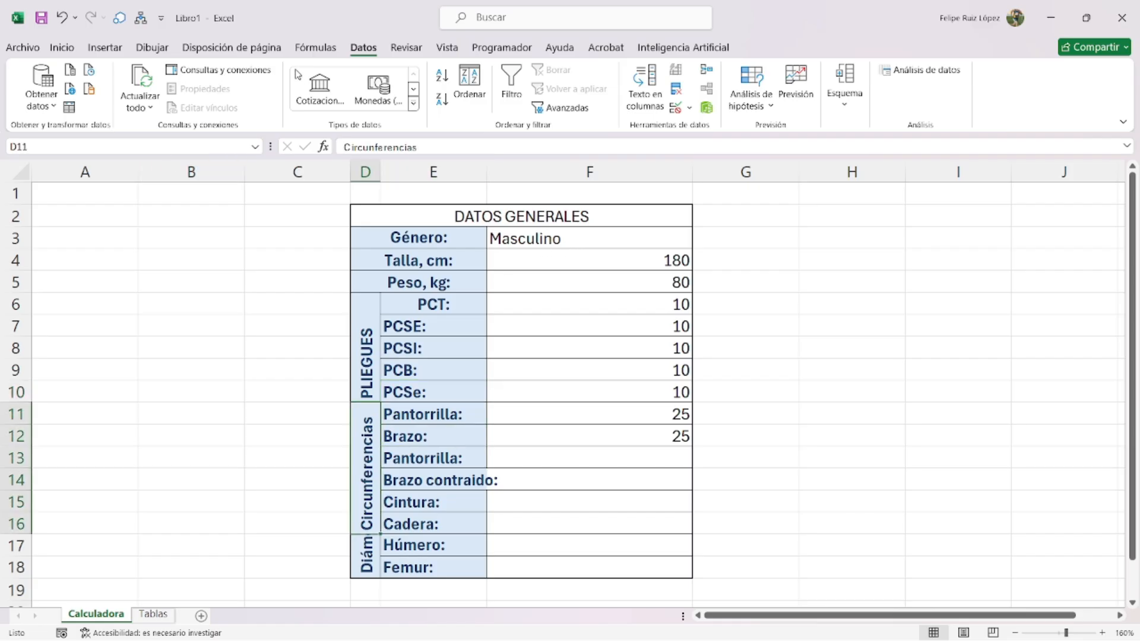
click(62, 47)
click(413, 99)
click(372, 418)
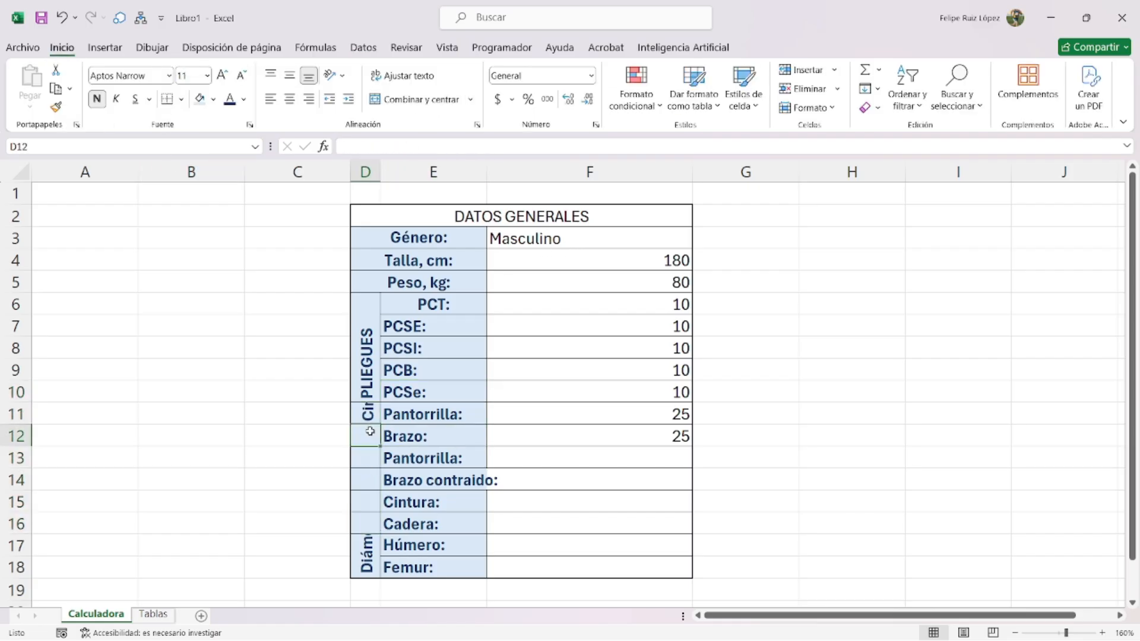
drag(372, 425, 370, 447)
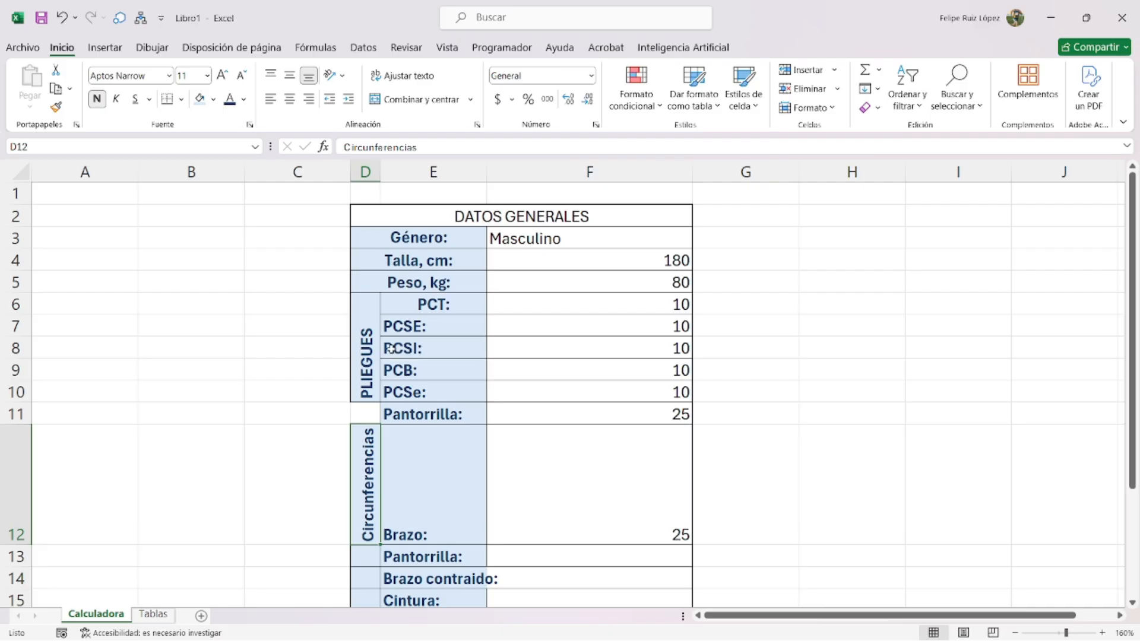
scroll(344, 362, down, 4)
drag(371, 206, 368, 380)
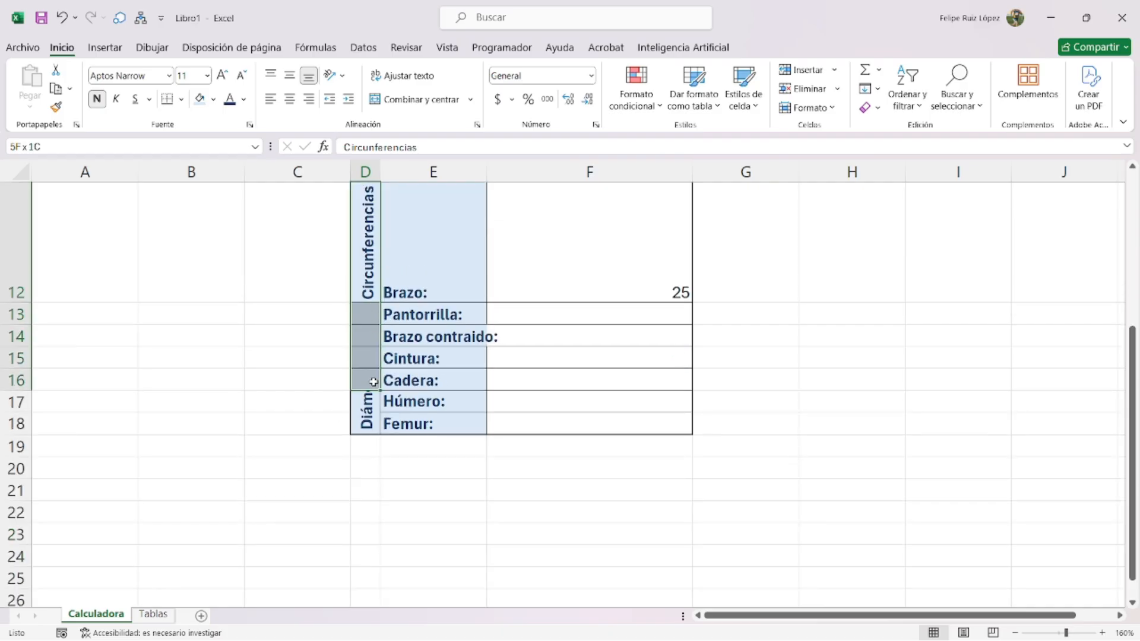
click(413, 99)
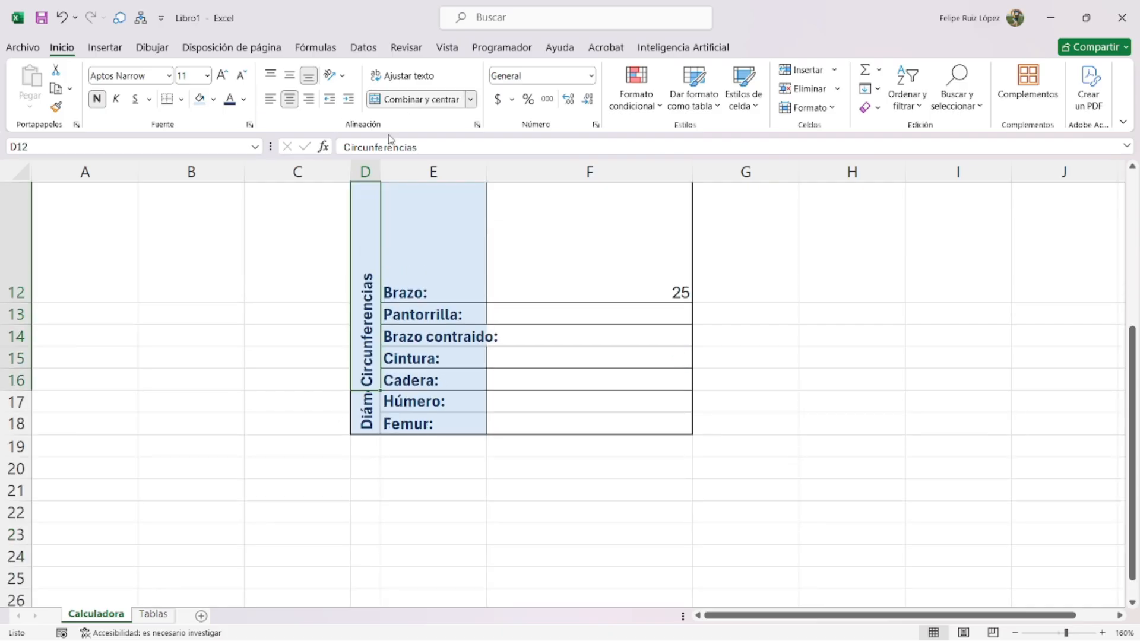
double_click(23, 302)
scroll(417, 335, up, 3)
- Unmerge the PLIEGUES label across D6:D11
click(398, 371)
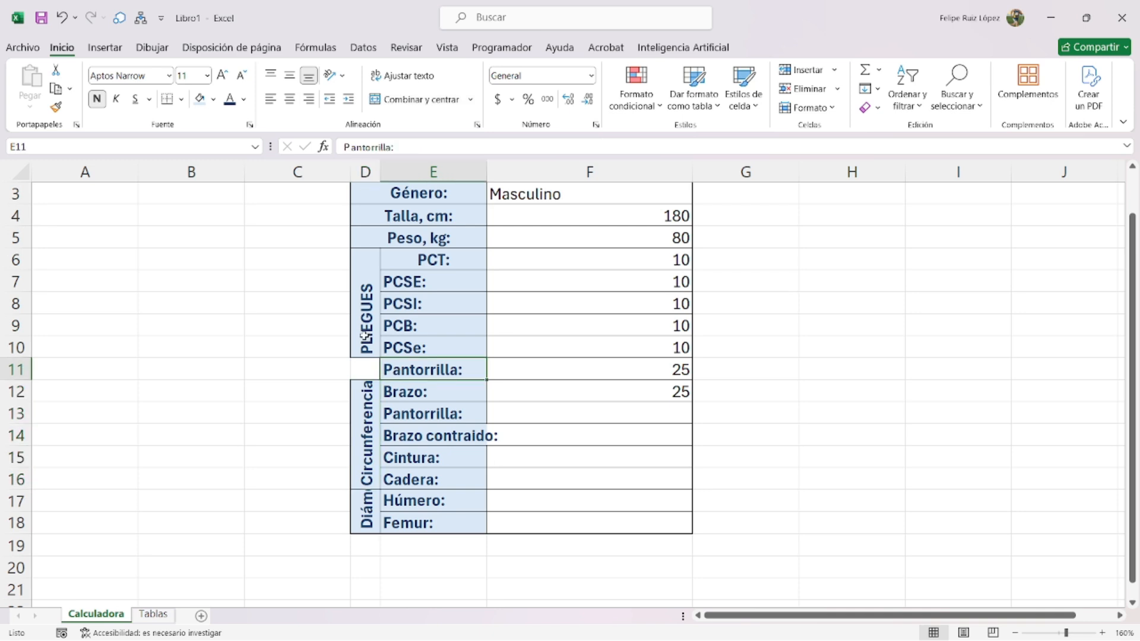
drag(365, 309, 365, 369)
click(436, 100)
- Merge PLIEGUES over D6:D11, centred vertically, and enter 22 and 26 in F13:F14
click(436, 99)
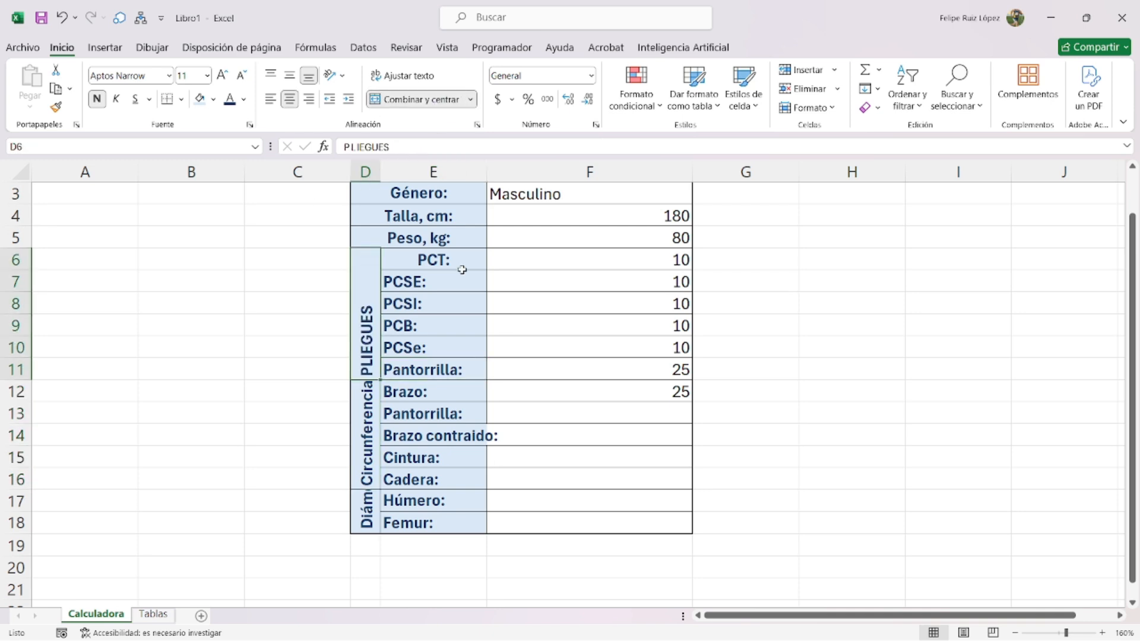
click(289, 76)
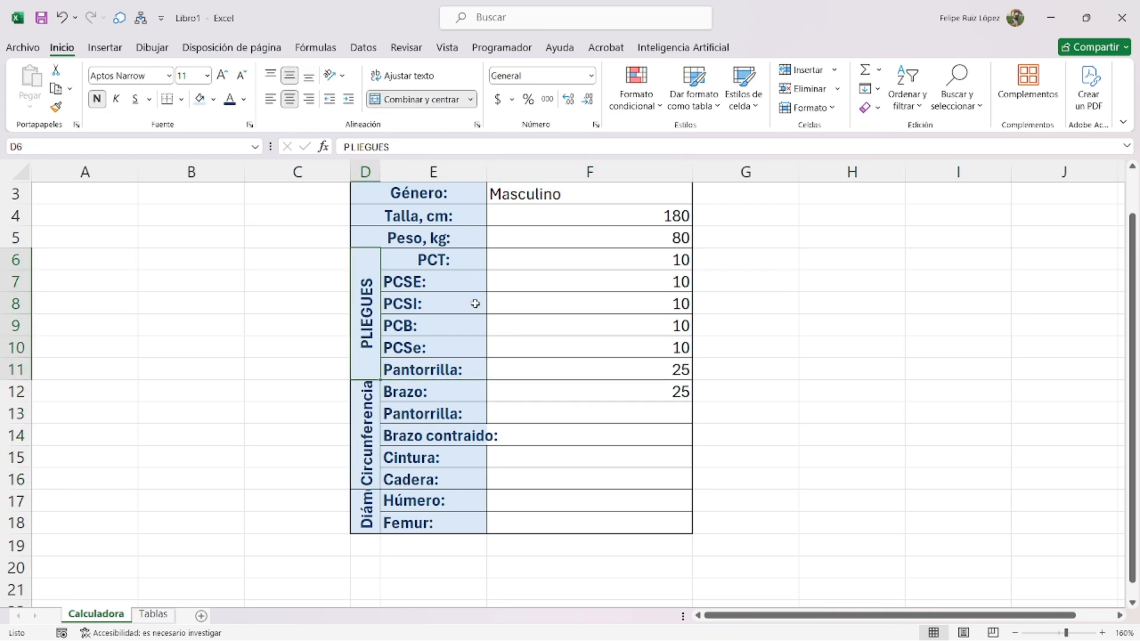
click(543, 386)
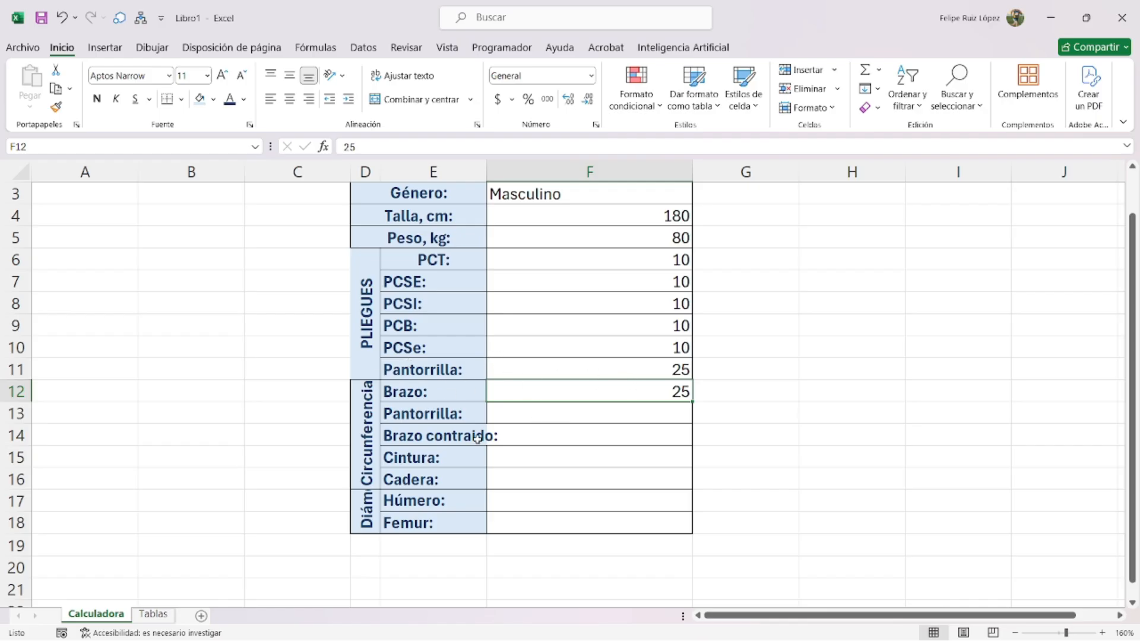
click(508, 420)
text(22)
key(Return)
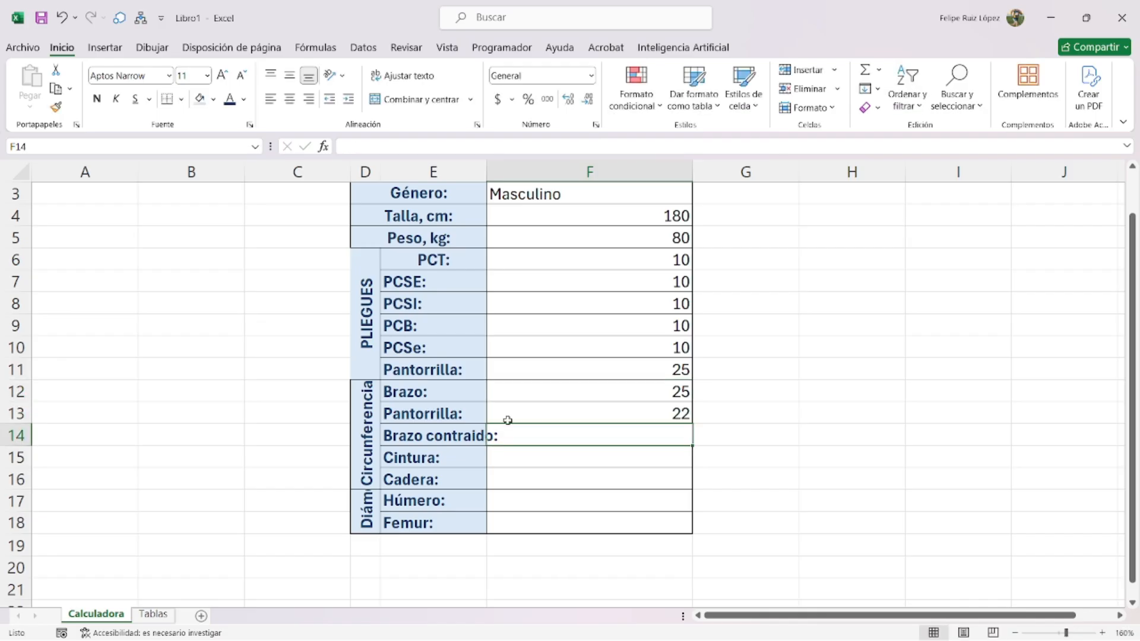
text(26)
key(Return)
- Rename E13 to 'Brazo contraido:' and set E14 to 'Pantorrilla:'
click(452, 428)
click(461, 411)
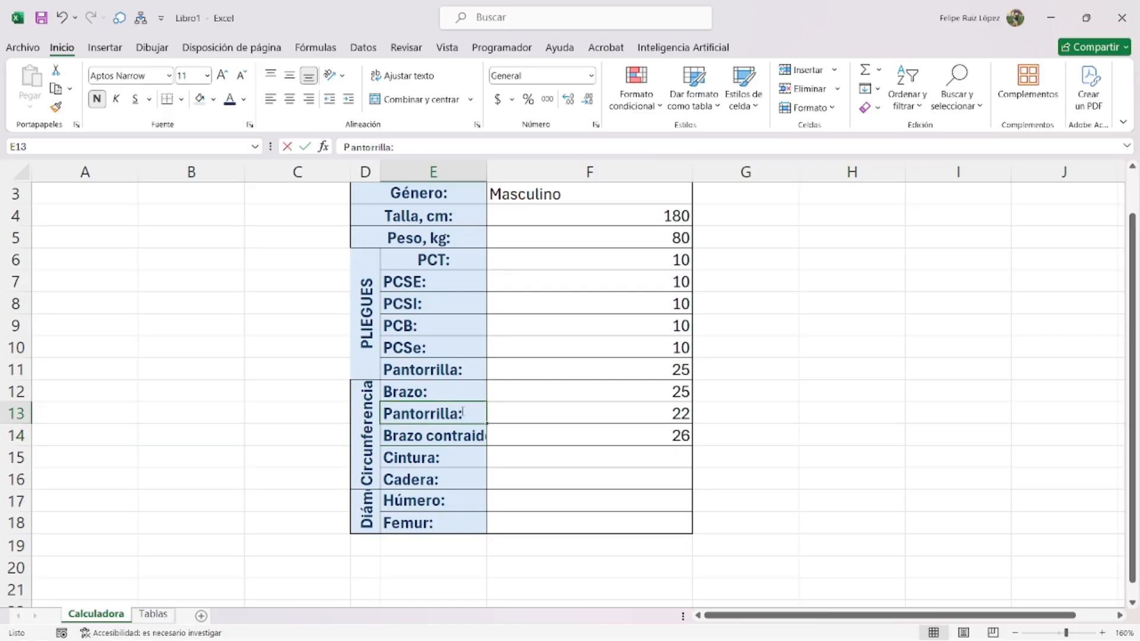
double_click(462, 412)
drag(462, 411, 368, 416)
key(ctrl+c)
text(Brazo contraido:)
key(Return)
key(BackSpace)
key(ctrl+v)
key(Return)
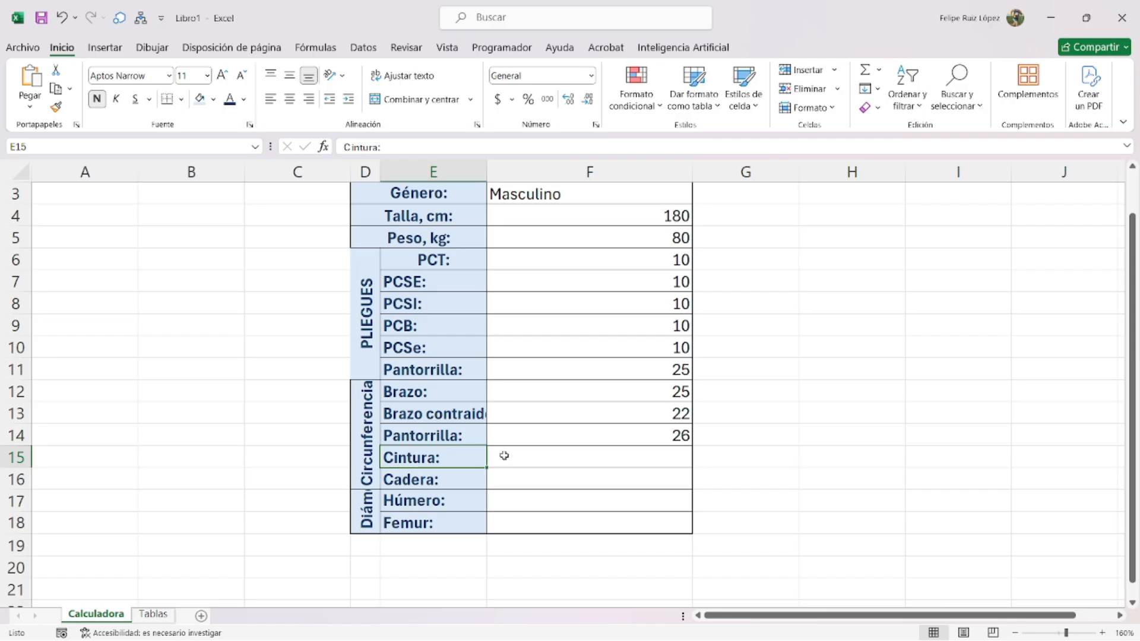
- Enter Cintura 110, Cadera 120, Húmero 10 and Femur 12
click(516, 451)
key(ctrl+v)
key(ctrl+z)
text(110)
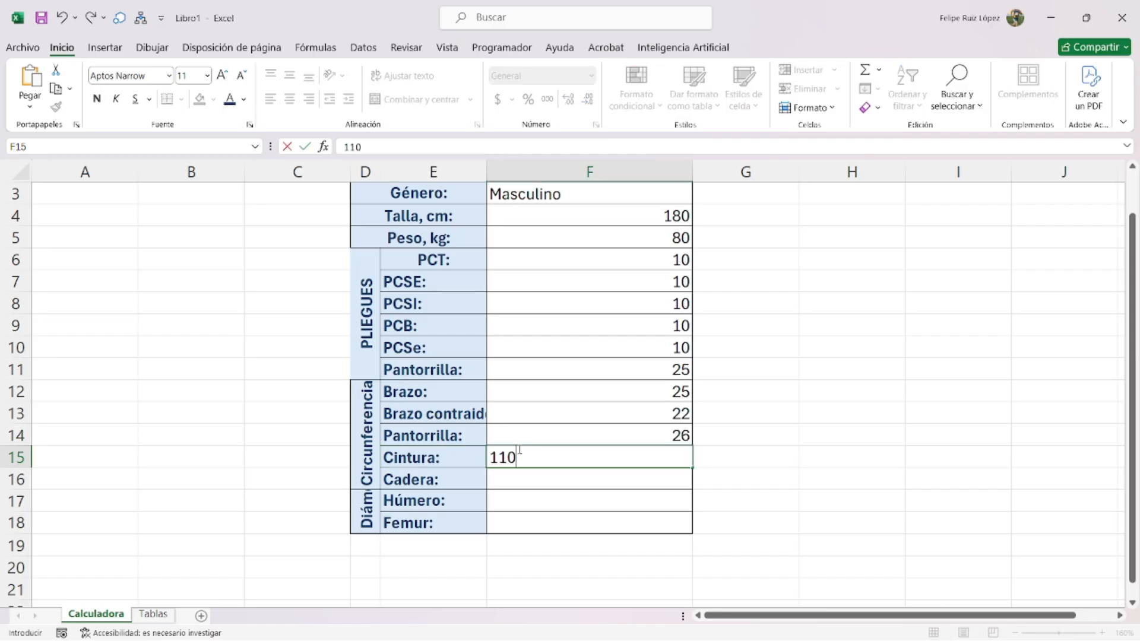
key(Return)
text(120)
key(Return)
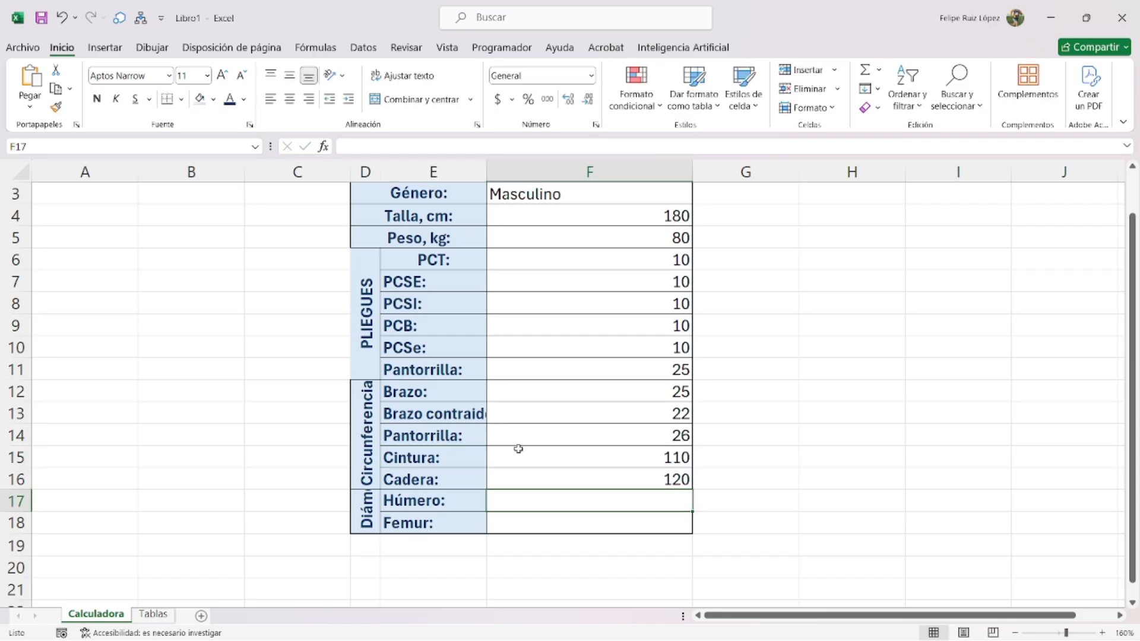
text(10)
key(Return)
text(12)
key(Return)
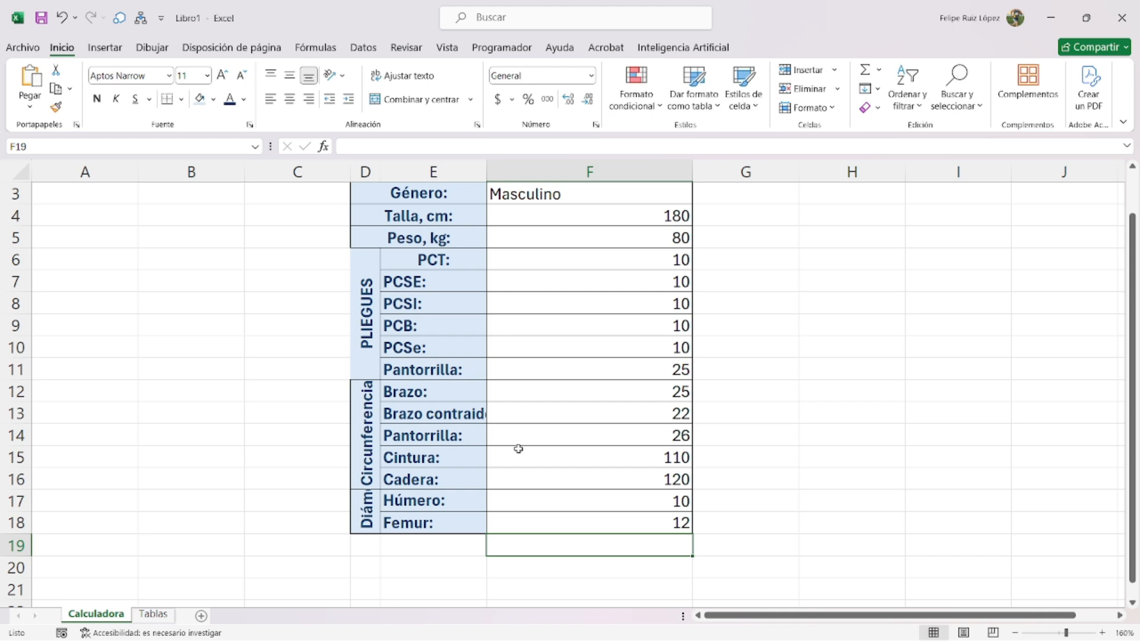
scroll(521, 407, up, 1)
- Fill the DATOS GENERALES header D2 with a dark green to green gradient
click(468, 215)
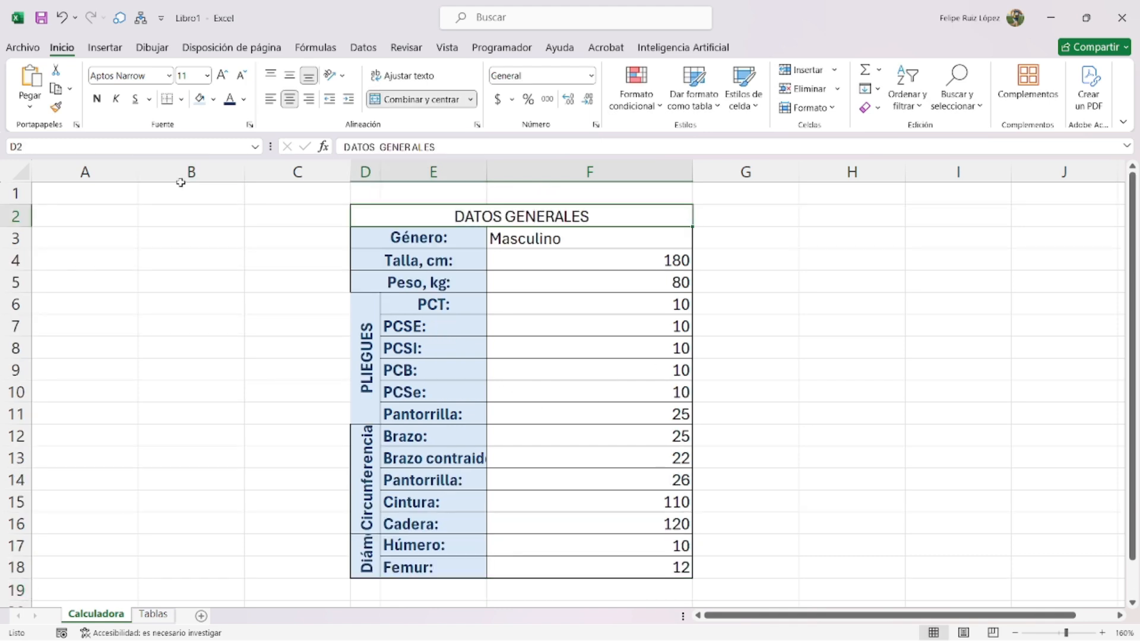
key(ctrl+1)
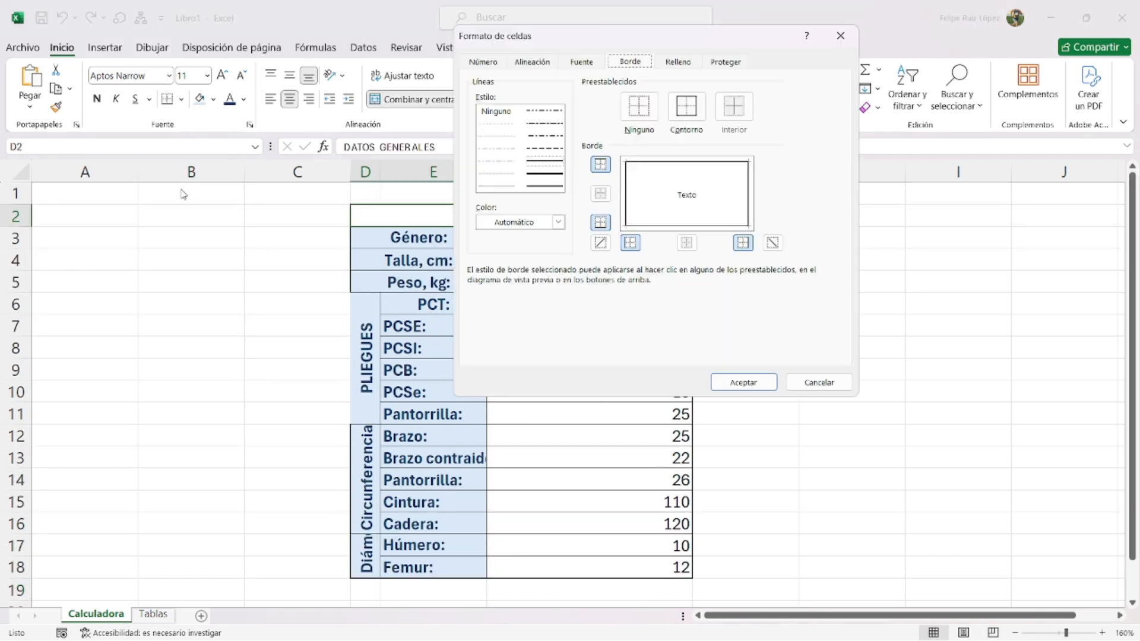
click(677, 63)
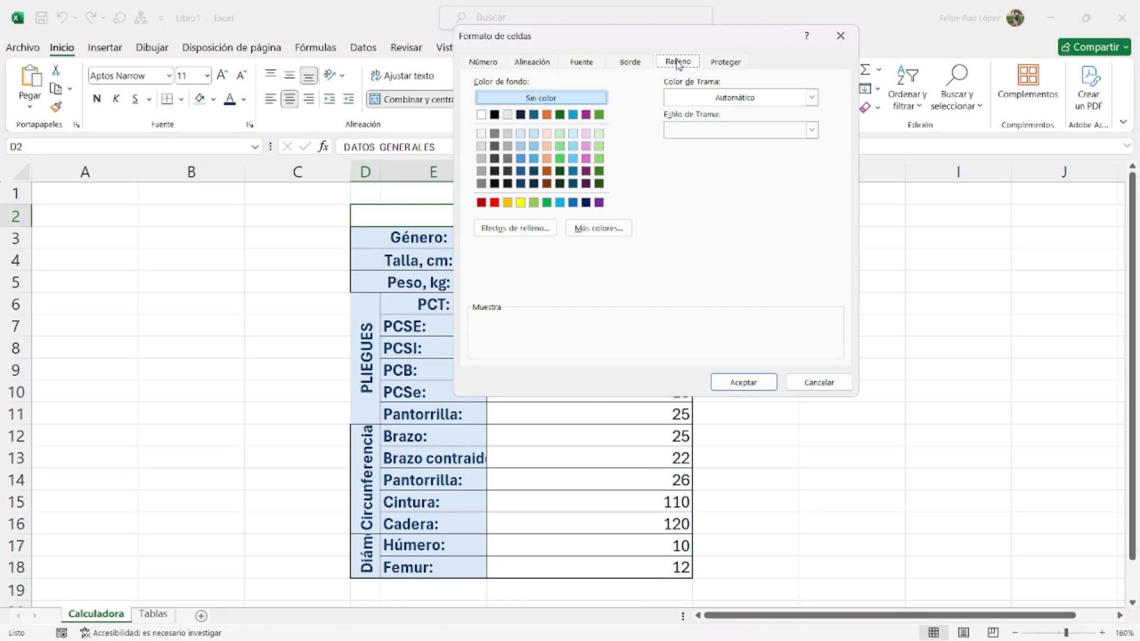
click(529, 227)
click(709, 116)
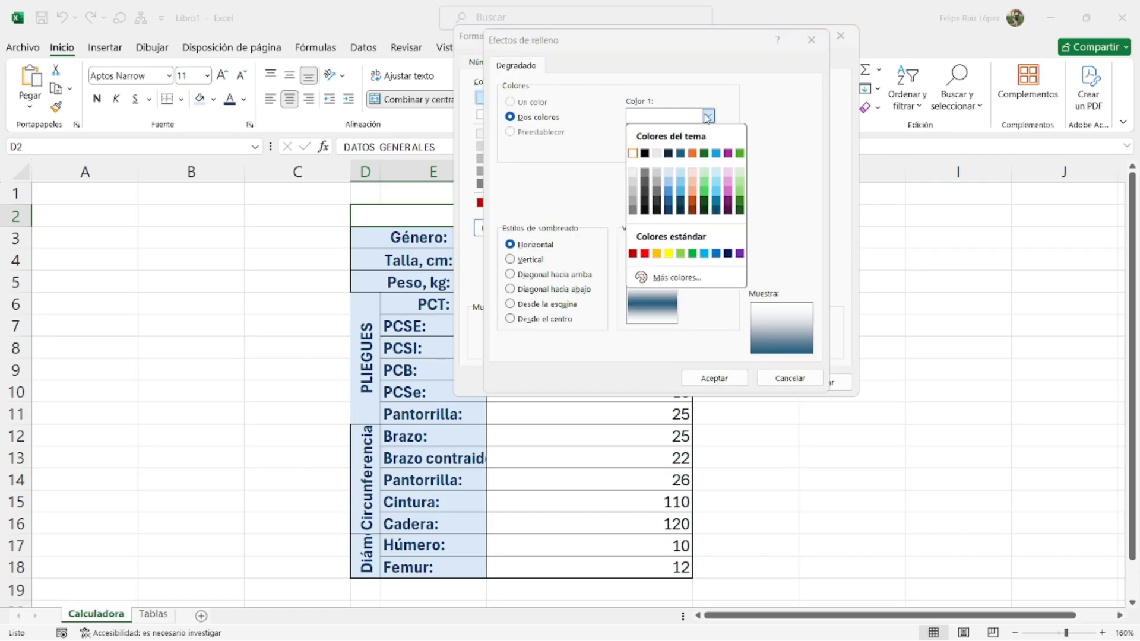
click(707, 203)
click(708, 148)
click(705, 233)
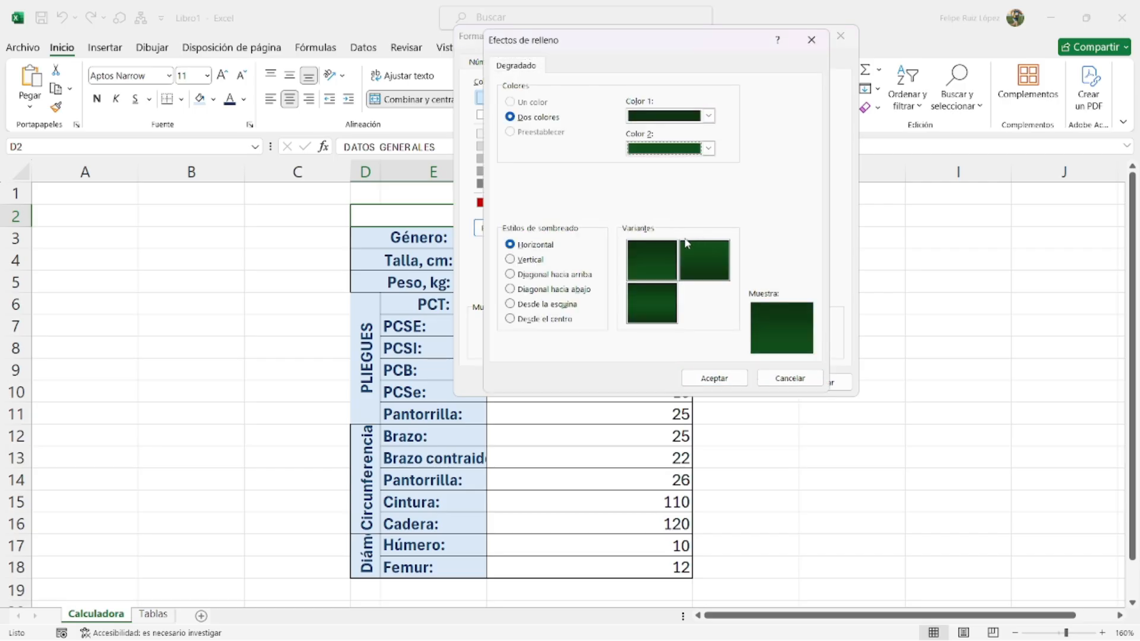
click(628, 308)
click(712, 377)
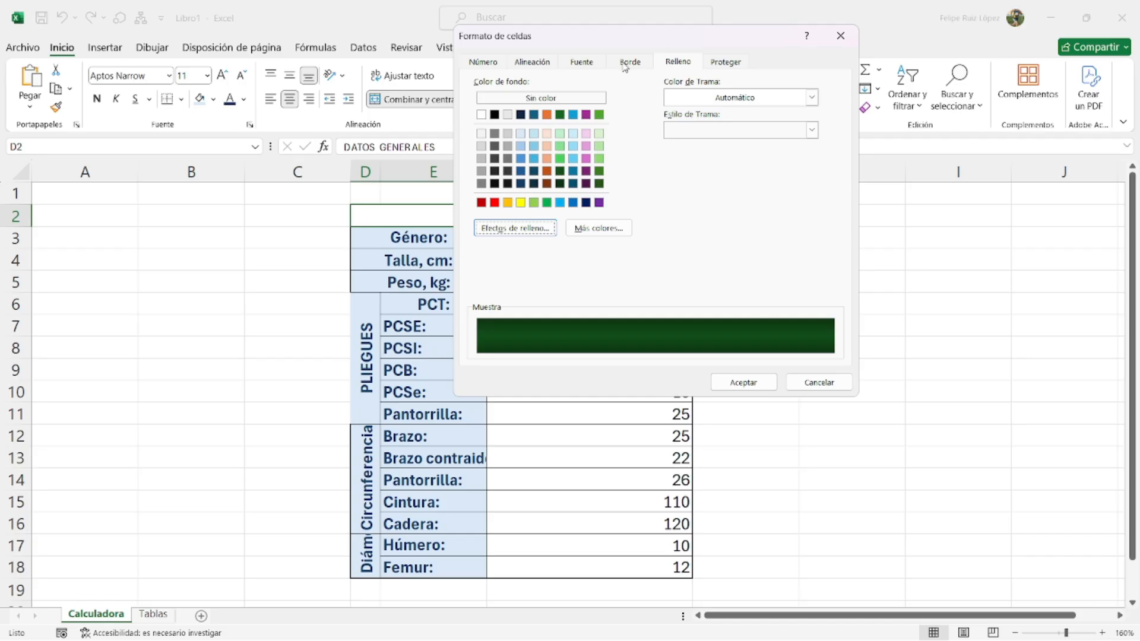
- Make the header text bold and white
click(582, 62)
click(675, 130)
click(734, 190)
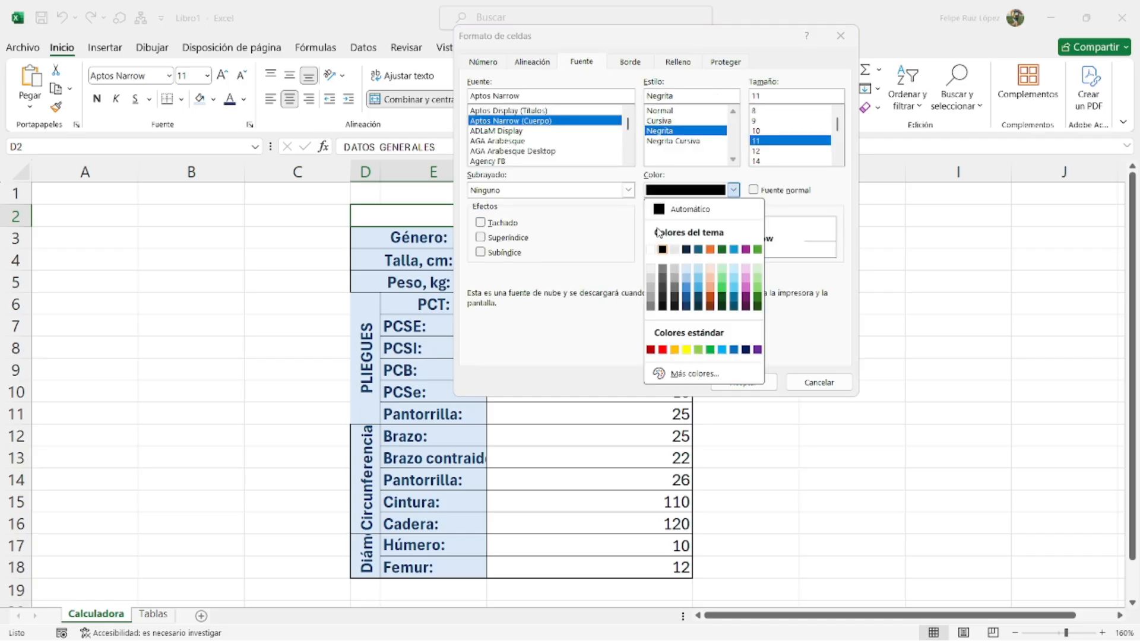
click(656, 247)
click(723, 383)
click(556, 301)
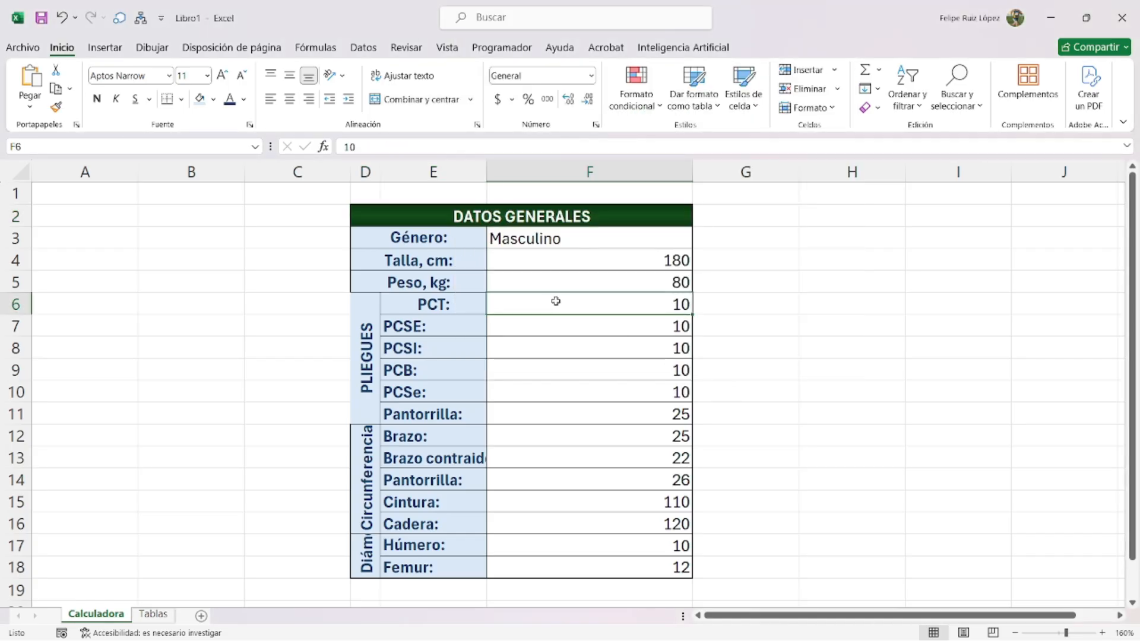
- Add an outline border around the whole table D2:F18
drag(478, 228, 504, 555)
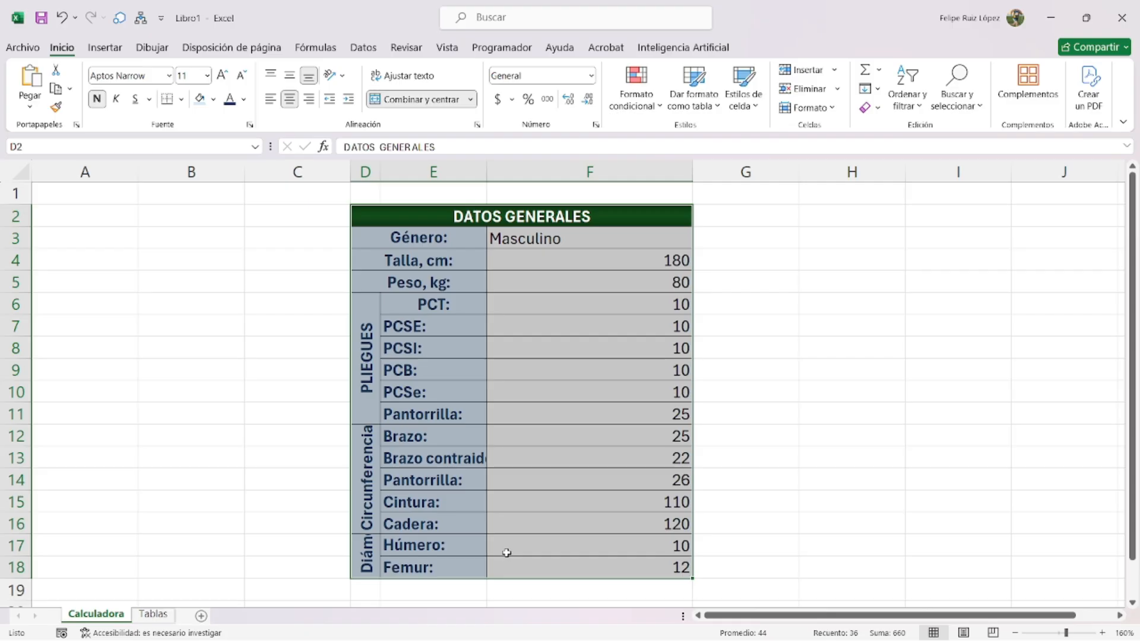
key(ctrl+1)
click(631, 62)
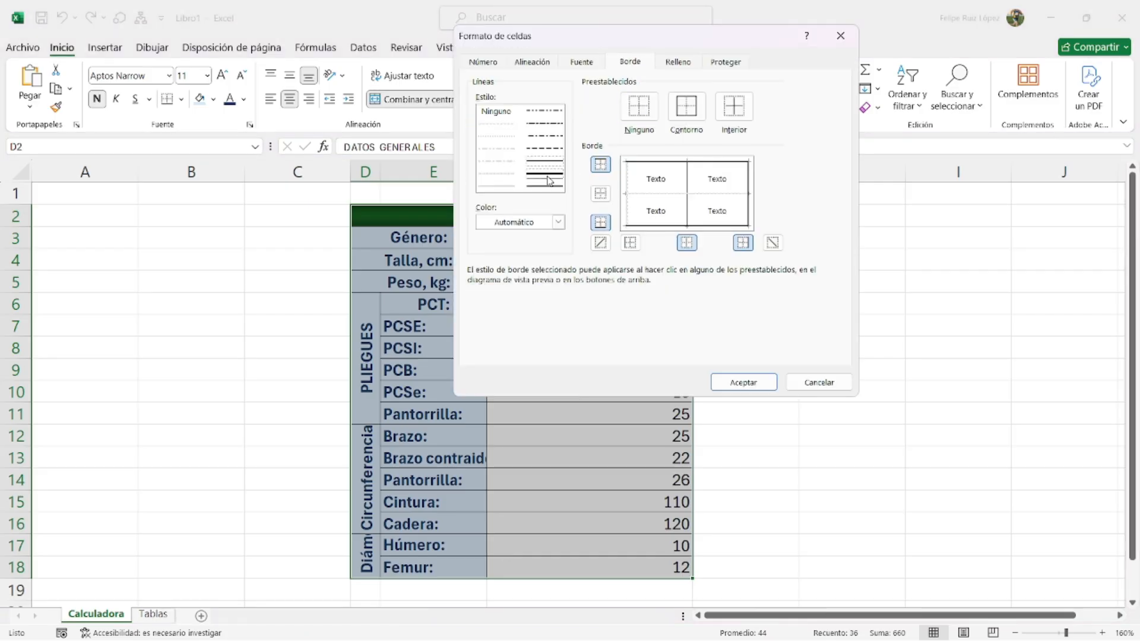
click(686, 107)
click(742, 383)
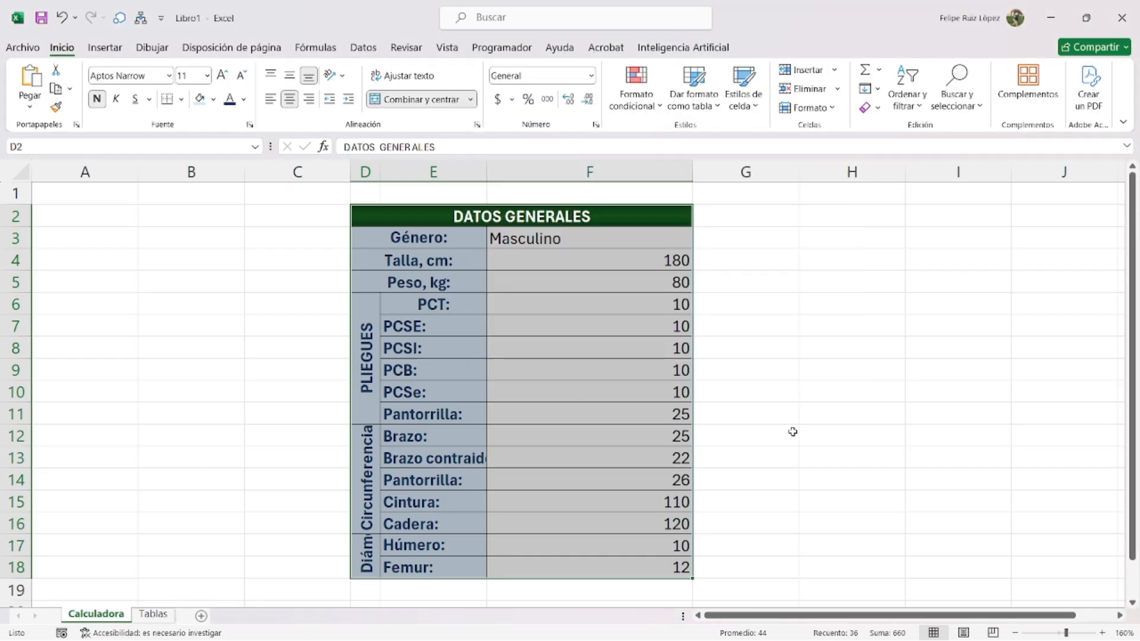
click(789, 434)
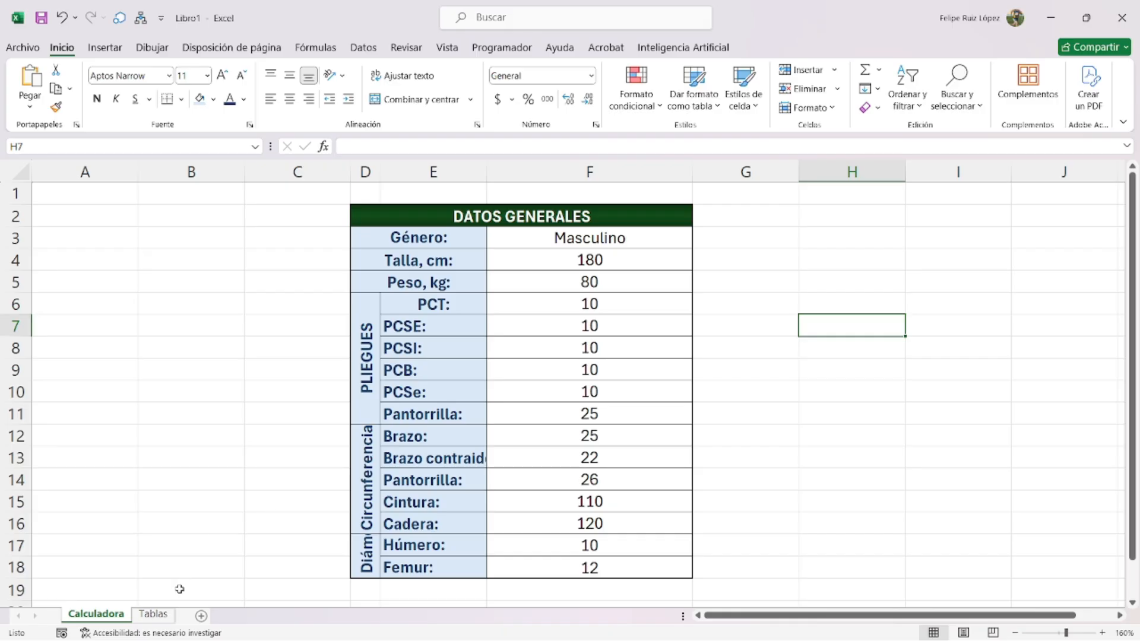
click(153, 614)
- Copy the body-density equations picture from the Tablas sheet
scroll(505, 386, down, 2)
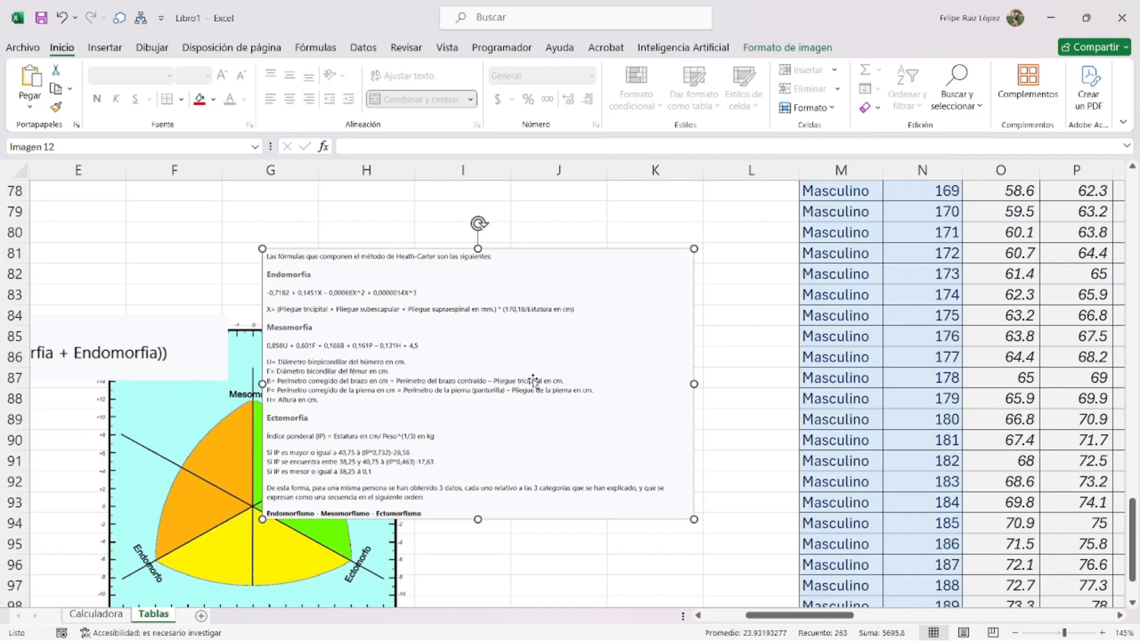
scroll(533, 382, up, 8)
scroll(535, 386, down, 3)
scroll(535, 392, up, 7)
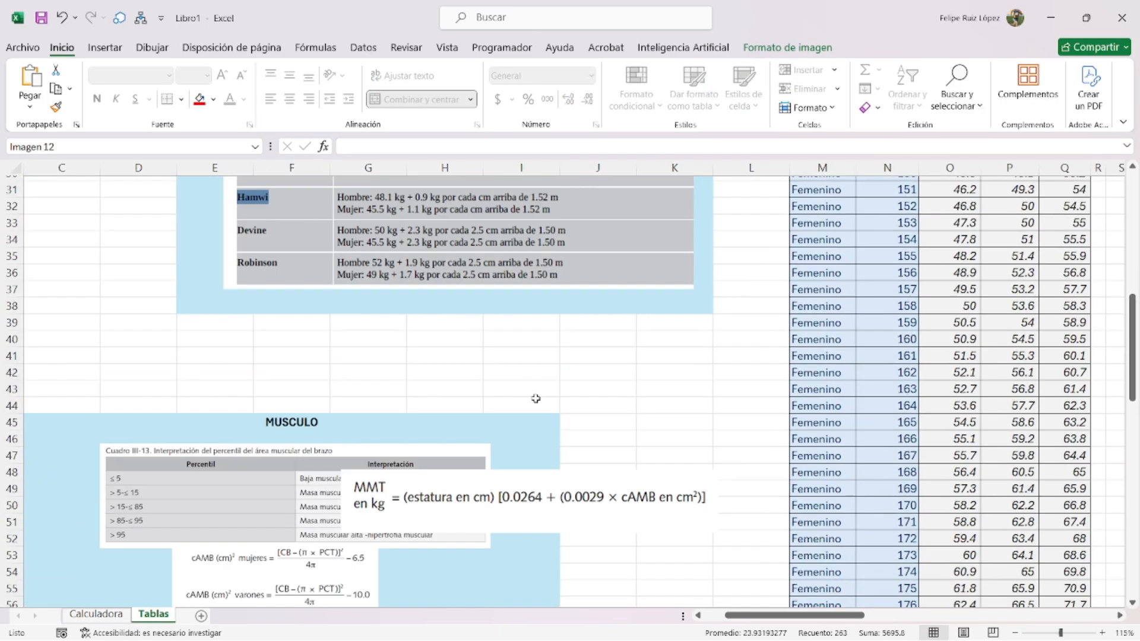
scroll(536, 399, down, 2)
scroll(535, 398, down, 2)
drag(811, 619, 989, 618)
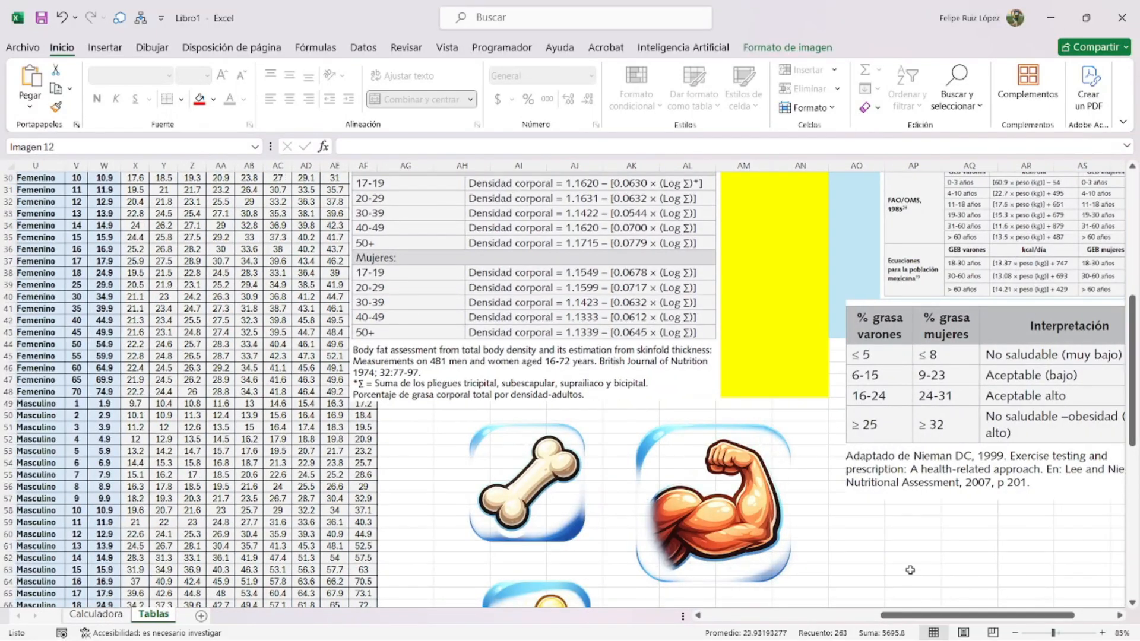
drag(914, 617, 955, 617)
scroll(502, 397, up, 2)
drag(363, 334, 436, 314)
key(ctrl+c)
- Paste the picture into Calculadora, shrink it, place it beside the table and narrow column G
click(95, 613)
key(ctrl+v)
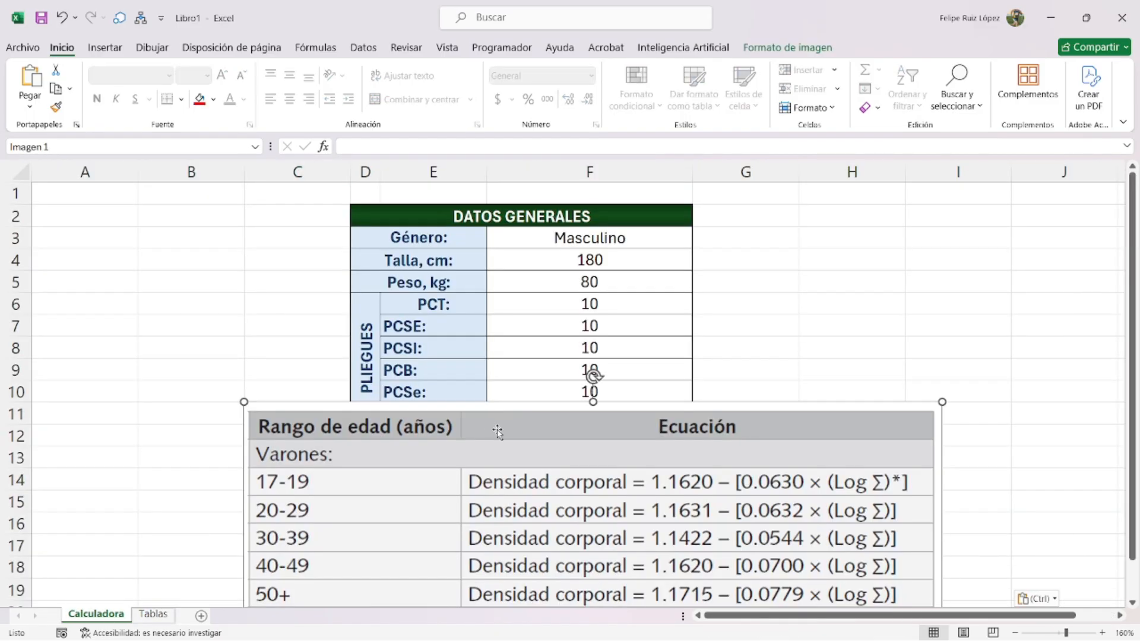
drag(498, 431, 390, 321)
drag(138, 294, 401, 479)
drag(443, 481, 242, 295)
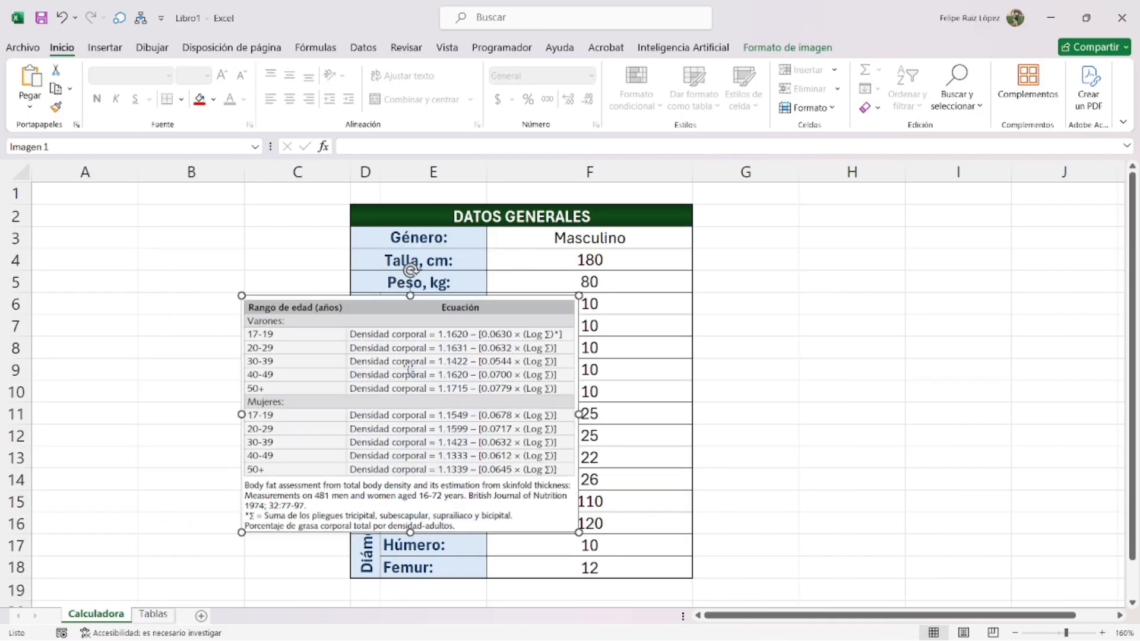
drag(803, 177, 718, 177)
- Enter the heading 'Composición corporal' in H2
click(762, 237)
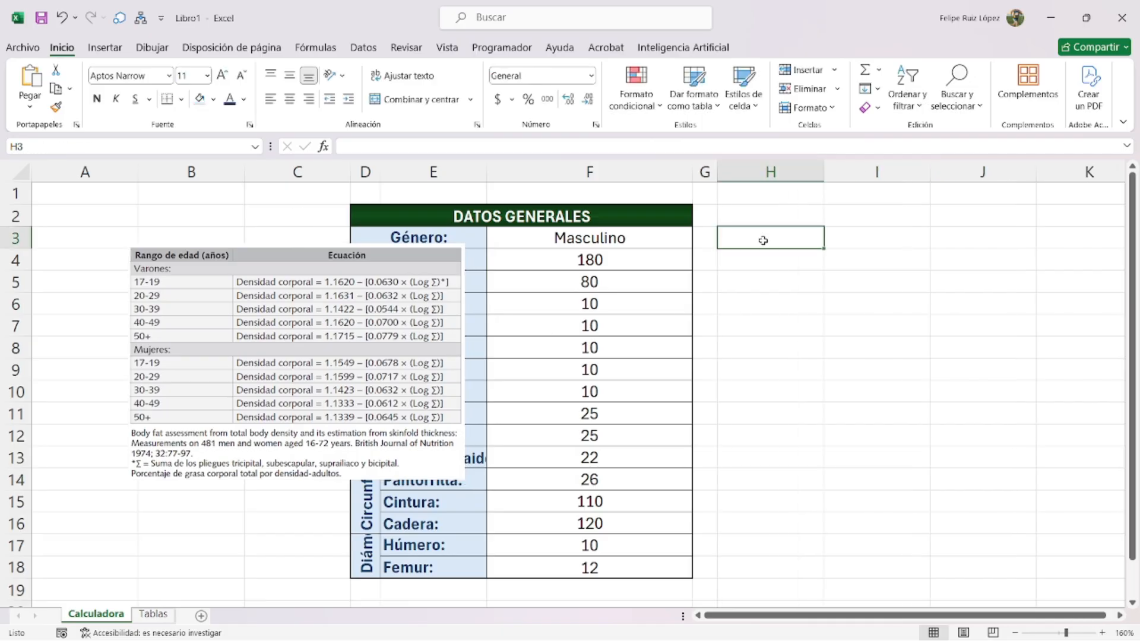
click(765, 212)
text(Composi)
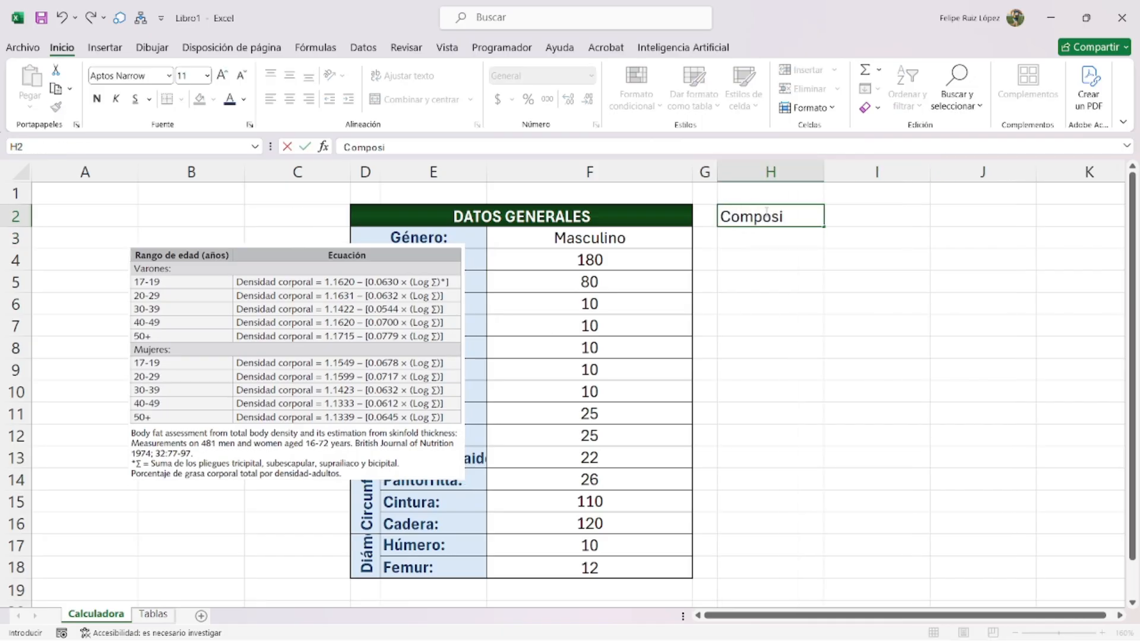
text(ción corporal)
key(Return)
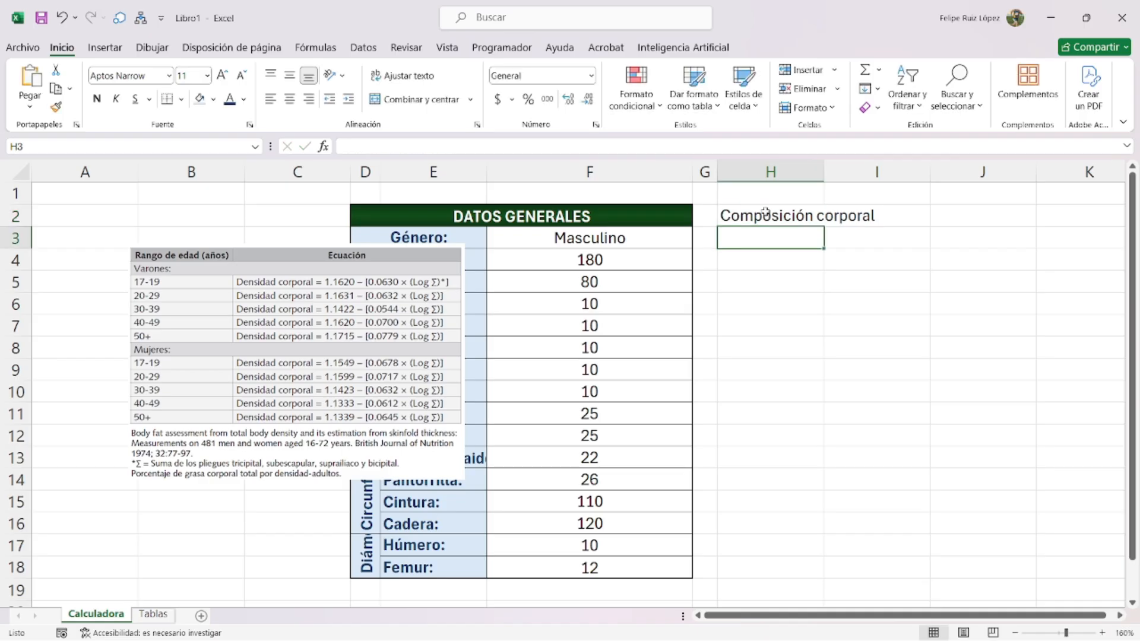
- Move the equations picture to columns H–K and shrink it slightly
drag(408, 339, 1063, 360)
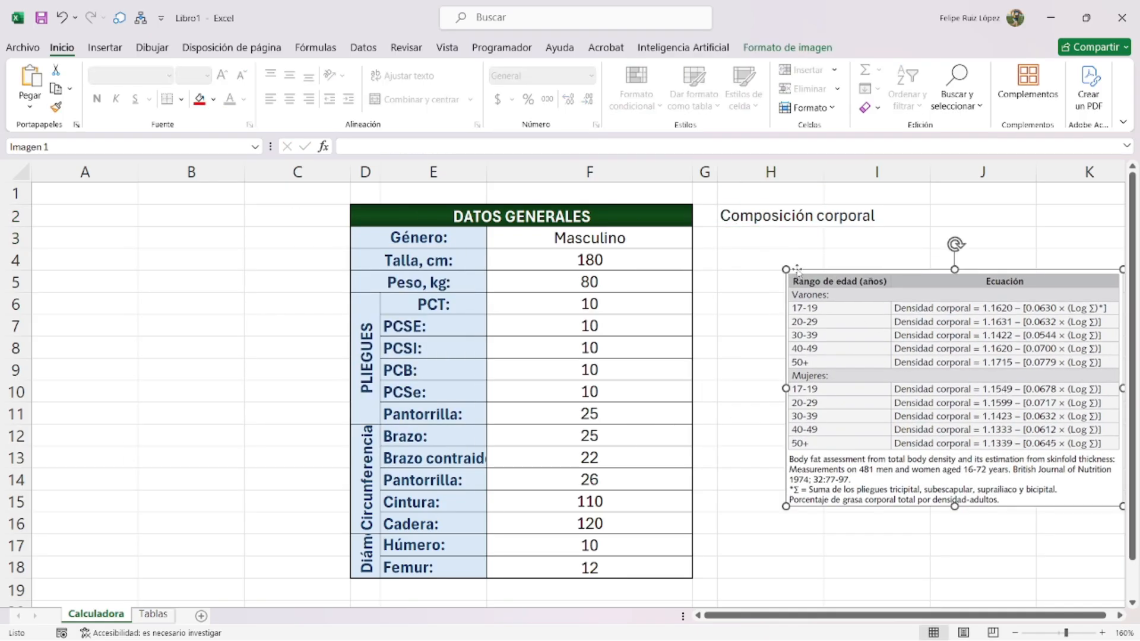
drag(786, 269, 836, 304)
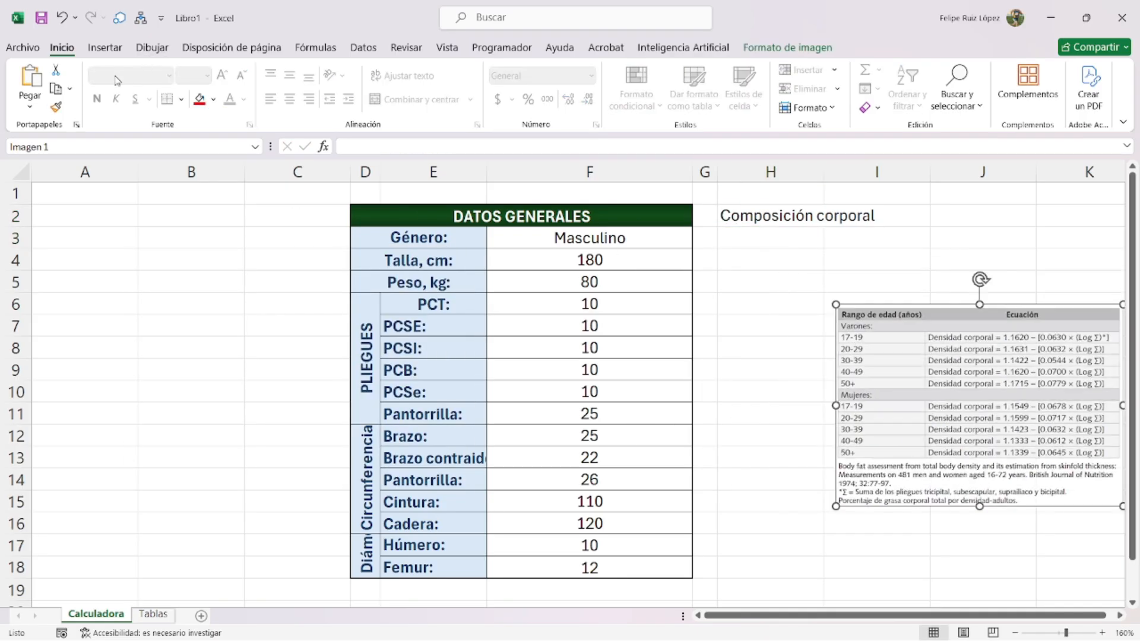
click(108, 50)
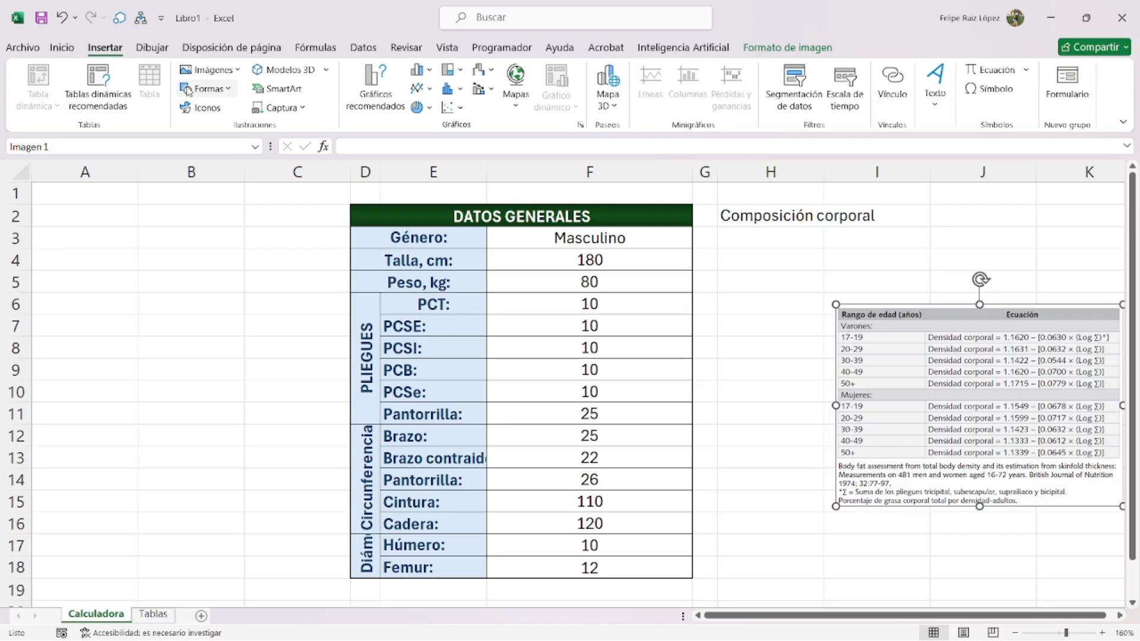
- Draw a no-fill rounded rectangle over the DATOS GENERALES table
click(188, 91)
click(259, 128)
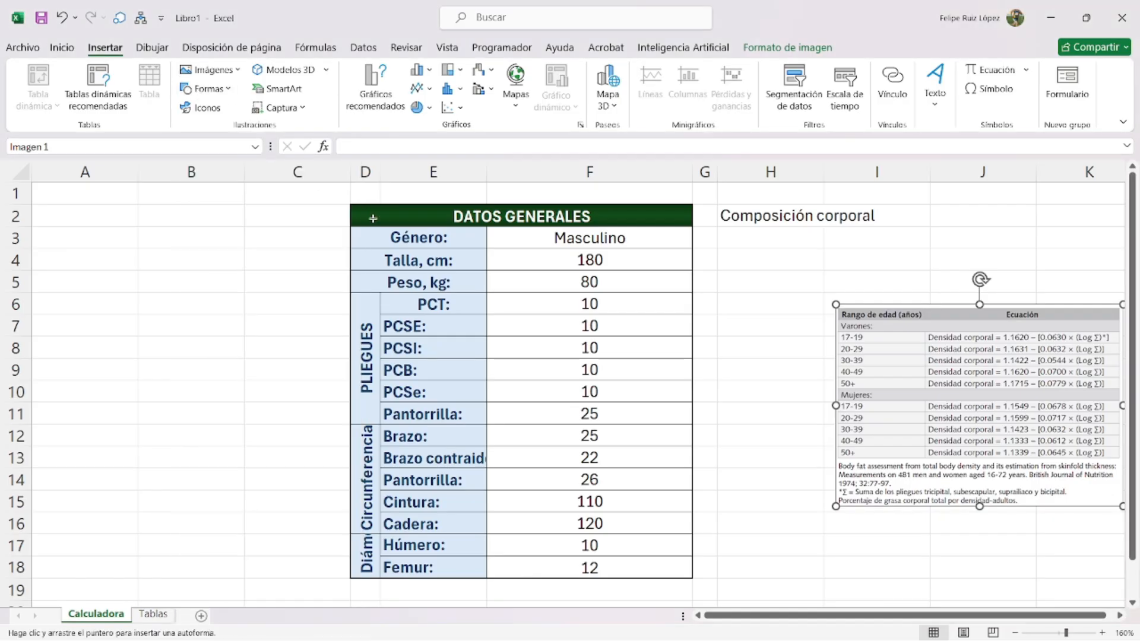
mouse_move(329, 194)
mouse_down()
mouse_move(667, 473)
mouse_move(721, 594)
mouse_up()
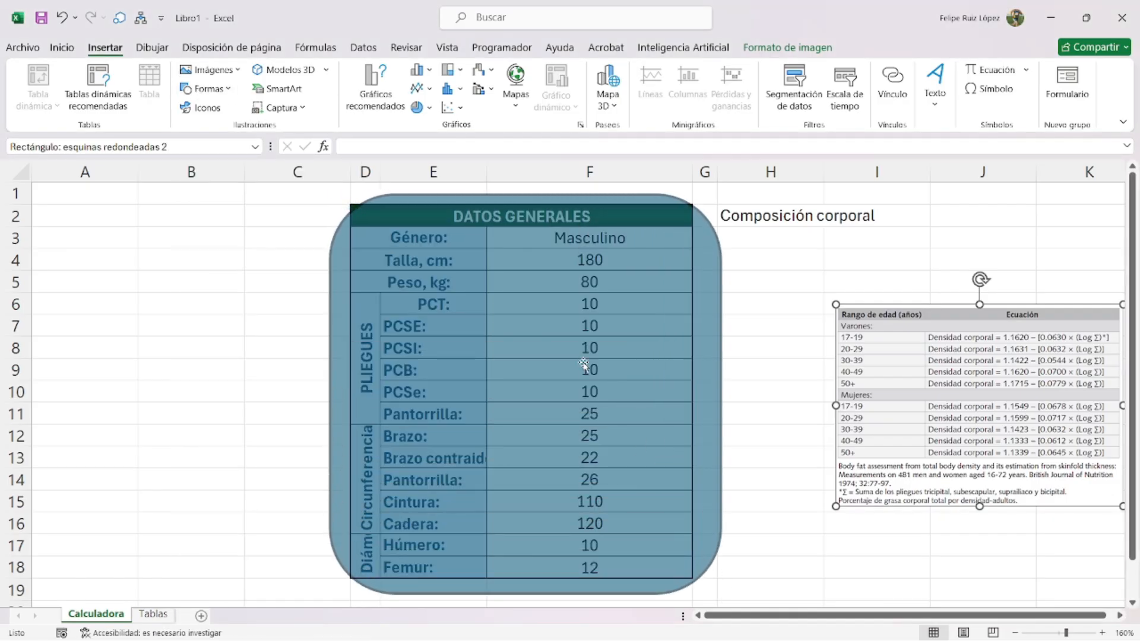
drag(389, 196, 344, 196)
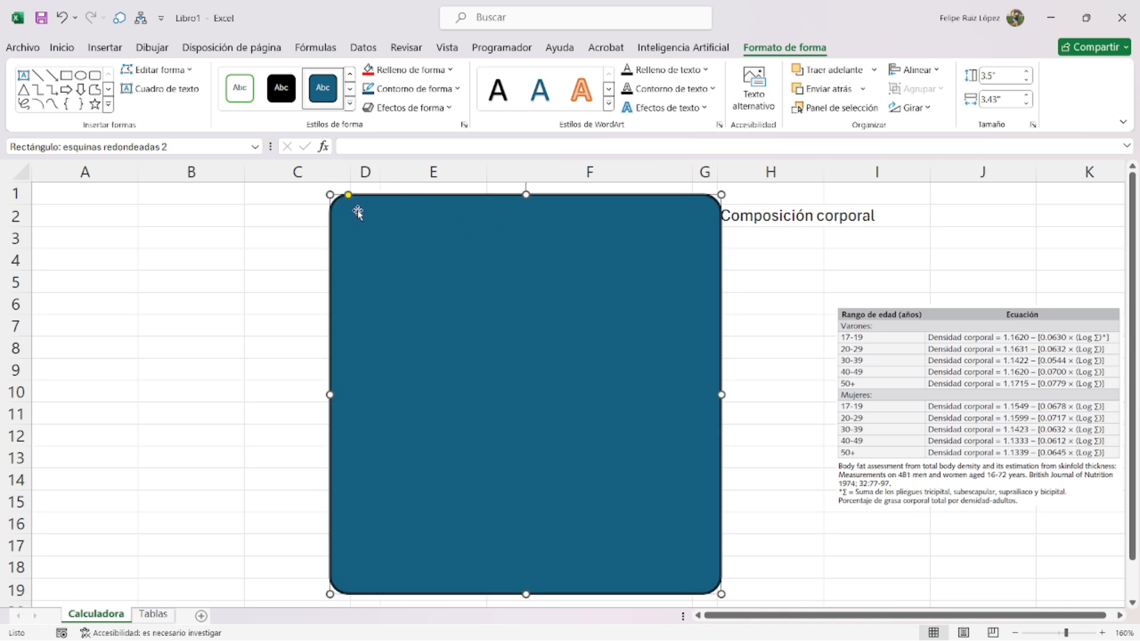
click(416, 71)
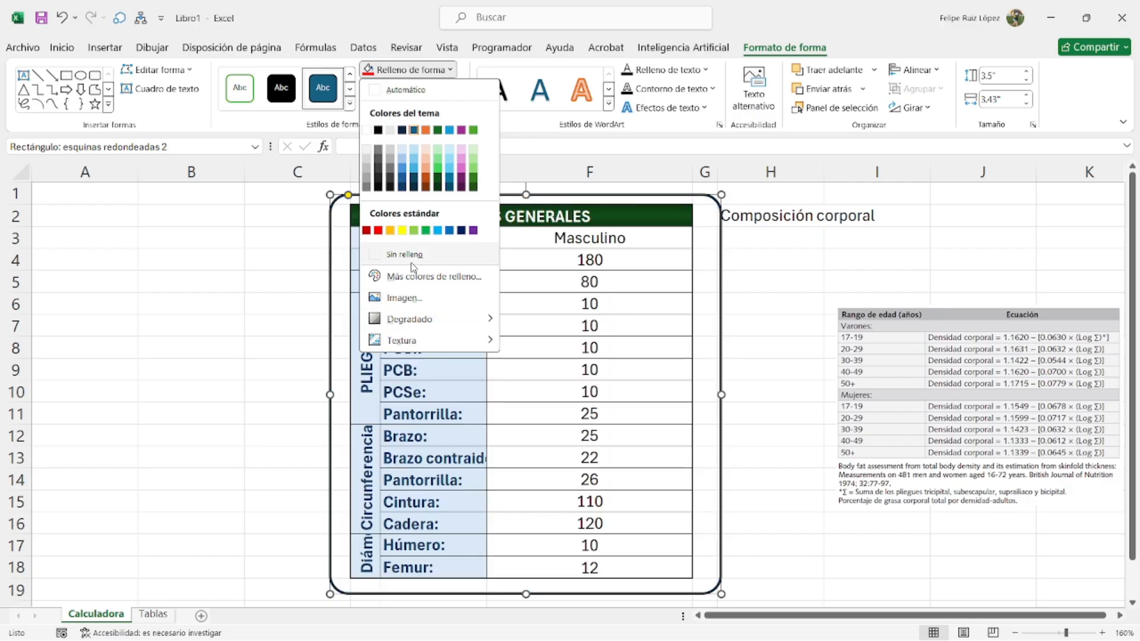
click(403, 255)
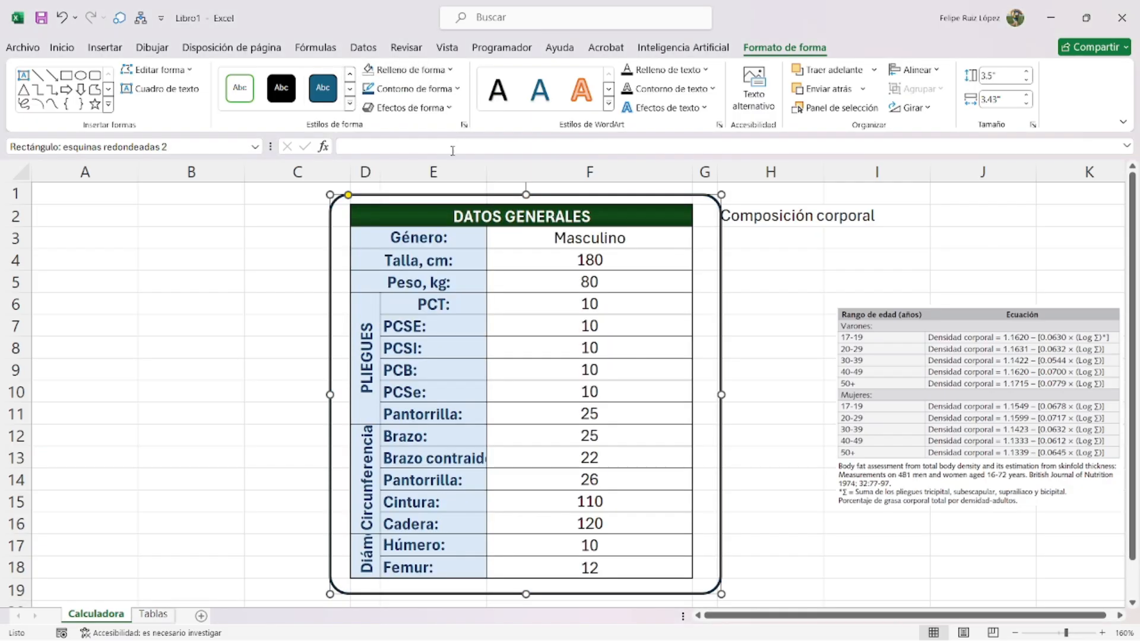
click(430, 91)
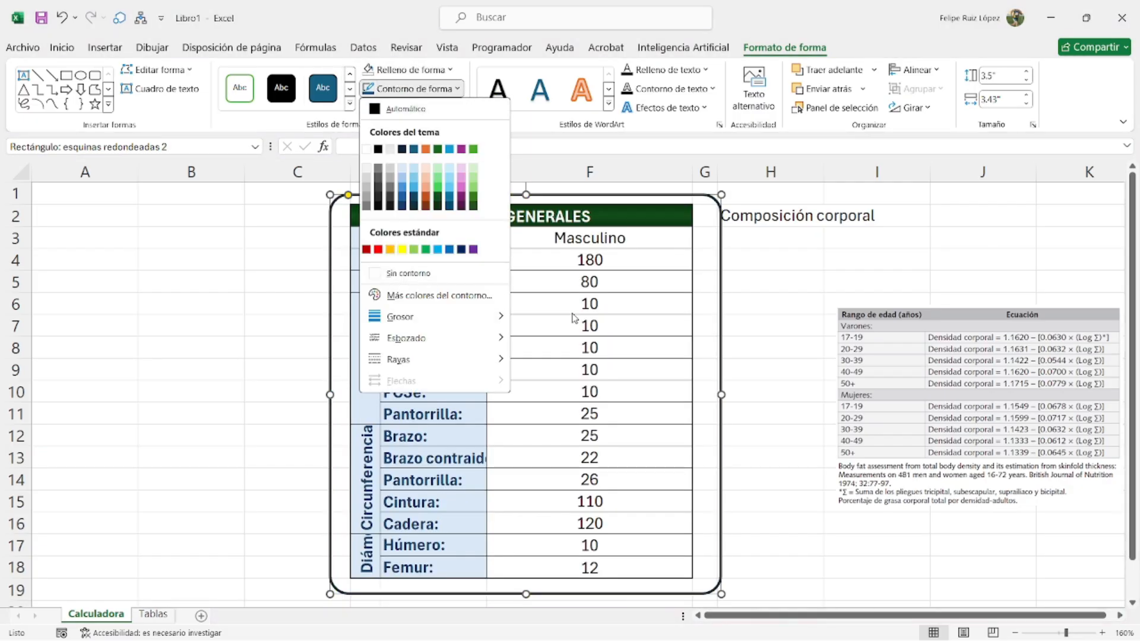
click(707, 280)
- Narrow the frame from both sides and reduce its corner rounding
drag(721, 395, 707, 392)
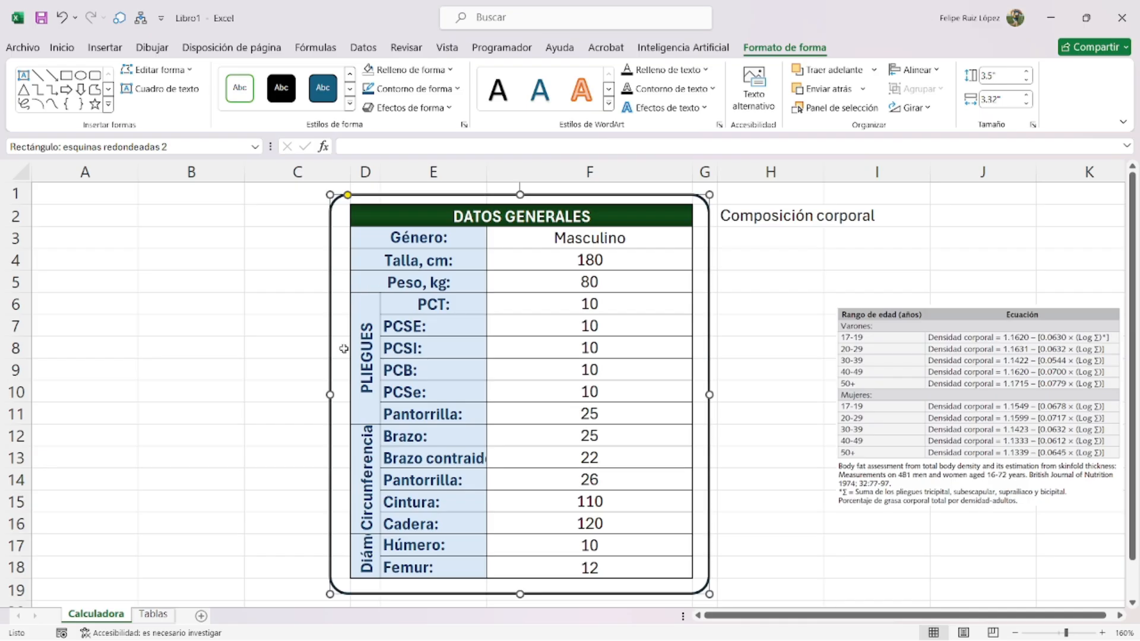
drag(332, 394, 339, 394)
drag(355, 196, 348, 195)
click(305, 210)
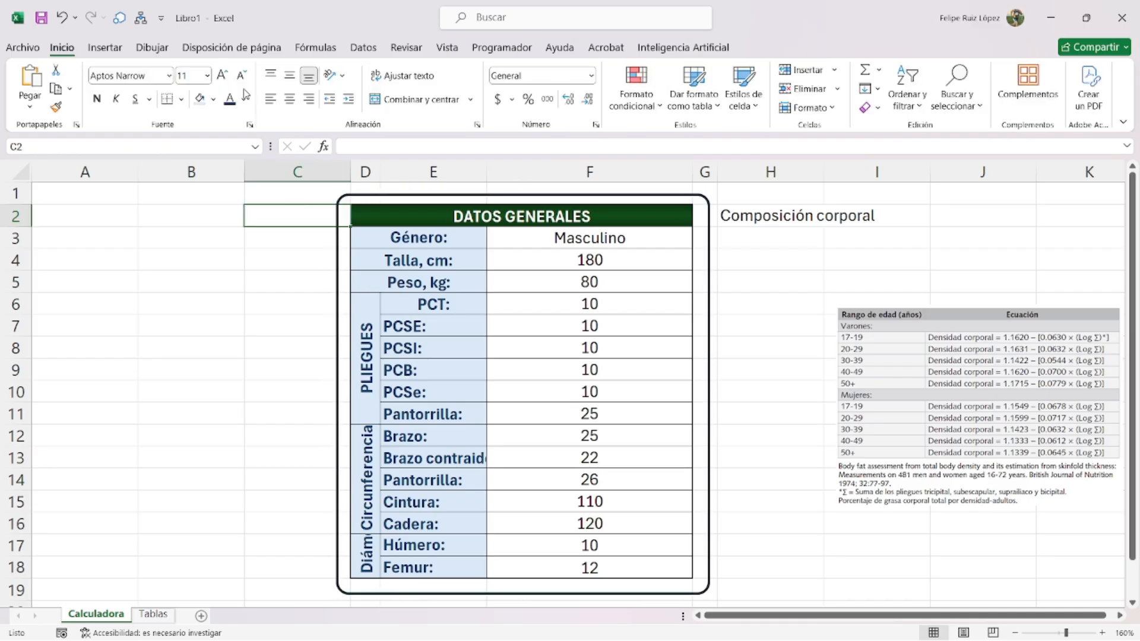
click(105, 47)
- Draw a text box above the table frame reading DATOS GENERALES, widened to one line
click(208, 88)
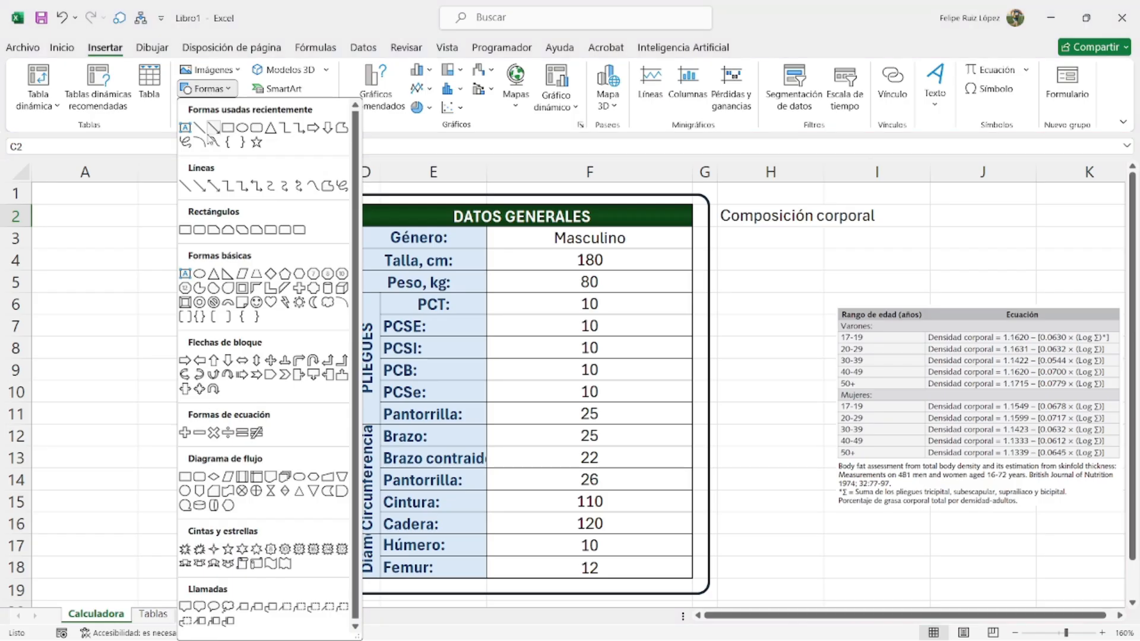
click(186, 128)
drag(349, 202, 443, 187)
text(Datos)
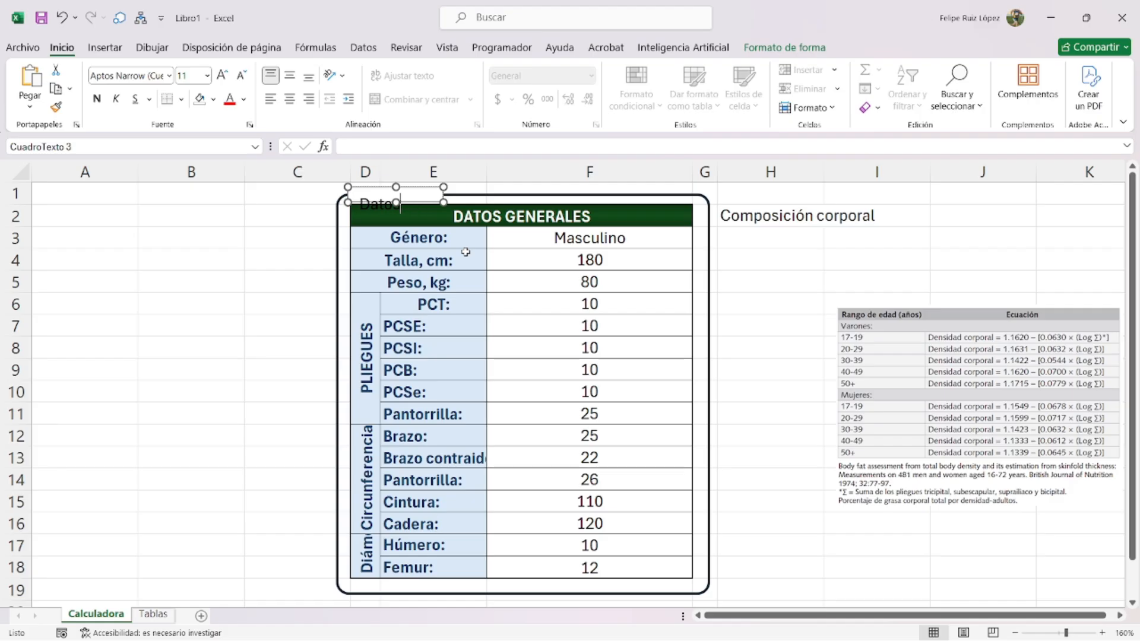
text(TOS GENERE)
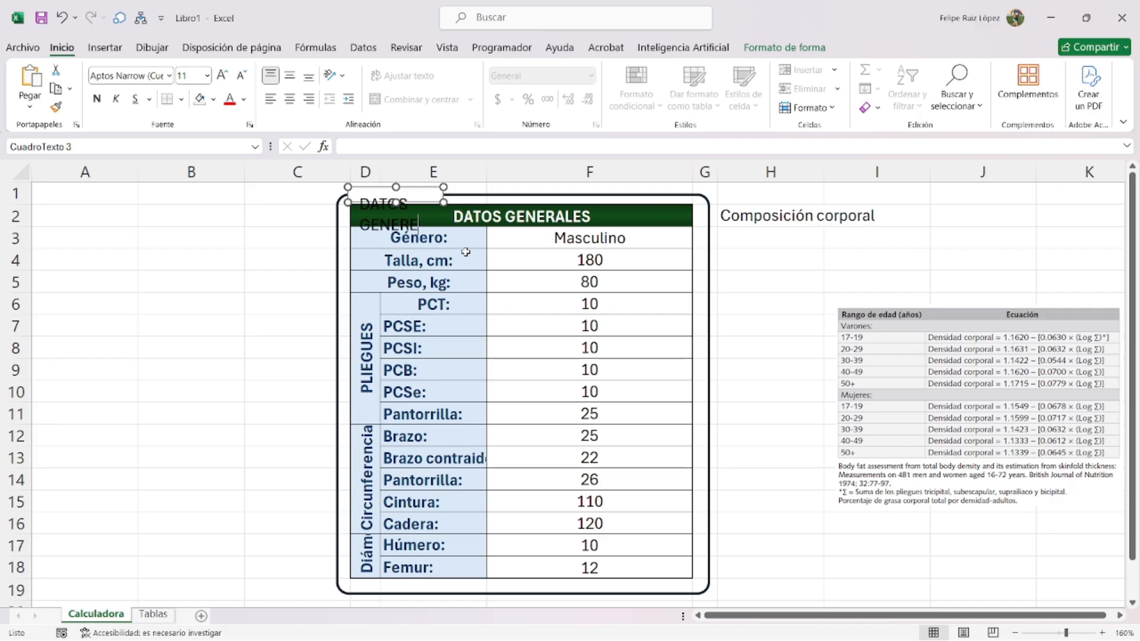
key(BackSpace)
text(ALES)
drag(442, 203, 511, 201)
- Set the text box's margins to 0 in Formato de forma
key(ctrl+1)
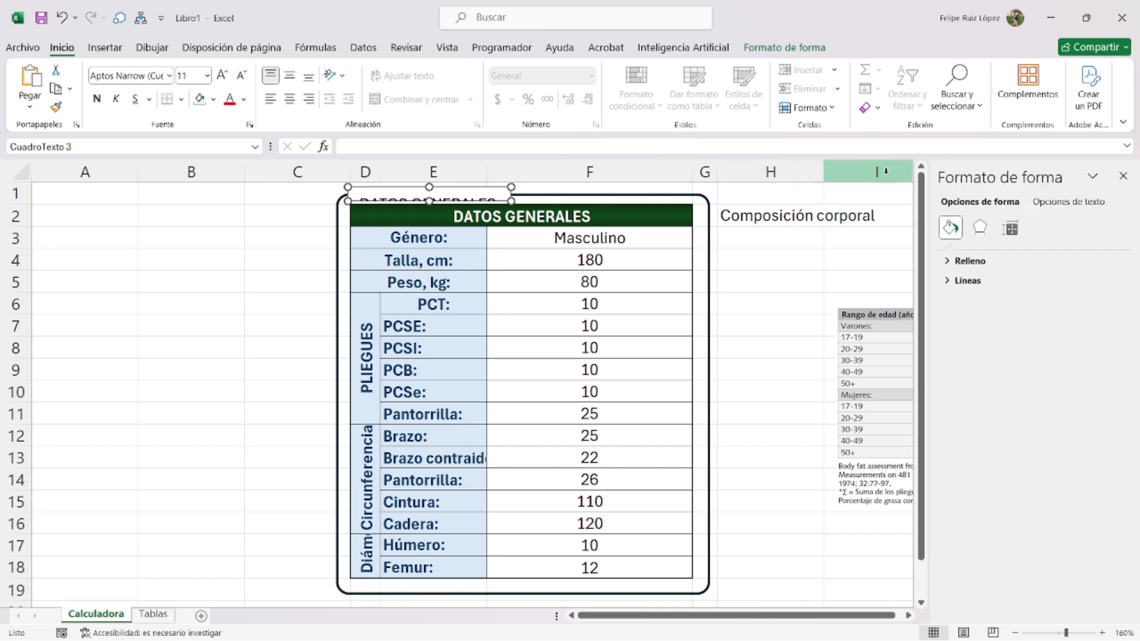
click(1010, 228)
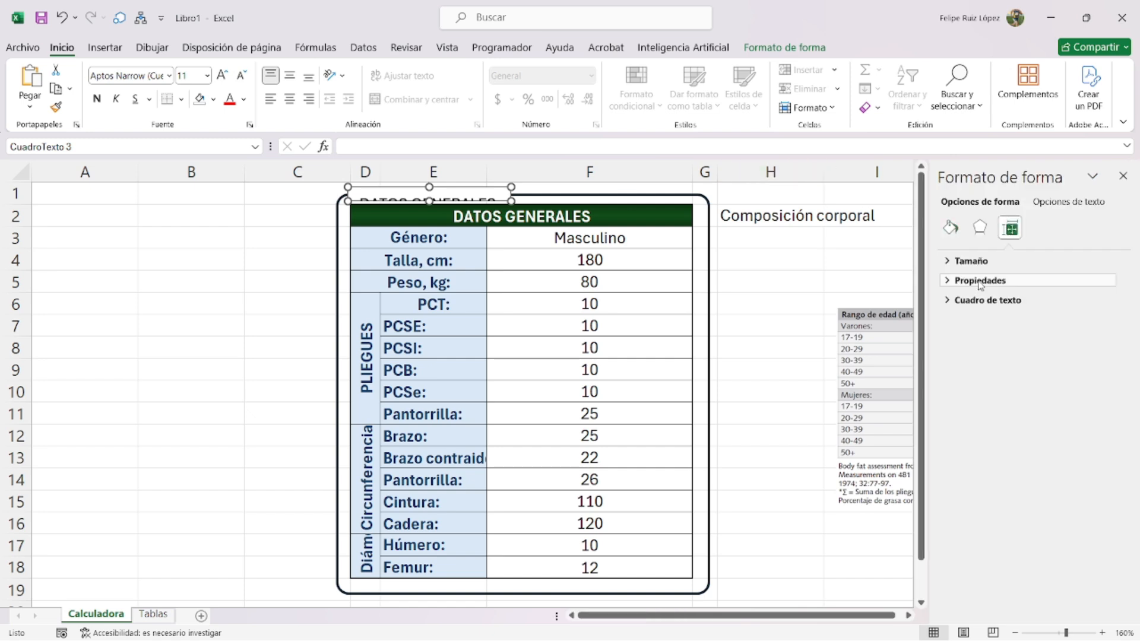
click(998, 280)
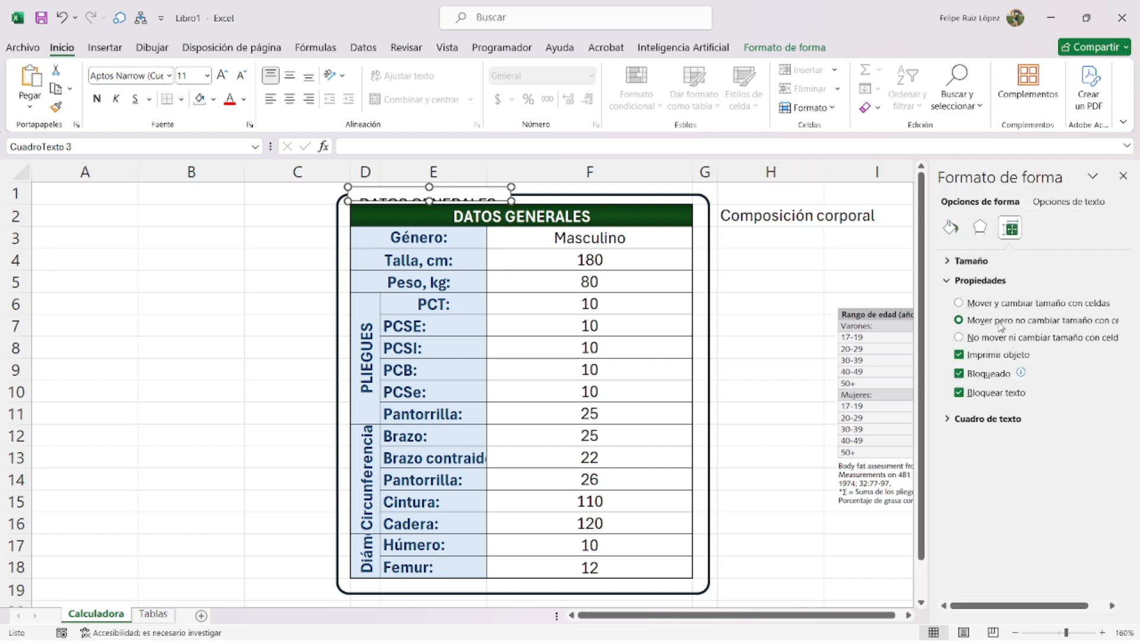
click(1072, 202)
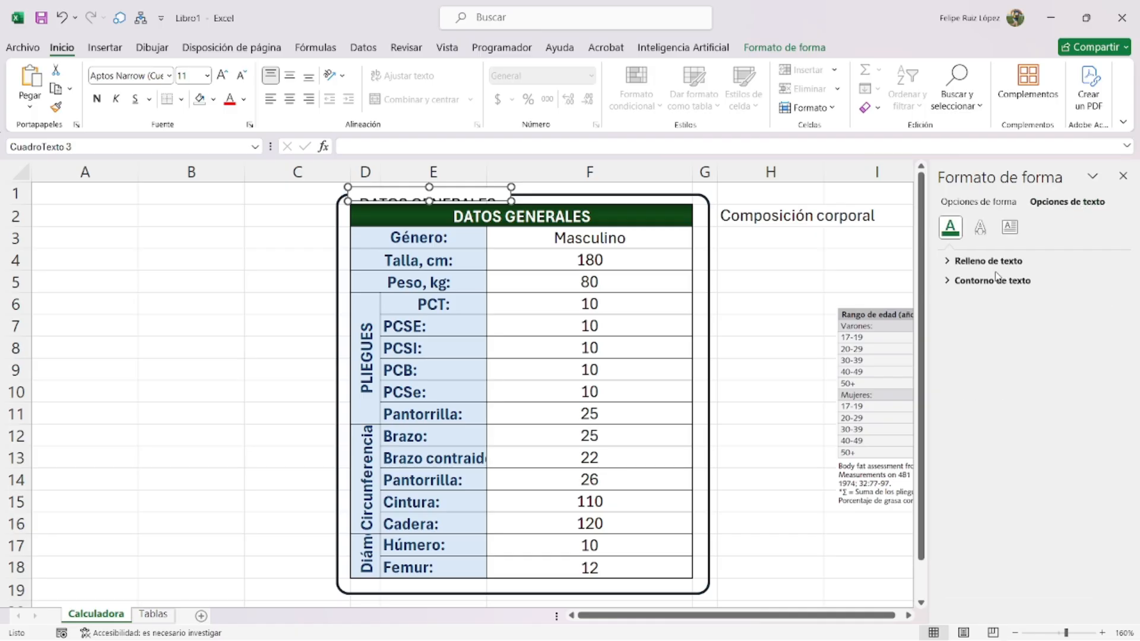
click(1009, 226)
click(1095, 371)
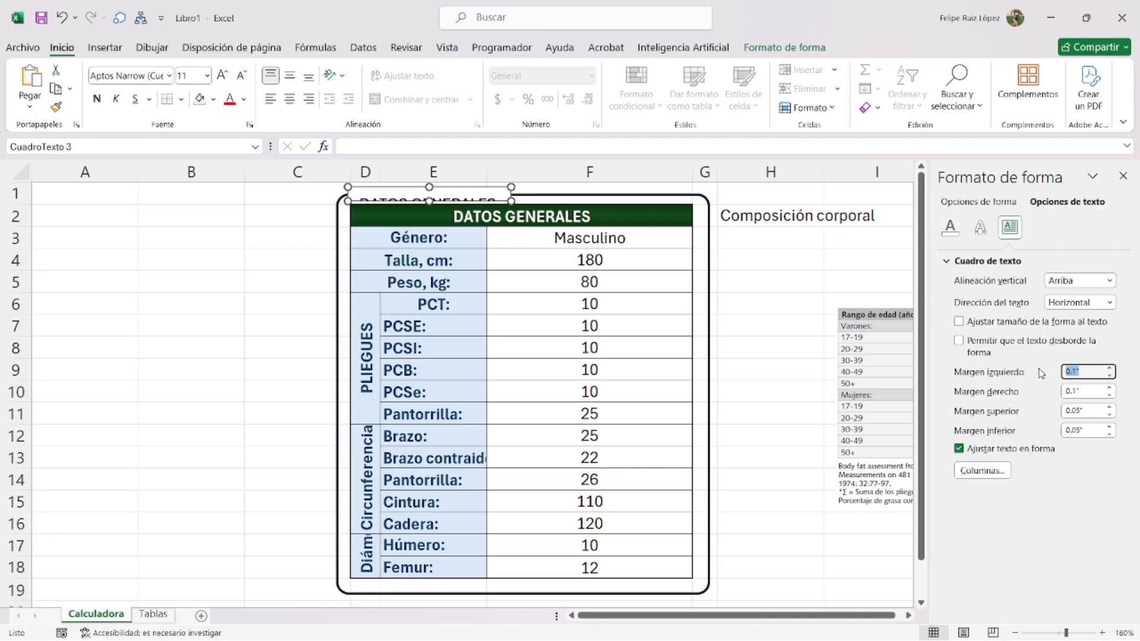
text(0)
key(Tab)
text(0)
key(Tab)
text(0)
key(Tab)
text(0)
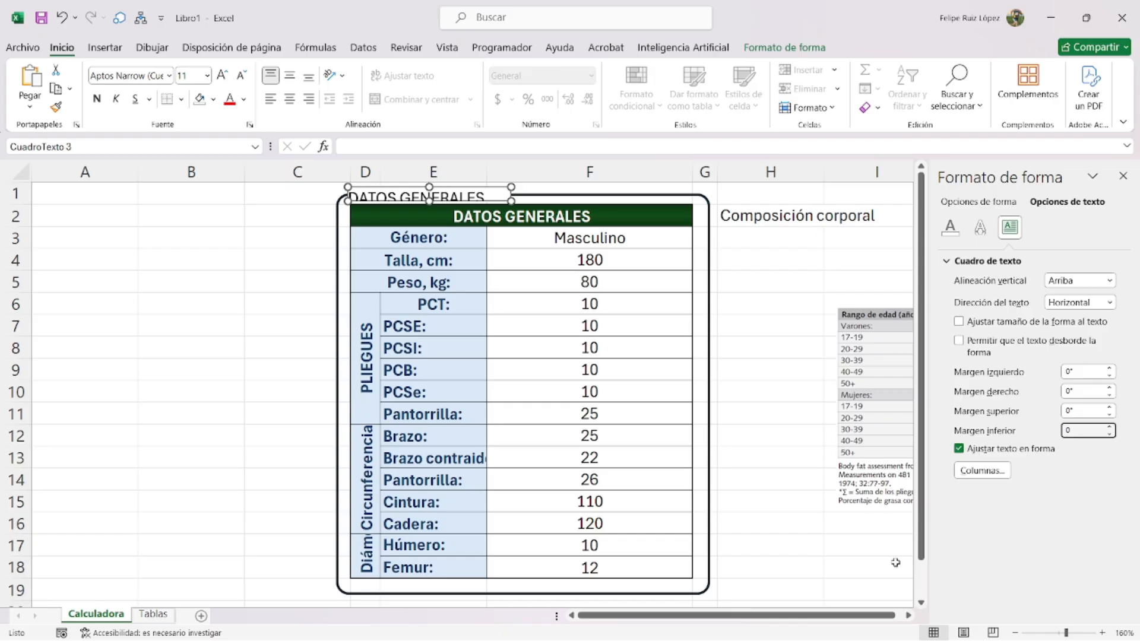
click(279, 260)
- Make the DATOS GENERALES title text slightly smaller
click(399, 198)
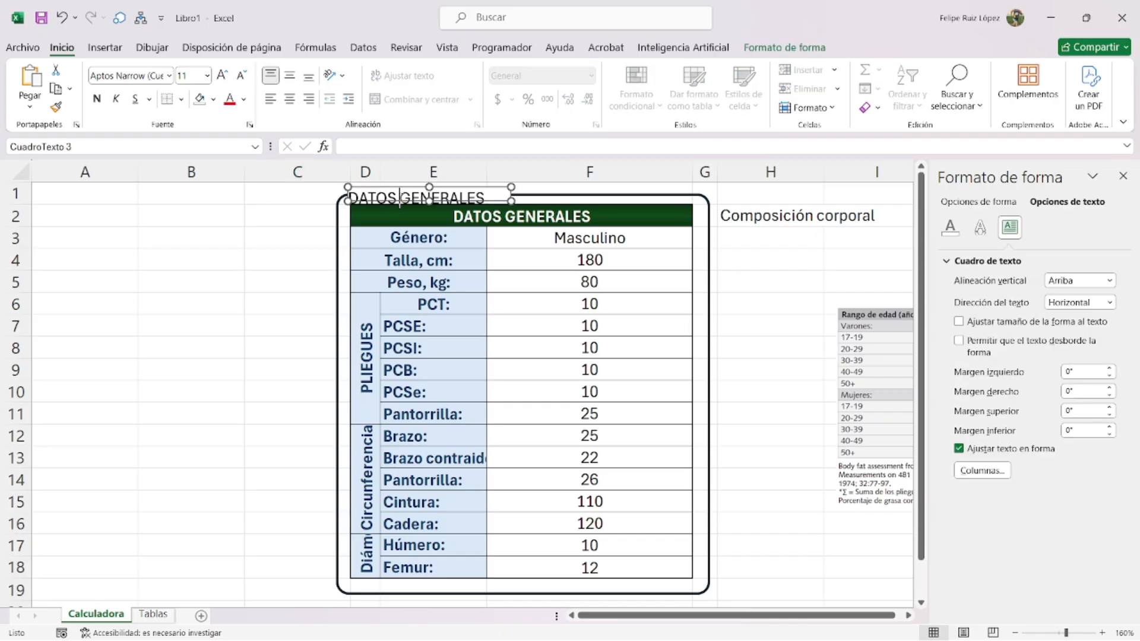
triple_click(442, 198)
click(552, 153)
click(280, 214)
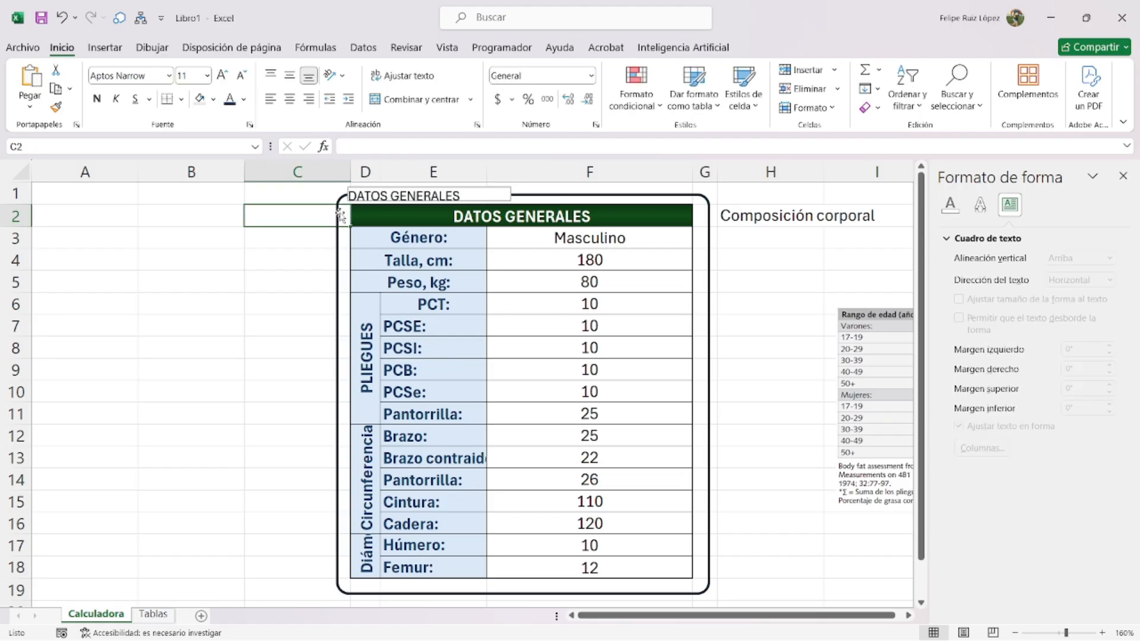
- Remove the outline from the DATOS GENERALES label
click(485, 194)
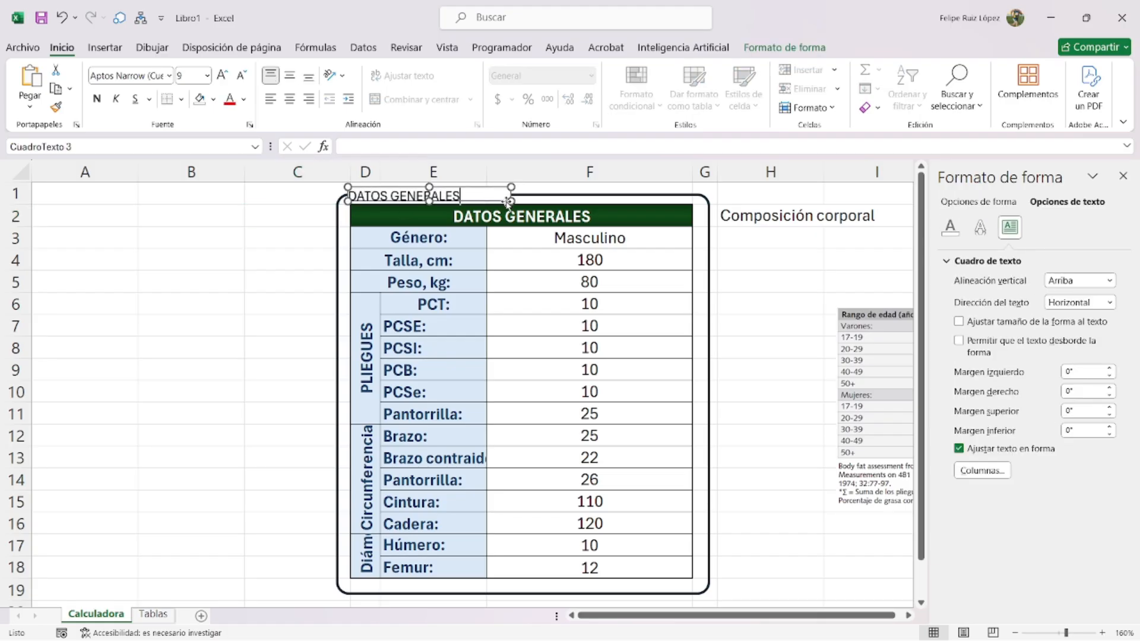
click(783, 48)
click(415, 88)
click(319, 248)
click(192, 237)
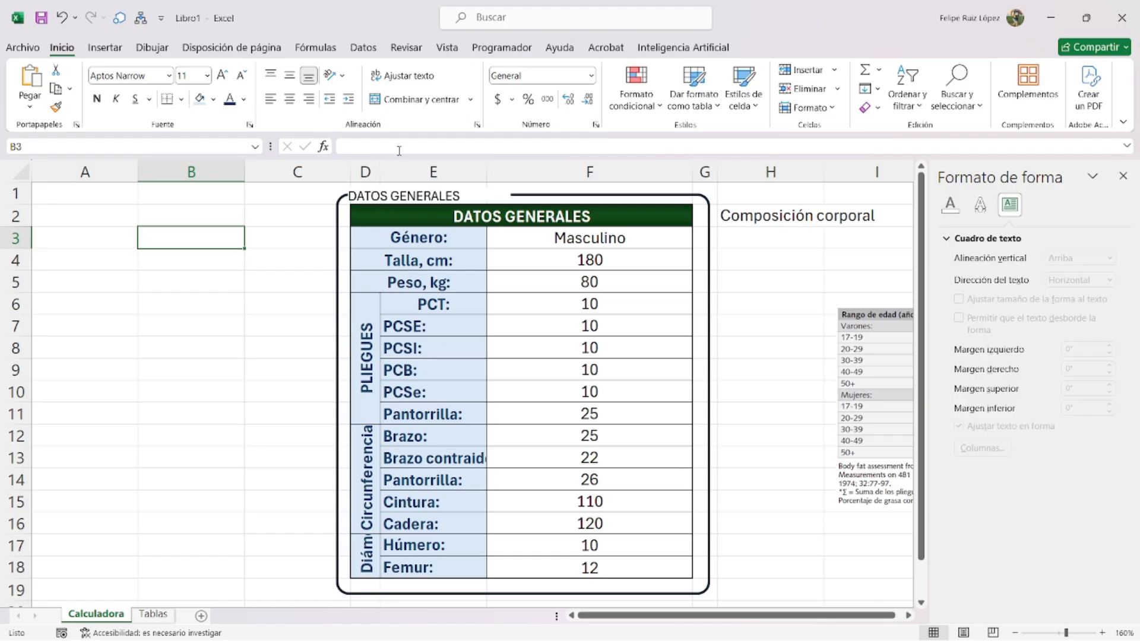
- Merge and centre Composición corporal across H2:J2, and move the equation picture over the data table
click(1122, 176)
drag(770, 217, 950, 210)
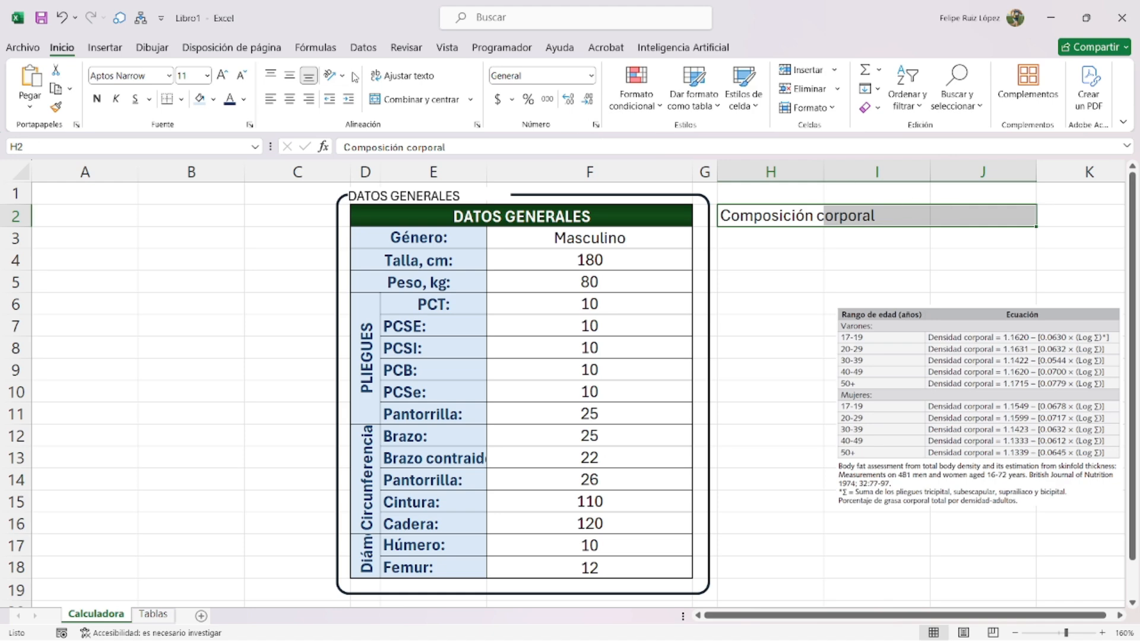
click(399, 99)
drag(926, 359, 461, 321)
scroll(469, 323, up, 2)
scroll(672, 355, down, 2)
- Enter Grasa corporal in H3, then clear it again
click(772, 236)
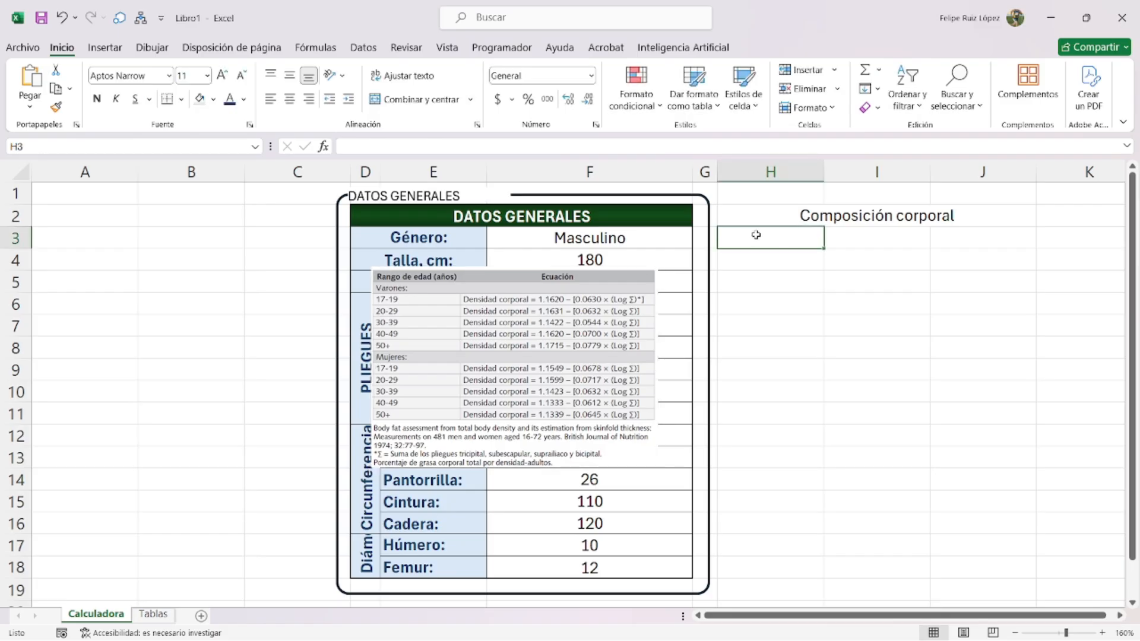
text(Grasa corporal)
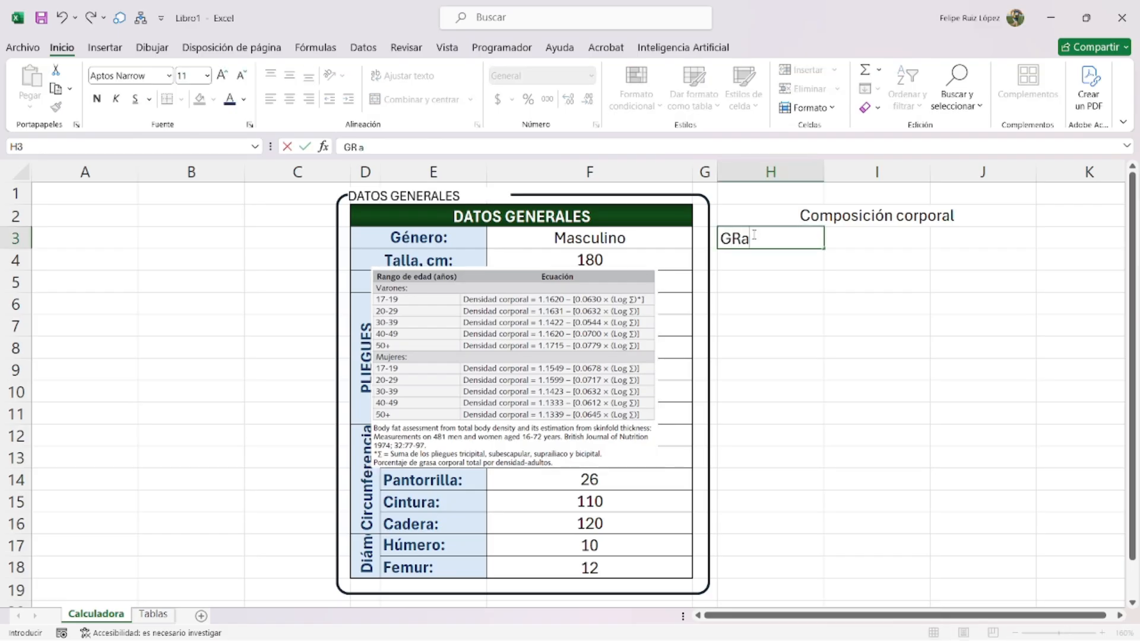
key(Return)
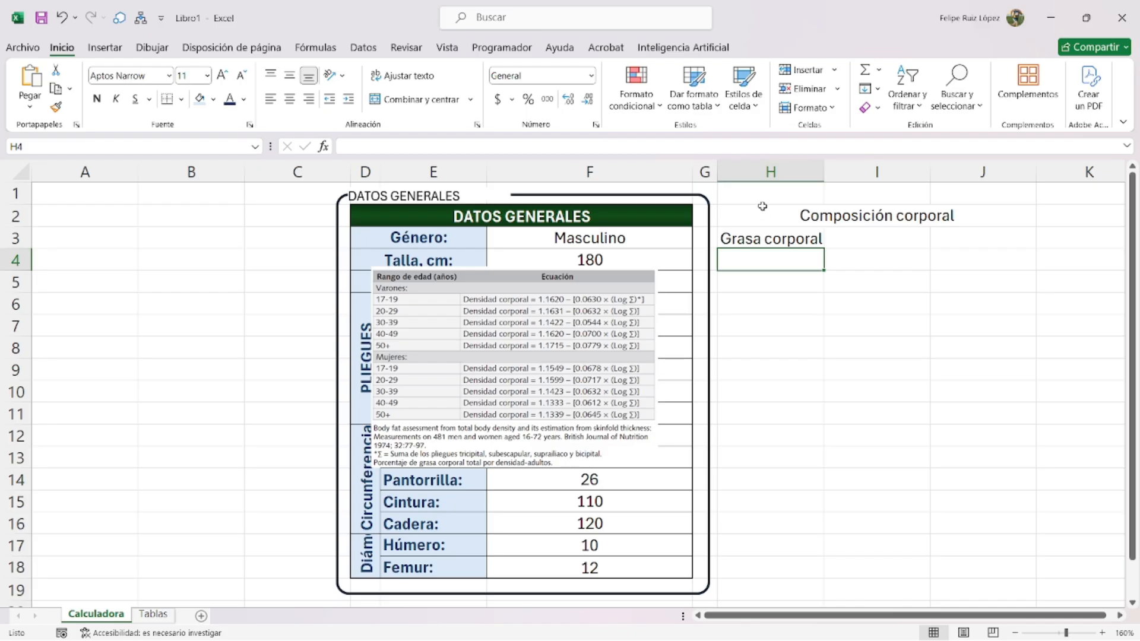
click(779, 240)
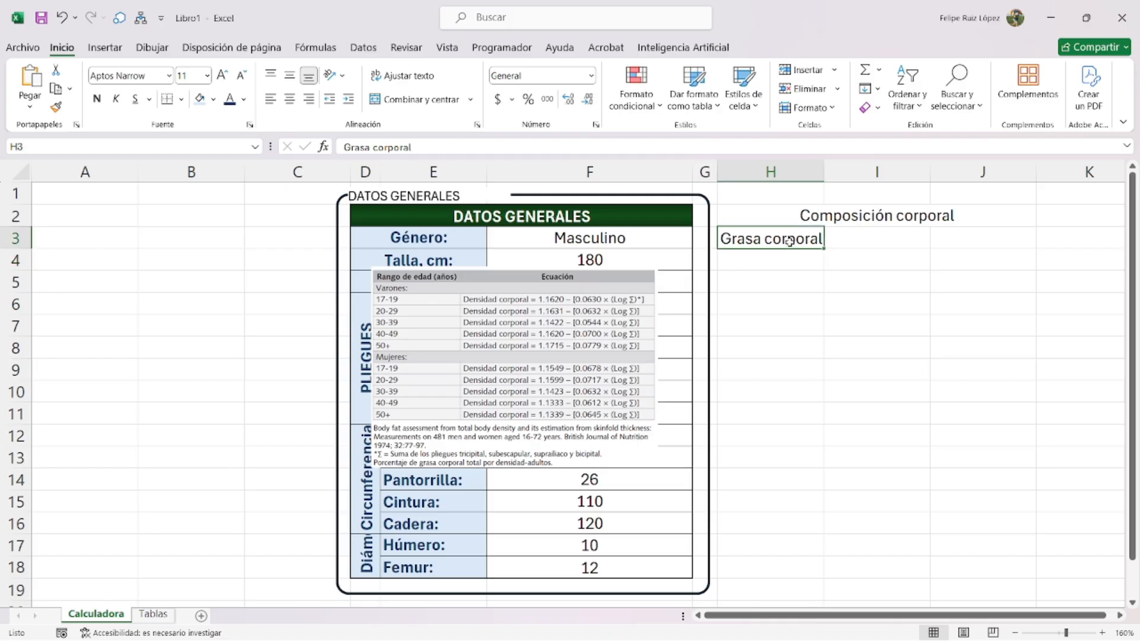
key(Delete)
key(Return)
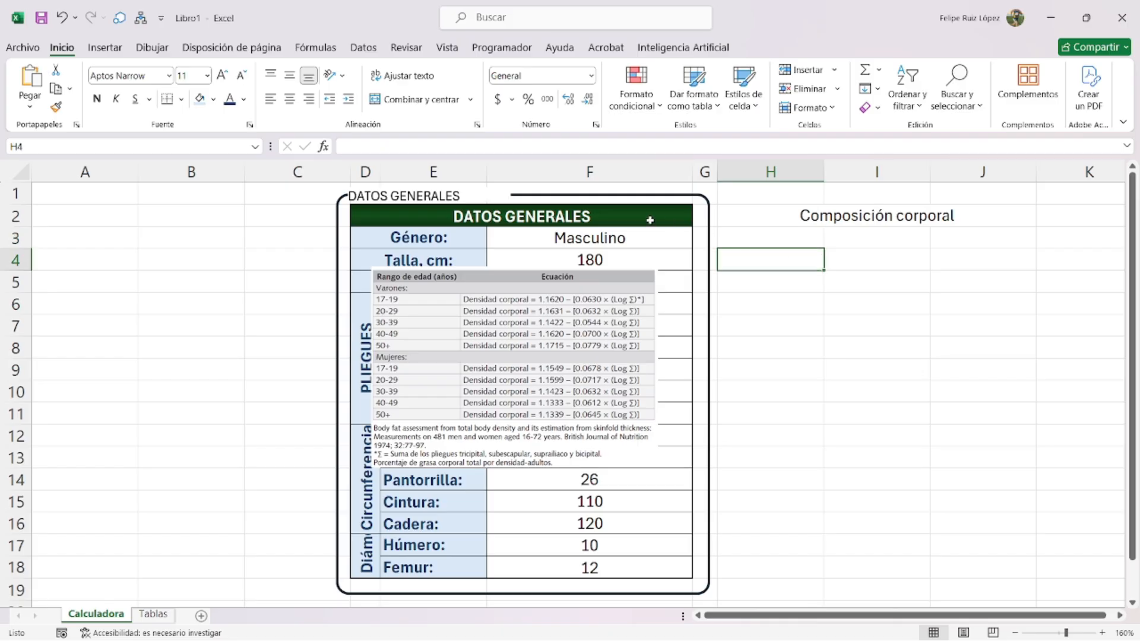
- Duplicate the rounded frame and its label, placing the copies around Composición corporal in columns H–K
click(642, 195)
key(ctrl+d)
drag(645, 221, 1007, 207)
click(460, 203)
key(ctrl+d)
drag(496, 222, 734, 200)
text(Composici)
key(BackSpace)
key(BackSpace)
key(BackSpace)
key(BackSpace)
key(BackSpace)
key(BackSpace)
key(BackSpace)
key(BackSpace)
key(BackSpace)
- Label the copy COMPOSICIÓN CORPORAL and add a shorter inner frame inside it
text(COMPOSICIÓN CORPORAL)
click(720, 268)
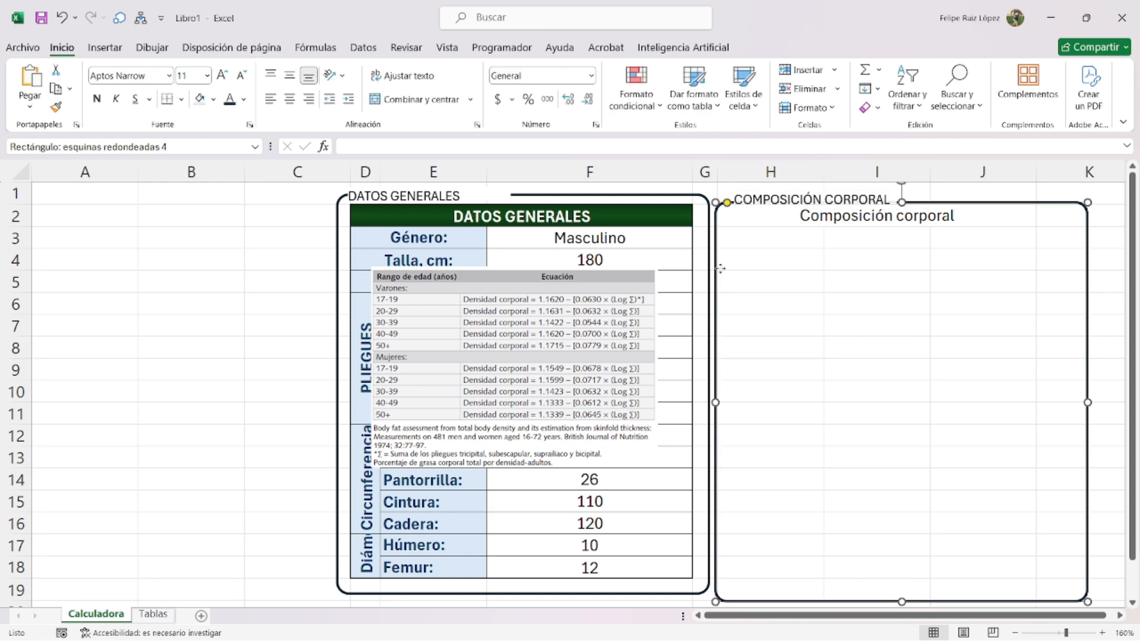
key(ctrl+d)
drag(921, 222, 918, 366)
drag(943, 364, 923, 228)
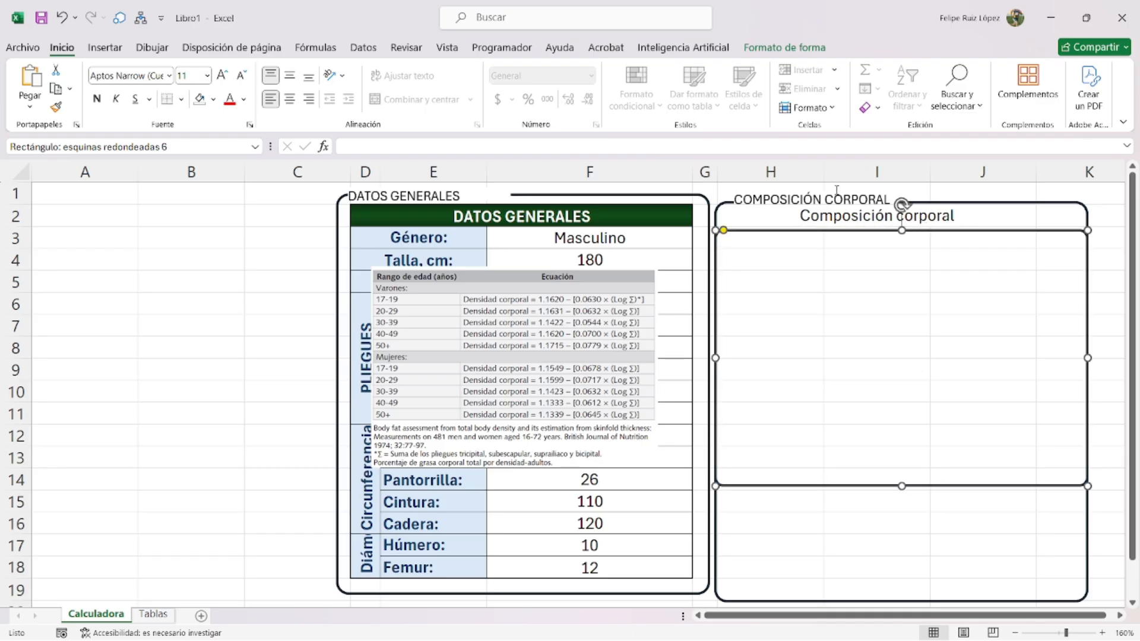
- Put a smaller GRASA CORPORAL label on the inner frame's top edge
click(837, 198)
key(ctrl+d)
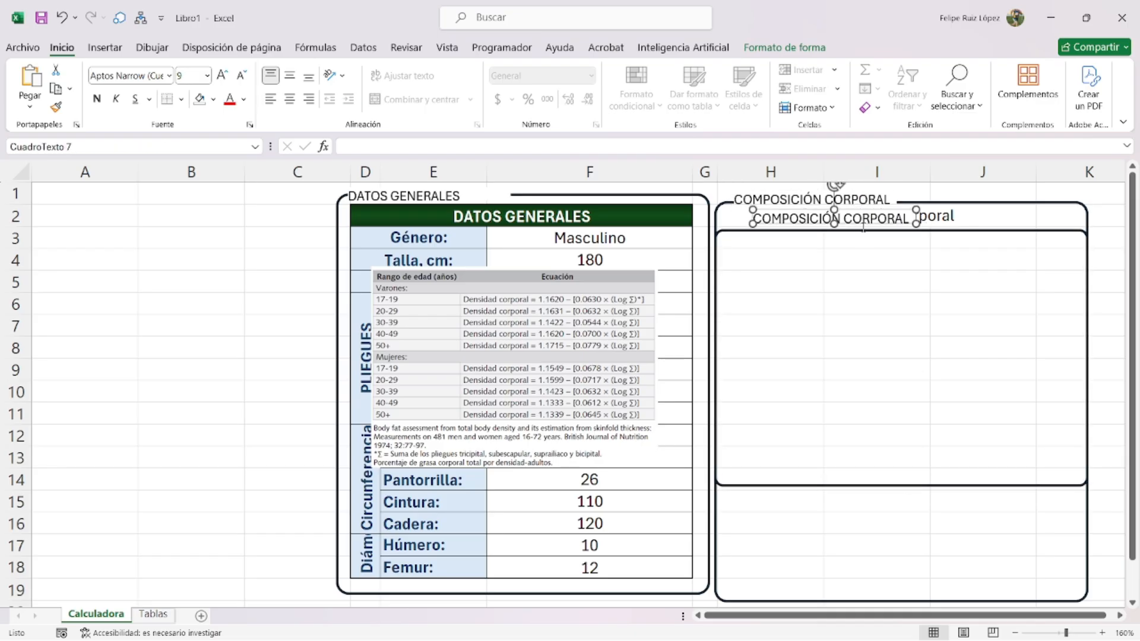
drag(863, 228, 838, 240)
double_click(837, 233)
triple_click(778, 233)
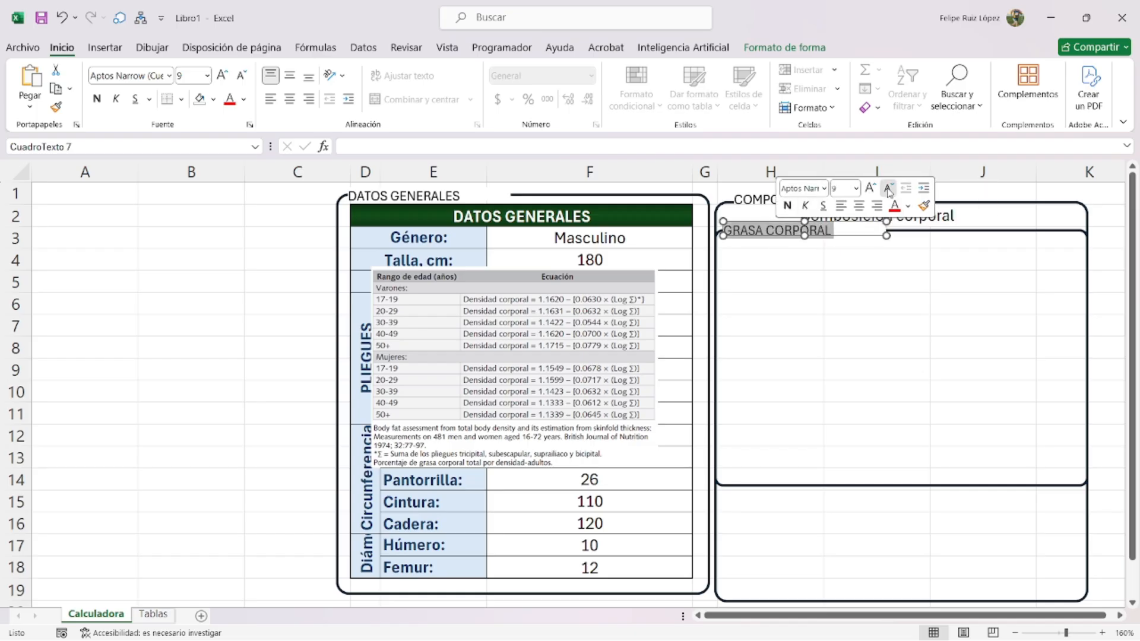
click(888, 192)
click(889, 191)
click(828, 278)
click(879, 227)
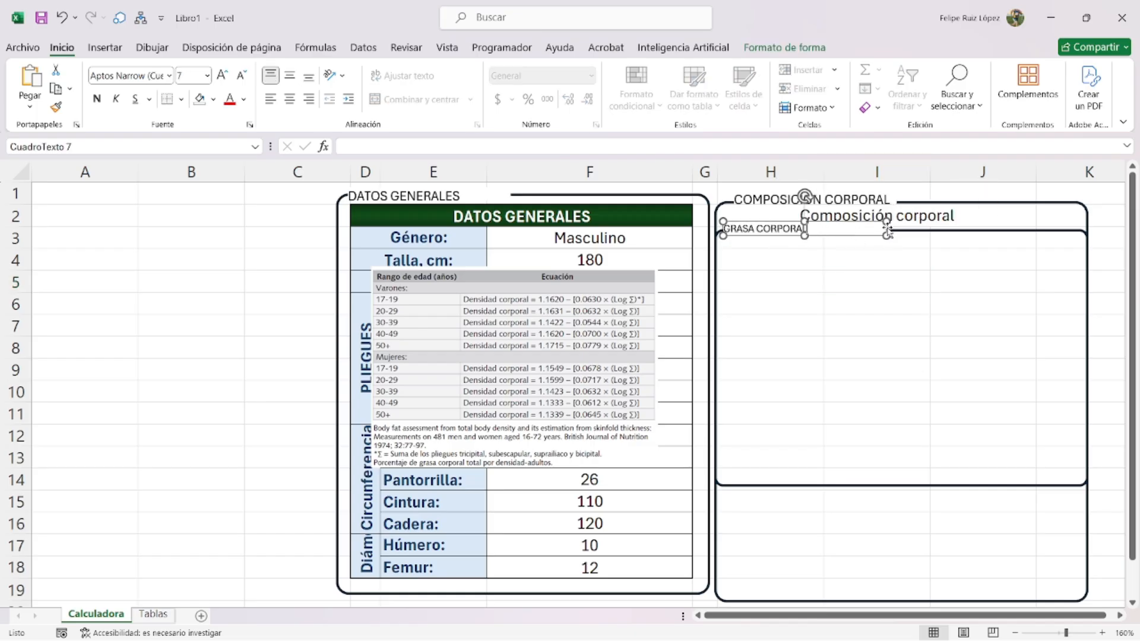
- Enter DC: in cell H4
ctrl+scroll(885, 225, up, 3)
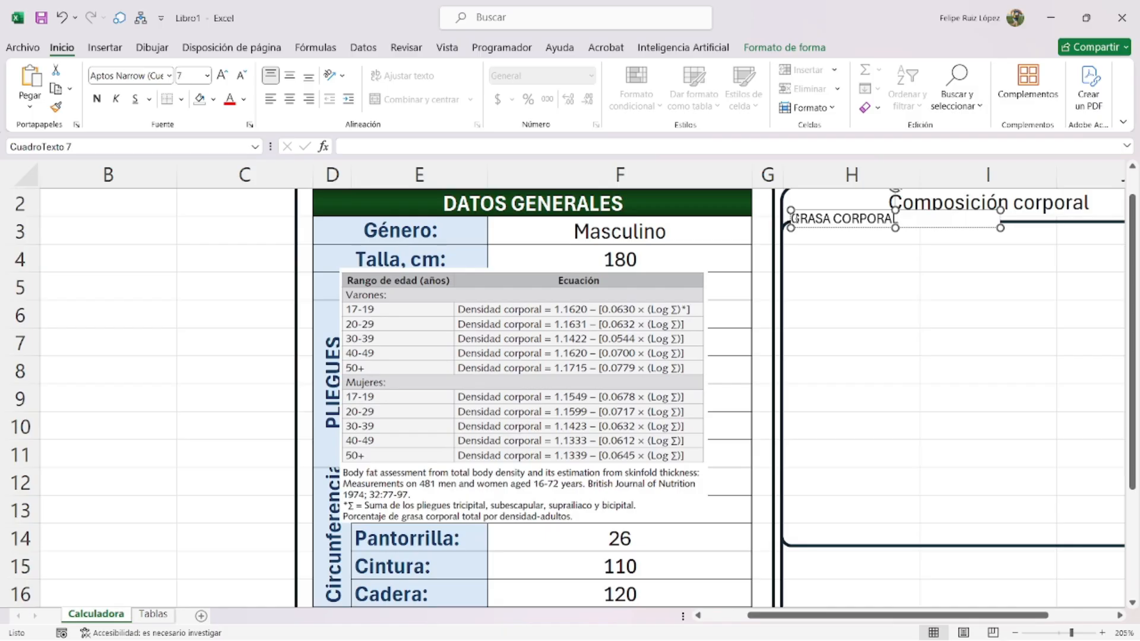
ctrl+scroll(791, 220, up, 2)
click(840, 307)
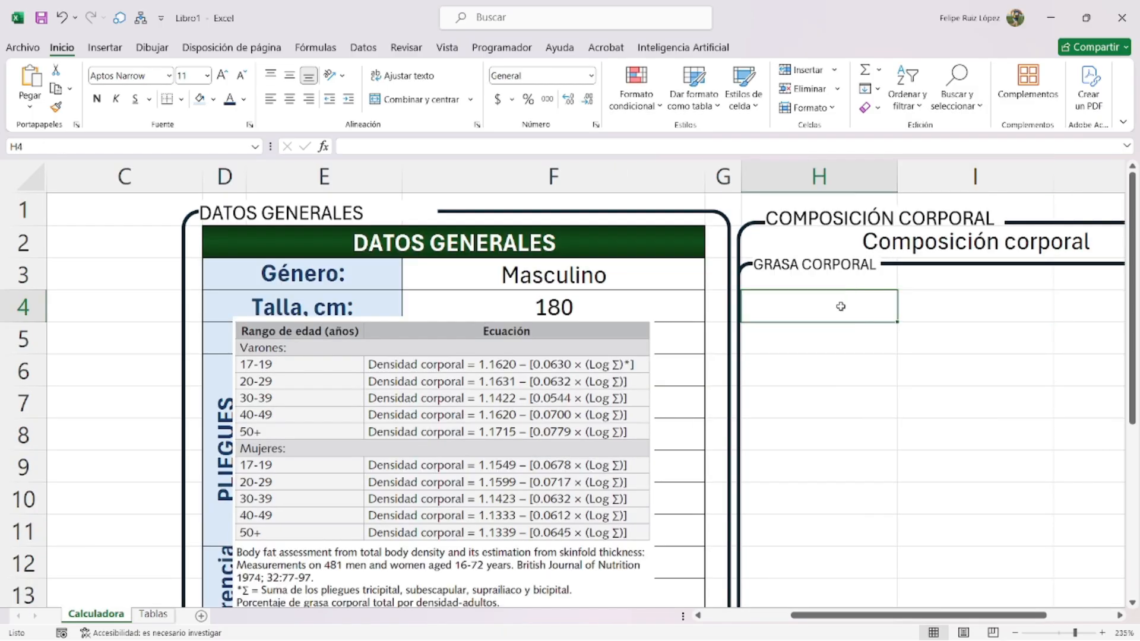
text(DC)
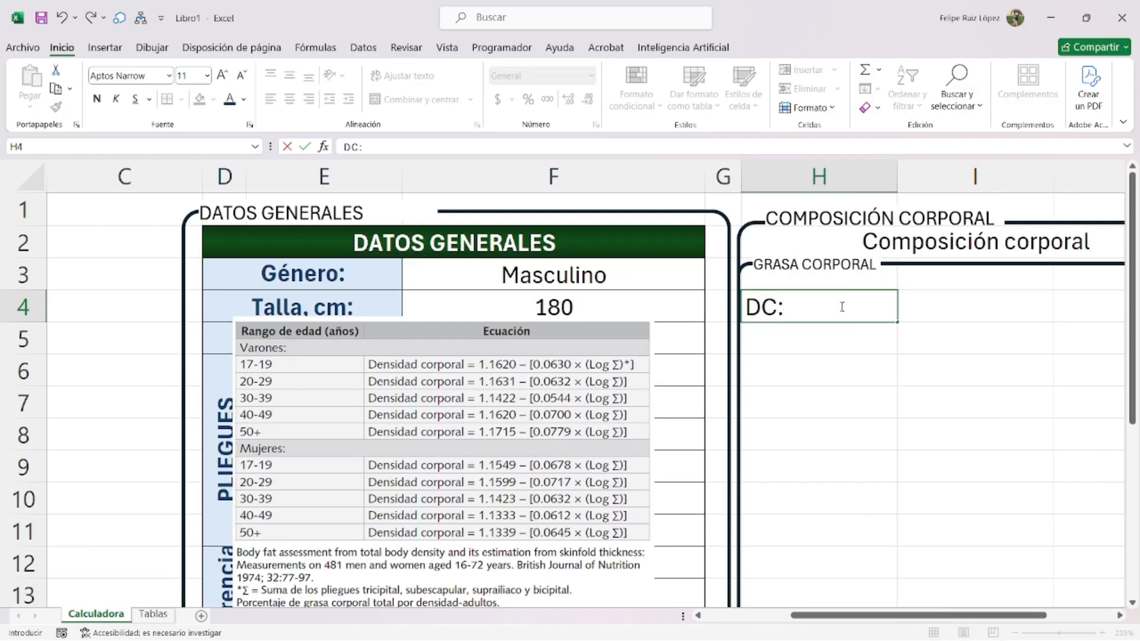
text(:)
key(Return)
- Move the equation picture into columns H–J and select the Talla row cells
ctrl+scroll(586, 396, down, 1)
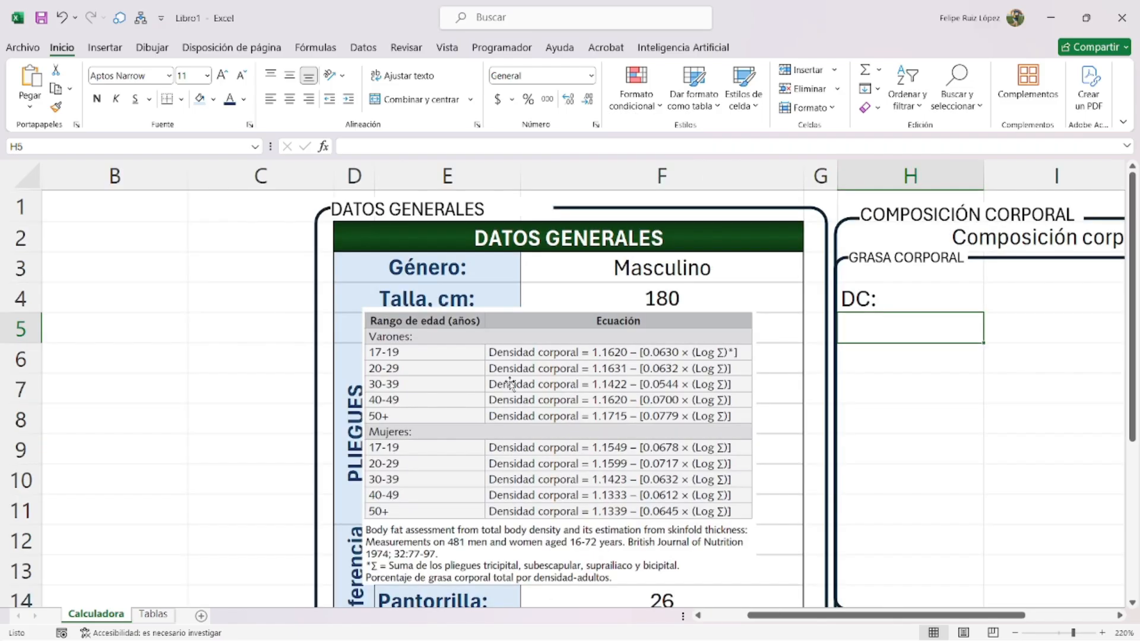
drag(832, 614, 893, 614)
drag(388, 395, 847, 374)
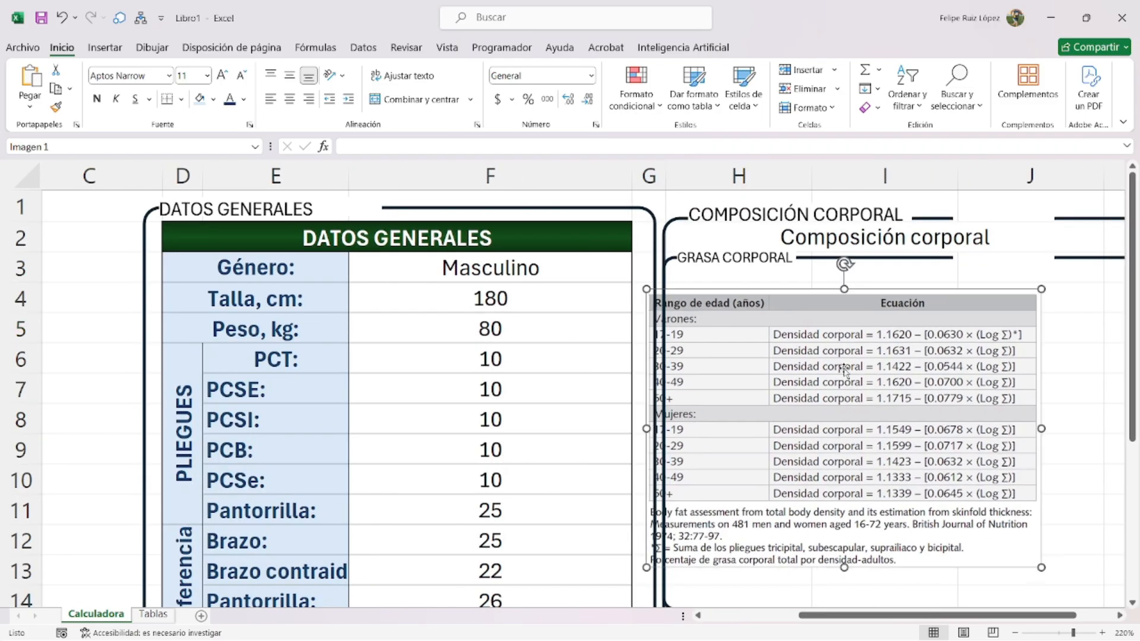
ctrl+scroll(293, 298, down, 3)
drag(347, 249, 499, 252)
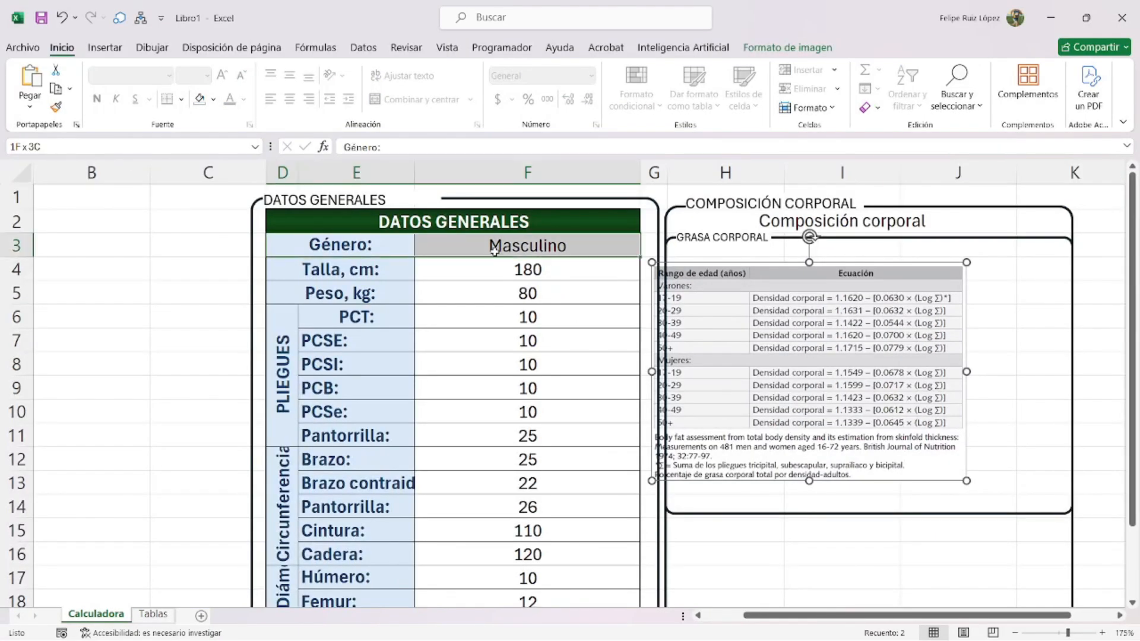
drag(349, 261, 496, 267)
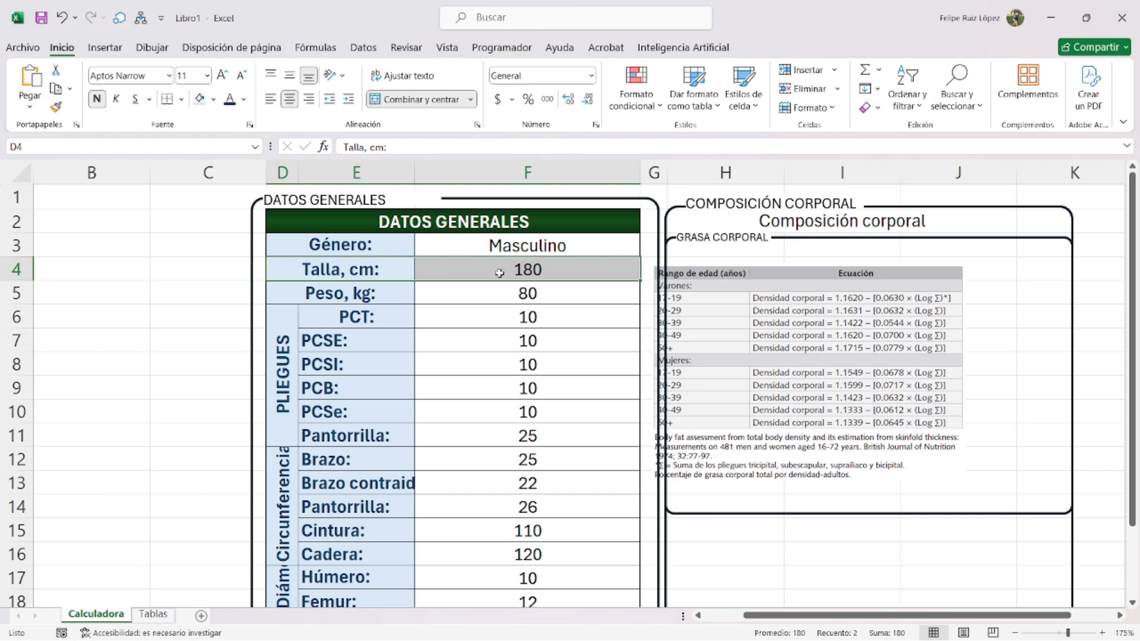
- Insert a blank row above Talla, shifting cells down, and label it Edad: in merged cells
right_click(497, 268)
click(574, 366)
click(517, 375)
click(561, 425)
drag(287, 268, 311, 268)
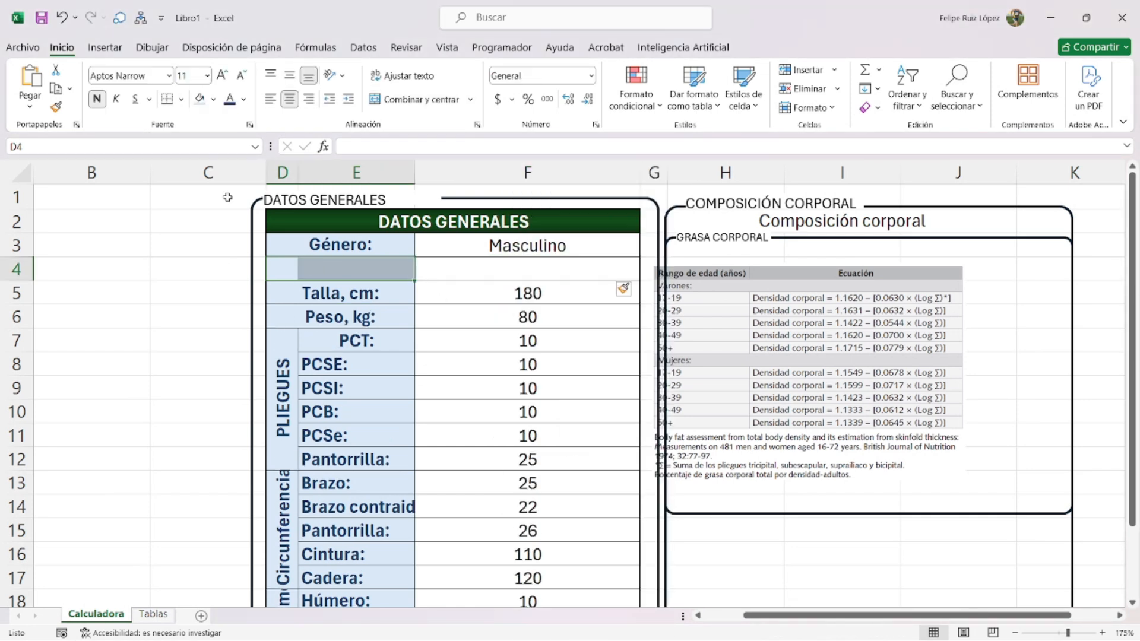
click(421, 99)
double_click(391, 270)
text(Edad:)
key(Return)
- Try entering 30 in the Edad value cell, cancelling after a validation error
key(Tab)
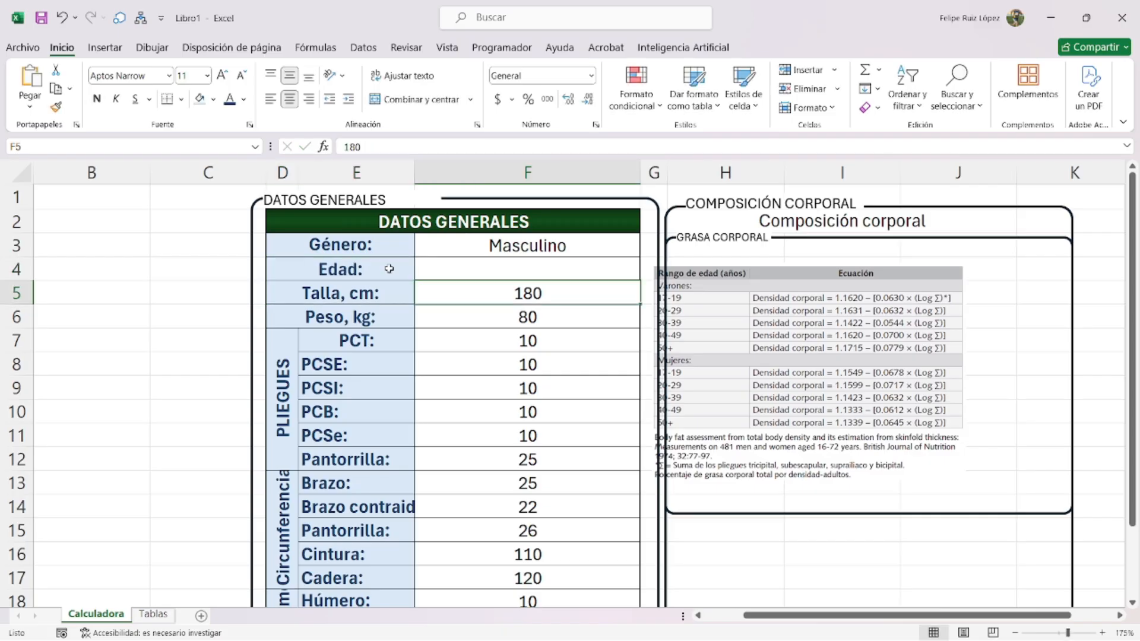
key(Up)
text(30)
key(Return)
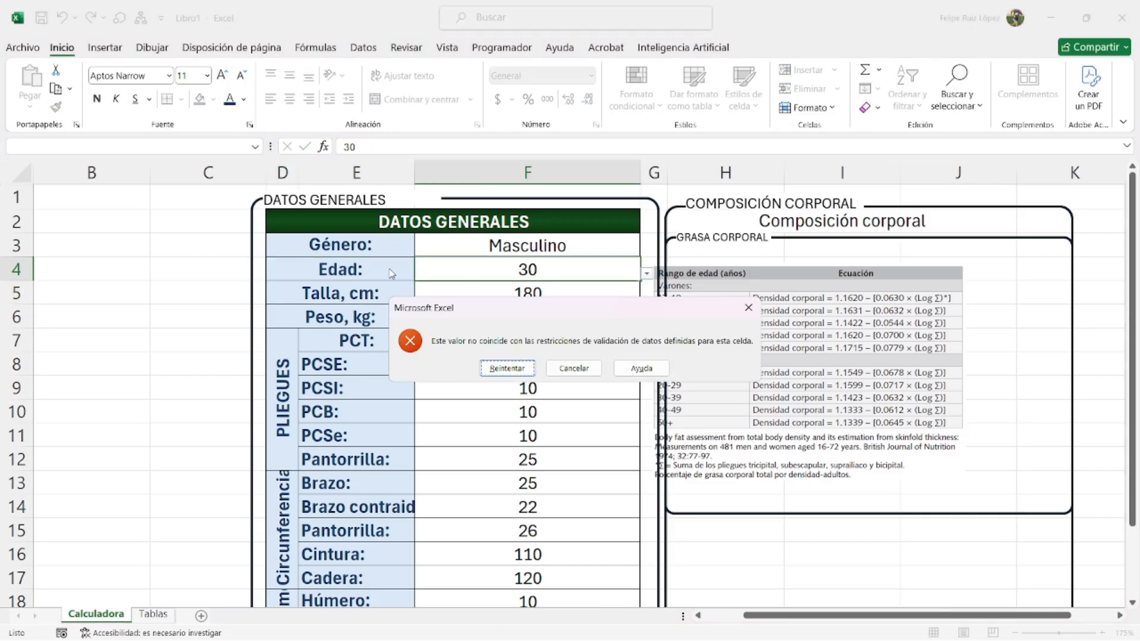
key(Escape)
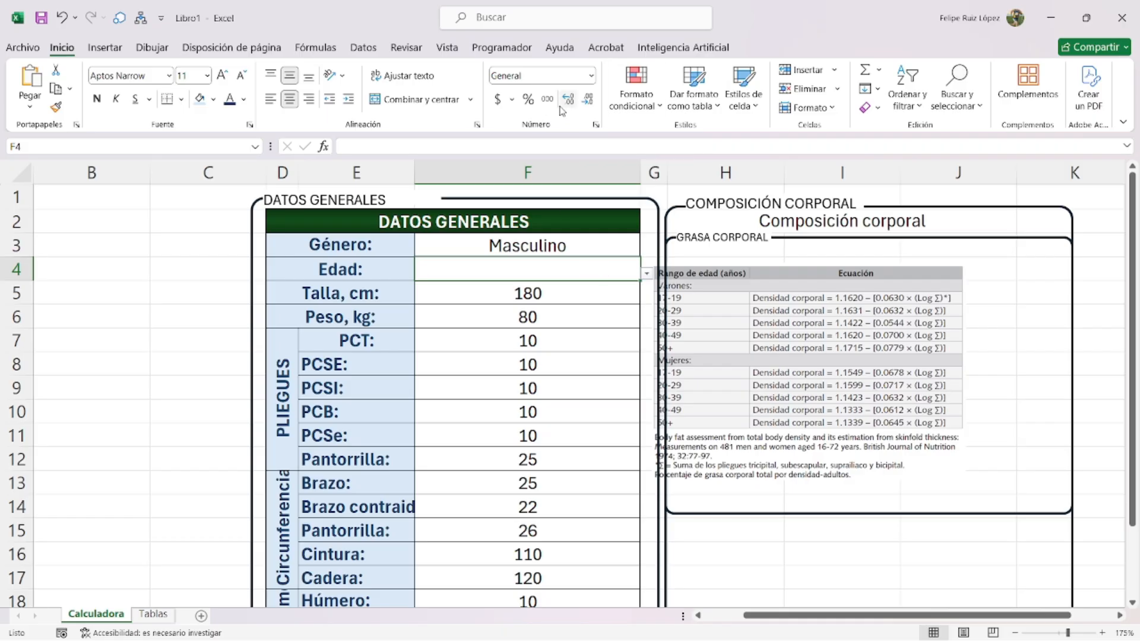
- Change the Edad cell's data validation to Número entero and enter 30
click(363, 46)
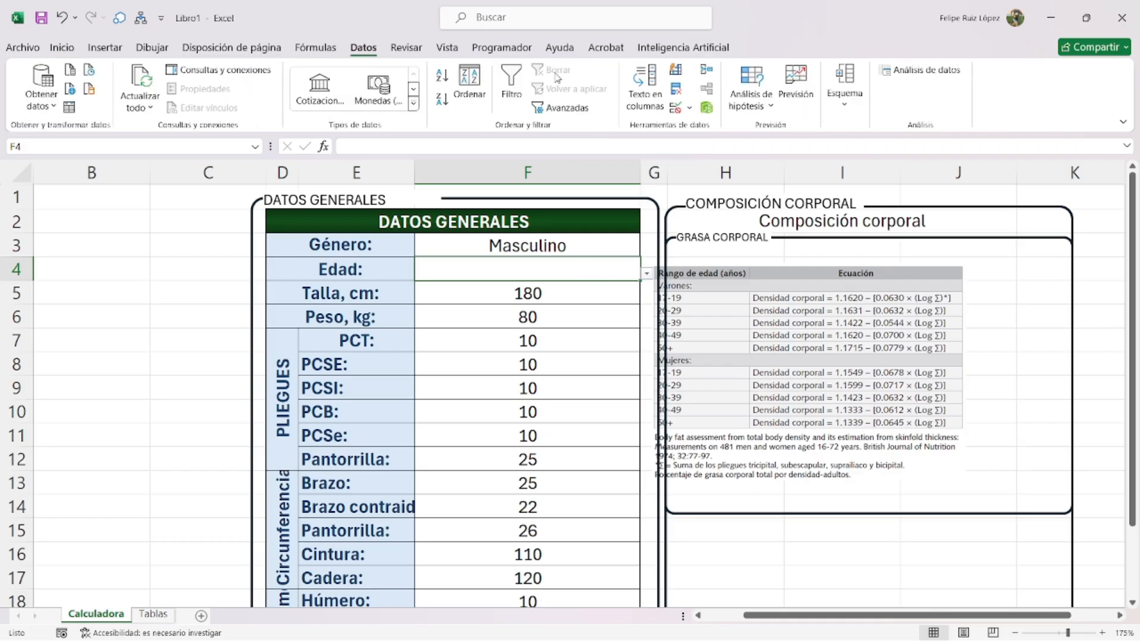
click(676, 88)
click(602, 176)
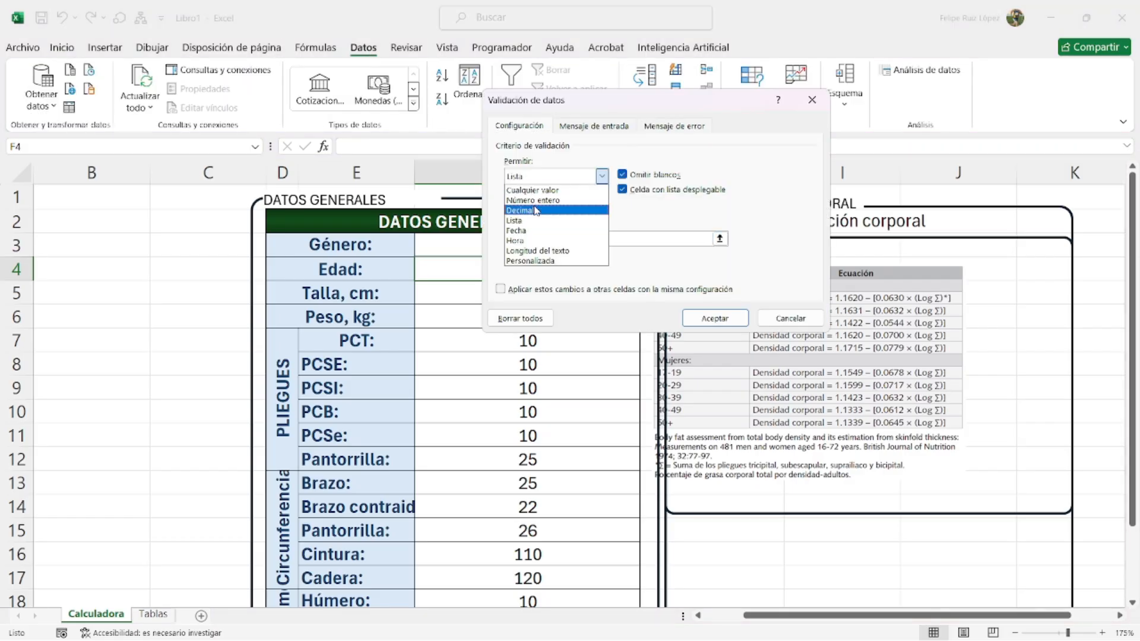
click(549, 200)
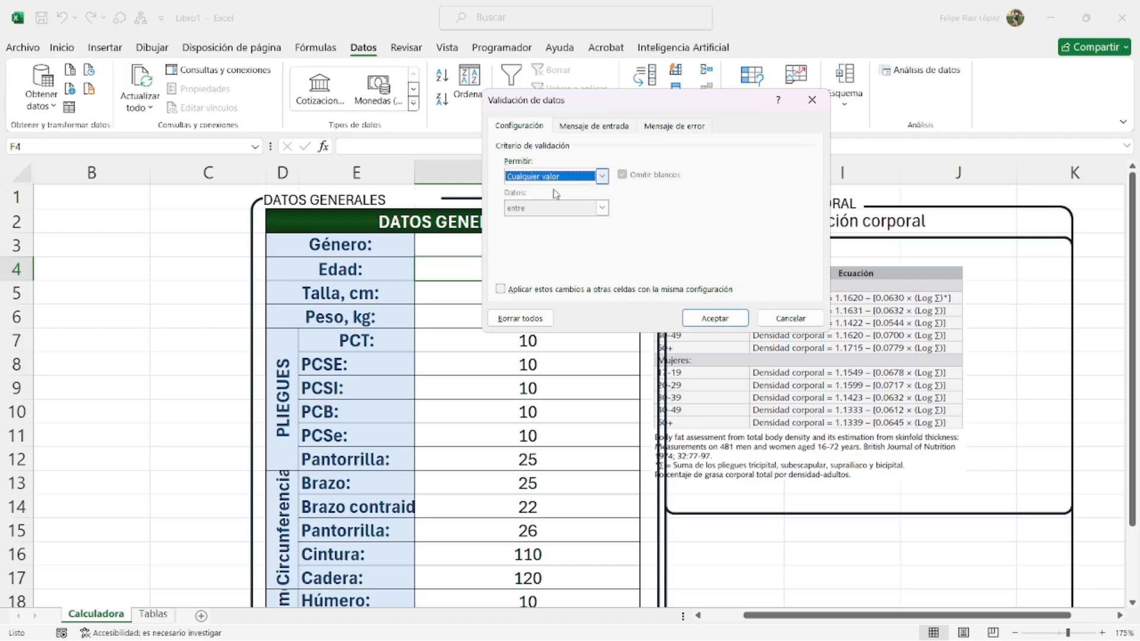
click(715, 319)
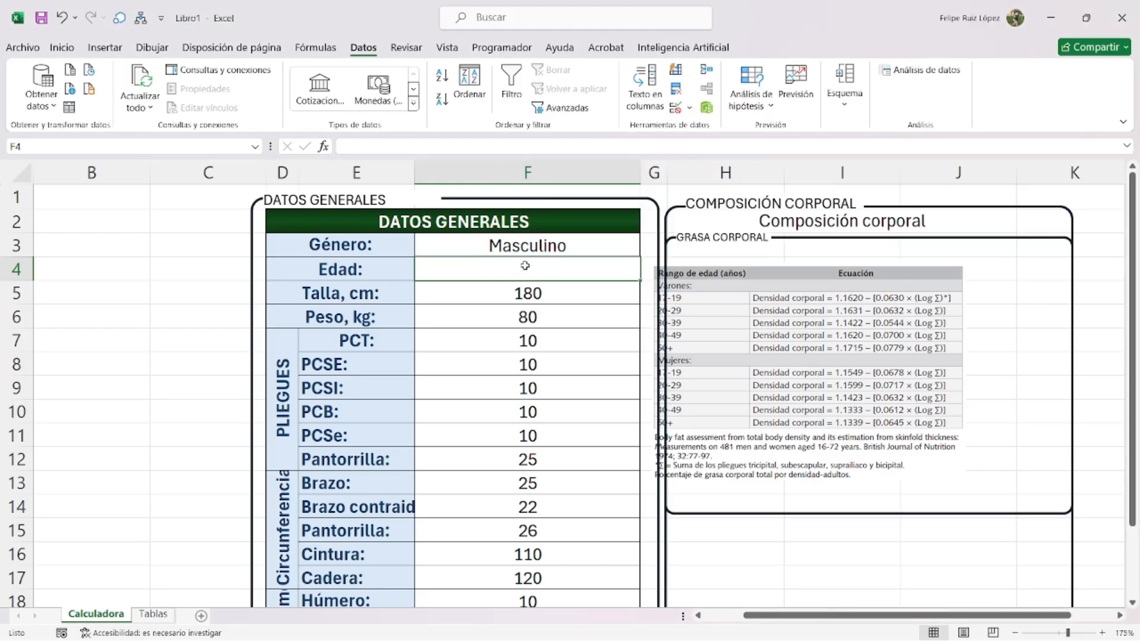
text(30)
key(Return)
- Move the equation picture left and start I4 with =SI(Y(F3="Masculino",F4<=19),1.1620-(0.0630*B2),
drag(773, 335, 190, 343)
click(839, 278)
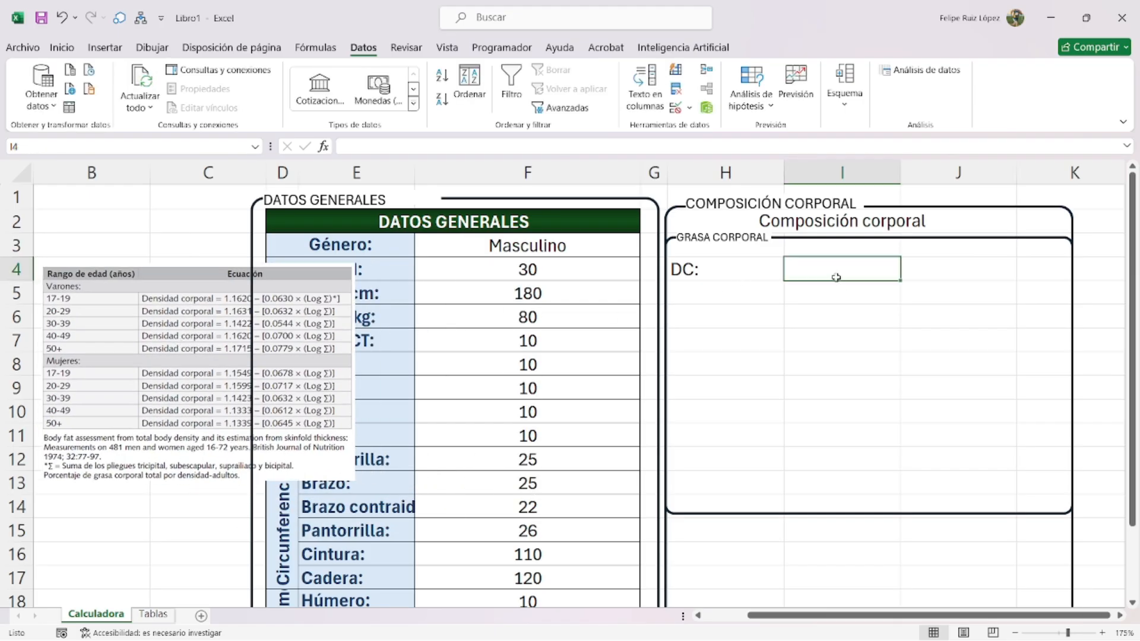
text(=si(y()
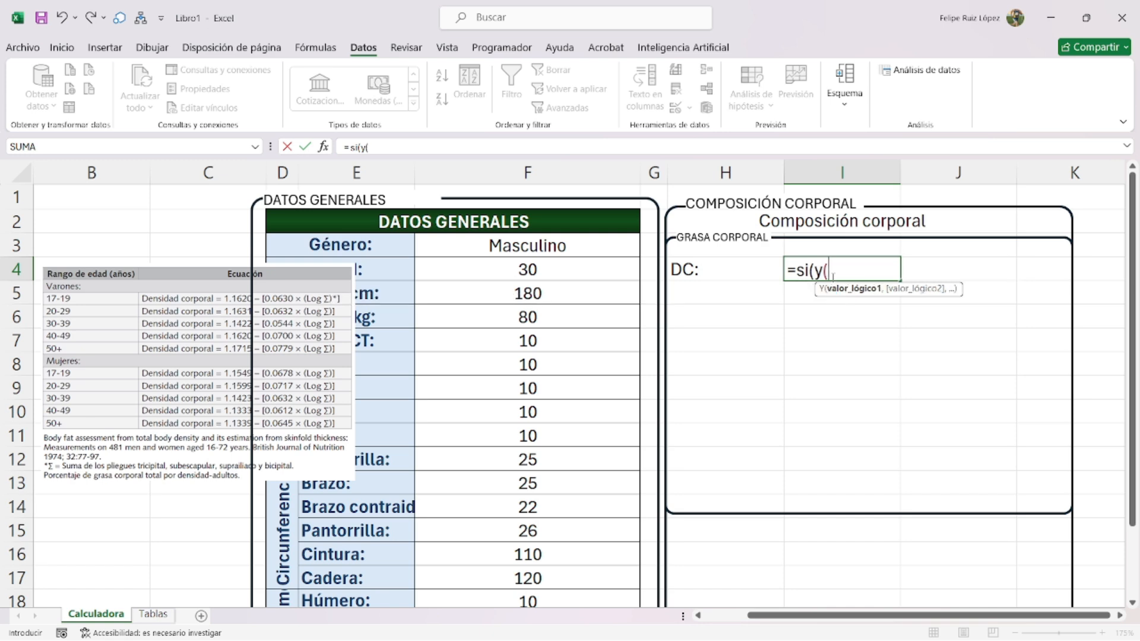
click(600, 248)
text(=)
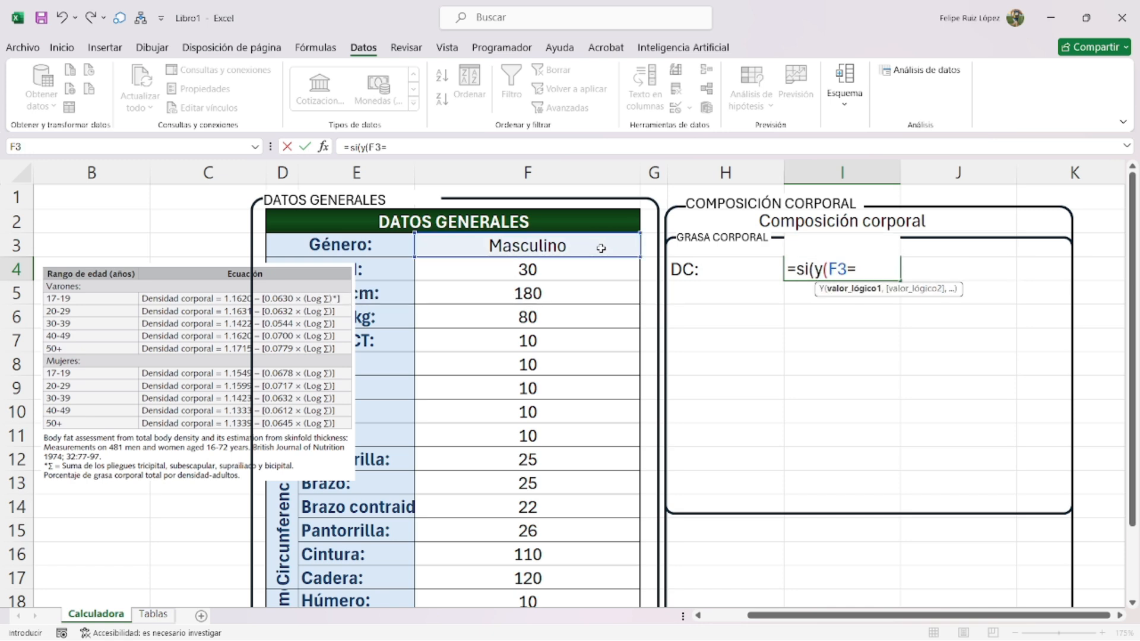
text("Masculino",)
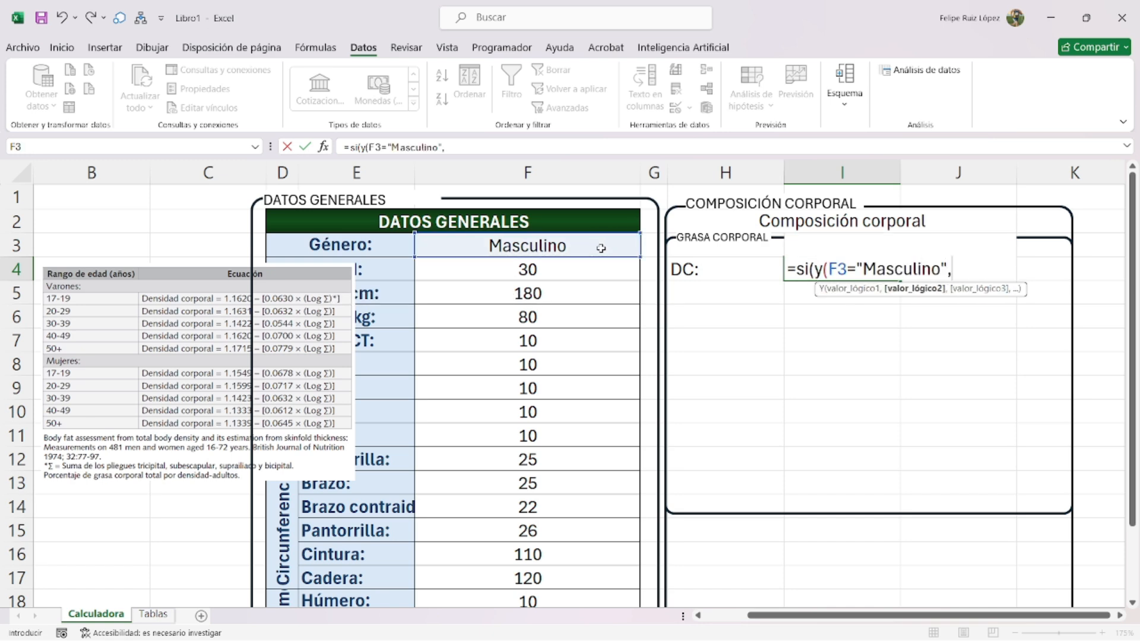
click(562, 266)
text(<=19),)
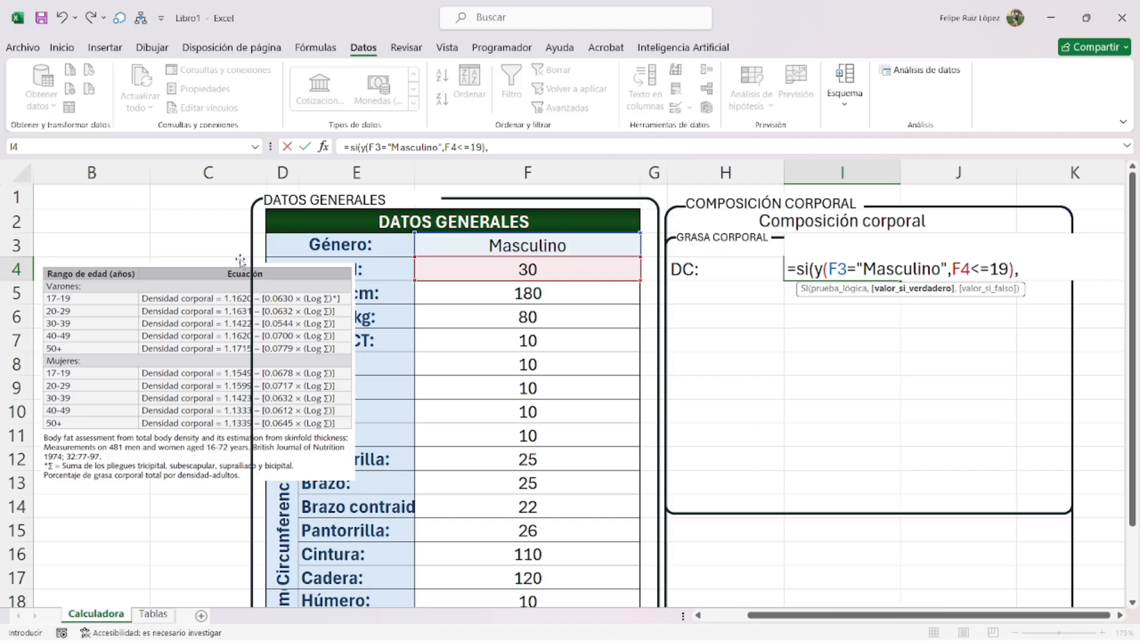
text(1.1620-(0.0)
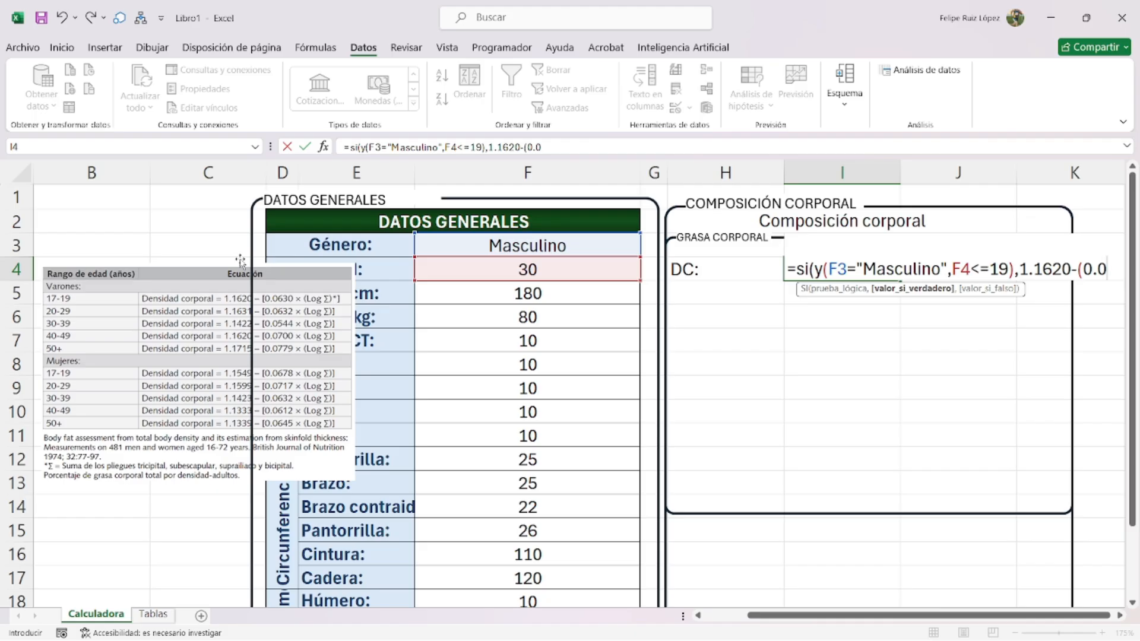
text(630*)
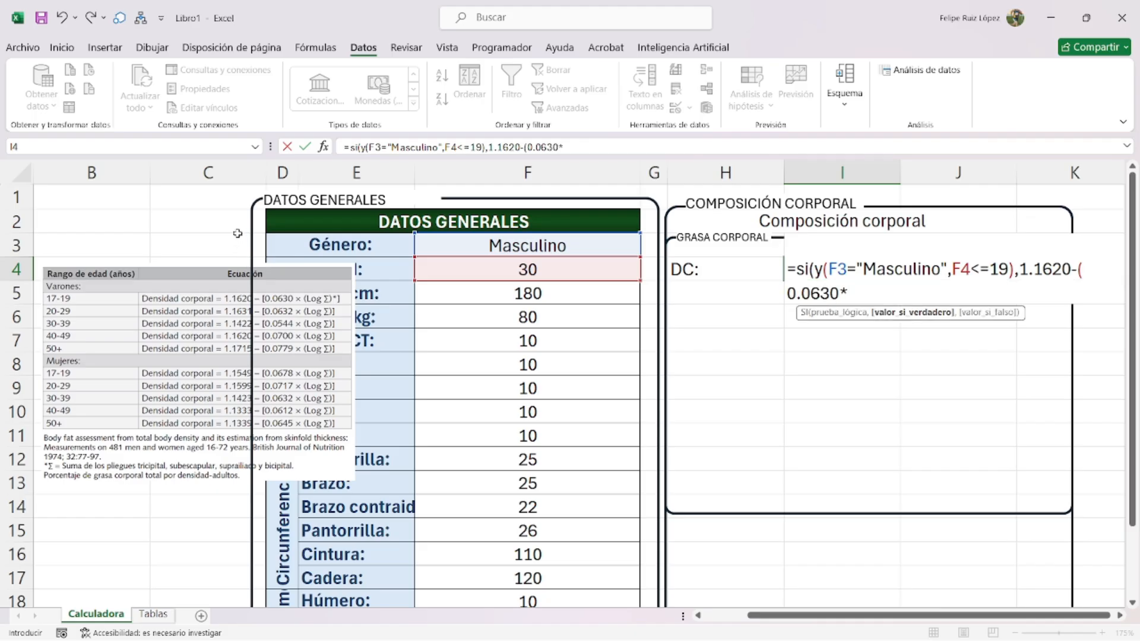
click(70, 225)
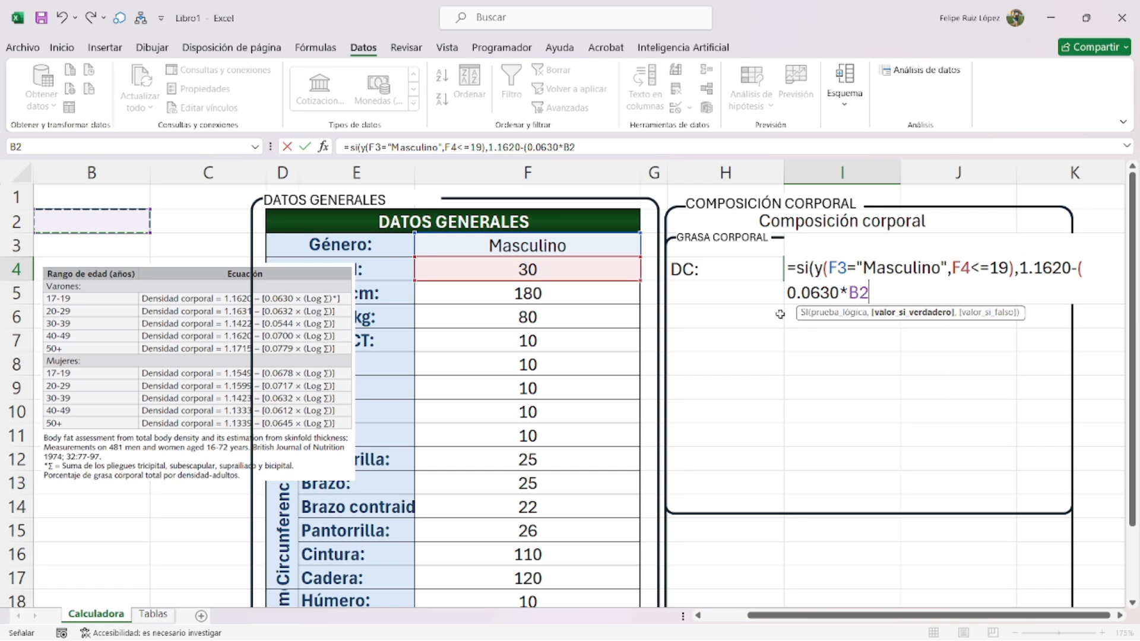
text(),)
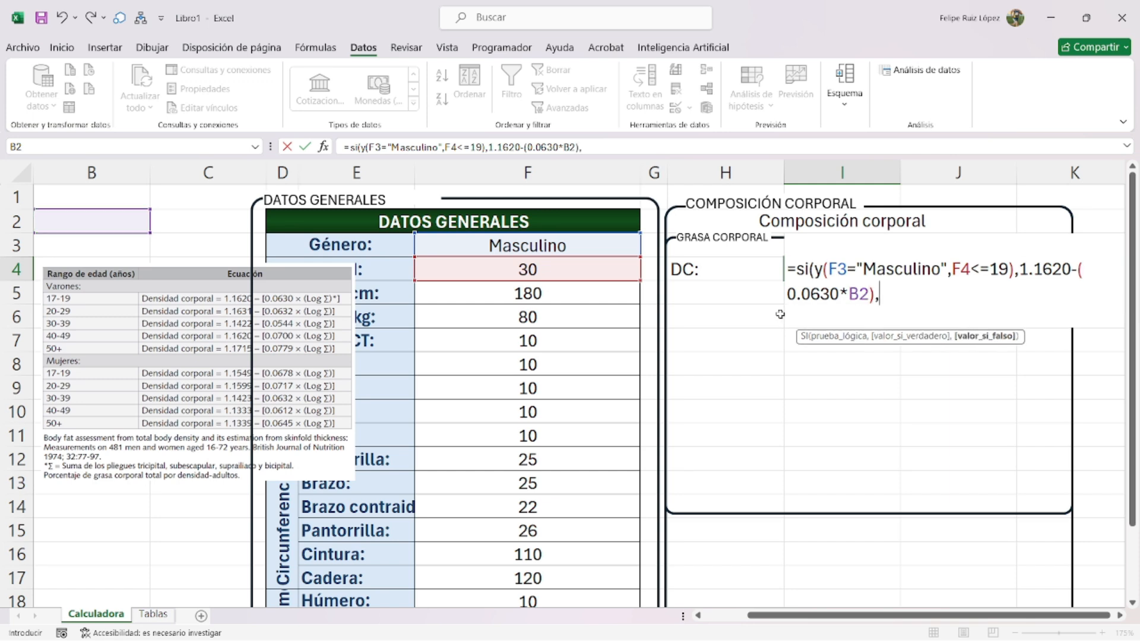
- On a new line, add the branch SI(Y(F3="Masculino",F4<=29),1.1631-(0.0632*
key(alt+Return)
text(si)
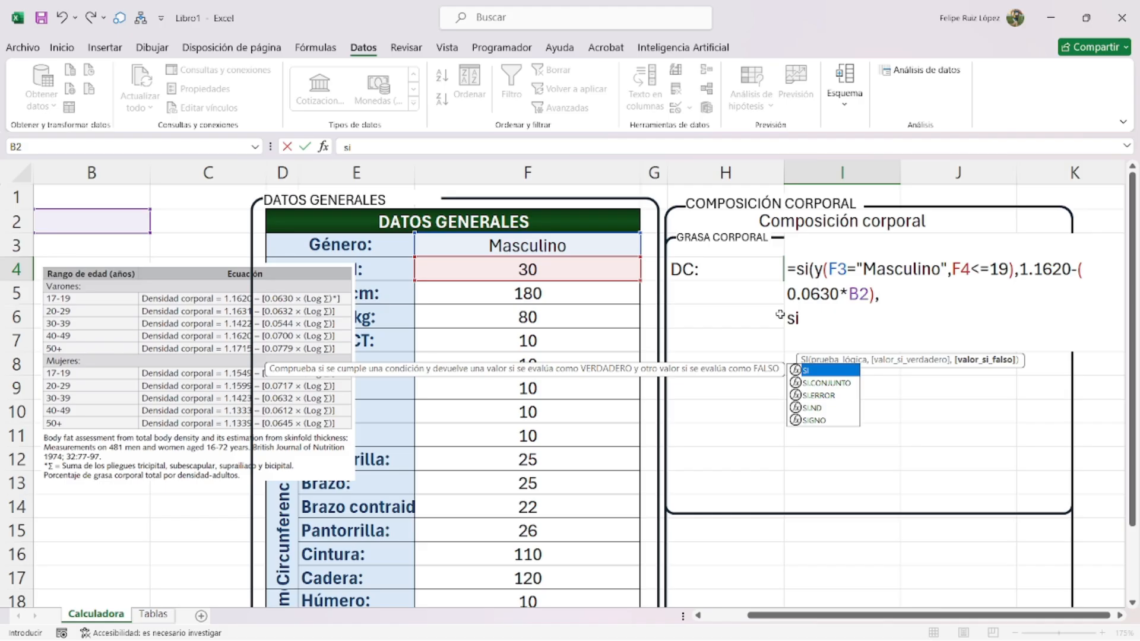
text((y()
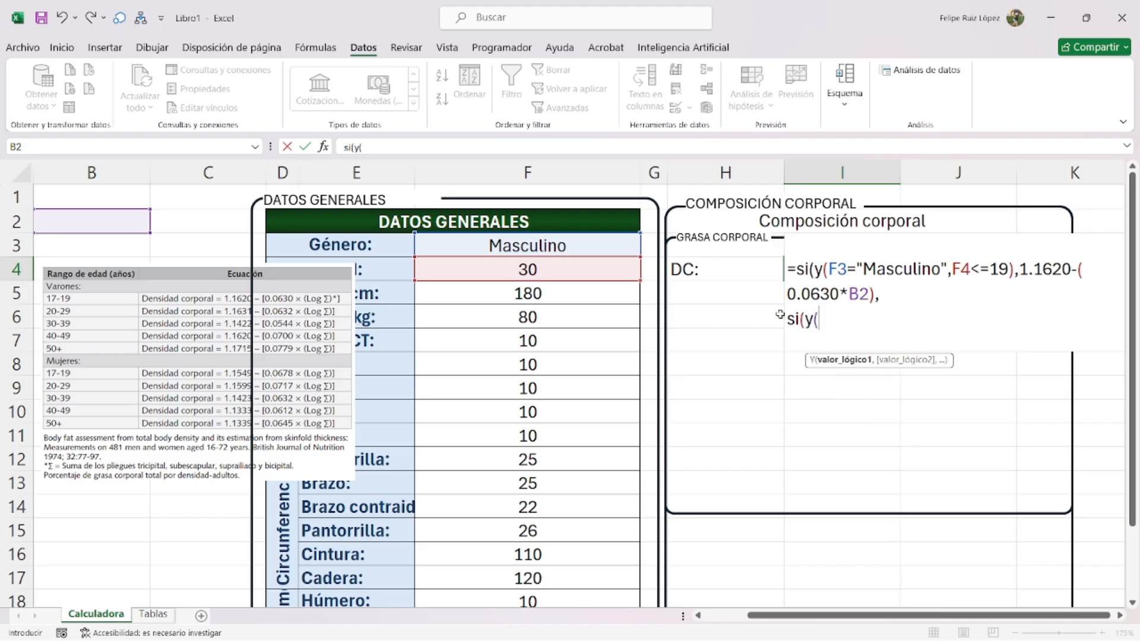
click(514, 270)
click(543, 250)
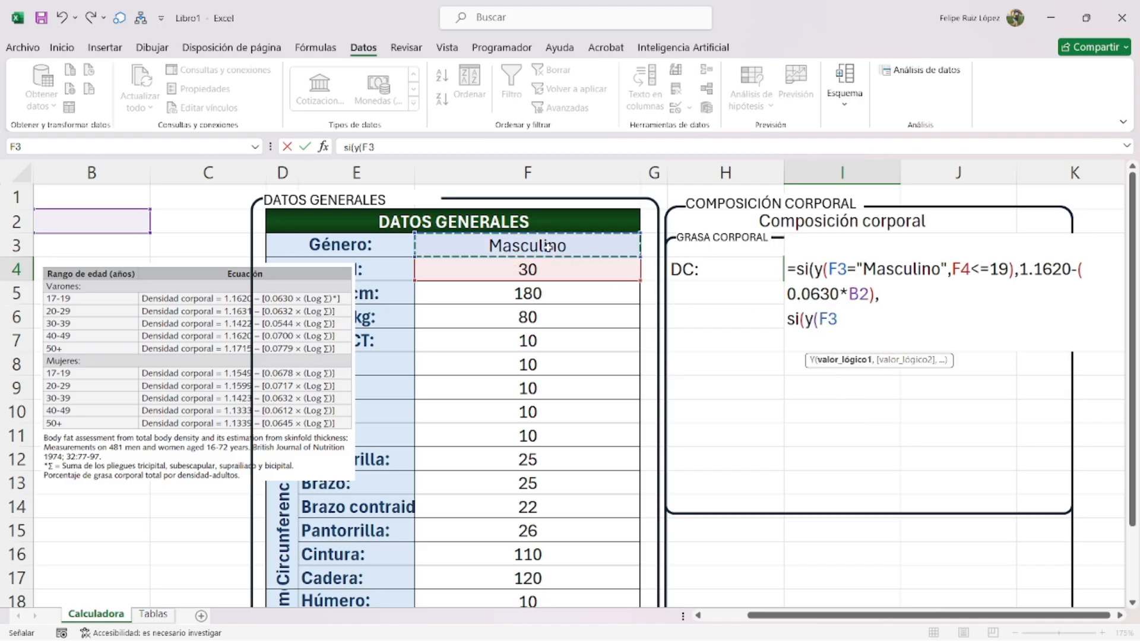
text(="Masculino",)
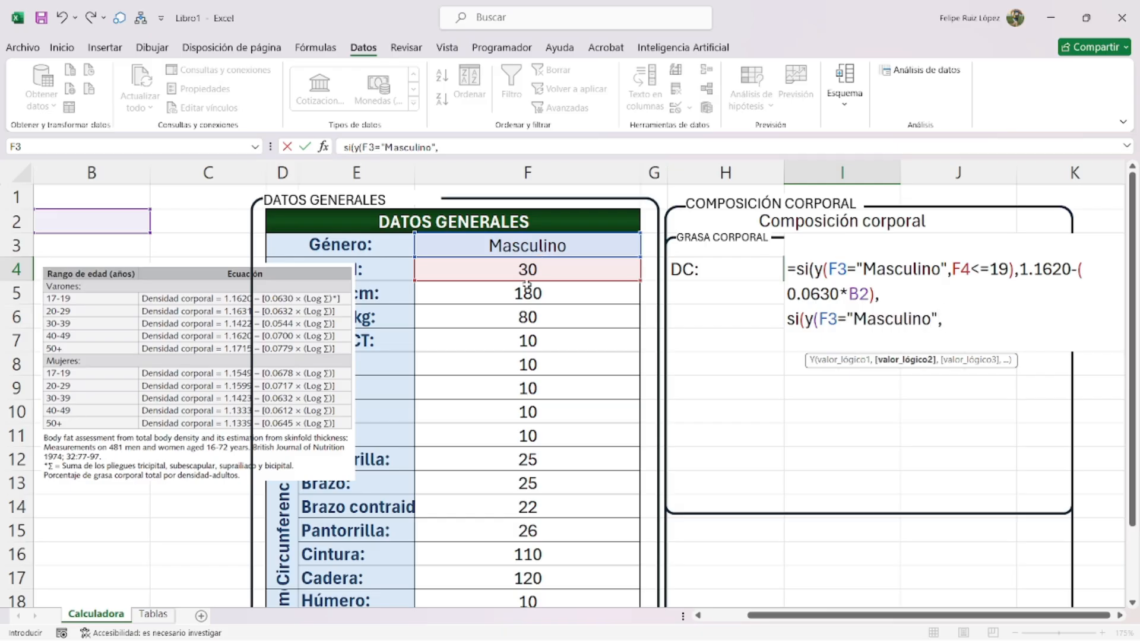
click(542, 268)
- Finish the 20–29 branch as 1.1631-(0.0632*B2) and begin a new formula line
text(<=29),1.1631-(0.0632*)
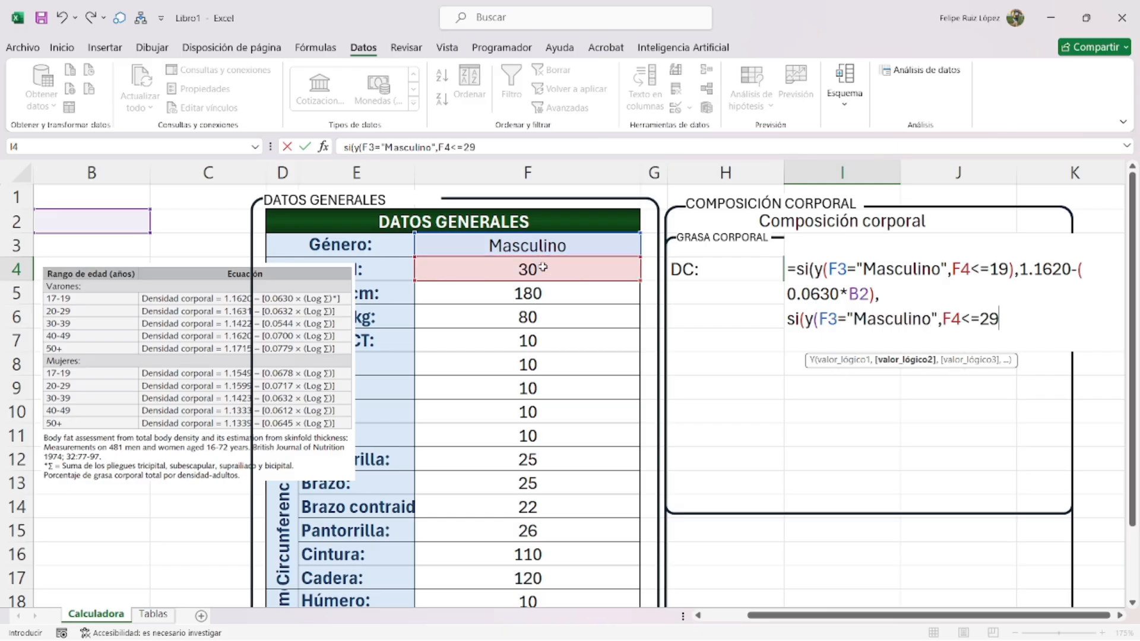
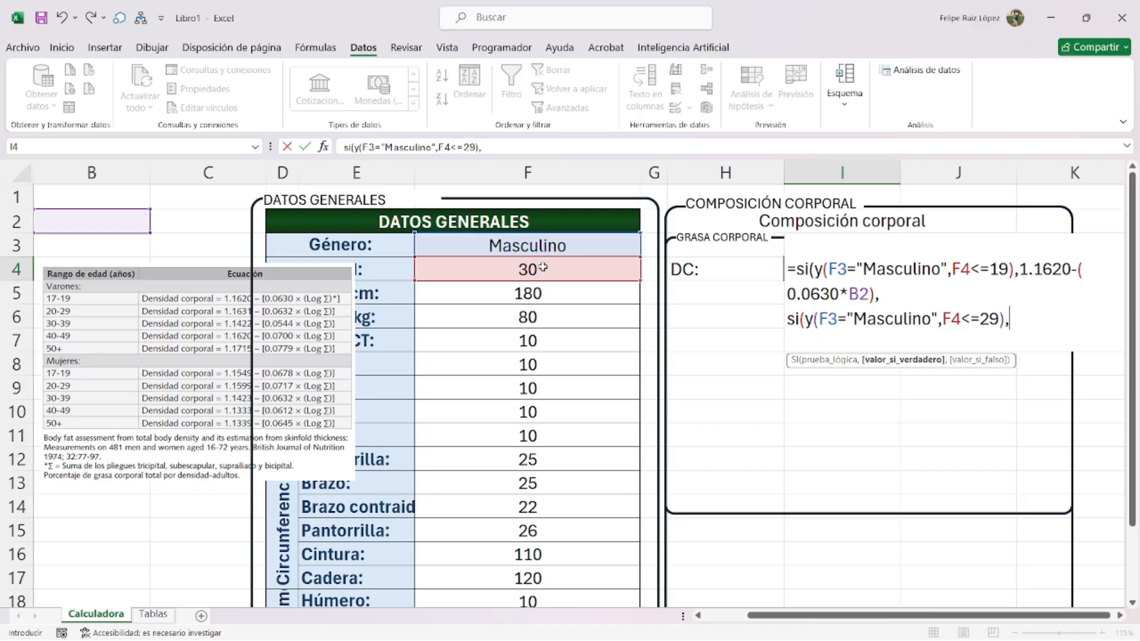
- On a new line, add the branch SI(Y(F3="Masculino",F4<=29),1.1631-(0.0632*
- Finish the 20–29 branch as 1.1631-(0.0632*B2) and begin a new formula line
text(1.1631-(0.06)
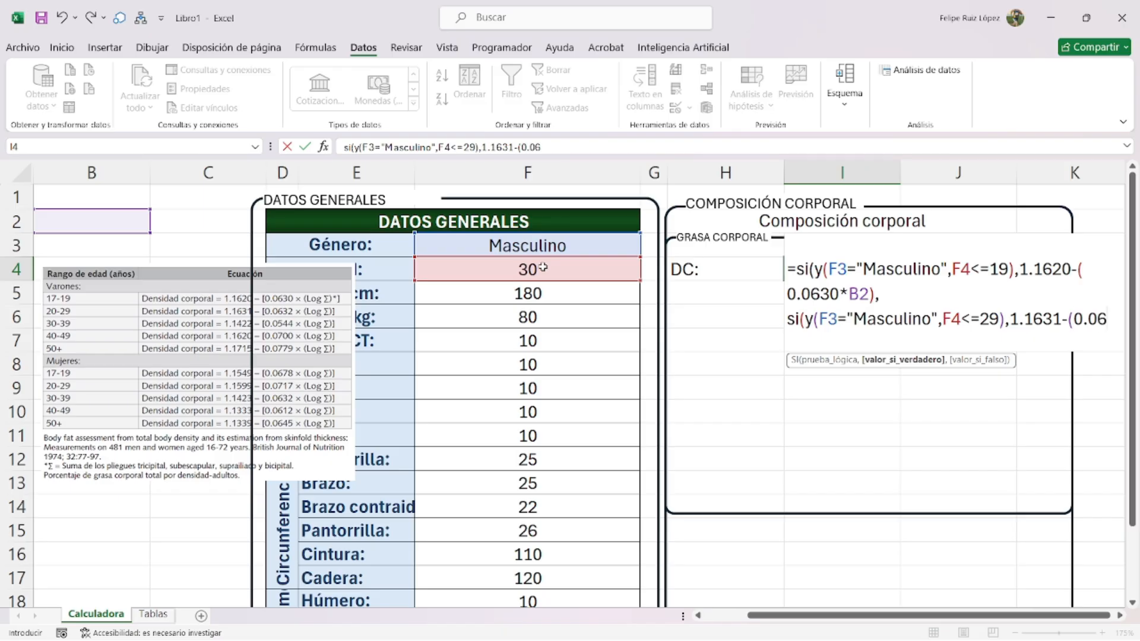
text(32*)
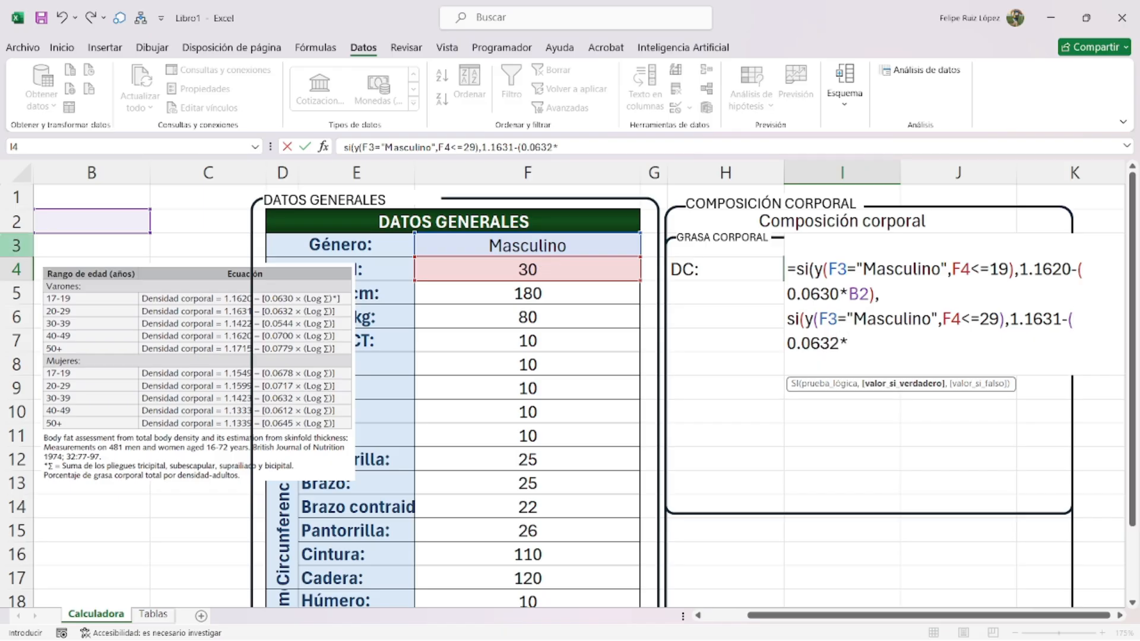
click(129, 215)
text(),)
key(alt+Return)
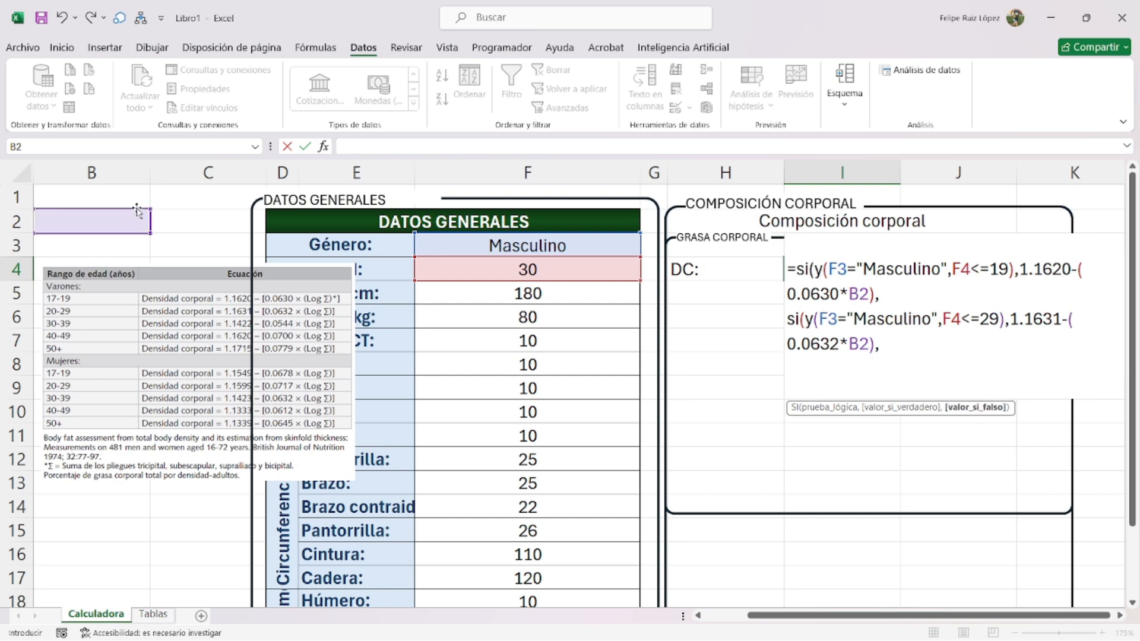
- Copy that branch for ages 30–39, using limit 39, constant 1.1422 and coefficient 0.0544
triple_click(847, 336)
key(ctrl+c)
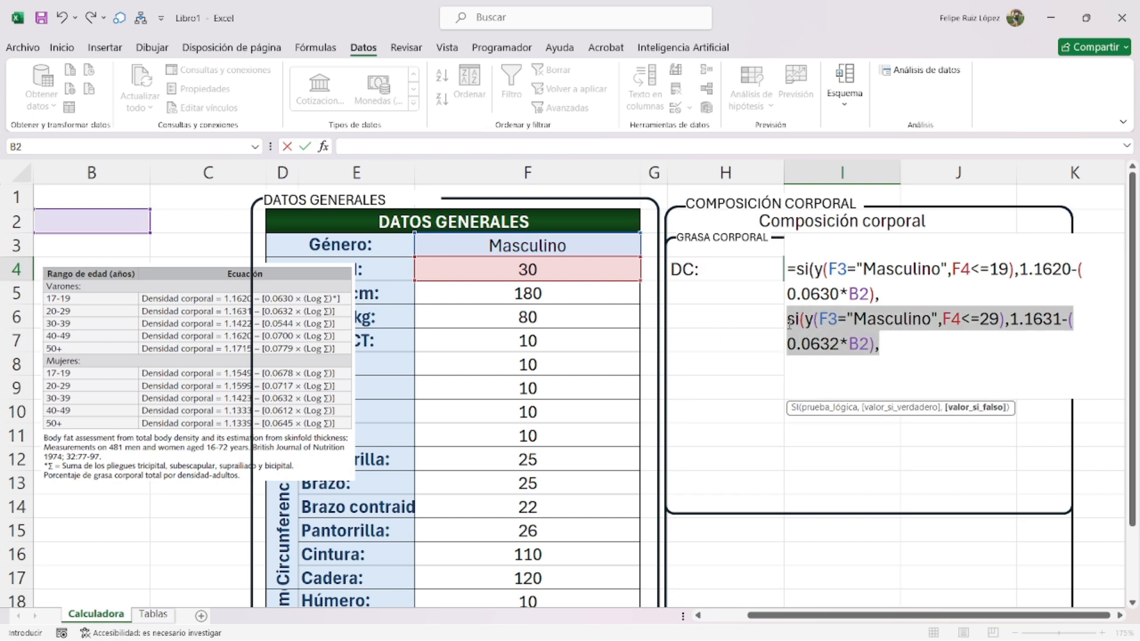
click(834, 374)
key(ctrl+v)
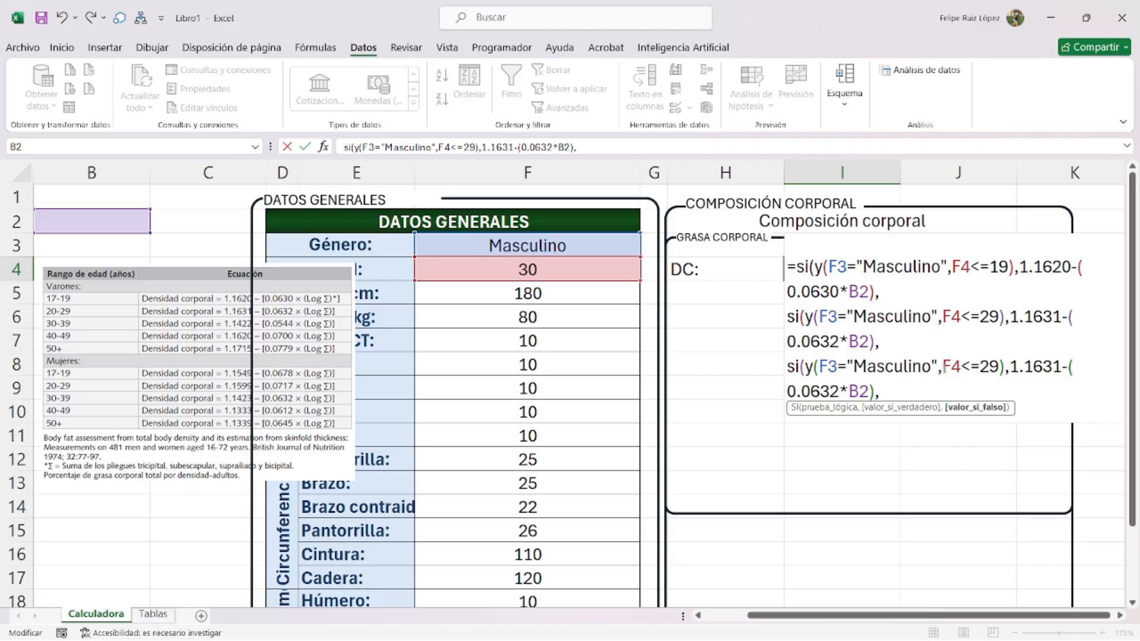
double_click(989, 367)
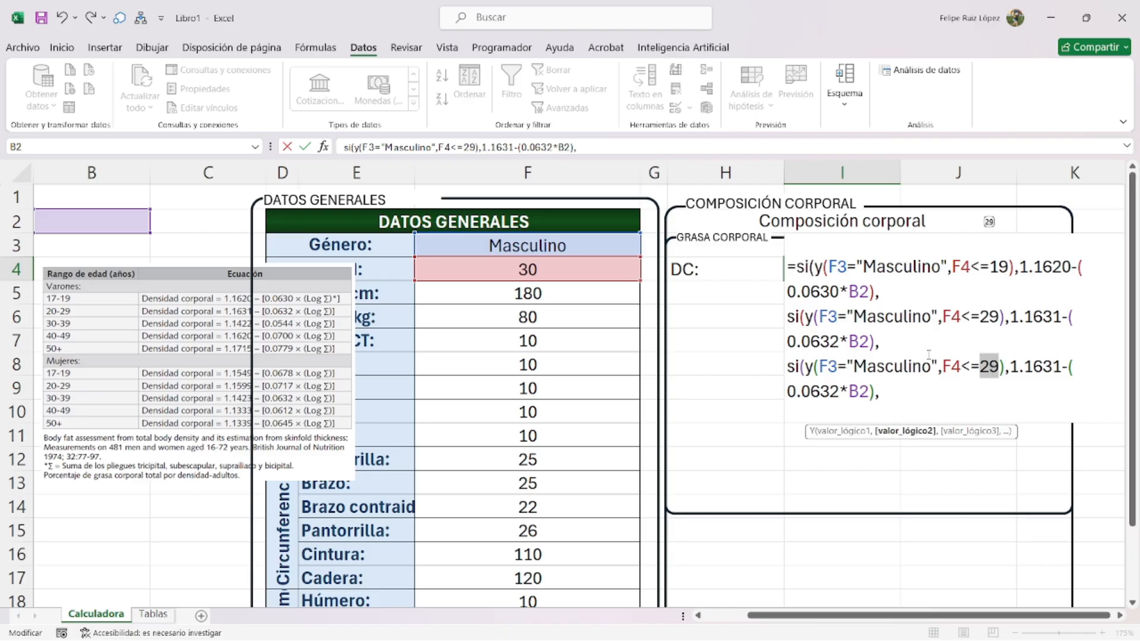
text(39)
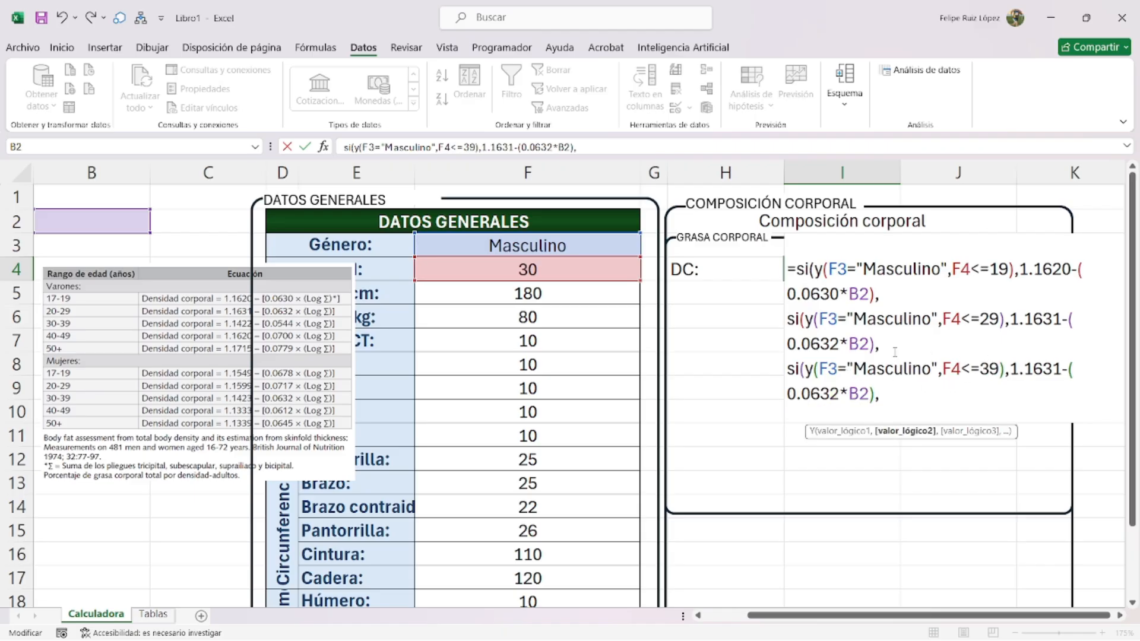
double_click(1038, 368)
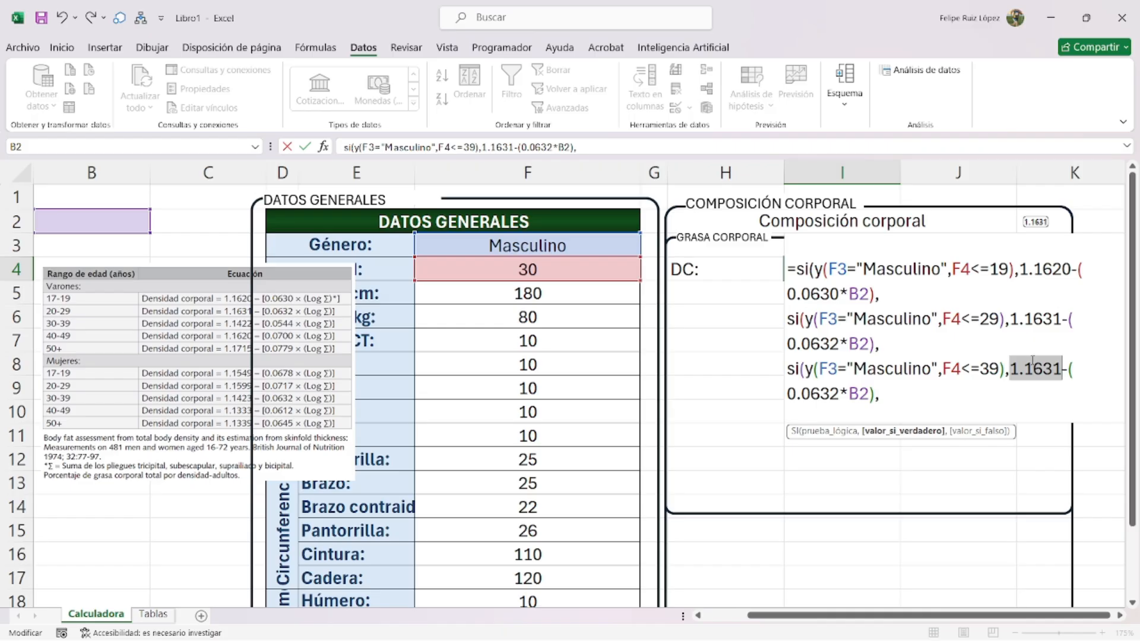
text(1.1422)
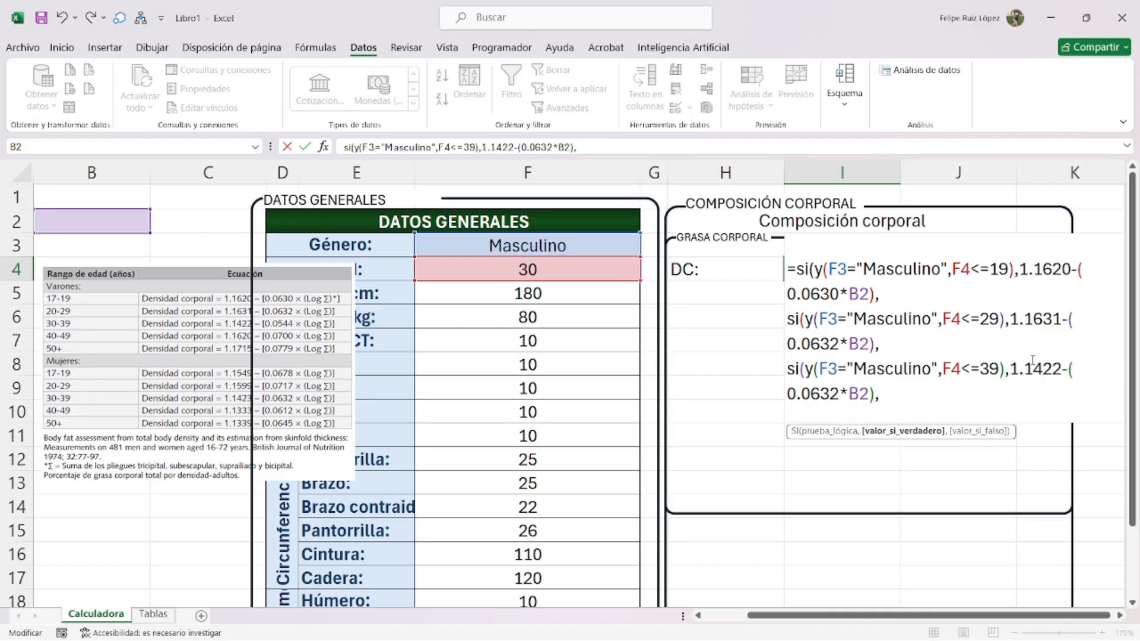
double_click(823, 393)
text(0.0544)
- Add the 40–49 branch with limit 49, constant 1.1620 and coefficient 0.0700
click(898, 389)
key(ctrl+v)
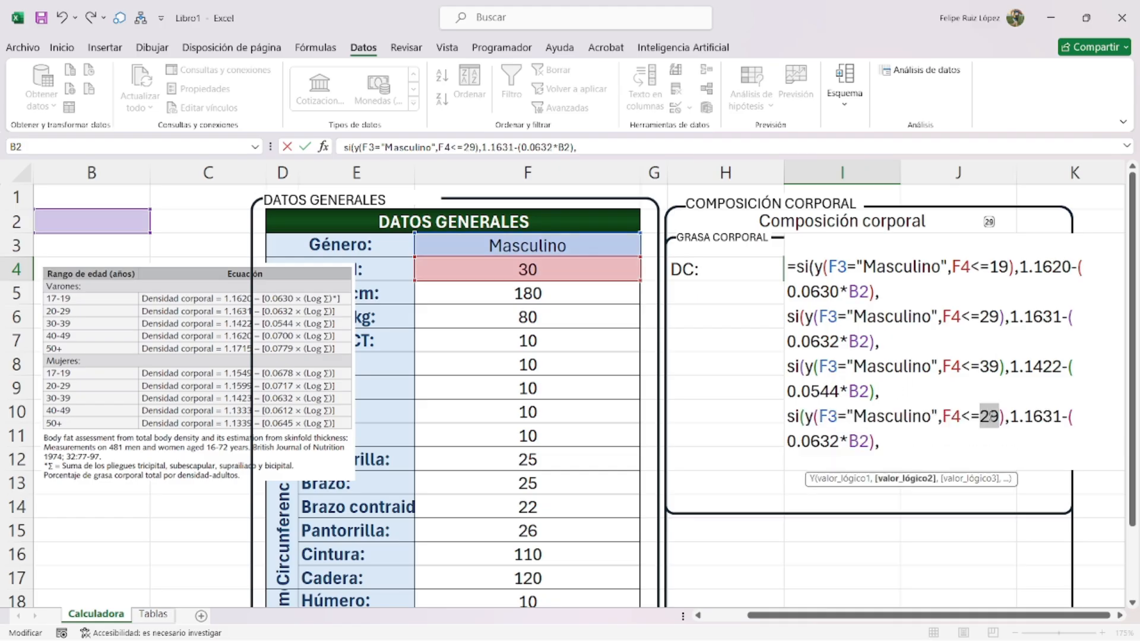
text(49)
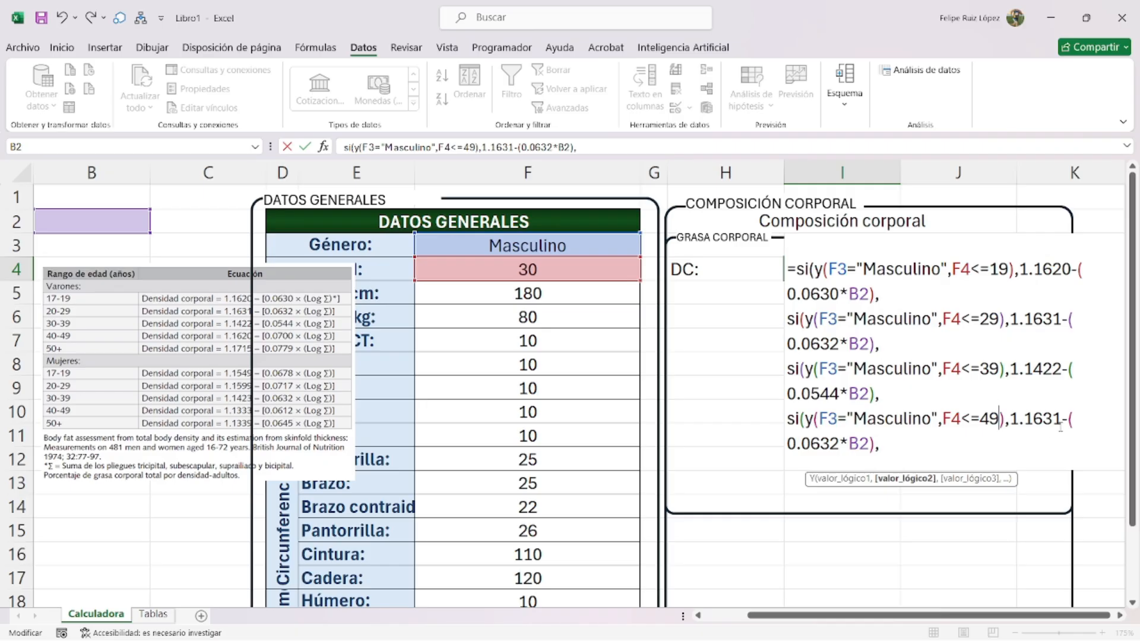
double_click(1036, 418)
text(1.1620)
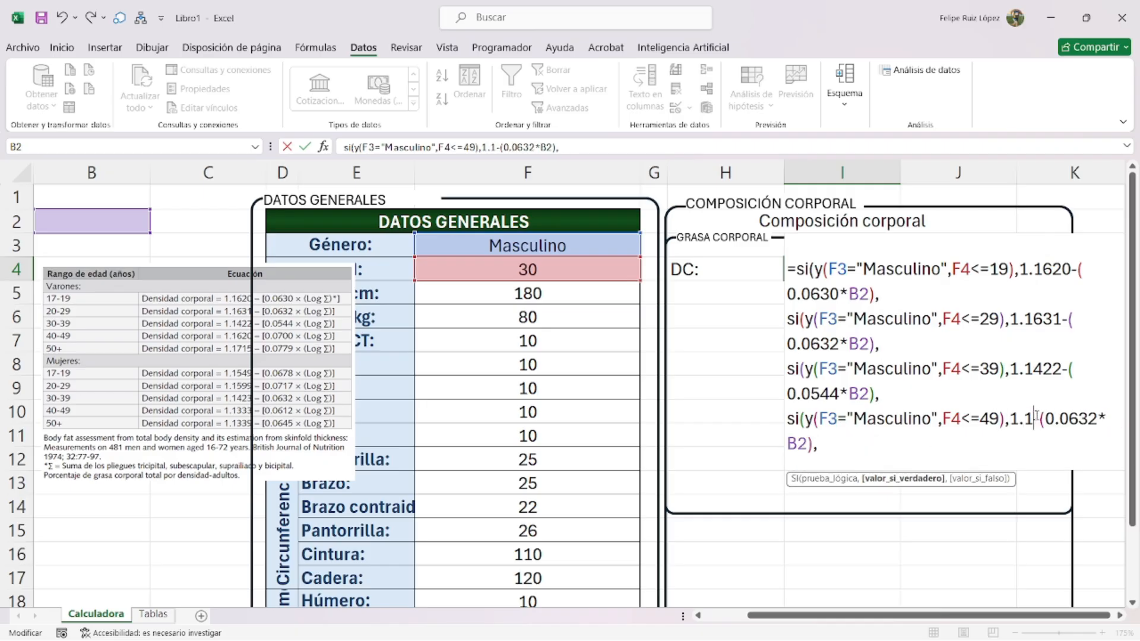
double_click(813, 444)
text(0.0700)
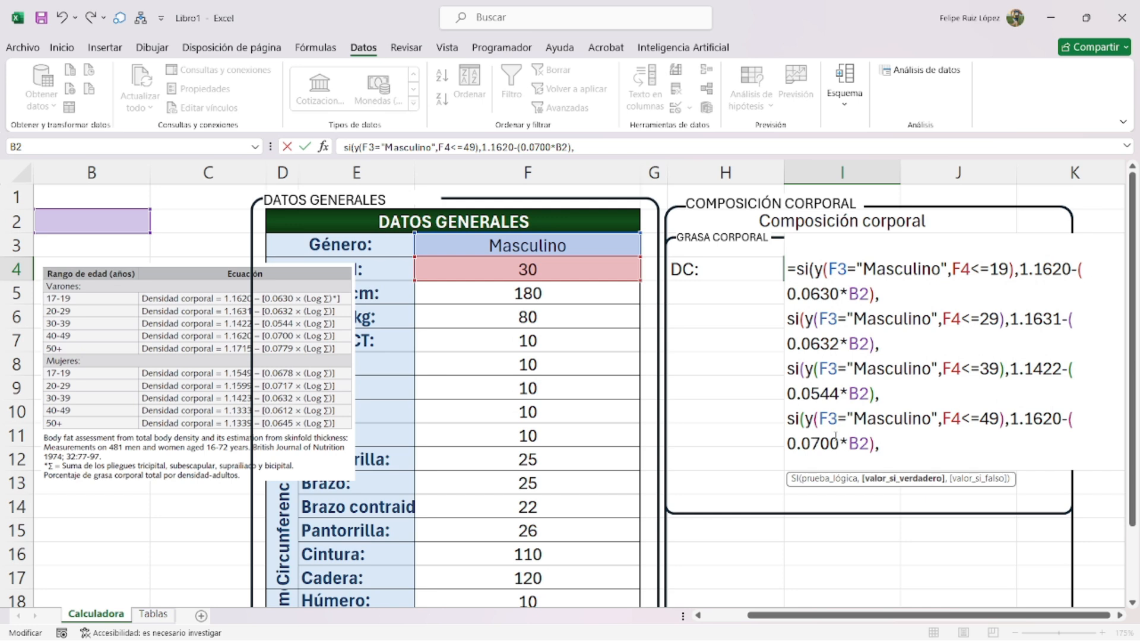
- Add the 50+ branch with condition >=50, constant 1.1715 and coefficient 0.0779
key(ctrl+v)
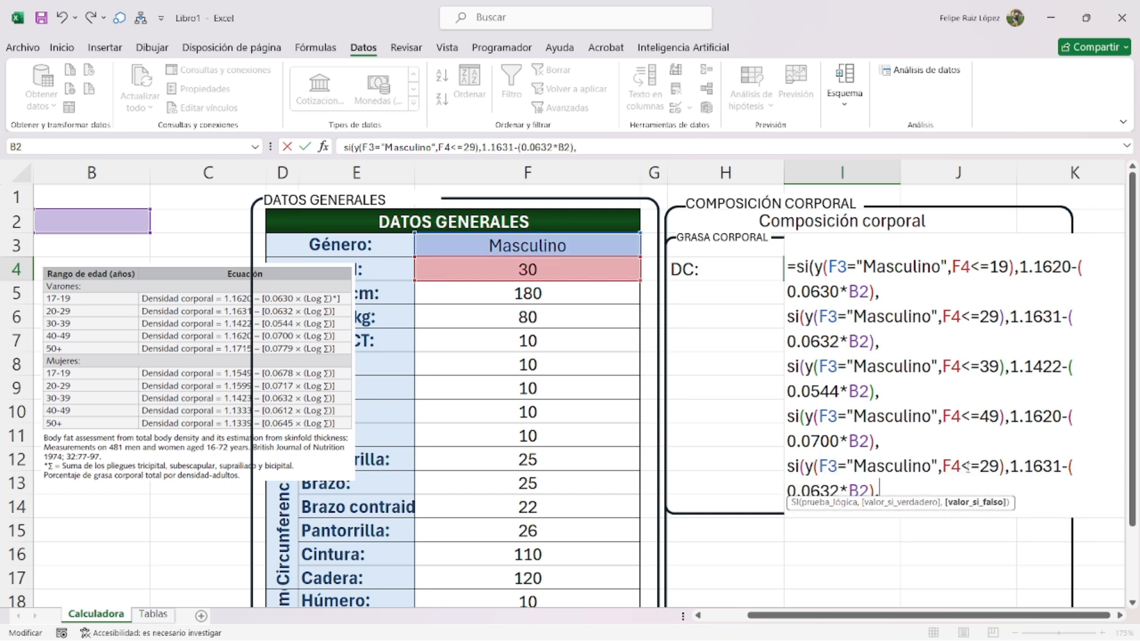
double_click(988, 466)
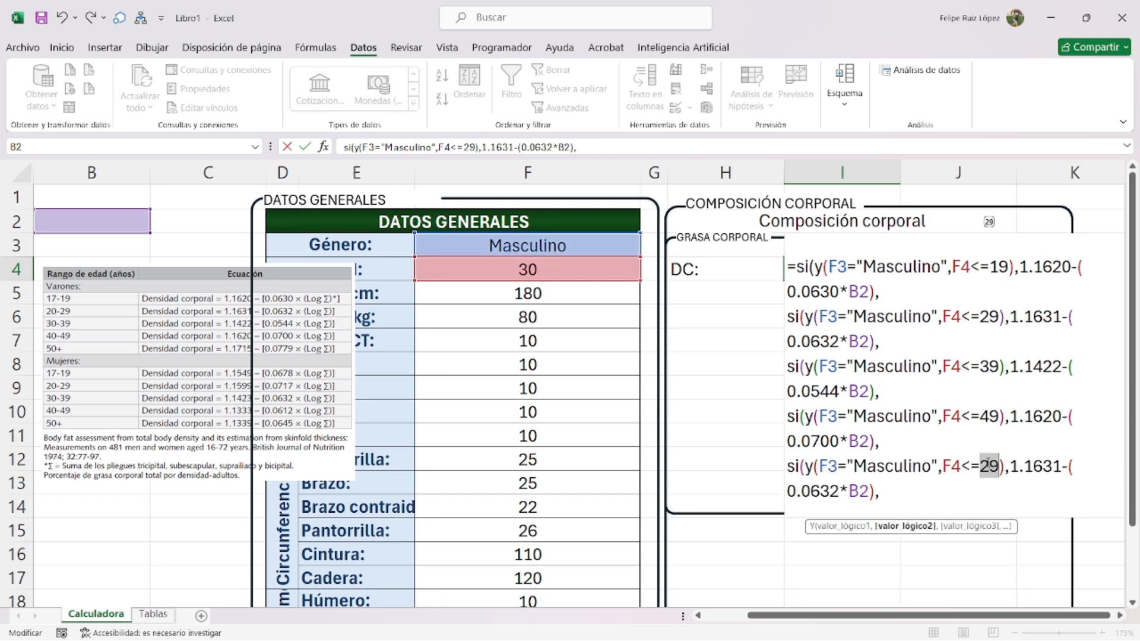
key(BackSpace)
key(BackSpace)
key(BackSpace)
text(>=50)
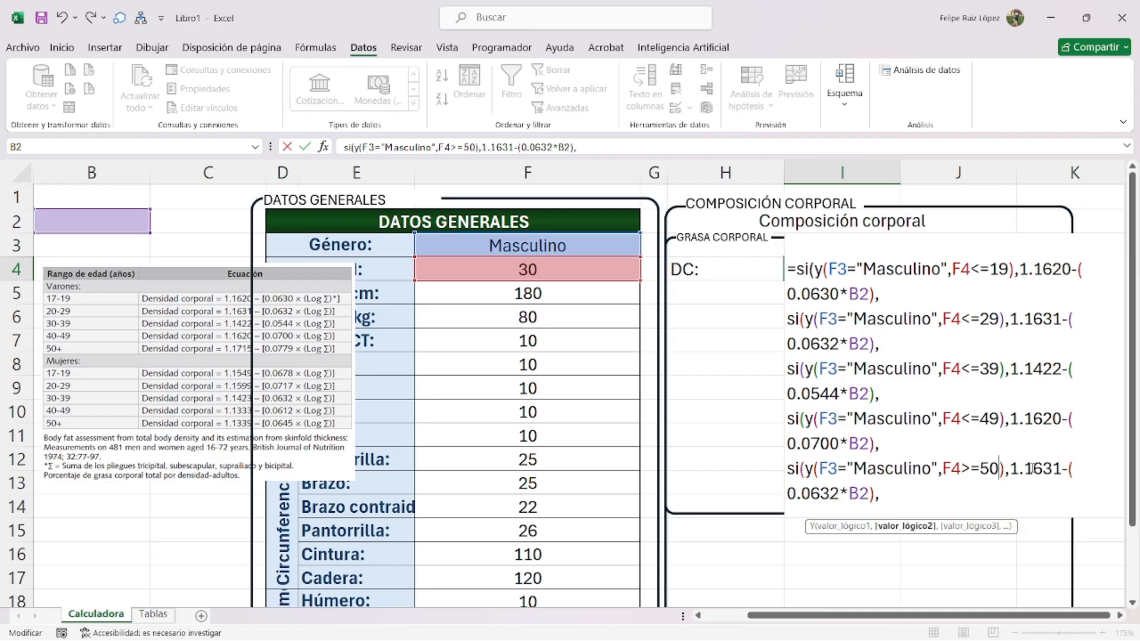
double_click(1031, 468)
text(1.17)
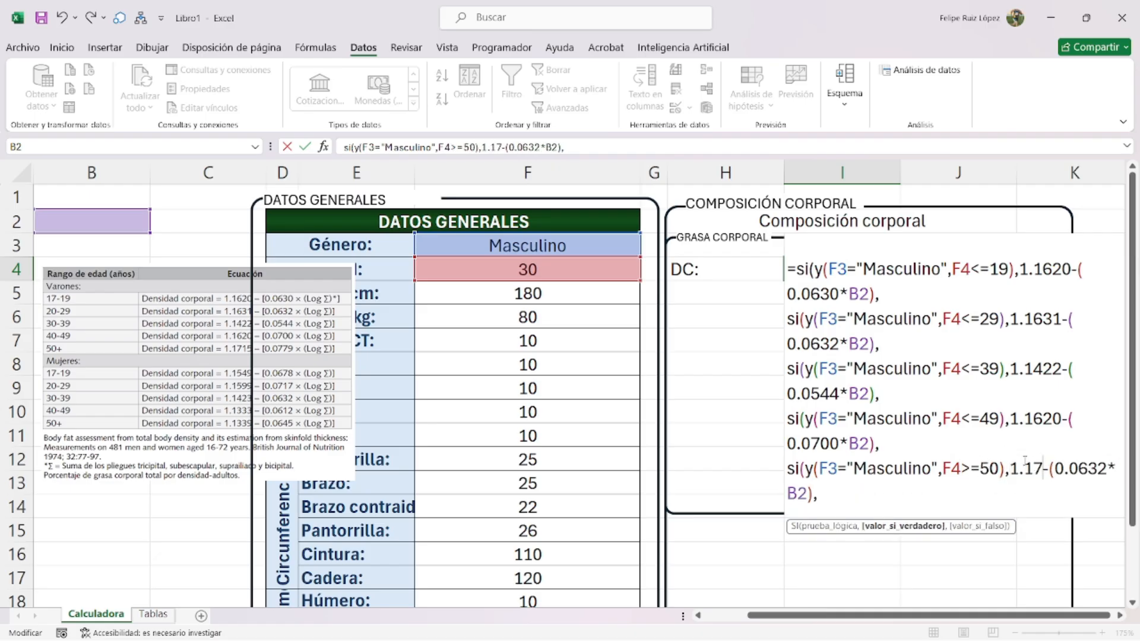
text(15)
double_click(832, 494)
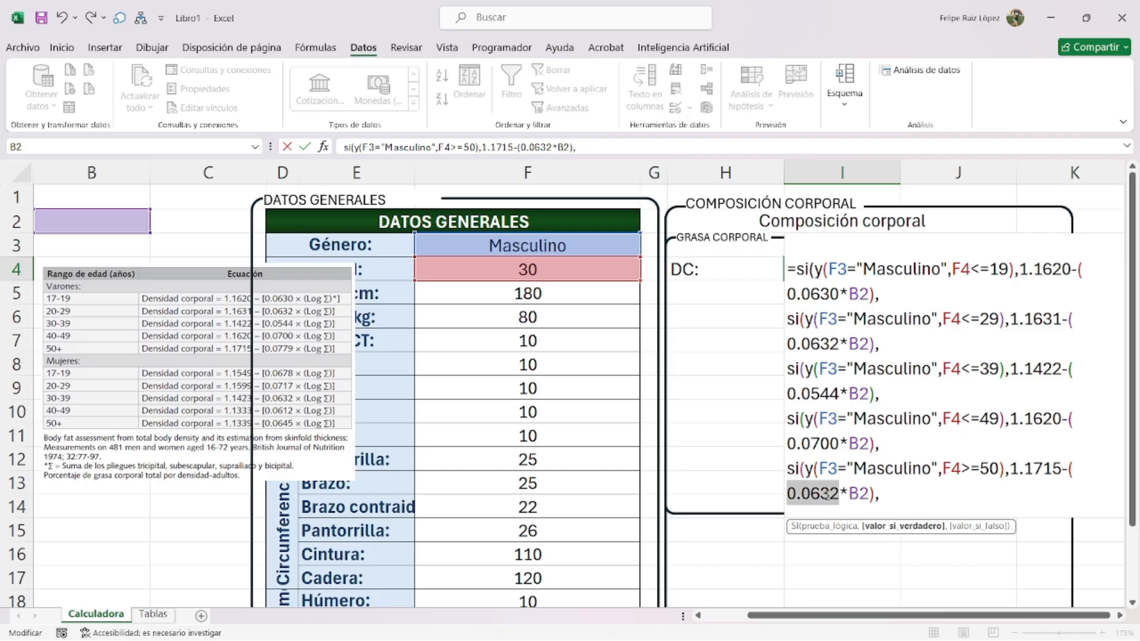
text(0.0)
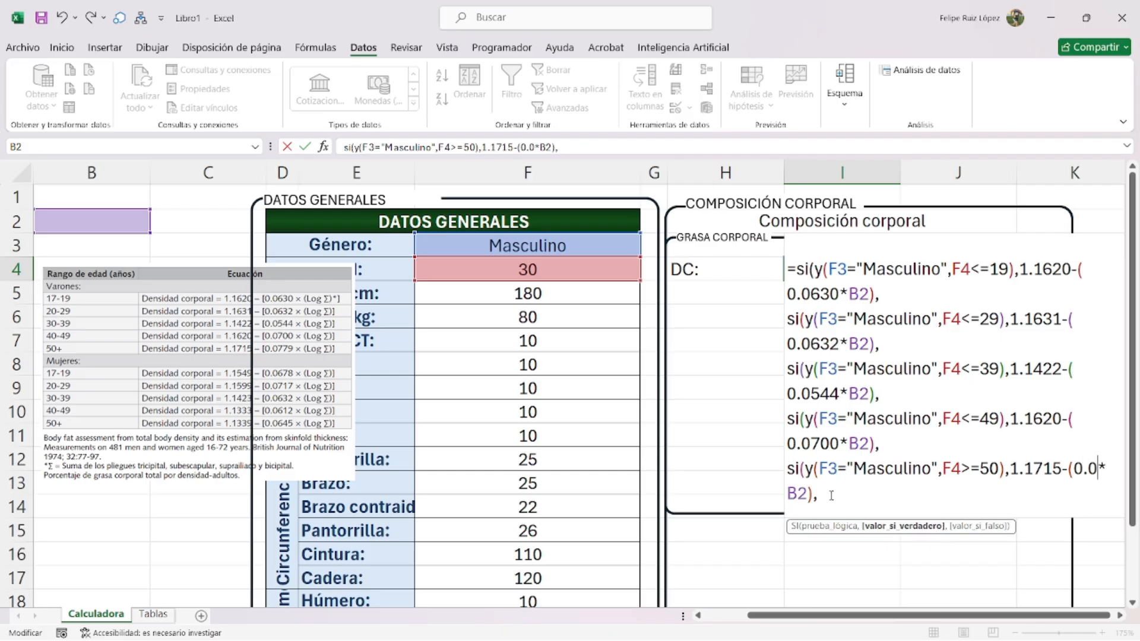
text(779)
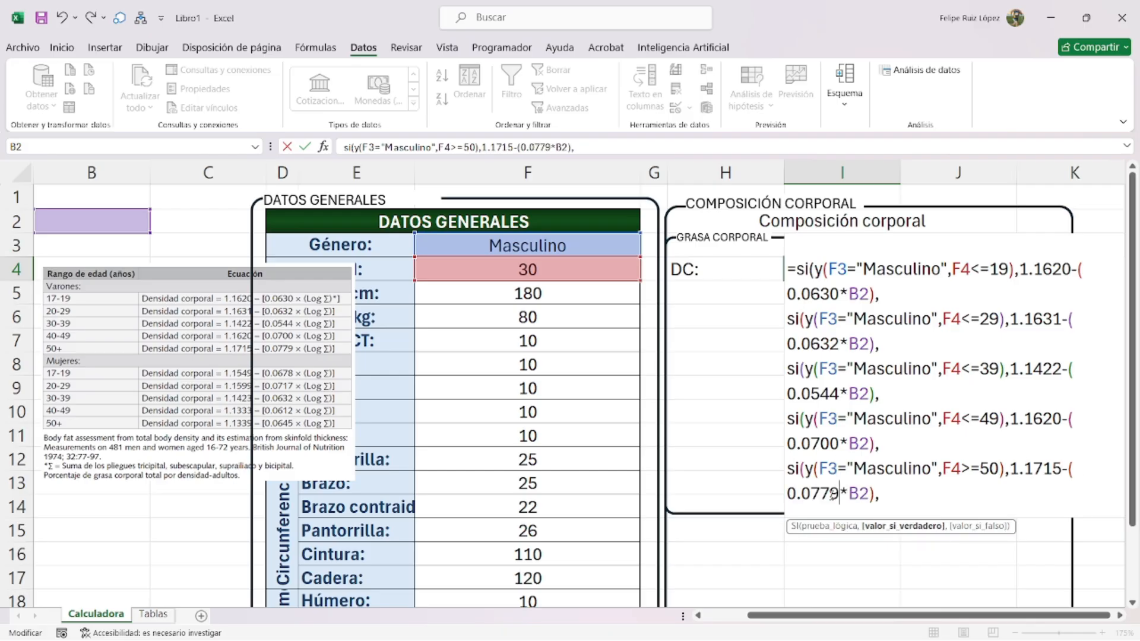
- Close the nested formula with ,0)))))
click(902, 496)
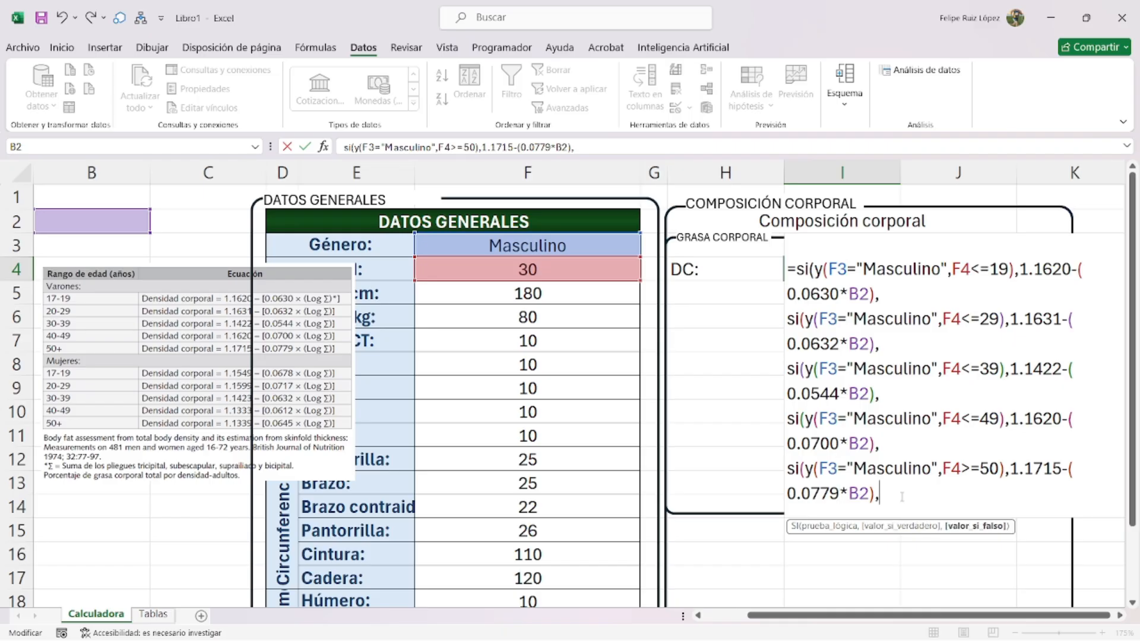
text(0))))))
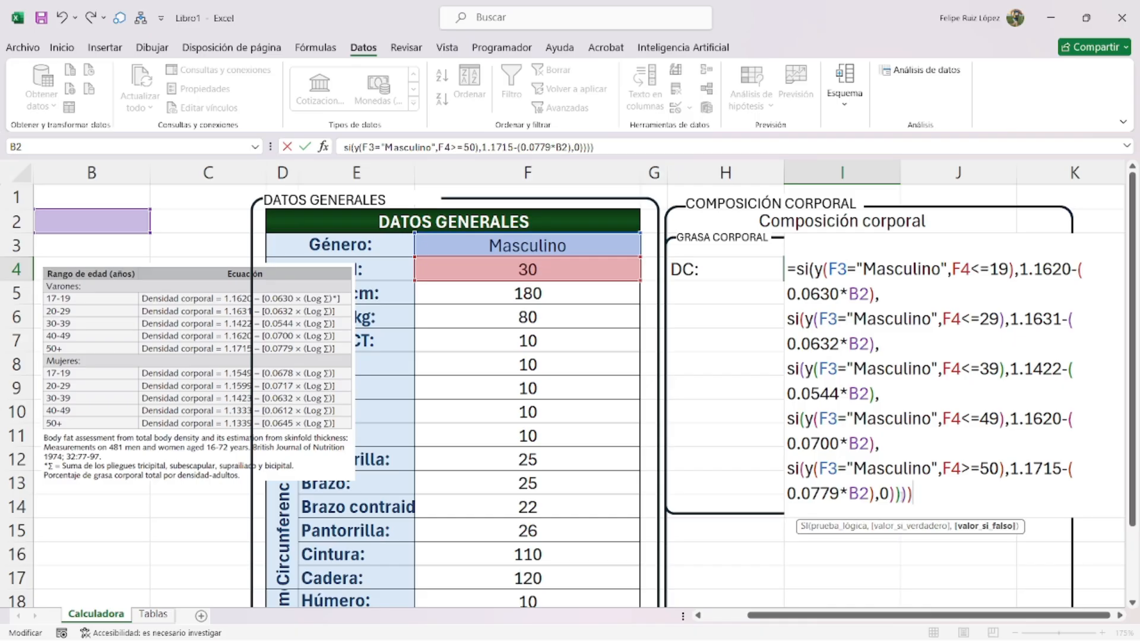
key(BackSpace)
- Commit the DC formula, move the reference table picture over columns F–H, and recheck I4
key(Return)
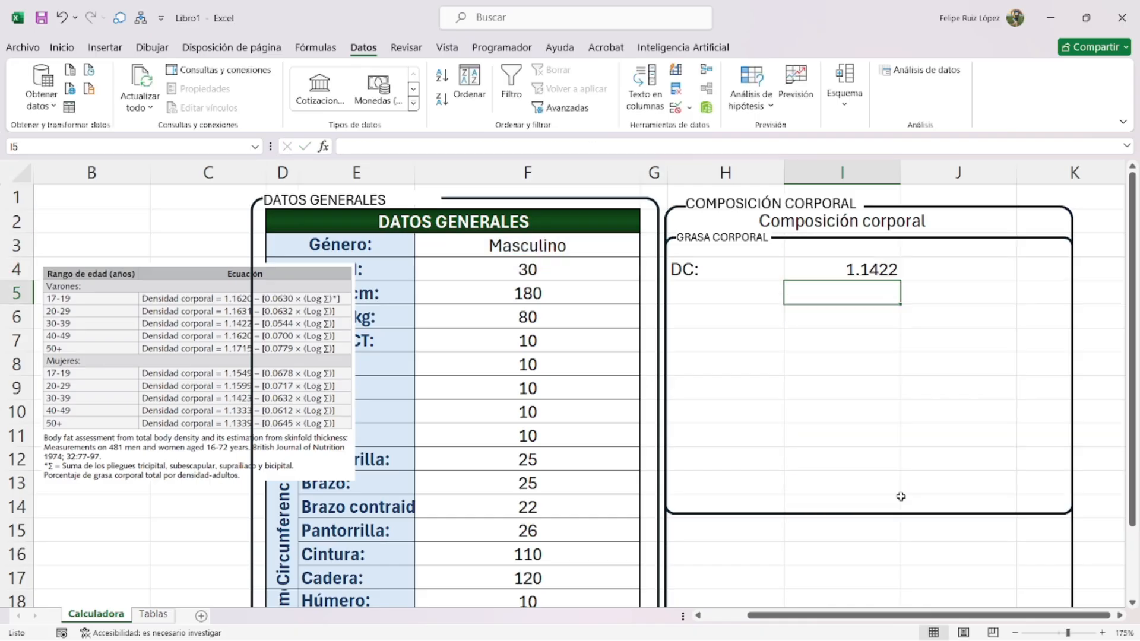
drag(253, 328, 772, 376)
double_click(867, 268)
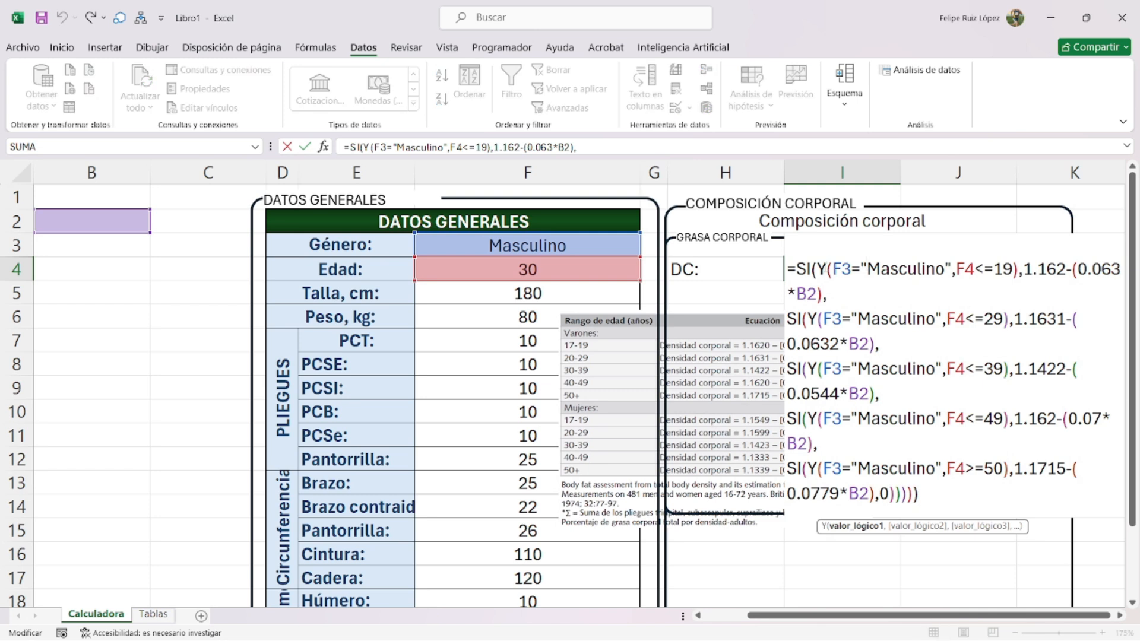
key(Return)
- Enter =LOG(SUMA(F7:F10)) in B2, accepting Excel's correction, so it returns 1.602059991
click(114, 216)
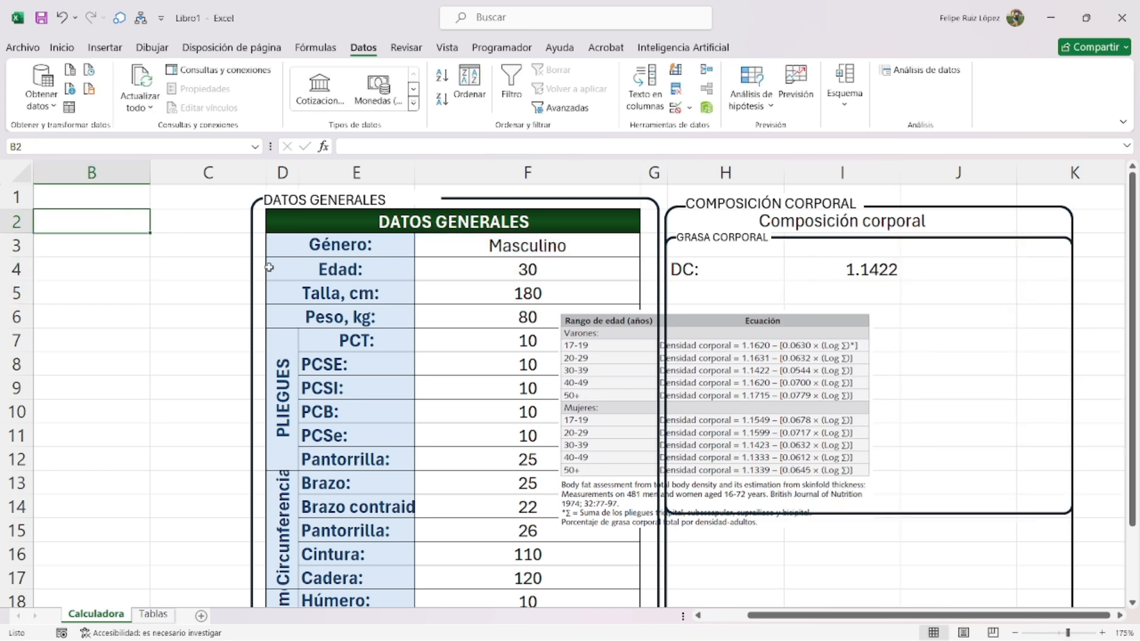
text(=log()
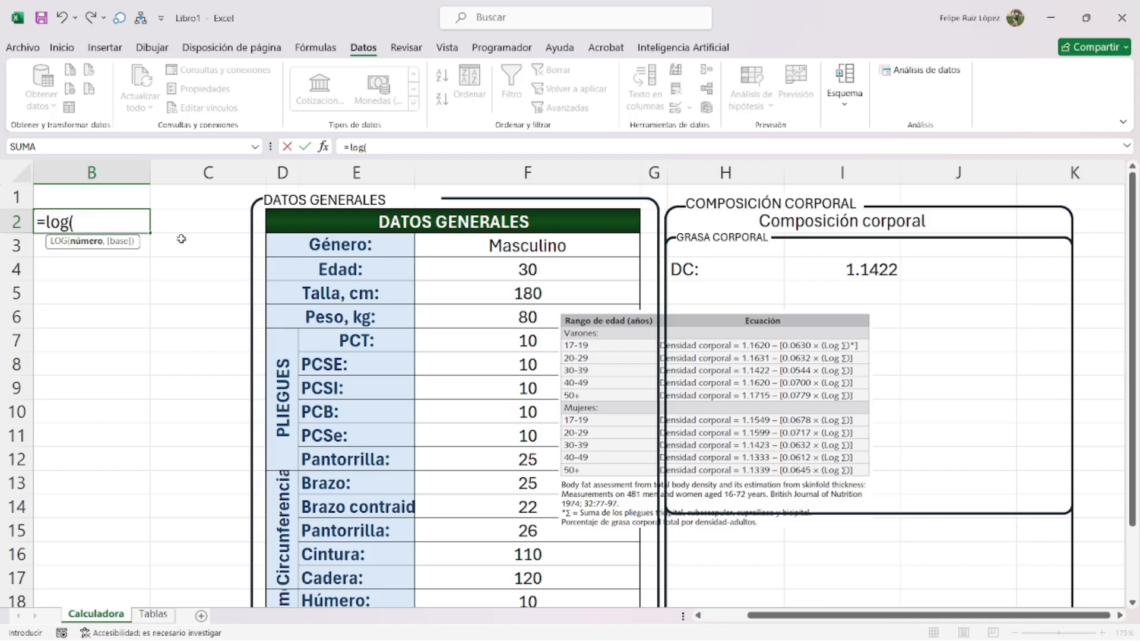
text(suma()
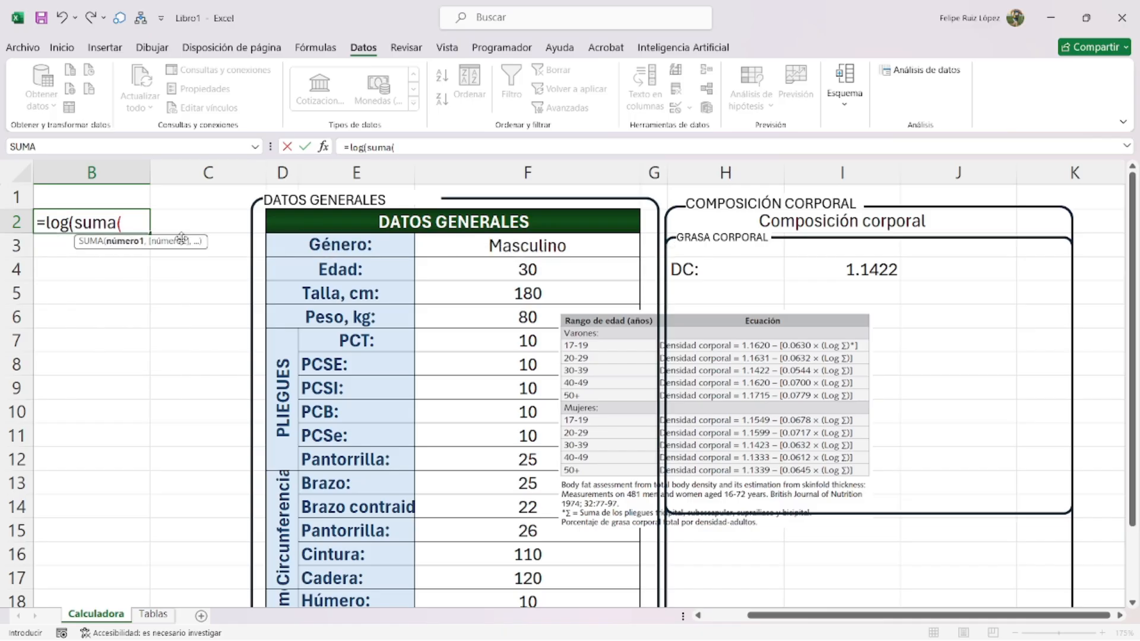
drag(468, 336, 474, 403)
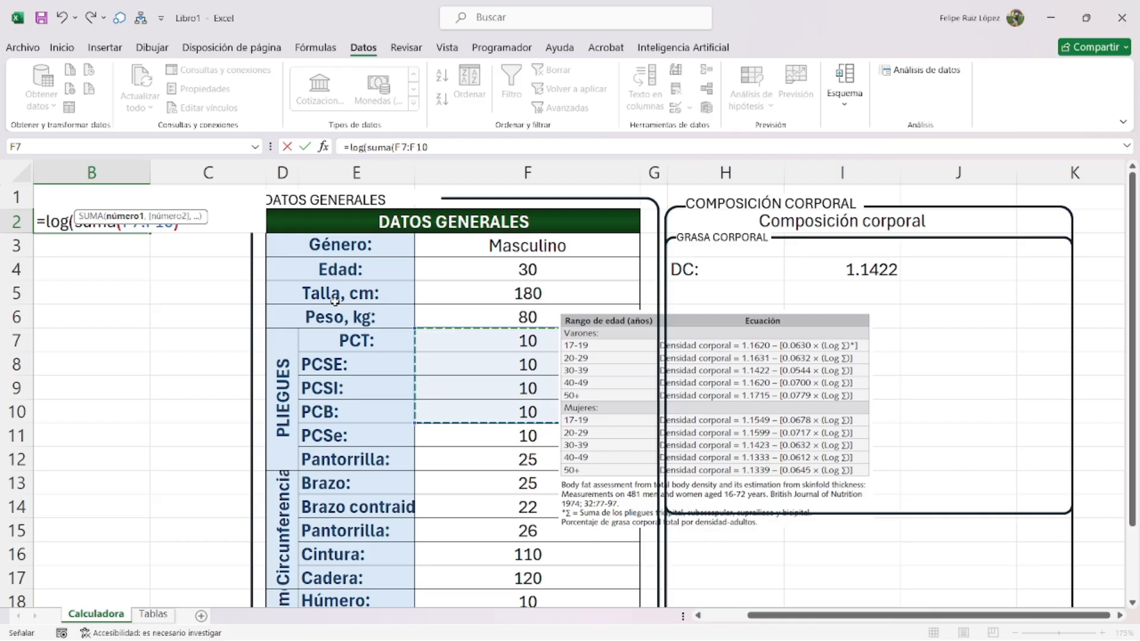
text())
key(Return)
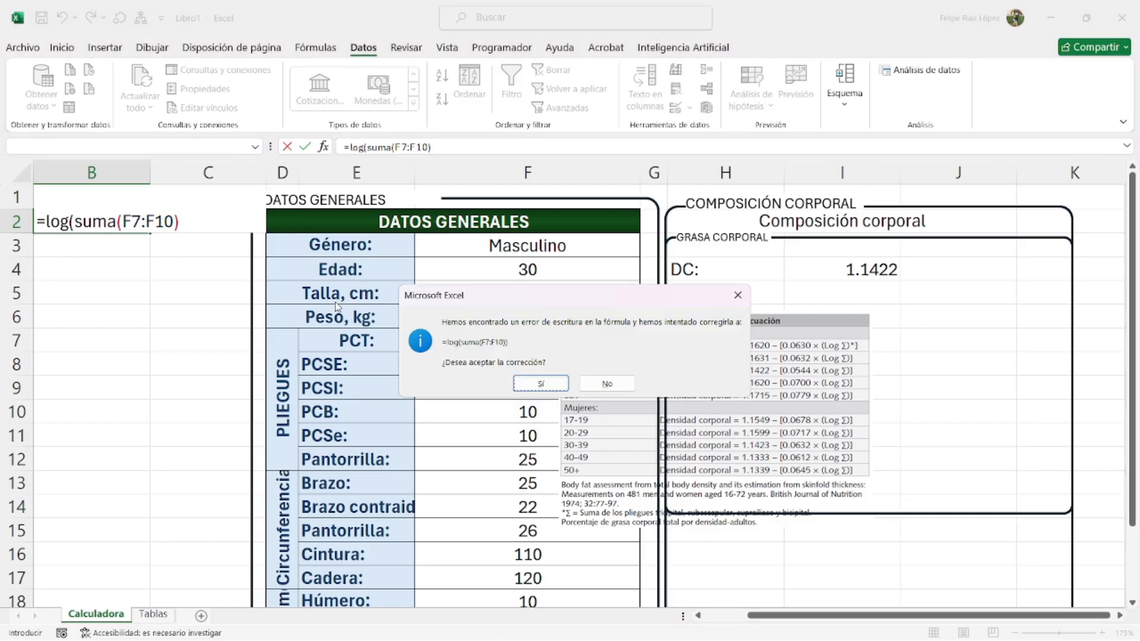
key(Return)
double_click(108, 221)
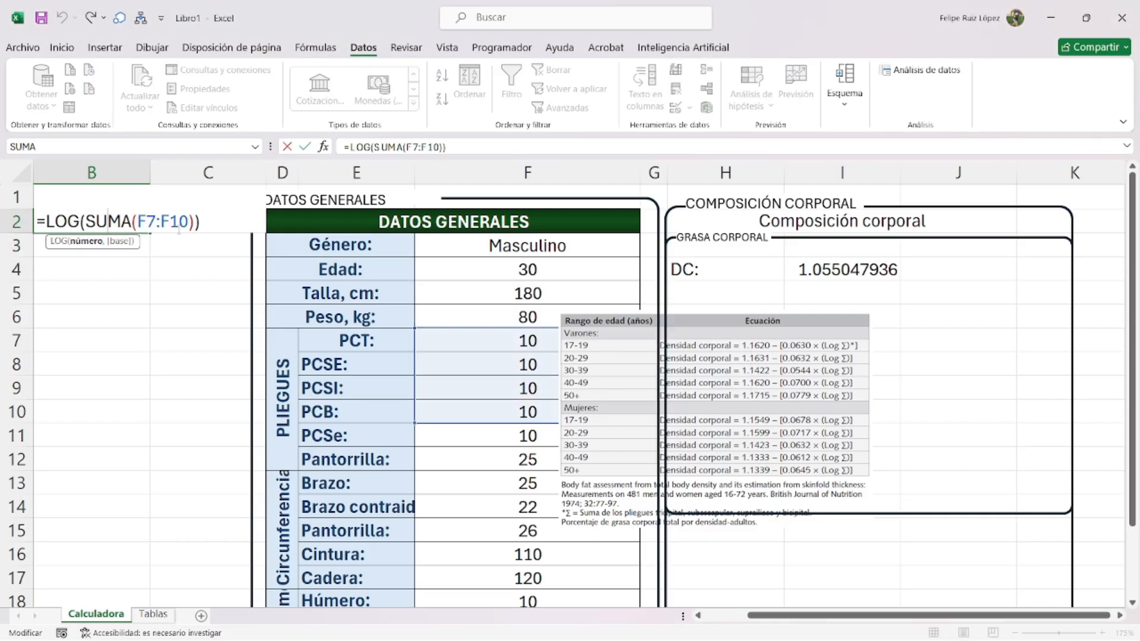
key(Return)
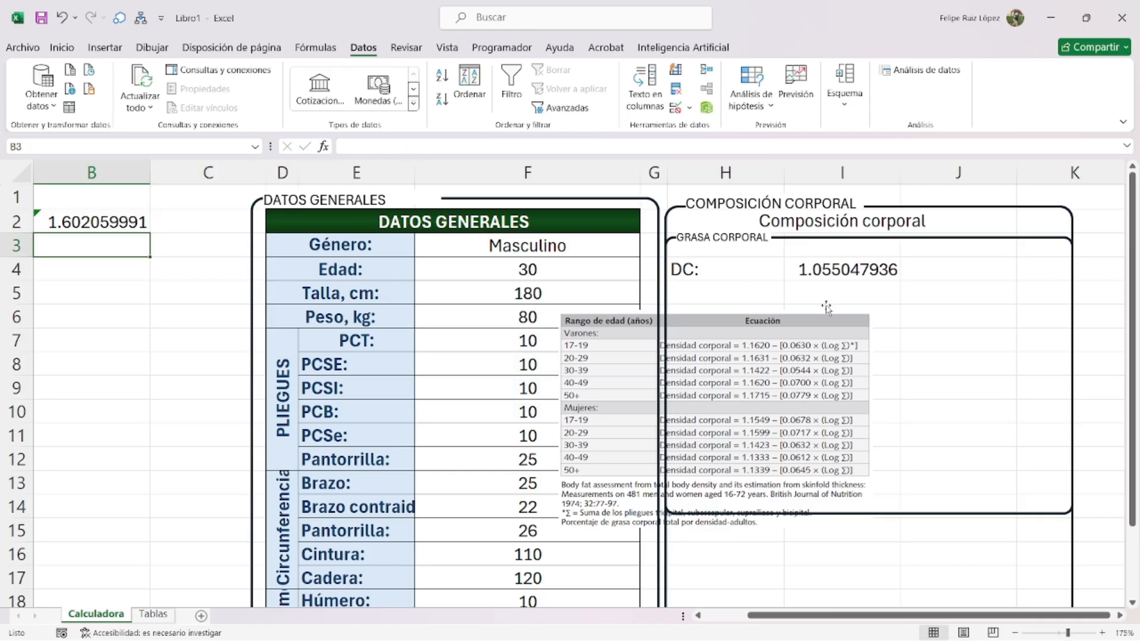
- Move the density-equation picture over columns B–D, shrink it, and view the Tablas sheet zoomed out
drag(631, 374, 148, 360)
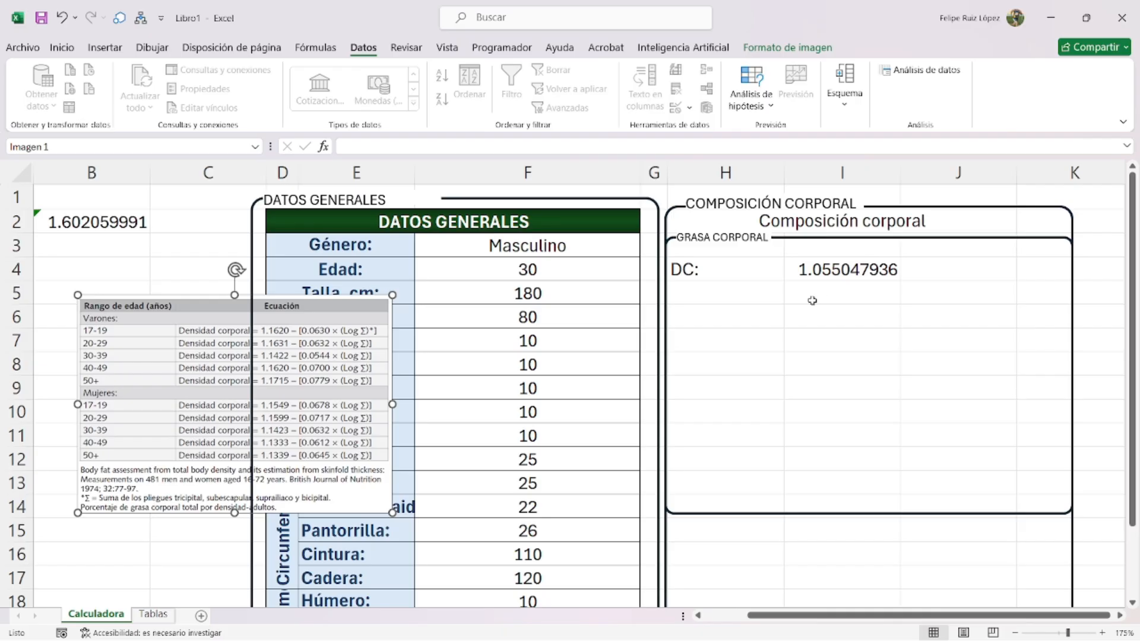
drag(393, 295, 247, 333)
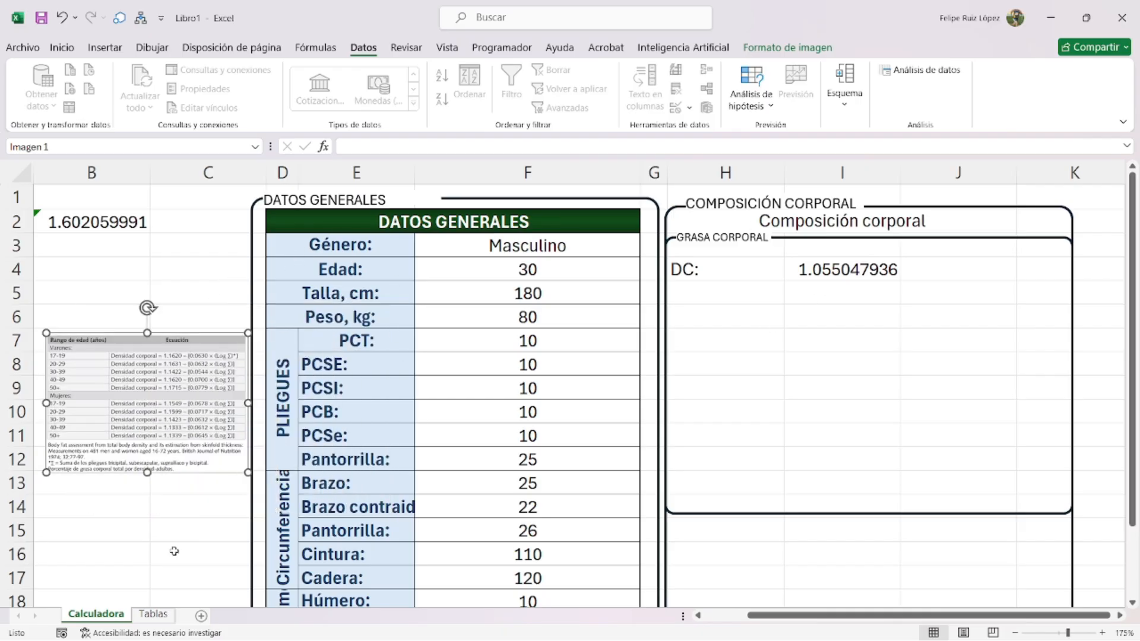
click(142, 619)
scroll(712, 416, down, 7)
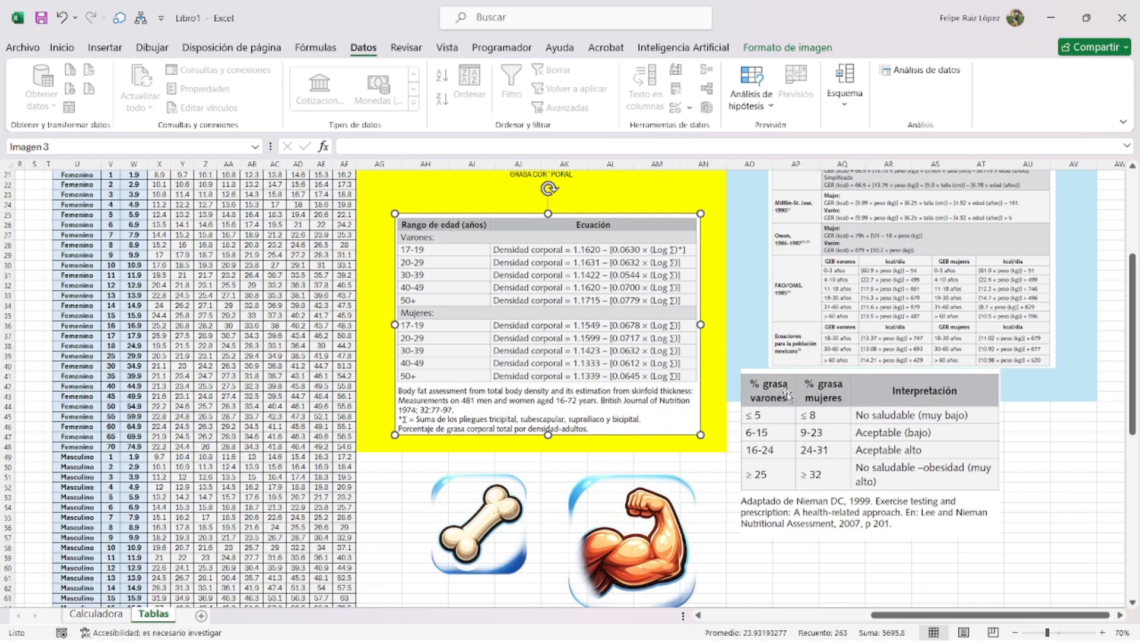
scroll(712, 415, down, 2)
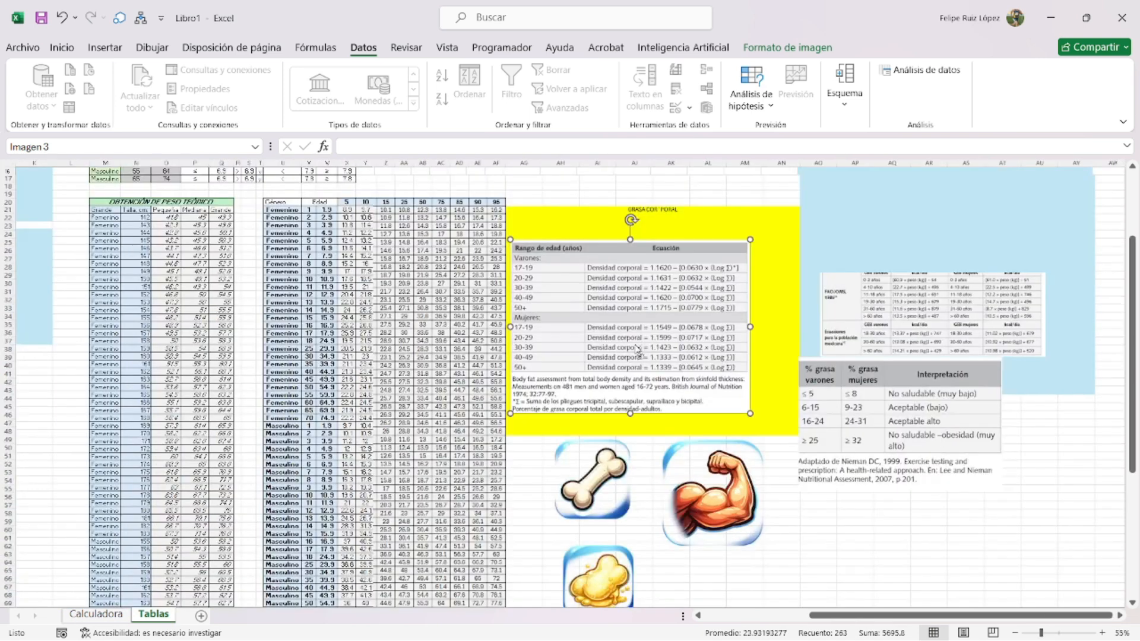
scroll(734, 342, up, 1)
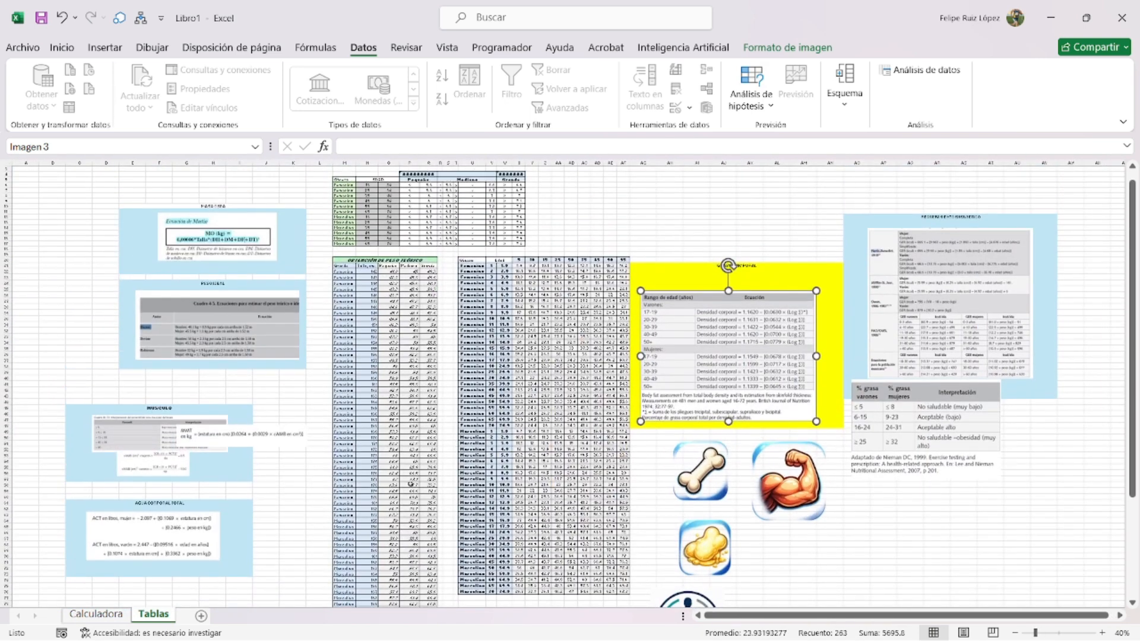
- Search the PDF for 'siri' and snip the Siri and Brozek % grasa formula table
click(799, 621)
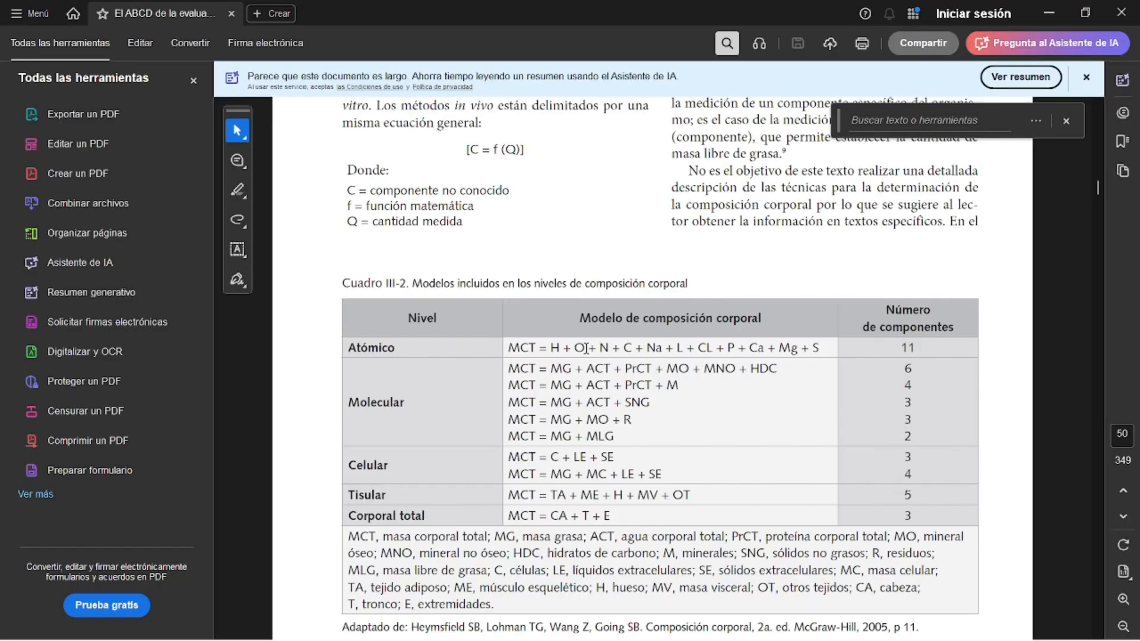
text(siri)
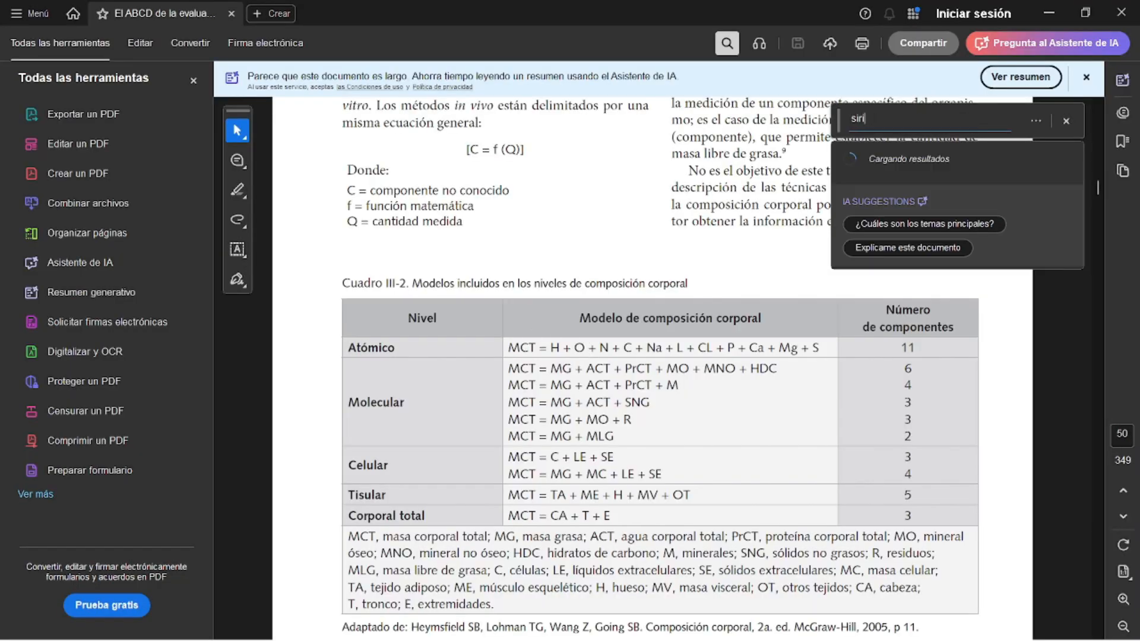
key(Return)
scroll(527, 434, down, 5)
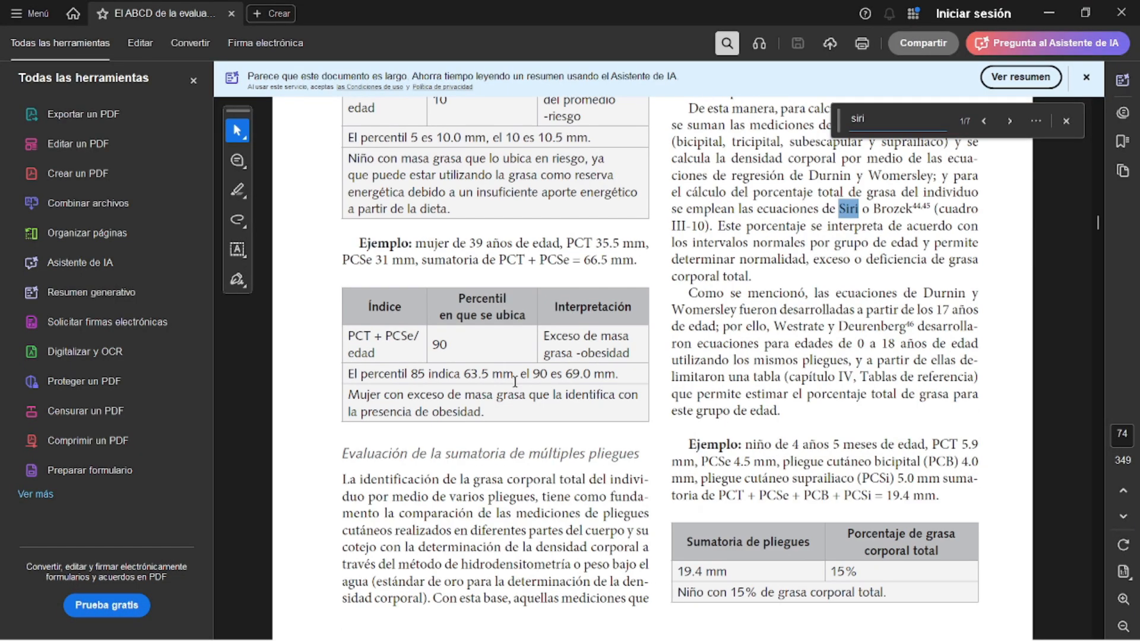
key(Return)
scroll(515, 382, down, 1)
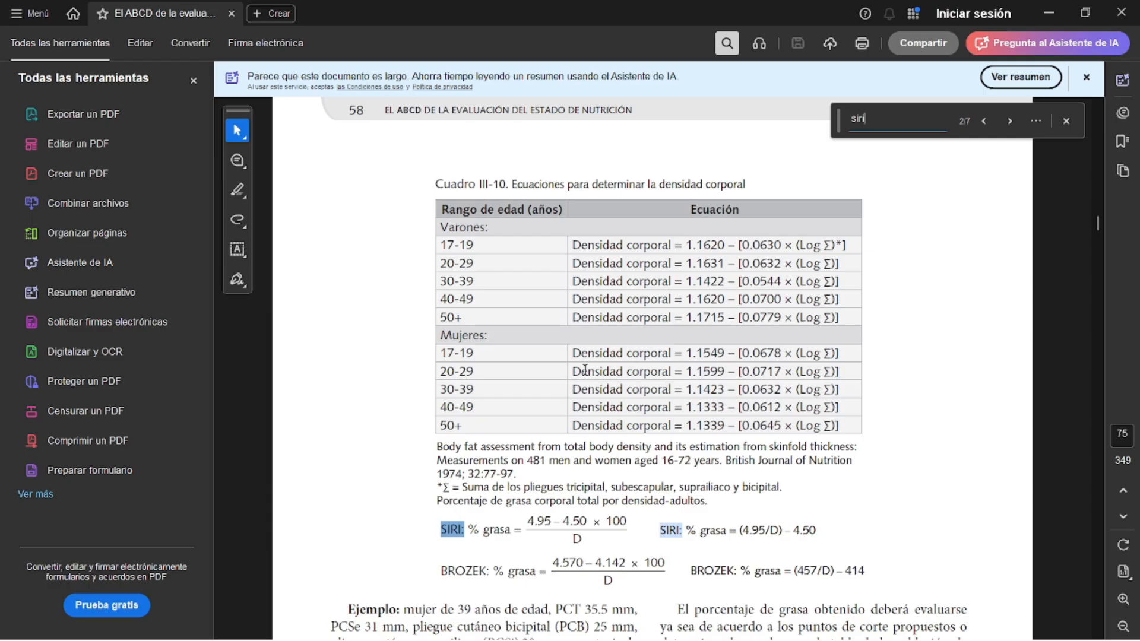
scroll(588, 308, down, 14)
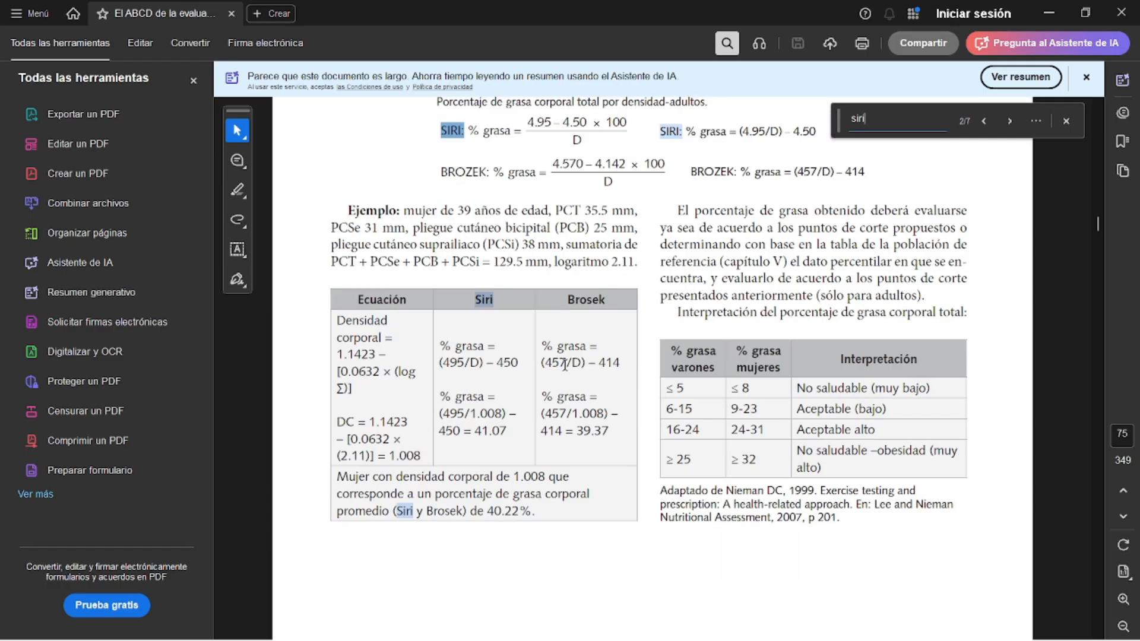
key(super+shift+s)
drag(428, 283, 639, 388)
- Paste the Siri/Brozek snip on Calculadora, delete Imagen 1, and move the snip over rows 3–10
click(1049, 8)
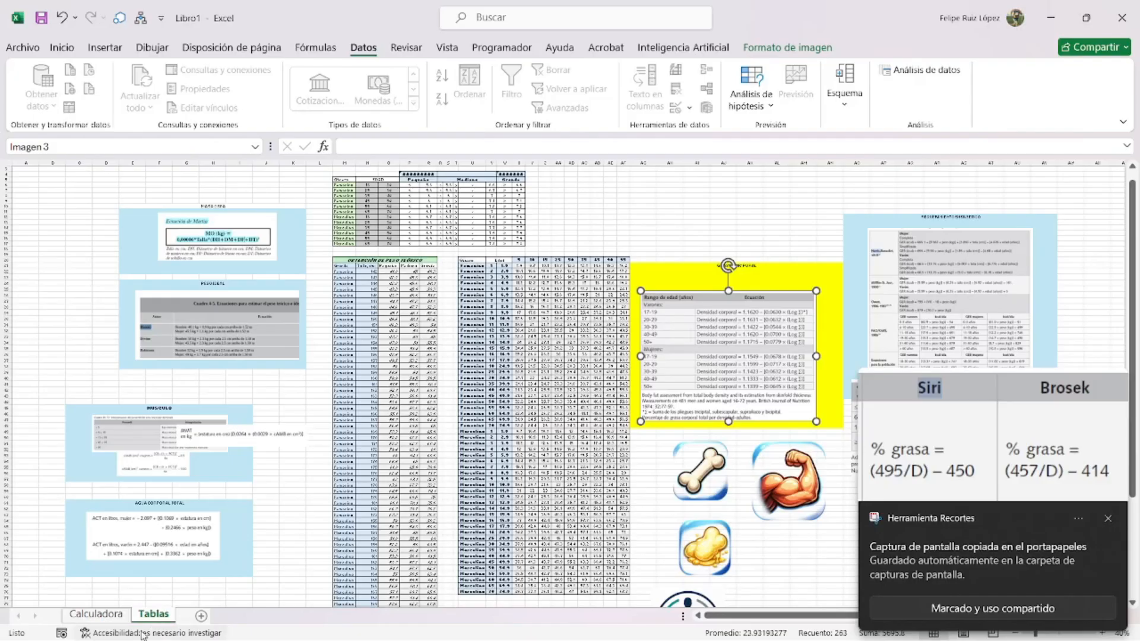
click(96, 614)
click(155, 615)
key(ctrl+v)
click(97, 613)
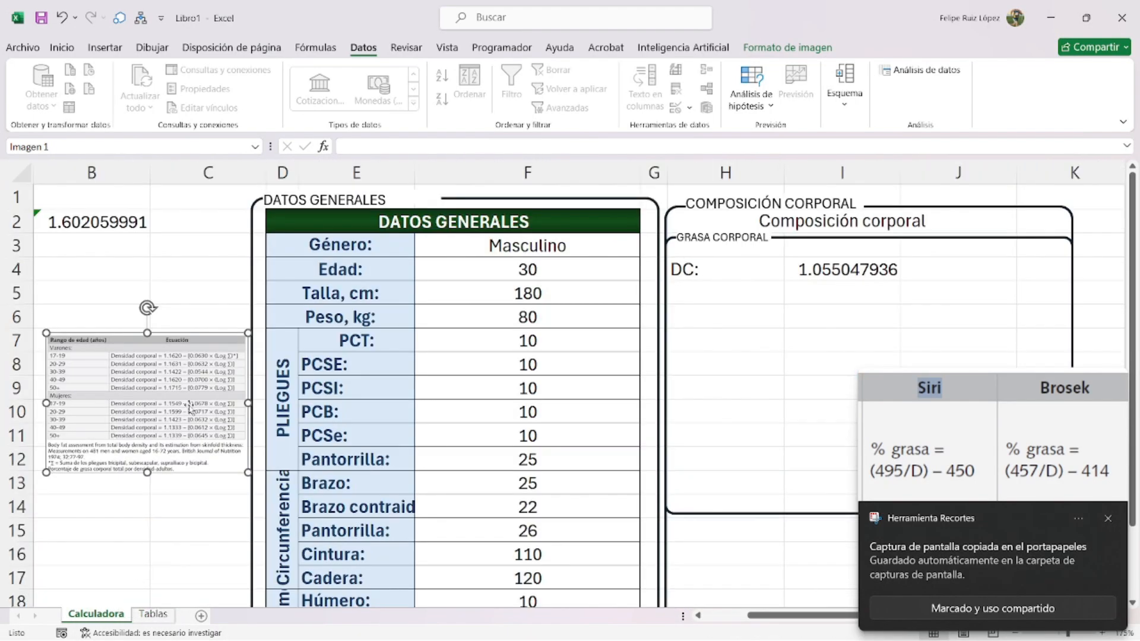
key(ctrl+v)
click(172, 405)
key(Delete)
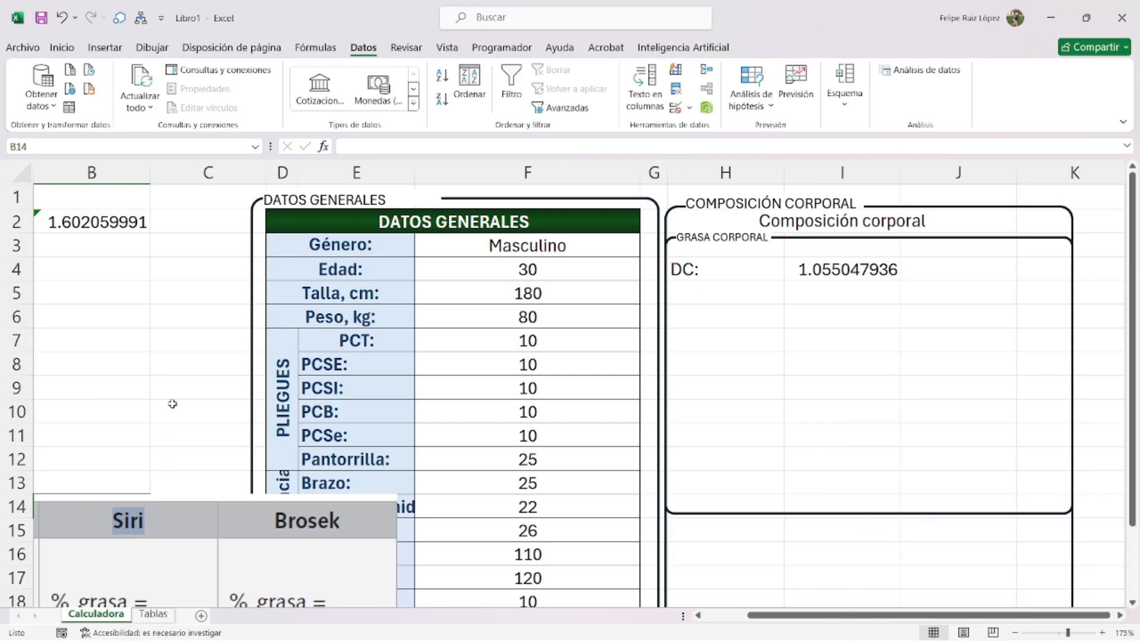
drag(321, 558, 515, 305)
- Label H5 '% grasa:' and enter =(495/I4)-450 in I5, giving 19.17299479
click(735, 288)
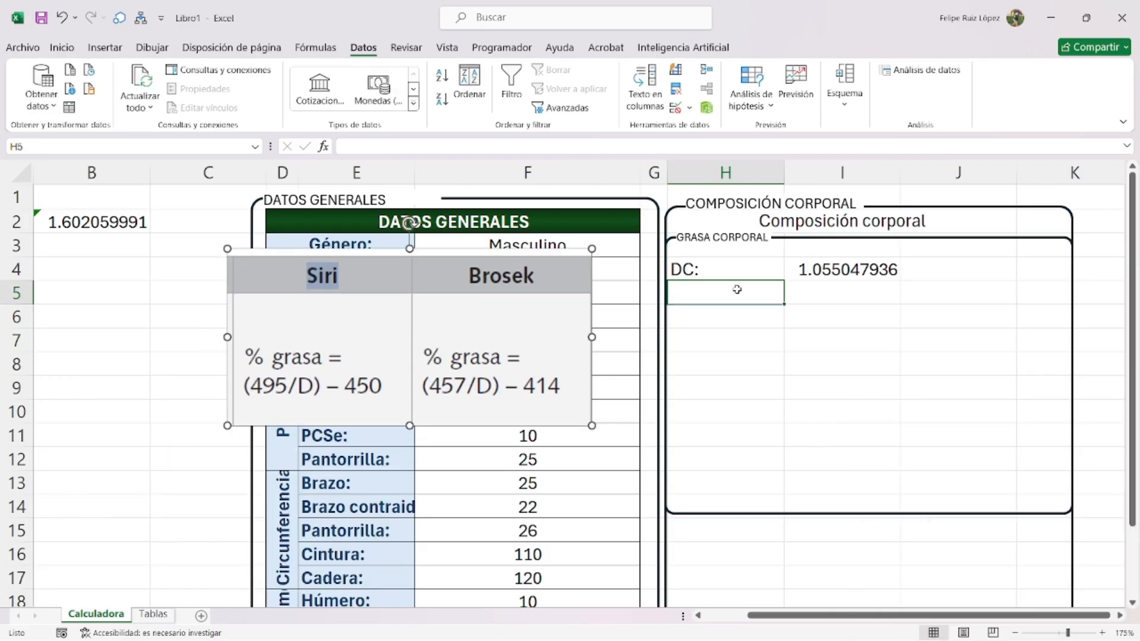
text(G)
key(BackSpace)
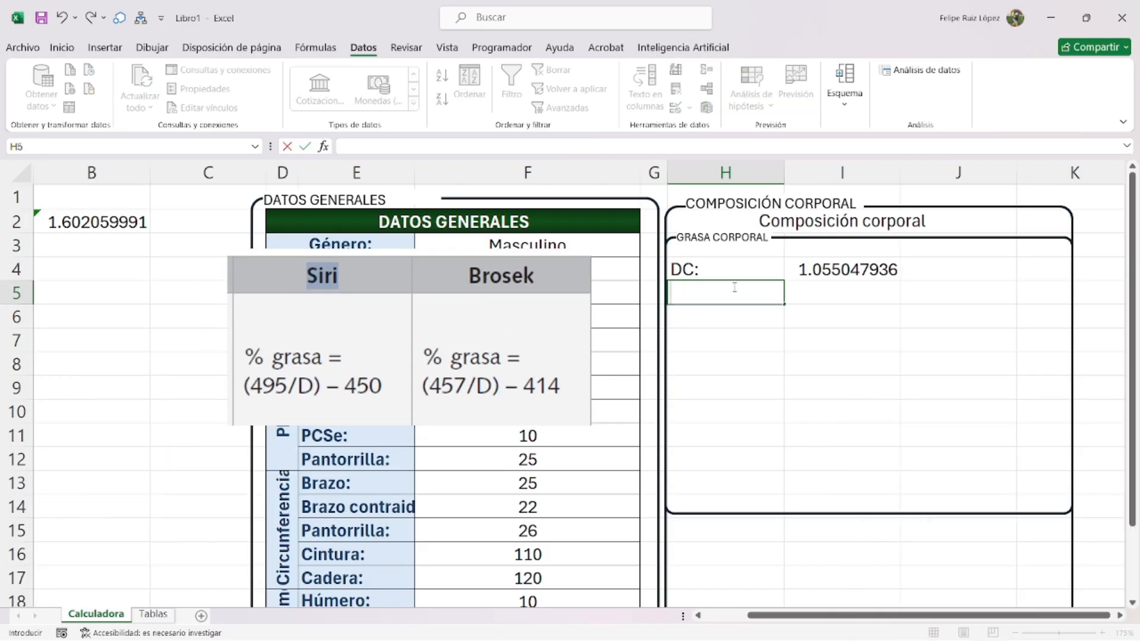
text(% grasa)
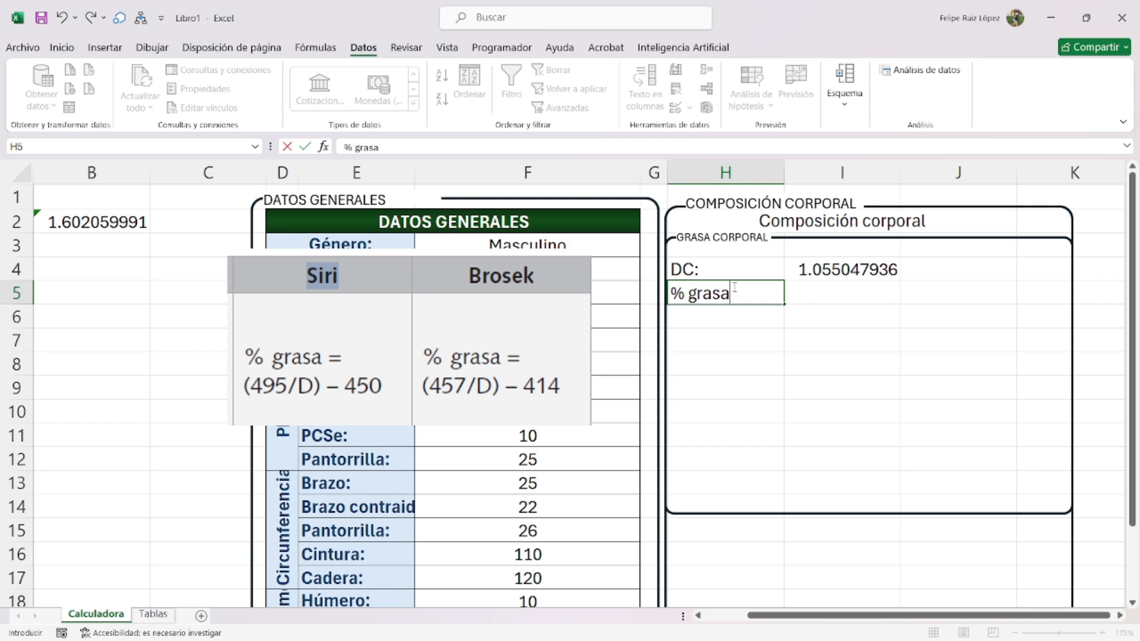
text(:)
key(Tab)
text(=(495/)
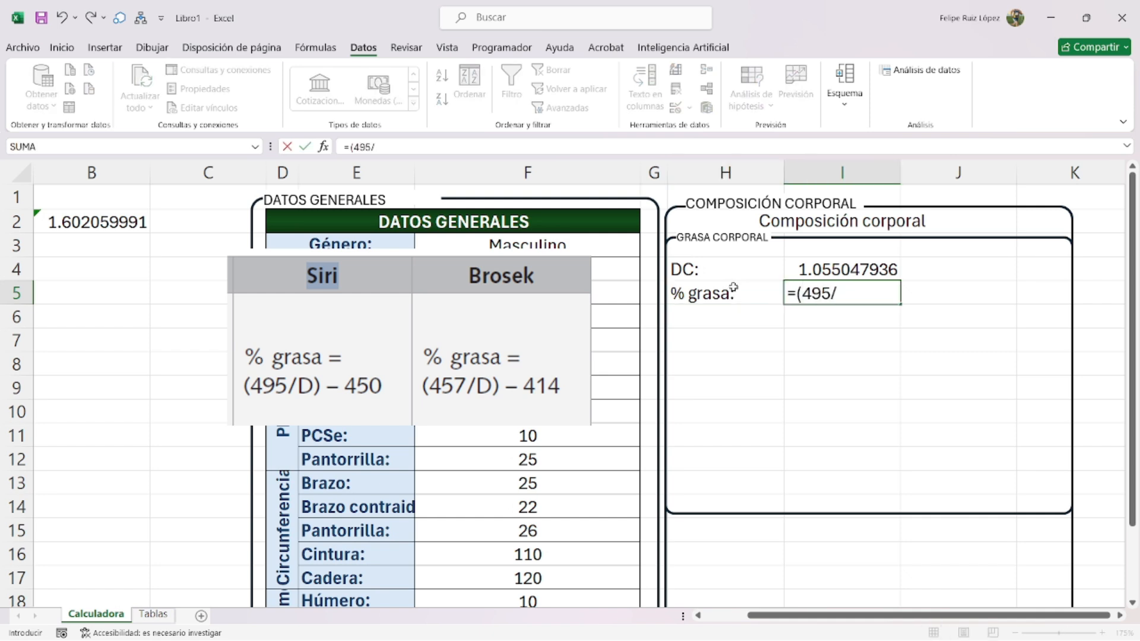
click(844, 269)
text()-450)
key(Return)
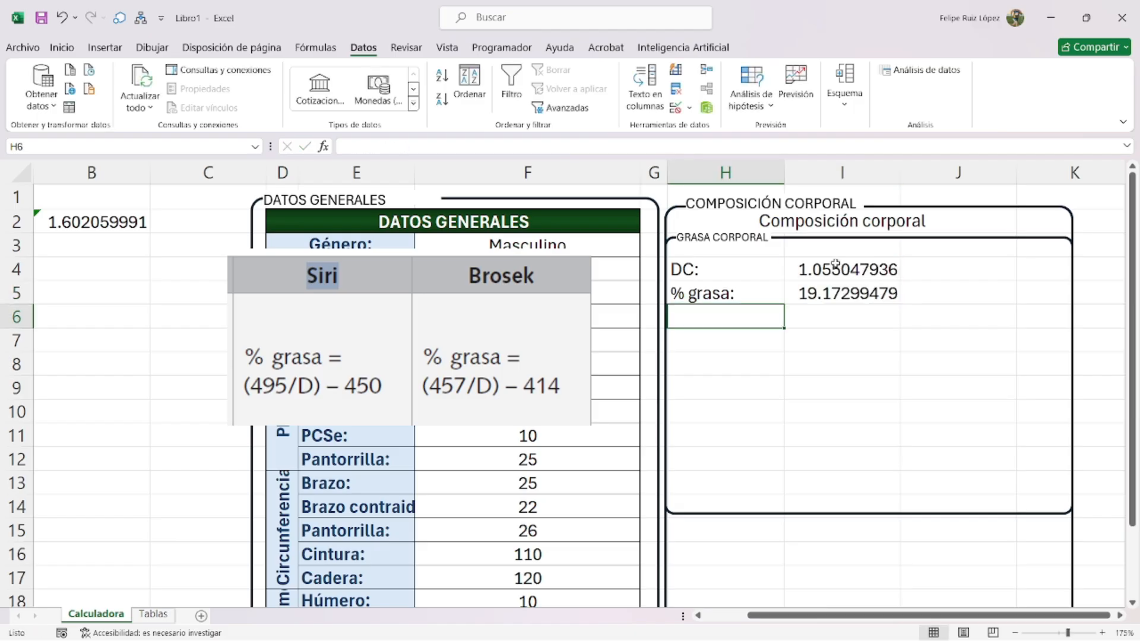
- Wrap I5 as =SI.ERROR(REDONDEAR((495/I4)-450,2),0) so it displays 19.17
double_click(820, 292)
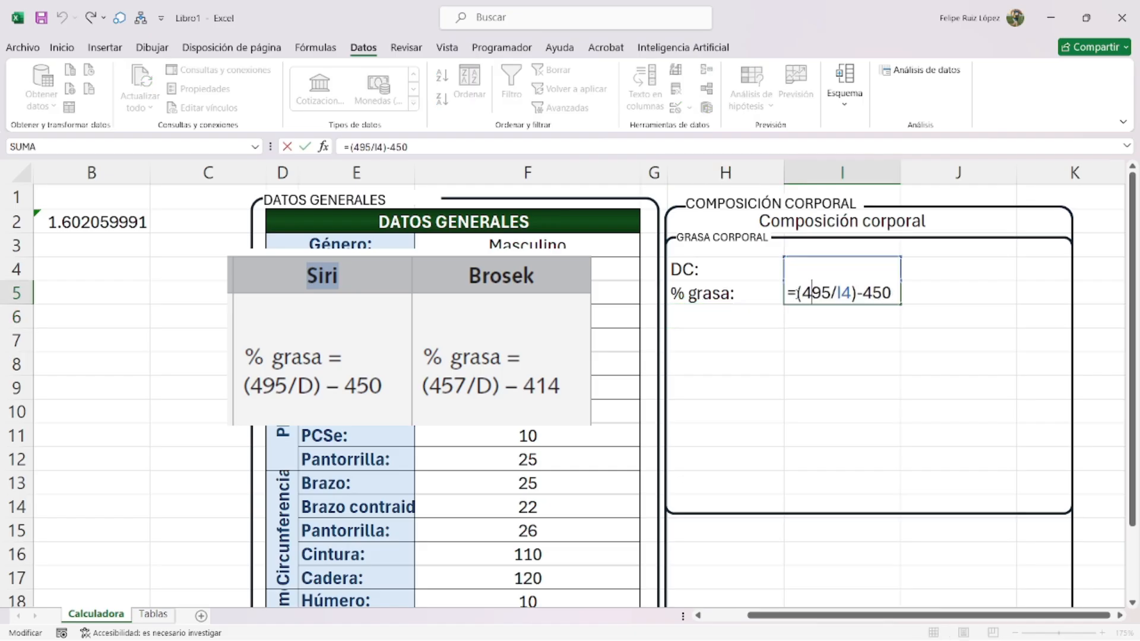
text(si.error()
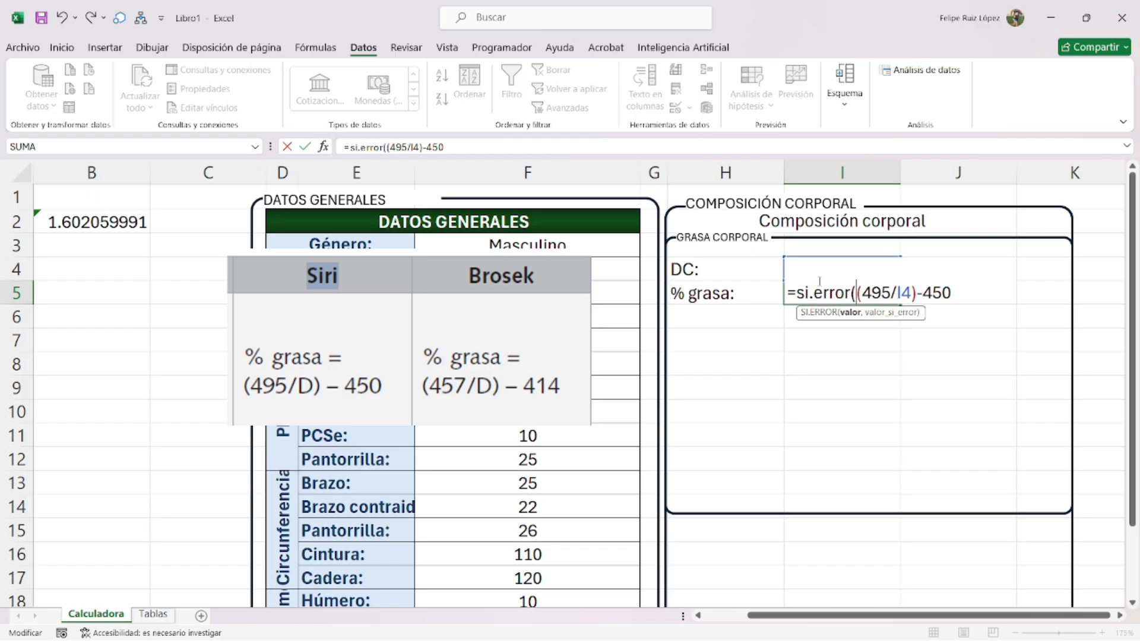
text(redondear()
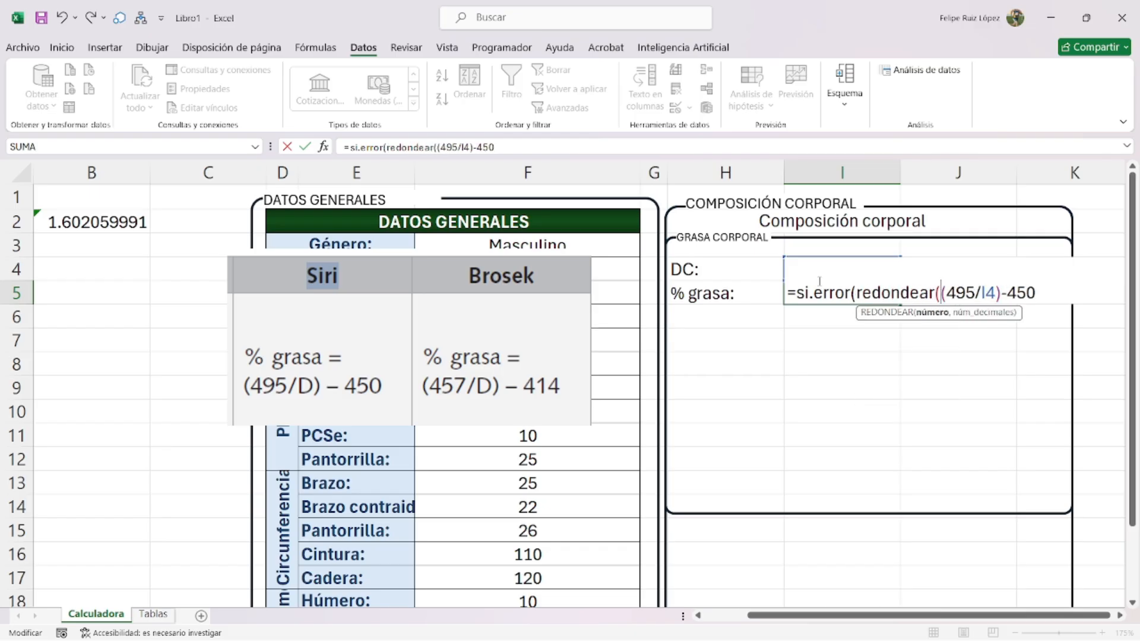
key(End)
text(,)
text(2))
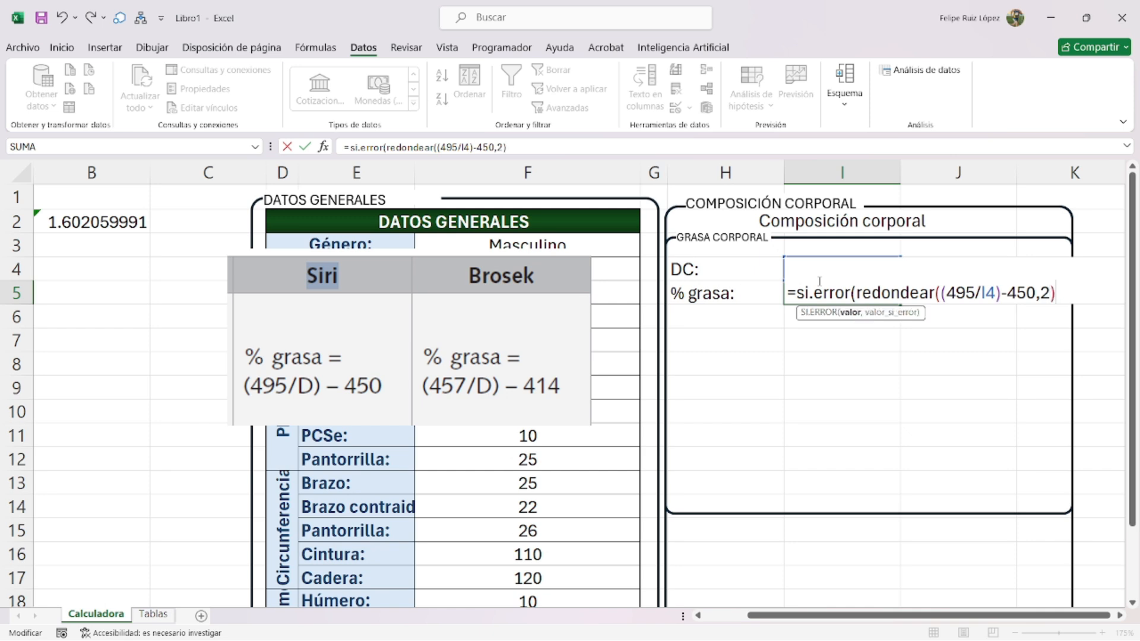
text(,0))
key(Return)
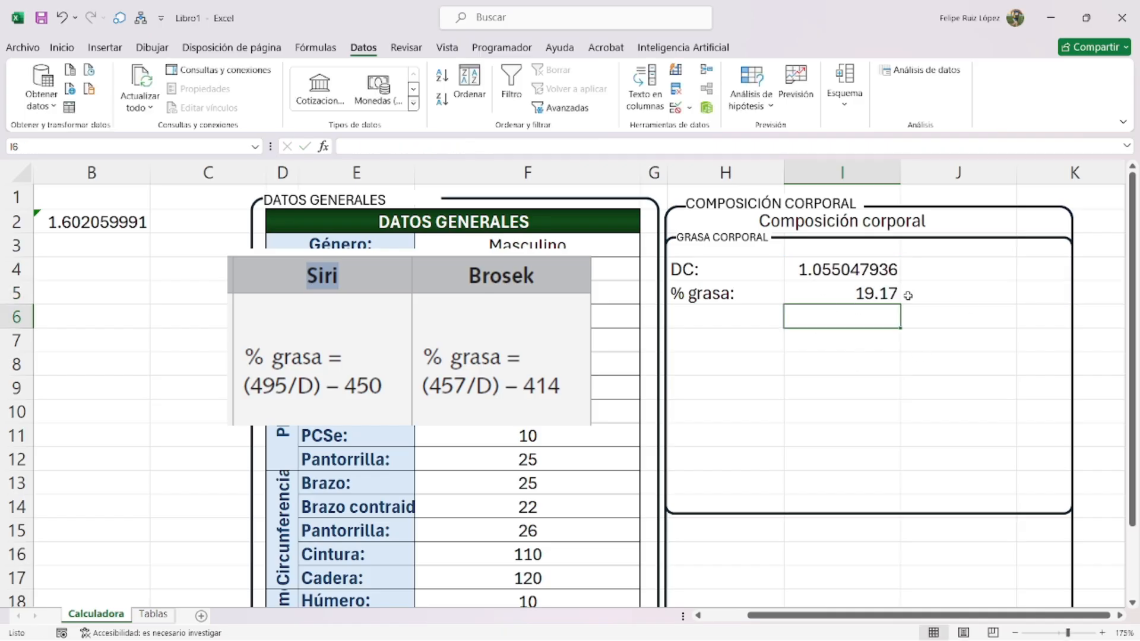
- Change the H5 label to '% grasa, Siri' and narrow column H
double_click(748, 295)
drag(687, 293, 728, 293)
click(730, 294)
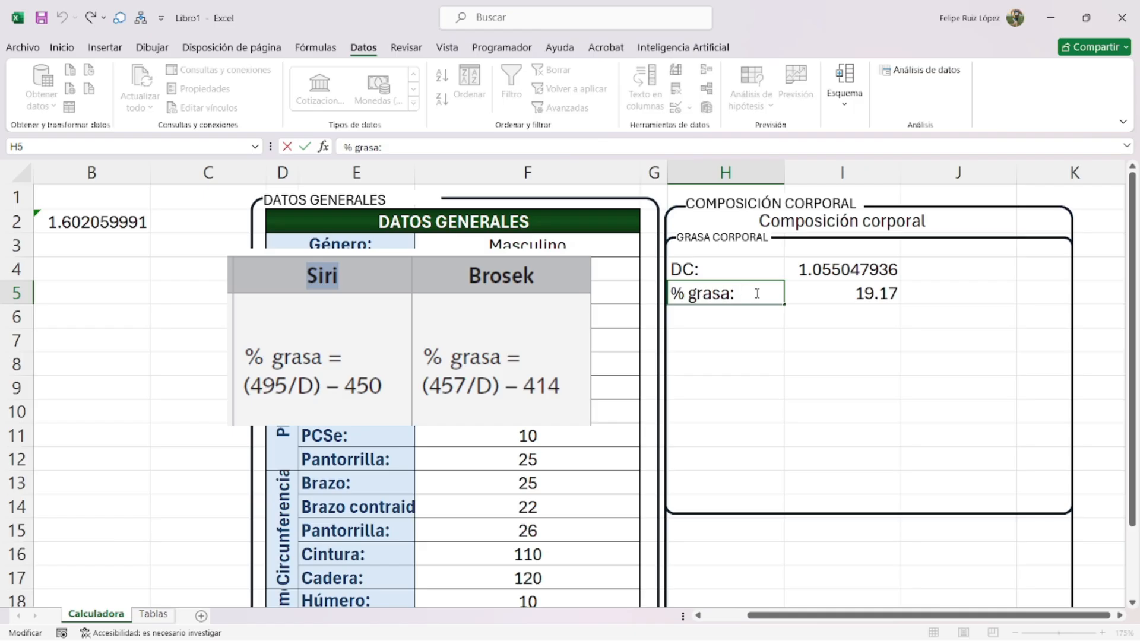
text(, Sire)
key(BackSpace)
key(BackSpace)
text(ri)
key(Return)
click(736, 297)
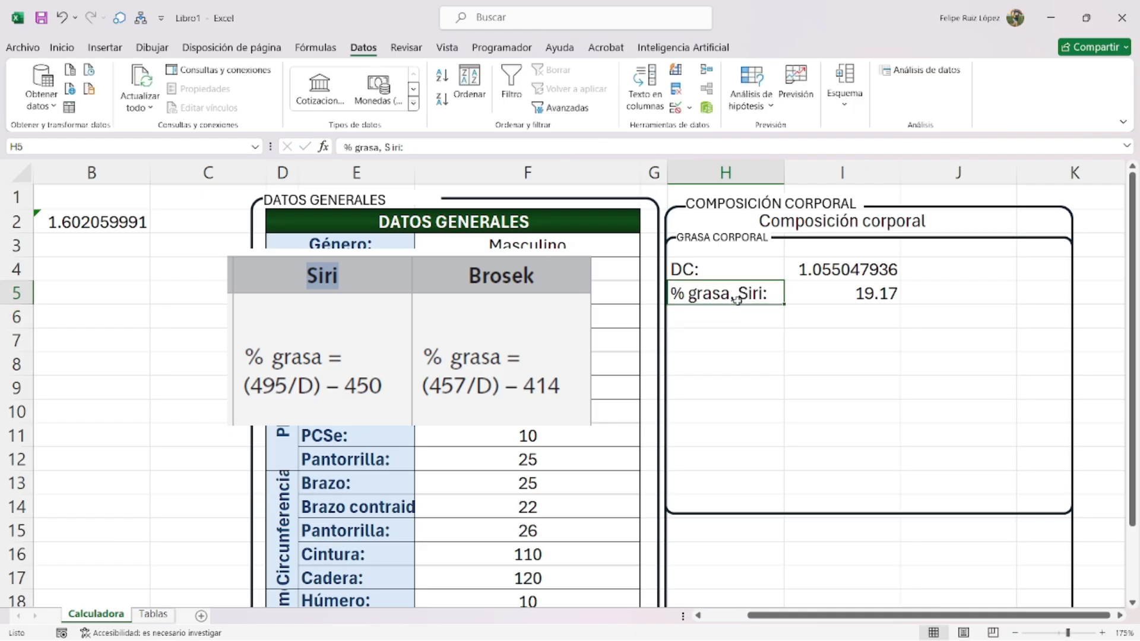
drag(784, 172, 695, 172)
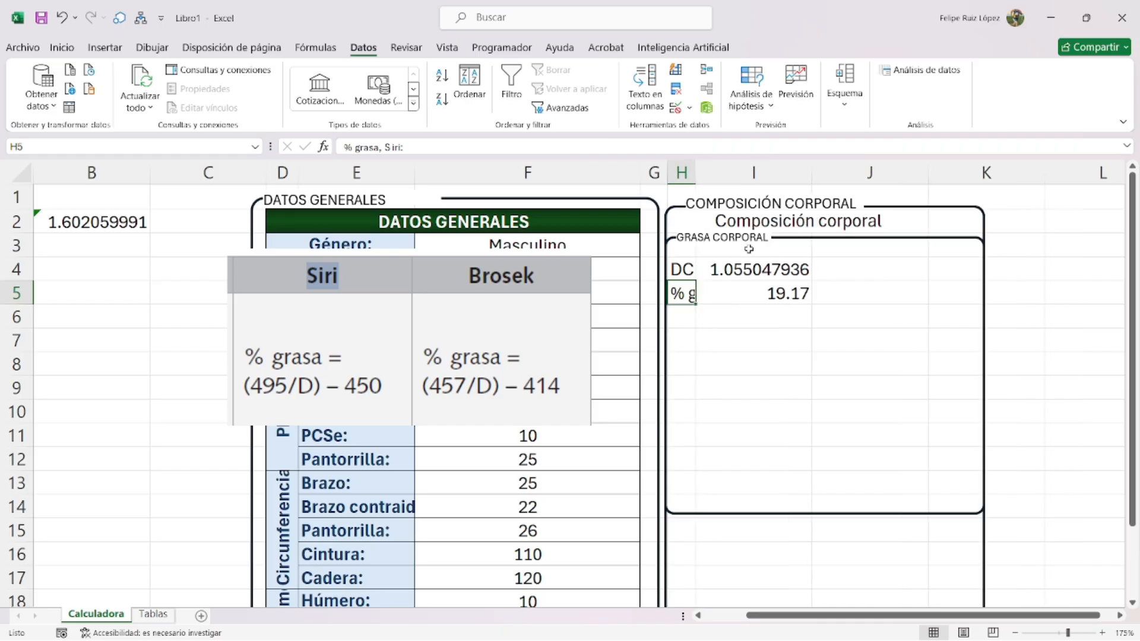
- Move the 19.17 result to J5, merge H5:H6, and retype the label as '% grasa'
click(770, 293)
drag(786, 303, 896, 309)
click(689, 291)
drag(687, 315, 686, 314)
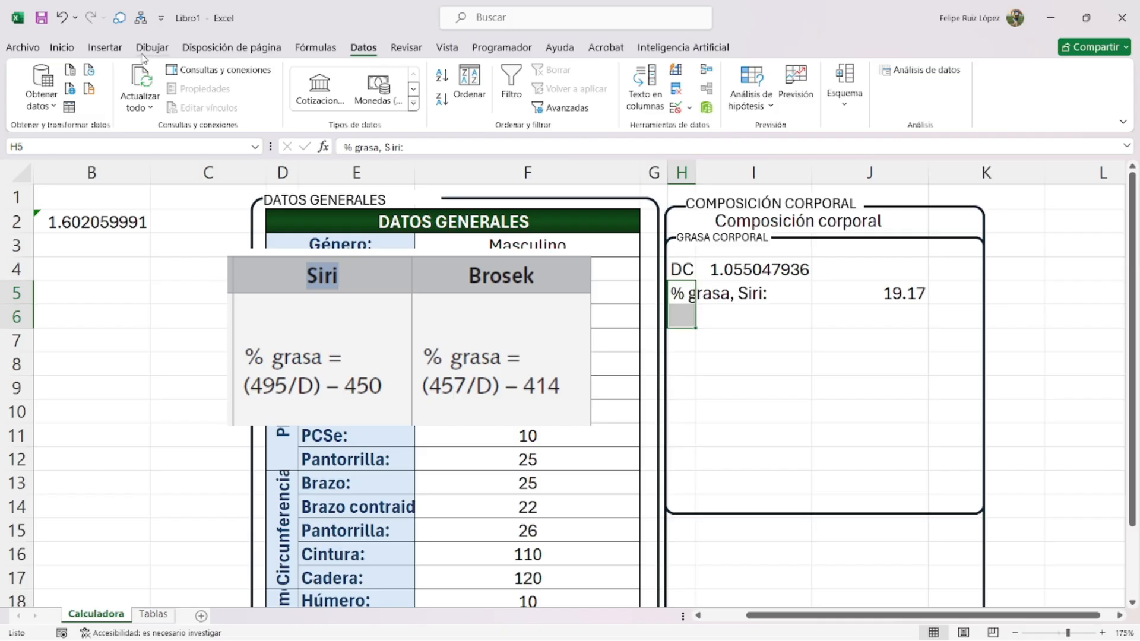
click(62, 47)
click(419, 110)
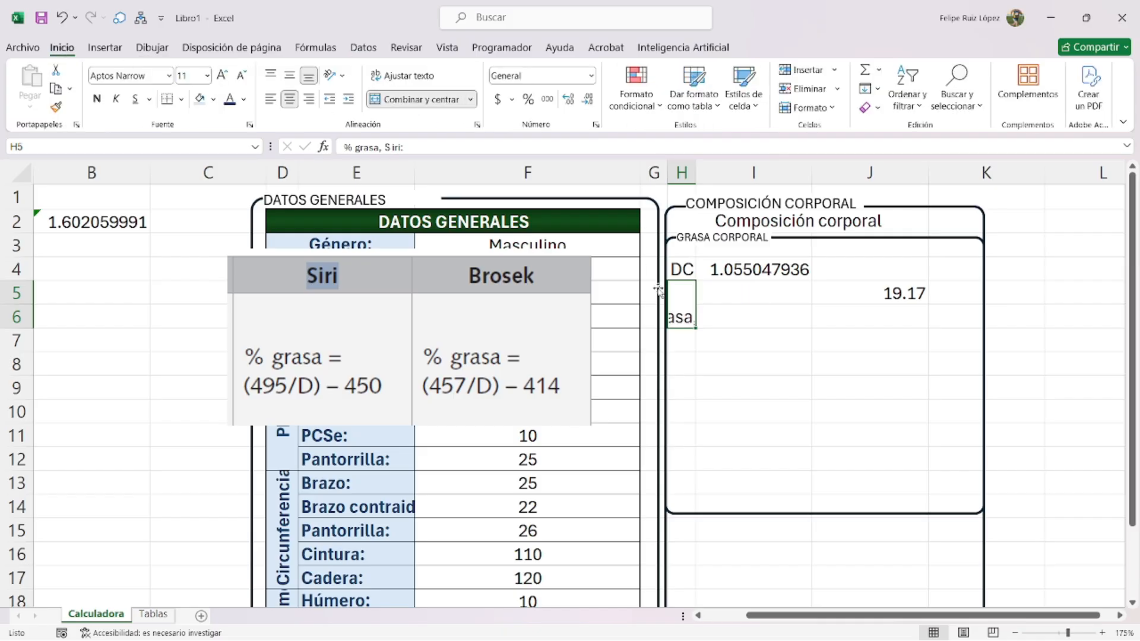
triple_click(689, 304)
text(% grasa)
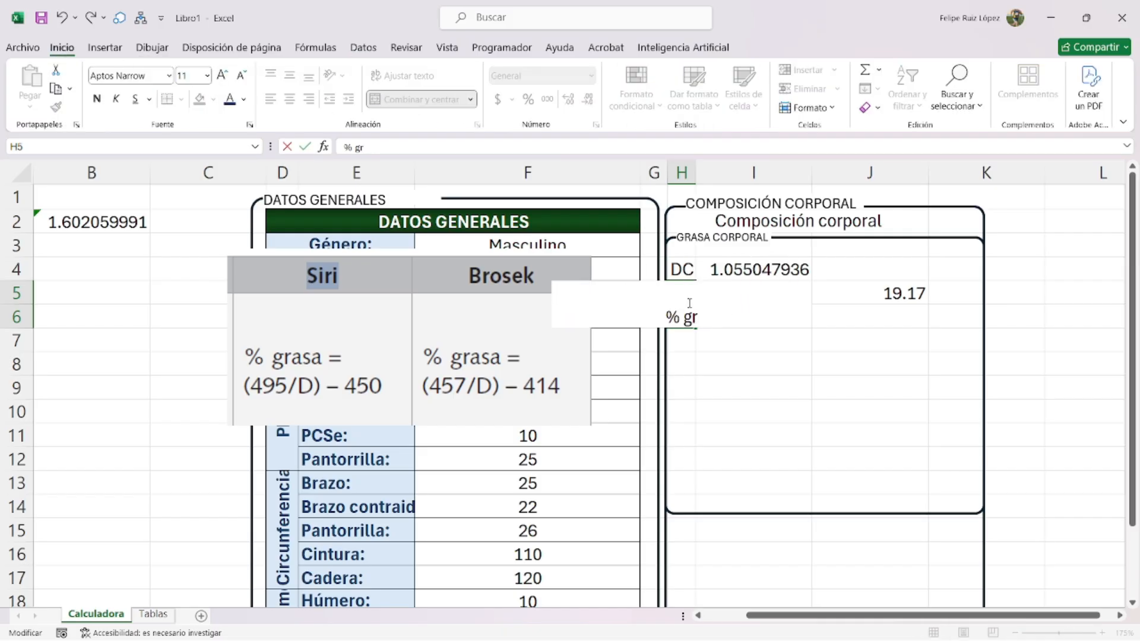
key(Return)
- Rotate '% grasa' upward with a smaller font, add 'Siri:' in I5 and start the Brozek label
key(Up)
click(334, 76)
click(392, 159)
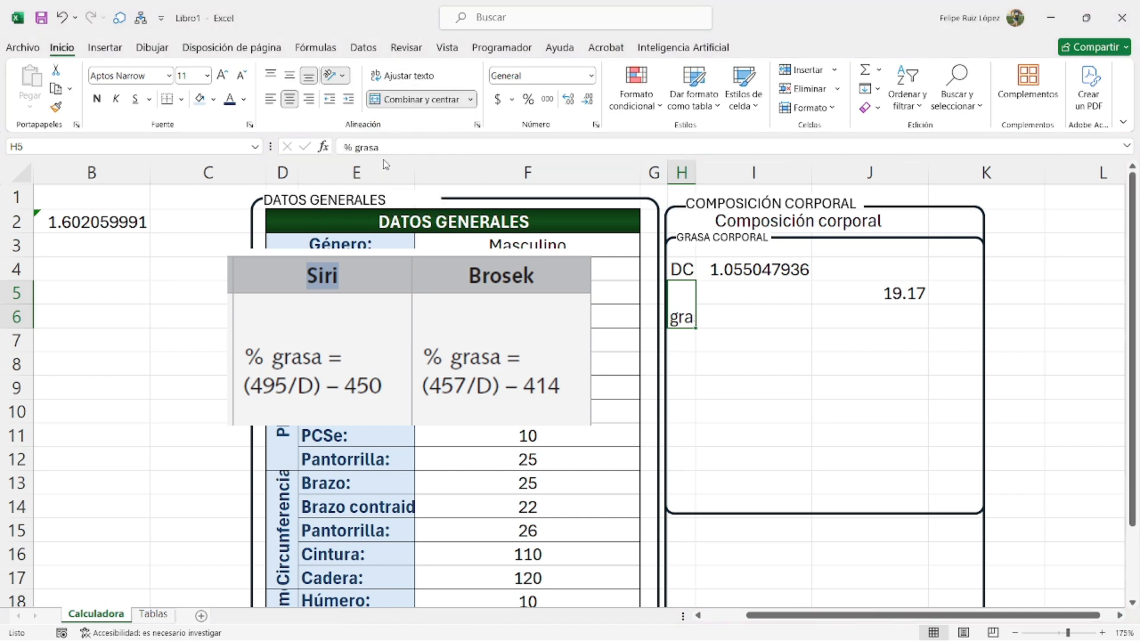
click(242, 81)
click(243, 80)
click(242, 80)
click(751, 296)
text(Siri:)
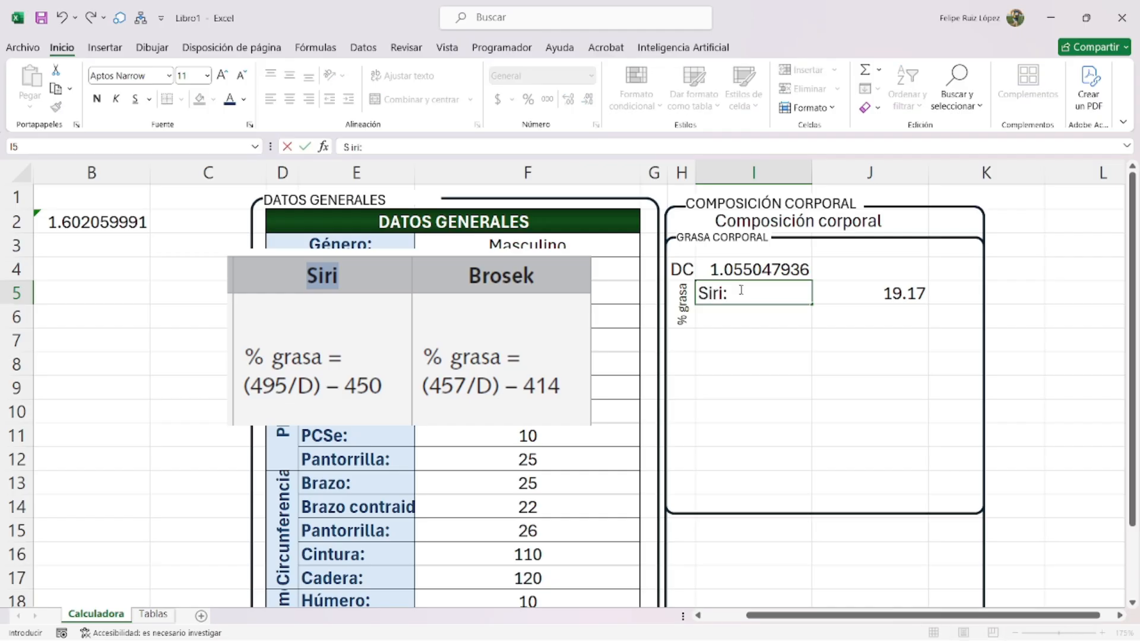
key(Return)
text(Brox)
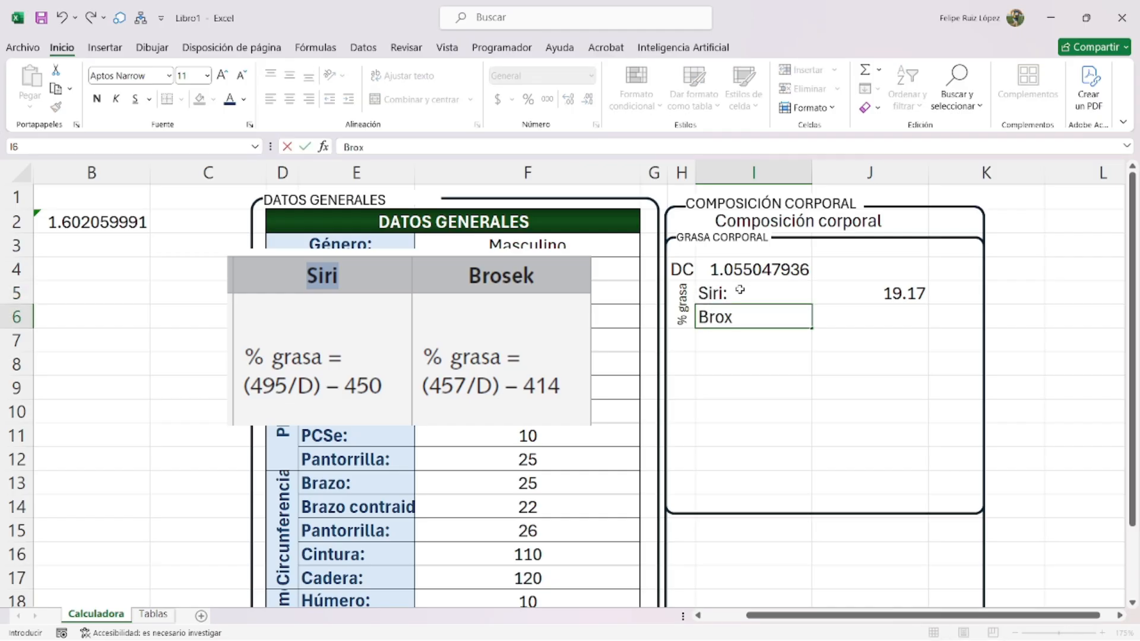
text(e)
text(ek:)
- Commit the Brozek label and give J6 the Siri formula with 457 and 414, showing 19.16
key(Return)
double_click(901, 293)
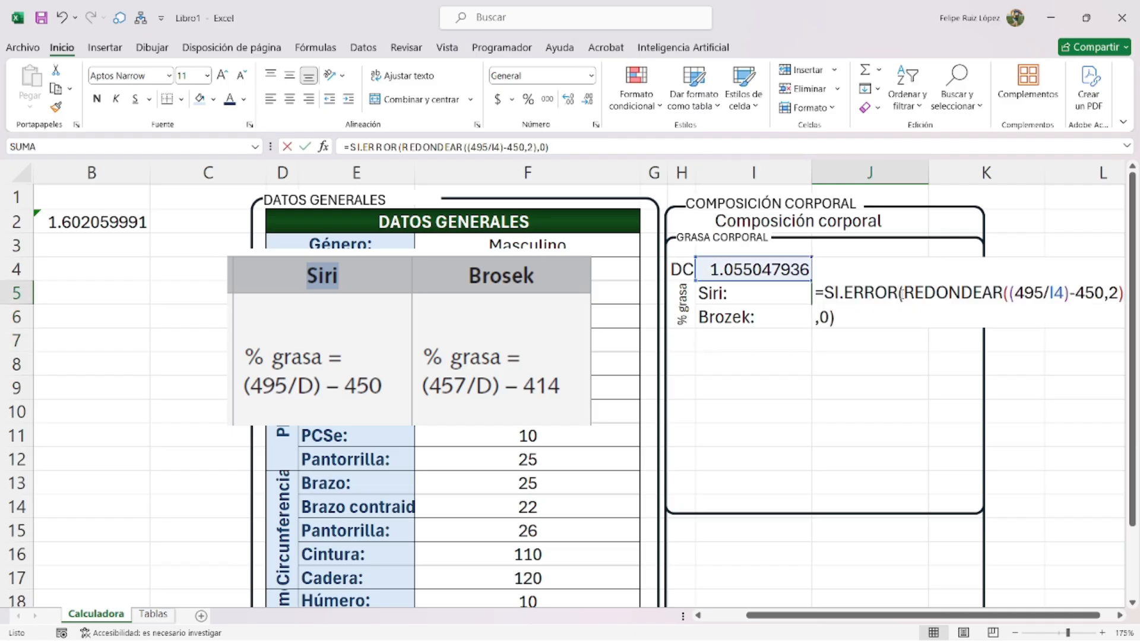
key(Return)
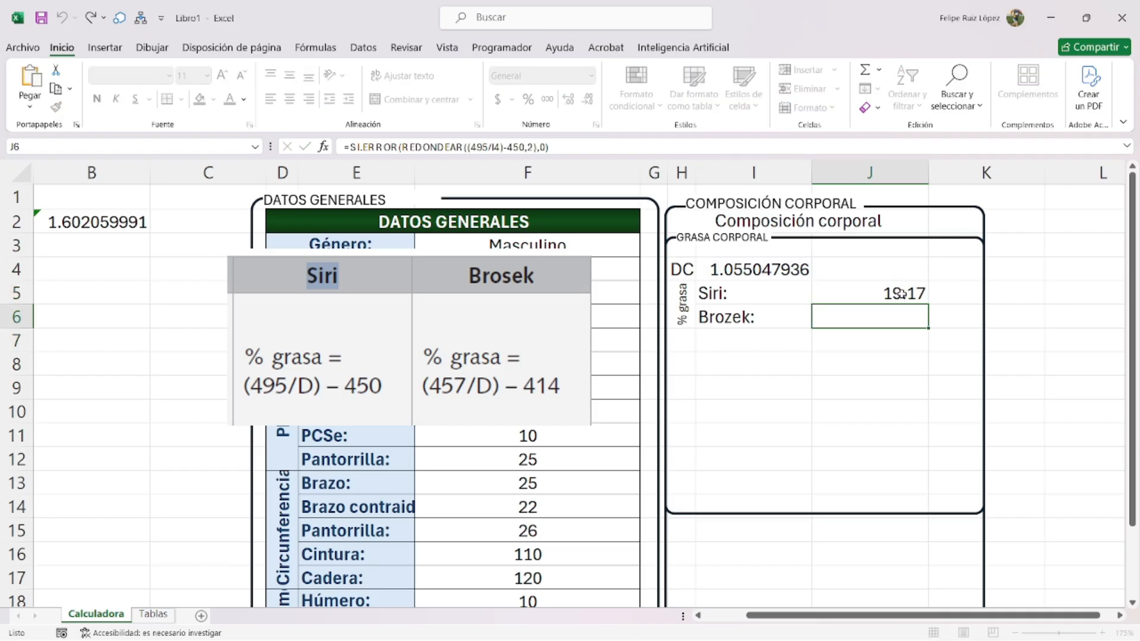
text(=SI.ERROR(REDONDEAR((495/I4)-450,2),0))
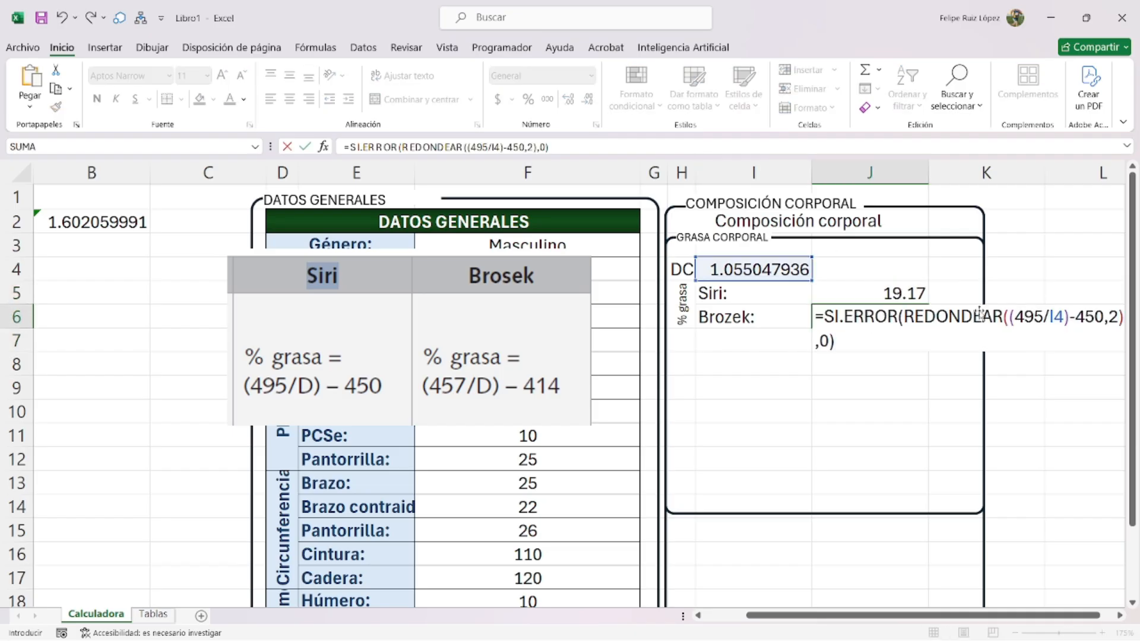
double_click(1032, 317)
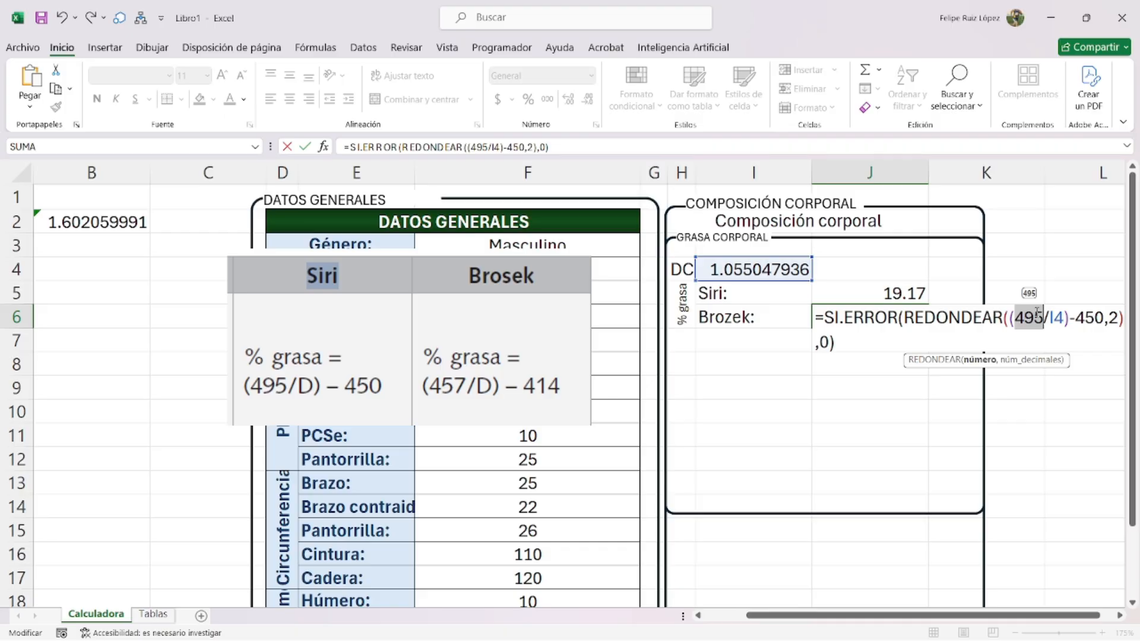
text(457)
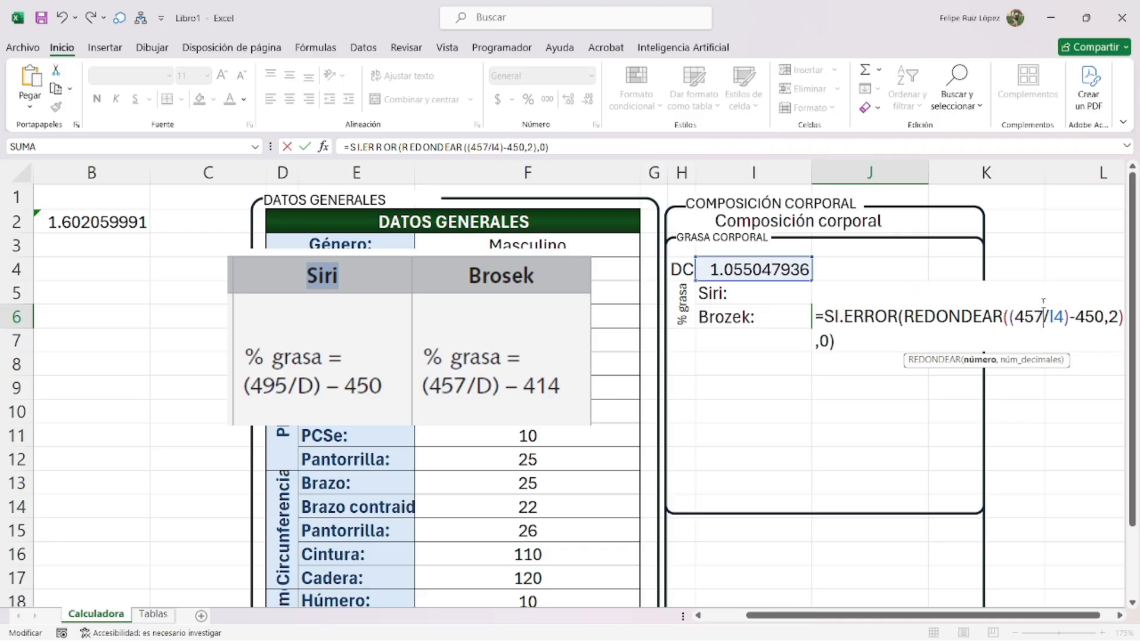
double_click(1087, 316)
text(414)
key(Return)
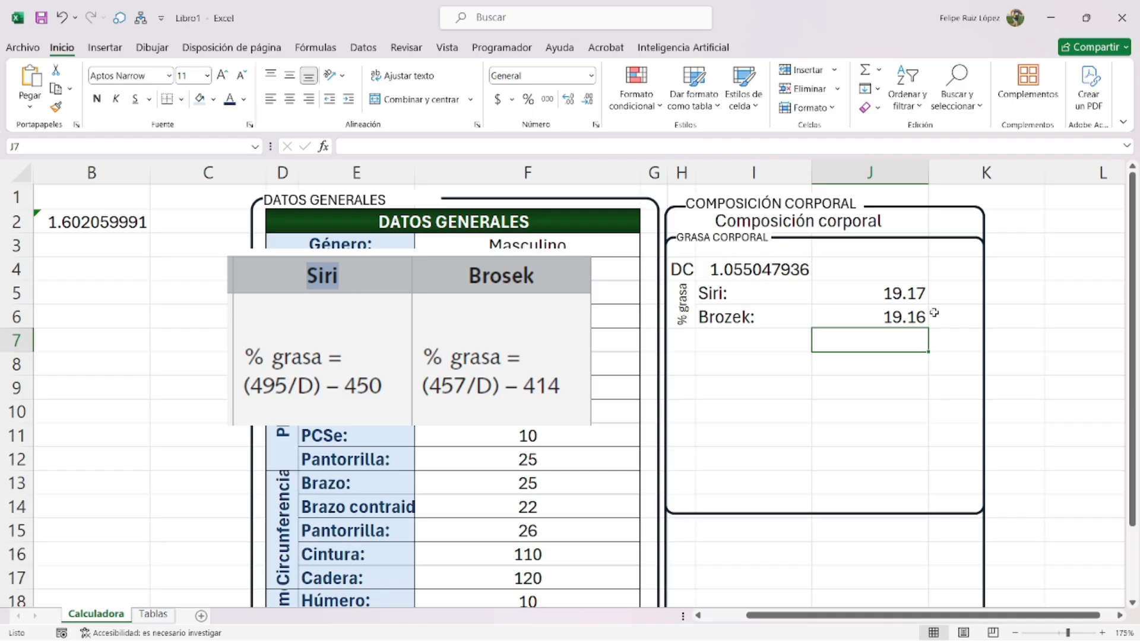
- Give J5:J6 the custom number format General"%" so they show 19.17% and 19.16%
drag(897, 297, 867, 316)
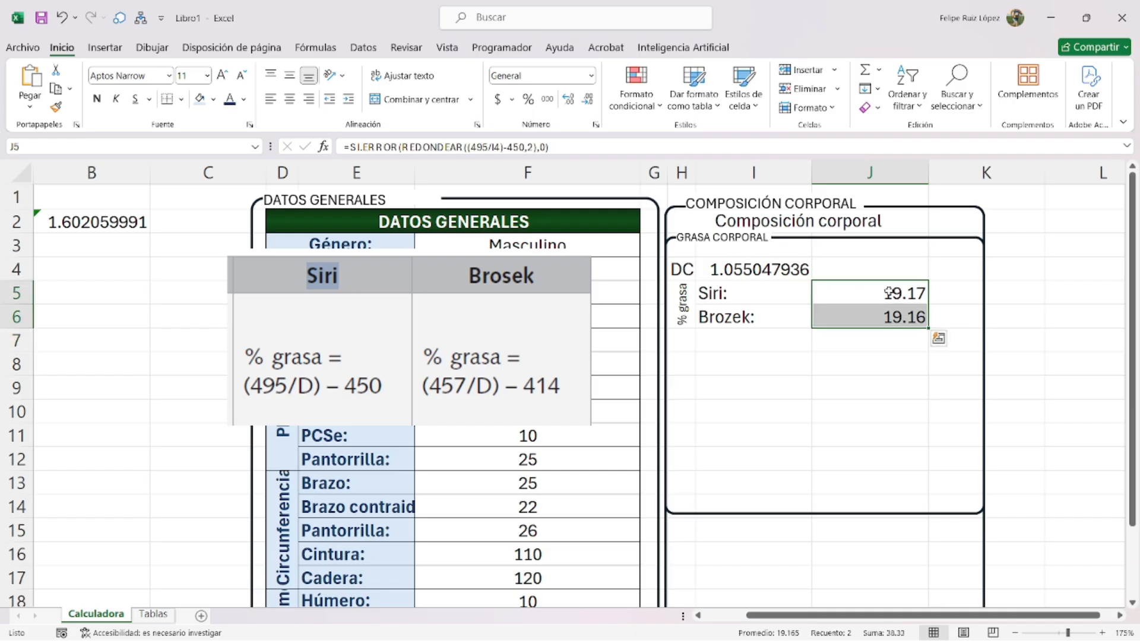
key(ctrl+1)
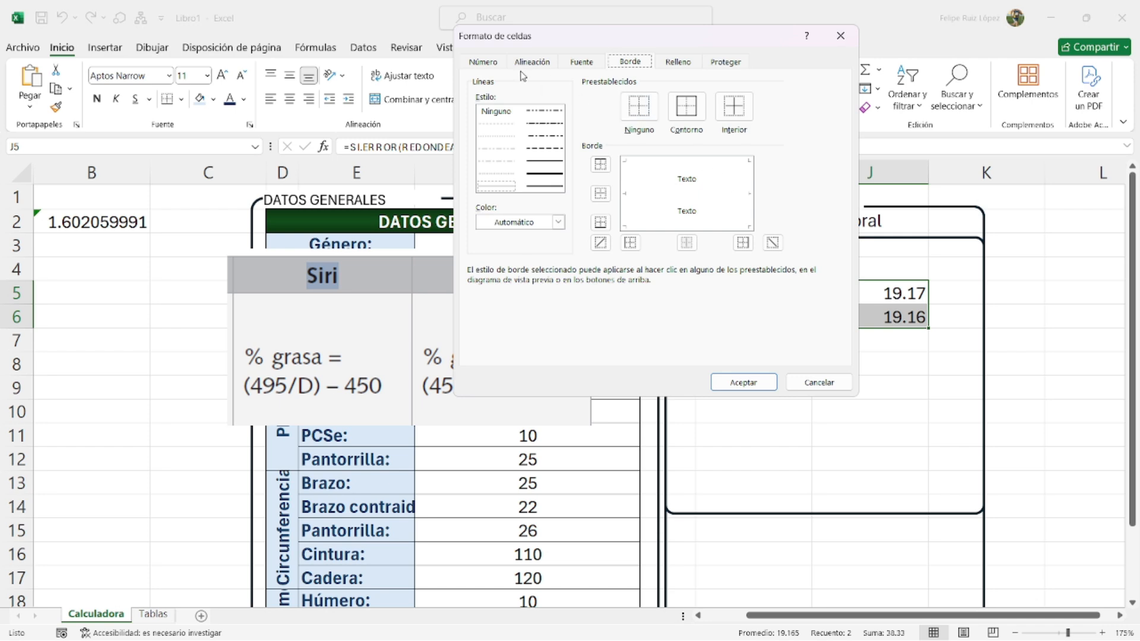
click(484, 62)
click(499, 207)
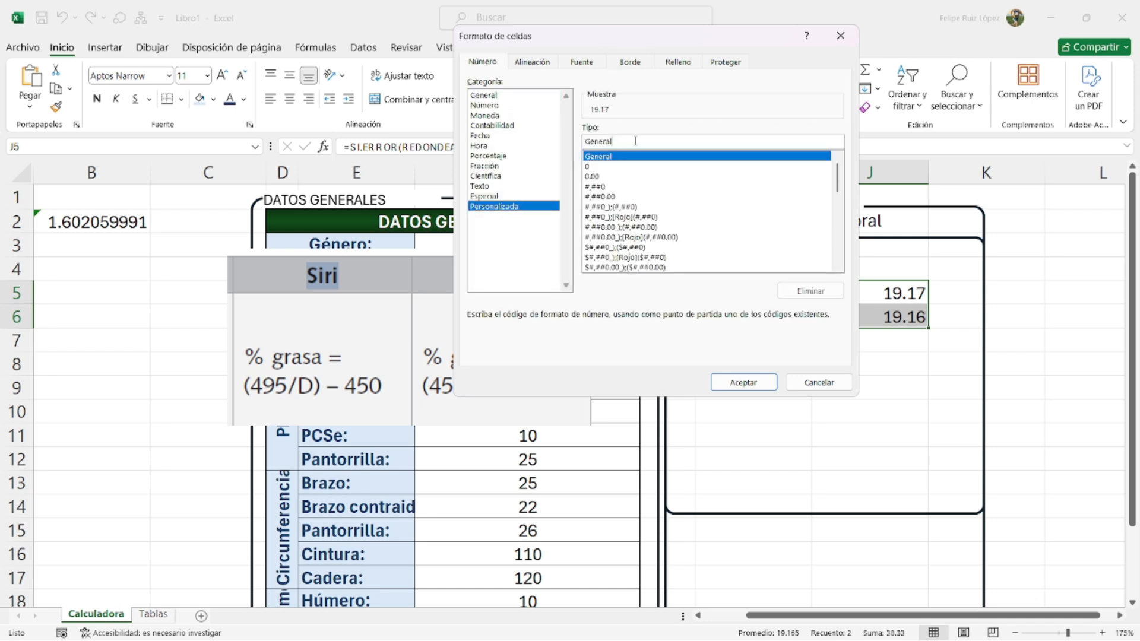
click(635, 141)
text("%)
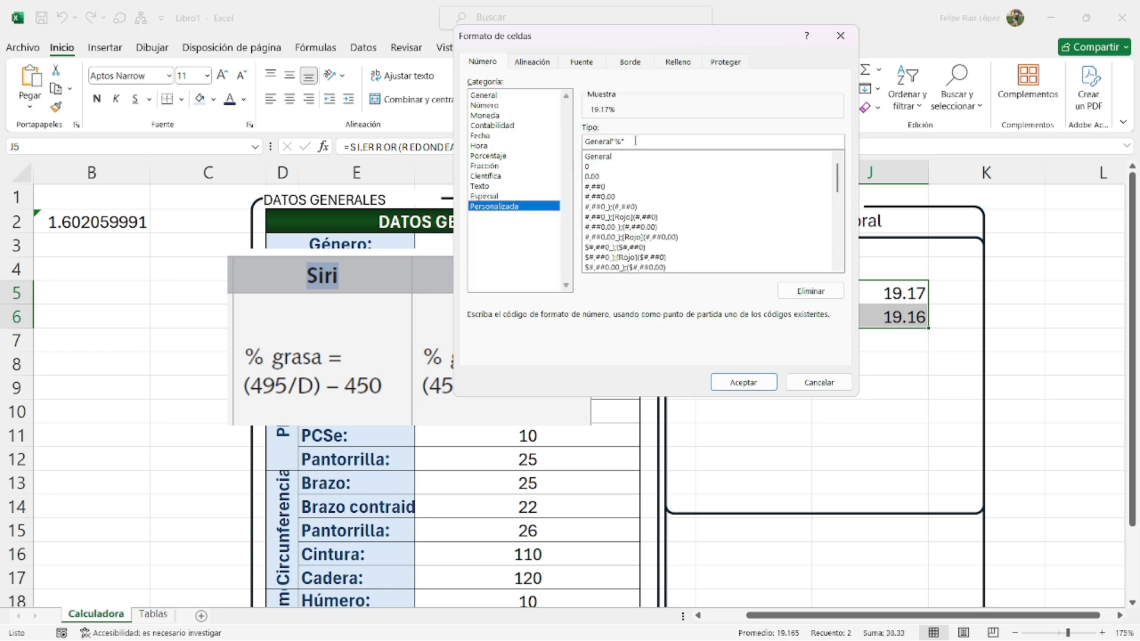
key(Return)
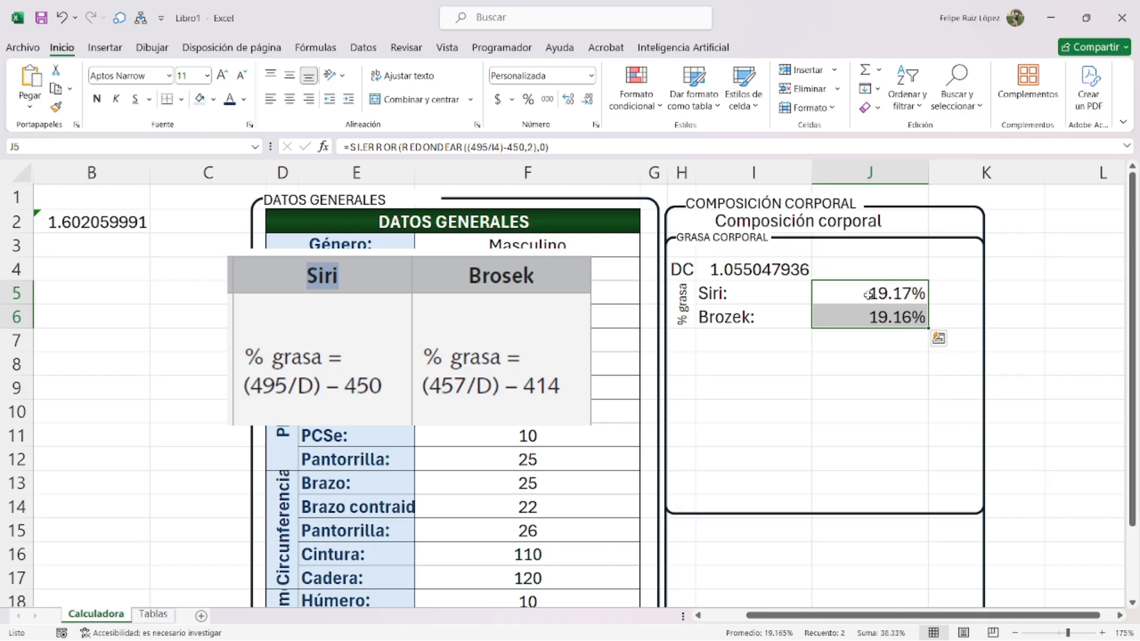
click(983, 301)
- Widen the Grasa corporal and Composición corporal frames to the right
drag(983, 376, 1024, 375)
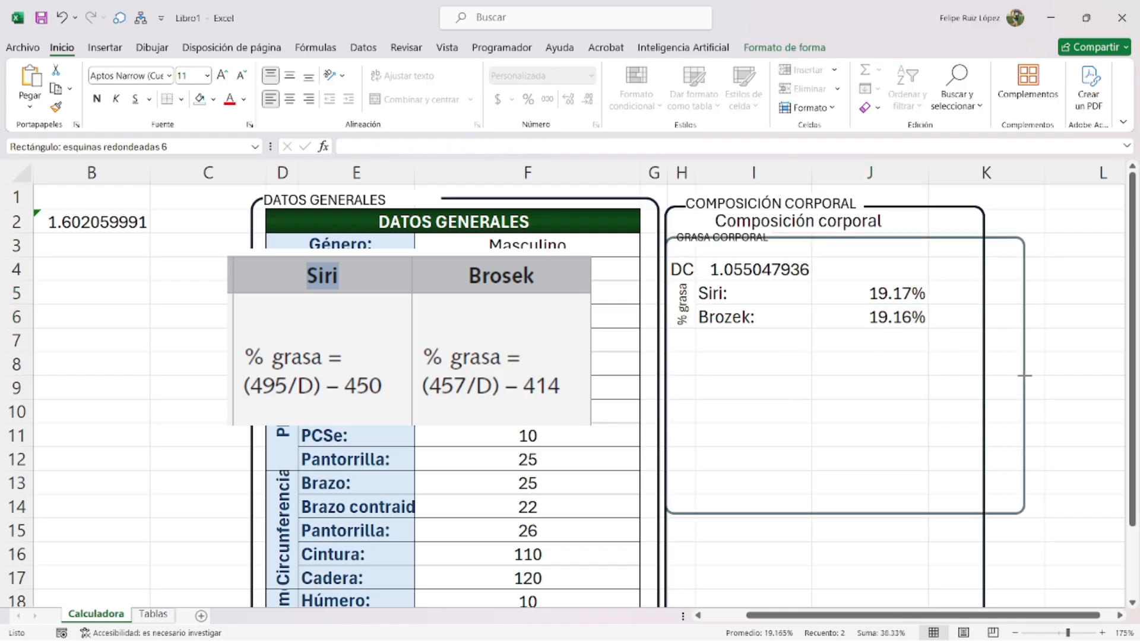
click(984, 374)
drag(984, 422, 1028, 420)
- Add headings '%' in J4 and 'Masa' in K4, widening both frames to cover column K
click(899, 263)
text(%)
key(Tab)
text(Masa)
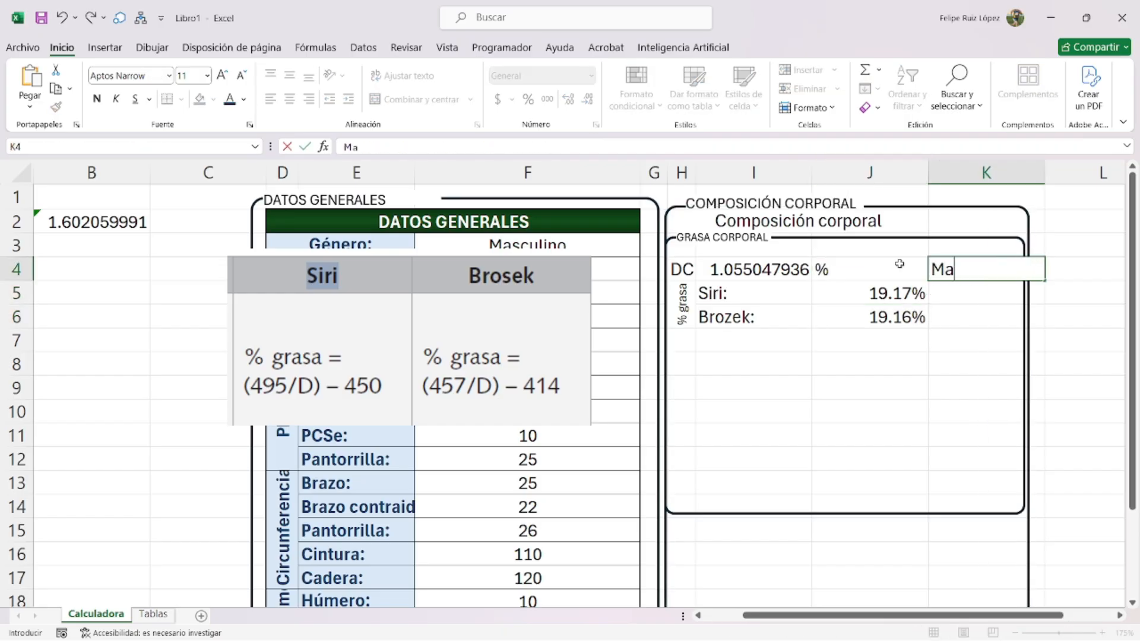
key(Return)
click(1024, 377)
drag(1024, 376, 1039, 376)
drag(1028, 421, 1039, 424)
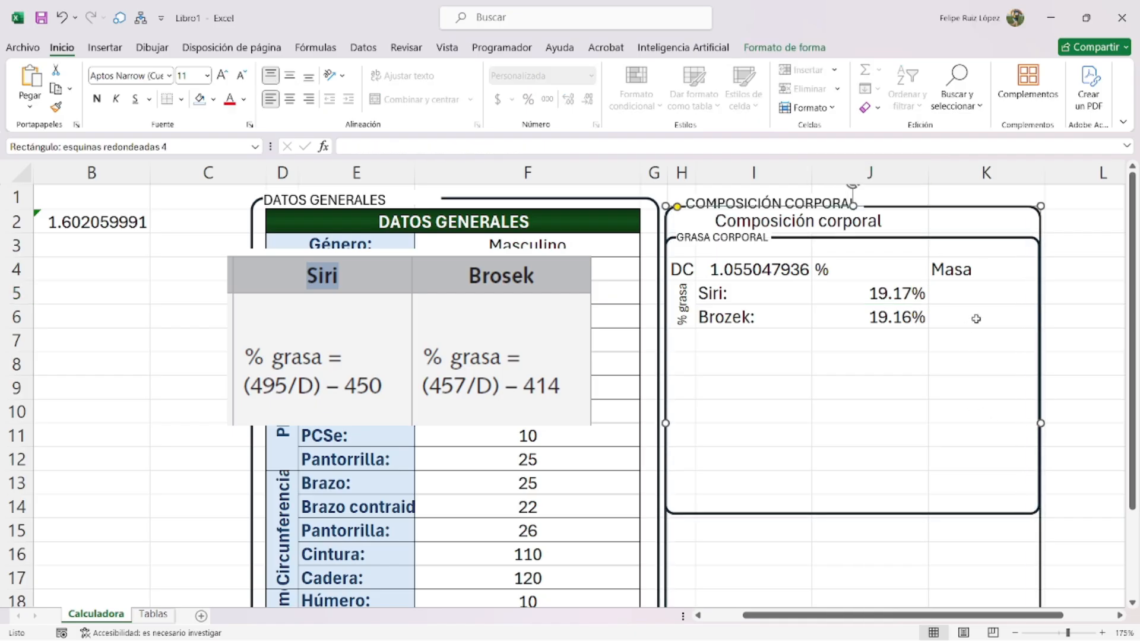
- Delete the Siri/Brosek formula image from the sheet
drag(362, 381, 146, 472)
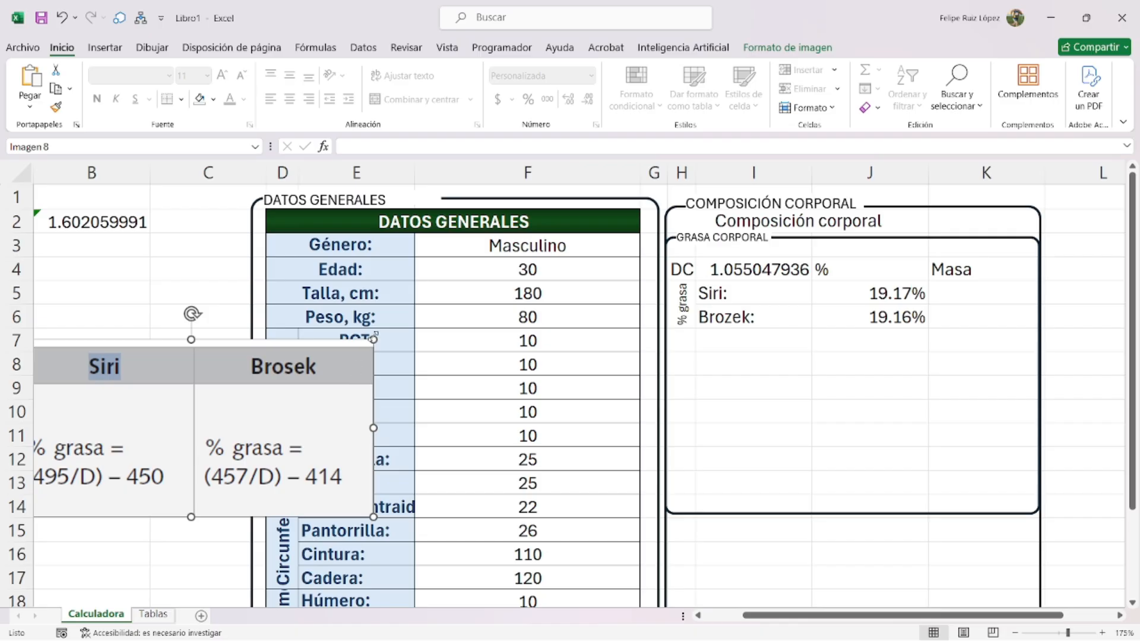
drag(368, 349, 253, 399)
key(Delete)
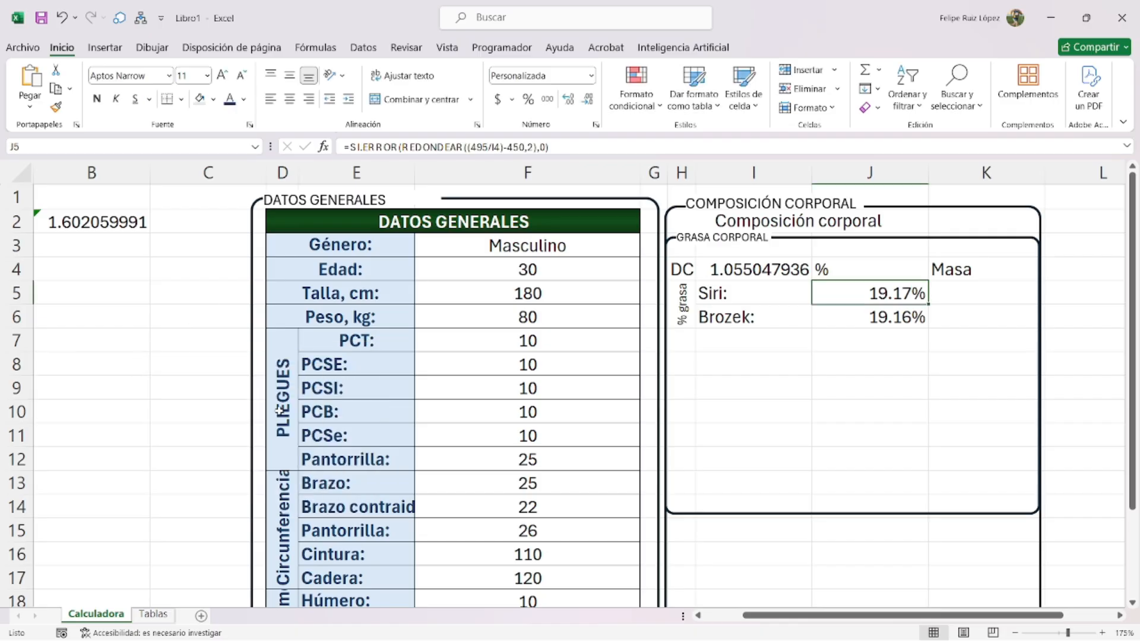
click(471, 324)
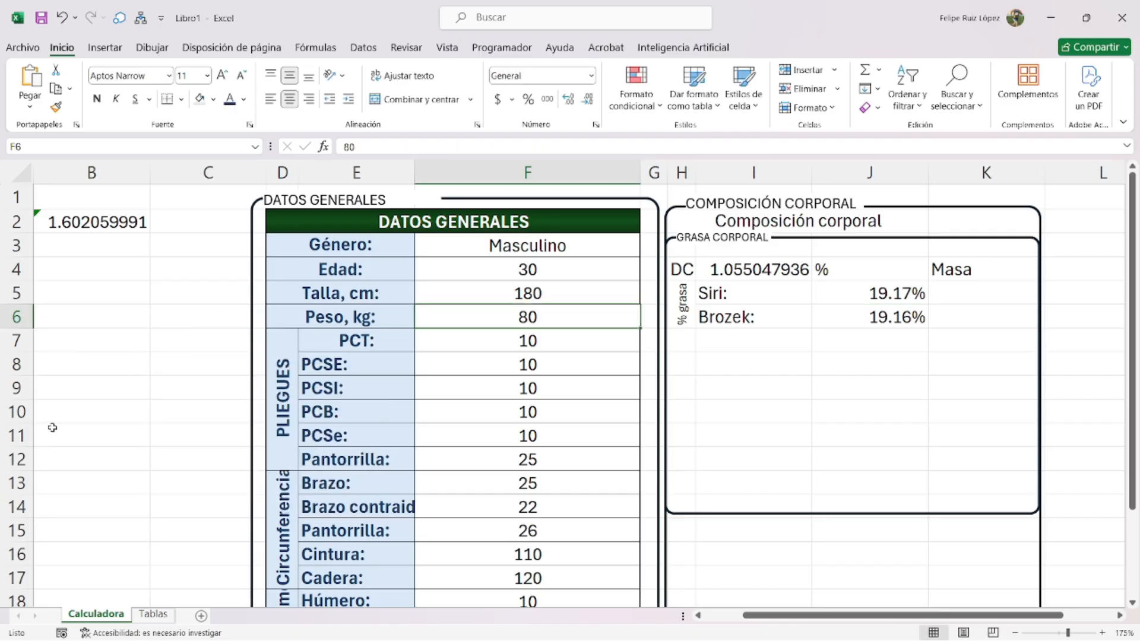
- Jot scratch values 80 and 100 in B9:C9 with a 'grasa' note in B10
click(70, 388)
text(80)
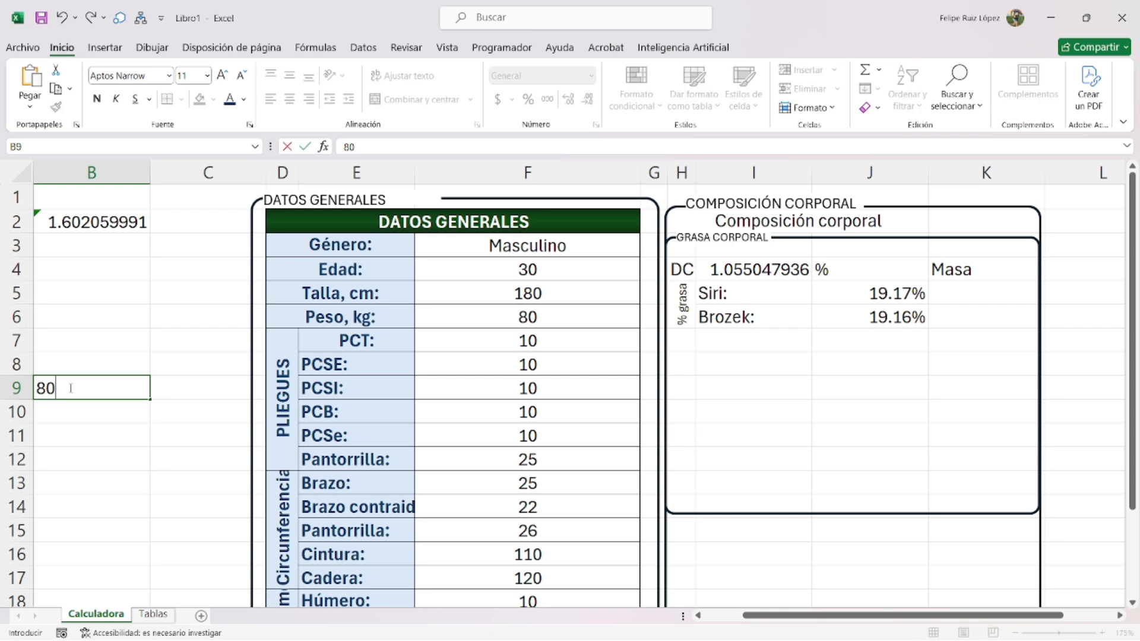
key(Tab)
text(200)
key(BackSpace)
key(BackSpace)
key(BackSpace)
text(100)
key(Return)
text(grasa)
key(Return)
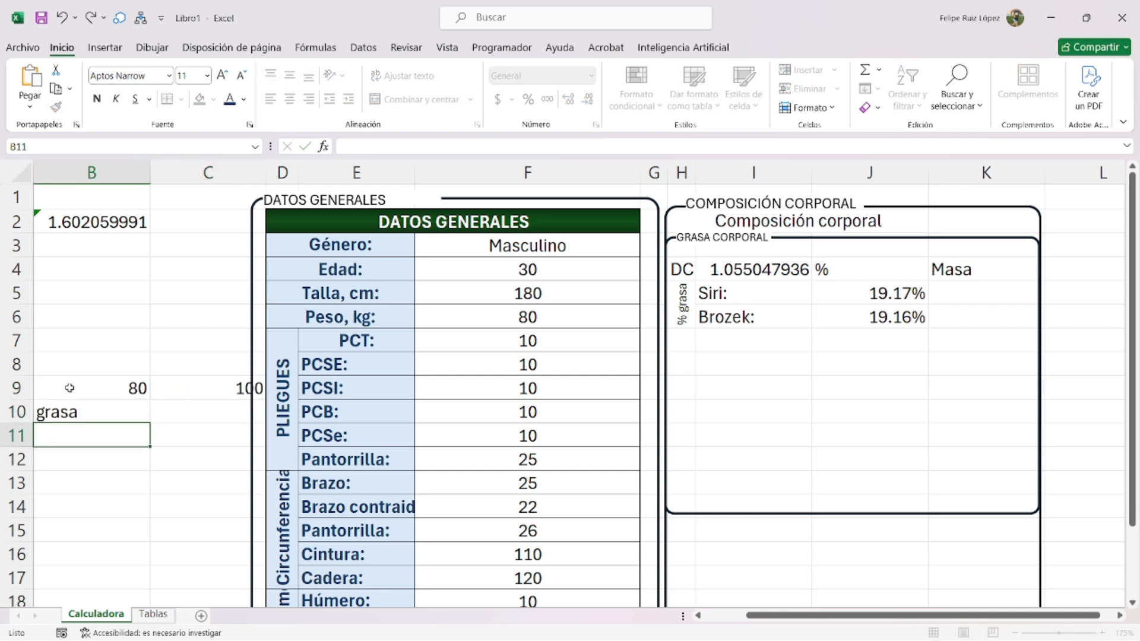
- Enter the fat mass formula =J5*100/F6 in K5
click(966, 295)
text(=)
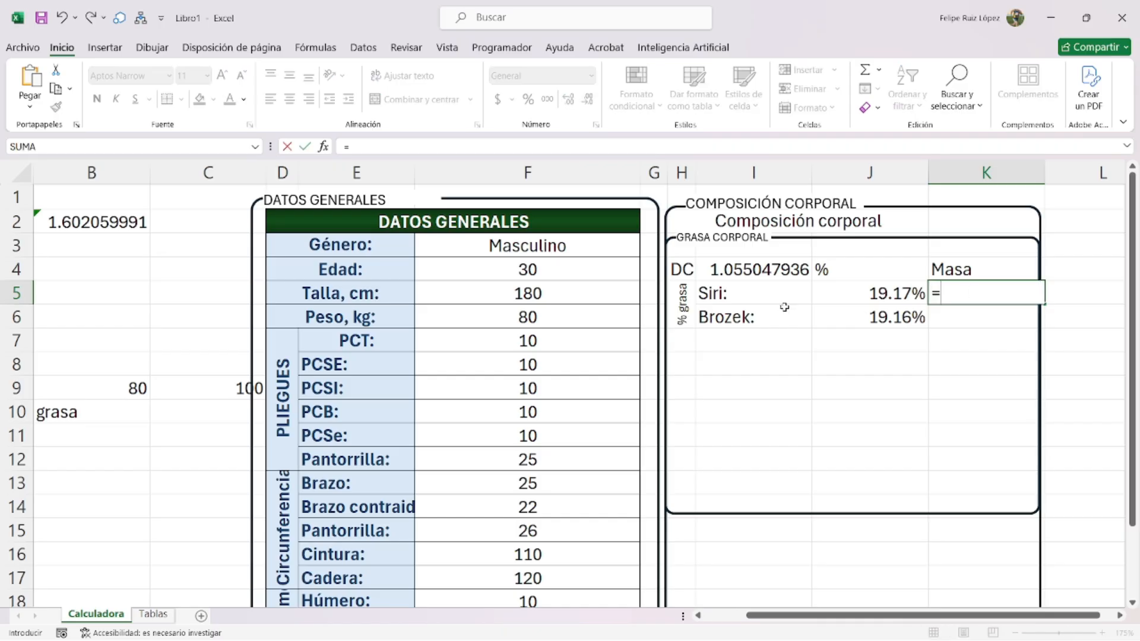
click(530, 315)
text(*10)
key(Escape)
text(=)
click(885, 285)
text(*100)
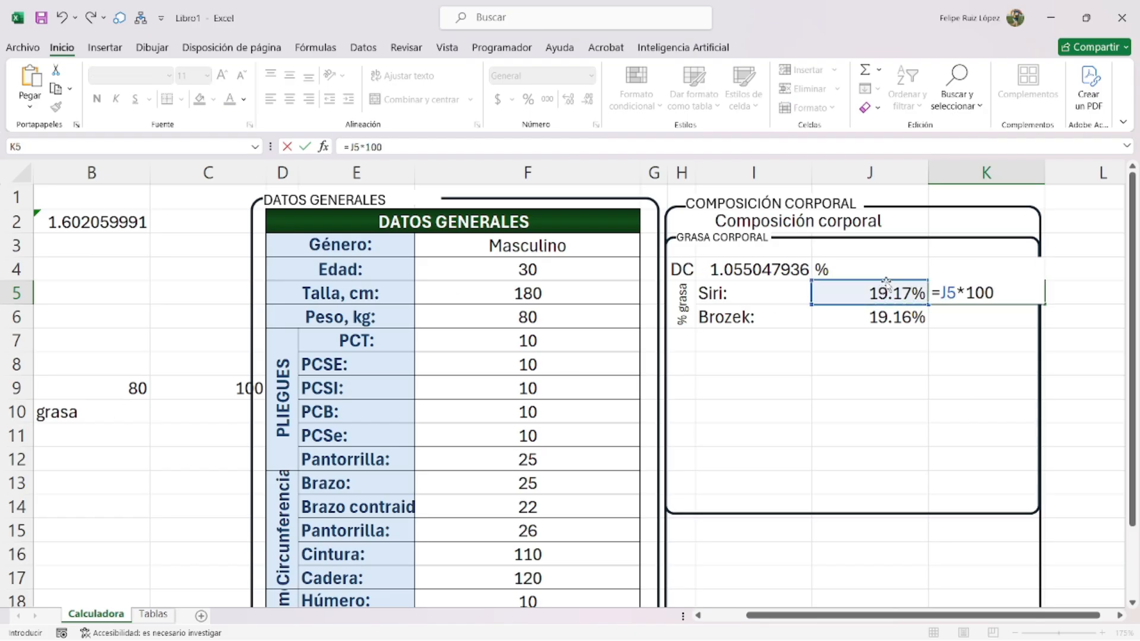
text(/)
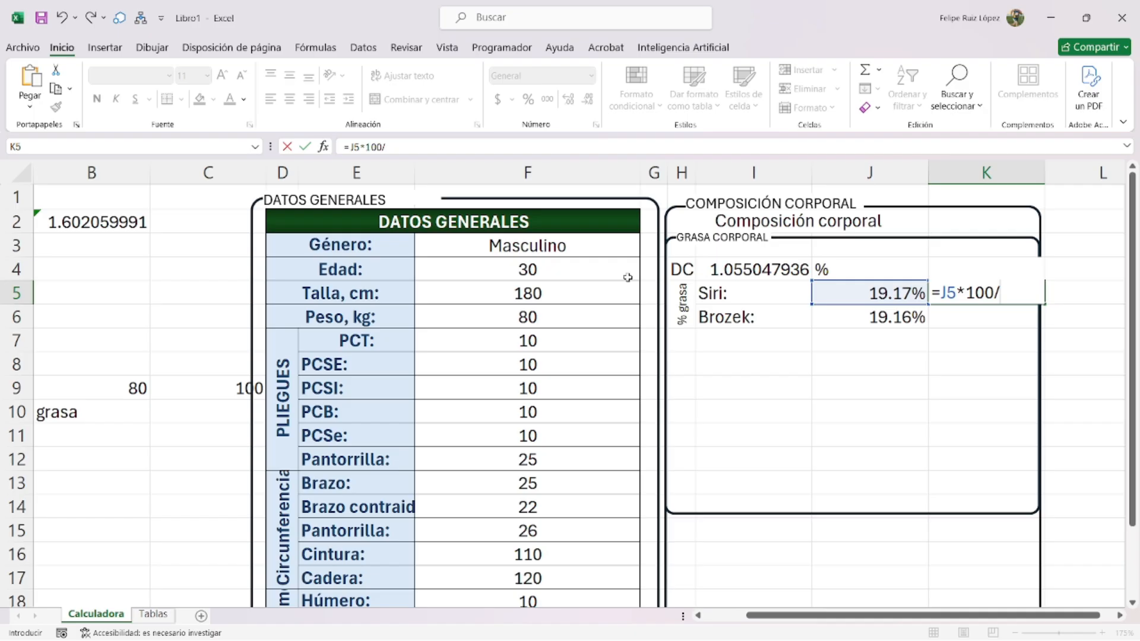
click(567, 317)
key(Return)
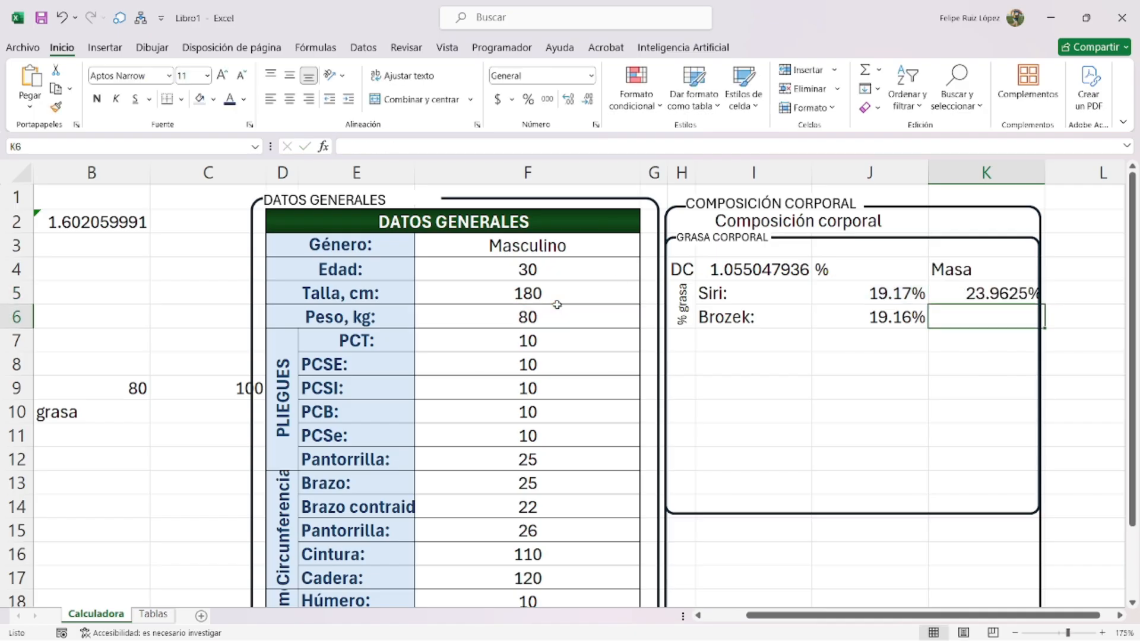
- Rewrite K5 as =SI.ERROR(REDONDEAR(J5*100/$F$6,2),0) with the weight reference absolute
double_click(1003, 292)
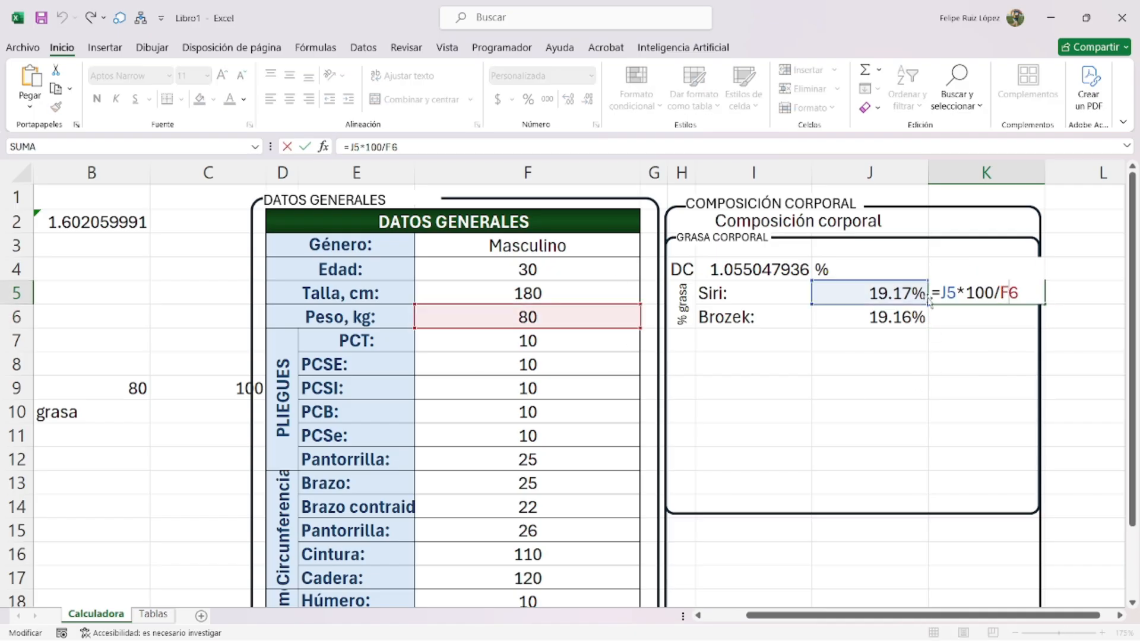
text(si.error()
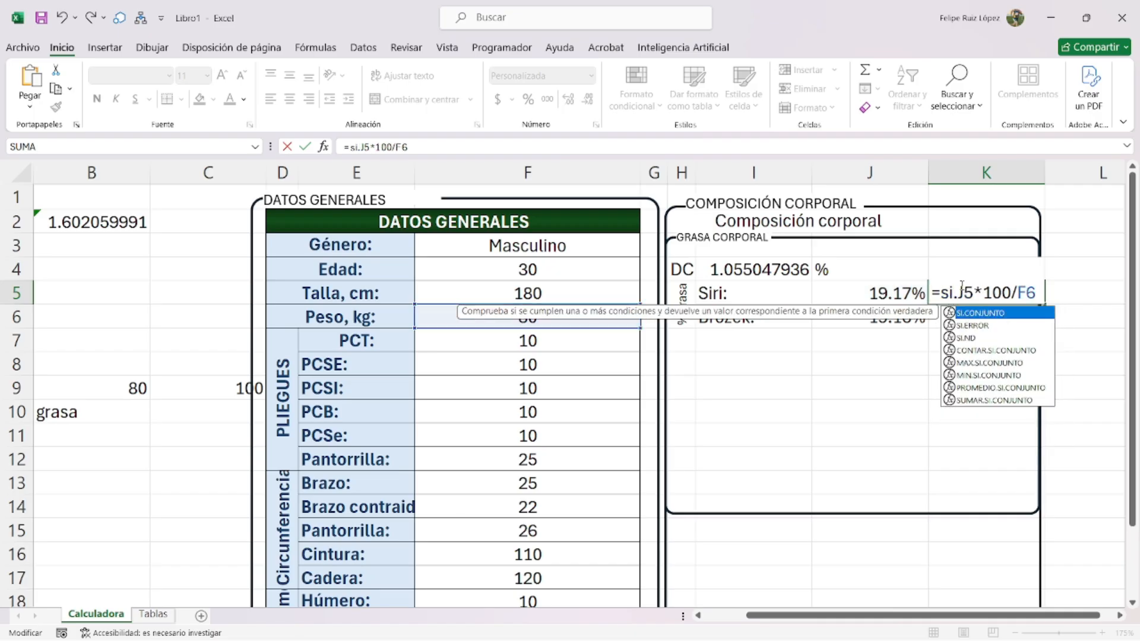
text(redondear(J5*100/F6)
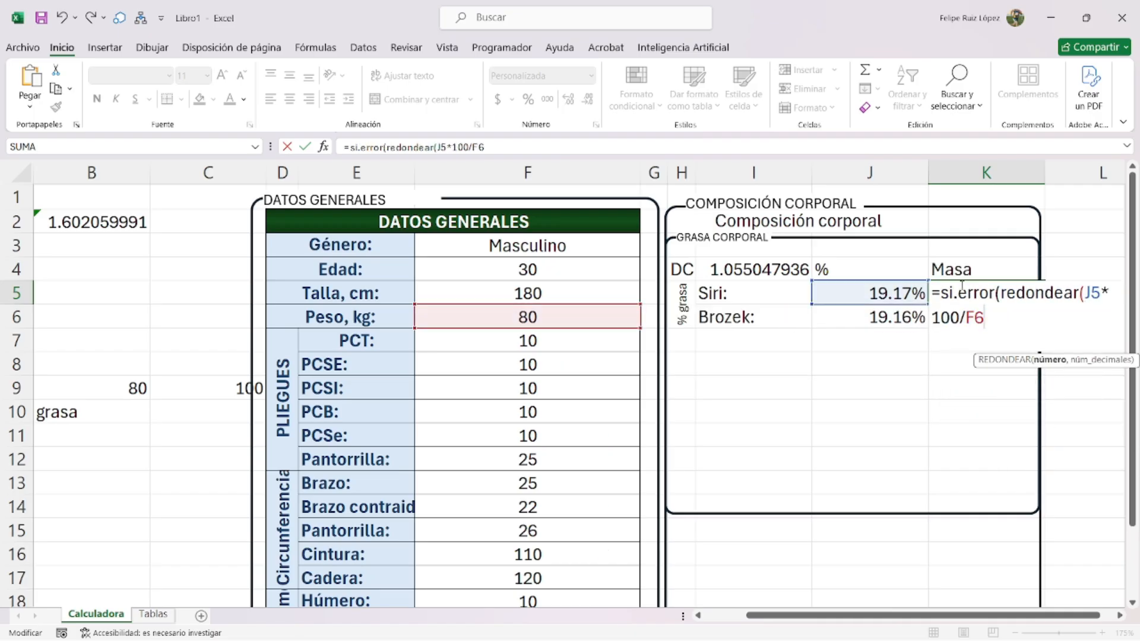
text(,)
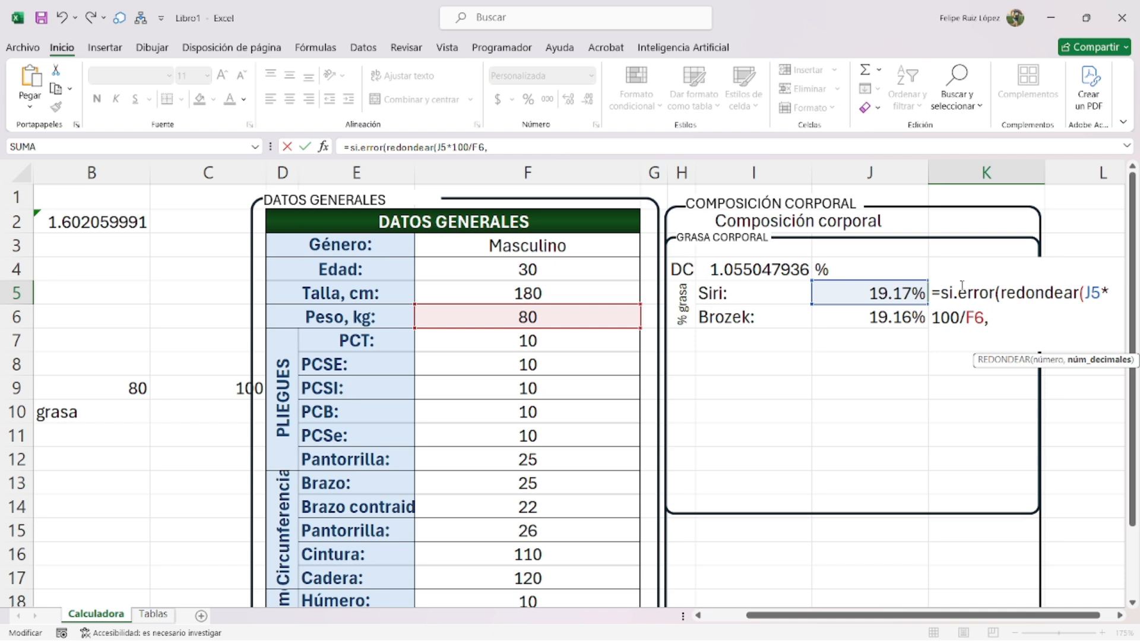
text(2))
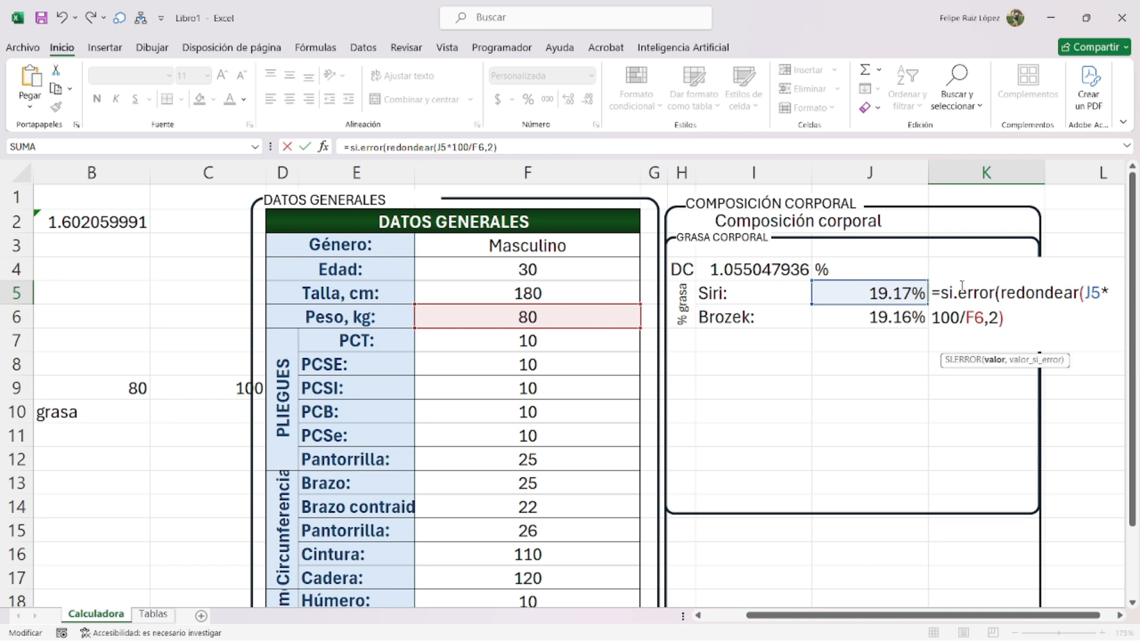
text(,0))
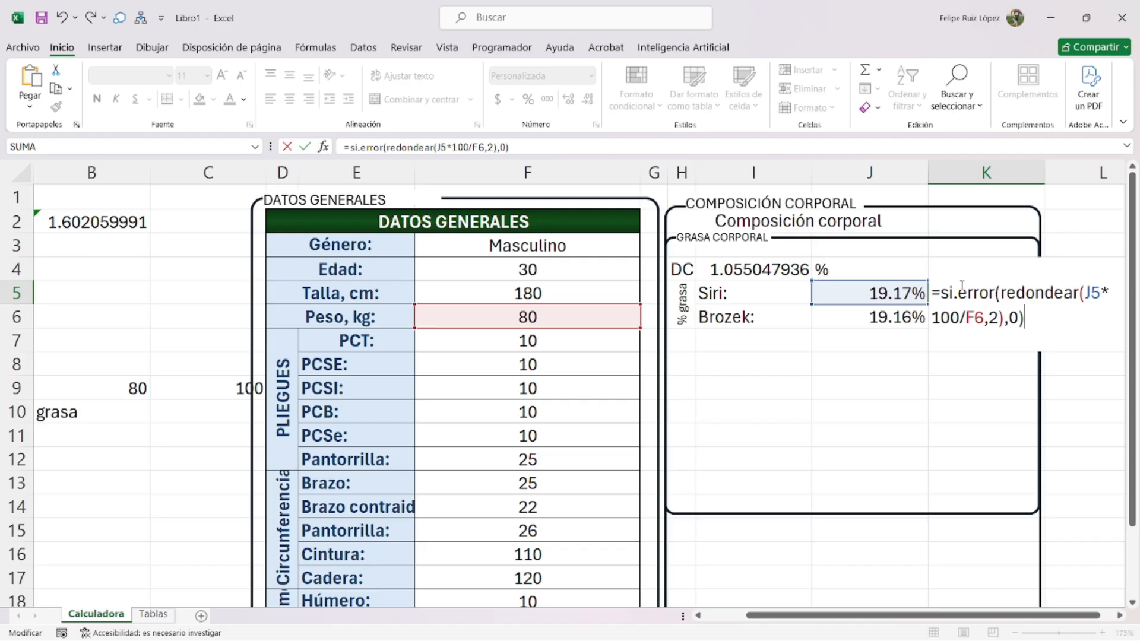
key(Return)
double_click(961, 285)
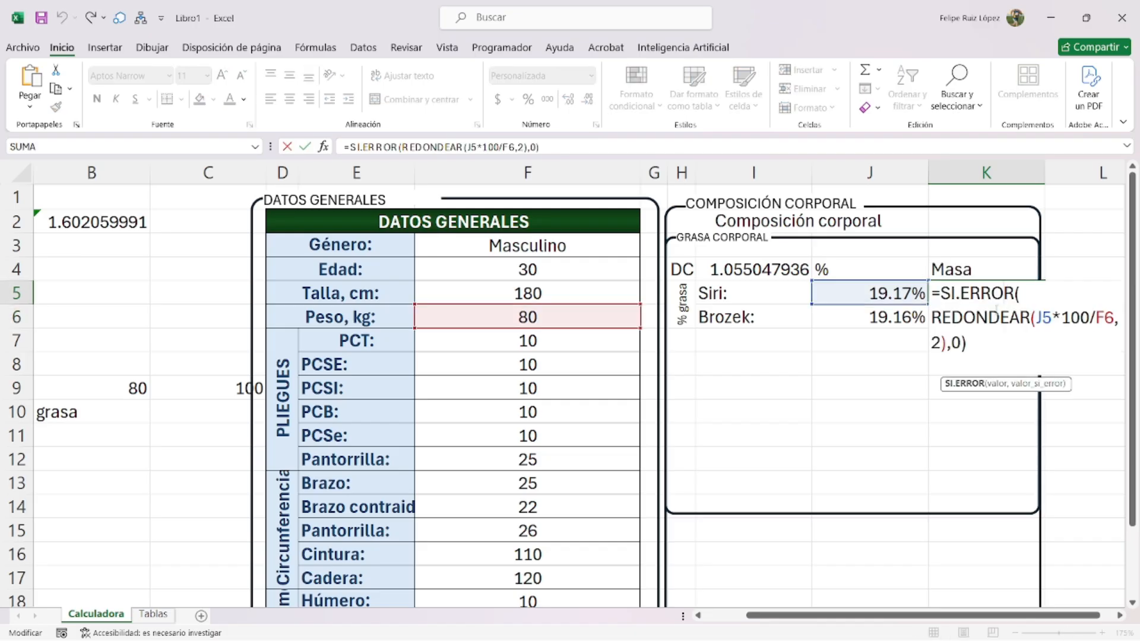
click(1101, 316)
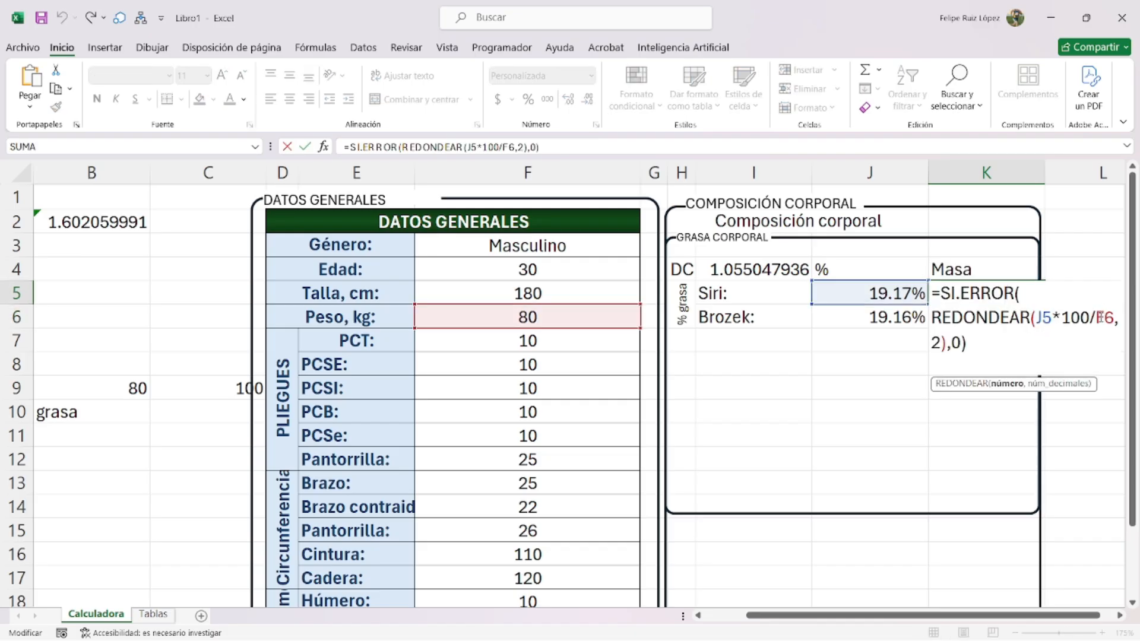
key(F4)
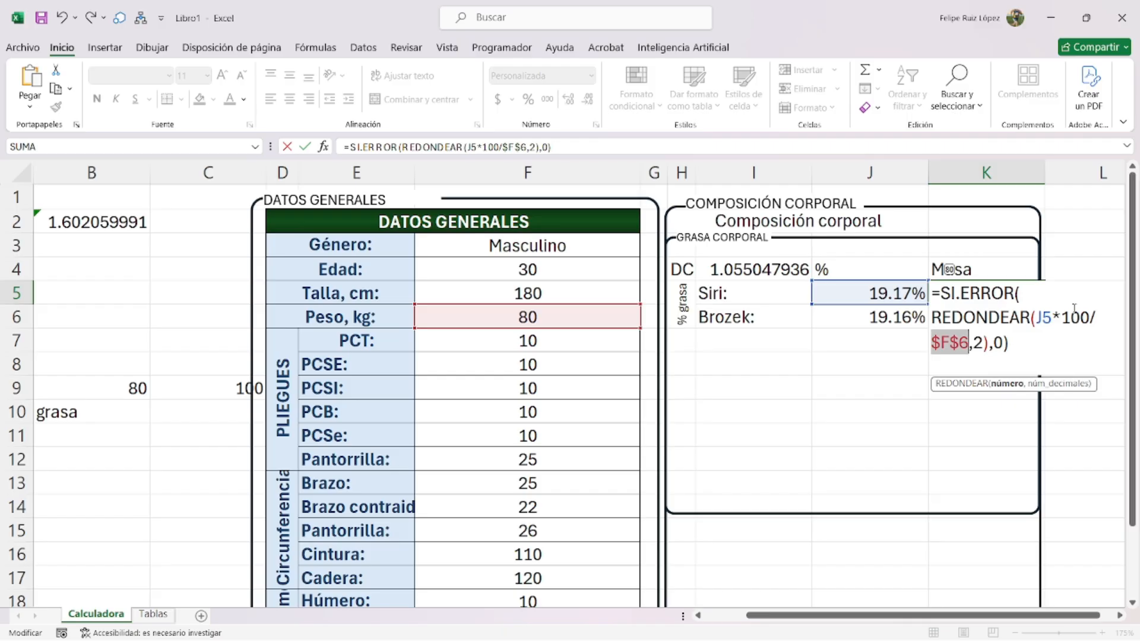
key(Return)
click(1027, 293)
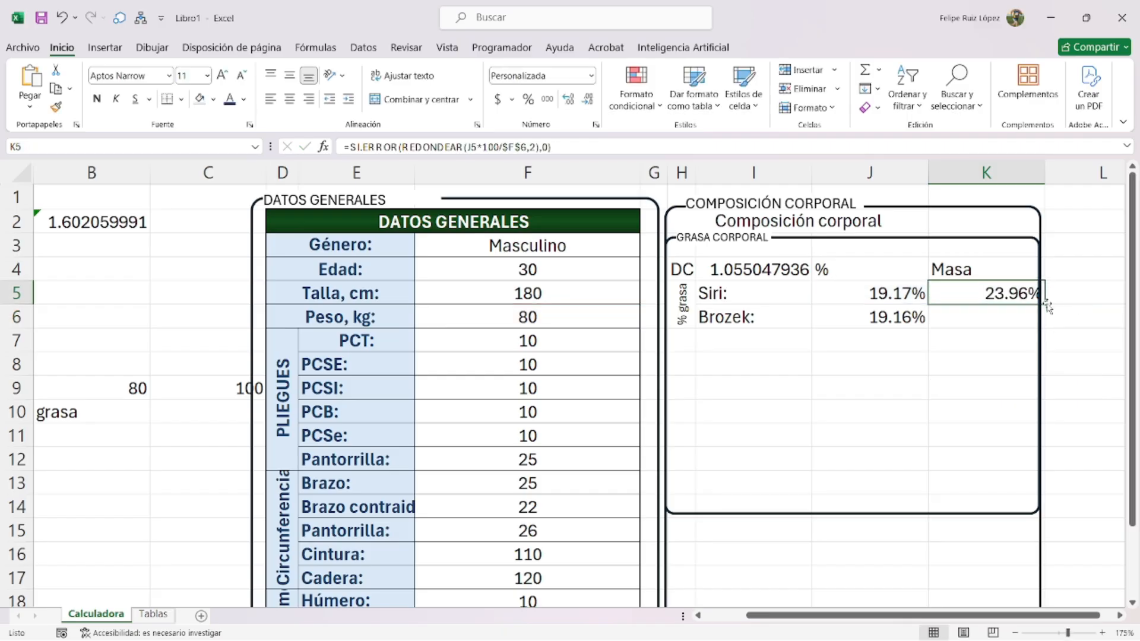
- Widen the Composición corporal and Grasa corporal frames further right
click(1040, 306)
drag(1040, 423, 1067, 422)
click(1040, 426)
drag(1040, 376, 1063, 376)
- Fill the mass formula down to K6, format both masses as General "kg", then select H4:K6
click(1031, 288)
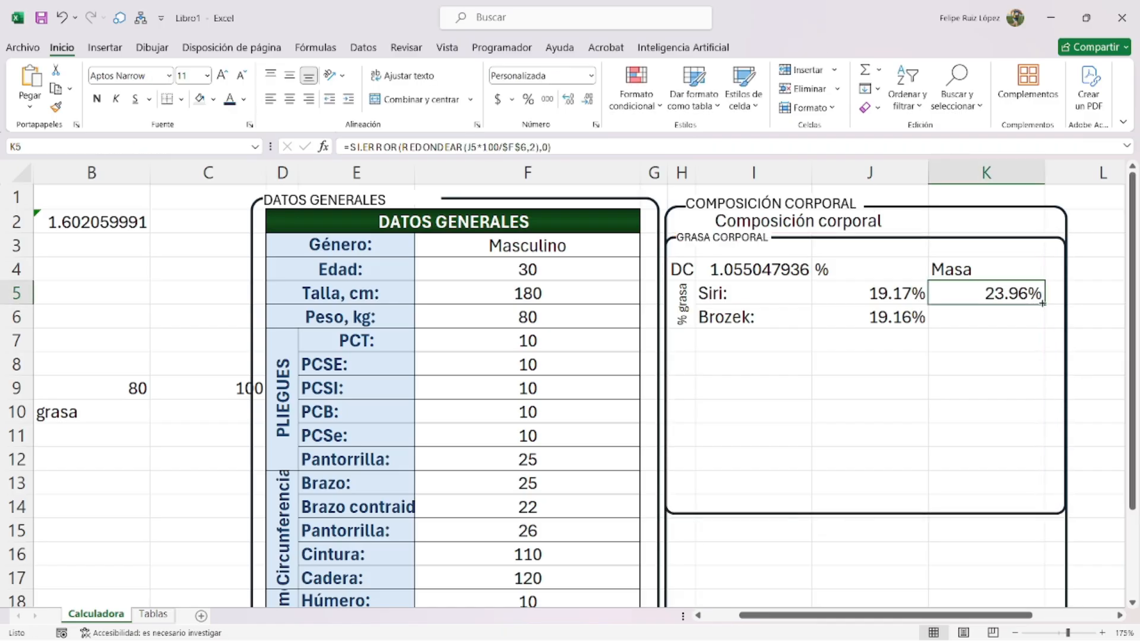
drag(1042, 304, 1009, 329)
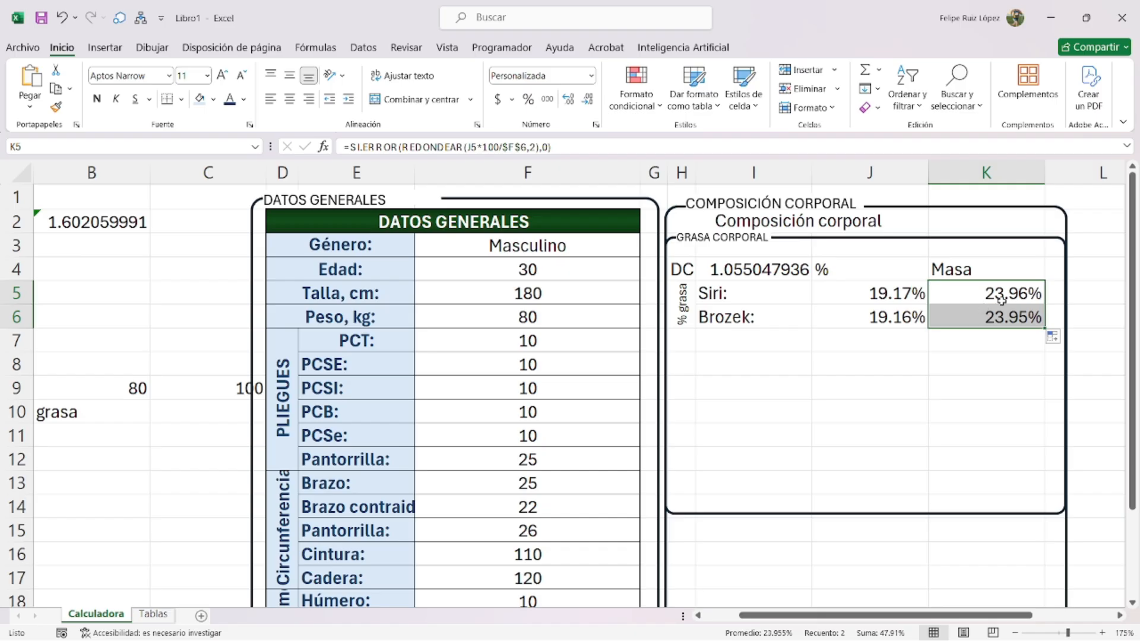
key(ctrl+1)
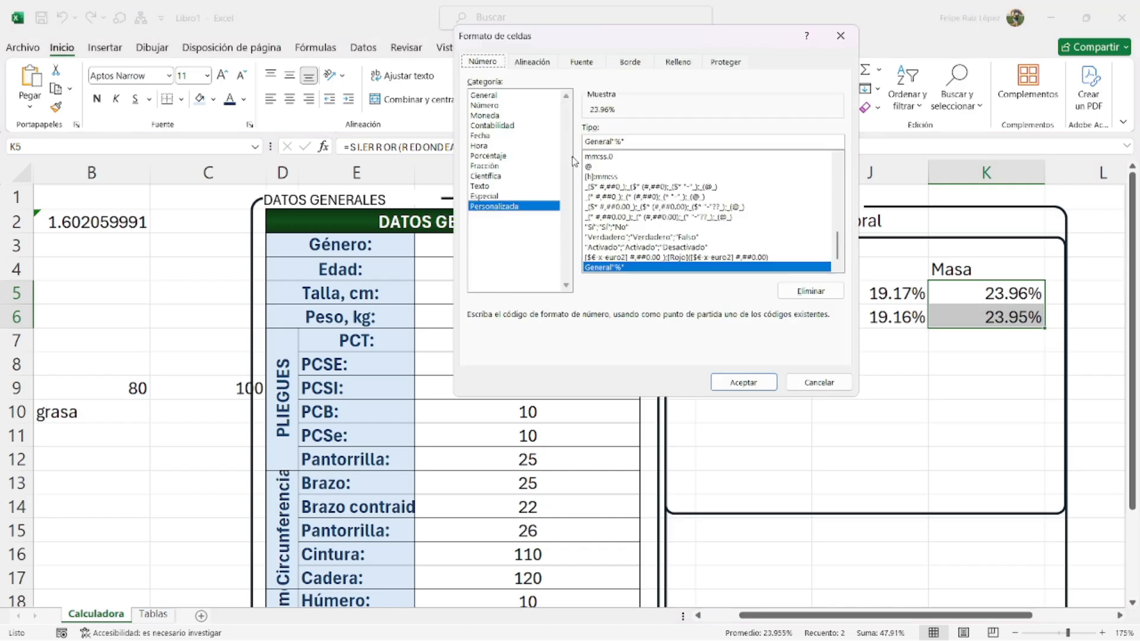
click(627, 143)
key(BackSpace)
key(BackSpace)
key(BackSpace)
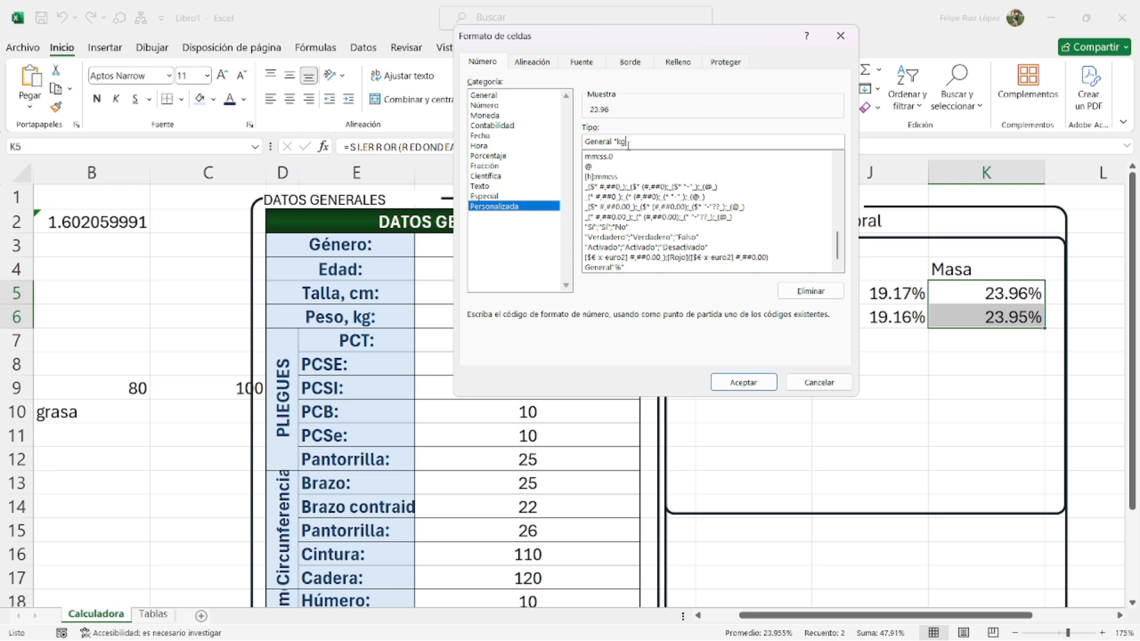
key(Return)
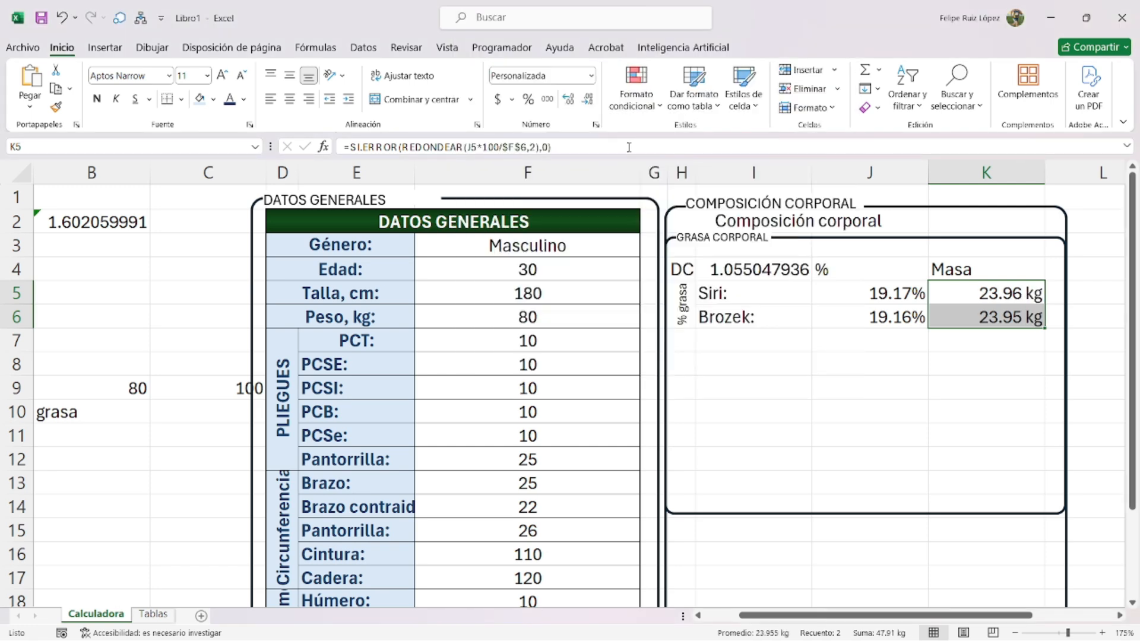
click(681, 270)
drag(675, 272, 991, 299)
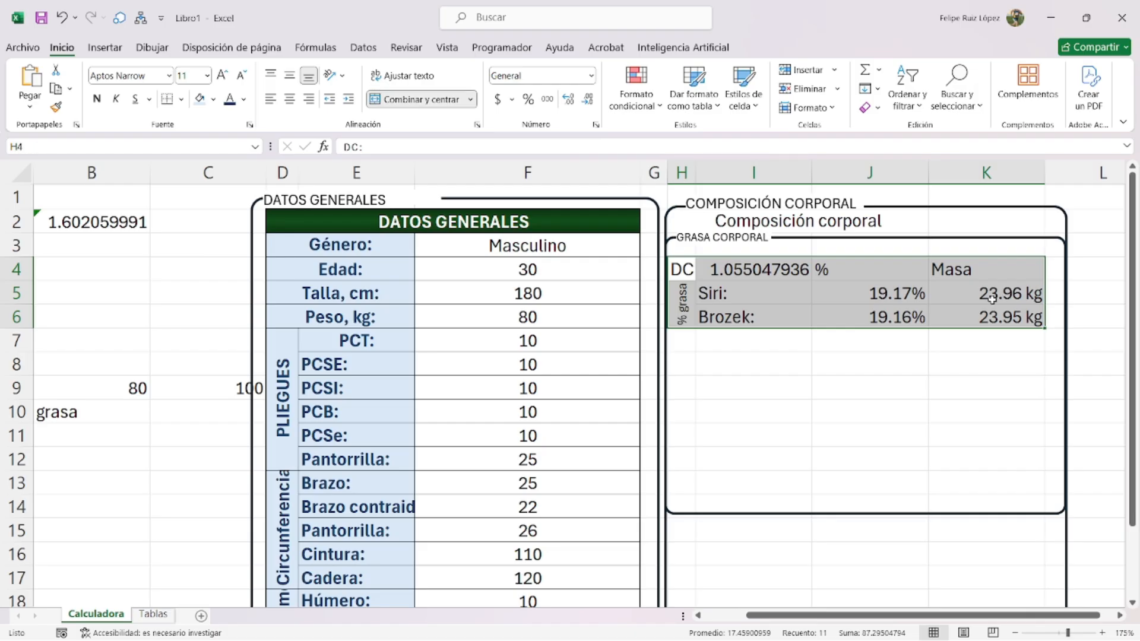
- Border H4:K6 with a medium outline and thin inner lines
key(ctrl+1)
click(595, 67)
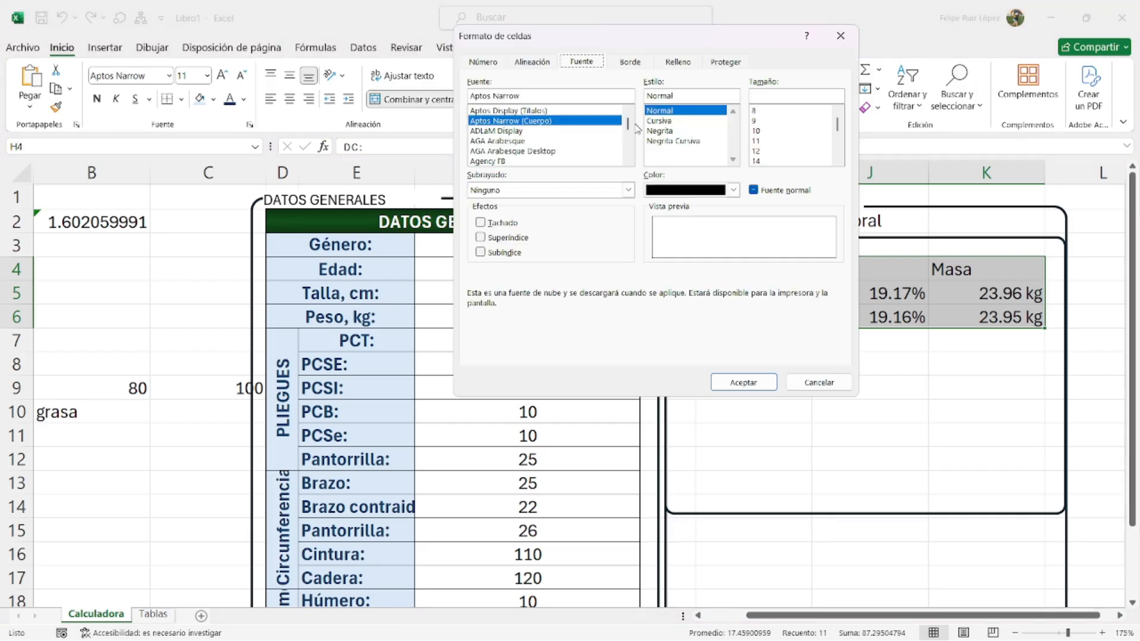
click(637, 67)
click(546, 171)
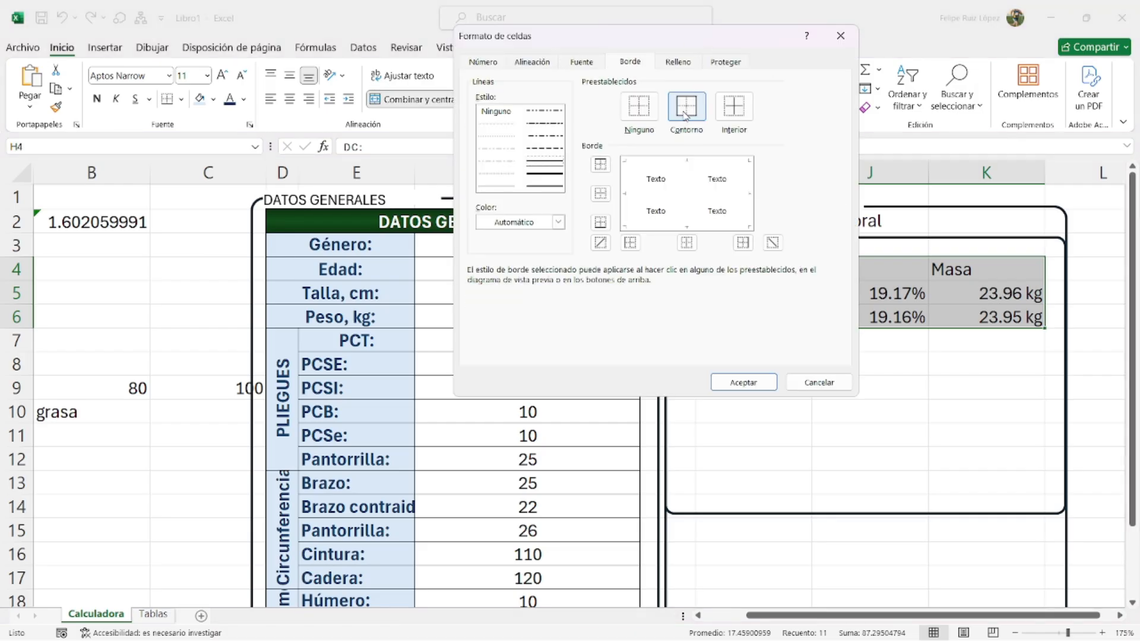
click(687, 112)
click(505, 186)
click(739, 105)
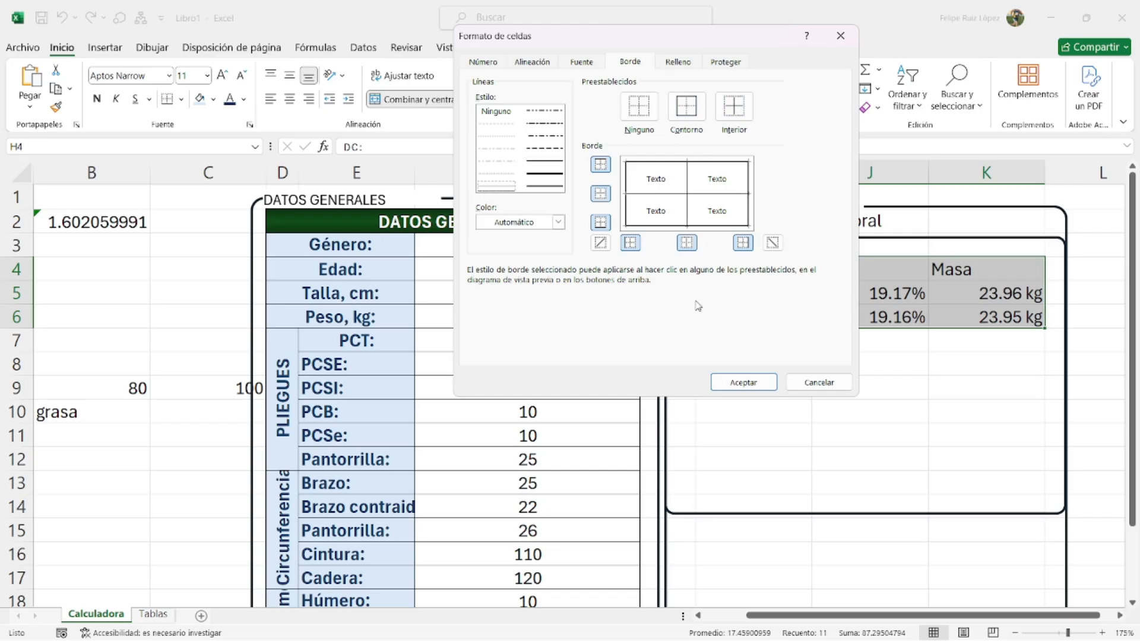
click(743, 382)
click(916, 364)
- Centre I4:K6 horizontally and vertically, then open the gender list in F3
drag(736, 264, 984, 307)
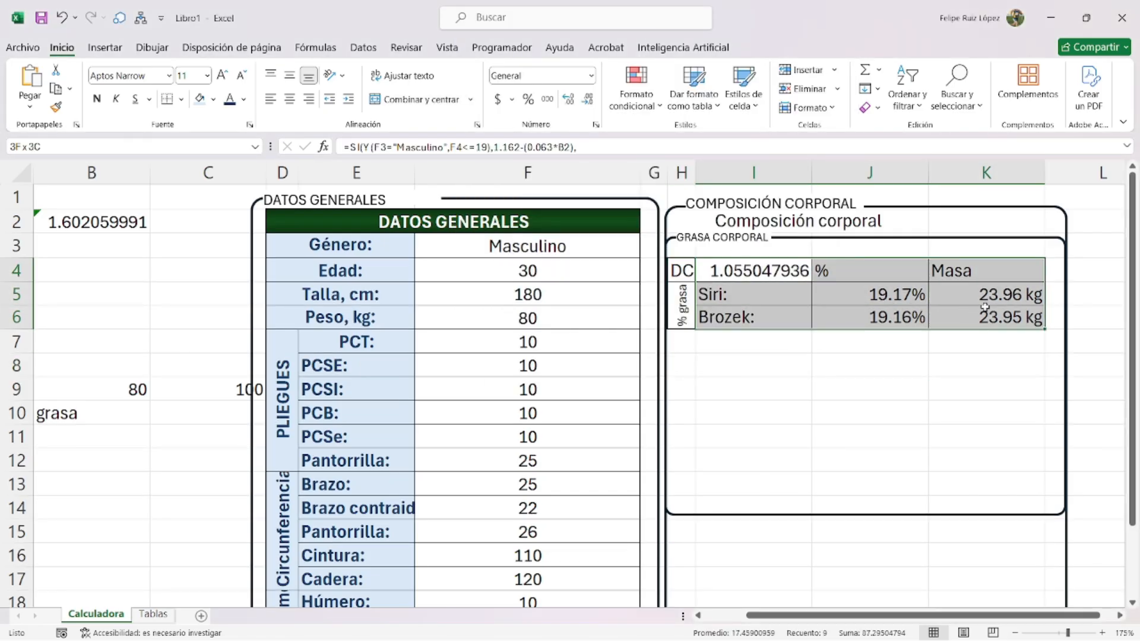
click(289, 75)
click(289, 99)
click(710, 316)
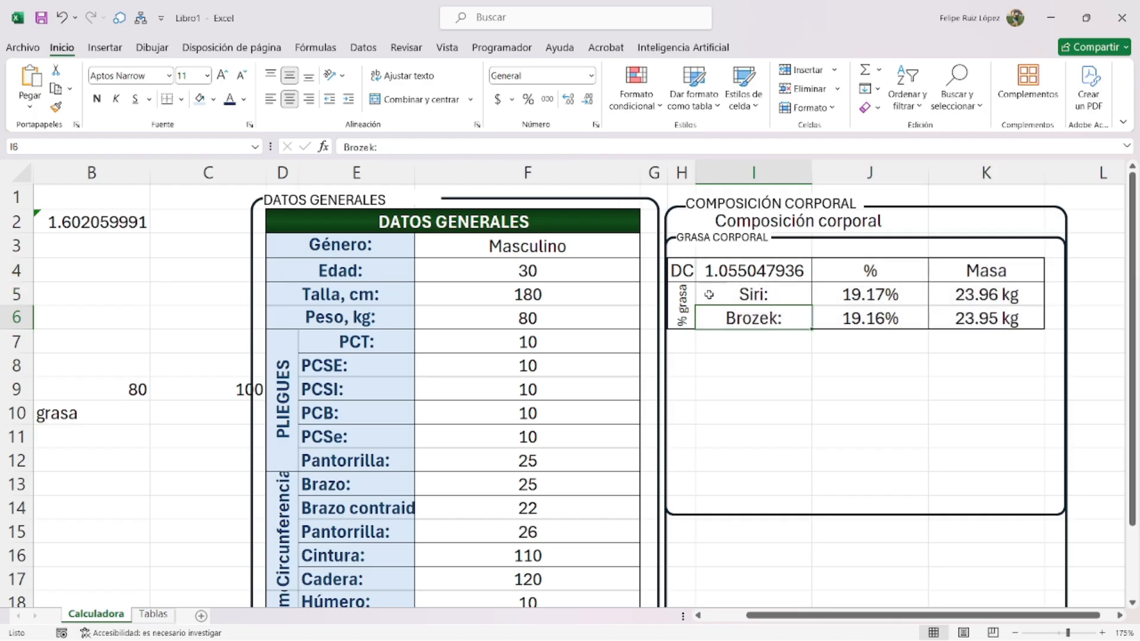
click(592, 250)
click(647, 250)
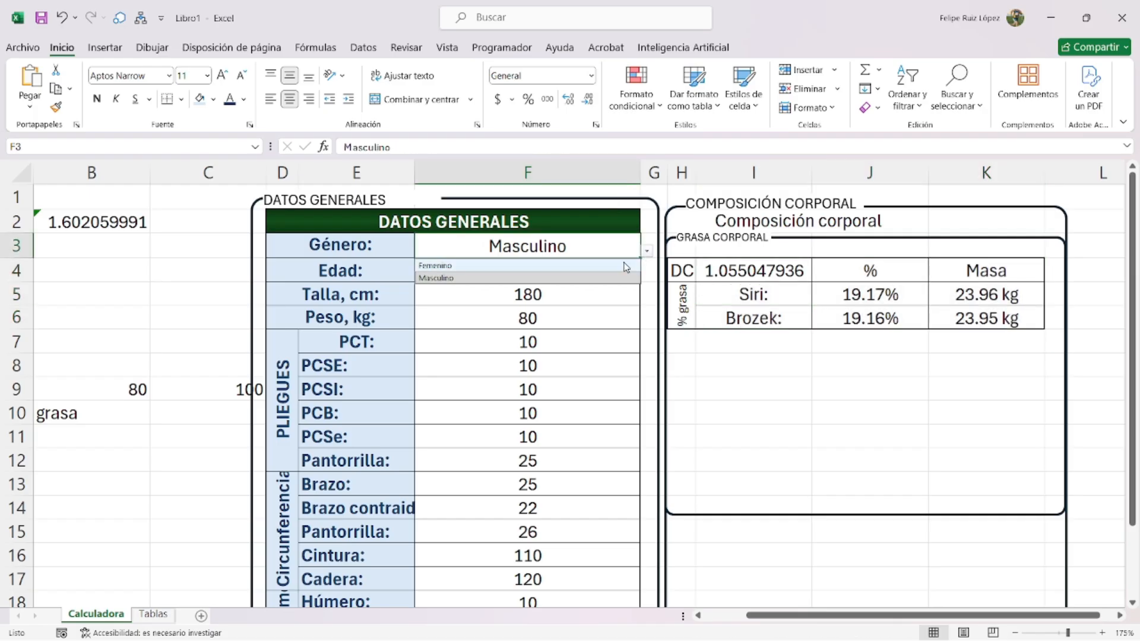
- Set gender to Femenino, select the I4 formula's conditions, and start a Windows search
click(585, 265)
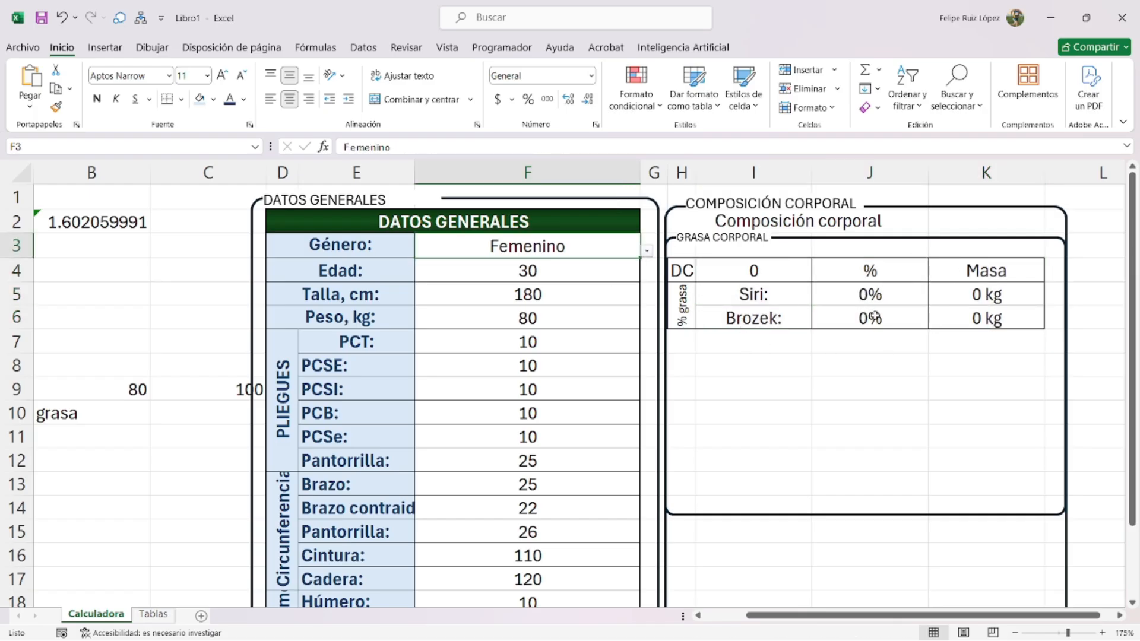
double_click(738, 272)
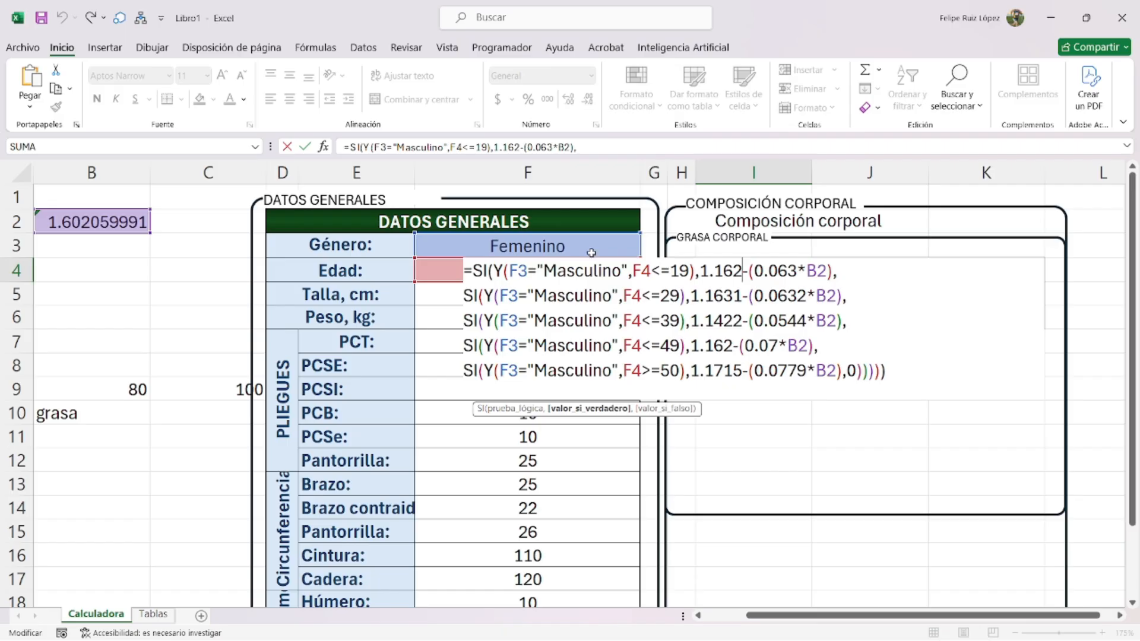
key(BackSpace)
key(BackSpace)
key(BackSpace)
key(BackSpace)
key(BackSpace)
key(BackSpace)
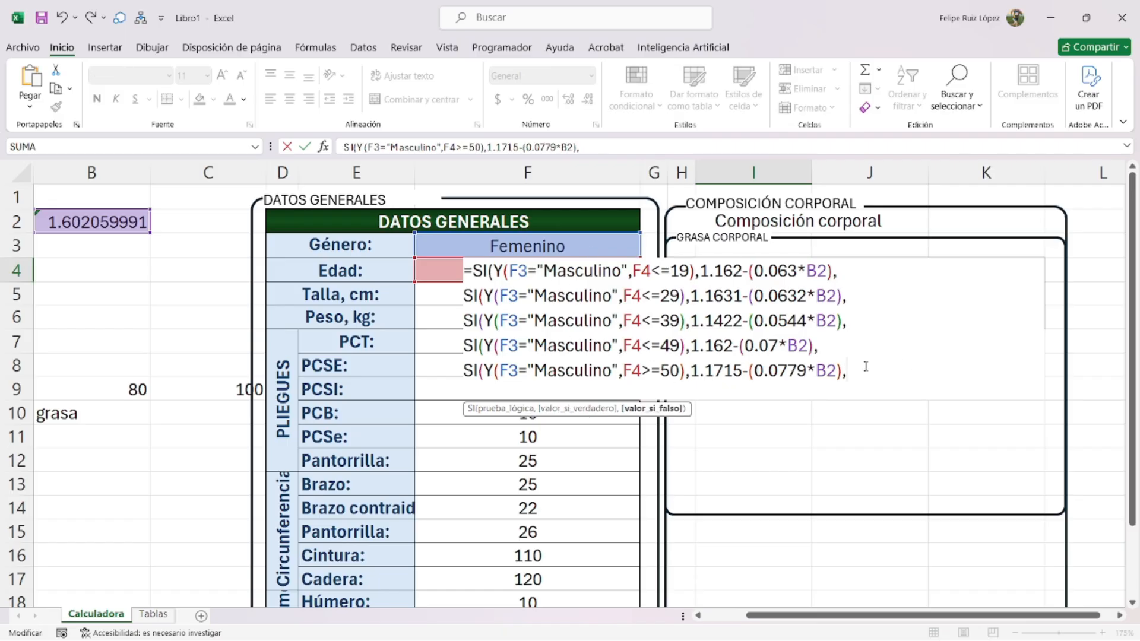
key(alt+Return)
drag(874, 380, 472, 268)
key(ctrl+c)
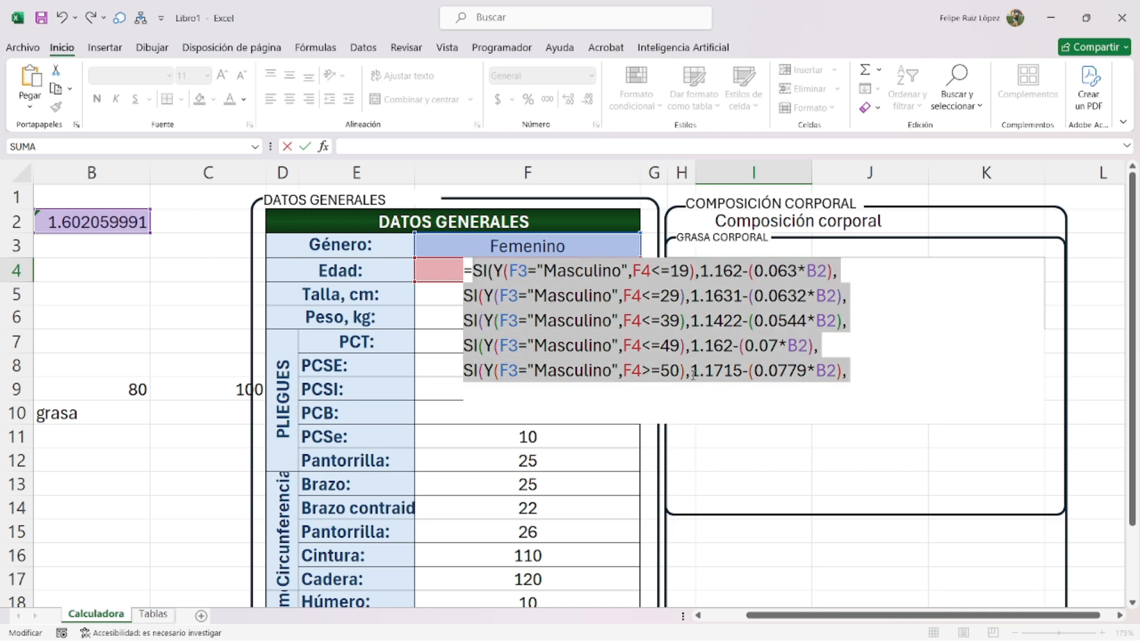
click(470, 623)
- Launch Notepad via 'bloc' search and paste the copied formula lines
text(bloc)
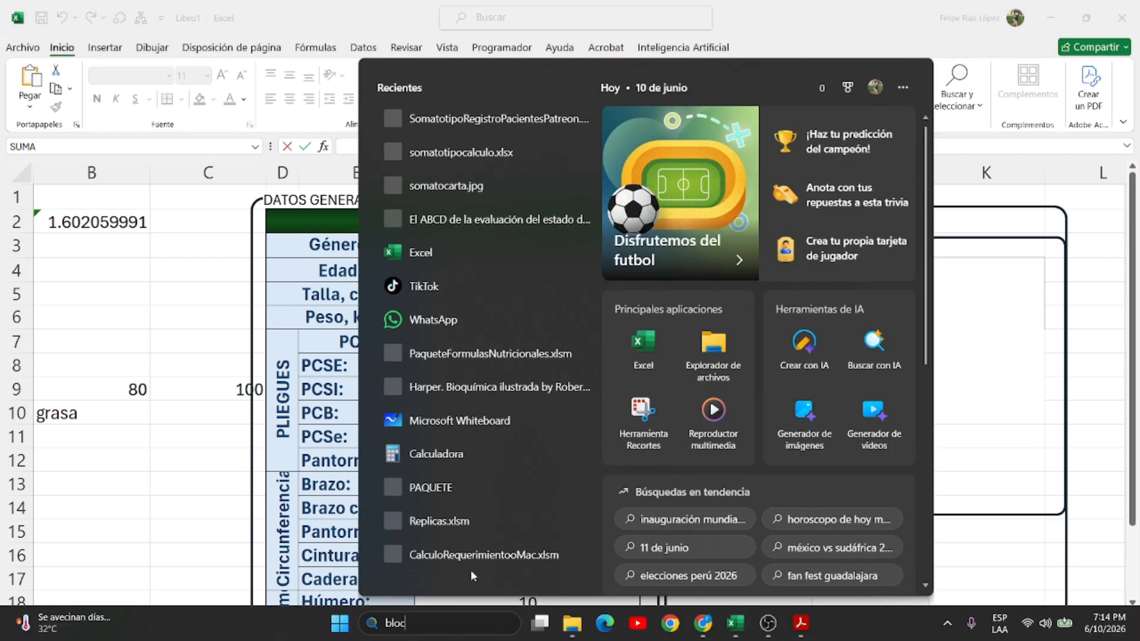
key(Return)
key(ctrl+v)
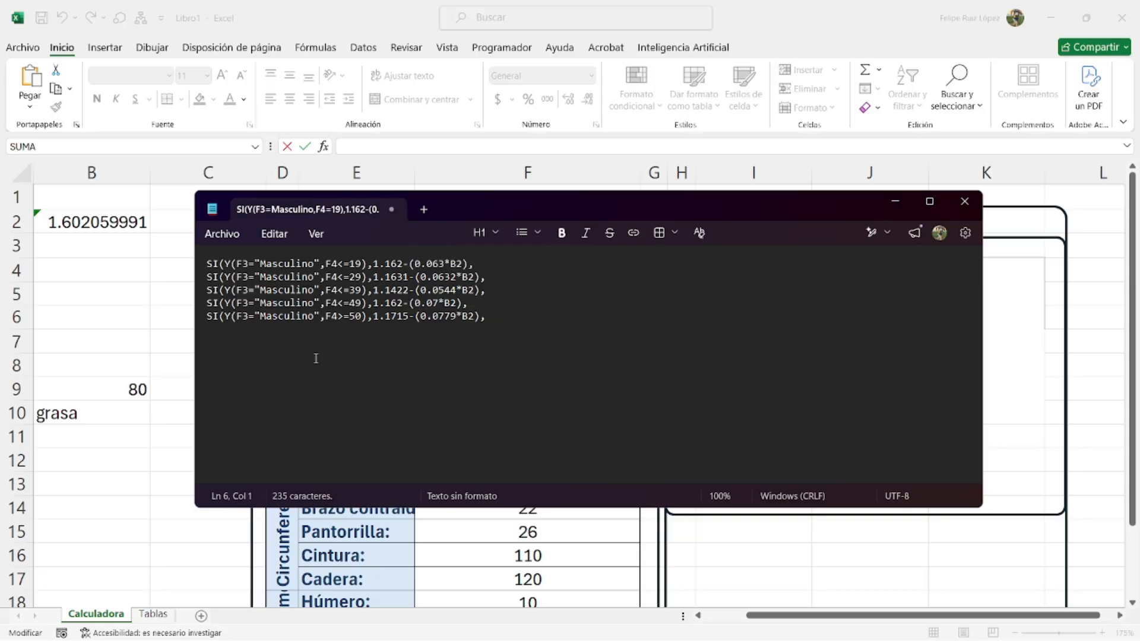
- Replace every 'Masculino' with 'Femenino' in the Notepad text
key(ctrl+h)
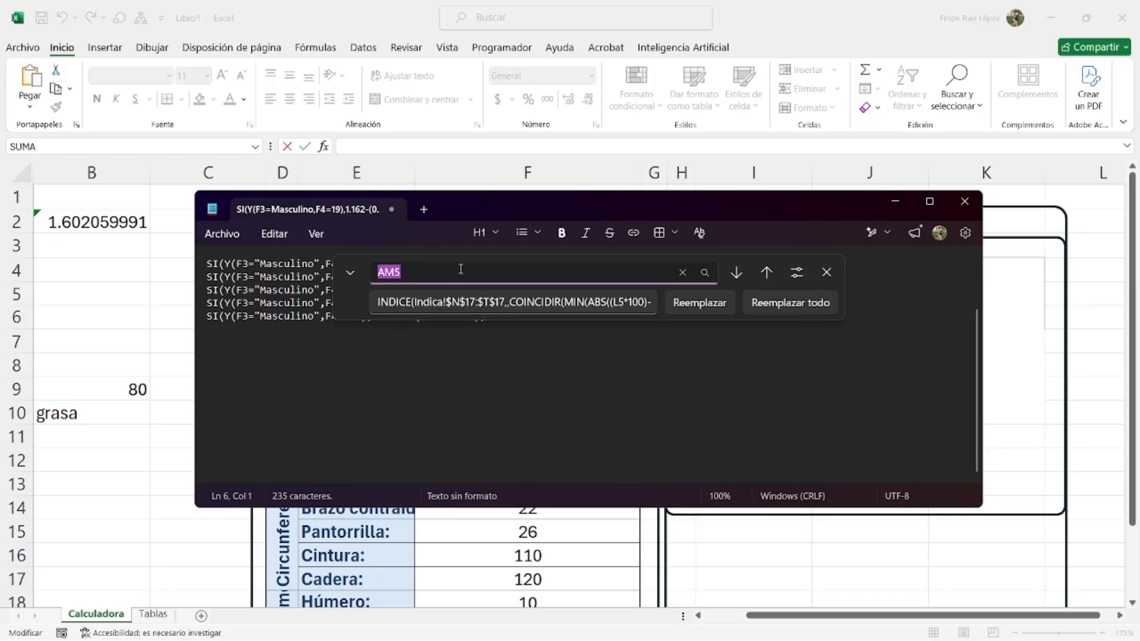
text(Masculino)
key(Tab)
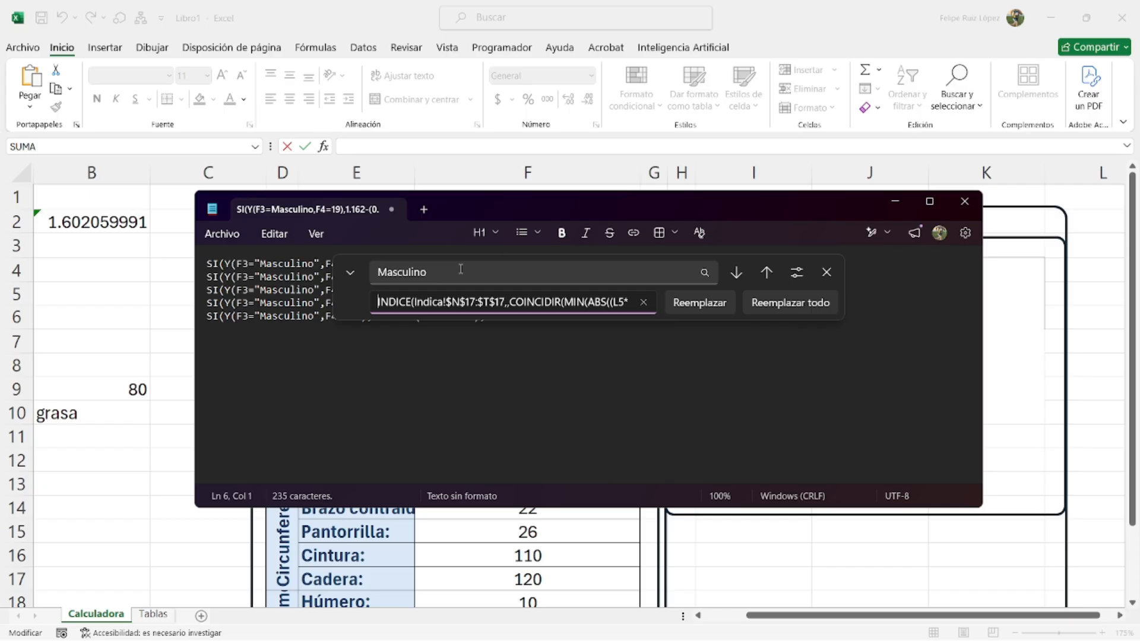
key(ctrl+a)
text(Fem)
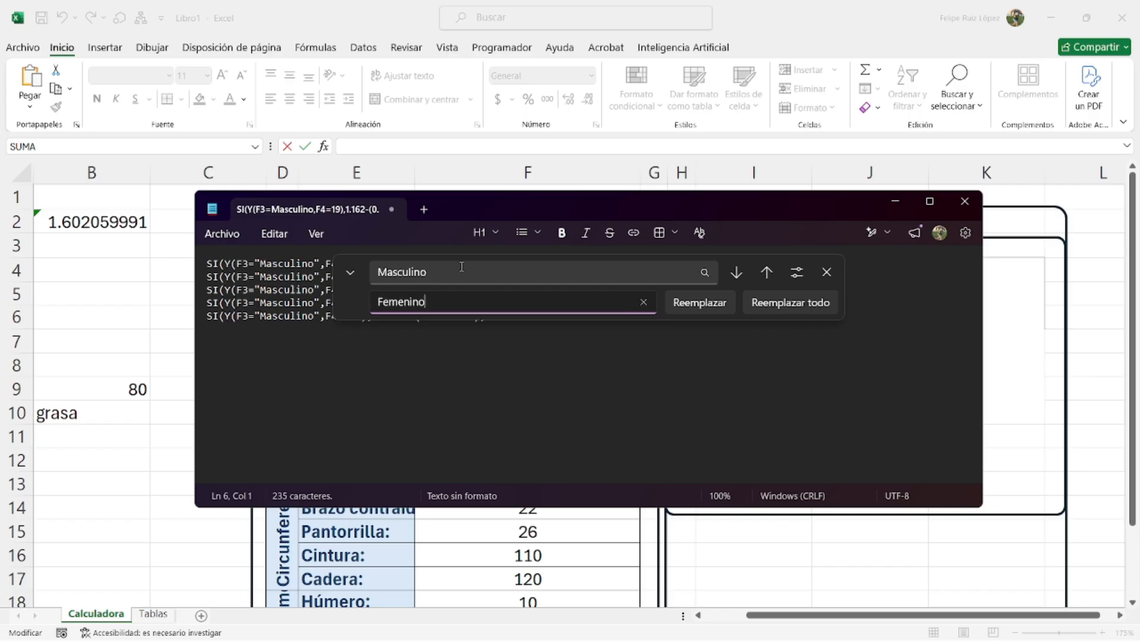
click(762, 302)
- Return to Excel and switch to the Tablas sheet
click(826, 276)
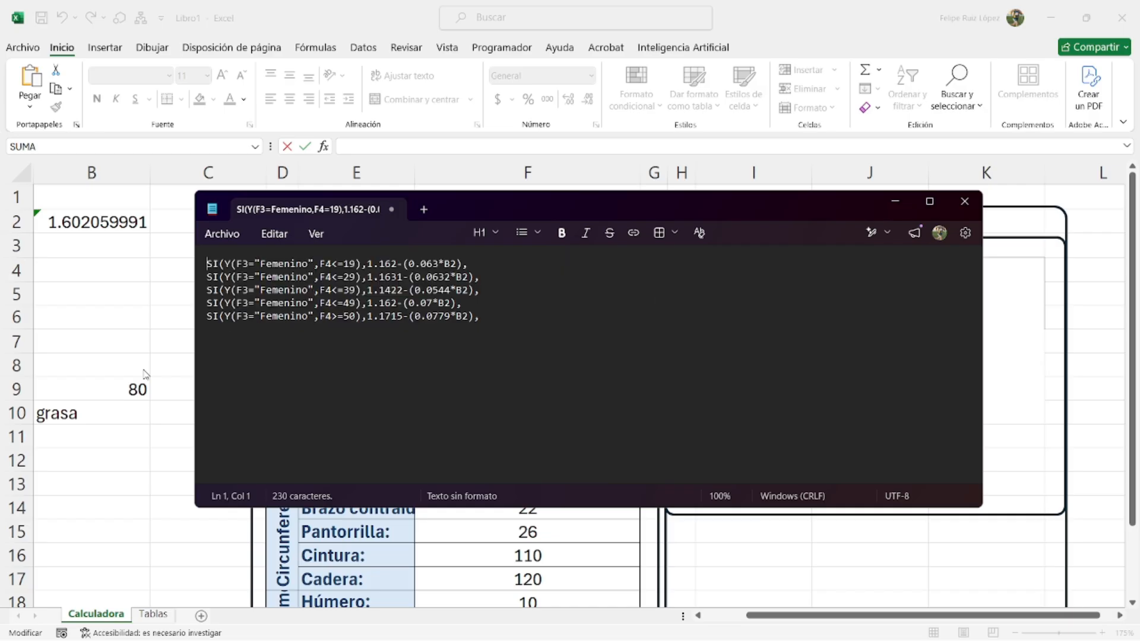
click(108, 424)
click(163, 616)
drag(744, 366, 712, 311)
- Discard the stray sheet reference, leaving the I4 formula unchanged
click(756, 374)
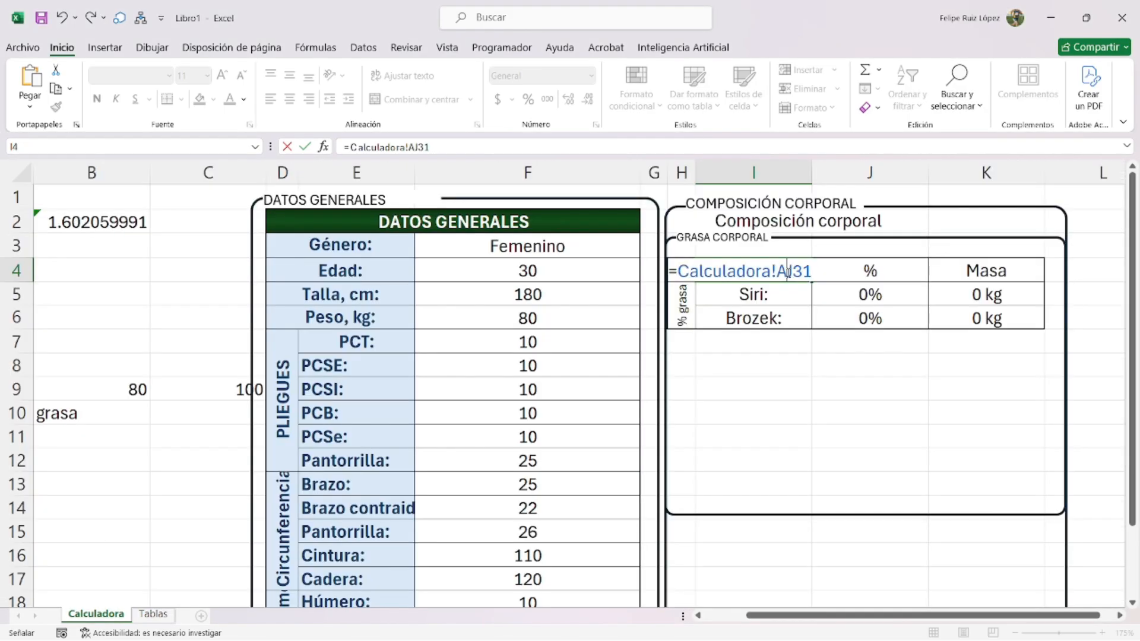
drag(791, 271, 624, 271)
key(BackSpace)
key(Escape)
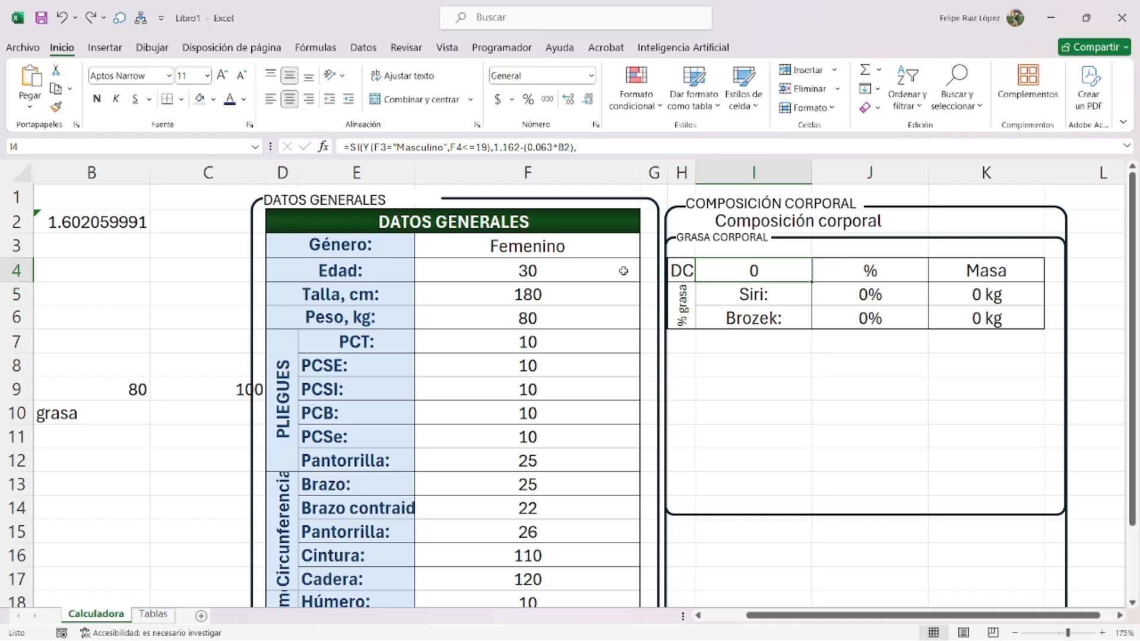
double_click(764, 273)
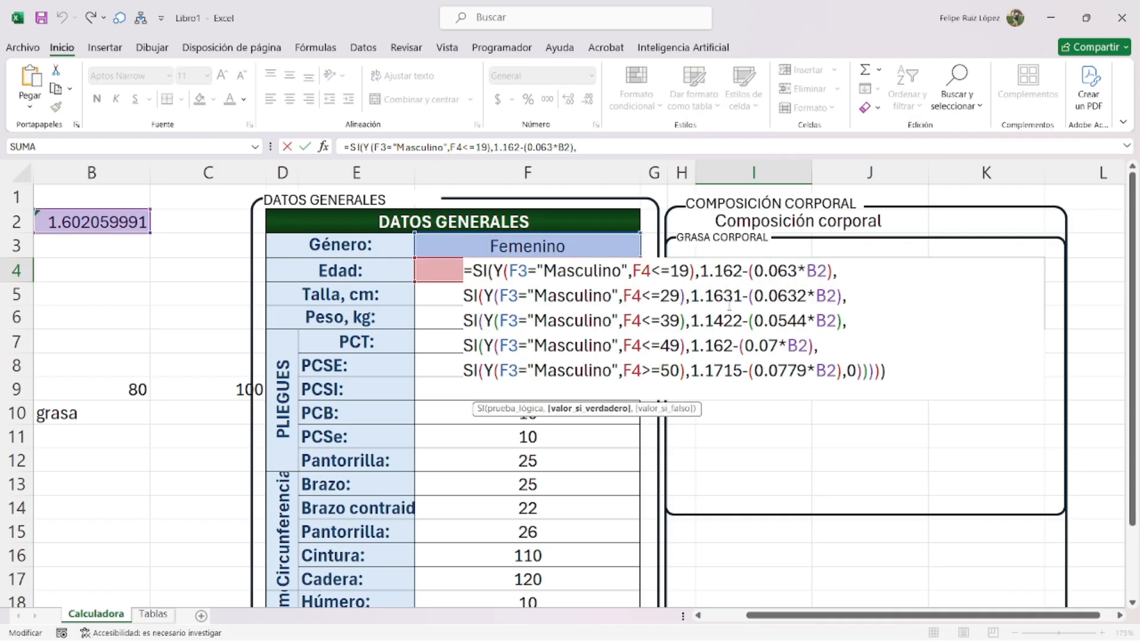
key(Escape)
- Scroll the Tablas sheet to the women's body-density equations and bring up Notepad
key(ctrl+Page_Down)
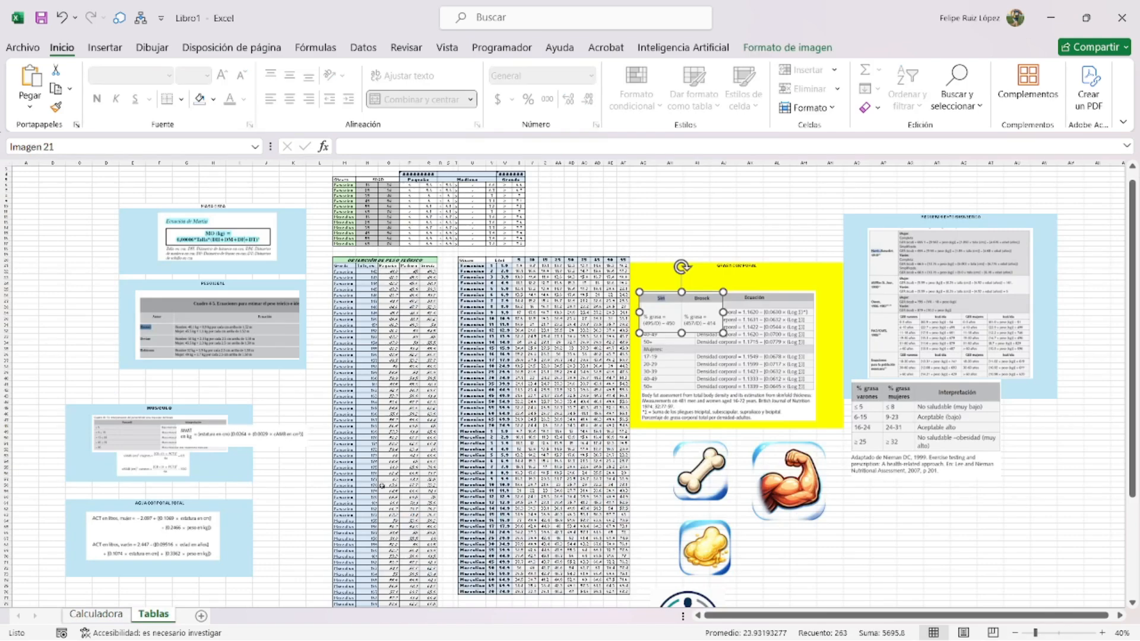
ctrl+scroll(693, 326, up, 3)
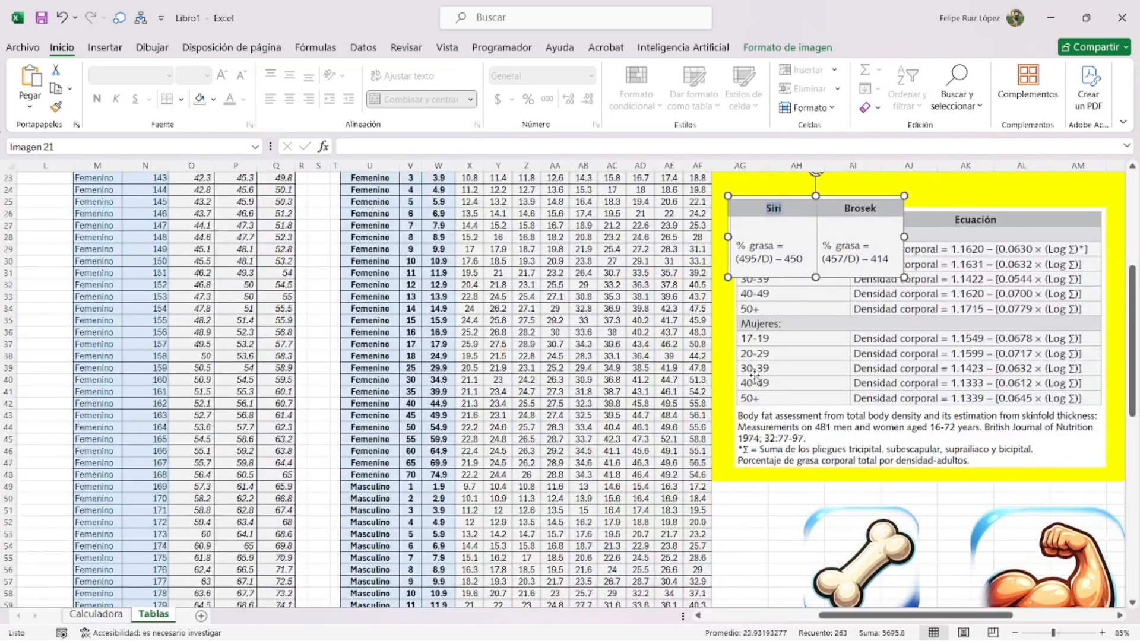
ctrl+scroll(916, 603, up, 2)
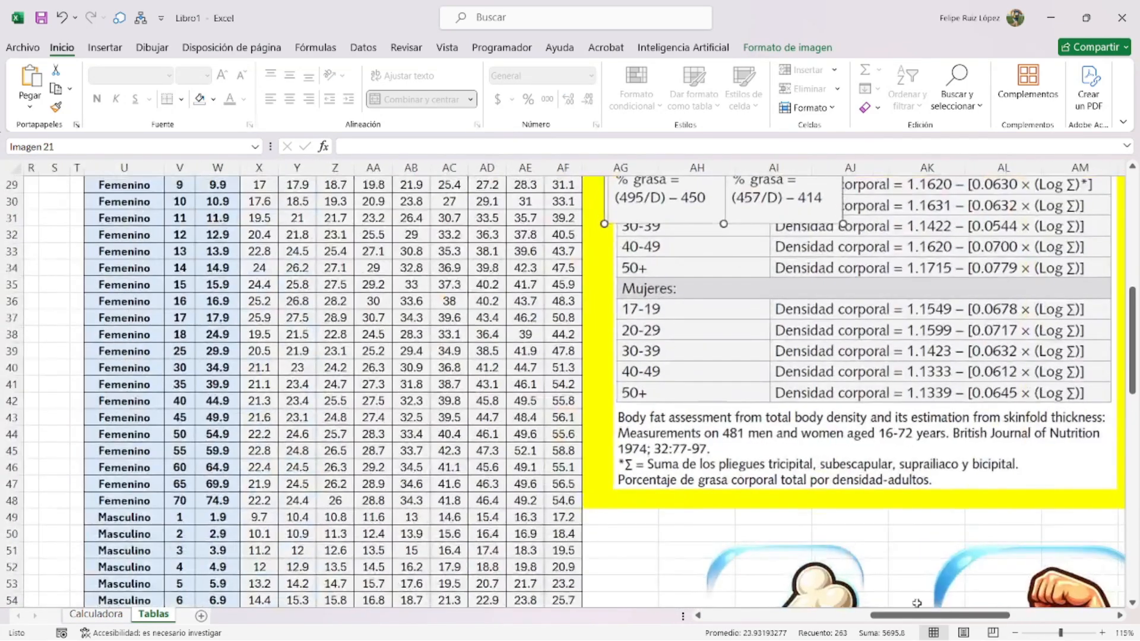
scroll(916, 603, right, 3)
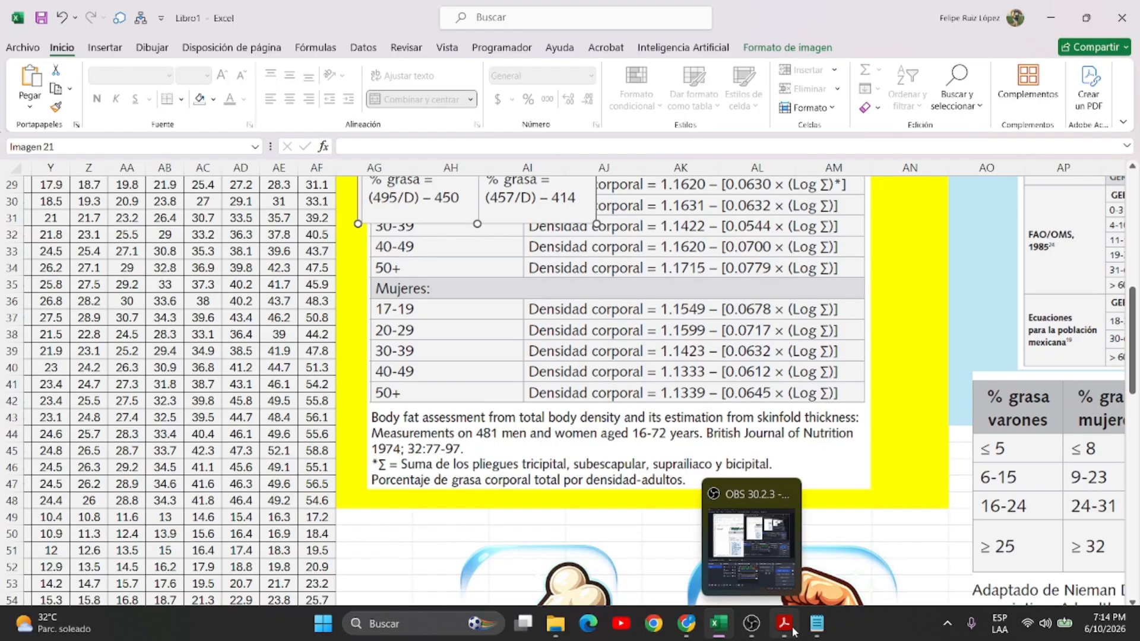
click(817, 623)
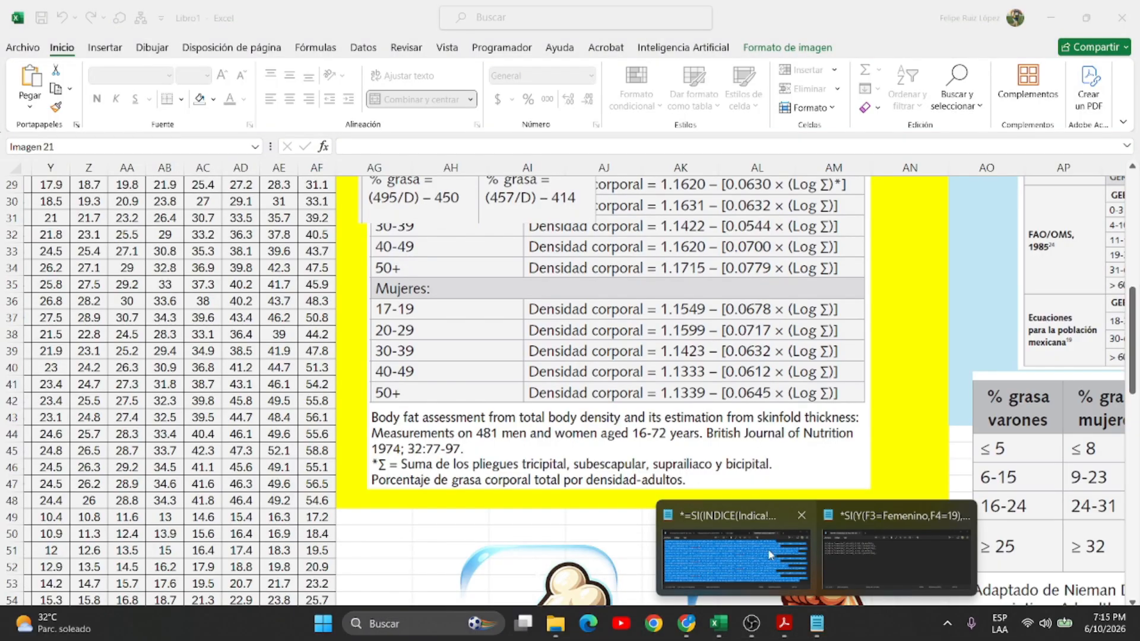
- Place Notepad beside the equation table and change line 1's constants to 1.1549 and 0.0678
click(837, 554)
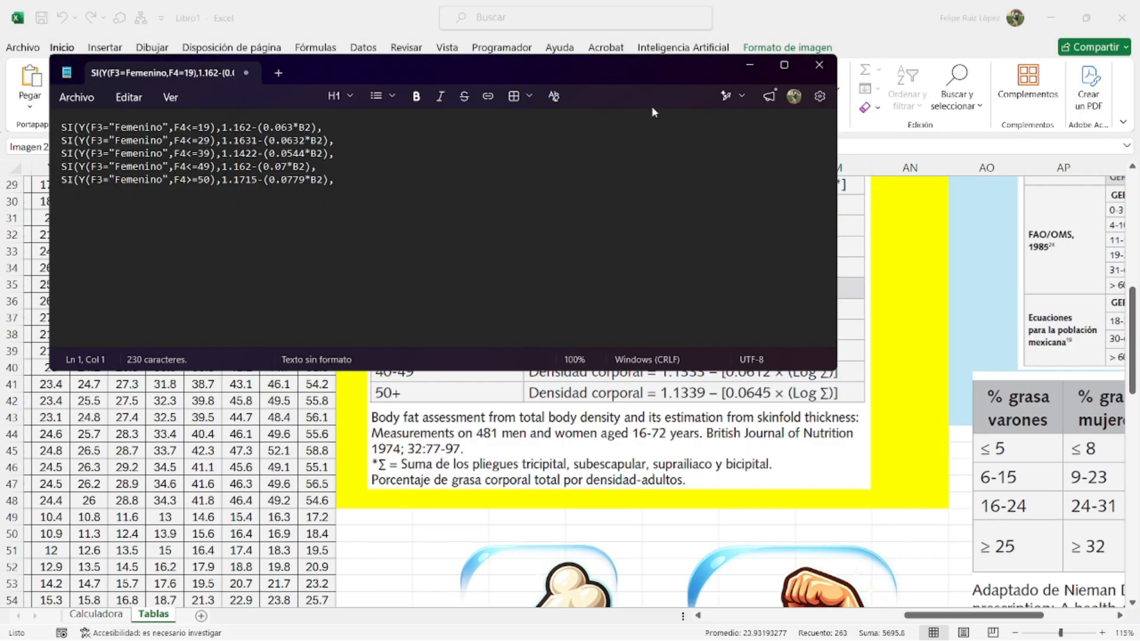
double_click(613, 55)
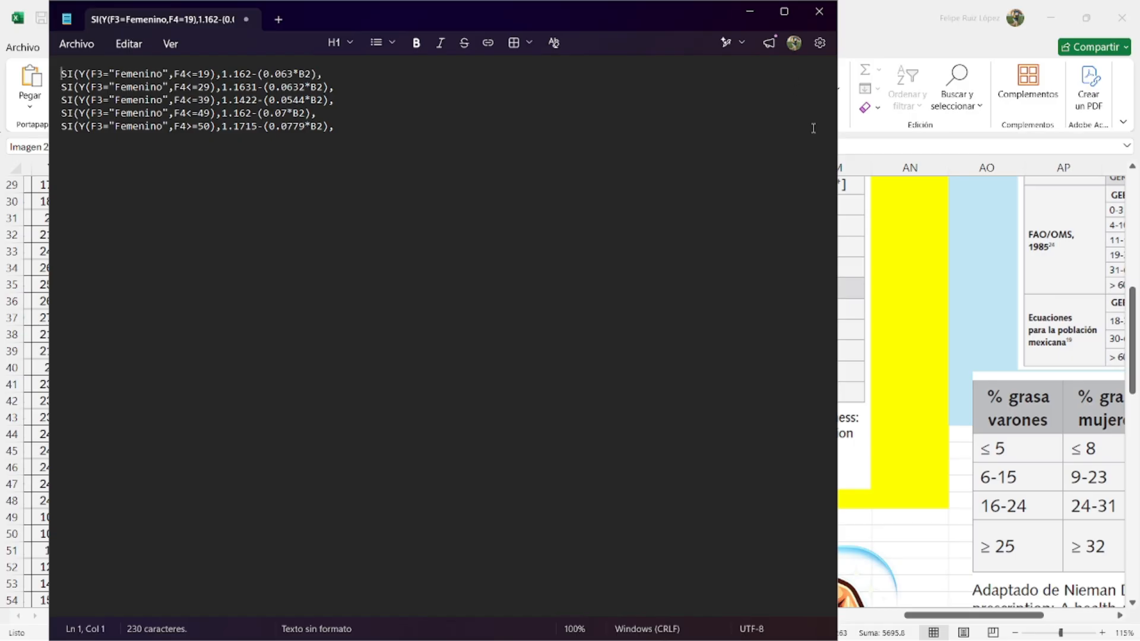
drag(837, 128, 528, 128)
double_click(228, 74)
click(247, 74)
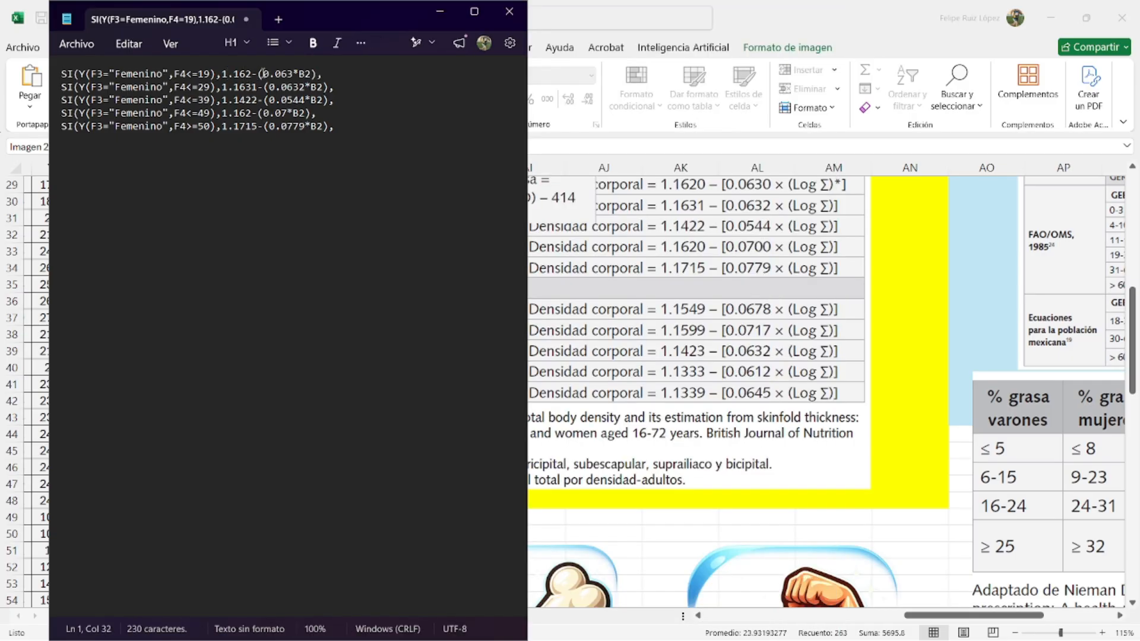
key(BackSpace)
key(BackSpace)
key(BackSpace)
key(BackSpace)
key(BackSpace)
text(1.1549)
drag(304, 74, 299, 74)
click(300, 73)
key(BackSpace)
text(78)
- Change line 2 to 1.1599/0.0717 and line 3 to 1.1423/0.0632
double_click(237, 87)
key(BackSpace)
text(1.1599)
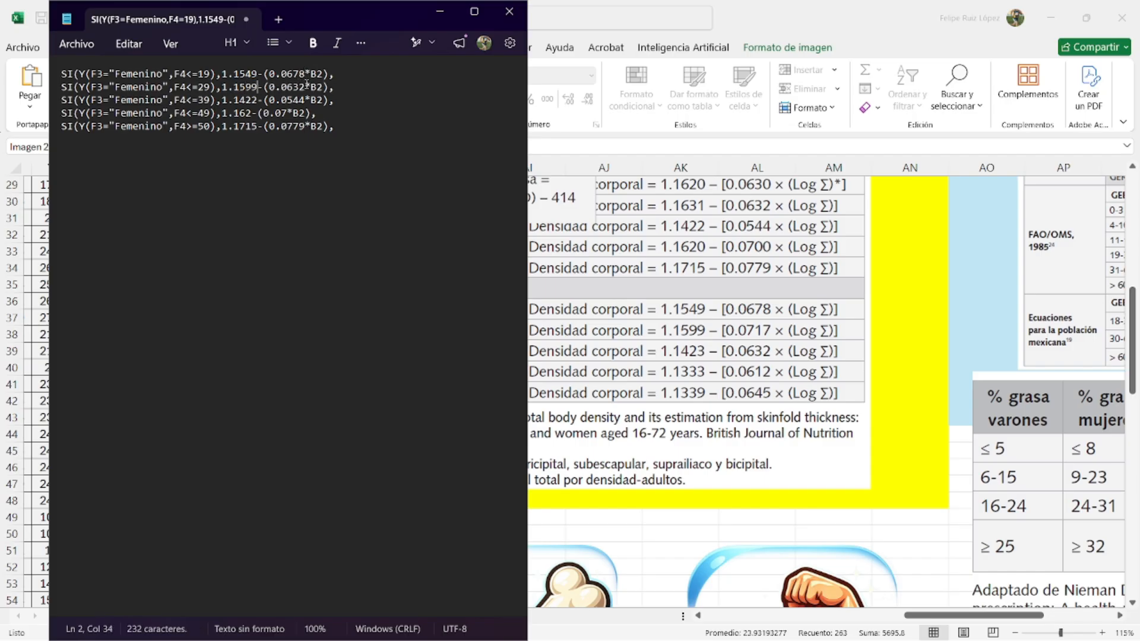
key(shift+Left)
key(shift+Left)
key(shift+Left)
key(shift+Left)
key(shift+Left)
key(shift+Left)
text(0.0717)
drag(223, 100, 259, 106)
text(1.1423)
double_click(292, 100)
text(0.0632)
- Change line 4 to 1.1333/0.0612 and line 5 to 1.1339/0.0645, then select all five lines
double_click(242, 114)
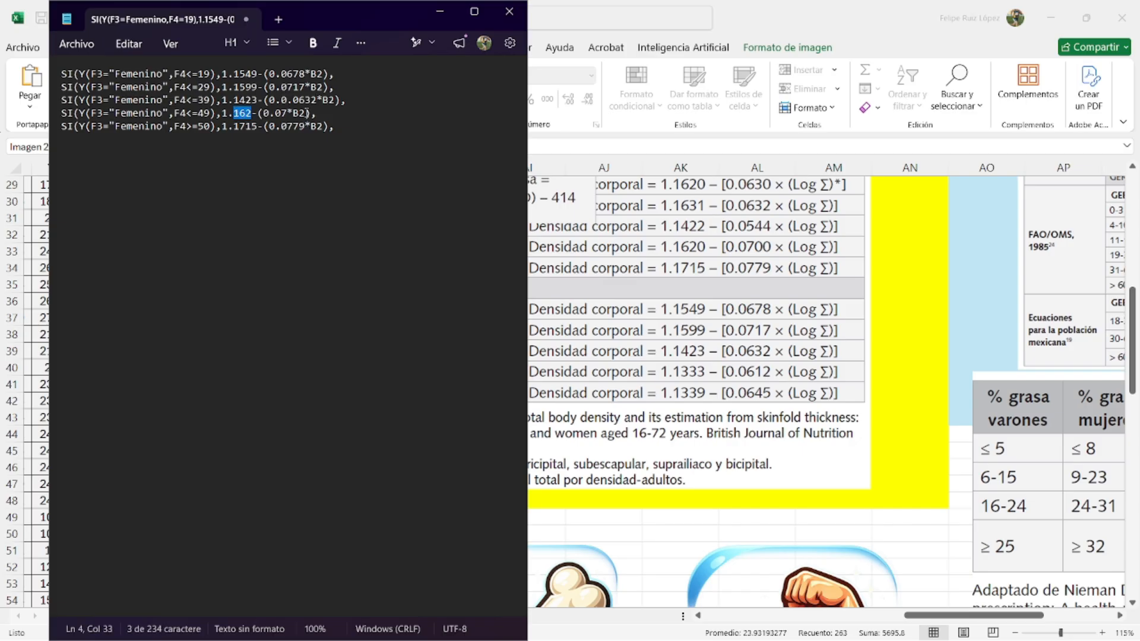
text(1333)
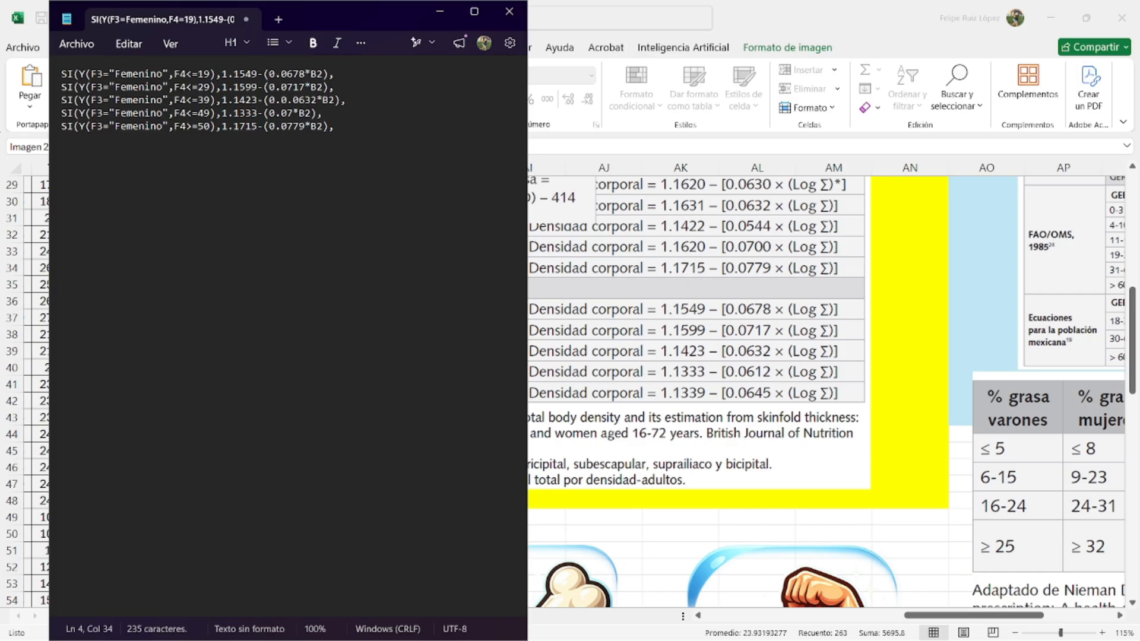
double_click(287, 113)
click(293, 113)
key(BackSpace)
text(612)
double_click(244, 127)
text(1339)
double_click(294, 127)
text(0645)
drag(335, 126, 62, 74)
key(ctrl+c)
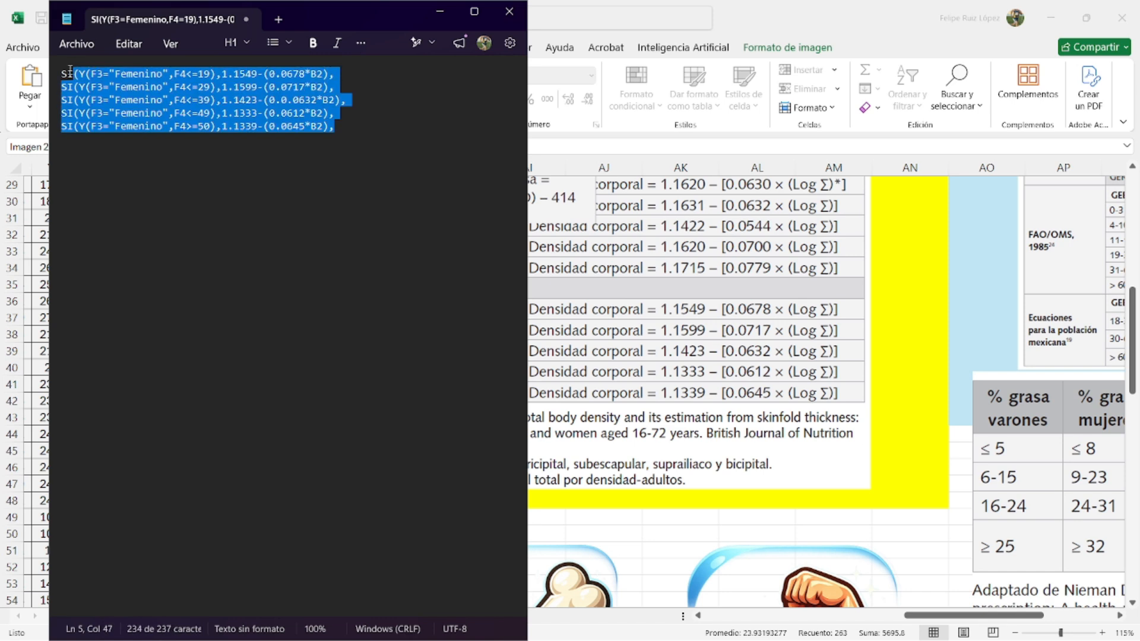
- Complete the I4 SI(Y(...)) density formula with the pasted Femenino lines and closing 0 and parentheses, accepting Excel's correction
click(440, 19)
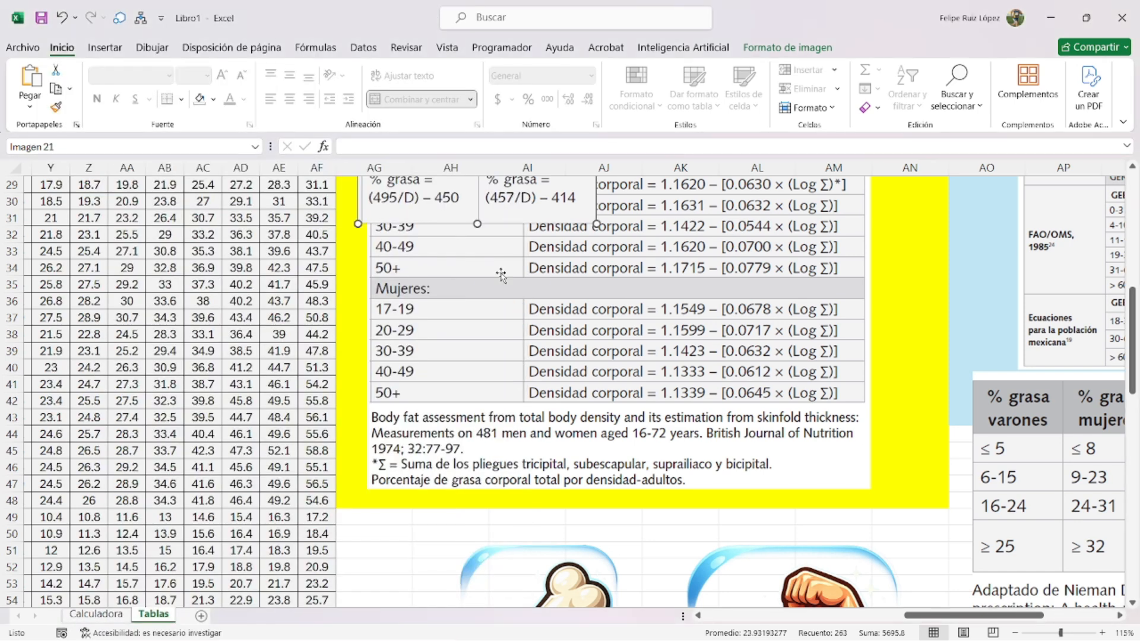
click(98, 613)
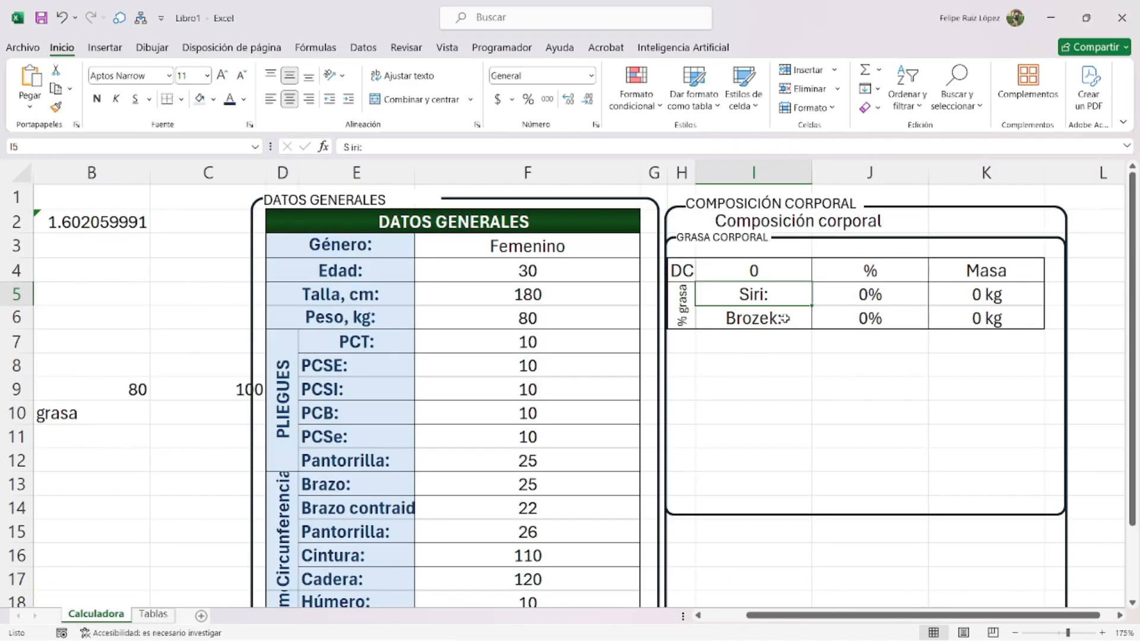
double_click(788, 271)
text(=SI(Y(F3="Masculino",F4<=19),1.162-(0.063*B2), SI(Y(F3="Masculino",F4<=29),1.1631-(0.0632*B2), SI(Y(F3="Masculino",F4<=39),1.1422-(0.0544*B2), SI(Y(F3="Masculino",F4<=49),1.162-(0.07*B2), SI(Y(F3="Masculino",F4>=50),1.1715-(0.0779*B2),0))))))
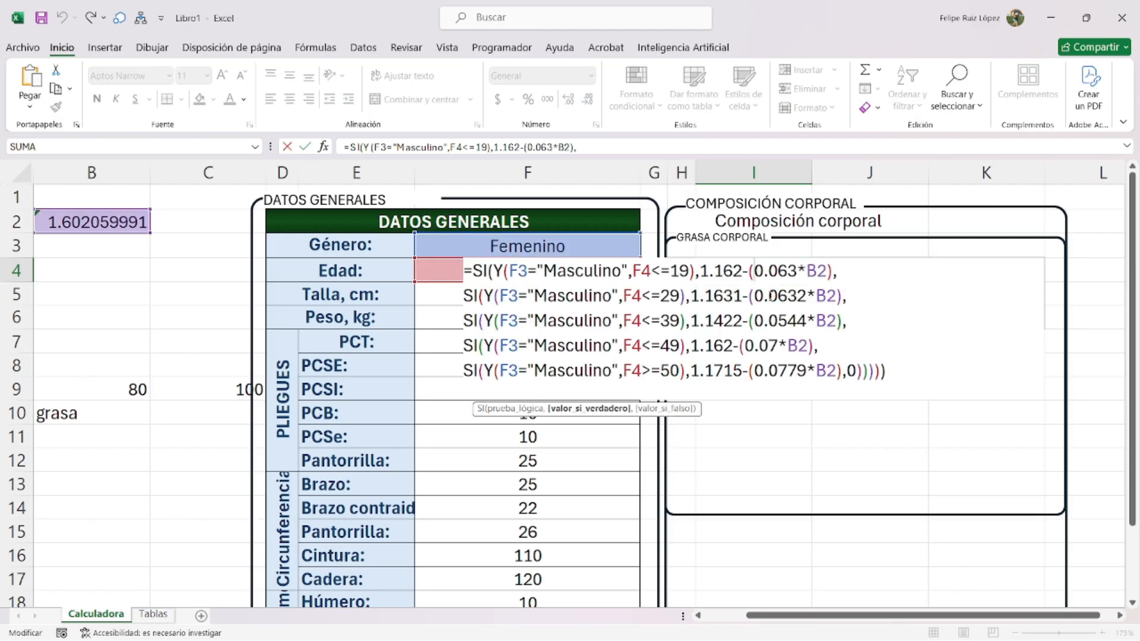
key(shift+Left)
key(shift+Left)
key(shift+Left)
key(shift+Left)
key(shift+Left)
key(shift+Left)
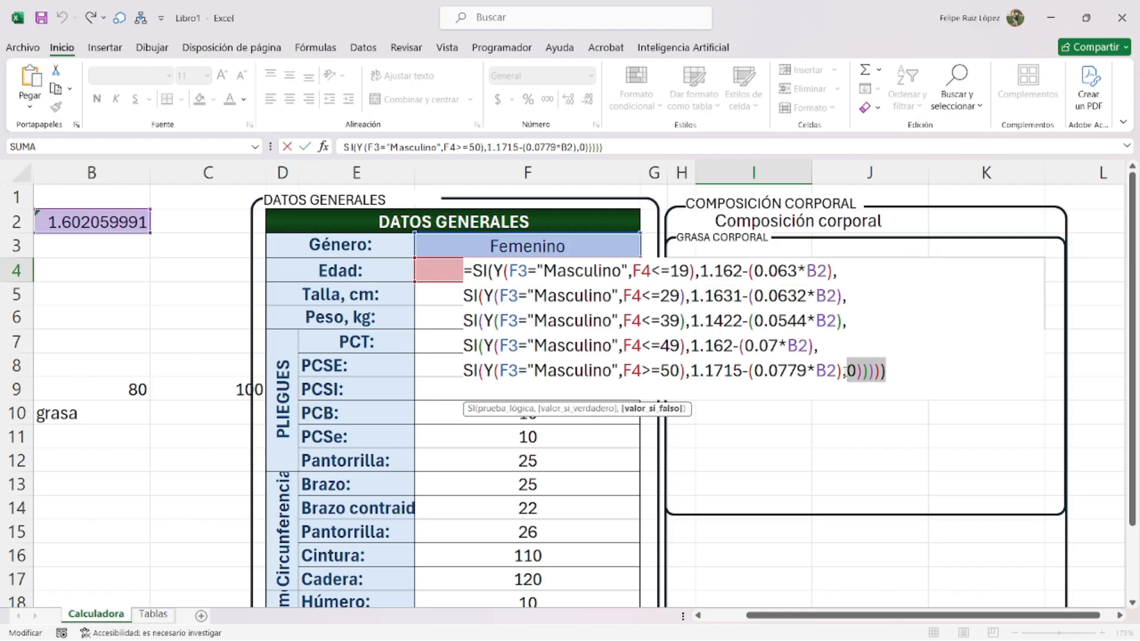
key(BackSpace)
key(ctrl+v)
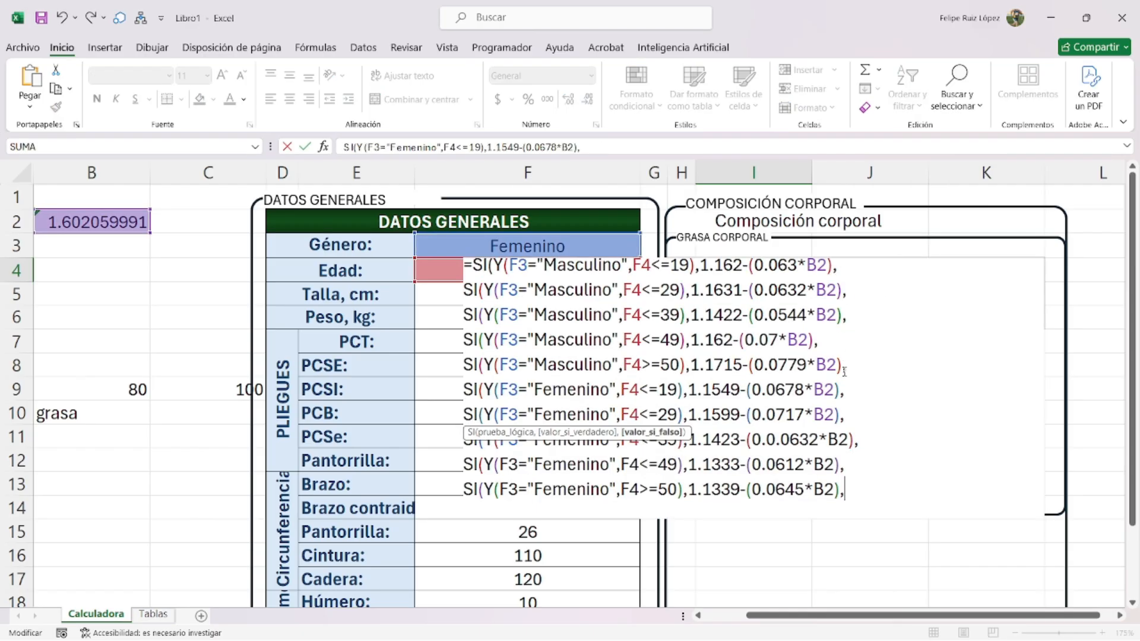
click(853, 491)
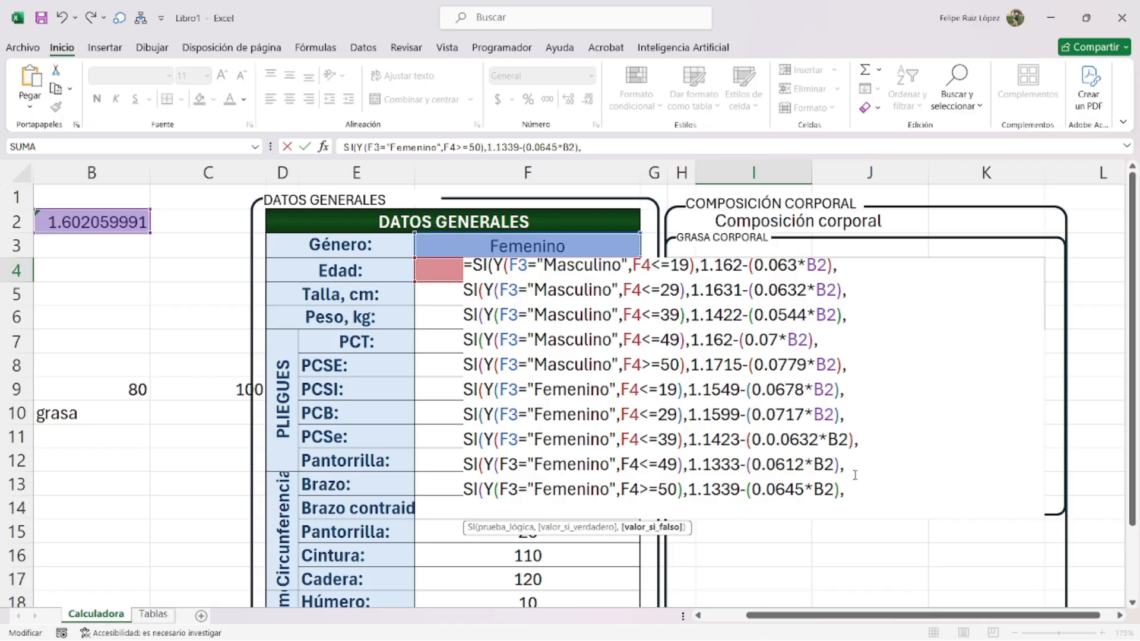
text(0)
text())))))
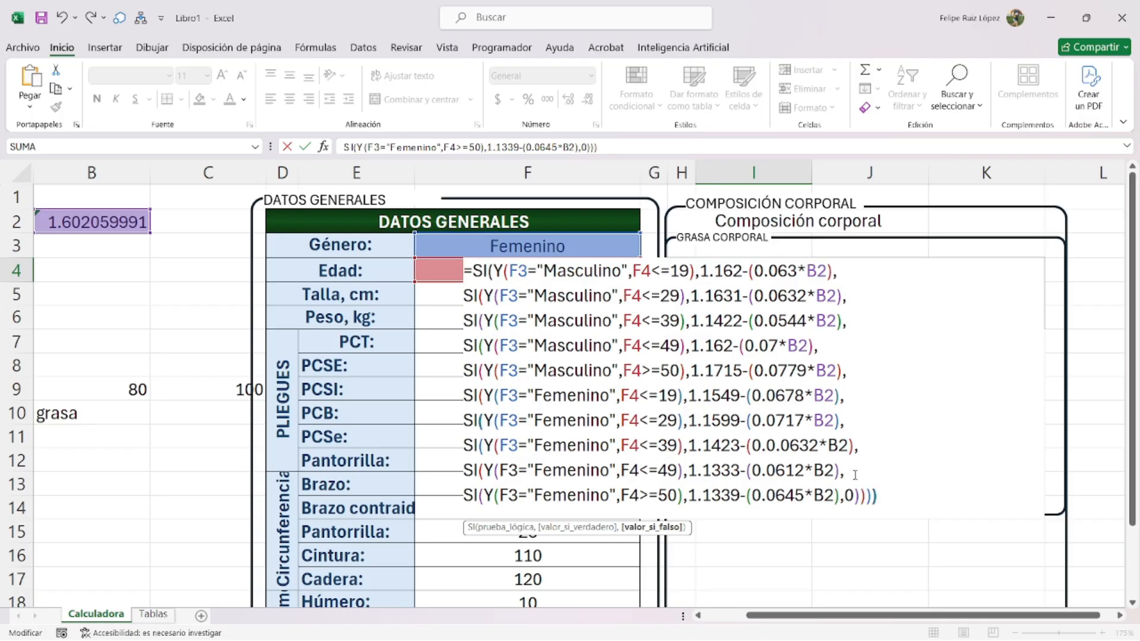
text())
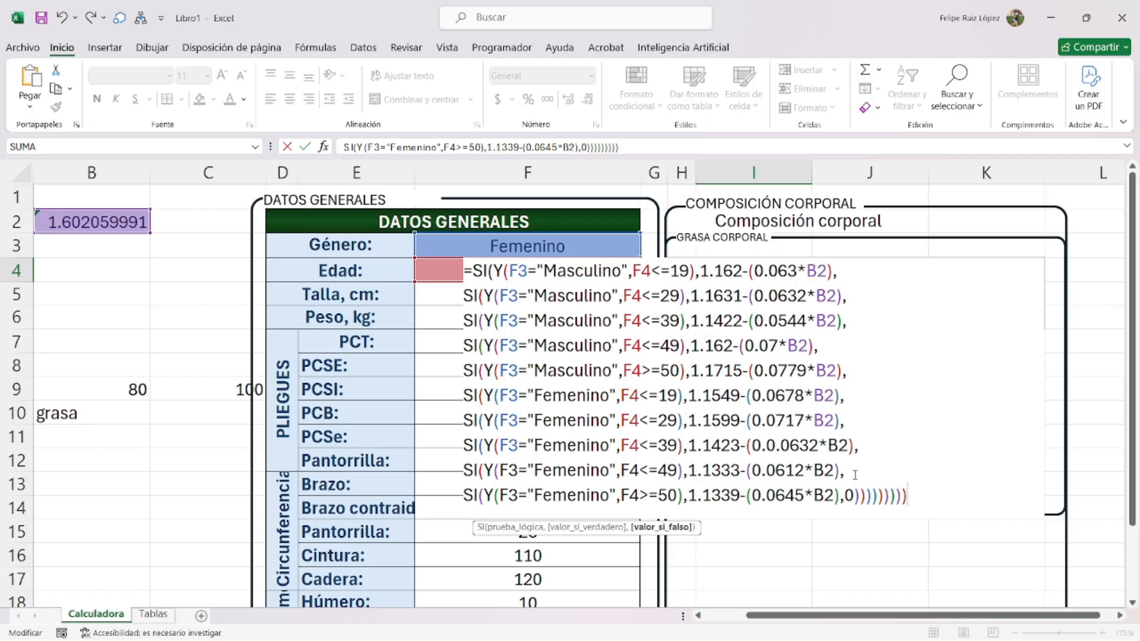
text())
key(Return)
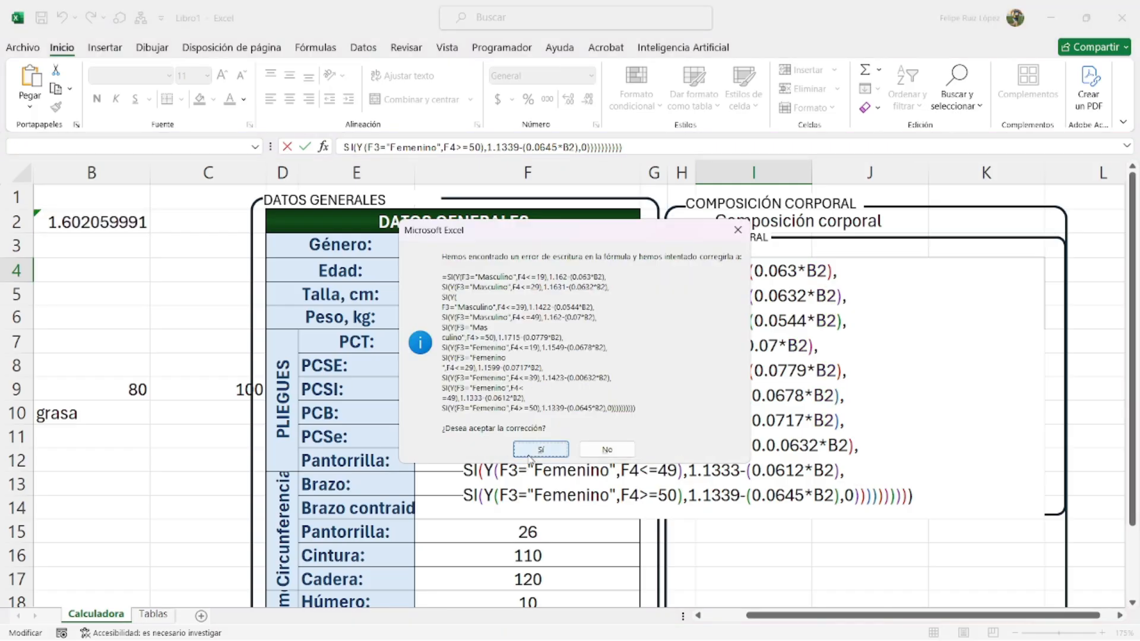
click(534, 452)
- Change the women's 30–39 coefficient in I4 from 0.00632 to 0.0632 so DC reads 1.041049809
double_click(747, 261)
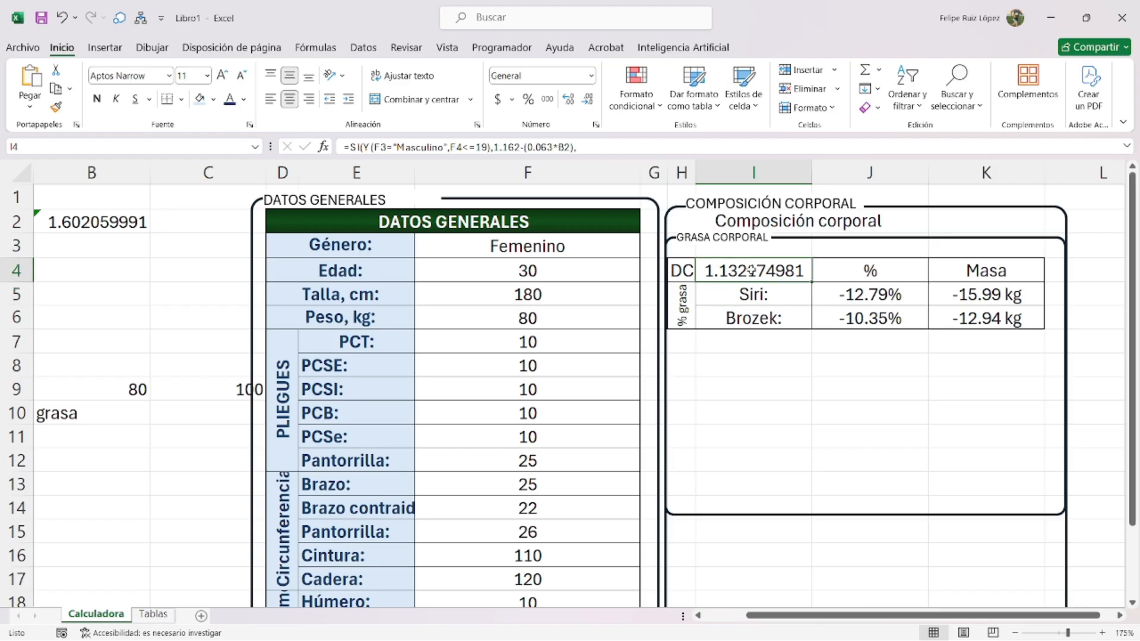
key(Return)
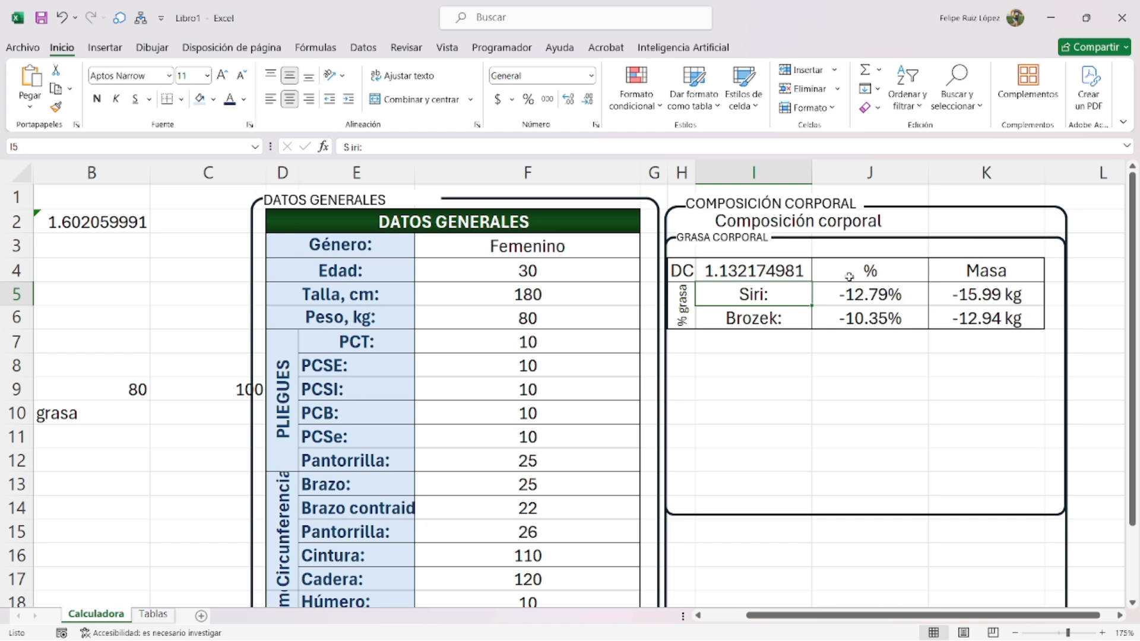
double_click(798, 273)
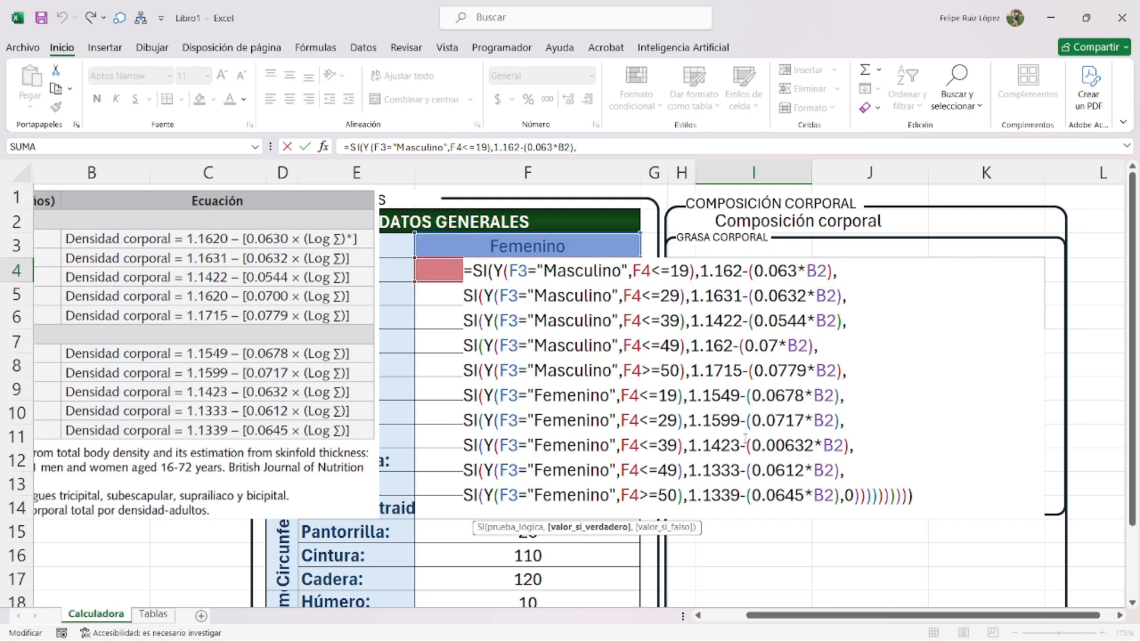
click(778, 444)
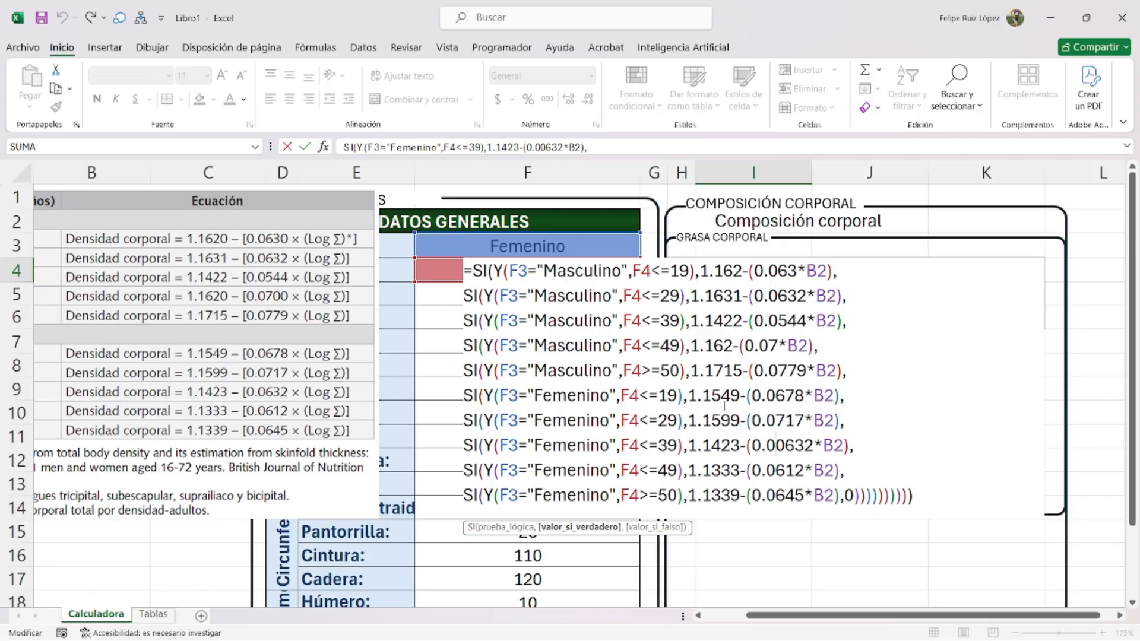
key(BackSpace)
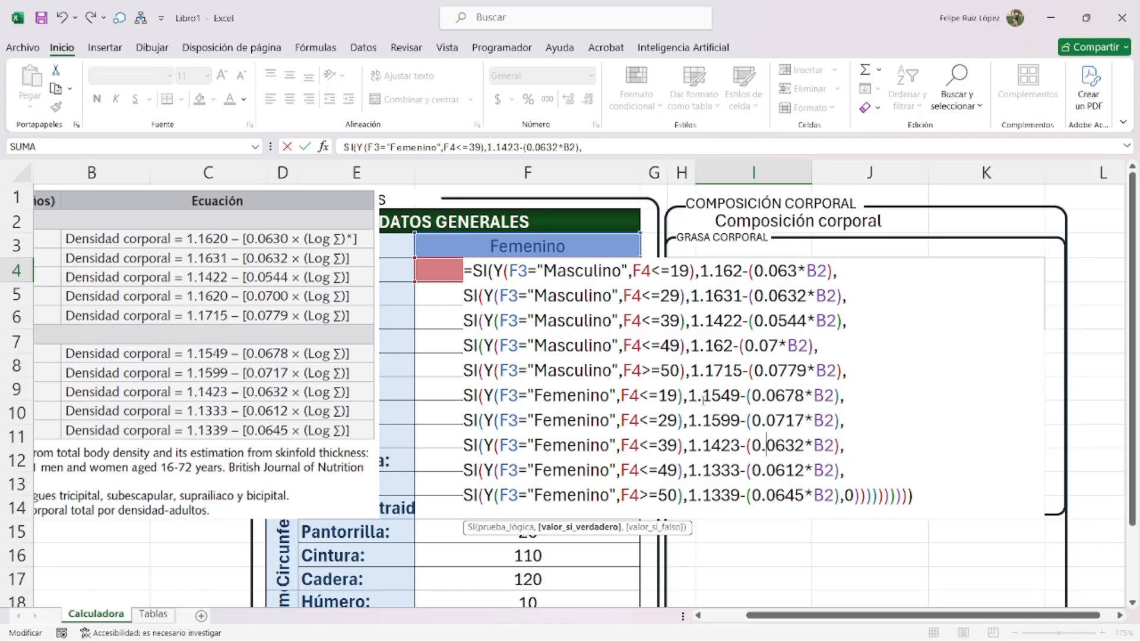
key(Return)
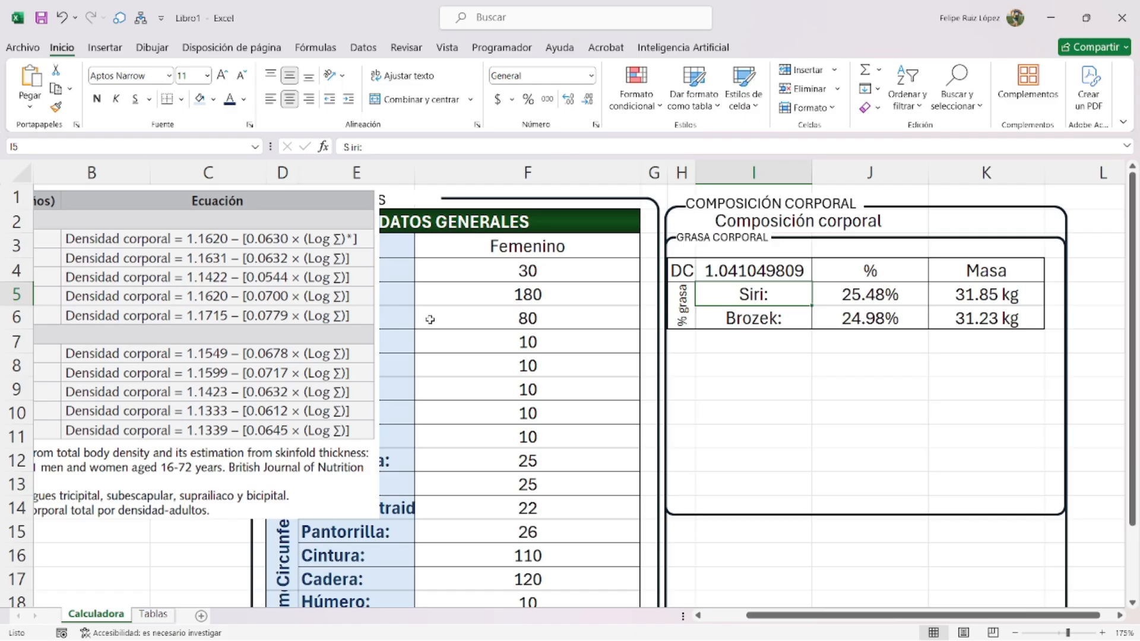
- Delete the equation-table picture from the sheet
drag(360, 328, 593, 374)
drag(613, 228, 470, 332)
drag(367, 378, 319, 350)
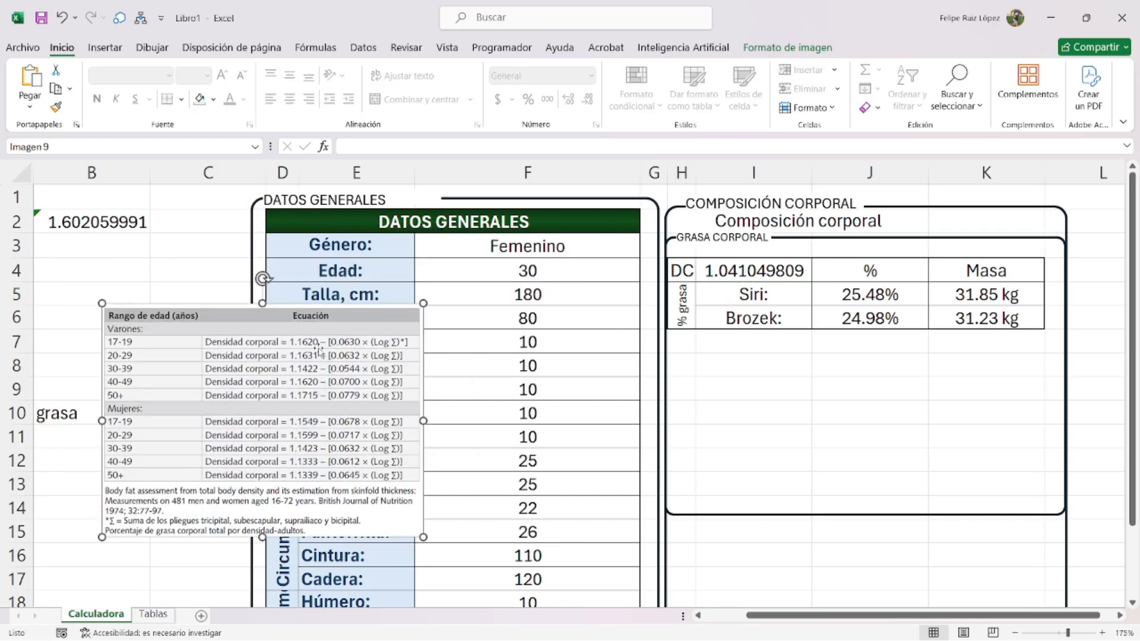
key(Delete)
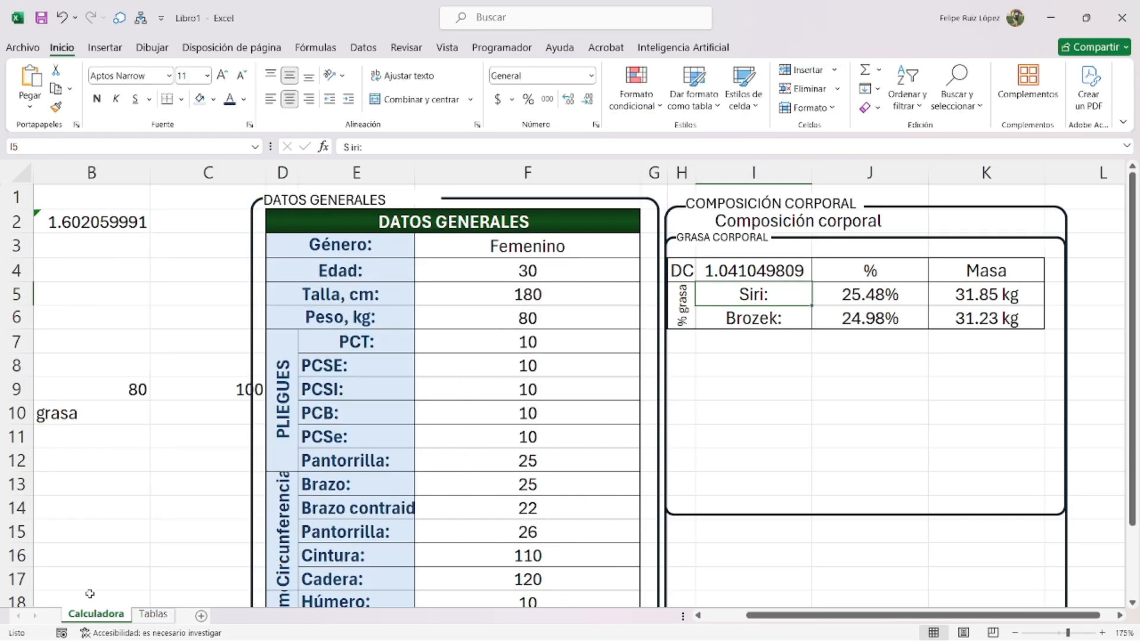
- Paste the % grasa interpretation table from Tablas onto Calculadora at C10, then resize and position it
click(152, 615)
scroll(787, 428, down, 2)
drag(944, 474, 178, 398)
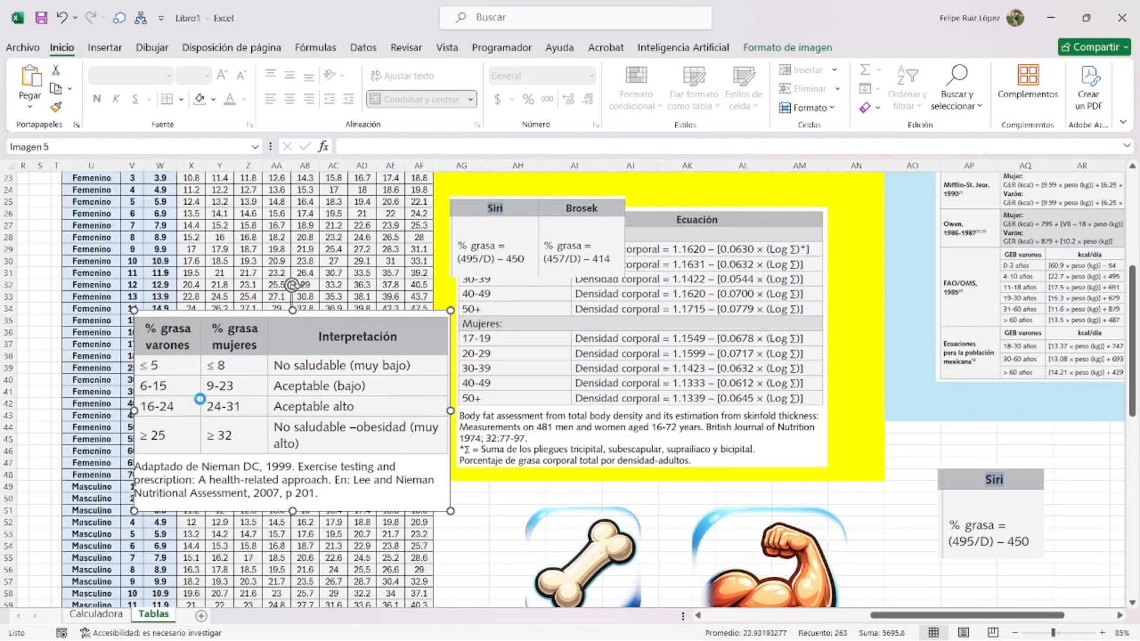
click(95, 614)
click(235, 416)
key(ctrl+v)
drag(328, 500, 238, 364)
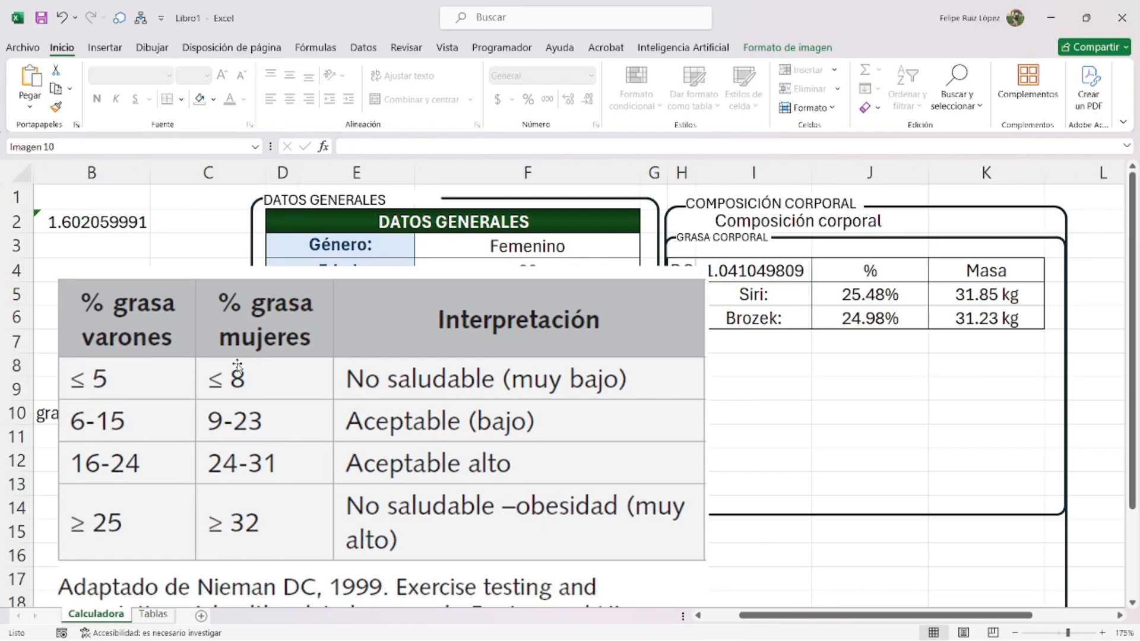
drag(60, 265, 149, 267)
drag(193, 320, 250, 308)
drag(204, 264, 366, 365)
drag(427, 535, 242, 463)
- Copy the bone, muscle, fat and body icons from Tablas and paste them onto Calculadora
click(169, 617)
scroll(594, 415, down, 4)
click(608, 475)
ctrl+click(776, 474)
scroll(594, 481, down, 3)
ctrl+click(592, 483)
scroll(593, 483, down, 4)
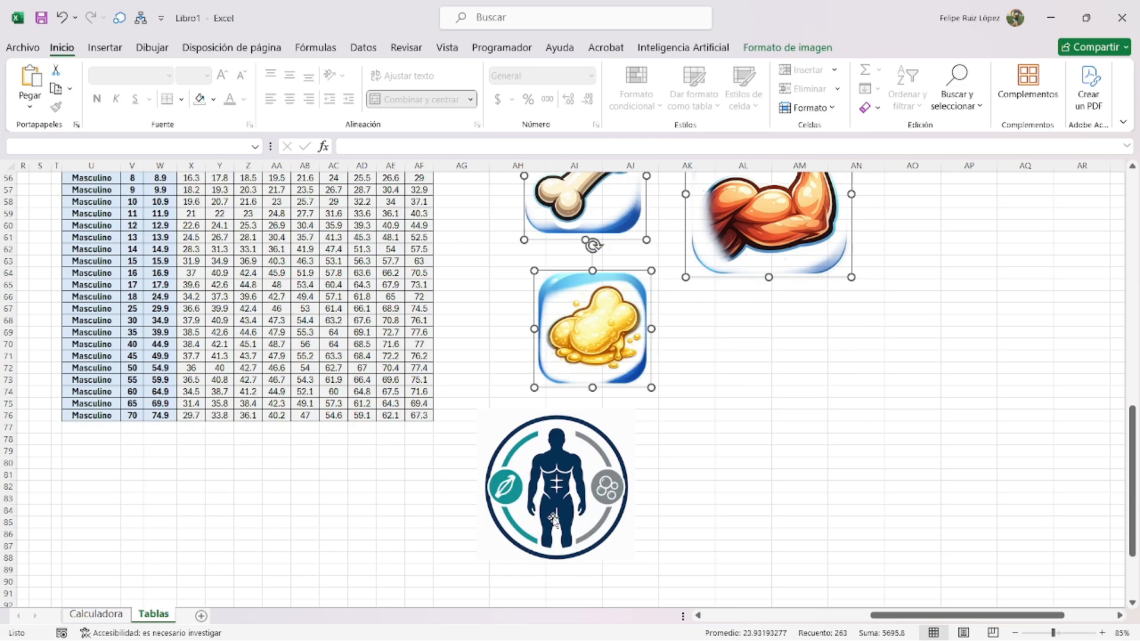
ctrl+click(561, 511)
key(ctrl+c)
click(95, 614)
key(ctrl+v)
- Shrink the icons and line up muscle, fat and bone side by side in the body-composition frame
drag(442, 262, 577, 396)
drag(650, 452, 724, 393)
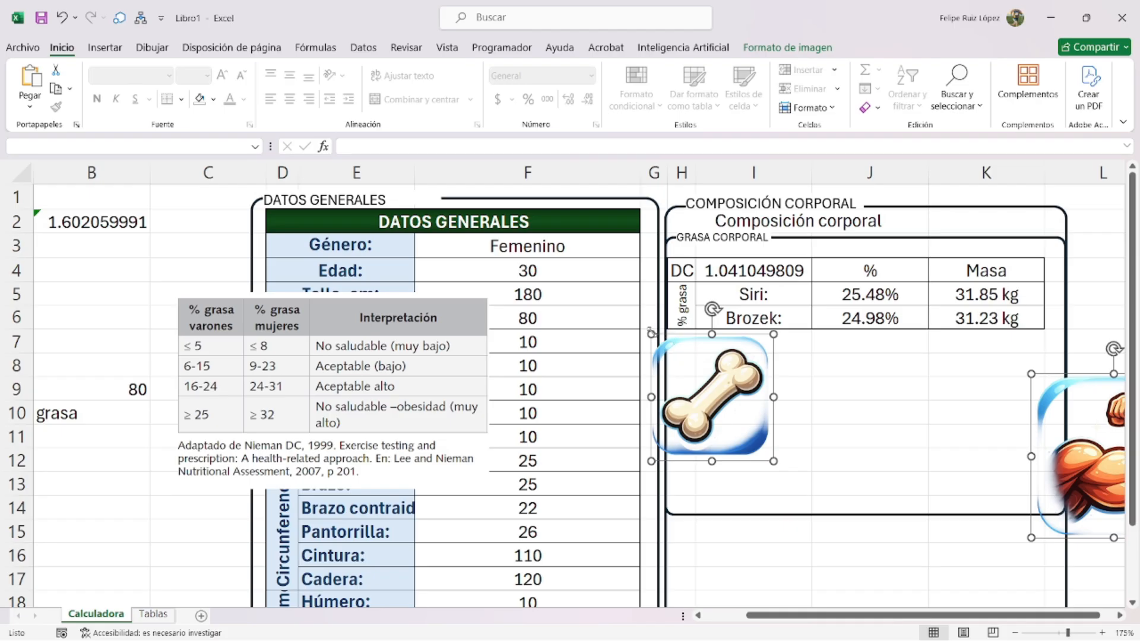
drag(654, 337, 704, 389)
scroll(789, 436, down, 3)
scroll(820, 409, down, 4)
scroll(791, 342, up, 3)
drag(831, 379, 553, 435)
click(728, 326)
drag(426, 399, 611, 438)
drag(422, 202, 660, 437)
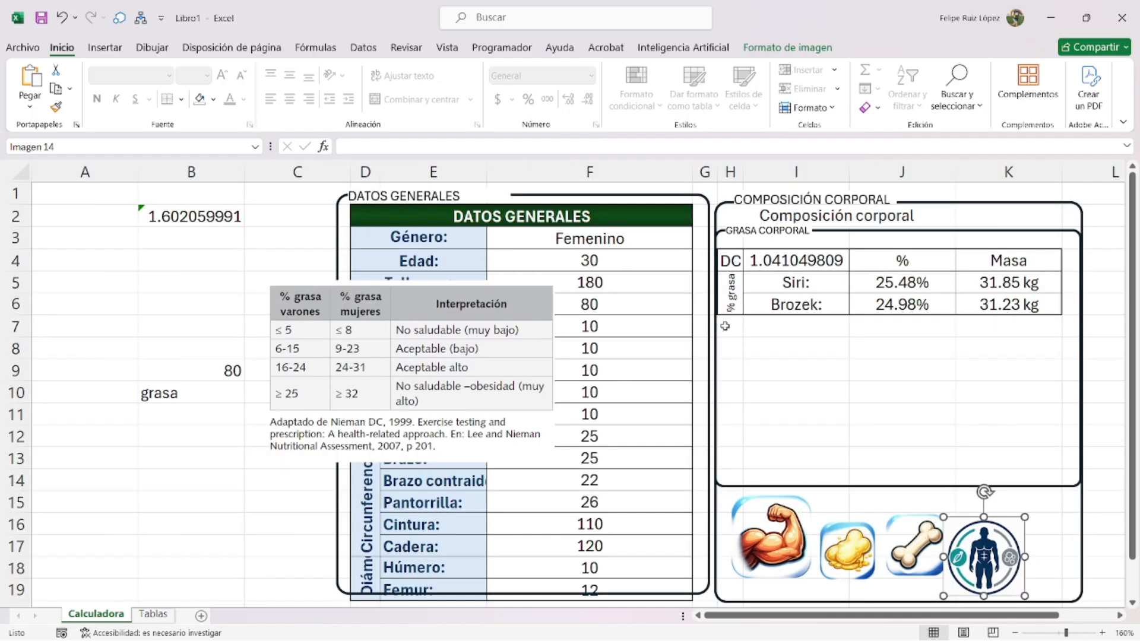
- Merge H7:I7 and enter the label 'Interpretación:'
drag(725, 326, 745, 326)
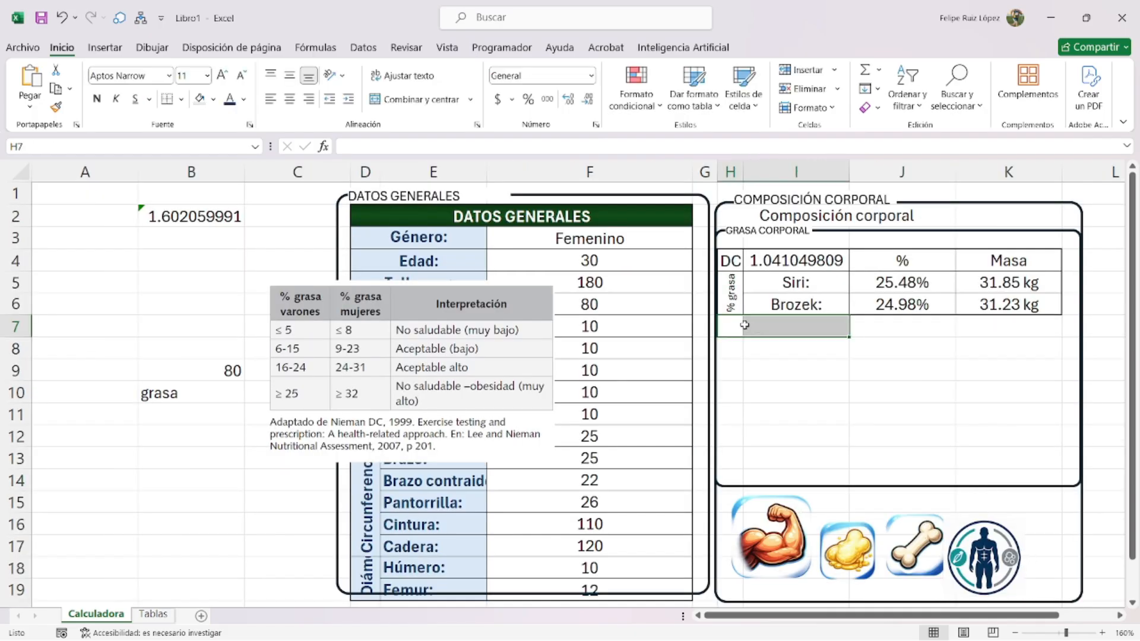
click(430, 101)
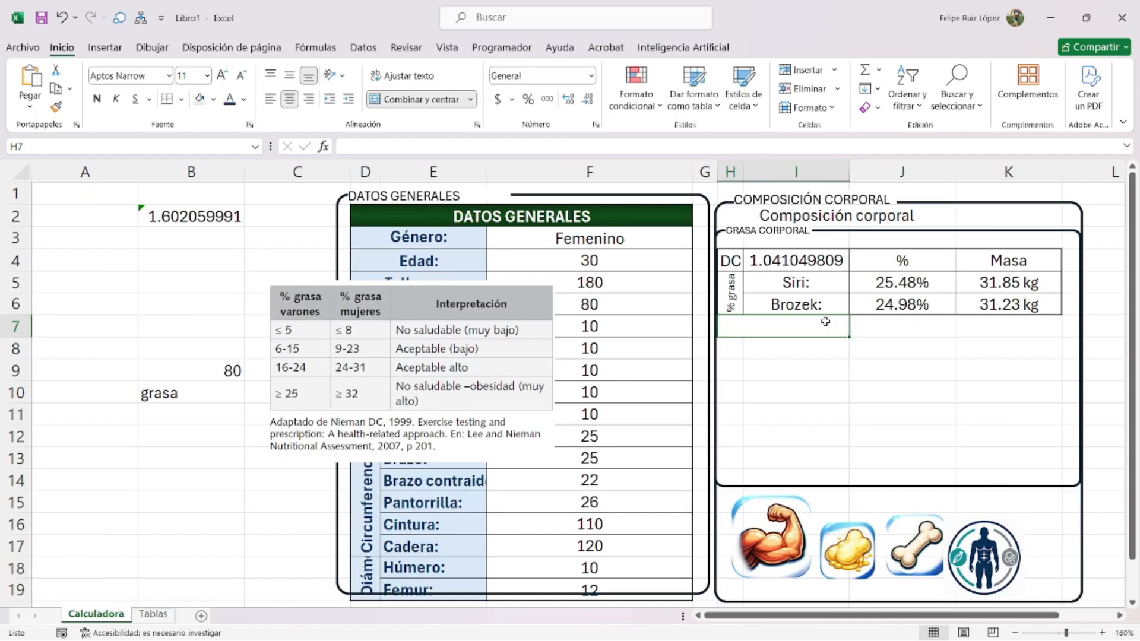
double_click(825, 321)
text(Interp)
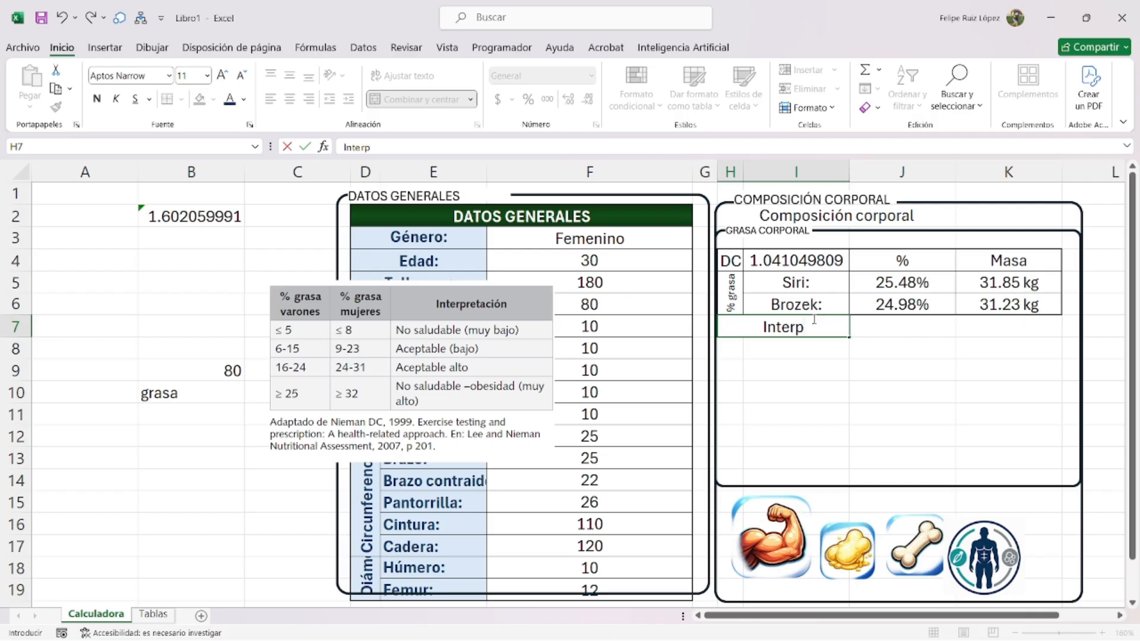
text(retación:)
key(Return)
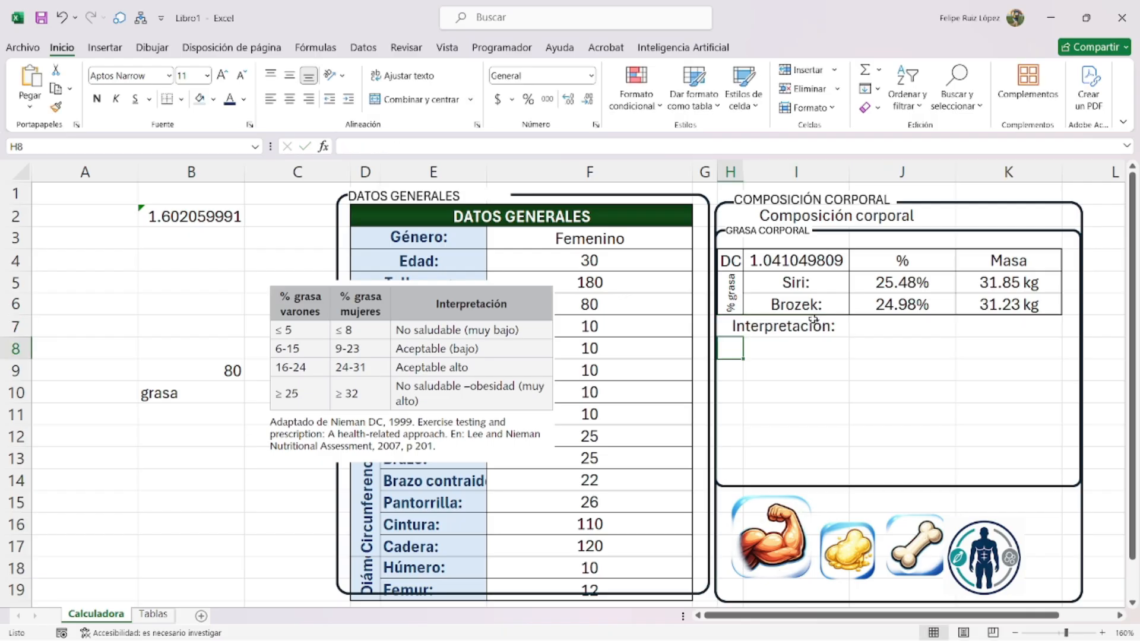
- Enlarge the interpretation table picture and move it over the DATOS GENERALES area, leaving J7 empty
click(446, 385)
drag(553, 281, 606, 248)
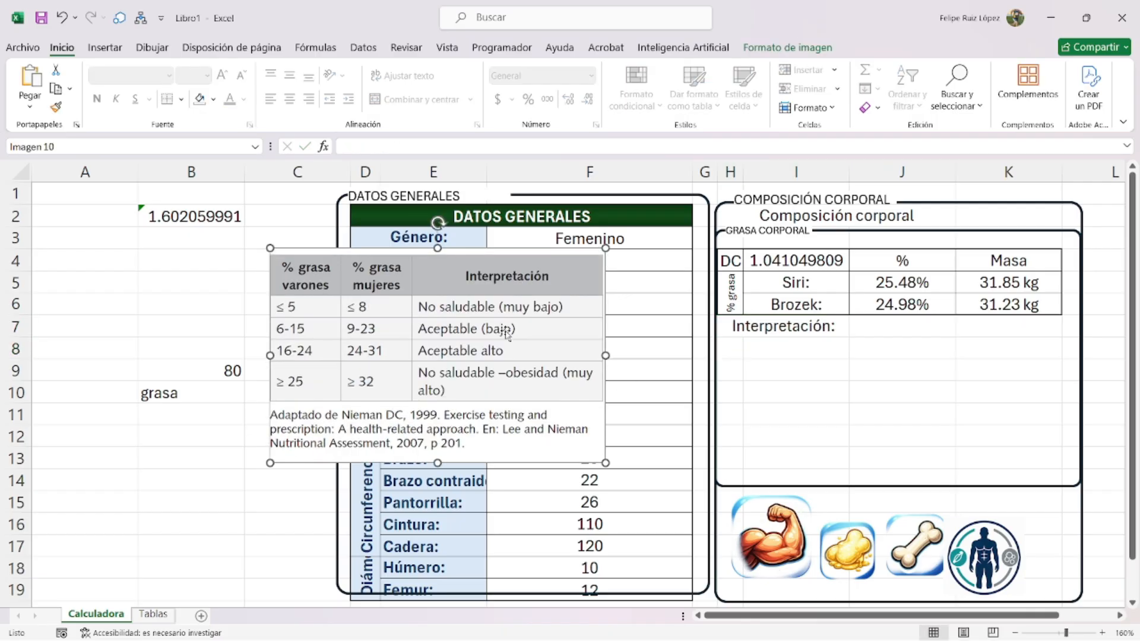
drag(506, 334, 579, 297)
click(871, 339)
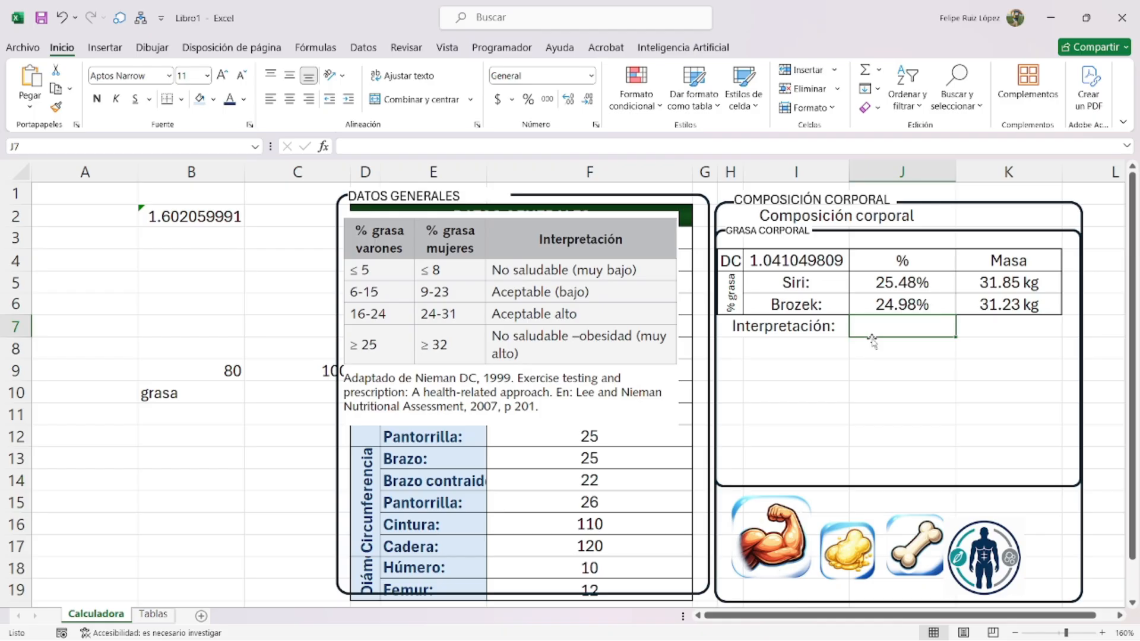
text(=)
key(BackSpace)
key(BackSpace)
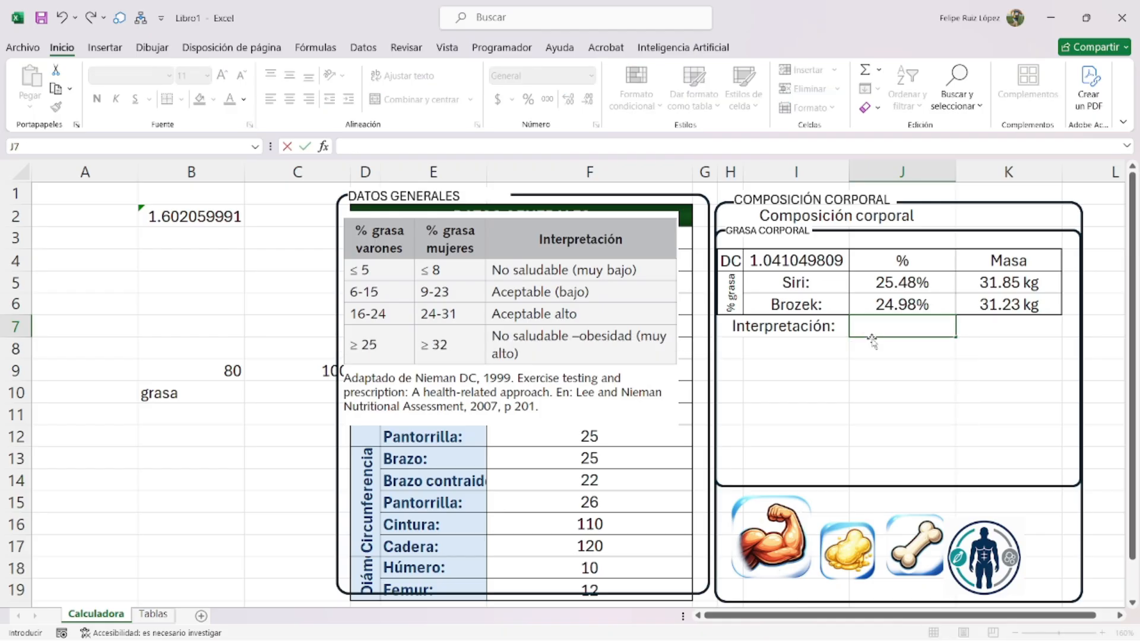
key(Return)
- Merge J7:K7 for the interpretation result and move the table picture down to reveal the data
drag(876, 331, 1009, 327)
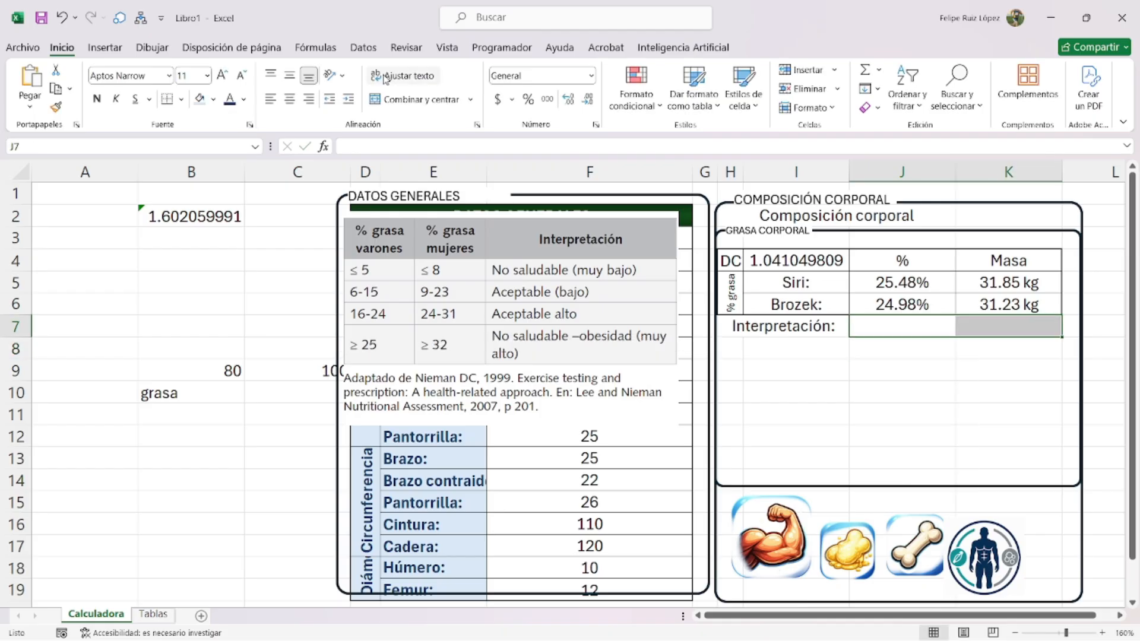
click(416, 100)
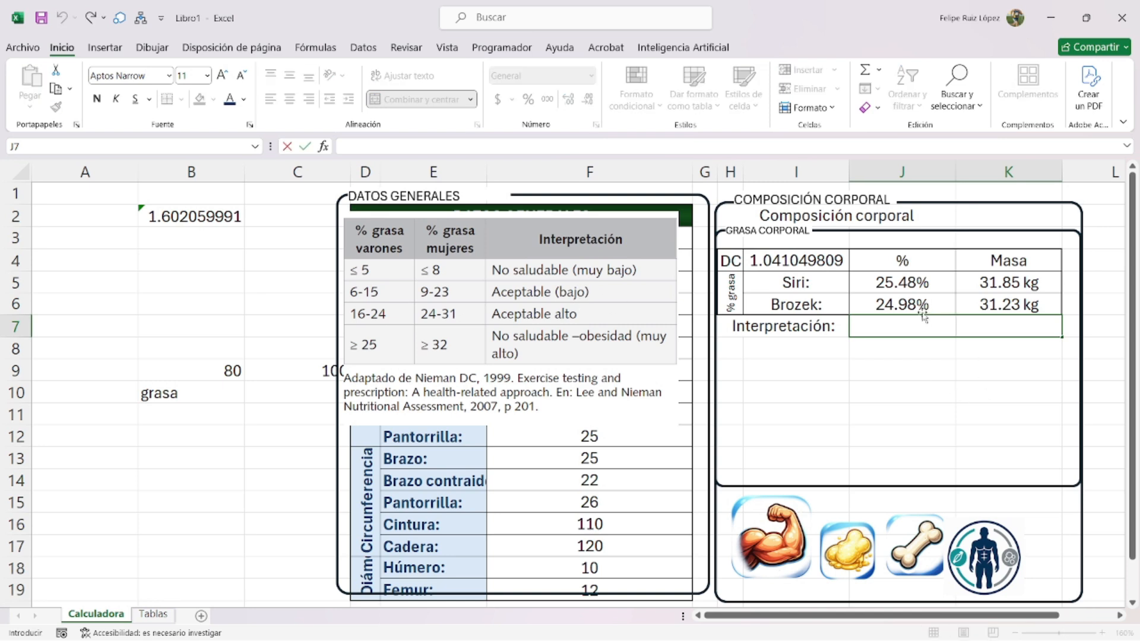
text(=si(y()
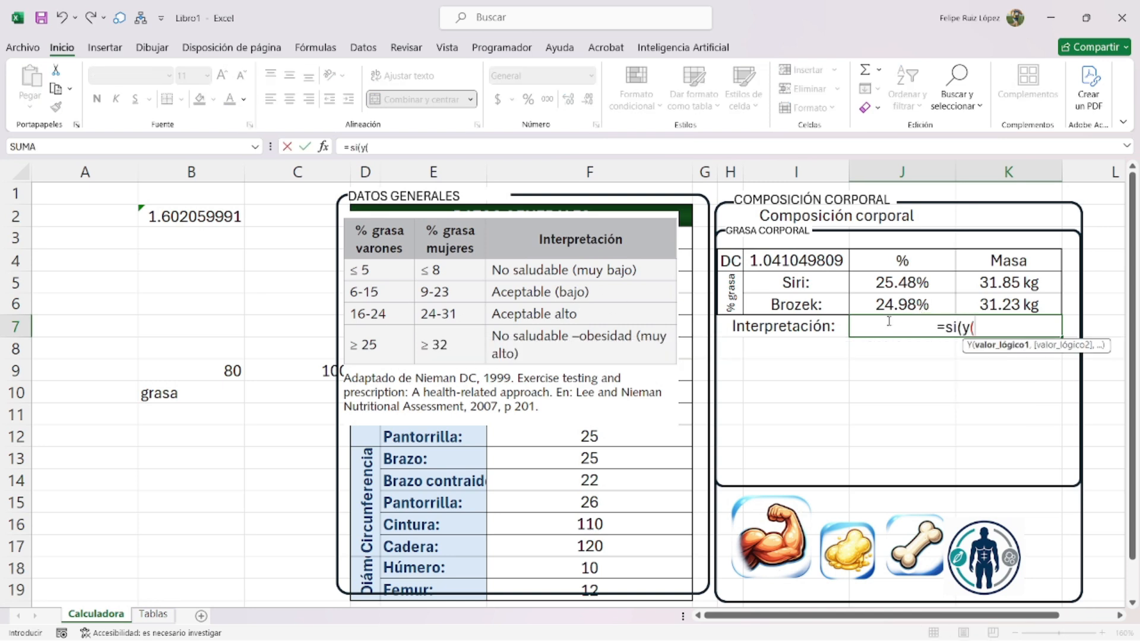
drag(975, 328, 896, 328)
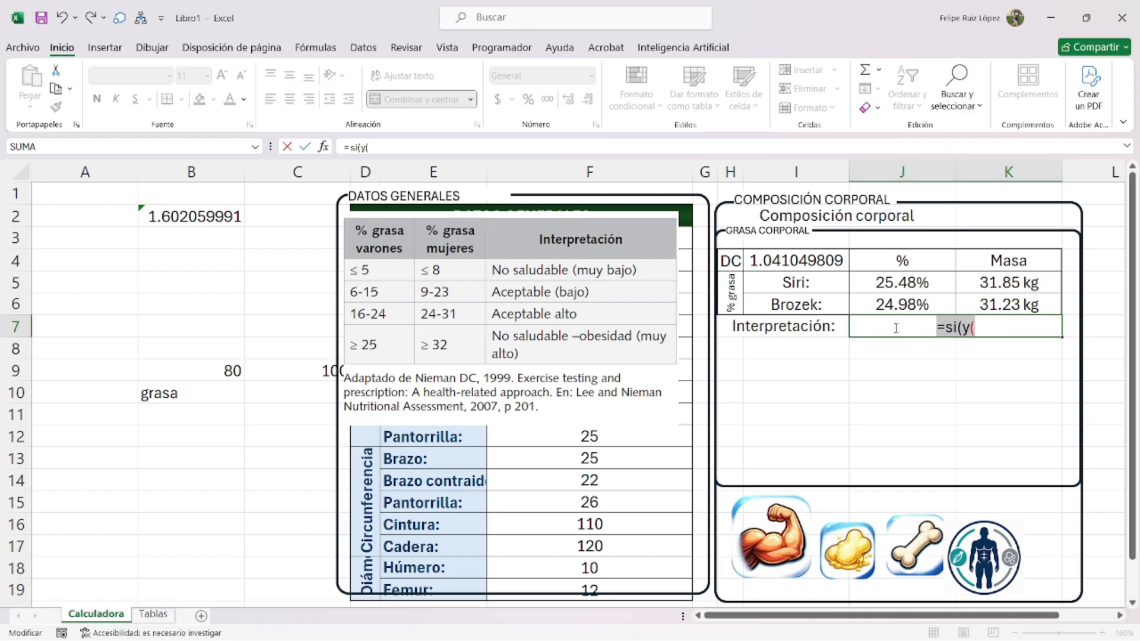
key(BackSpace)
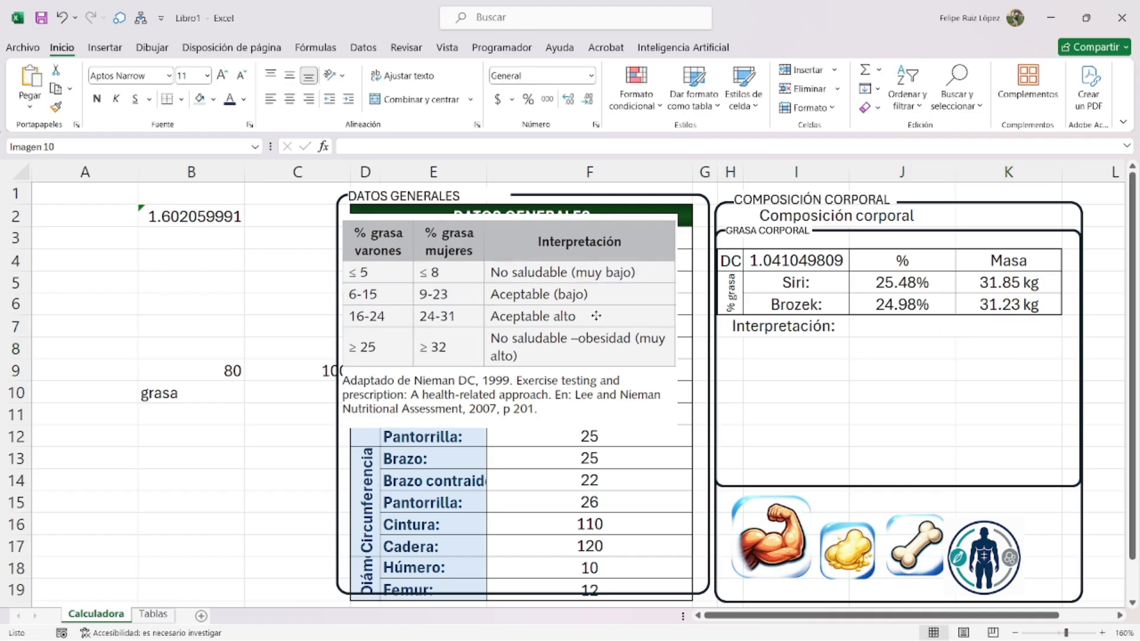
drag(457, 318, 448, 416)
click(911, 328)
text(=si()
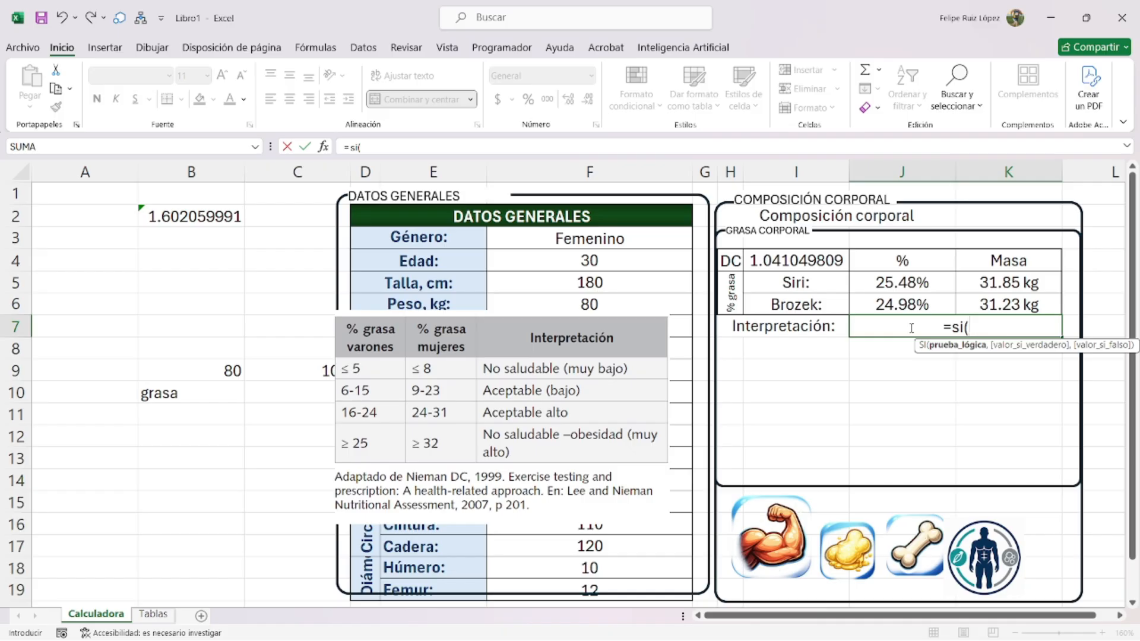
key(BackSpace)
key(BackSpace)
key(BackSpace)
key(BackSpace)
key(Return)
- Move the 'Interpretación:' label down to H8 and reselect H7:I7
click(827, 340)
drag(826, 340, 825, 349)
click(775, 326)
mouse_move(723, 326)
mouse_down()
mouse_move(751, 320)
mouse_move(729, 328)
mouse_up()
- Merge H5:H7 under '% grasa' and enter the label 'Promedio:' in I7
click(427, 101)
click(430, 105)
click(794, 318)
text(Promedio:)
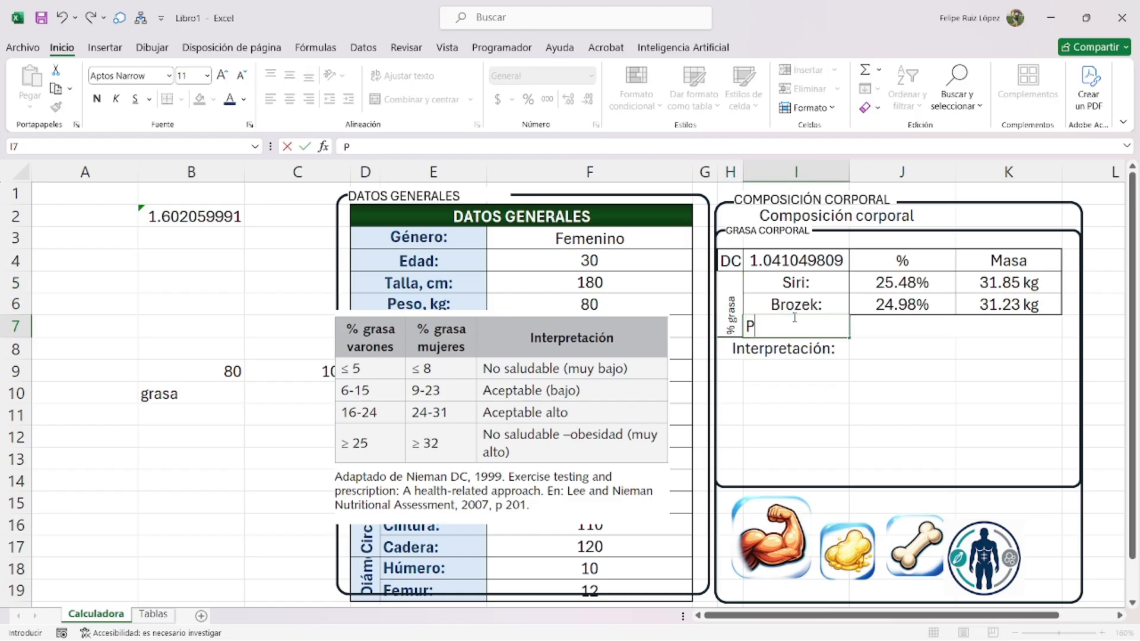
key(Tab)
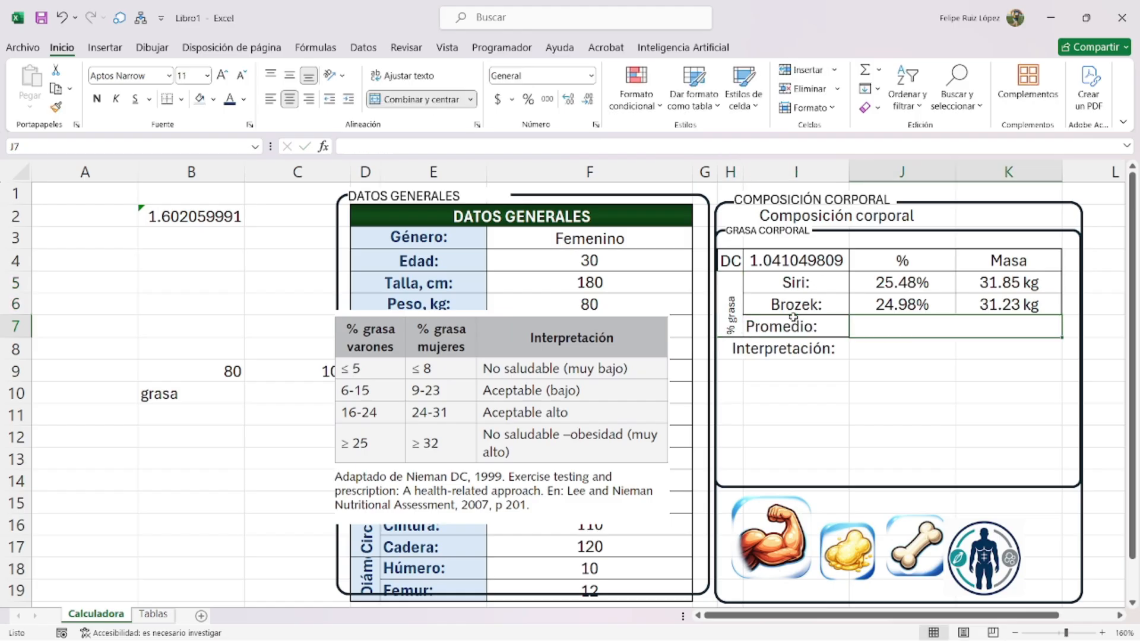
- Unmerge J7:K7, enter =PROMEDIO(J5:J6) in J7 and fill it across to K7
click(422, 99)
click(887, 328)
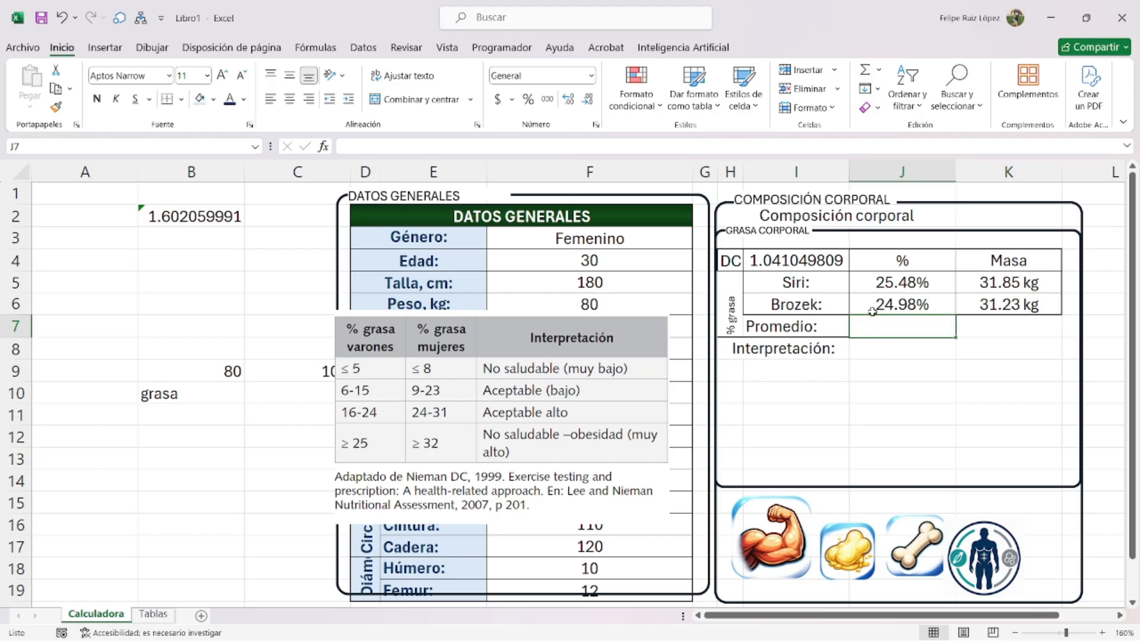
text(=promedio()
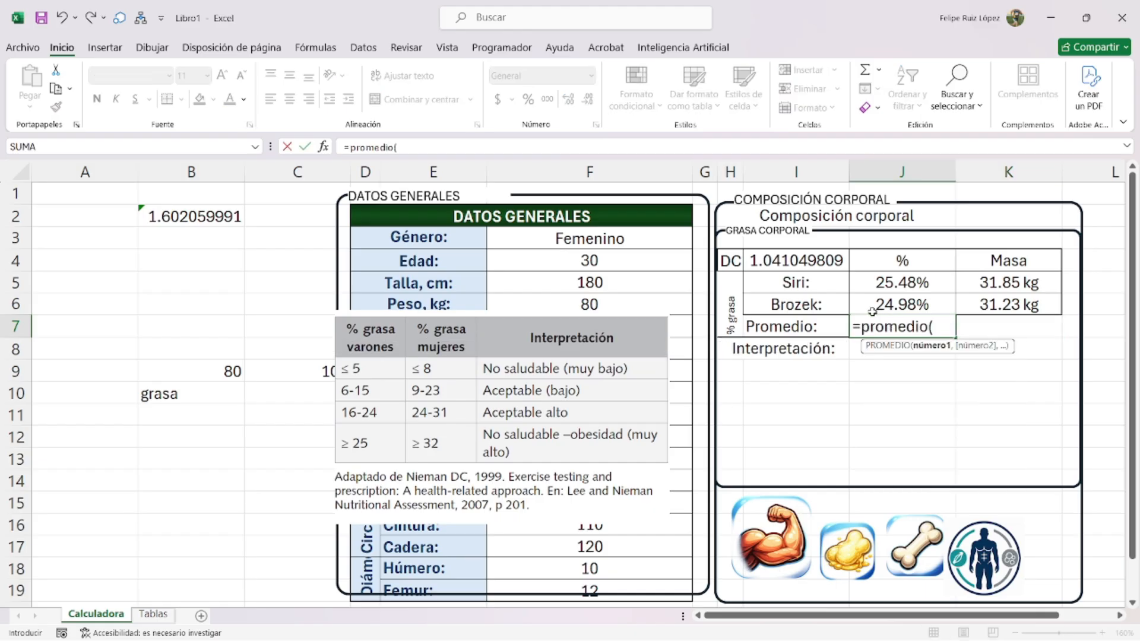
drag(902, 283, 904, 297)
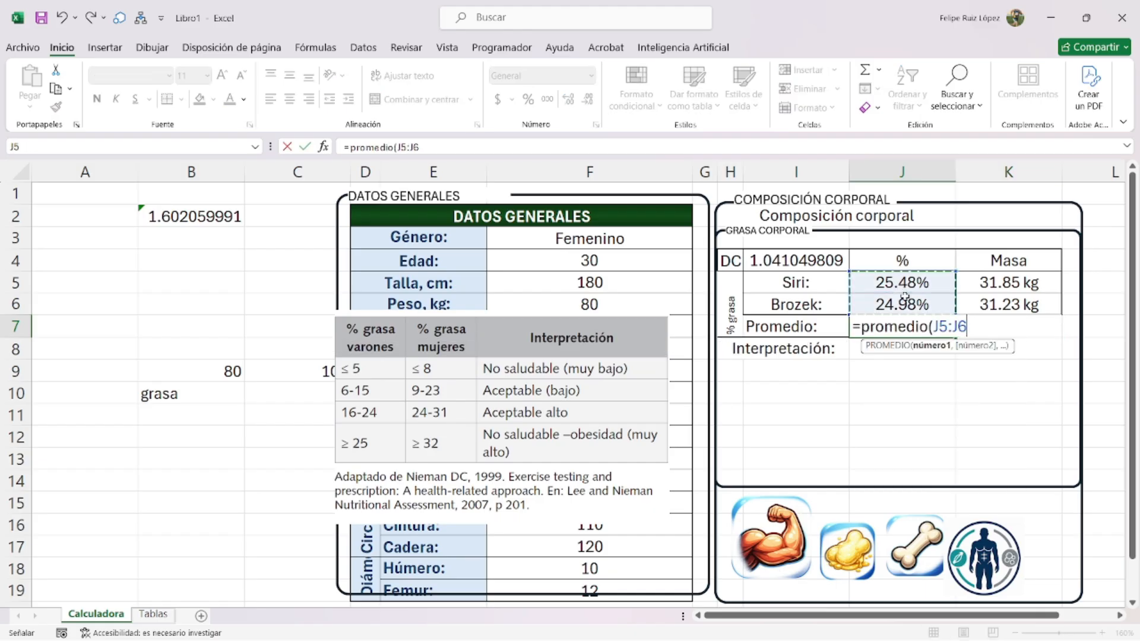
key(Return)
click(951, 324)
drag(955, 337, 1024, 331)
click(1036, 326)
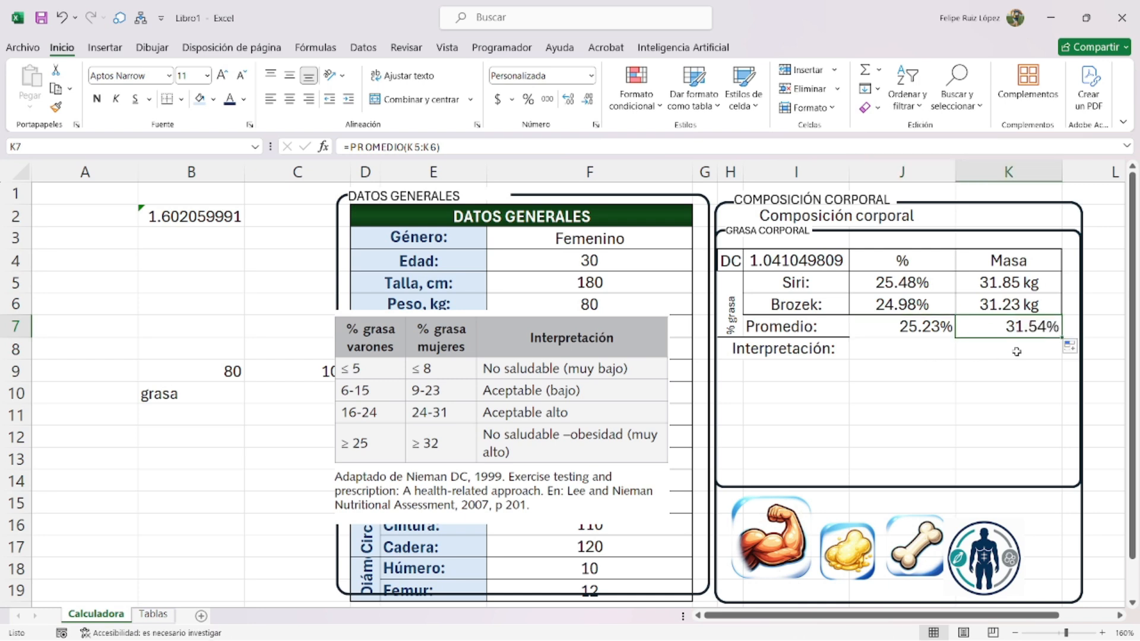
- Give K7 a custom number format so the average mass displays as 31.54 kg
key(ctrl+1)
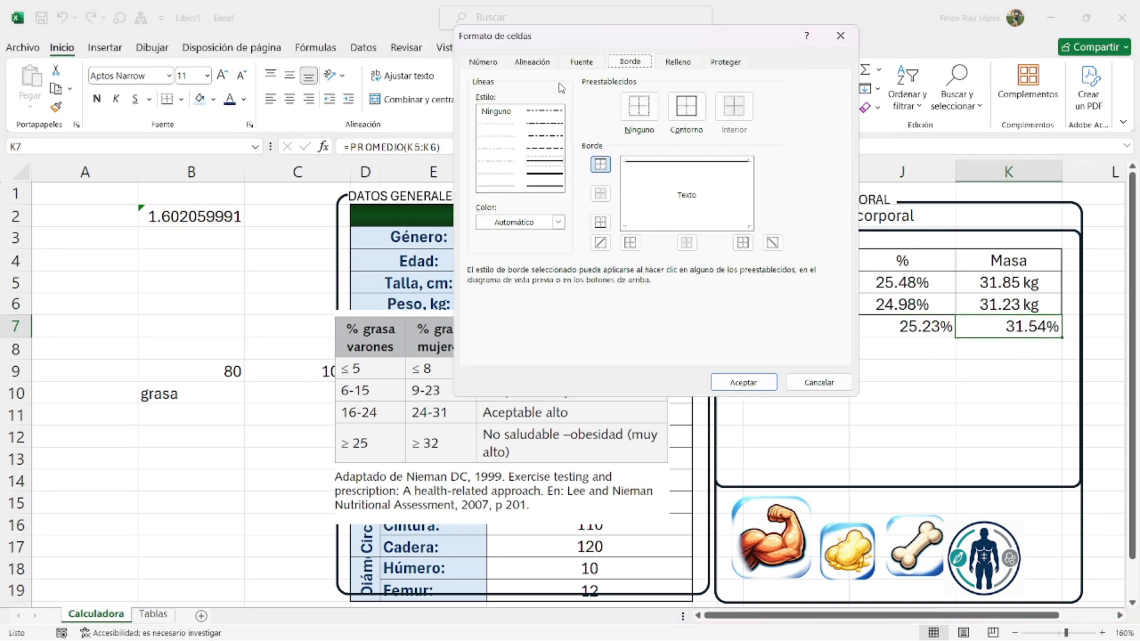
click(488, 62)
click(625, 142)
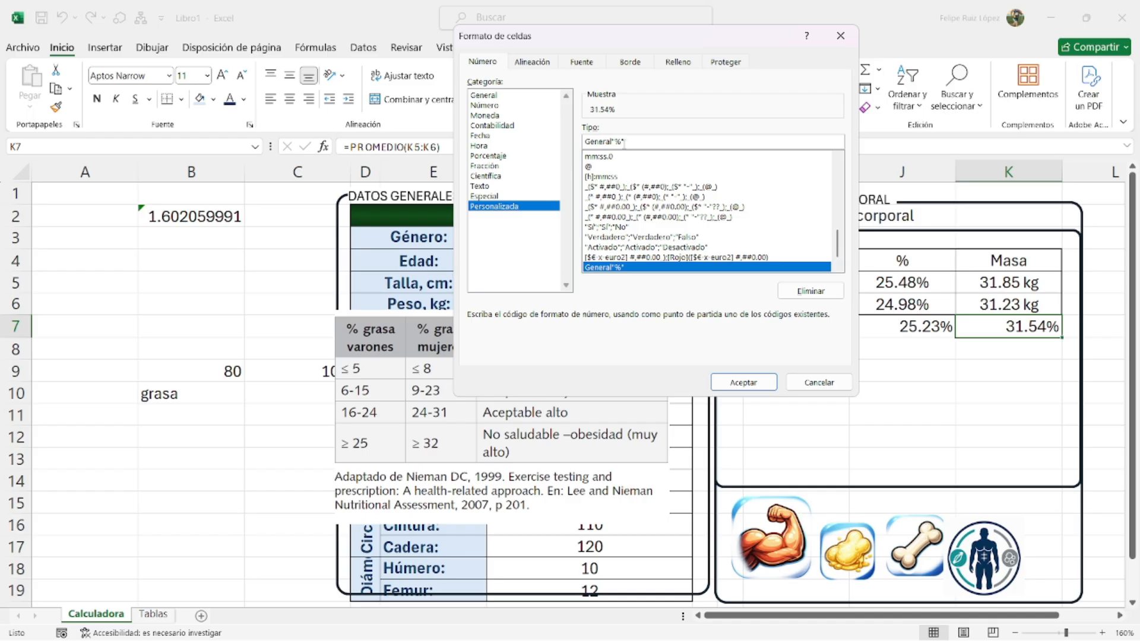
key(BackSpace)
key(BackSpace)
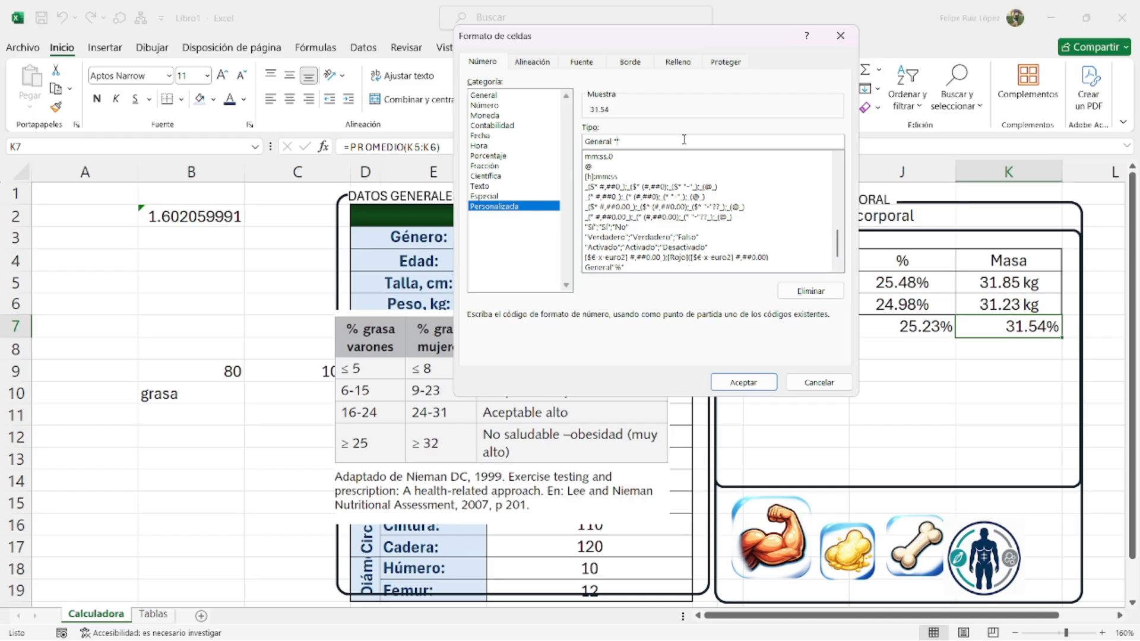
key(Return)
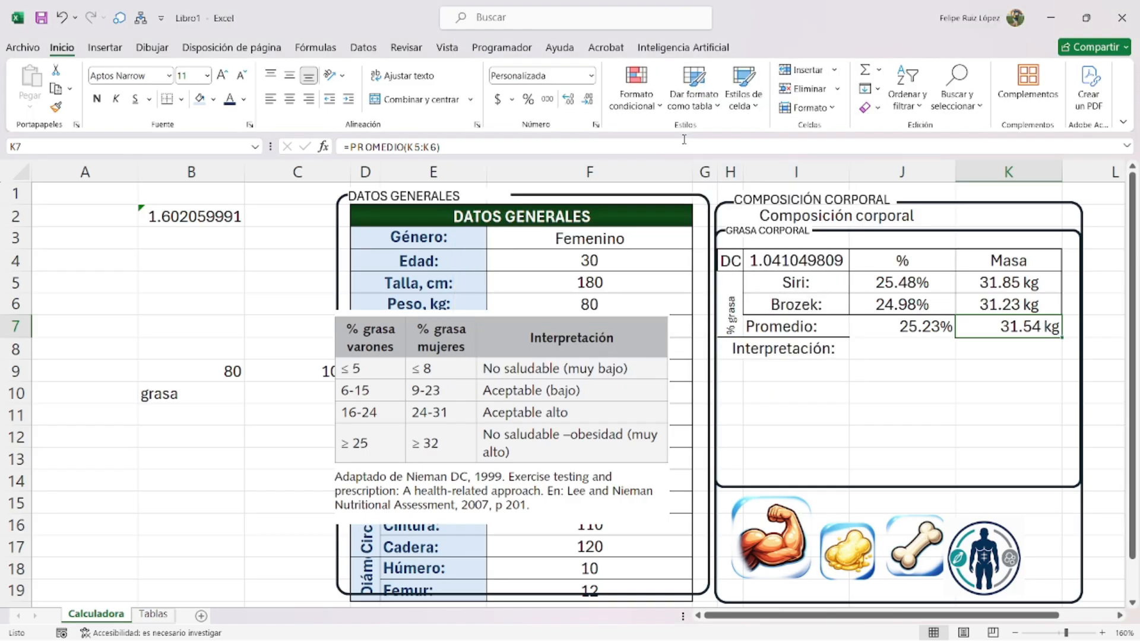
- Border the DC-to-Promedio table H4:K7 with a medium outline and thin inner lines
click(725, 264)
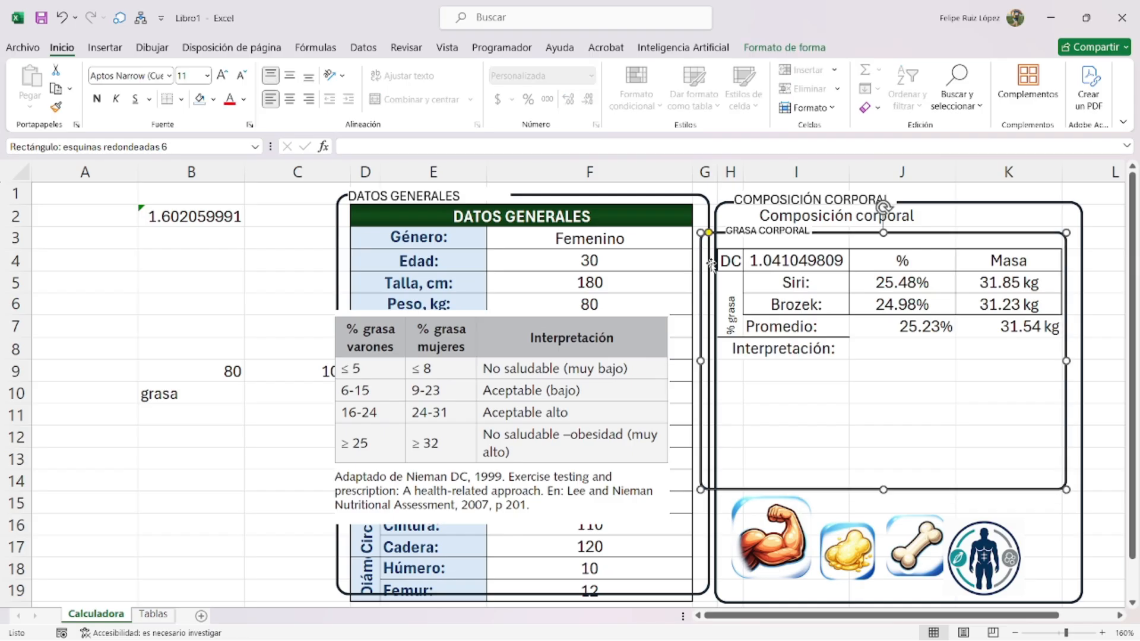
drag(731, 270, 1006, 328)
key(ctrl+1)
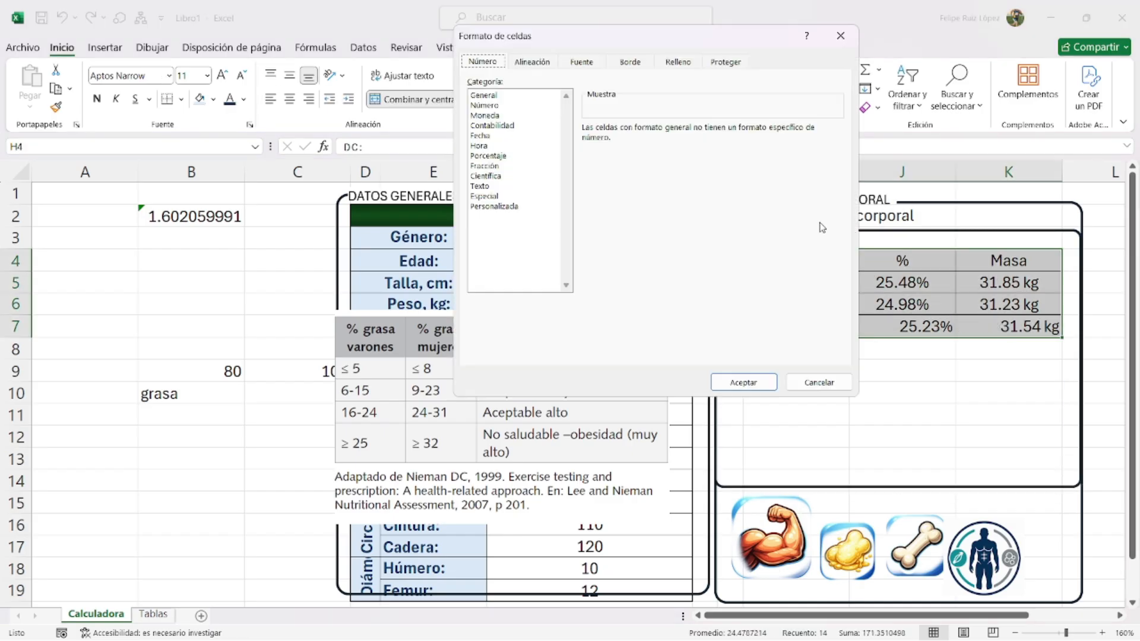
click(633, 67)
click(561, 160)
click(691, 113)
click(502, 187)
click(729, 112)
click(743, 383)
click(899, 392)
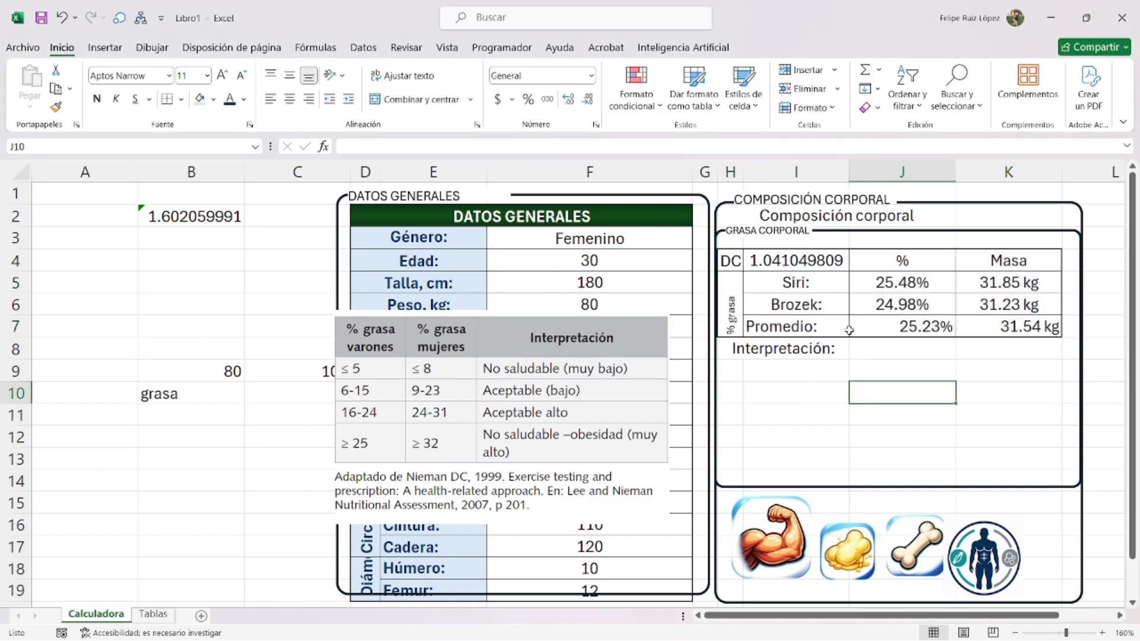
- Merge J8:K8 and begin the formula =SI(Y(F3="Masculino",J7<=5 in it
click(786, 349)
drag(903, 349, 982, 349)
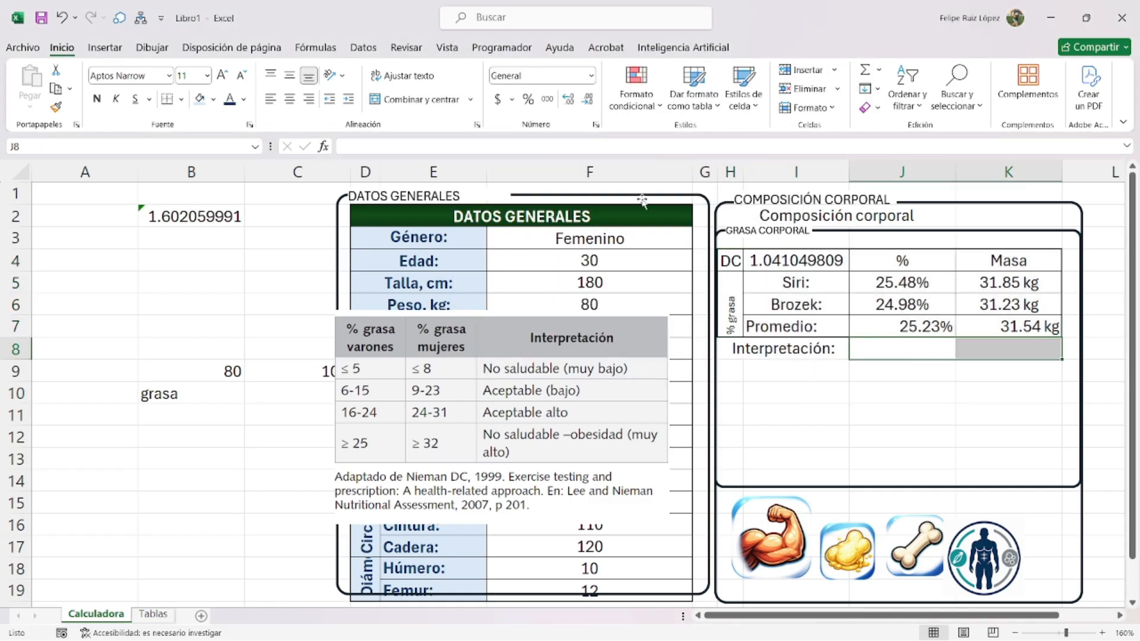
click(442, 102)
double_click(891, 348)
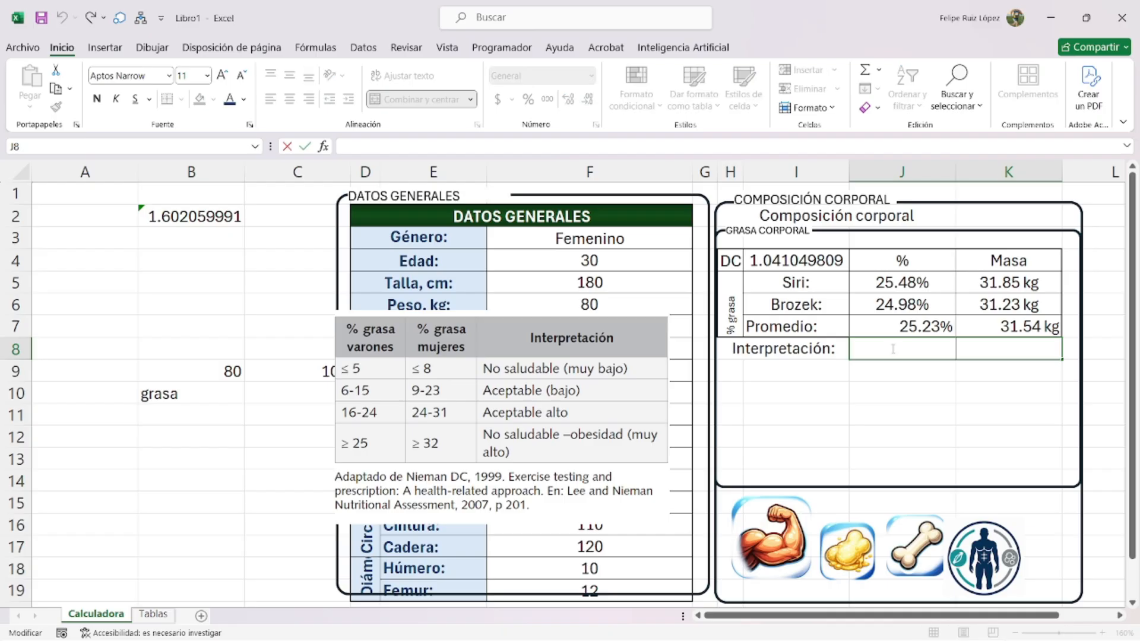
text(=si(y()
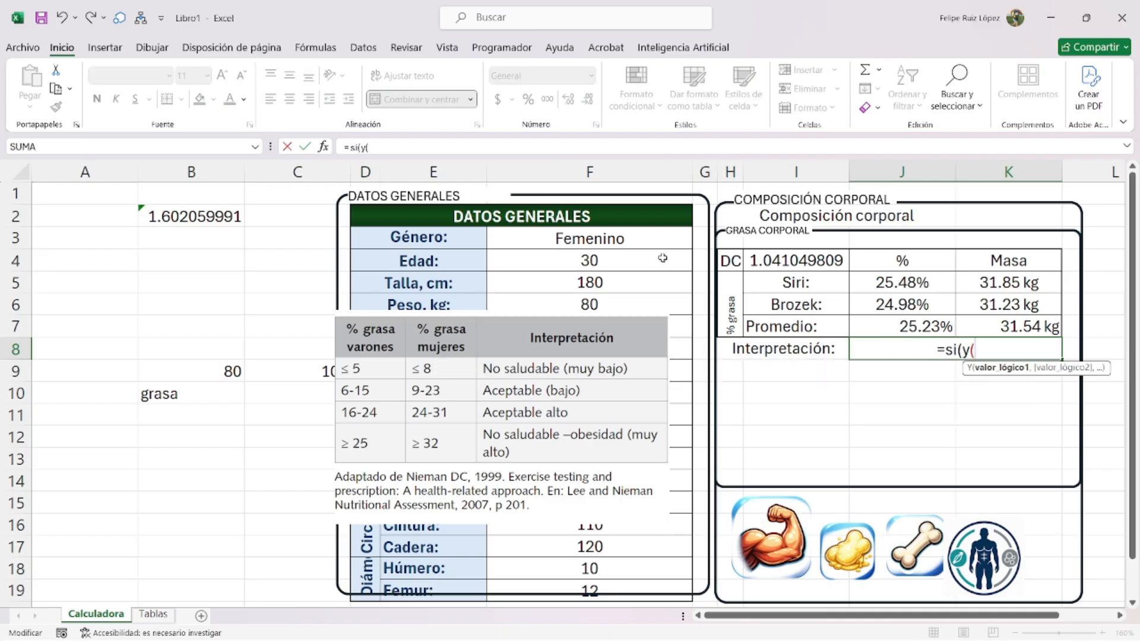
click(630, 239)
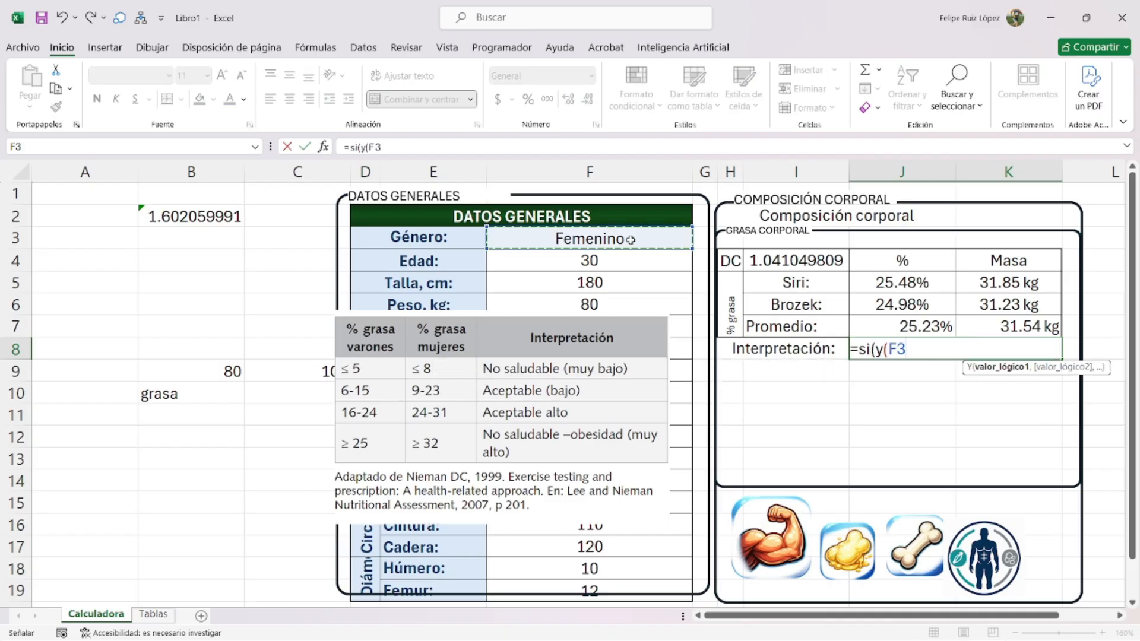
text(="Masculino)
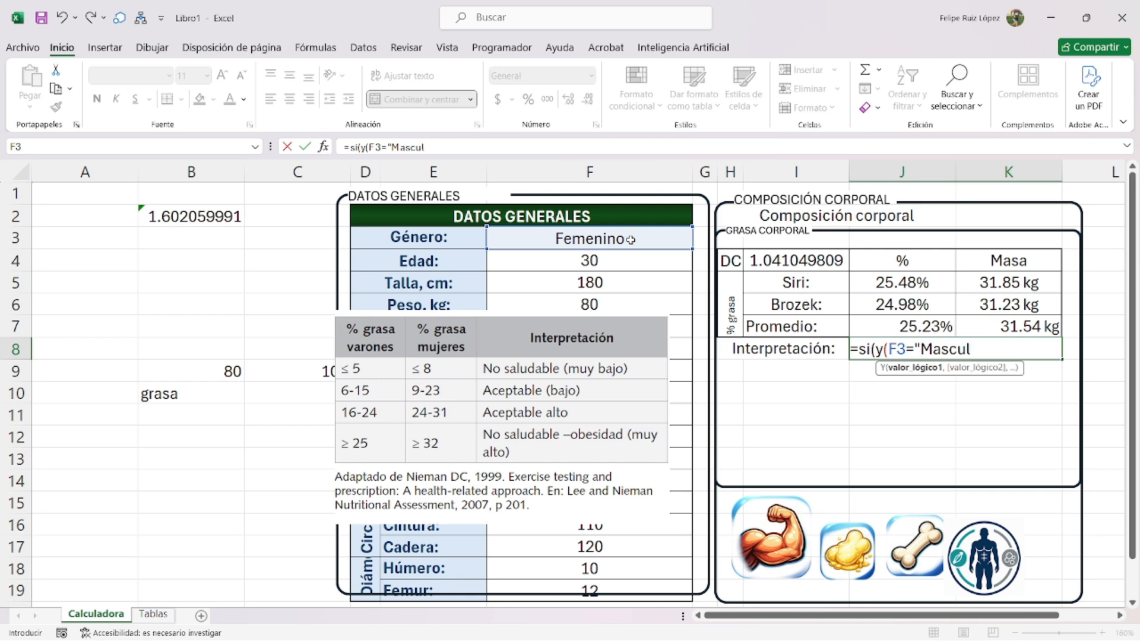
text(,)
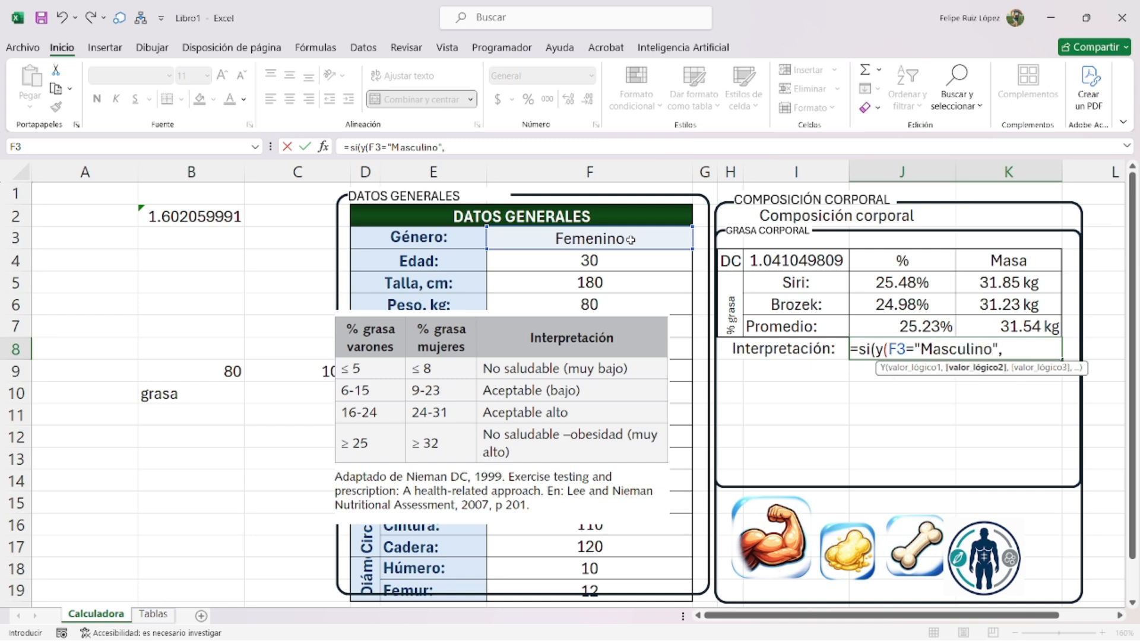
click(913, 325)
text(<=5)
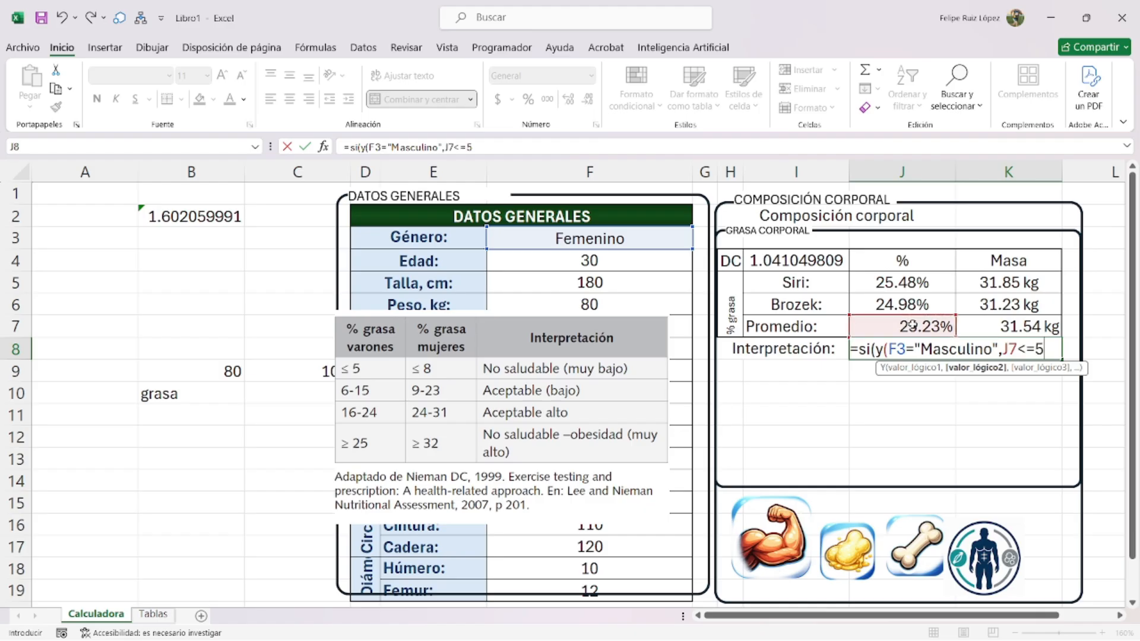
- Restructure it as O(Y(...),Y(F3="Femenino",J7<=8)) and start the "No saludable (Mu" result
click(887, 336)
key(BackSpace)
text(o)
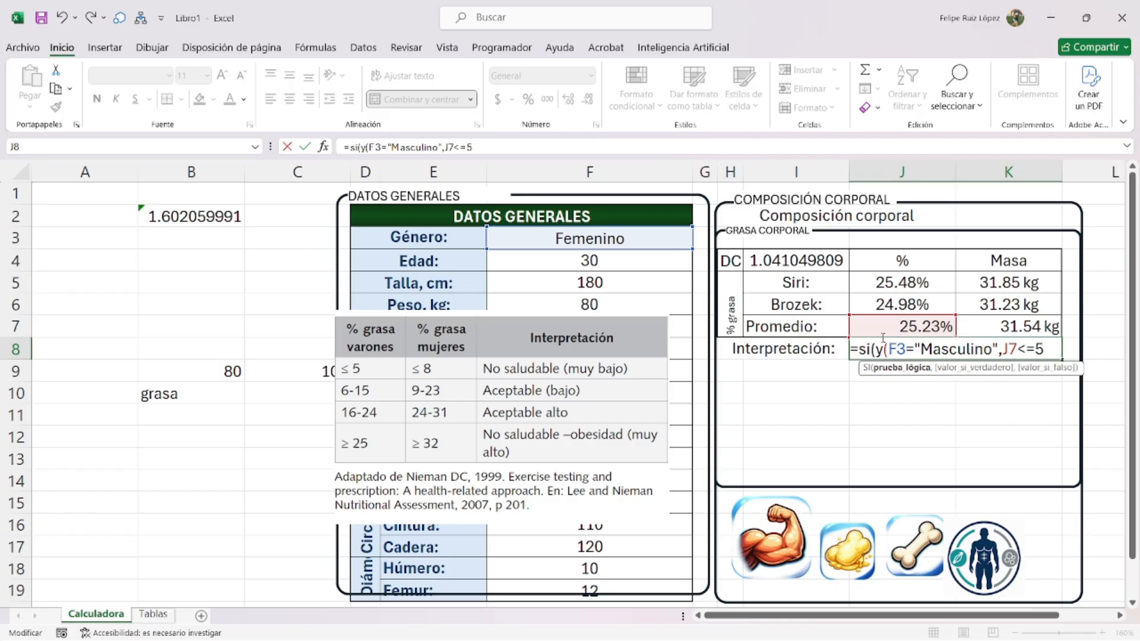
text((y)
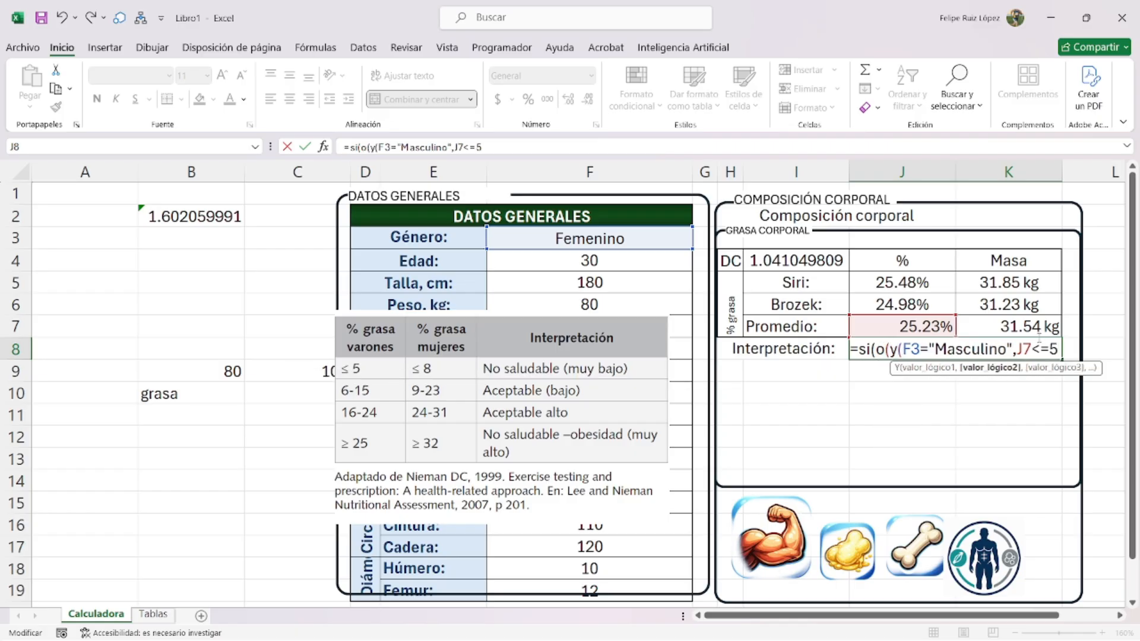
text(),y()
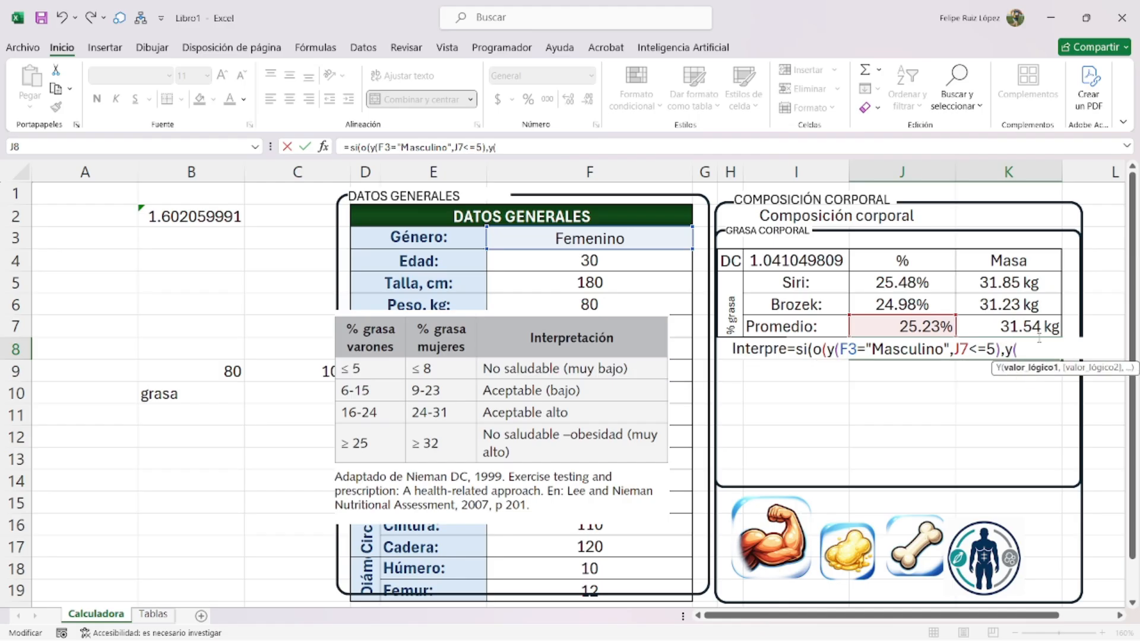
click(664, 237)
text(="Fmen)
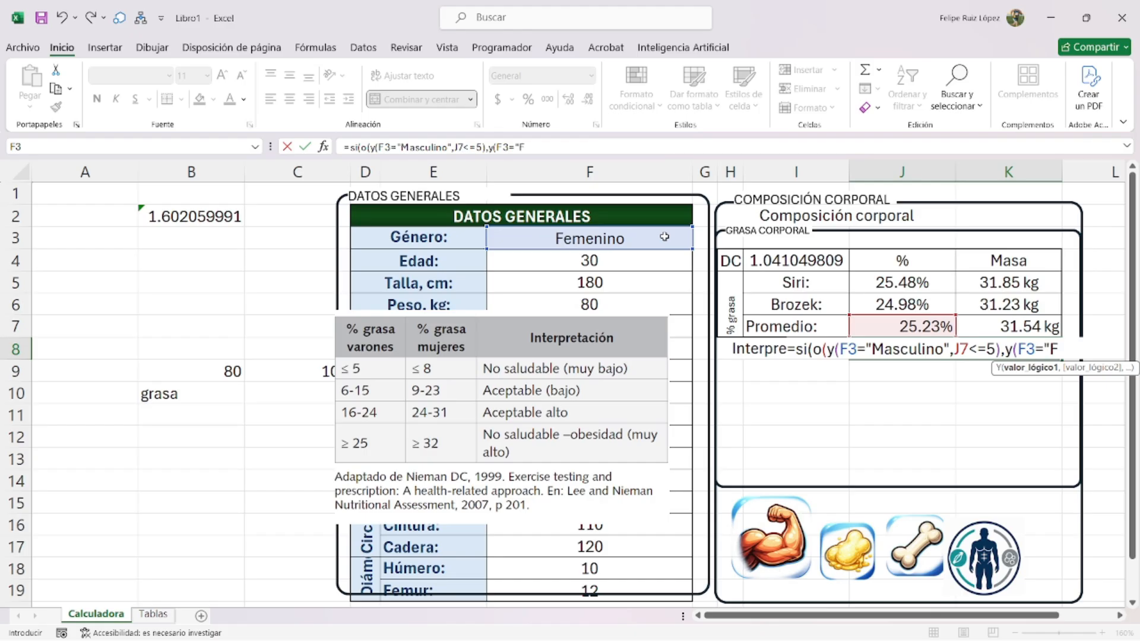
key(BackSpace)
key(BackSpace)
key(BackSpace)
text(emenino",)
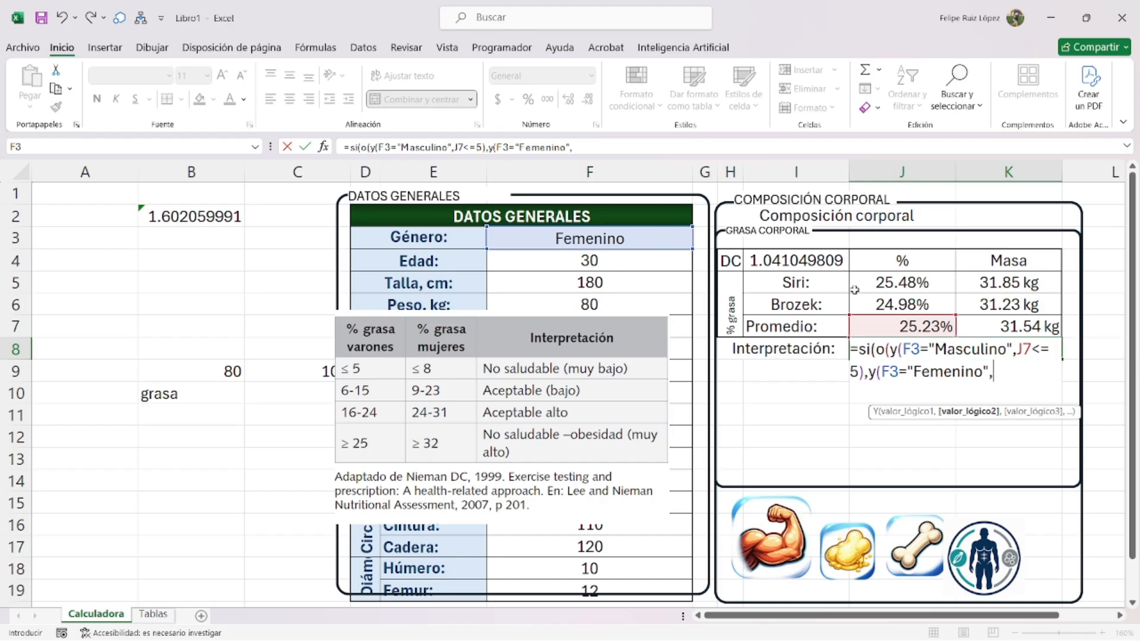
click(894, 325)
text(<=8)),)
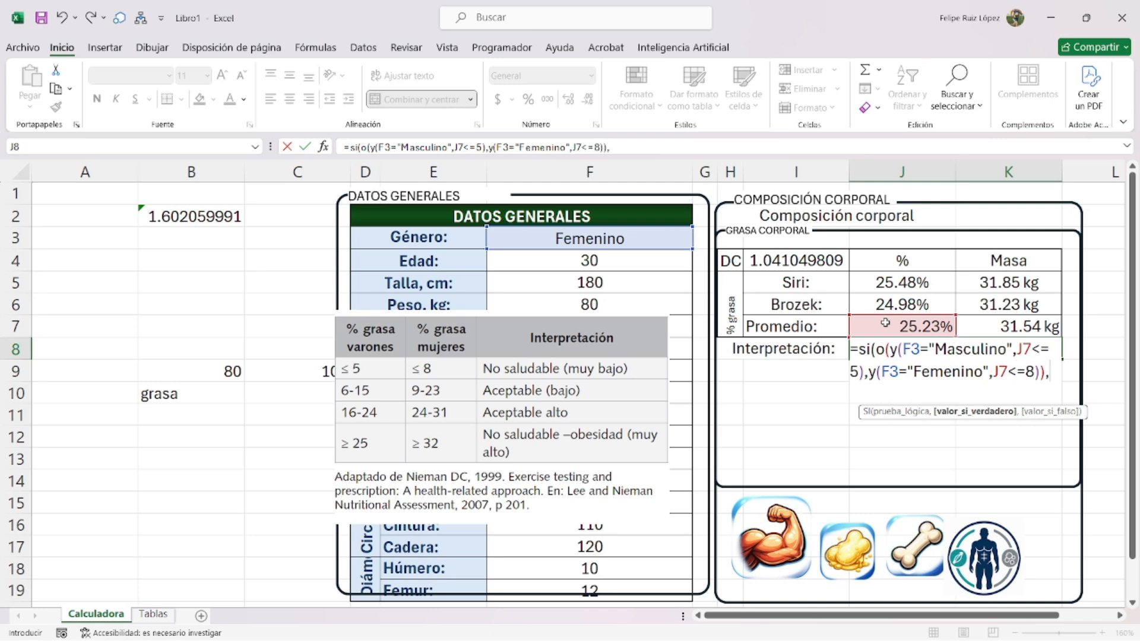
text("No saludable)
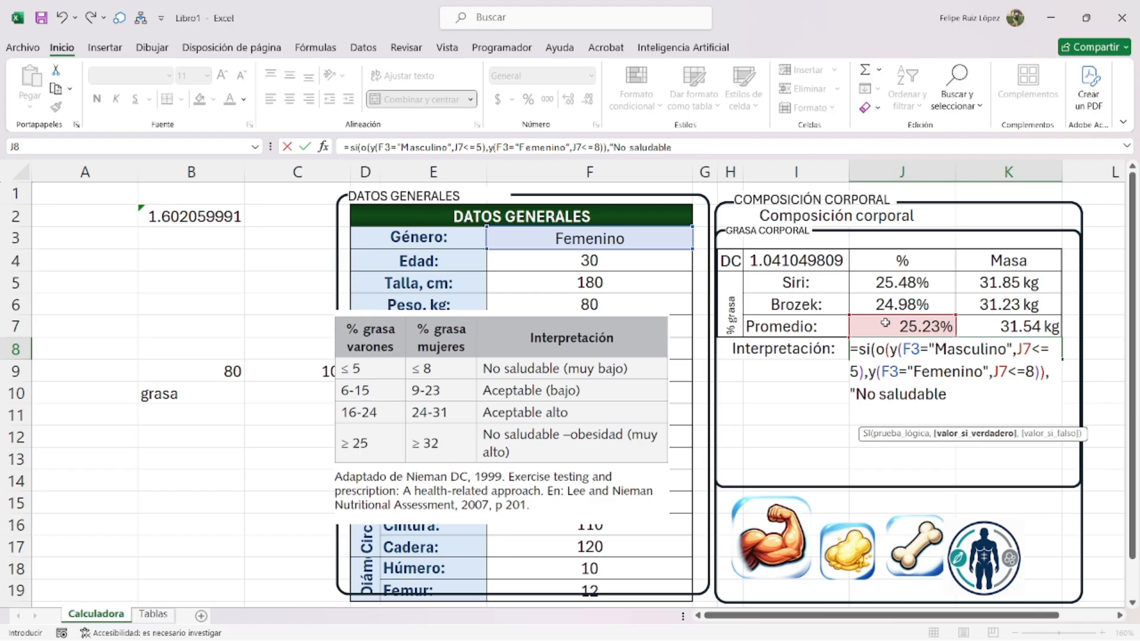
text( (Muy)
key(BackSpace)
key(BackSpace)
key(BackSpace)
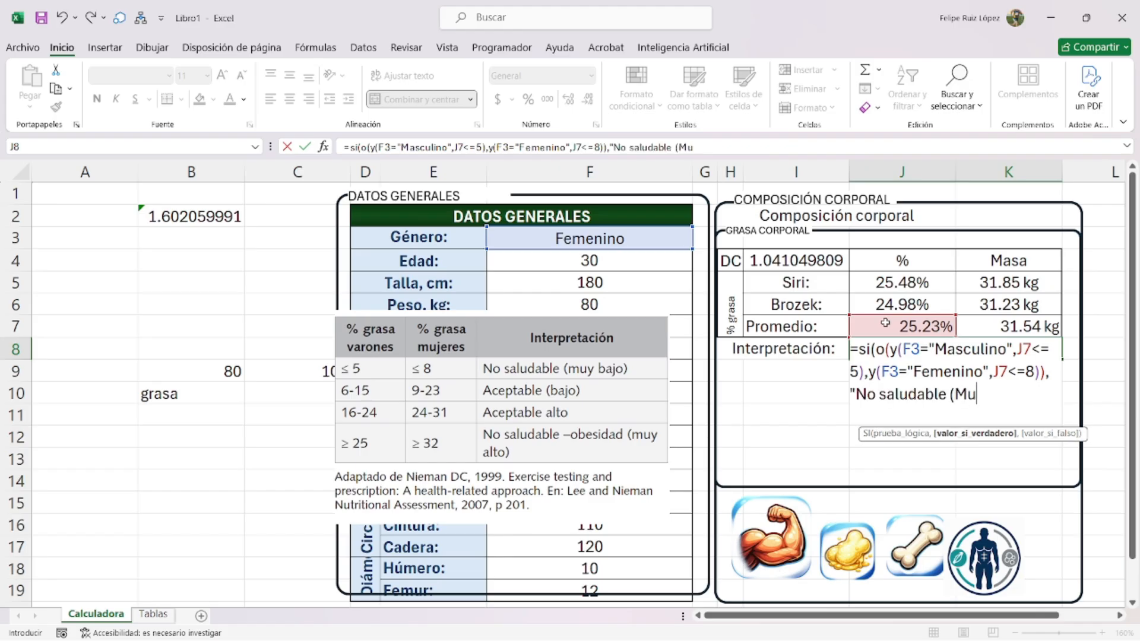
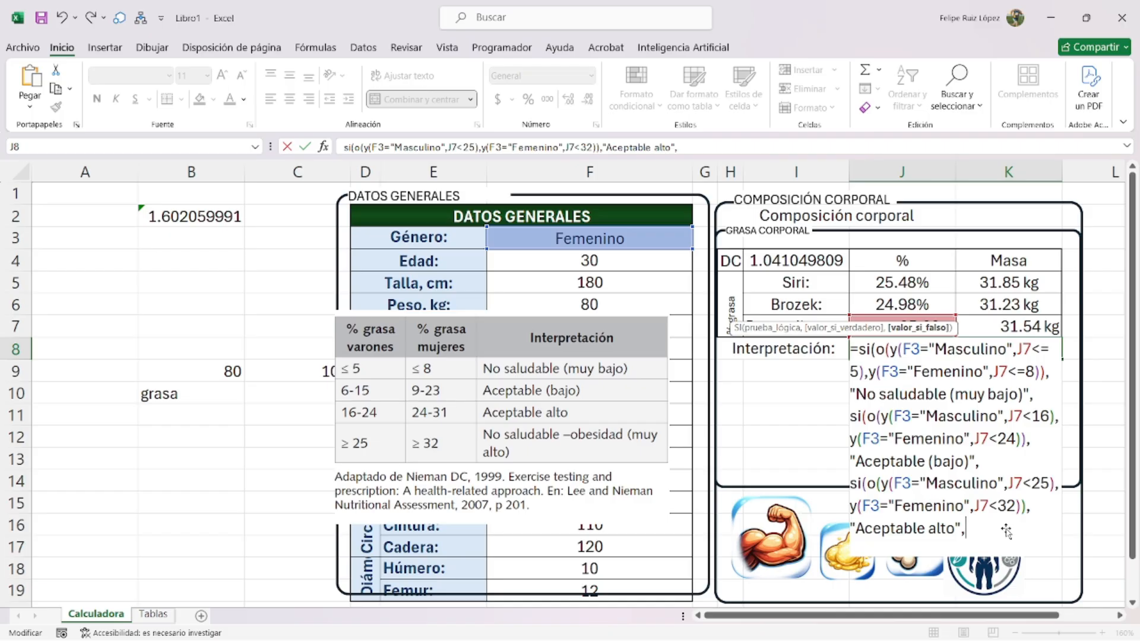
- Close J8's formula with the 'No saludable -obesidad (muy alto)' case and commit it
text("No saludable)
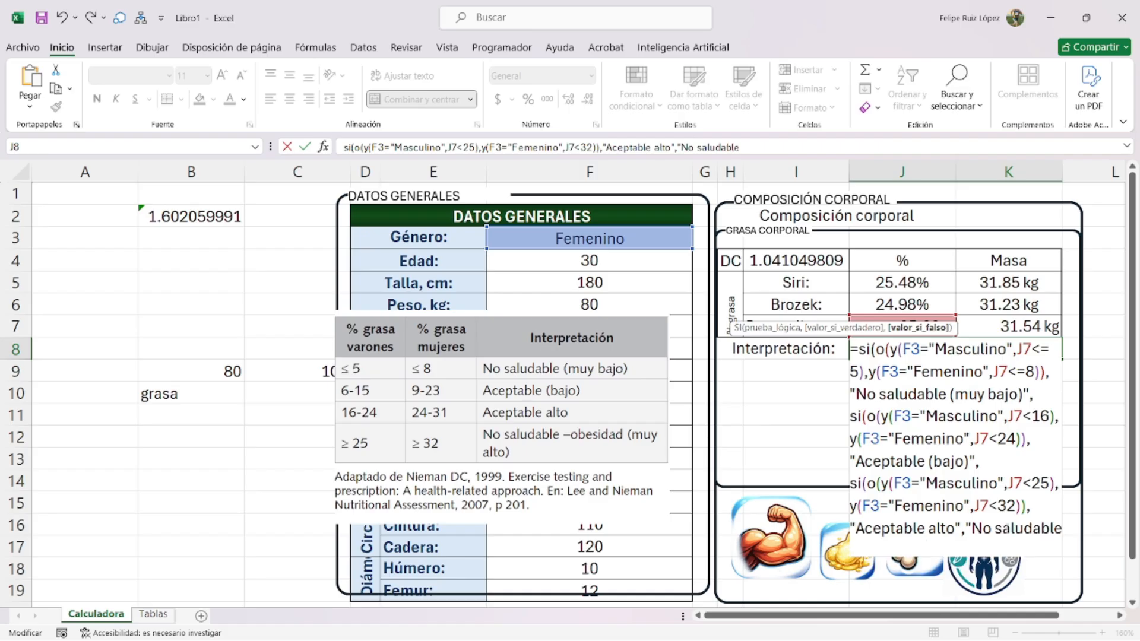
text( -)
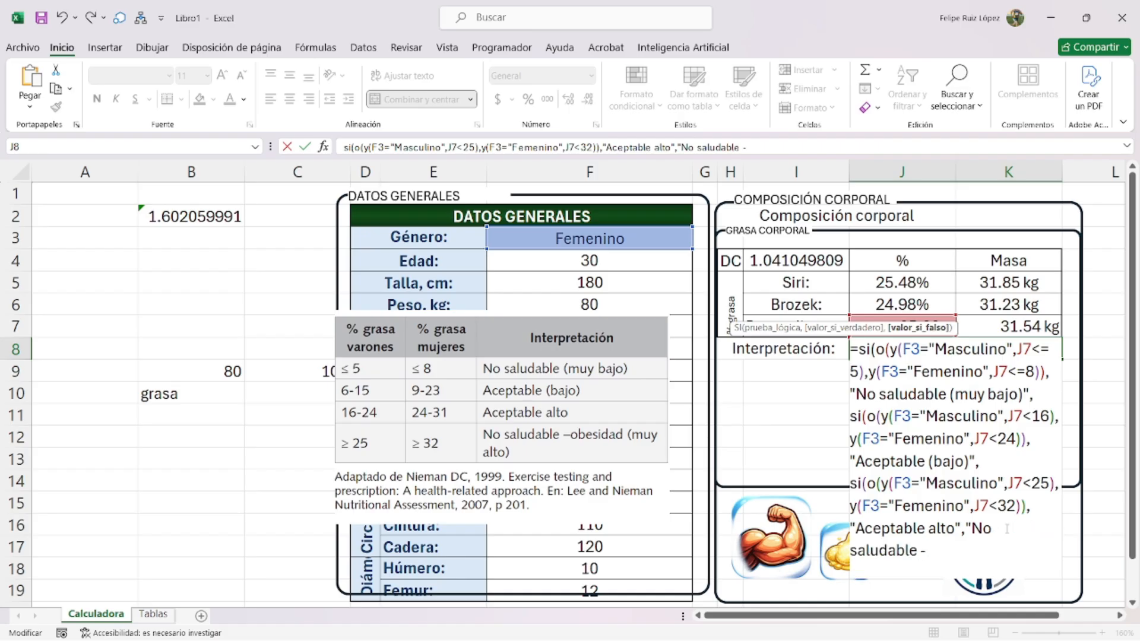
text(obesidad)
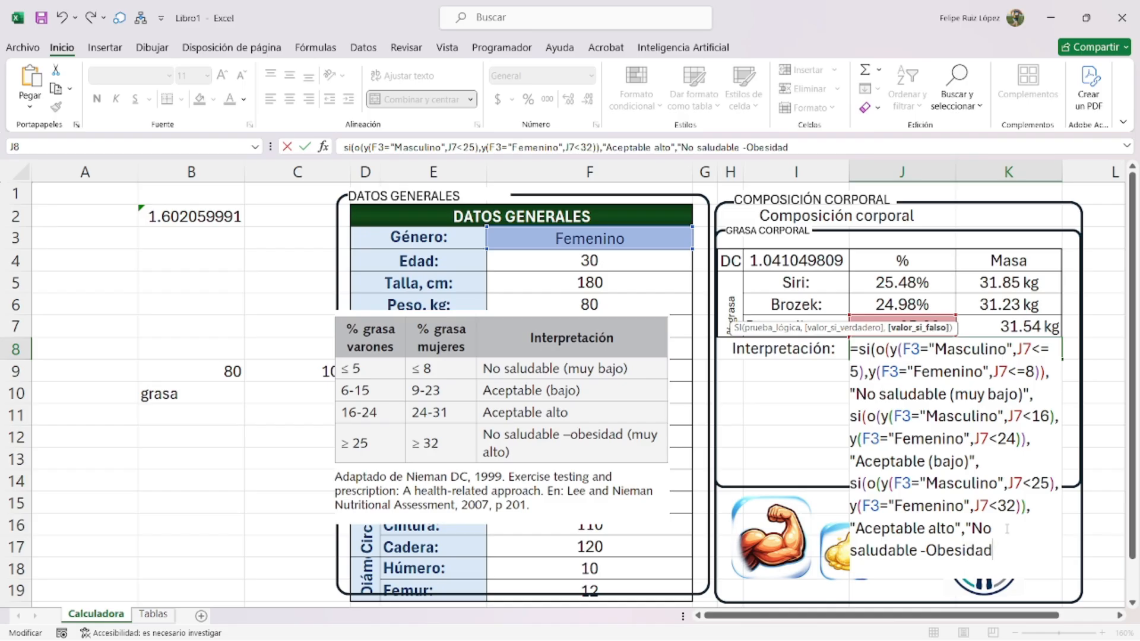
text( (muy)
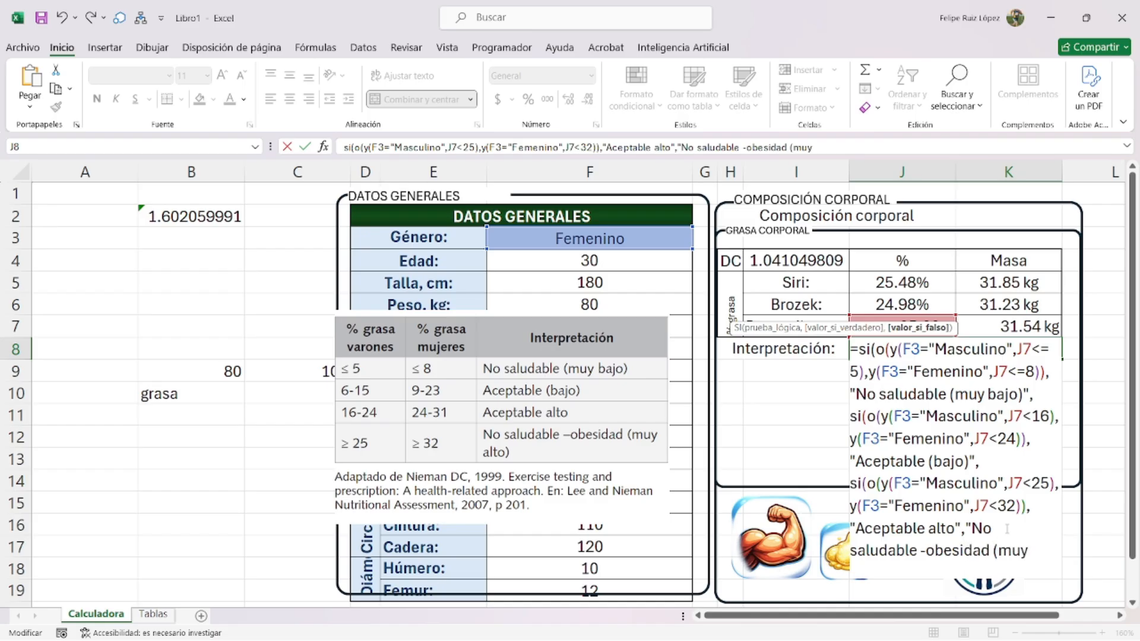
text( alto))
text("))))
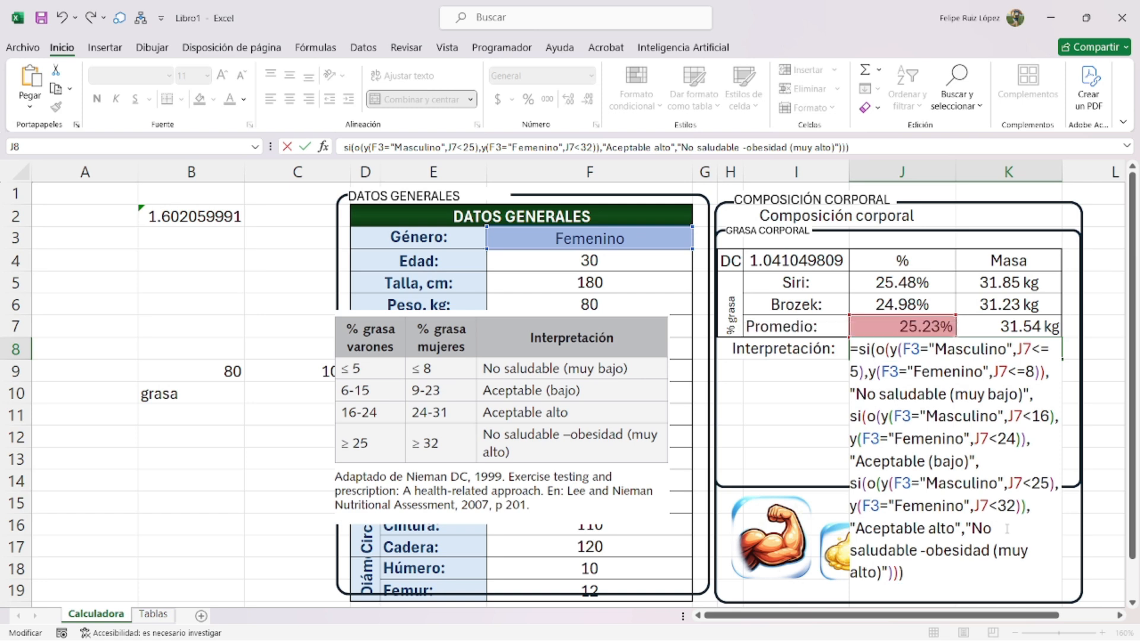
key(Return)
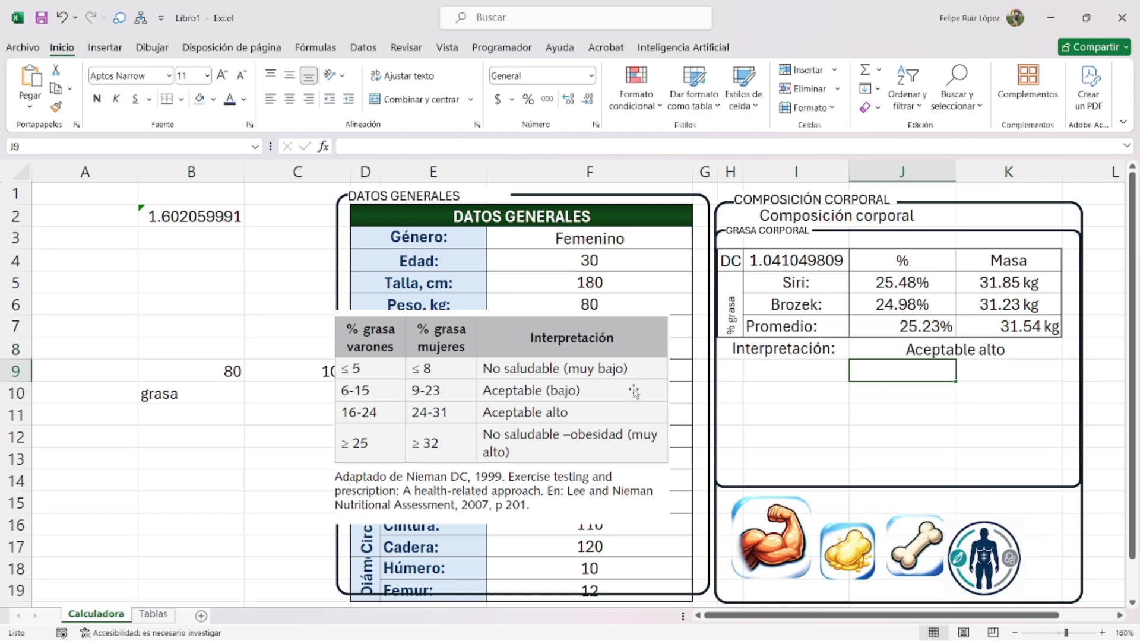
- Set the gender in F3 to Masculino
drag(634, 391, 529, 426)
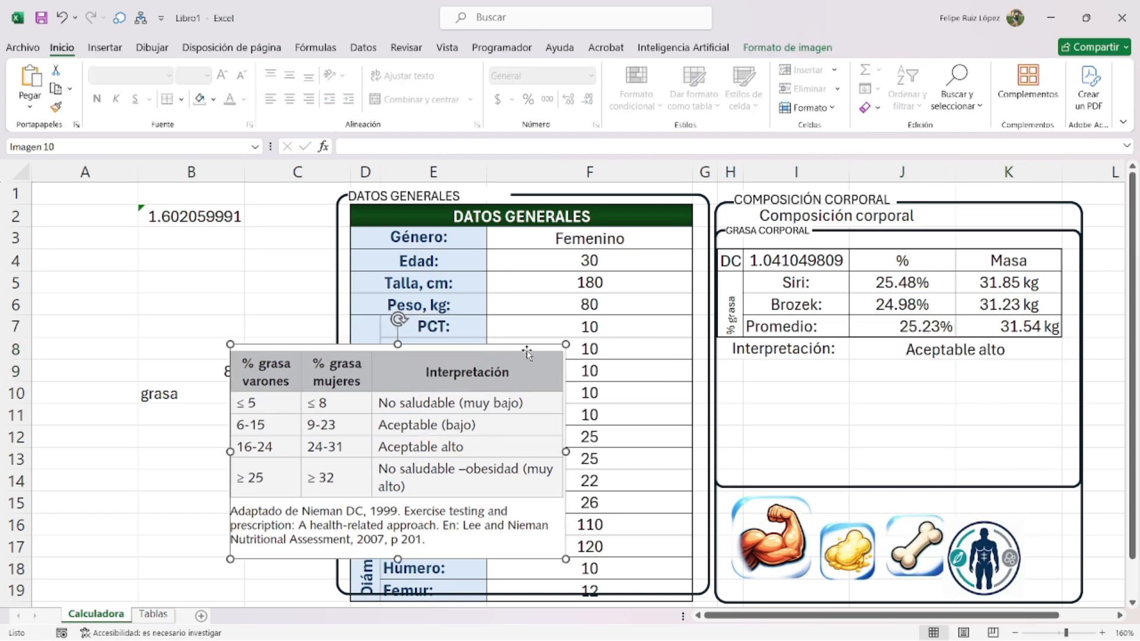
click(641, 238)
key(alt+Down)
click(638, 271)
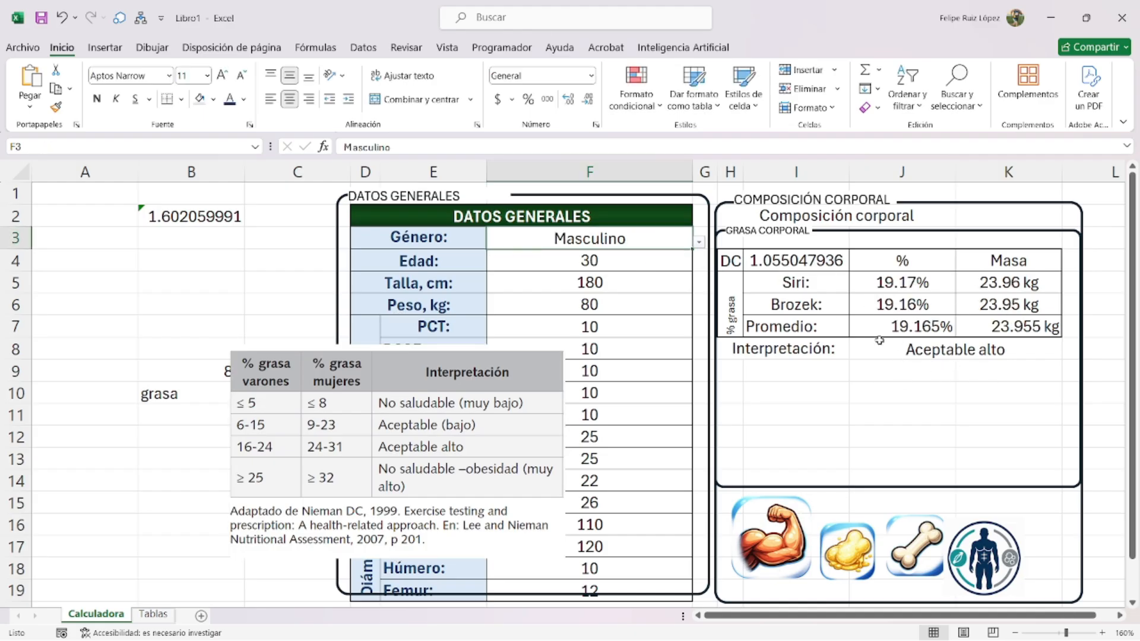
- Left-align the PCT: label and enter 5 as the skinfold values from F7 down
drag(495, 366, 298, 299)
click(440, 333)
click(270, 99)
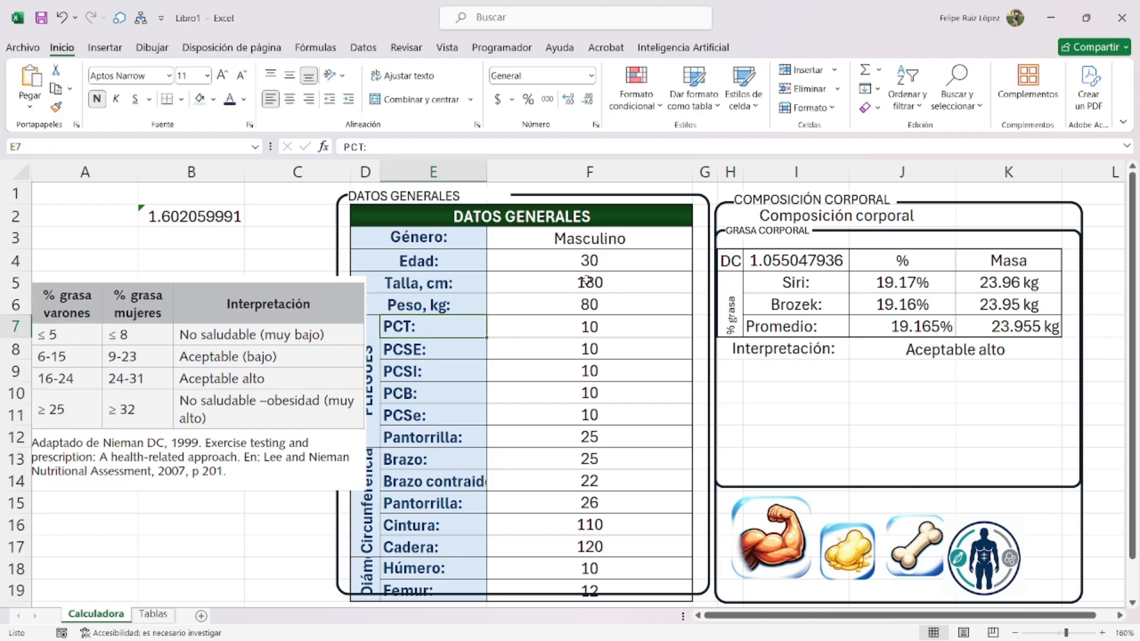
click(586, 327)
text(5)
key(Return)
text(5)
key(Return)
text(5)
key(Return)
text(5)
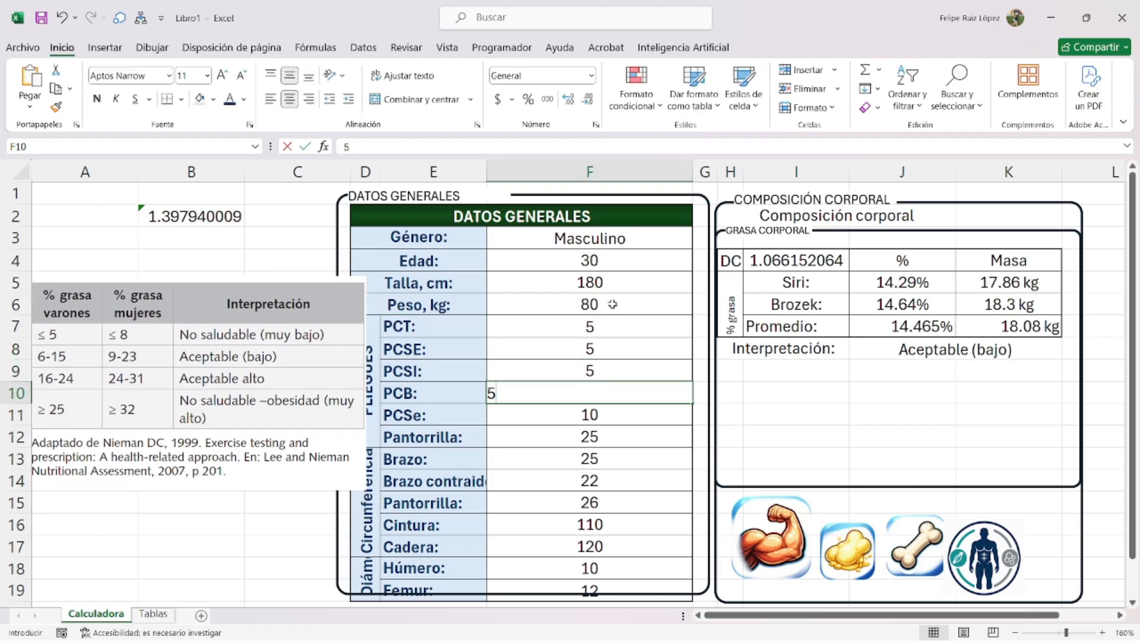
key(Return)
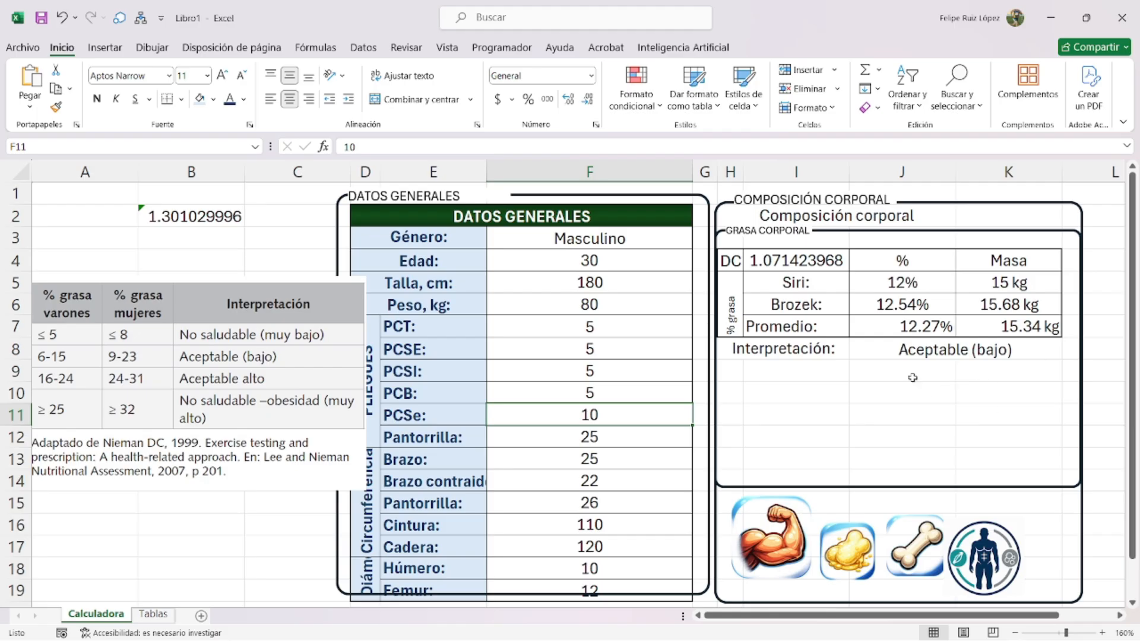
- Delete the reference-table picture and select the body-fat table H4:K8
drag(291, 332, 389, 354)
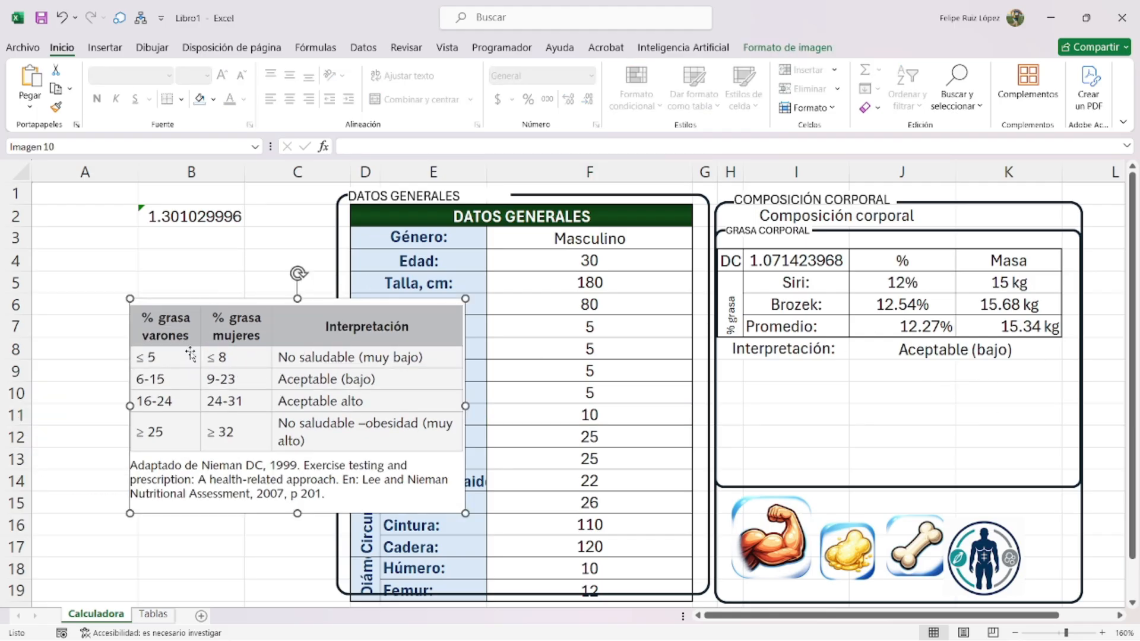
drag(436, 322, 467, 379)
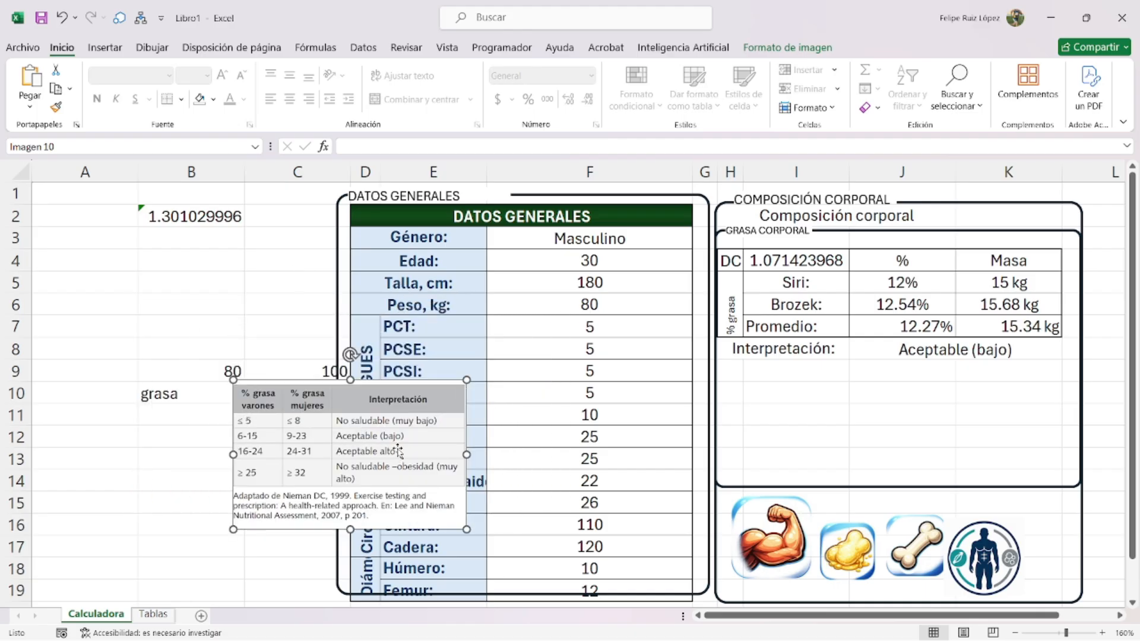
key(Delete)
drag(771, 355, 948, 255)
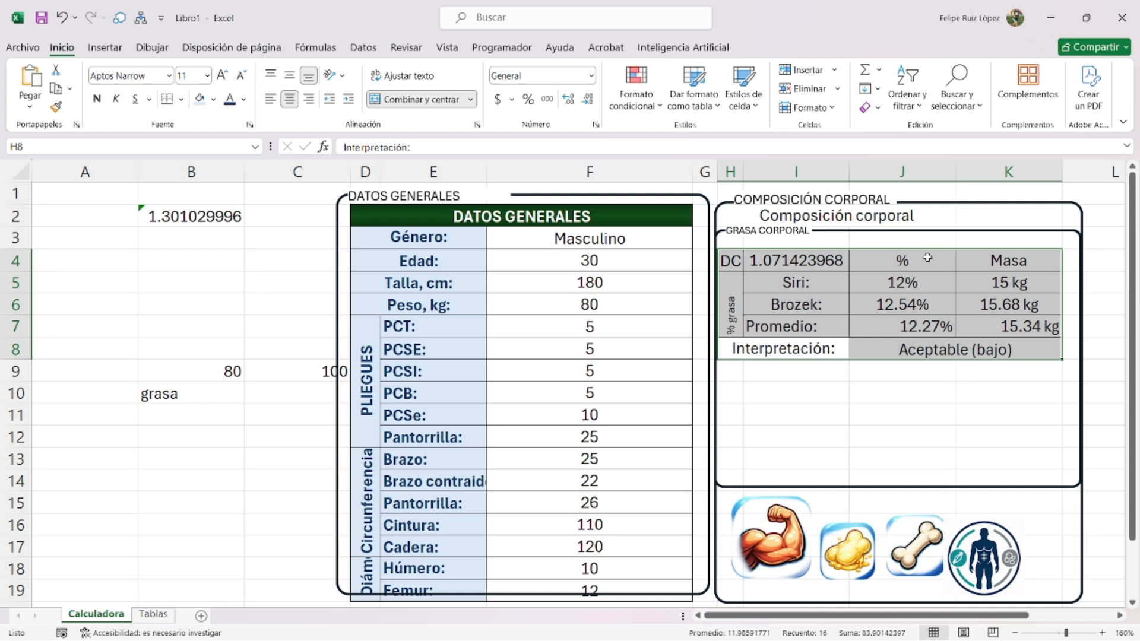
- Give the body-fat table H4:K8 an outer outline border
key(ctrl+1)
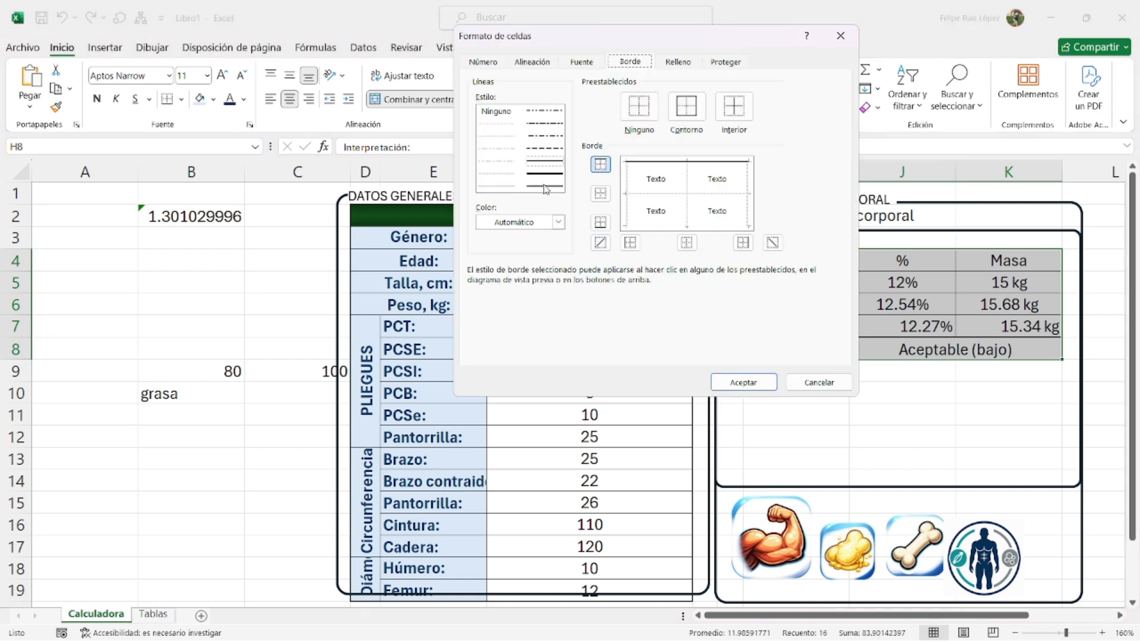
click(688, 108)
click(744, 382)
- Fill the DC, Siri, Brozek, Promedio, % grasa and Interpretación labels with custom bright yellow
click(894, 385)
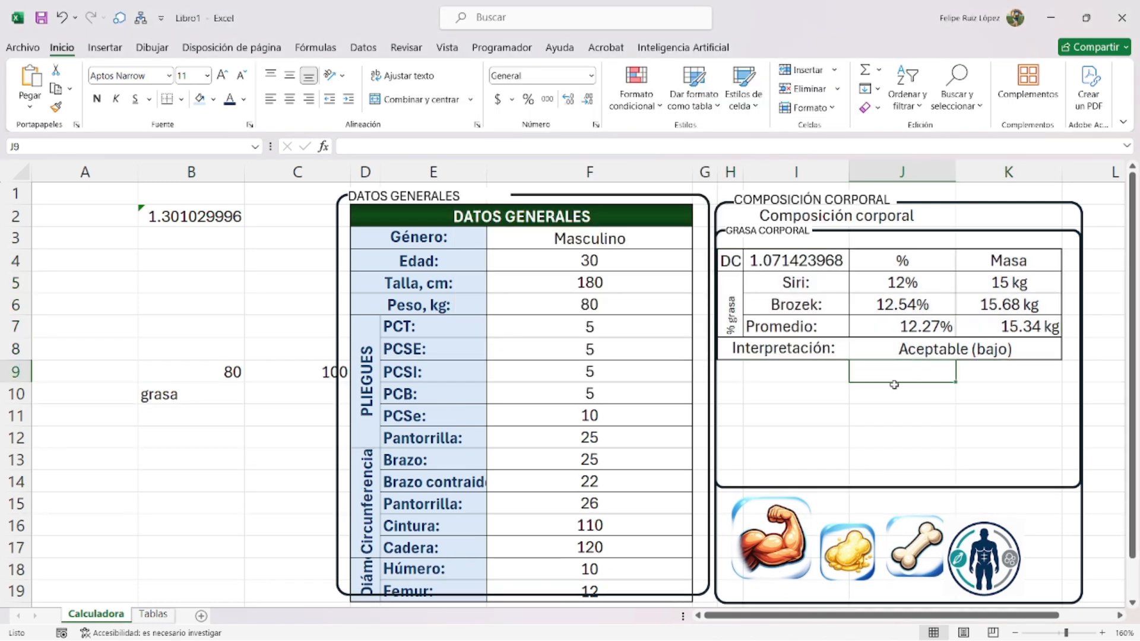
click(792, 350)
drag(790, 283, 793, 325)
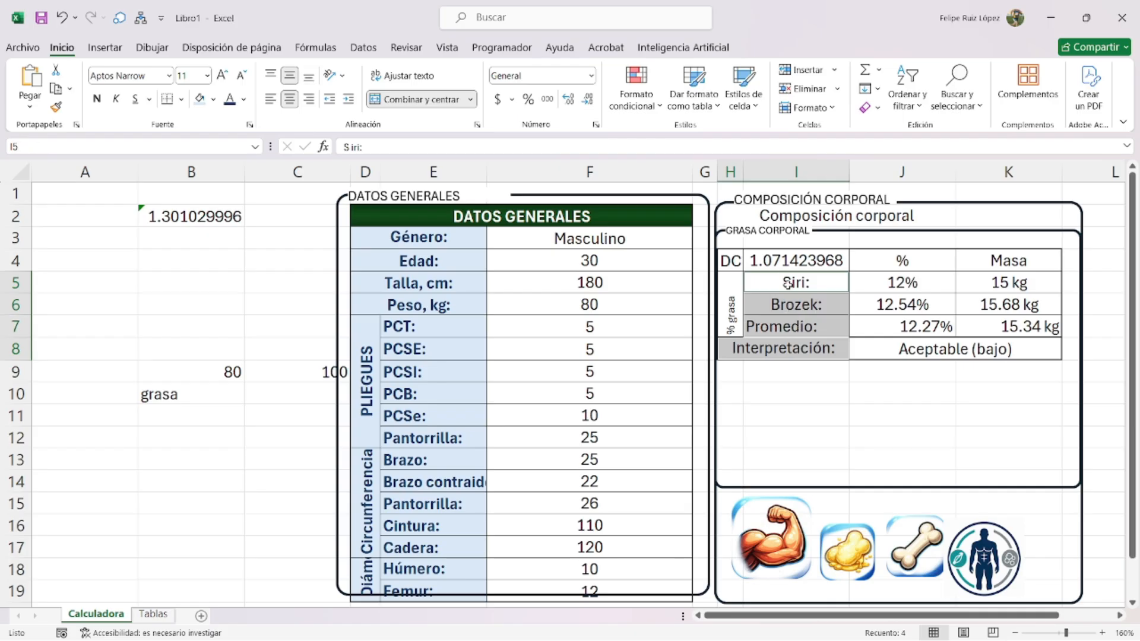
ctrl+click(731, 261)
ctrl+click(731, 315)
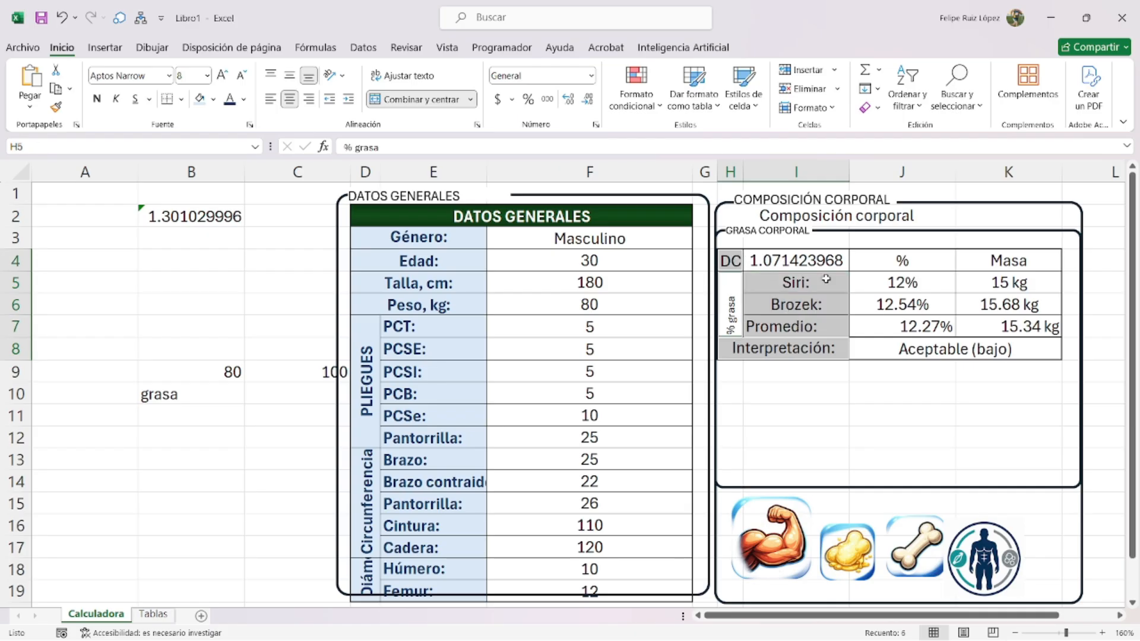
click(213, 100)
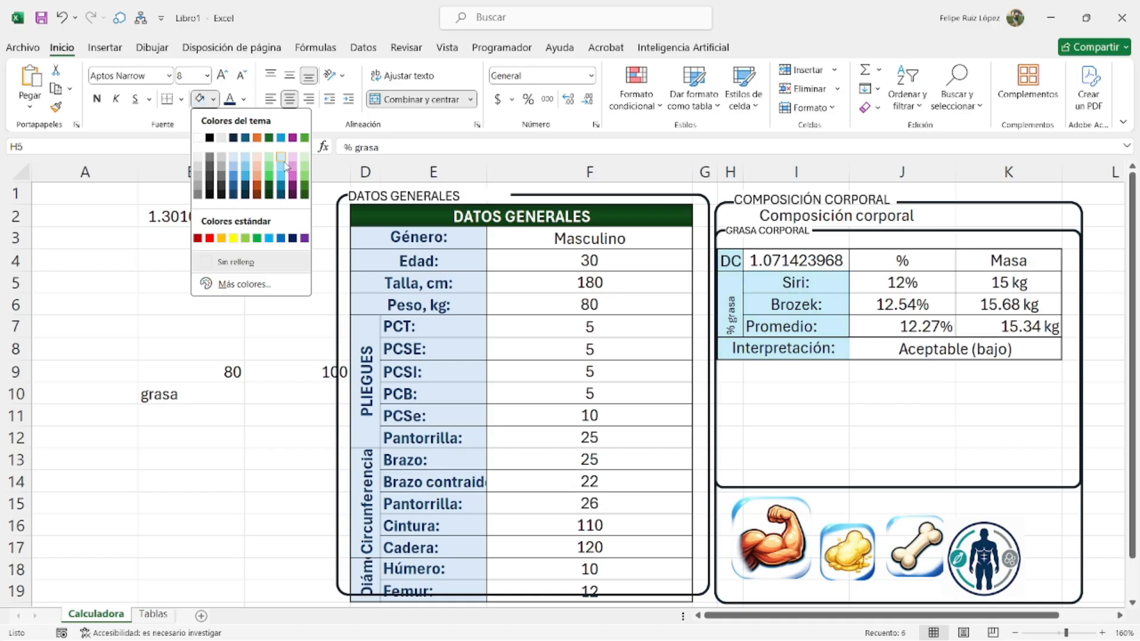
click(244, 284)
click(617, 125)
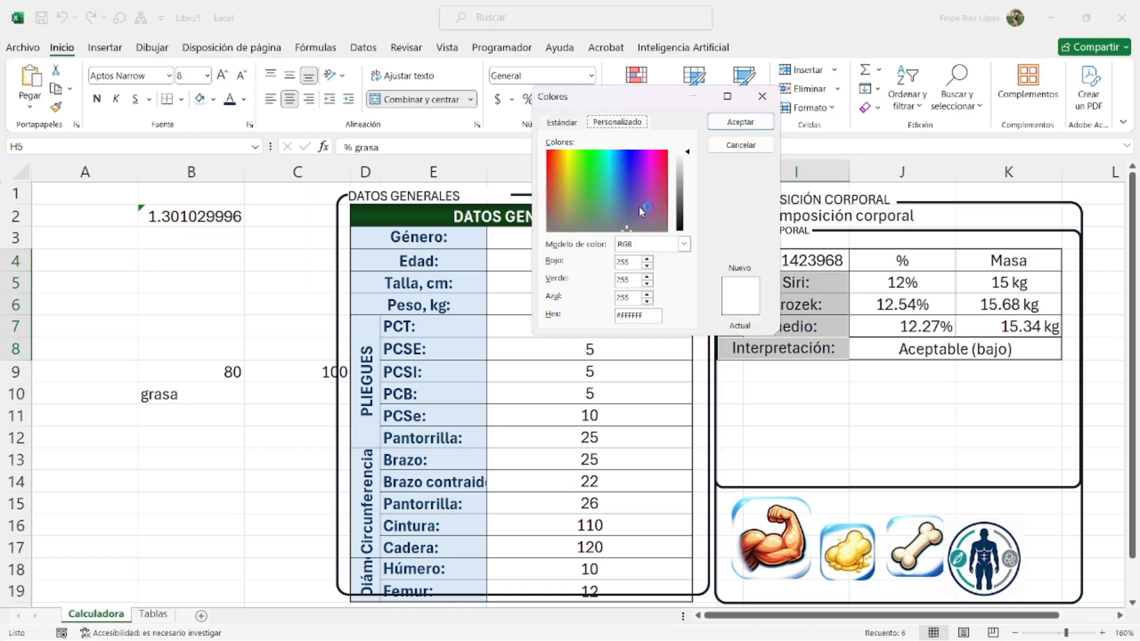
drag(687, 152, 687, 186)
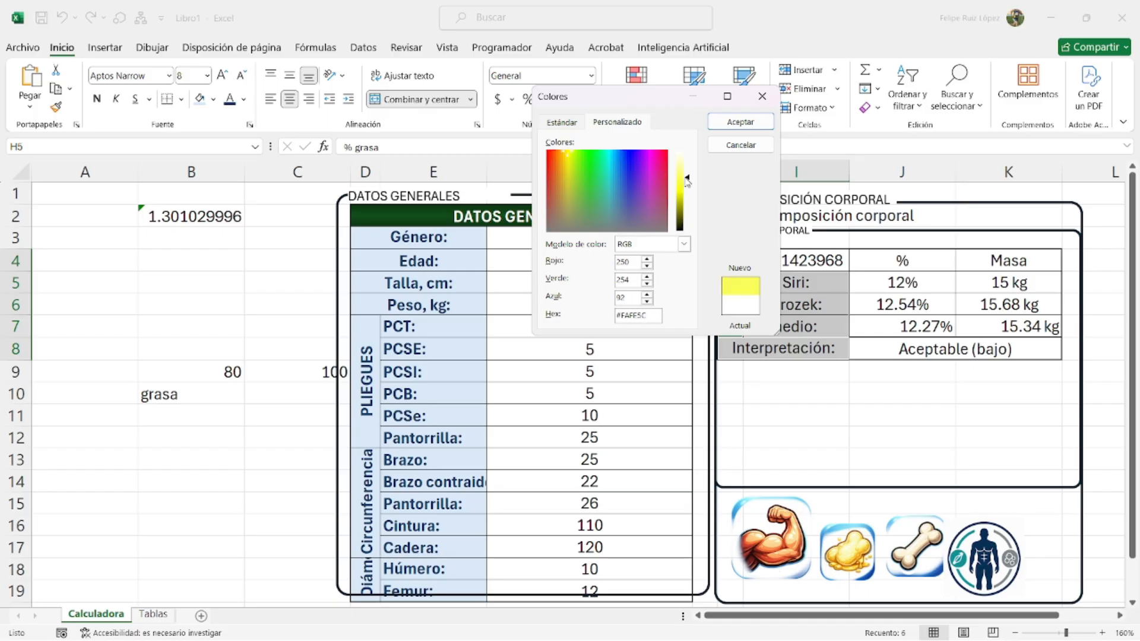
click(740, 121)
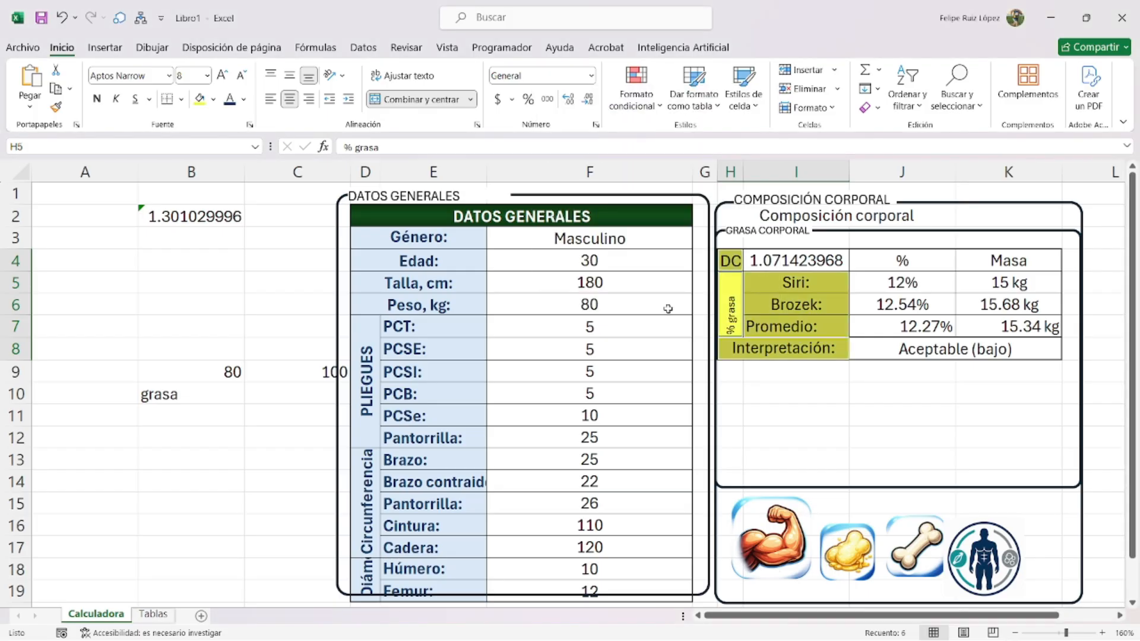
- Make those label cells bold with dark orange text
click(97, 98)
click(243, 99)
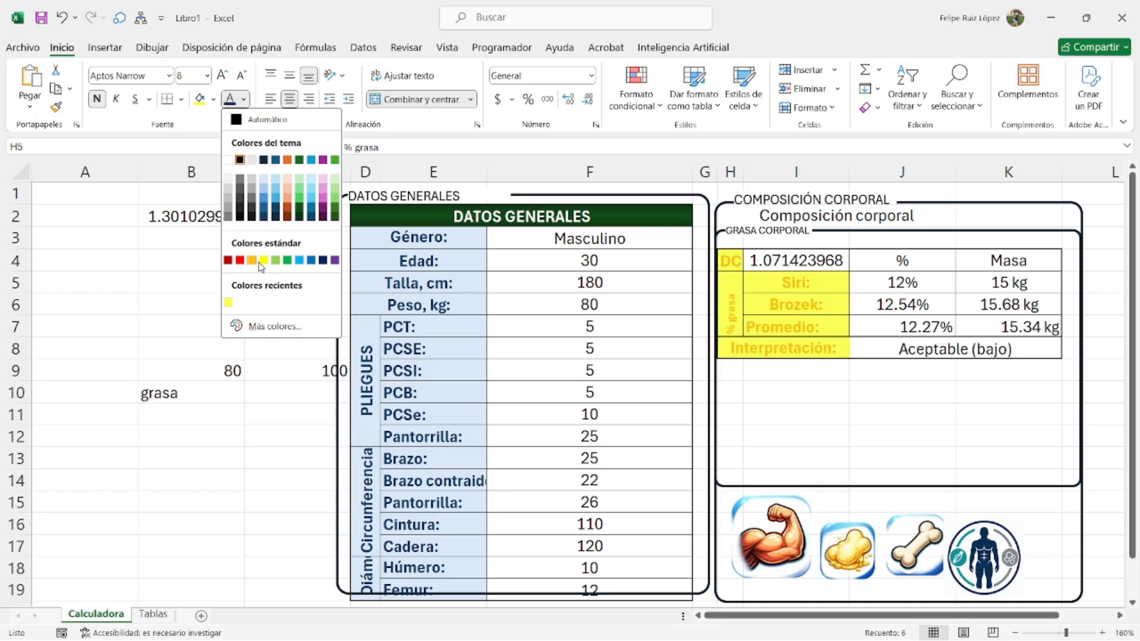
click(287, 218)
- Select the result cells I4, J5:K7 and J8 and review fill colours without changing them
click(935, 411)
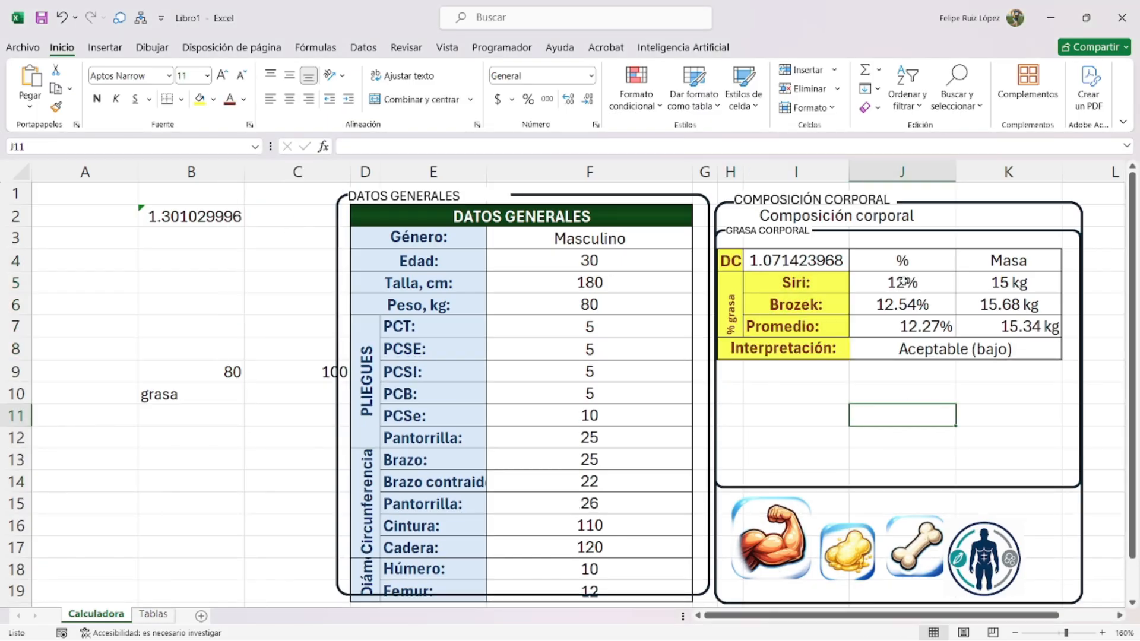
drag(903, 281, 910, 322)
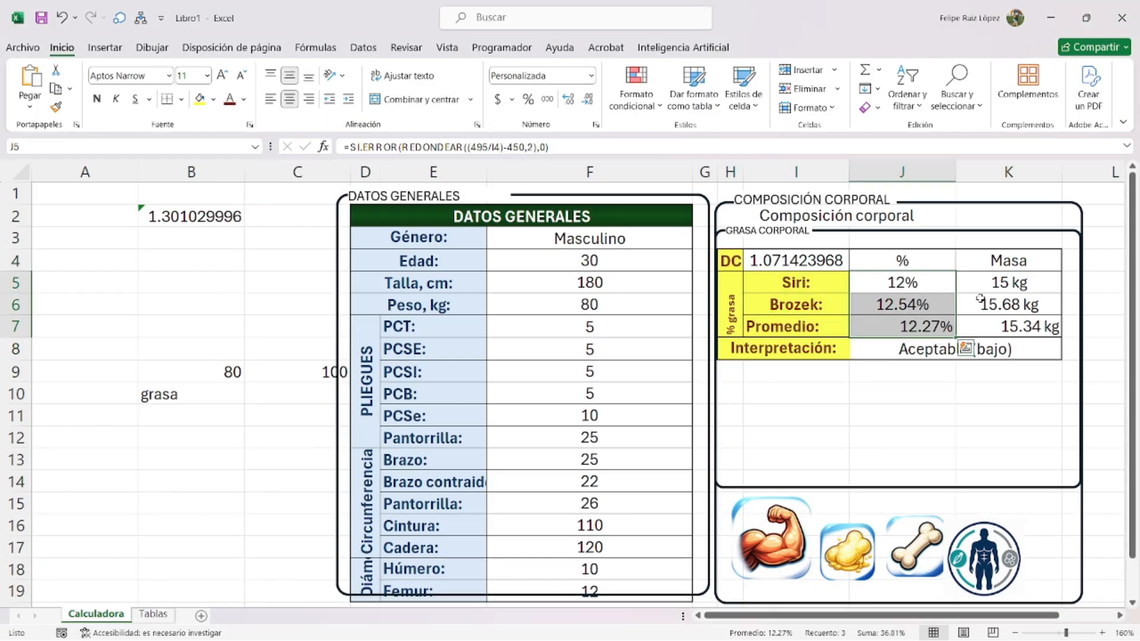
drag(1024, 289, 1011, 324)
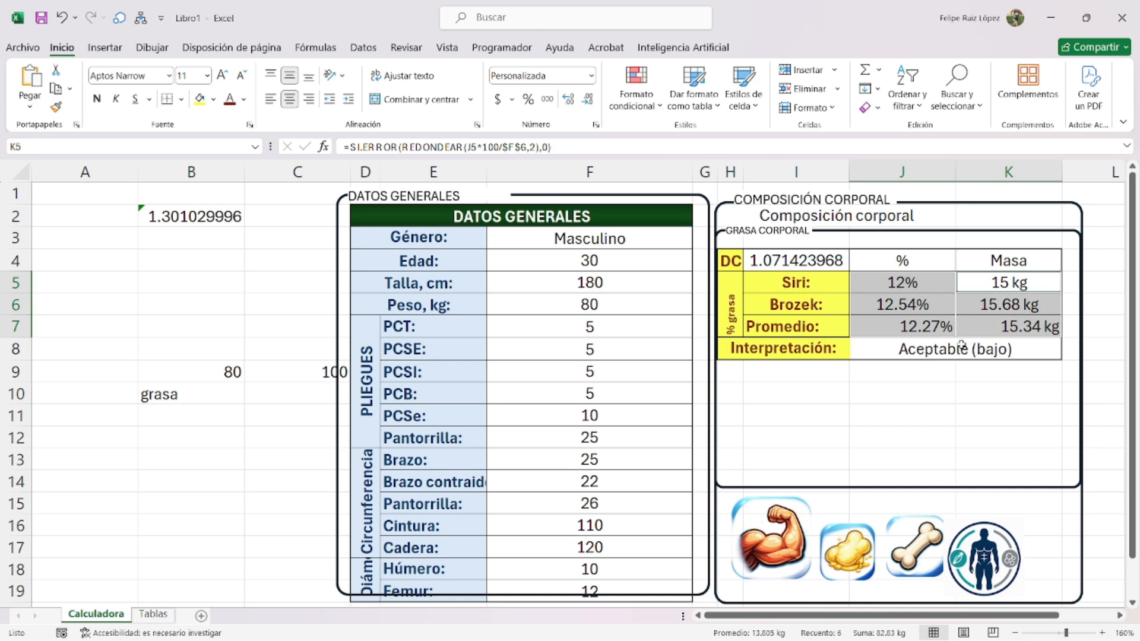
ctrl+click(948, 350)
ctrl+click(811, 256)
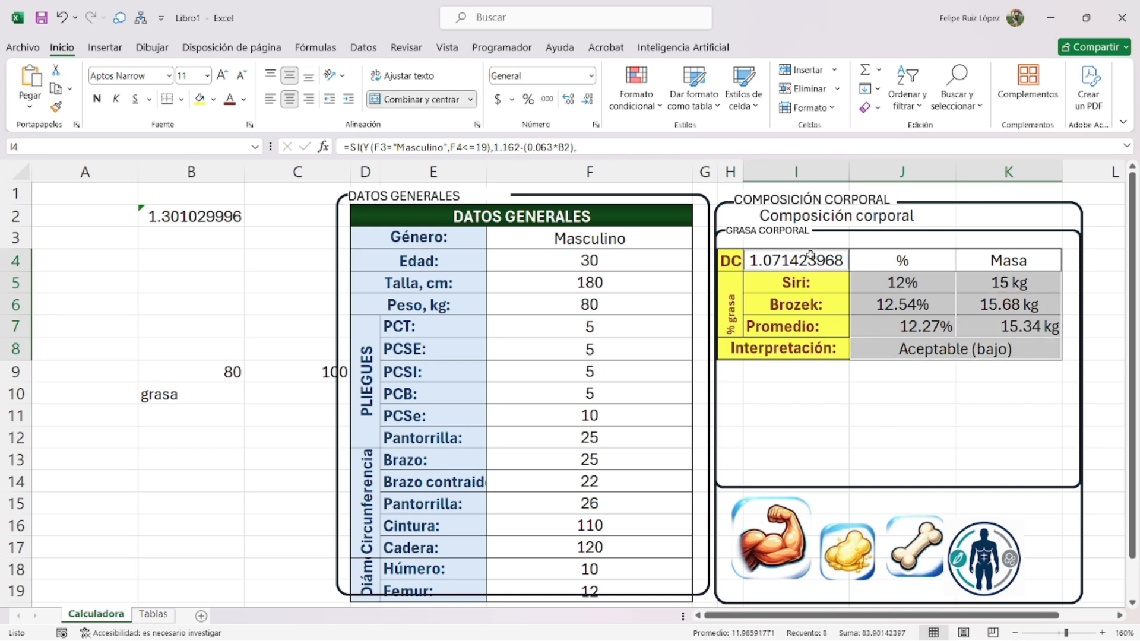
click(213, 99)
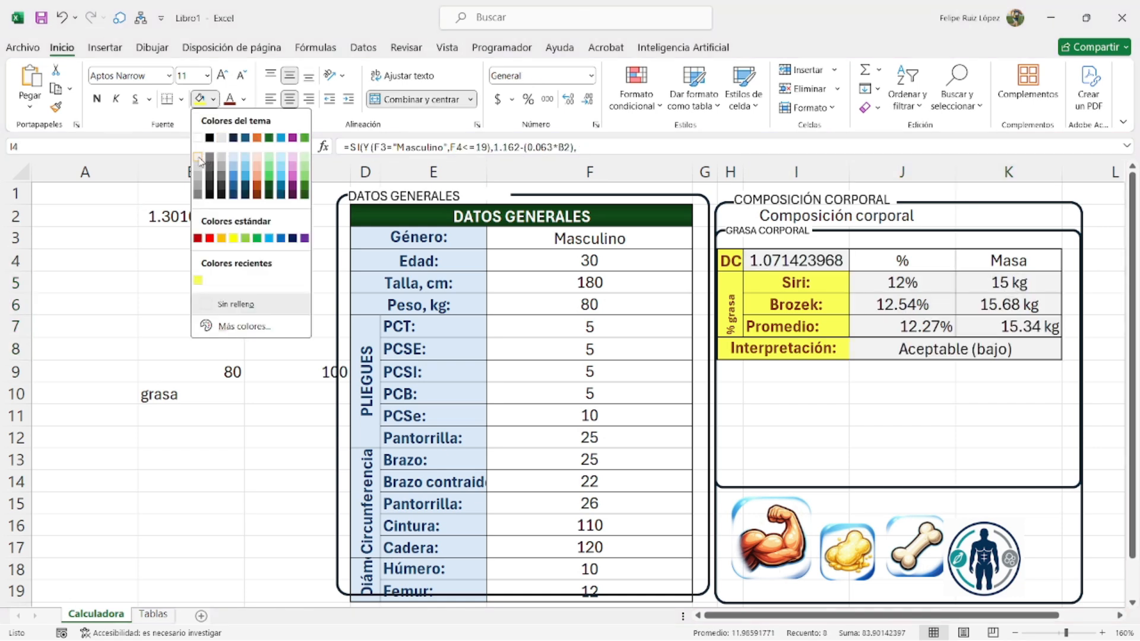
key(Escape)
- Make the % and Masa headers bold with a new font colour and light-blue fill
click(906, 279)
drag(906, 270, 1009, 264)
click(96, 99)
click(244, 99)
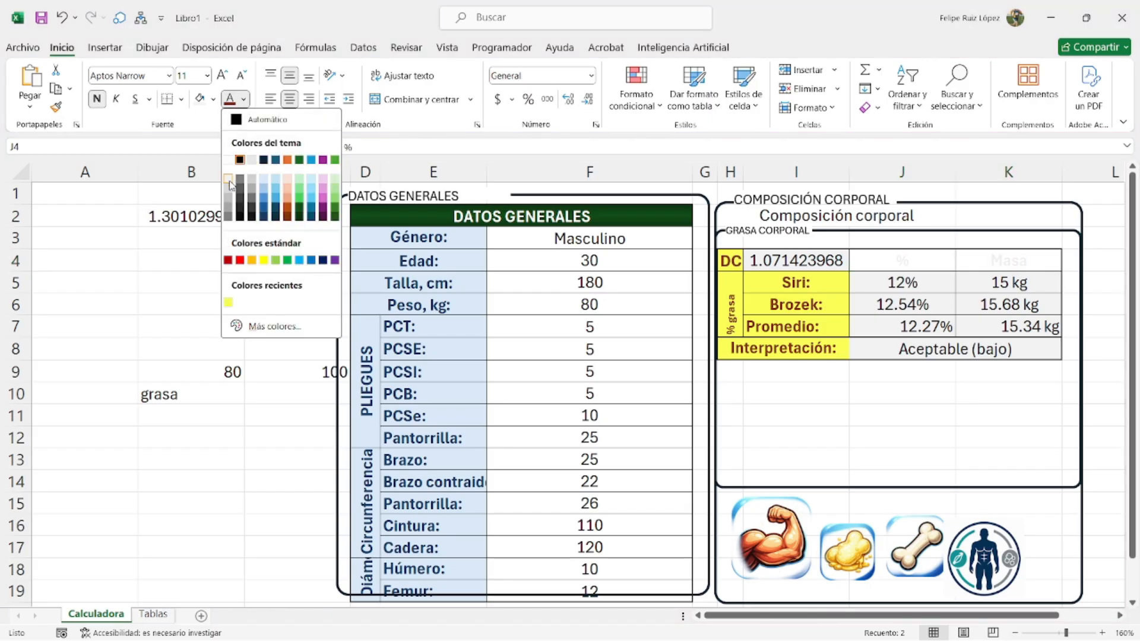
click(277, 217)
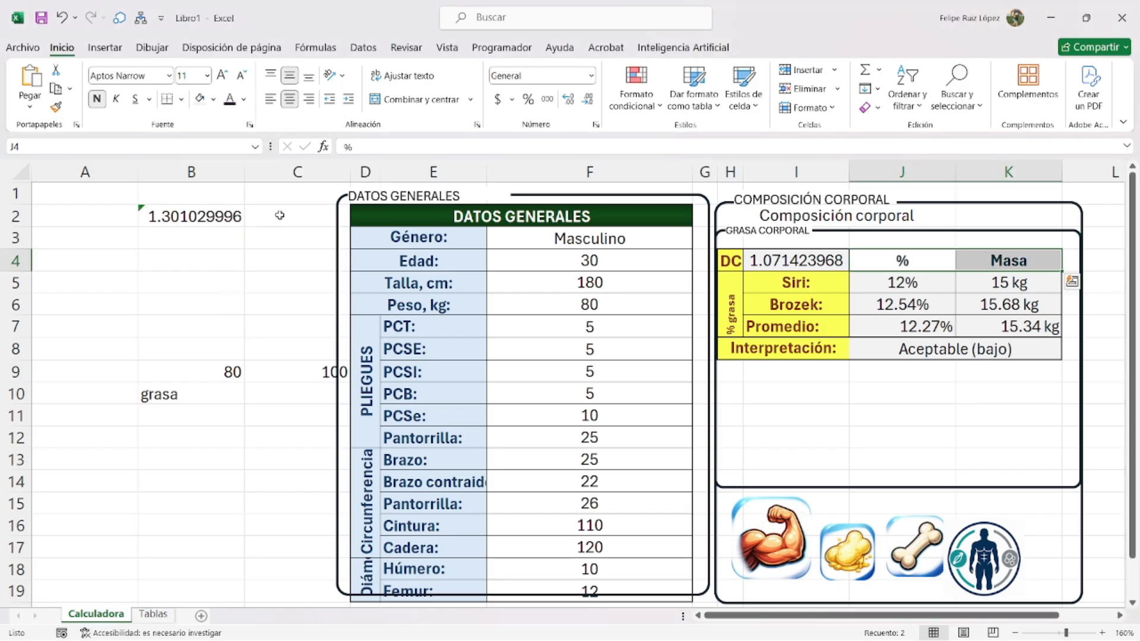
click(213, 99)
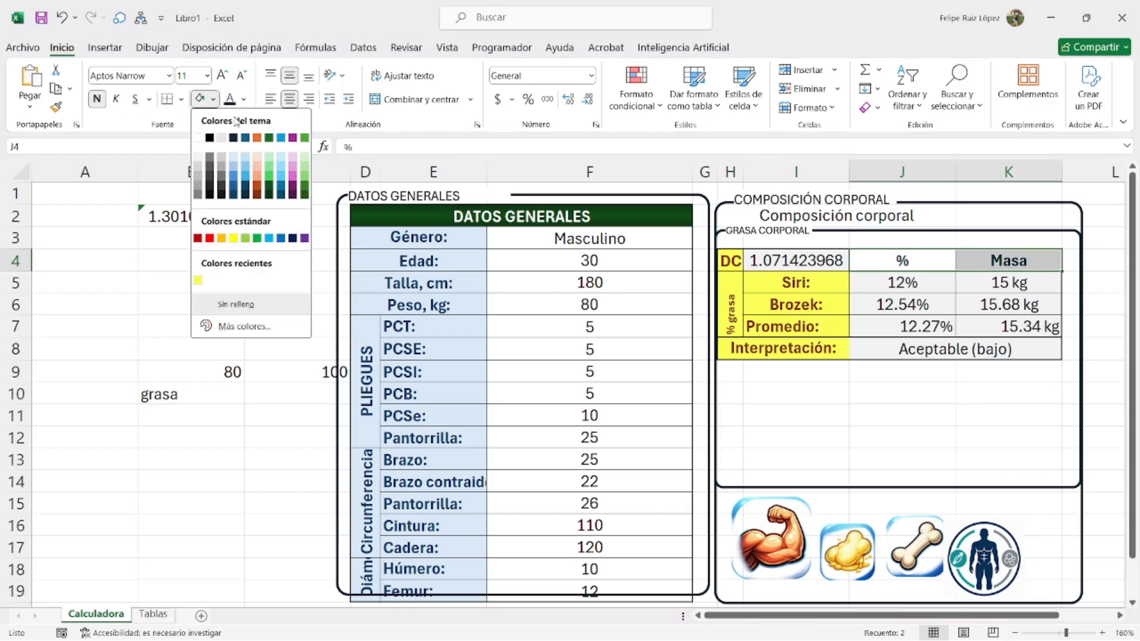
click(242, 168)
click(792, 408)
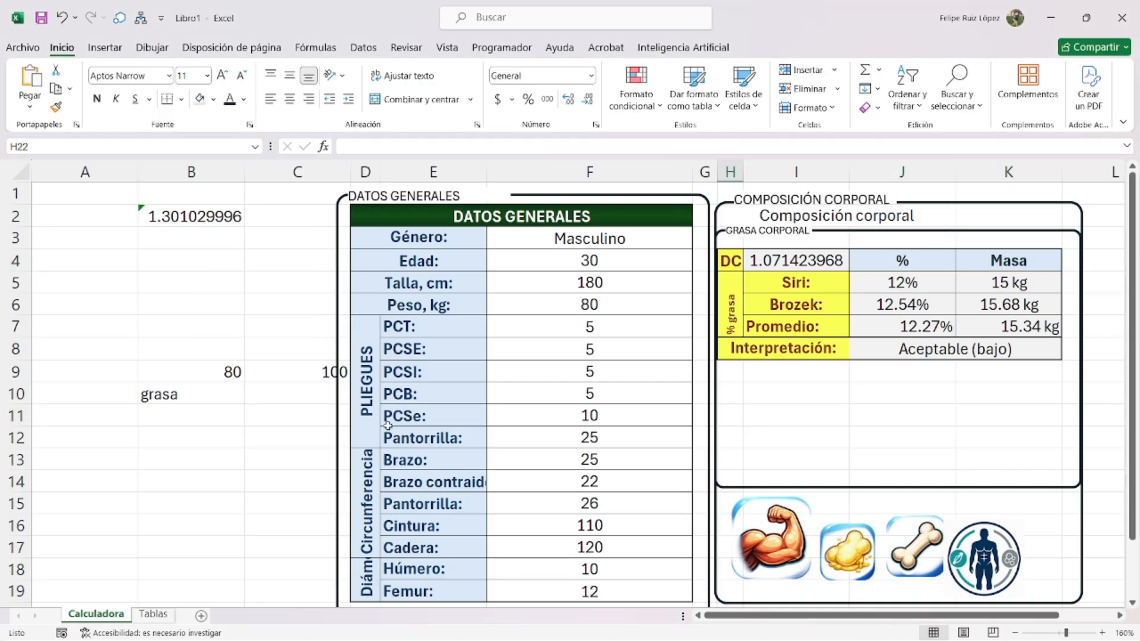
- Copy the cAMB formula picture from the Tablas sheet
click(153, 614)
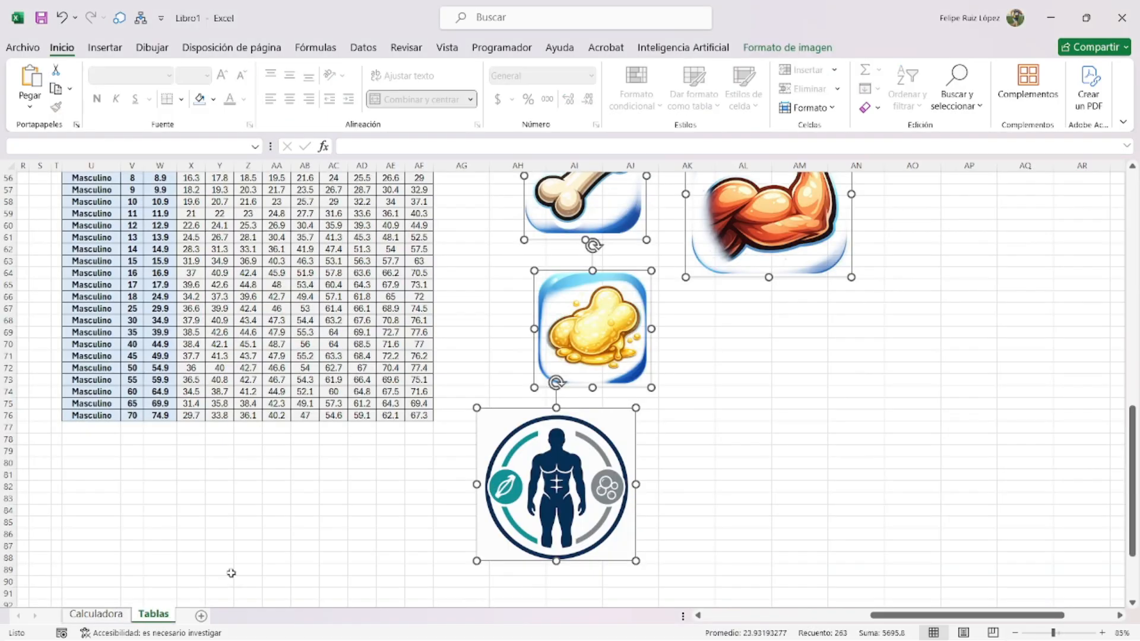
scroll(422, 427, up, 10)
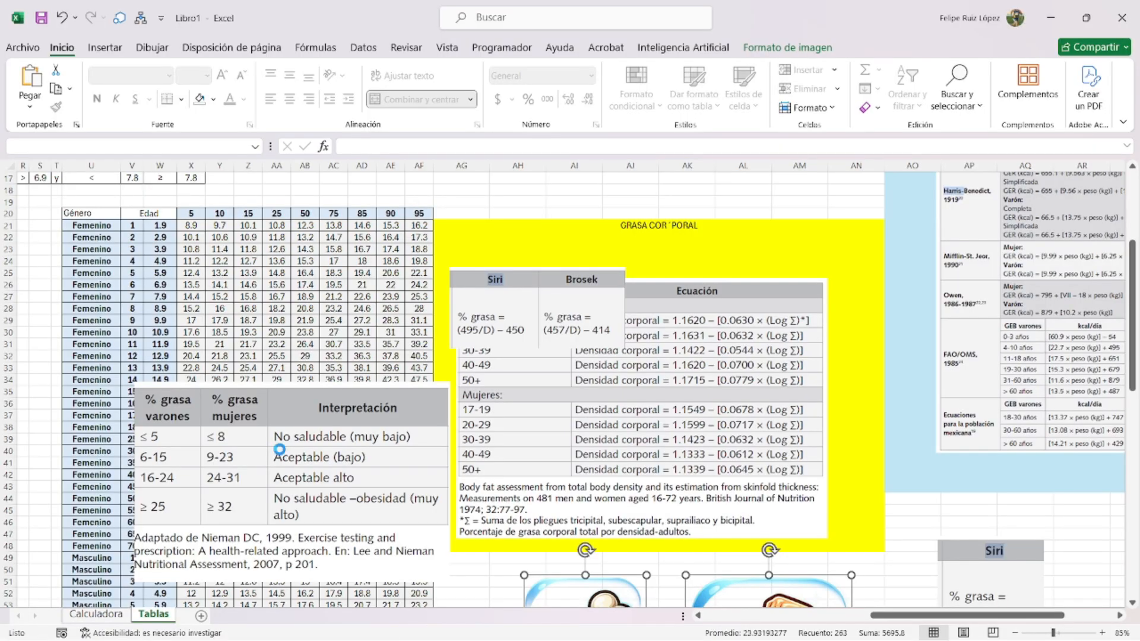
ctrl+scroll(279, 449, down, 3)
scroll(149, 433, up, 1)
ctrl+scroll(131, 435, up, 6)
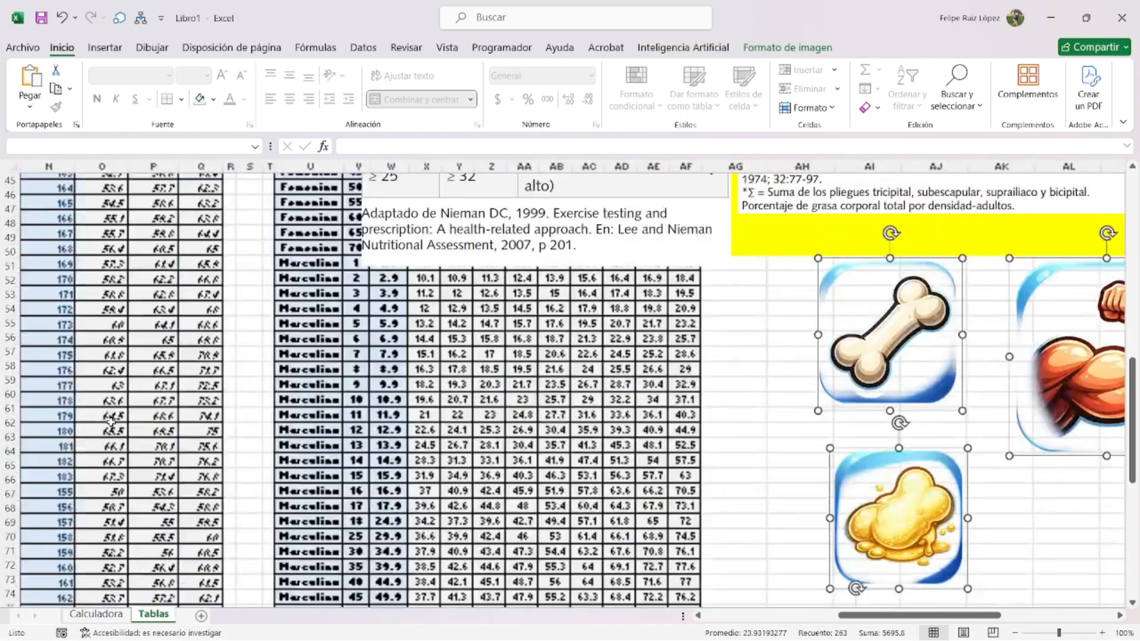
scroll(442, 484, up, 3)
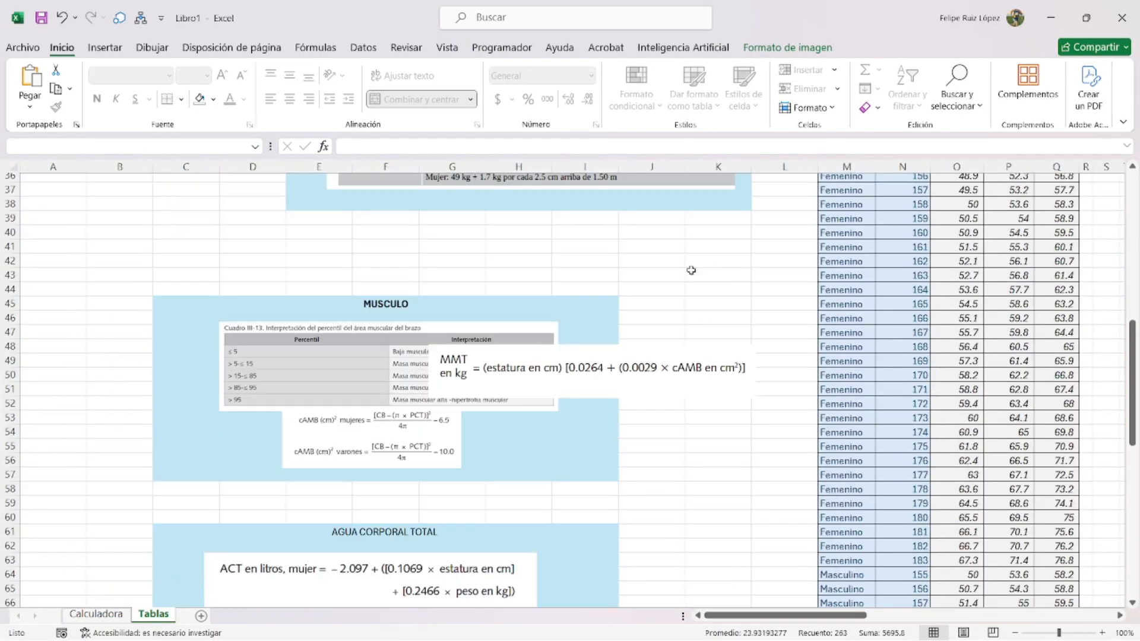
drag(329, 395, 366, 333)
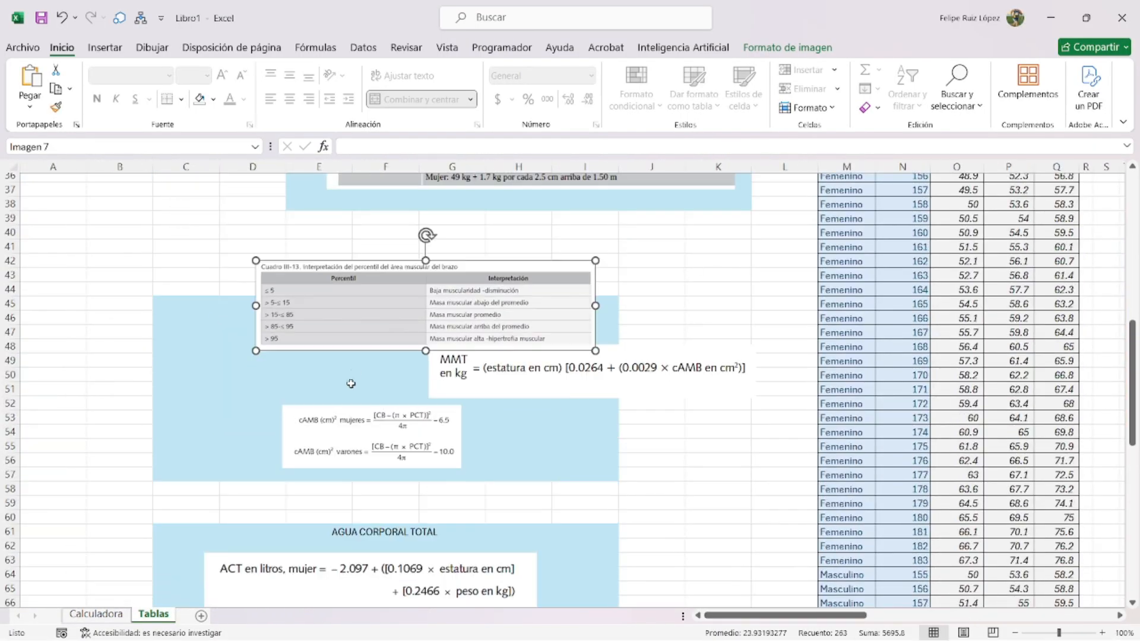
click(326, 448)
key(ctrl+c)
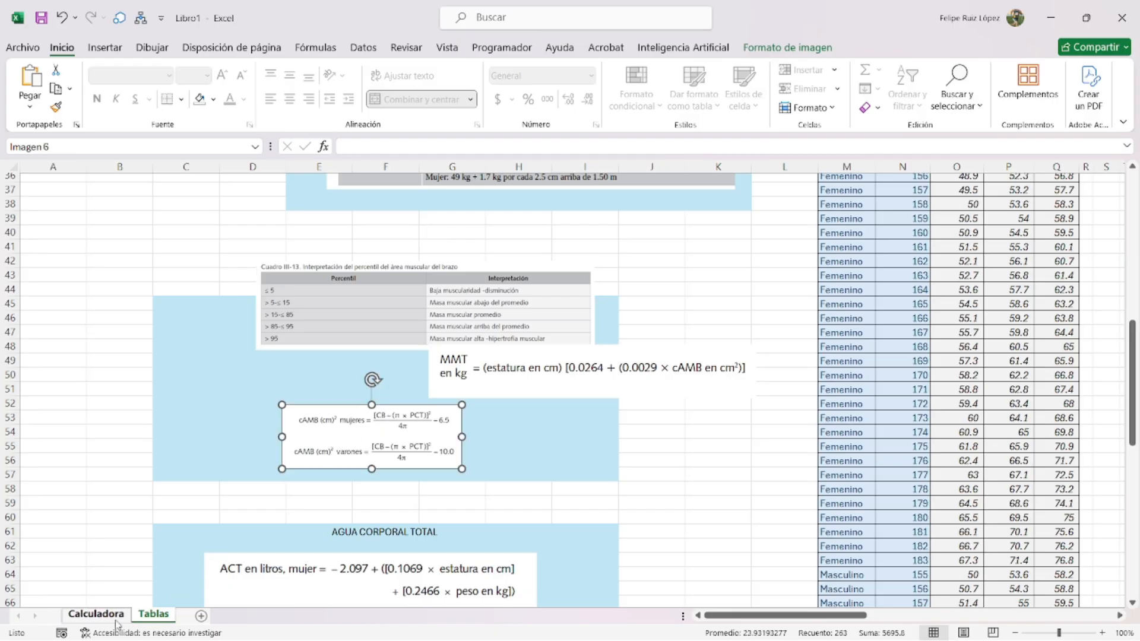
- Paste it onto Calculadora near column B and clear the stray 80, 100 and grasa values
click(96, 613)
click(254, 428)
key(ctrl+v)
drag(350, 487, 196, 504)
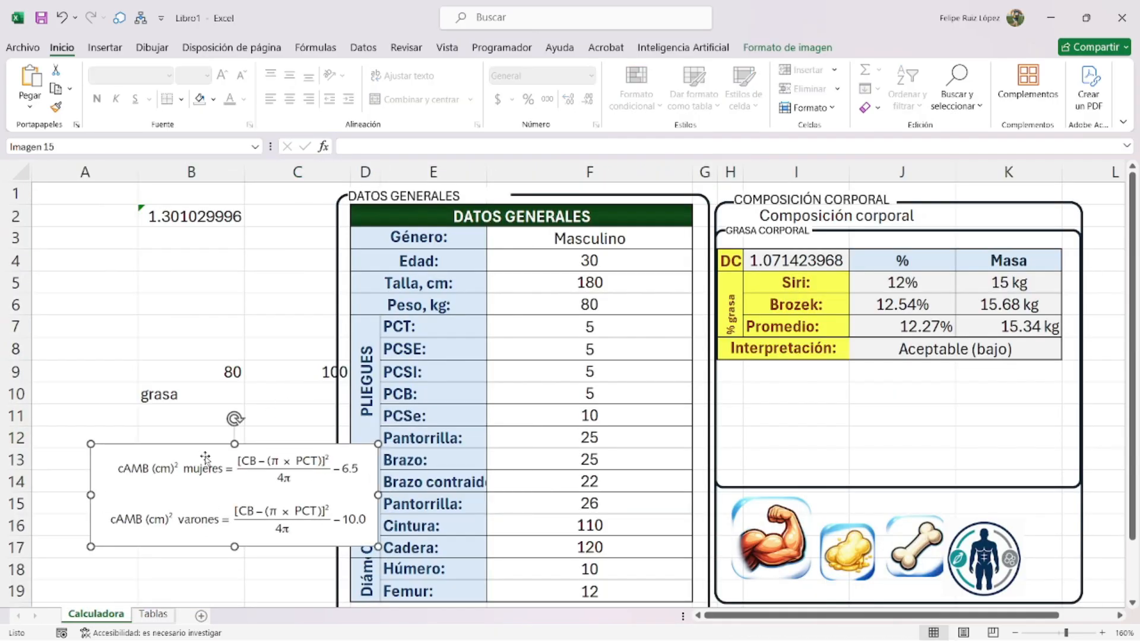
drag(195, 373, 263, 397)
key(Delete)
- Move the formula picture to rows 10–15 and shrink the body-fat frame to end at row 9
drag(228, 478, 181, 427)
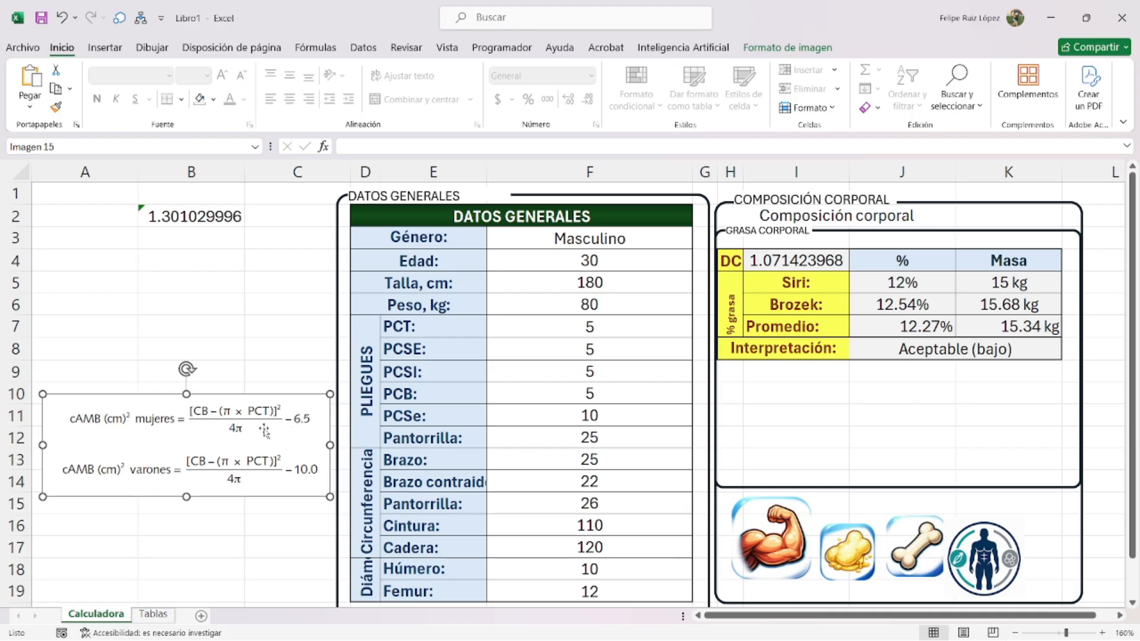
drag(742, 376, 867, 369)
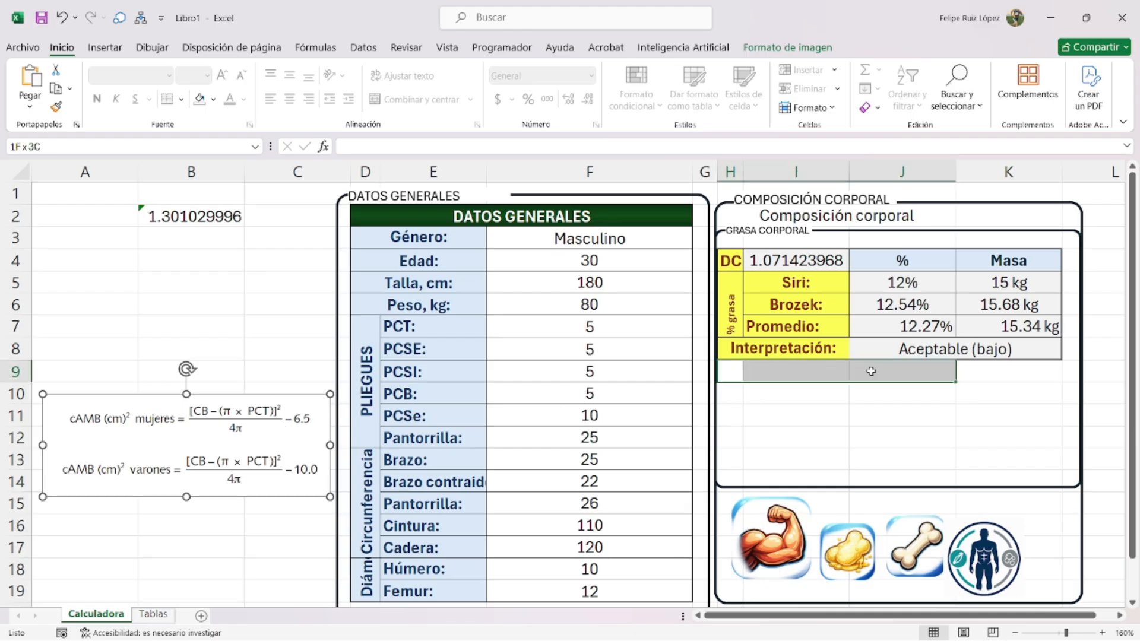
click(877, 489)
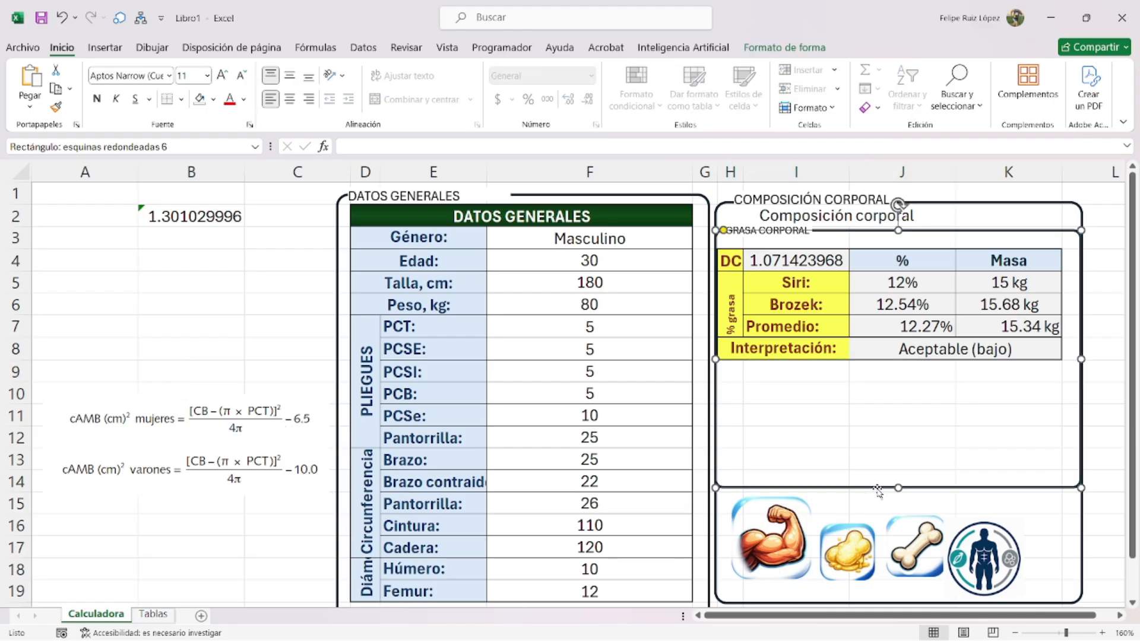
drag(898, 486, 898, 369)
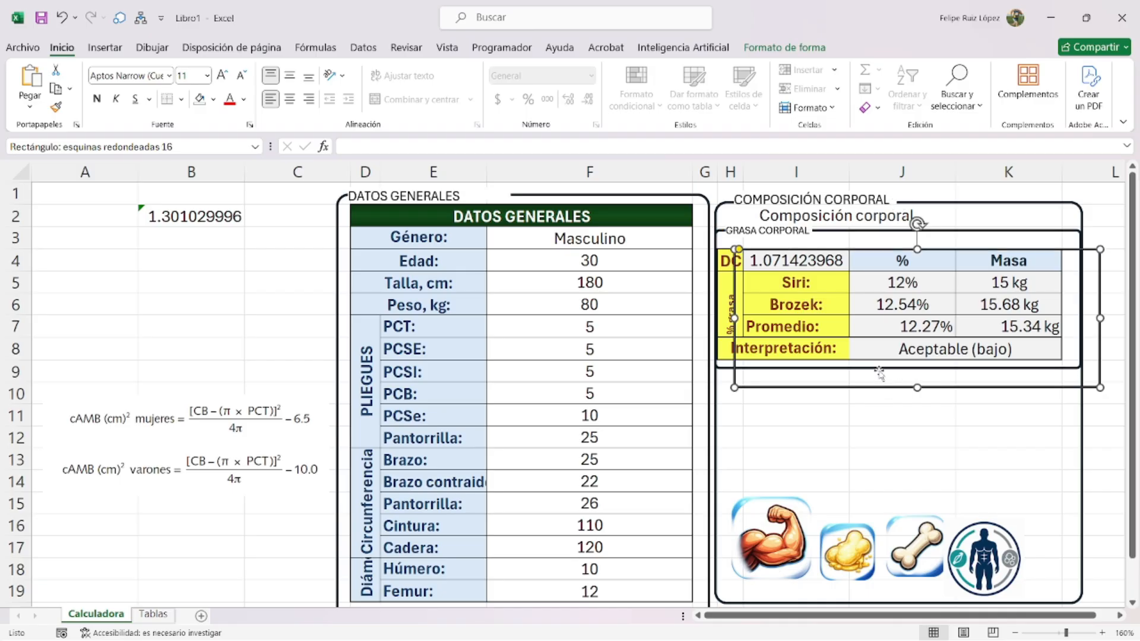
- Duplicate the GRASA CORPORAL label for the second frame
click(871, 392)
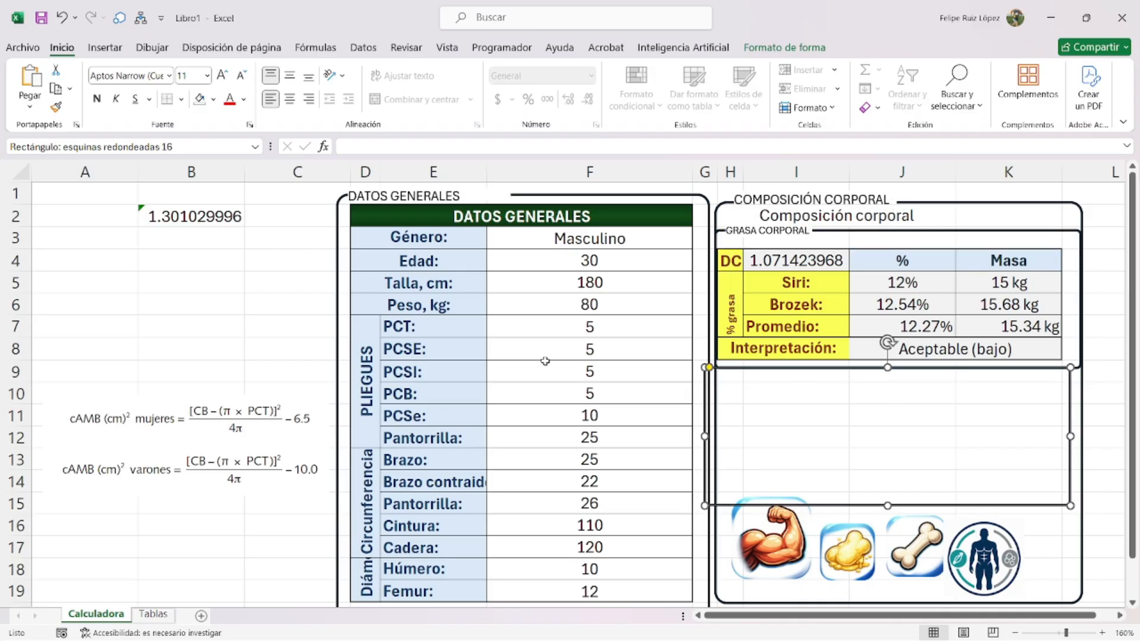
click(776, 234)
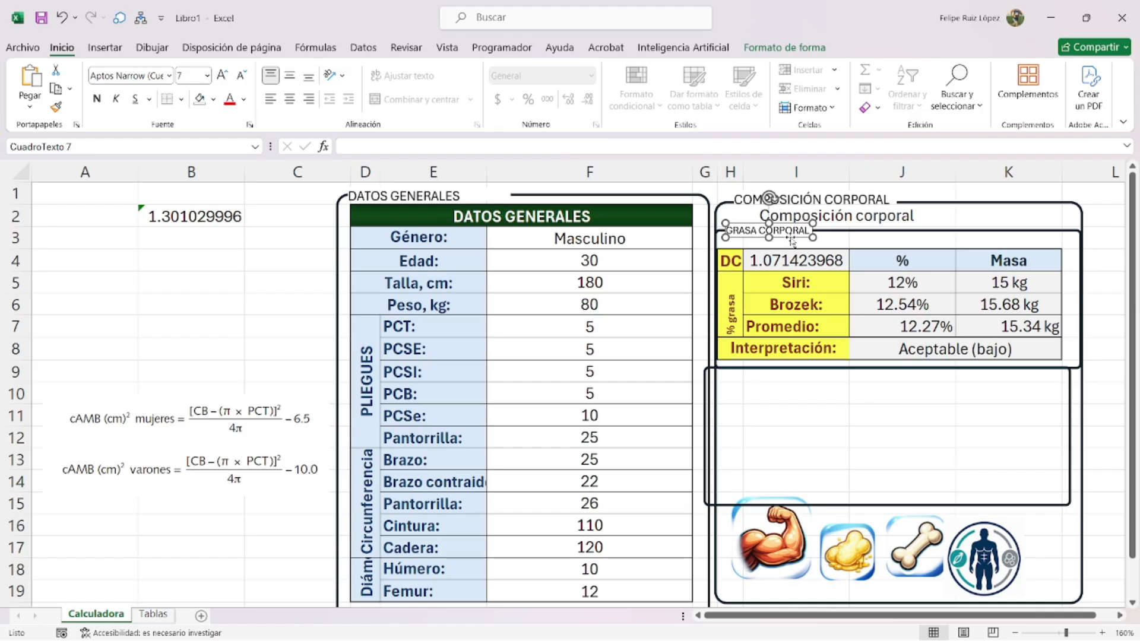
key(ctrl+v)
- Place the label copy atop the lower frame and align that frame with the upper one
drag(799, 239, 797, 373)
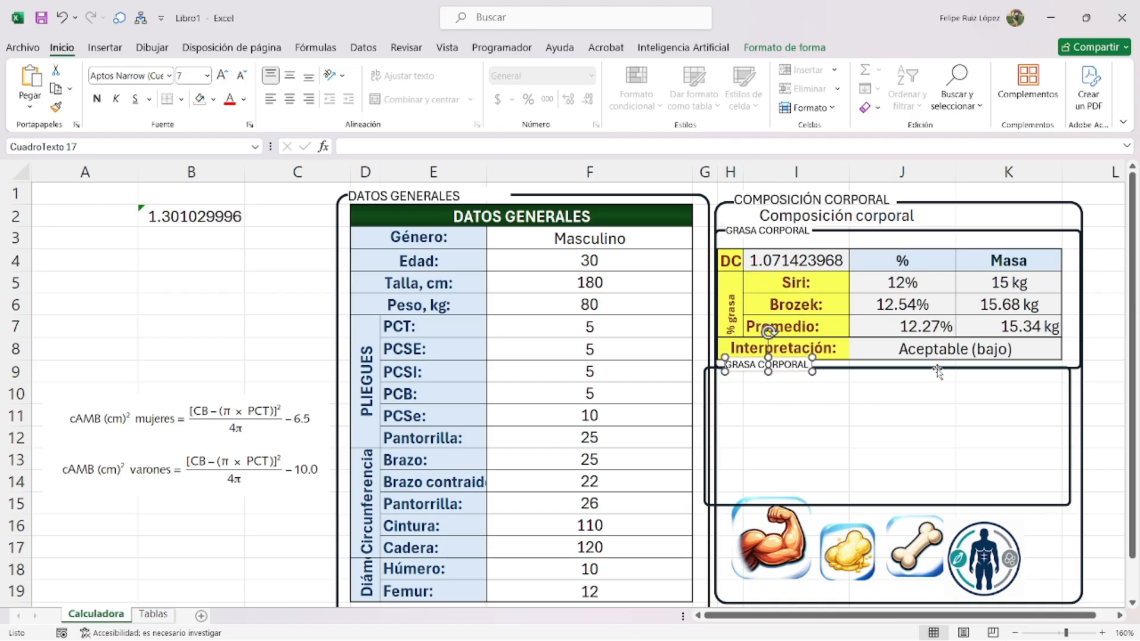
click(1016, 505)
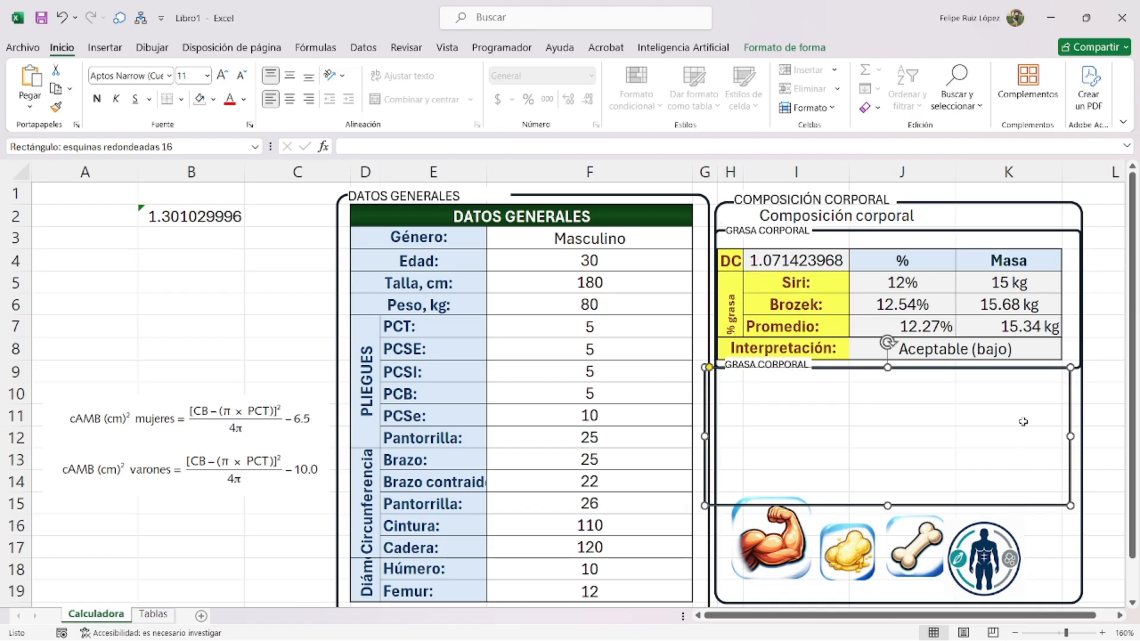
shift+click(1048, 233)
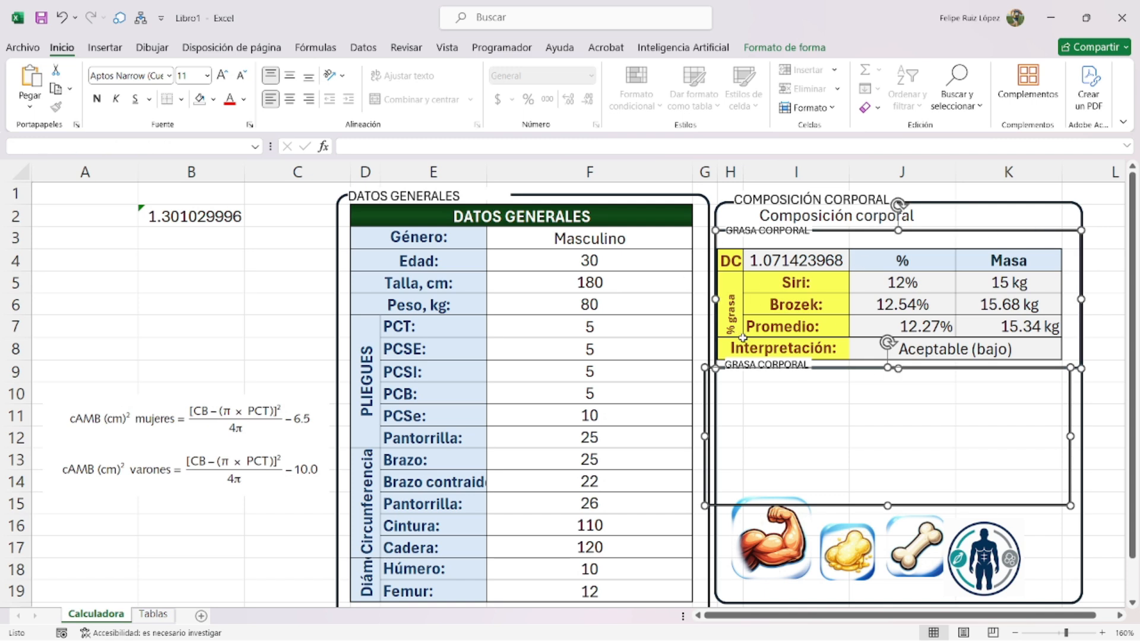
click(784, 48)
click(919, 69)
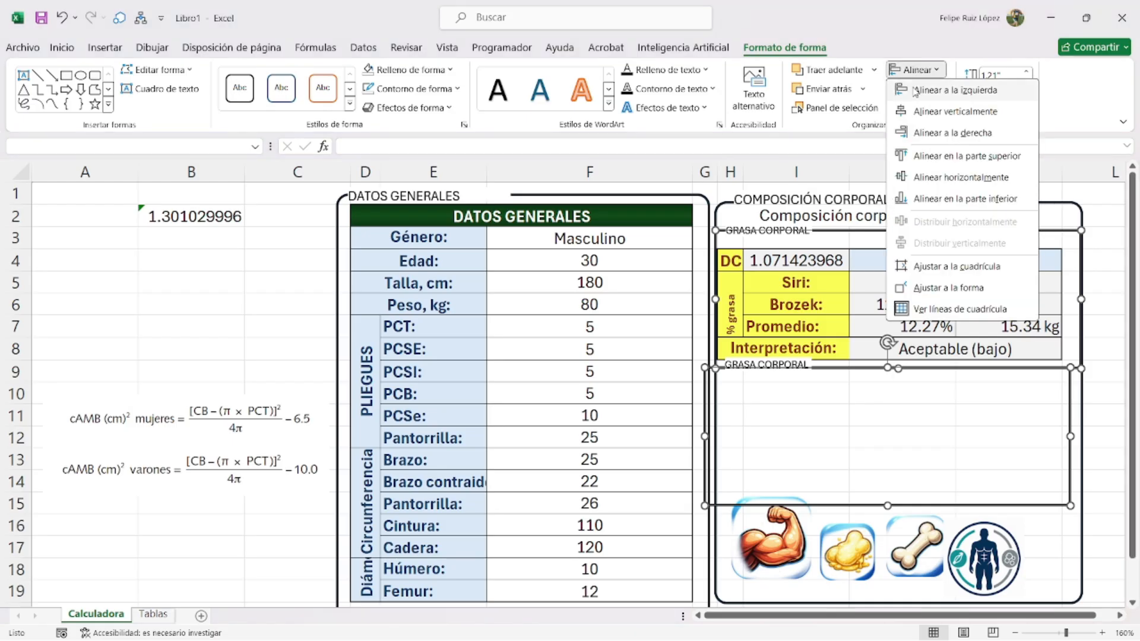
click(923, 135)
click(829, 410)
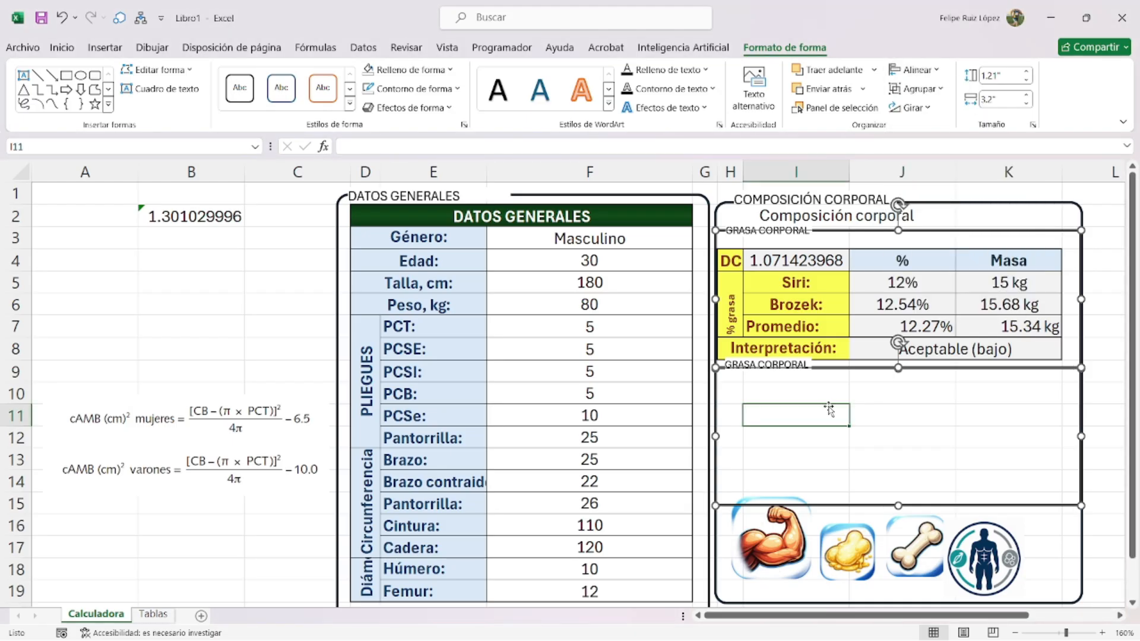
- Retype the copied label as MASA MUSCULAR and nudge it into position
click(800, 365)
drag(802, 362, 795, 369)
double_click(793, 371)
triple_click(791, 373)
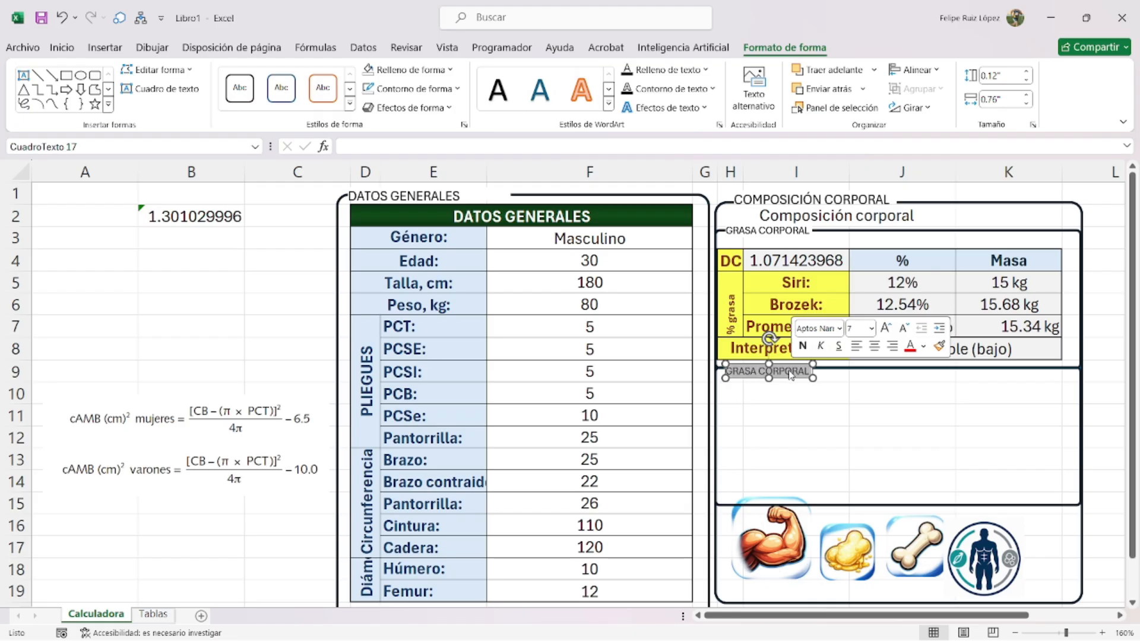
text(mASA MUSCULA)
click(776, 383)
click(788, 375)
key(Up)
key(Up)
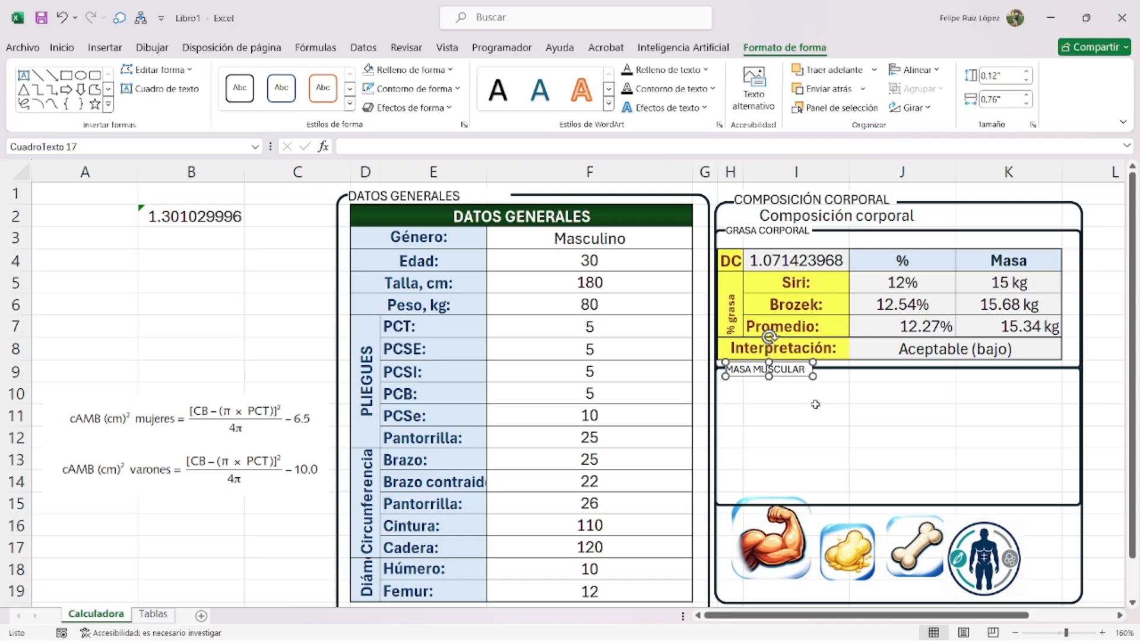
click(815, 404)
click(232, 436)
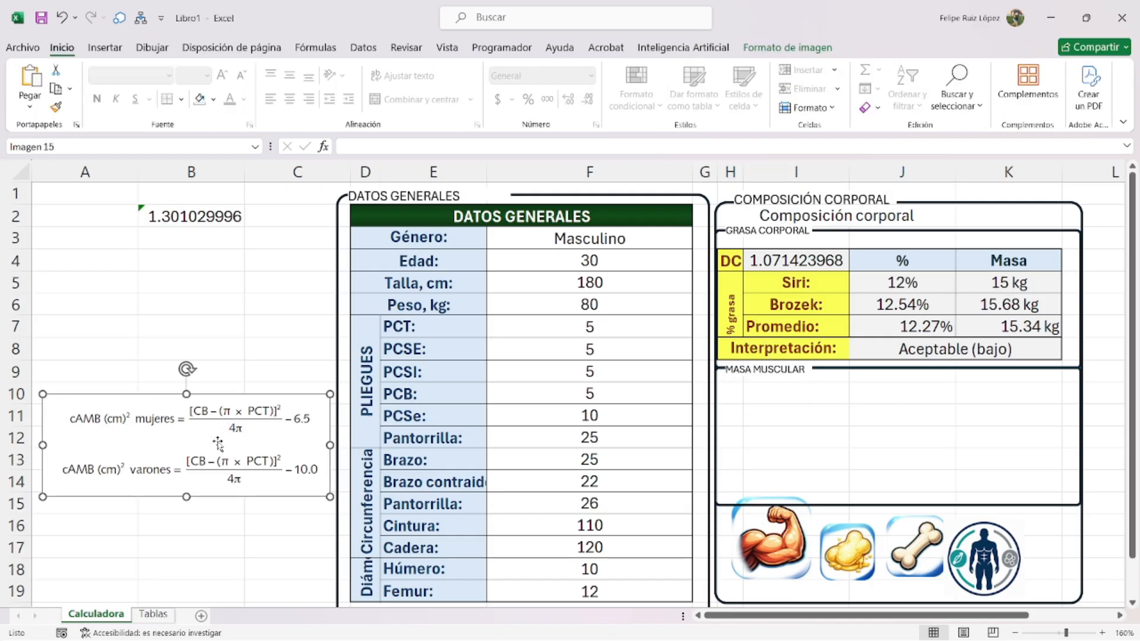
- Merge H10:I10 and enter the label 'Área muscular Brazo:'
drag(734, 391, 795, 393)
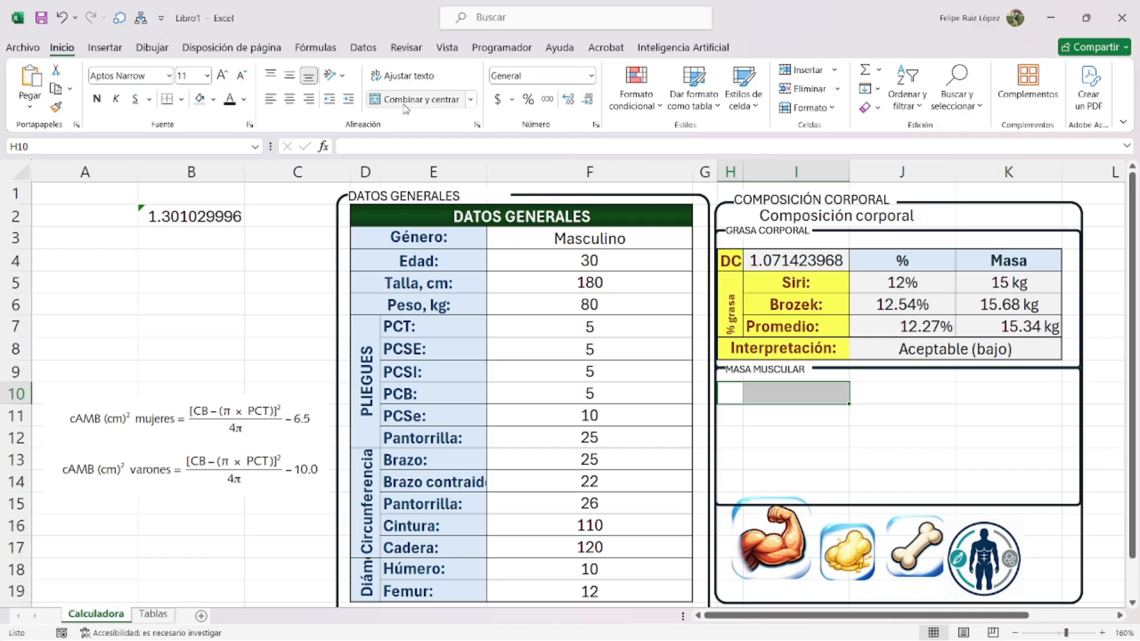
click(403, 101)
double_click(815, 391)
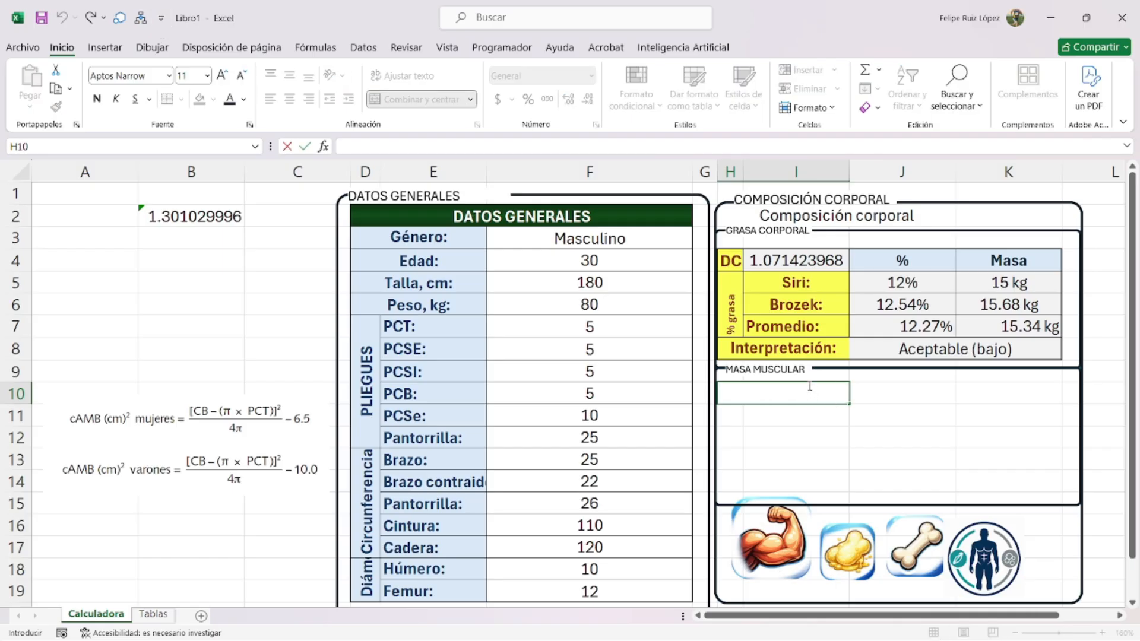
text(Área muscular Braz)
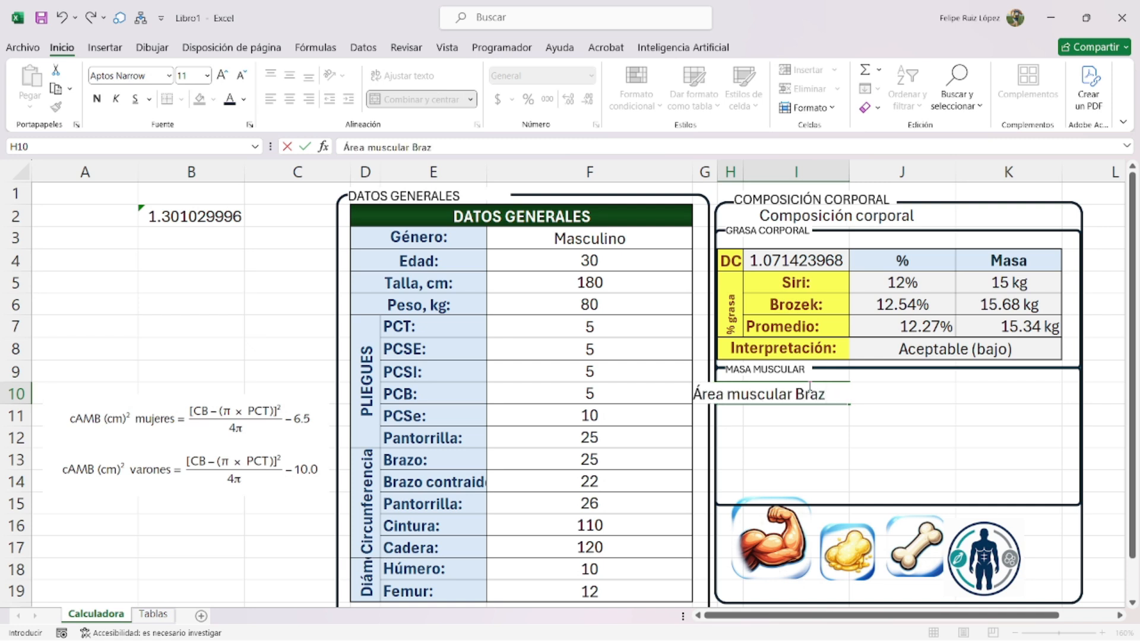
text(o:)
key(ctrl+Return)
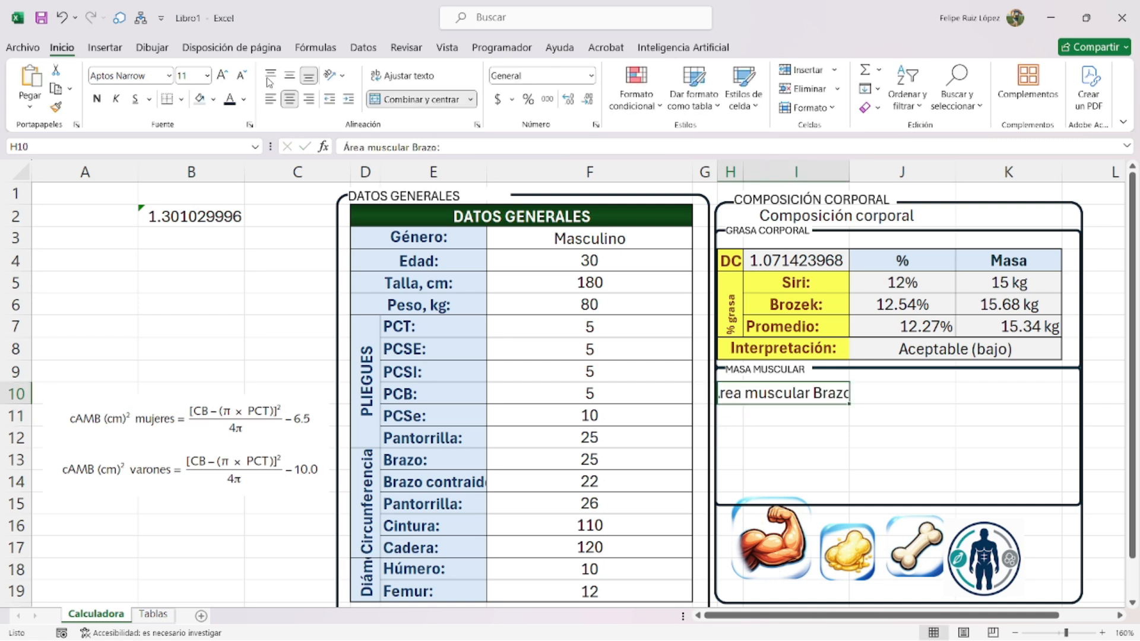
- Decrease the label's font size and move the cAMB formula picture higher up
click(241, 76)
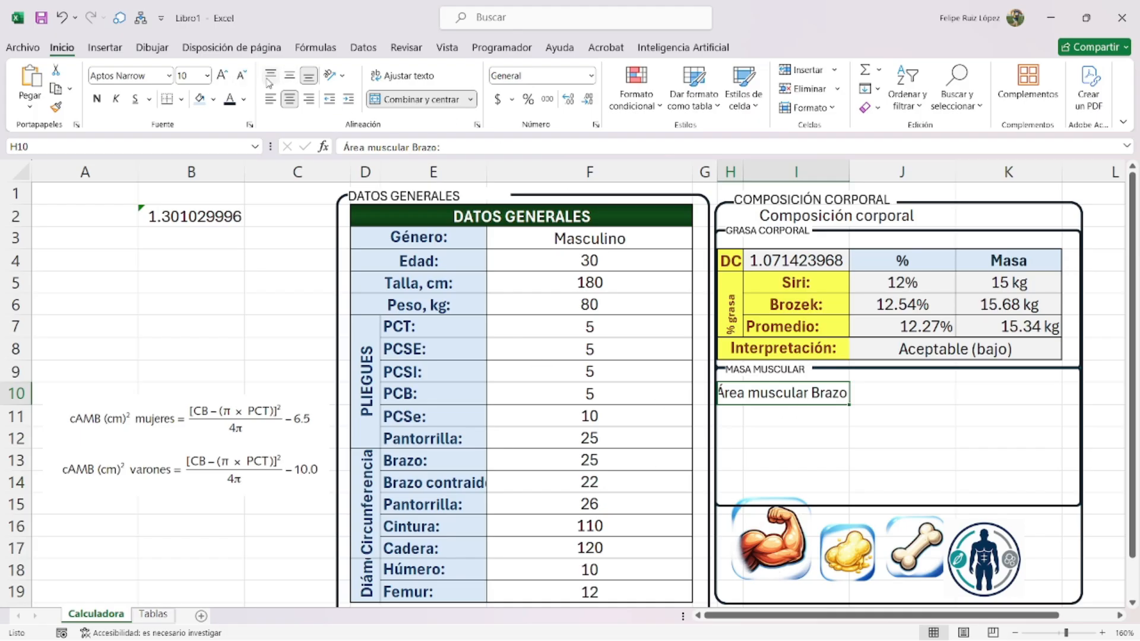
click(244, 77)
drag(189, 417, 190, 350)
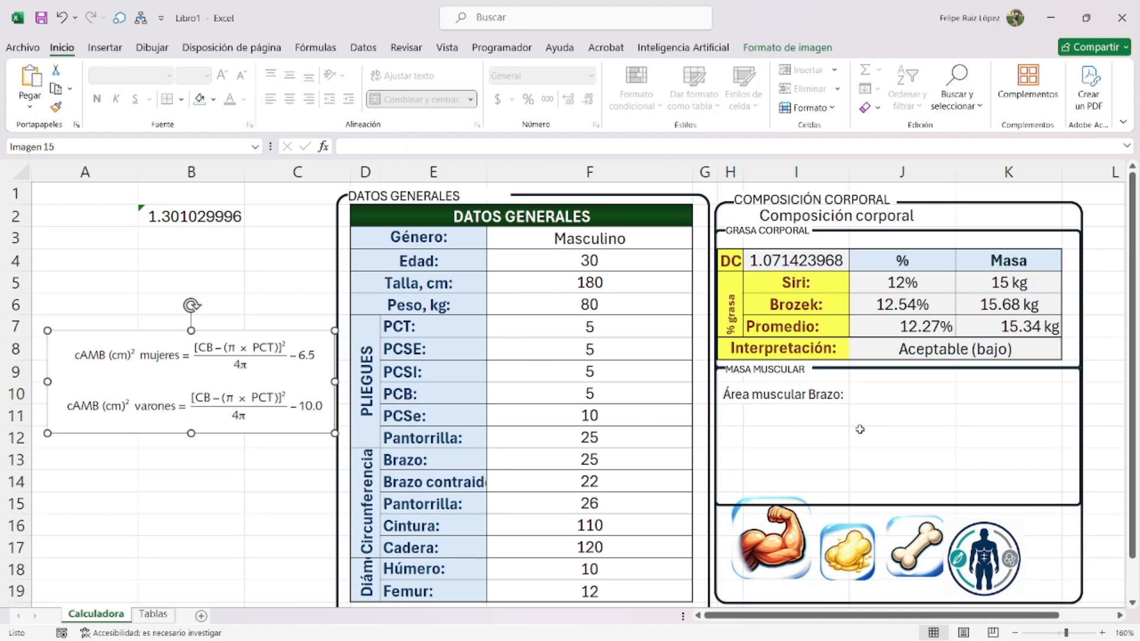
click(884, 393)
- Start J10's formula as =si(F4<18,(F13-(3.1416, testing age F4 and using arm circumference F13
text(=si()
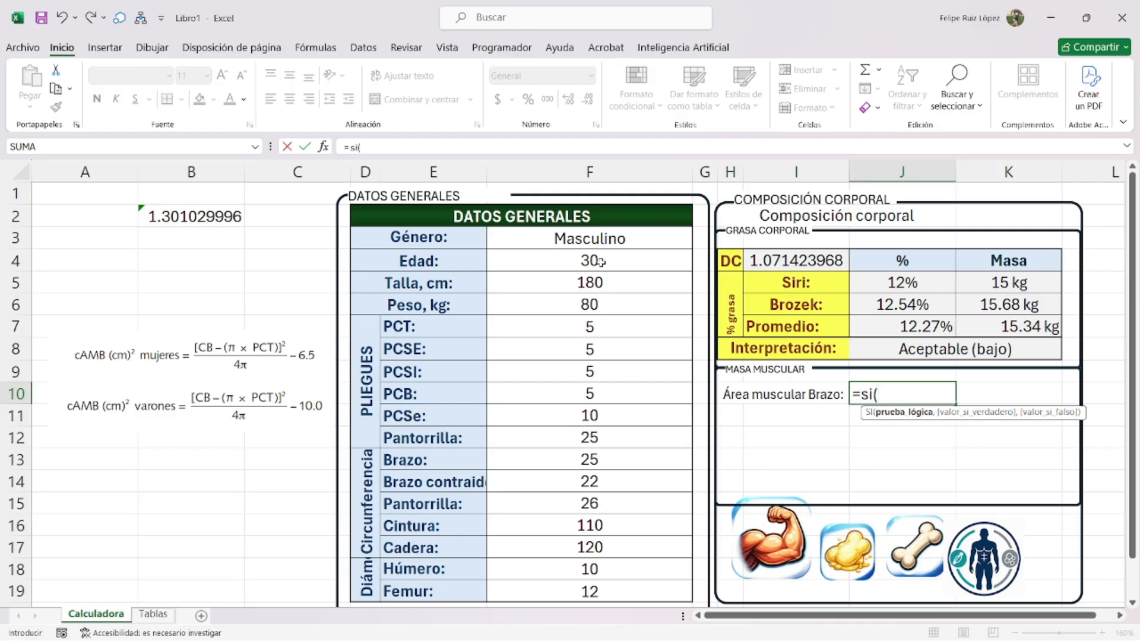
click(601, 262)
text(<18,()
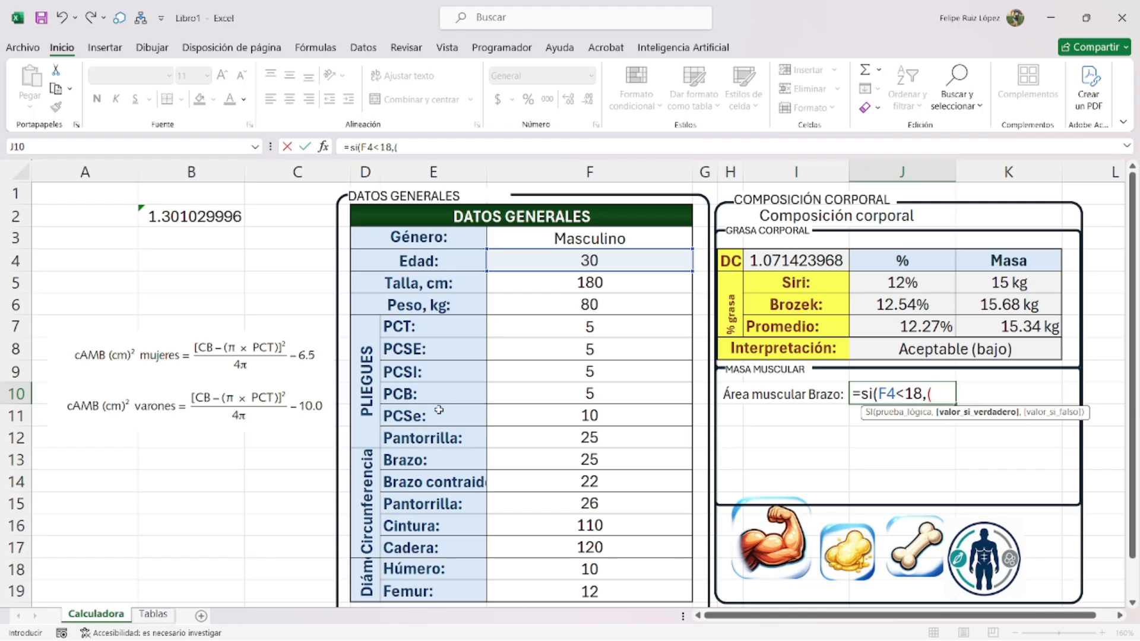
click(550, 462)
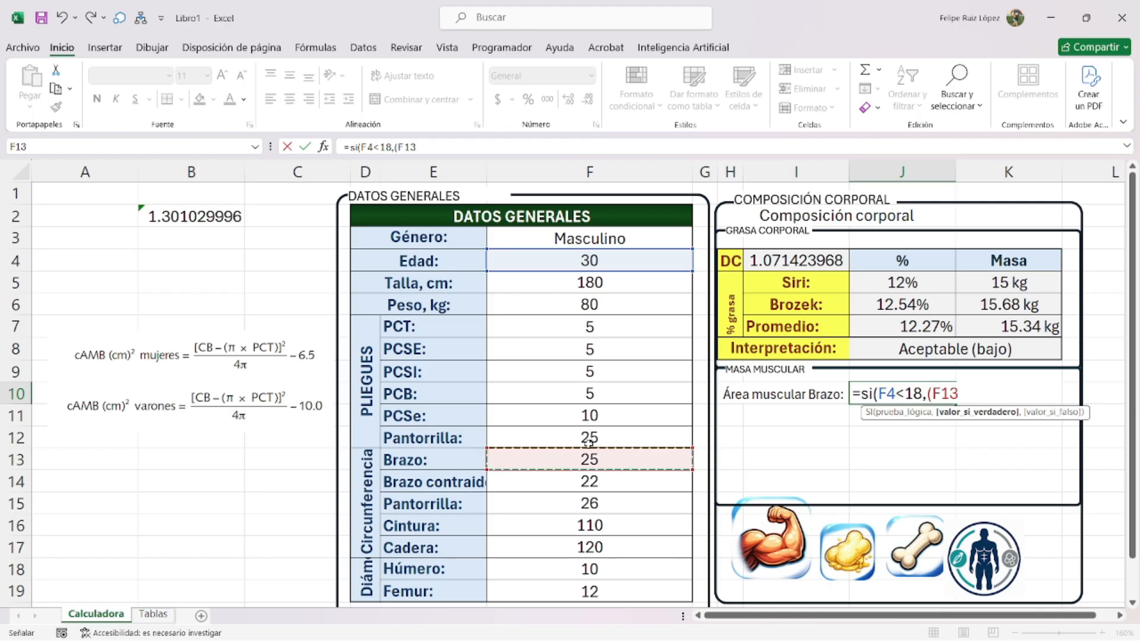
text(-()
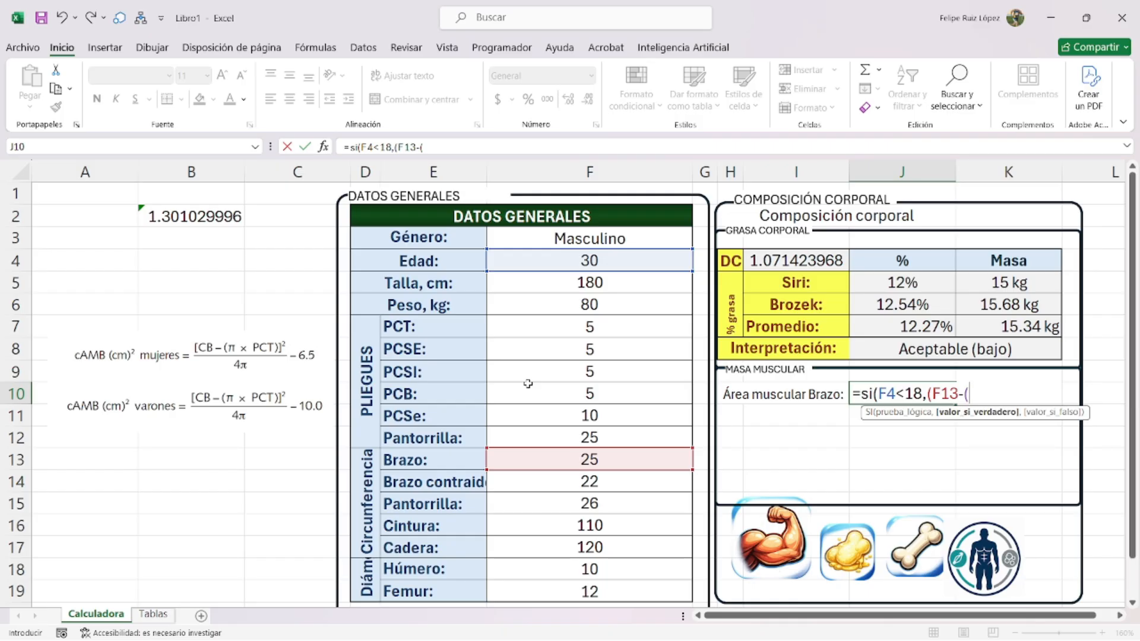
text(3.1416)
key(Return)
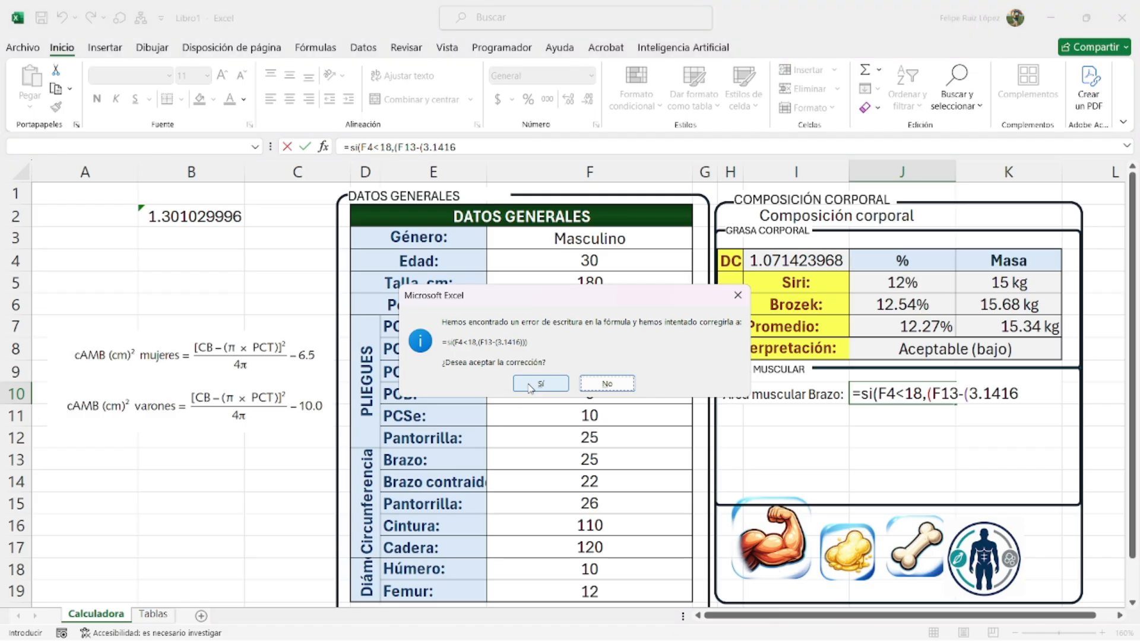
click(530, 386)
- Decline the correction prompt and replace the bad reference with .31416*F7 followed by the squared term
key(Right)
key(Return)
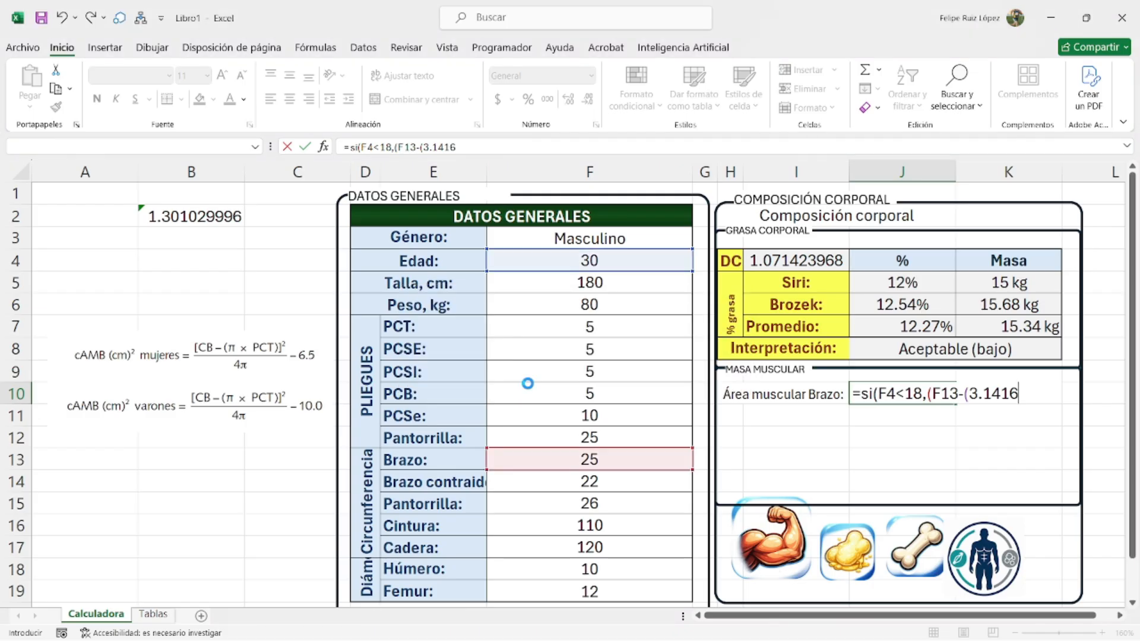
key(Return)
key(Left)
double_click(986, 393)
text(.31416)
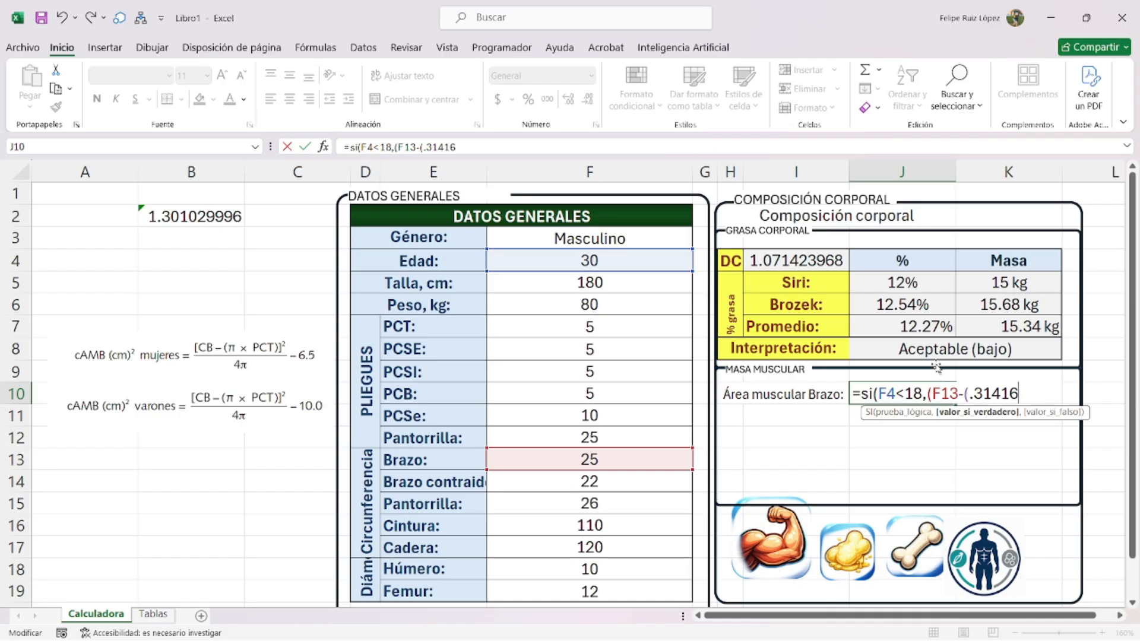
text(*)
click(544, 331)
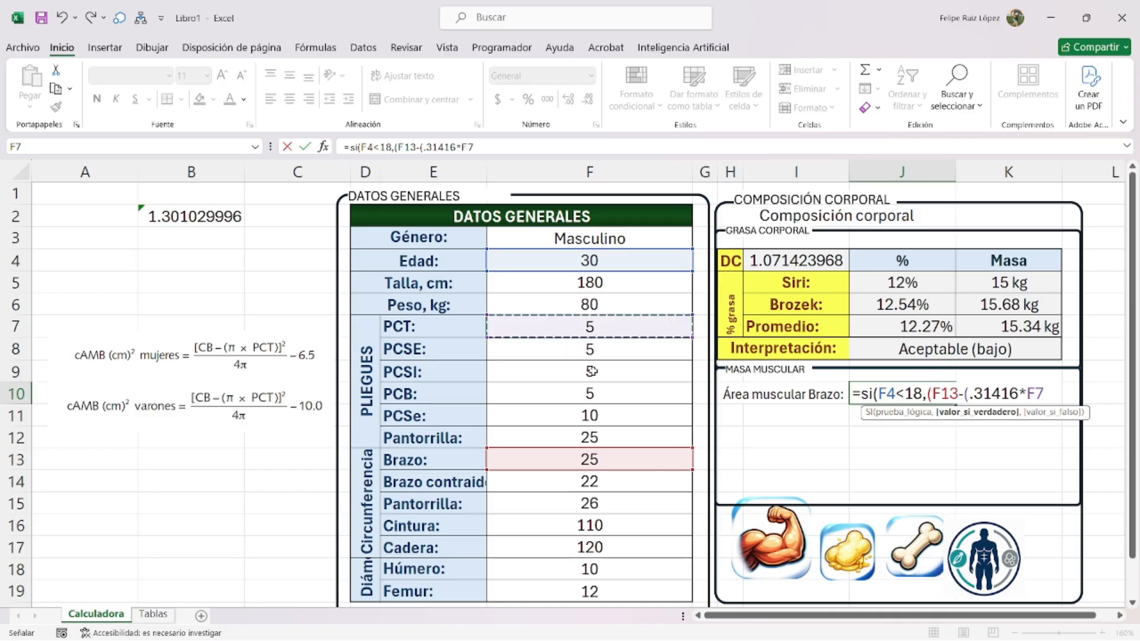
text())
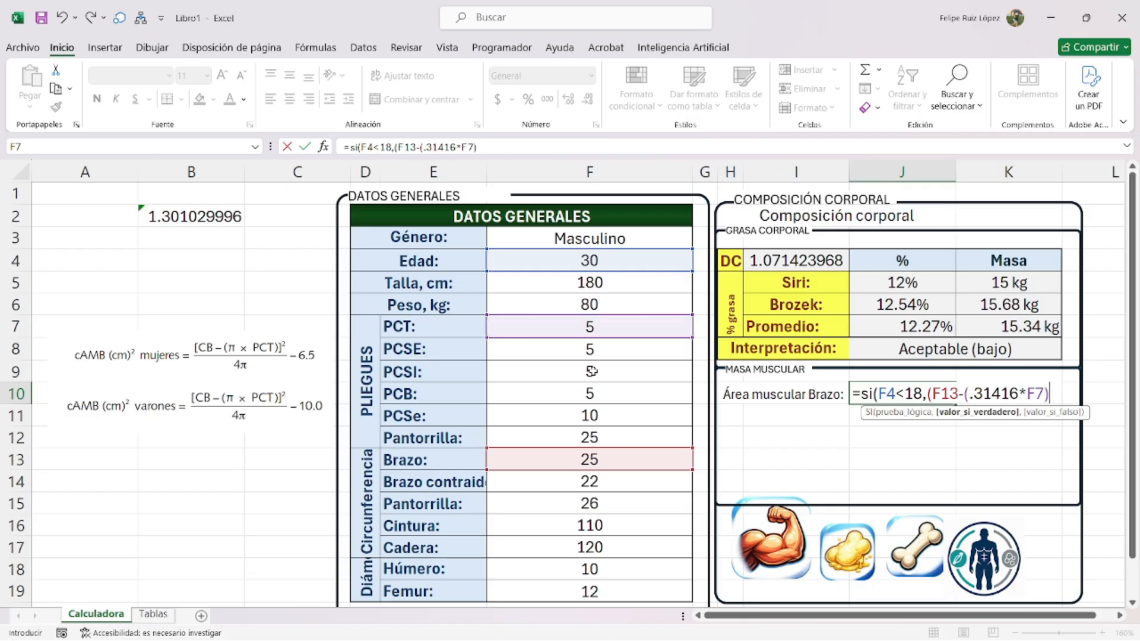
text()^2))
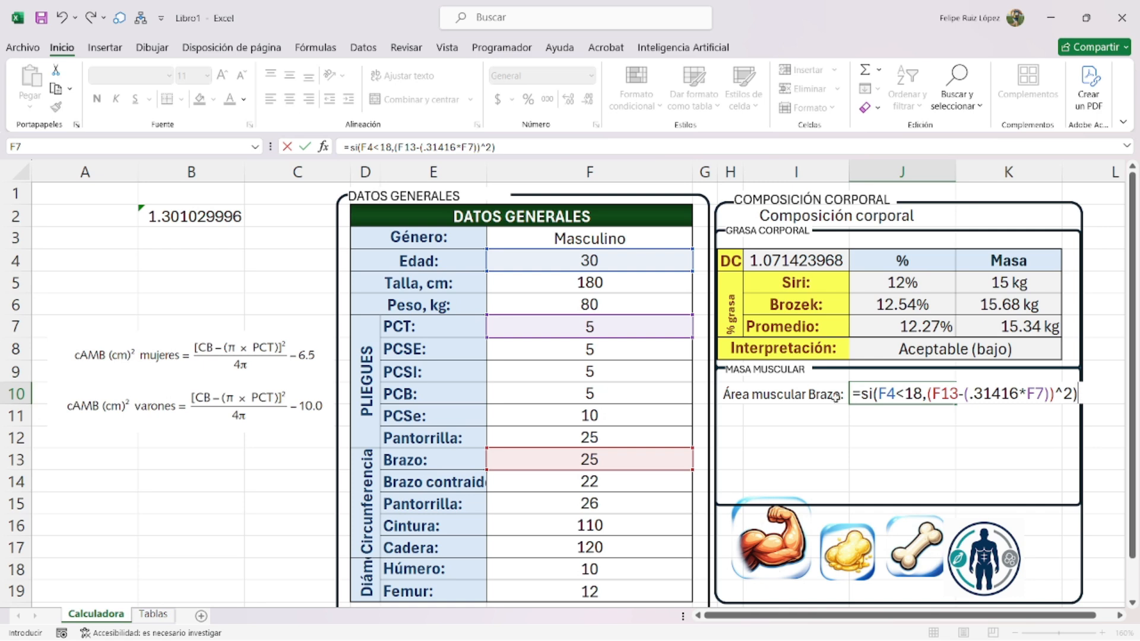
- Complete the formula with /(4*3.1416) and 0 for other ages, then commit it
click(930, 394)
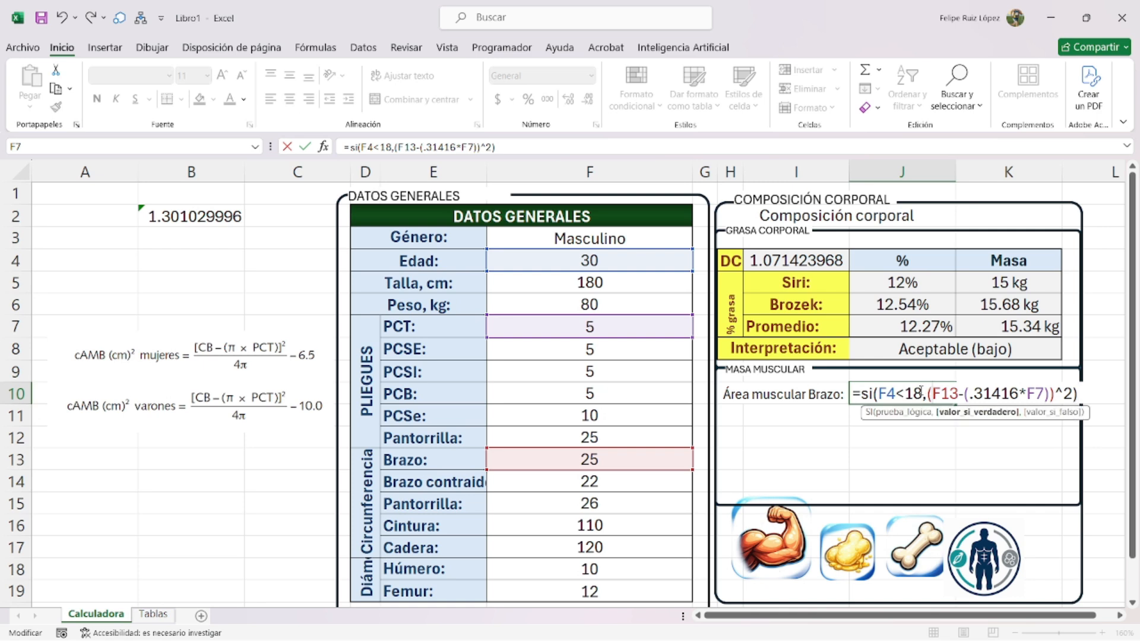
text((.31416*F7))^2))
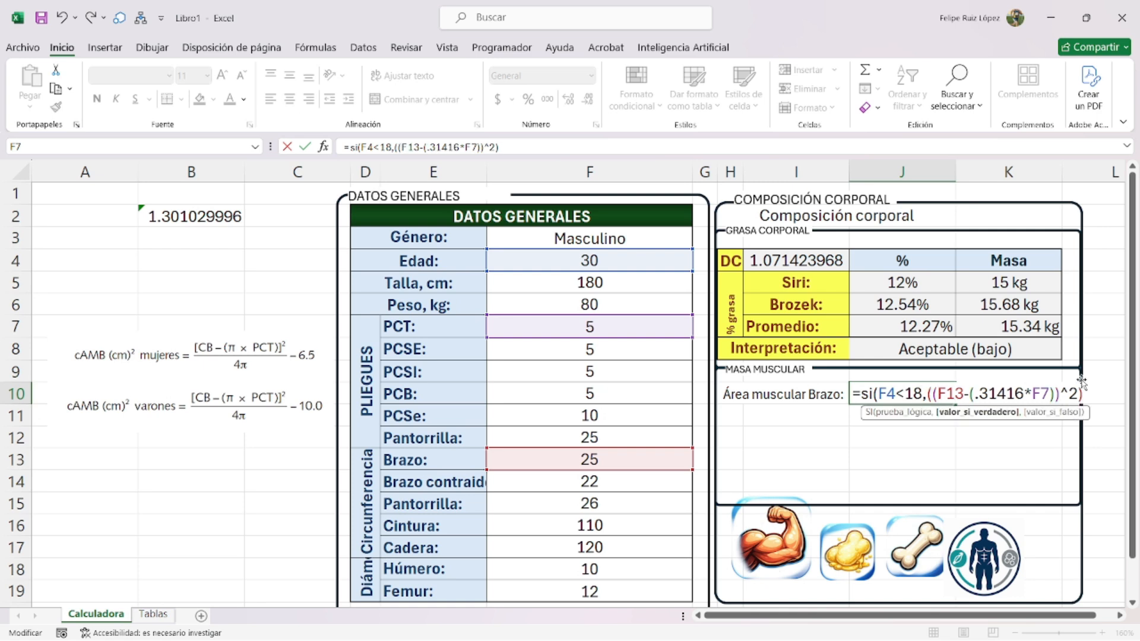
text(/(4*3.14)
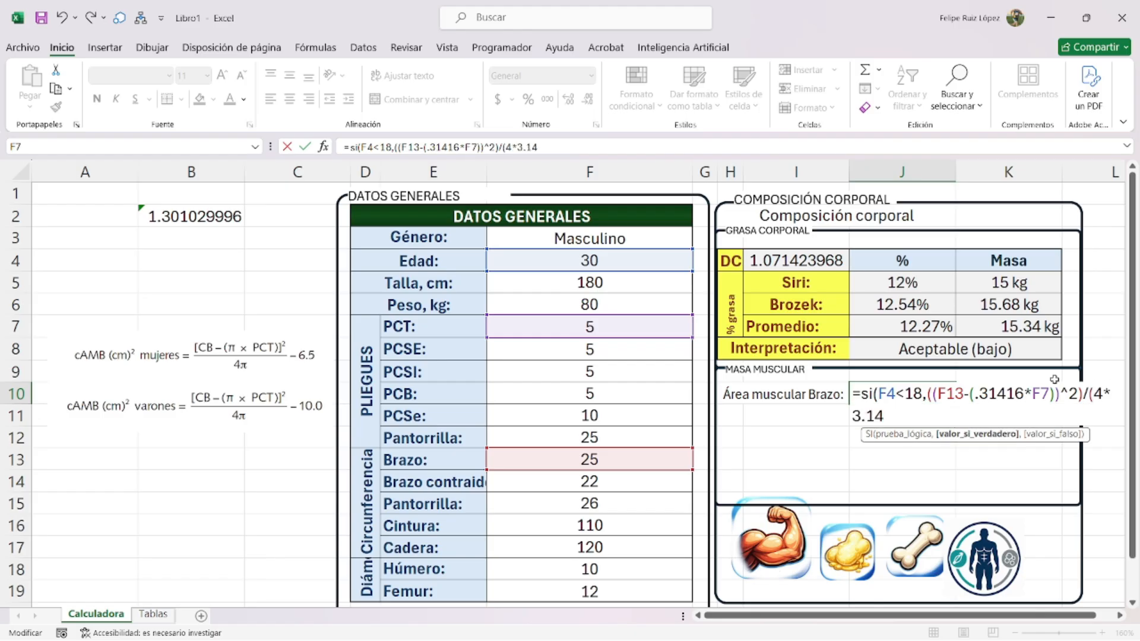
text(16))
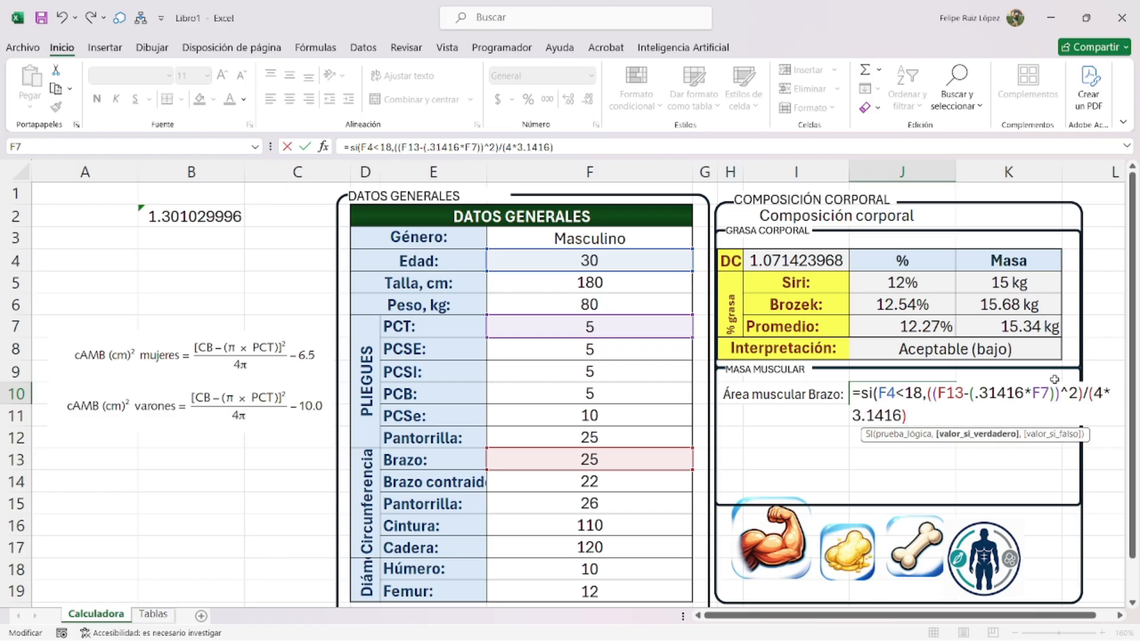
text(,"")
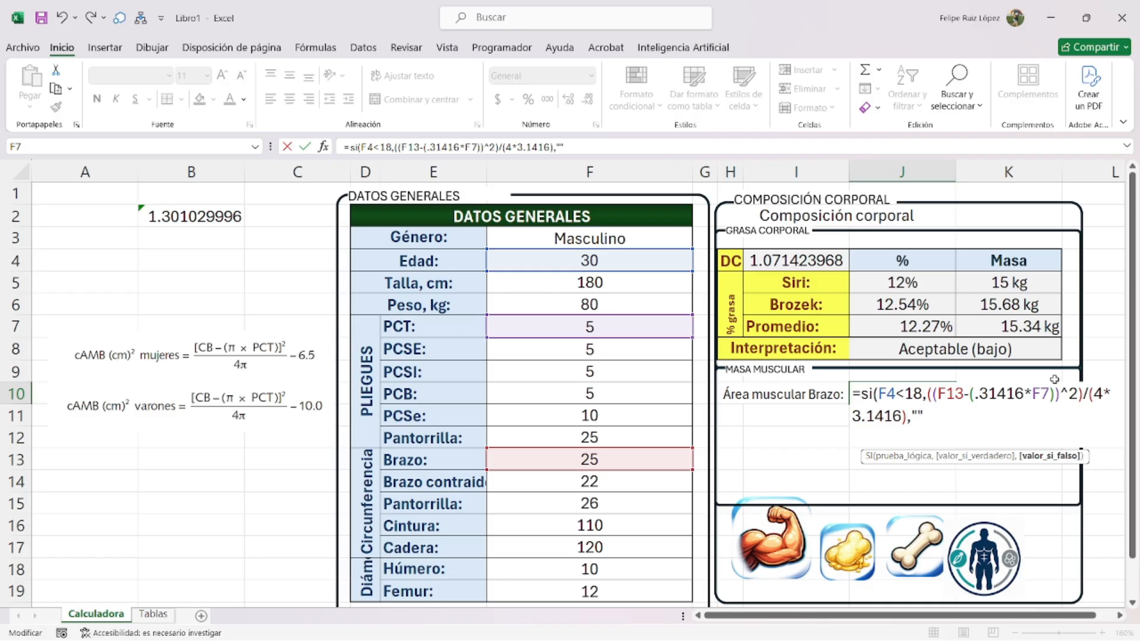
key(BackSpace)
key(BackSpace)
text(0))
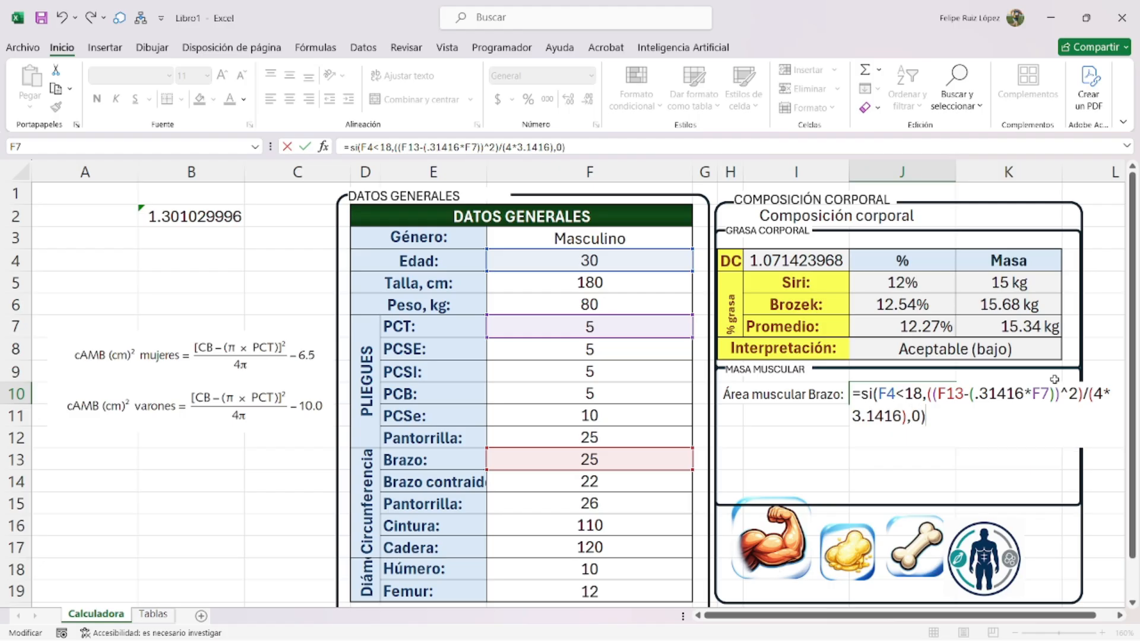
key(Return)
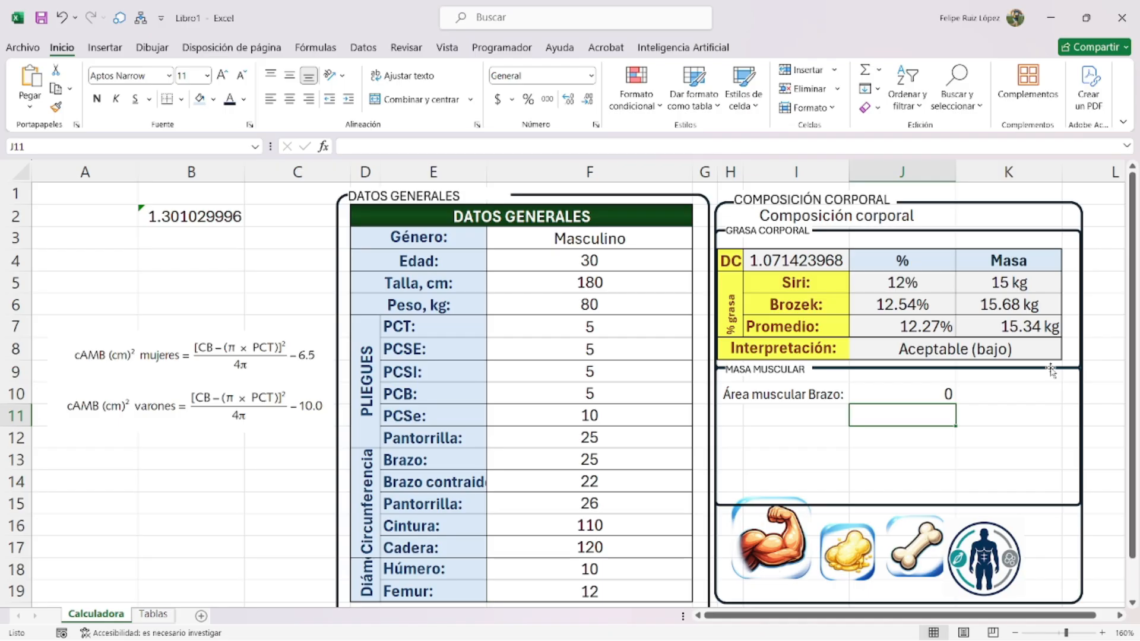
- Change the age in F4 to 16
click(611, 257)
text(16)
key(Return)
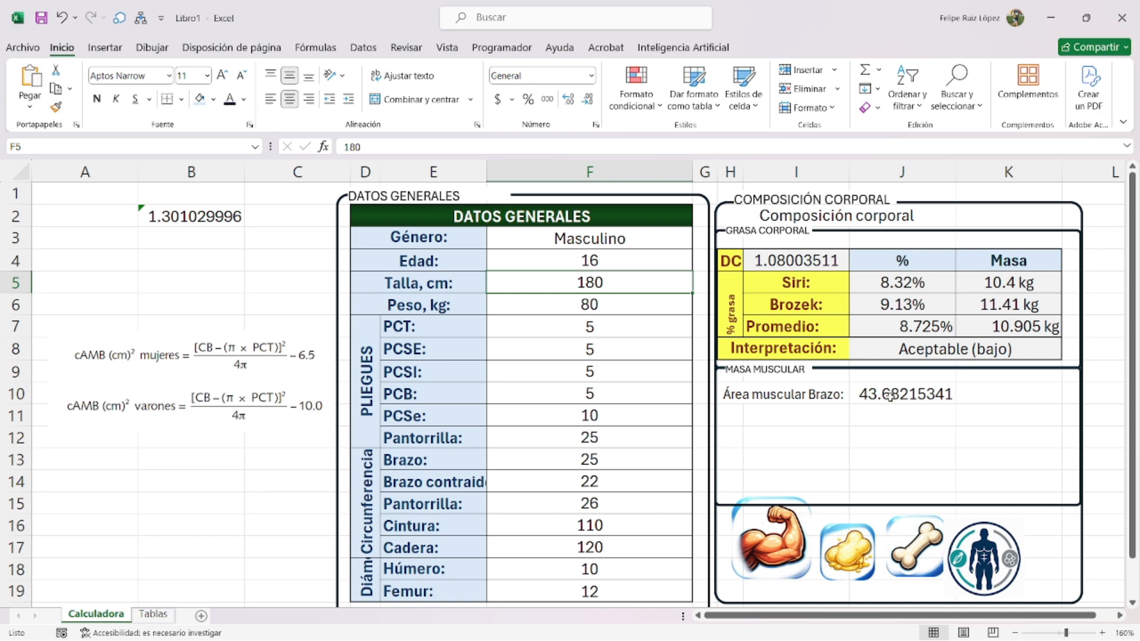
- Fix the brackets in J10's formula so it returns 43.68215341
double_click(934, 394)
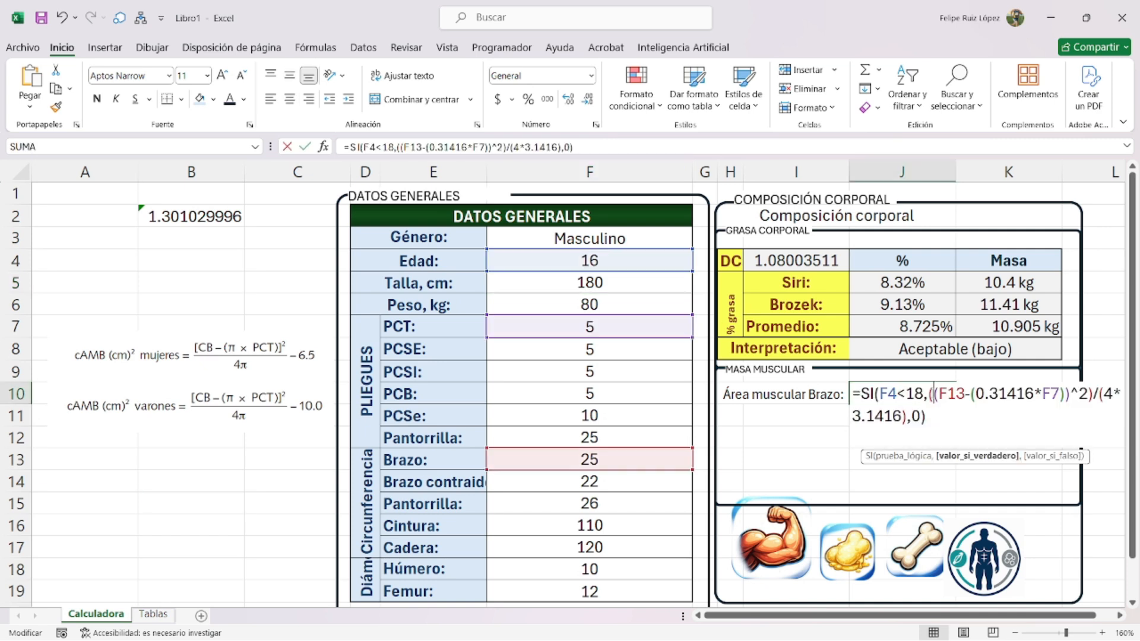
click(1064, 394)
key(BackSpace)
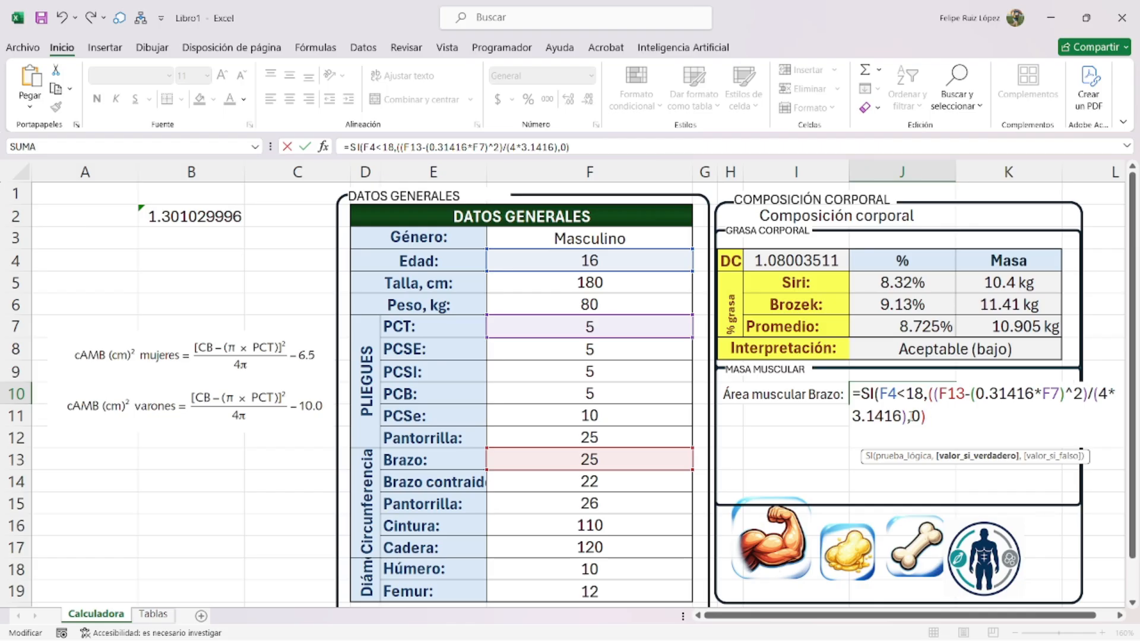
key(Return)
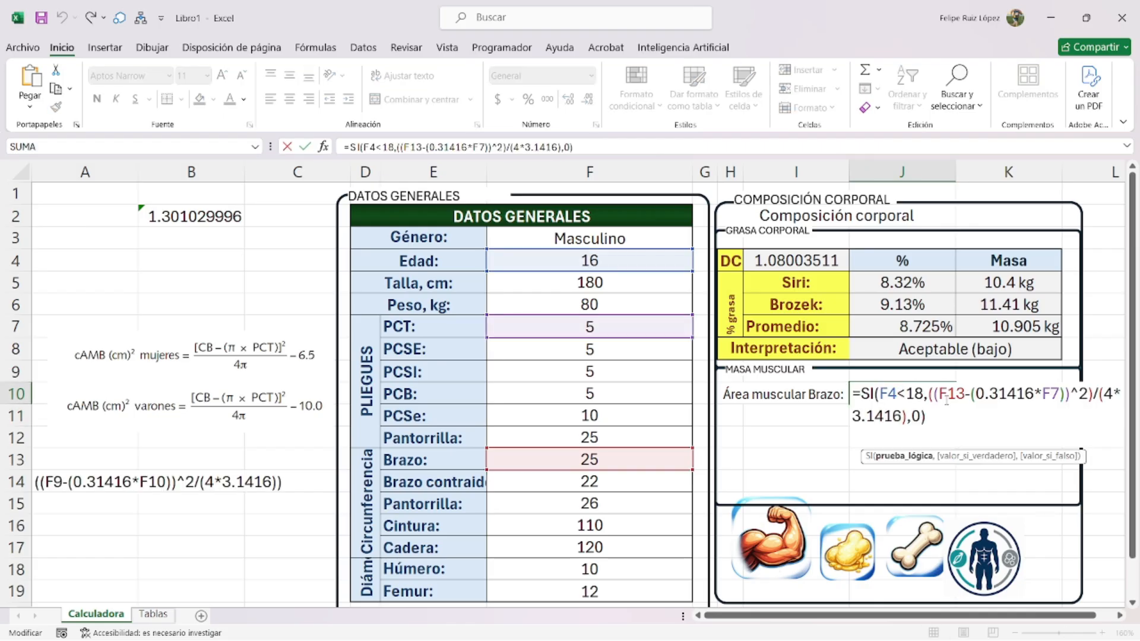
click(1093, 392)
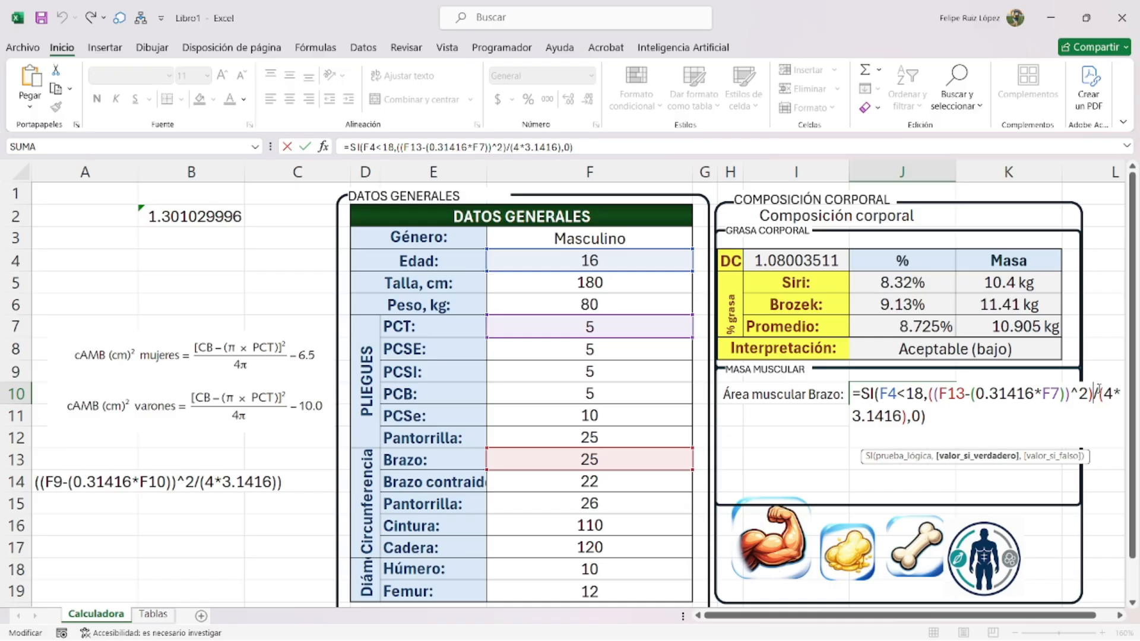
key(BackSpace)
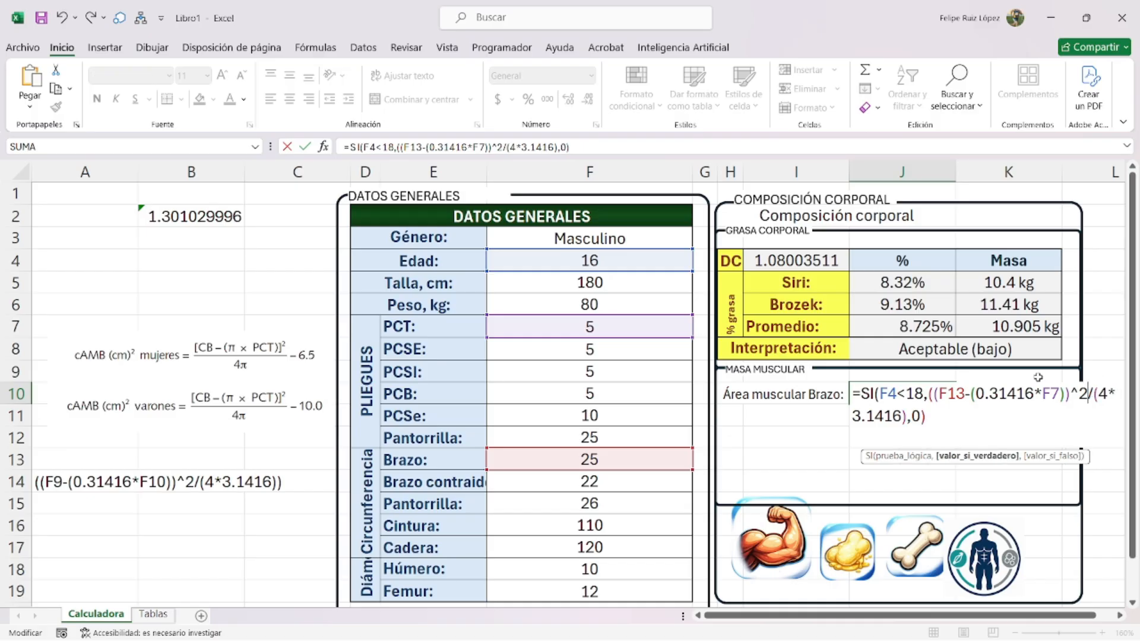
click(908, 415)
text())
key(Return)
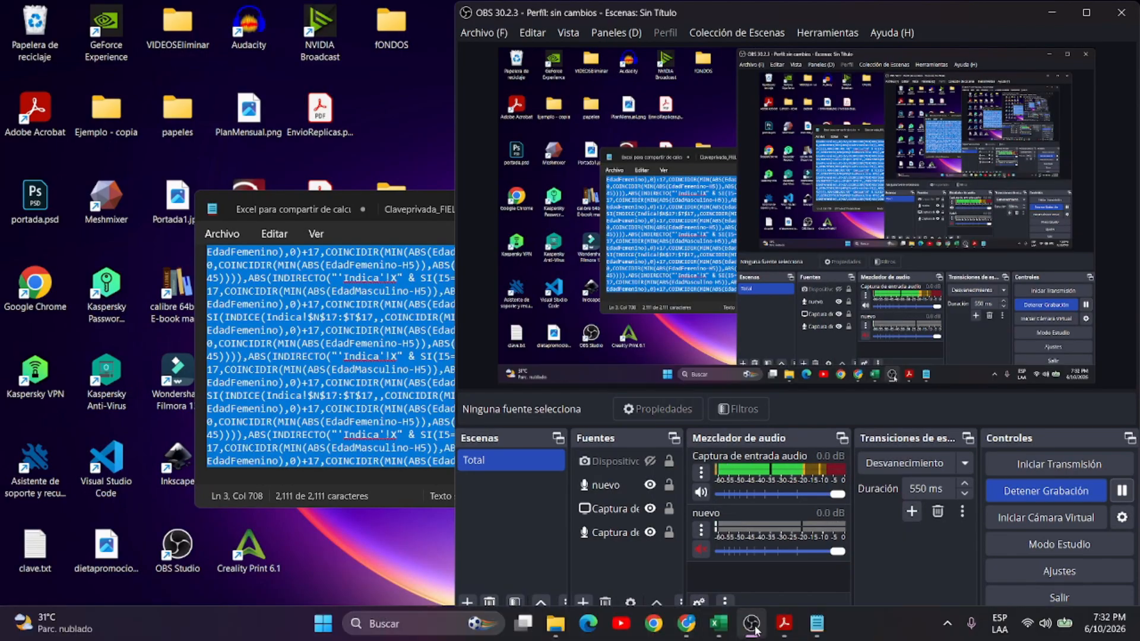
- Clear the leftover formula text from A14 and reselect J10
click(719, 624)
click(580, 527)
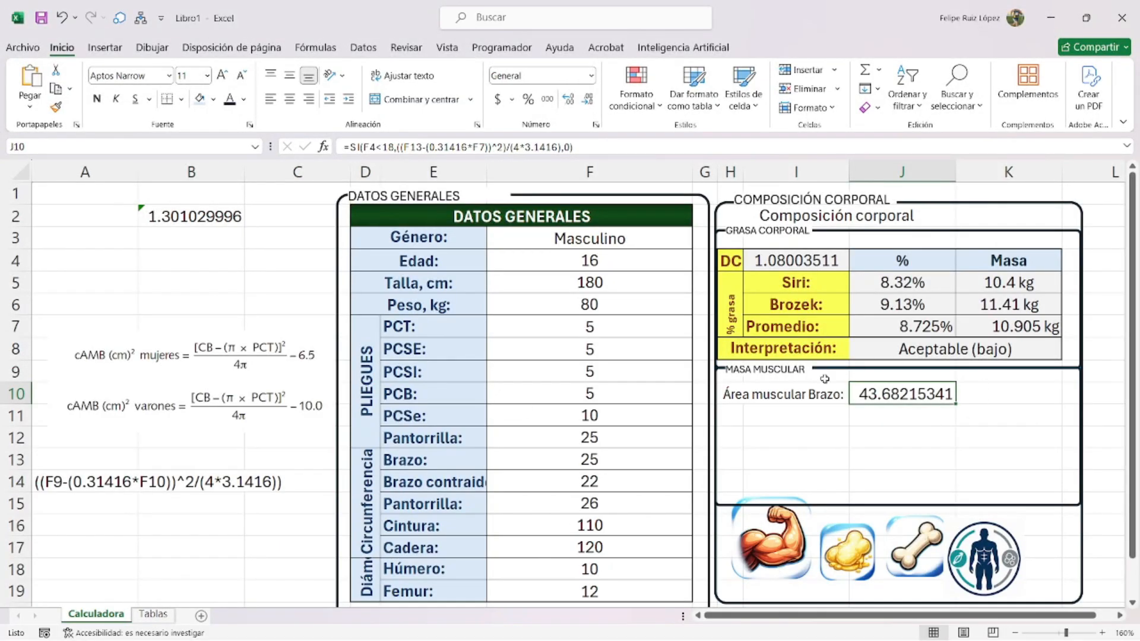
click(132, 474)
key(BackSpace)
key(Return)
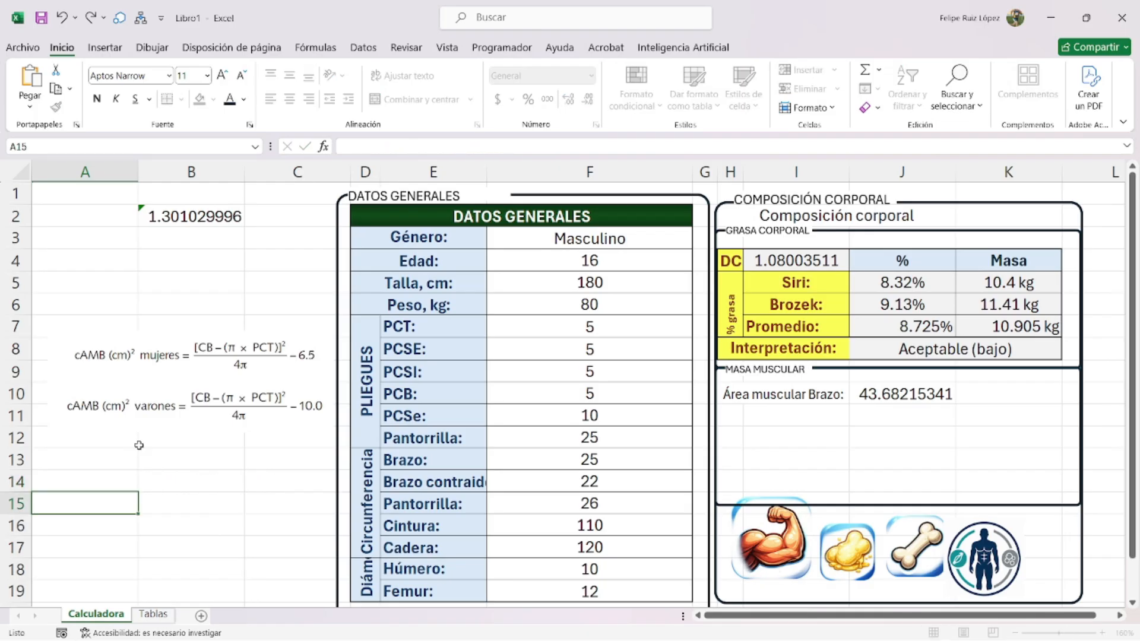
click(916, 389)
- In J10, replace the trailing 0 result with a new line starting SI(F3="Masculino",
key(F2)
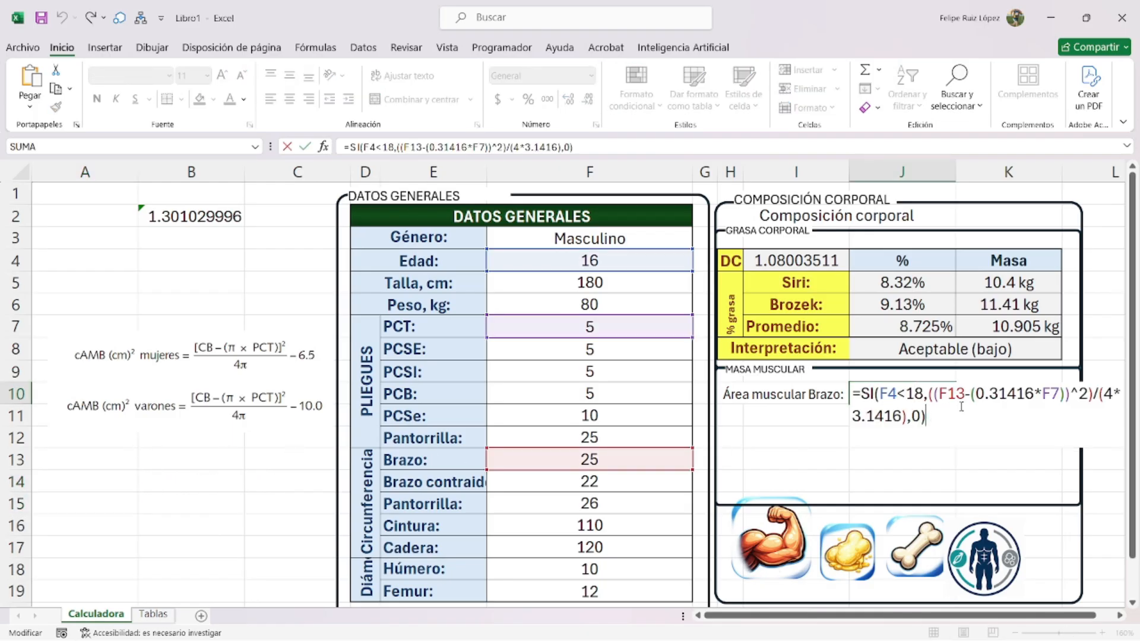
drag(930, 415, 911, 415)
key(BackSpace)
key(alt+Return)
text(si()
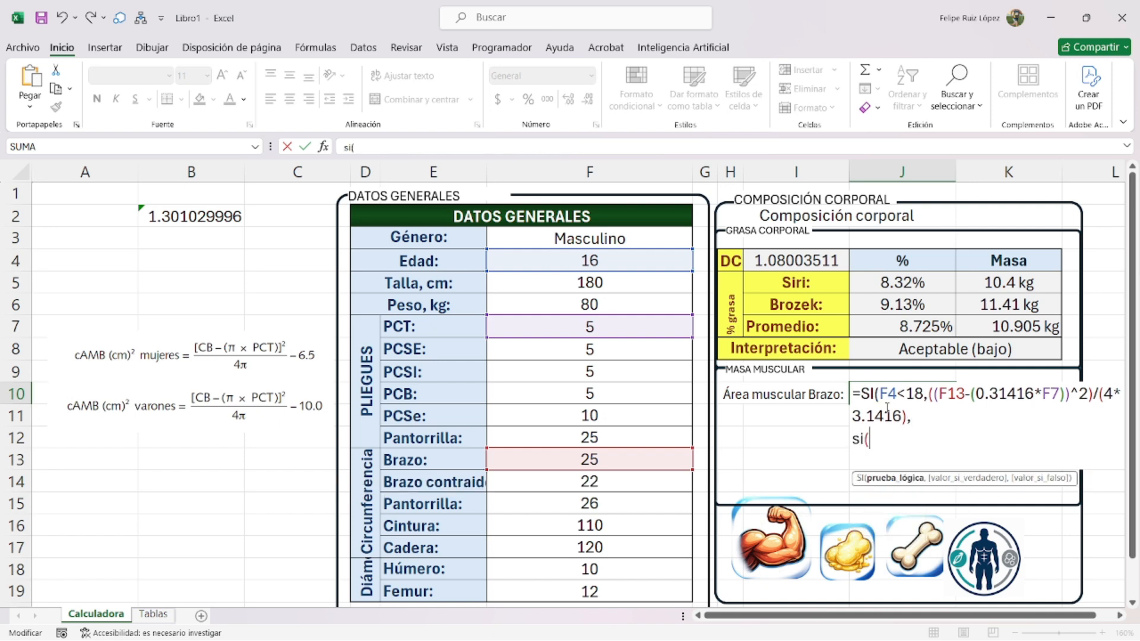
click(565, 240)
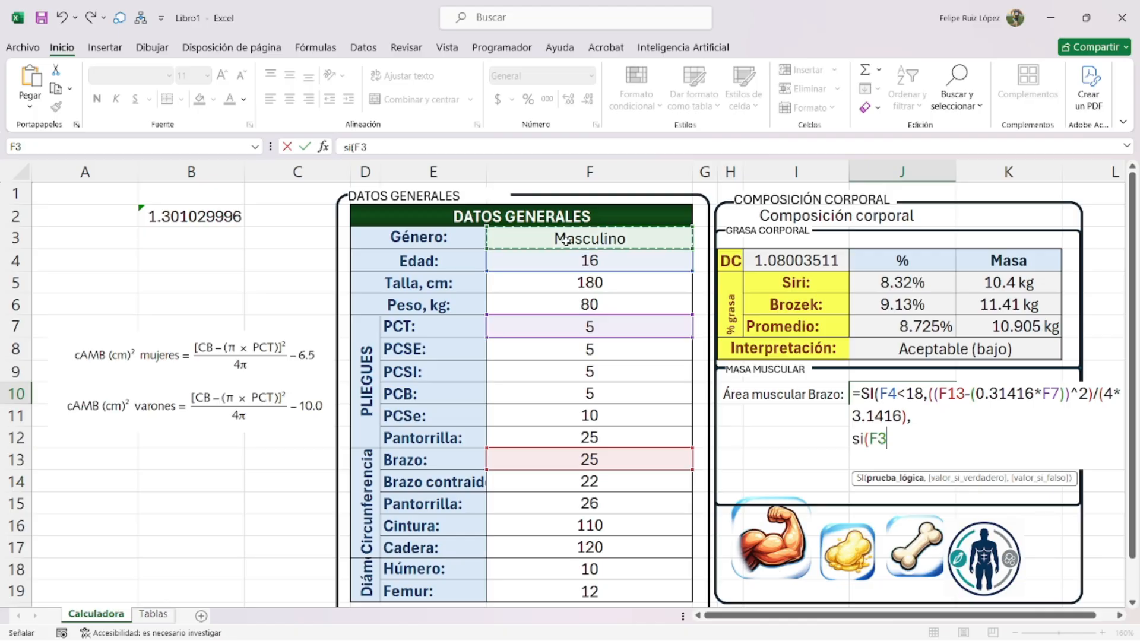
text(=")
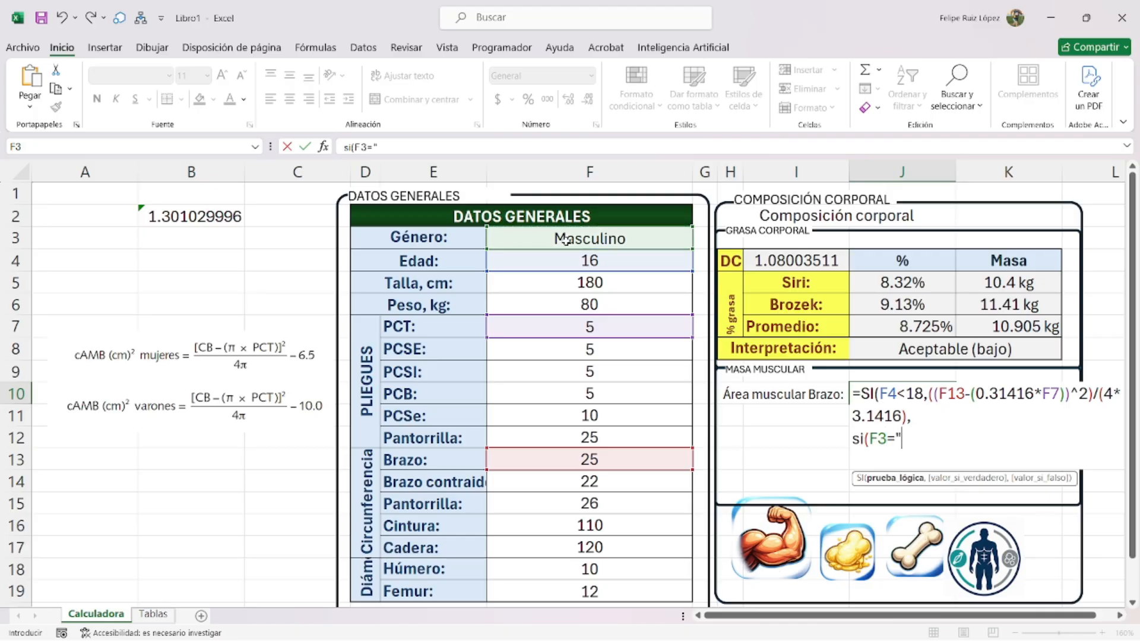
text(Masculino",)
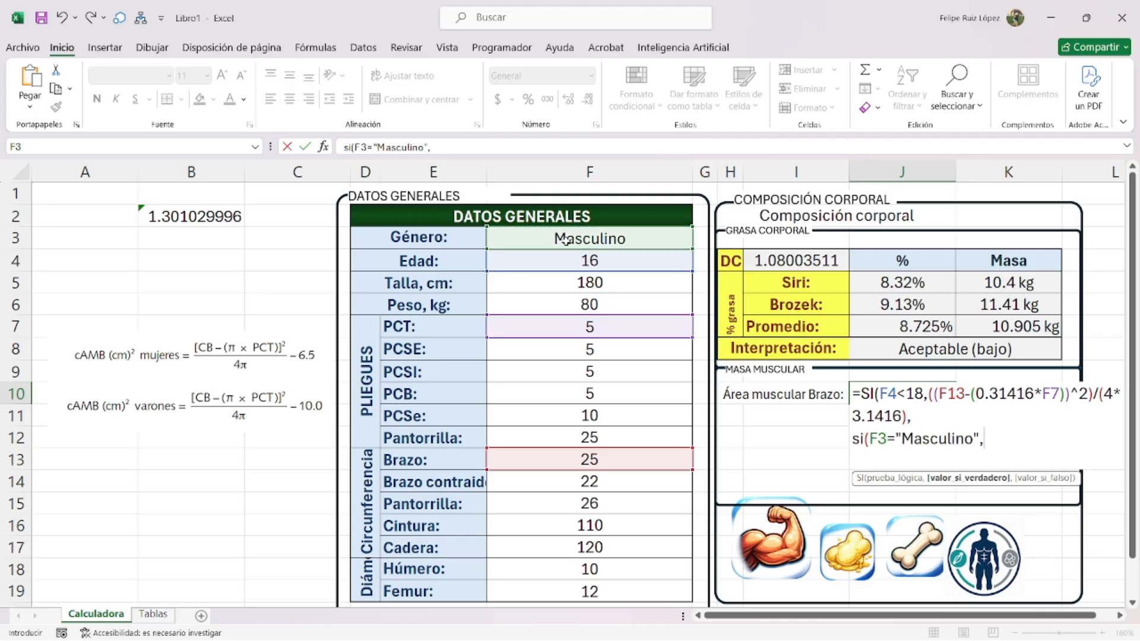
- Paste the copied arm area expression as the adult result, followed by -10
drag(907, 416, 928, 395)
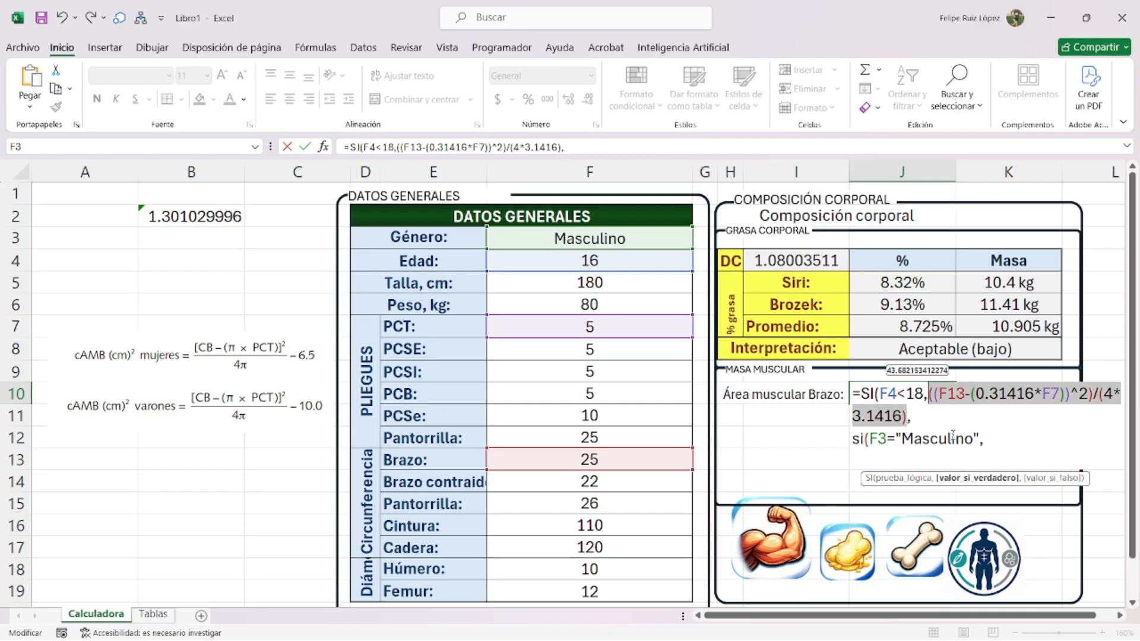
key(ctrl+c)
click(983, 440)
key(ctrl+v)
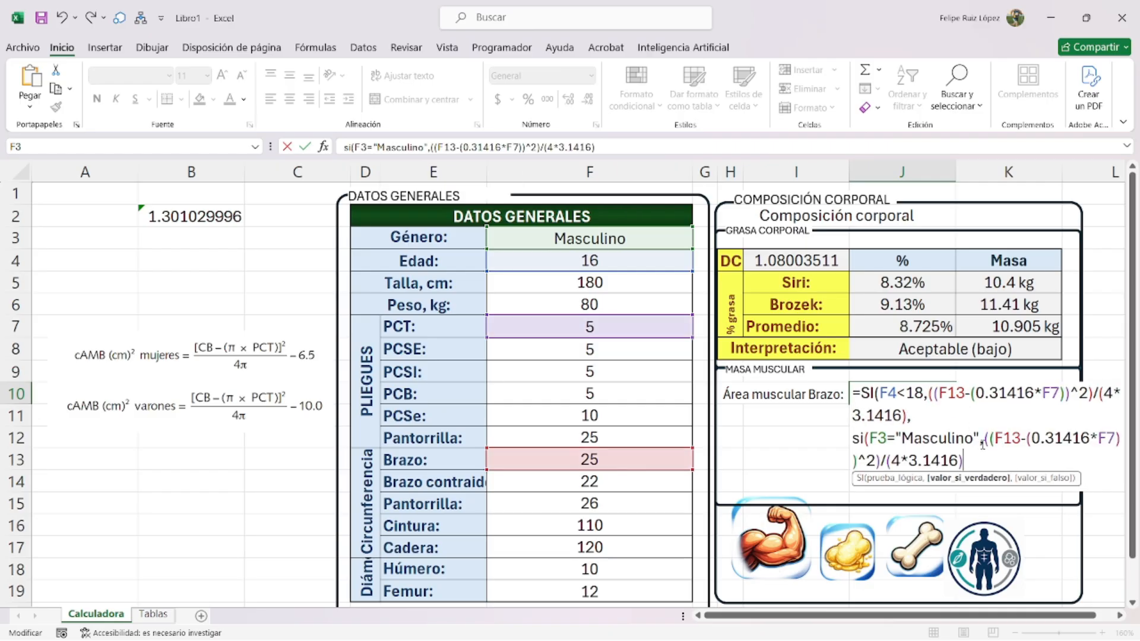
text())
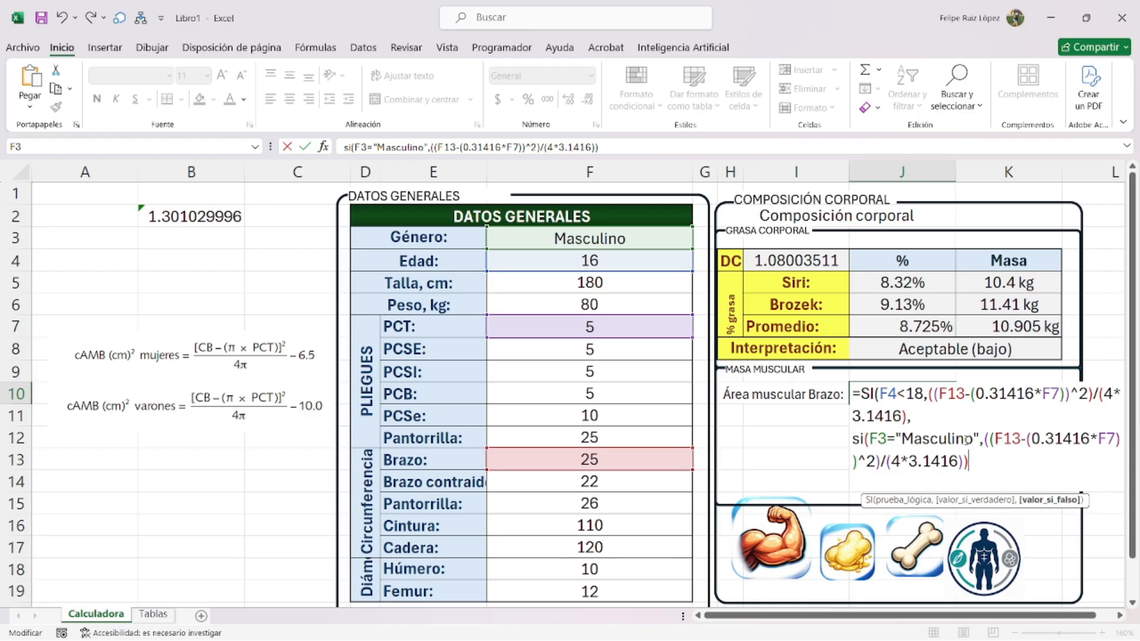
click(985, 439)
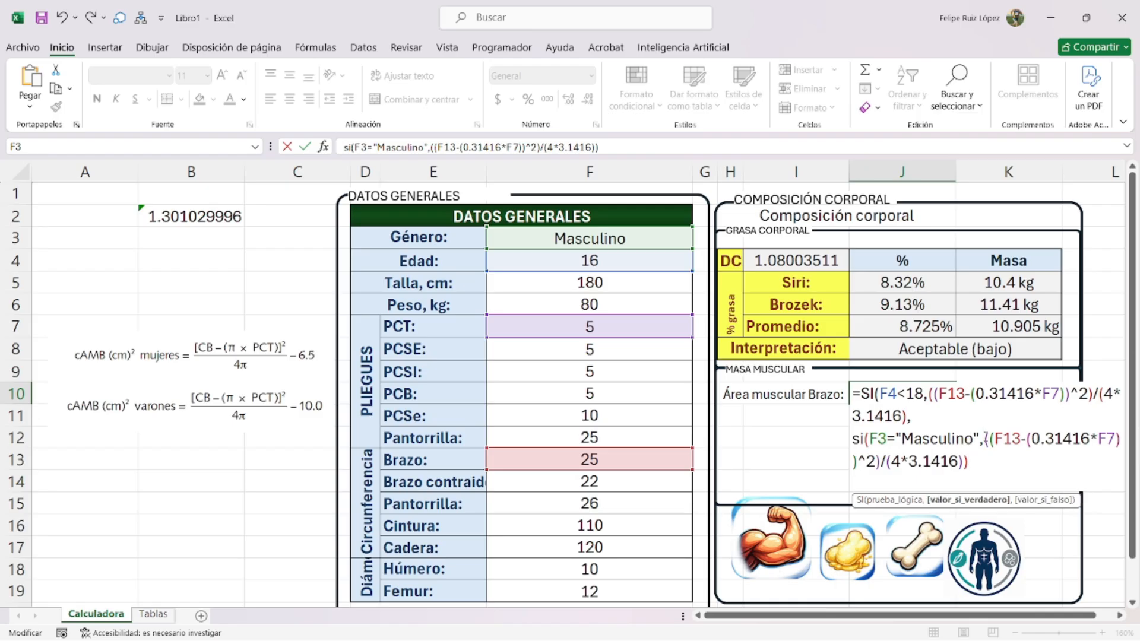
text(()
key(BackSpace)
text(()
text(-10,)
key(alt+Return)
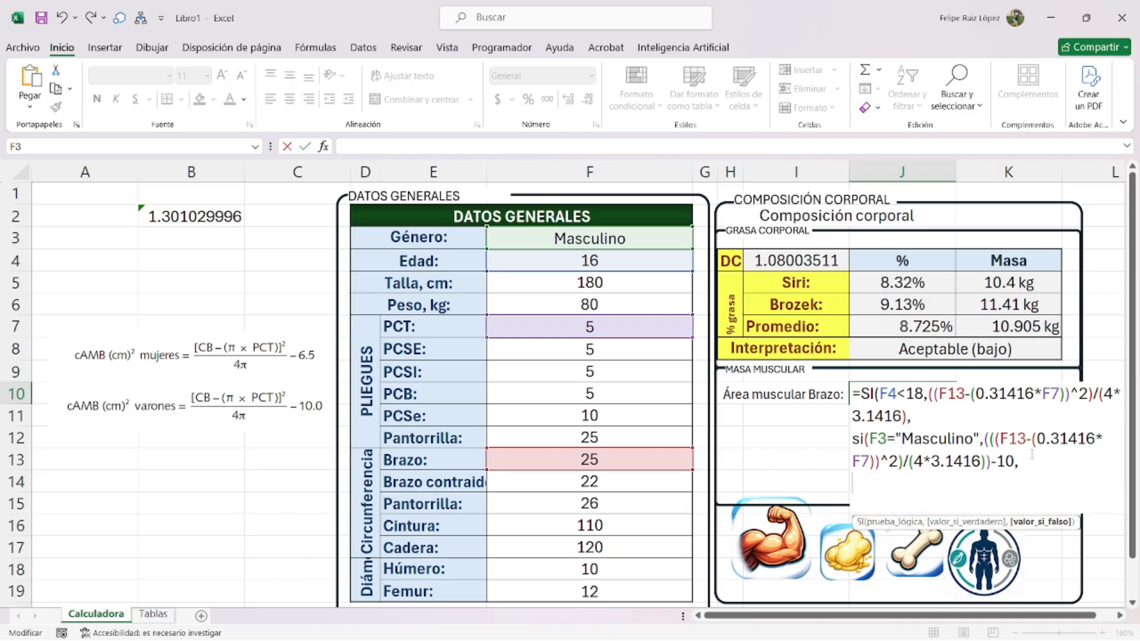
- Rework the adult branch to subtract SI(F3="Masculino",10,6.5) from the arm area and confirm
drag(1028, 465, 834, 440)
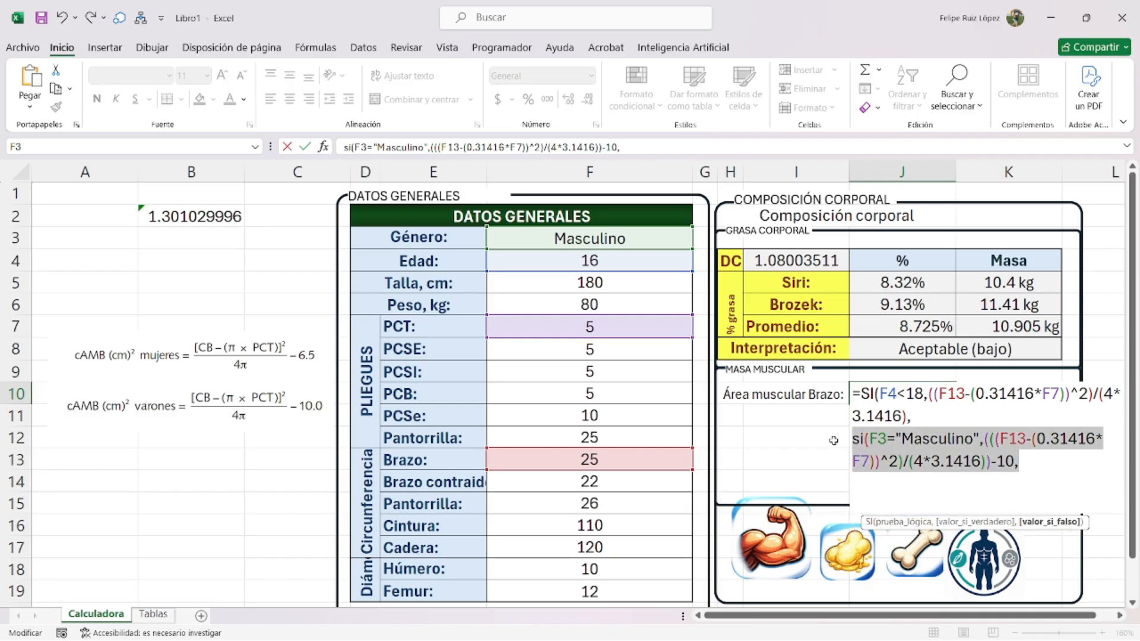
click(896, 486)
key(BackSpace)
key(shift+Left)
key(shift+Left)
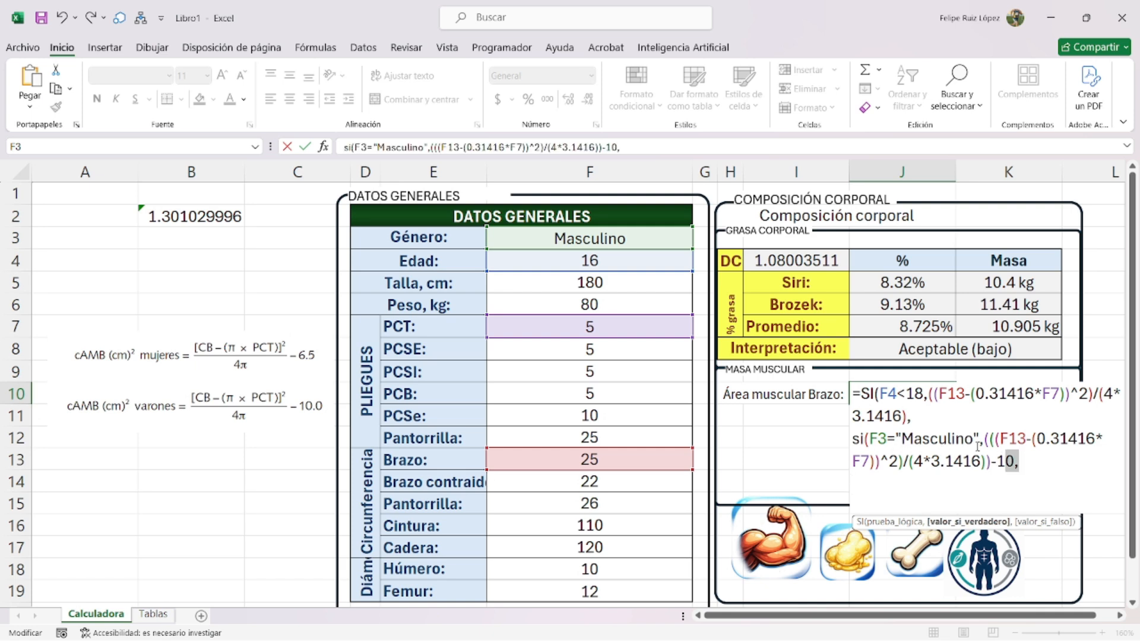
drag(983, 444, 856, 436)
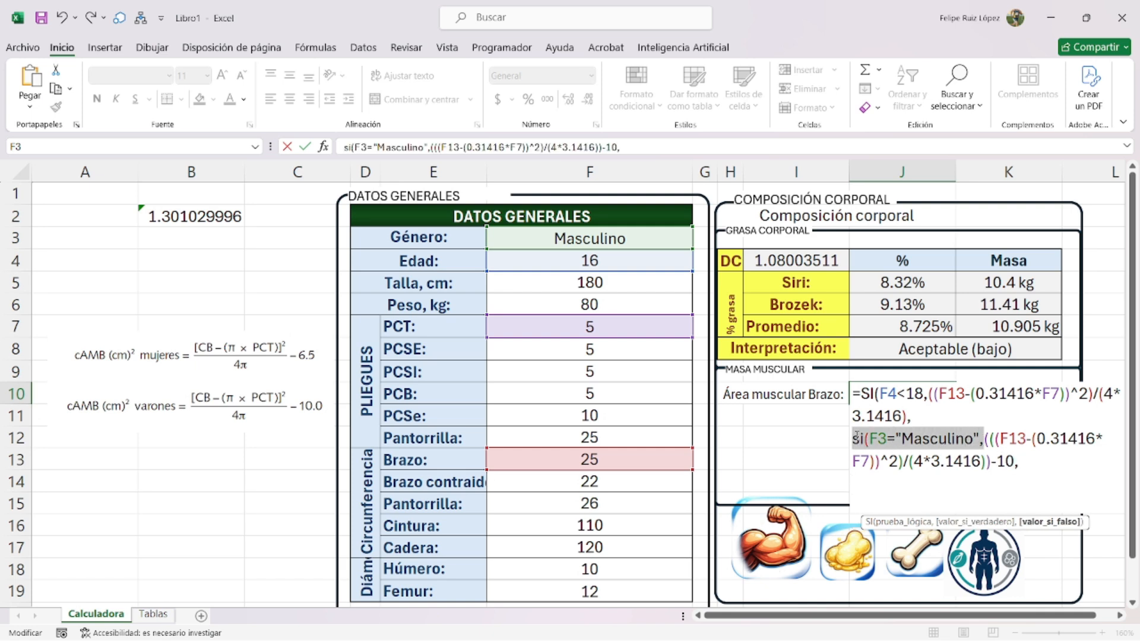
key(BackSpace)
click(877, 462)
key(BackSpace)
key(BackSpace)
key(BackSpace)
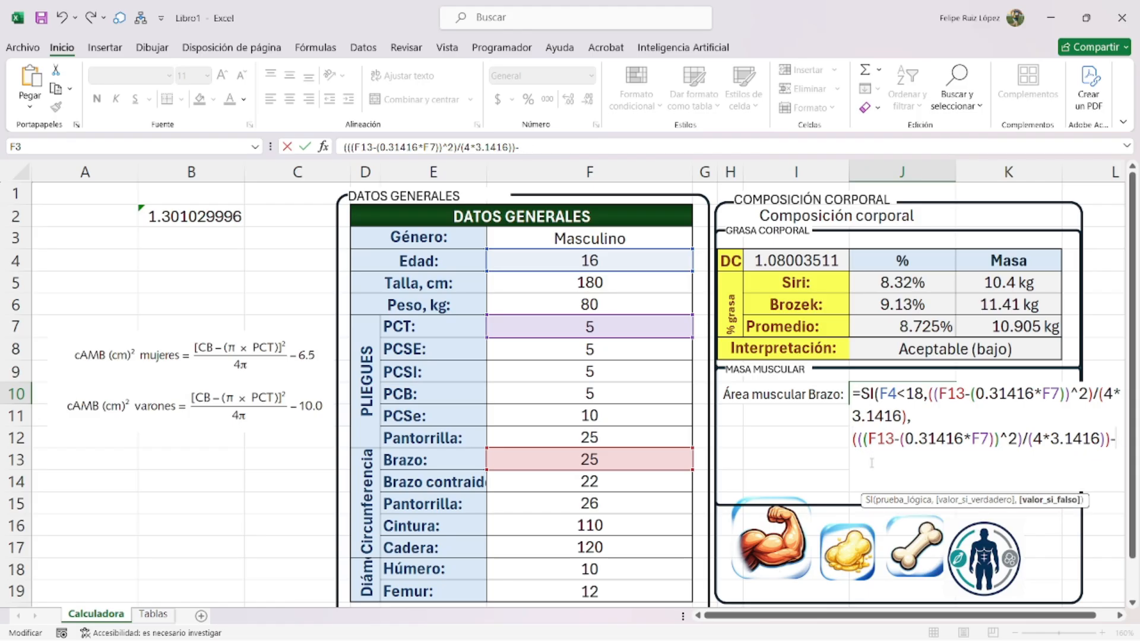
key(ctrl+v)
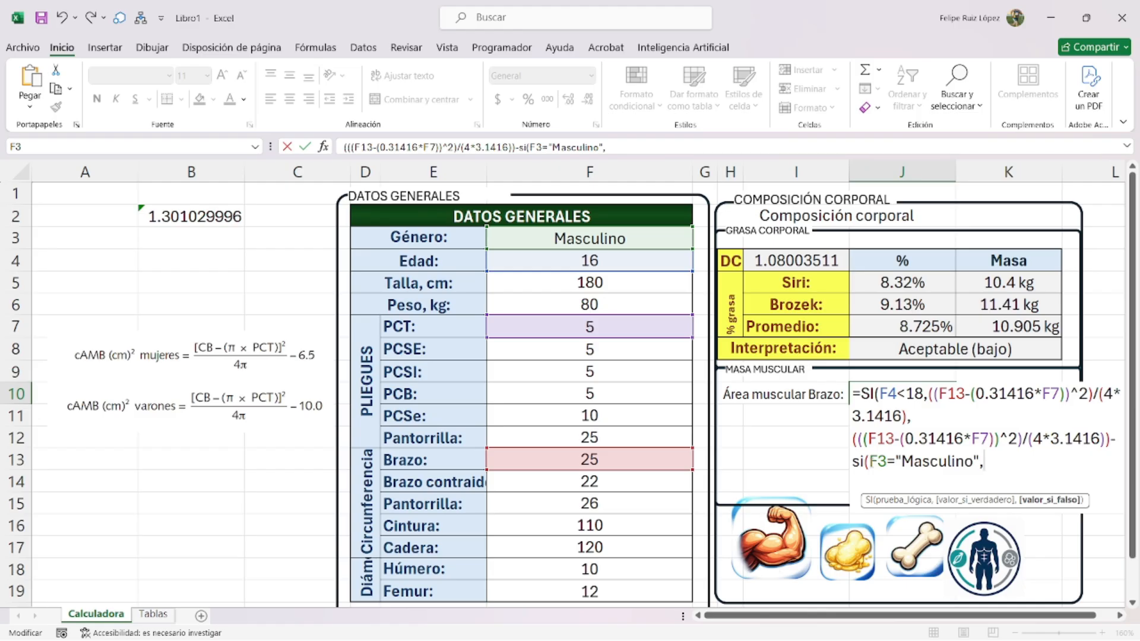
text(10,6.5))
key(Return)
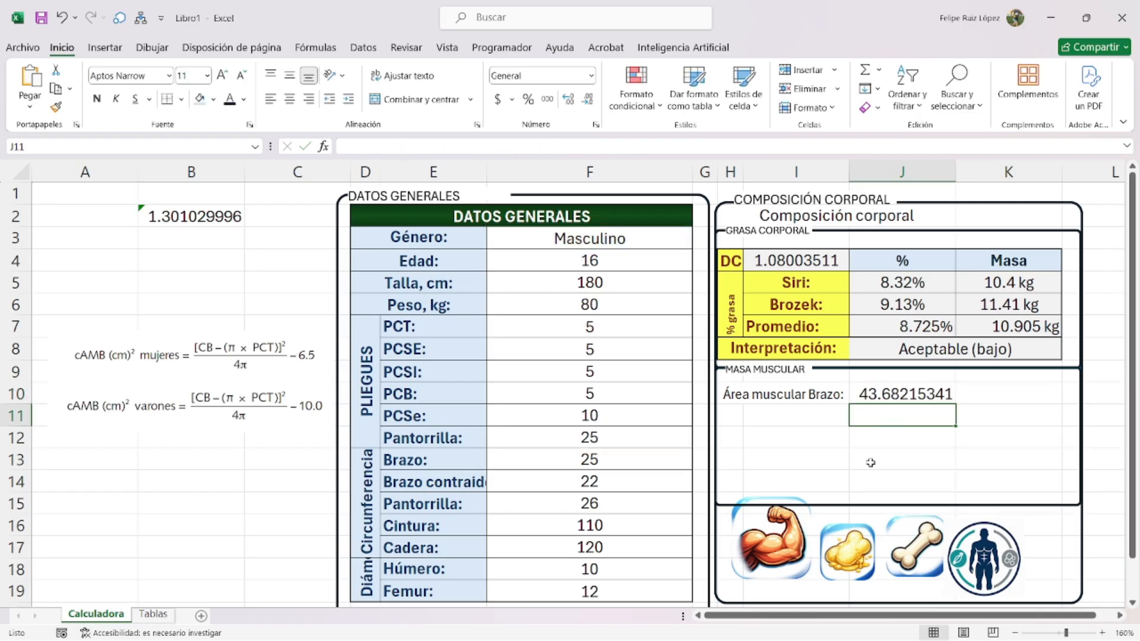
- Change the age in F4 to 19
click(633, 254)
text(19)
key(Return)
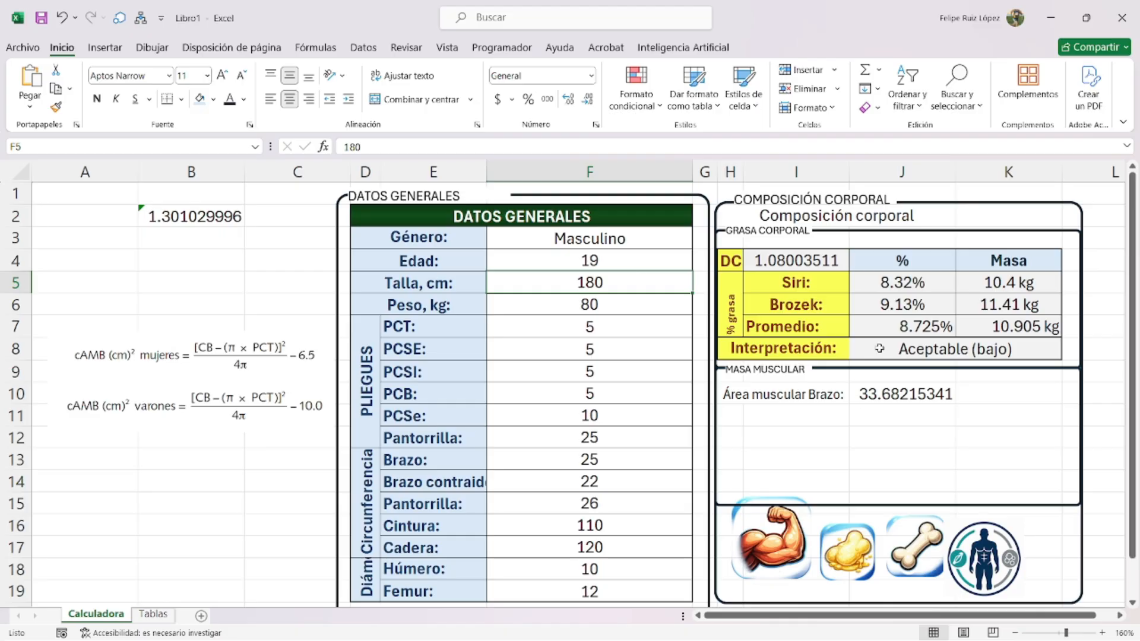
- Wrap J10's formula in SI.ERROR(REDONDEAR(…,2),0) so it shows 33.68
double_click(887, 392)
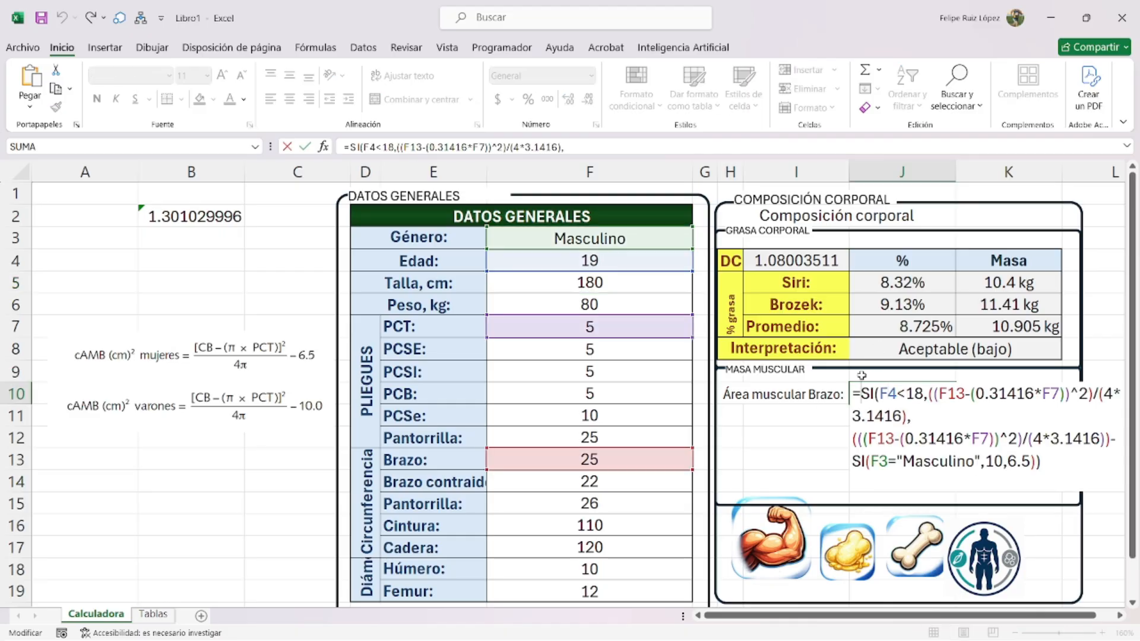
text(si.error(re)
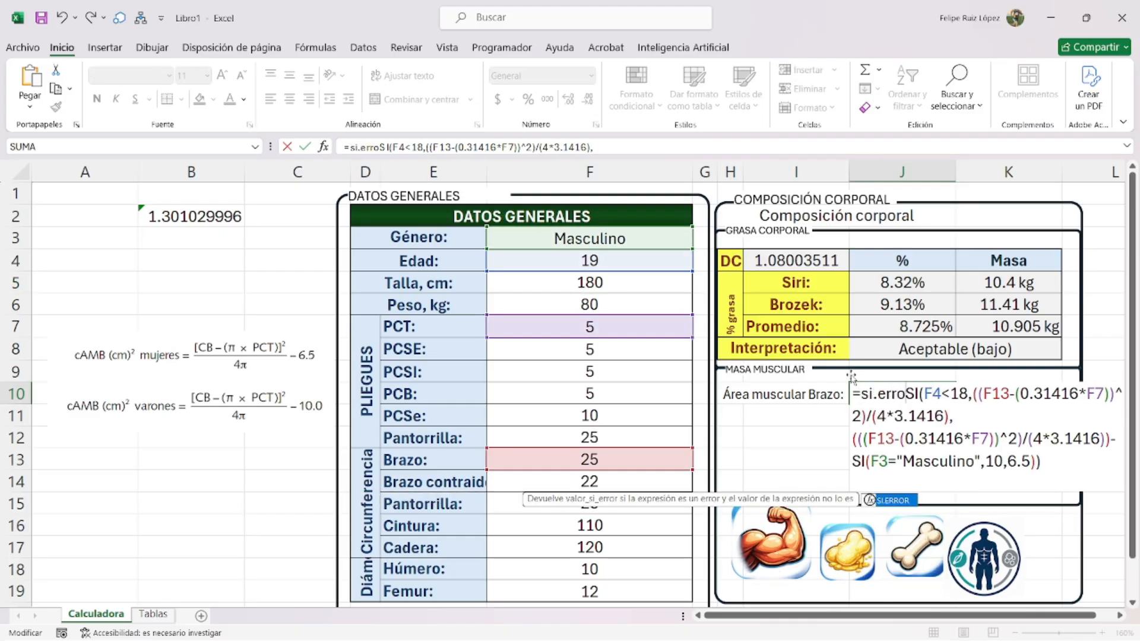
text(dondear(SI(F4<18)
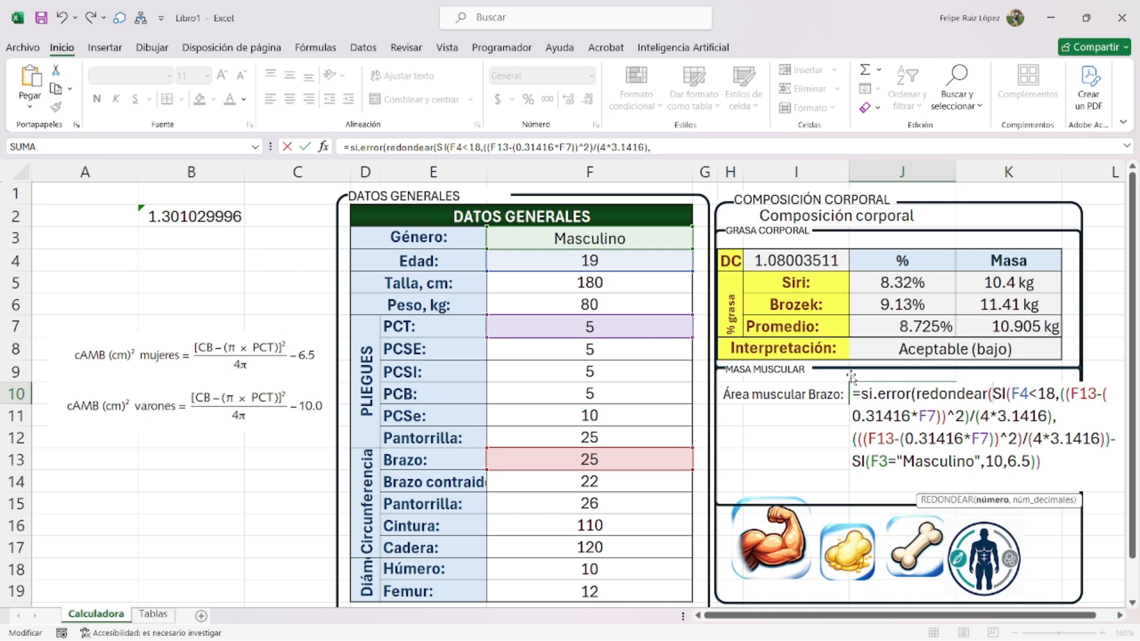
text(,)
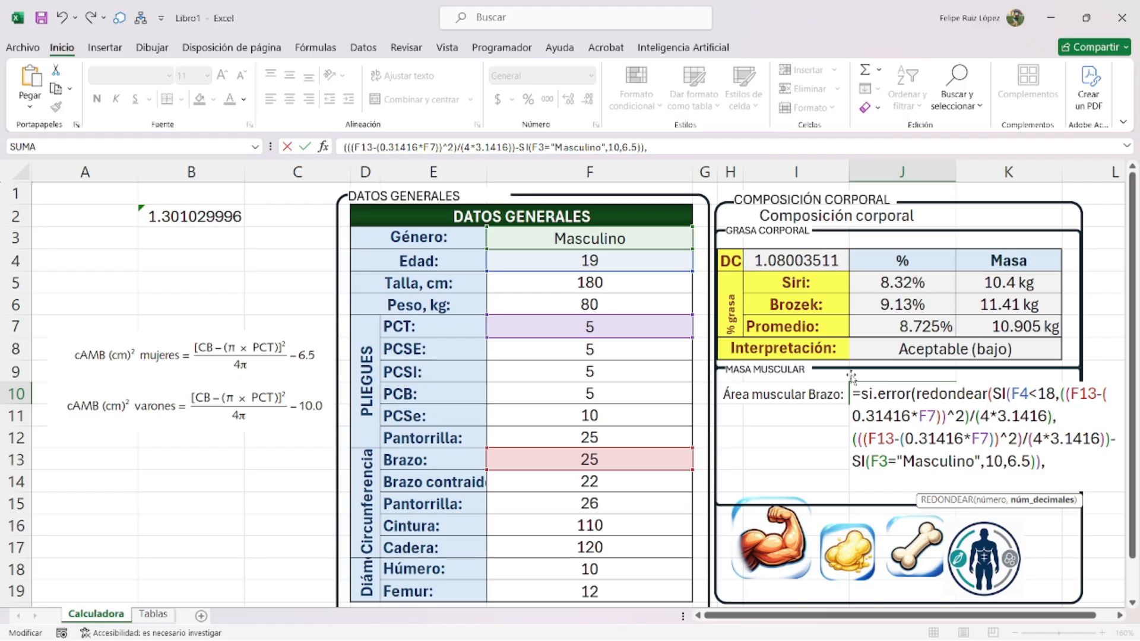
text(2),)
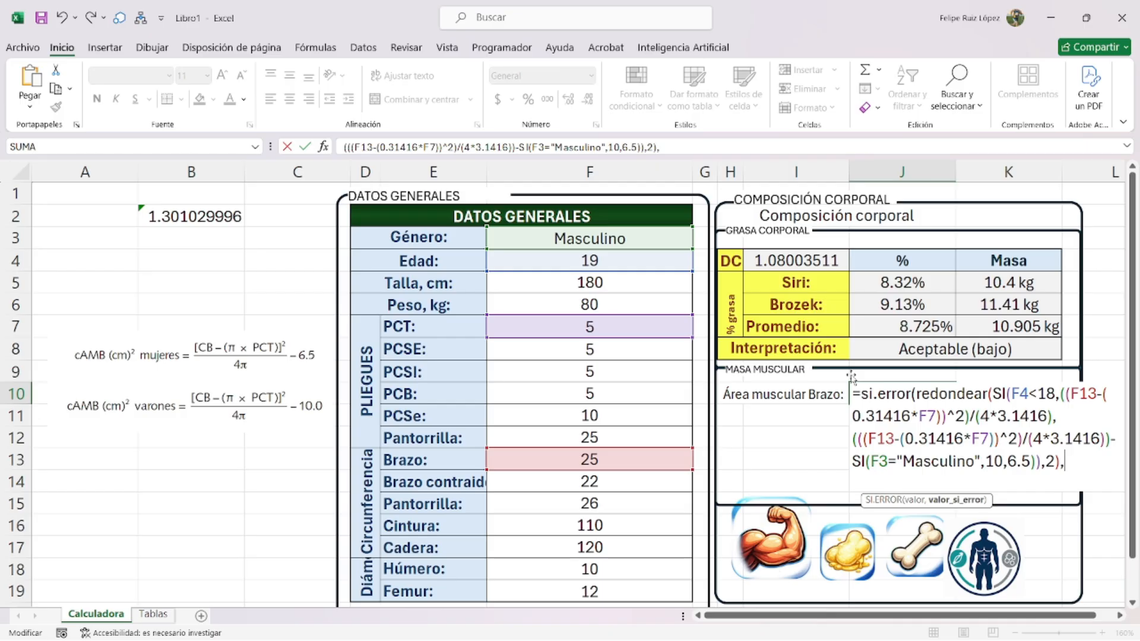
text(0))
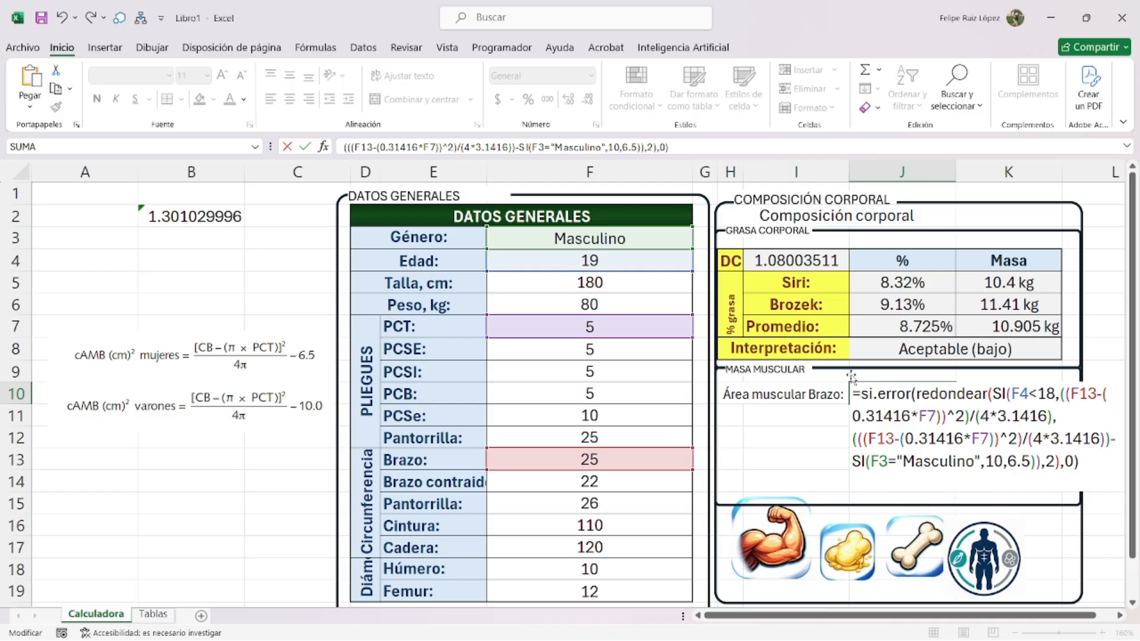
key(Return)
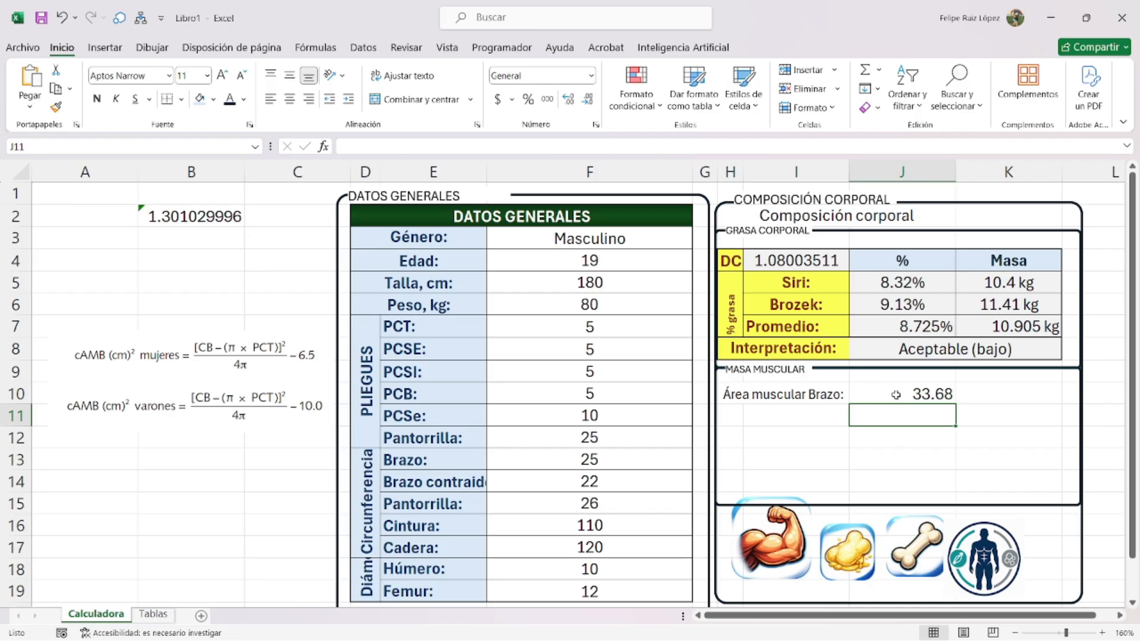
- Copy the MMT formula image from the Tablas sheet
click(232, 347)
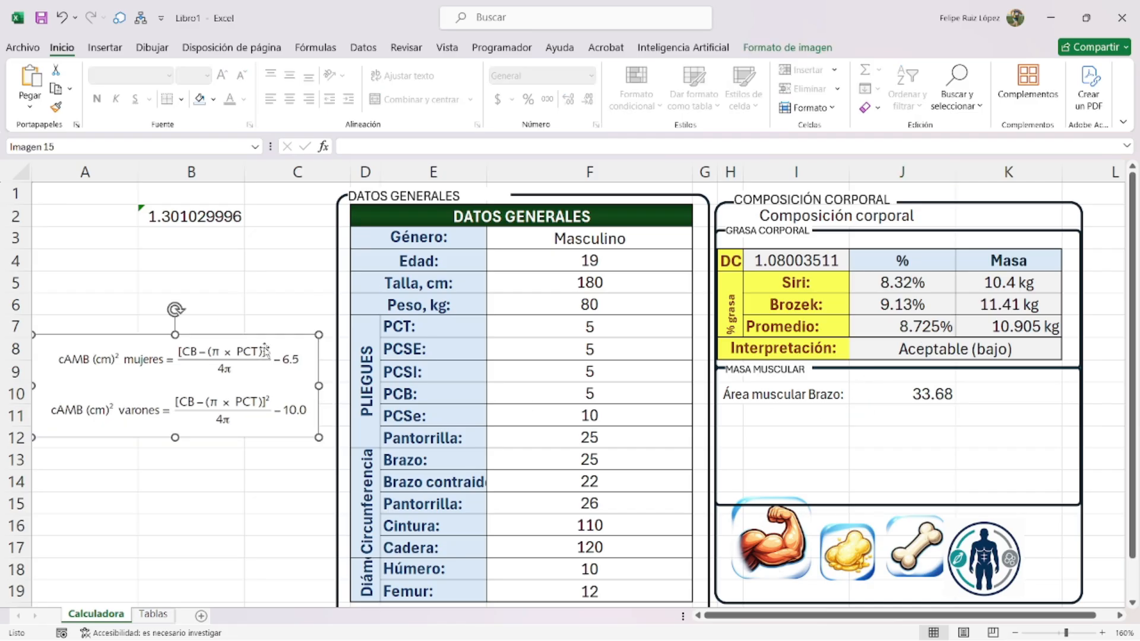
click(153, 613)
drag(623, 404, 657, 442)
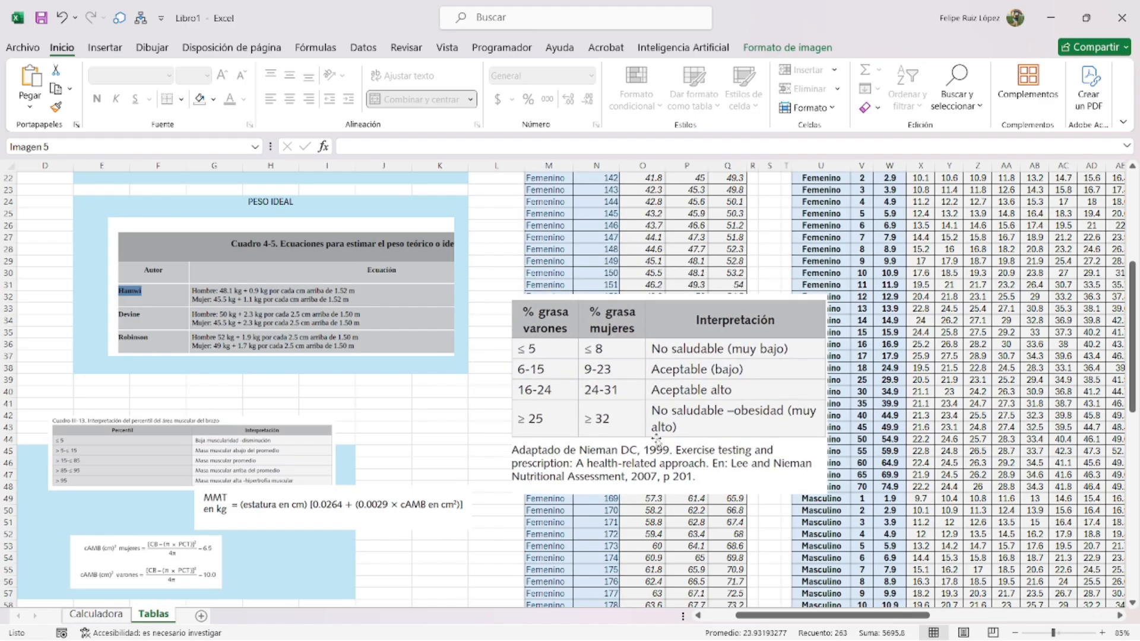
click(138, 562)
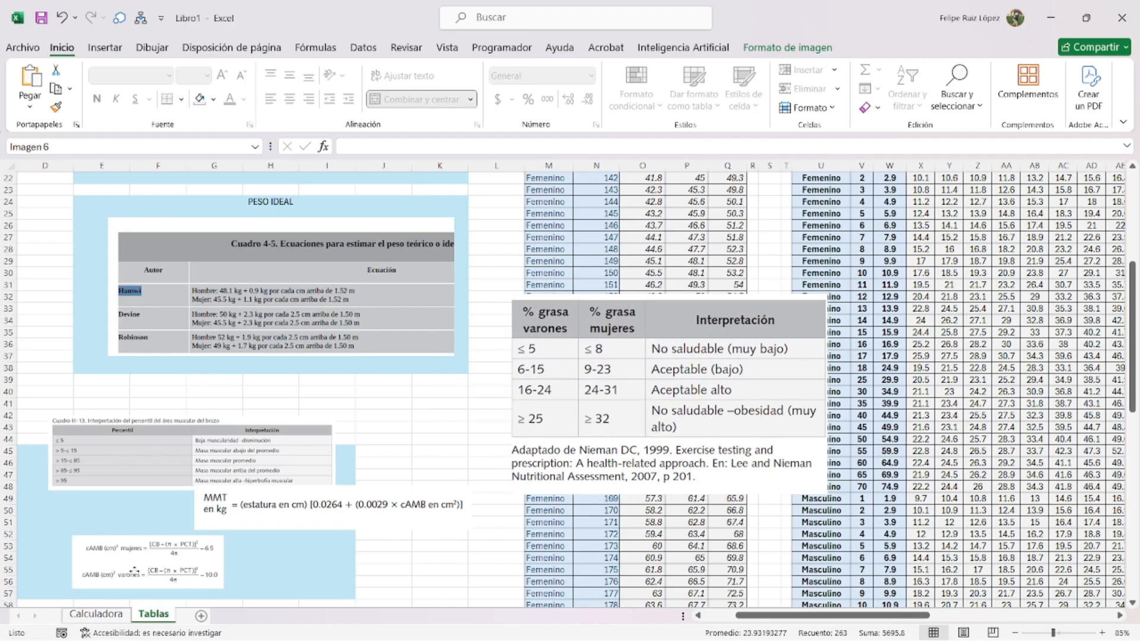
drag(297, 519, 311, 536)
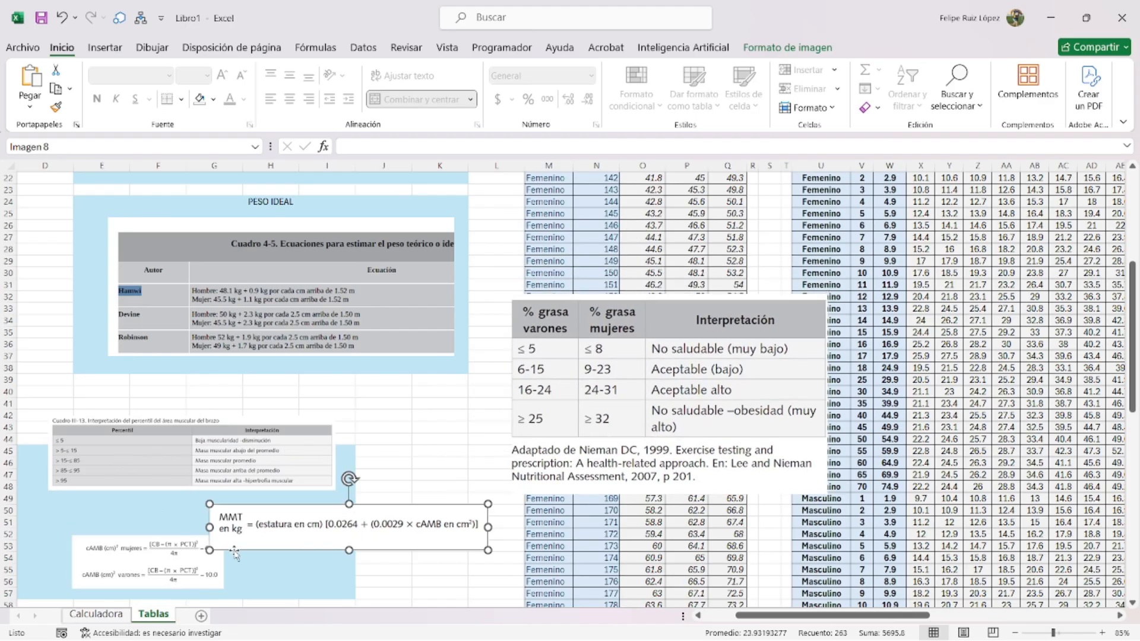
- Paste the MMT formula picture on Calculadora, moved up to rows 9–11 and shrunk
click(96, 614)
click(203, 500)
key(ctrl+v)
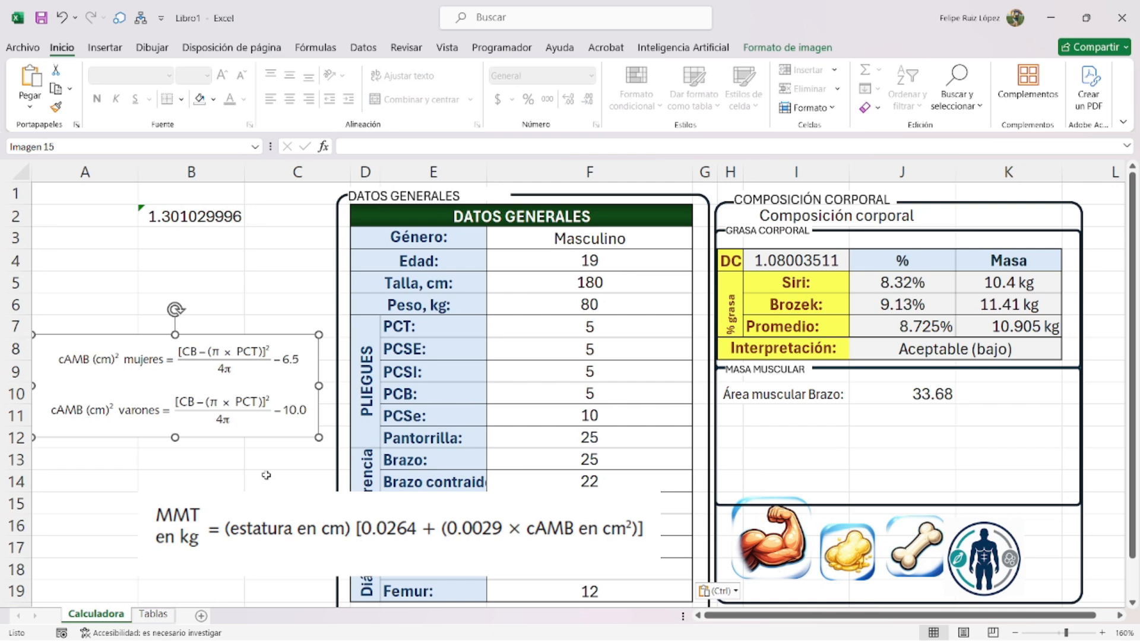
key(Escape)
drag(343, 586, 255, 462)
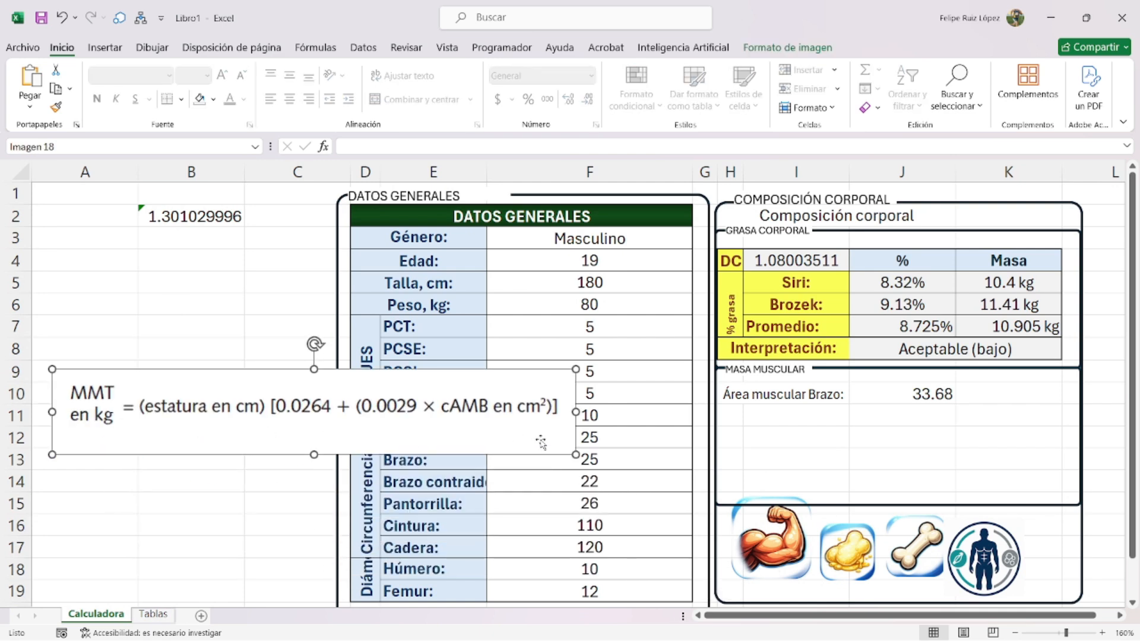
drag(573, 455, 395, 425)
click(727, 418)
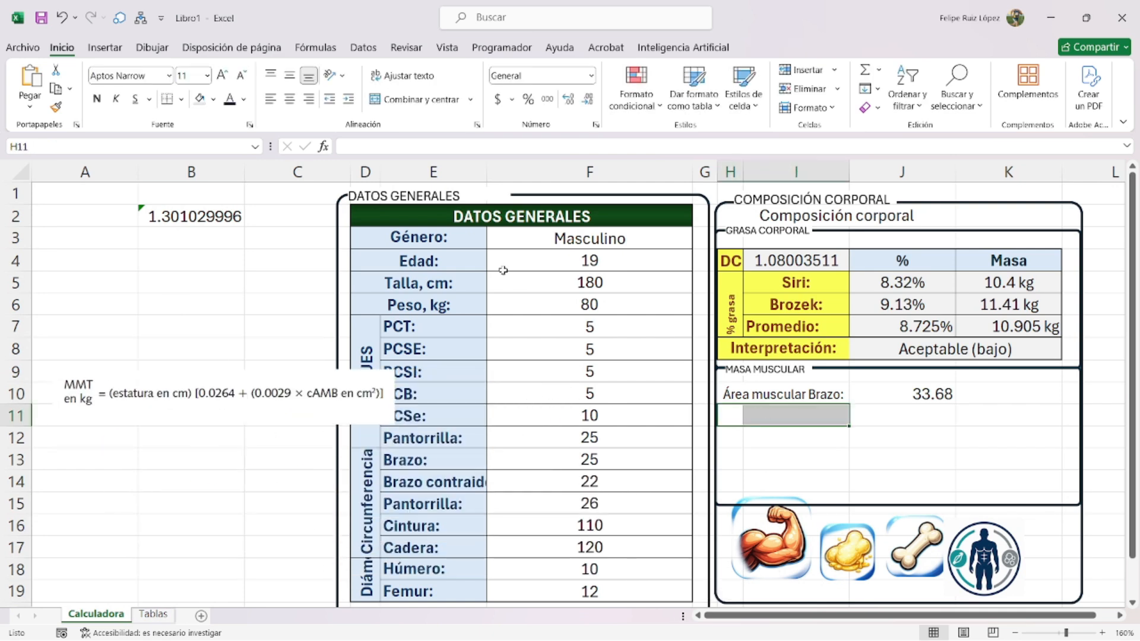
- Label H11 'Masa muscular:' and enter the muscle mass formula (F5*(0.0264+0.0029*J10)) in J11
double_click(784, 415)
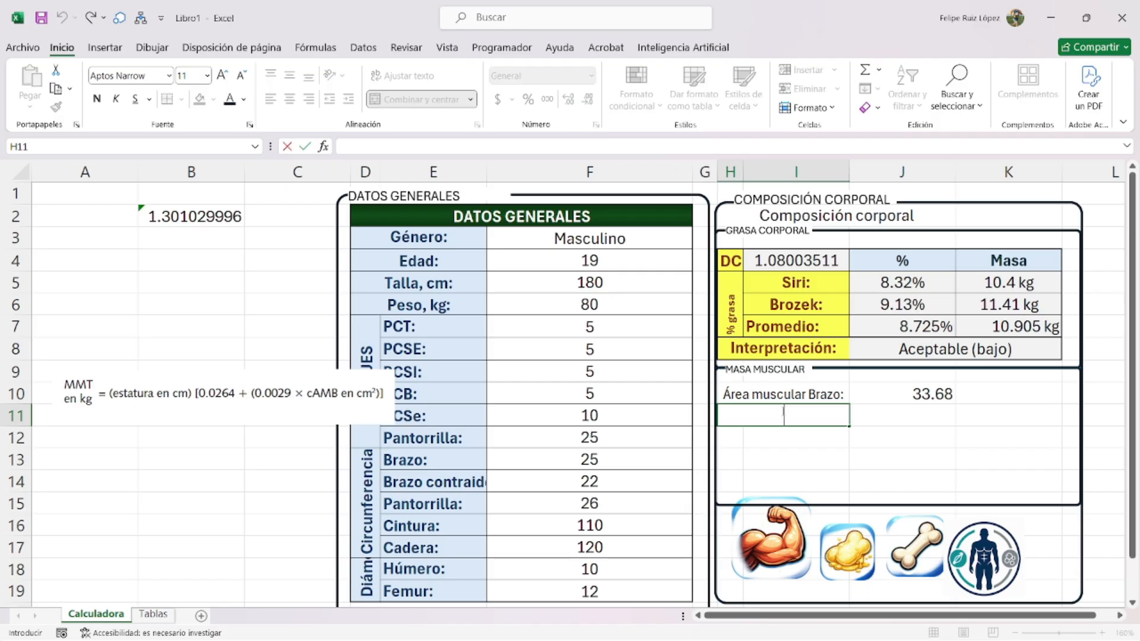
text(Masa muscular:)
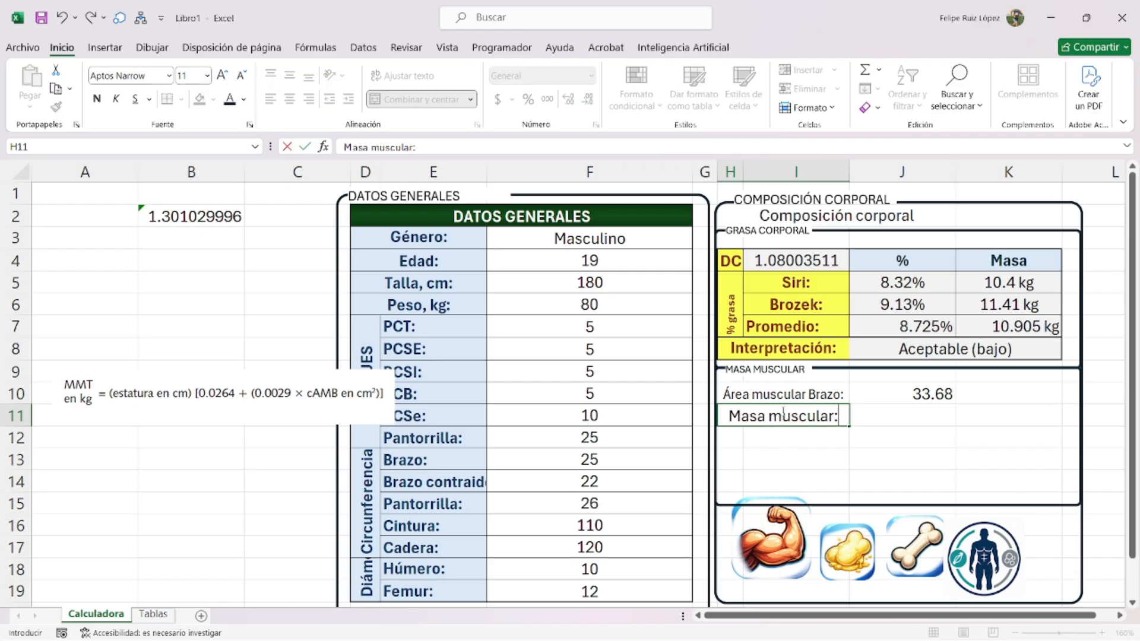
click(913, 420)
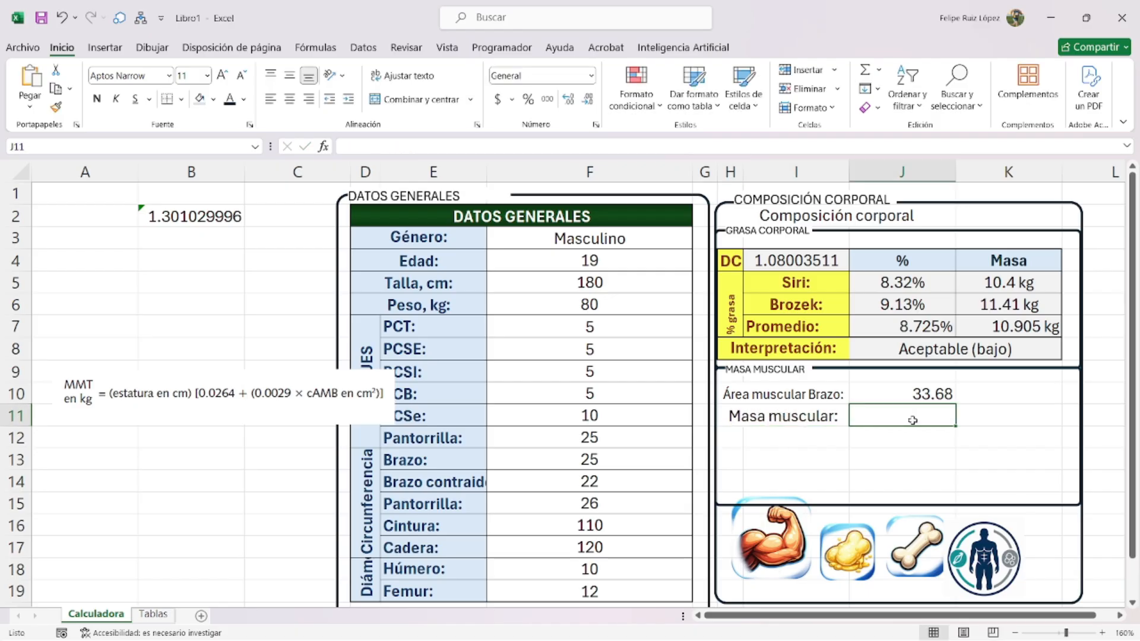
text(=()
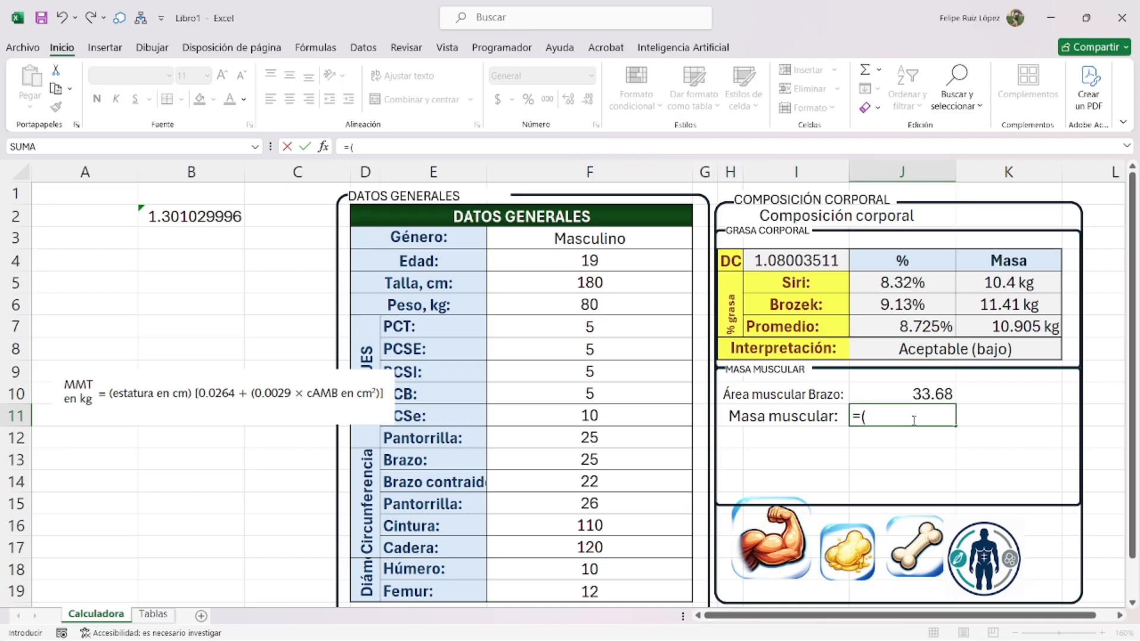
click(598, 282)
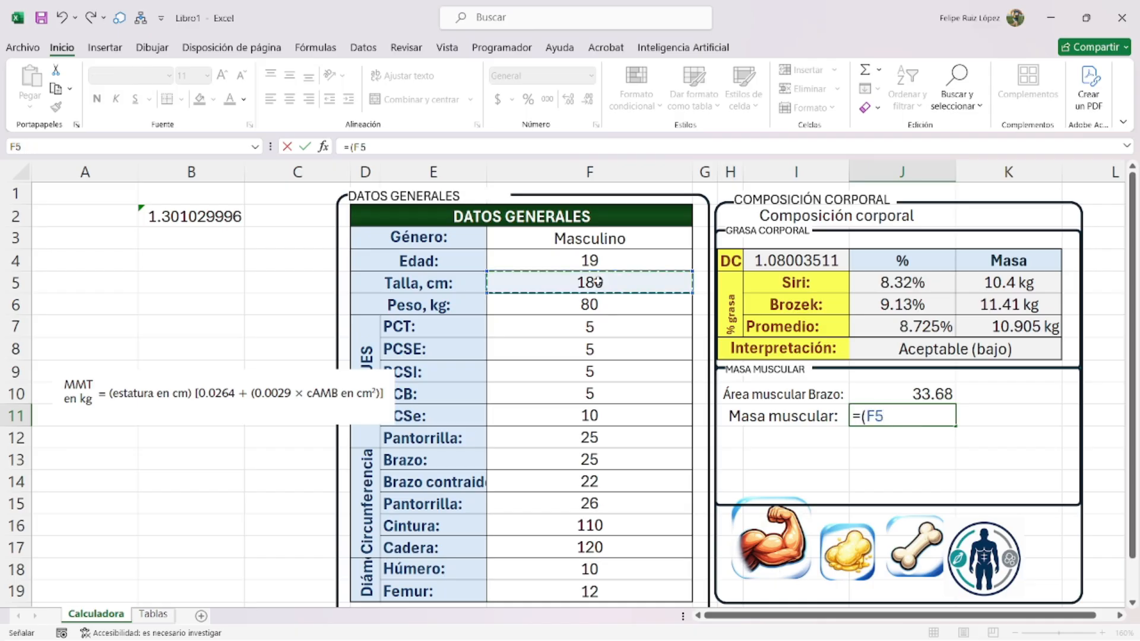
text(*)
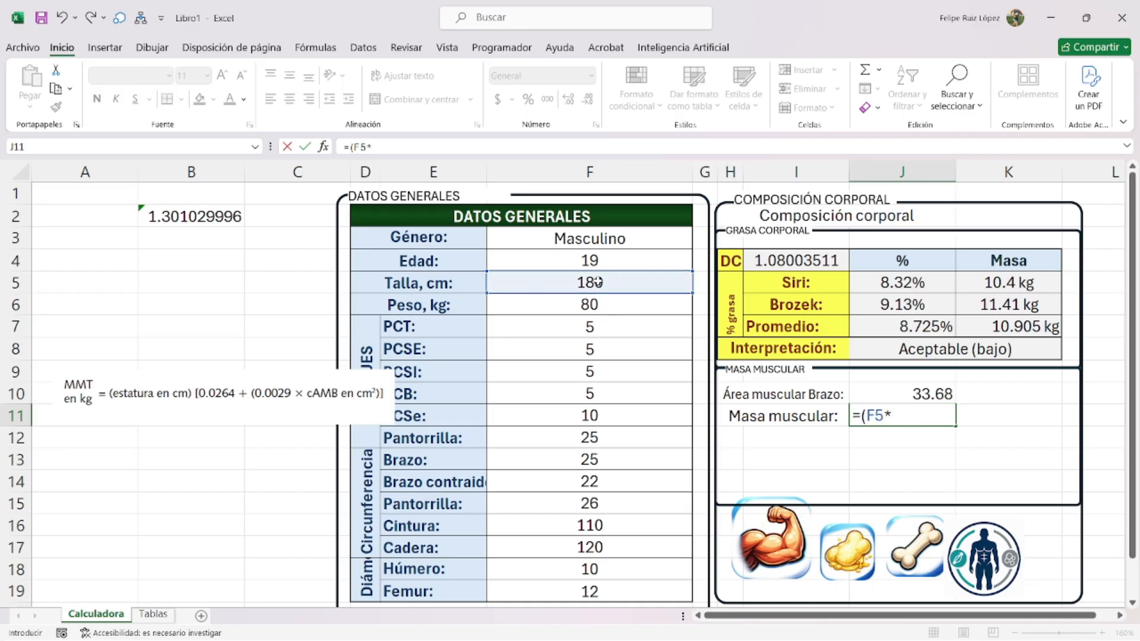
text((0.0264)
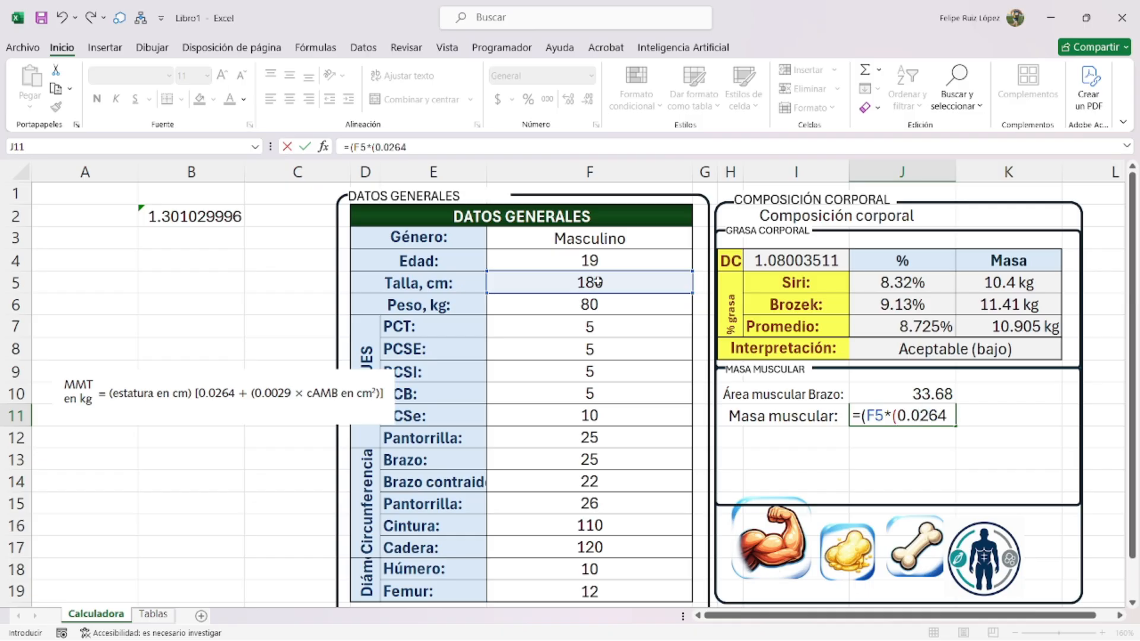
text(+()
text(0.0029*)
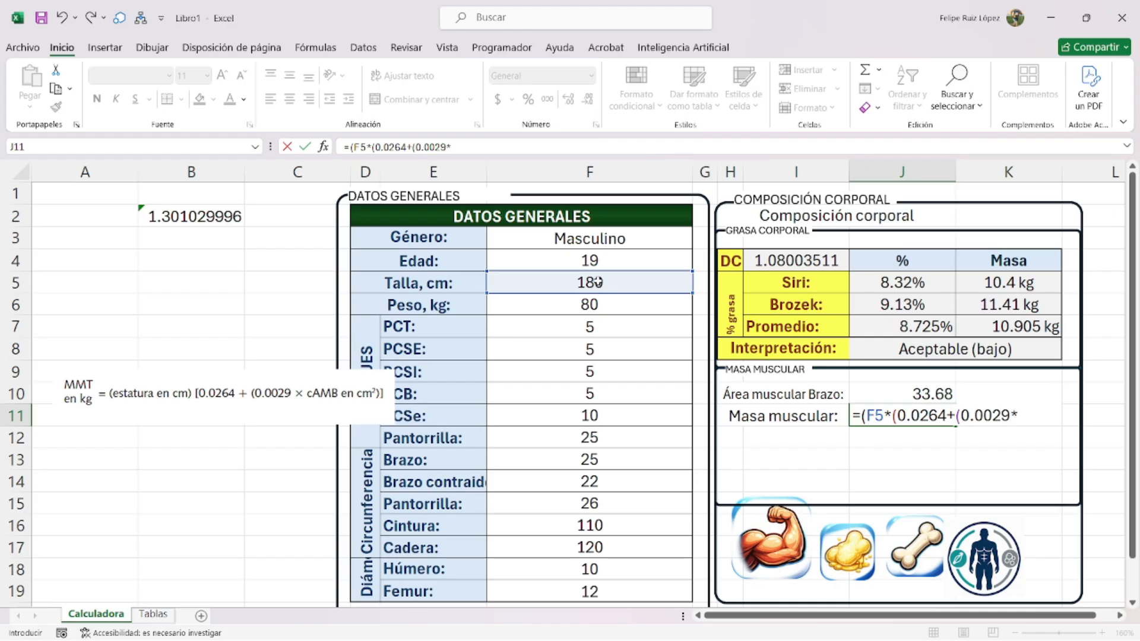
click(890, 388)
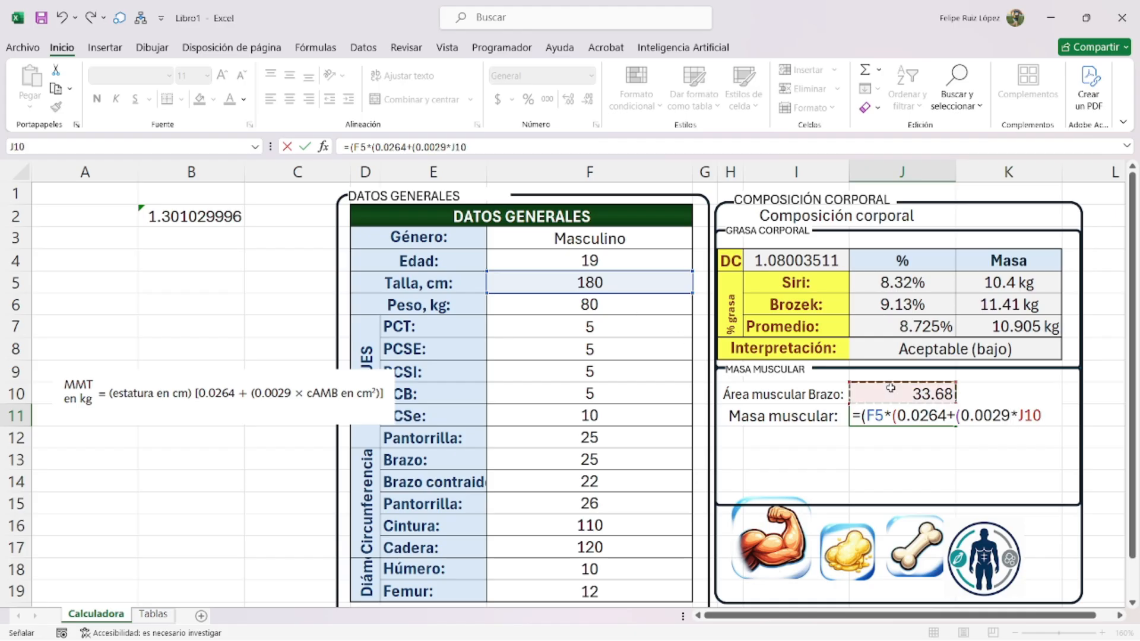
text()))
key(Return)
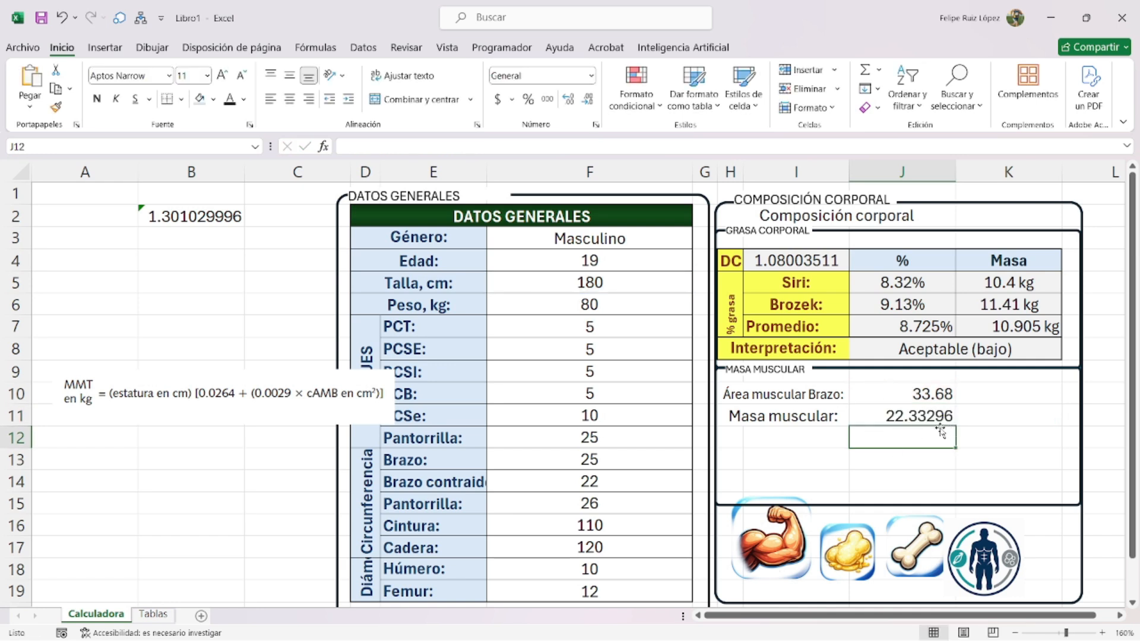
- Wrap J11's formula in SI.ERROR(REDONDEAR(…,2),0) so it returns 22.33
double_click(910, 415)
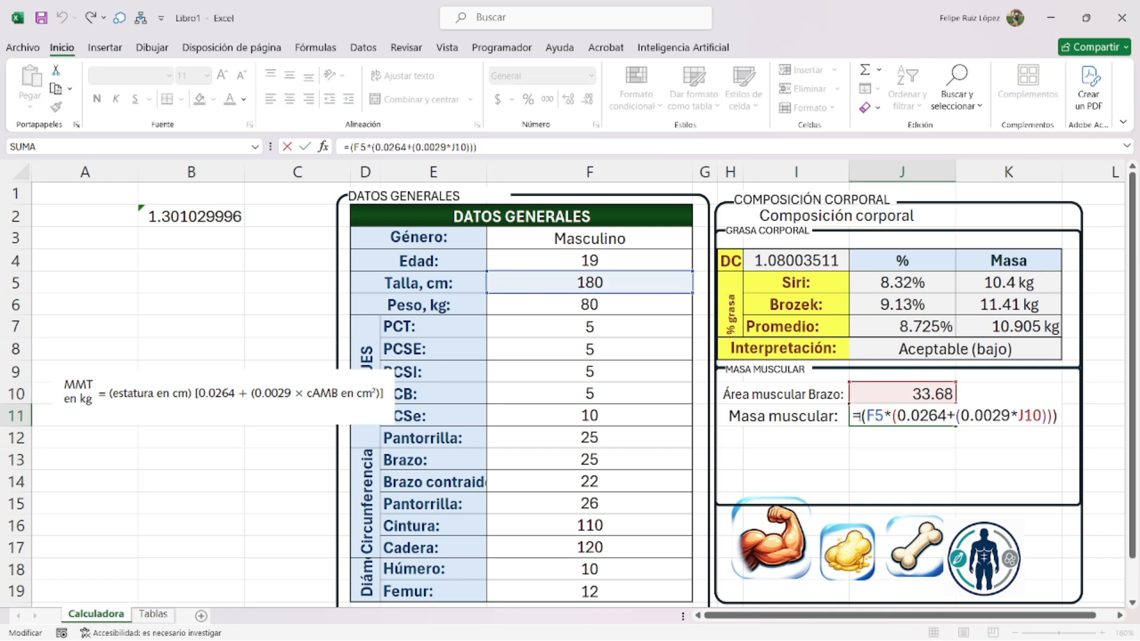
text(si.error()
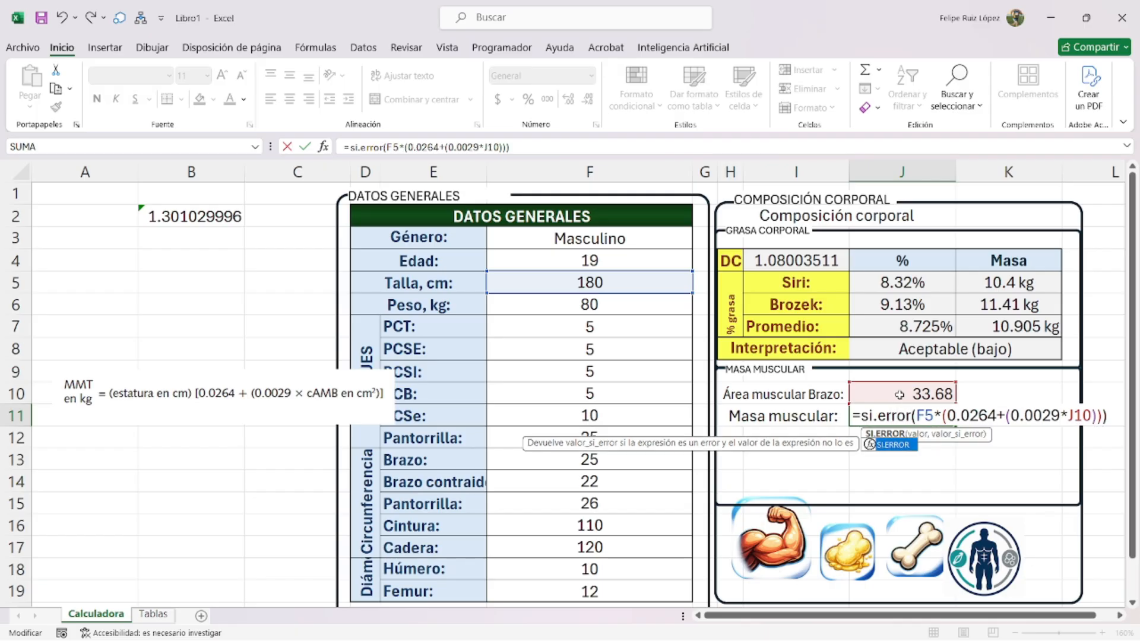
text(redondear()
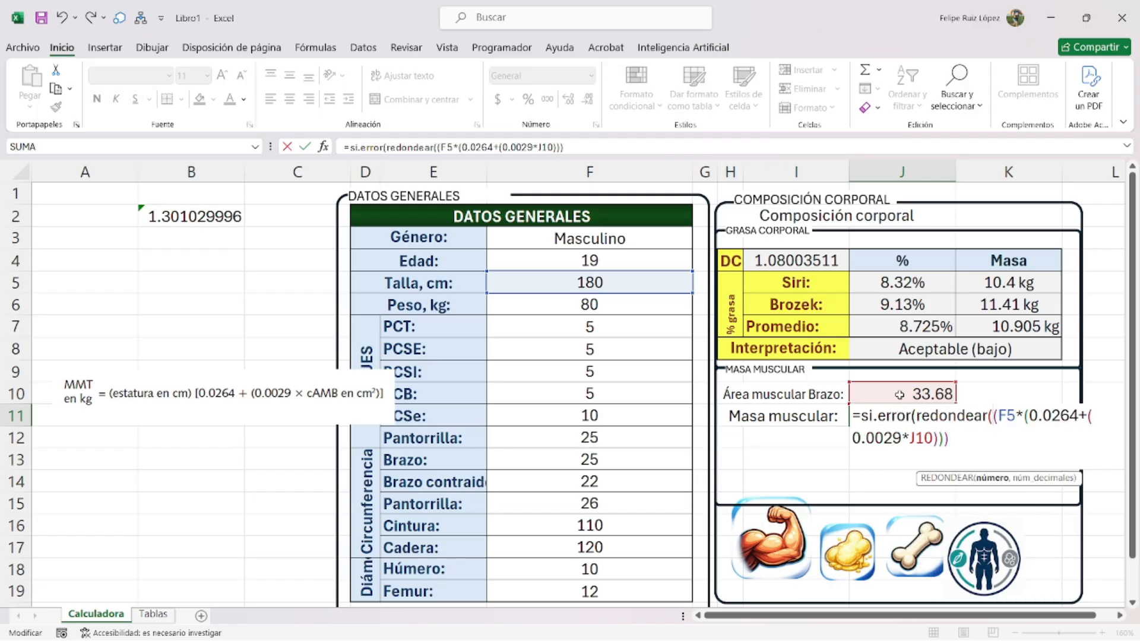
text(,2),0))
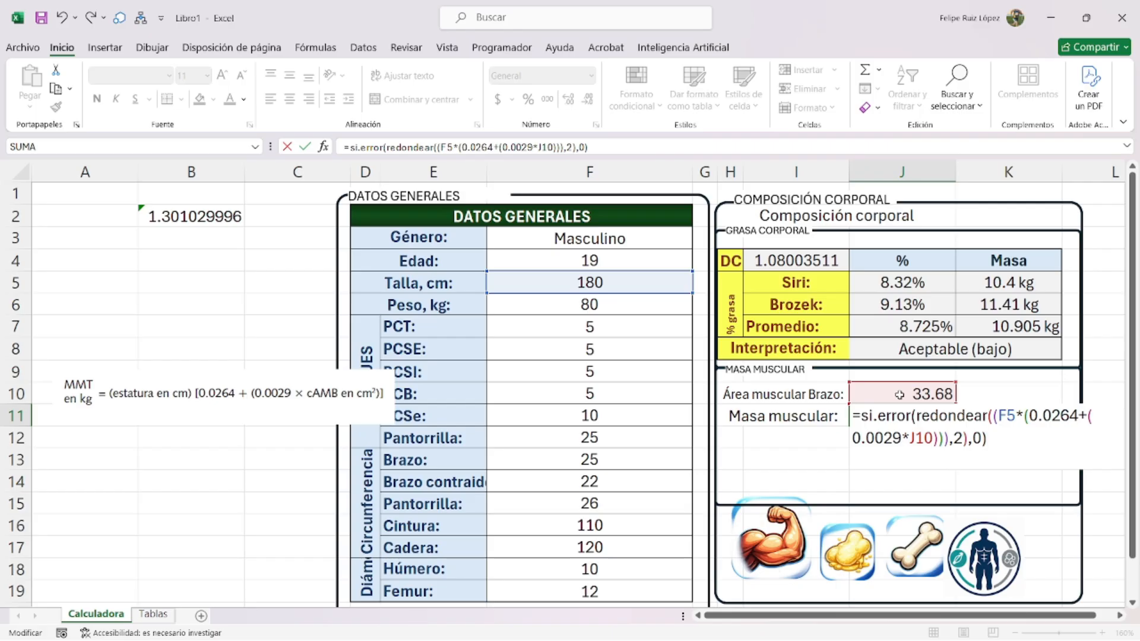
key(Return)
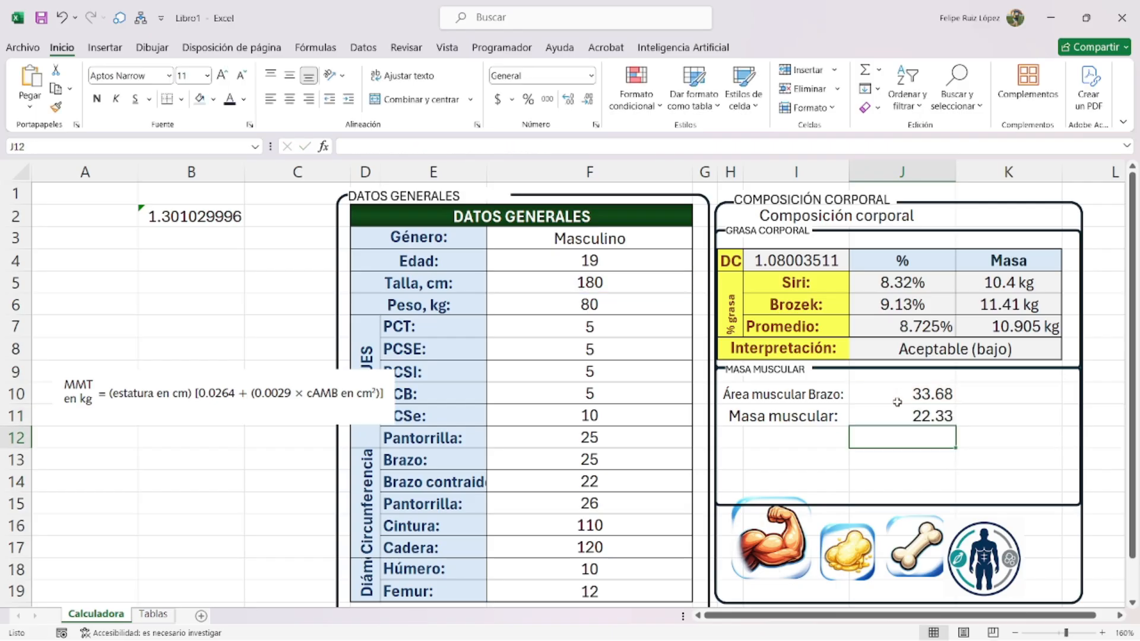
click(916, 416)
- Give J11 a custom number format that adds a ' kg' unit
key(ctrl+1)
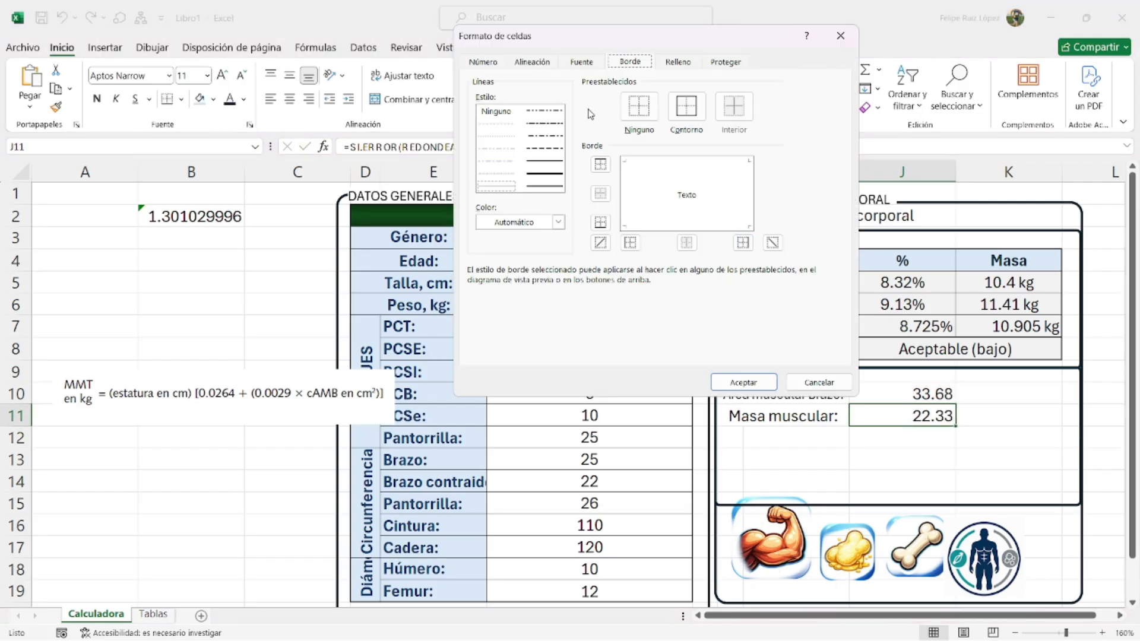
click(482, 62)
click(530, 206)
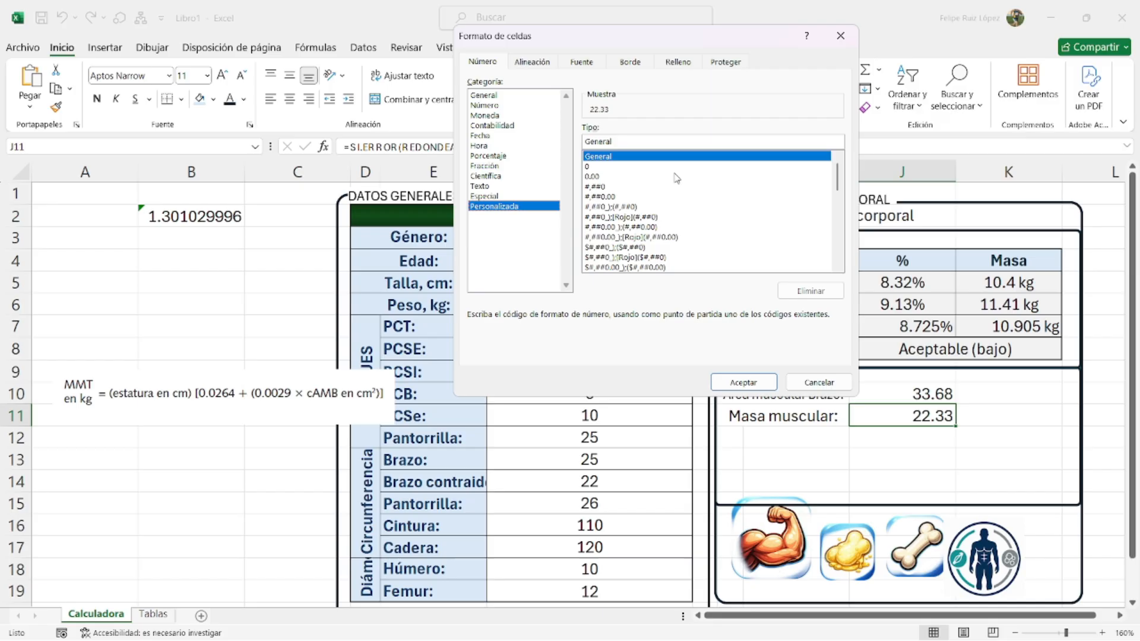
click(675, 138)
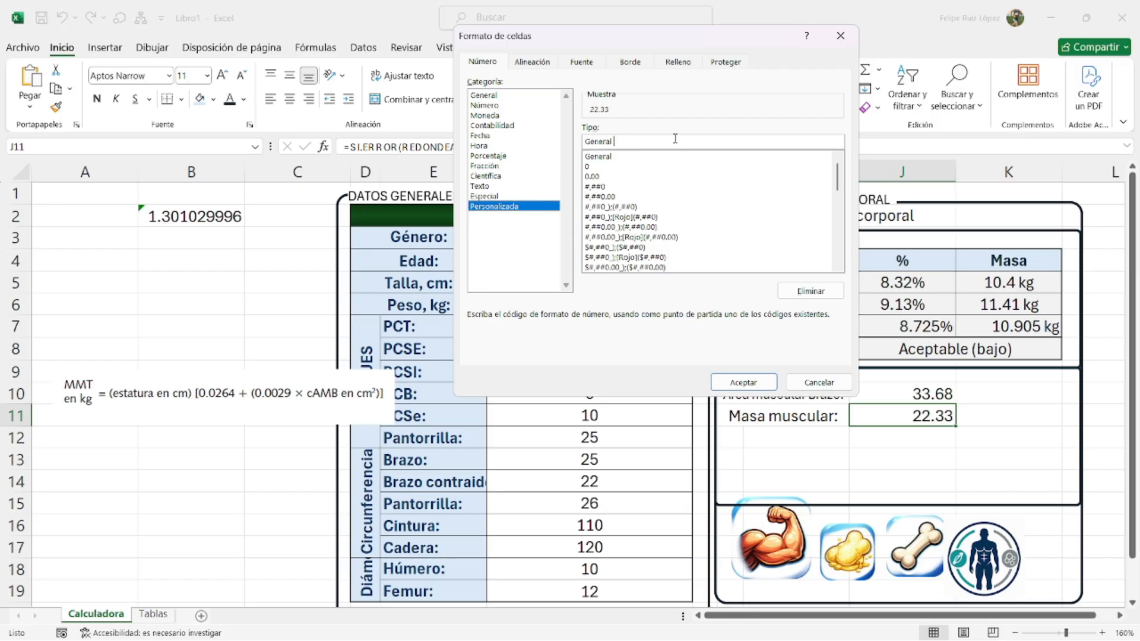
key(Return)
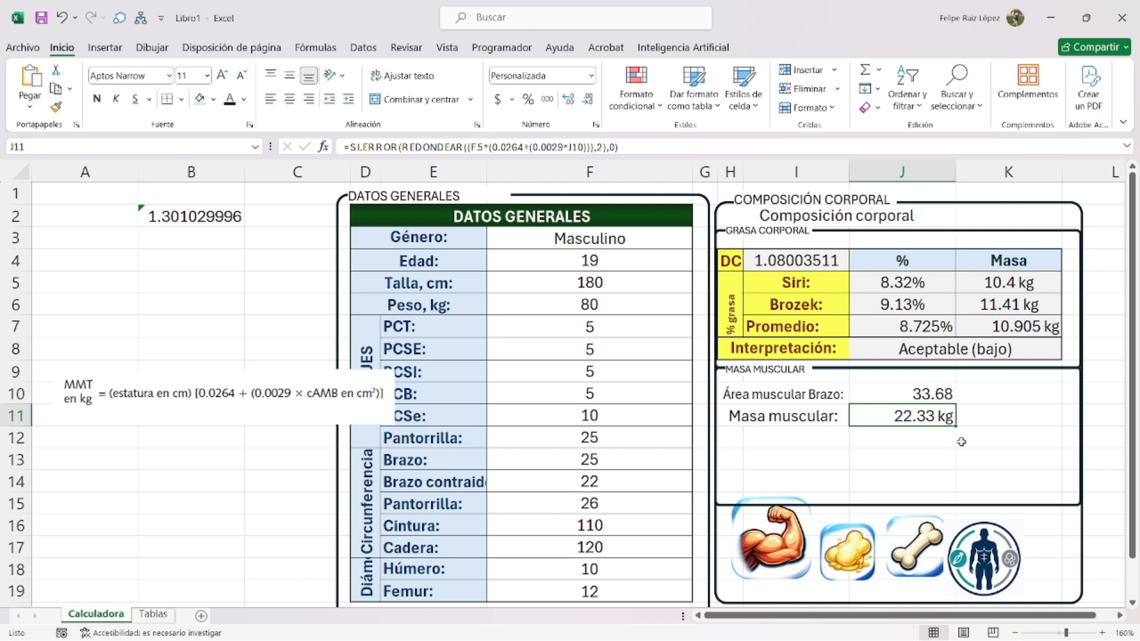
- Move the 22.33 kg result into K11 under the Masa column
drag(938, 427, 986, 410)
drag(1003, 258, 1022, 330)
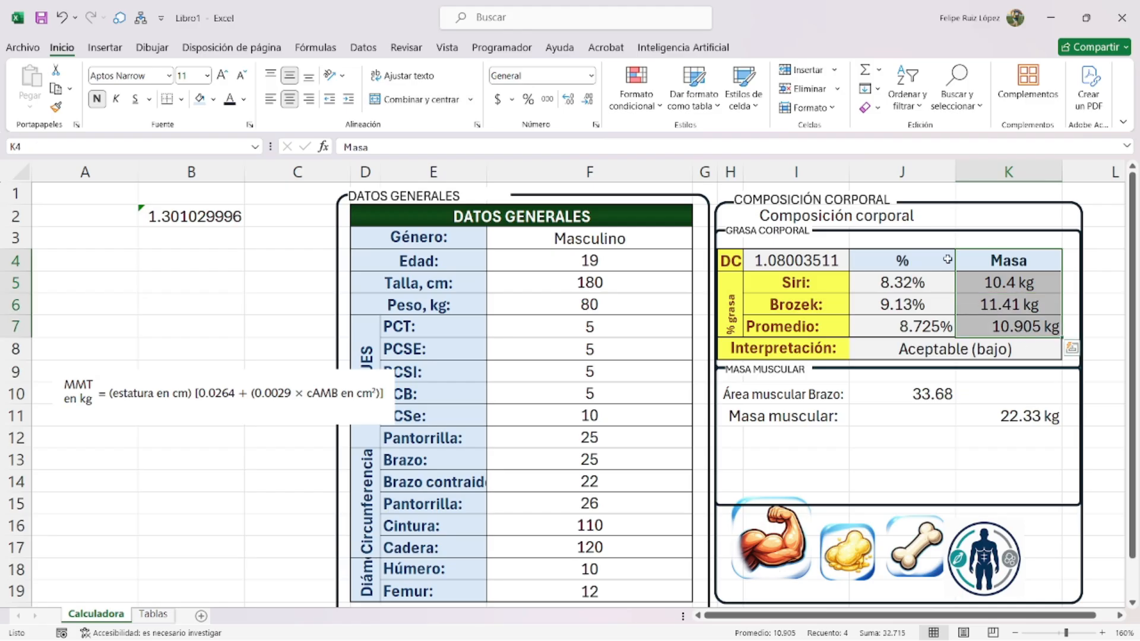
drag(929, 261, 931, 328)
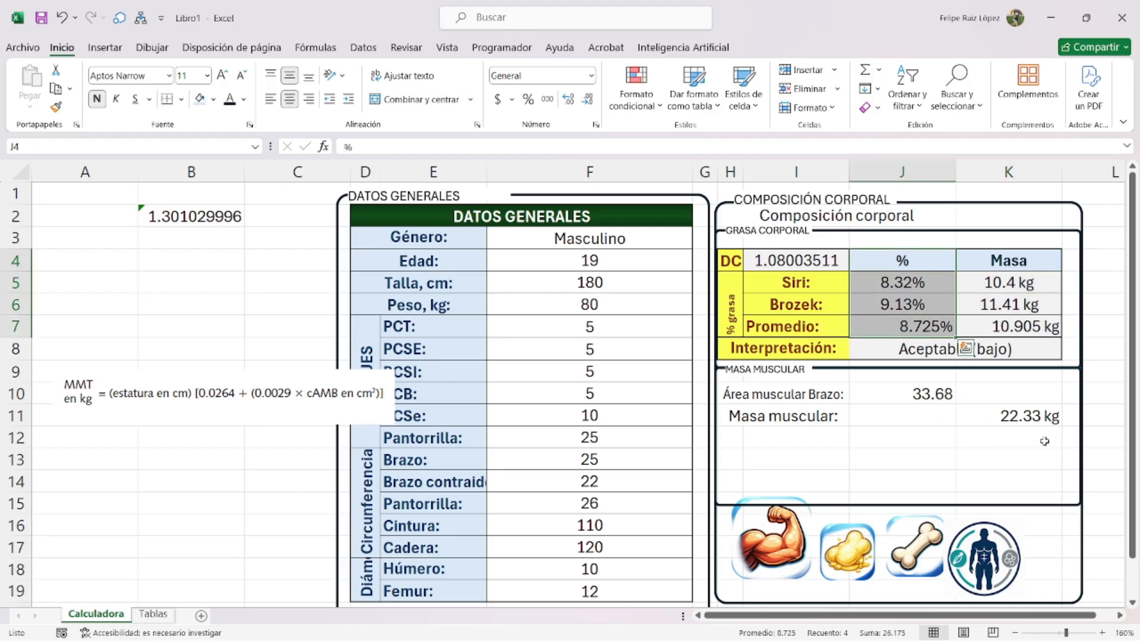
- Raise the formula picture to rows 6–7 and jot scratch numbers 80, 100 and 23..233 in A12:A13
click(881, 425)
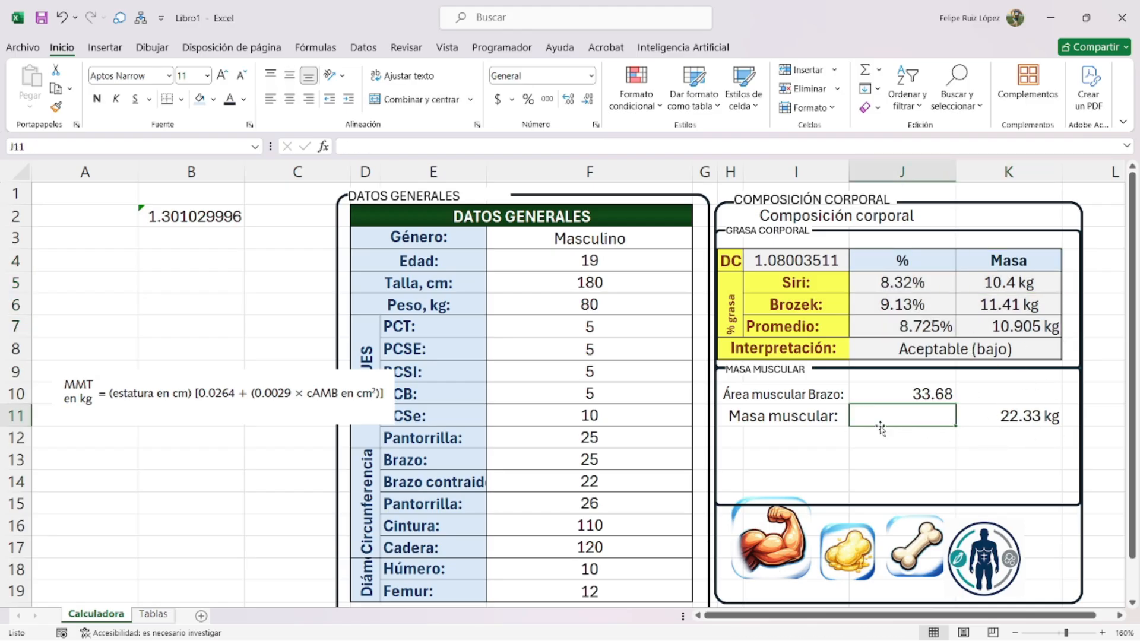
drag(207, 422, 187, 347)
click(100, 434)
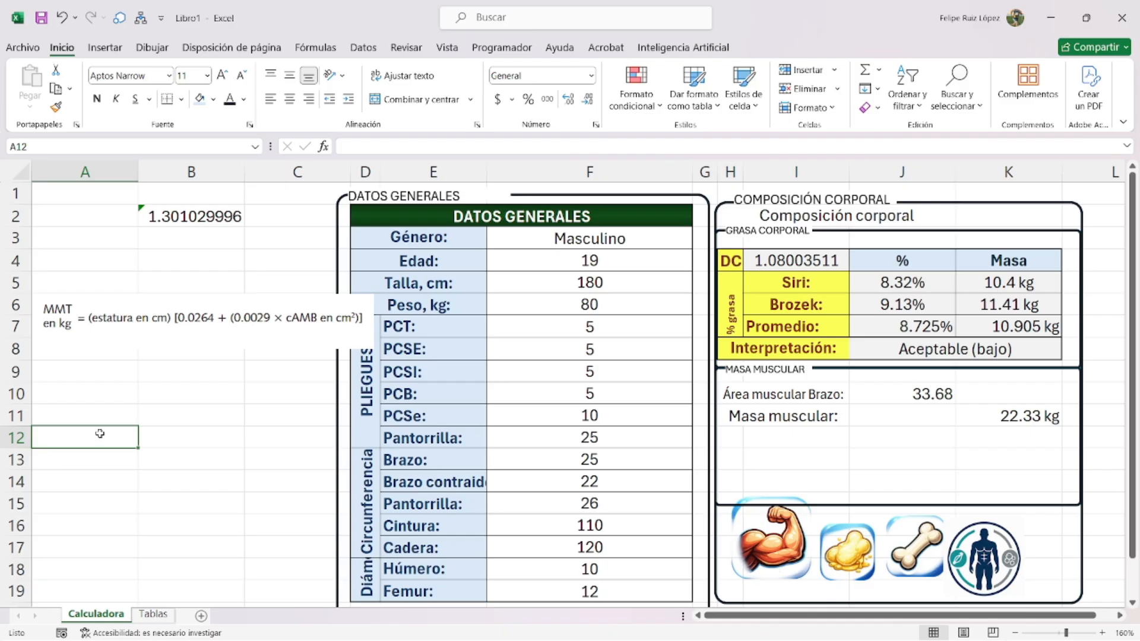
text(80)
key(Tab)
text(100)
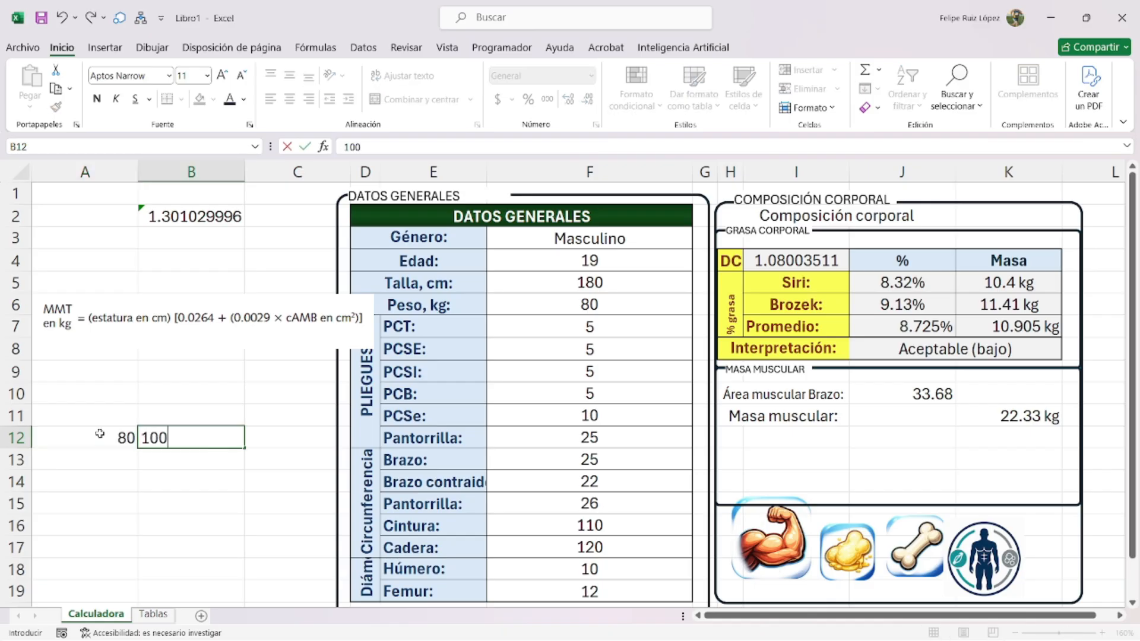
key(Return)
text(23..233)
key(Return)
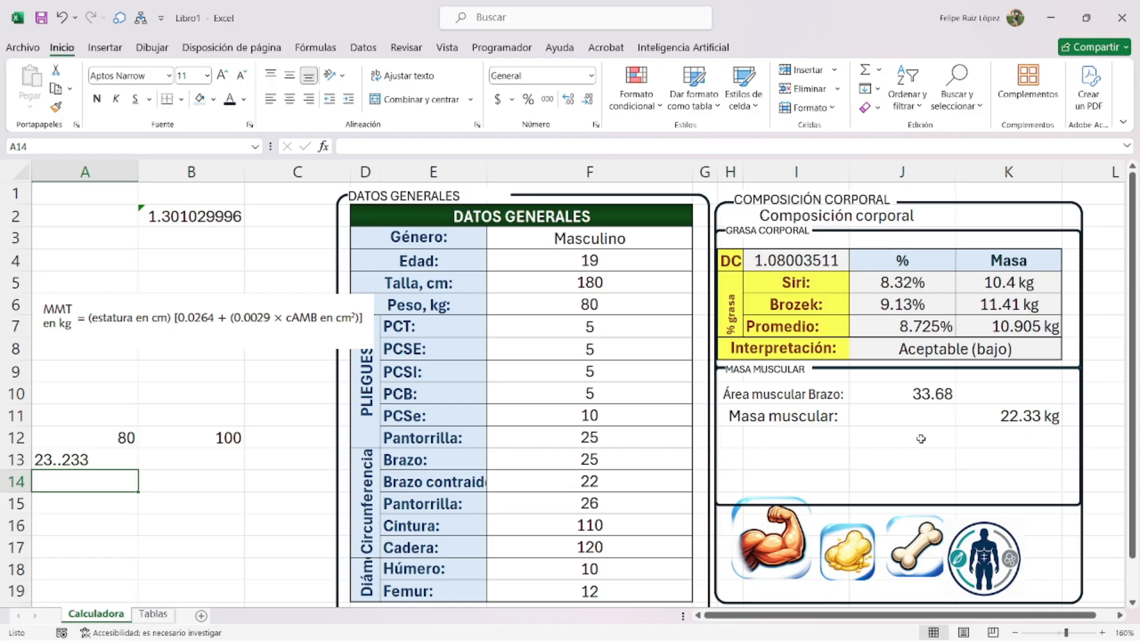
- Enter =(K11*100/F6) in J11 for muscle mass as a share of body weight
click(923, 409)
text(=()
click(1013, 414)
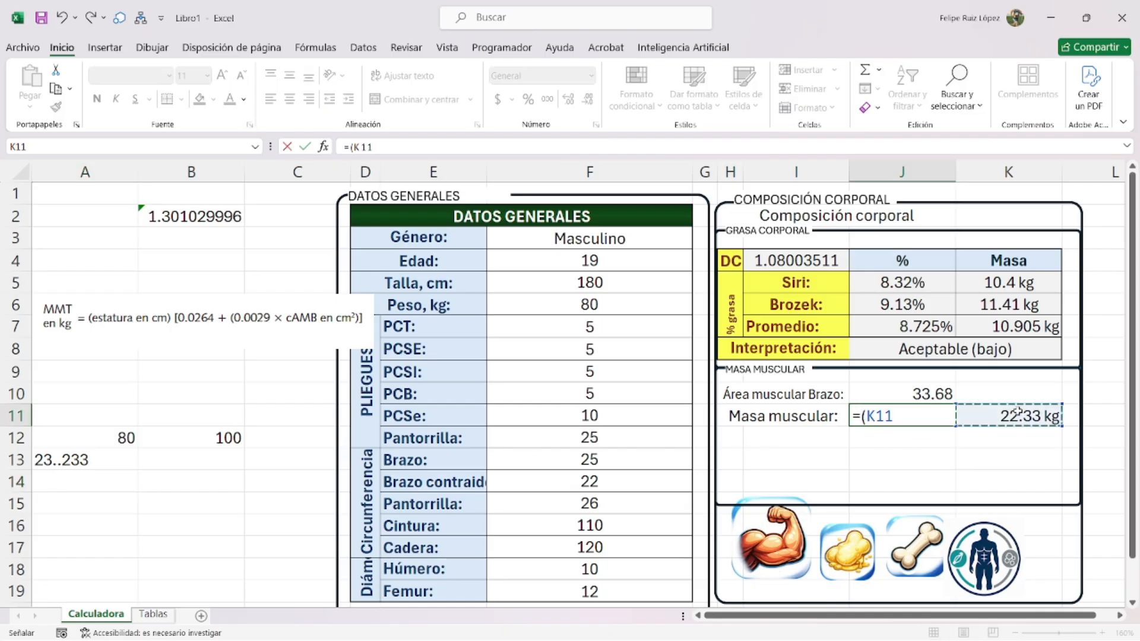
text(*100)
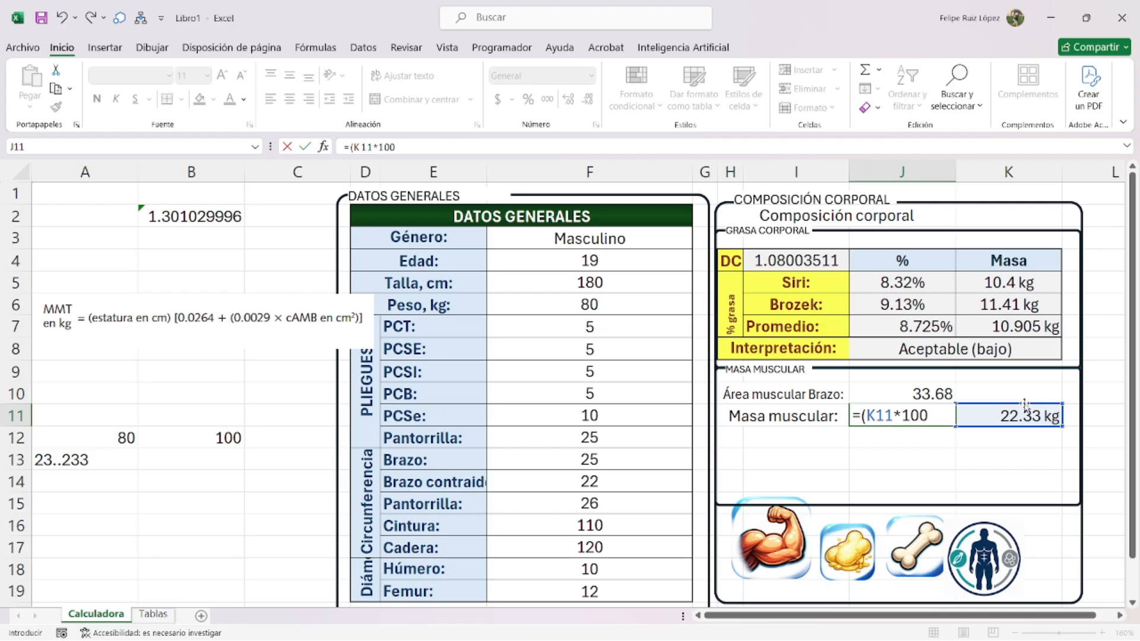
text(/)
click(583, 304)
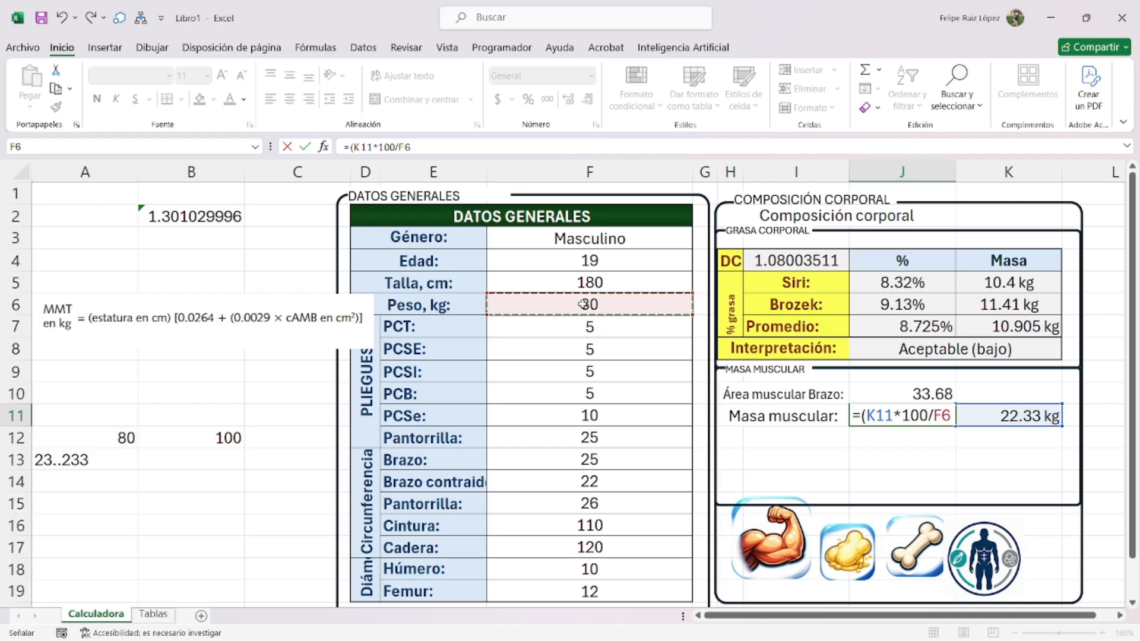
text())
key(Return)
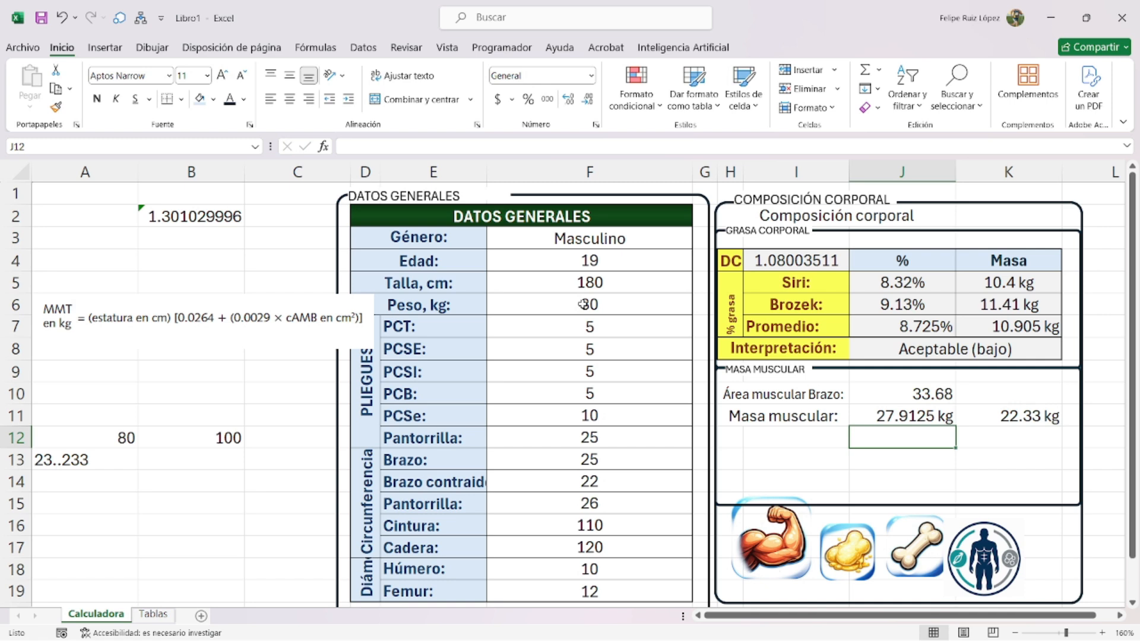
- Wrap J11's formula in SI.ERROR(REDONDEAR(…,2),0), giving 27.91
double_click(903, 416)
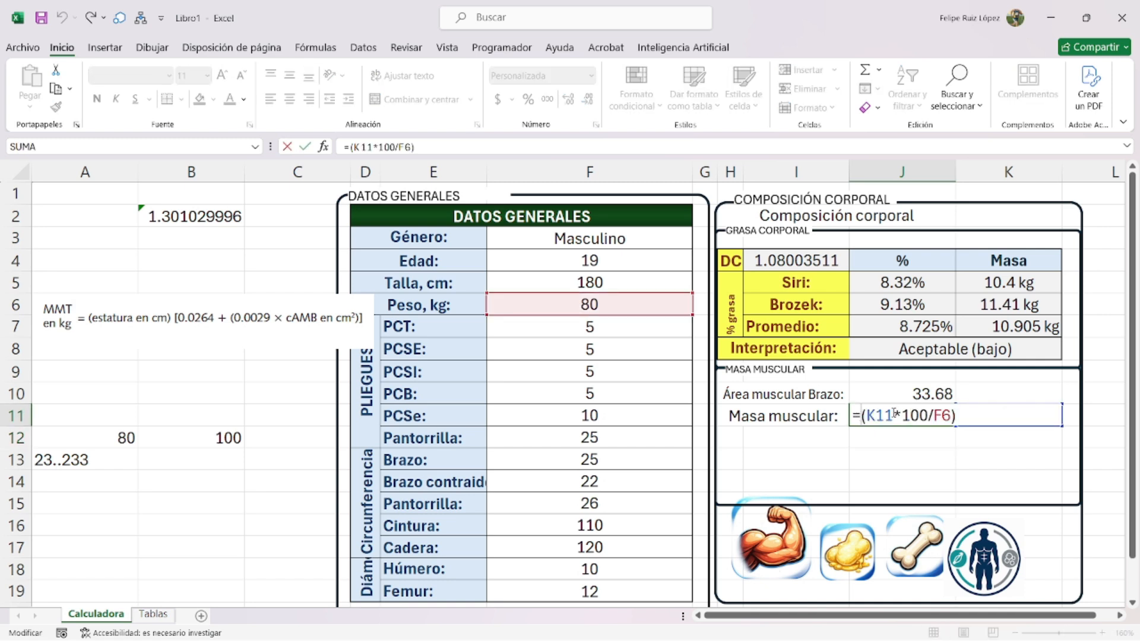
text(si.erro)
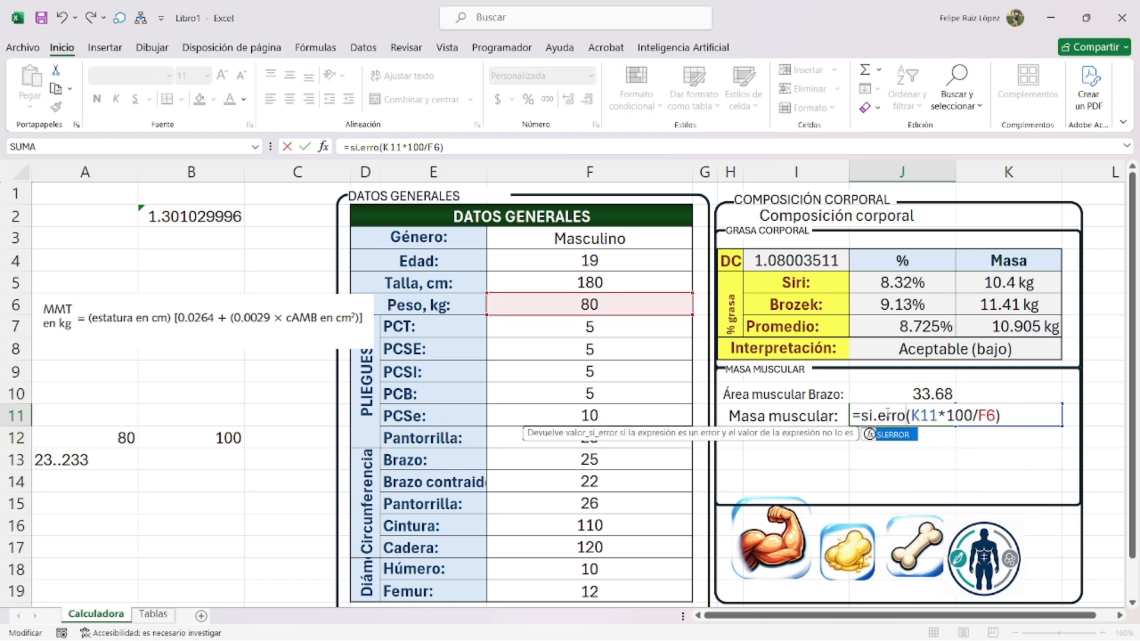
text(r(redondear((K11*100/F6))
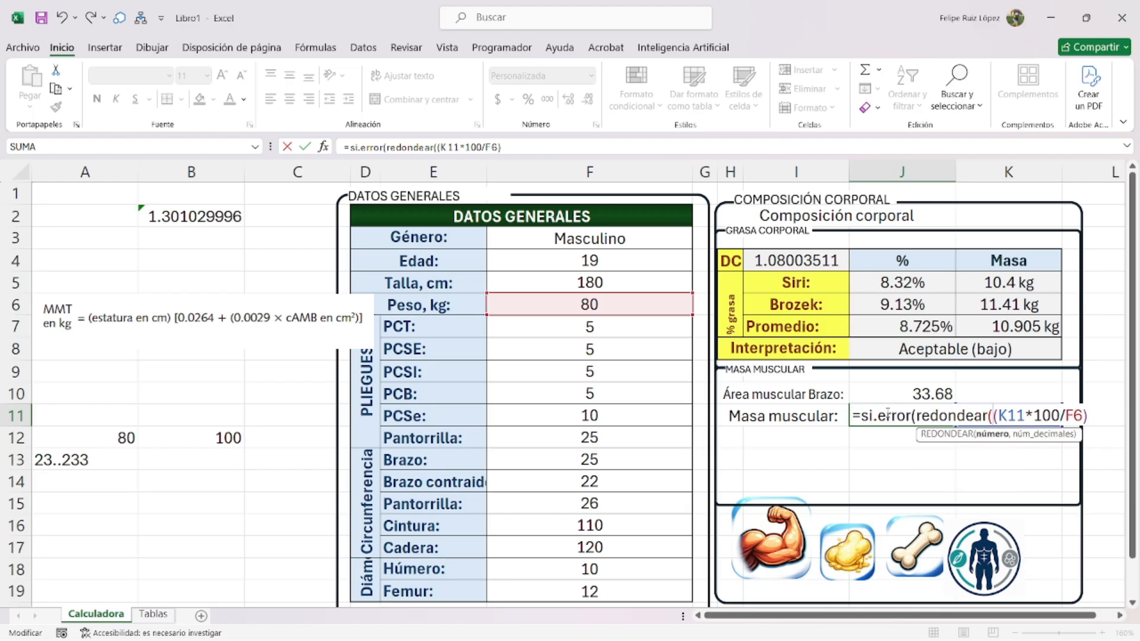
text(,2)
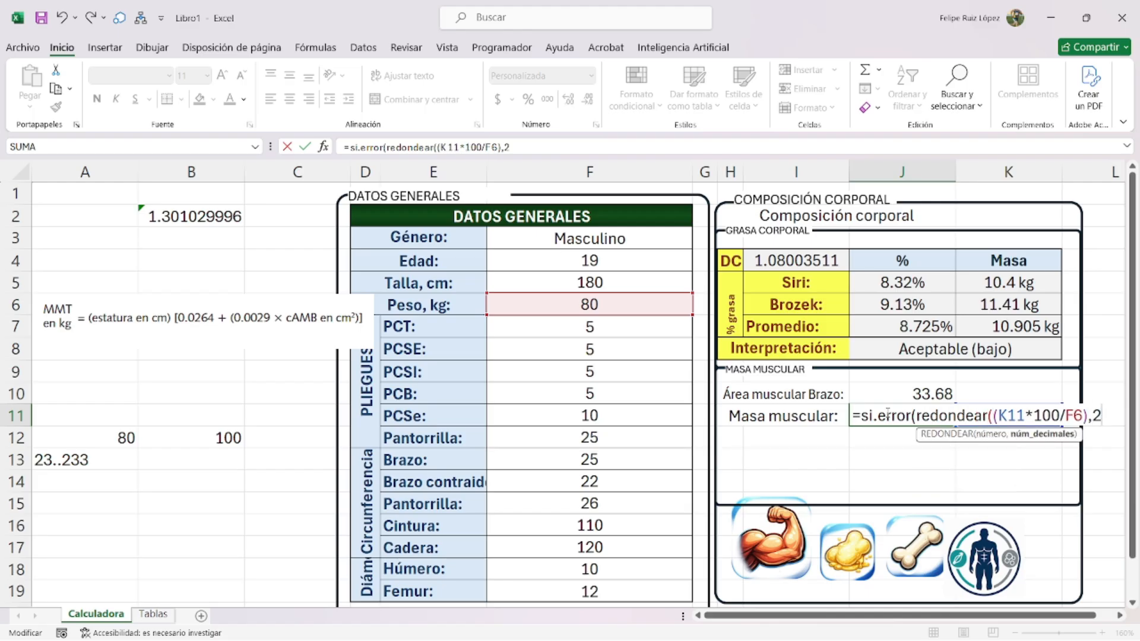
text(),)
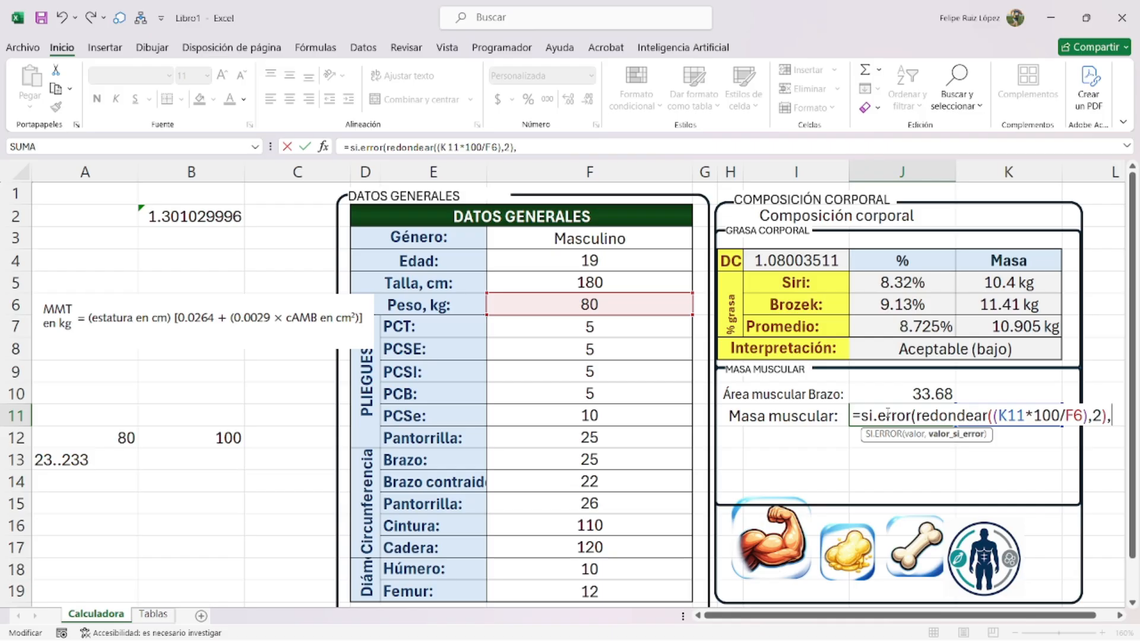
text(0))
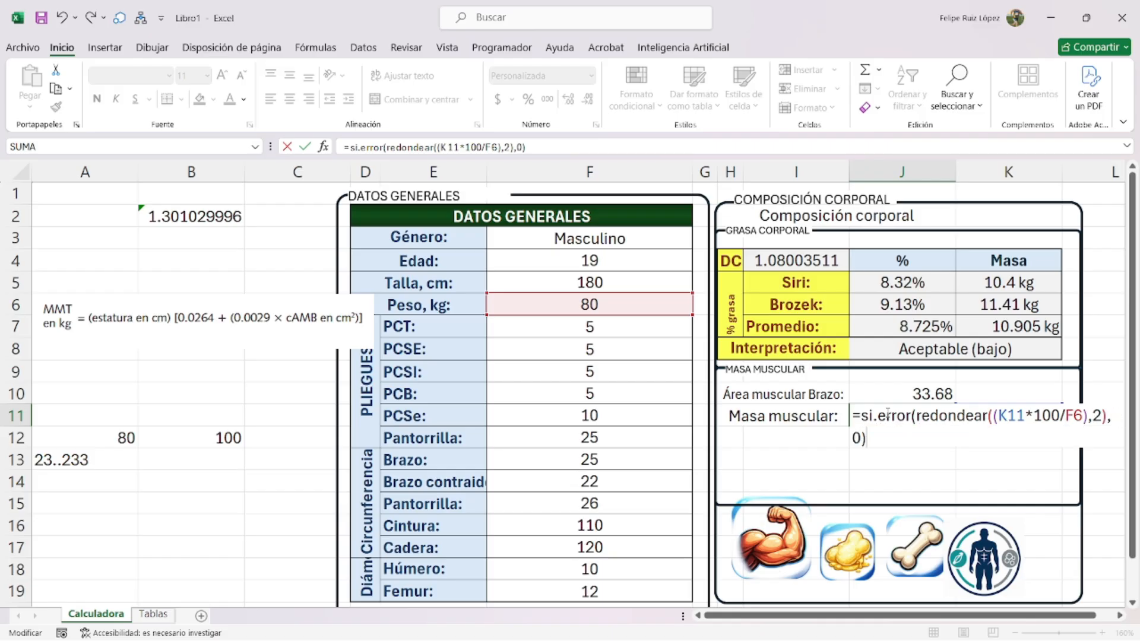
key(Return)
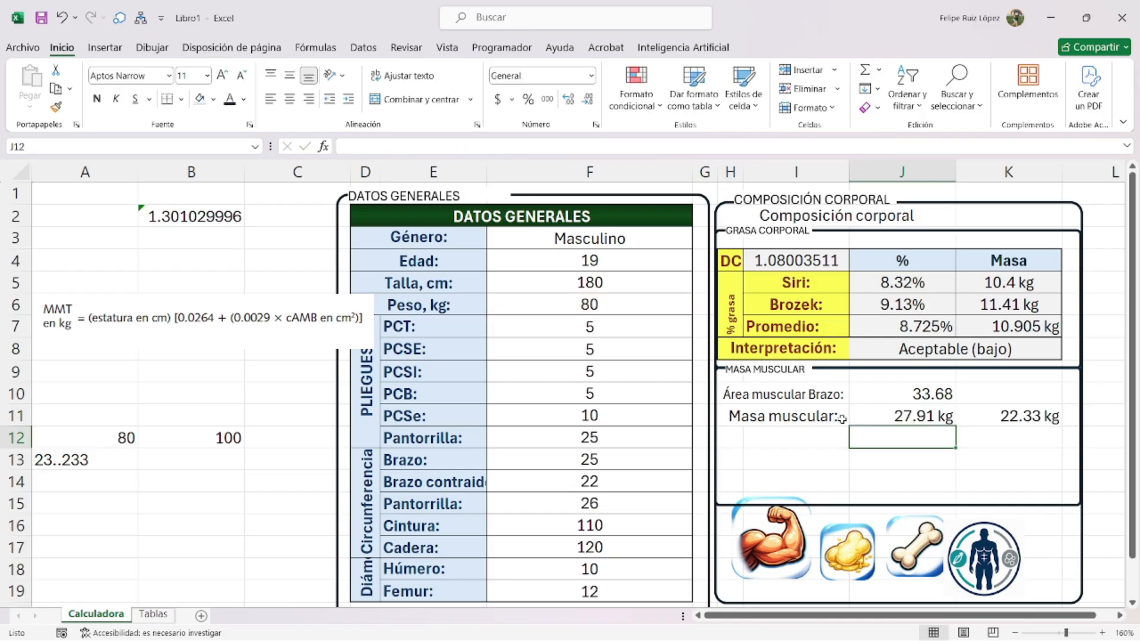
click(926, 416)
- Change J11's custom format unit from kg to %, so it reads 27.91 %
key(ctrl+1)
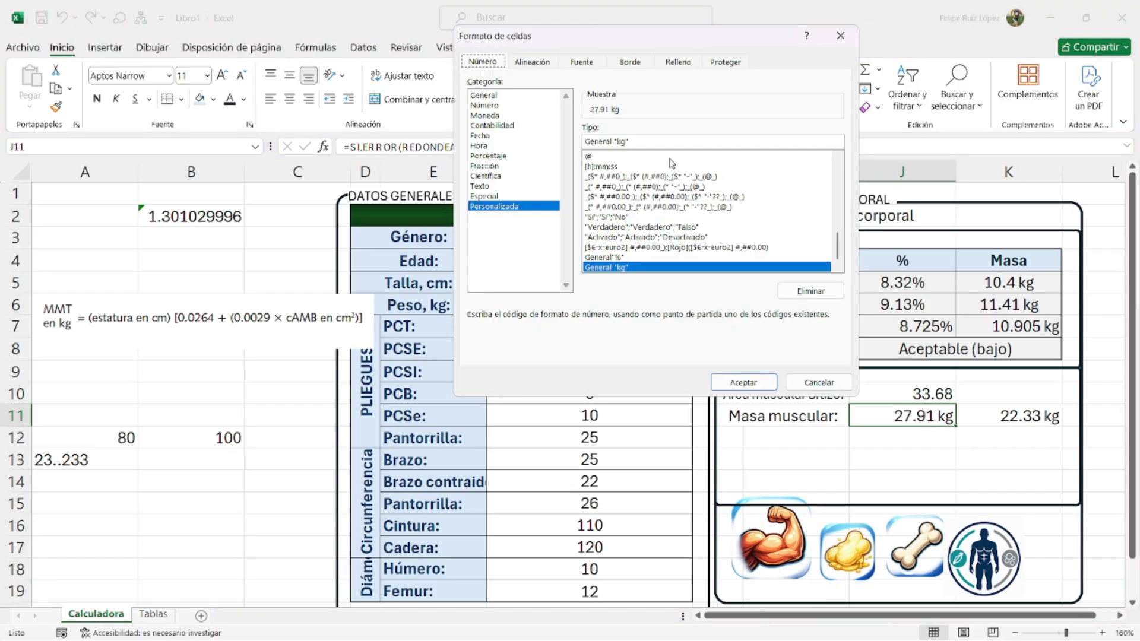
click(622, 143)
key(BackSpace)
key(BackSpace)
text(%)
key(Return)
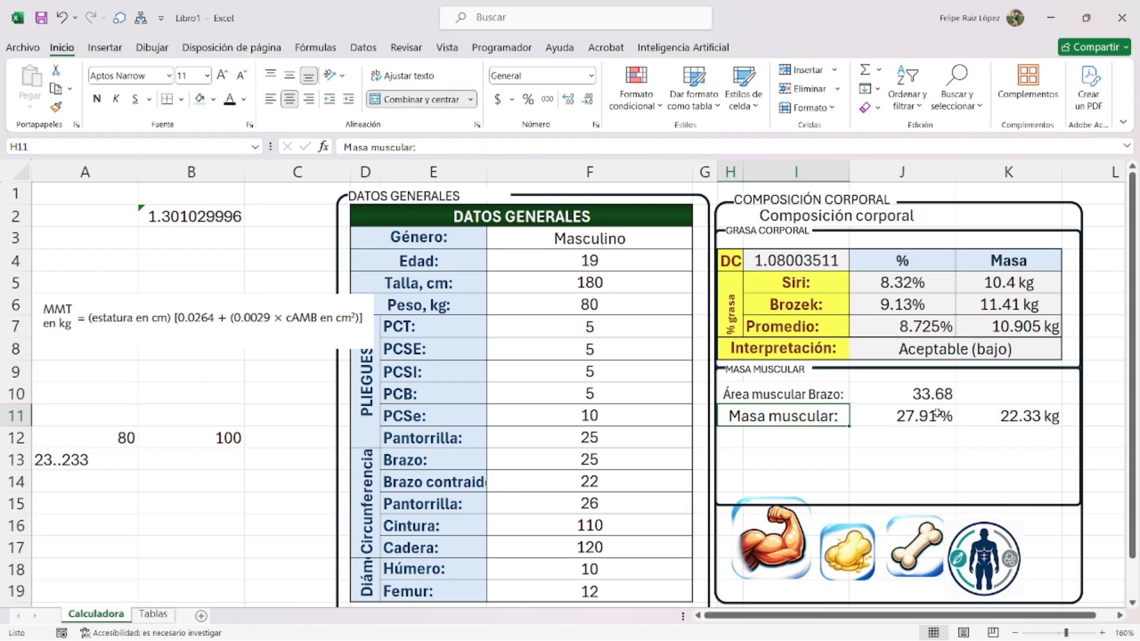
click(1003, 416)
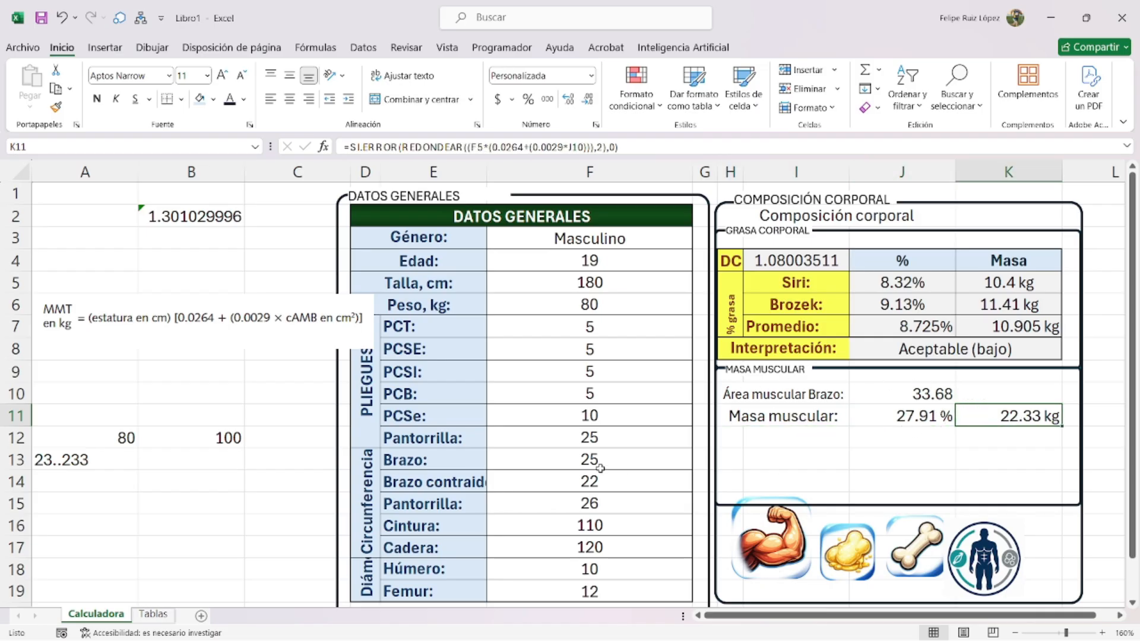
- Copy the Ecuación de Martín image from Tablas onto Calculadora, placed near row 10
click(153, 614)
drag(291, 477, 261, 532)
scroll(284, 417, up, 7)
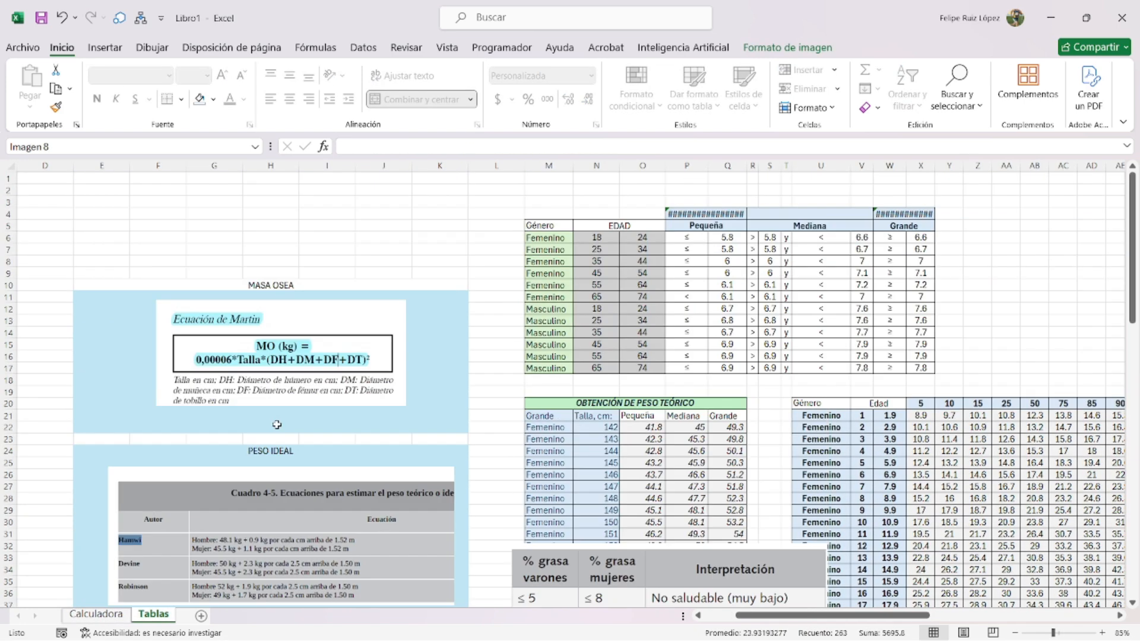
click(282, 326)
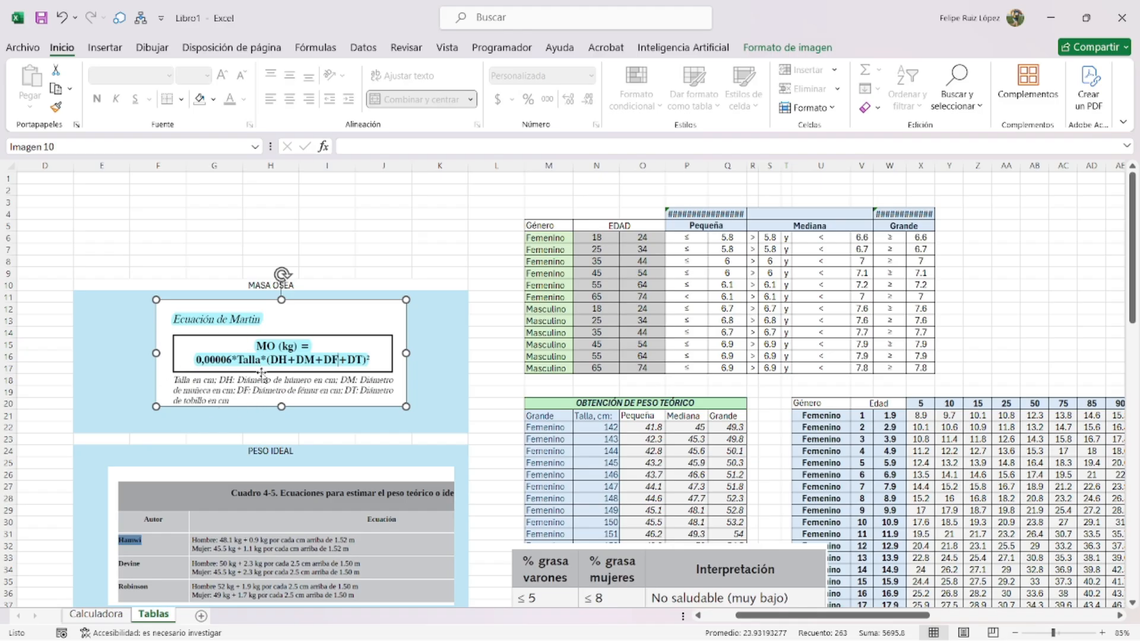
click(115, 616)
click(178, 482)
key(ctrl+v)
drag(158, 482, 89, 403)
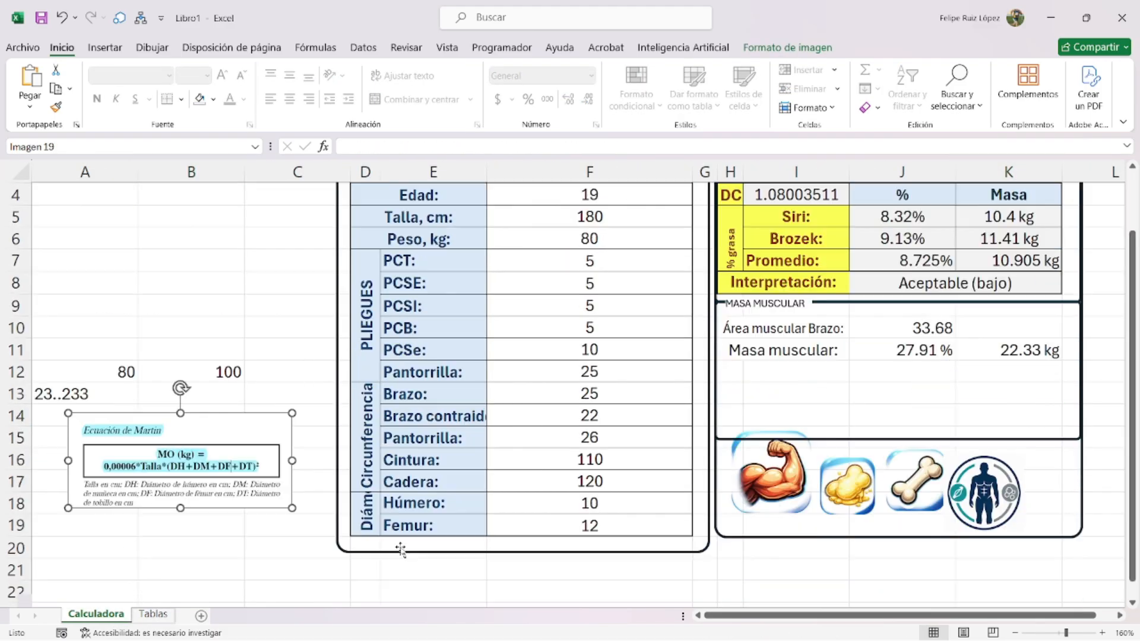
click(402, 552)
- Extend the general-data box and add a Muñeca row in E20 with wrist diameter 7 in F20
drag(522, 553, 521, 575)
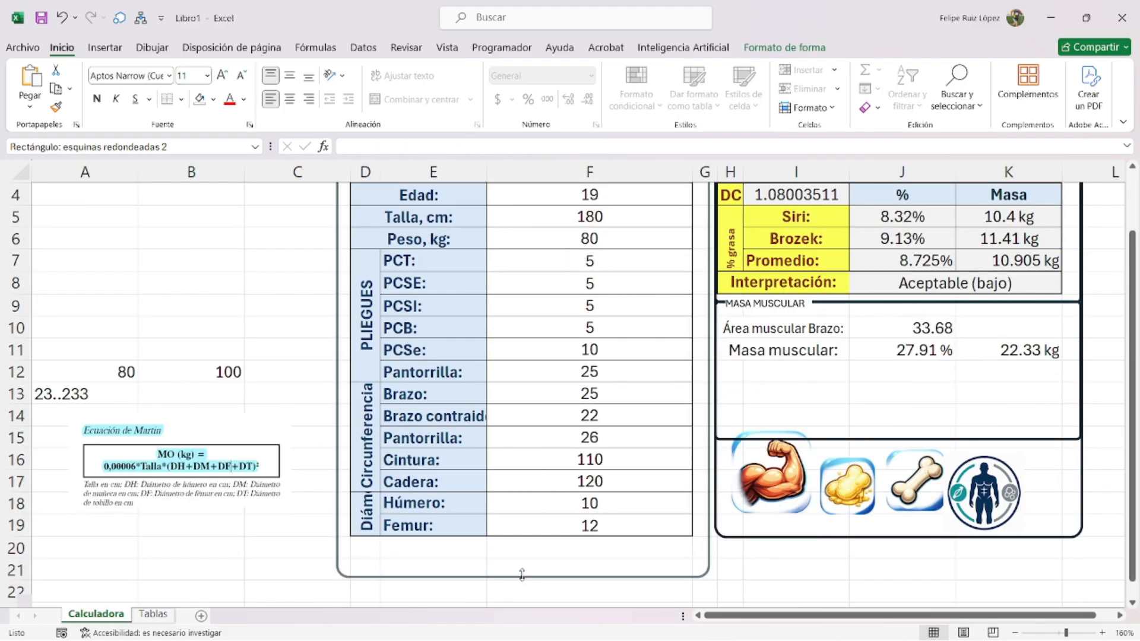
click(427, 546)
text(Mul)
key(BackSpace)
text(ñeca)
key(Return)
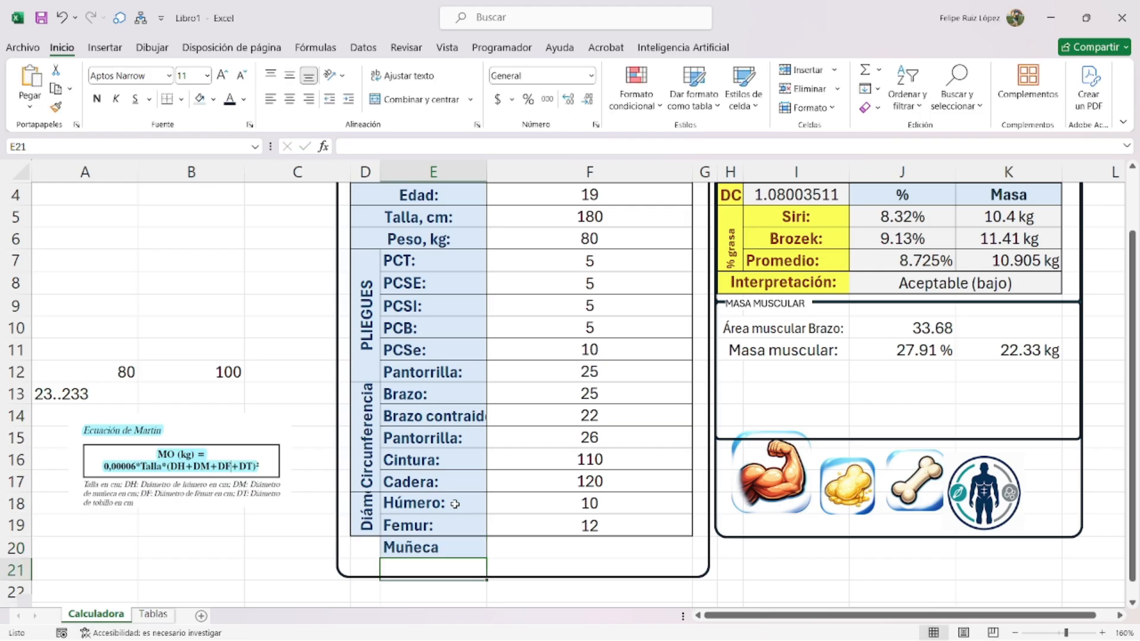
drag(368, 531, 368, 549)
click(415, 101)
click(414, 101)
click(531, 551)
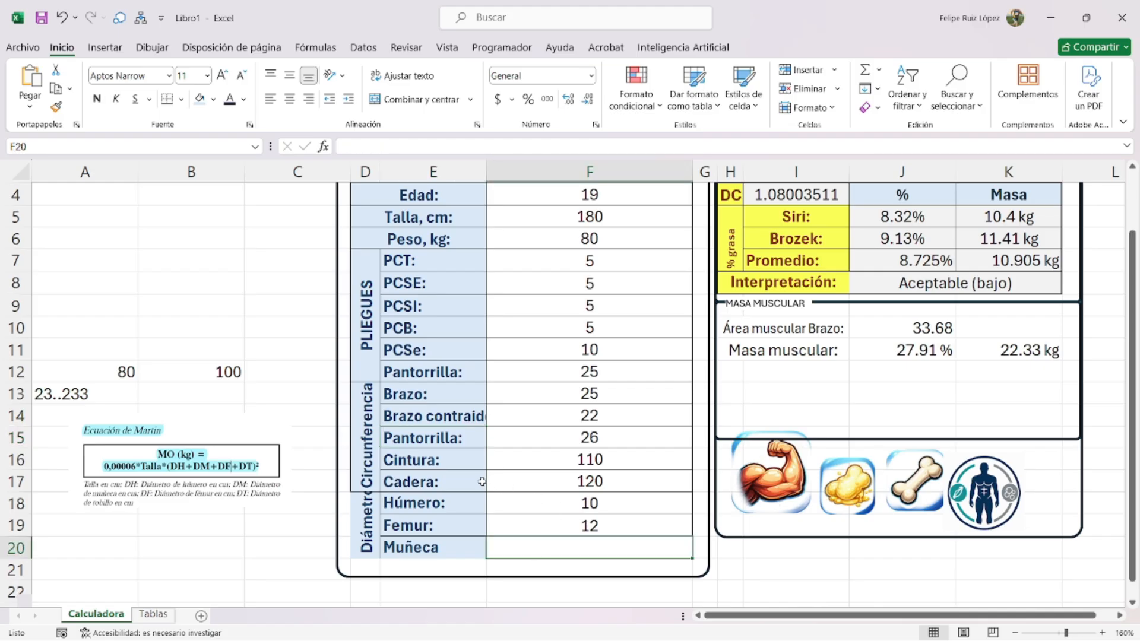
text(7)
key(Return)
- Give the D2:F20 table thin outline and inner borders
scroll(469, 333, up, 1)
drag(498, 216, 560, 510)
scroll(562, 516, up, 2)
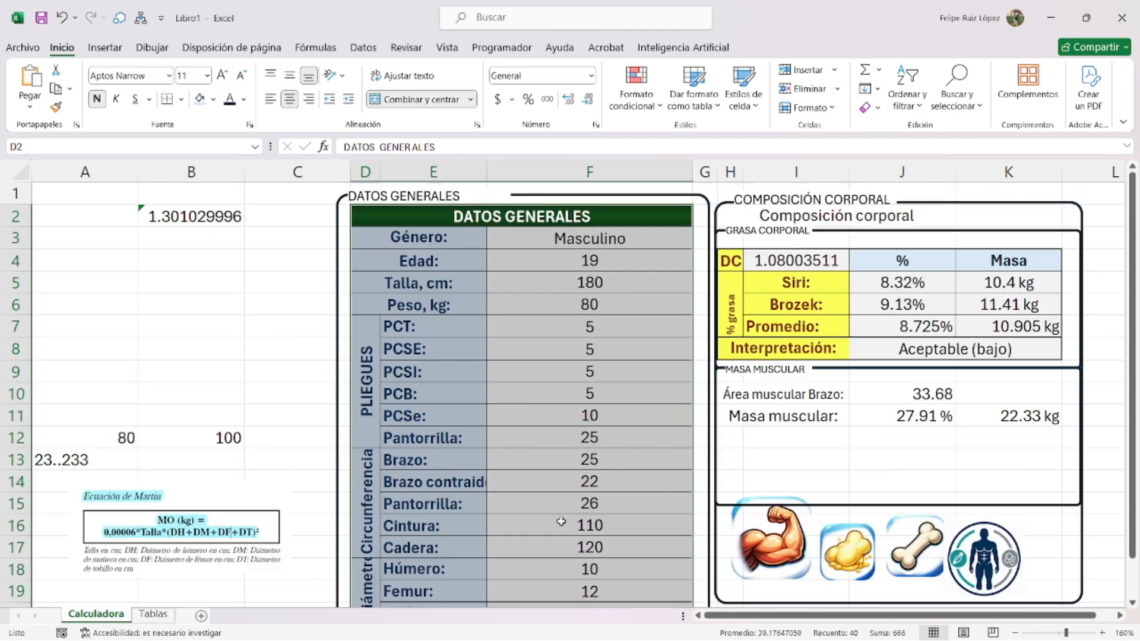
key(ctrl+1)
click(630, 62)
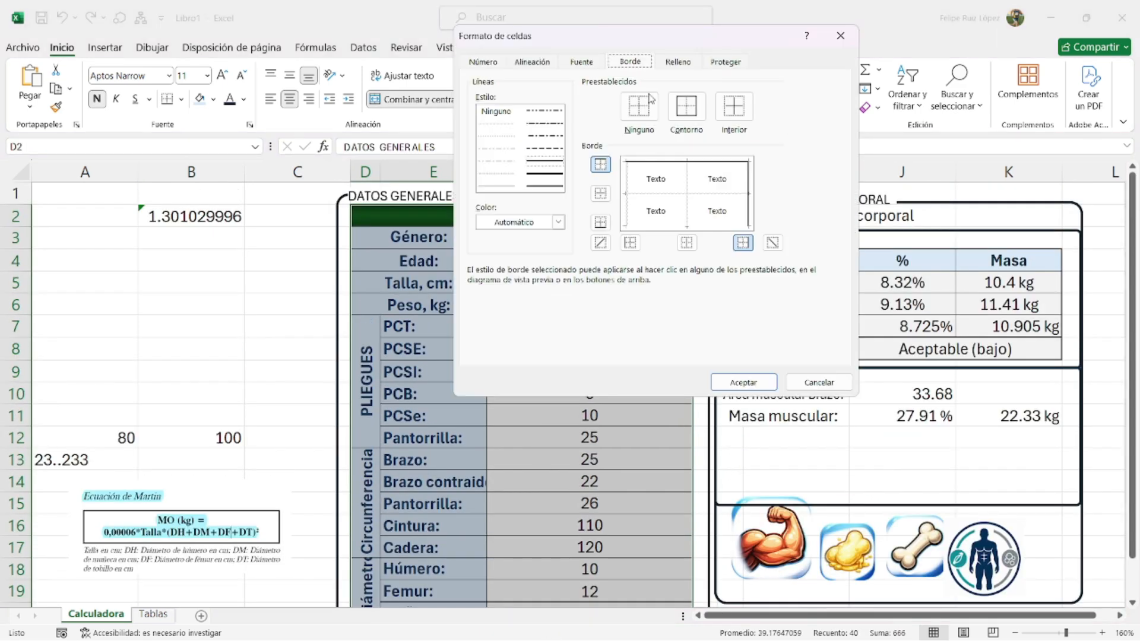
click(686, 105)
click(496, 186)
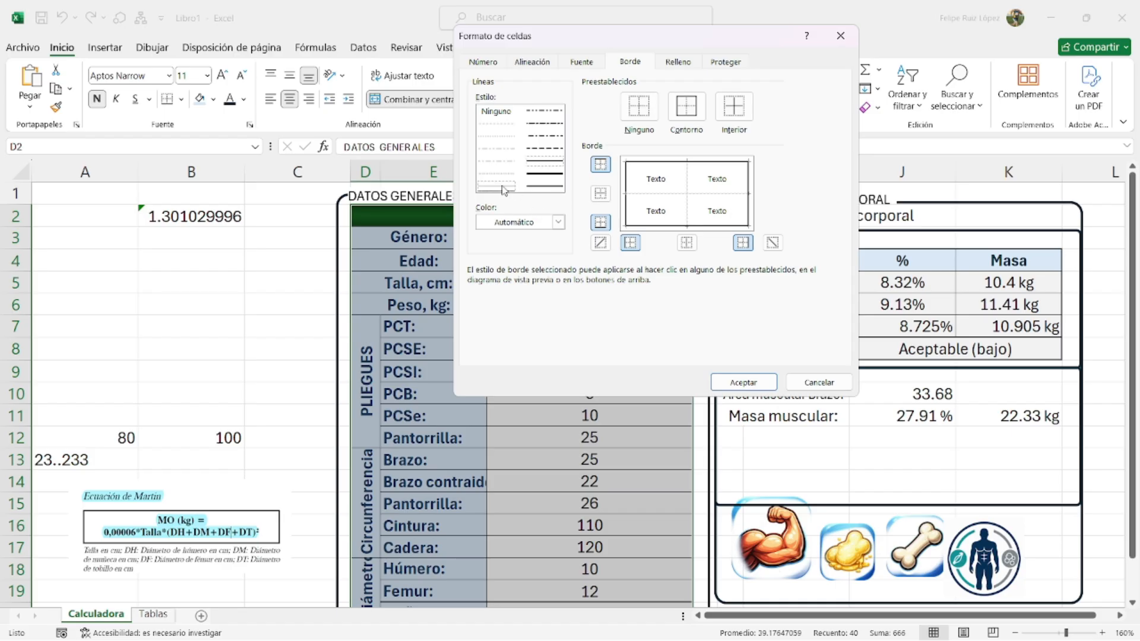
click(734, 106)
click(749, 384)
click(534, 410)
scroll(574, 356, down, 5)
- Enlarge the Martin equation image and shift it up and to the left
scroll(575, 356, up, 5)
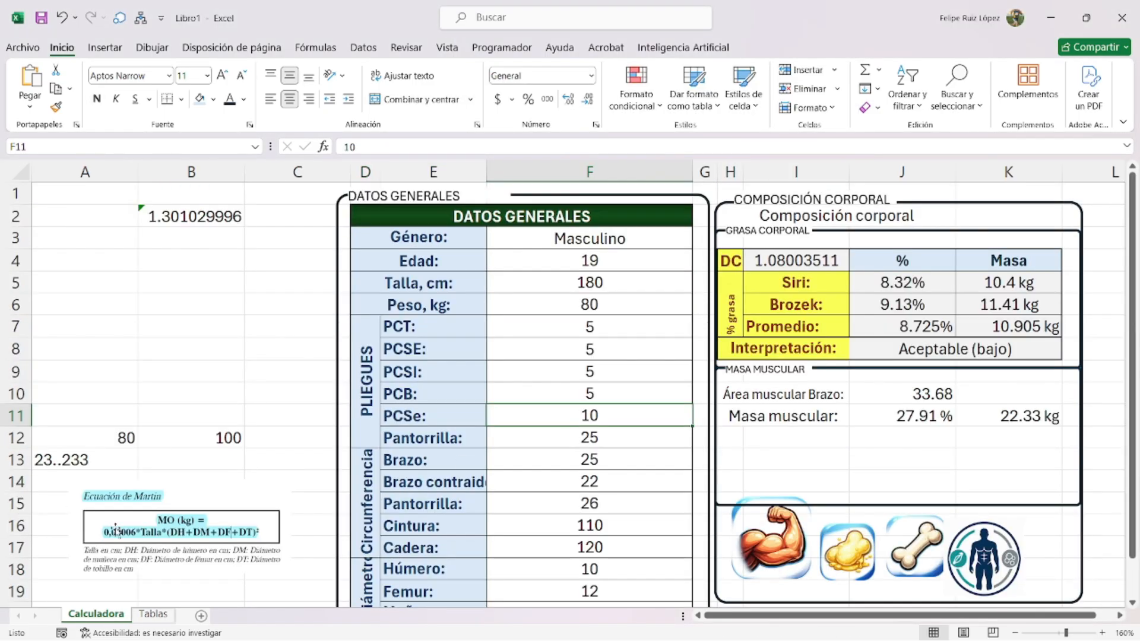
click(115, 530)
drag(294, 478, 512, 385)
drag(285, 446, 259, 415)
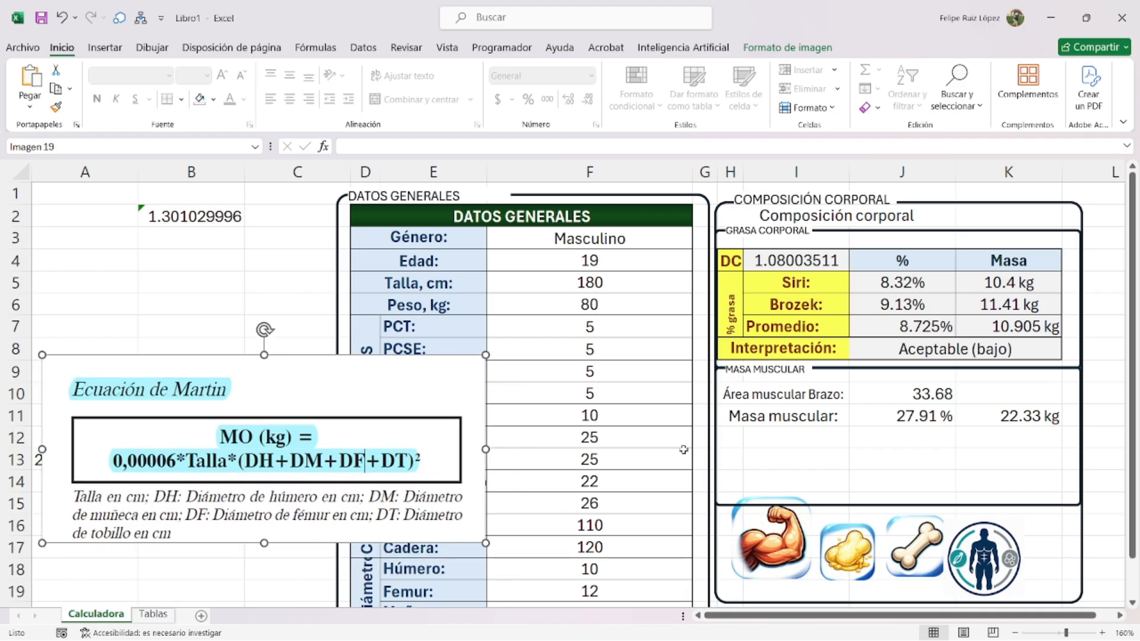
- Shorten the Masa Muscular box, duplicate it, and move the four icons below the copy
click(863, 509)
drag(898, 504, 849, 511)
key(ctrl+d)
scroll(795, 432, down, 2)
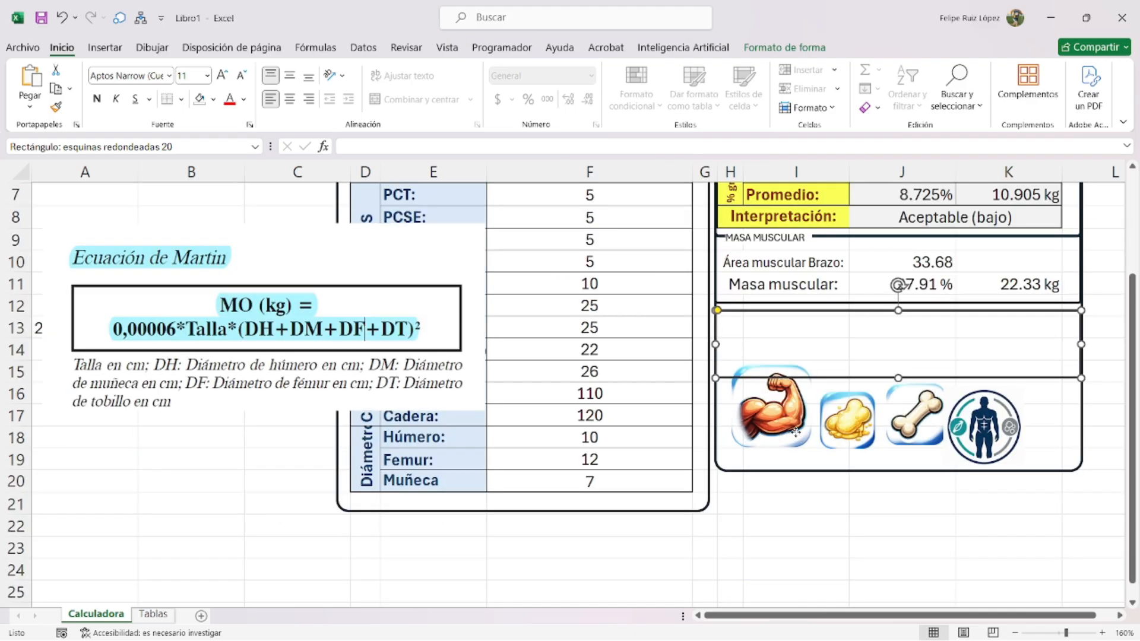
click(795, 432)
drag(796, 432, 797, 567)
drag(848, 421, 850, 536)
drag(907, 426, 914, 548)
drag(982, 431, 996, 568)
- Duplicate the MASA MUSCULAR label onto the new box and retype it AGUA CORPORAL
scroll(796, 352, up, 2)
click(787, 372)
click(792, 377)
key(ctrl+d)
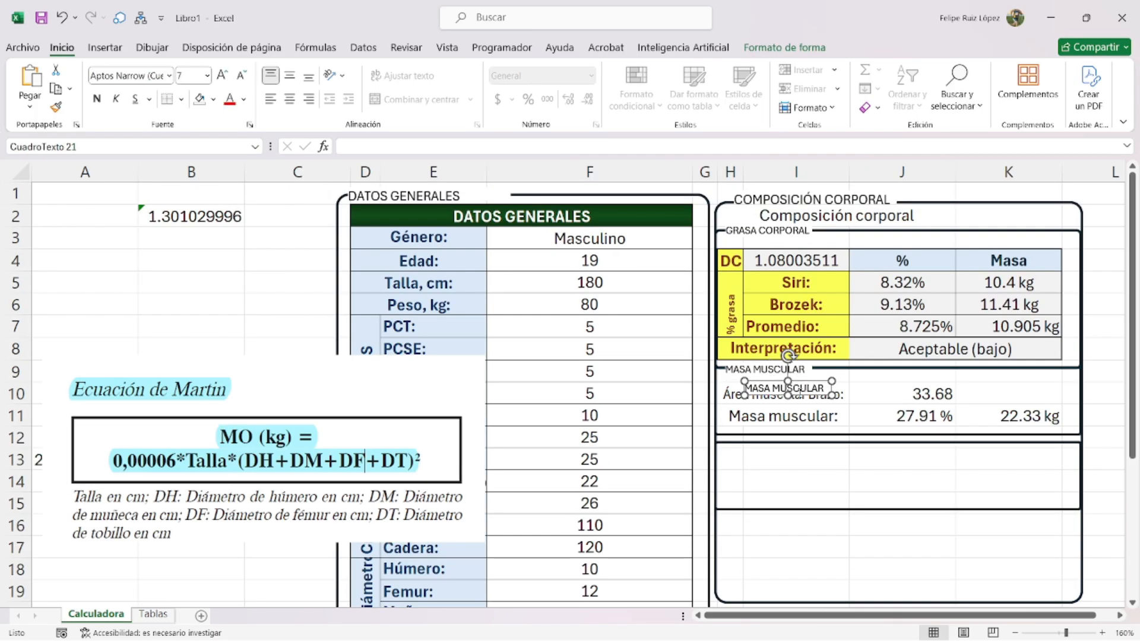
drag(800, 397, 780, 453)
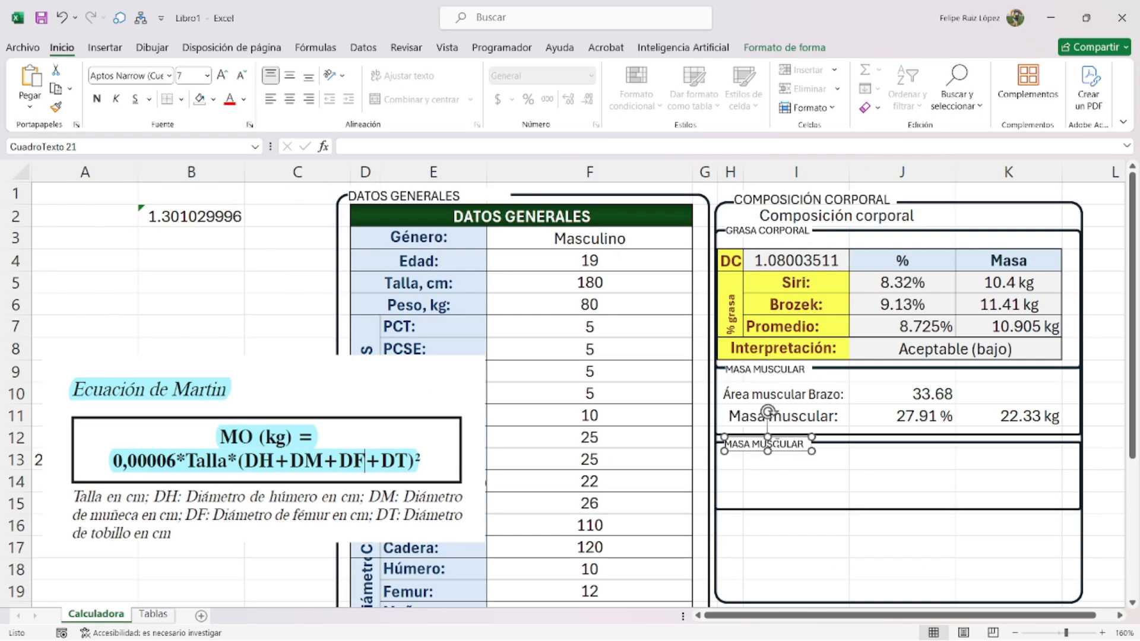
text(ag)
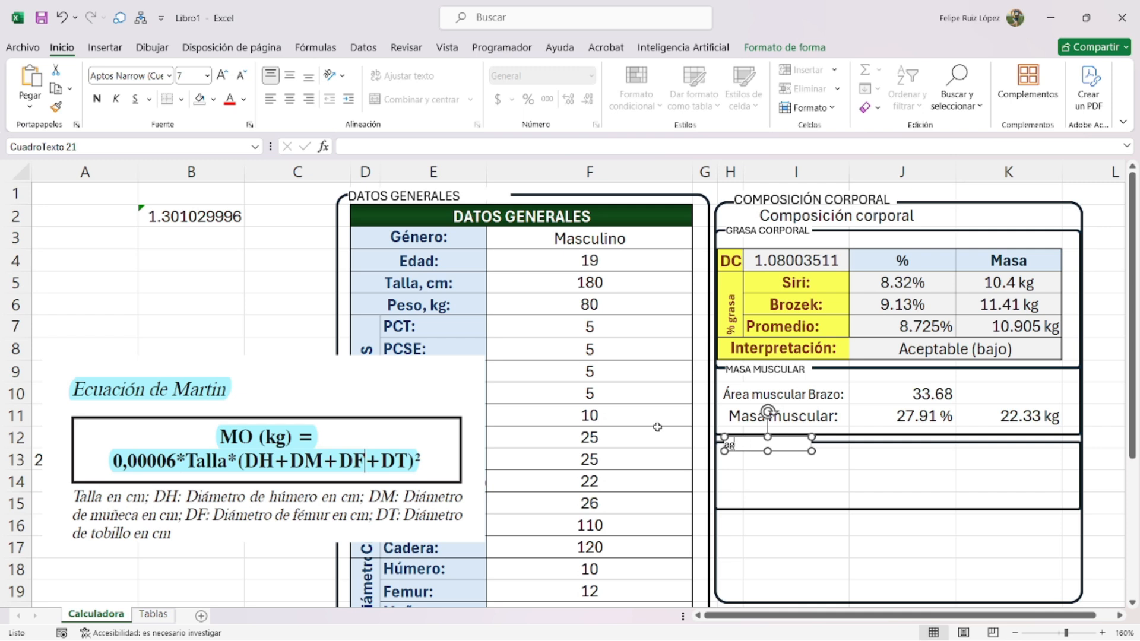
text(AGUA CORPORAL)
- Move the Martin equation image up and merge H13:I13 for the water label
drag(195, 450, 184, 381)
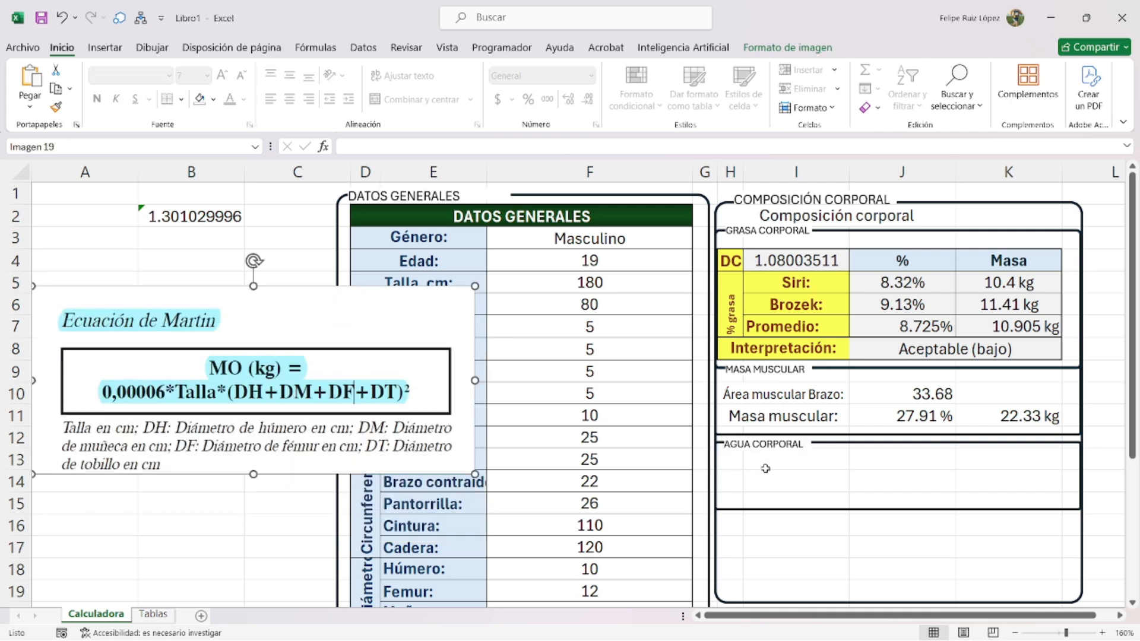
drag(732, 463, 767, 462)
click(437, 98)
- Enter the label 'Agua corporal:' in merged cell H13
click(785, 445)
click(788, 462)
text(Agua corporal_)
key(Return)
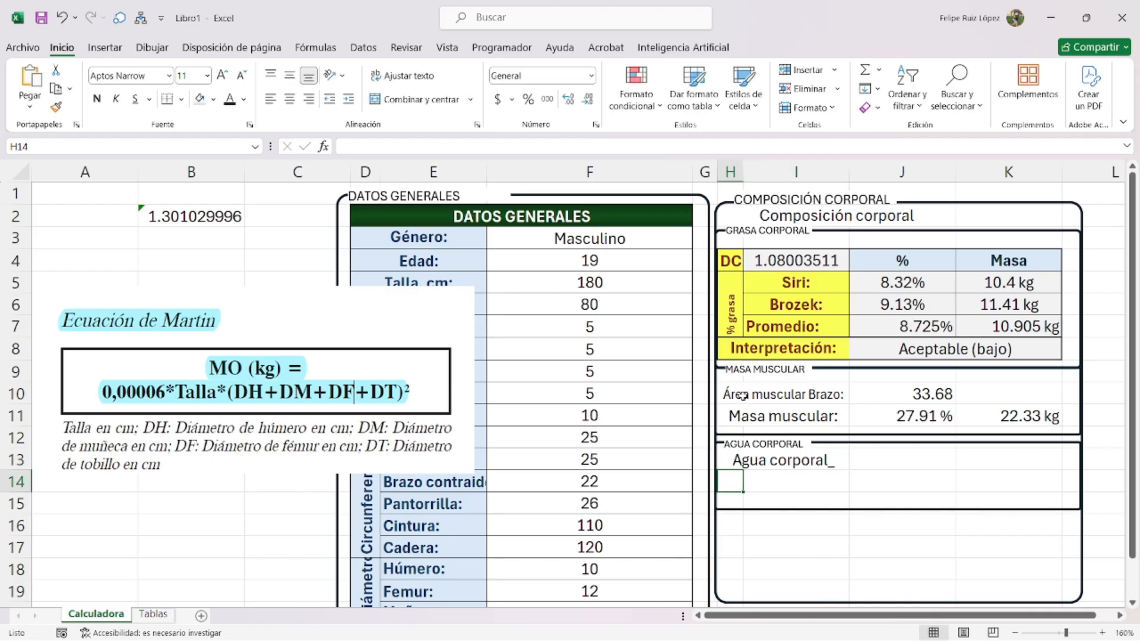
- Start the formula =0.00006*F5* in J13
key(Up)
key(Right)
text(=0.00)
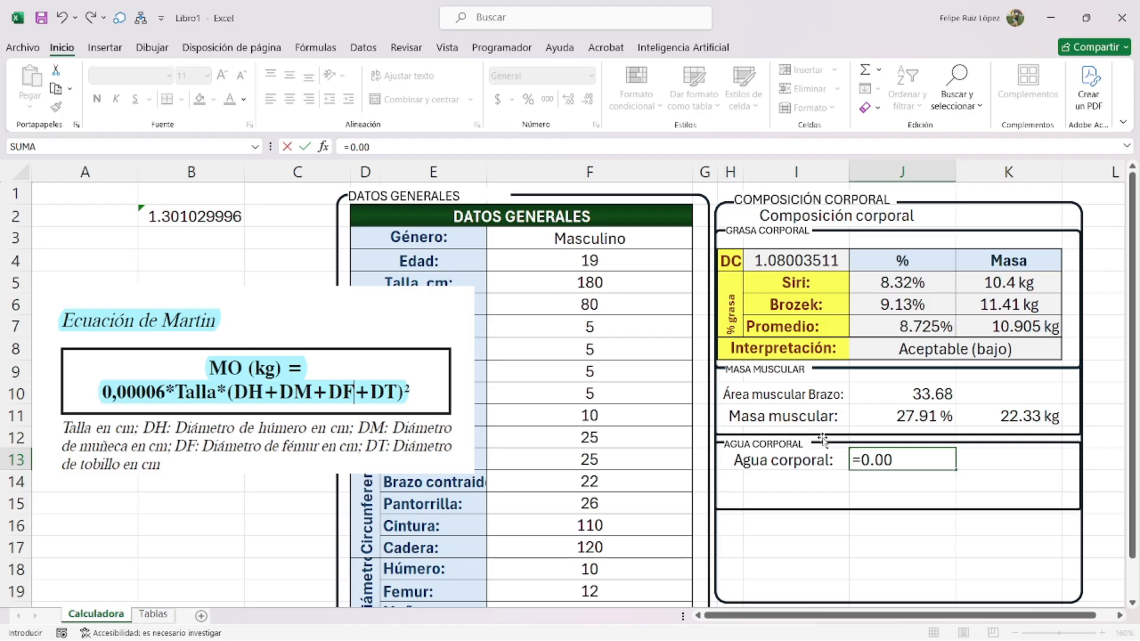
text(006*)
click(595, 289)
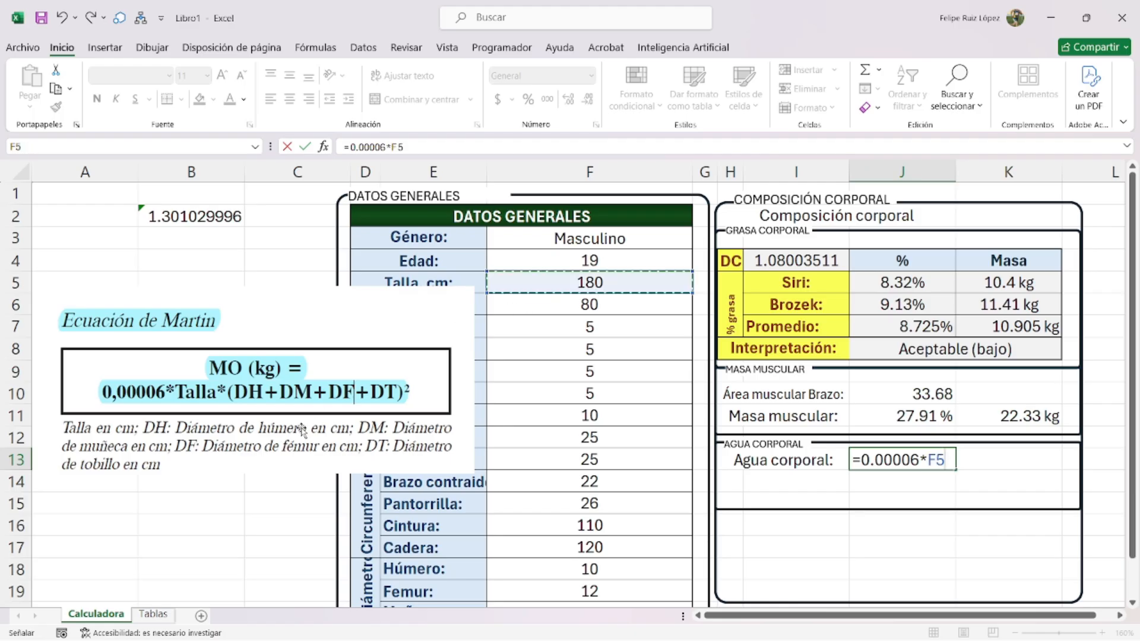
text(*)
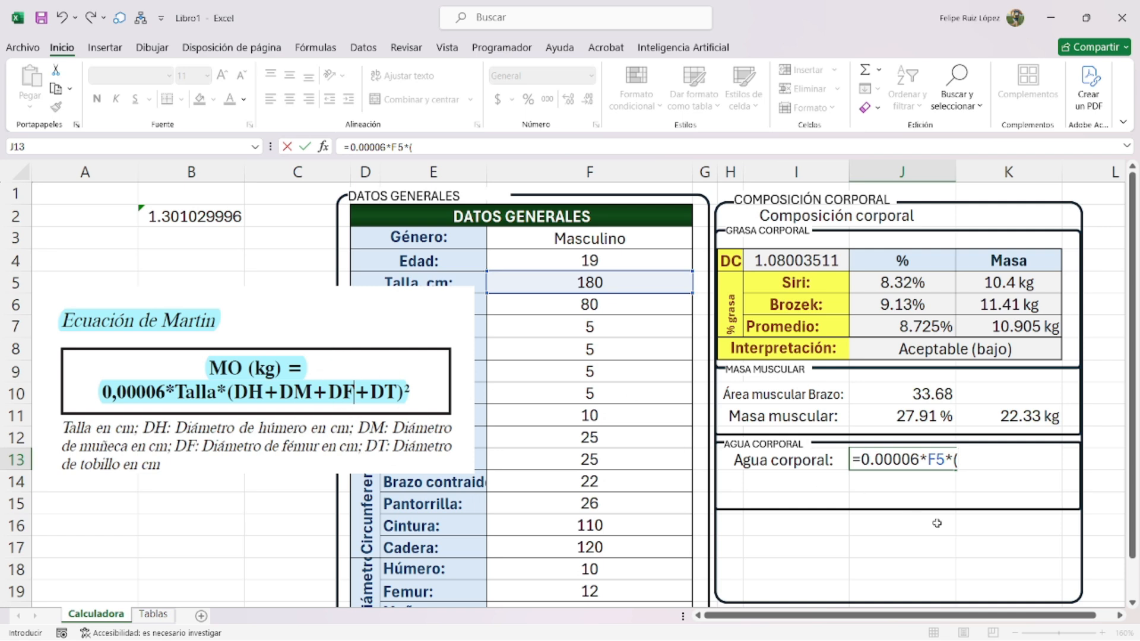
- Remove the leading = so J13 keeps the partial formula as plain text
drag(973, 460, 852, 460)
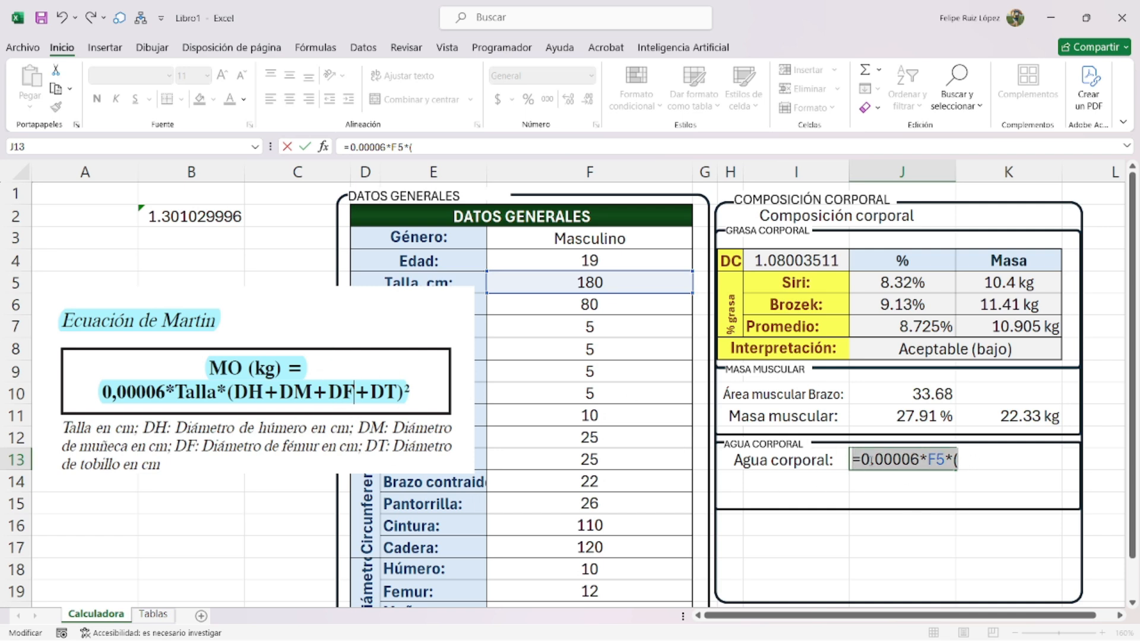
click(864, 460)
key(BackSpace)
key(Return)
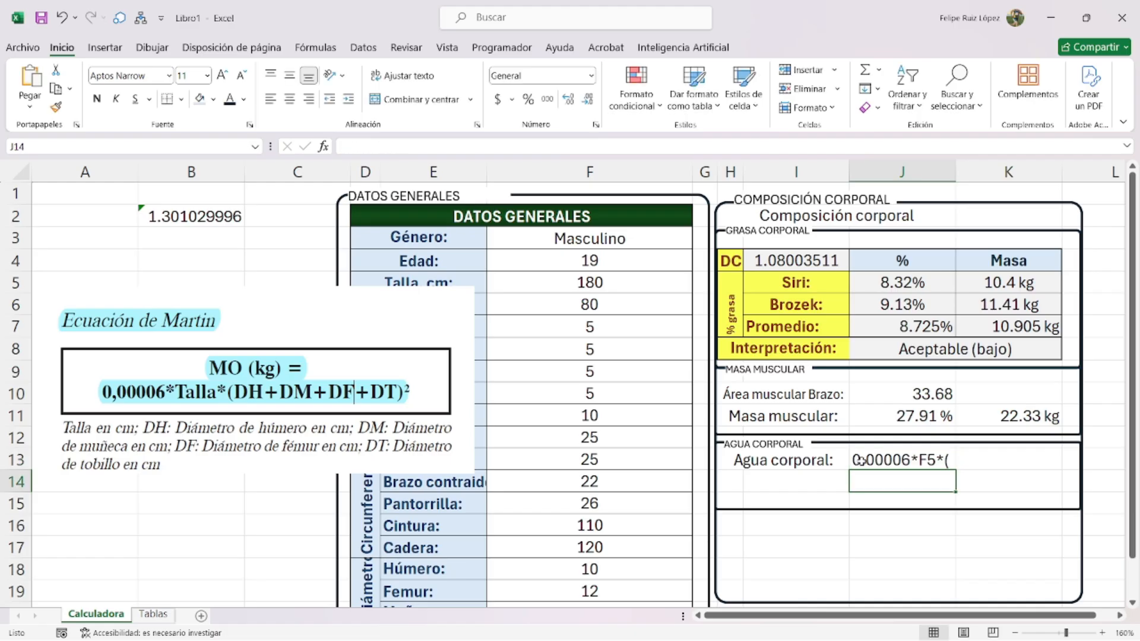
triple_click(773, 445)
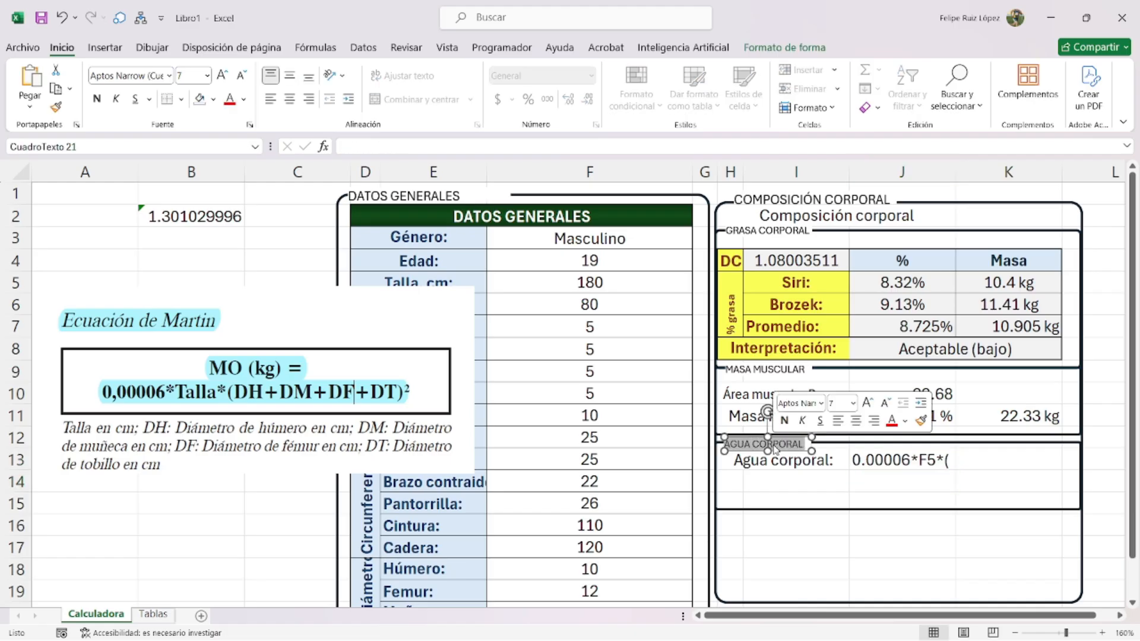
- Retitle the AGUA CORPORAL section box as MASA ÓSEA
text(MASA ÓSEA)
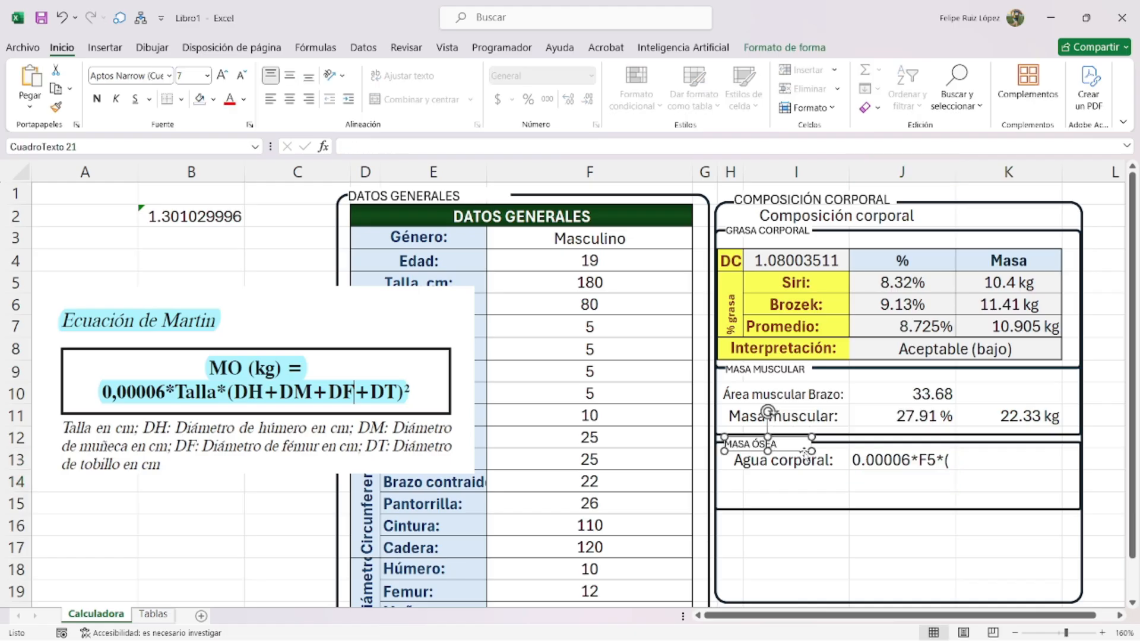
click(867, 480)
scroll(514, 511, down, 3)
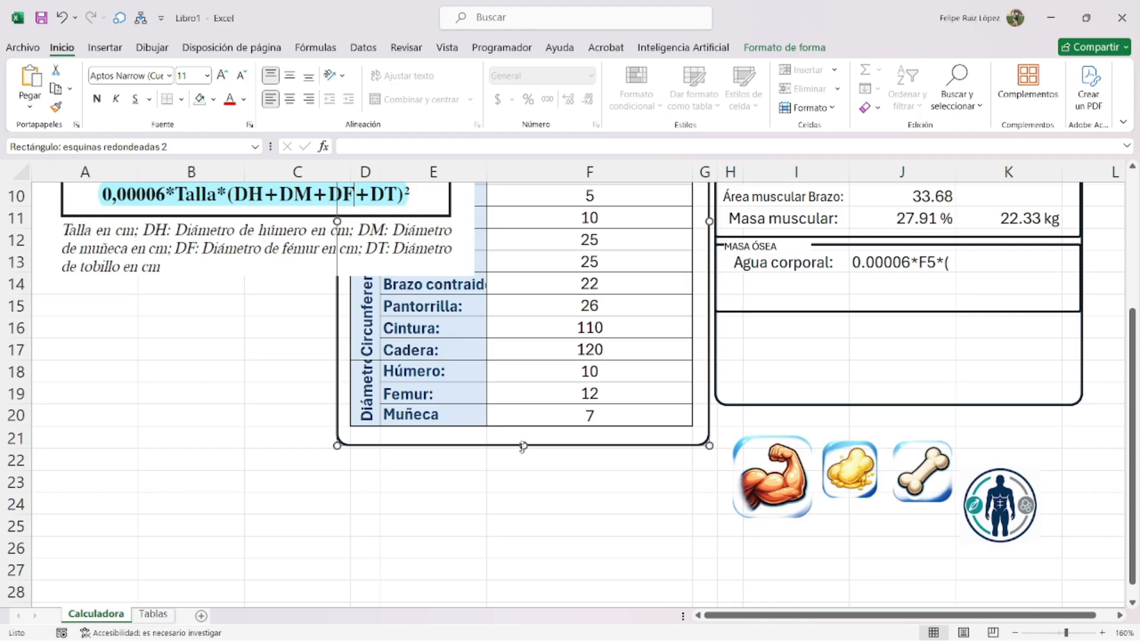
scroll(419, 402, up, 1)
- Add Tobillo: in E21 and merge the Diámetros label across D18:D21
click(415, 490)
text(Tobillo:)
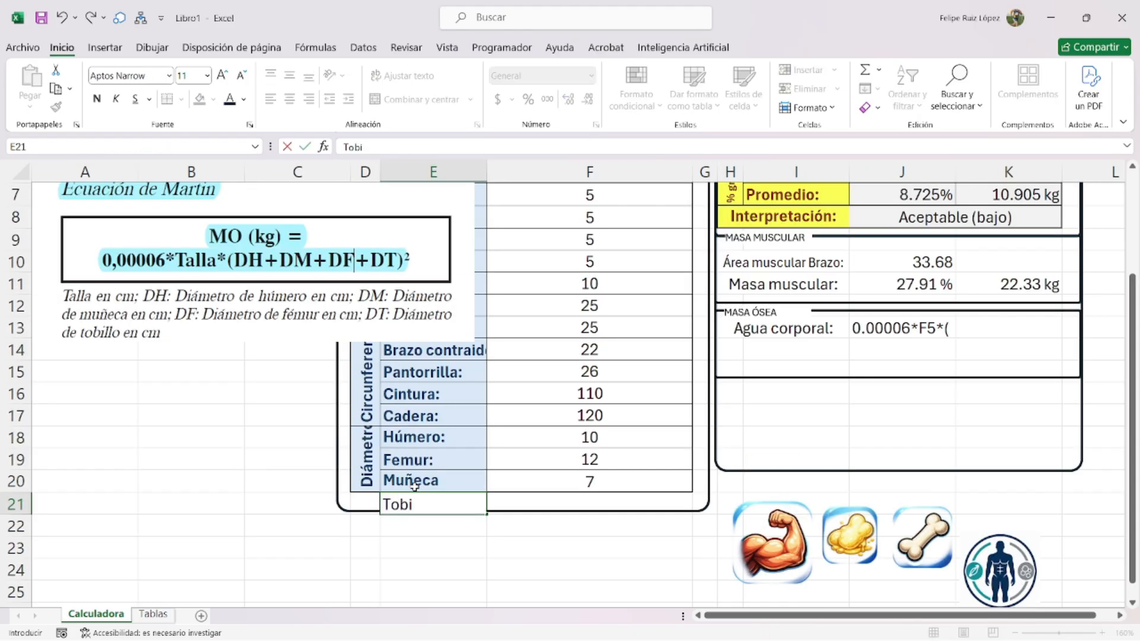
click(366, 484)
drag(367, 484, 367, 505)
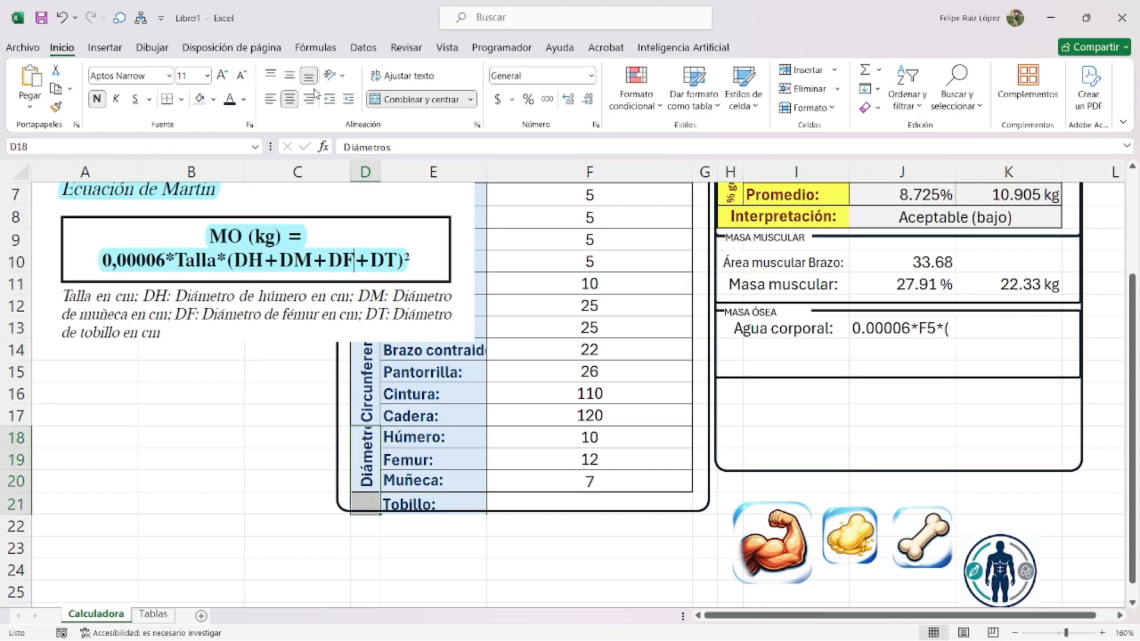
click(399, 100)
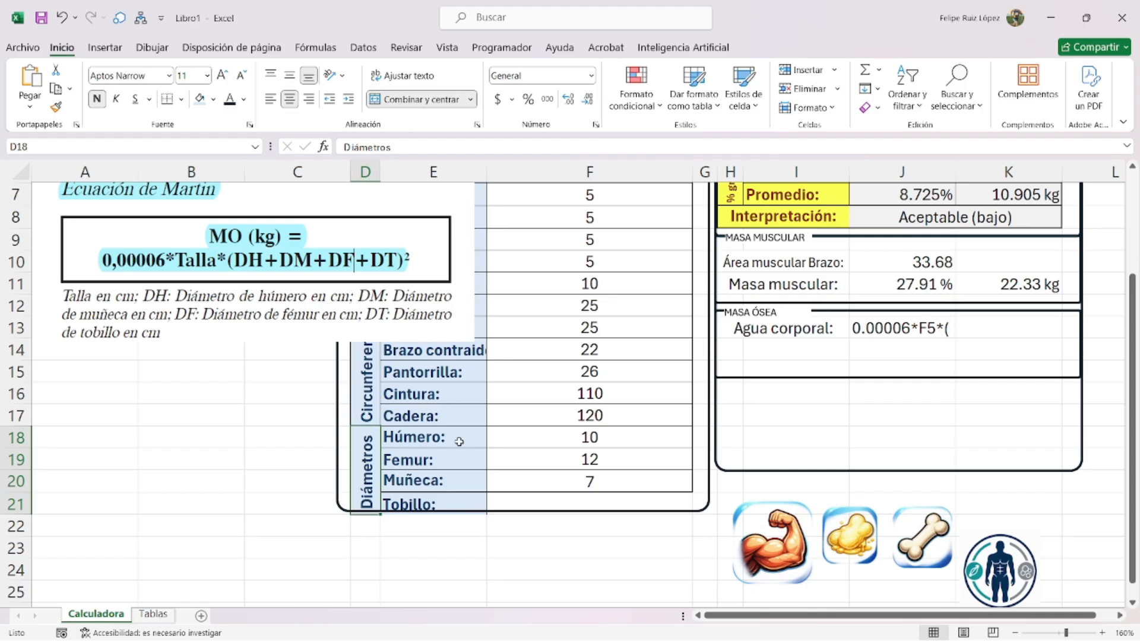
- Apply outline and inside borders to the DATOS GENERALES table D2:F21
scroll(454, 324, up, 2)
click(463, 348)
drag(493, 228, 579, 539)
scroll(578, 539, up, 2)
key(ctrl+1)
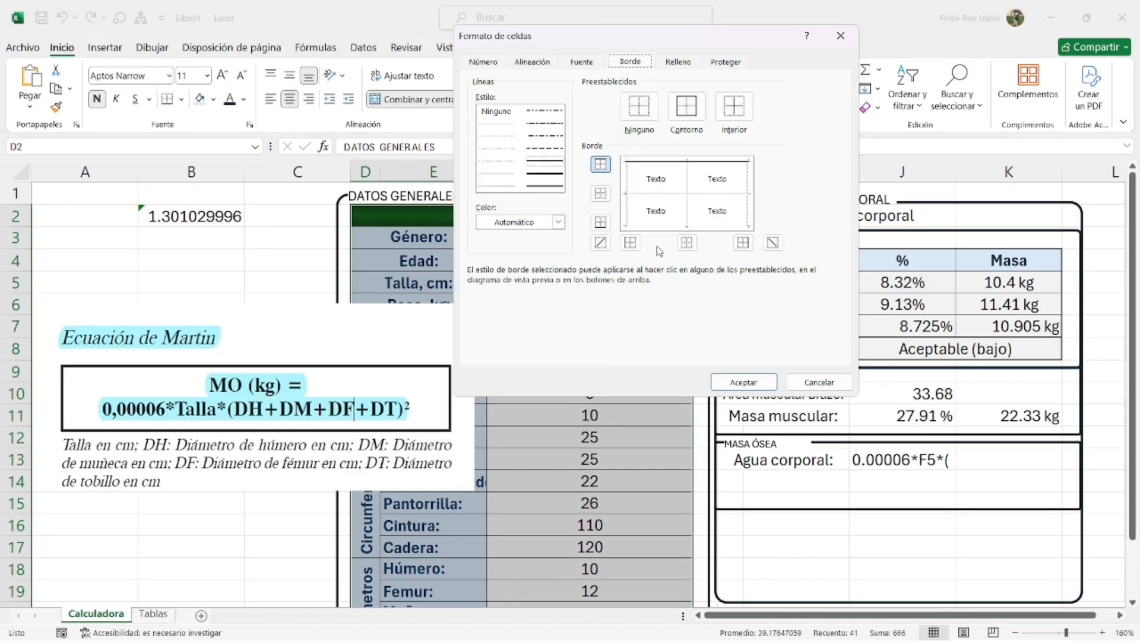
click(686, 107)
click(496, 185)
click(745, 109)
click(743, 382)
click(590, 480)
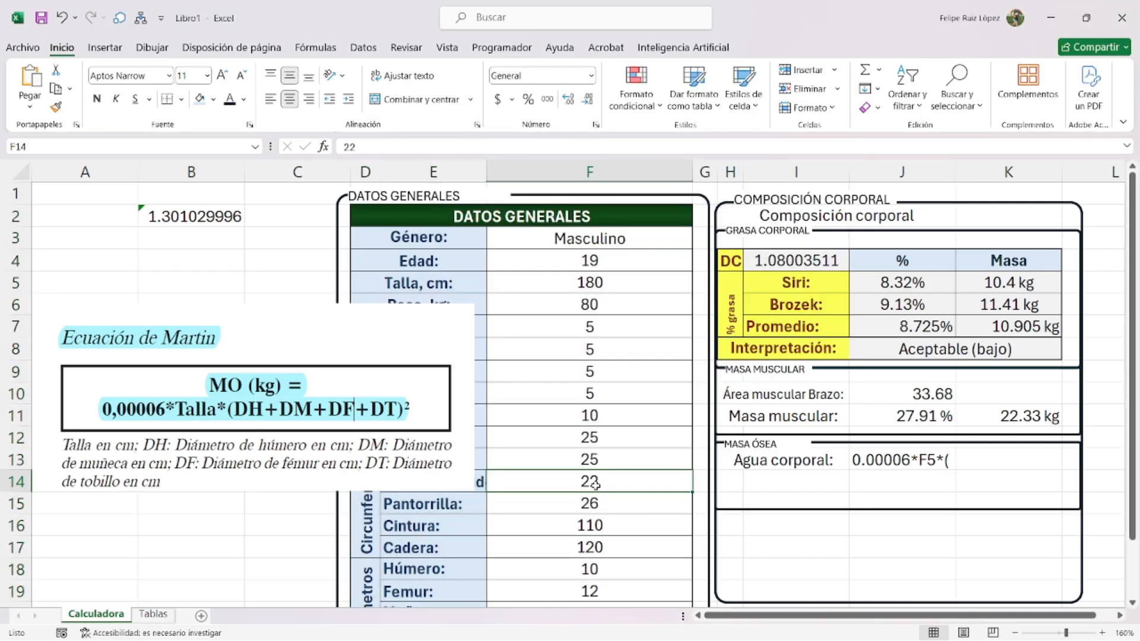
scroll(855, 440, down, 1)
- Complete J13 as the formula =0.00006*F5*SUMA(F18:F21)^2
click(855, 395)
double_click(902, 394)
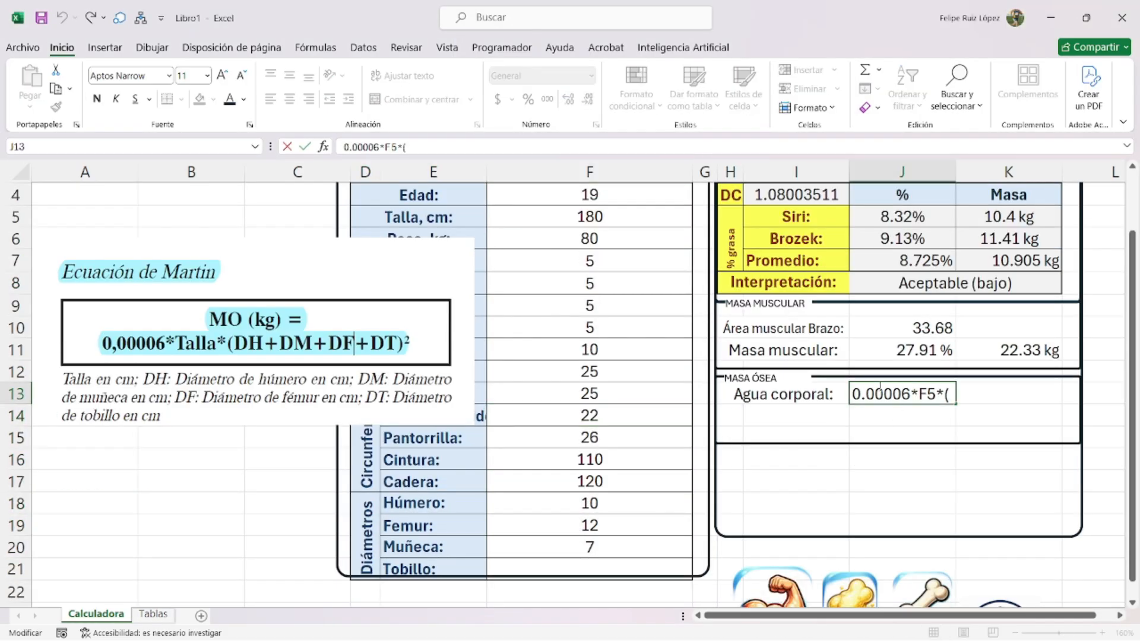
text(=)
click(975, 393)
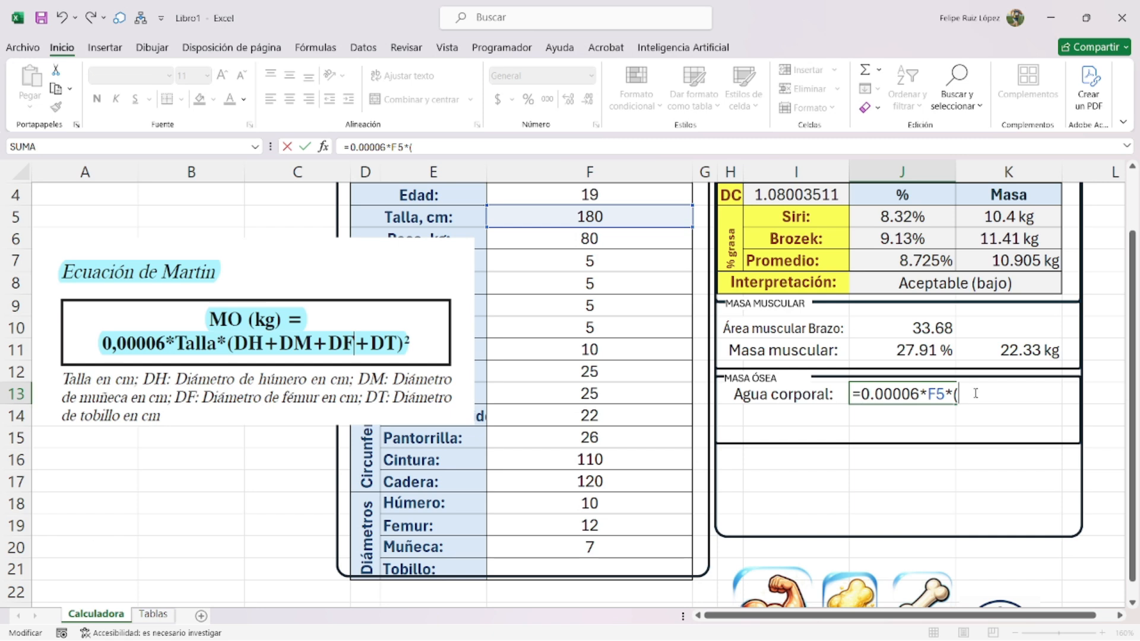
text(s)
key(BackSpace)
key(BackSpace)
text(suma()
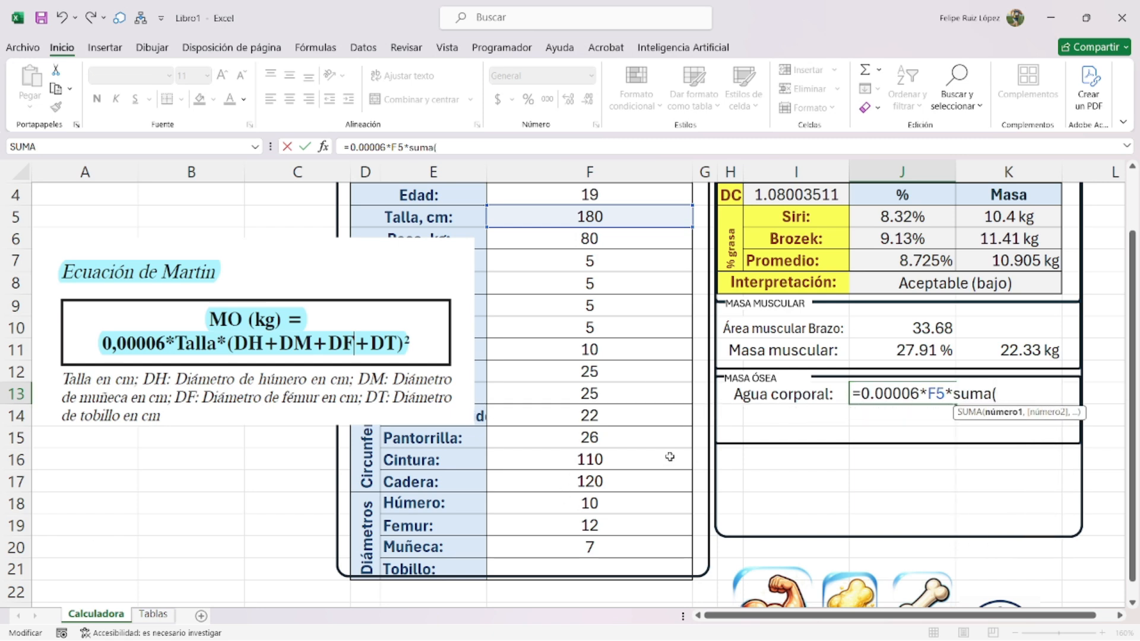
drag(569, 502, 568, 568)
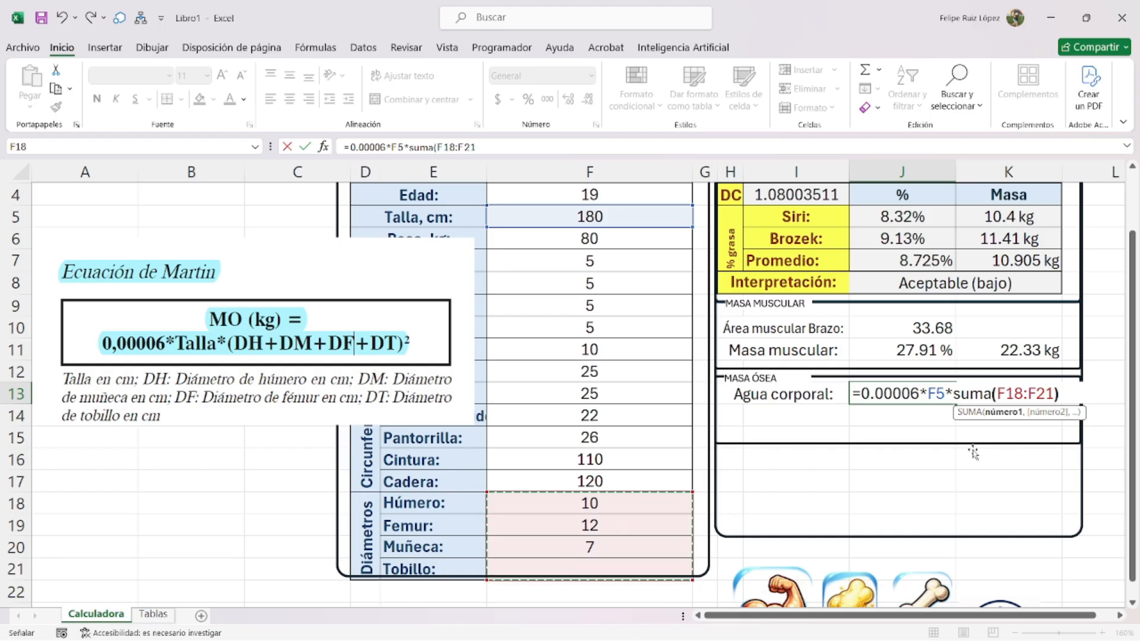
text())
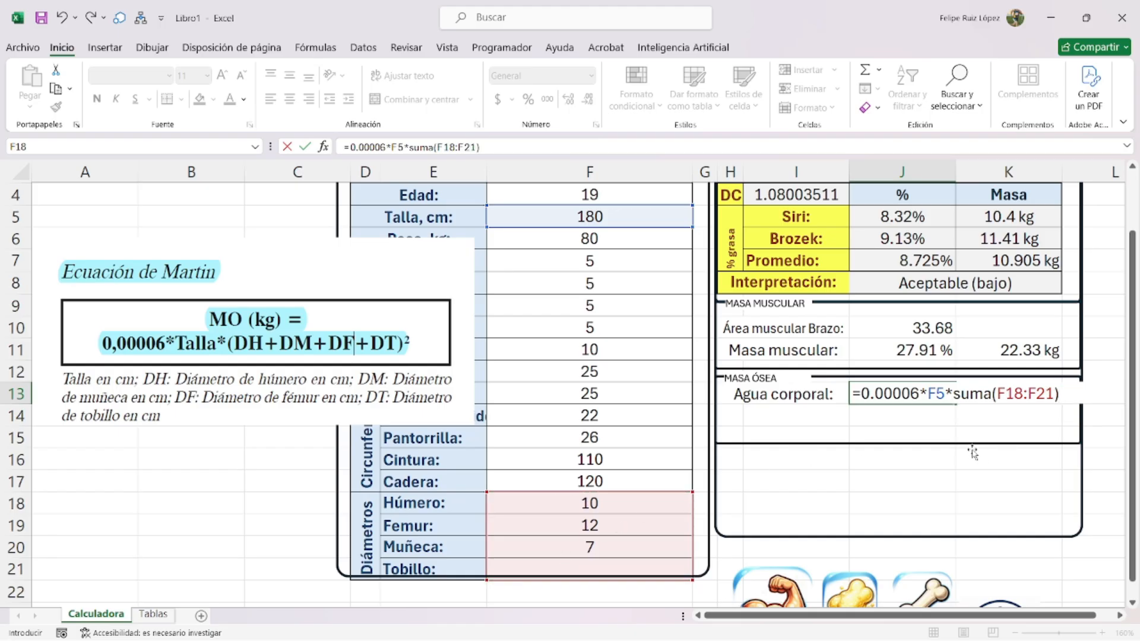
text(^2)
key(Return)
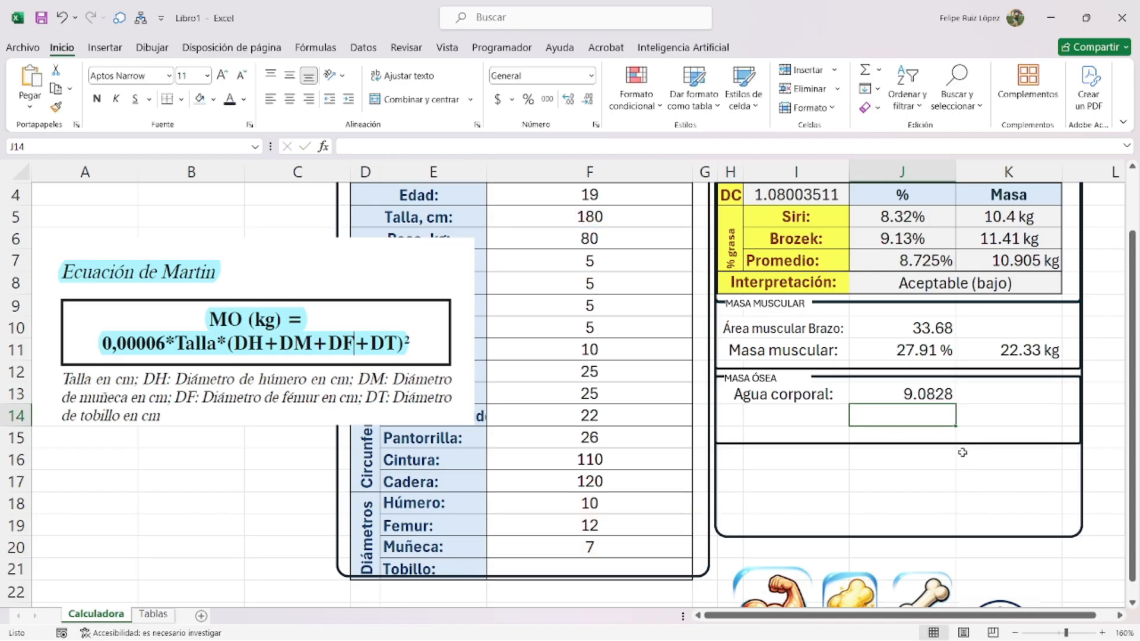
- Rename the H13 label to 'Masa ósea:'
click(818, 393)
text(Más)
key(BackSpace)
text(sa ósea:)
key(Return)
- Wrap the formula in SI.ERROR(REDONDEAR(…,2),0) and move the 9.08 result to K13
double_click(871, 391)
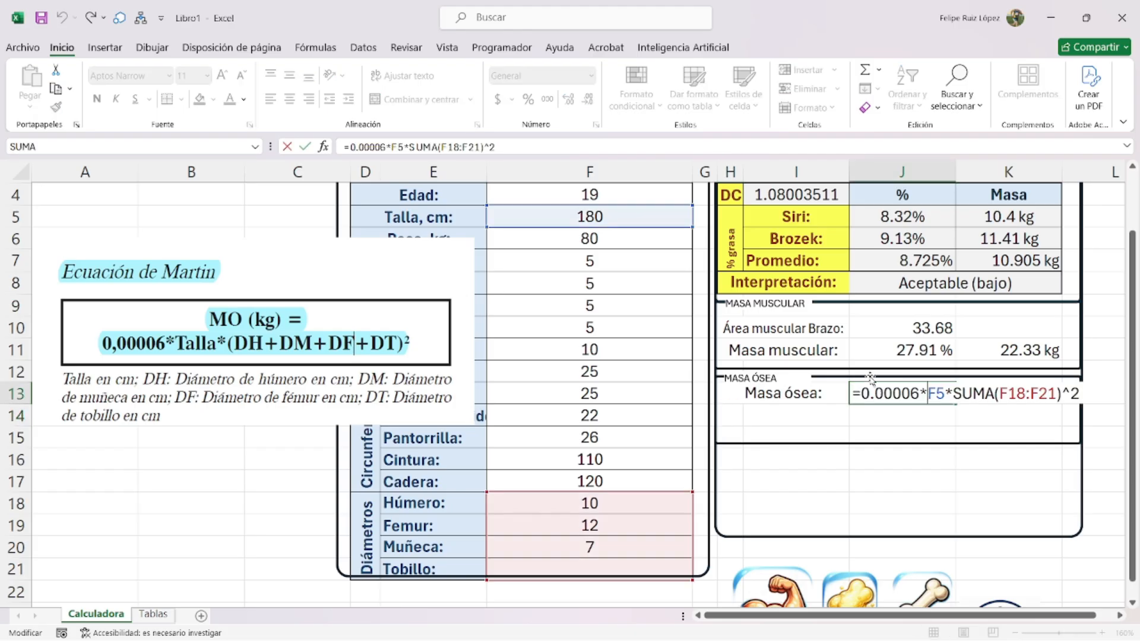
text(si.error()
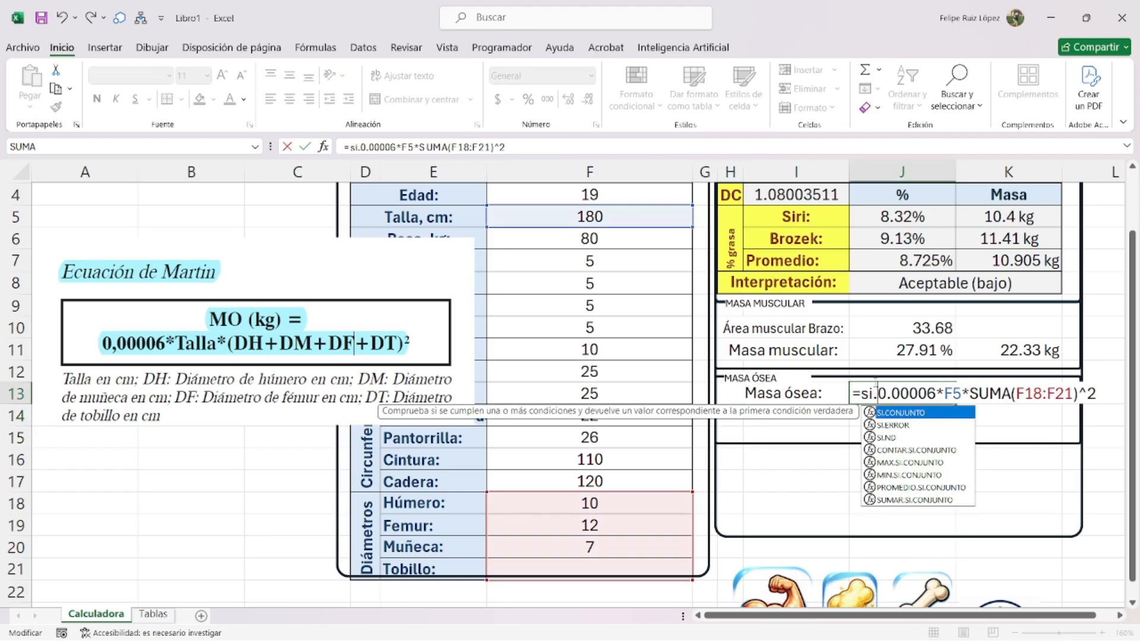
text(redondear)
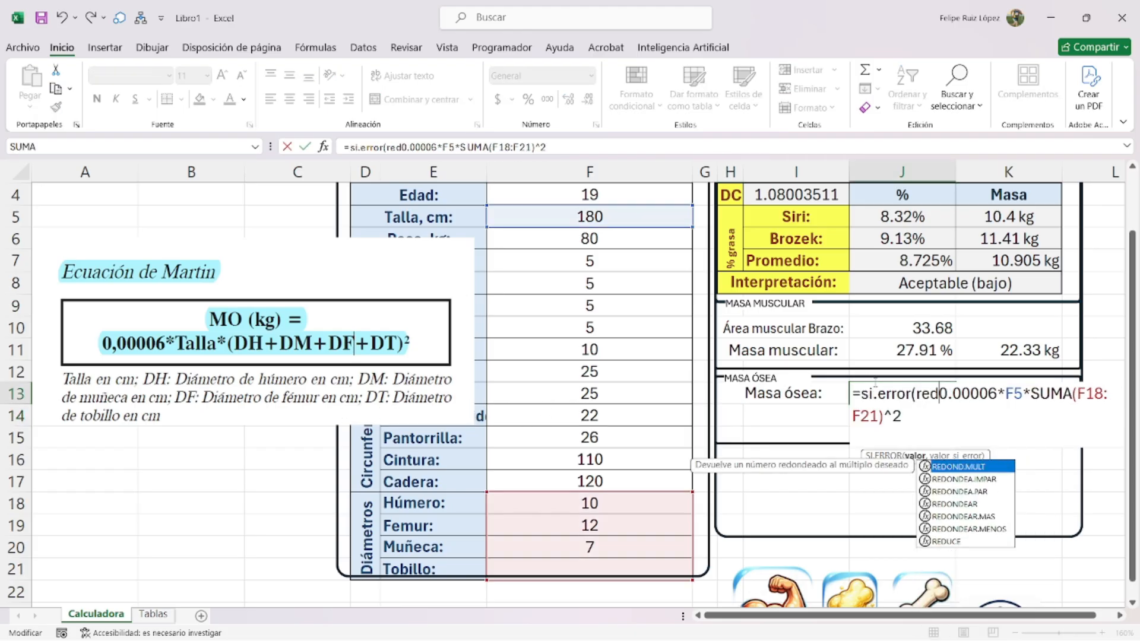
text(()
text(,)
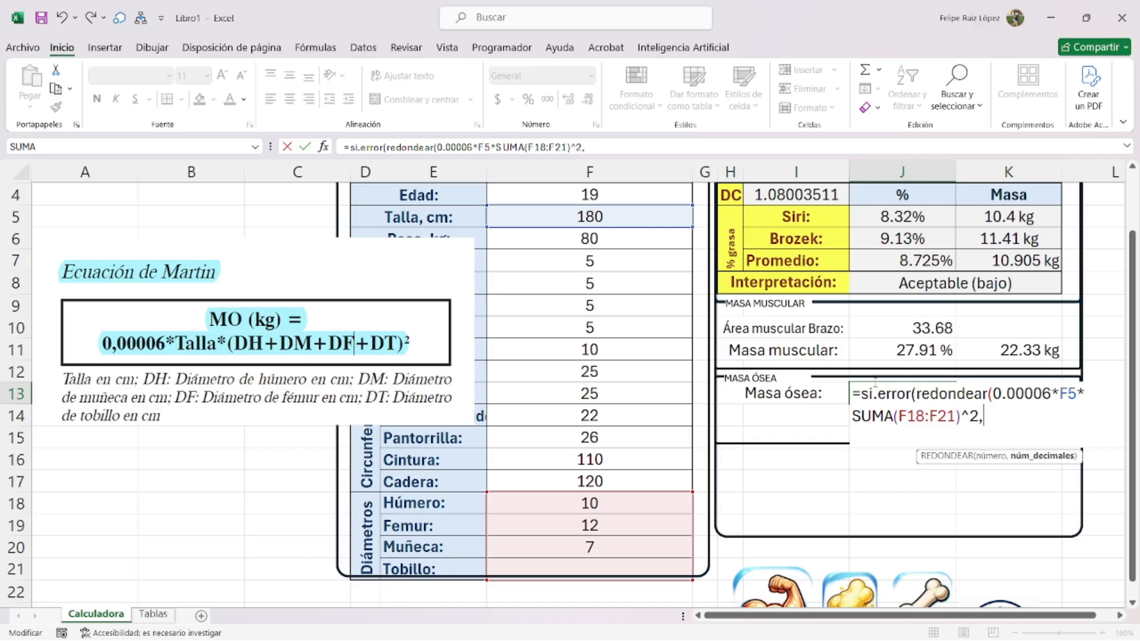
text(2),)
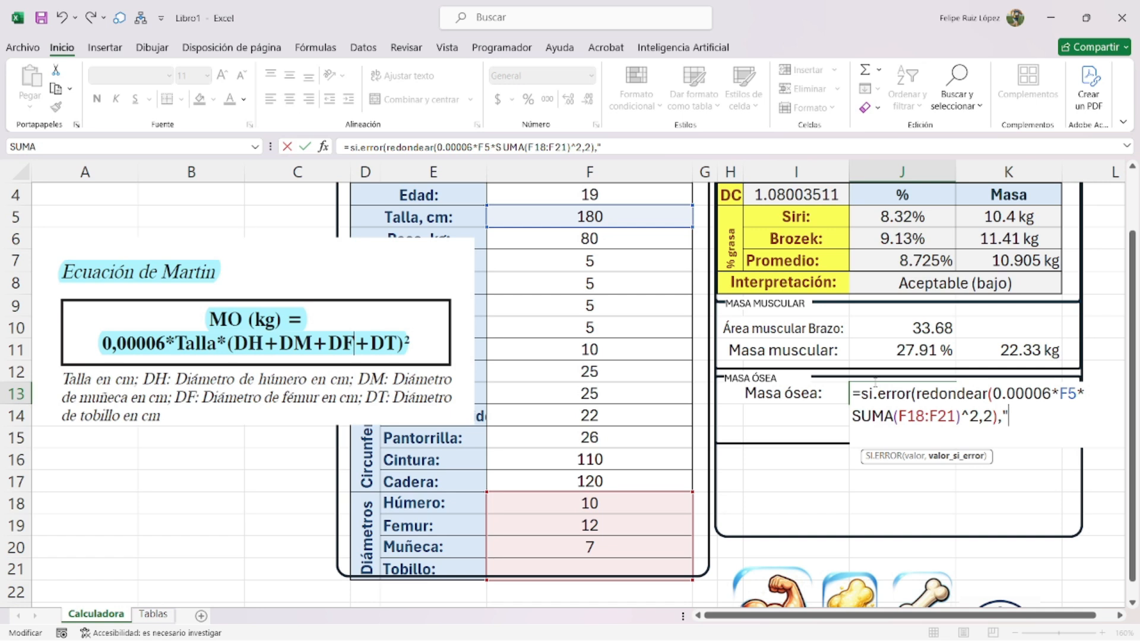
text(0))
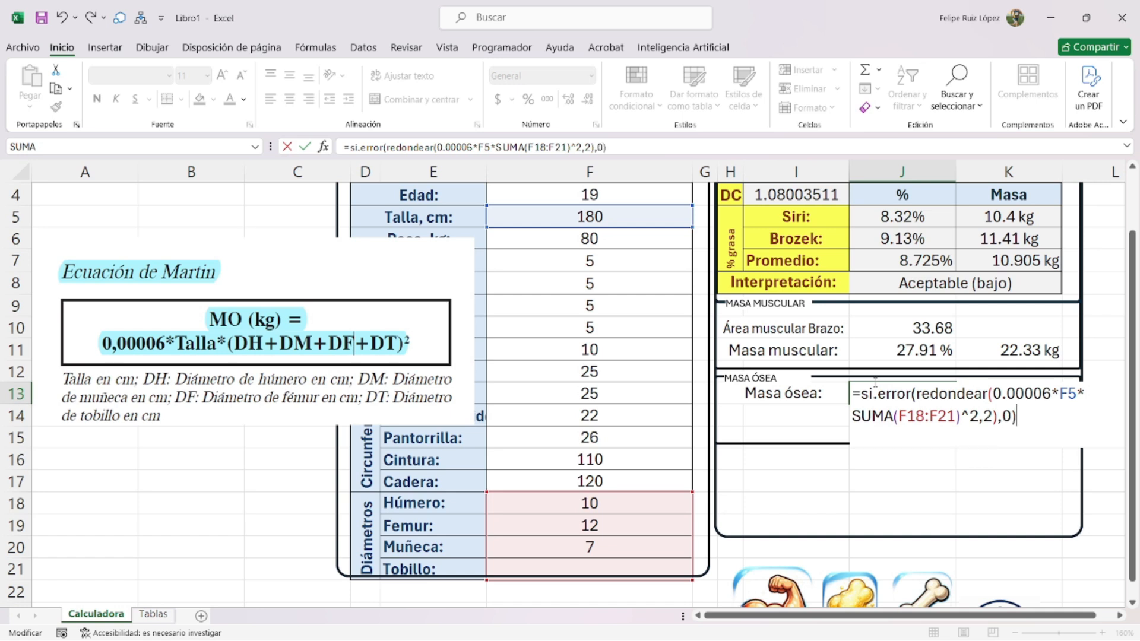
key(ctrl+Return)
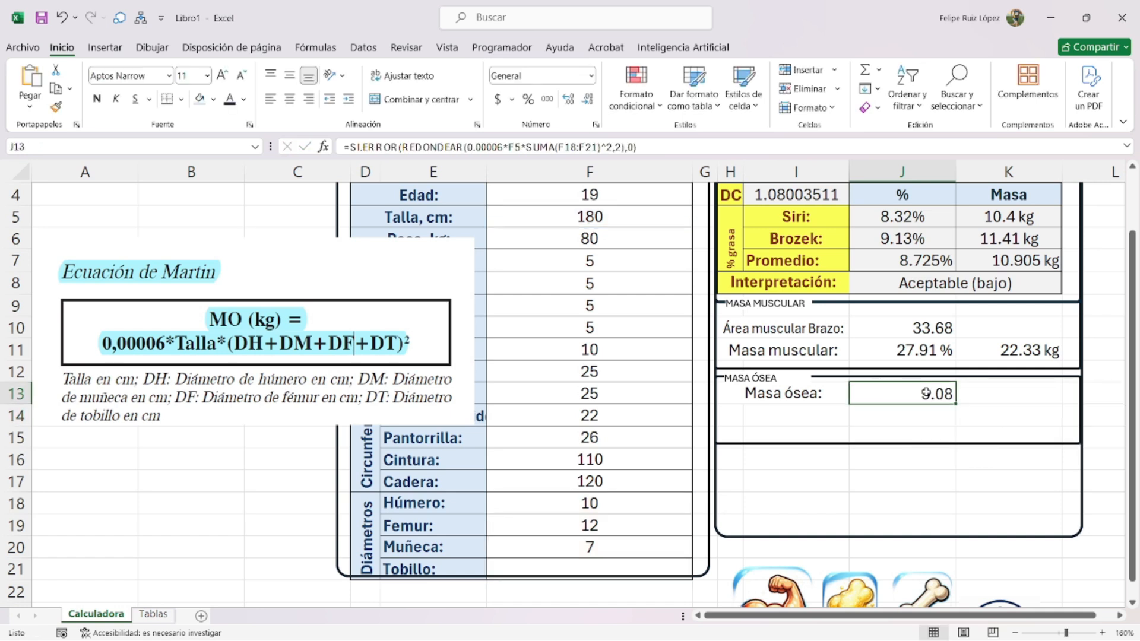
drag(933, 406, 1003, 391)
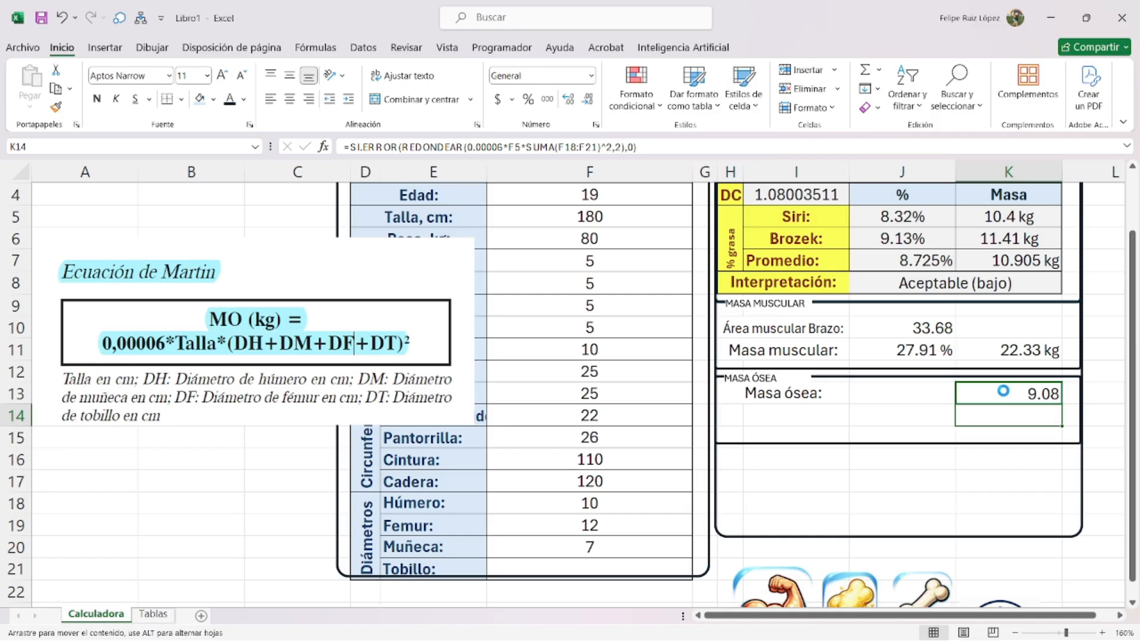
key(ctrl+1)
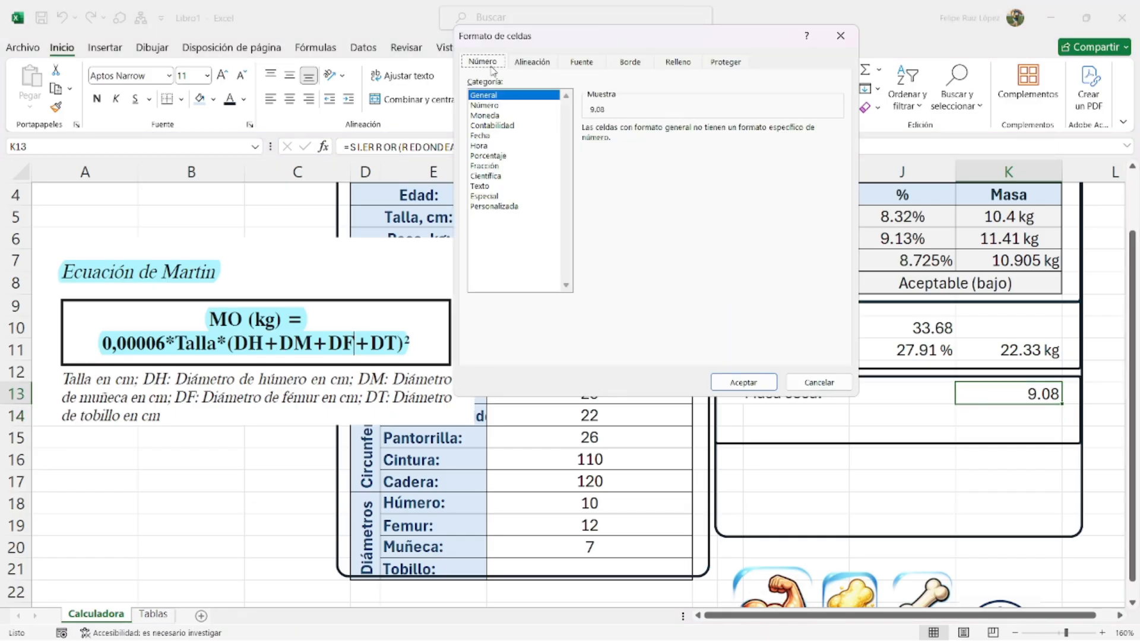
- Give K13 a custom number format showing the kg unit
click(497, 206)
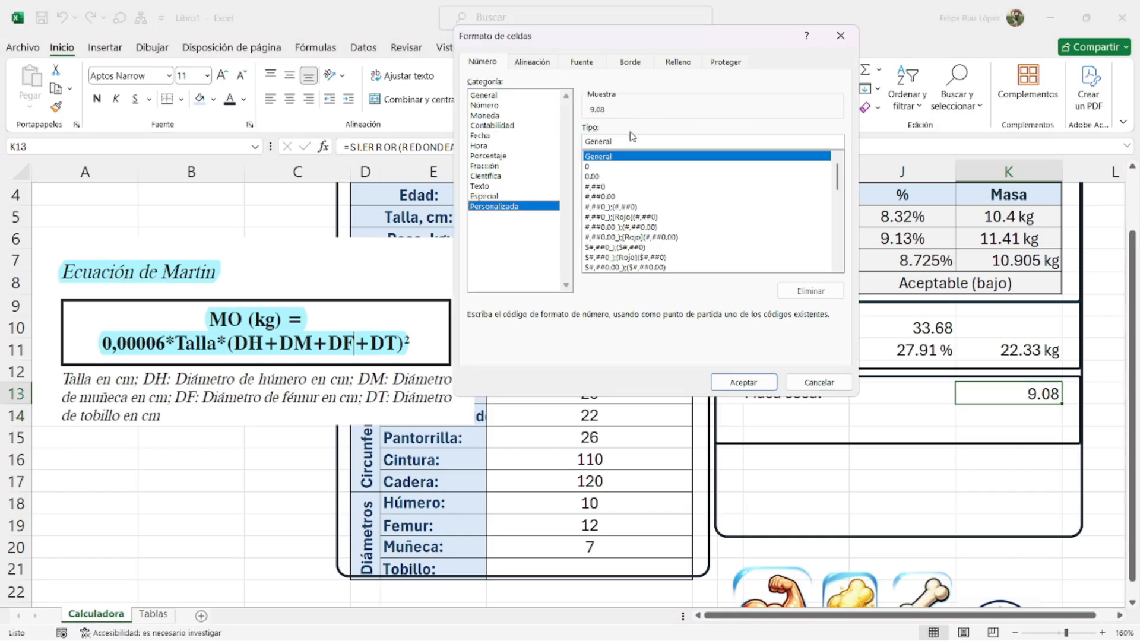
text("kg)
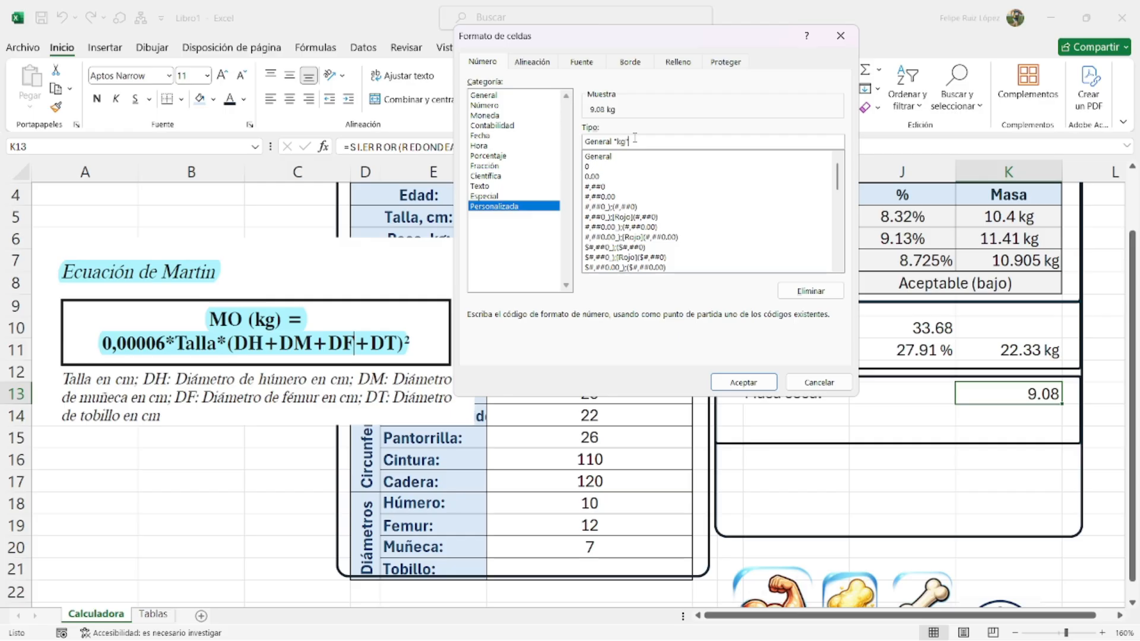
key(Return)
- Delete the Martin equation picture and check the leftover values in rows 12–13
click(890, 397)
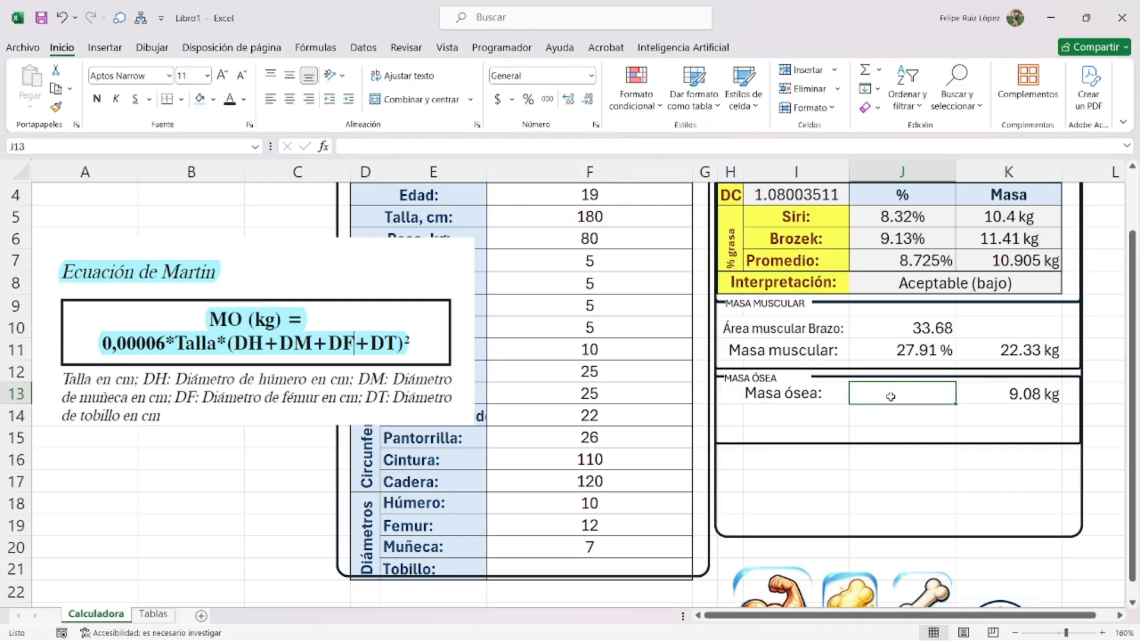
drag(308, 371, 304, 377)
key(Delete)
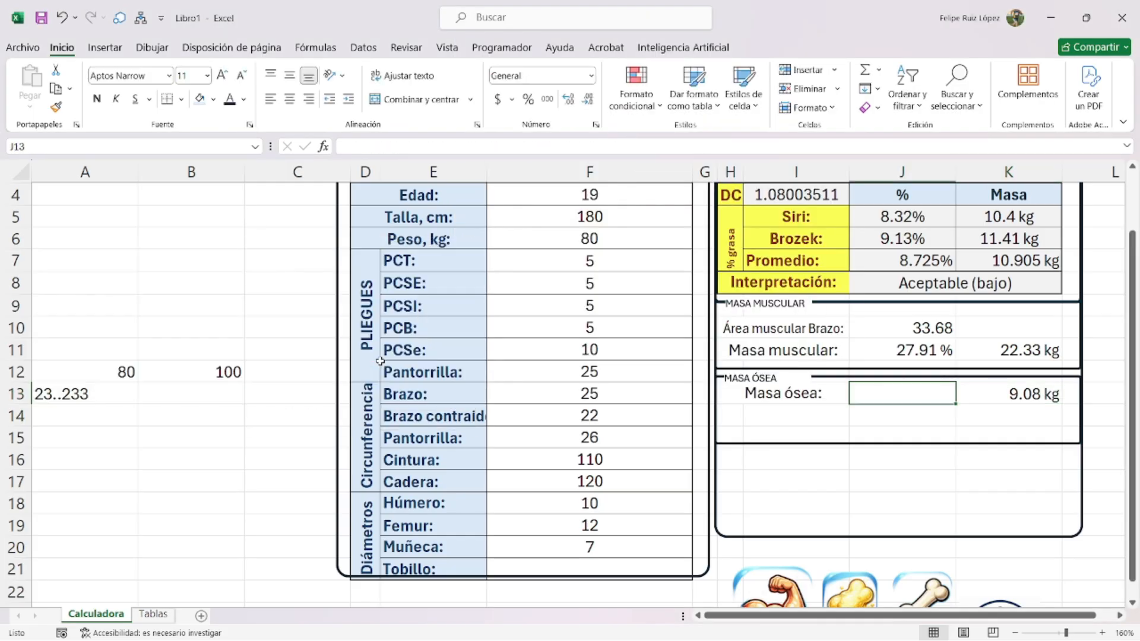
click(103, 371)
click(191, 373)
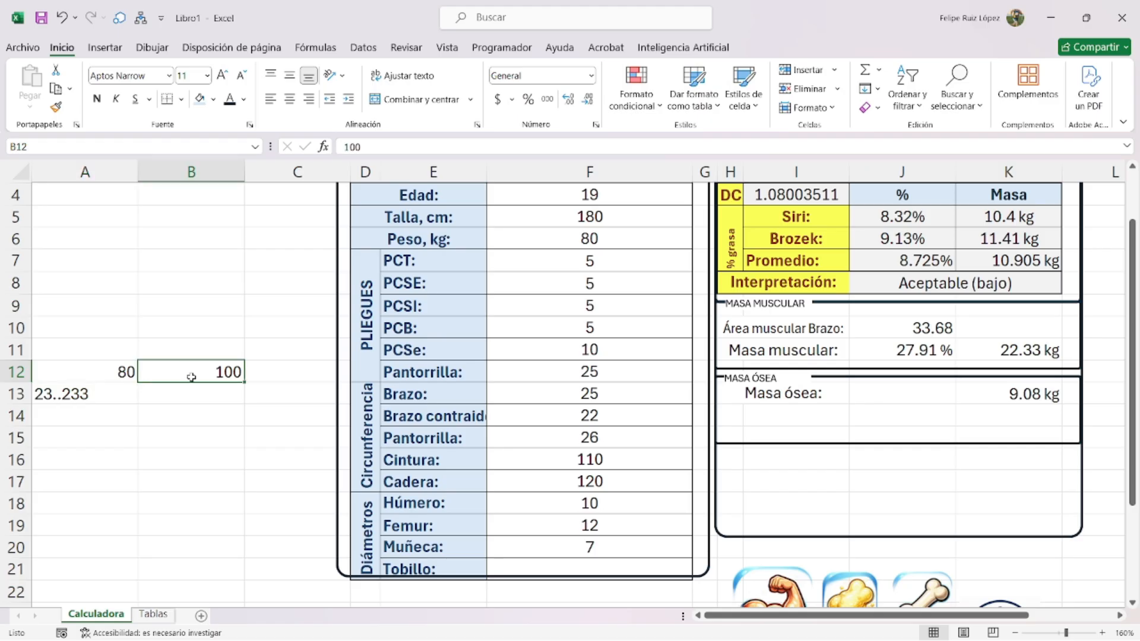
click(79, 396)
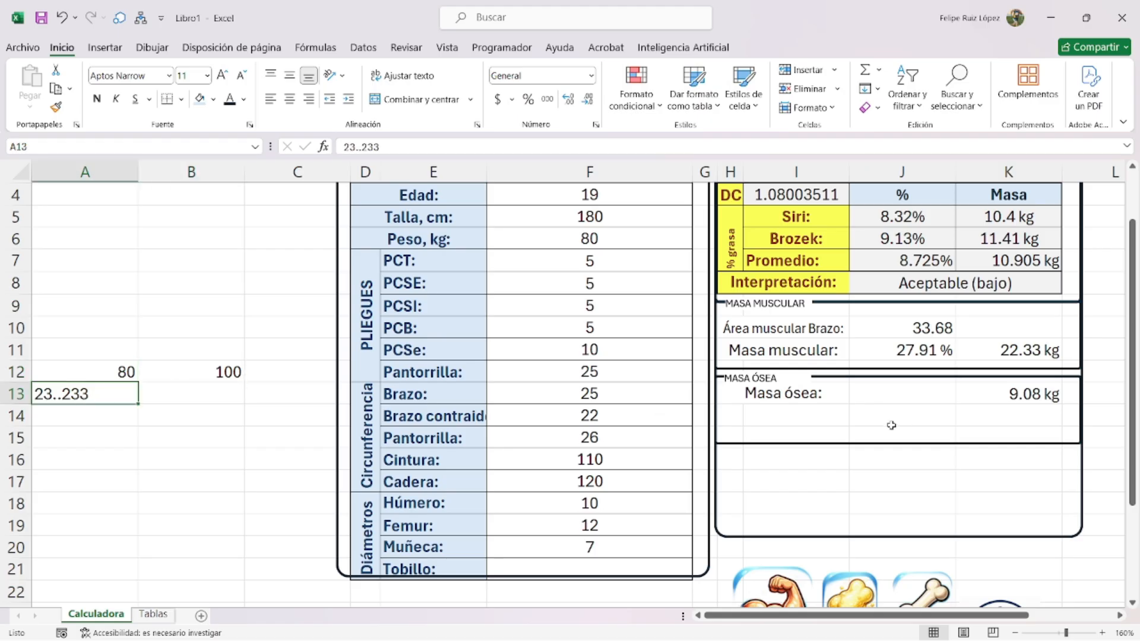
- Enter =K13*100/F6 in J13 for bone mass as a percentage of weight
click(882, 387)
text(L)
key(BackSpace)
text(=)
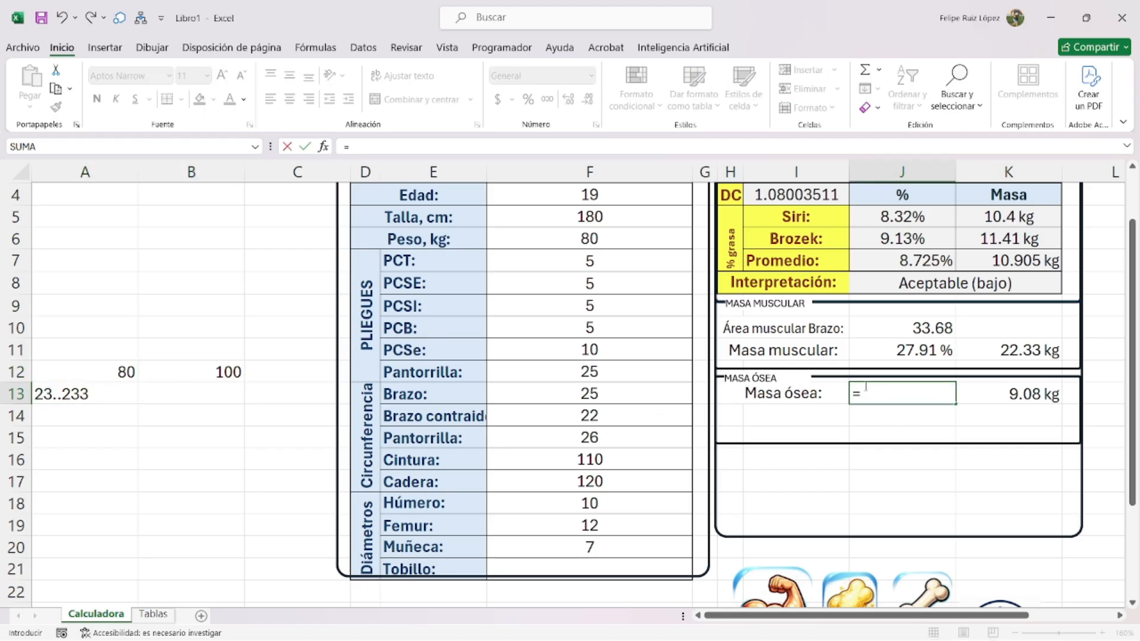
click(1009, 394)
text(*100)
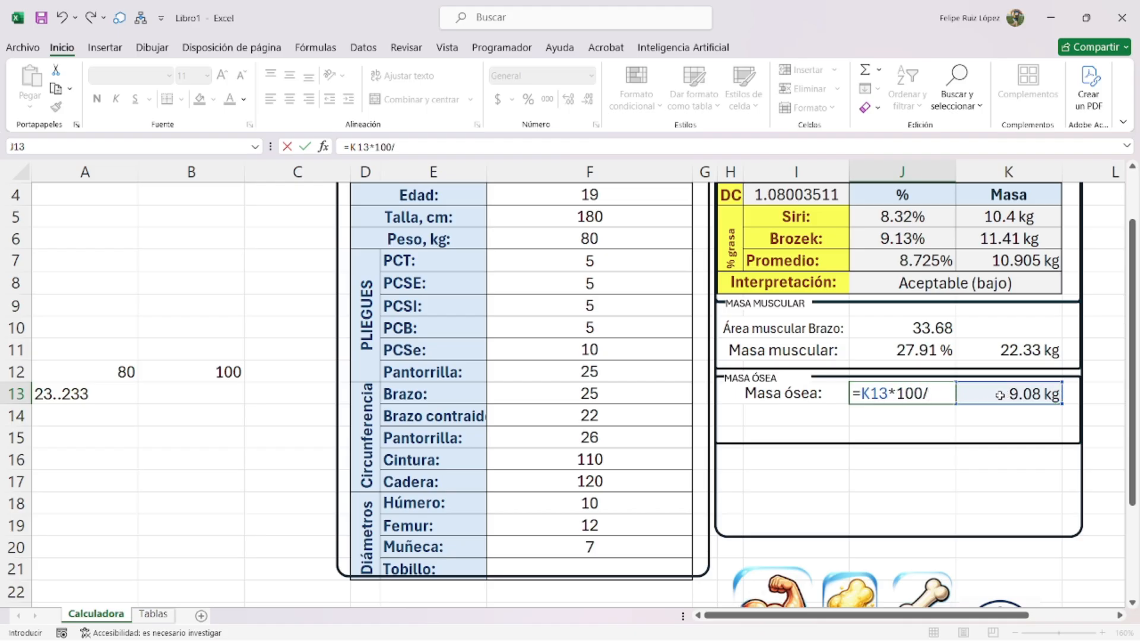
text(/)
scroll(761, 358, up, 1)
click(564, 265)
click(588, 305)
scroll(694, 376, down, 2)
key(Return)
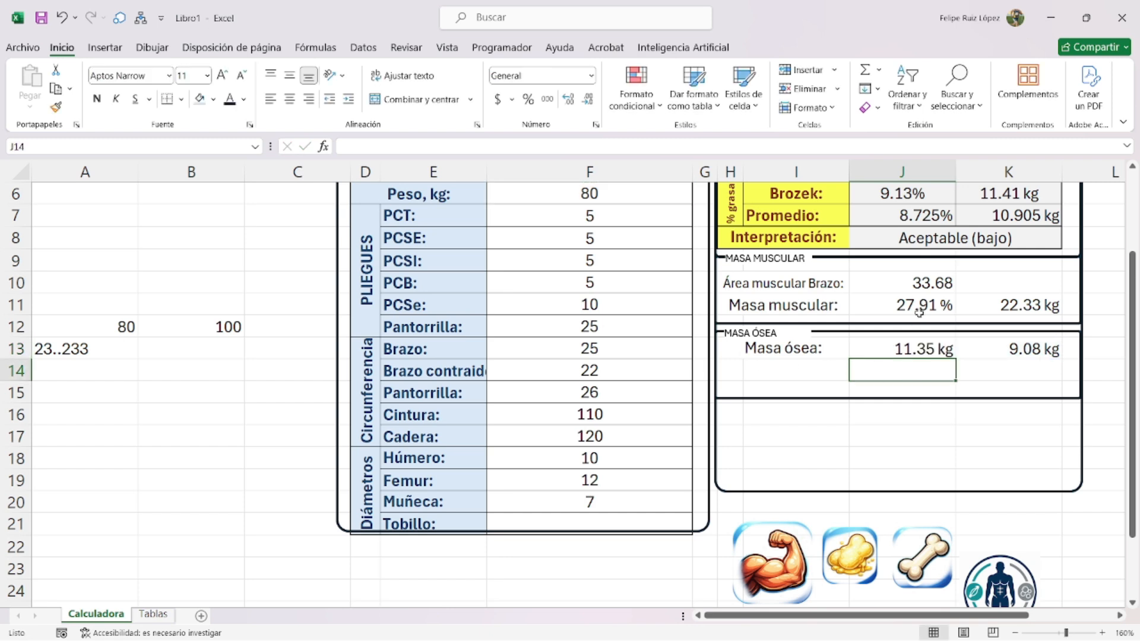
- Set J13's custom number format to General"%" so it reads 11.35%
scroll(919, 313, up, 1)
click(920, 414)
key(ctrl+1)
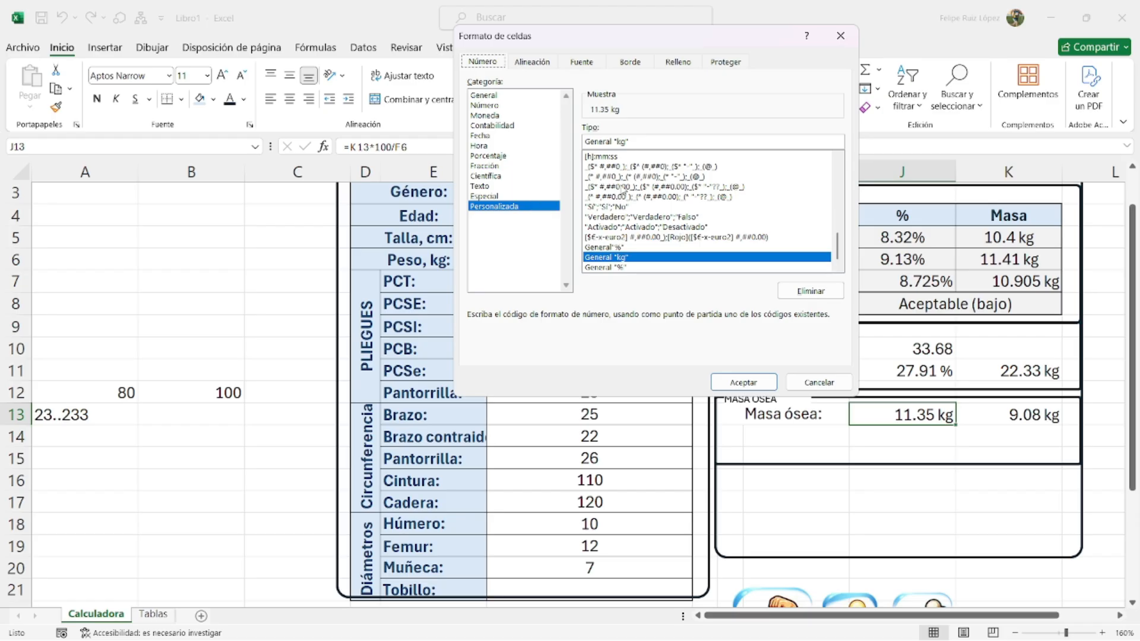
click(628, 142)
key(BackSpace)
key(BackSpace)
key(BackSpace)
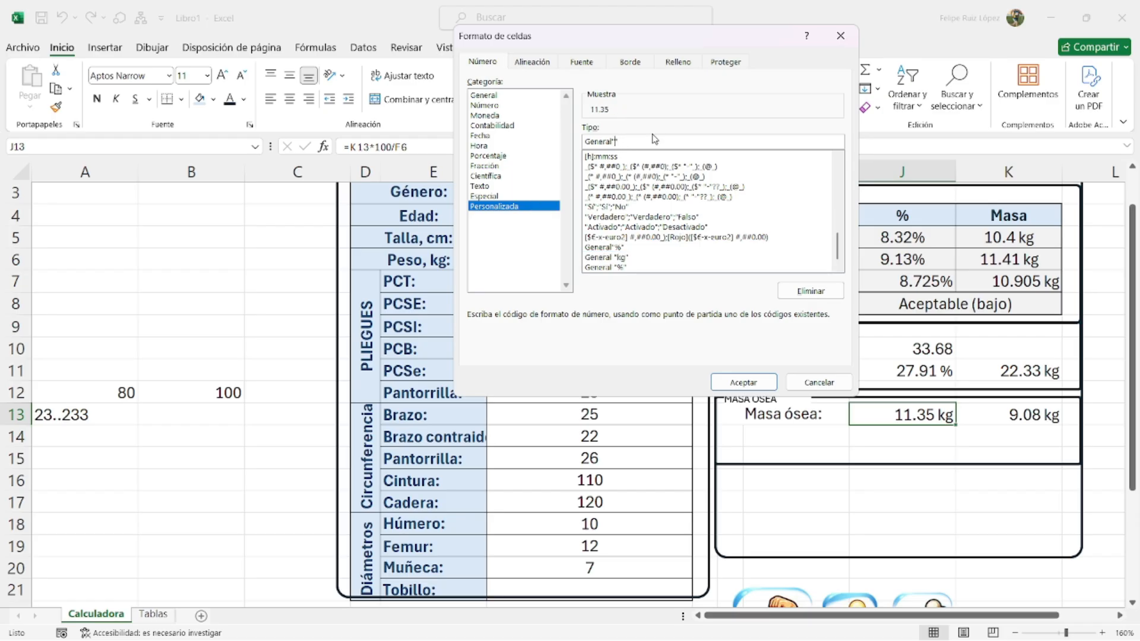
text(%")
key(Return)
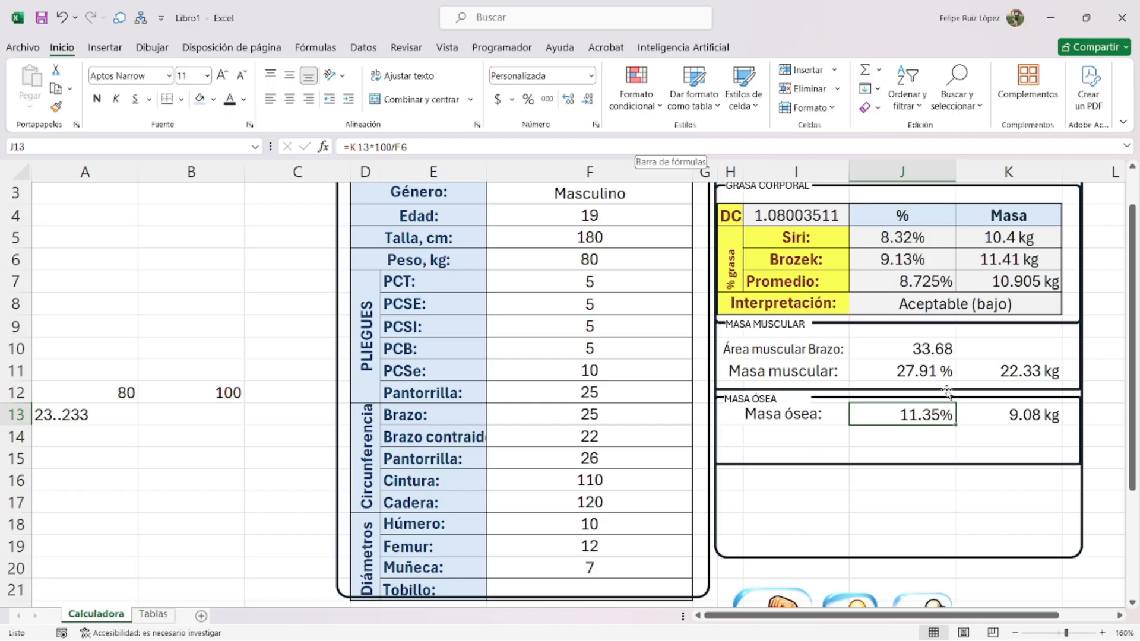
- Shorten the Masa ósea frame to fit its row
click(1011, 415)
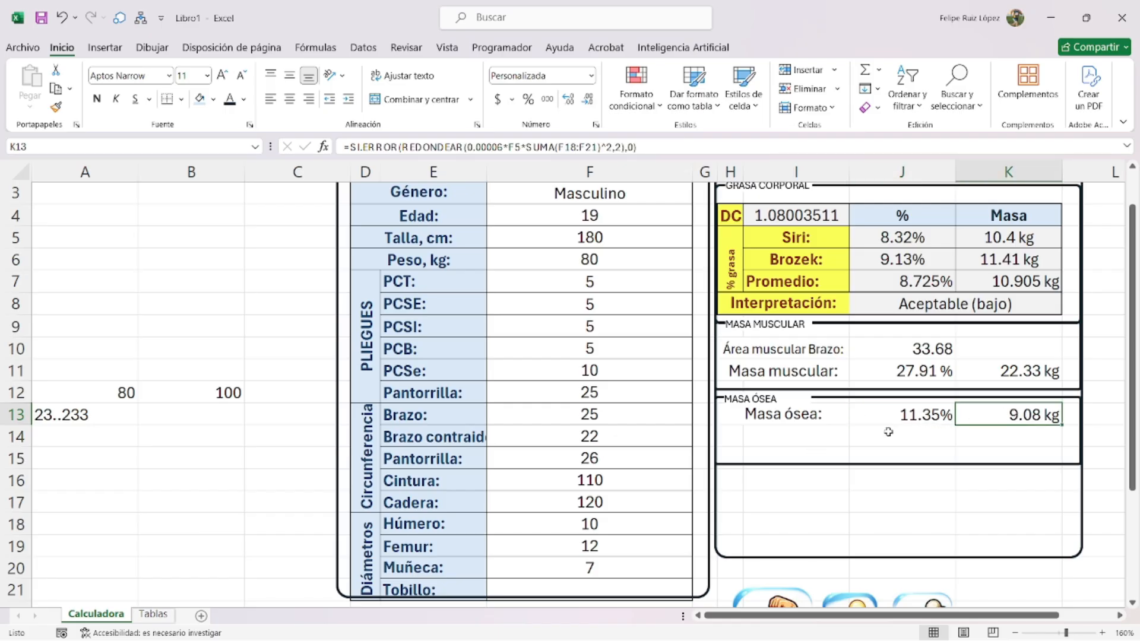
click(899, 465)
drag(898, 465, 896, 437)
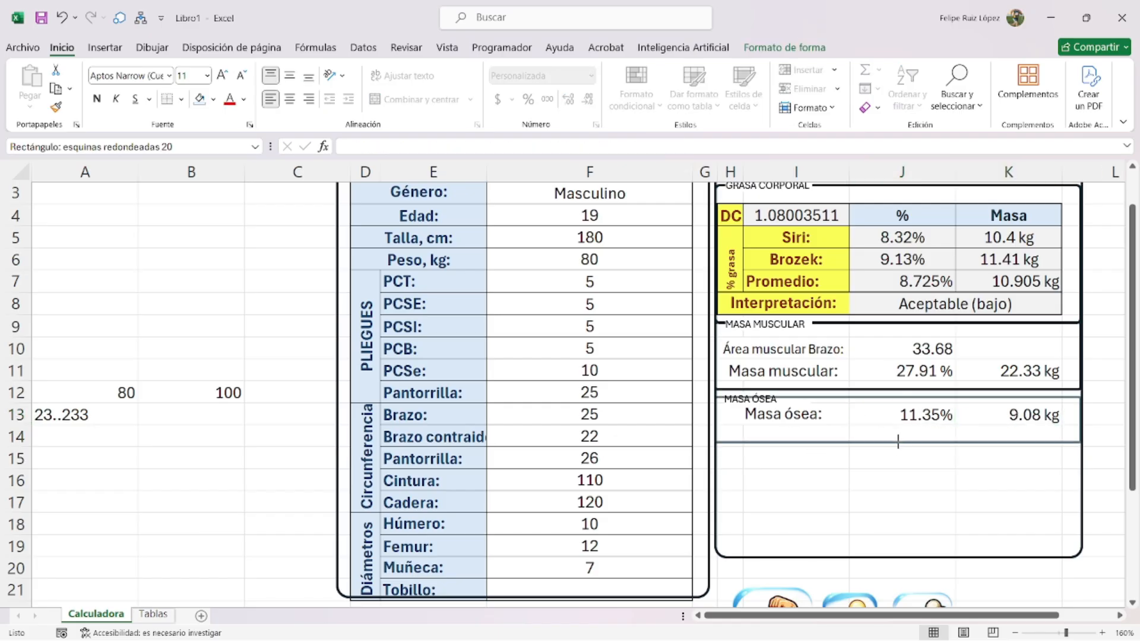
click(880, 460)
- Copy the MASA ÓSEA label and frame, paste them below, and make the copied frame taller
click(766, 409)
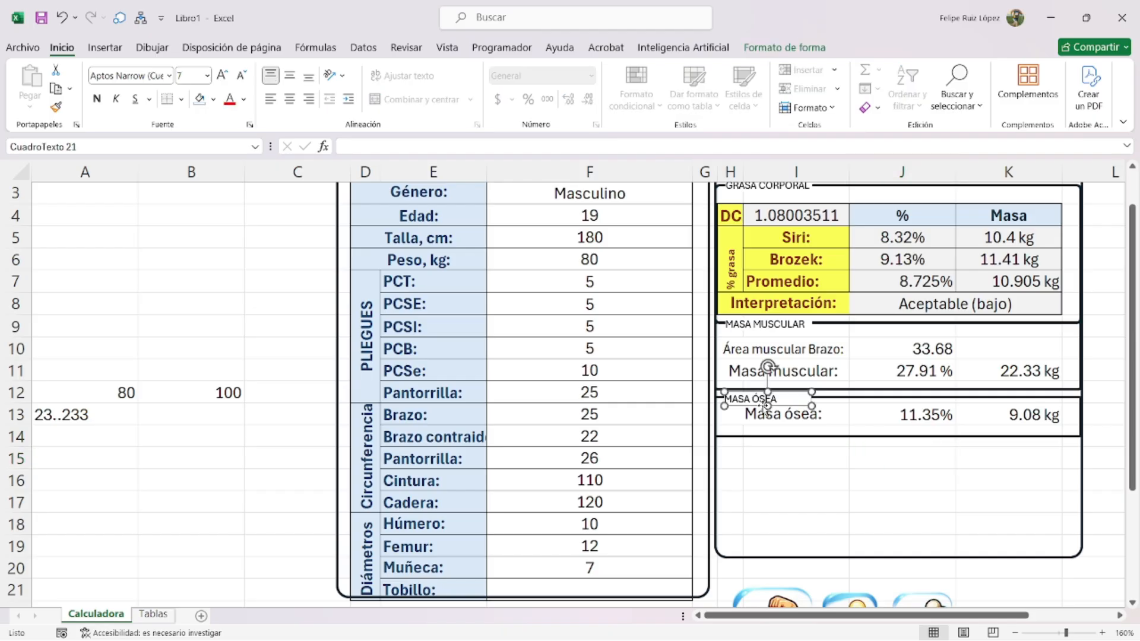
ctrl+click(805, 437)
key(ctrl+c)
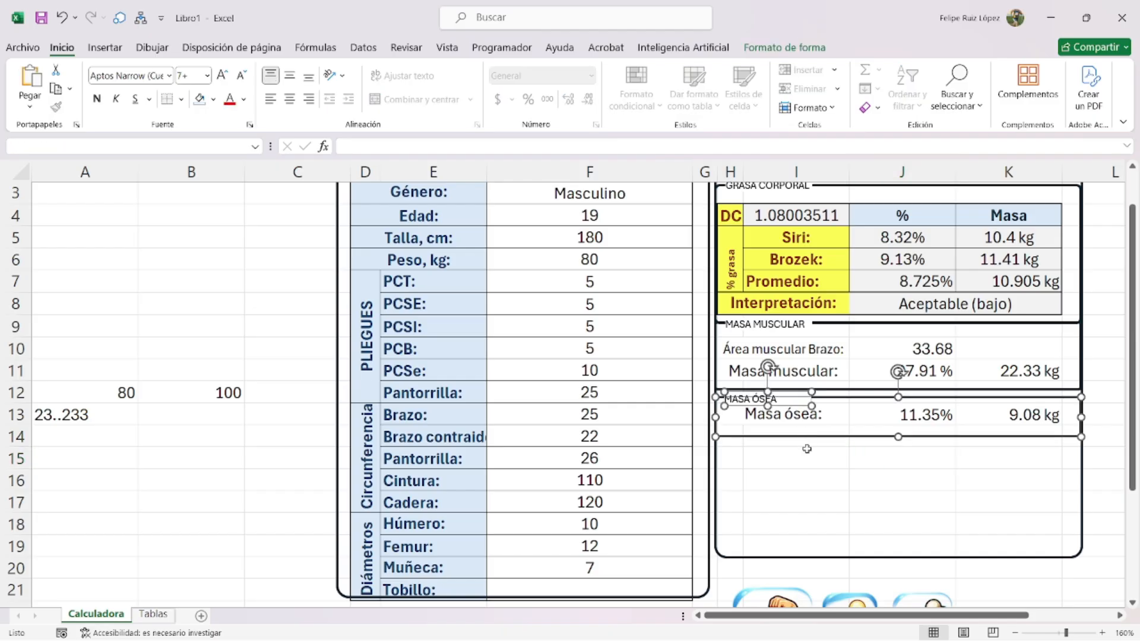
click(808, 462)
key(ctrl+v)
drag(830, 495, 802, 488)
click(894, 485)
drag(898, 484, 896, 507)
click(895, 524)
- Retype the copied label as AGUA CORPORAL
triple_click(767, 446)
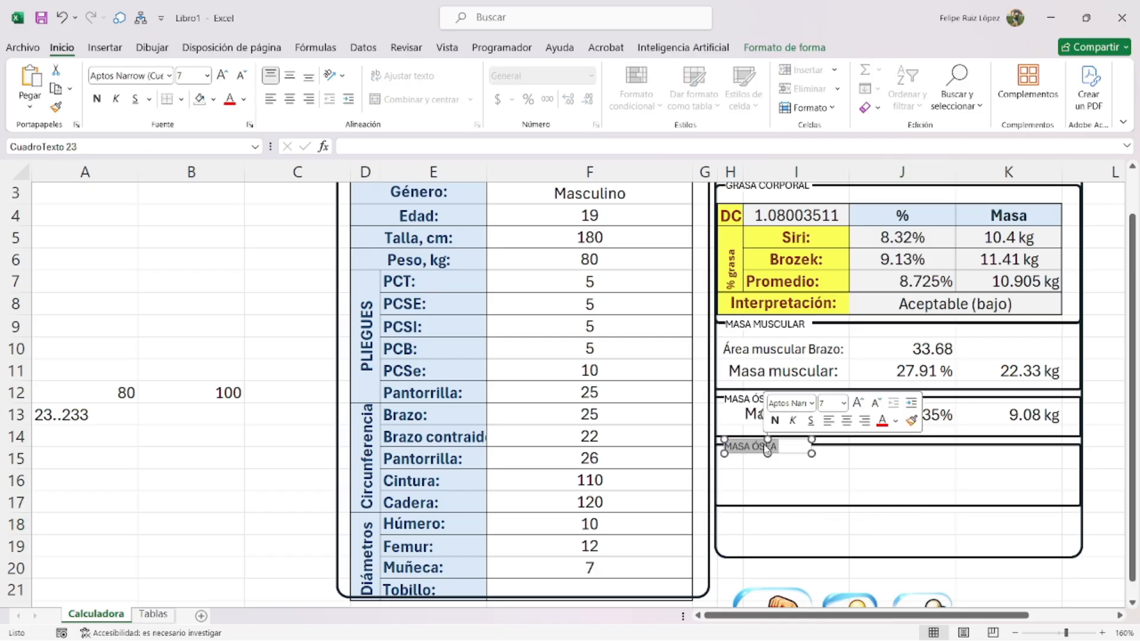
key(BackSpace)
text(AGUA CORPORAL)
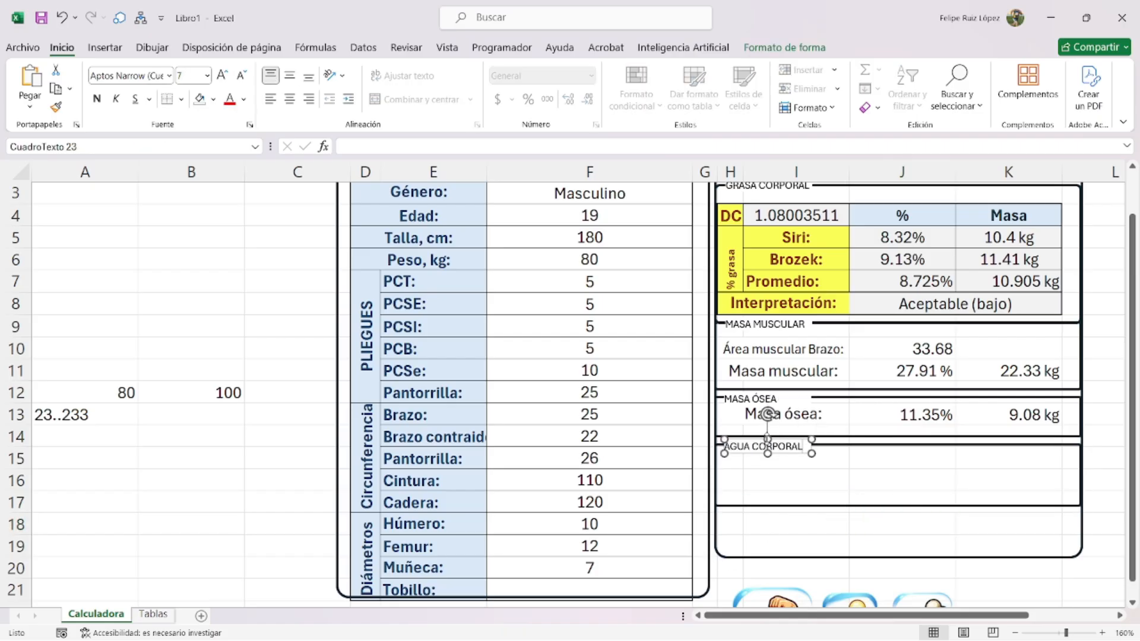
click(797, 460)
click(803, 399)
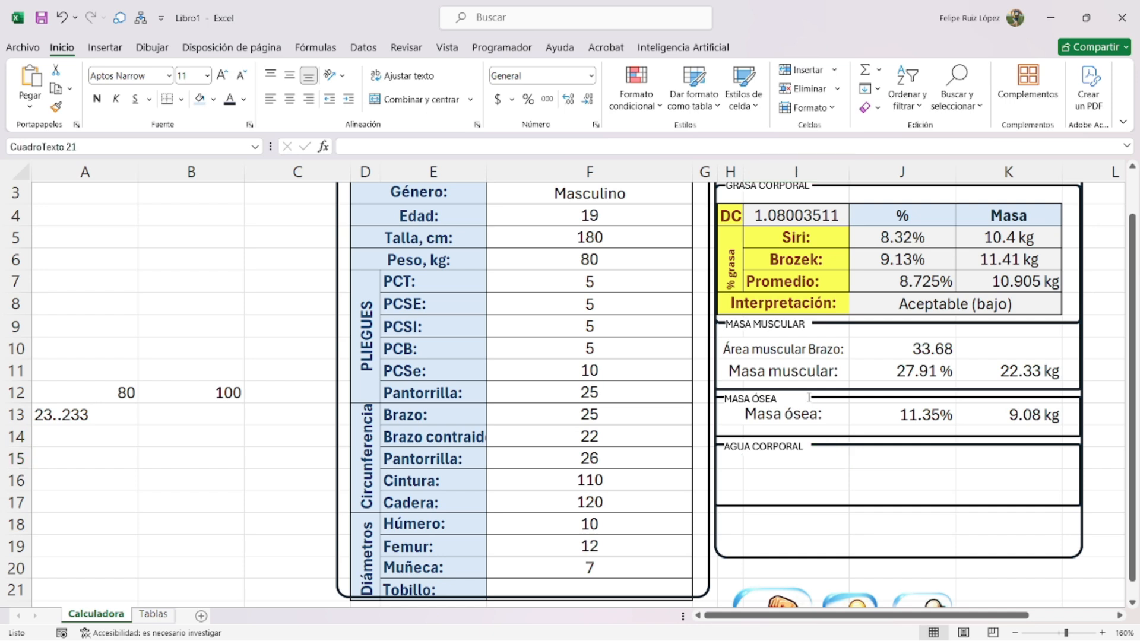
scroll(829, 399, up, 4)
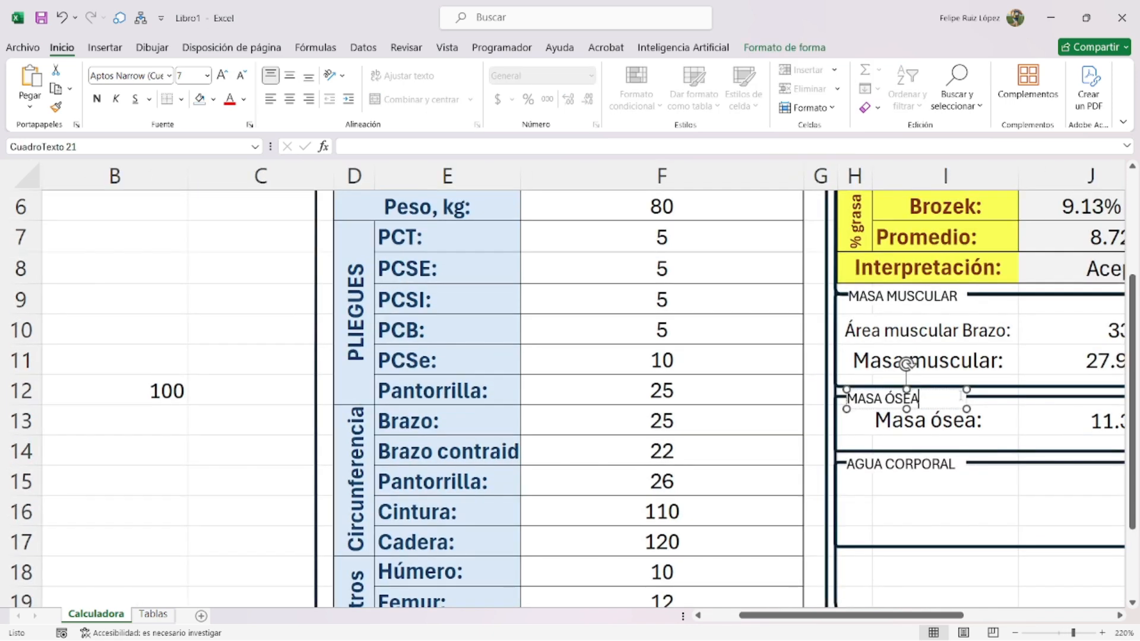
scroll(966, 404, up, 3)
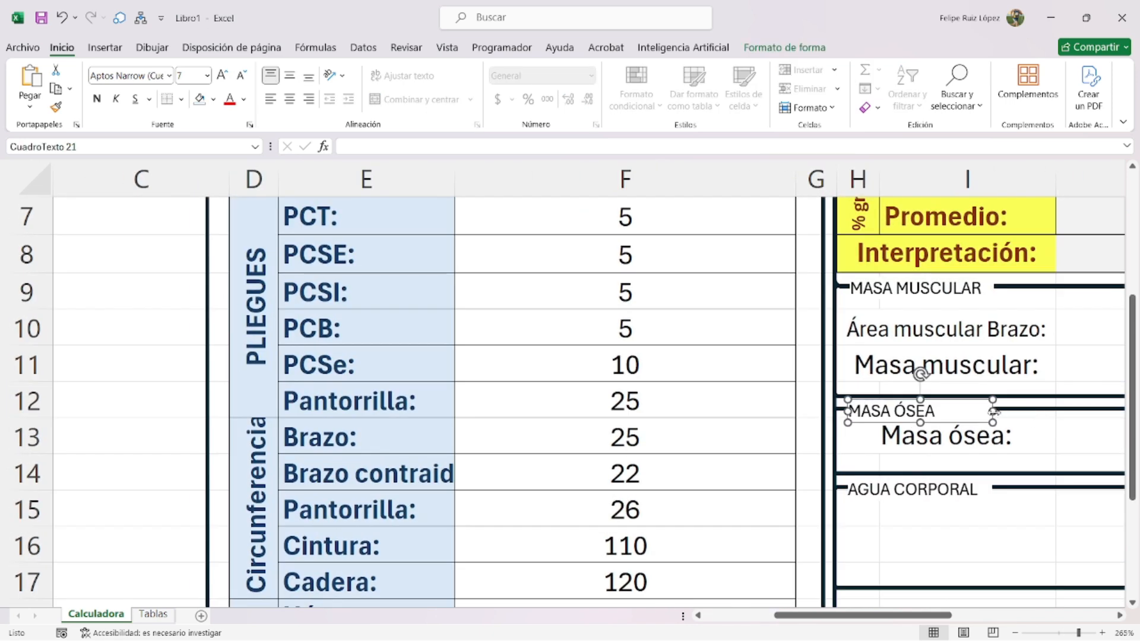
scroll(959, 490, down, 2)
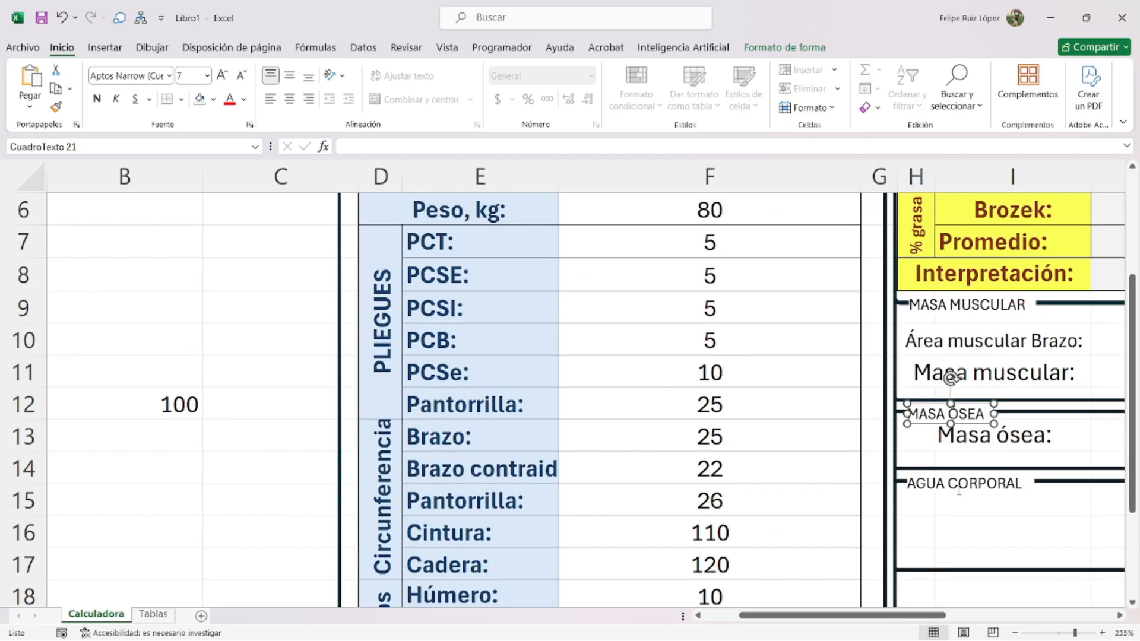
scroll(959, 491, down, 3)
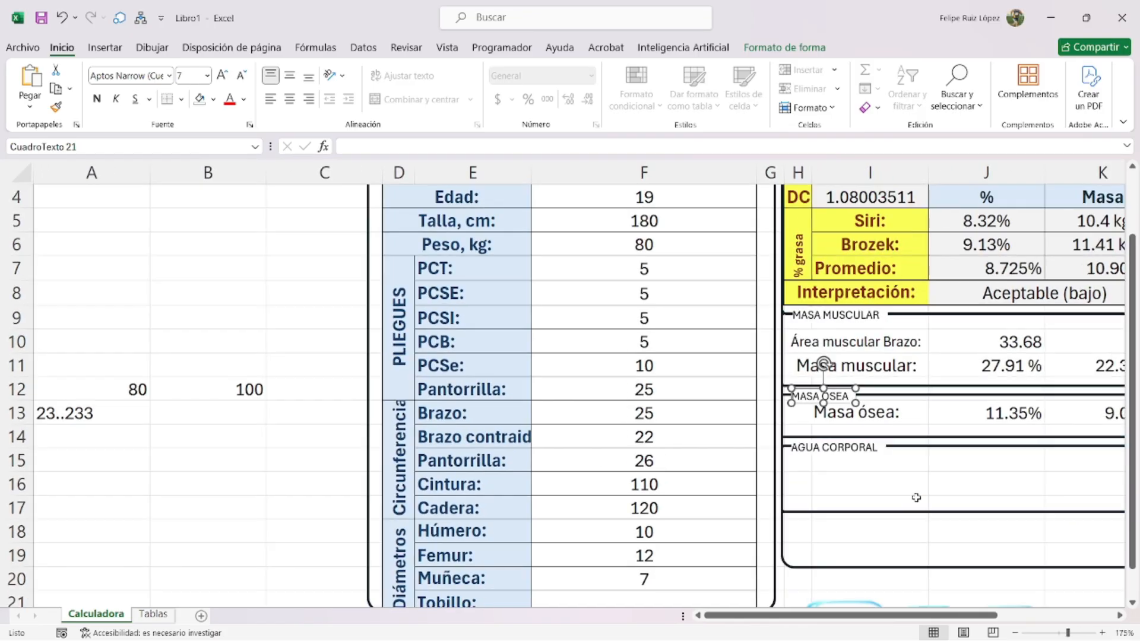
- Copy the ACT en litros formula picture from Tablas and paste it near row 6 on Calculadora
click(155, 614)
scroll(295, 234, down, 5)
scroll(109, 475, up, 3)
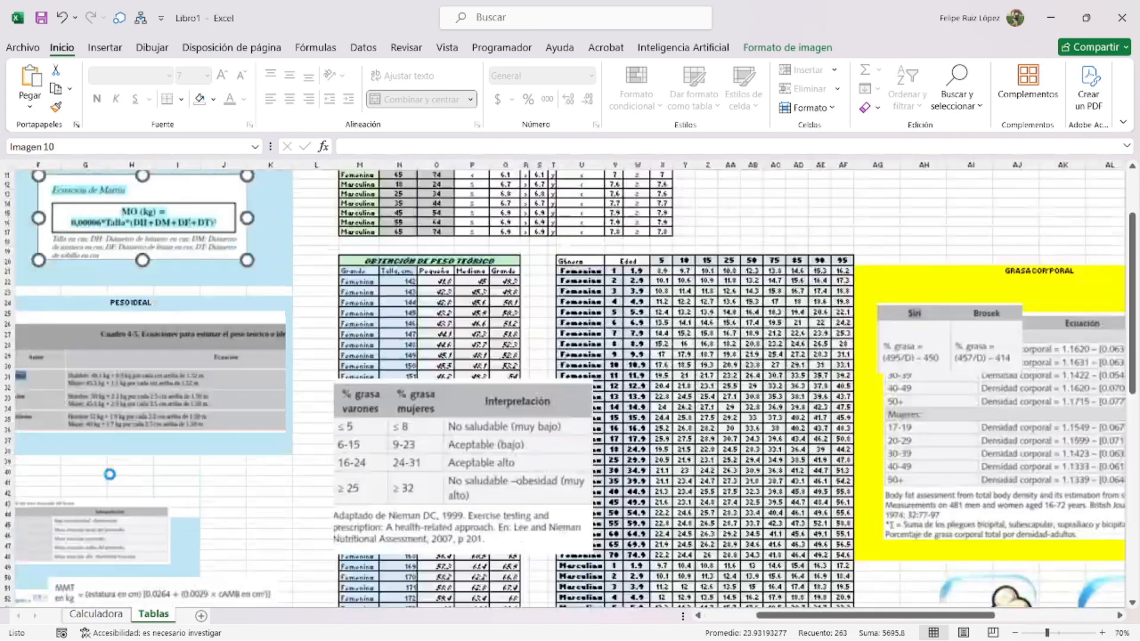
scroll(109, 474, down, 1)
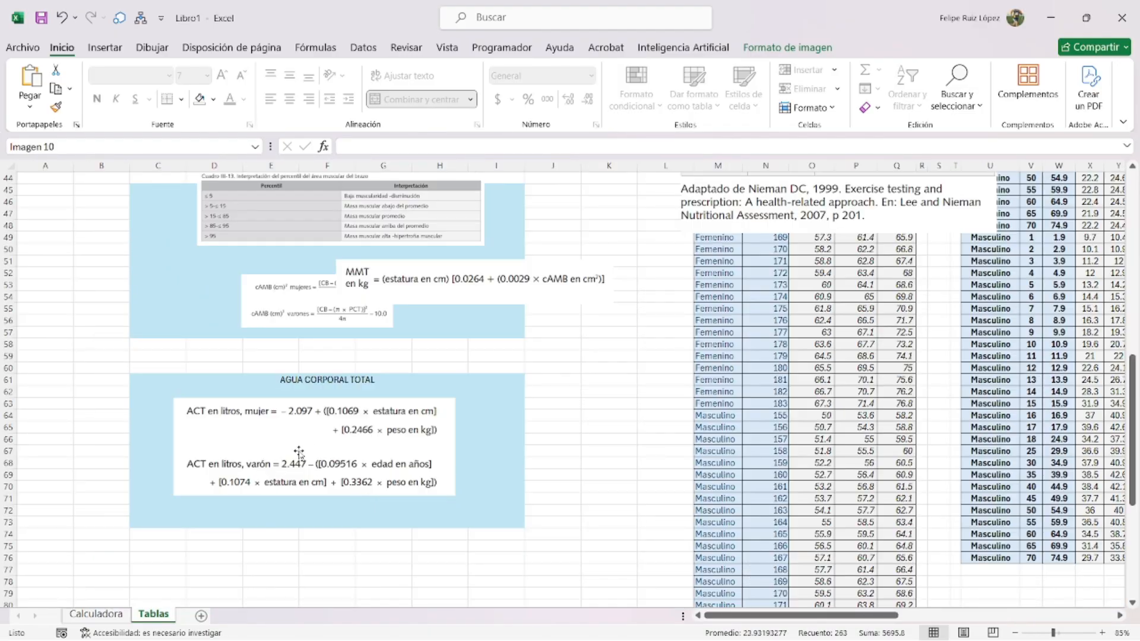
click(301, 452)
key(ctrl+c)
click(95, 614)
click(208, 436)
key(ctrl+v)
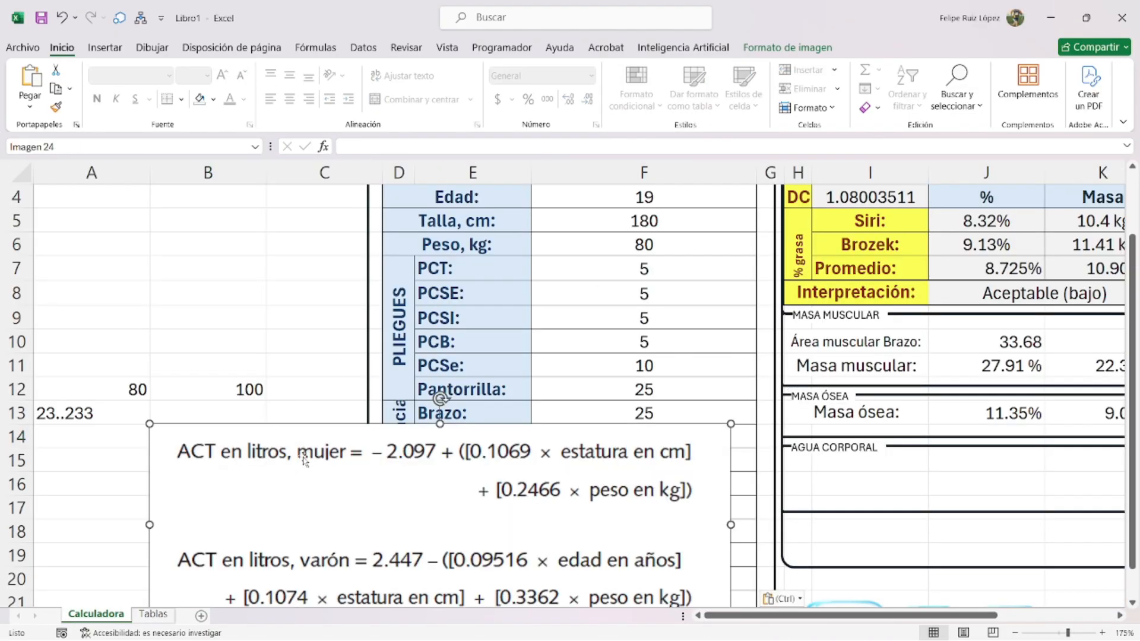
drag(303, 459, 196, 282)
scroll(372, 400, down, 3)
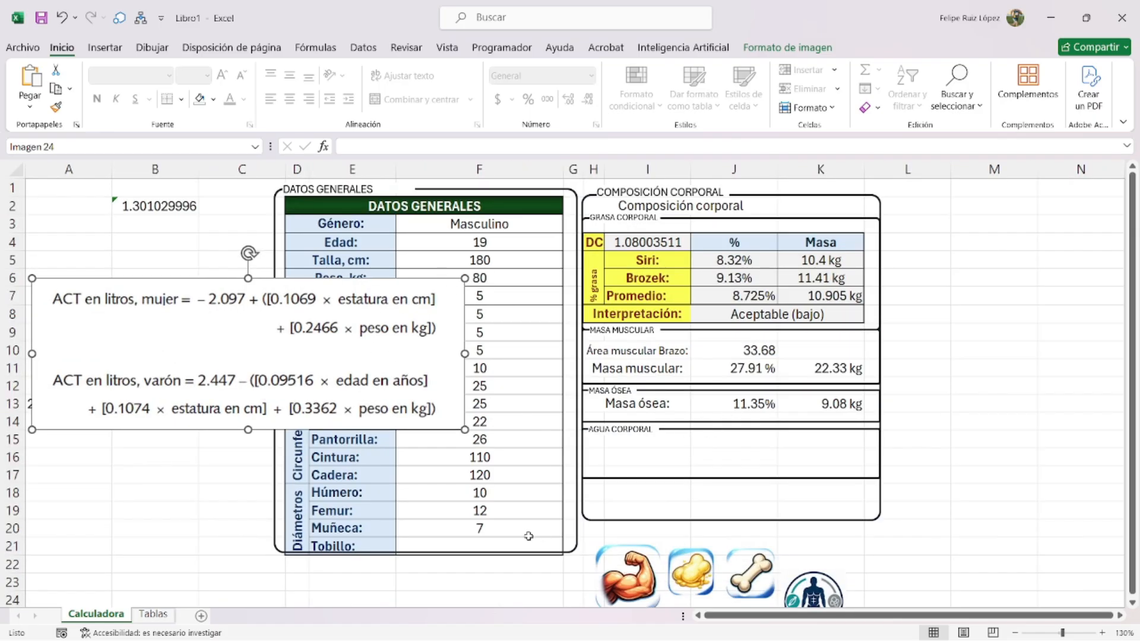
- Merge H15:I15 and label it 'Agua corporal:'
click(611, 444)
click(416, 99)
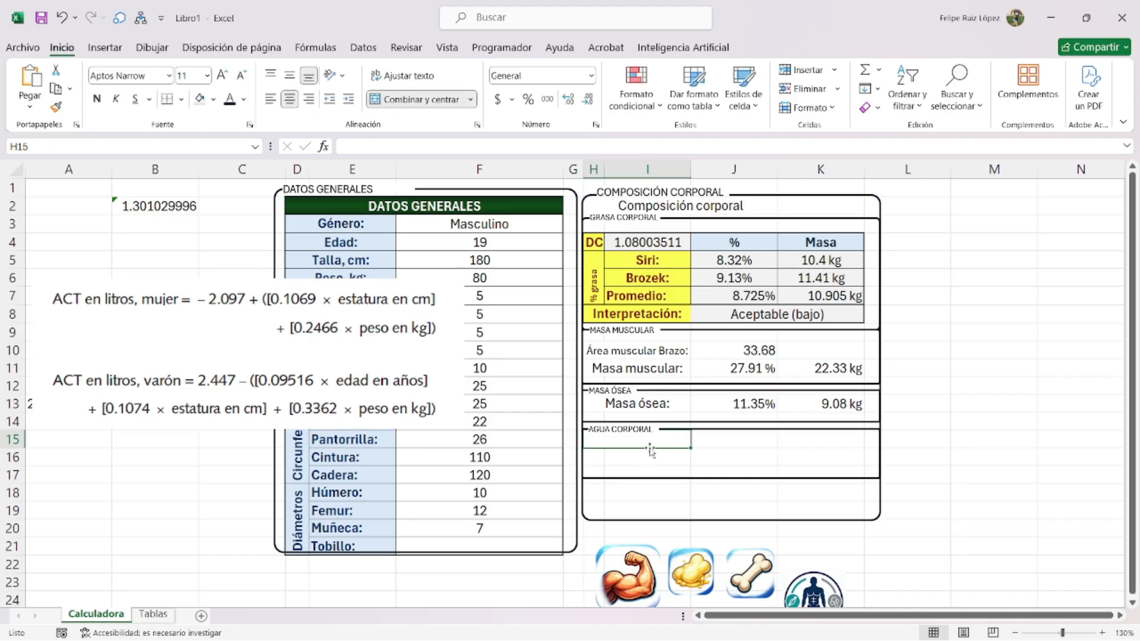
text(aGUA)
key(BackSpace)
key(BackSpace)
key(BackSpace)
key(BackSpace)
text(Agua corporal:)
- Start J15 with the female branch =SI(F3="Femenino",-2.097+((0.1069*F5)+(0.2466*F6)),
click(727, 436)
text(=)
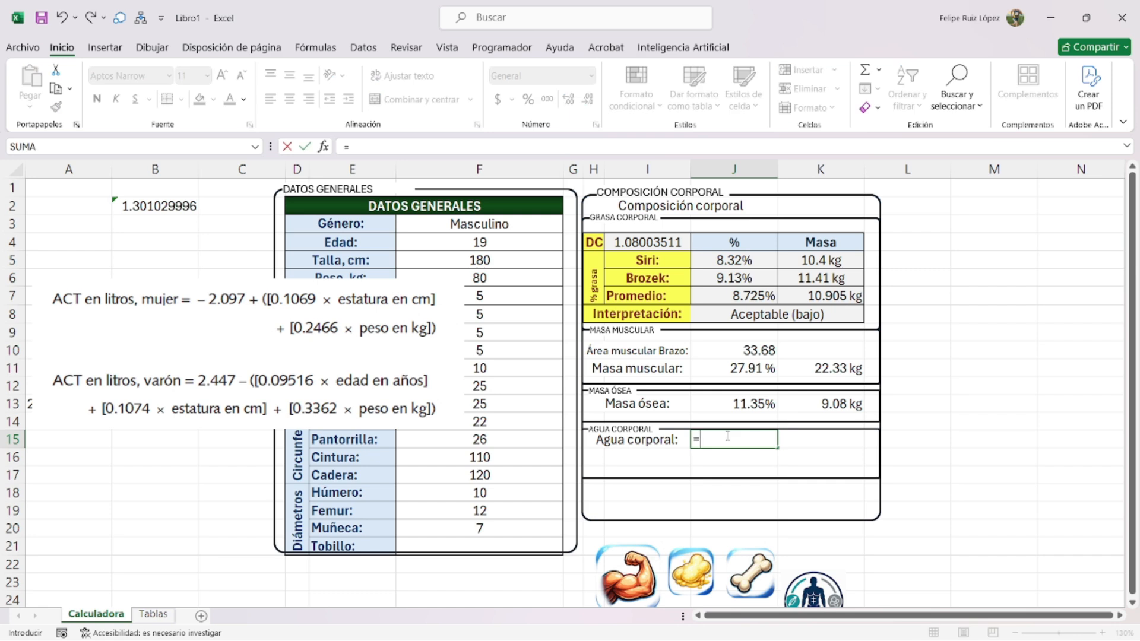
text(si()
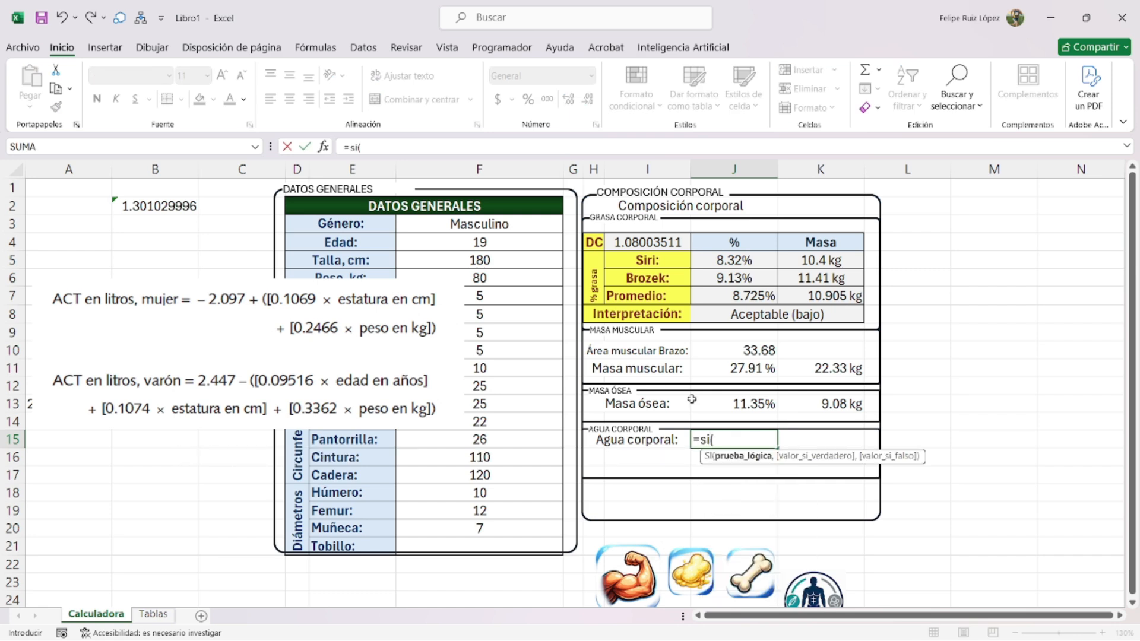
click(516, 229)
text(="F)
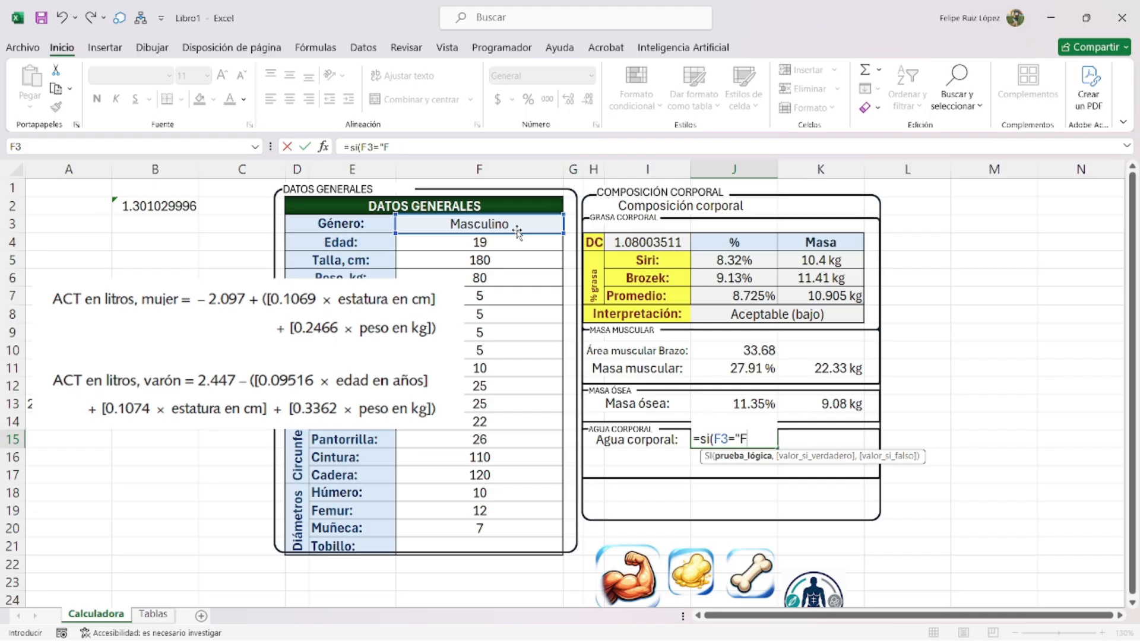
text(emenino",)
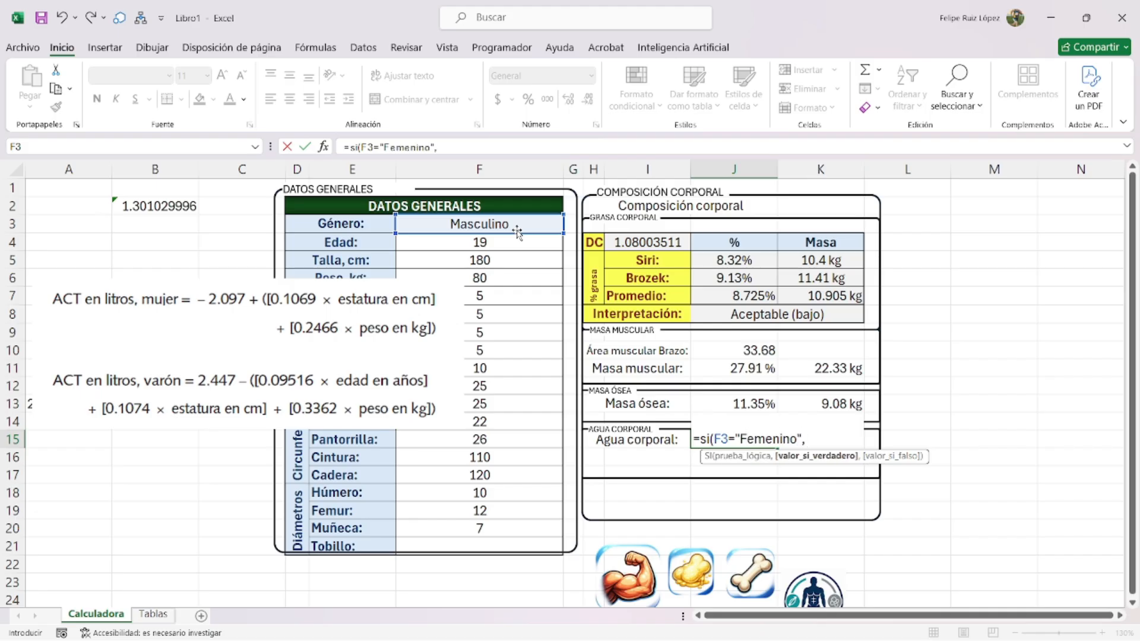
text(-2.097+(0.1069)
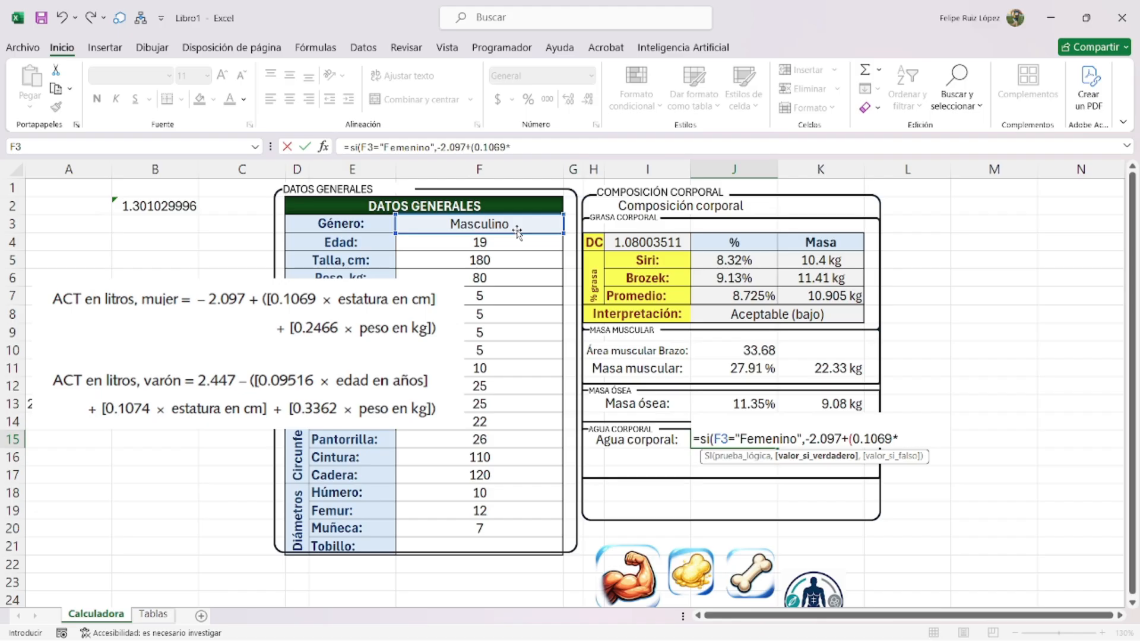
text(*)
click(504, 258)
text())
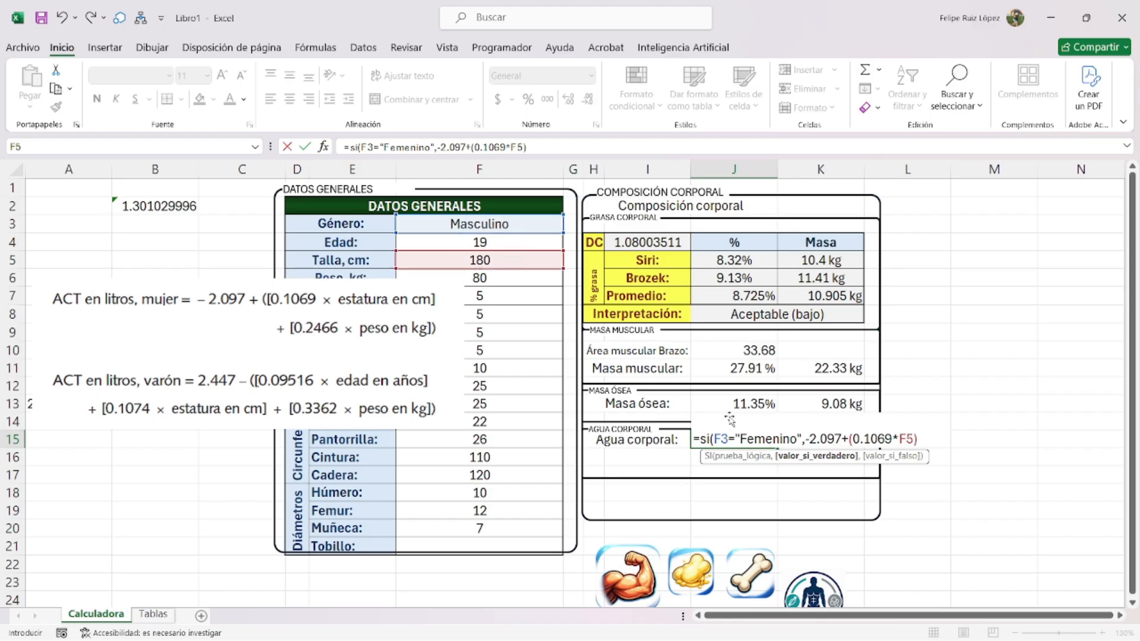
click(851, 438)
text((0.2466*)
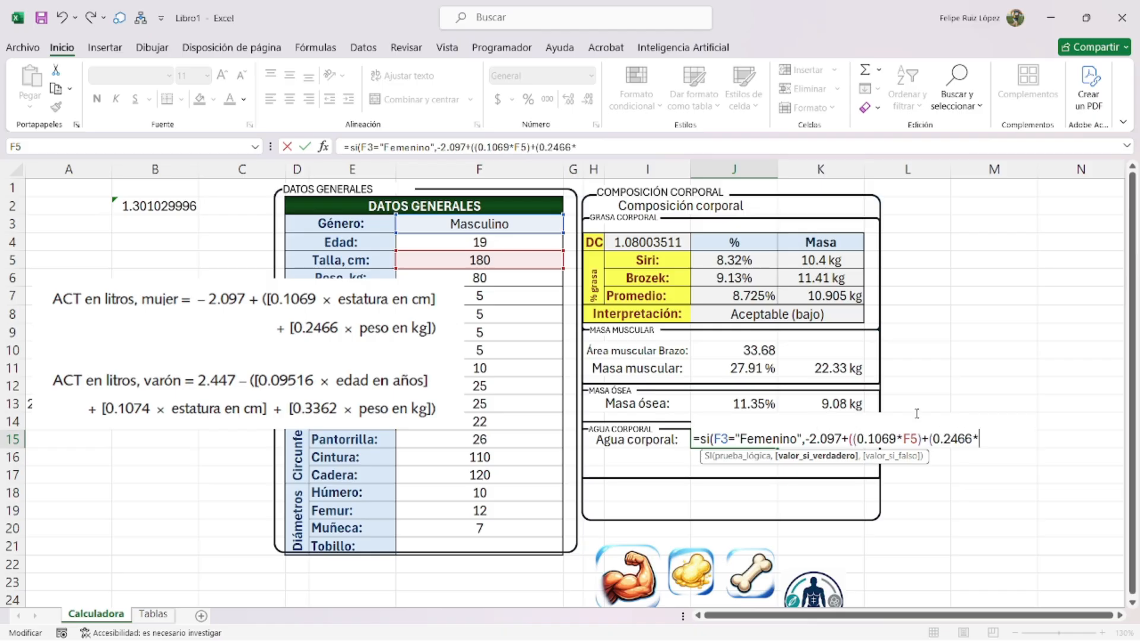
click(493, 280)
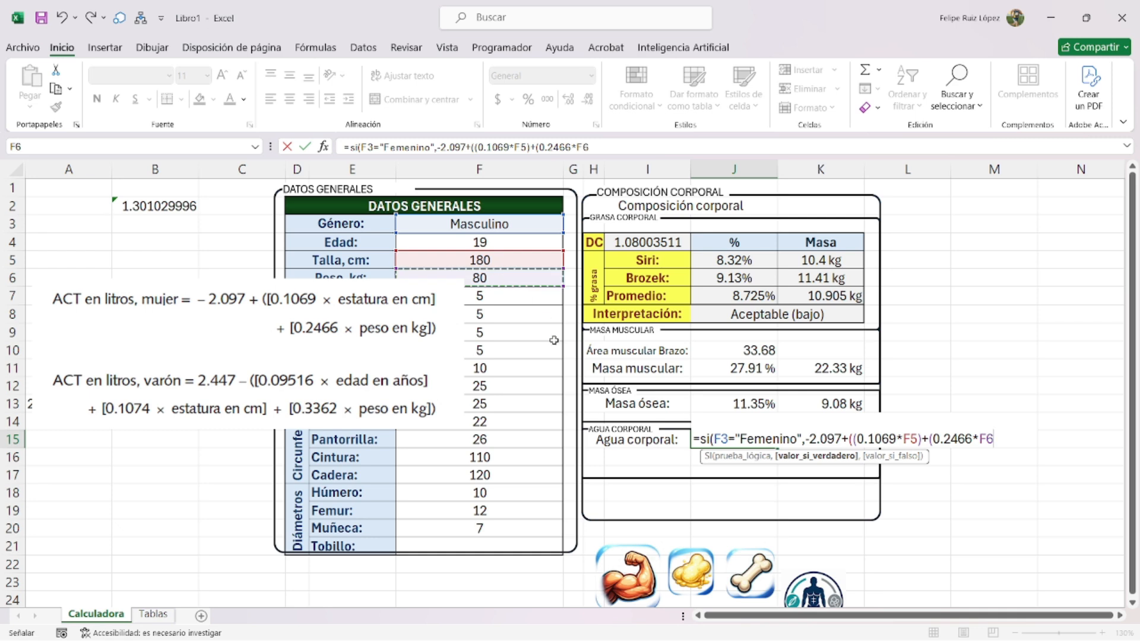
text()))
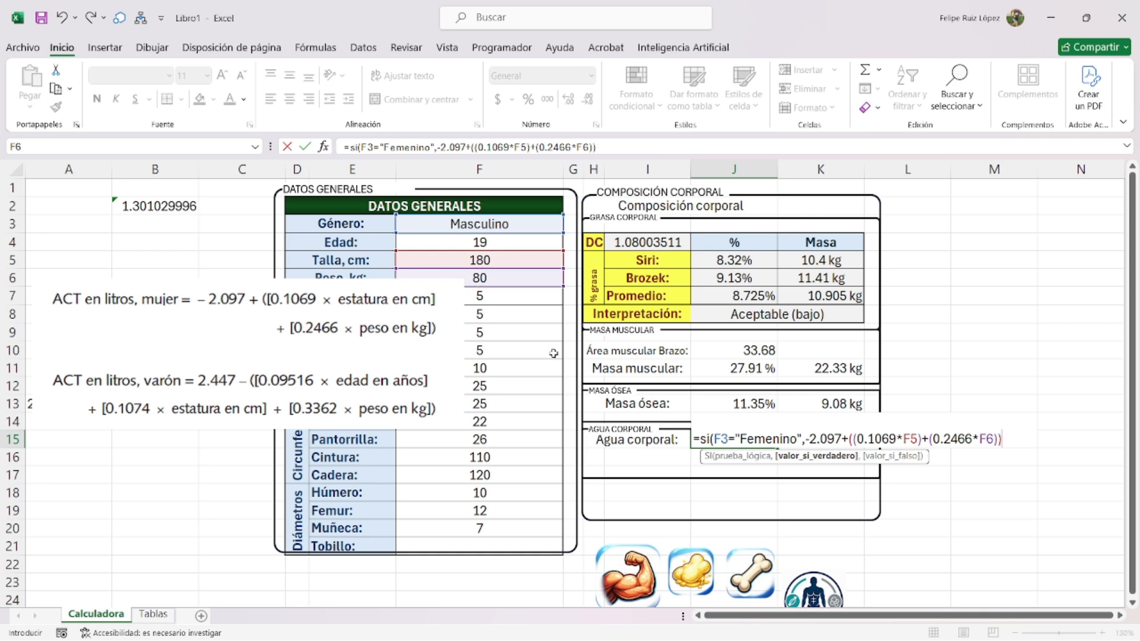
text(,)
- Add a second line to the formula and paste a copy of the female branch there
key(alt+Return)
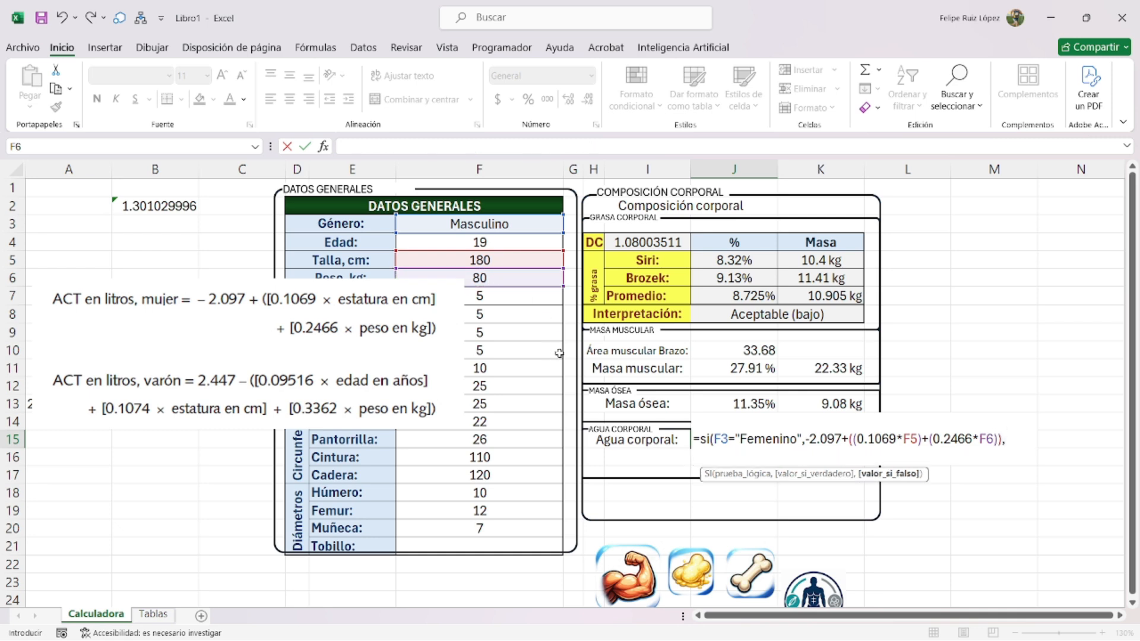
drag(1009, 439, 701, 438)
key(ctrl+c)
click(724, 457)
key(ctrl+v)
- On the copied line, change the condition to Masculino, the constant to 2.447 and the first coefficient to 0.09516
double_click(757, 458)
text(Masculino")
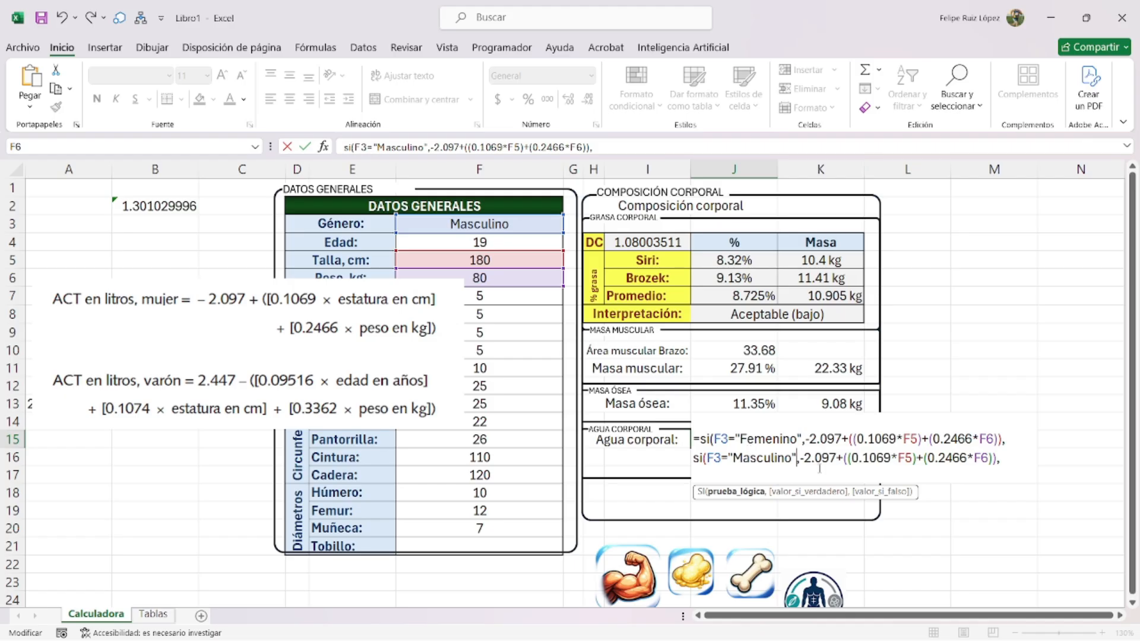
double_click(821, 457)
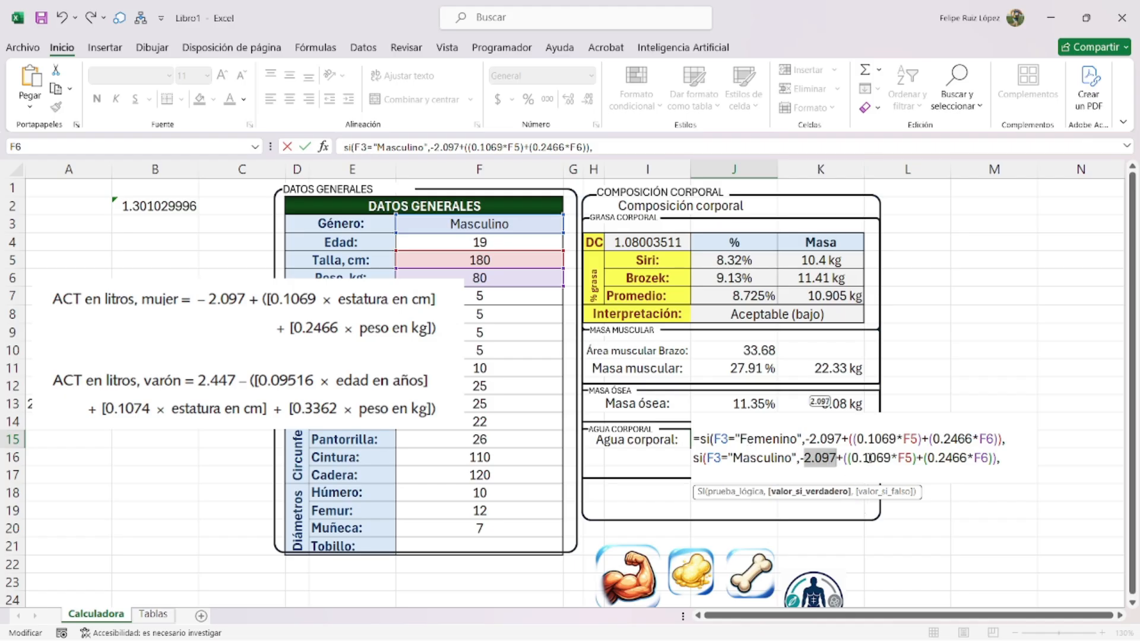
key(BackSpace)
key(BackSpace)
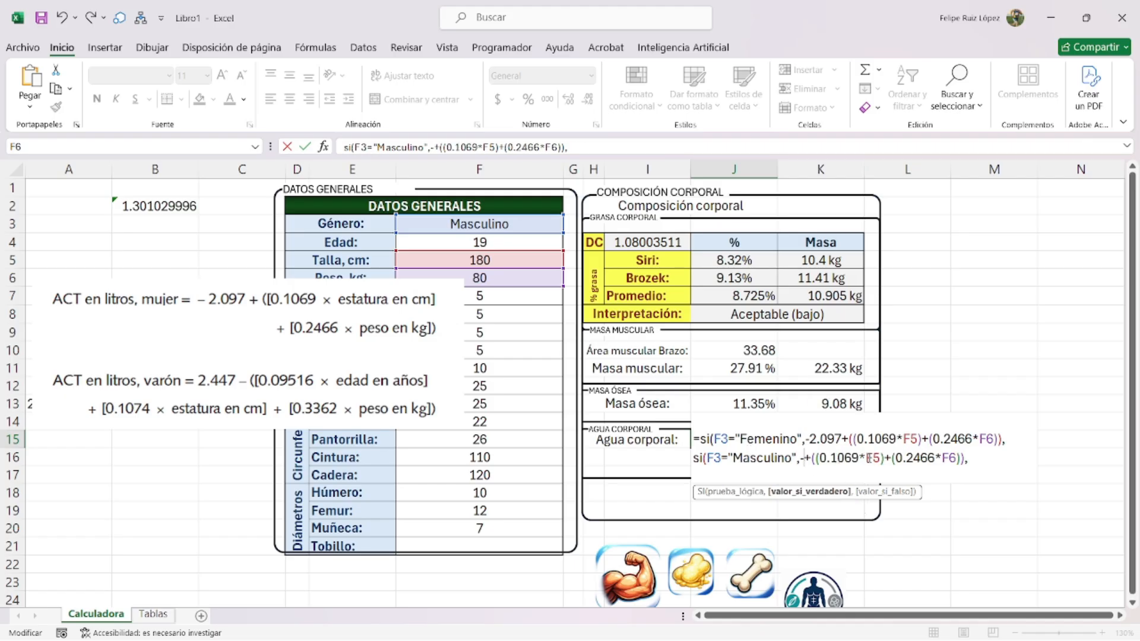
text(2.447)
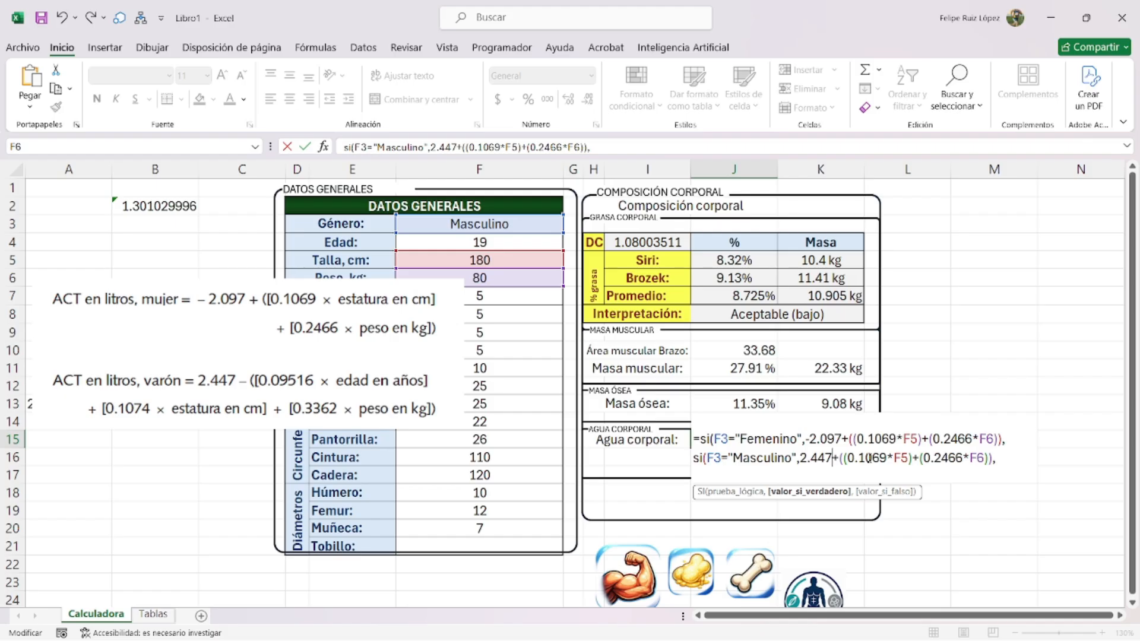
key(BackSpace)
key(BackSpace)
key(BackSpace)
key(BackSpace)
key(BackSpace)
key(BackSpace)
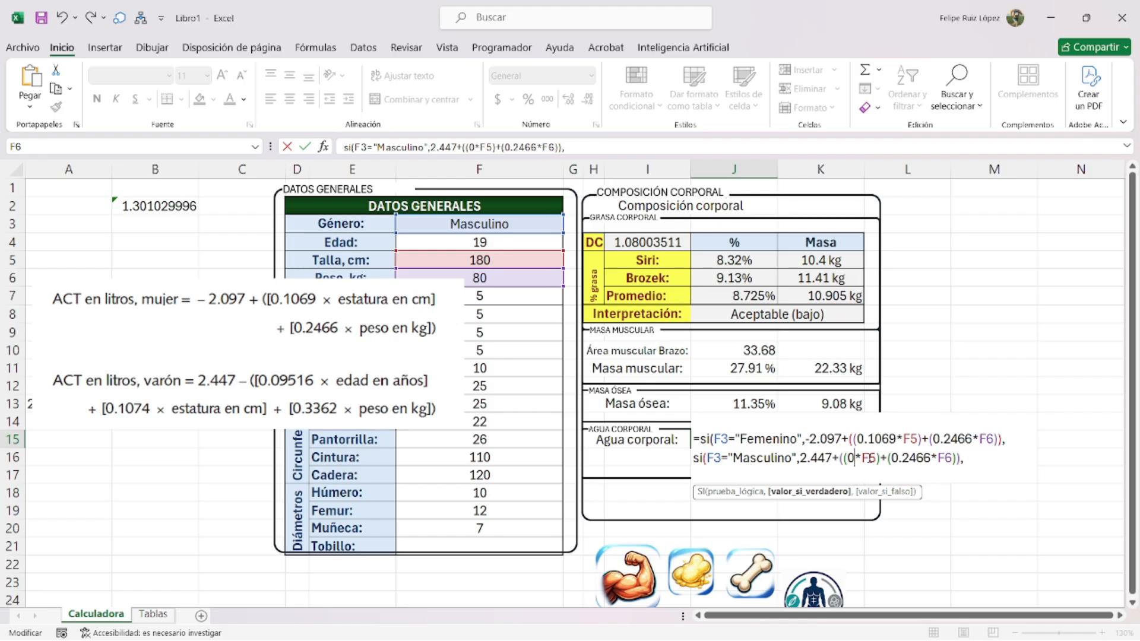
text(0.09)
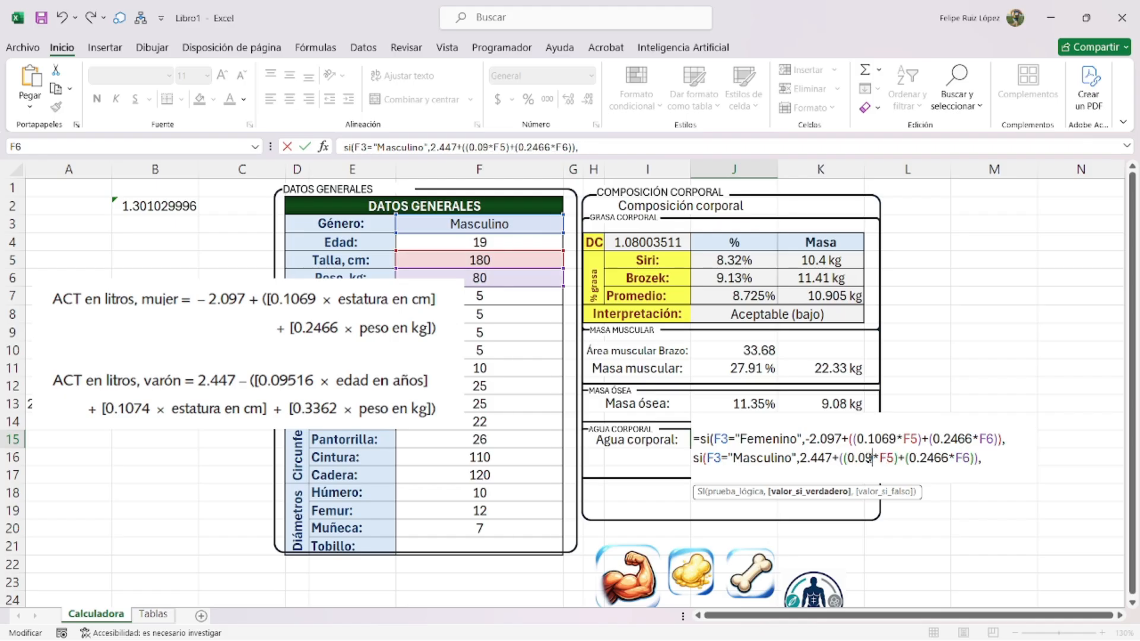
text(516)
- Add the male terms 0.1074*F5 and 0.3362*F6, close with ,0 and commit J15, giving 50.48304
double_click(910, 457)
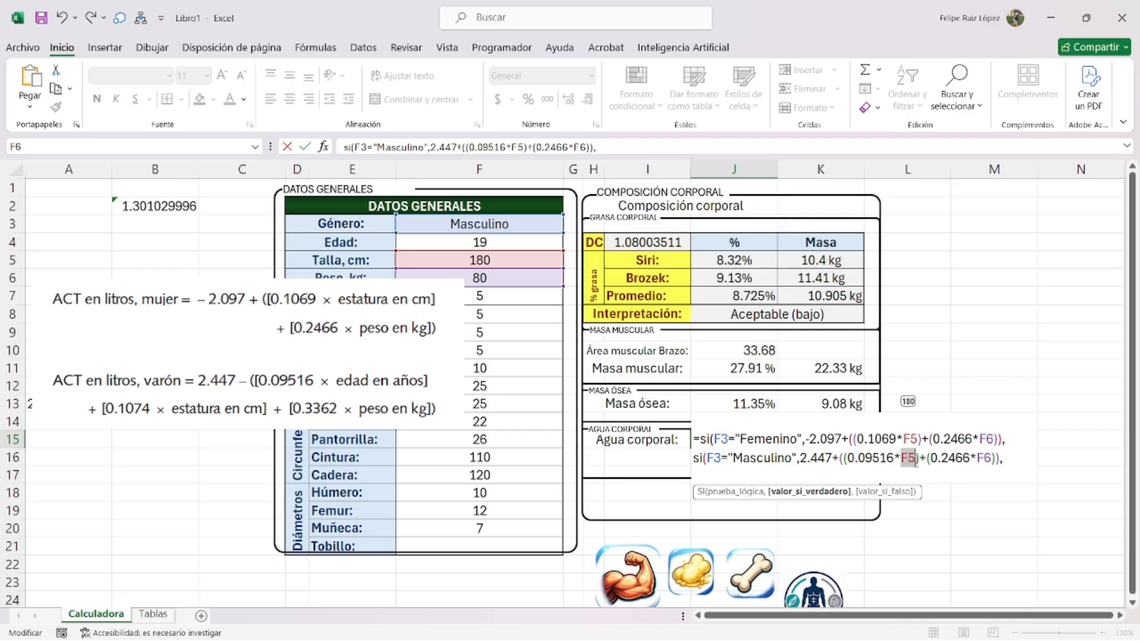
key(Delete)
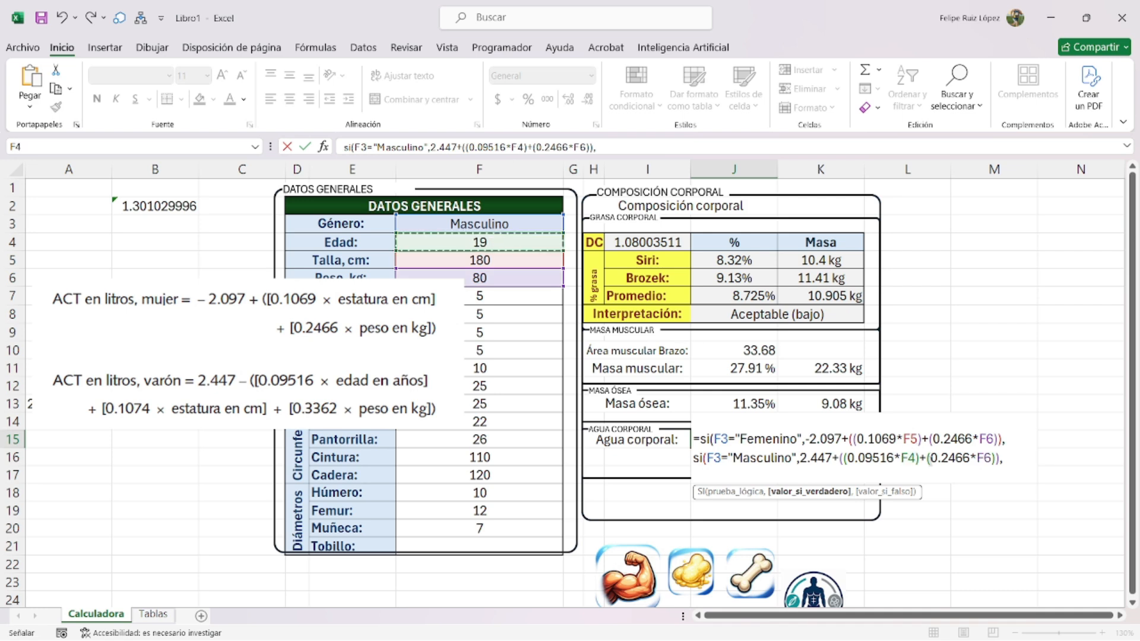
drag(941, 460, 970, 461)
text(1074)
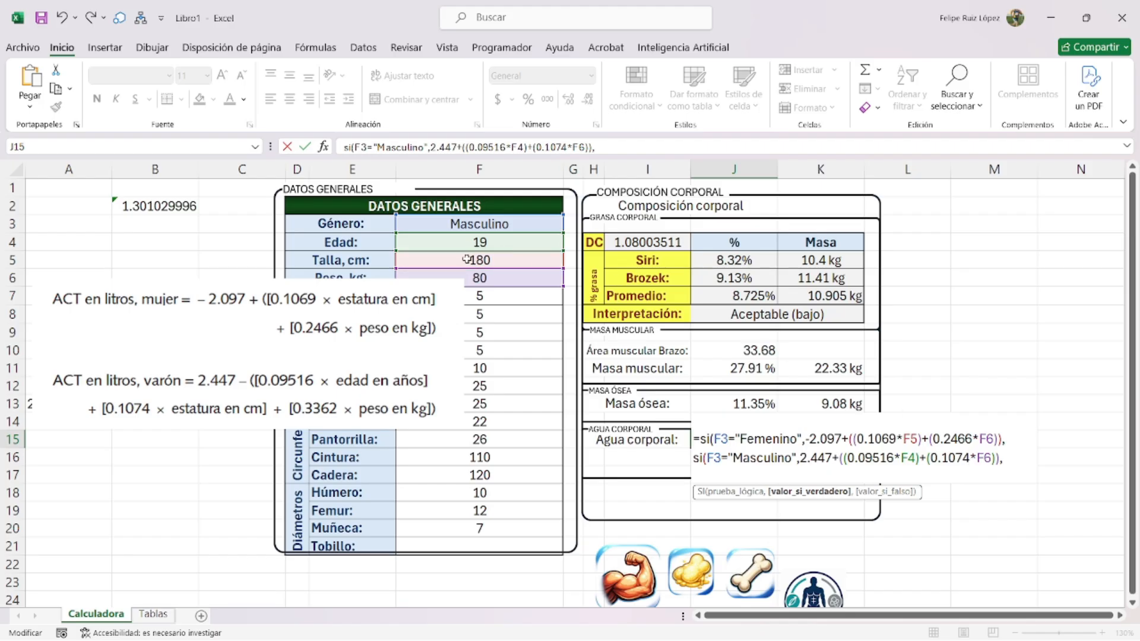
click(532, 261)
key(Right)
key(Left)
text(+()
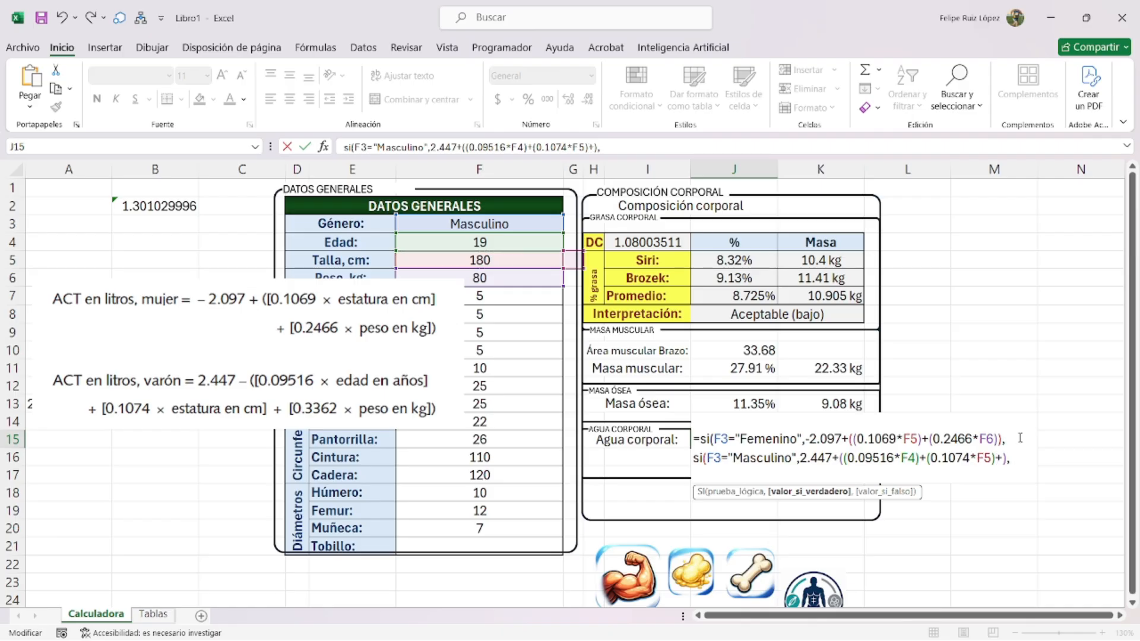
text(0.3362*)
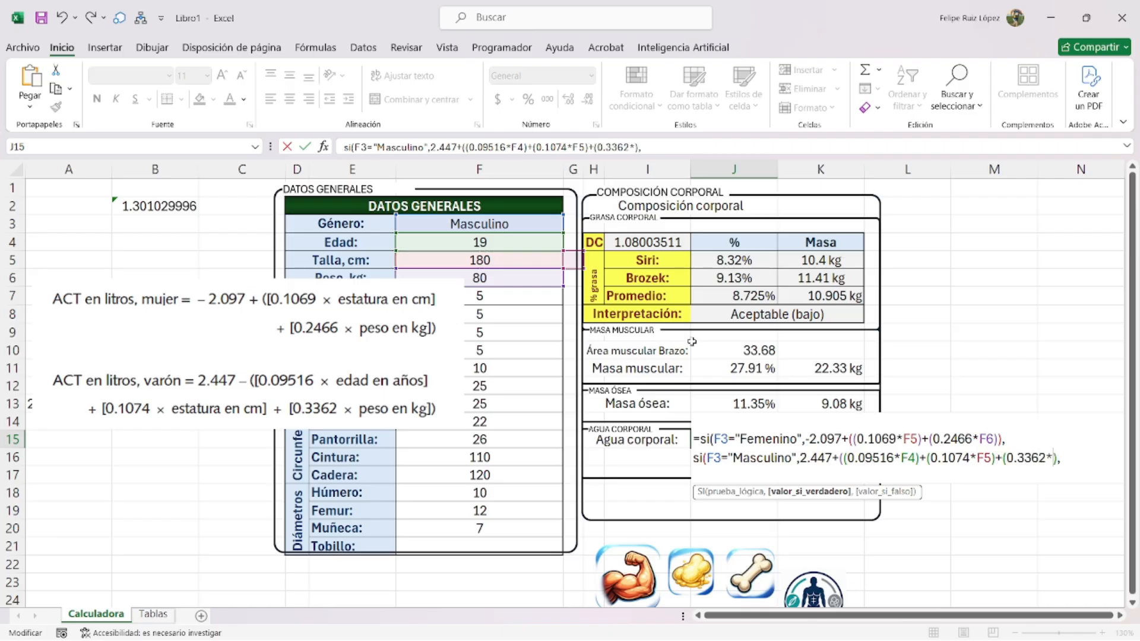
click(506, 277)
key(Delete)
text(,)
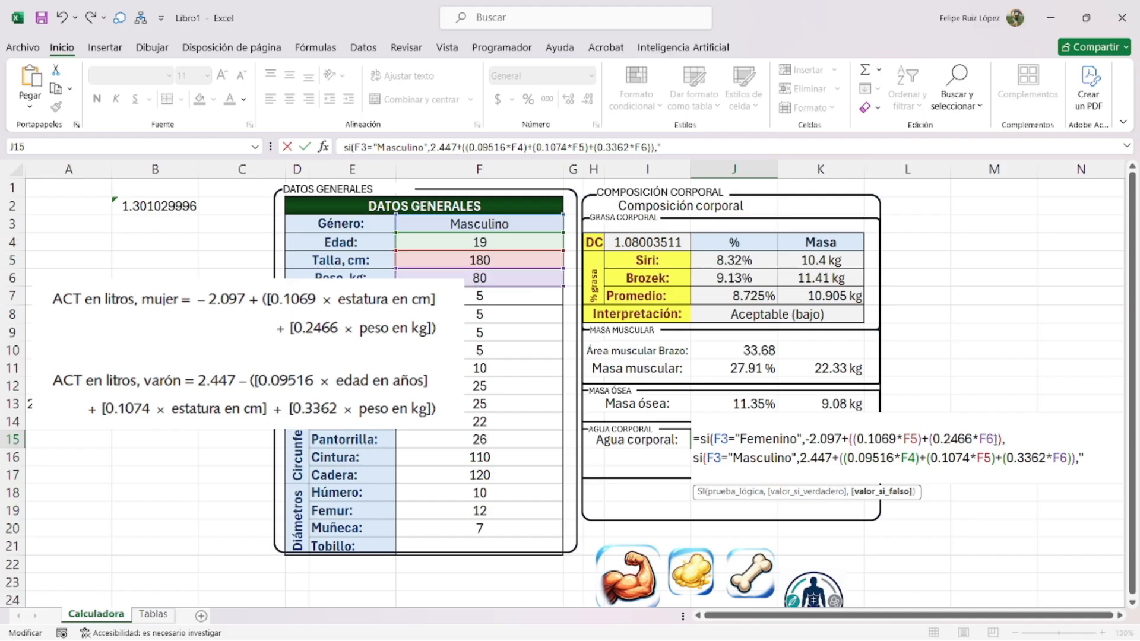
text(0)))
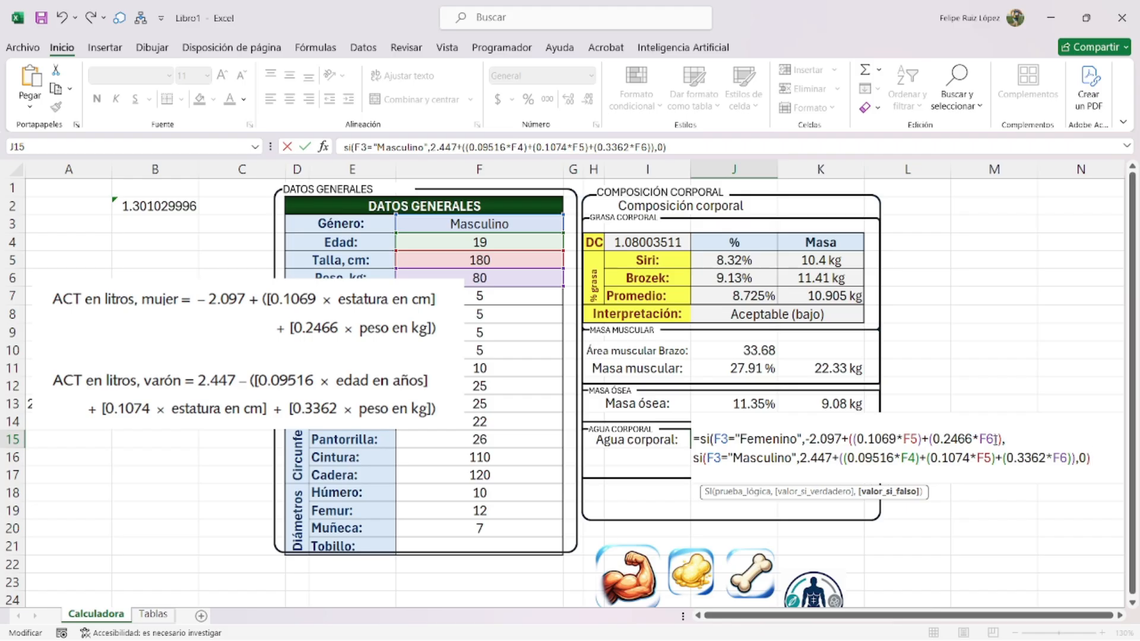
key(Return)
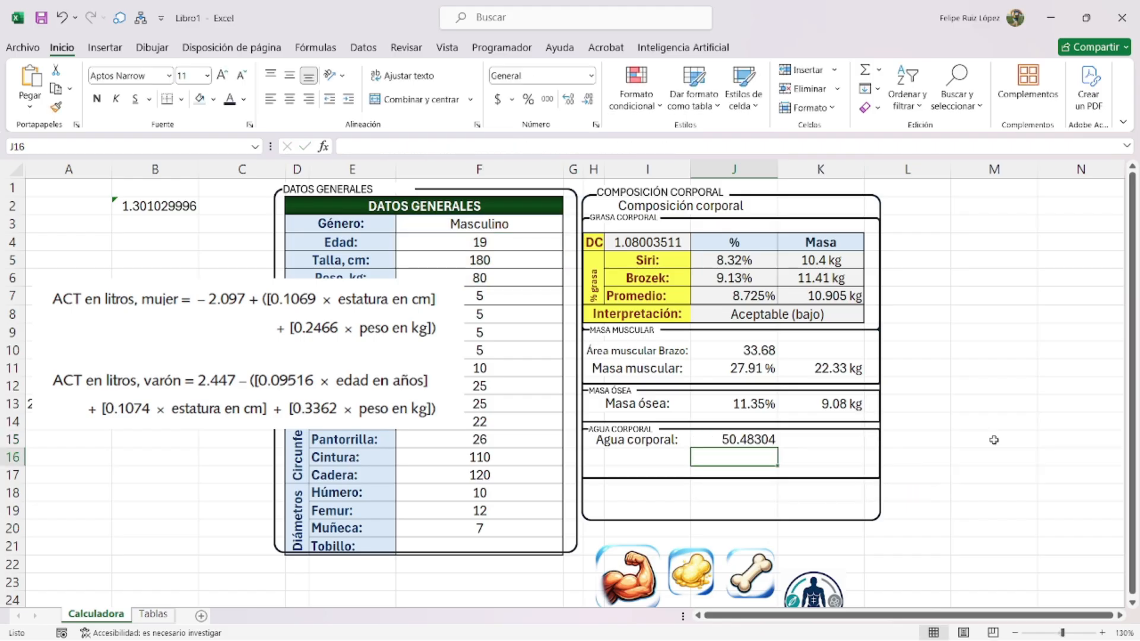
- Wrap the body-water formula in SI.ERROR(REDONDEAR(...,2),0)
double_click(757, 438)
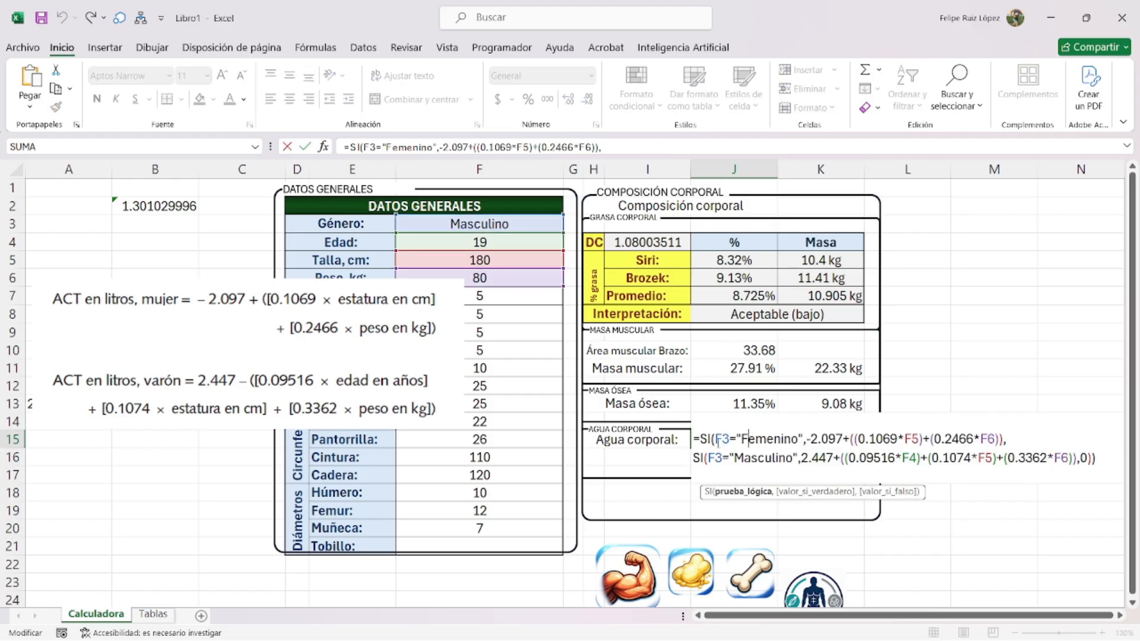
text(si.error)
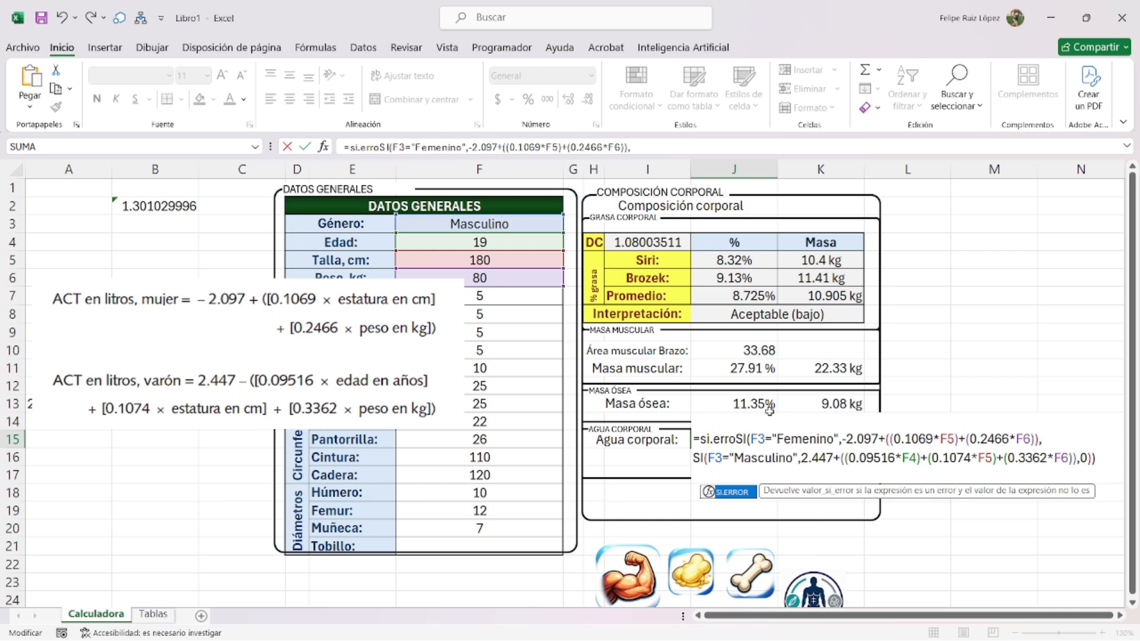
text((redpmdear)
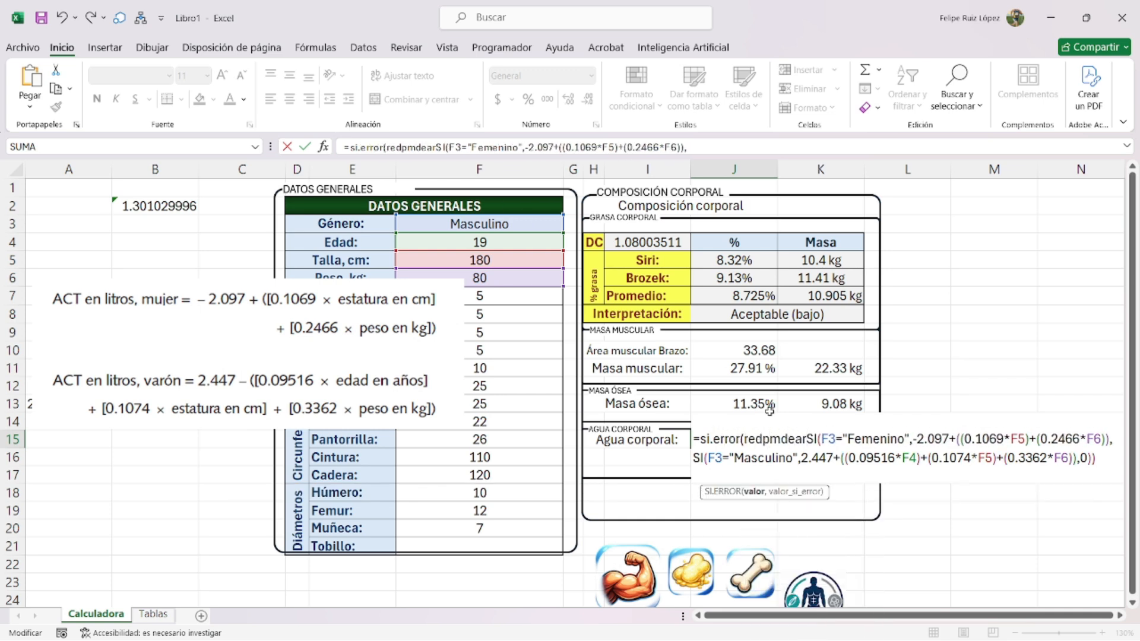
key(BackSpace)
key(BackSpace)
key(BackSpace)
text(ondear)
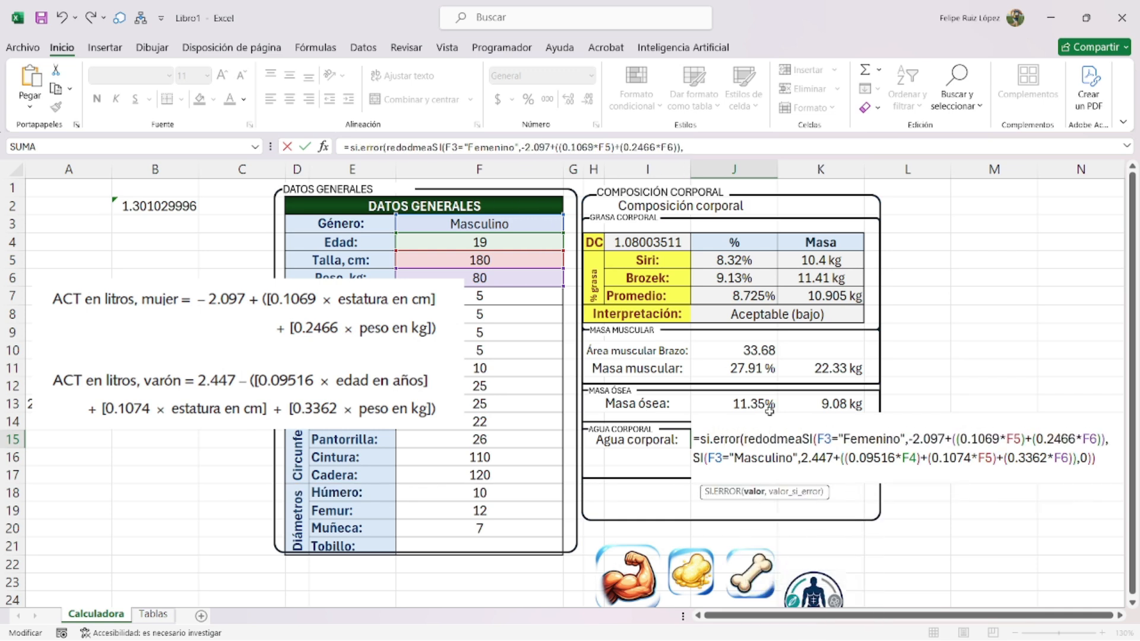
text(()
click(1107, 463)
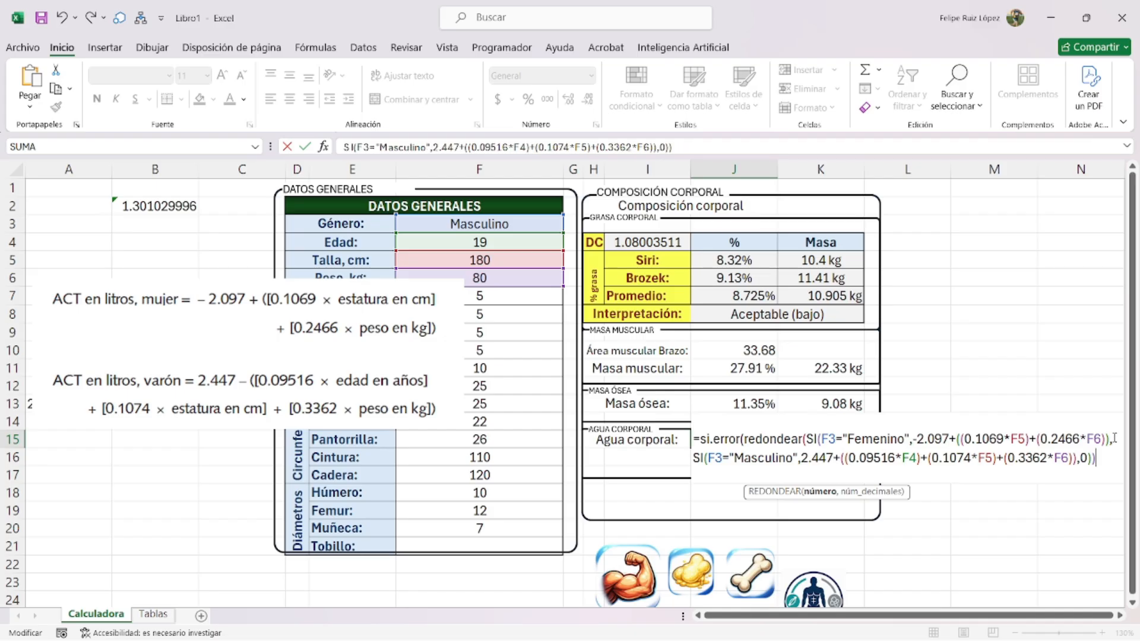
text(,)
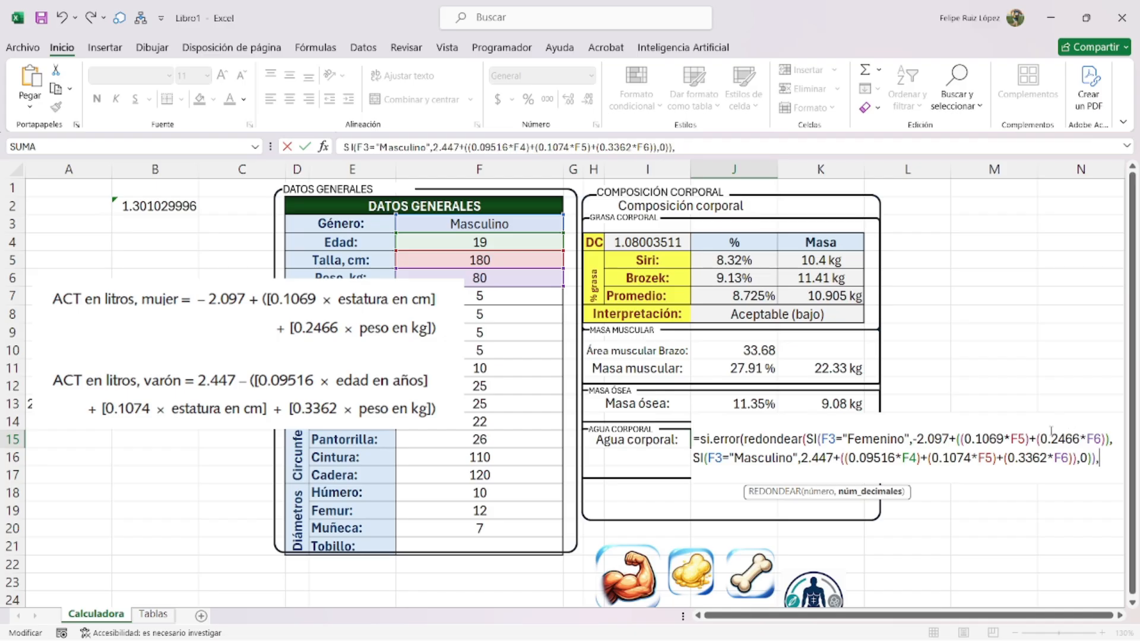
text(2),)
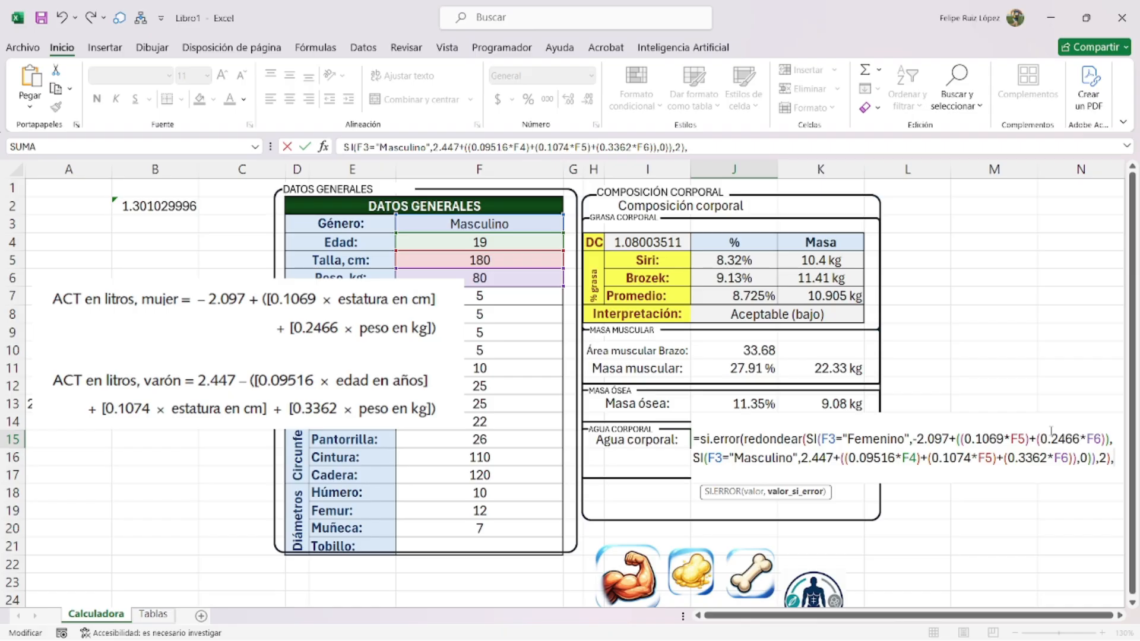
text(0))
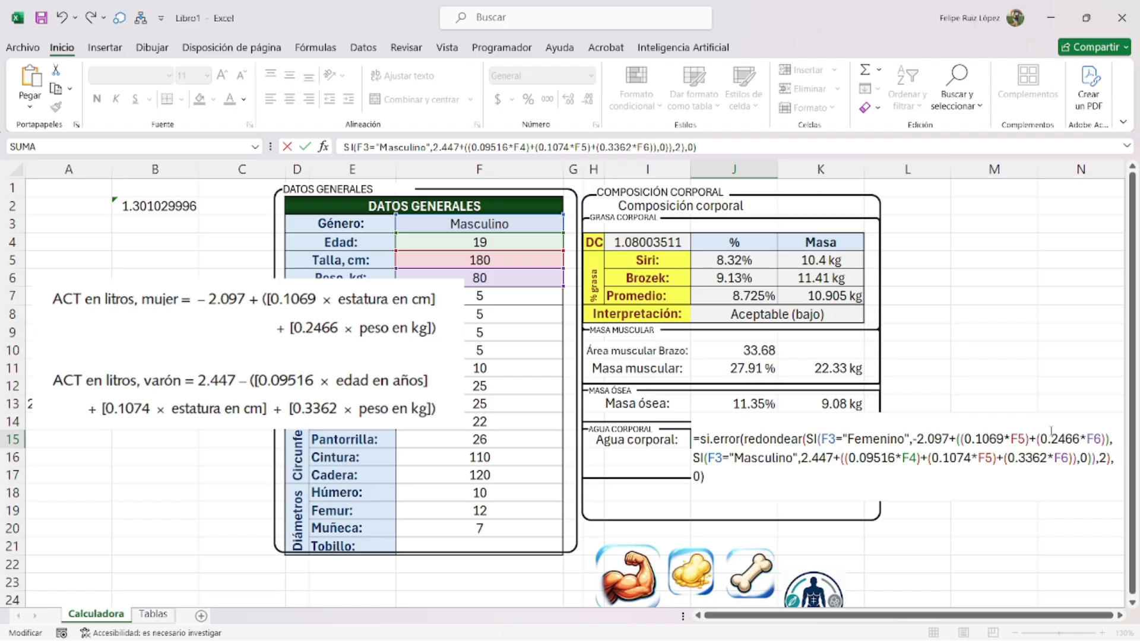
key(Return)
- Move the result to K15 and apply custom format General " L" so it shows 50.48 L
click(738, 429)
click(752, 440)
drag(762, 448, 805, 446)
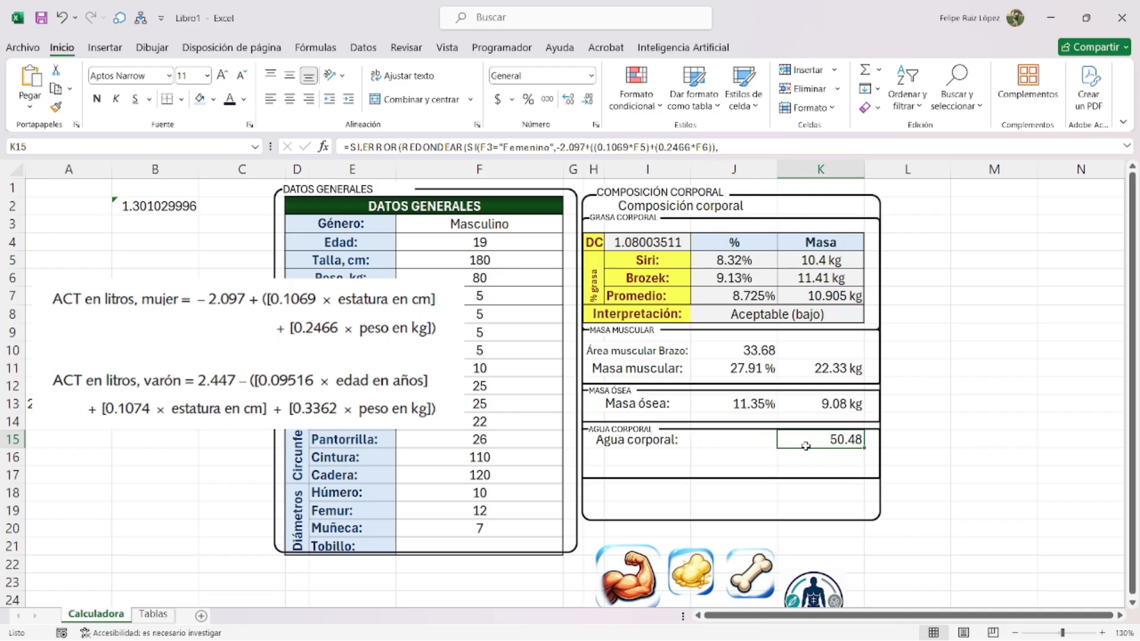
key(ctrl+1)
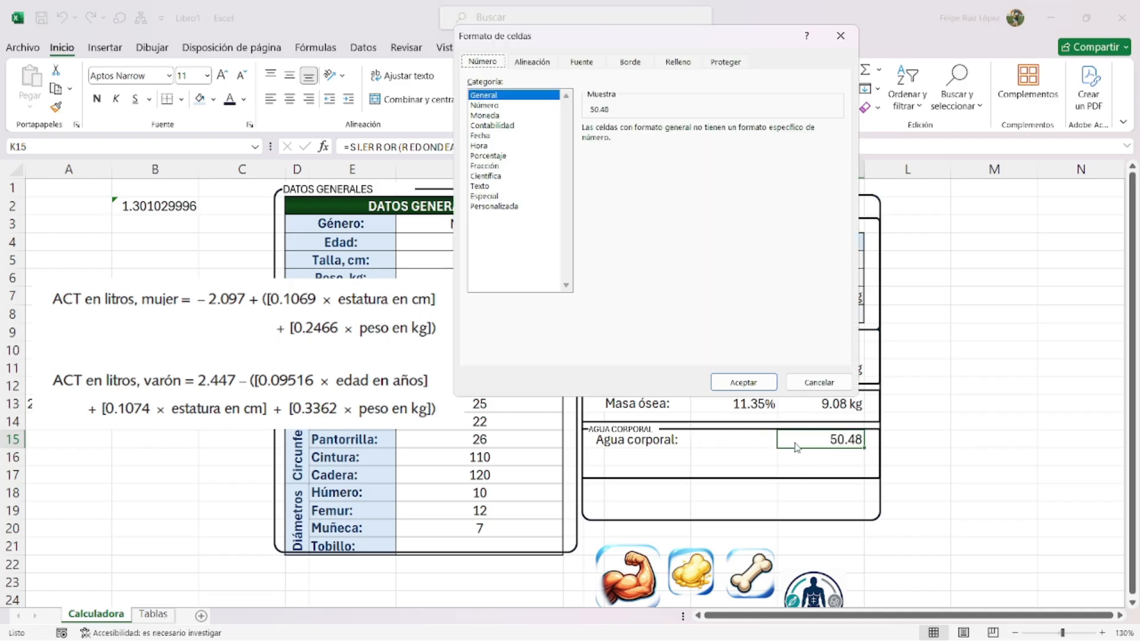
click(509, 207)
click(640, 144)
text("L)
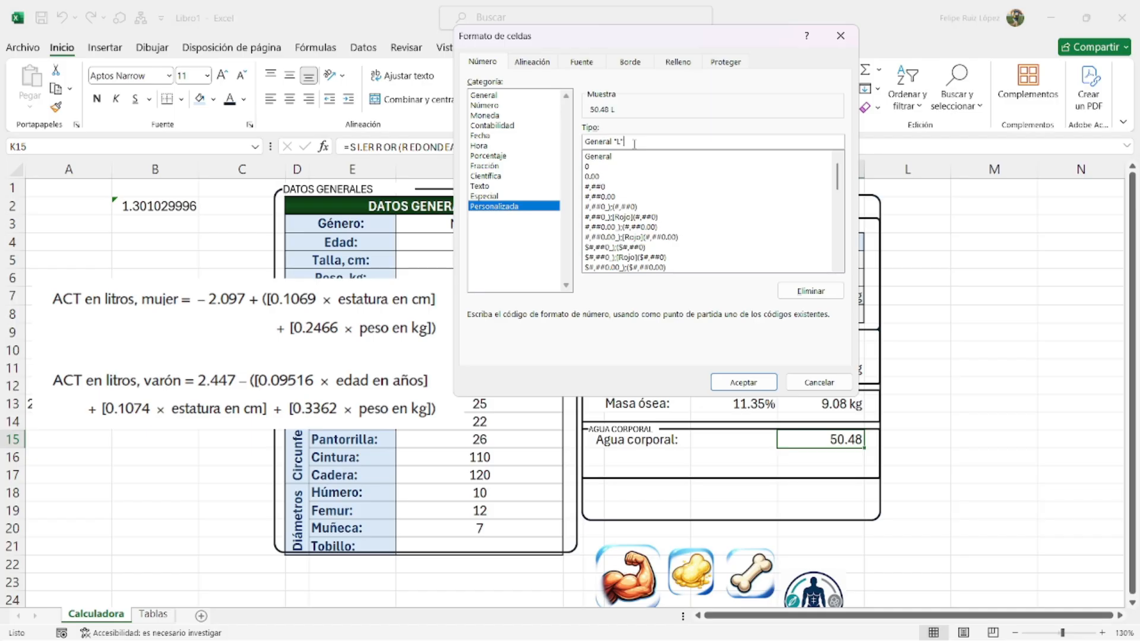
key(Return)
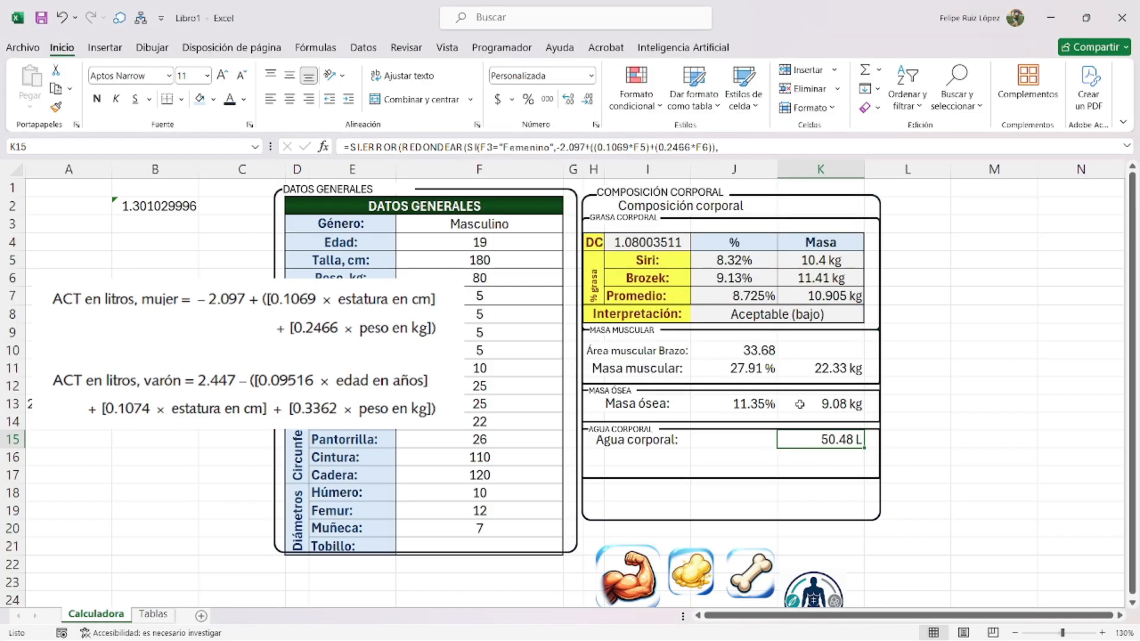
- Delete the formula picture and enter =K15*100/F6 in J15
click(759, 439)
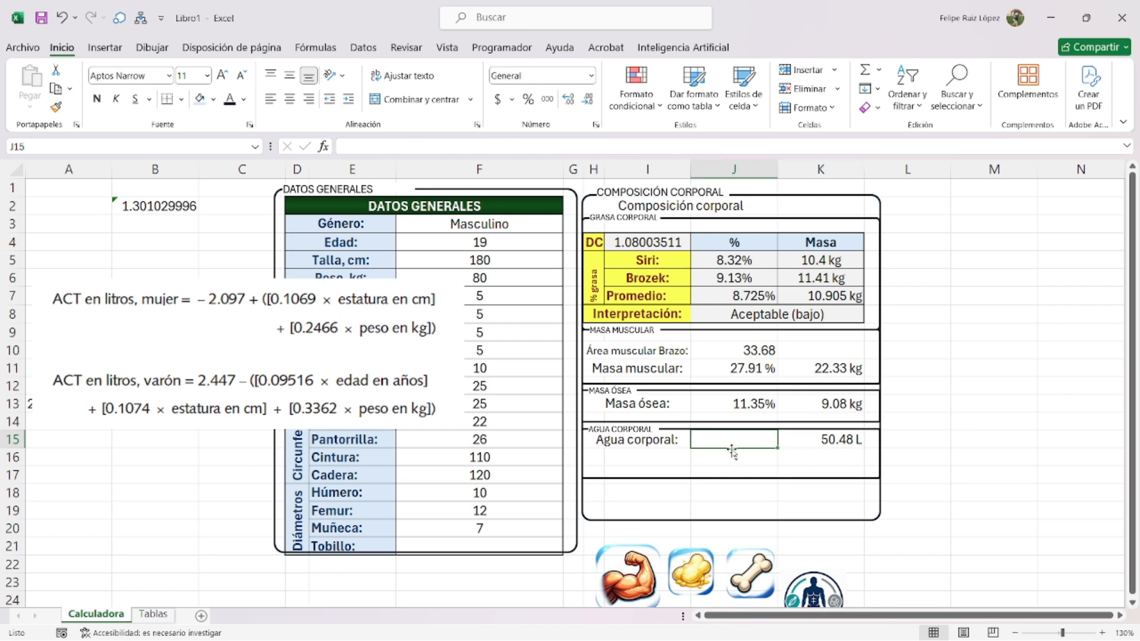
drag(256, 358, 348, 416)
key(Delete)
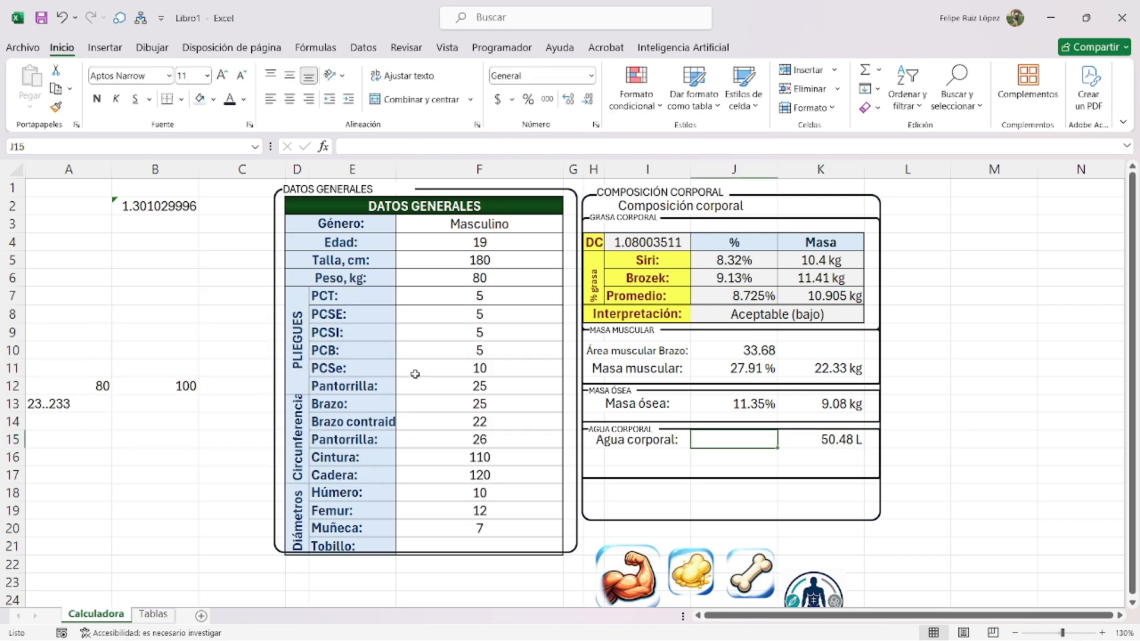
text(=)
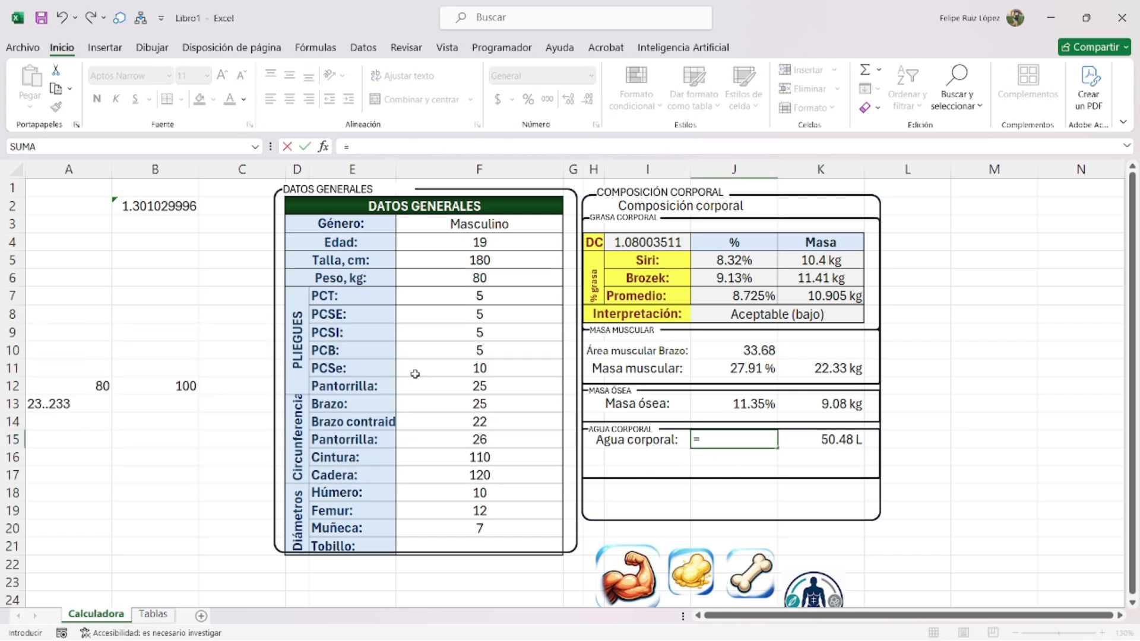
click(834, 437)
text(*100)
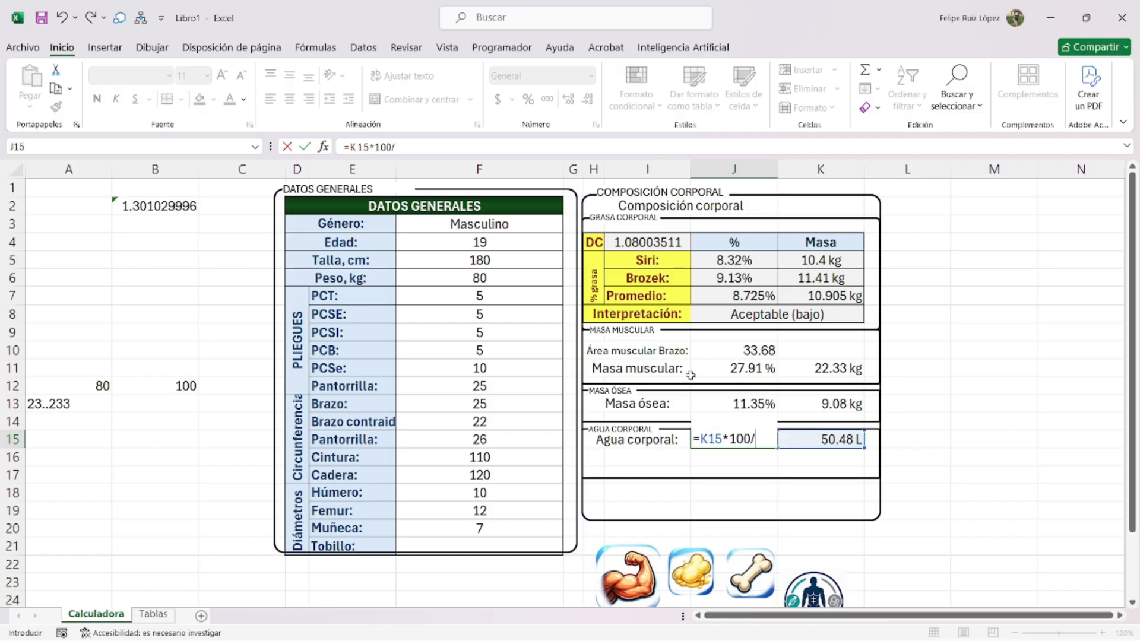
text(/)
click(482, 278)
key(Return)
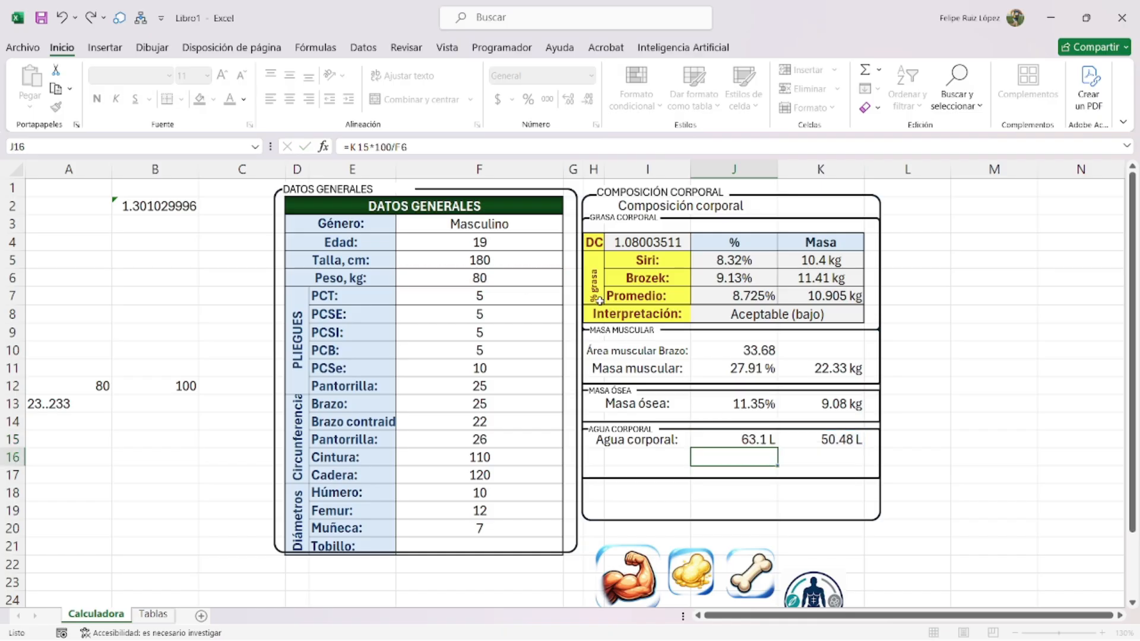
- Rewrite J15 as =SI.ERROR(REDONDEAR(K15*100/F6,2),0)
double_click(766, 442)
click(701, 439)
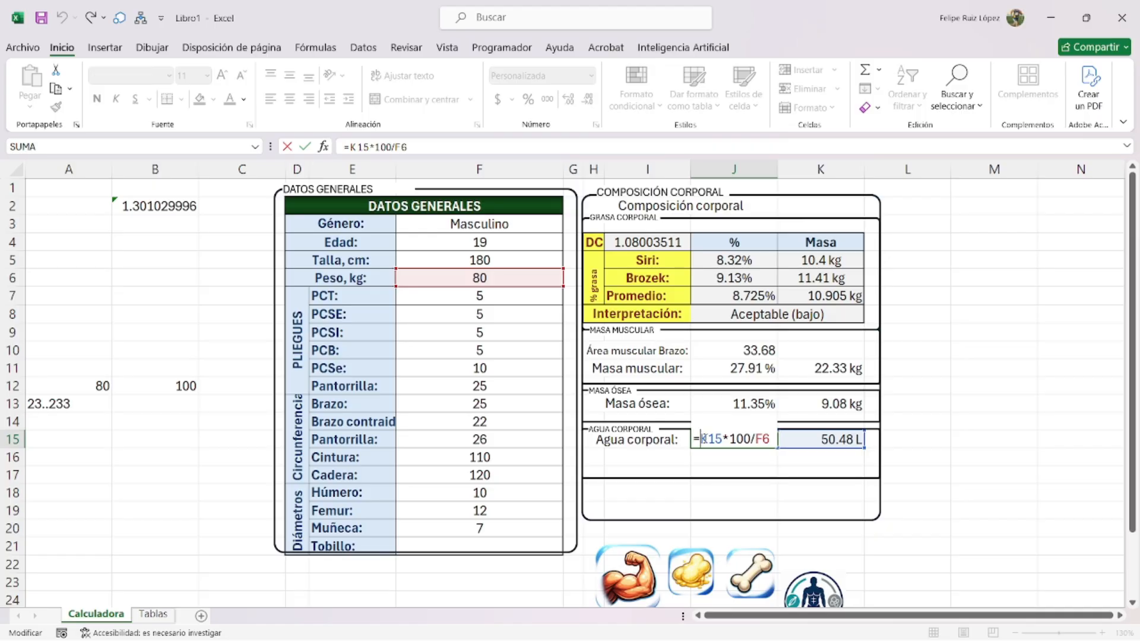
text(SI.ERROR()
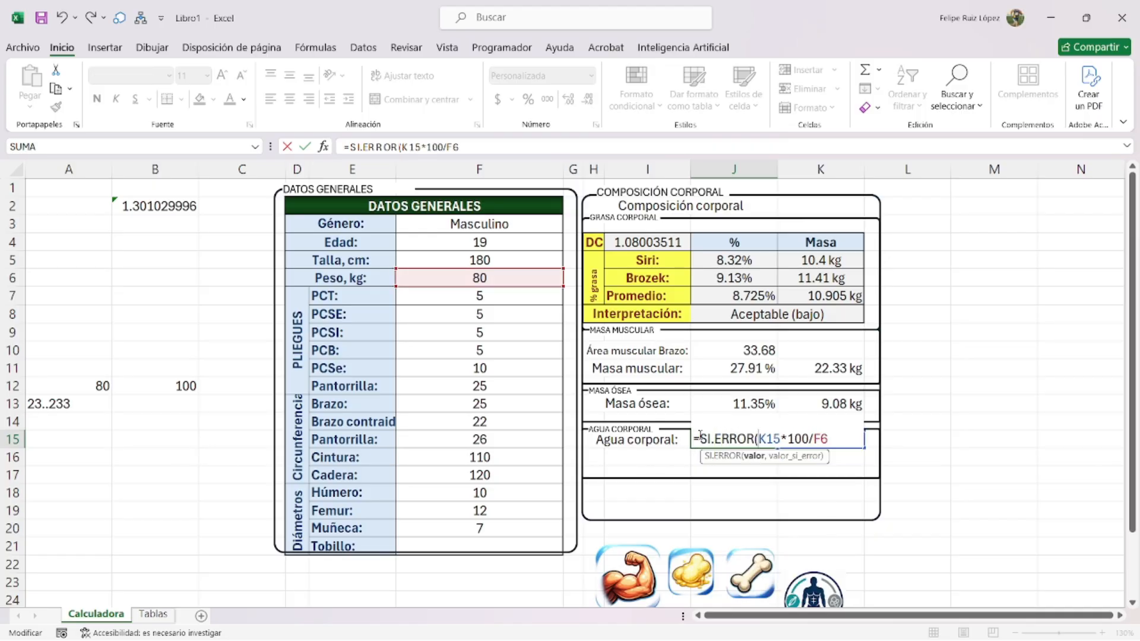
text(REDONDEAR(K15*100/F6)
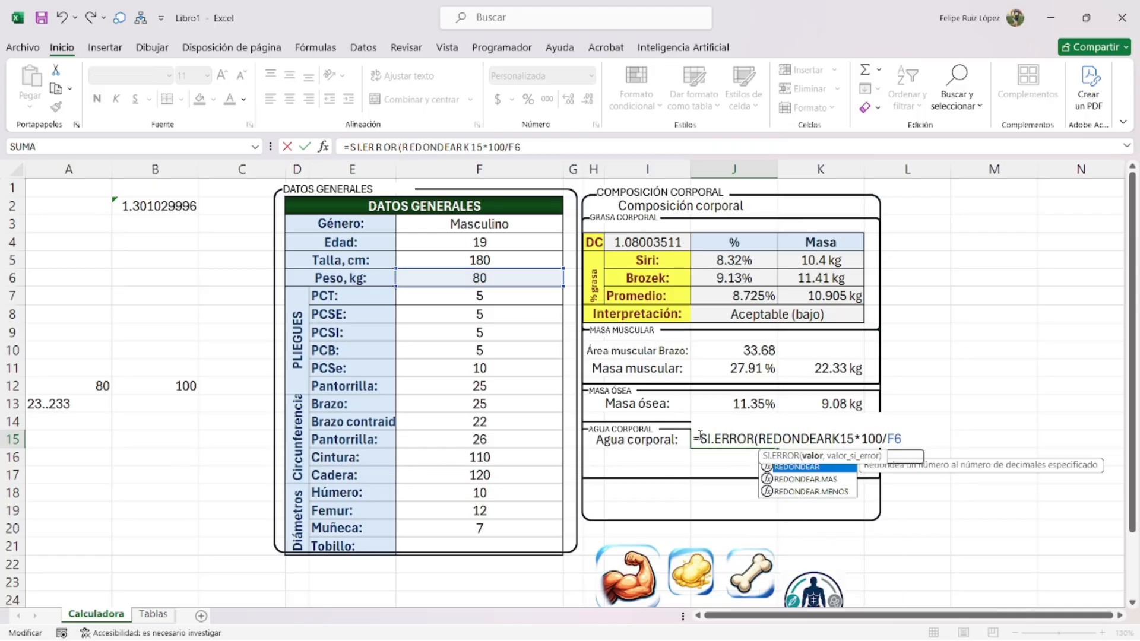
text(,)
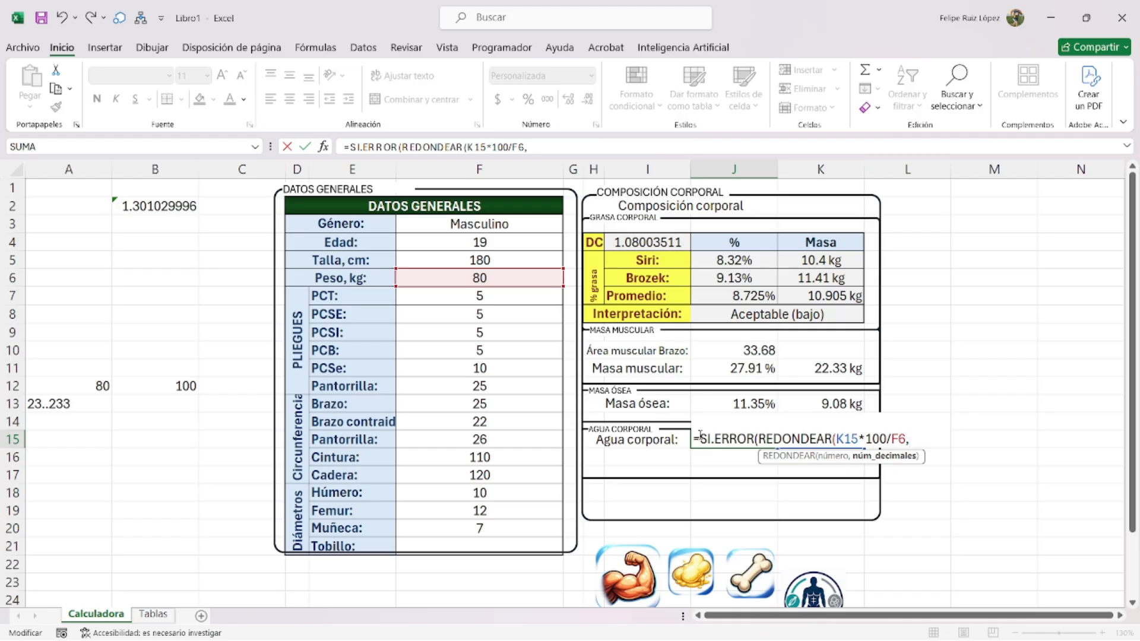
text(2),)
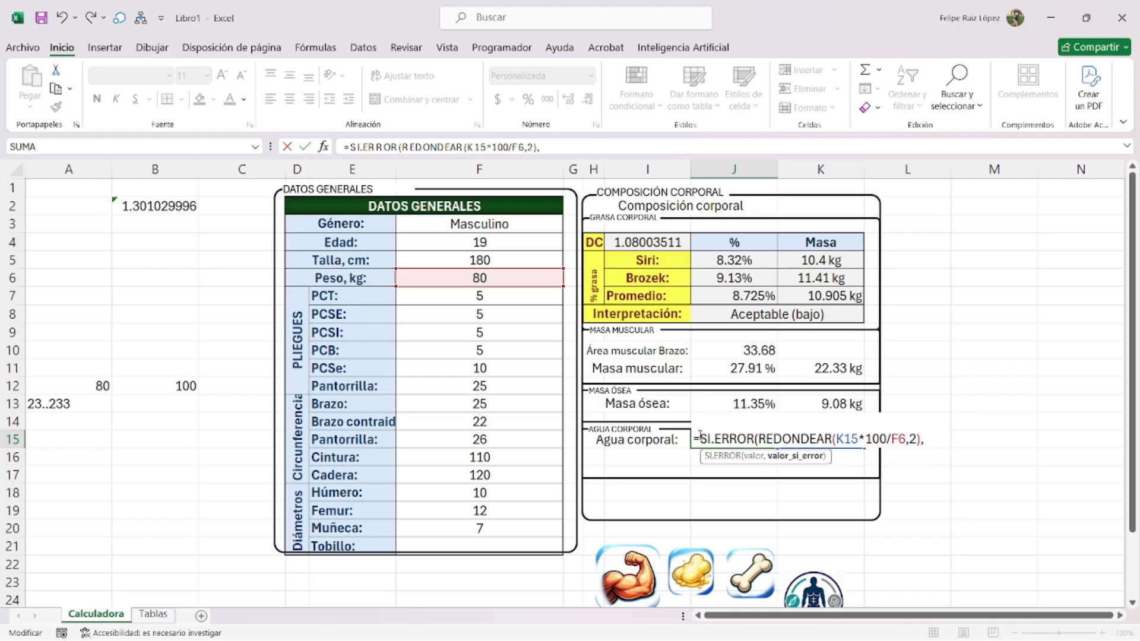
text(0))
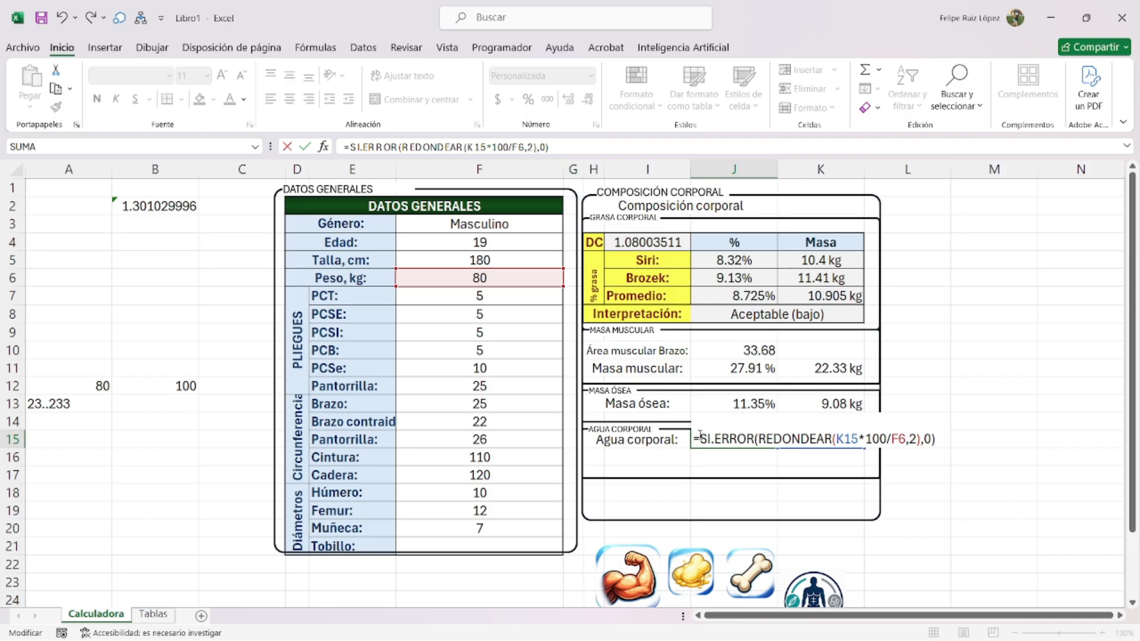
key(Return)
- Give J15 the custom format General"%" so it shows 63.1%
click(750, 440)
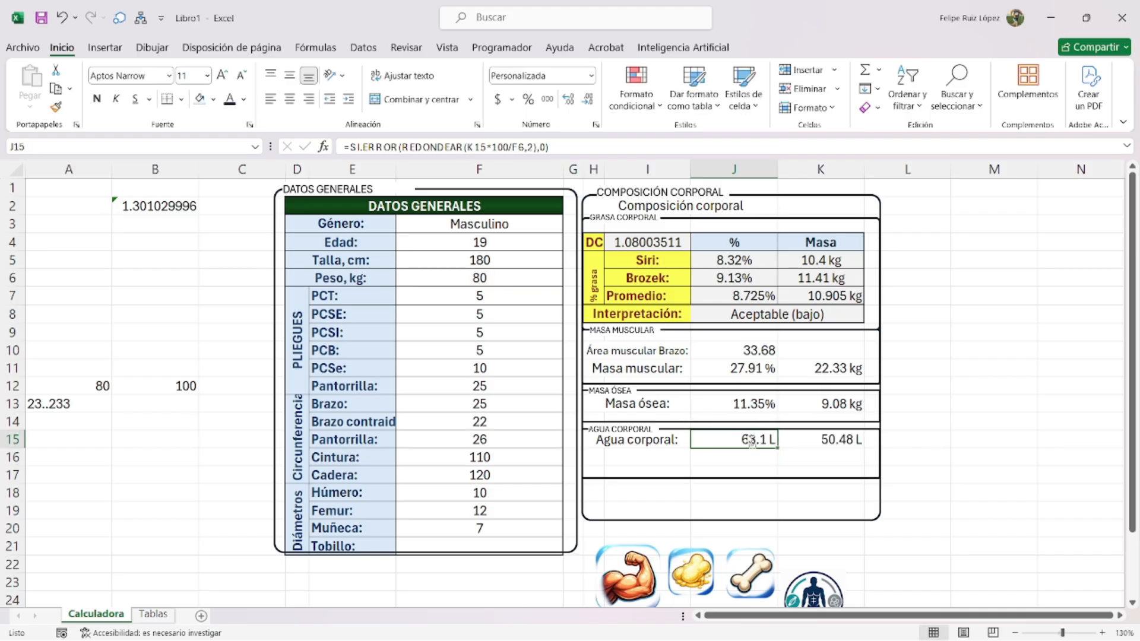
key(ctrl+1)
click(639, 138)
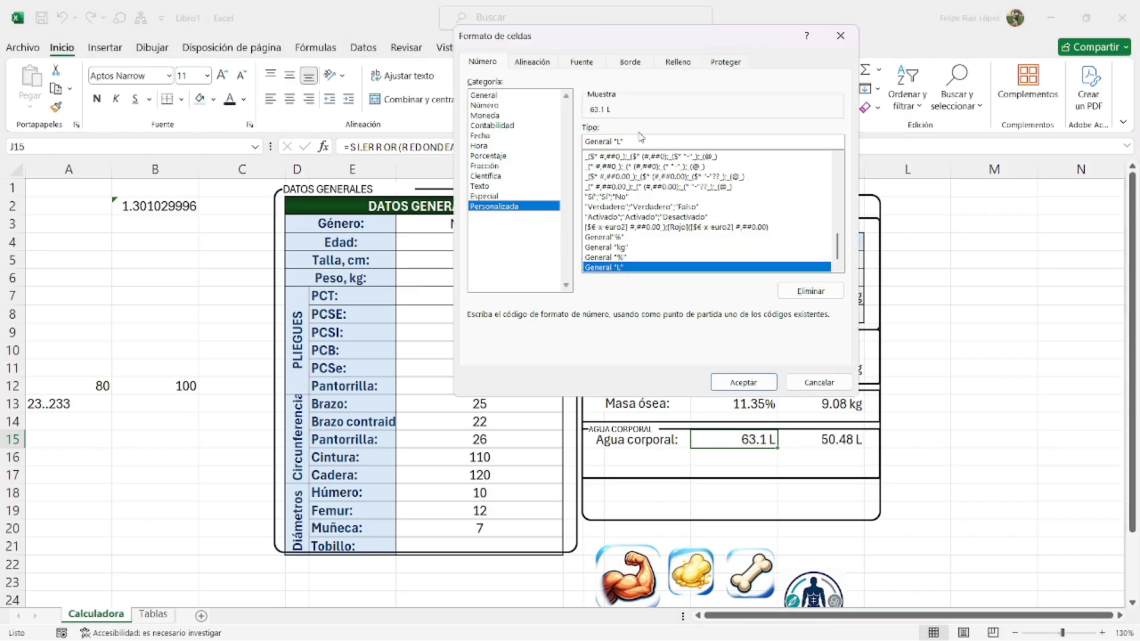
key(Left)
key(BackSpace)
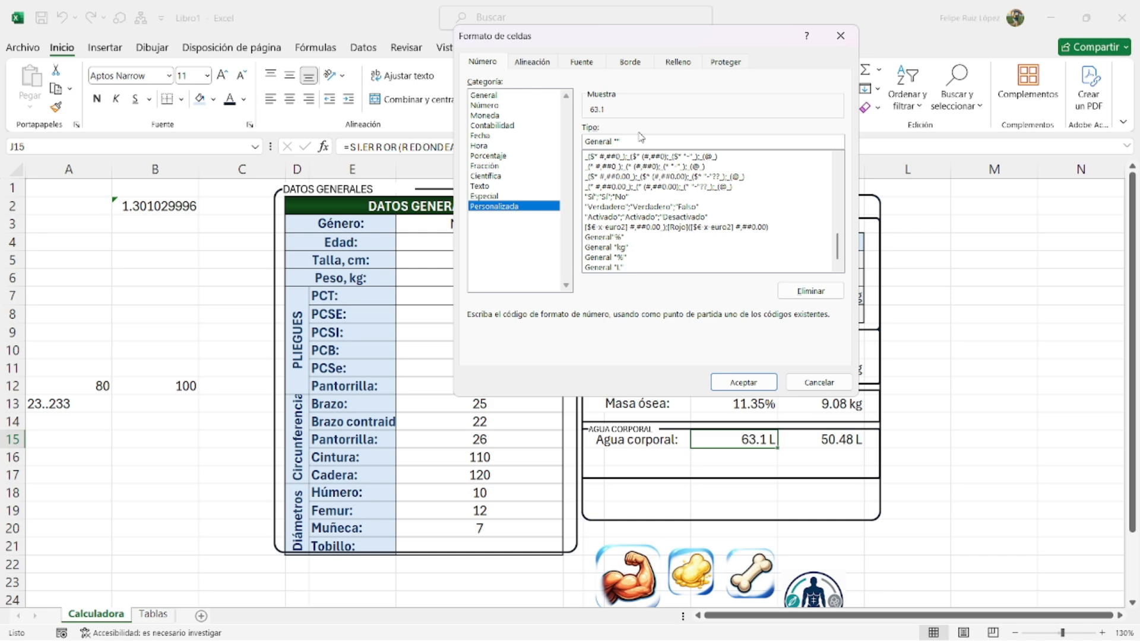
text(%)
key(Return)
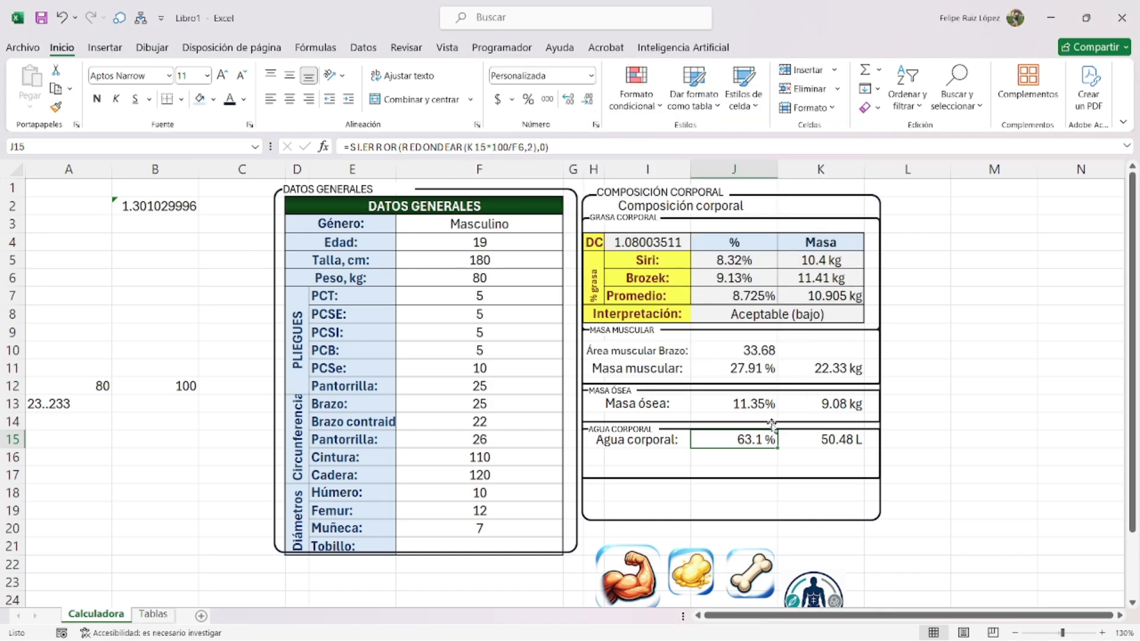
key(ctrl+1)
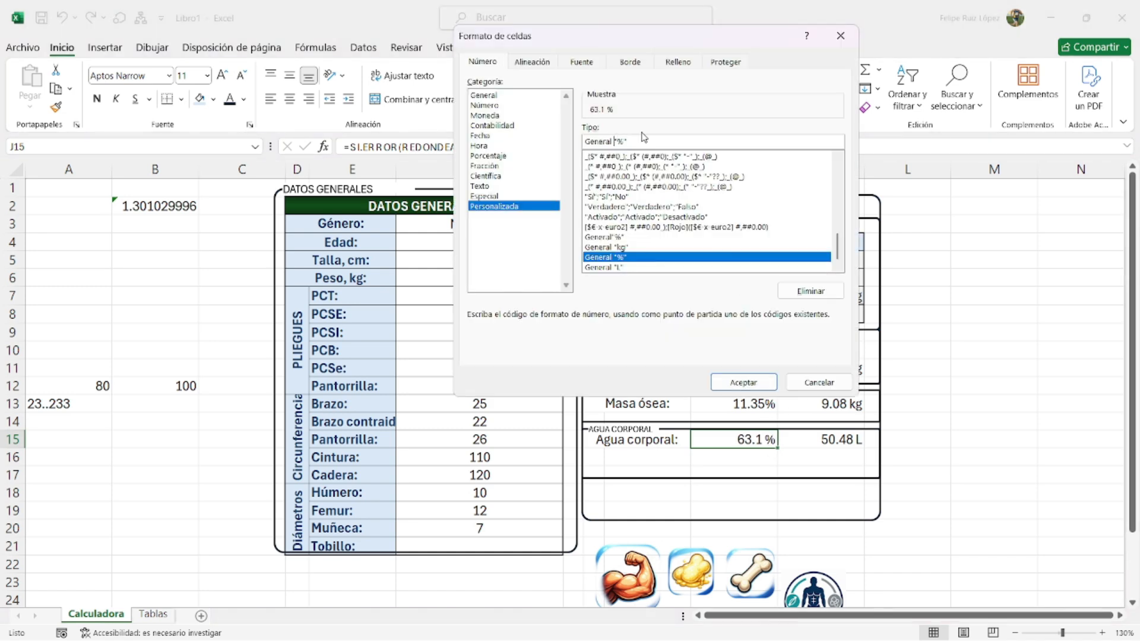
key(BackSpace)
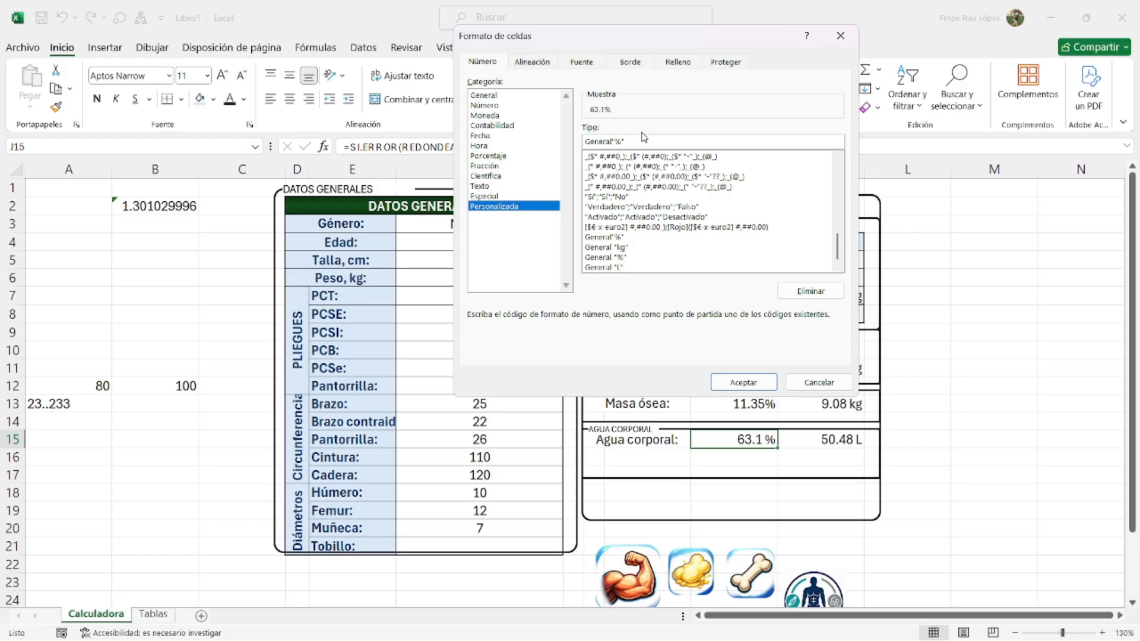
key(Return)
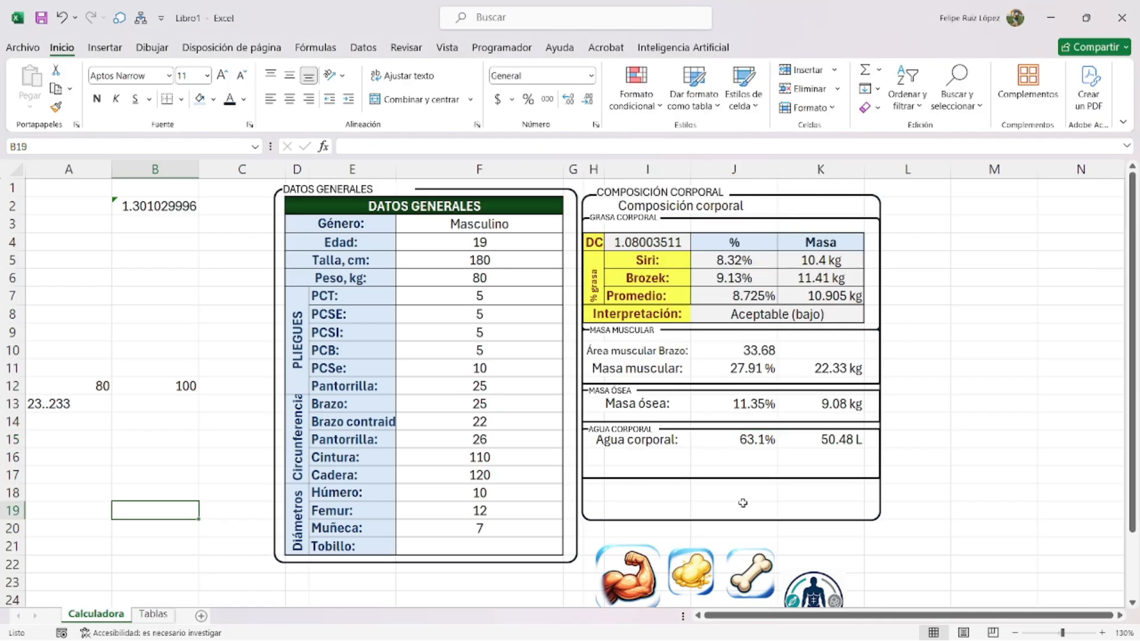
scroll(700, 541, down, 1)
- Extend the composition frame downward, move the muscle and fat icons into it, and enlarge the fat icon
click(726, 469)
drag(729, 467, 736, 510)
drag(642, 543, 643, 494)
drag(693, 530, 693, 483)
ctrl+scroll(693, 483, up, 4)
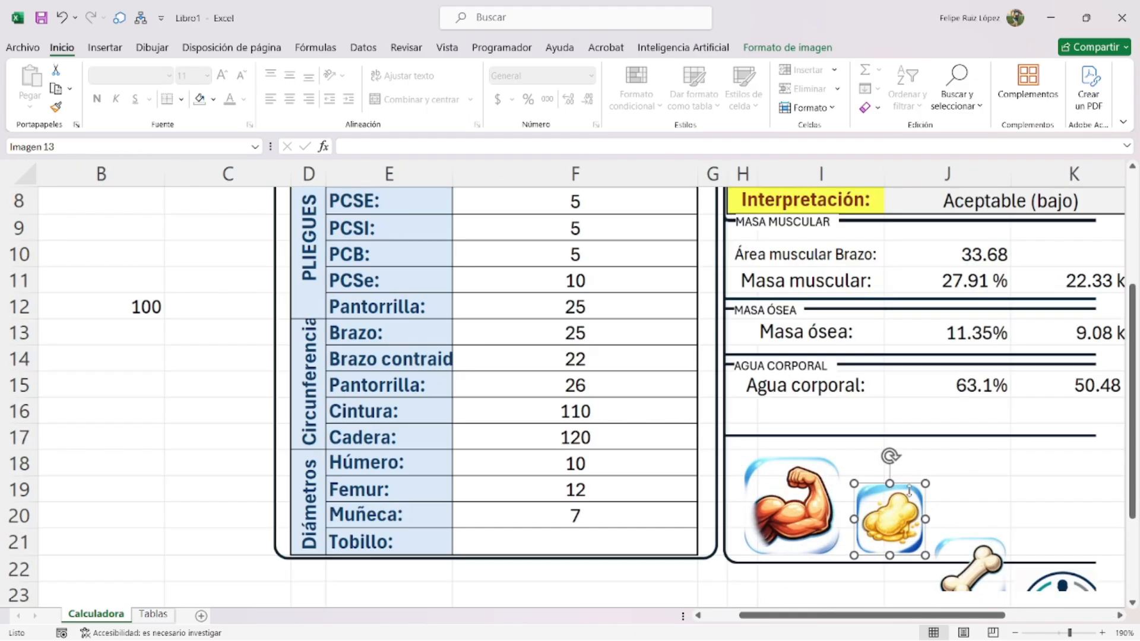
scroll(899, 547, down, 2)
drag(893, 615, 923, 614)
ctrl+scroll(841, 494, up, 1)
drag(874, 483, 901, 455)
- Check the muscle icon's height and set the fat icon's height to 0.74
click(755, 486)
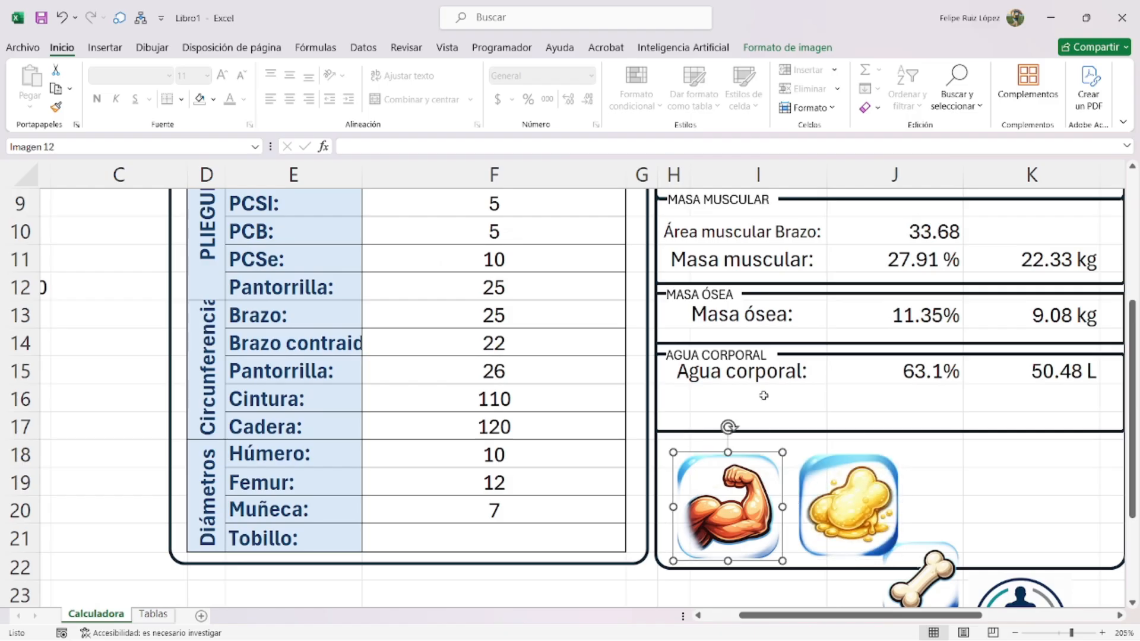
click(783, 48)
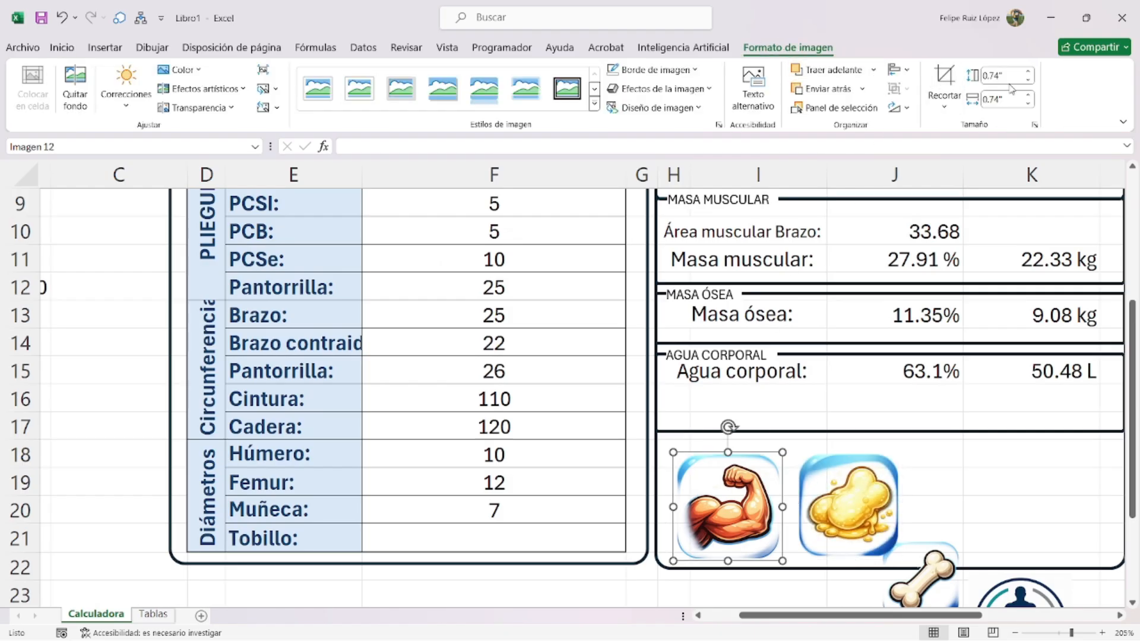
click(1014, 76)
click(994, 79)
click(828, 484)
click(997, 81)
text(0.74)
key(Return)
- Move the bone icon beside the fat icon and set the bone and body icons to height 0.74
drag(935, 585, 952, 500)
click(1007, 76)
text(0.74)
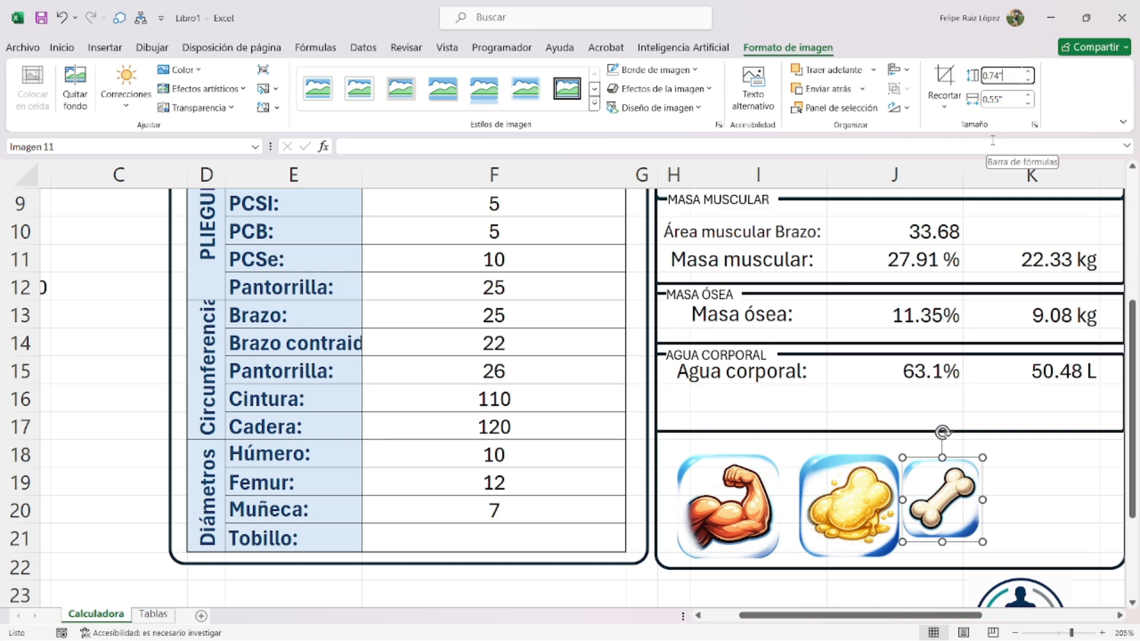
key(Return)
scroll(891, 415, down, 2)
drag(1050, 476, 1060, 369)
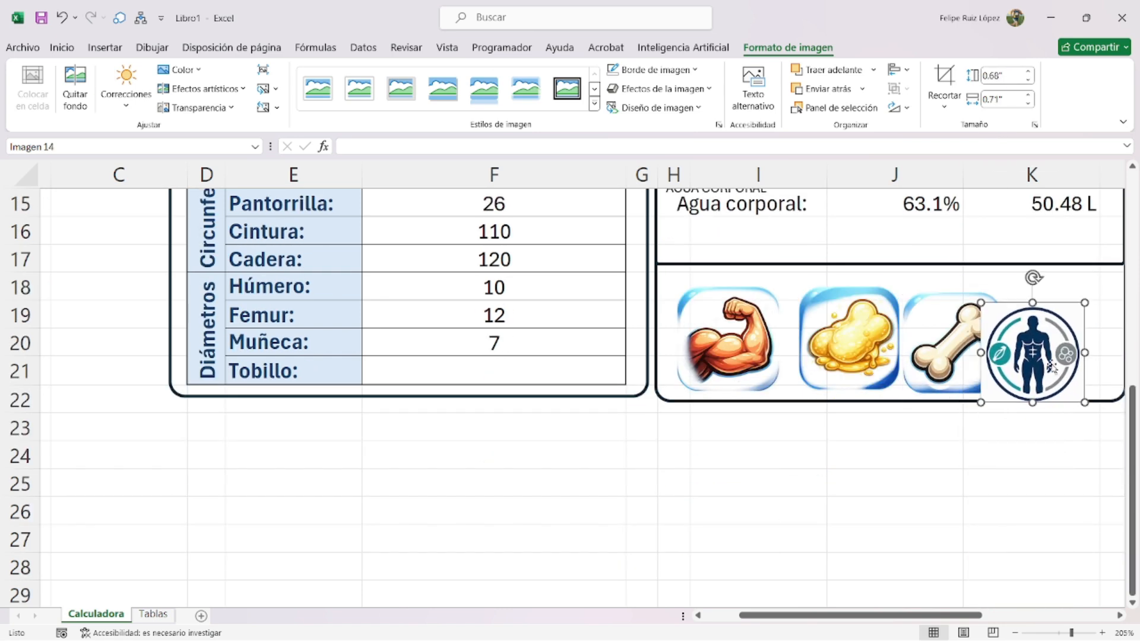
scroll(1033, 356, up, 3)
click(1009, 75)
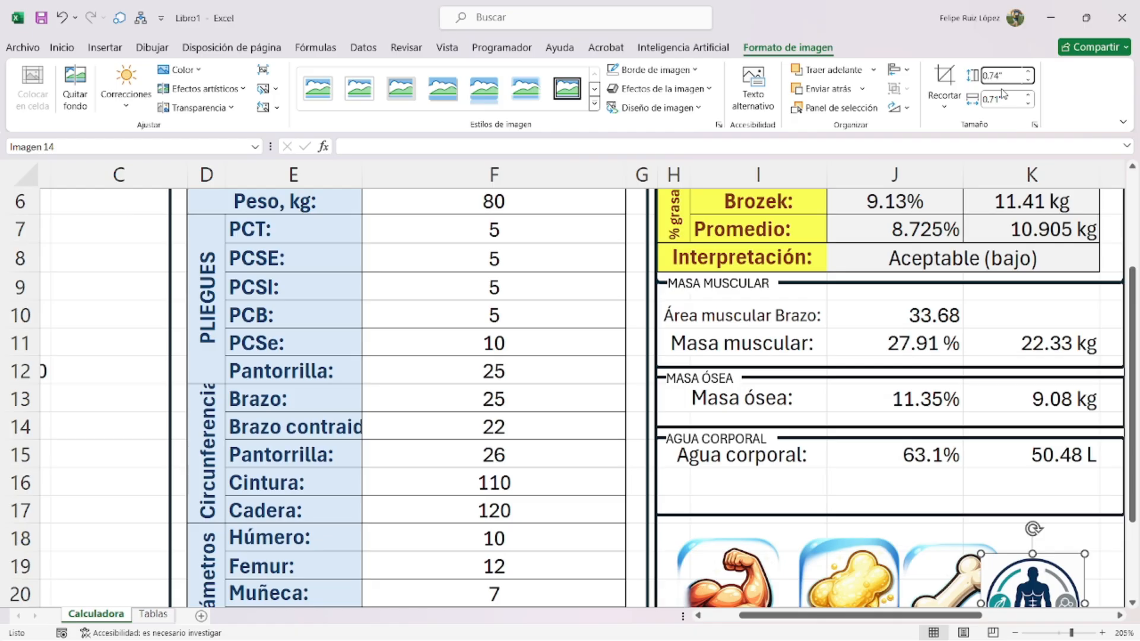
key(Return)
- Select all four icons, align them top and bottom, and nudge the row into place
scroll(968, 291, down, 2)
scroll(949, 341, down, 2)
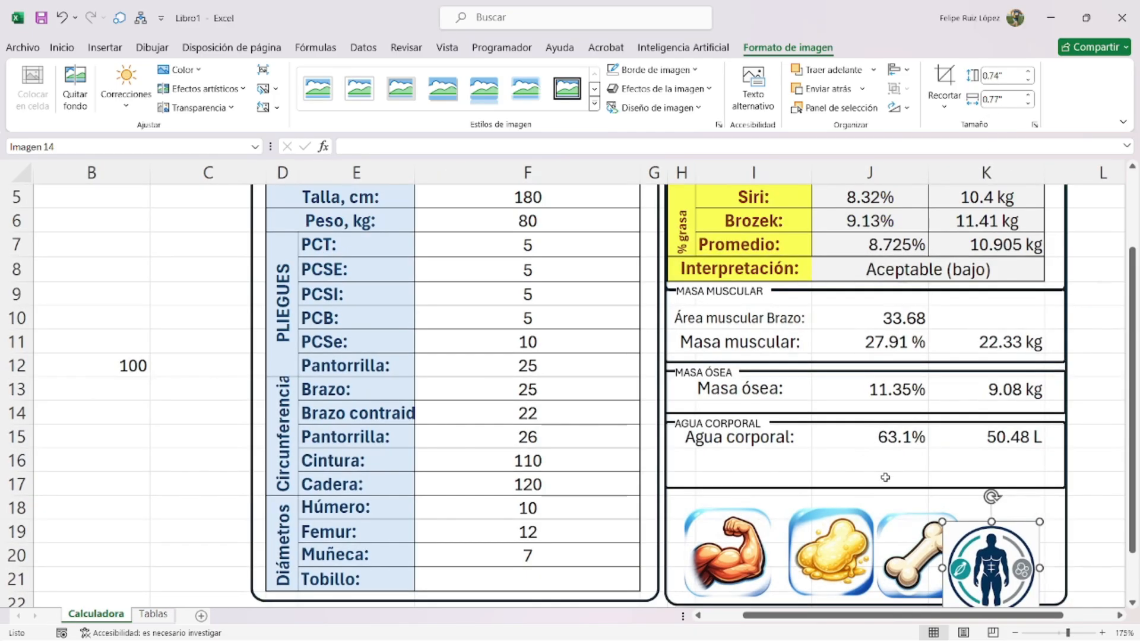
scroll(885, 477, down, 1)
drag(979, 502, 942, 480)
ctrl+click(835, 478)
ctrl+click(750, 474)
ctrl+click(1003, 488)
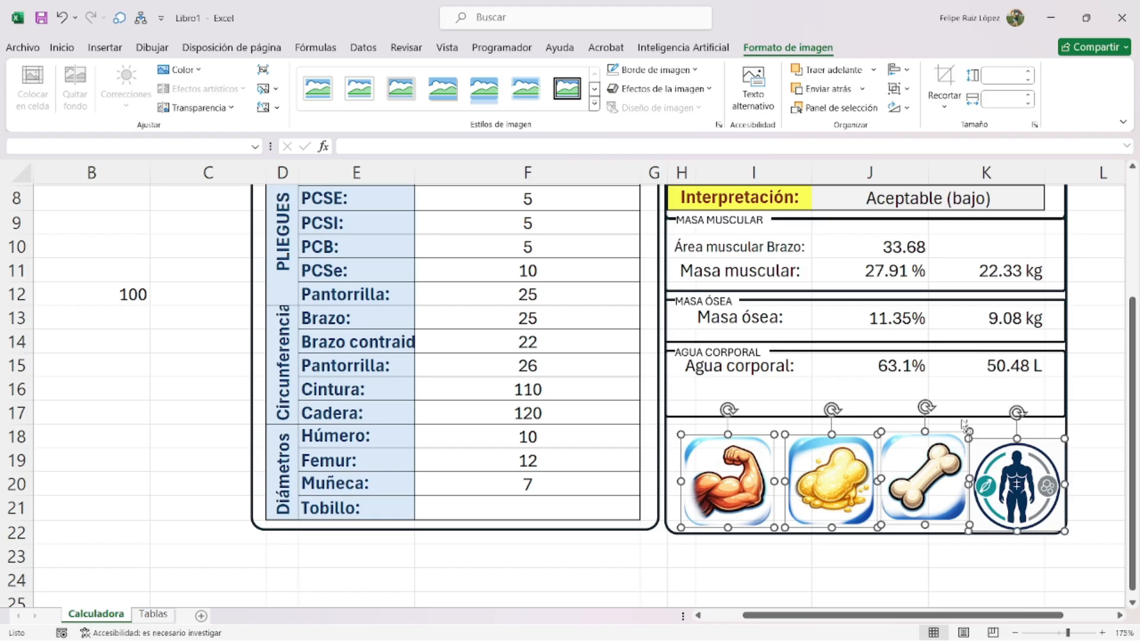
click(903, 70)
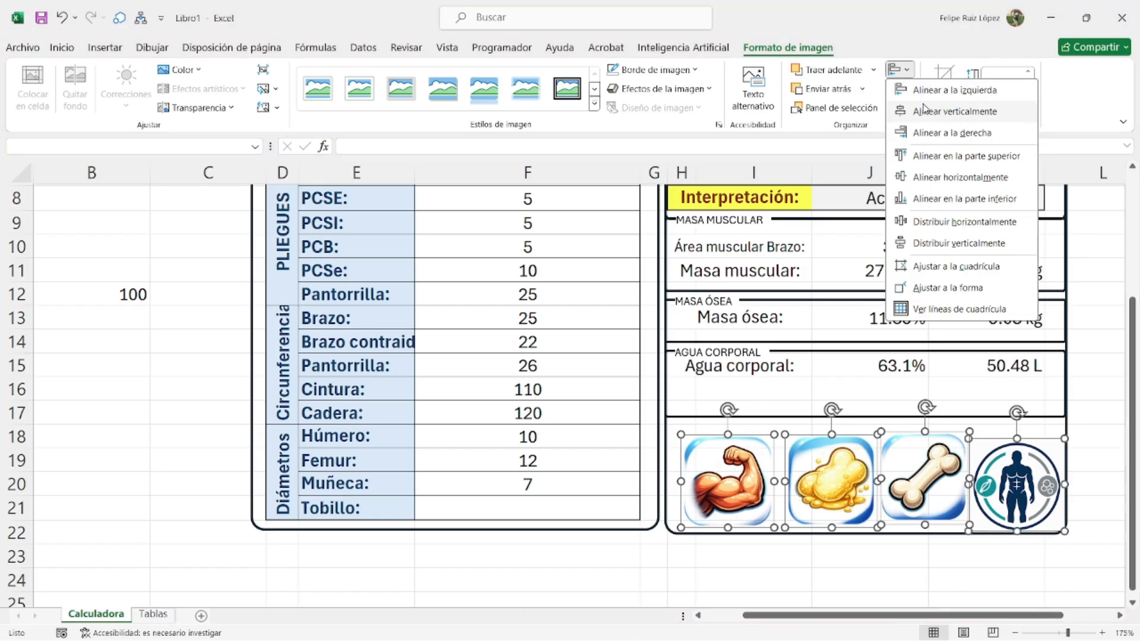
click(926, 156)
click(902, 71)
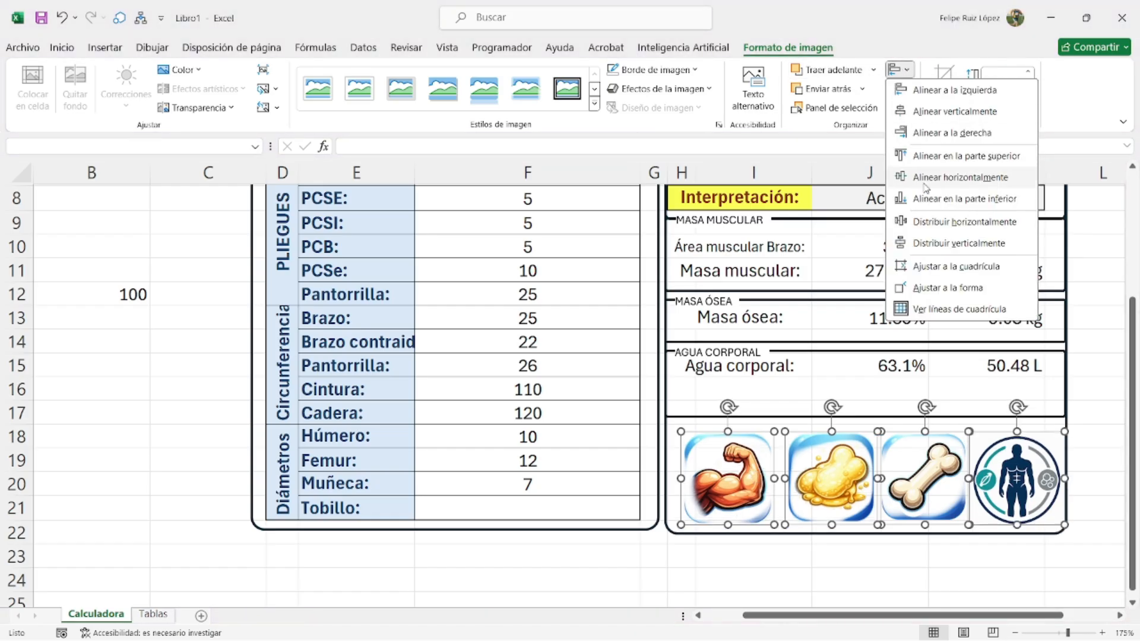
click(930, 208)
drag(1022, 490, 1019, 476)
click(1099, 538)
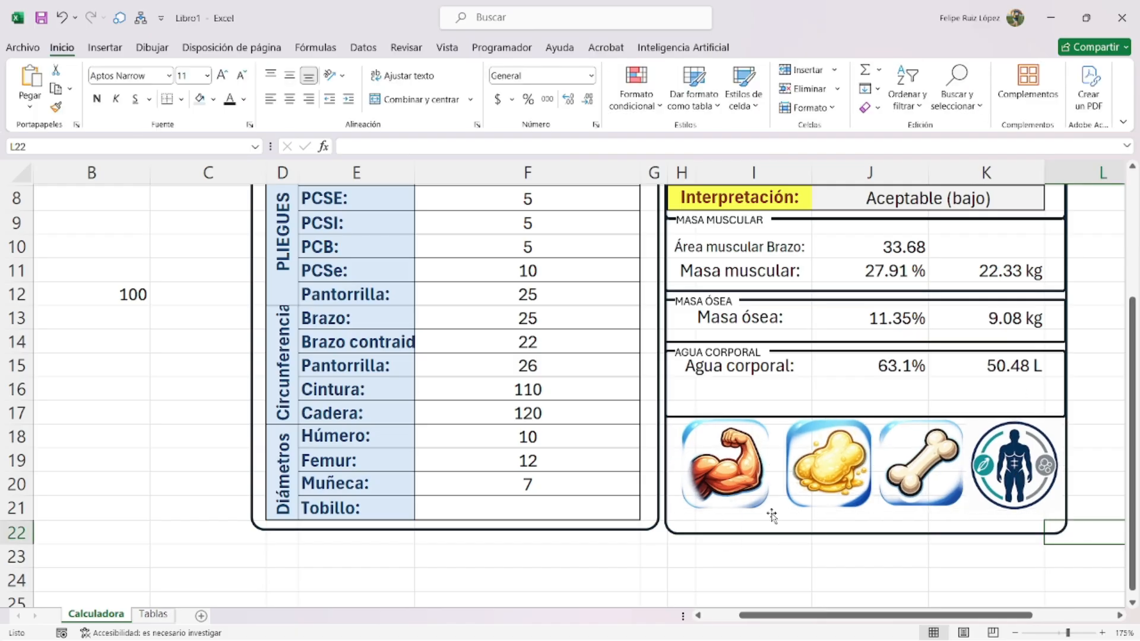
- Give the muscle, bone and water result rows a thick outline border and inside borders
ctrl+scroll(742, 513, down, 2)
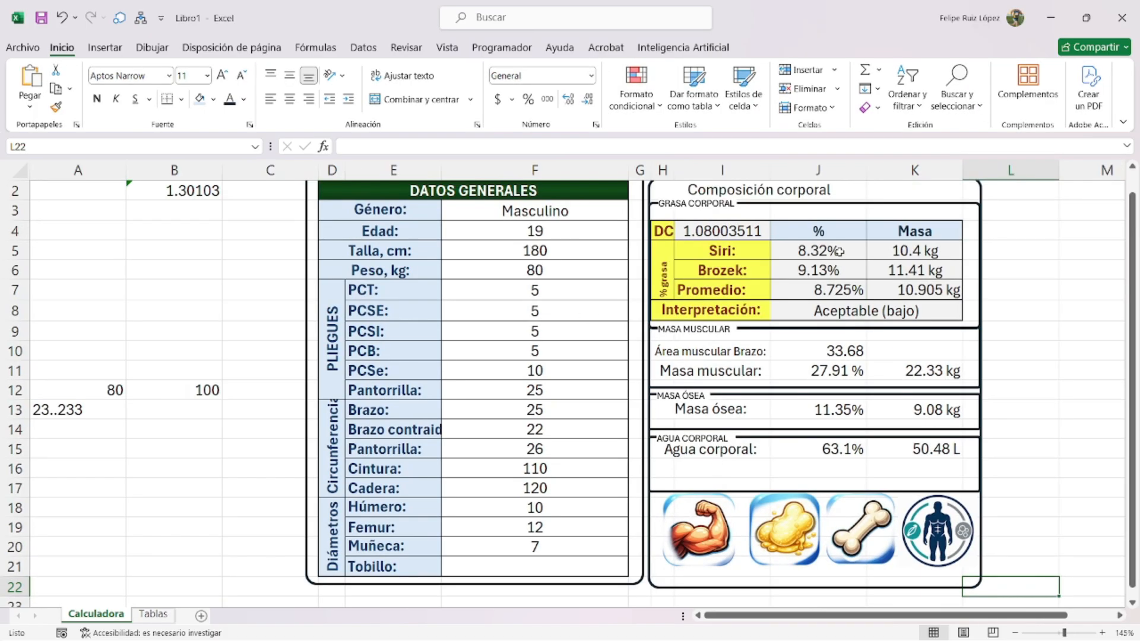
drag(685, 346, 914, 371)
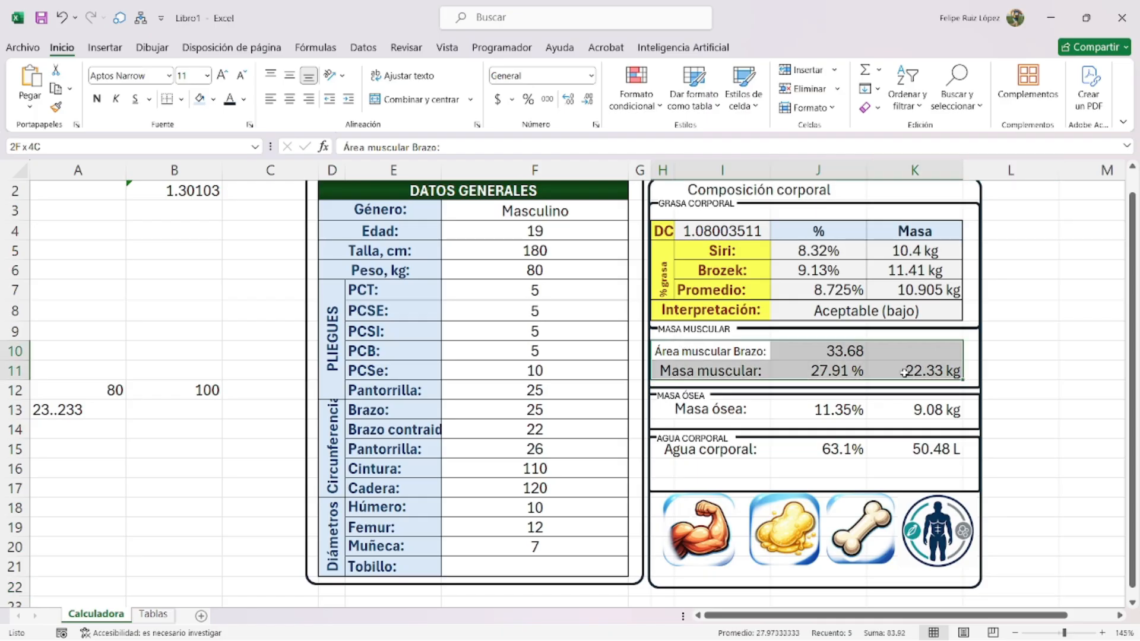
click(697, 406)
click(695, 442)
ctrl+drag(708, 452, 856, 444)
key(ctrl+1)
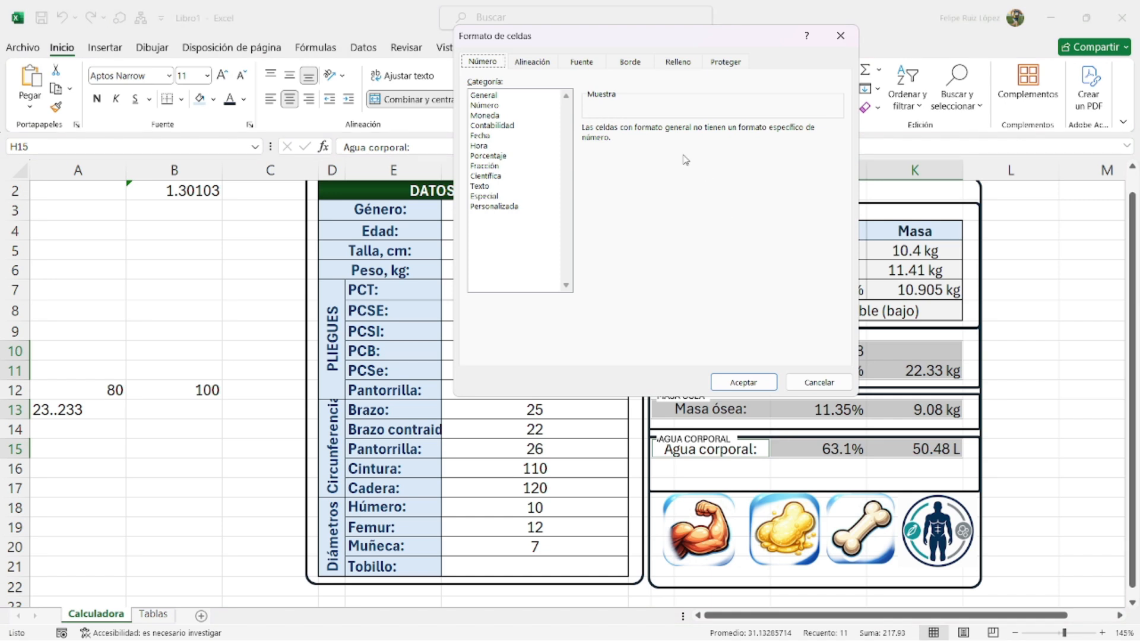
click(643, 68)
click(547, 170)
click(686, 107)
click(497, 185)
click(734, 107)
click(743, 383)
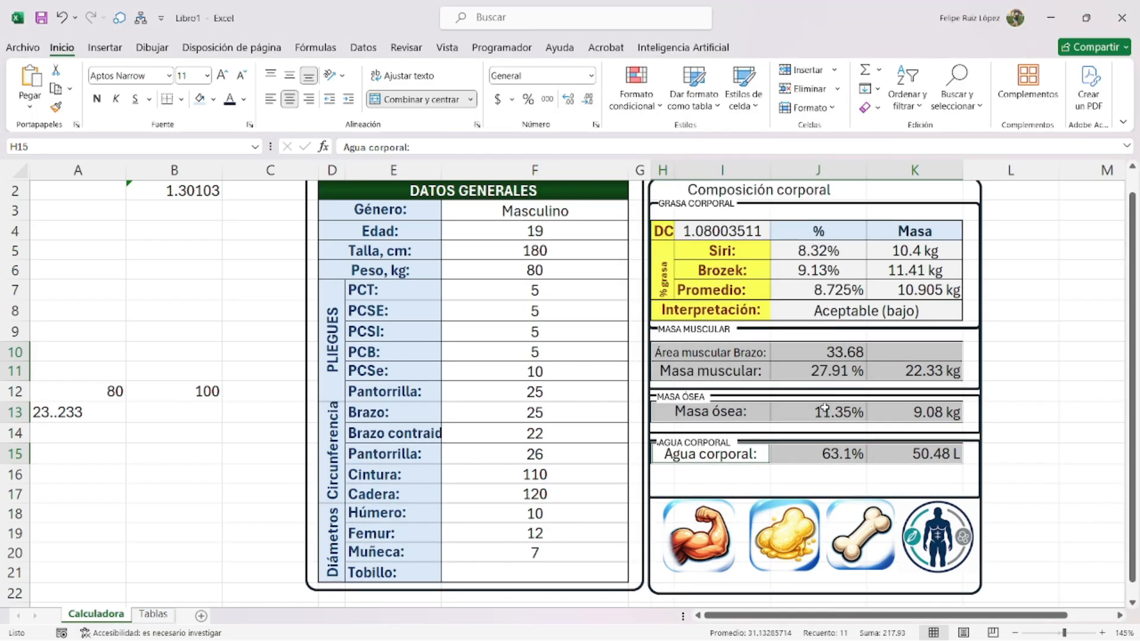
- Make the muscle, Masa ósea and Agua corporal labels bold, with coloured text and a light orange fill
drag(719, 358, 713, 376)
ctrl+click(712, 416)
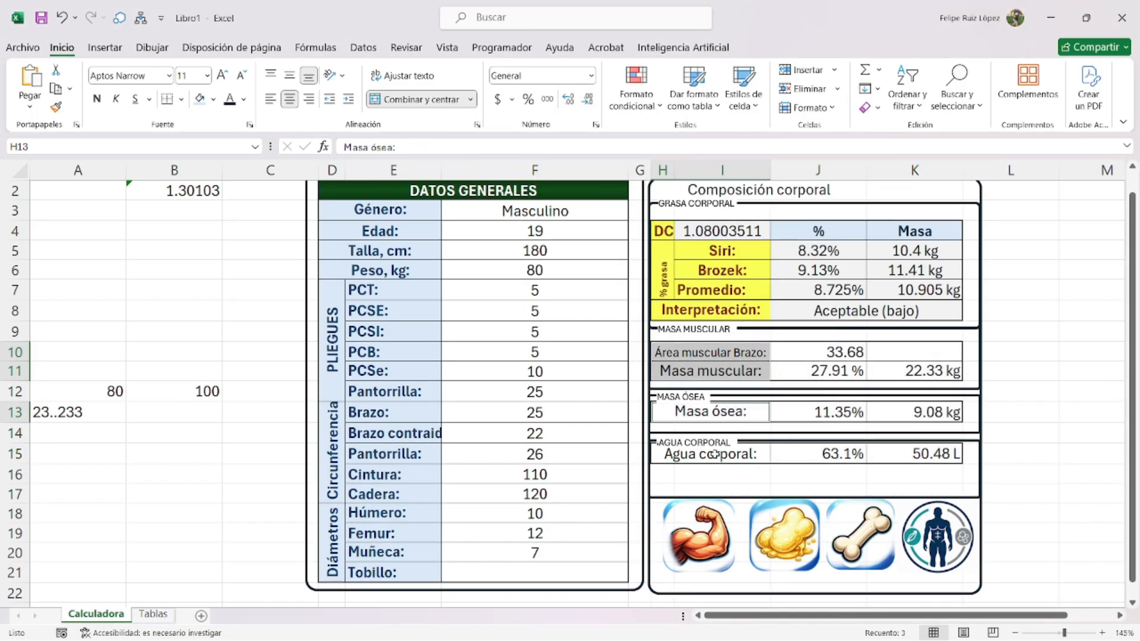
ctrl+click(714, 455)
click(97, 98)
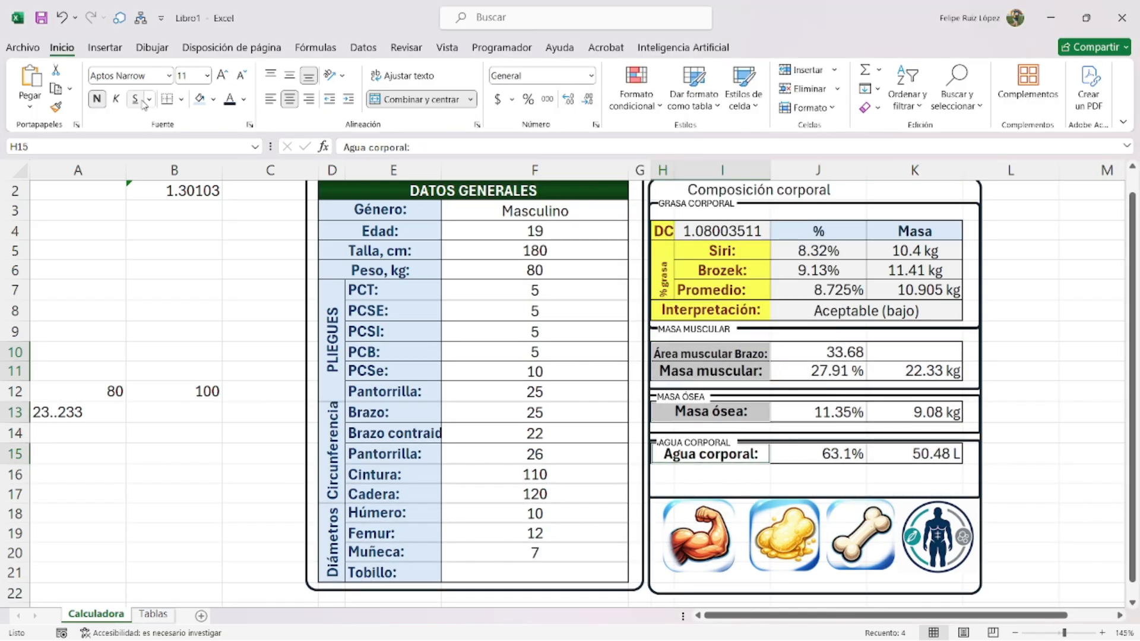
click(213, 100)
click(244, 100)
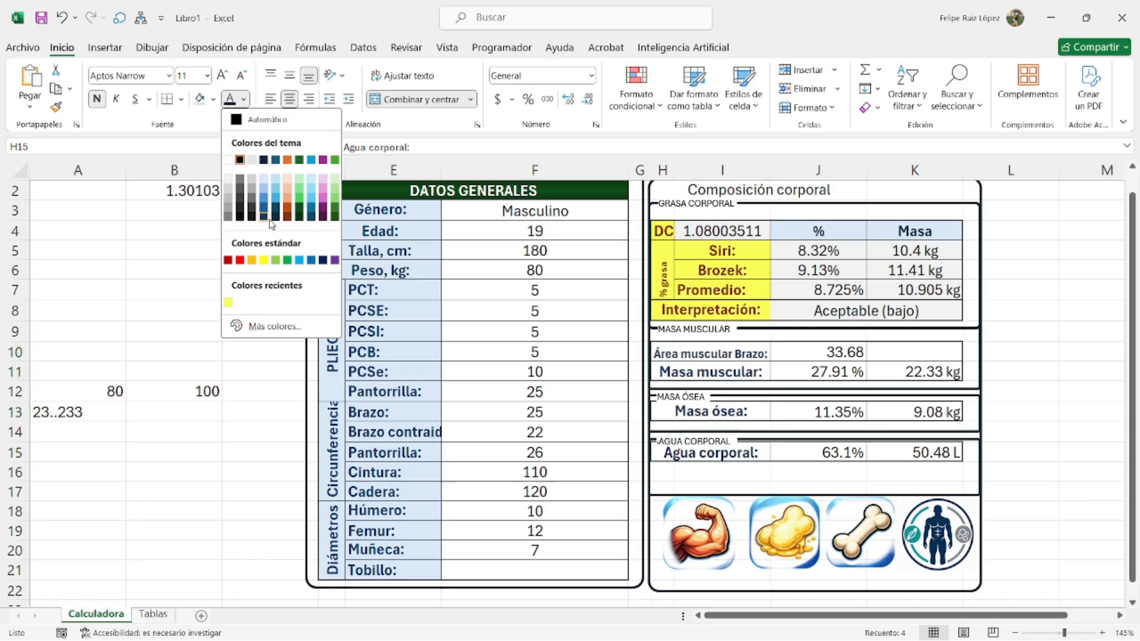
click(266, 217)
click(213, 99)
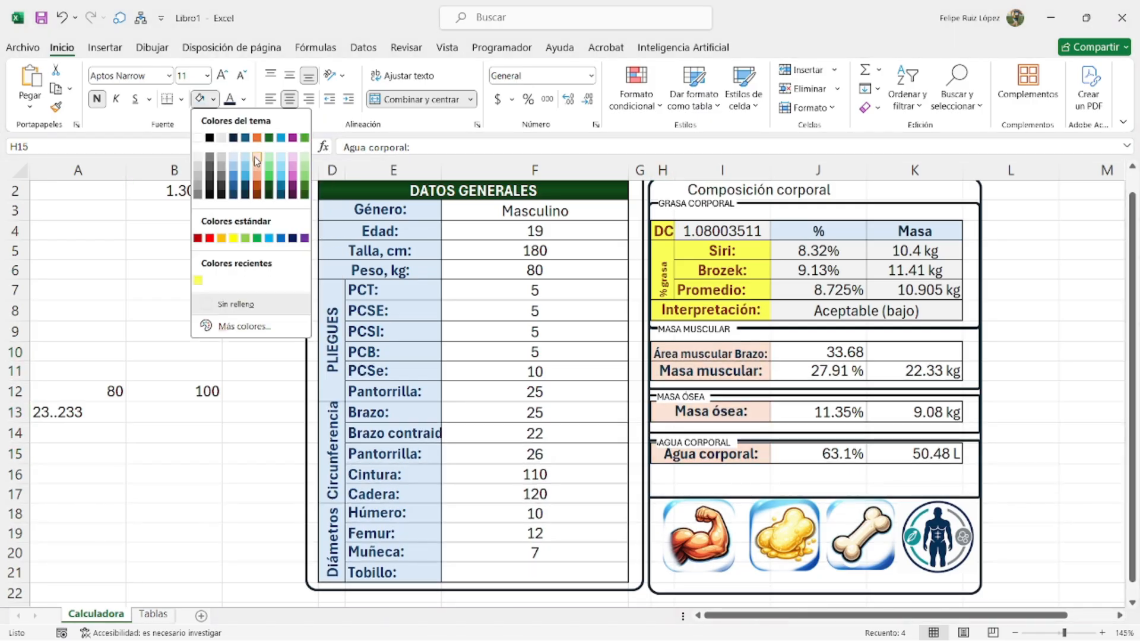
click(254, 155)
- Fill the result values light peach, colour them dark red and centre them
drag(855, 353, 864, 371)
ctrl+click(905, 372)
drag(835, 410, 899, 414)
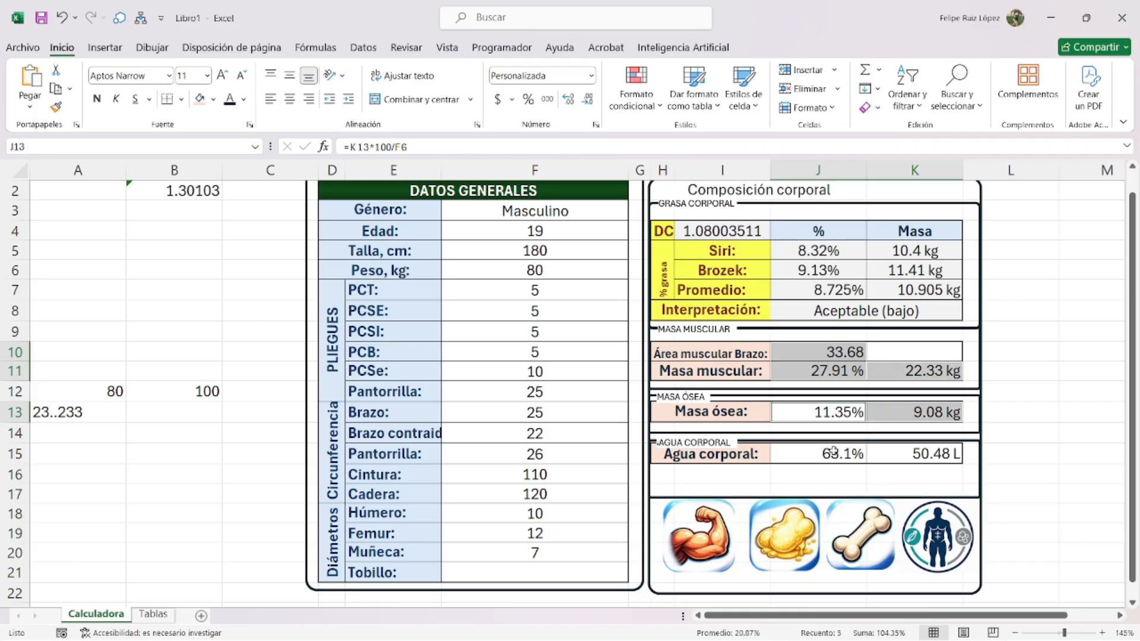
drag(834, 453, 893, 455)
click(213, 100)
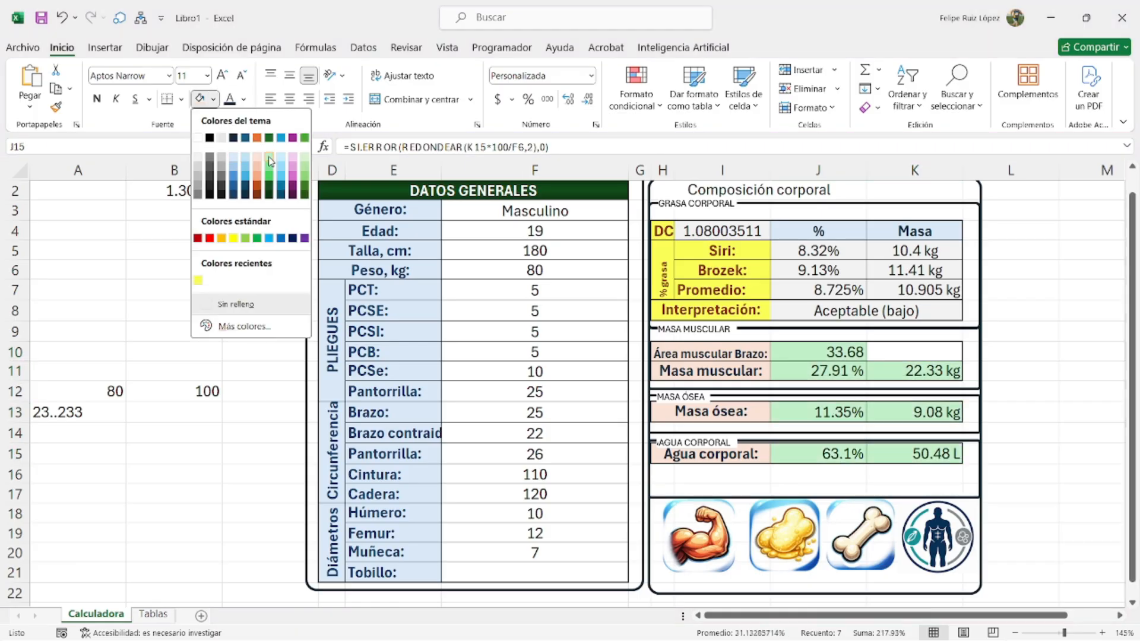
click(259, 160)
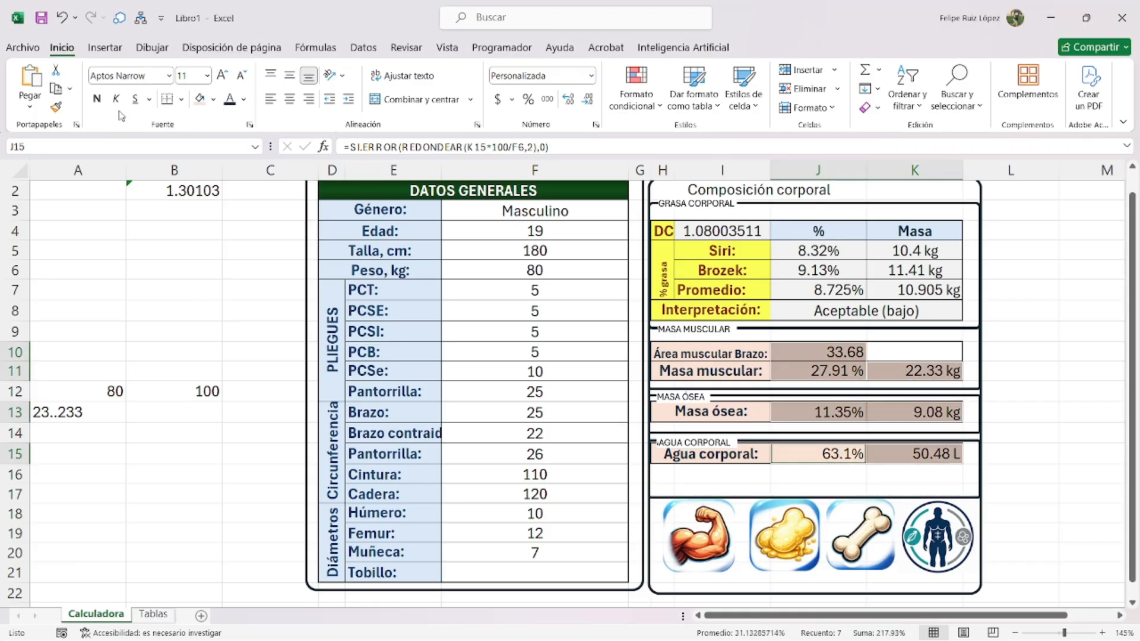
click(243, 99)
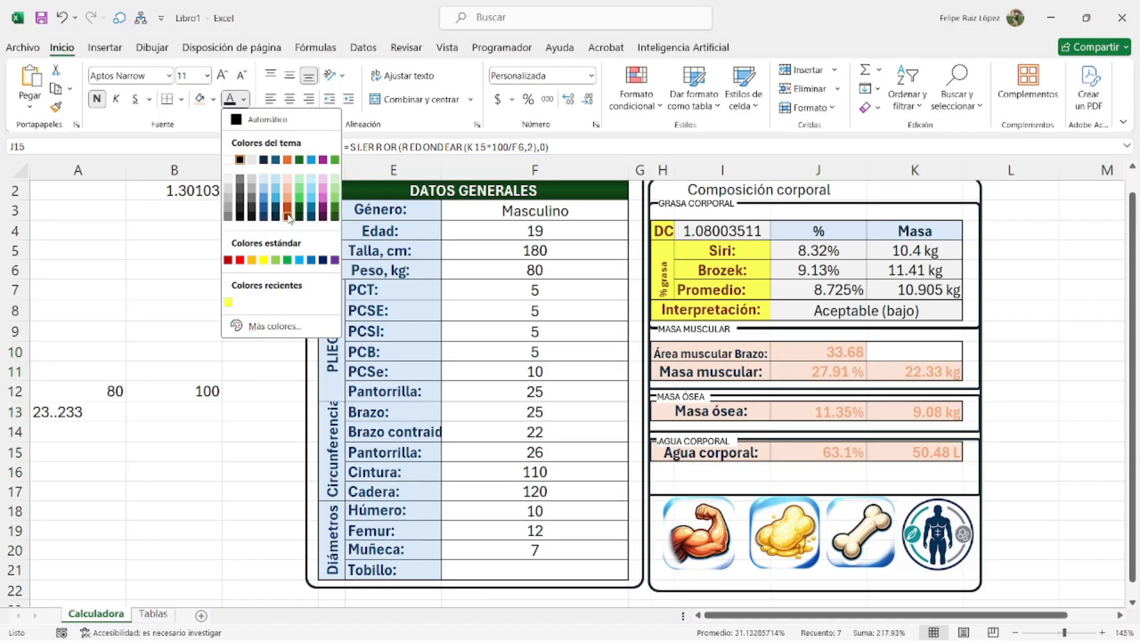
click(287, 215)
click(289, 75)
click(291, 99)
- Clear the cell selection and select the water section's rounded frame
click(1043, 427)
click(823, 494)
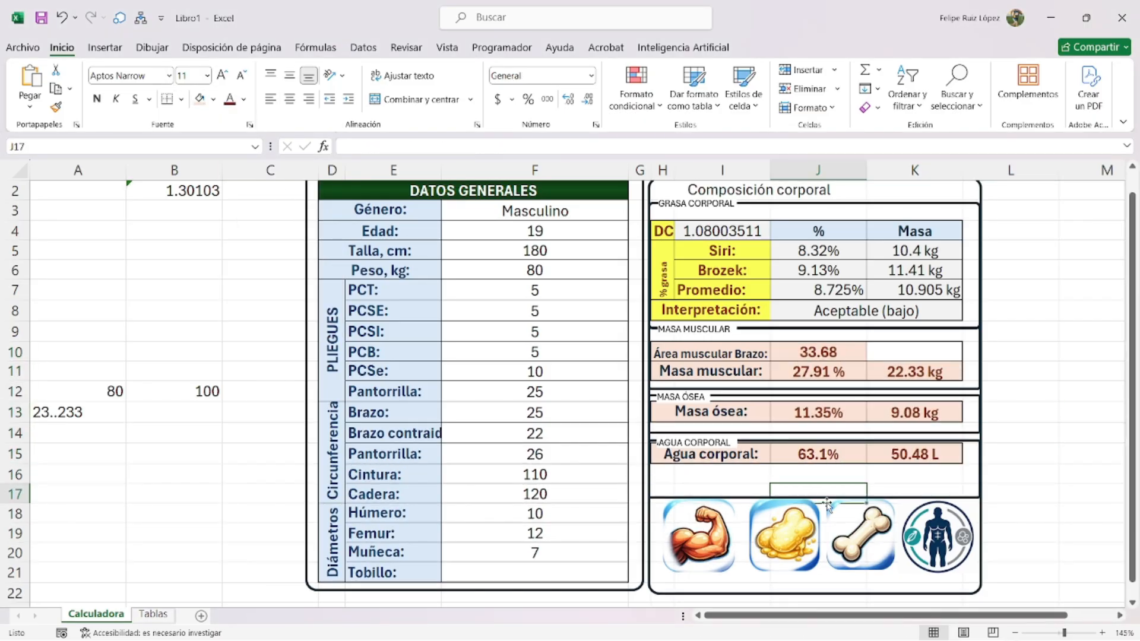
click(828, 503)
click(831, 497)
- Raise the bottom of the water section frame and nudge the four icons up slightly
drag(815, 497, 815, 484)
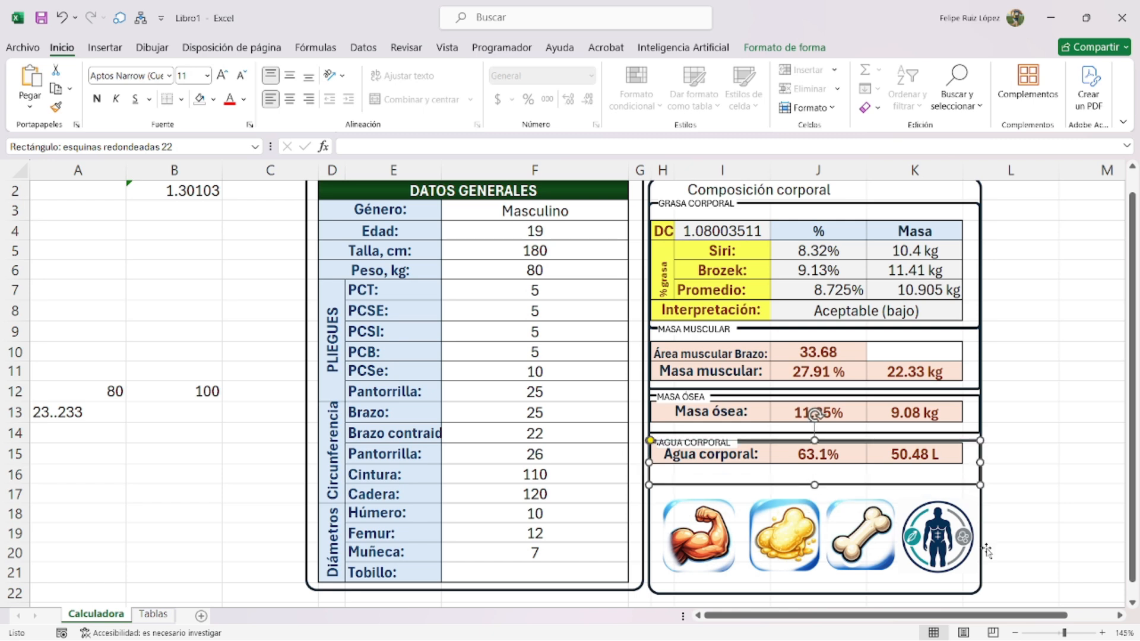
click(937, 537)
ctrl+click(861, 535)
ctrl+click(787, 537)
ctrl+click(723, 532)
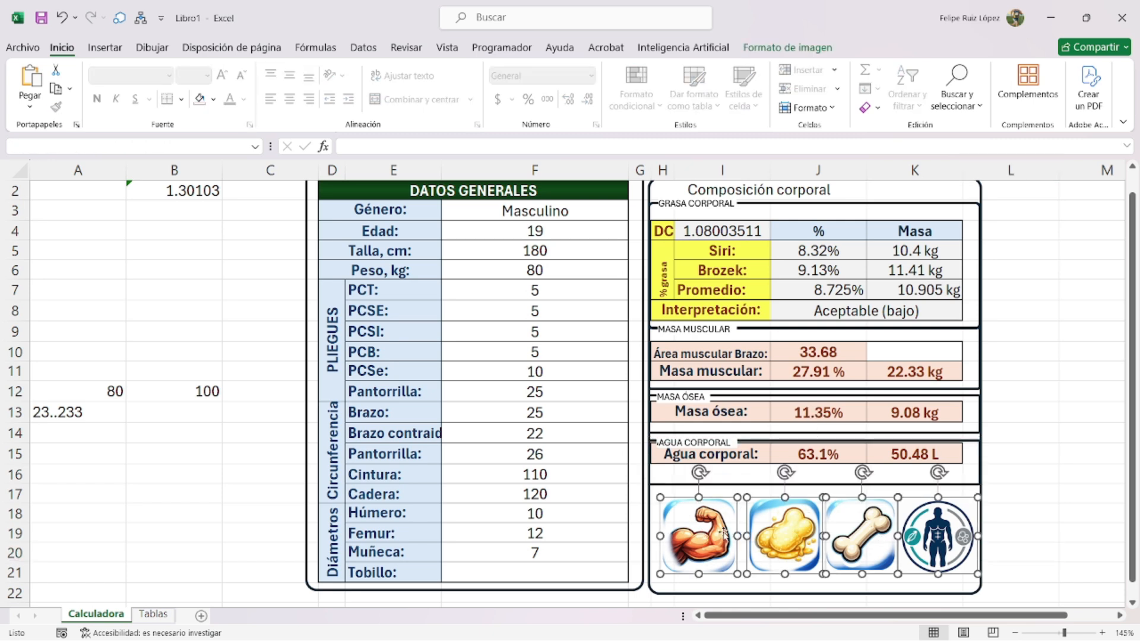
drag(724, 532, 723, 523)
click(1039, 554)
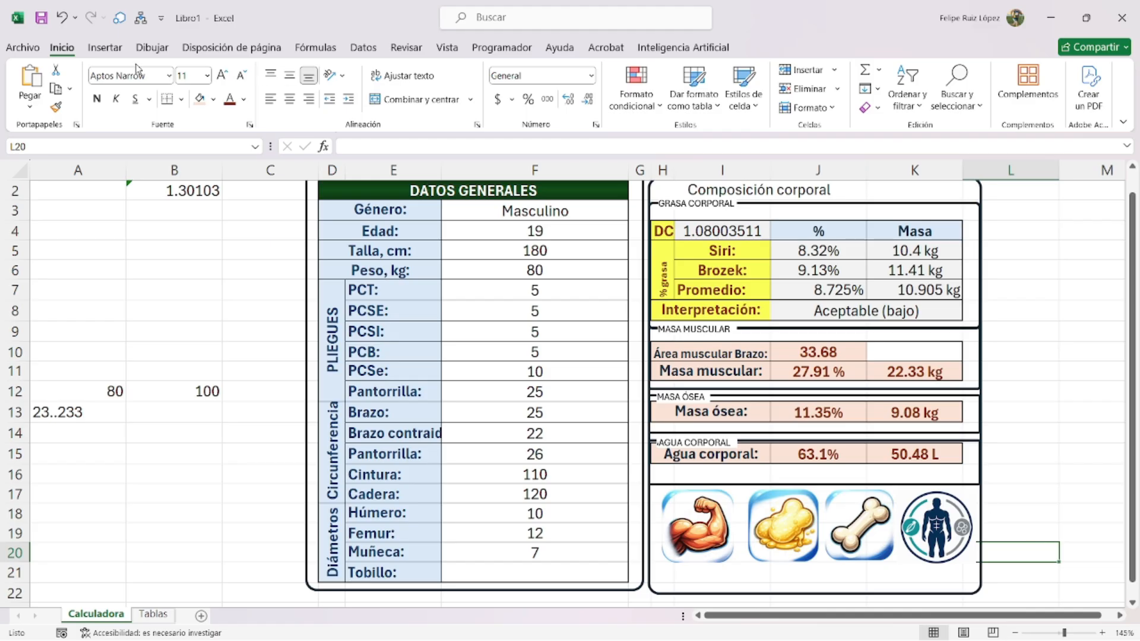
- Draw a rounded rectangle below the muscle icon
click(104, 47)
click(208, 88)
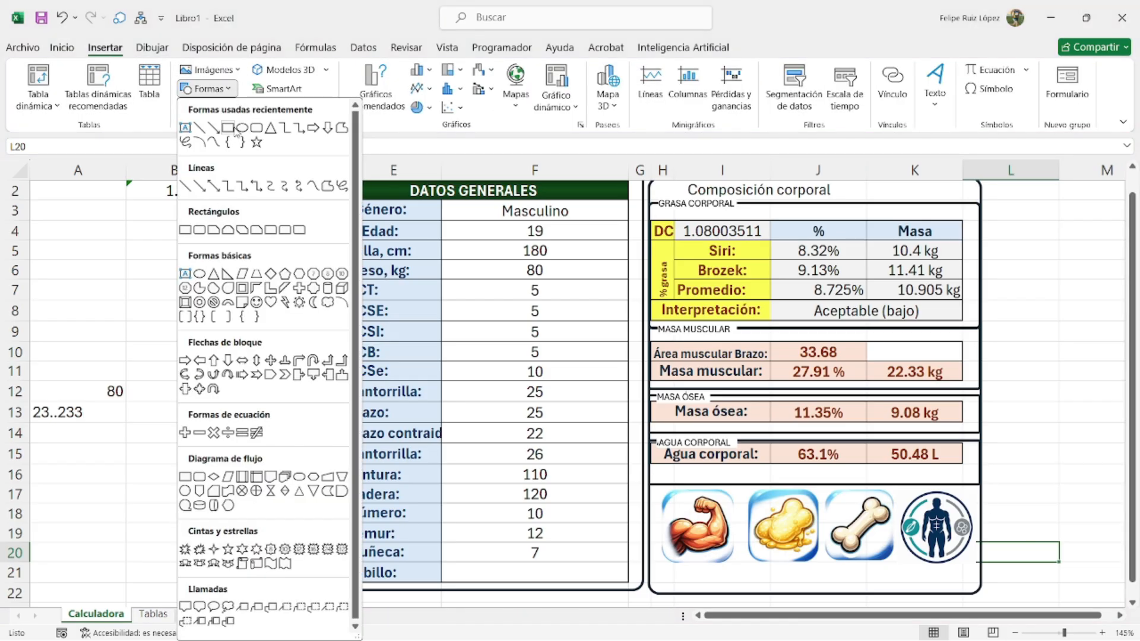
click(257, 129)
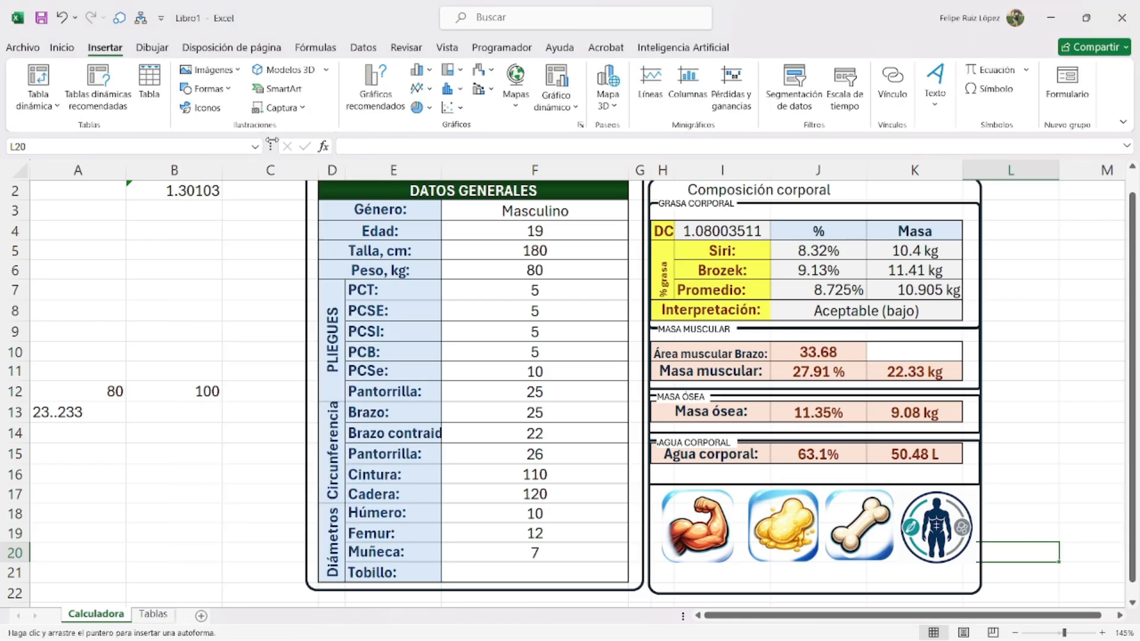
scroll(799, 537, up, 3)
scroll(534, 457, down, 2)
mouse_move(530, 449)
mouse_down()
mouse_move(614, 439)
mouse_move(589, 463)
mouse_up()
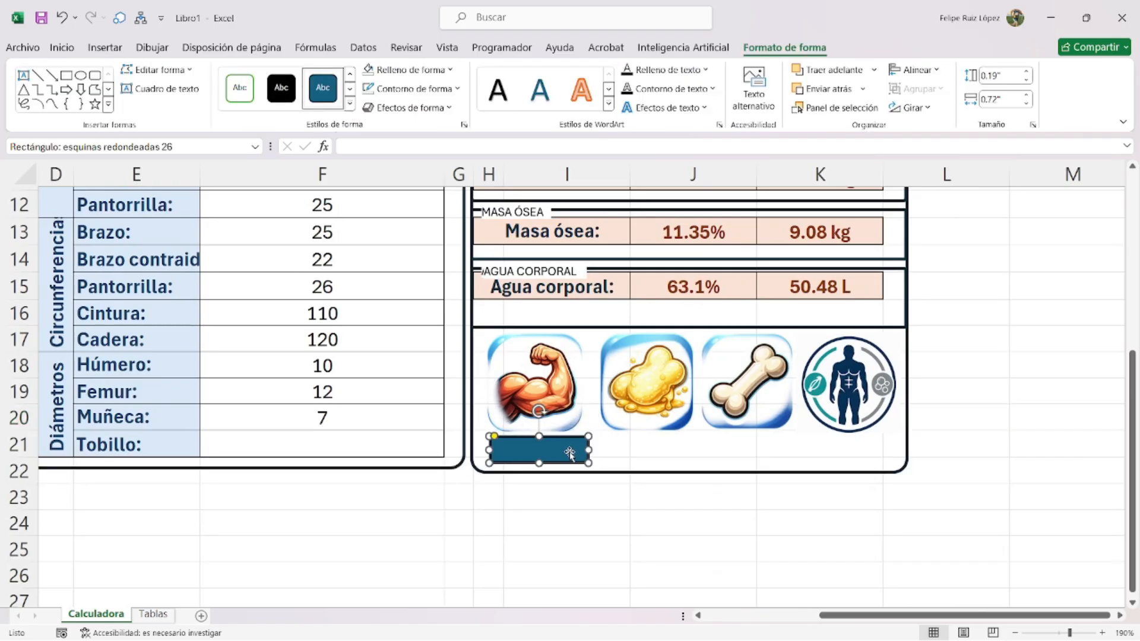
- Set the rectangle's text margins to 0 and make it move but not resize with cells
key(ctrl+1)
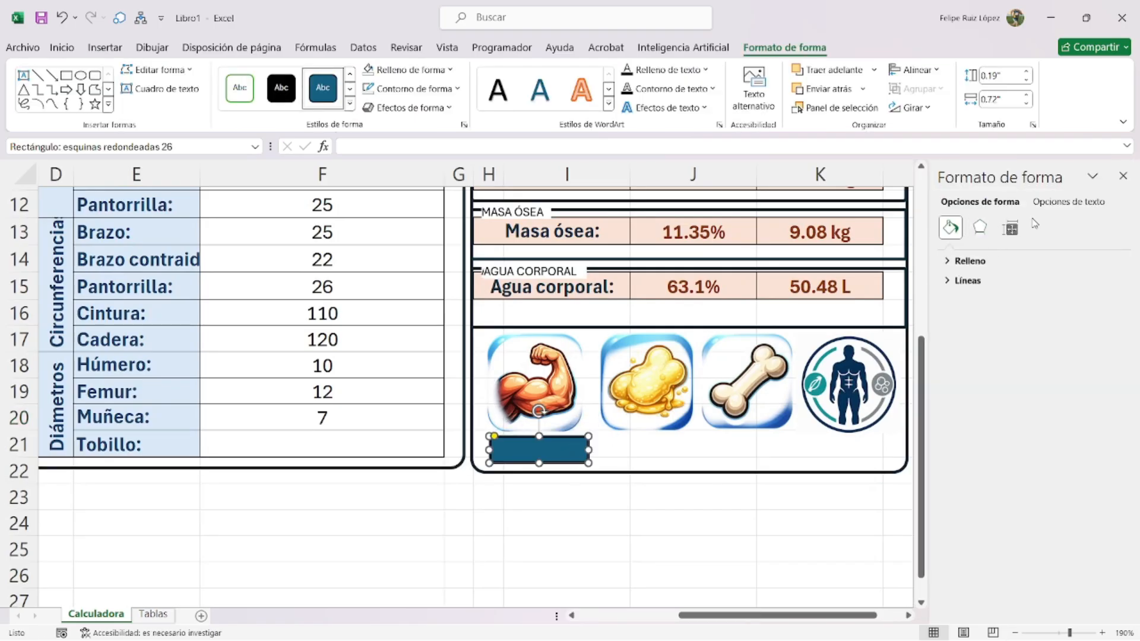
click(1061, 204)
click(1009, 230)
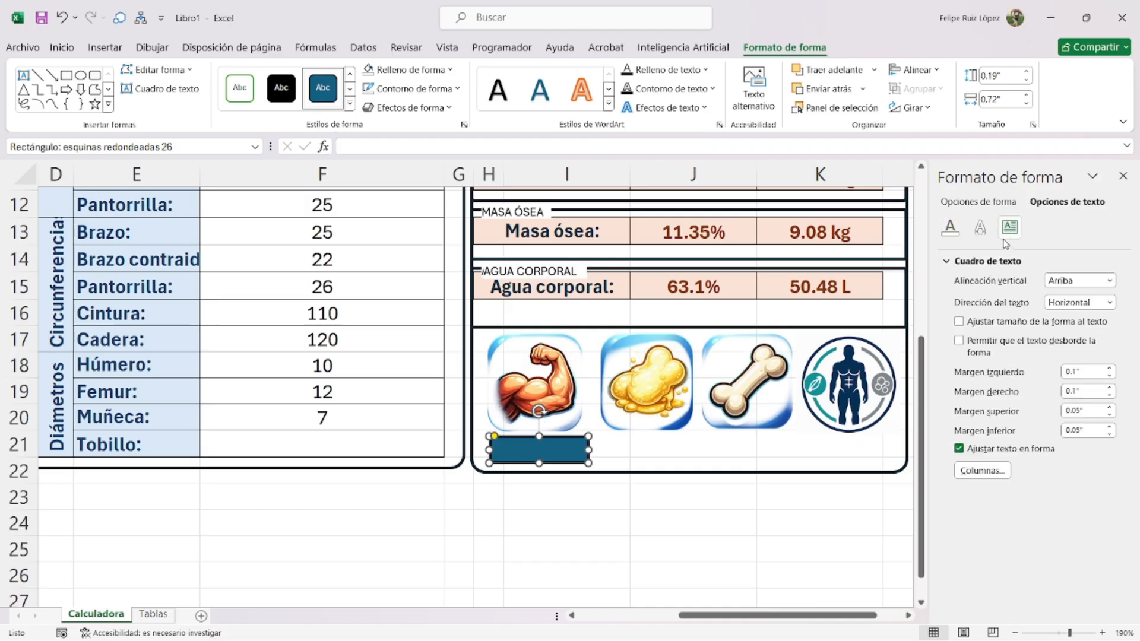
double_click(1081, 372)
text(0)
key(Tab)
text(0)
key(Tab)
text(0)
key(Tab)
text(0)
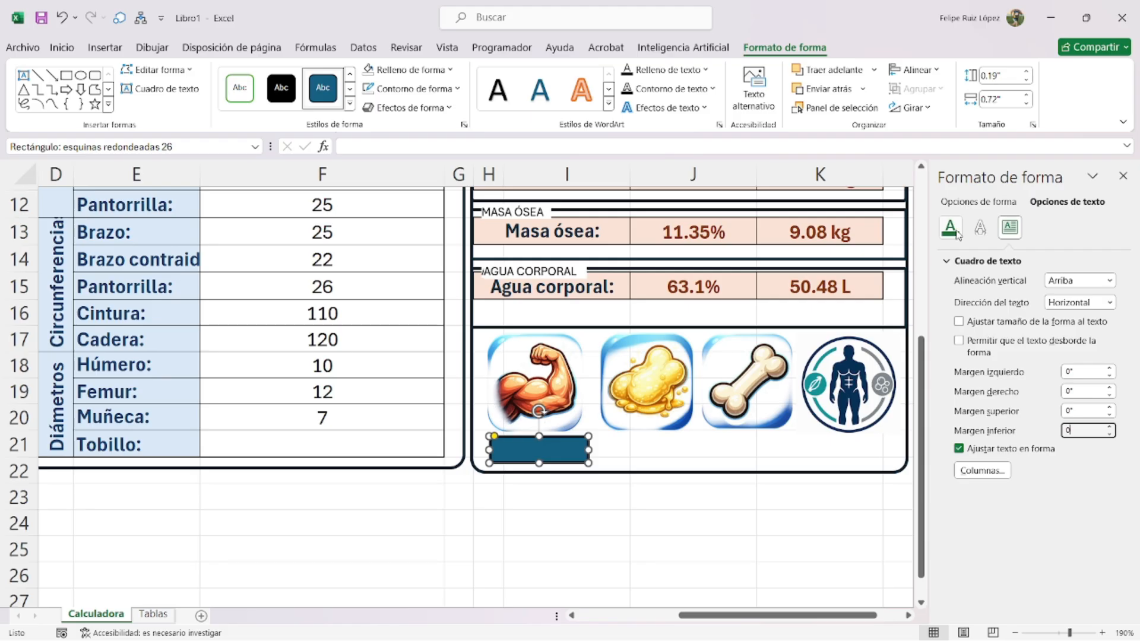
click(979, 201)
click(1009, 228)
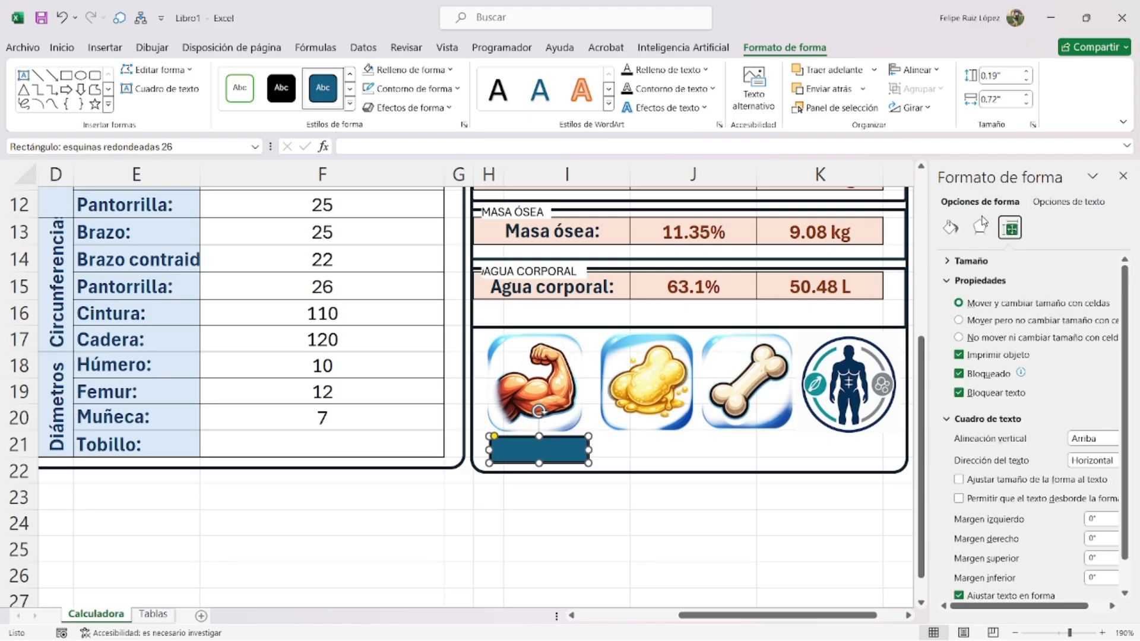
click(959, 321)
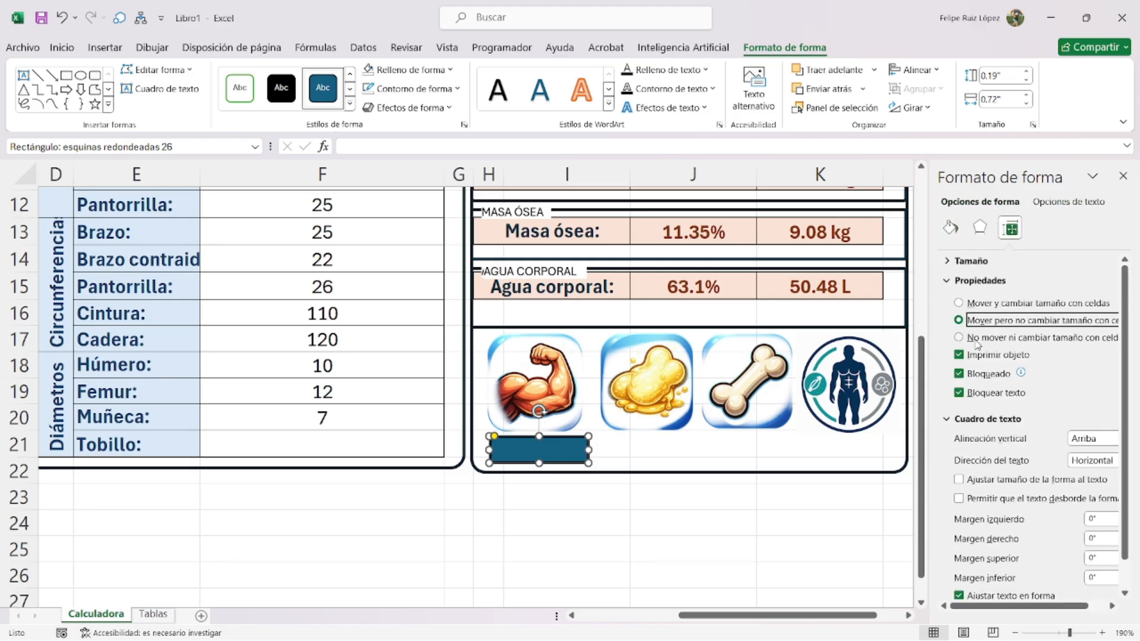
click(1122, 175)
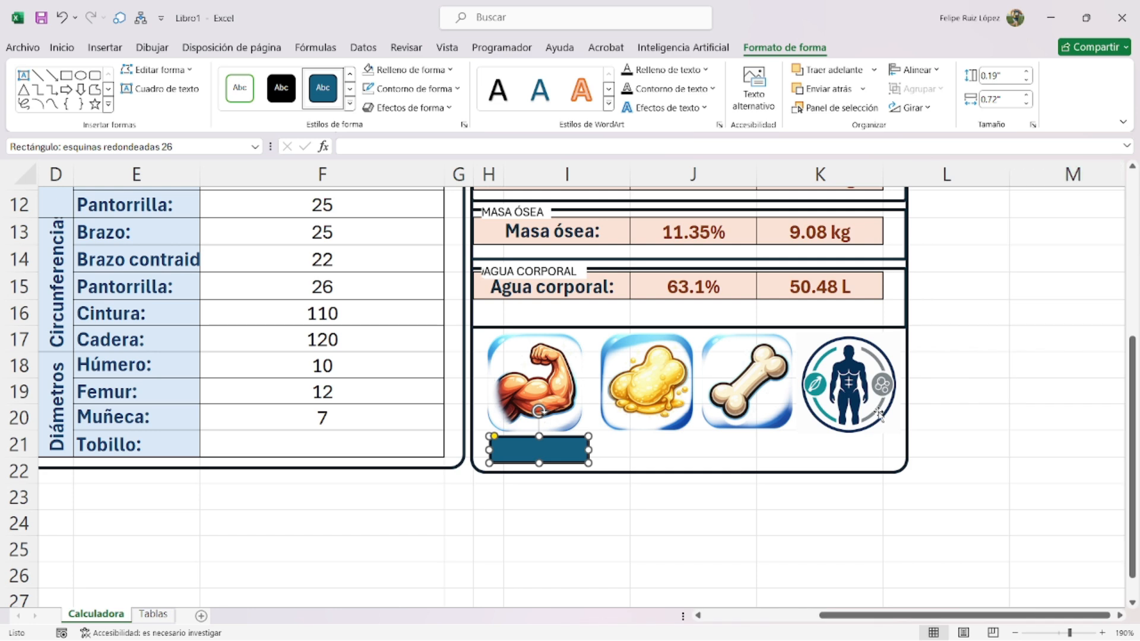
click(957, 522)
- Give the rounded rectangle a light blue fill and an outer shadow
click(538, 449)
click(405, 70)
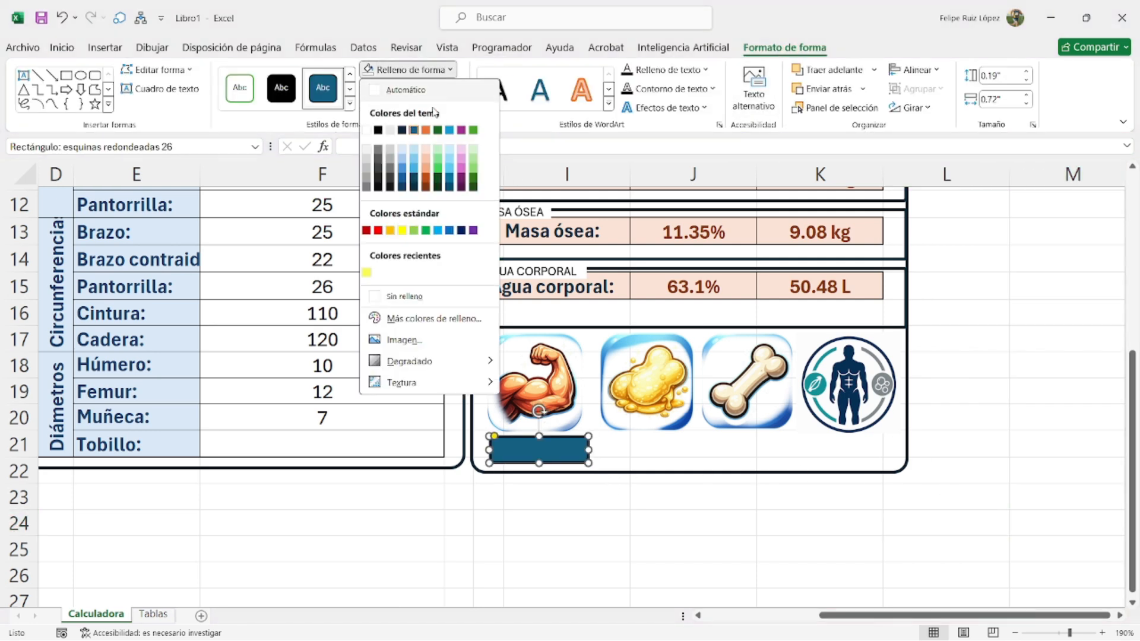
click(400, 154)
click(410, 107)
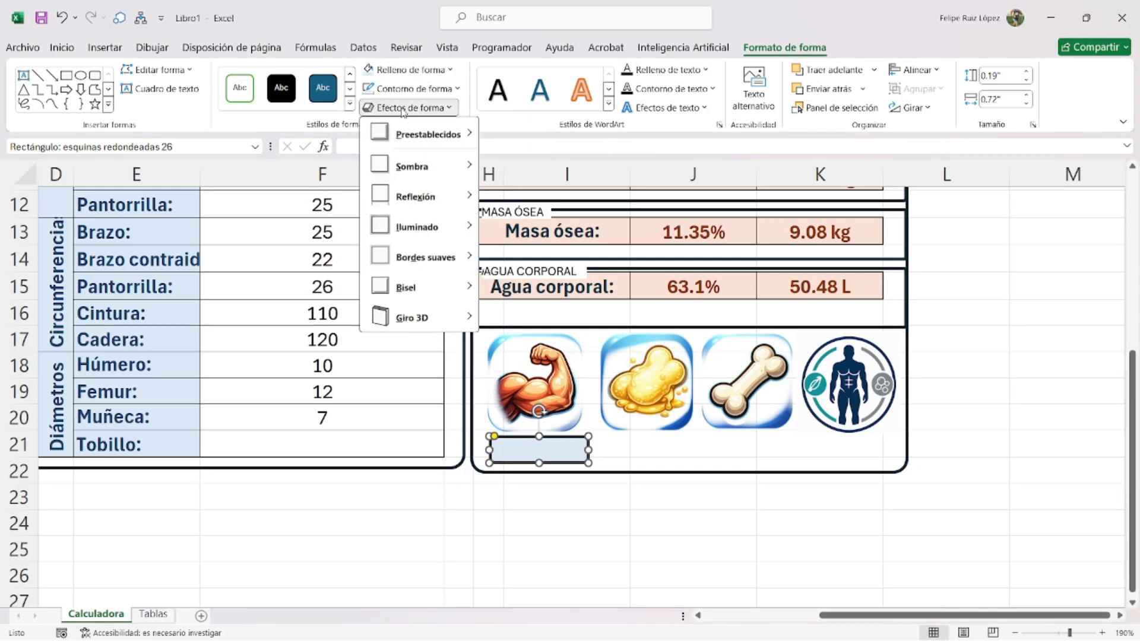
mouse_move(416, 166)
click(506, 239)
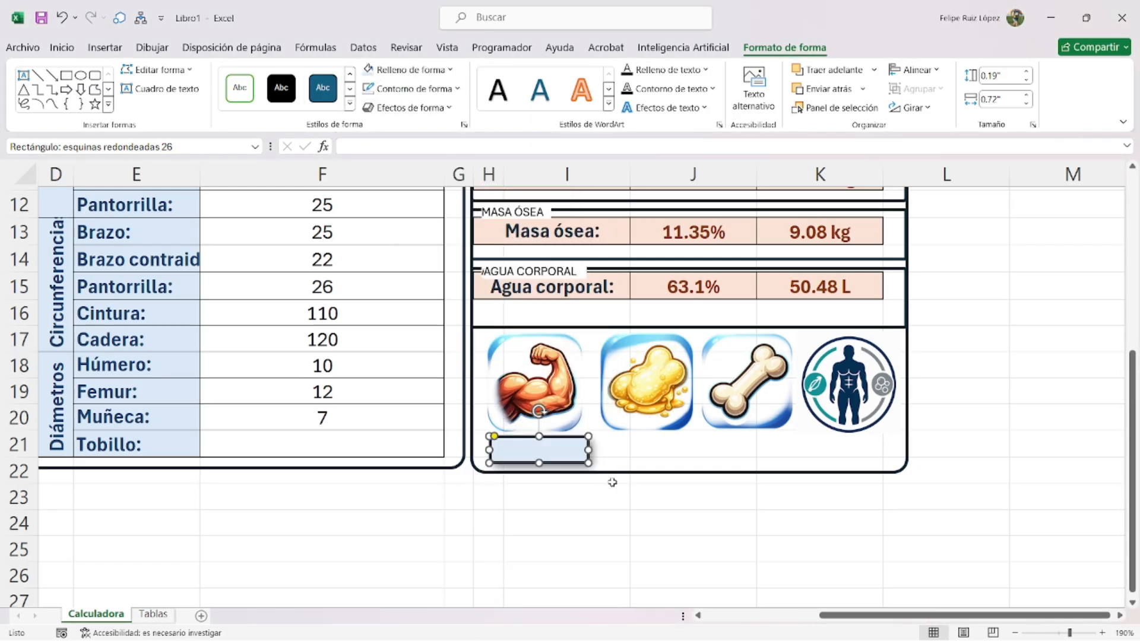
click(594, 517)
- Duplicate the light-blue box with Ctrl+D and place copies under the fat, bone and body icons
click(560, 460)
key(ctrl+d)
drag(574, 486, 758, 466)
key(ctrl+d)
key(ctrl+d)
drag(834, 464, 831, 463)
drag(664, 463, 661, 464)
click(692, 515)
scroll(671, 442, up, 1)
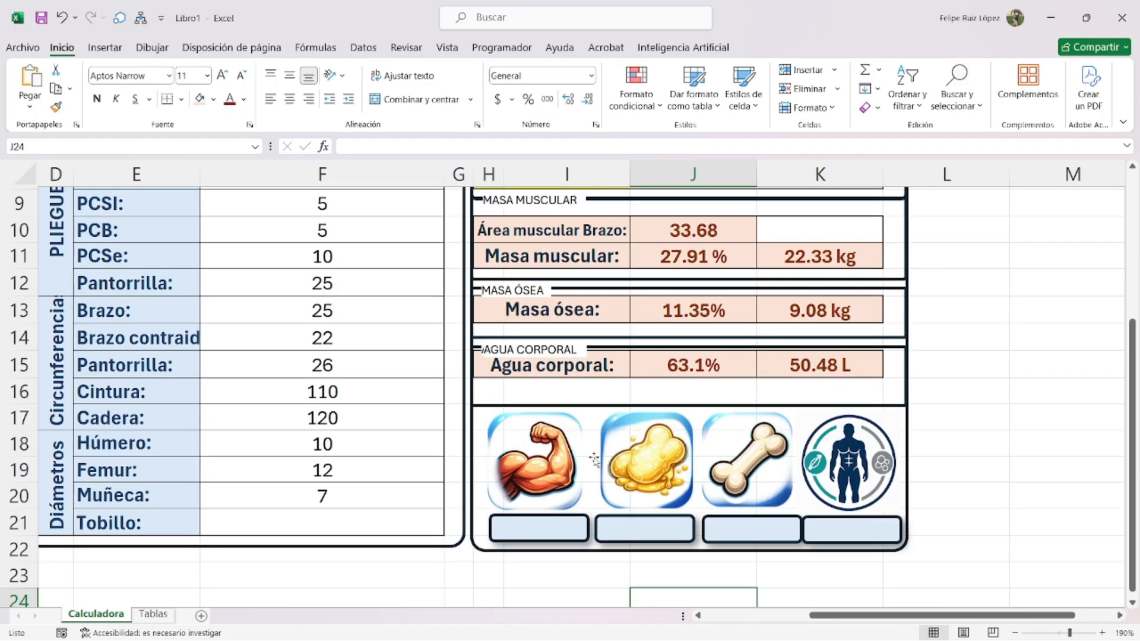
scroll(712, 493, down, 1)
scroll(714, 493, up, 2)
scroll(701, 488, down, 2)
- Scroll to the icon panel and briefly select the four icon pictures
scroll(736, 476, down, 2)
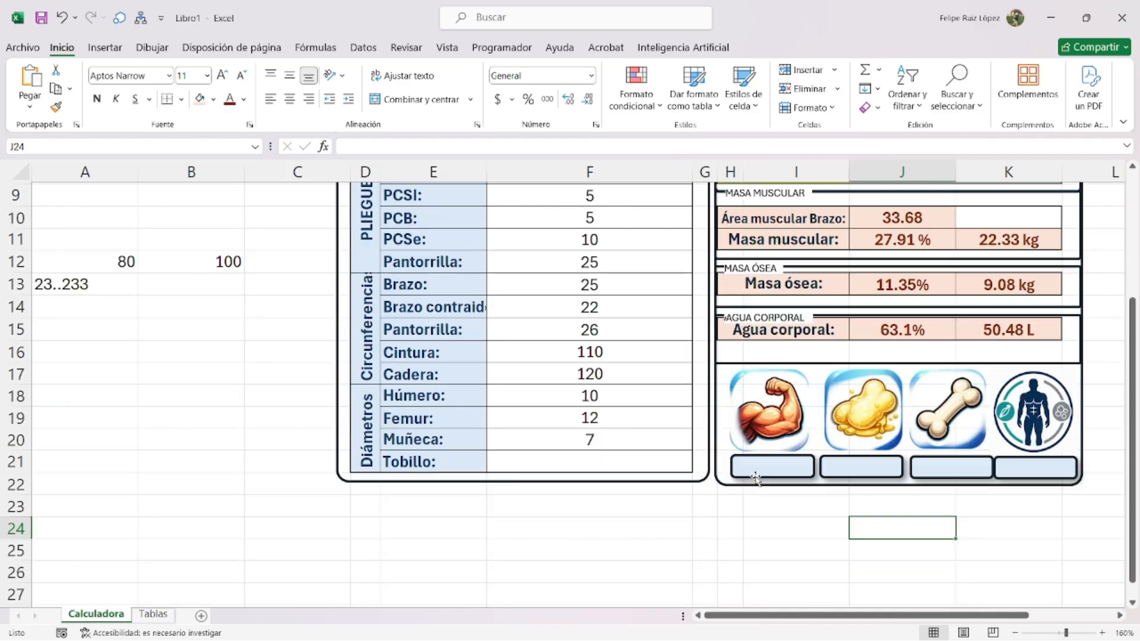
scroll(749, 449, down, 1)
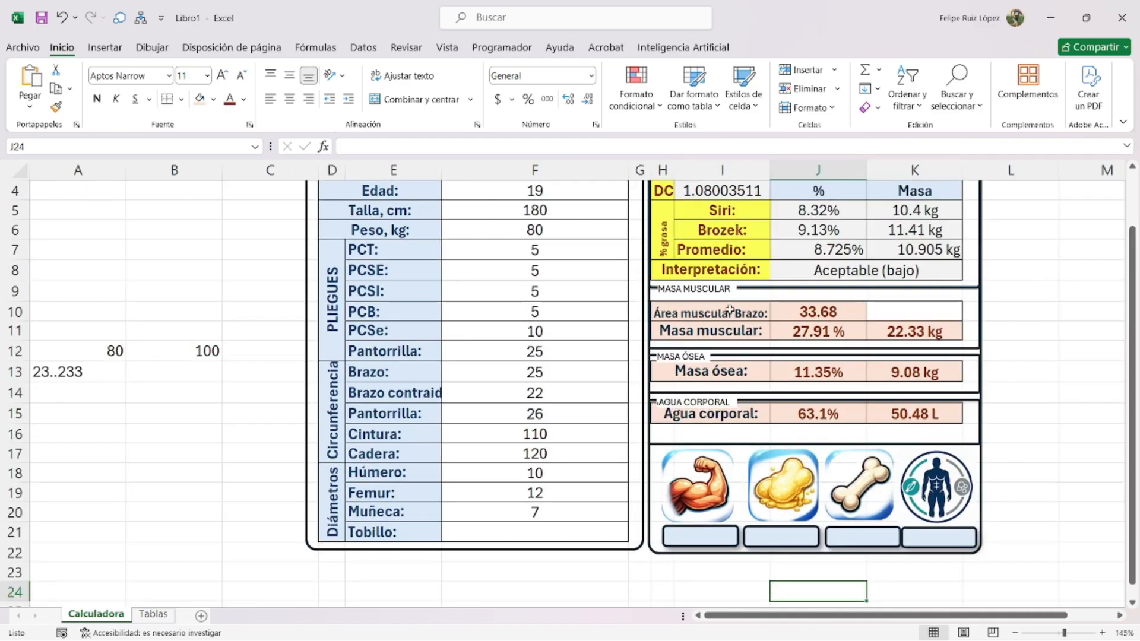
scroll(749, 398, down, 2)
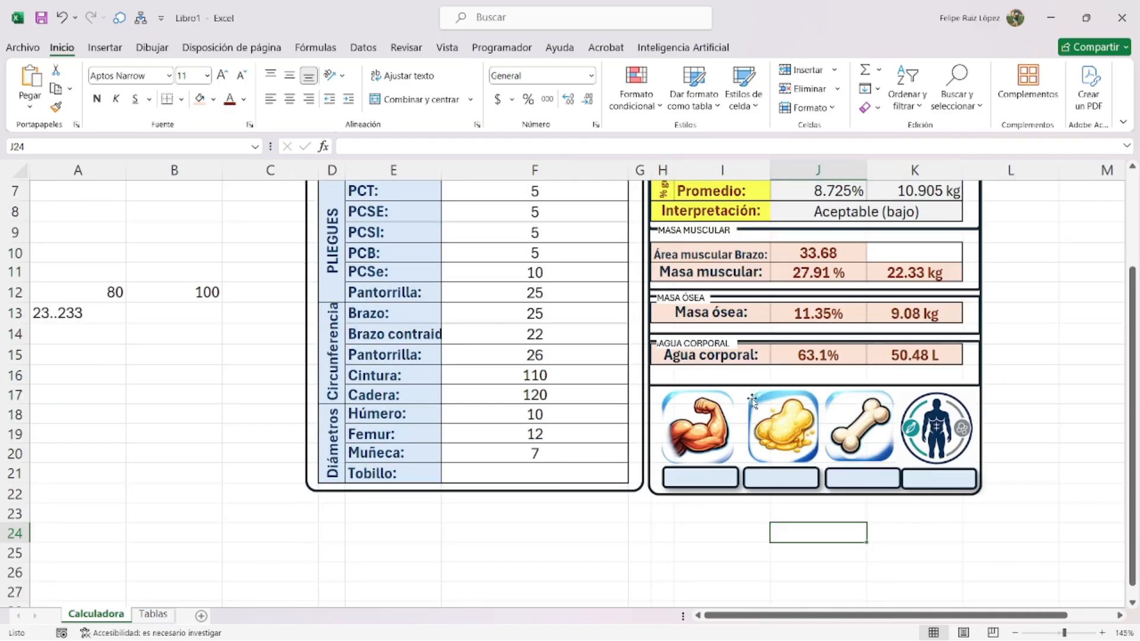
click(1022, 458)
scroll(1009, 466, up, 3)
click(671, 475)
ctrl+click(757, 499)
ctrl+click(843, 499)
ctrl+click(926, 510)
click(1058, 547)
- Distribute the four label boxes horizontally and apply a further alignment to them
click(909, 558)
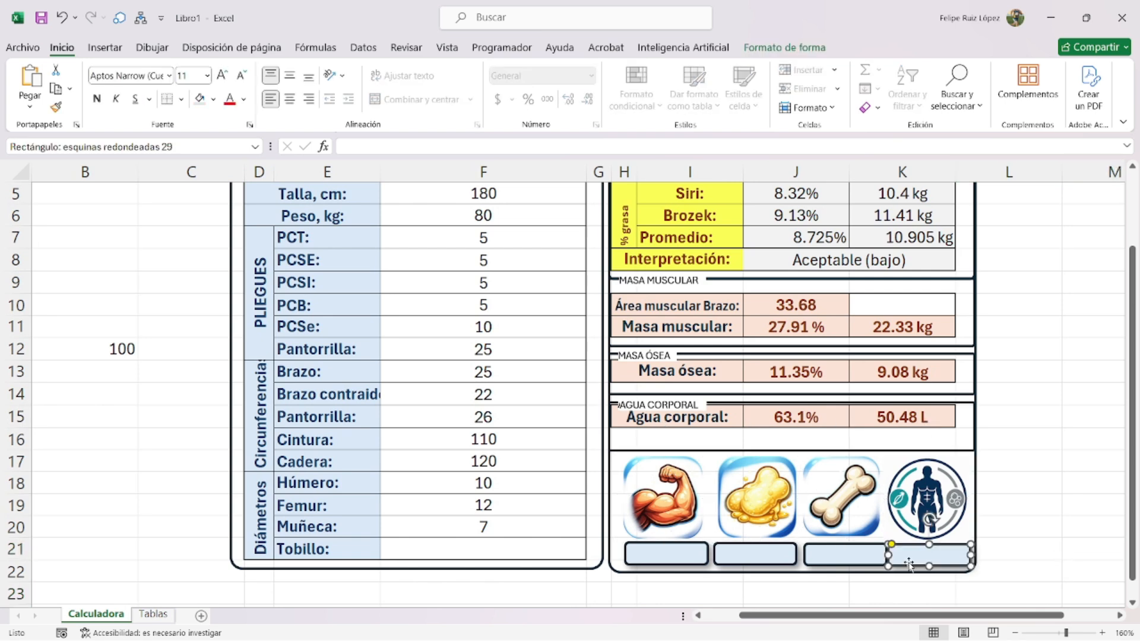
ctrl+click(852, 558)
ctrl+click(766, 555)
ctrl+click(687, 550)
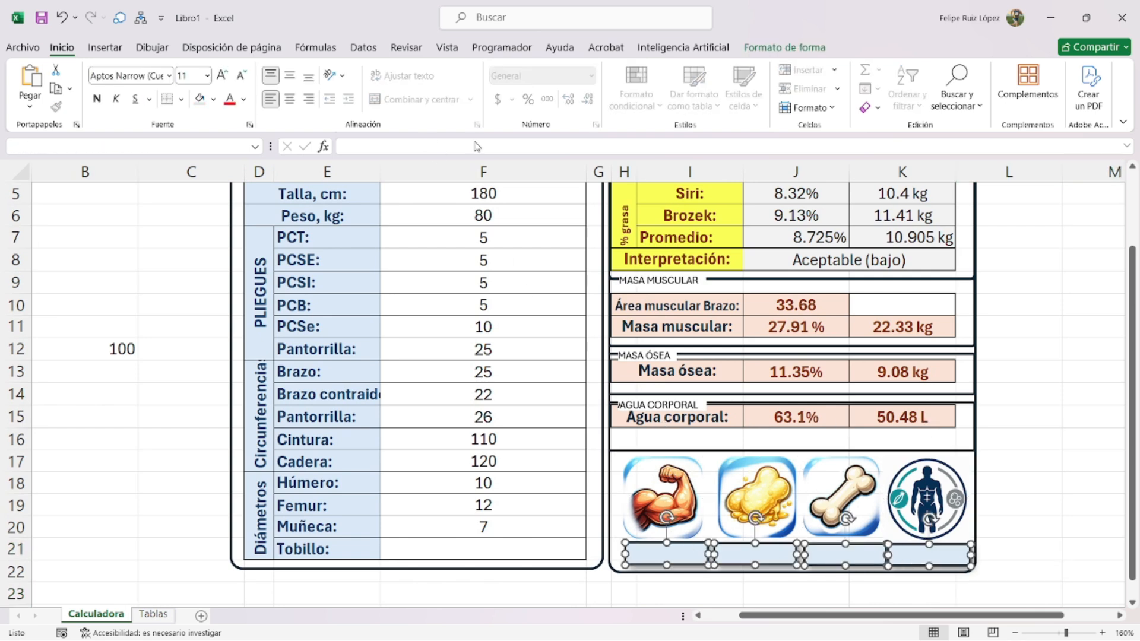
click(784, 48)
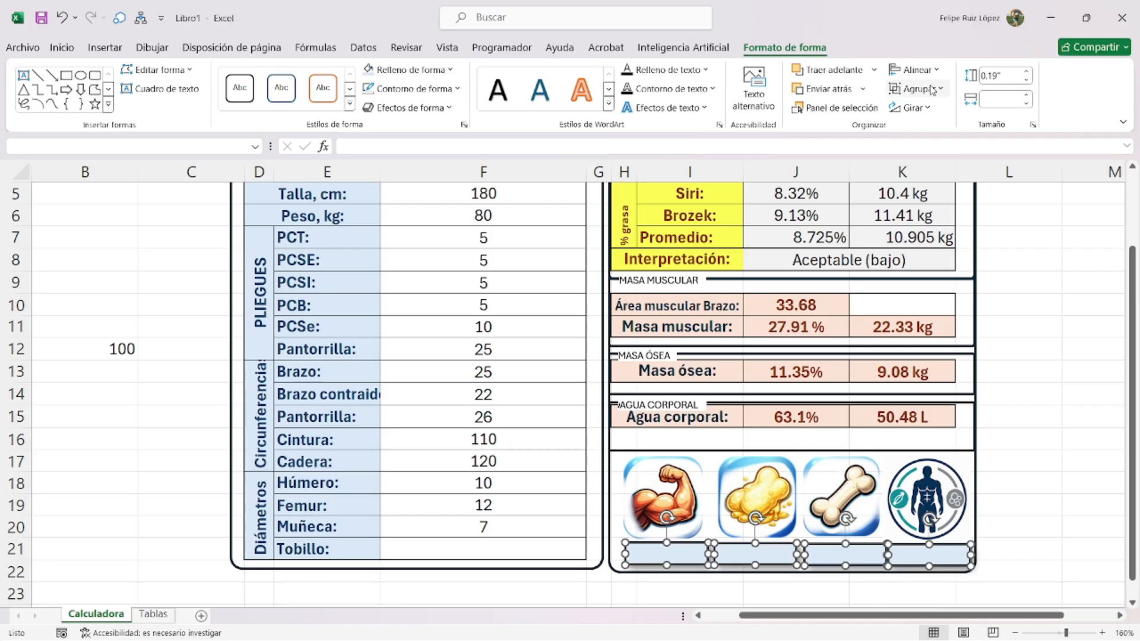
click(914, 69)
click(950, 218)
click(914, 69)
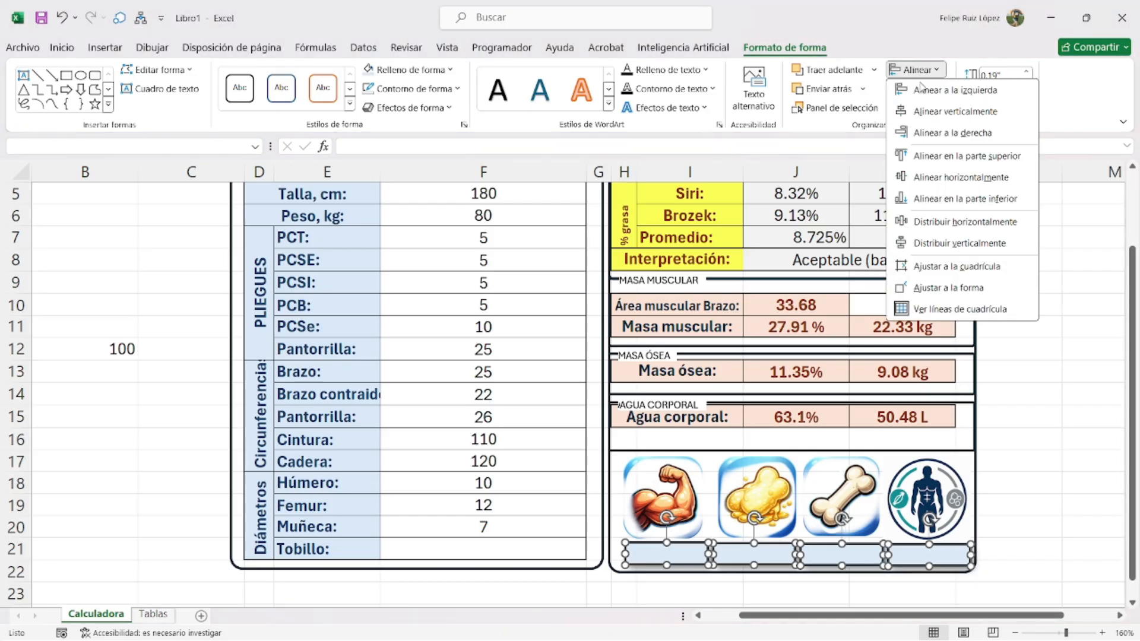
click(929, 158)
click(1038, 502)
- Select all four icons with their label boxes and drag them down together
click(944, 509)
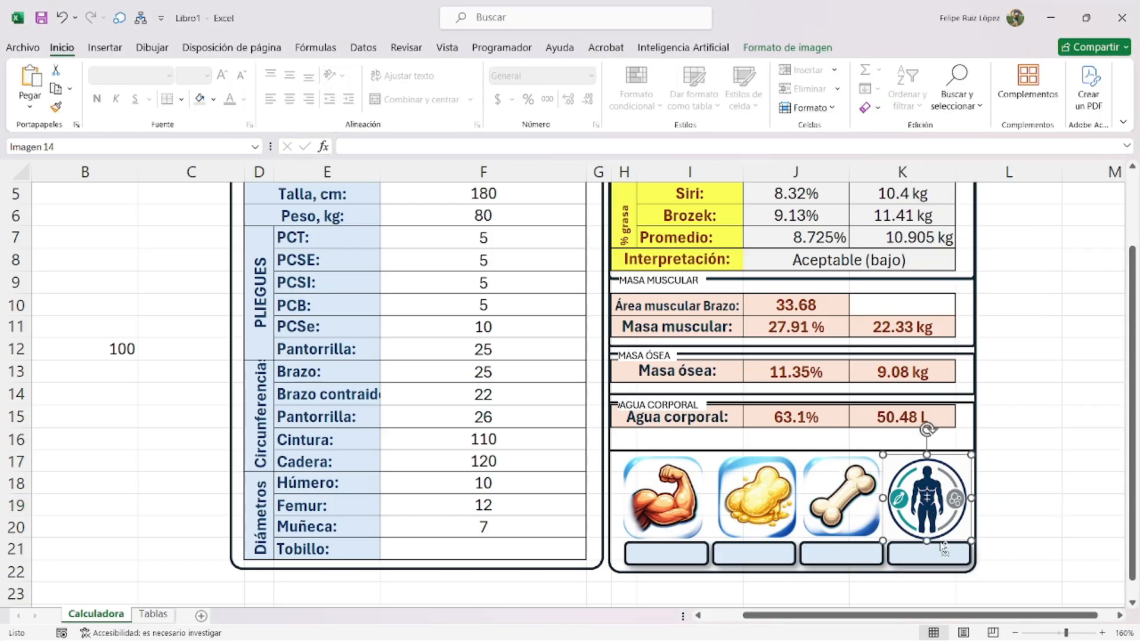
ctrl+click(942, 553)
ctrl+click(856, 557)
ctrl+click(843, 503)
ctrl+click(758, 501)
ctrl+click(742, 554)
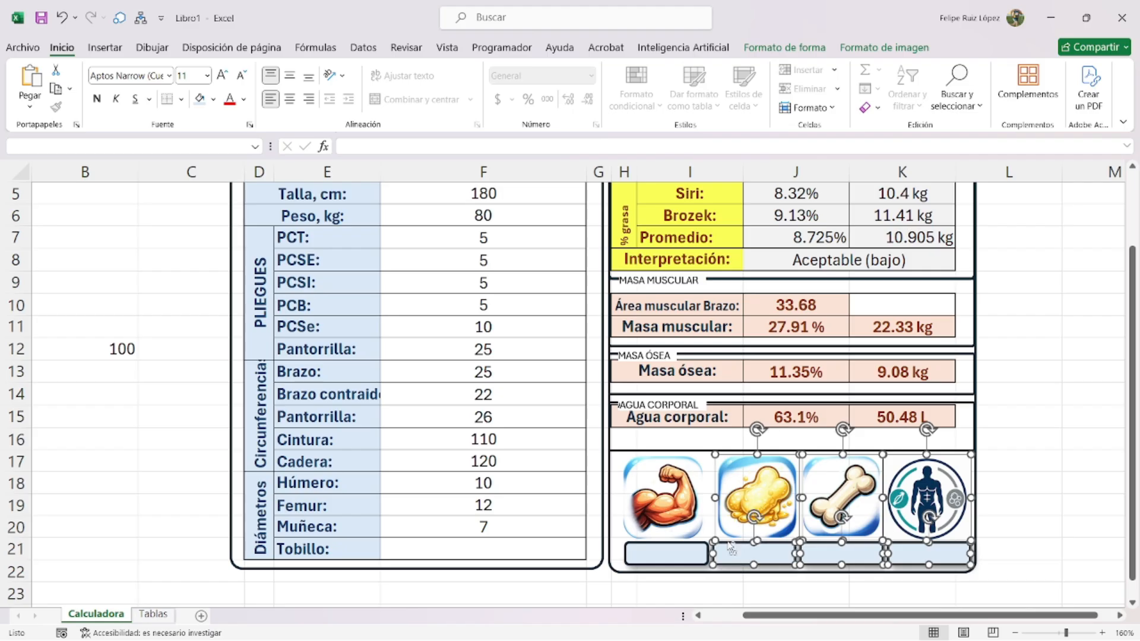
ctrl+click(699, 494)
ctrl+click(685, 550)
drag(689, 538, 688, 569)
click(789, 451)
mouse_move(789, 451)
mouse_down()
mouse_move(792, 471)
mouse_move(792, 436)
mouse_up()
- Copy the Agua corporal box and place the copy below it
click(752, 457)
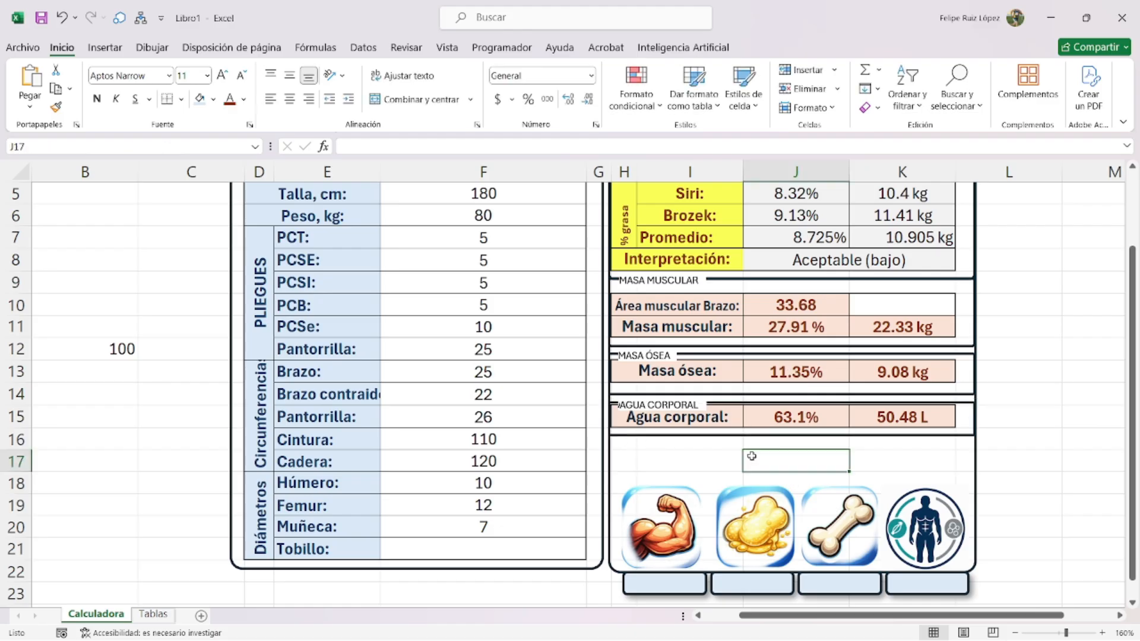
scroll(687, 418, up, 2)
click(808, 466)
drag(808, 465, 824, 462)
scroll(825, 466, down, 3)
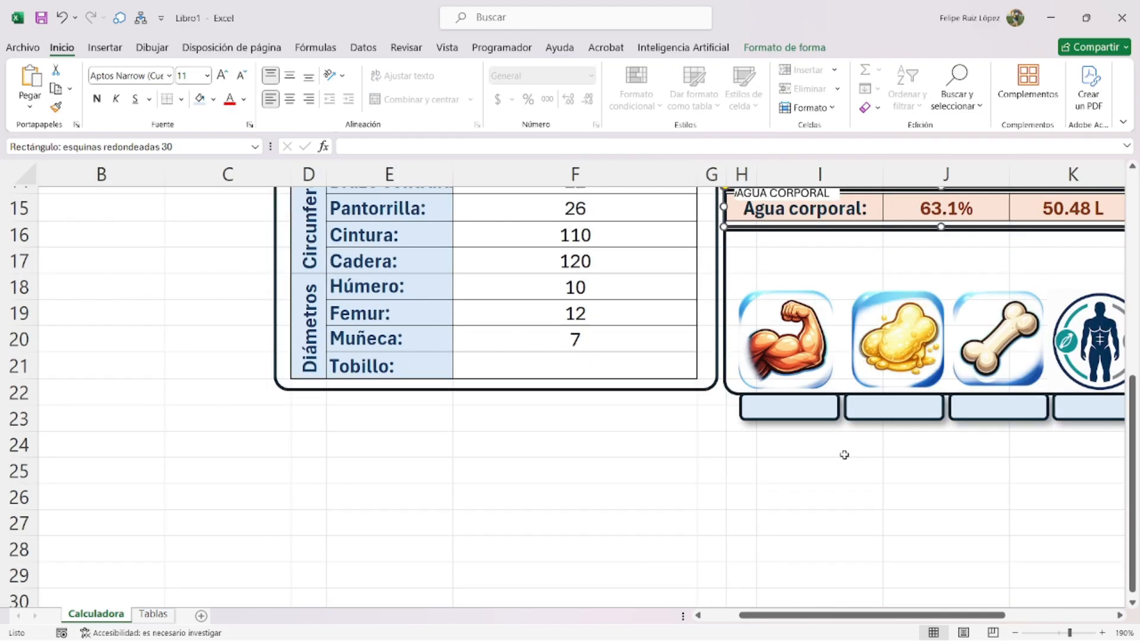
scroll(842, 455, up, 2)
drag(887, 382, 885, 431)
- Copy the AGUA CORPORAL title and retitle it 'MASA LIBRE DE GRASA'
click(819, 351)
ctrl+drag(834, 364, 815, 406)
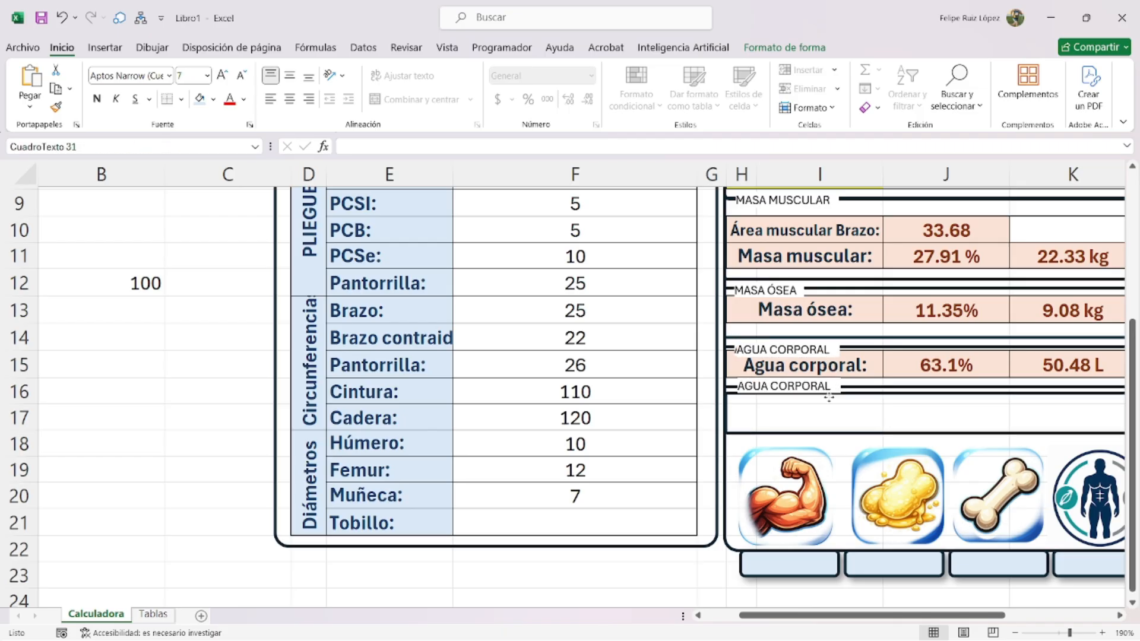
triple_click(813, 406)
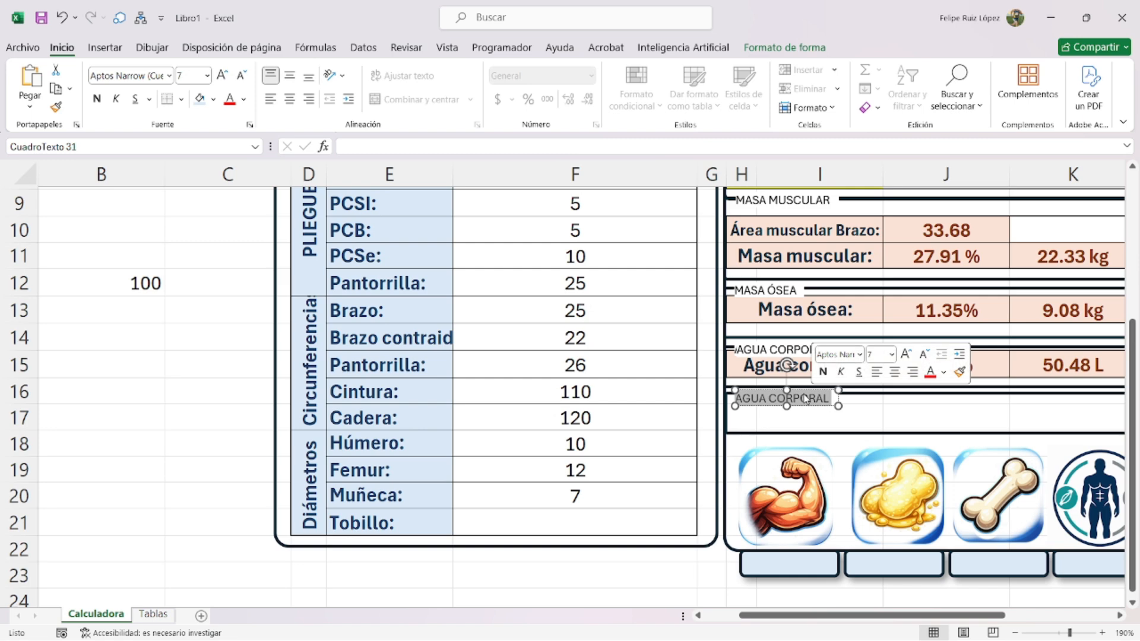
text(MASA LIBRE DE GRASA)
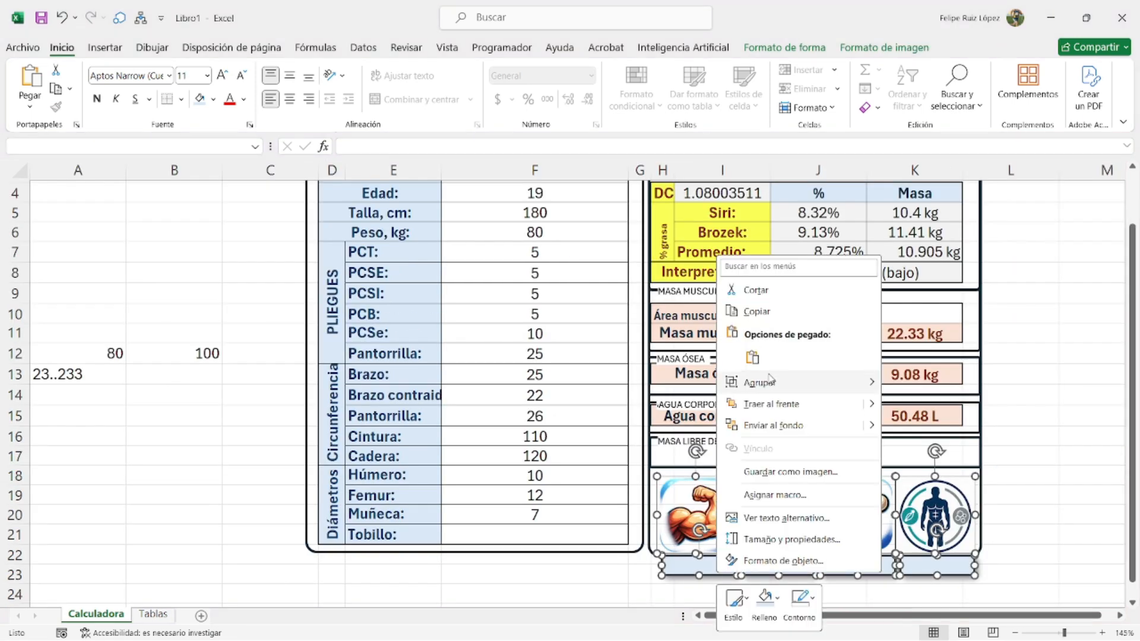
- Group the four icon pictures and move the group to the left
mouse_move(753, 382)
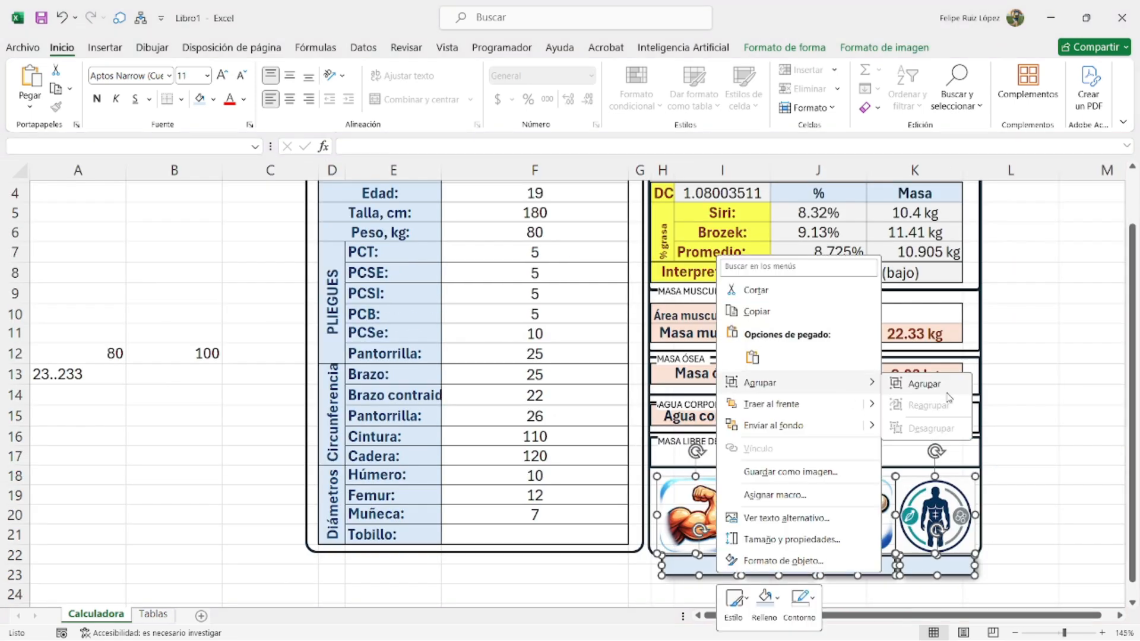
click(926, 383)
drag(855, 510, 356, 450)
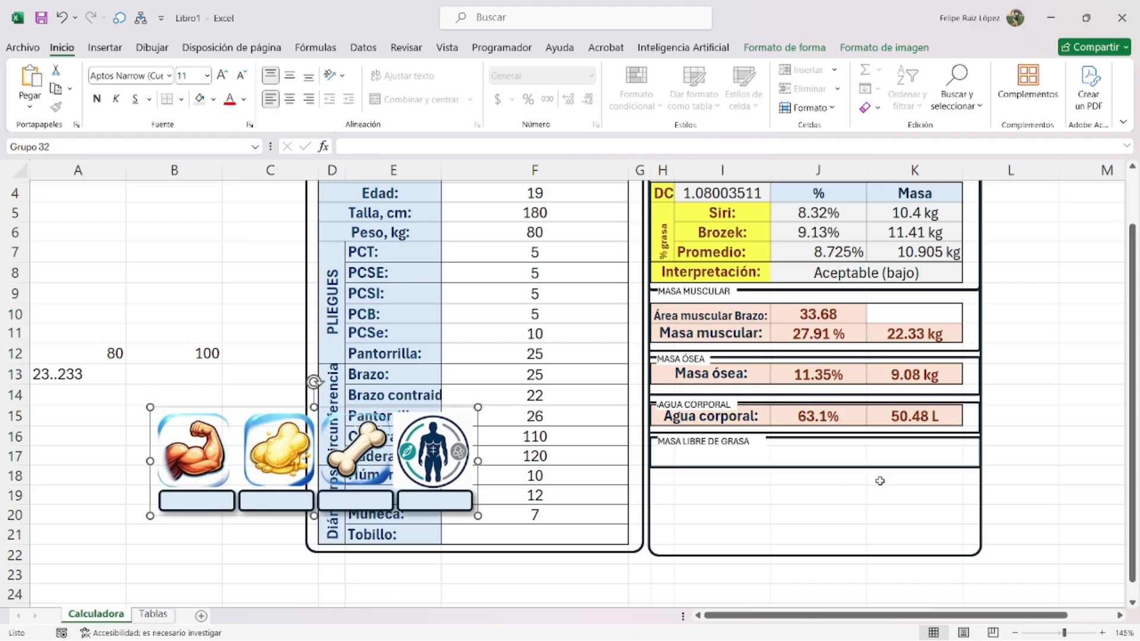
- Make the new box taller and merge H17:I17 to hold the MLG: label
click(795, 469)
drag(814, 467, 815, 480)
click(682, 458)
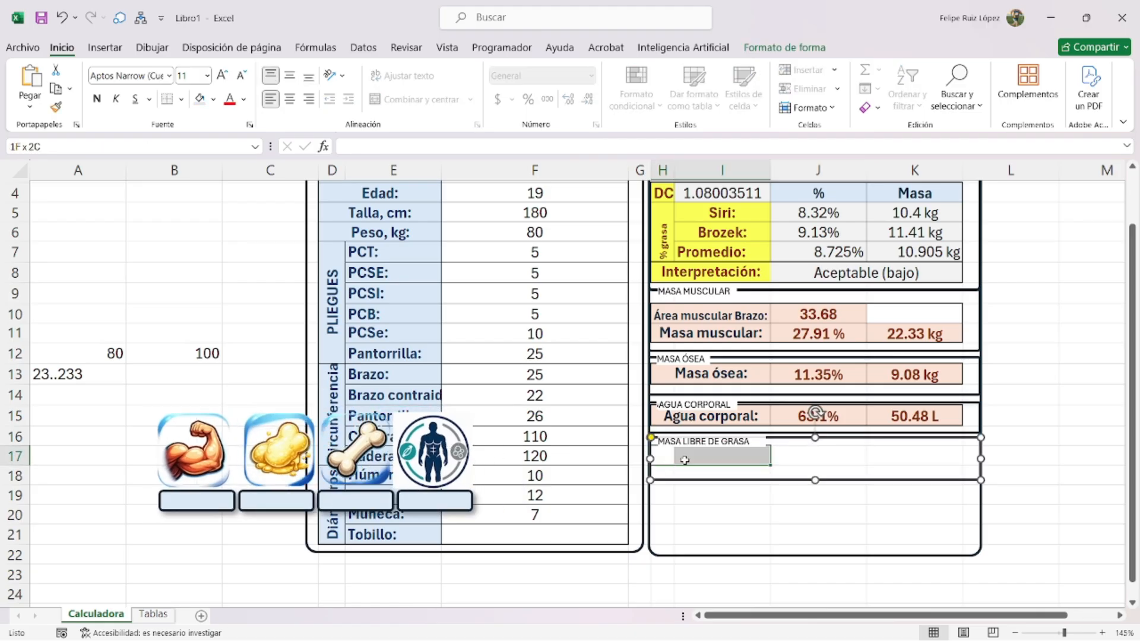
click(389, 99)
double_click(734, 454)
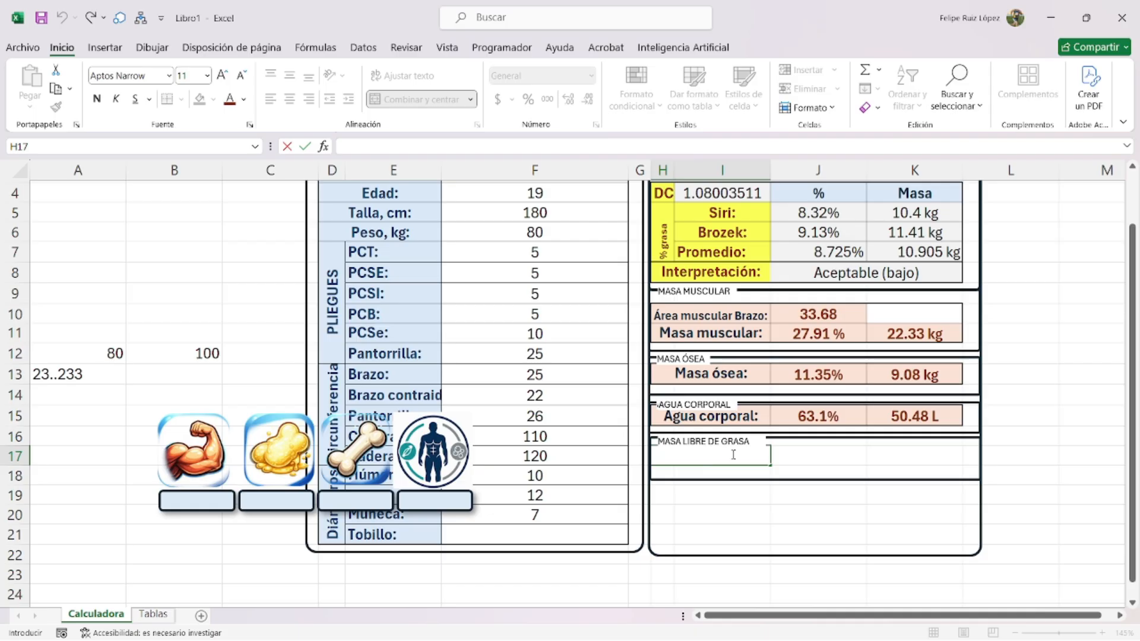
- Label the row 'MLG:' and set K17 to weight minus bone mass (=F6-K13)
text(MLG:)
click(836, 452)
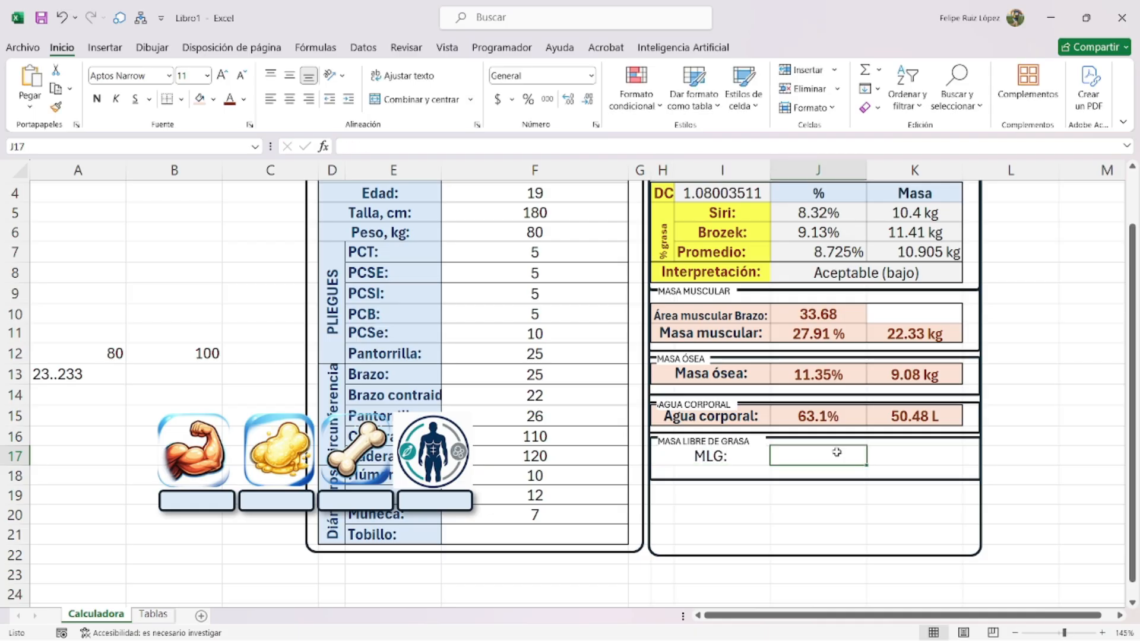
text(=)
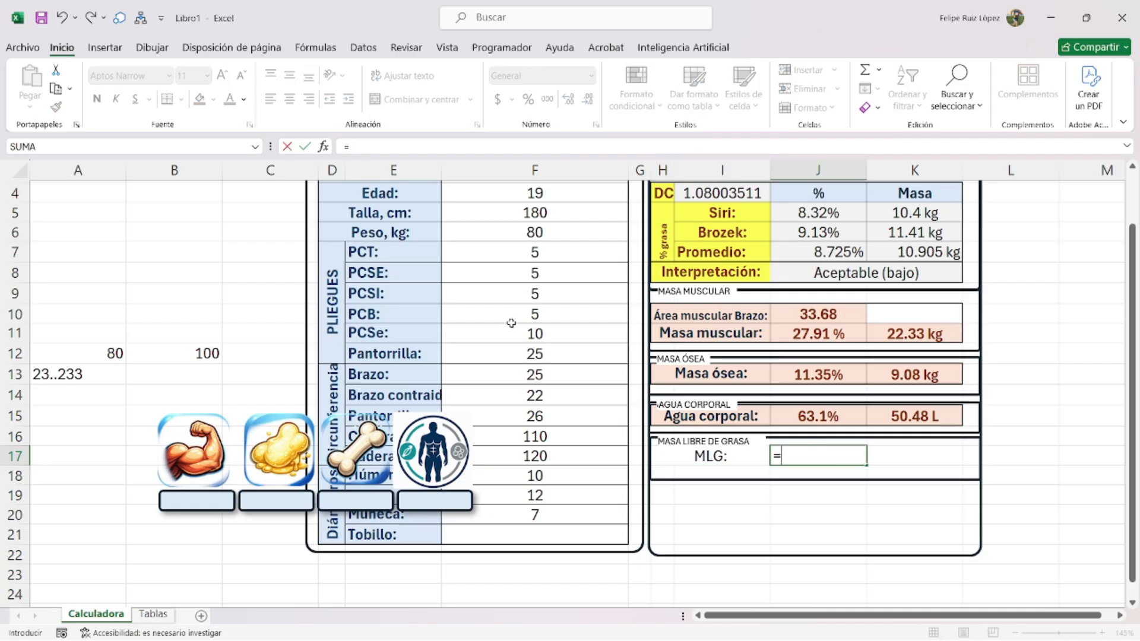
scroll(510, 320, up, 1)
click(549, 291)
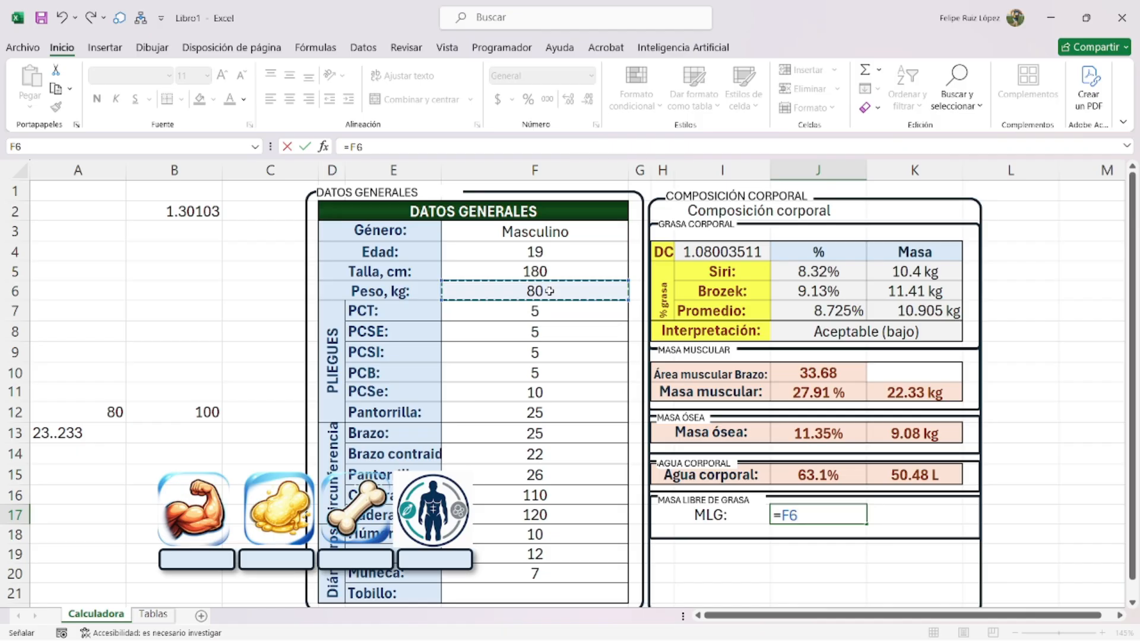
key(BackSpace)
key(BackSpace)
key(BackSpace)
key(Right)
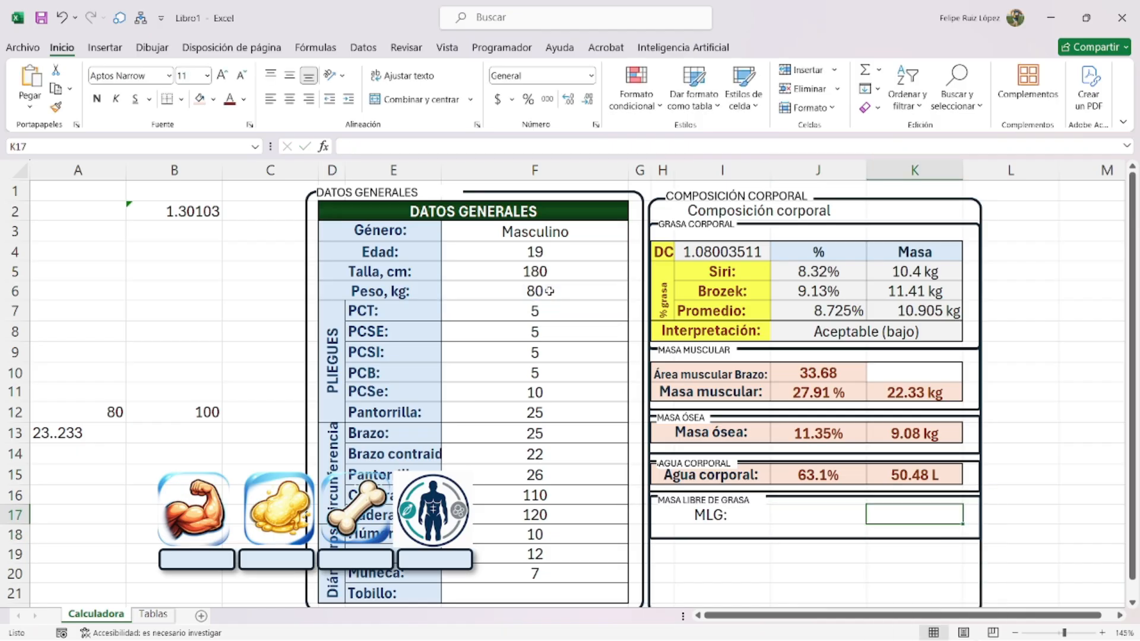
text(=)
click(561, 289)
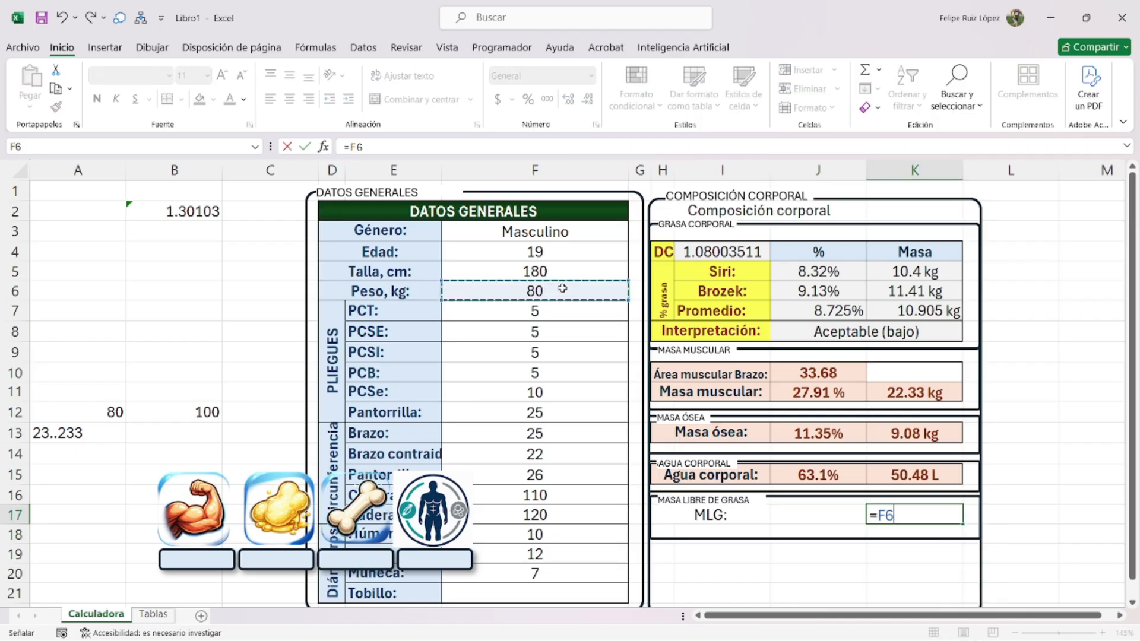
text(-)
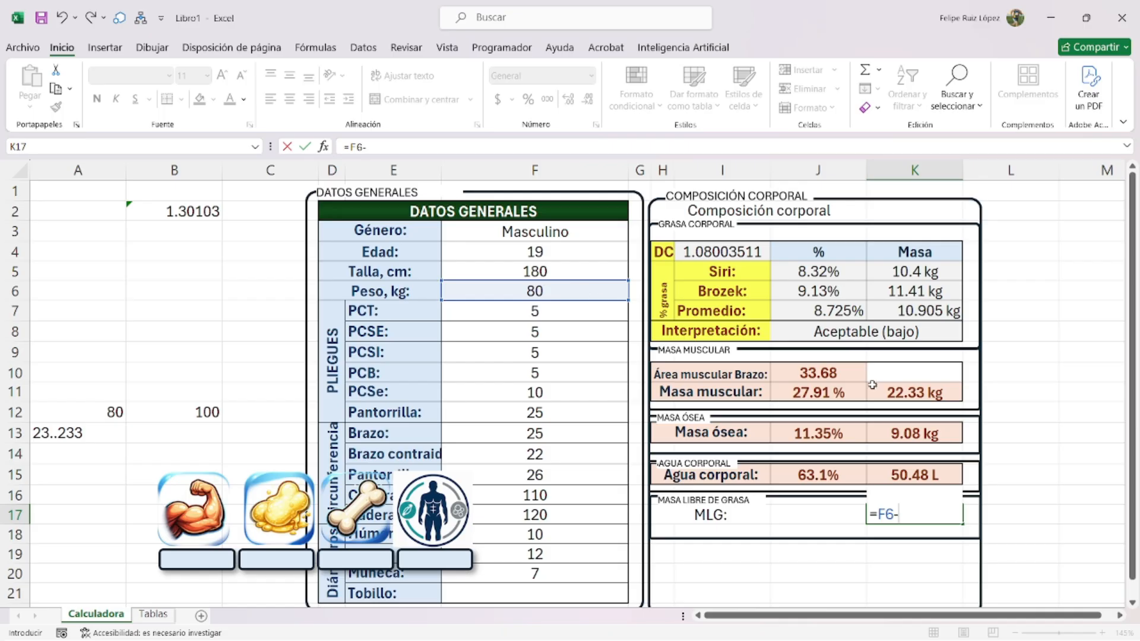
click(926, 433)
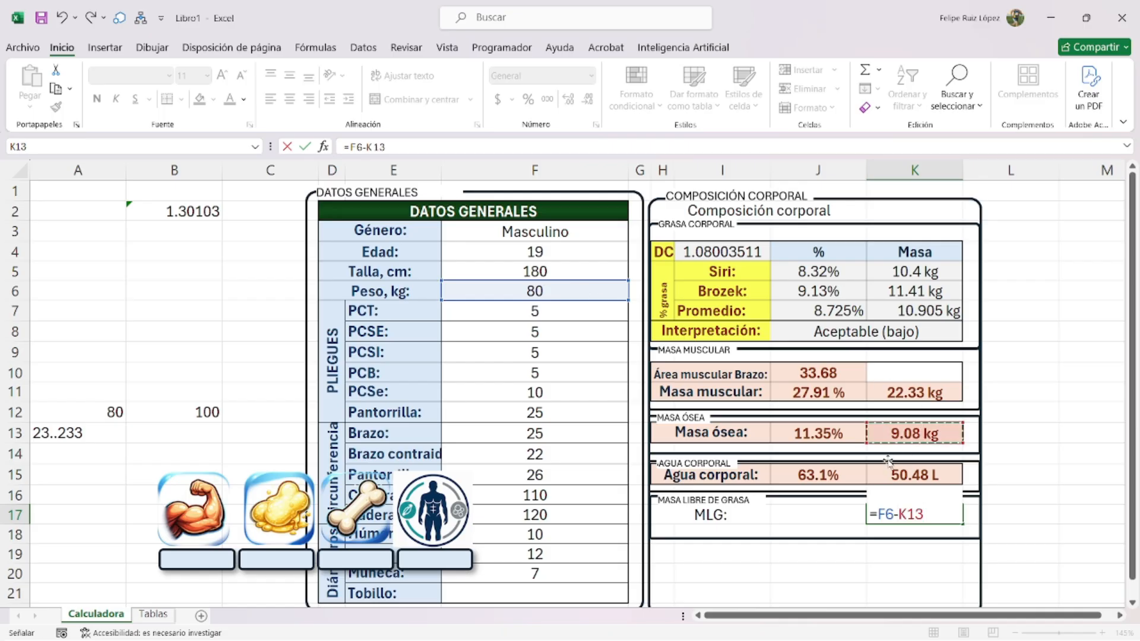
key(Return)
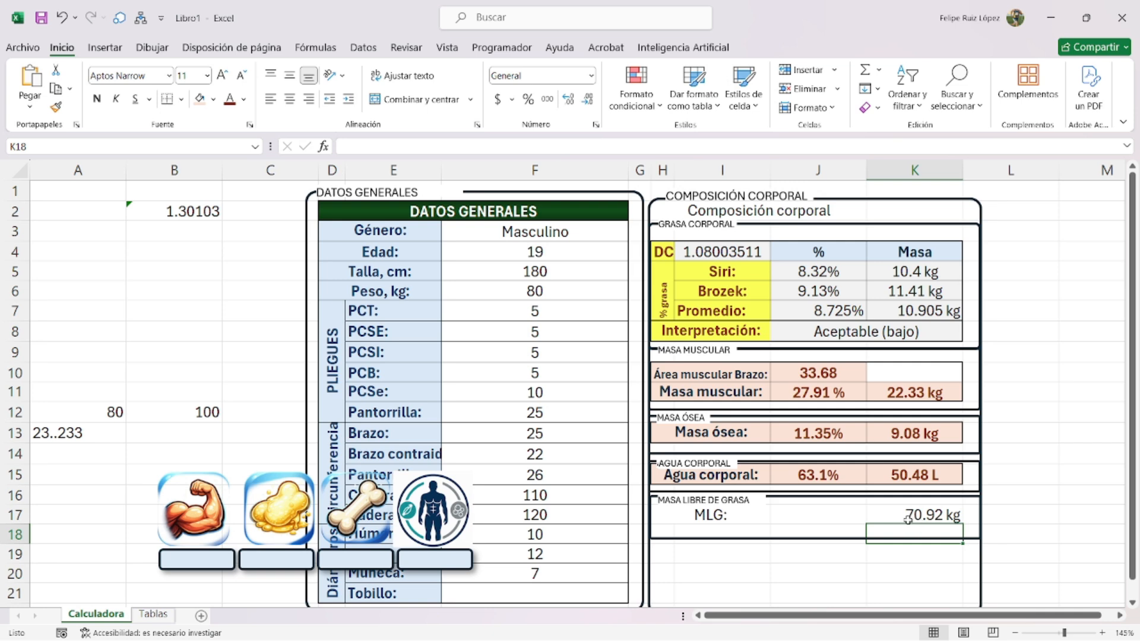
- Set J17 to the fat-free percentage, K17*100 divided by the weight in F6
click(814, 512)
text(=)
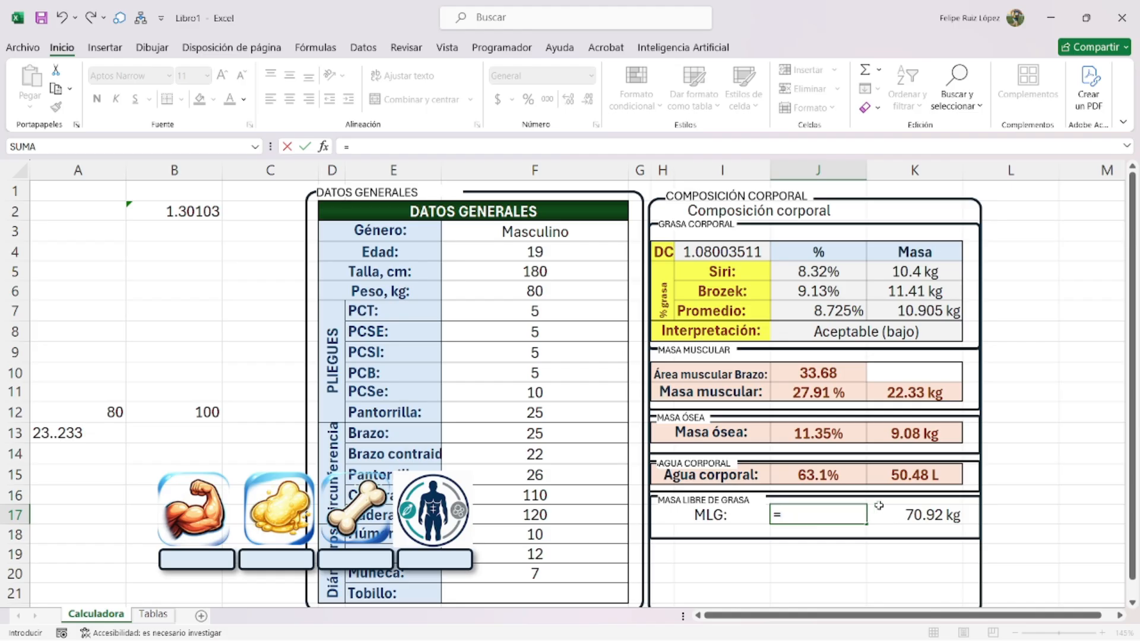
click(891, 509)
text(*100/)
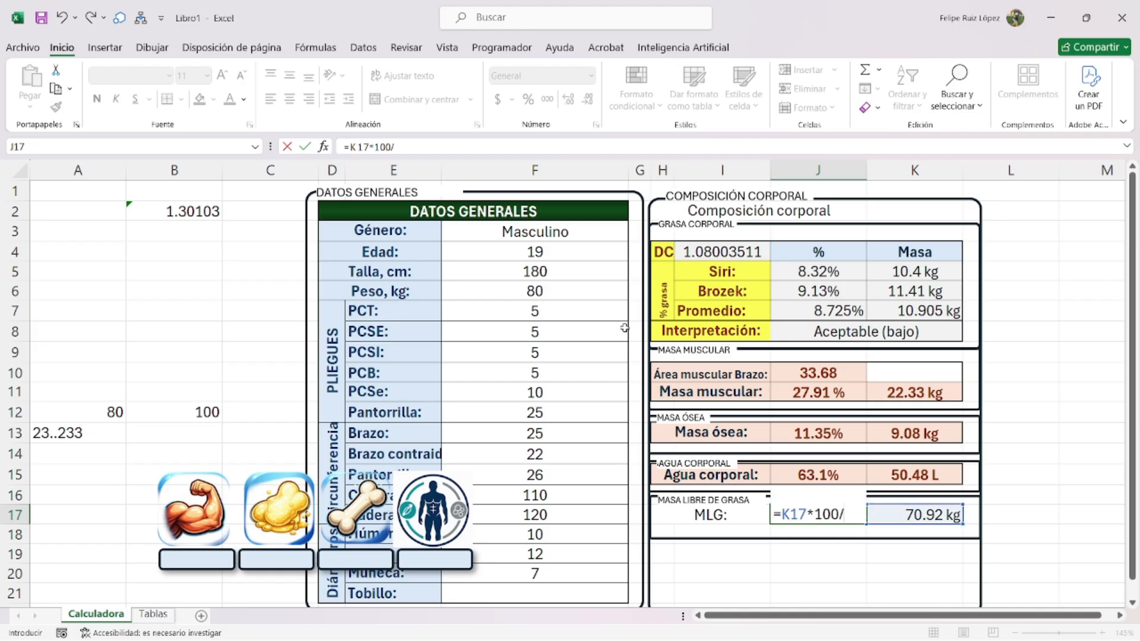
click(541, 292)
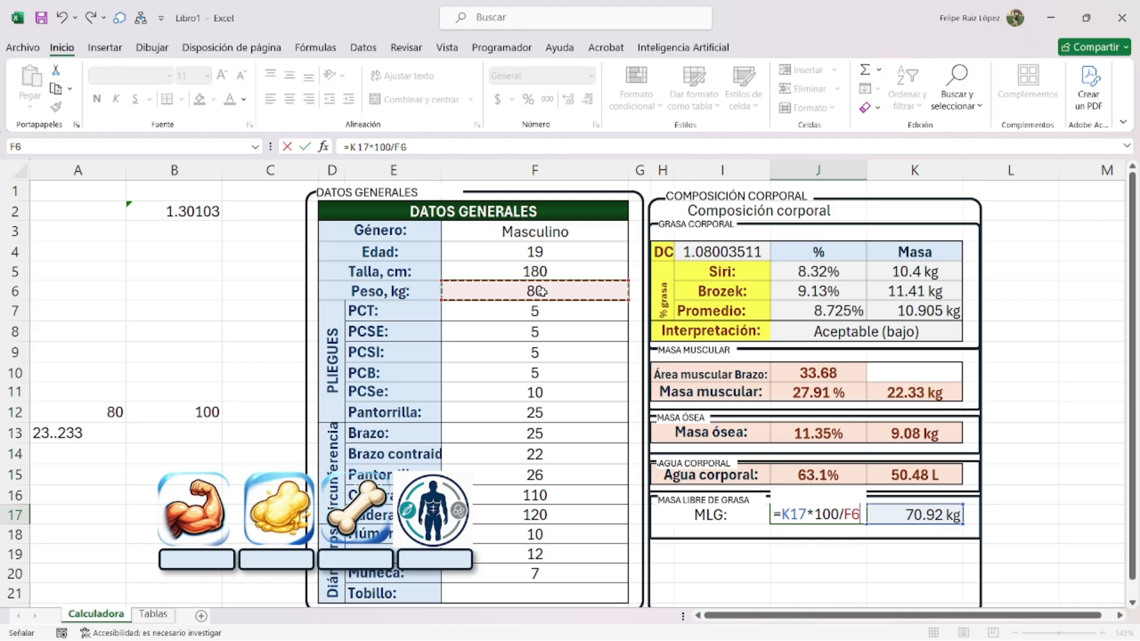
key(Return)
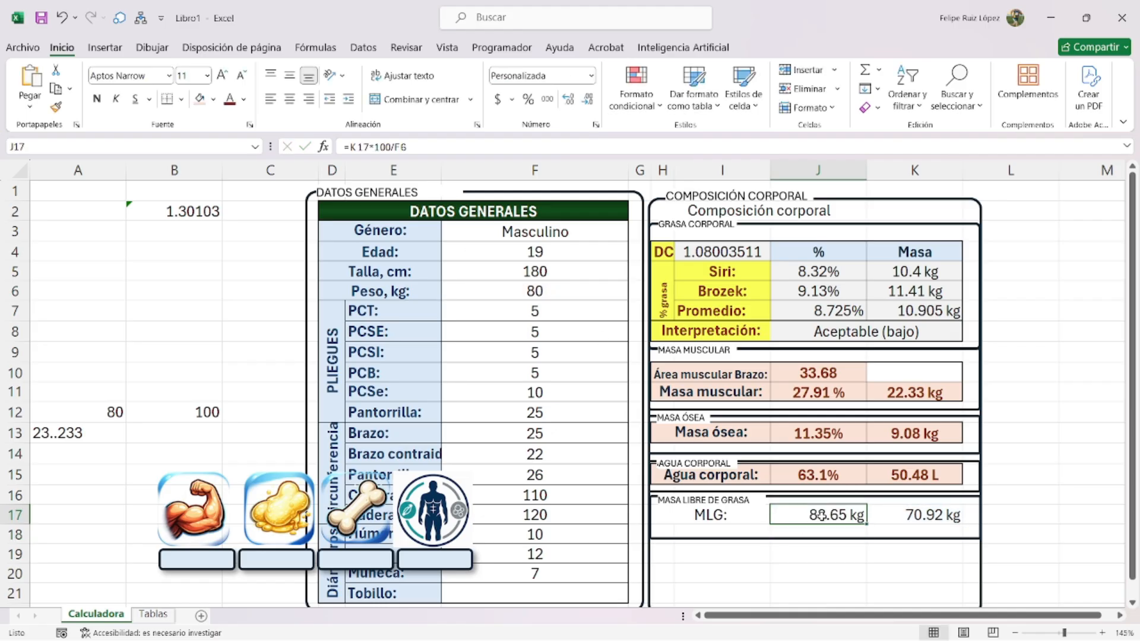
- Replace the J17 formula with =100-J15
double_click(815, 520)
text(()
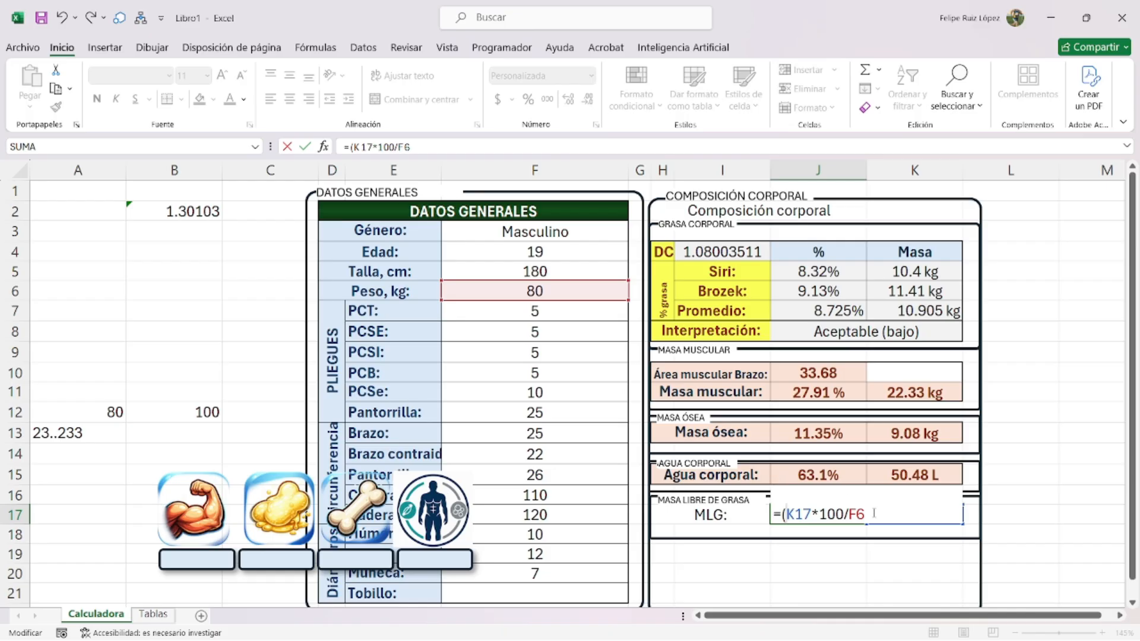
drag(869, 514, 755, 513)
text(=)
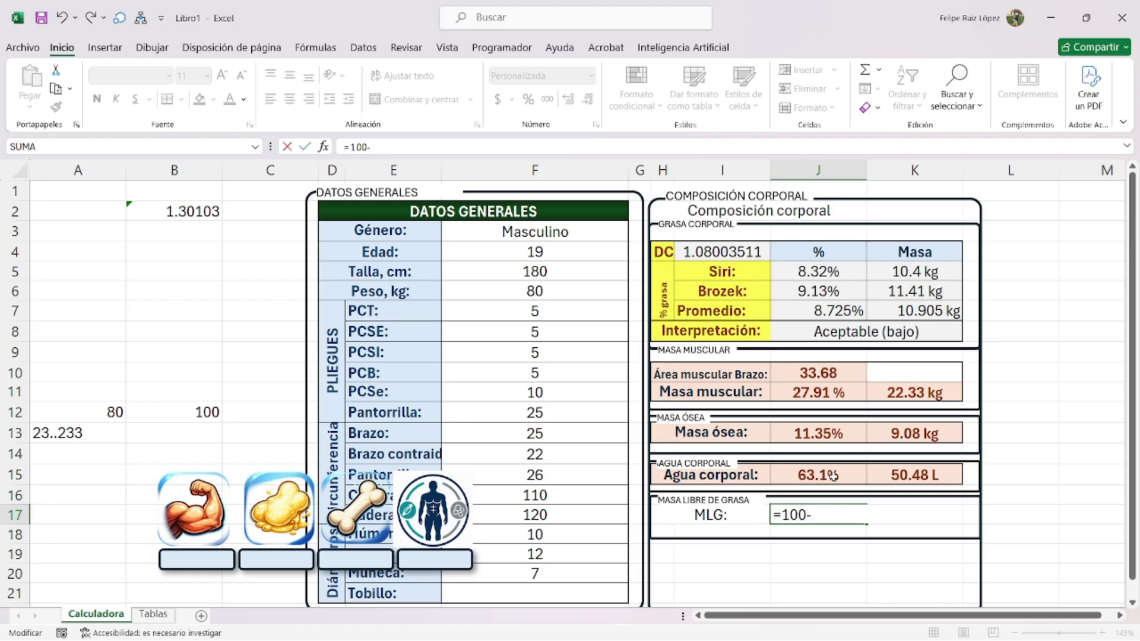
text(100-)
click(833, 475)
key(Return)
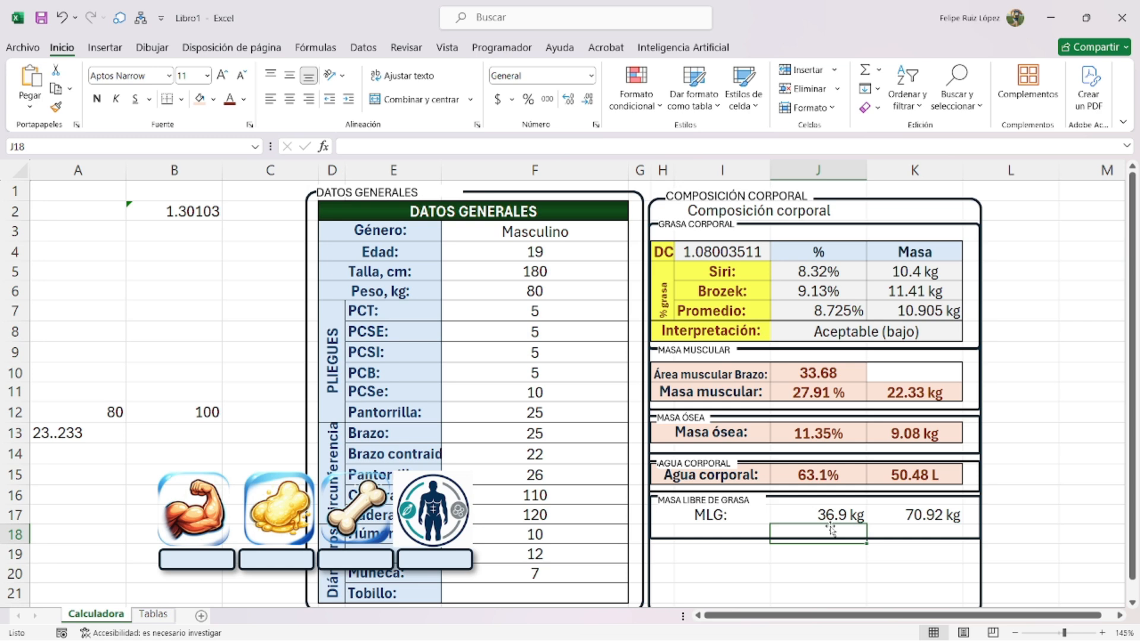
- Change K17 to weight minus average fat mass (F6-K7) and J17 to 100-J7
double_click(912, 514)
drag(898, 514, 938, 505)
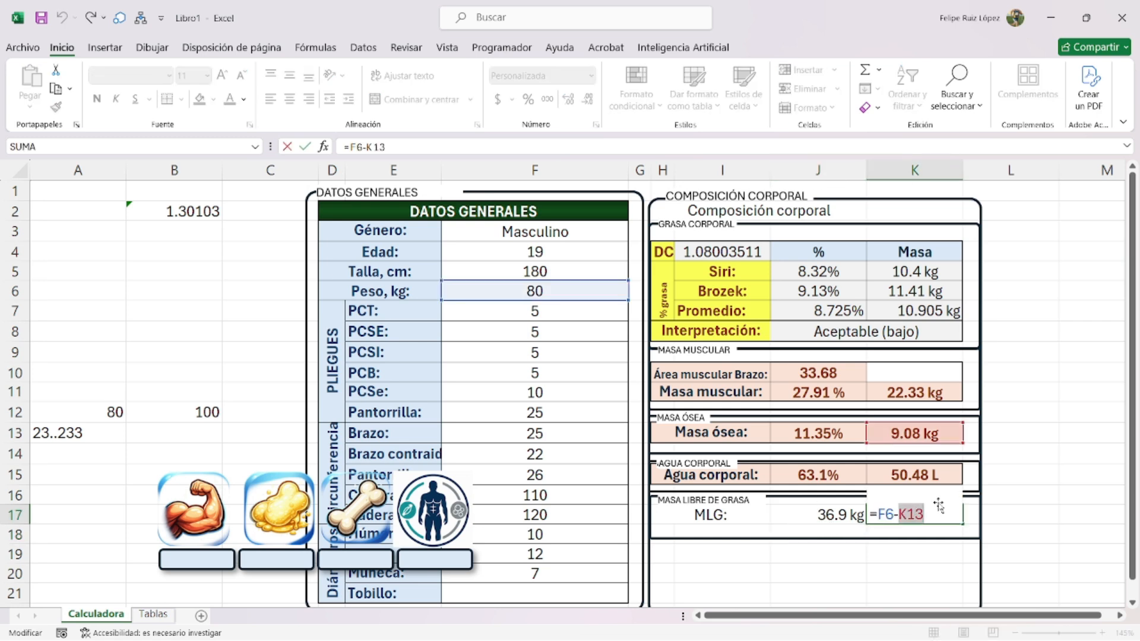
key(BackSpace)
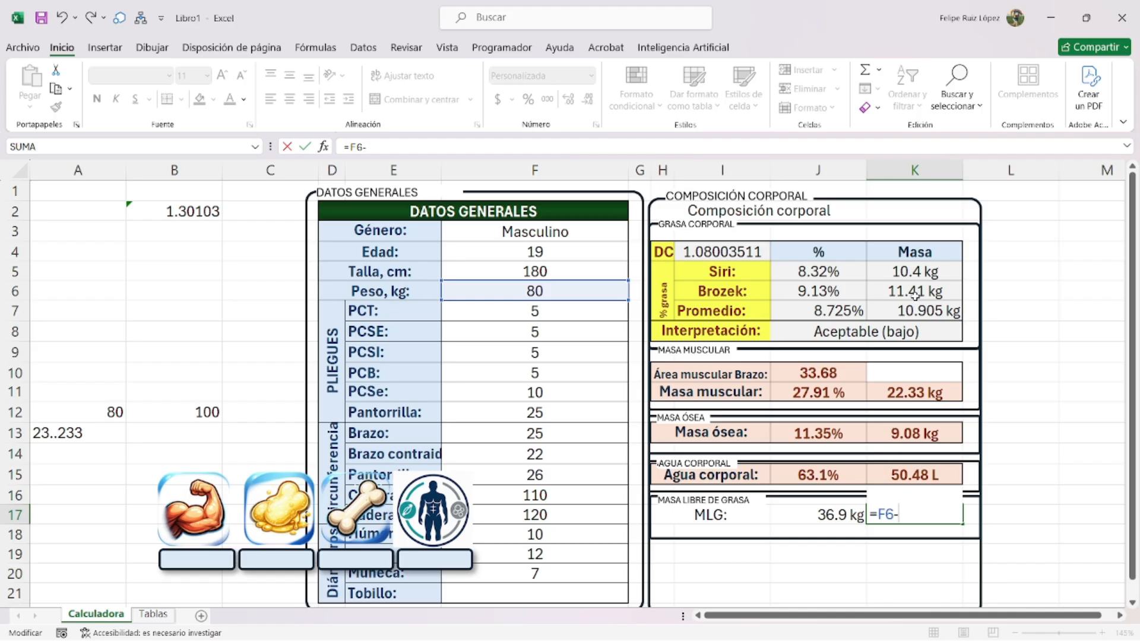
click(914, 307)
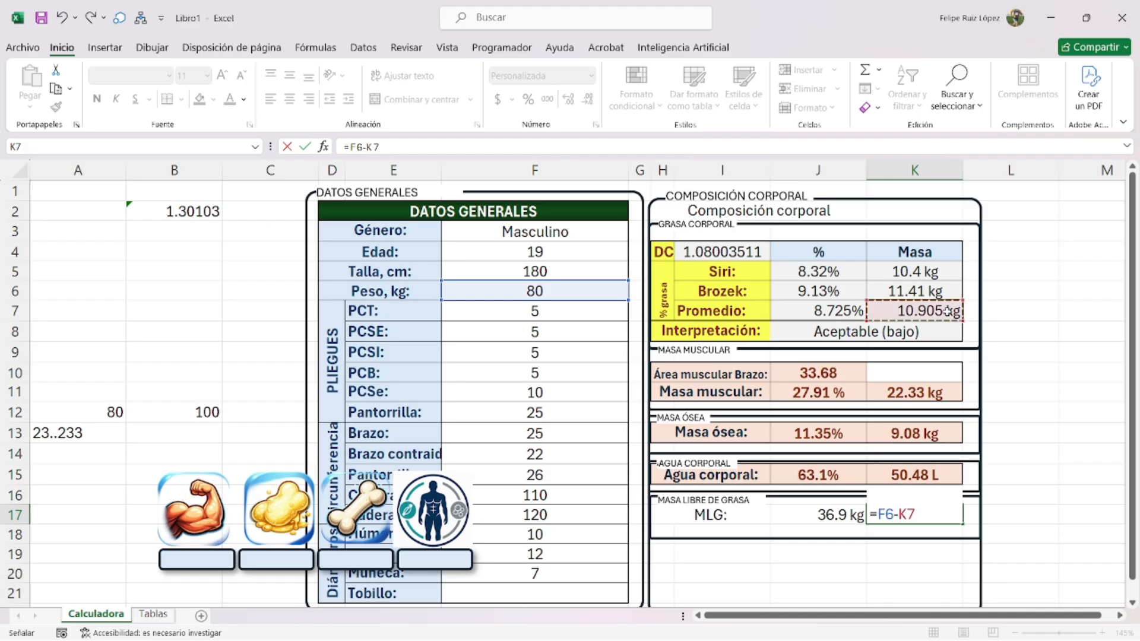
key(Return)
click(832, 513)
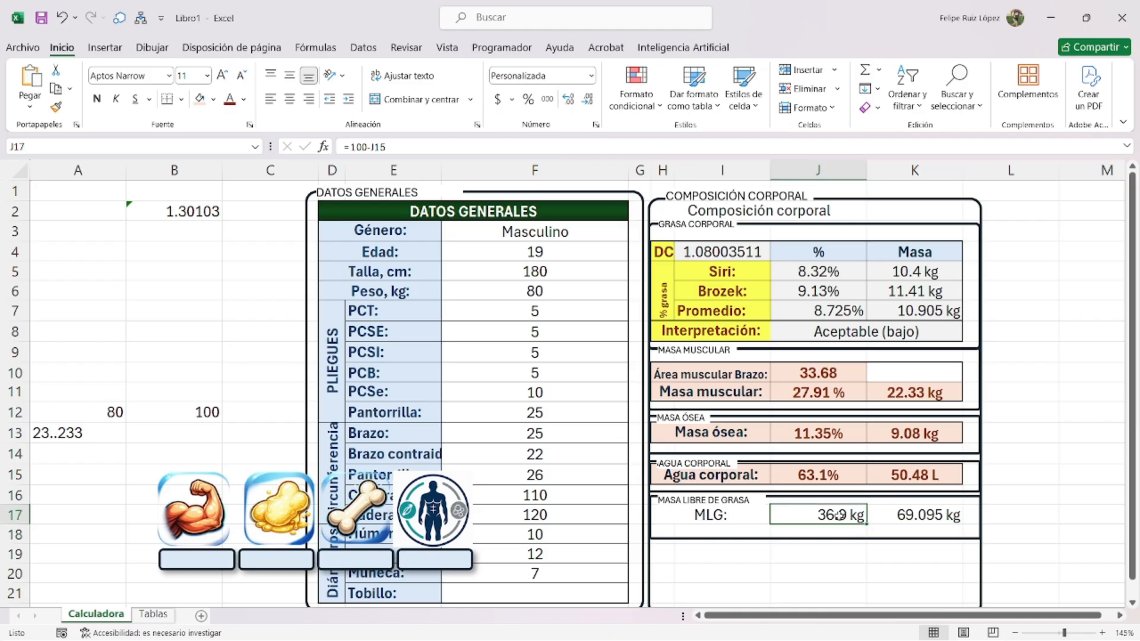
double_click(831, 513)
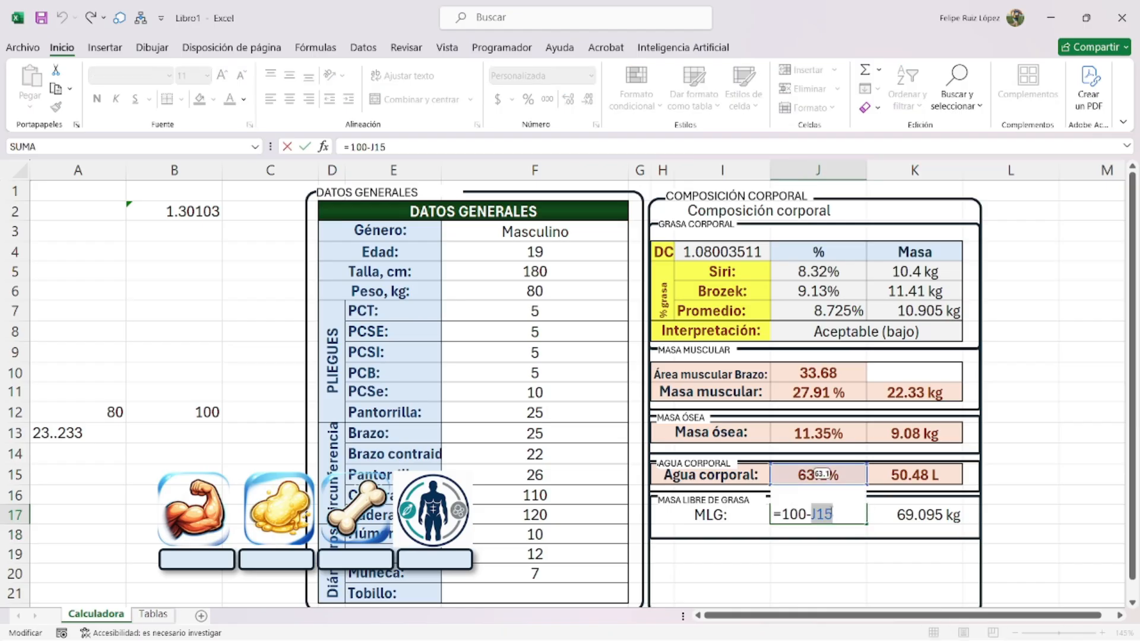
key(BackSpace)
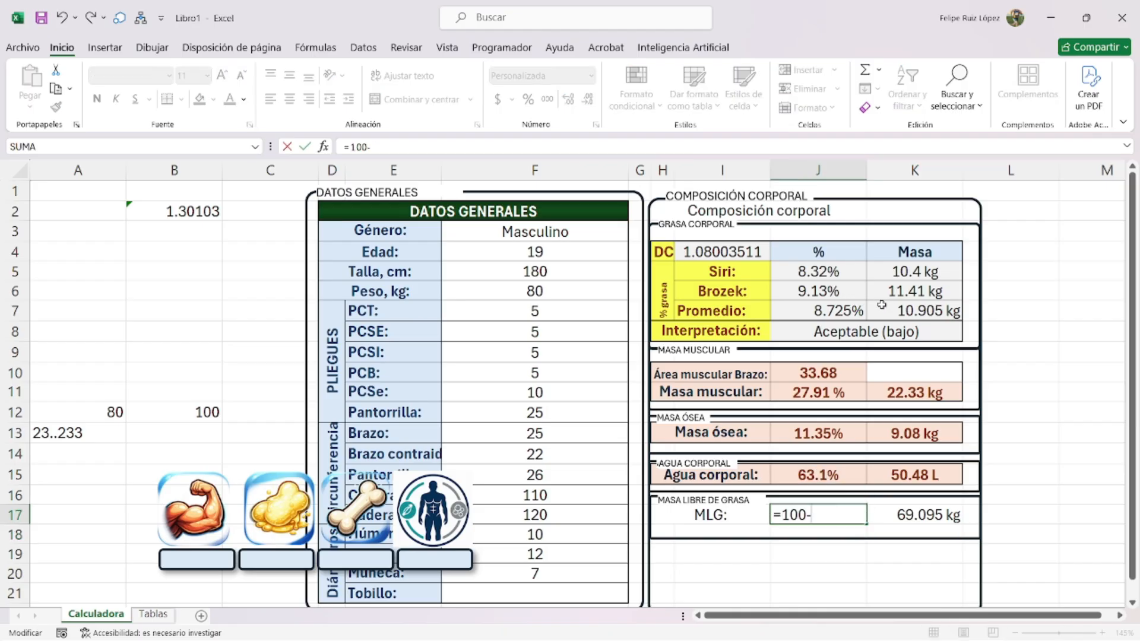
click(831, 311)
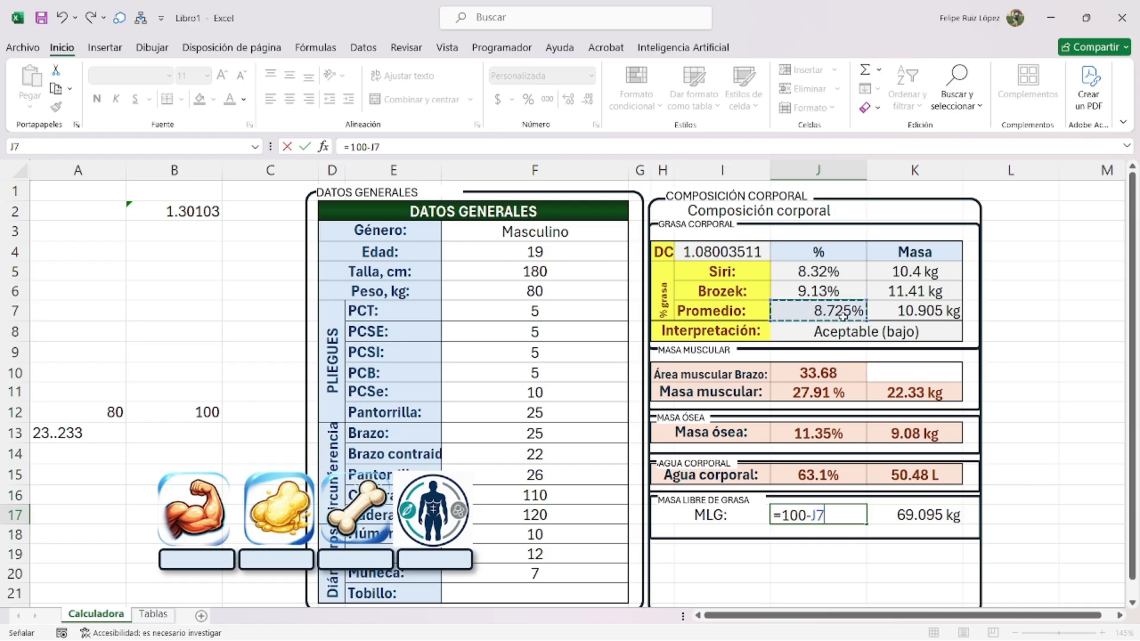
key(Return)
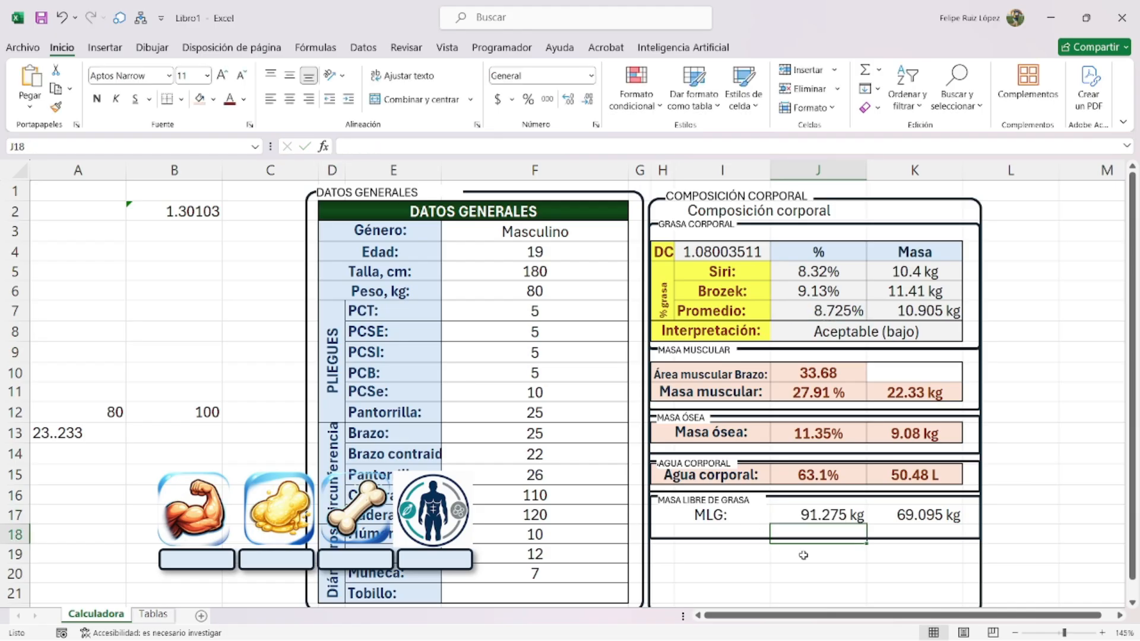
- Wrap J17 and K17 as =SI.ERROR(REDONDEAR(100-J7,2),0) and =SI.ERROR(REDONDEAR(F6-K7,2),0)
double_click(822, 514)
click(783, 513)
text(SI.ERROR()
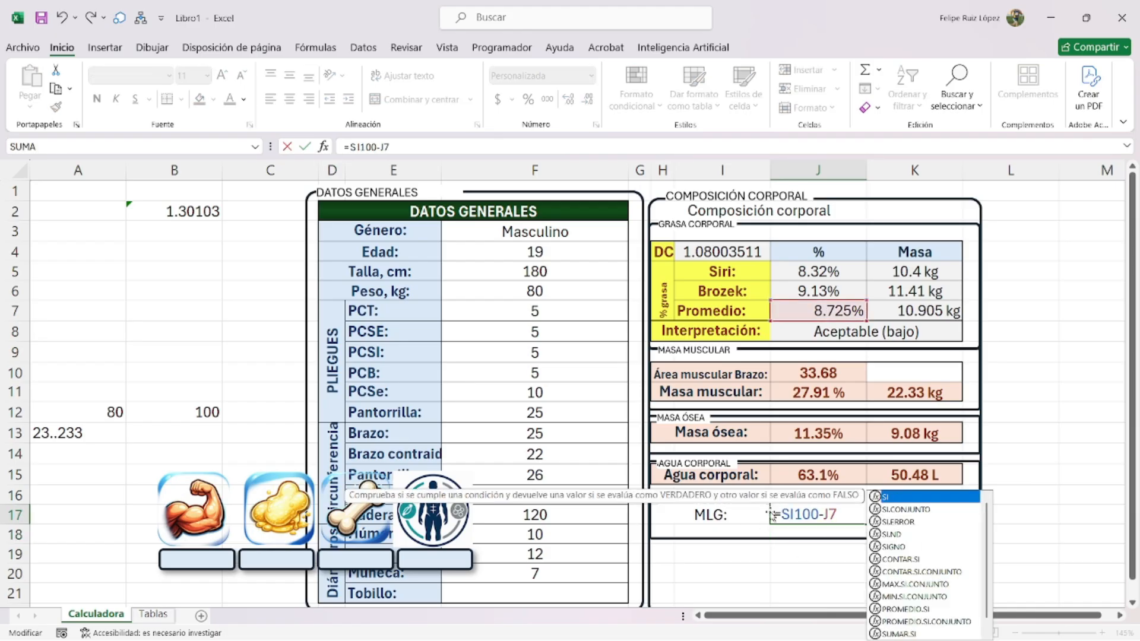
text(REDONDEAR(100-J7)
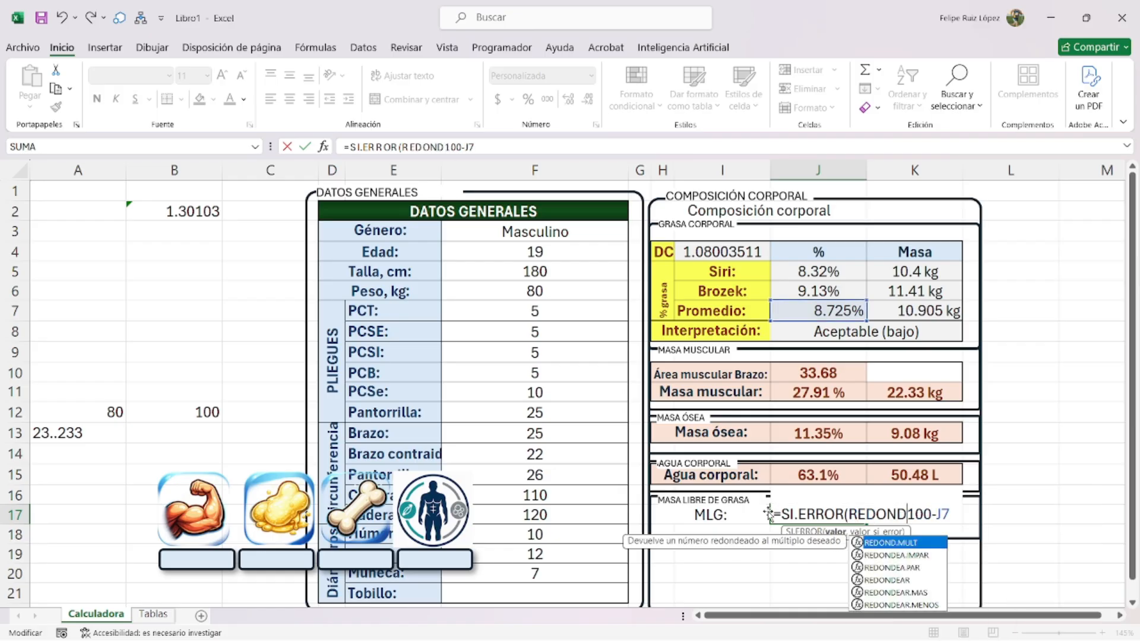
text(,)
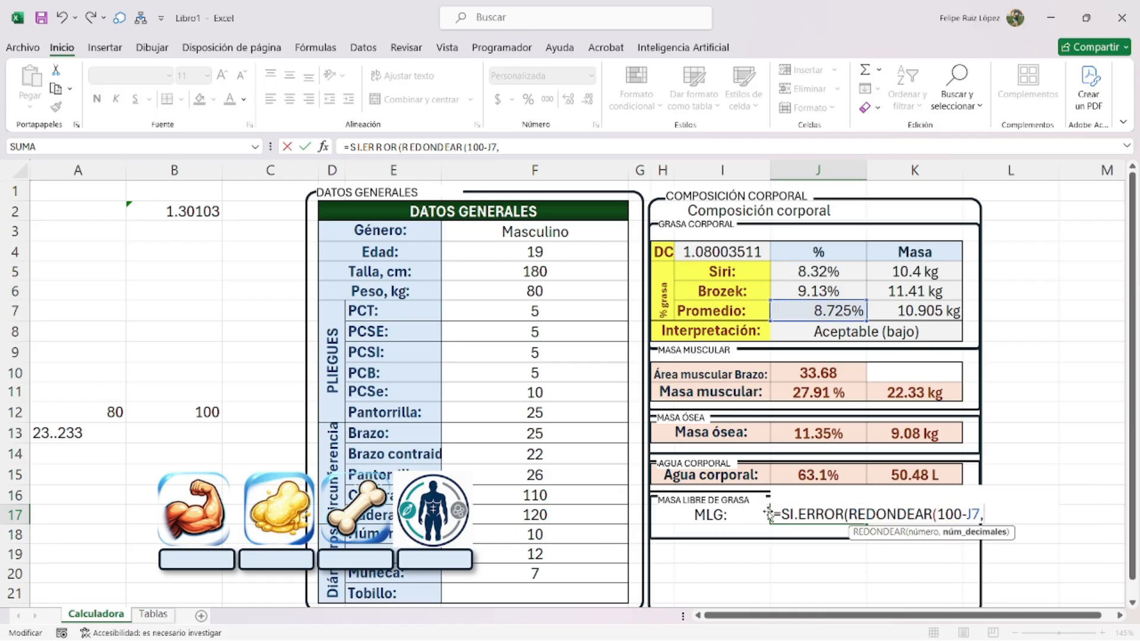
text(2),0))
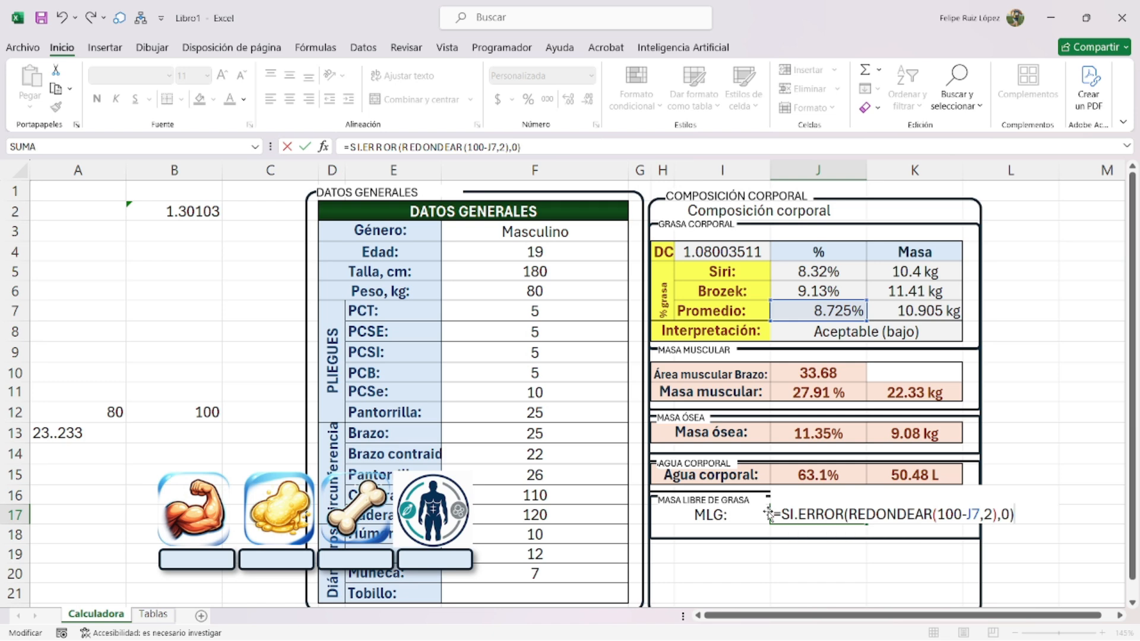
key(Return)
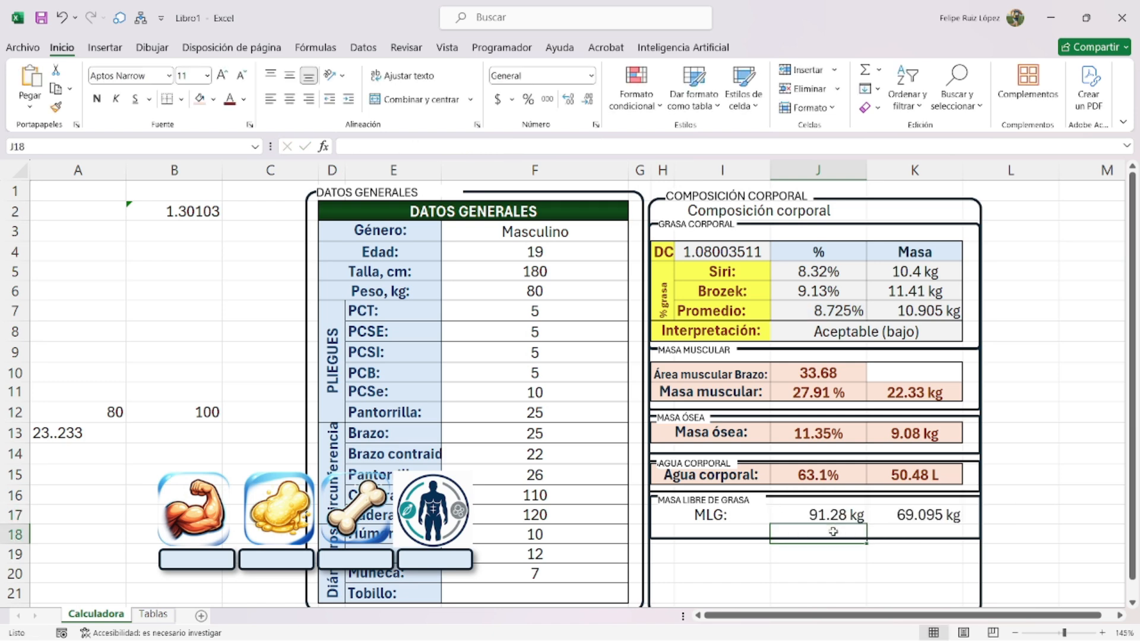
click(874, 511)
text(=F6-K7)
click(875, 514)
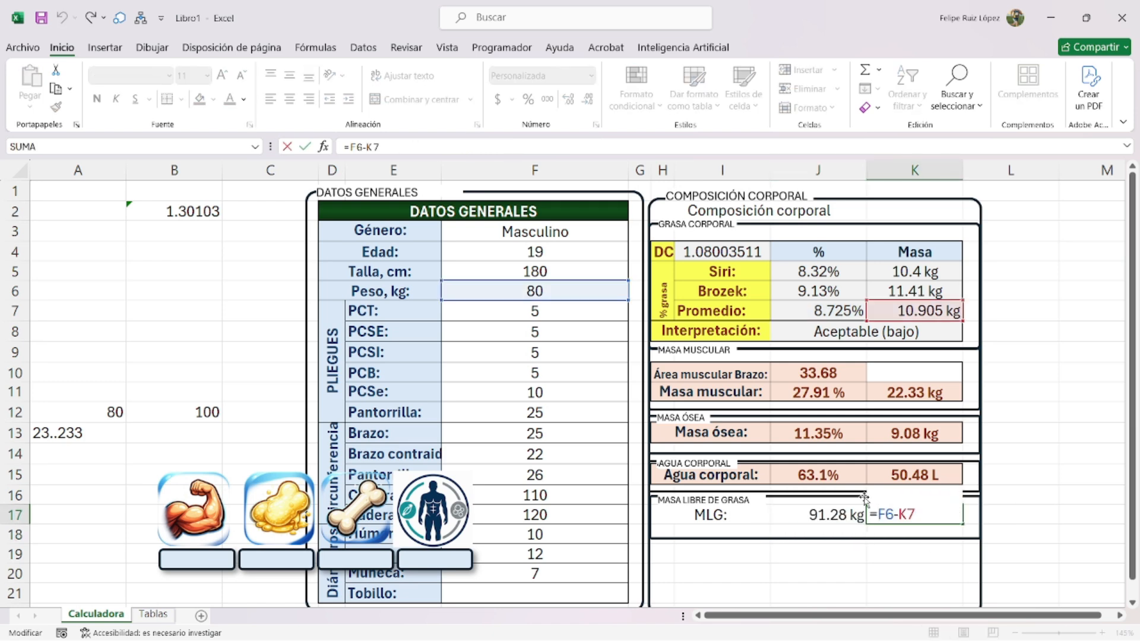
text(SI.ERROR()
text(REDONDEAR(F6-K7)
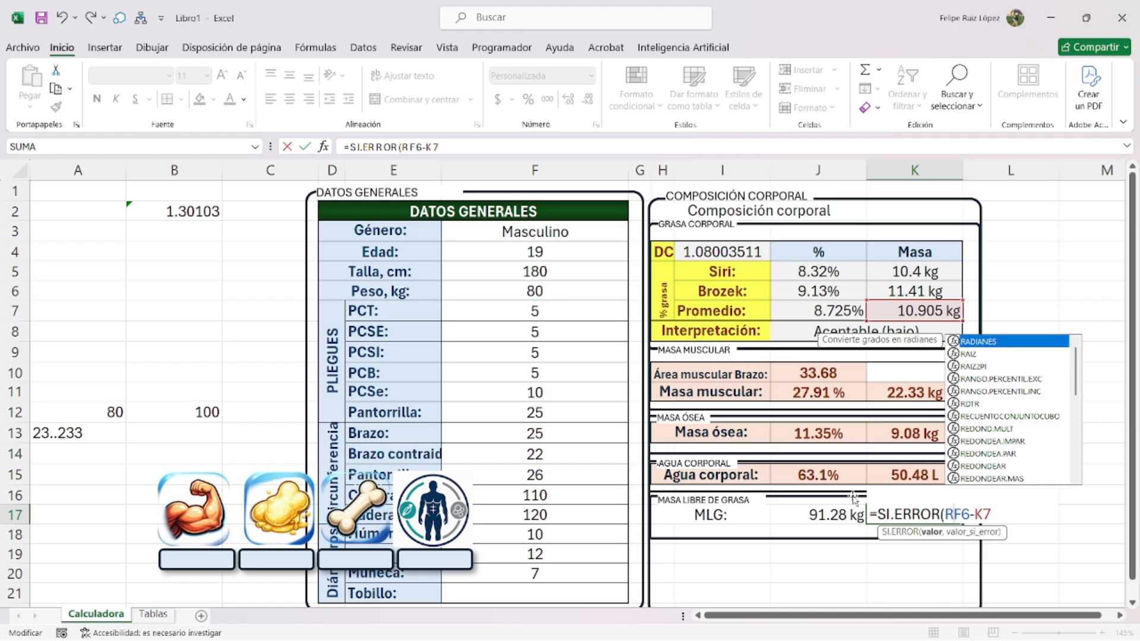
text(,2))
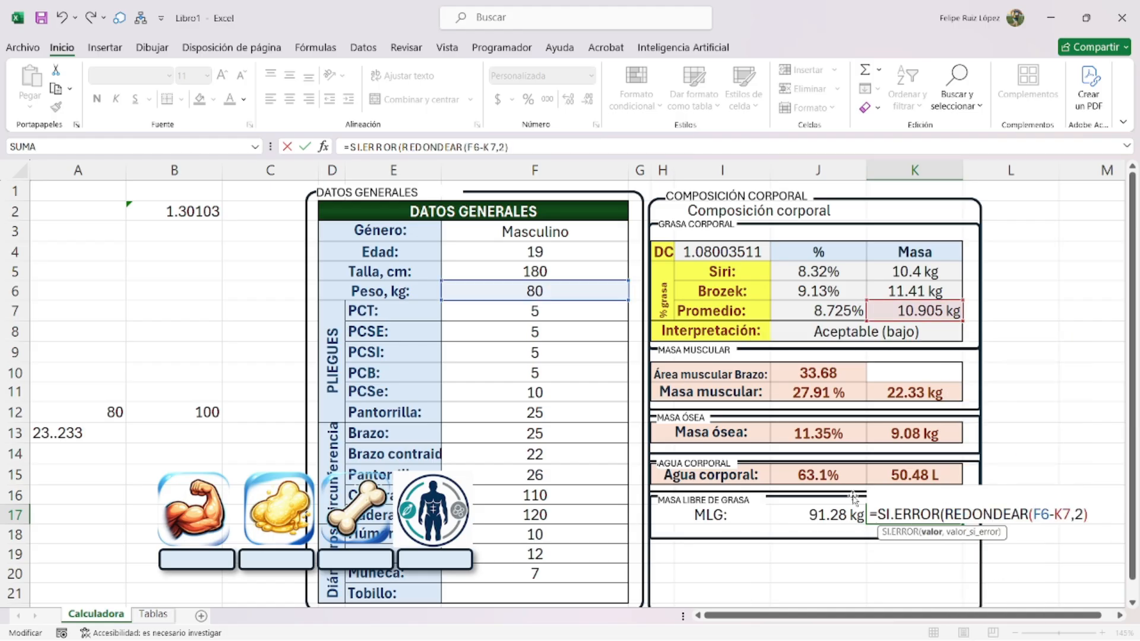
text(,0)
key(Return)
click(950, 509)
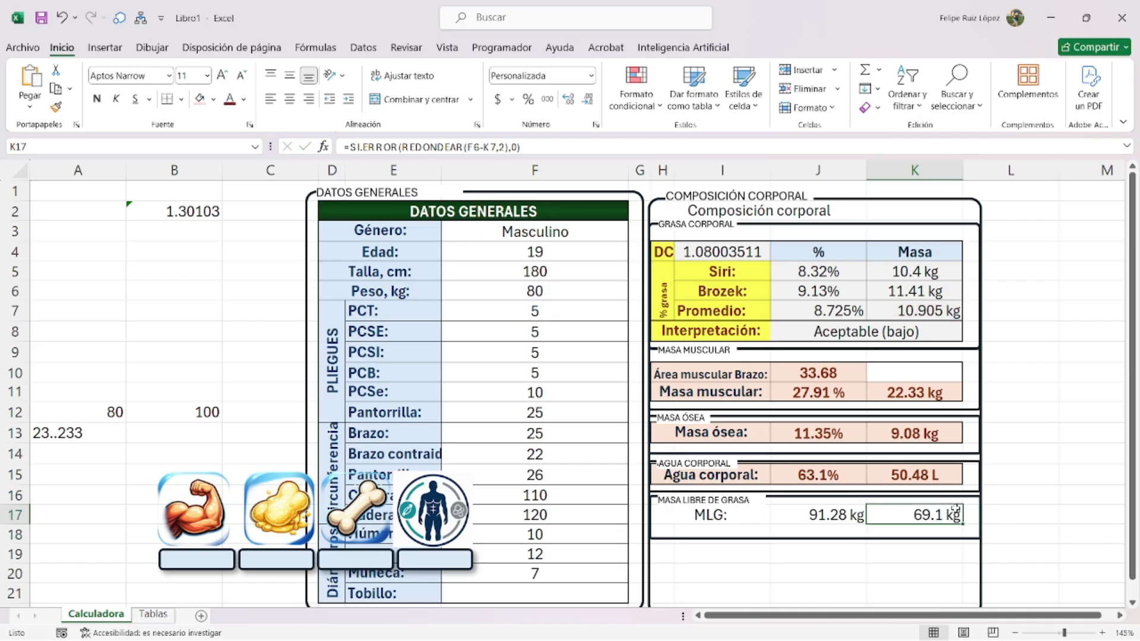
- Change J17's custom number format from kg to a percent display
double_click(840, 514)
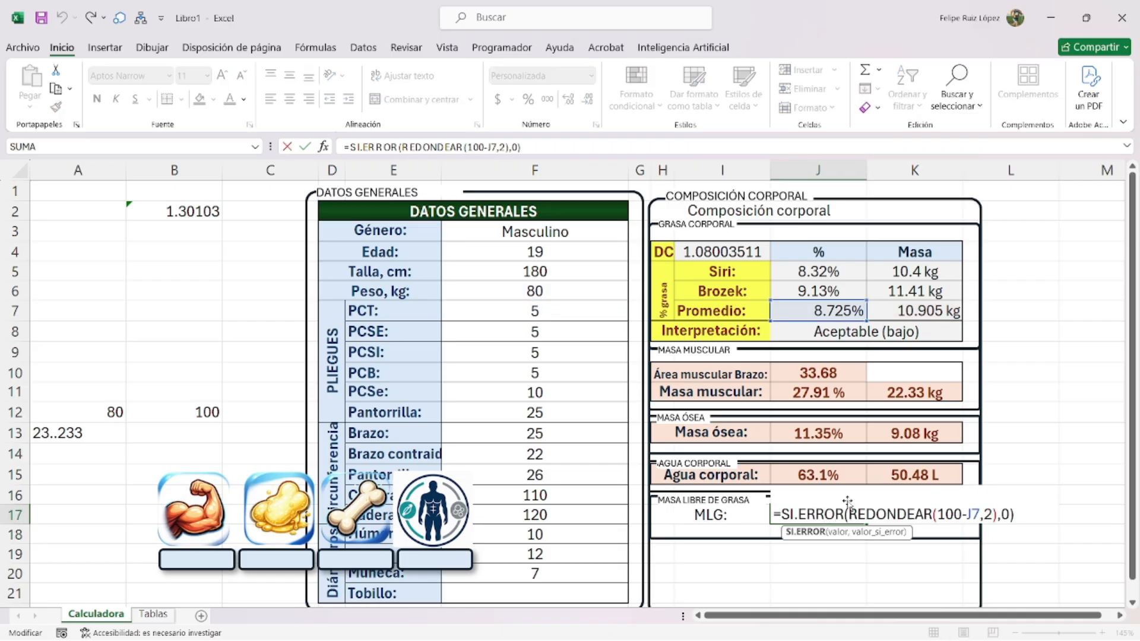
key(Escape)
key(ctrl+1)
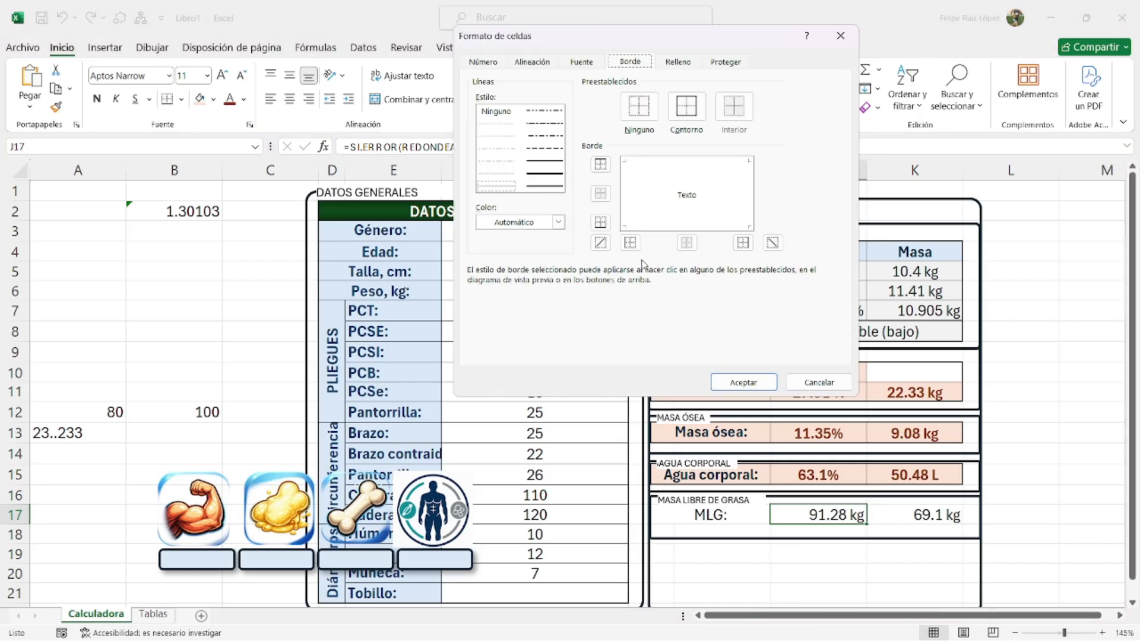
click(495, 65)
click(619, 142)
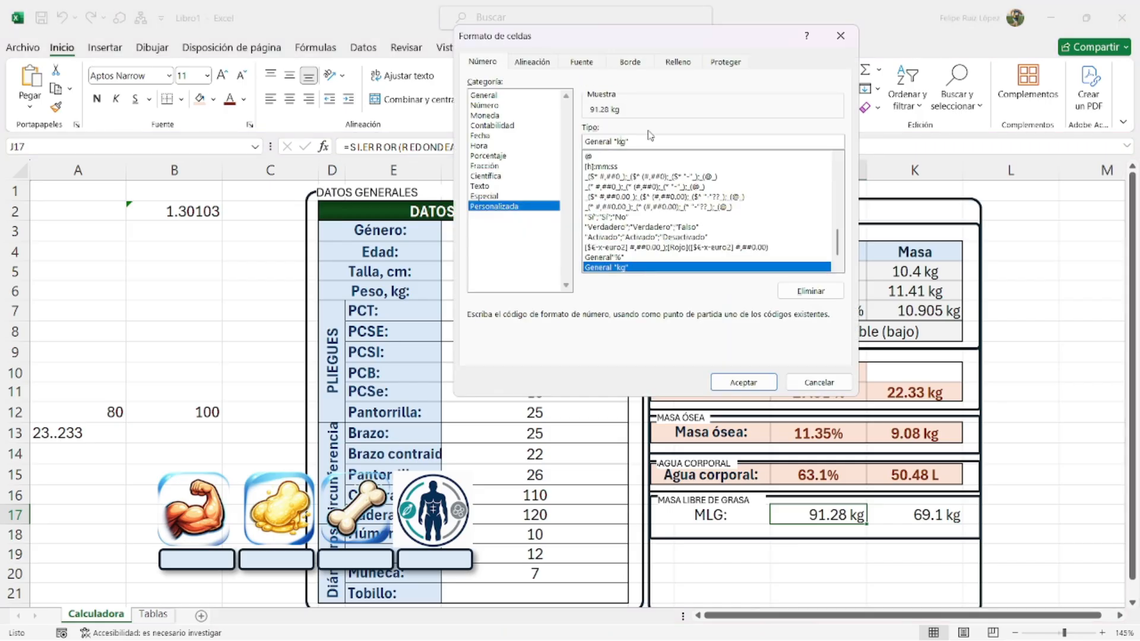
key(Delete)
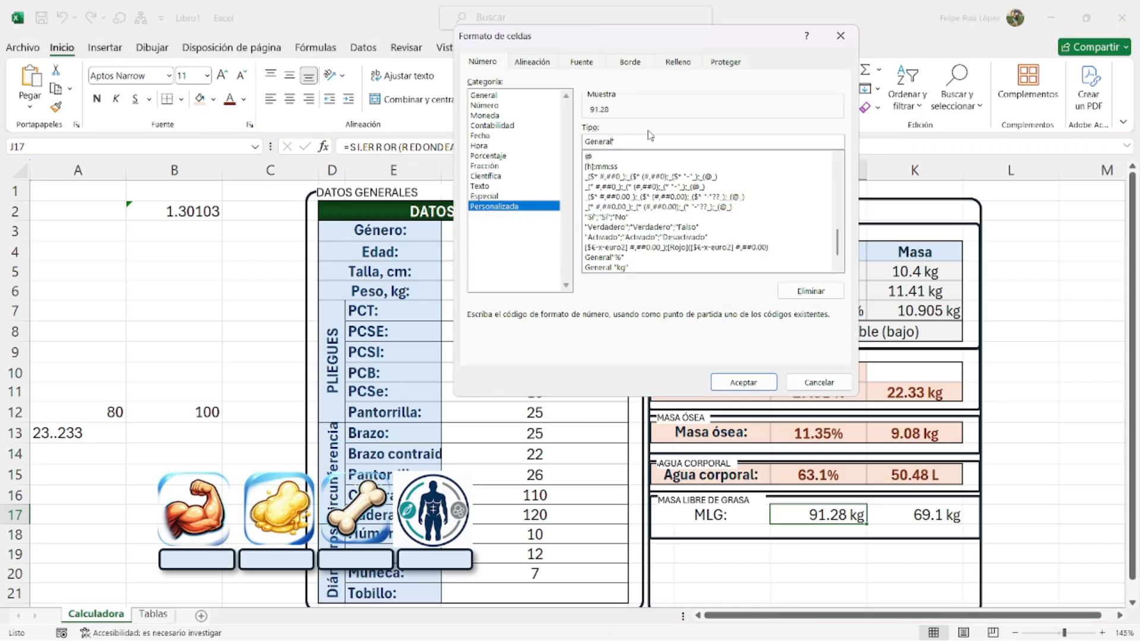
key(Return)
- Copy the Agua corporal row H15:K15 and select the MLG row H17:K17
drag(732, 474, 915, 475)
key(ctrl+c)
drag(743, 514, 919, 514)
- Paste only the Agua corporal formatting onto the MLG row
right_click(919, 514)
click(1044, 170)
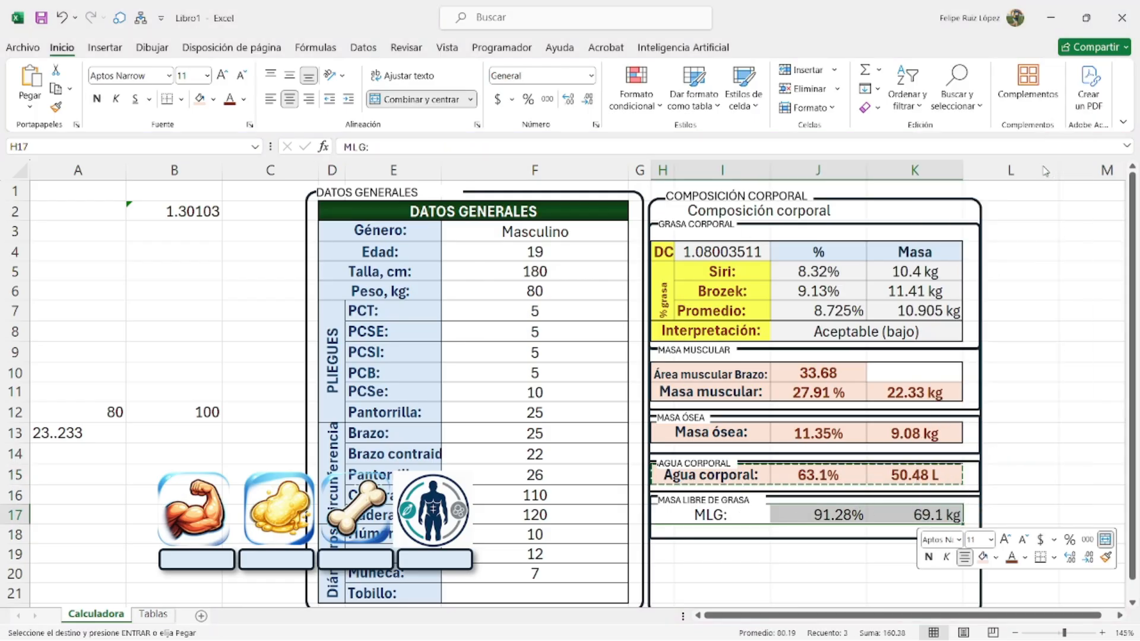
click(1009, 474)
- Move the four-icon group into the results box below MLG and extend the box downward
scroll(683, 549, down, 1)
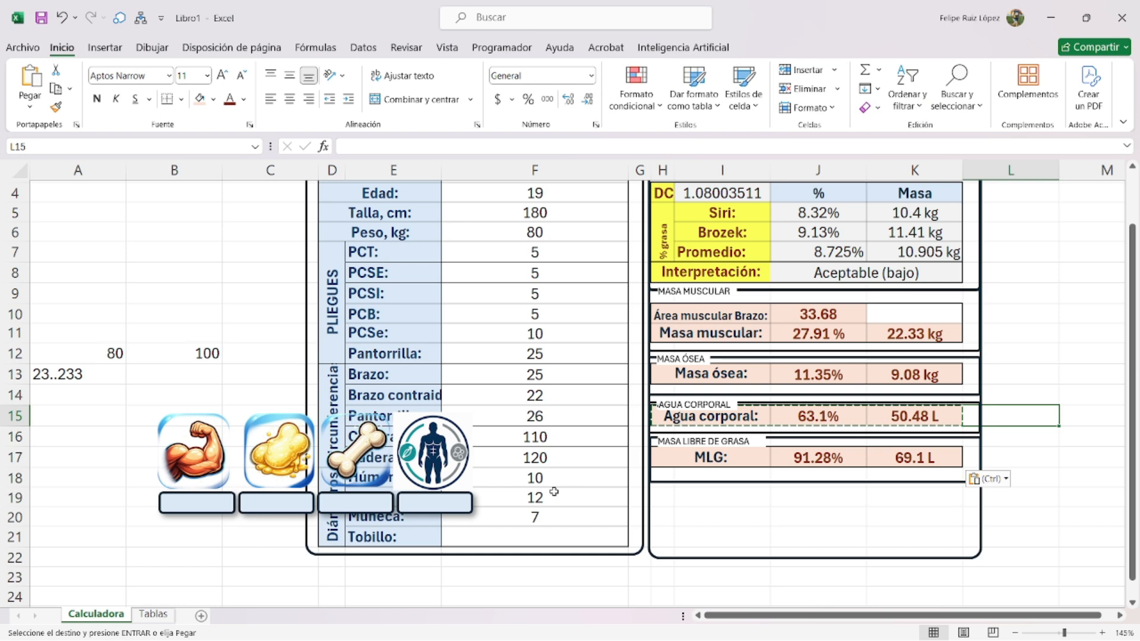
click(659, 551)
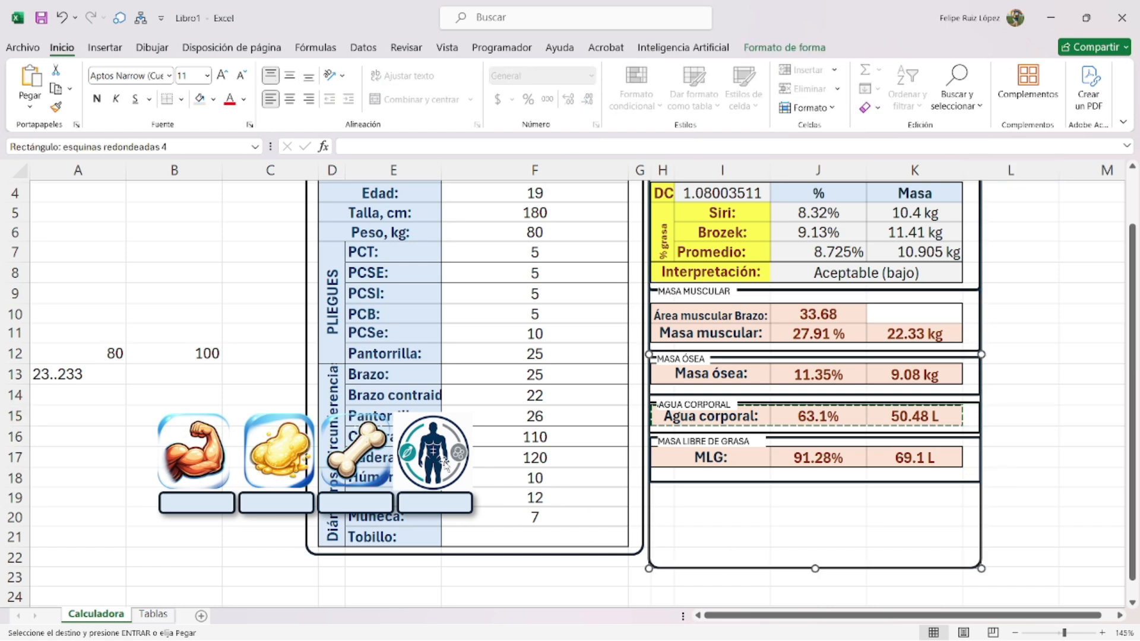
drag(444, 462, 938, 521)
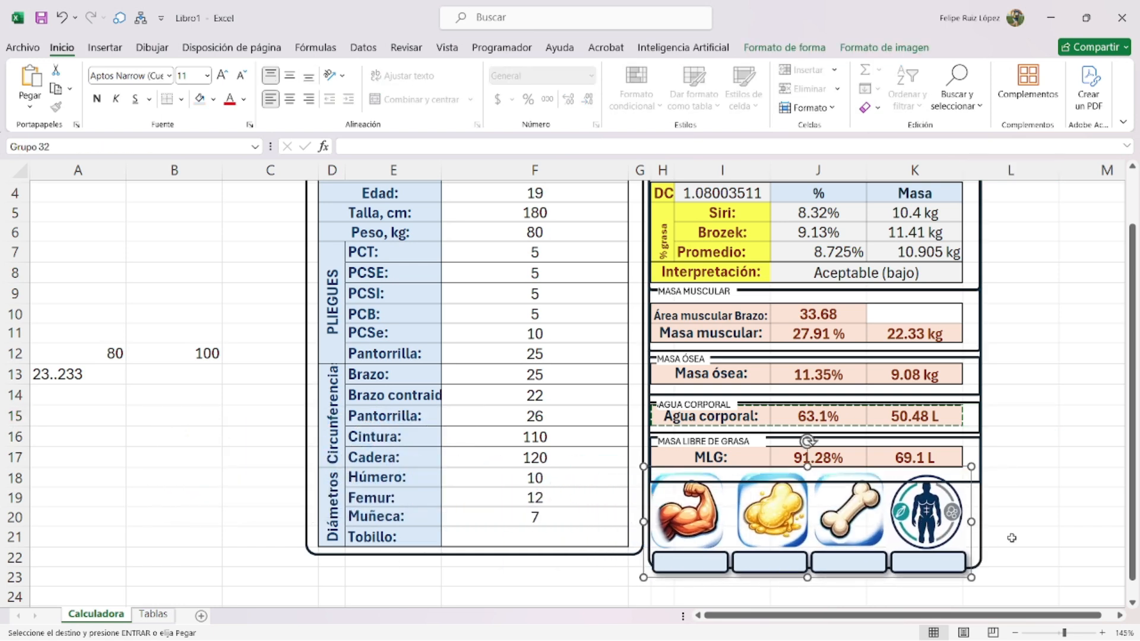
scroll(1037, 538, down, 1)
click(815, 527)
drag(815, 531, 815, 536)
click(1025, 521)
- Nudge the icon group down-right inside the box and clear the copy marquee
drag(925, 440, 931, 451)
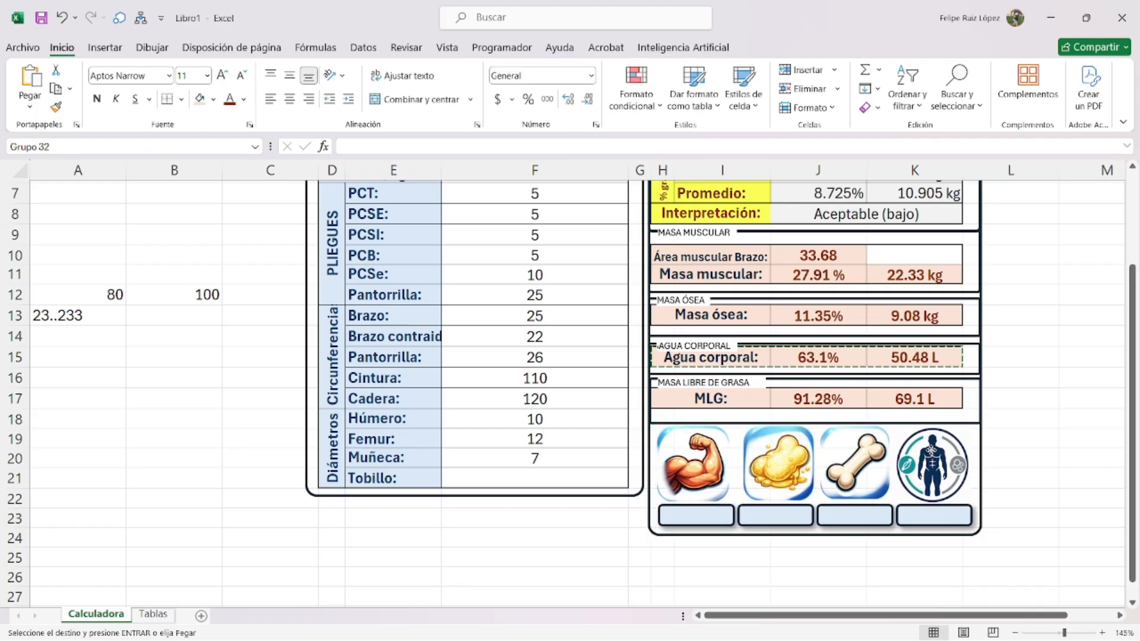
right_click(923, 504)
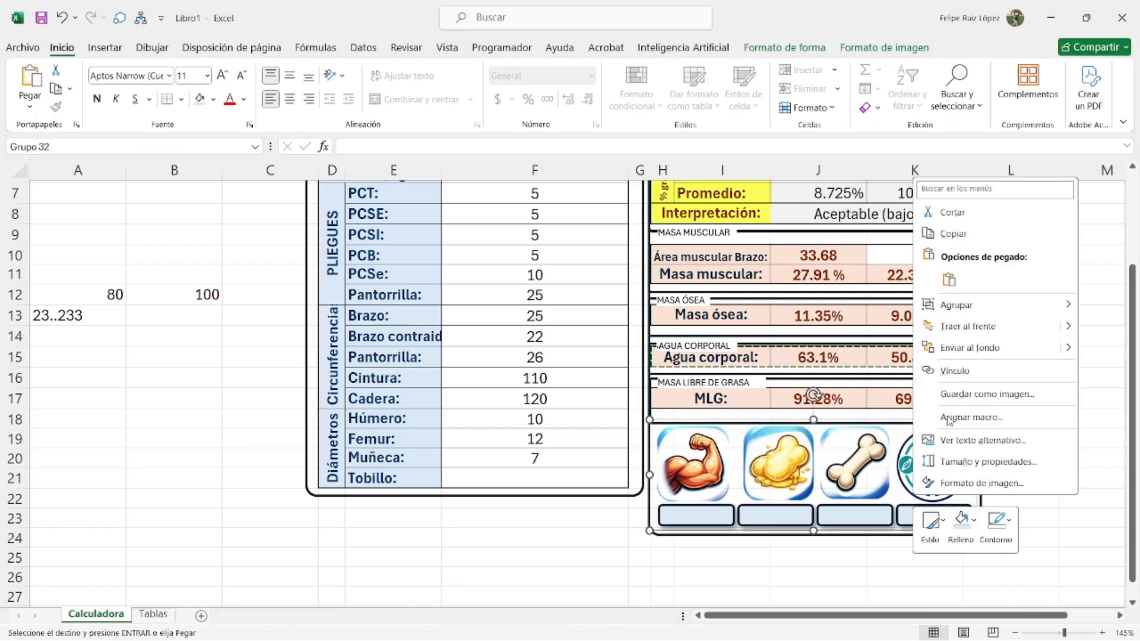
mouse_move(985, 304)
click(1009, 478)
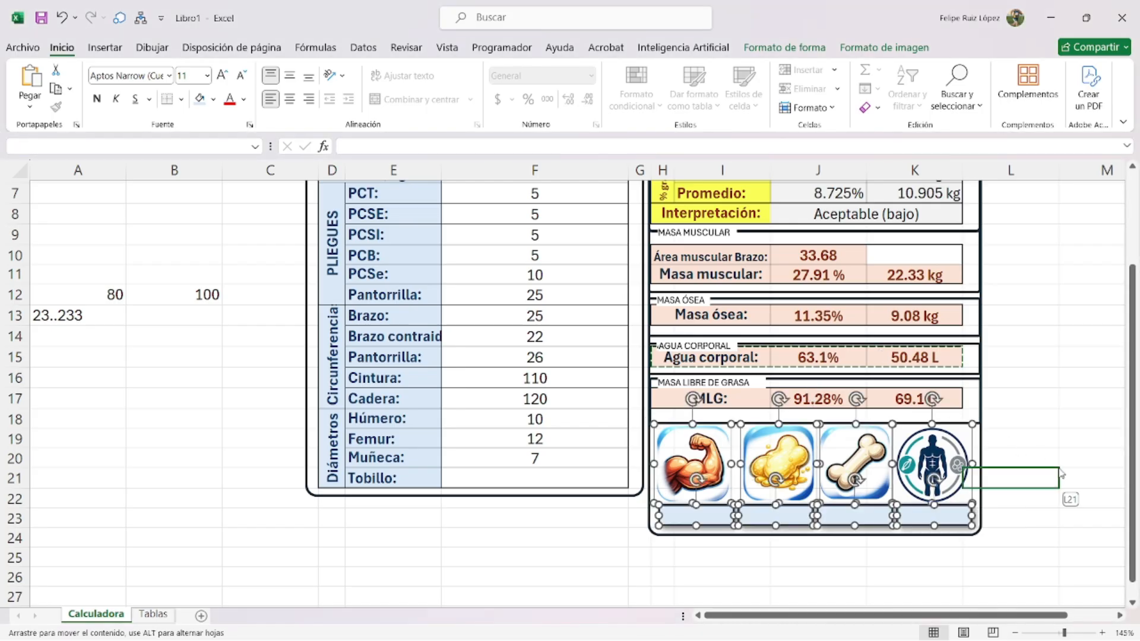
key(Escape)
scroll(463, 510, up, 1)
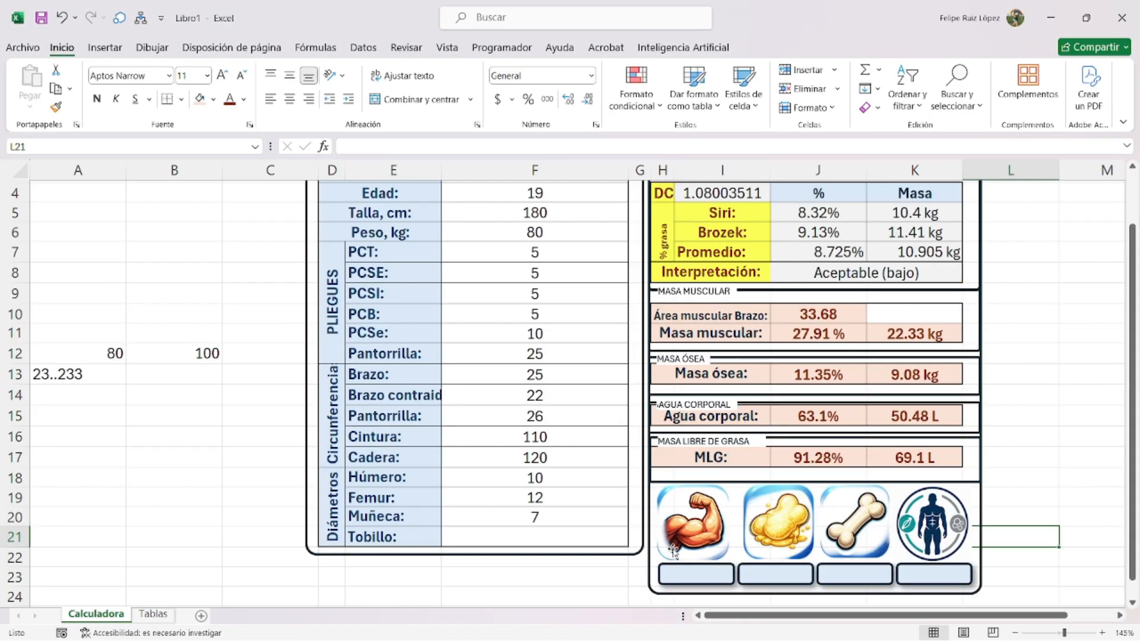
click(705, 581)
- Link the muscle and fat label boxes to K11 (22.33 kg) and K7 (10.905 kg)
click(710, 562)
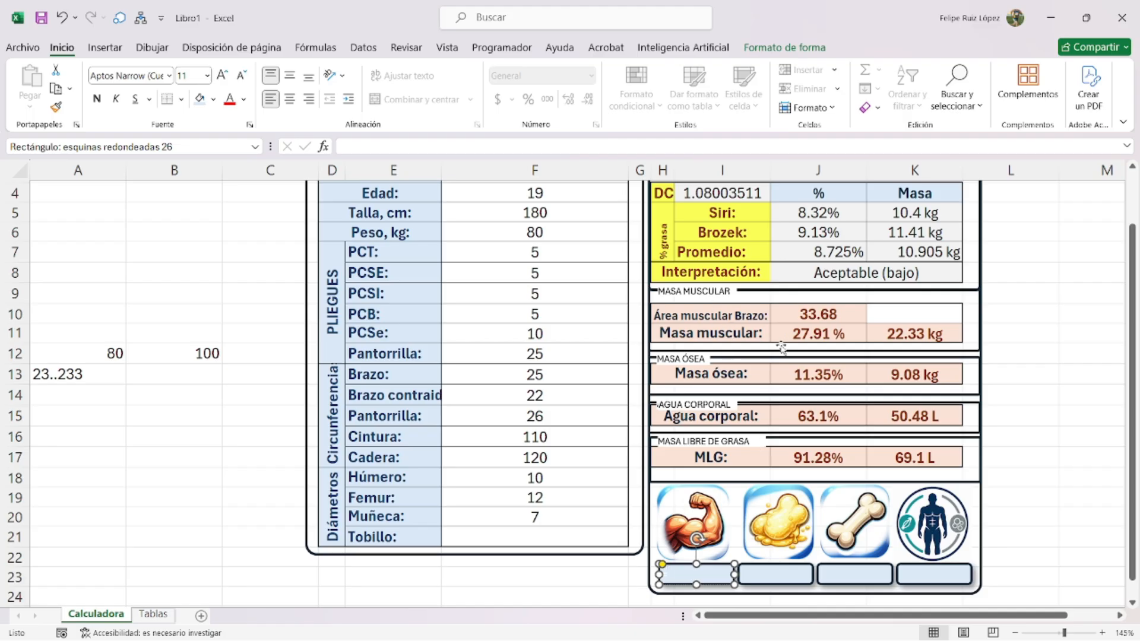
click(920, 336)
click(713, 568)
click(359, 145)
text(=)
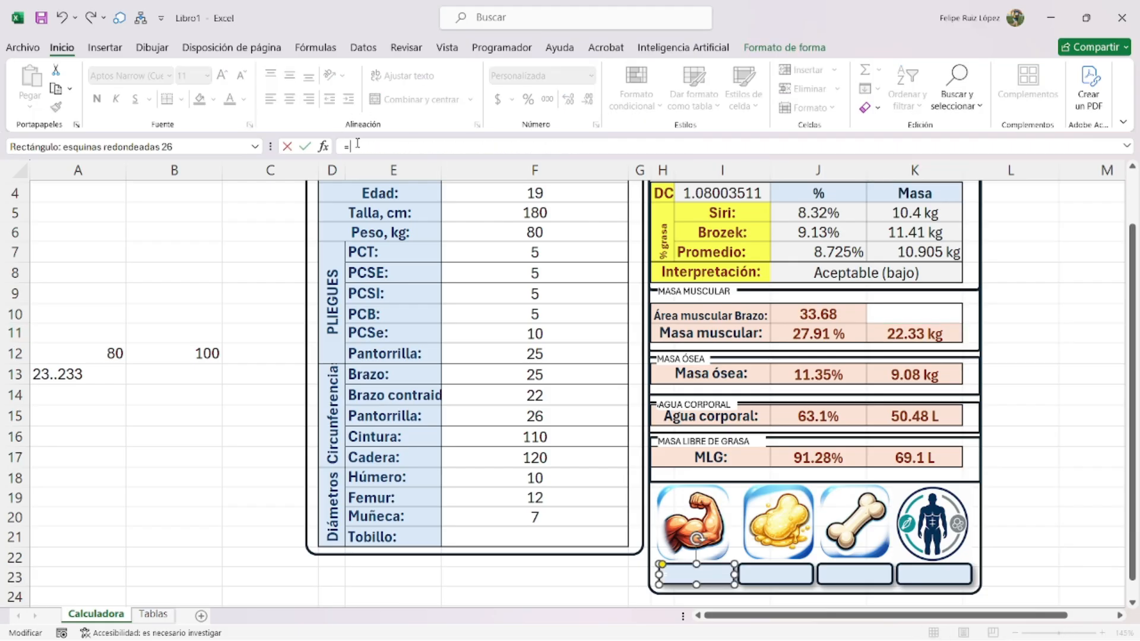
click(932, 333)
key(Return)
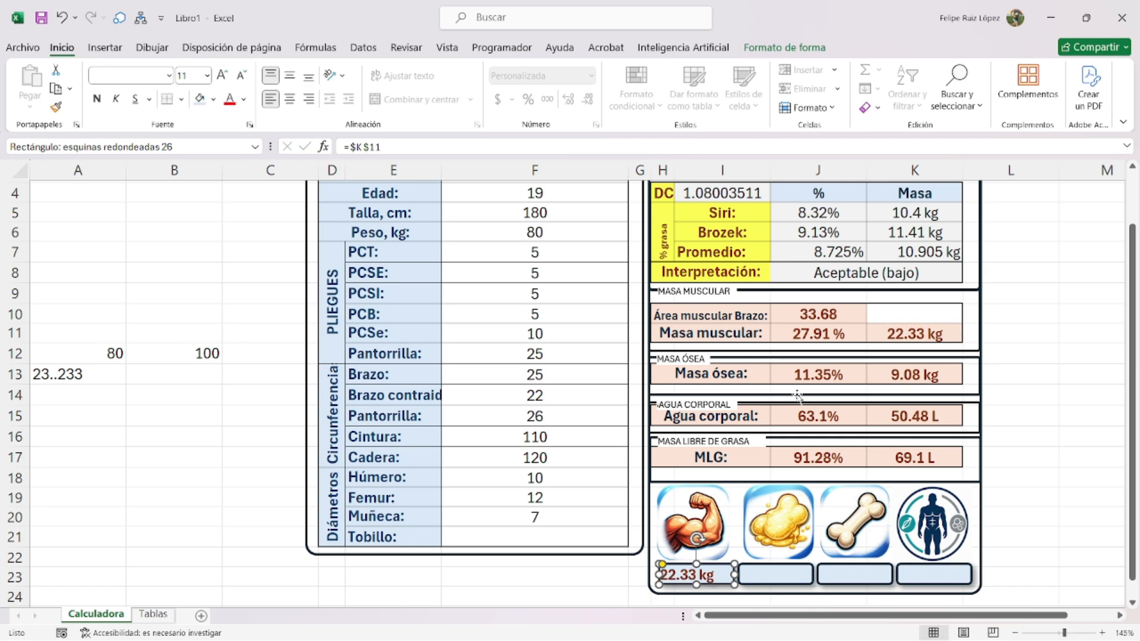
click(772, 575)
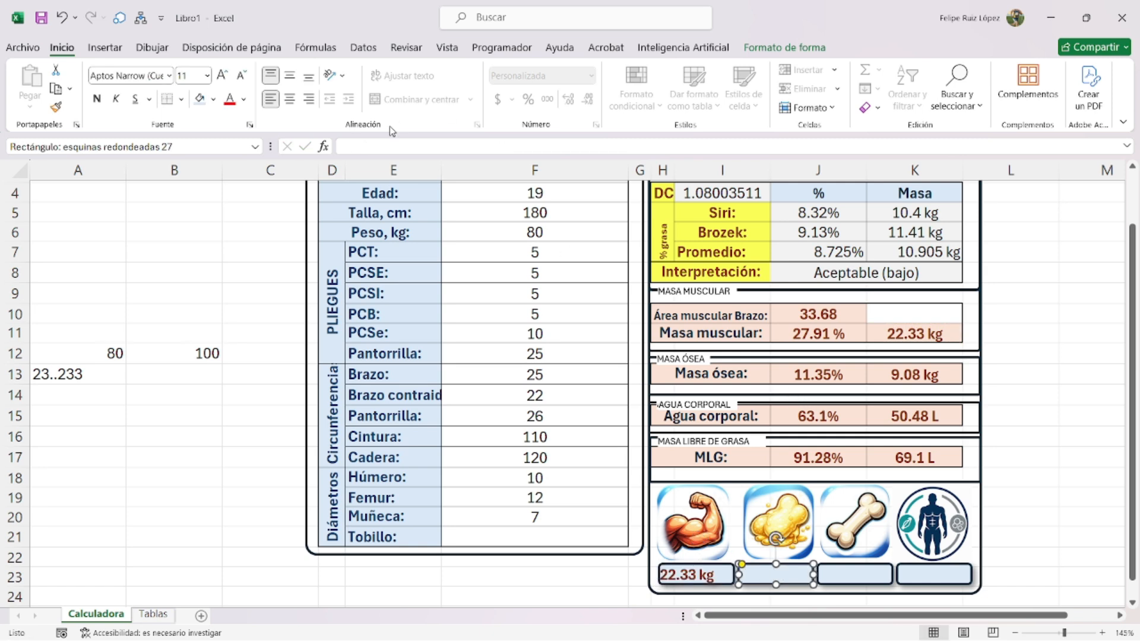
click(385, 144)
text(=)
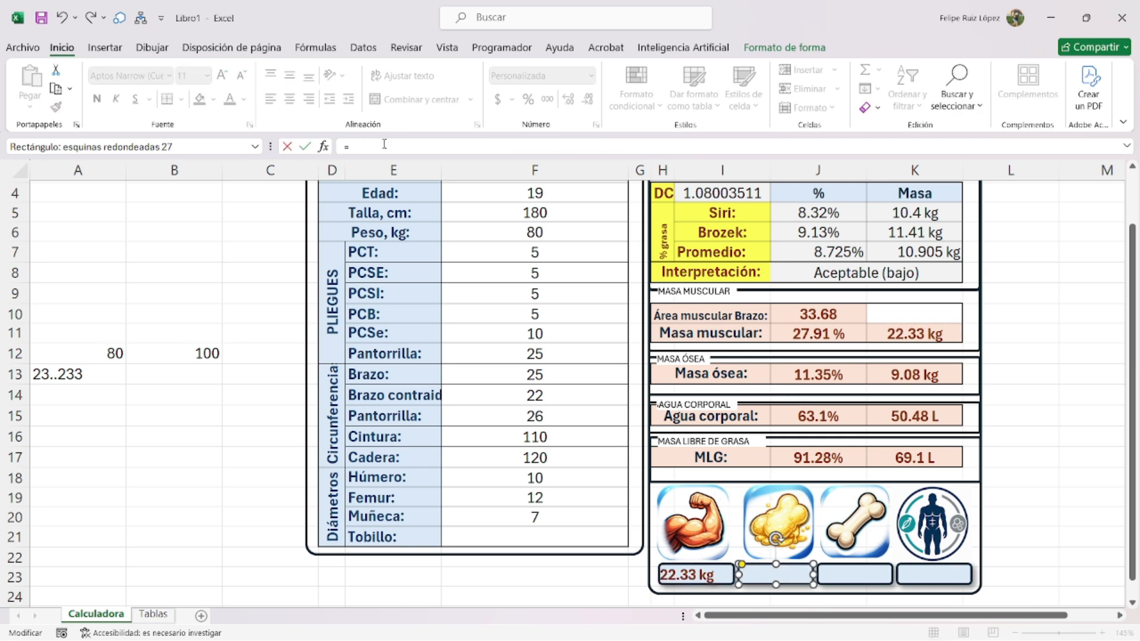
click(866, 254)
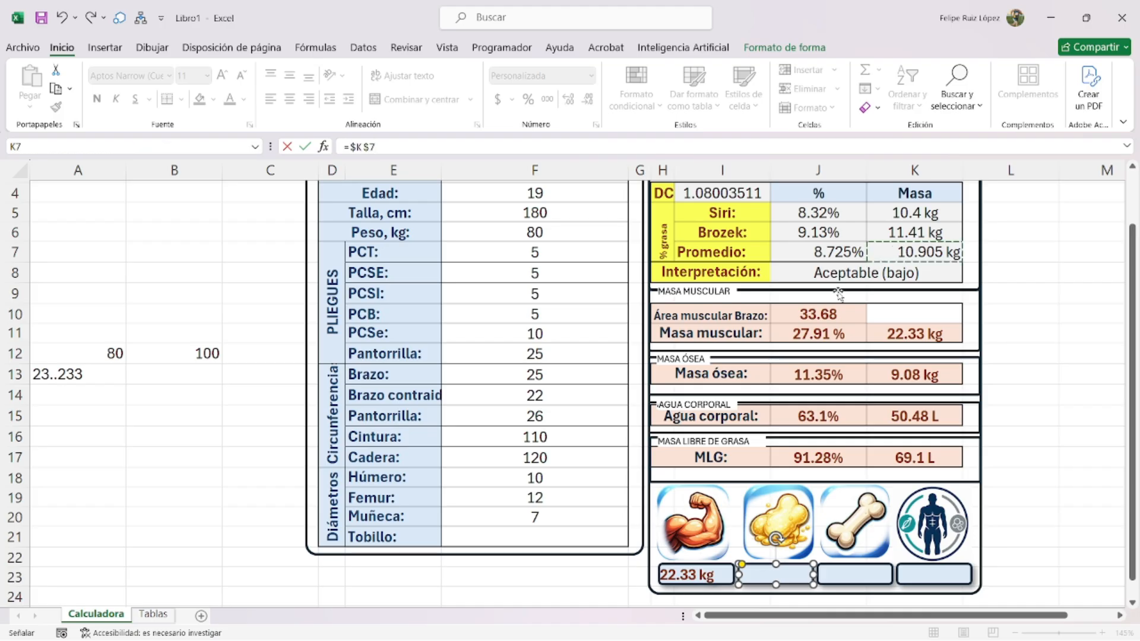
key(Return)
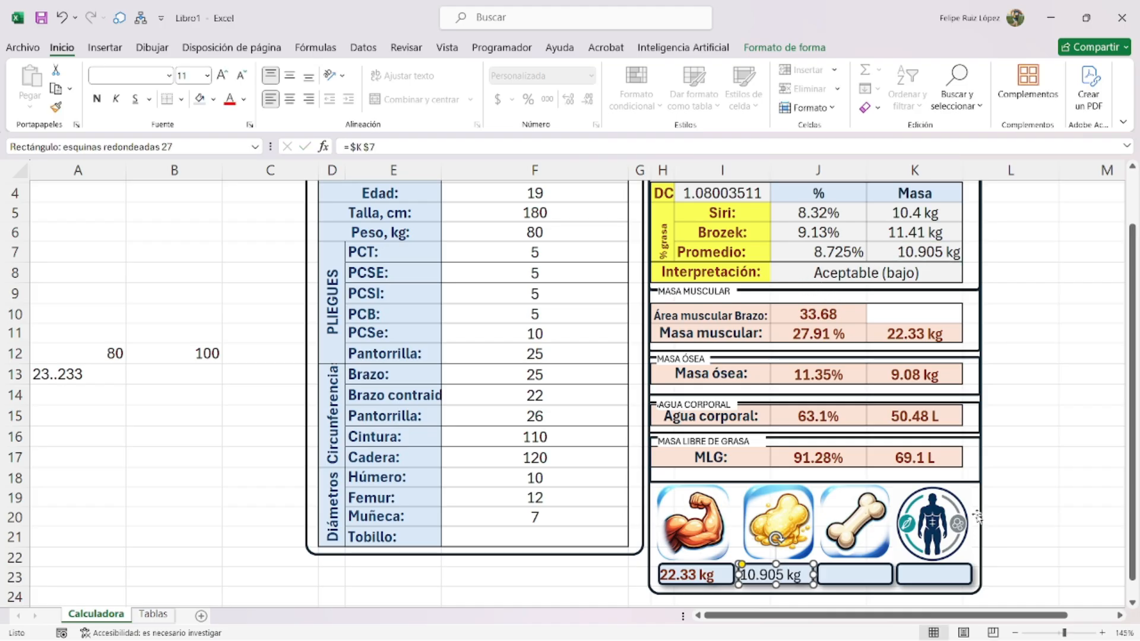
- Link the bone and body label boxes to K13 (9.08 kg) and K17 (69.1)
click(856, 571)
click(385, 144)
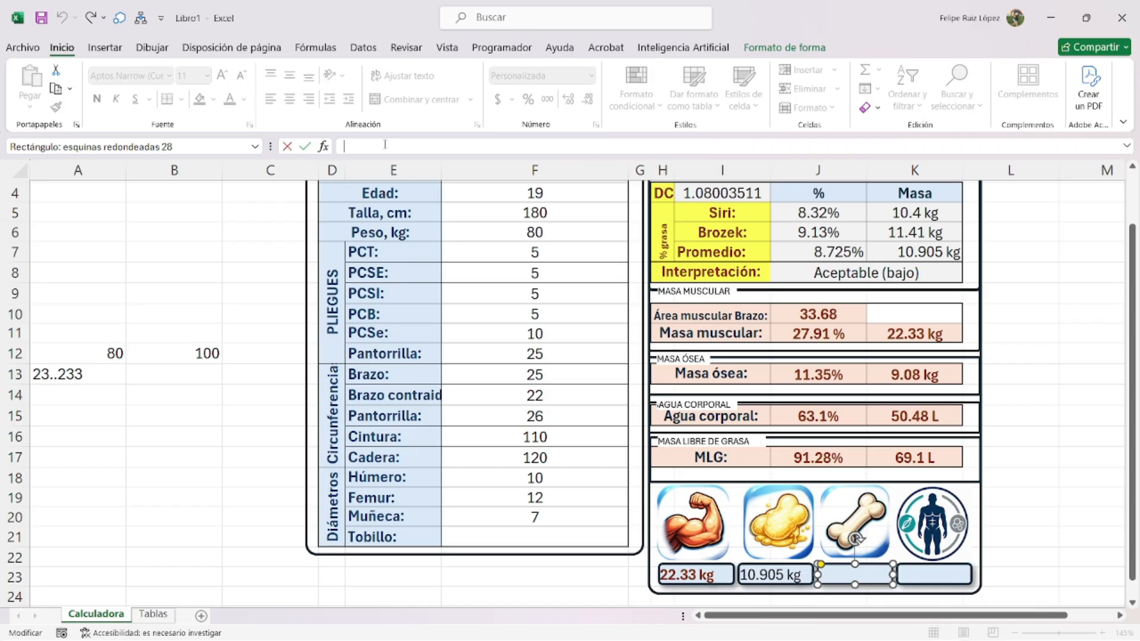
text(=)
click(913, 374)
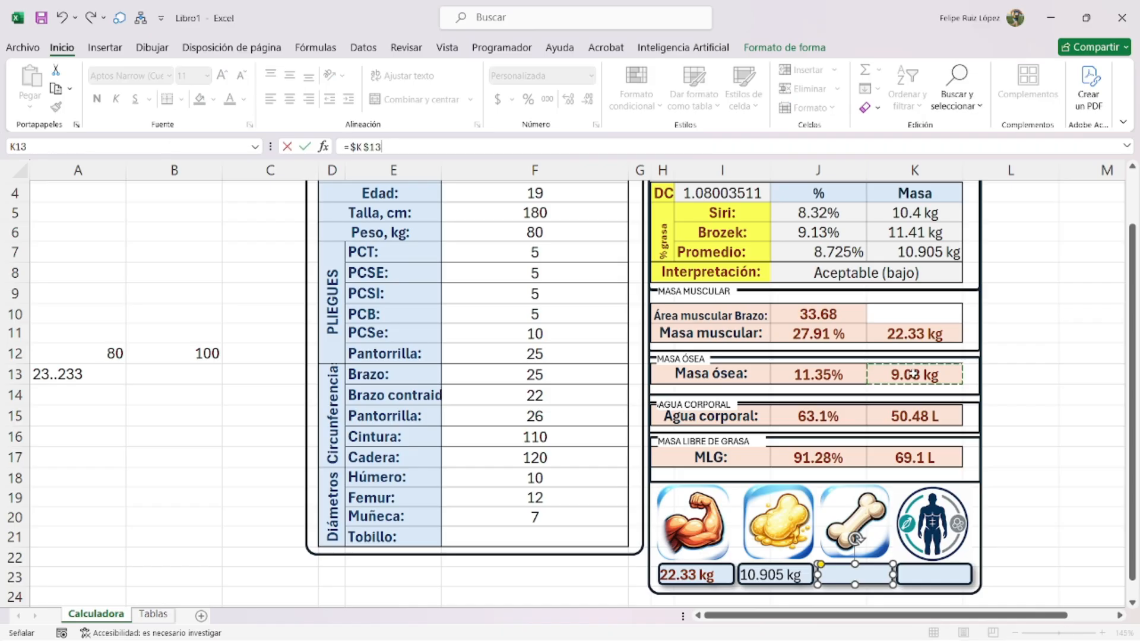
key(Return)
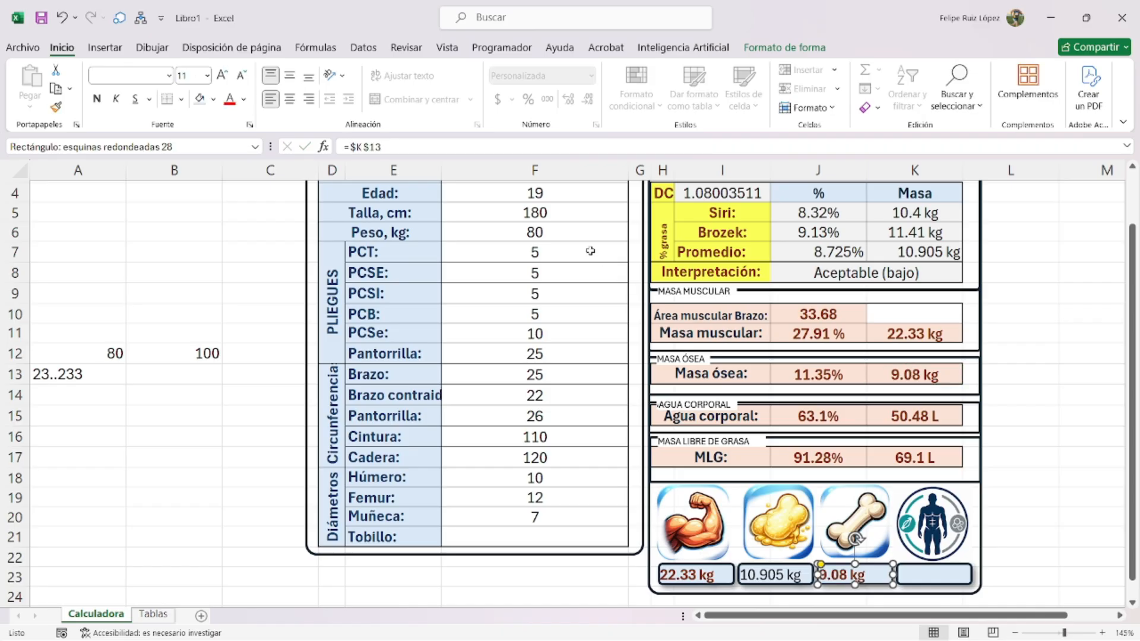
click(943, 583)
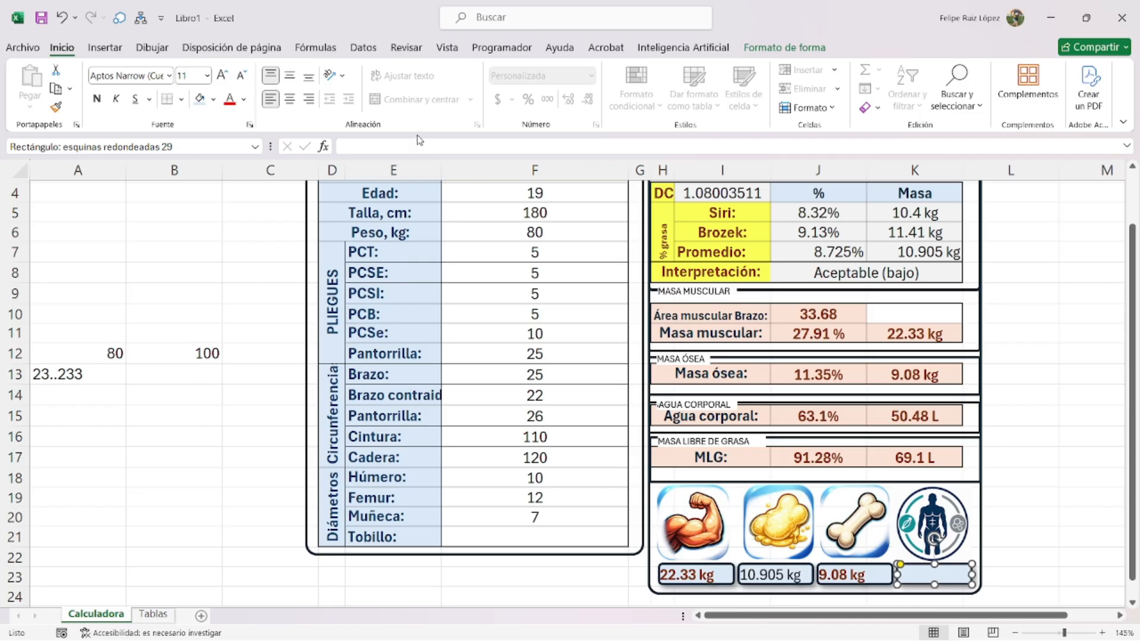
text(=)
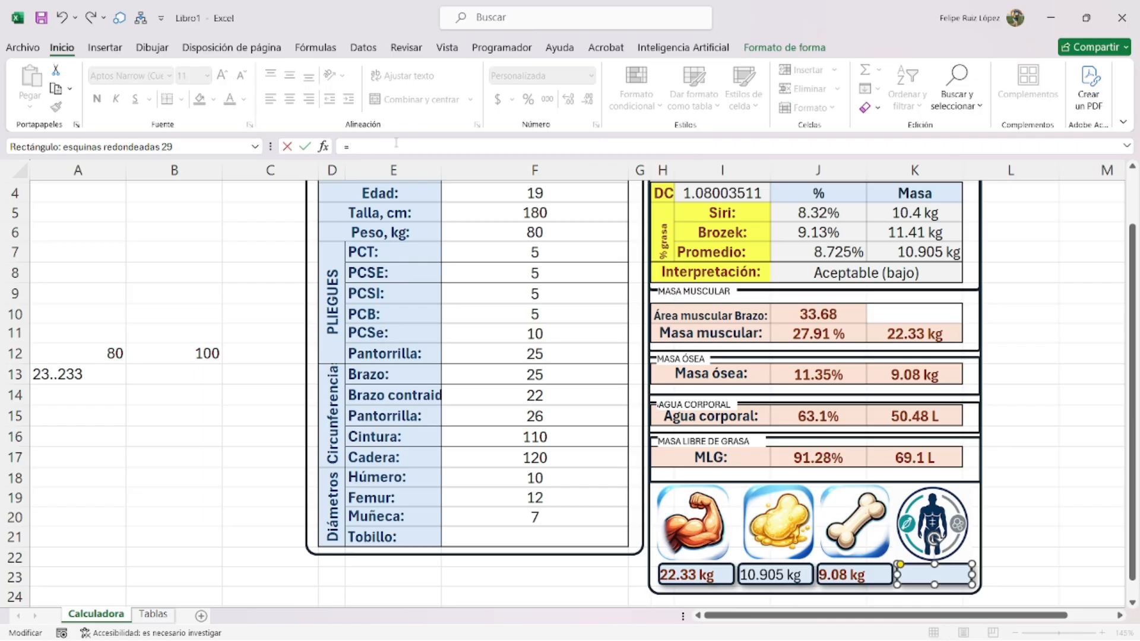
click(924, 464)
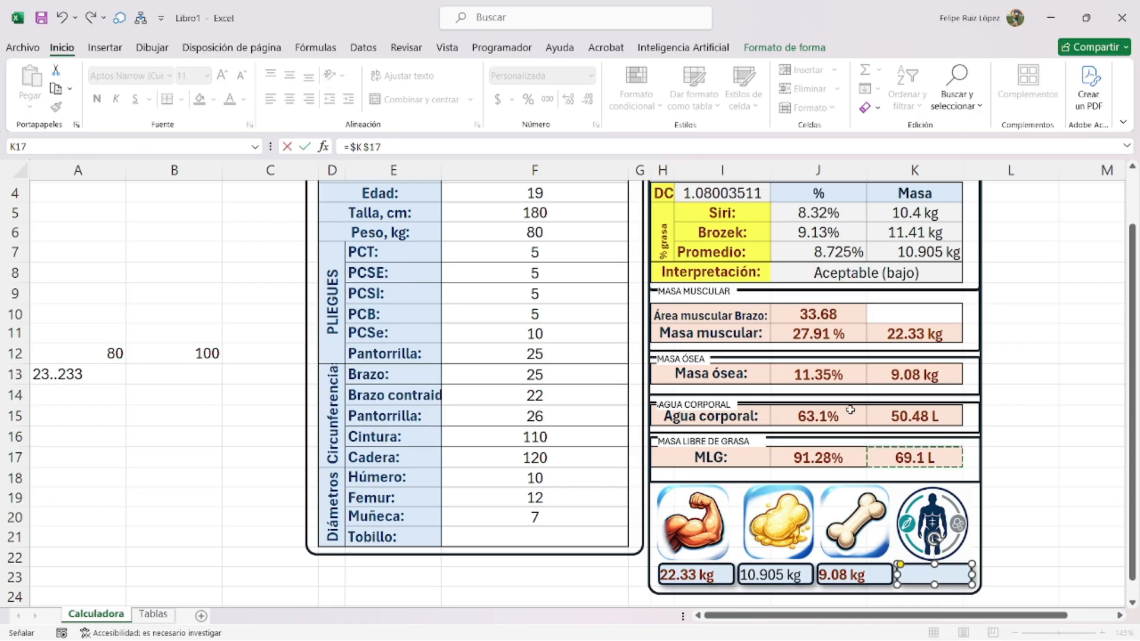
key(Return)
- Fix K17's custom number format so its unit reads kg
click(940, 463)
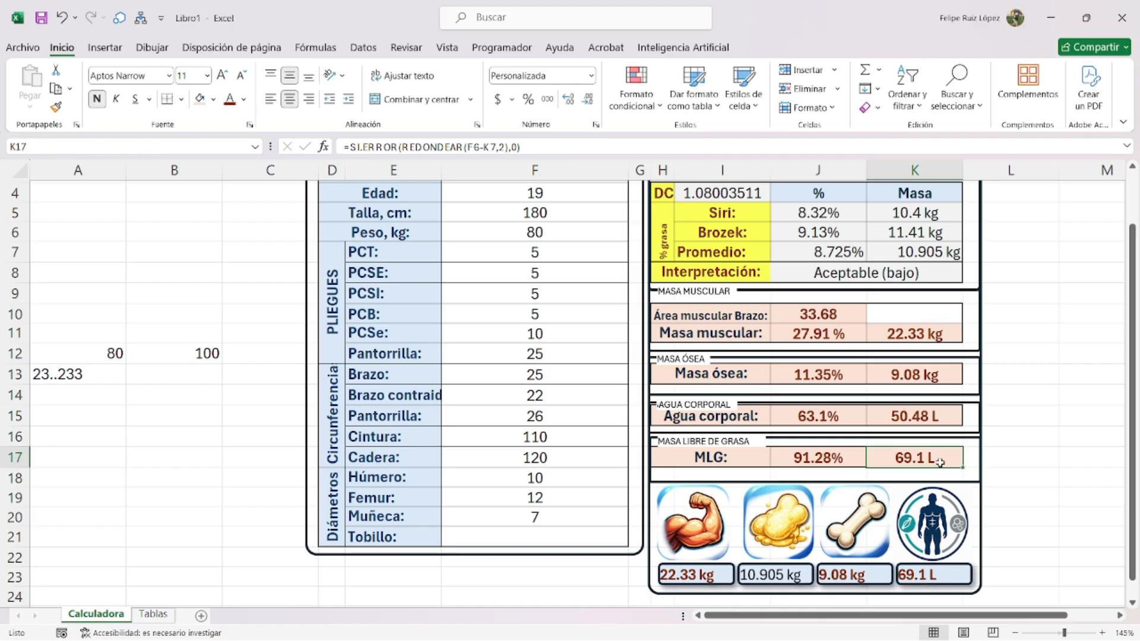
key(ctrl+1)
click(624, 143)
key(BackSpace)
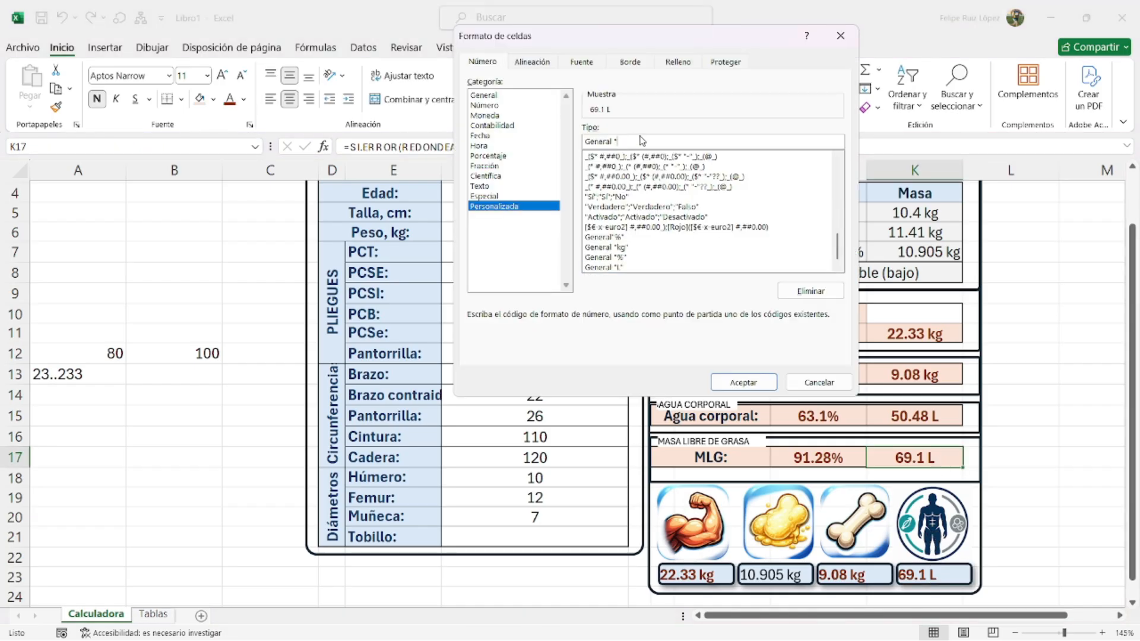
text(kg")
key(Return)
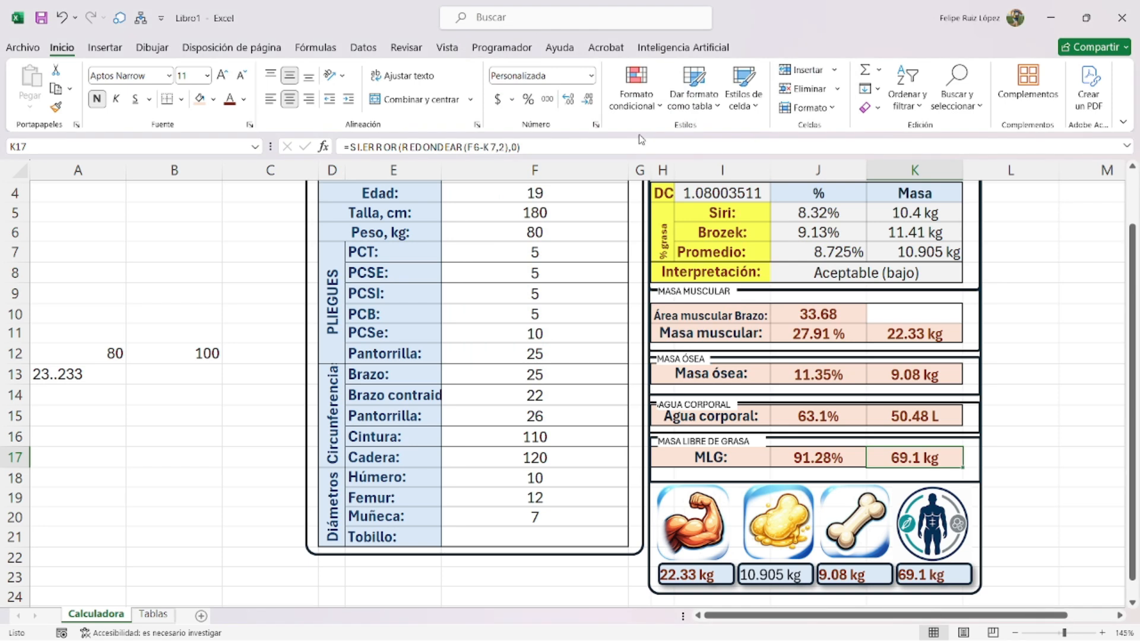
- Select the four value boxes and centre their values vertically and horizontally
click(963, 571)
shift+click(871, 579)
shift+click(755, 571)
shift+click(708, 572)
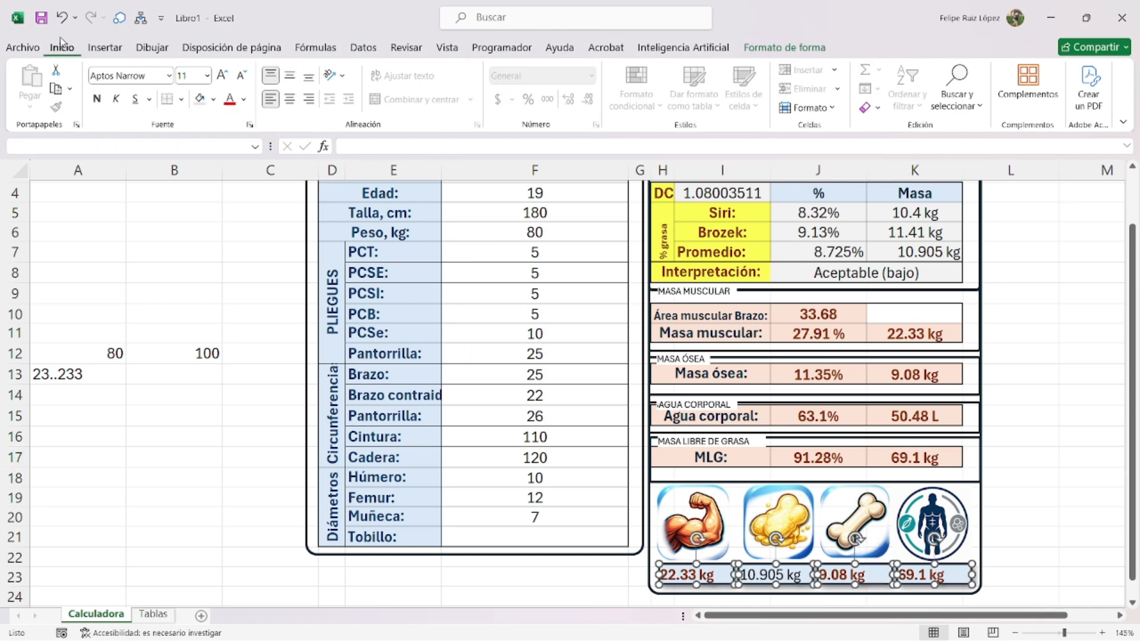
click(289, 75)
click(290, 99)
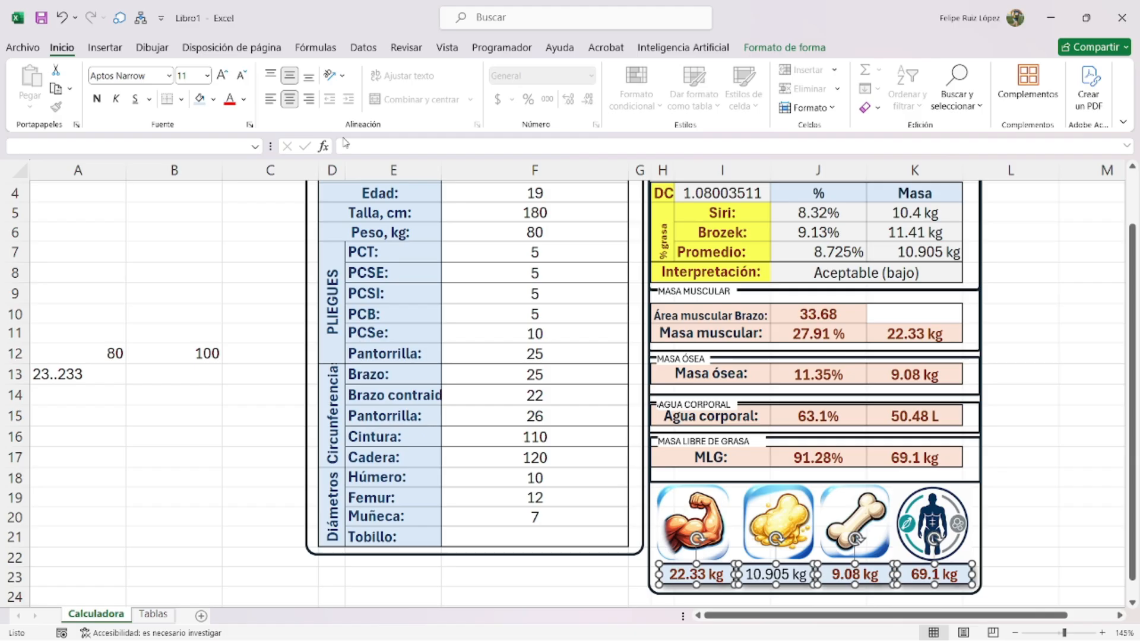
- Fill the four boxes dark blue with white text
click(213, 99)
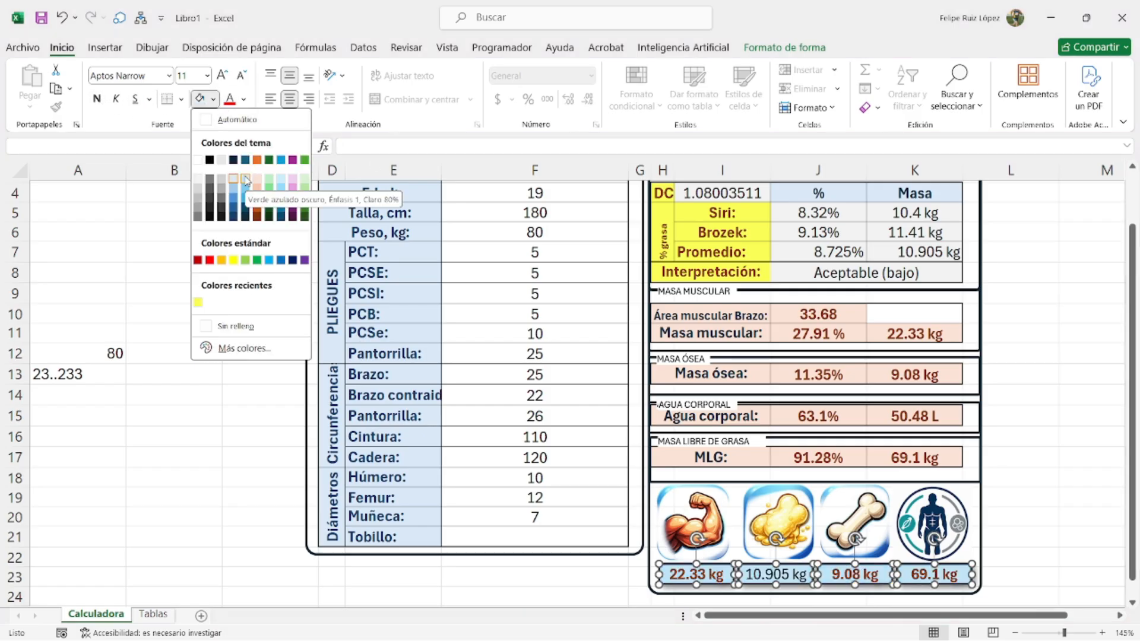
click(245, 180)
click(246, 99)
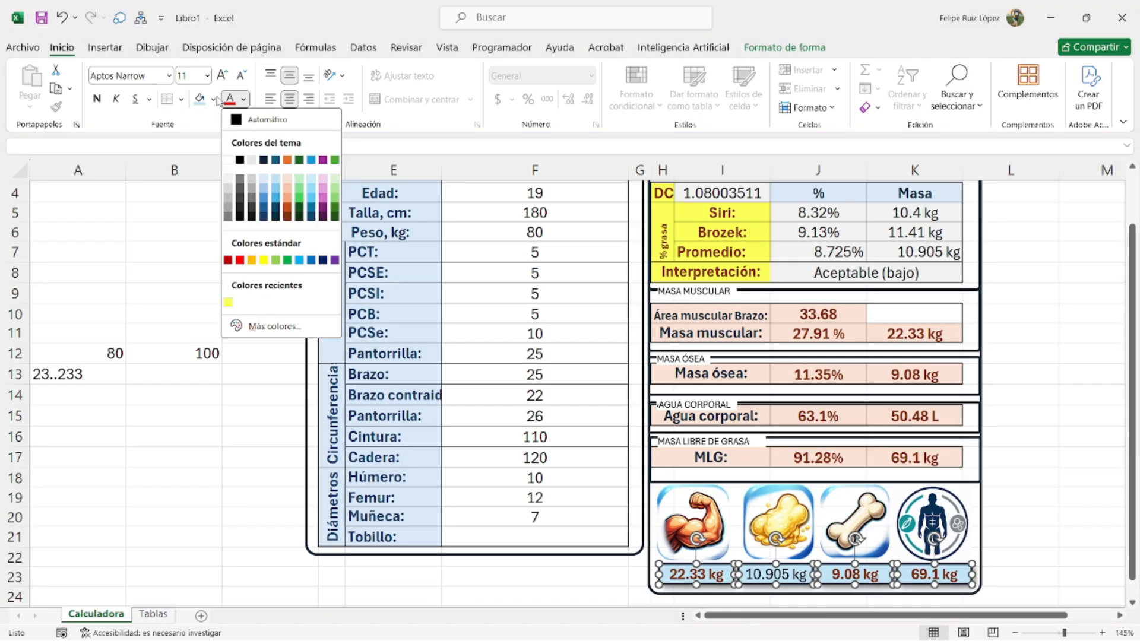
click(213, 99)
click(245, 218)
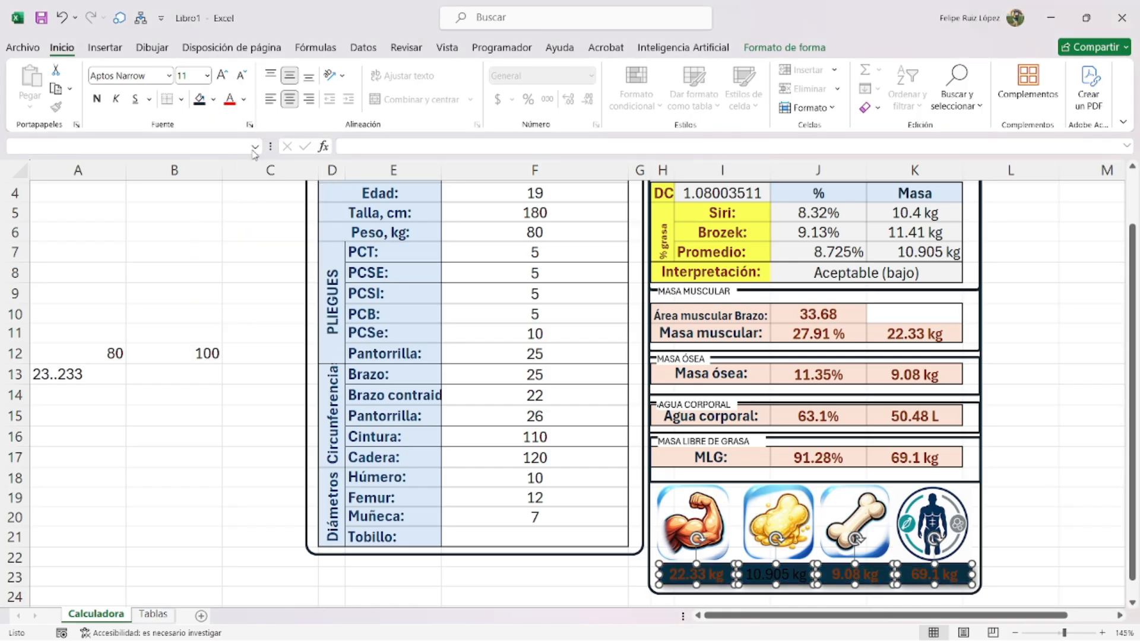
click(244, 99)
click(229, 159)
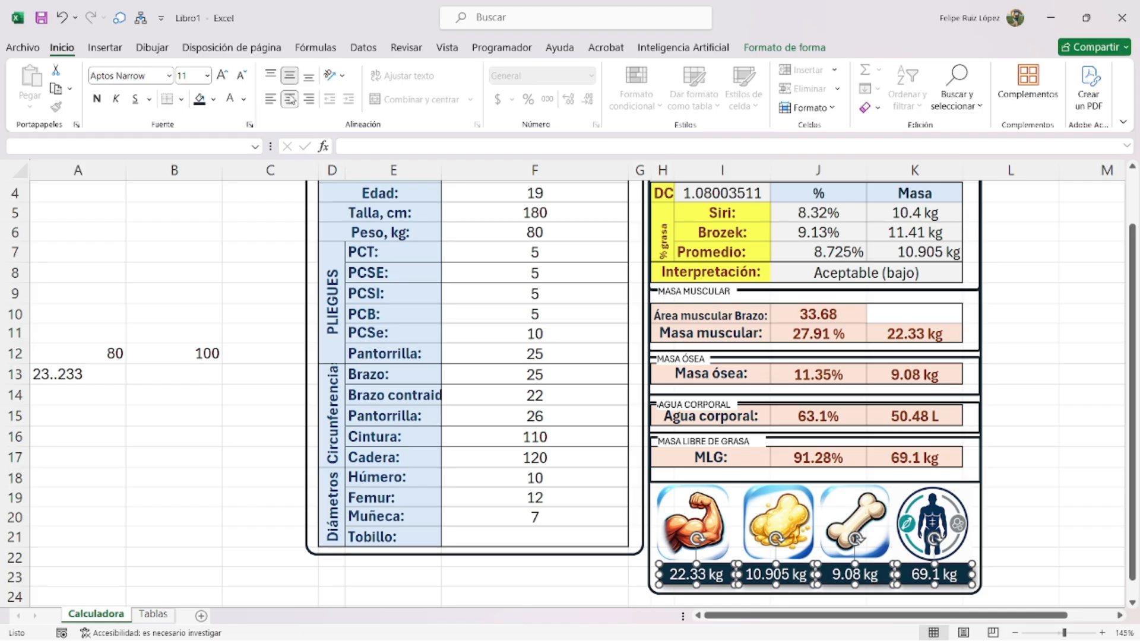
click(1064, 536)
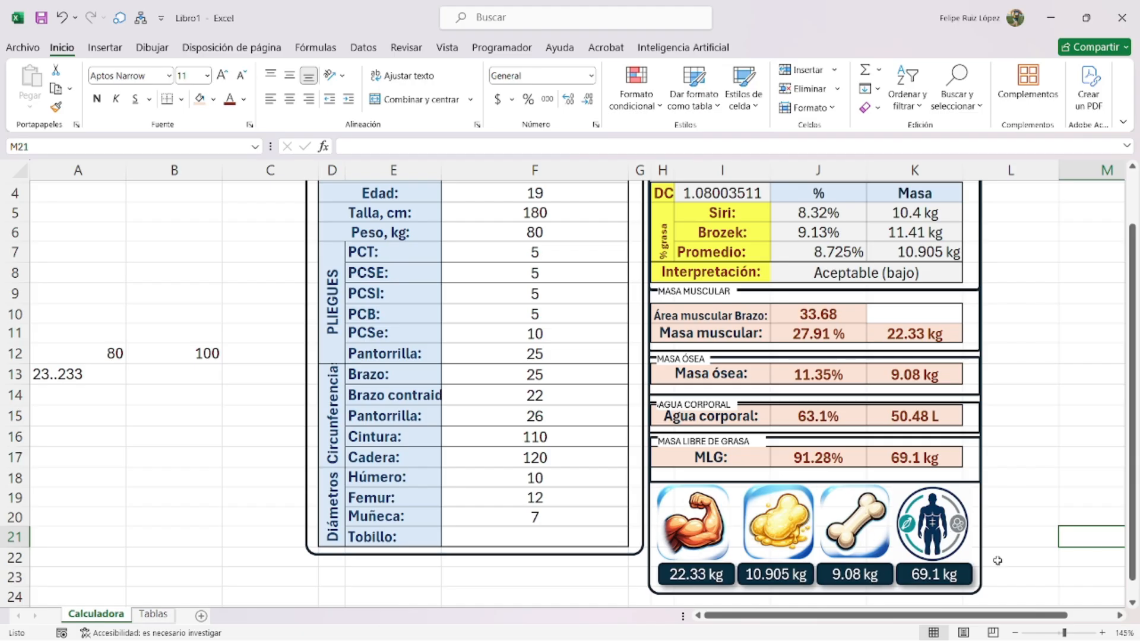
- Enter 10 as the Tobillo value in F21
scroll(919, 516, up, 1)
scroll(840, 428, down, 1)
scroll(725, 333, down, 1)
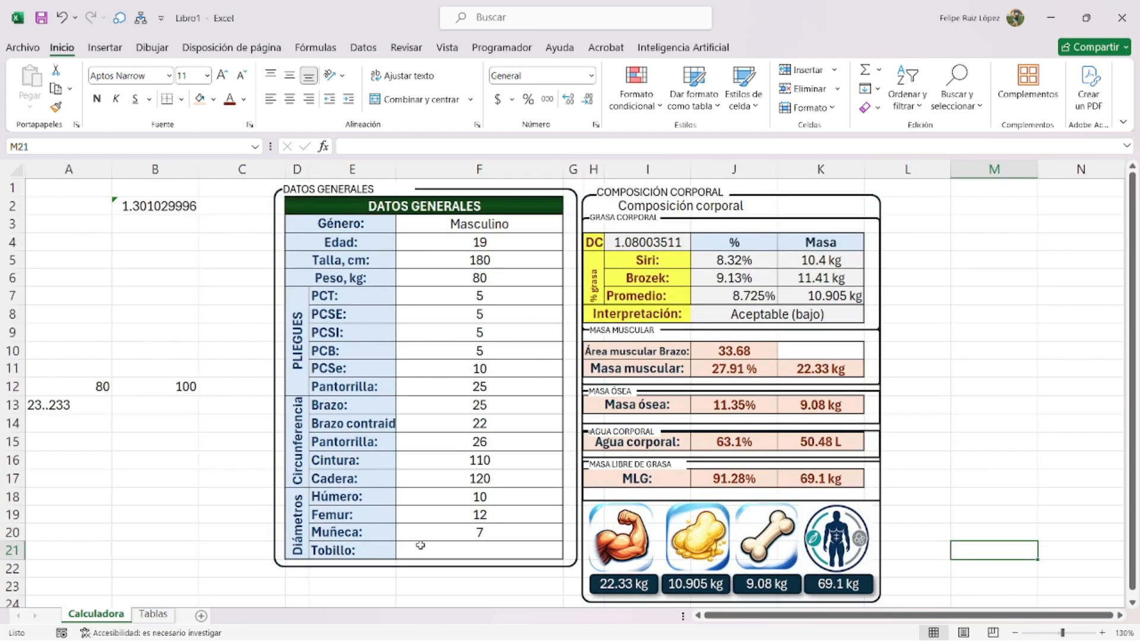
click(457, 552)
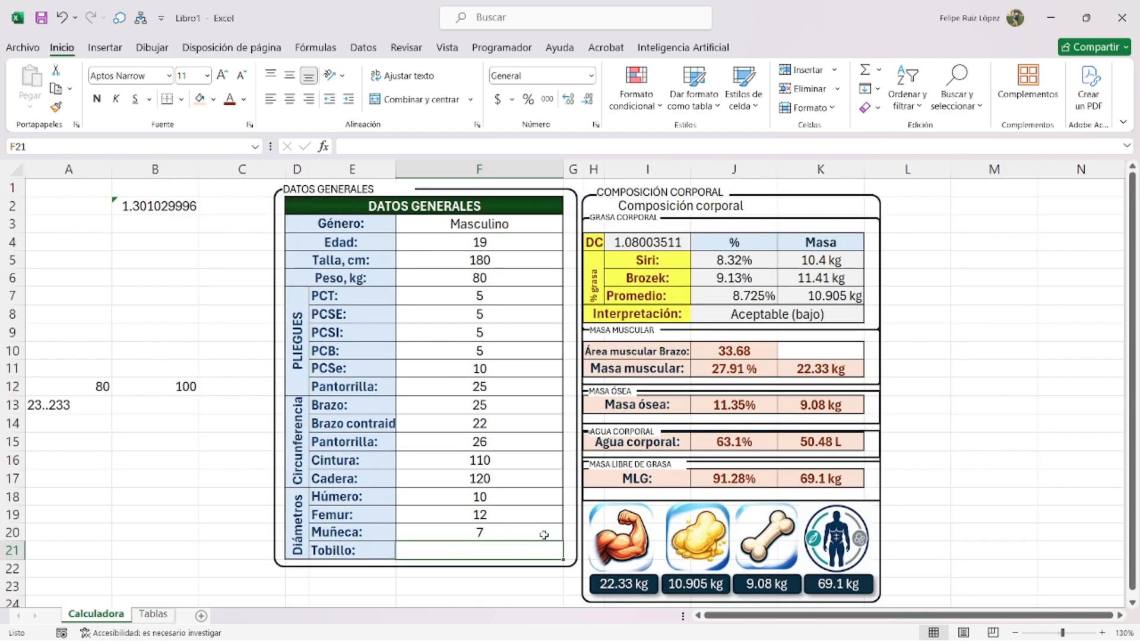
text(10)
key(Return)
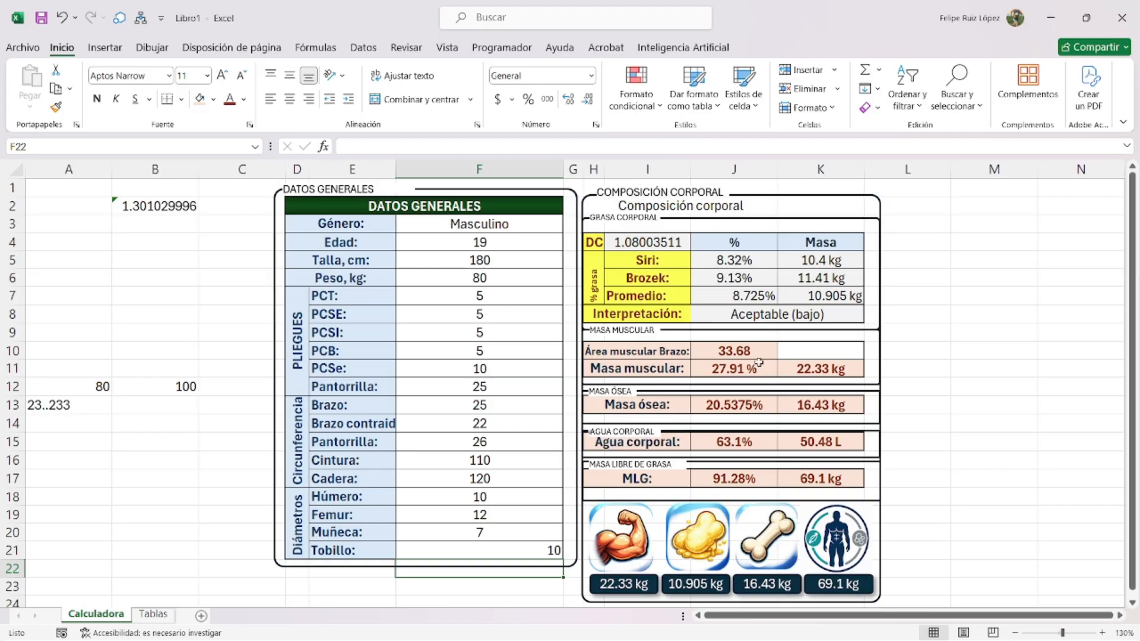
- Lengthen the general-data frame by dragging its bottom edge
click(472, 570)
mouse_move(427, 567)
mouse_down()
mouse_move(429, 602)
mouse_move(436, 549)
mouse_up()
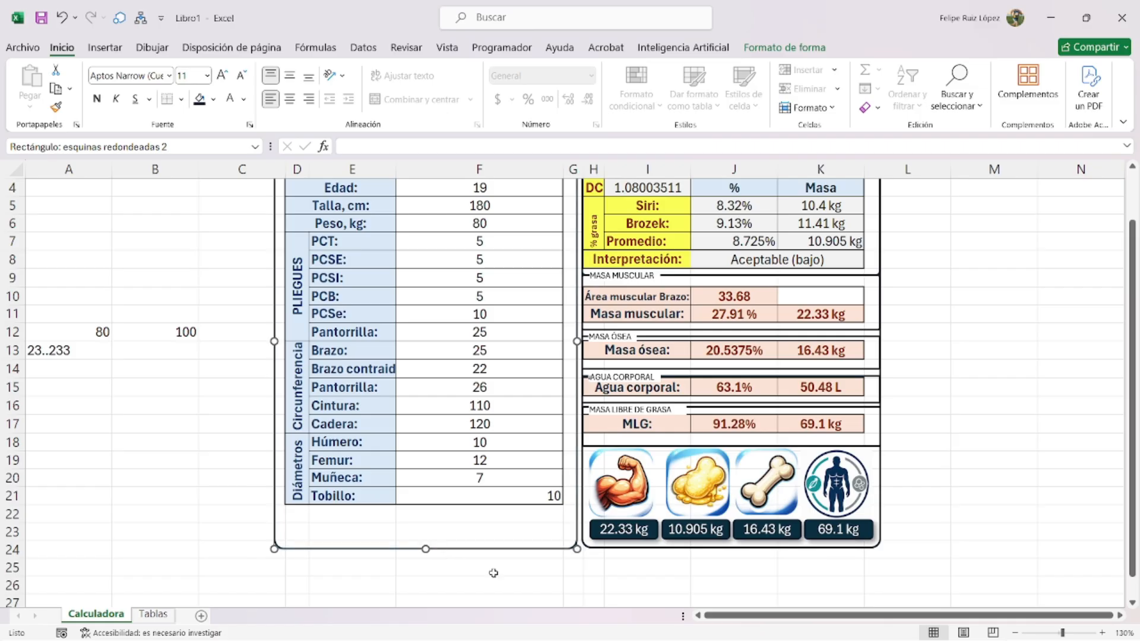
click(475, 584)
- Copy the REQUERIMIENTO ENERGETICO table picture from Tablas and paste it onto Calculadora
scroll(451, 438, up, 1)
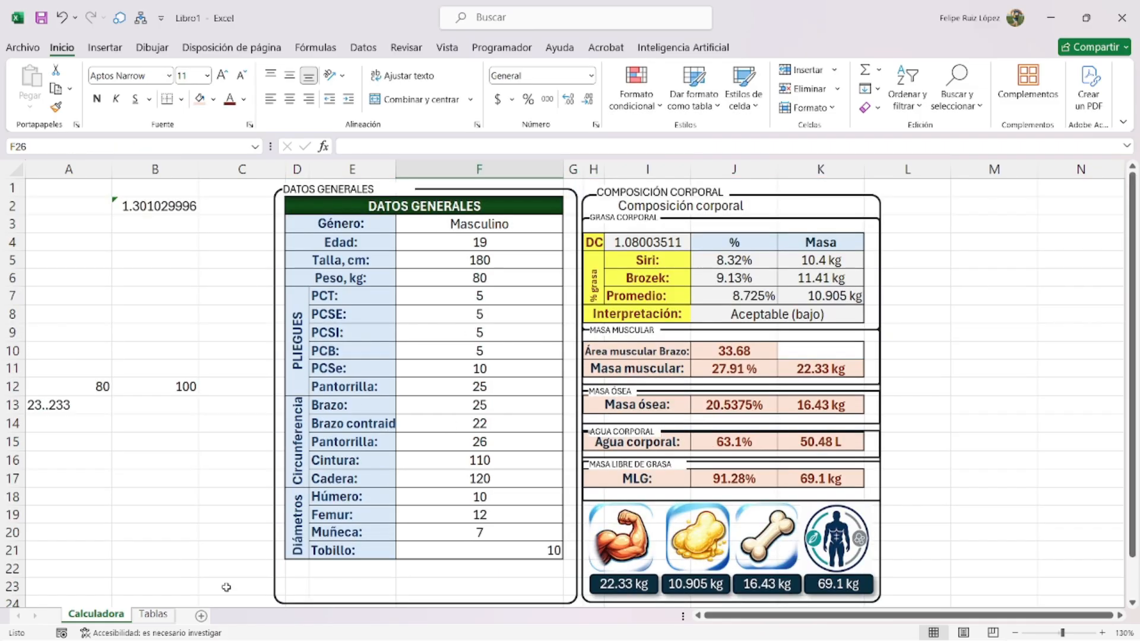
click(155, 613)
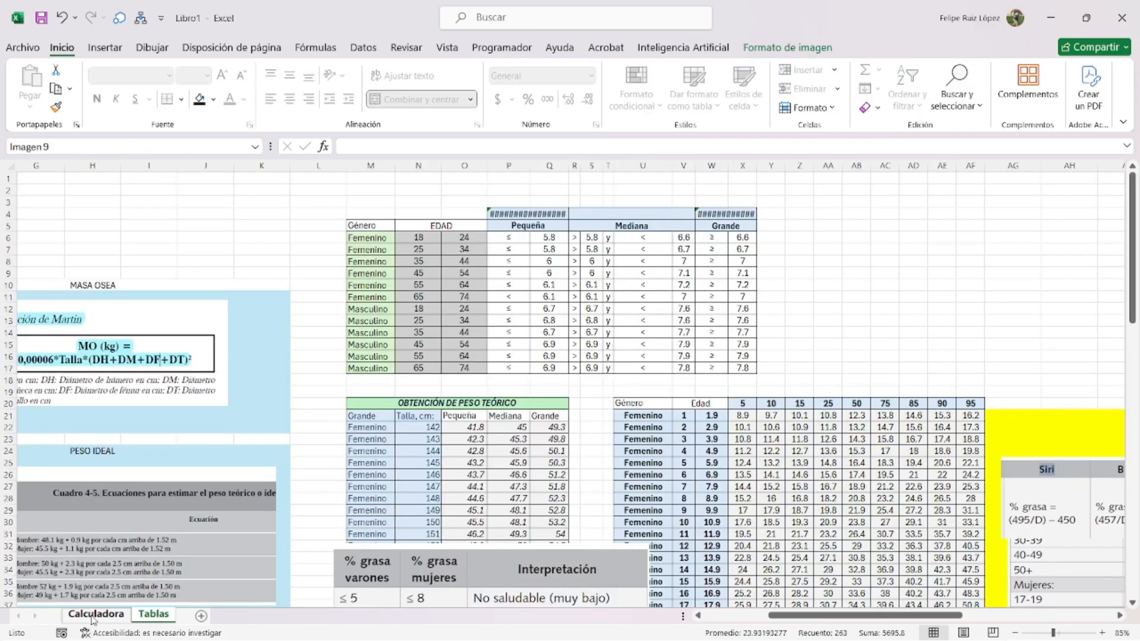
click(96, 613)
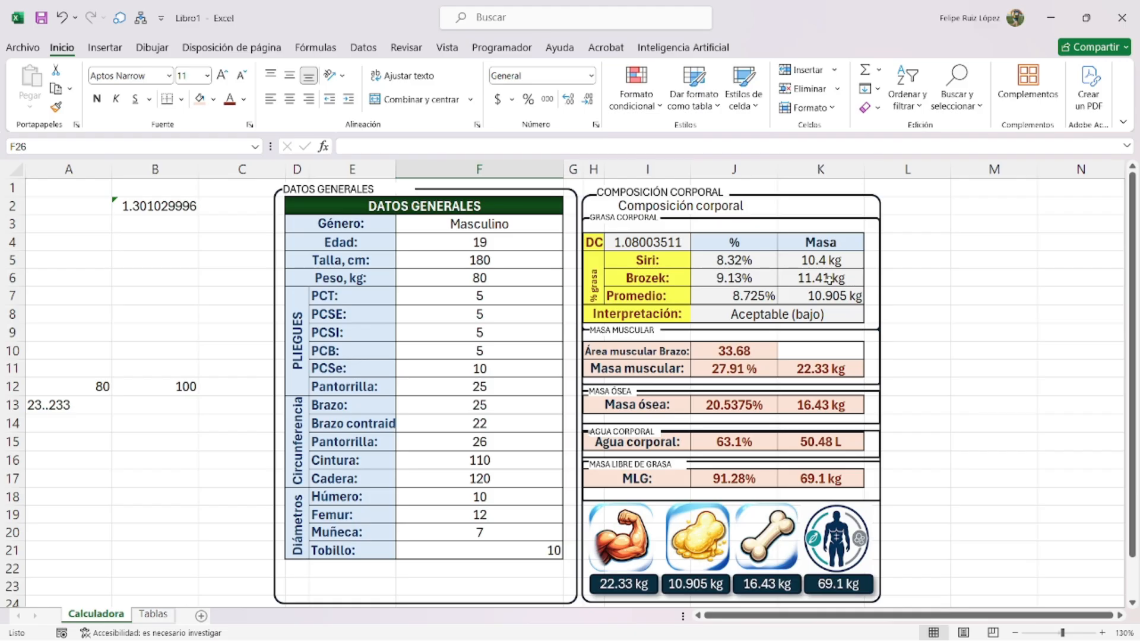
click(977, 261)
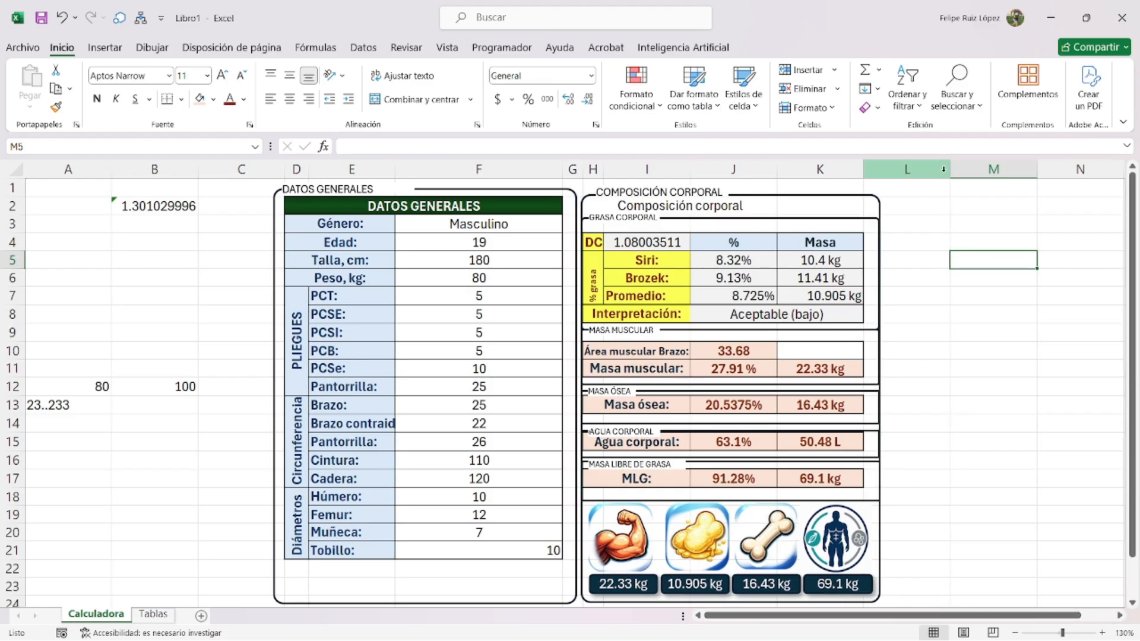
key(ctrl+Page_Down)
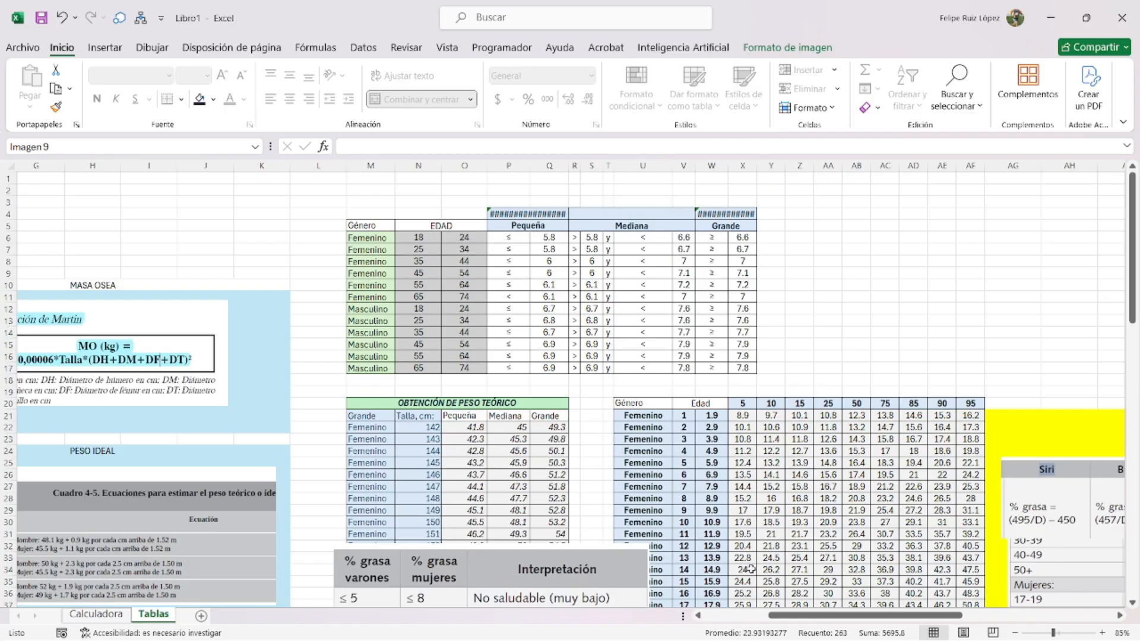
drag(806, 616, 970, 597)
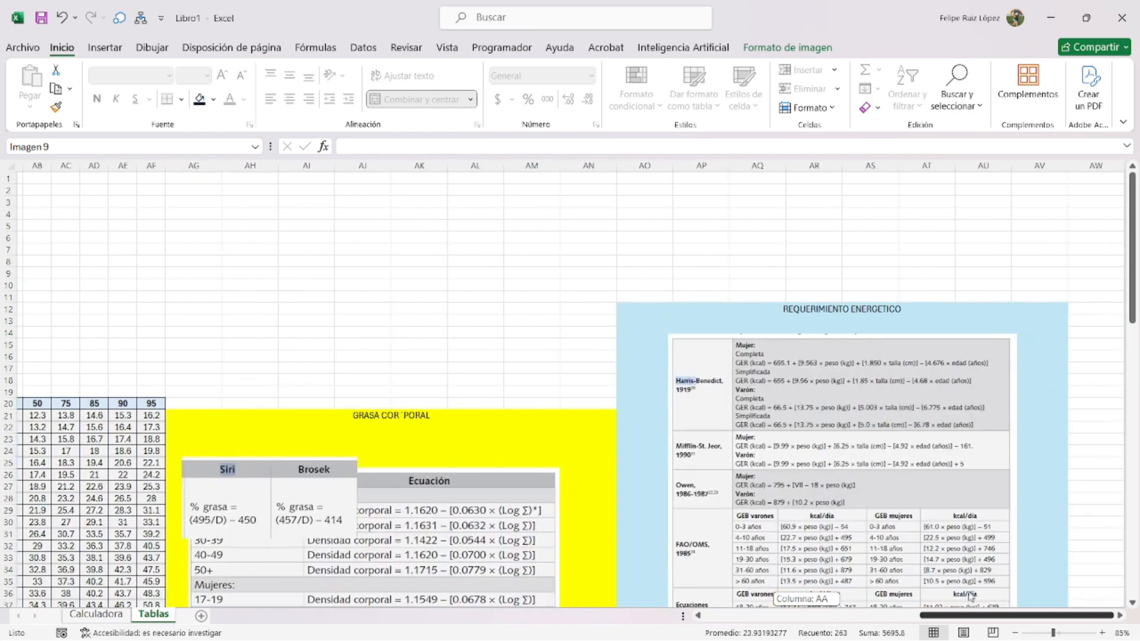
click(816, 421)
key(ctrl+c)
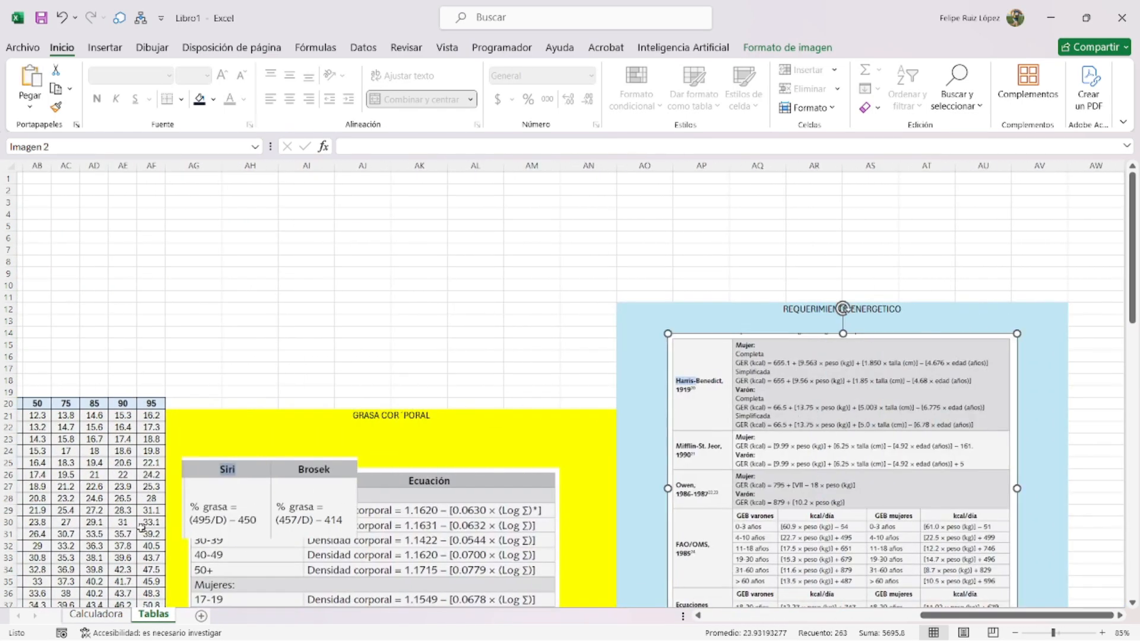
click(95, 615)
click(154, 441)
key(ctrl+v)
- Shrink the pasted formula image and move it to the sheet's left edge
drag(274, 470, 237, 304)
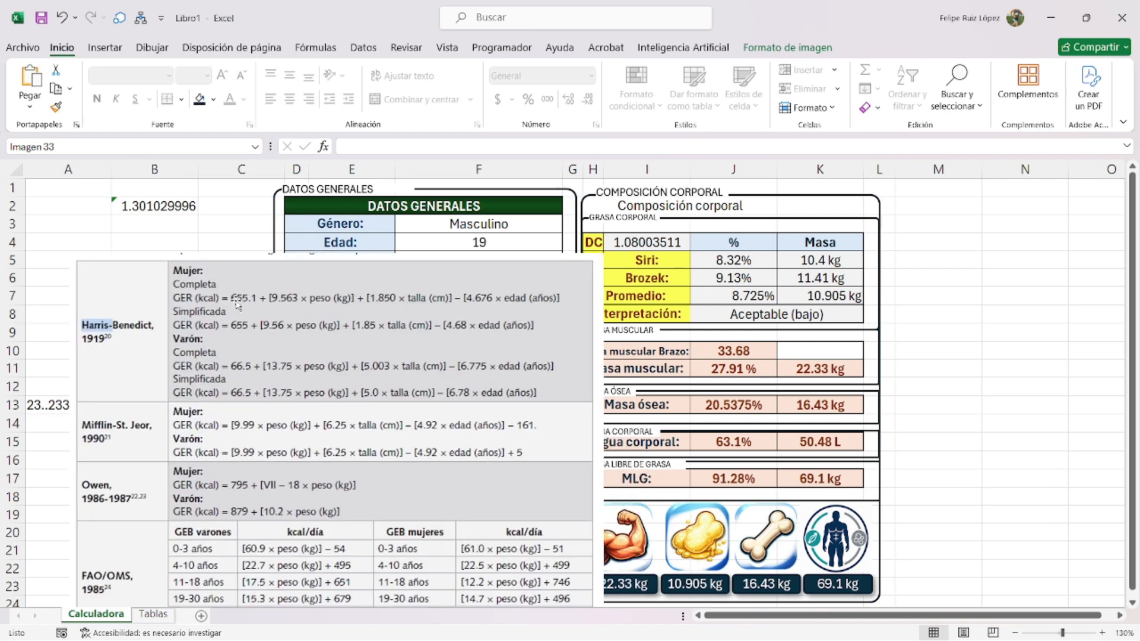
drag(68, 254, 307, 464)
drag(484, 547, 204, 323)
- Duplicate the Composición corporal frame and place the copy to its right
click(843, 196)
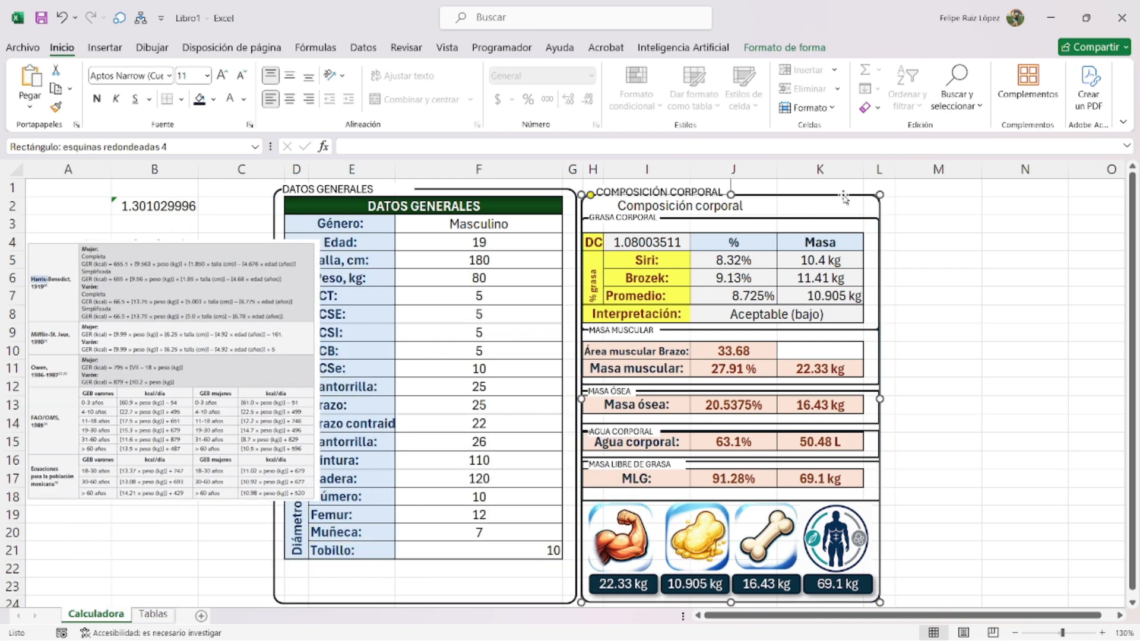
key(ctrl+v)
drag(819, 195, 864, 192)
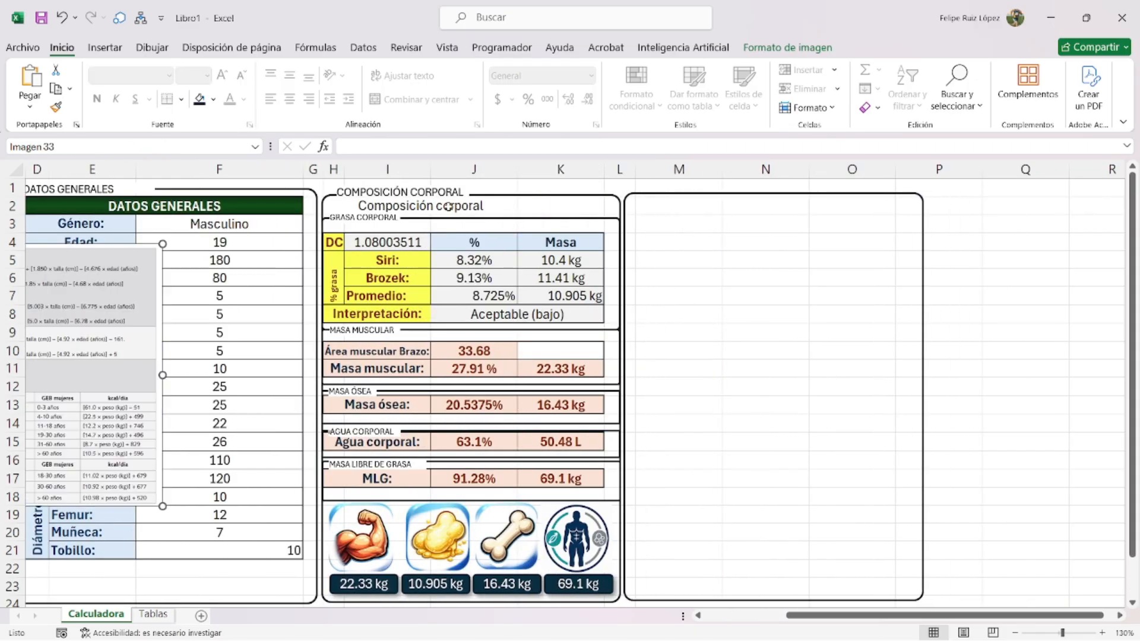
click(441, 204)
- Copy the COMPOSICIÓN CORPORAL heading onto the new frame and retype it as REQUERIMIENTO
click(426, 186)
key(ctrl+v)
drag(447, 195, 746, 197)
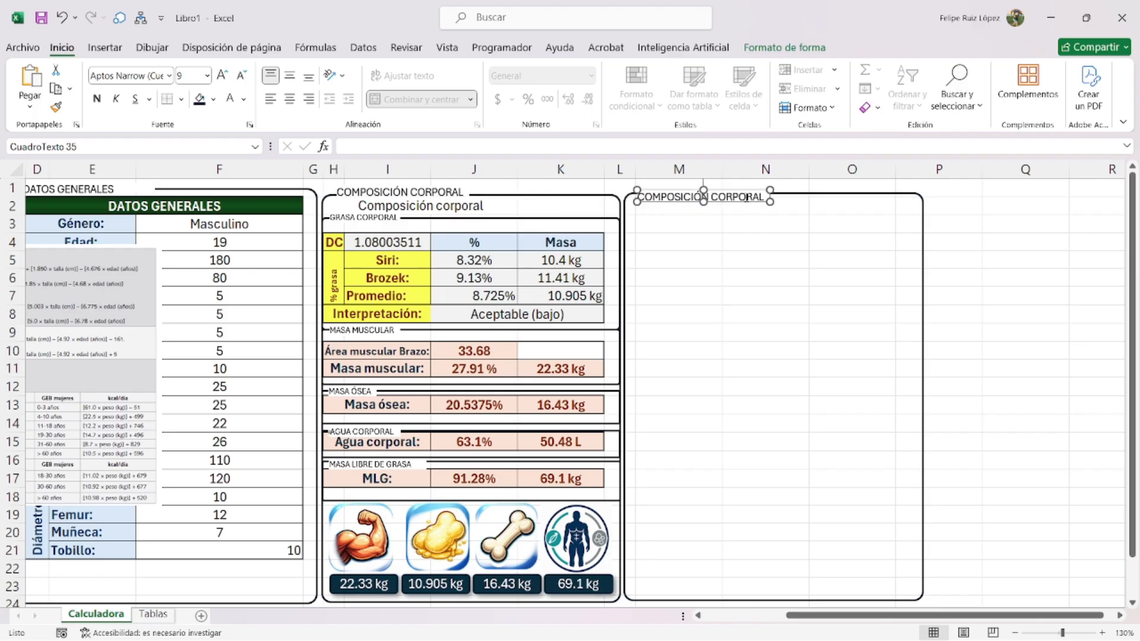
triple_click(746, 197)
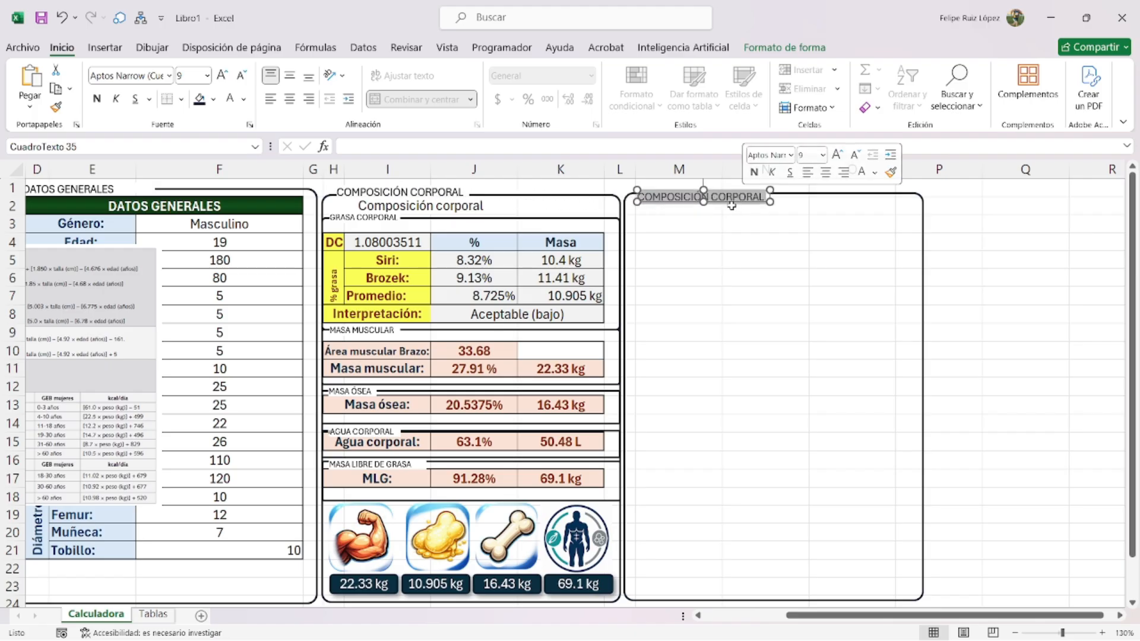
key(Delete)
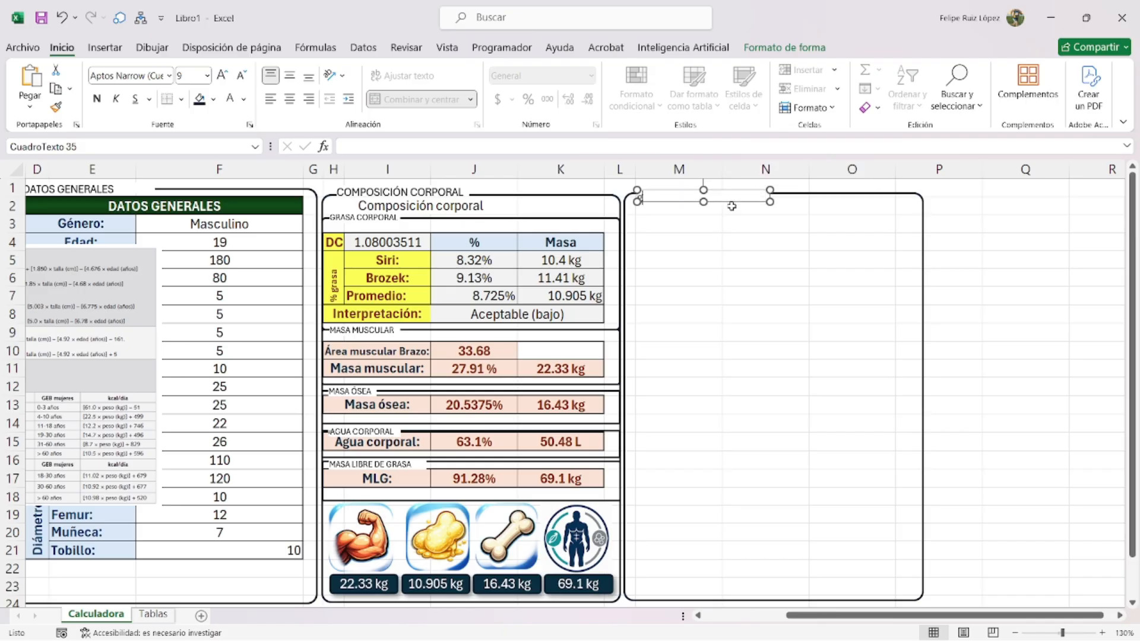
text(REQUERIMIENTO ENERG)
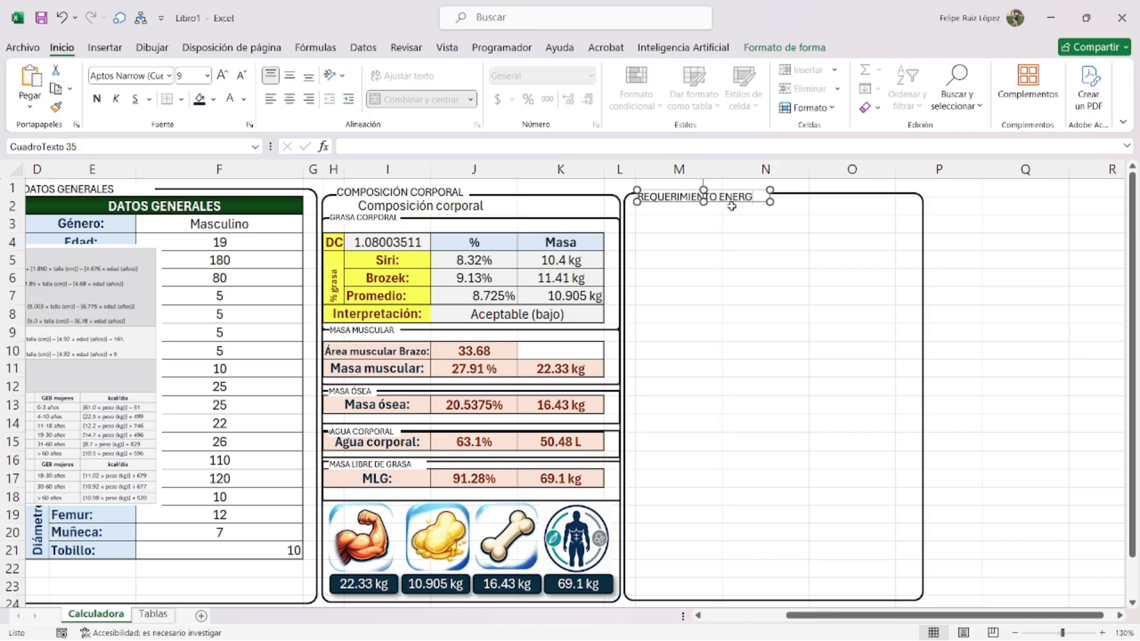
click(689, 278)
- Widen the heading box so it reads REQUERIMIENTO ENERGÉTICO
scroll(772, 219, up, 3)
scroll(866, 291, up, 1)
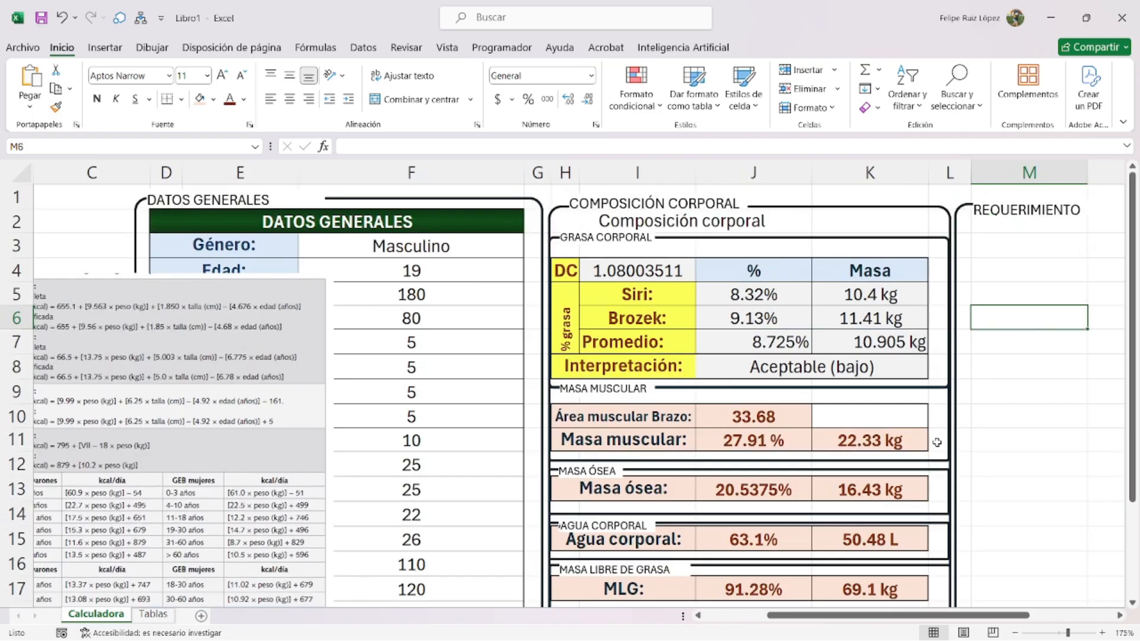
drag(929, 614, 1011, 615)
scroll(846, 267, up, 3)
scroll(872, 243, up, 1)
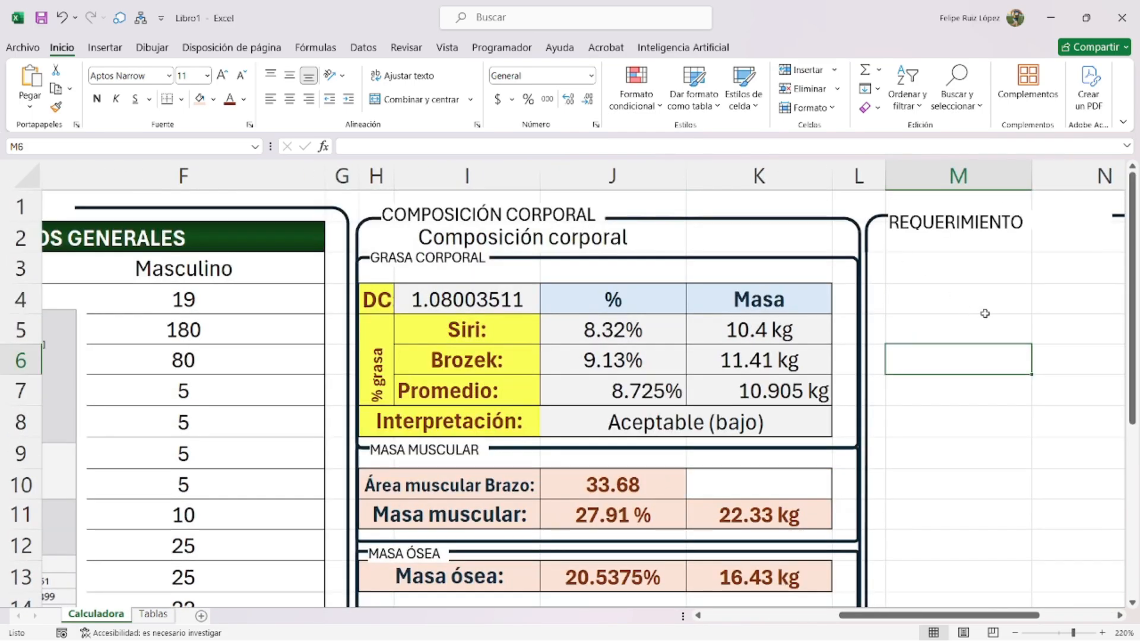
drag(923, 615, 971, 615)
click(848, 225)
drag(888, 222, 980, 216)
click(916, 291)
click(891, 224)
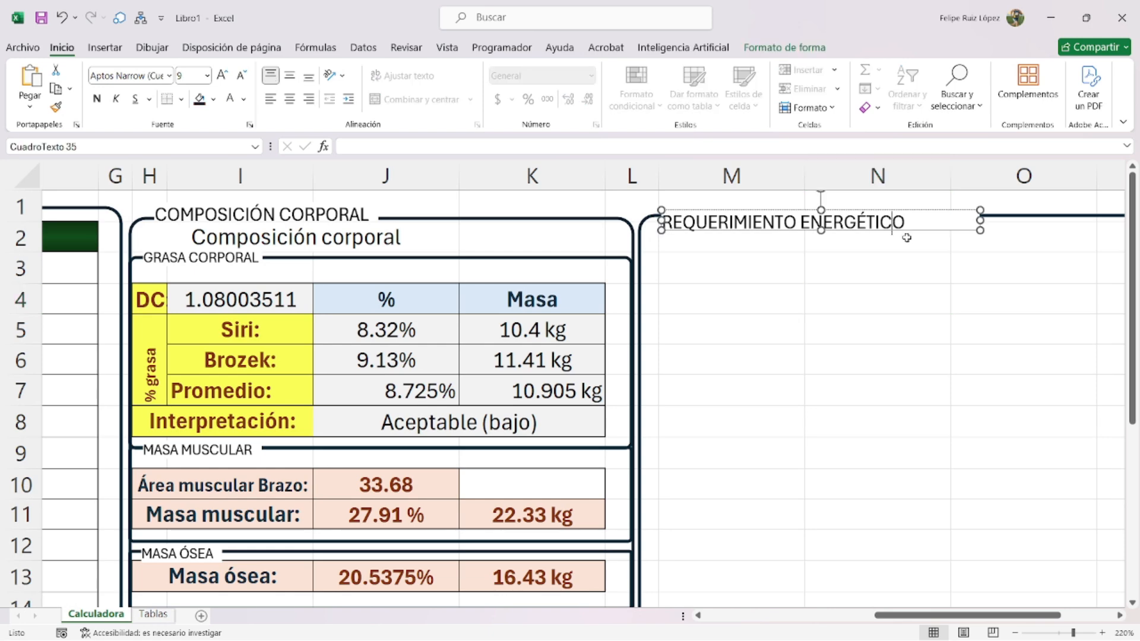
- Move the formula image over the Composición corporal area
scroll(707, 349, down, 4)
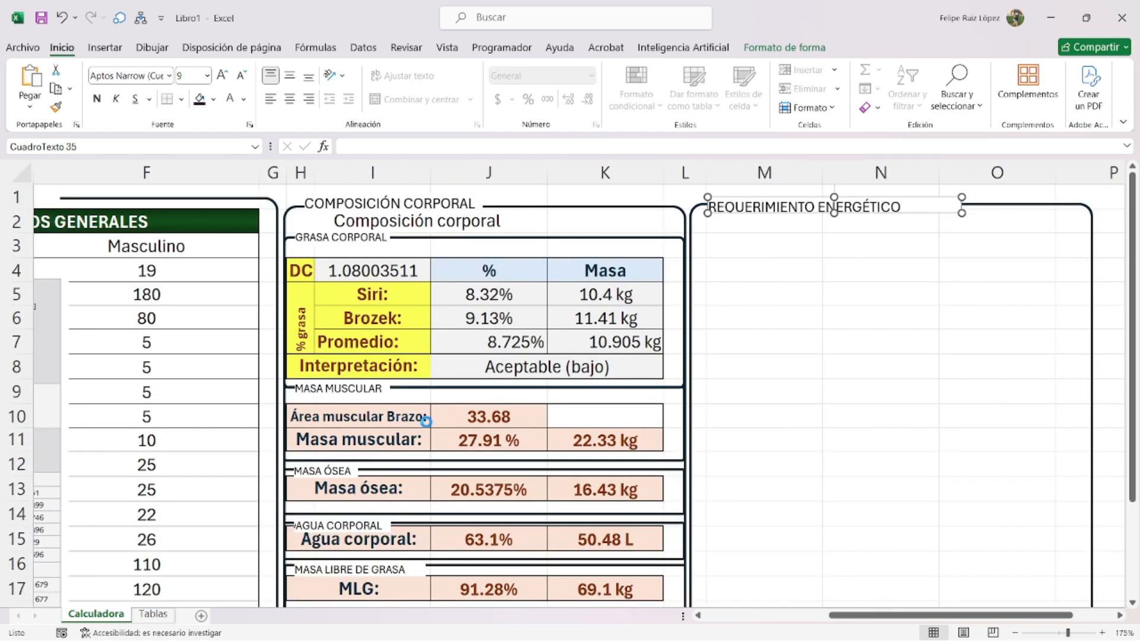
drag(116, 389, 735, 362)
scroll(597, 357, up, 1)
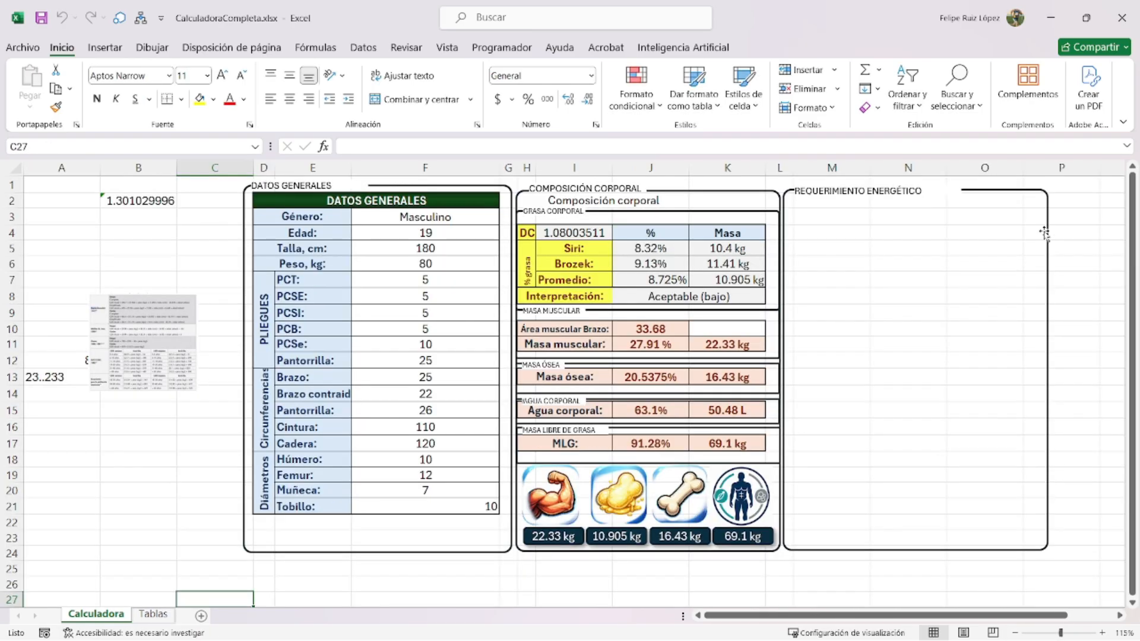
- Enlarge the Imagen 33 equations picture to a readable size and set it over columns F–J
click(141, 390)
drag(141, 389, 164, 469)
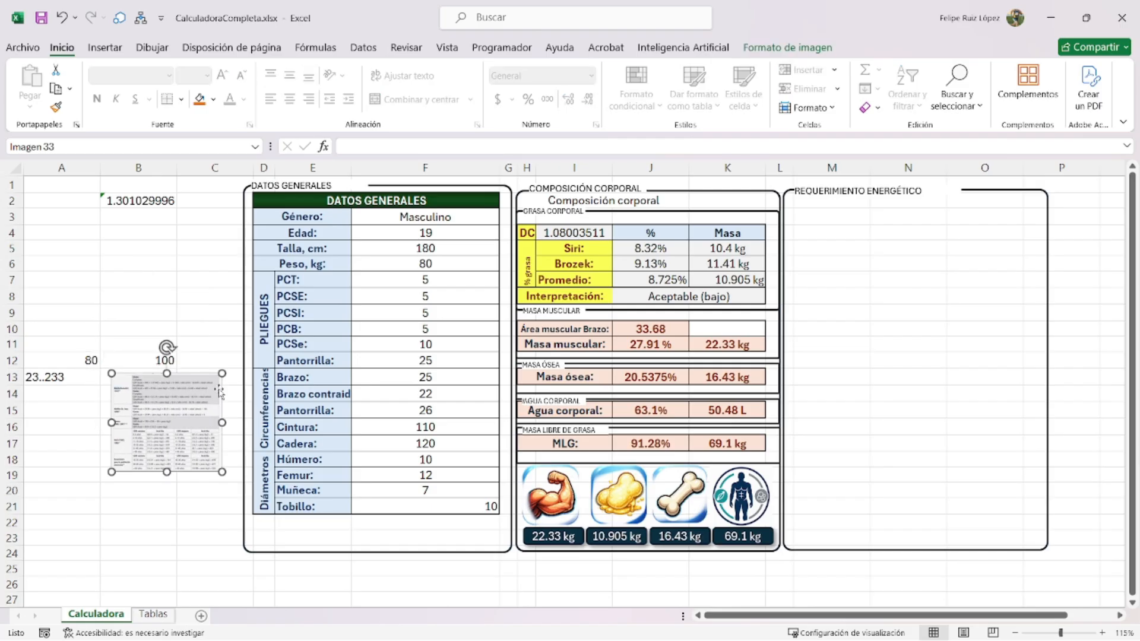
drag(221, 374, 399, 309)
drag(298, 348, 434, 398)
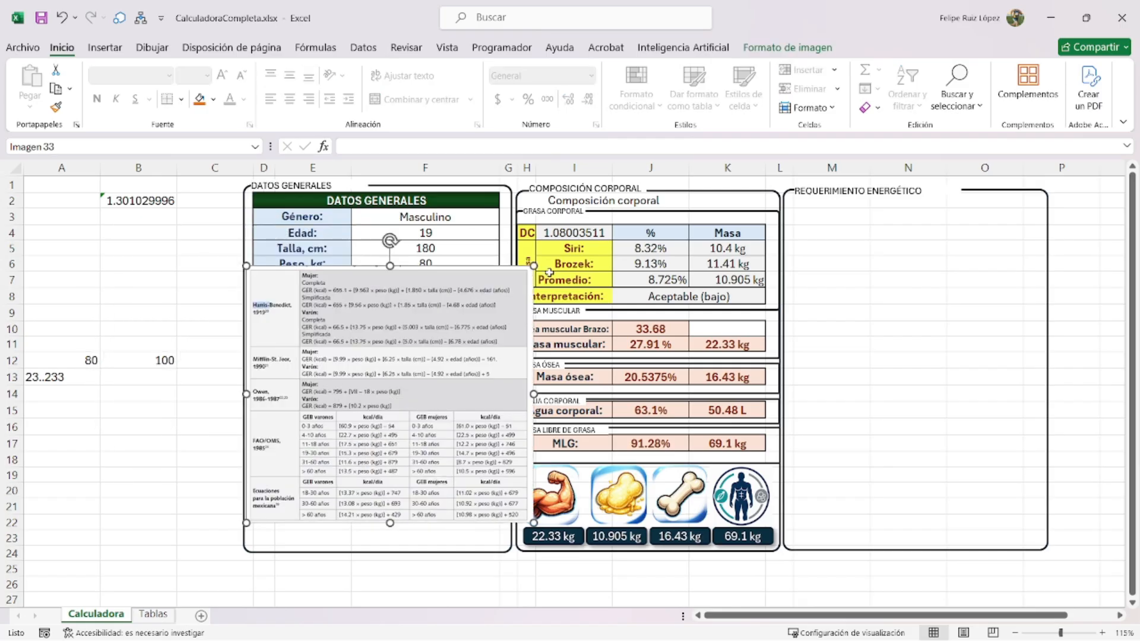
ctrl+scroll(471, 412, up, 2)
drag(527, 482, 771, 436)
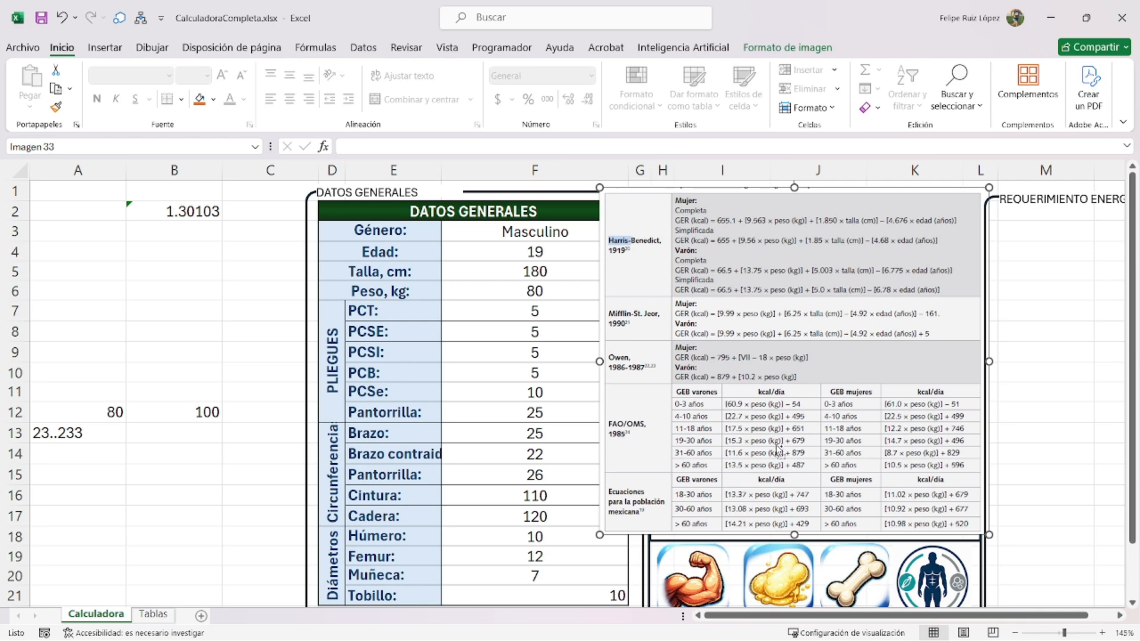
ctrl+scroll(781, 455, up, 1)
drag(768, 615, 846, 607)
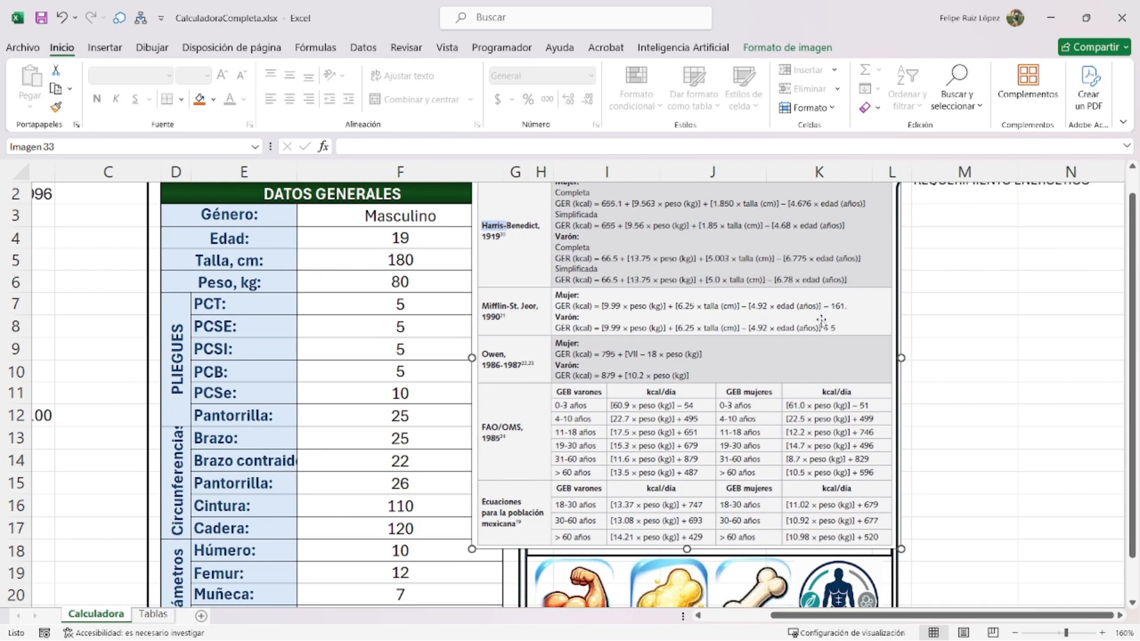
drag(821, 321, 692, 400)
click(989, 211)
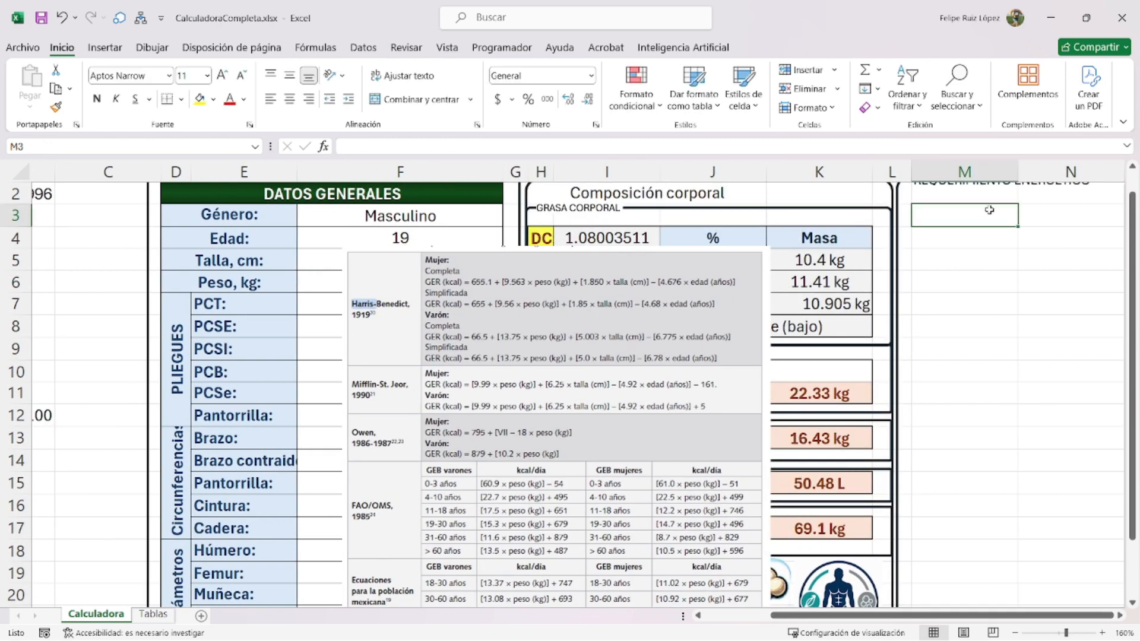
- Enter Harris & Benedict, Mifflin and Owen in M3:M5
text(Harris)
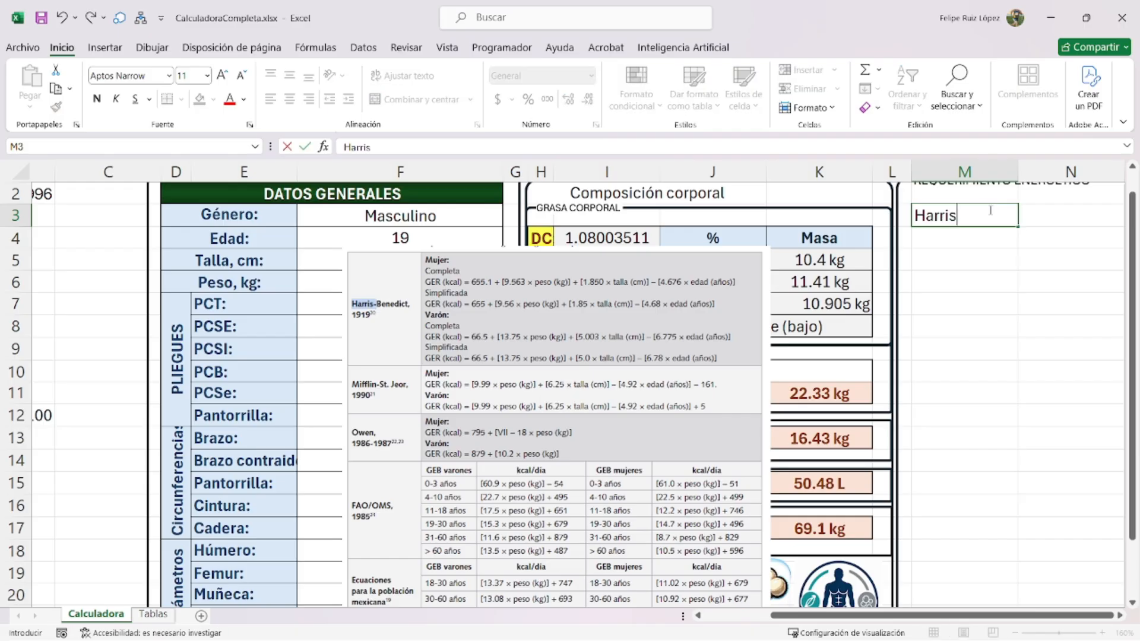
text( & Benedict)
key(Return)
text(Mifflin)
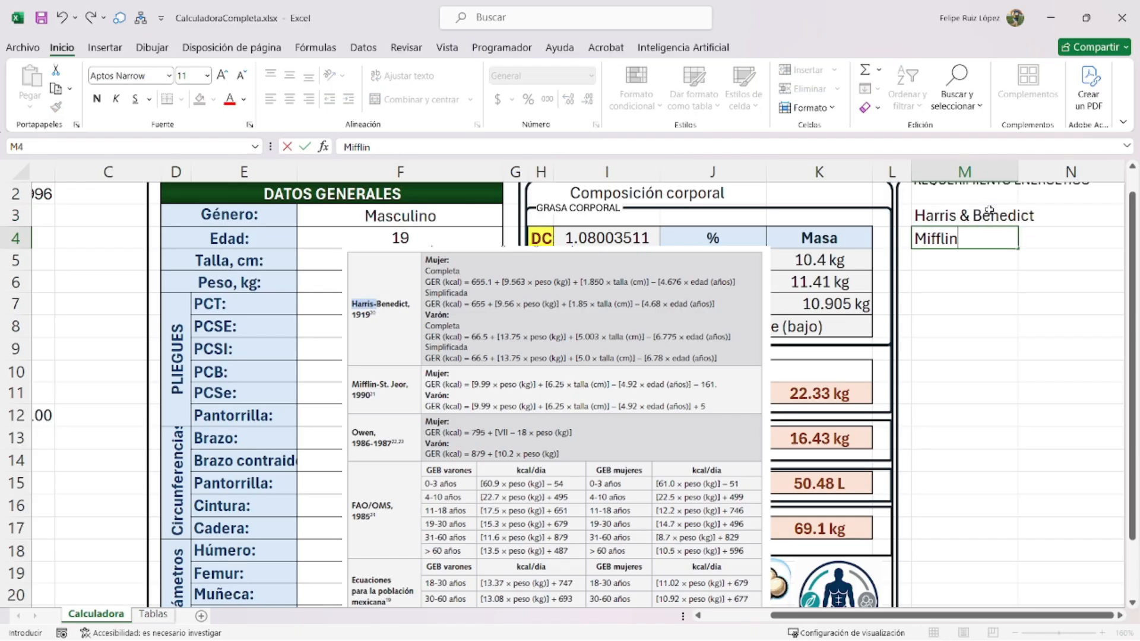
key(Return)
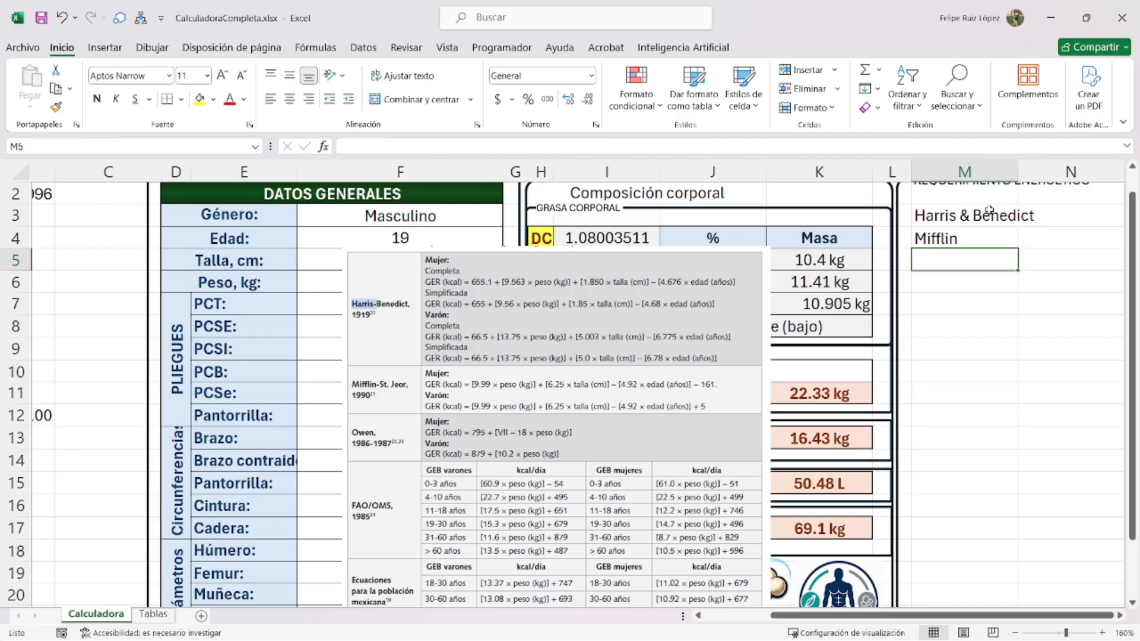
text(Owen)
key(Return)
- Add FAO/OMS, Pob. Mexicana and Katch McArdle below, then shrink the equations picture off DATOS GENERALES
text(FA)
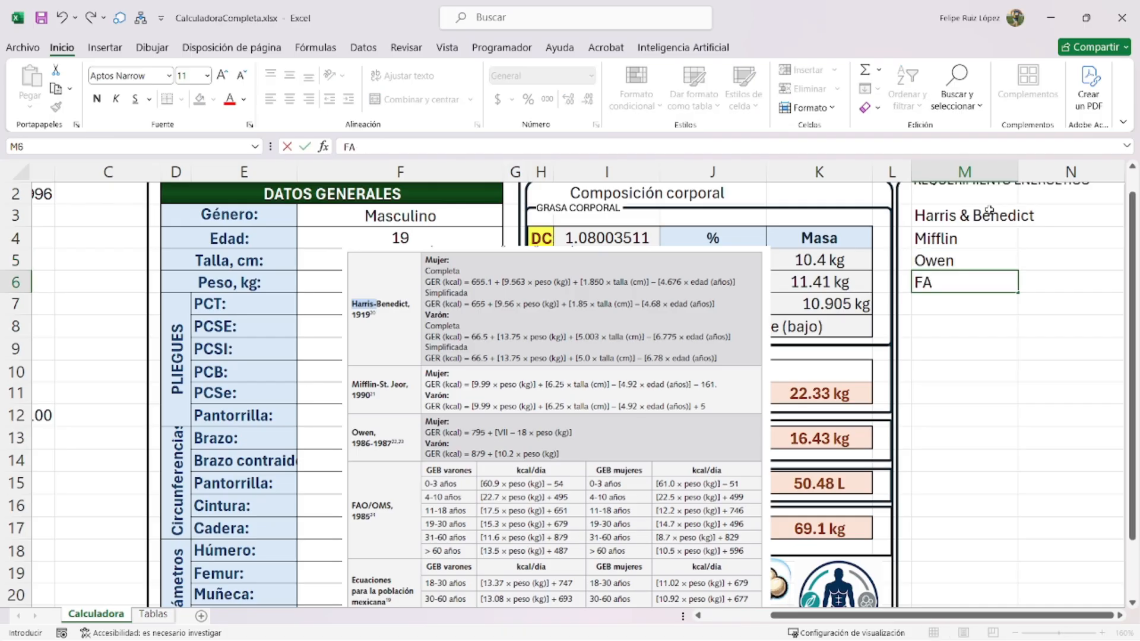
text(O/OMS)
key(Return)
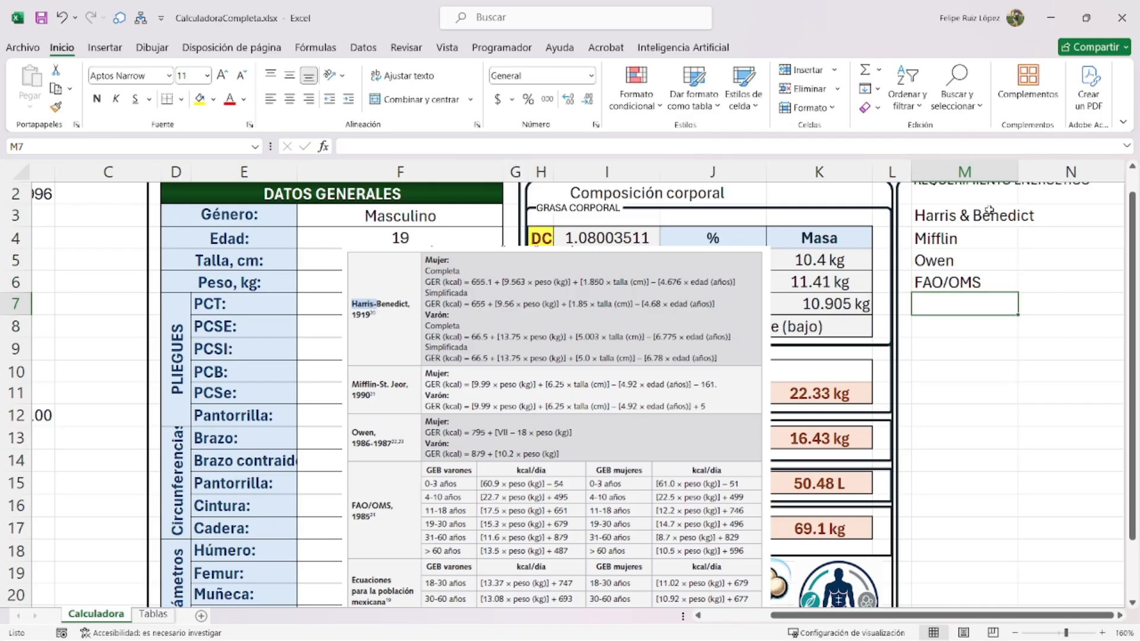
text(Pob. Mex)
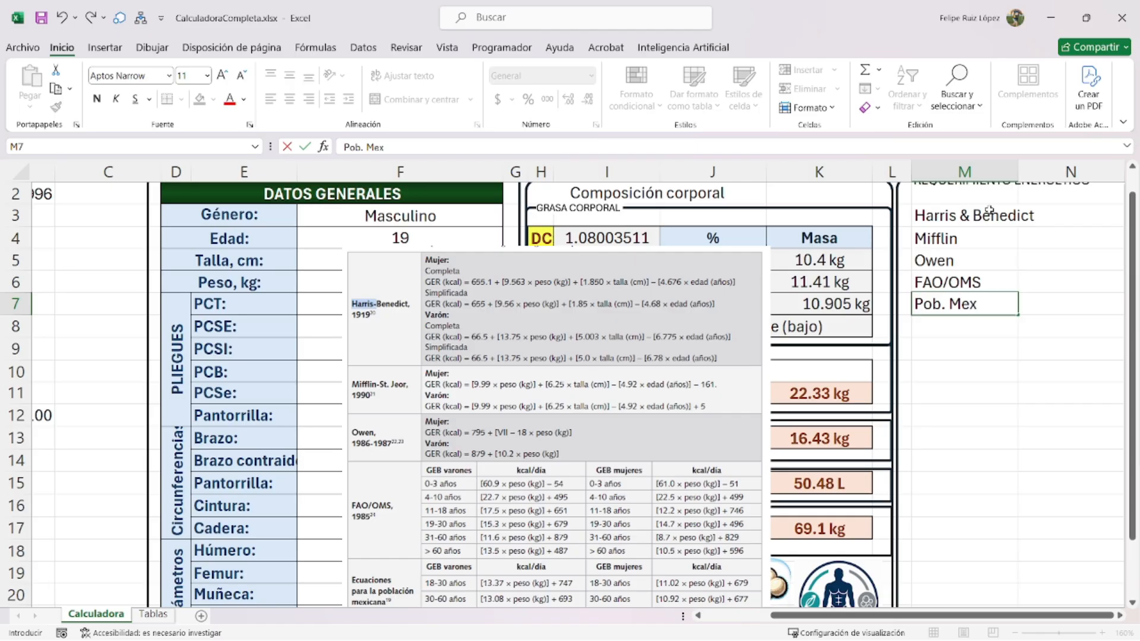
text(icanan)
key(Return)
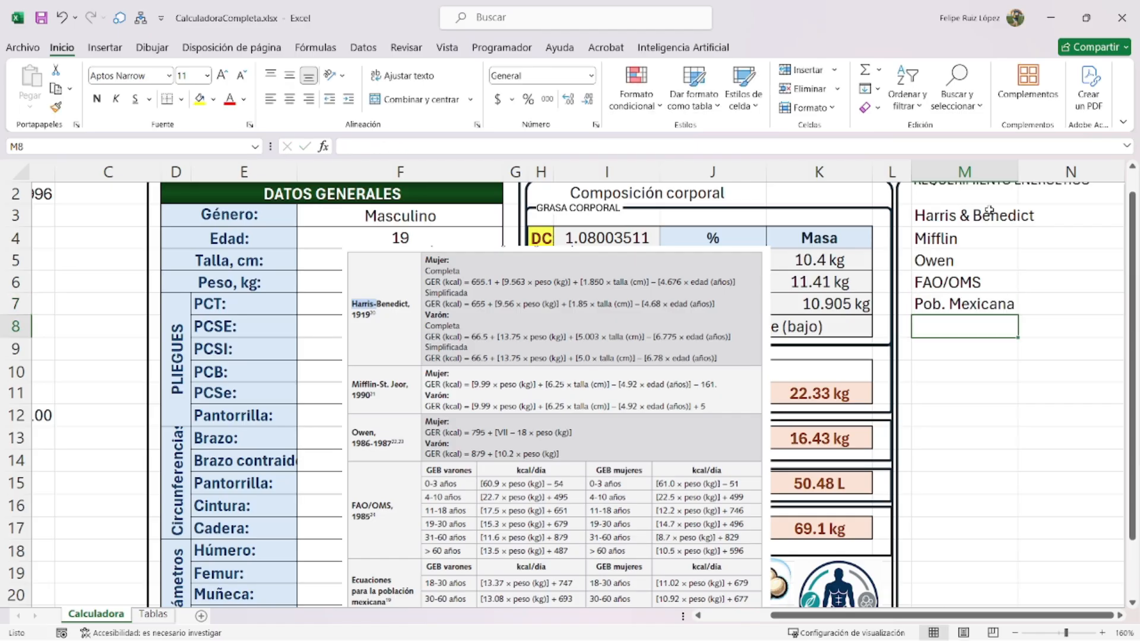
text(Kat)
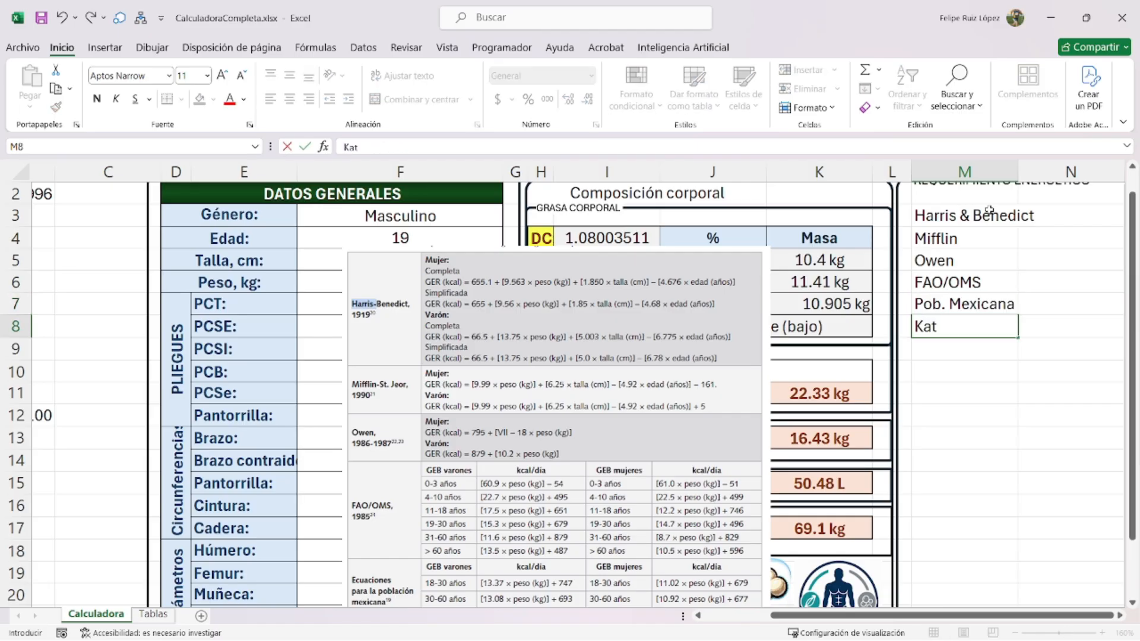
text(ch McArdle)
key(Return)
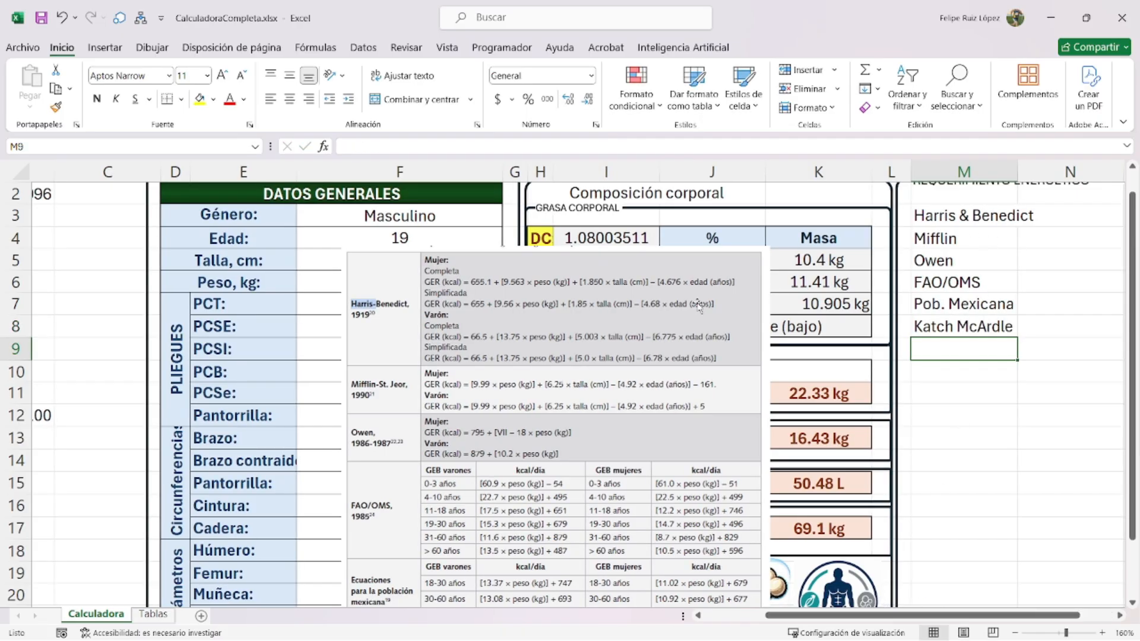
drag(647, 361, 467, 316)
drag(592, 202, 428, 346)
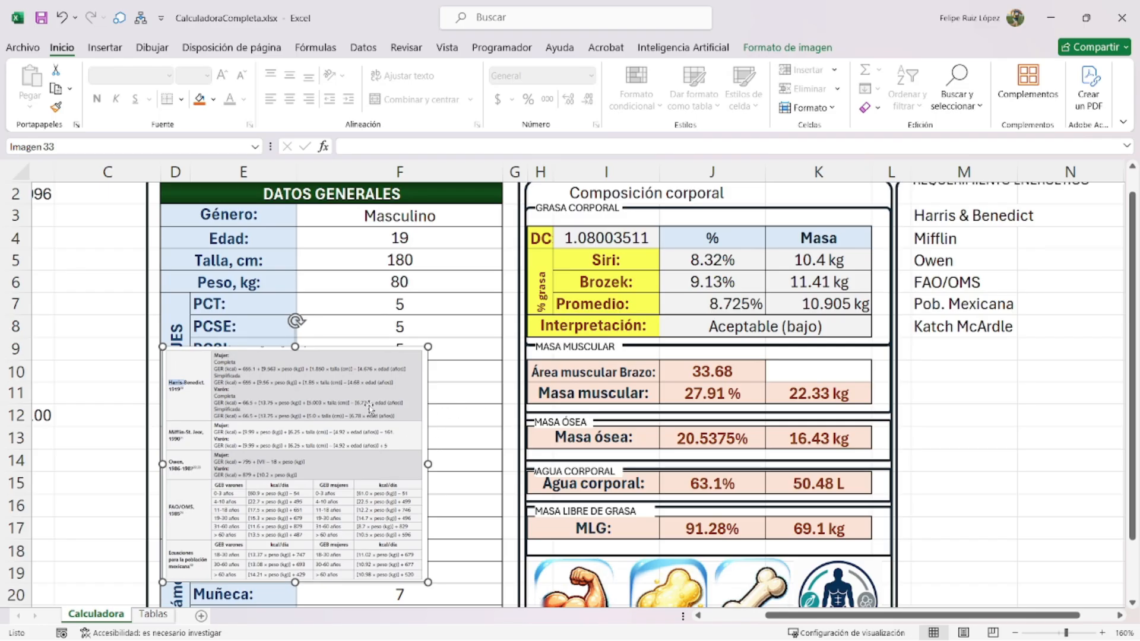
- Move the energy method list down to M7:M12
drag(371, 408, 524, 394)
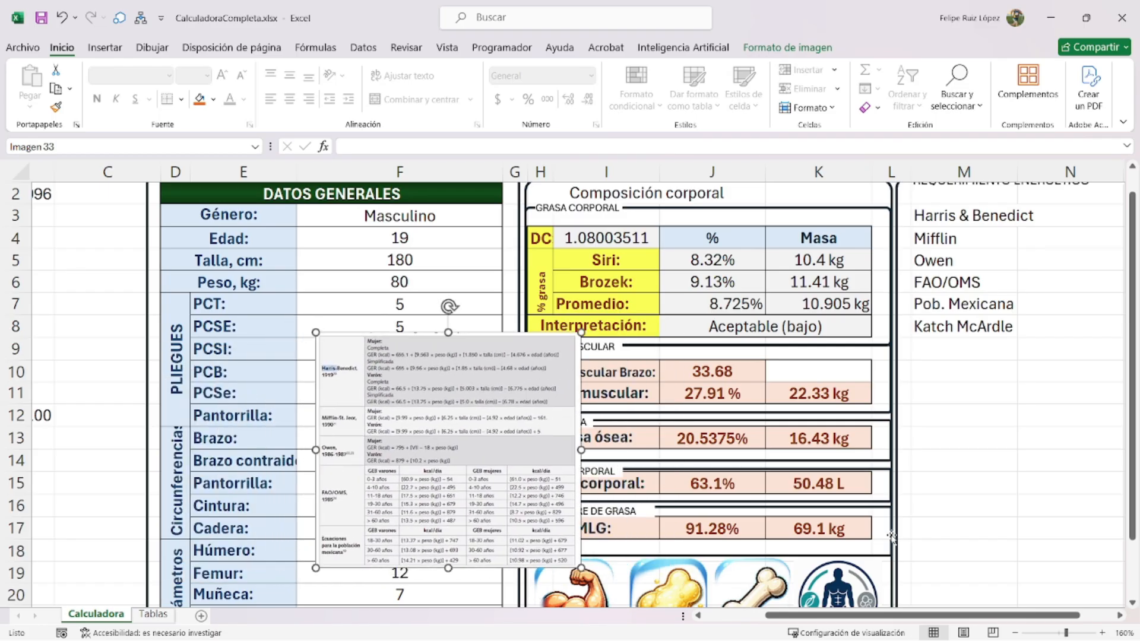
scroll(931, 525, down, 2)
scroll(931, 525, up, 2)
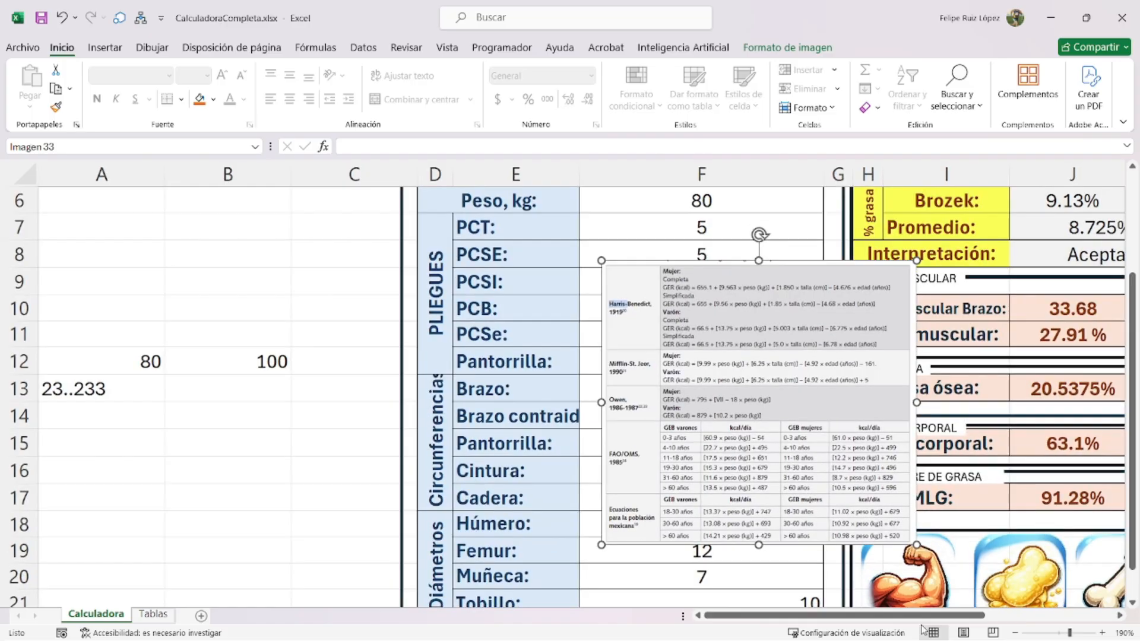
drag(924, 616, 1058, 611)
scroll(1104, 449, up, 2)
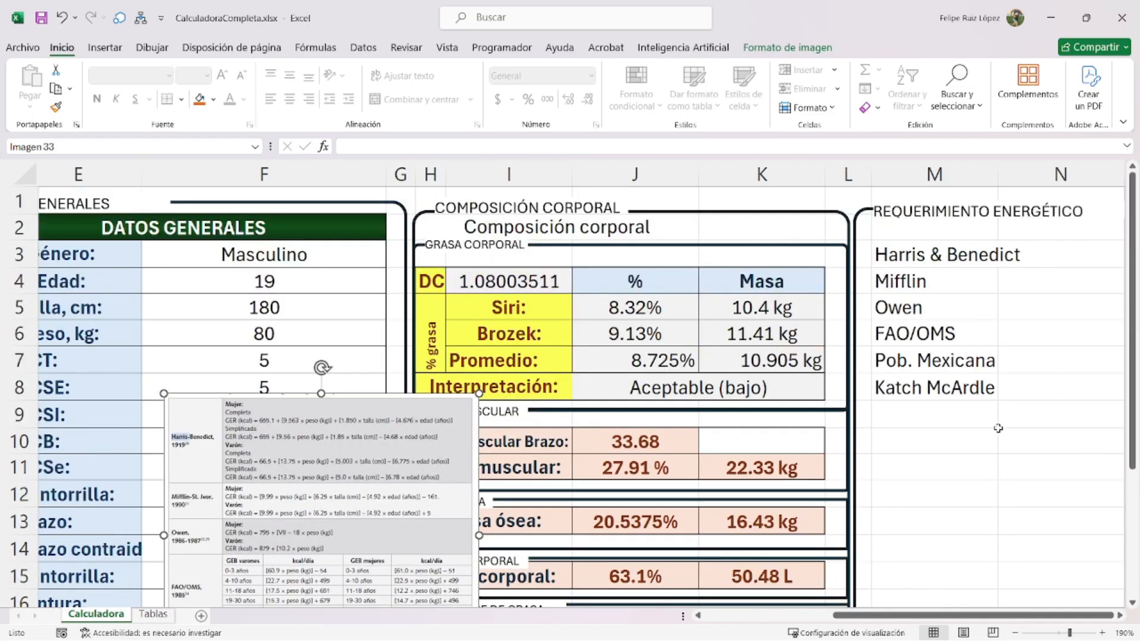
scroll(998, 428, down, 1)
drag(922, 615, 948, 612)
click(1049, 271)
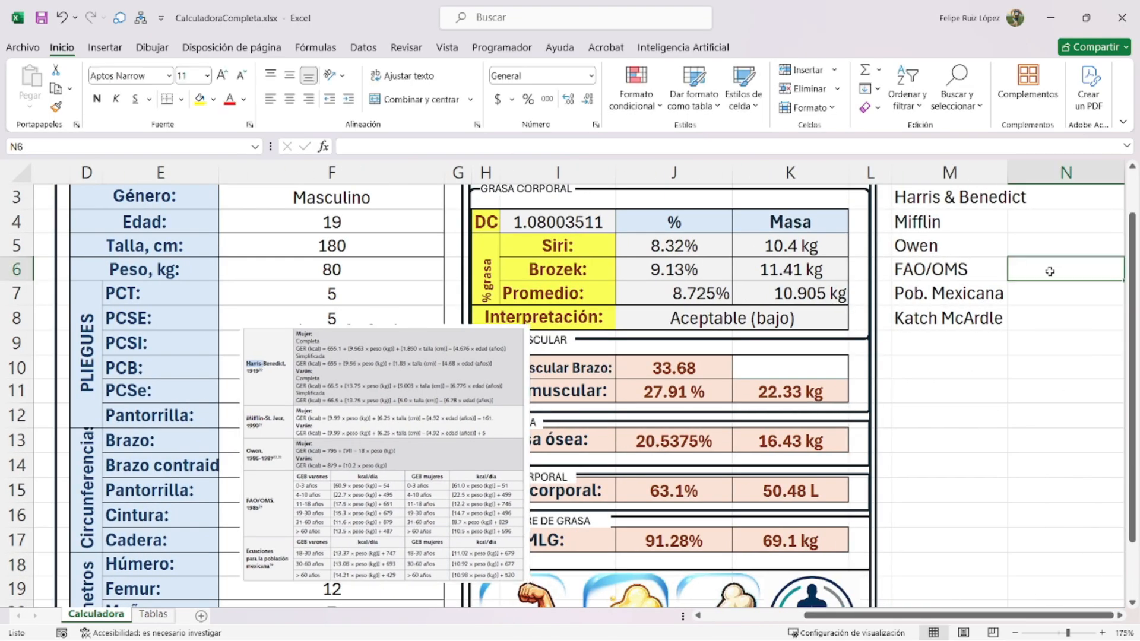
key(Right)
key(Right)
click(1049, 271)
scroll(653, 309, up, 1)
drag(534, 252, 544, 478)
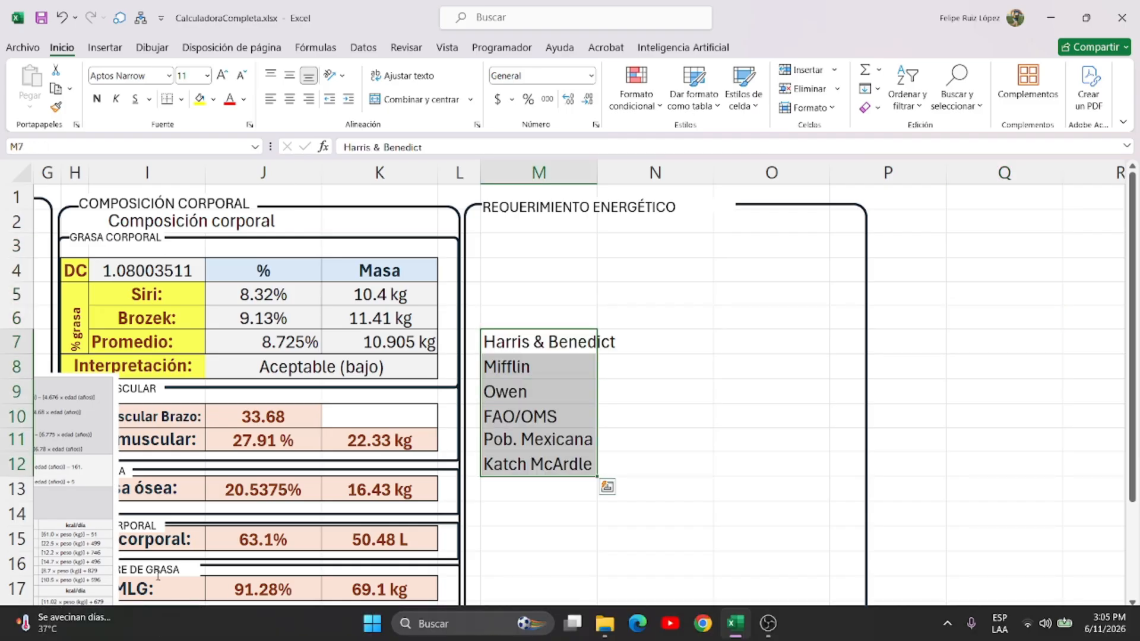
- Select the Cuadro 4-5 ideal-weight equations image on the Tablas sheet
click(169, 617)
scroll(356, 475, down, 8)
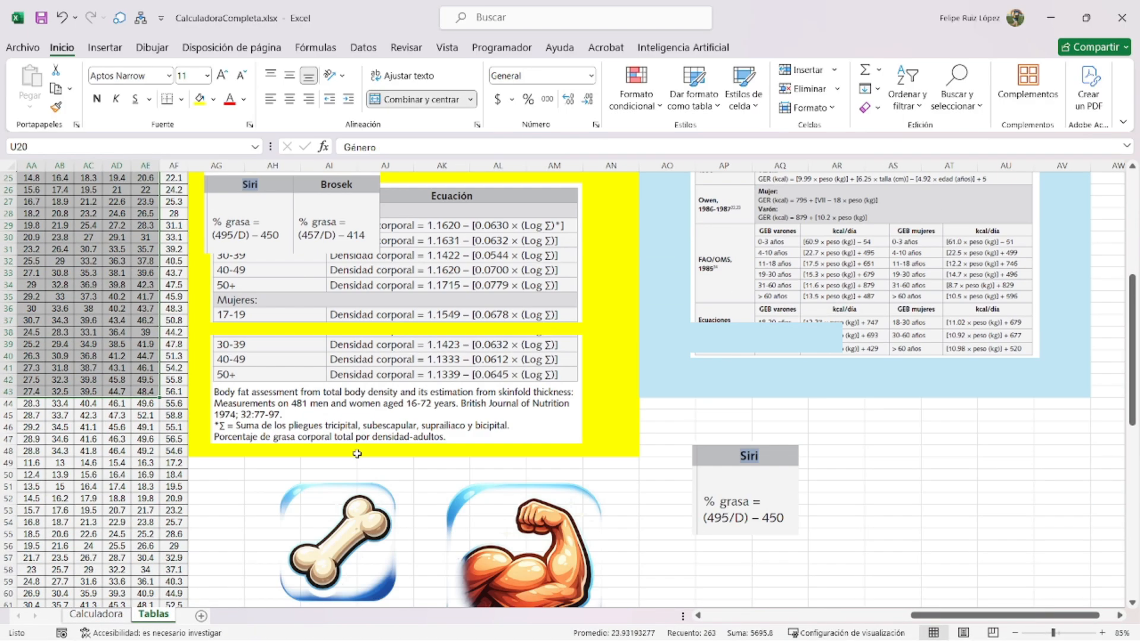
scroll(573, 337, down, 4)
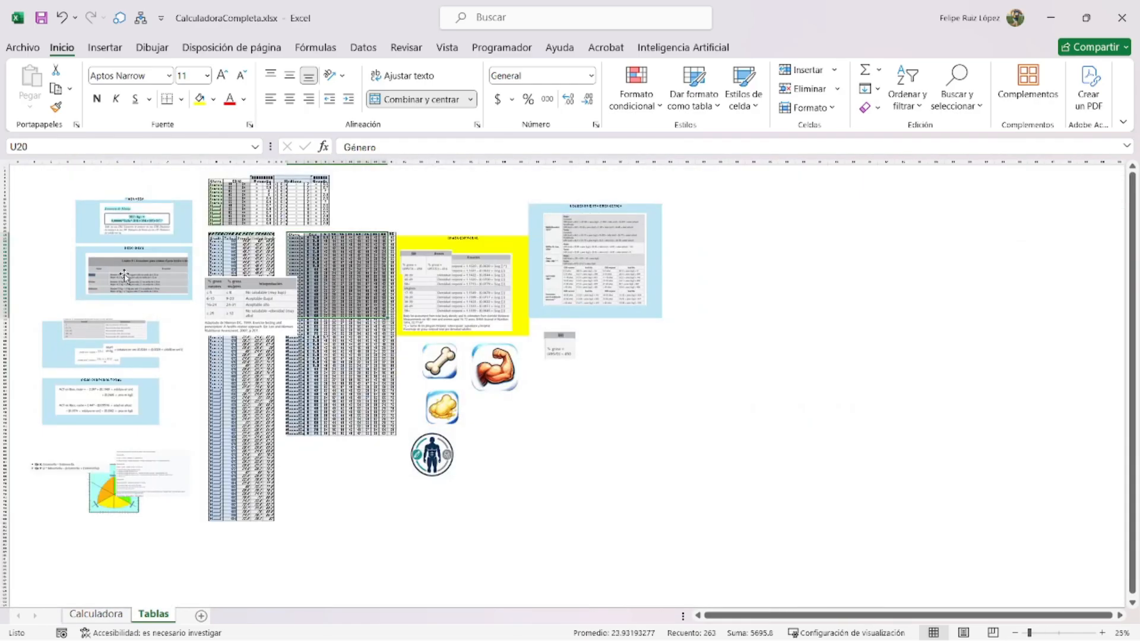
click(124, 276)
- Paste the Cuadro 4-5 image onto Calculadora near M8 and resize it into place
click(92, 613)
click(543, 365)
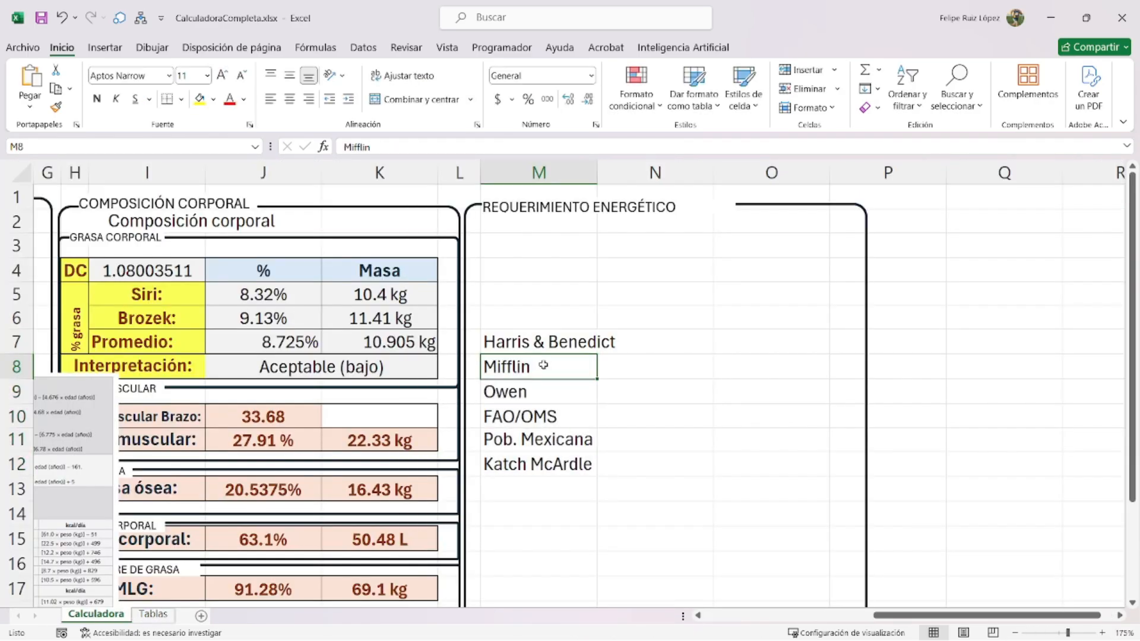
key(ctrl+v)
drag(478, 374, 846, 361)
drag(1021, 392, 289, 349)
drag(430, 318, 597, 358)
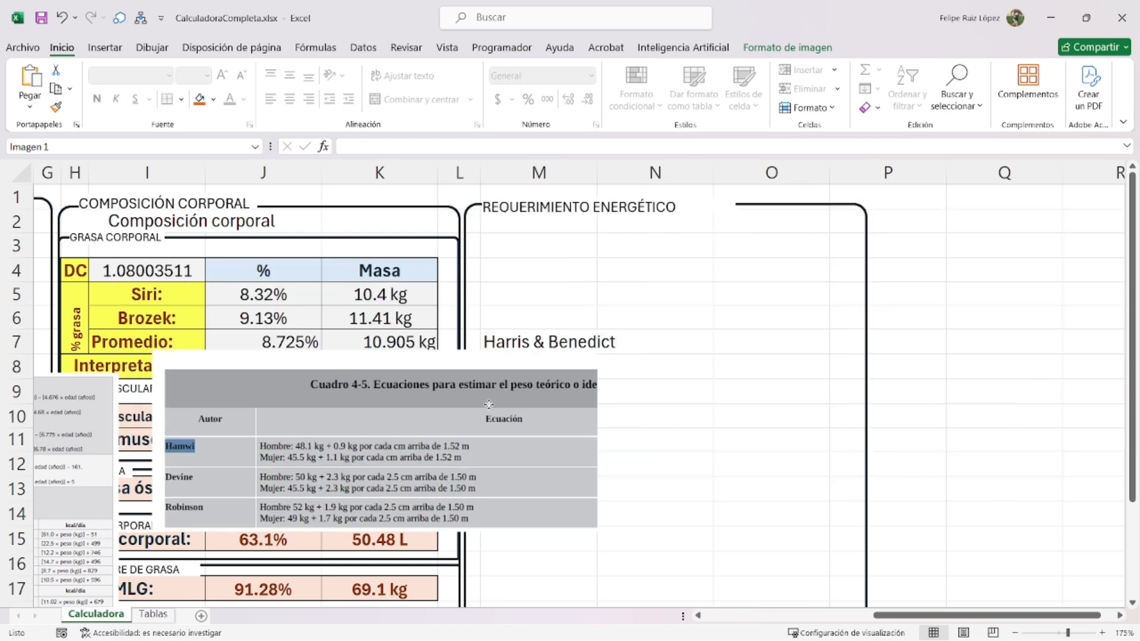
- Enter Hamwi, Devine and Robinson in M3:M5
click(546, 245)
text(Ham)
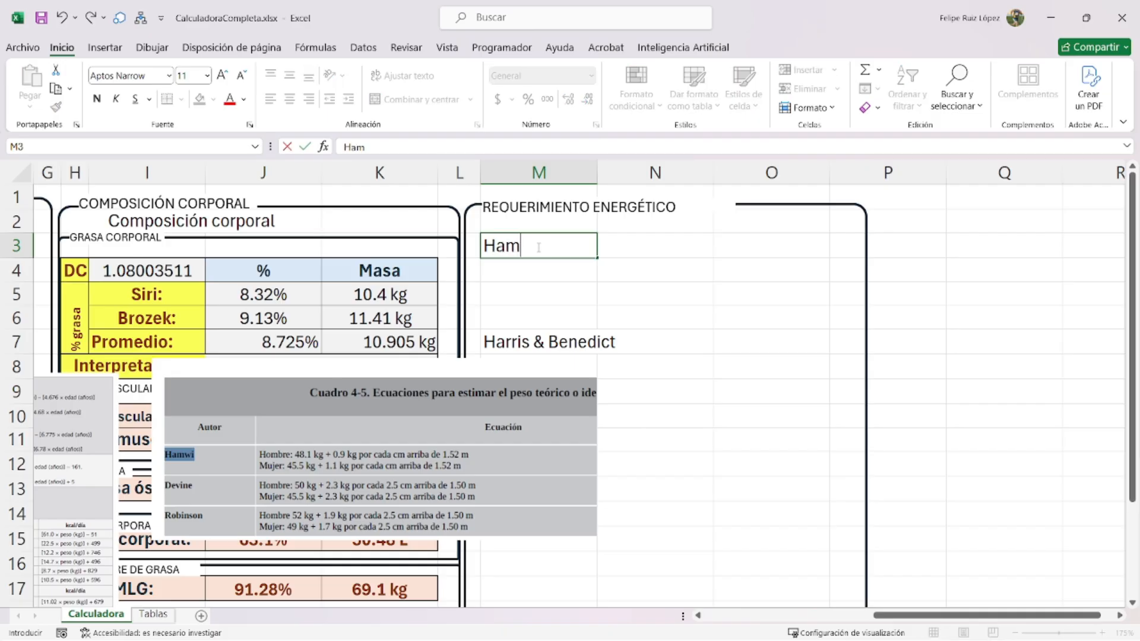
text(wi)
key(Return)
text(Devine)
key(Return)
text(Robinson)
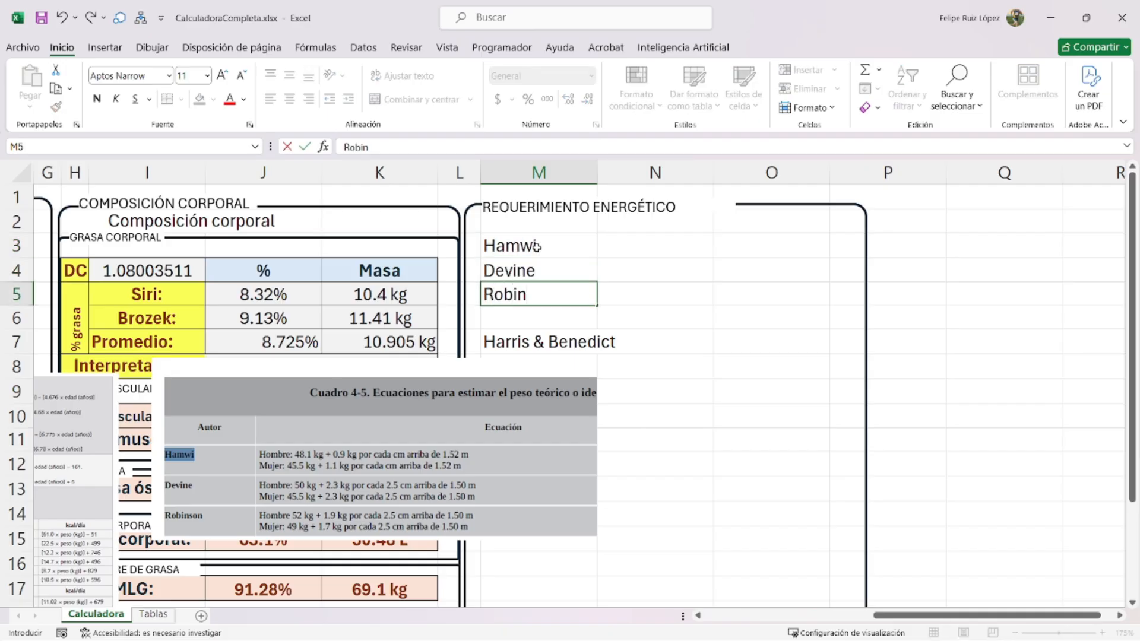
key(Return)
- Frame the list with the rounded rectangle and add a PESO IDEAL label copied from GRASA CORPORAL
click(548, 212)
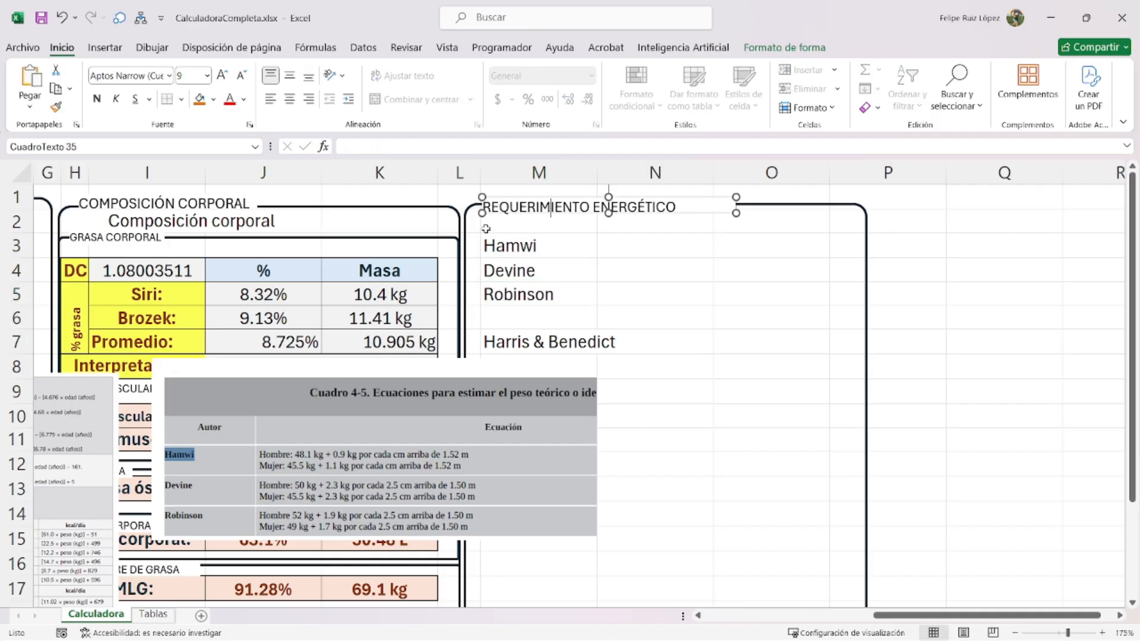
click(436, 247)
drag(419, 238, 825, 235)
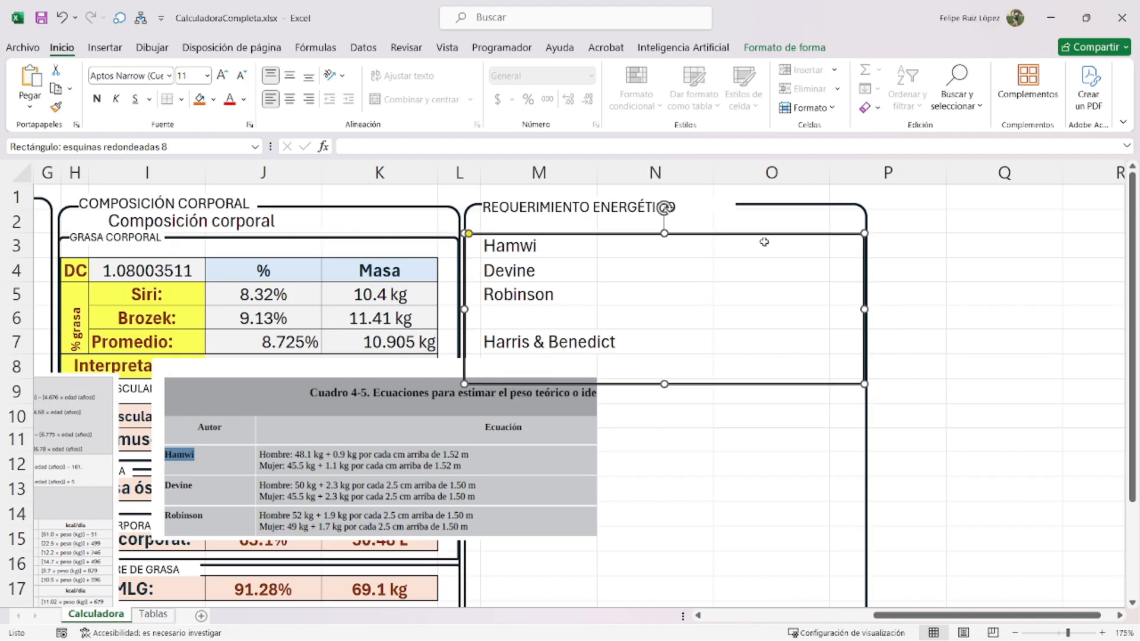
click(132, 239)
ctrl+click(143, 245)
drag(164, 249, 556, 239)
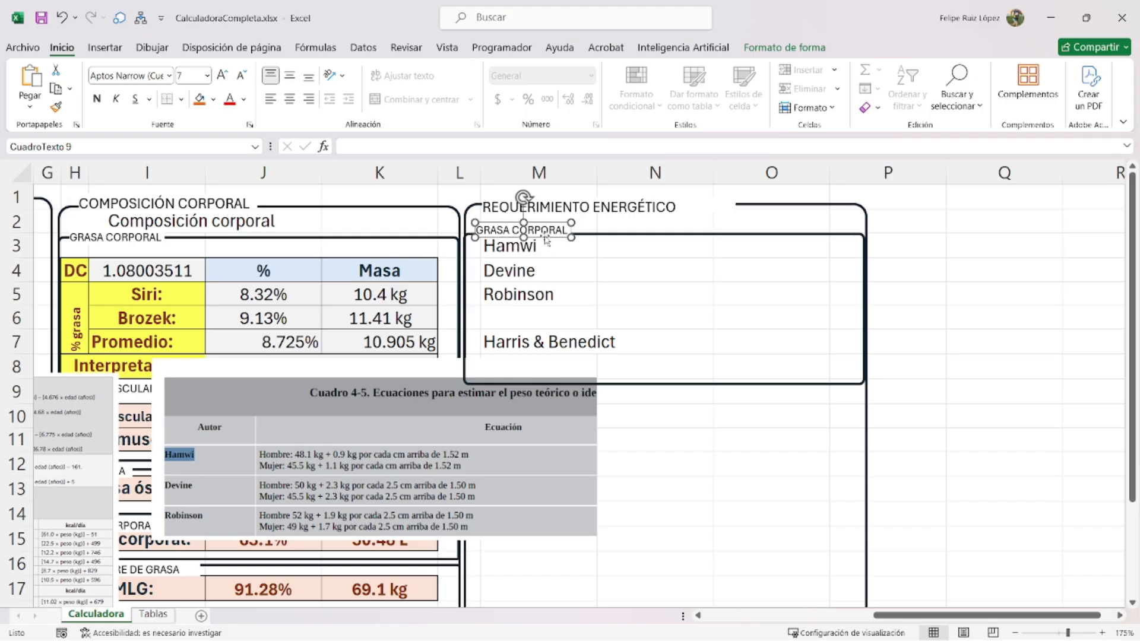
text(PESO IDEAL)
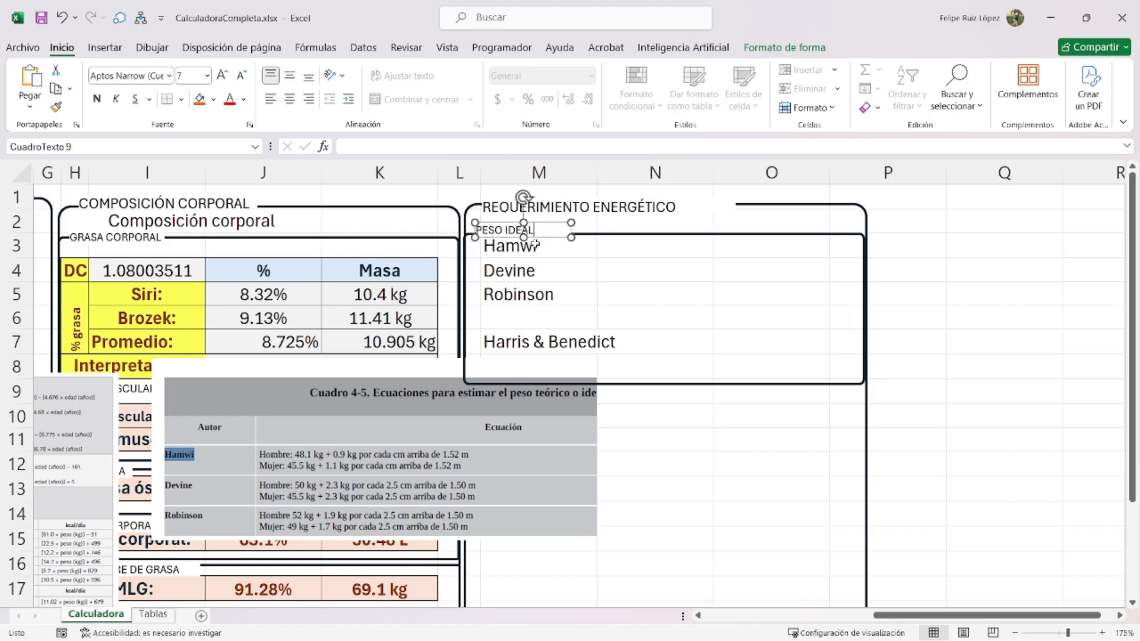
click(655, 295)
- Enlarge the equations image and reposition it higher and to the left
click(265, 448)
drag(154, 358, 109, 330)
drag(287, 421, 275, 318)
drag(496, 391, 421, 422)
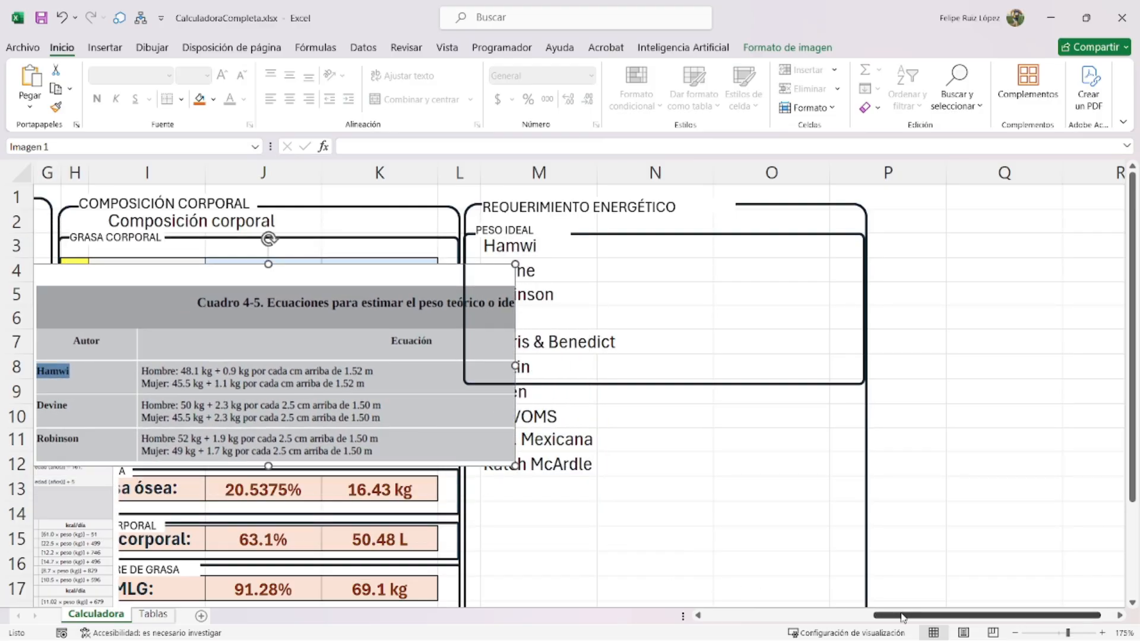
- In N3, build the Hamwi male branch ((F5-152)*0.9)+48.1 and start the F3="Femenino" test
drag(903, 615, 769, 624)
click(465, 297)
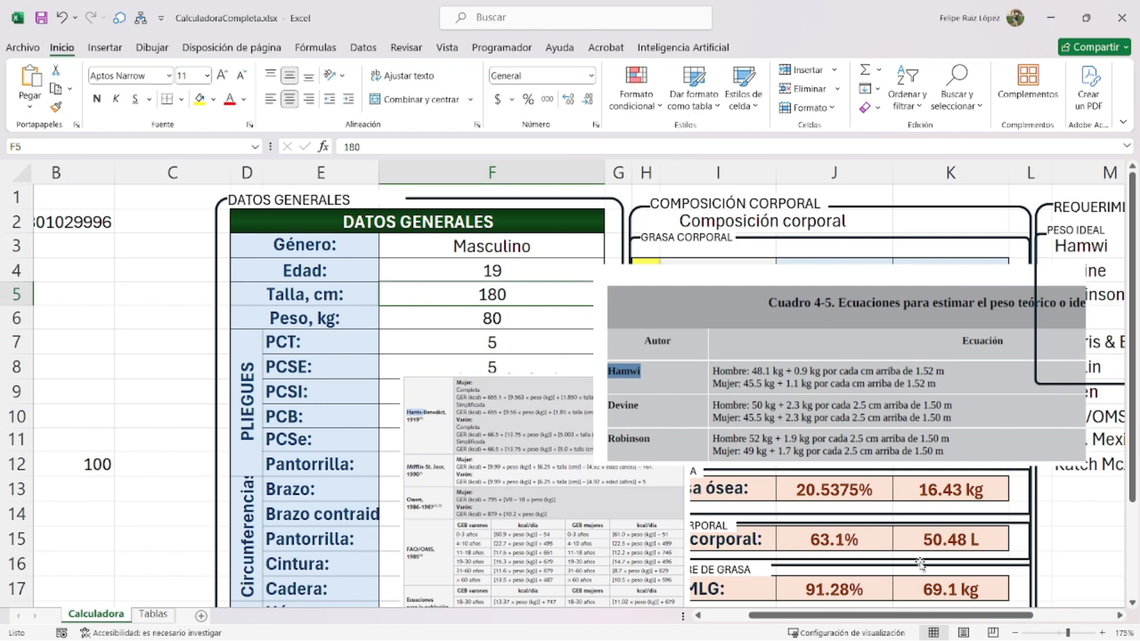
drag(899, 616, 995, 615)
click(650, 374)
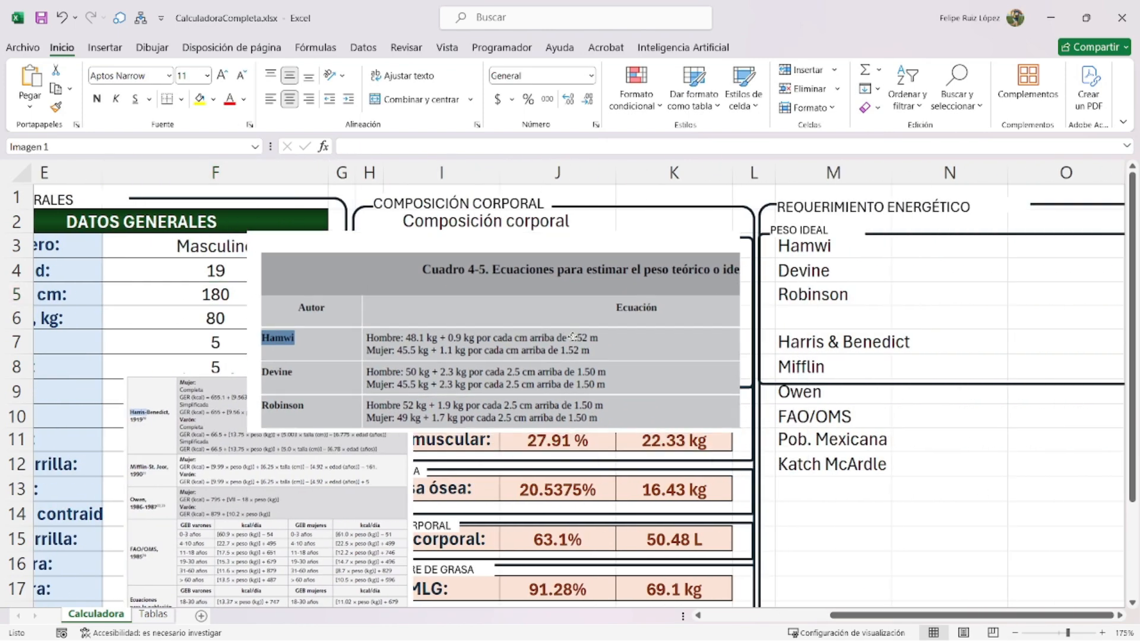
click(913, 249)
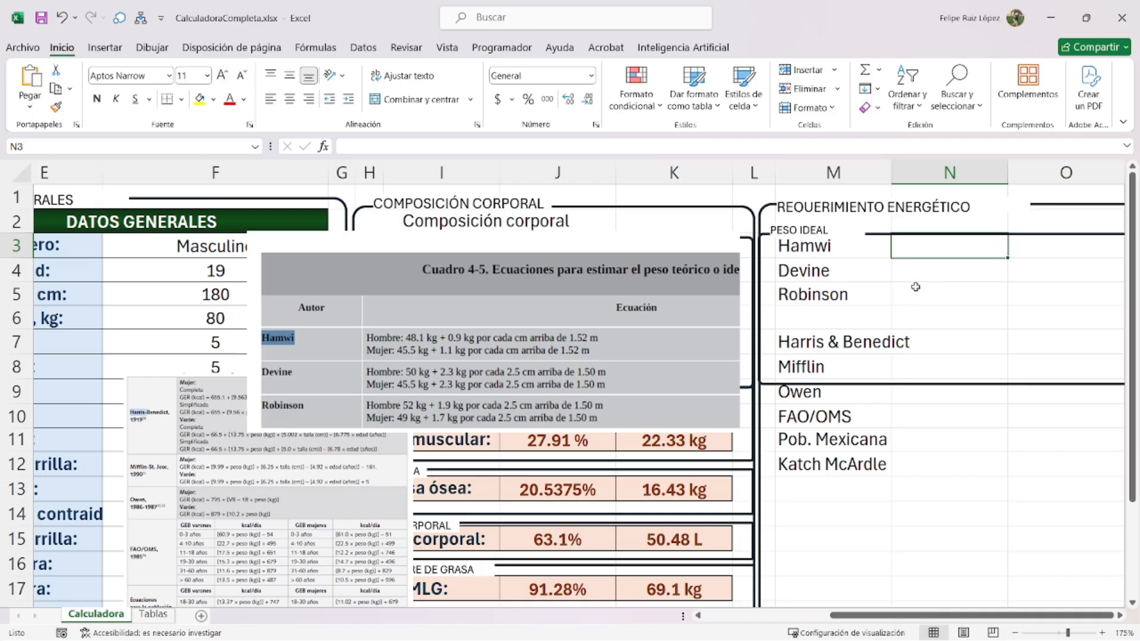
text(=SI()
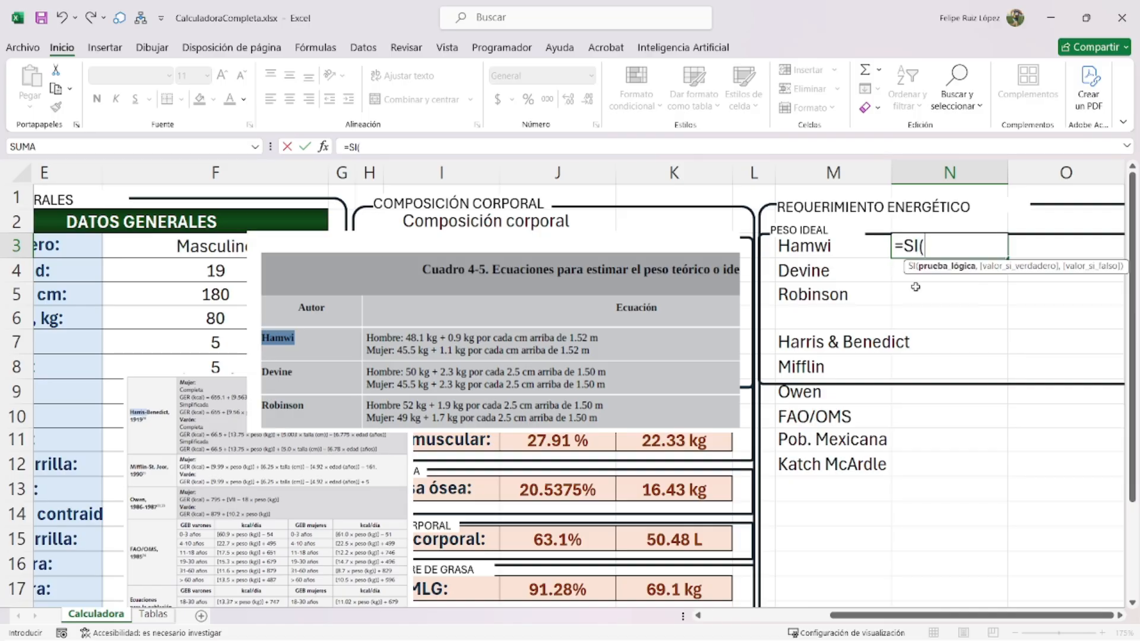
click(166, 250)
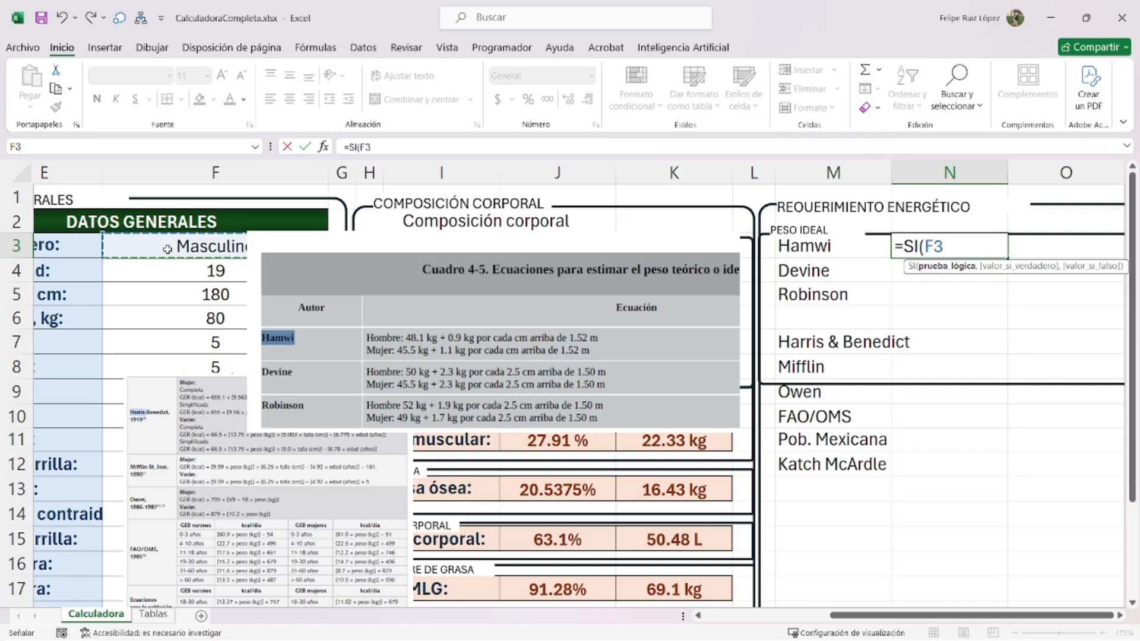
text(="Masculino)
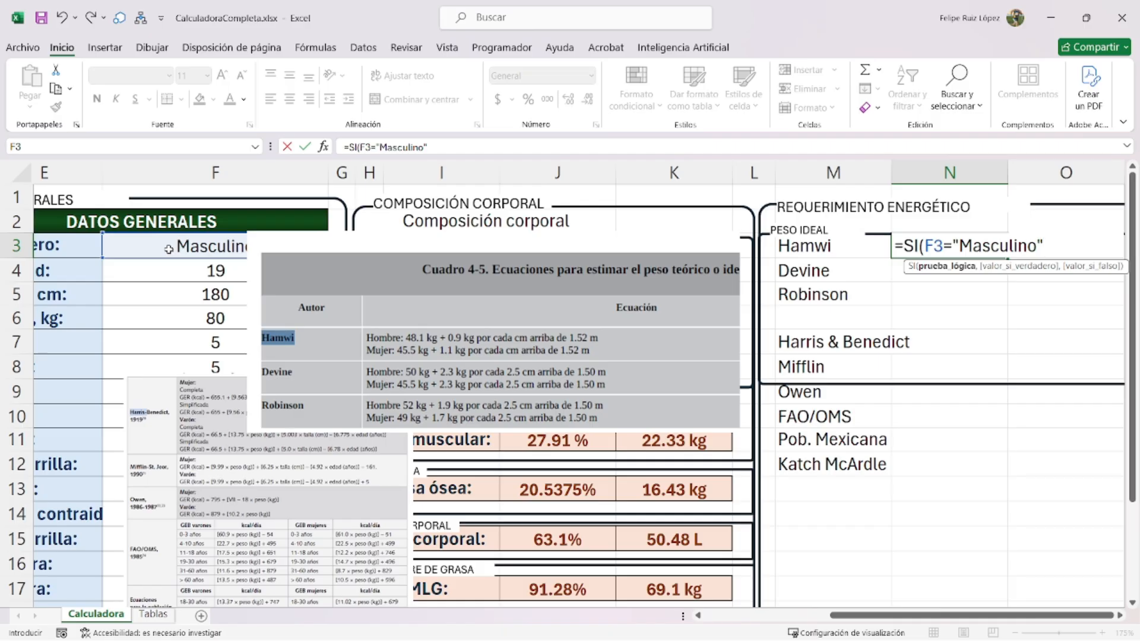
text(",()
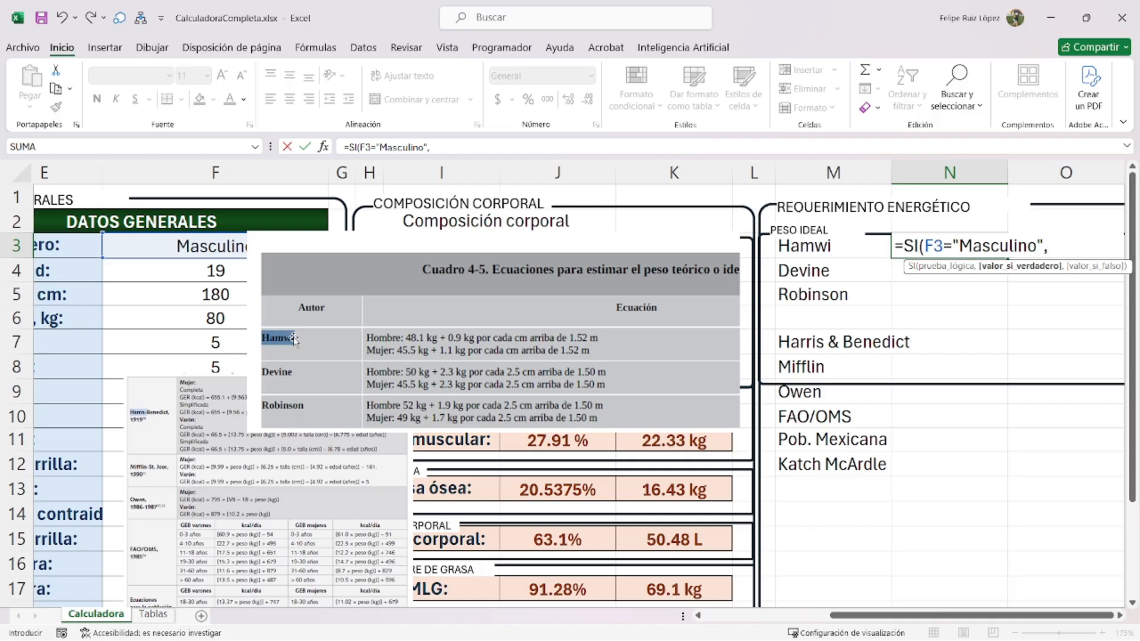
click(212, 294)
text(-152)
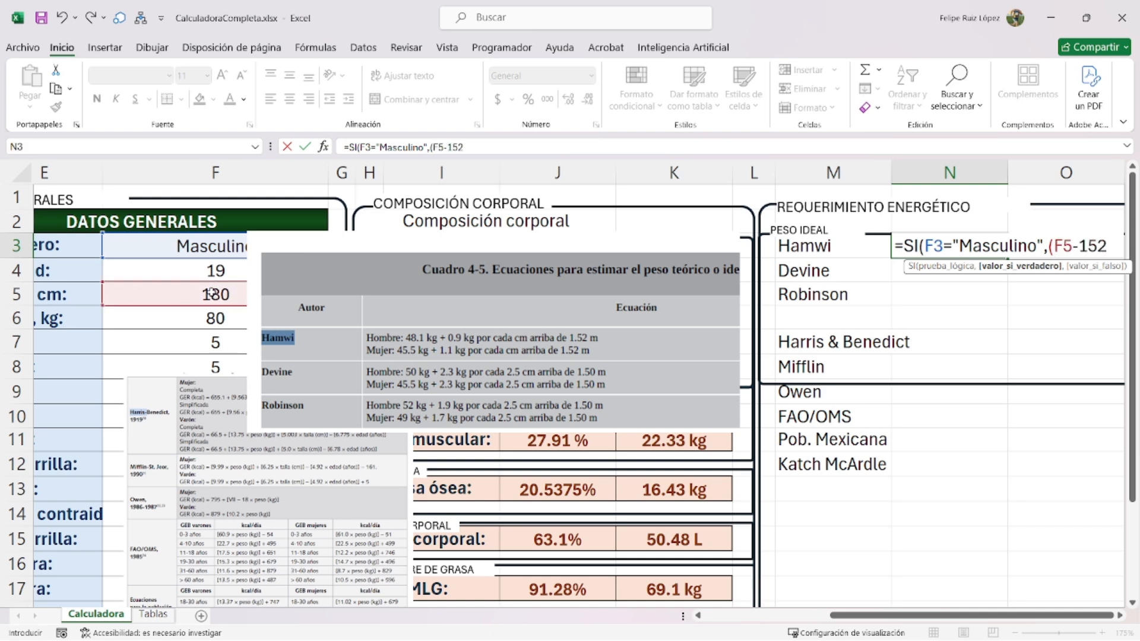
text()*0.9)
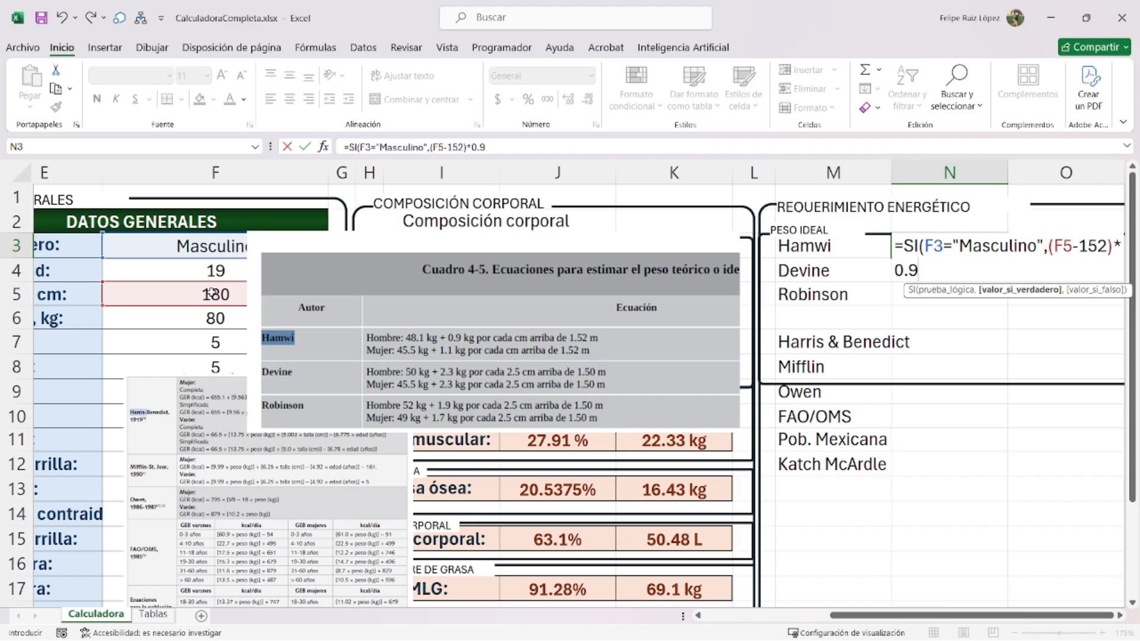
text())
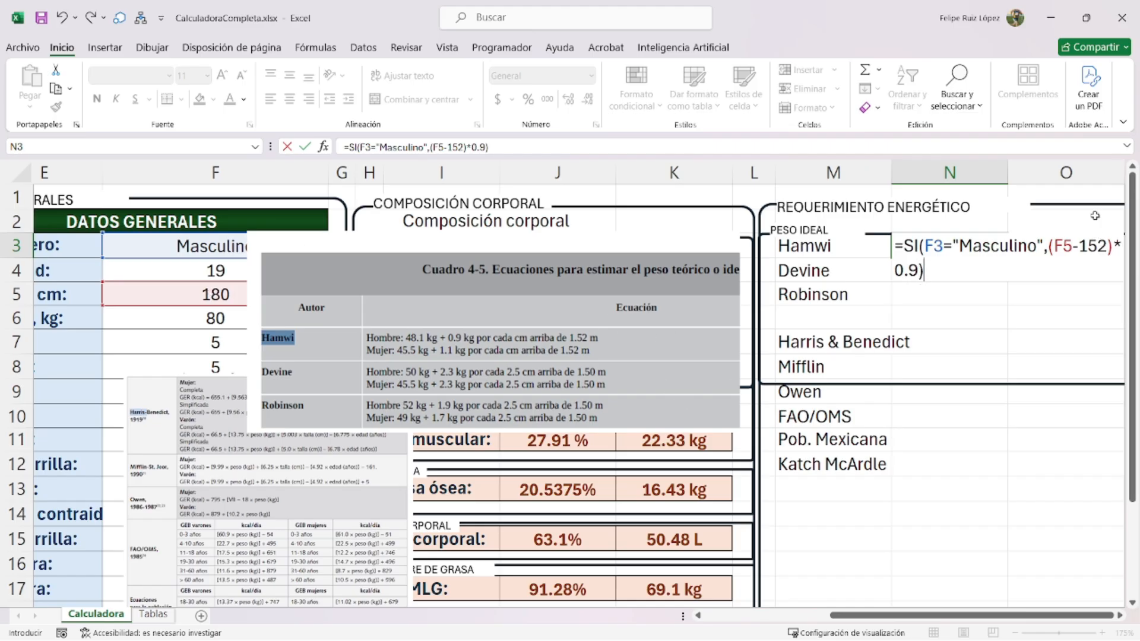
click(1059, 245)
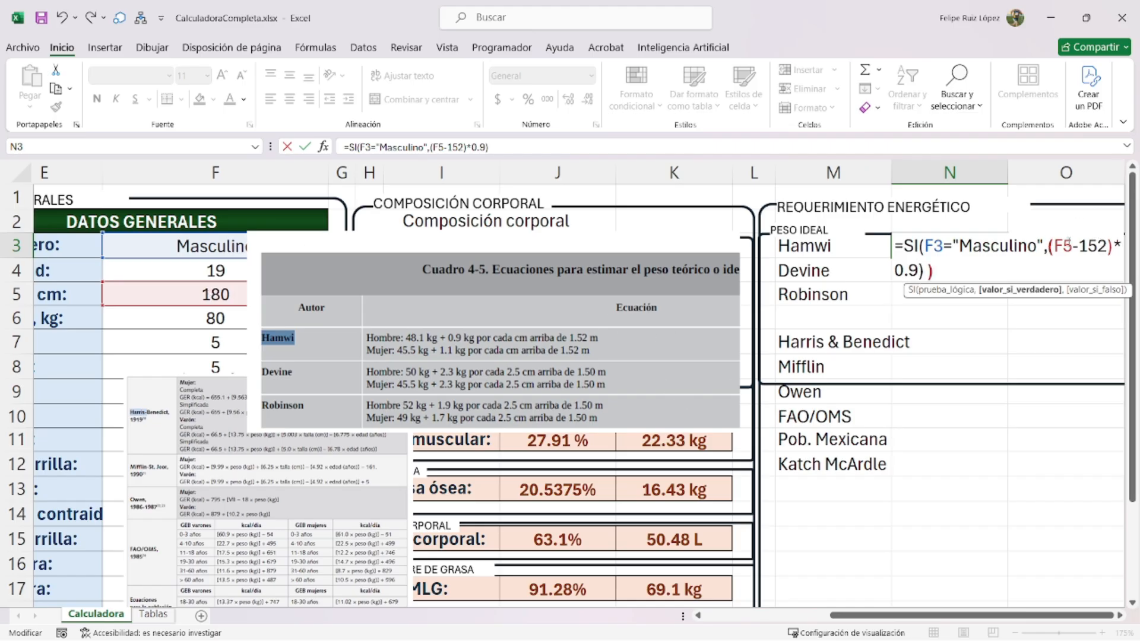
text(()
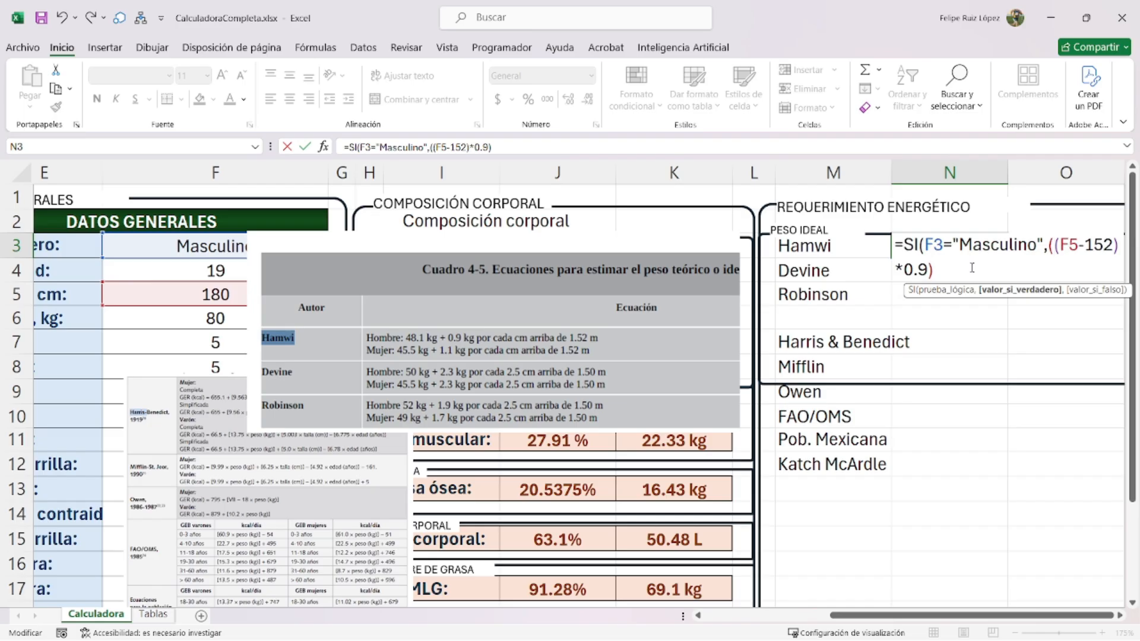
text(+48)
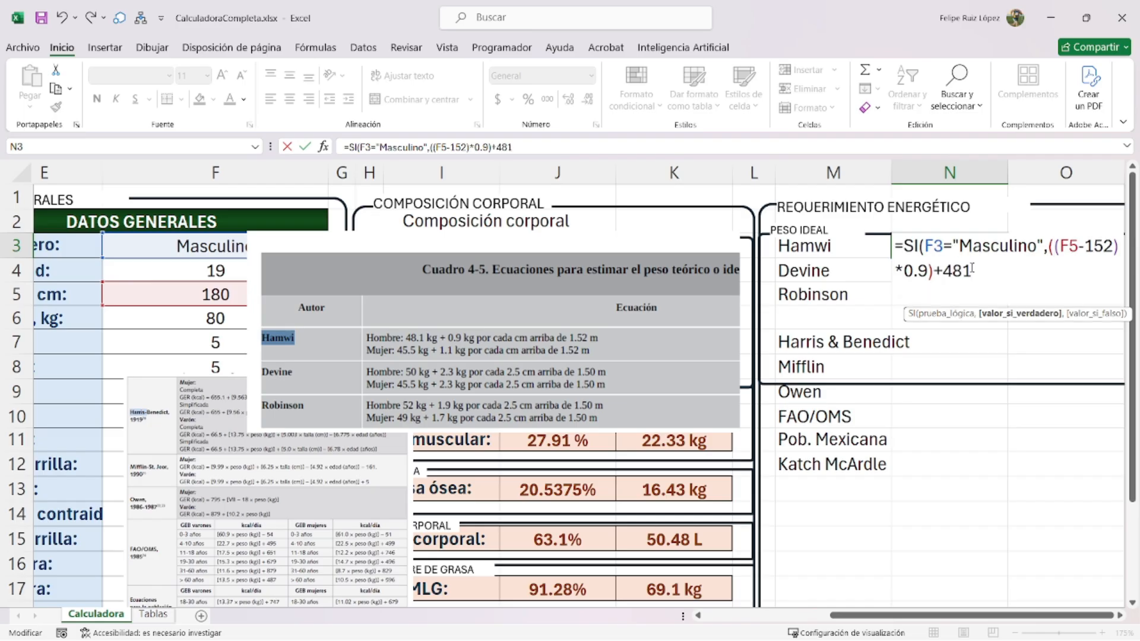
text(.1,)
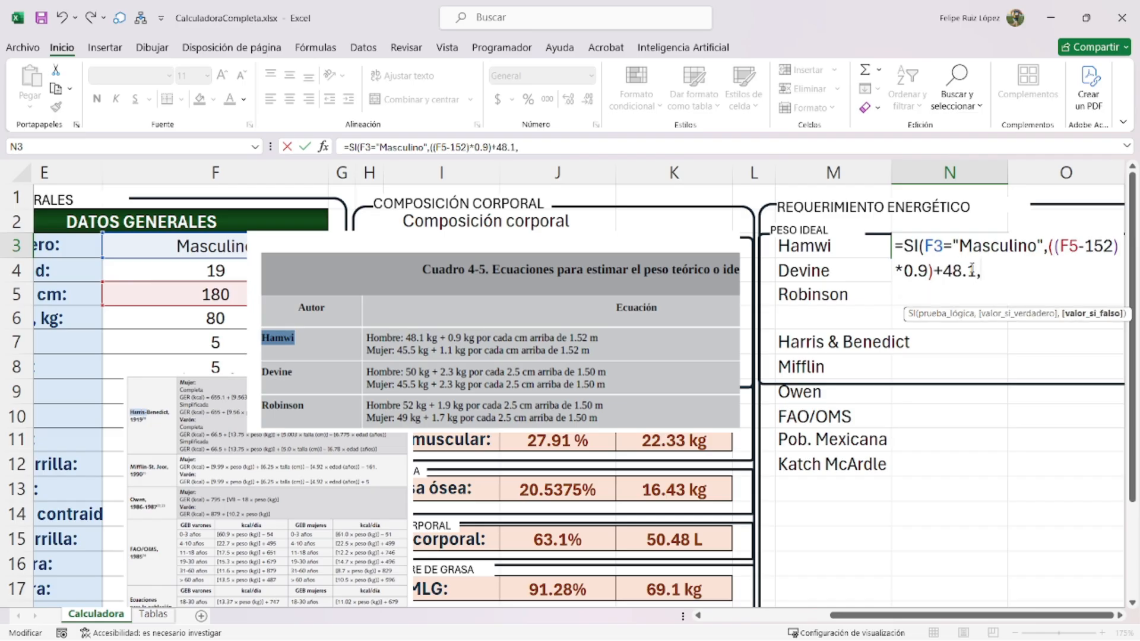
text(si()
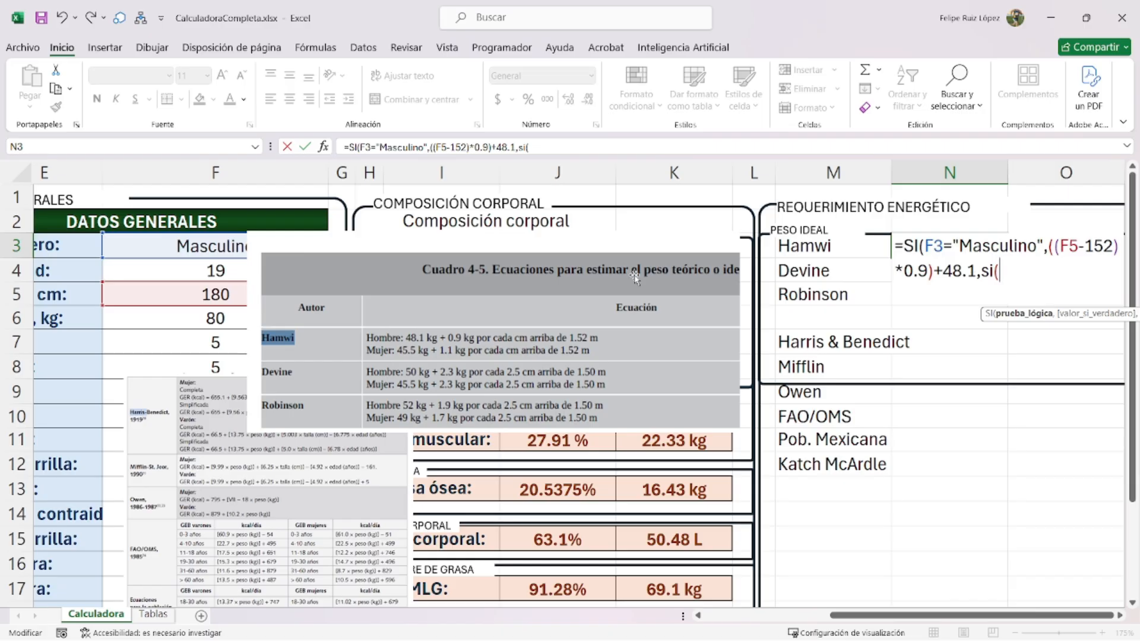
click(226, 242)
text(="Fe)
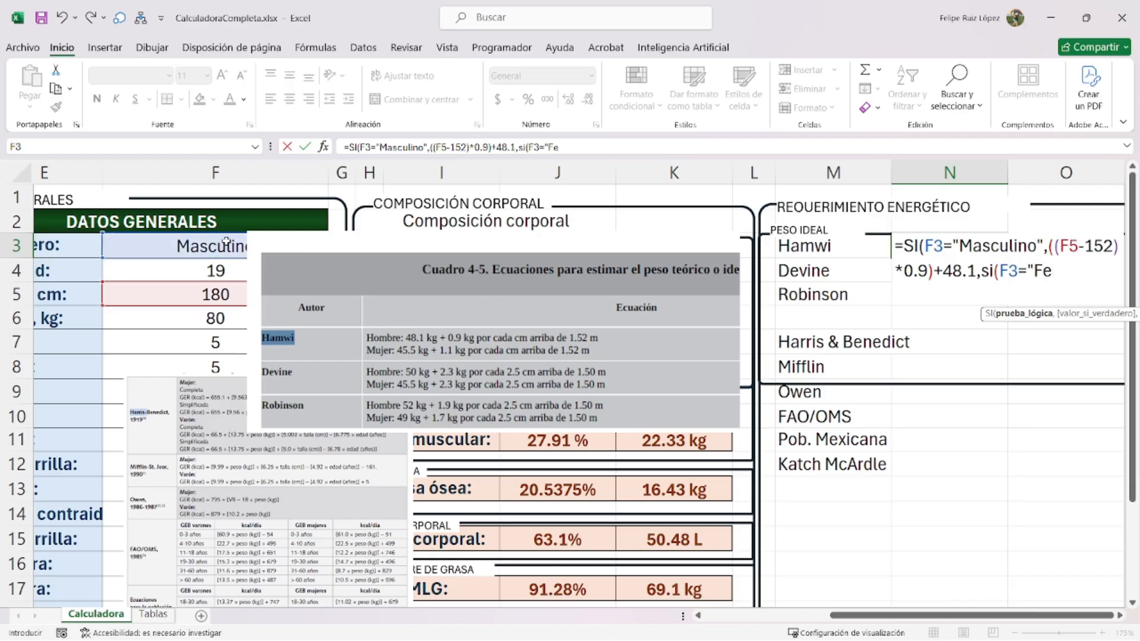
text(menino",)
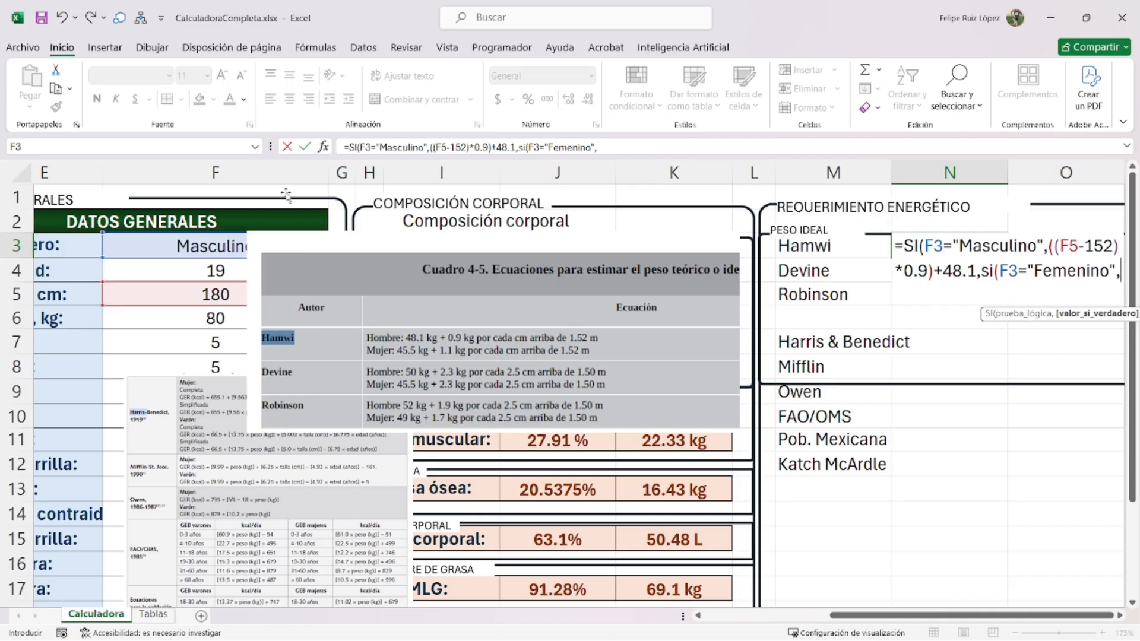
- Complete the female branch ((F5-152)*1.1)+45.5 with fallback 0, giving 73.3
drag(975, 270, 1049, 246)
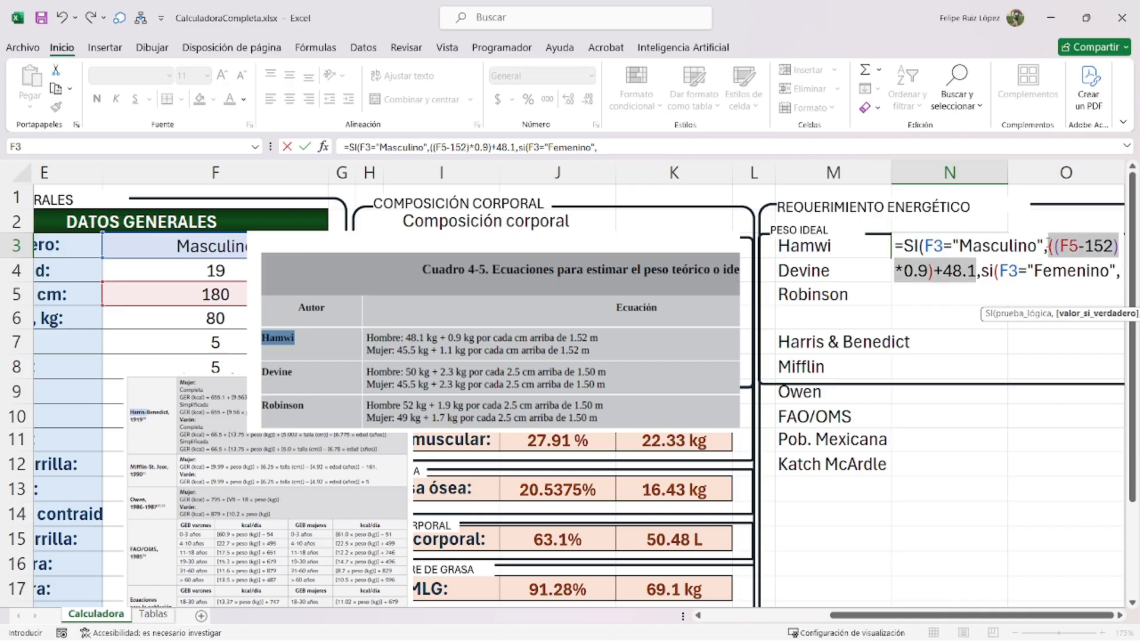
key(ctrl+c)
click(1110, 273)
key(ctrl+v)
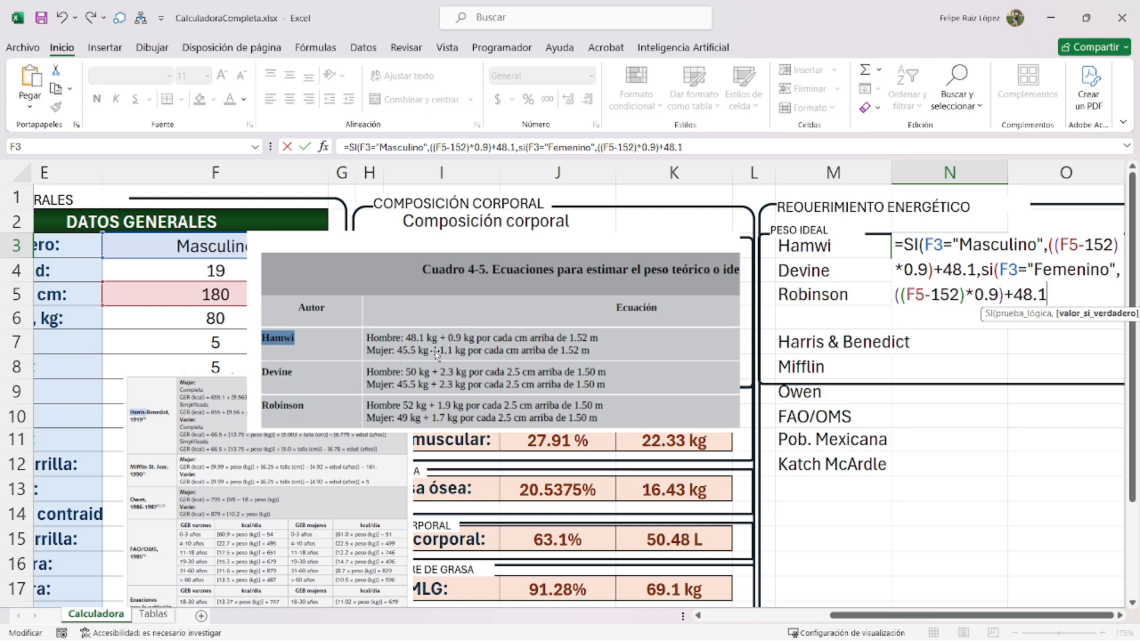
double_click(986, 295)
text(1.1)
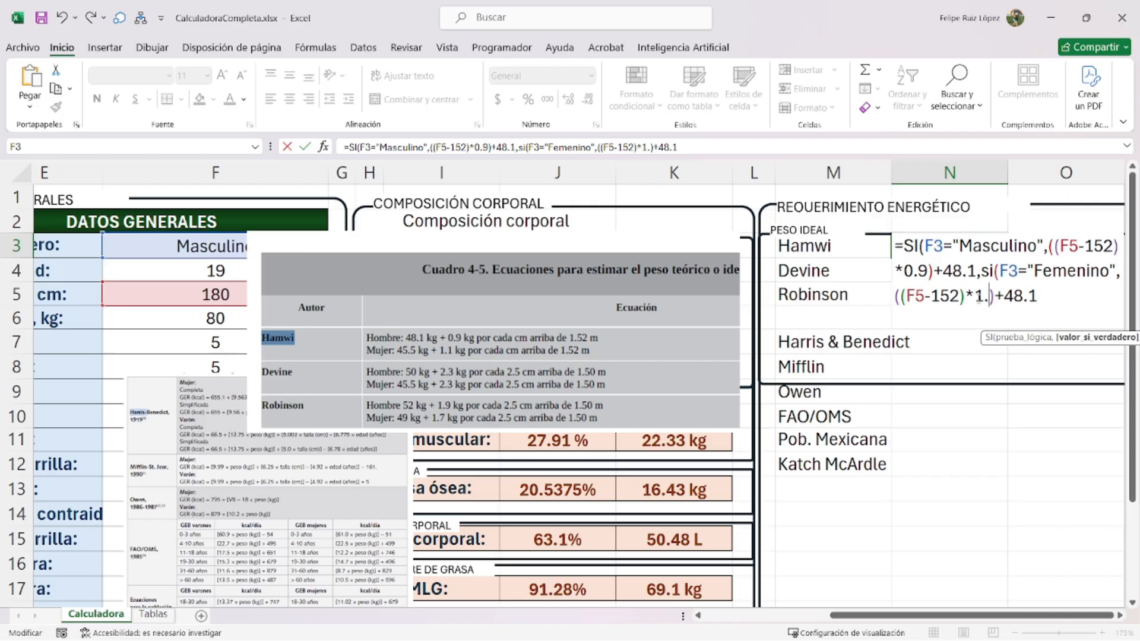
double_click(1025, 297)
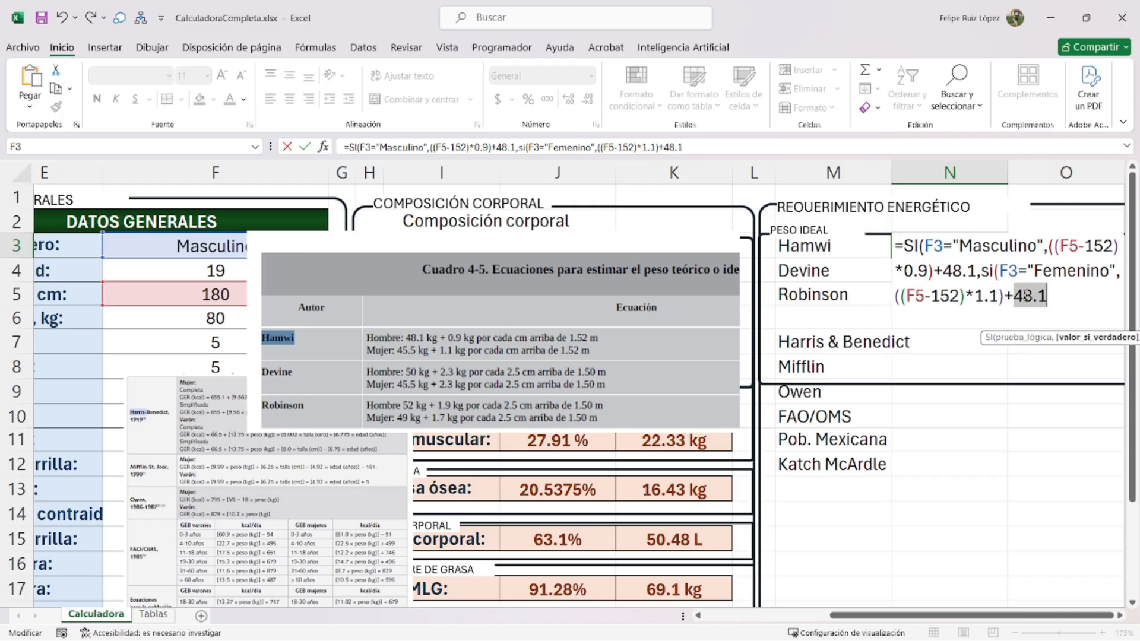
text(45.5)
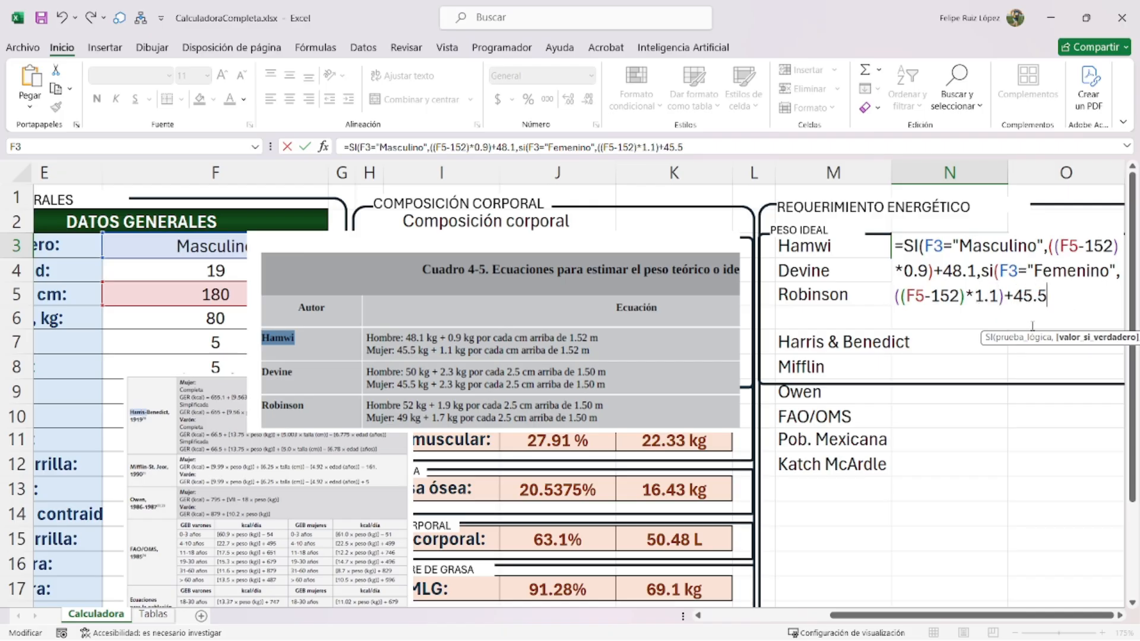
text(,0)))
key(Return)
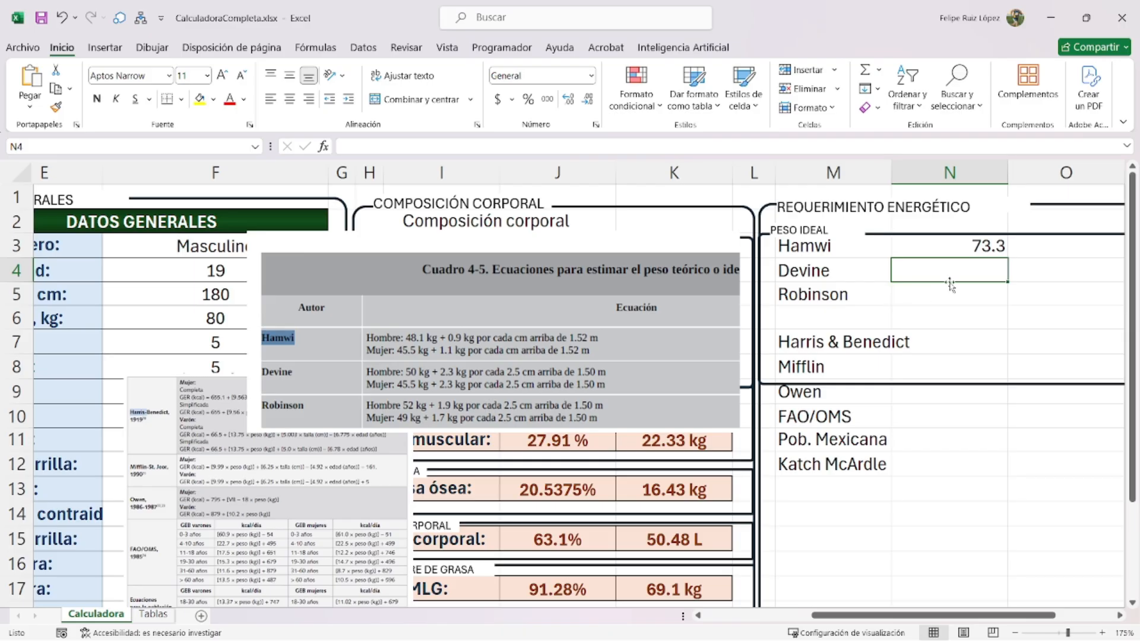
- Move PESO IDEAL up under the title, narrow it, and raise the frame's top edge to match
click(784, 224)
scroll(784, 224, up, 1)
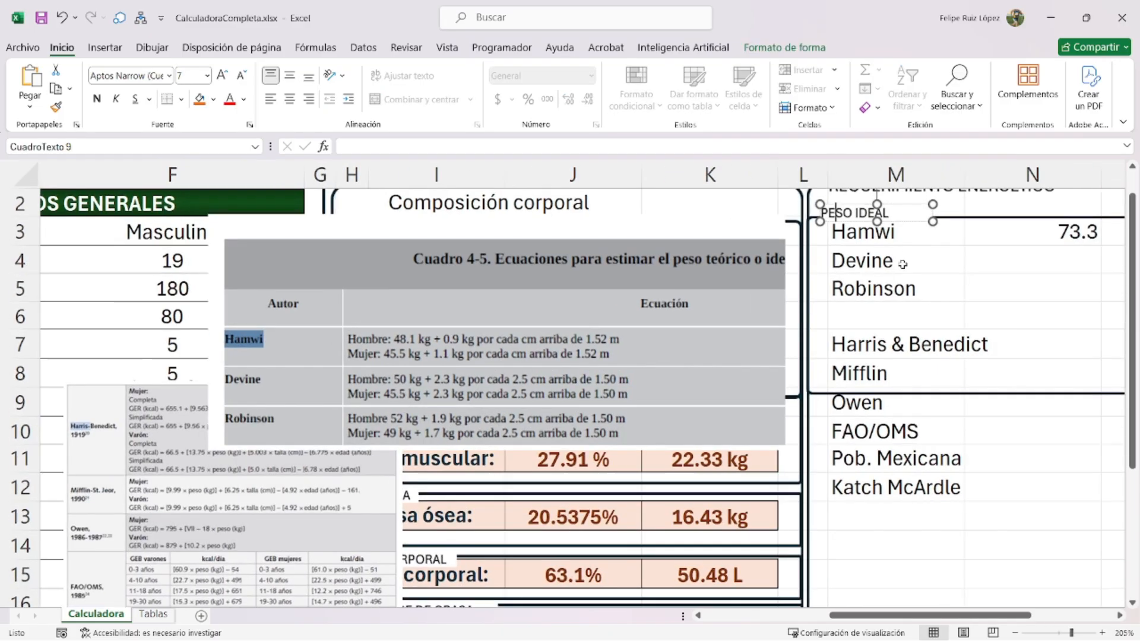
scroll(867, 214, up, 1)
scroll(869, 389, up, 1)
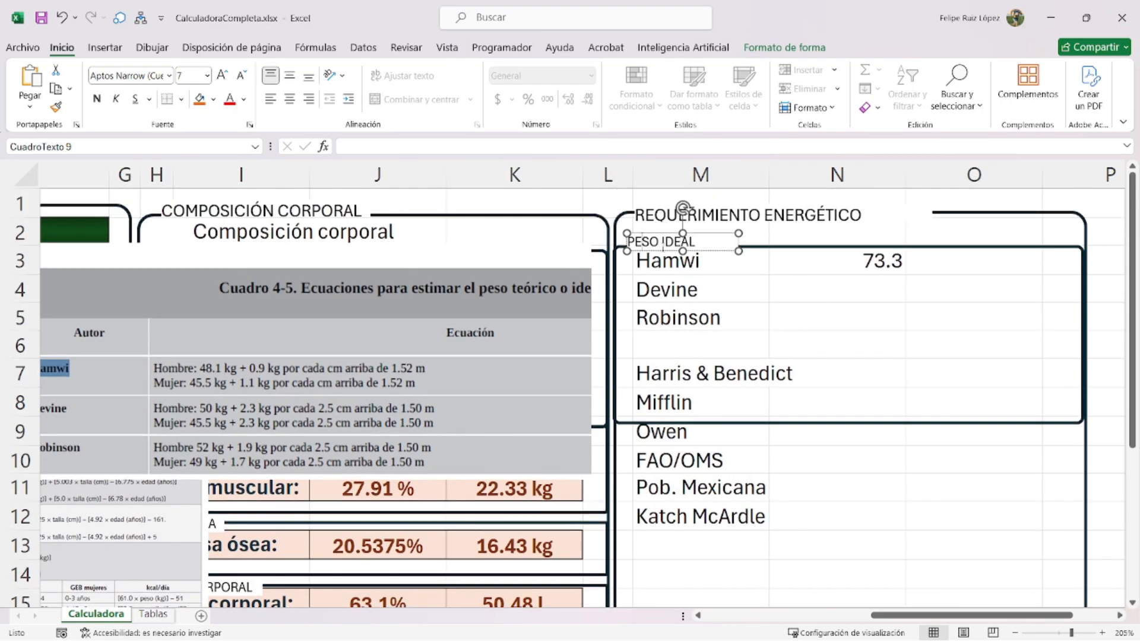
drag(706, 254, 707, 245)
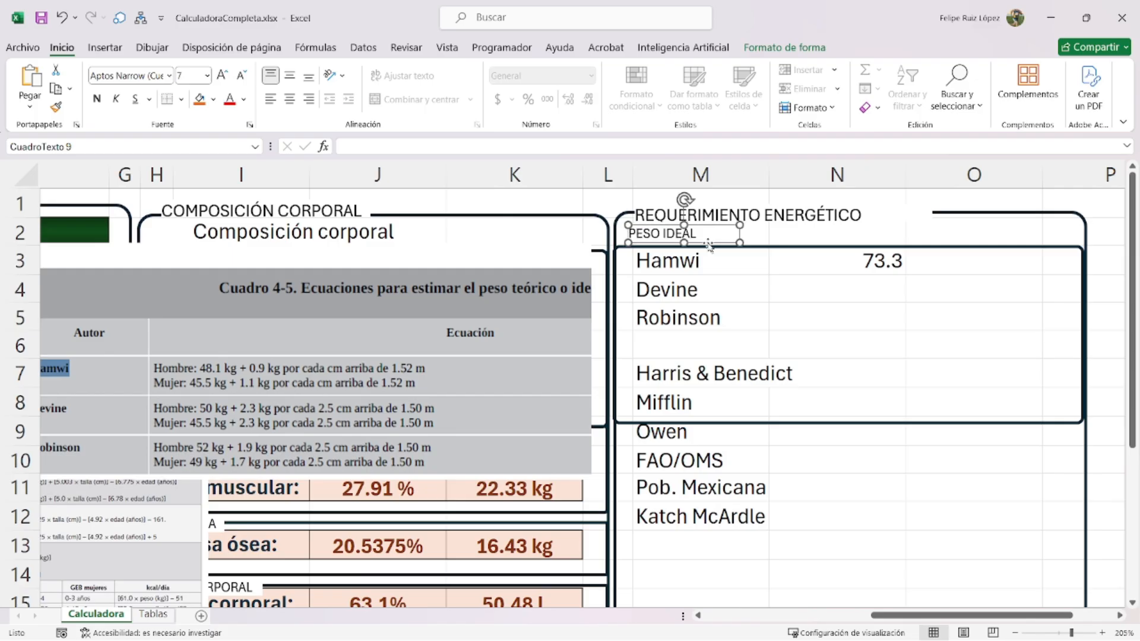
scroll(738, 235, up, 5)
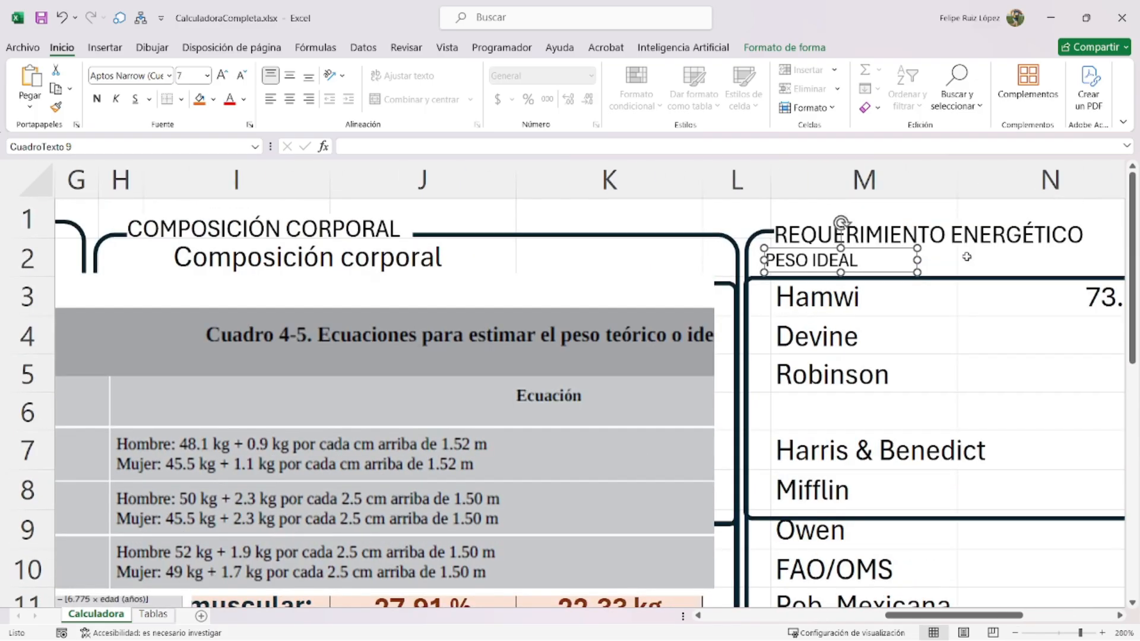
drag(917, 259, 872, 261)
click(902, 278)
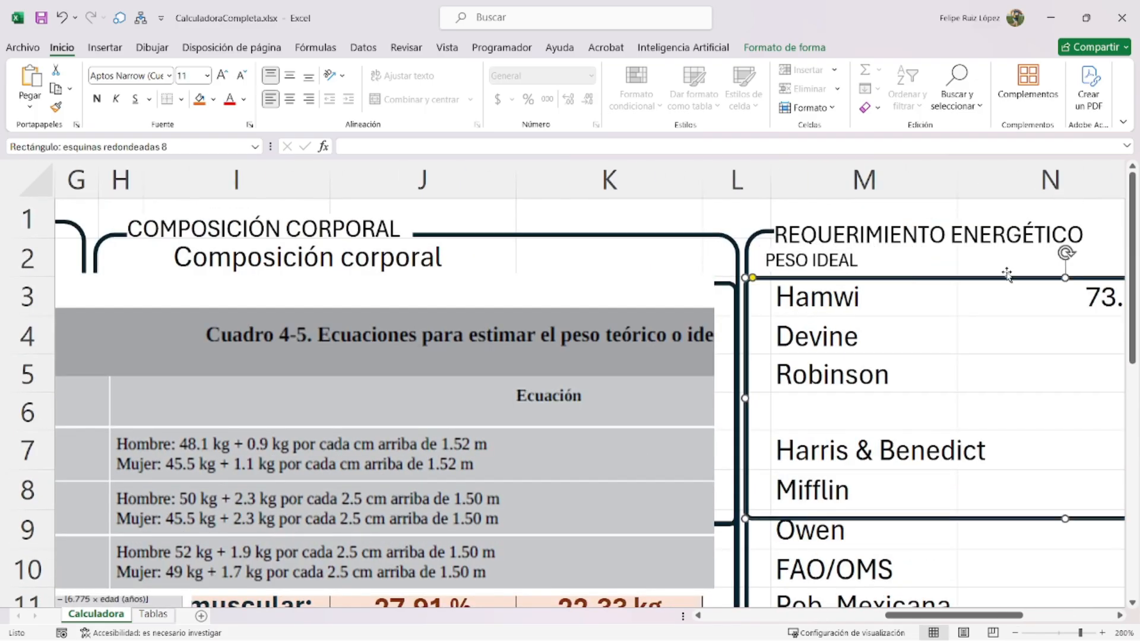
drag(1064, 277, 1064, 256)
- Resize and reposition the Cuadro 4-5 equations picture over the Composición corporal panel
click(1032, 340)
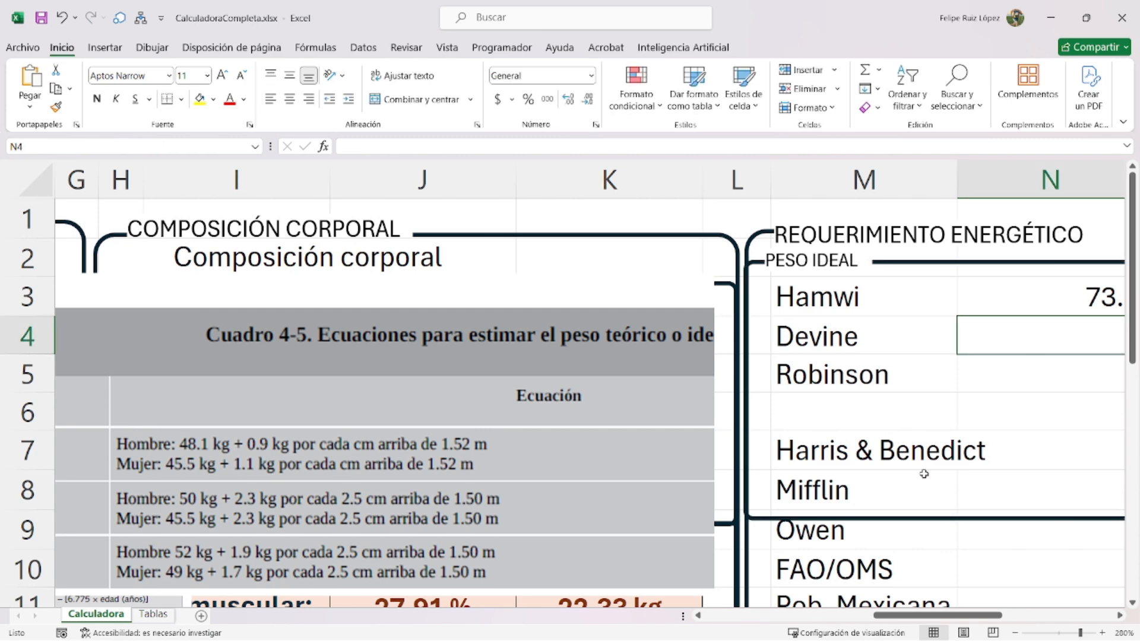
scroll(842, 392, down, 1)
drag(229, 442, 393, 397)
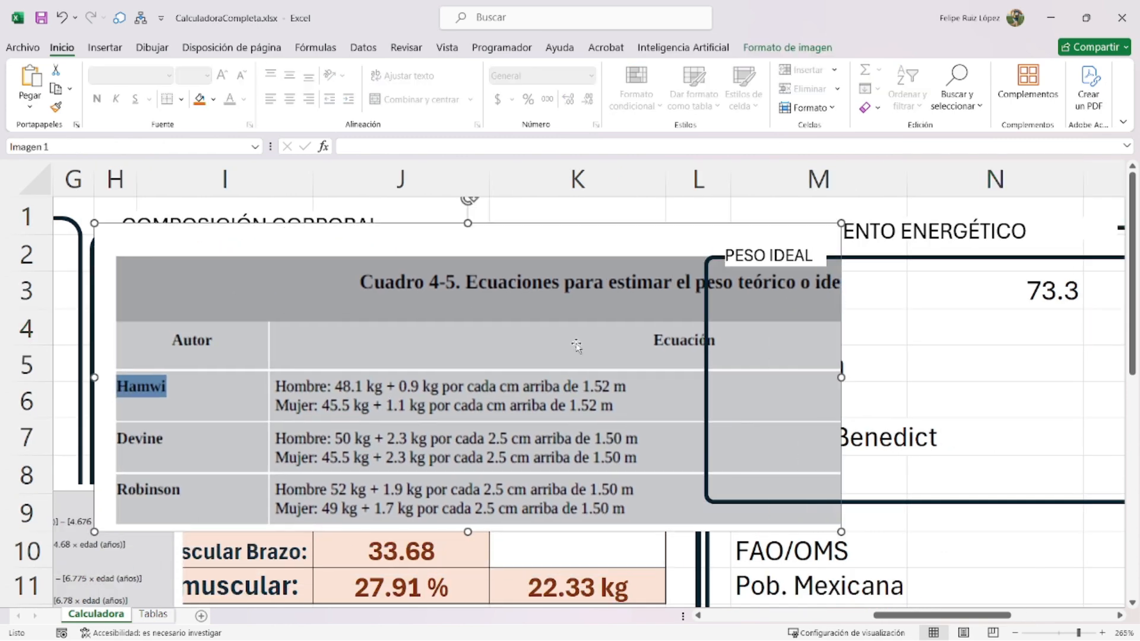
drag(842, 222, 609, 318)
drag(464, 432, 497, 386)
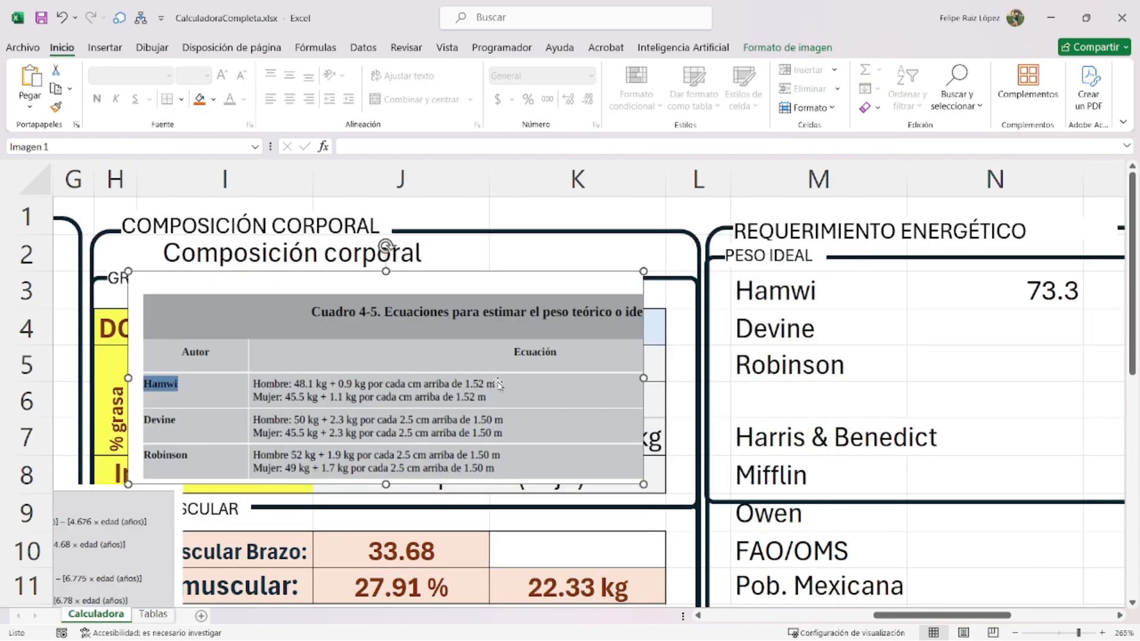
scroll(413, 387, down, 3)
drag(1005, 616, 946, 616)
scroll(932, 469, down, 3)
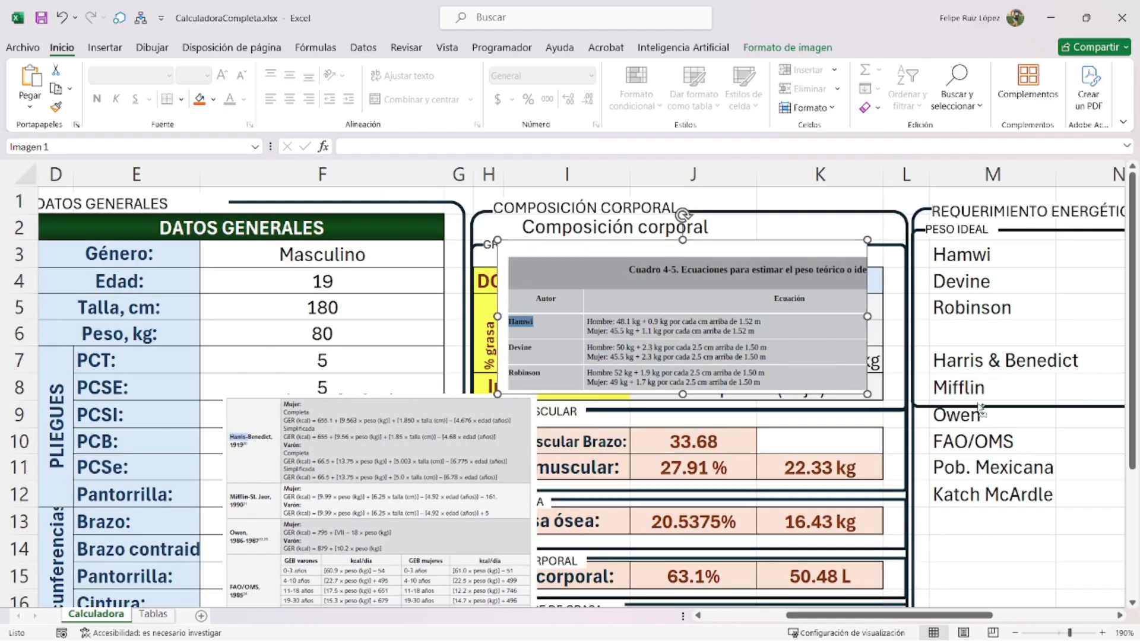
drag(457, 373, 382, 405)
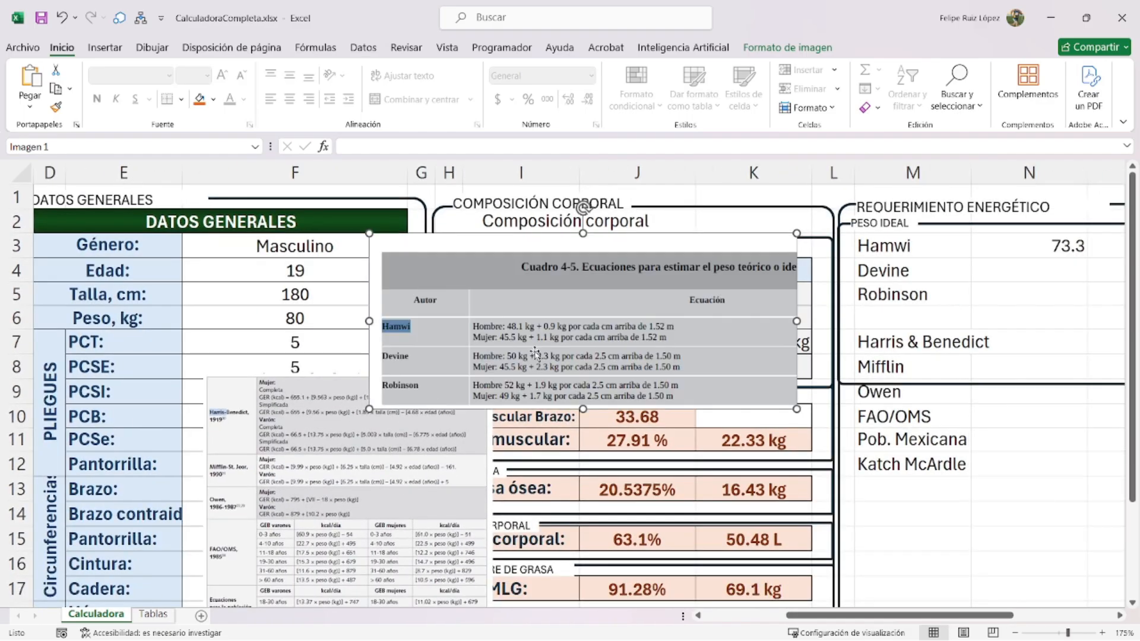
click(1042, 268)
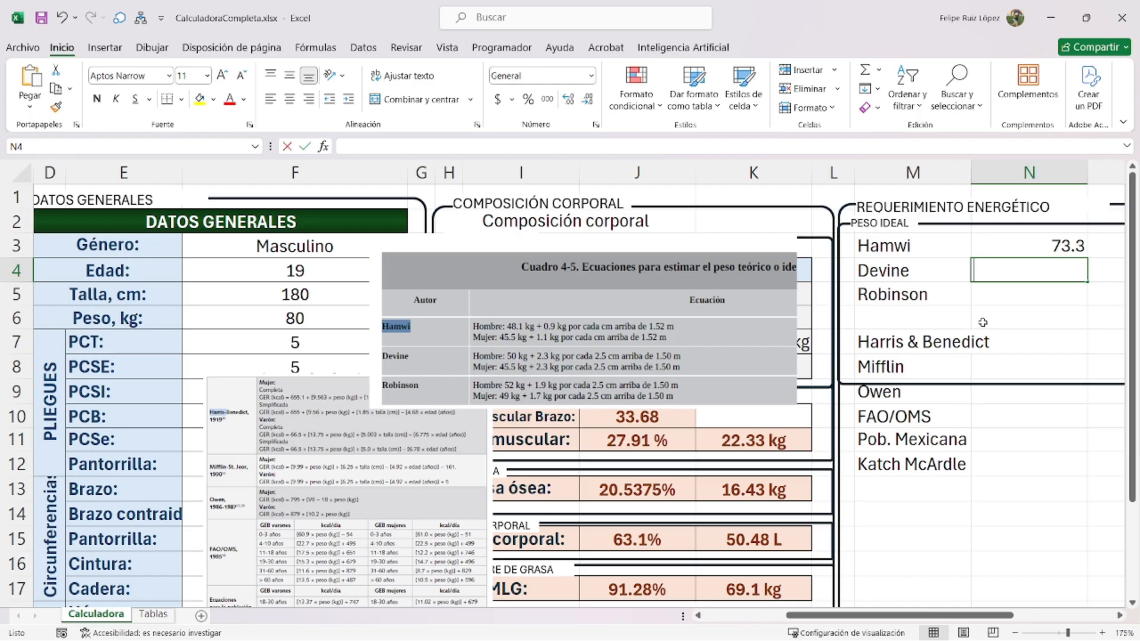
- In N4, start =SI(F3="Masculino",(((F5-150)/2.5)*2.3)+50, as the male Devine weight
text(=si()
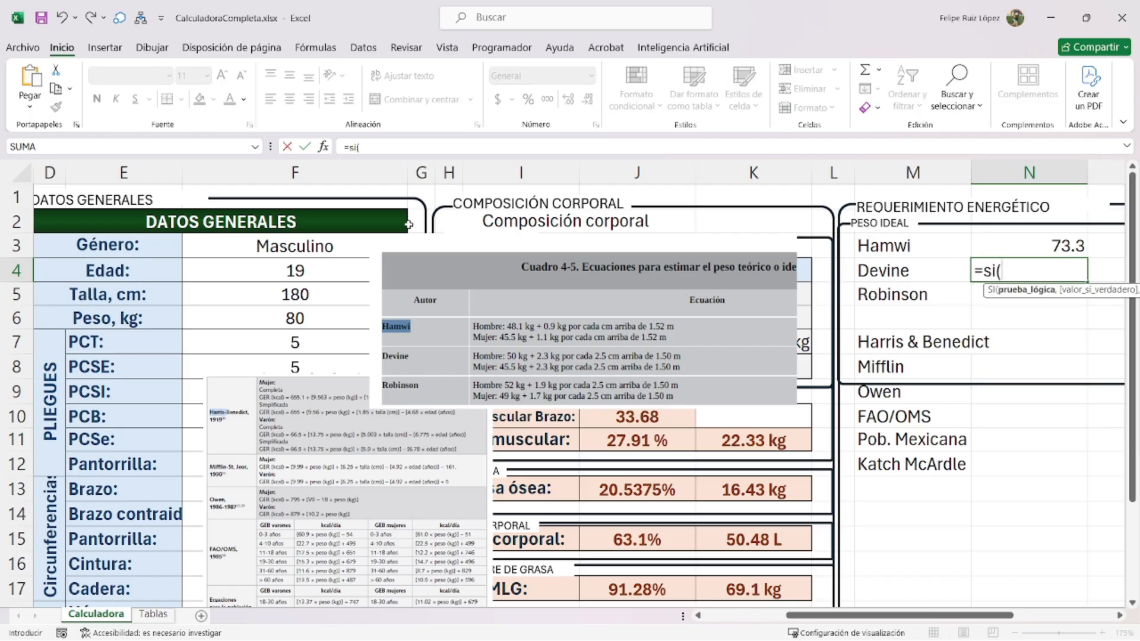
click(295, 247)
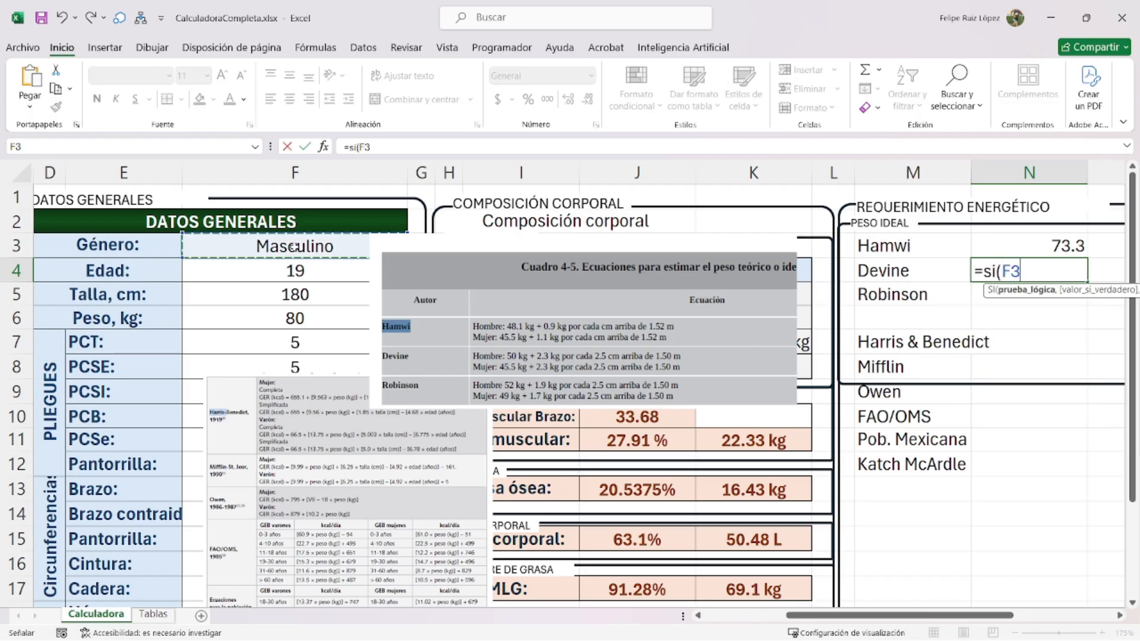
text(=)
key(BackSpace)
text("Mascul)
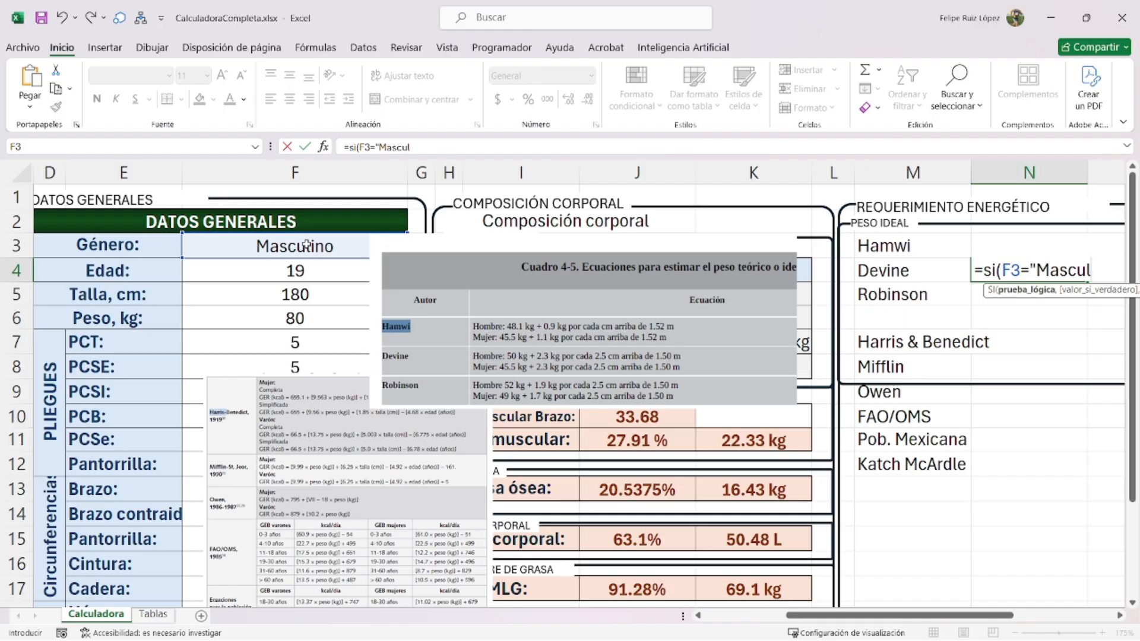
text(ino",)
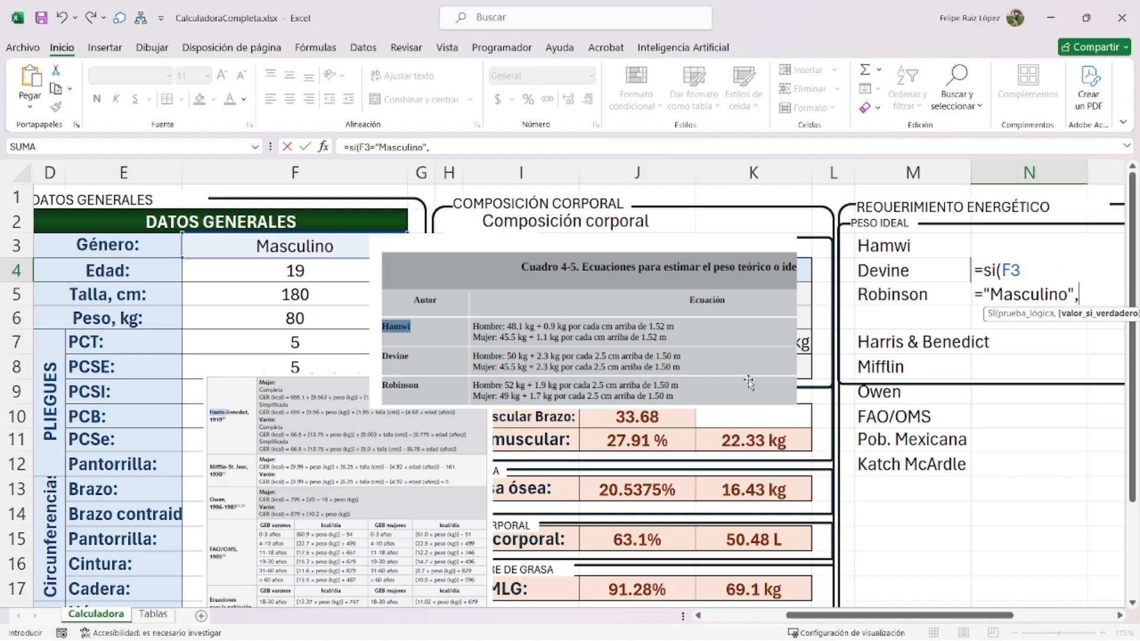
text(()
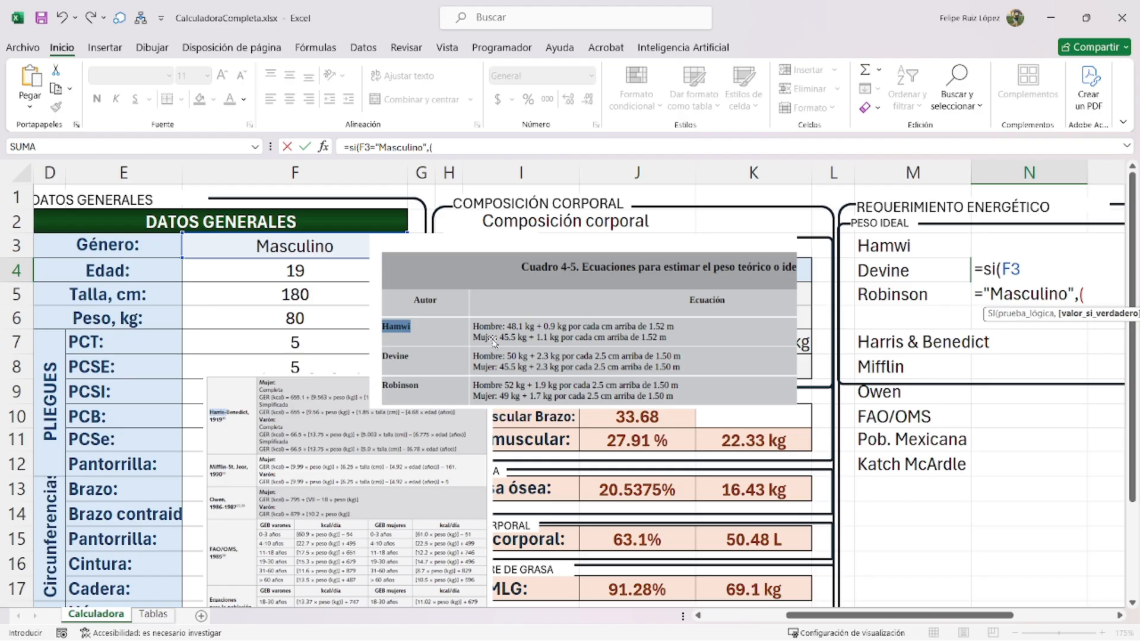
click(273, 301)
text(-15)
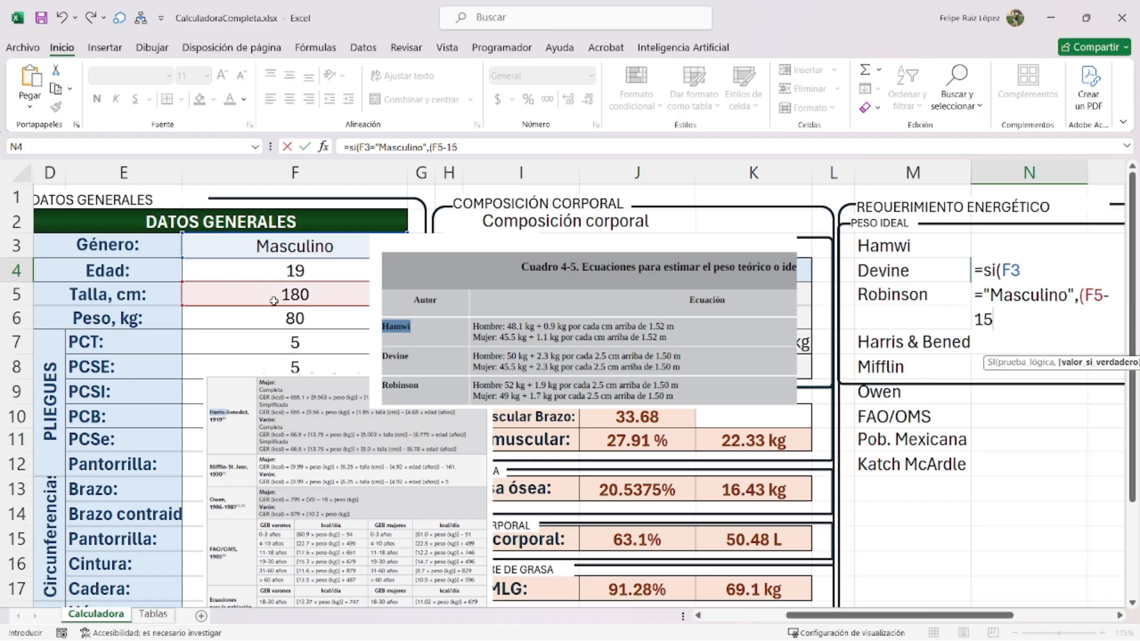
text(0))
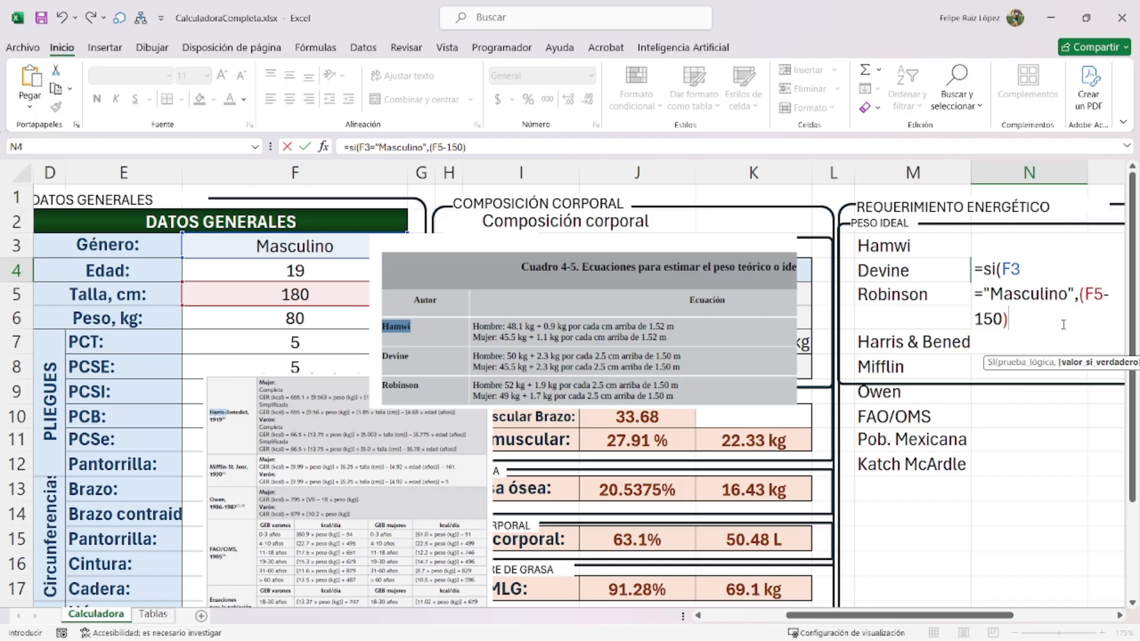
text(/2.5))
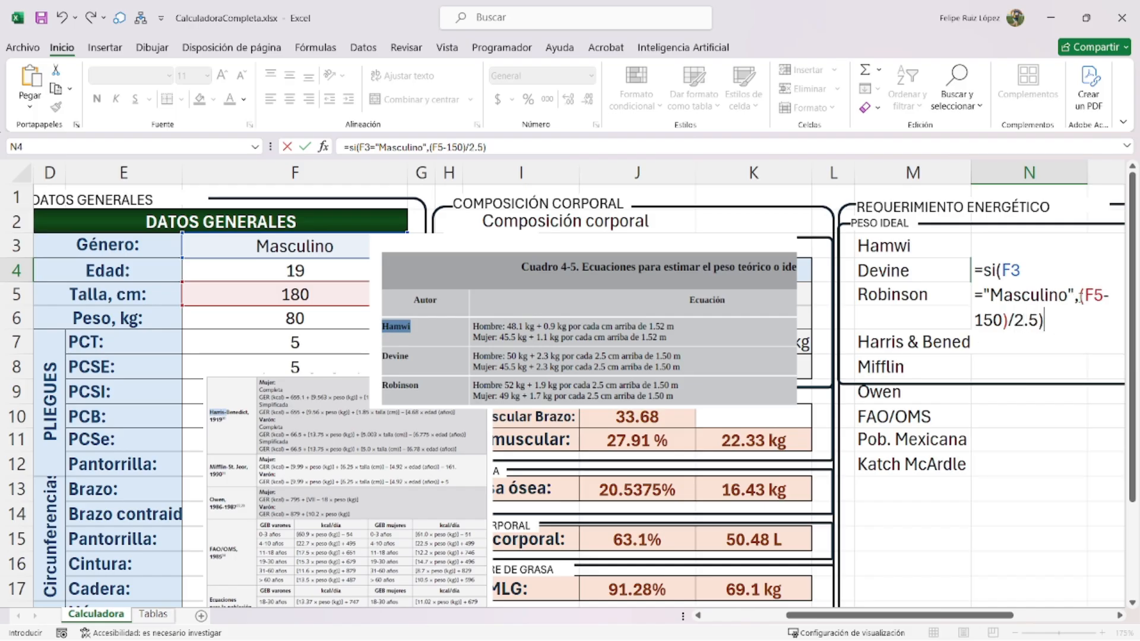
click(1080, 299)
text(()
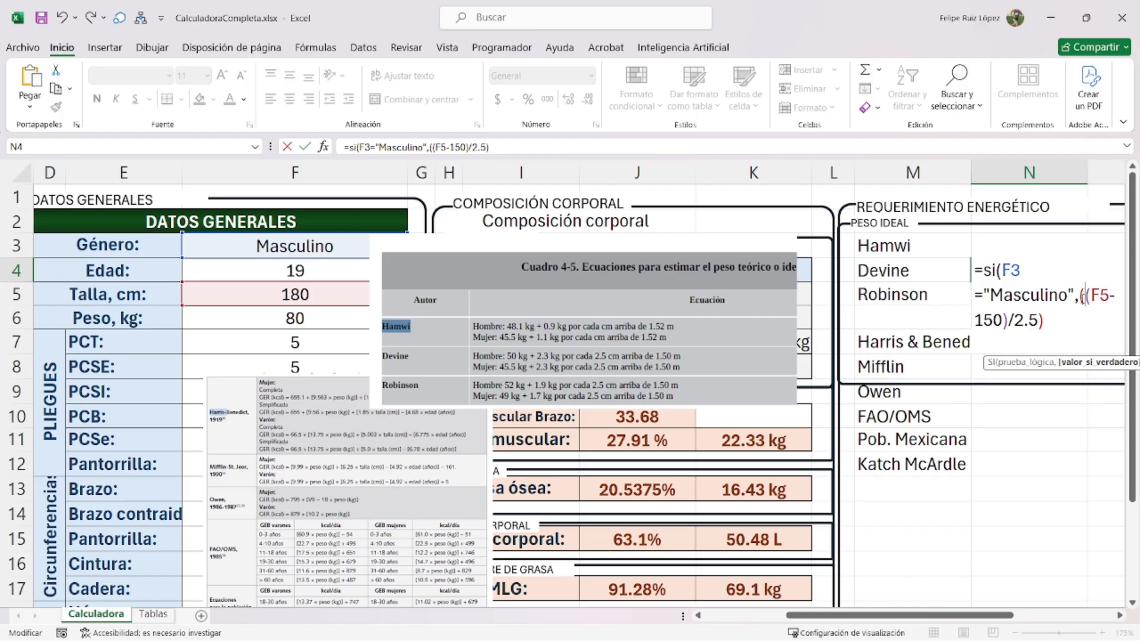
text(2.3))
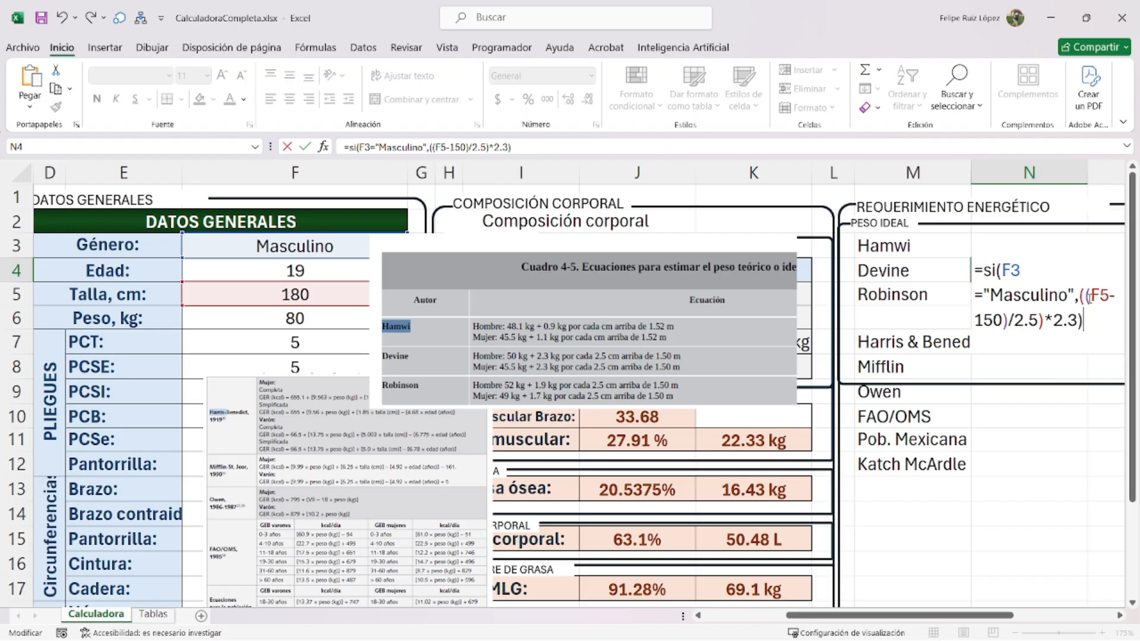
click(1082, 296)
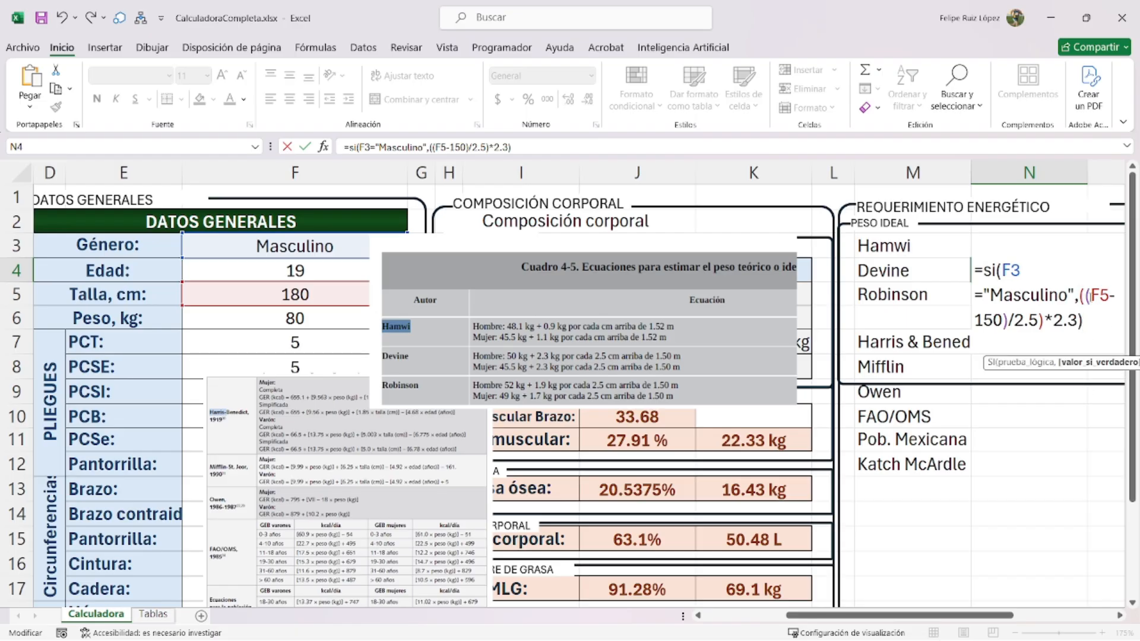
text(()
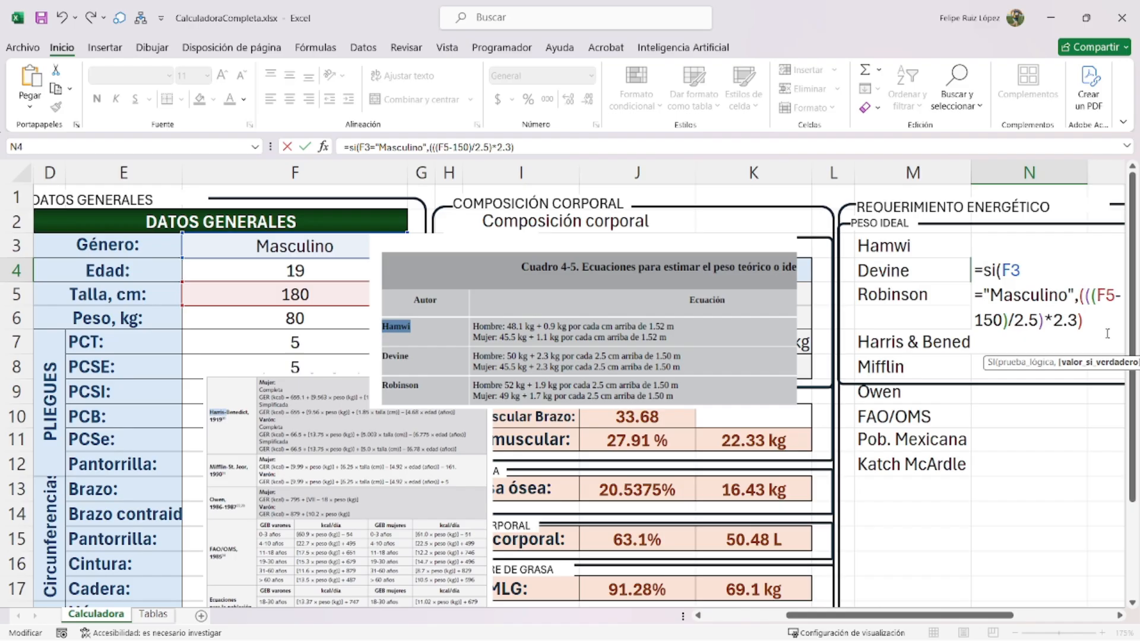
text(+50,)
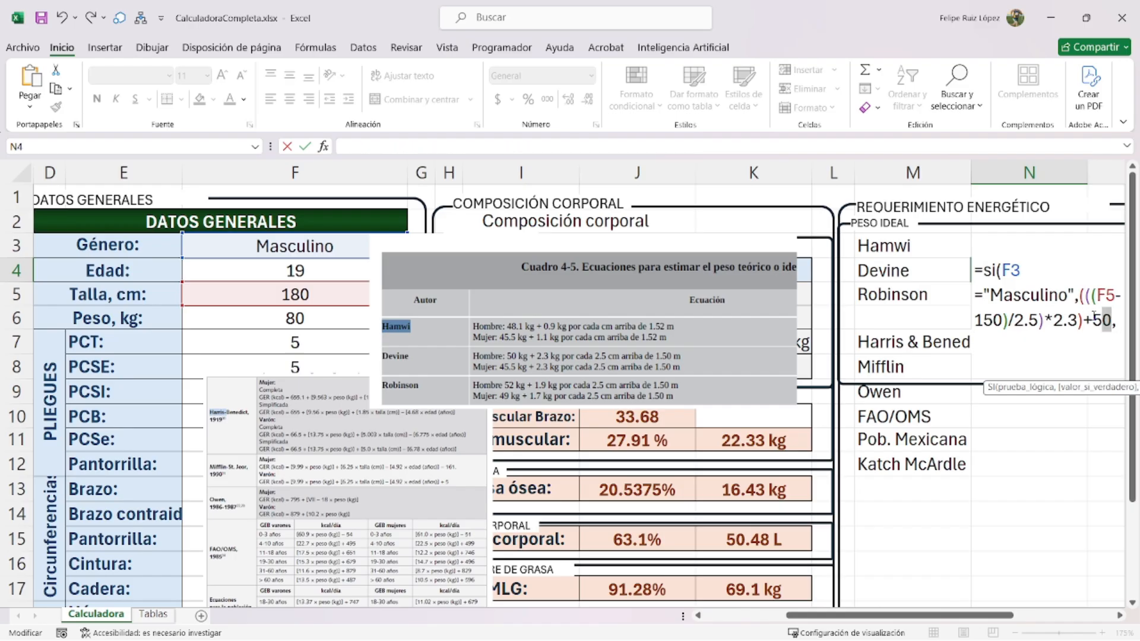
- Copy the male expression in as the women's branch and select its 150 and 2.5 for editing
drag(1117, 325, 1075, 295)
key(ctrl+c)
key(End)
key(ctrl+v)
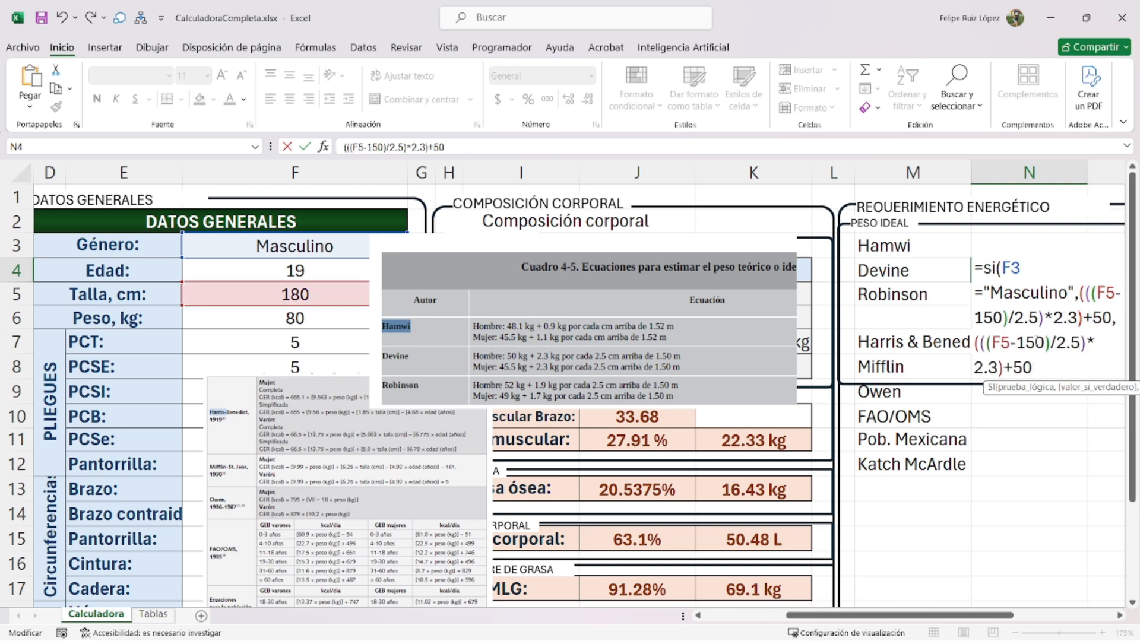
double_click(1035, 340)
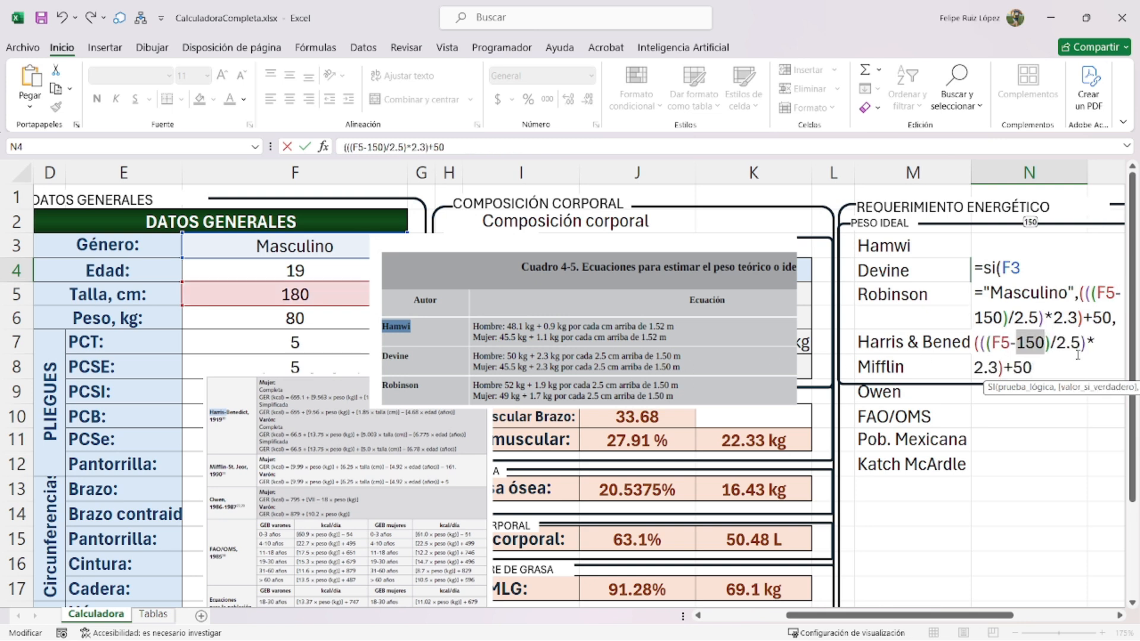
double_click(1069, 343)
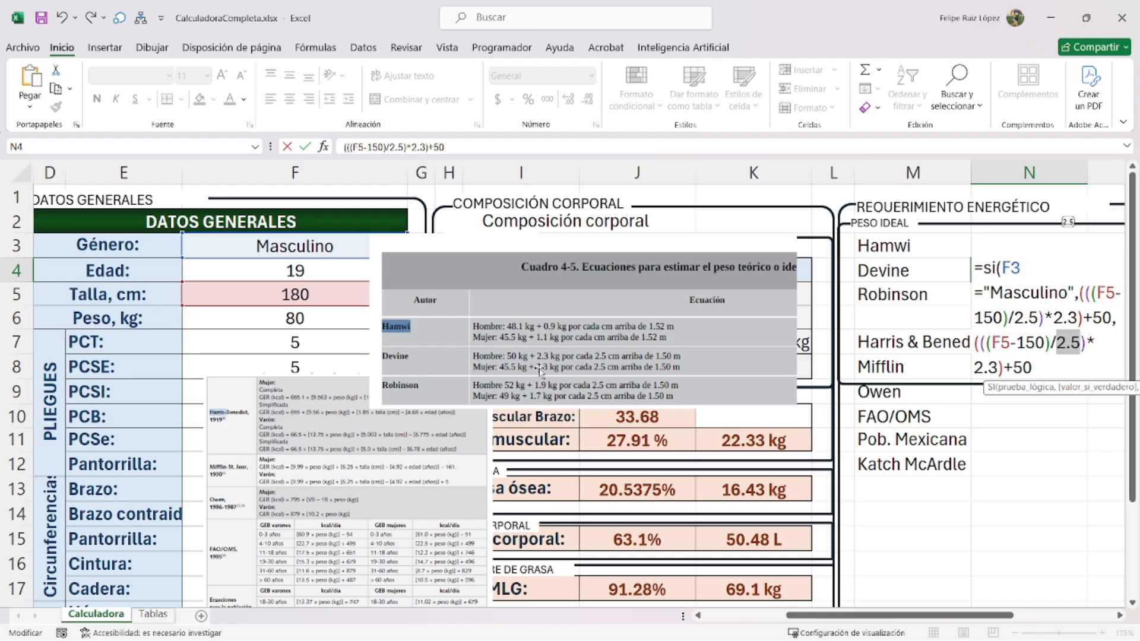
- Replace the women's 50 constant with 45.5 and commit N4's Devine formula
double_click(1023, 368)
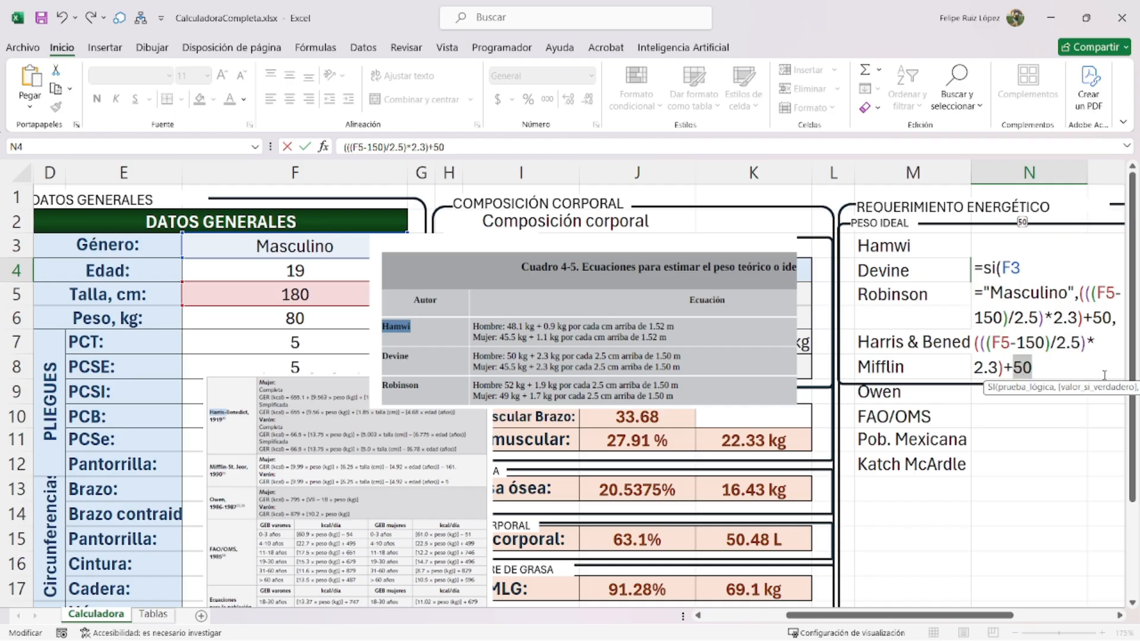
text(45.)
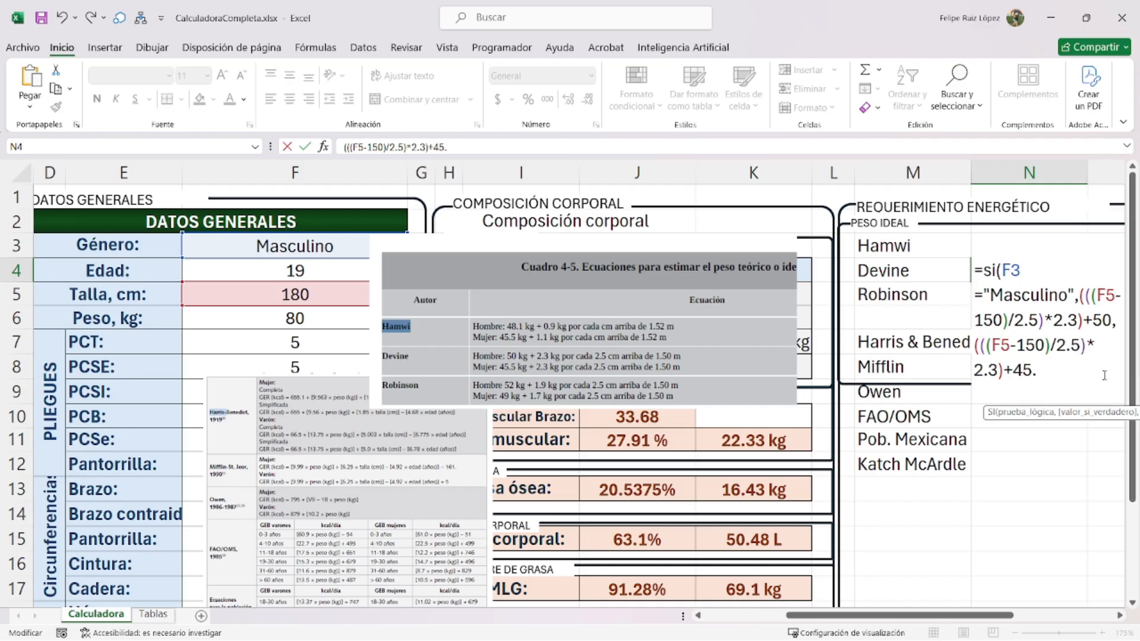
text(5))
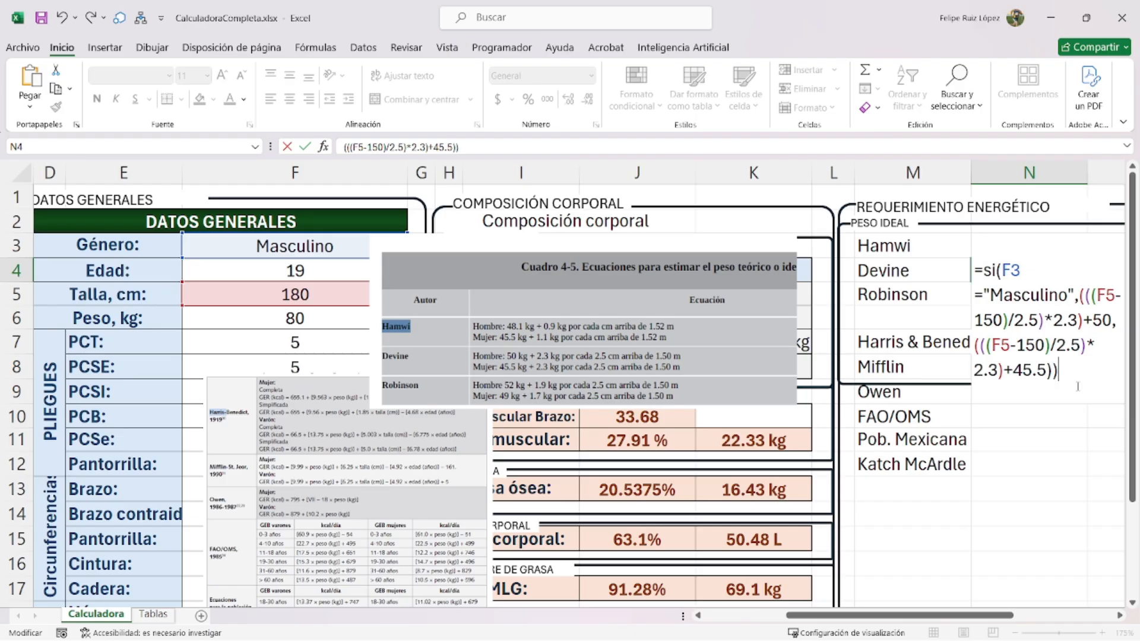
key(Return)
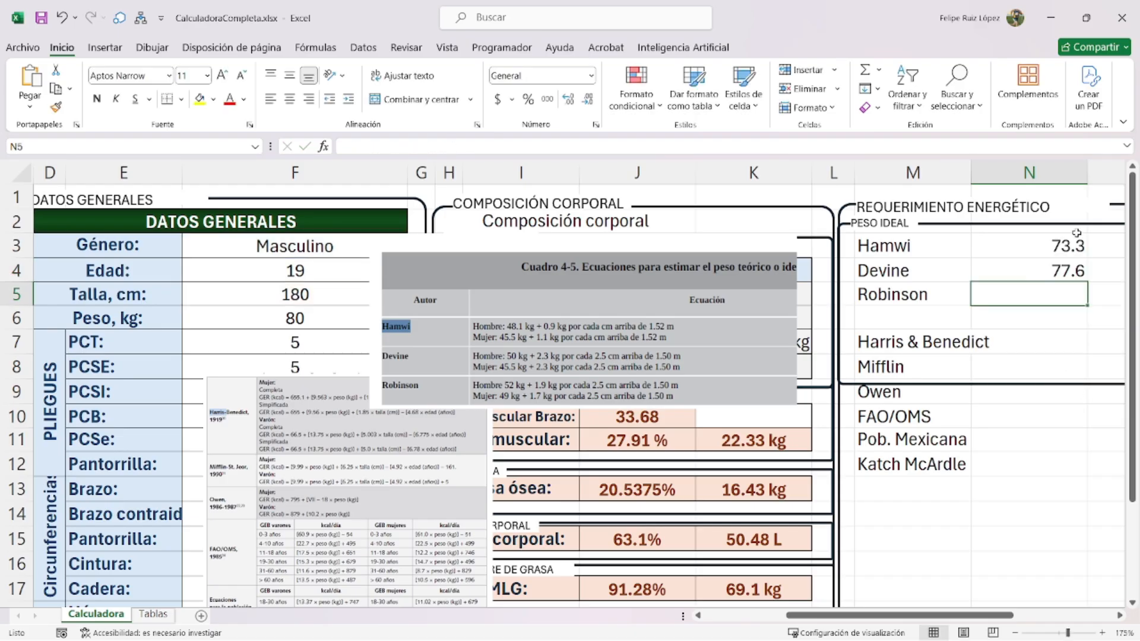
- Switch the gender in F3 to Femenino and enlarge the Cuadro 4-5 table image
click(330, 238)
click(414, 250)
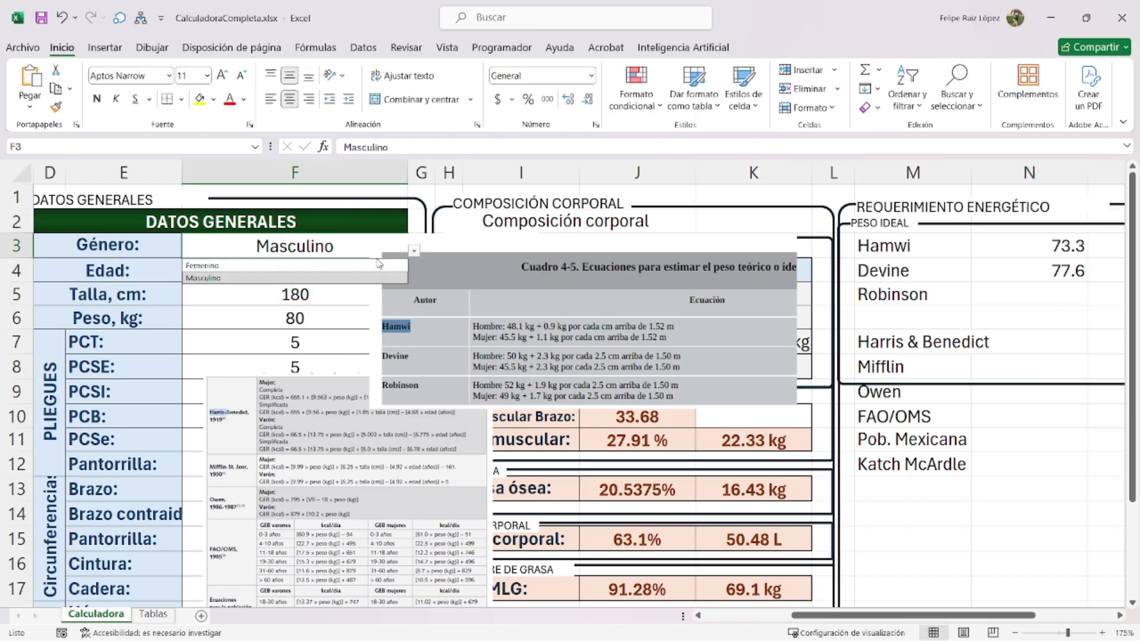
click(352, 266)
click(370, 404)
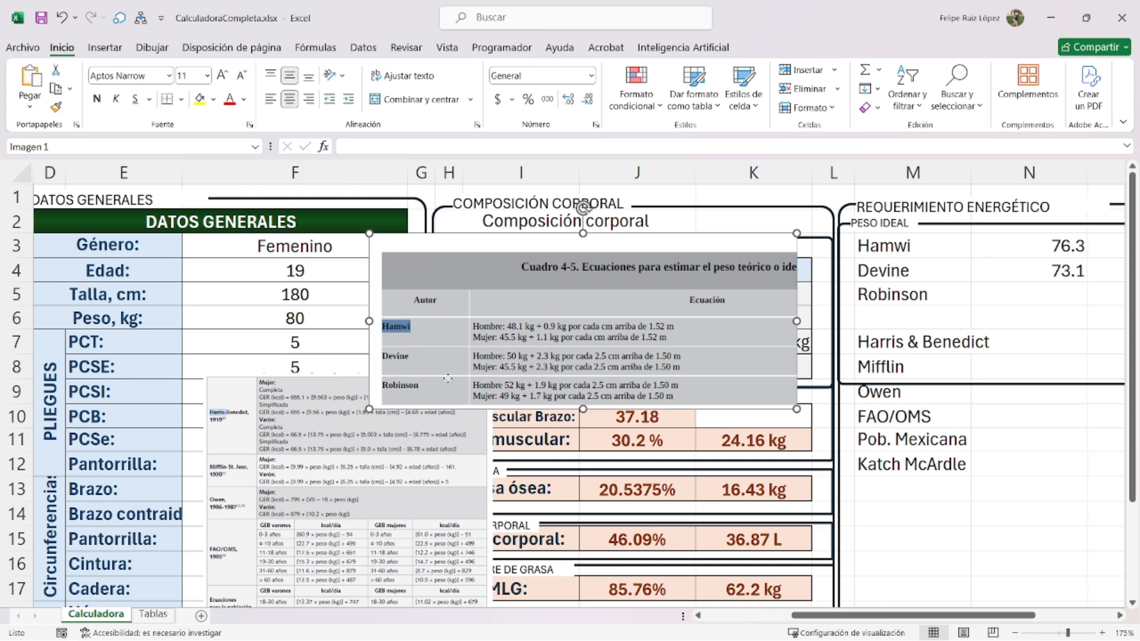
drag(370, 403, 235, 464)
- In N5, start =SI(F3="Masculino",(((F5-150)/2.5)*1.9)+52, as the male Robinson weight
click(1021, 300)
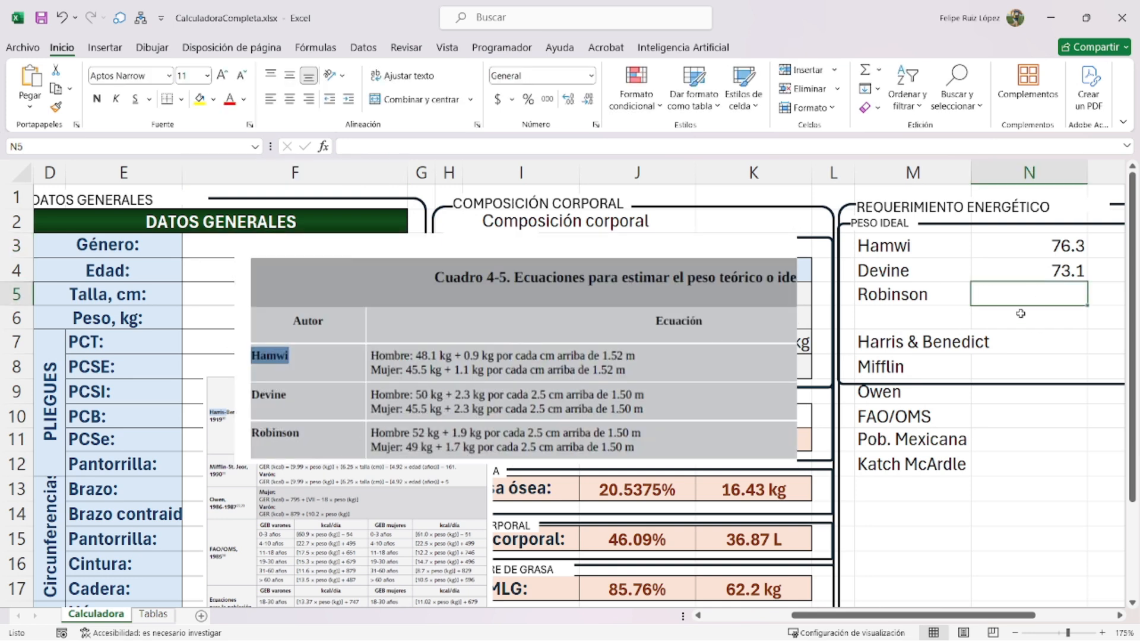
text(=si()
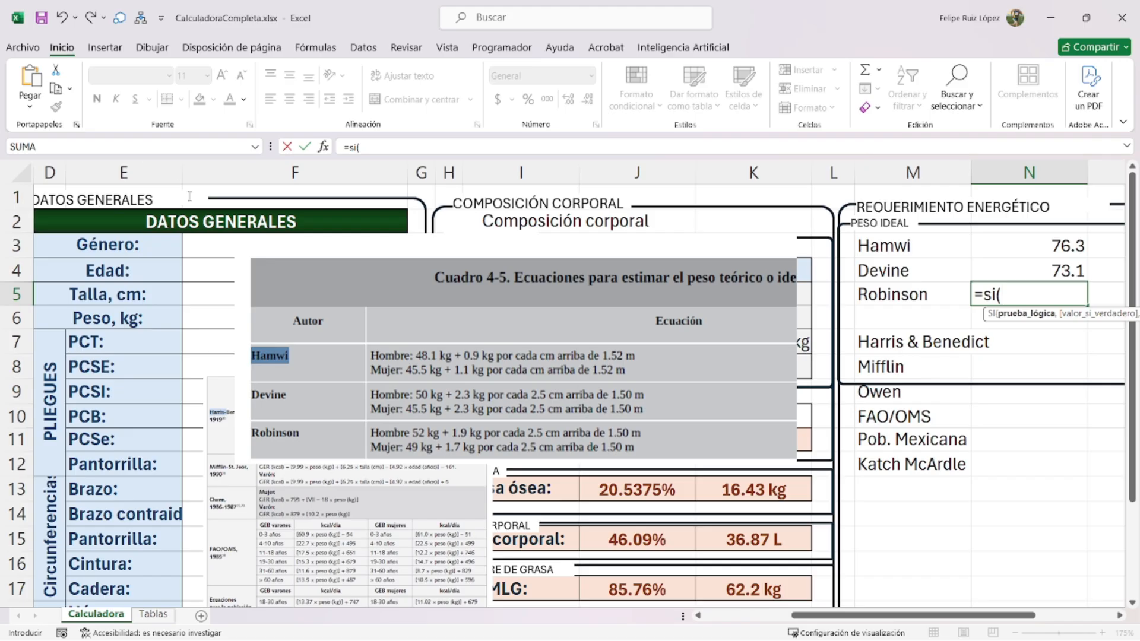
click(224, 234)
text(=")
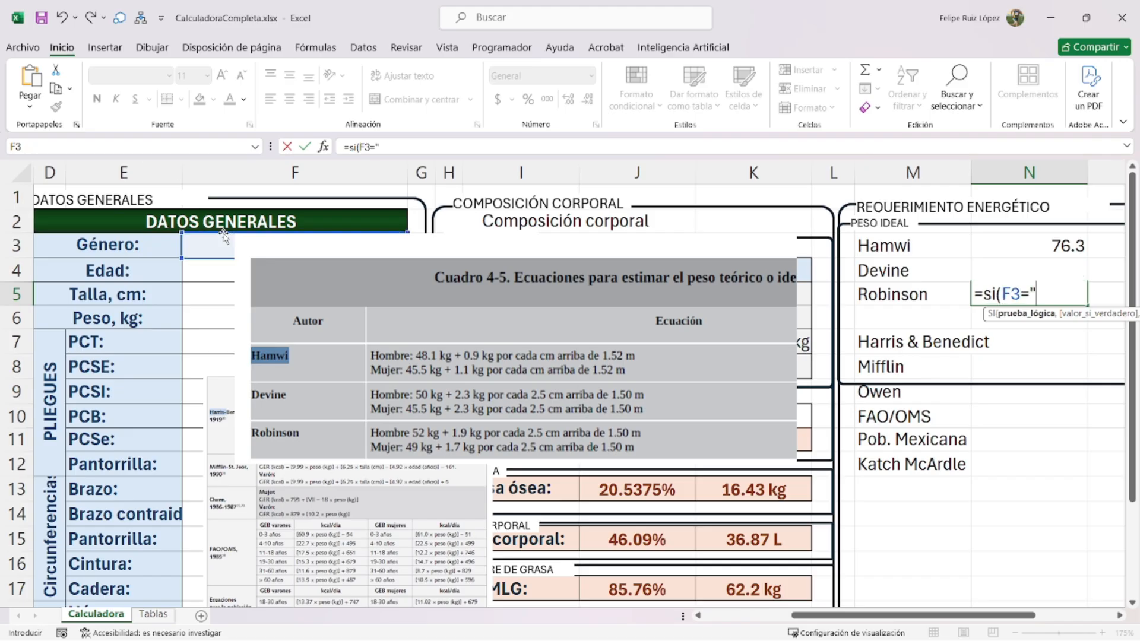
text(Masculino")
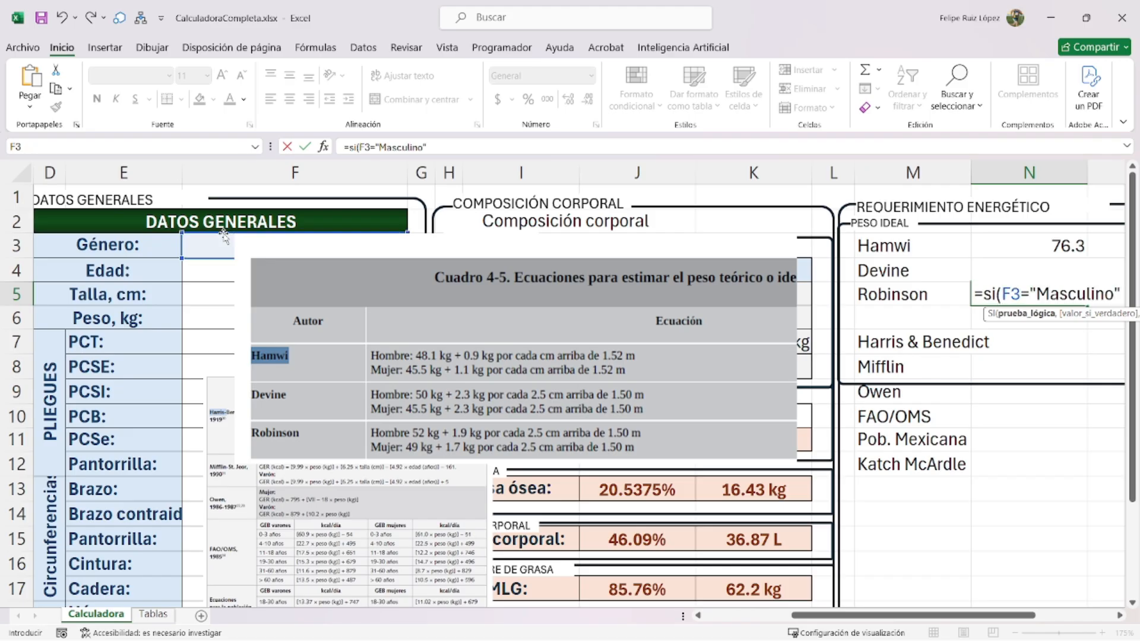
text(,)
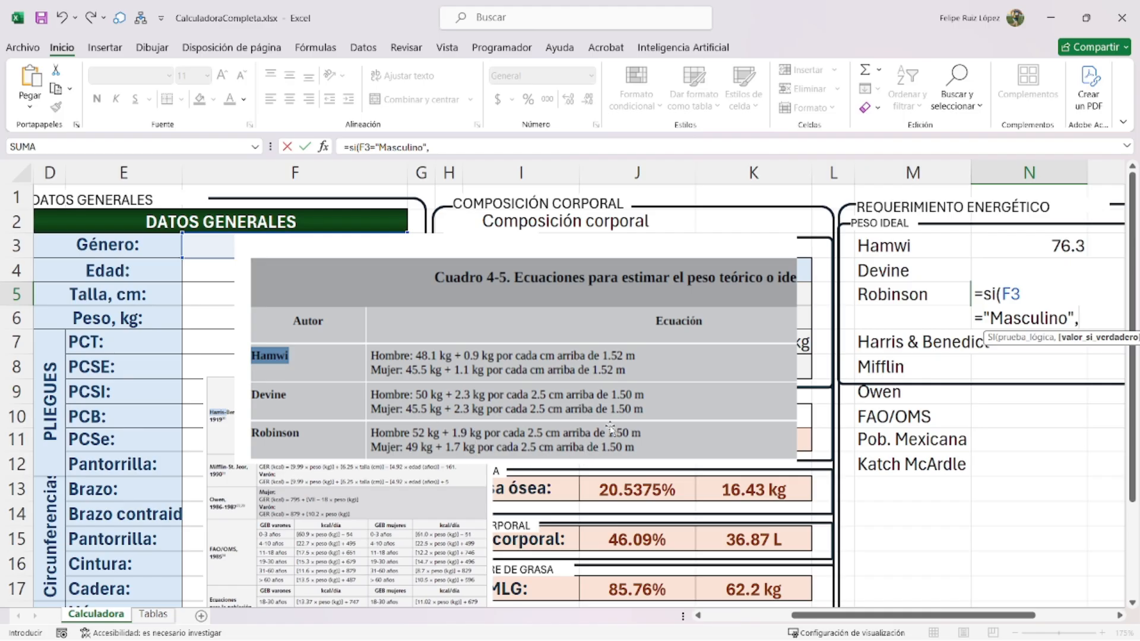
text(()
click(201, 293)
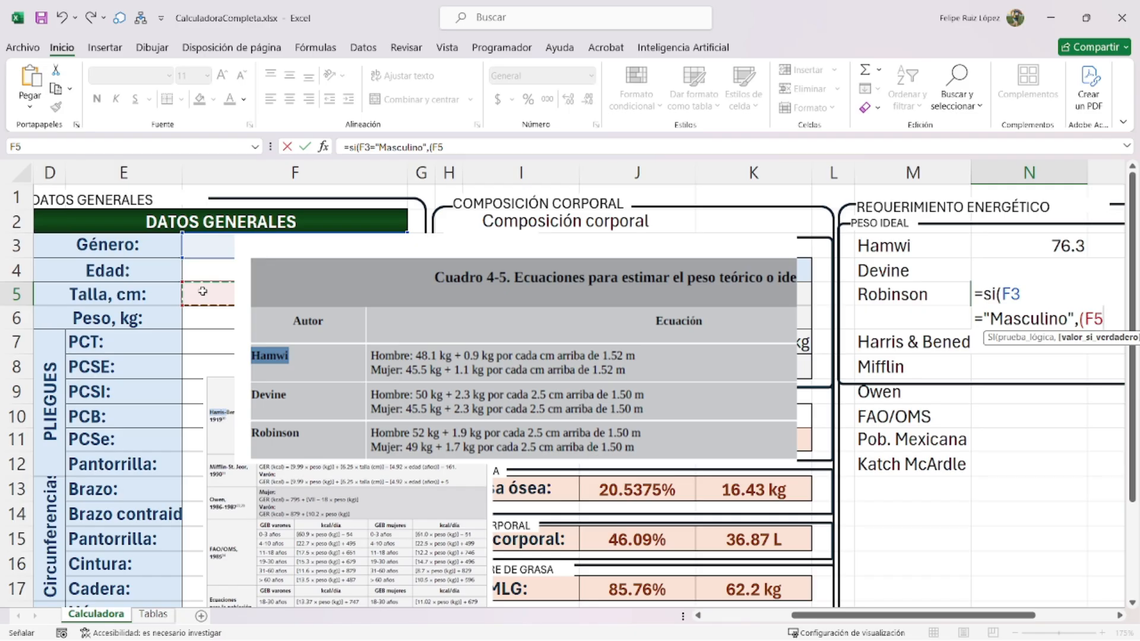
text(-150)
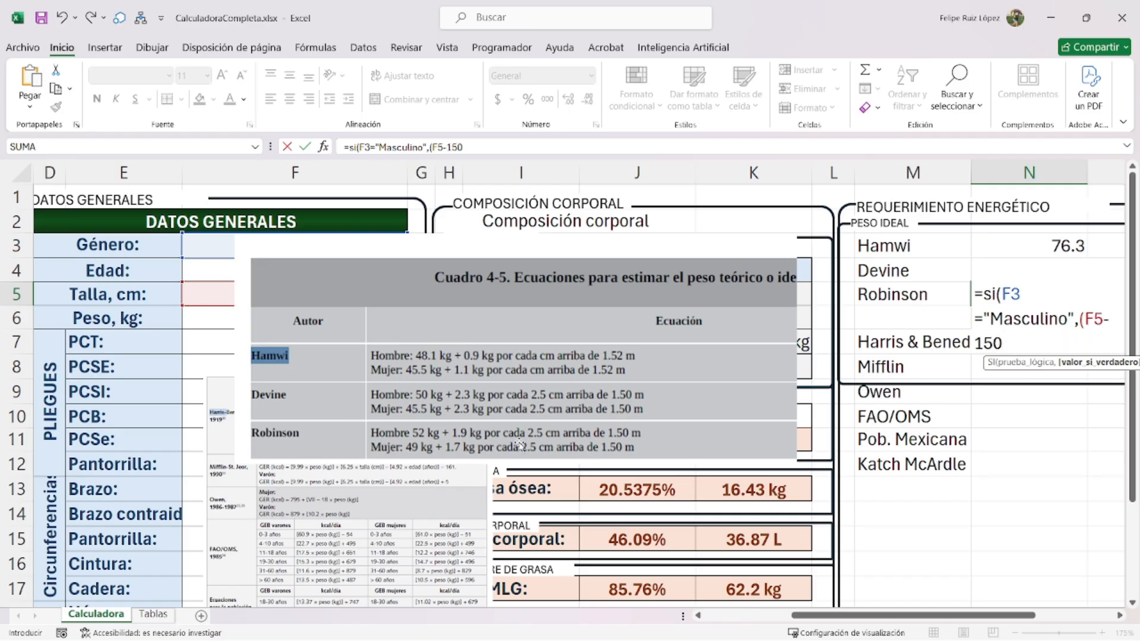
text())
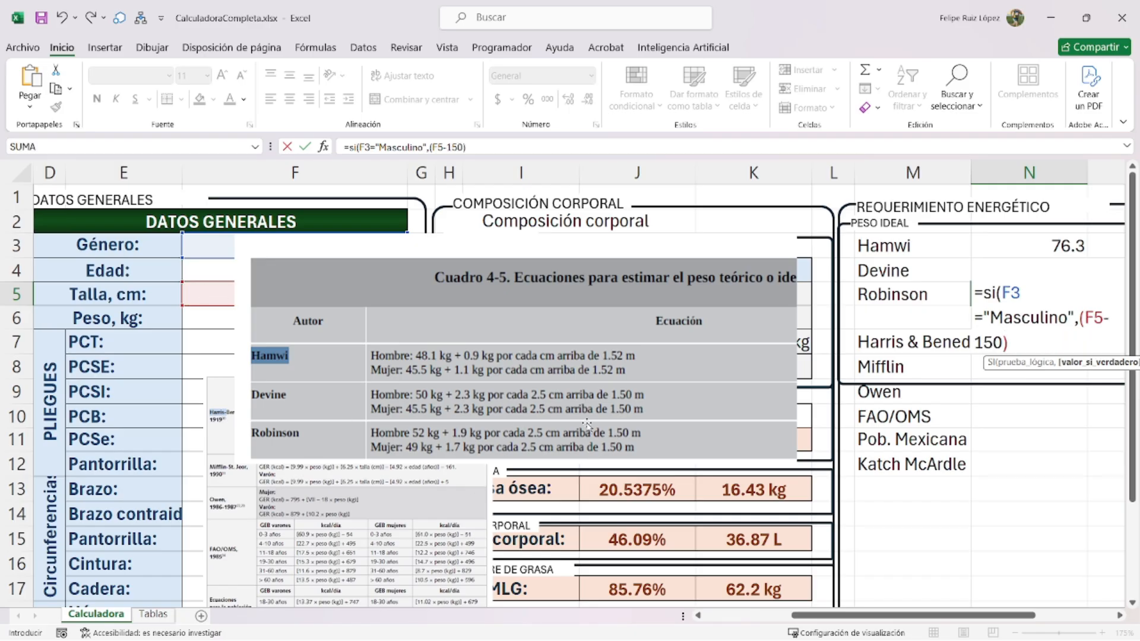
text(/2.5)
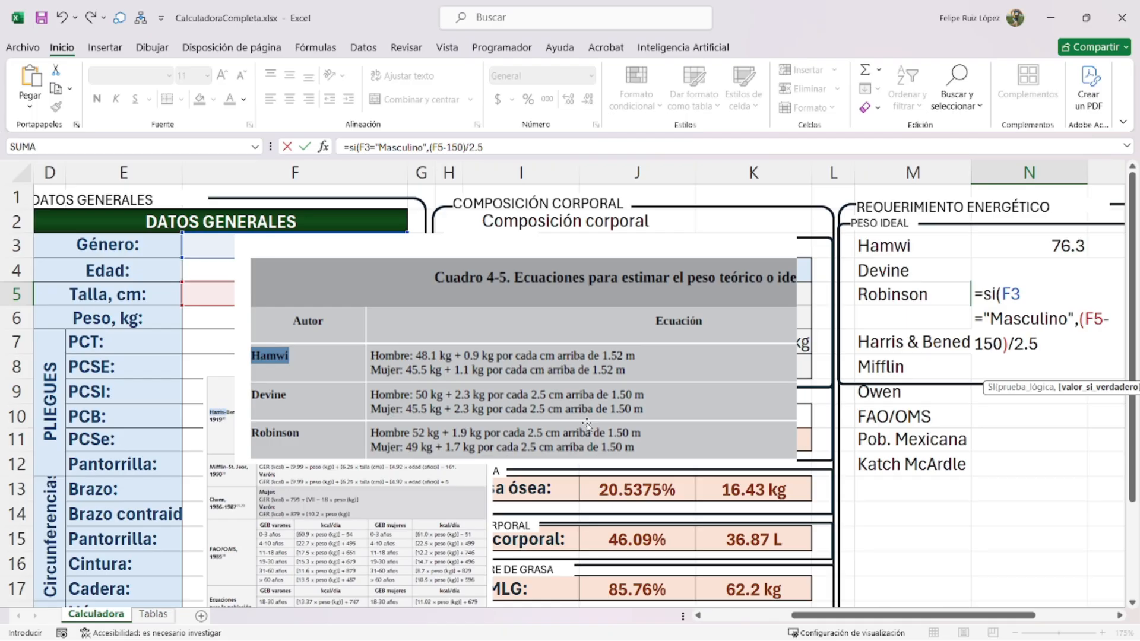
text())
click(1085, 321)
text(()
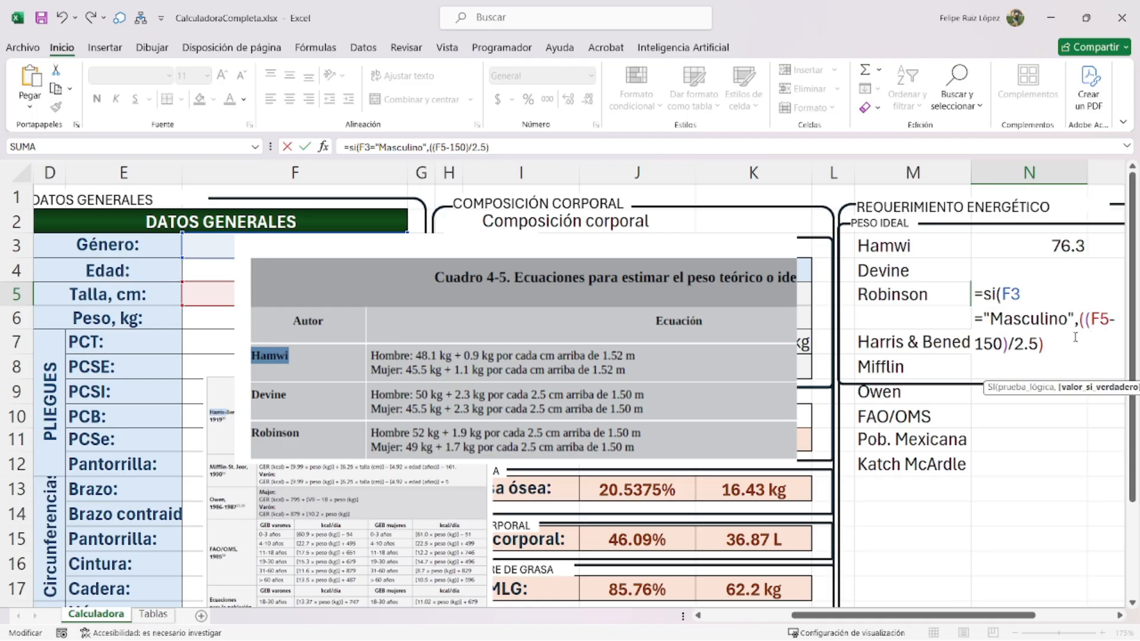
text(*2.3))
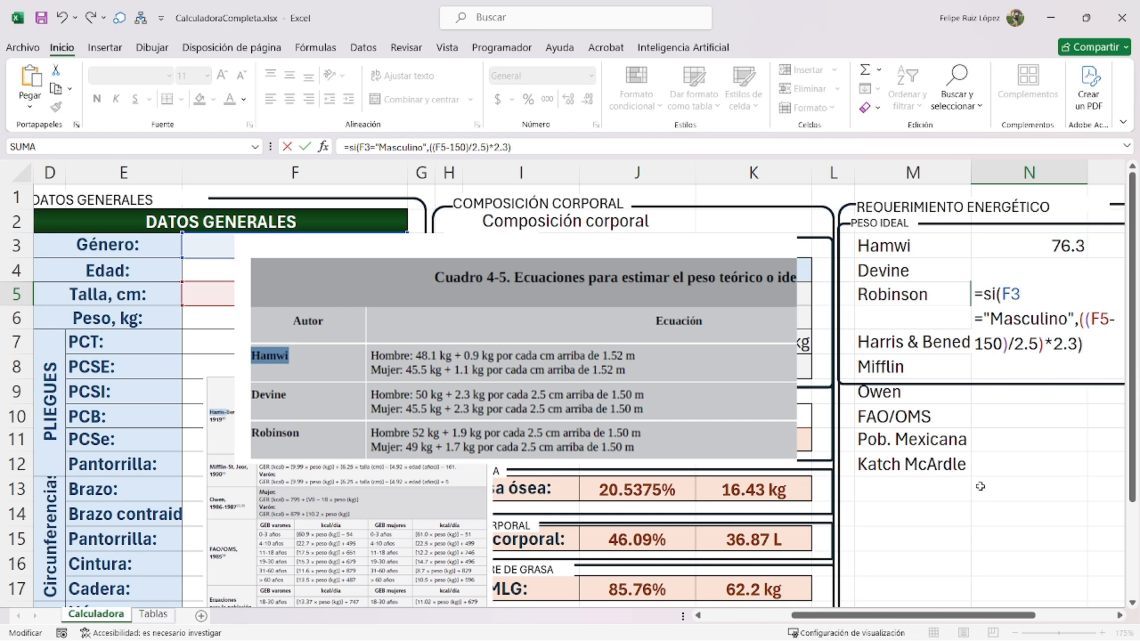
click(1081, 319)
text(()
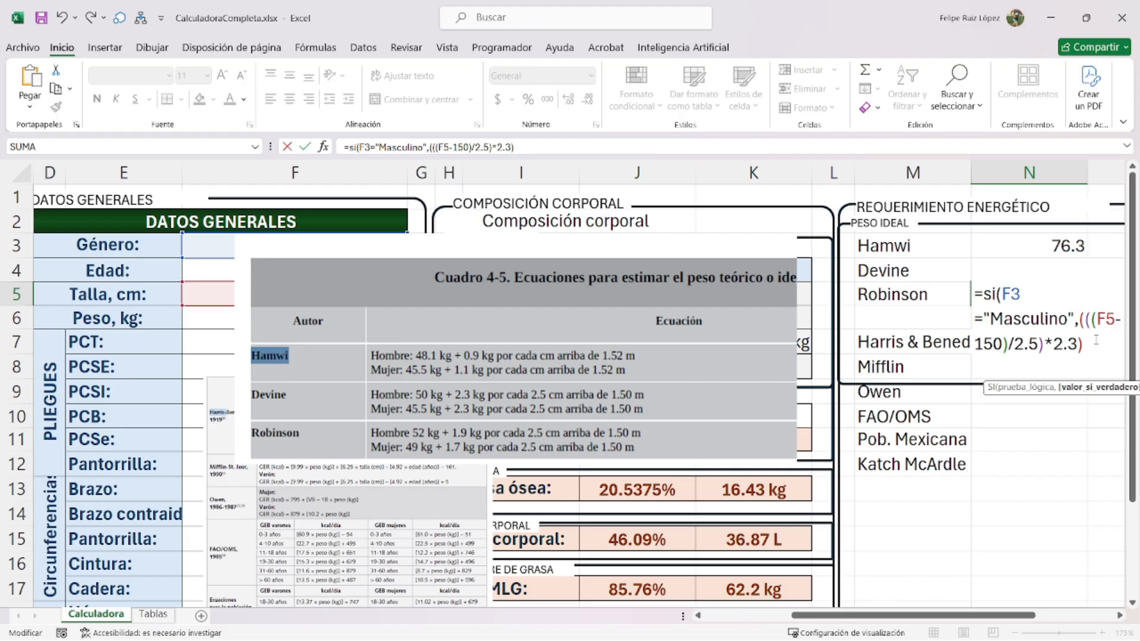
text(+52)
double_click(1075, 345)
text(1.9)+52,)
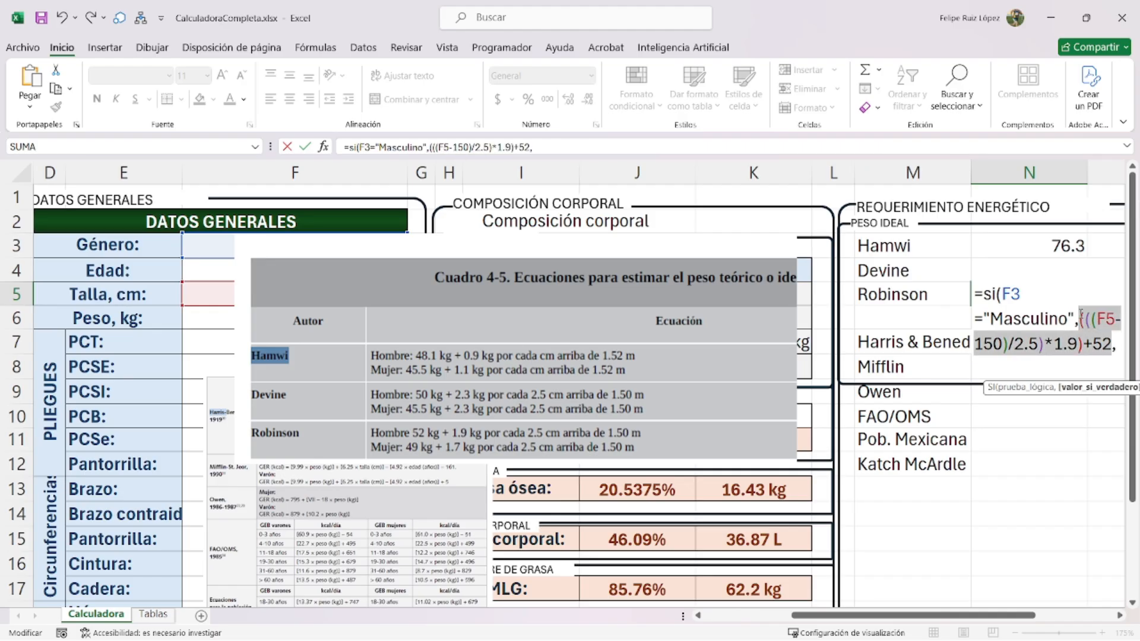
- Paste the male expression as the women's branch, changing 1.9 to 1.7 and 52 to 49
key(alt+Return)
text((((F5-150)/2.5)*1.9)+52)
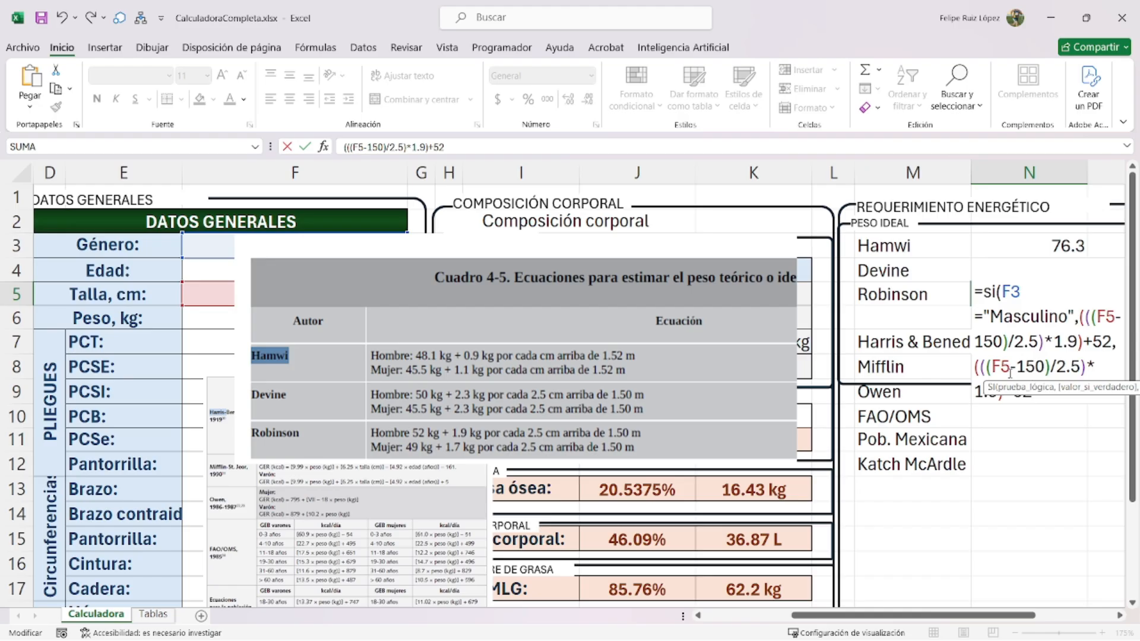
double_click(1024, 393)
text(49)
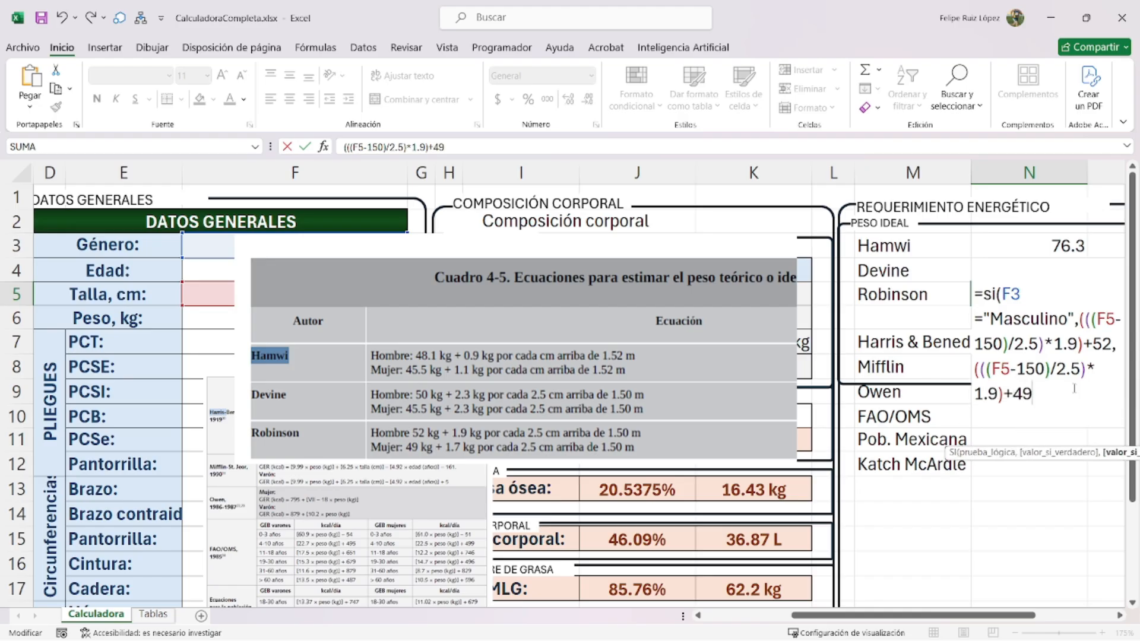
double_click(987, 393)
text(1.7)
key(Return)
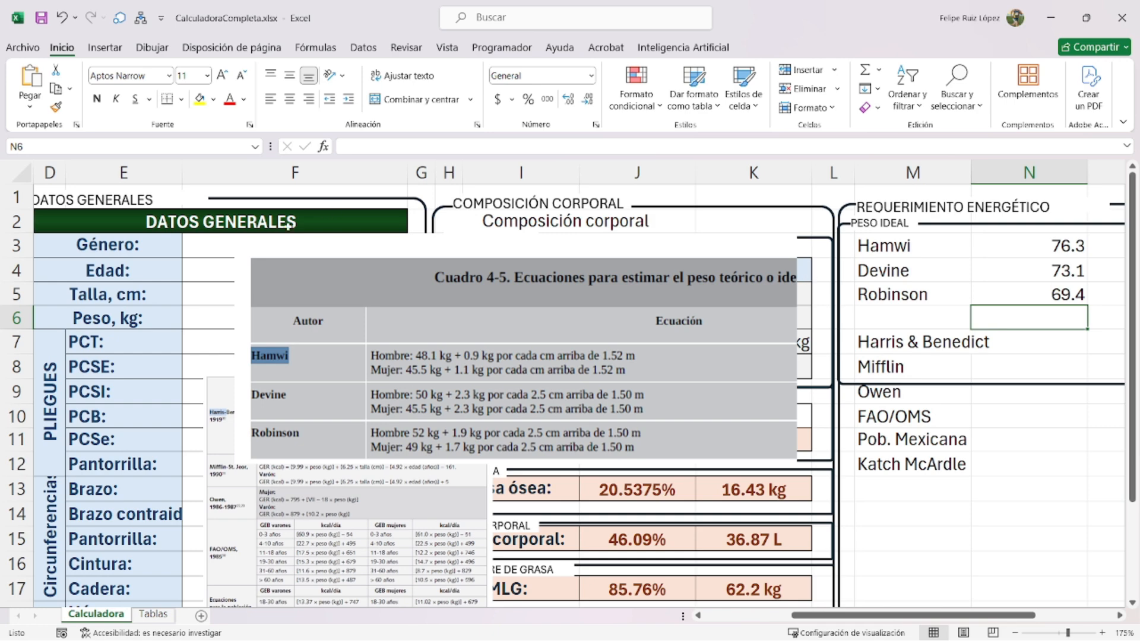
- Shrink the Cuadro 4-5 table image and place it below the body-composition results
drag(327, 284, 428, 359)
drag(335, 309, 502, 377)
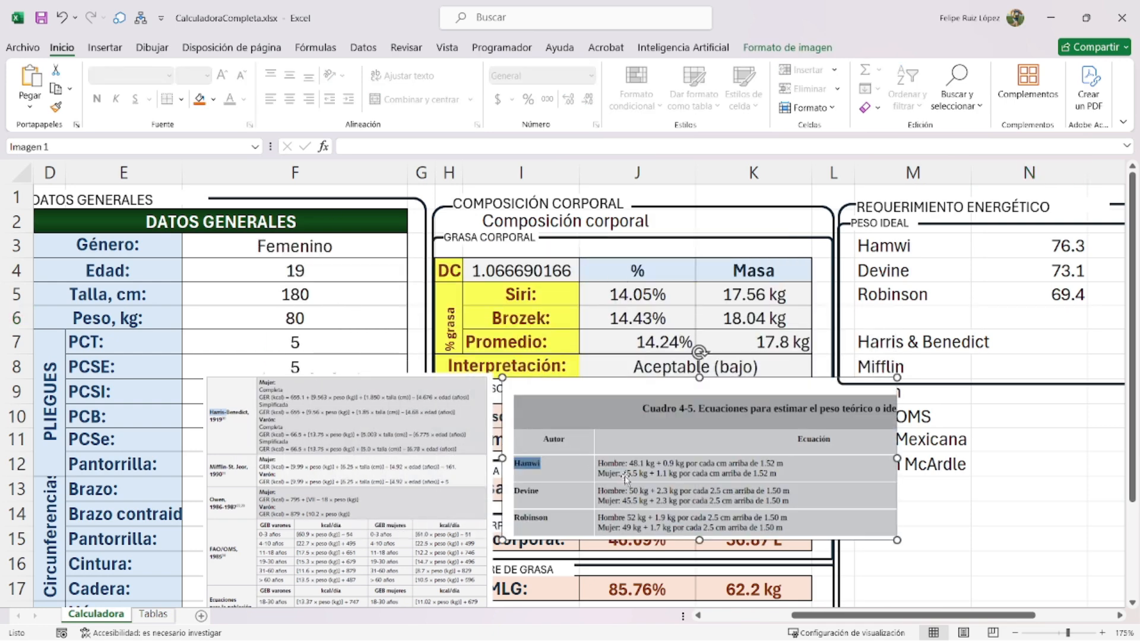
drag(600, 454, 465, 369)
drag(367, 291, 497, 345)
drag(614, 422, 590, 505)
drag(904, 350, 899, 502)
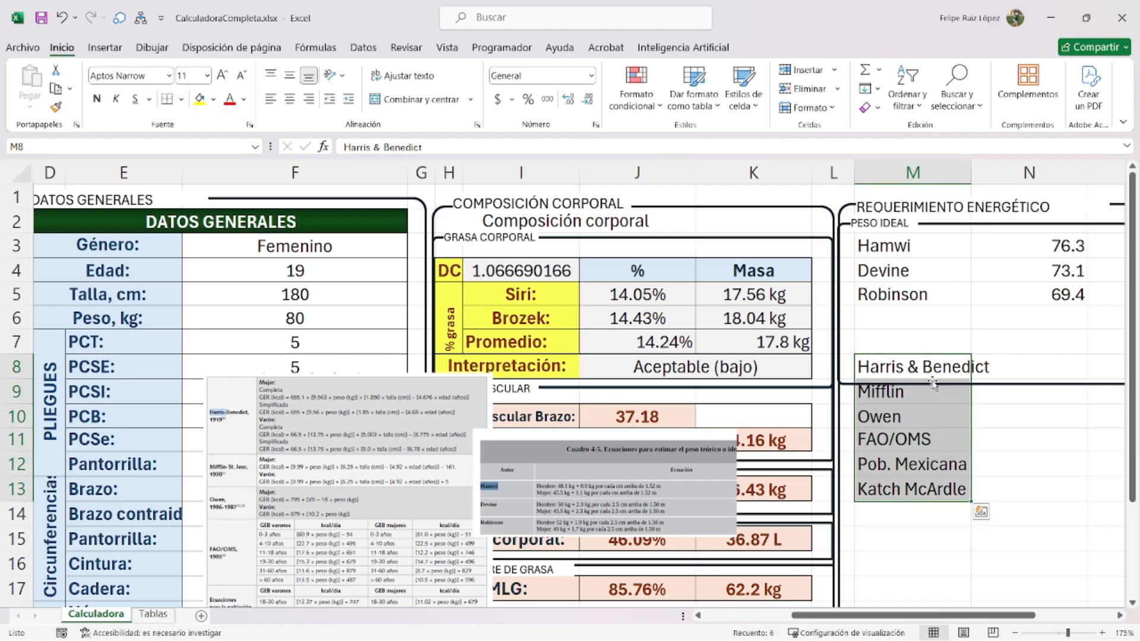
- Enter the label IMC in M6 under Robinson
click(896, 323)
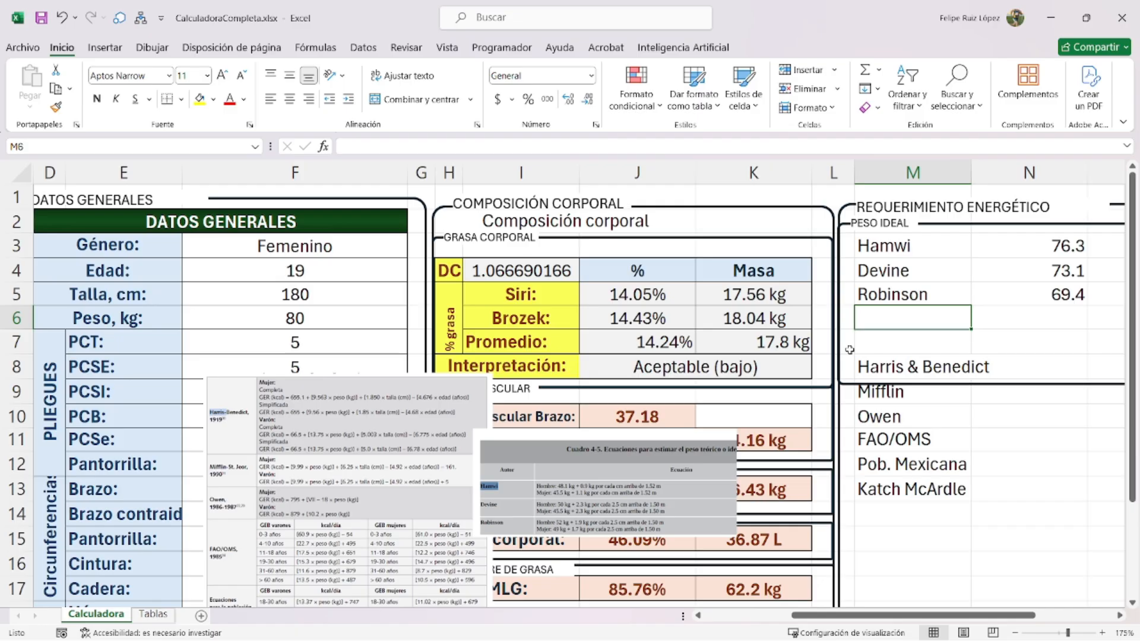
text(IMC)
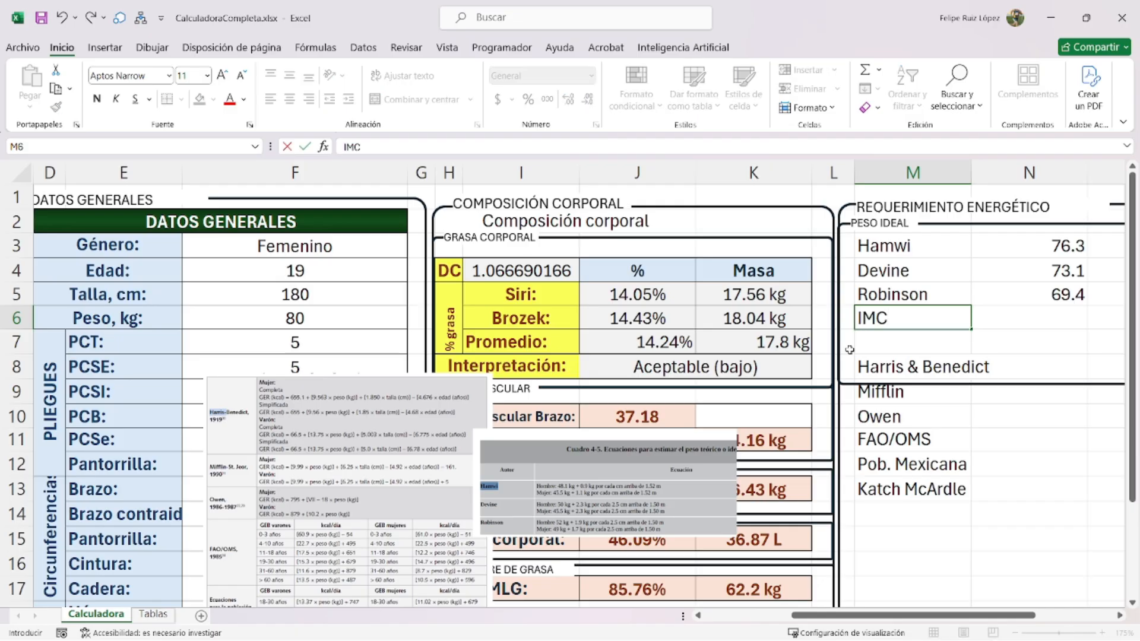
key(Return)
scroll(121, 372, left, 3)
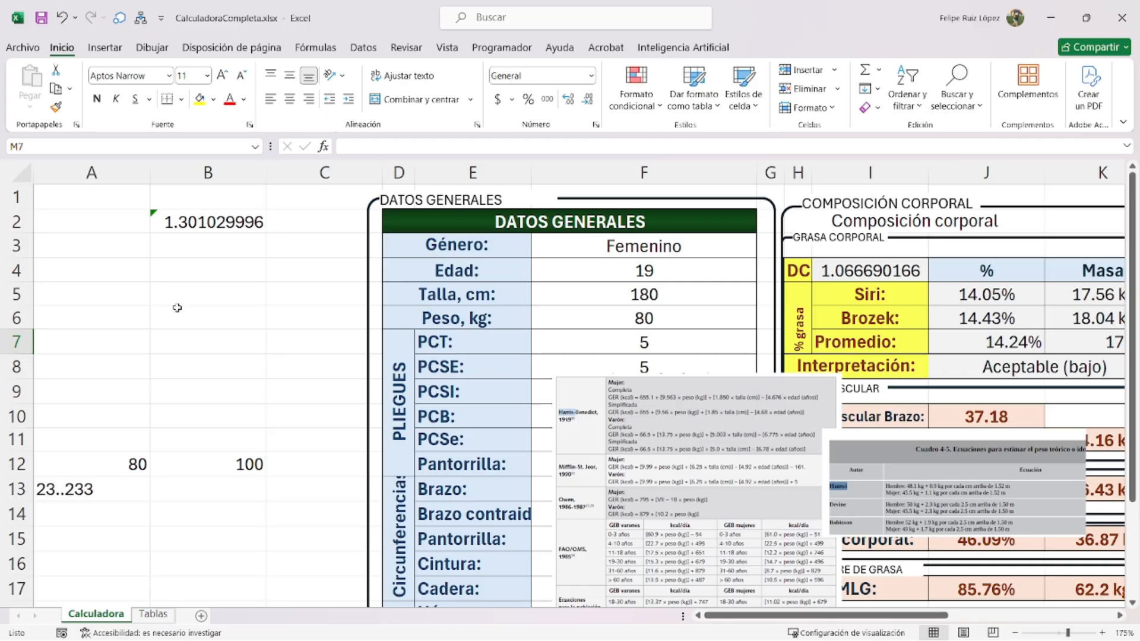
- Note IMC in A5 and the value 22 in B5 as scratch cells
click(80, 294)
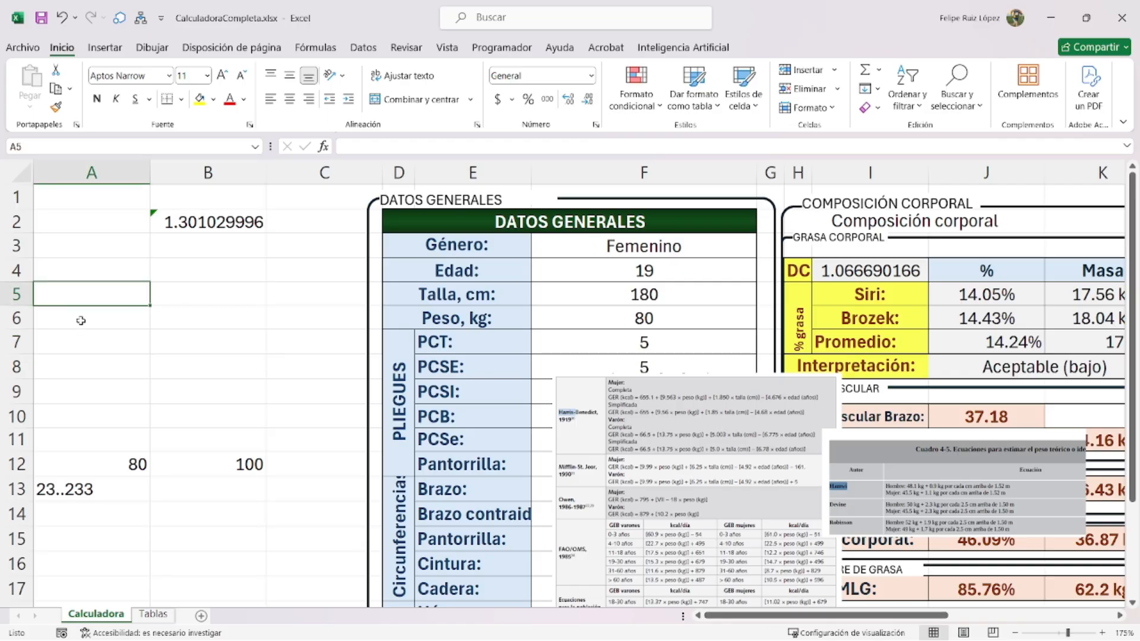
text(IMC)
key(Tab)
text(22)
key(Return)
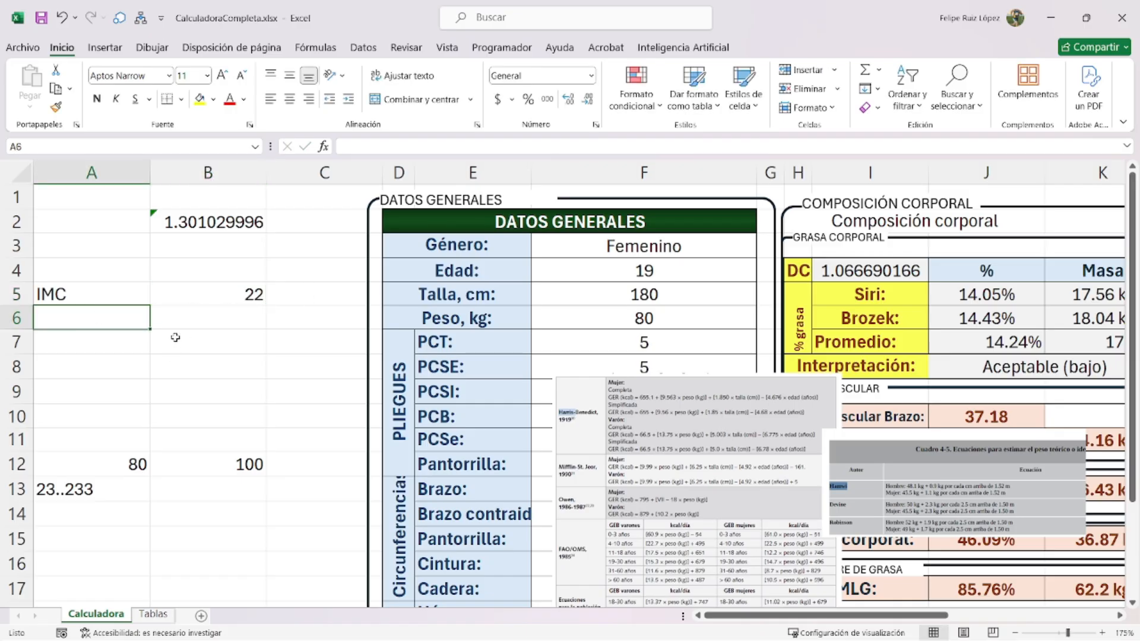
- Start a formula in N6 beside the IMC label
click(249, 293)
drag(783, 615, 918, 633)
click(860, 315)
text(=)
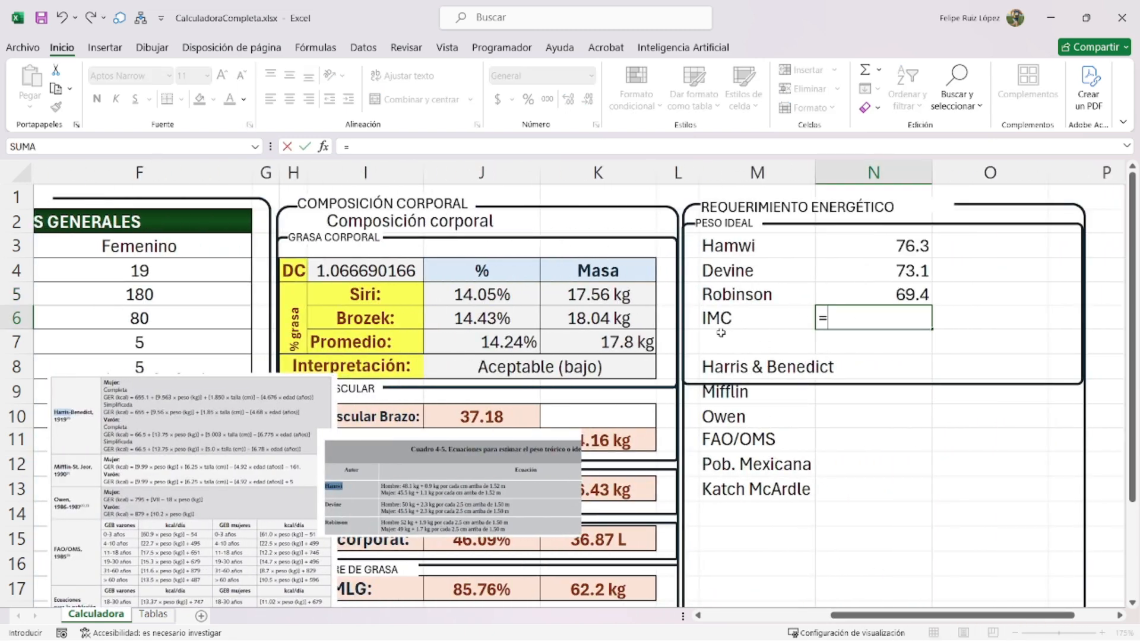
- Enter the ideal weight in N6 as B5 times (F5/100)^2
drag(941, 615, 233, 326)
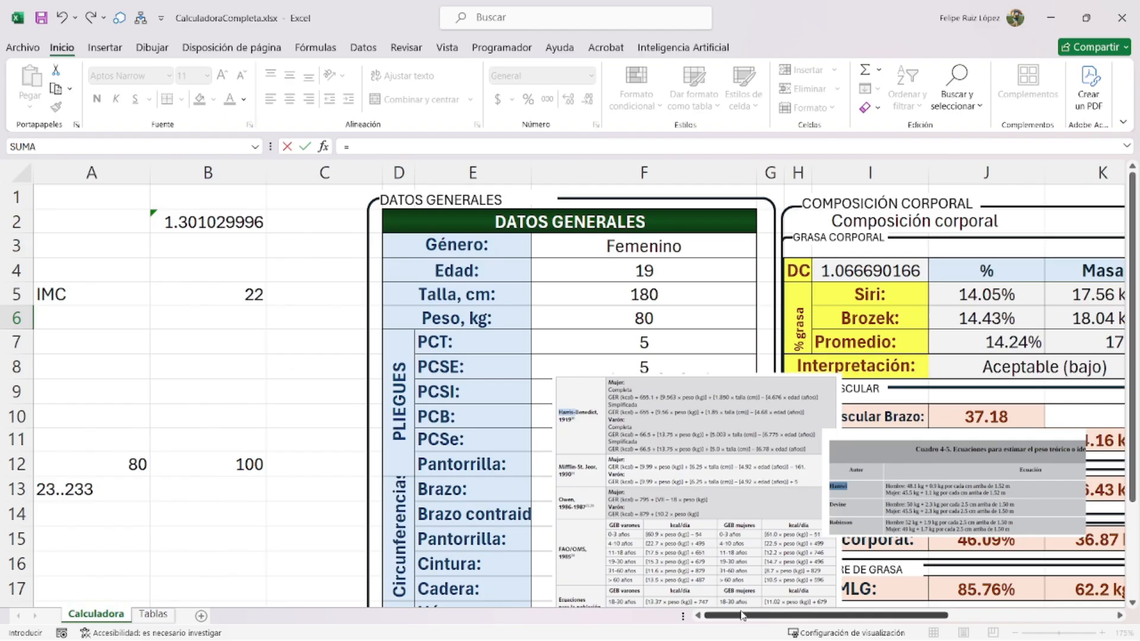
click(256, 300)
drag(882, 615, 983, 617)
text(*)
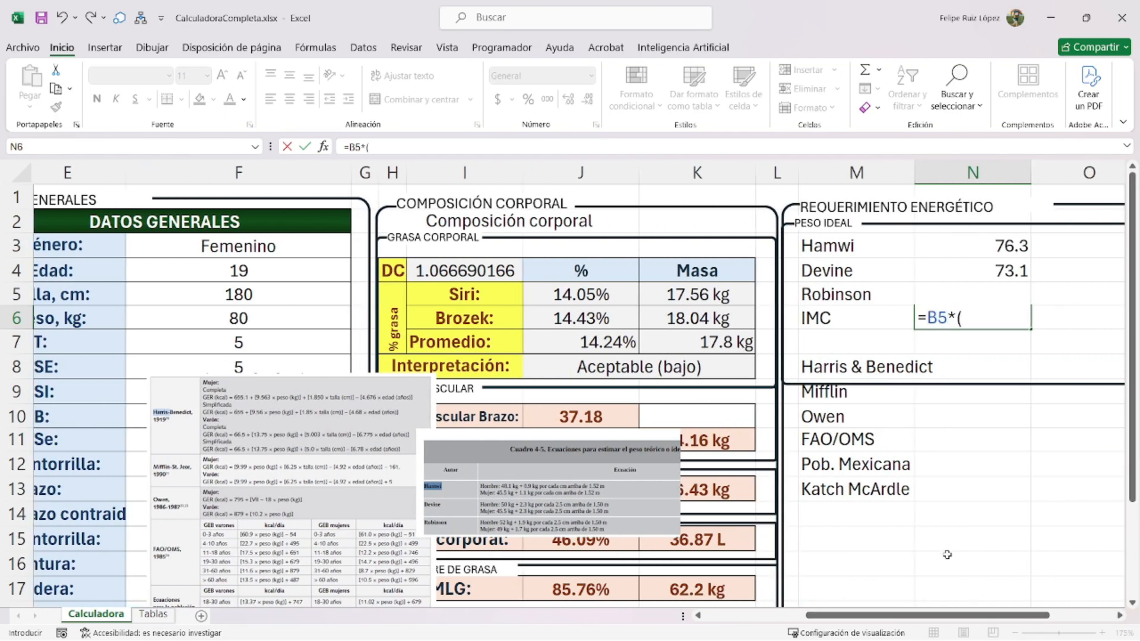
click(268, 300)
text(/100)^2)
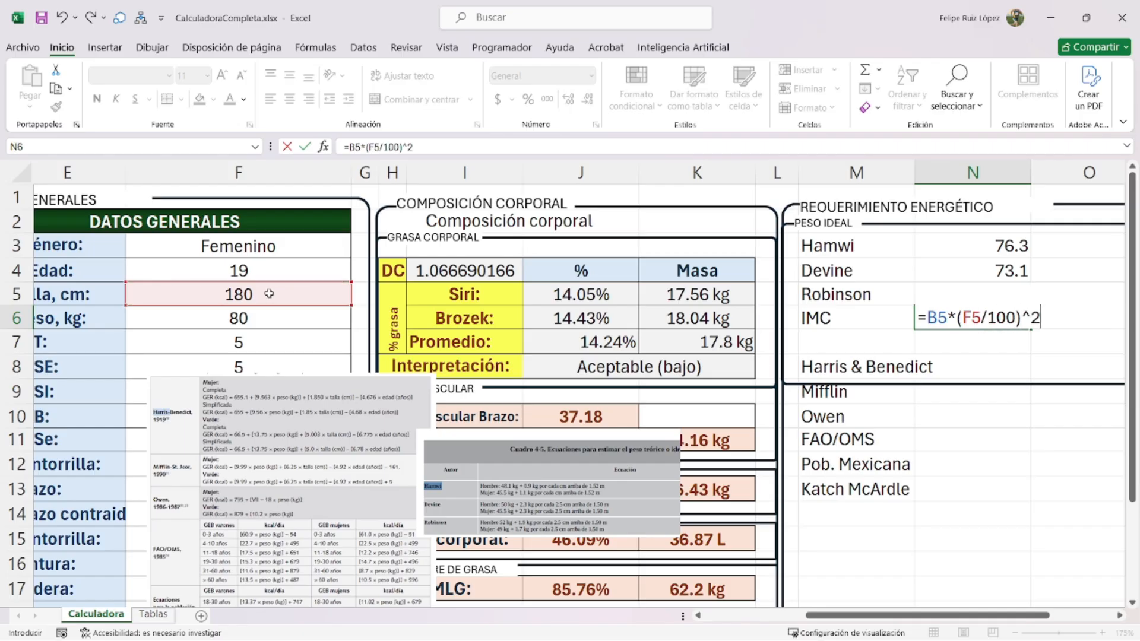
key(Return)
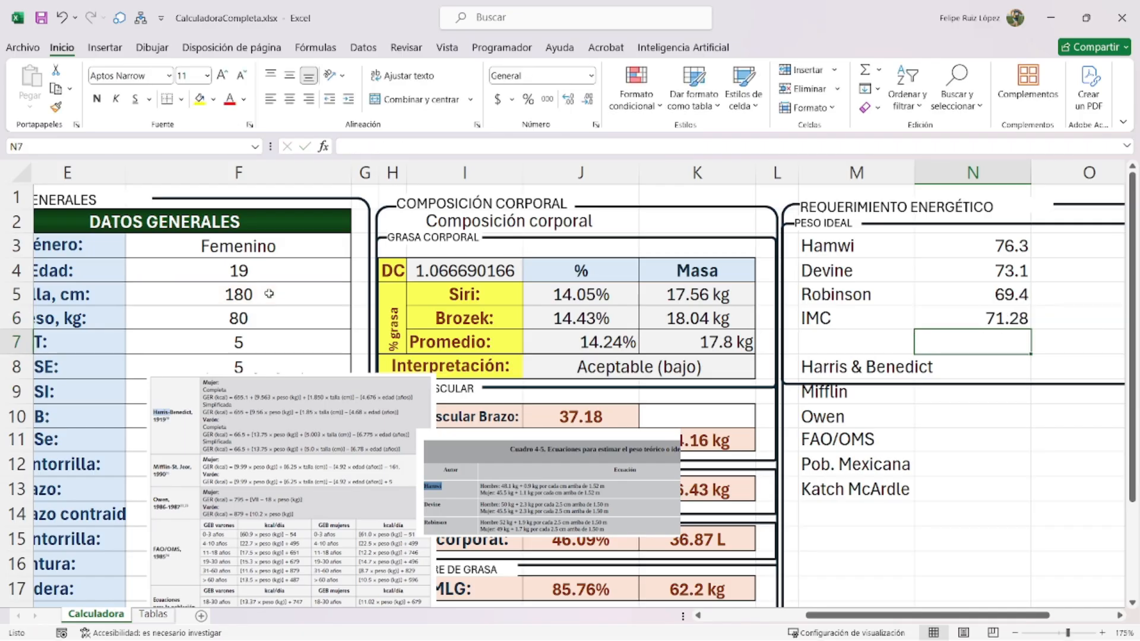
- Wrap the N6 formula in SI.ERROR(REDONDEAR(...,2),0) to round to 2 decimals and return 0 on error
double_click(990, 320)
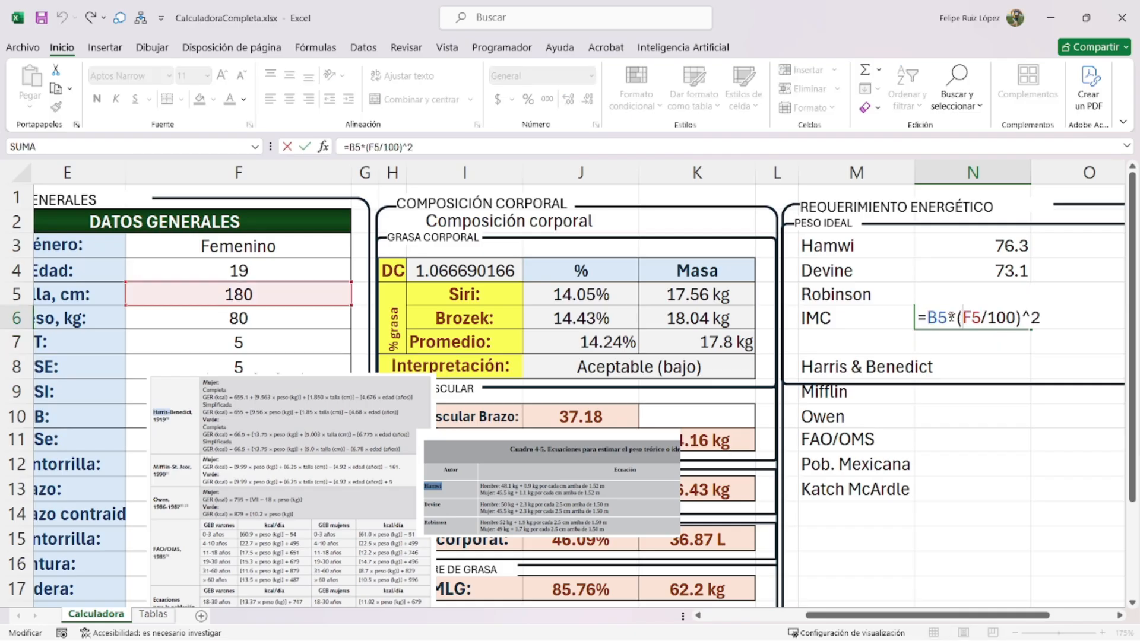
key(Left)
key(Left)
key(Left)
key(Left)
text(SI.ERROR(REDONDEAR()
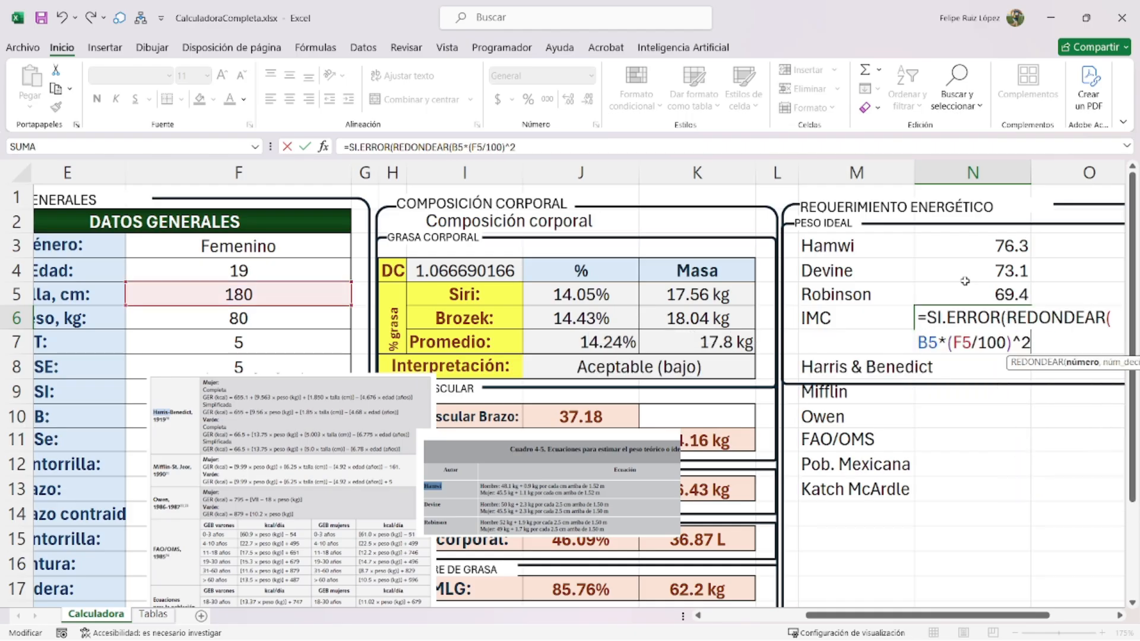
text(,1)
key(BackSpace)
text(2)
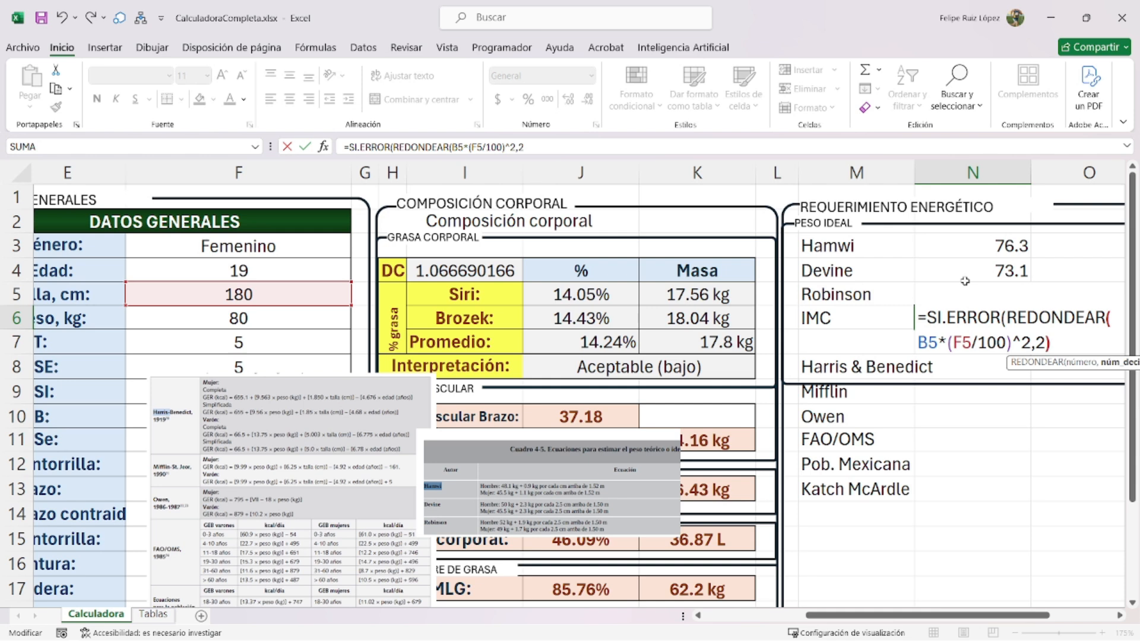
text(),0))
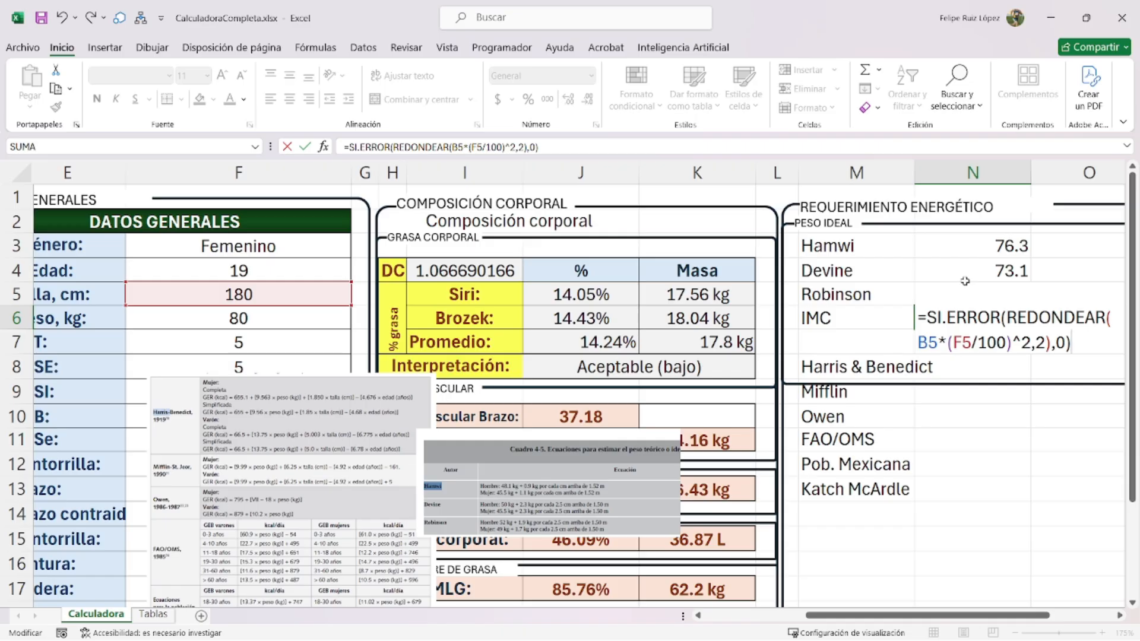
key(Return)
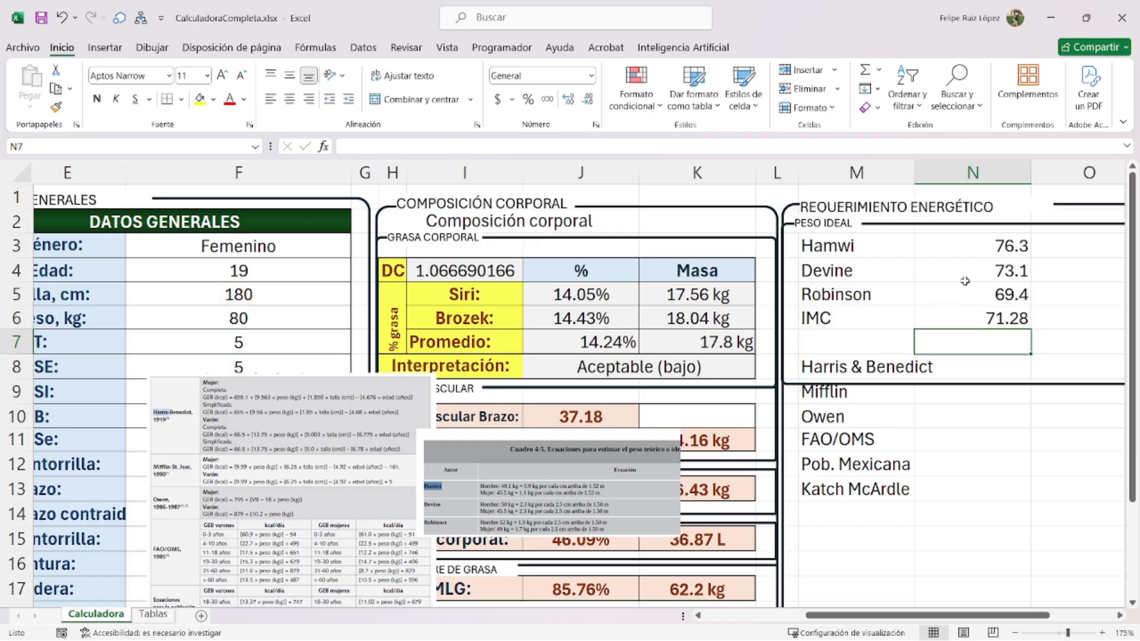
- Shorten the energy-requirement frame and shift it slightly down
drag(857, 251, 981, 318)
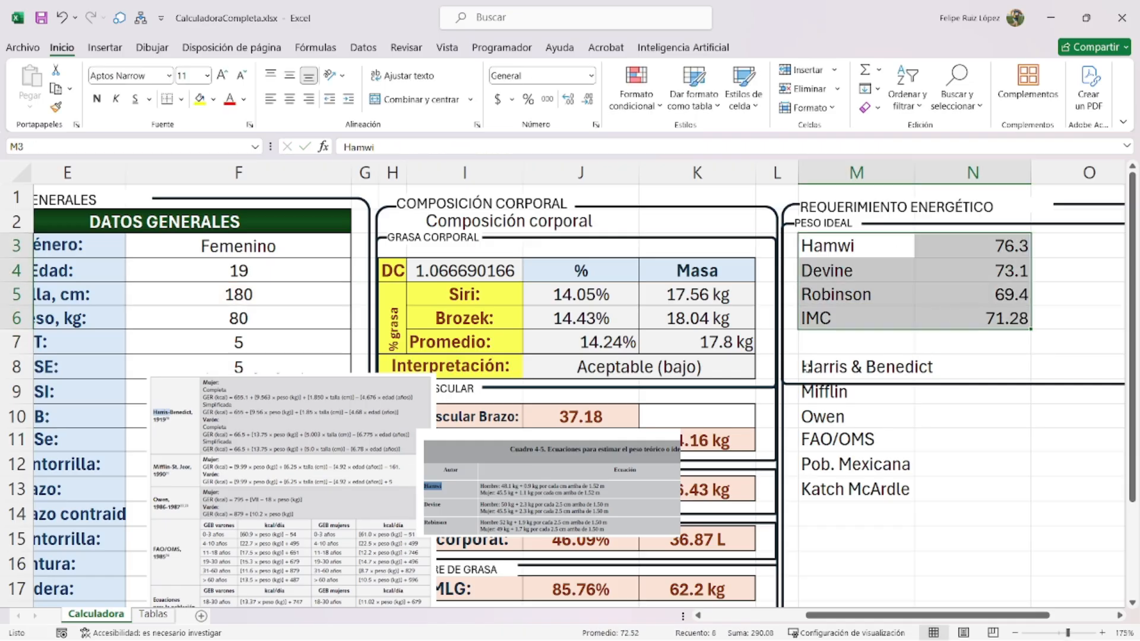
click(846, 384)
drag(981, 383, 980, 334)
click(962, 366)
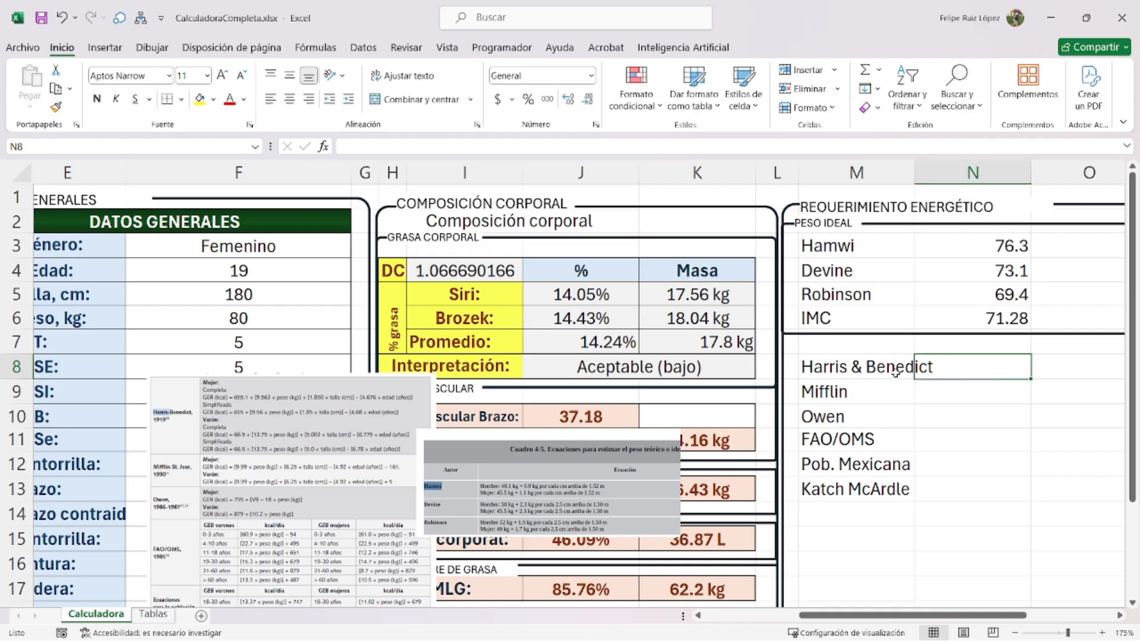
click(844, 334)
drag(845, 334, 850, 451)
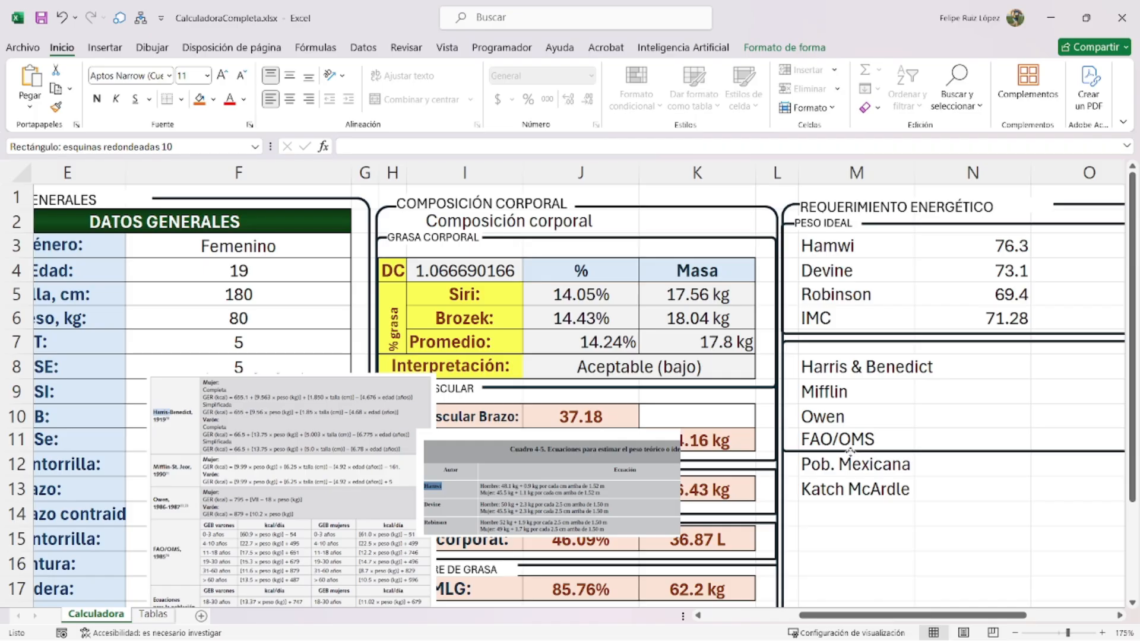
- Duplicate the PESO IDEAL label below and retitle the copy GER
click(846, 224)
click(855, 235)
key(ctrl+c)
key(ctrl+v)
drag(854, 234, 849, 349)
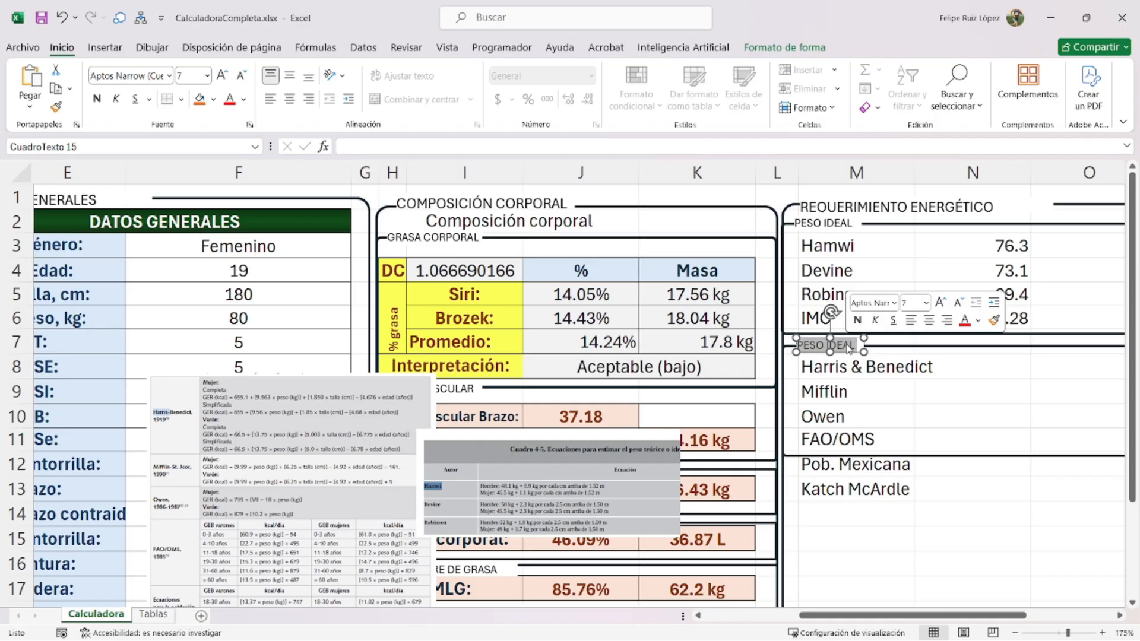
text(GER)
key(BackSpace)
text(ER)
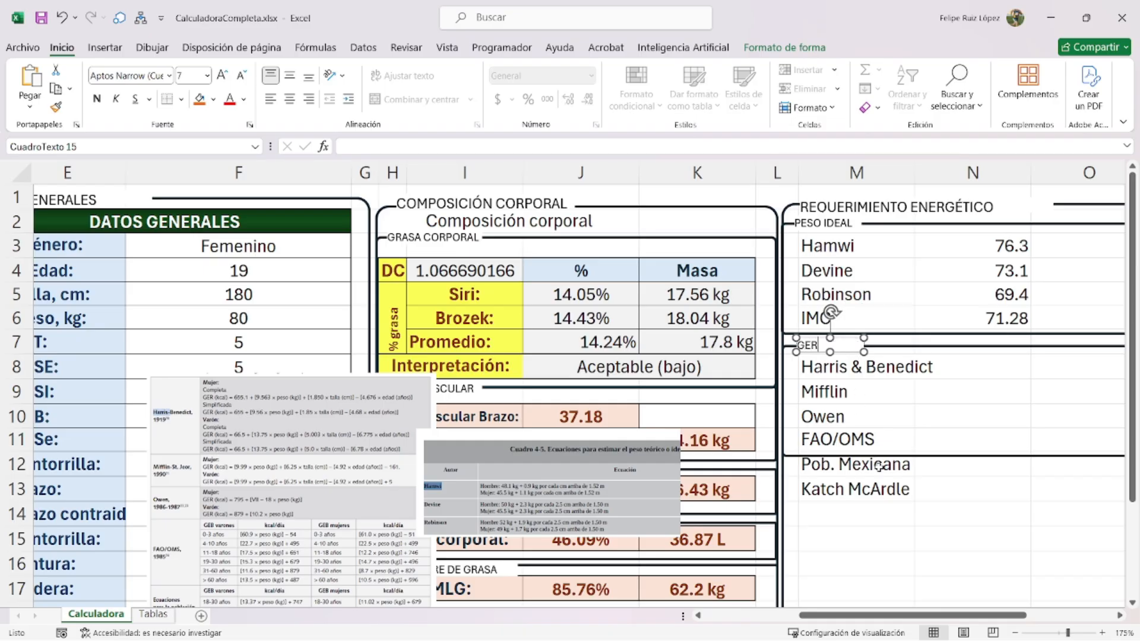
click(860, 512)
- Extend the GER frame to enclose all its rows and move the GER label down
scroll(745, 448, down, 1)
scroll(745, 449, down, 1)
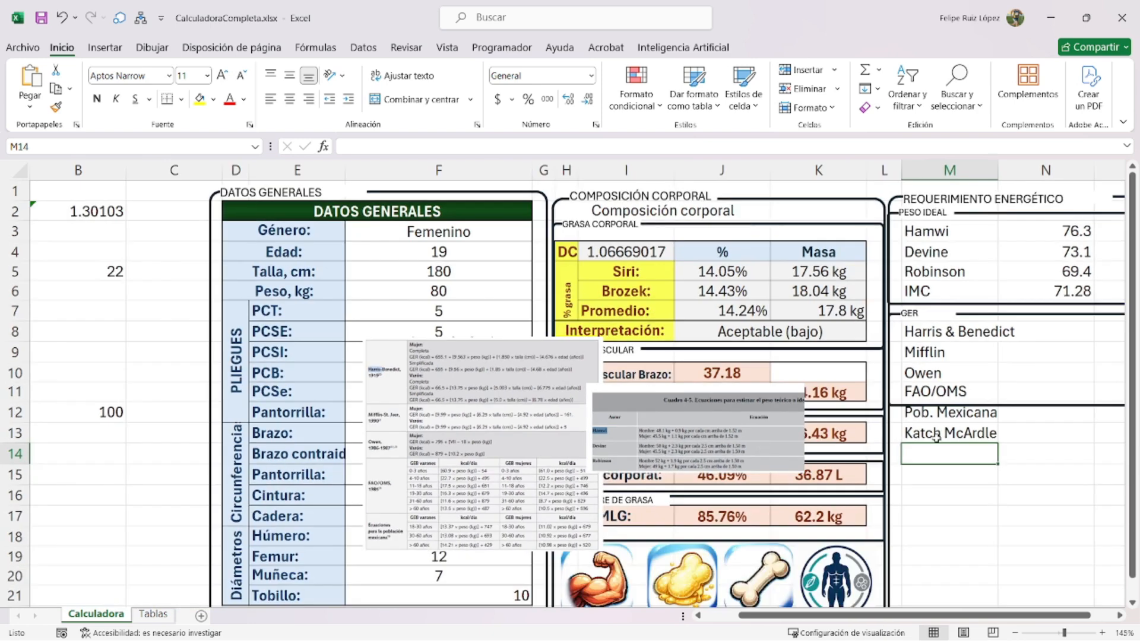
scroll(999, 404, down, 1)
click(999, 404)
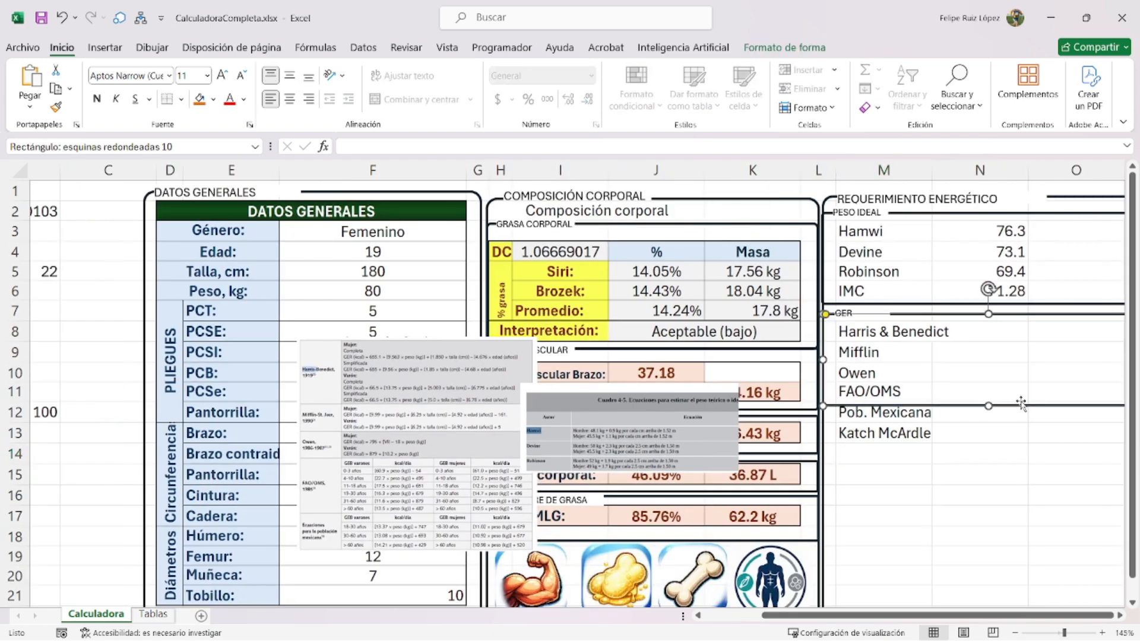
drag(988, 406, 943, 524)
click(862, 319)
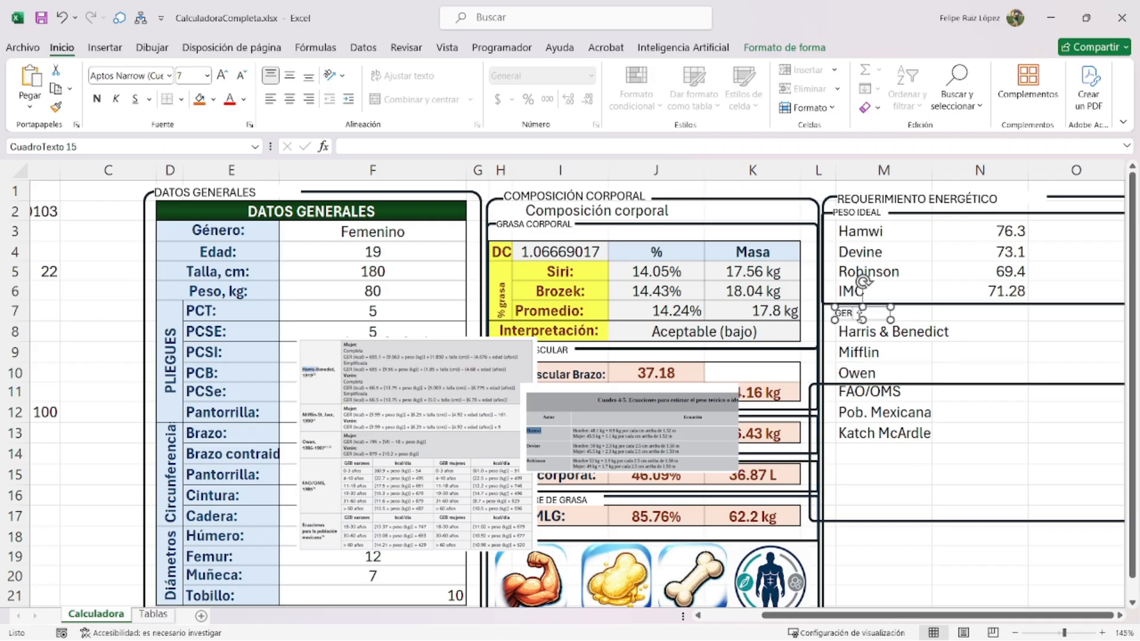
drag(851, 320, 899, 493)
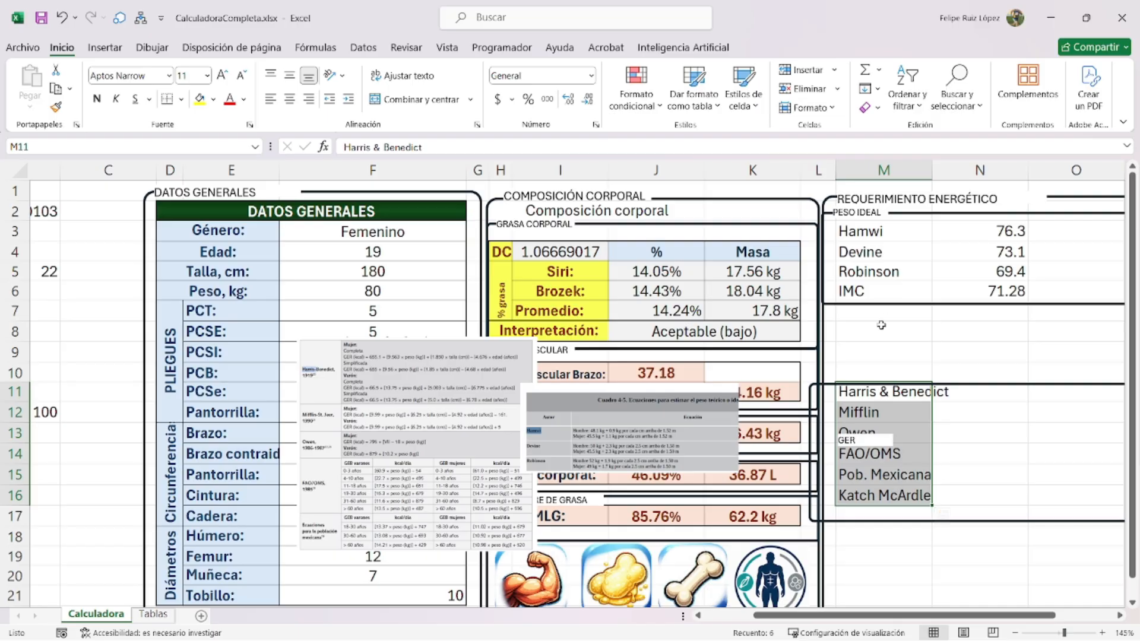
- Readjust the PESO IDEAL frame's height and move the GER frame further down
click(903, 304)
drag(988, 305, 986, 332)
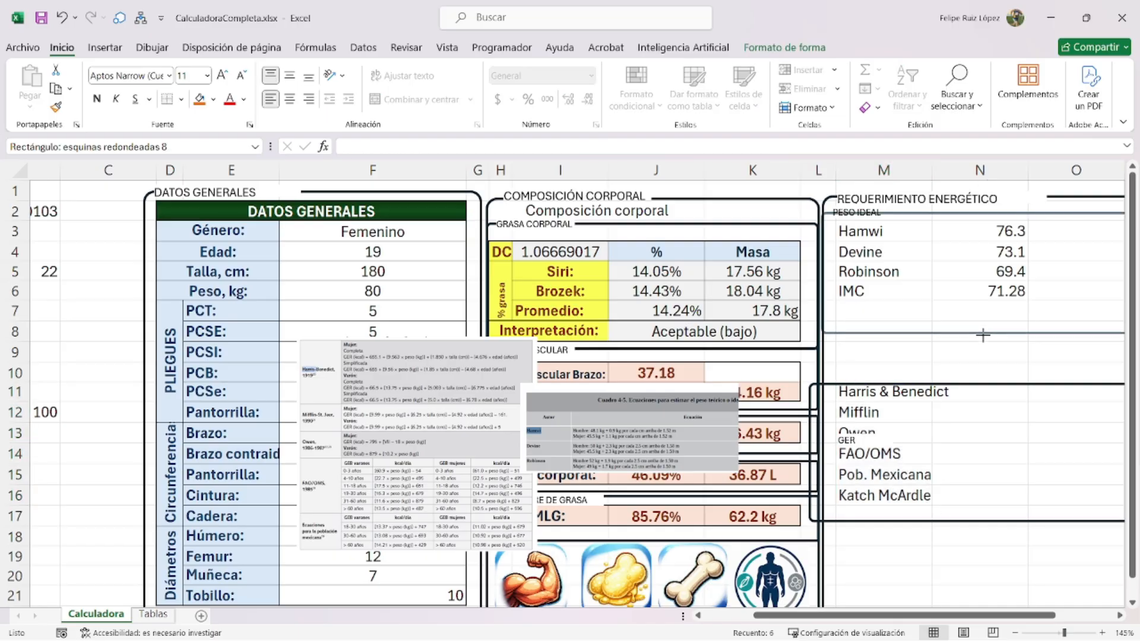
click(911, 313)
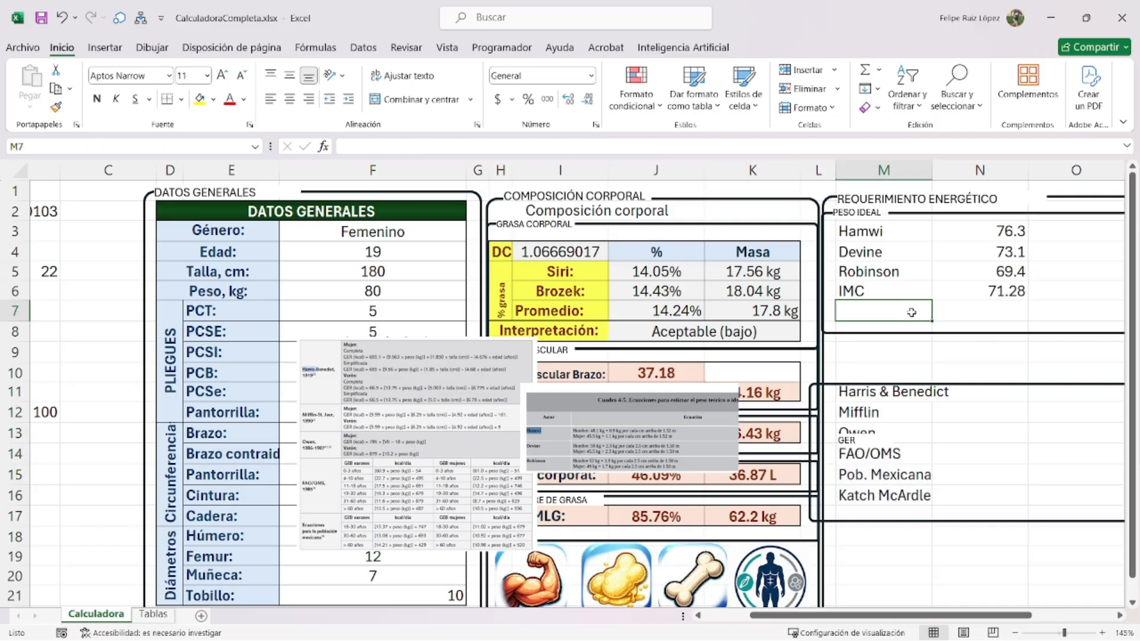
text(Peso Aj)
key(BackSpace)
key(BackSpace)
key(BackSpace)
click(927, 350)
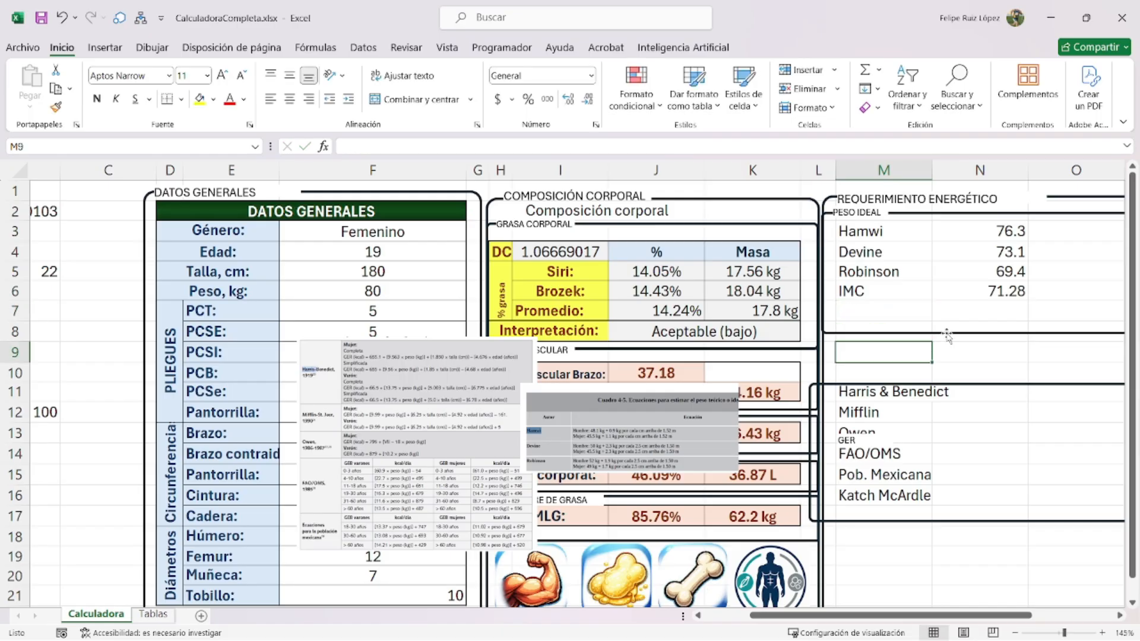
click(947, 334)
drag(987, 333, 990, 308)
drag(958, 386, 947, 439)
click(950, 393)
- Copy the GER frame up under the ideal weights and label it PESO AJUSTADO
click(953, 439)
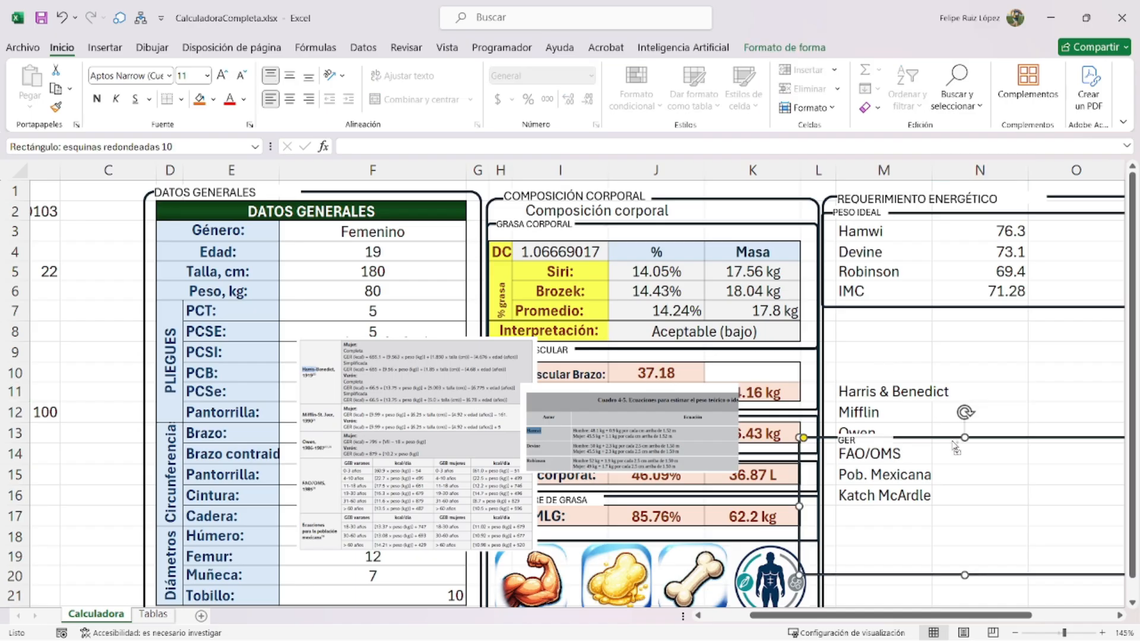
key(ctrl+c)
key(ctrl+v)
drag(954, 456, 952, 333)
click(882, 443)
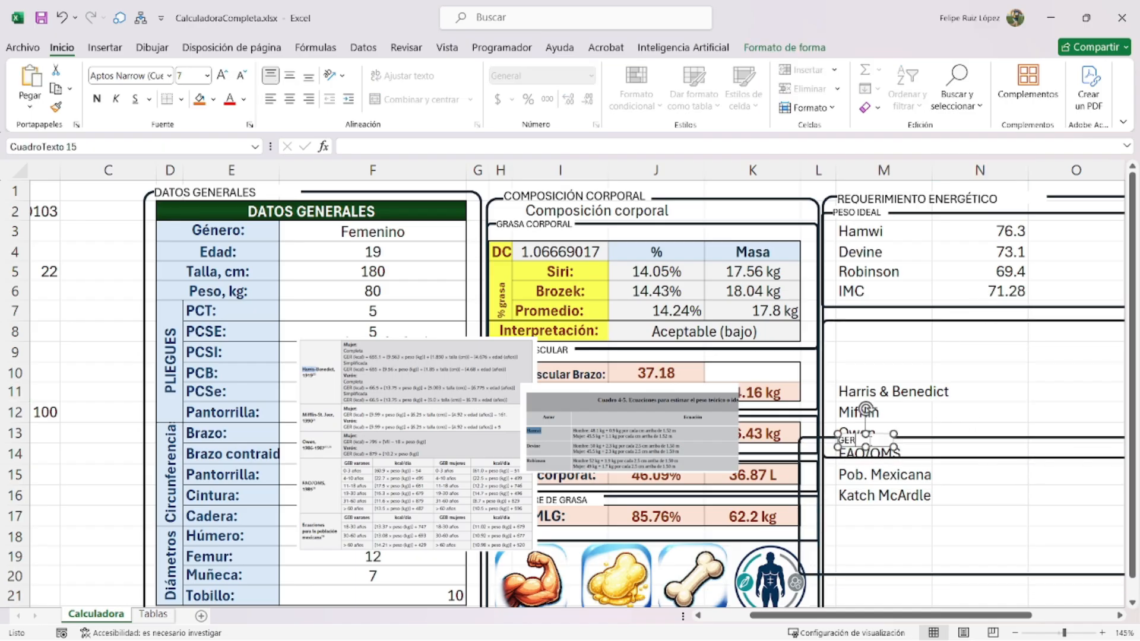
drag(880, 439, 866, 331)
click(859, 321)
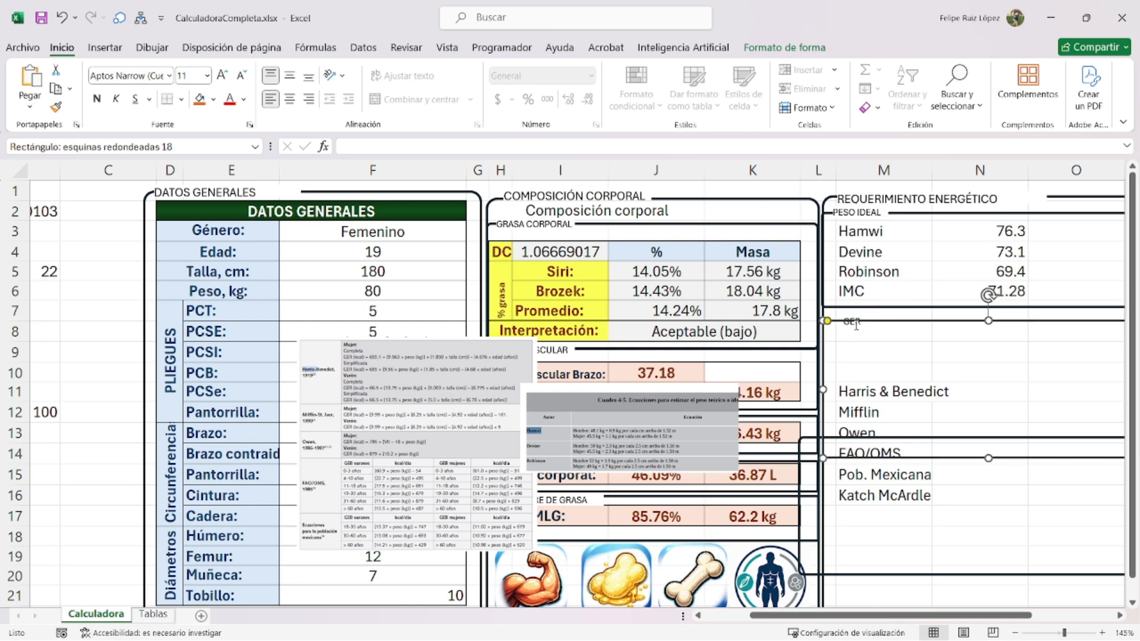
click(855, 324)
text(pes)
text(O AJUSTADO)
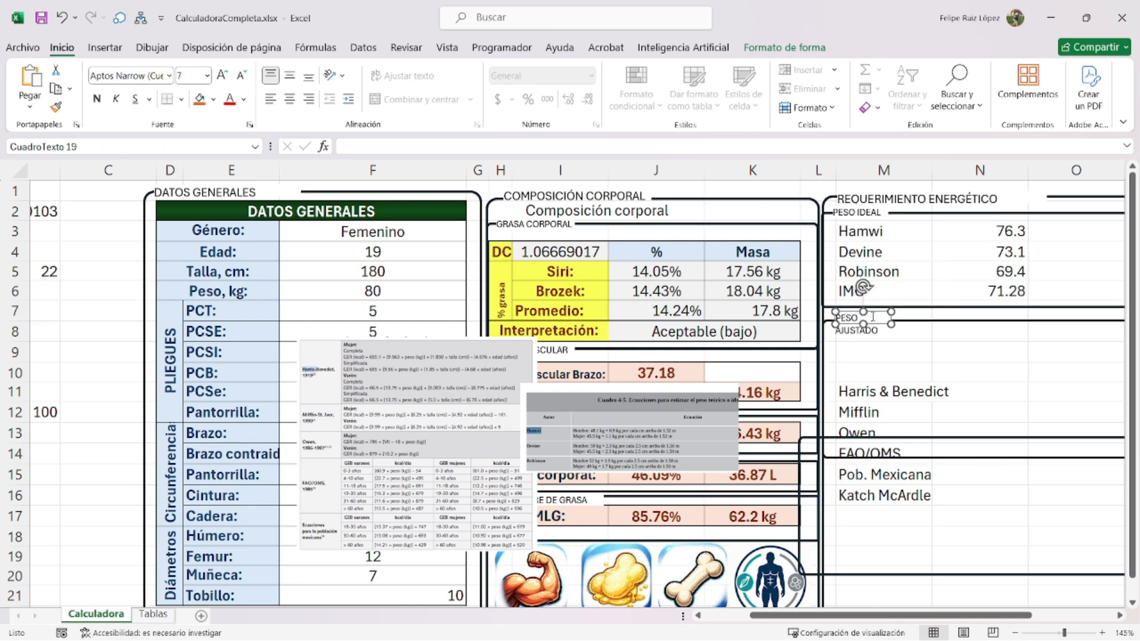
scroll(872, 317, up, 6)
- Widen the PESO AJUSTADO label to one line and enter Seleccione: in M8
drag(1039, 287, 1073, 285)
click(1058, 311)
scroll(968, 326, down, 3)
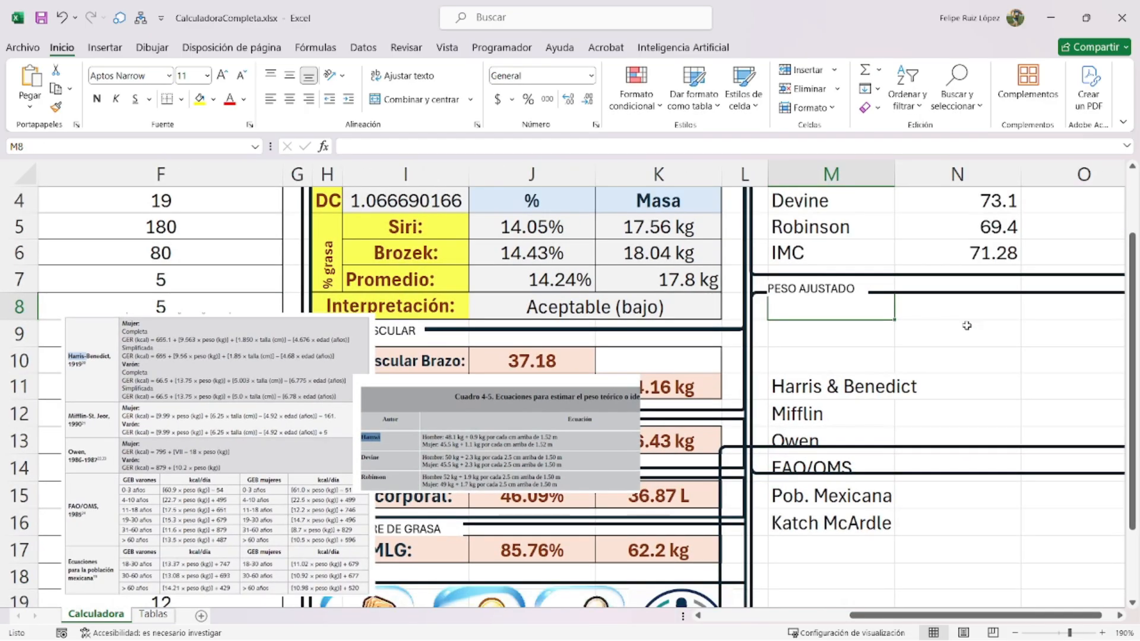
scroll(951, 324, up, 1)
scroll(849, 306, down, 1)
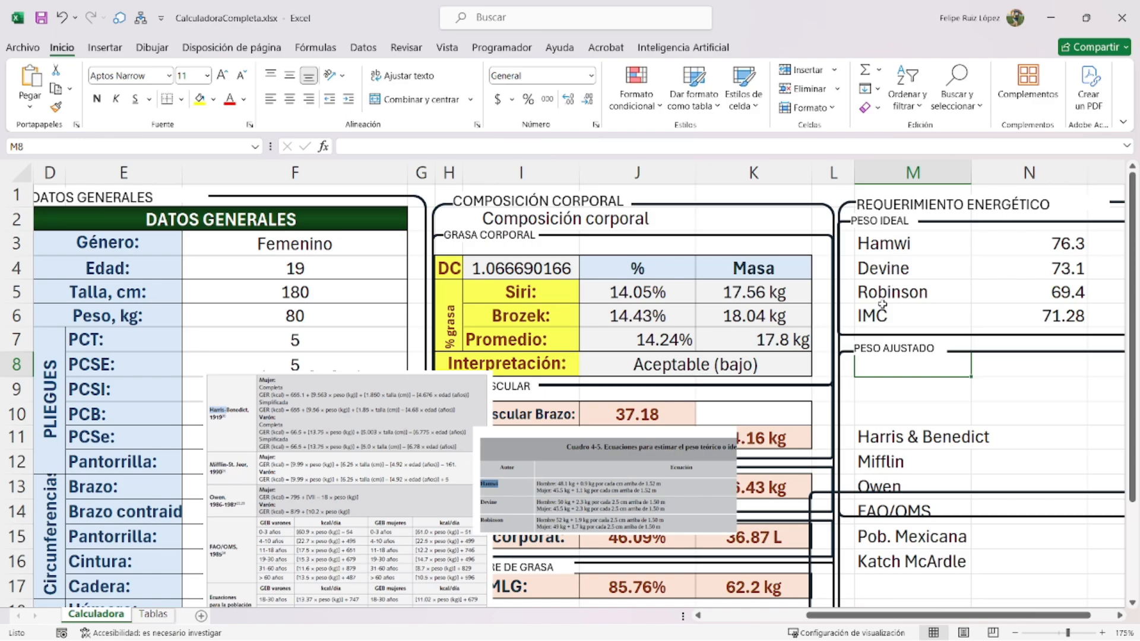
drag(912, 239, 1007, 313)
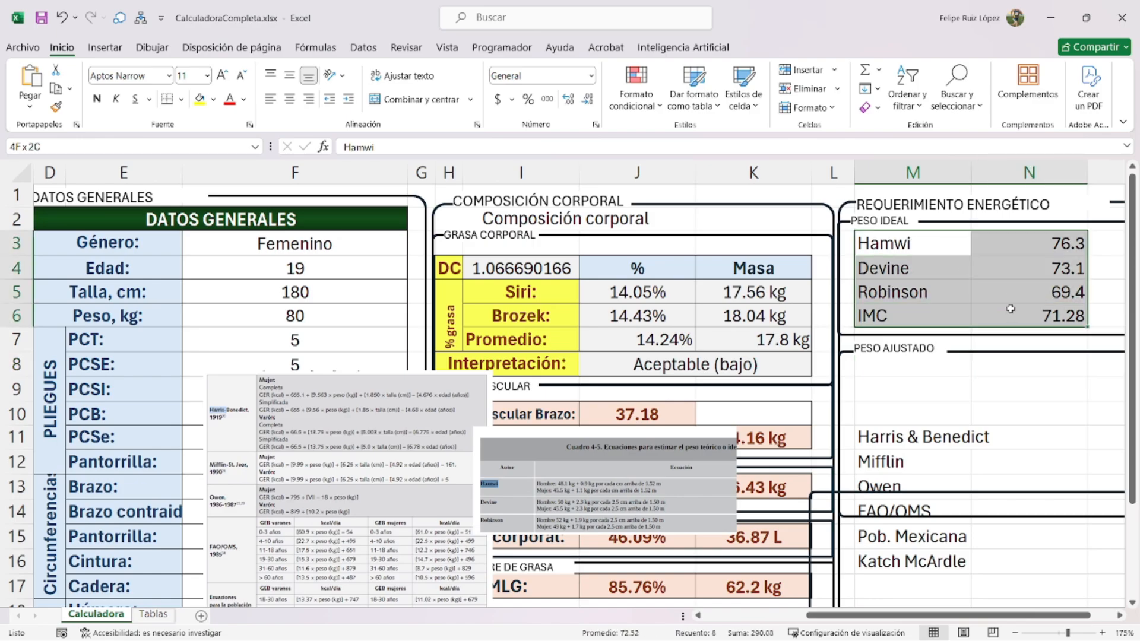
click(908, 371)
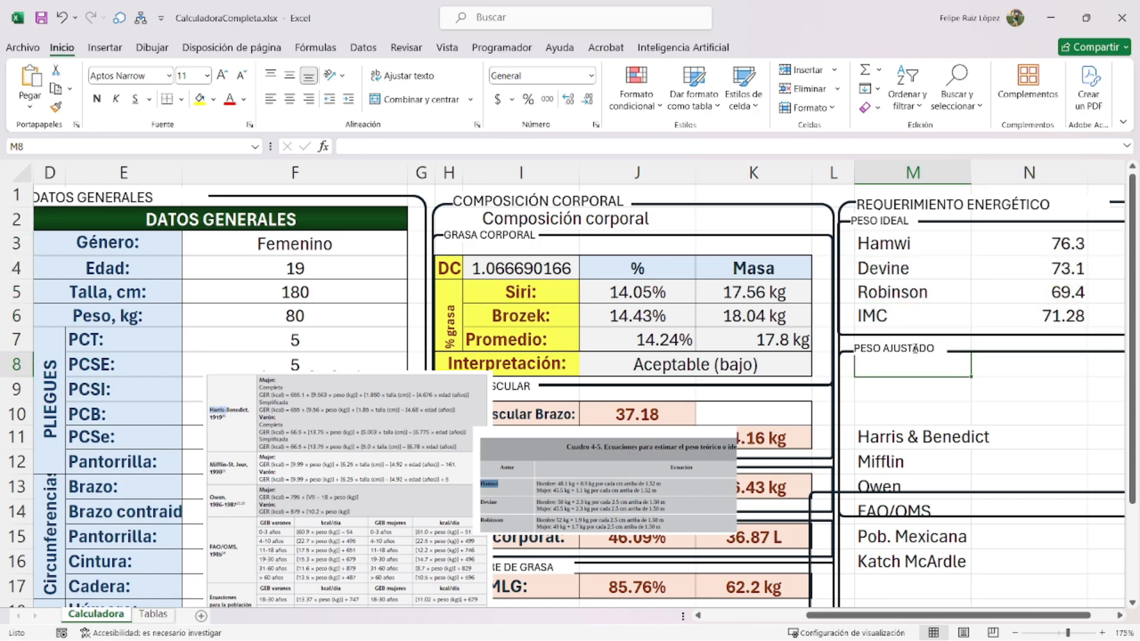
text(sELECCIONE:)
key(Return)
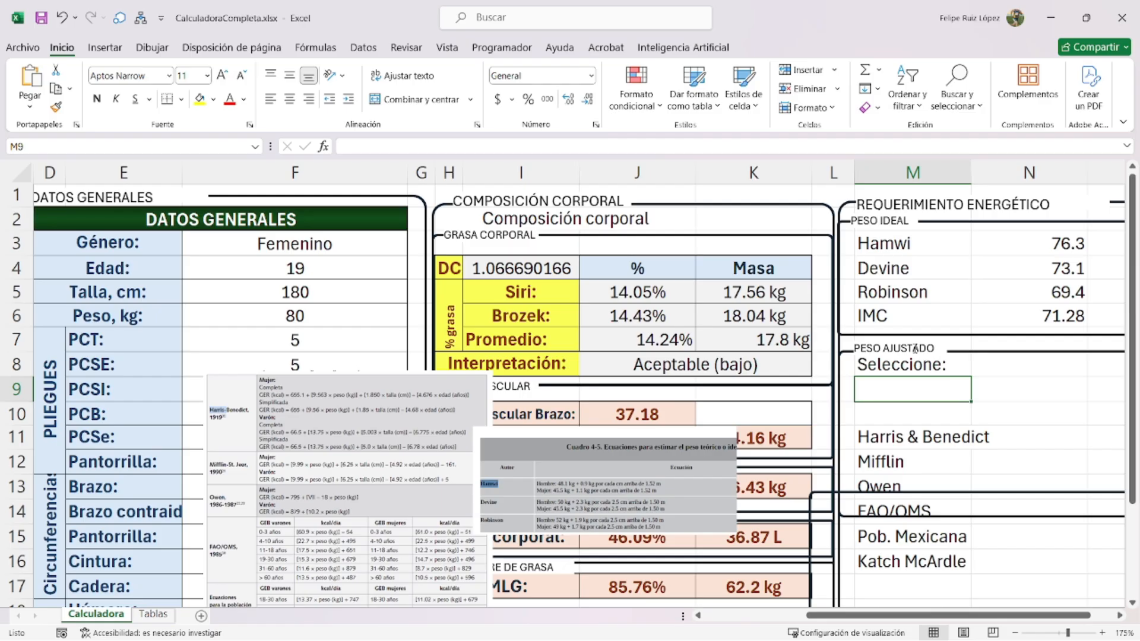
- Make N8 a validation list sourced from M3:M6 and set it to Devine
click(1048, 371)
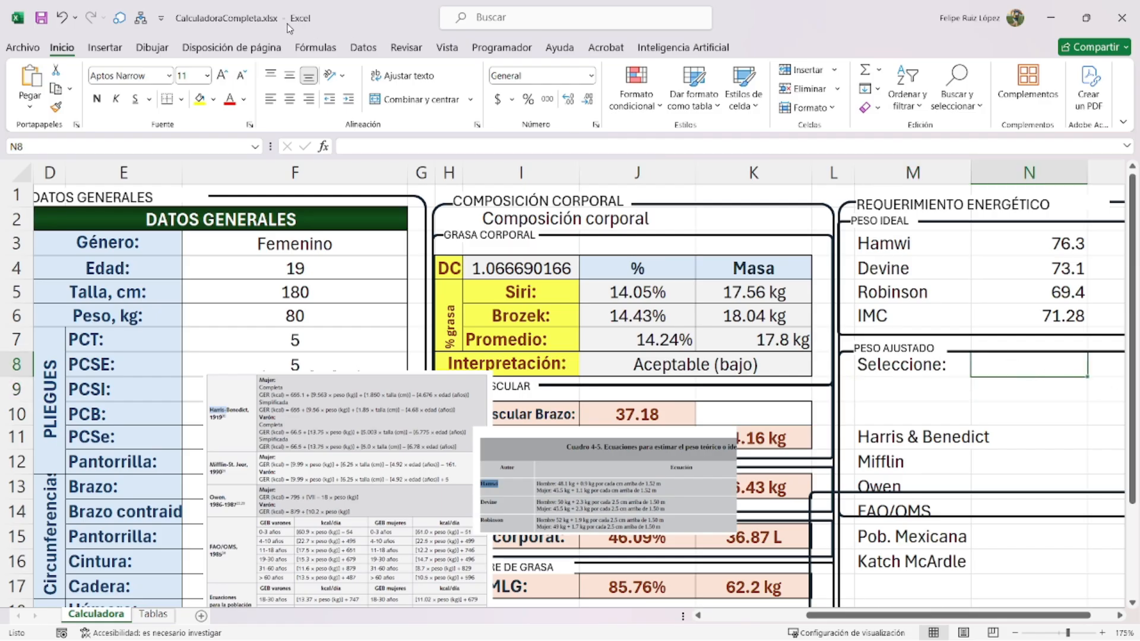
click(364, 49)
click(674, 110)
click(601, 175)
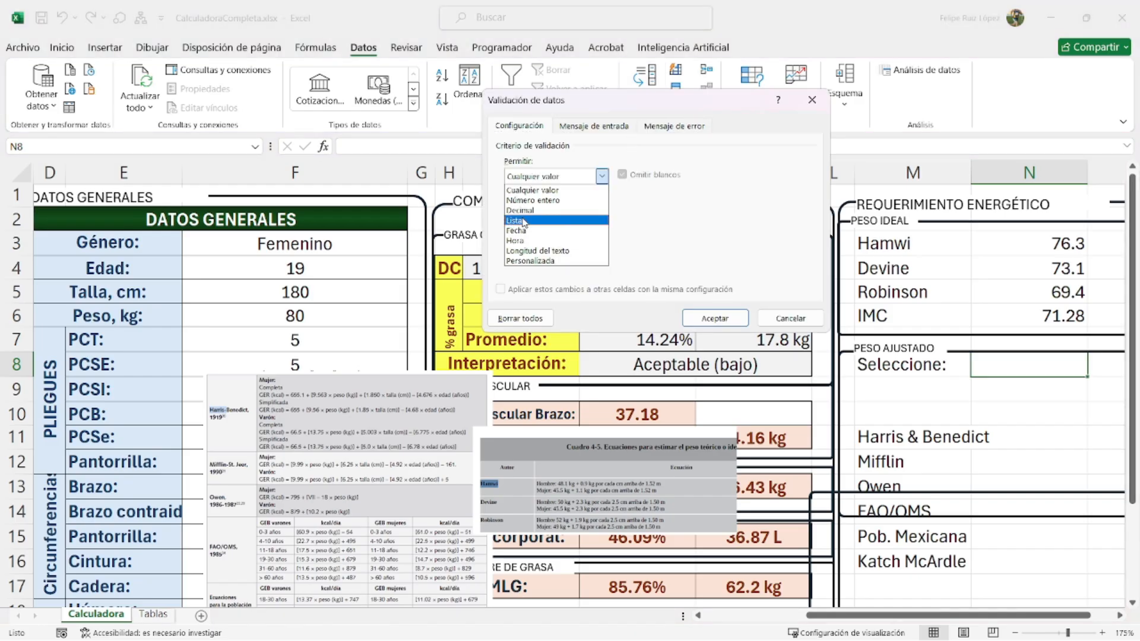
click(524, 221)
click(720, 239)
drag(896, 243, 965, 321)
key(Return)
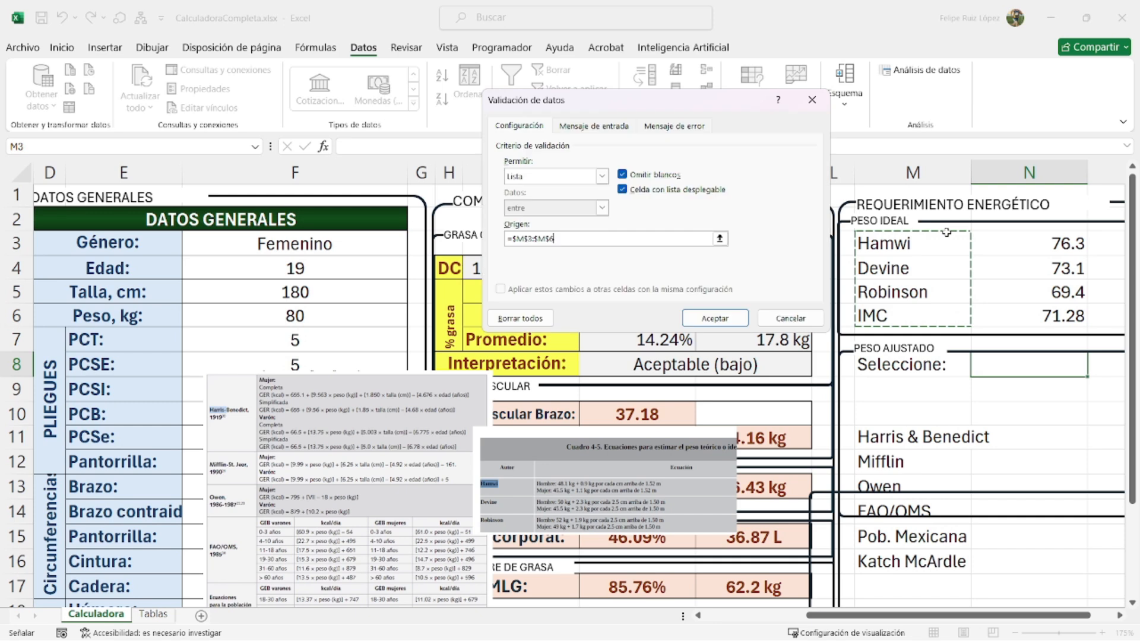
click(714, 318)
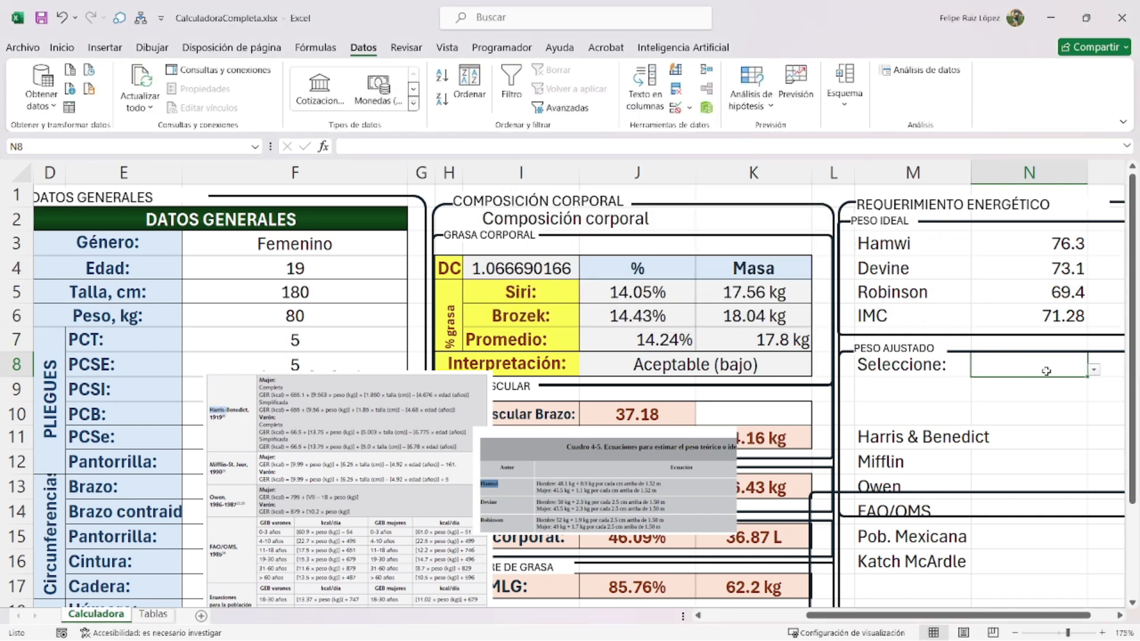
click(1092, 369)
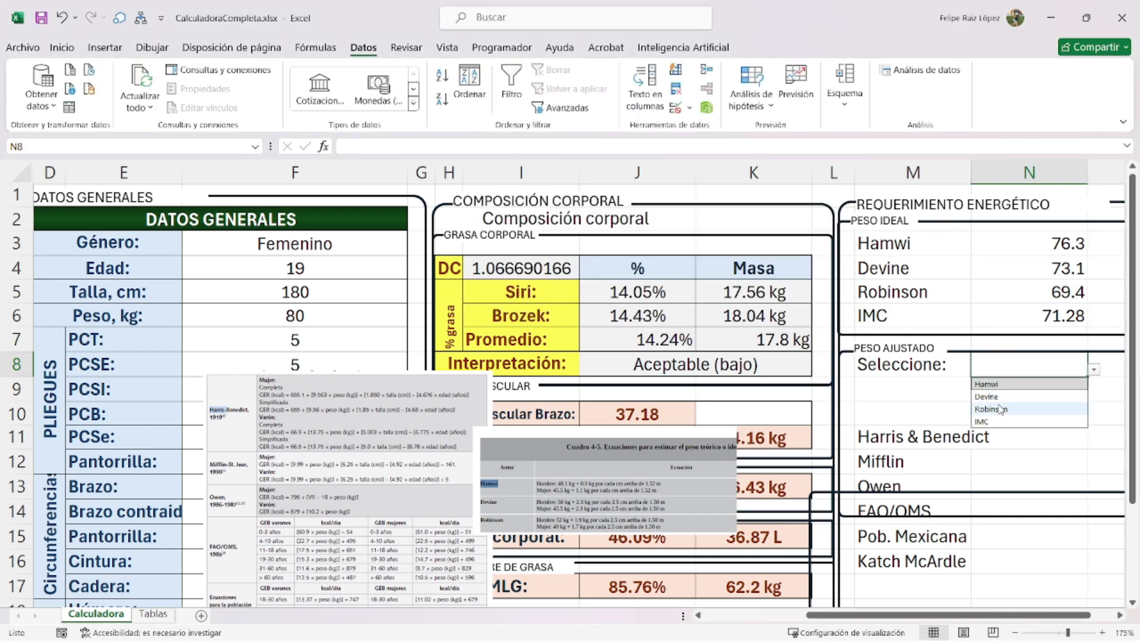
click(992, 396)
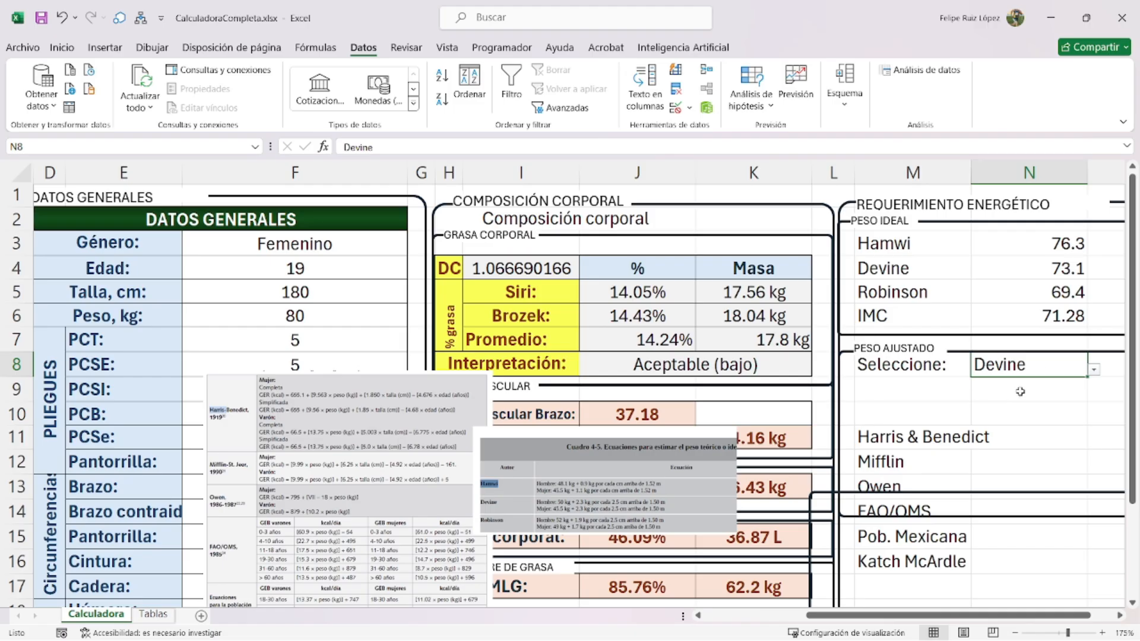
click(908, 387)
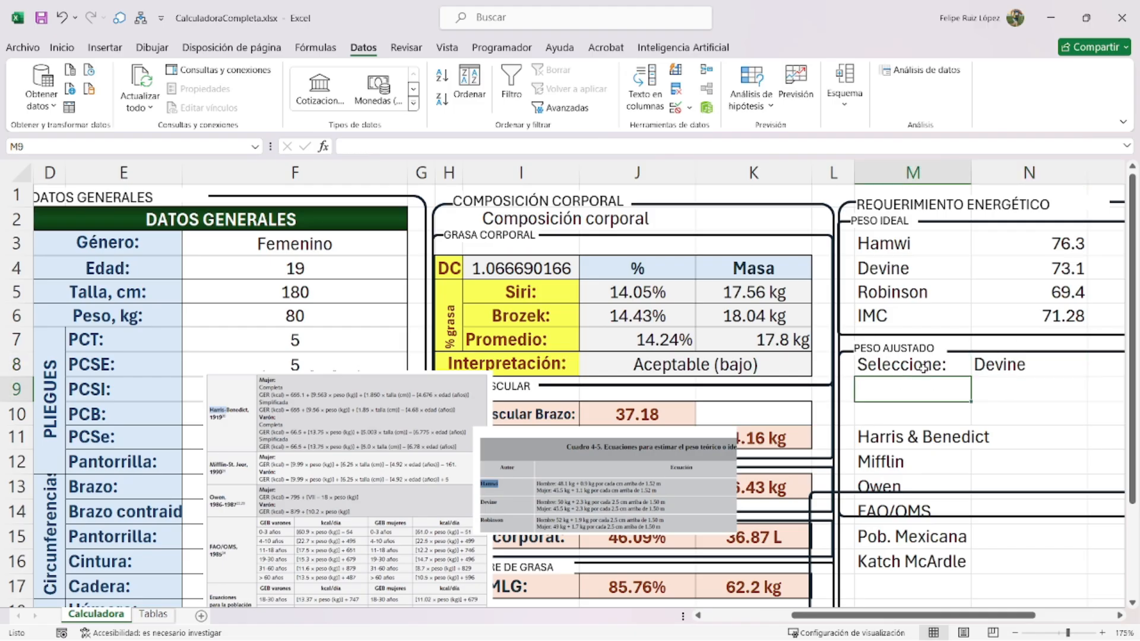
- Label M9 'Peso ideal:' and enter a BUSCARV lookup of N8 in M3:N6 into N9
text(Peso ideal:)
key(Return)
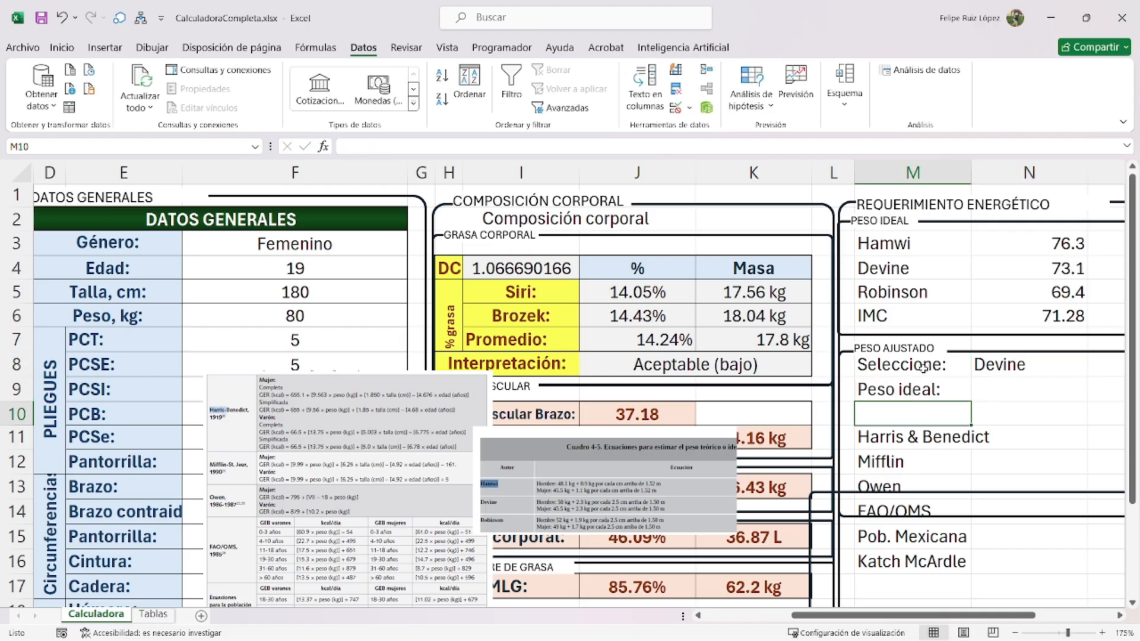
key(Up)
key(Right)
text(=buscar)
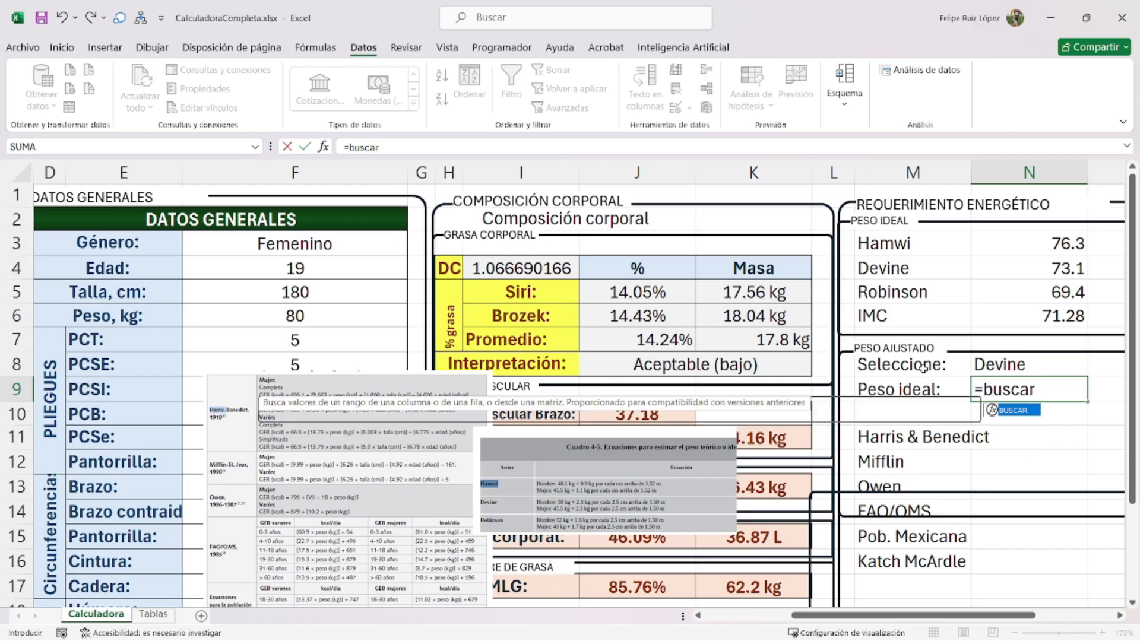
text(v()
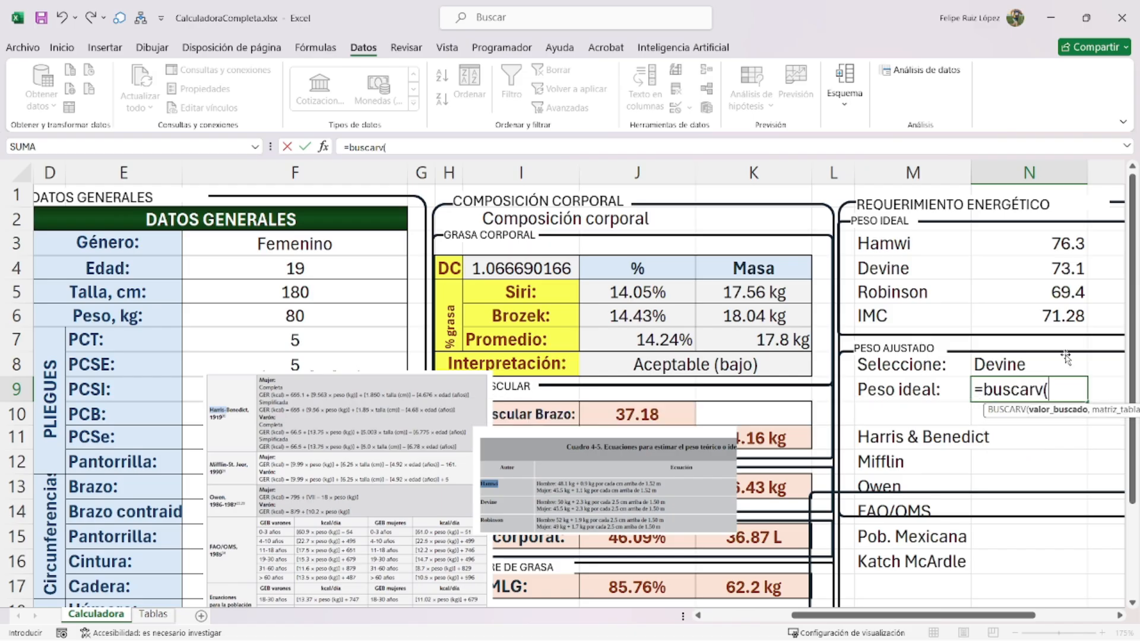
click(1029, 363)
text(,)
drag(879, 244, 1078, 318)
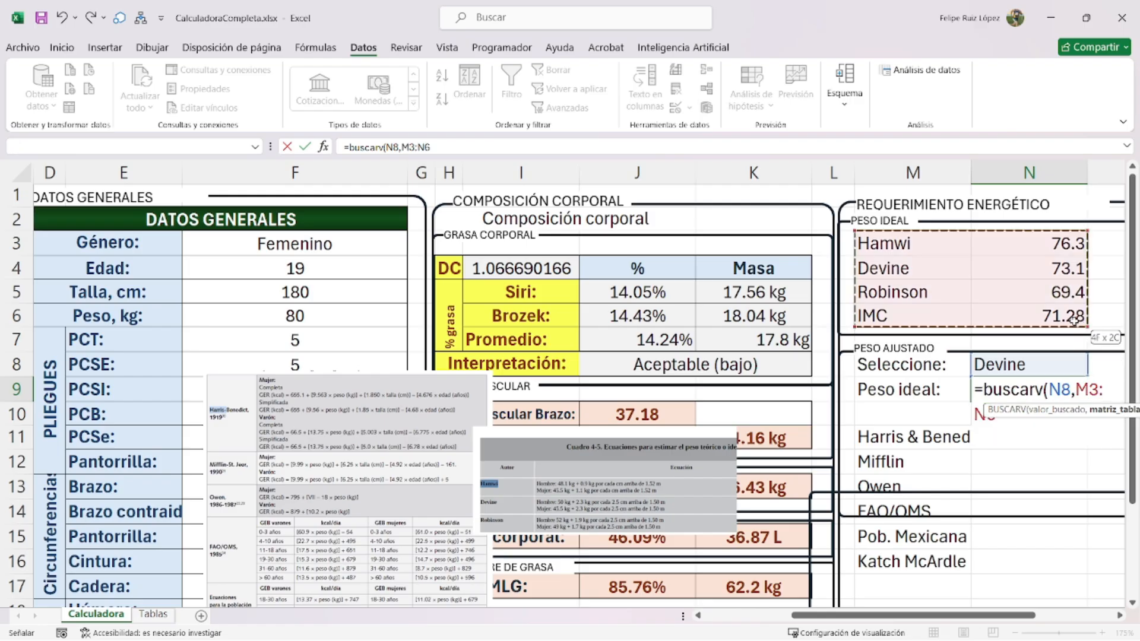
text(,)
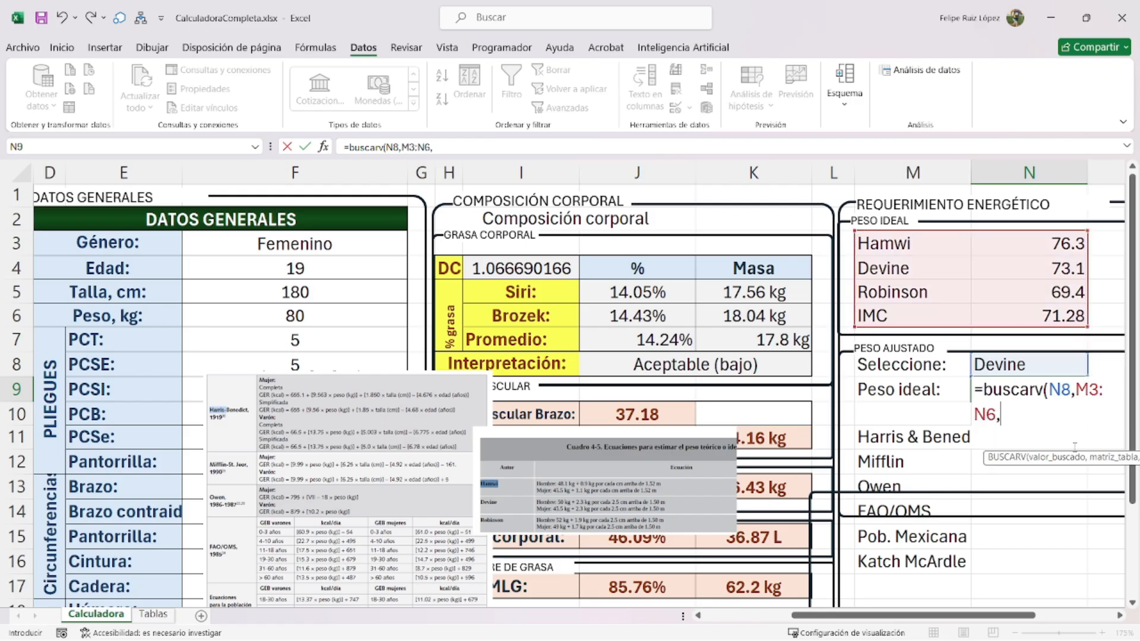
drag(1091, 464, 1026, 485)
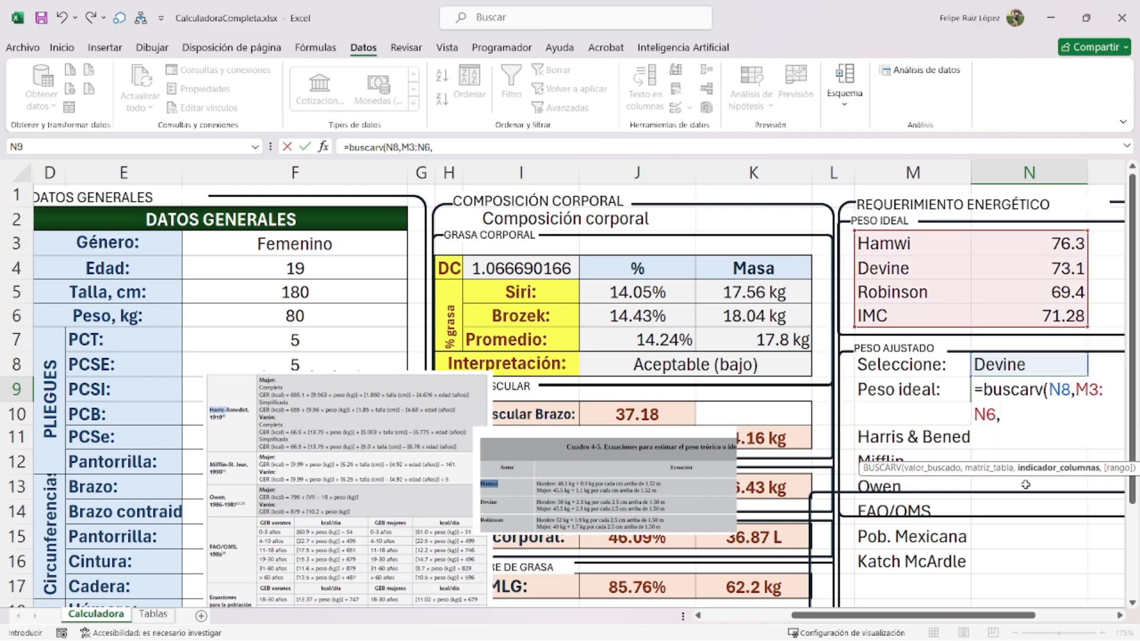
key(Down)
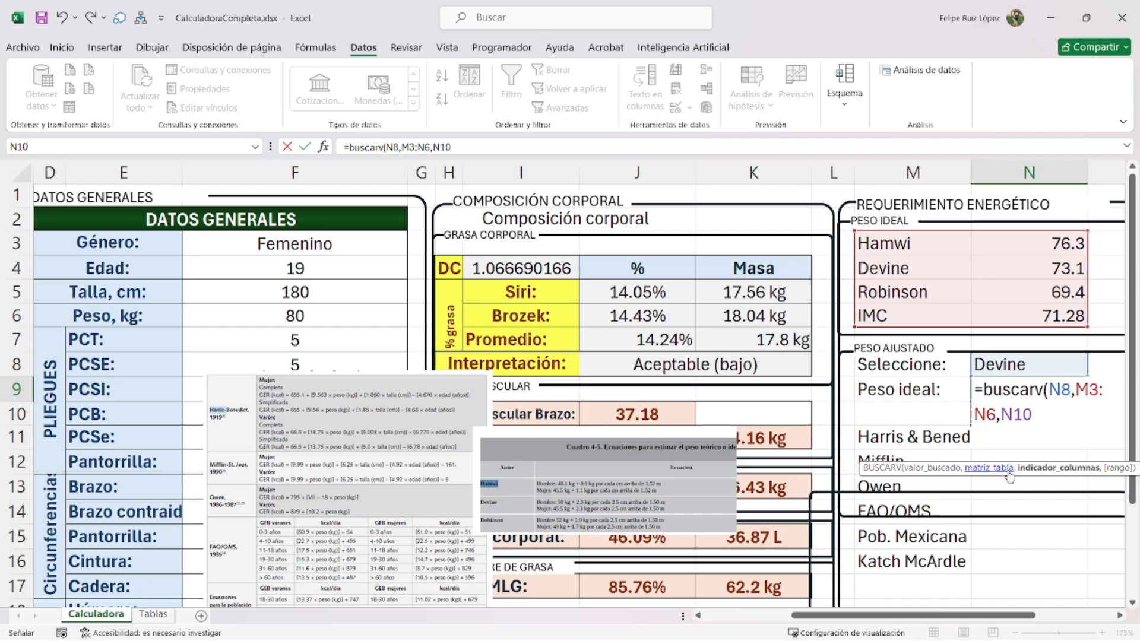
text(,falso)
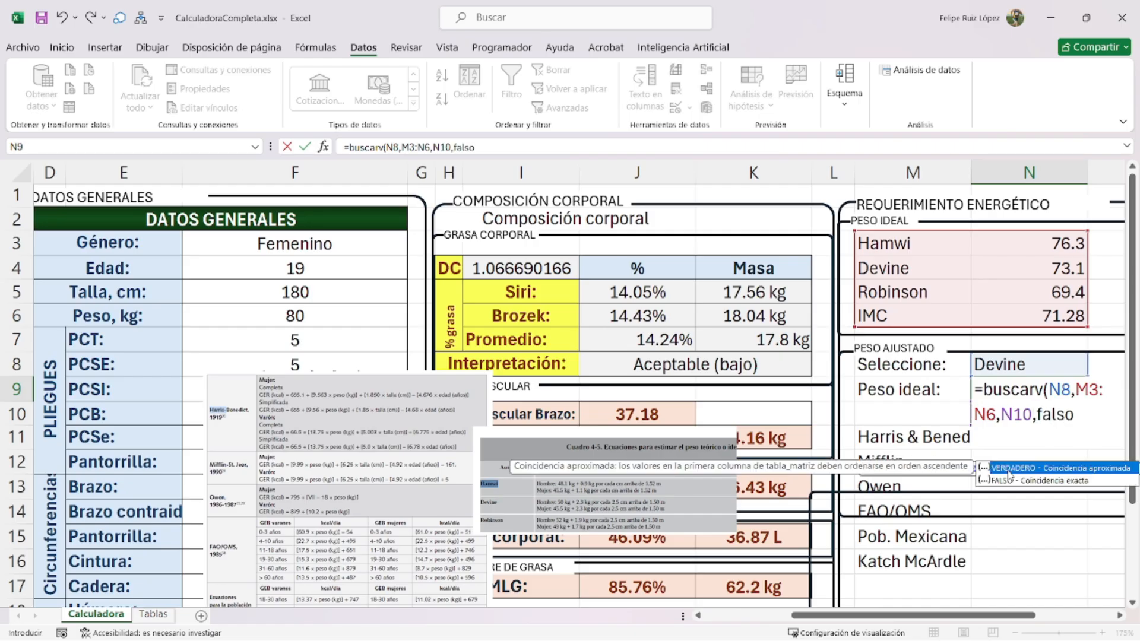
text())
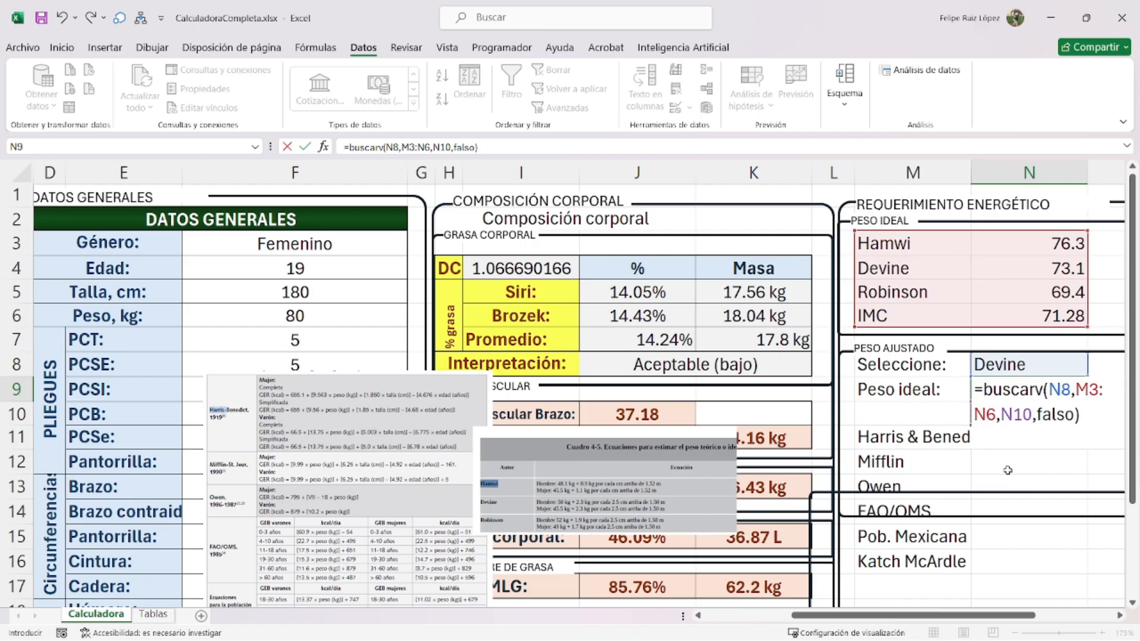
key(Return)
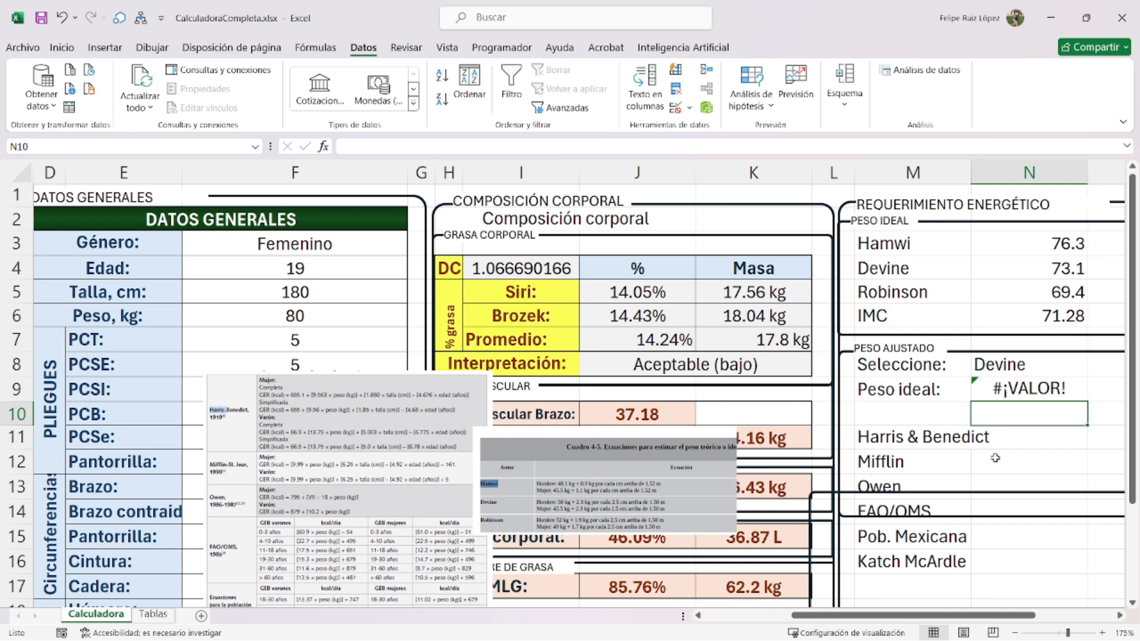
- Correct N9's column argument to 2 so the lookup returns 73.1
double_click(1036, 397)
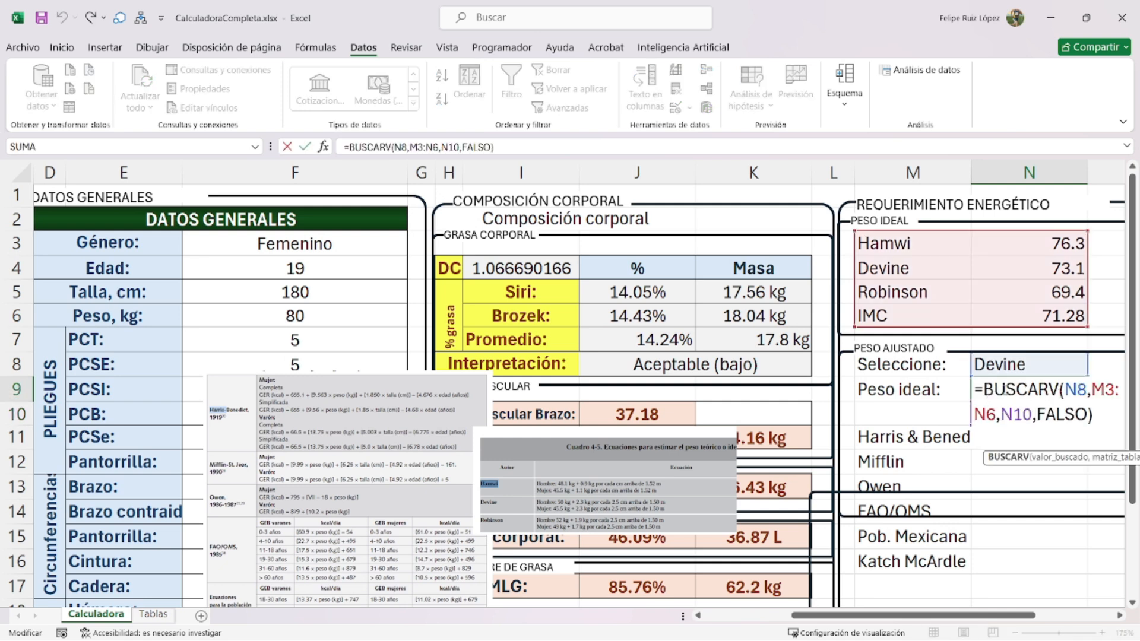
click(1079, 389)
click(1106, 392)
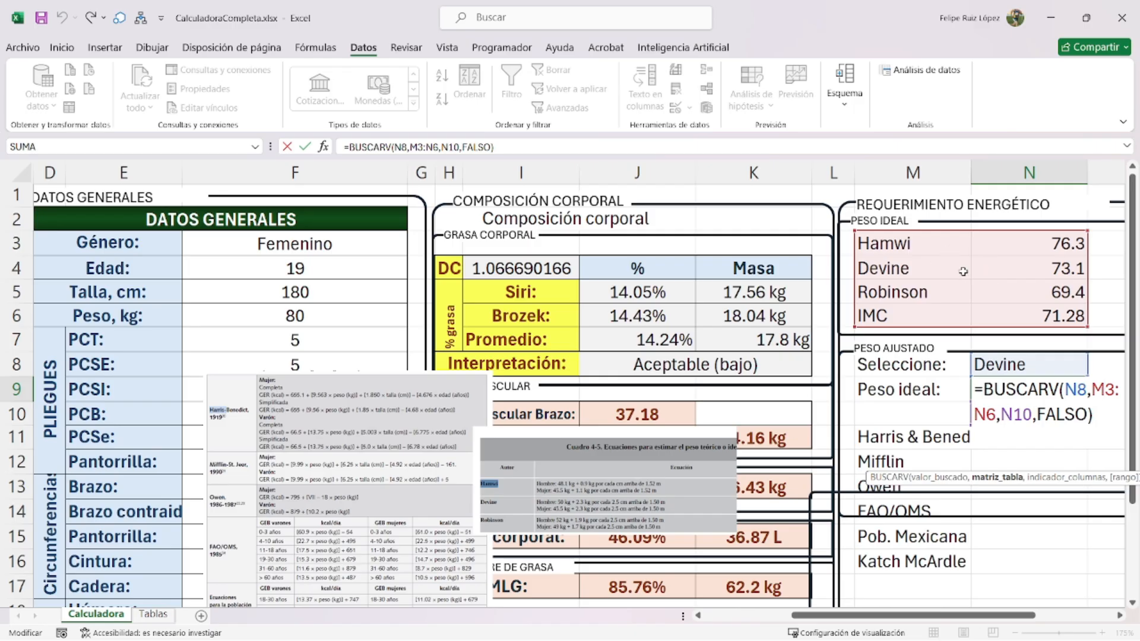
double_click(1015, 414)
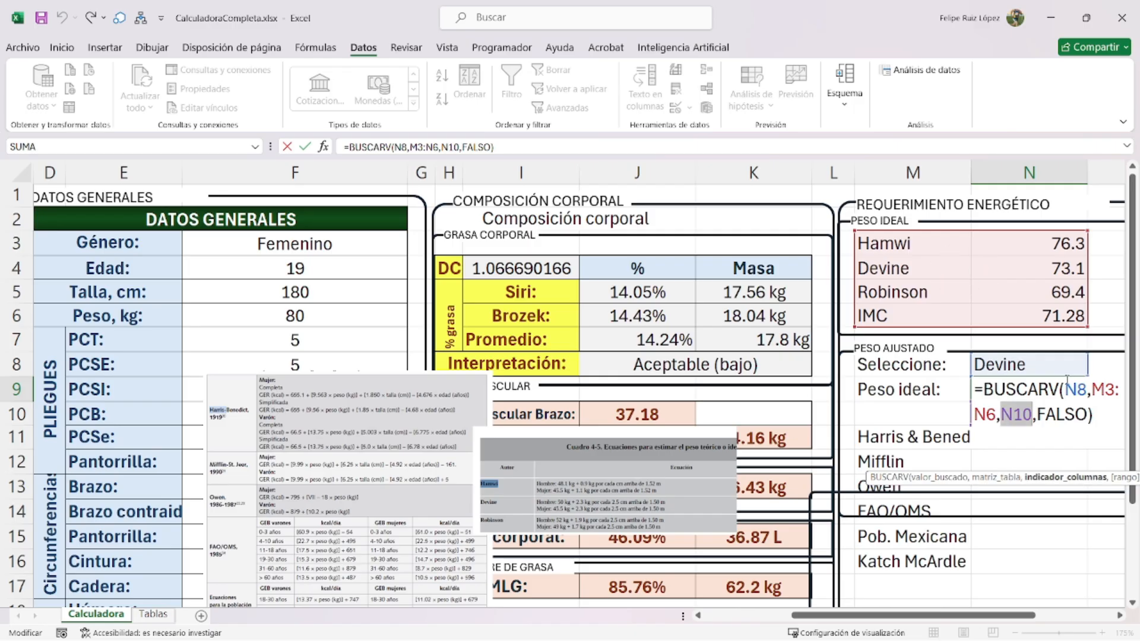
text(2)
key(Return)
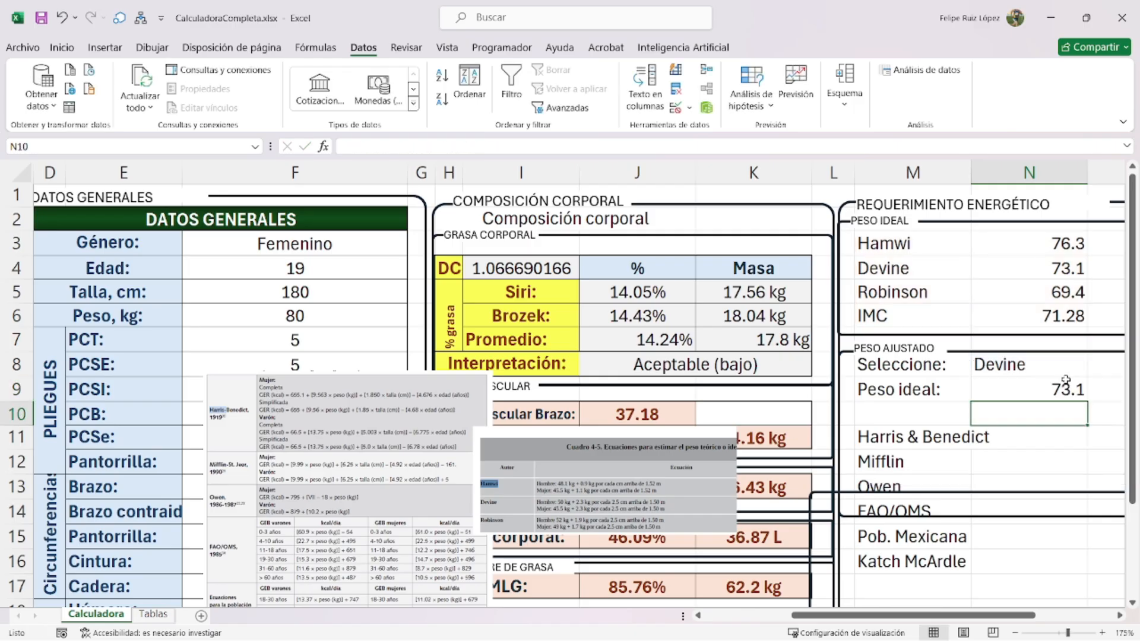
click(948, 409)
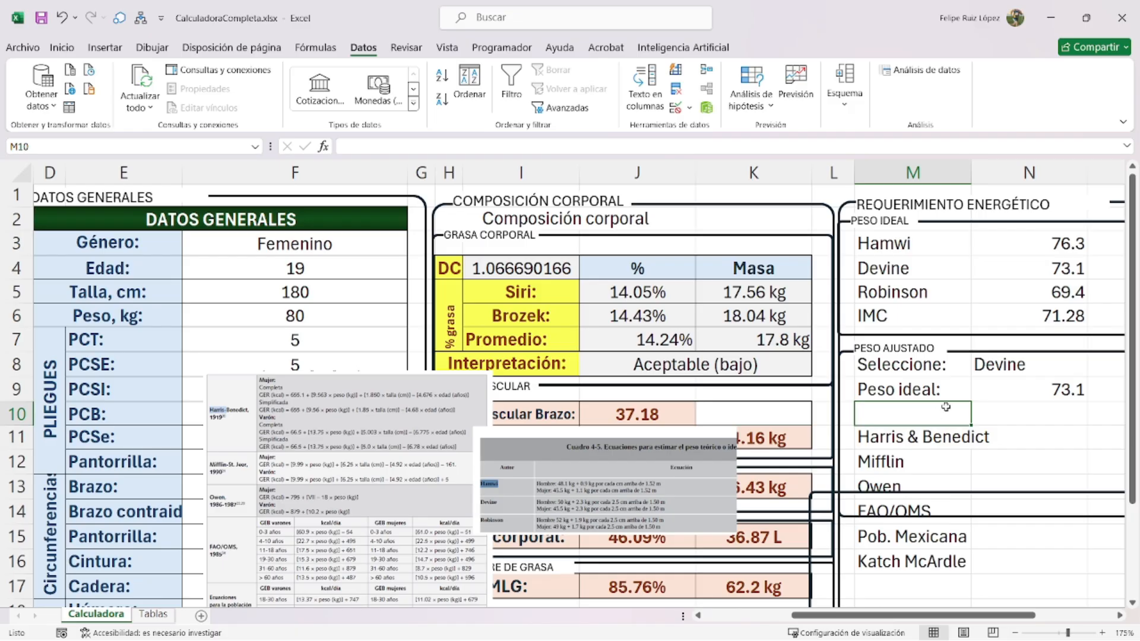
- Label M10 'Peso ajustado:' and select N10 for its formula
text(Peso ajustado:)
key(Return)
scroll(897, 357, down, 2)
drag(895, 298, 920, 529)
click(1033, 271)
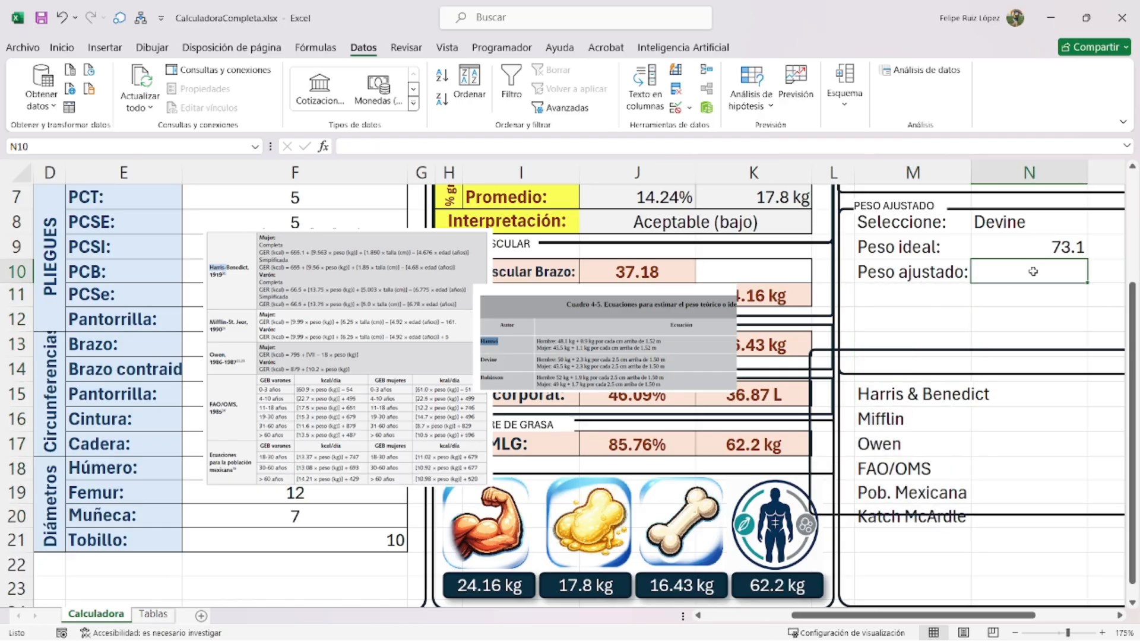
scroll(956, 326, up, 2)
scroll(795, 443, right, 3)
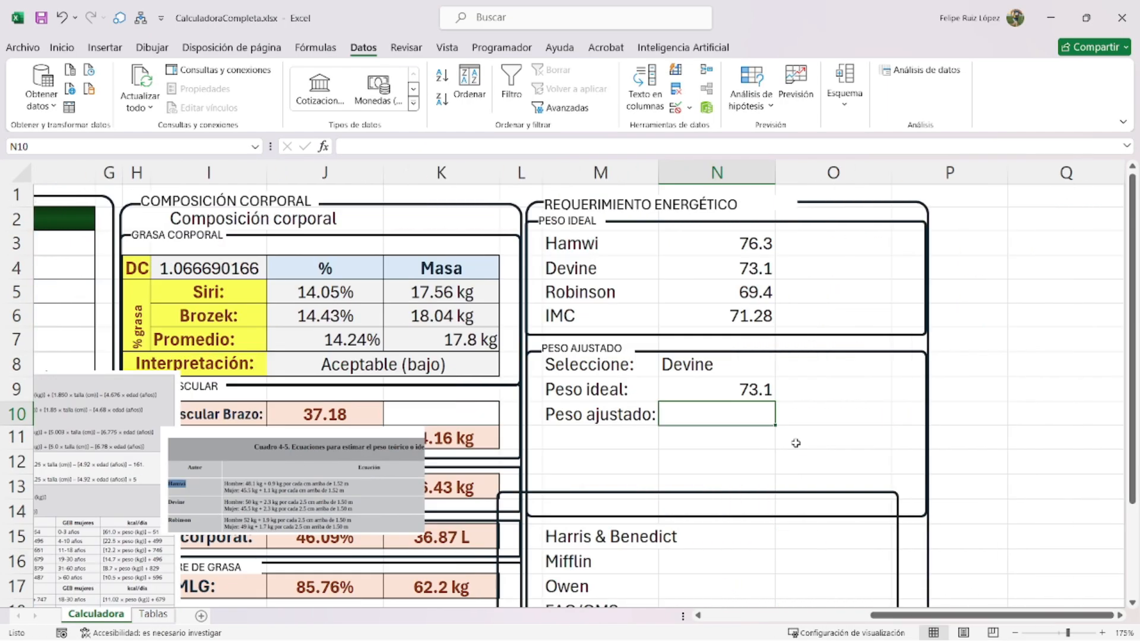
- Enter the adjusted weight formula =F6-(0.25*(F6-N9)) in N10
text(=)
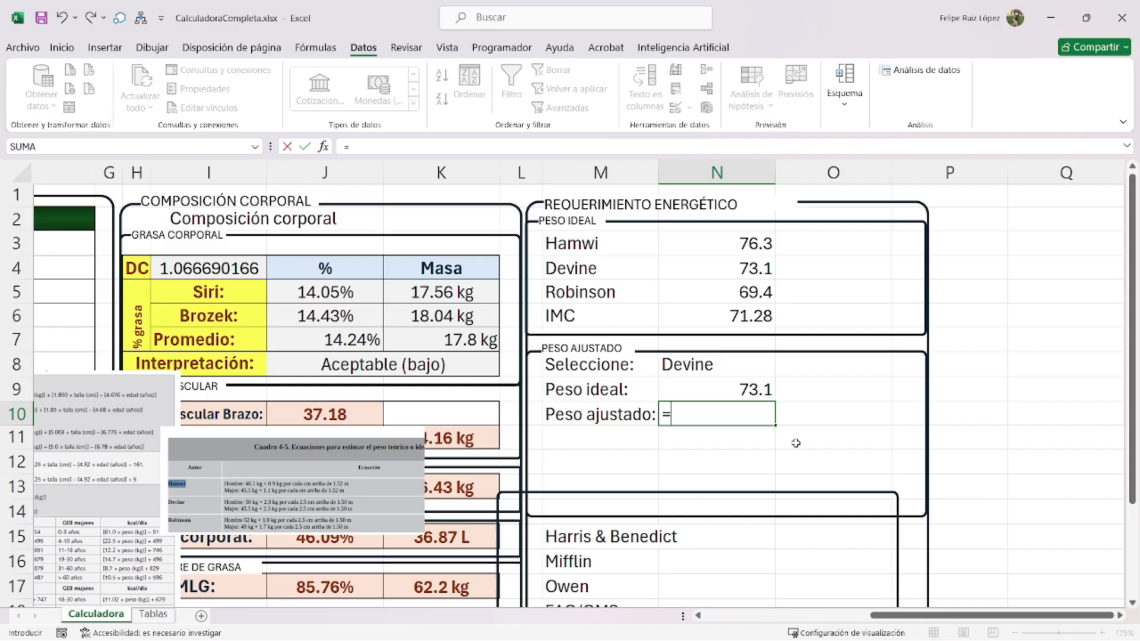
drag(902, 616, 797, 616)
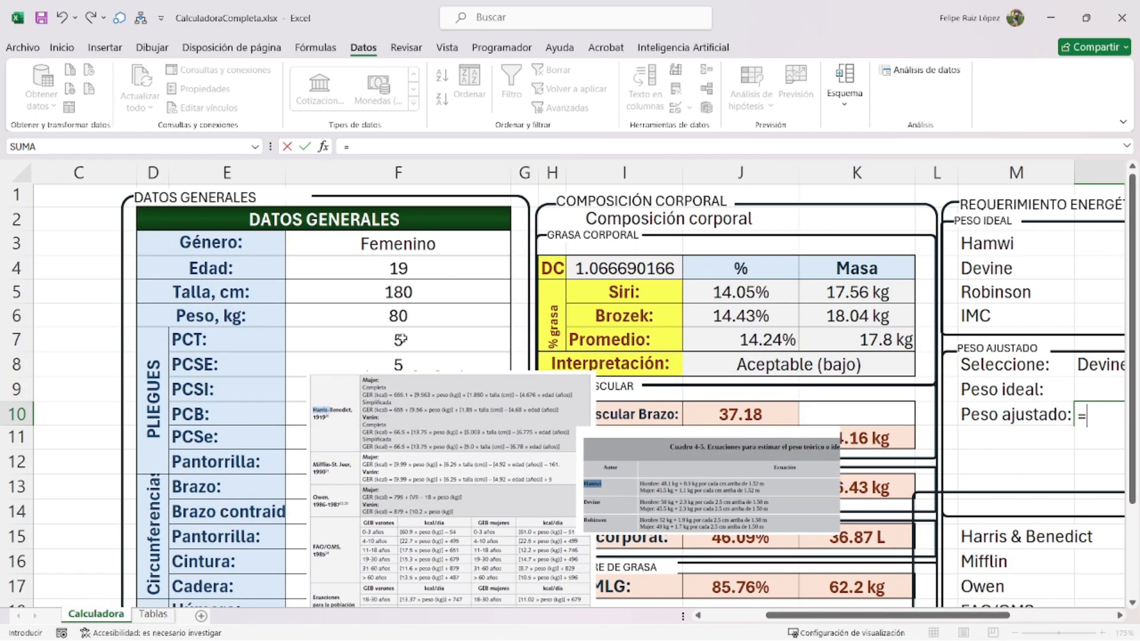
click(361, 315)
drag(888, 616, 983, 625)
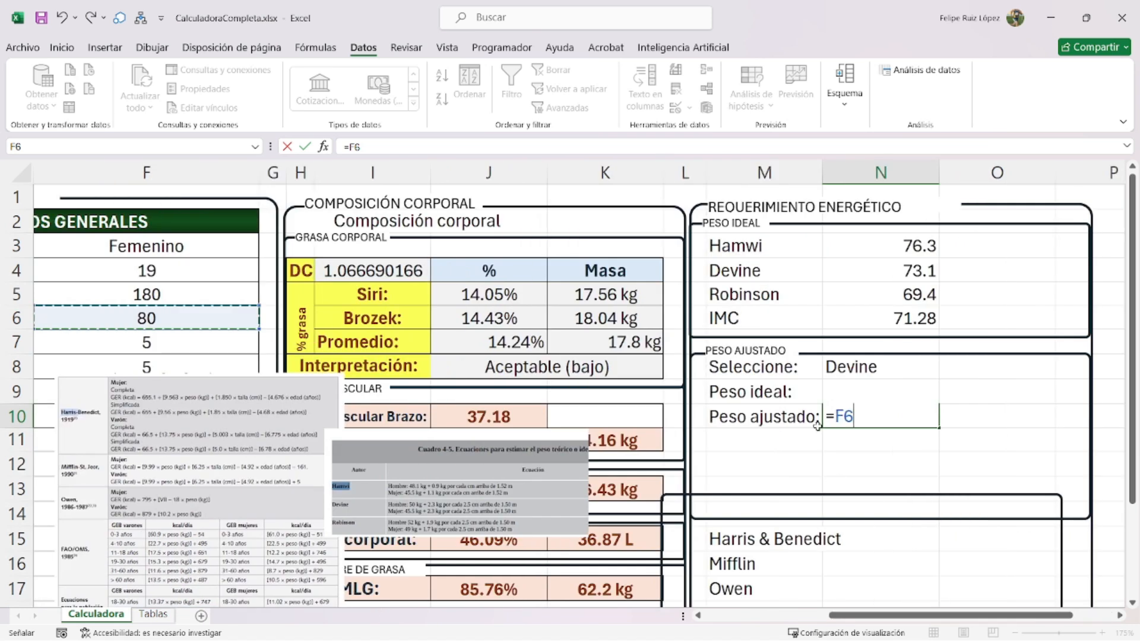
text(-()
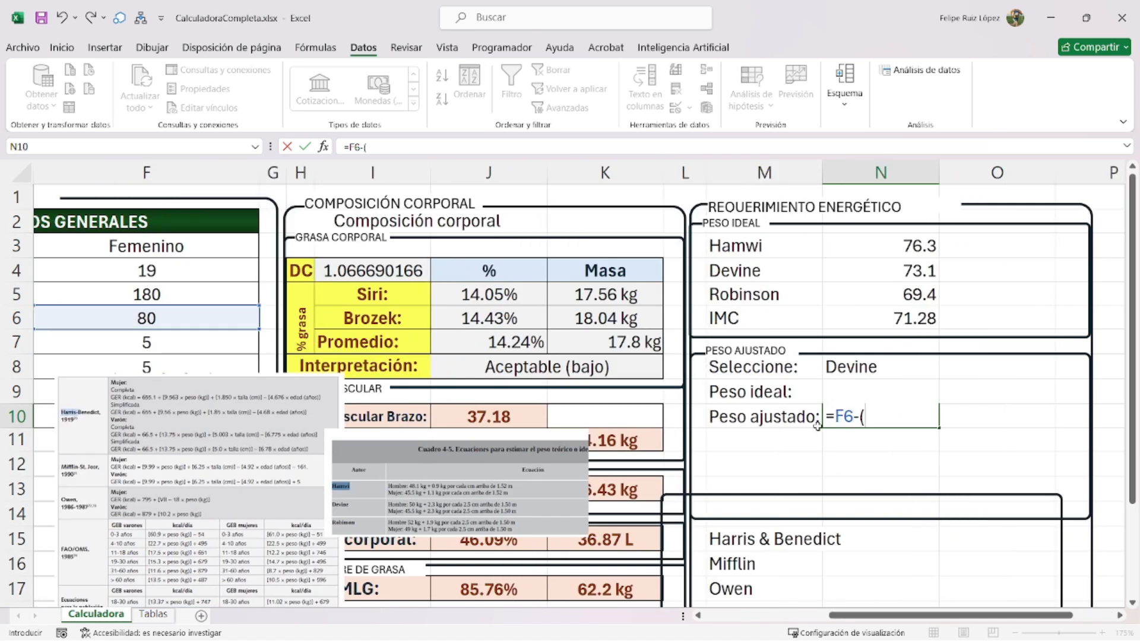
text(0.25*()
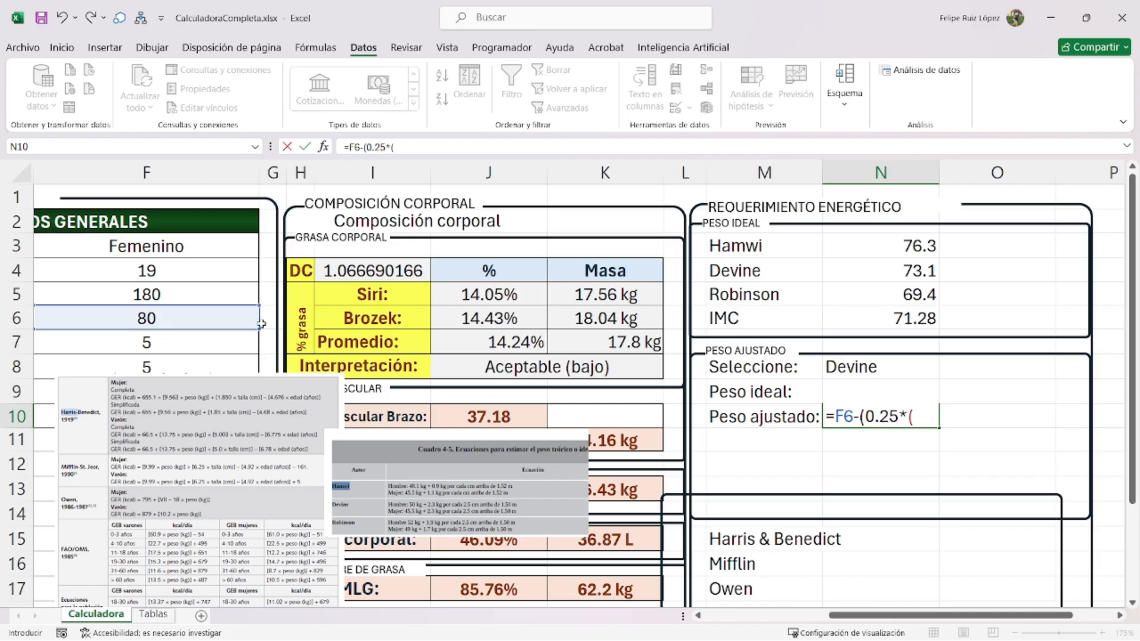
click(243, 324)
text(-)
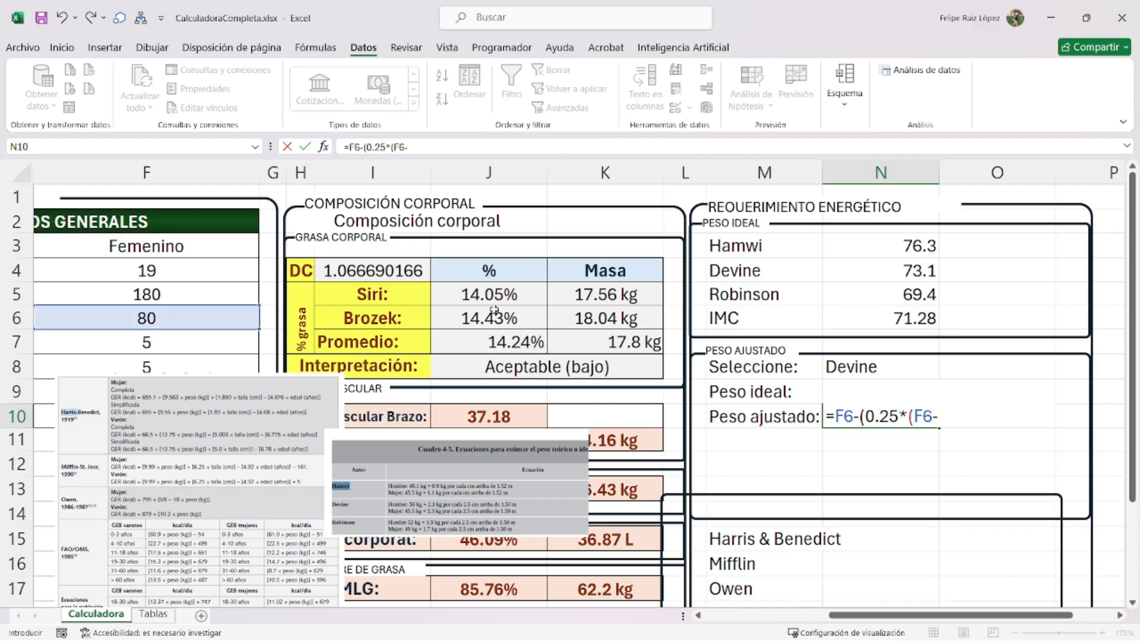
click(878, 367)
key(Down)
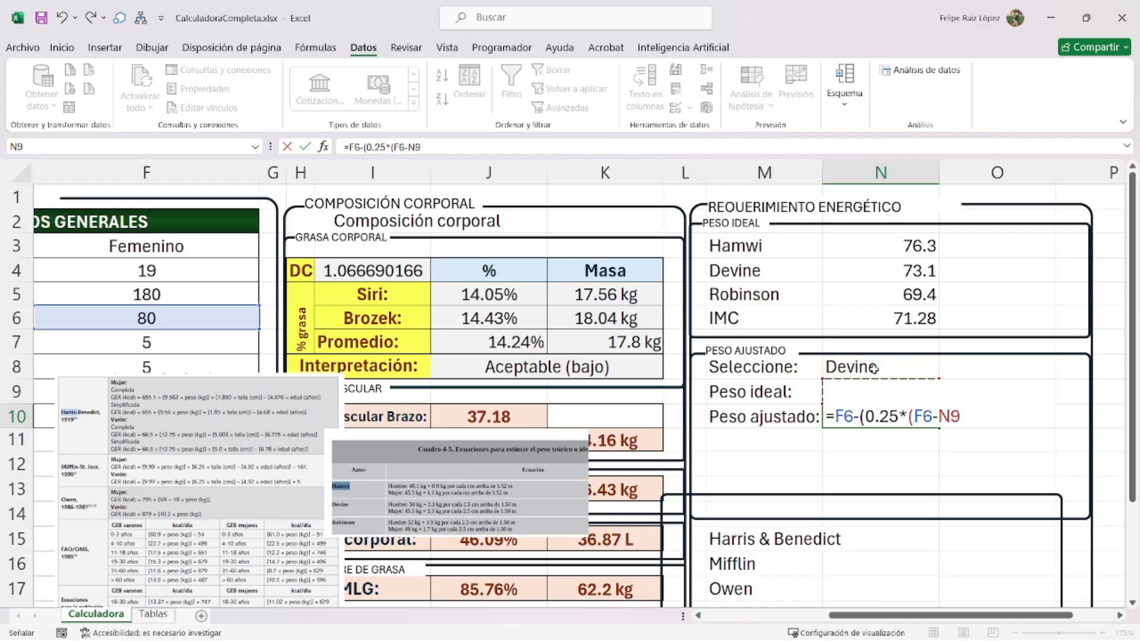
text()))
key(Return)
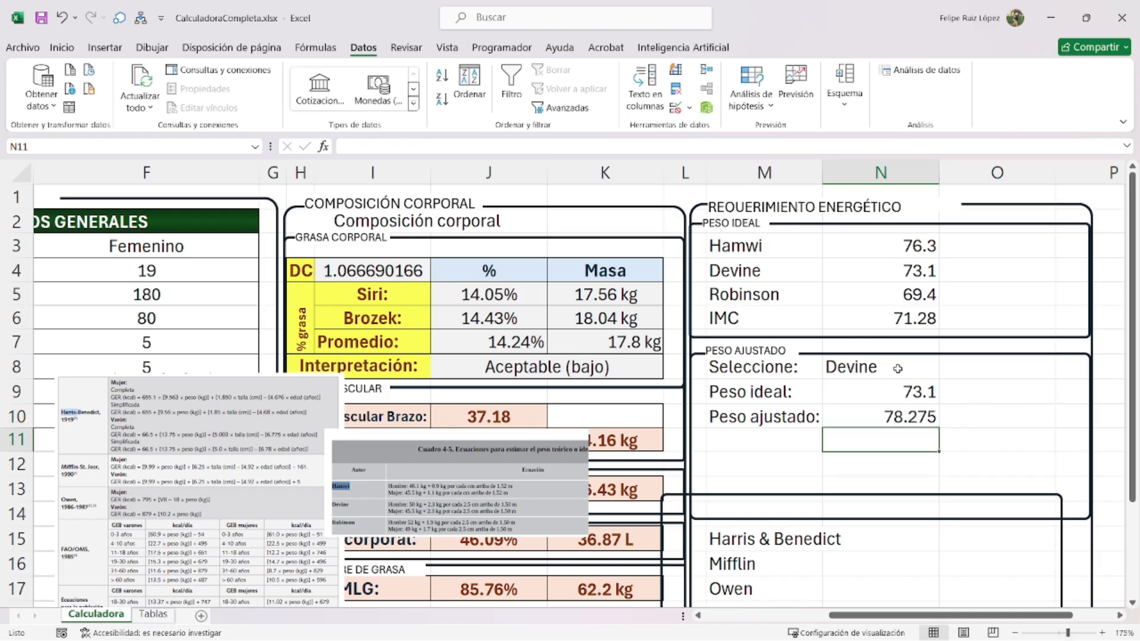
- Wrap N10's formula in SI.ERROR and REDONDEAR to 2 decimals, returning 0 on error
drag(858, 245, 858, 321)
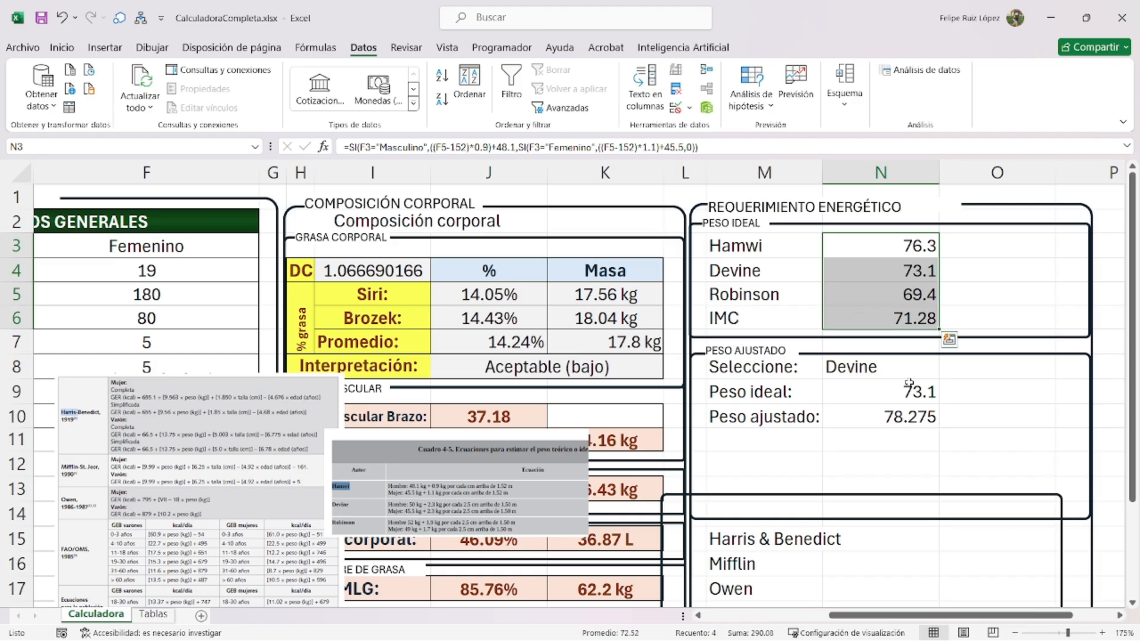
click(910, 417)
double_click(897, 417)
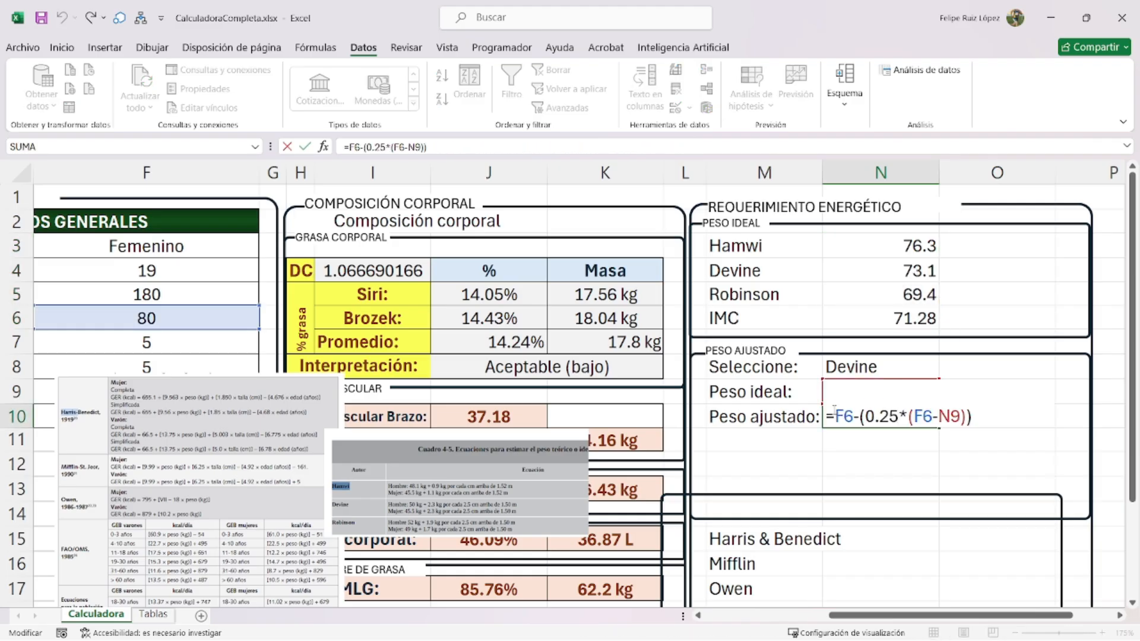
text(si.error(5:12)
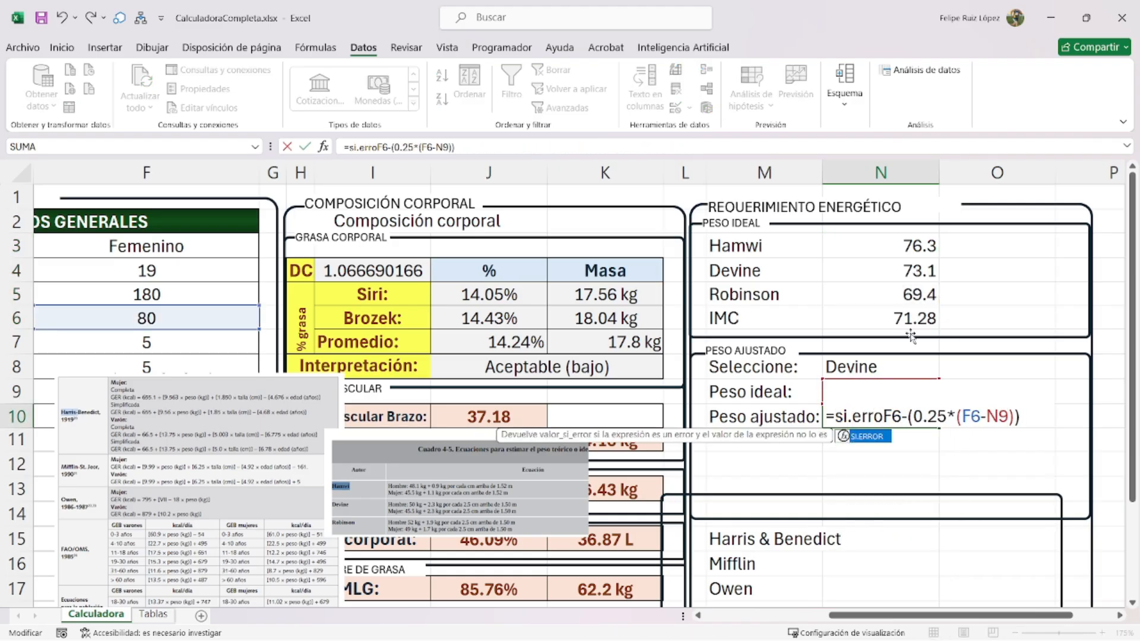
key(BackSpace)
key(BackSpace)
key(BackSpace)
key(BackSpace)
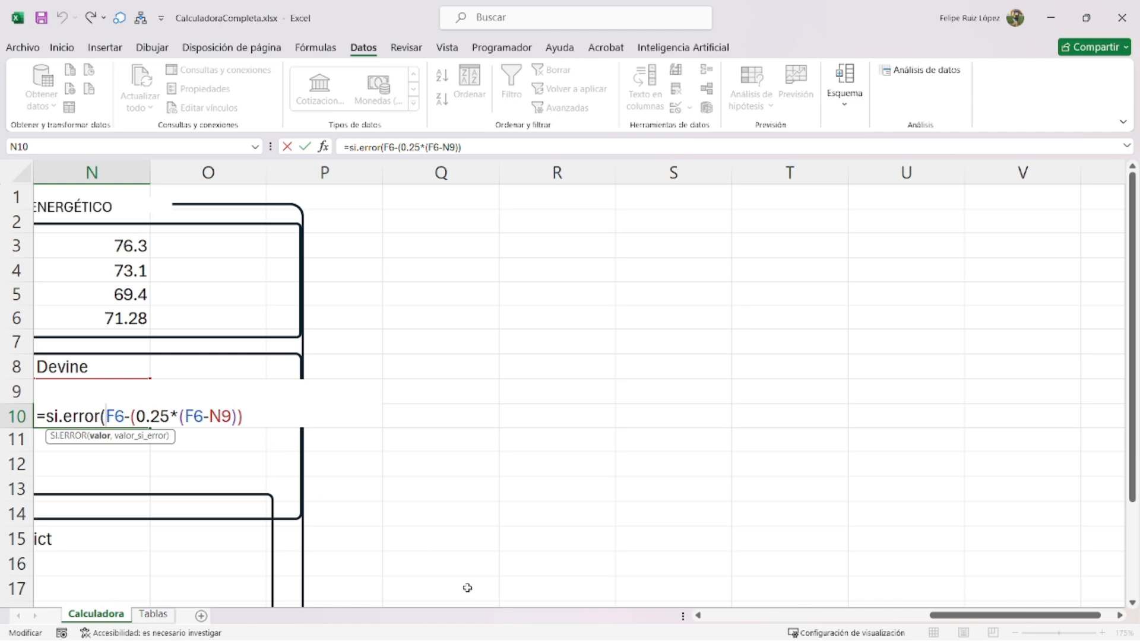
scroll(680, 483, left, 4)
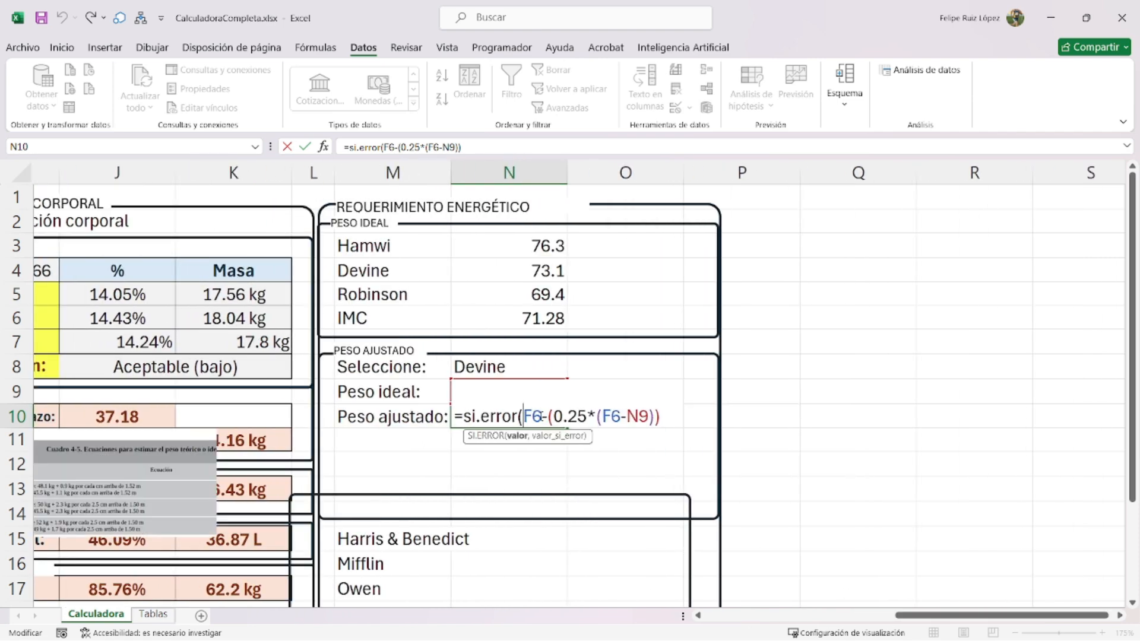
text(redondear()
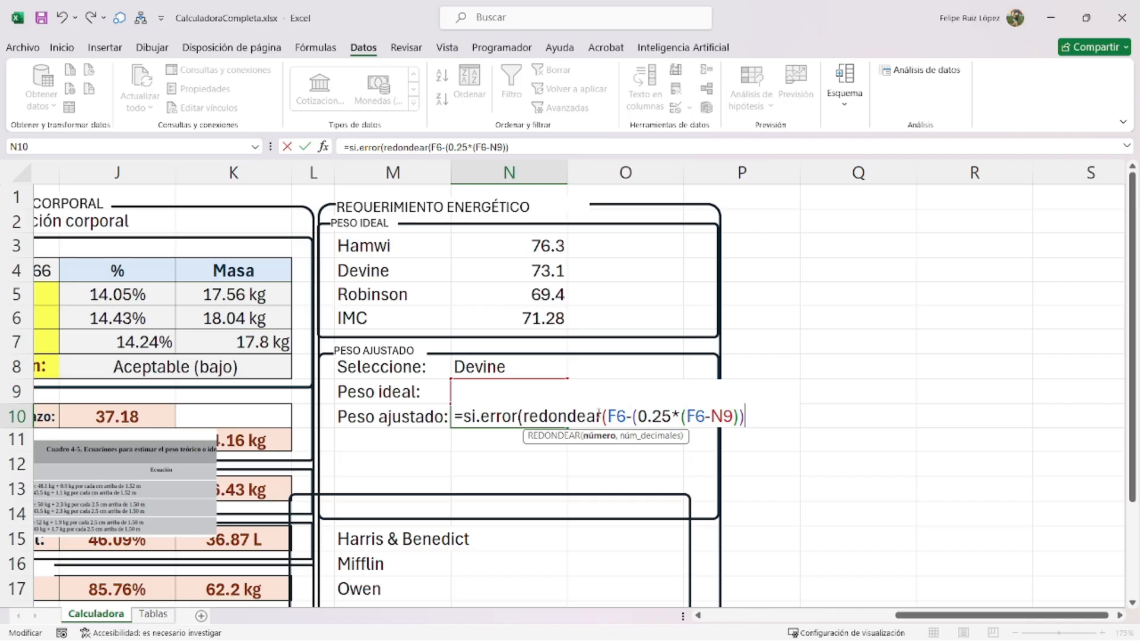
text(,)
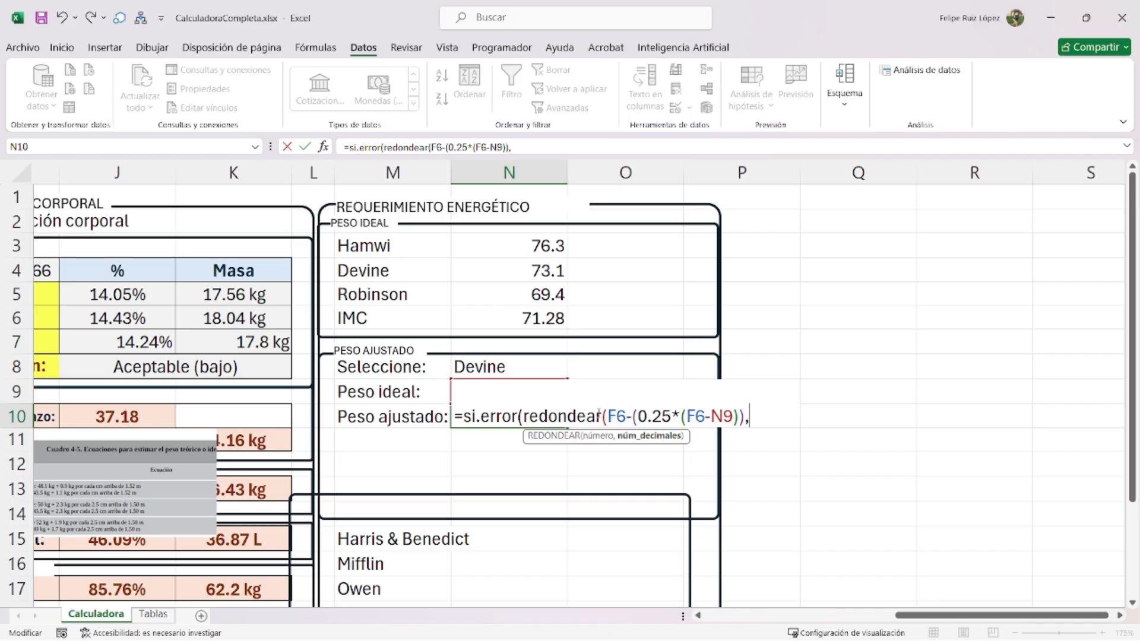
text(2),0)
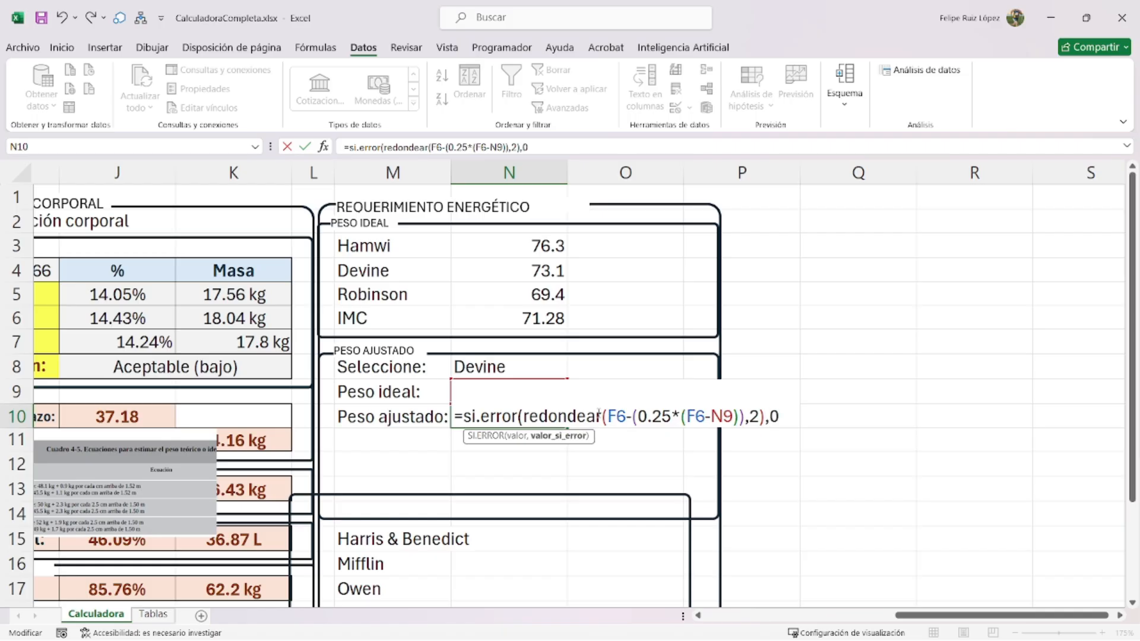
text())
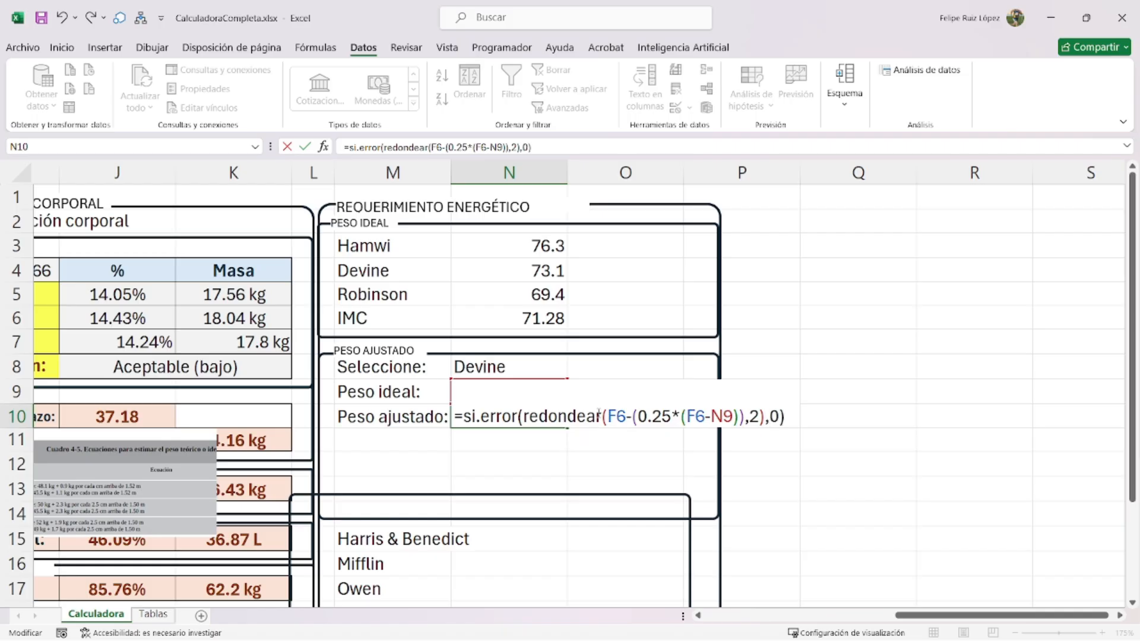
key(Return)
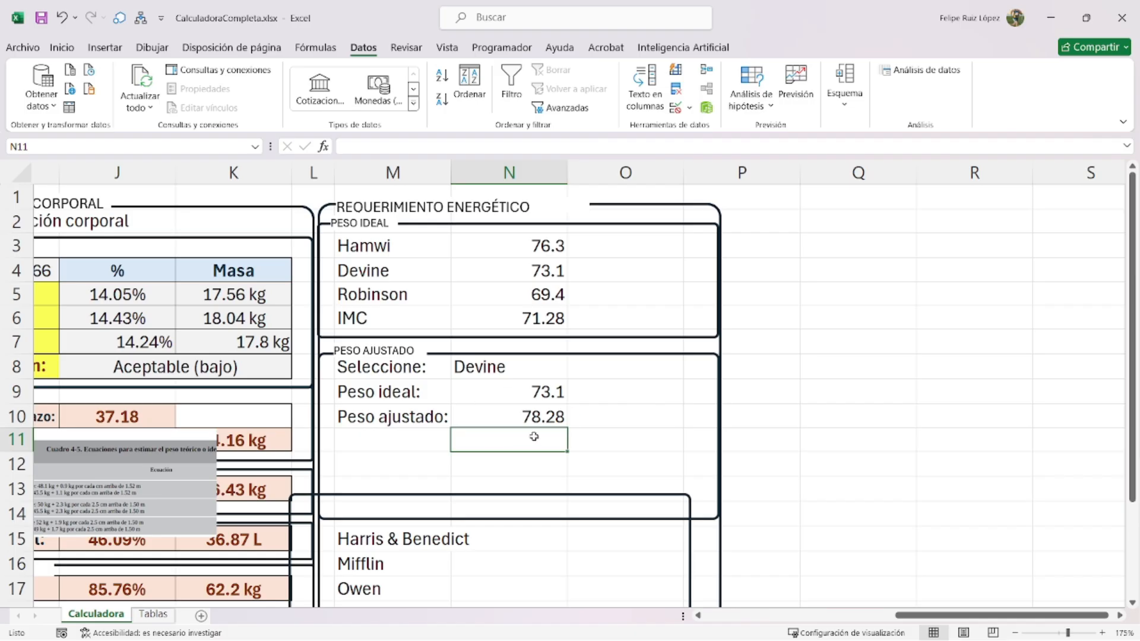
- Shrink the adjusted-weight rounded rectangle up to row 11
click(705, 520)
drag(516, 518, 499, 434)
click(579, 392)
click(517, 355)
drag(519, 354, 517, 349)
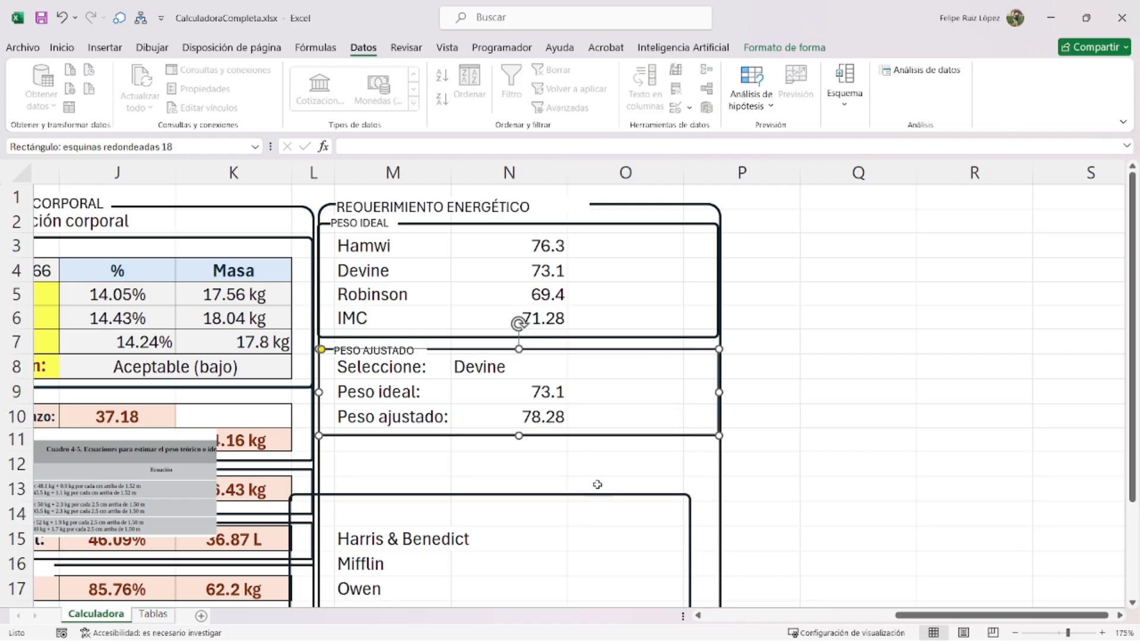
click(600, 510)
click(534, 496)
- Copy the method labels Hamwi to IMC from M3:M6 into A6:A9
scroll(567, 473, down, 1)
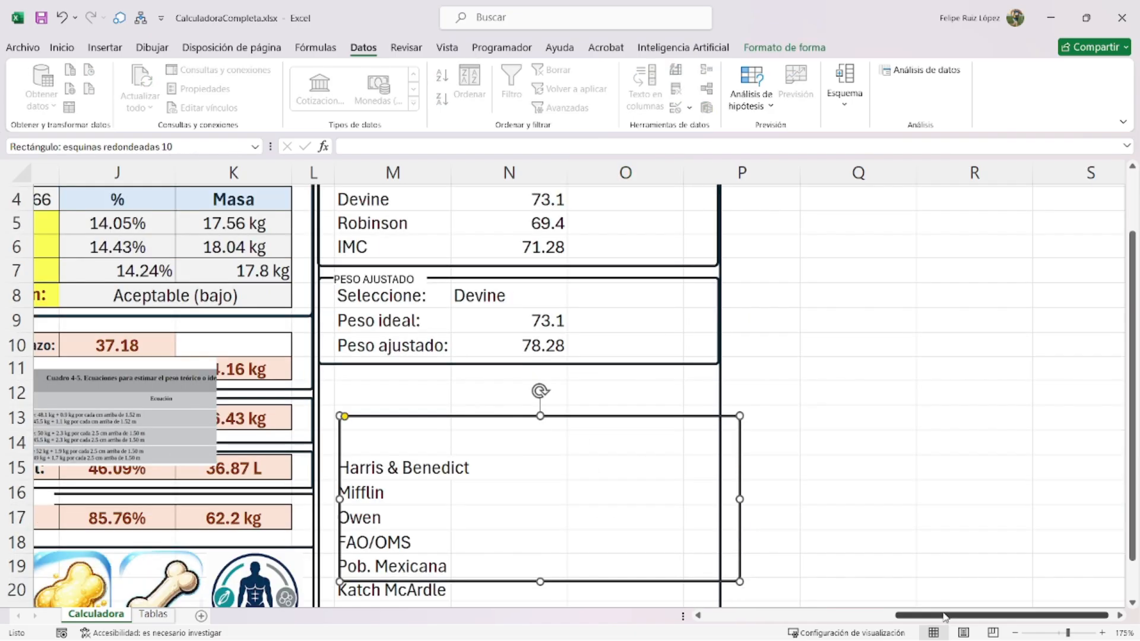
scroll(653, 551, left, 6)
scroll(292, 385, down, 4)
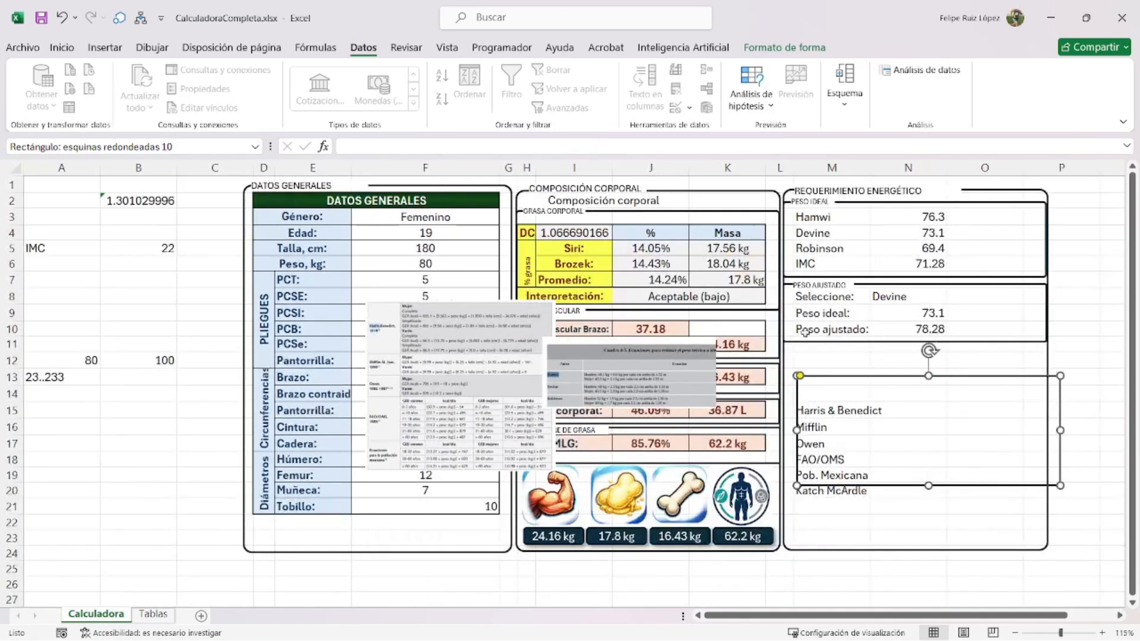
drag(822, 217, 819, 265)
key(ctrl+c)
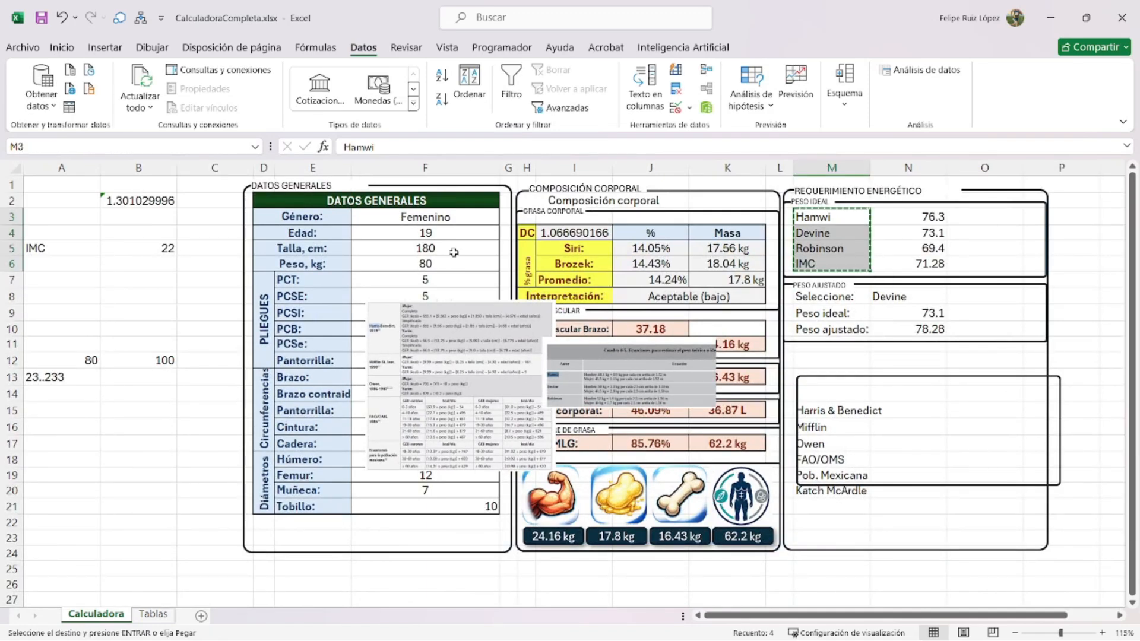
click(51, 264)
key(ctrl+v)
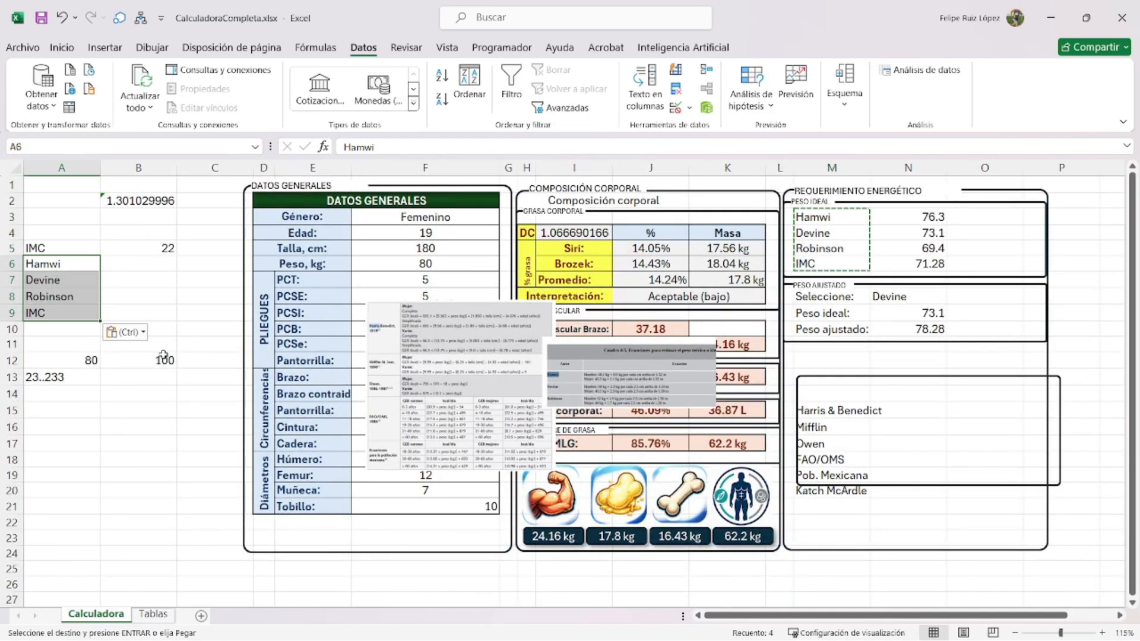
- Clear the old values in A12:B15 and copy the Peso ajustado label to A10
drag(74, 360, 169, 408)
key(Delete)
click(173, 443)
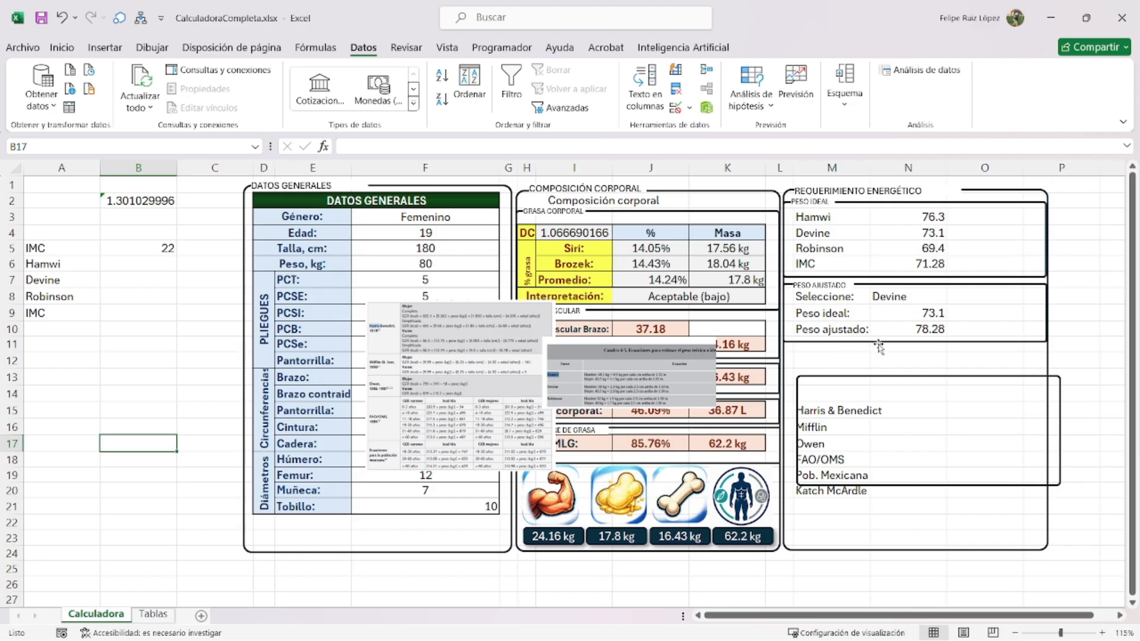
click(841, 326)
key(ctrl+c)
click(63, 327)
key(ctrl+v)
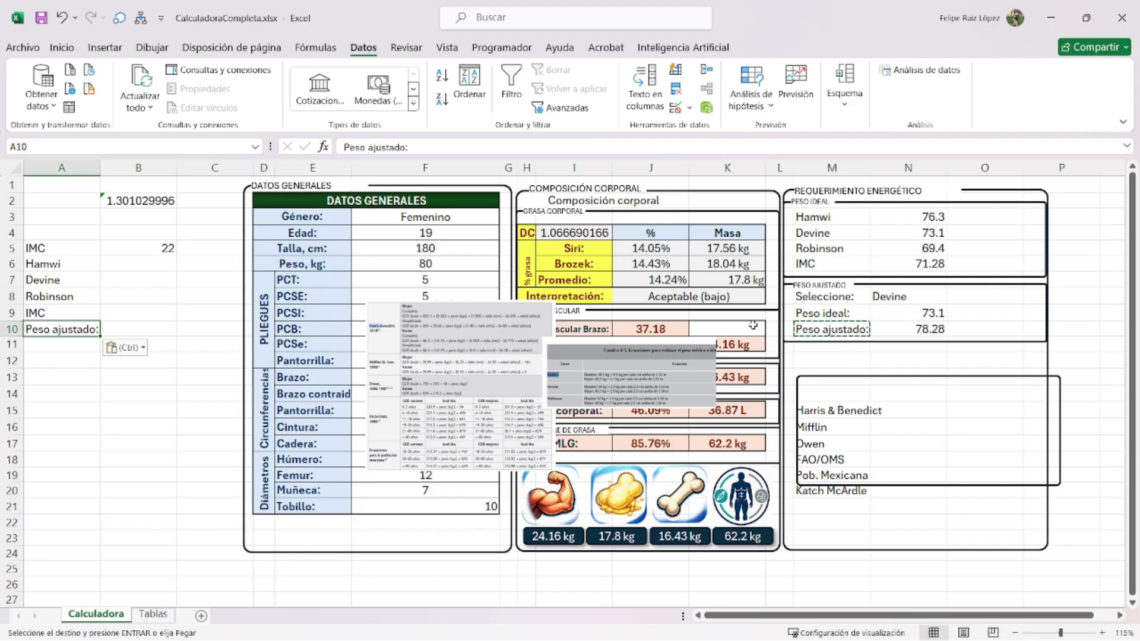
- Remove the colons from the Peso ajustado, Peso ideal and Seleccione labels
double_click(853, 328)
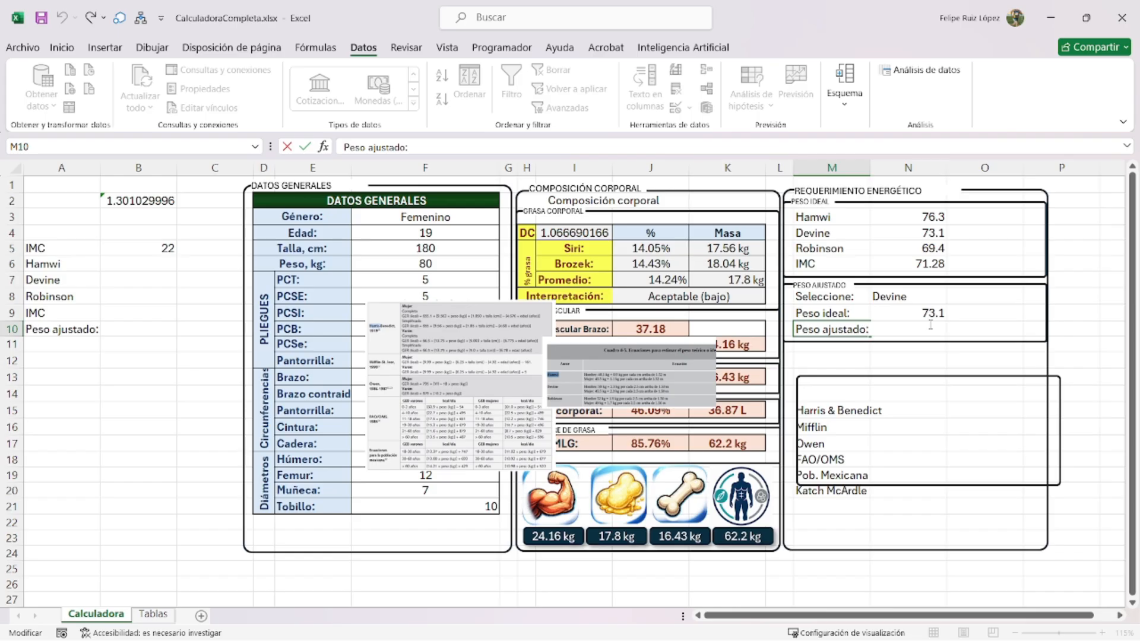
key(BackSpace)
key(Return)
double_click(858, 312)
key(BackSpace)
key(Return)
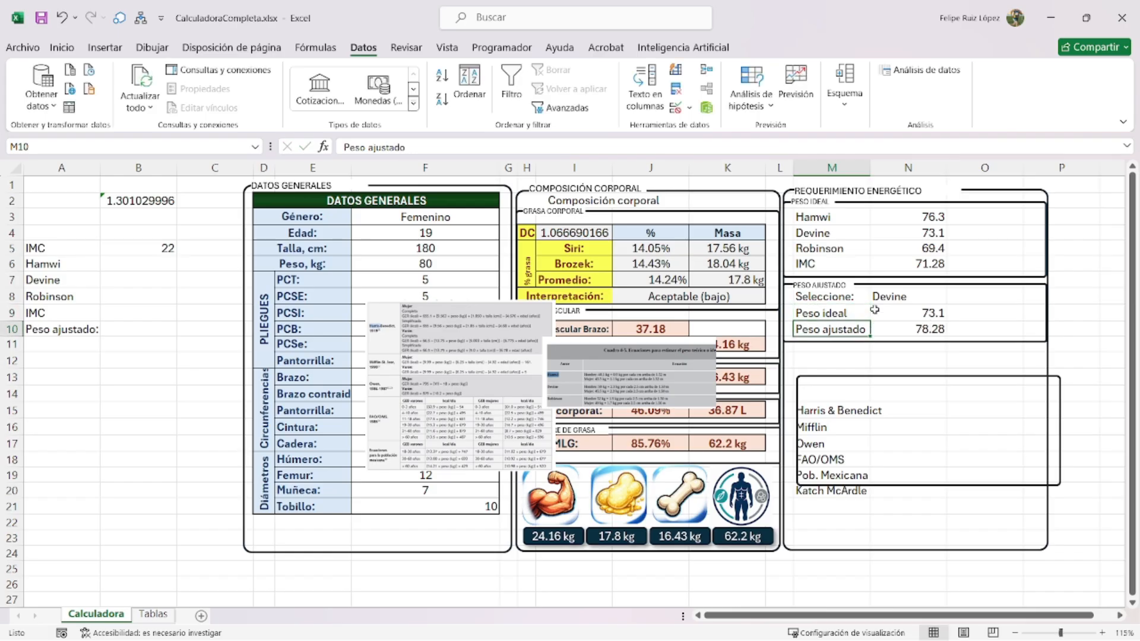
double_click(865, 298)
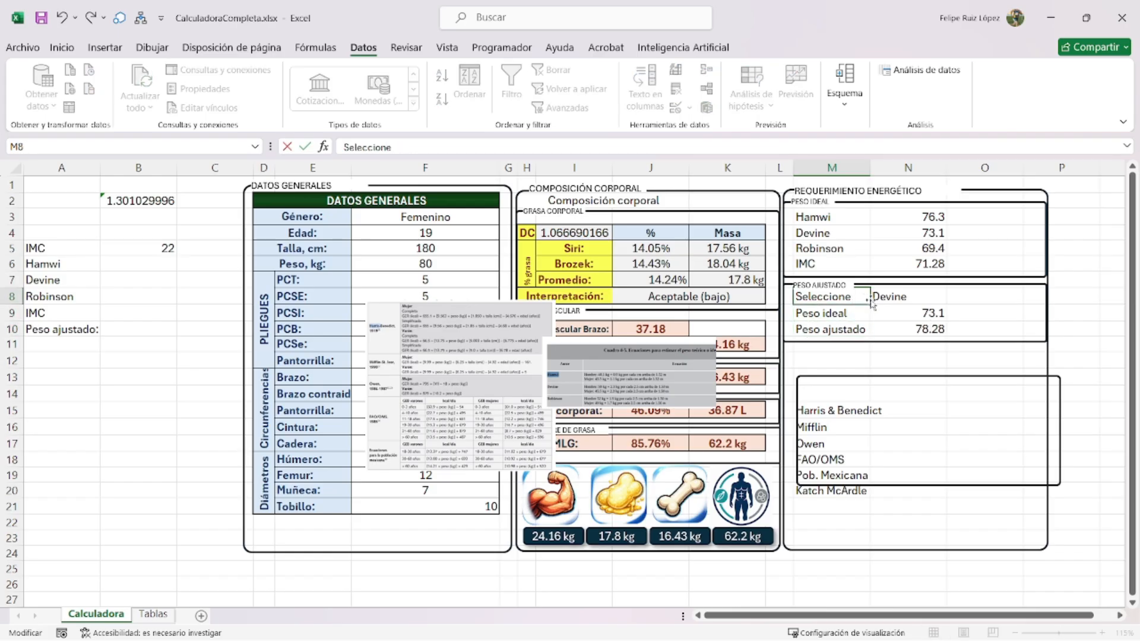
- Type 'Peso actual' in A11
click(38, 343)
text(Peso actual)
key(Return)
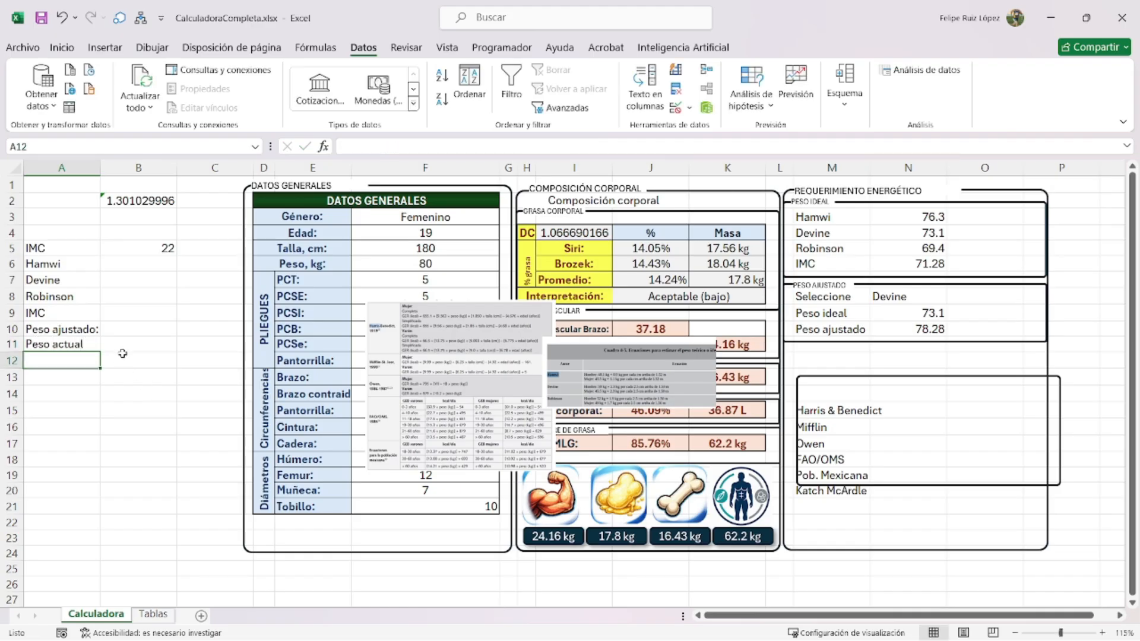
- Link B6 to the Hamwi result in N3 and fill it down to B9
click(144, 263)
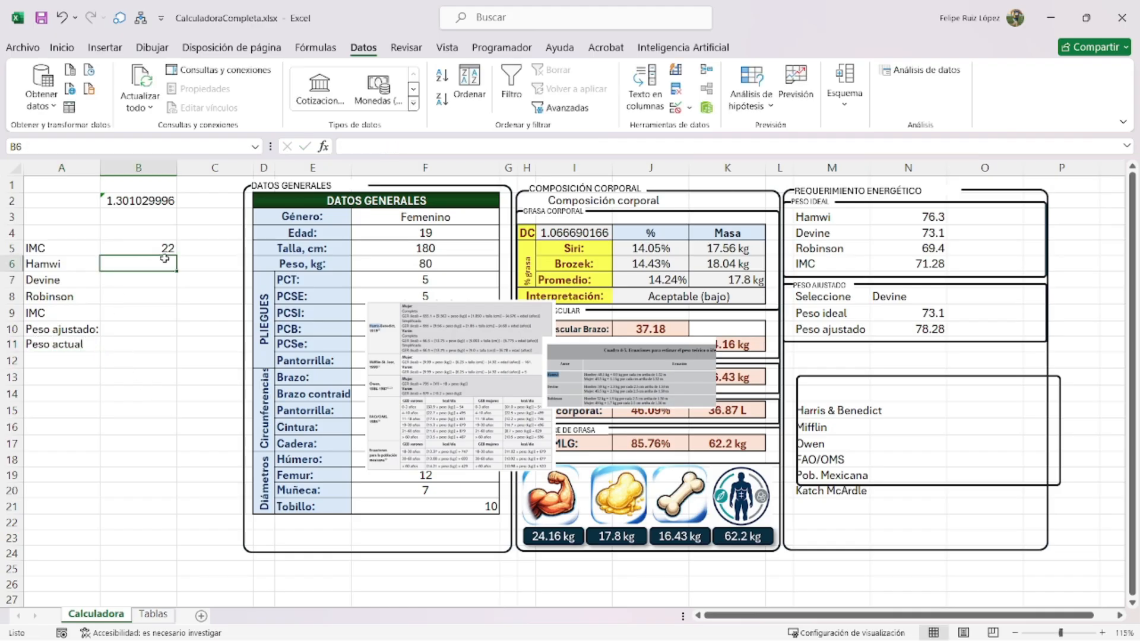
text(=)
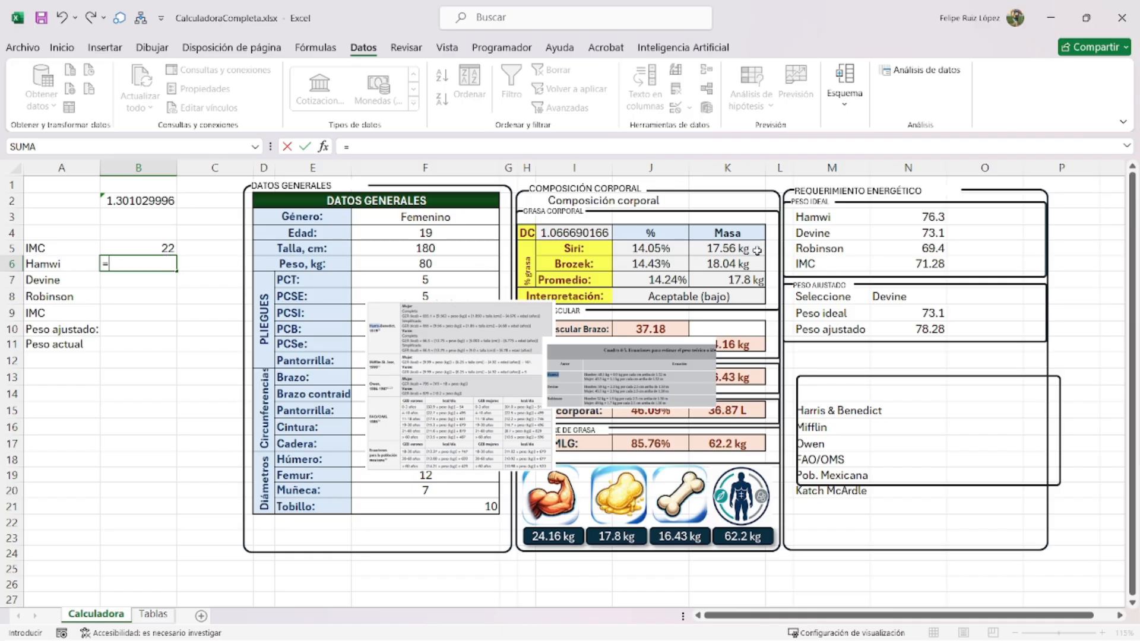
click(935, 216)
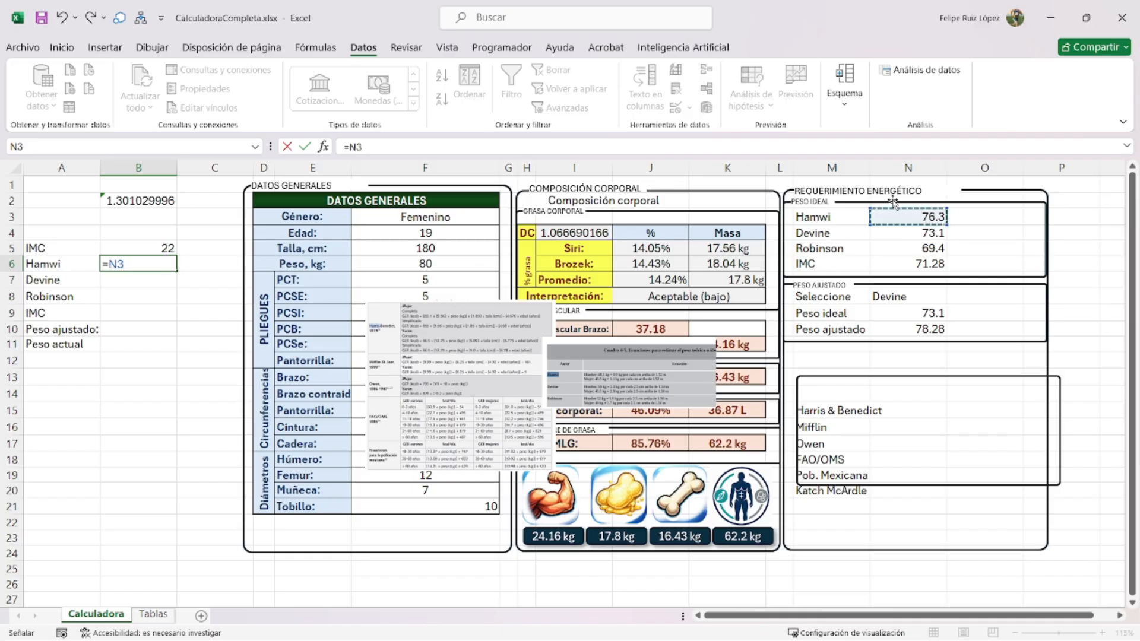
key(Return)
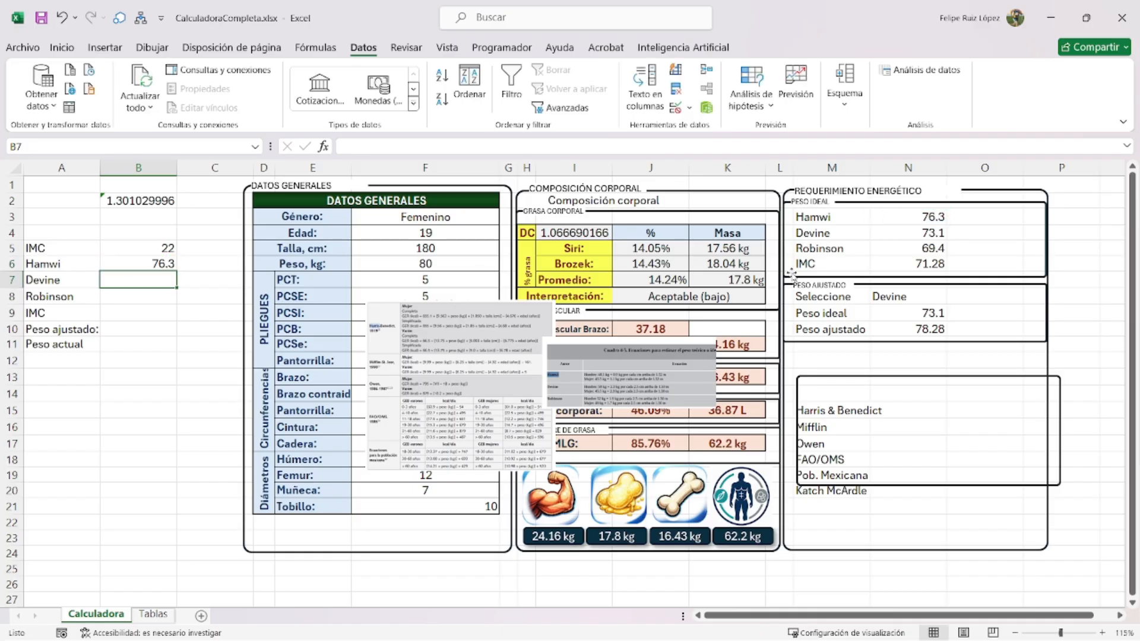
click(155, 261)
drag(174, 290, 174, 321)
- Link B10 to the adjusted weight in N10 and B11 to the current weight F6
text(=)
click(896, 330)
key(Return)
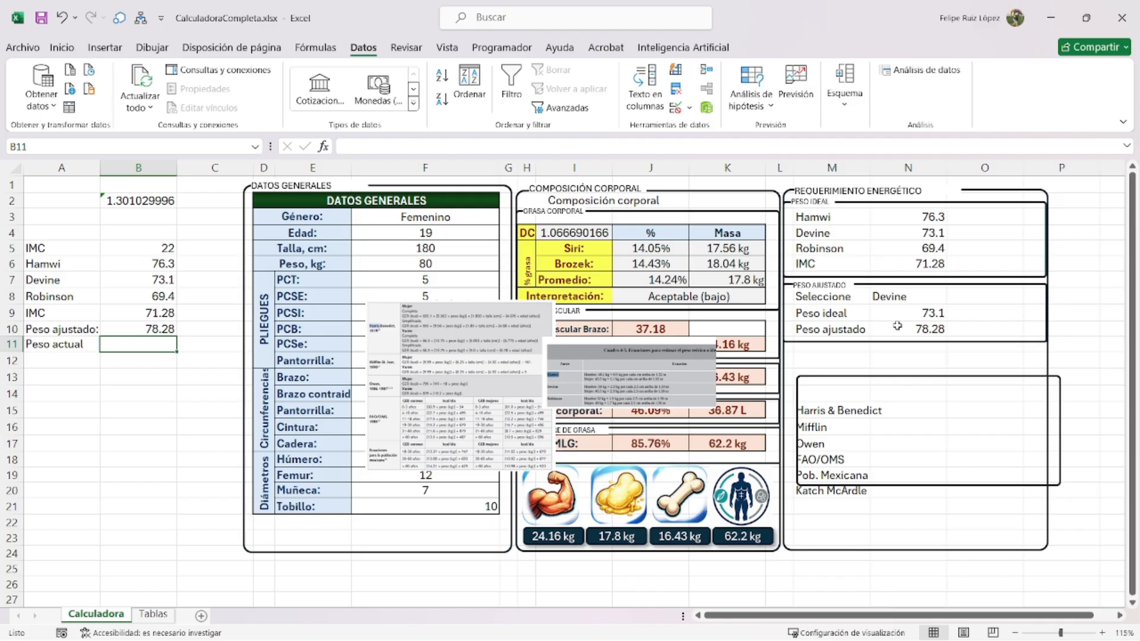
text(=)
click(419, 260)
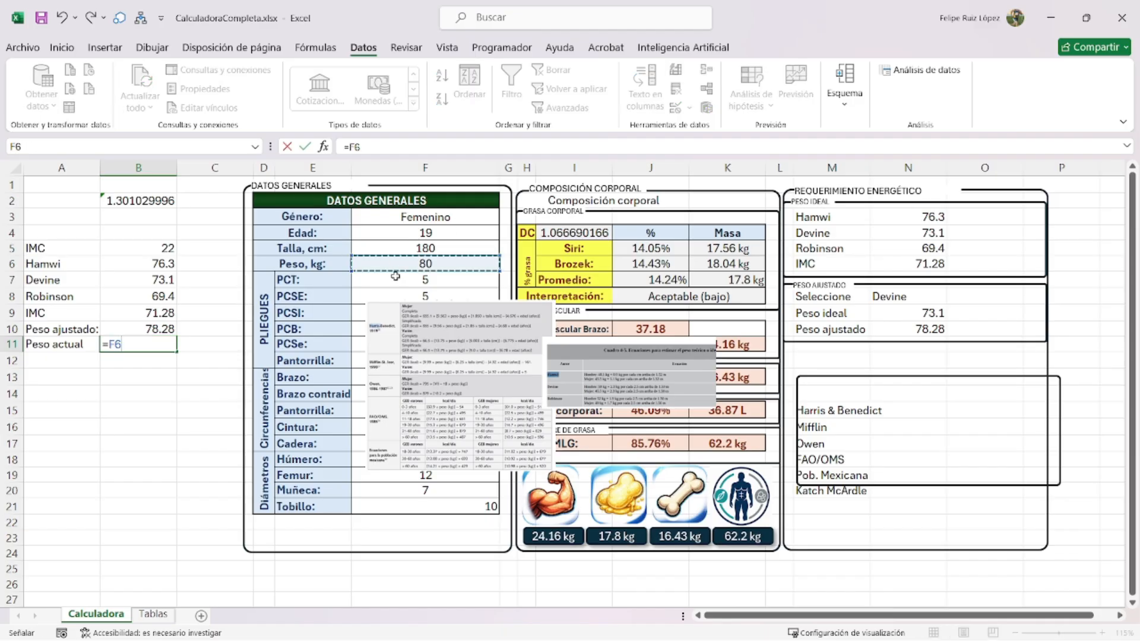
key(Return)
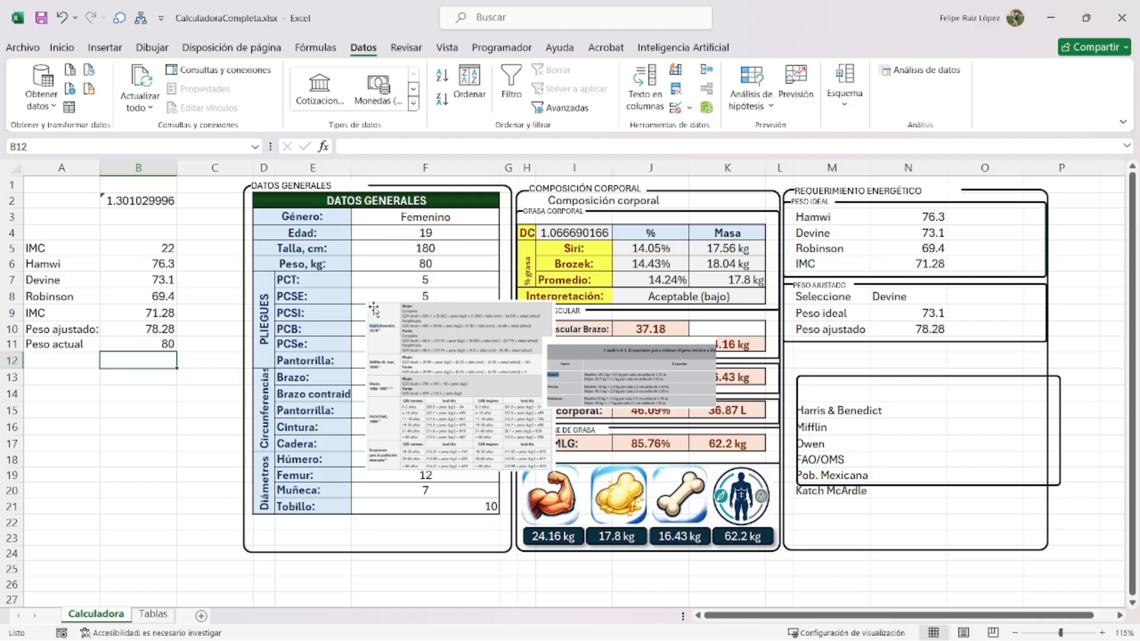
drag(37, 264, 139, 345)
- Fill the weight table A6:B11 yellow and apply Todos los bordes
click(67, 47)
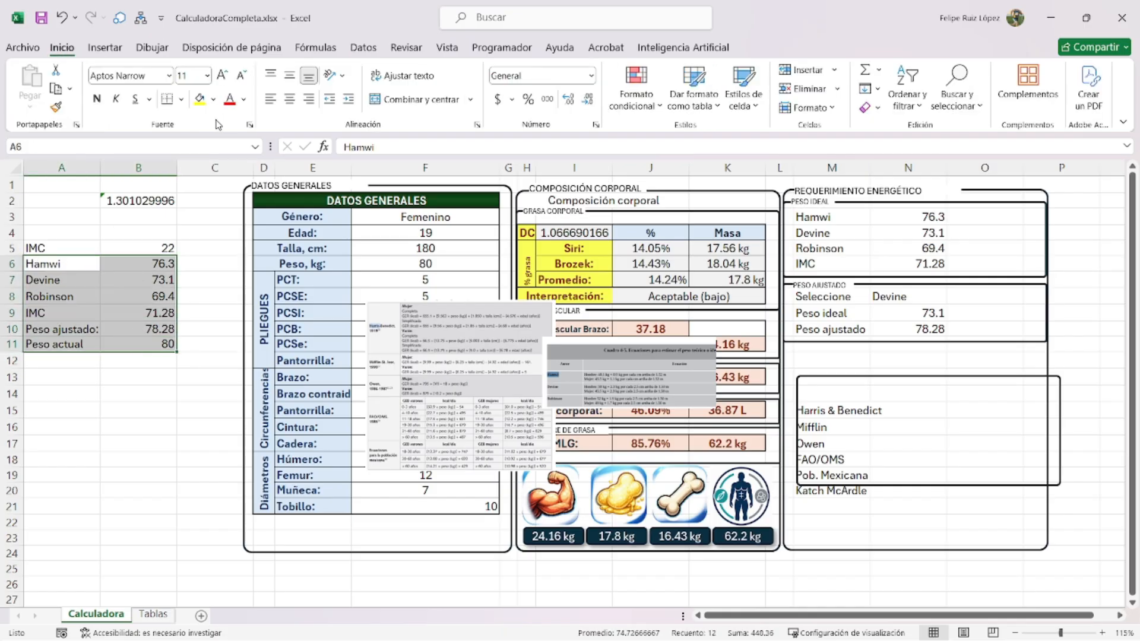
click(200, 100)
click(182, 100)
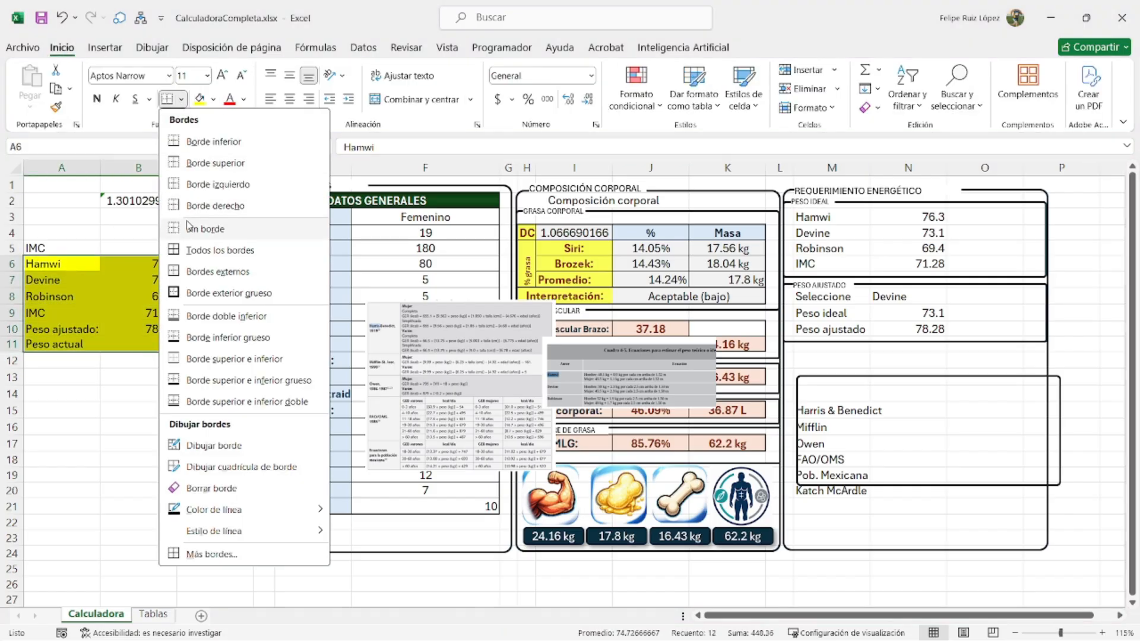
click(196, 249)
click(149, 328)
- Add 'Seleccione un peso para GER:' in M12, merged across M12:N12, with the equations box moved below
drag(854, 383, 853, 352)
click(833, 374)
click(854, 356)
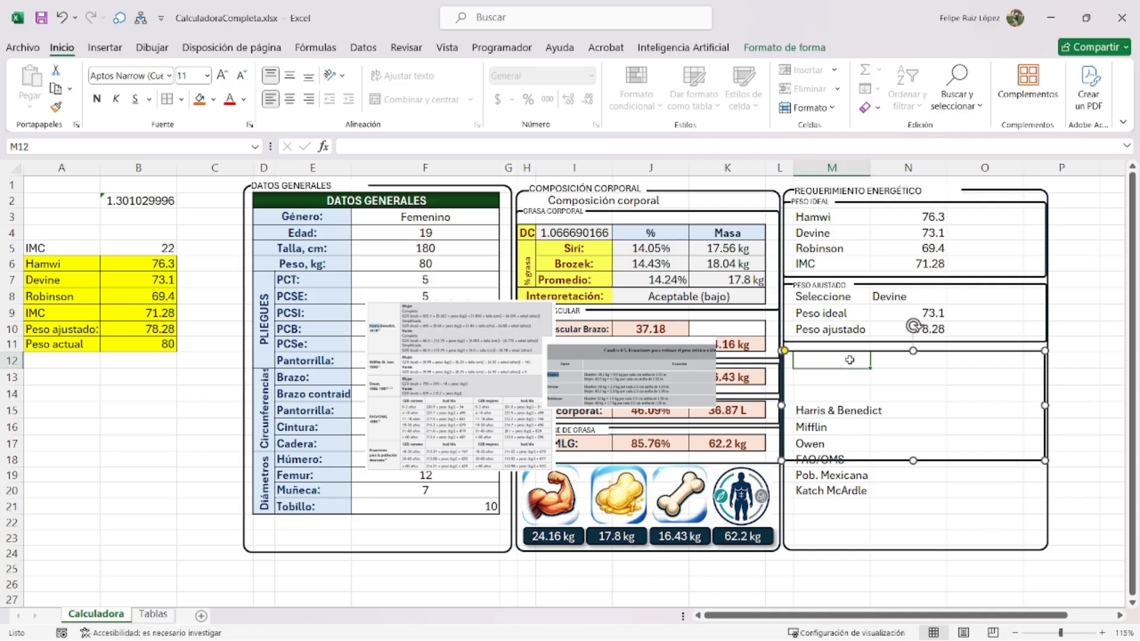
text(Seleccione un peso para GER:)
key(Return)
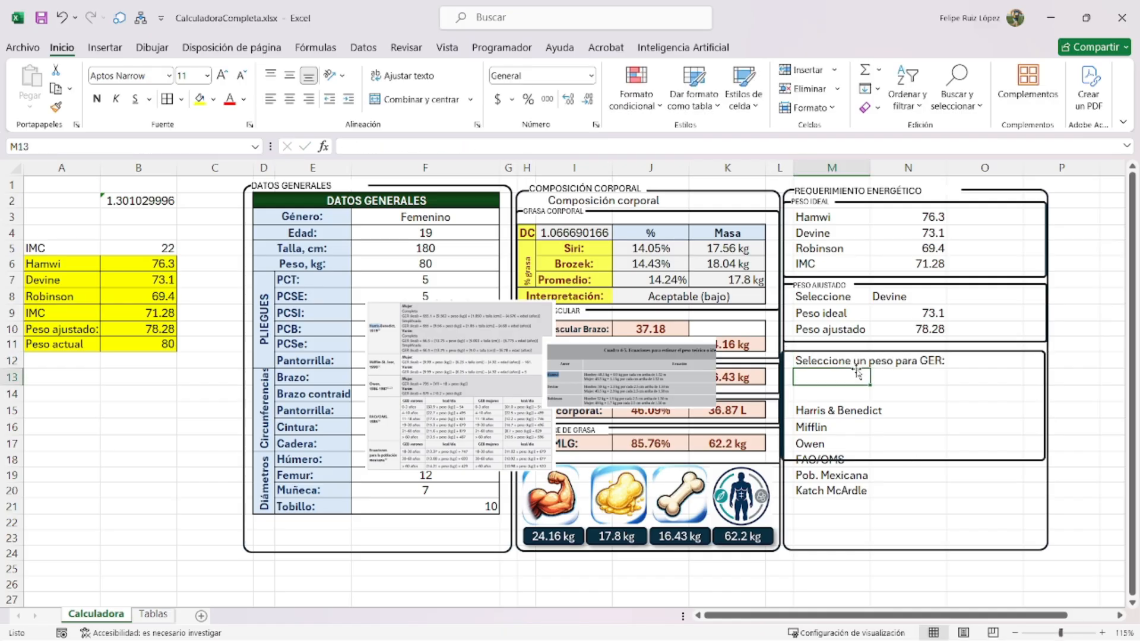
drag(852, 352, 858, 404)
click(850, 361)
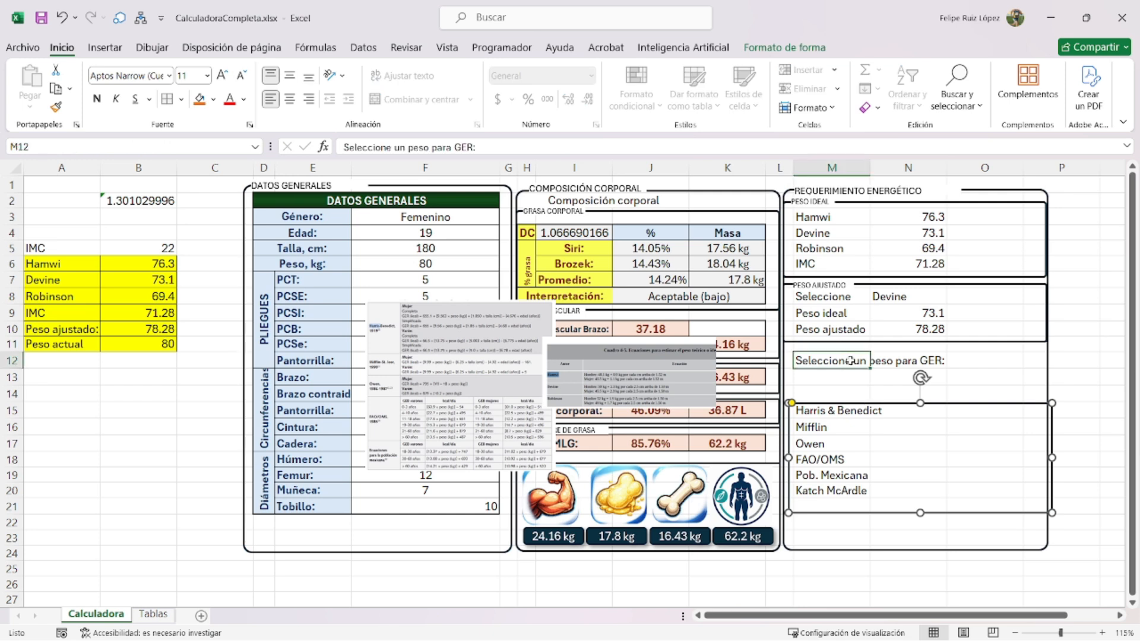
drag(850, 360, 905, 360)
click(410, 100)
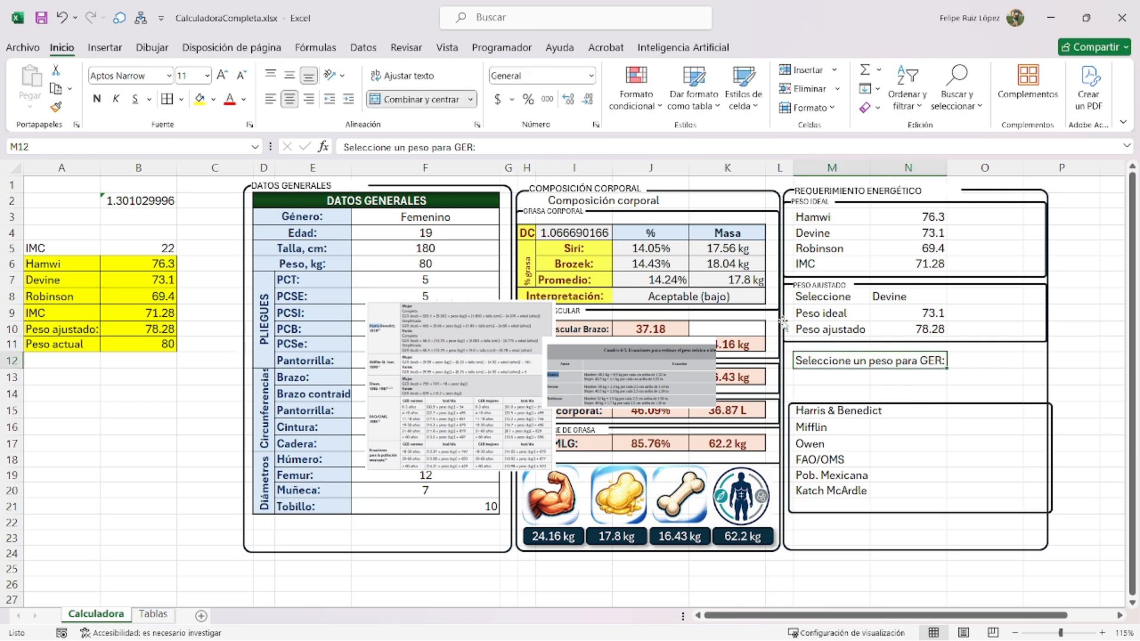
key(Right)
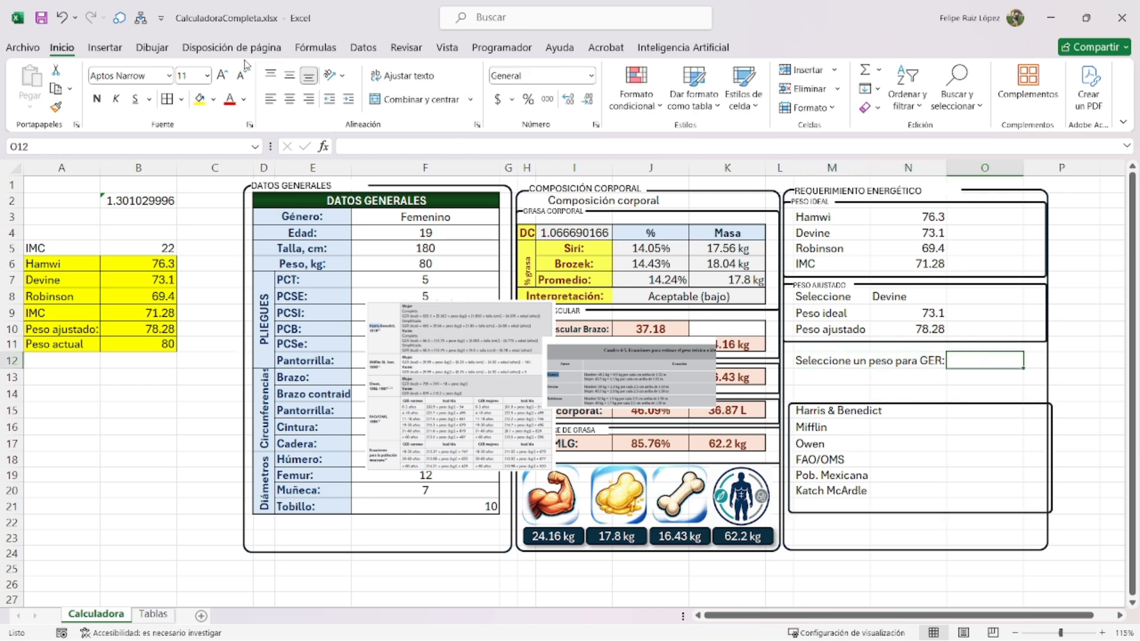
click(362, 48)
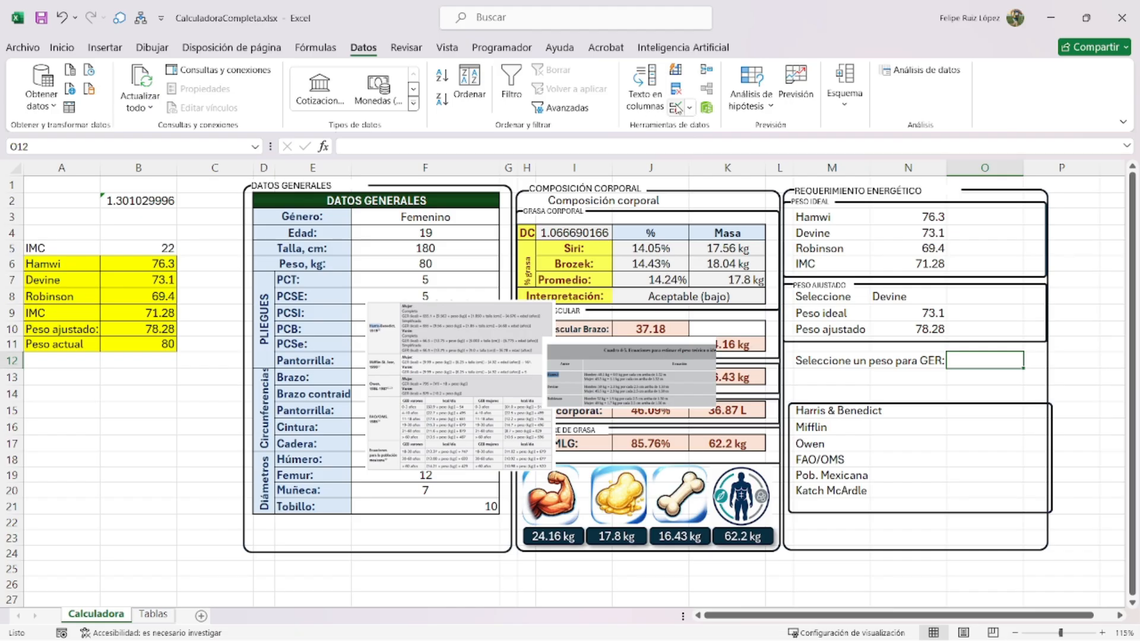
- Give O12 a Lista data validation with source =$A$6:$A$11
click(678, 112)
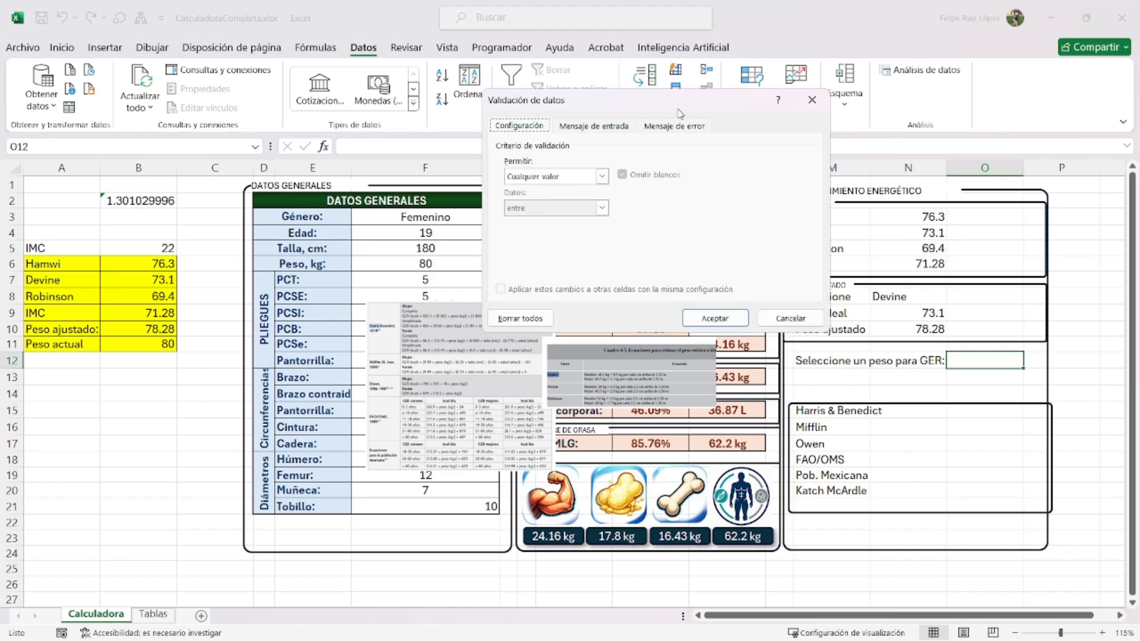
click(552, 176)
click(545, 202)
click(602, 176)
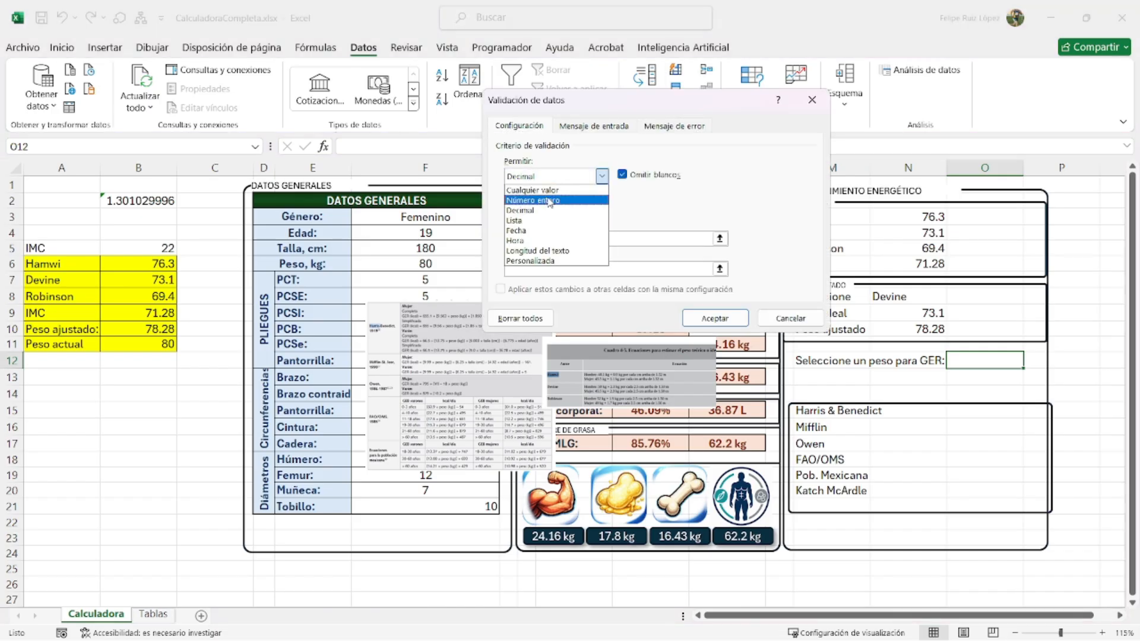
click(549, 212)
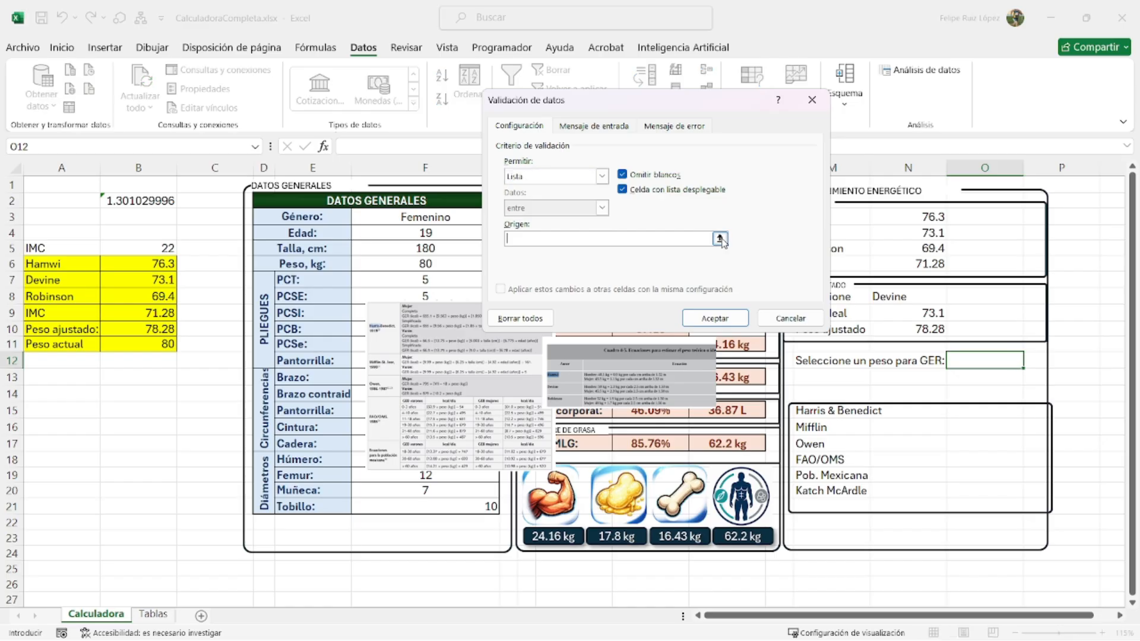
click(720, 239)
drag(83, 262, 59, 345)
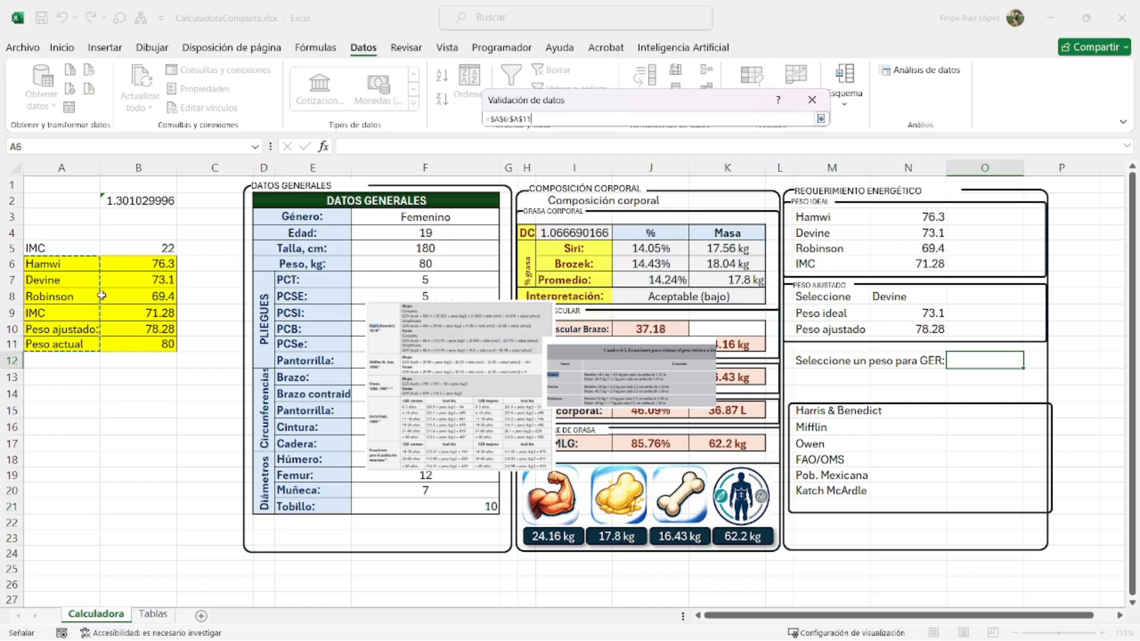
key(Return)
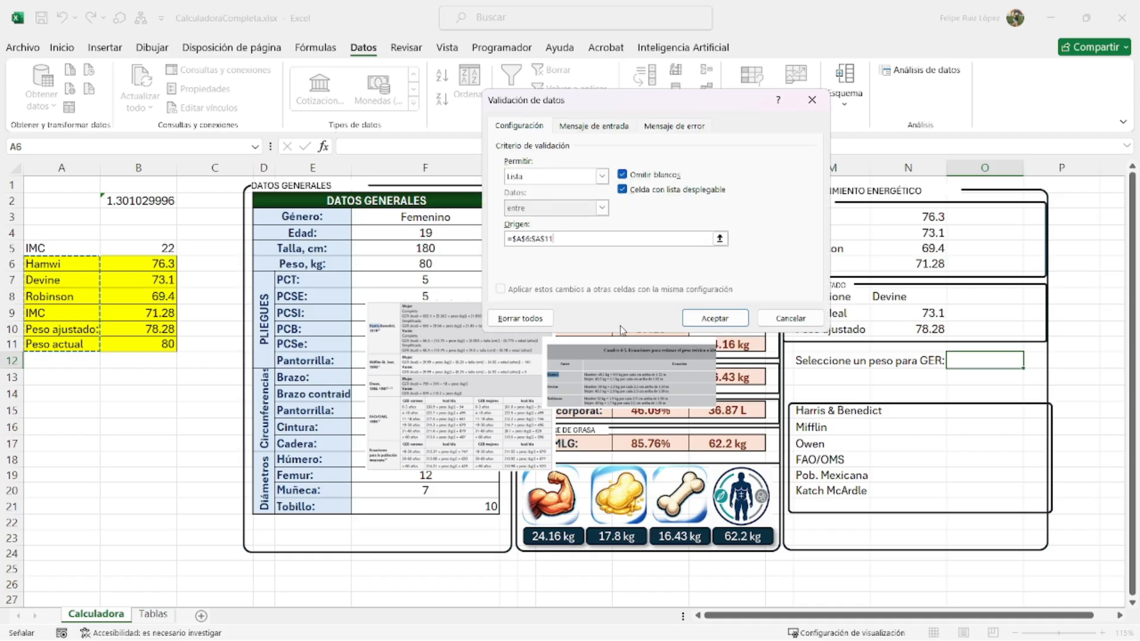
key(Return)
- Remove the colon from the Peso ajustado label in A10
double_click(92, 330)
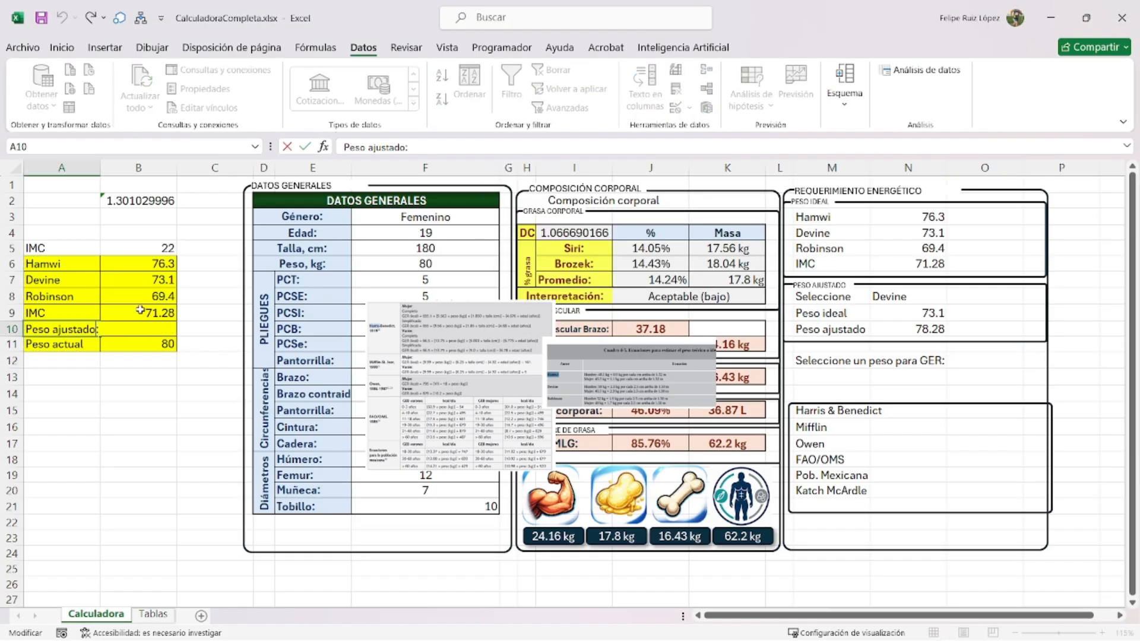
key(Return)
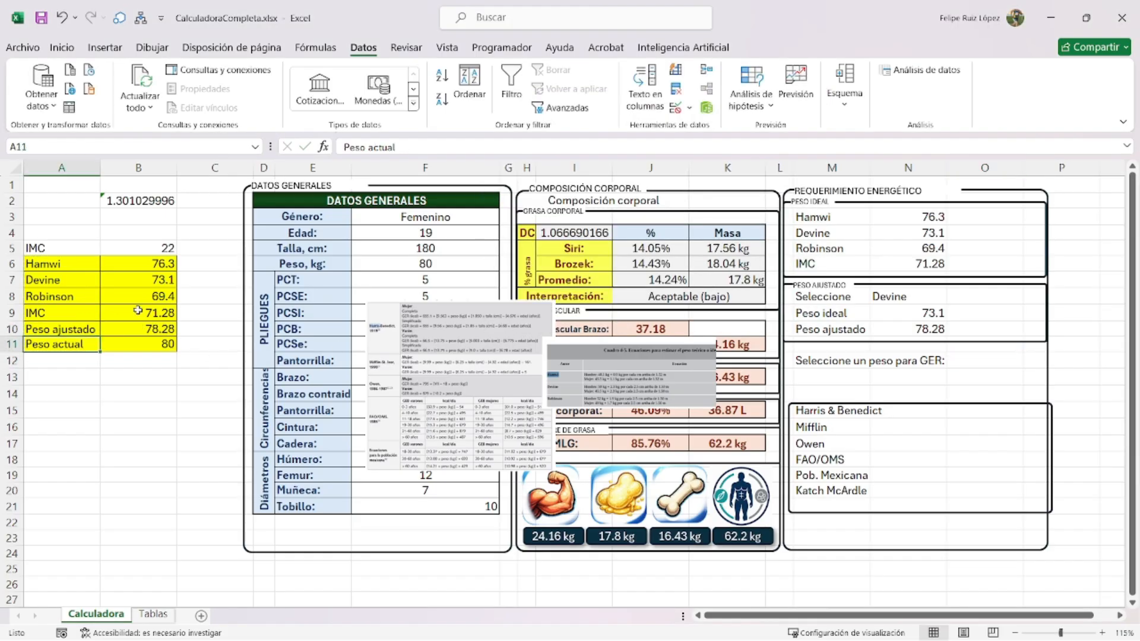
drag(59, 264, 148, 329)
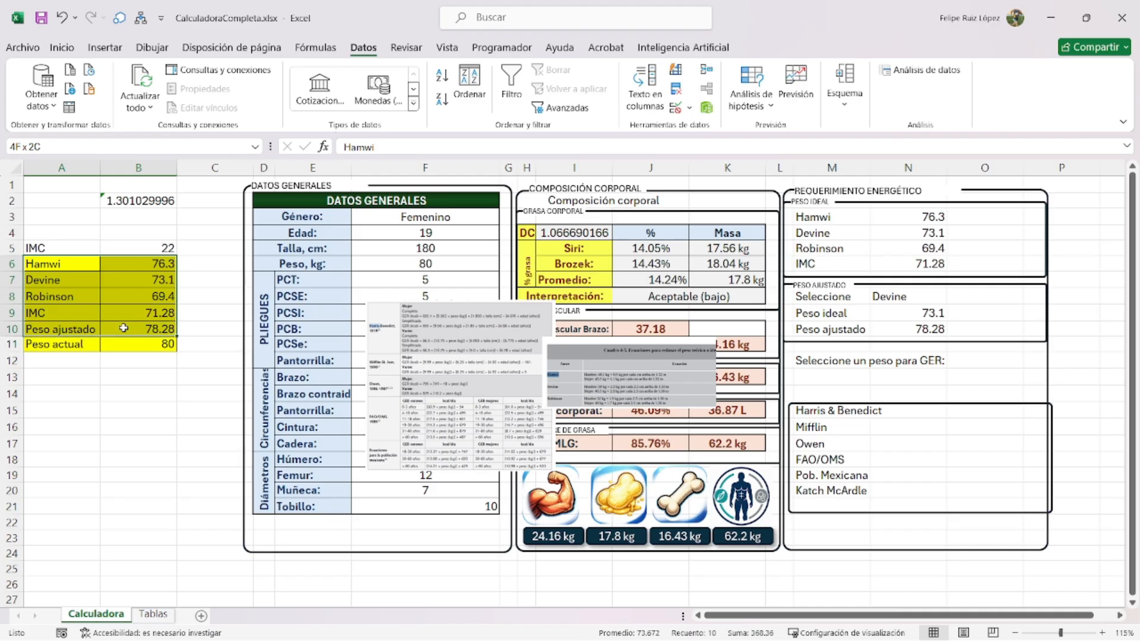
- Choose Devine as the GER weight in the O12 dropdown
click(962, 360)
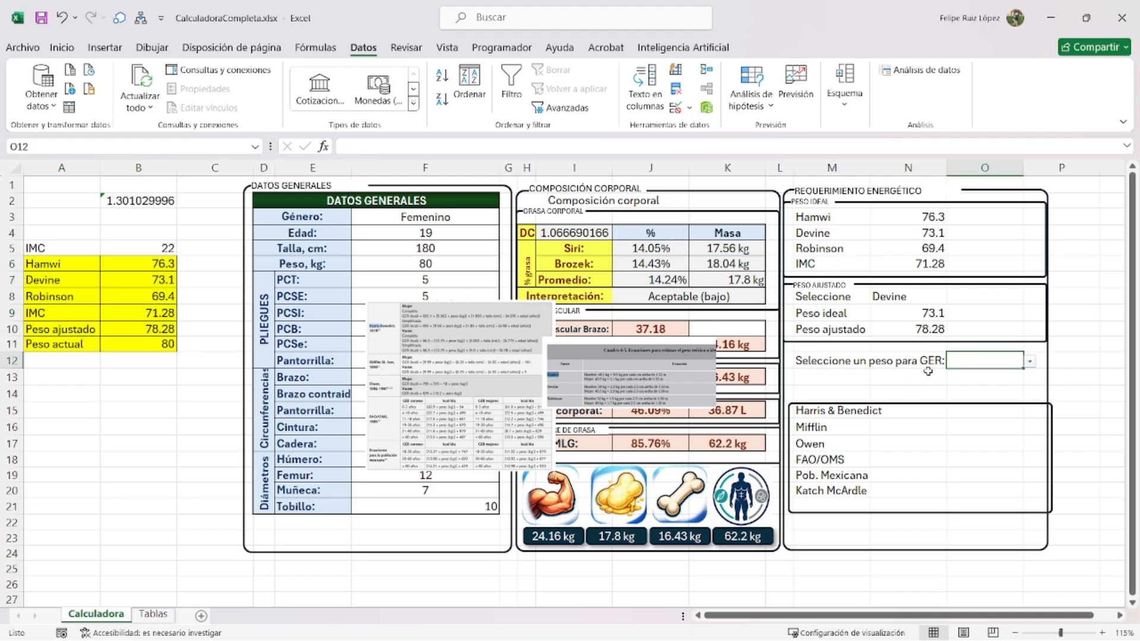
click(1030, 361)
click(1020, 383)
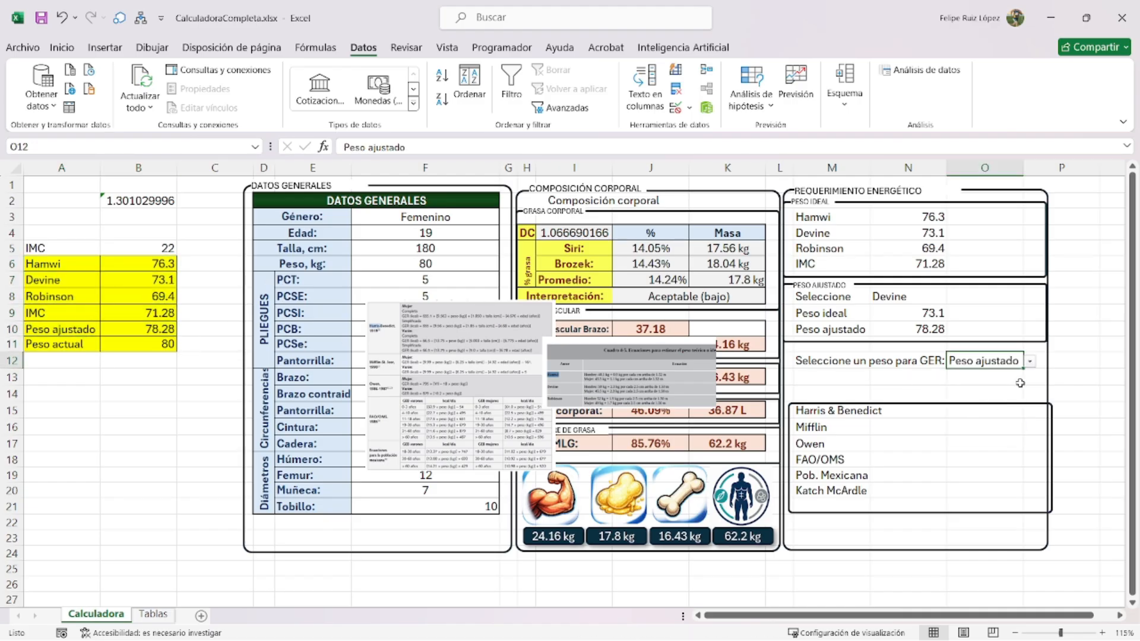
click(1029, 362)
click(968, 388)
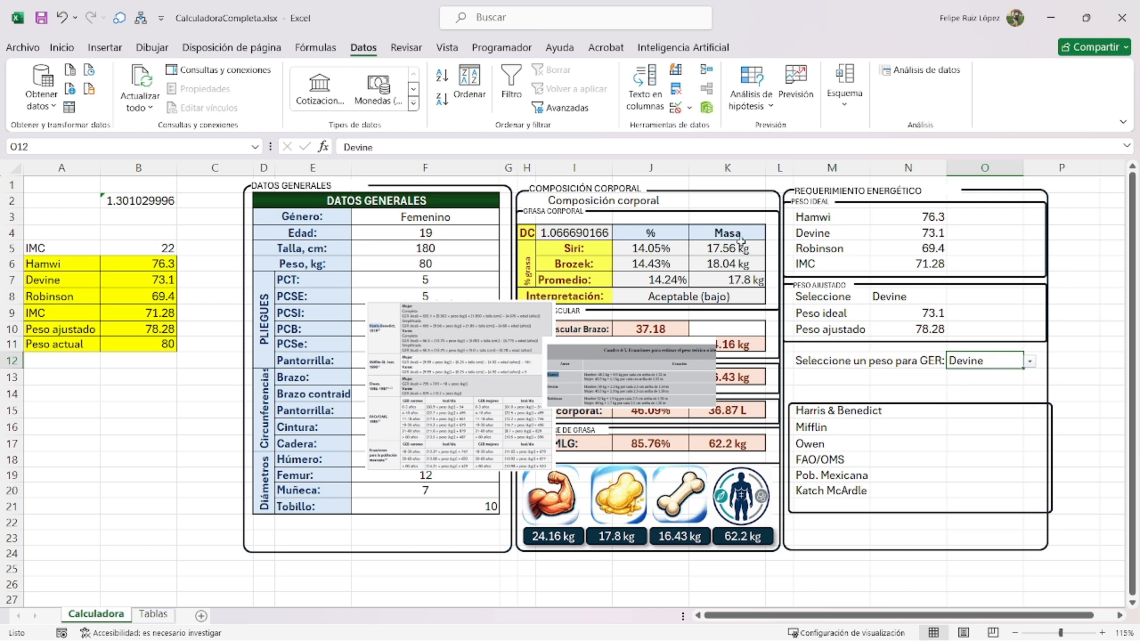
click(811, 355)
click(948, 367)
click(844, 379)
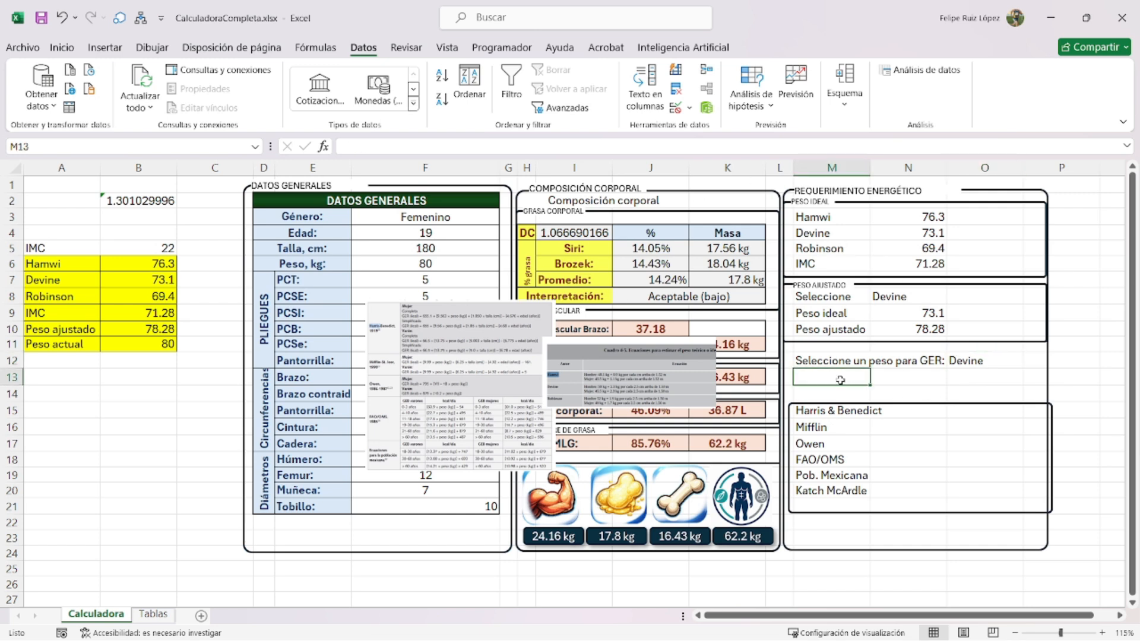
drag(62, 269, 171, 358)
click(171, 357)
- Enter =BUSCARV(O12,A6:B11,2,FALSO) in M13, returning 73.1 for Devine
click(855, 378)
text(=BUSCARV()
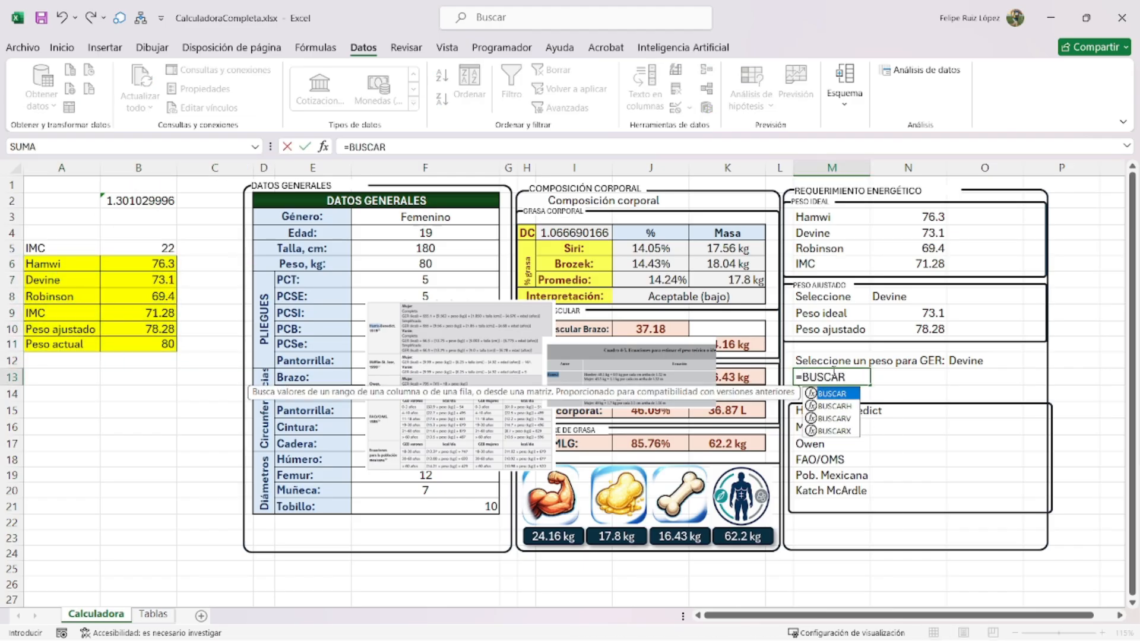
click(972, 364)
text(,)
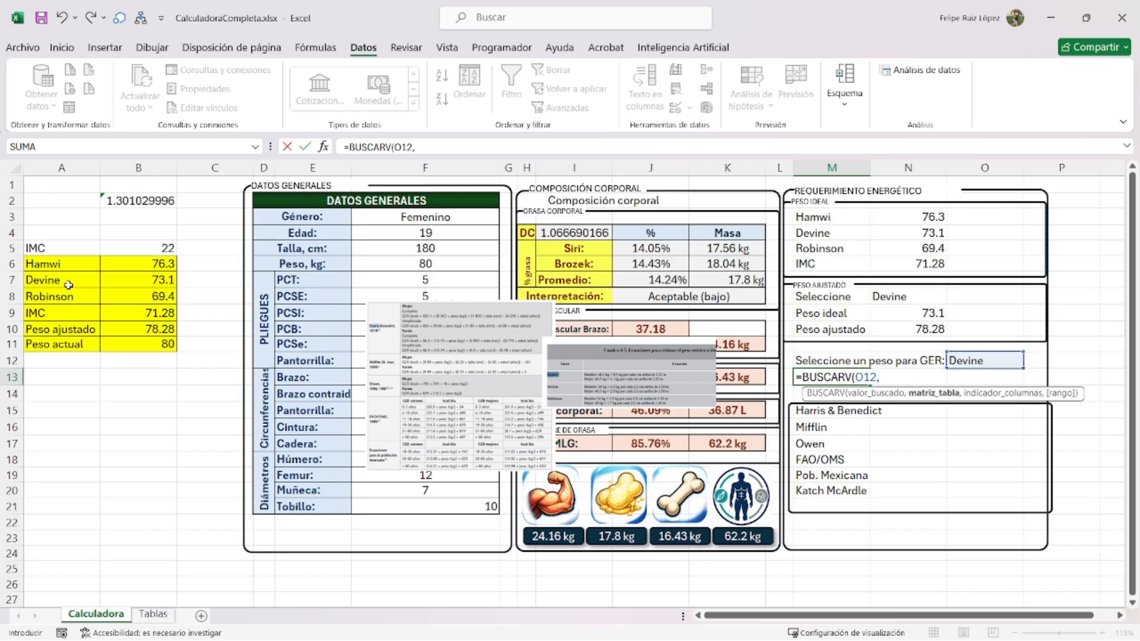
drag(52, 263, 170, 344)
text(,)
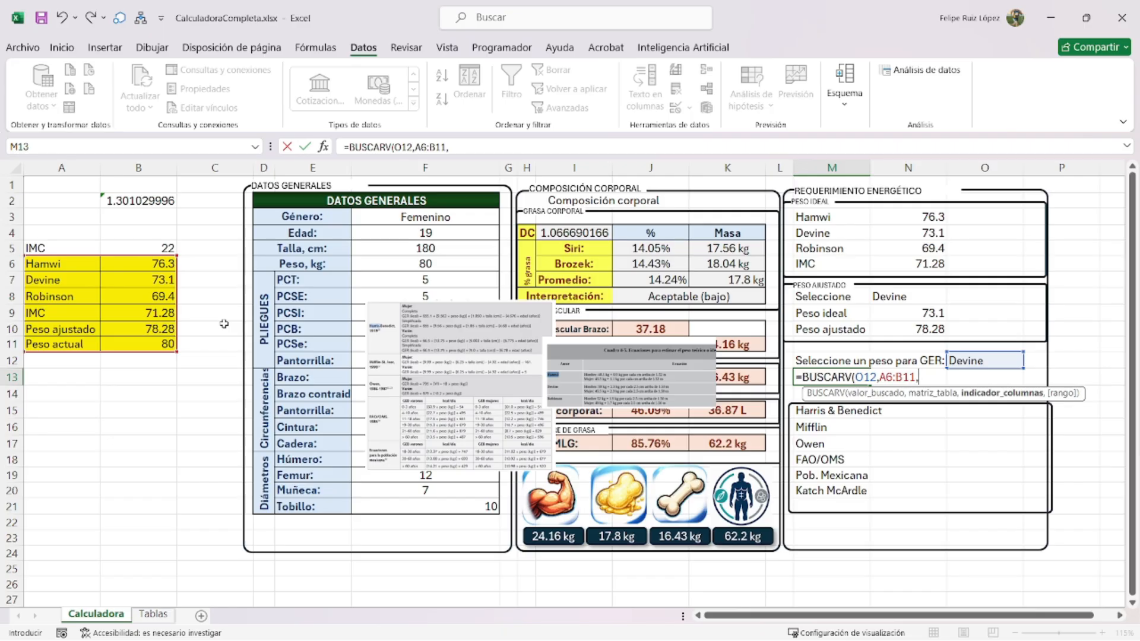
text(2,)
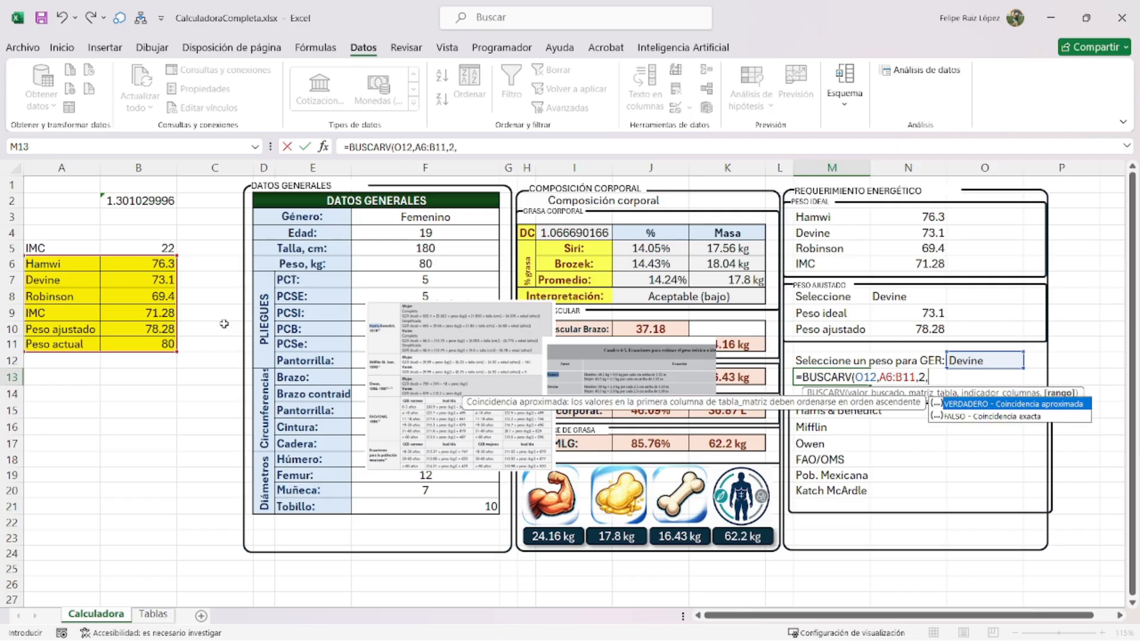
text(FALSO)
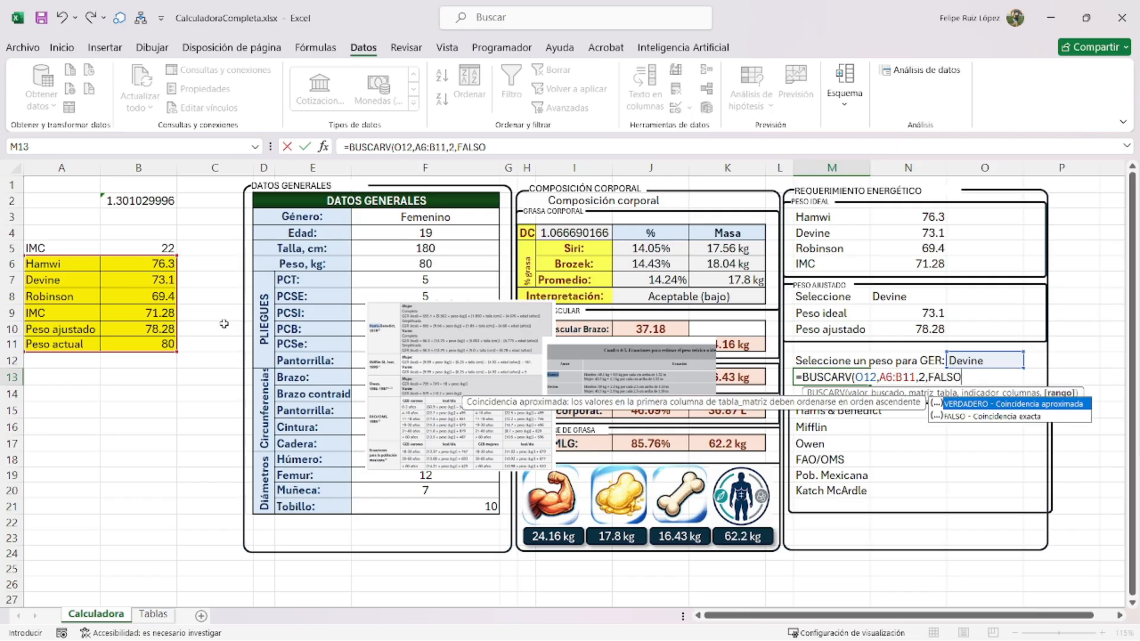
text())
key(Return)
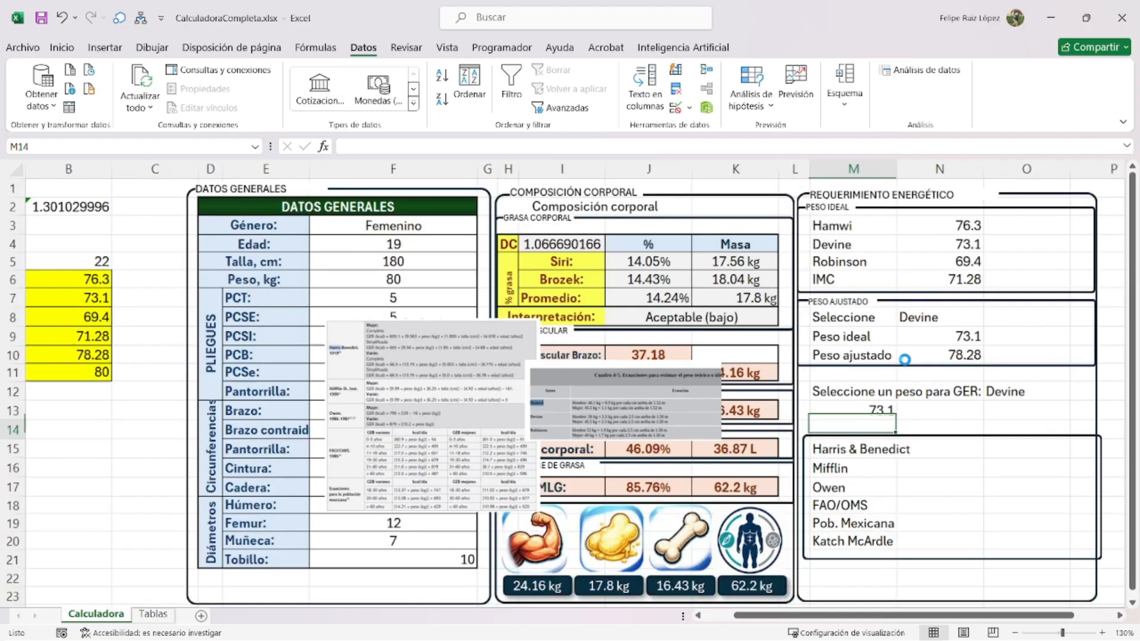
- Border M3:N6 and M8:N10 with a thick outline, thin inner lines and a dotted inner vertical
ctrl+scroll(859, 359, up, 3)
drag(984, 618, 1009, 618)
scroll(914, 399, down, 1)
ctrl+scroll(915, 426, up, 1)
scroll(915, 426, down, 1)
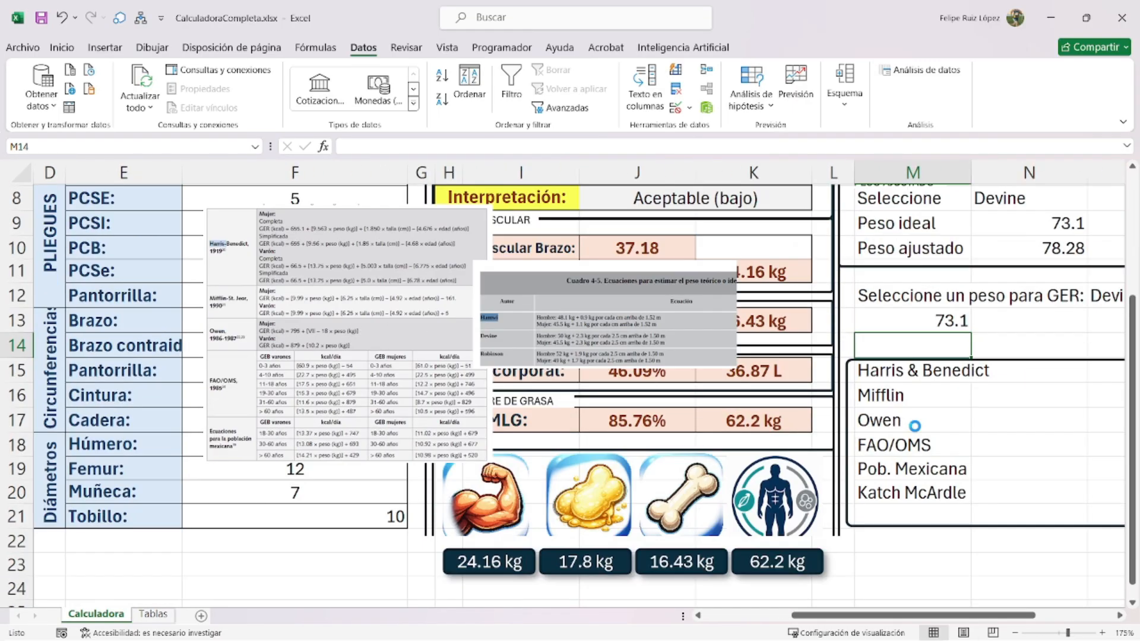
ctrl+scroll(915, 426, down, 1)
scroll(986, 394, up, 3)
ctrl+scroll(952, 360, down, 1)
drag(840, 228, 962, 292)
ctrl+drag(867, 336, 947, 375)
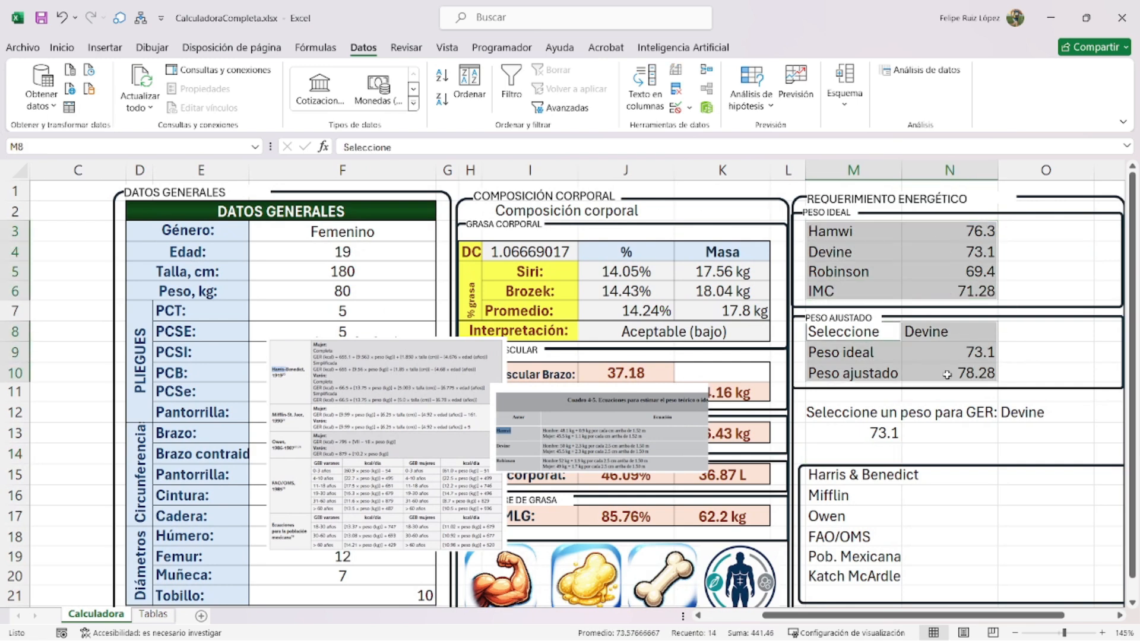
key(ctrl+1)
click(640, 62)
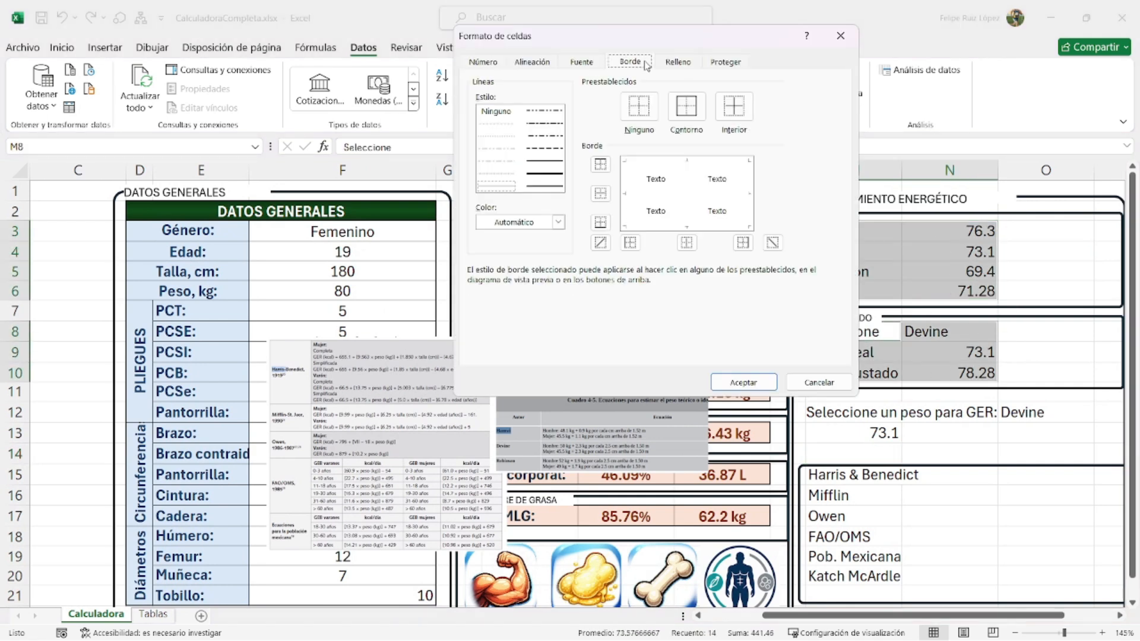
click(542, 172)
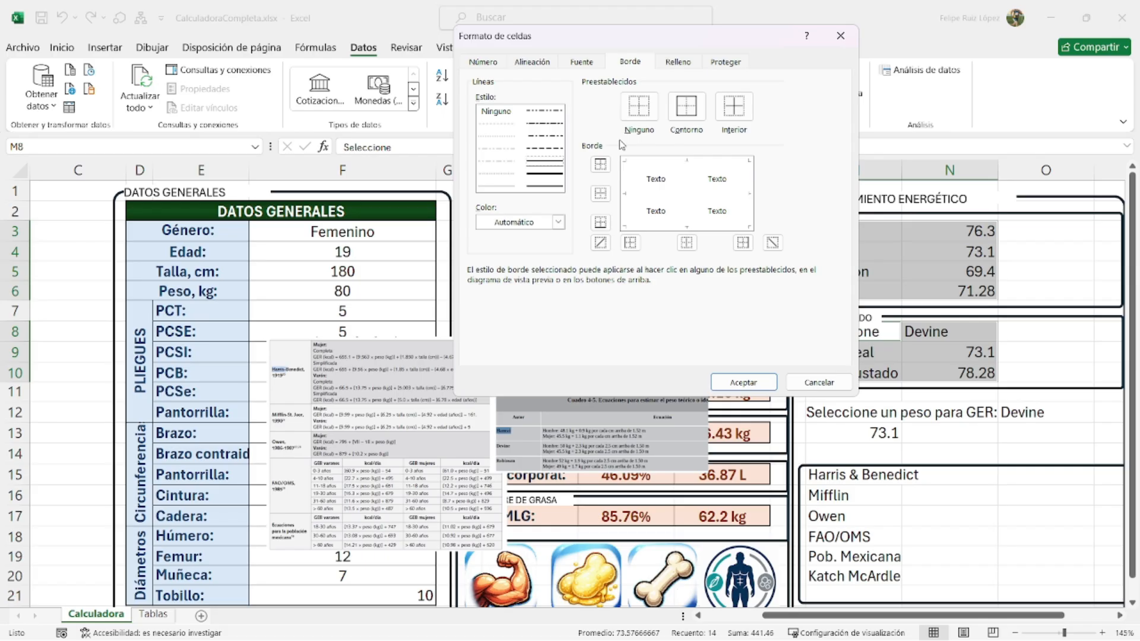
click(686, 107)
click(496, 186)
click(734, 119)
click(494, 124)
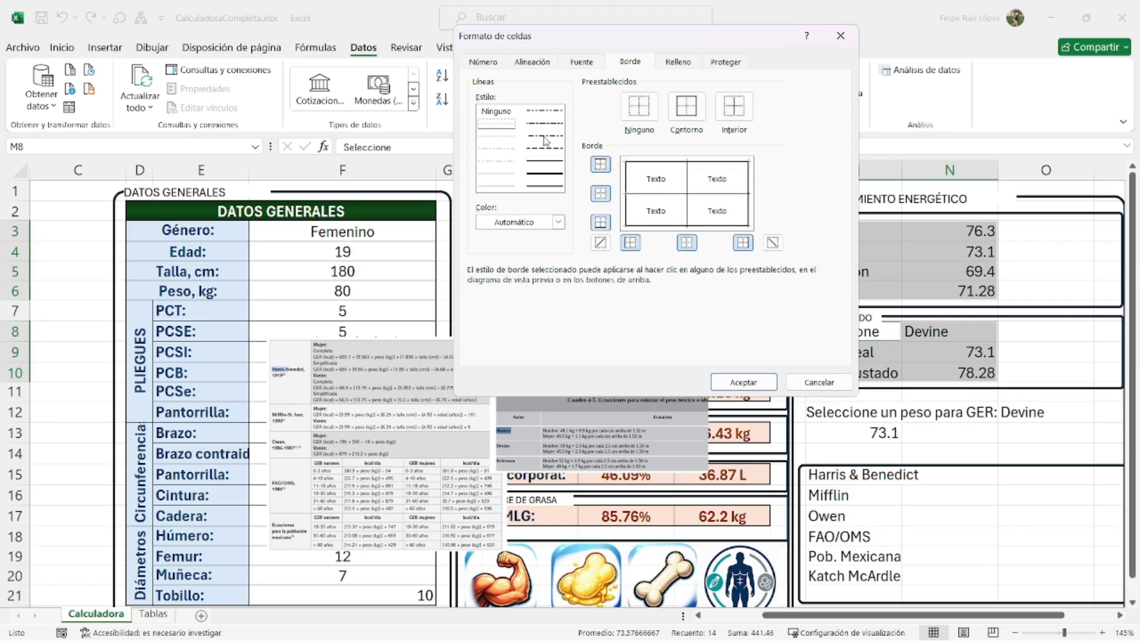
click(689, 181)
click(743, 381)
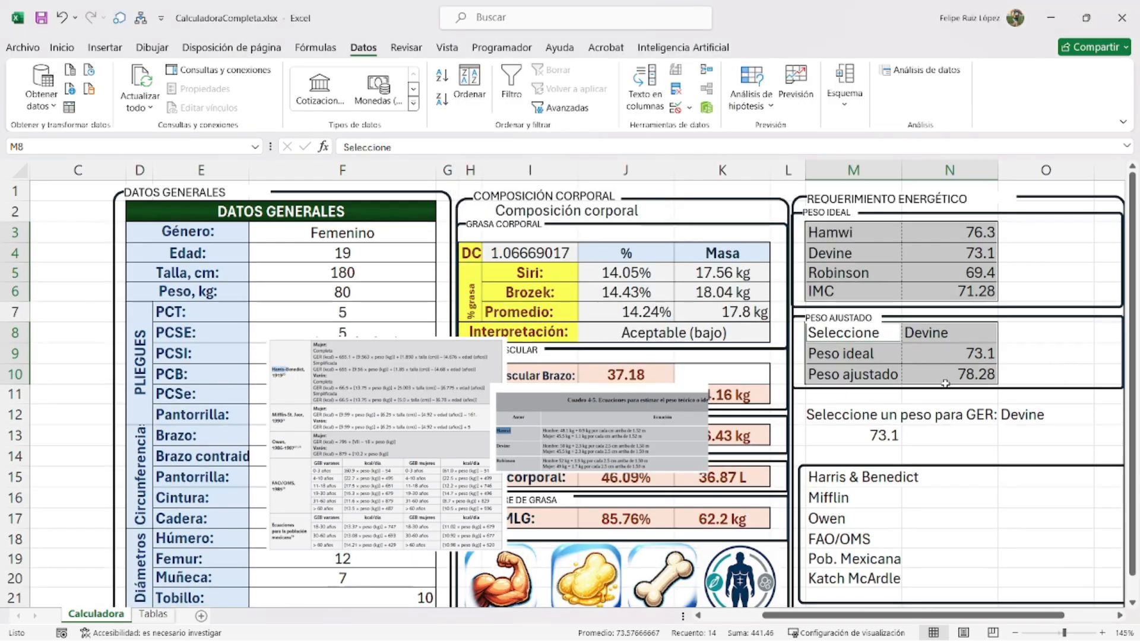
- Fill the label cells M3:M6 and M8:M10 dark green with bold white text
drag(831, 232, 831, 291)
ctrl+drag(848, 335, 849, 374)
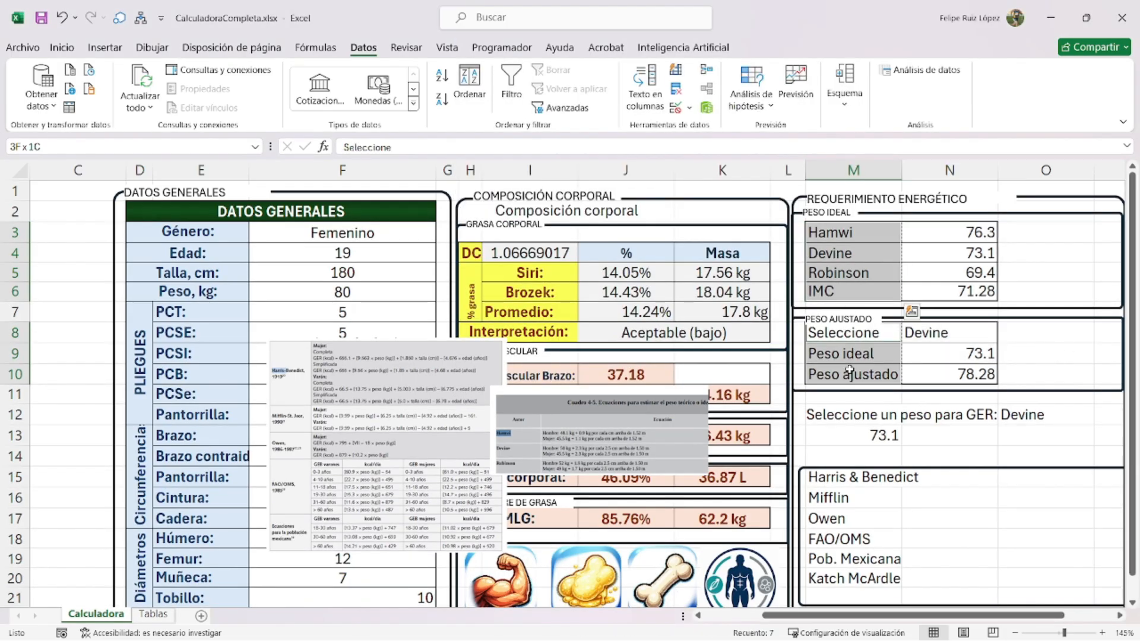
click(62, 48)
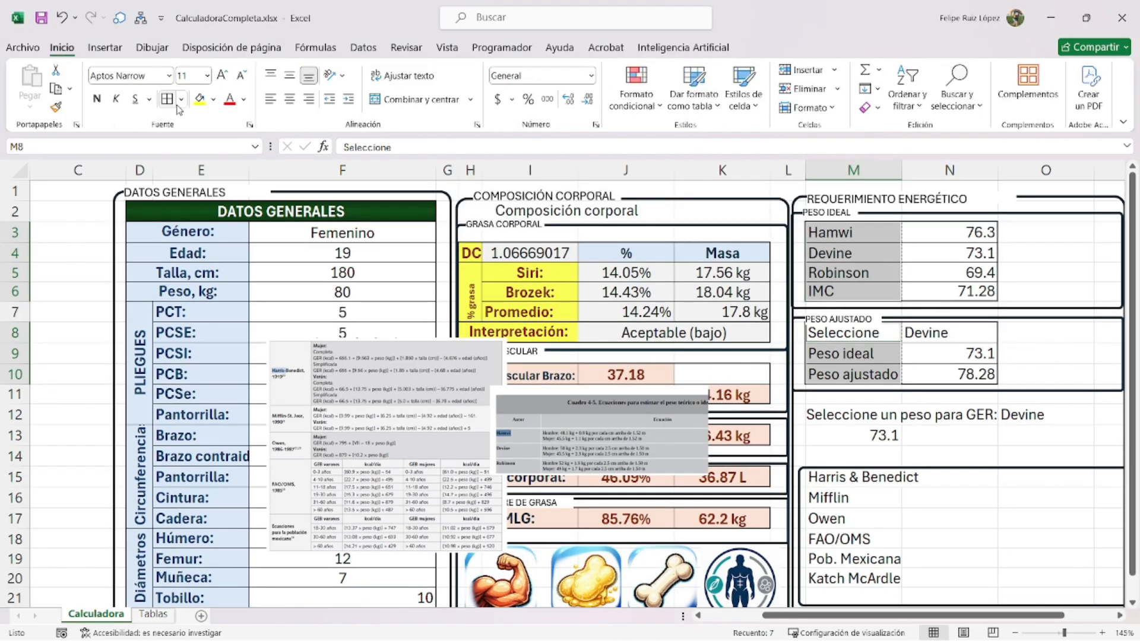
click(213, 99)
click(270, 196)
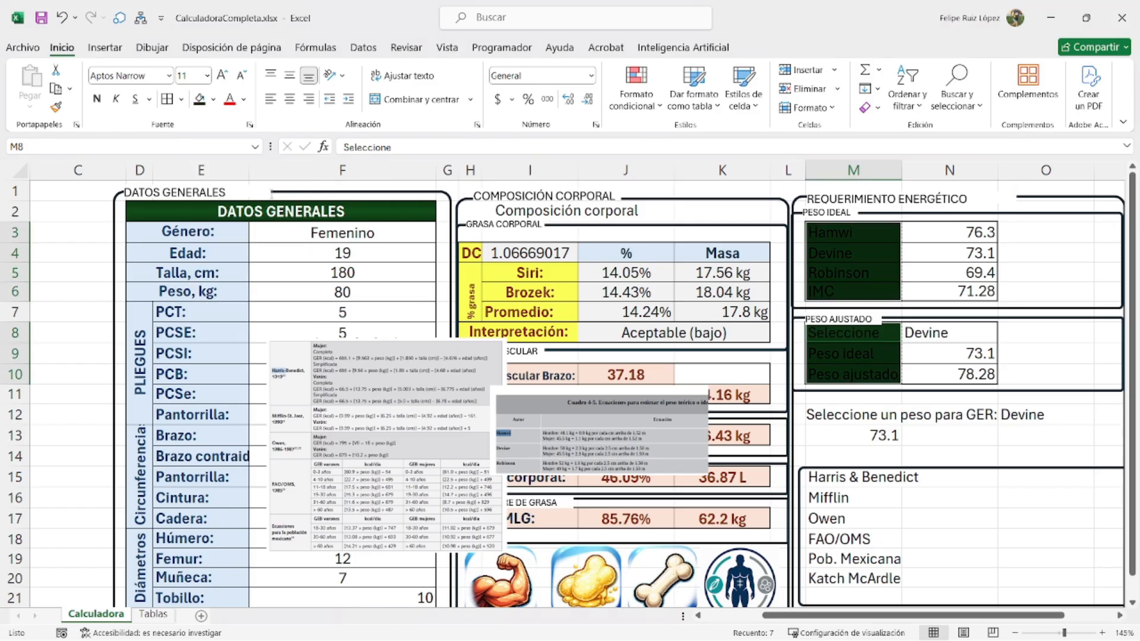
click(243, 99)
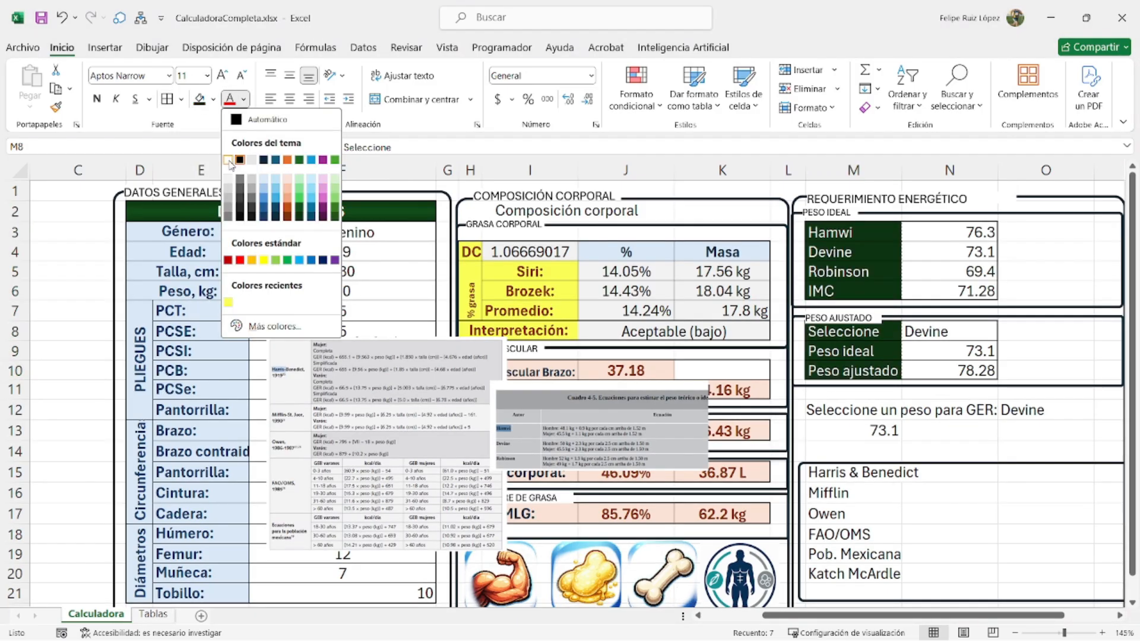
click(238, 159)
click(96, 98)
- Fill the column N value cells light blue, centred and bold
click(958, 248)
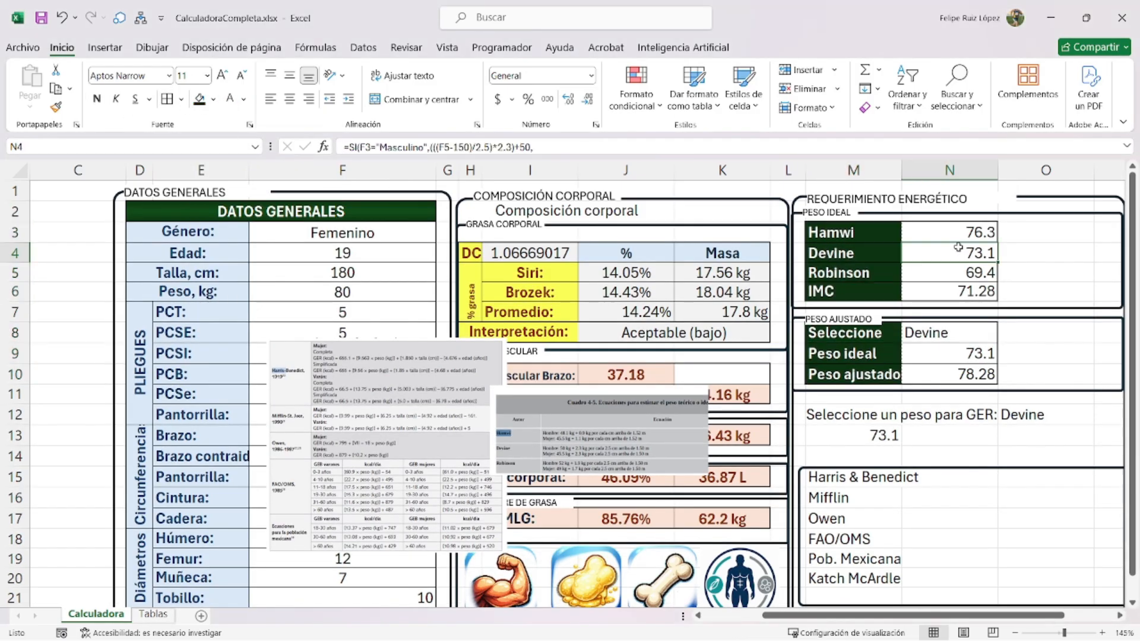
drag(959, 233, 944, 283)
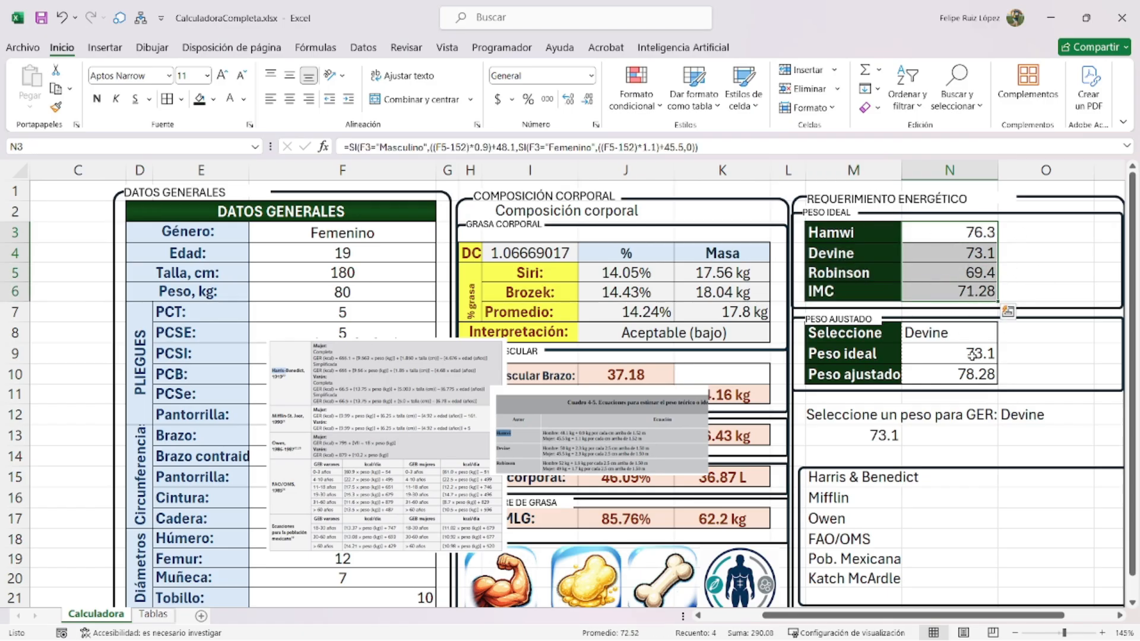
drag(971, 354, 967, 374)
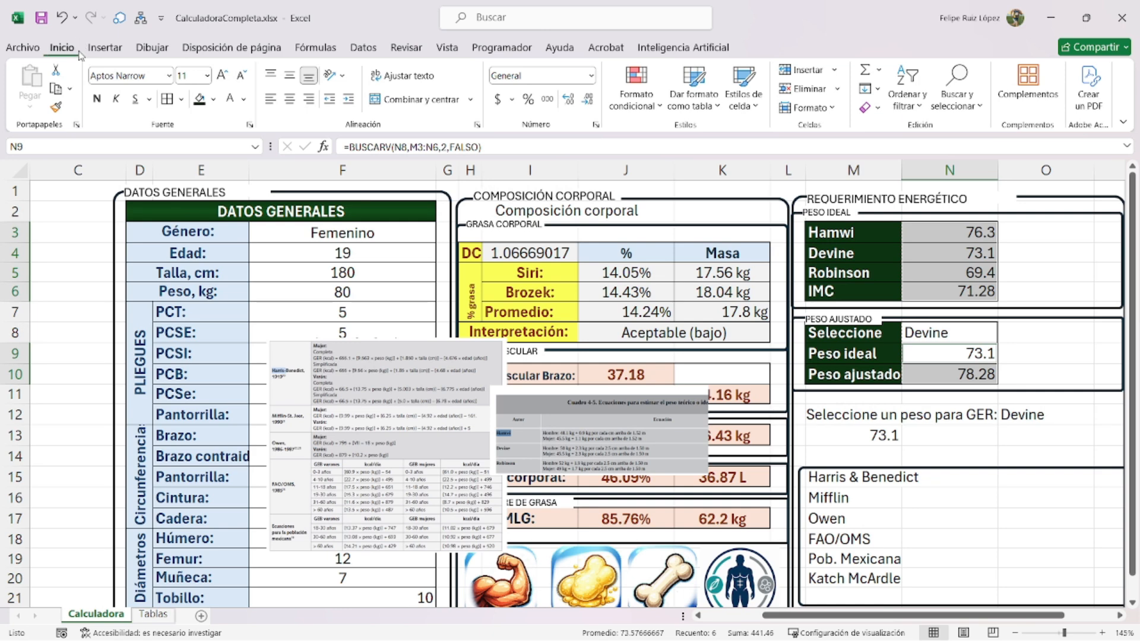
click(213, 99)
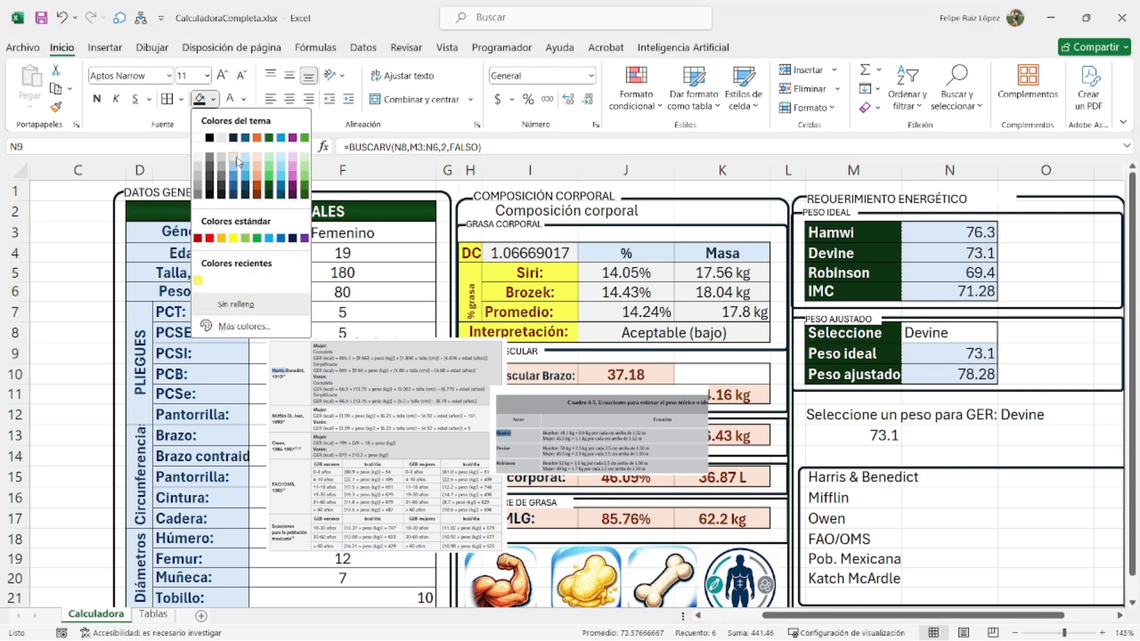
click(236, 159)
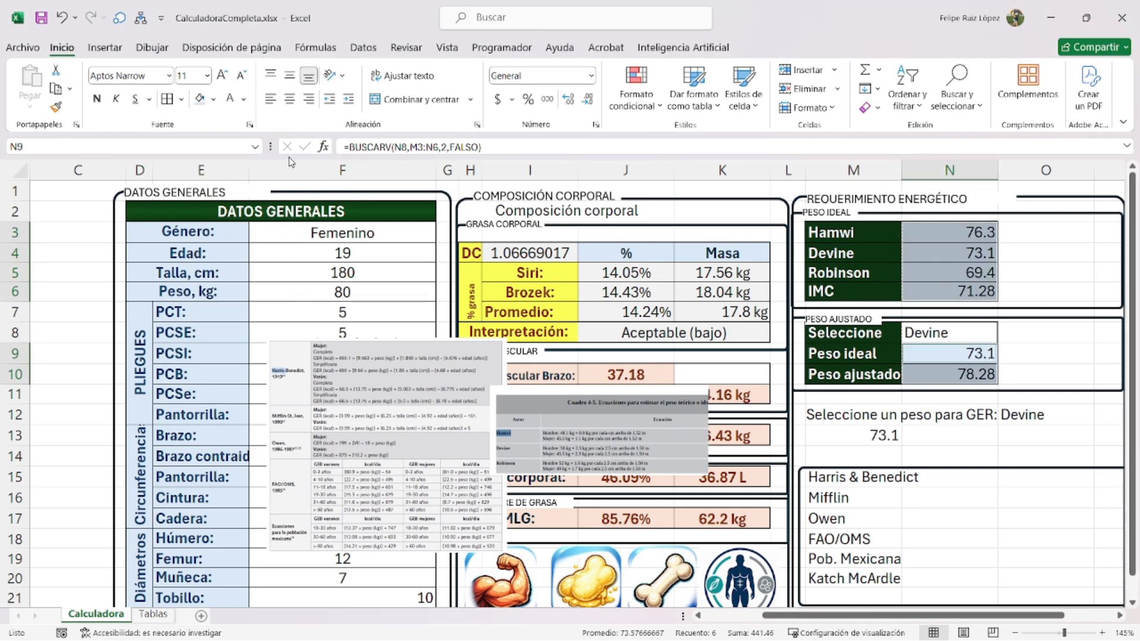
click(289, 76)
click(290, 100)
click(97, 100)
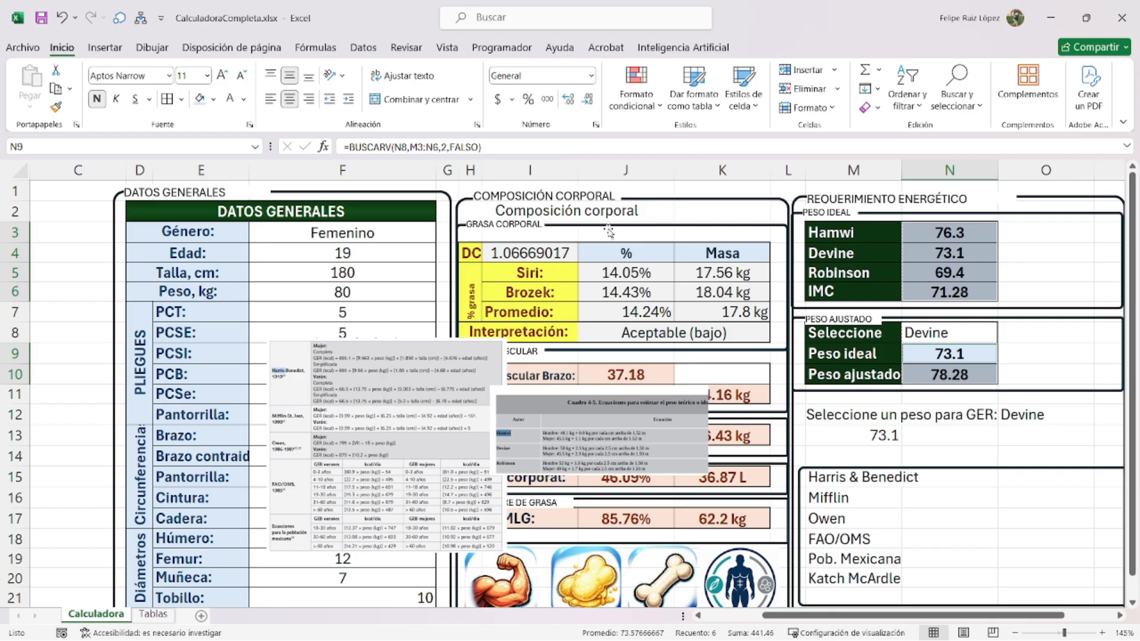
- Choose Hamwi as the weight formula in selector cell N8
click(1046, 294)
click(974, 332)
click(1003, 335)
click(986, 355)
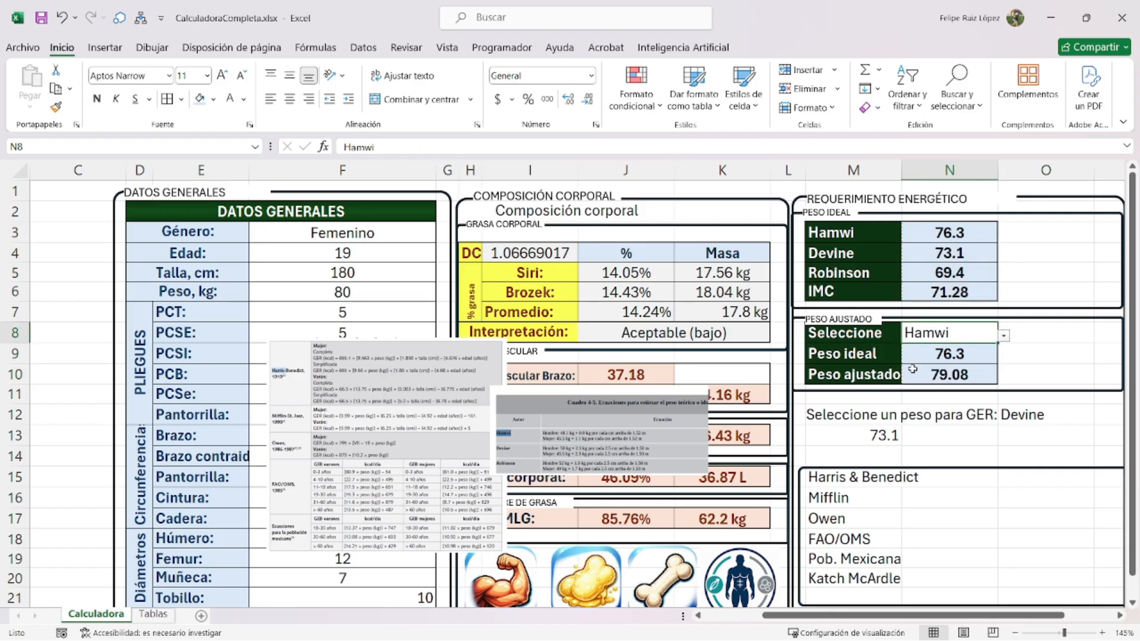
drag(880, 415, 1044, 416)
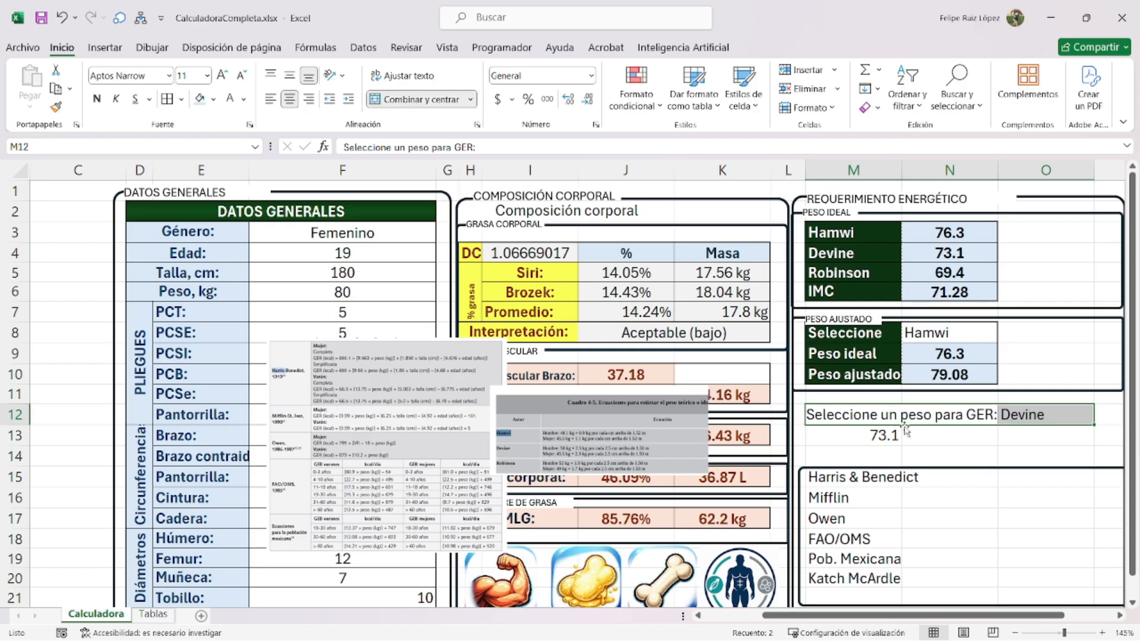
- Give both weight tables white outline and inner borders
drag(846, 221, 949, 292)
drag(855, 331, 936, 374)
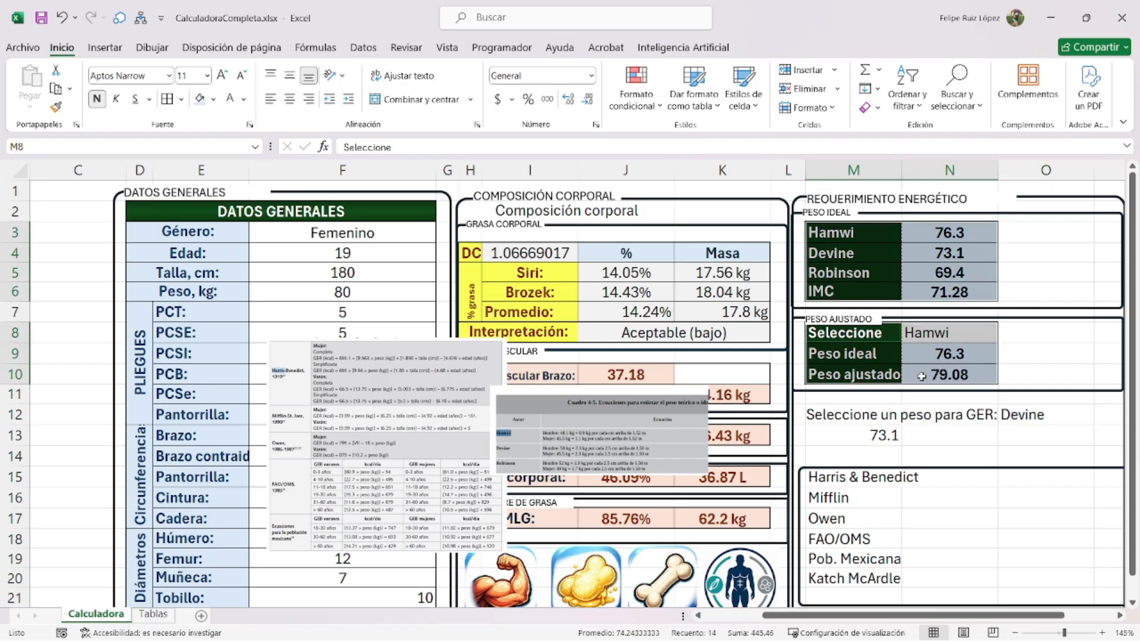
key(ctrl+1)
click(487, 187)
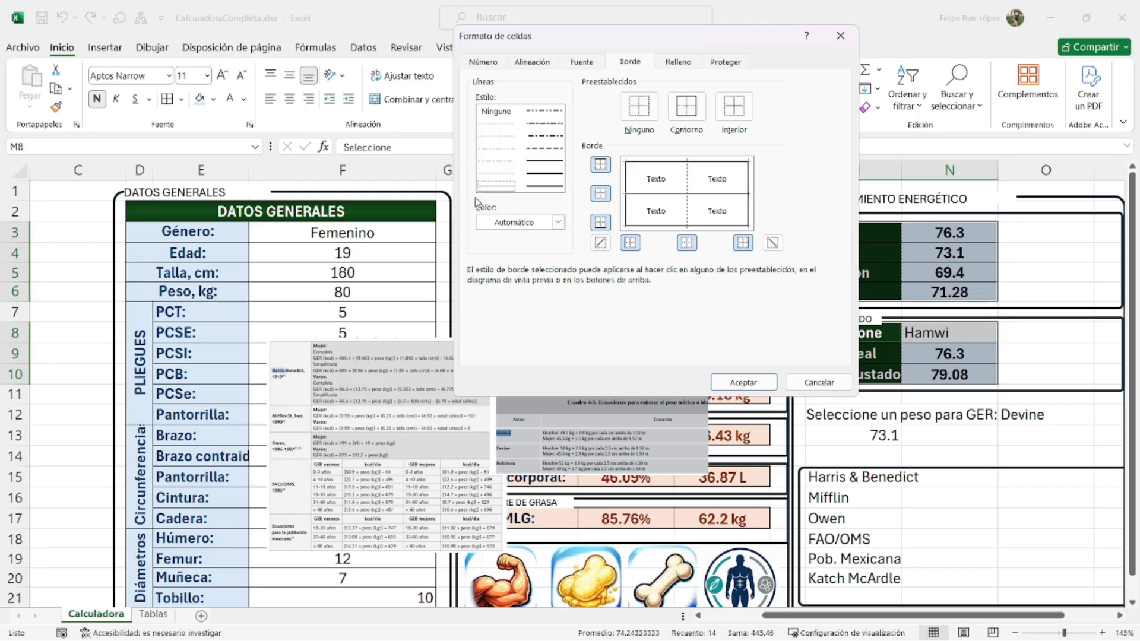
click(514, 223)
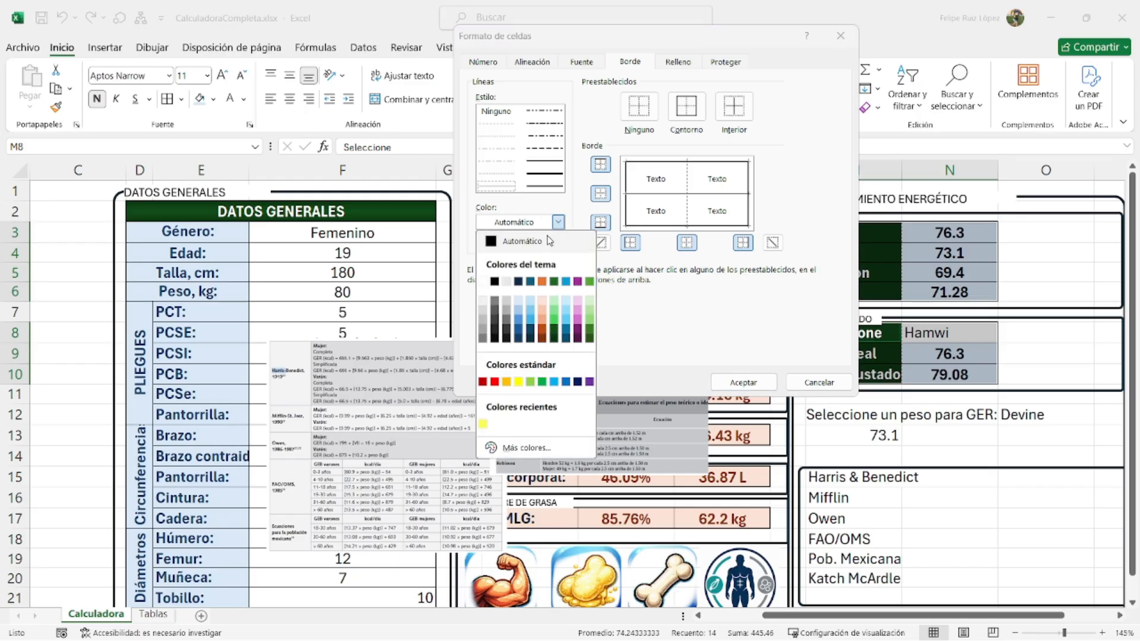
click(487, 281)
click(688, 116)
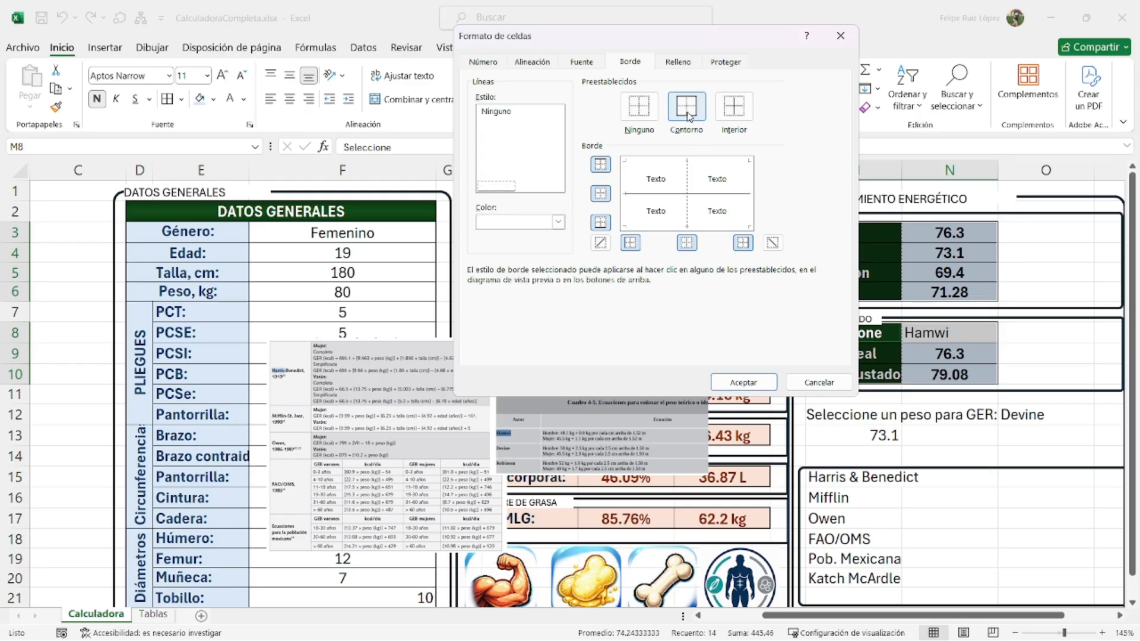
click(734, 112)
key(Return)
click(1006, 351)
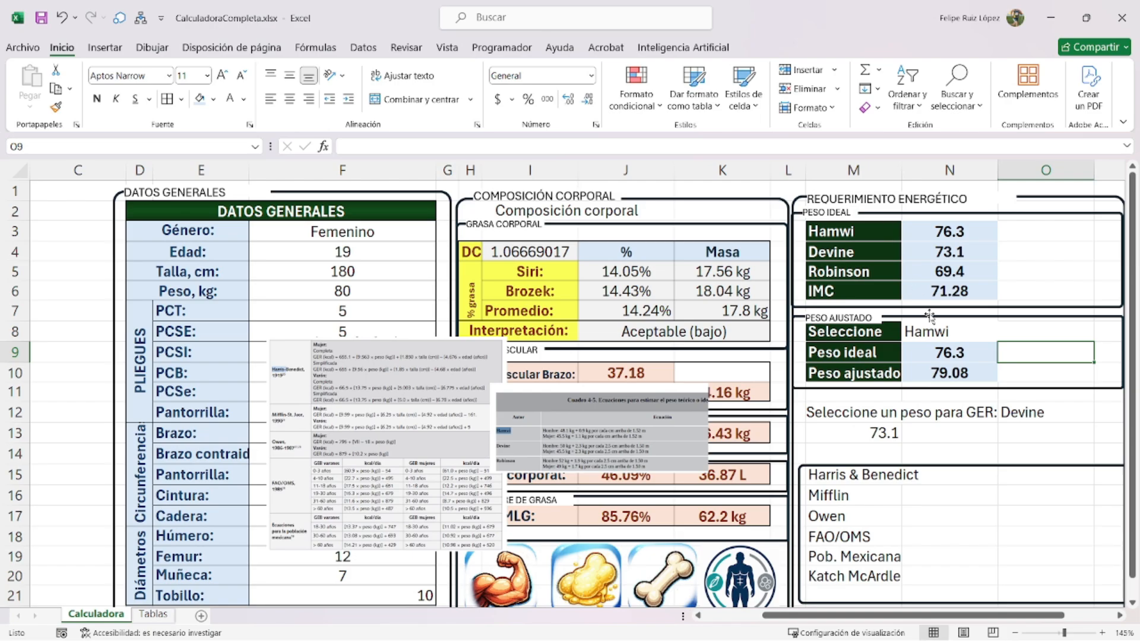
- Nudge the PESO AJUSTADO label box slightly upward
click(873, 315)
scroll(873, 315, up, 3)
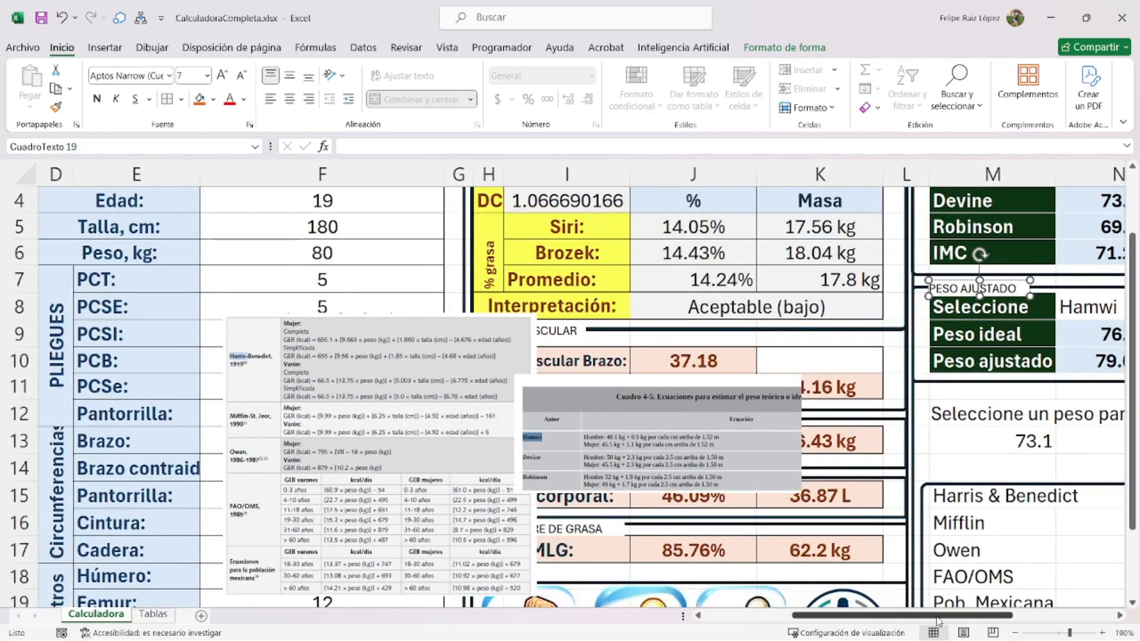
drag(949, 615, 1008, 615)
scroll(793, 371, up, 2)
drag(833, 287, 833, 281)
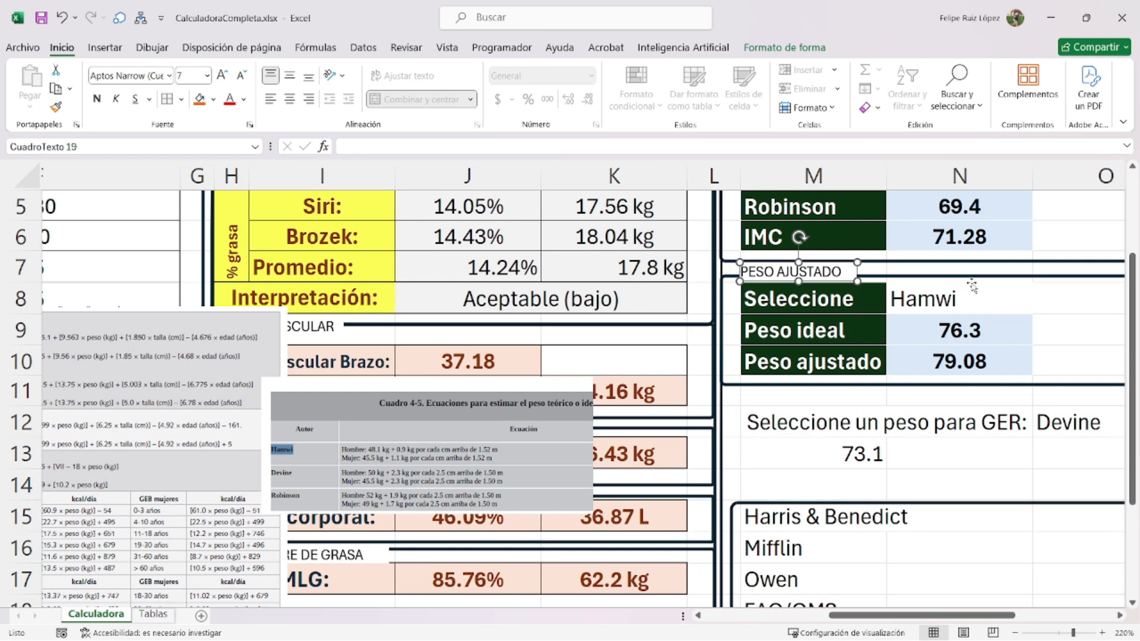
click(1005, 290)
- Stretch the rounded frame down around the GER selector rows and move the lower frame up
scroll(846, 424, down, 4)
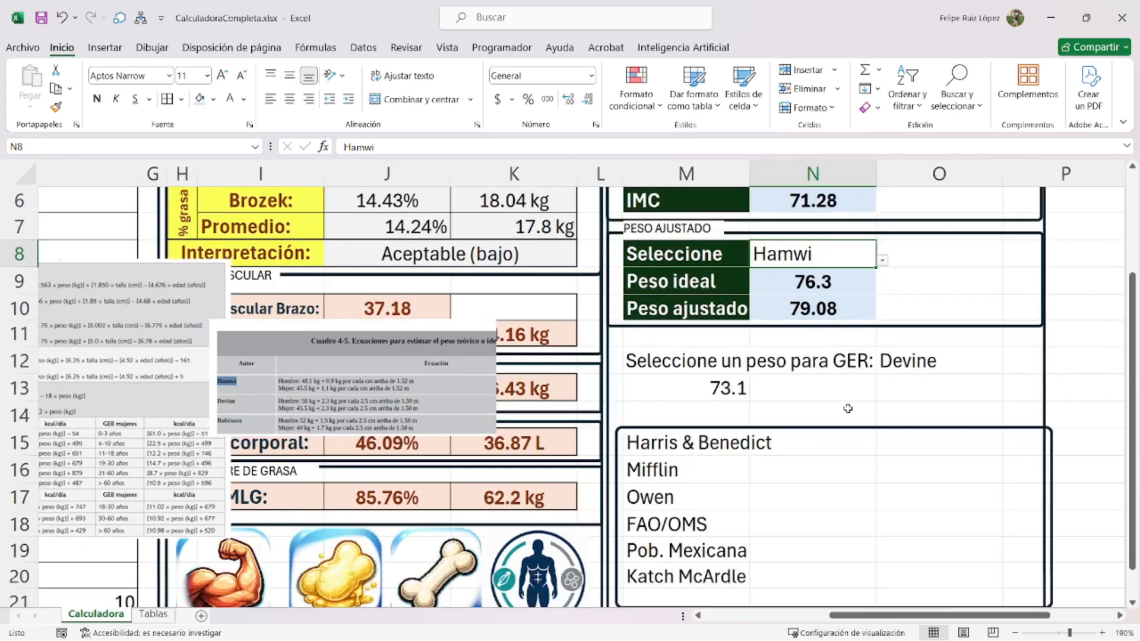
click(950, 366)
mouse_move(950, 367)
mouse_down()
mouse_move(950, 429)
mouse_move(957, 369)
mouse_up()
click(849, 393)
drag(924, 453, 918, 375)
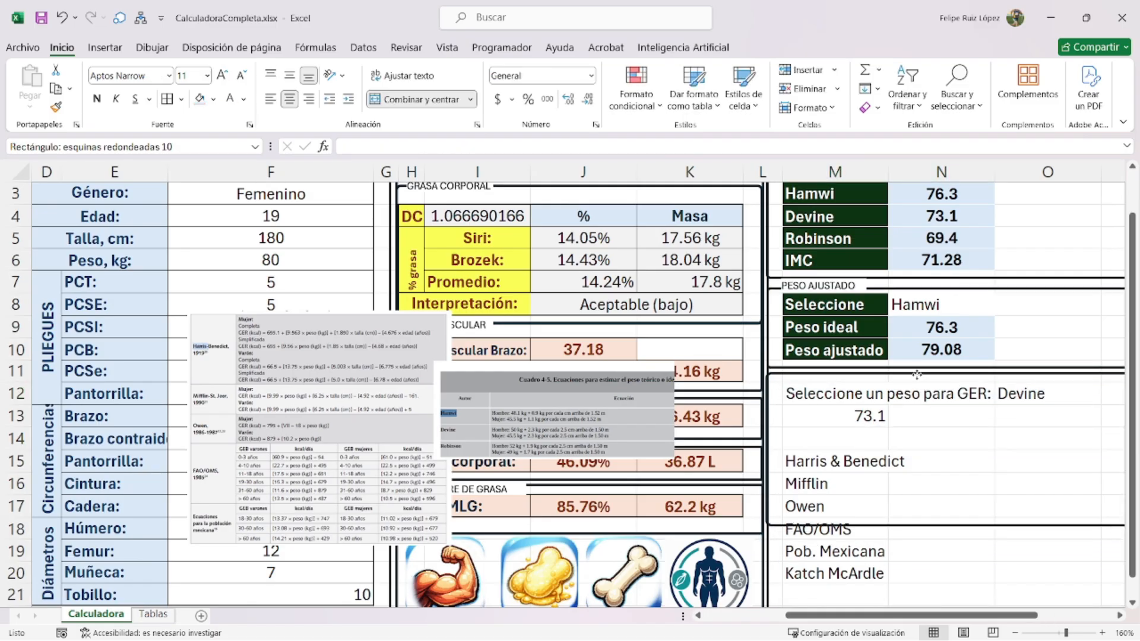
- Duplicate the PESO AJUSTADO label box and place the copy above the GER selector row
click(837, 286)
key(ctrl+c)
key(ctrl+v)
drag(857, 295, 858, 387)
- Retype the copied label as 'GER' and narrow its box
triple_click(847, 374)
text(GER)
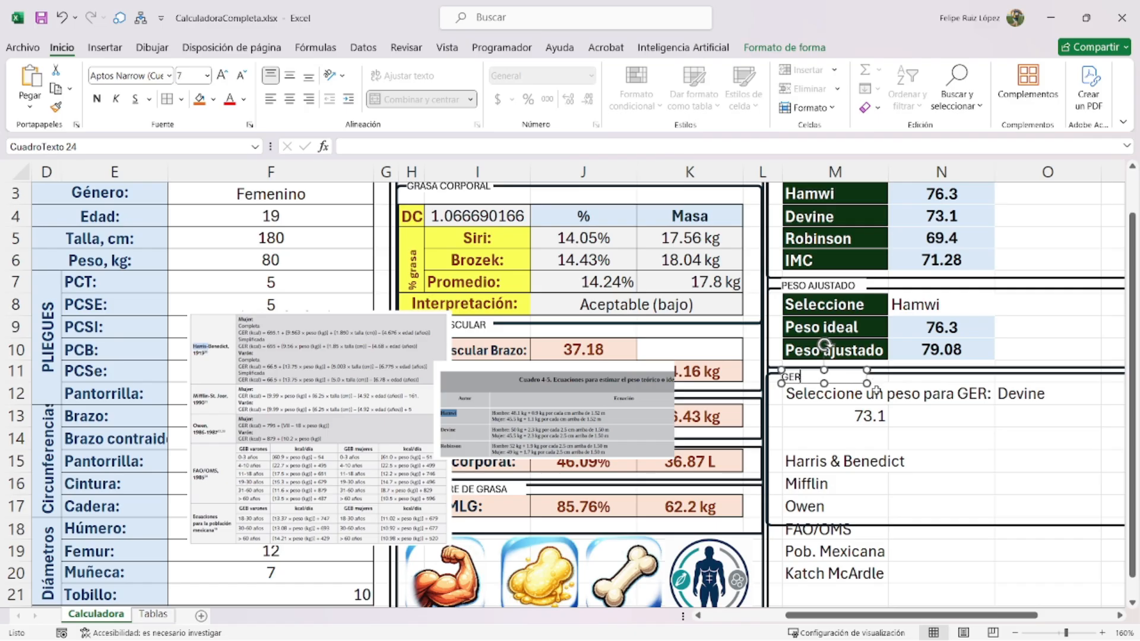
scroll(918, 380, up, 6)
drag(819, 361, 729, 362)
- Outline the GER selector row and the 73.1 weight cell with a border
click(768, 374)
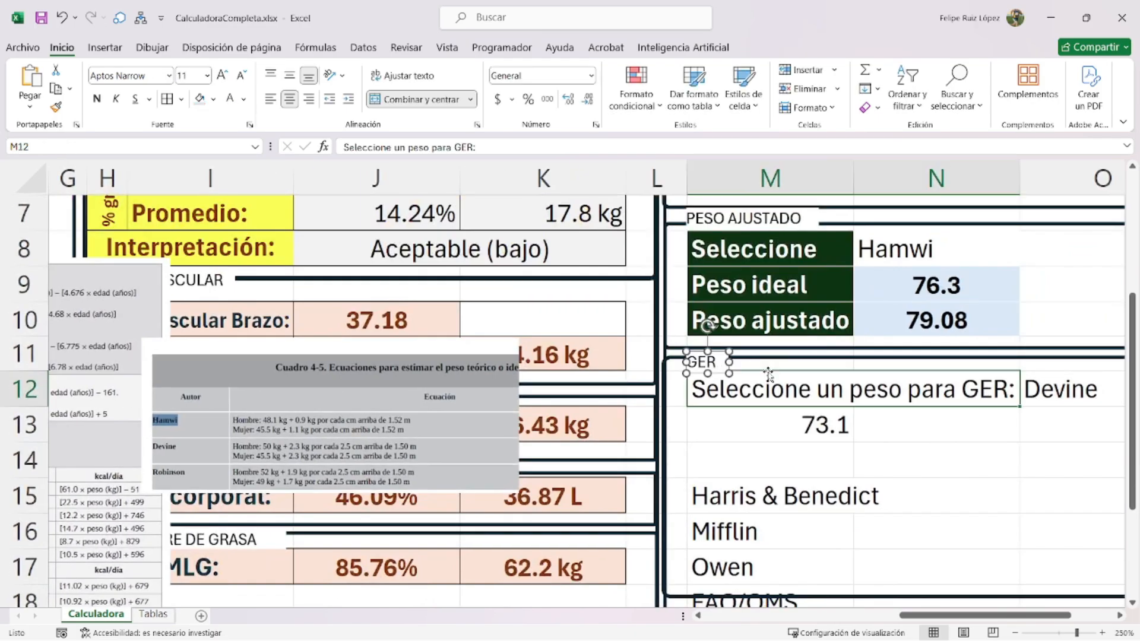
click(793, 437)
scroll(961, 451, down, 5)
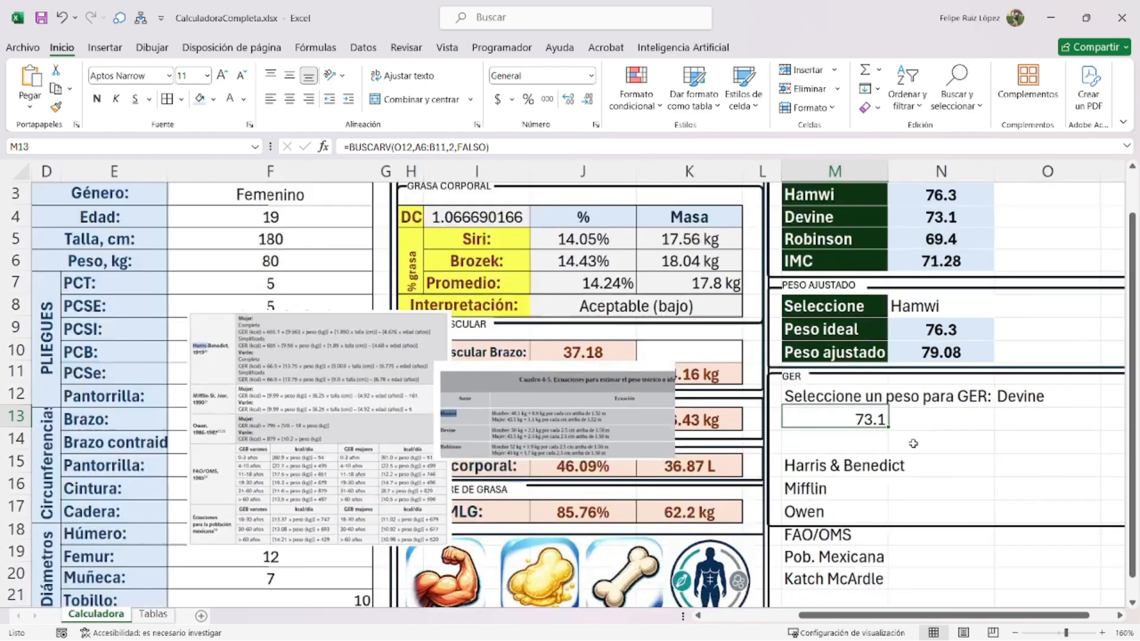
drag(833, 397, 1009, 395)
ctrl+click(868, 418)
key(ctrl+1)
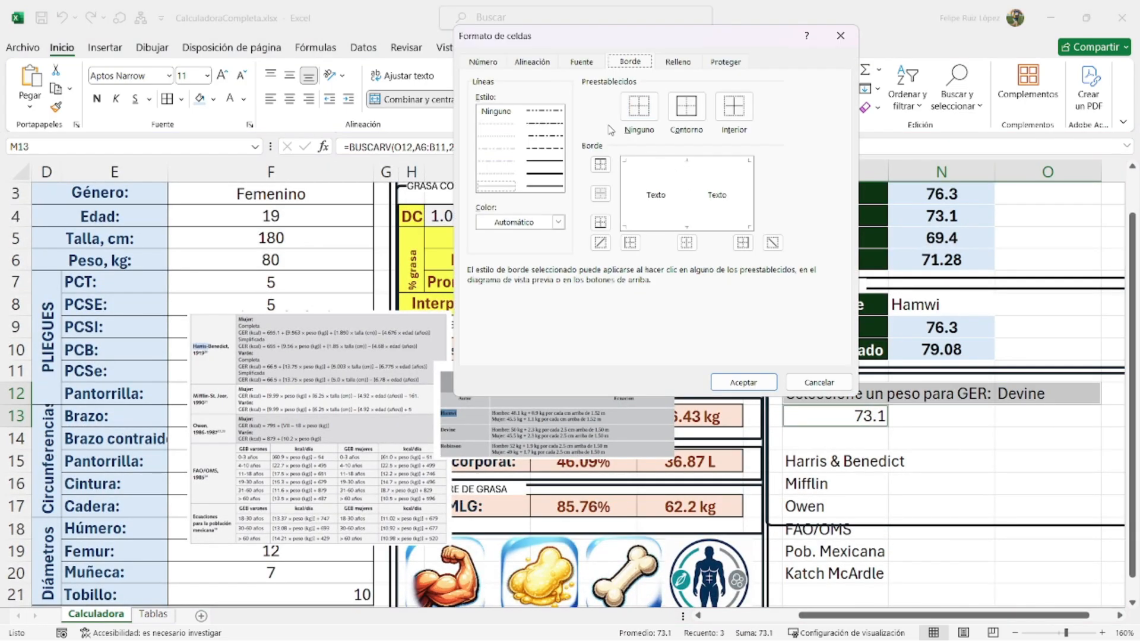
click(548, 164)
click(687, 107)
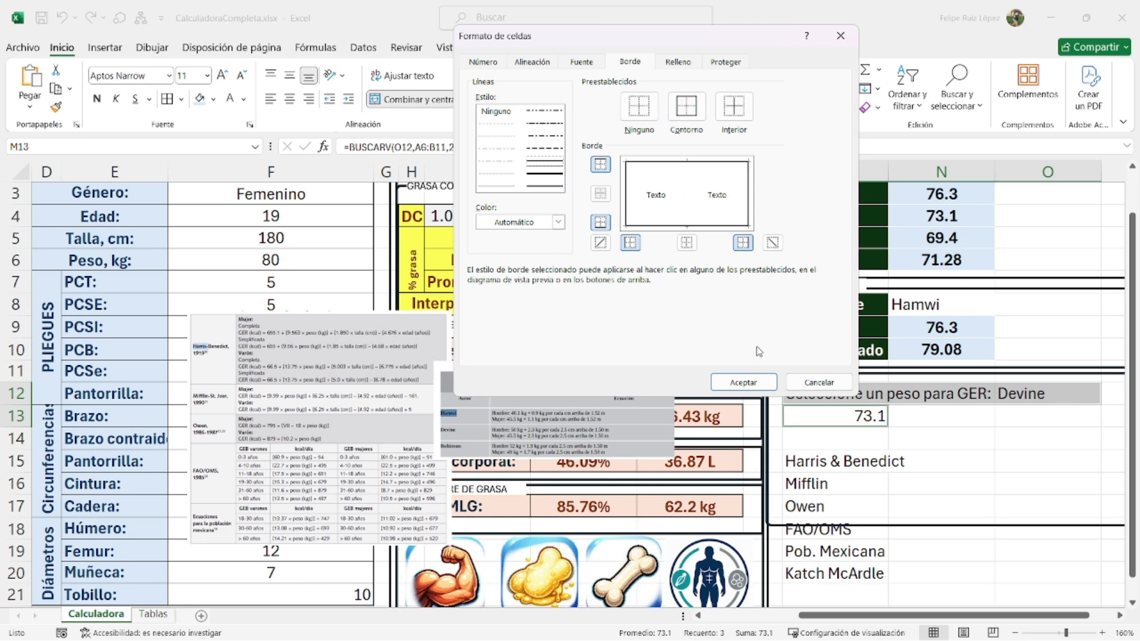
click(743, 383)
- Add an inner vertical border to the GER selector row
drag(976, 405, 1005, 396)
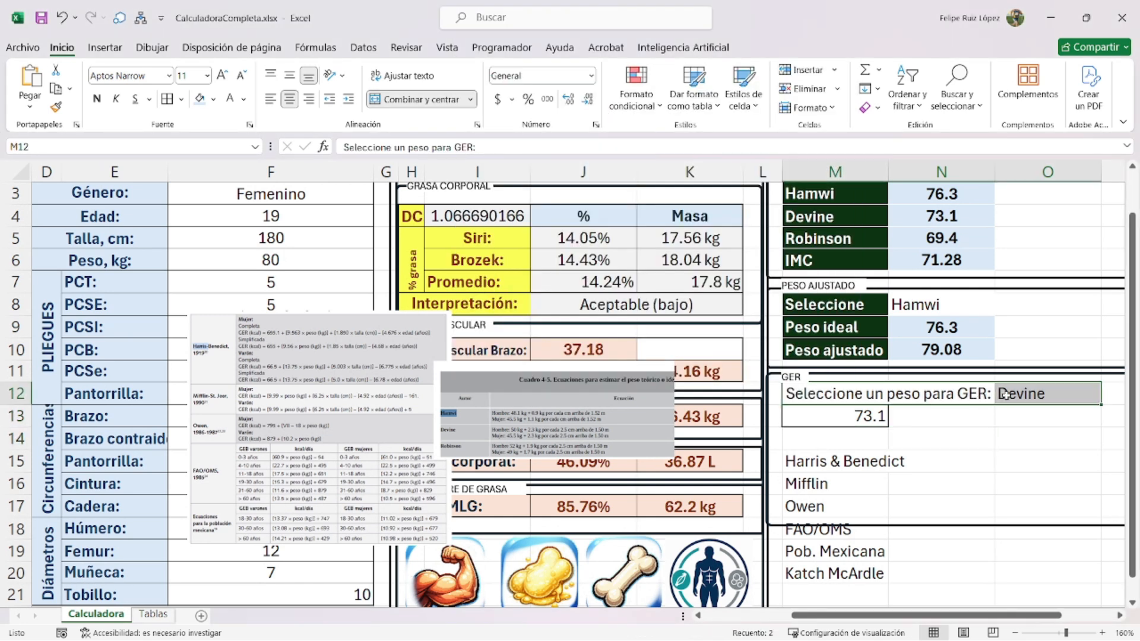
key(ctrl+1)
click(513, 189)
click(691, 195)
click(770, 383)
click(1022, 461)
- Centre the weight cell, give it a custom " kg" format, and italicise it to show 73.1 kg
click(879, 417)
ctrl+click(1036, 396)
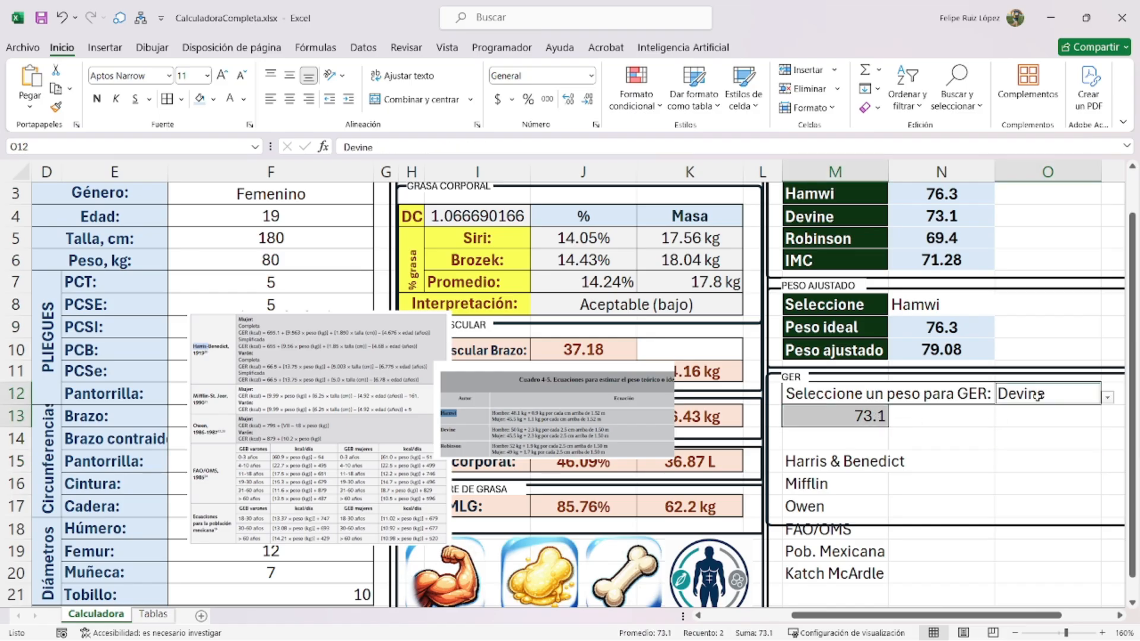
click(853, 415)
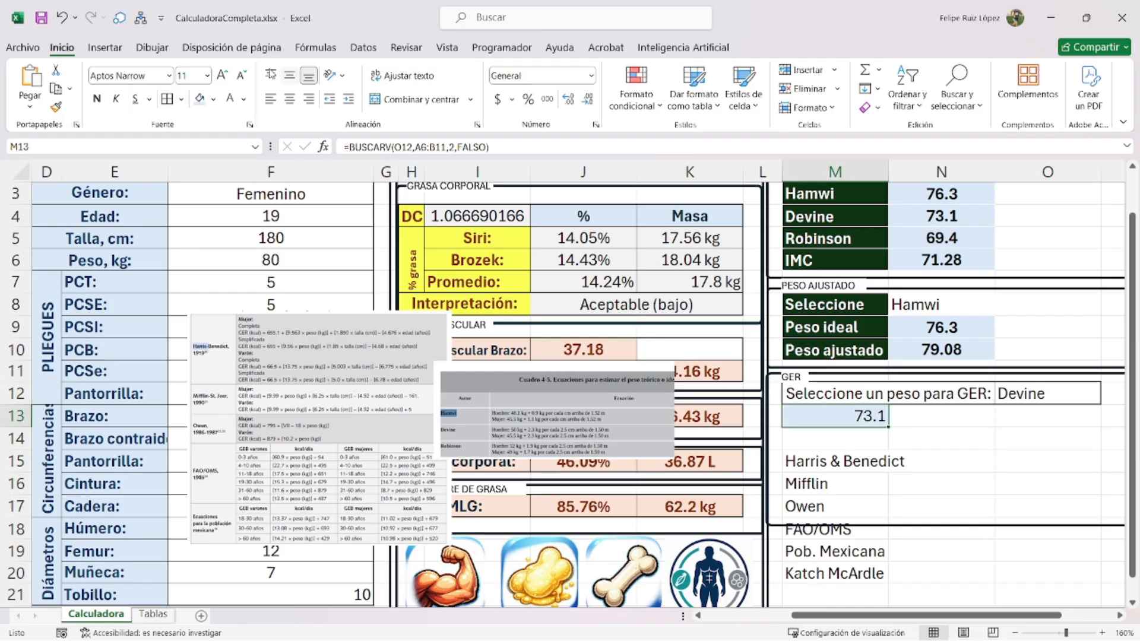
click(290, 76)
click(290, 98)
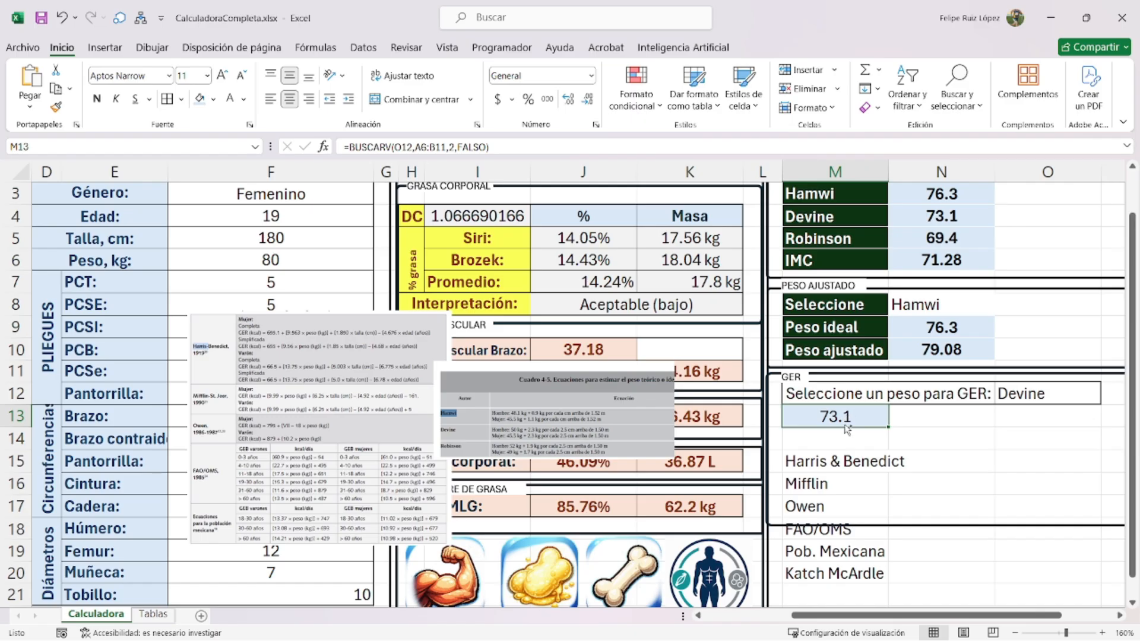
key(ctrl+1)
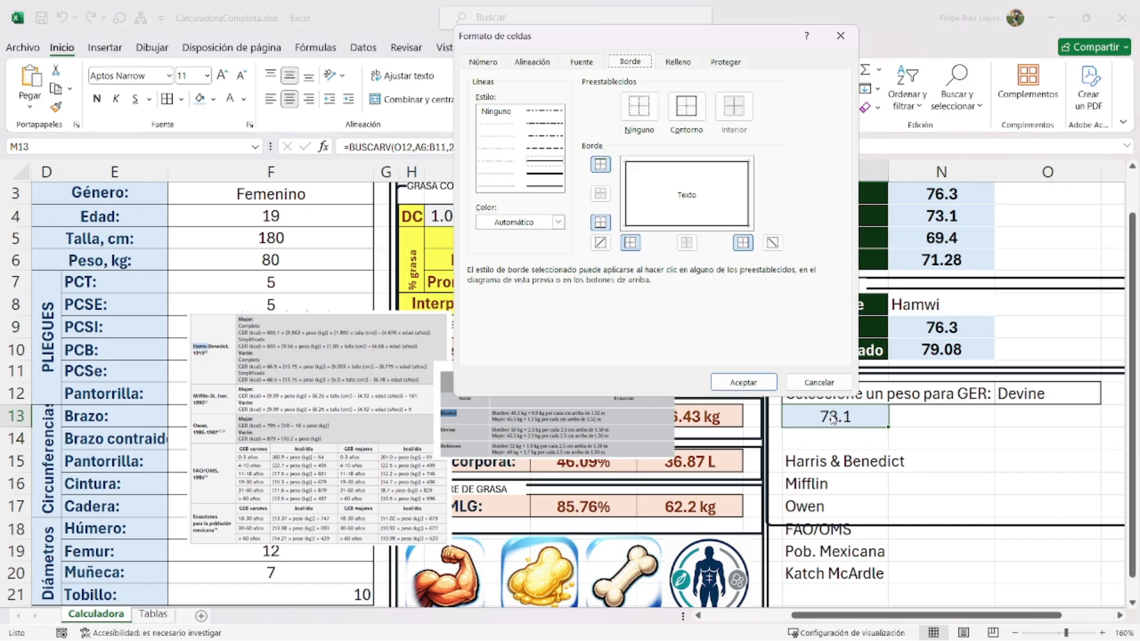
click(484, 64)
click(511, 206)
click(659, 141)
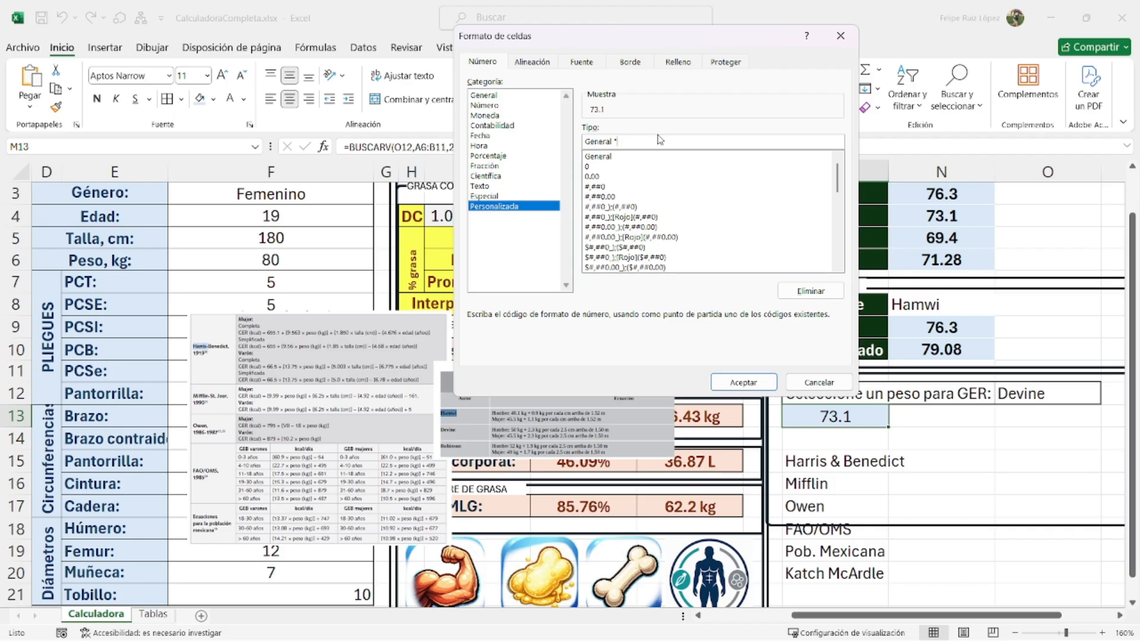
key(Return)
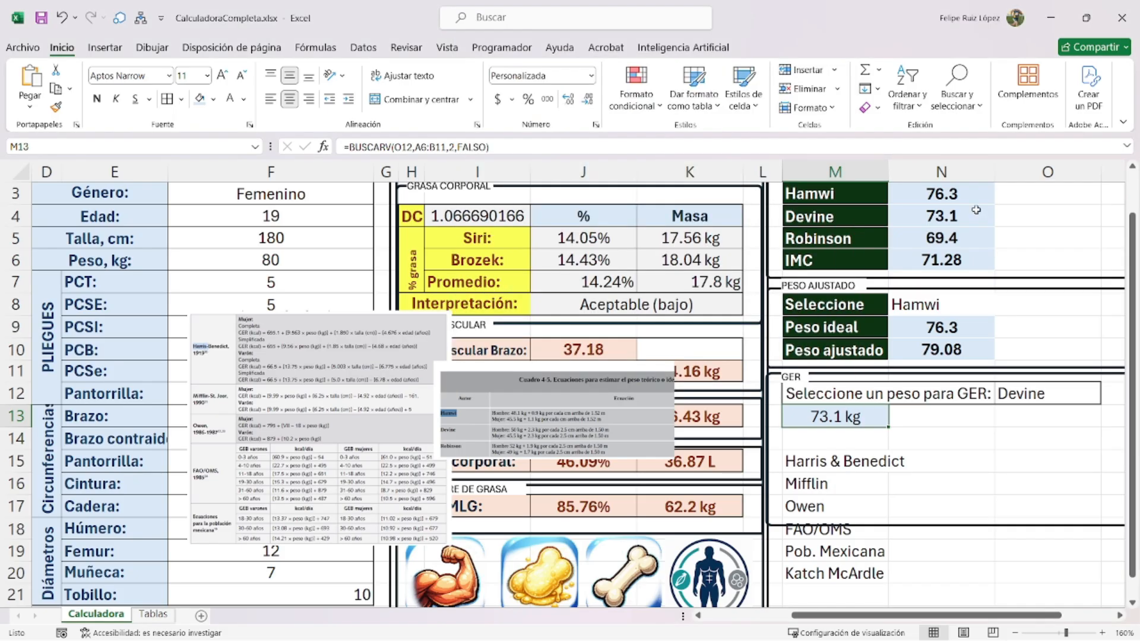
click(116, 100)
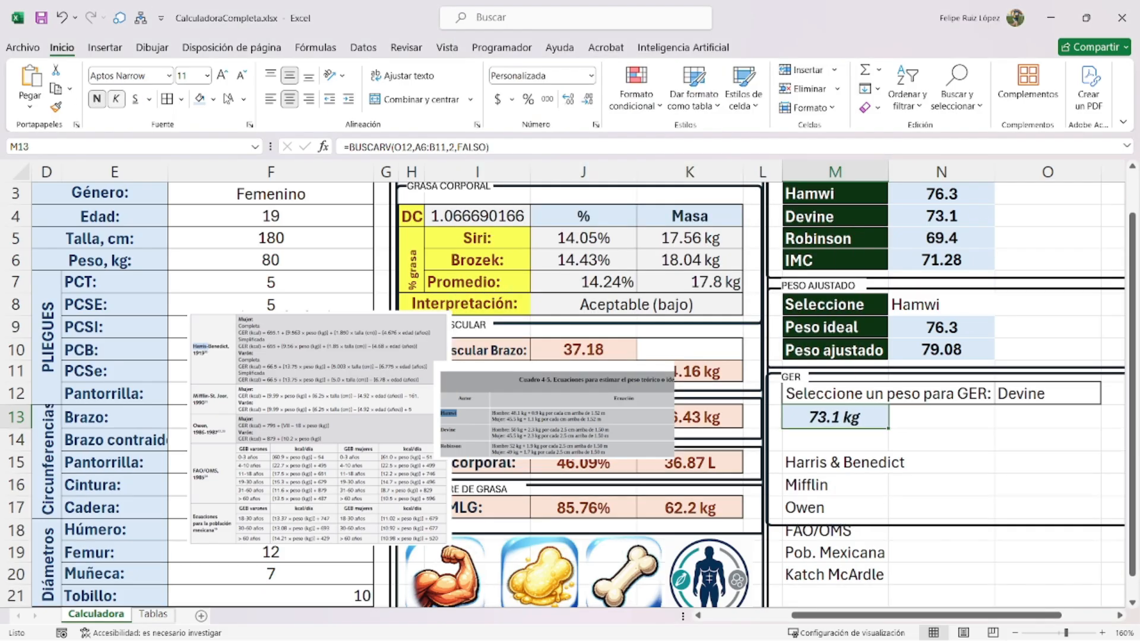
click(963, 461)
- Make the selector label M12 bold with a light blue fill and dark text
click(1079, 405)
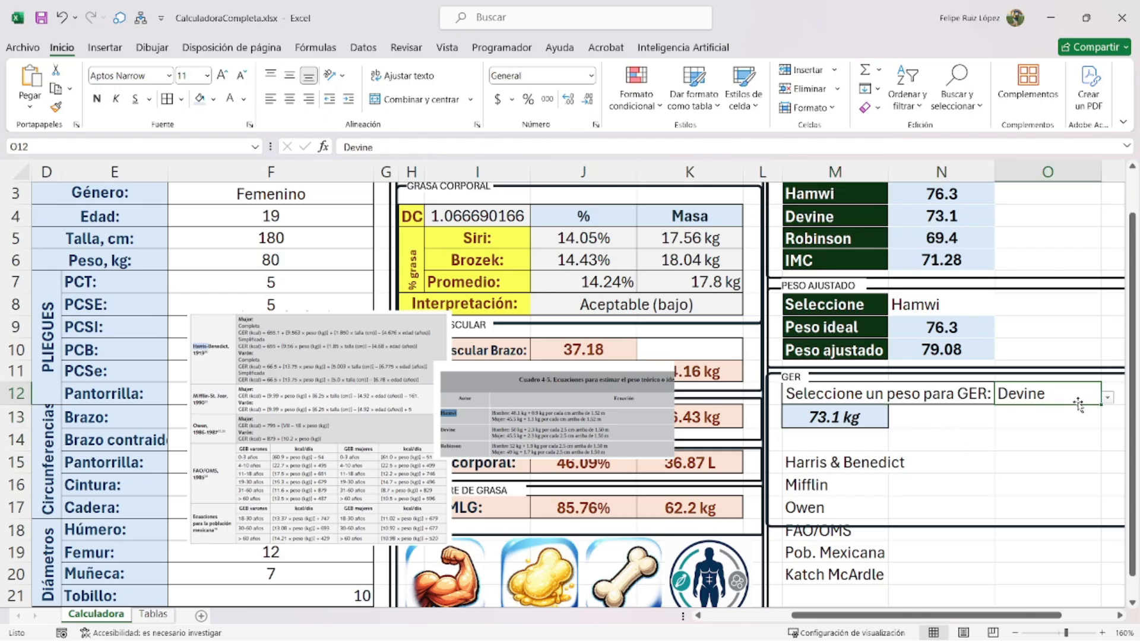
click(1108, 398)
click(932, 395)
click(97, 99)
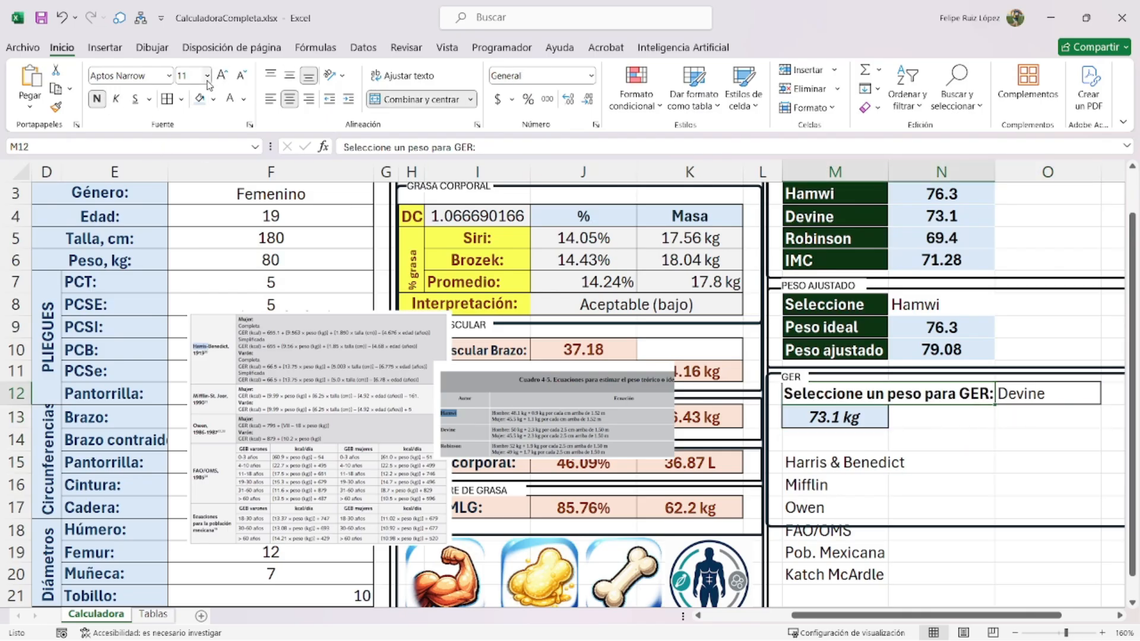
click(214, 101)
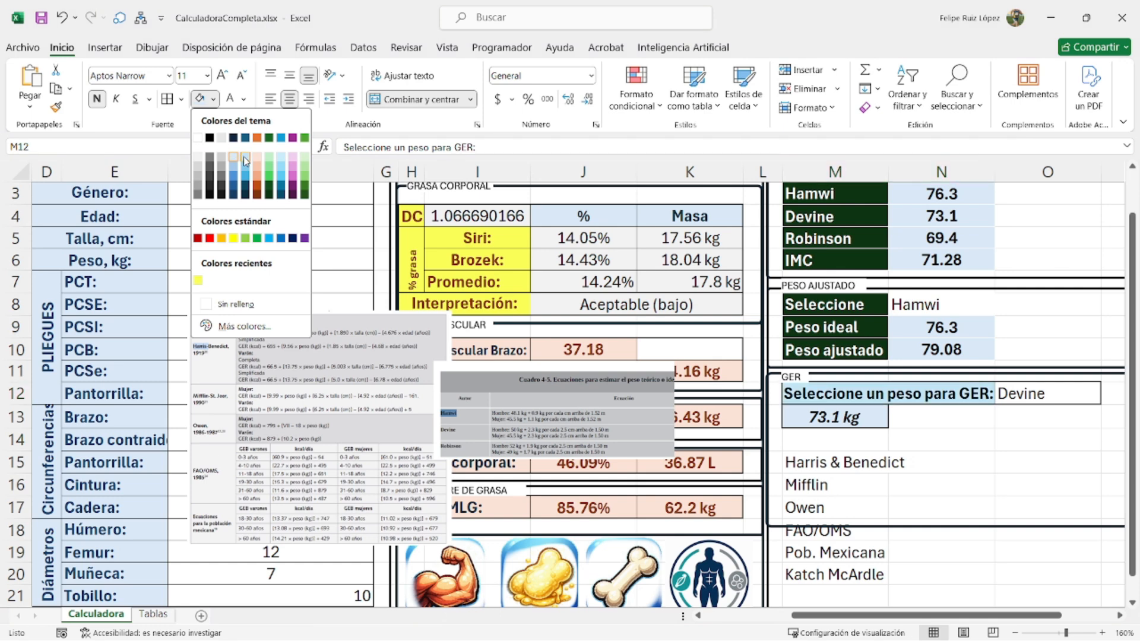
click(246, 158)
click(243, 100)
click(270, 224)
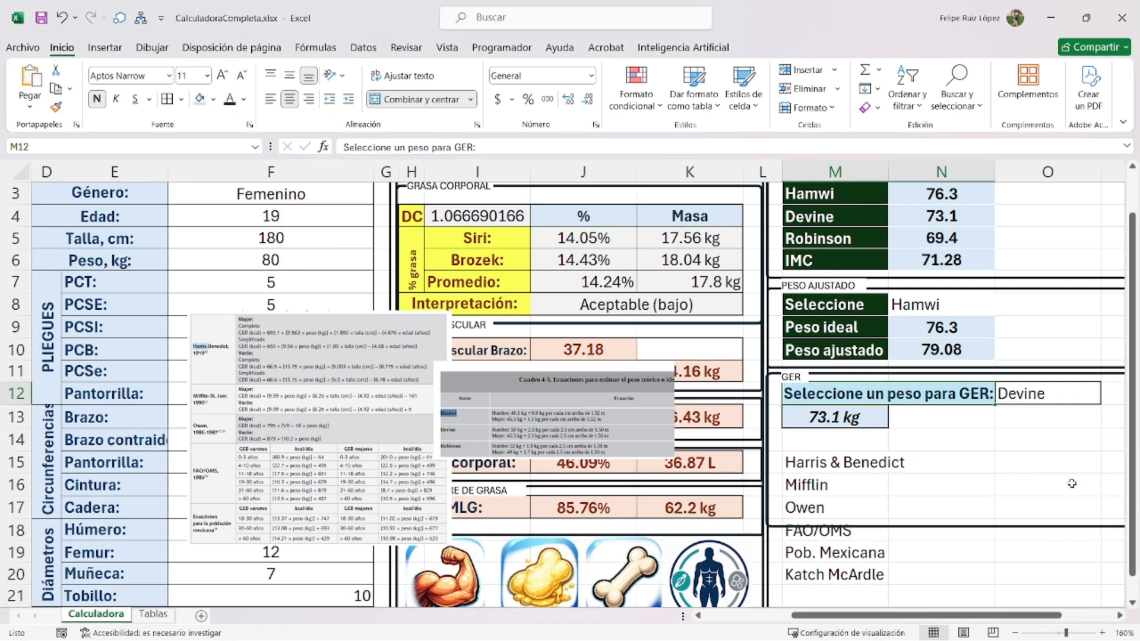
click(1048, 485)
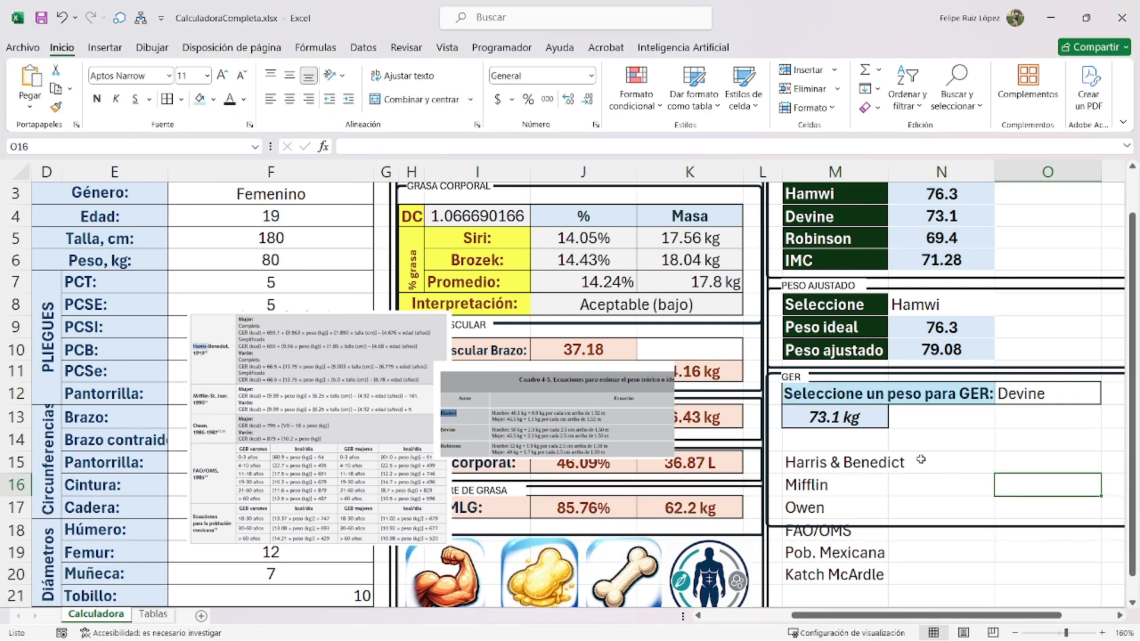
click(989, 527)
click(853, 421)
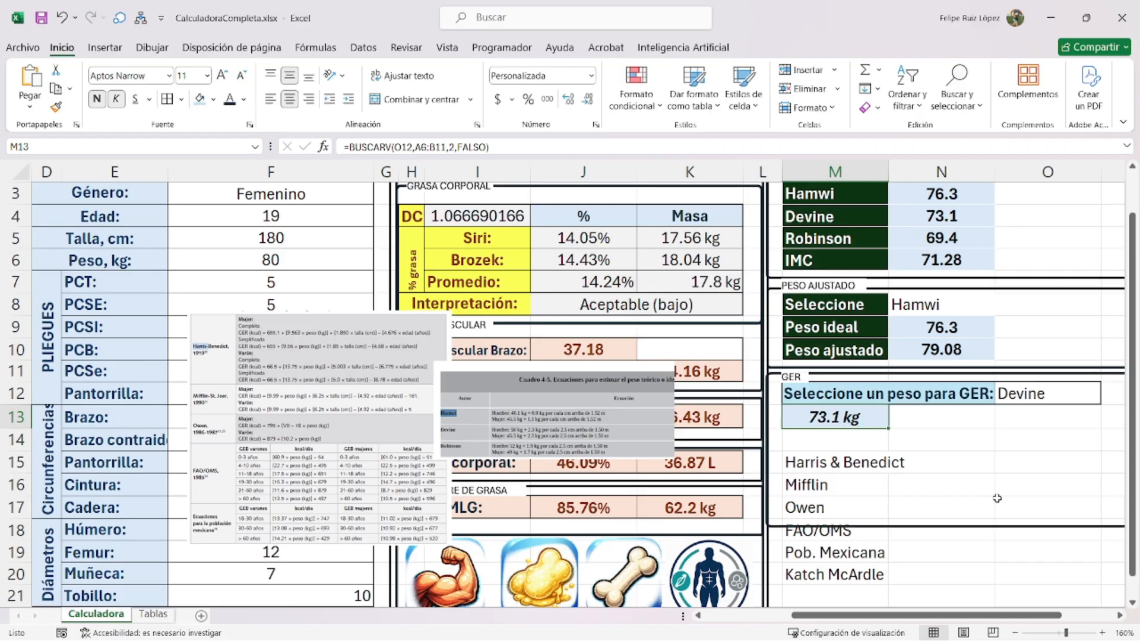
- Extend the GER frame downward and shift the method list (Harris & Benedict to Katch McArdle) up one row
click(1003, 525)
drag(951, 526, 945, 594)
drag(843, 462, 837, 568)
drag(852, 455, 855, 443)
click(968, 501)
- Delete the weight-equations (Cuadro 4-5) picture
scroll(938, 477, left, 1)
scroll(938, 477, up, 1)
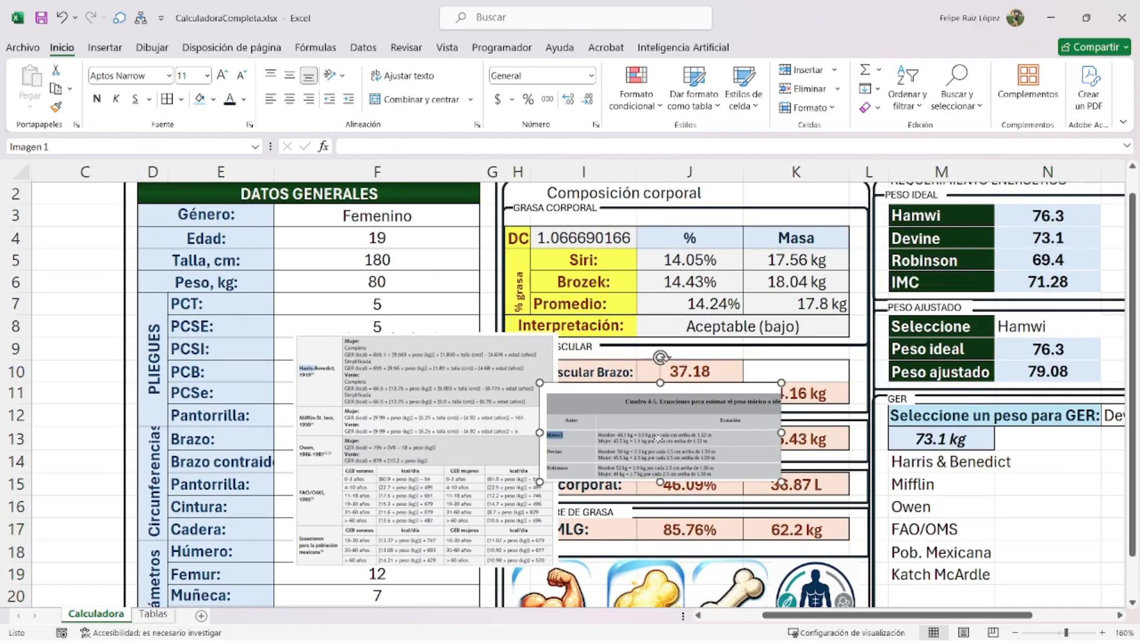
drag(655, 438, 427, 463)
key(Delete)
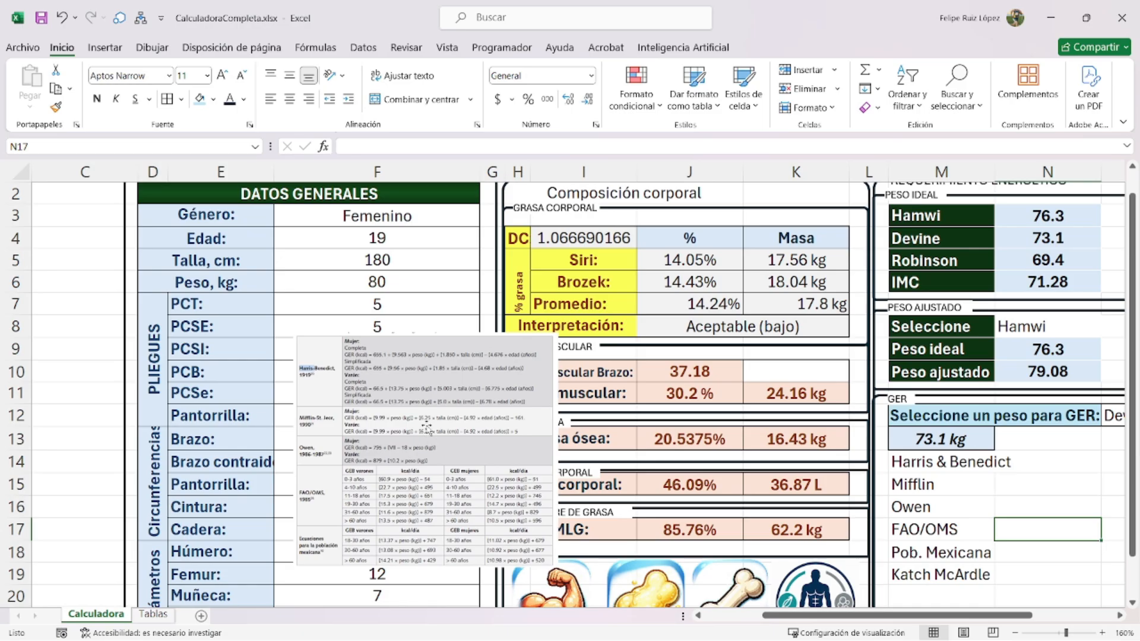
- Enlarge the GER formula-table picture and lay it over the body-composition block beside the general data
click(398, 402)
drag(558, 330, 719, 188)
drag(644, 341, 806, 376)
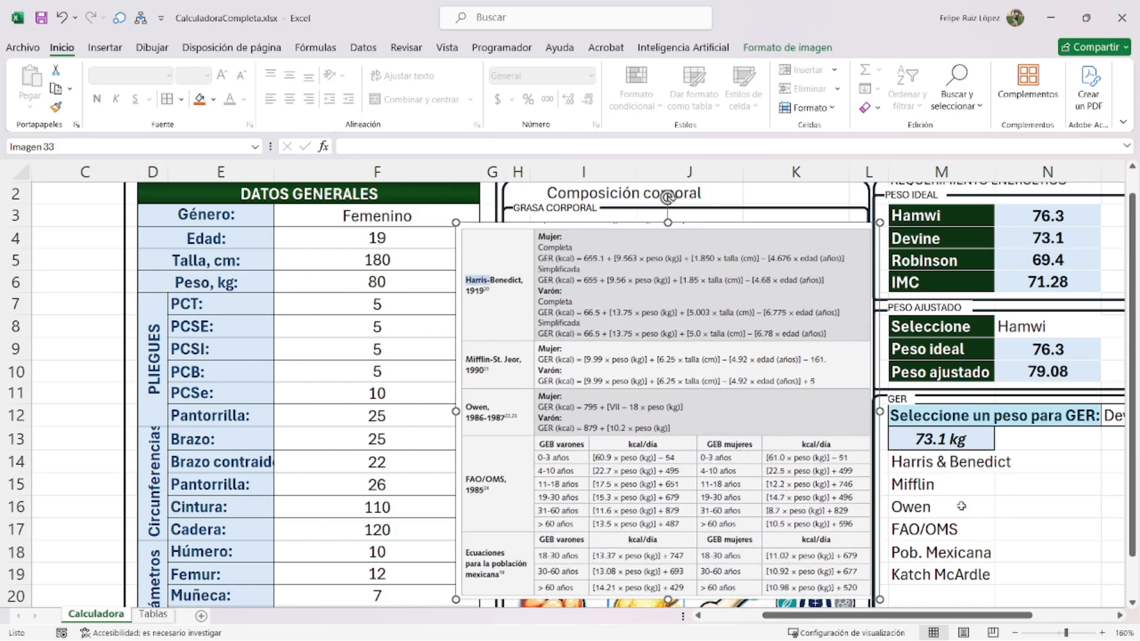
scroll(973, 481, down, 2)
click(976, 441)
scroll(939, 453, up, 2)
drag(952, 614, 1008, 614)
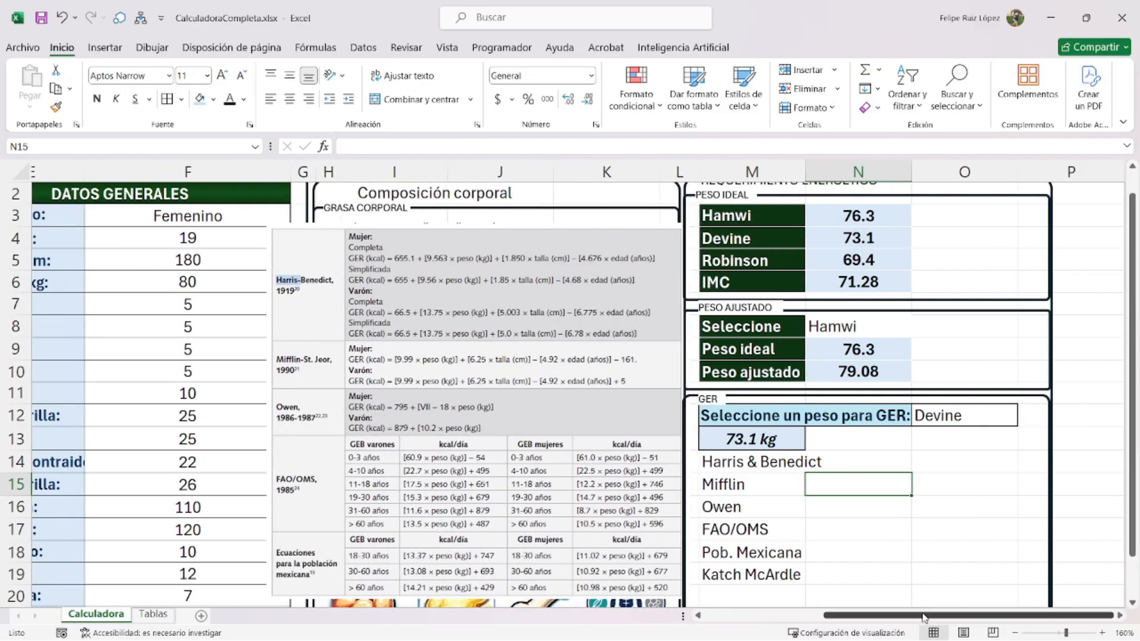
drag(921, 614, 832, 613)
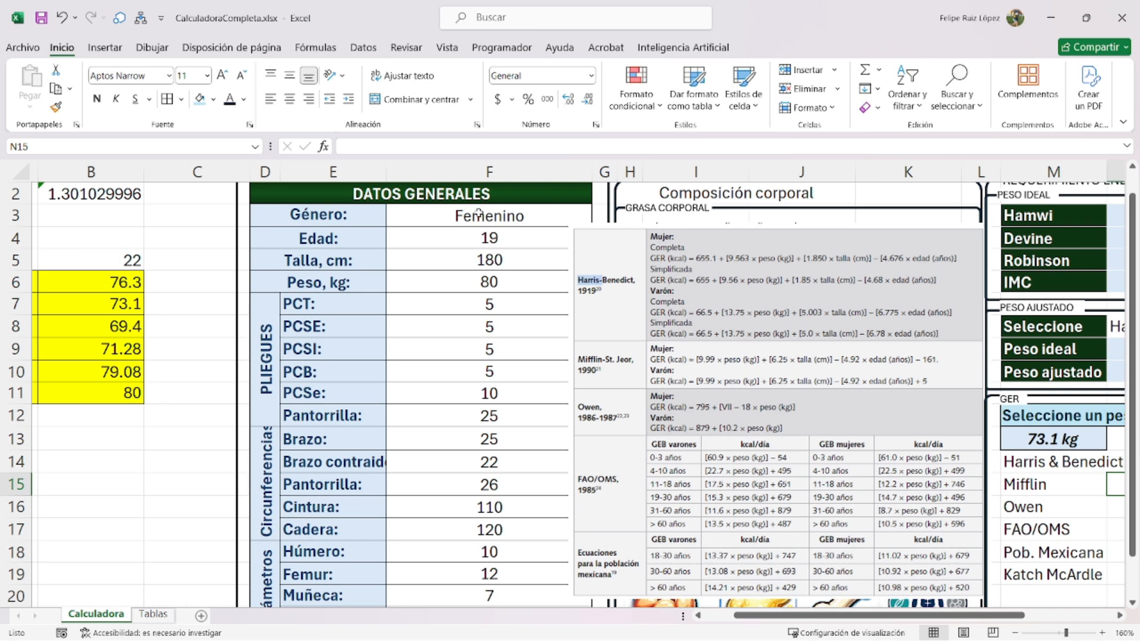
drag(479, 213, 481, 392)
click(457, 223)
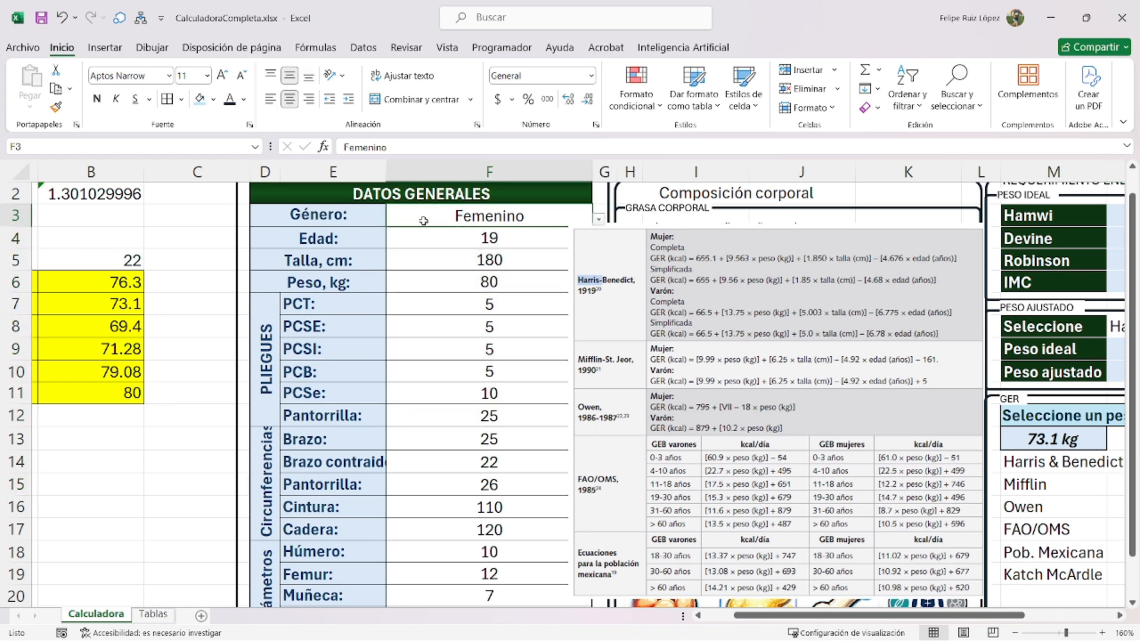
- Name the gender cell Genero and the age cell F4 Edad via the Name Box
click(159, 142)
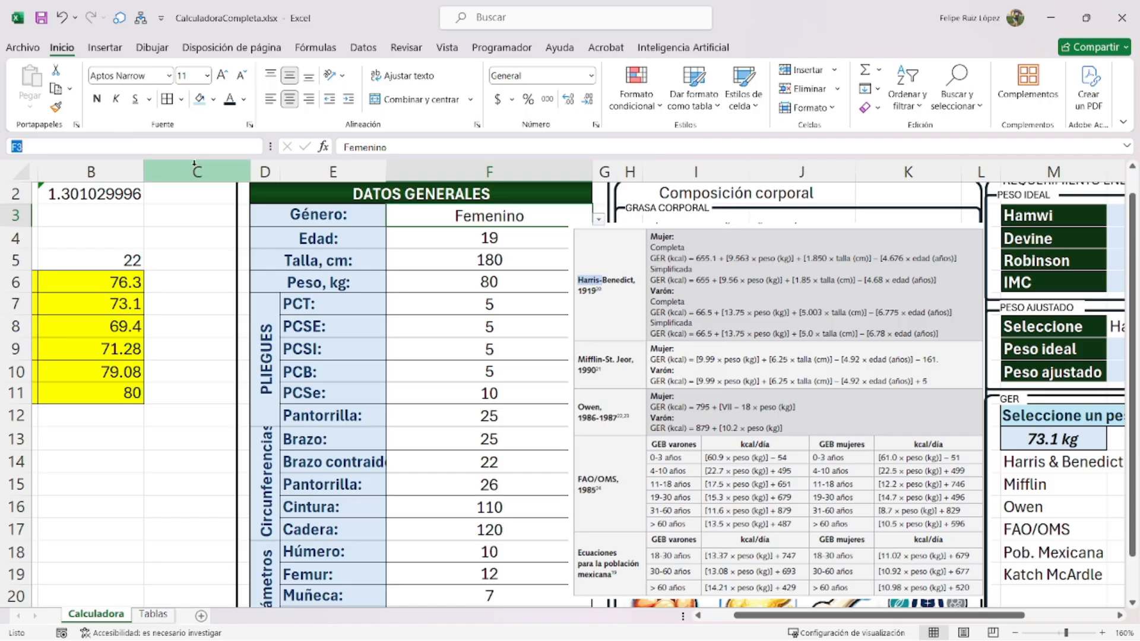
text(Genero)
key(Return)
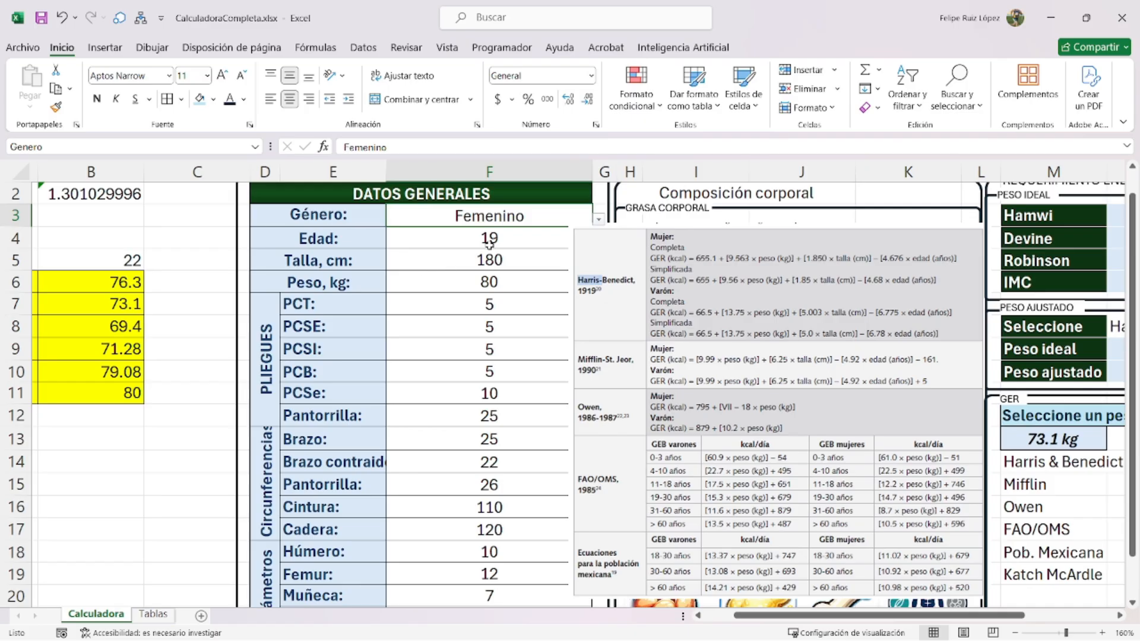
click(489, 240)
click(178, 148)
text(Edad)
key(Return)
- Name the height cell F5 Talla and the looked-up weight cell M13 Peso
click(497, 260)
click(171, 147)
text(Talla)
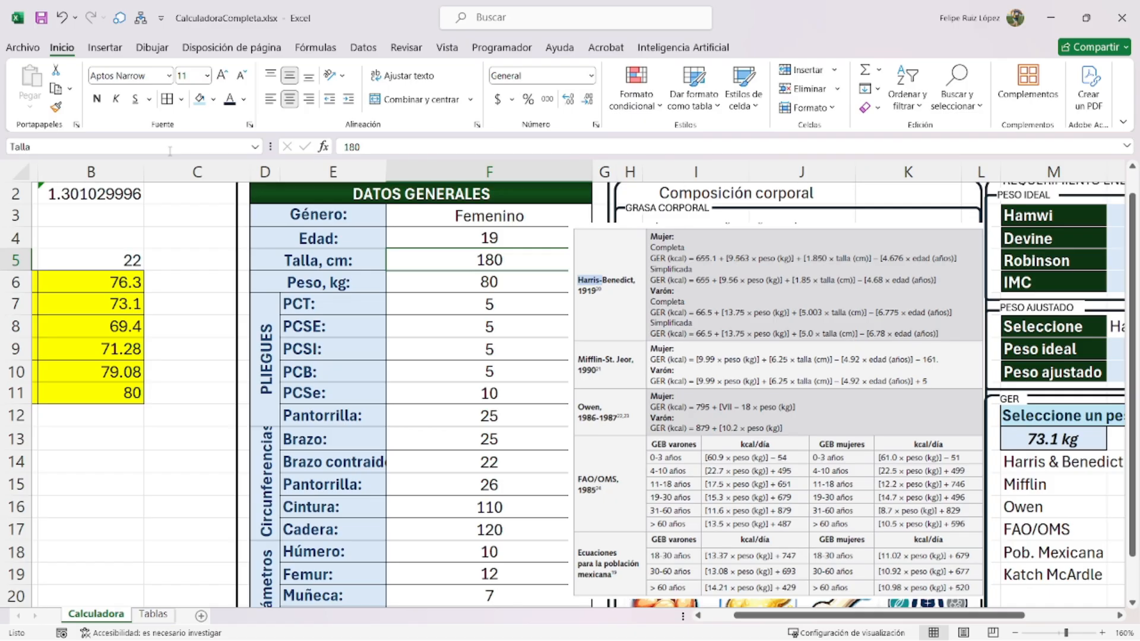
click(432, 291)
click(149, 145)
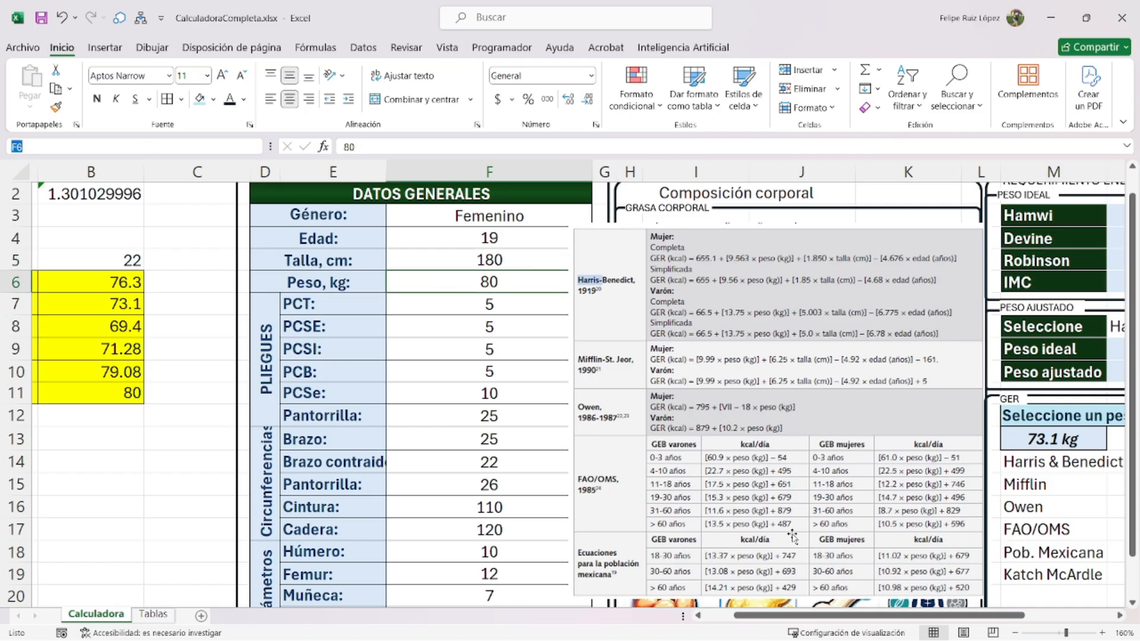
drag(831, 615, 908, 615)
click(810, 441)
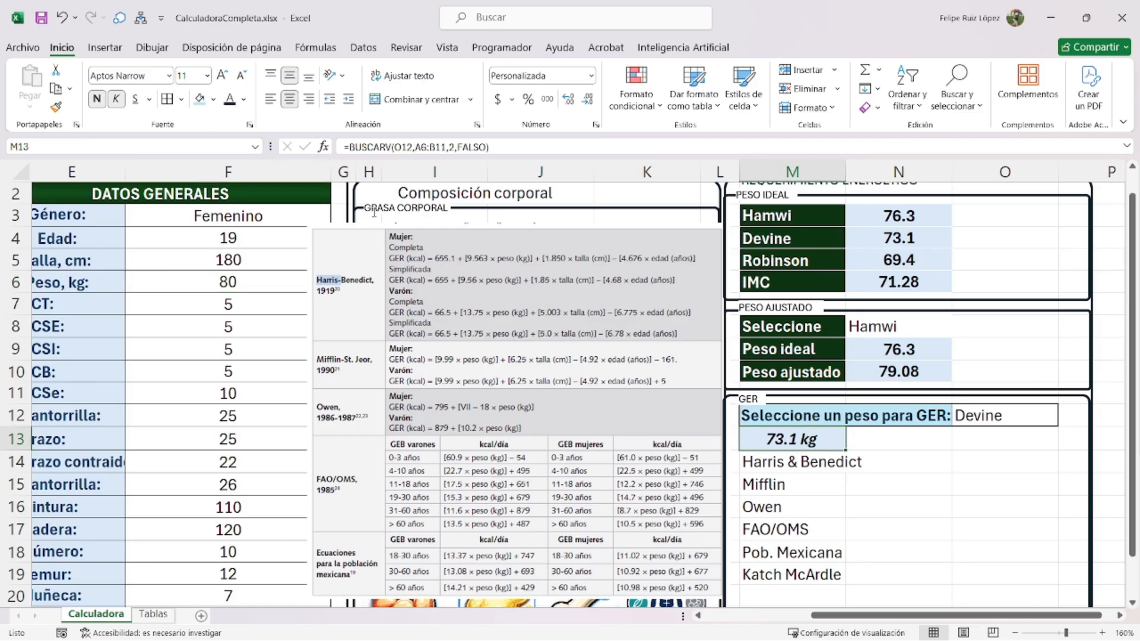
click(97, 146)
text(Peso)
scroll(885, 519, up, 1)
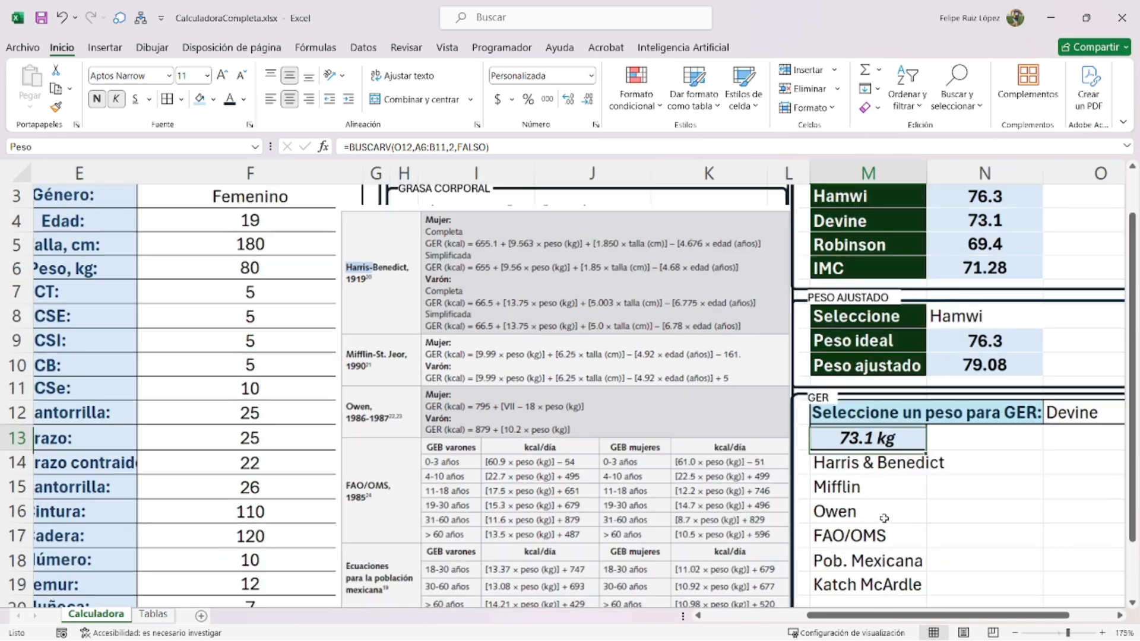
drag(915, 616, 974, 615)
- Enter N14's female branch =SI(genero="Femenino",655.1+(9.563*peso)+(1.850*talla)-(4.676*edad), then duplicate it for "Masculino"
click(876, 472)
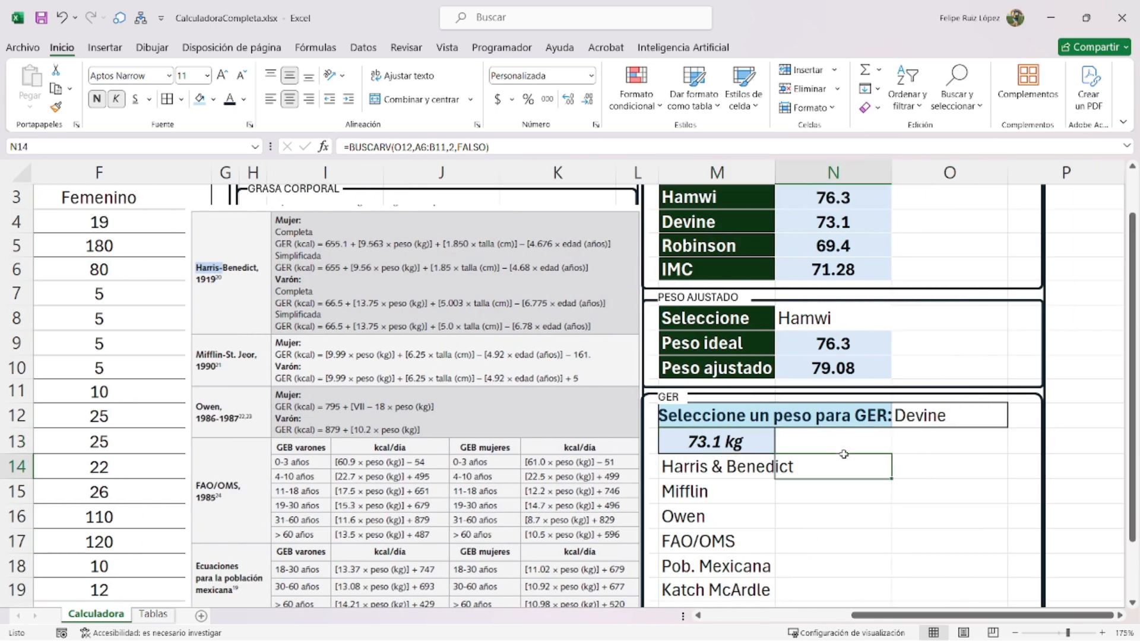
text(=si()
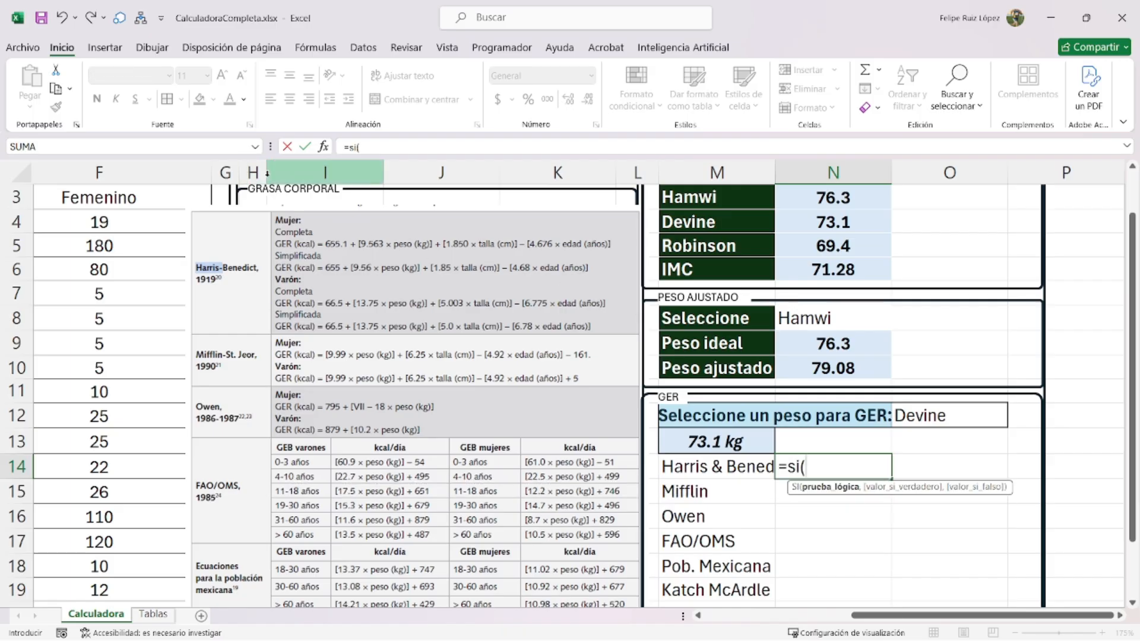
text(genero=)
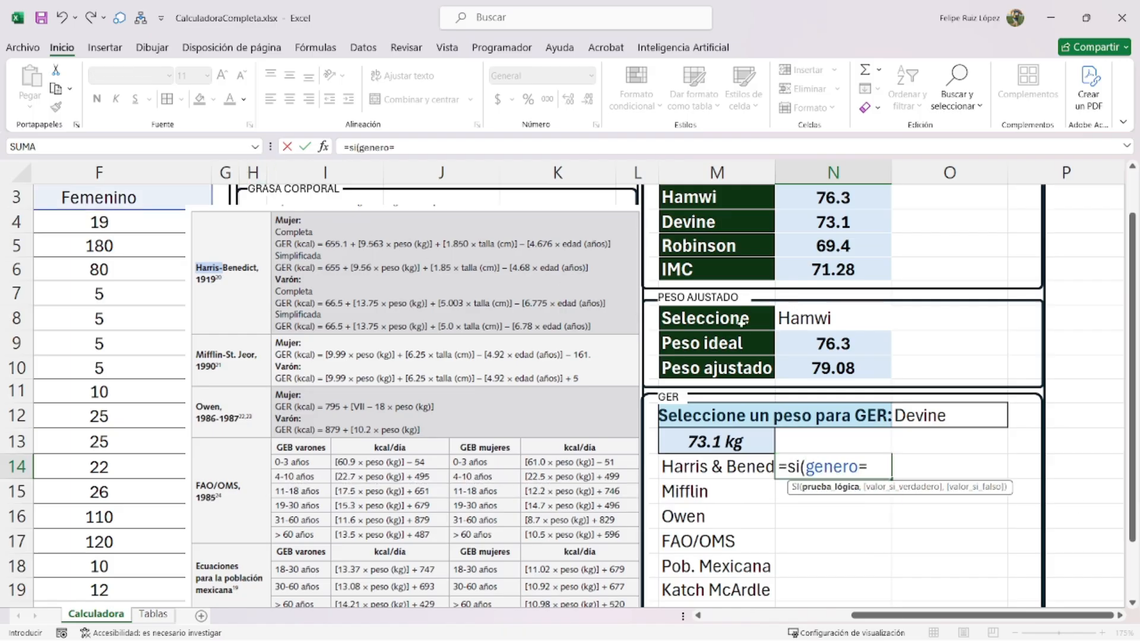
text("Femenino")
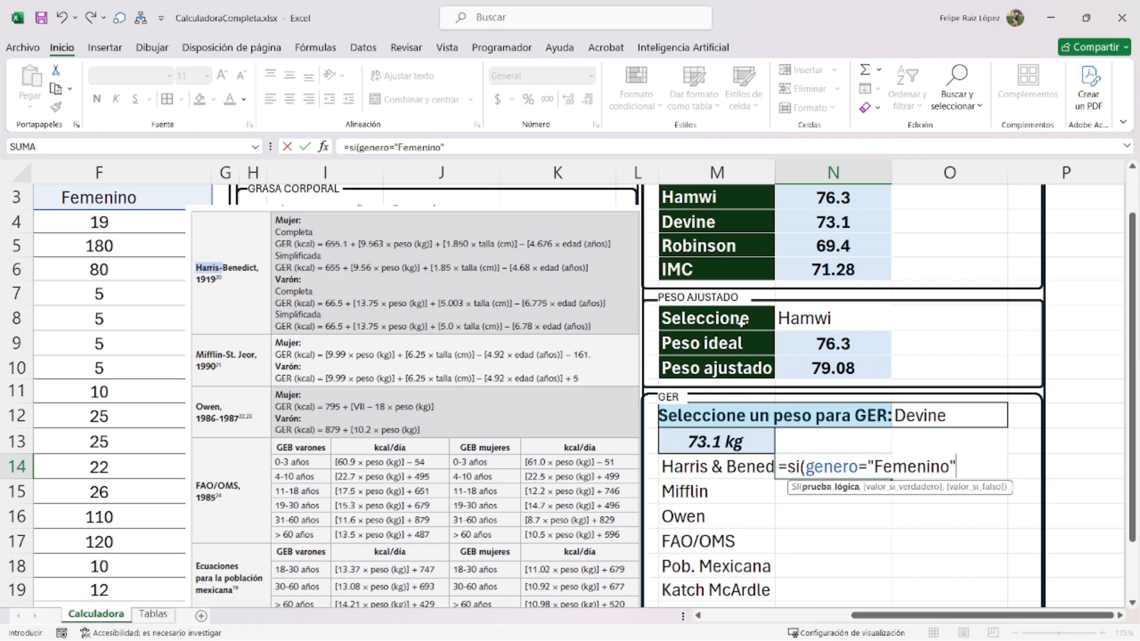
text(,)
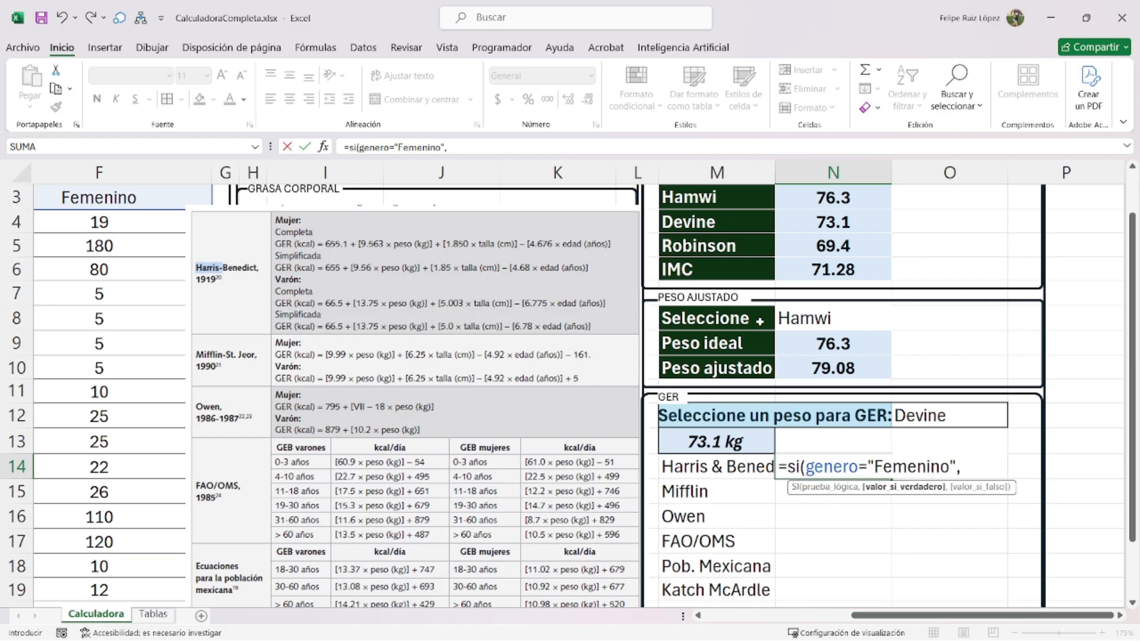
text(655.1+)
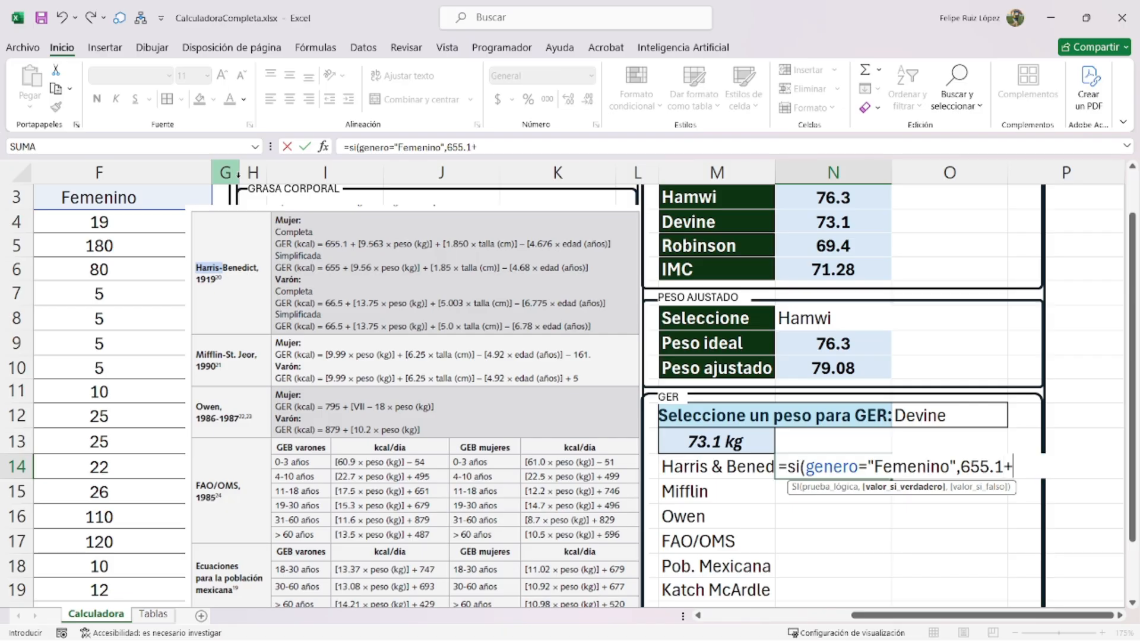
text((9.563)
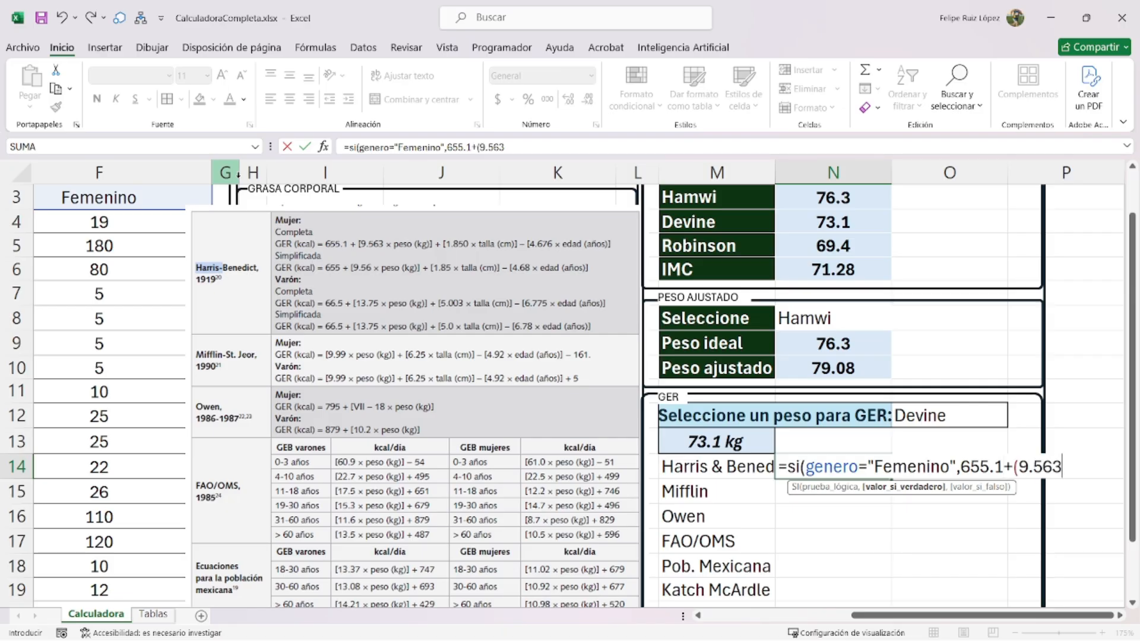
text(*peso)
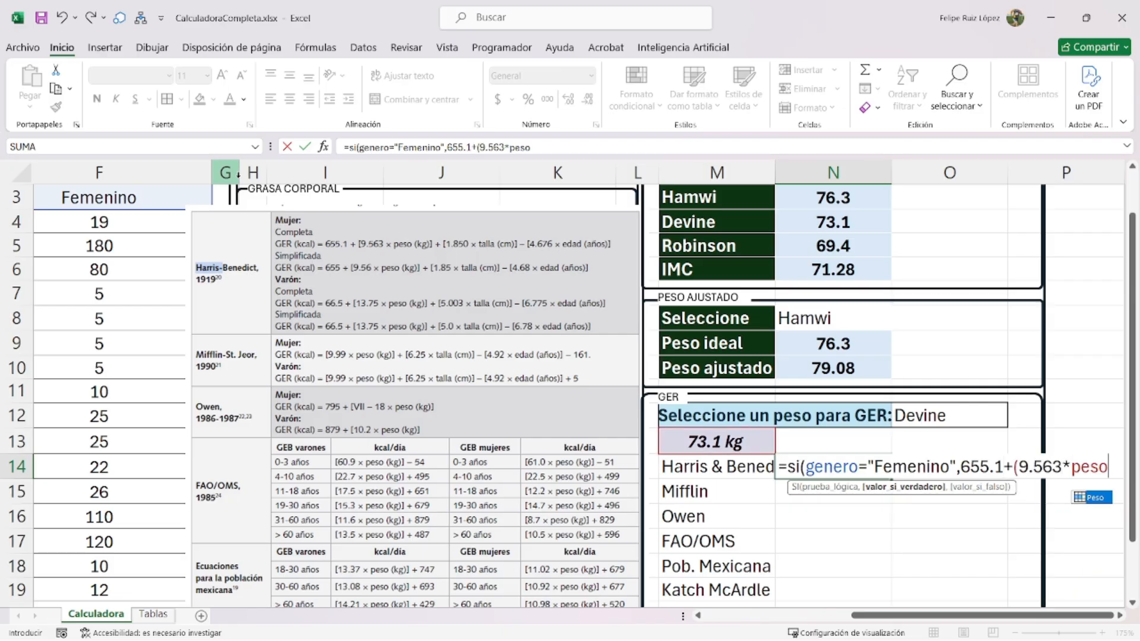
text())
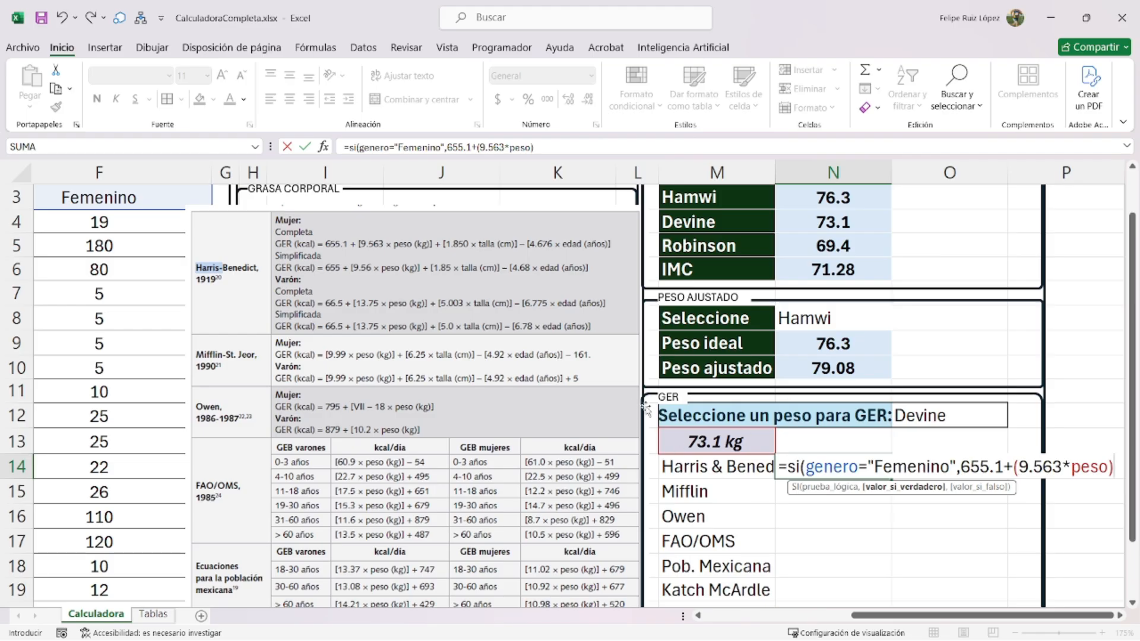
text(+()
text(1.)
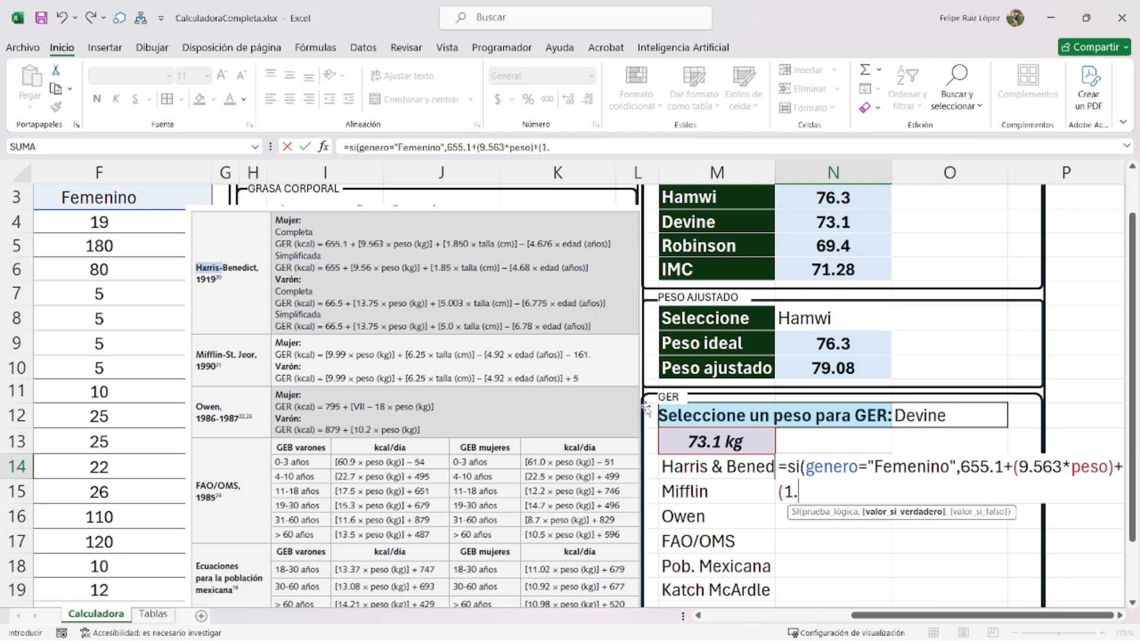
text(850*tal)
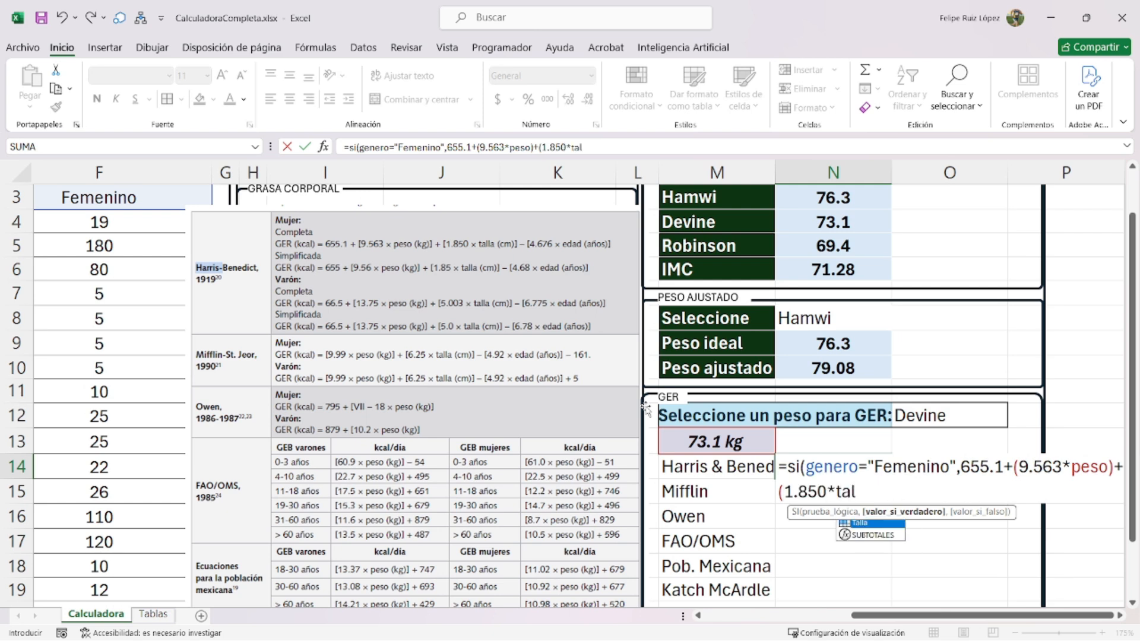
text(la))
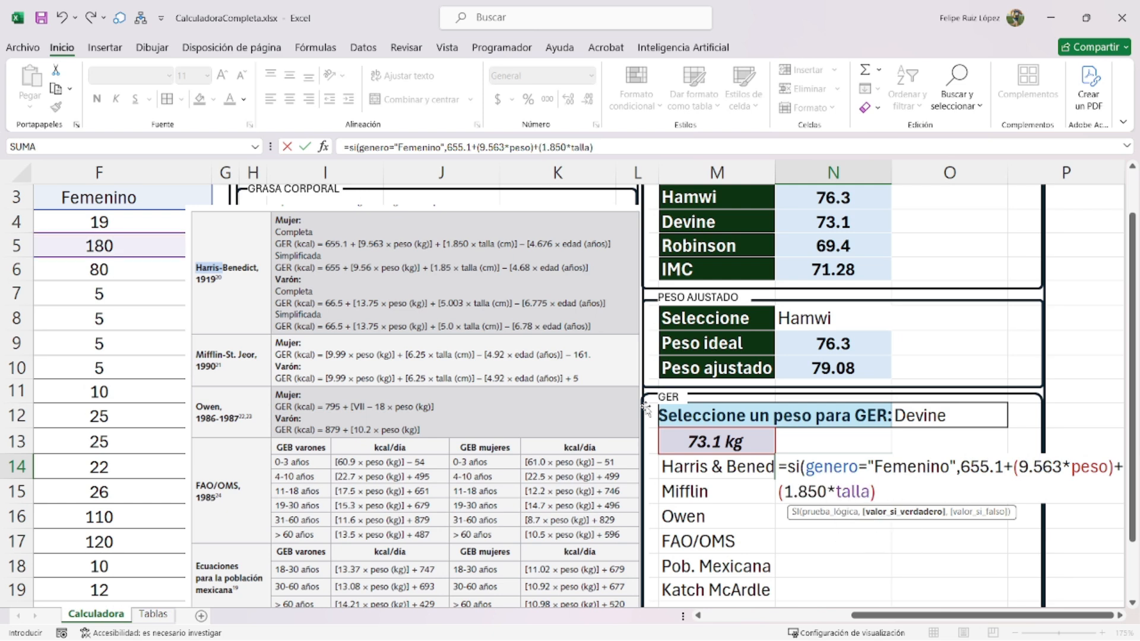
text(-(4.676*e)
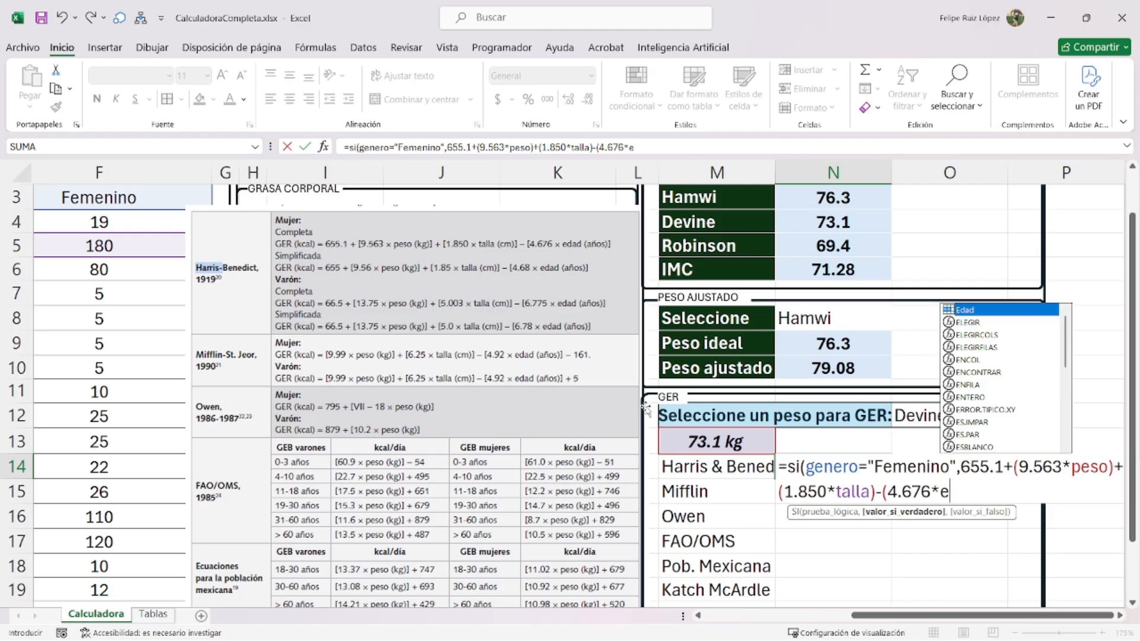
text(dad),)
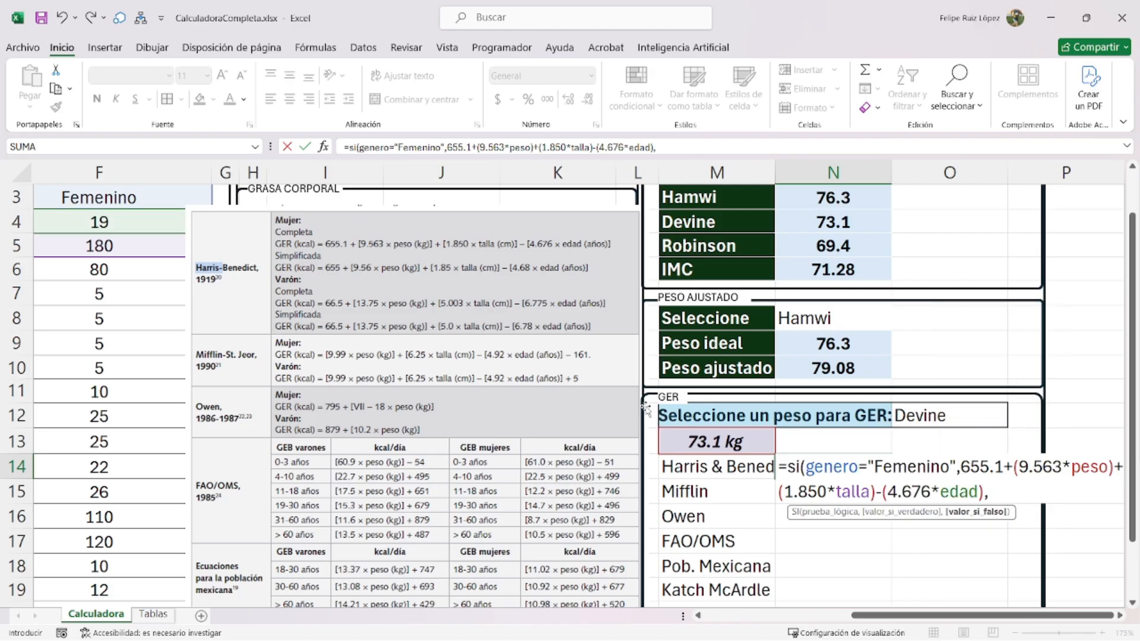
drag(990, 492, 787, 467)
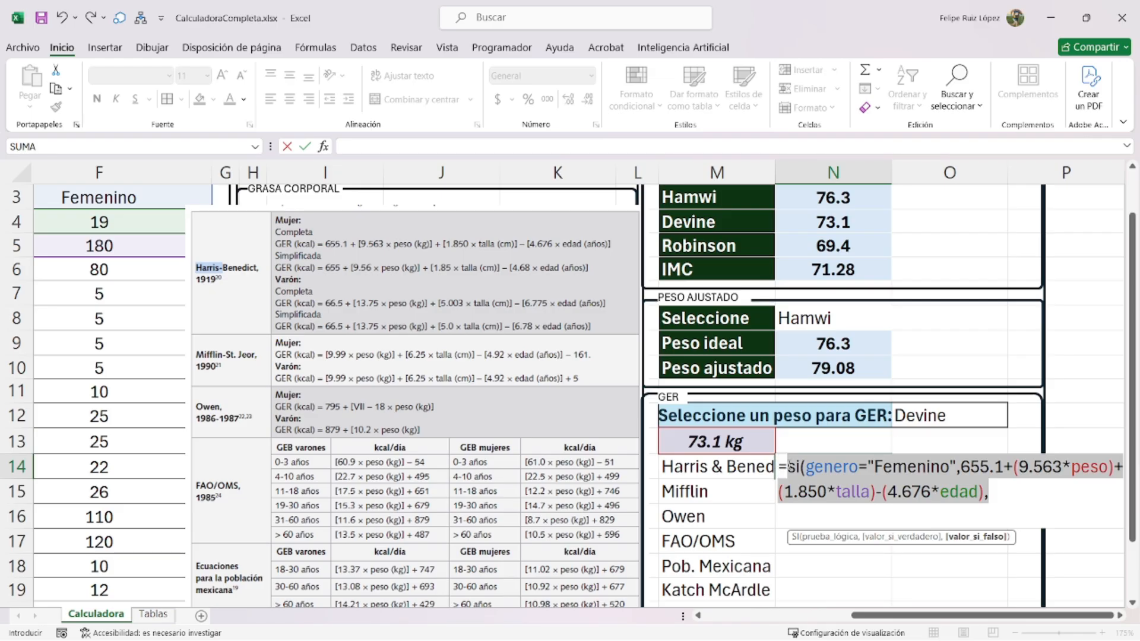
key(ctrl+c)
click(828, 509)
key(ctrl+v)
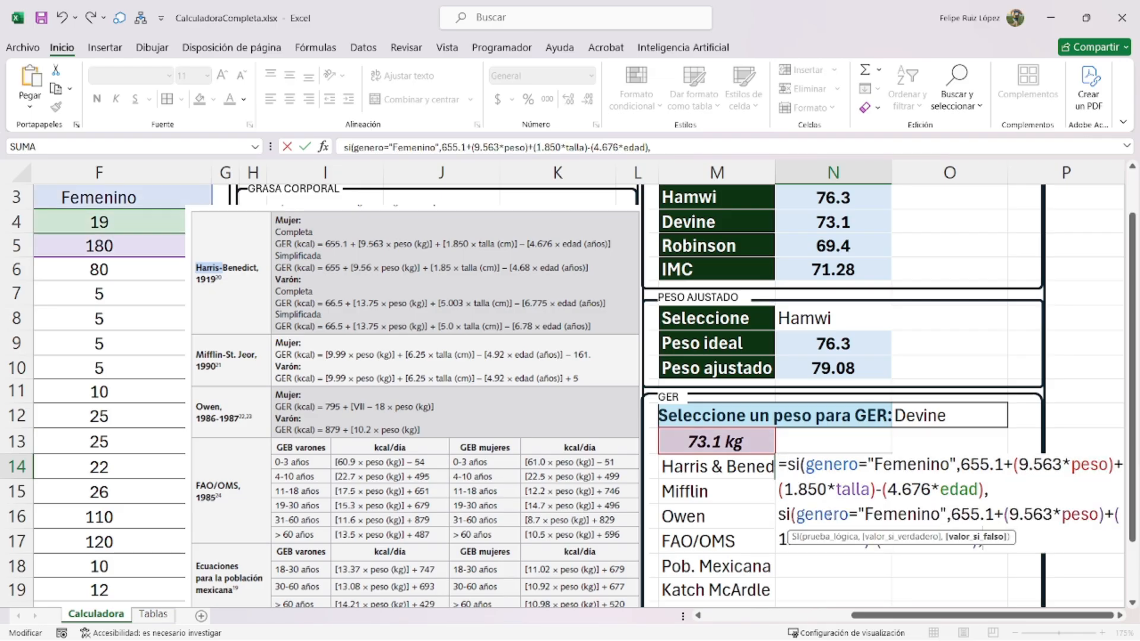
double_click(908, 511)
text(")
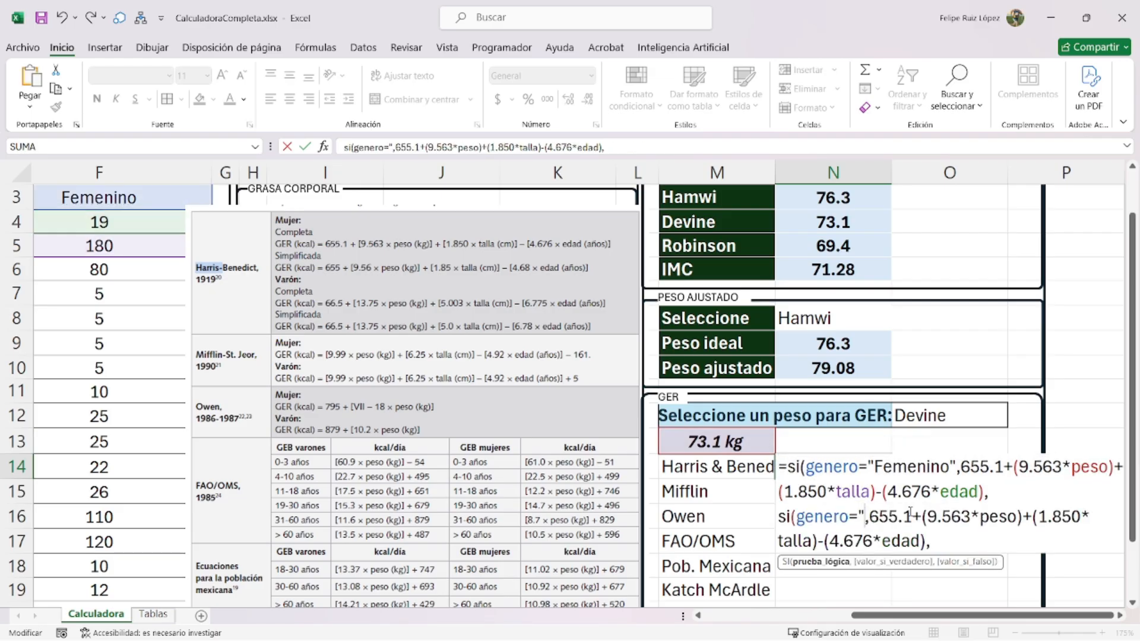
text(Masculino")
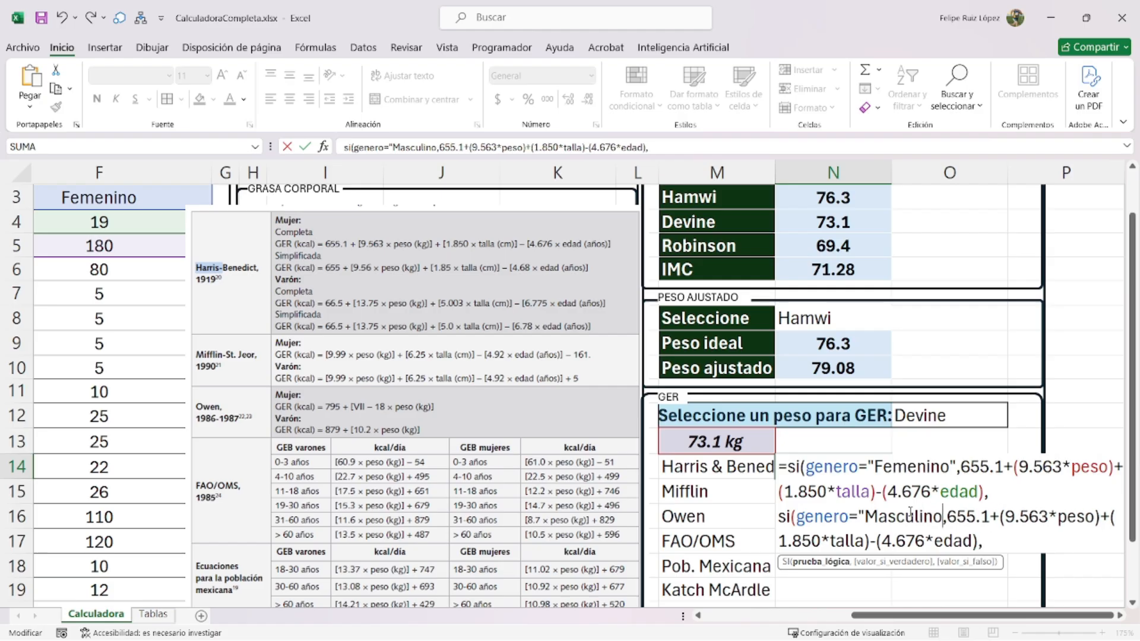
- In the Masculino branch, change the constant to 66.5 and the weight coefficient to 13.75
click(1008, 516)
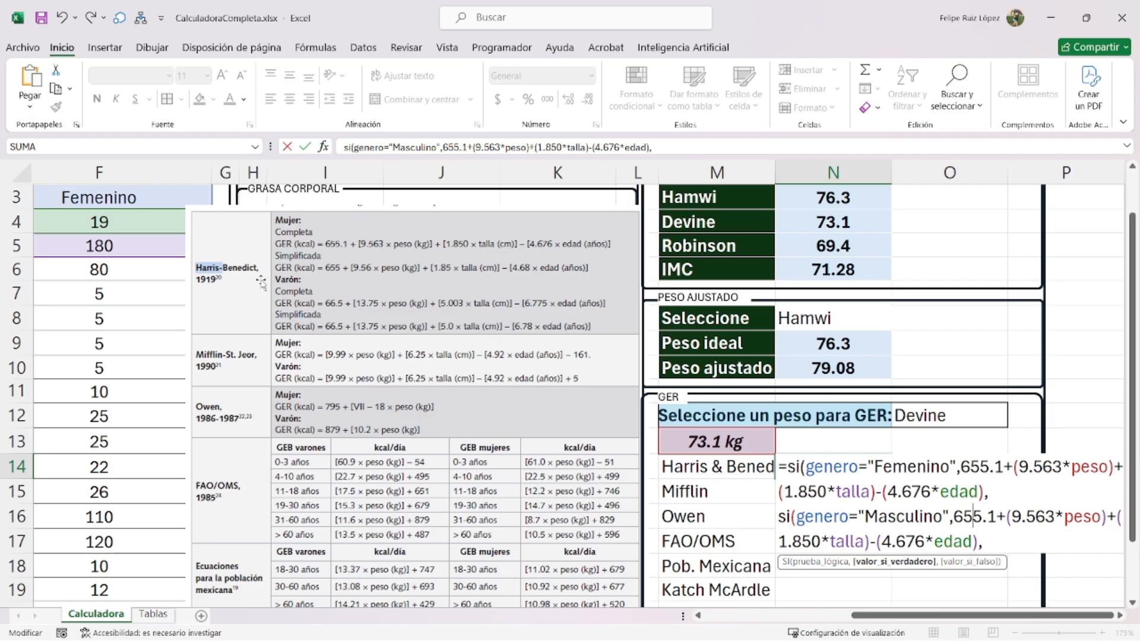
text(66)
key(BackSpace)
key(BackSpace)
key(BackSpace)
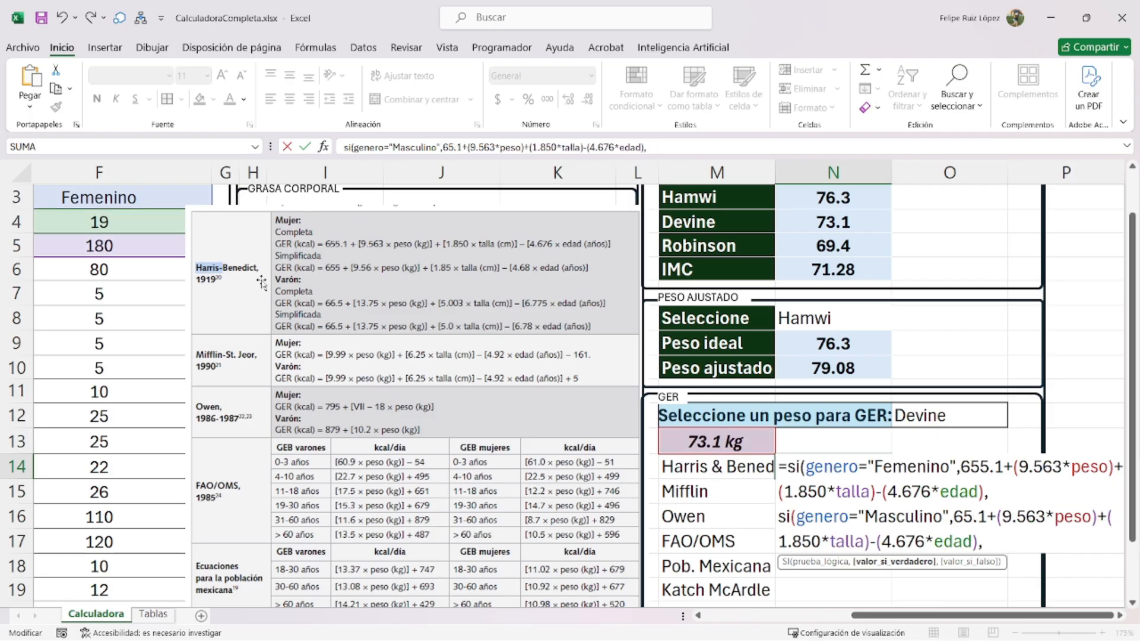
text(6.)
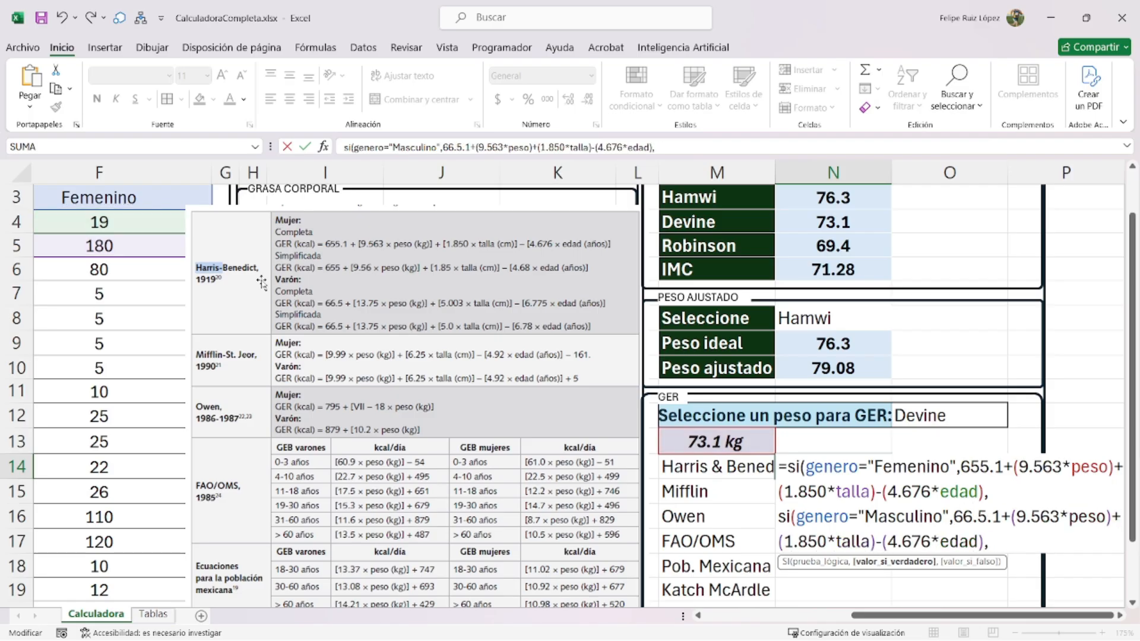
click(984, 518)
key(Delete)
key(Delete)
key(Right)
key(Right)
key(shift+Right)
key(shift+Right)
key(shift+Right)
key(shift+Right)
key(shift+Right)
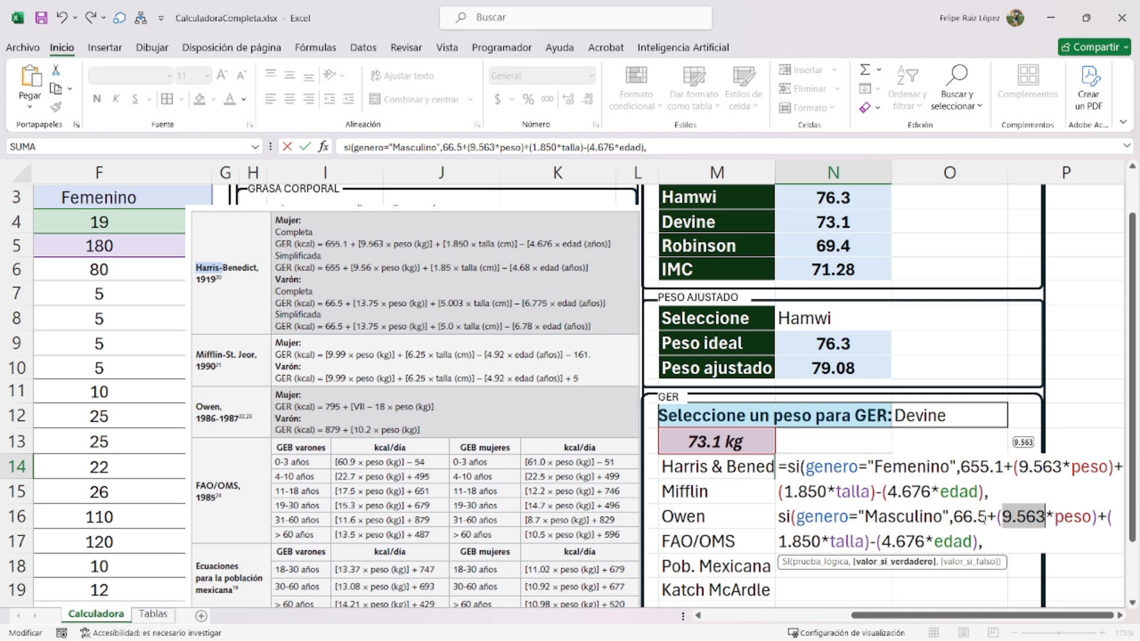
text(13.75)
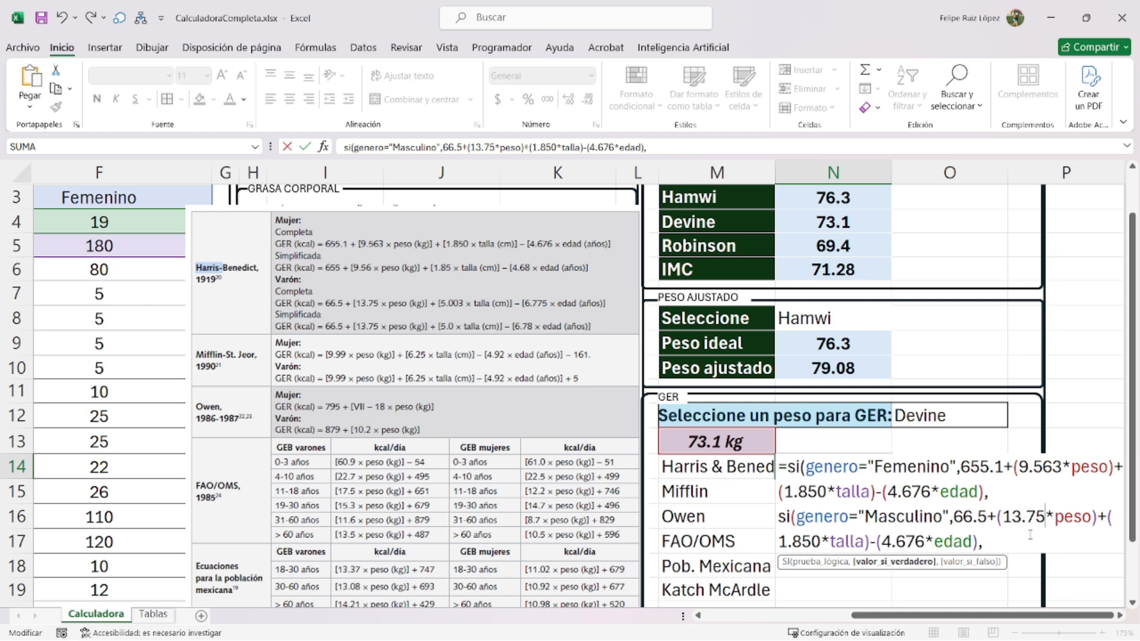
- Replace the male height coefficient with 5.003 and the age coefficient with 6.775
double_click(807, 547)
key(Delete)
text(5.003)
double_click(910, 542)
text(6.775)
click(986, 540)
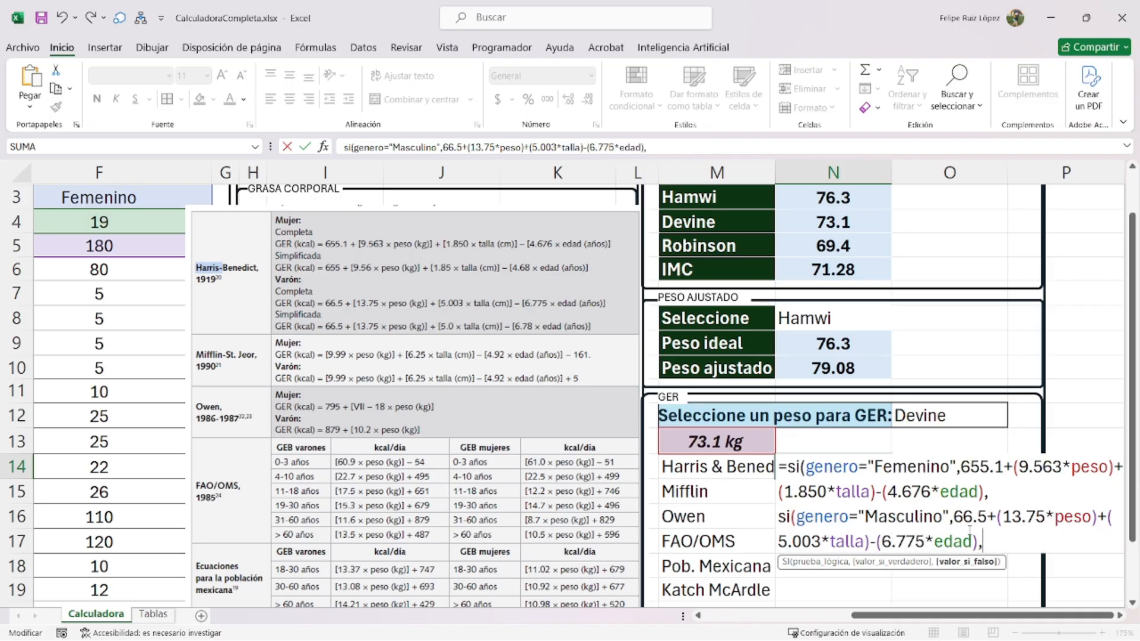
- Close N14's formula with a false value of 0 and commit it, giving 1598.3113
text(0)))
key(Return)
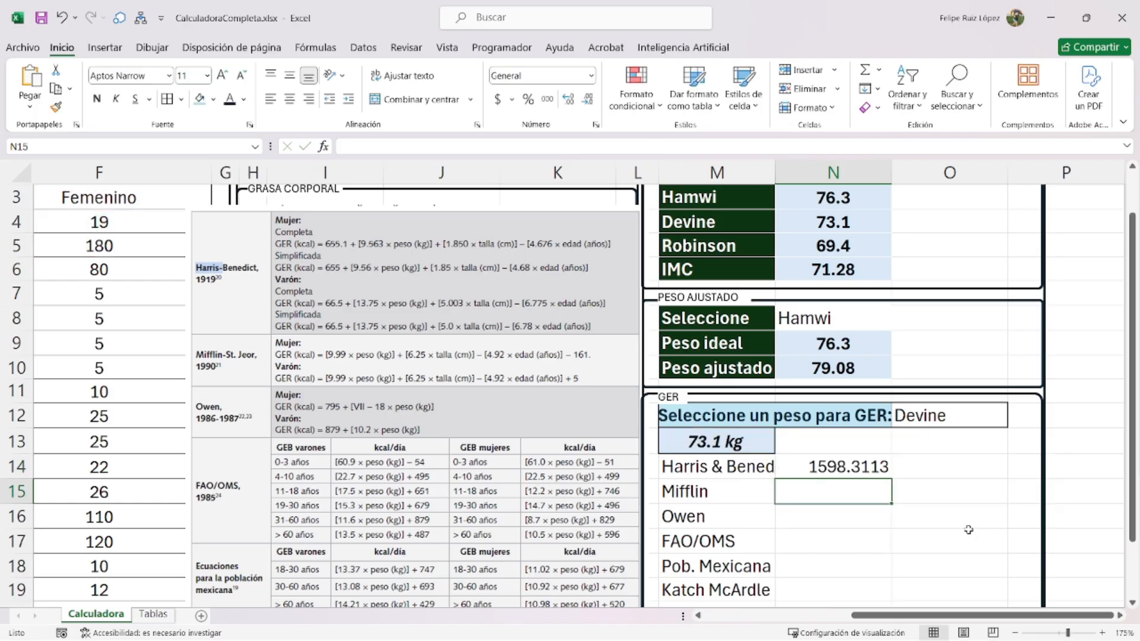
scroll(881, 482, up, 4)
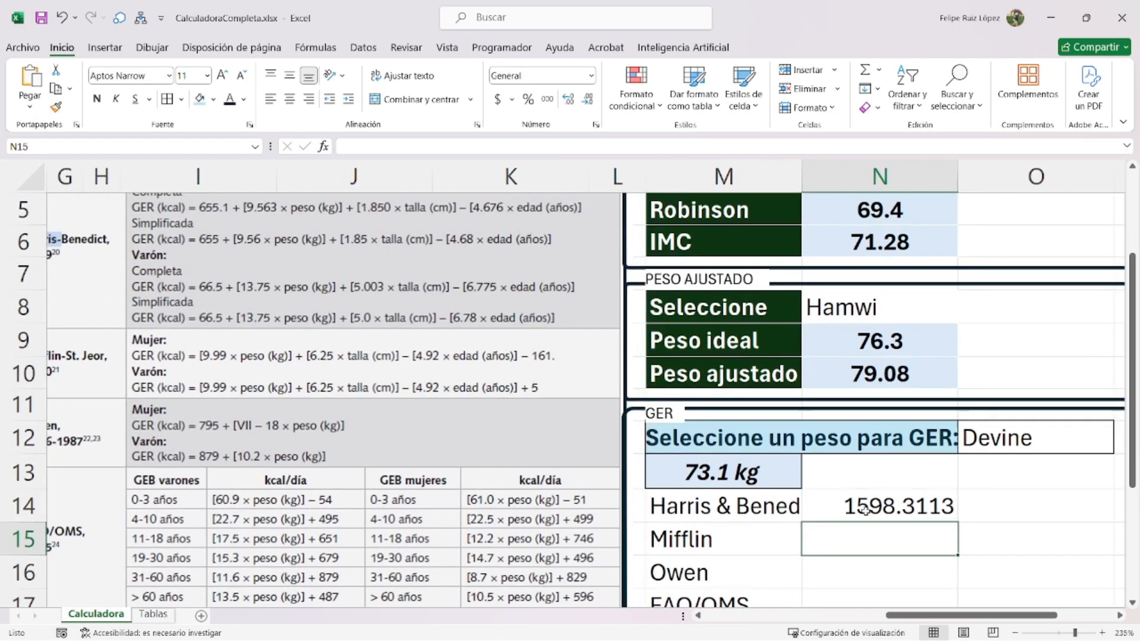
scroll(831, 511, right, 3)
scroll(779, 538, down, 1)
- Shrink the formula reference picture and move it over columns I–L
drag(331, 387, 432, 512)
drag(698, 269, 462, 472)
drag(398, 534, 526, 262)
- Begin wrapping N14's formula in si.error(redondear( and add a trailing comma
double_click(846, 499)
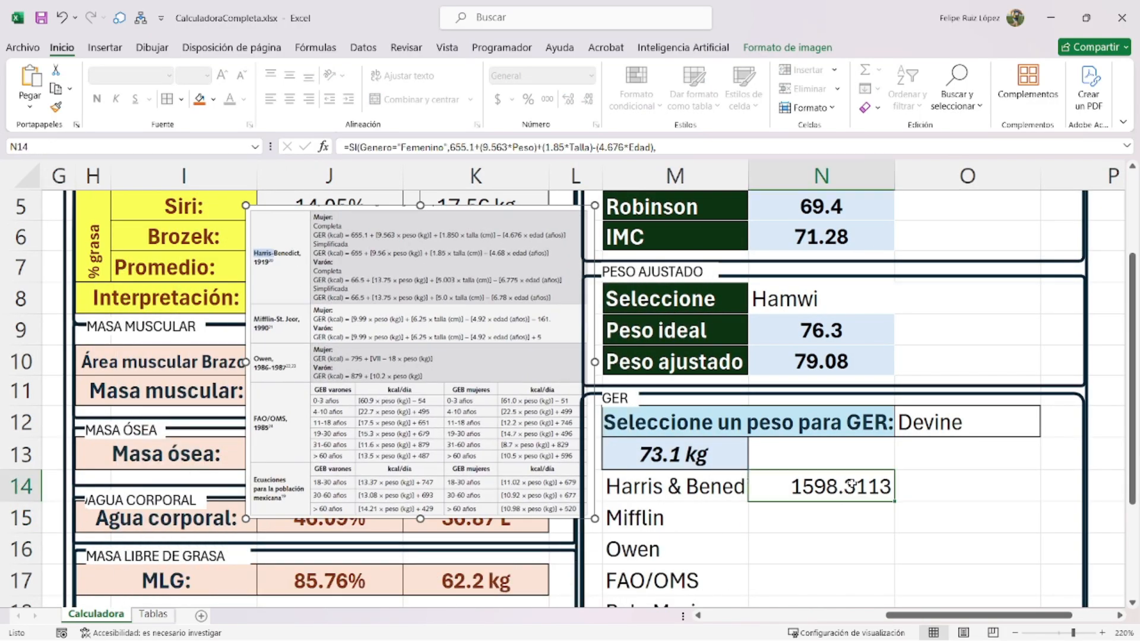
text(si)
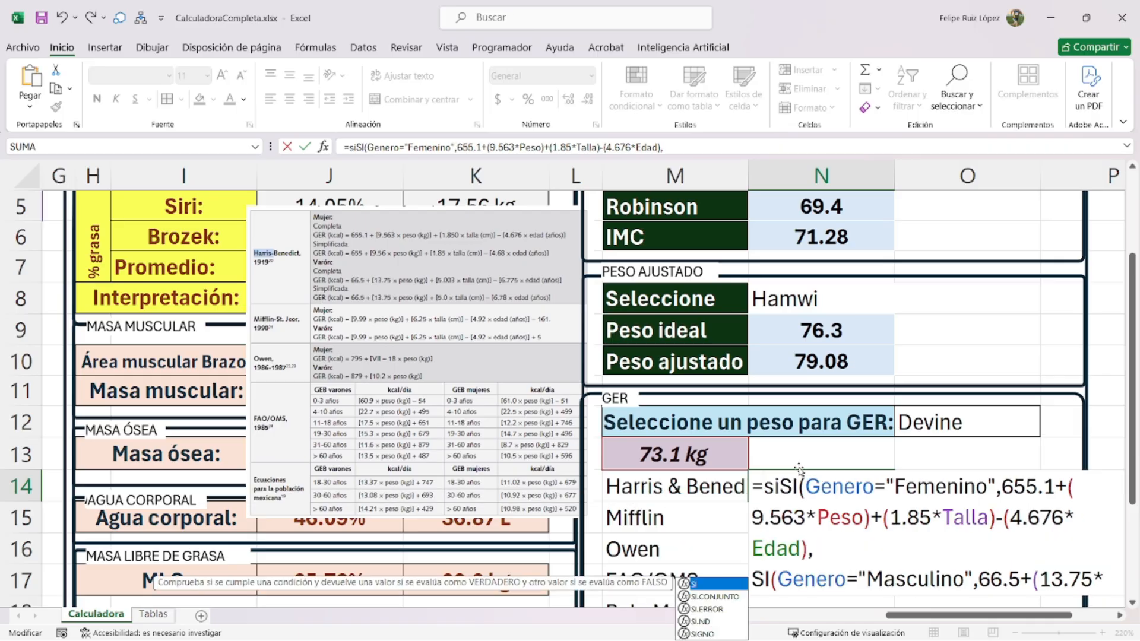
text(.error(redondear()
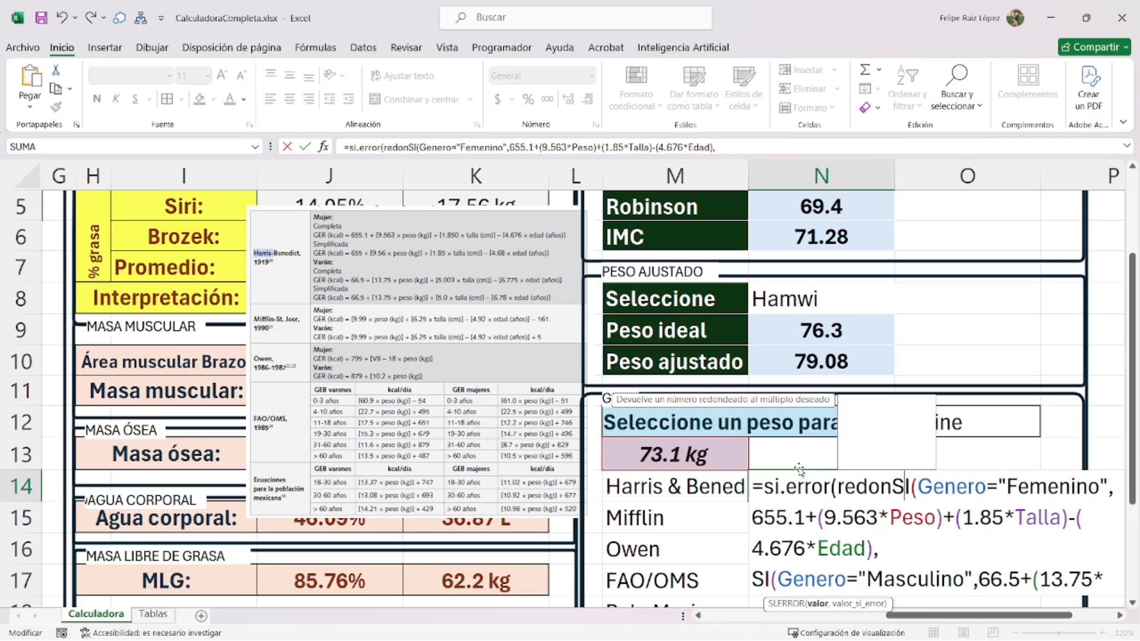
key(ctrl+End)
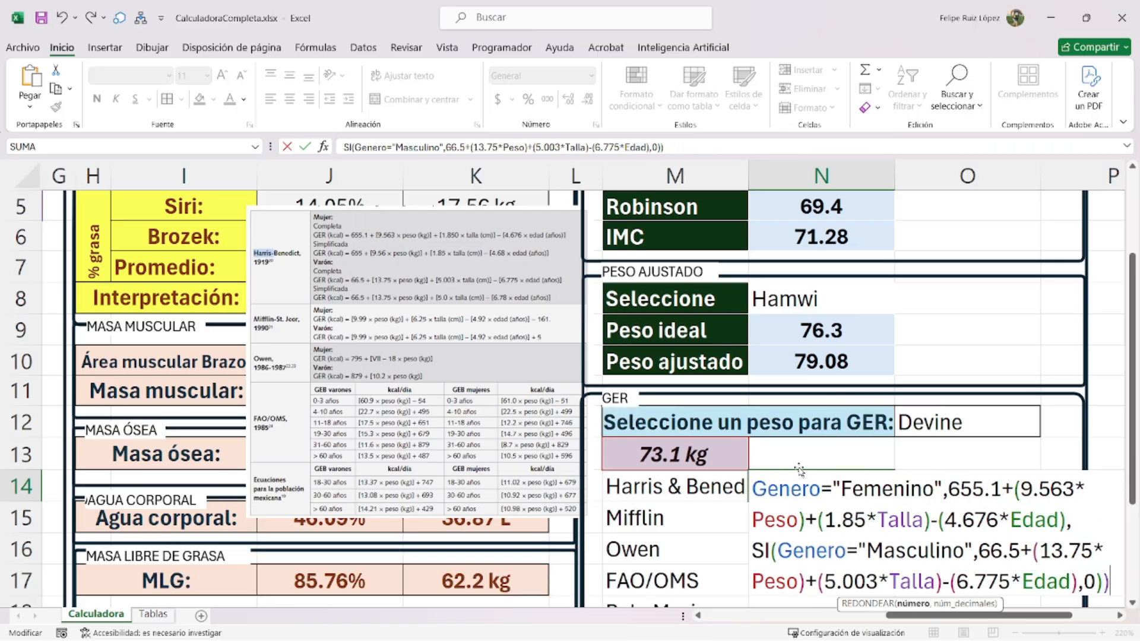
text(,0),0))
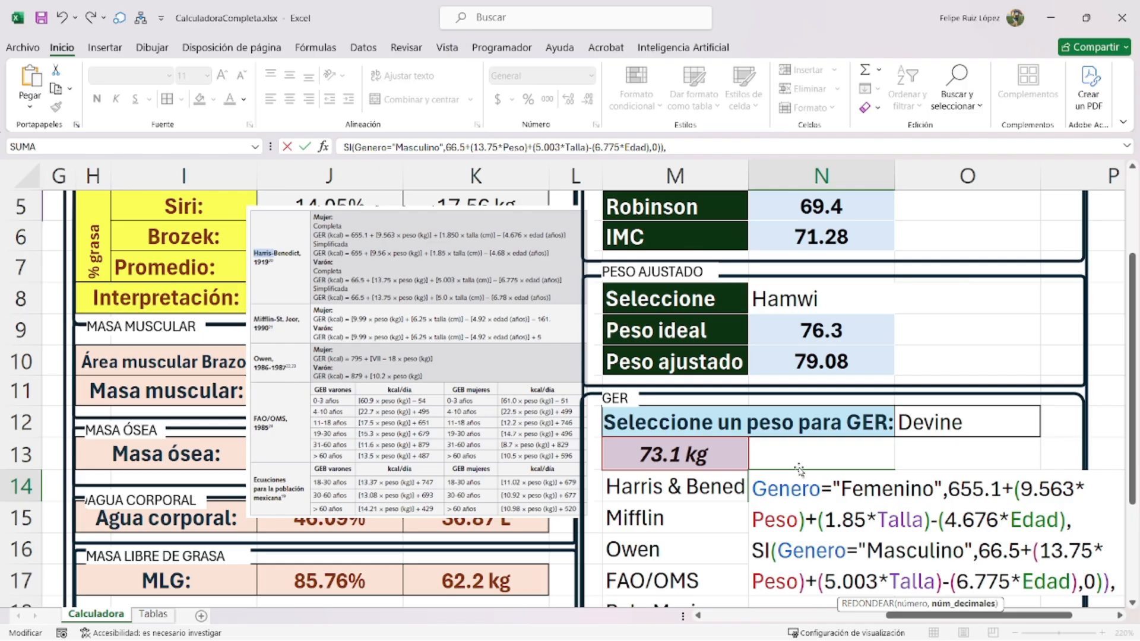
- Close N14's SI.ERROR/REDONDEAR formula with 0),0) and commit it, showing 1598
text(0)
text(),)
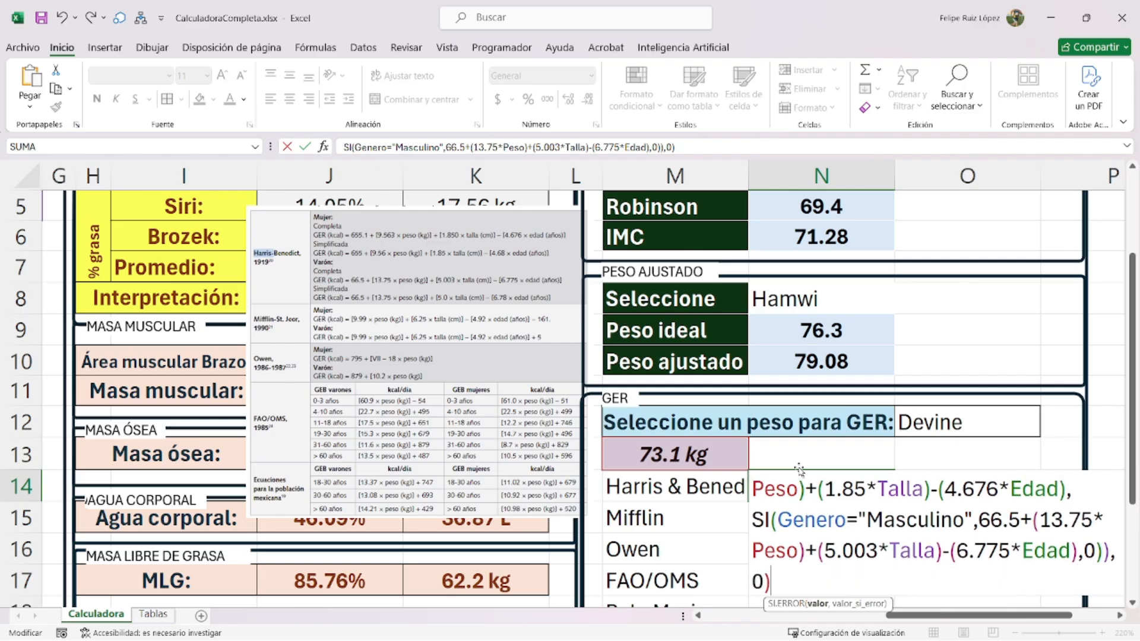
text(0))
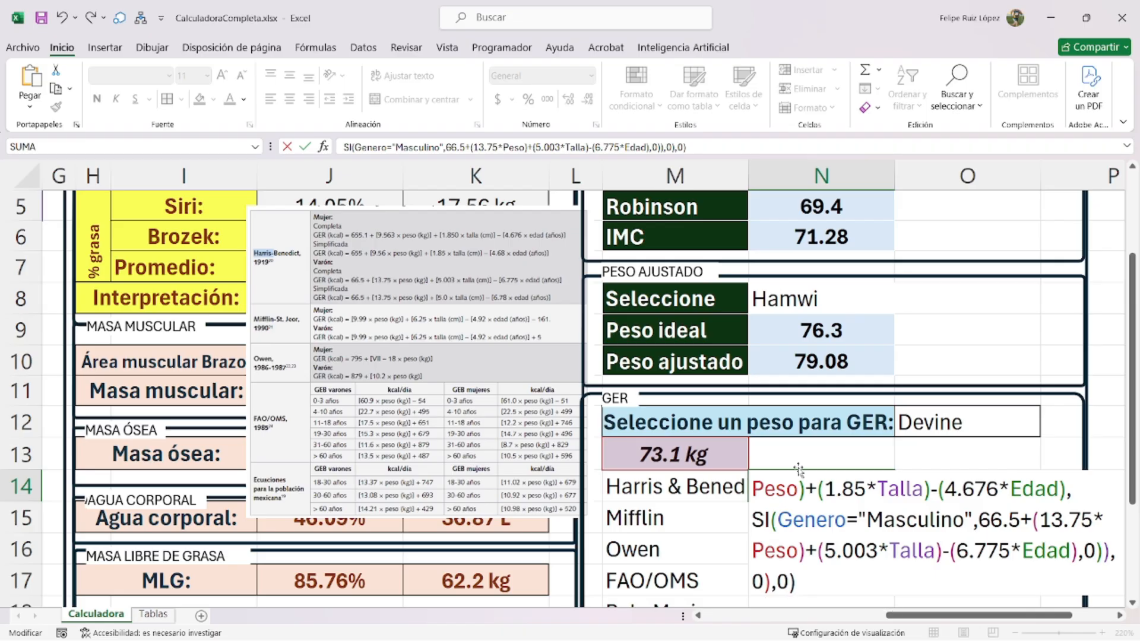
key(Return)
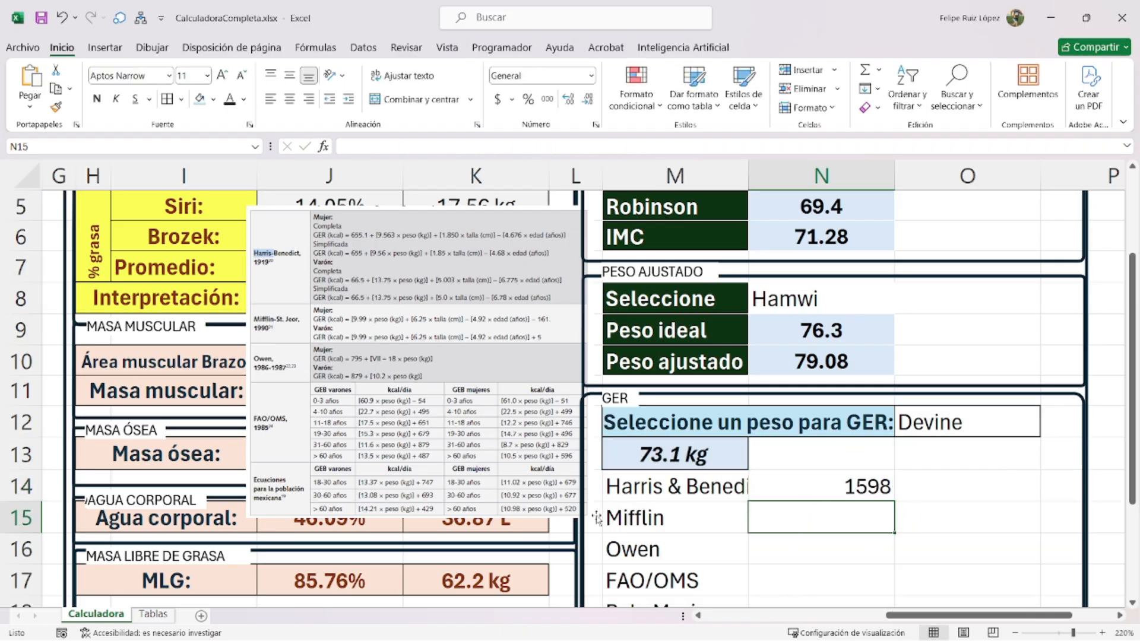
- Crop the Harris-Benedict rows off the top of the equations reference picture
click(561, 511)
scroll(451, 267, up, 1)
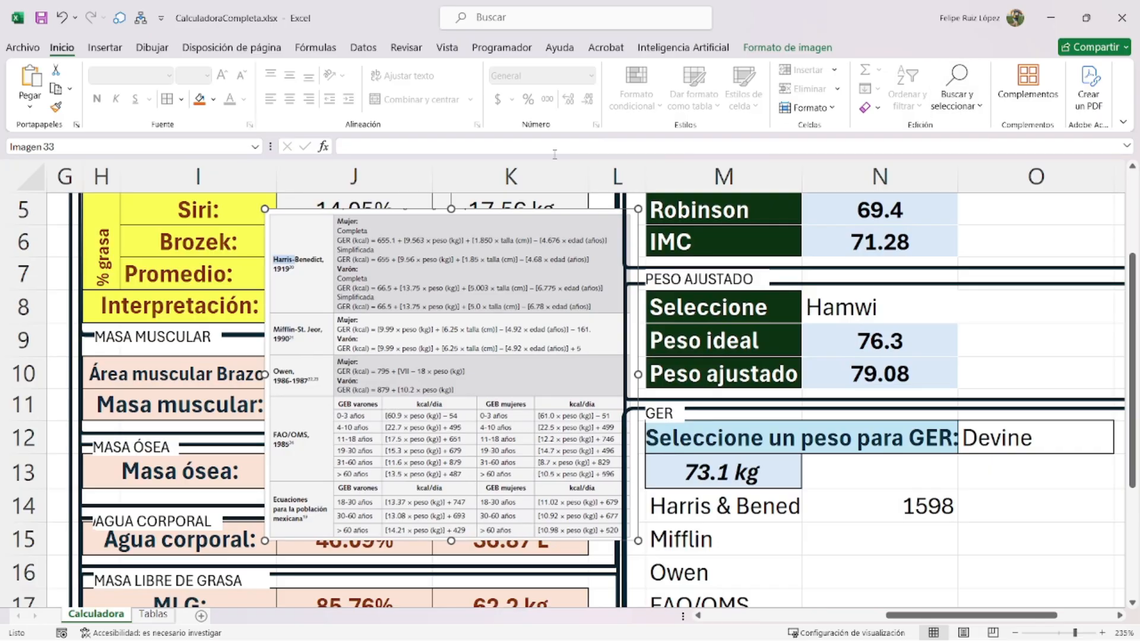
click(790, 47)
click(948, 78)
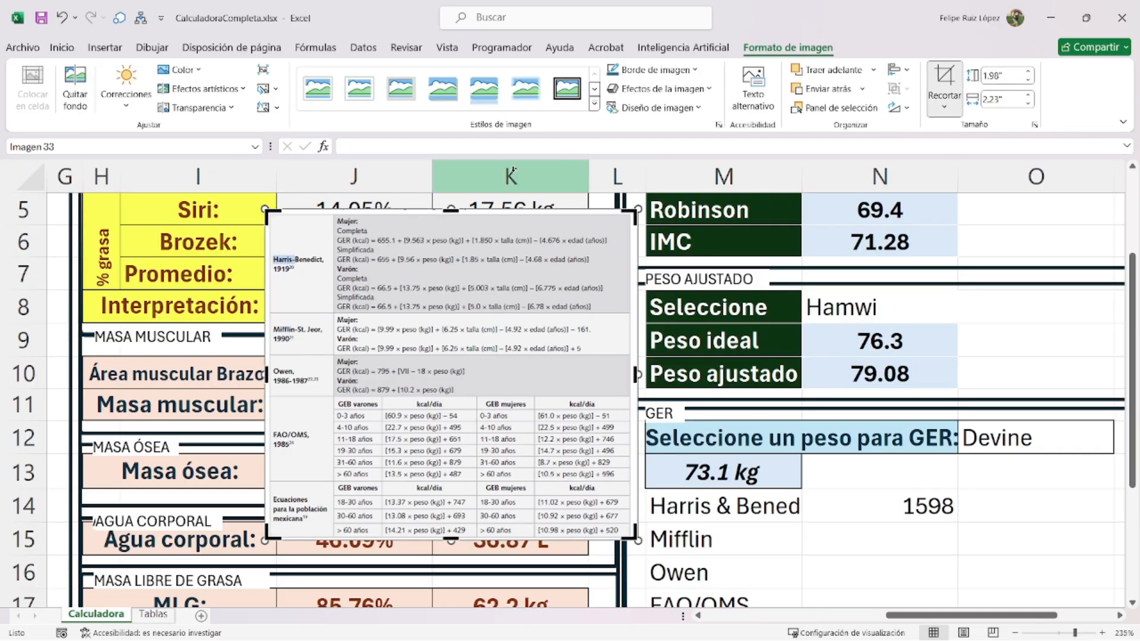
drag(452, 209, 451, 315)
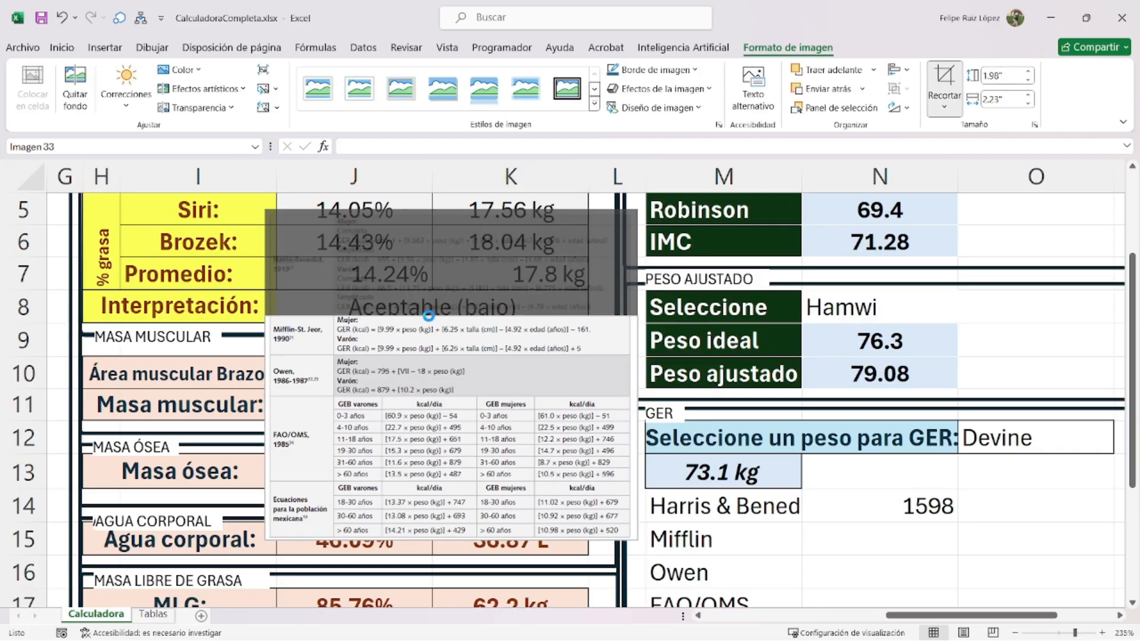
key(Escape)
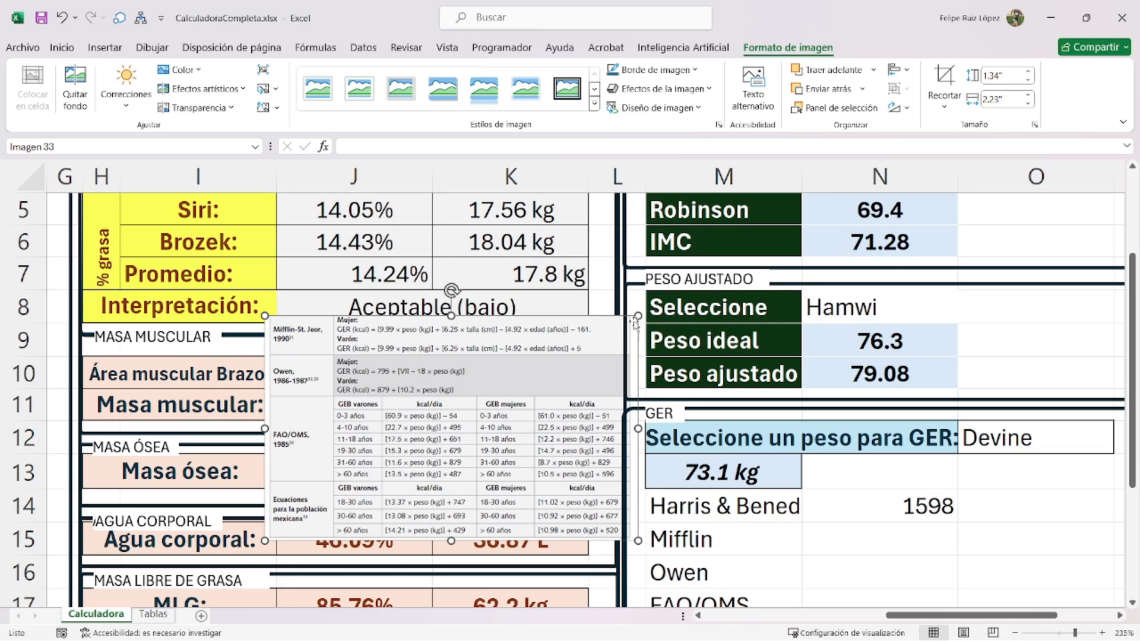
- Enlarge the reference picture and move it over columns H–K
drag(638, 316, 697, 280)
drag(604, 357, 491, 330)
drag(582, 252, 606, 238)
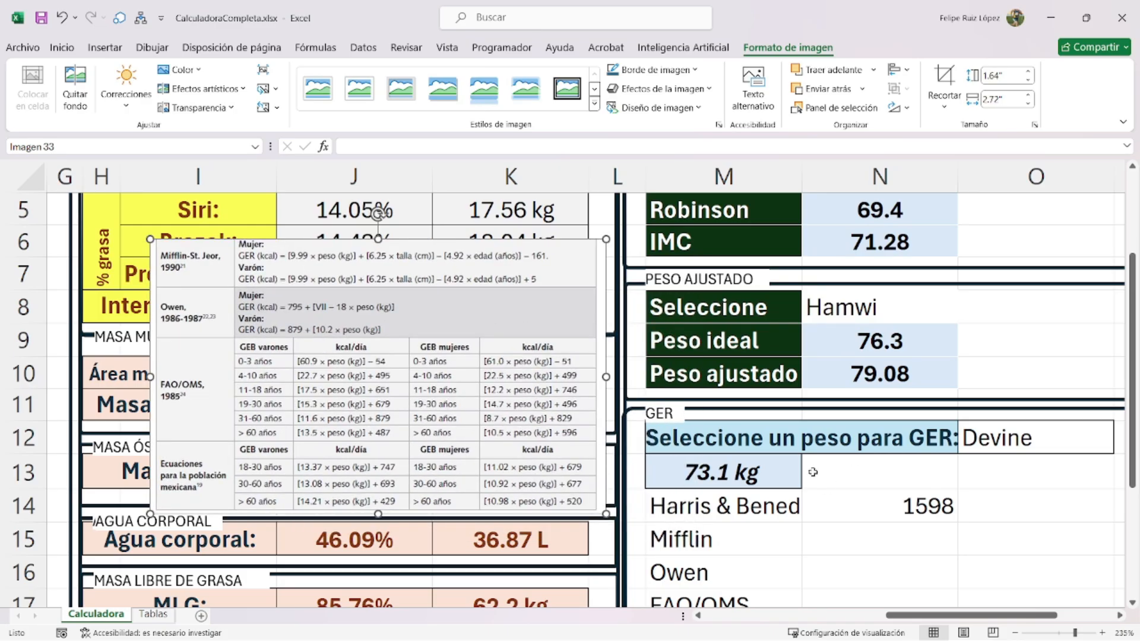
scroll(861, 456, down, 2)
scroll(900, 440, up, 1)
- Move the reference picture down and across to sit beside the GER section
drag(469, 326, 469, 439)
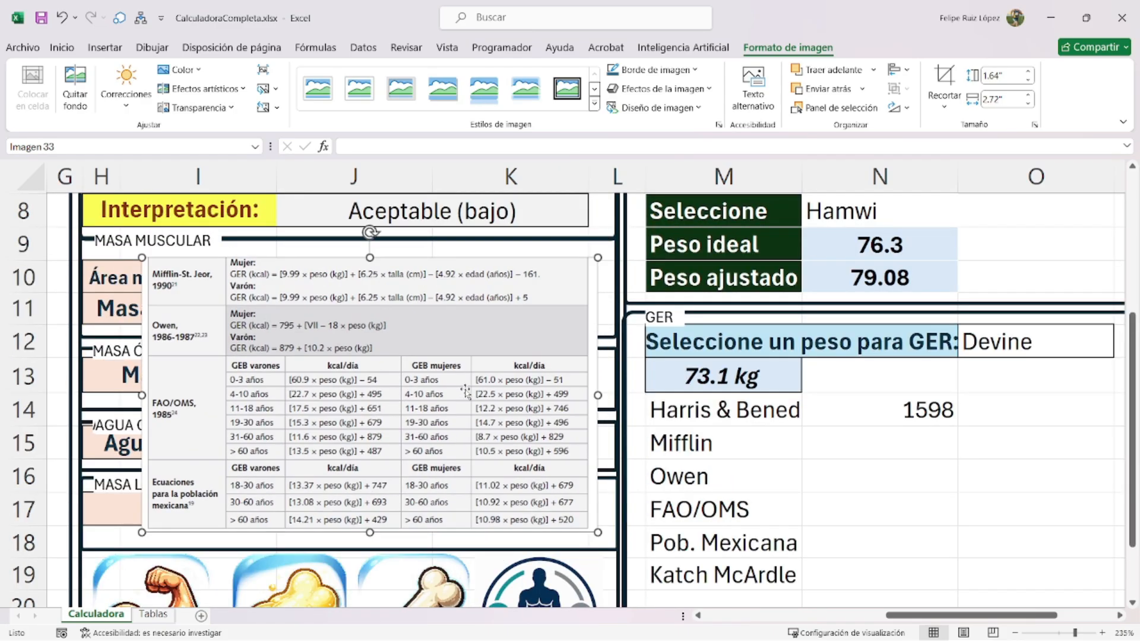
scroll(914, 481, up, 2)
scroll(771, 522, left, 5)
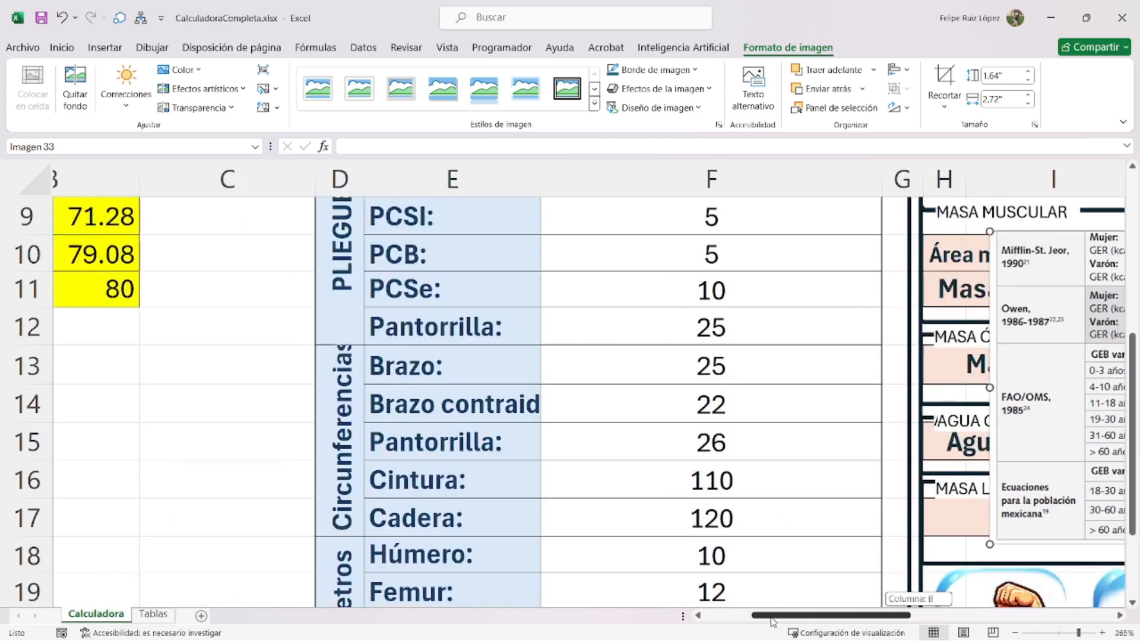
scroll(653, 475, right, 8)
scroll(605, 452, down, 2)
drag(466, 385, 914, 441)
scroll(855, 438, down, 4)
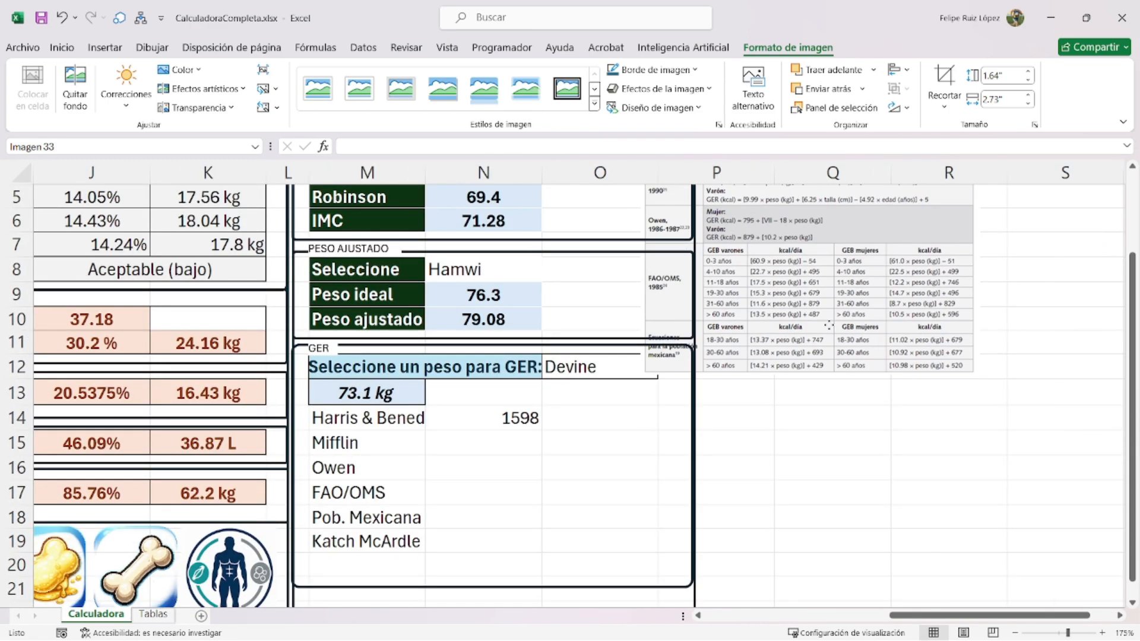
drag(808, 360, 809, 360)
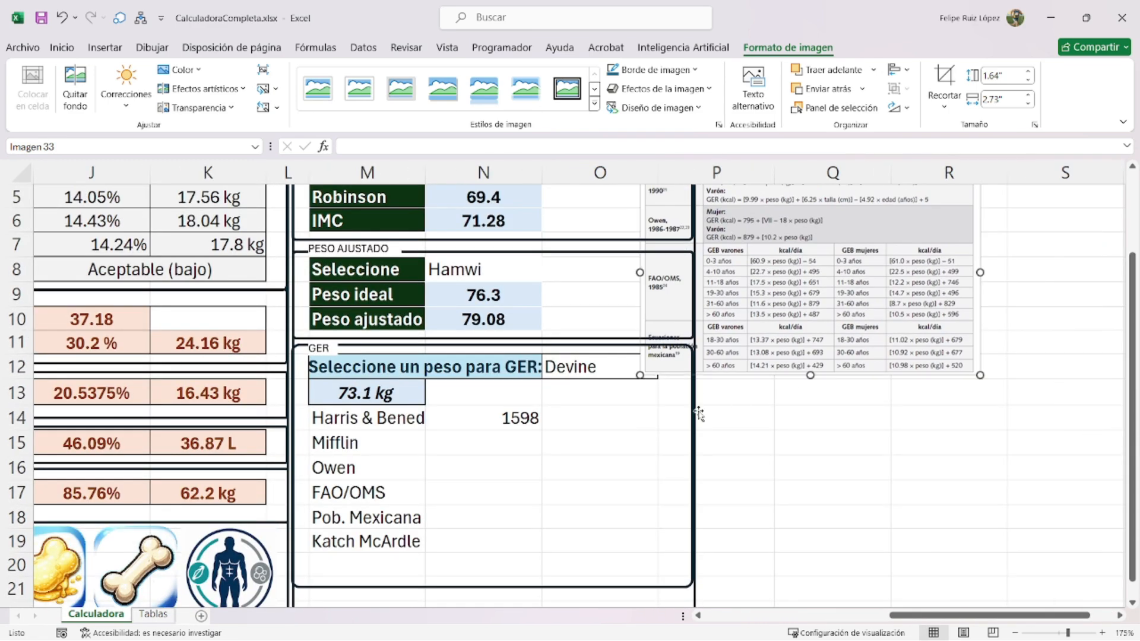
scroll(679, 390, up, 1)
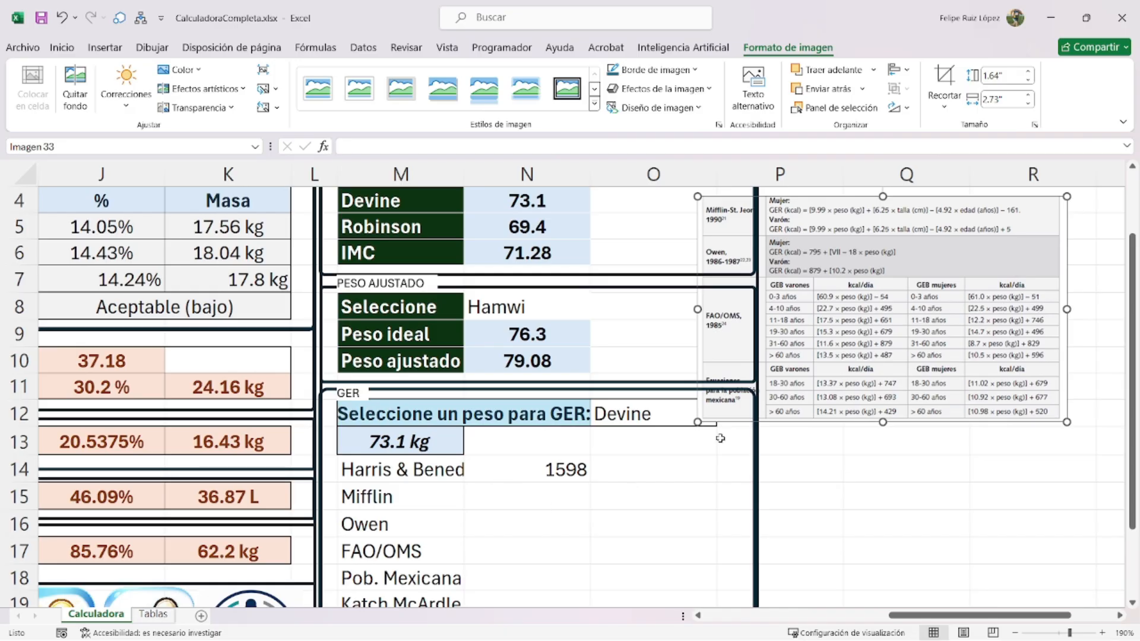
- In N15, enter a nested SI: 795+(7.18*peso) for Femenino, 879+(10.2*peso) for Masculino, else 0
click(564, 488)
text(=si(gen)
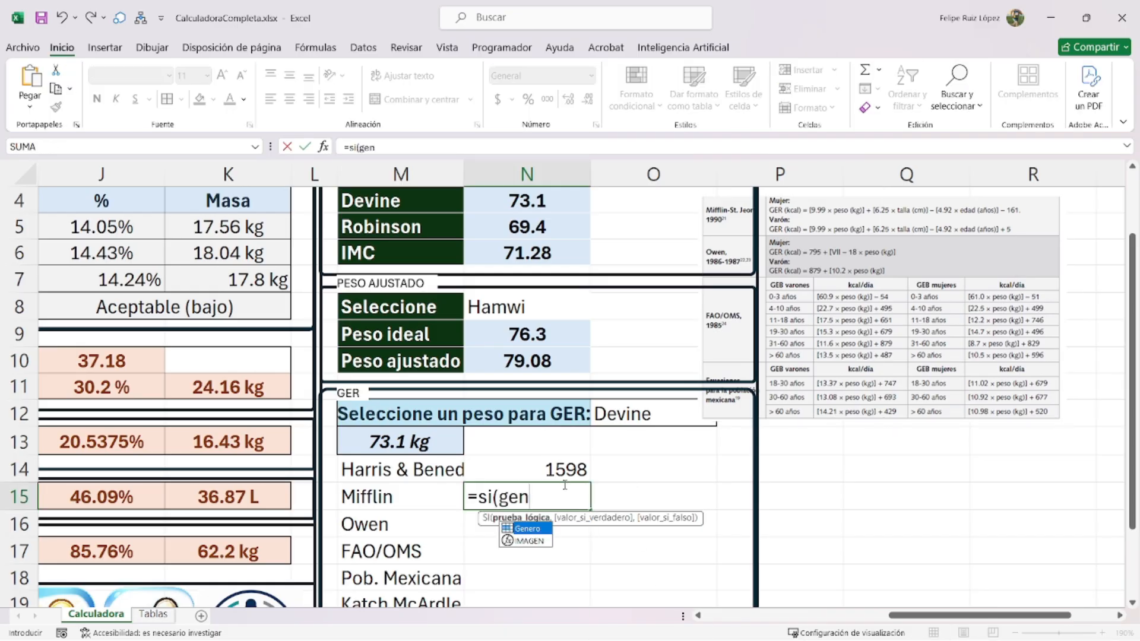
text(ero="Femenino)
text(",)
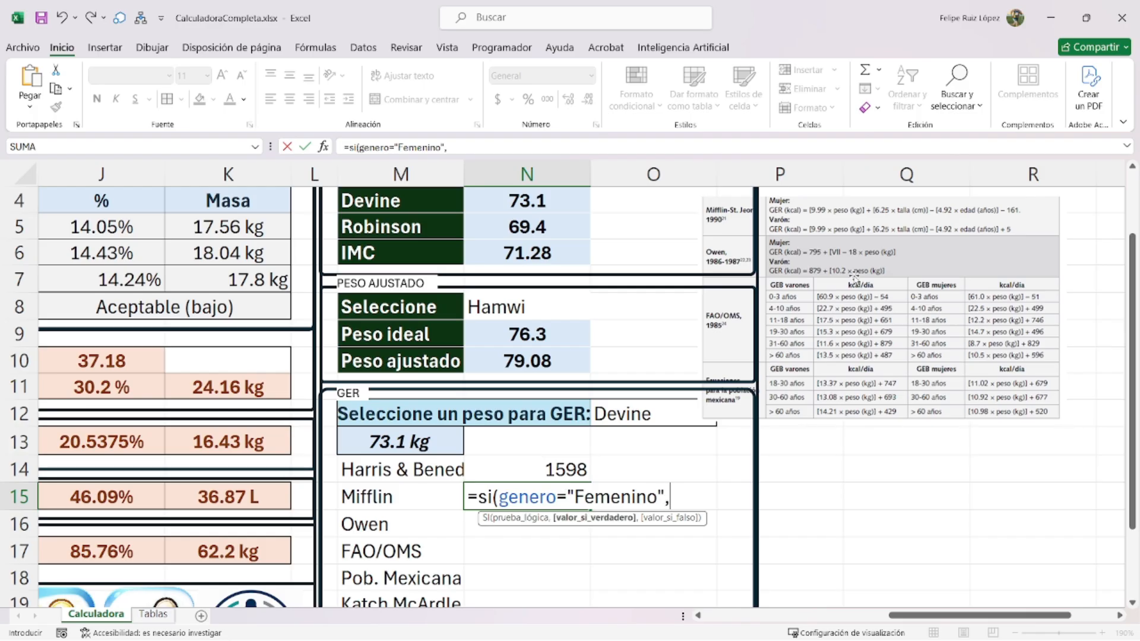
text(795+(7.18)
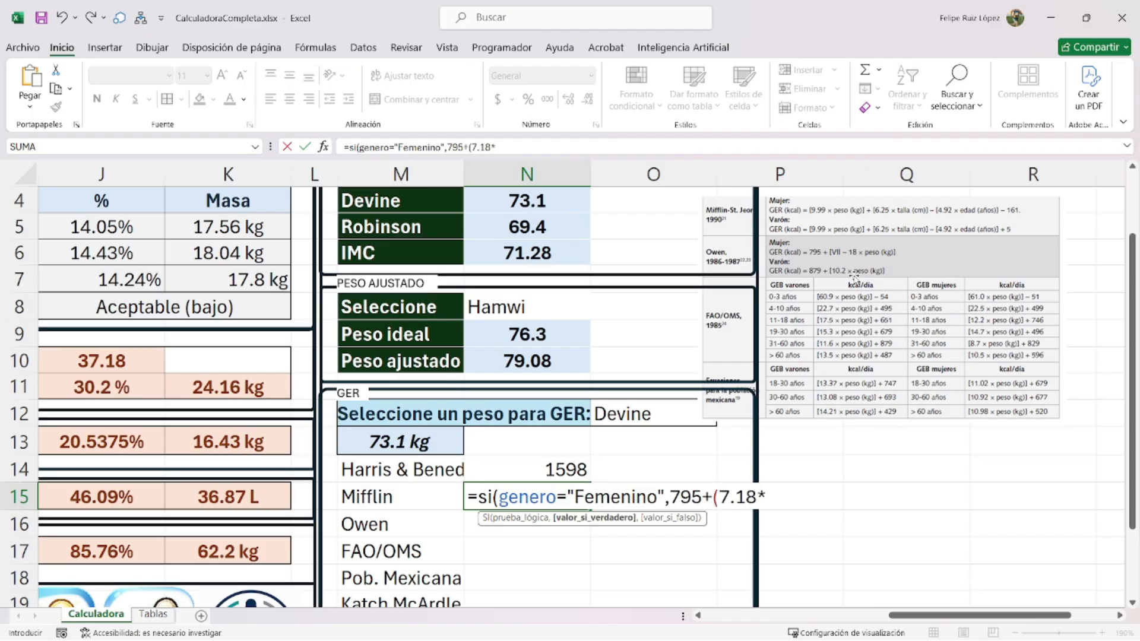
text(*peso),)
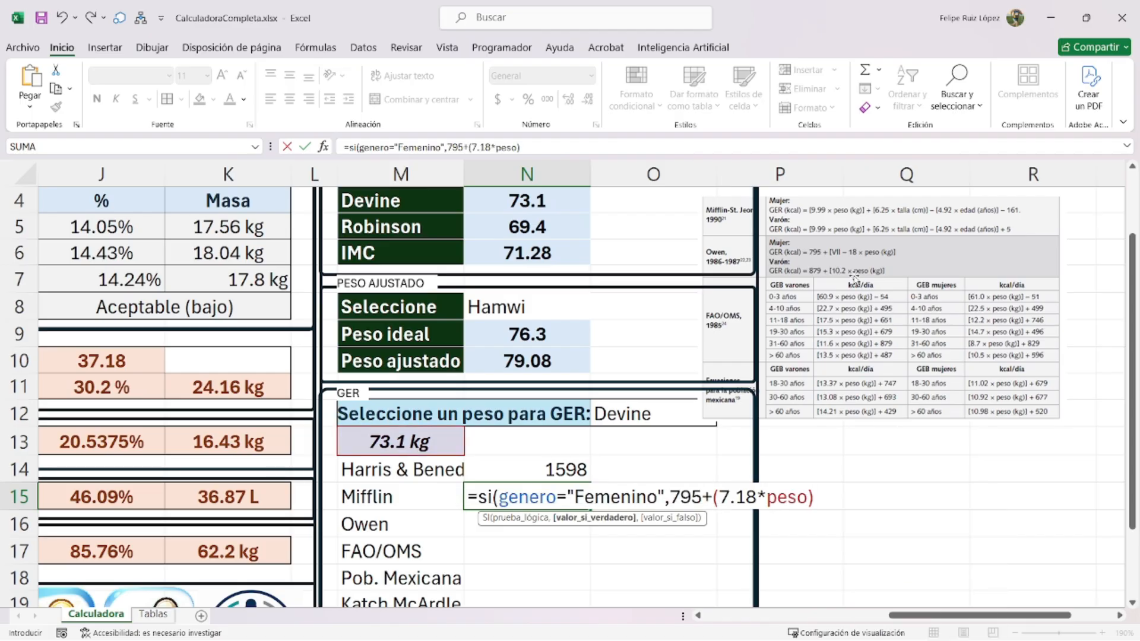
key(alt+Return)
text(si()
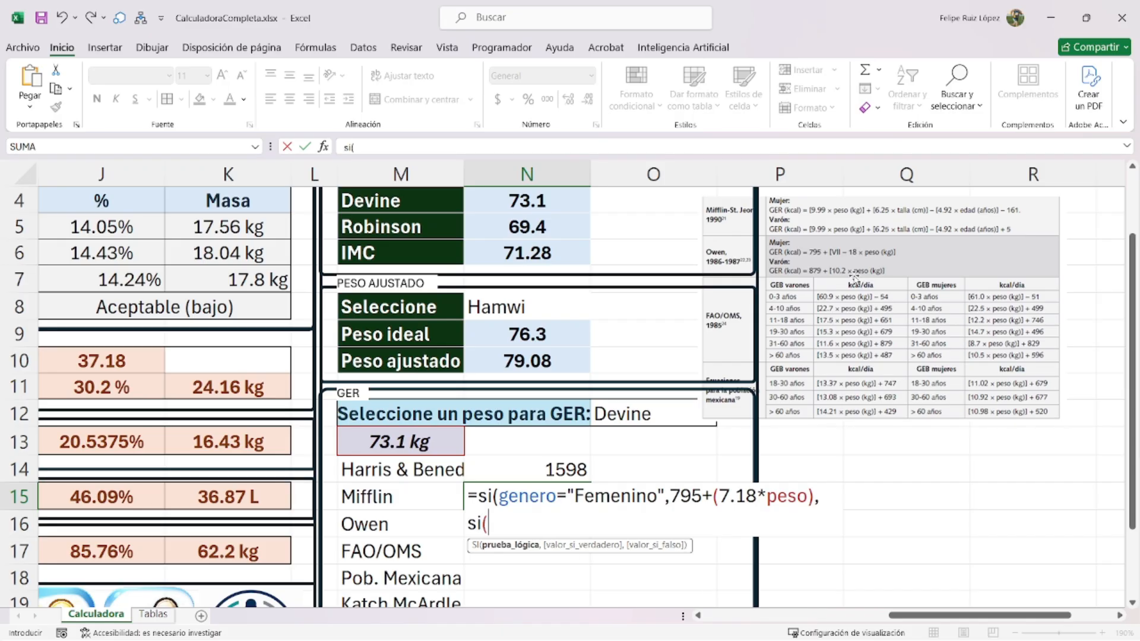
text(genero="#m)
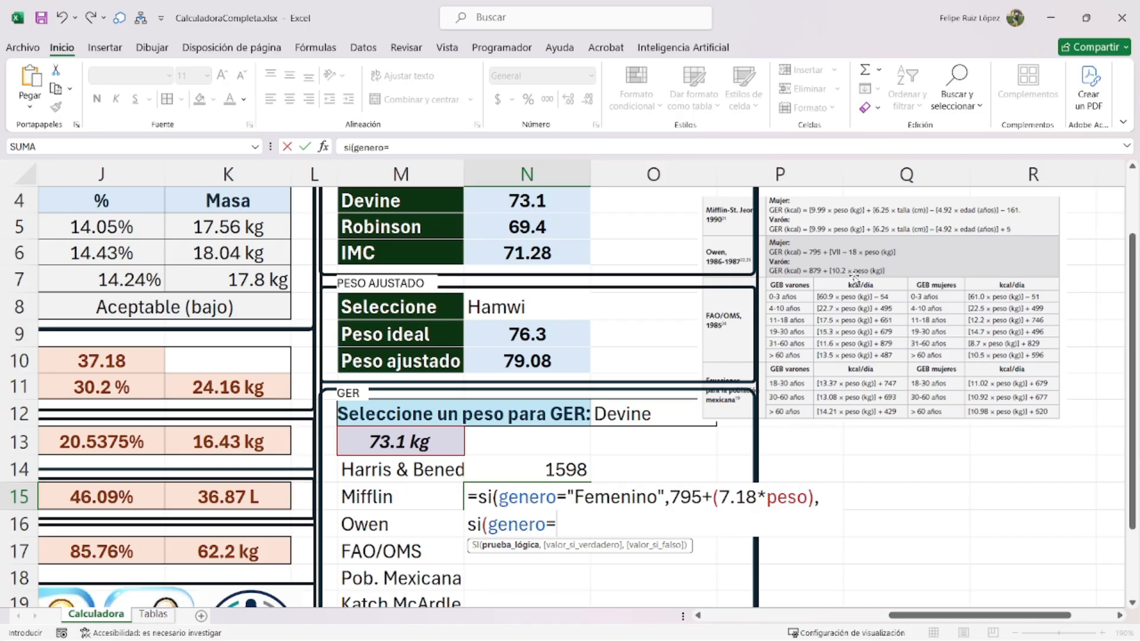
key(BackSpace)
key(BackSpace)
key(BackSpace)
text(m)
key(BackSpace)
text("Masculino",)
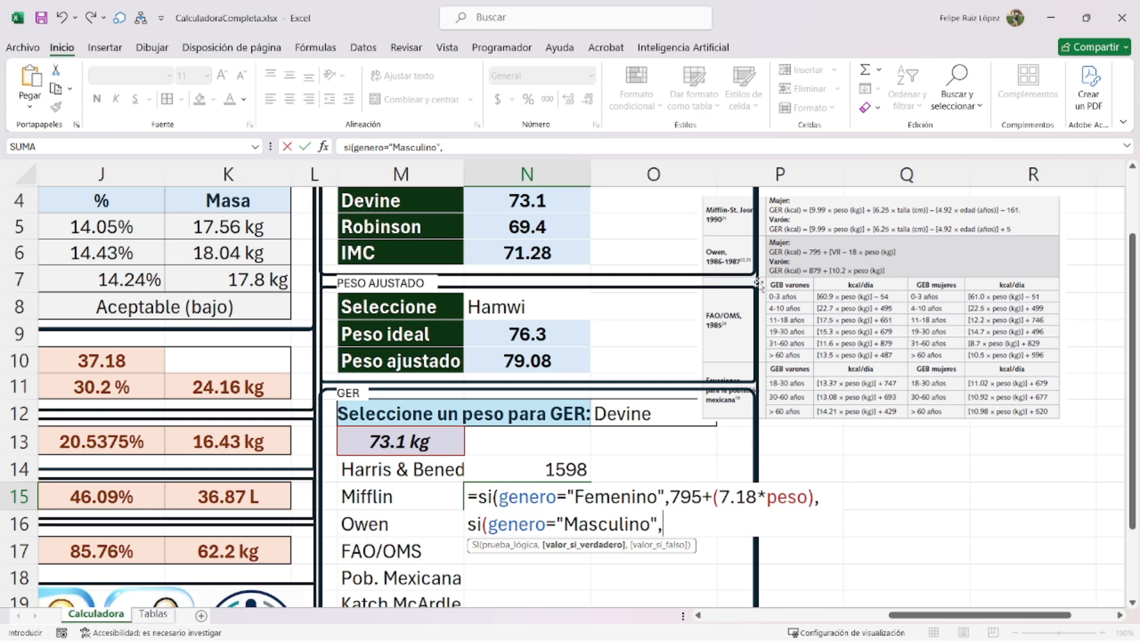
text(879+(10.2*)
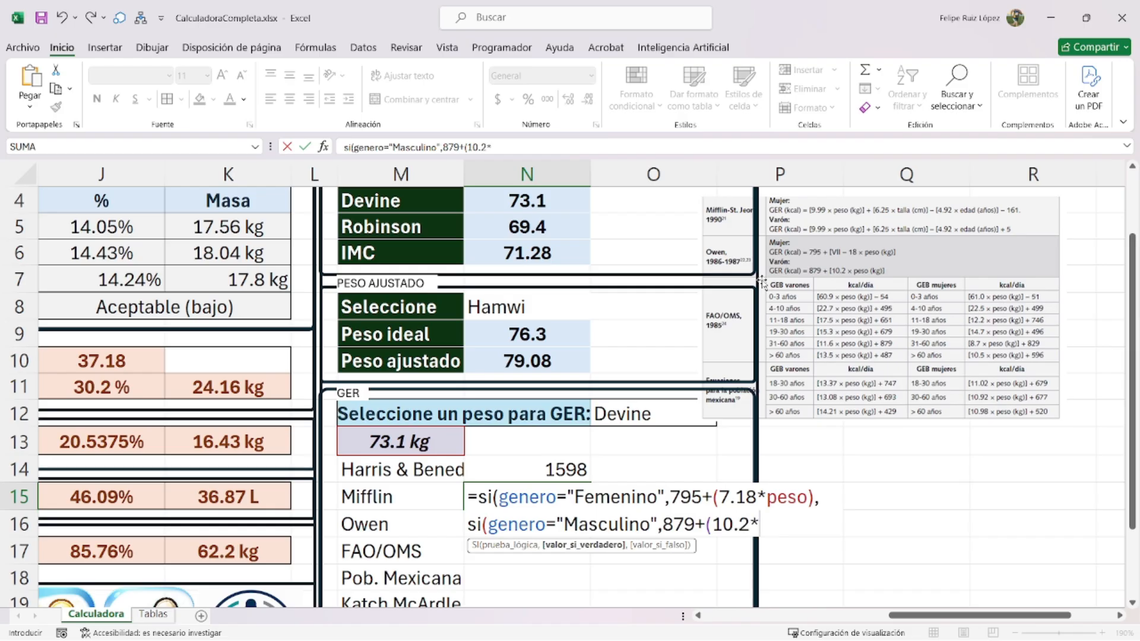
text(pes)
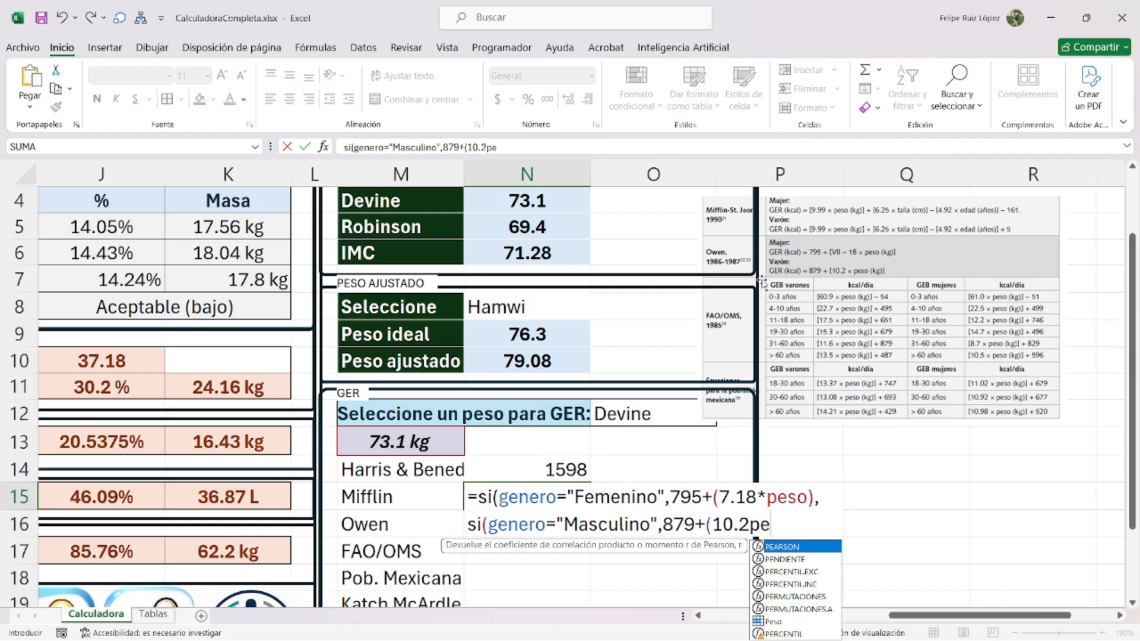
key(BackSpace)
key(BackSpace)
key(BackSpace)
text(p)
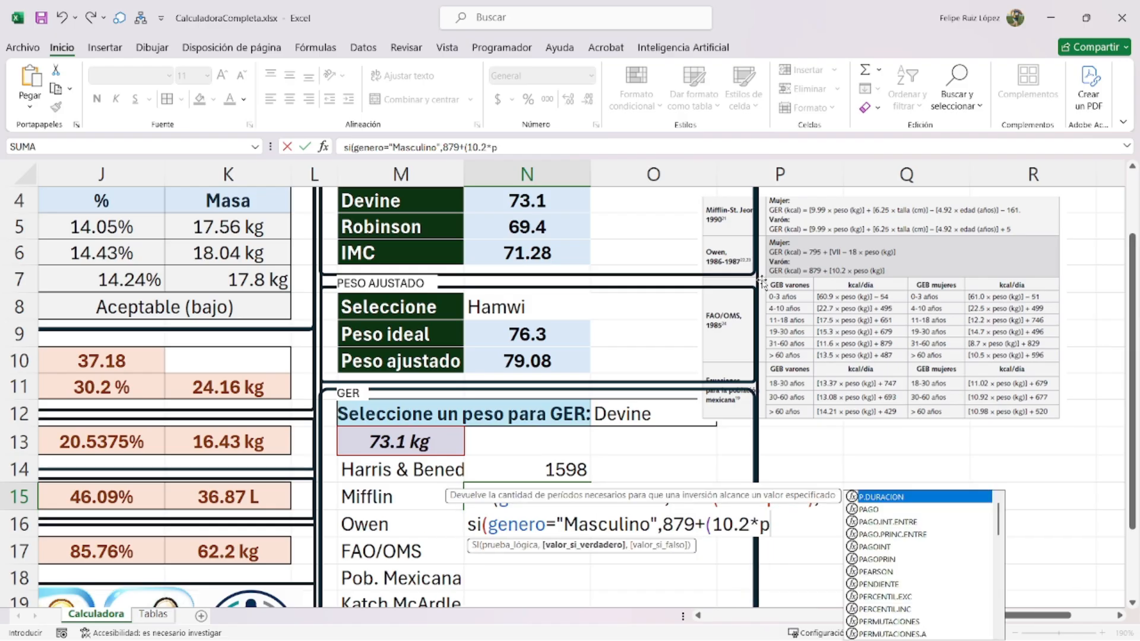
text(eso),)
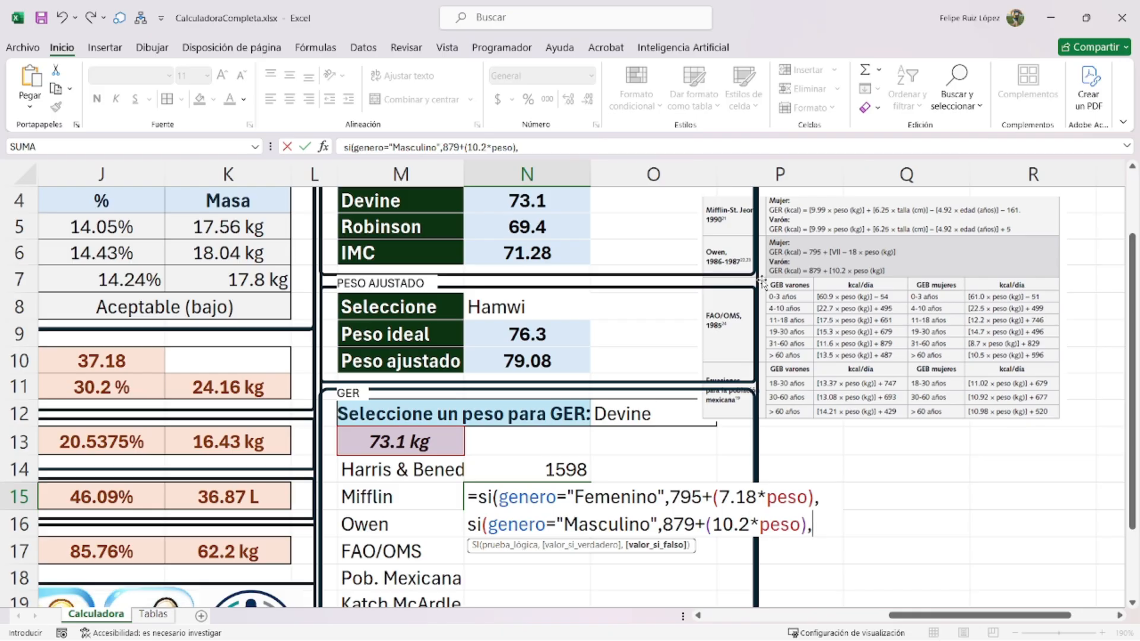
text(0))
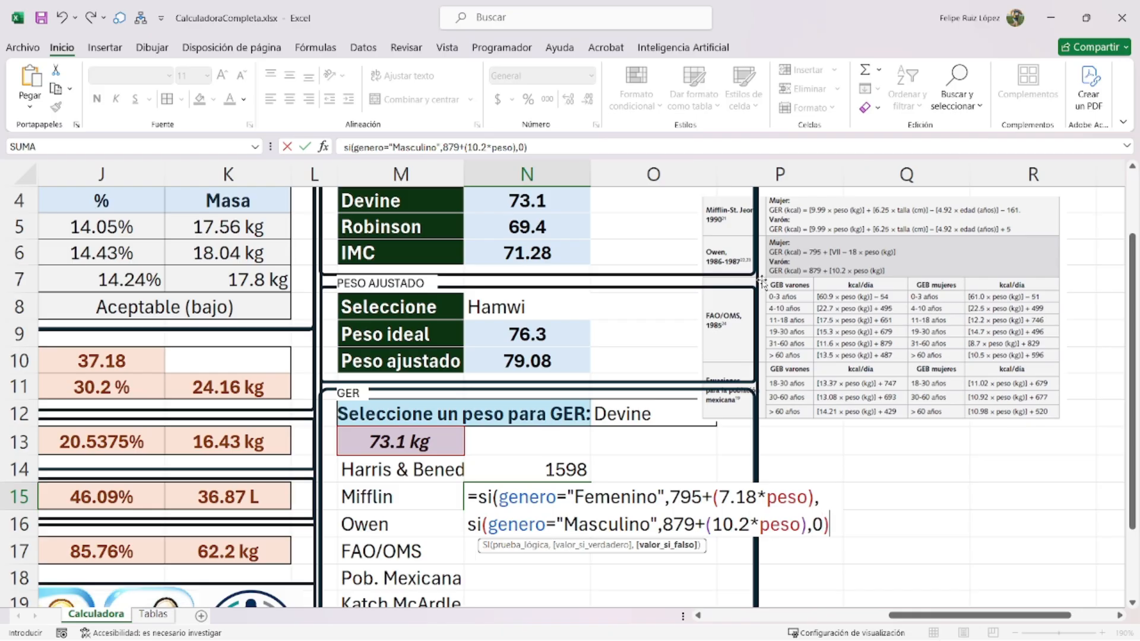
text())
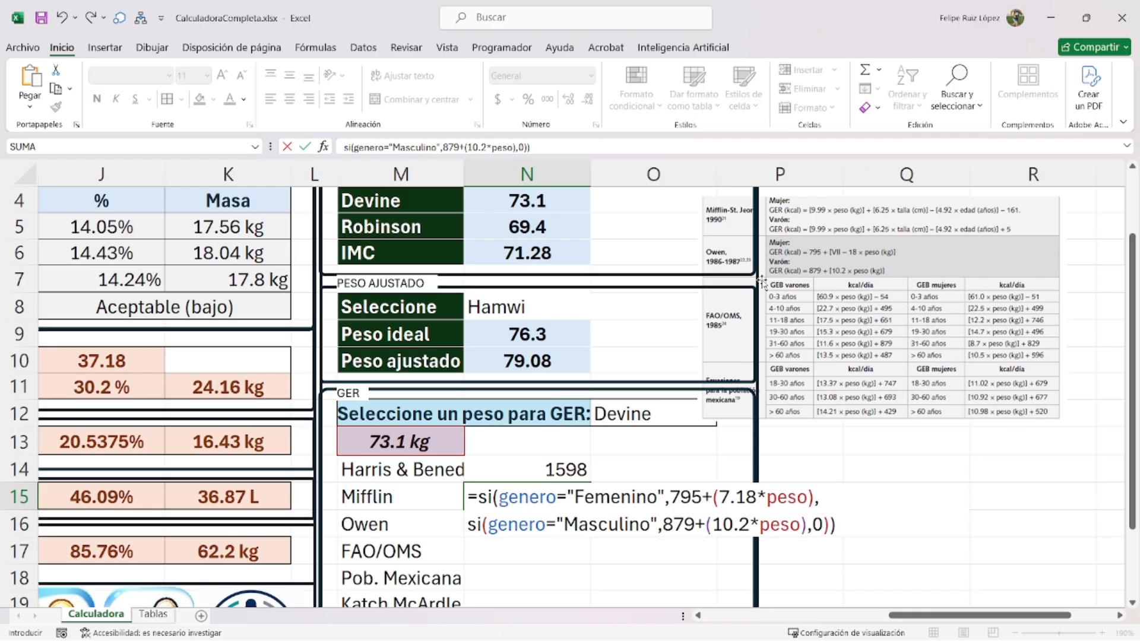
- Wrap the N15 formula in si.error(redondear(...,0),0) and commit it
click(479, 490)
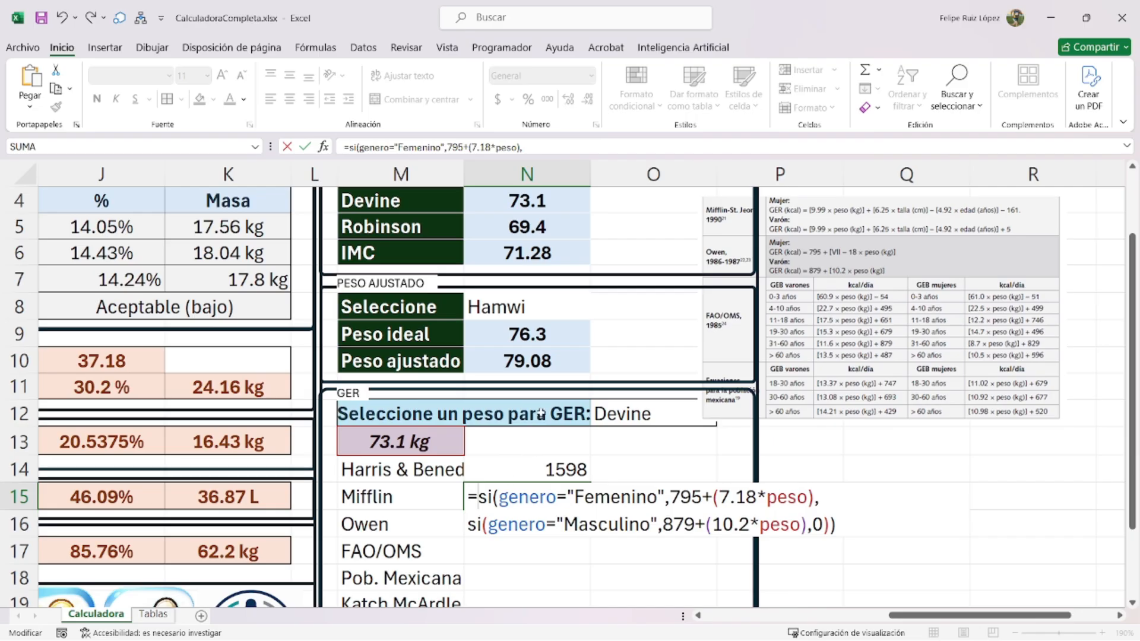
text(si.er)
text(ror(redondear()
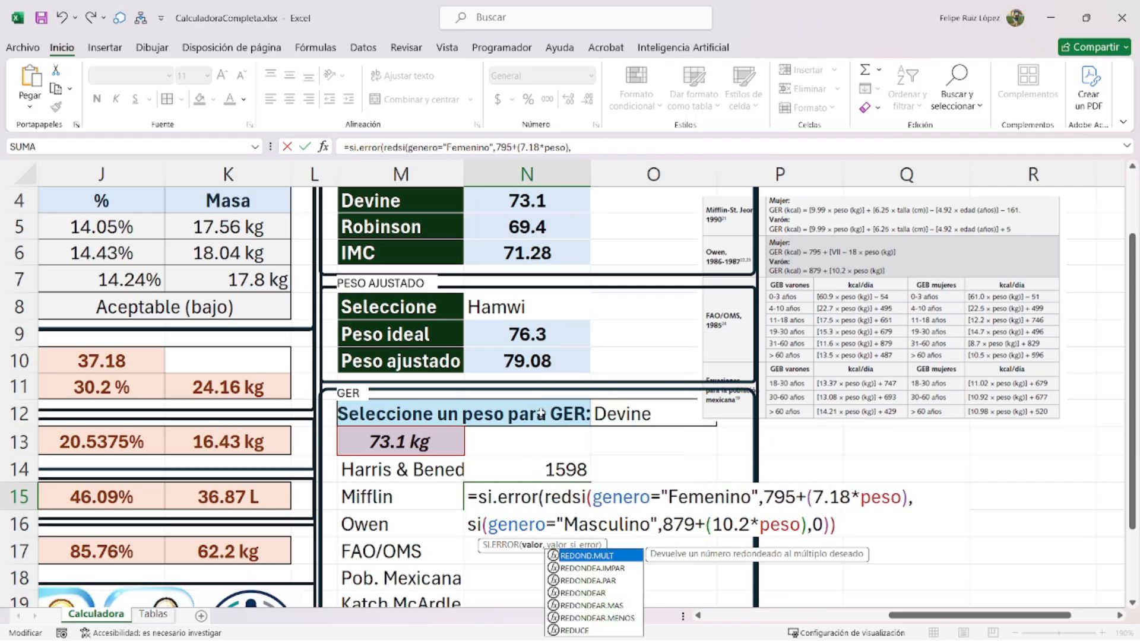
key(ctrl+End)
text(,)
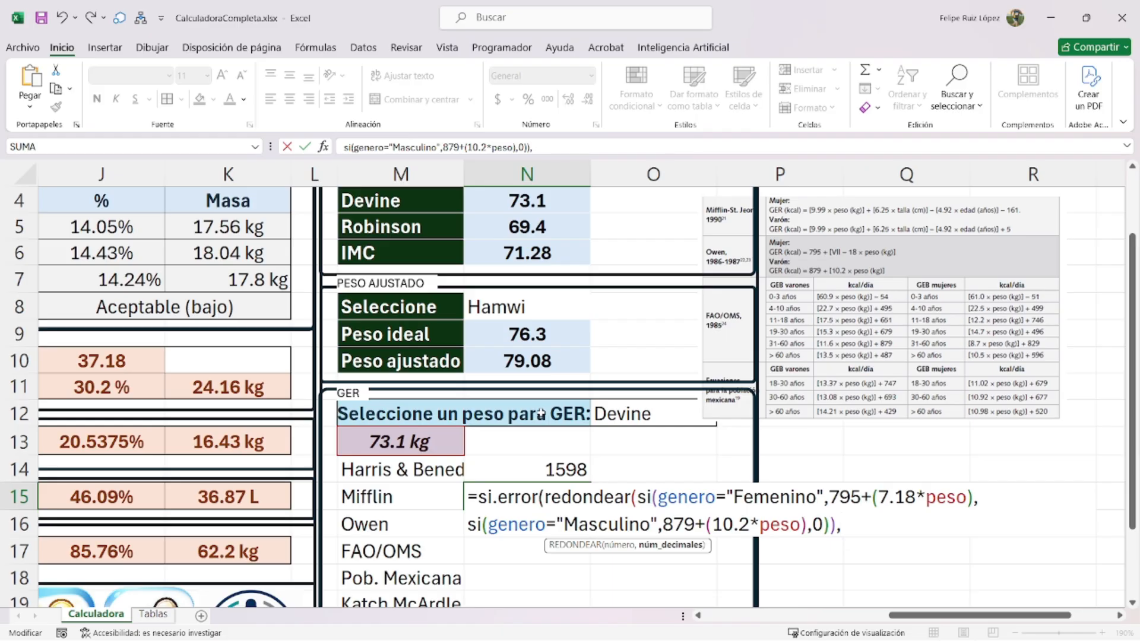
text(0),0))
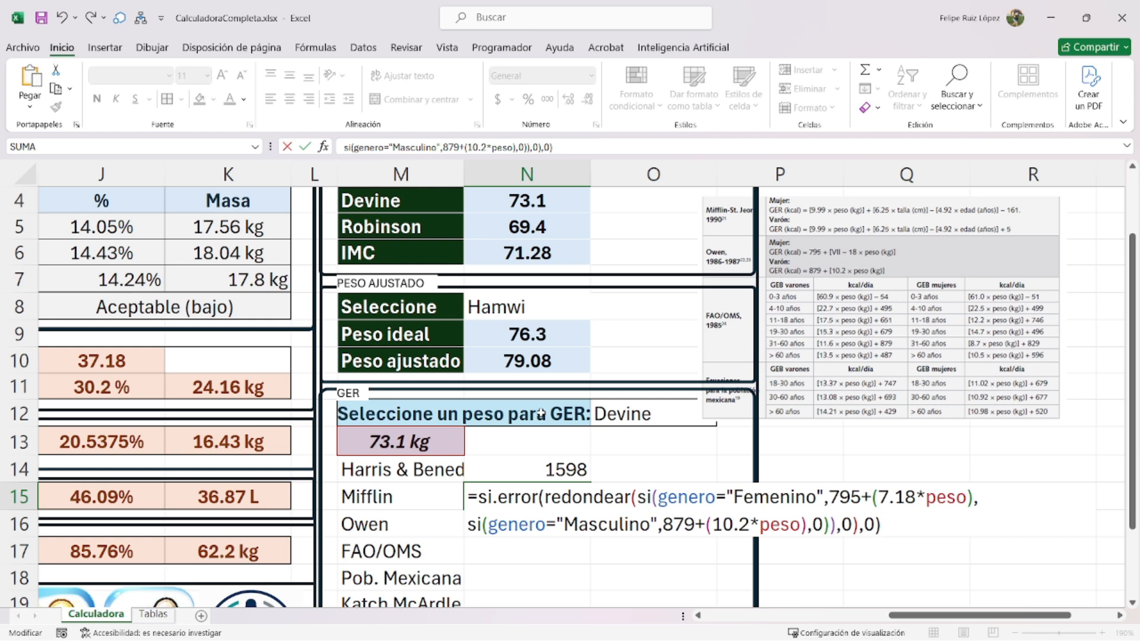
key(Return)
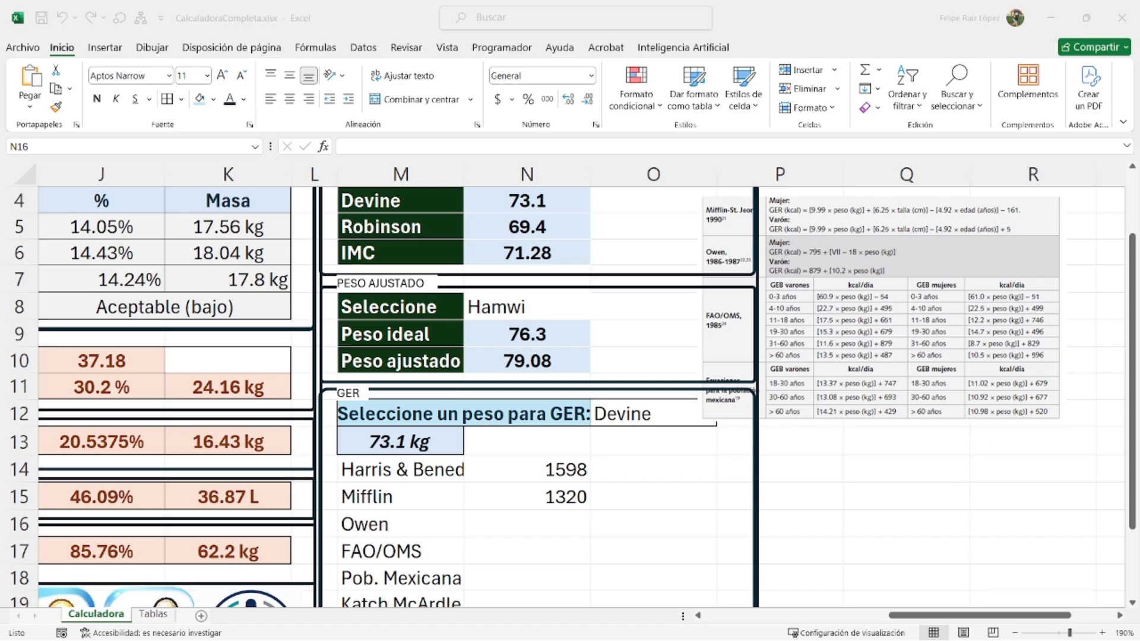
- Move the equations picture down and crop it to only the Owen row
drag(874, 281, 848, 402)
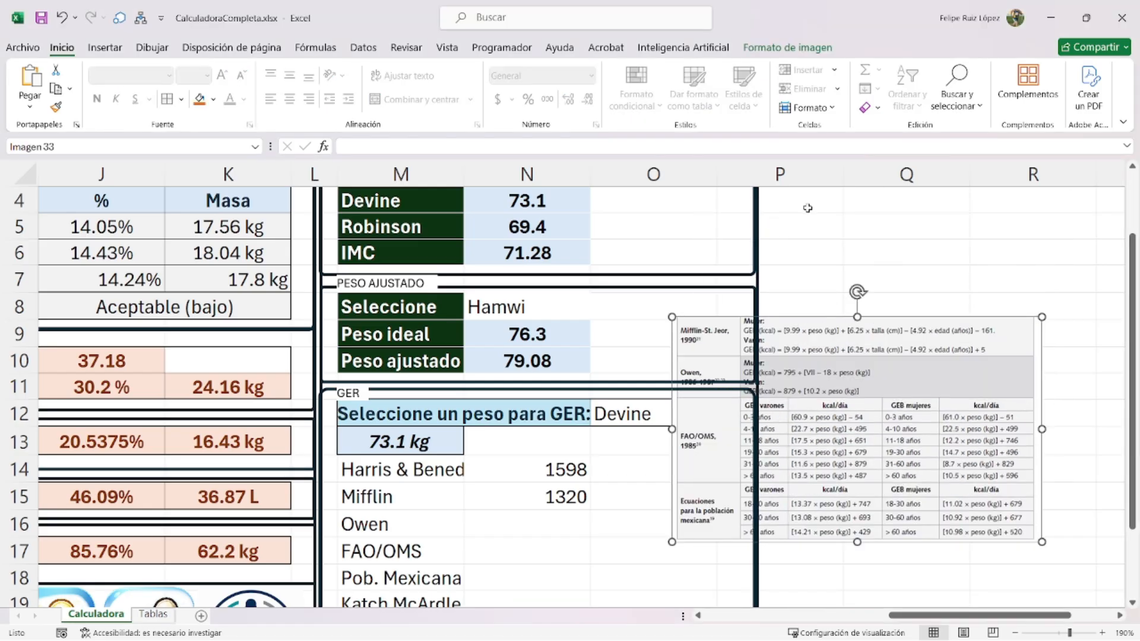
click(786, 49)
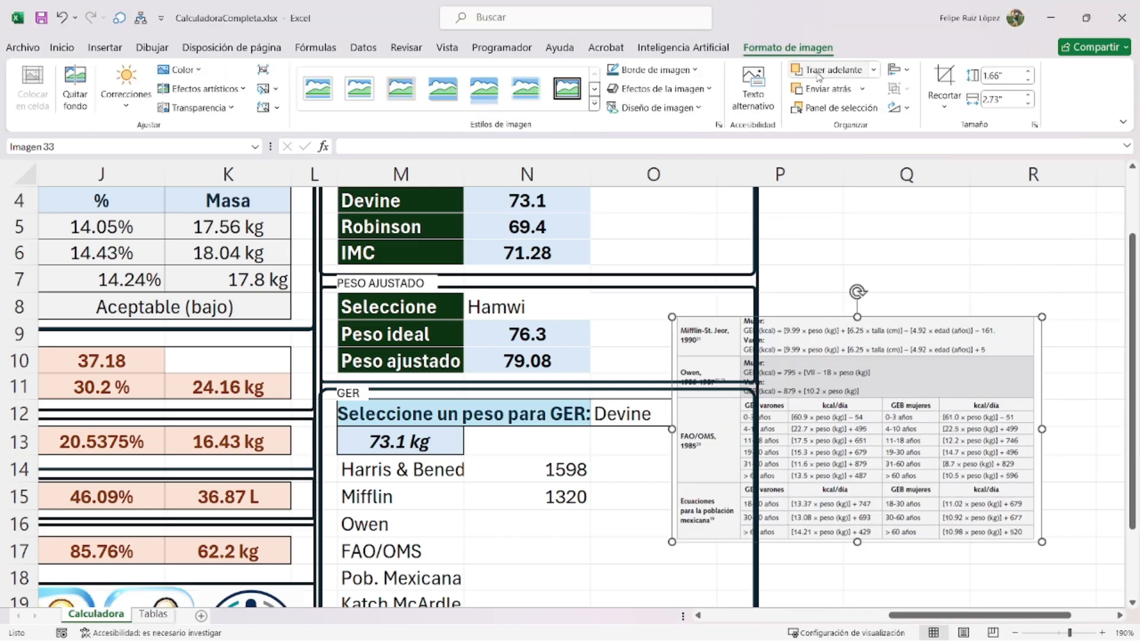
click(944, 86)
drag(861, 320, 857, 360)
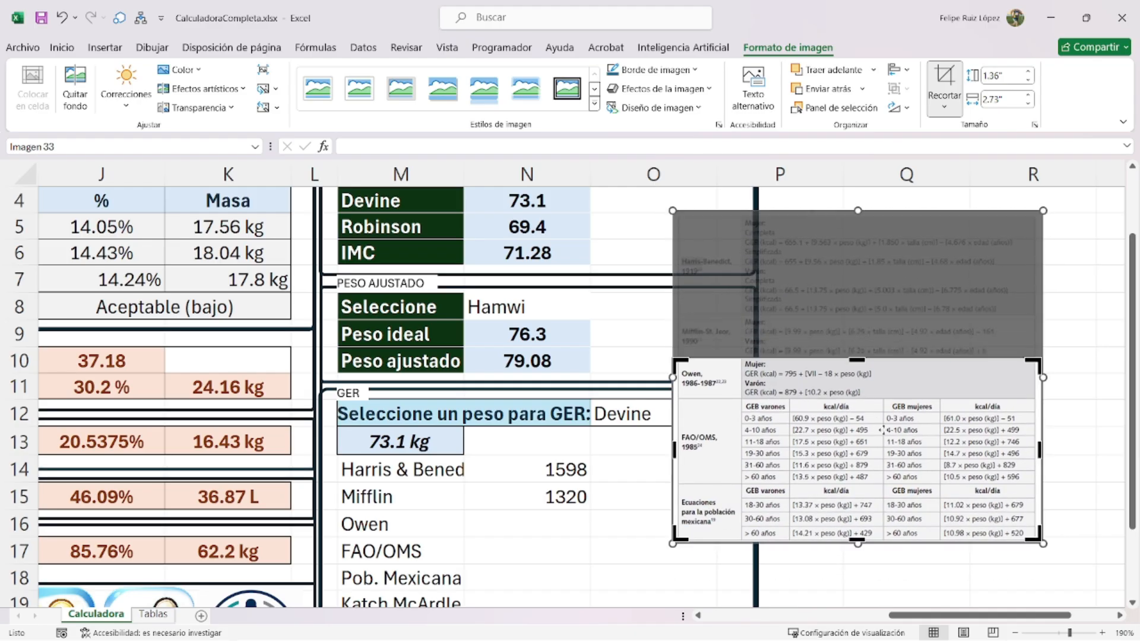
drag(857, 540, 857, 399)
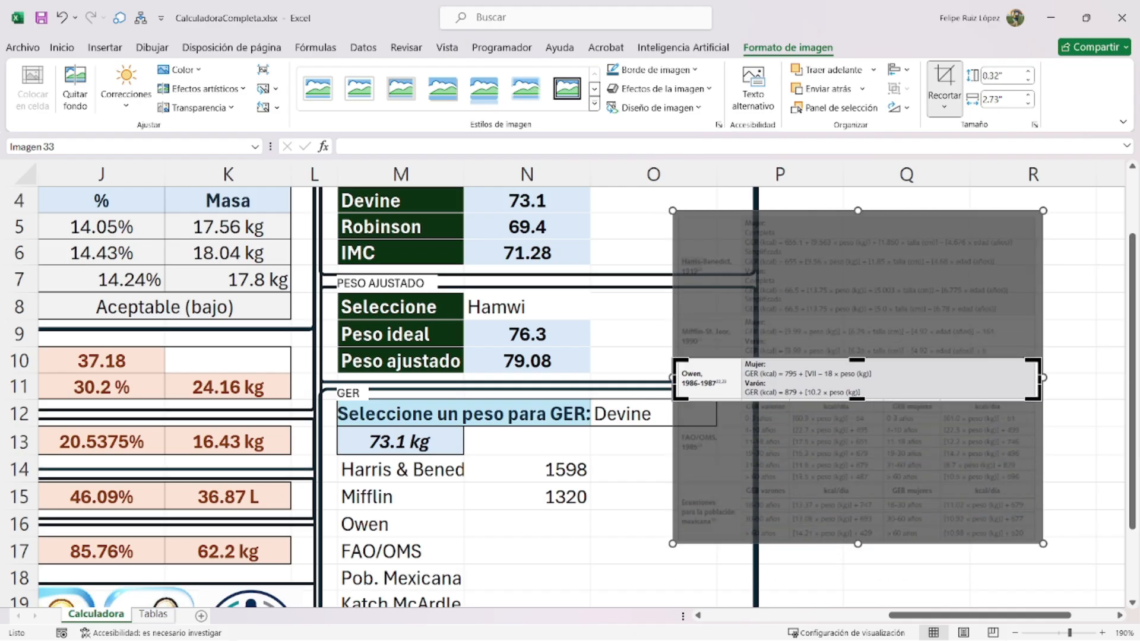
click(935, 80)
- Enlarge the Owen formula picture and place it above the GER section
drag(672, 358, 549, 292)
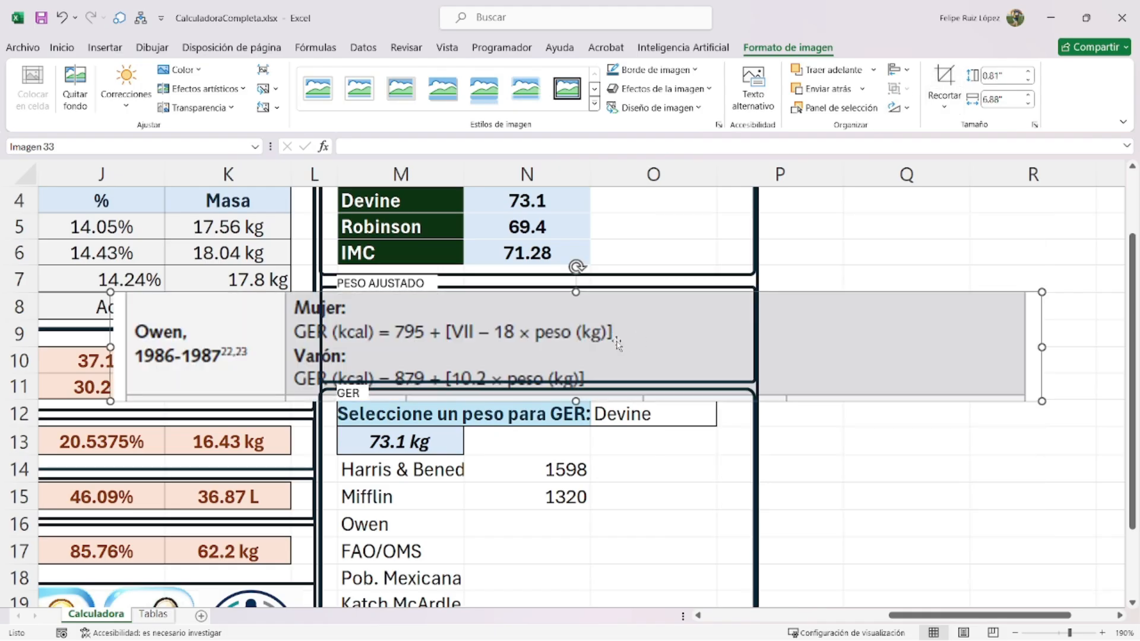
drag(615, 344, 666, 288)
drag(531, 321, 699, 316)
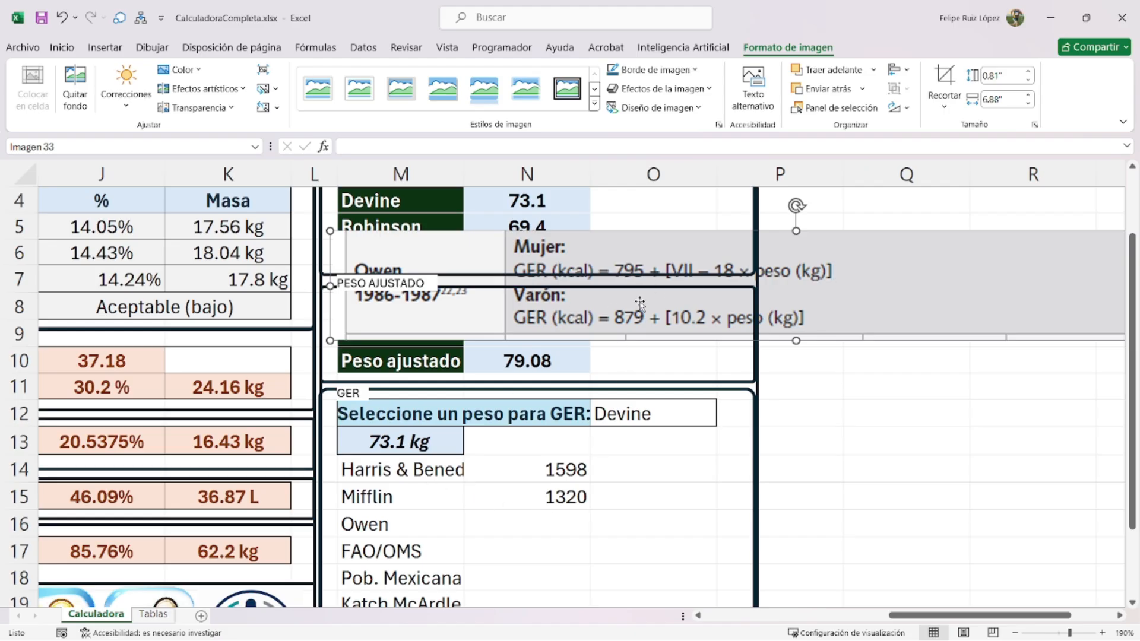
- Reopen and recommit the Mifflin formula in N15 unchanged
double_click(580, 491)
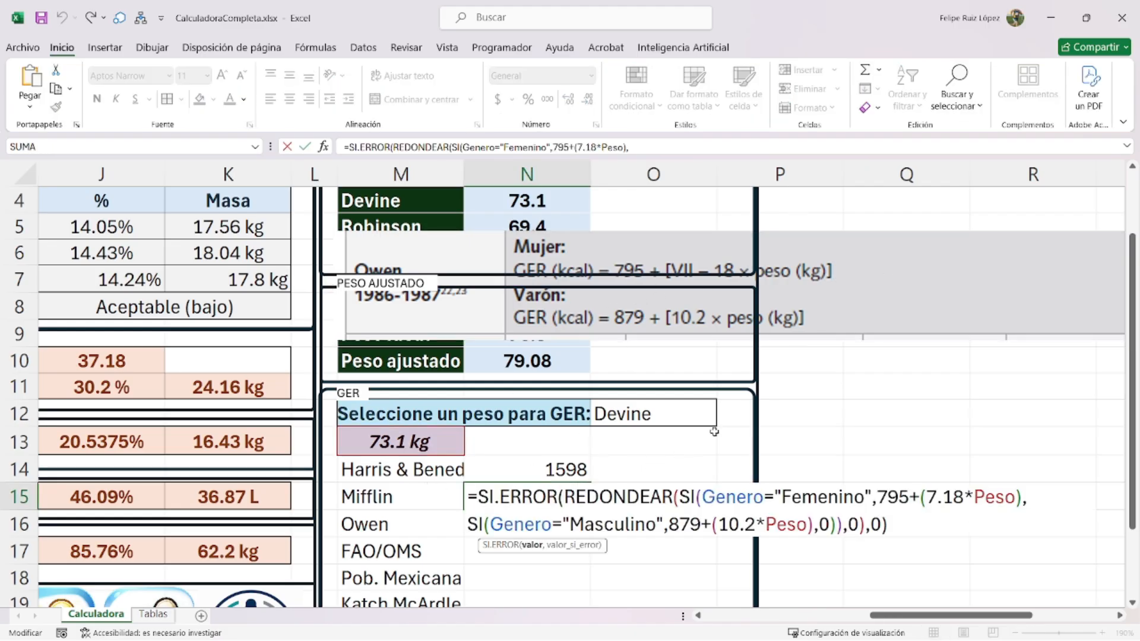
key(Return)
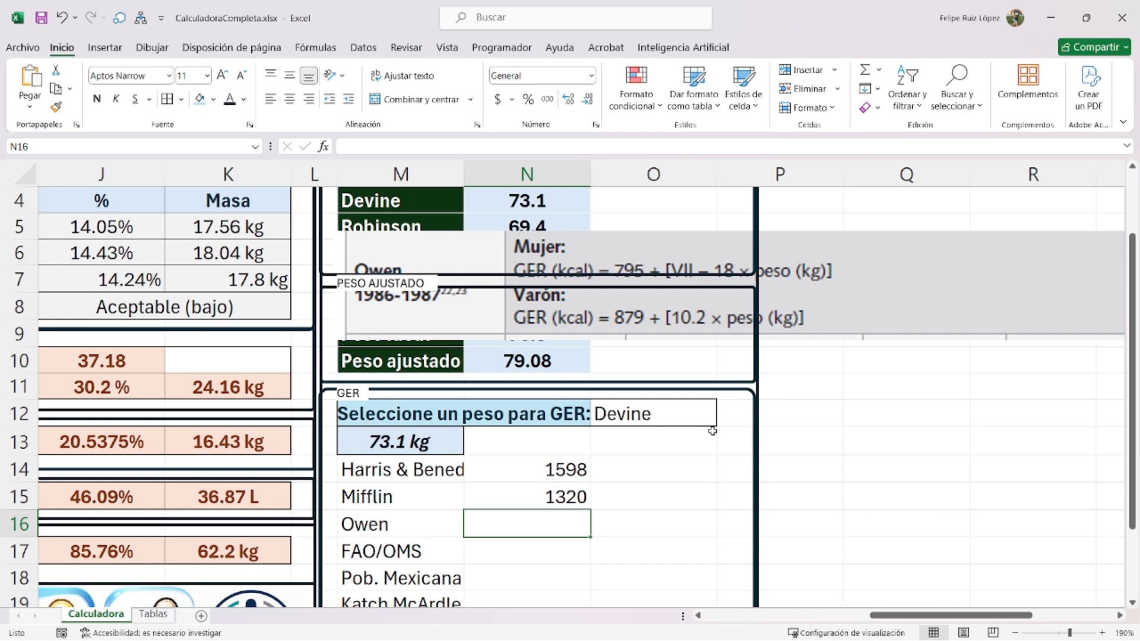
double_click(580, 501)
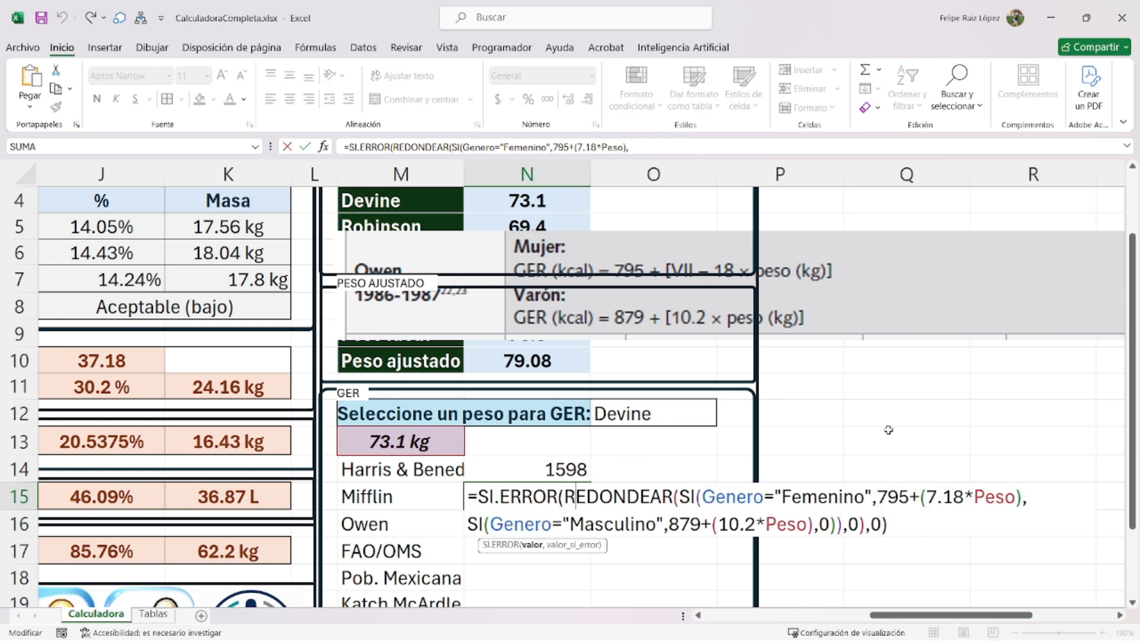
key(Return)
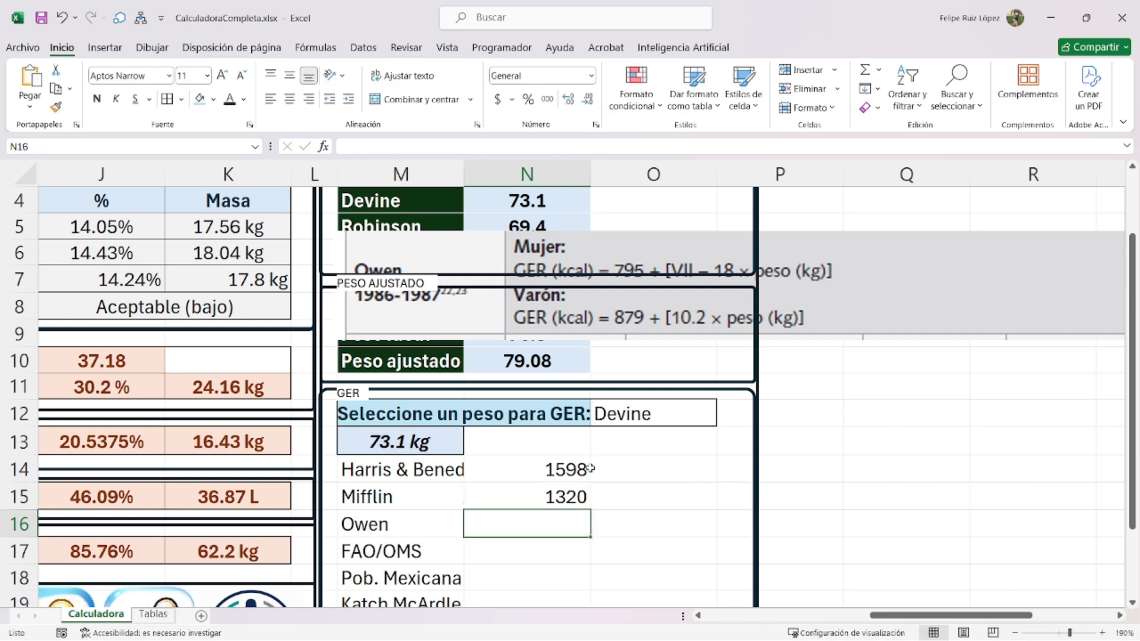
- Copy the N15 formula text into the Owen cell N16, also giving 1320
click(567, 497)
double_click(568, 500)
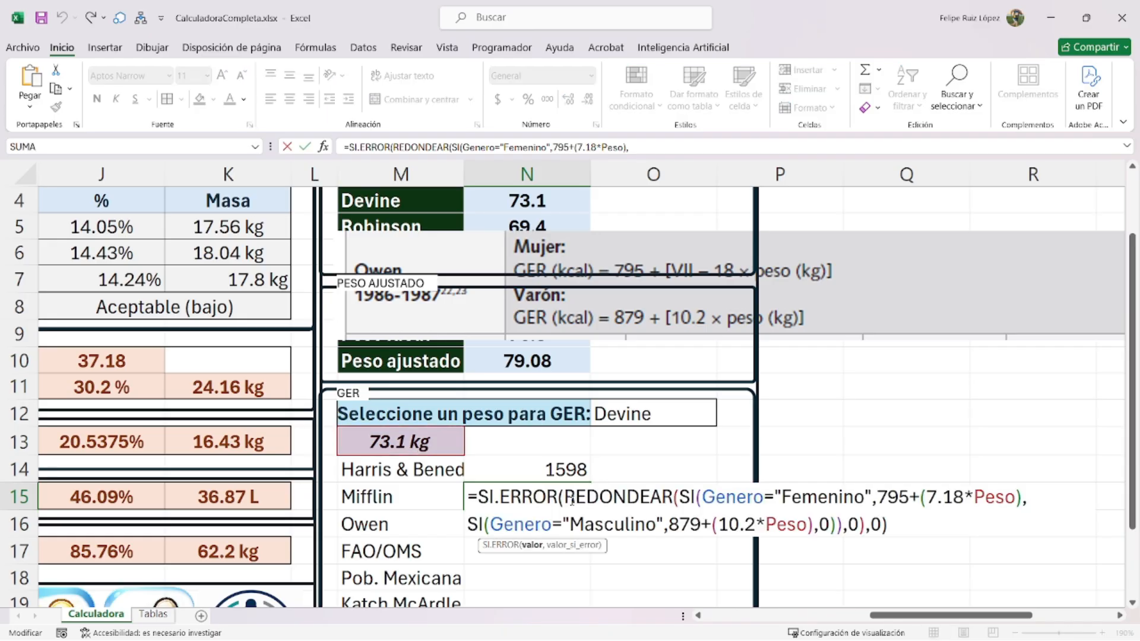
key(ctrl+a)
key(ctrl+c)
key(Return)
key(ctrl+v)
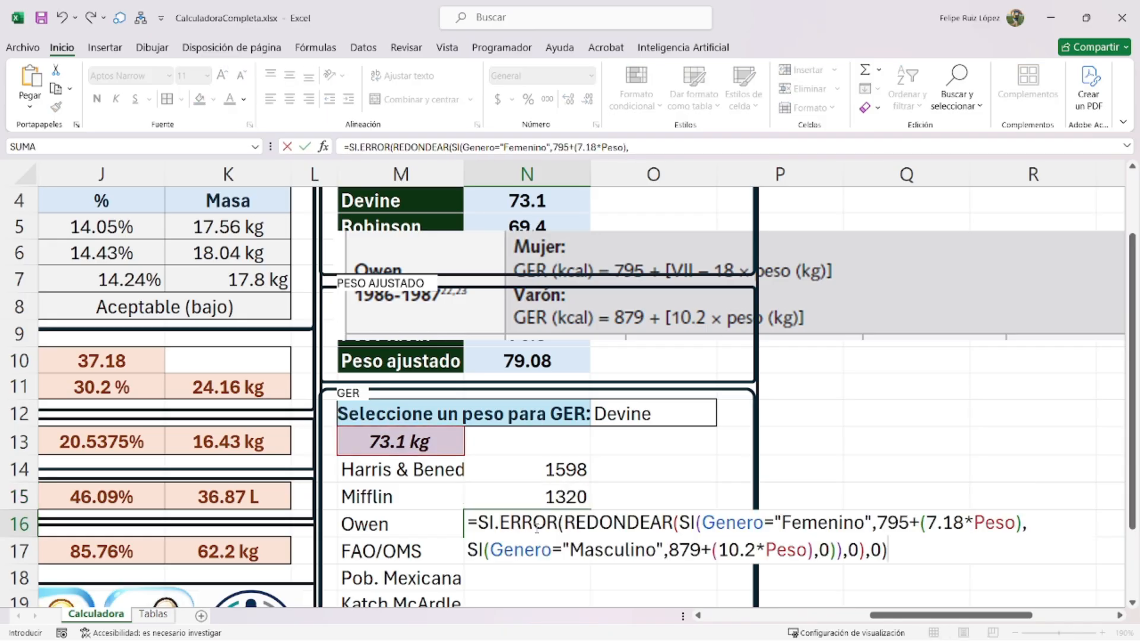
key(Return)
- Select the cropped formula picture and start cropping it again
click(554, 500)
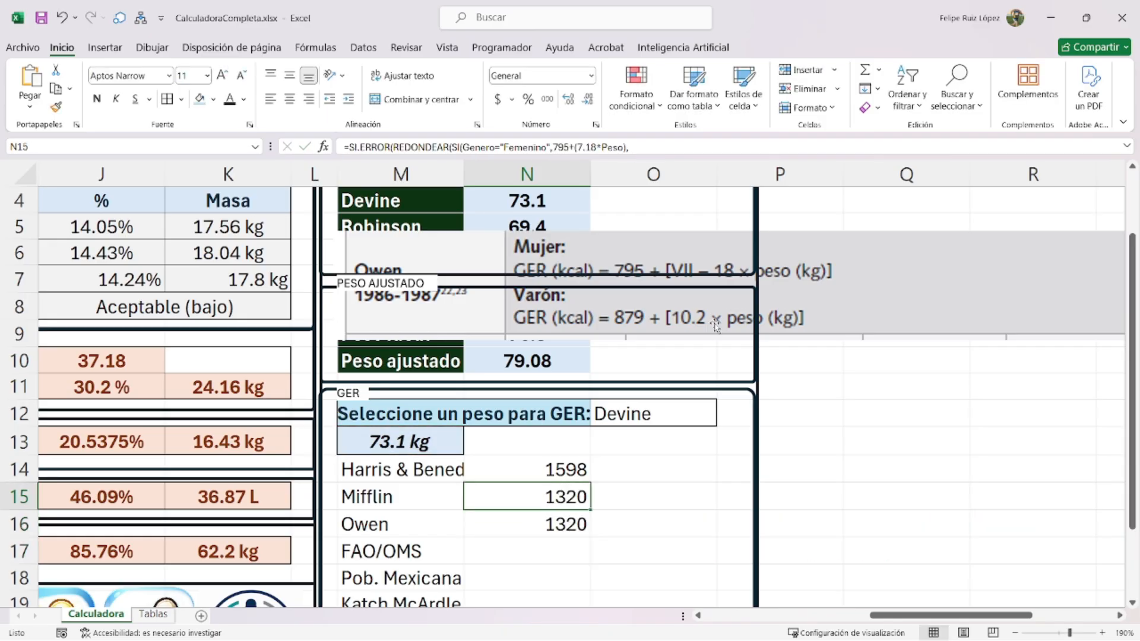
click(871, 252)
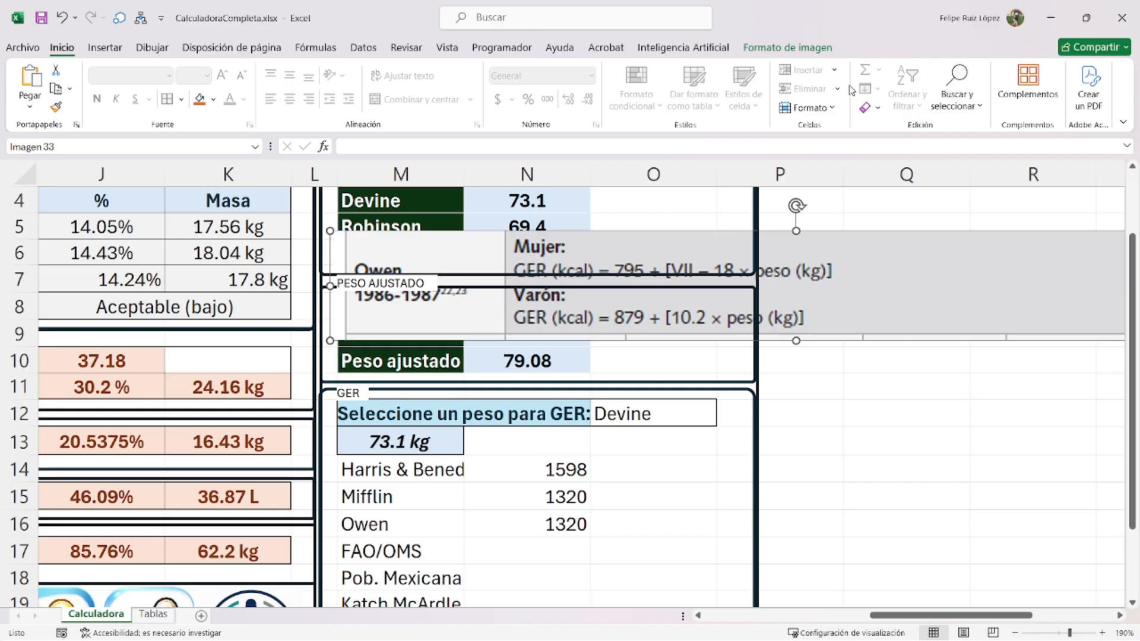
click(788, 46)
click(943, 80)
- Re-crop the formula picture to show only the Mifflin-St. Jeor 1990 row
scroll(745, 333, up, 1)
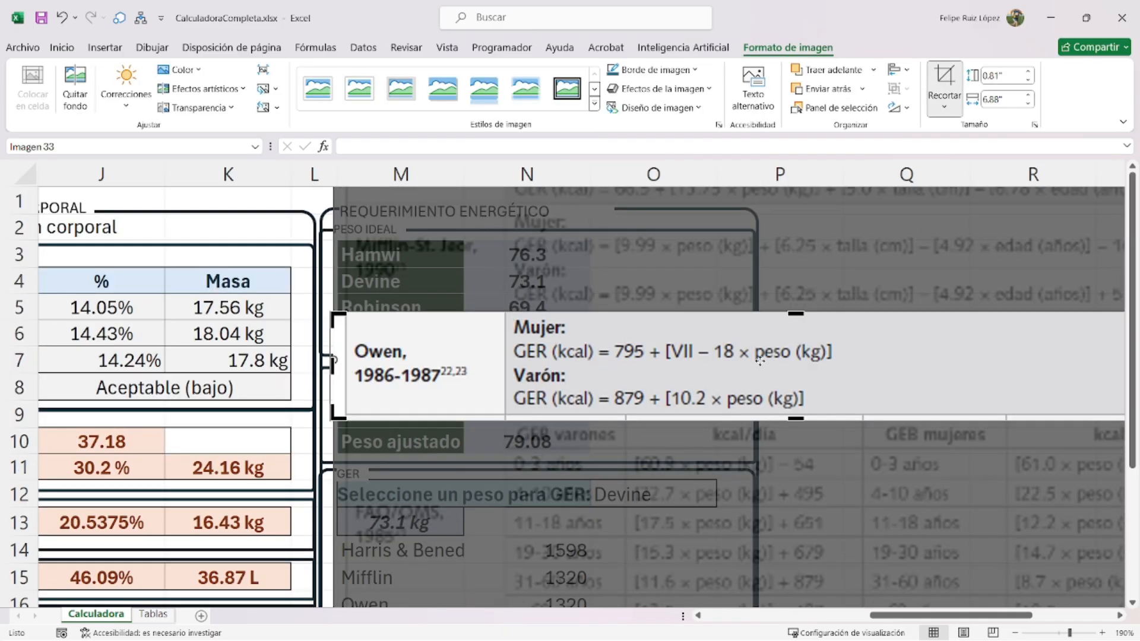
drag(798, 310, 796, 221)
drag(797, 419, 797, 308)
click(943, 78)
- Move the Mifflin-St. Jeor picture down above the GER box and select N15
drag(524, 273, 464, 276)
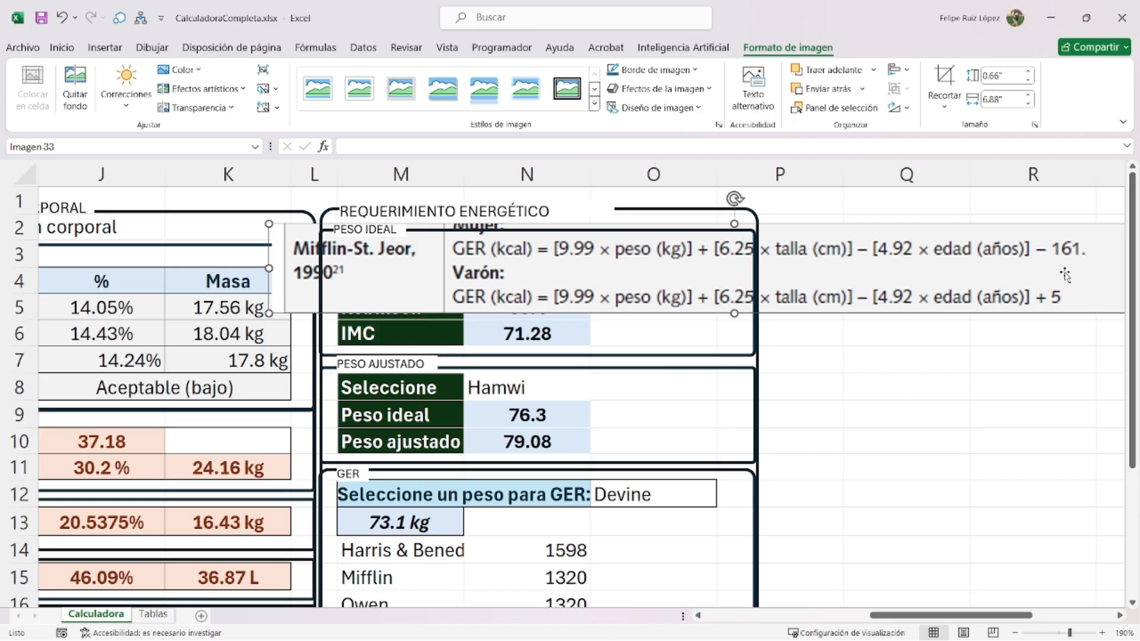
scroll(552, 522, down, 1)
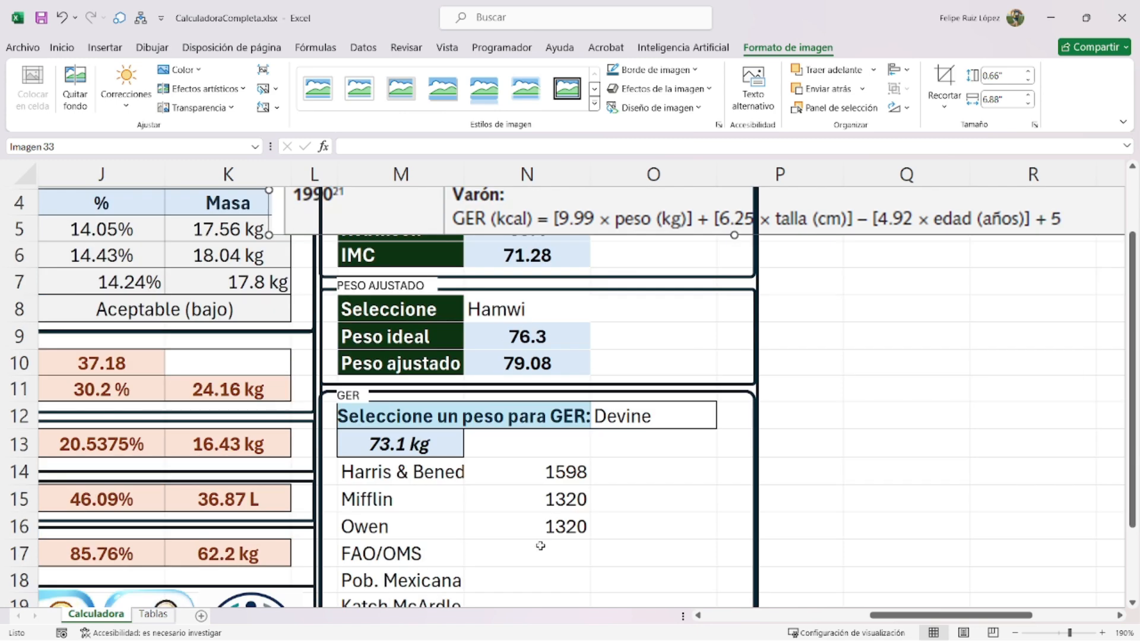
drag(683, 224, 676, 383)
scroll(560, 447, down, 2)
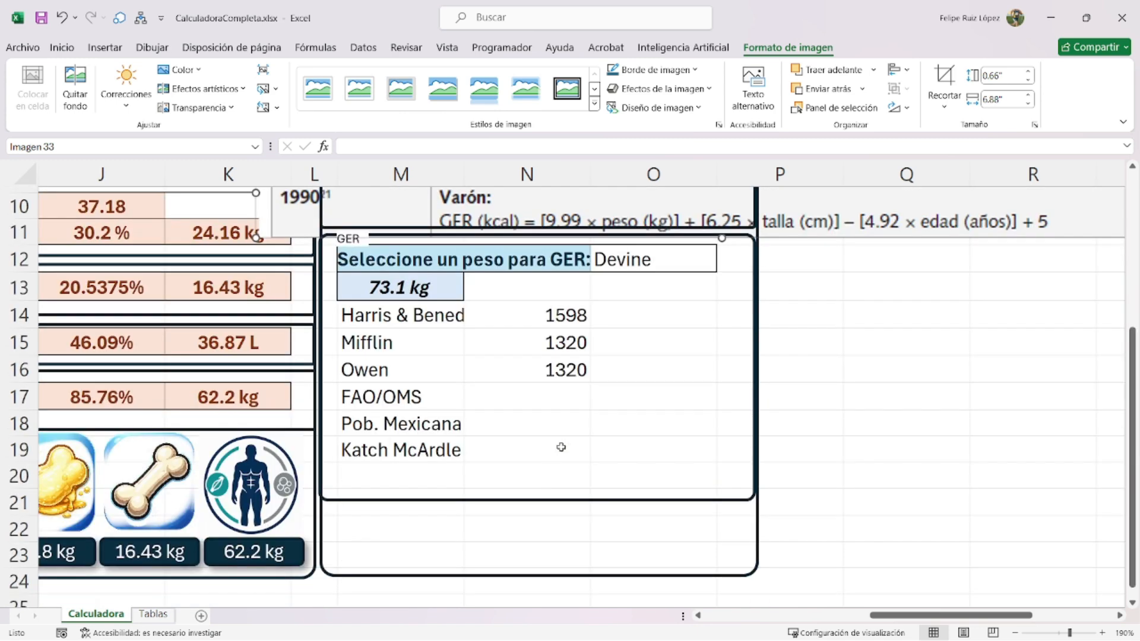
click(560, 394)
click(562, 350)
scroll(567, 362, up, 2)
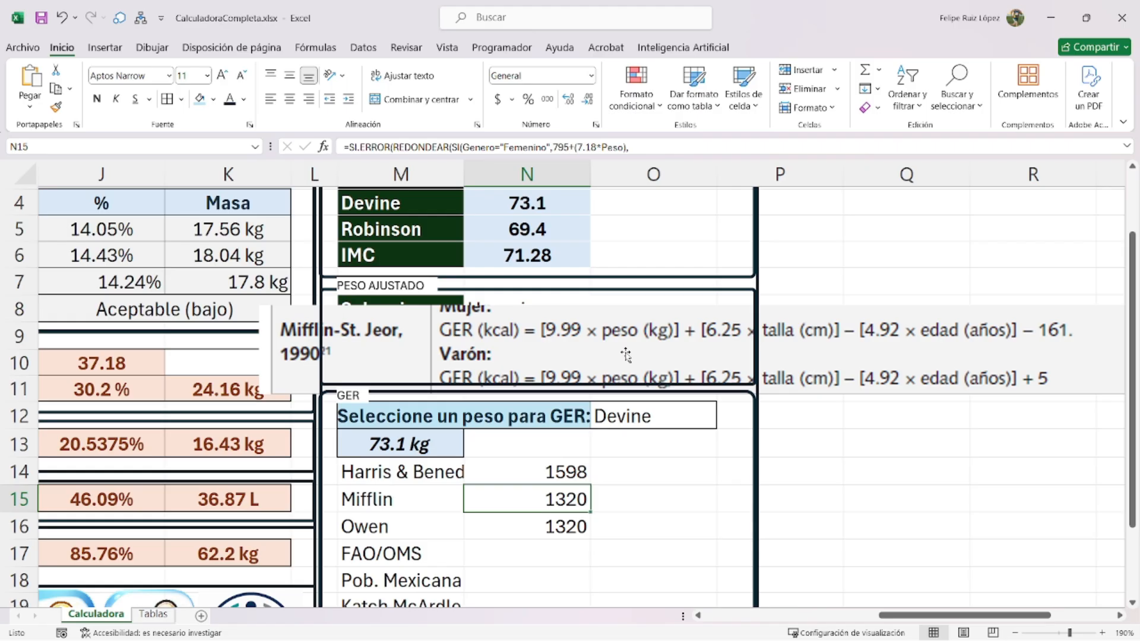
- Enter =(9.99*peso)+(6.25*talla)-(4.92*edad)+si(genero="Masculino",5,-161) in N15, giving 1600.789
text(=)
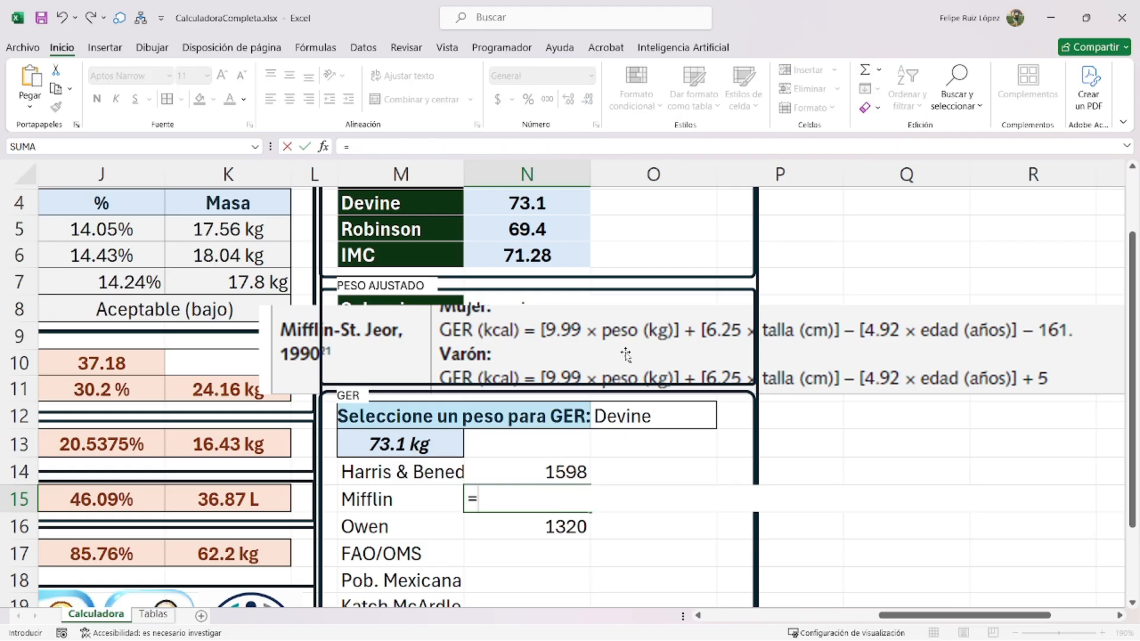
text((9.99*)
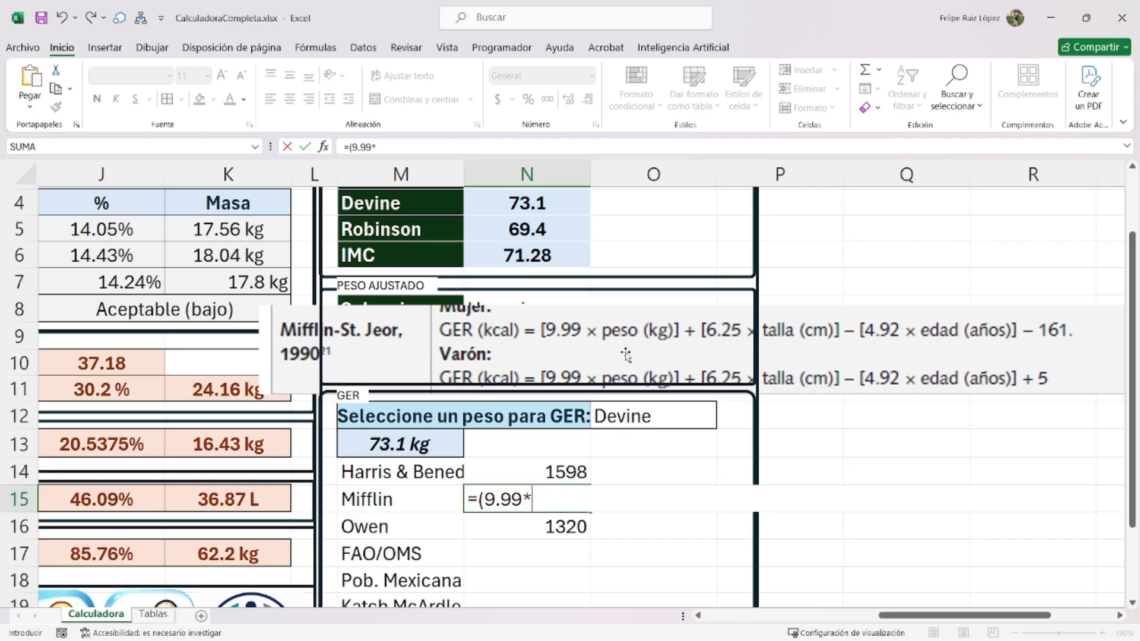
text(peso))
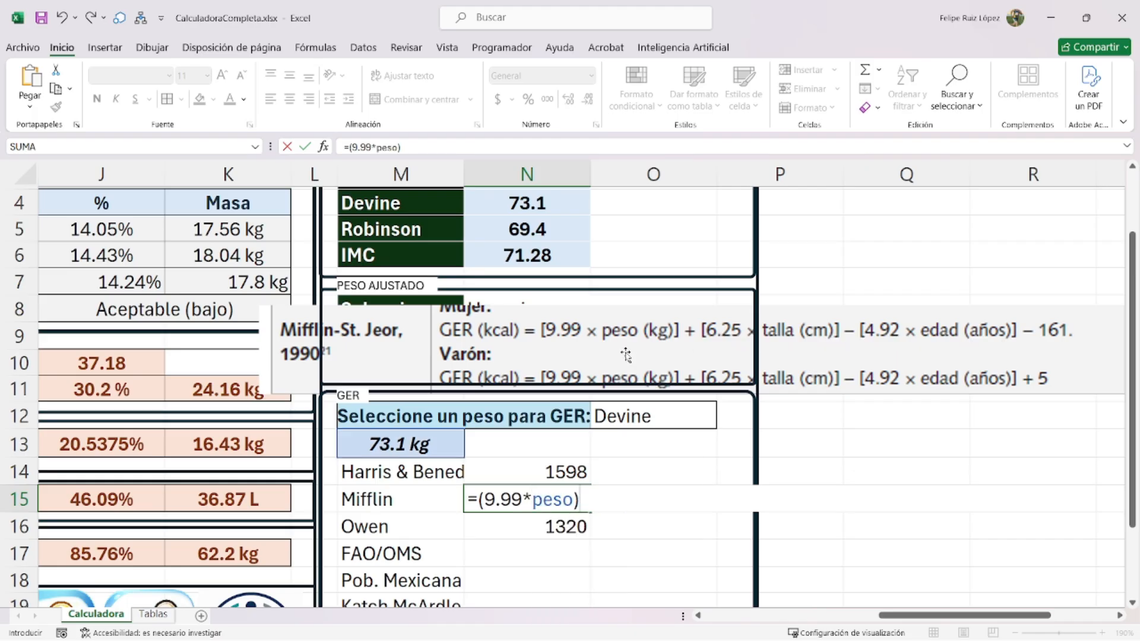
text(+(6.25*)
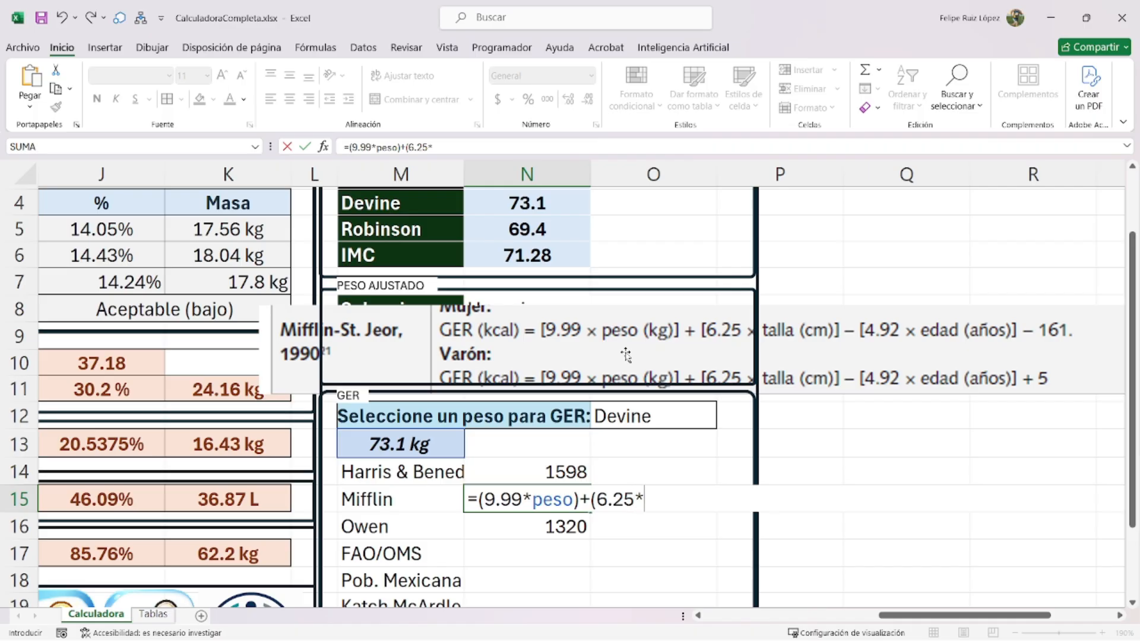
text(talla))
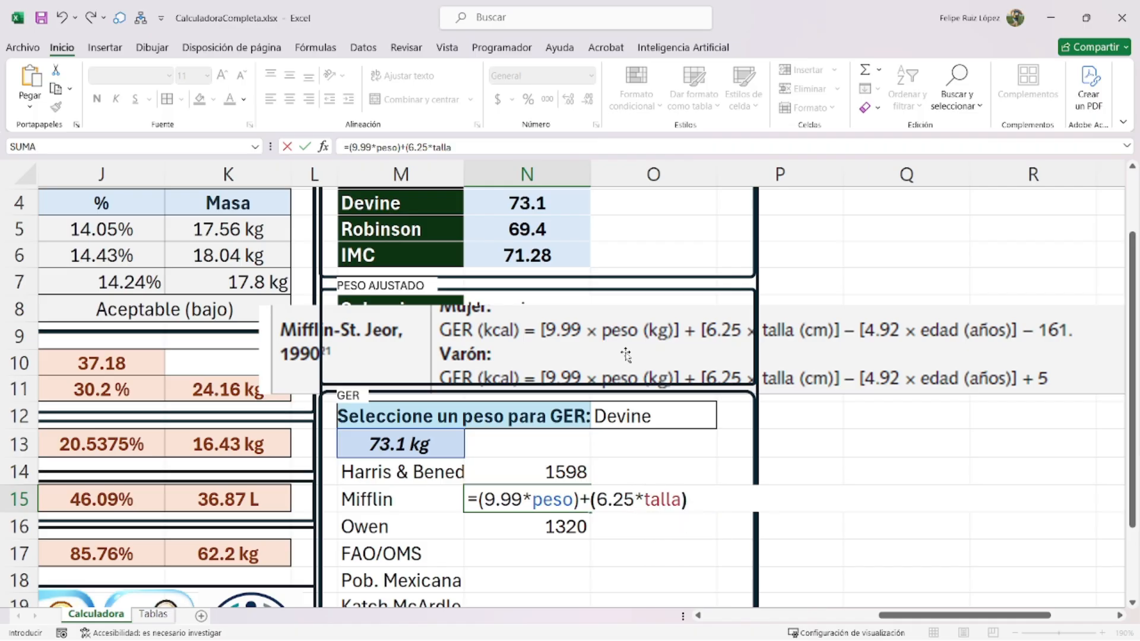
text(-(4.92*edad))
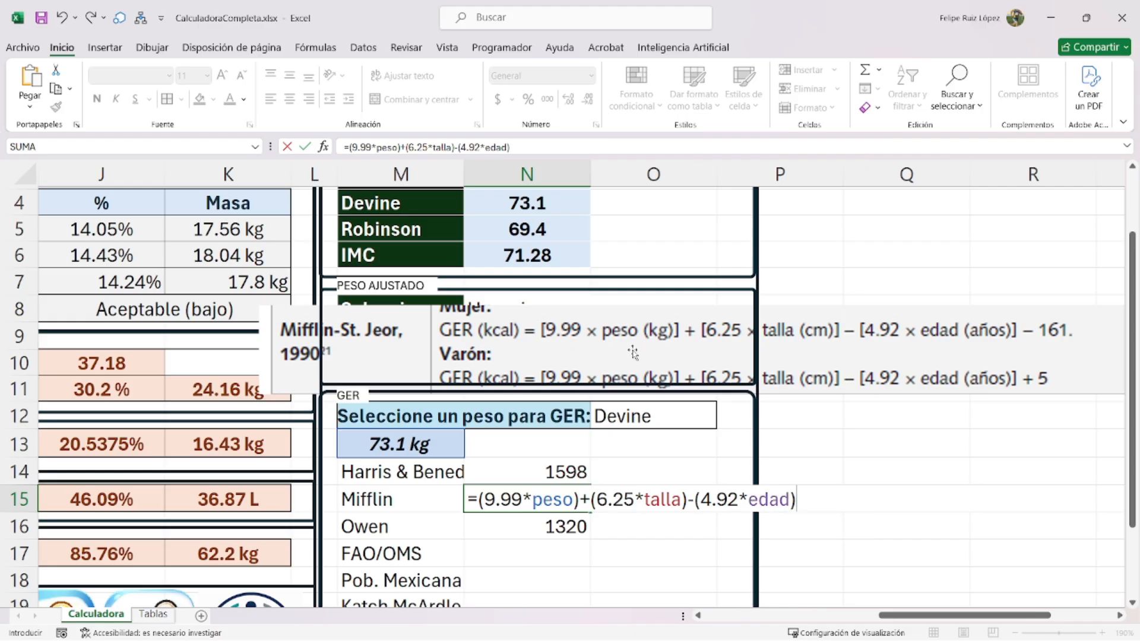
text(+si()
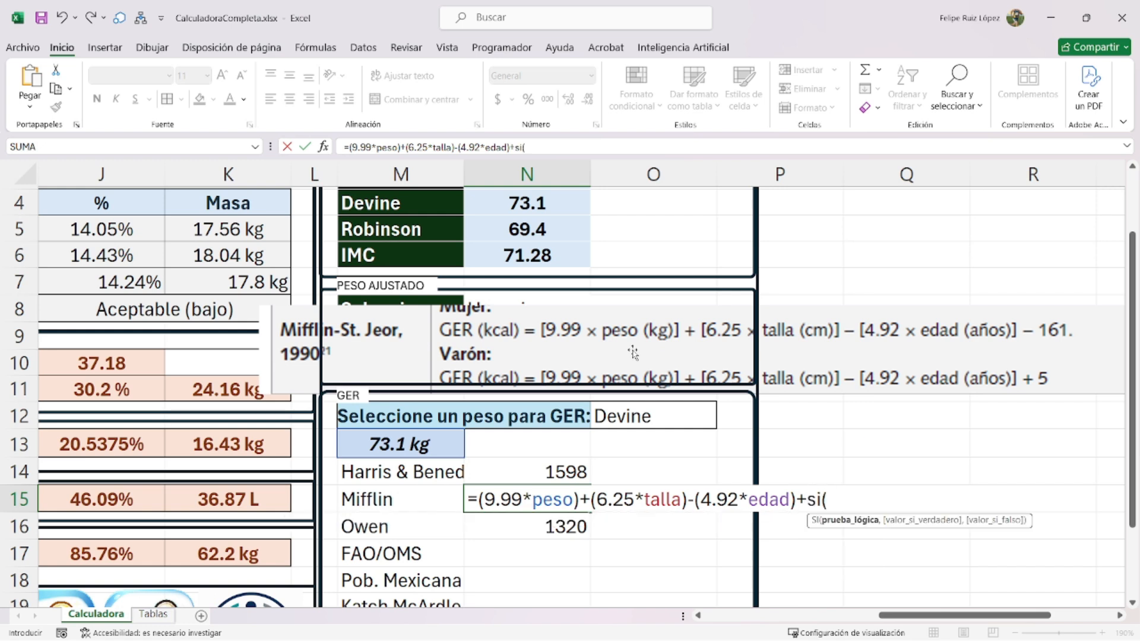
text(genero=")
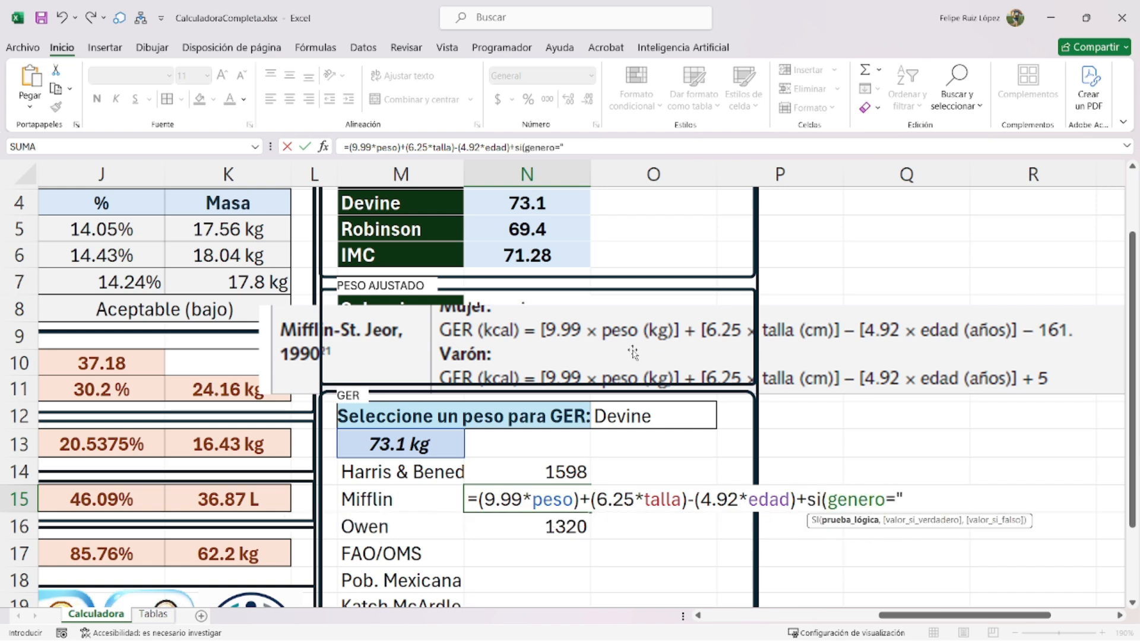
text(Masculino",)
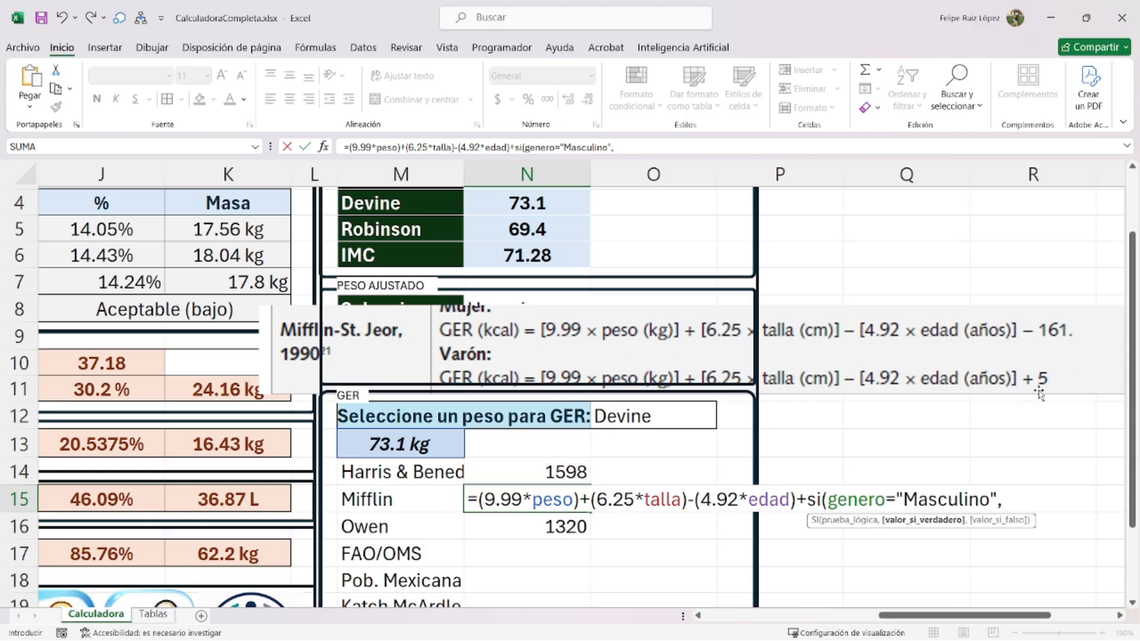
text(5,)
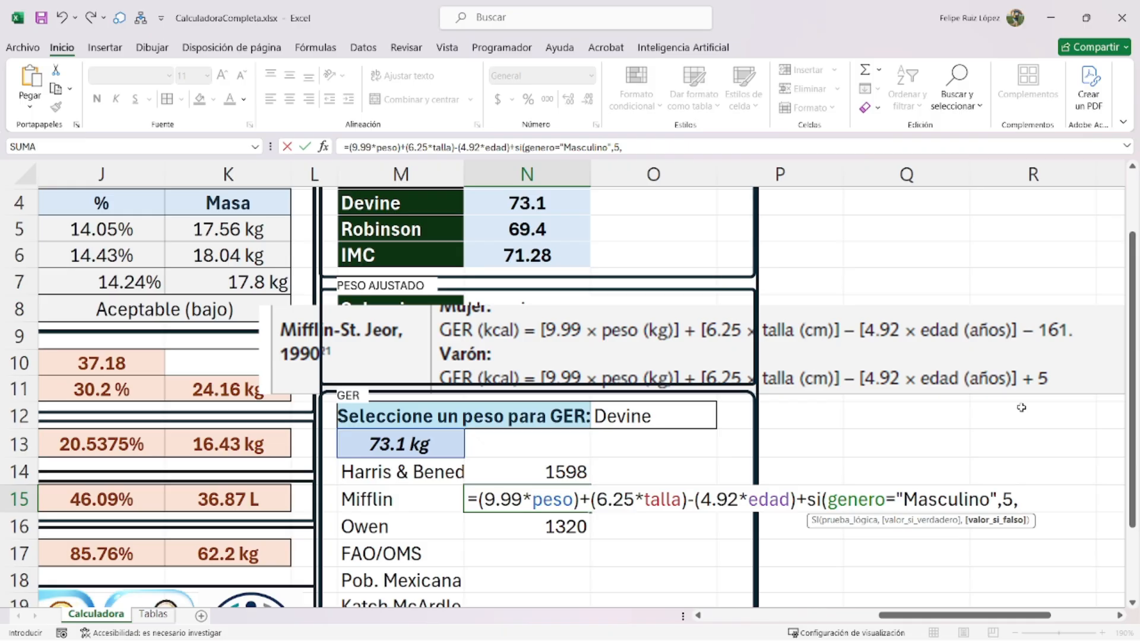
text(-161)))
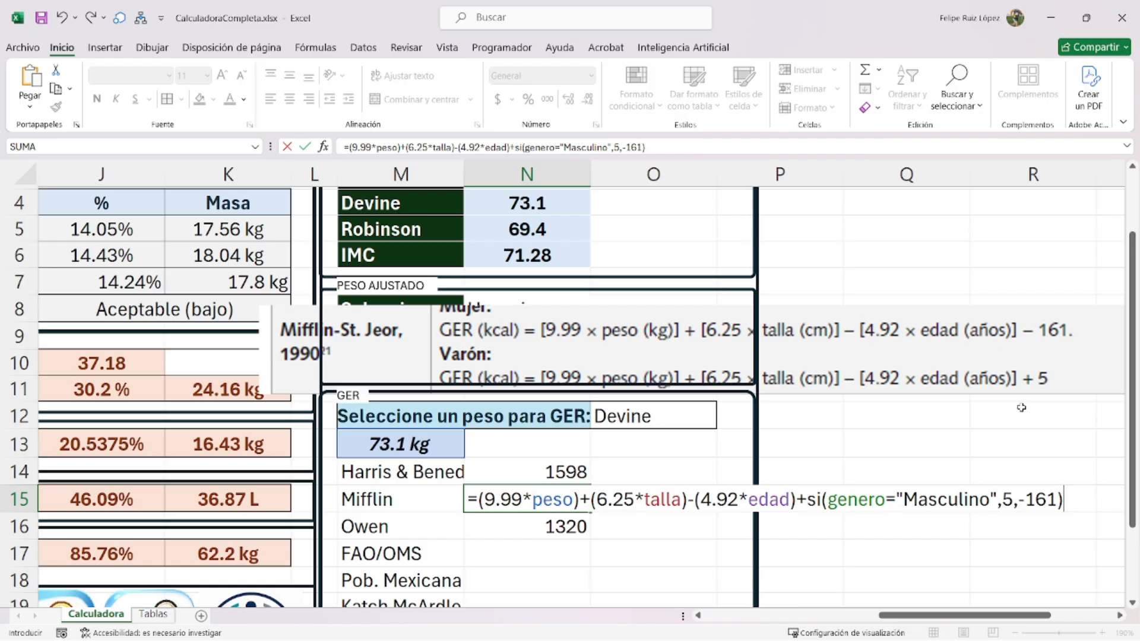
key(Return)
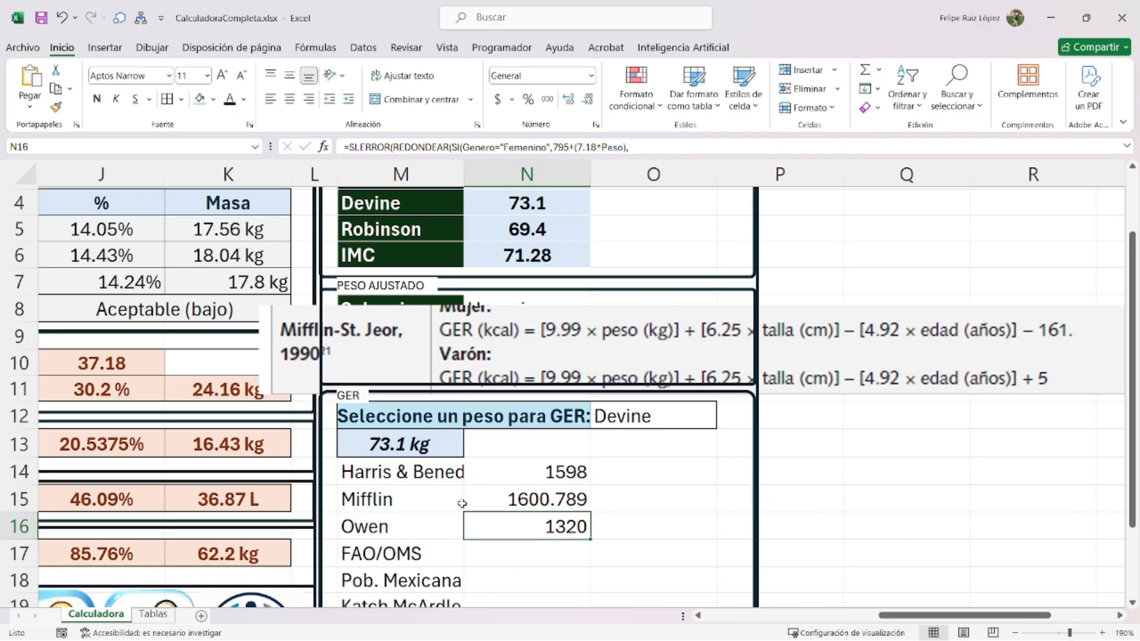
scroll(537, 497, down, 1)
- Wrap the N15 Mifflin formula in si.error(redondear(...,0),0), giving 1601
click(523, 423)
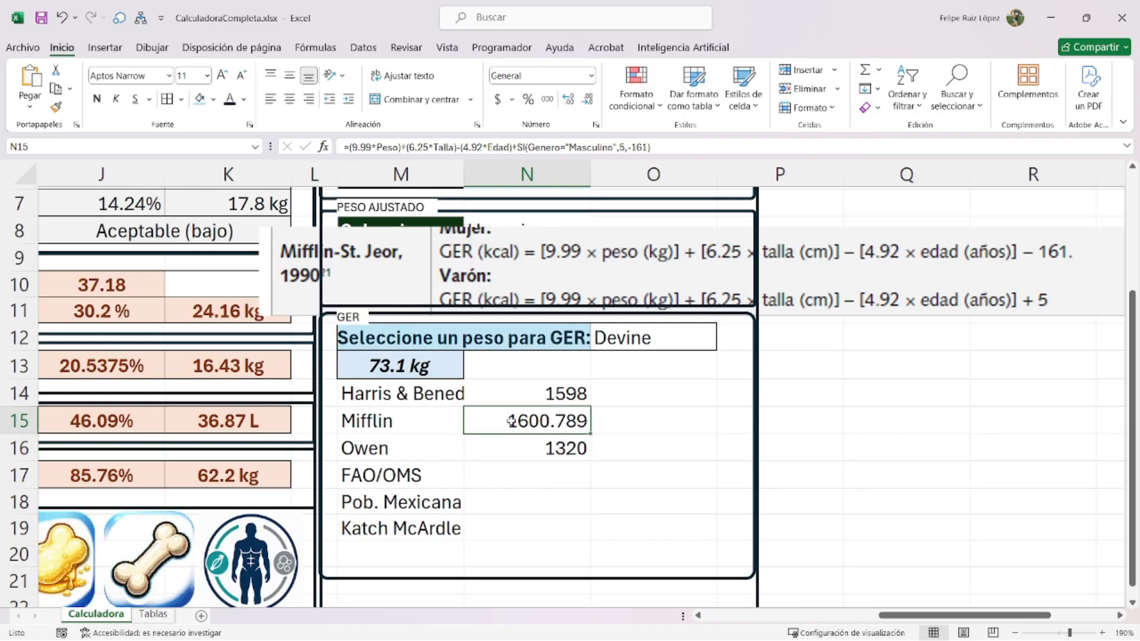
double_click(511, 423)
text(si.error)
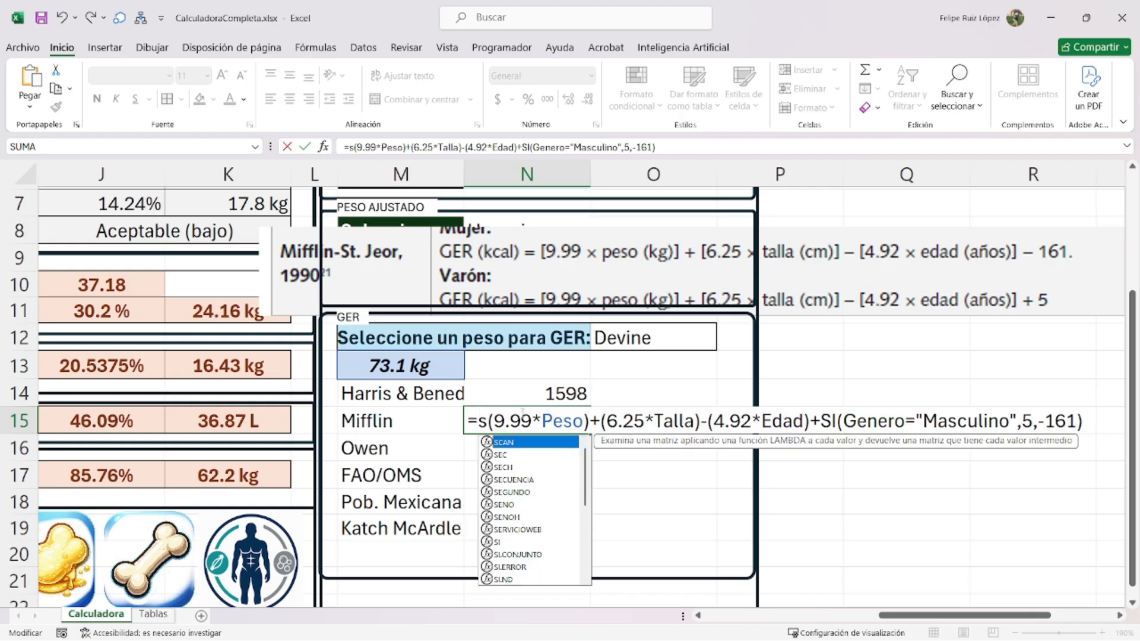
text((redondeaR()
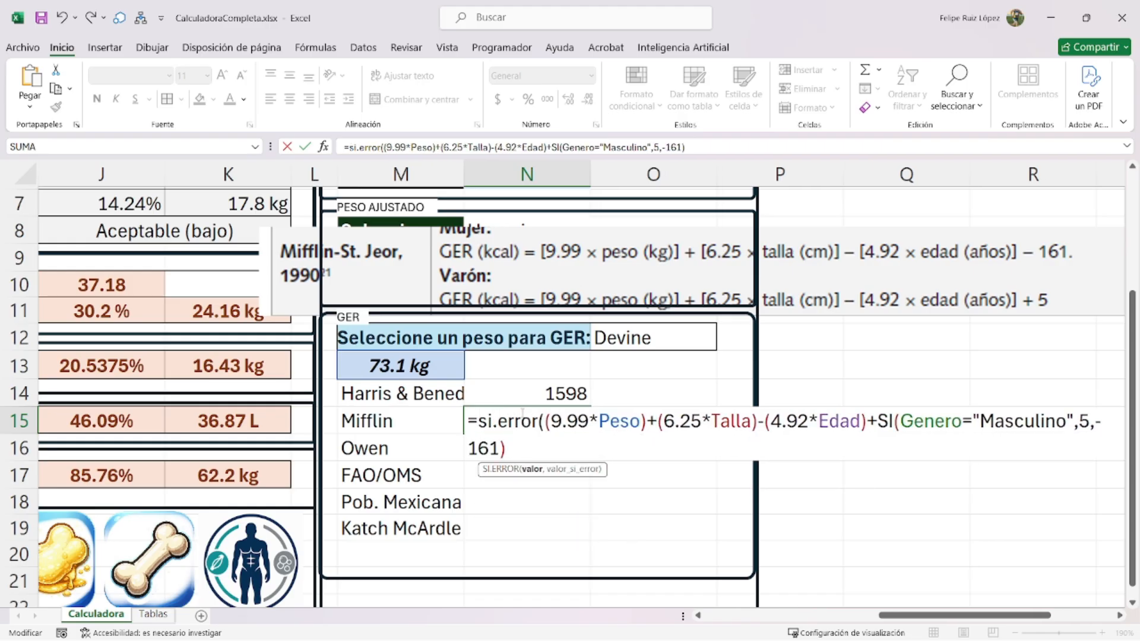
key(Down)
key(Down)
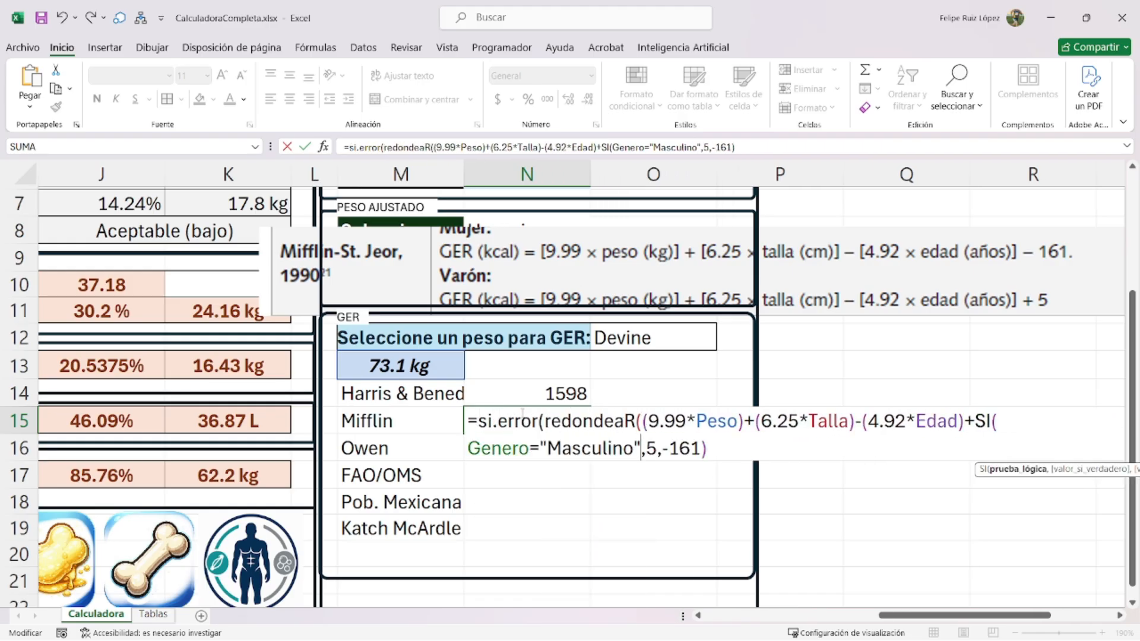
text(,)
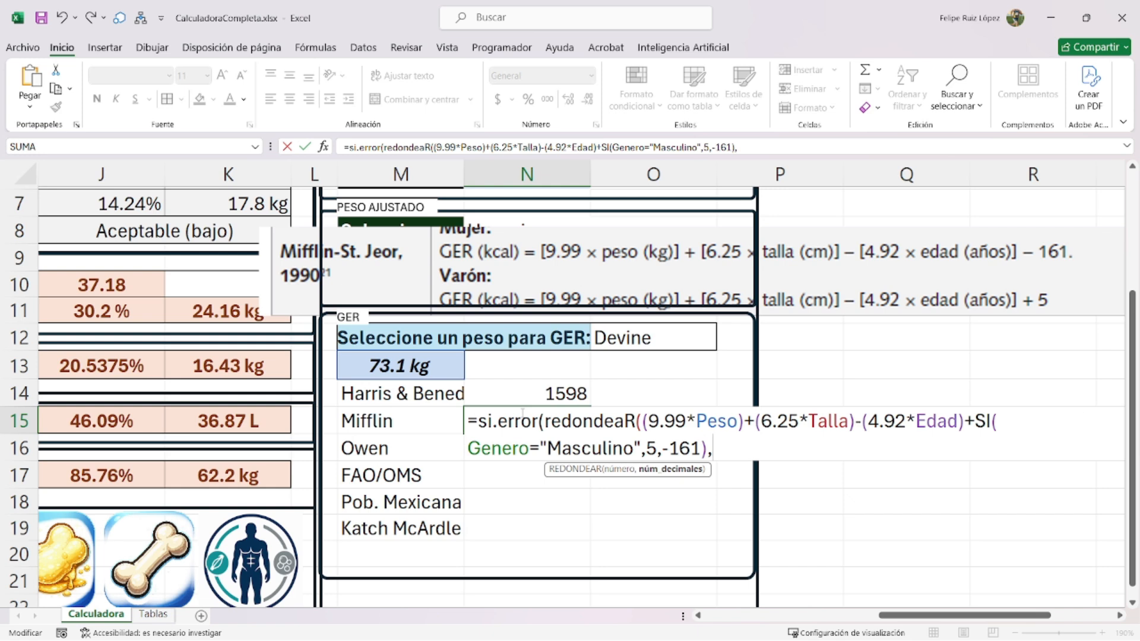
text(0),0)
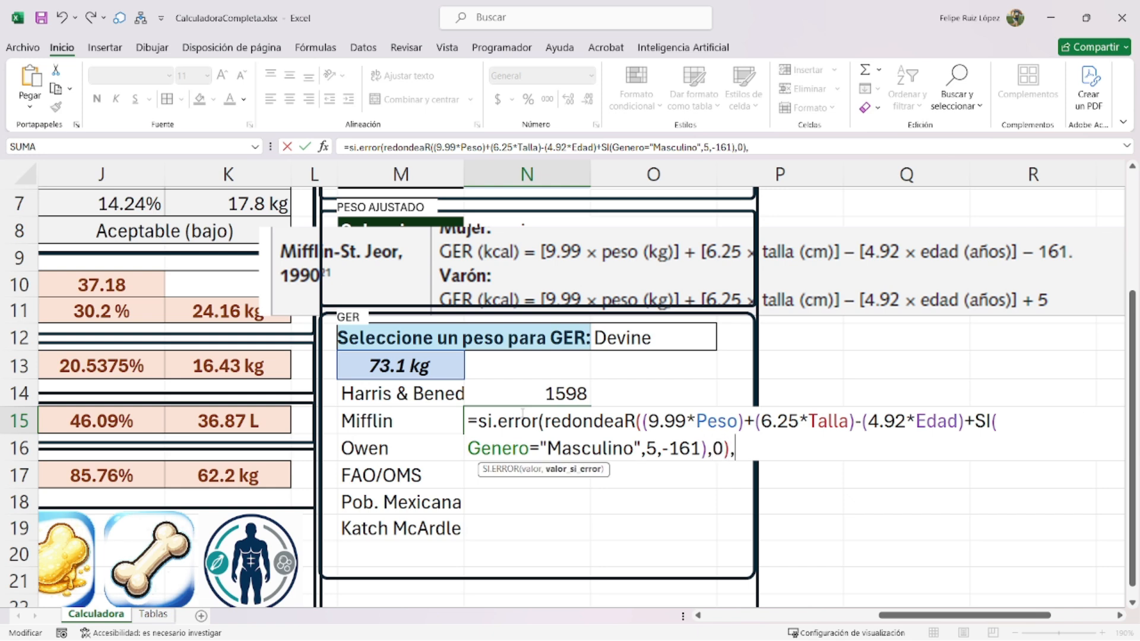
text())
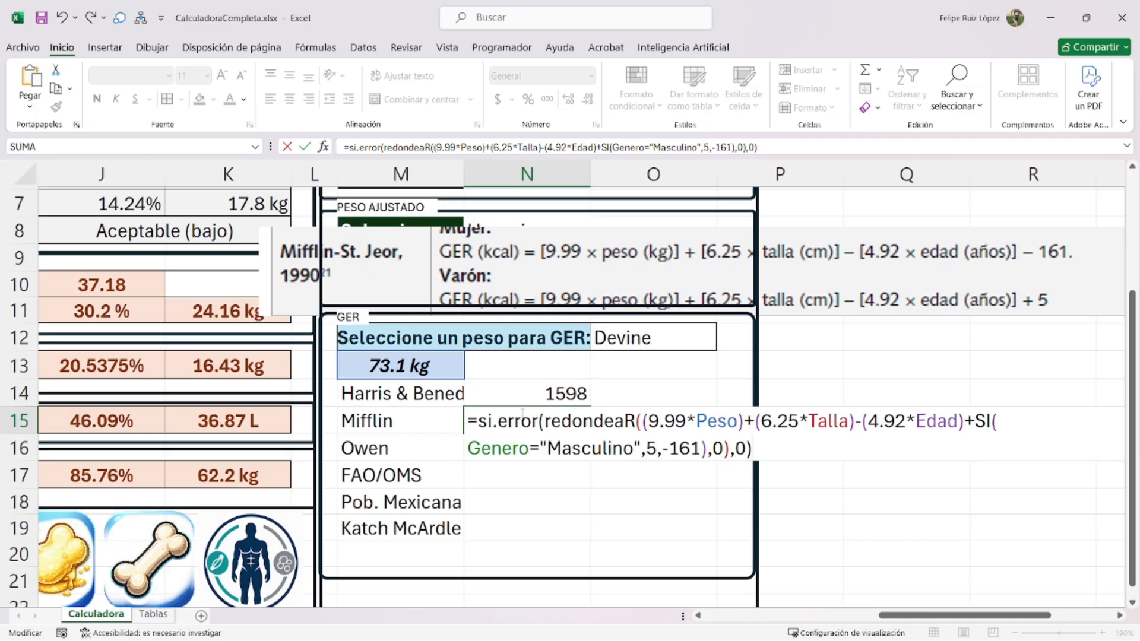
key(Return)
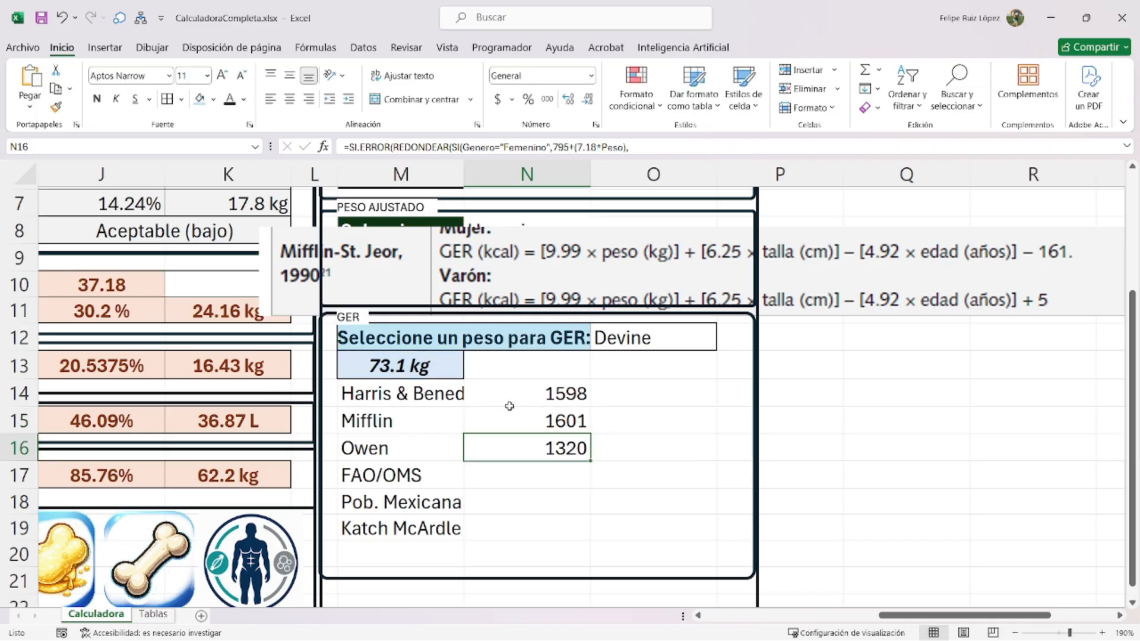
- Review the Harris & Benedict, Mifflin and Owen formulas, then select the Mifflin-St. Jeor image
click(490, 399)
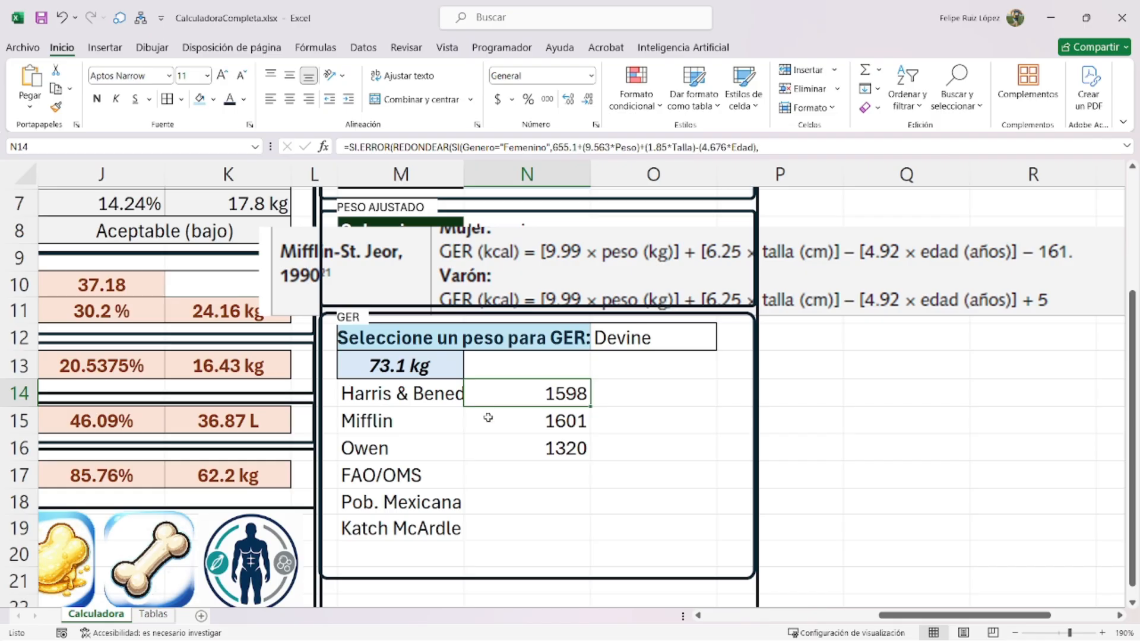
click(488, 420)
click(492, 448)
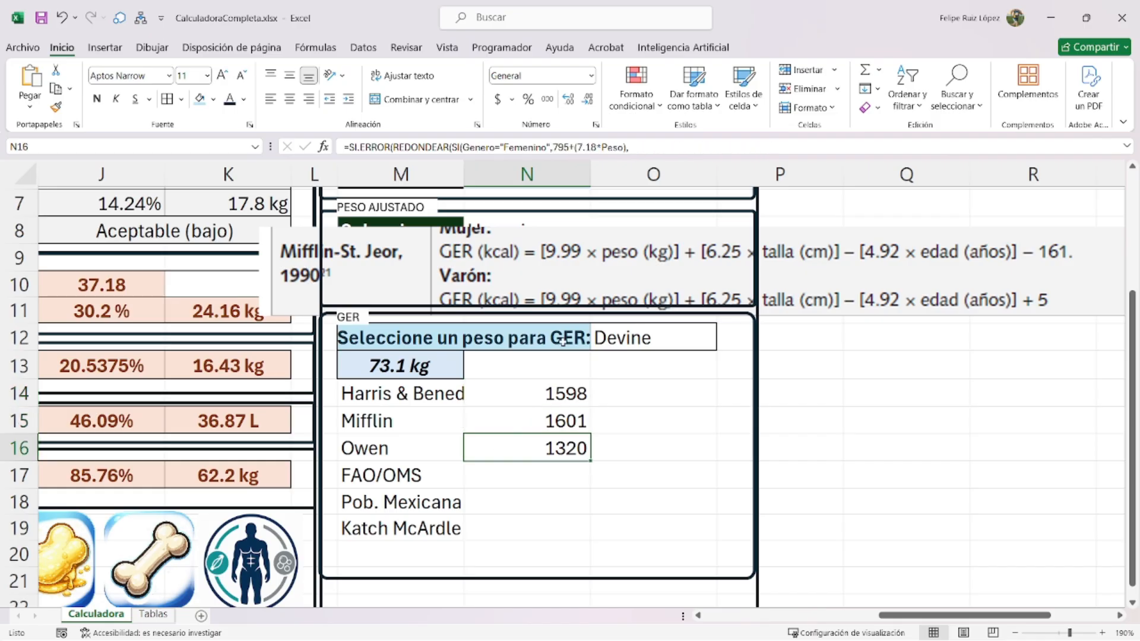
click(618, 288)
- Crop the formula image to show only the FAO/OMS 1985 age-group table
click(787, 47)
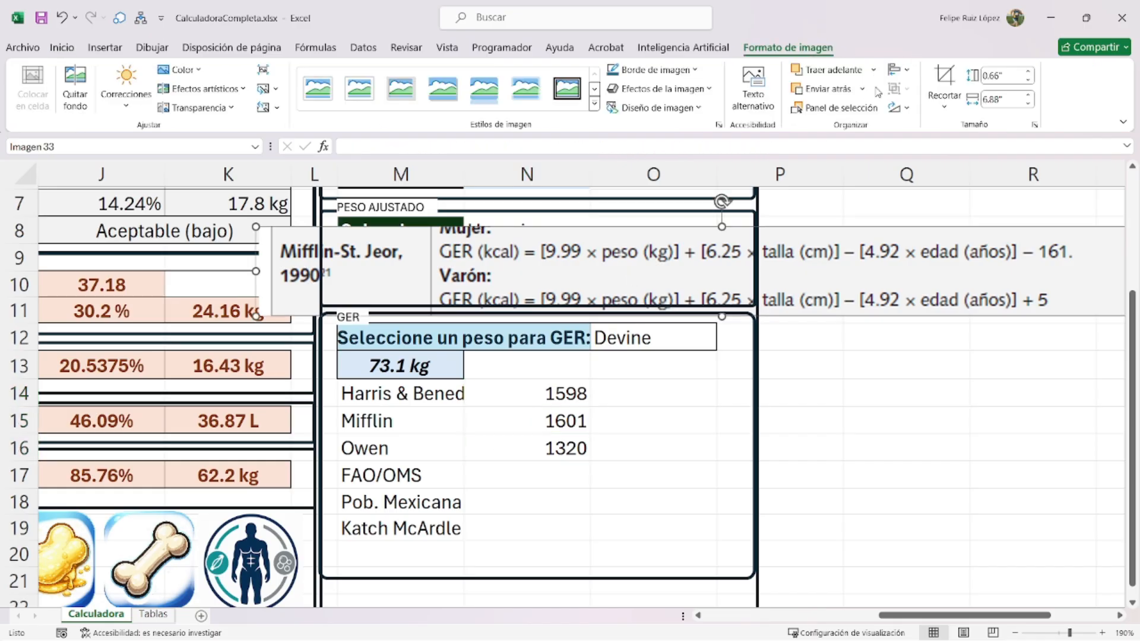
click(943, 77)
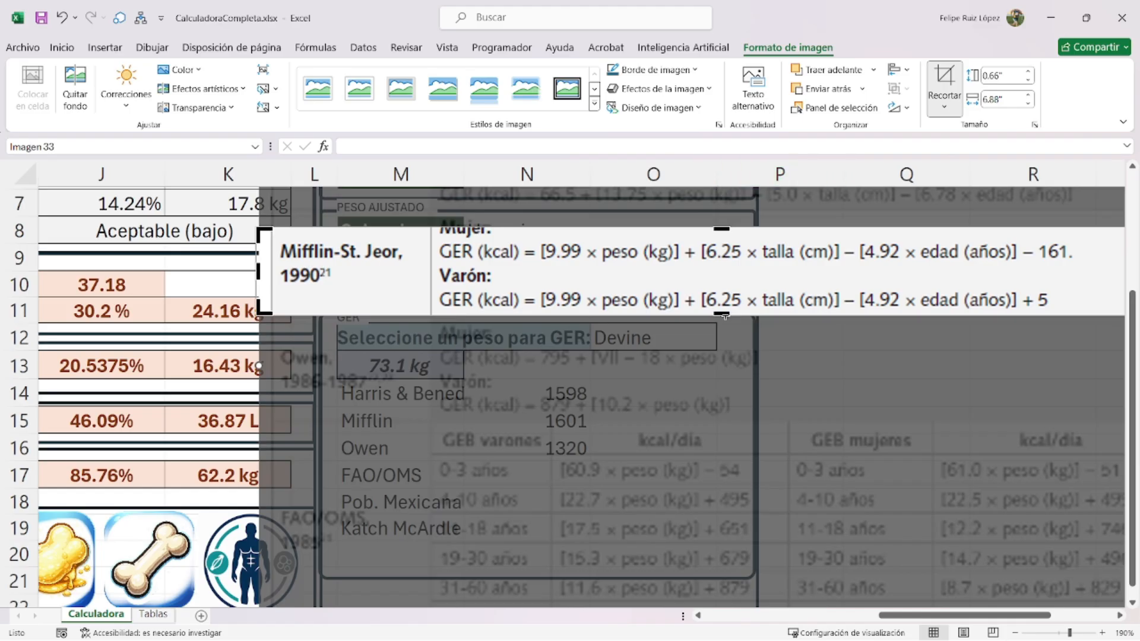
drag(720, 313, 672, 596)
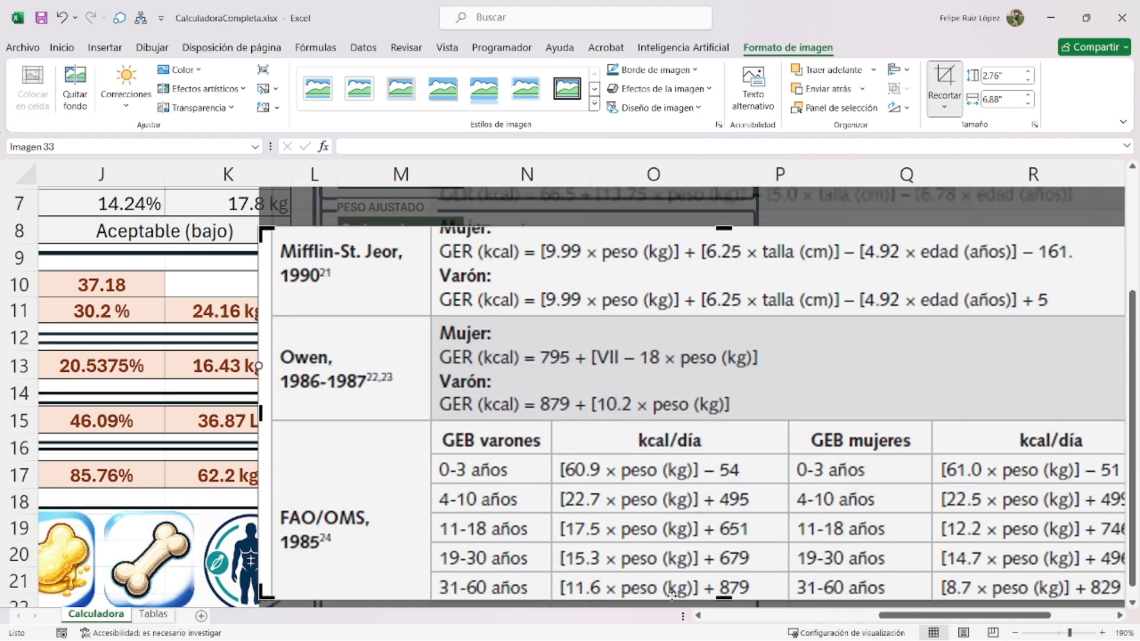
drag(727, 227, 674, 419)
click(948, 77)
- Shrink the FAO/OMS image, place it over rows 13–17, and select N17
scroll(682, 403, down, 2)
drag(511, 371, 488, 454)
drag(231, 341, 764, 444)
drag(941, 460, 464, 540)
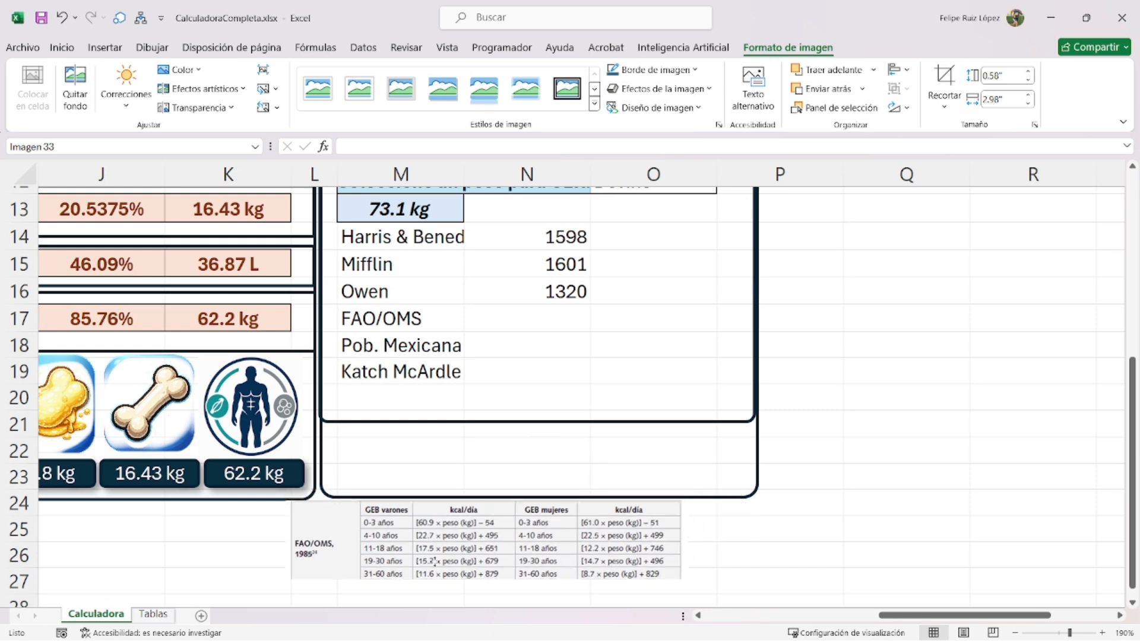
drag(731, 468, 595, 450)
drag(473, 528, 555, 295)
click(543, 320)
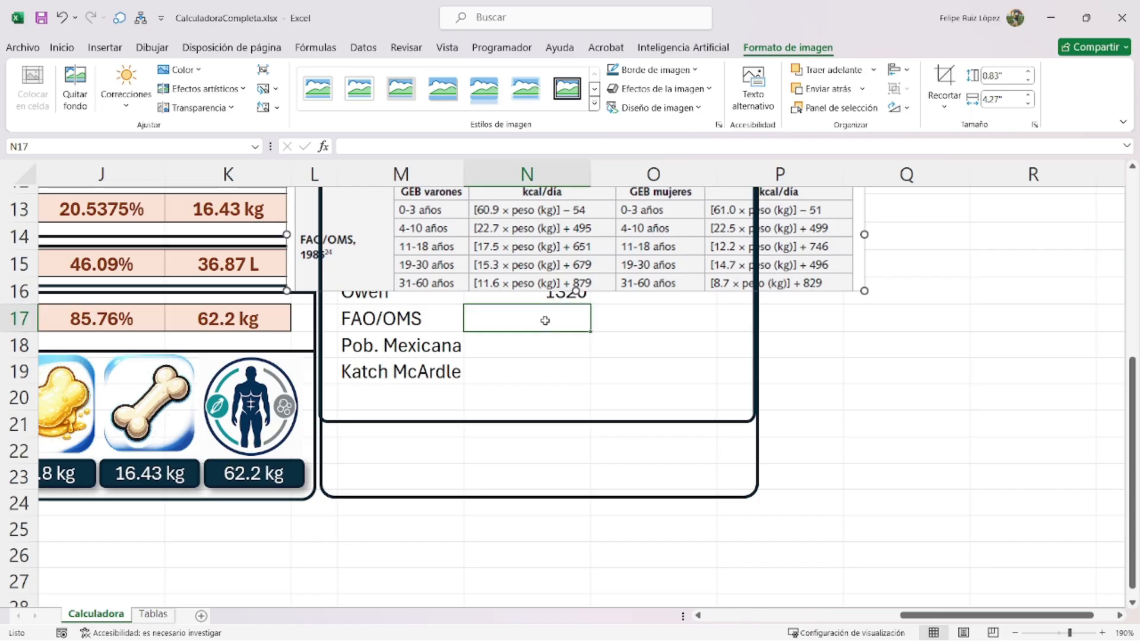
scroll(593, 362, up, 1)
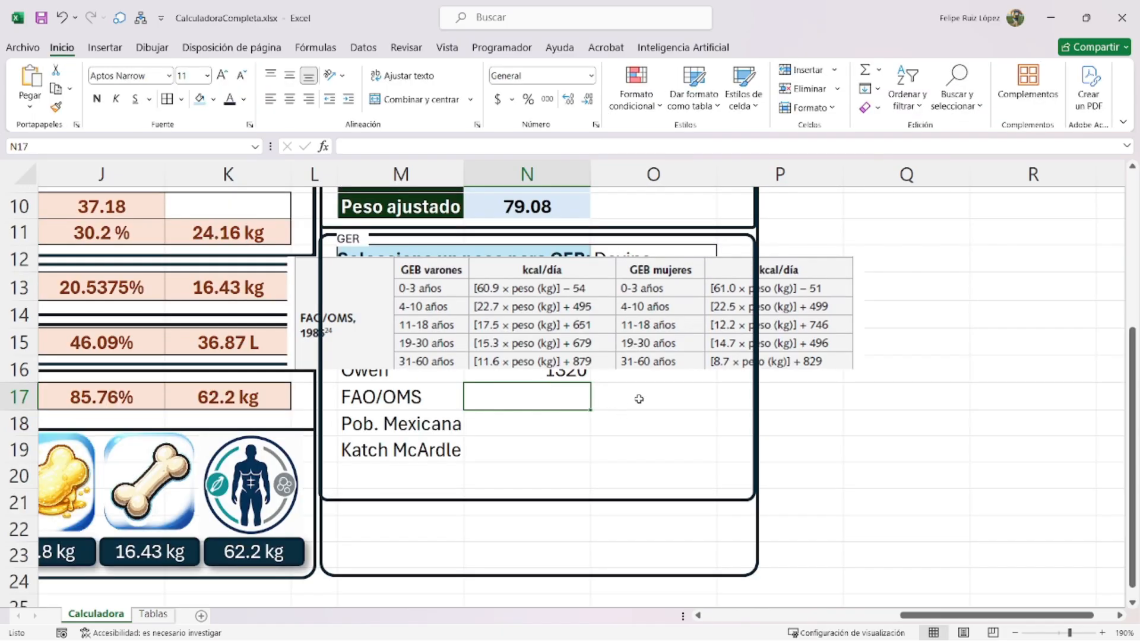
- In N17, start with the male age ≤3 branch: si(y(genero="Masculino",edad<=3),(60.9*peso)-54,
text(=si(y()
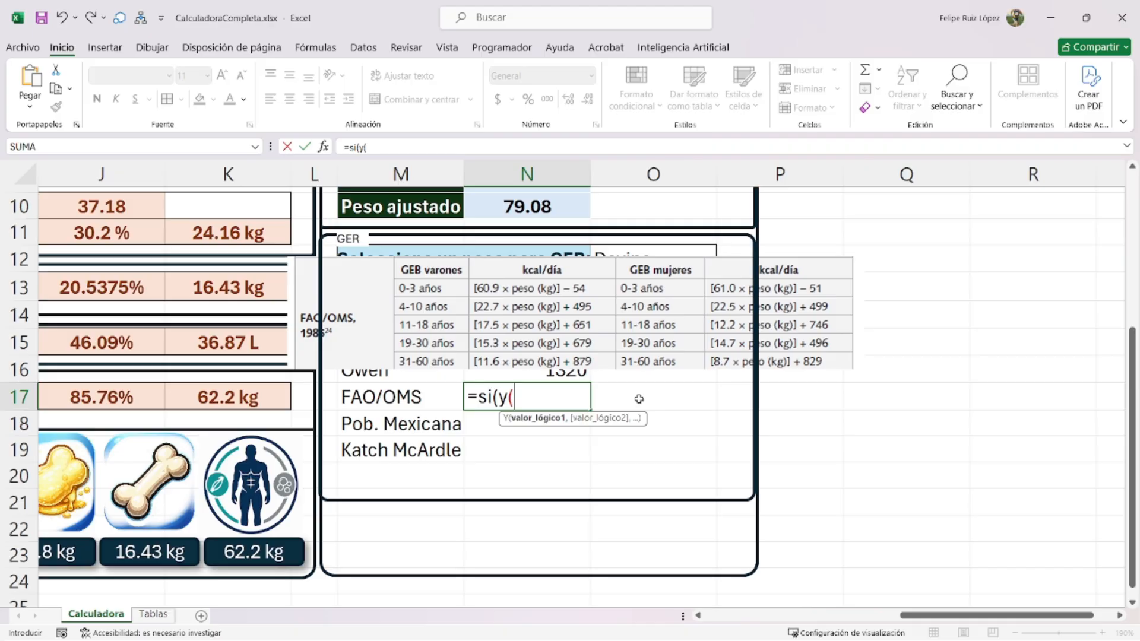
text(genero="M)
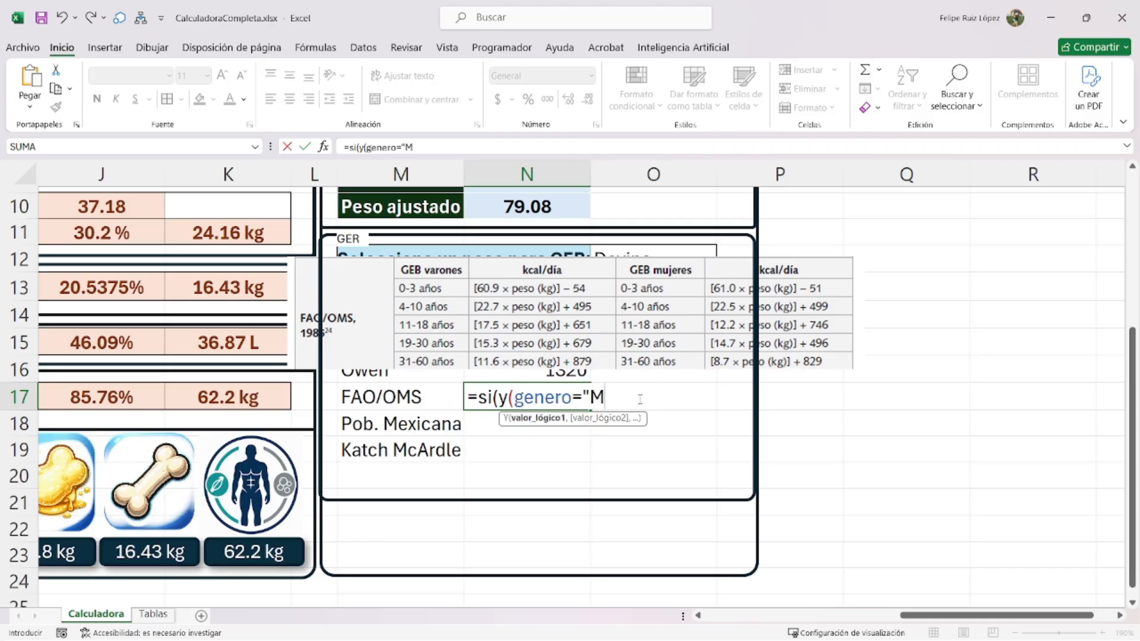
text(acsuli)
key(BackSpace)
key(BackSpace)
key(BackSpace)
key(BackSpace)
key(BackSpace)
text(sculino"m)
key(BackSpace)
text(,edad<)
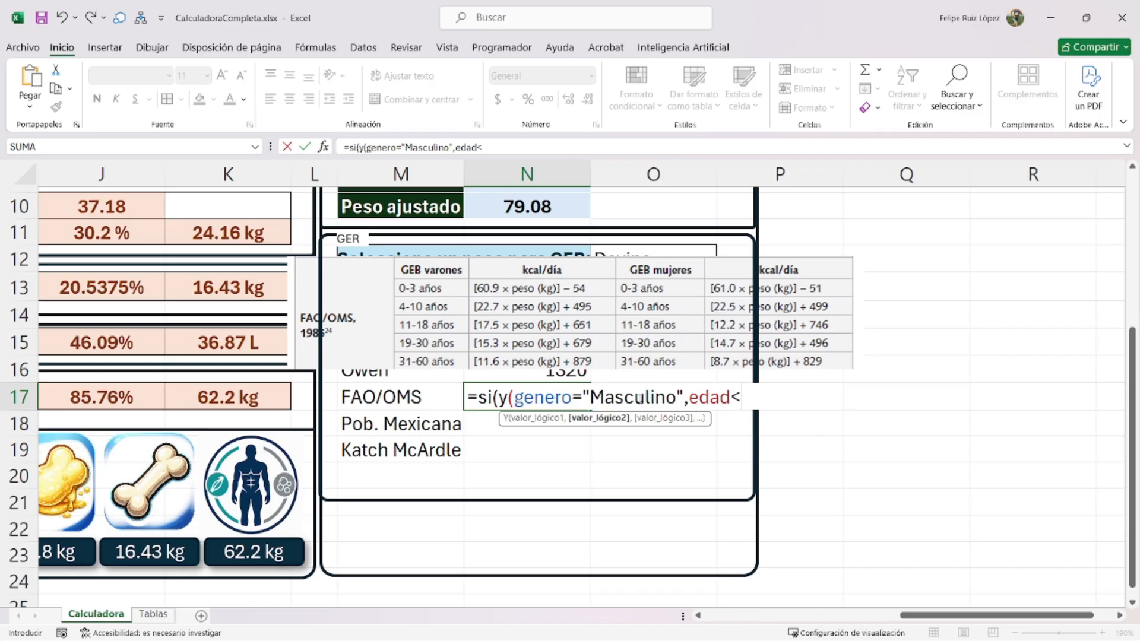
text(3)
key(BackSpace)
text(=3),)
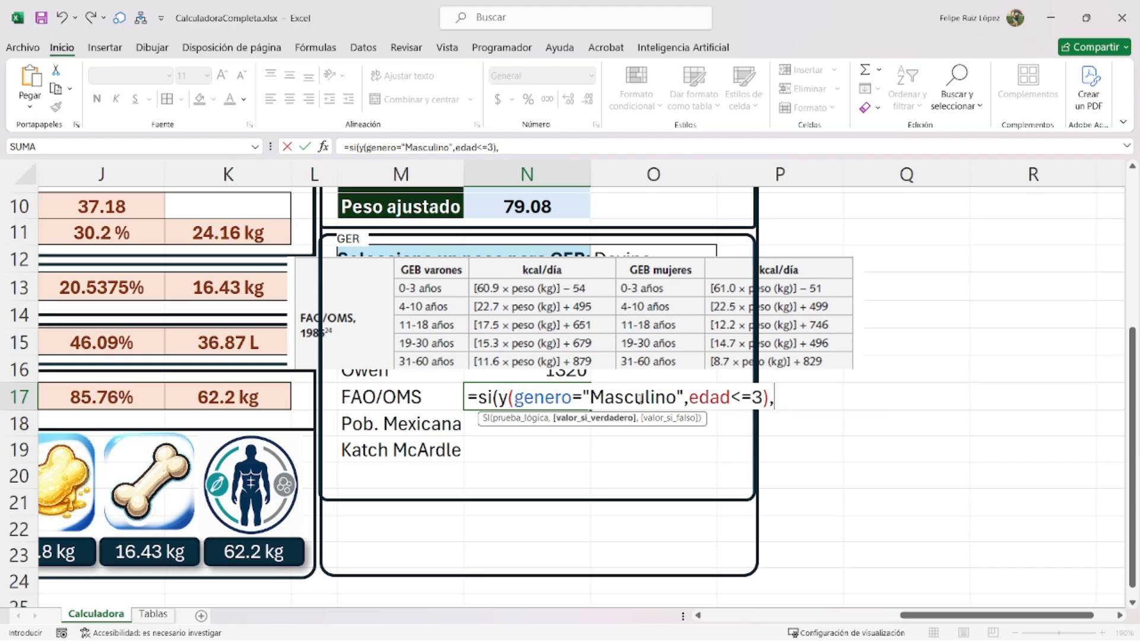
text((60.9*)
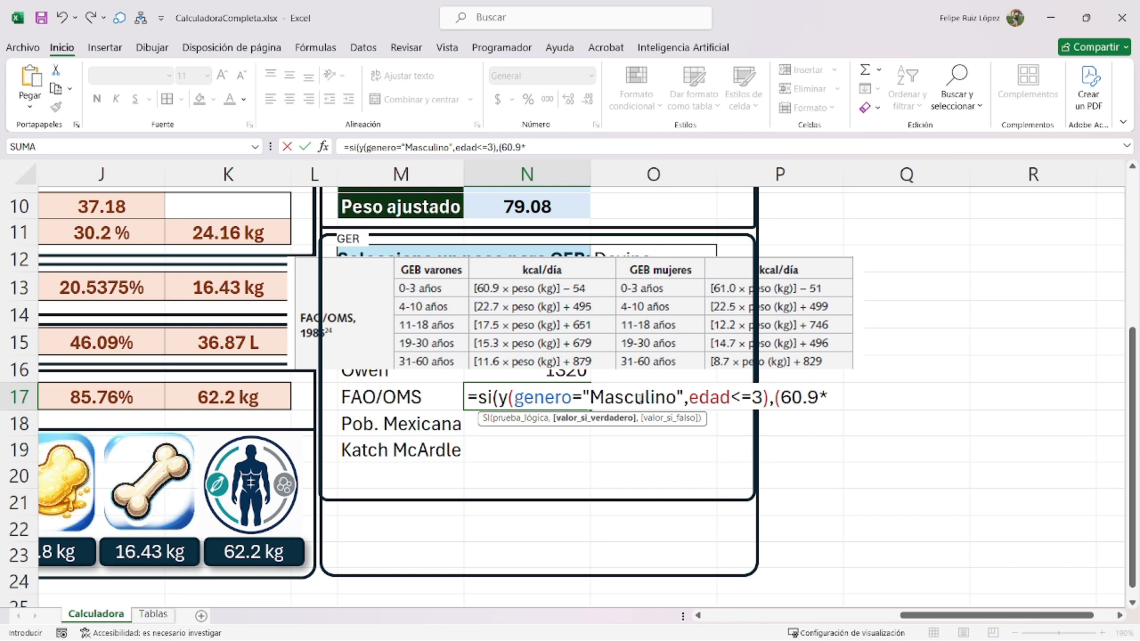
text(peso)-54)
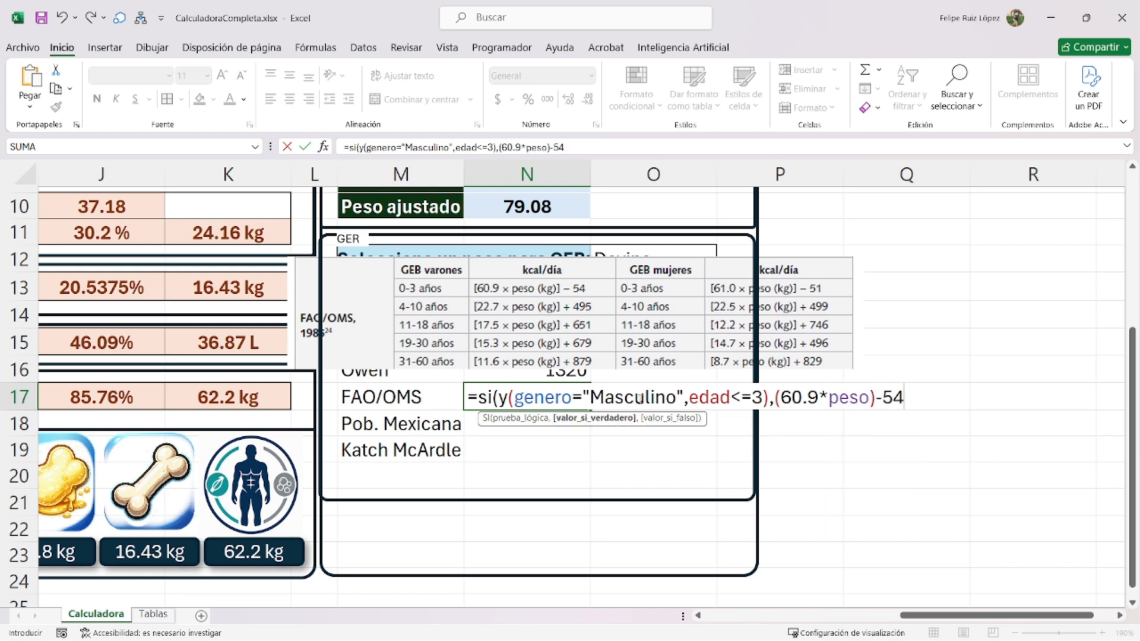
text(,)
- Add a second line for males aged ≤10 returning (22.7*peso)+495
key(alt+Return)
text(si()
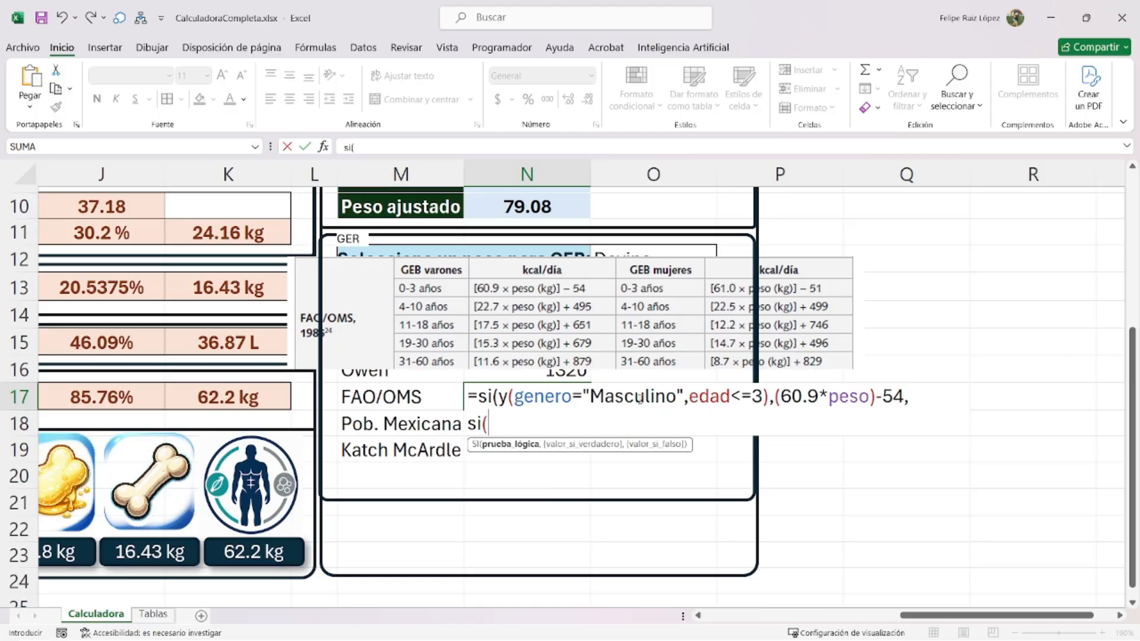
text(y(generop)
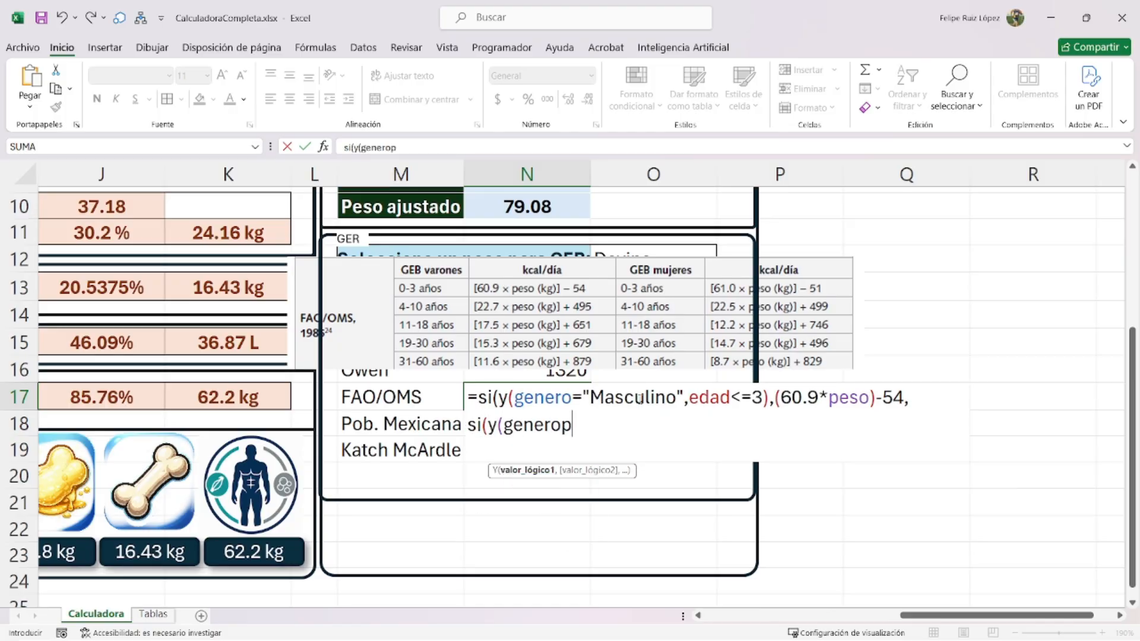
key(BackSpace)
text(="Masc)
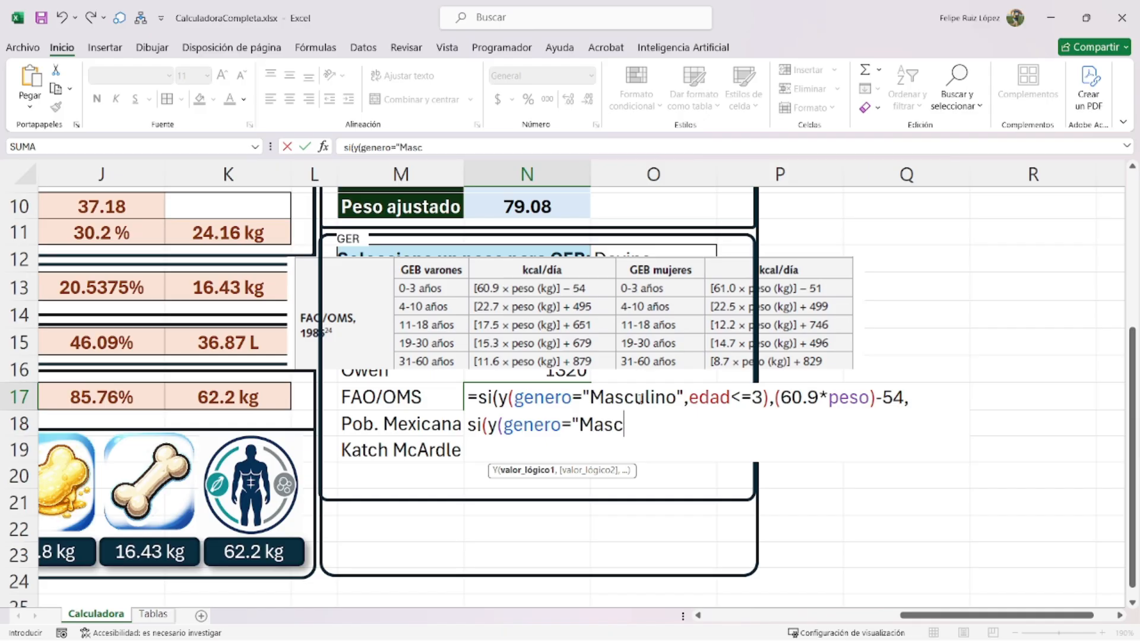
text(ulino",edad)
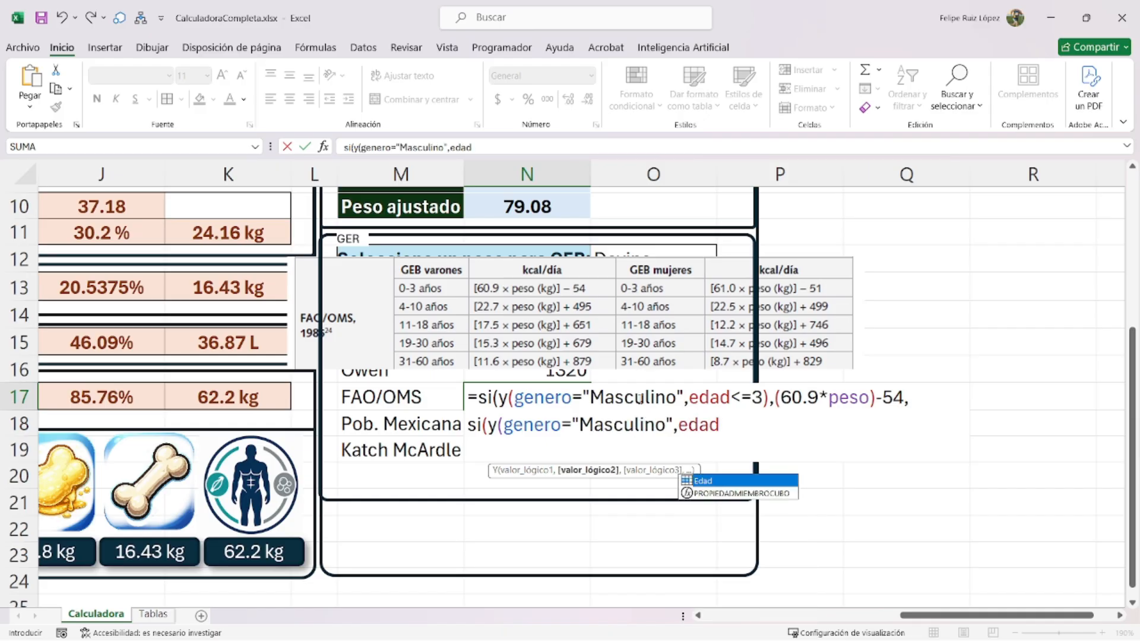
text(<=10)
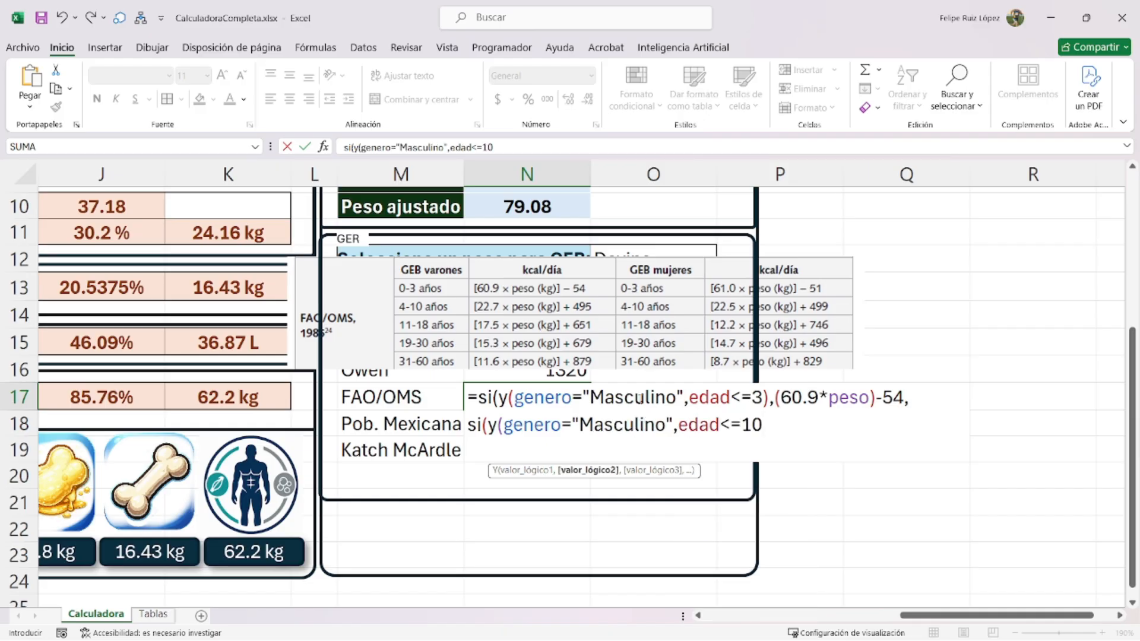
text(),)
text())
text(22.7)
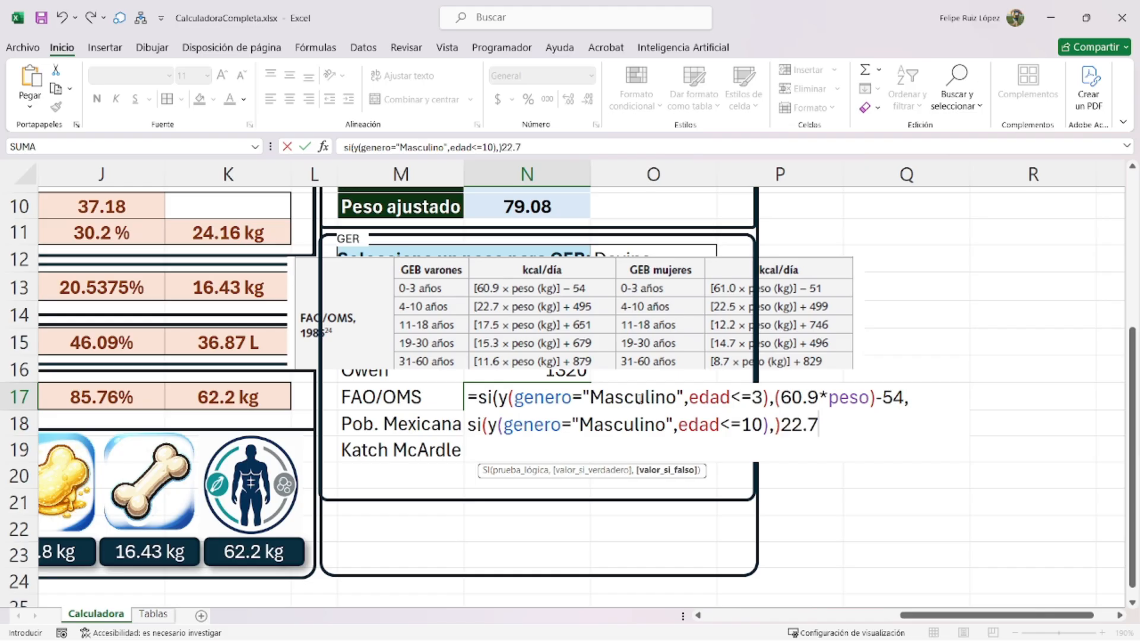
text(*peso)
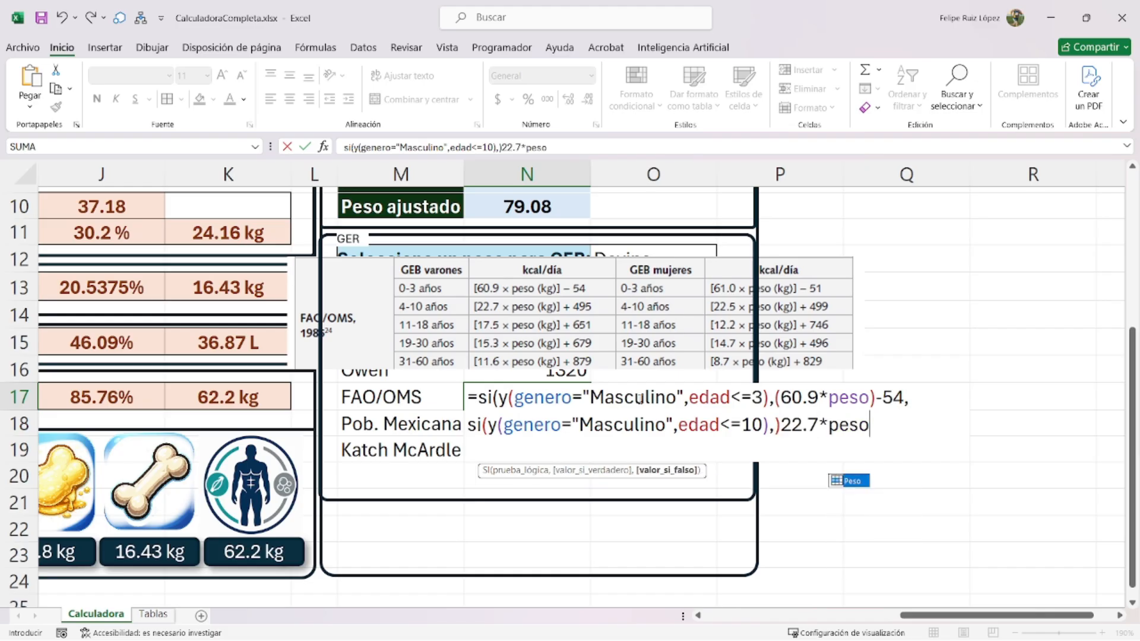
text())
key(BackSpace)
key(BackSpace)
key(BackSpace)
key(BackSpace)
key(BackSpace)
key(BackSpace)
key(BackSpace)
key(BackSpace)
key(BackSpace)
key(BackSpace)
key(BackSpace)
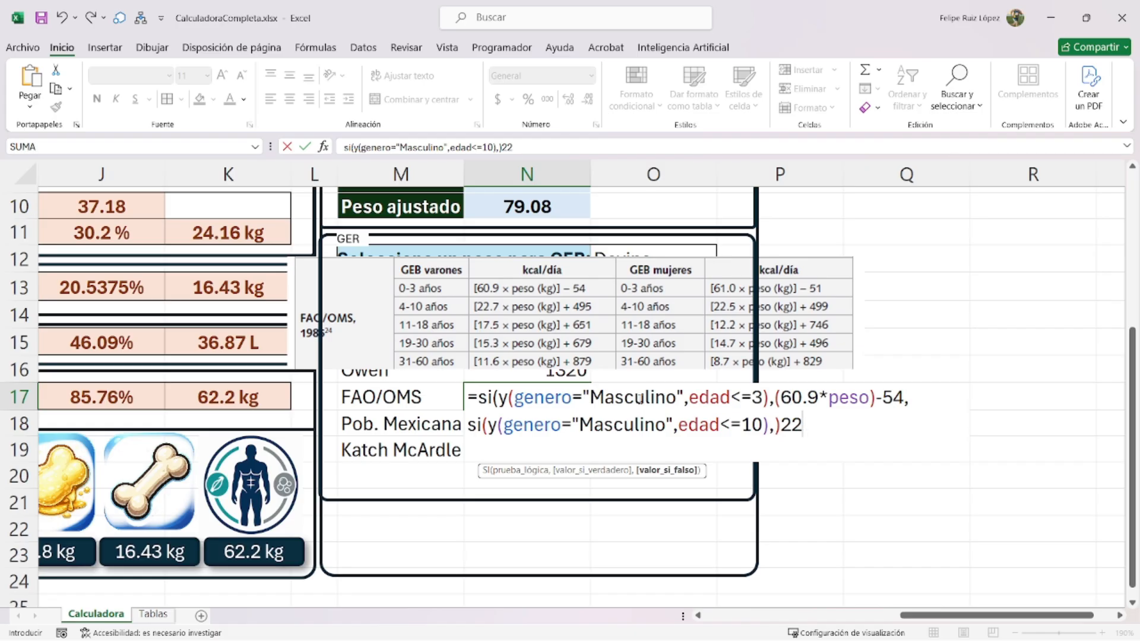
text((22.7*)
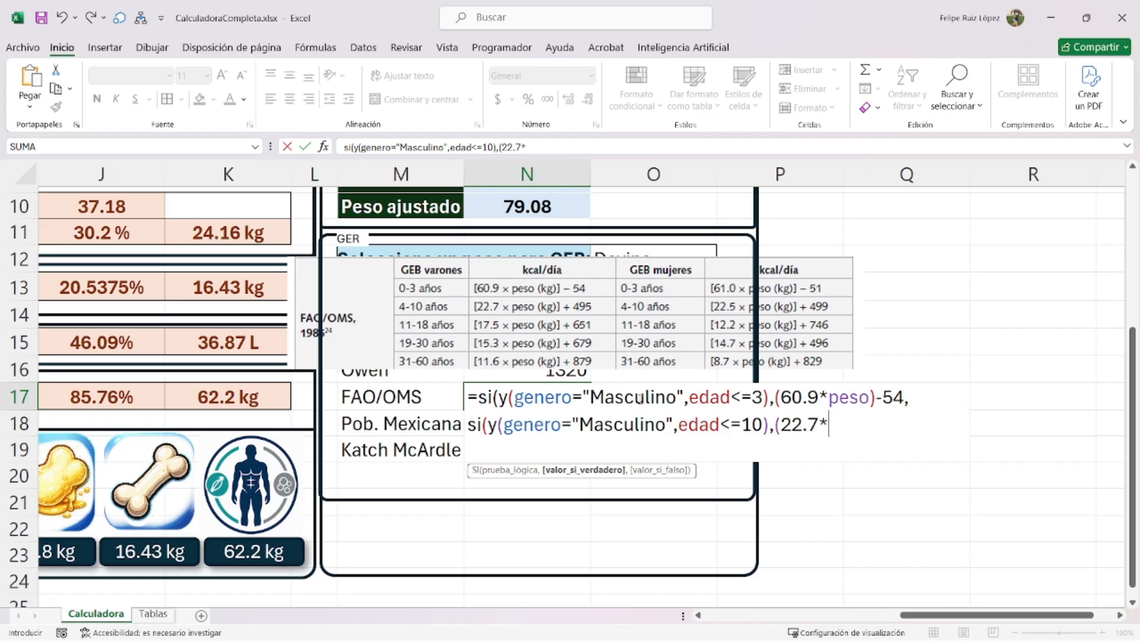
text(peso)
text())
key(BackSpace)
text()+495)
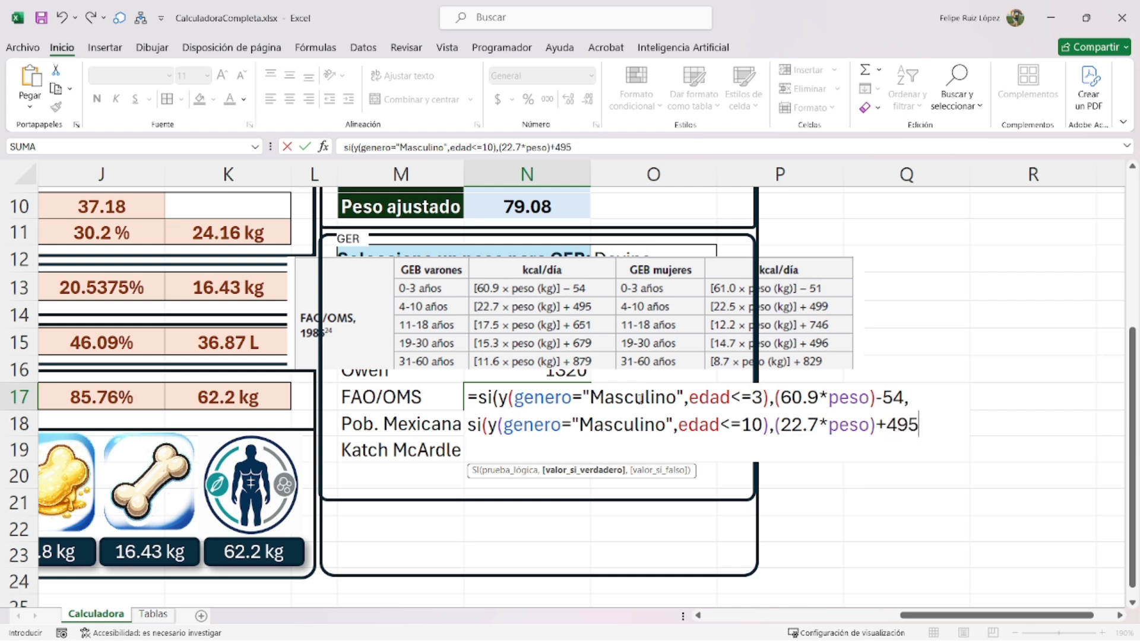
text(,)
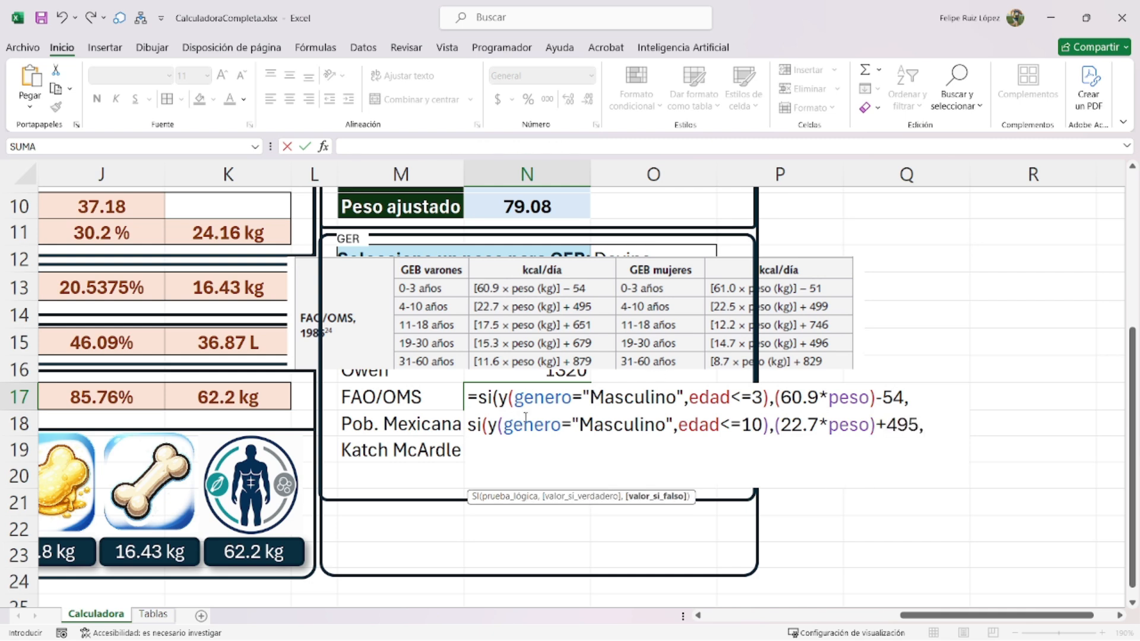
- Copy the male age condition onto a third line and change its limit to edad<=18
drag(467, 425, 767, 425)
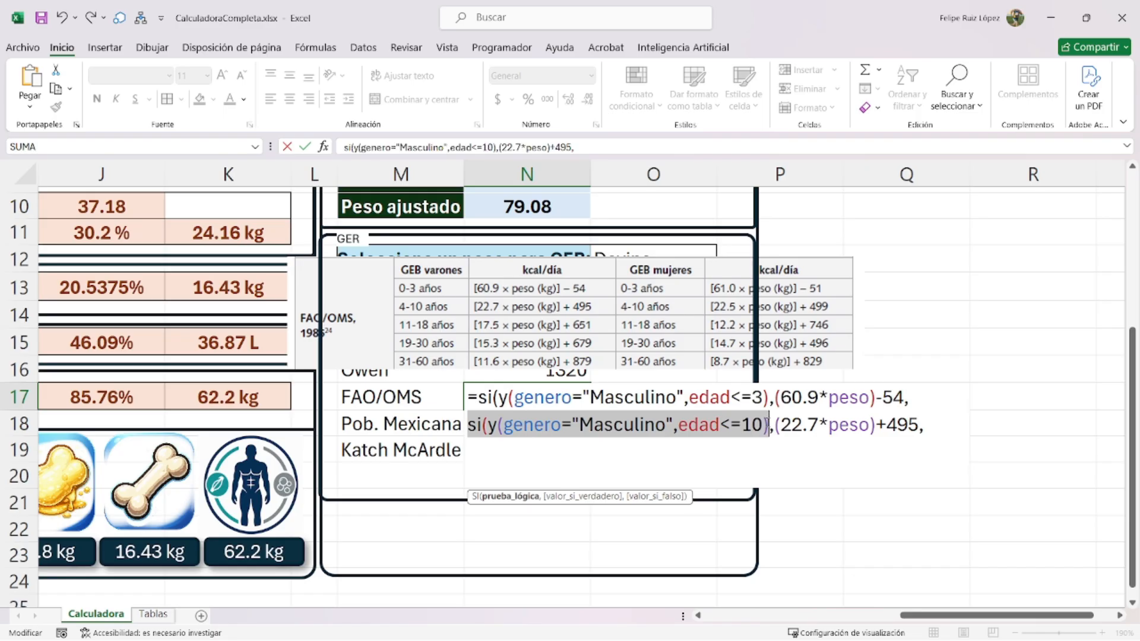
key(ctrl+c)
click(506, 447)
key(ctrl+v)
click(612, 450)
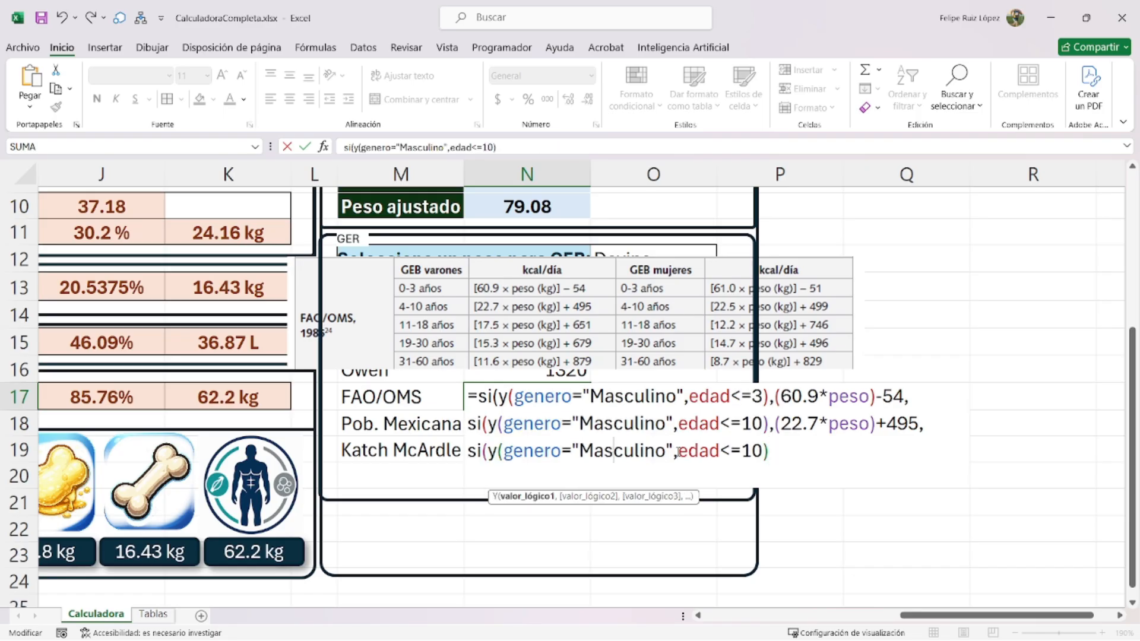
double_click(750, 450)
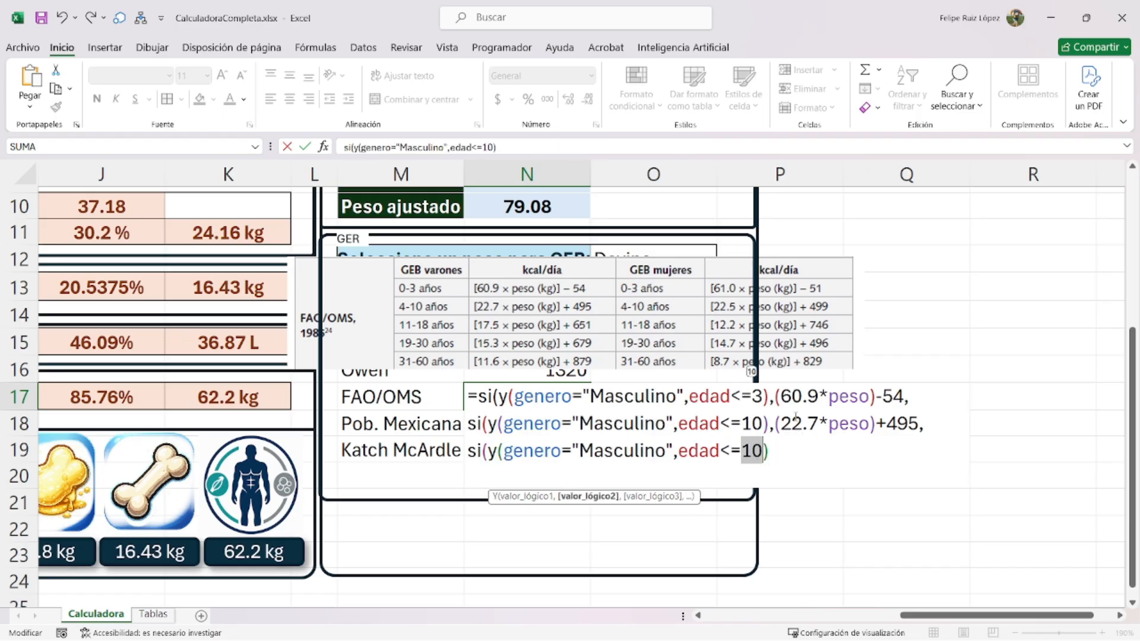
text(18)
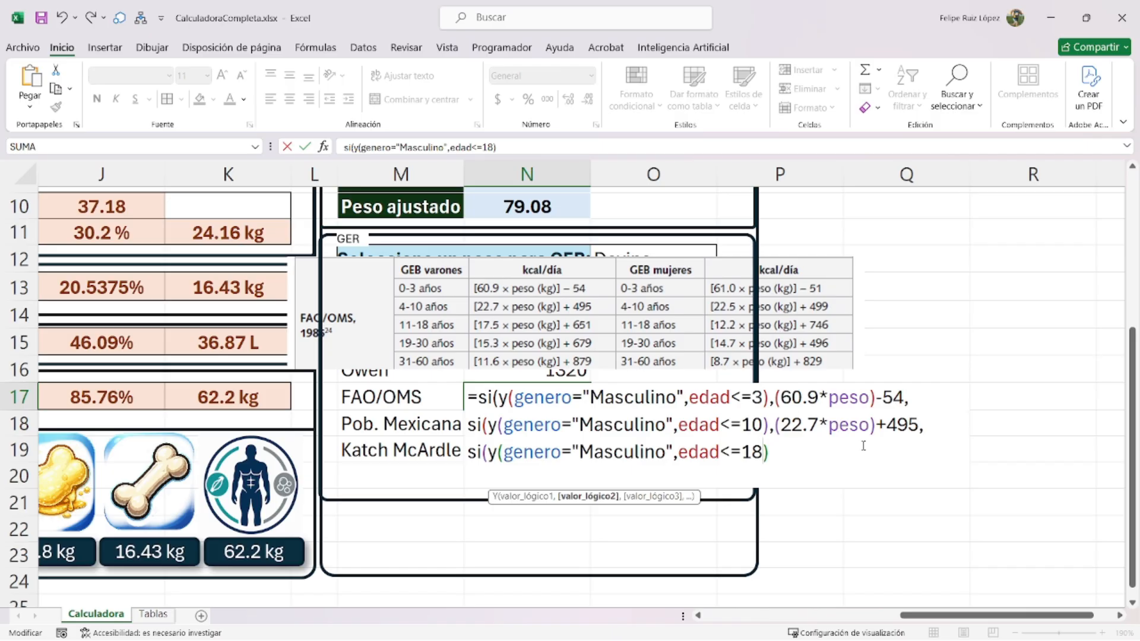
- Give the age ≤18 line the result (17.5*peso)+651
drag(780, 424, 923, 426)
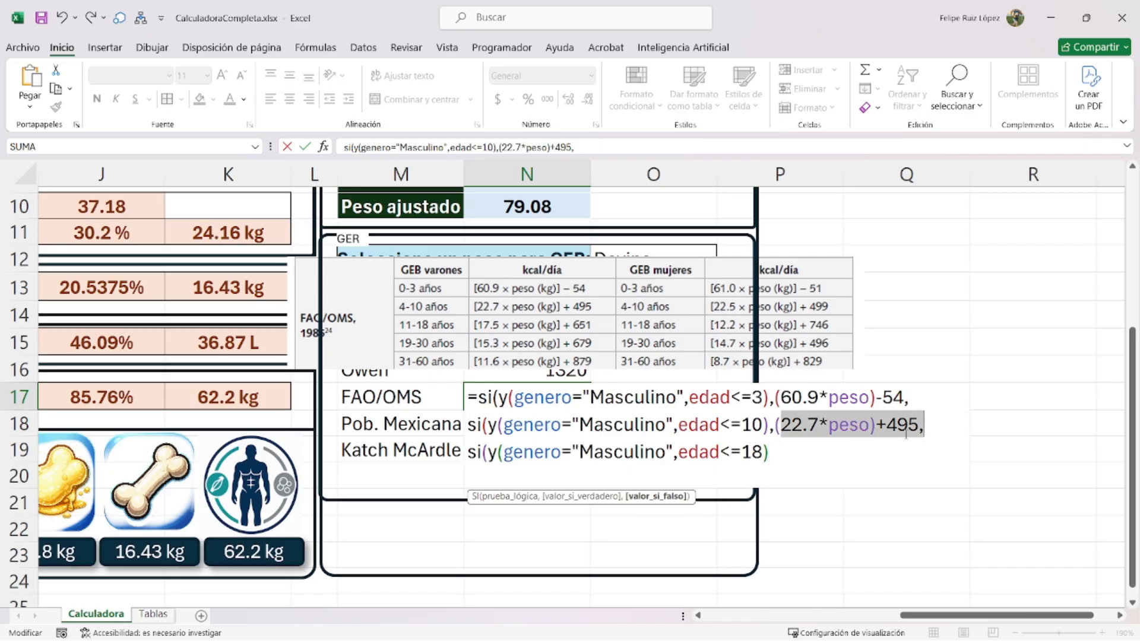
key(ctrl+c)
click(771, 452)
key(ctrl+v)
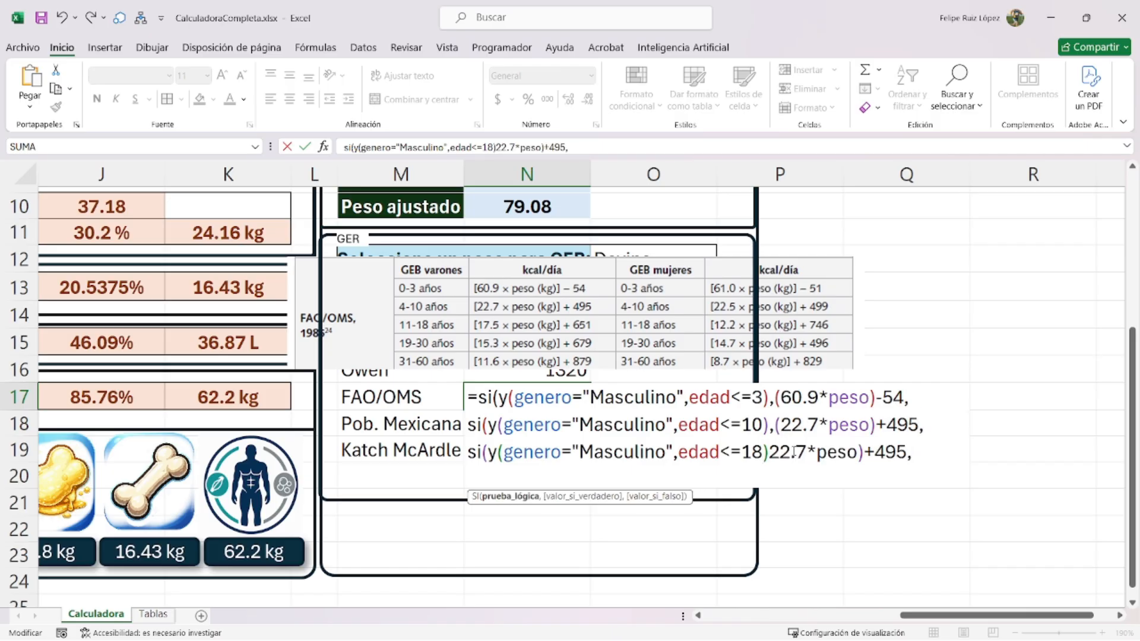
text(,()
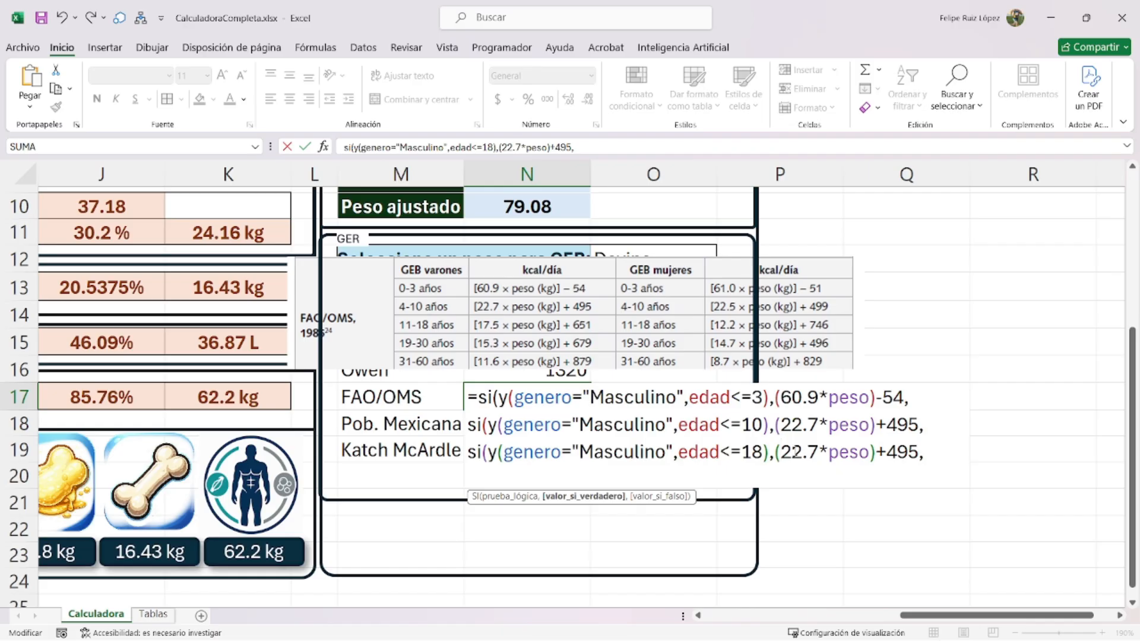
double_click(795, 452)
text(17.5)
double_click(910, 453)
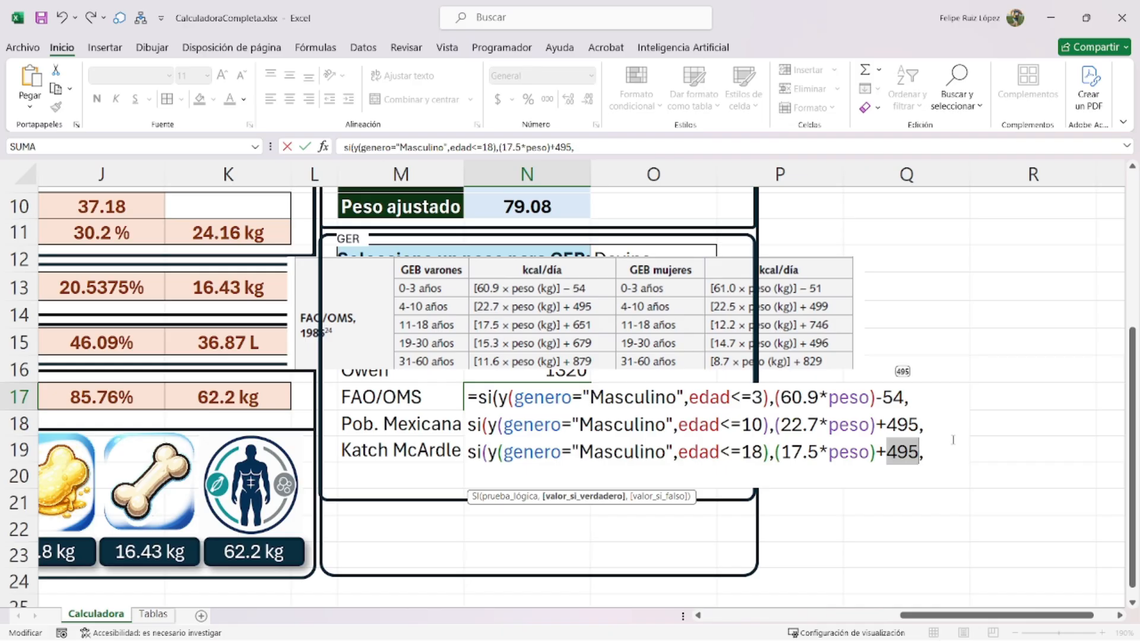
text(651)
click(940, 453)
- Duplicate the age-18 line as a male age ≤30 branch with (15.3*peso)+679
key(alt+Return)
key(ctrl+v)
key(ctrl+z)
drag(938, 457, 468, 458)
click(475, 481)
key(ctrl+v)
drag(764, 478, 742, 479)
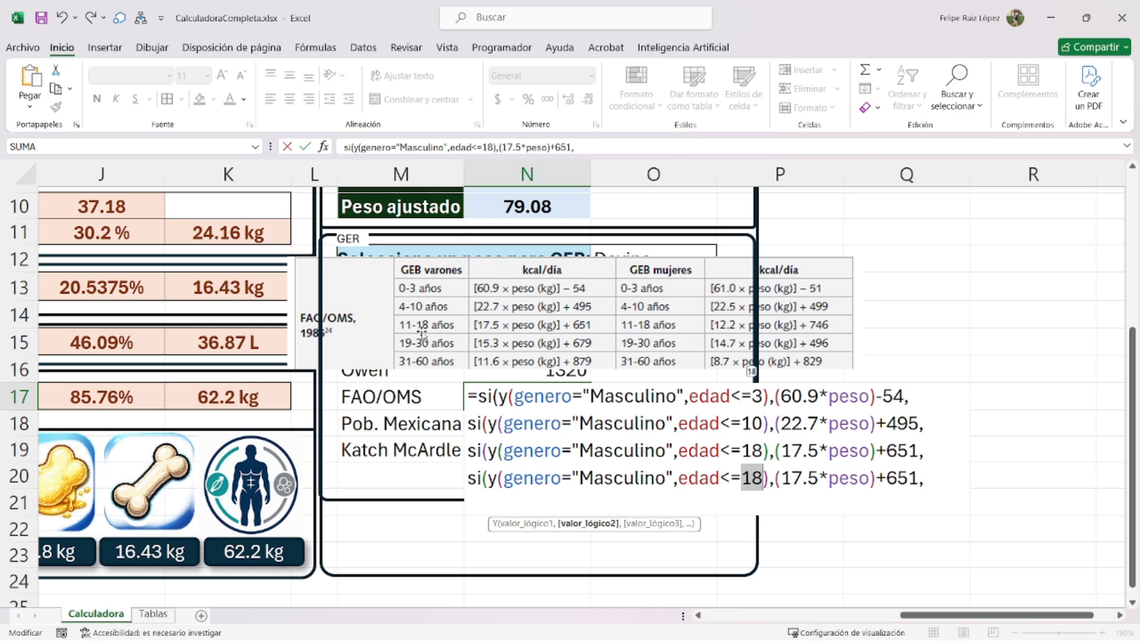
text(30)
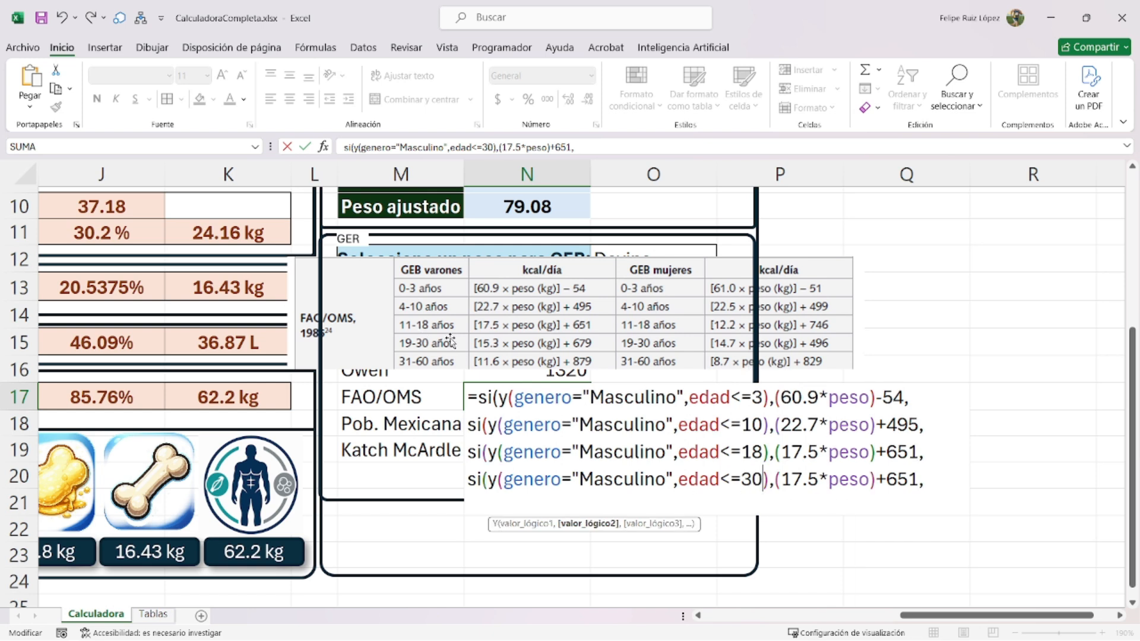
double_click(813, 479)
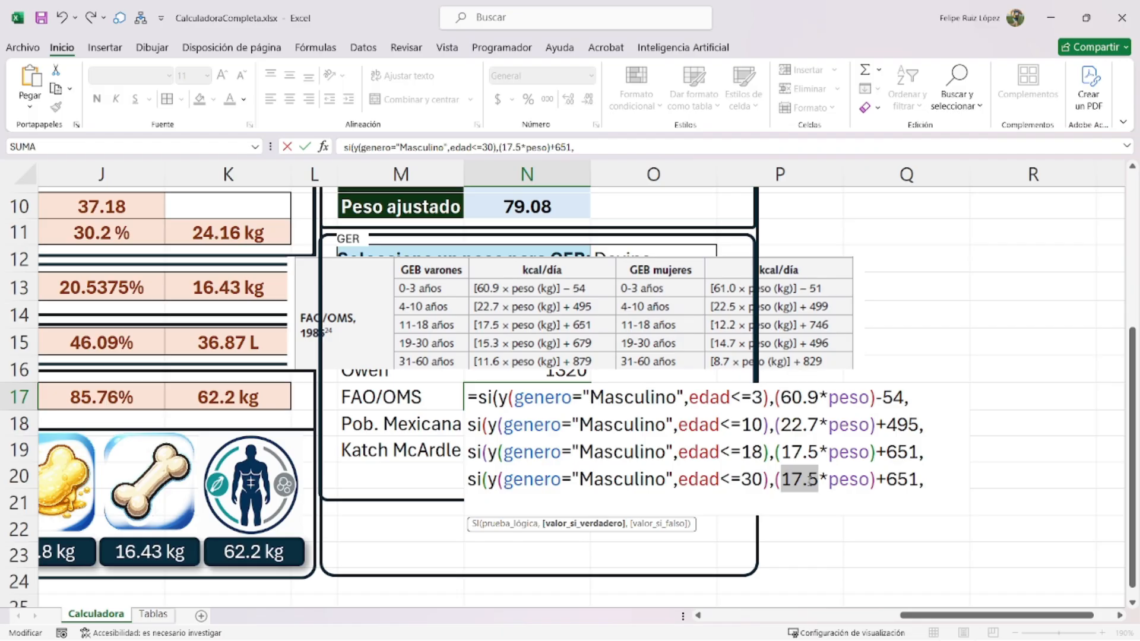
text(15.3)
double_click(902, 479)
text(679)
- Add a male age ≤60 branch with (11.6*peso)+879 and start a new line below
key(alt+Return)
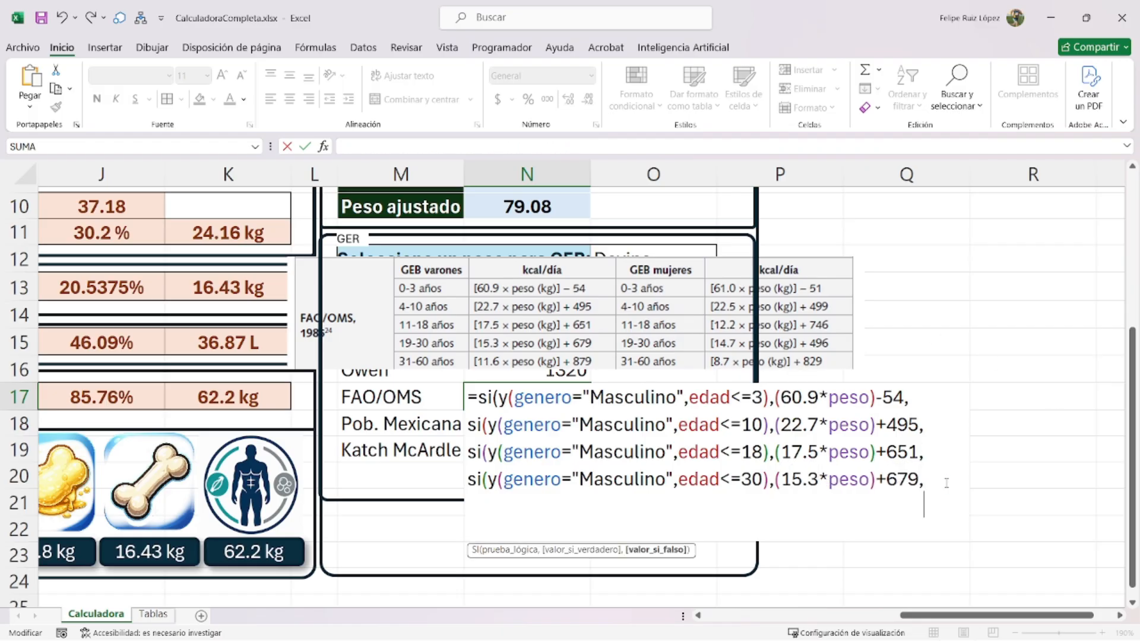
key(ctrl+v)
double_click(752, 505)
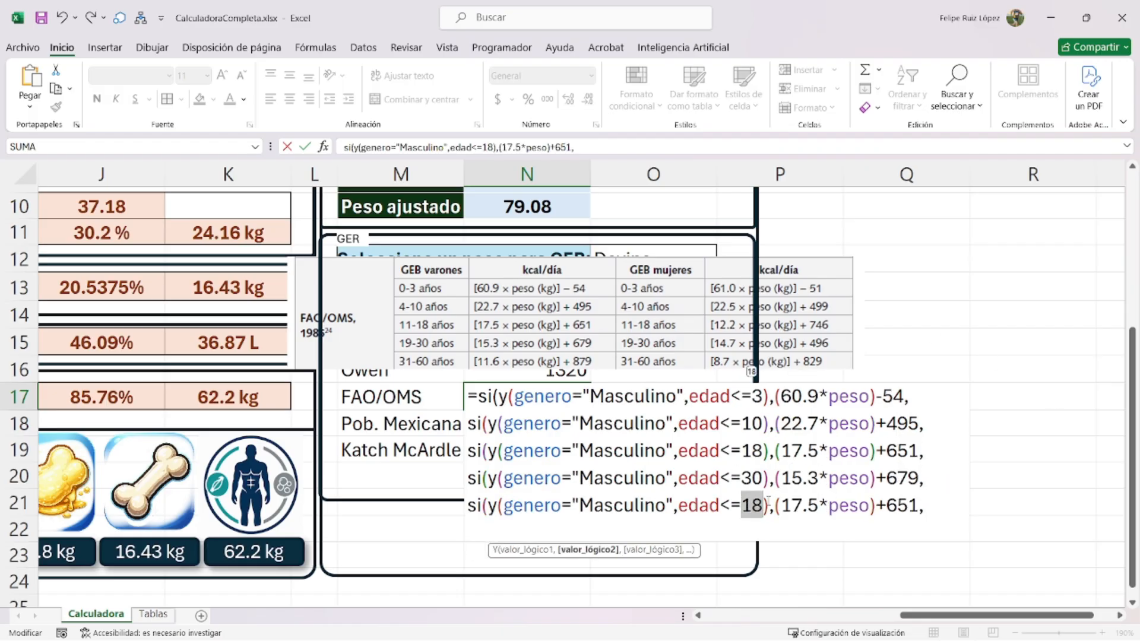
text(60)
double_click(798, 506)
text(11.6)
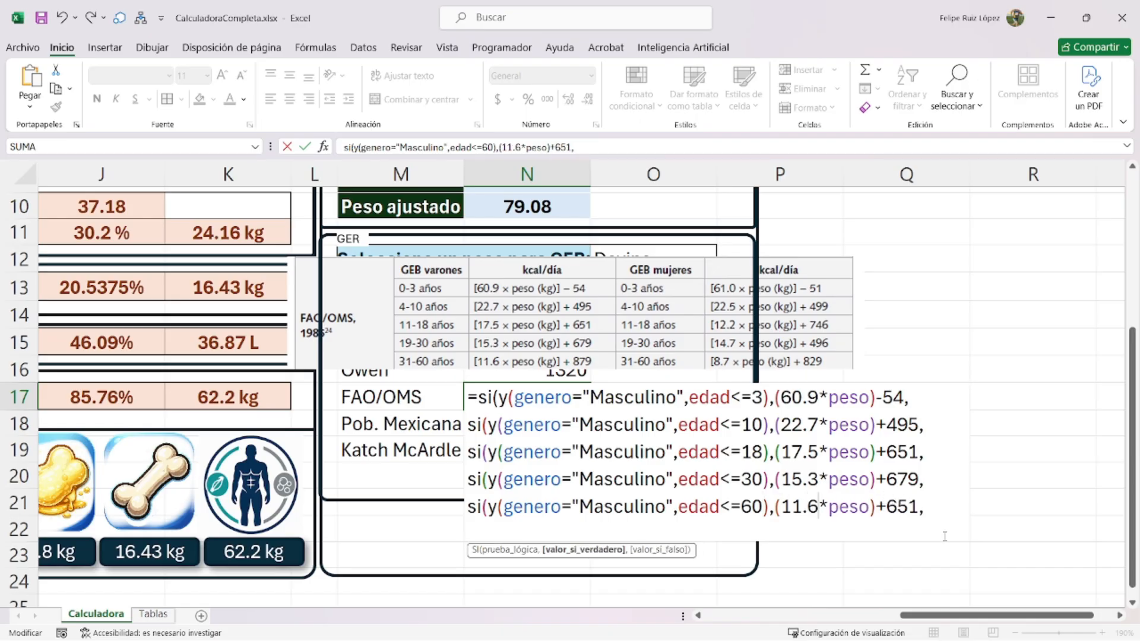
double_click(905, 507)
text(879)
click(942, 502)
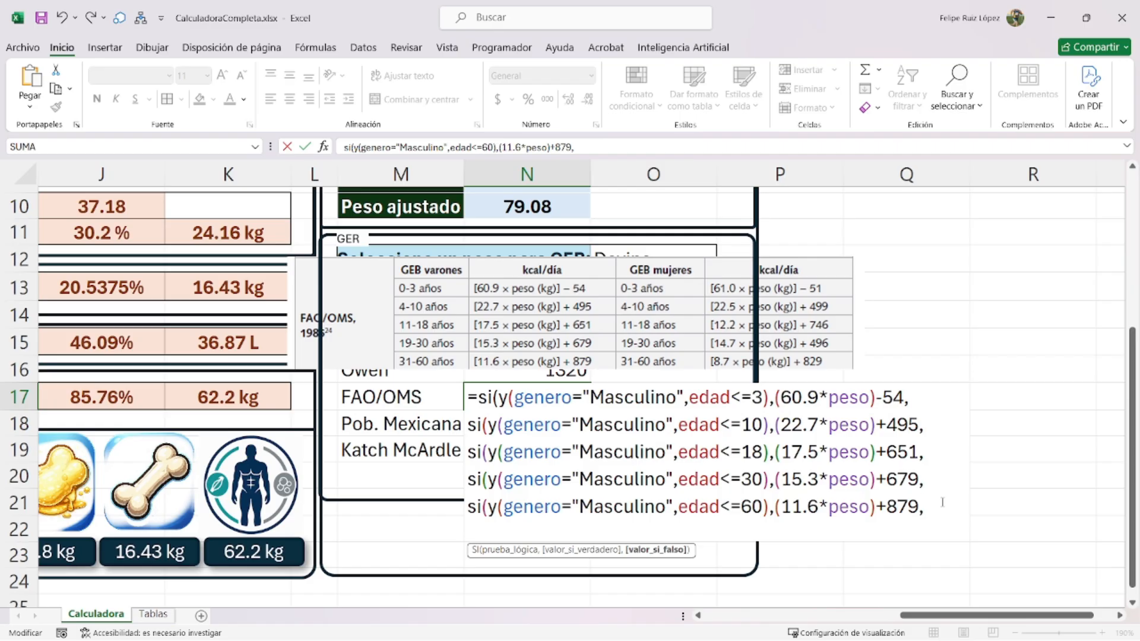
key(alt+Return)
- Type ///// and paste a copy of the five male branches after it
text(/////)
drag(925, 509, 481, 406)
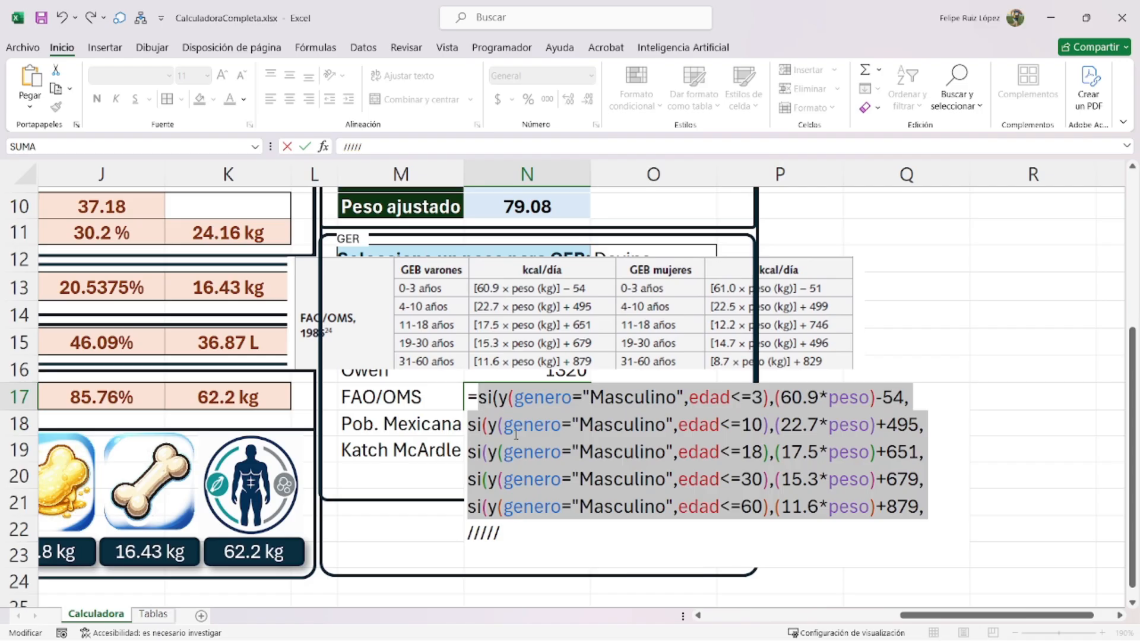
key(ctrl+c)
click(520, 536)
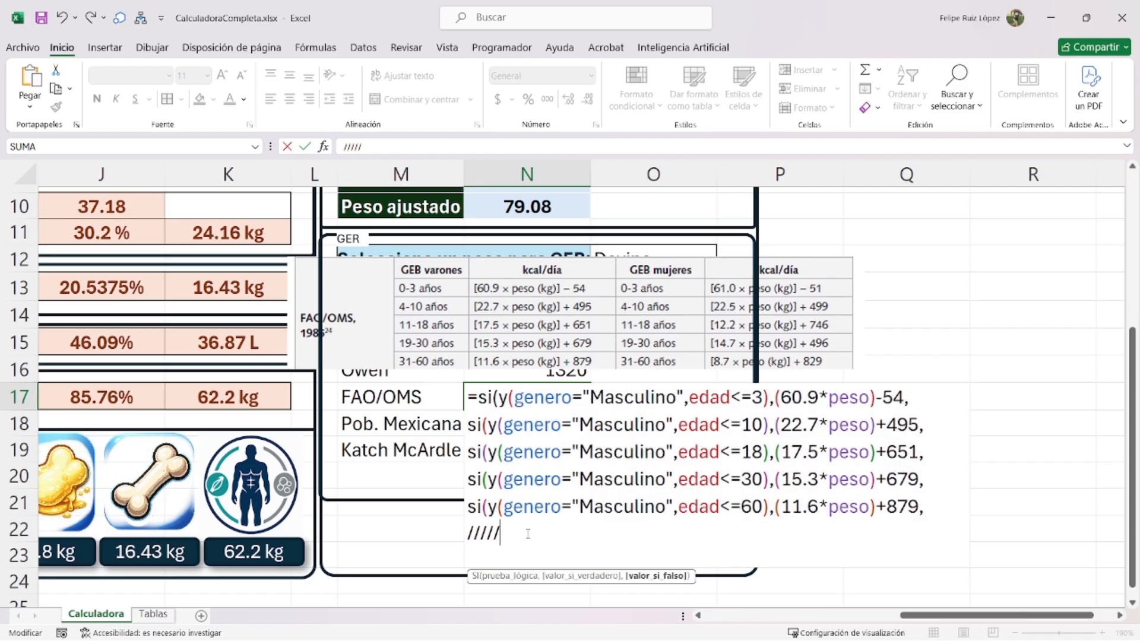
key(ctrl+v)
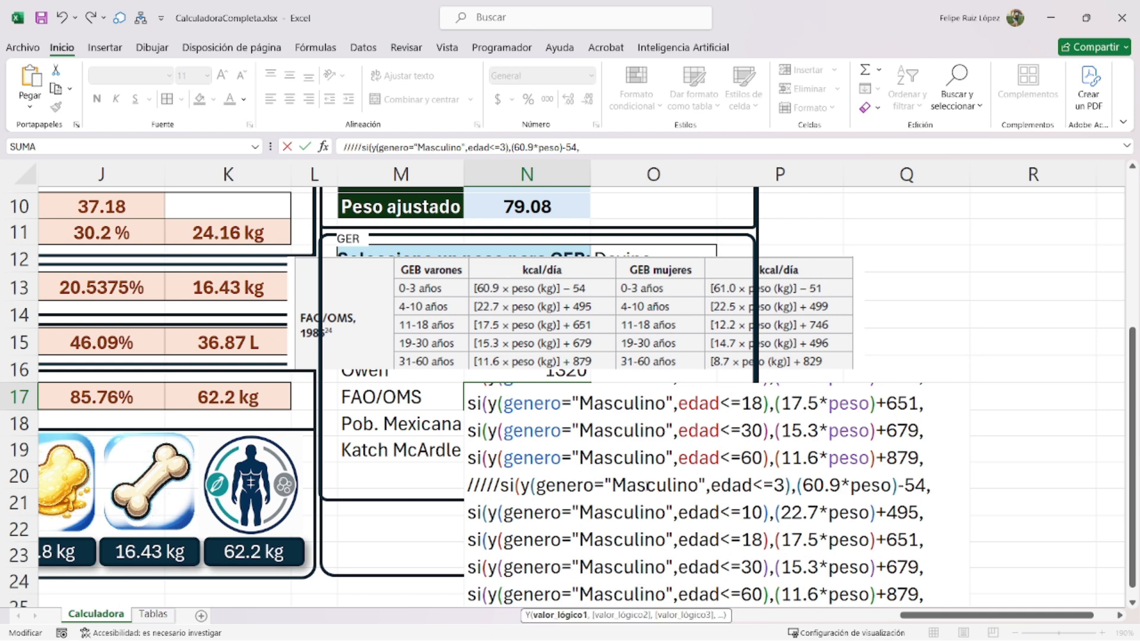
- Replace "Masculino" with "Femenino" in all five copied branches
double_click(650, 485)
text("Femenino")
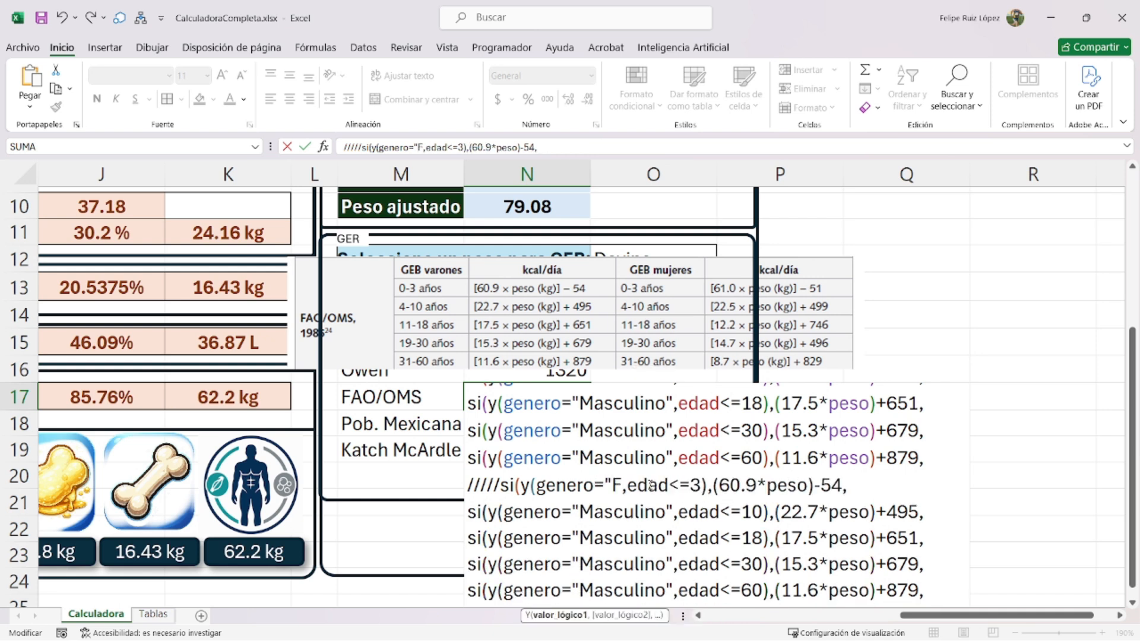
double_click(667, 485)
key(ctrl+c)
double_click(623, 512)
key(ctrl+v)
double_click(617, 542)
key(ctrl+v)
double_click(611, 567)
key(ctrl+v)
scroll(618, 564, down, 1)
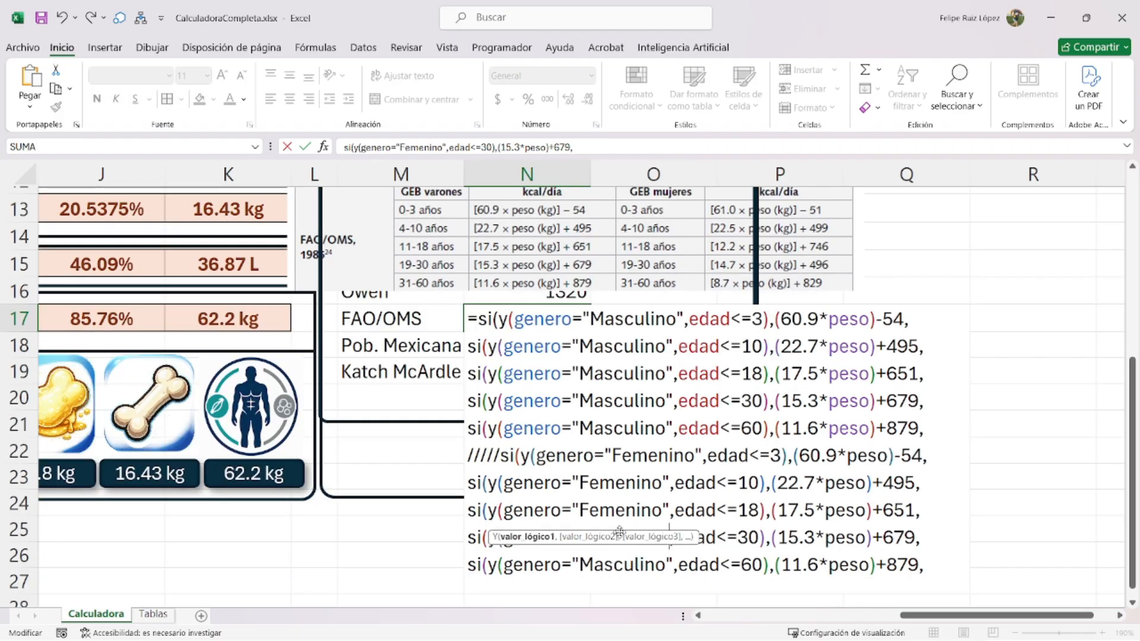
click(643, 510)
double_click(624, 538)
double_click(625, 564)
key(ctrl+v)
scroll(648, 525, down, 1)
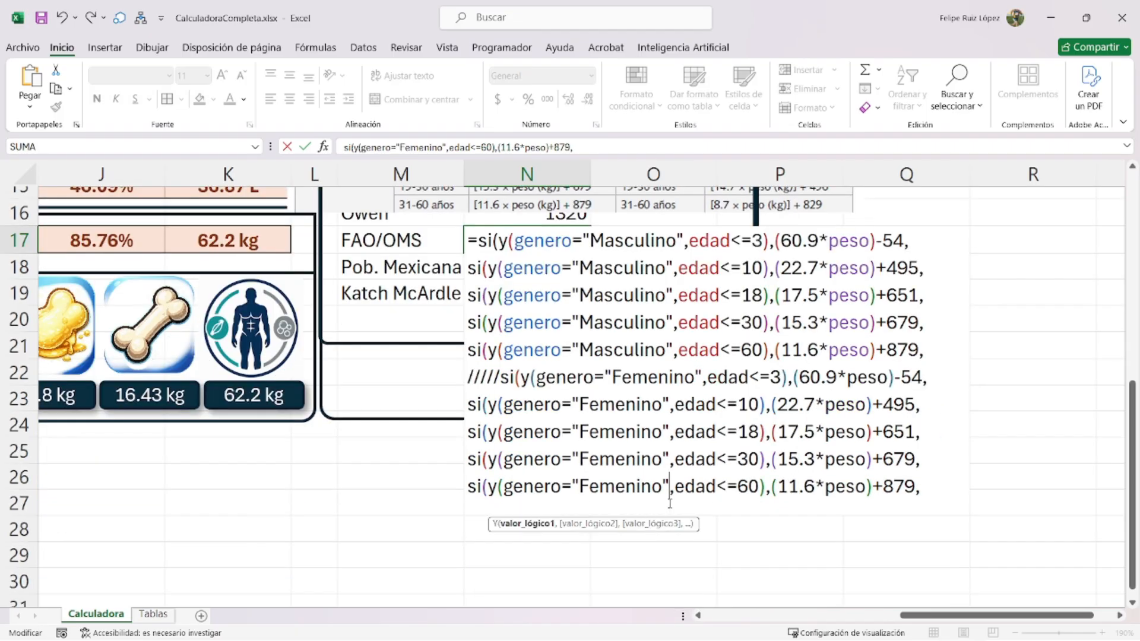
scroll(648, 525, up, 1)
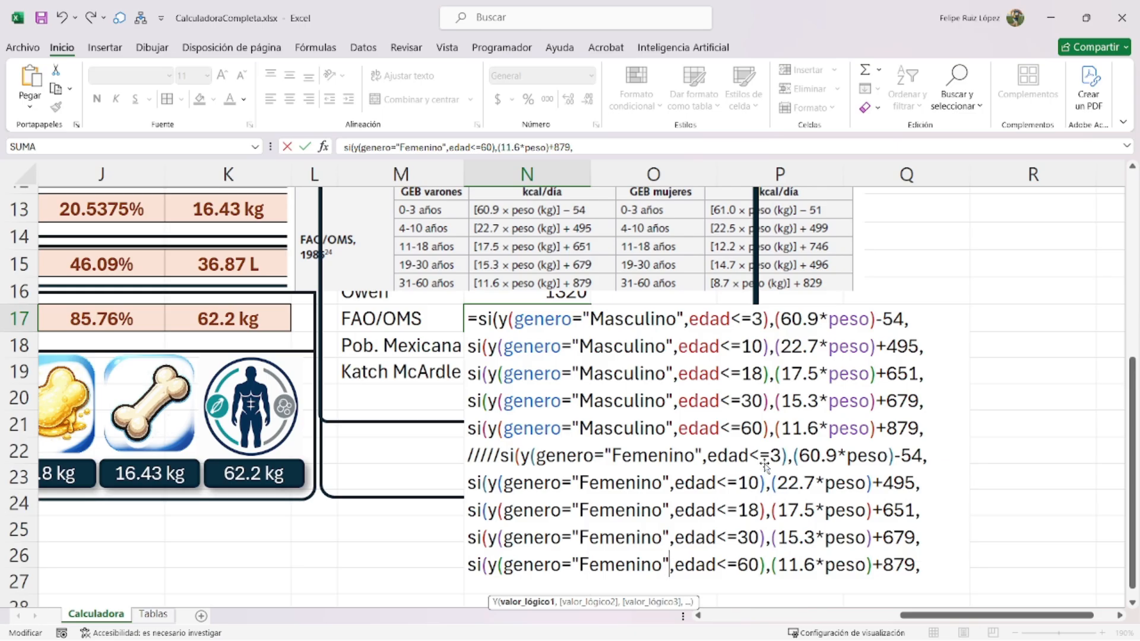
- Change the female coefficients to 61, 22.5, 12.2, 14.7 and 8.7 per age bracket
double_click(811, 456)
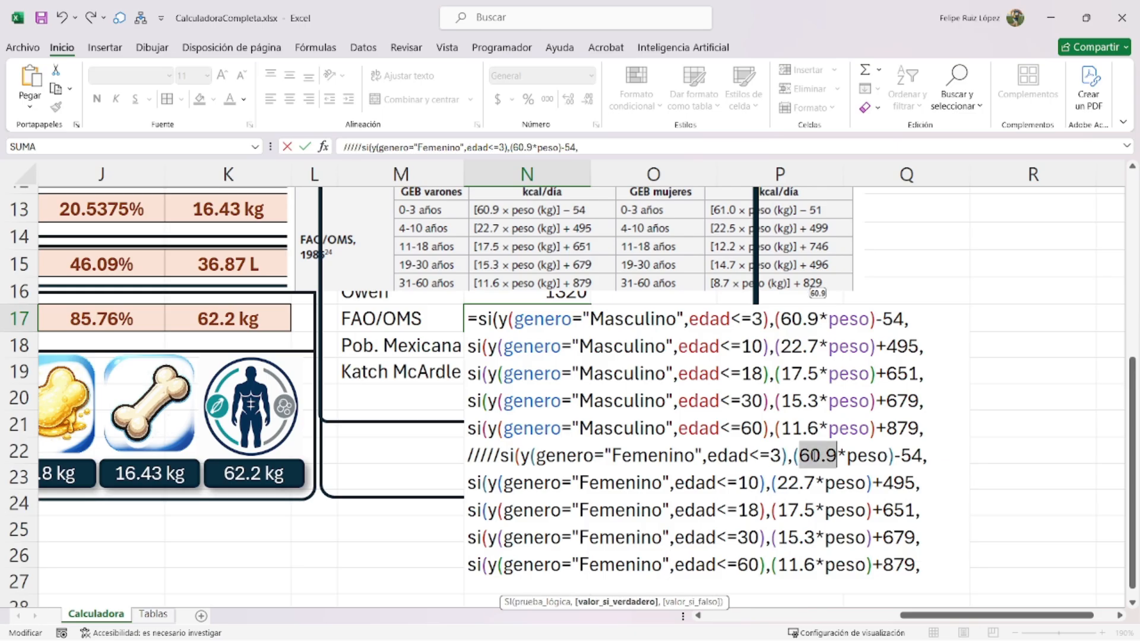
text(61)
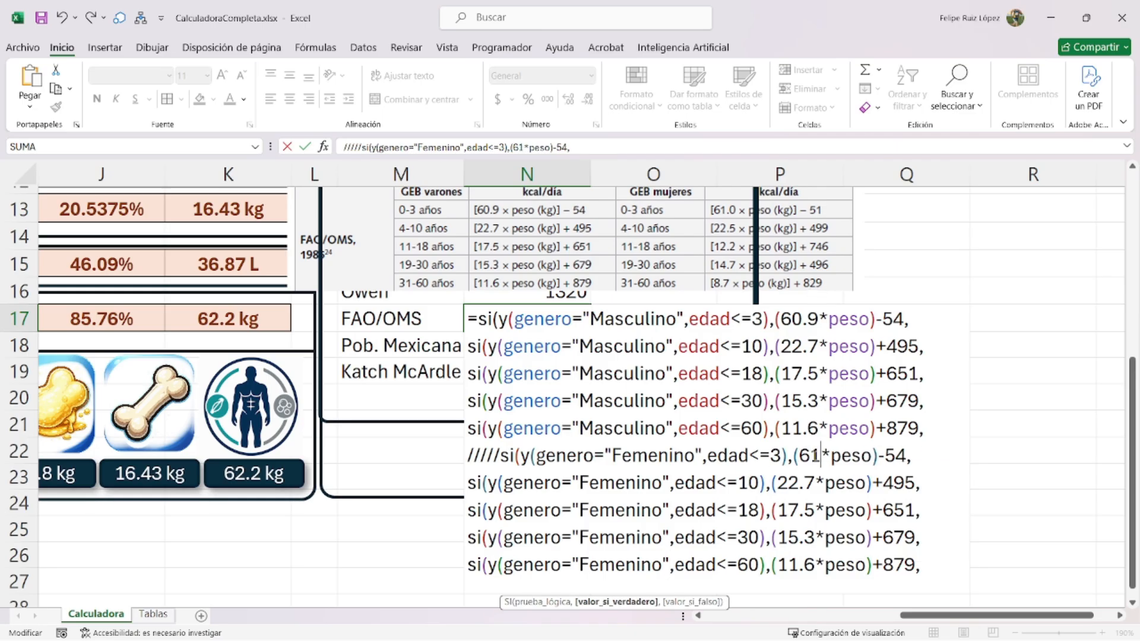
double_click(802, 482)
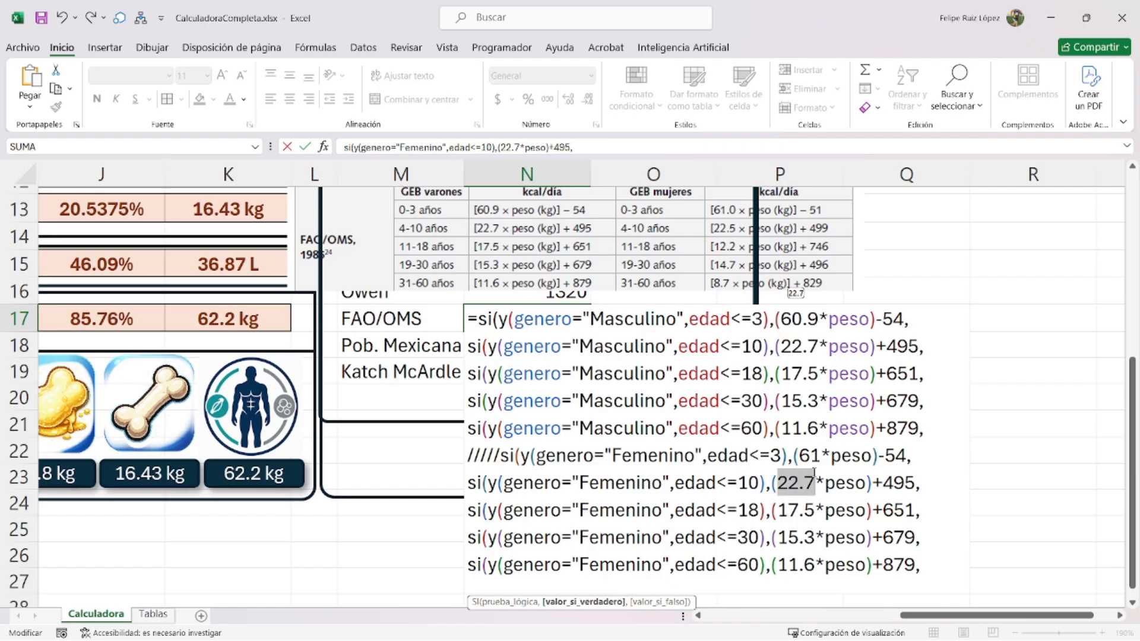
text(22.5)
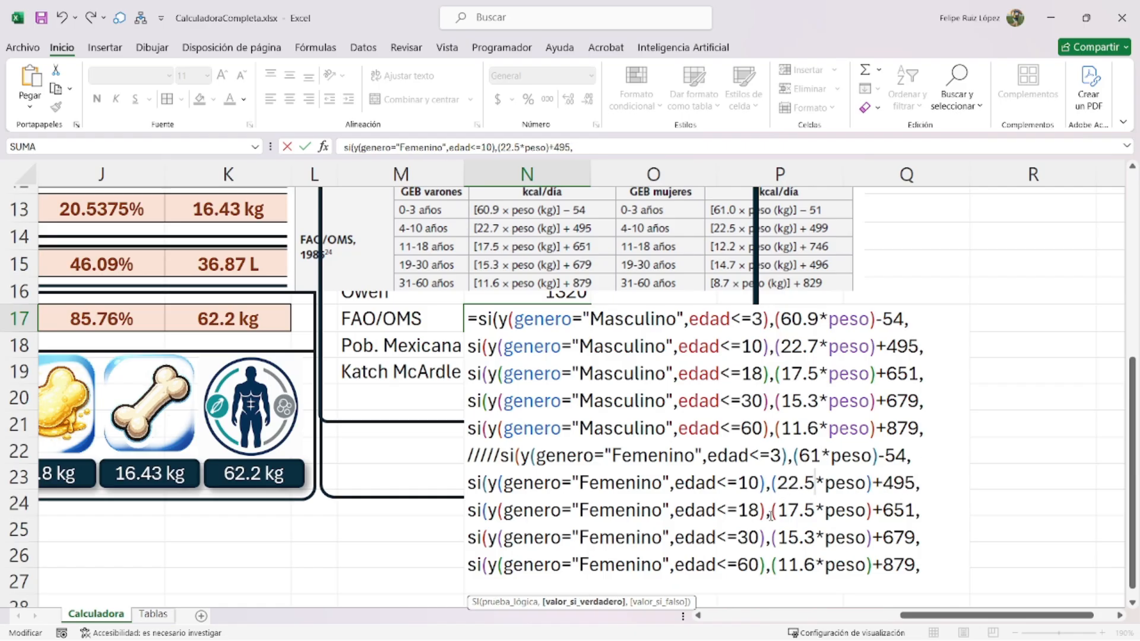
double_click(792, 510)
text(12.2)
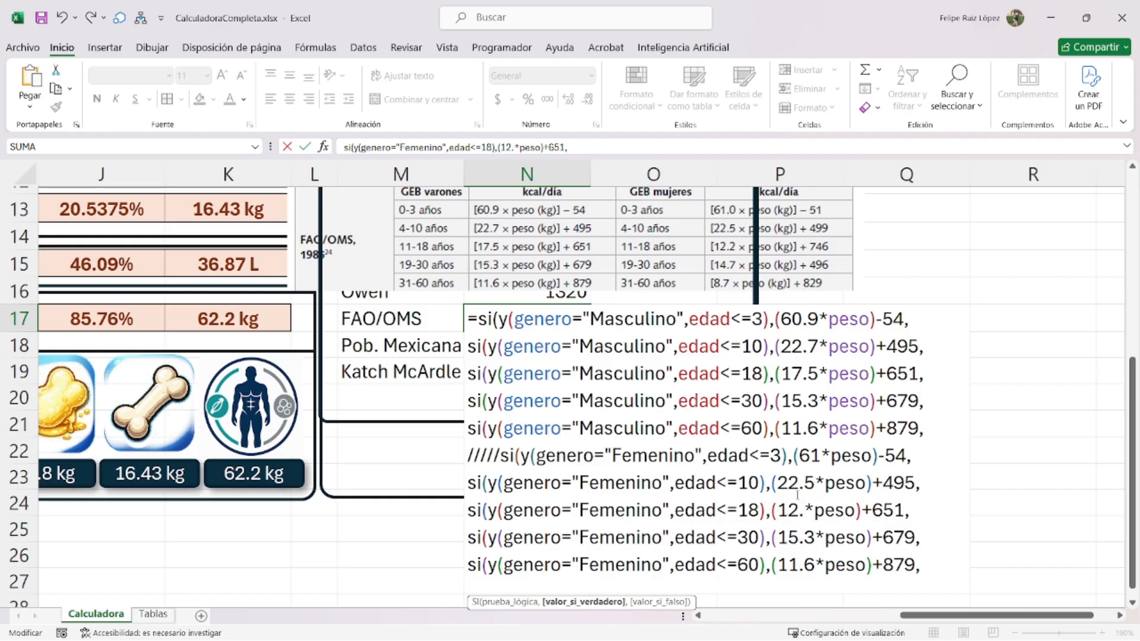
double_click(796, 537)
text(14.7)
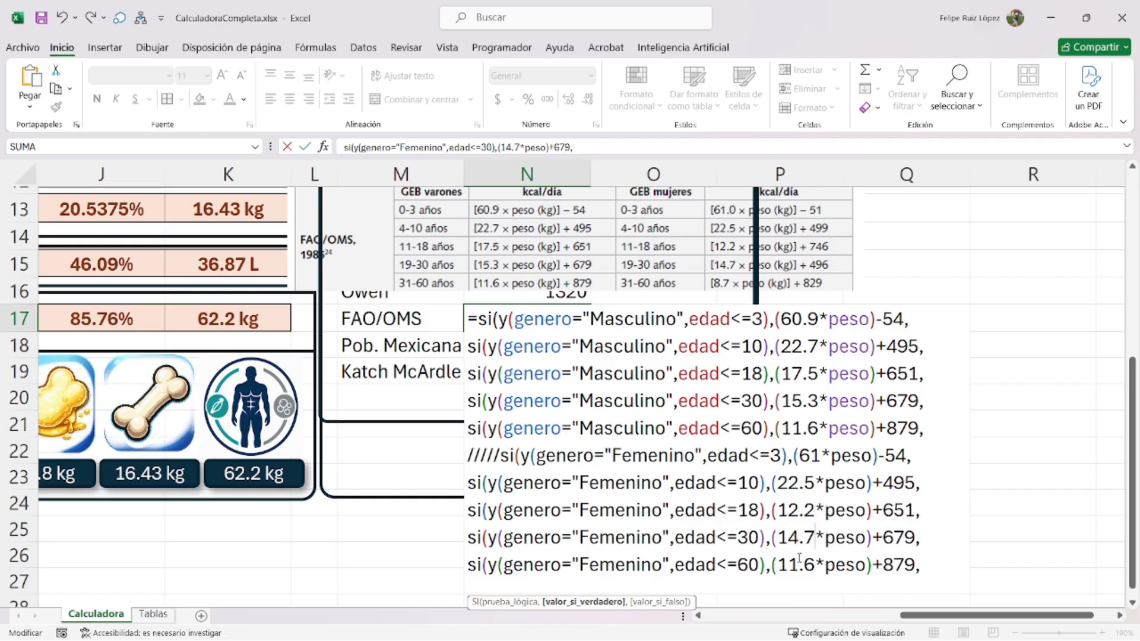
double_click(798, 565)
text(8.7)
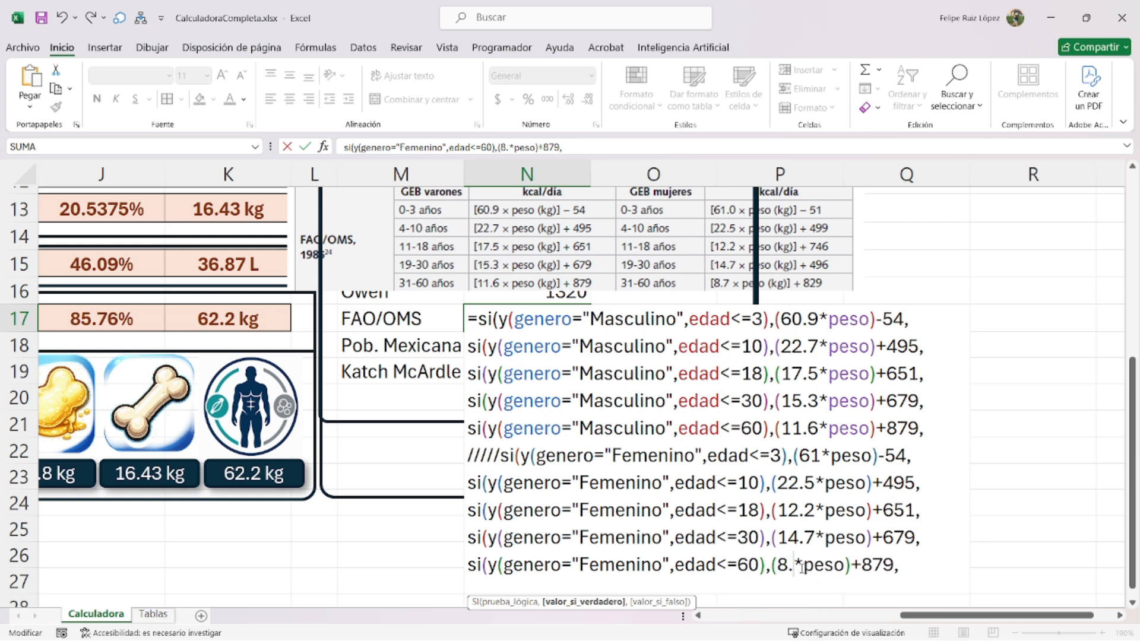
- Change the female constants to 51, 499, 746 and 496, marking 879 for replacement
double_click(892, 456)
text(51)
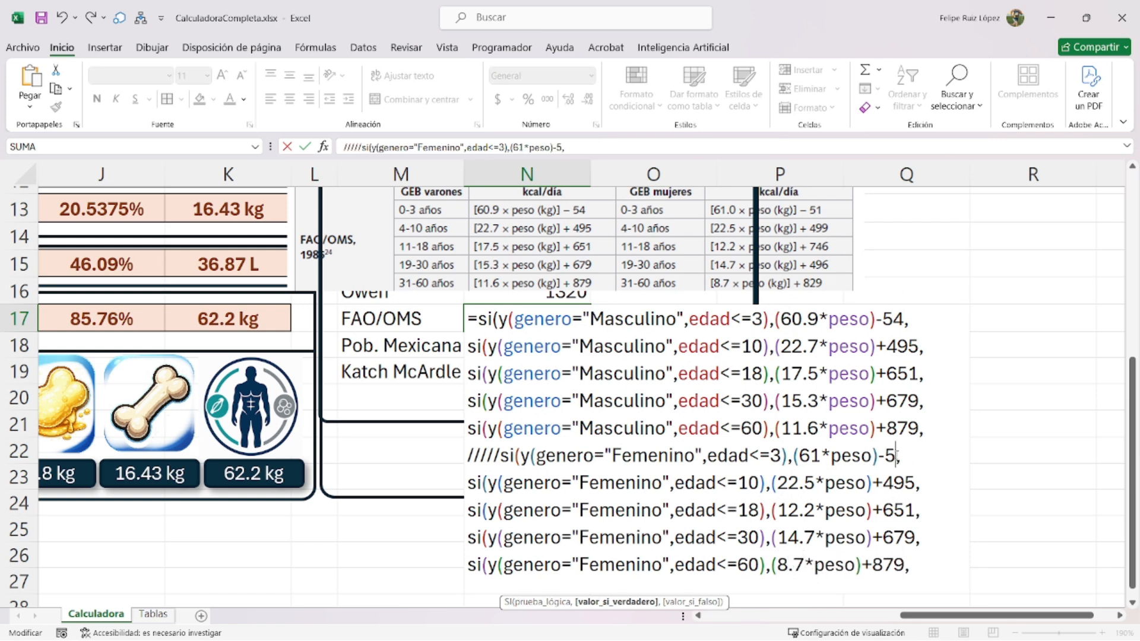
double_click(910, 479)
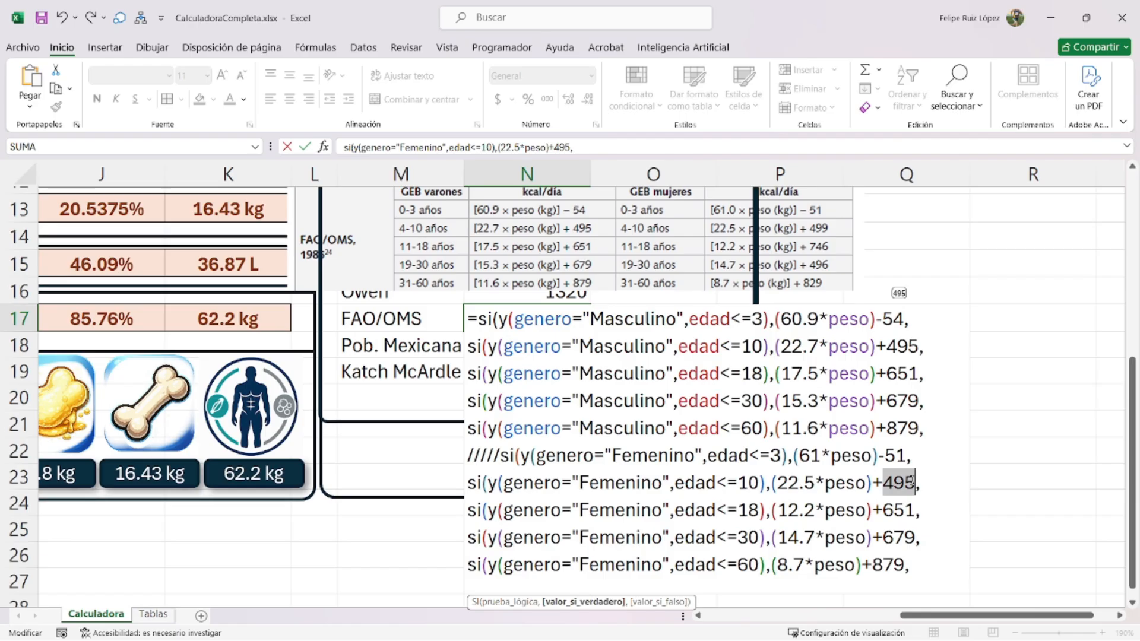
text(499)
double_click(901, 509)
text(746)
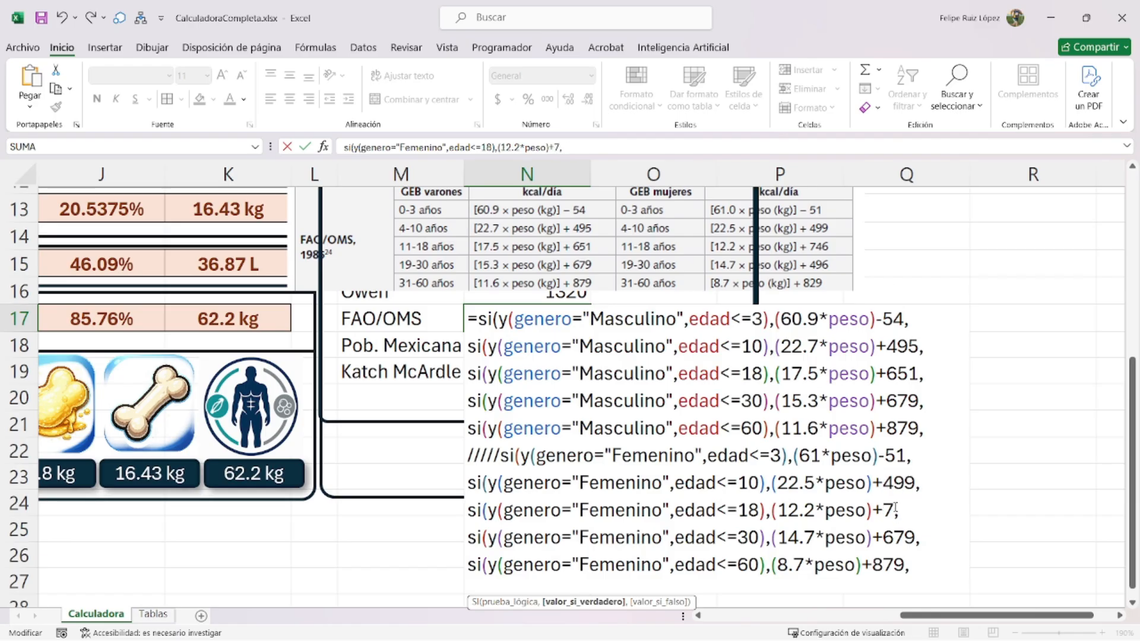
double_click(901, 538)
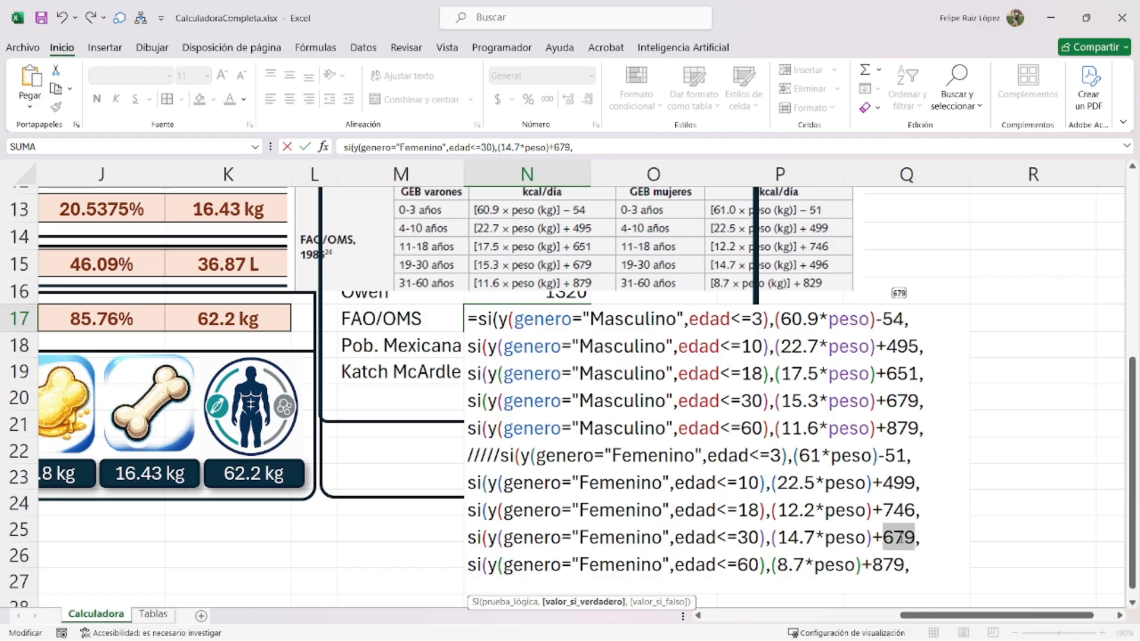
text(496)
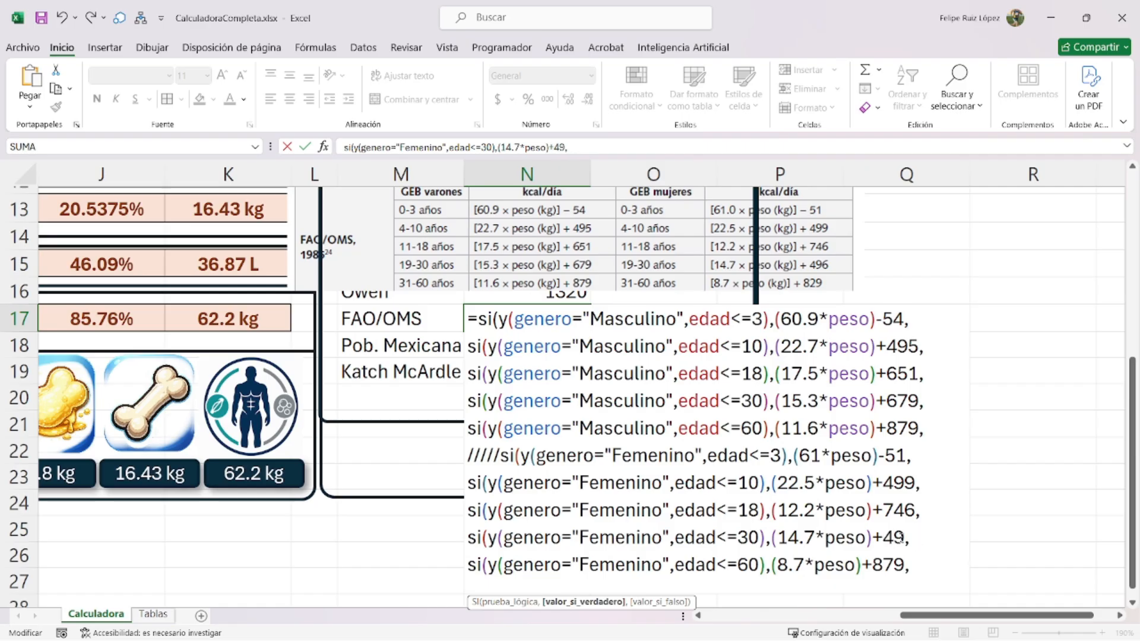
double_click(888, 564)
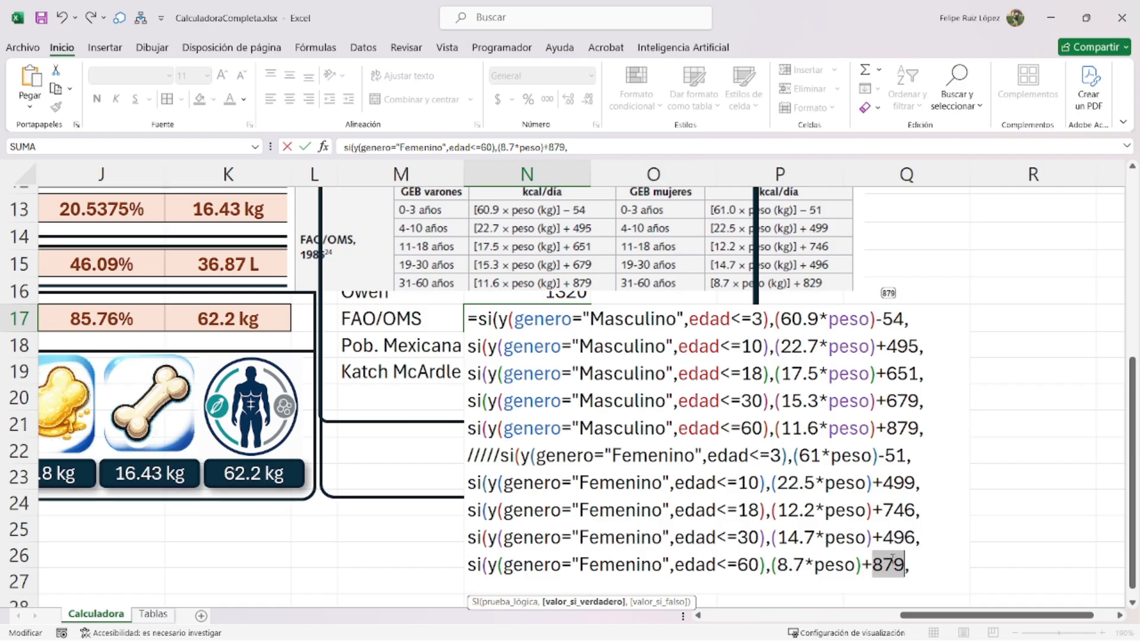
- Set the last female constant to 829 and close the formula with a 0 fallback and parentheses
text(829)
click(910, 564)
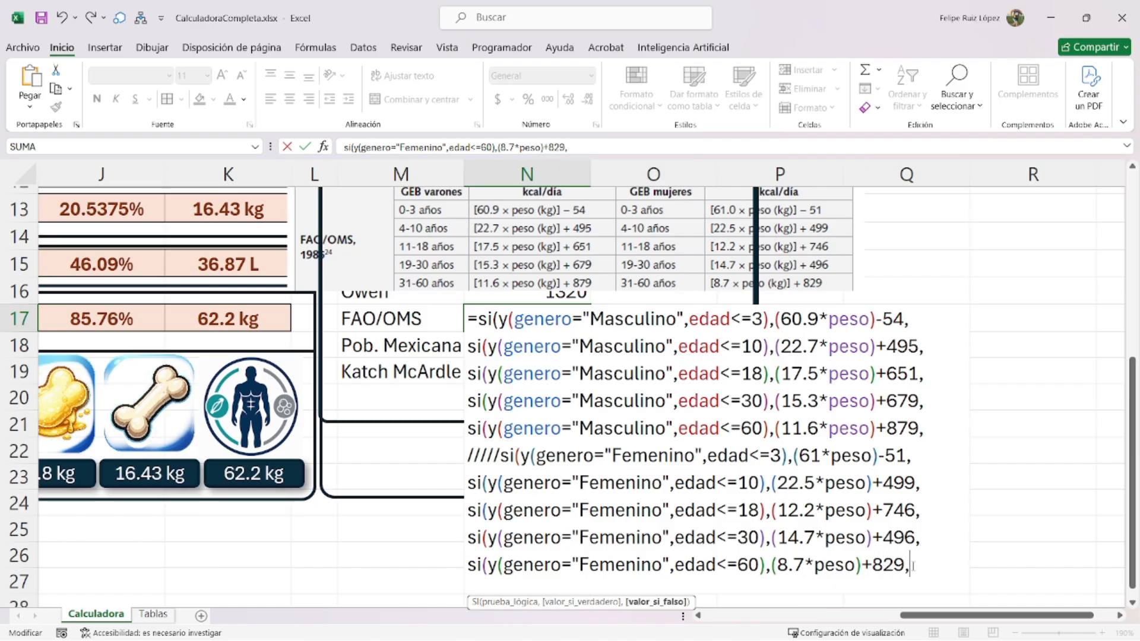
text(0))))))))))
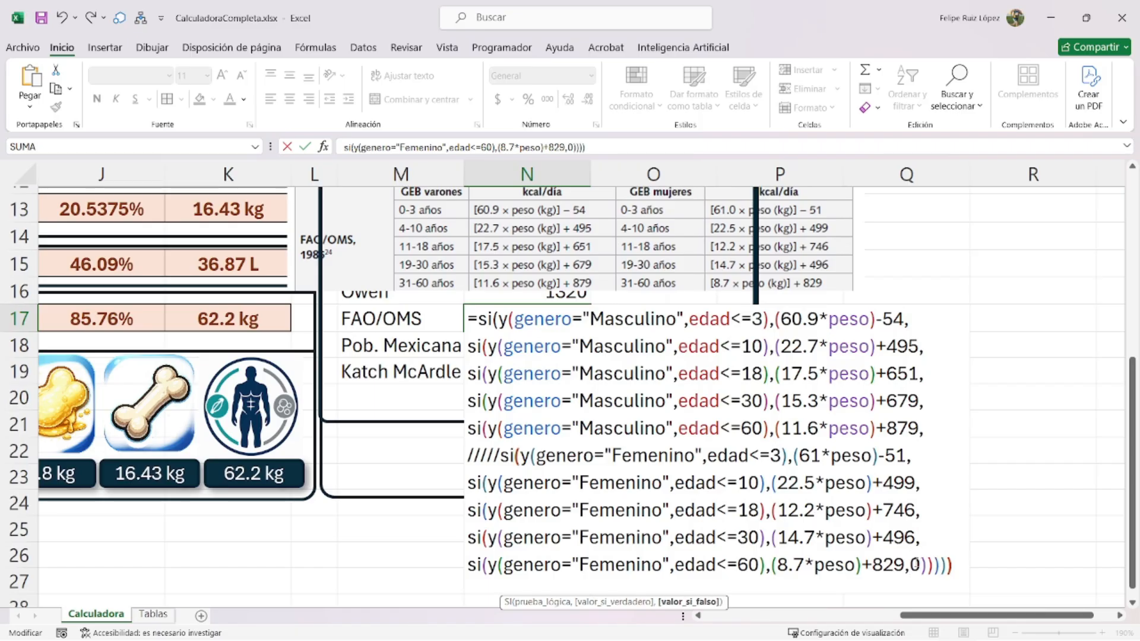
text())
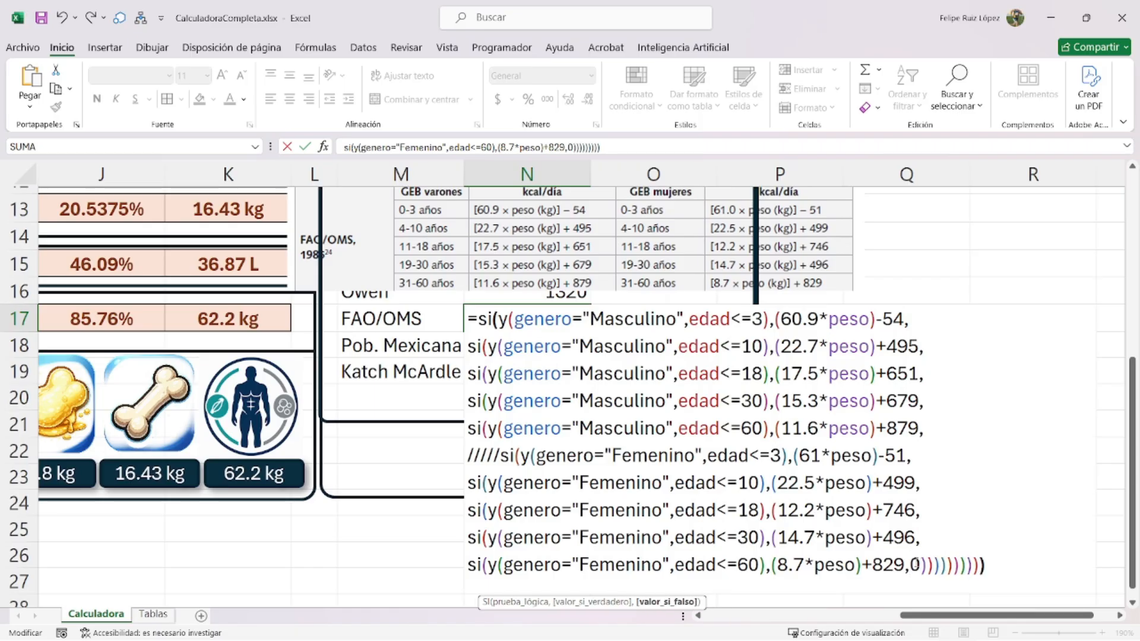
- Dismiss the formula error and delete the stray ///// separator
key(Return)
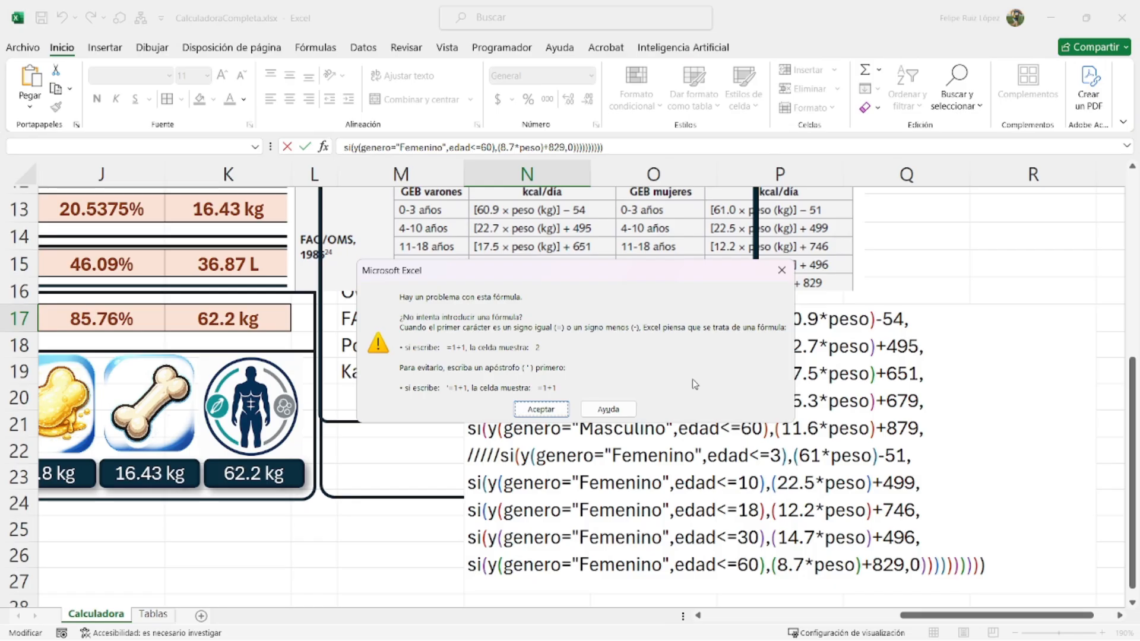
click(552, 407)
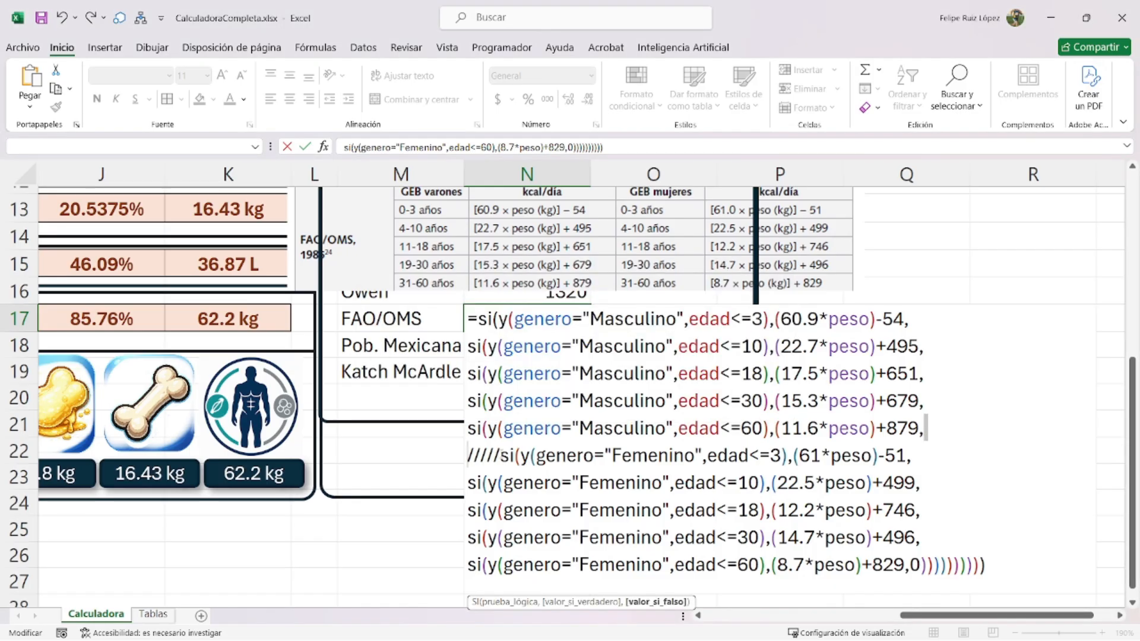
double_click(482, 454)
key(BackSpace)
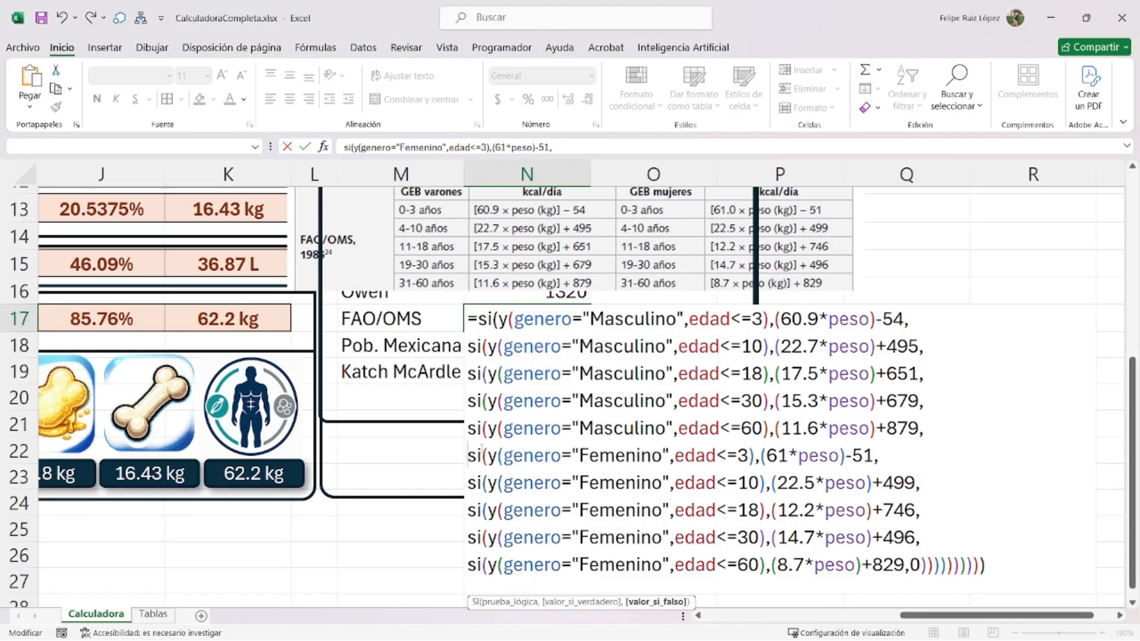
- Commit N17, then wrap its formula in SI.ERROR(REDONDEAR(...,0),0) so it returns 1571
key(Return)
drag(594, 227, 869, 494)
click(553, 319)
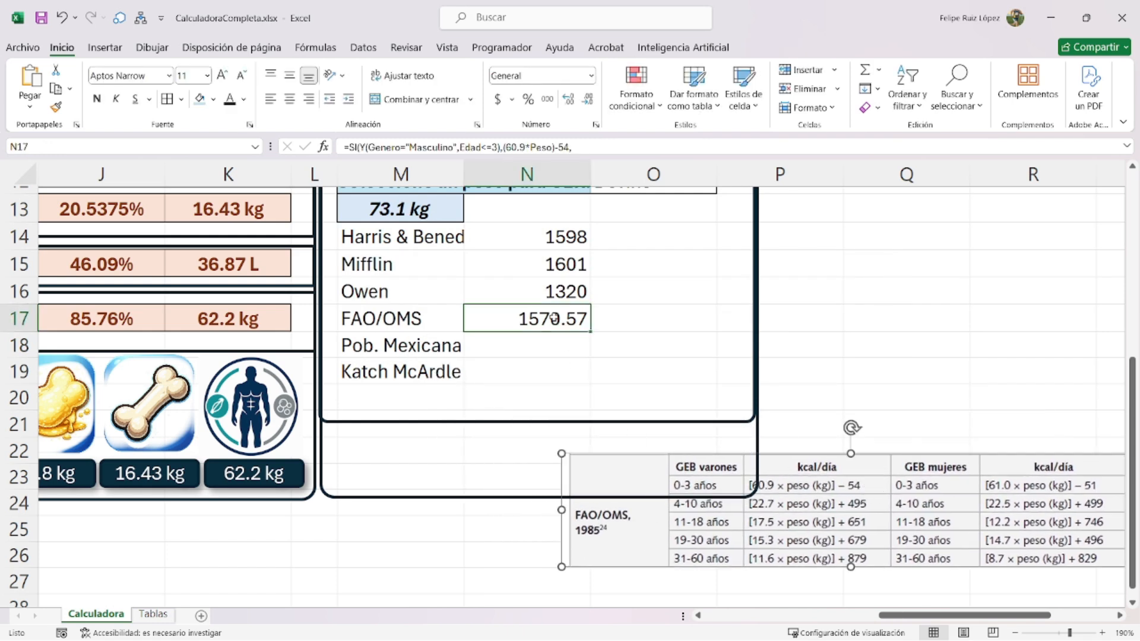
double_click(554, 319)
text(si.error(redondea)
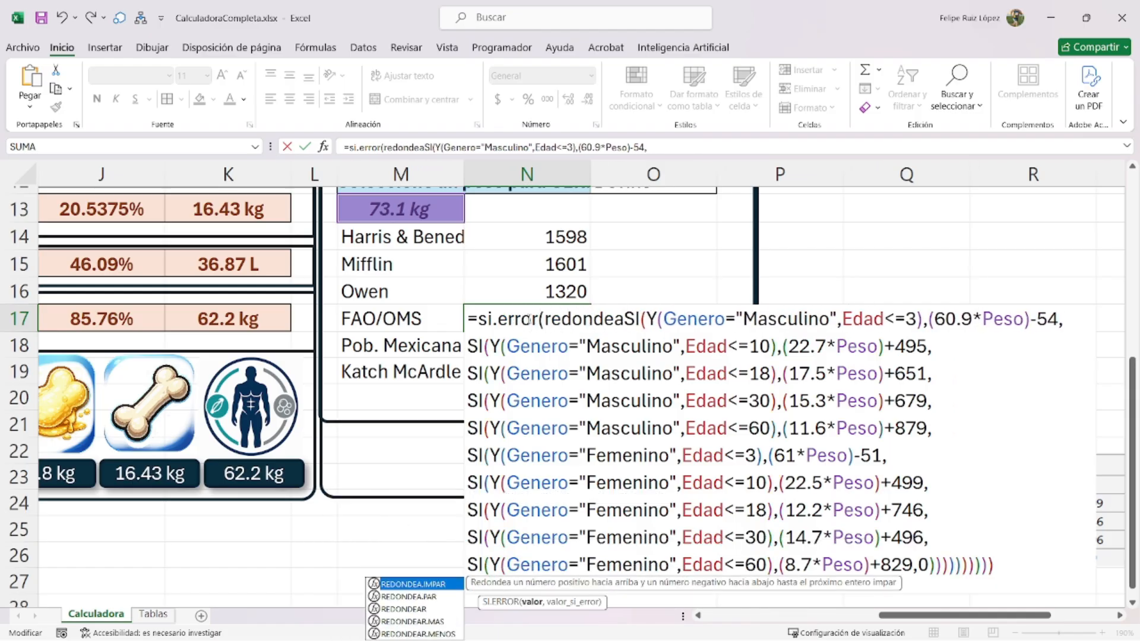
text(r()
click(1011, 571)
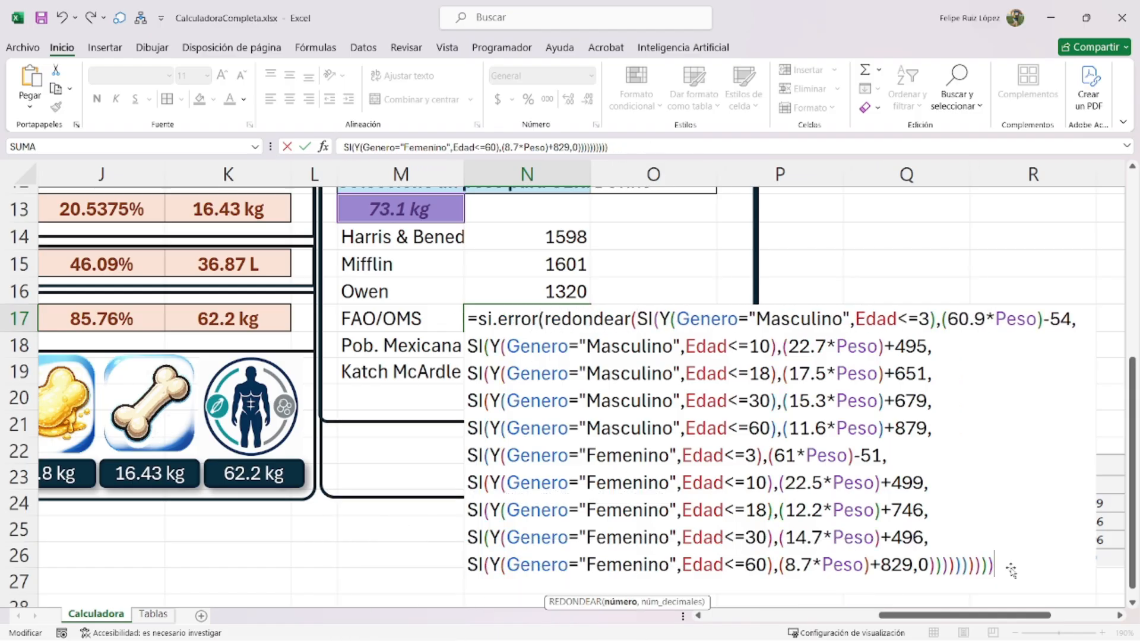
text(,0))
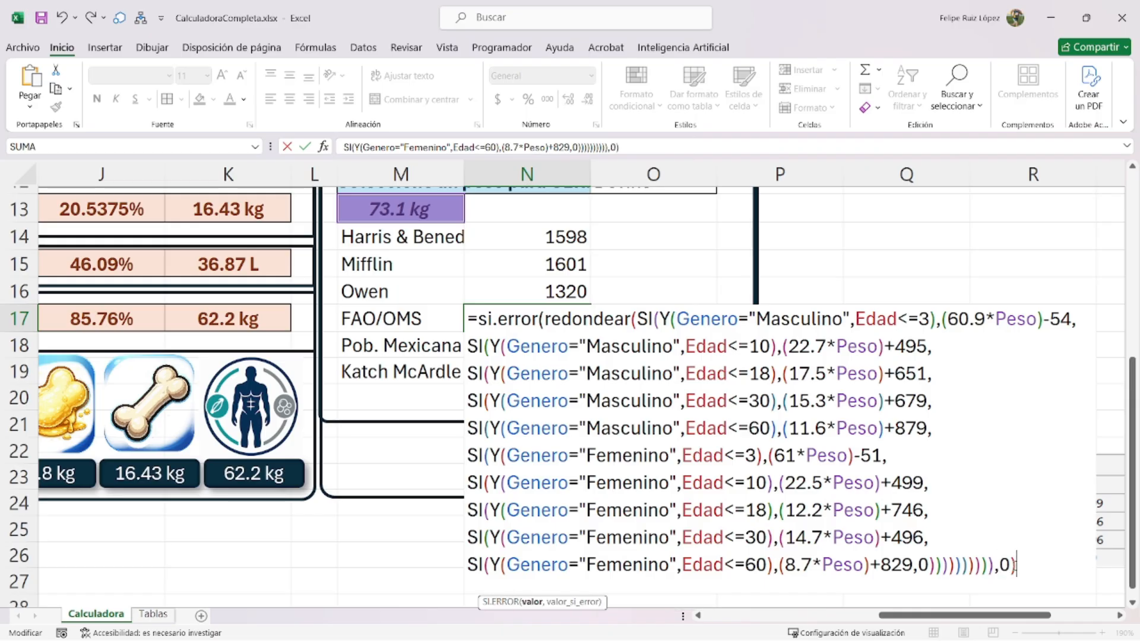
text(,0))
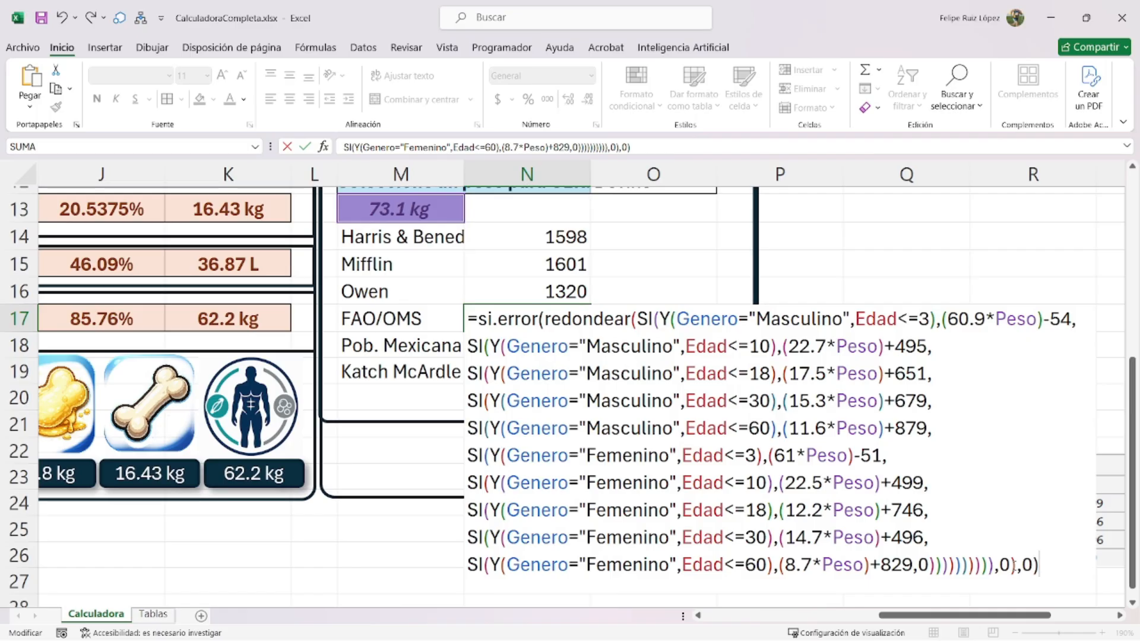
key(Return)
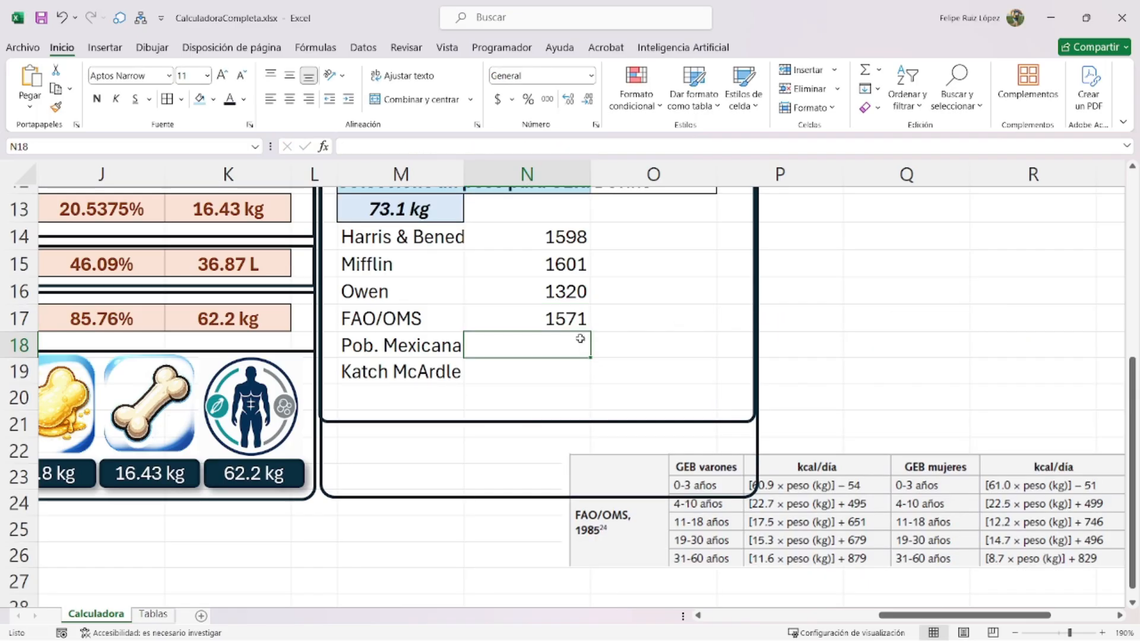
- Move the reference picture so the FAO/OMS result is uncovered
click(840, 516)
drag(748, 516, 635, 347)
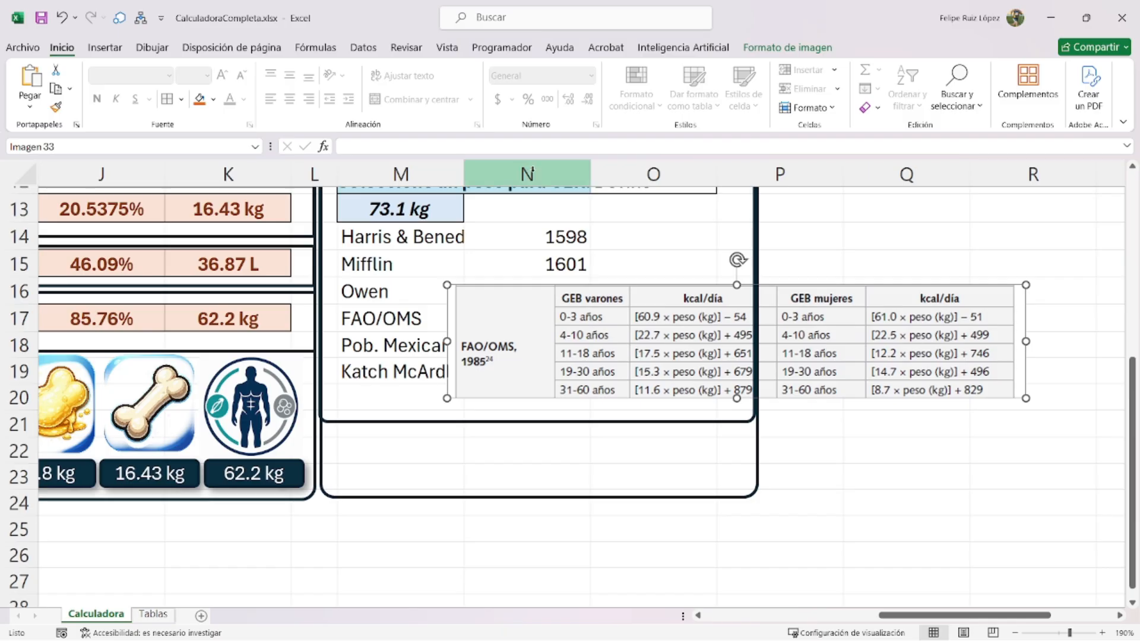
drag(710, 316, 651, 366)
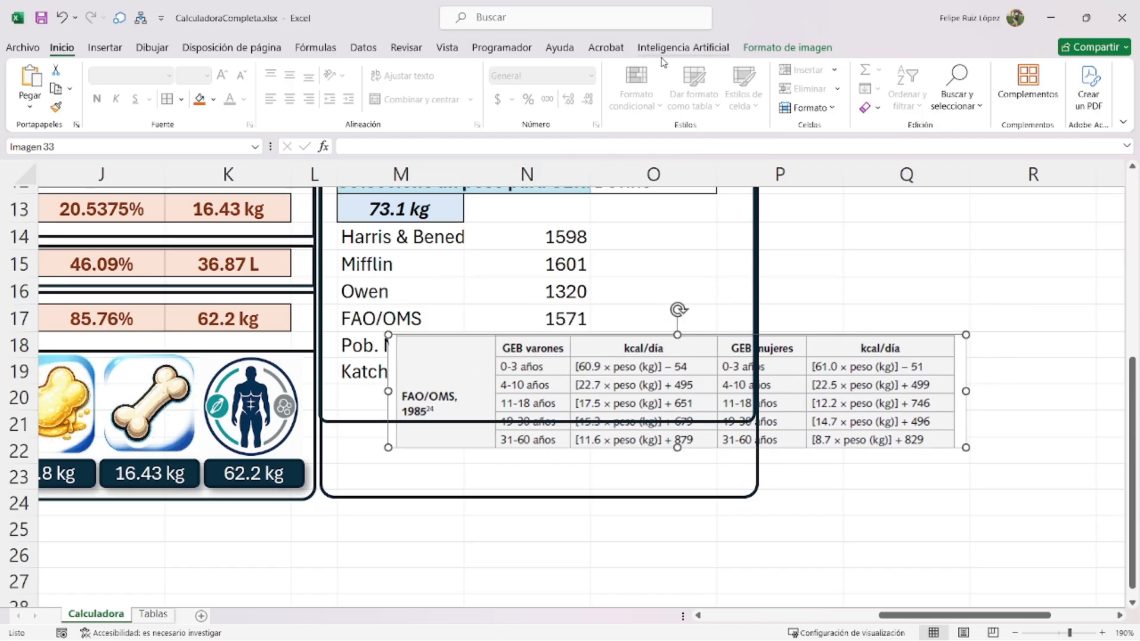
- Crop the picture to the Mexican population equations table and place it above the GER list
click(762, 48)
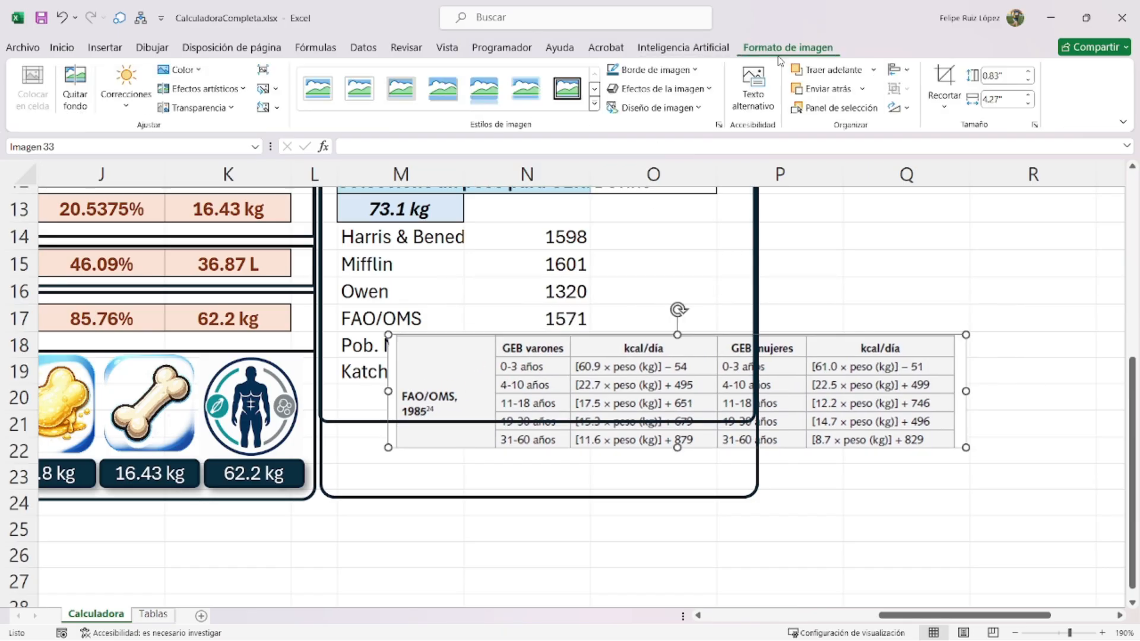
click(944, 80)
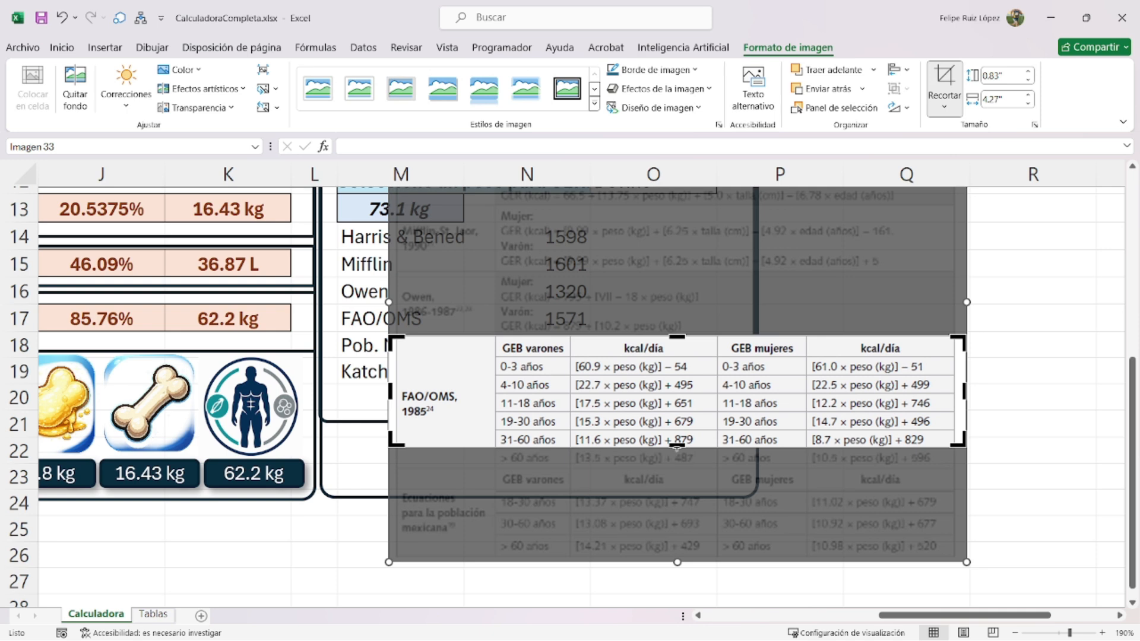
drag(677, 446, 677, 559)
drag(678, 334, 677, 473)
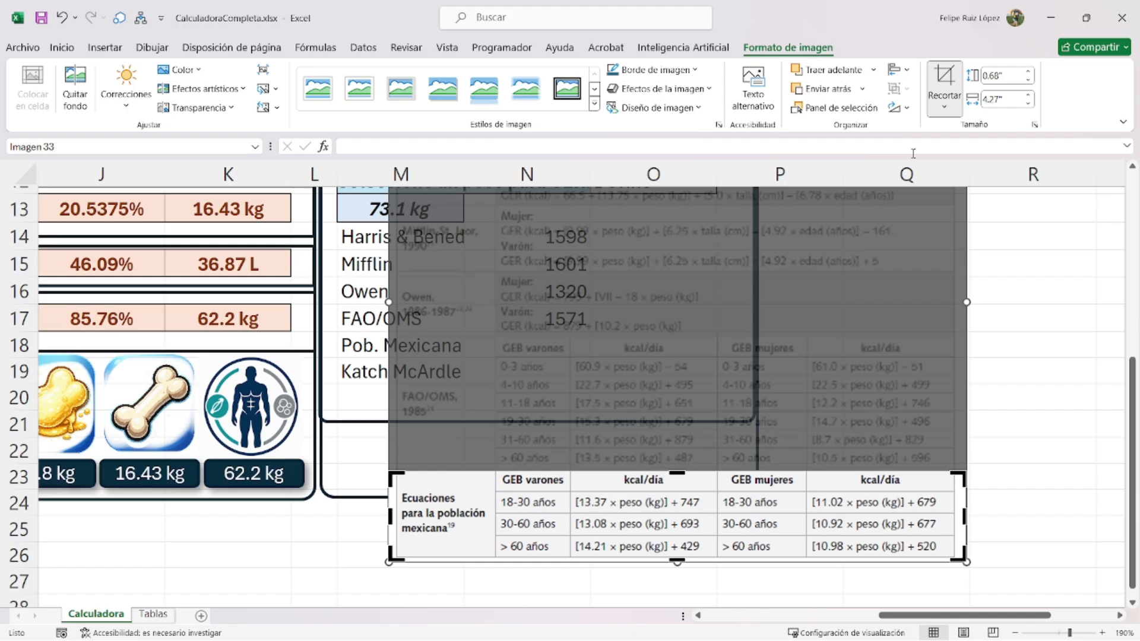
click(944, 80)
drag(686, 524, 699, 262)
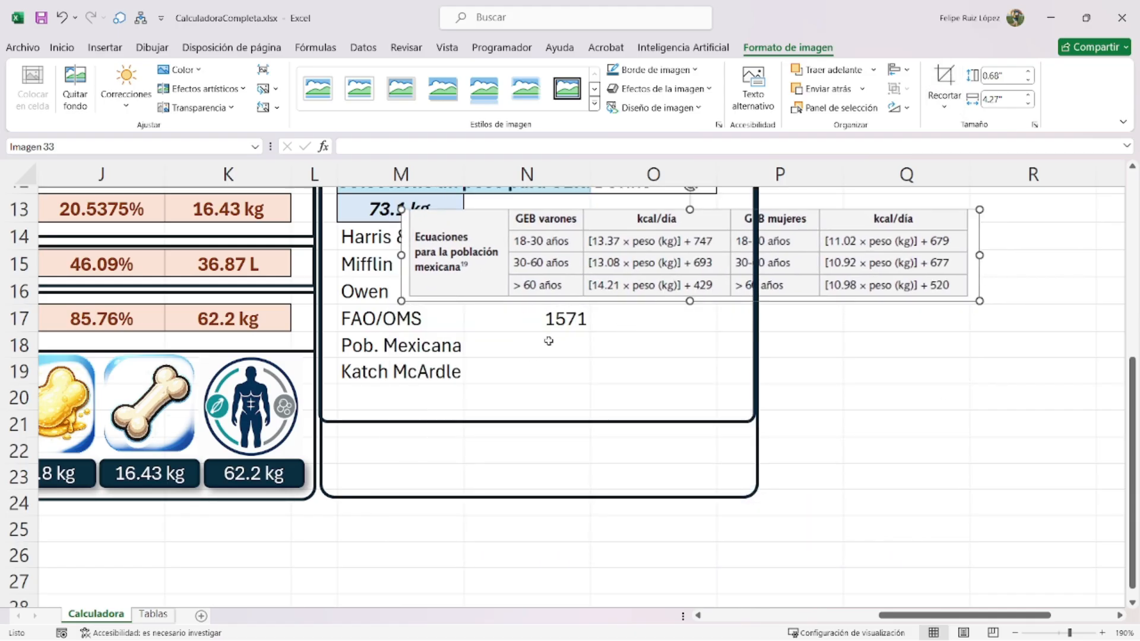
- In N18, start the formula with the male 18–30 branch returning 13.37*peso+747
click(554, 336)
text(=)
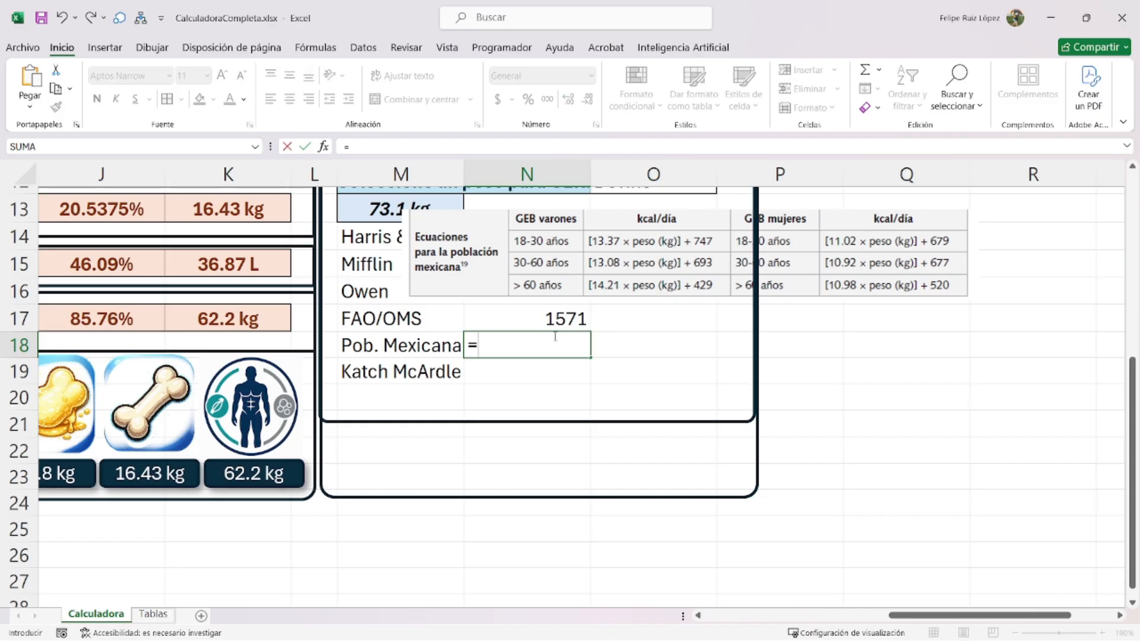
text(si(y(ge)
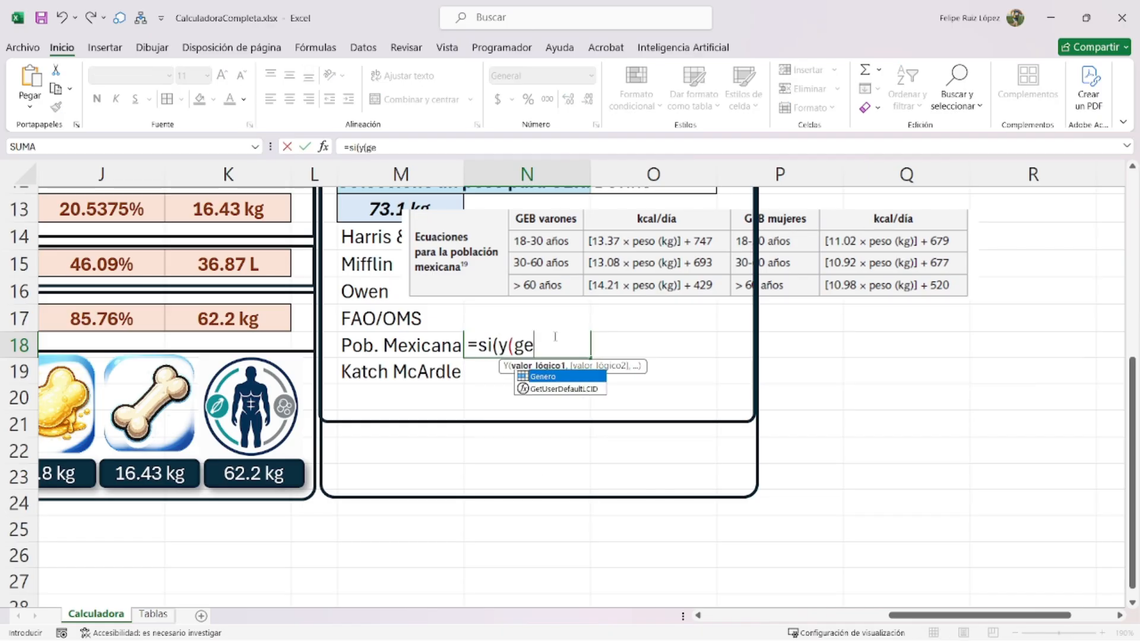
text(nero="Masculino",edad)
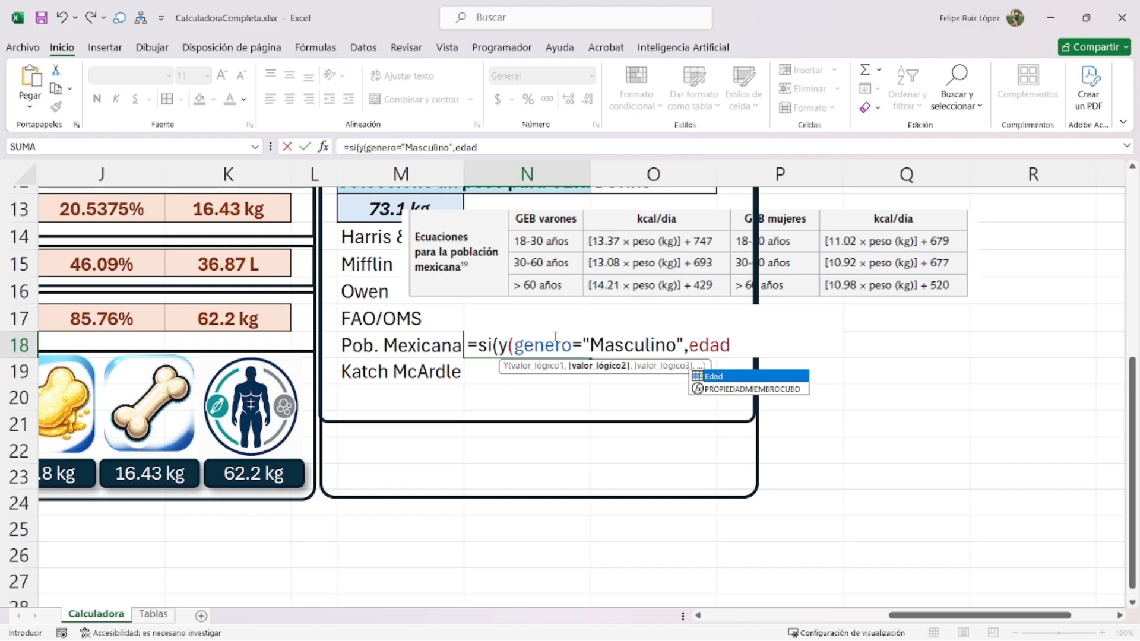
text(>=18)
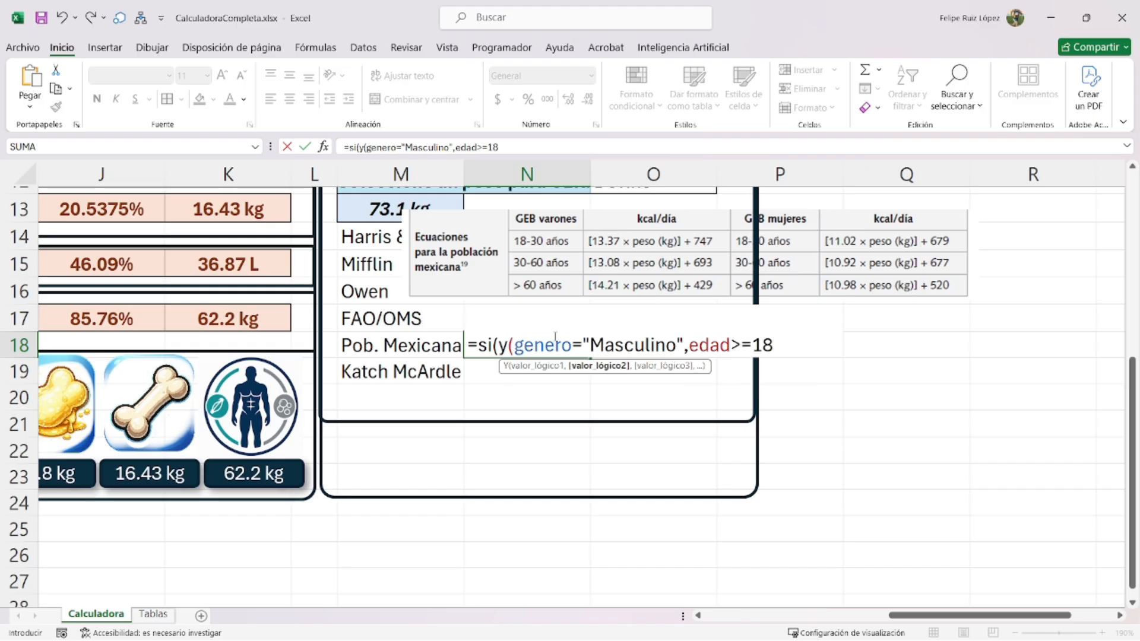
text(,edad>)
key(BackSpace)
text(<=30)
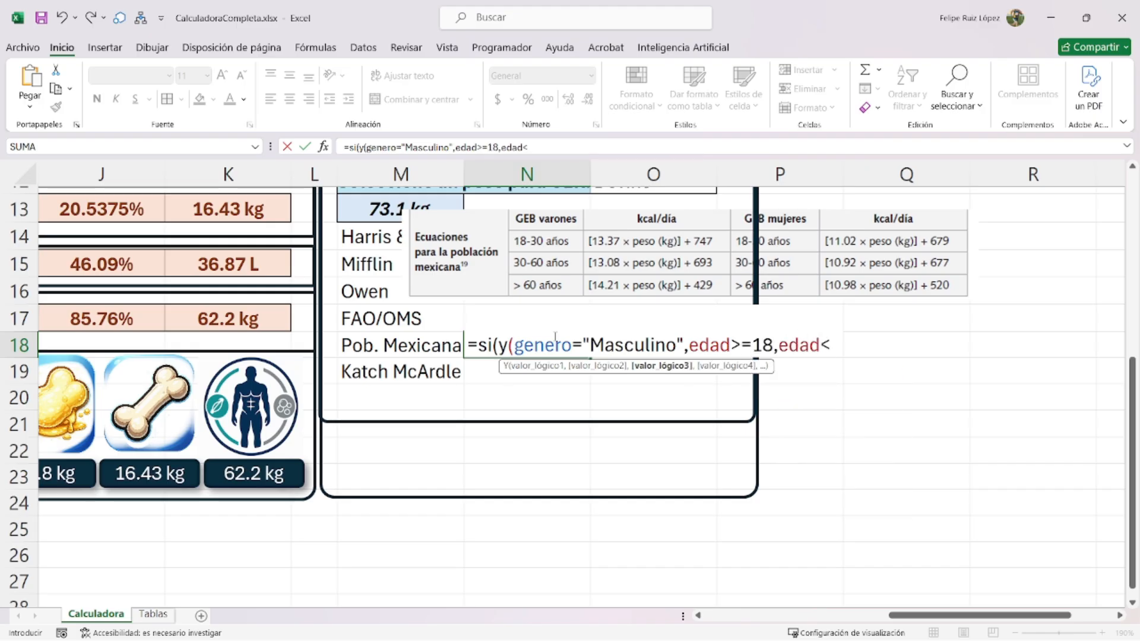
key(BackSpace)
key(BackSpace)
key(BackSpace)
text(30),)
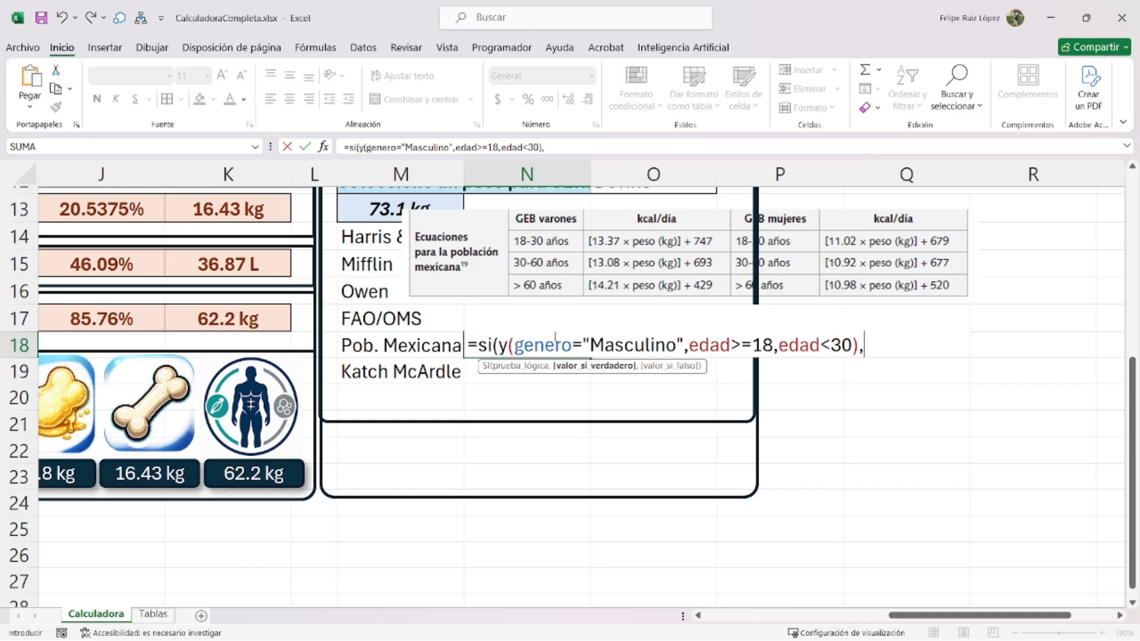
text((13.37*peso)
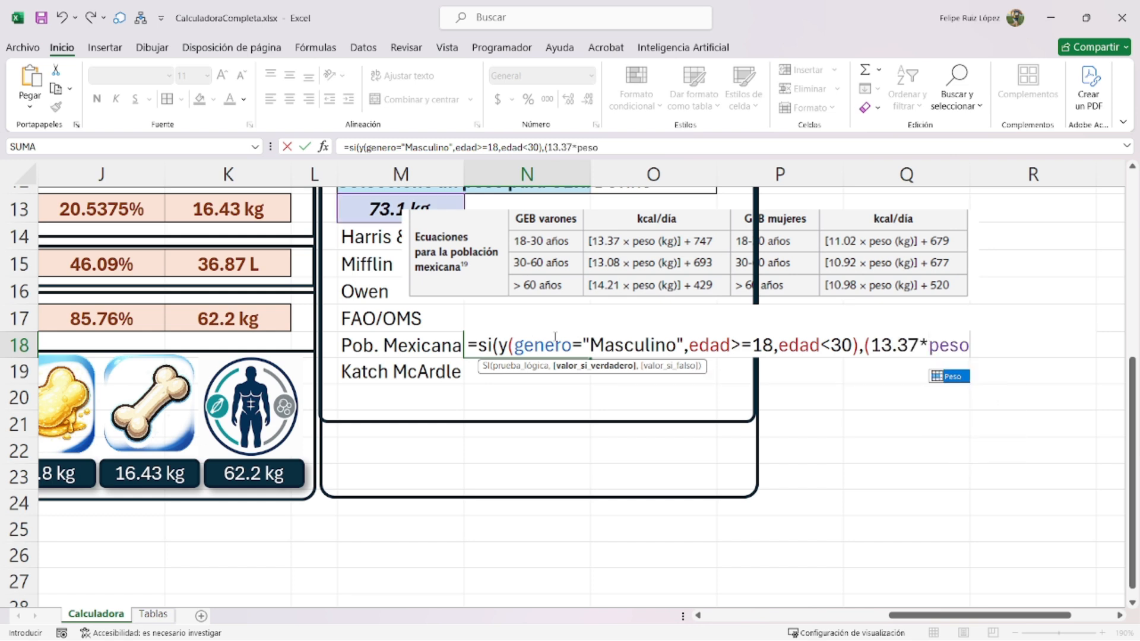
text()+747)
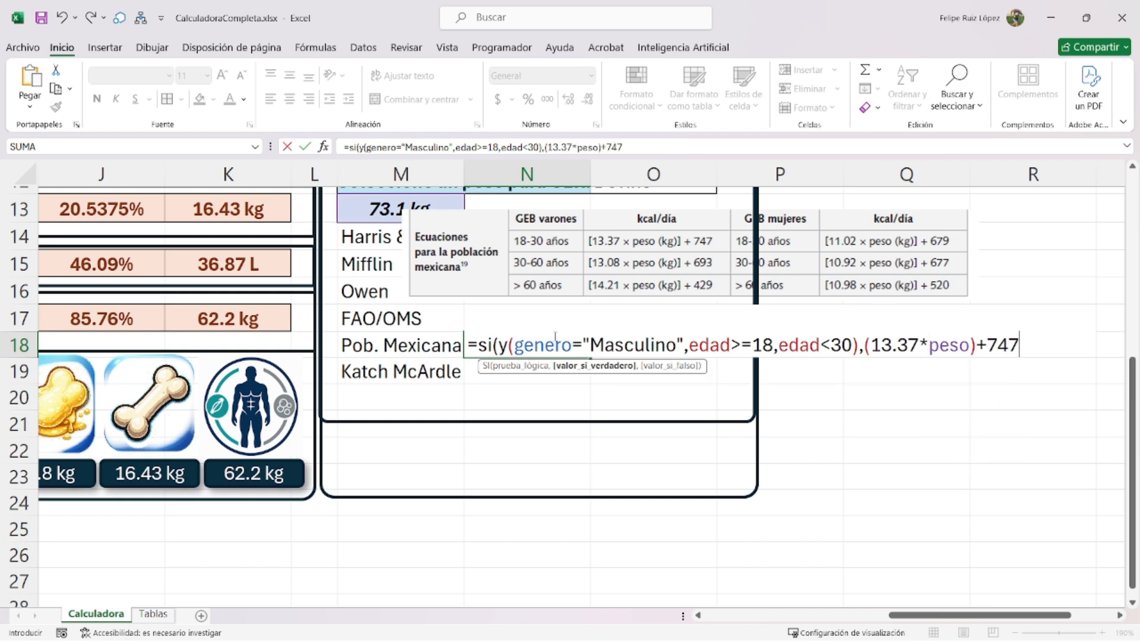
text(,)
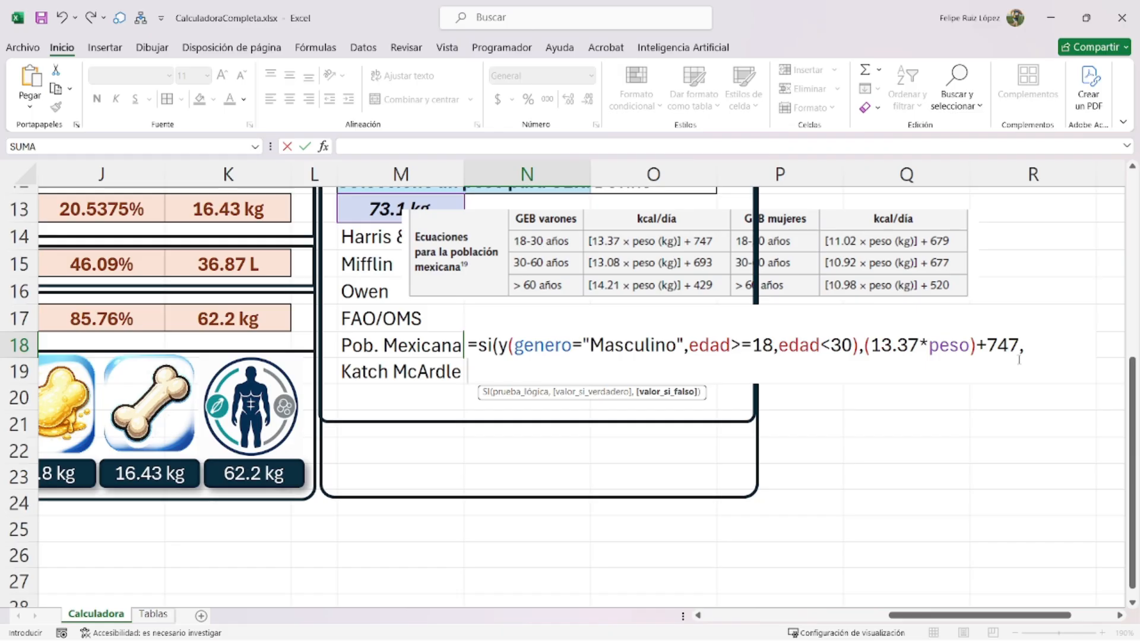
- Add a copied line for men aged 30–60 returning 13.08*peso+693
drag(1027, 345, 484, 363)
key(ctrl+c)
click(491, 369)
key(ctrl+v)
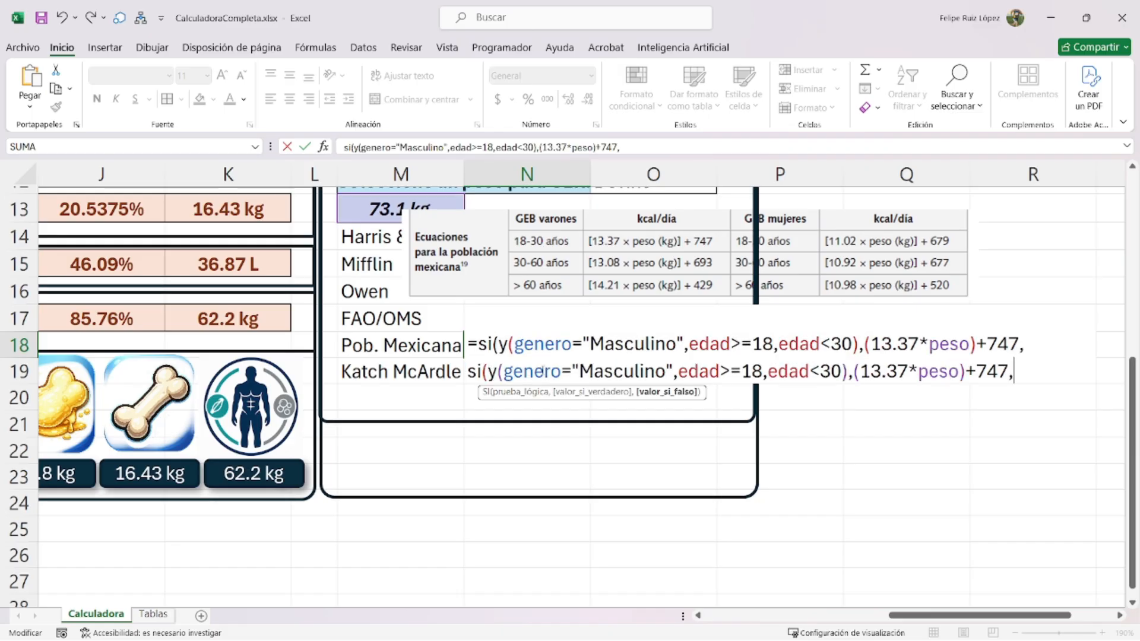
double_click(751, 371)
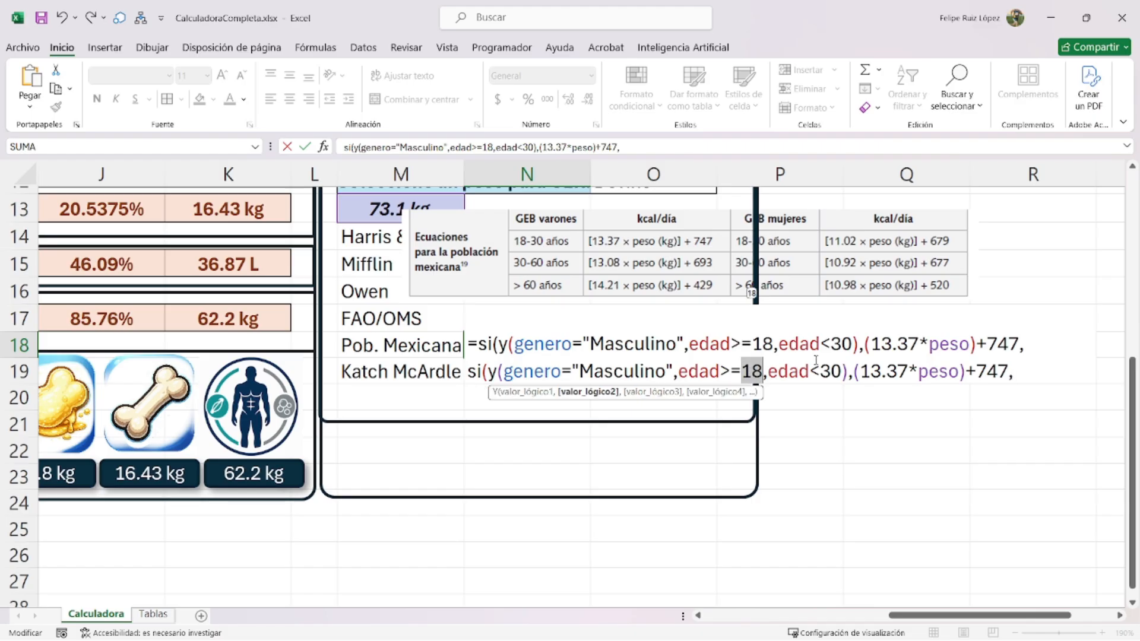
text(30)
double_click(837, 373)
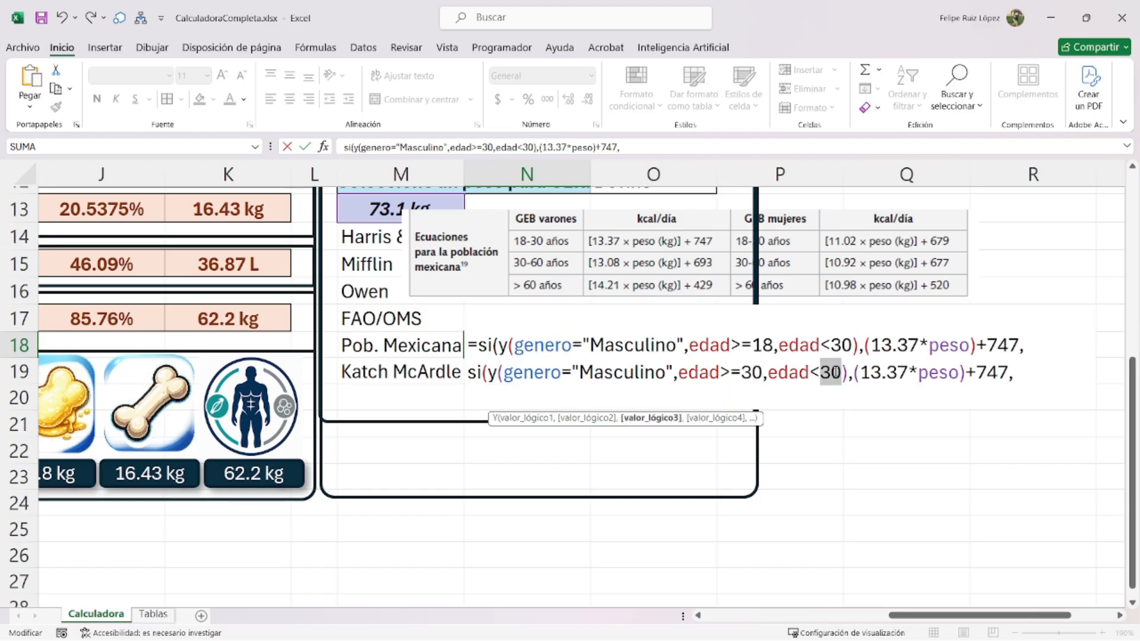
text(60)
double_click(883, 373)
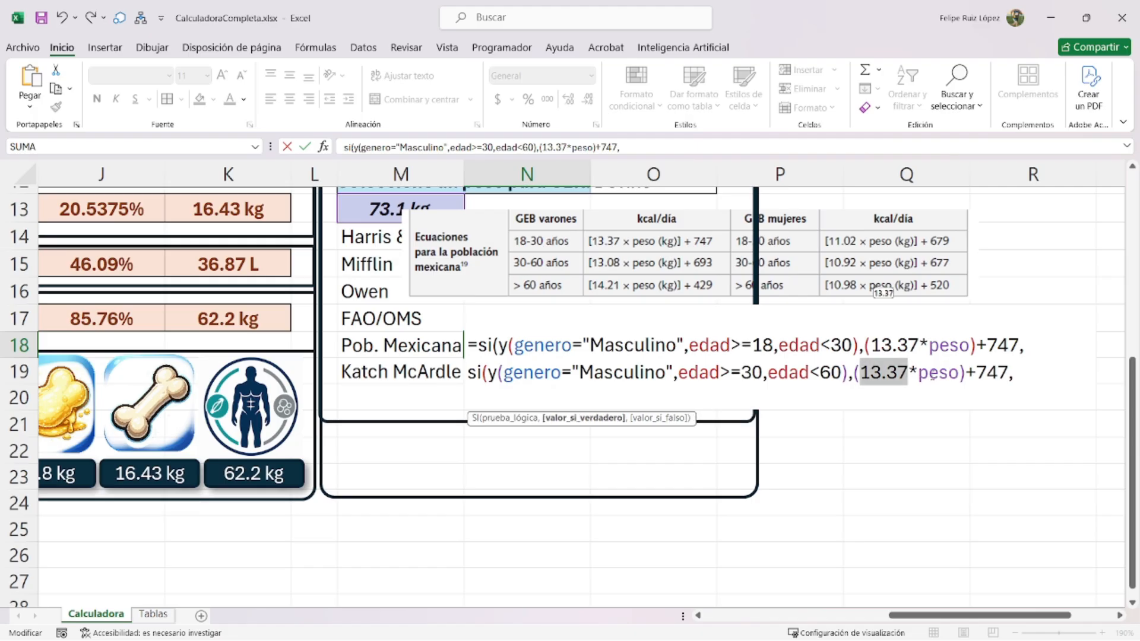
text(13.8)
key(BackSpace)
text(08)
double_click(992, 372)
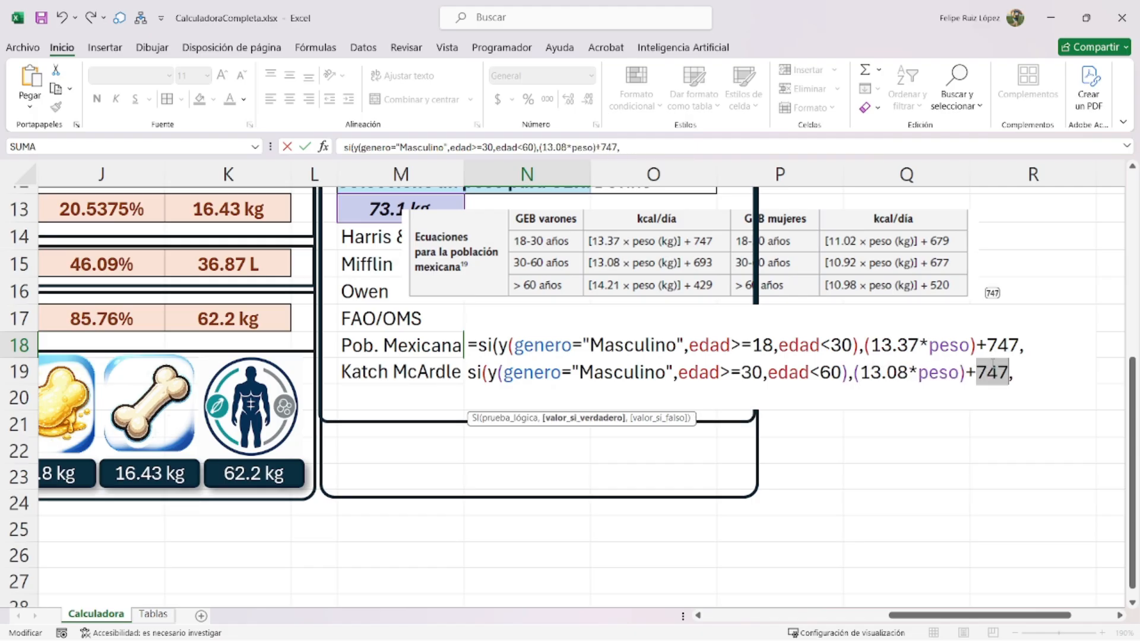
text(693)
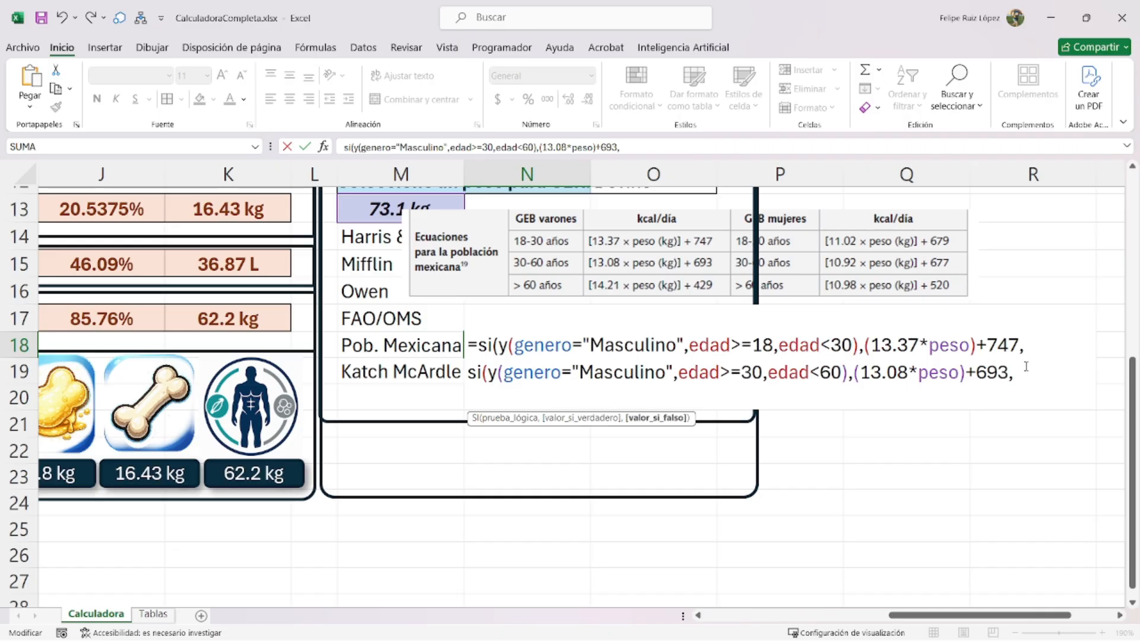
- Add a third male line for ages 60 and over returning 14.21*peso+429
key(alt+Return)
key(ctrl+v)
drag(842, 398, 767, 398)
key(BackSpace)
key(BackSpace)
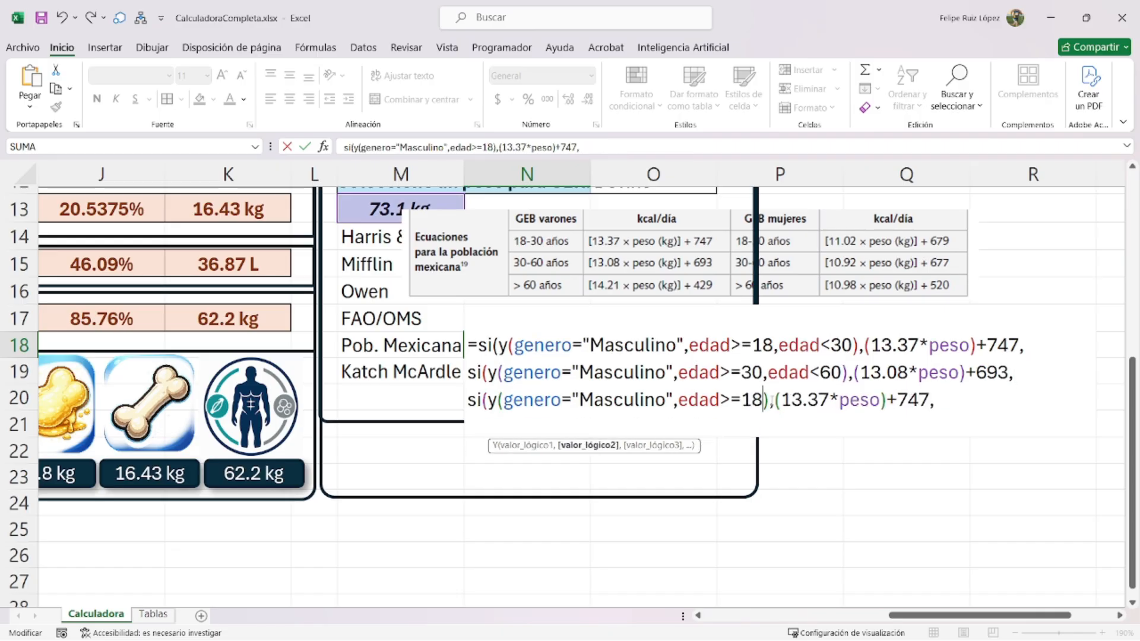
double_click(759, 402)
text(60)
double_click(798, 402)
text(14.21)
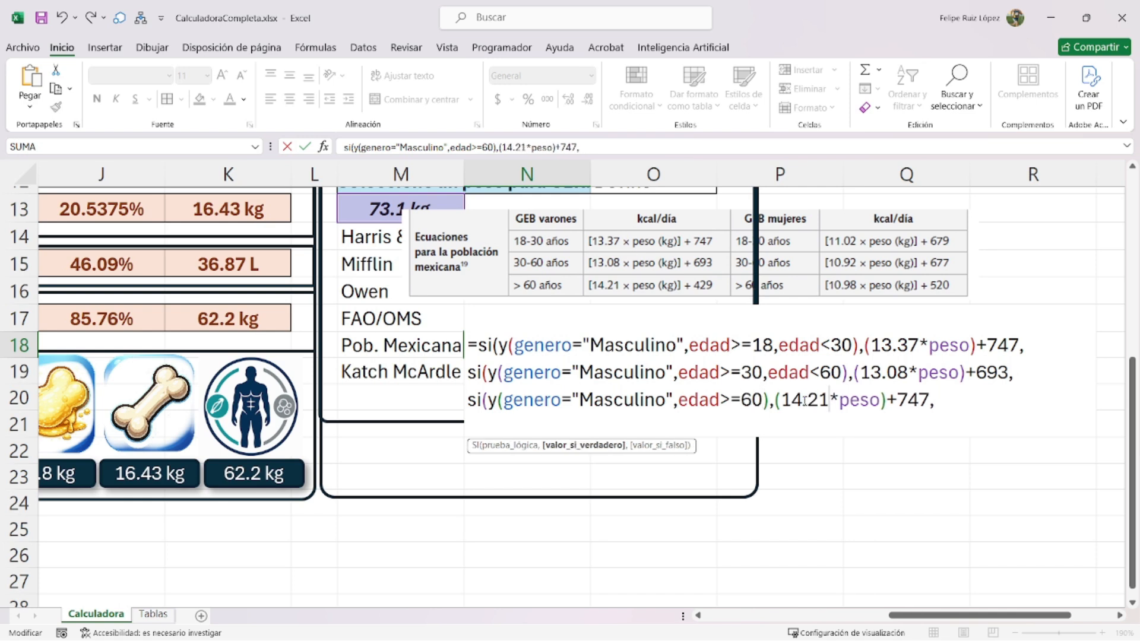
double_click(916, 406)
text(29)
click(907, 406)
text(4)
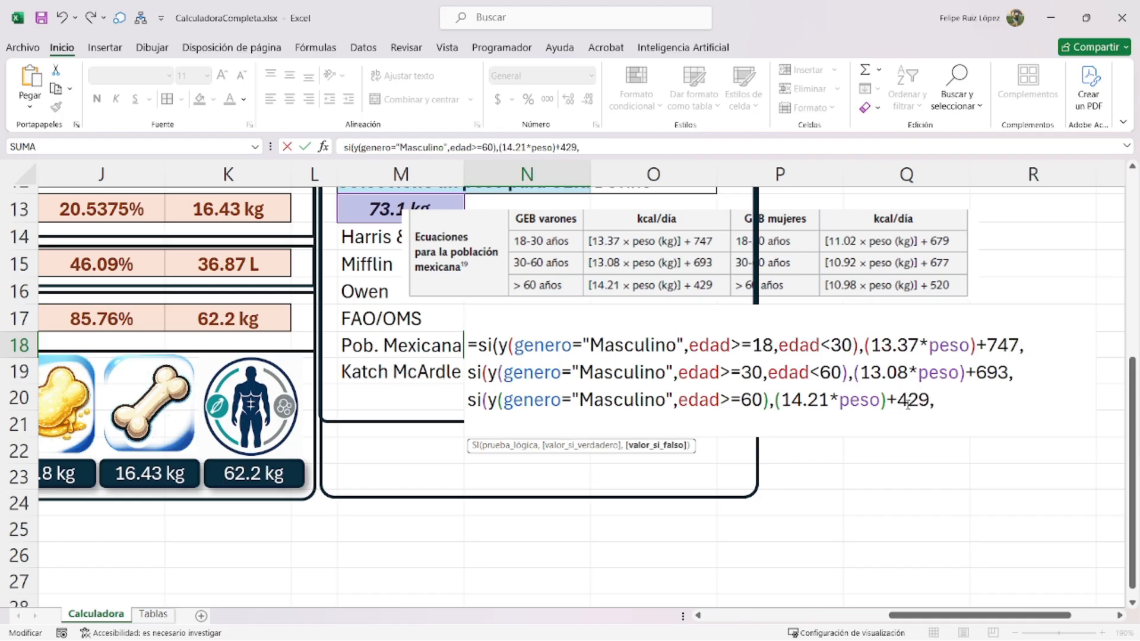
drag(954, 404, 478, 345)
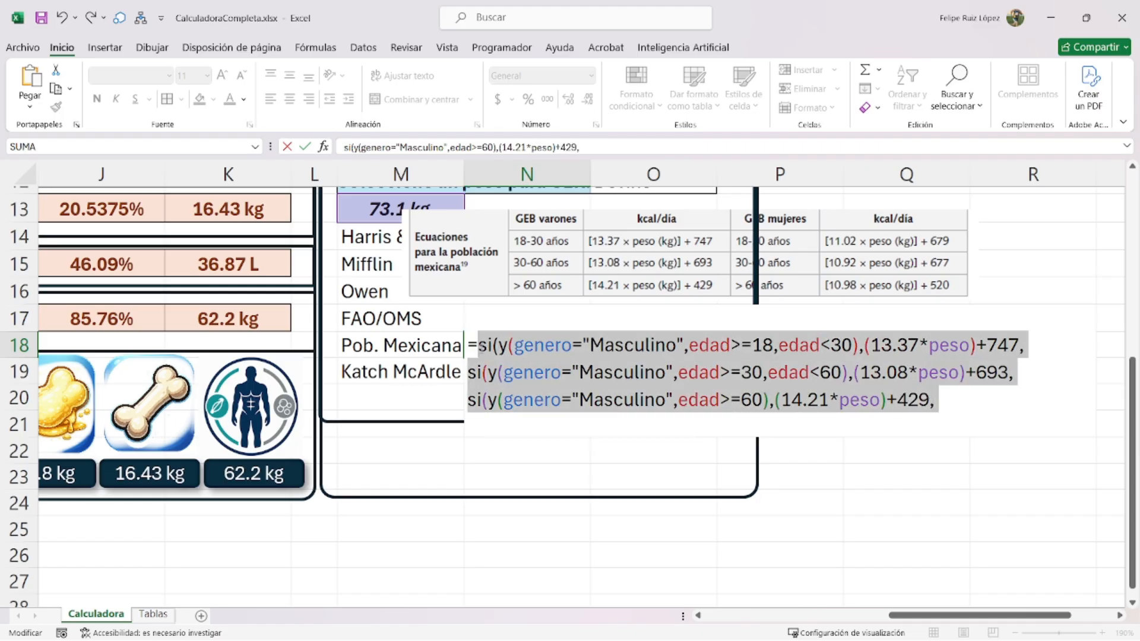
- Paste the three condition lines below and change their gender to "Femenino"
click(937, 402)
text(/////)
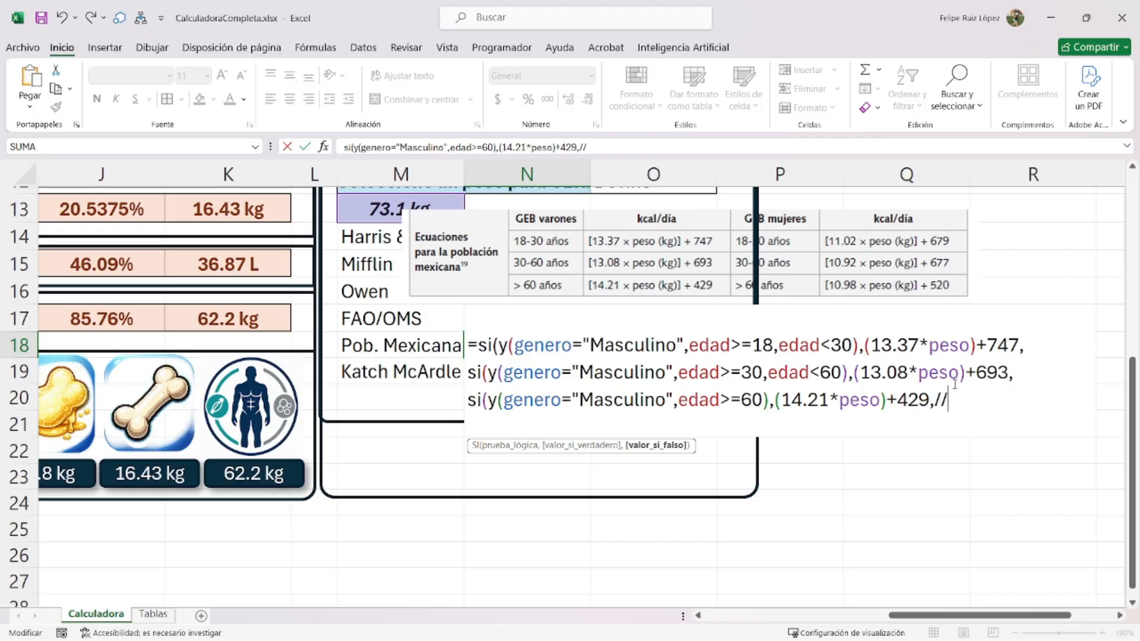
key(alt+Return)
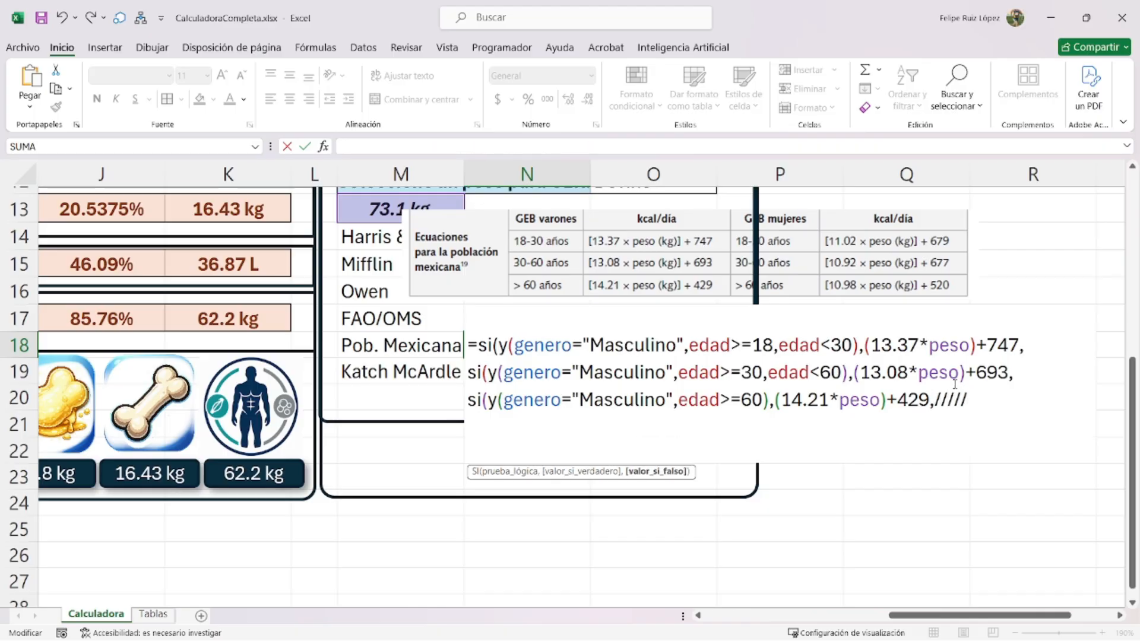
key(ctrl+v)
double_click(624, 424)
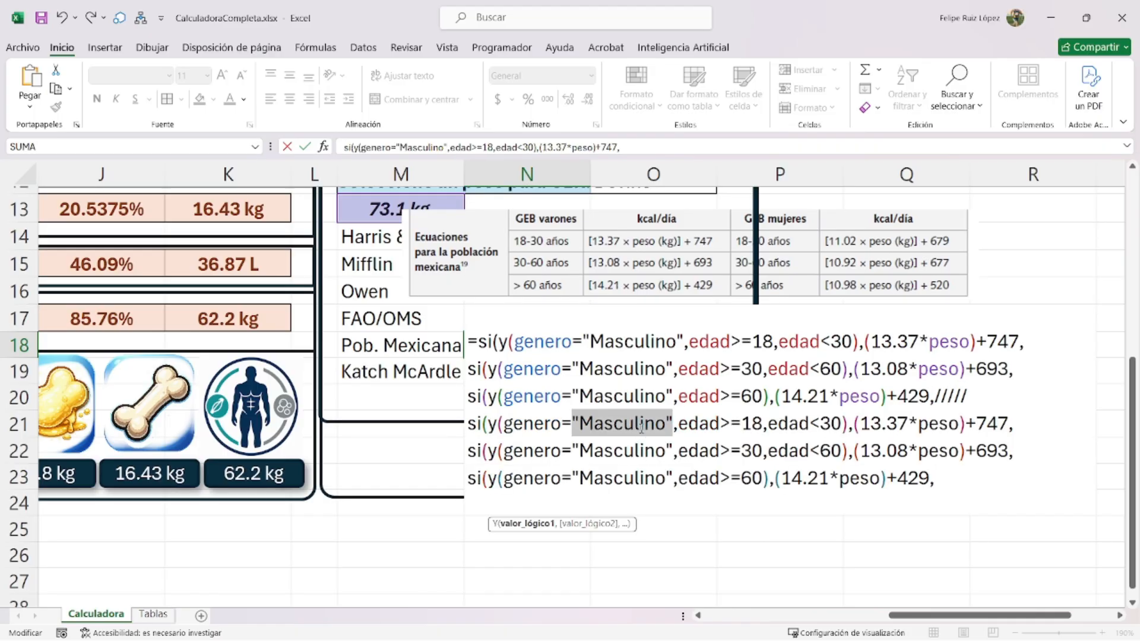
text("Femenino")
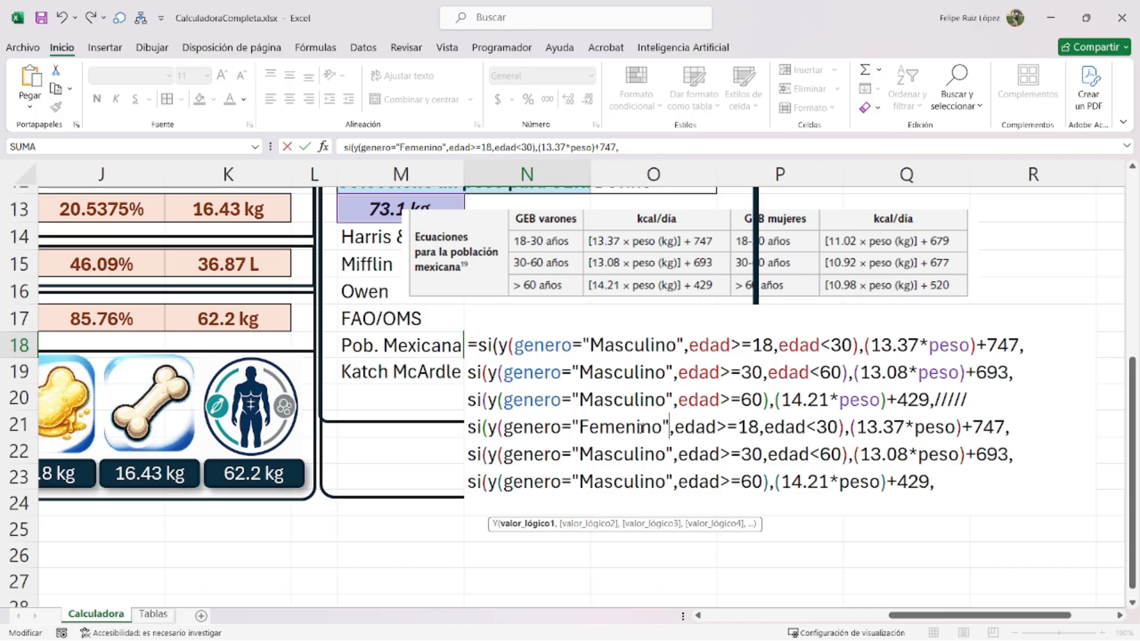
double_click(627, 427)
double_click(618, 455)
text("Femenino")
double_click(620, 482)
text("Femenino")
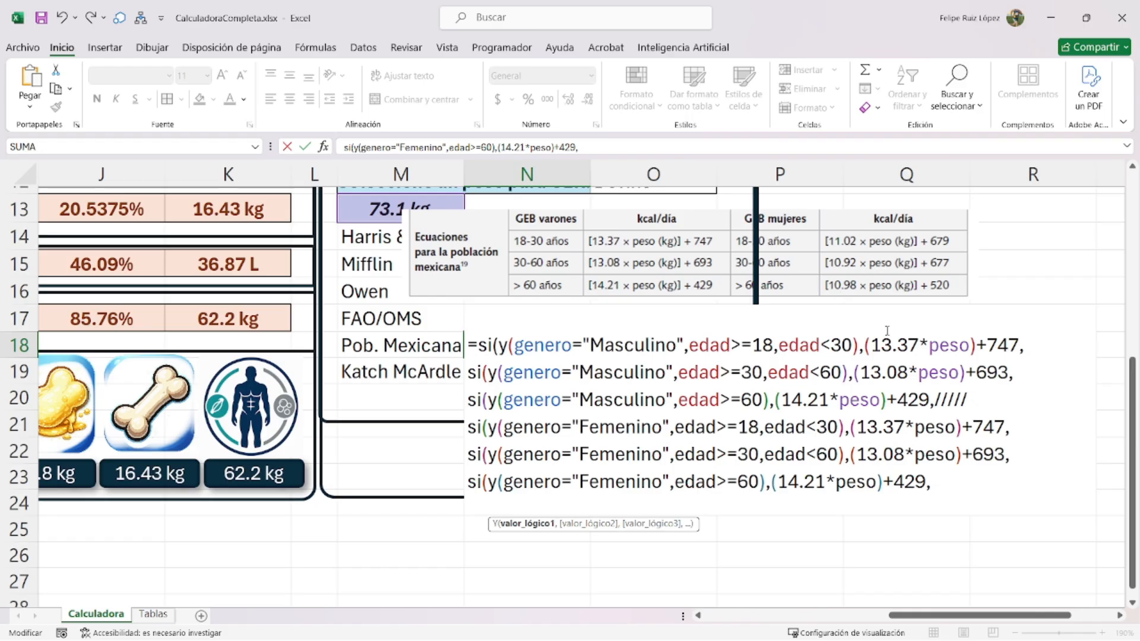
- Set the female coefficients 11.02/679, 10.92/677, 10.98/520 and close the formula with a 0 fallback
double_click(862, 430)
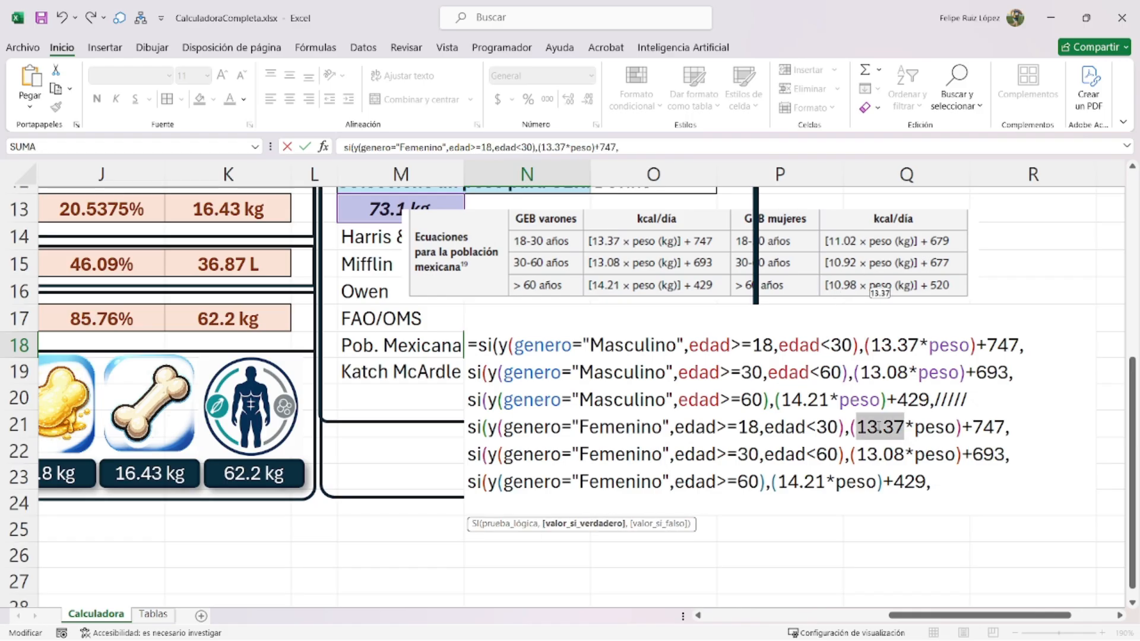
text(11.02)
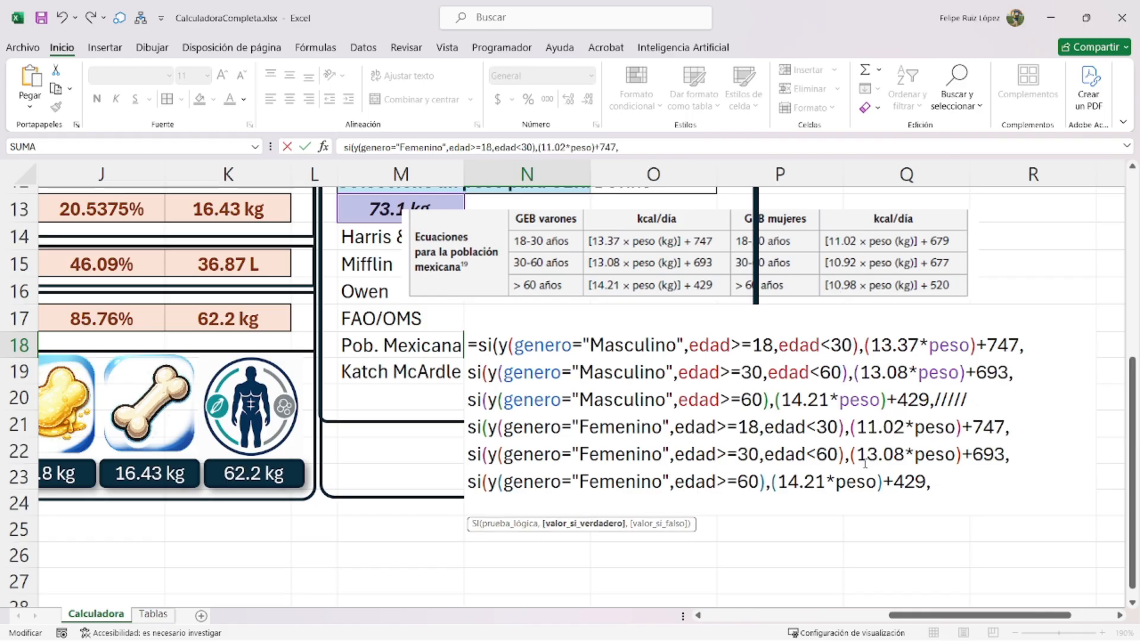
double_click(885, 453)
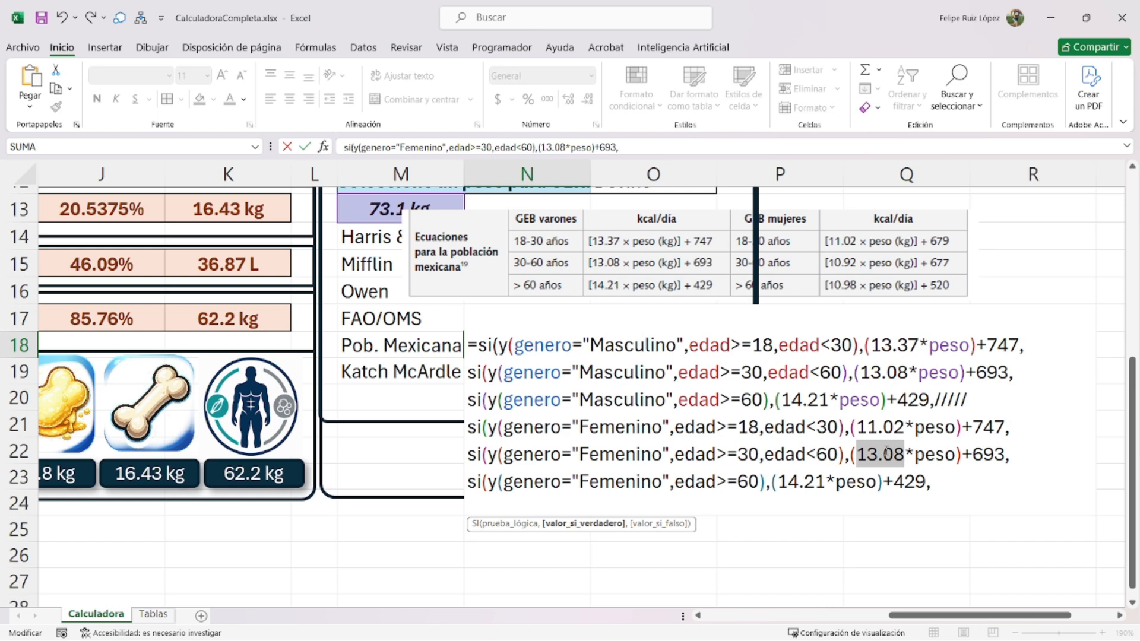
text(10.92)
double_click(809, 482)
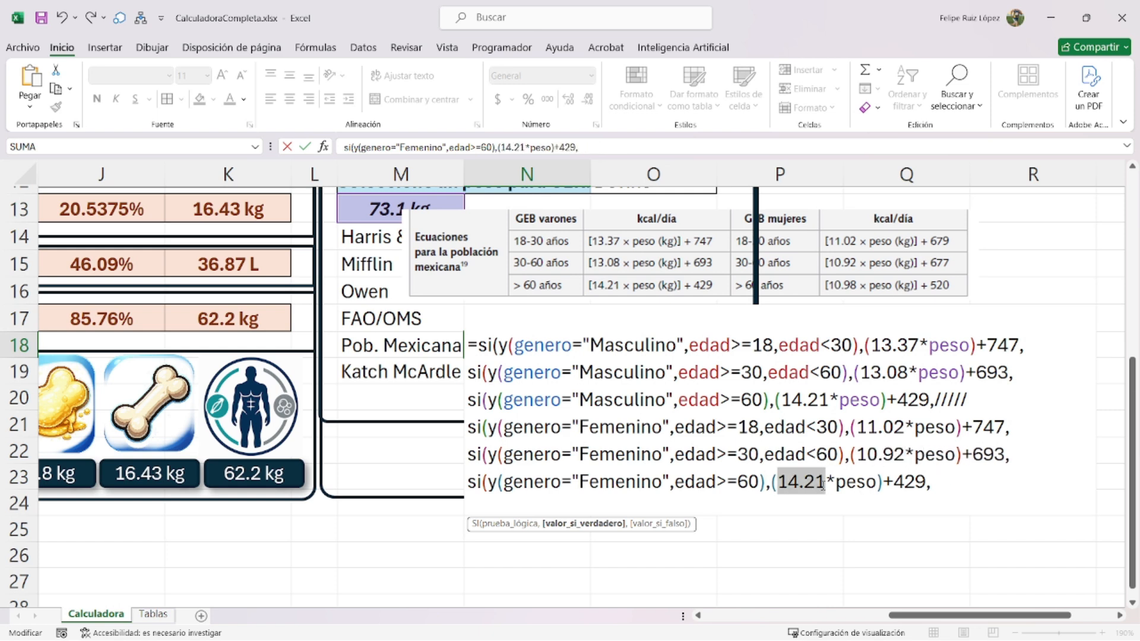
text(10.98)
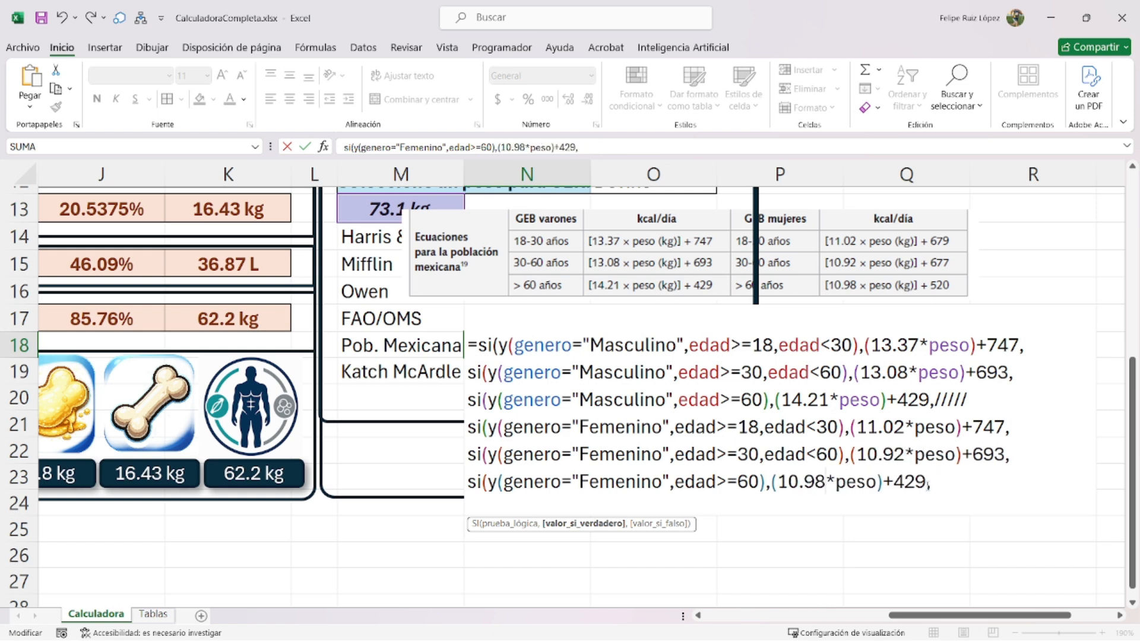
double_click(910, 482)
text(520)
double_click(989, 455)
text(677)
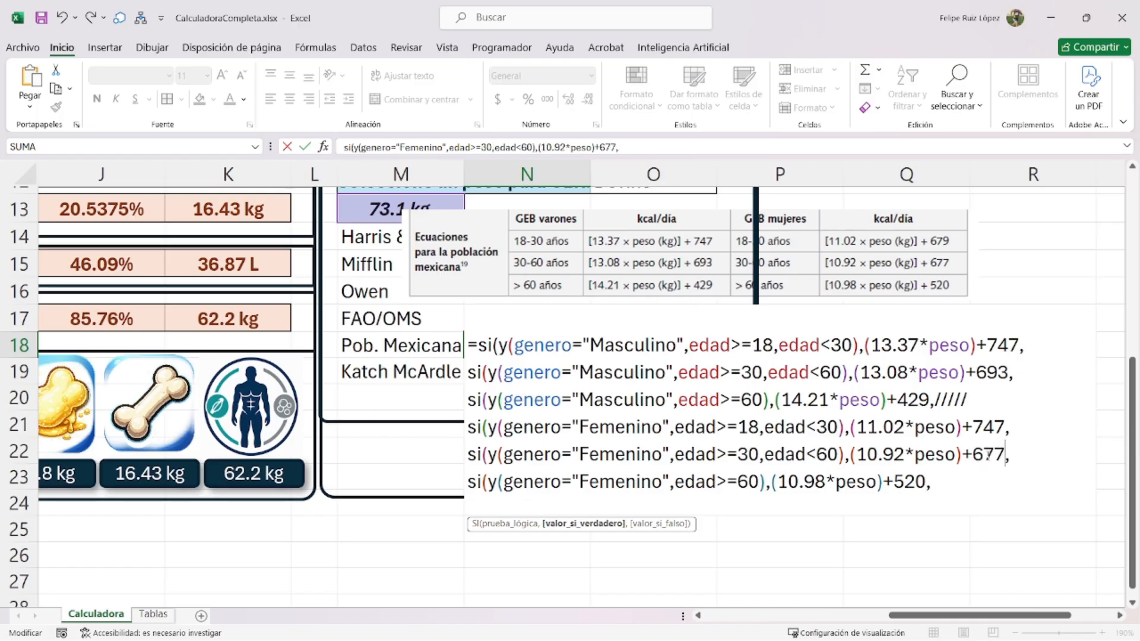
double_click(990, 427)
text(679)
click(953, 482)
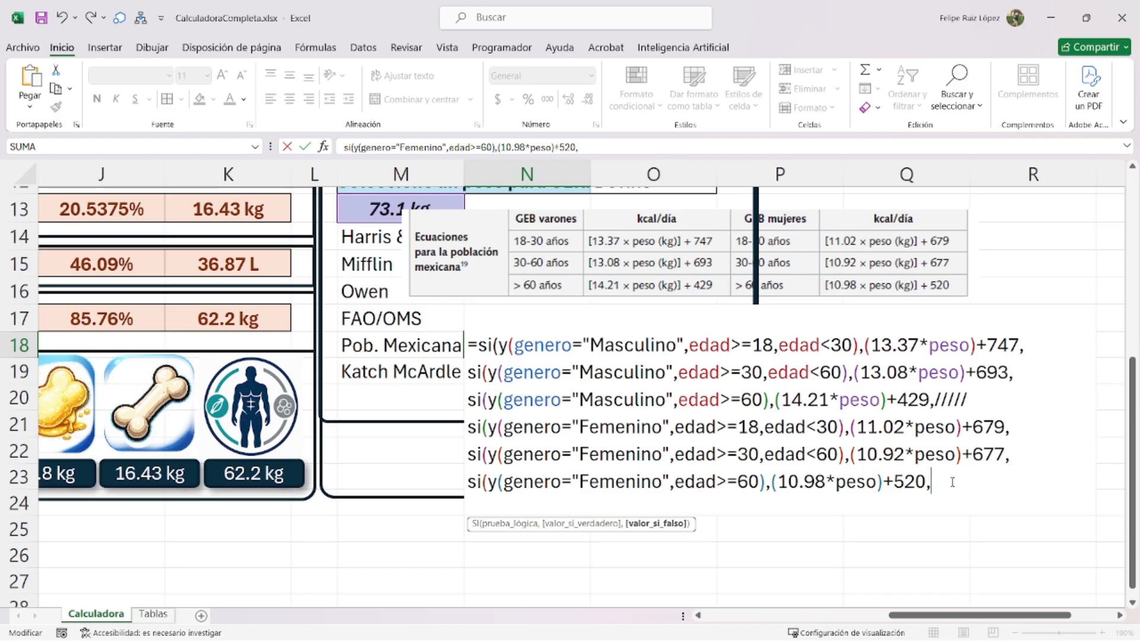
text(0)))))))
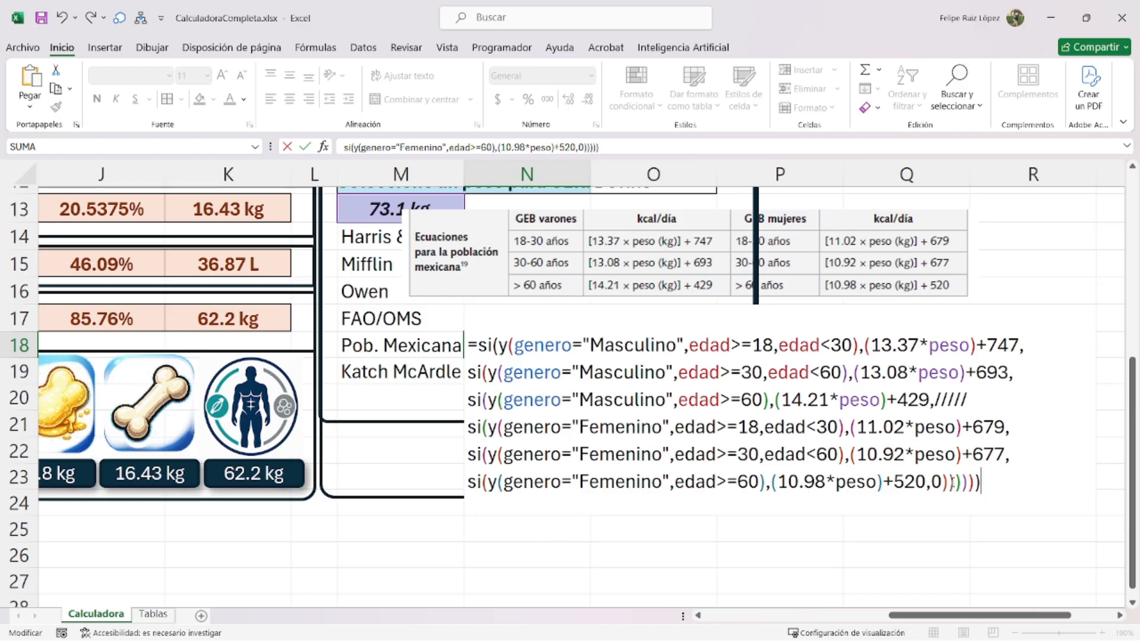
- Remove the placeholder slashes and wrap the formula in SI.ERROR(REDONDEAR(…,0),0), so N18 shows 1485
drag(971, 400, 935, 399)
click(930, 401)
click(934, 400)
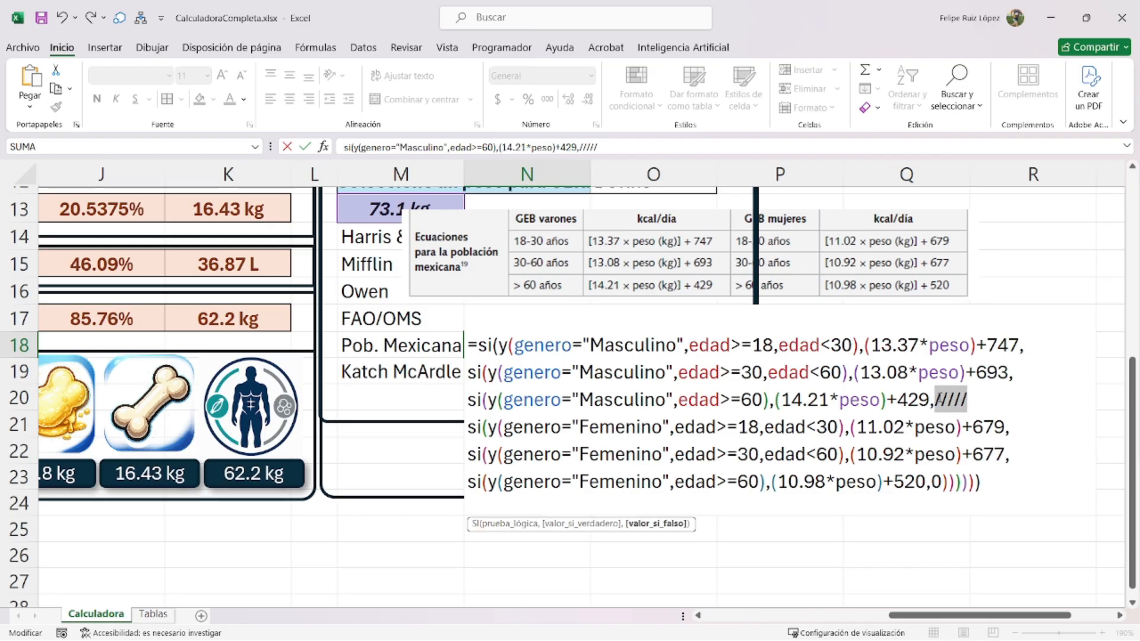
key(BackSpace)
click(479, 343)
text(si.error(re)
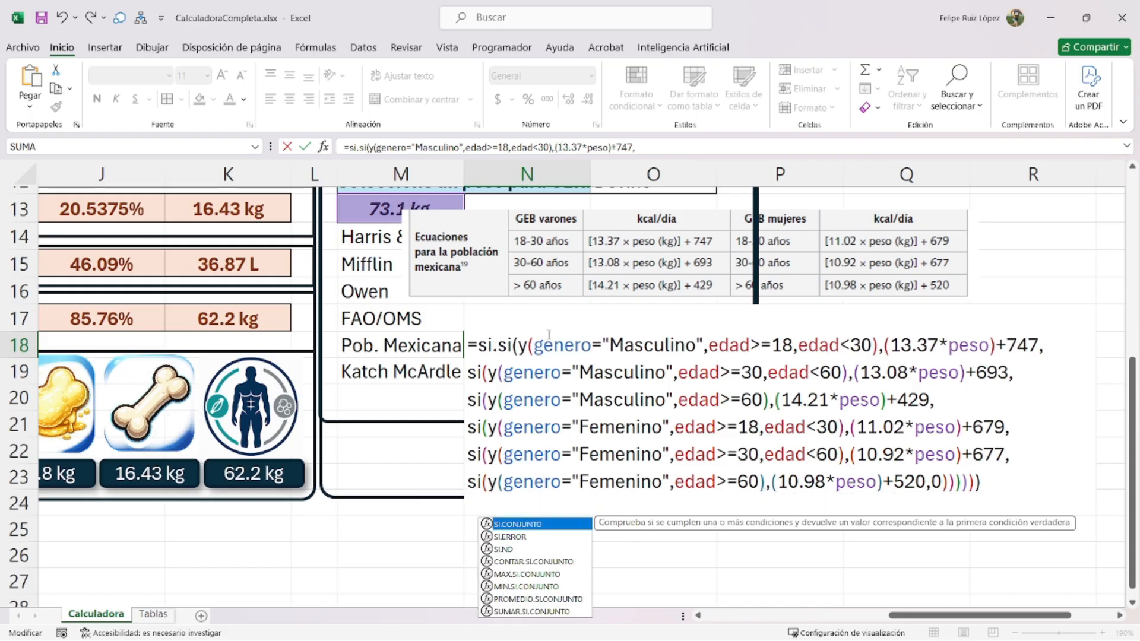
text(dondear()
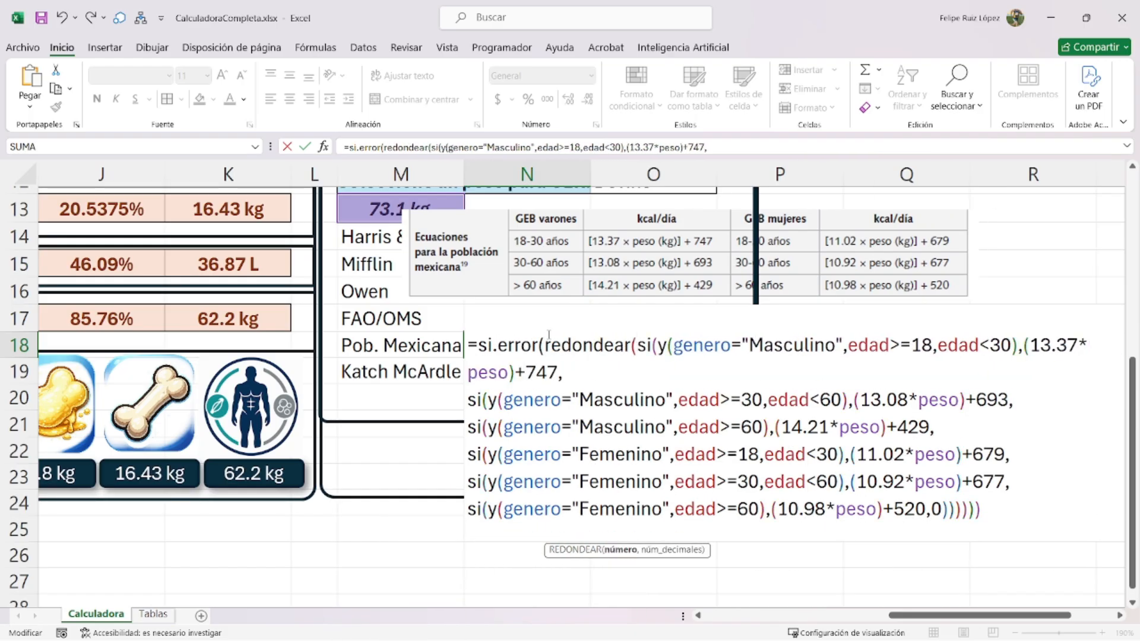
click(1009, 509)
text(,)
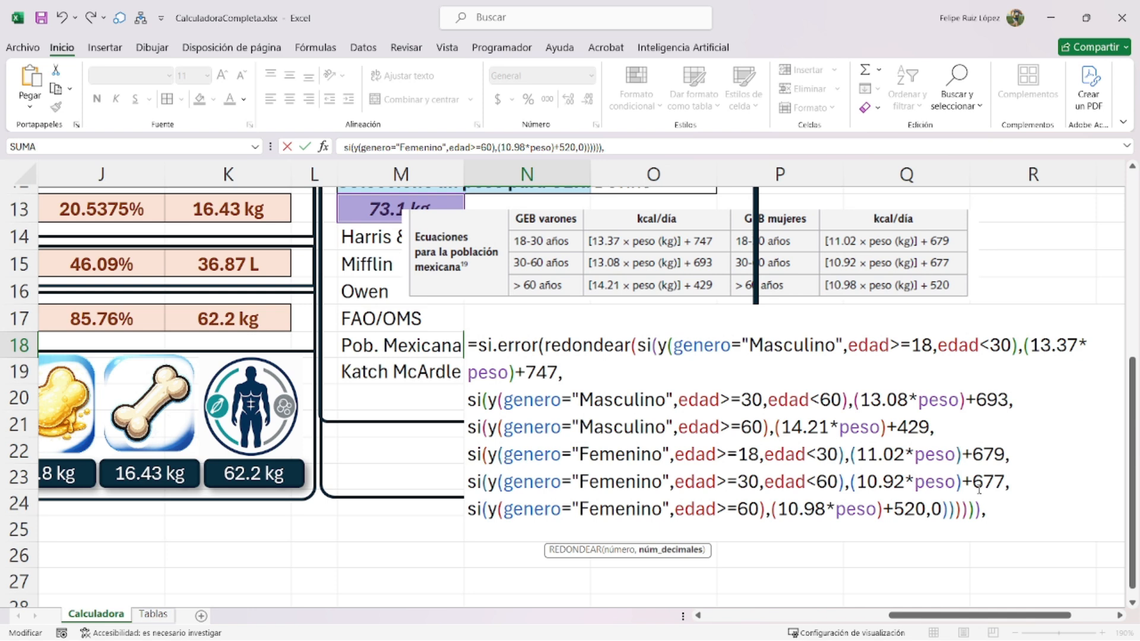
text(0),)
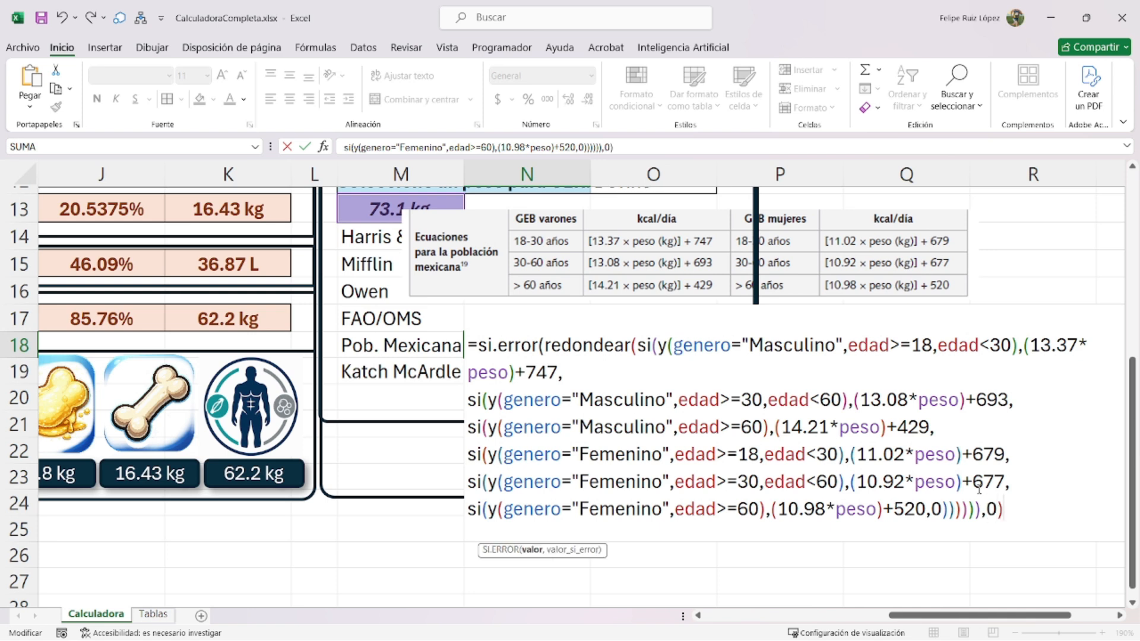
text(0)
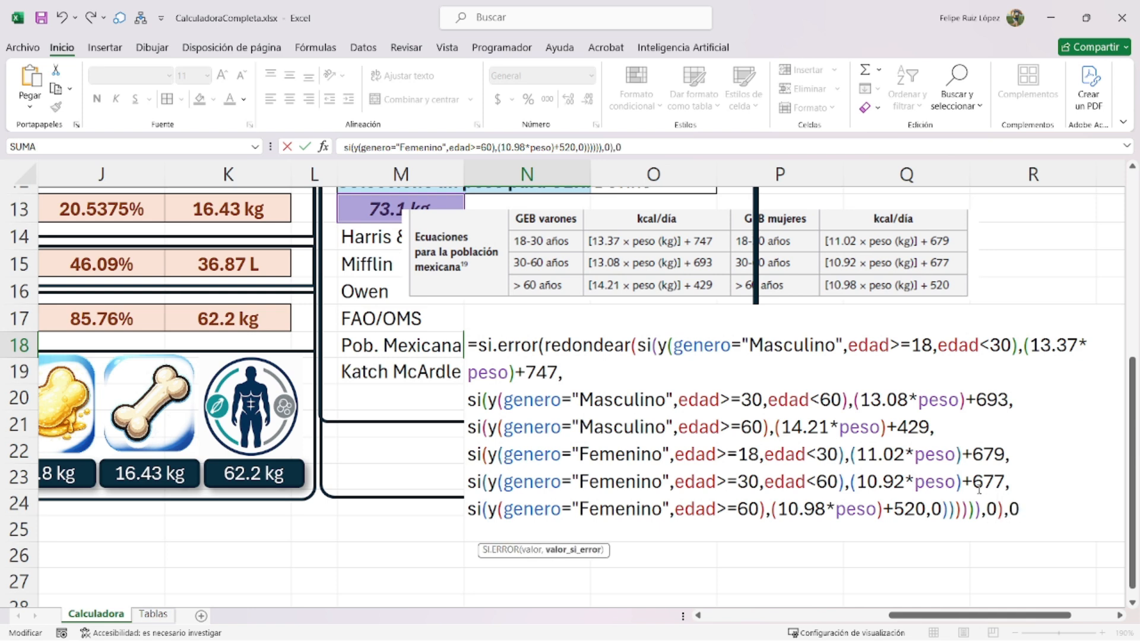
text())
key(Return)
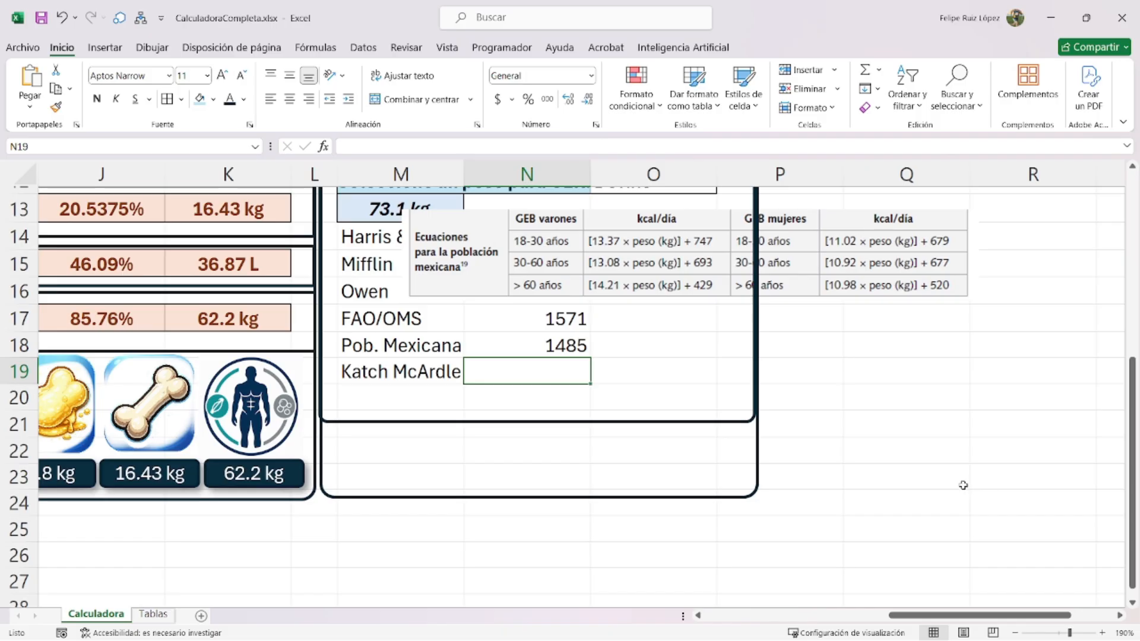
- Replace the Mexican population equations picture with the Katch McArdle formula picture beside the GER table
scroll(523, 361, up, 2)
drag(592, 381, 859, 401)
key(Delete)
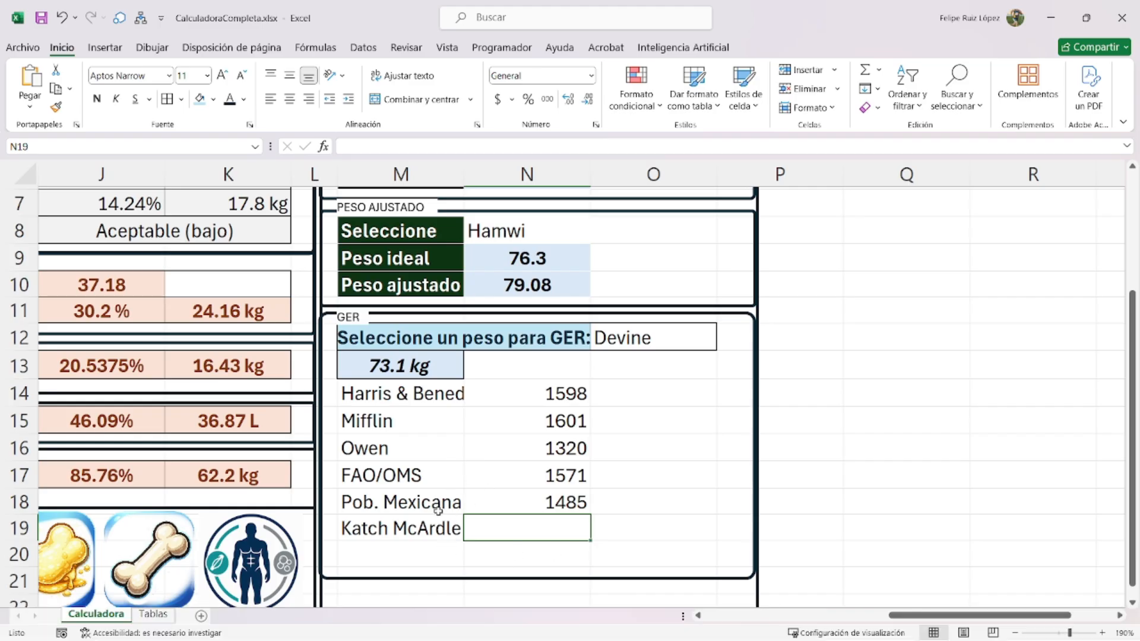
key(ctrl+v)
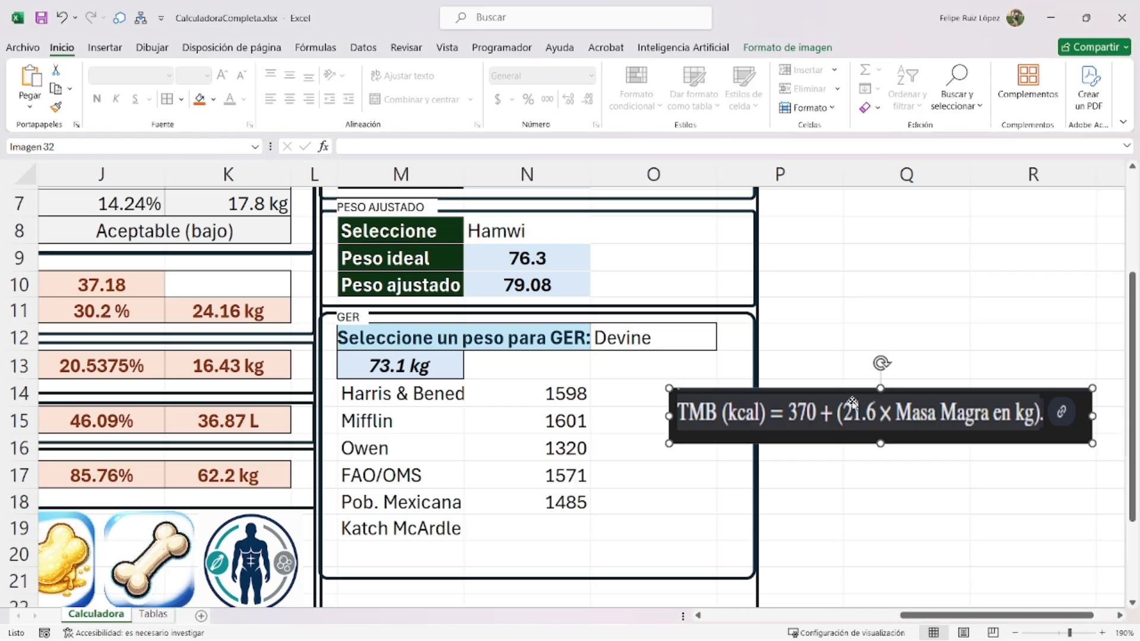
drag(853, 404, 863, 375)
- Name the 62.2 kg lean-mass cell K17 as MLG
click(579, 518)
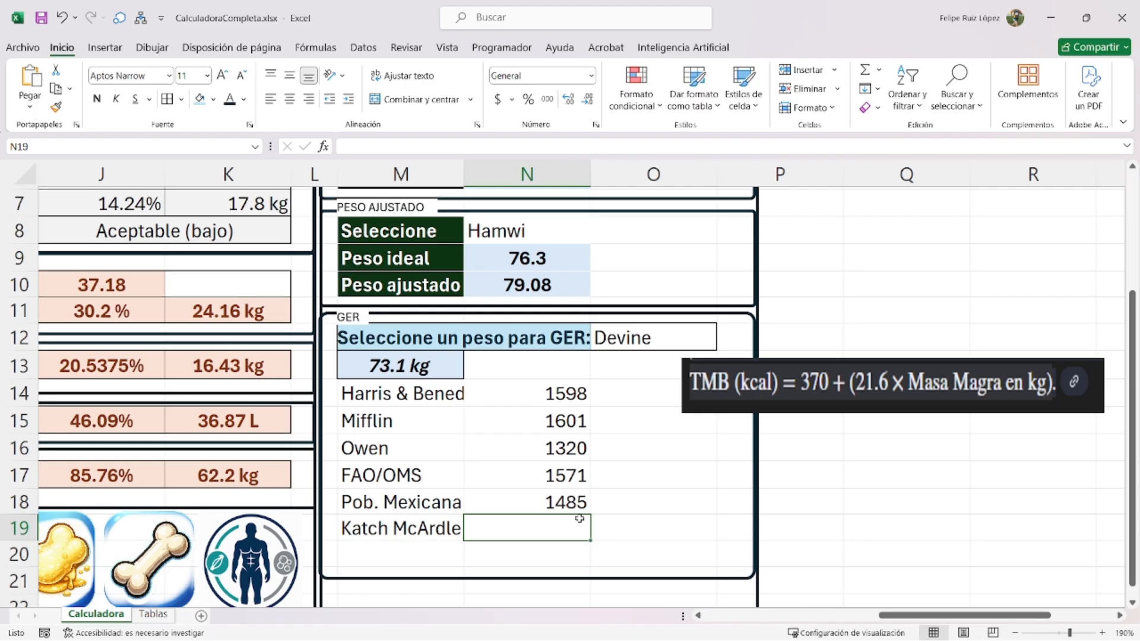
scroll(267, 474, up, 2)
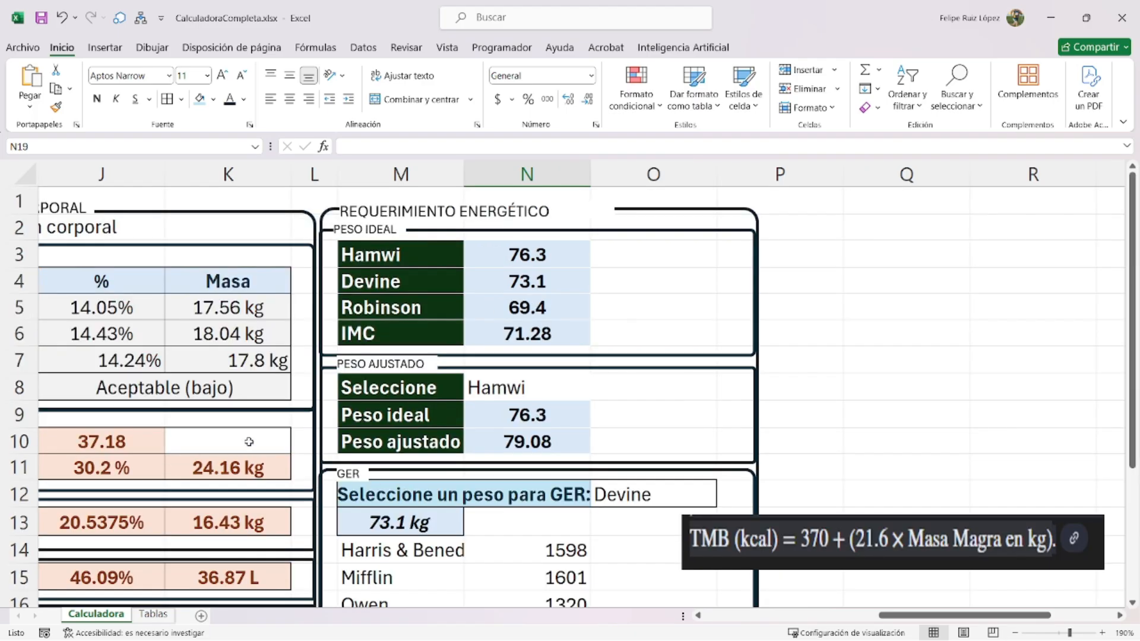
scroll(249, 442, down, 1)
ctrl+scroll(295, 457, down, 2)
scroll(313, 462, down, 2)
scroll(315, 463, up, 2)
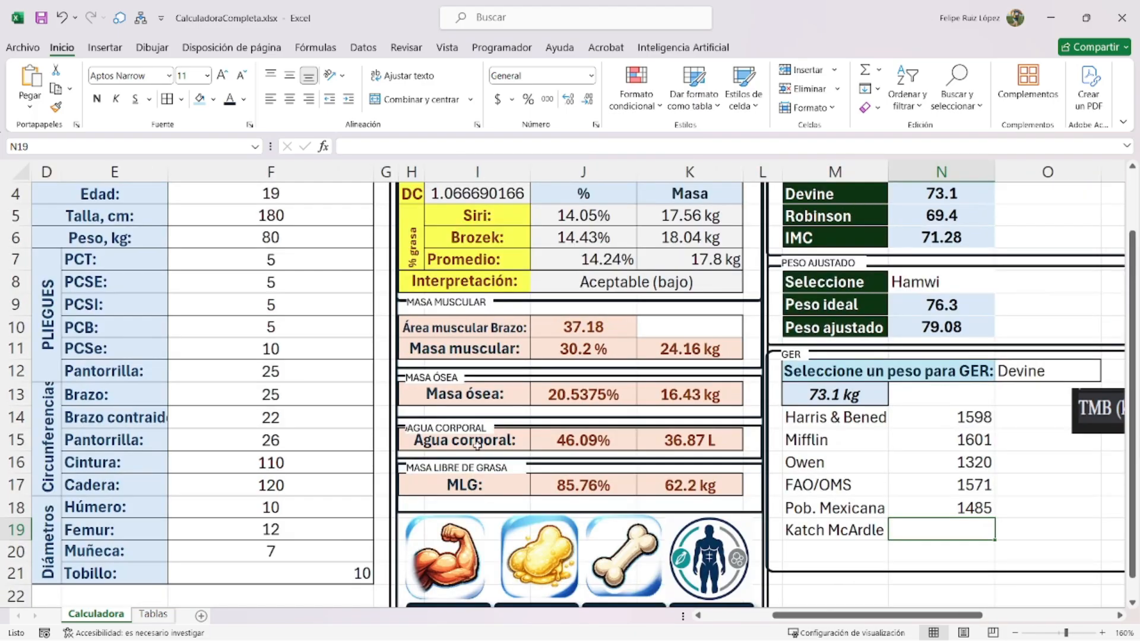
click(689, 484)
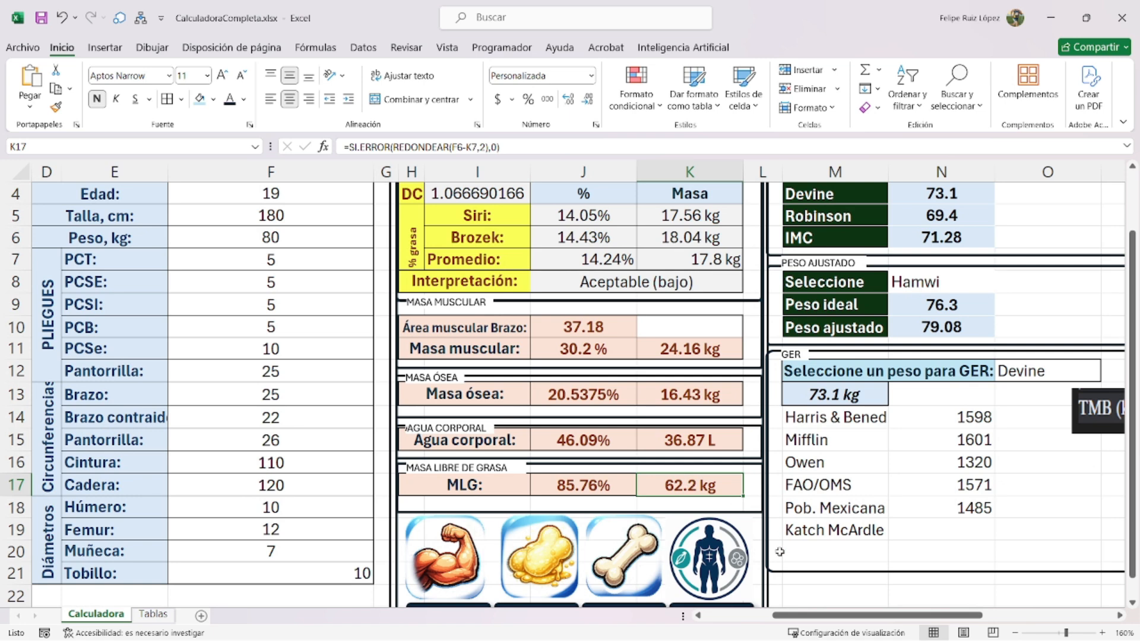
drag(853, 617, 891, 617)
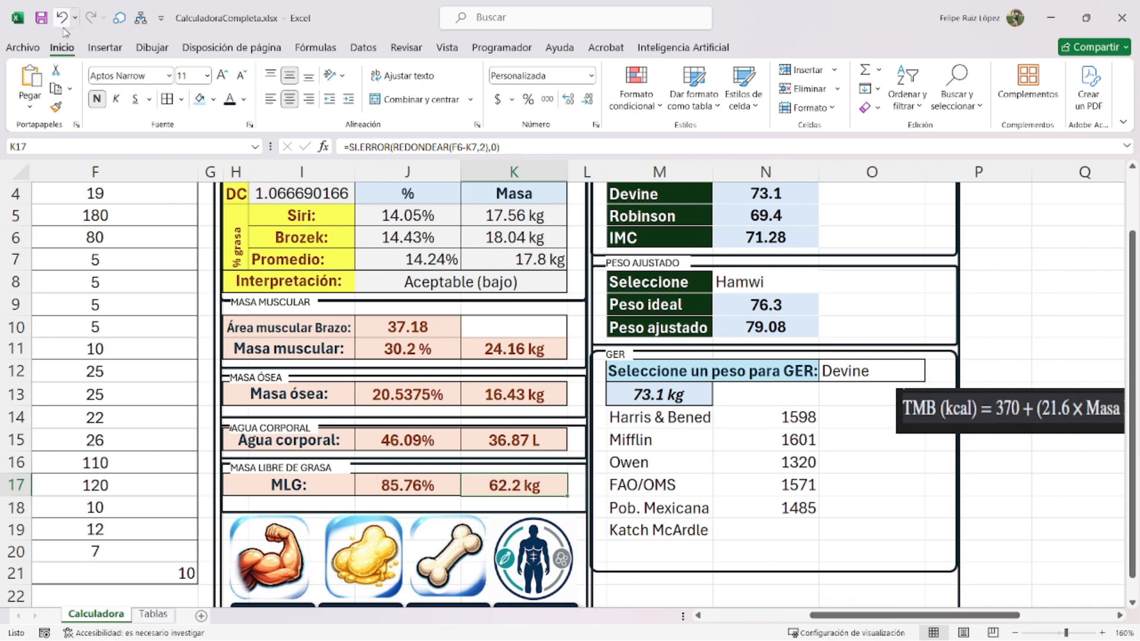
click(57, 142)
text(MLG)
key(Return)
- Move the TMB formula picture over the GER rows and begin a formula in N19
click(771, 528)
scroll(795, 522, up, 3)
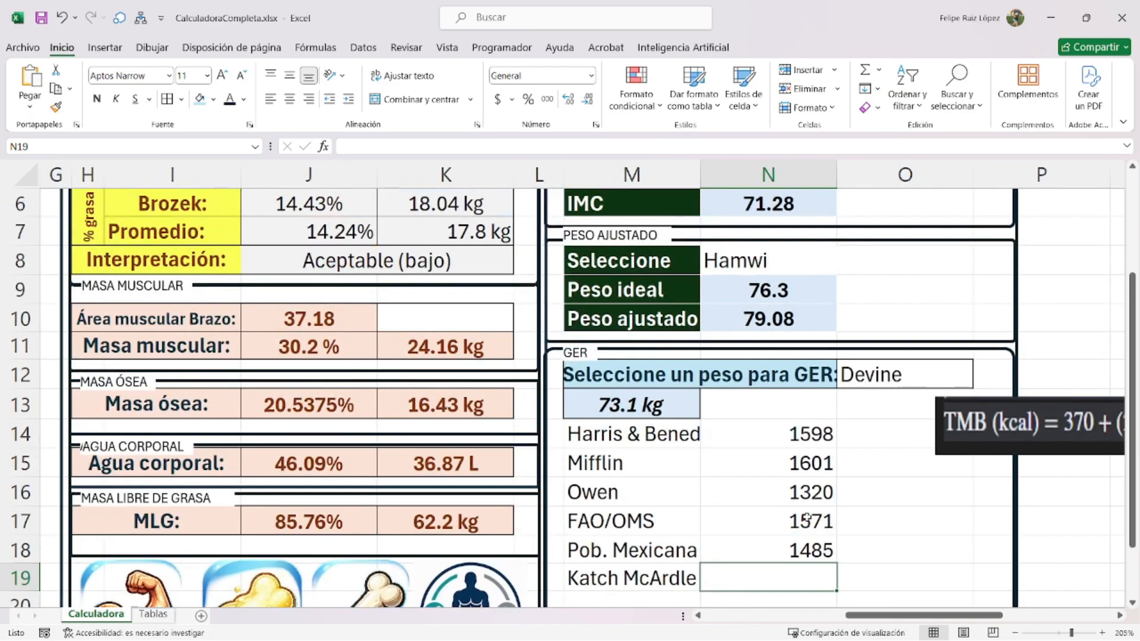
drag(983, 343, 551, 342)
click(801, 488)
text(=)
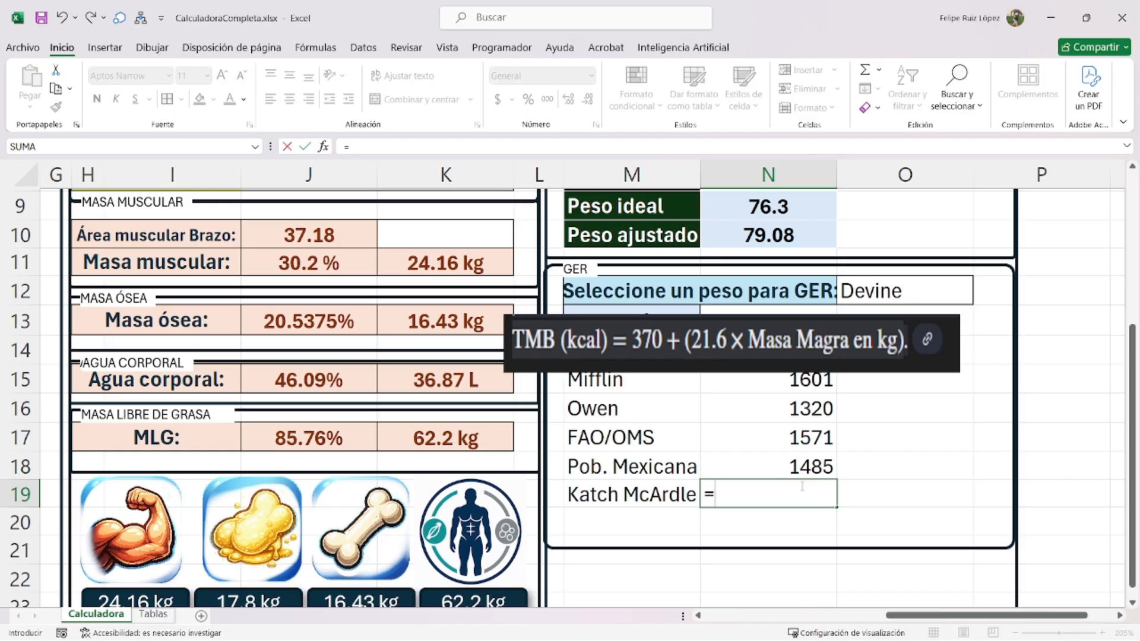
- Enter =SI.ERROR(REDONDEAR(370+(21.6*MLG),0),0) in N19 so it shows 1714
text(370+(21.6)
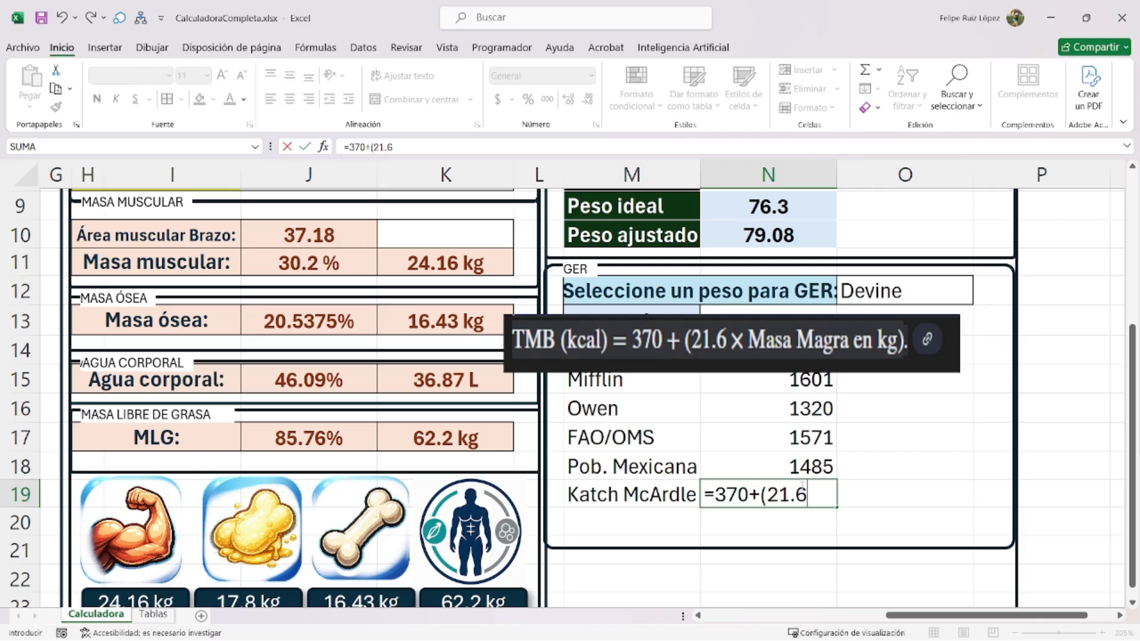
text(*MLG)
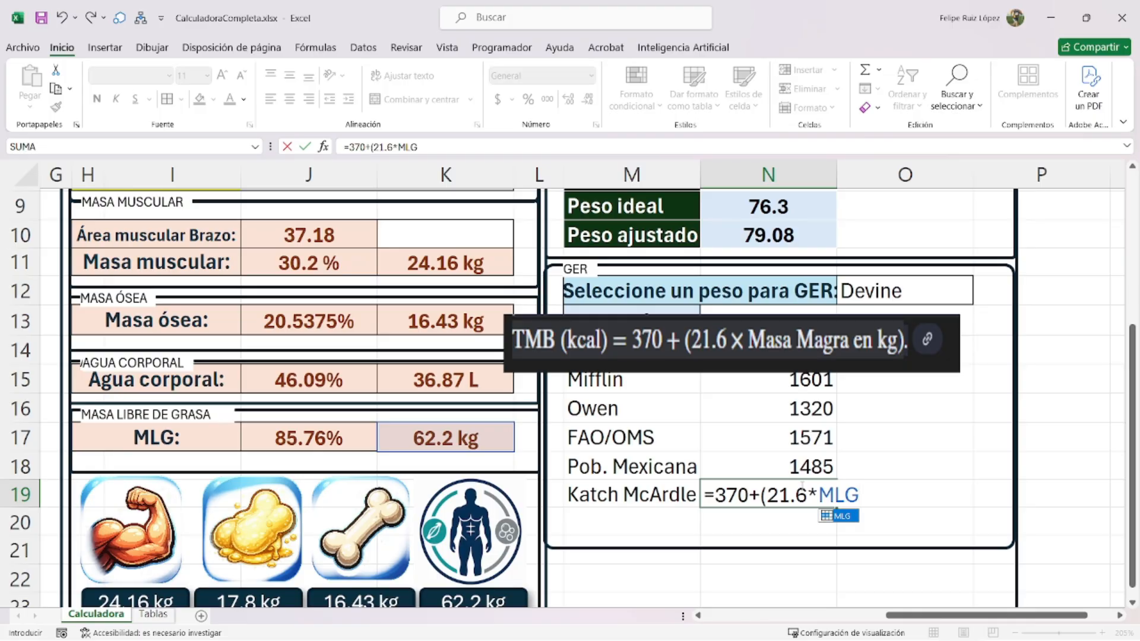
text())
key(Return)
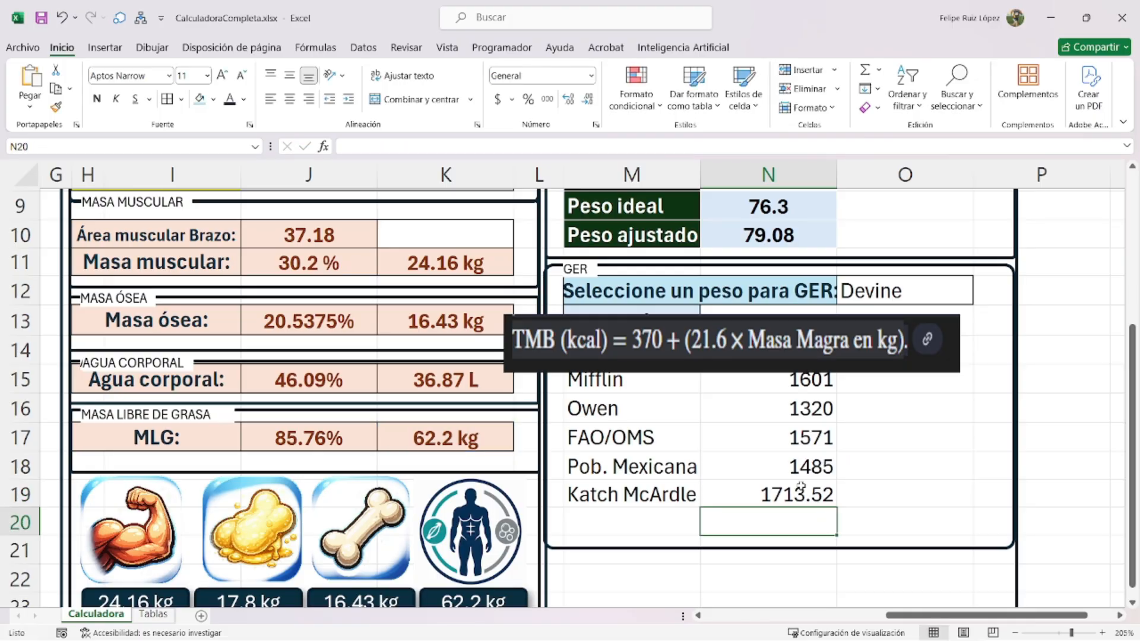
double_click(796, 494)
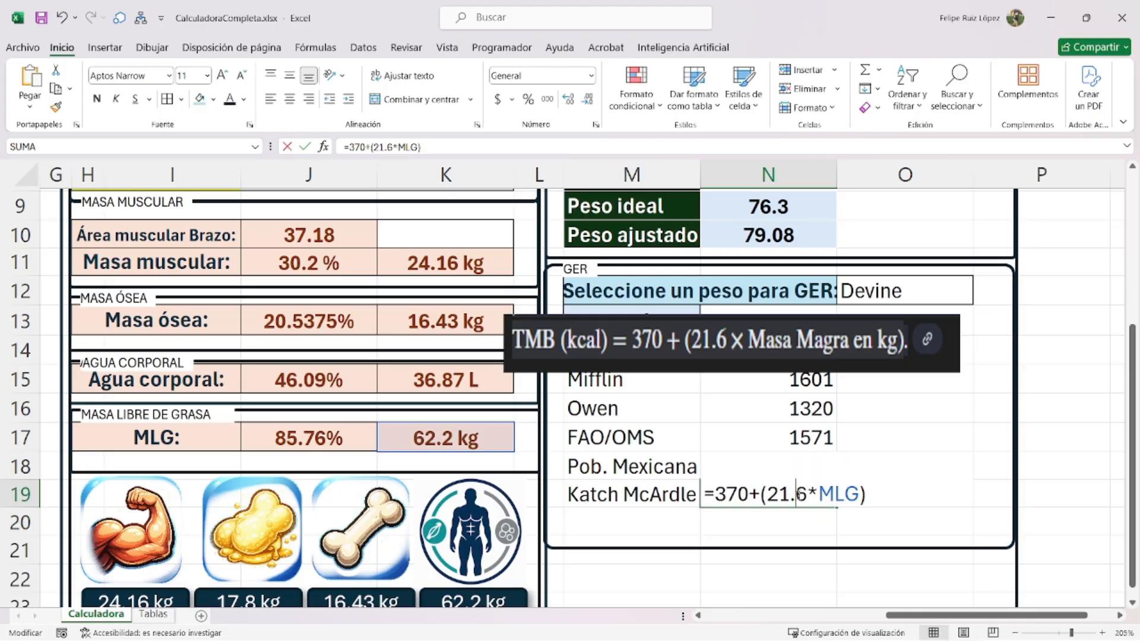
text(SI.ERROR)
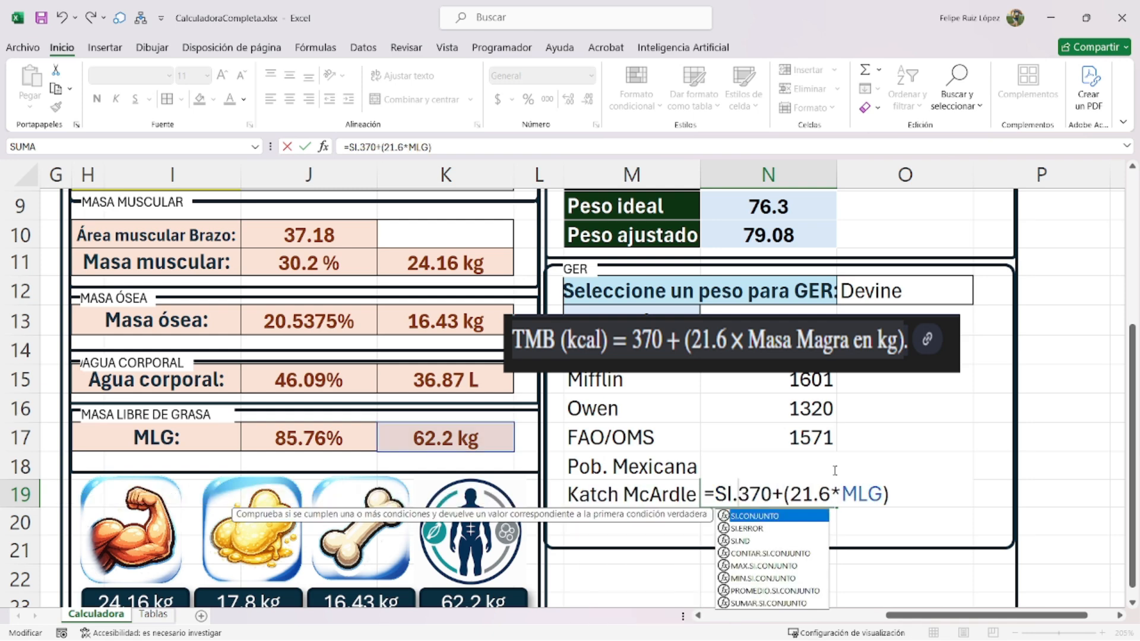
text((REDONDEAR()
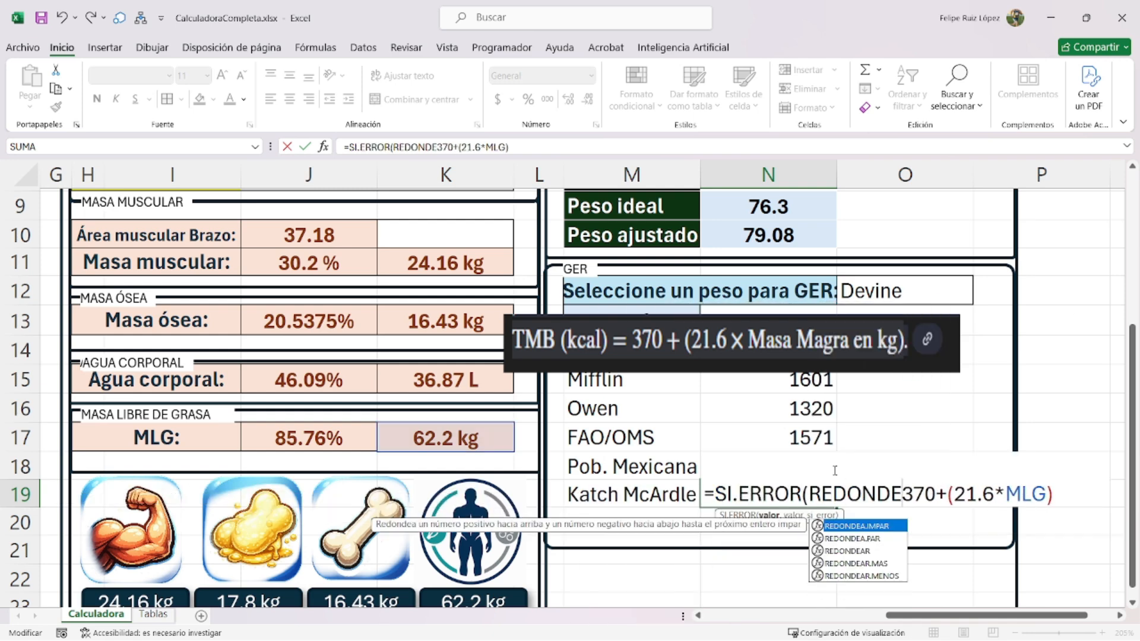
key(End)
text(,)
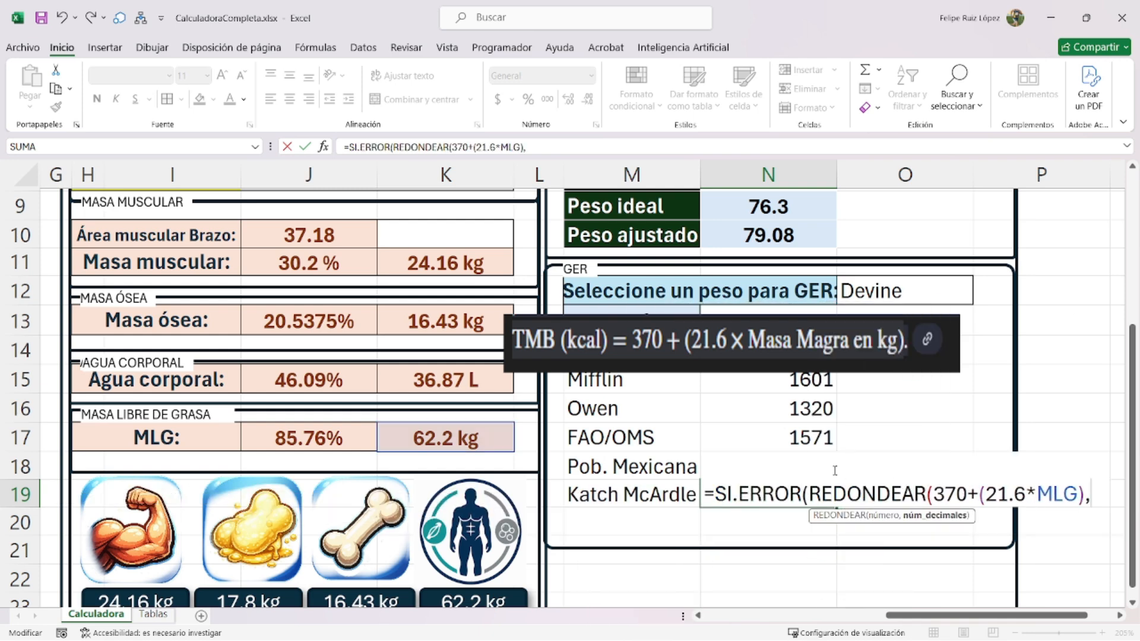
text(0),)
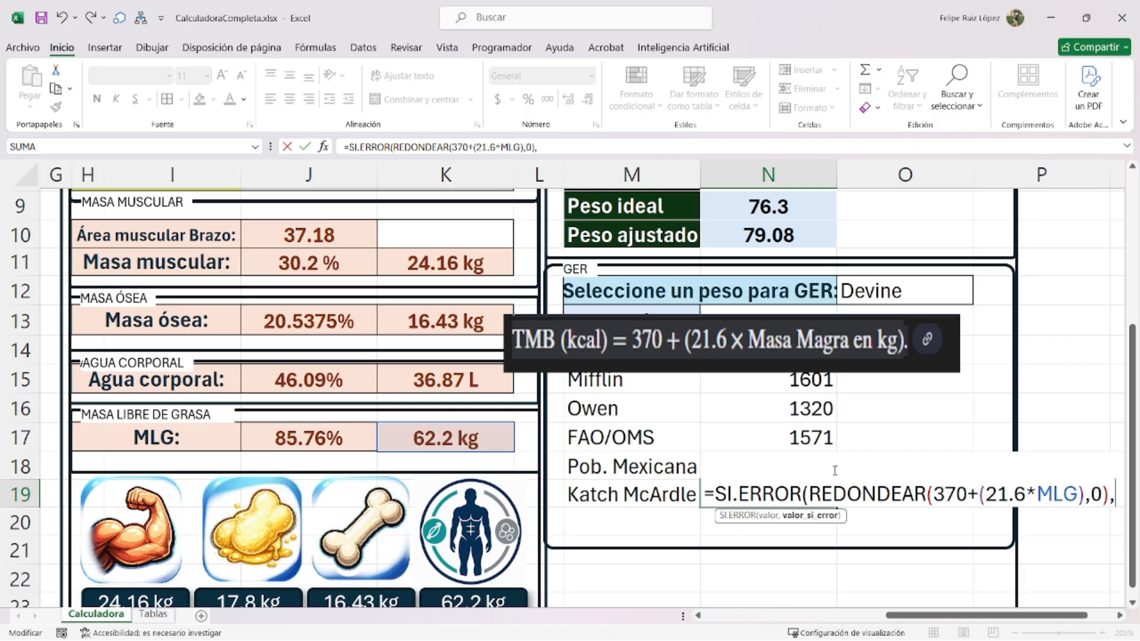
text(0)
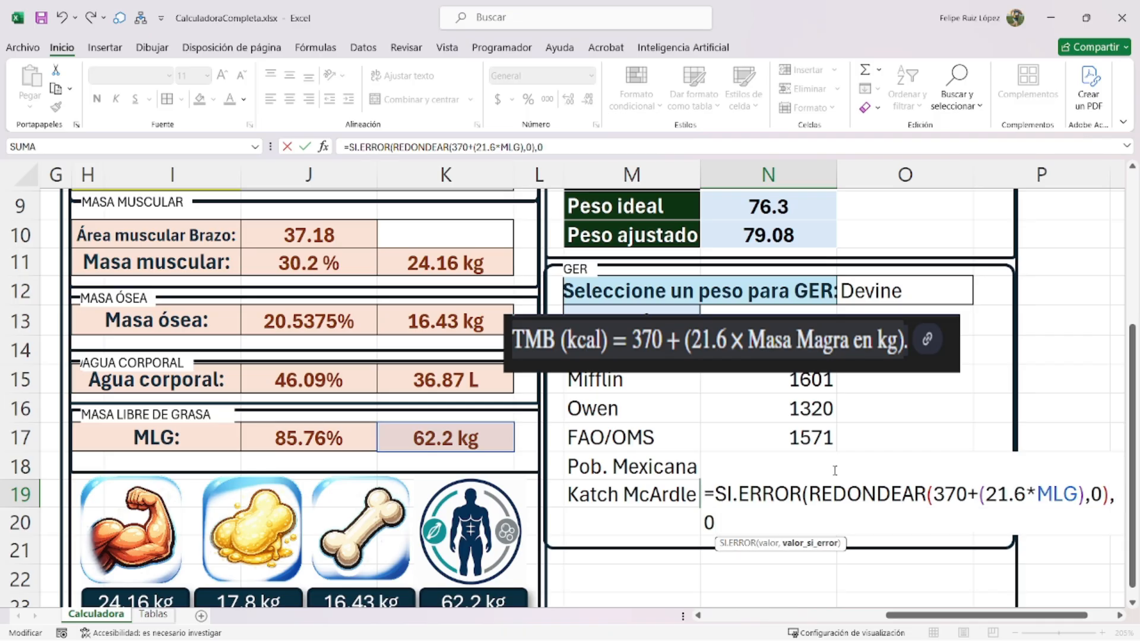
text())
key(Return)
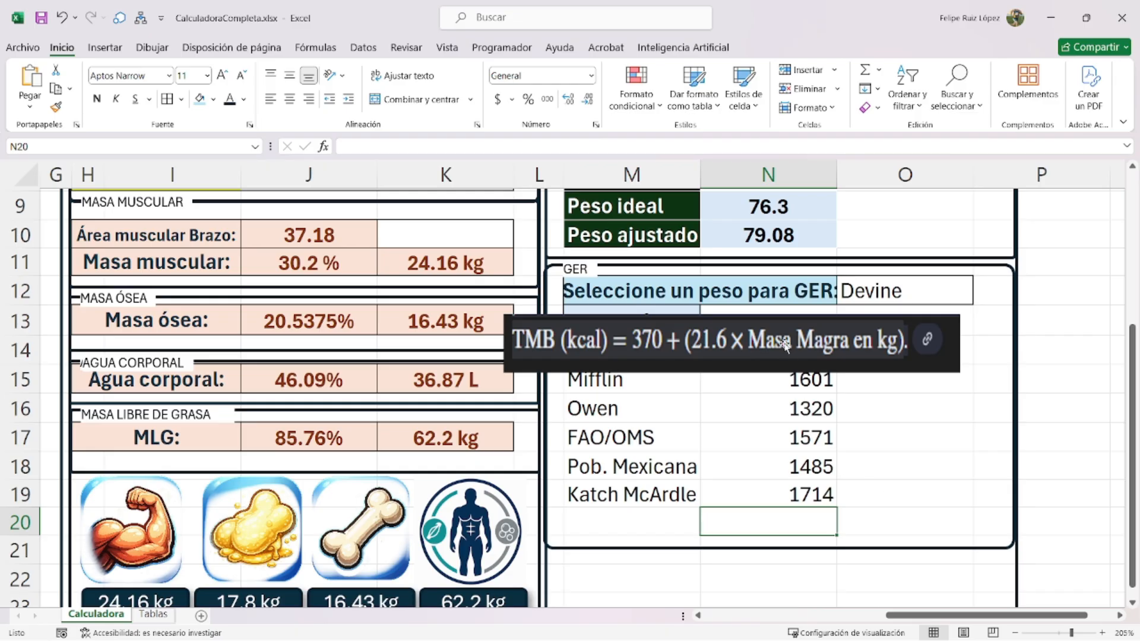
- Delete the TMB formula picture and select the six GER rows M14:N19
drag(781, 350, 903, 466)
key(Delete)
drag(653, 354, 778, 488)
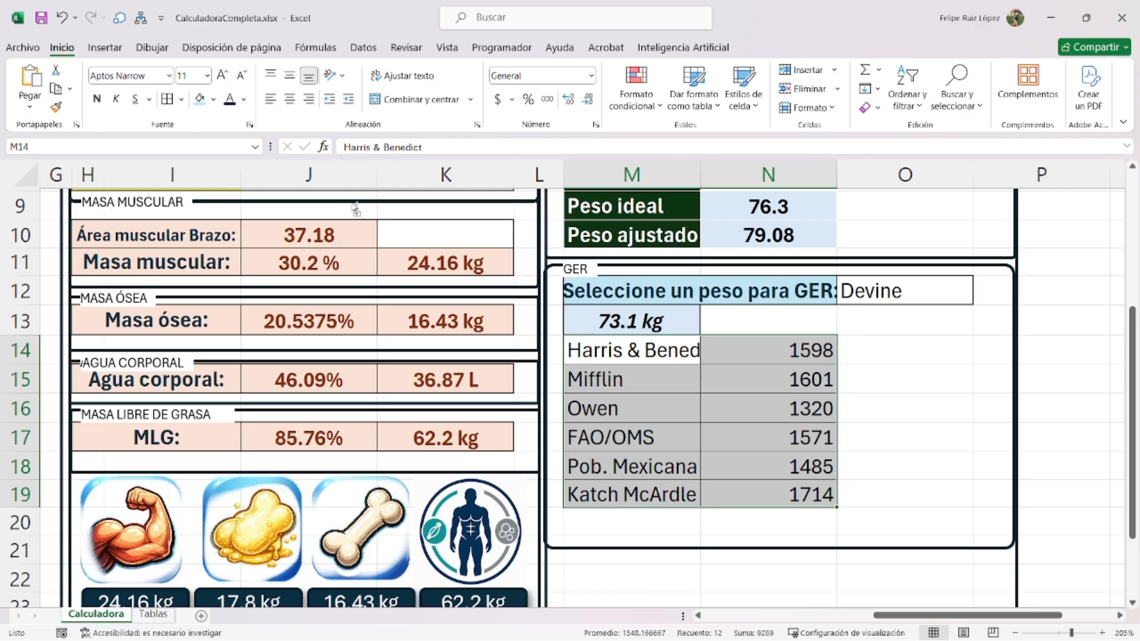
- Give M14:N19 an outline border and an inner vertical border
key(ctrl+1)
click(631, 62)
click(546, 162)
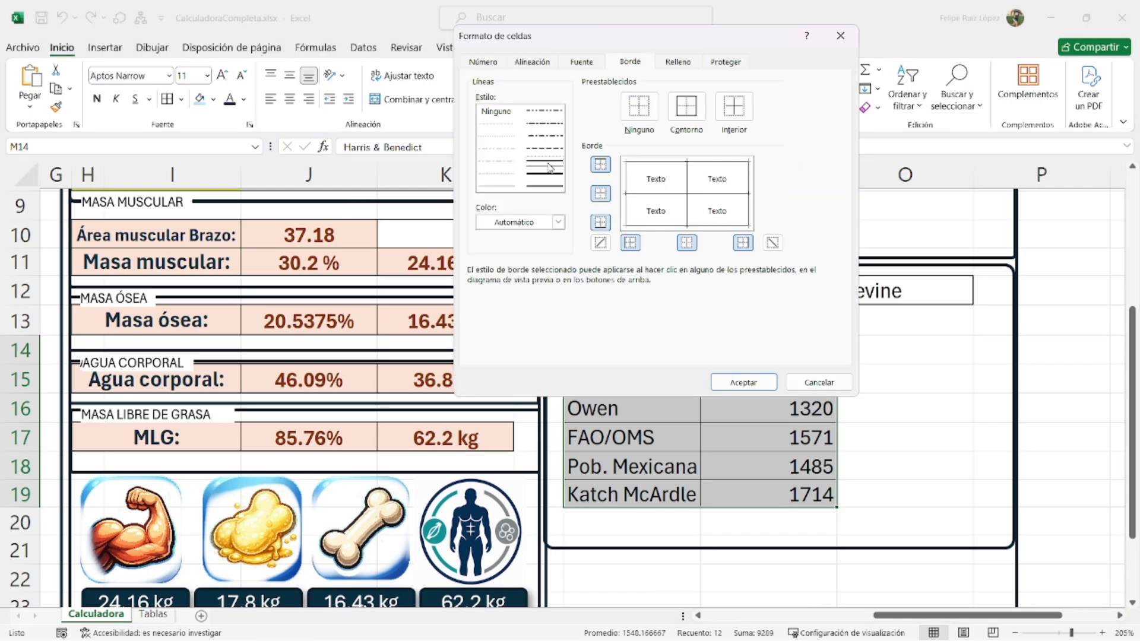
click(685, 115)
click(498, 187)
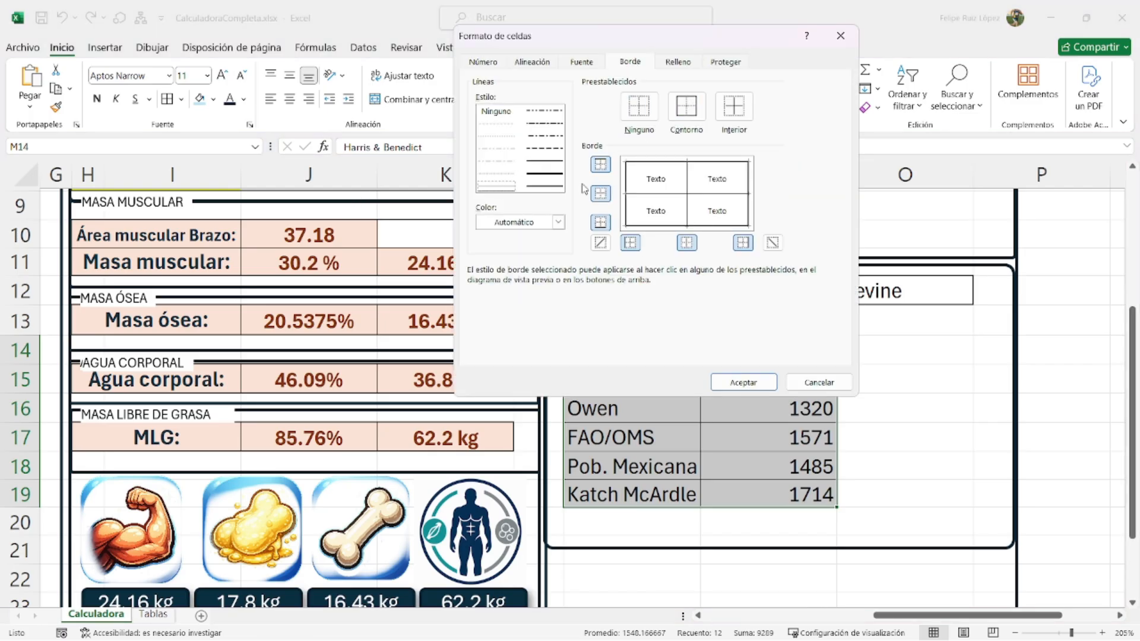
click(498, 128)
click(689, 196)
click(743, 383)
- Make the equation names bold dark blue on a light grey fill
drag(629, 350, 611, 495)
click(98, 98)
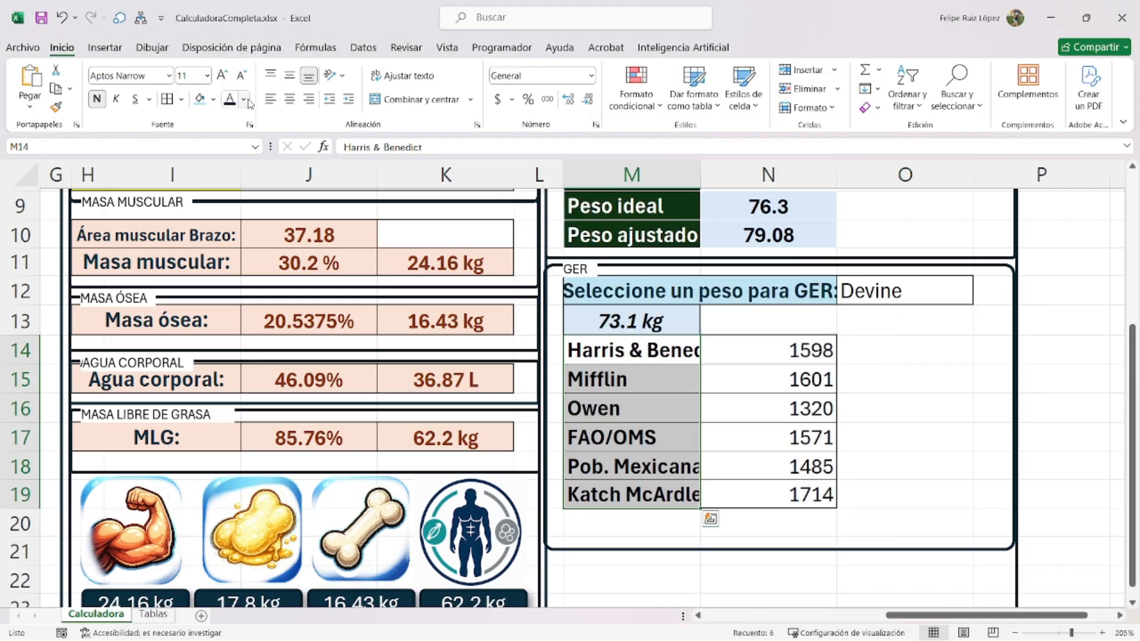
click(243, 99)
click(275, 218)
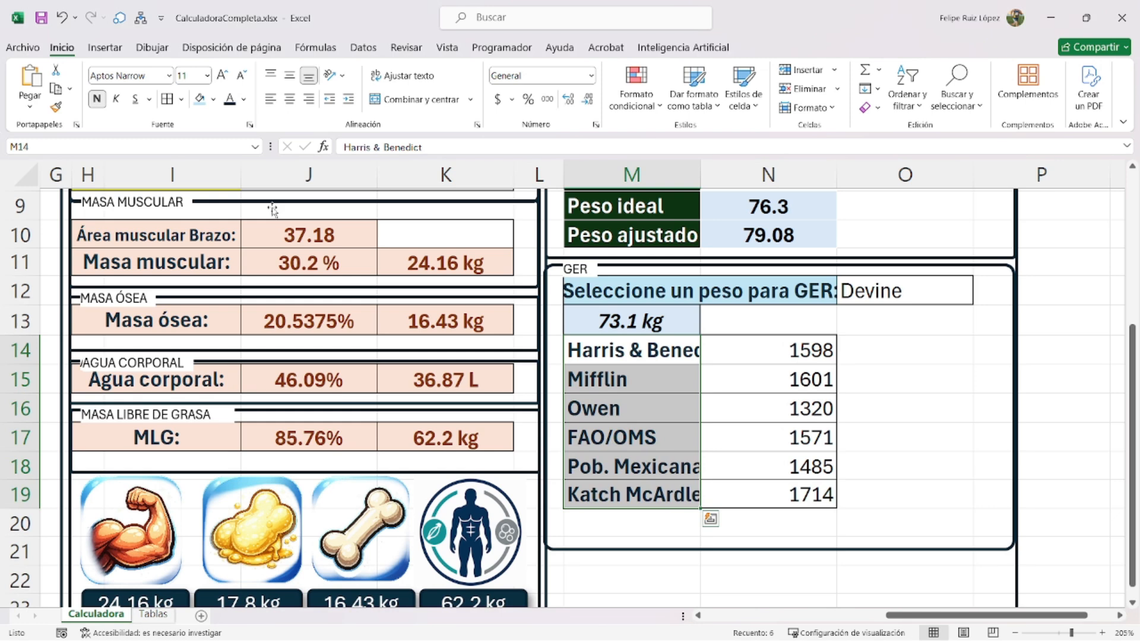
click(212, 99)
click(200, 158)
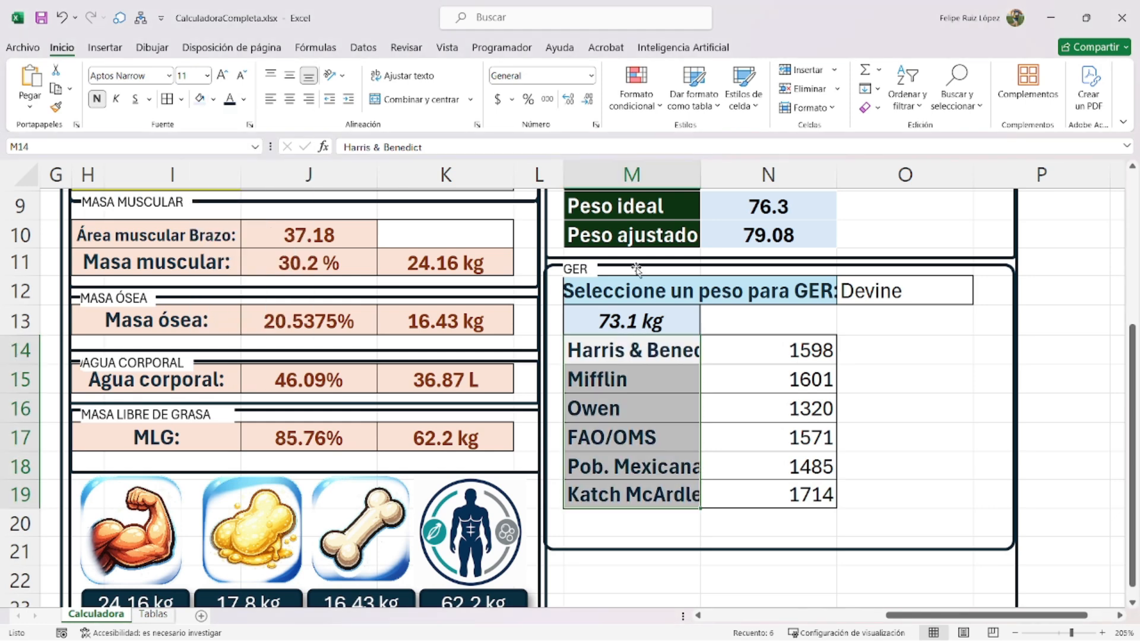
- Make the six GER values bold dark orange on a salmon fill, centred both ways
drag(787, 350, 802, 495)
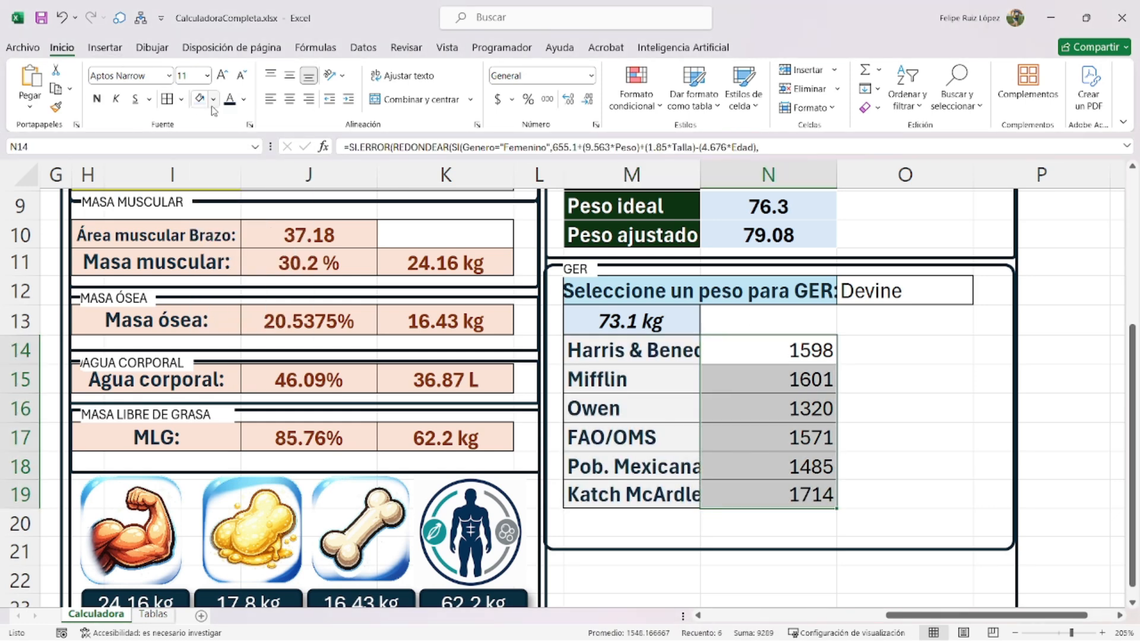
click(212, 99)
click(259, 161)
click(97, 99)
click(243, 101)
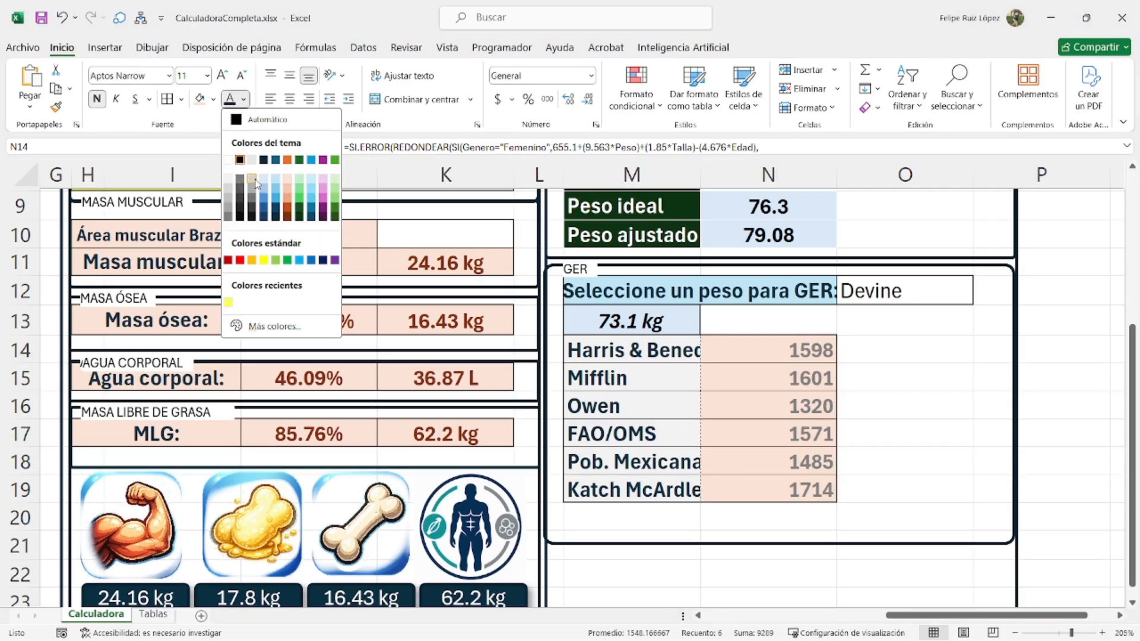
click(280, 218)
click(289, 75)
click(289, 100)
click(790, 314)
ctrl+scroll(790, 314, down, 2)
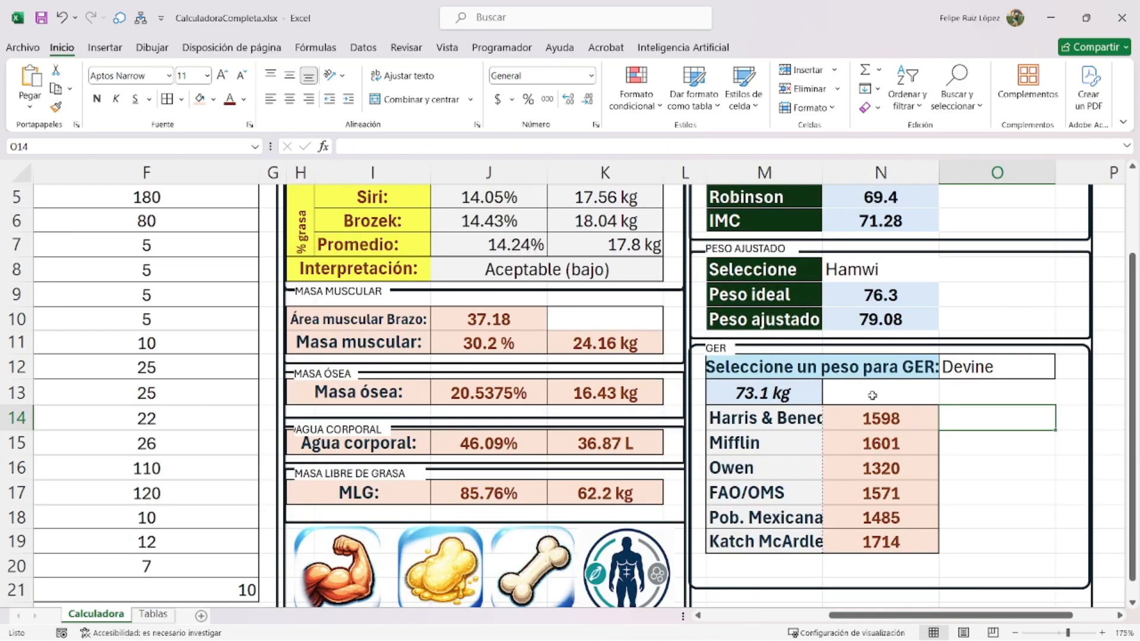
- Type the header Kcal in N13
text(k)
key(BackSpace)
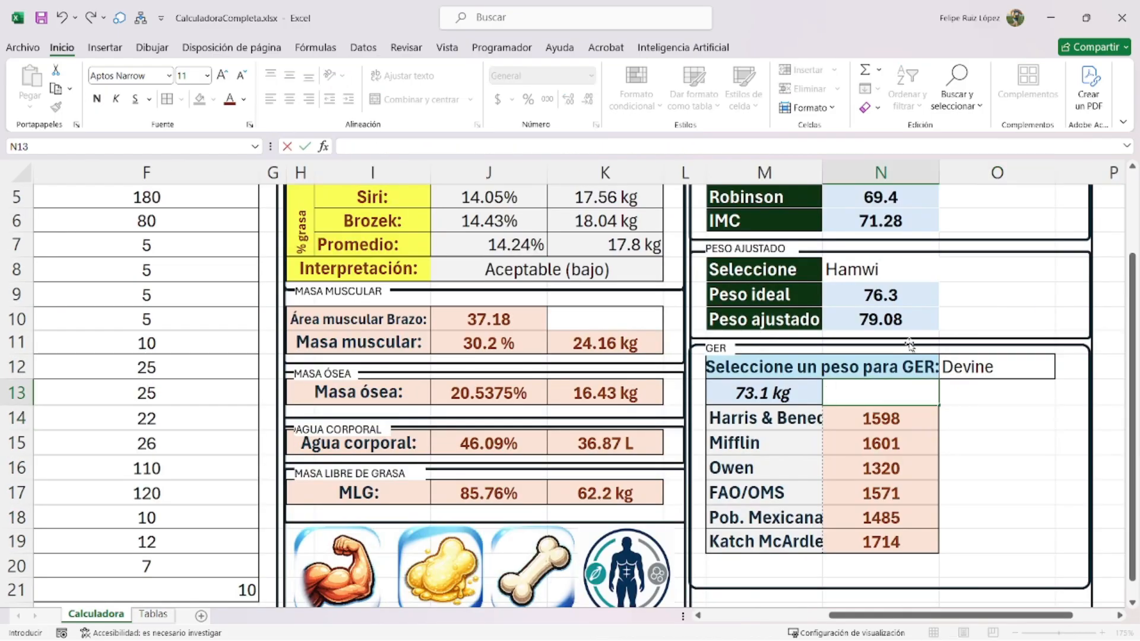
text(Kcal)
key(Return)
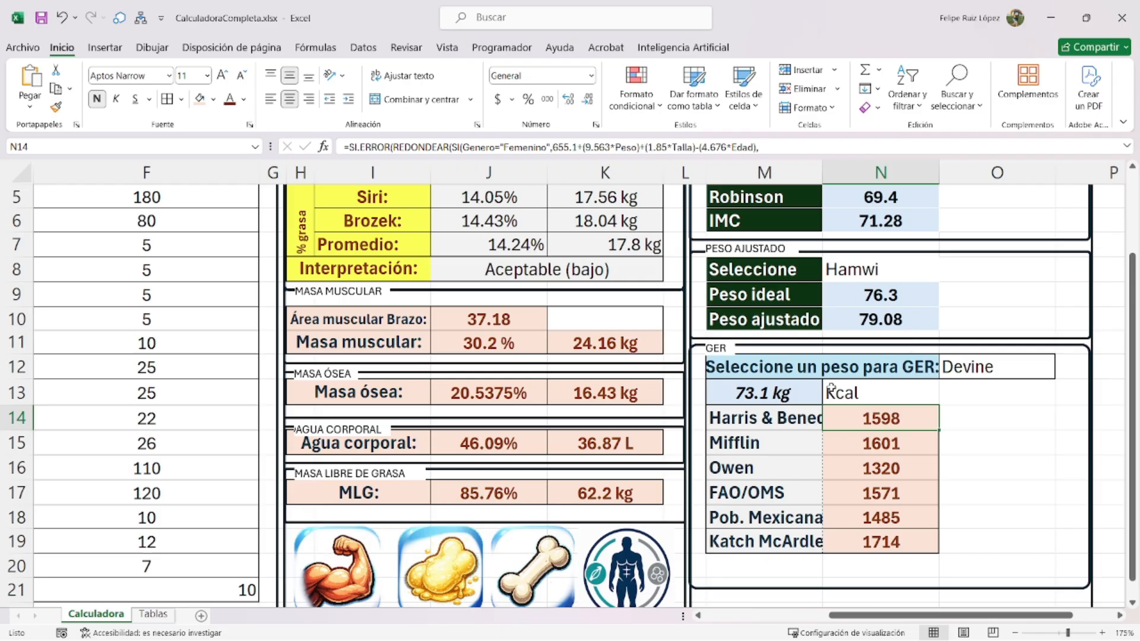
- Apply the GER value cells' formatting to the Kcal header with Paste Special > Formatting
key(ctrl+c)
click(869, 397)
right_click(870, 397)
click(998, 294)
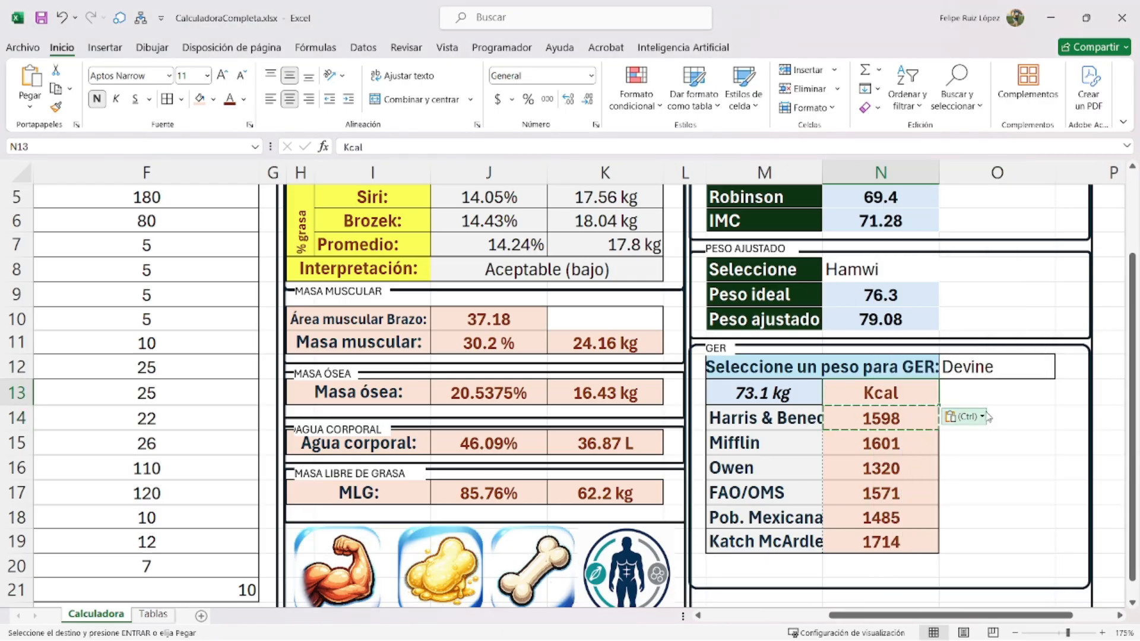
click(972, 423)
key(Down)
key(Down)
key(Down)
key(Escape)
click(970, 427)
scroll(970, 427, down, 1)
drag(837, 422, 884, 497)
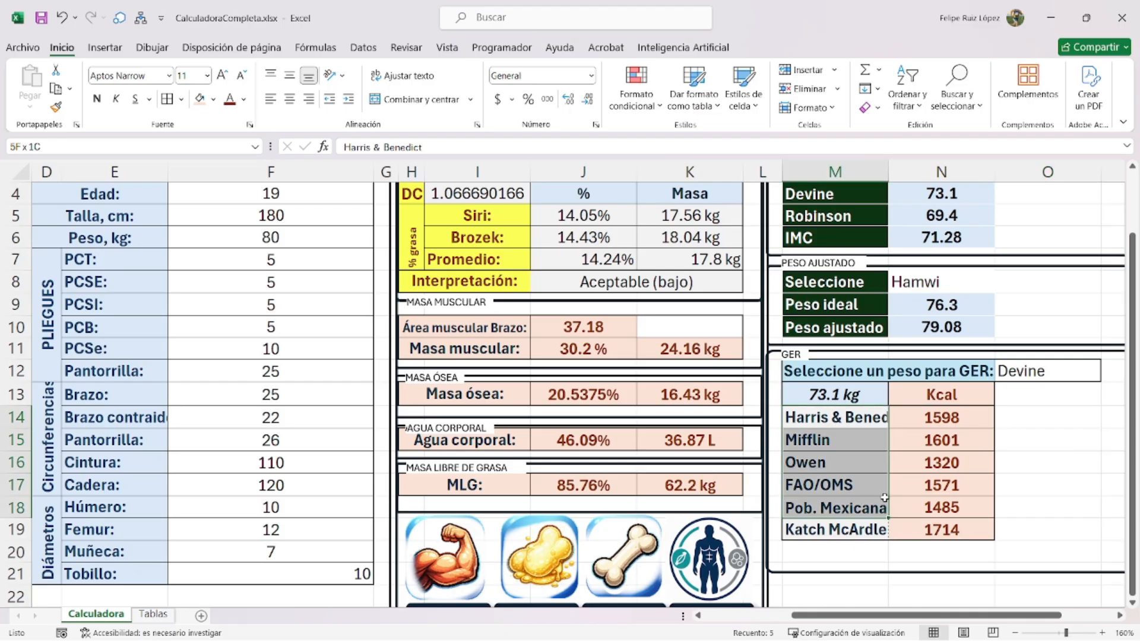
scroll(885, 497, down, 1)
click(911, 536)
click(1091, 510)
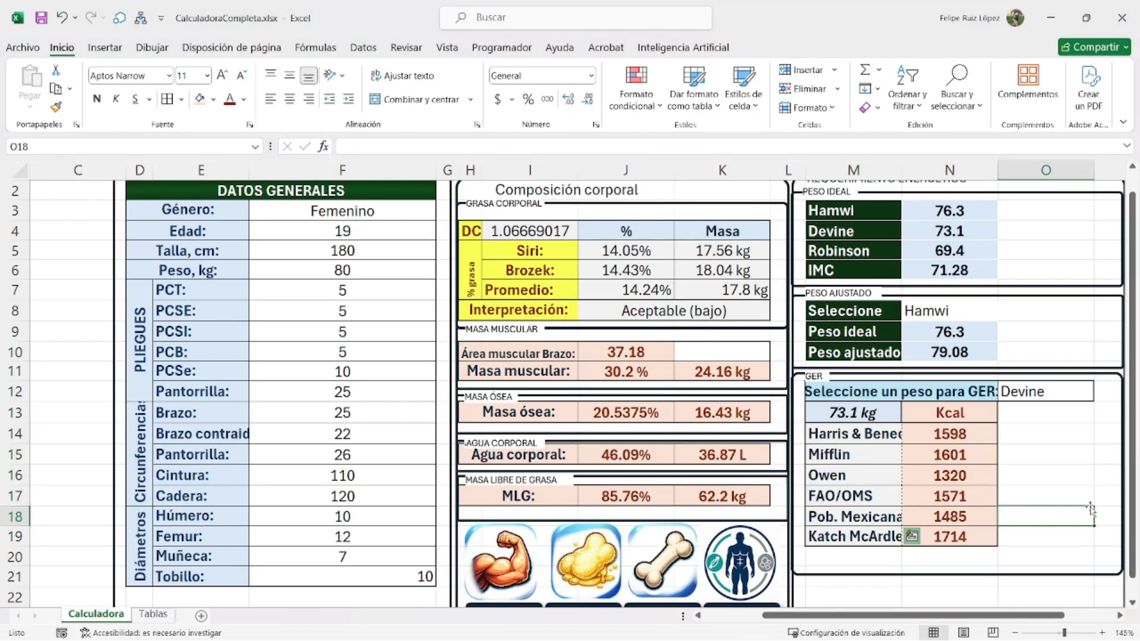
- Enter the plain-text note 'ree=ger+eta+faf' in cell M26 beneath the GER table
scroll(837, 454, down, 2)
click(824, 561)
text(ree=)
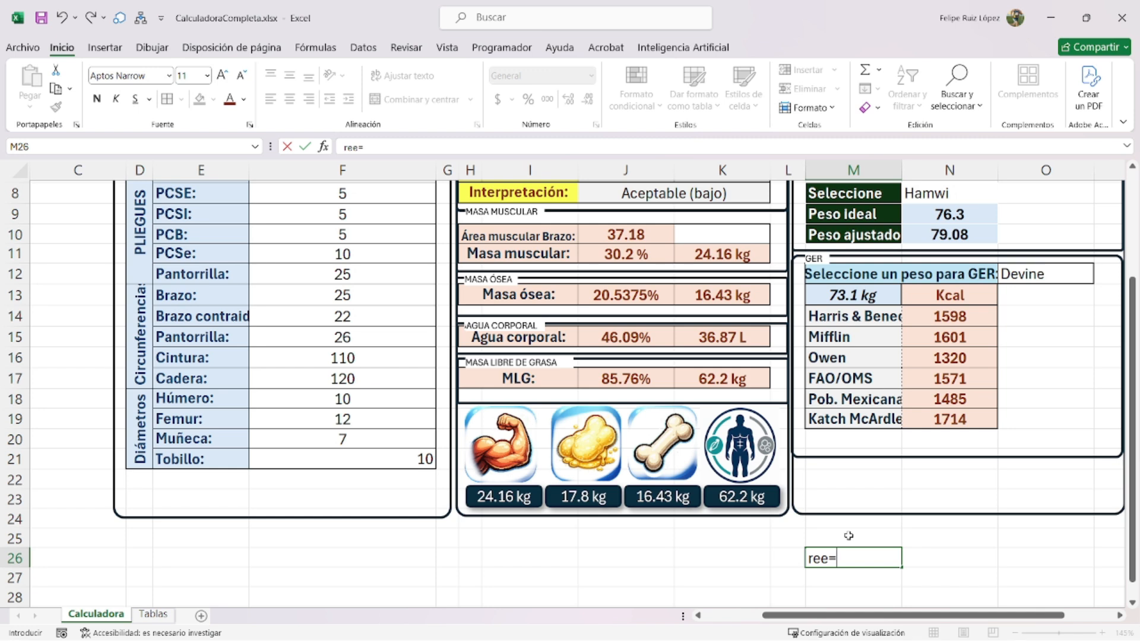
text(ger+eta)
text(+faf+)
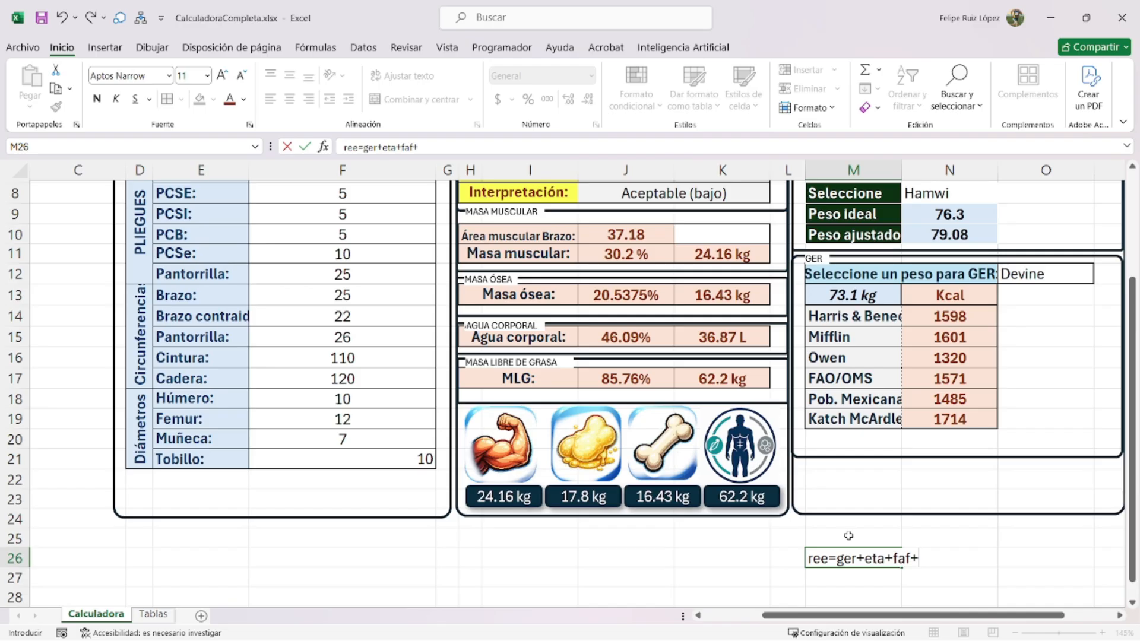
key(Return)
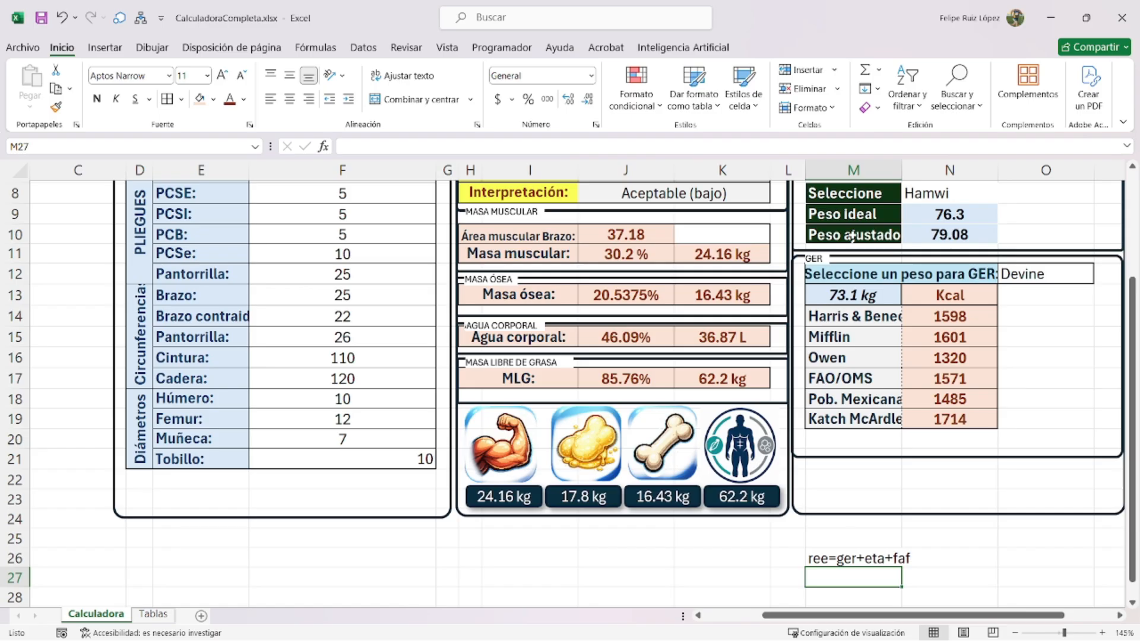
- Delete the stray 'ree=ger+eta+faf' note from M26
click(865, 559)
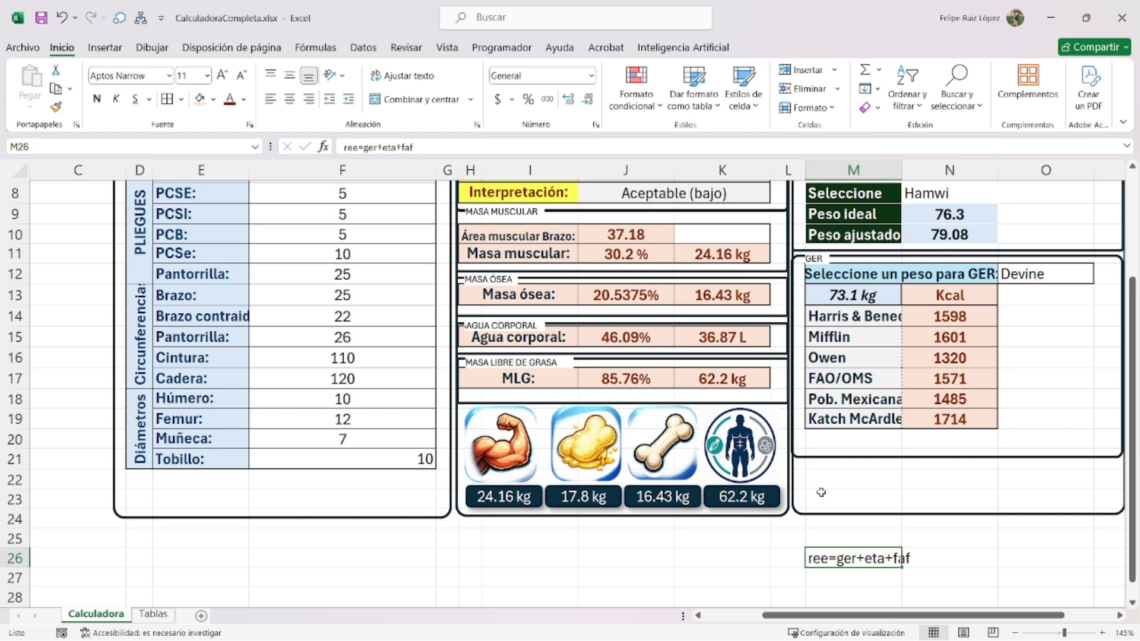
key(BackSpace)
key(Return)
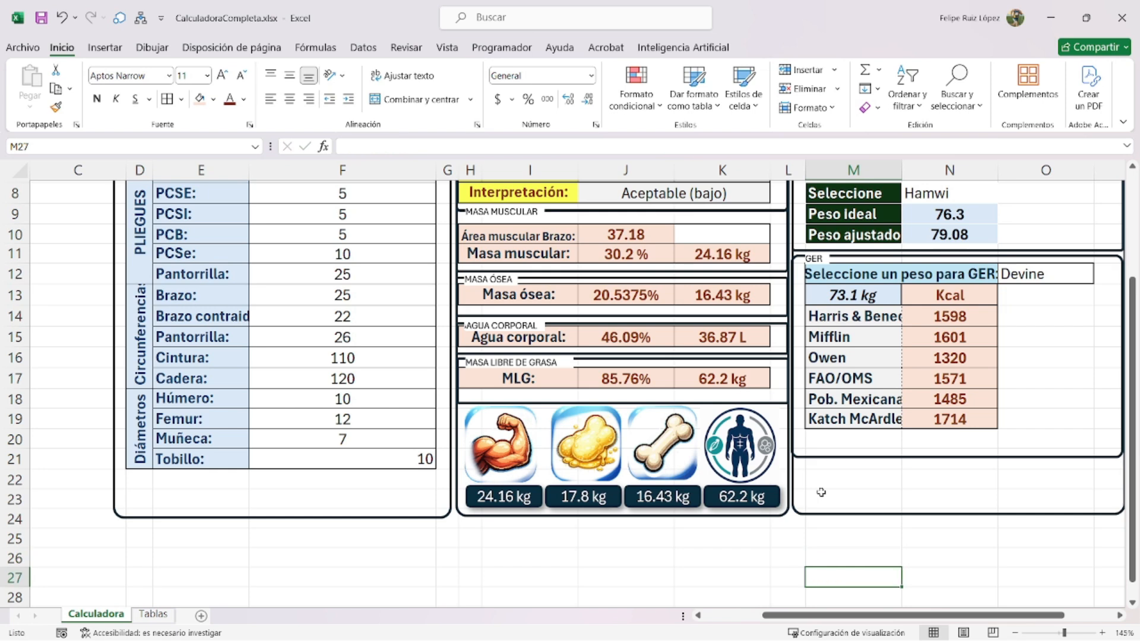
- Resize the GER panel's rounded rectangles to fit the table
click(909, 457)
drag(959, 457, 953, 596)
click(956, 514)
- Add the label 'Ecuación:' in M20
click(852, 445)
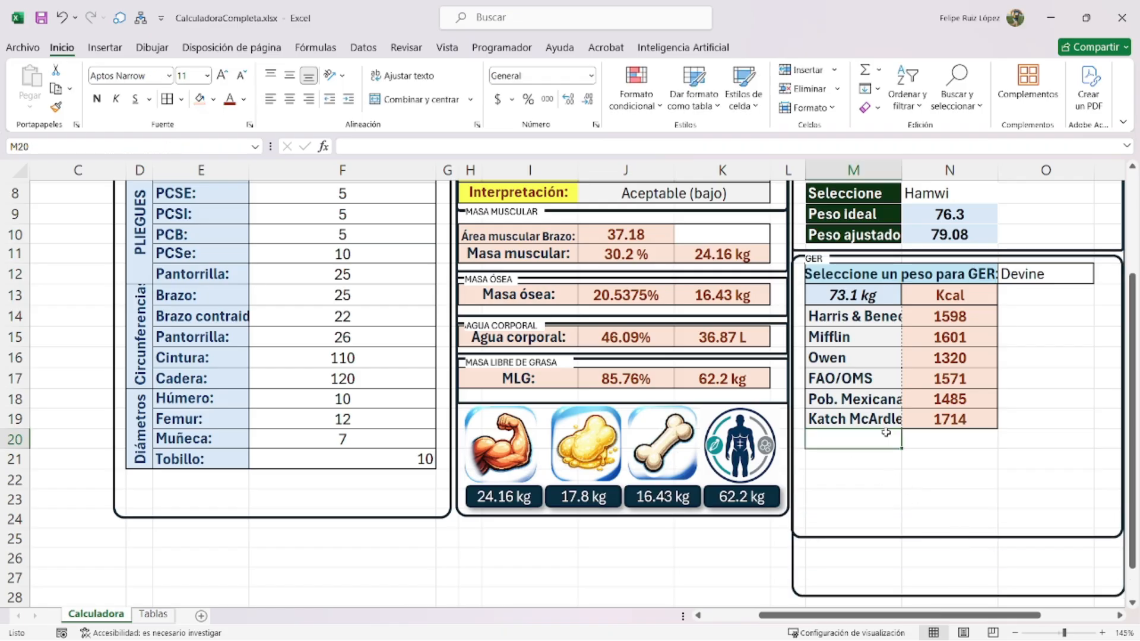
text(Seleccione un)
key(BackSpace)
key(BackSpace)
key(BackSpace)
key(BackSpace)
key(BackSpace)
key(BackSpace)
key(BackSpace)
key(BackSpace)
key(BackSpace)
key(BackSpace)
key(BackSpace)
key(BackSpace)
key(BackSpace)
key(BackSpace)
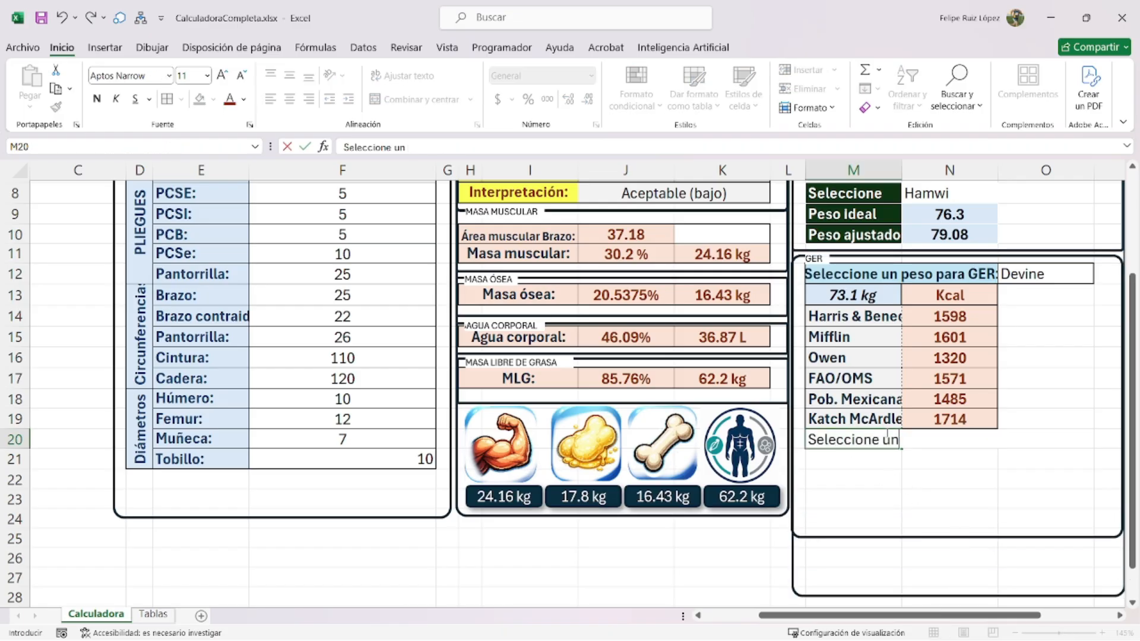
text(Ecuación:)
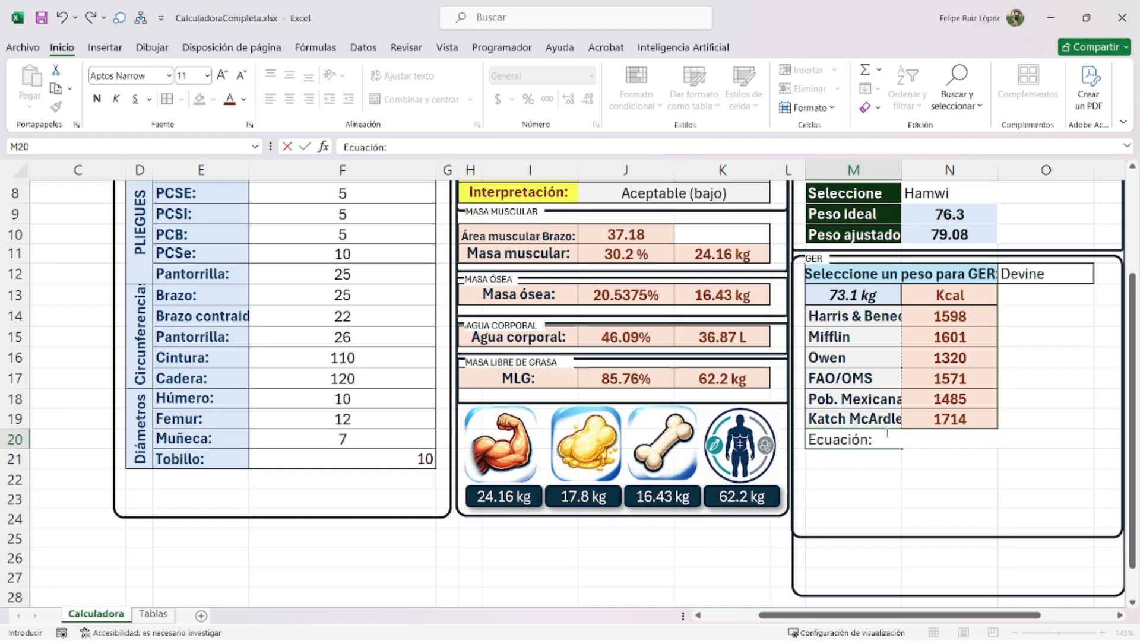
key(Return)
- Shorten the 'Harris & Benedict' label in M14 to 'H&B'
click(948, 438)
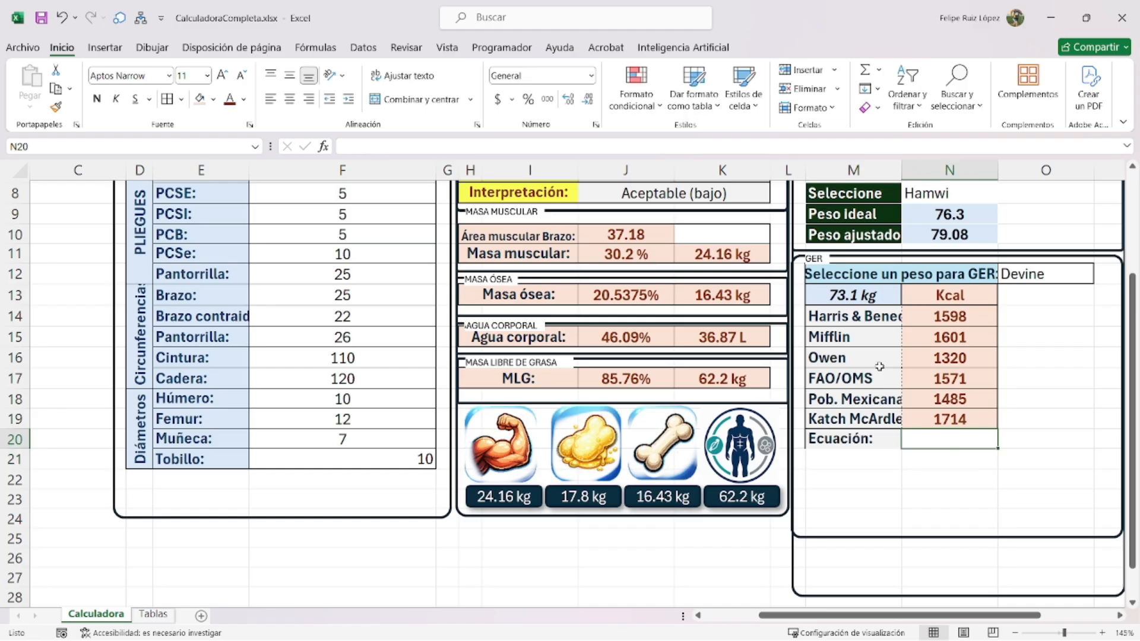
drag(871, 317, 860, 417)
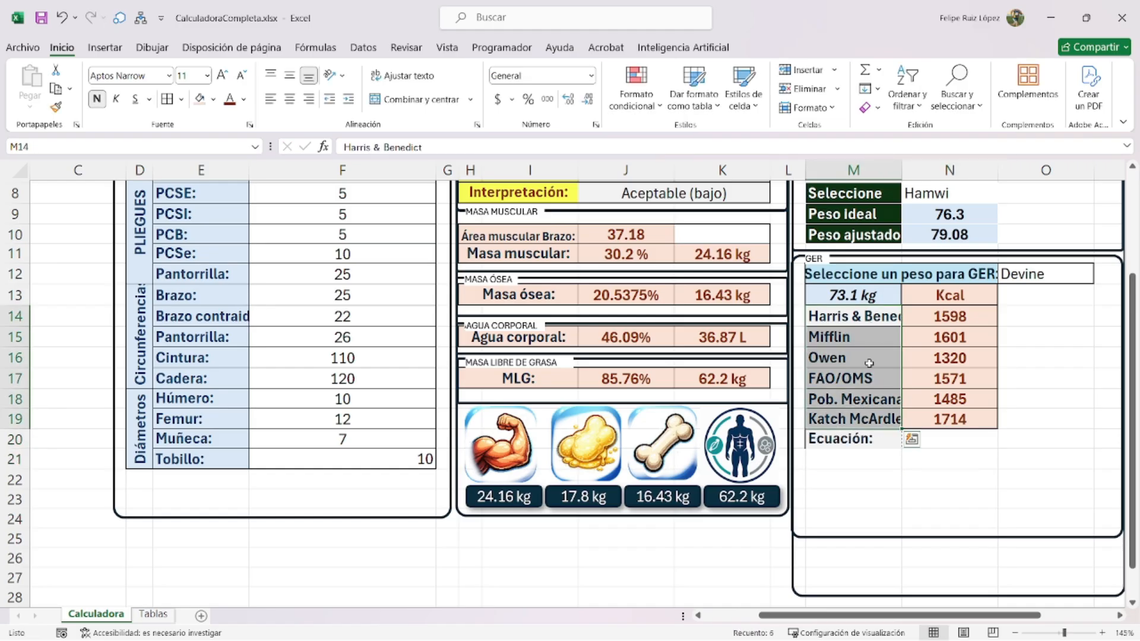
click(874, 319)
text(H&)
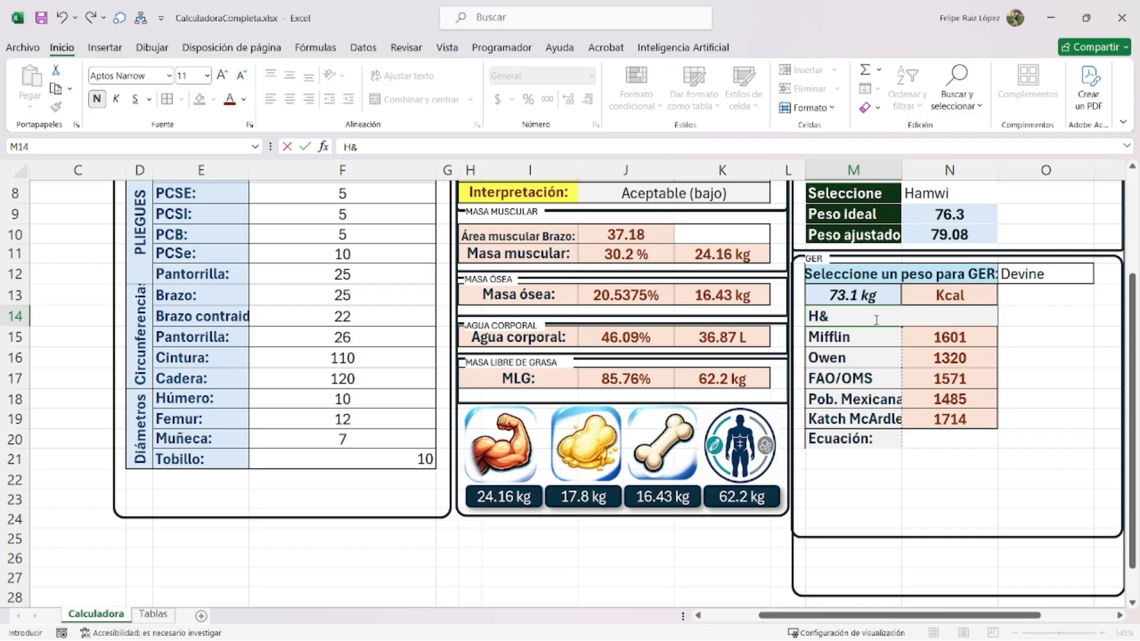
text(B)
key(Return)
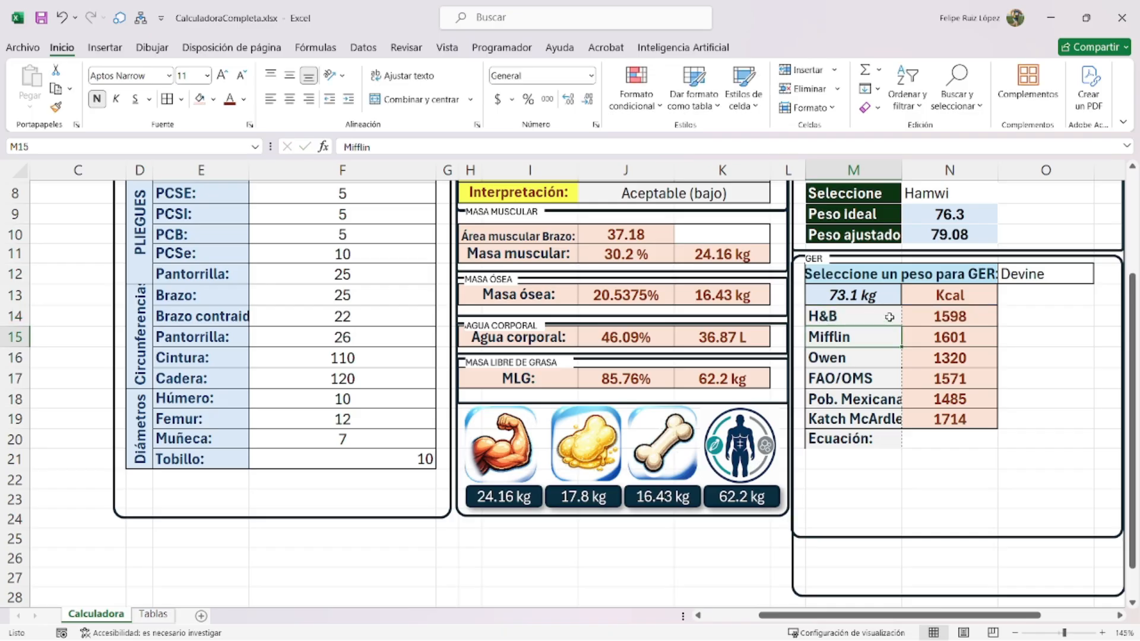
click(963, 435)
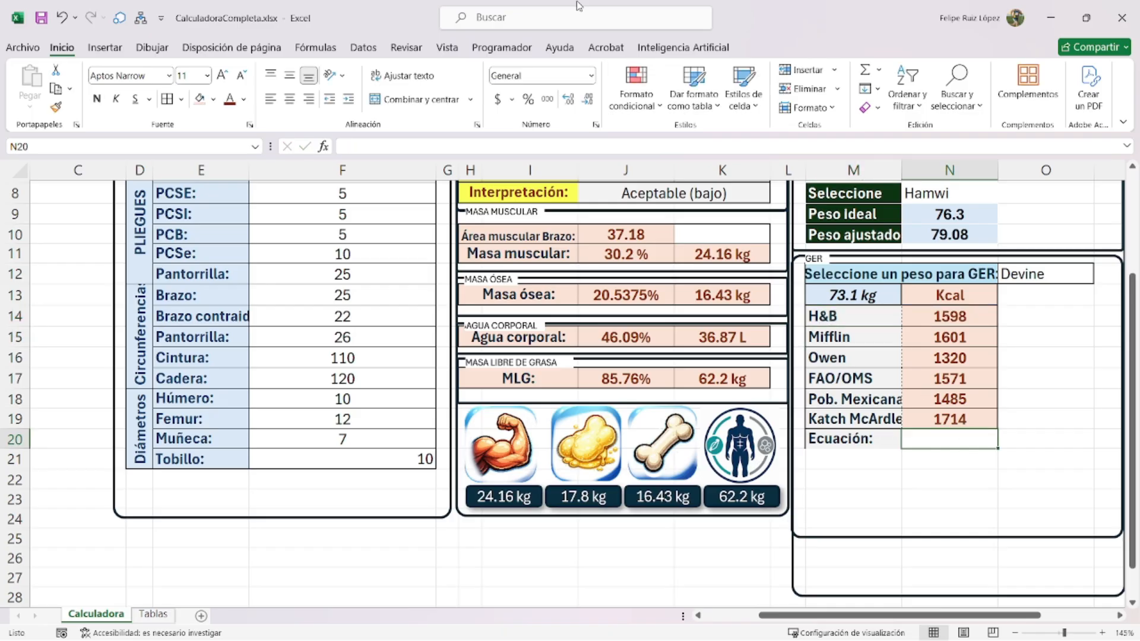
- Give N20 a data-validation dropdown list sourced from $M$14:$M$19
click(364, 47)
click(677, 107)
click(527, 178)
click(515, 220)
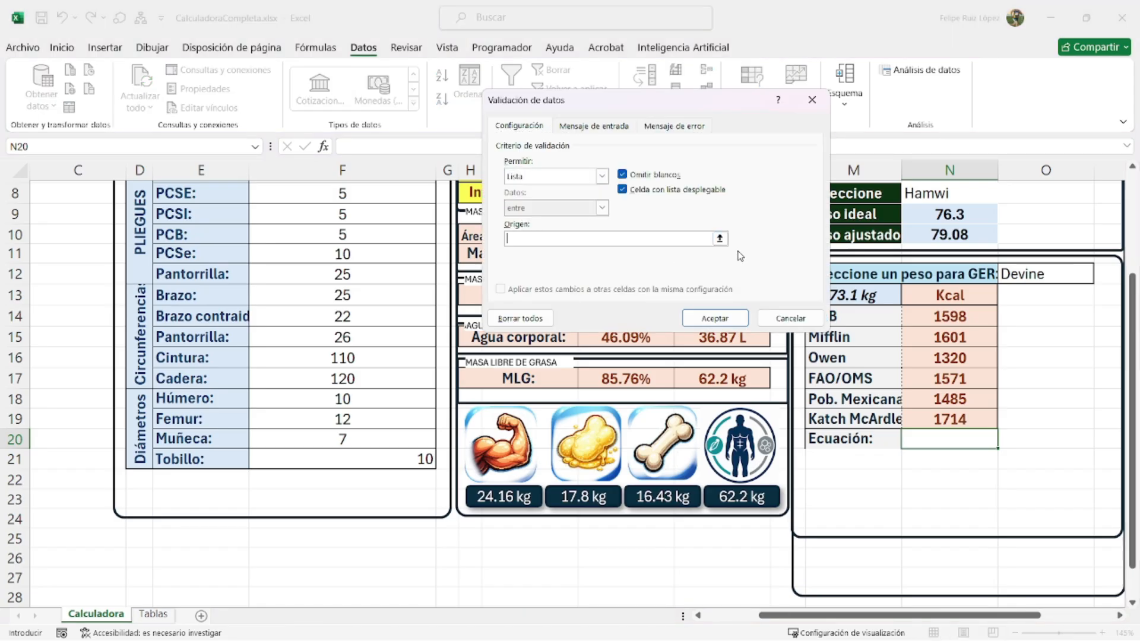
click(720, 238)
drag(854, 314, 856, 419)
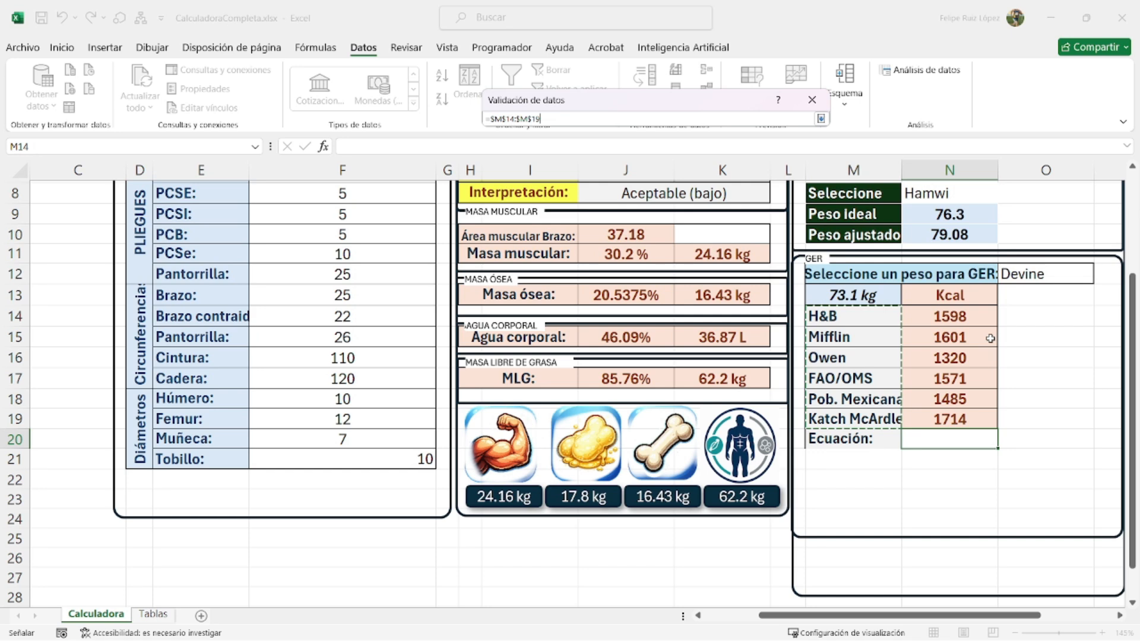
key(Return)
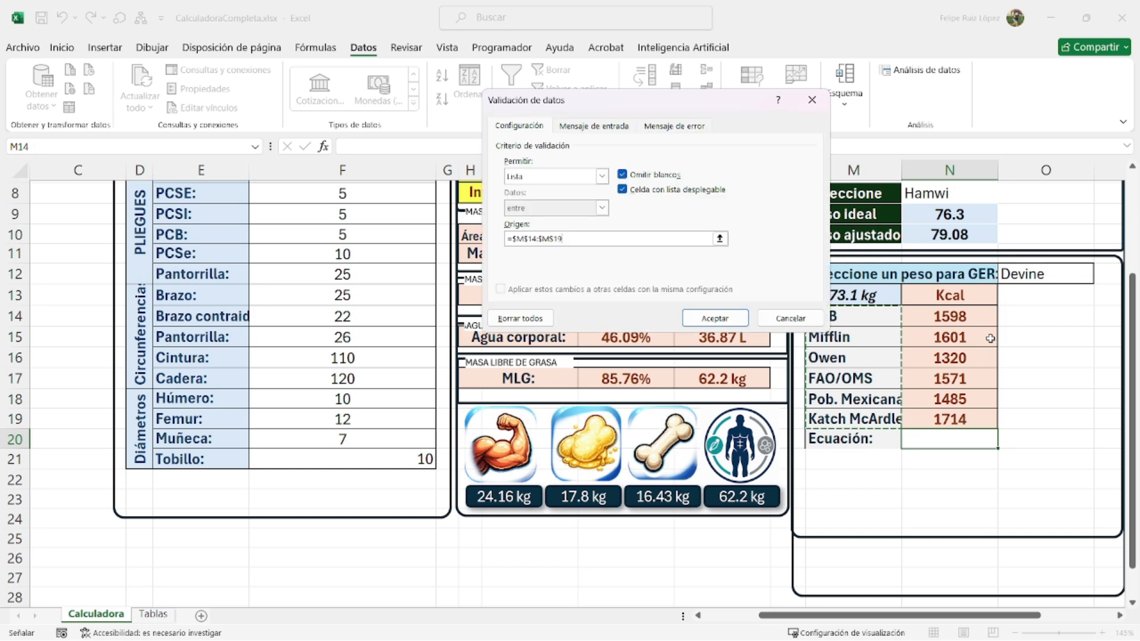
key(Return)
- Move the Ecuación: row M20:N20 down to row 21
drag(873, 429, 921, 469)
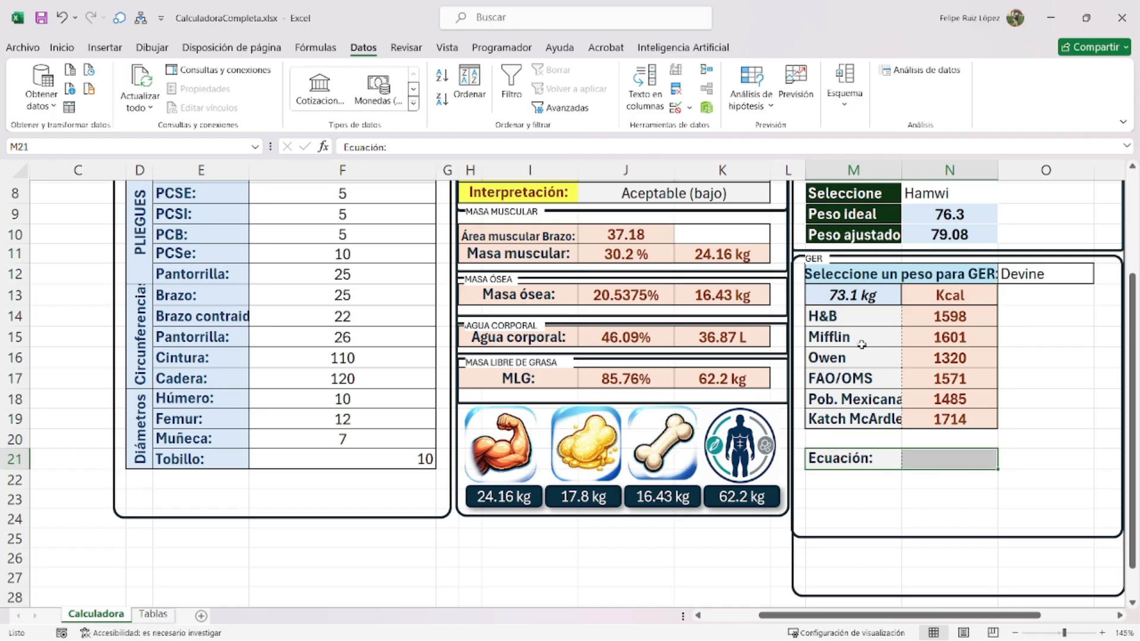
scroll(938, 379, up, 2)
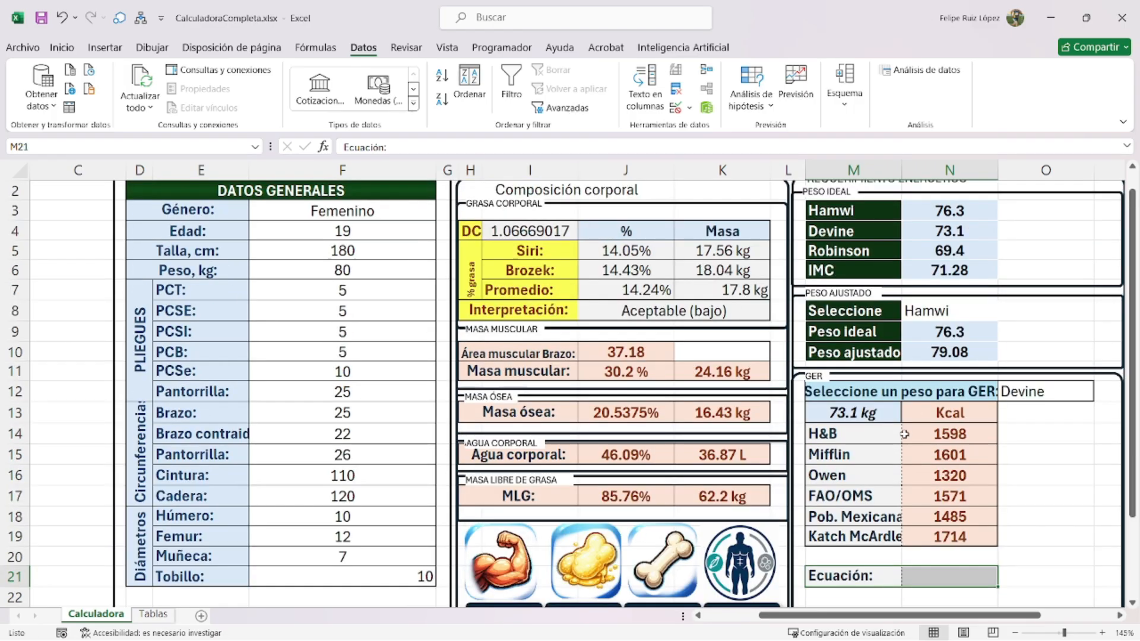
scroll(904, 434, down, 1)
- Move the Ecuación: row back up to row 20
click(1049, 337)
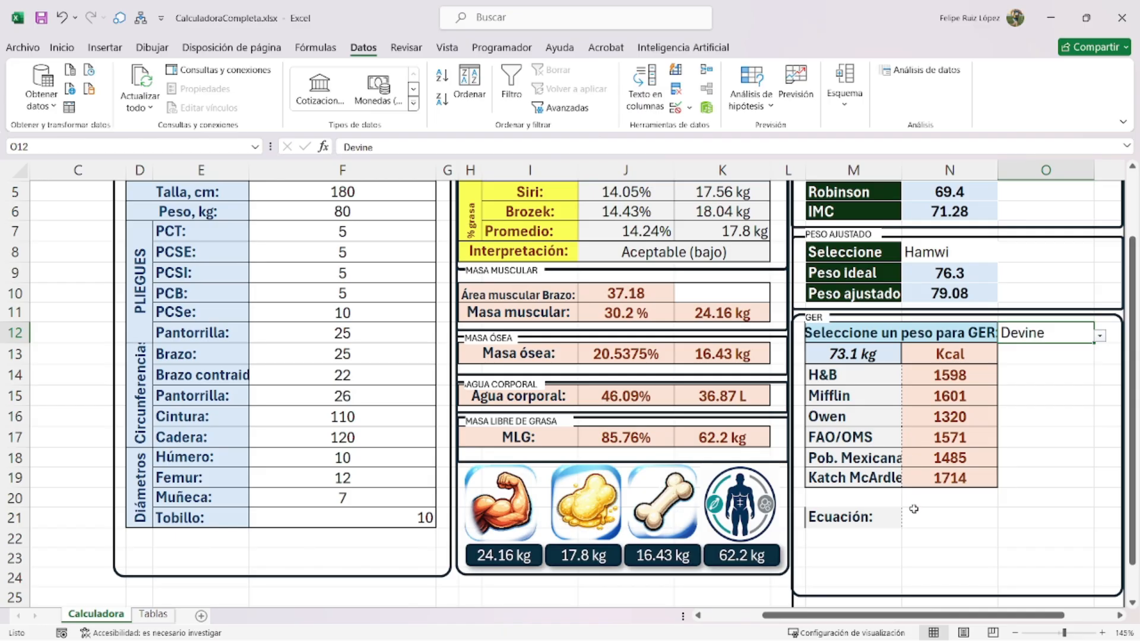
click(917, 514)
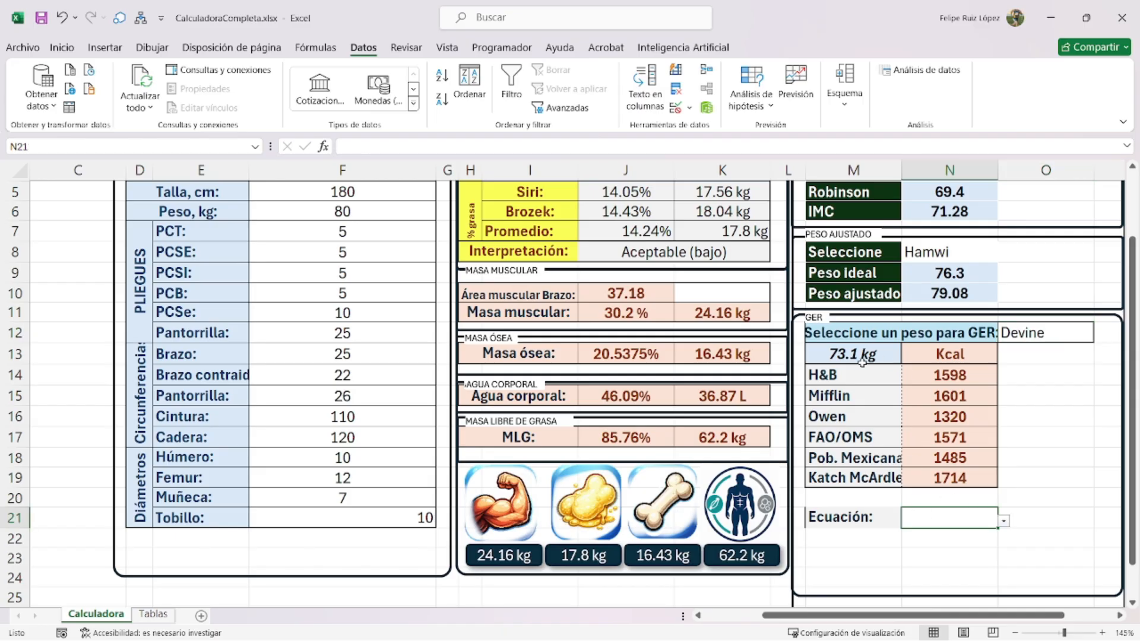
drag(859, 517, 905, 498)
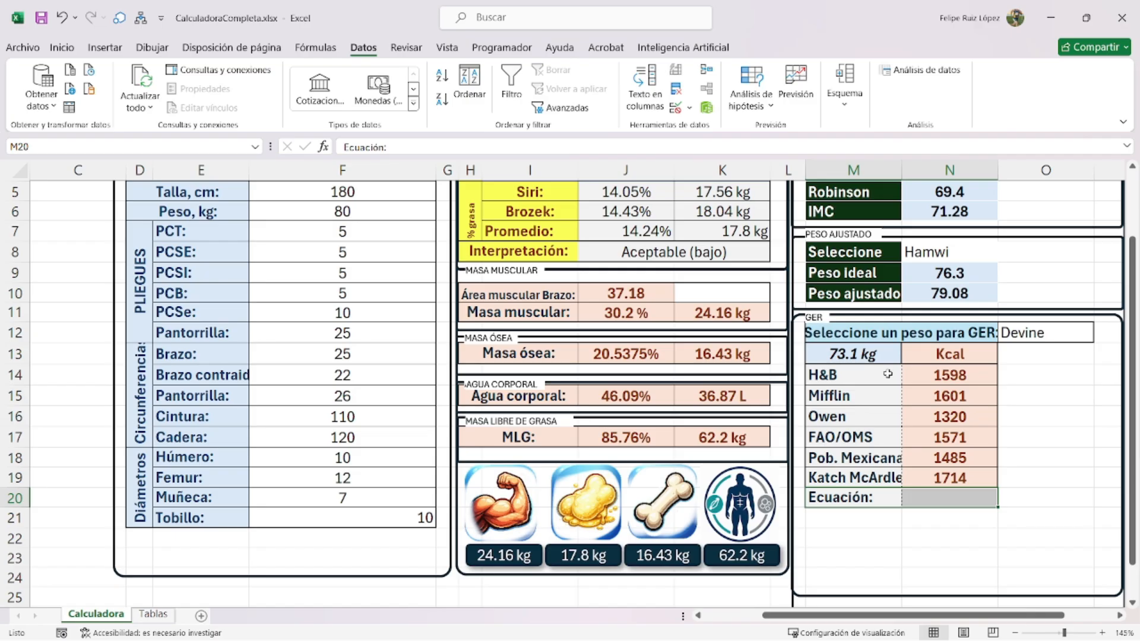
- Move the 73.1 kg weight to O13 and title M13 'Ecuaciones' with header formatting
click(848, 351)
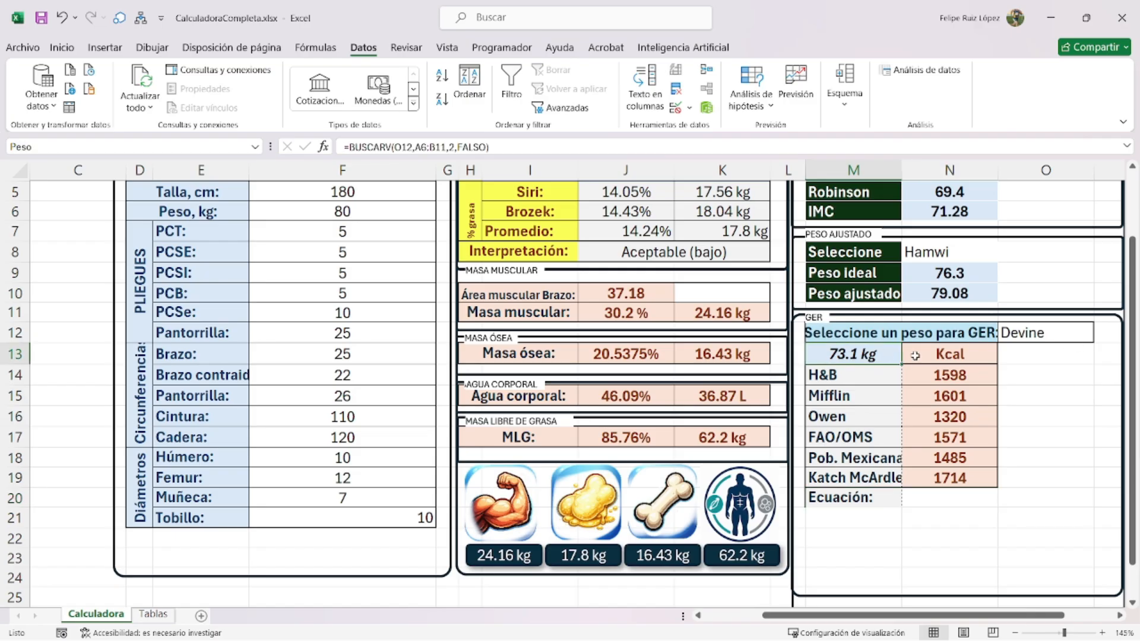
drag(851, 363, 1003, 378)
click(860, 353)
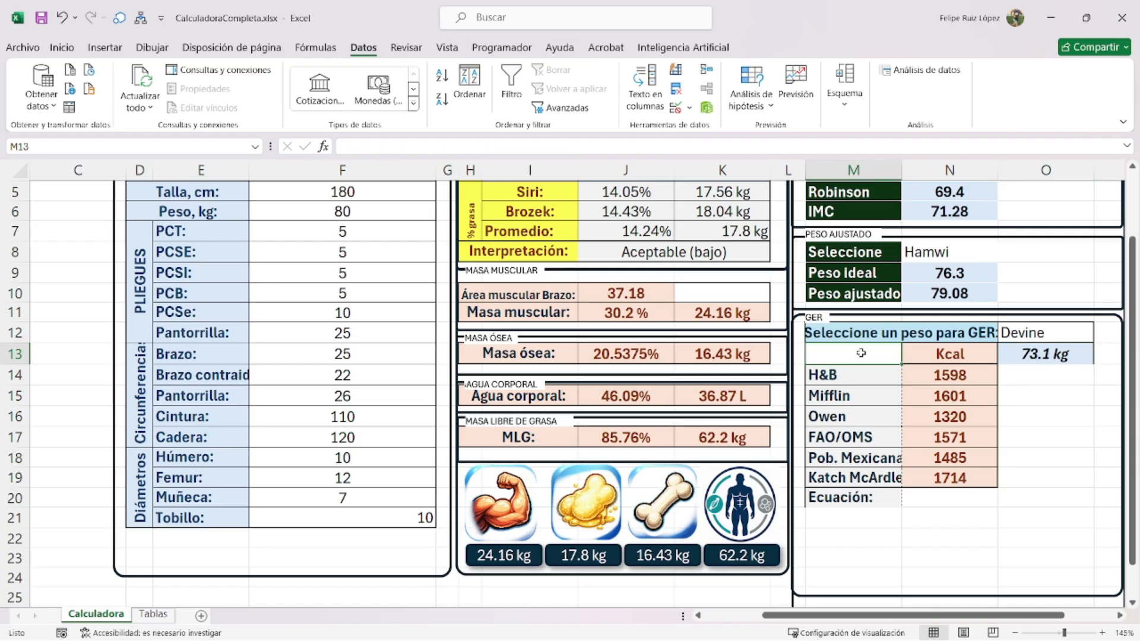
text(Ecuciones)
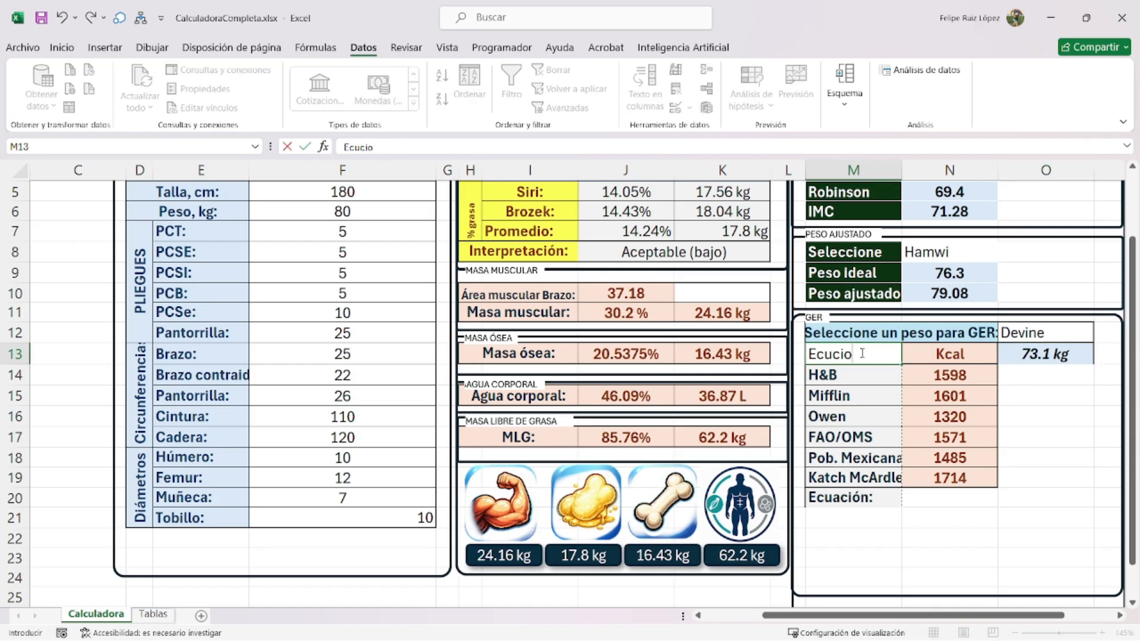
key(BackSpace)
key(BackSpace)
key(BackSpace)
key(BackSpace)
key(BackSpace)
text(aciones)
key(Tab)
right_click(870, 357)
click(998, 292)
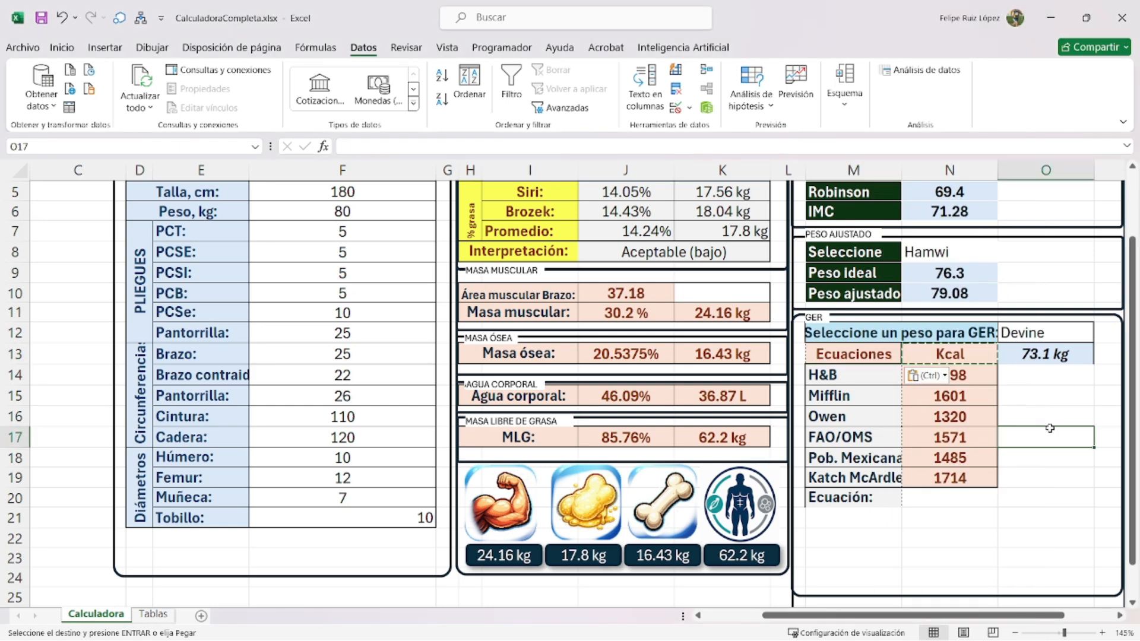
- Choose Owen as the equation in N20's dropdown
click(998, 500)
click(1003, 501)
click(920, 534)
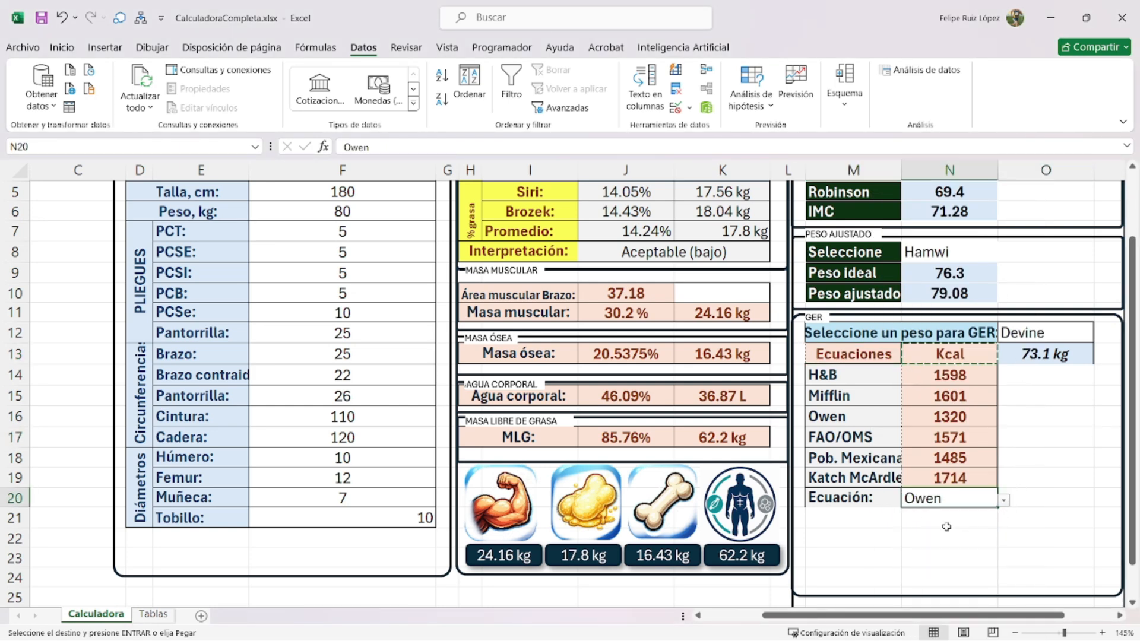
click(1031, 494)
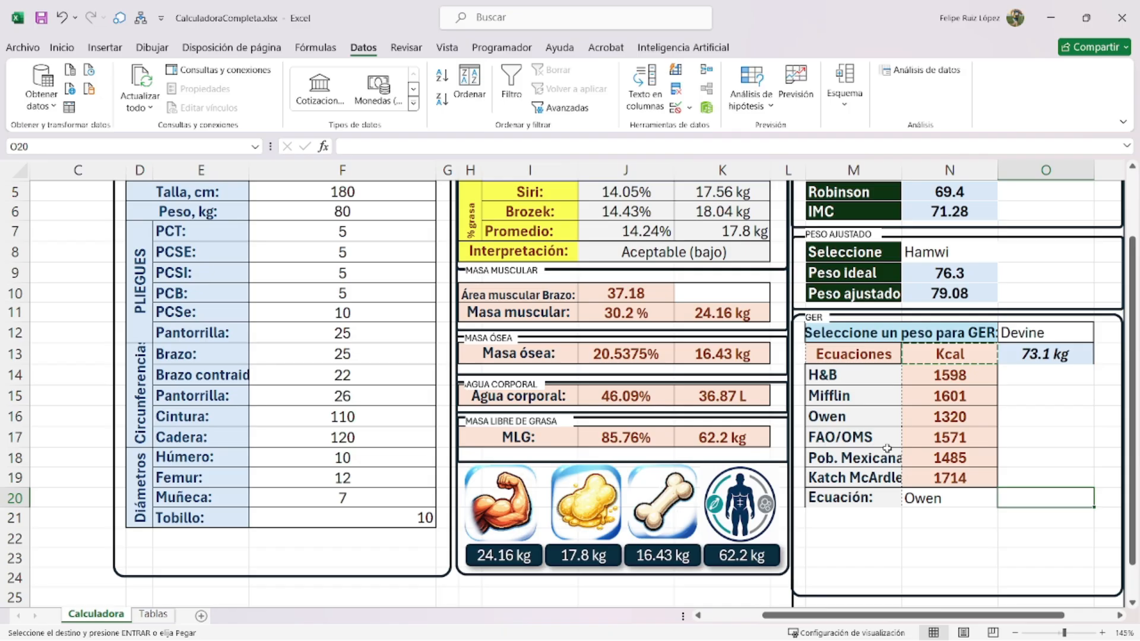
- Enter a BUSCARV formula in O20 looking up N20 in the equation table, column 2, FALSO, returning 1320
text(=buscarv()
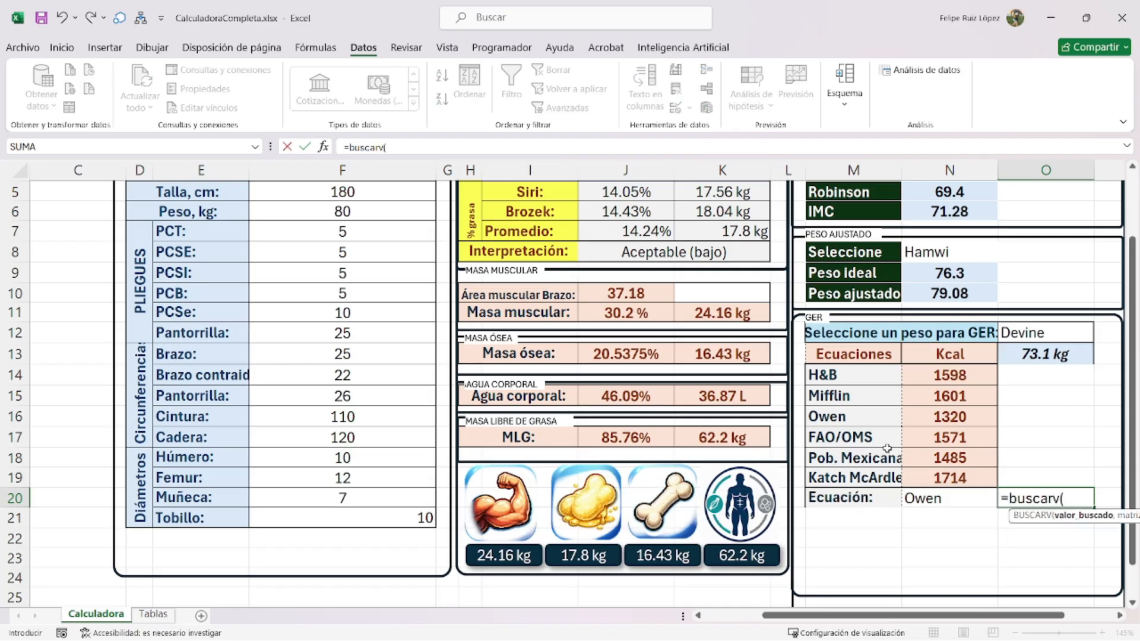
click(940, 498)
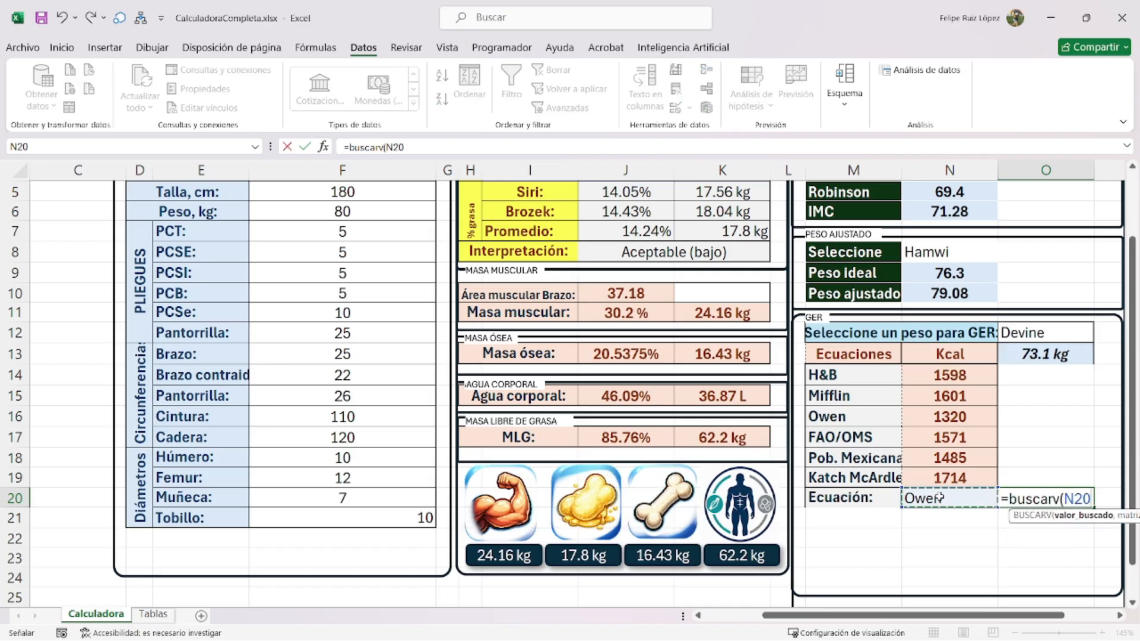
text(,)
drag(874, 374, 937, 468)
text(,)
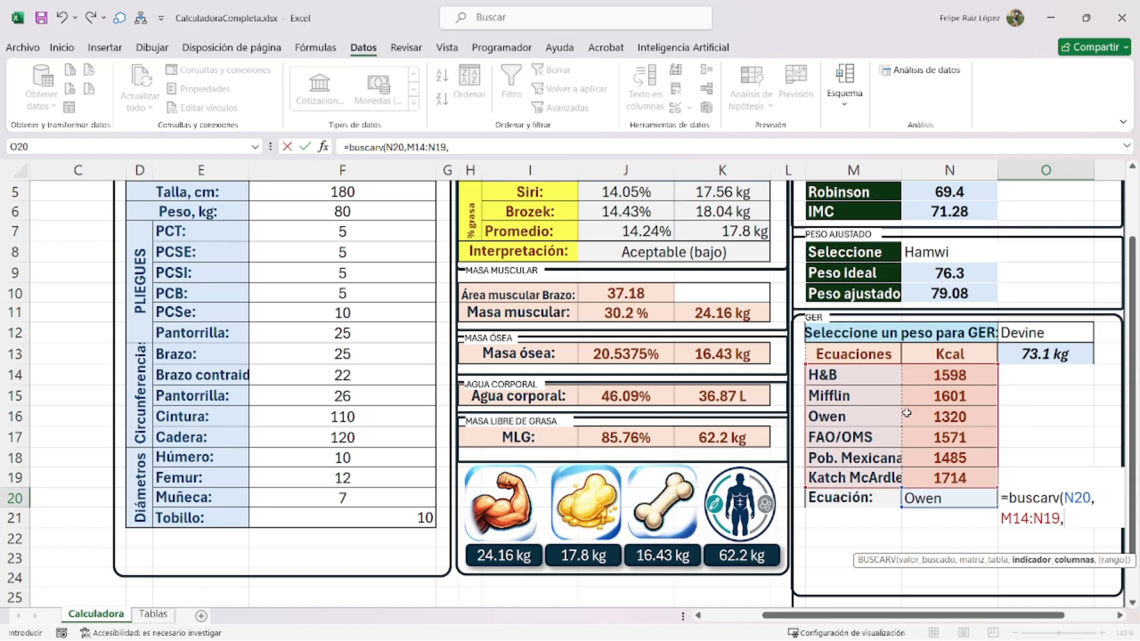
text(2,falso))
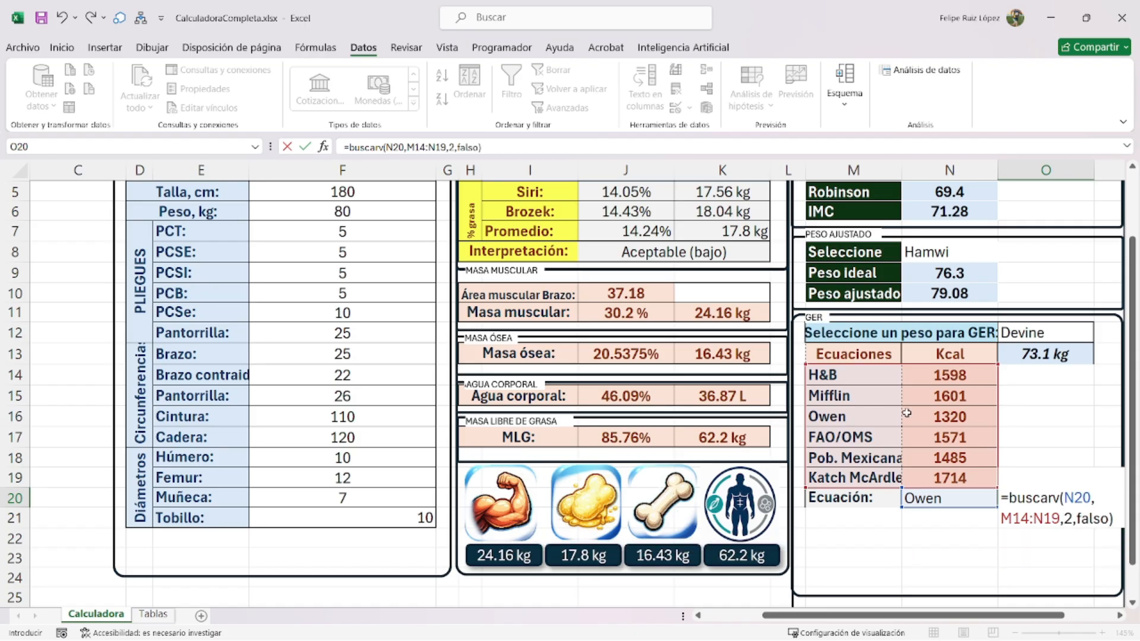
key(Return)
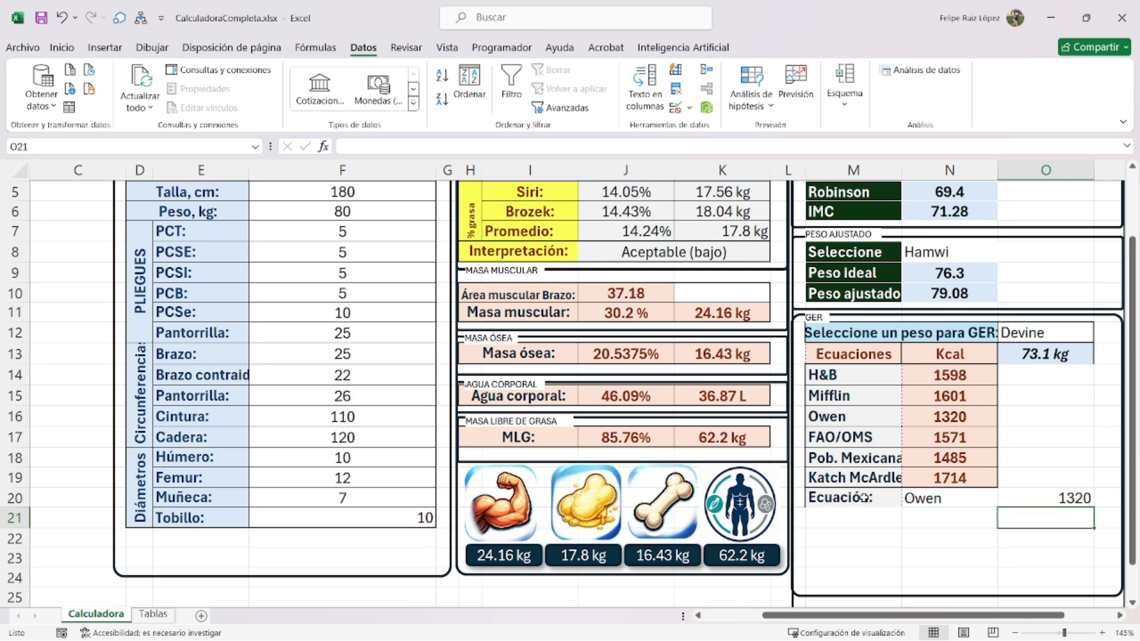
- Choose a thin outline border with vertical dividers for M20:O20
drag(864, 497, 1043, 499)
key(ctrl+1)
click(686, 107)
click(496, 185)
click(686, 189)
- Confirm the outline and divider borders on the Ecuación row
click(743, 383)
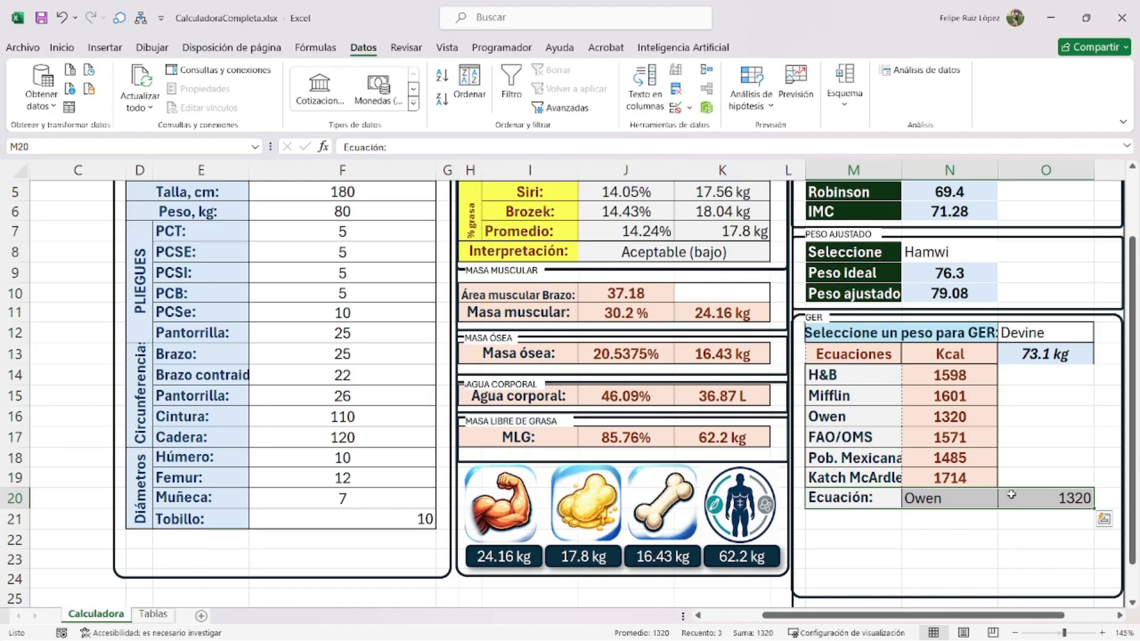
click(973, 539)
click(936, 504)
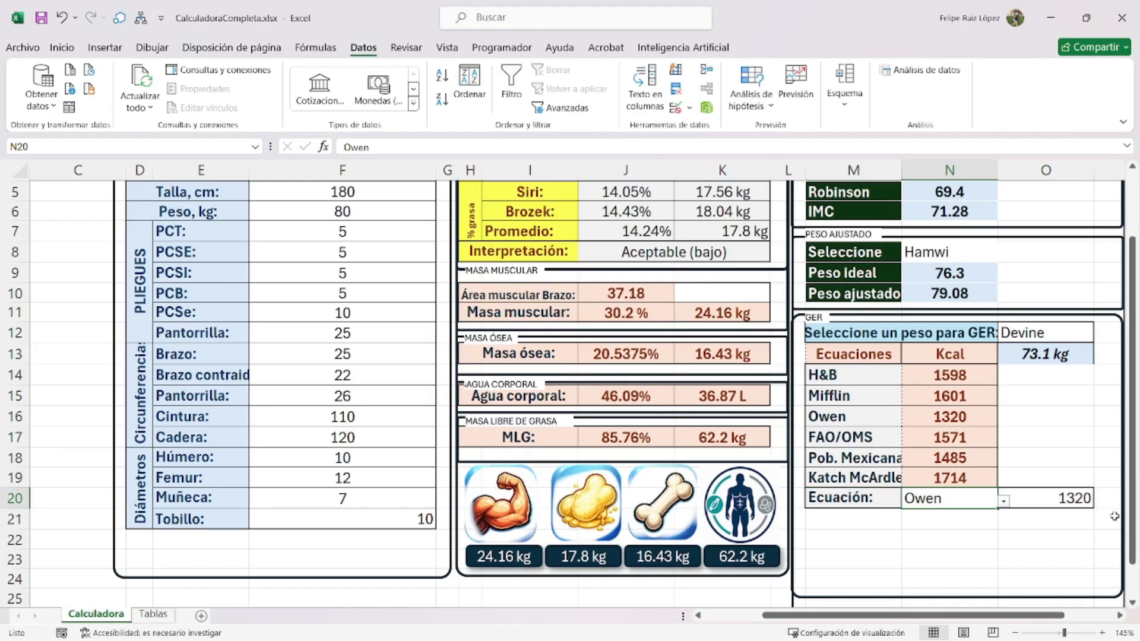
- Give O20 a light blue-grey fill, centred alignment and bold text
click(1069, 499)
click(62, 47)
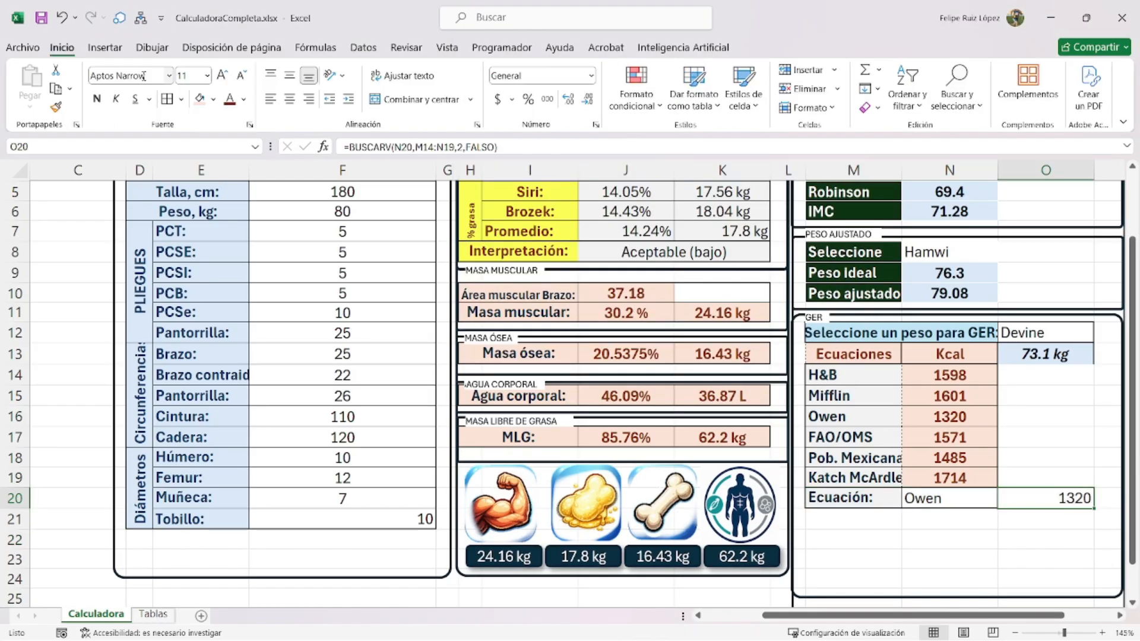
click(213, 99)
click(237, 158)
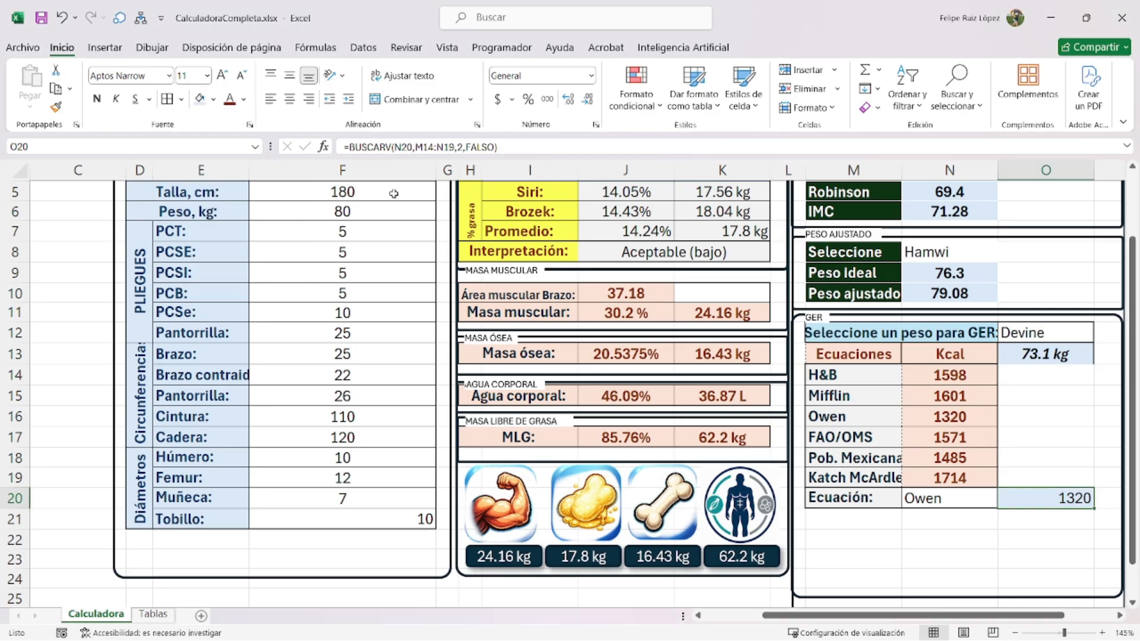
click(290, 76)
click(289, 99)
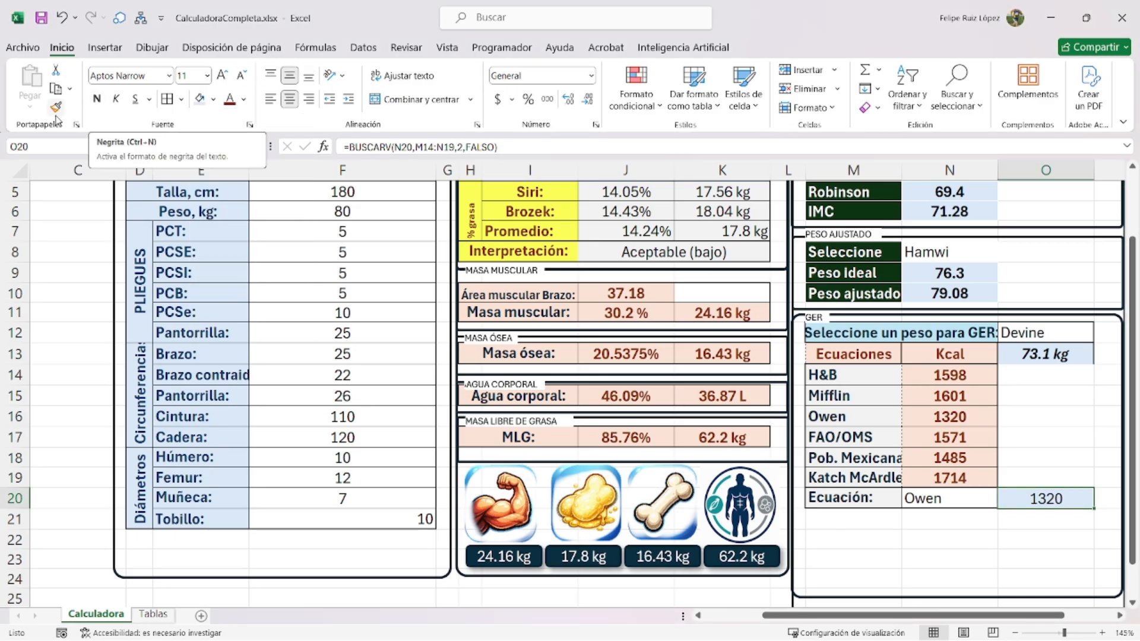
click(97, 98)
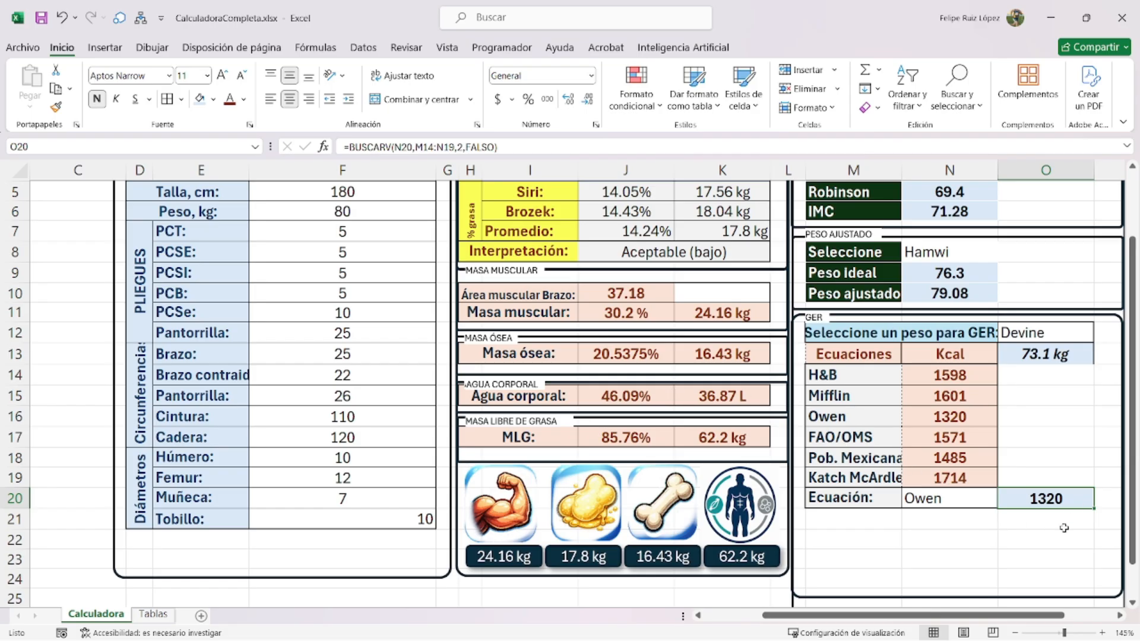
- Apply a custom "kcal" number format to O20
key(ctrl+1)
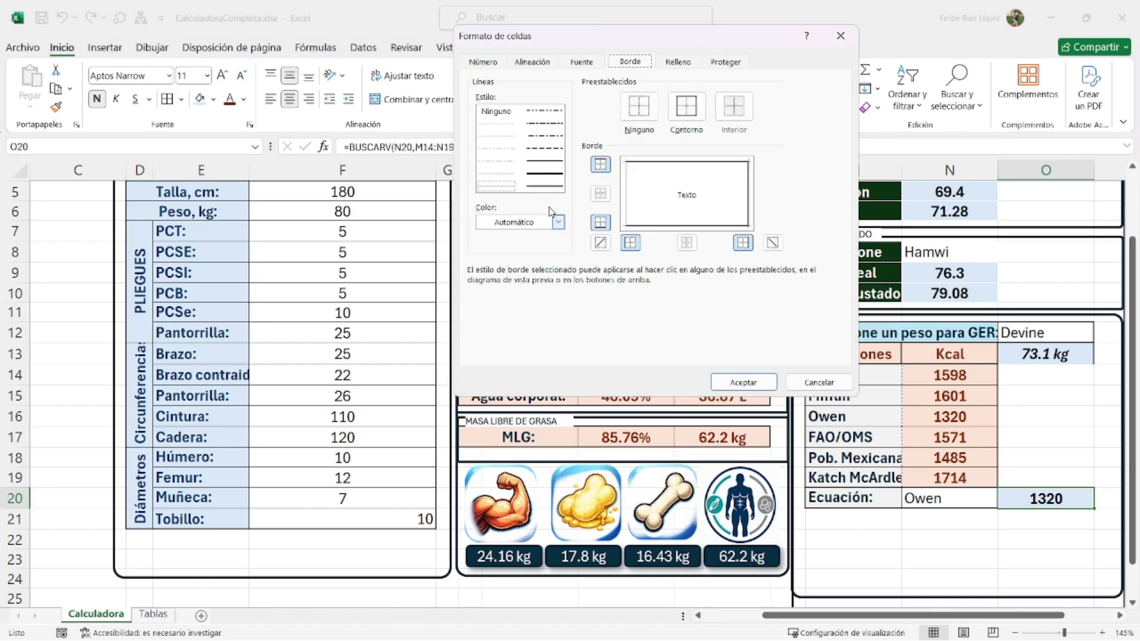
click(482, 62)
click(493, 206)
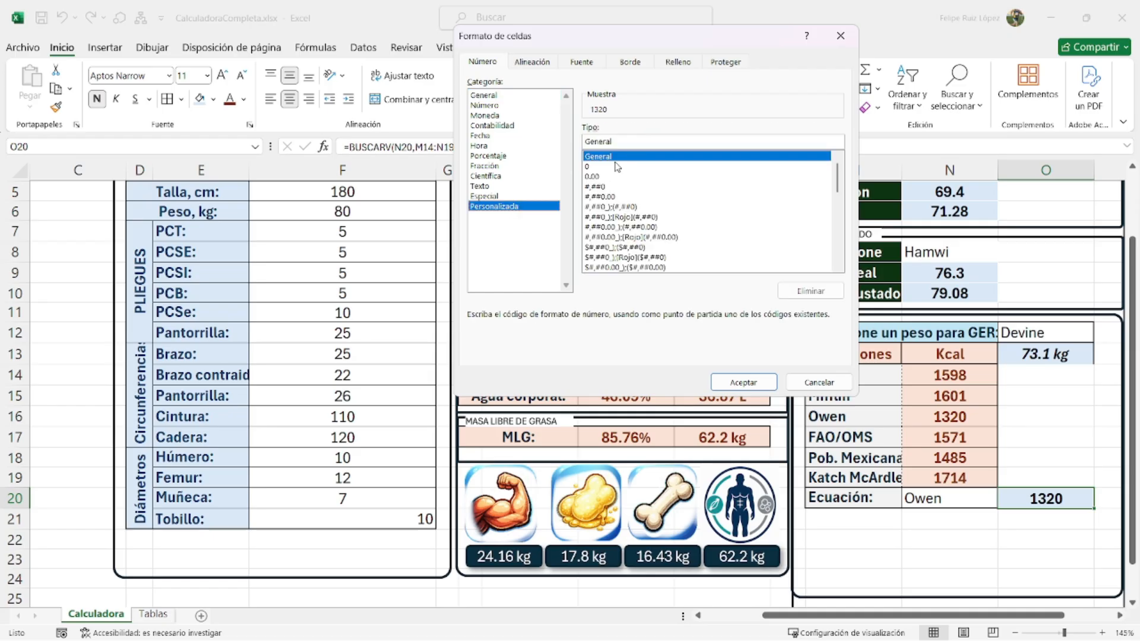
text(*)
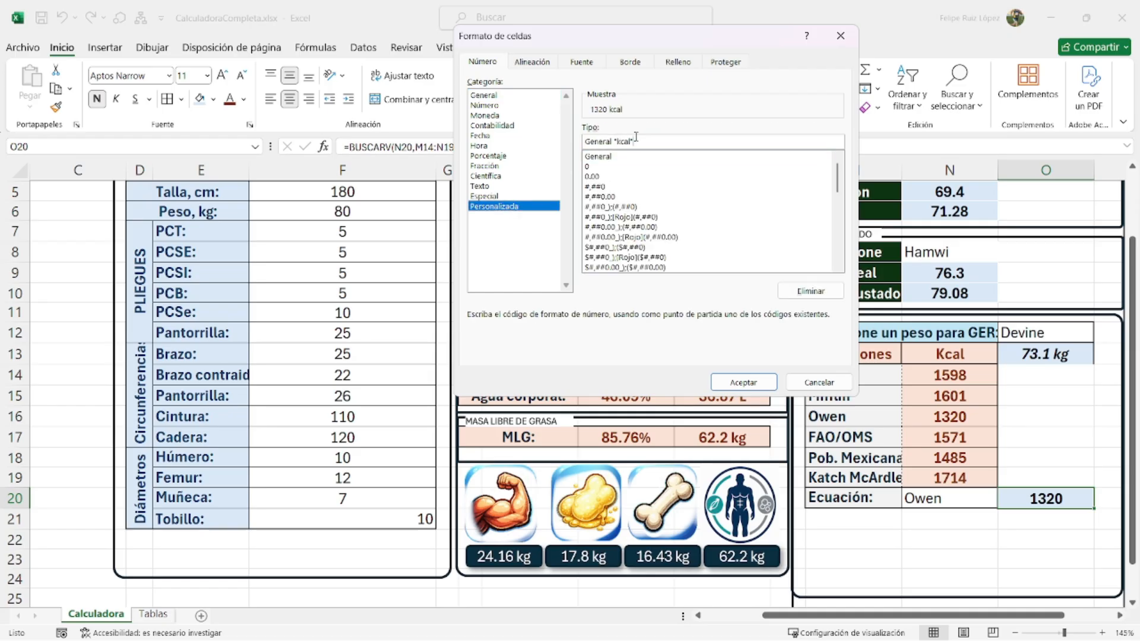
text(kcal")
key(Return)
- Switch the equation in N20 to Mifflin, giving 1601 kcal
click(950, 498)
click(1003, 503)
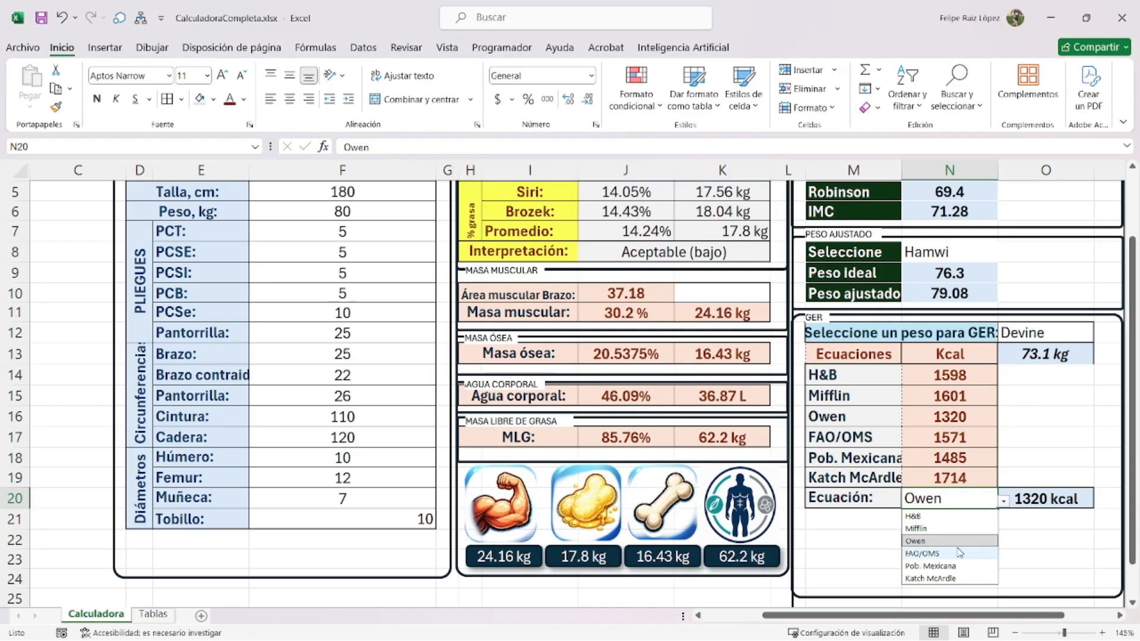
click(958, 557)
click(1004, 503)
click(950, 523)
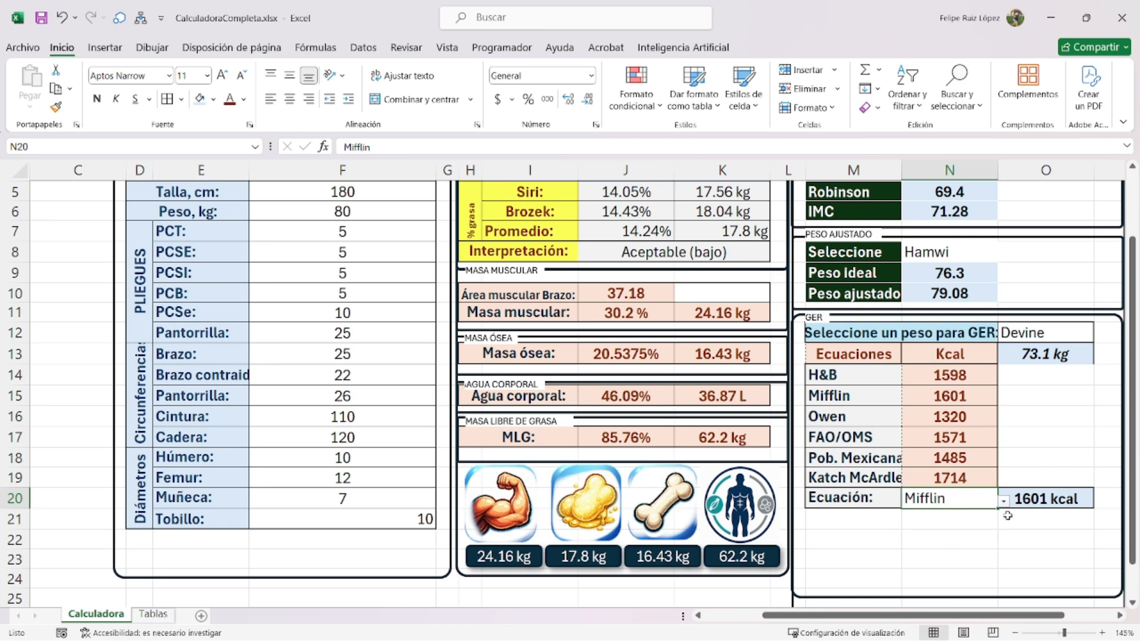
- Type the label 'ETA:' in M21
click(830, 513)
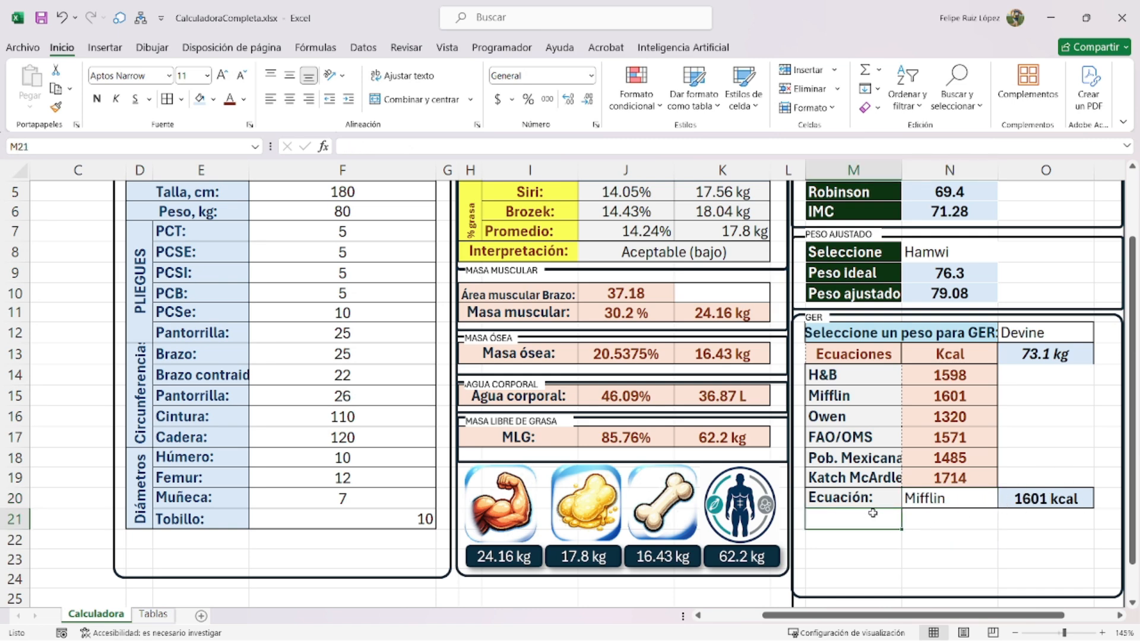
text(ETA:)
key(Return)
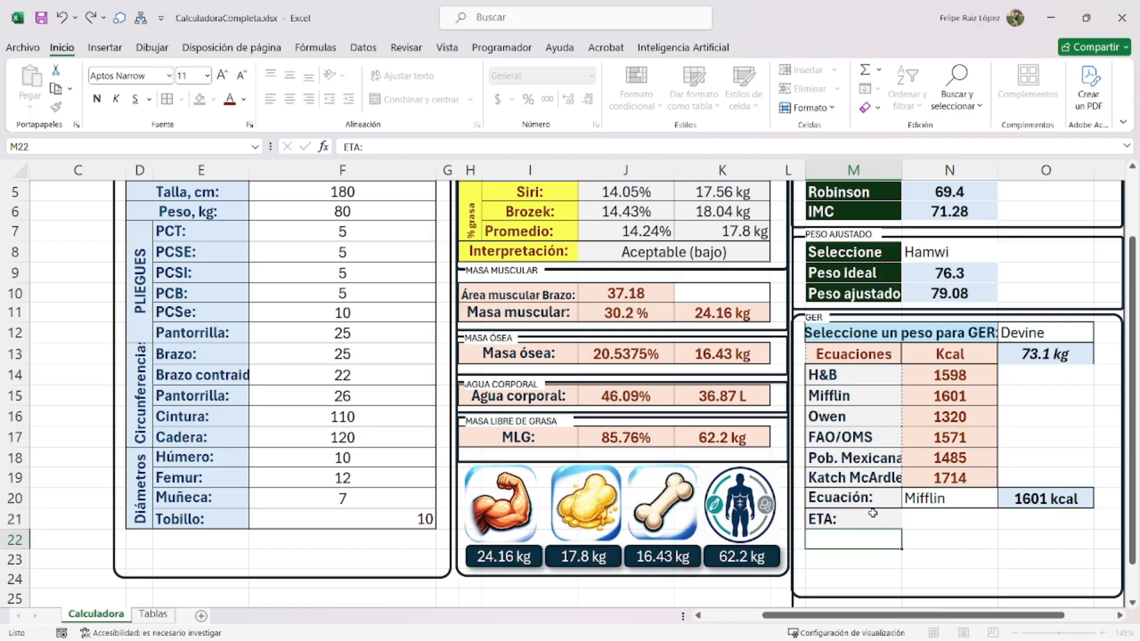
key(Up)
key(Right)
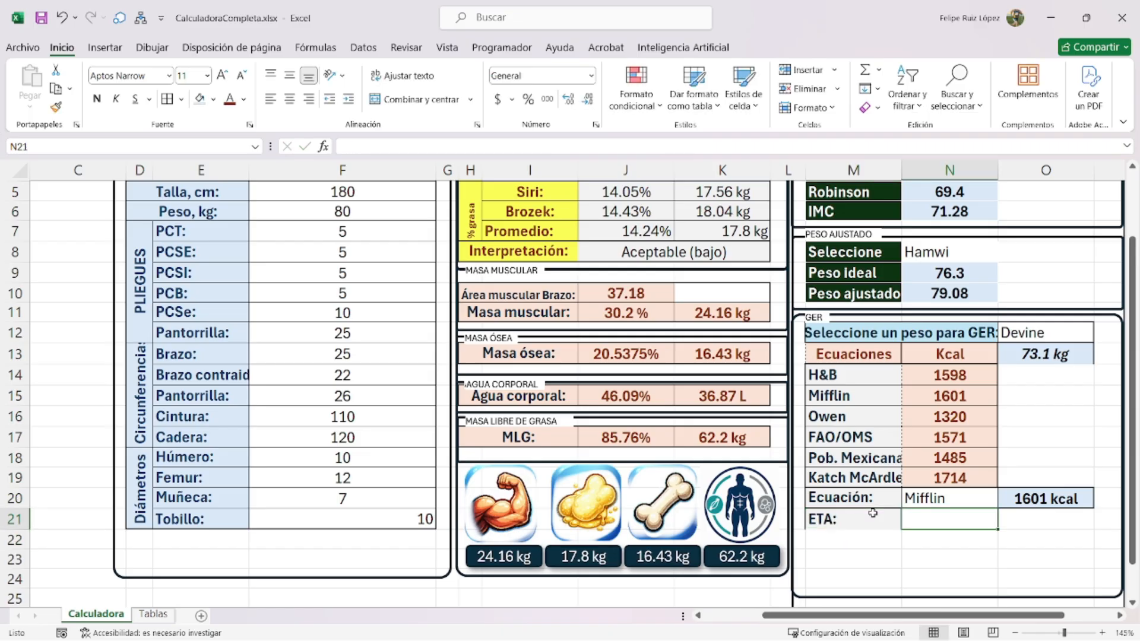
- Set ETA to 10% in N21 and add the 'FAF:' label in M22
text(10%)
key(Return)
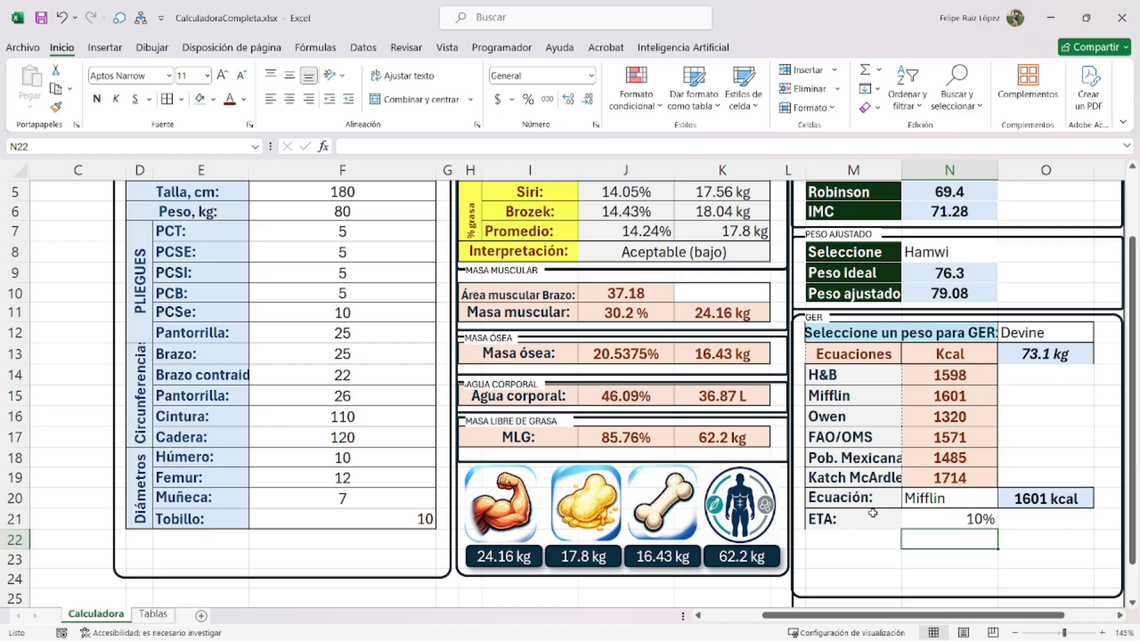
key(Left)
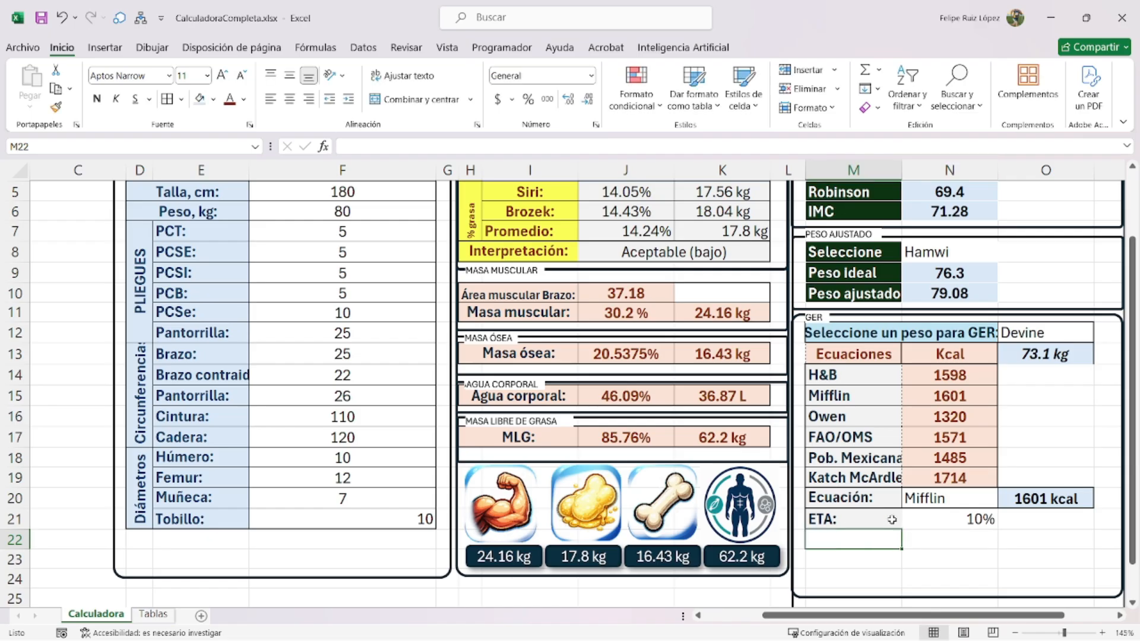
text(faf:)
key(BackSpace)
key(BackSpace)
key(BackSpace)
key(BackSpace)
text(FAF:)
key(Return)
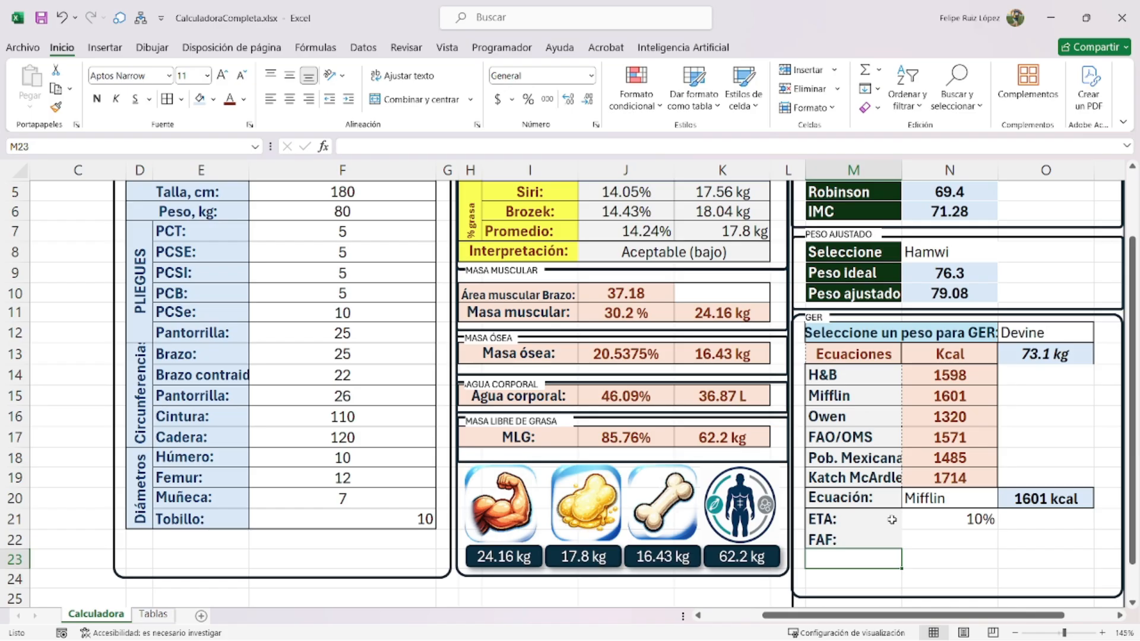
- Enter 1.3 as the FAF value in N22
click(957, 542)
text(13)
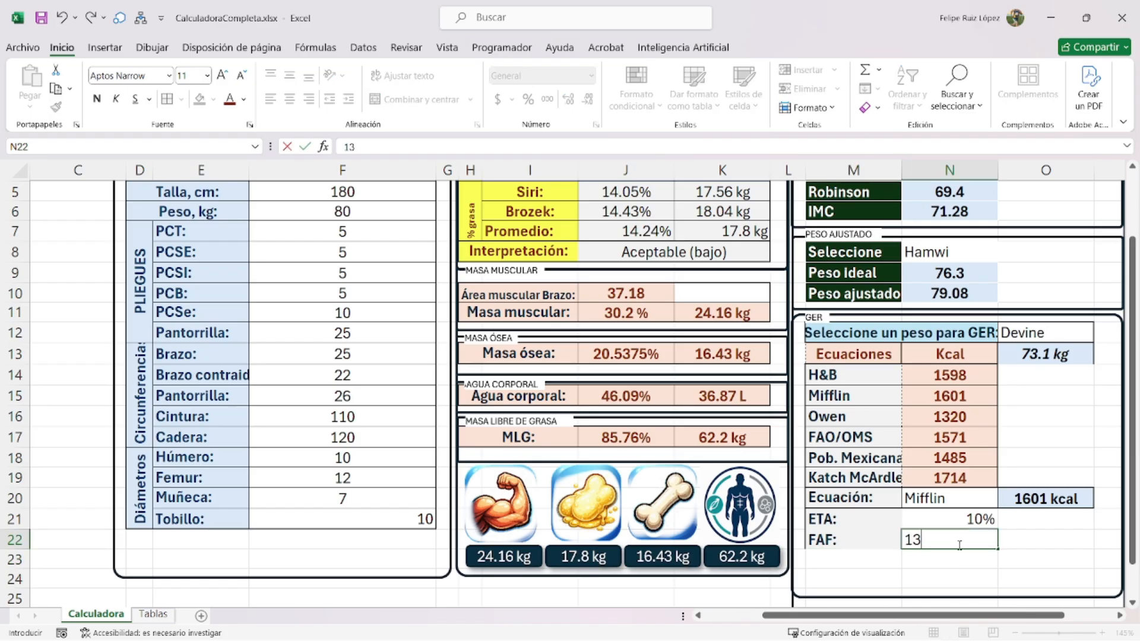
key(BackSpace)
text(.3)
key(Return)
- Add 'Requerimiento Energético:' in M23, merged and centred across M23:N23
click(847, 560)
text(R)
text(queriemitn)
key(BackSpace)
key(BackSpace)
key(BackSpace)
key(BackSpace)
key(BackSpace)
key(BackSpace)
key(BackSpace)
key(BackSpace)
text(equerimiento Energético:)
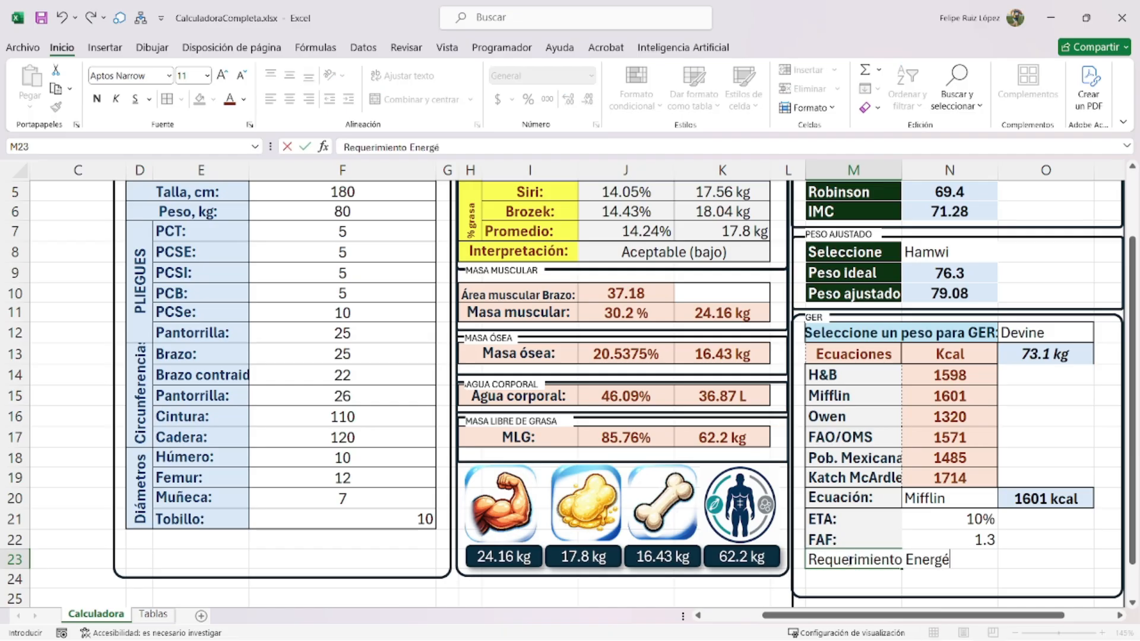
key(Return)
drag(850, 560, 930, 558)
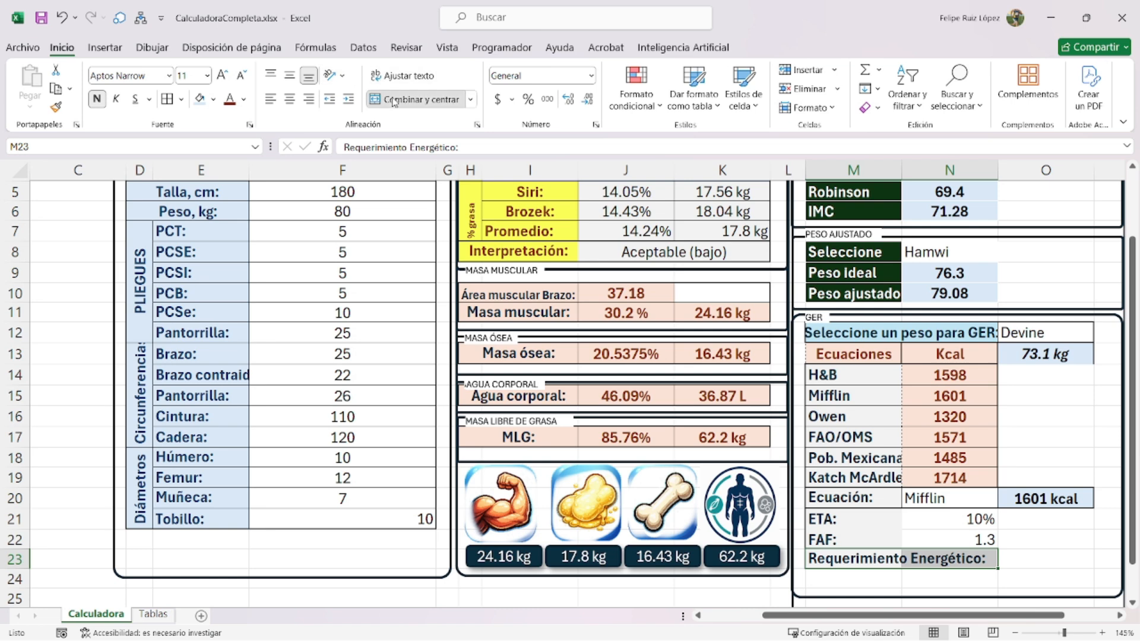
click(415, 99)
click(883, 534)
- Enter =SI.ERROR(REDONDEAR(N21*O20,0),0) in O21 for the ETA energy
click(1031, 518)
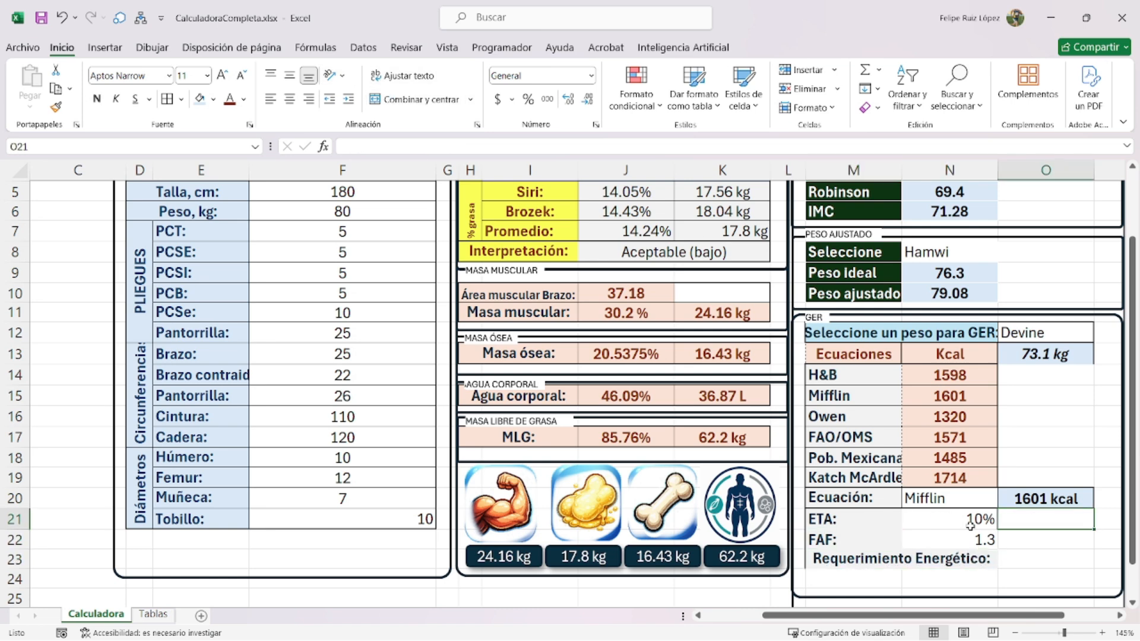
ctrl+scroll(1008, 504, up, 3)
scroll(916, 485, down, 1)
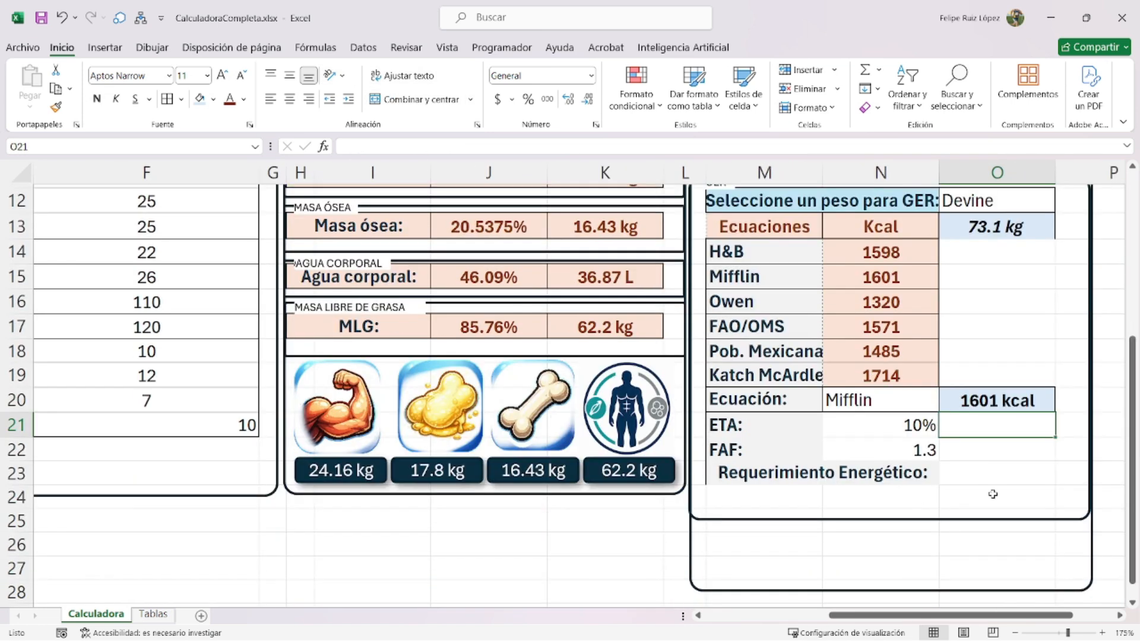
text(=)
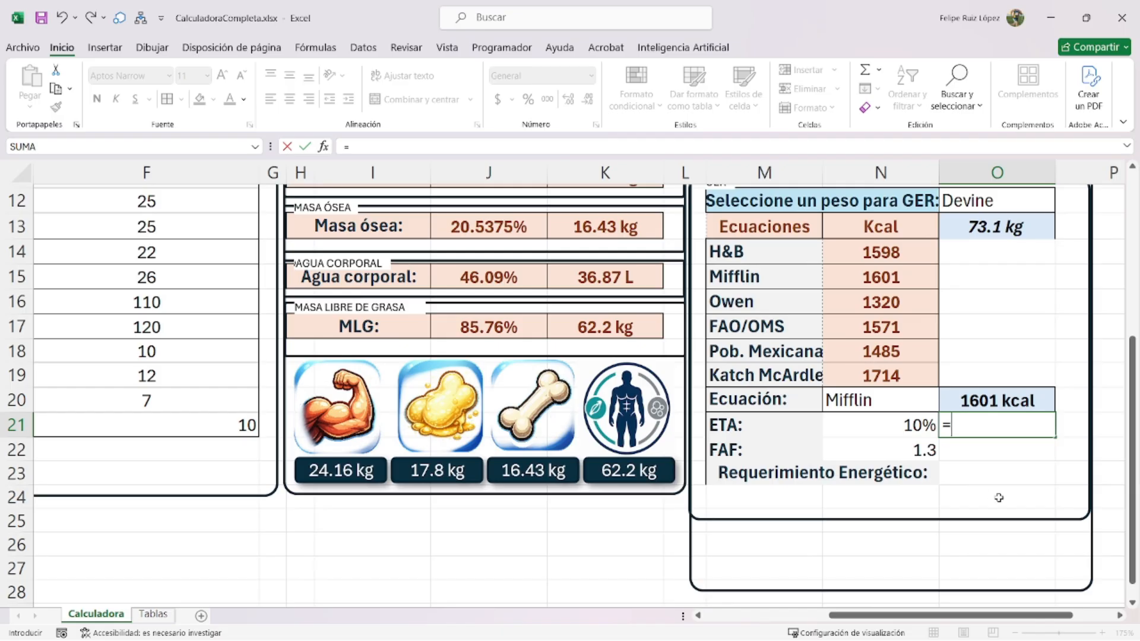
text(si.)
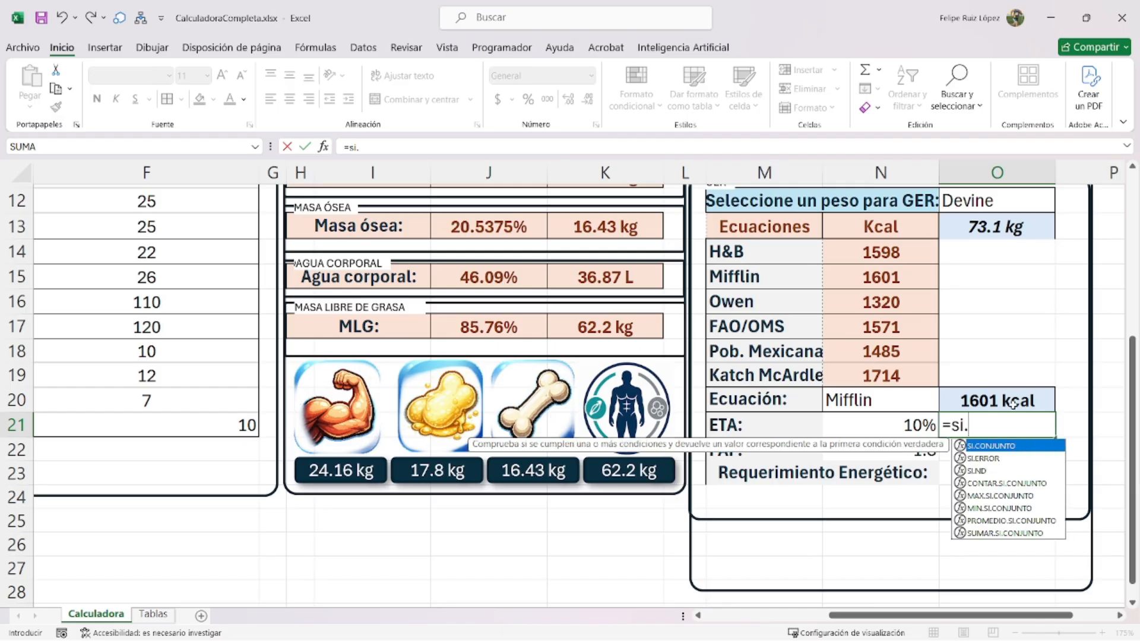
text(error(redondear()
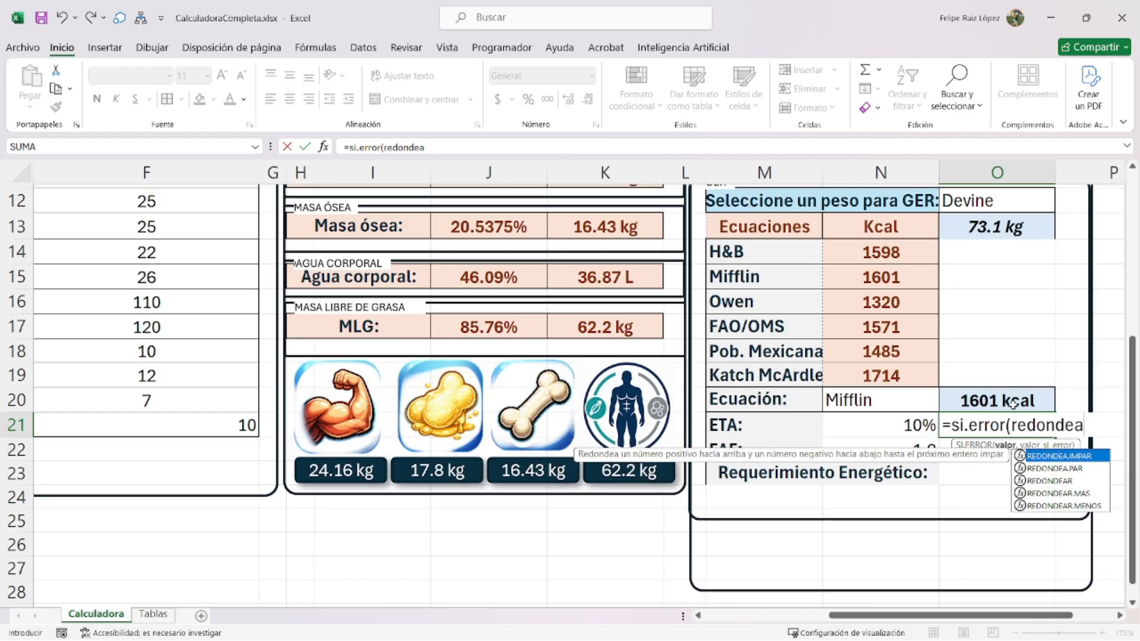
click(904, 422)
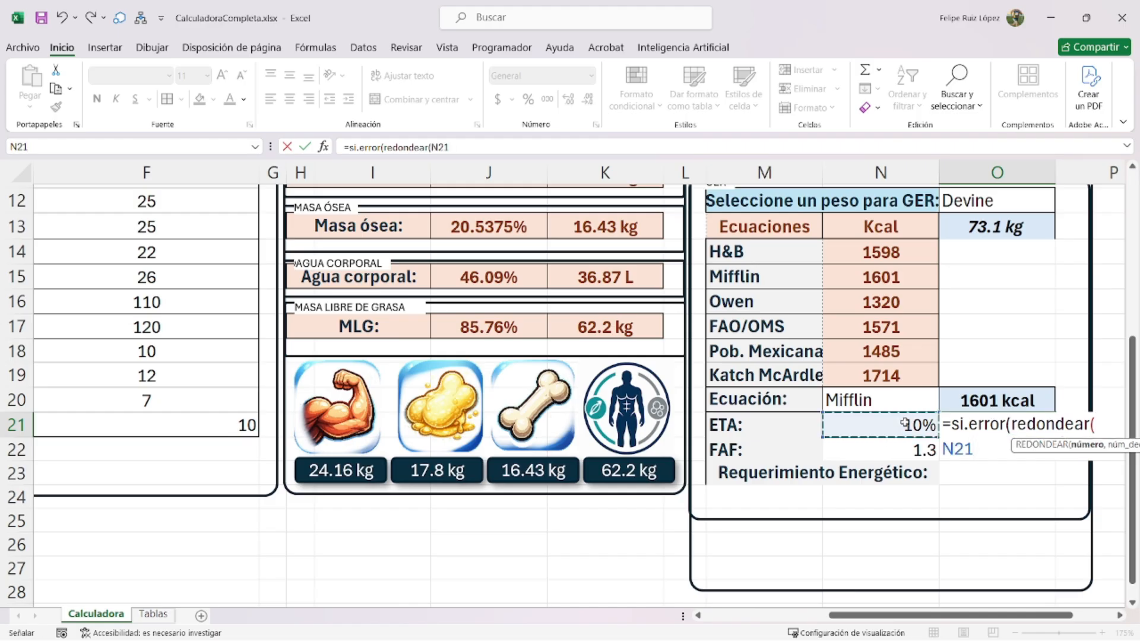
text(*)
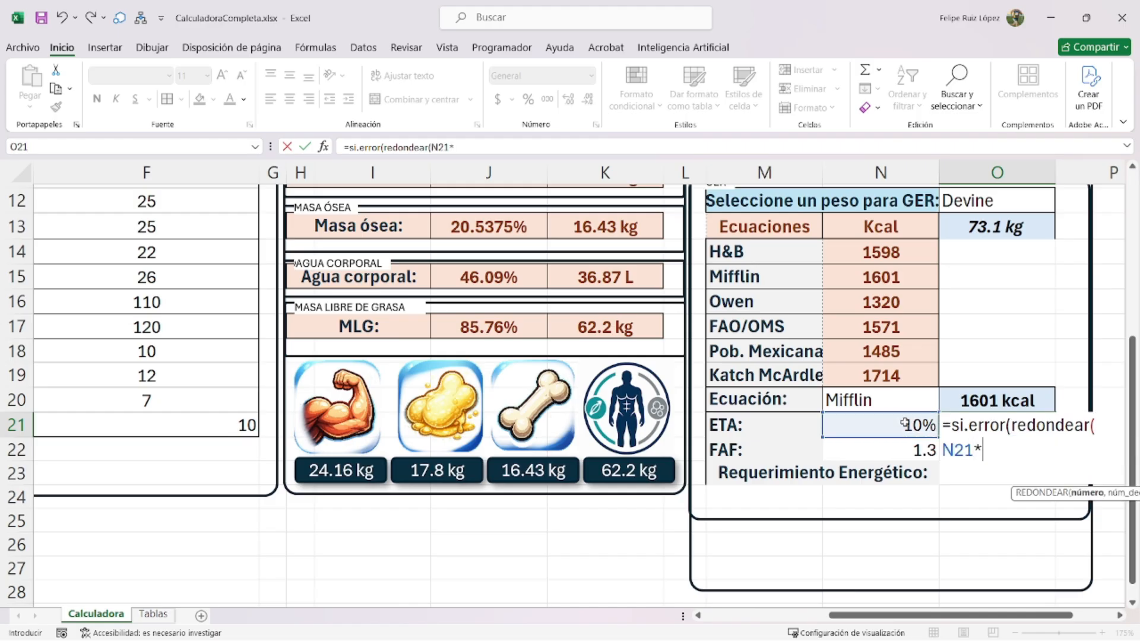
click(999, 397)
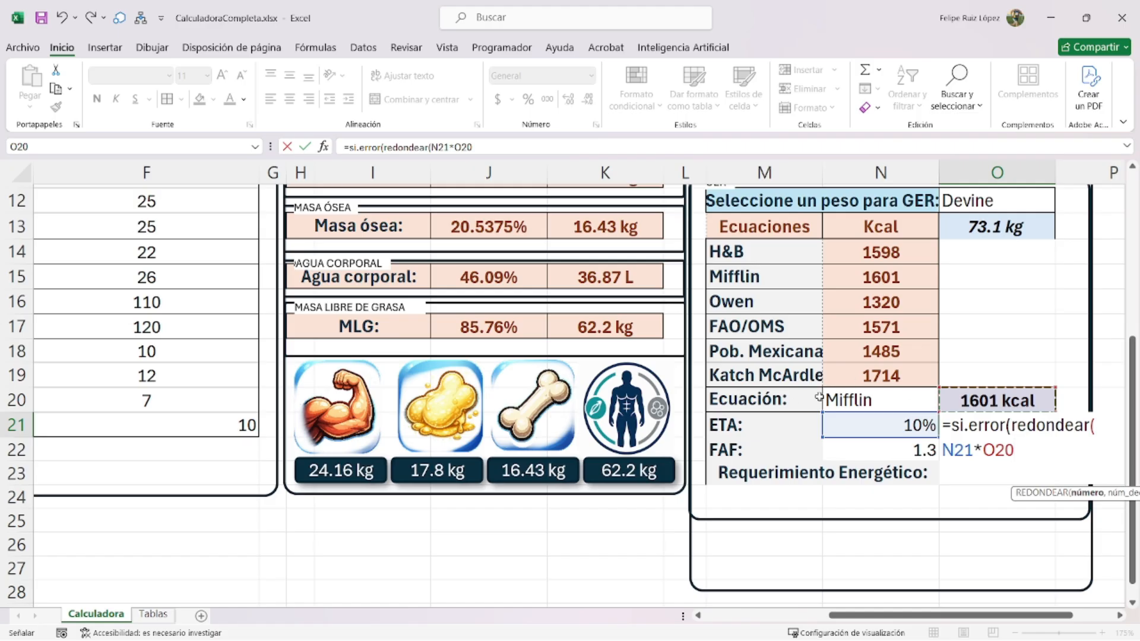
text(,)
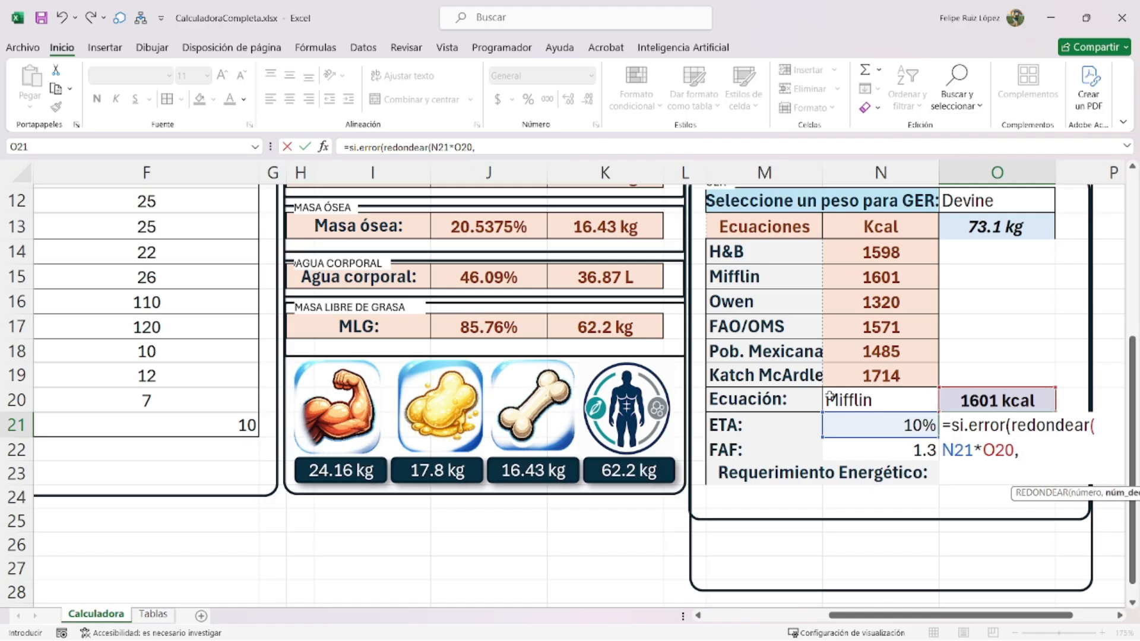
text(0),)
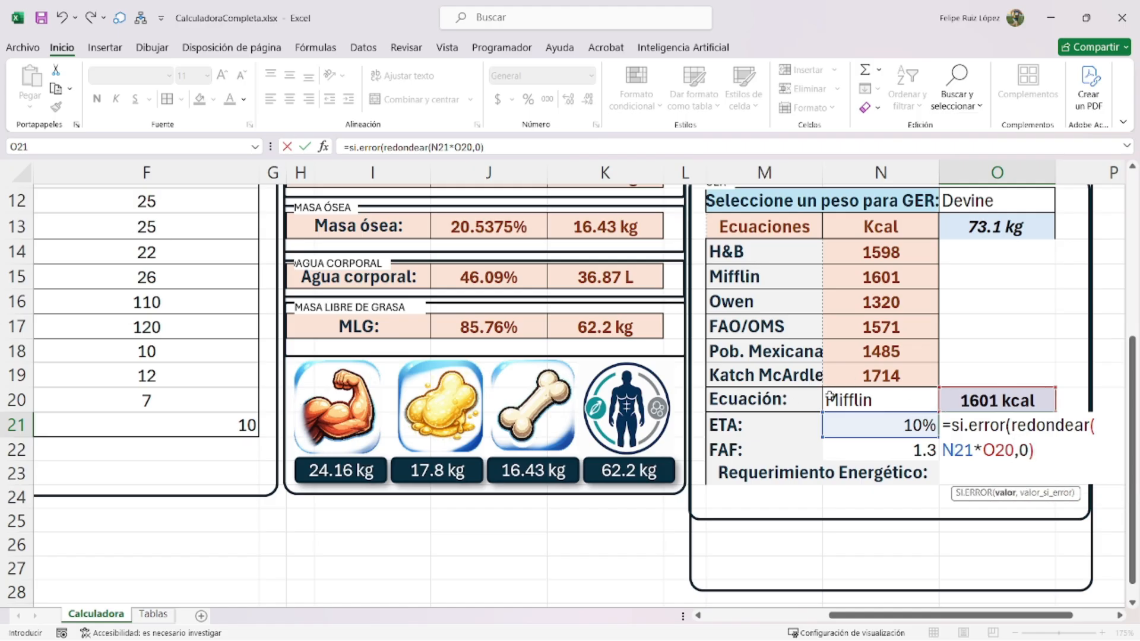
text(0))
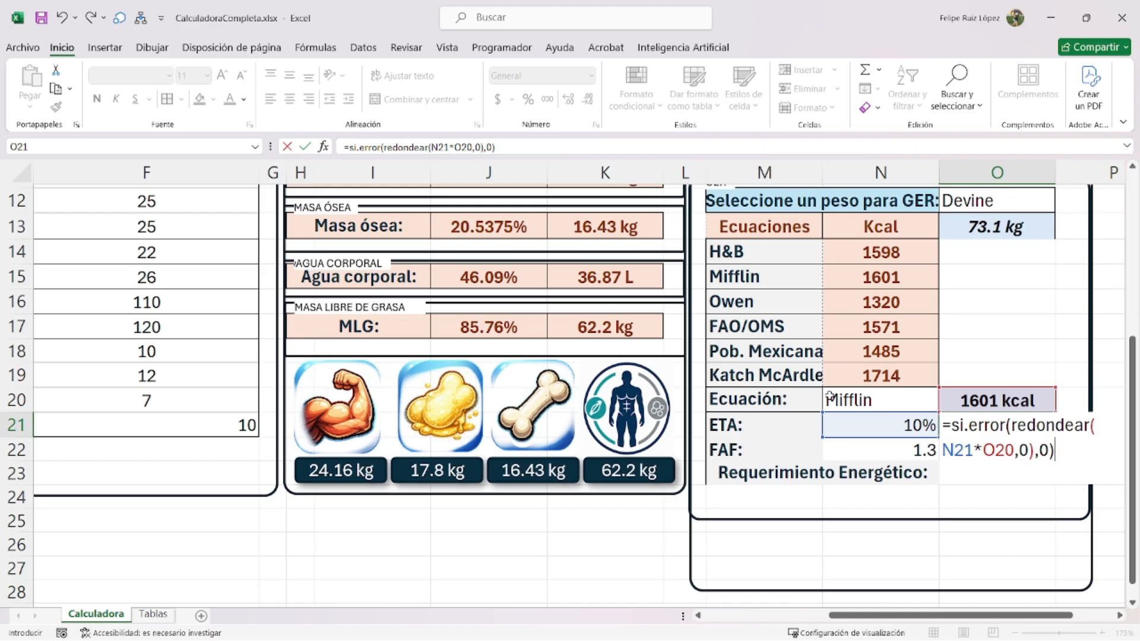
key(Return)
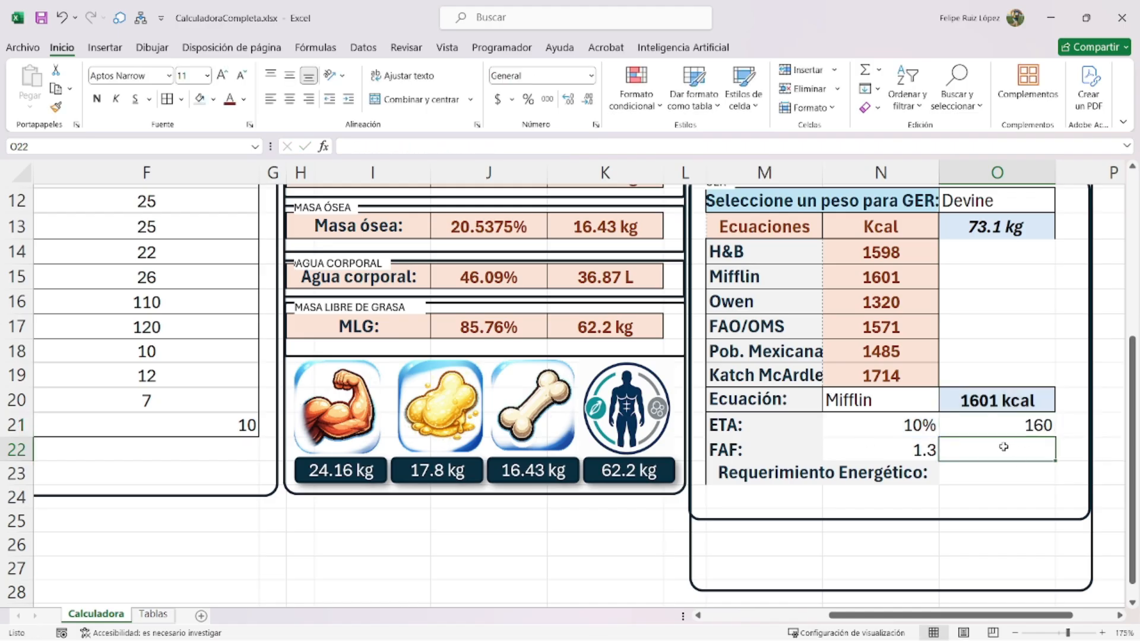
- Lower the ETA percentage in N21 to 6%, giving 96
click(911, 418)
text(6)
key(Return)
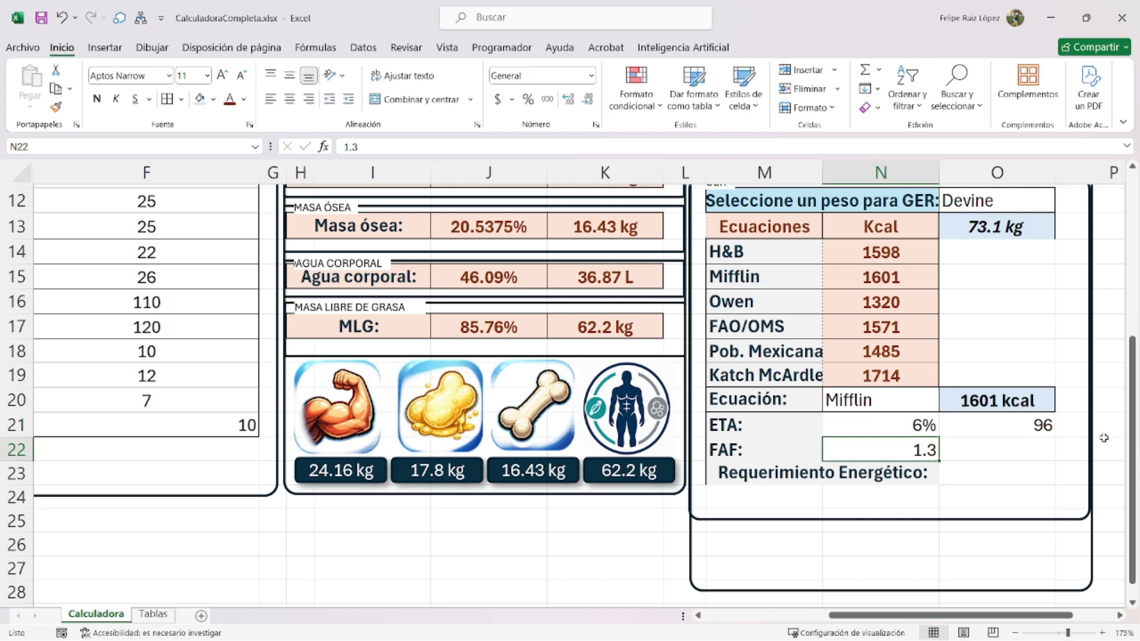
- Apply a custom "kcal" number format to O21
click(1030, 425)
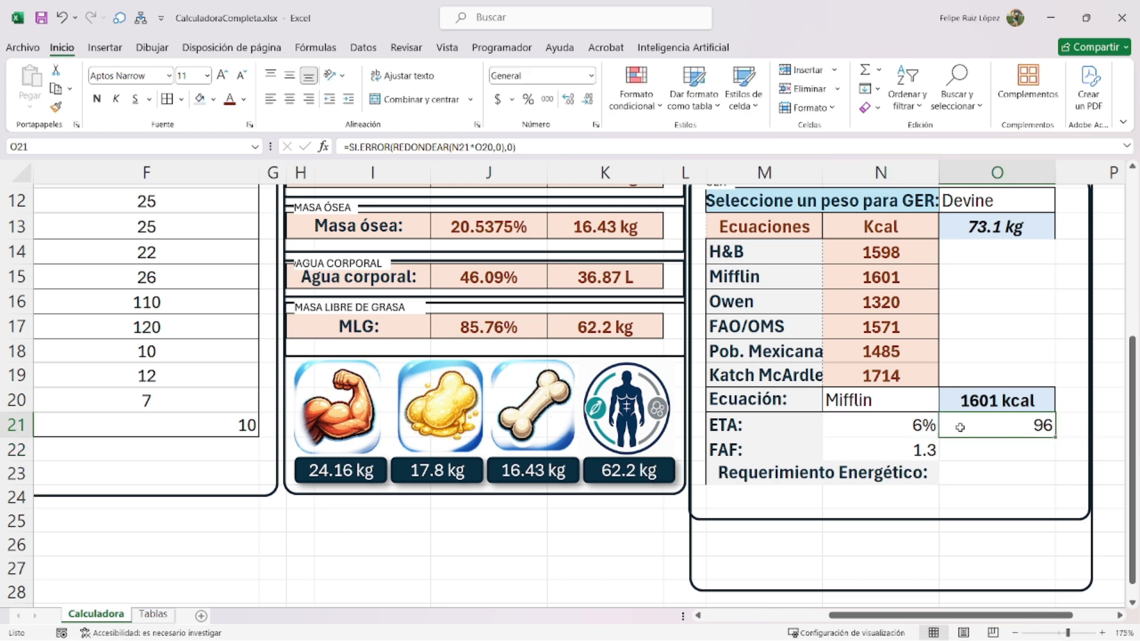
key(ctrl+1)
click(492, 206)
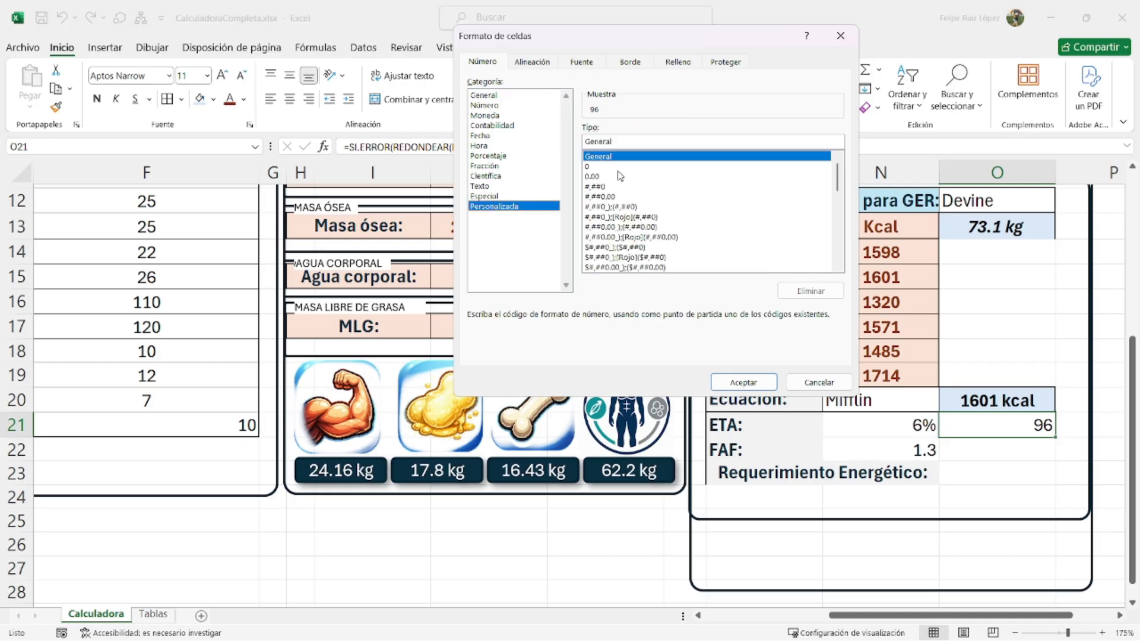
text("kcal)
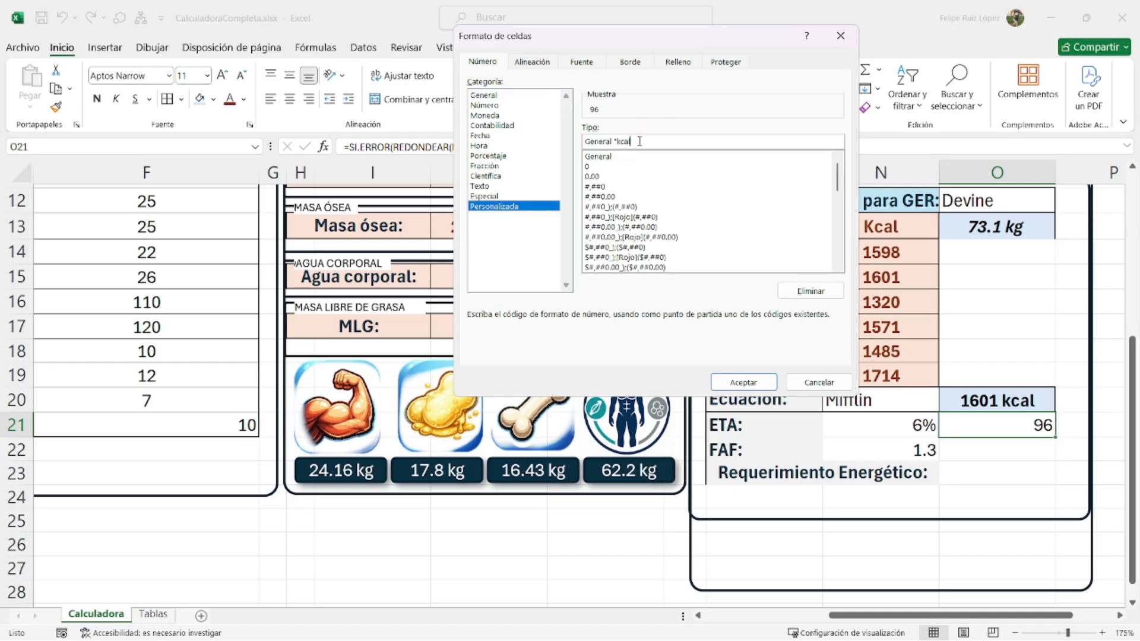
text(")
key(Return)
- Copy O20's bold blue-fill formatting onto O21 with Paste Special > Formats
click(1015, 398)
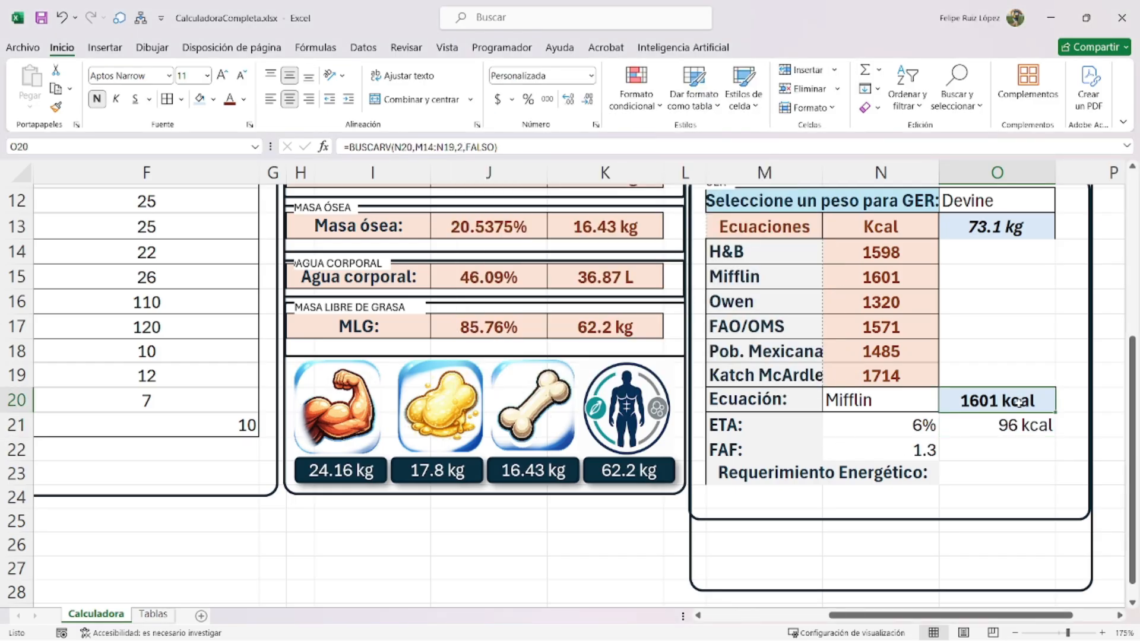
key(ctrl+c)
right_click(1021, 425)
click(970, 314)
click(995, 468)
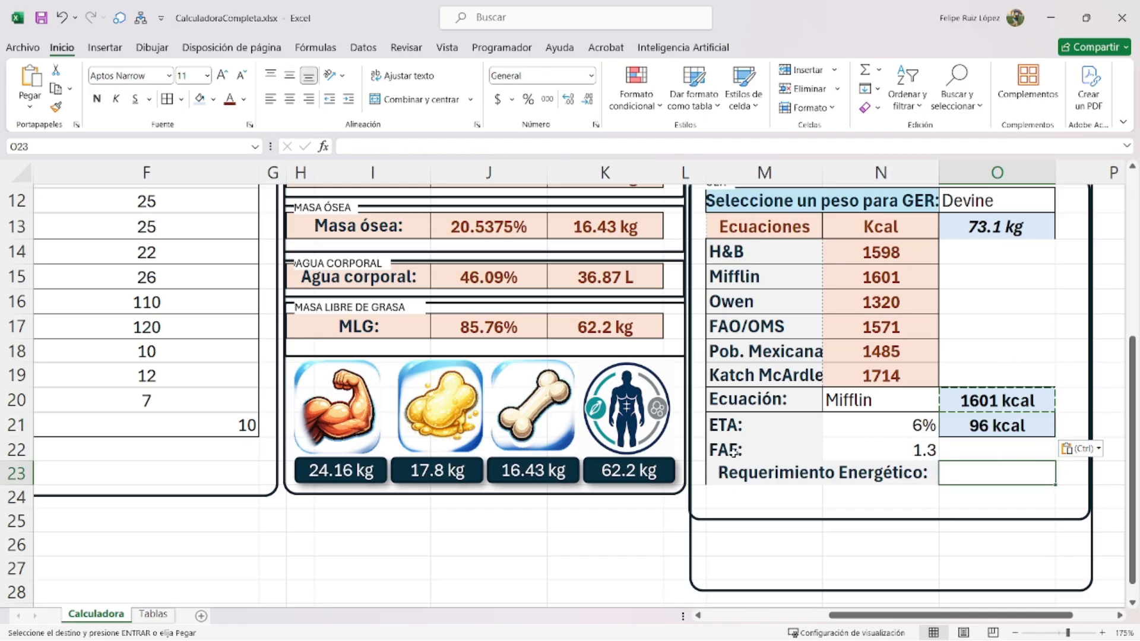
click(977, 449)
- Clear the stray equals sign from O22, leaving it empty
text(=)
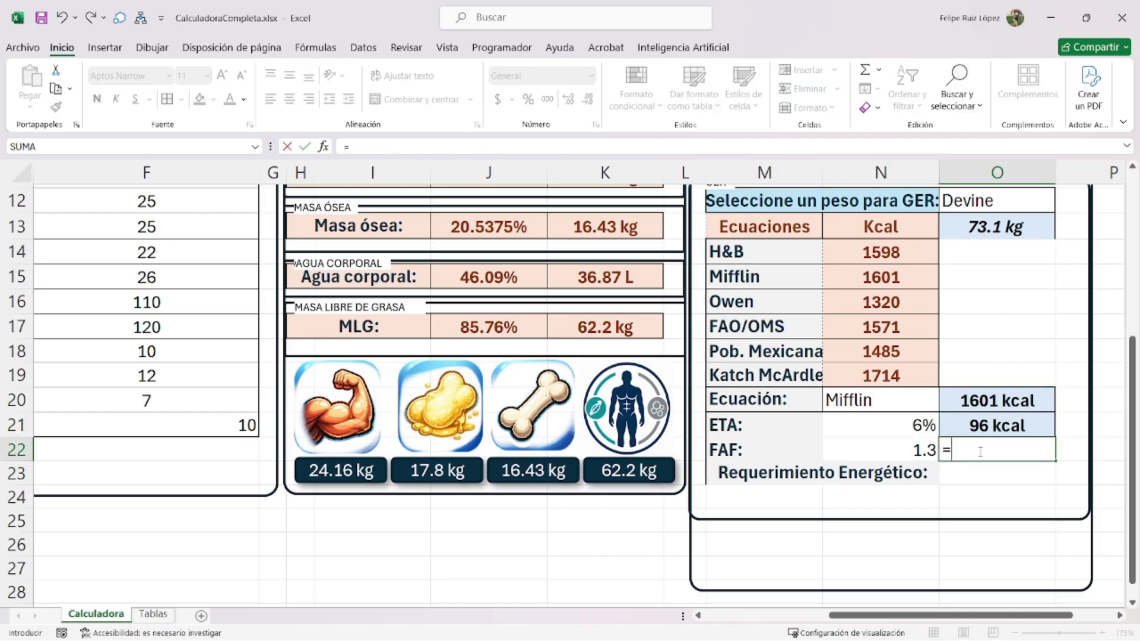
click(947, 451)
key(BackSpace)
key(Return)
- Enter =SI.ERROR(REDONDEAR(SUMA(O20,O21)*N22,0),0) in O23 for the total requirement
text(=)
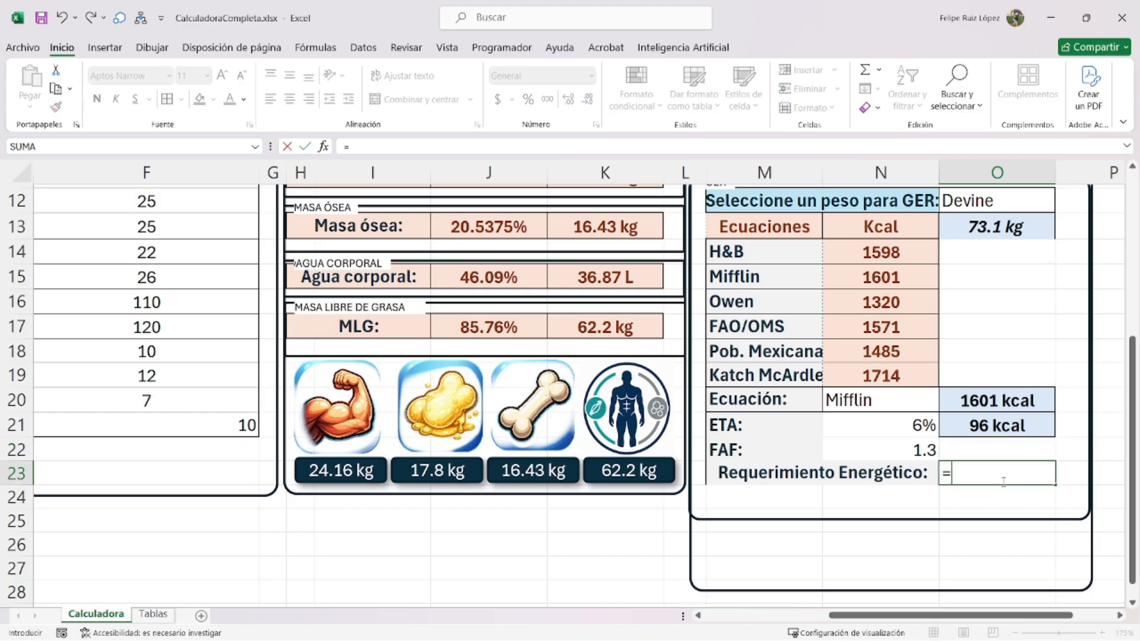
text(suma()
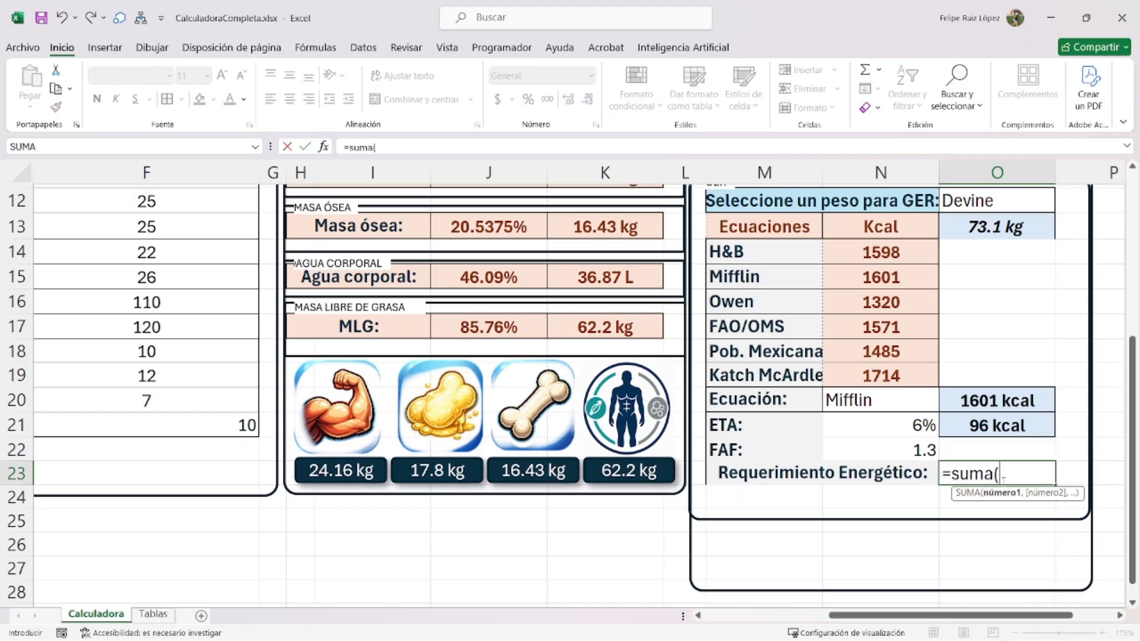
click(979, 397)
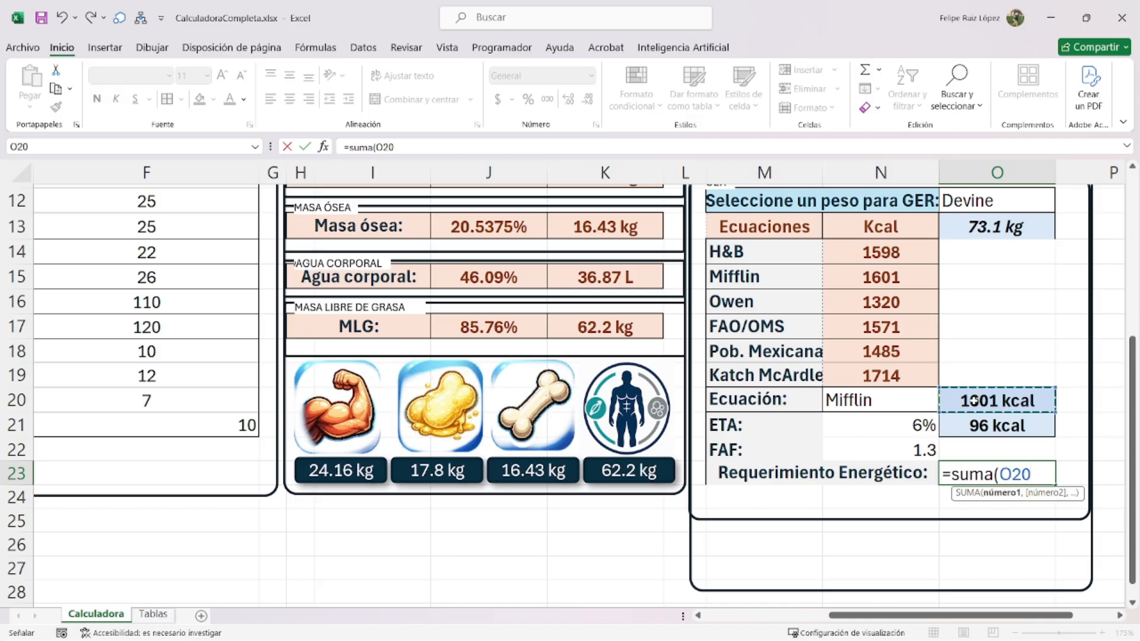
text(,)
click(1009, 425)
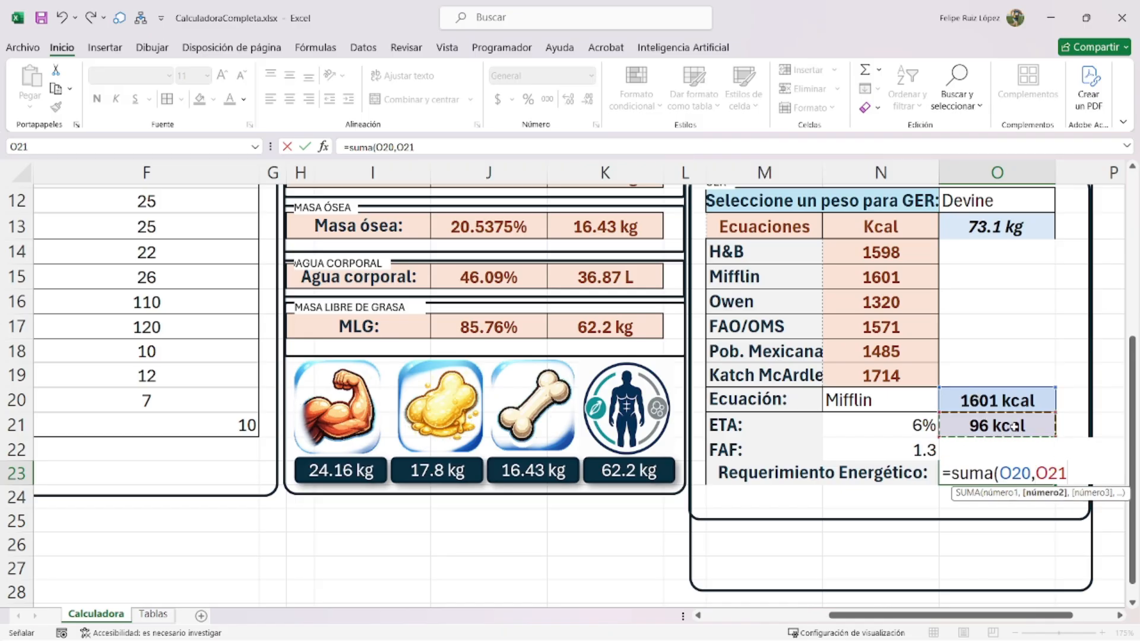
text())
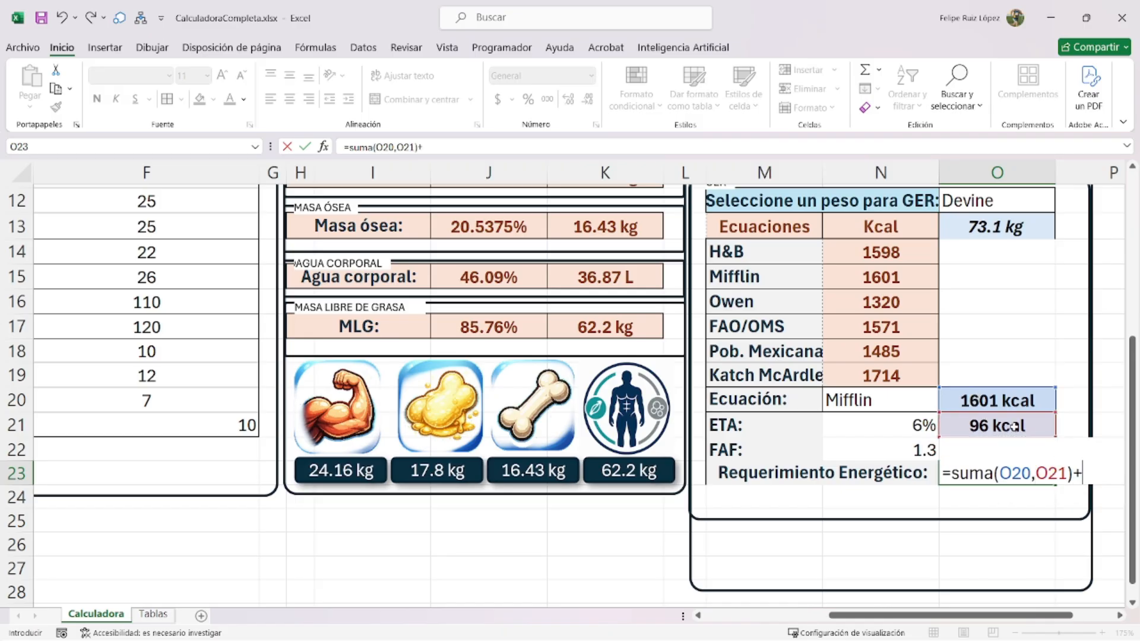
text(*)
click(882, 455)
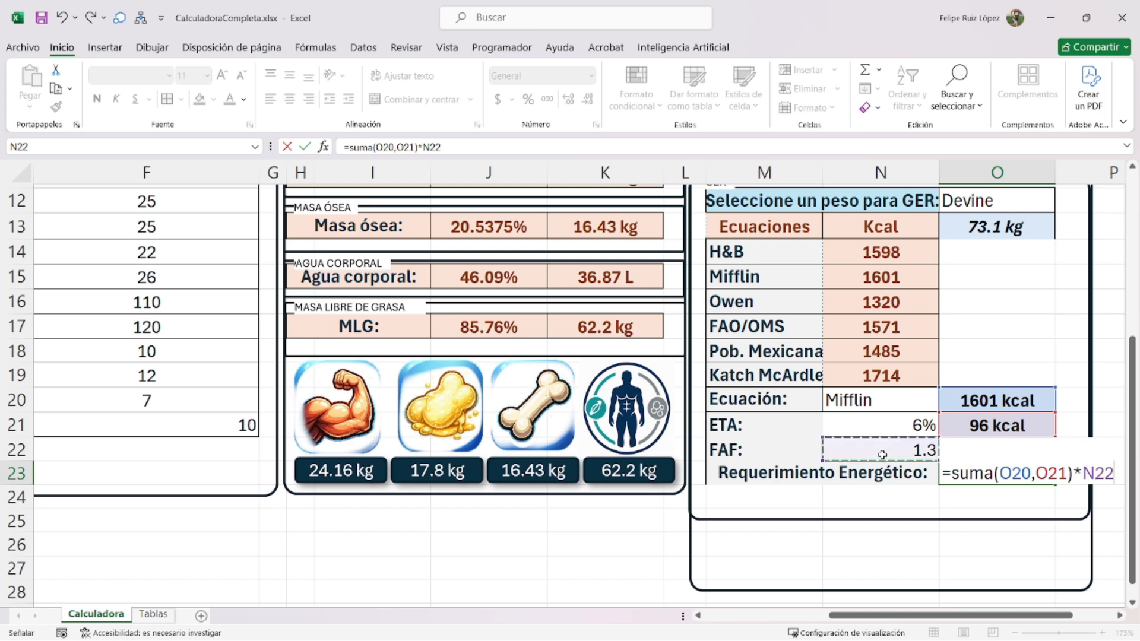
key(Return)
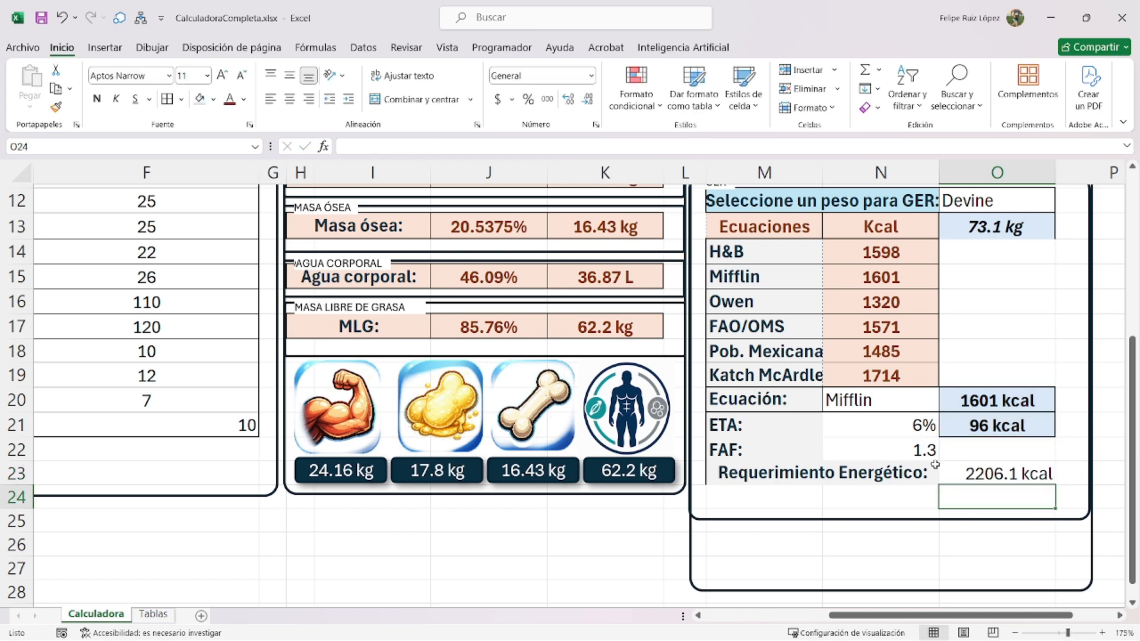
double_click(982, 474)
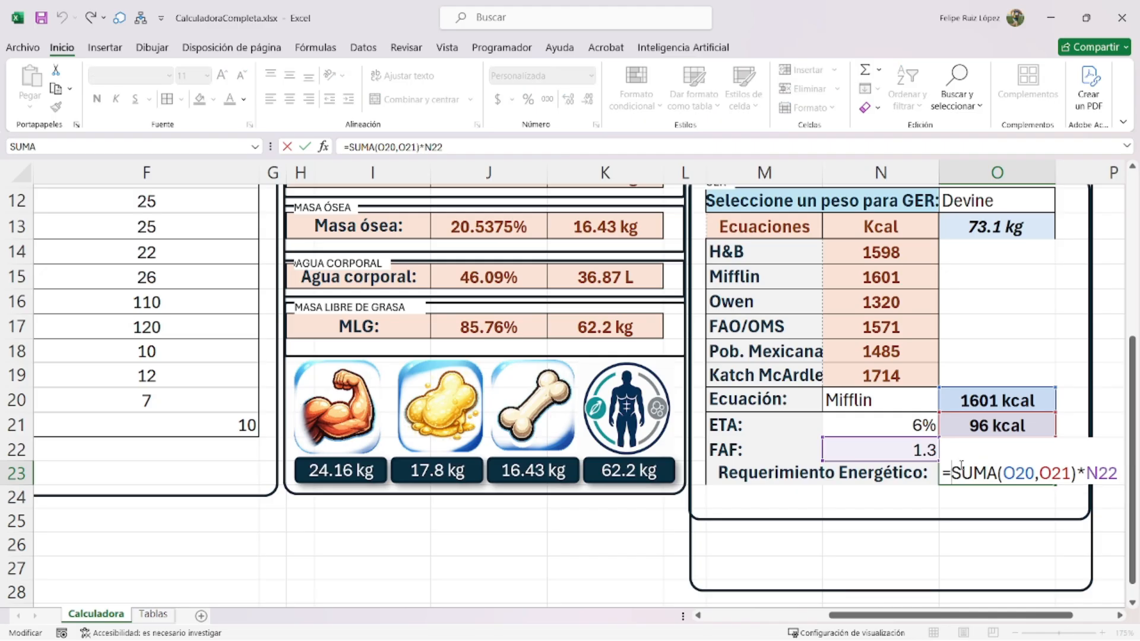
text(si.error()
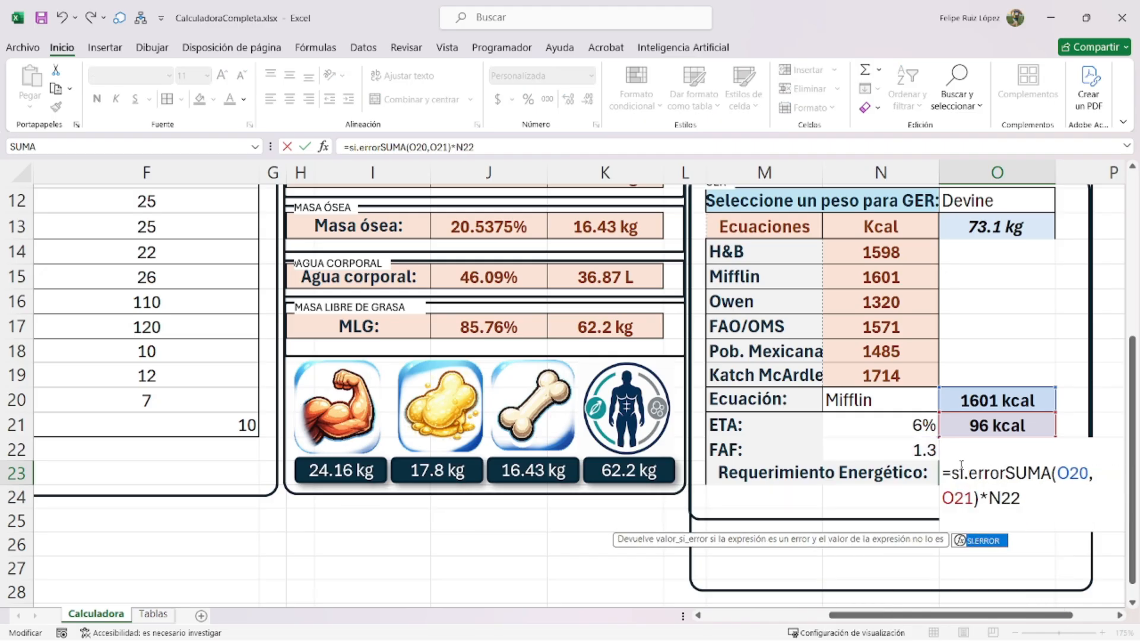
text(redondear()
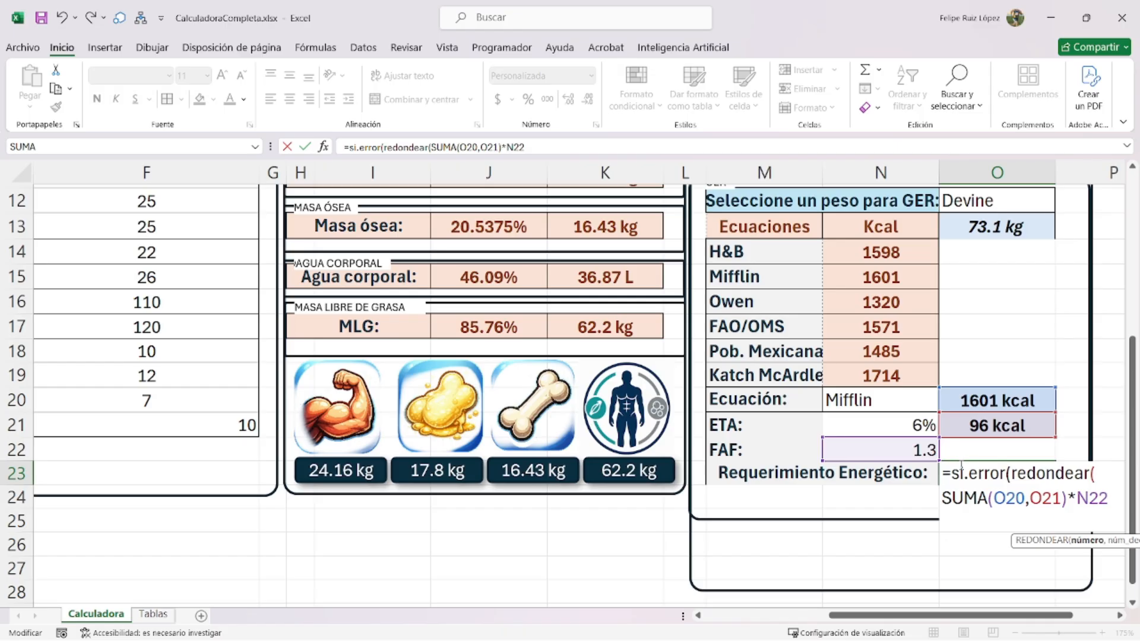
text(,0),)
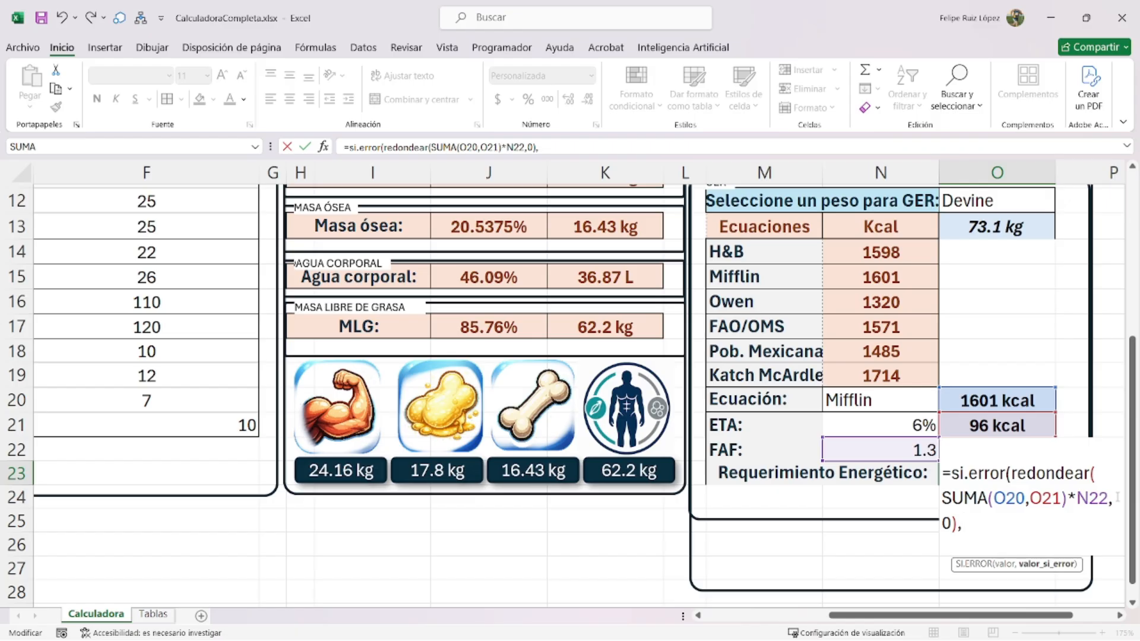
text(0))
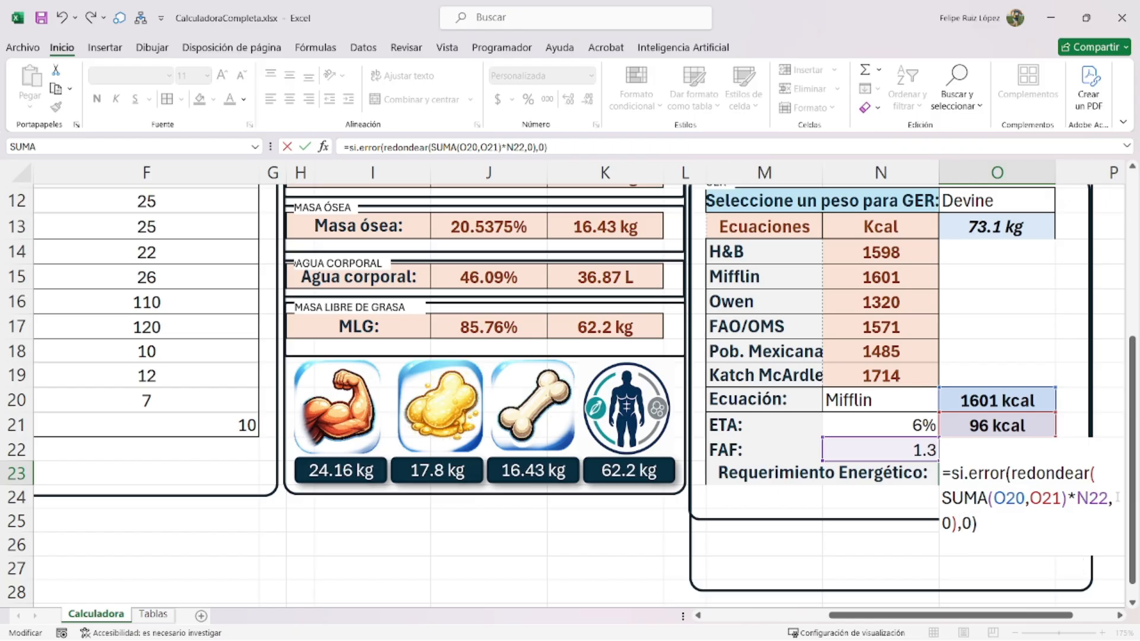
key(Return)
- Give the 2206 kcal energy requirement cell O23 a yellow fill
drag(891, 427, 893, 451)
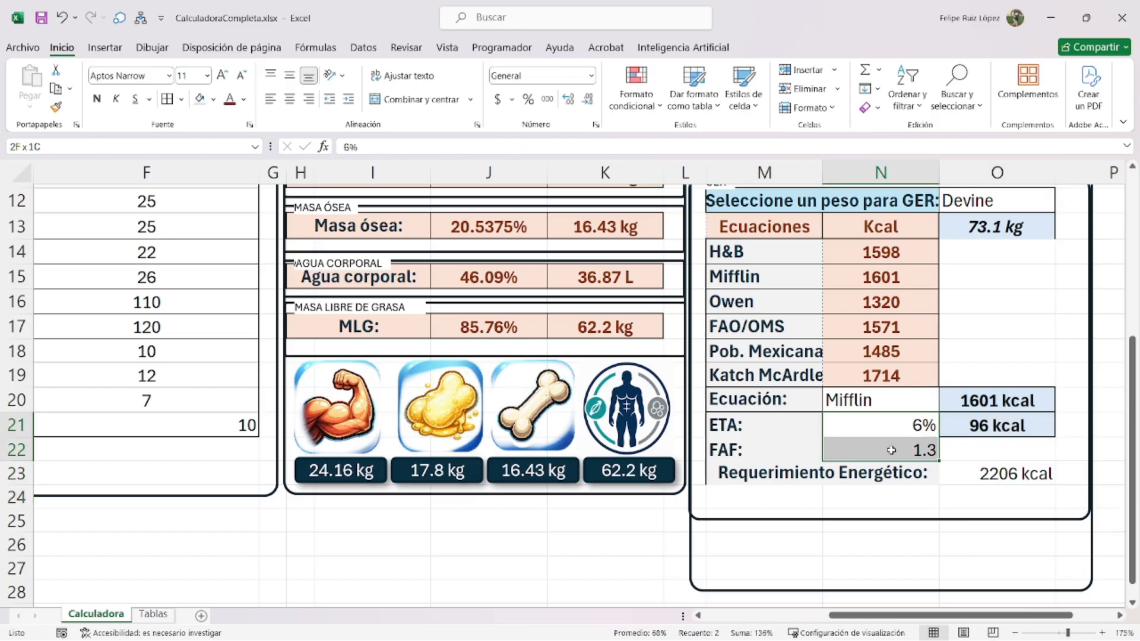
drag(898, 404, 898, 454)
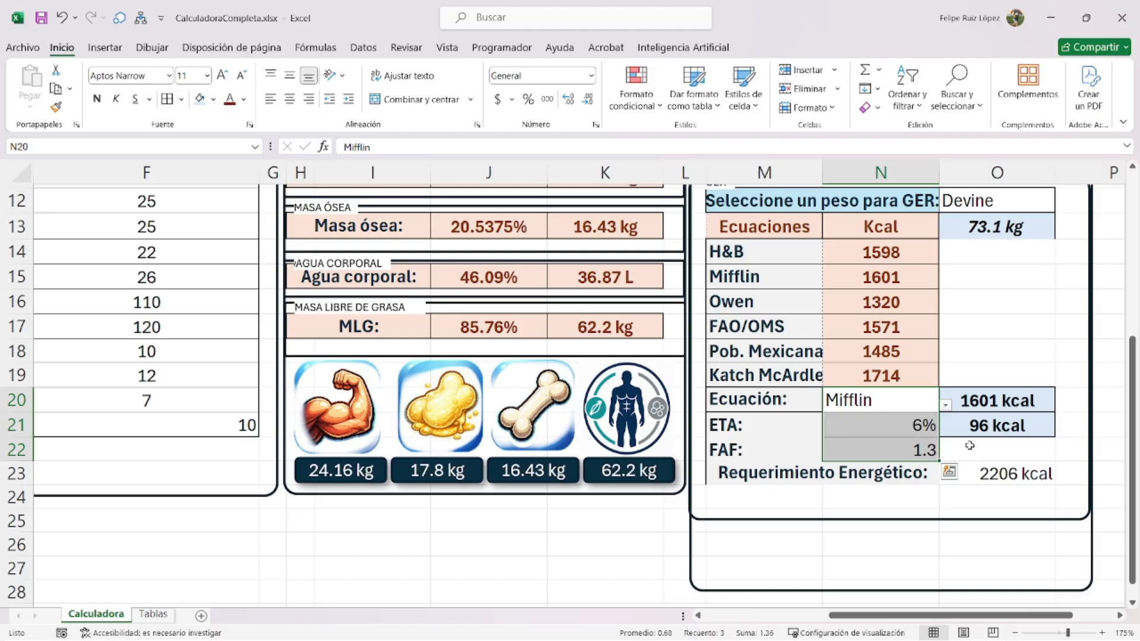
click(950, 453)
drag(760, 401, 879, 450)
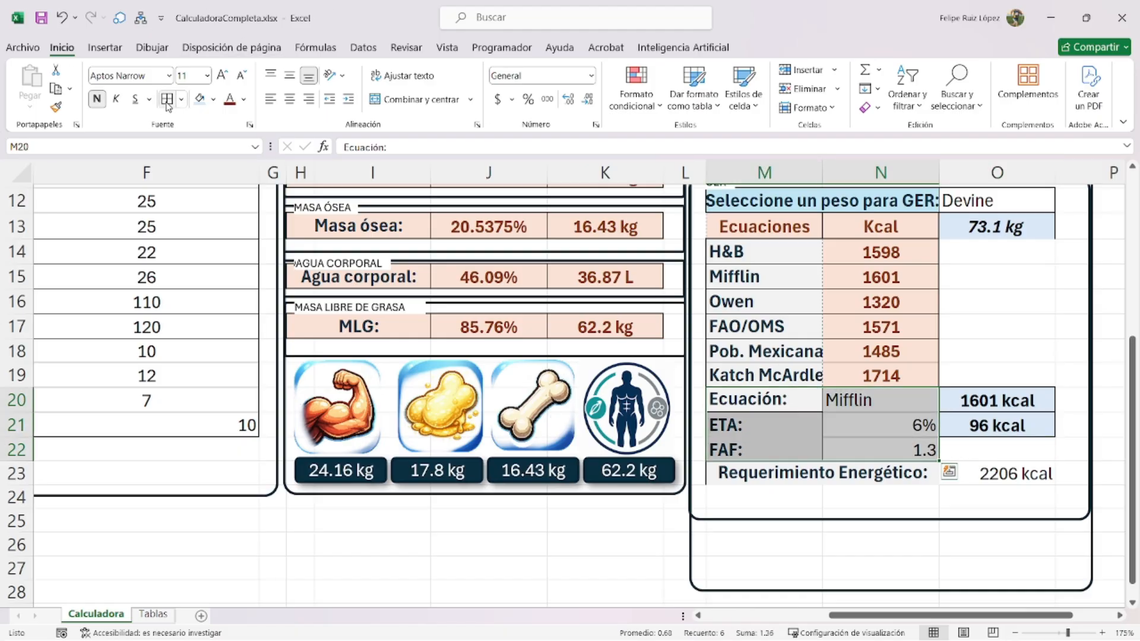
click(913, 419)
drag(924, 407, 926, 453)
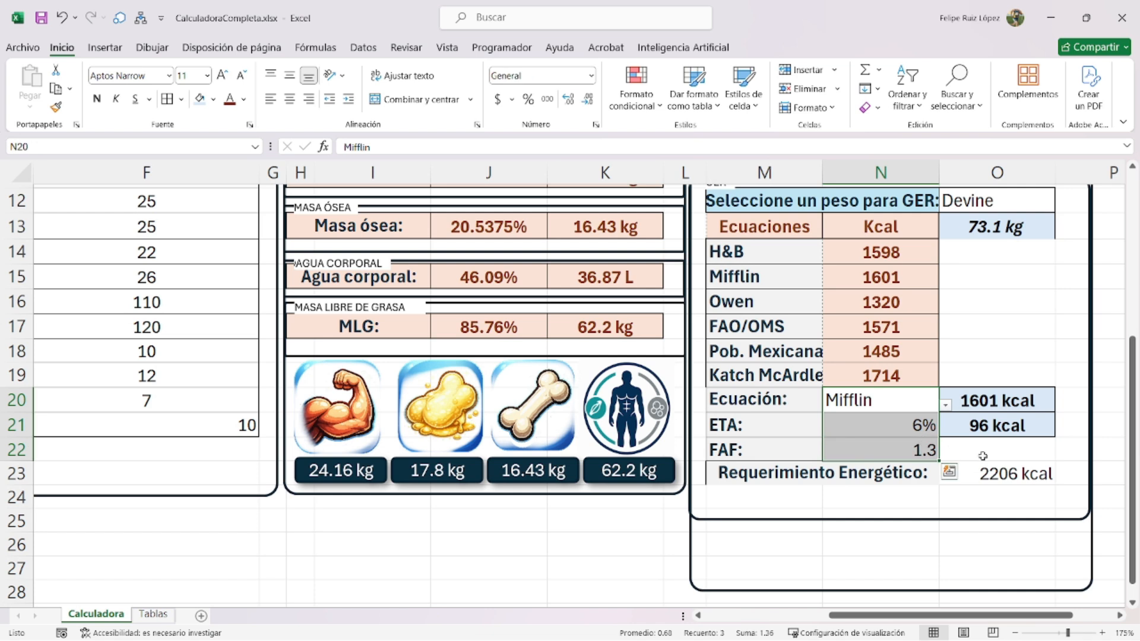
click(989, 468)
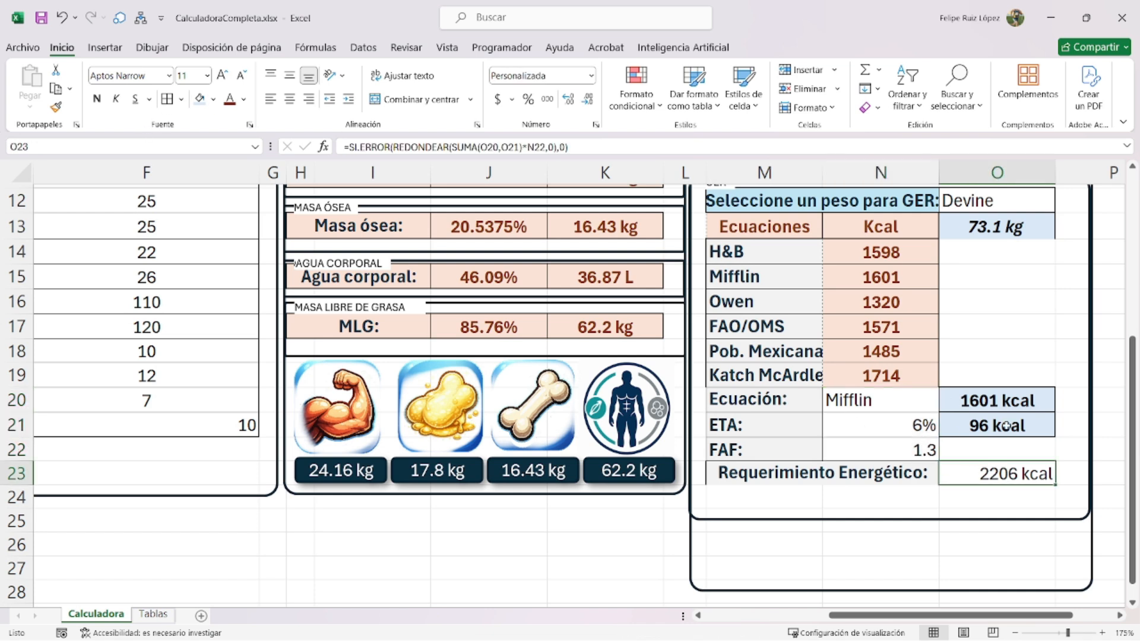
click(213, 99)
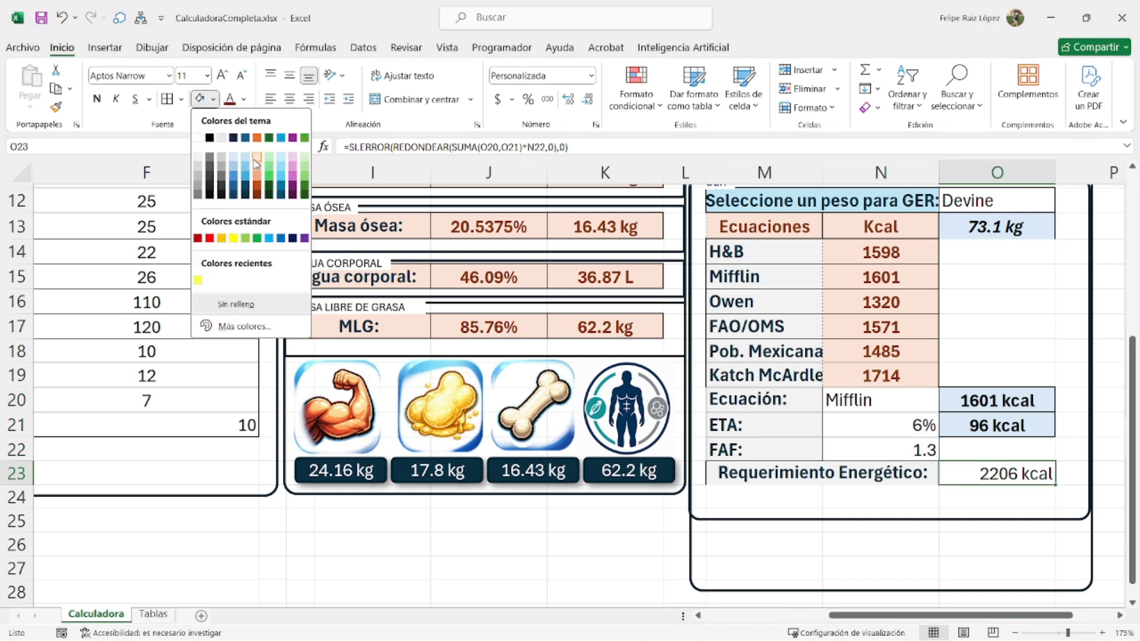
click(234, 238)
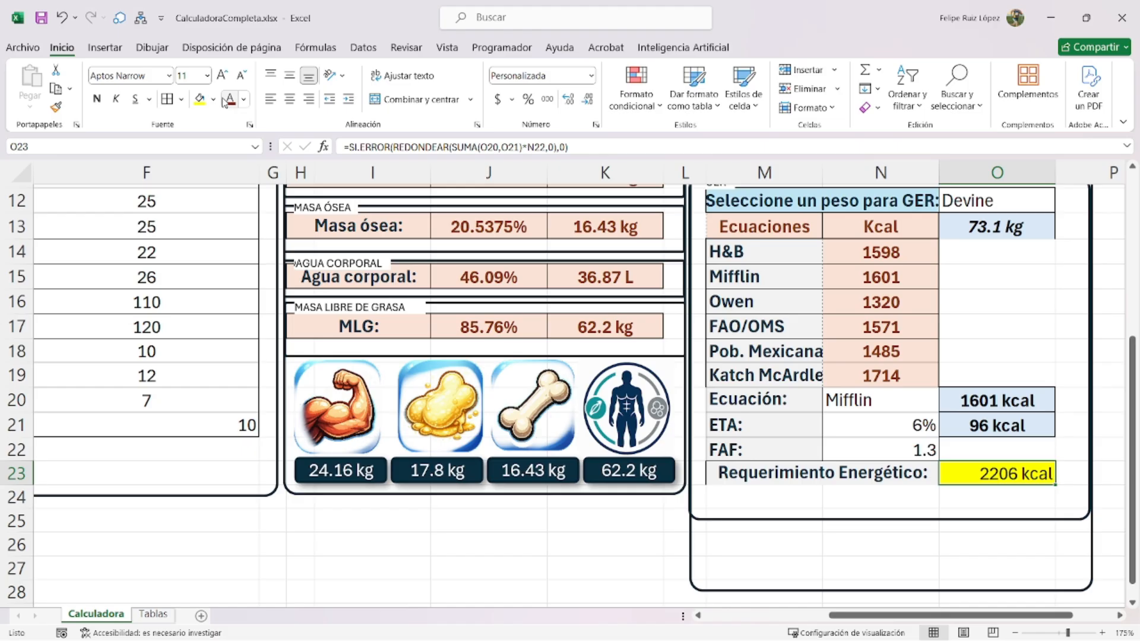
- Make the O23 total dark orange, bold and centred horizontally and vertically
click(244, 99)
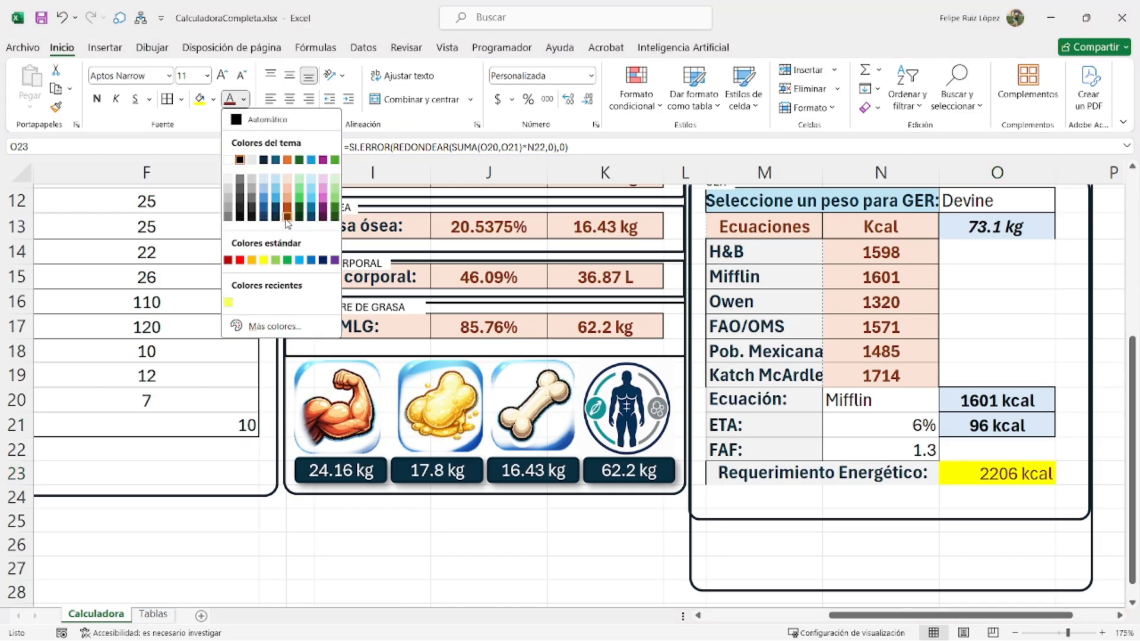
click(287, 218)
click(97, 99)
click(289, 75)
click(289, 99)
- Add bottom and right borders to the requirement row M23:O23
drag(799, 472, 998, 473)
key(ctrl+1)
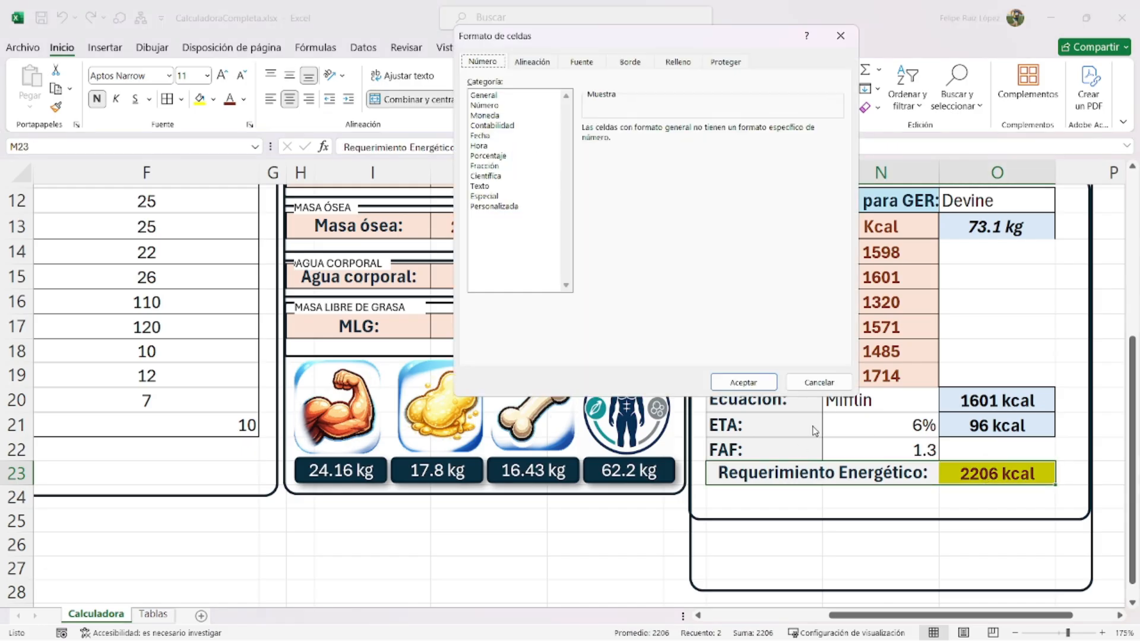
click(632, 65)
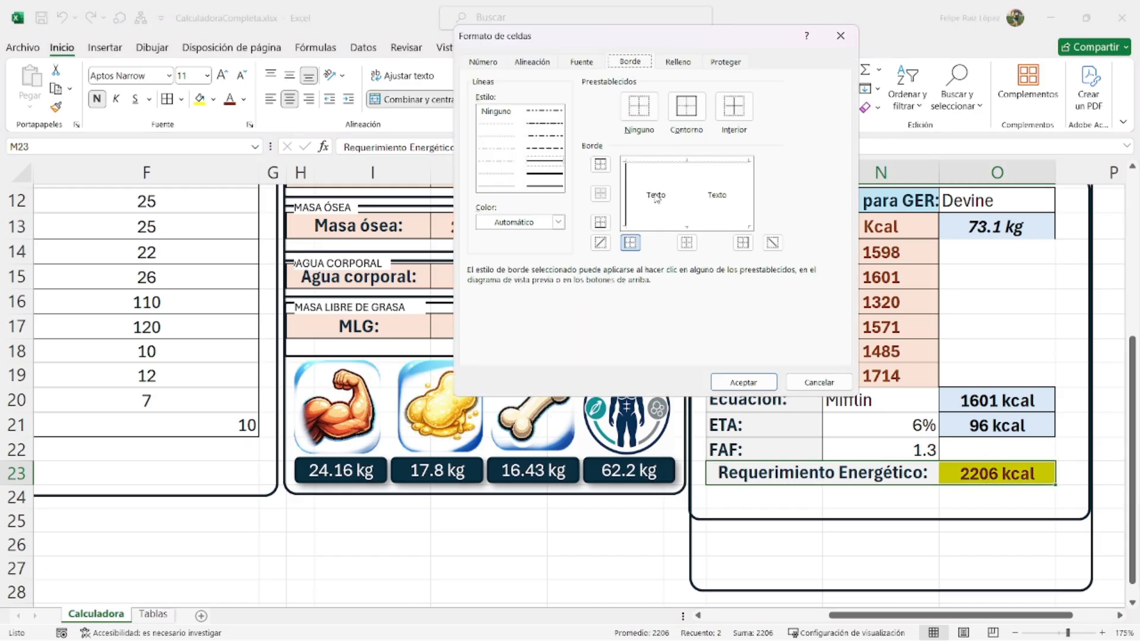
click(650, 228)
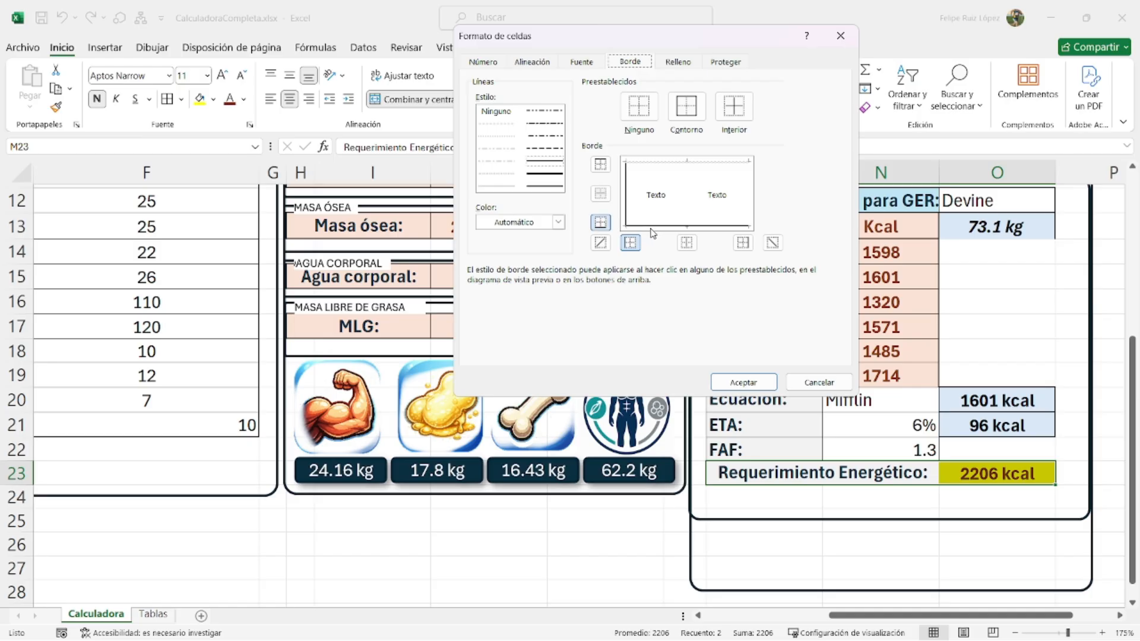
click(749, 200)
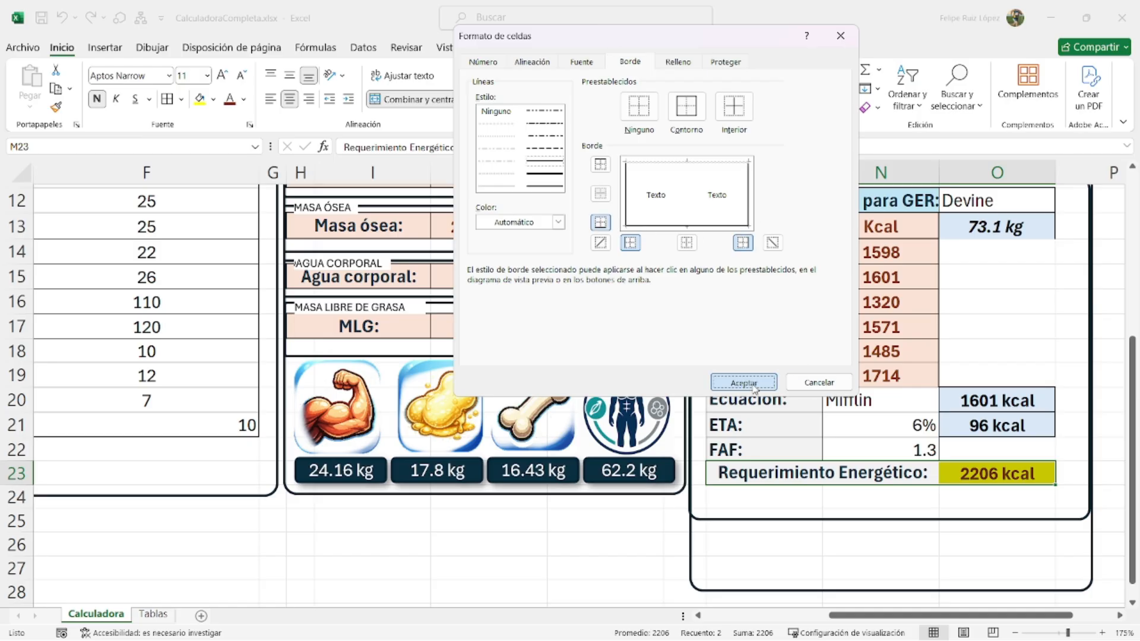
click(743, 383)
- Give the Ecuación and ETA rows M20:O21 a medium top border, then select N22
drag(759, 401, 944, 423)
key(ctrl+1)
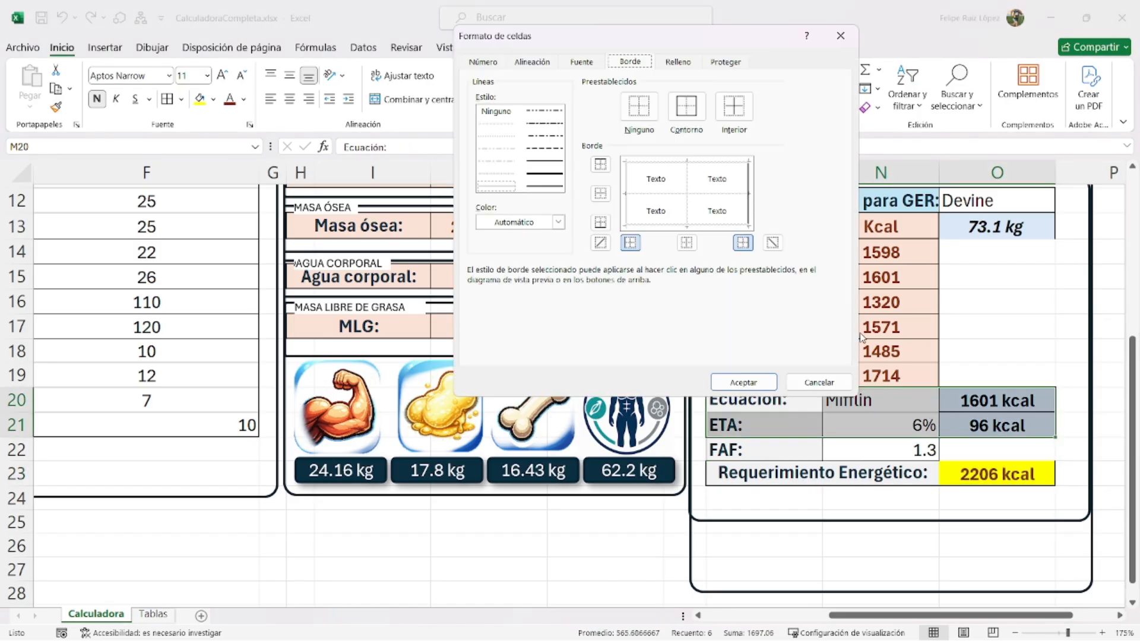
click(545, 161)
click(600, 164)
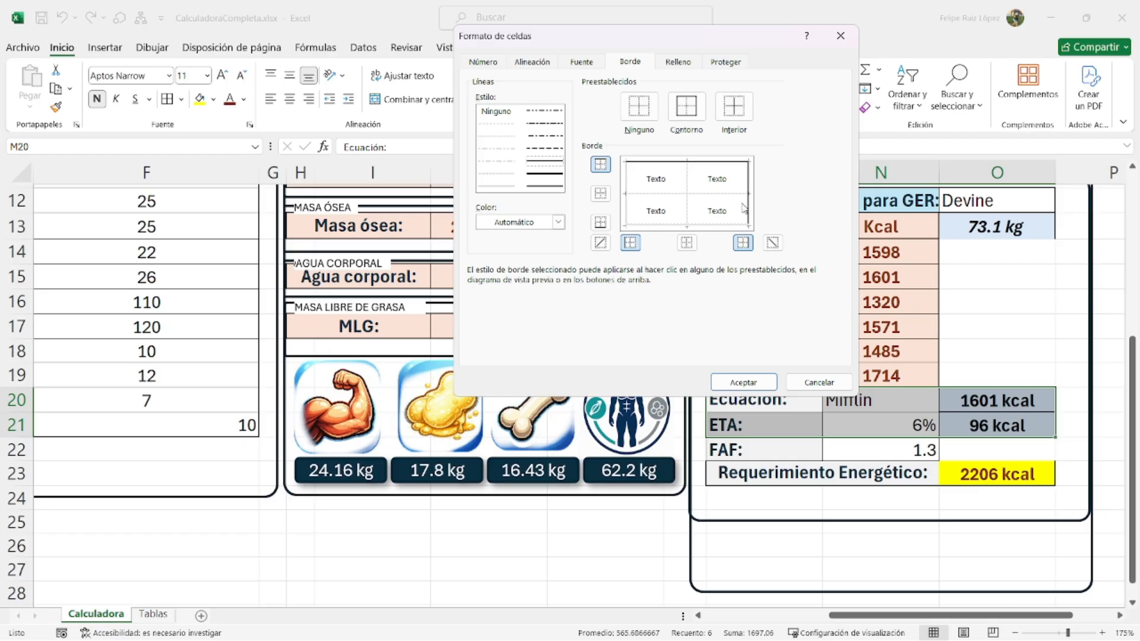
click(743, 382)
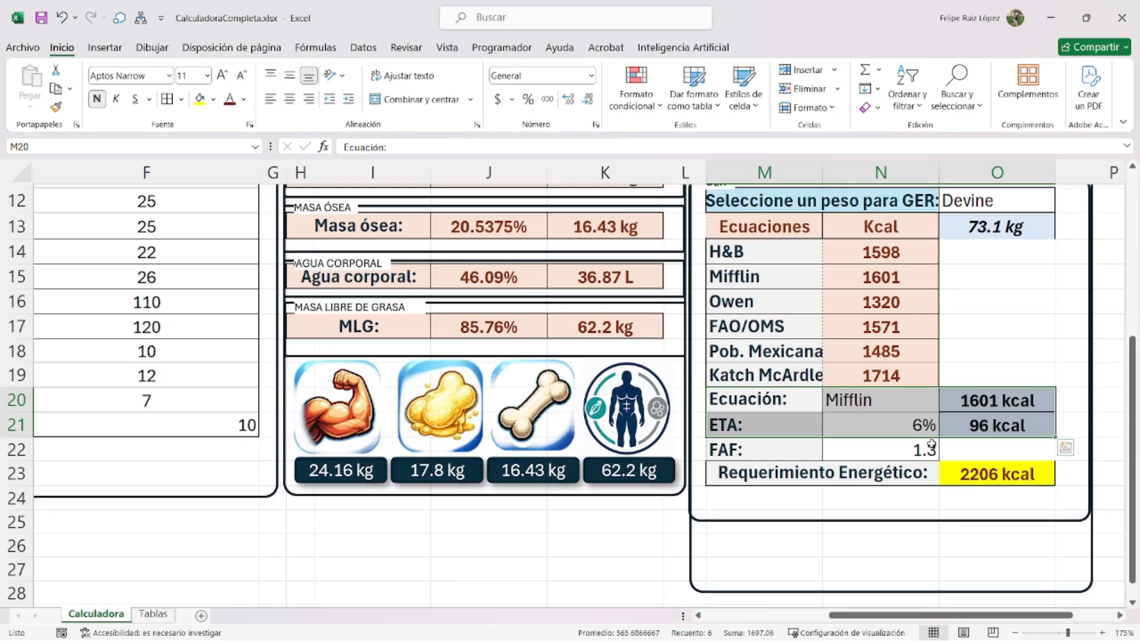
click(929, 446)
key(ctrl+1)
- Give the FAF value cell N22 a medium right border
click(540, 160)
click(747, 194)
click(765, 385)
click(1014, 392)
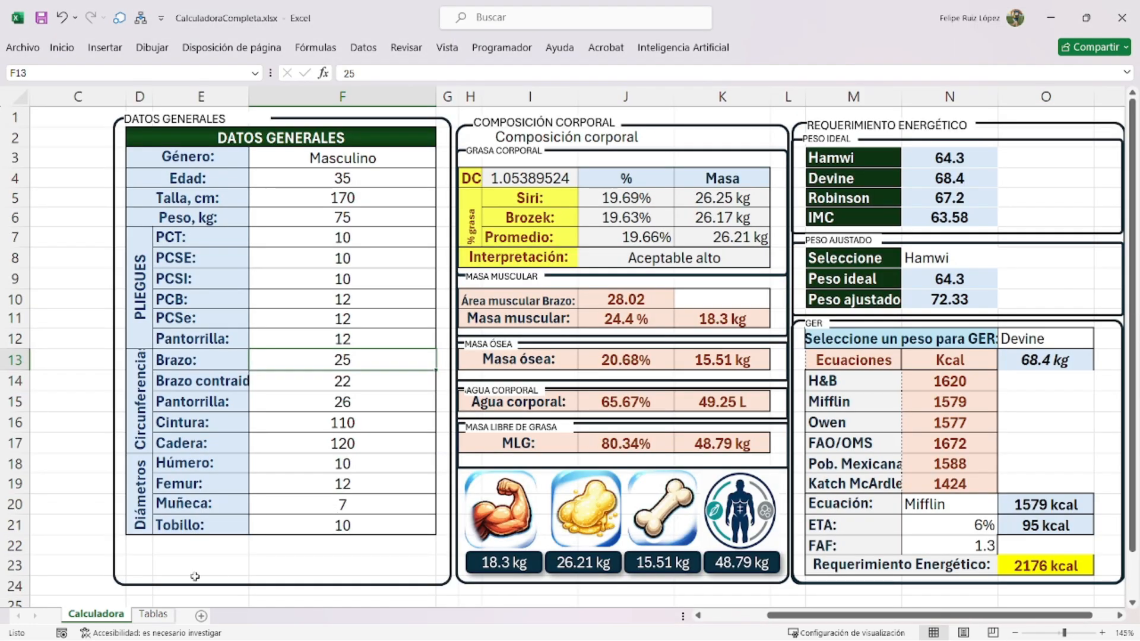
- Copy the somatochart picture from Tablas and paste it on Calculadora below Datos Generales
click(153, 613)
scroll(105, 415, up, 3)
scroll(561, 540, down, 3)
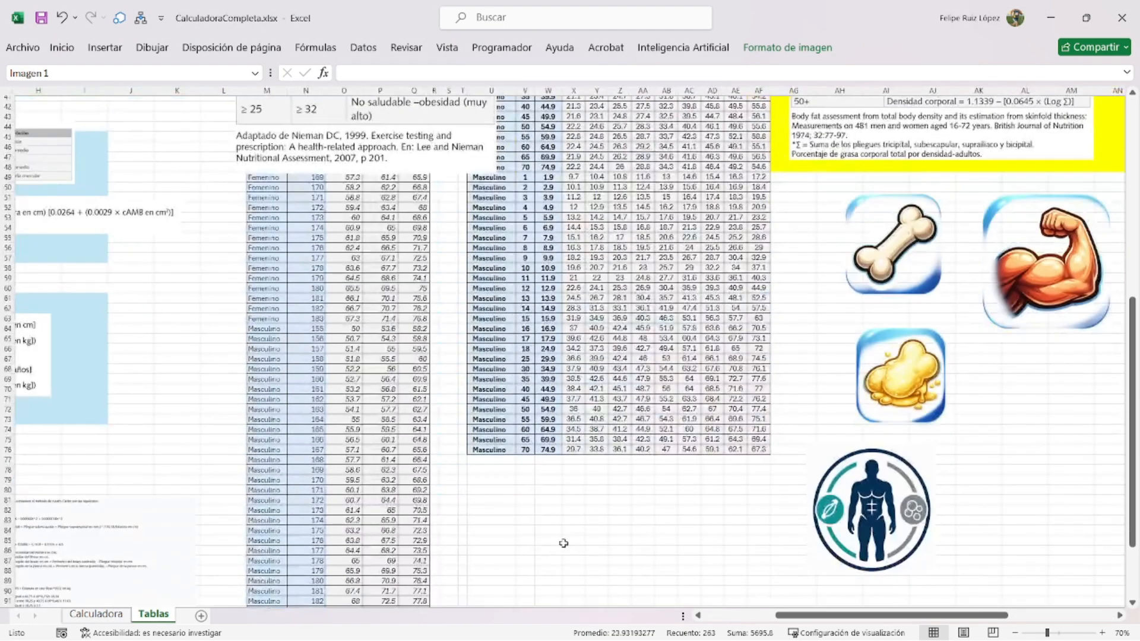
drag(908, 616, 836, 615)
scroll(437, 474, down, 3)
click(284, 534)
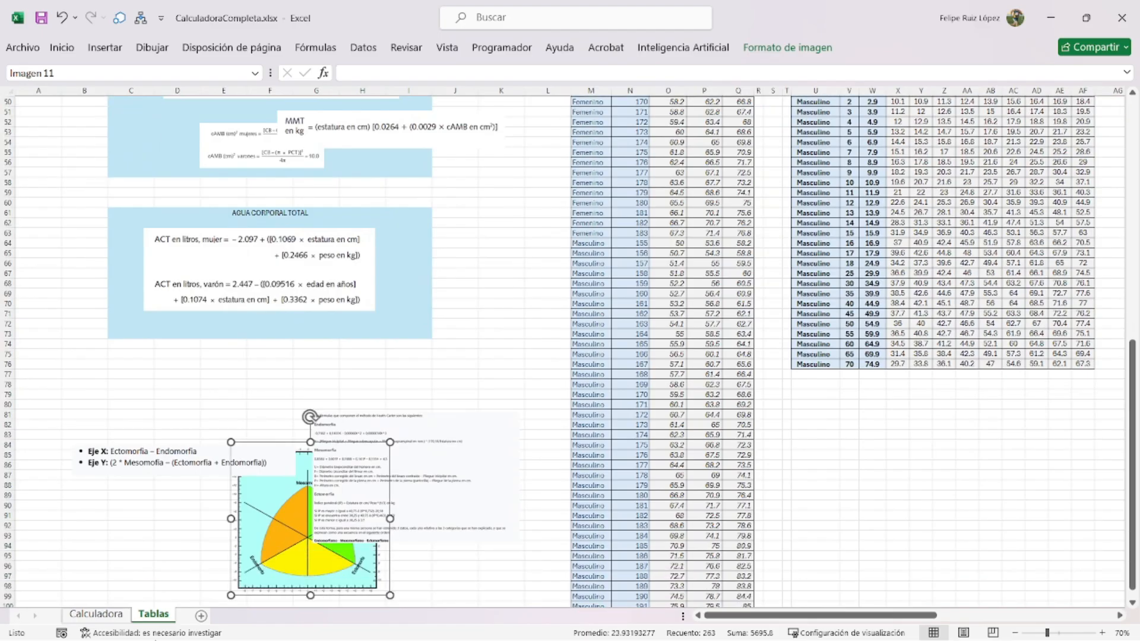
click(96, 614)
scroll(427, 504, down, 4)
scroll(556, 480, up, 4)
scroll(469, 454, down, 1)
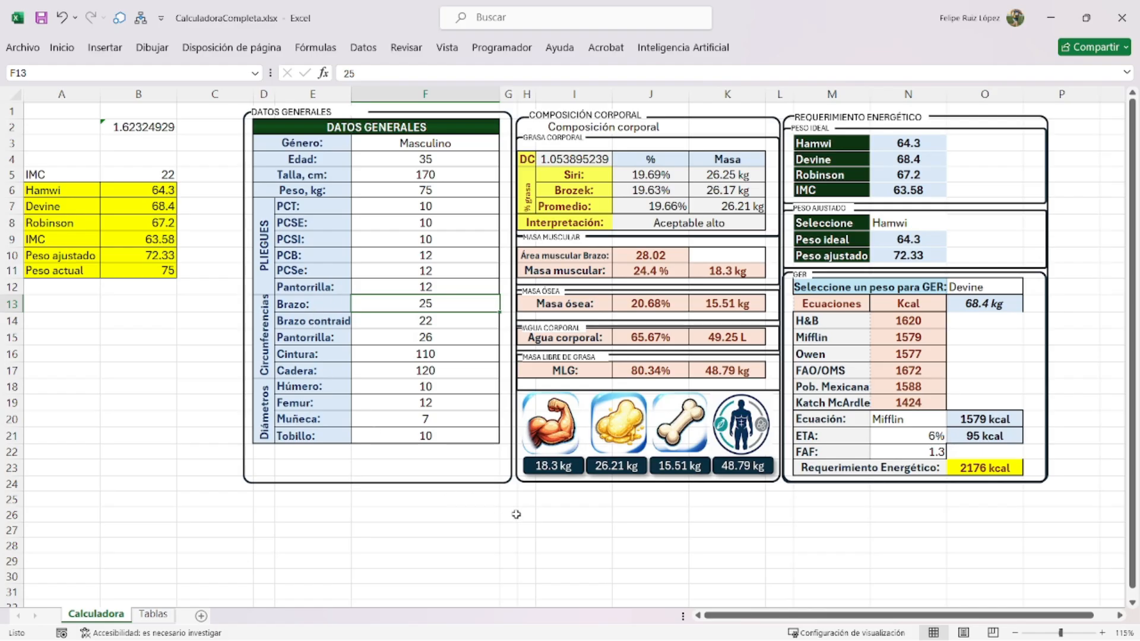
click(539, 525)
key(ctrl+v)
drag(580, 530, 346, 487)
- Paste a copy of the rounded panel frame around the somatochart and shorten it to fit
scroll(564, 375, down, 3)
scroll(675, 457, up, 3)
click(1010, 117)
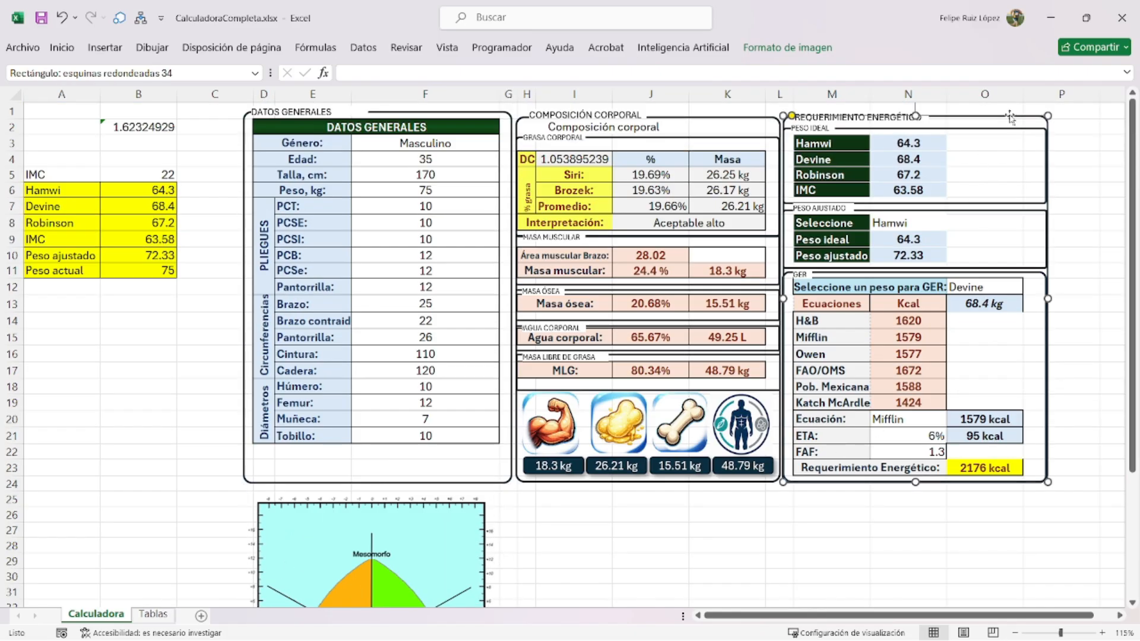
scroll(600, 509, down, 2)
click(600, 511)
click(674, 500)
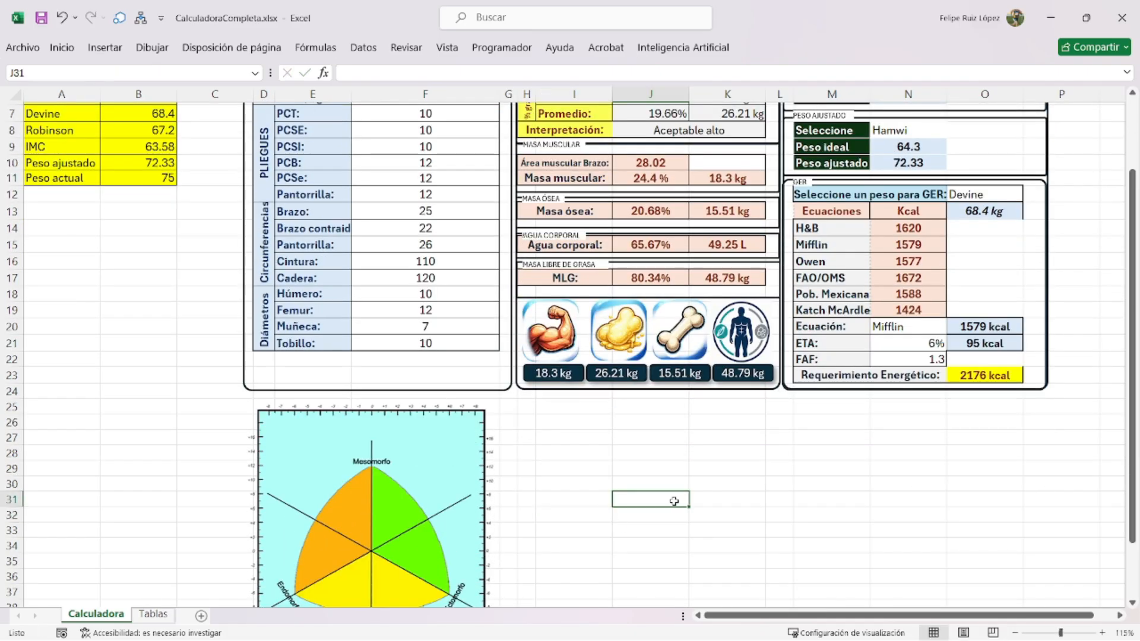
key(ctrl+v)
drag(653, 482, 286, 392)
scroll(421, 561, down, 4)
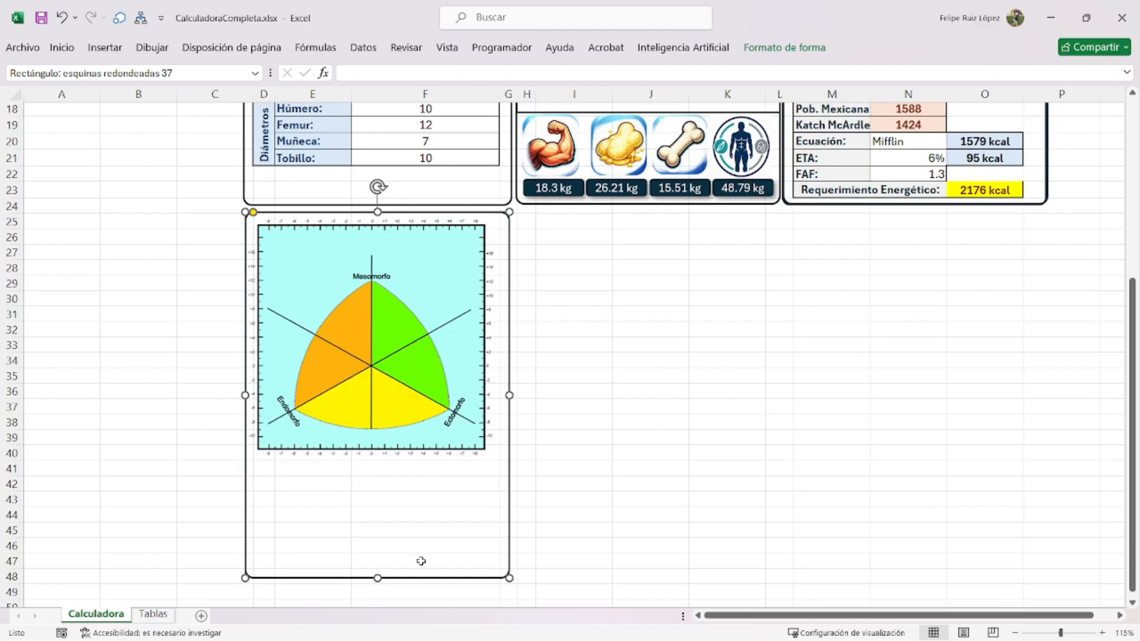
drag(377, 579, 367, 499)
- Paste a copy of the REQUERIMIENTO ENERGÉTICO label onto the frame, renamed SOMATOTIPO
scroll(587, 458, up, 6)
click(586, 223)
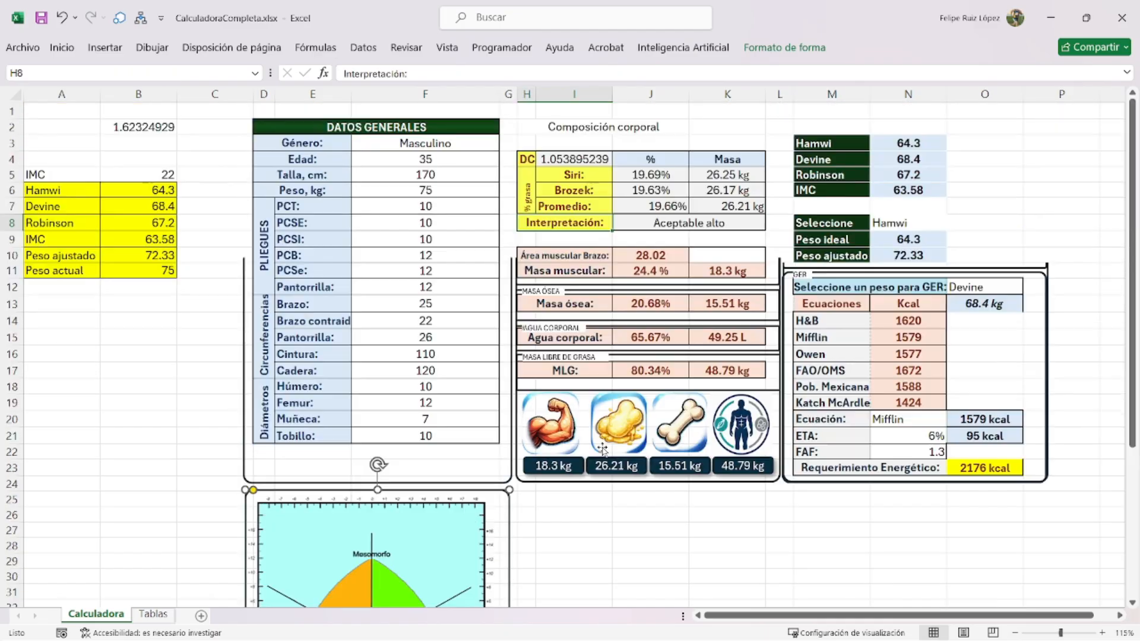
click(830, 117)
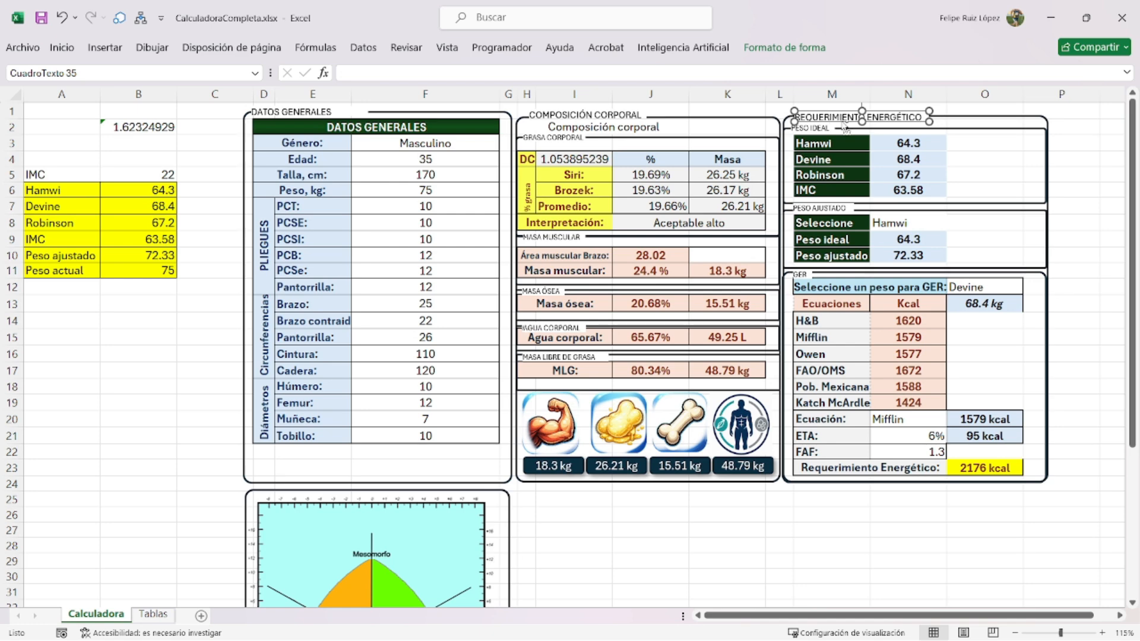
scroll(602, 462, down, 3)
key(ctrl+v)
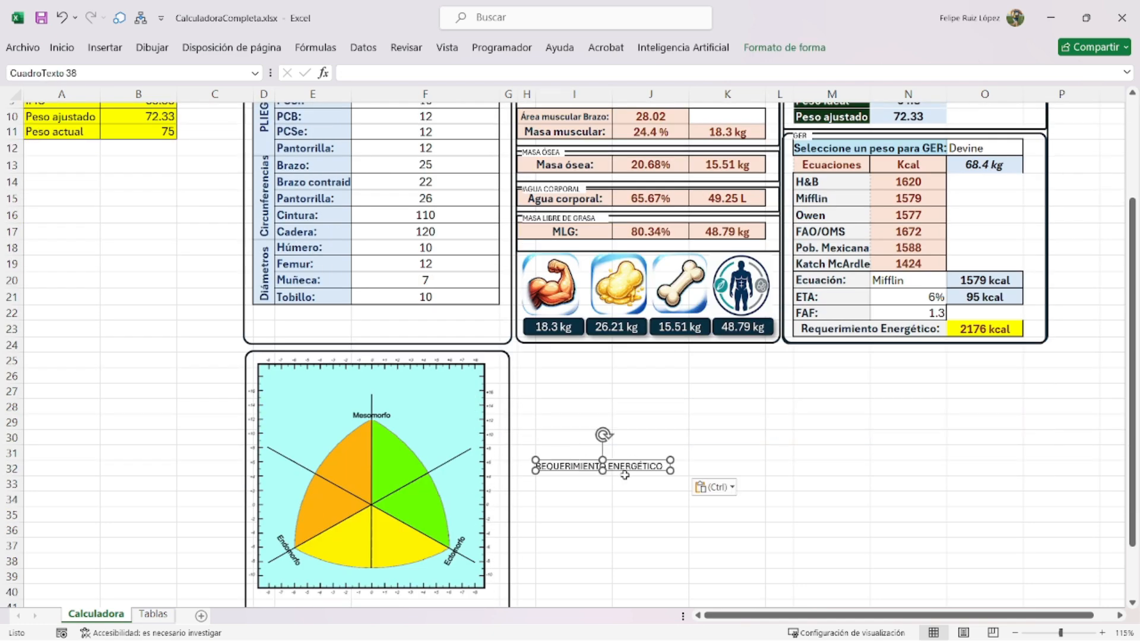
drag(629, 475, 346, 364)
scroll(357, 383, up, 3)
scroll(356, 389, down, 4)
triple_click(281, 340)
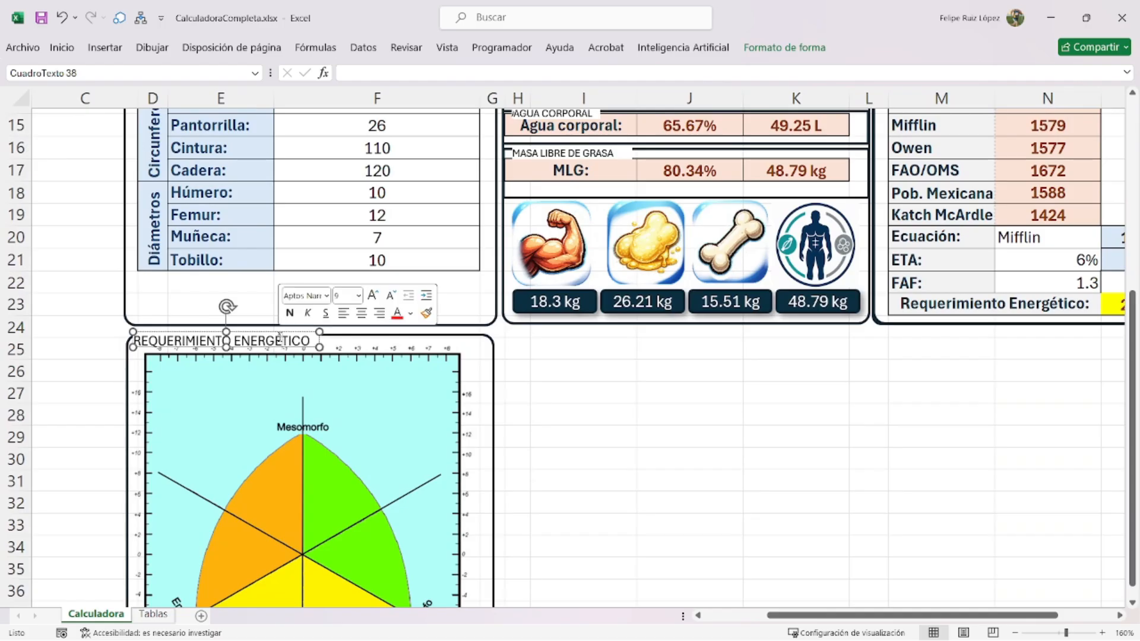
text(SOMATOTIPO)
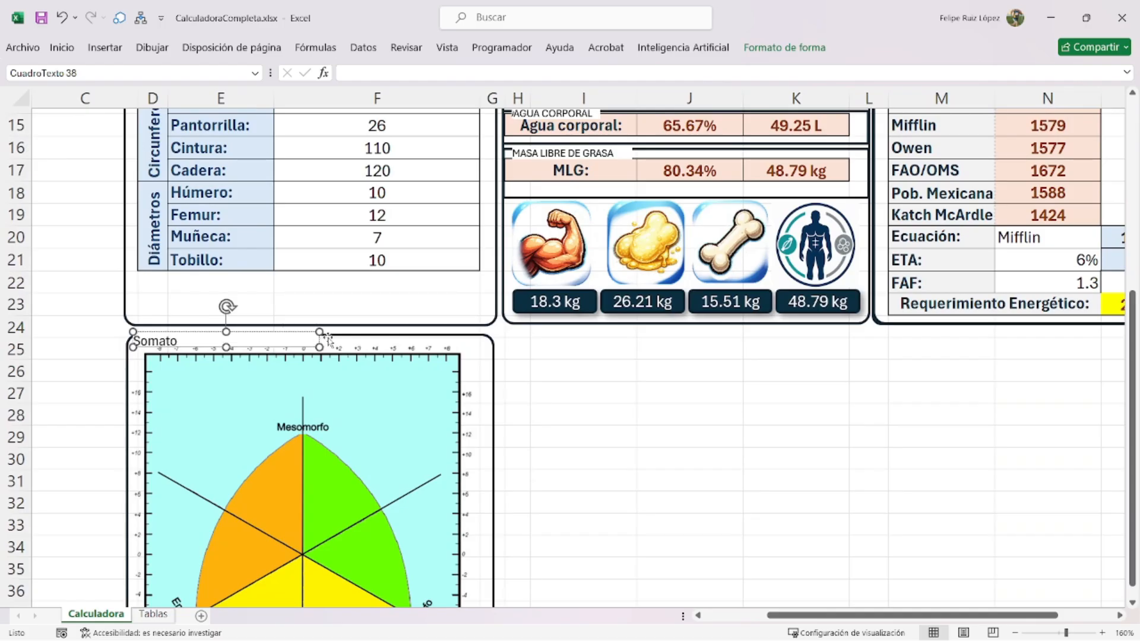
- Move the somatochart right into columns H–L and select D26:E26 through D28:E28
drag(363, 439, 766, 439)
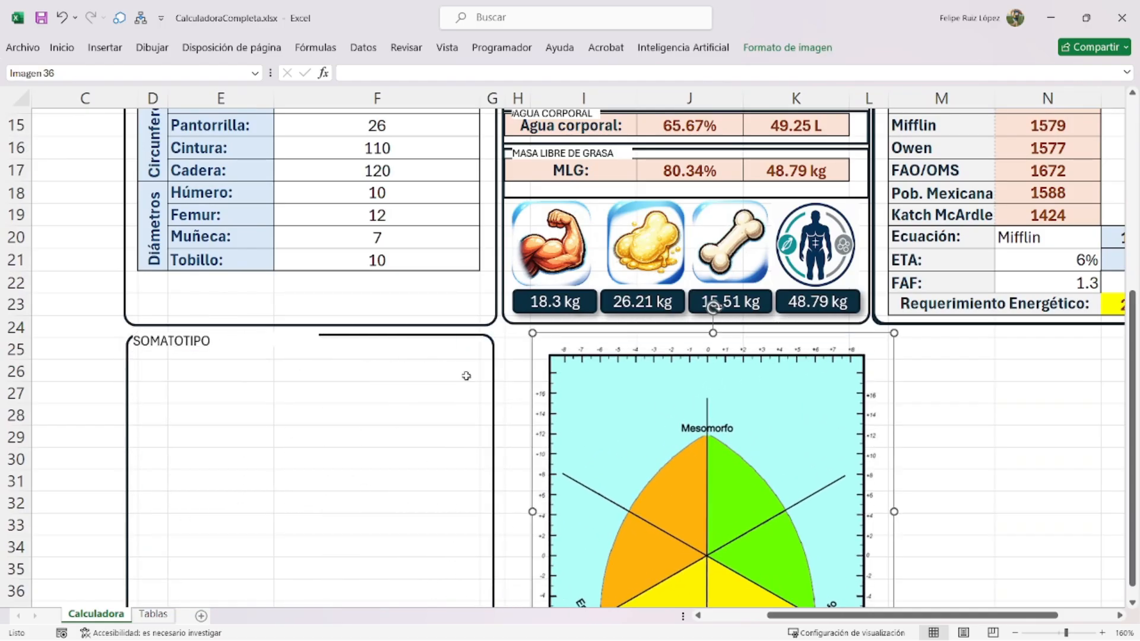
drag(159, 372, 224, 417)
click(62, 47)
- Merge the cell pairs D26:E26, D27:E27 and D28:E28
click(416, 100)
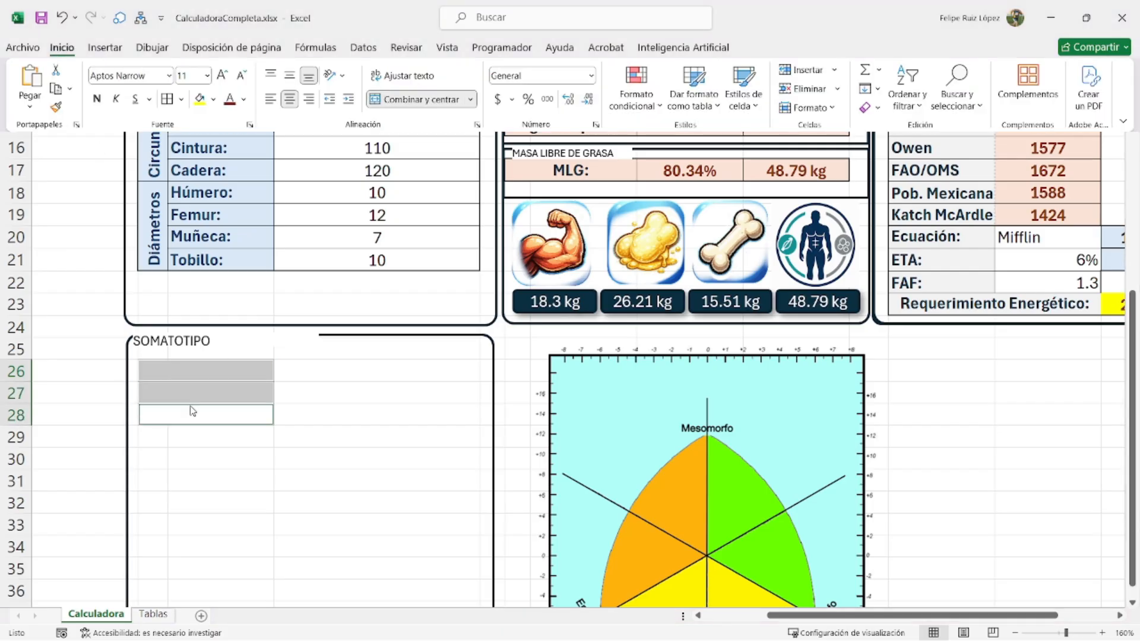
click(391, 467)
drag(237, 366, 241, 414)
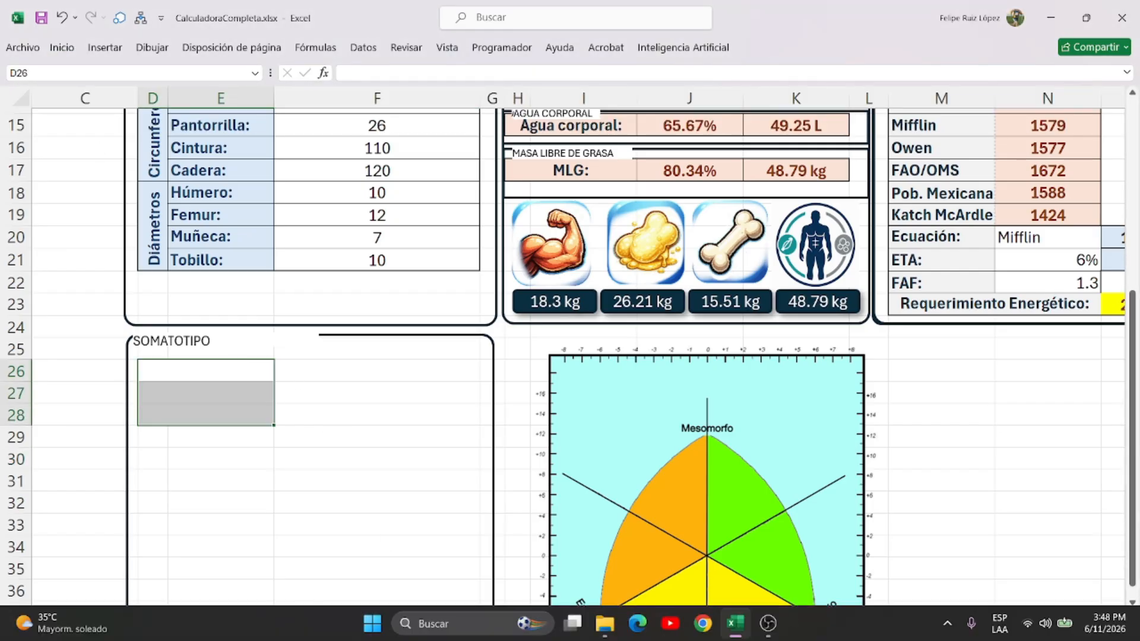
click(428, 480)
- Copy the Heath-Carter formulas picture from Tablas and paste it on Calculadora
click(154, 613)
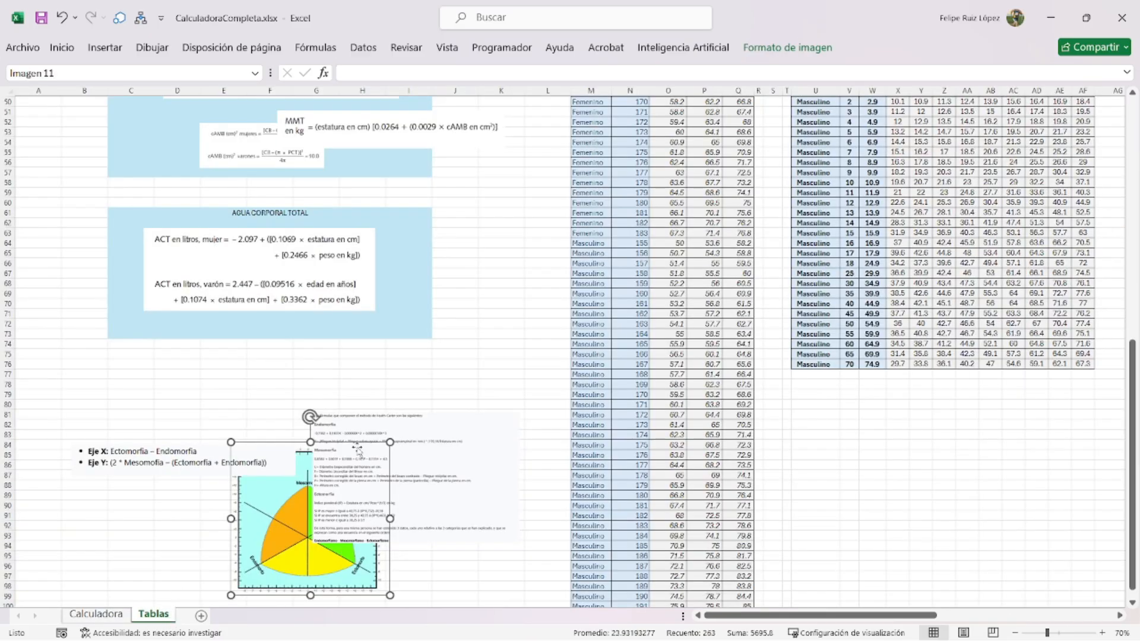
ctrl+scroll(156, 482, up, 2)
click(407, 508)
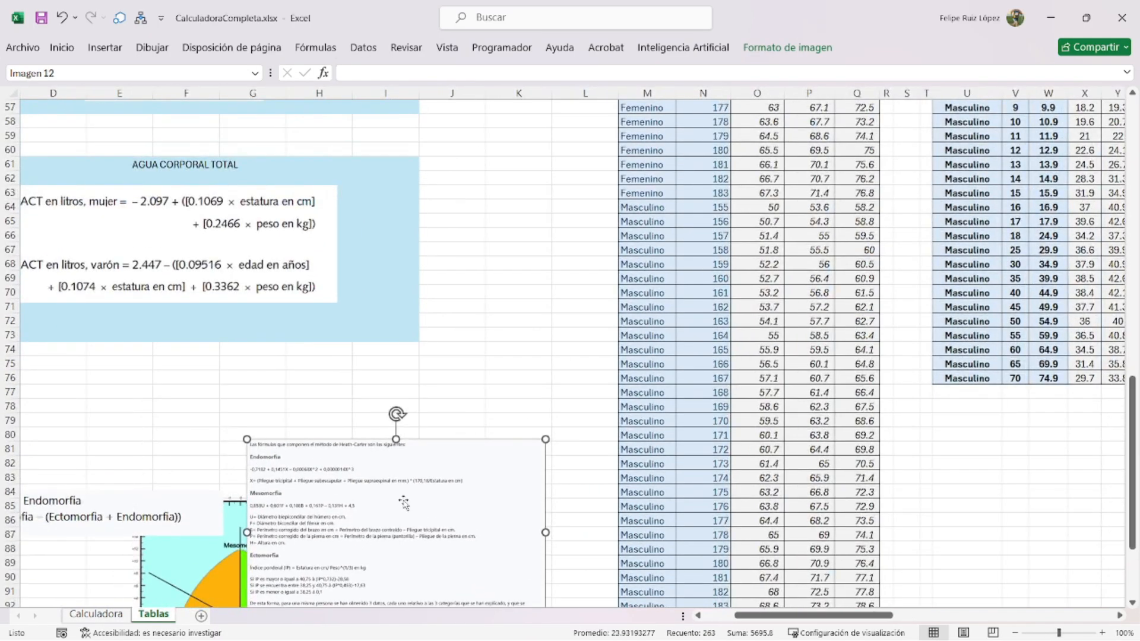
click(104, 612)
click(318, 496)
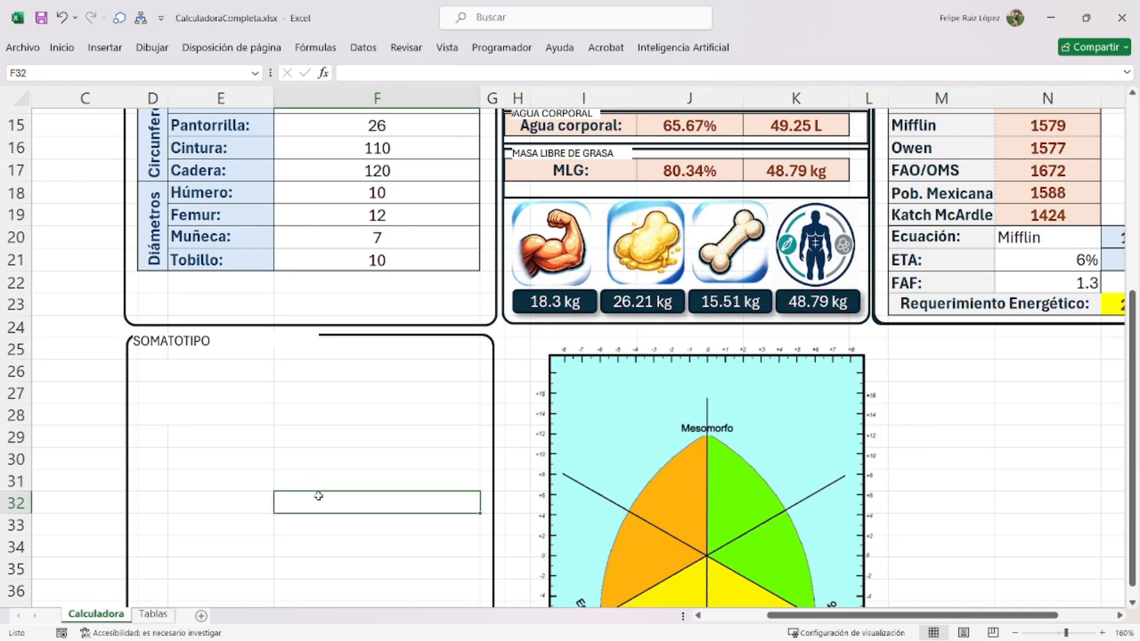
key(ctrl+Page_Down)
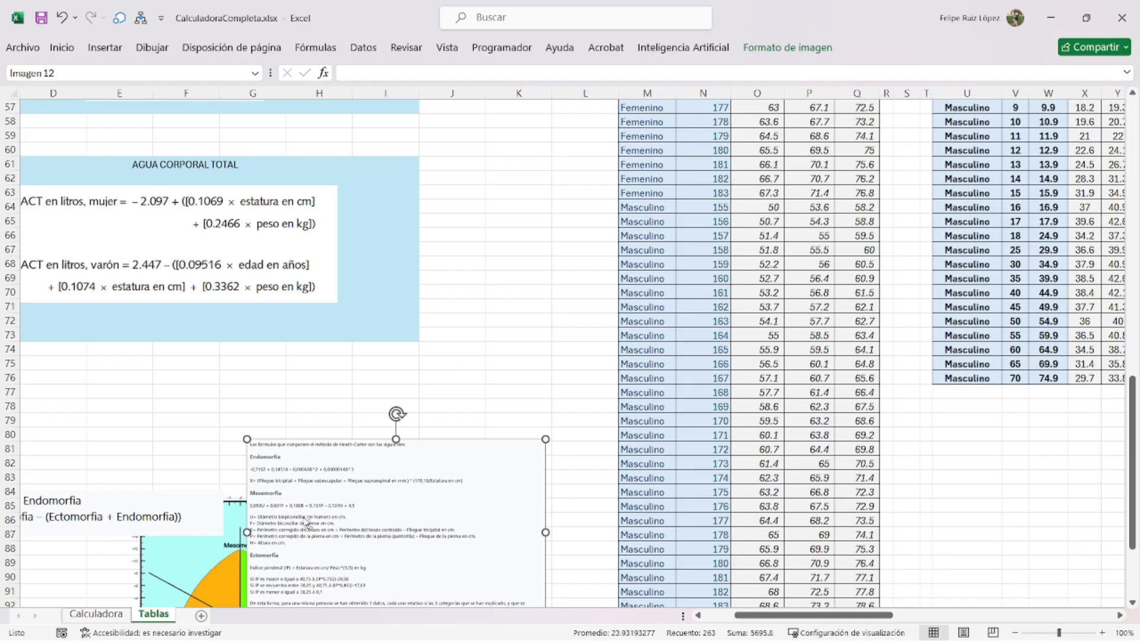
click(95, 613)
key(ctrl+v)
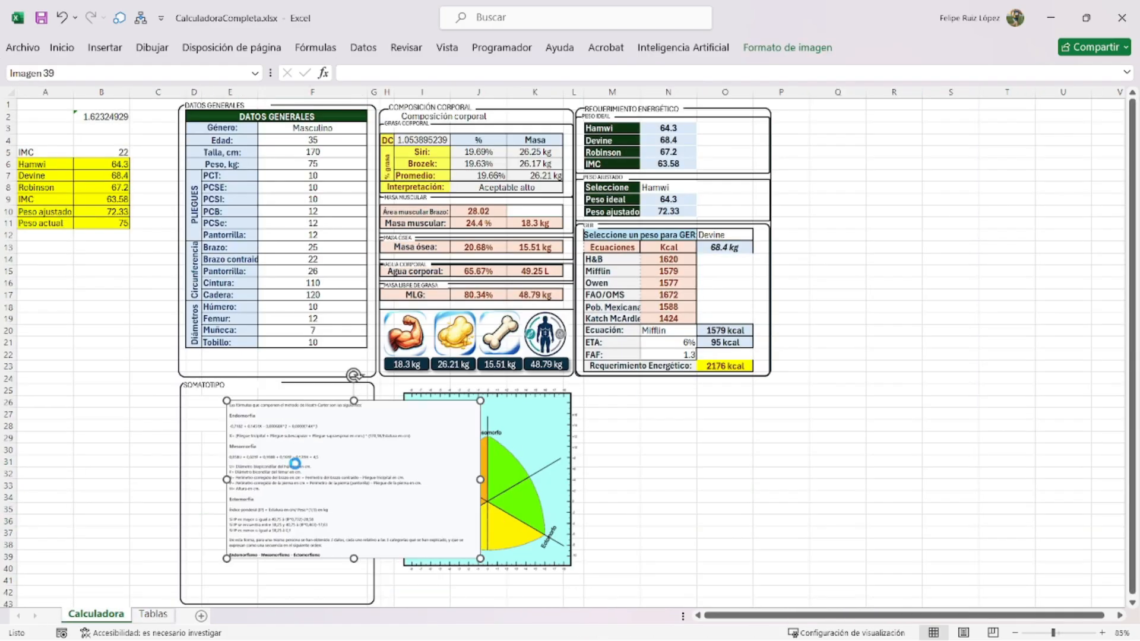
- Shift the formula picture aside, zoom to 205% and pick cell D26
ctrl+scroll(336, 493, up, 6)
drag(817, 618, 722, 619)
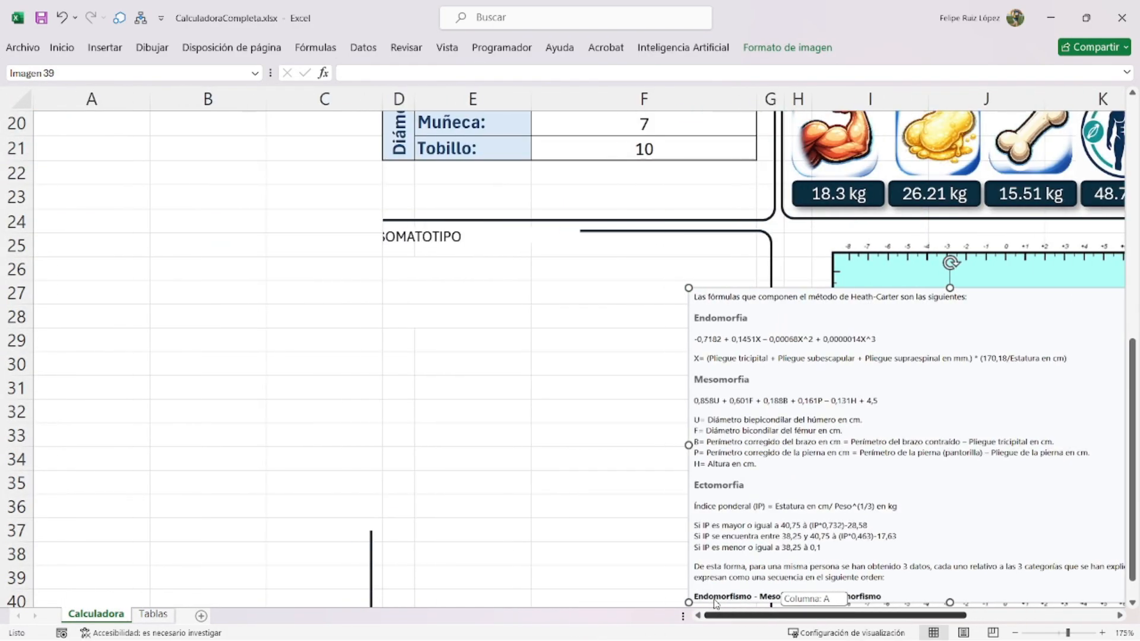
ctrl+scroll(711, 420, up, 2)
drag(430, 328, 484, 339)
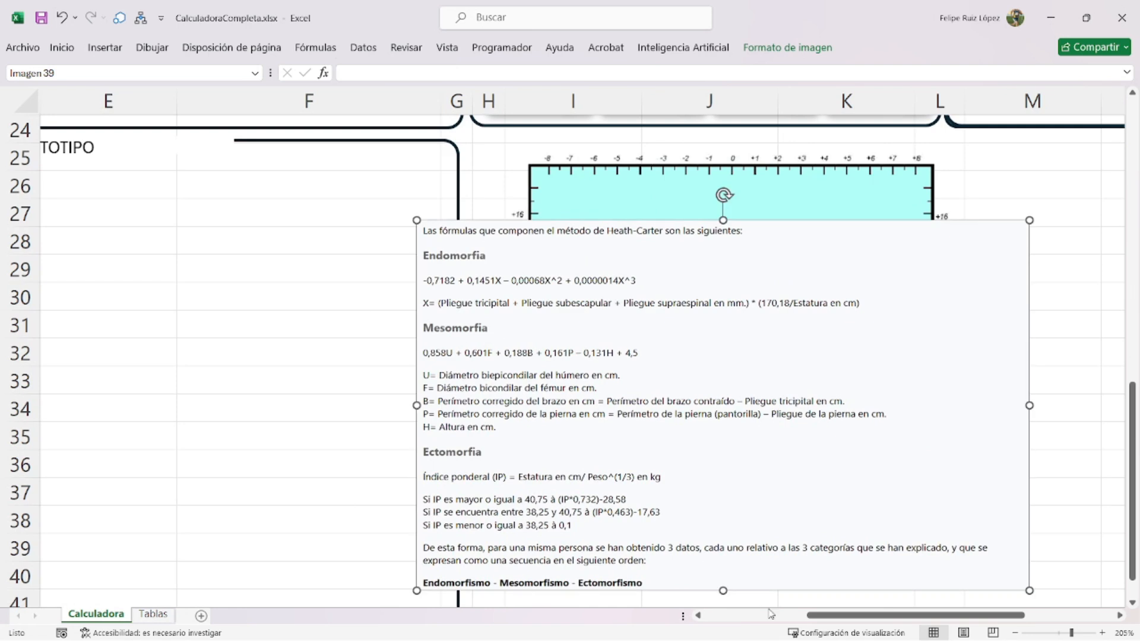
drag(828, 615, 753, 616)
scroll(431, 207, up, 1)
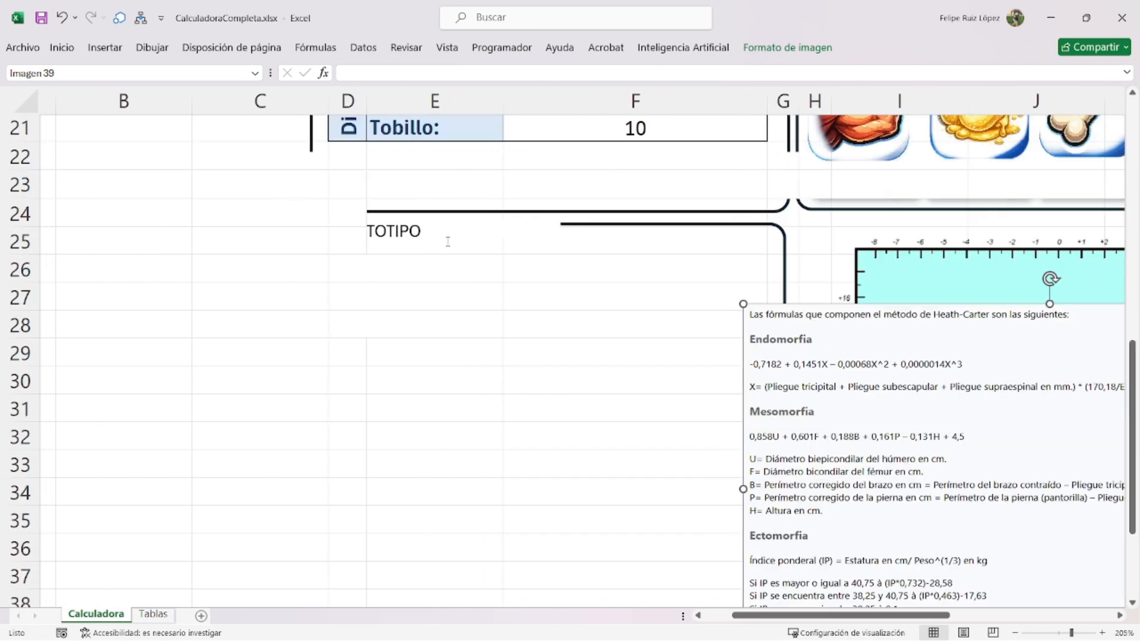
click(424, 276)
click(473, 211)
- Enter Endomorfia:, Mesomorfia: and Ectomorfia: in D26–D28, and shift the formula picture up-left
click(379, 270)
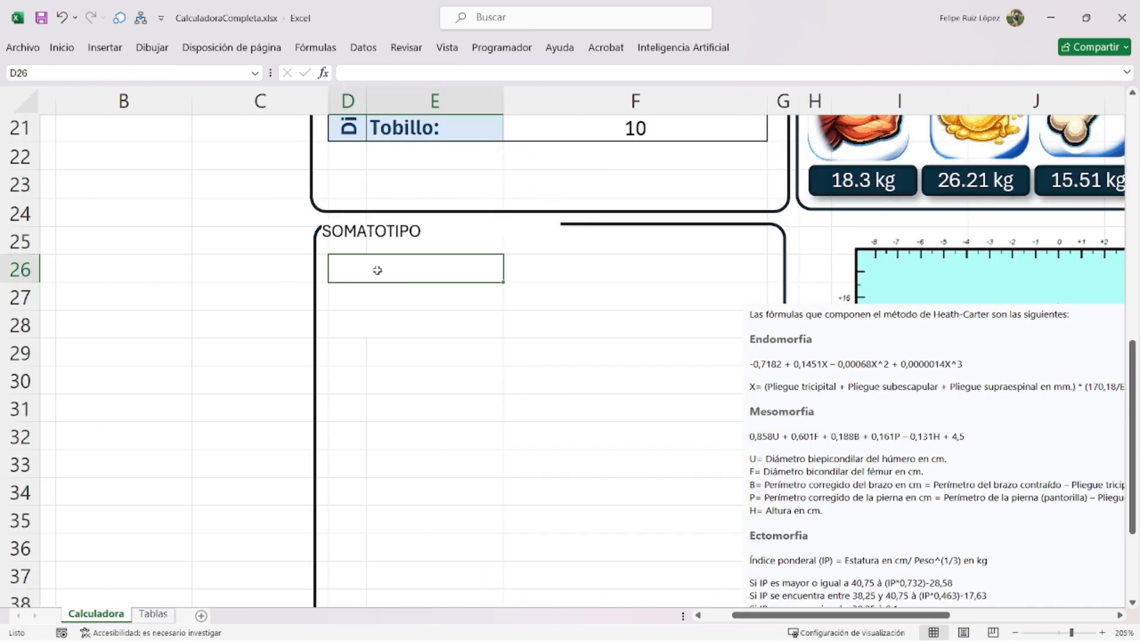
text(eNDO)
key(BackSpace)
key(BackSpace)
key(BackSpace)
key(BackSpace)
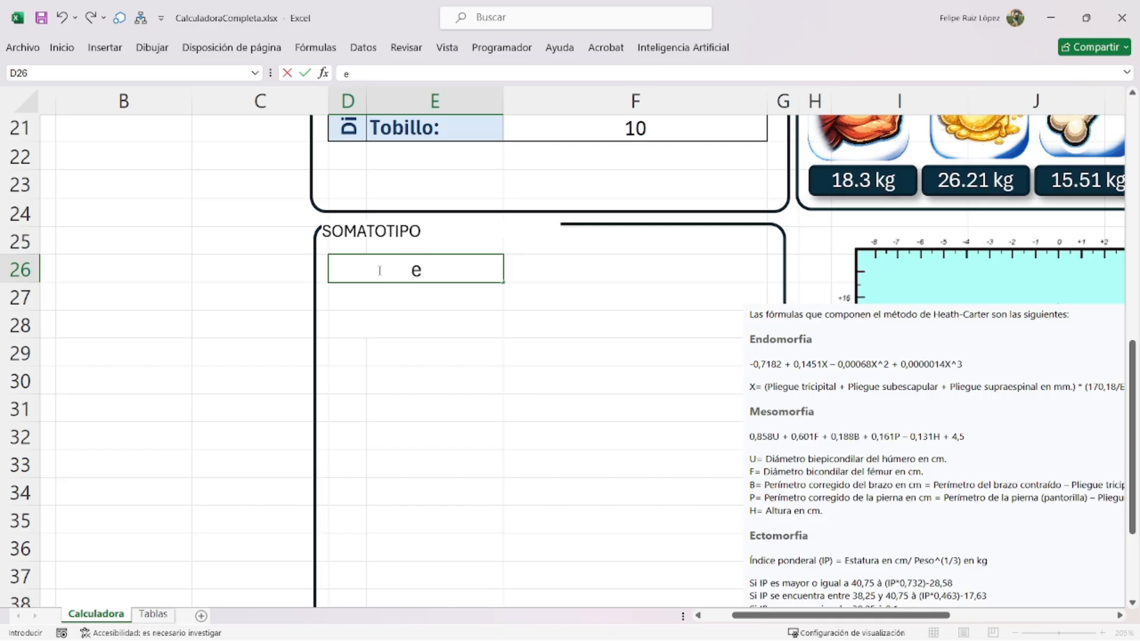
text(Enfo)
key(BackSpace)
key(BackSpace)
text(domorfia:)
key(Return)
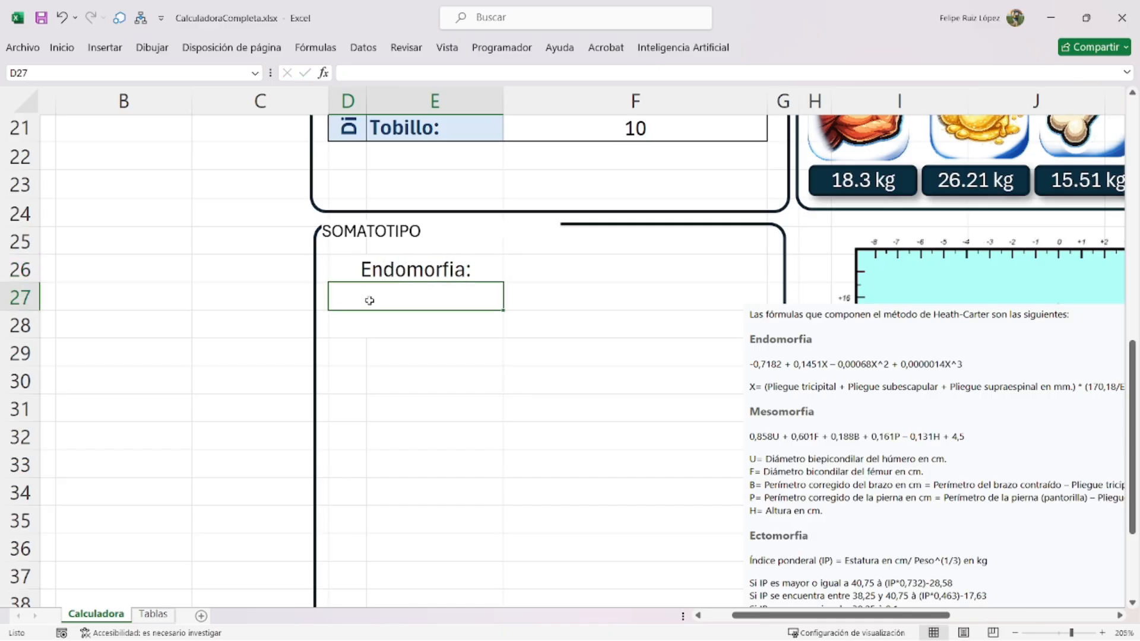
text(Mesomorfia:)
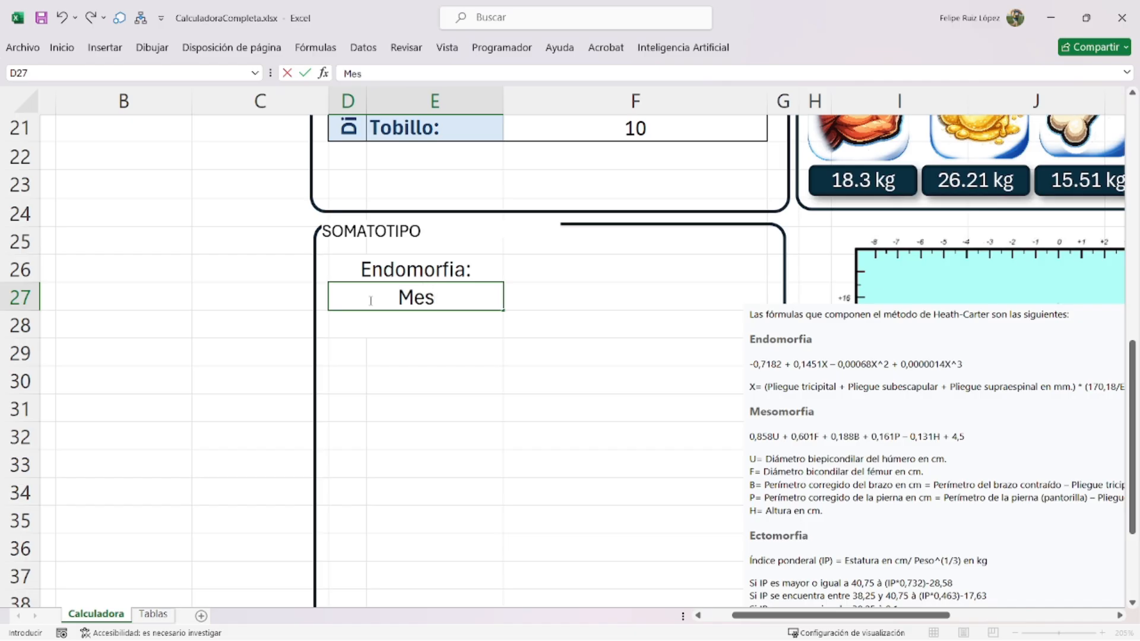
key(Return)
text(Ectomorfia:)
drag(800, 410, 695, 325)
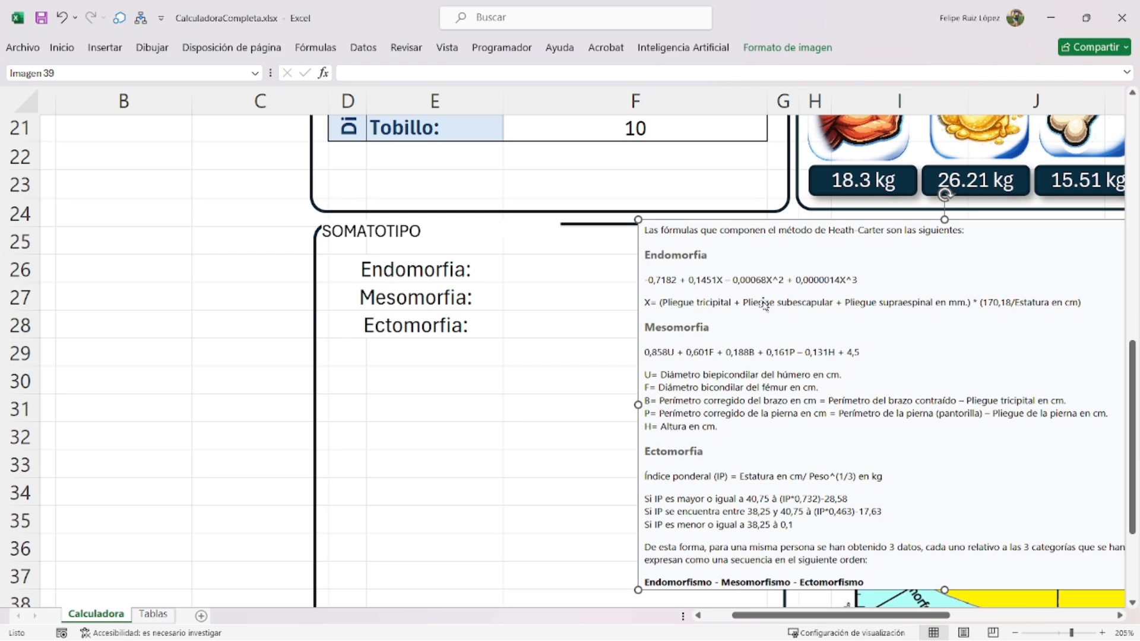
- Reposition the Heath-Carter formula picture up over the data table
drag(754, 343, 566, 402)
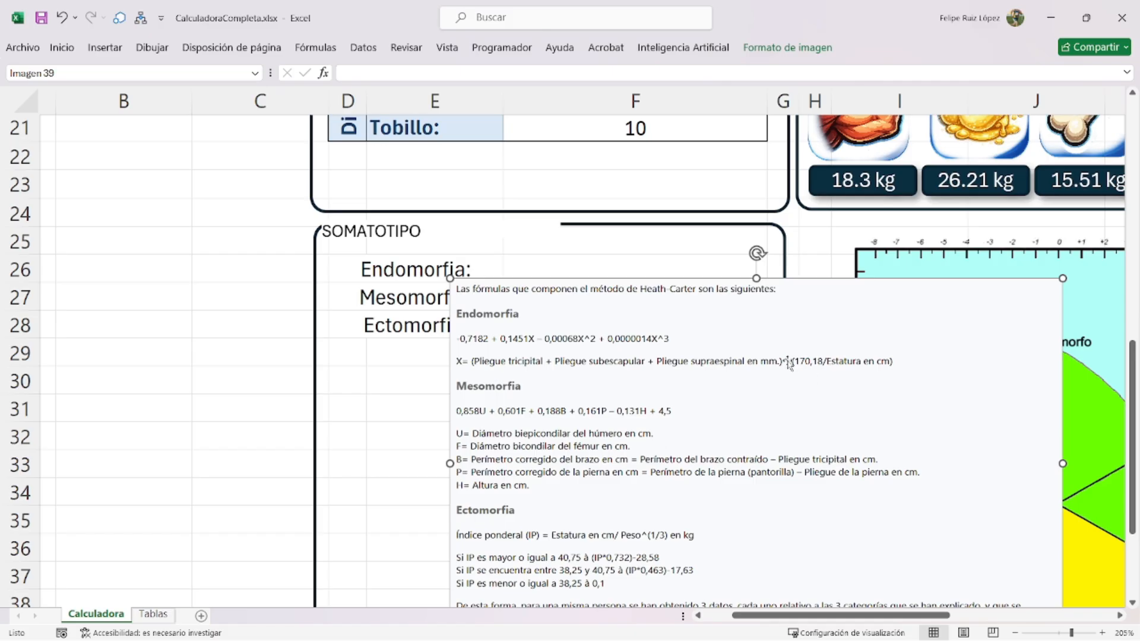
drag(705, 426, 606, 349)
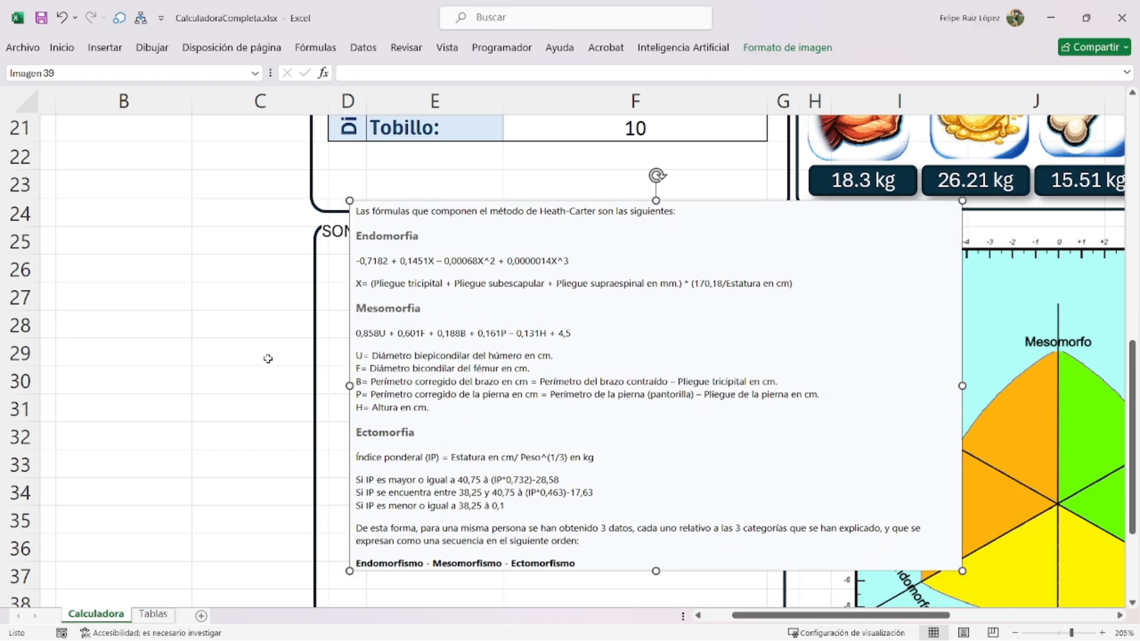
scroll(267, 359, up, 5)
scroll(466, 458, down, 3)
drag(557, 588, 487, 278)
click(107, 332)
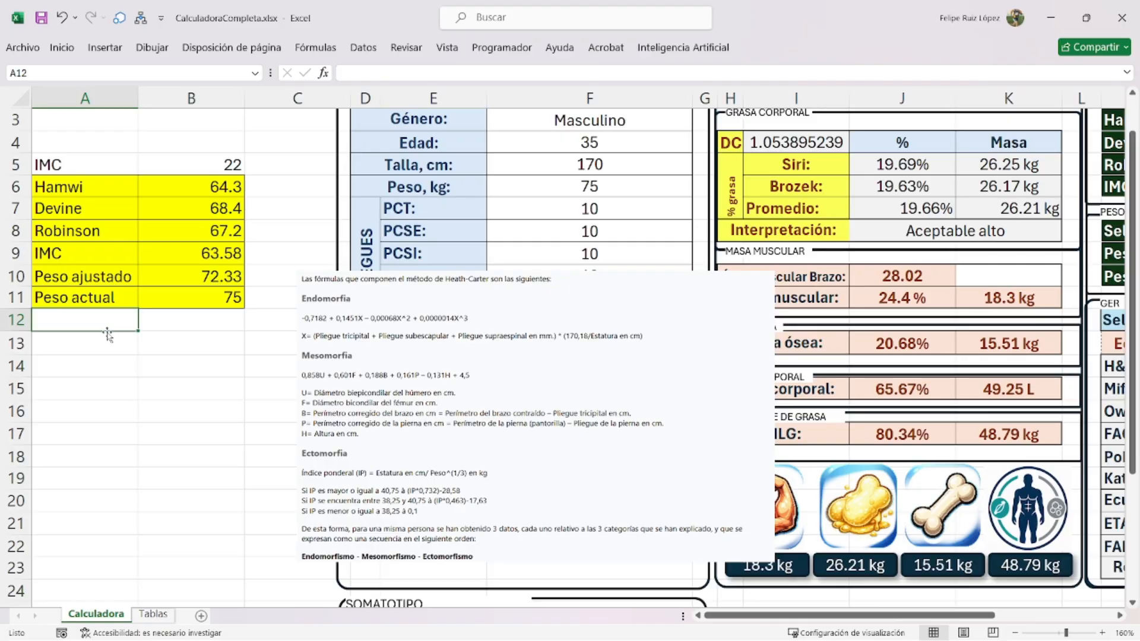
- Type an X label in A4 and move it down to A16
scroll(97, 198, up, 1)
click(91, 196)
text(X)
drag(90, 197, 146, 432)
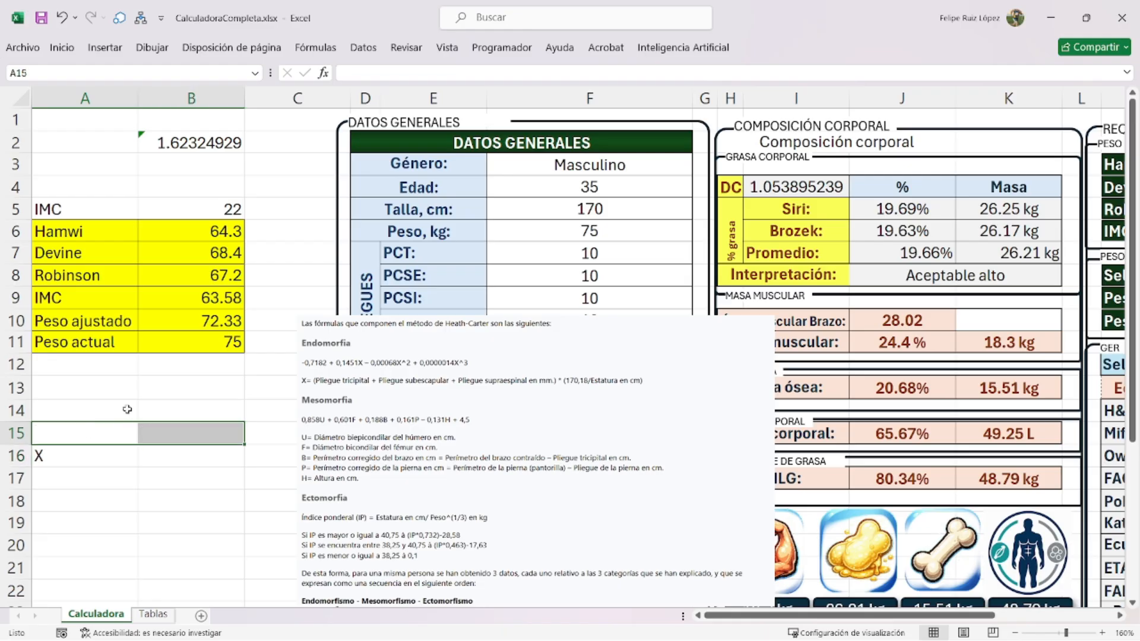
- Merge A15:B15 with the heading 'somatotipo' and move the formula picture beside the table
click(62, 47)
click(416, 99)
text(somatoti)
text(po)
drag(421, 455, 800, 362)
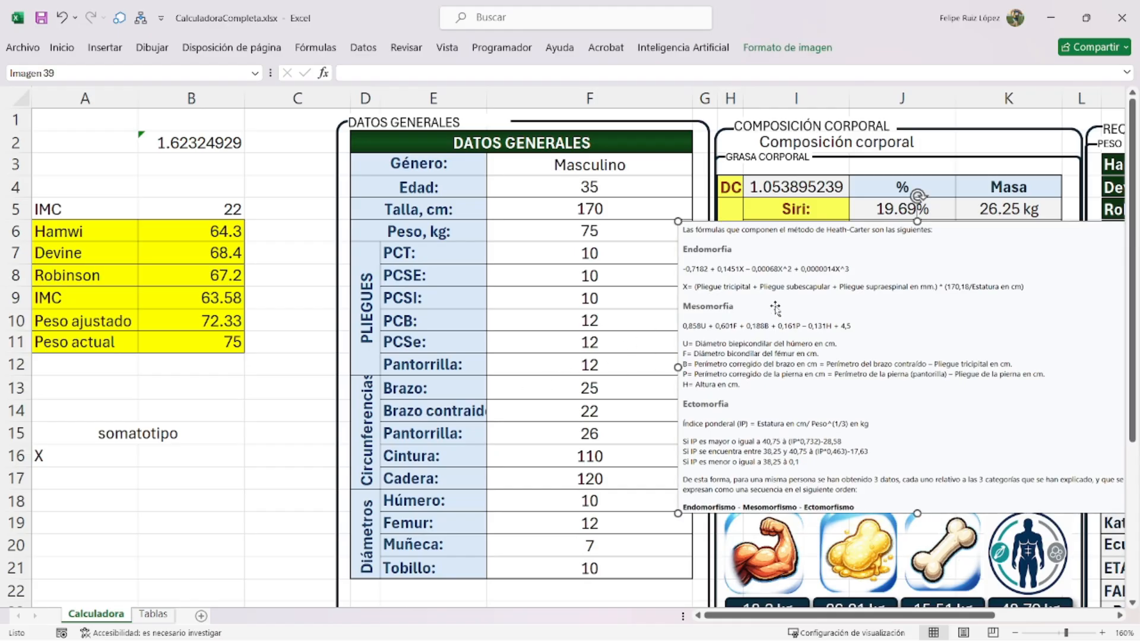
click(515, 253)
- Enter =SUMA(F7:F8,F11) in B16 to sum the three skinfolds
click(151, 457)
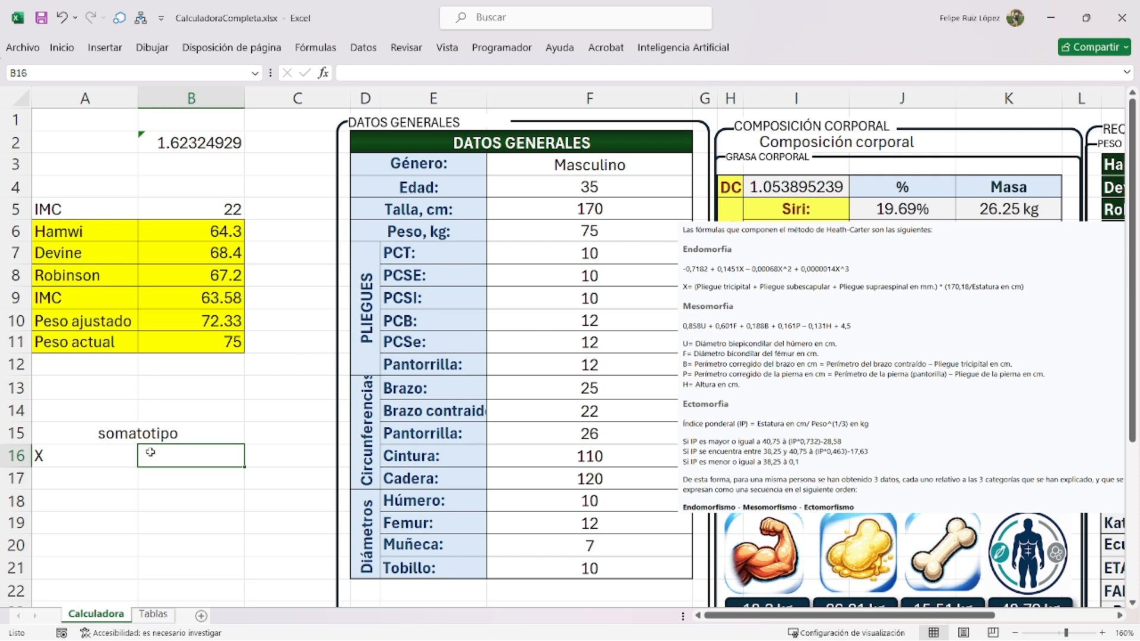
text(=)
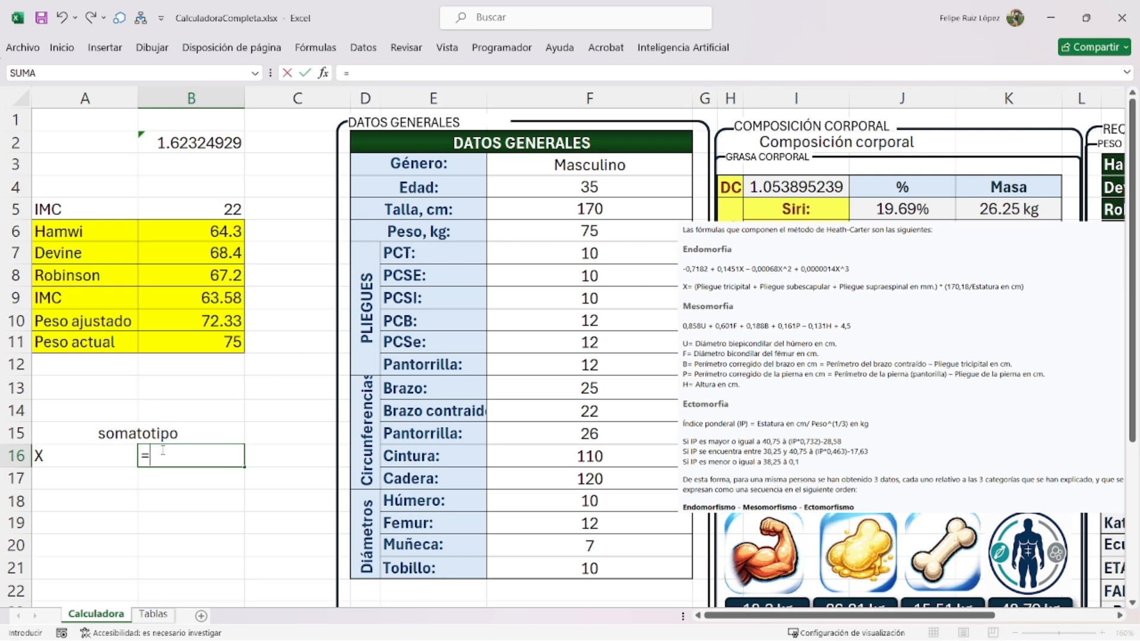
text(suma()
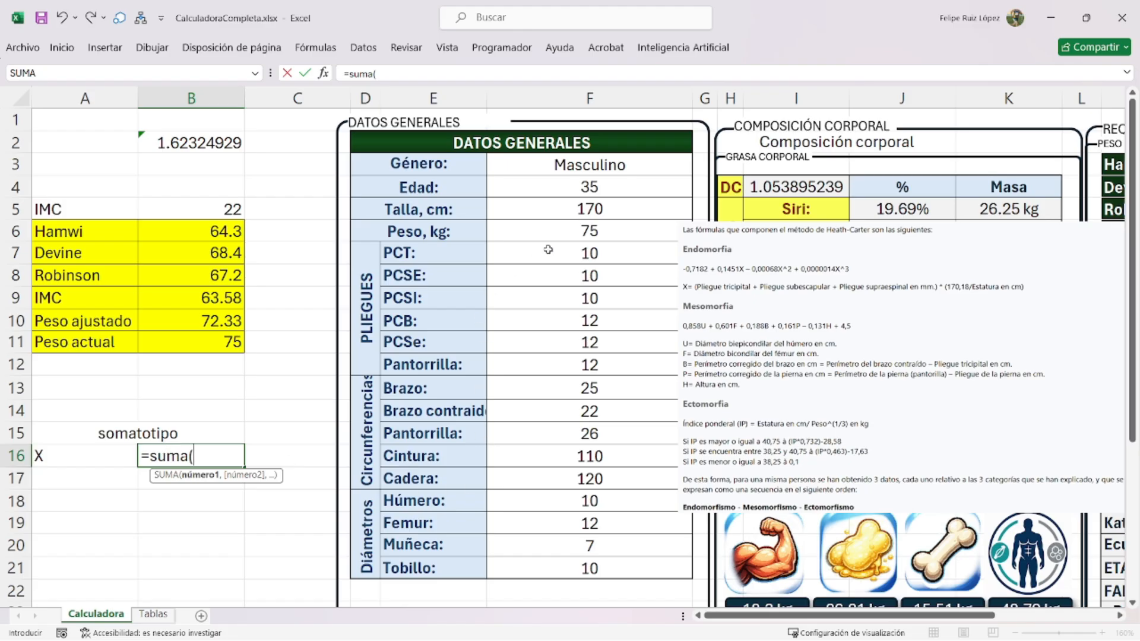
drag(547, 250, 549, 269)
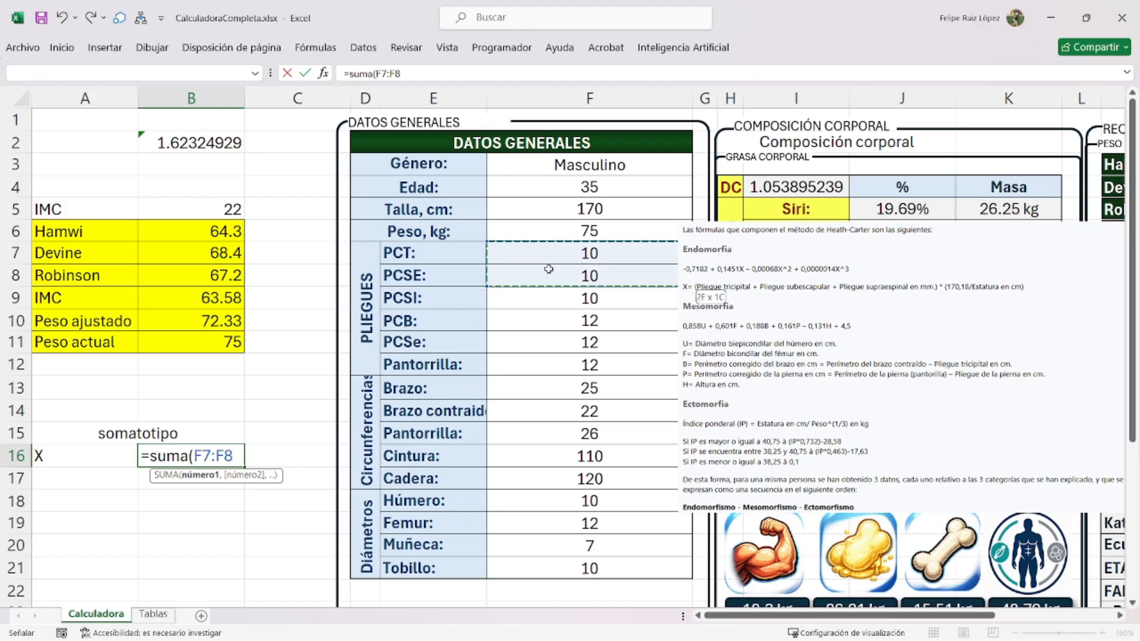
text(,)
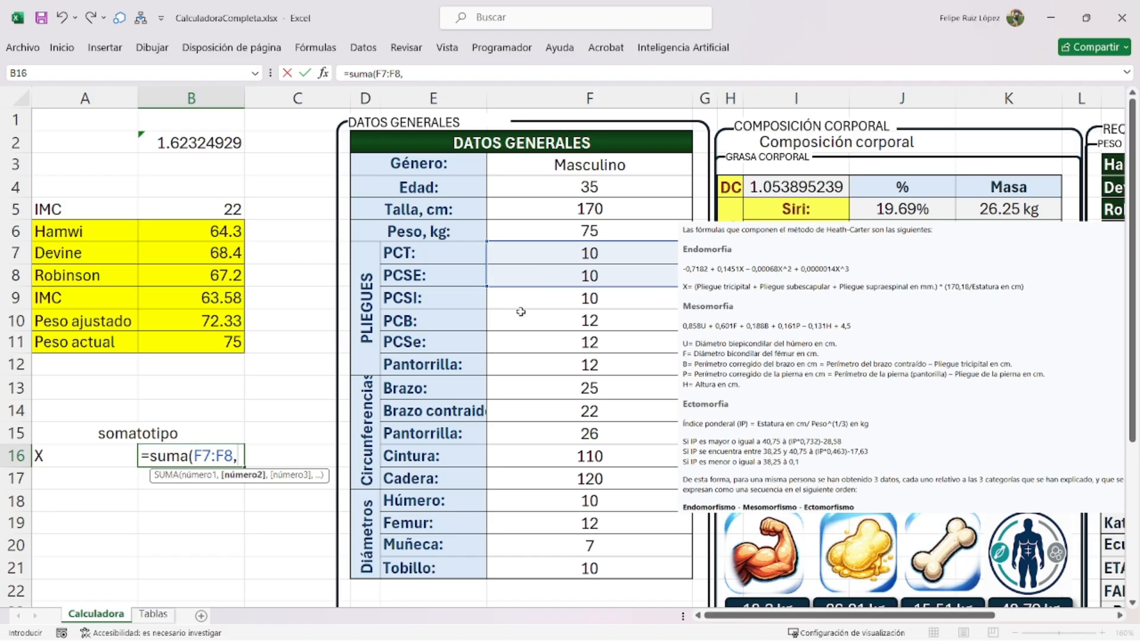
click(527, 343)
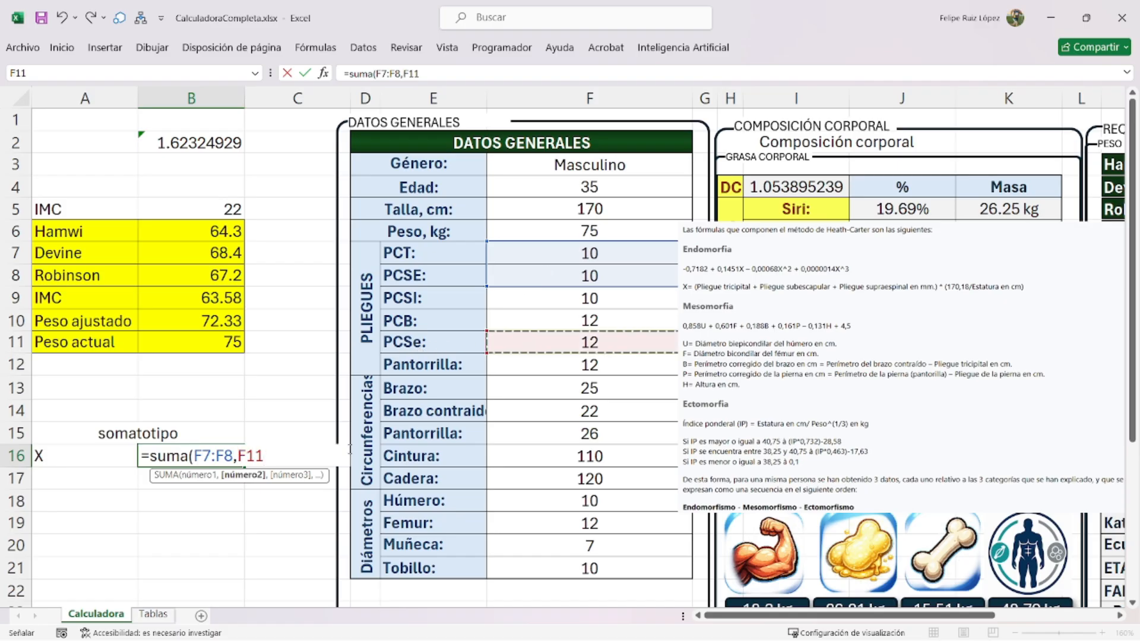
key(Return)
- Rename the PCSe: label in E11 to PCSespinal:
double_click(427, 344)
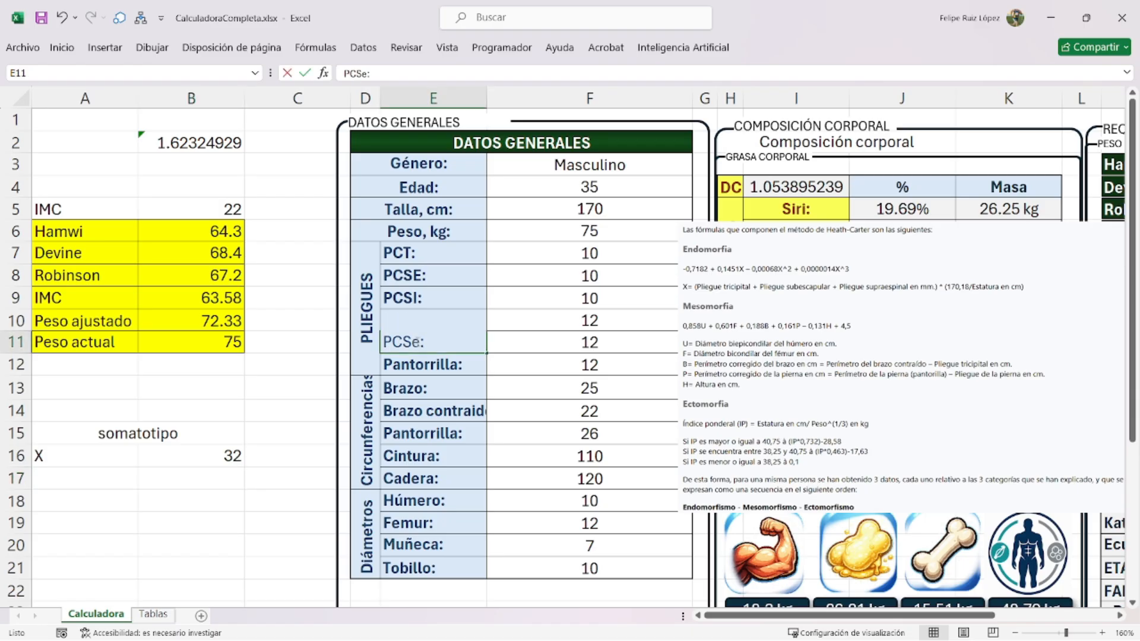
text(spina)
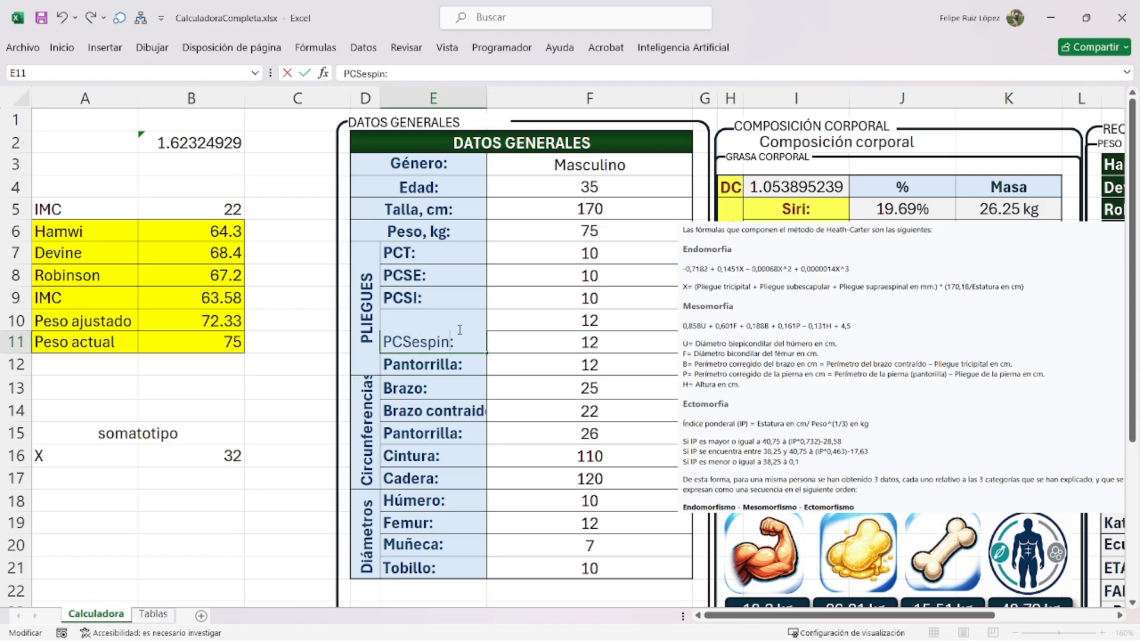
text(l)
key(Return)
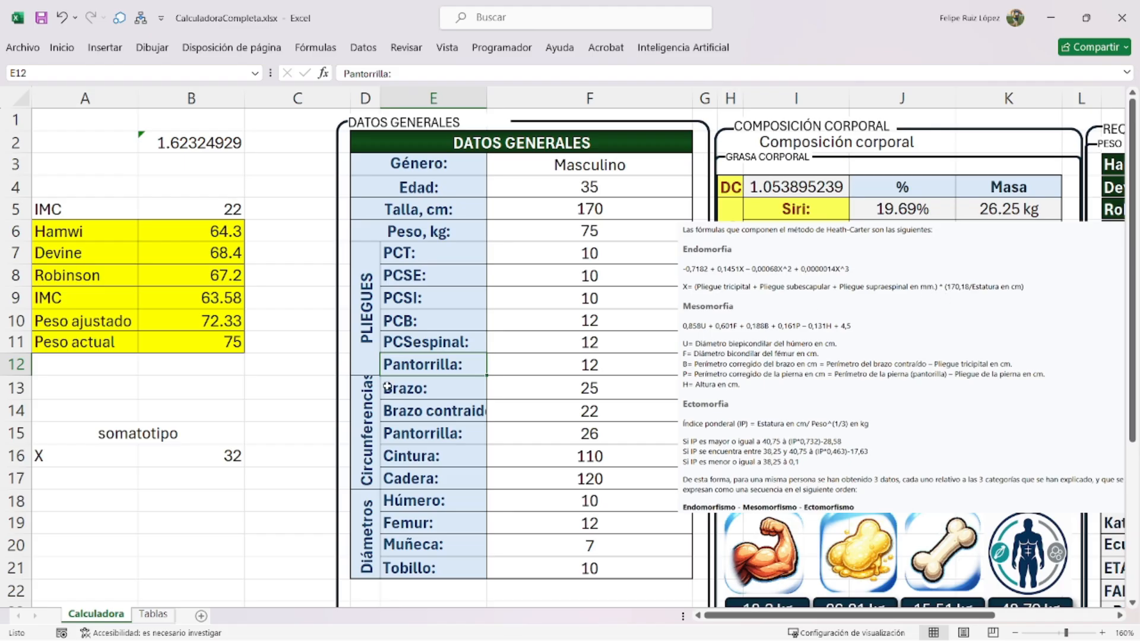
- Scale the B16 sum by (170.18/talla), giving 32.03388235
double_click(190, 448)
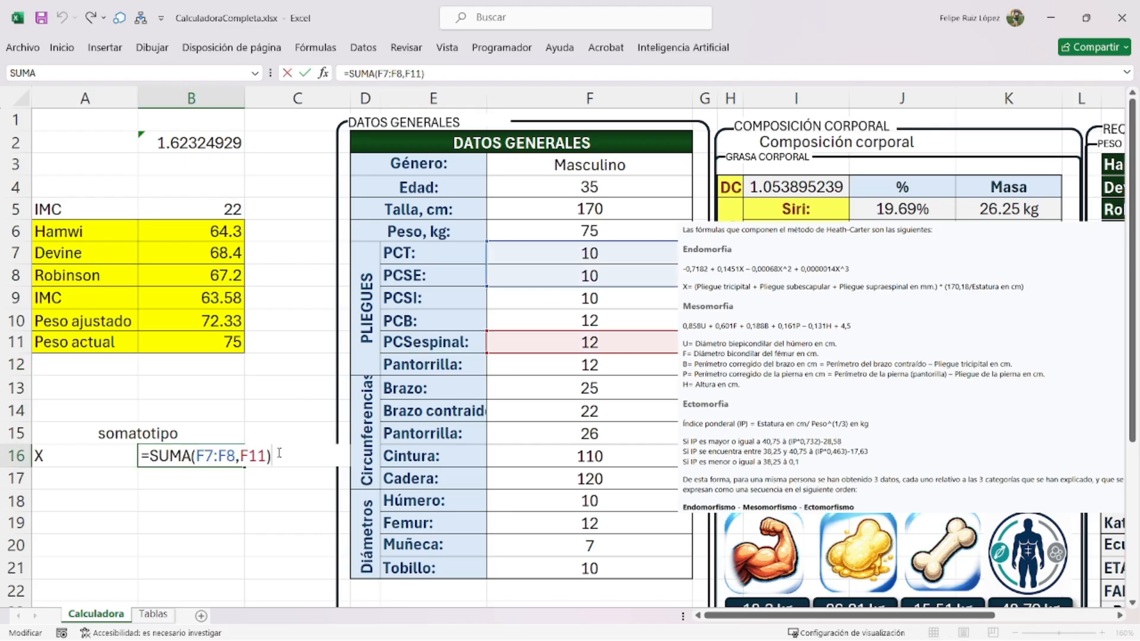
text(*(170.18)
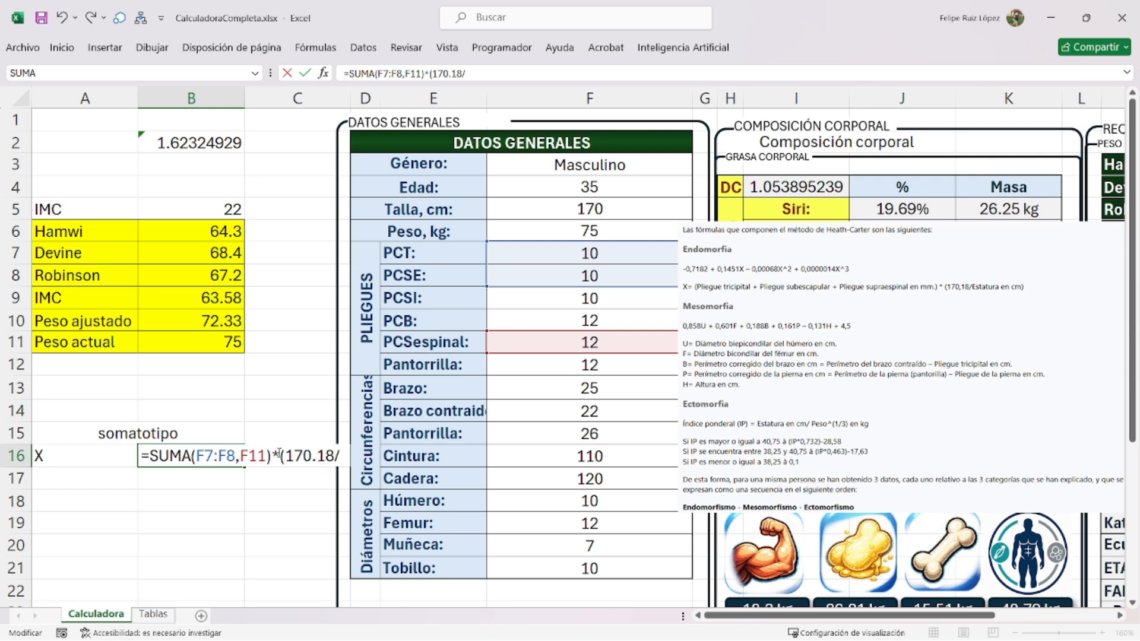
text(/talla)
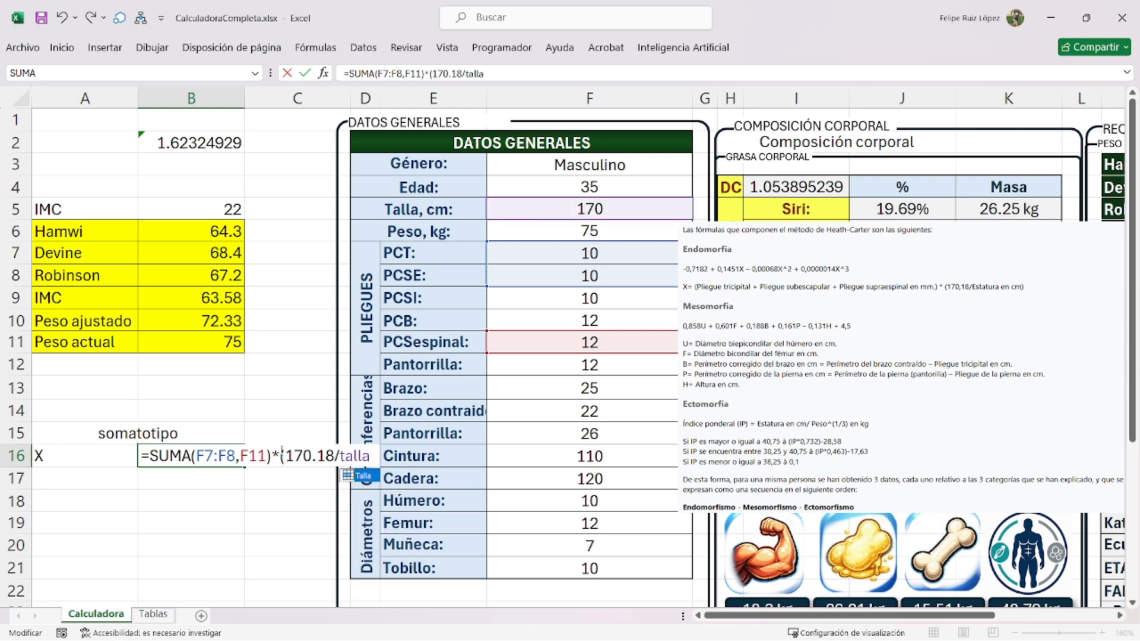
text())
key(Return)
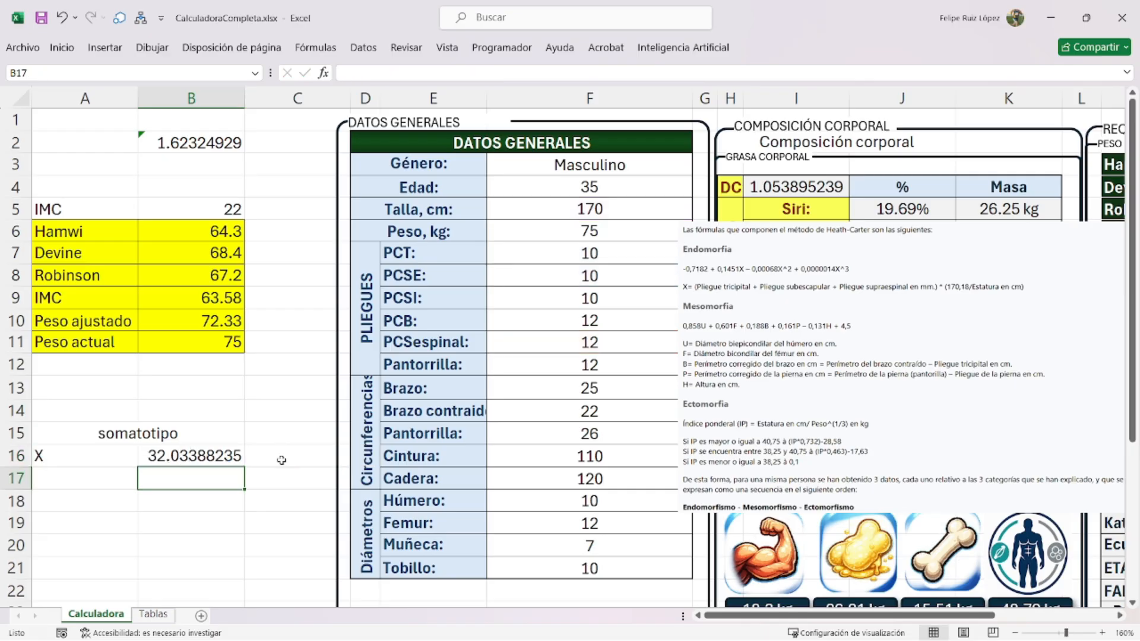
- Enlarge the Heath-Carter formulas picture and shift it left
drag(766, 396, 752, 395)
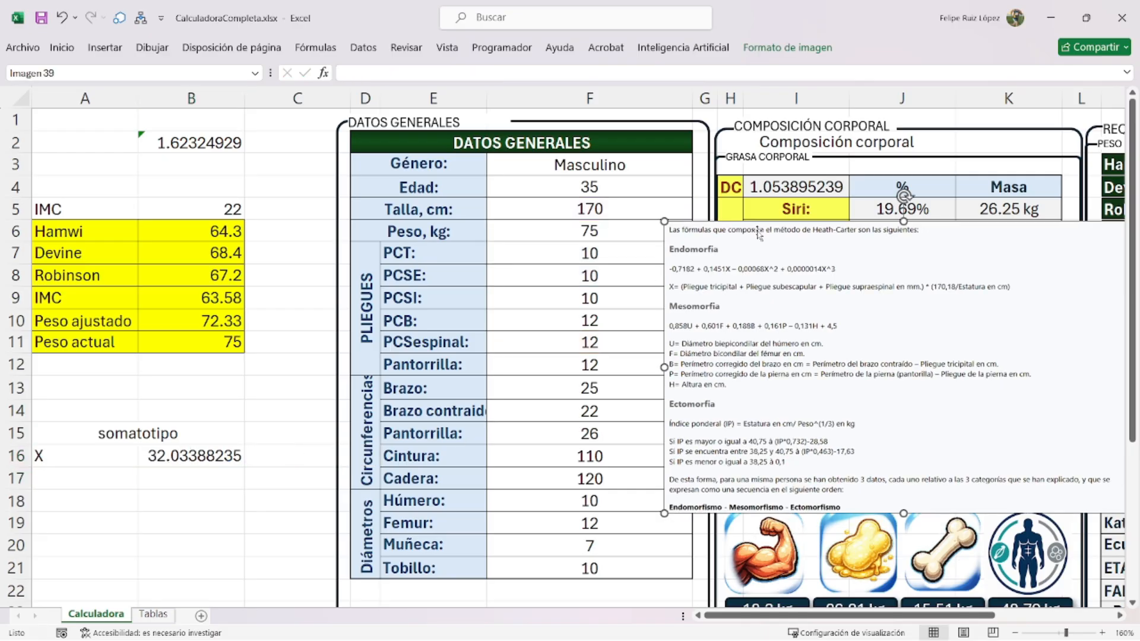
drag(665, 221, 574, 167)
drag(645, 308, 564, 338)
- Crop the picture down to just the Endomorfia equation and X definition
click(772, 49)
click(946, 78)
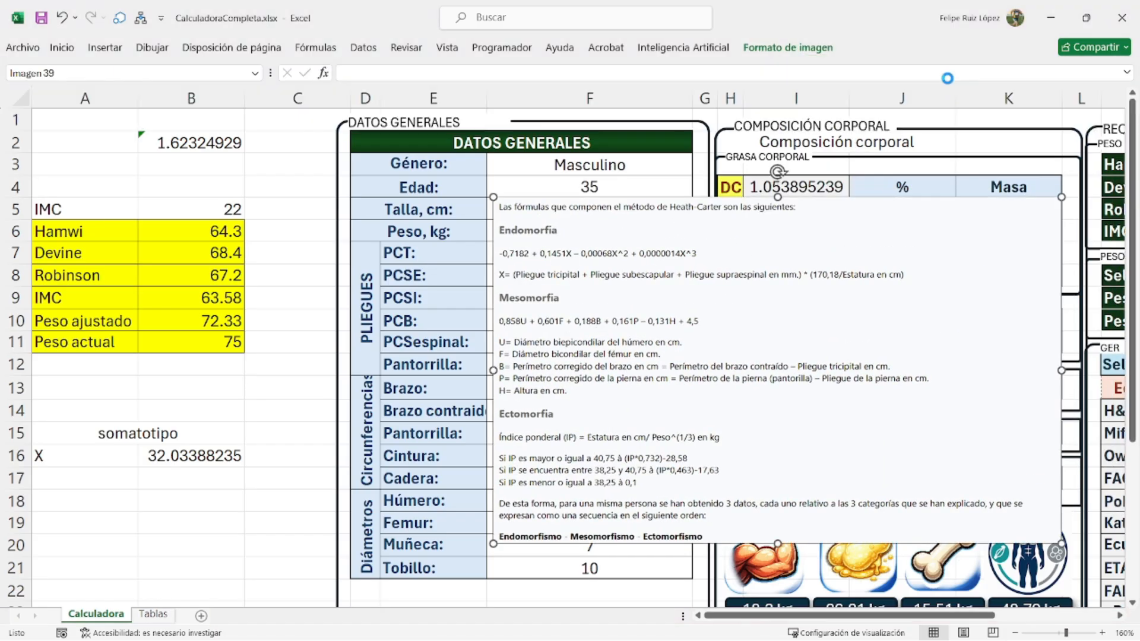
drag(778, 198, 777, 219)
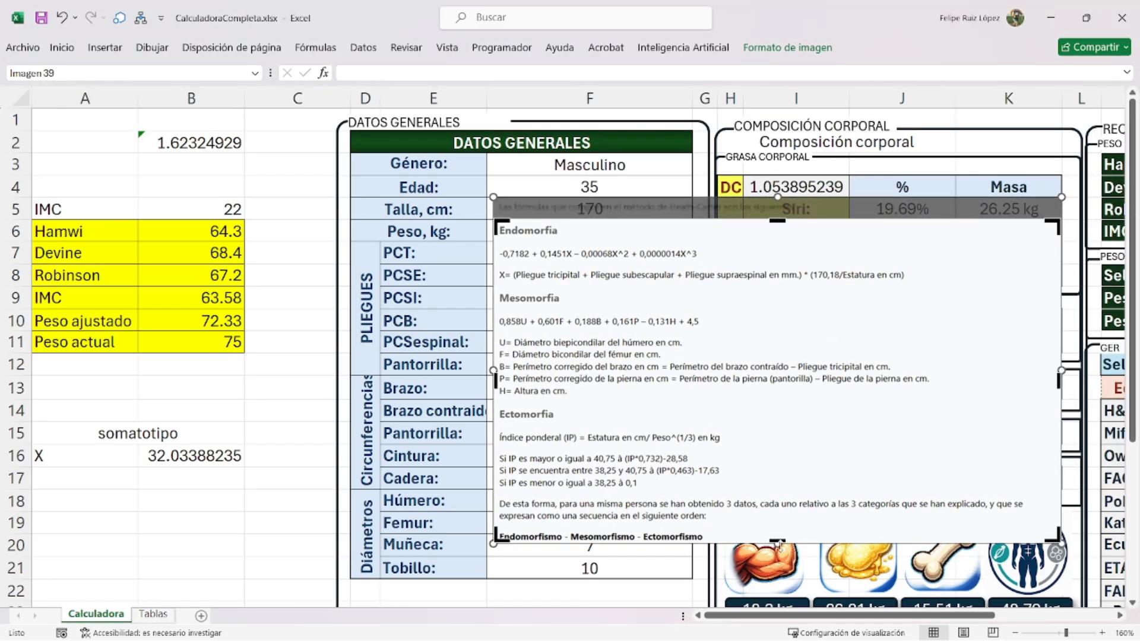
drag(778, 541, 777, 288)
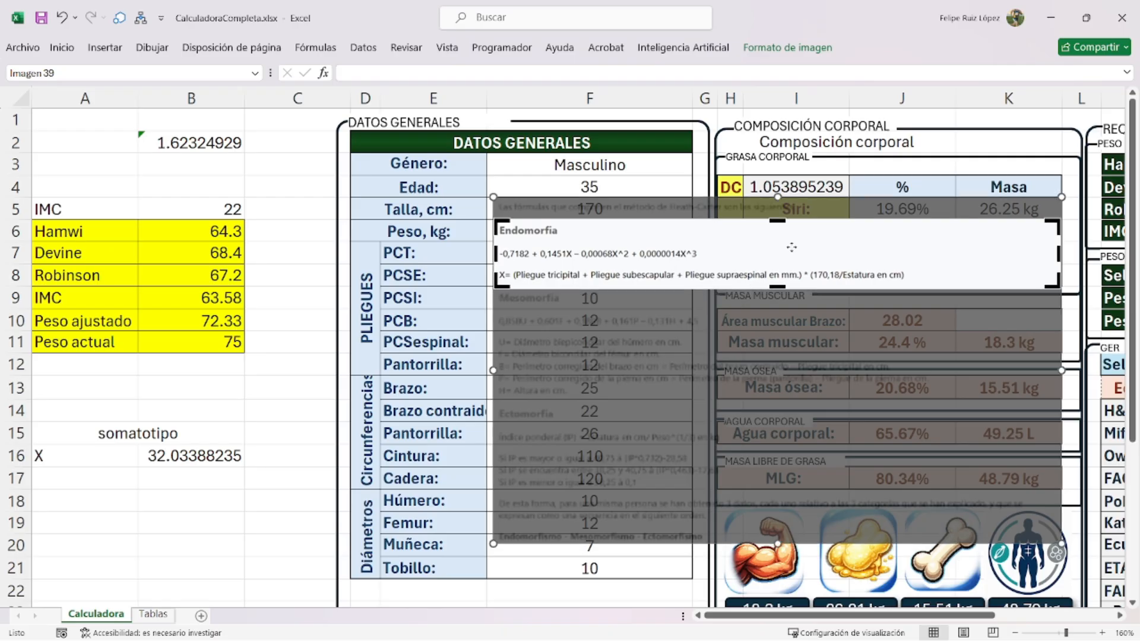
click(816, 49)
click(946, 78)
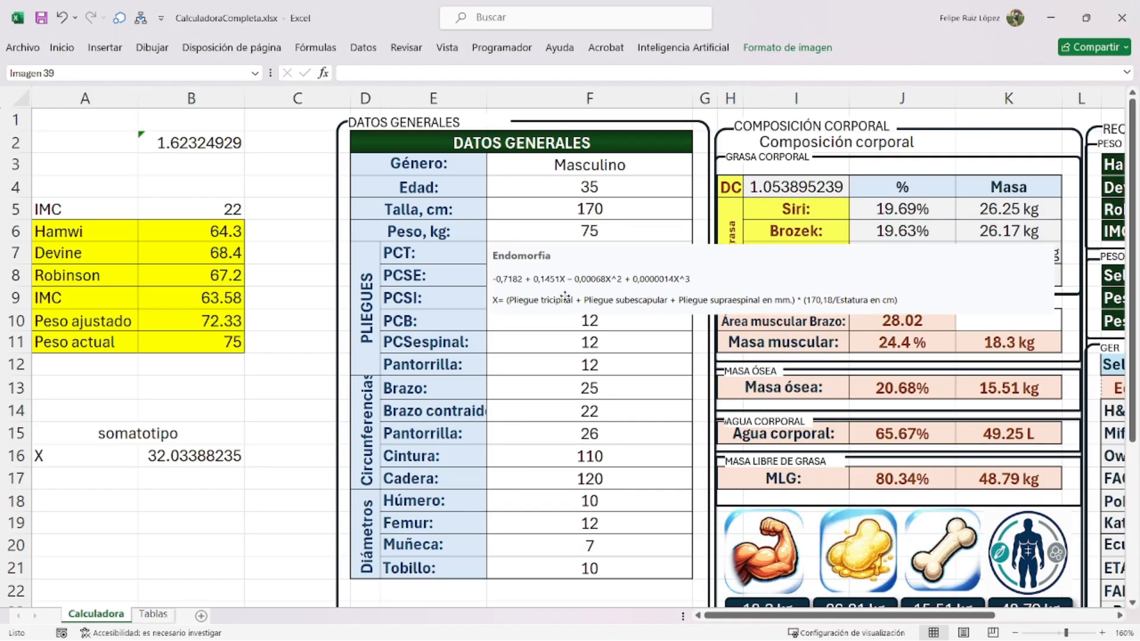
- Drag the cropped picture down over rows 21–24 above the SOMATOTIPO panel
scroll(570, 450, down, 3)
scroll(637, 134, down, 3)
scroll(659, 154, up, 3)
drag(686, 178, 657, 389)
scroll(658, 389, up, 3)
scroll(657, 388, down, 3)
scroll(283, 333, up, 3)
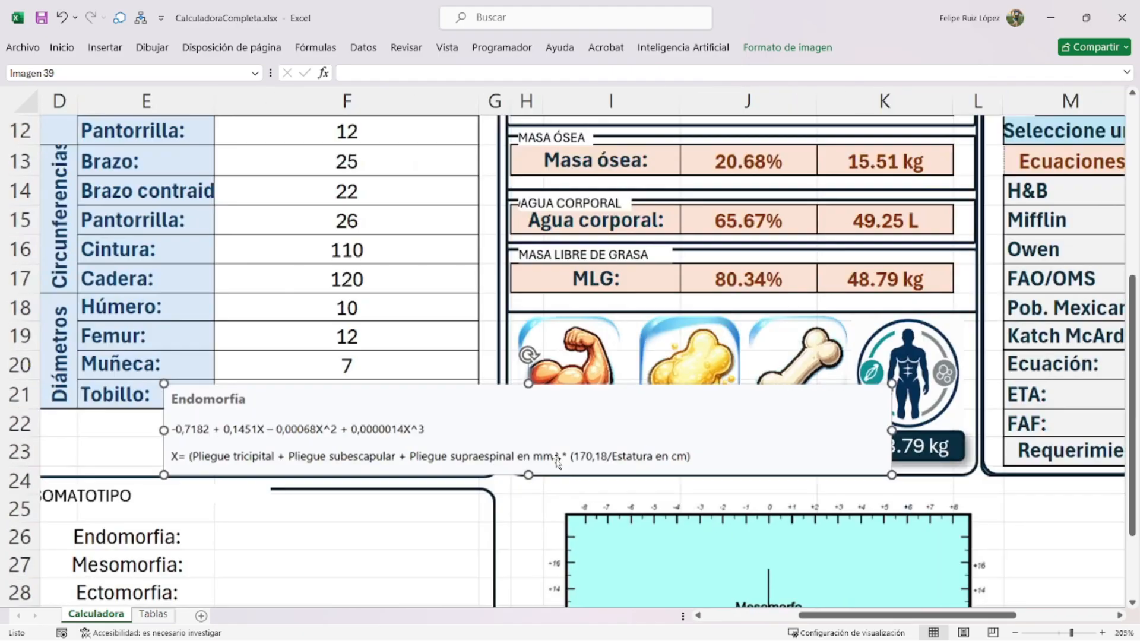
- Enter =-0.7182+(0.1451*B16)-(0.00068*B16)^2+(0.0000014*B16)^3 in F26, returning 3.929441829
click(369, 285)
text(=)
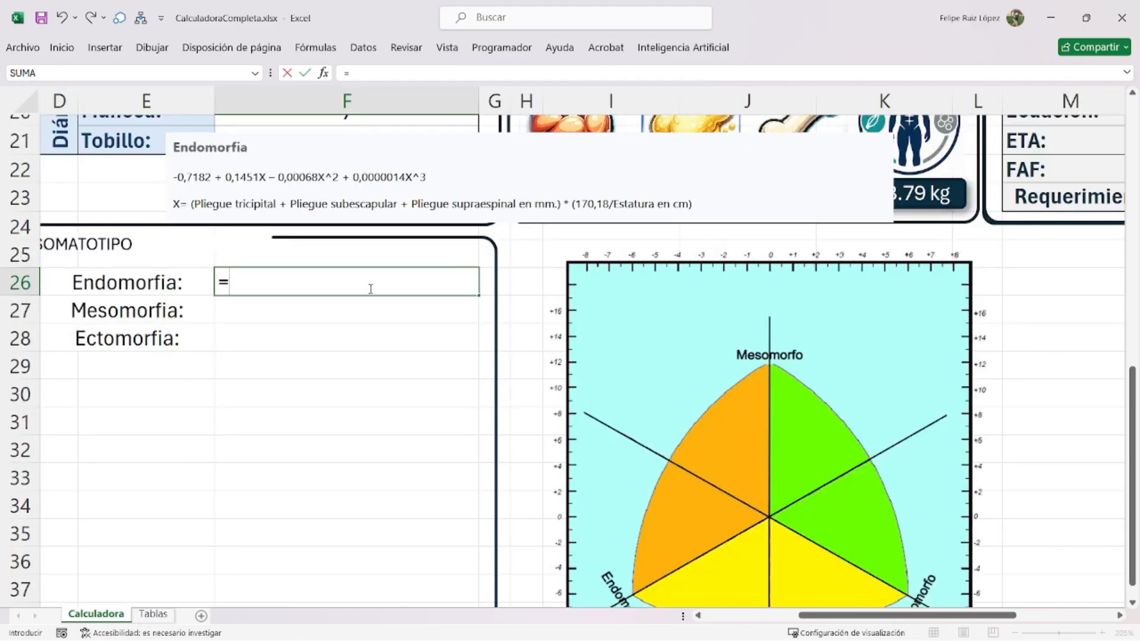
text(-0.7182)
text(+))
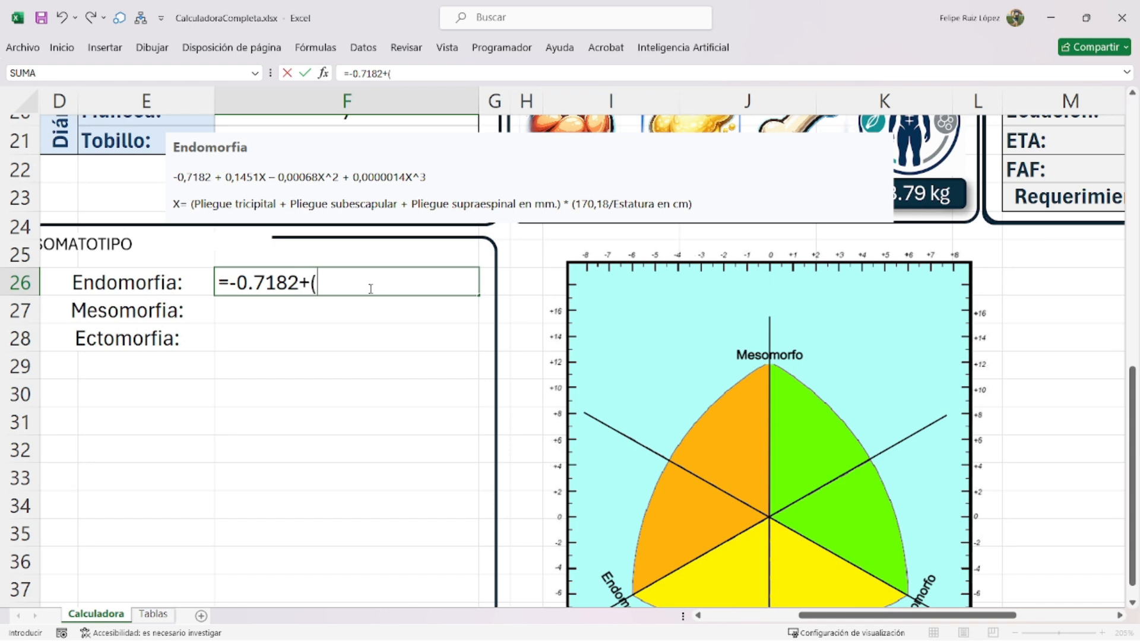
text(0.1451*)
drag(894, 615, 792, 616)
scroll(372, 308, up, 7)
scroll(264, 368, down, 1)
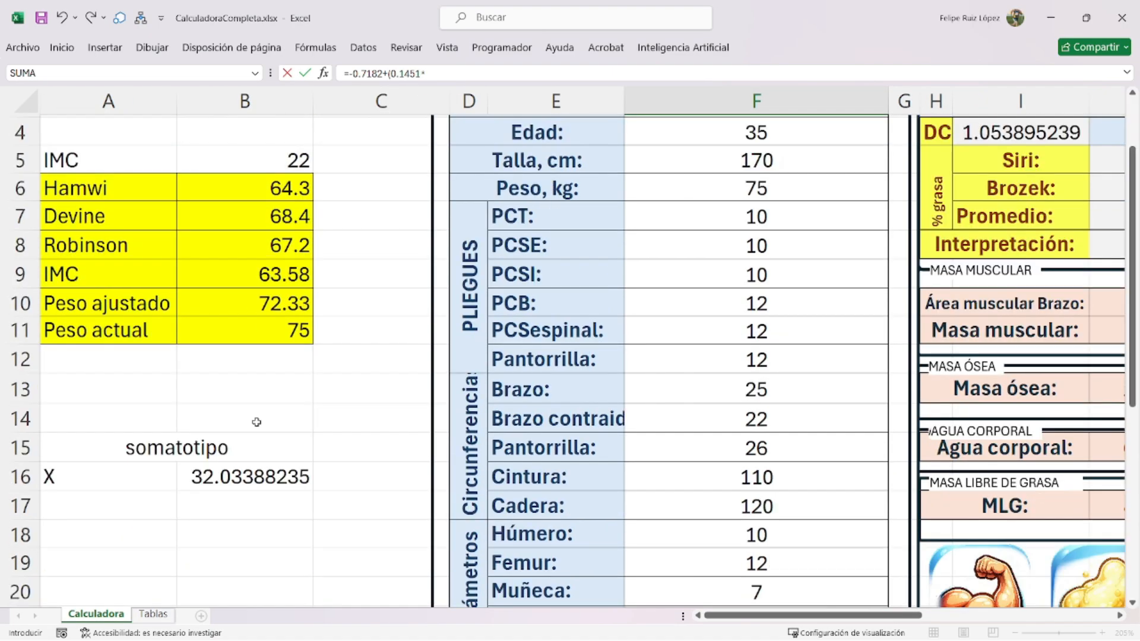
click(262, 475)
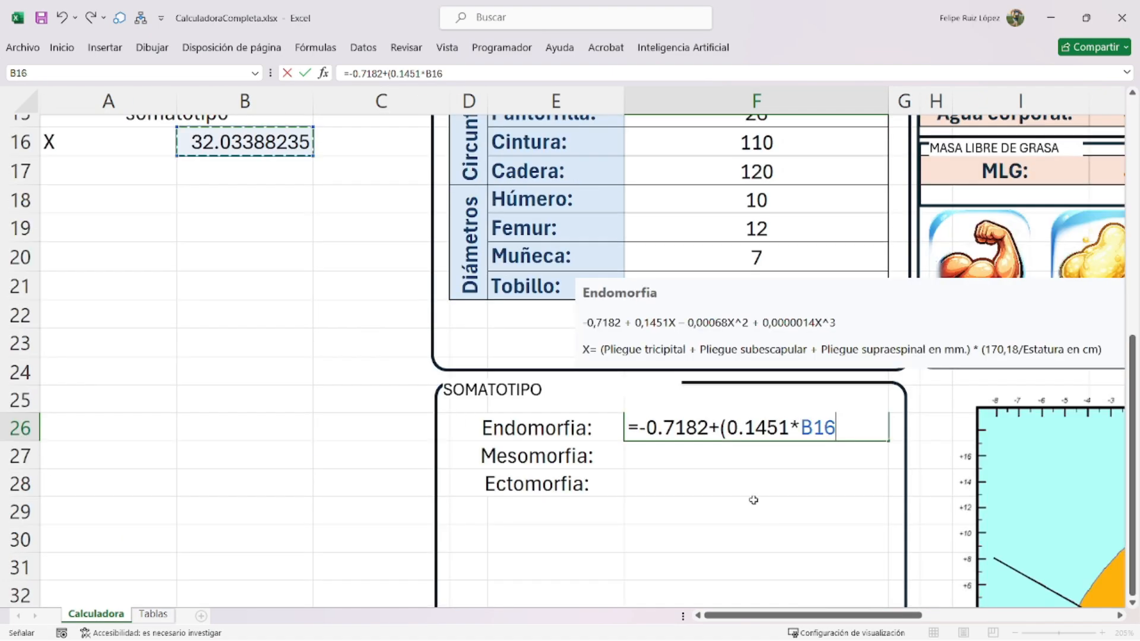
text())
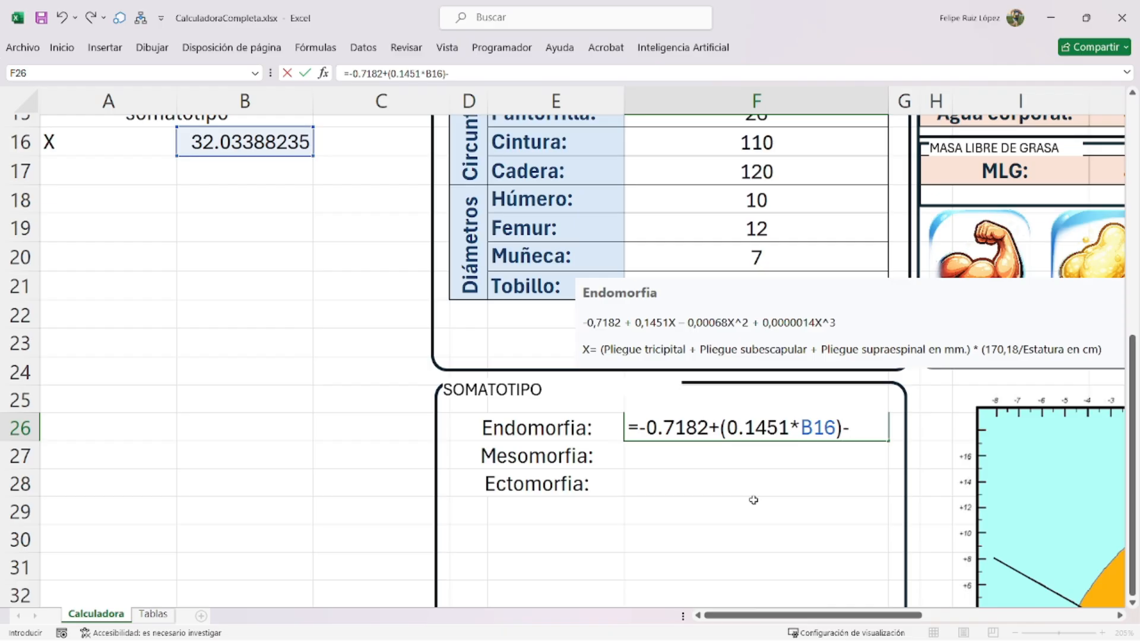
text(-(0.00068*B16))
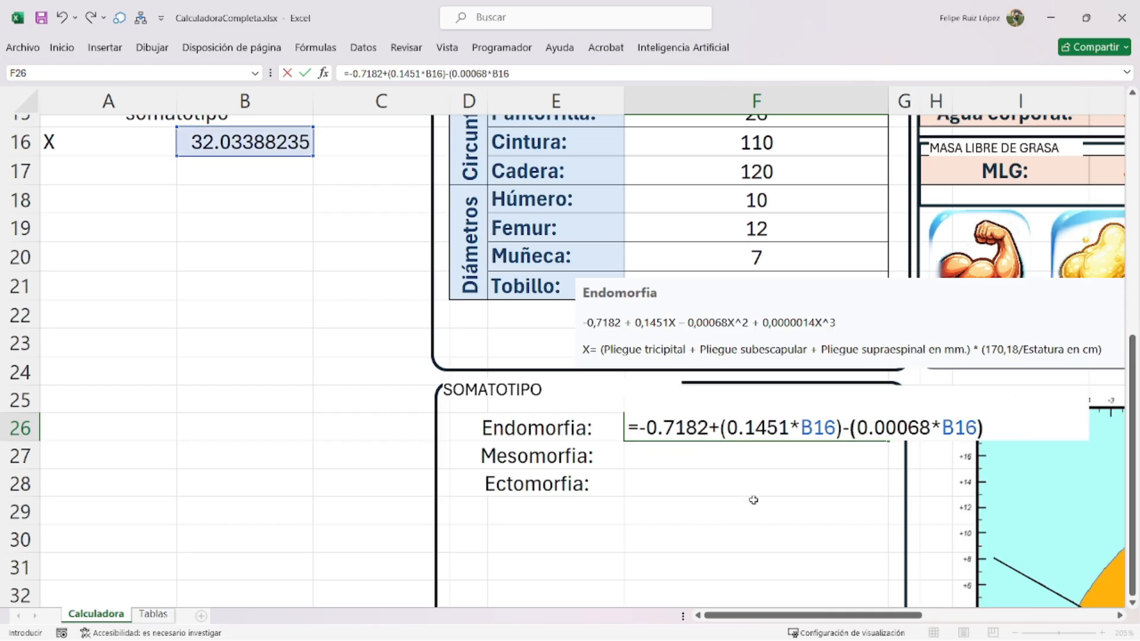
text(^2+(0.00)
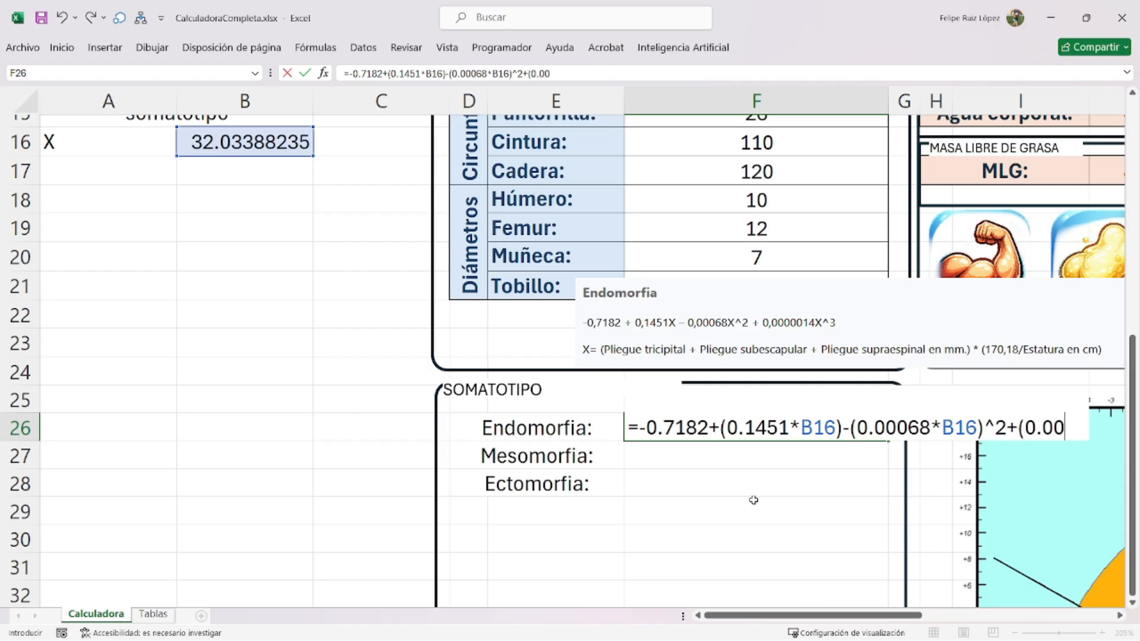
text(00014*)
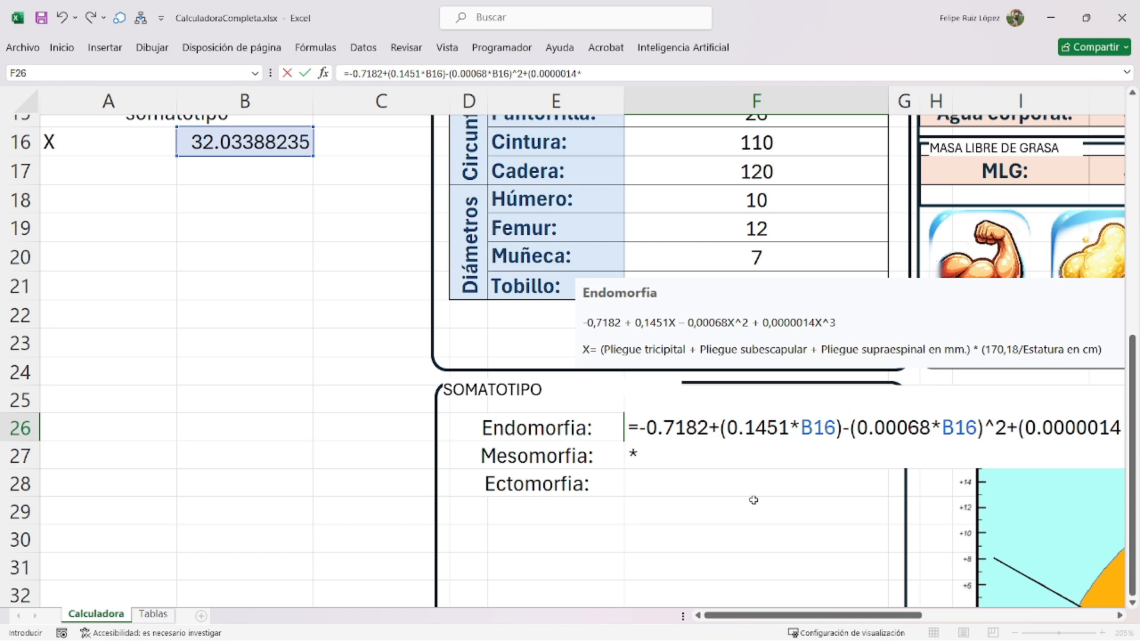
text(B16)
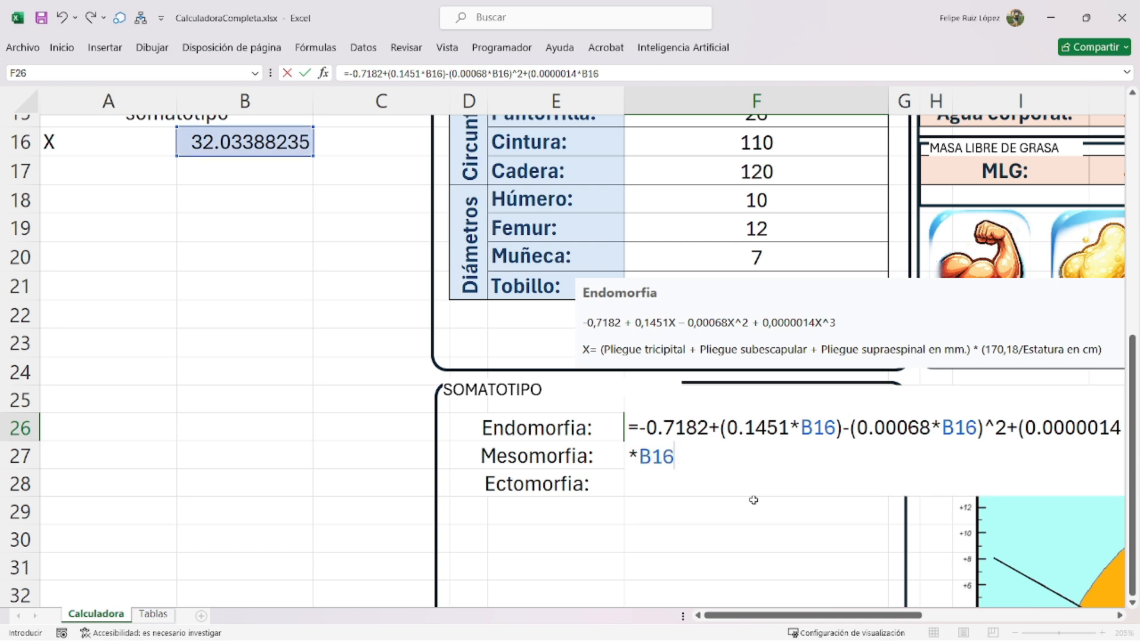
text()^3)
key(Return)
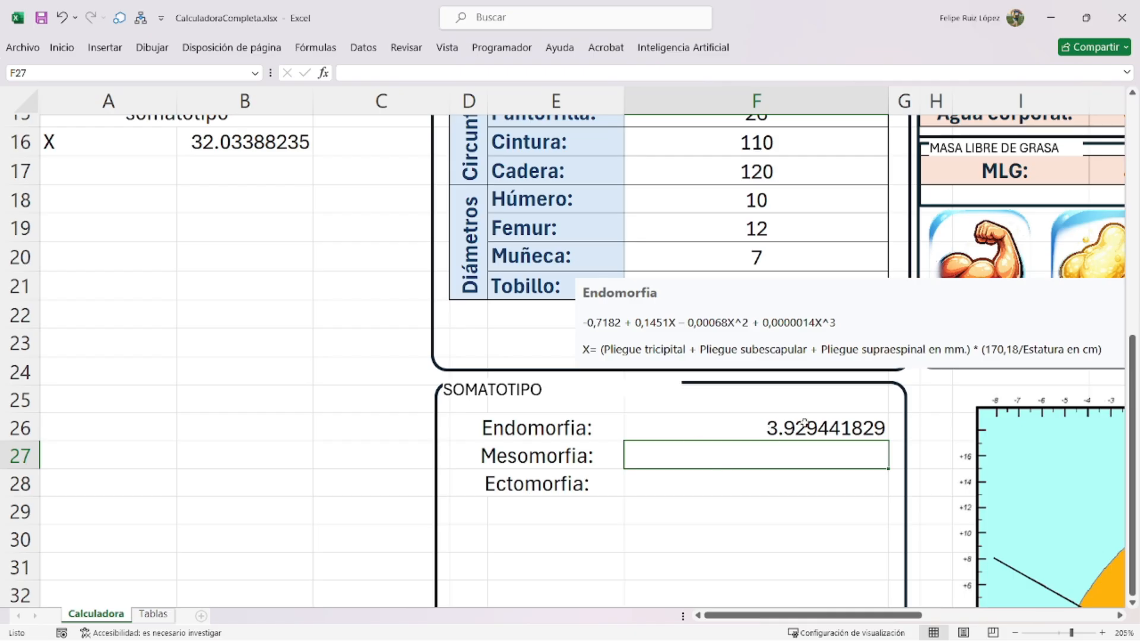
- Select the reference picture and move it up over the measurements
ctrl+scroll(732, 419, down, 2)
ctrl+scroll(718, 410, down, 2)
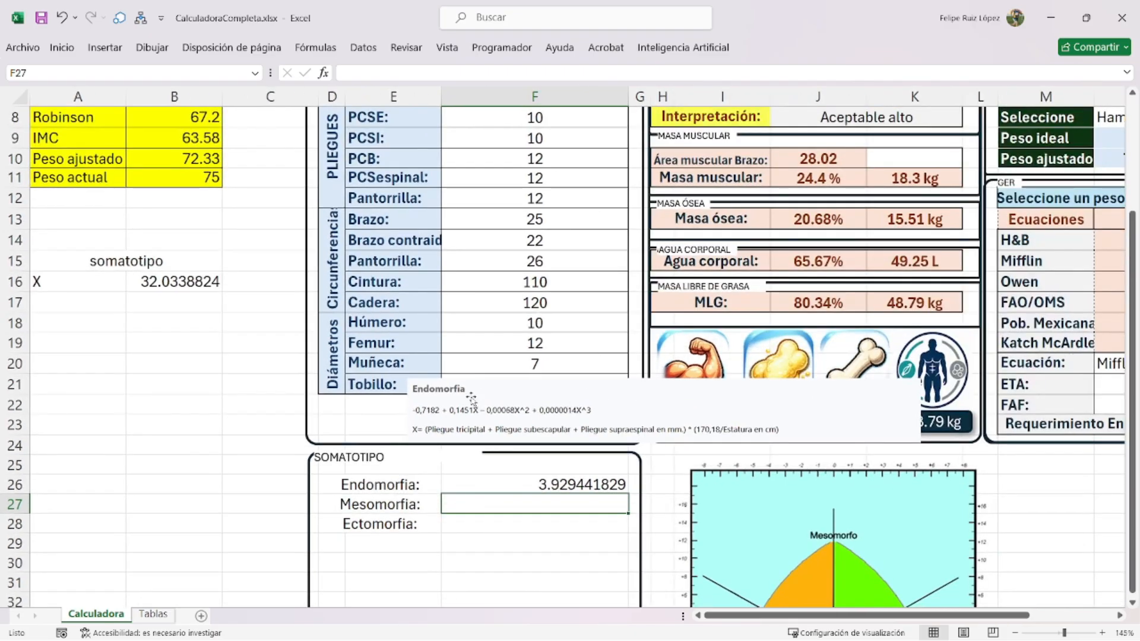
click(533, 410)
drag(662, 412, 629, 264)
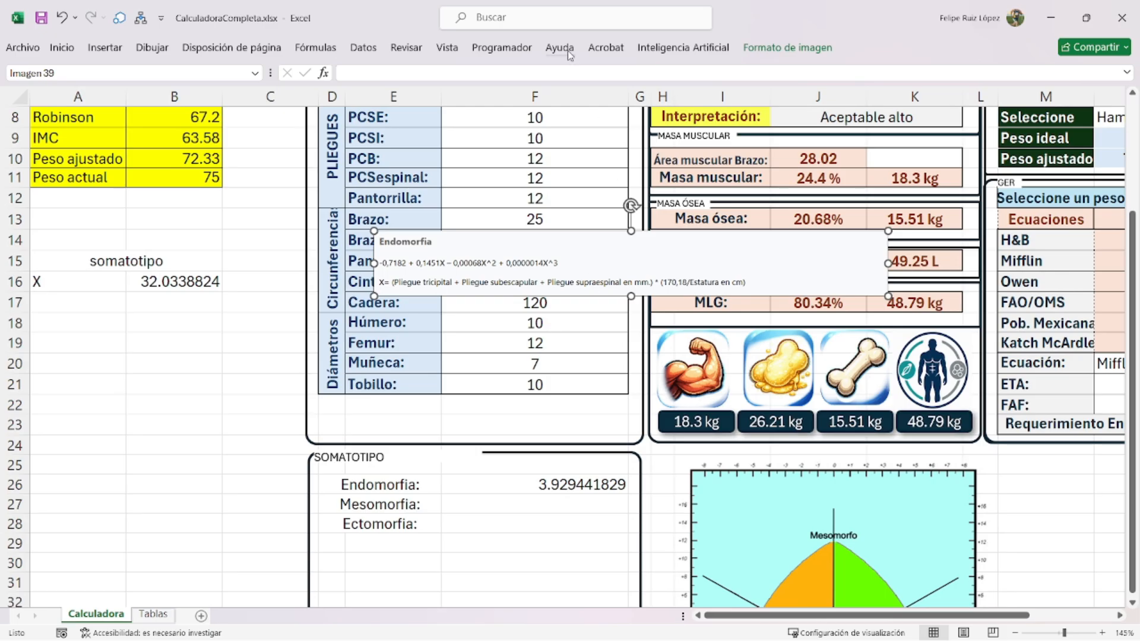
- Re-crop the picture to the Mesomorfia formula with its U, F, B, P and H definitions
click(787, 48)
click(944, 80)
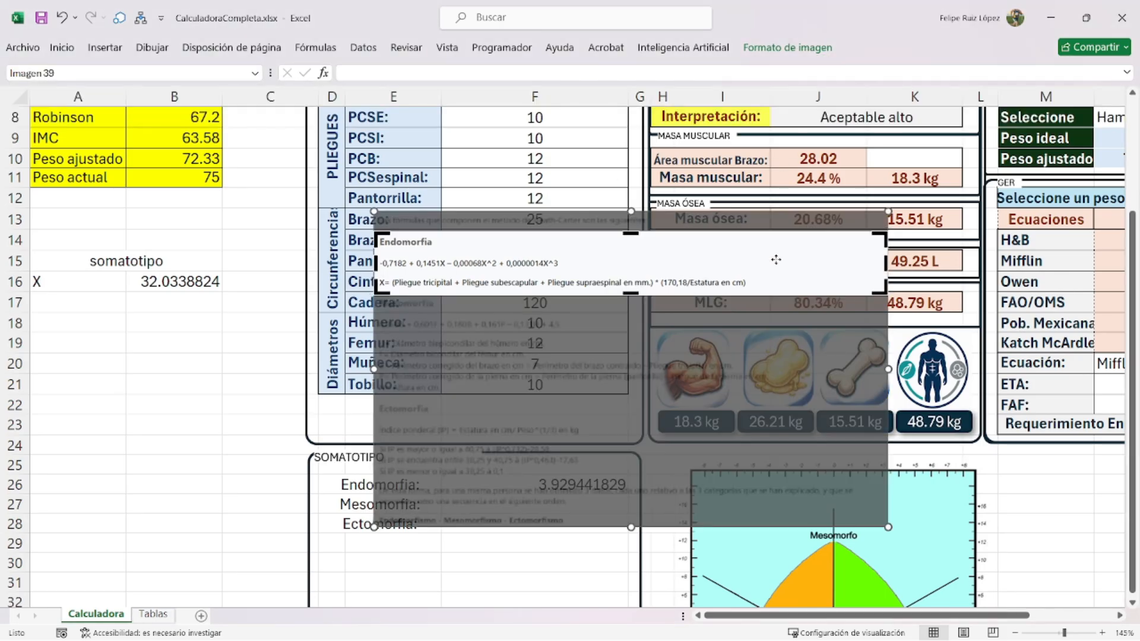
drag(643, 281, 652, 217)
drag(630, 293, 679, 304)
click(792, 49)
click(941, 82)
ctrl+scroll(647, 333, up, 2)
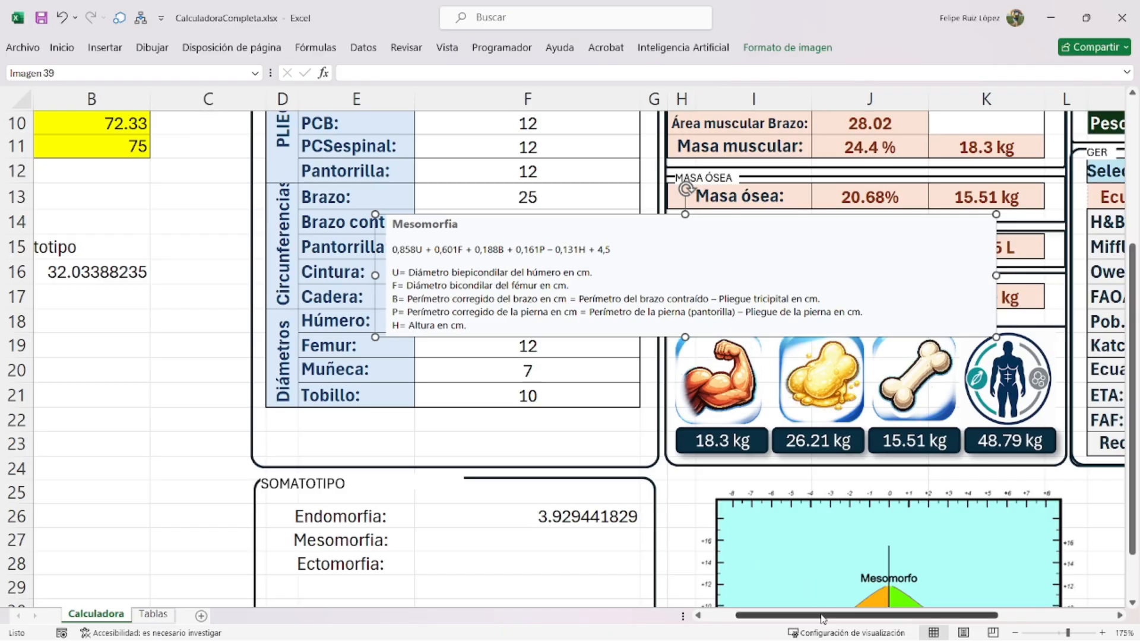
drag(814, 615, 783, 615)
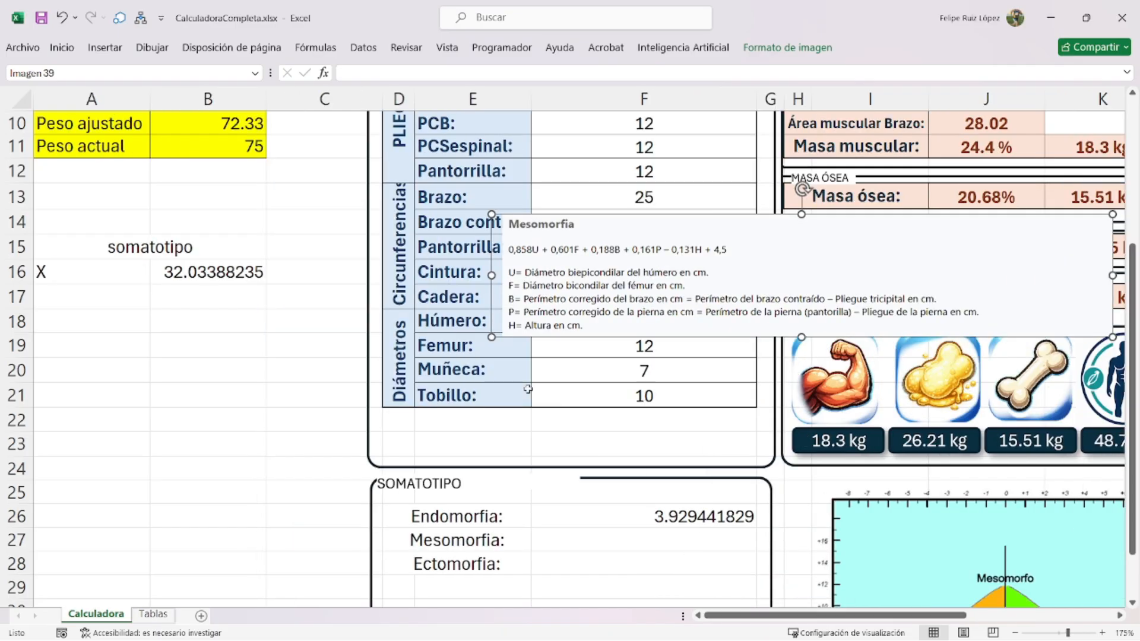
- Add the helper labels PCBRA and PCPIERNA in A17 and A18
click(72, 295)
text(PCBRA)
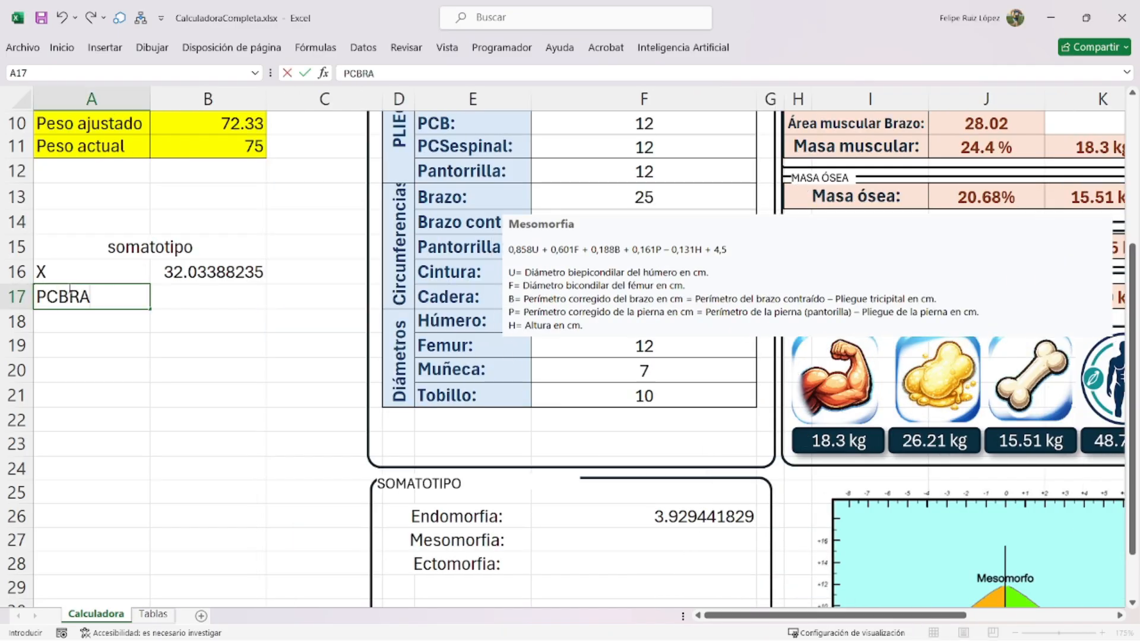
key(Return)
text(PC)
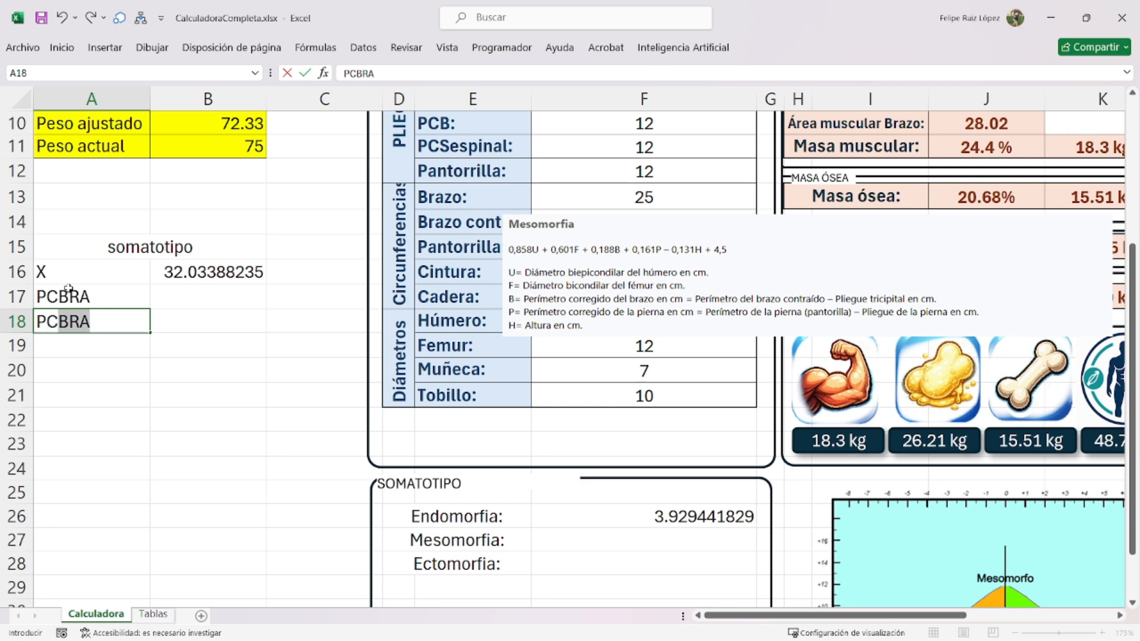
text(PIERNA)
key(Return)
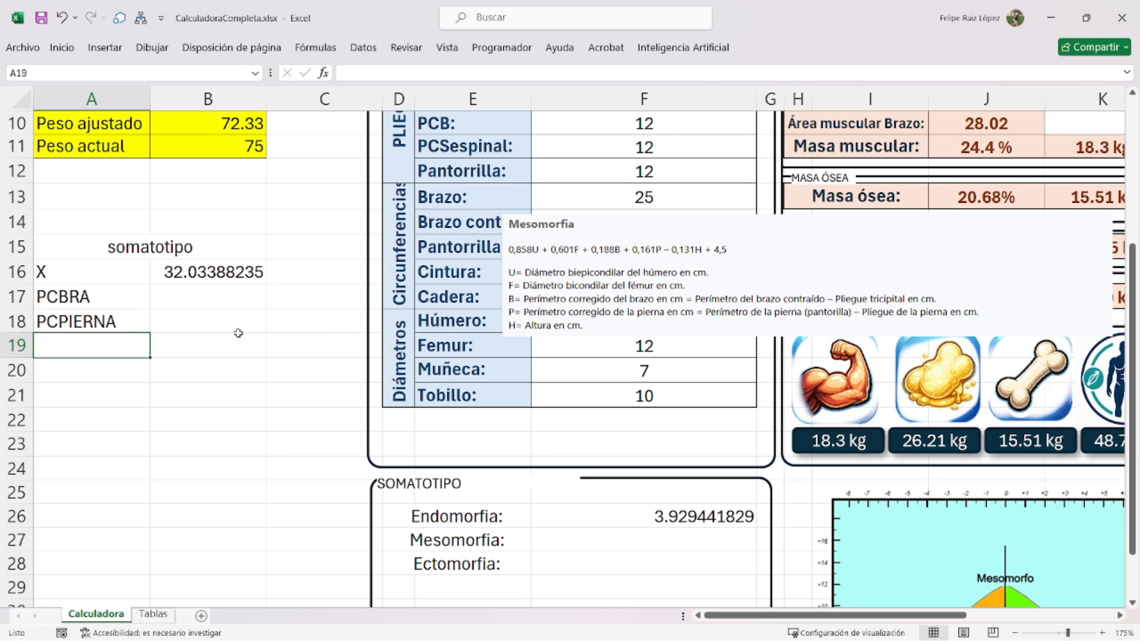
- Enter B17's corrected arm perimeter from arm girth F14 minus triceps skinfold F7 divided by 10
click(207, 298)
text(=)
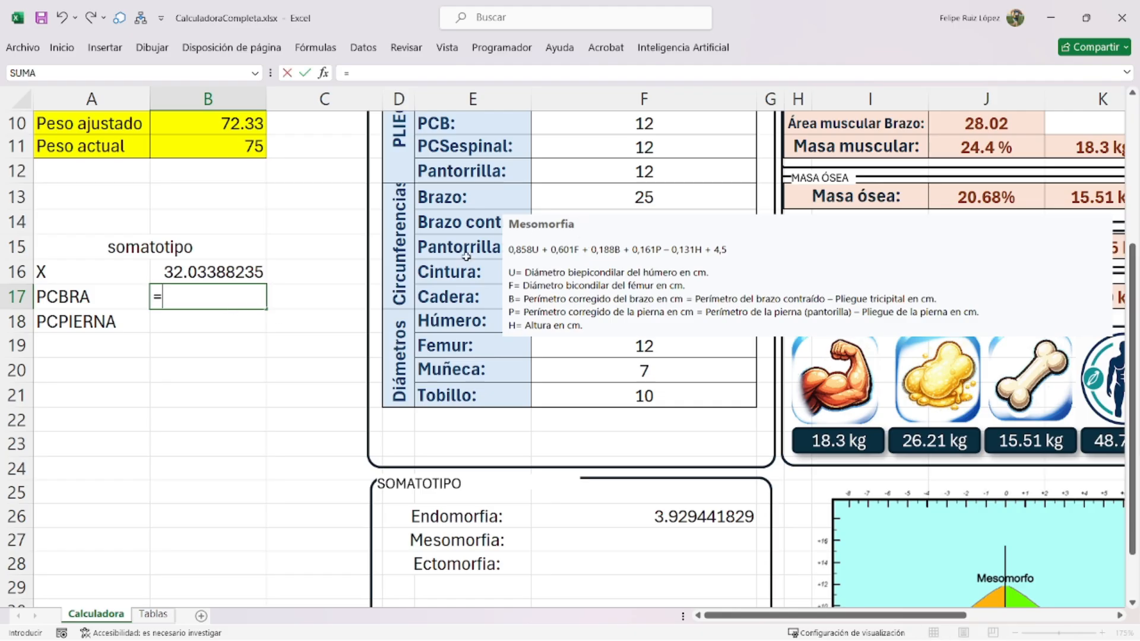
click(599, 201)
key(Down)
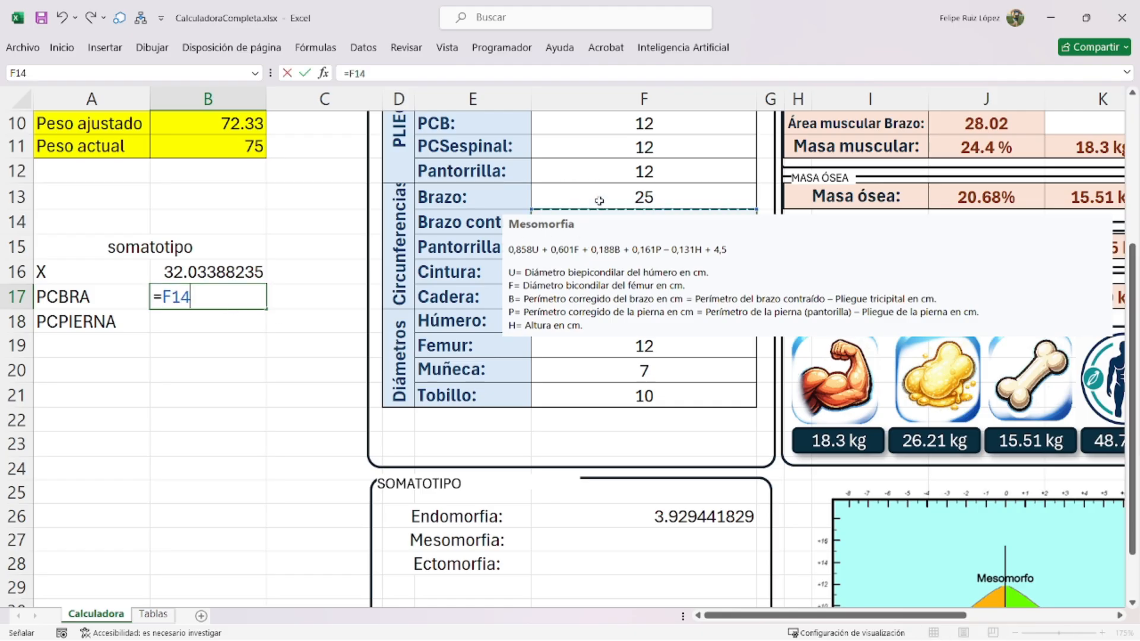
text(-()
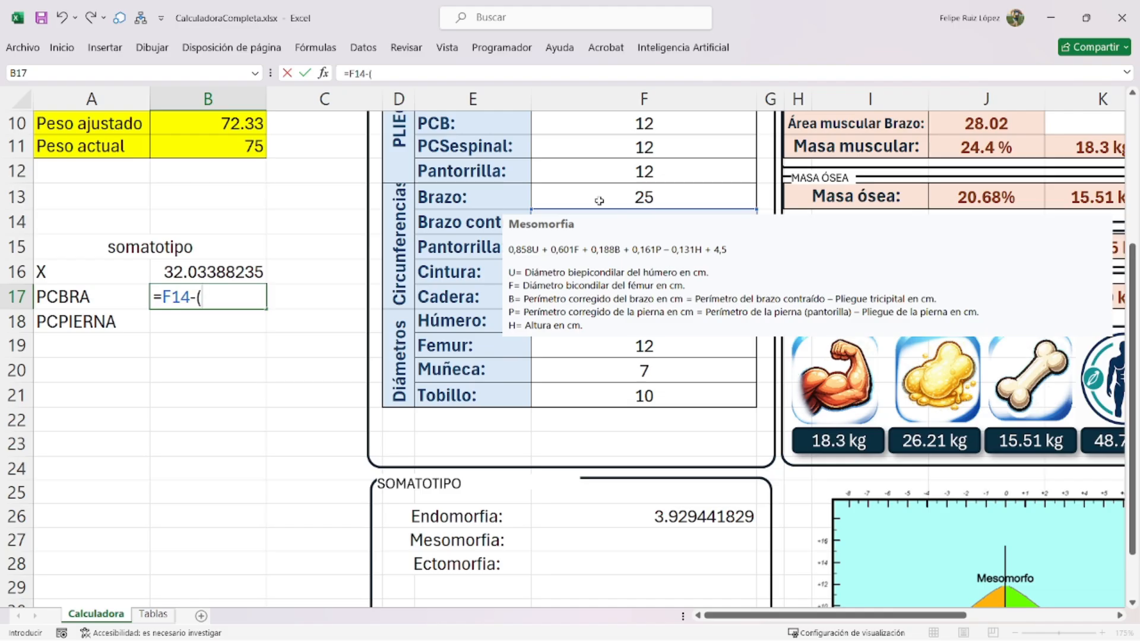
scroll(599, 201, up, 1)
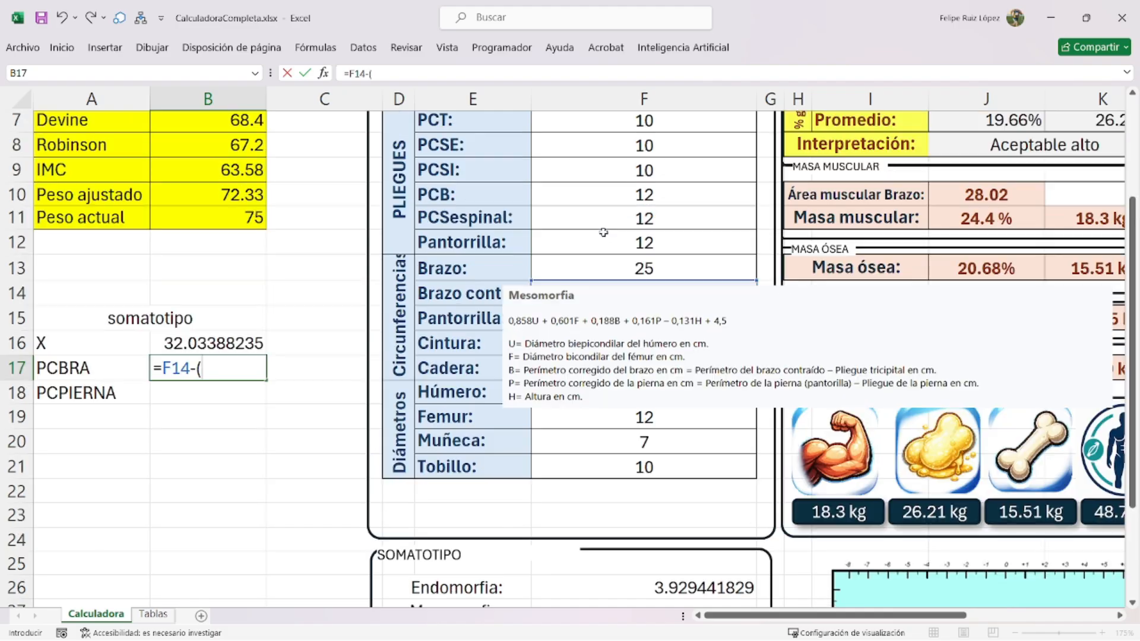
click(612, 126)
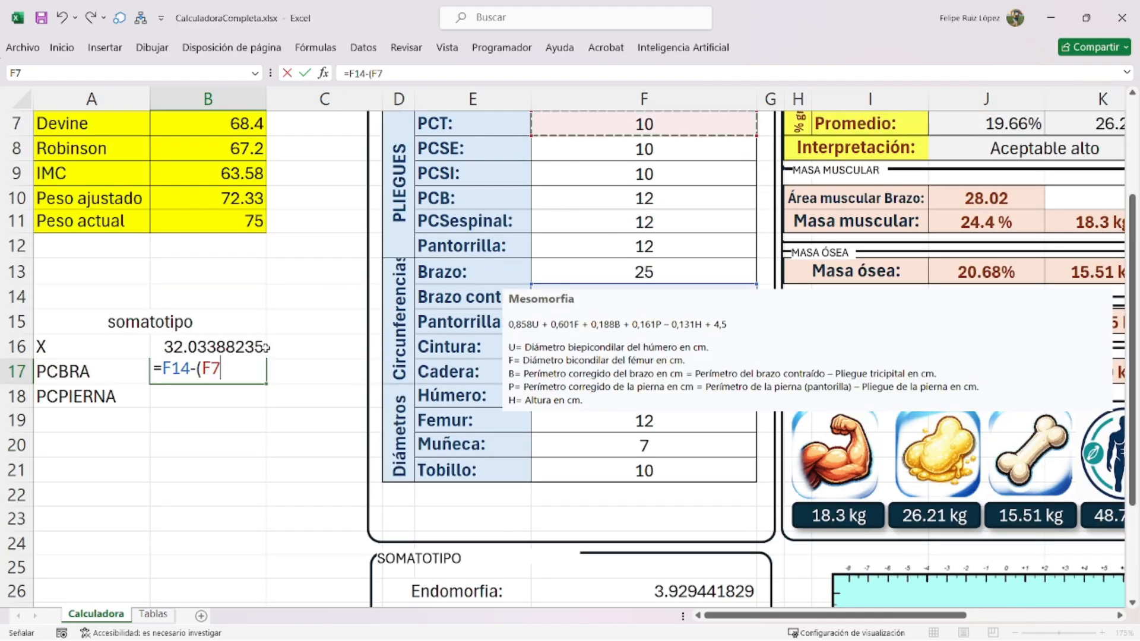
text(/10)
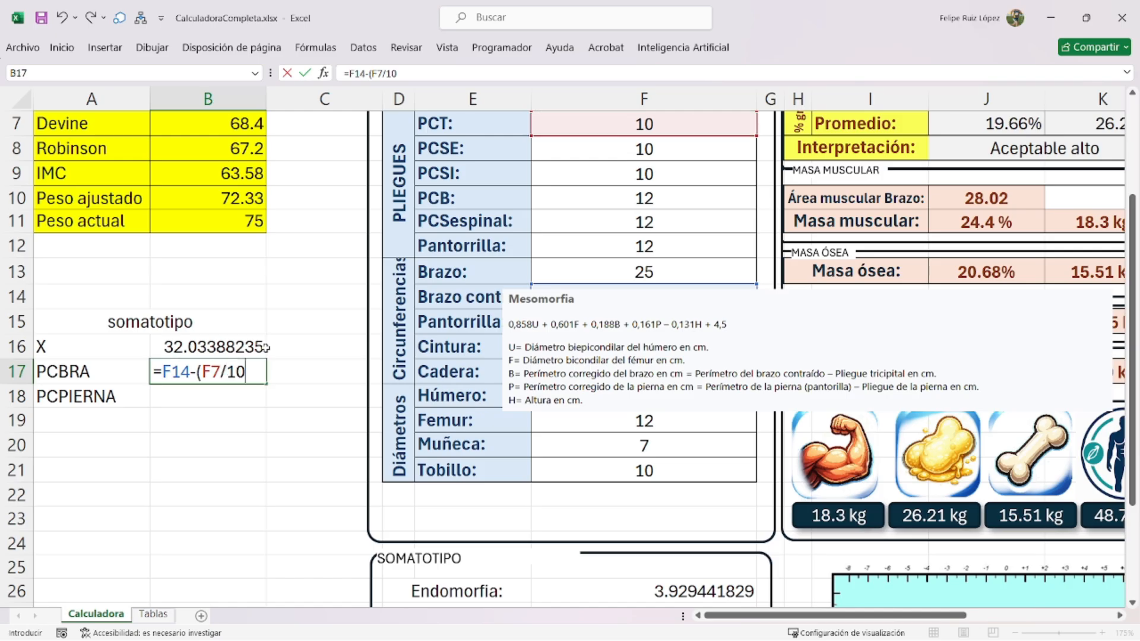
text())
key(Return)
- Copy B17's formula into B18 and point its skinfold reference to calf skinfold F12
double_click(267, 368)
key(shift+Home)
key(ctrl+c)
key(Return)
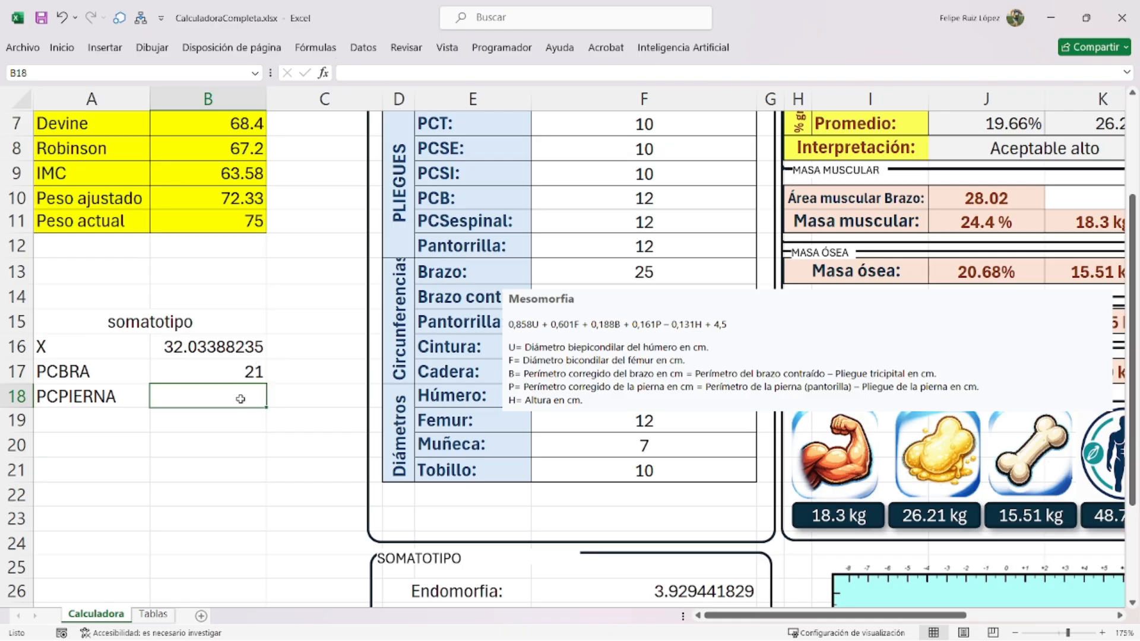
key(ctrl+v)
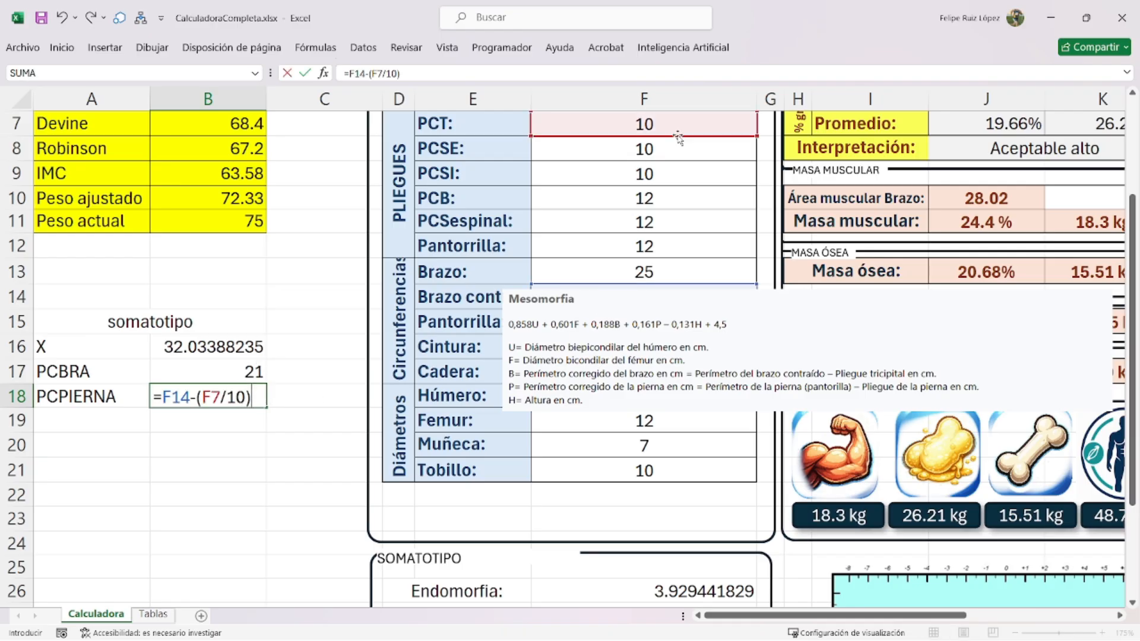
drag(680, 136, 676, 241)
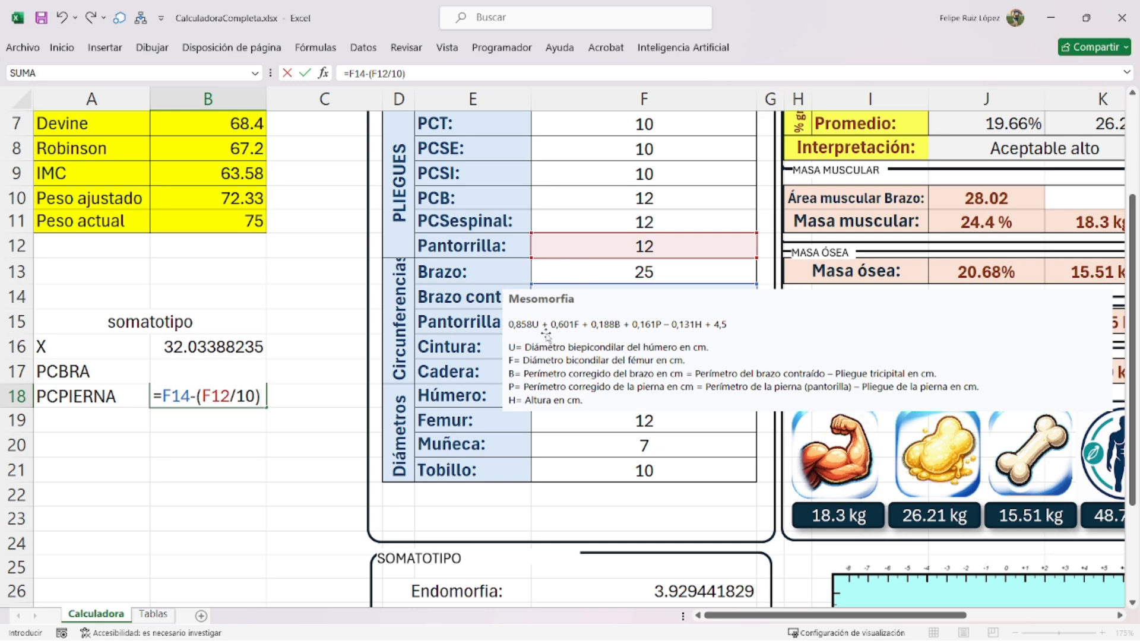
drag(571, 304, 554, 355)
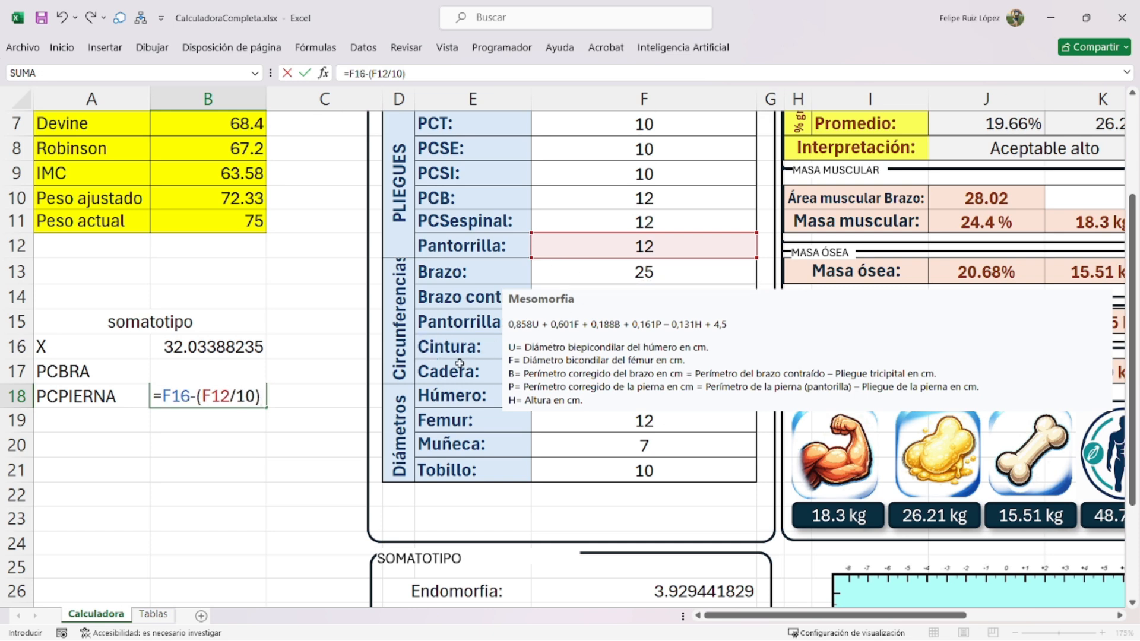
key(ctrl+Return)
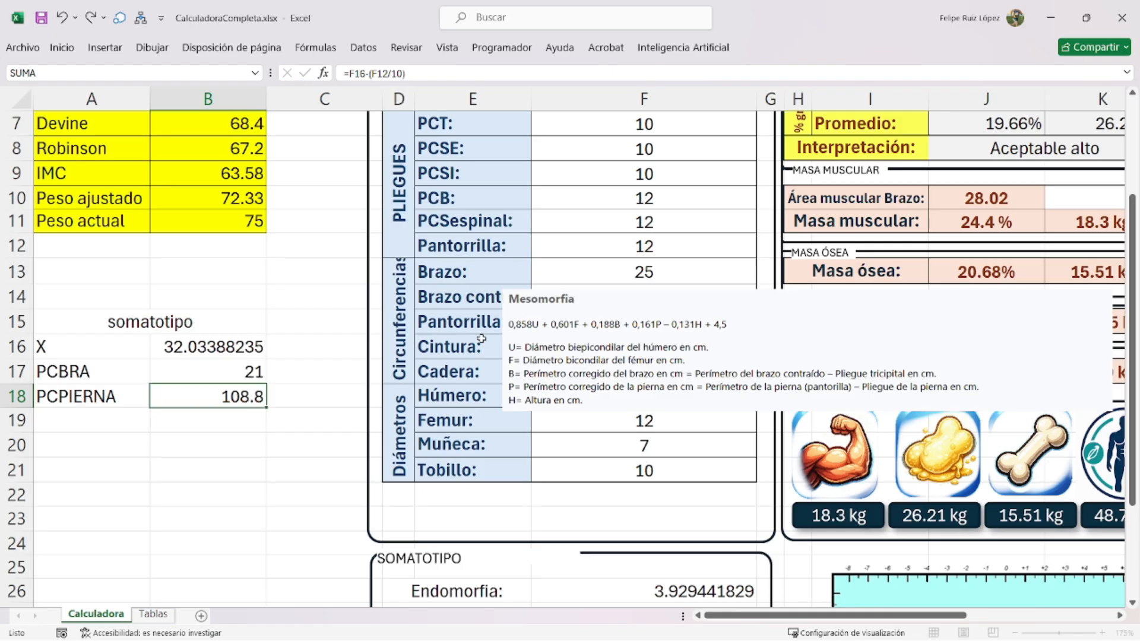
key(Up)
key(Down)
- Fix B18's girth reference so it reads =F15-(F12/10), giving 24.8
double_click(255, 395)
double_click(176, 396)
key(BackSpace)
click(605, 267)
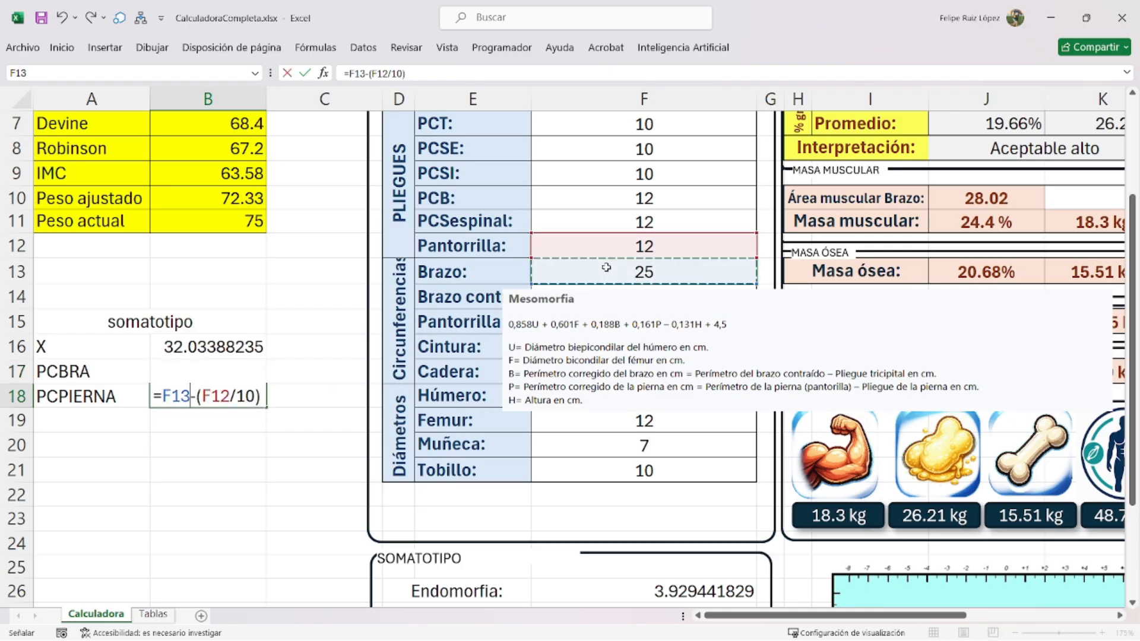
key(Down)
key(Down)
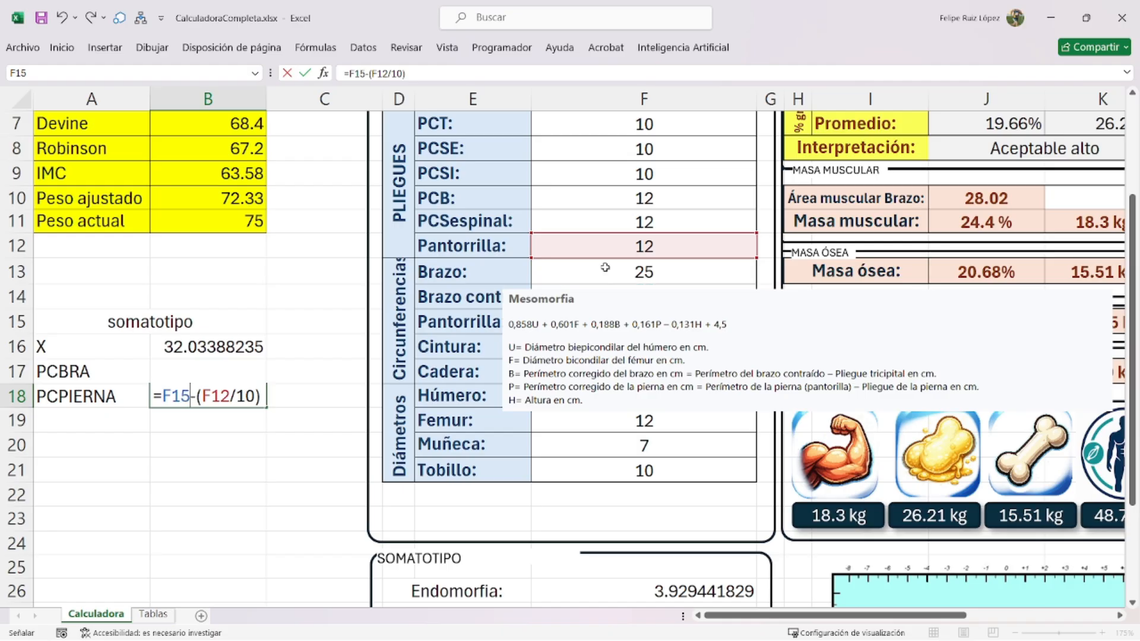
key(Return)
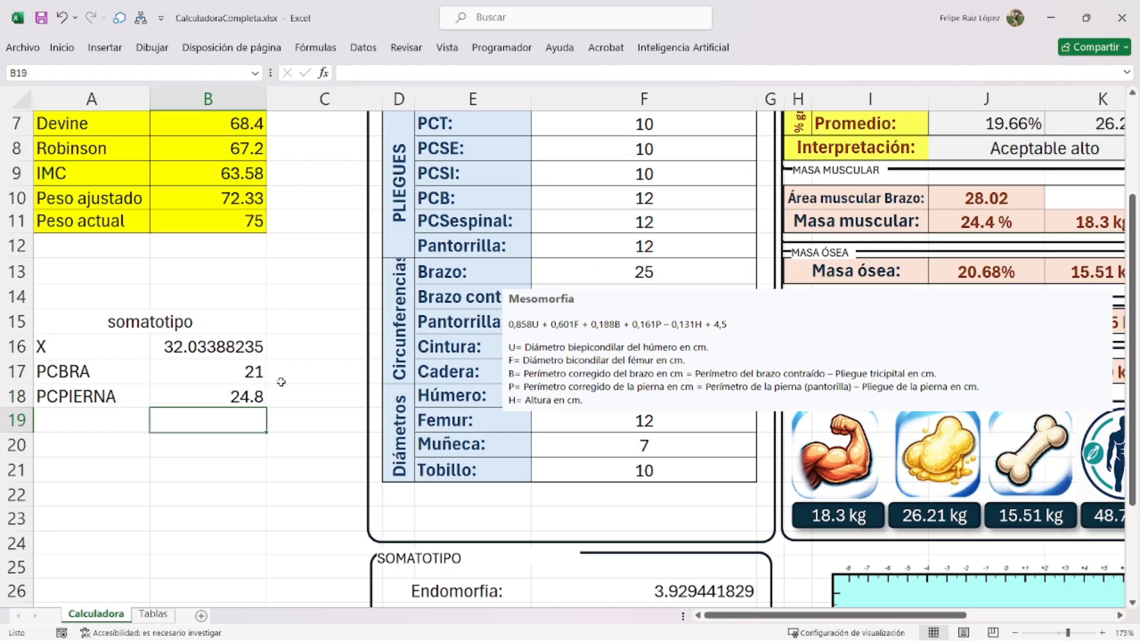
- Discard the half-typed =0.858* formula in F27 and move the Mesomorfia picture up-right
scroll(617, 422, down, 1)
scroll(614, 432, up, 1)
scroll(590, 410, down, 3)
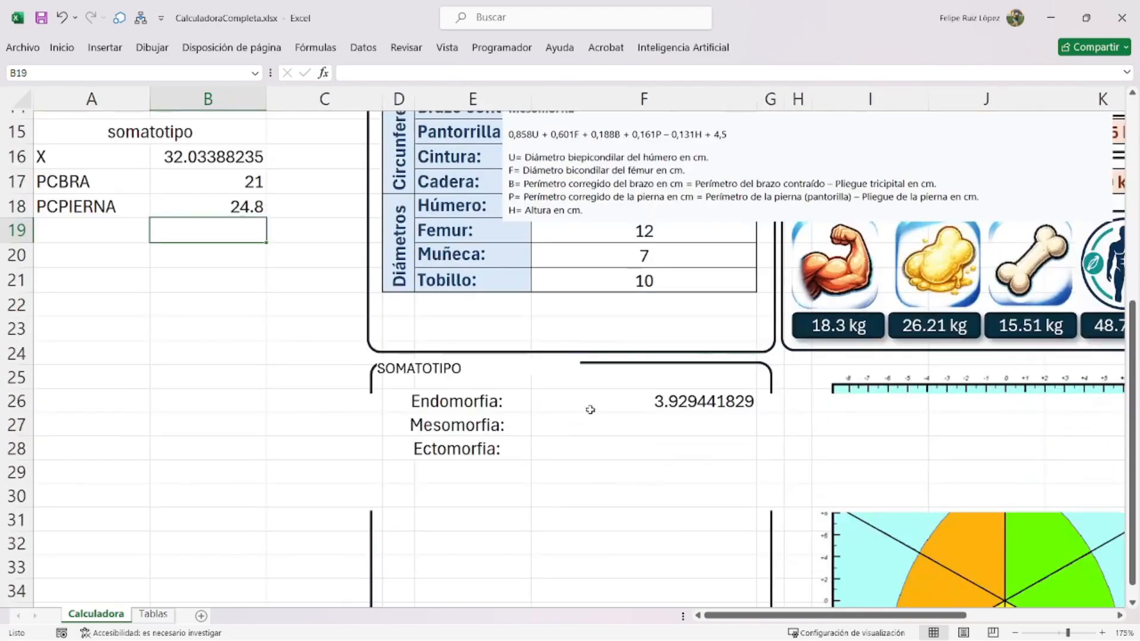
drag(621, 177, 500, 289)
click(623, 427)
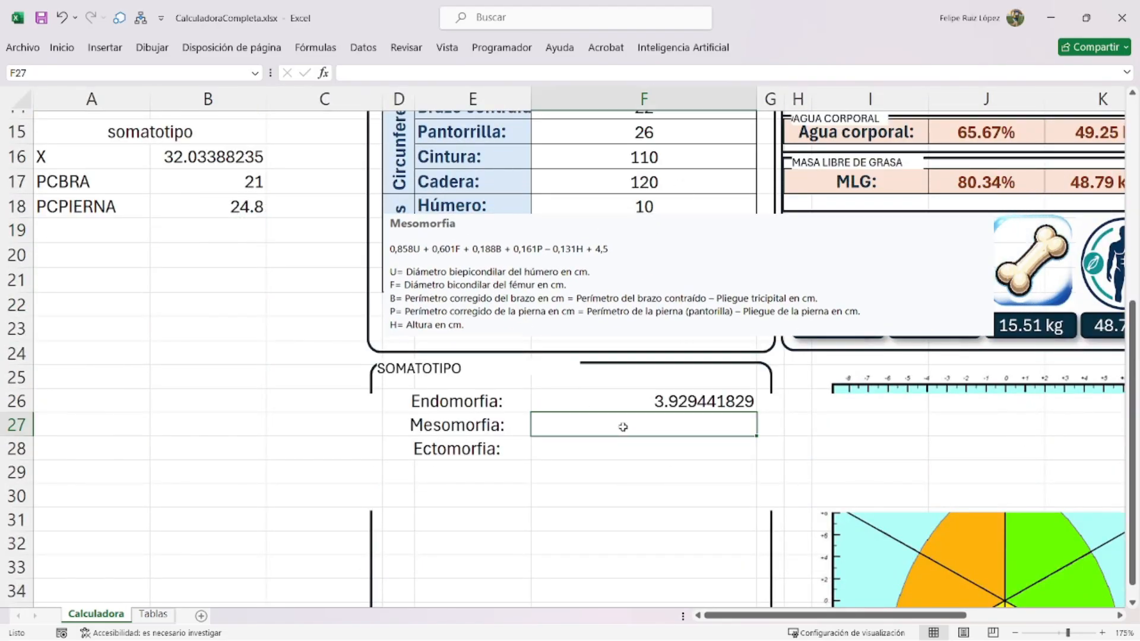
text(=)
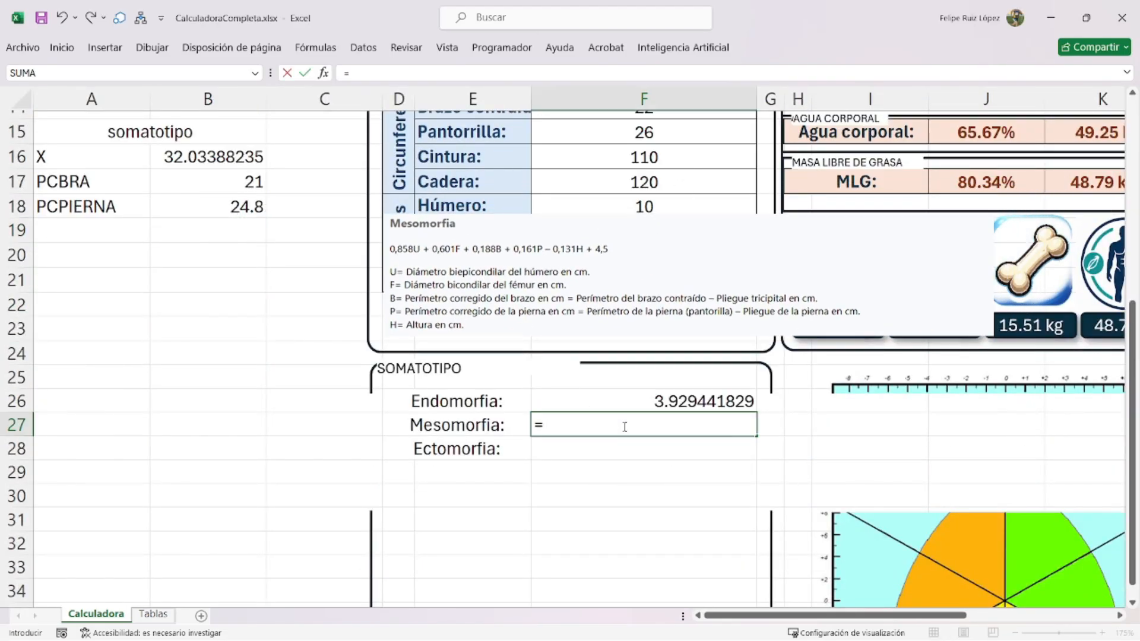
text(0.858)
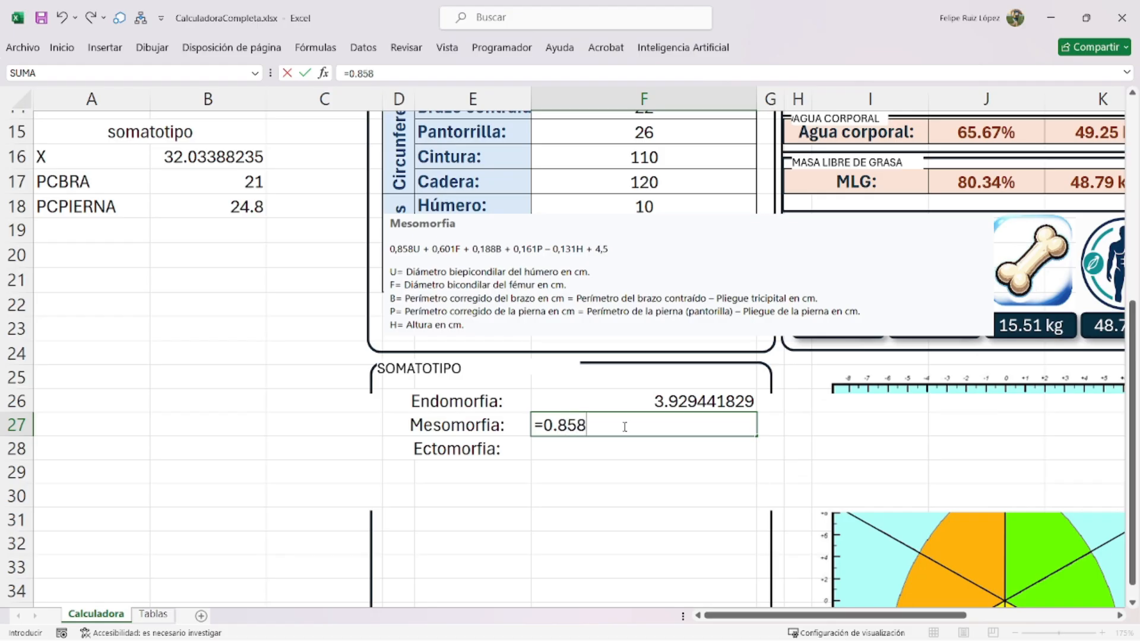
text(*)
click(591, 209)
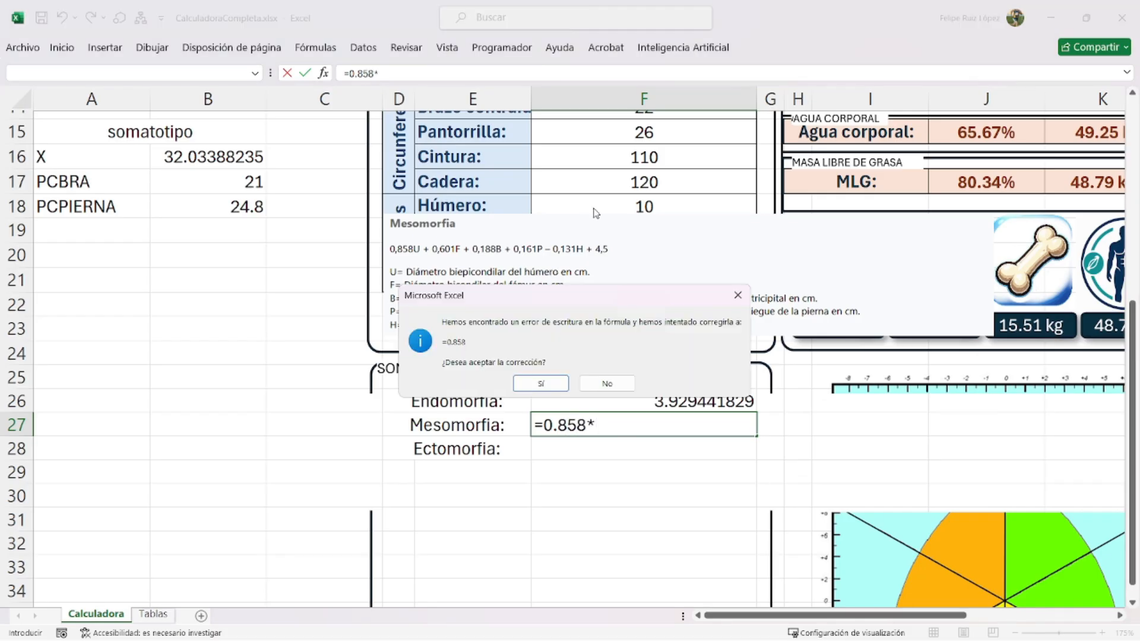
click(603, 383)
click(588, 376)
drag(600, 425, 456, 410)
key(BackSpace)
key(Return)
drag(520, 282, 840, 244)
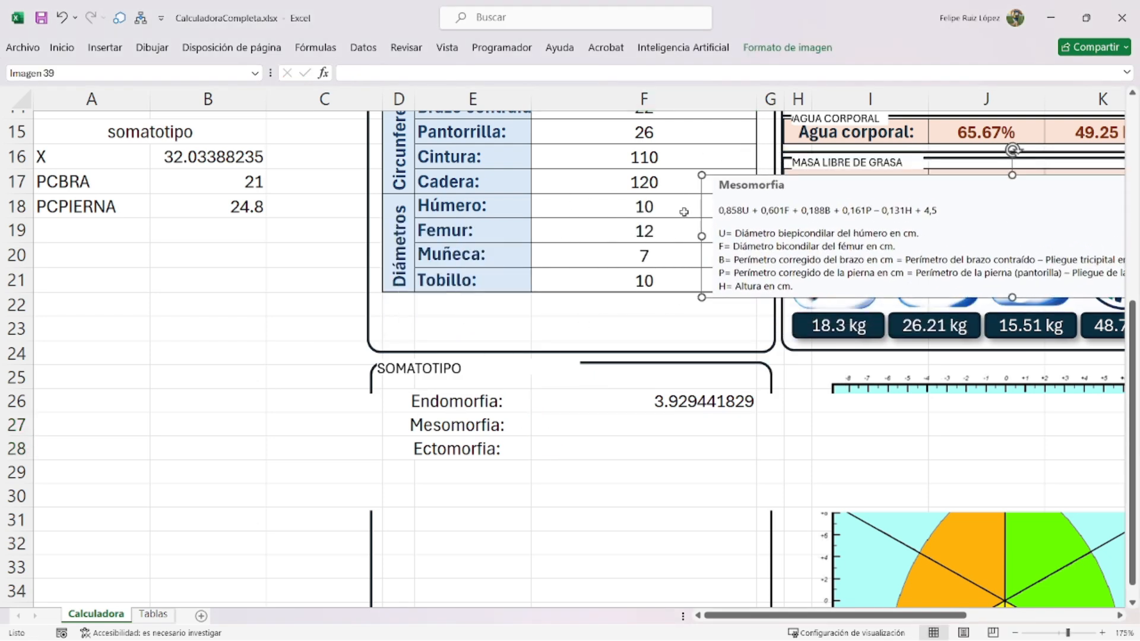
- Start F27's Mesomorfia formula with the humerus (0.858*F18) and femur (0.601*F19) terms
click(589, 422)
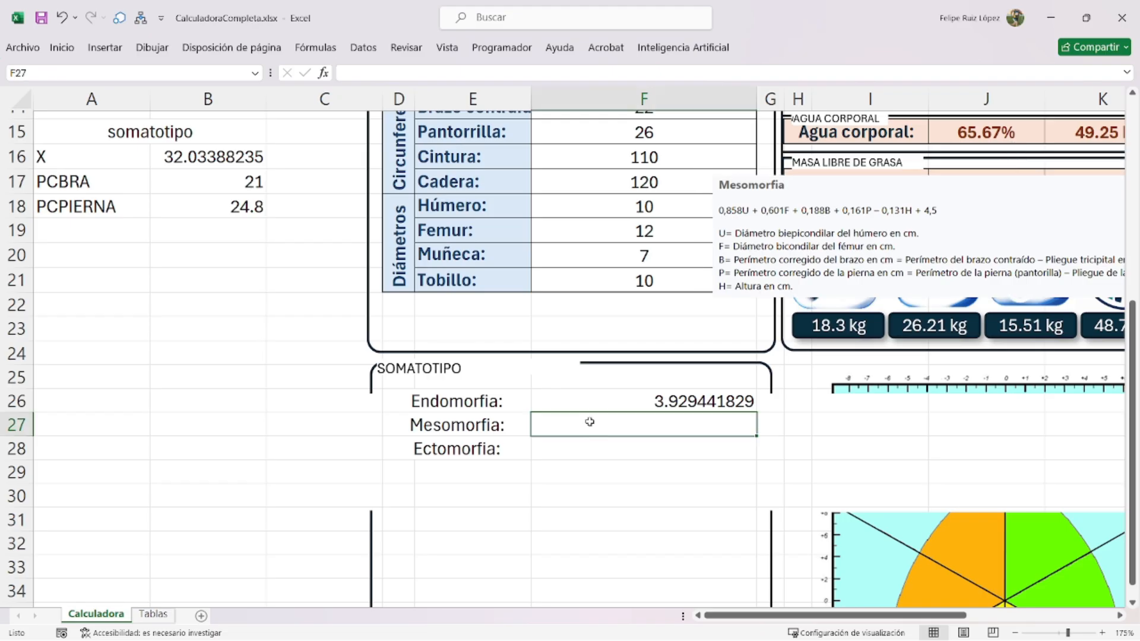
text(=0.858*)
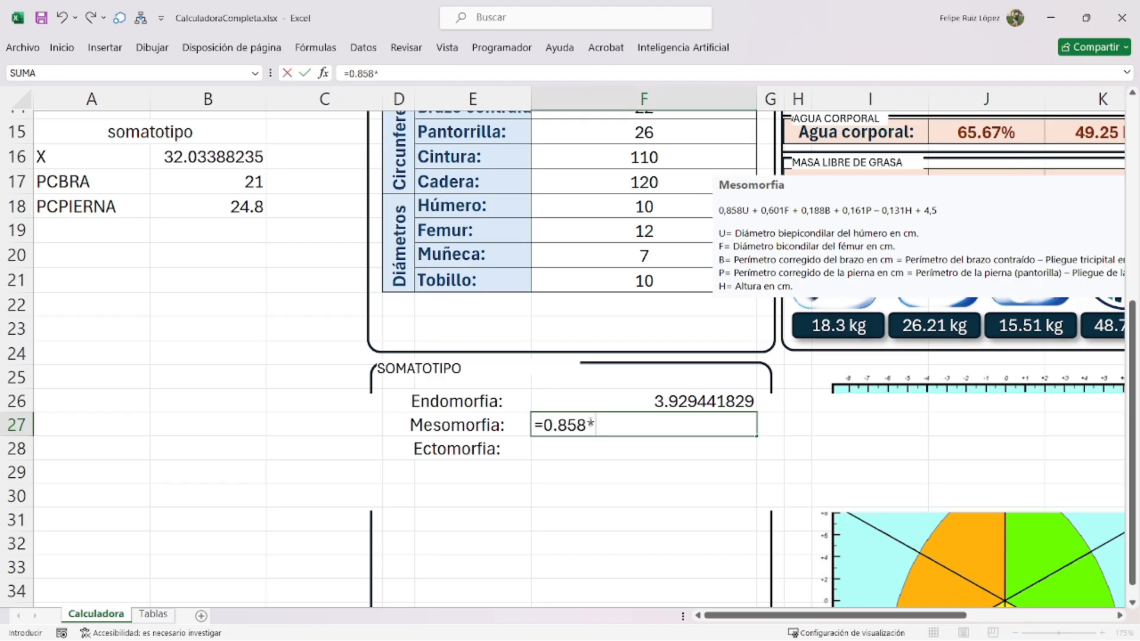
click(592, 211)
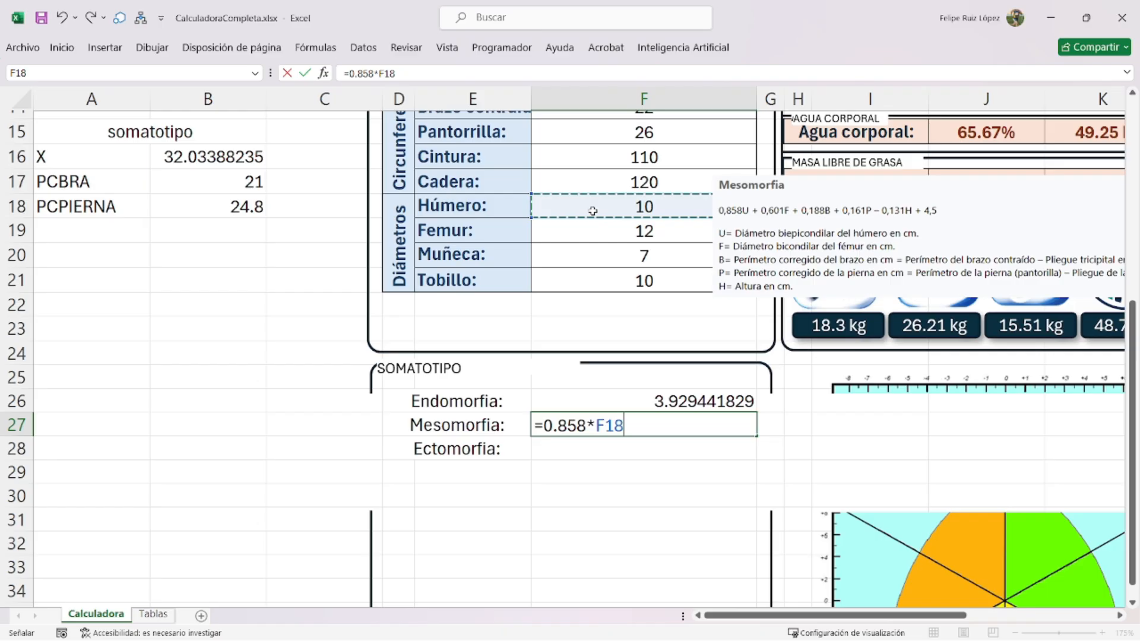
text())
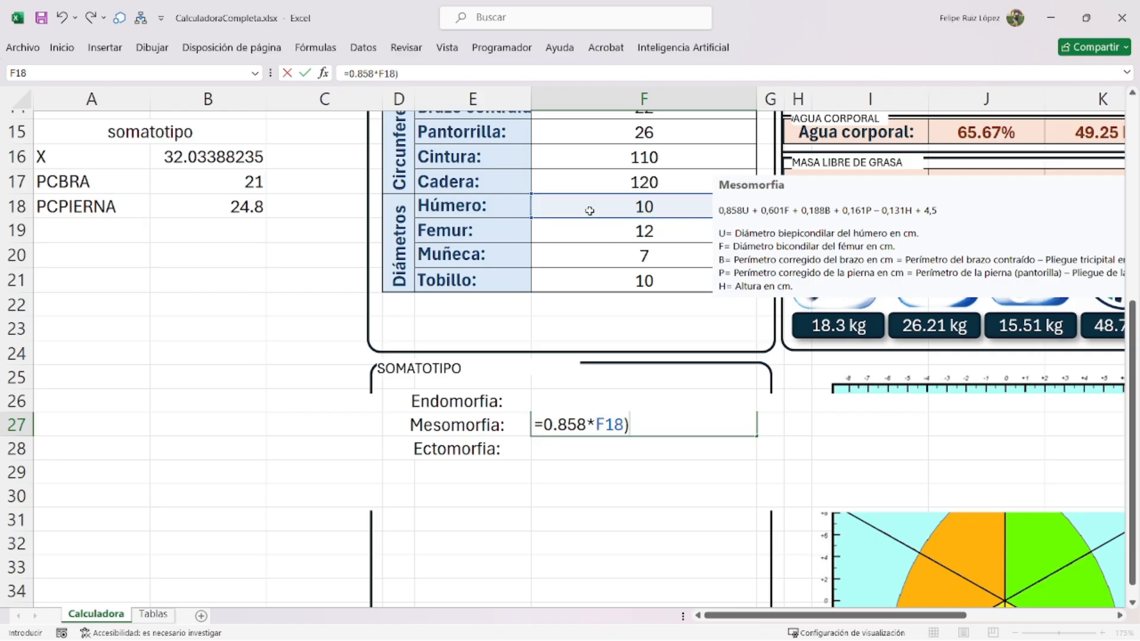
click(545, 424)
text(()
click(653, 430)
text(+)
text((0)
key(Return)
key(Escape)
text(.6)
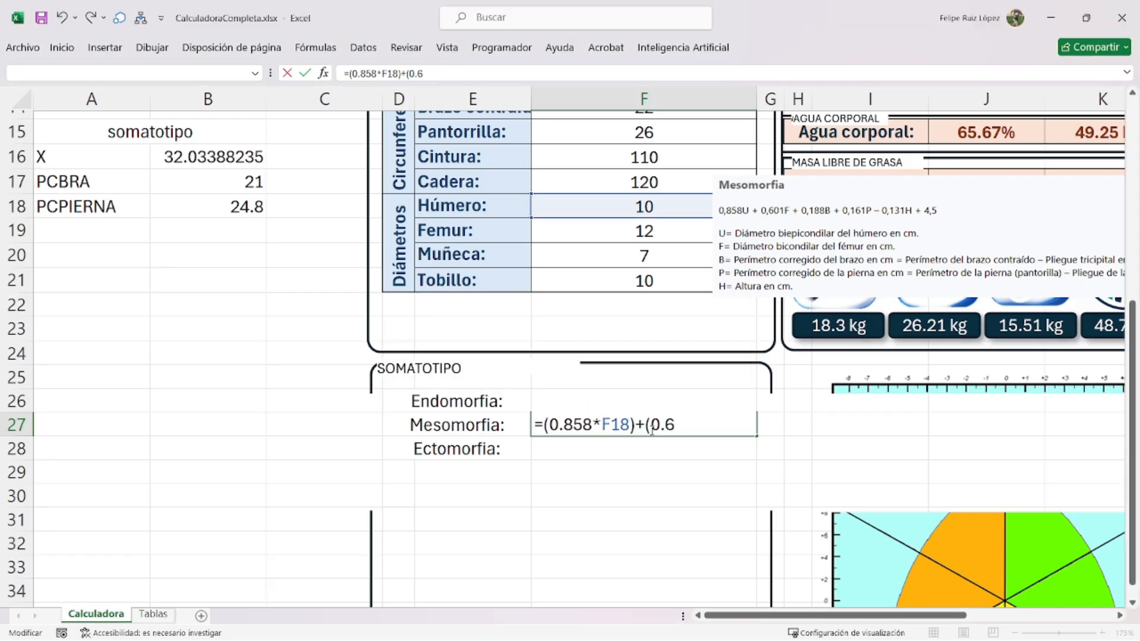
text(01*)
click(617, 233)
- Add the 0.188*B17, 0.161*B18 and +4.5 terms, giving 28.2328, and shift the note left
text()+)
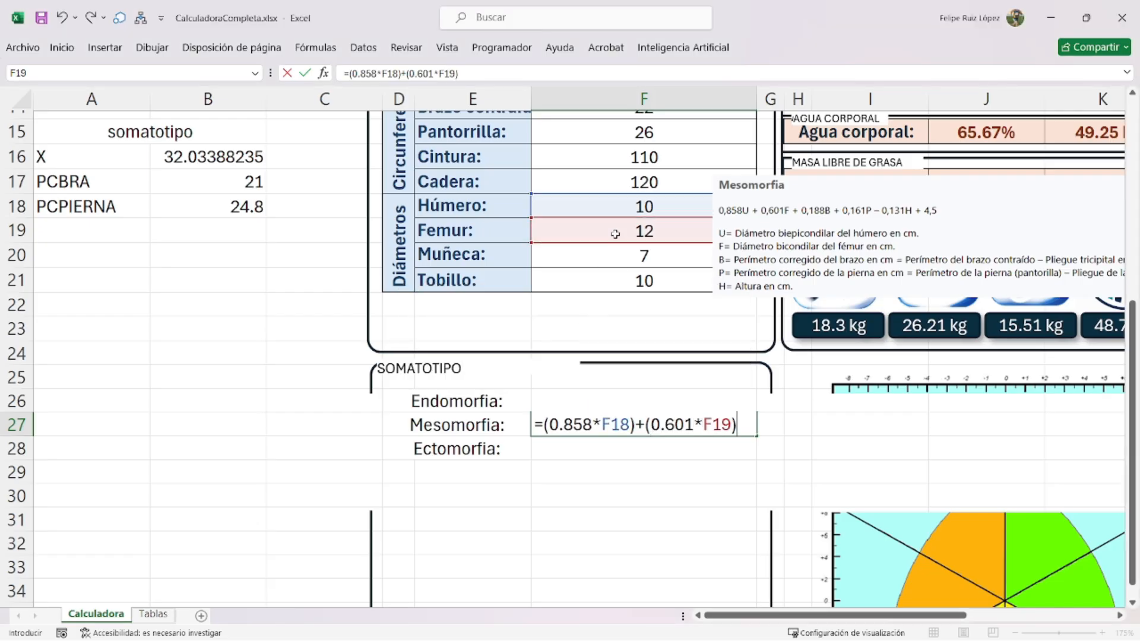
text((0.188*)
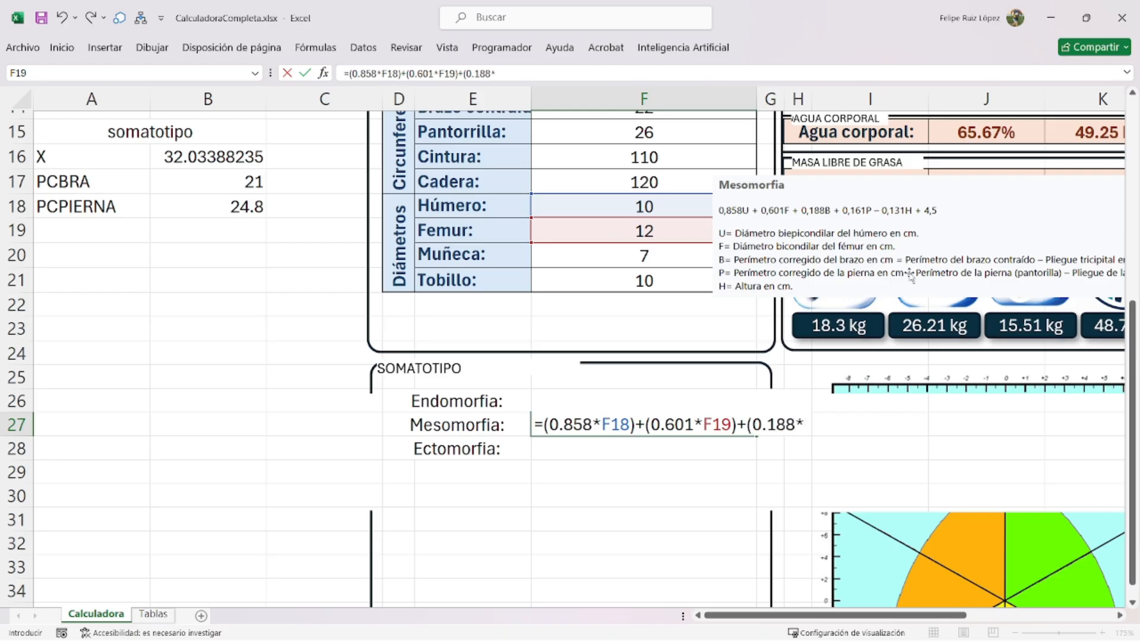
click(233, 182)
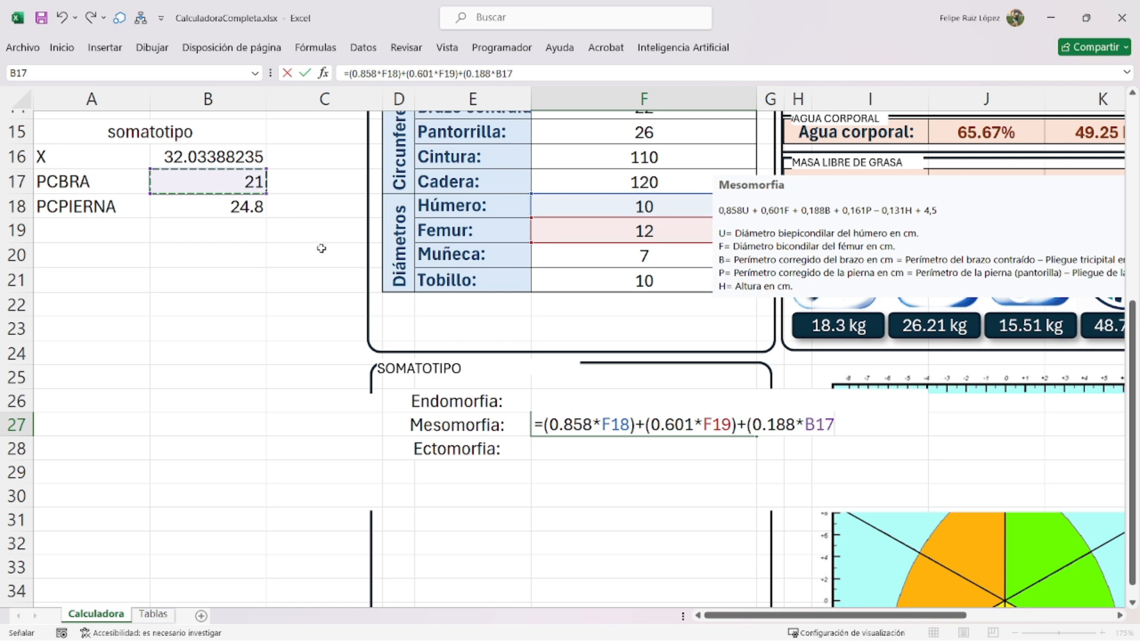
text())
text(+)
text((0.)
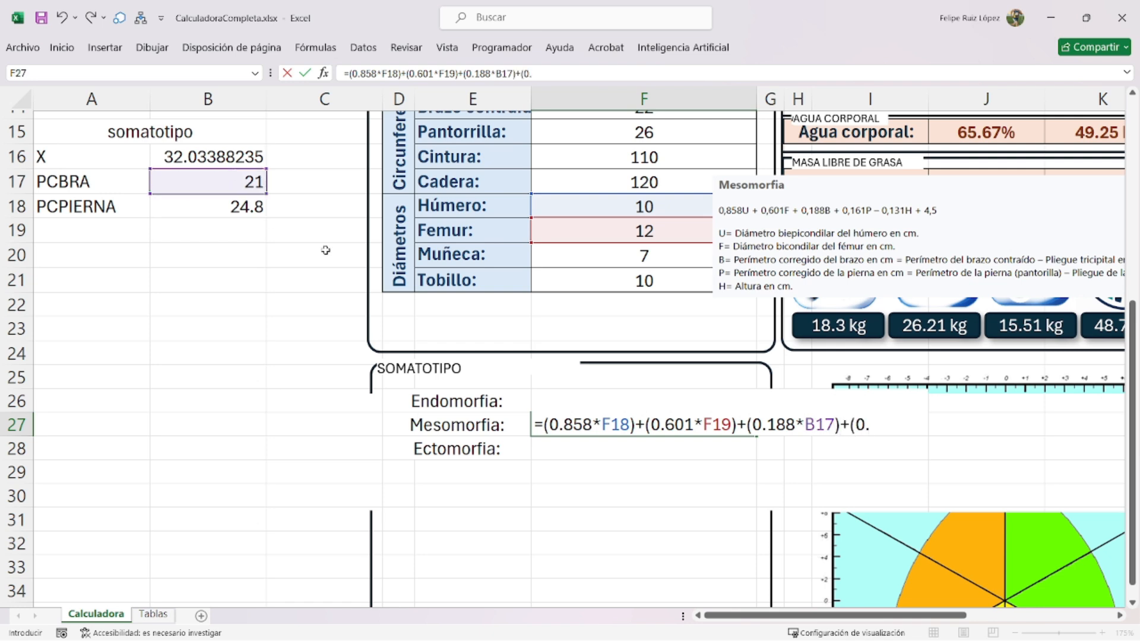
text(161*)
click(208, 206)
text()+4.5)
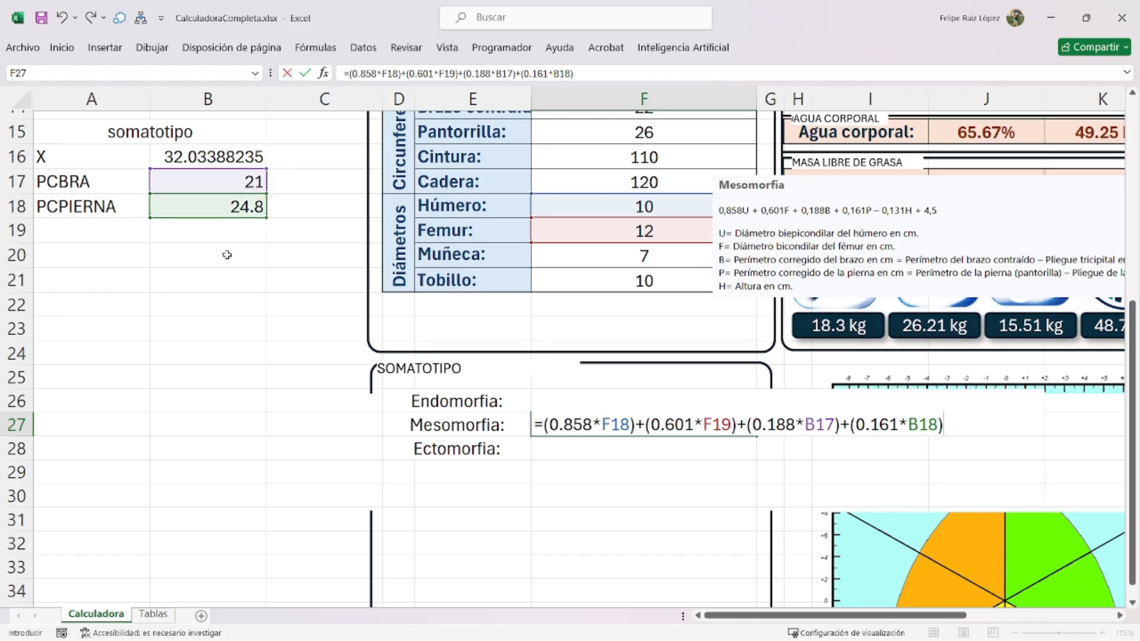
key(Return)
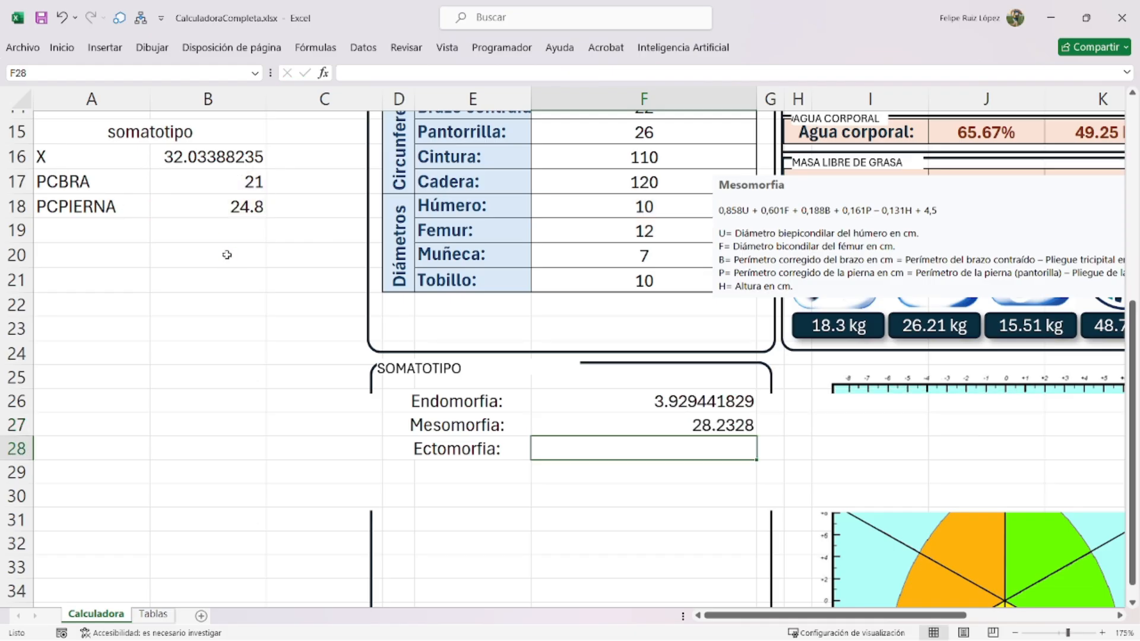
drag(802, 270, 486, 257)
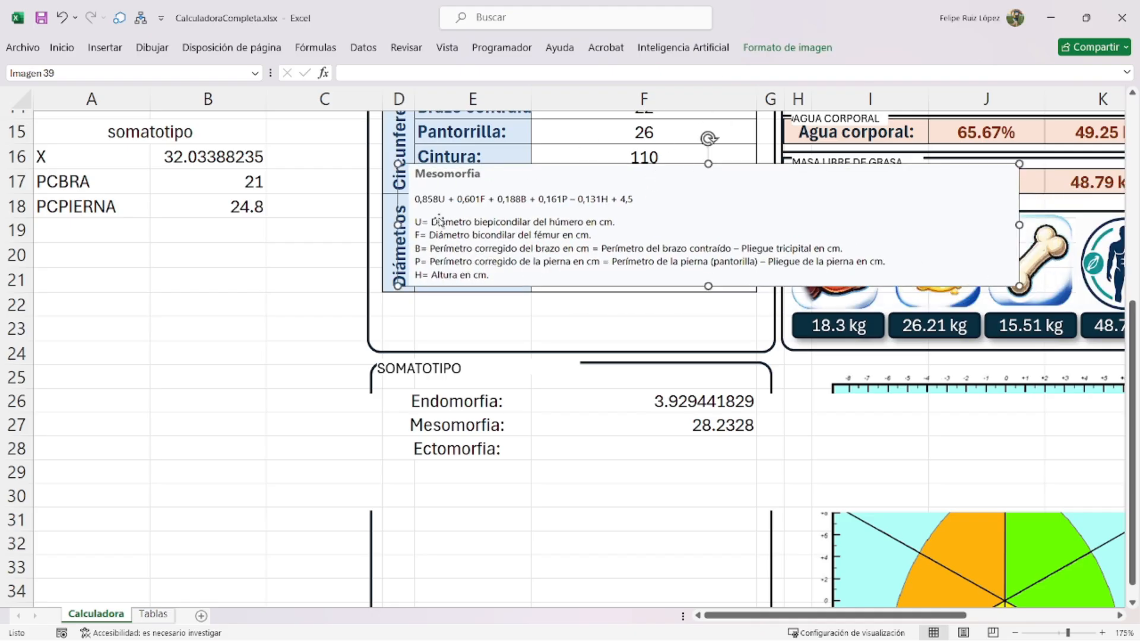
- Add the label ip in A19 below PCPIERNA
click(106, 228)
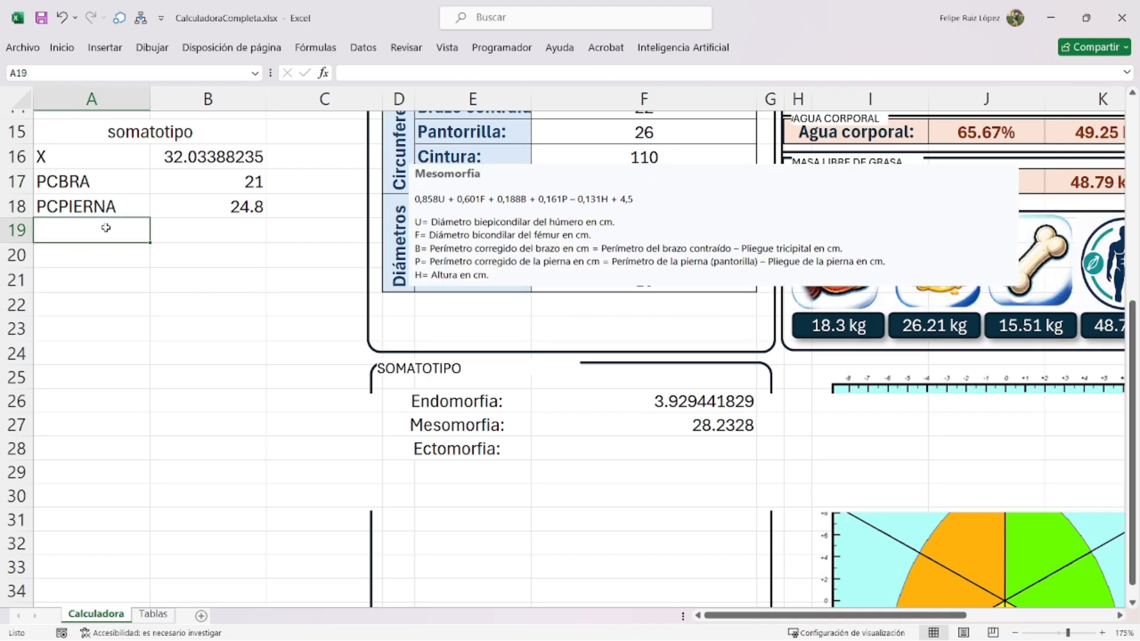
text(ip)
key(Return)
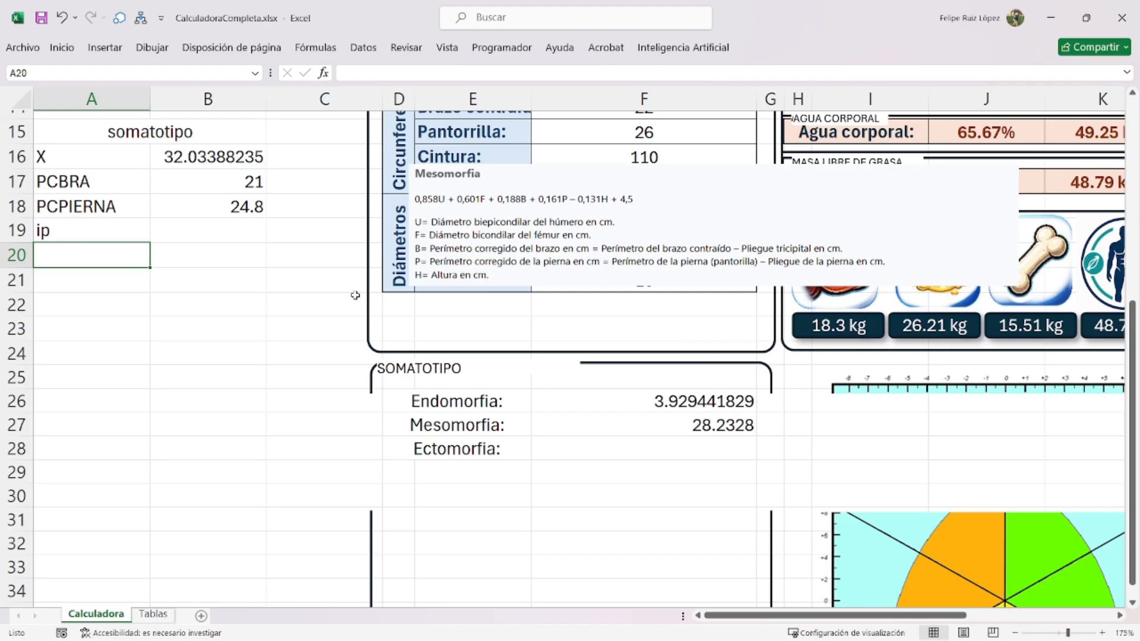
- Re-crop the note picture to the Ectomorfia index formulas and move it up-right
click(615, 243)
click(787, 47)
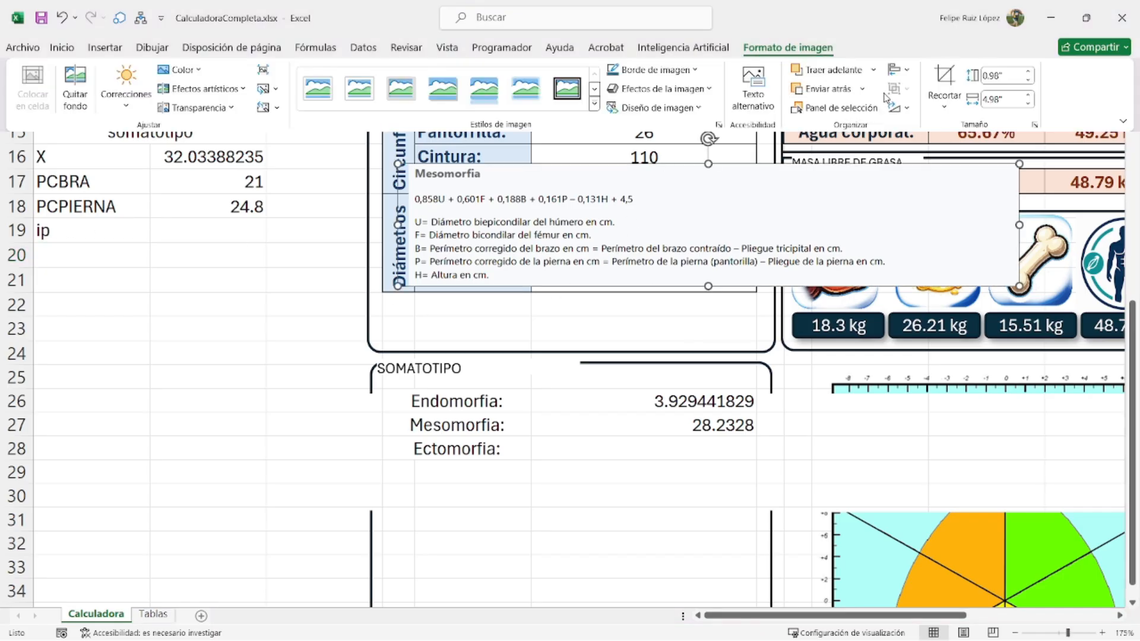
click(944, 76)
drag(696, 250, 696, 125)
drag(712, 287, 708, 304)
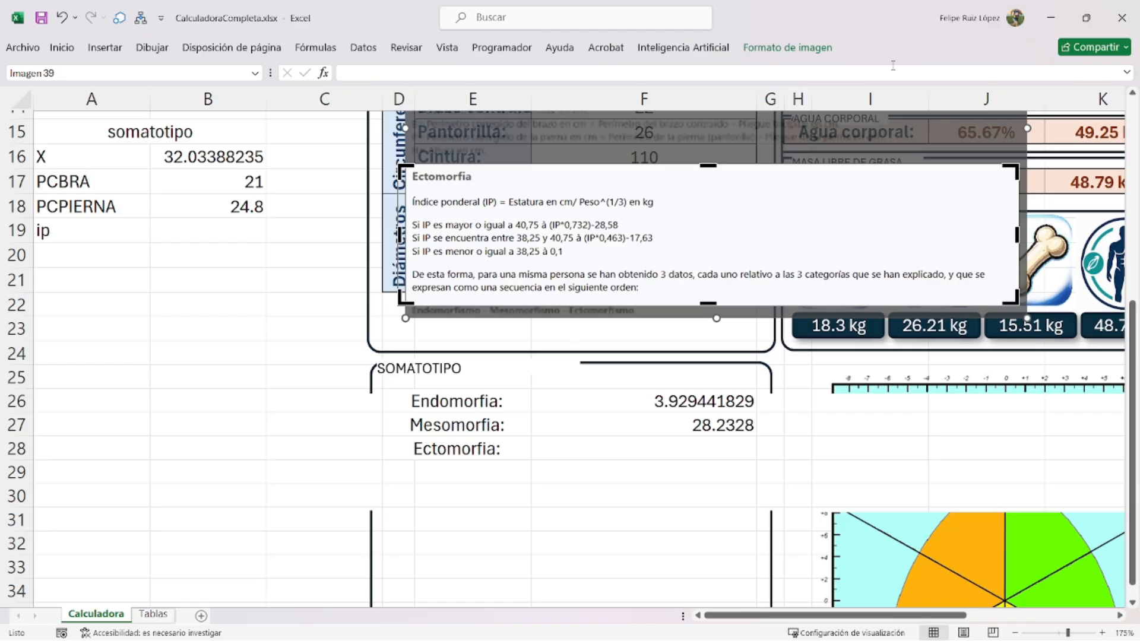
click(787, 47)
click(943, 76)
drag(530, 203, 587, 194)
- Enter =talla/peso^0.33 in B19, returning the ponderal index 42.15803963
click(191, 236)
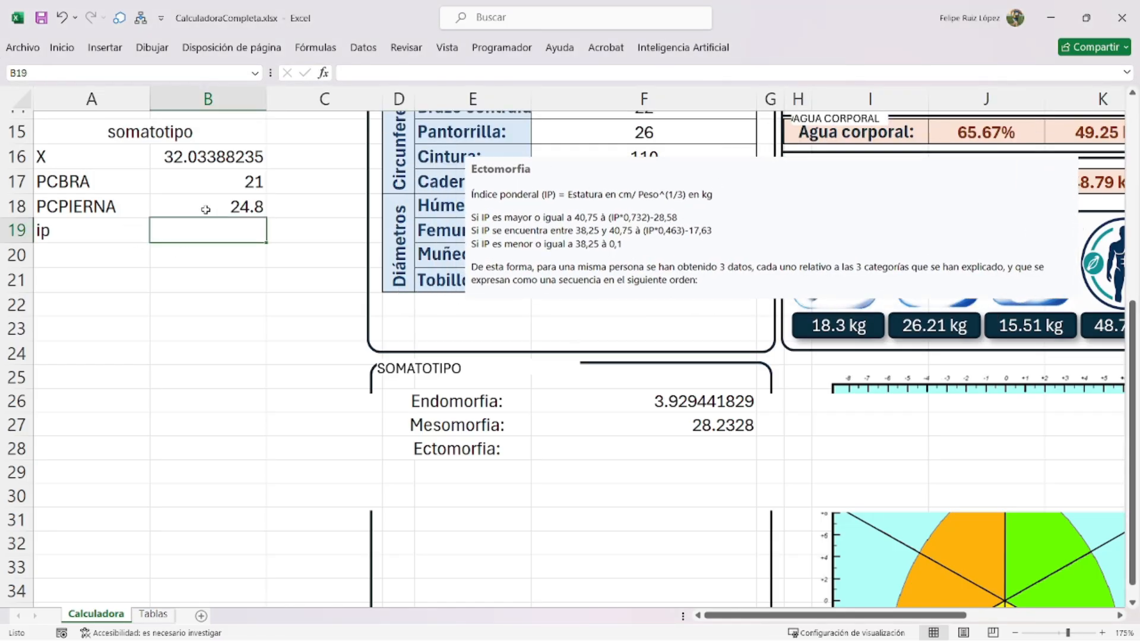
text(=)
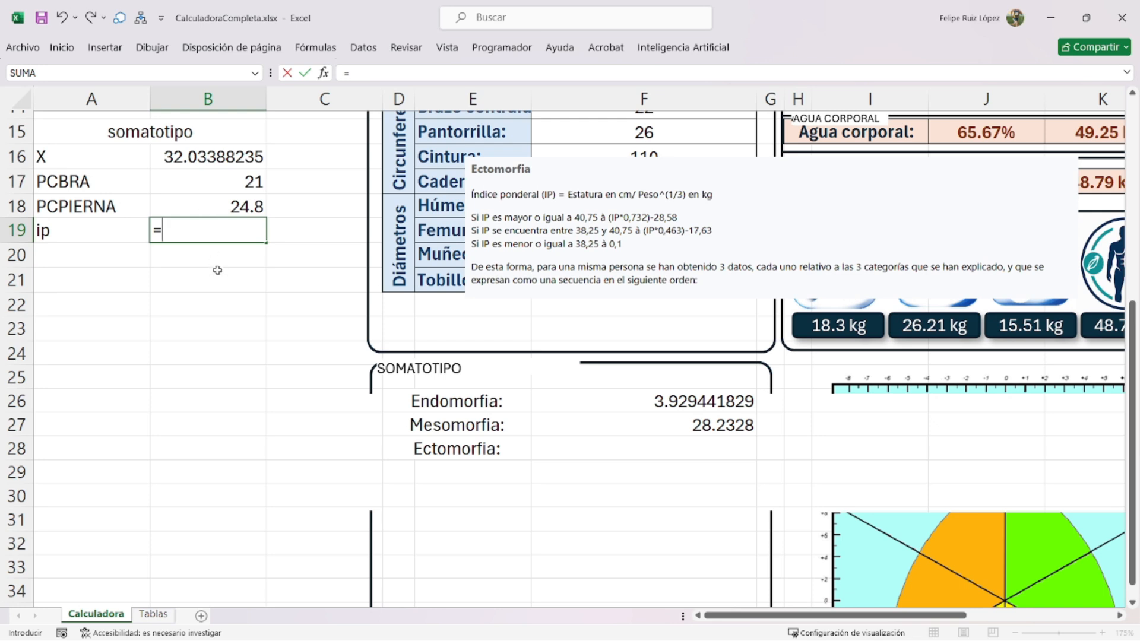
scroll(218, 271, up, 1)
text(talla)
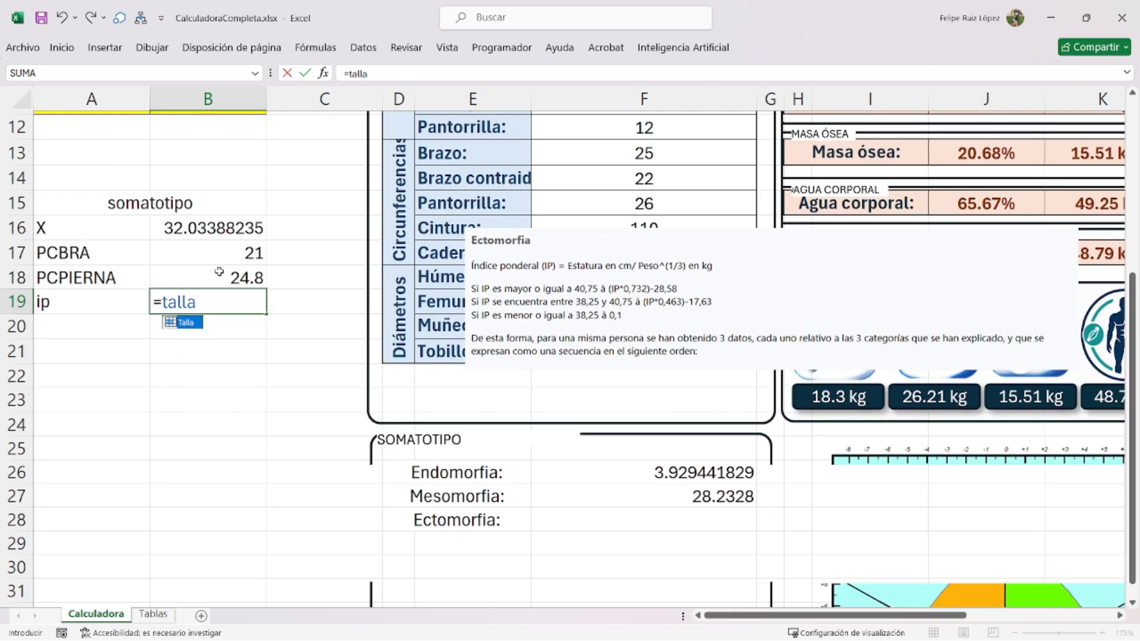
text(/peso)
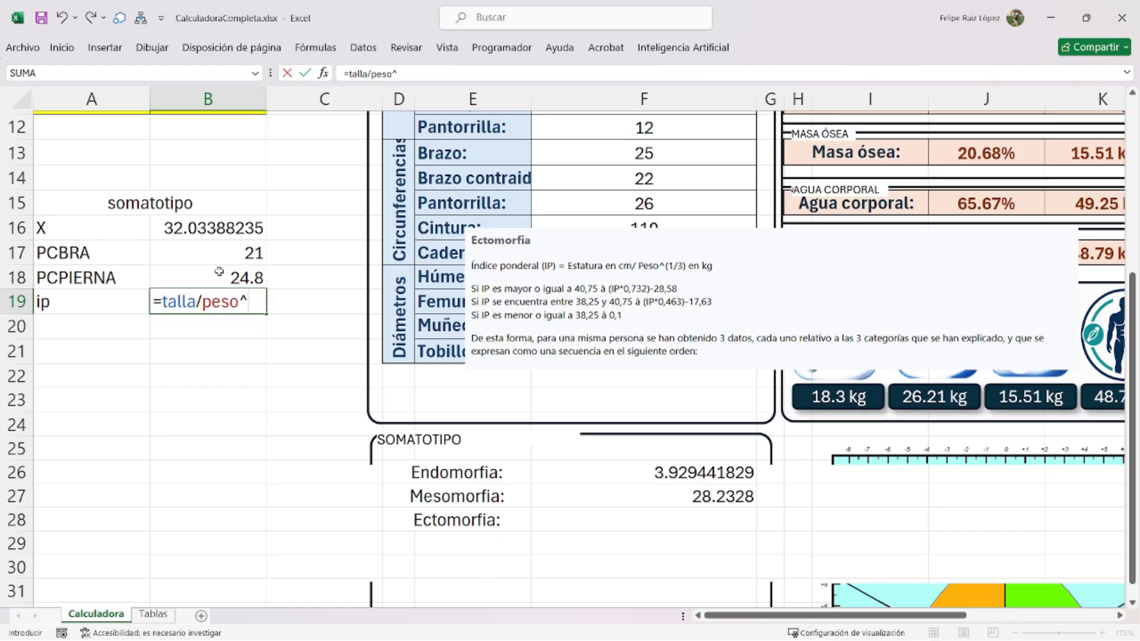
text(^(1/)
key(BackSpace)
key(BackSpace)
key(BackSpace)
text(0.33)
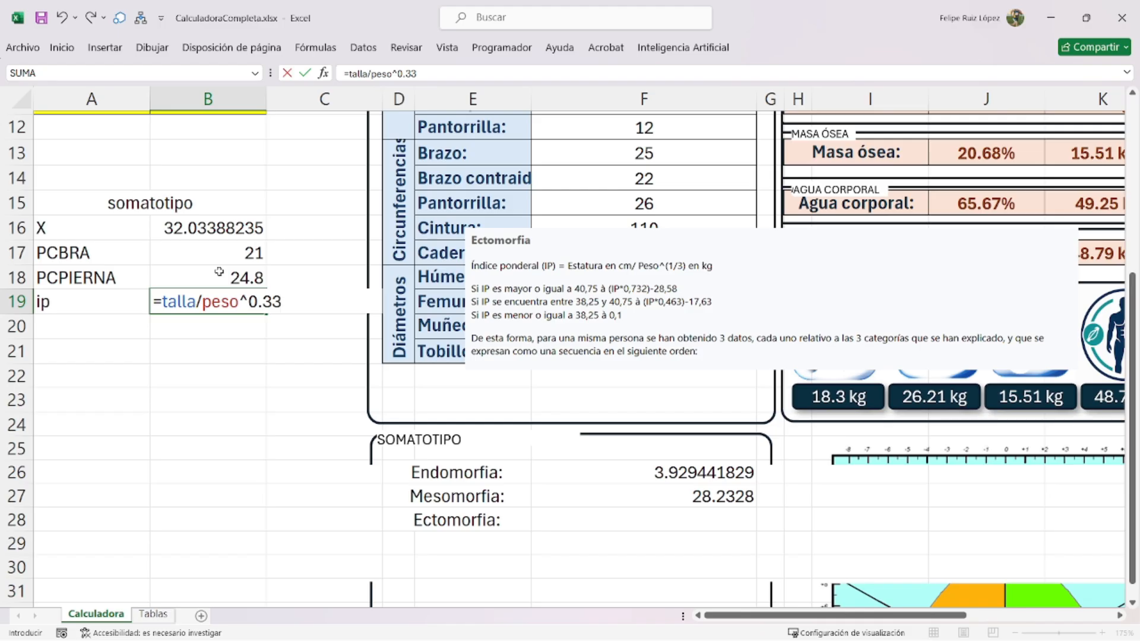
key(Return)
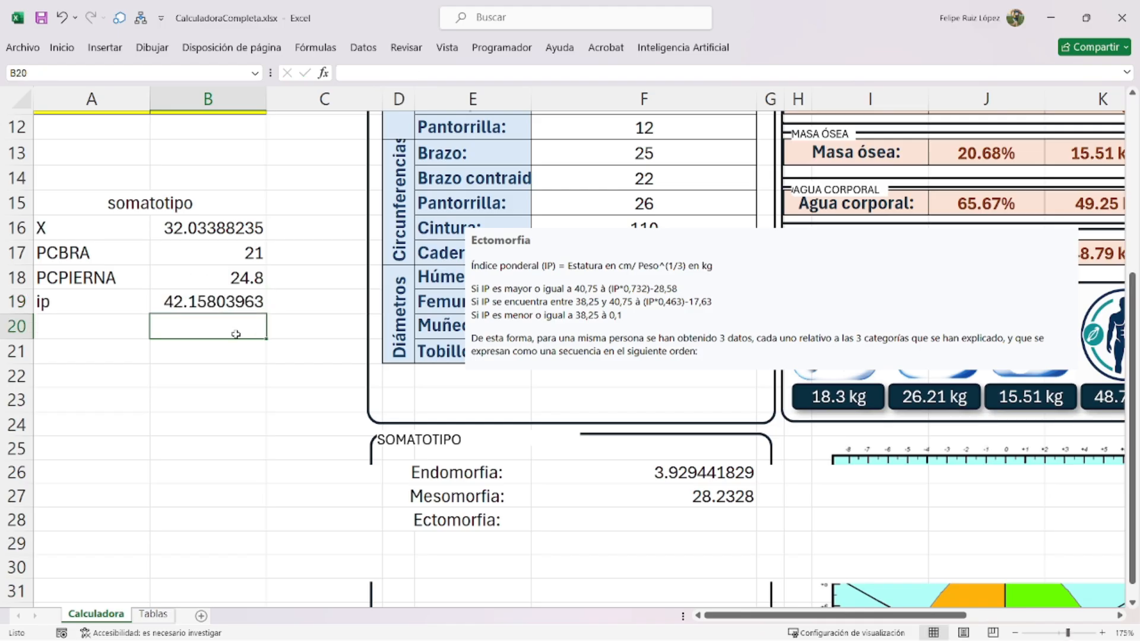
- Move the Ectomorfia note up and right, leaving F28 empty for now
drag(648, 317, 685, 266)
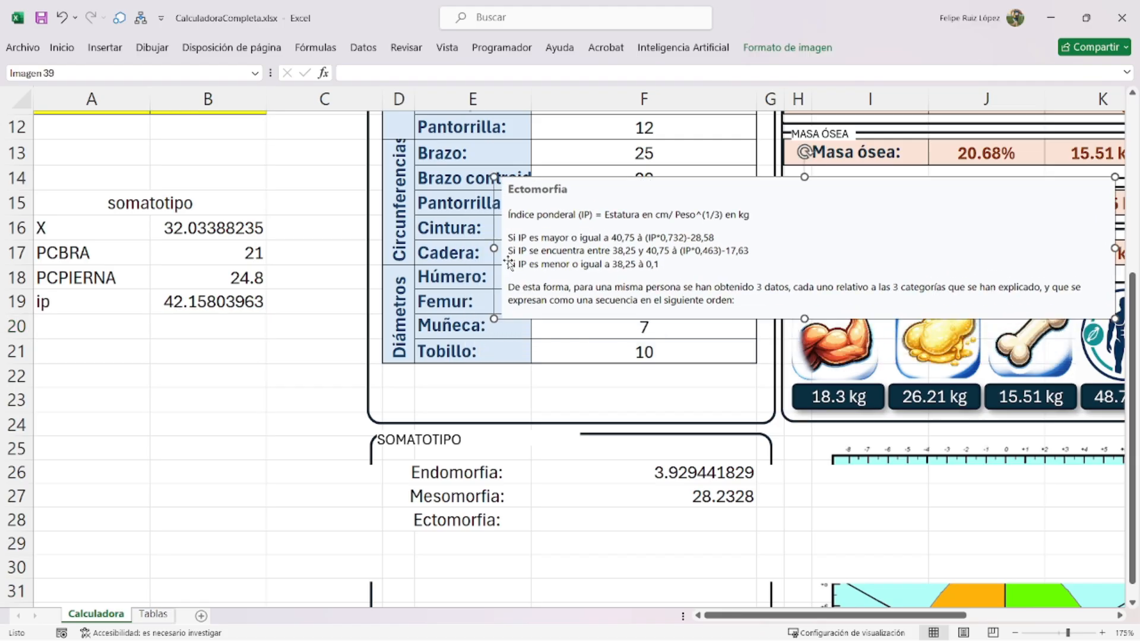
click(658, 523)
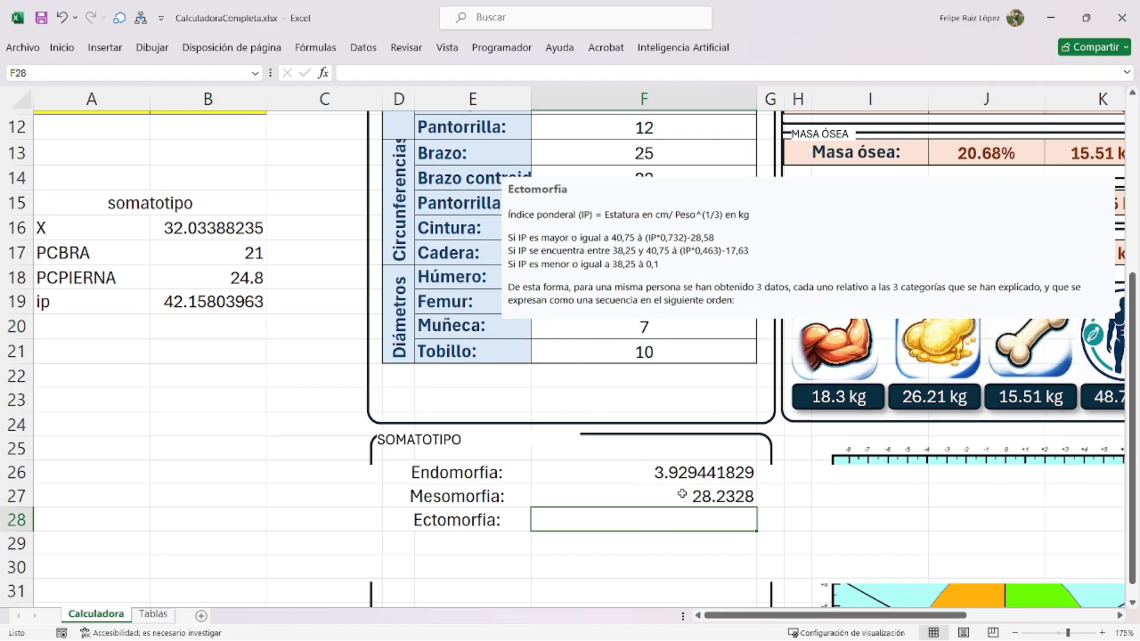
text(=si()
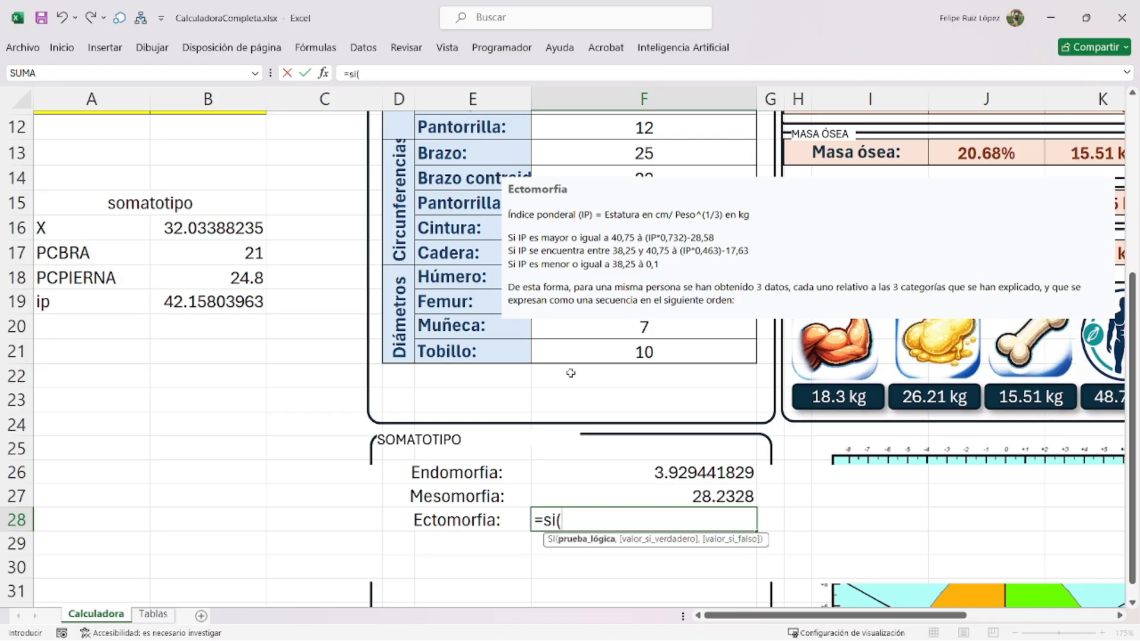
key(BackSpace)
key(BackSpace)
key(BackSpace)
key(BackSpace)
key(Return)
- Name the ponderal index cell B19 'IP' in the Name Box
click(230, 302)
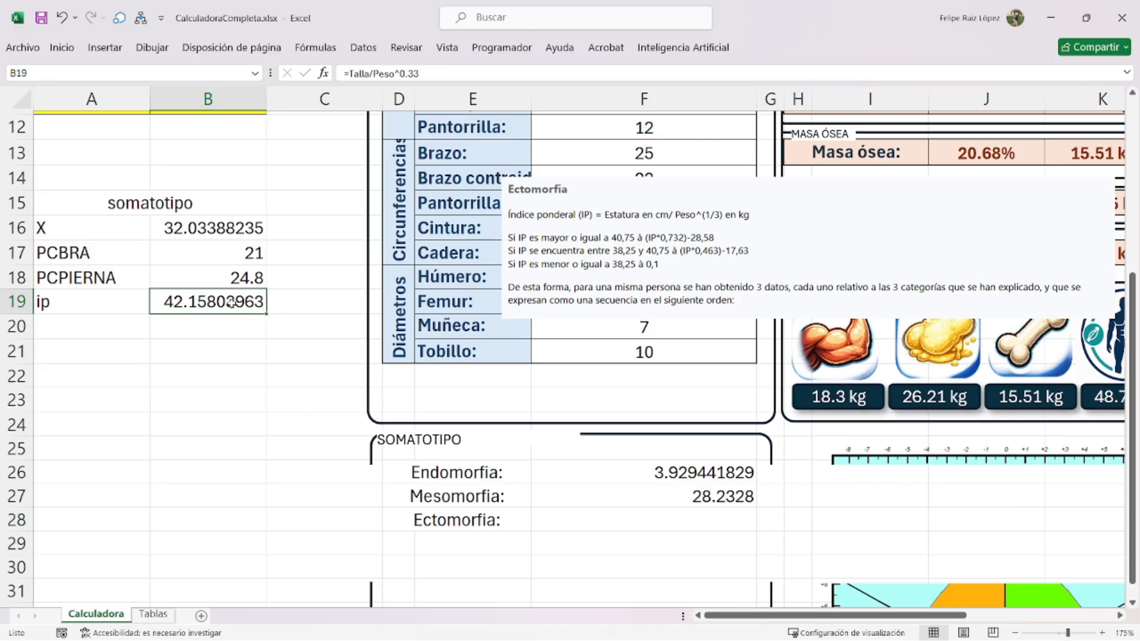
scroll(231, 303, up, 4)
scroll(231, 303, down, 3)
click(100, 73)
text(IP)
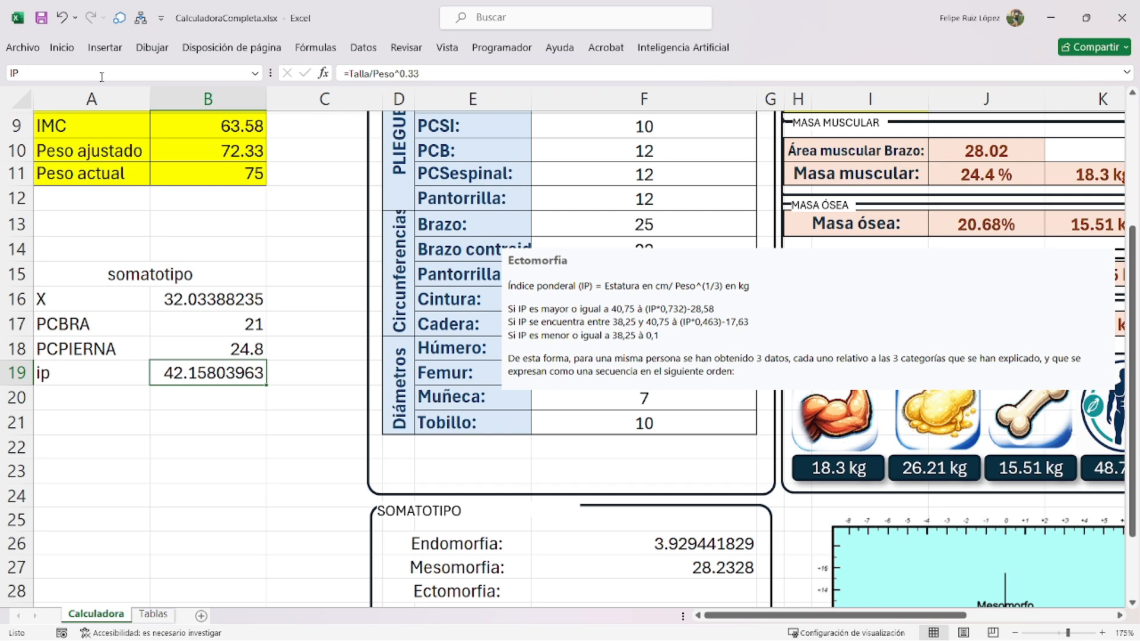
scroll(529, 386, down, 3)
- Start F28's formula: 0.1 if IP<=38.25, else (IP*0.463)-17.63 when IP<40.75
click(678, 381)
scroll(652, 374, up, 1)
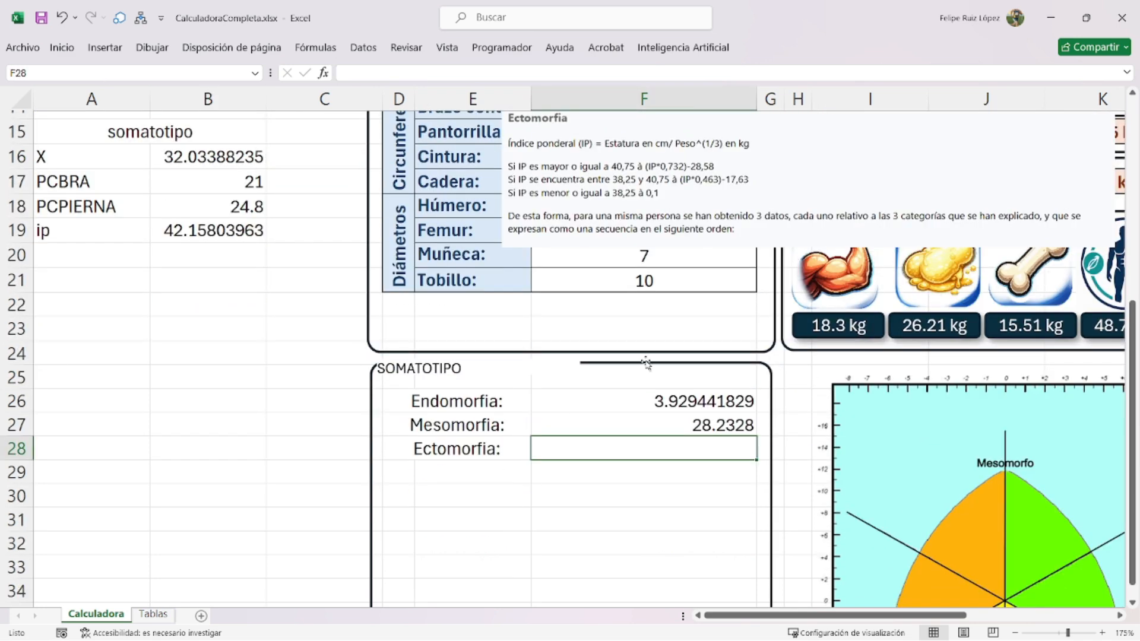
text(=SI(IP)
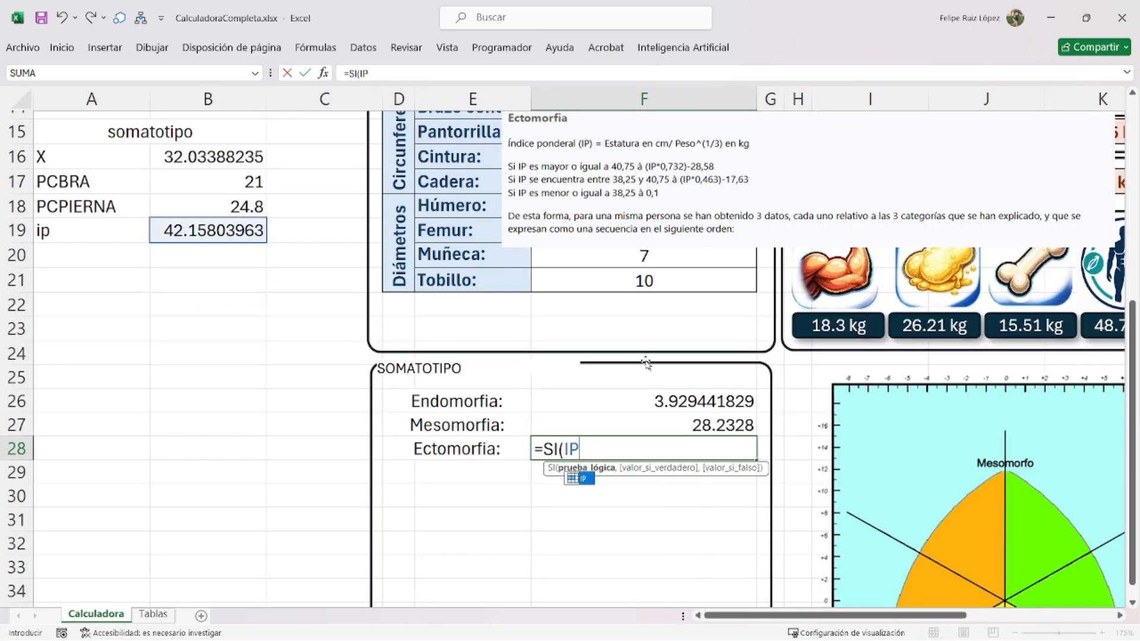
text(>)
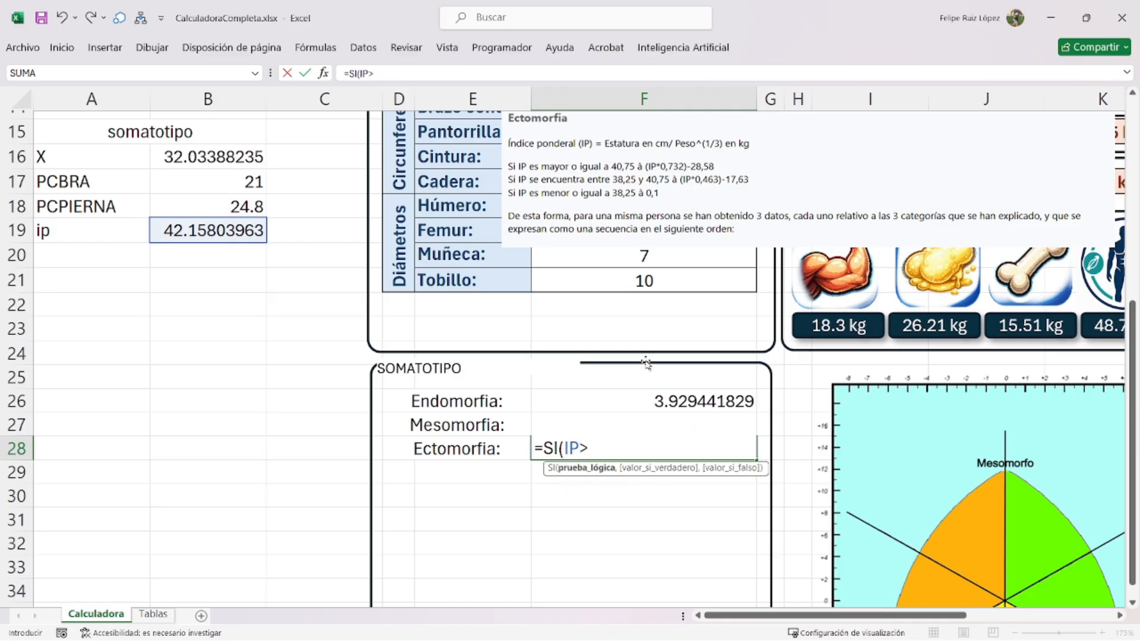
text(=40.75)
key(BackSpace)
key(BackSpace)
key(BackSpace)
key(BackSpace)
key(BackSpace)
key(BackSpace)
key(BackSpace)
text(<=38.25)
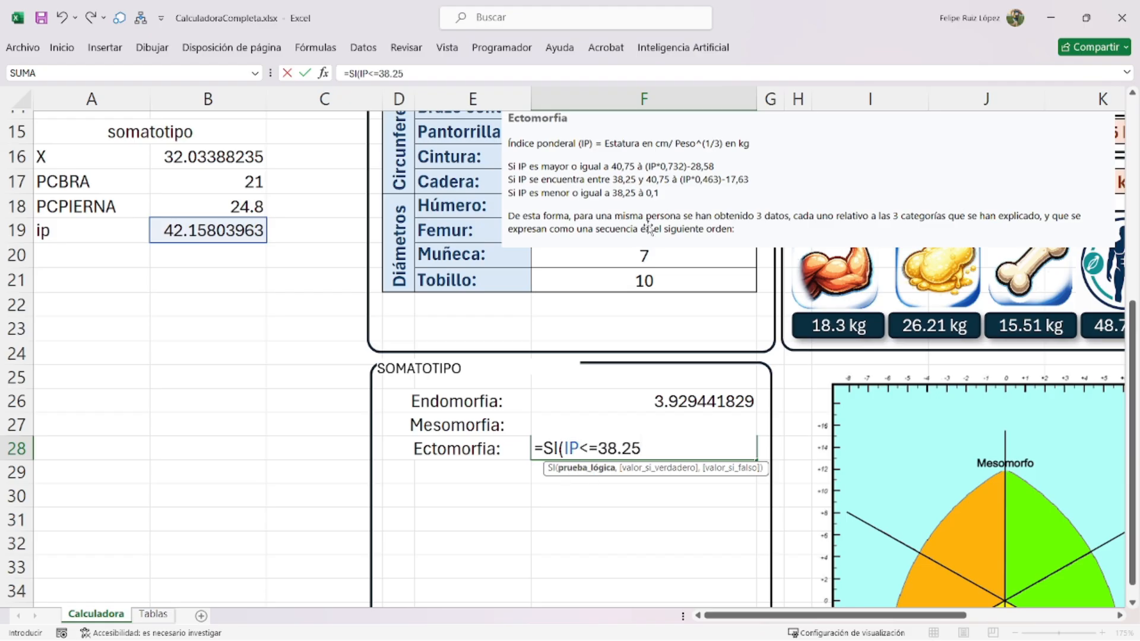
text(,0.1)
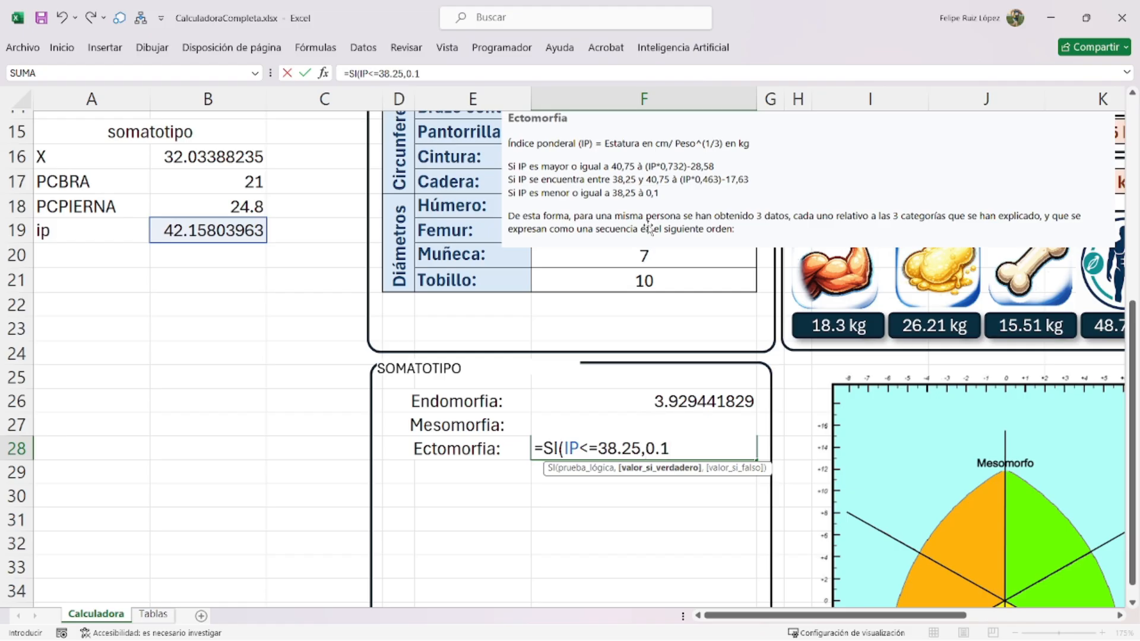
text(,)
key(alt+Return)
text(SI(IP<=)
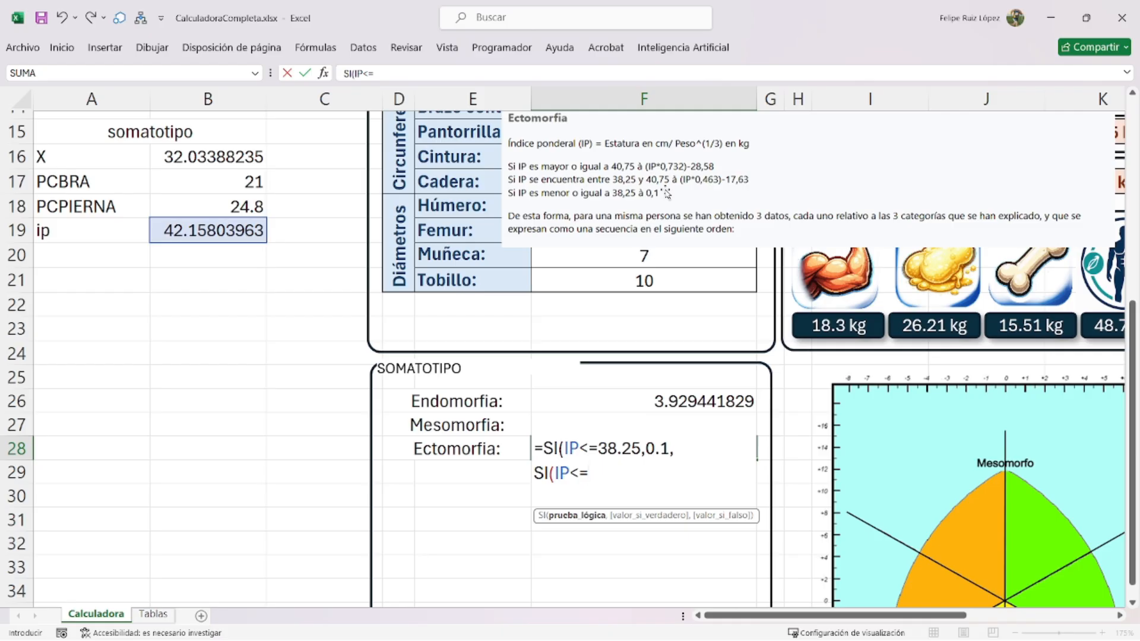
key(BackSpace)
text(40.78)
key(BackSpace)
text(5,)
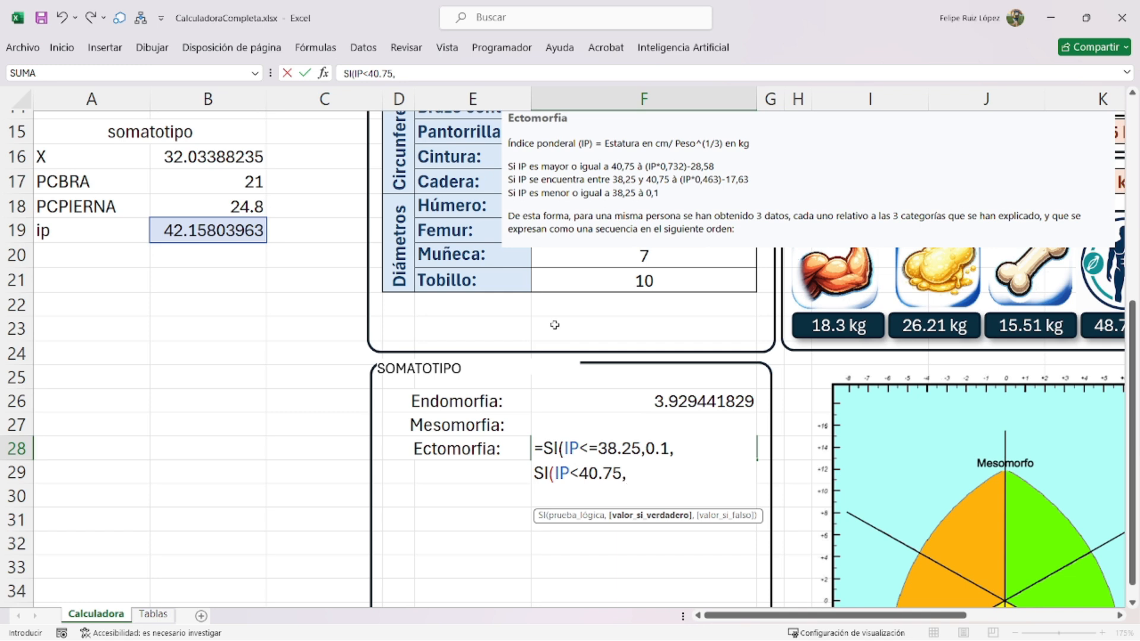
text((I)
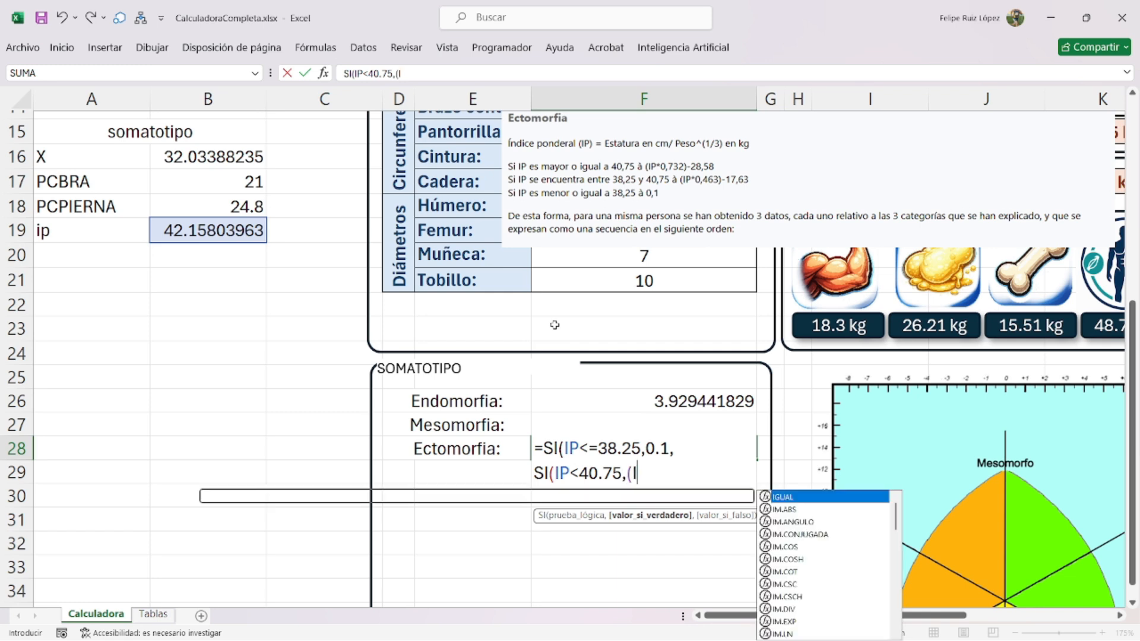
text(P*0.463))
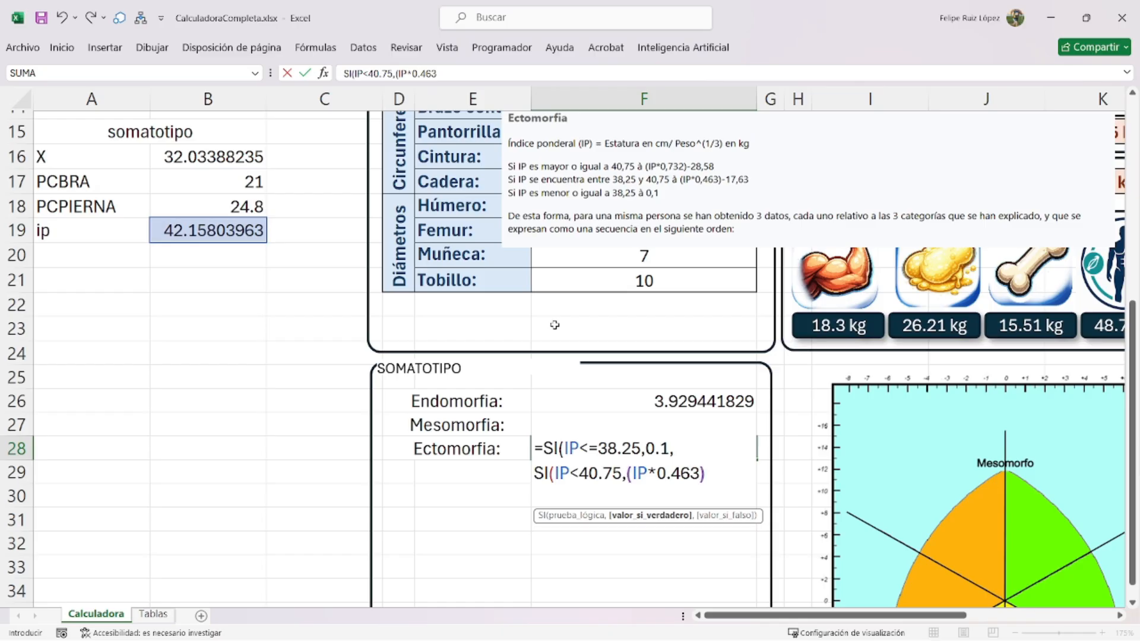
text(-17)
text(.63)
text(,)
- Finish F28 with (IP*0.732)-28.58 for IP>=40.75, returning 2.279685013
key(alt+Return)
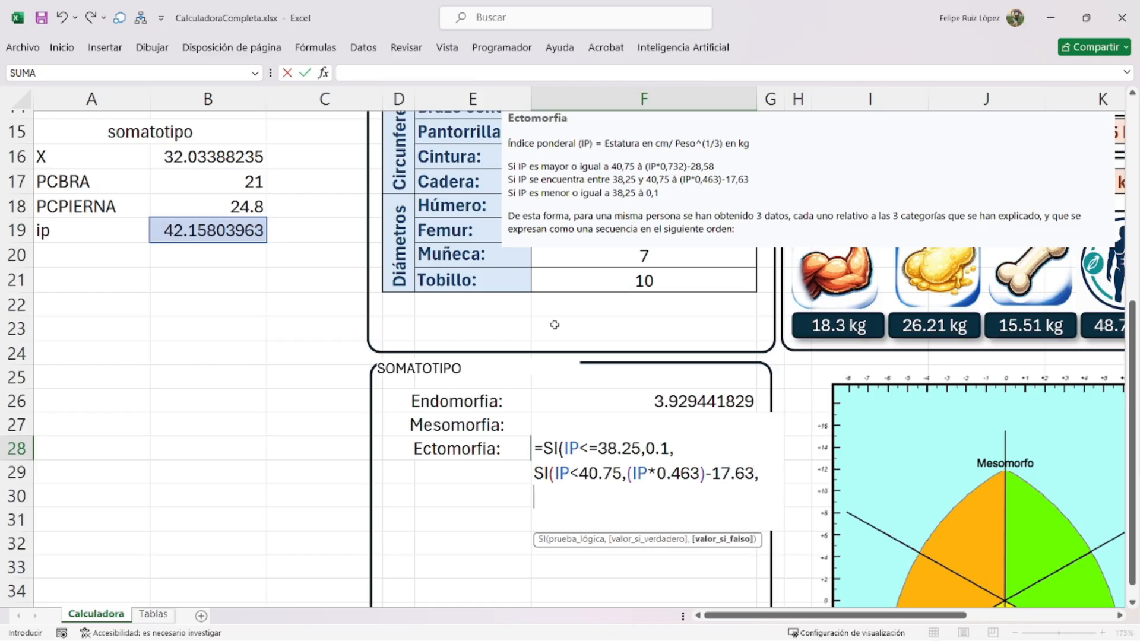
text(SI(IP)
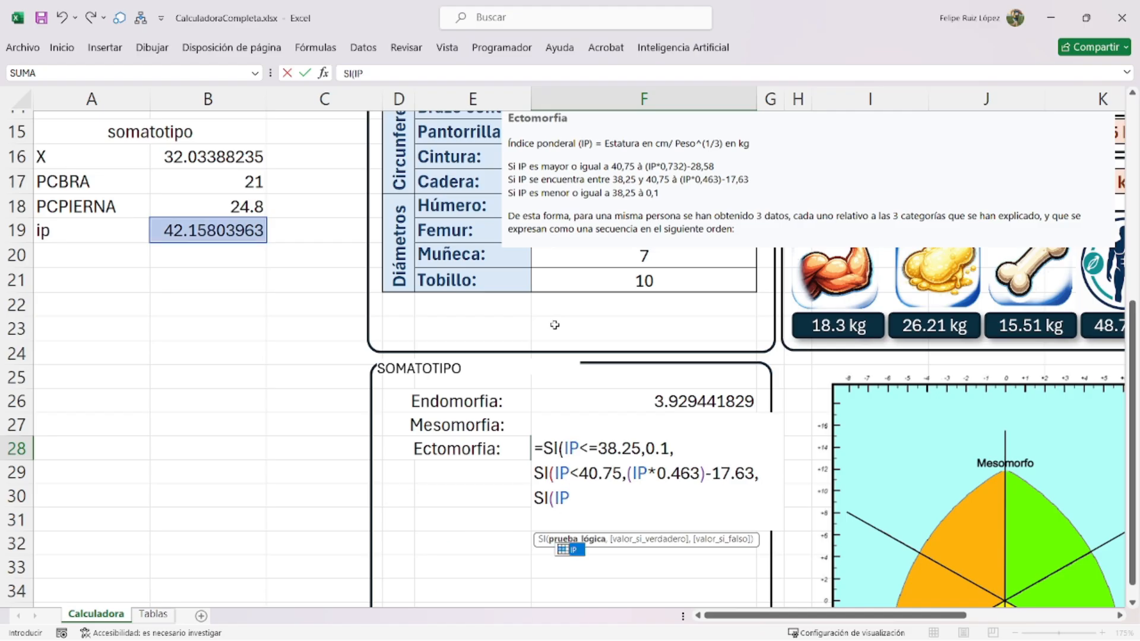
text(>=40.75,)
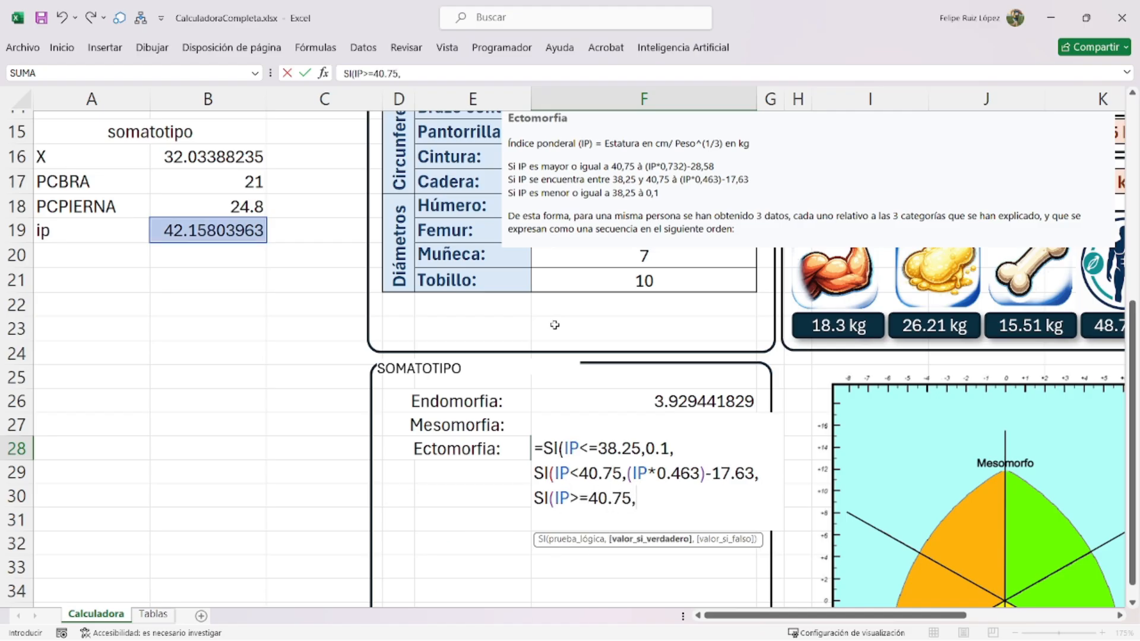
text((IP)
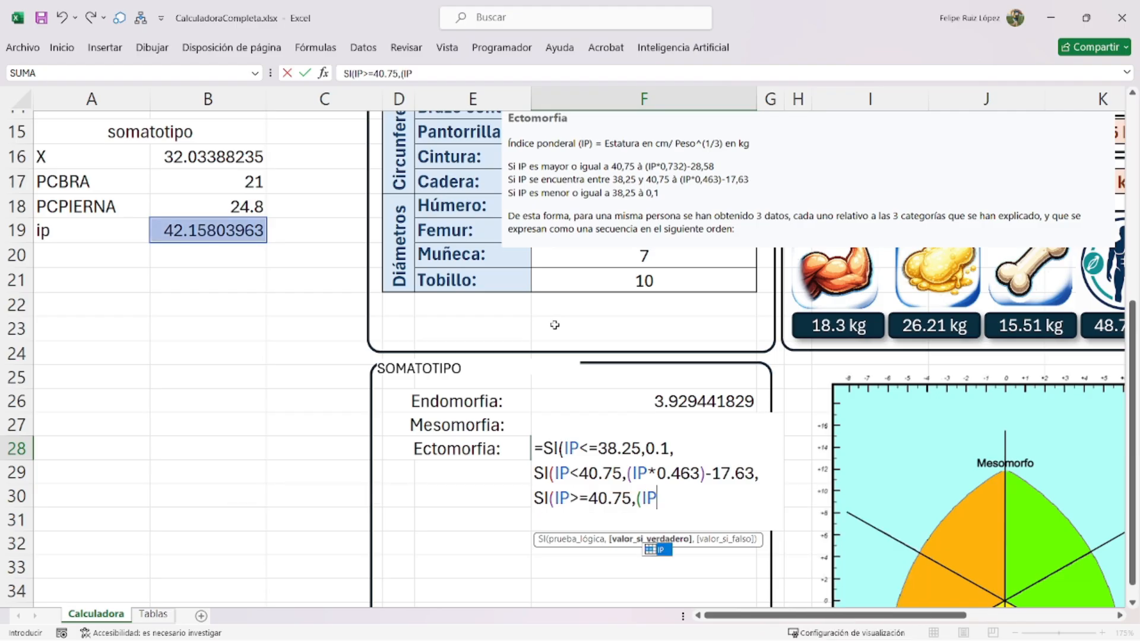
text(*0.732)
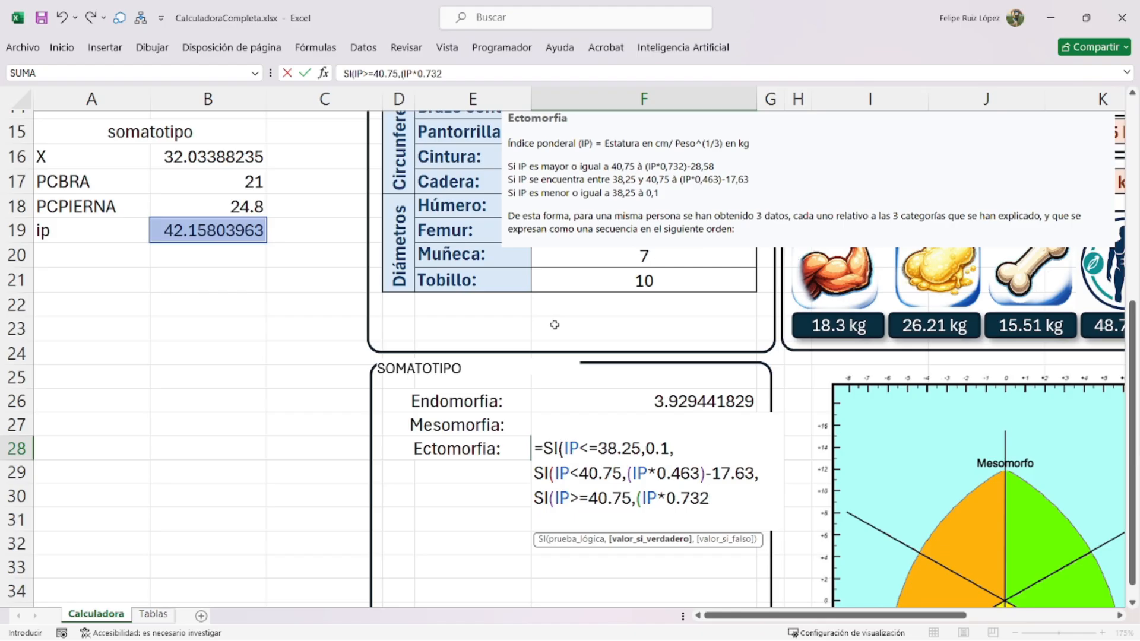
text()-28.58)
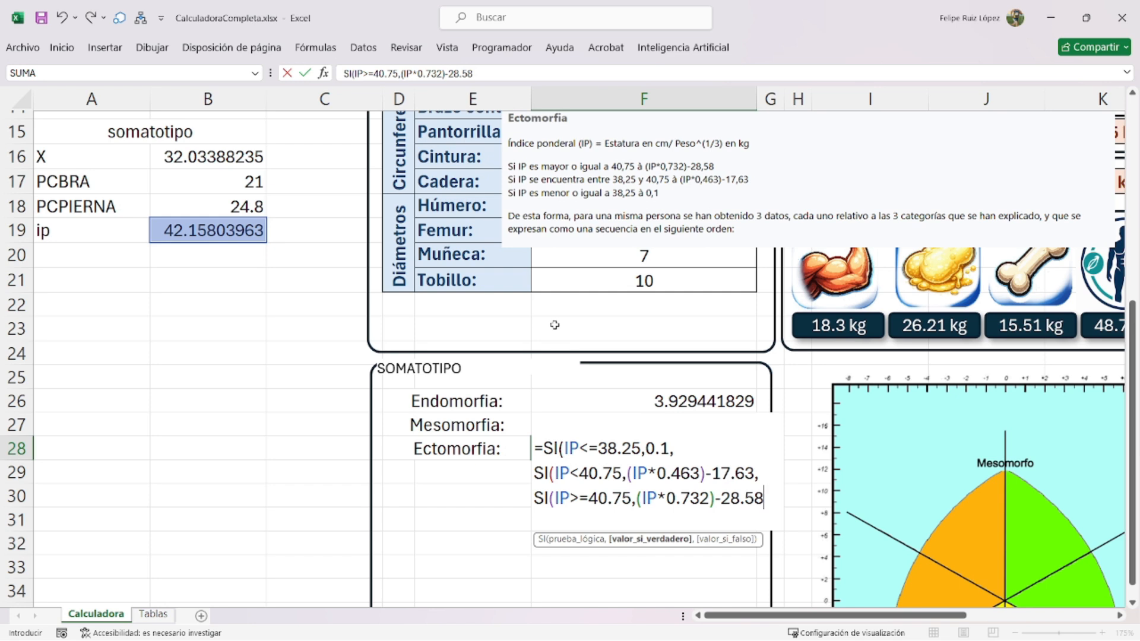
text(0))))
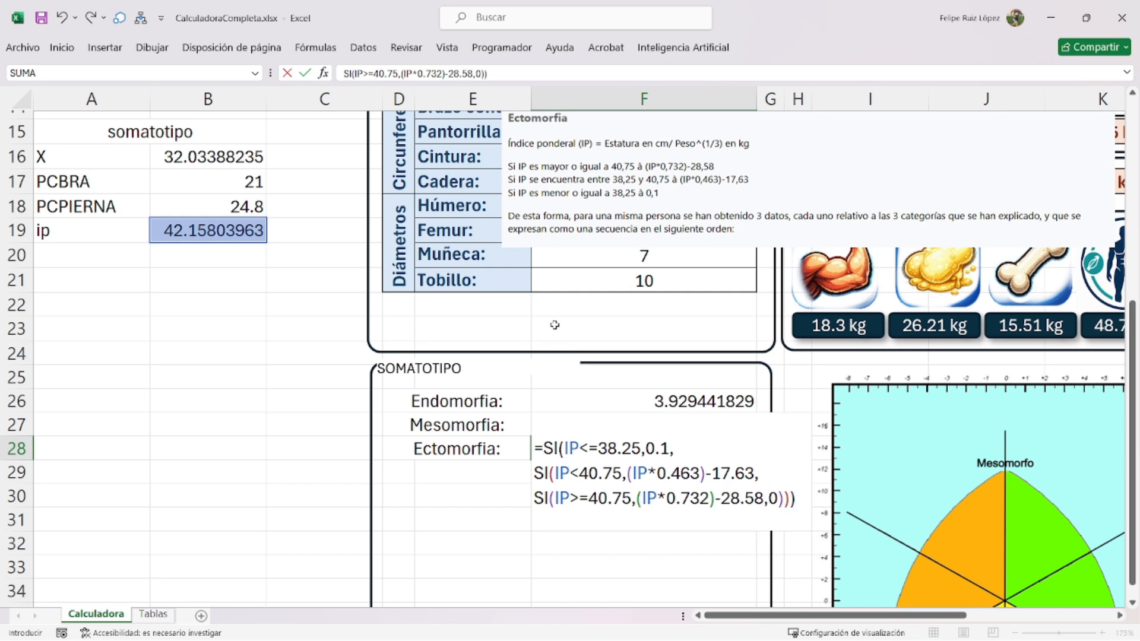
key(Return)
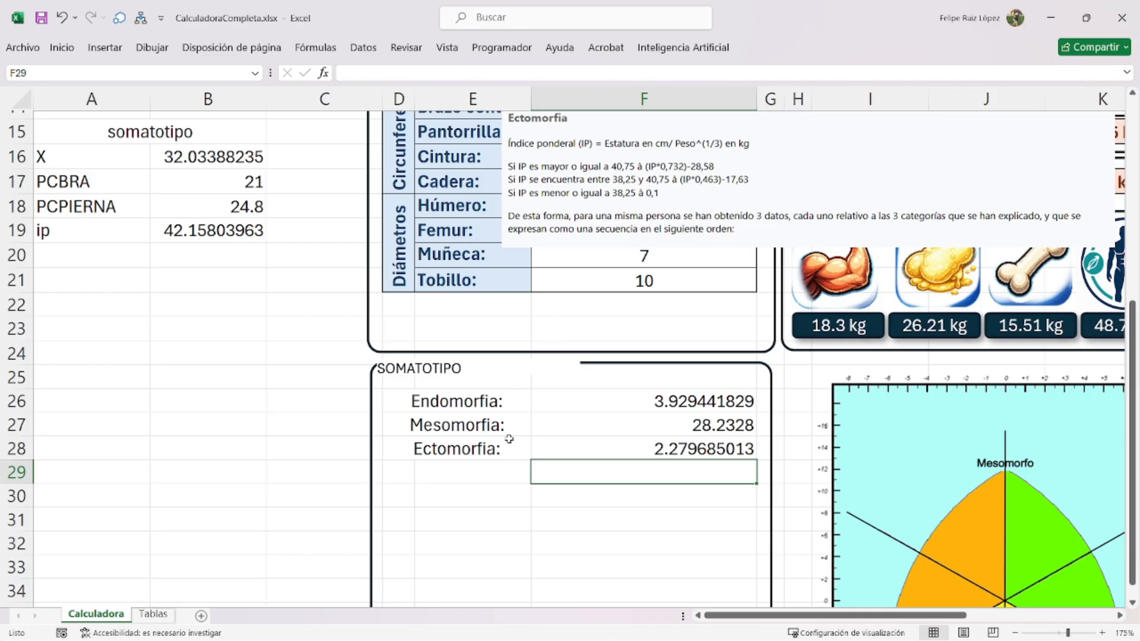
- Delete the Ectomorfia comment picture from Calculadora
ctrl+scroll(621, 469, down, 2)
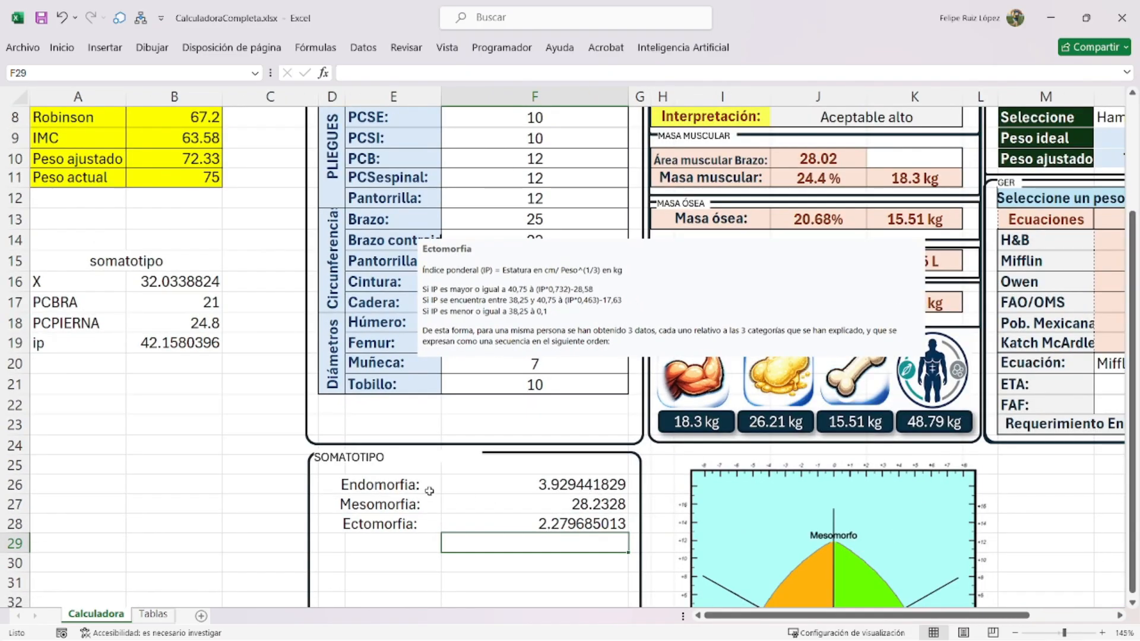
click(566, 363)
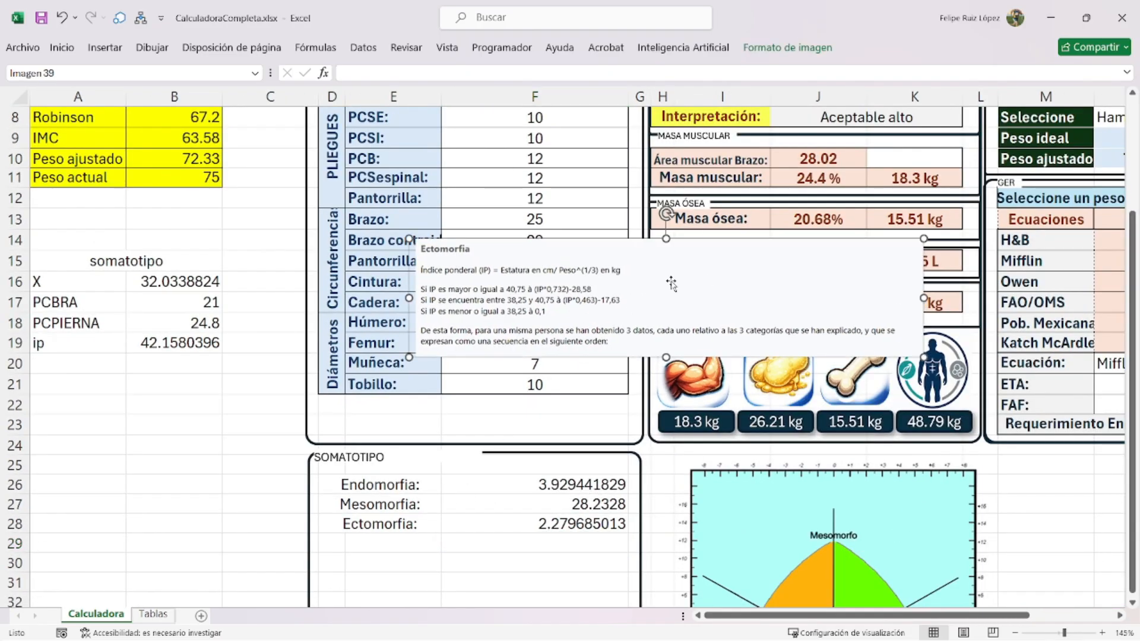
key(Delete)
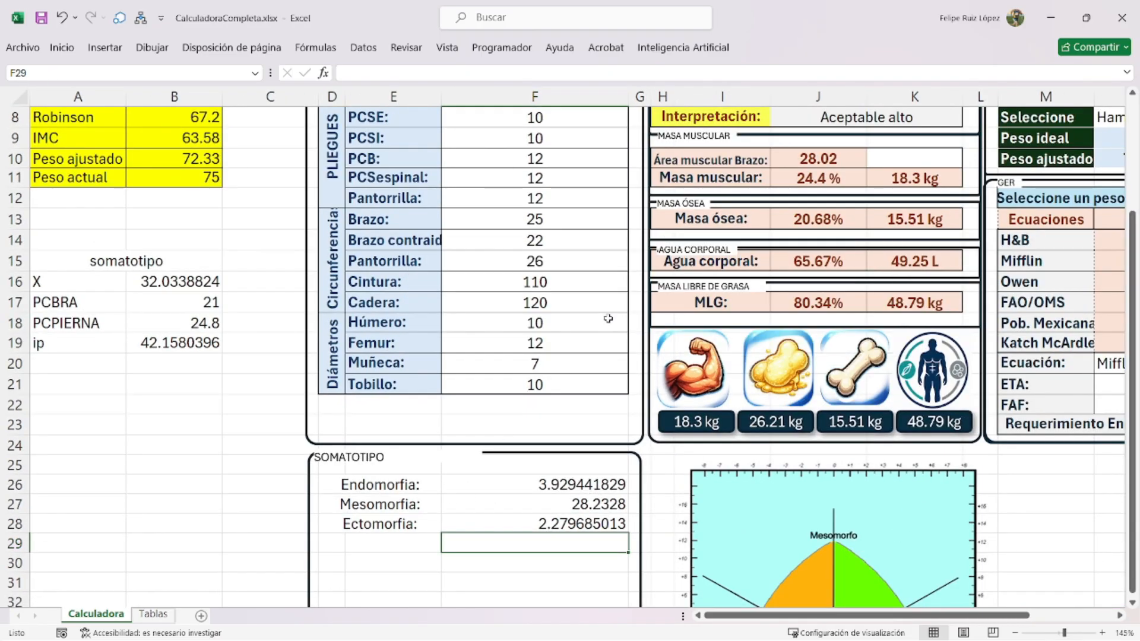
- On the Tablas sheet, pick out the Eje X / Eje Y formula picture
click(169, 612)
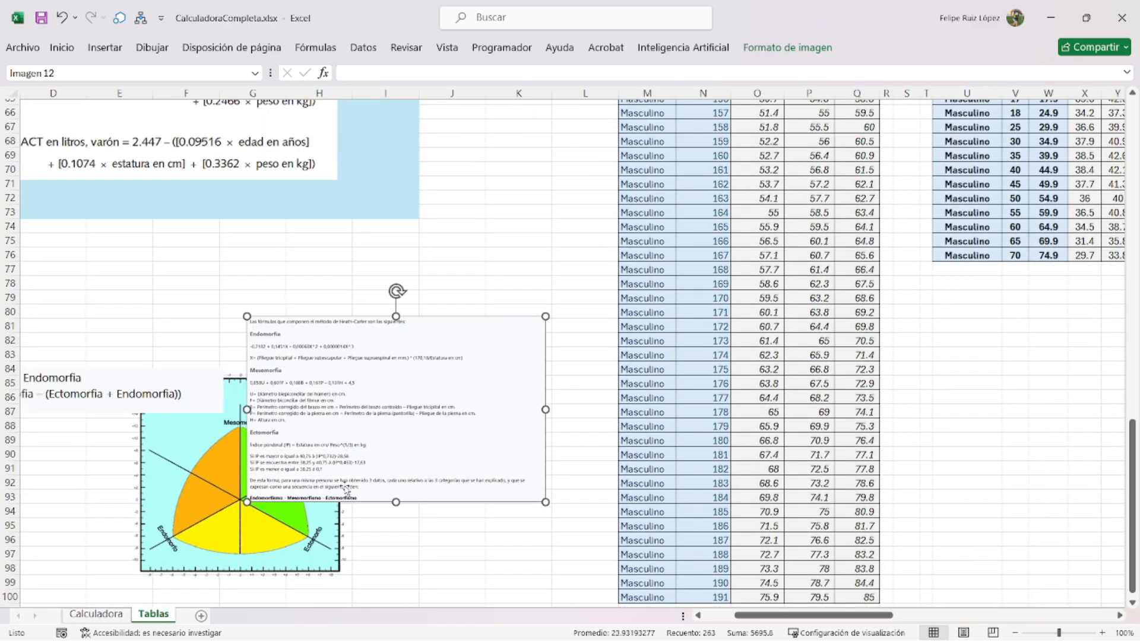
drag(347, 492, 406, 466)
ctrl+scroll(364, 478, up, 4)
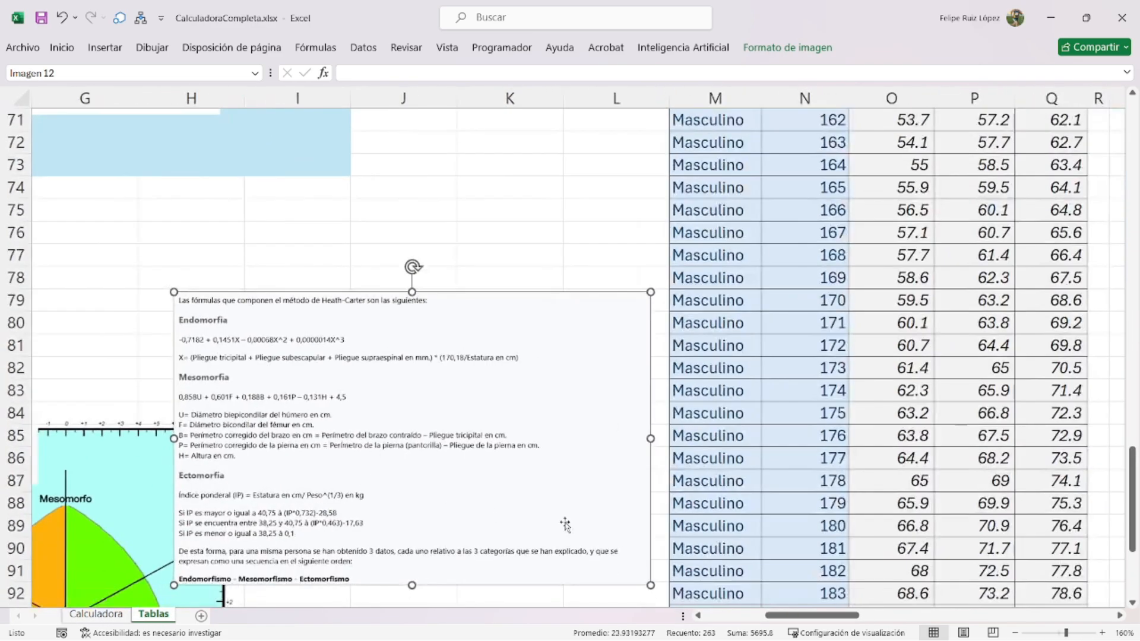
drag(821, 615, 754, 616)
scroll(636, 537, down, 3)
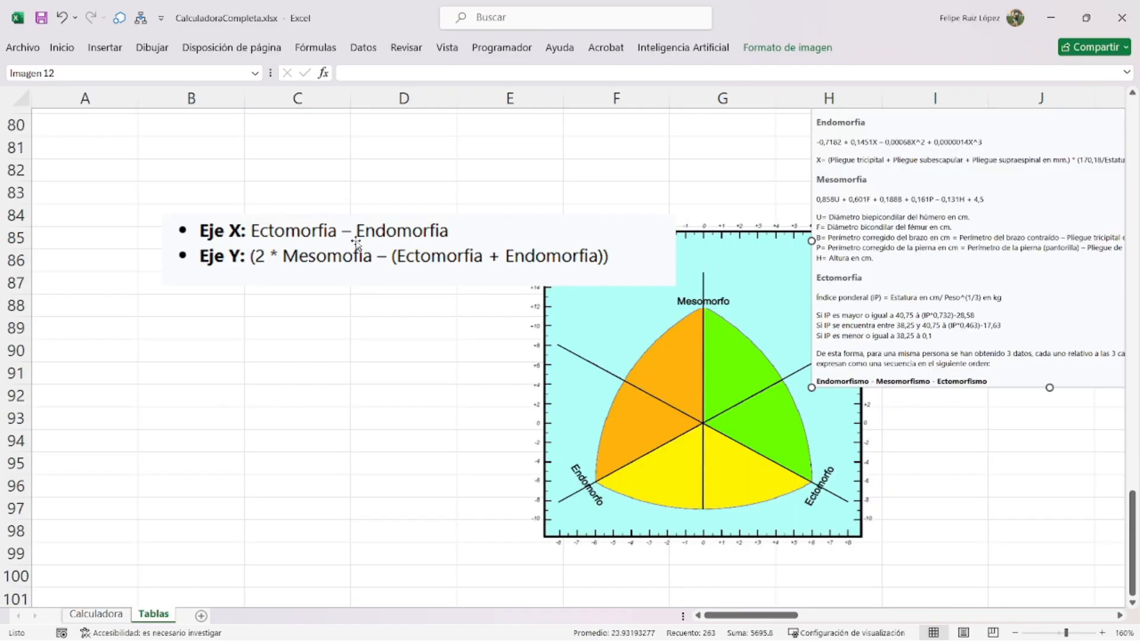
click(356, 243)
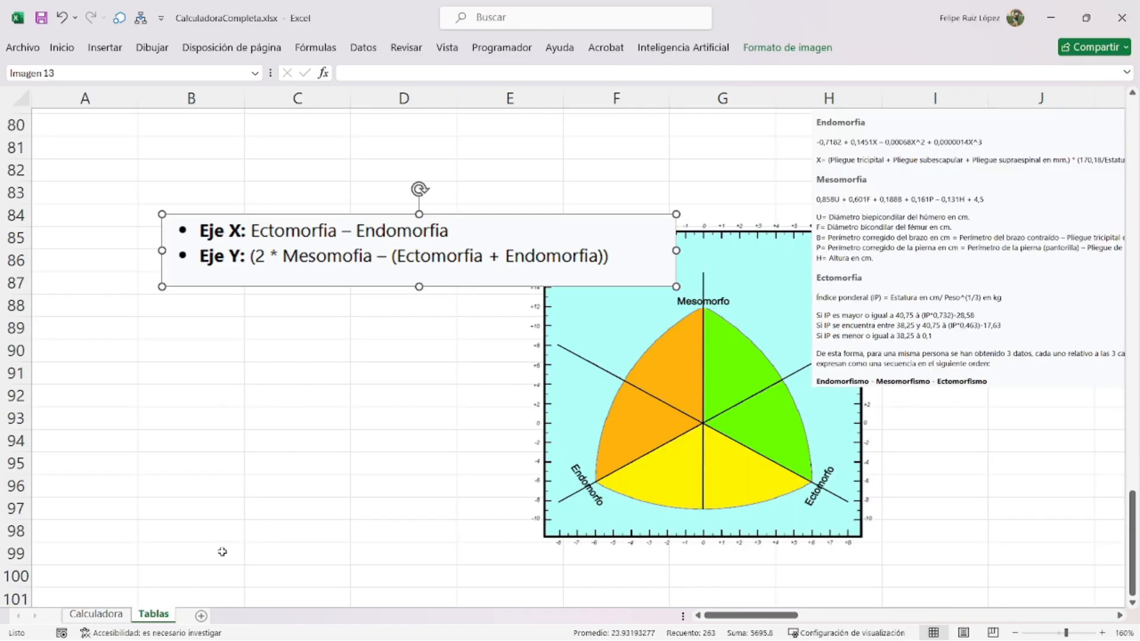
- Paste the Eje X / Eje Y picture on Calculadora above the SOMATOTIPO panel
click(96, 613)
key(ctrl+v)
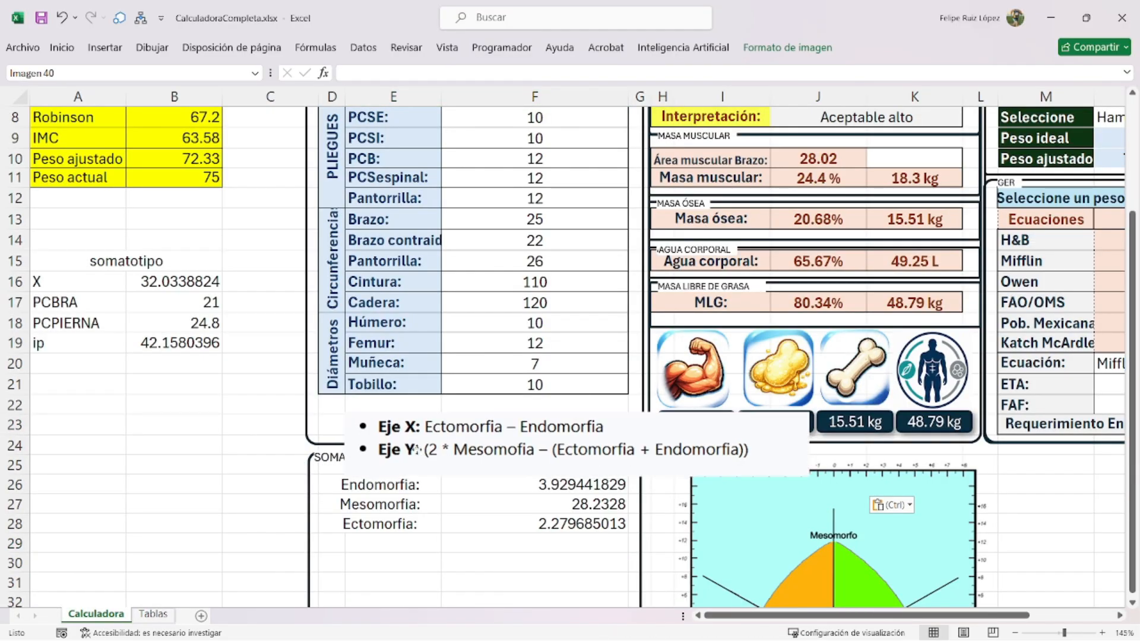
drag(416, 449, 393, 421)
scroll(396, 436, down, 1)
click(379, 492)
drag(339, 487, 355, 493)
click(373, 483)
- Label E29:E30 as X and Y, and enter =F28-F26 in F29
text(X)
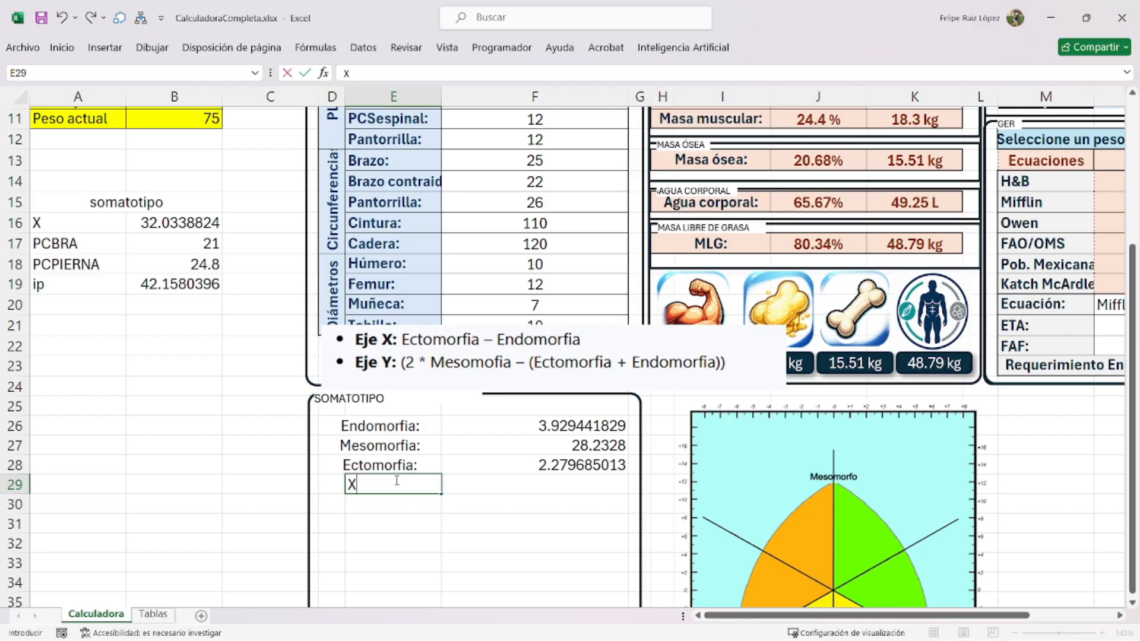
key(Return)
text(Y)
key(Return)
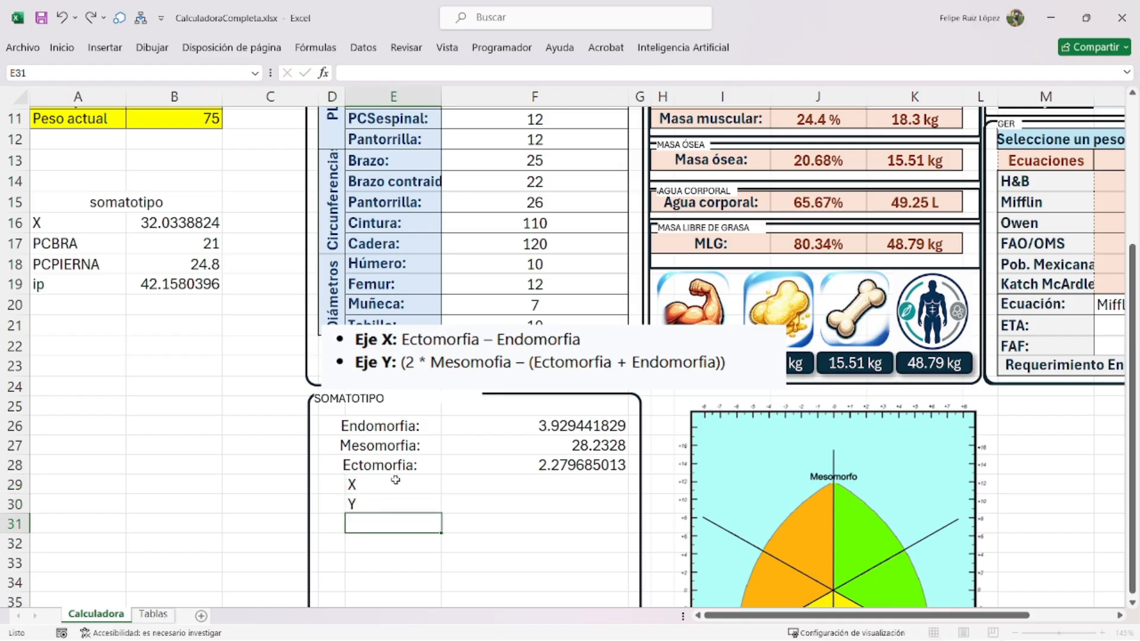
click(486, 484)
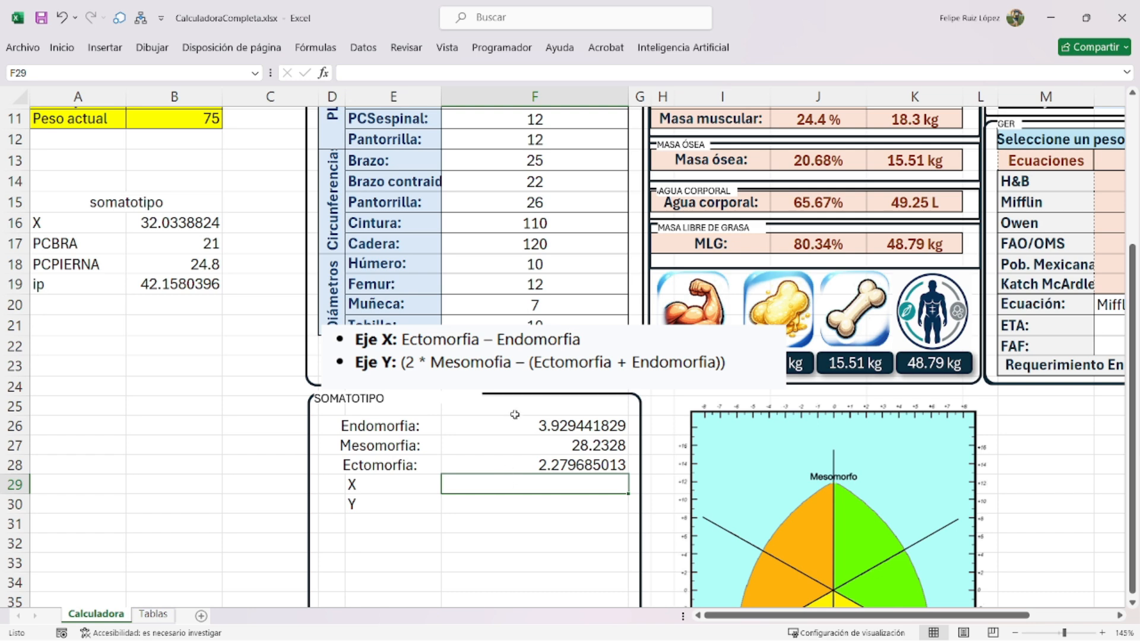
text(=)
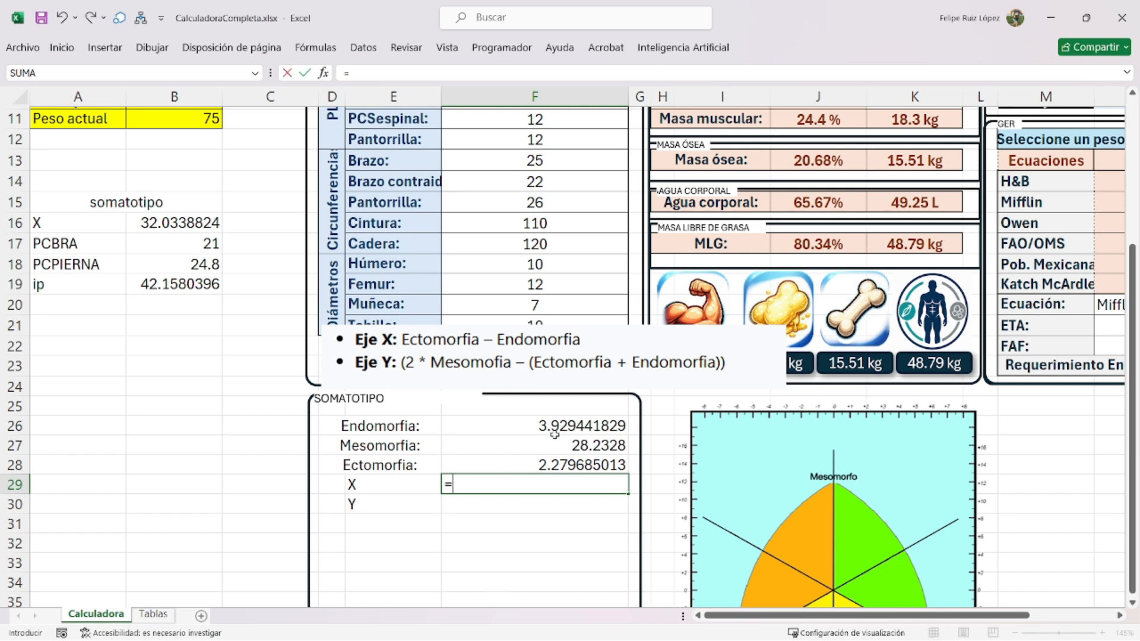
click(545, 467)
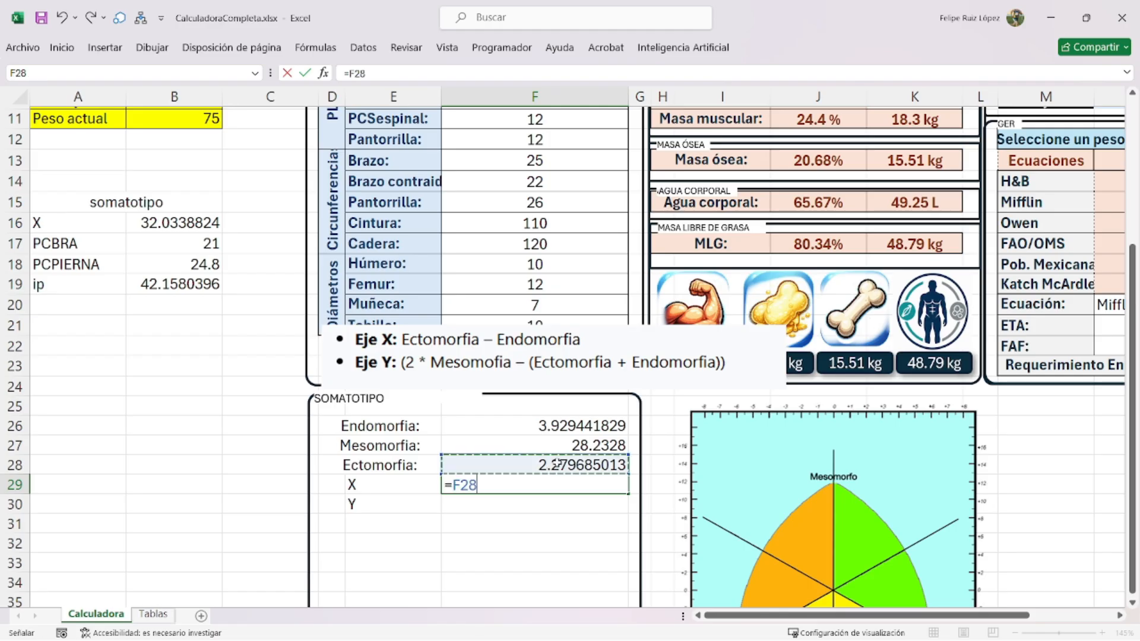
text(-)
click(555, 426)
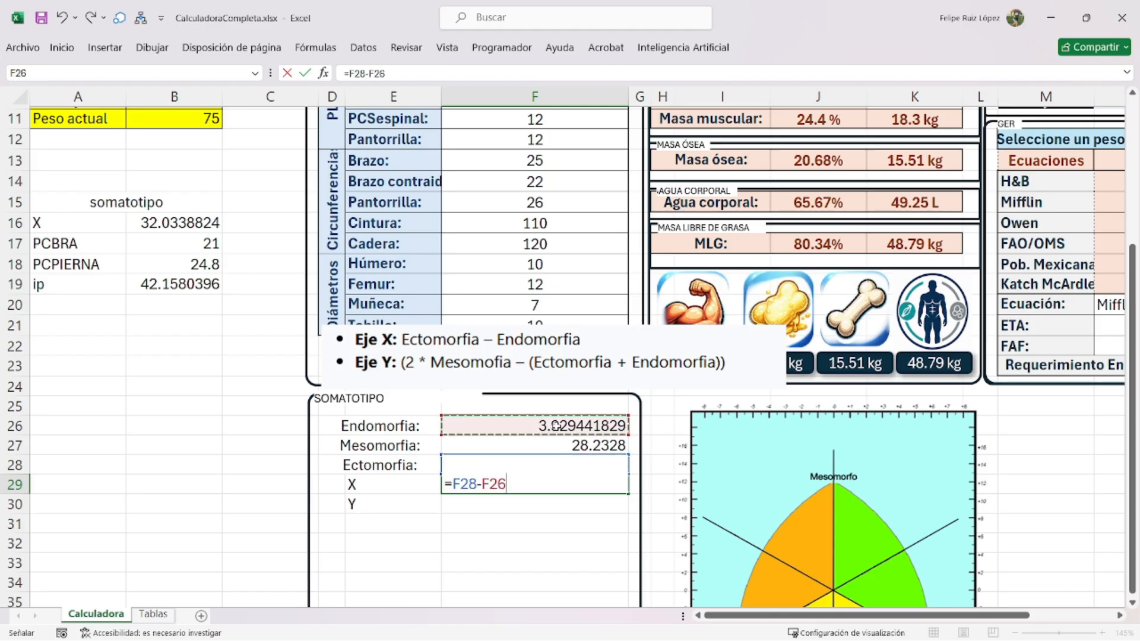
key(Return)
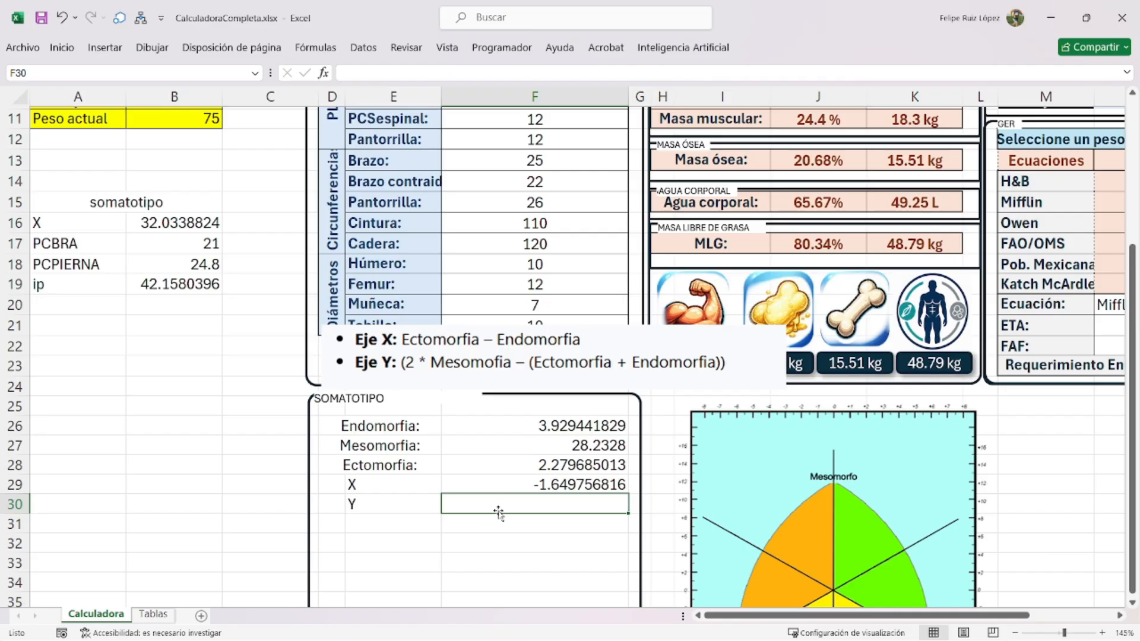
- Enter =(2*F27-SUMA(F26,F28)) in F30 for the Y coordinate
text(=)
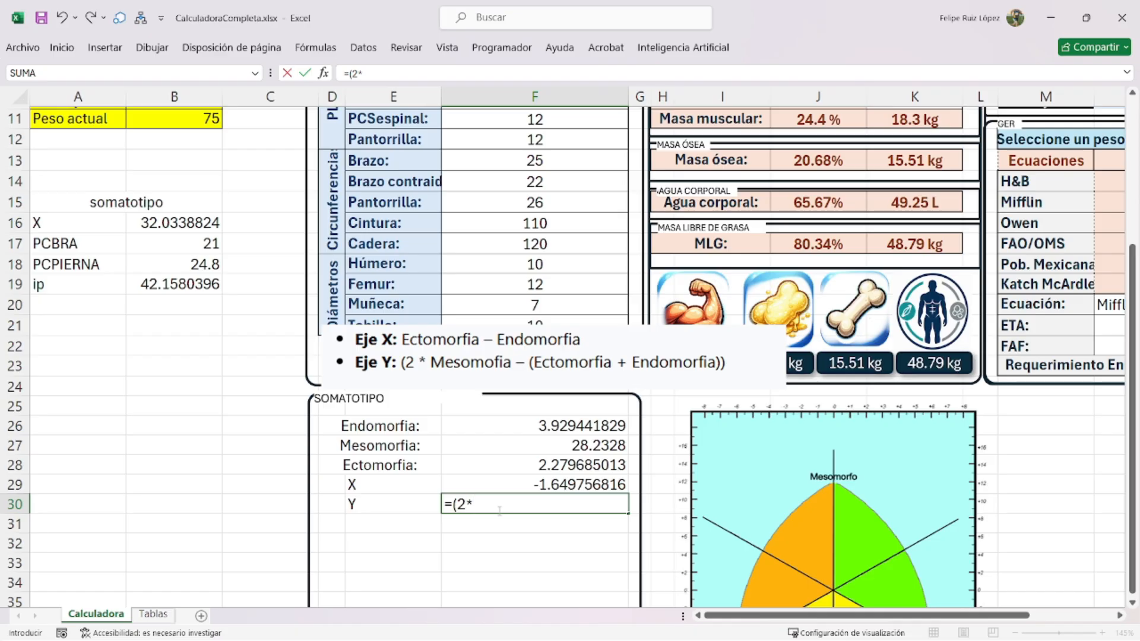
text((2*)
click(553, 447)
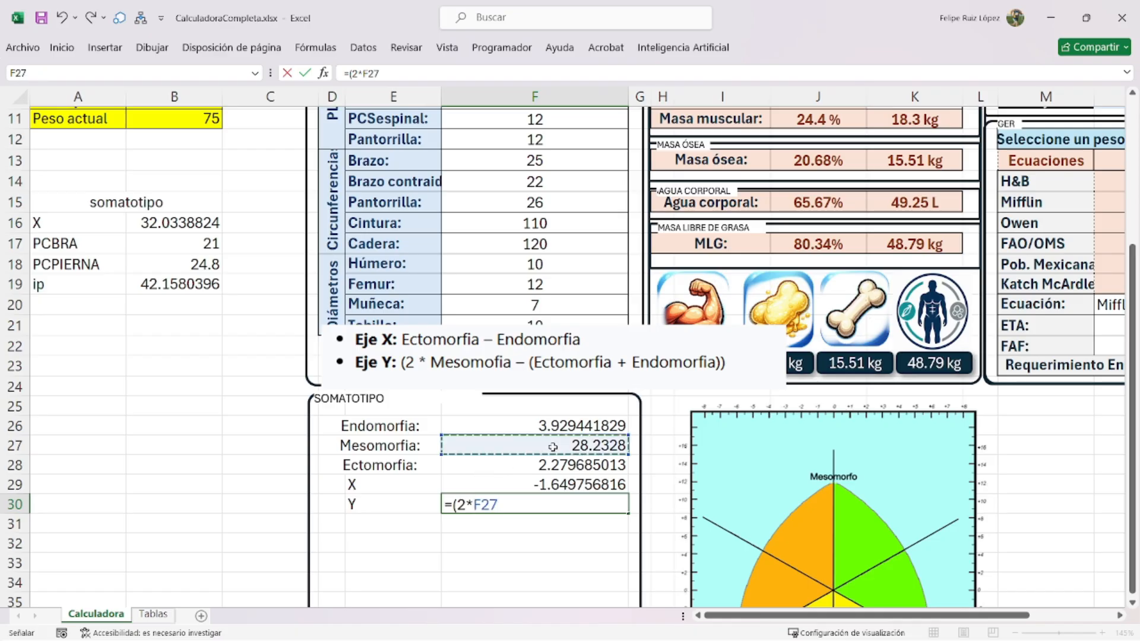
text(-)
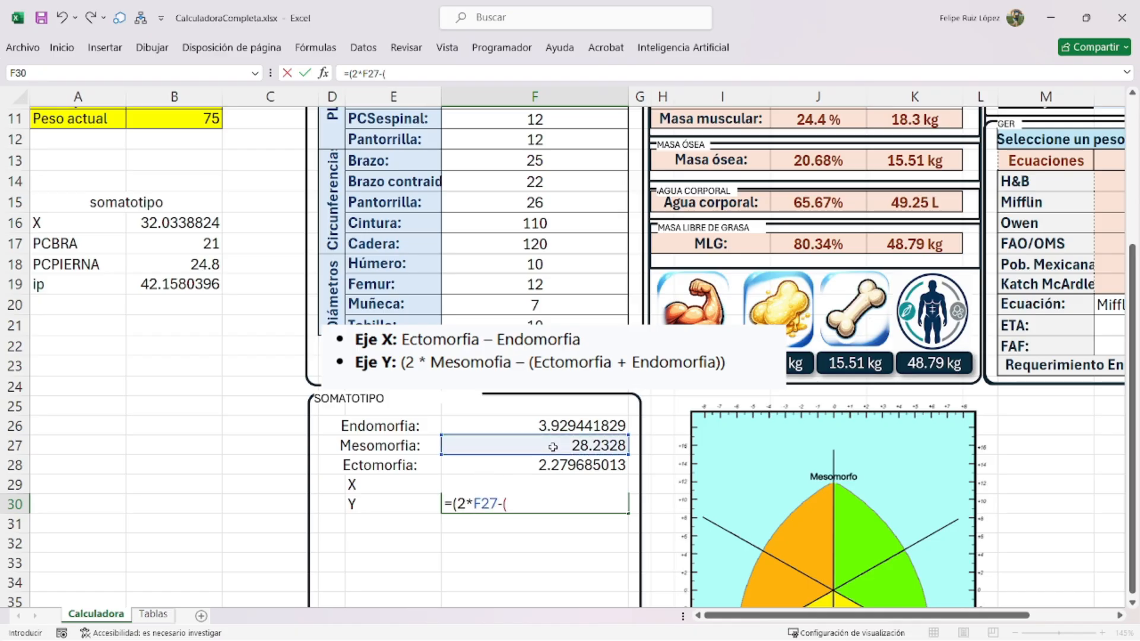
text(SUMA()
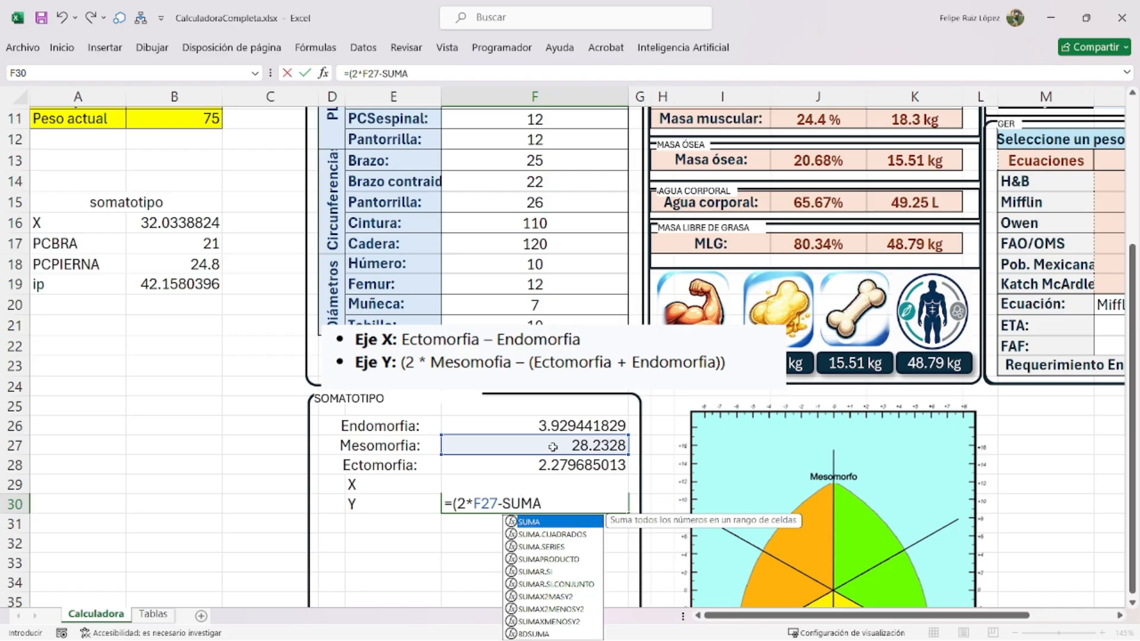
click(570, 423)
text(,)
click(553, 466)
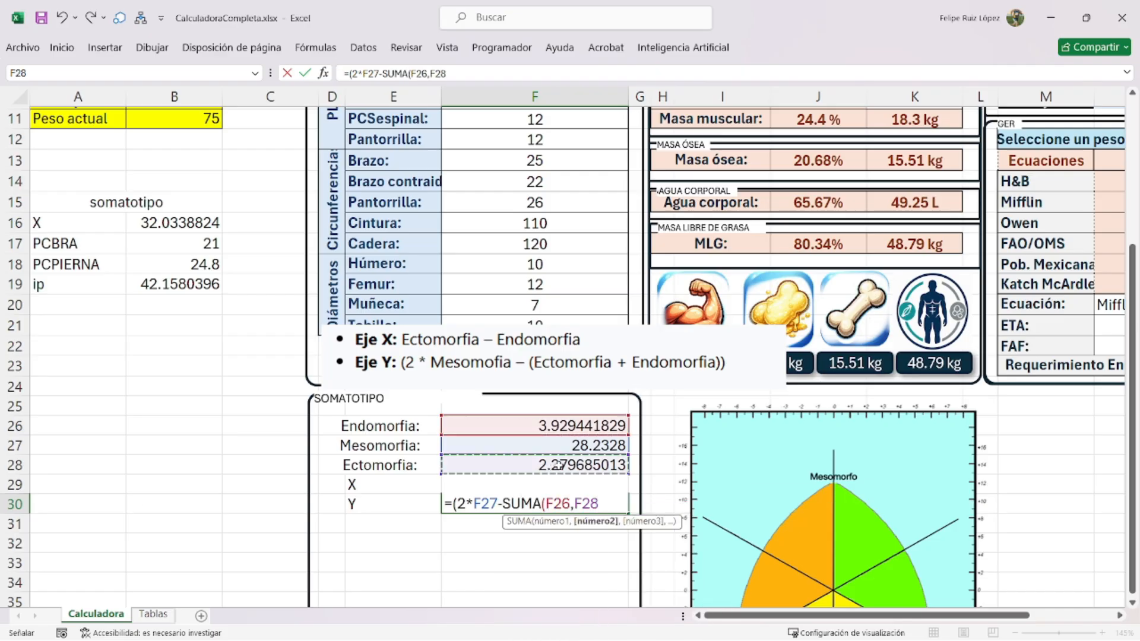
text())
key(Return)
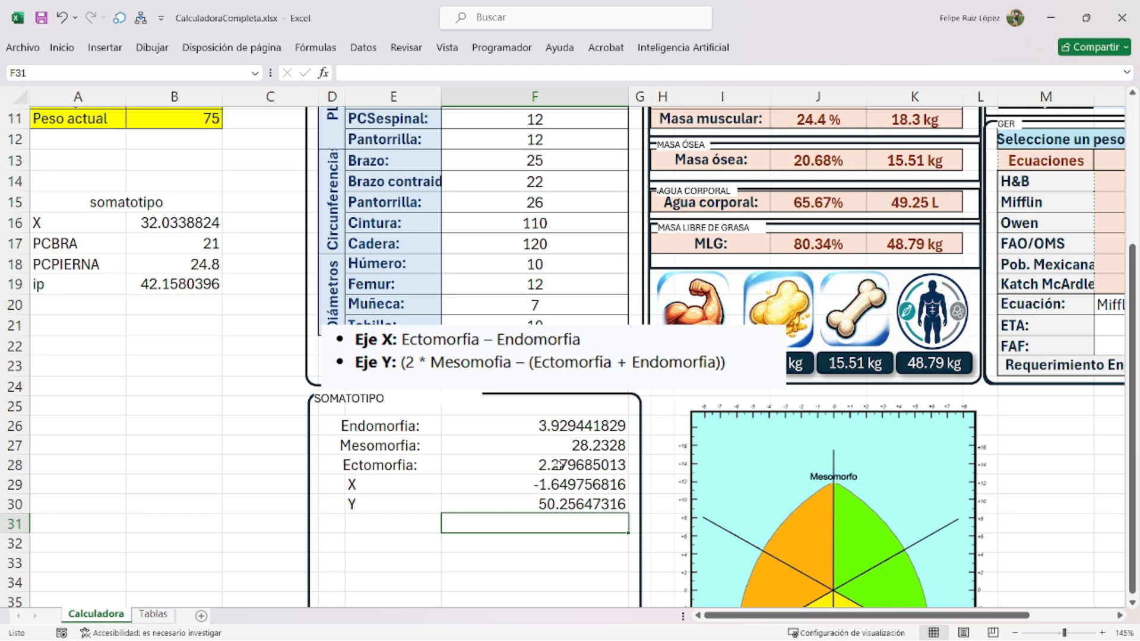
click(579, 504)
double_click(582, 504)
- Rewrite F30 as =(2*F27-(F28+F26)) and bring the Heath-Carter formulas picture over the panel
drag(617, 504, 372, 504)
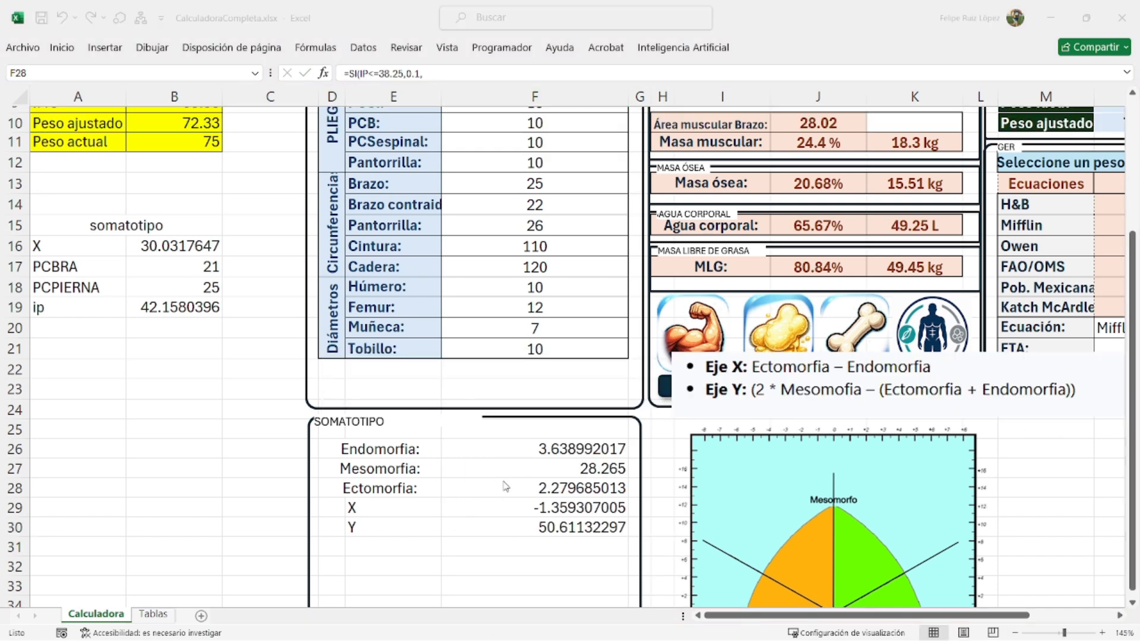
click(153, 614)
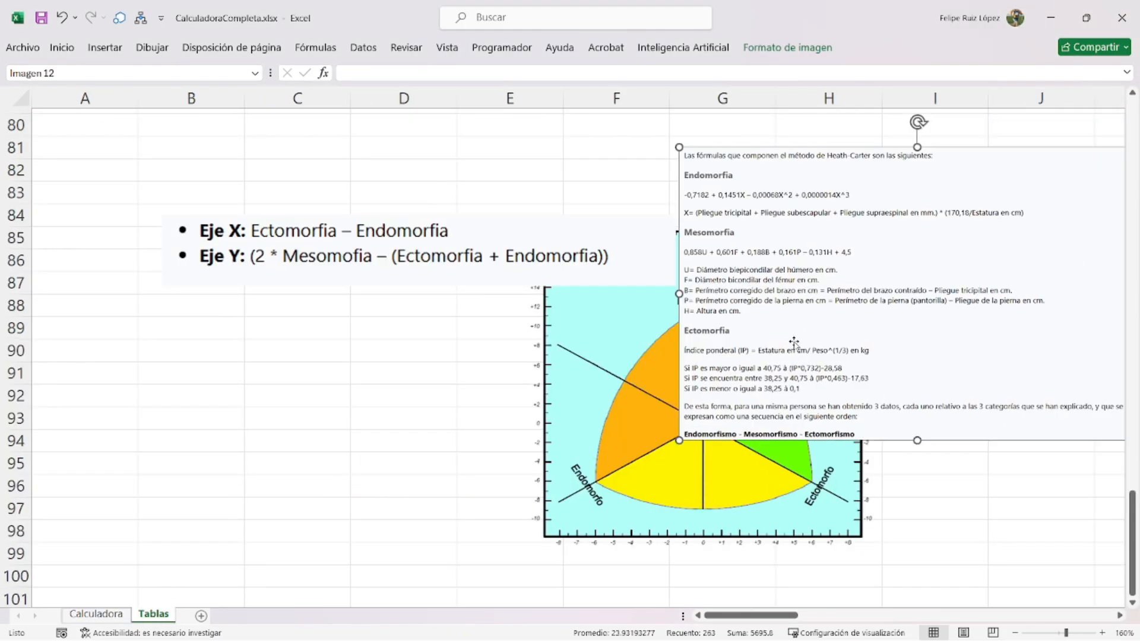
click(110, 617)
drag(249, 467, 356, 219)
- Crop the pasted picture to the Mesomorfia formula section, enlarge it, and return to F27
click(819, 50)
click(943, 77)
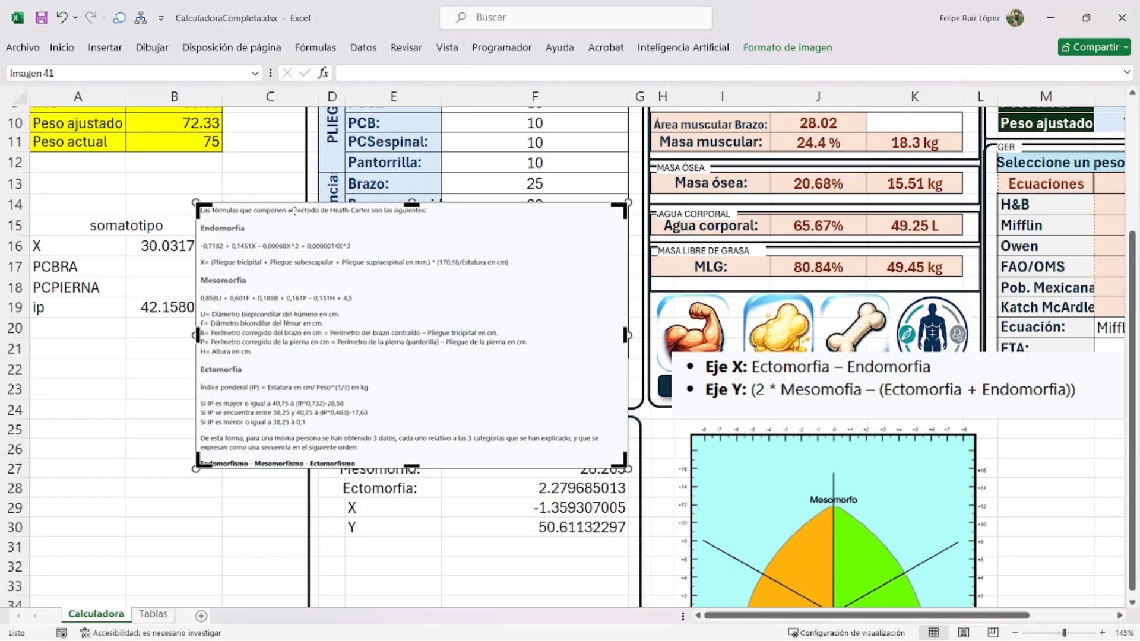
drag(411, 203, 411, 276)
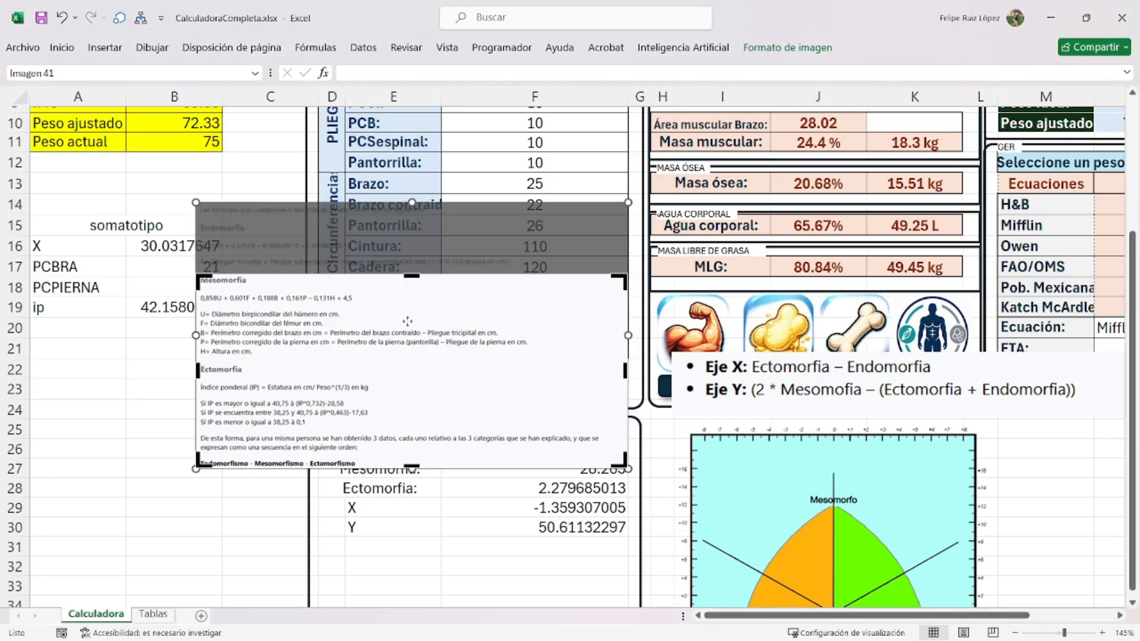
drag(411, 468, 412, 351)
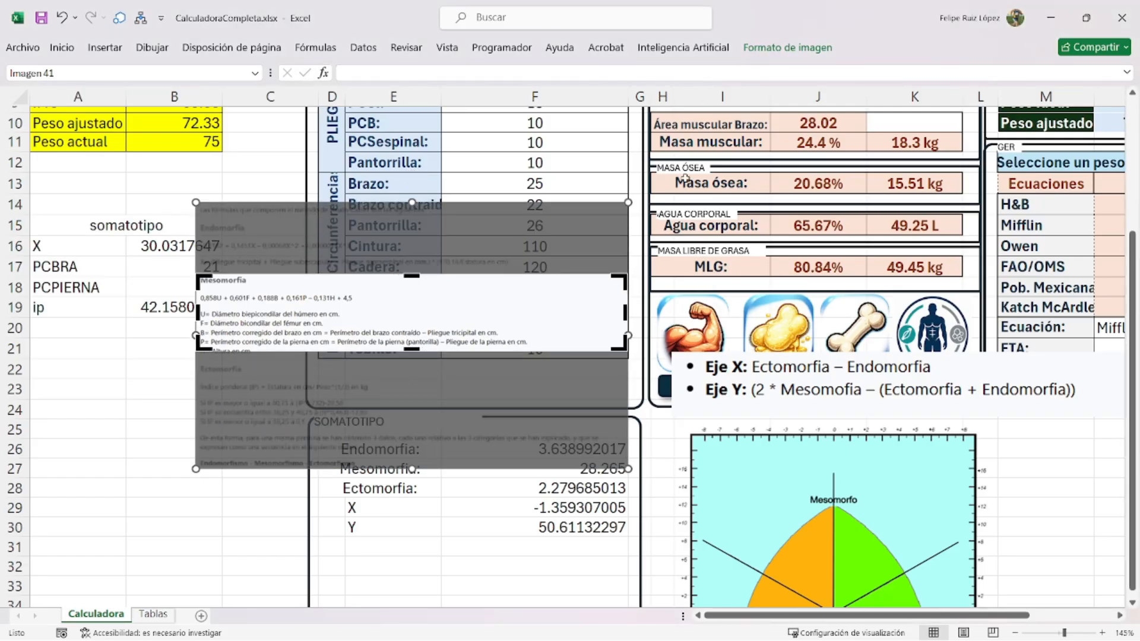
key(Escape)
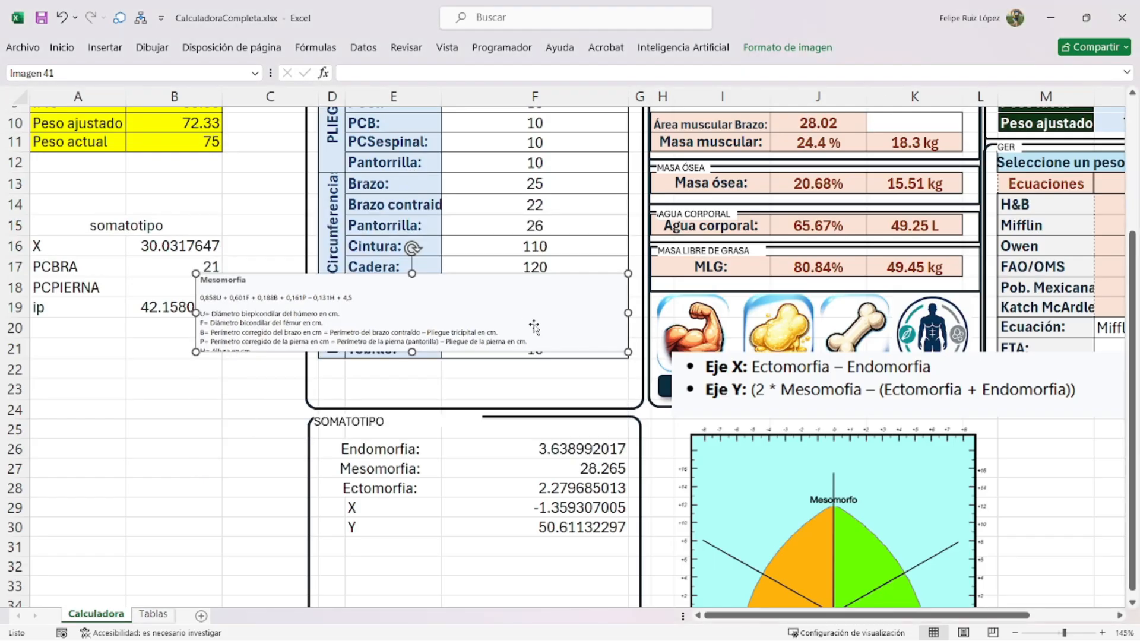
drag(628, 274, 678, 242)
double_click(533, 476)
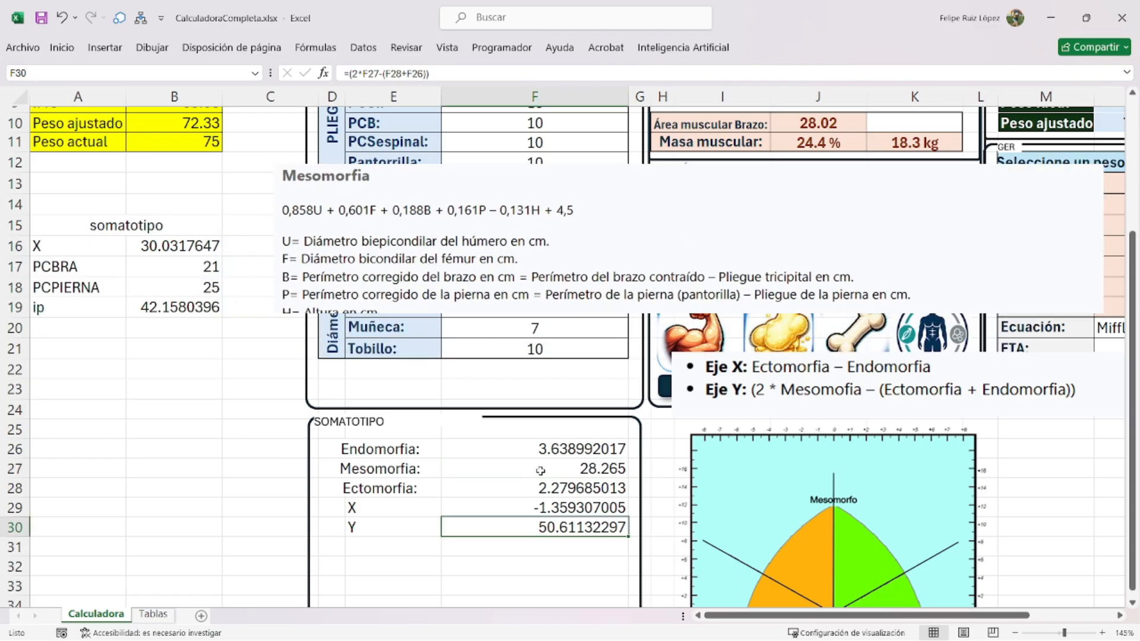
double_click(540, 469)
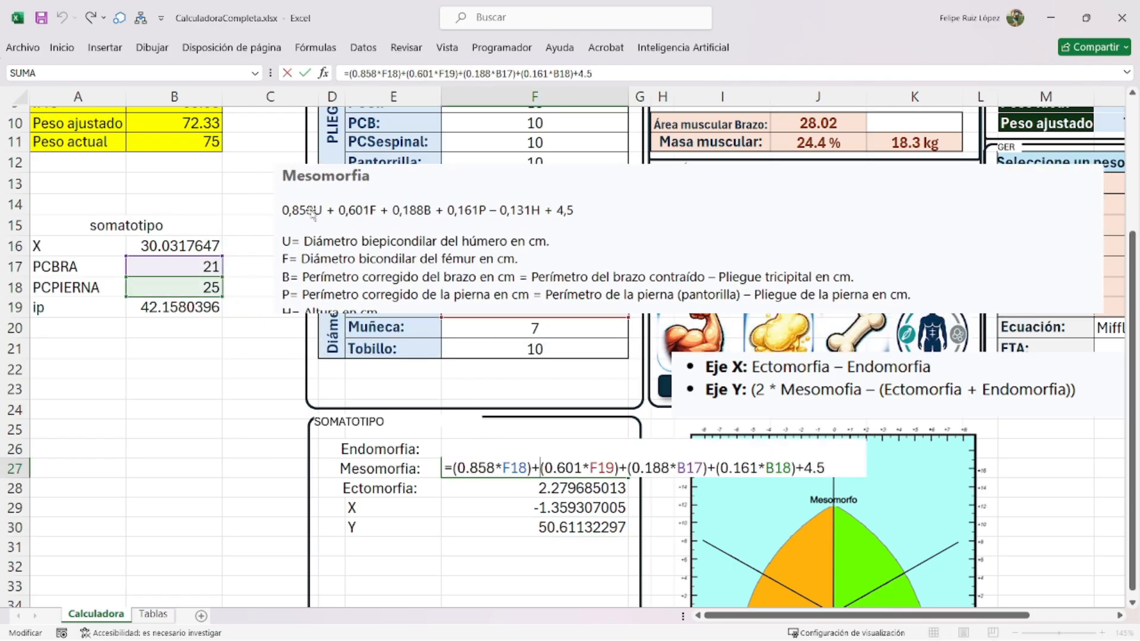
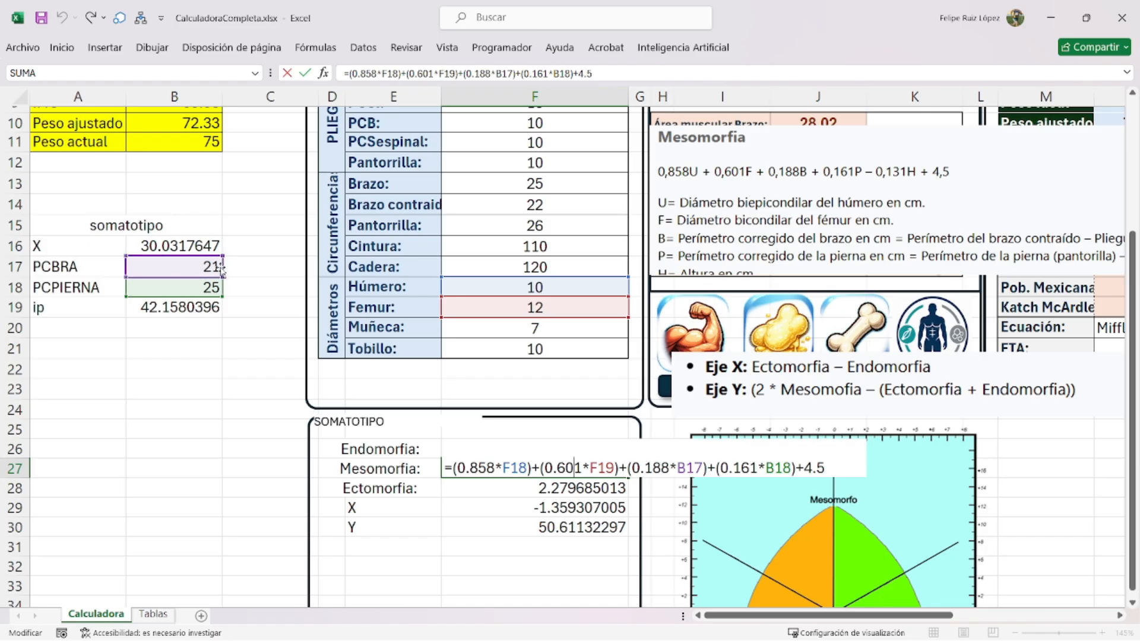
- Insert the -(0.131*TALLA) height term after B18 in F27's Mesomorfia formula, before +4.5
click(716, 469)
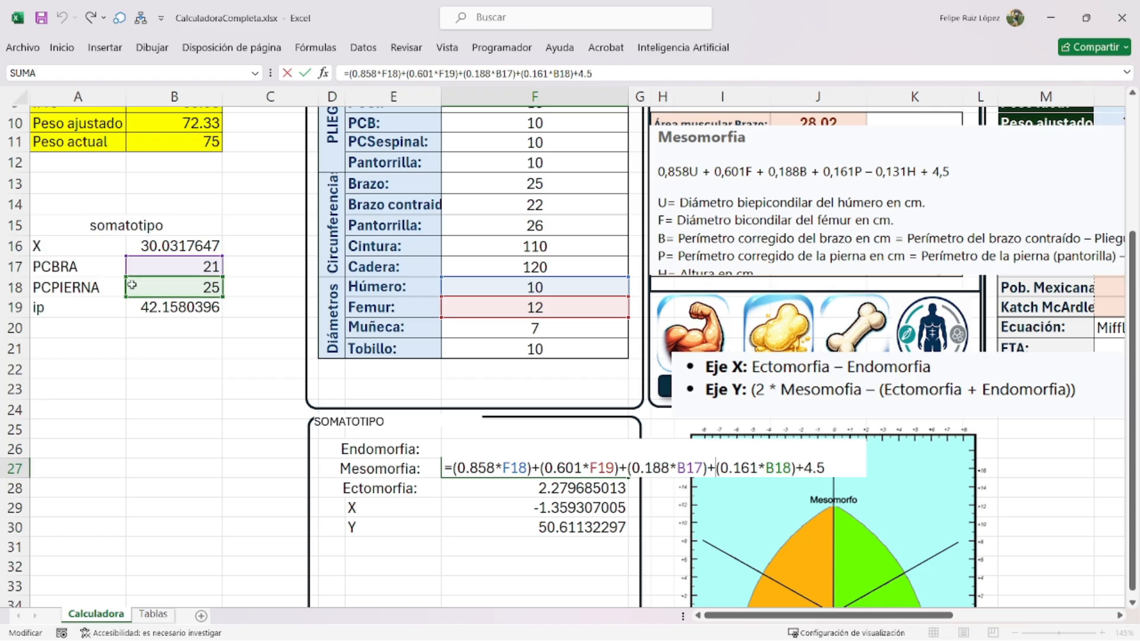
click(791, 469)
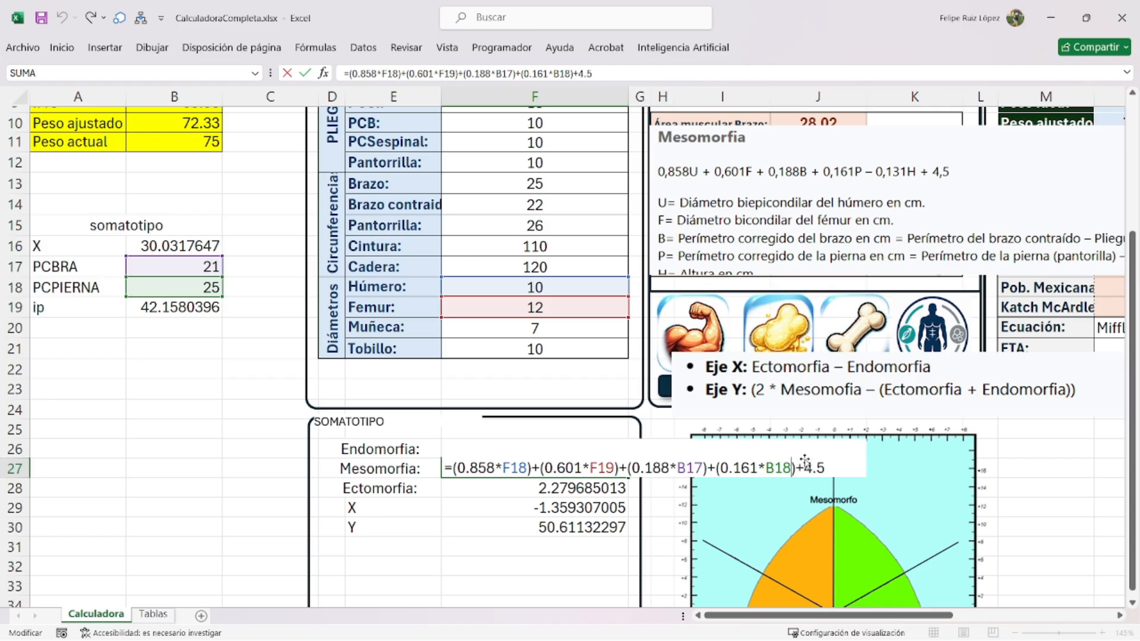
text(-(0.13*)
key(BackSpace)
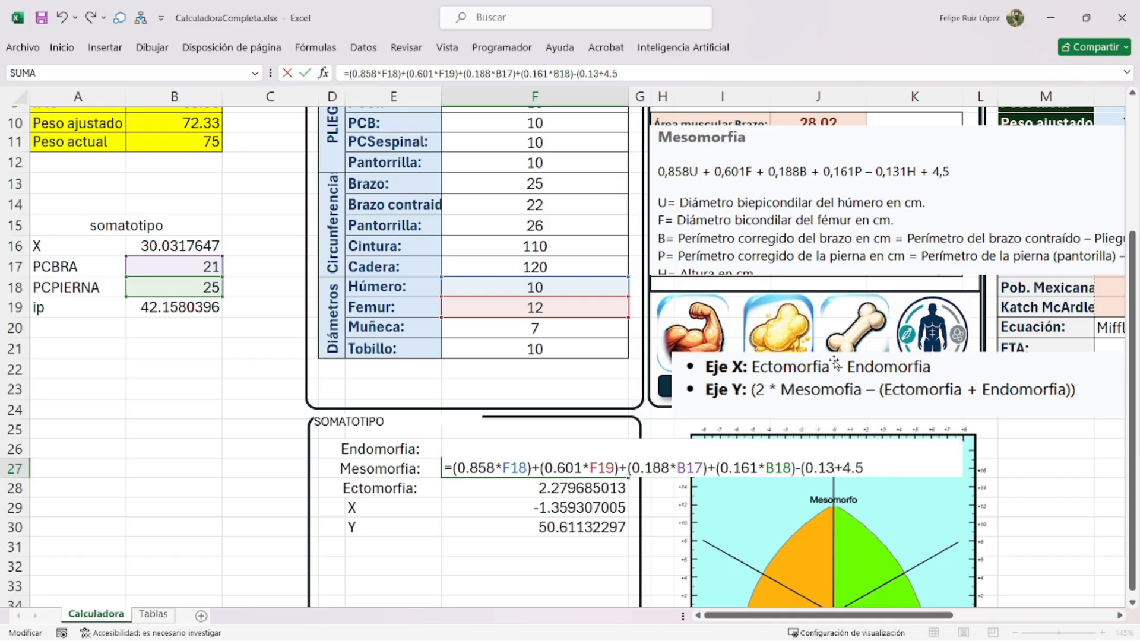
text(1*)
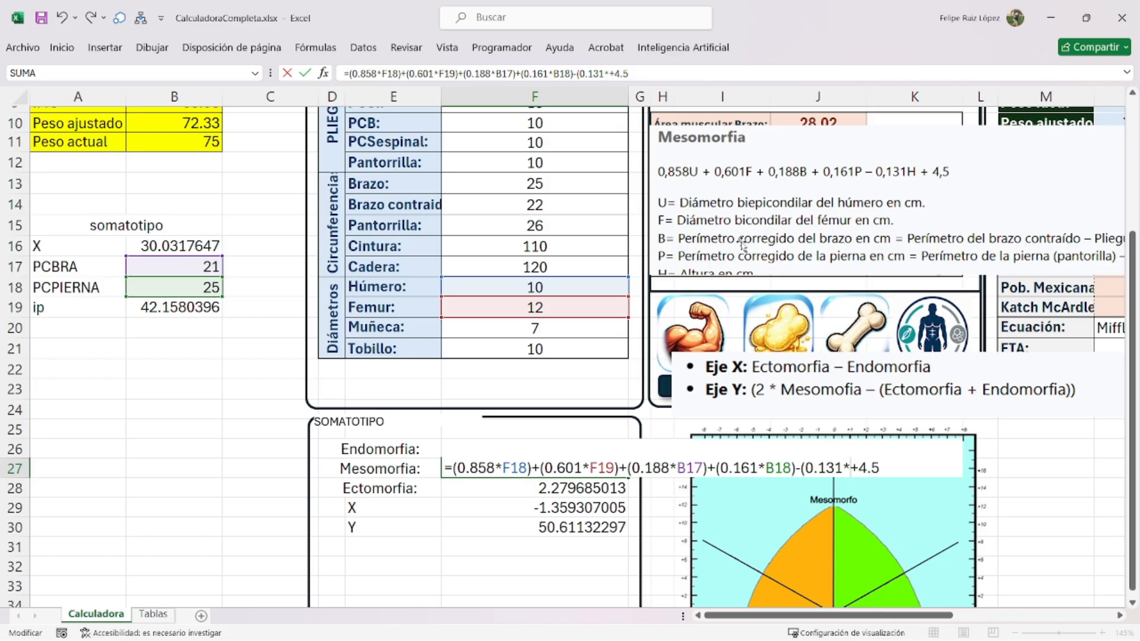
text(TALLA)
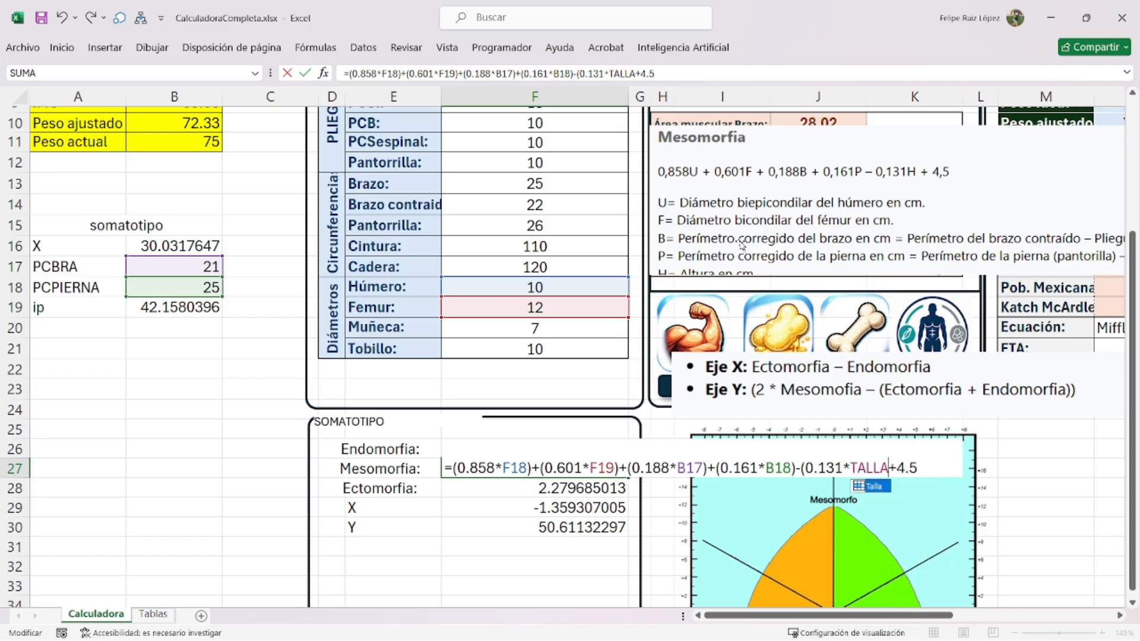
text())
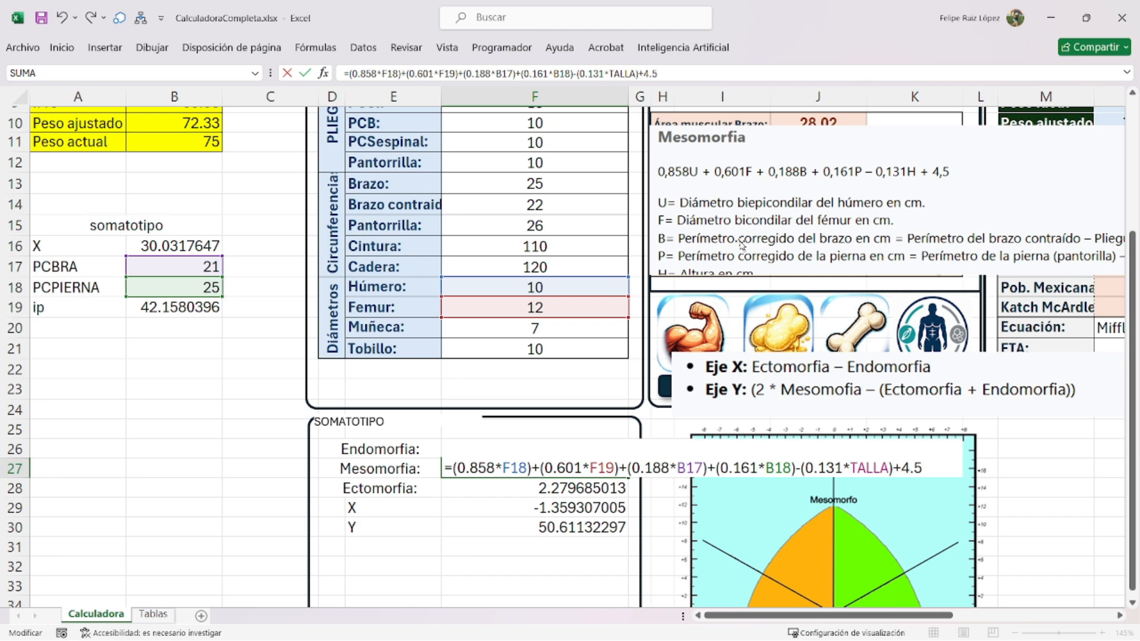
text(+4.5)
key(Return)
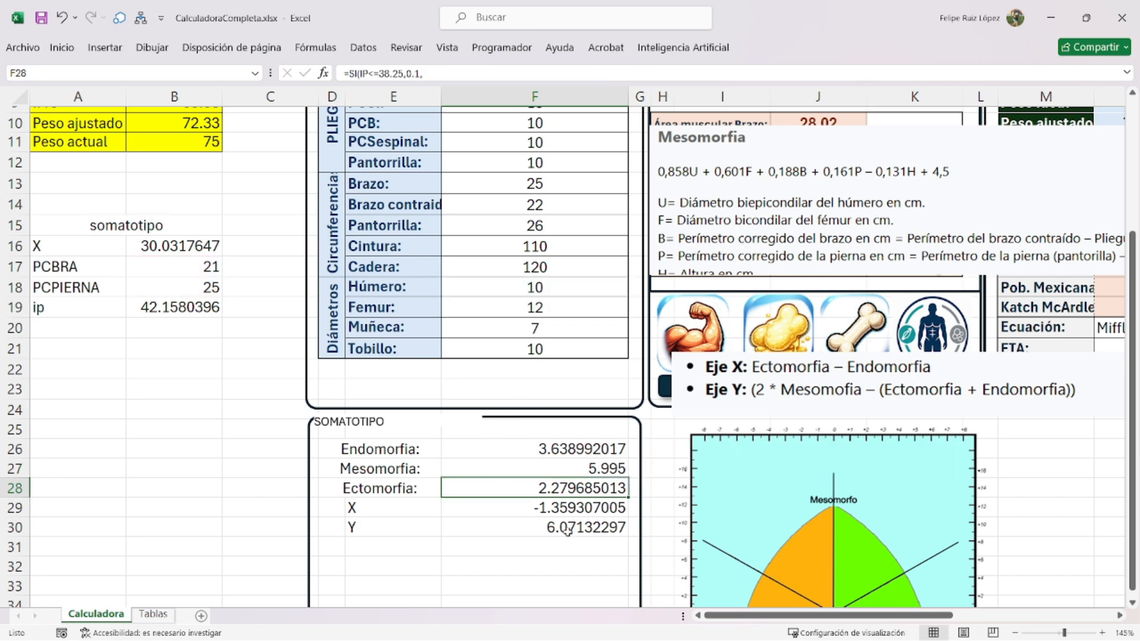
- Delete the Eje X/Eje Y legend picture, then shrink and reposition the somatotype chart image
scroll(614, 400, down, 1)
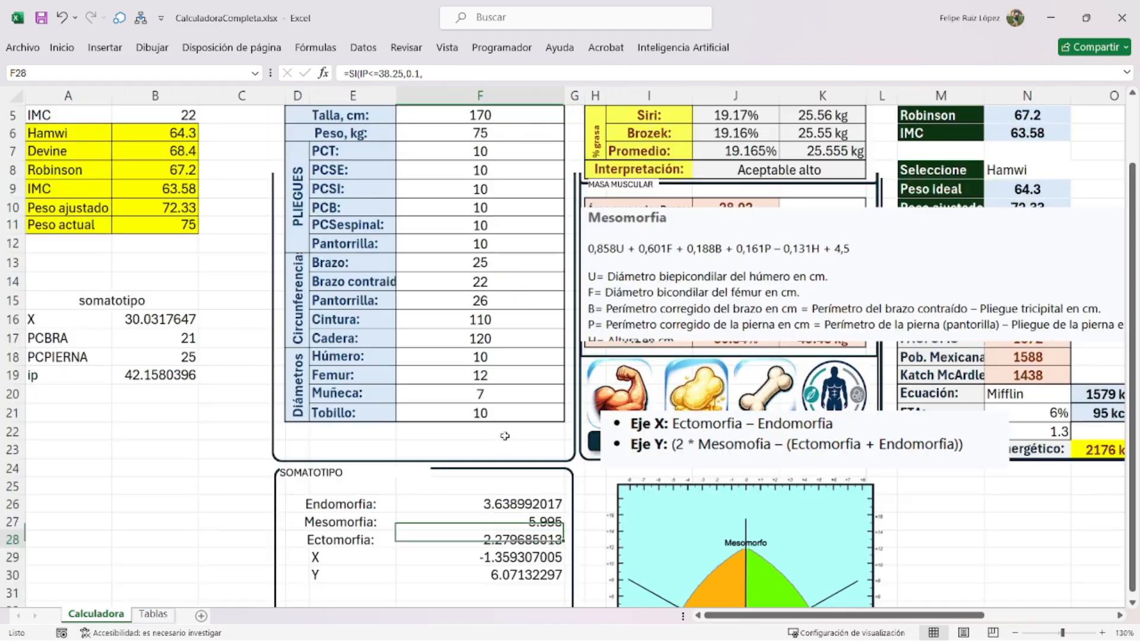
scroll(738, 461, down, 2)
drag(738, 462, 671, 434)
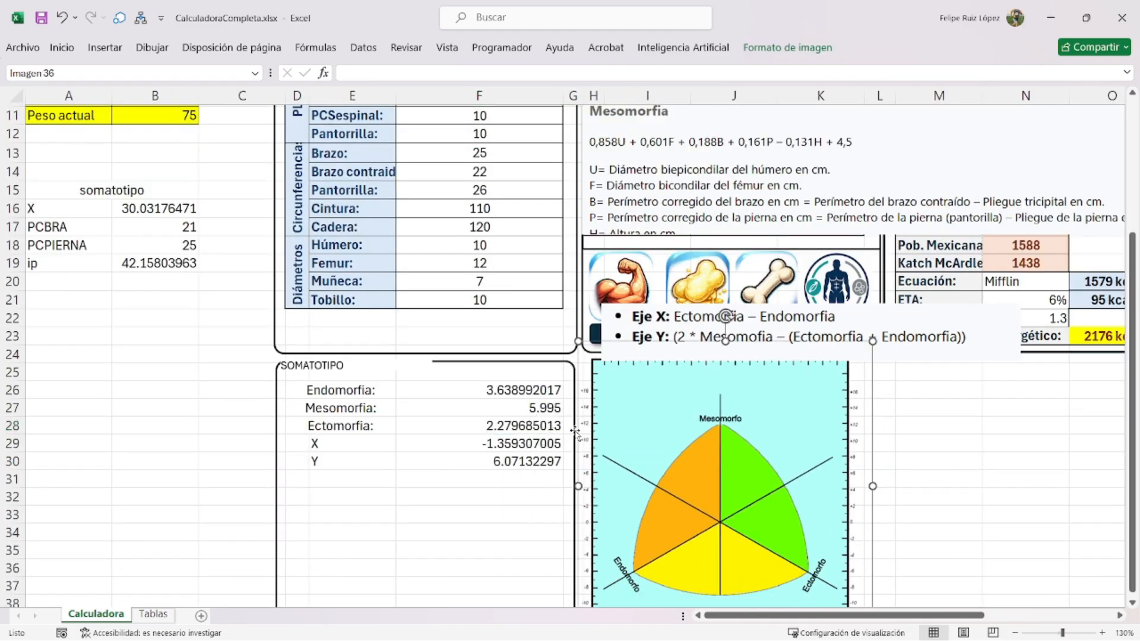
drag(740, 420, 744, 444)
click(794, 318)
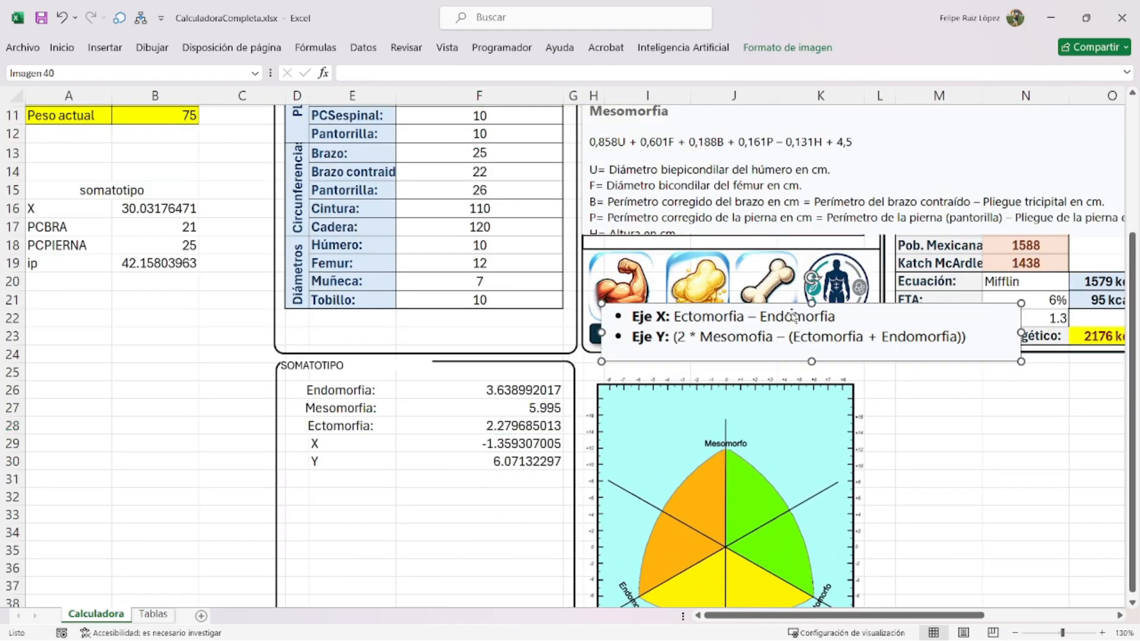
key(Delete)
scroll(608, 381, down, 2)
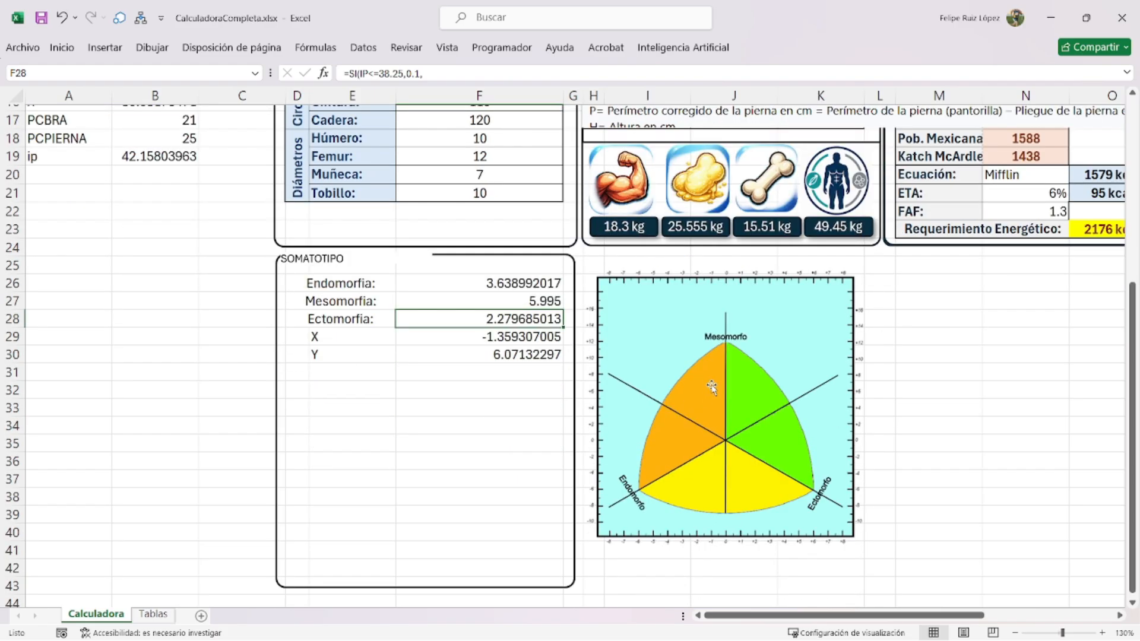
drag(712, 385, 436, 428)
drag(601, 309, 523, 367)
drag(480, 416, 471, 410)
click(722, 425)
- Move the X label into D29 and merge and centre D29:E29
drag(358, 280, 454, 354)
click(300, 337)
click(320, 337)
drag(310, 337, 318, 337)
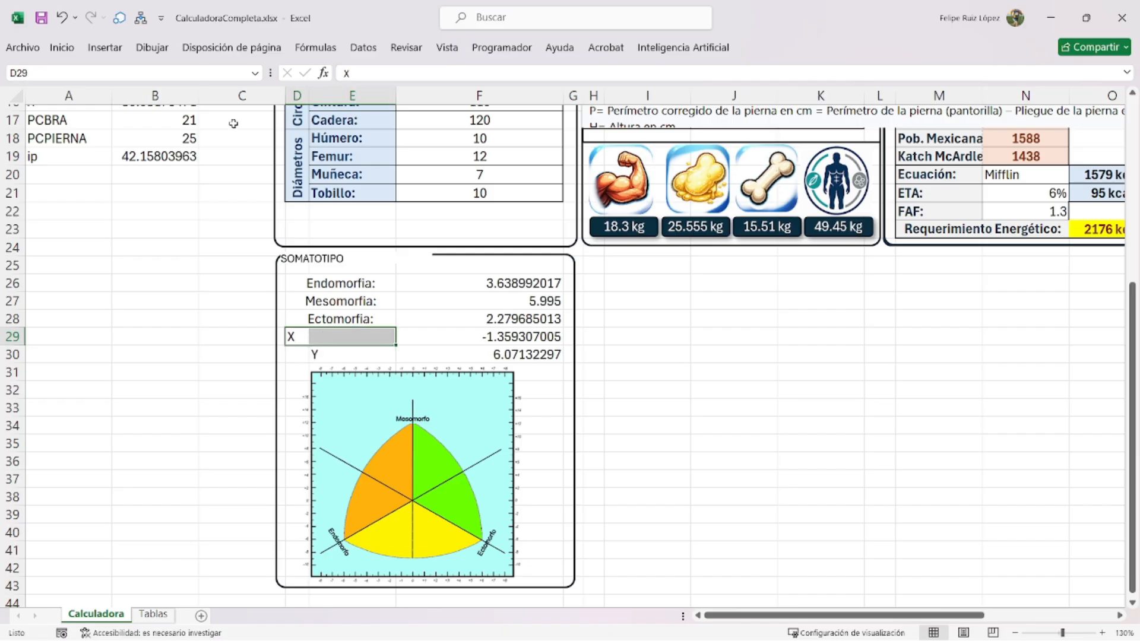
click(52, 47)
click(420, 99)
- Give D30:E30 the same merged format with the label Y, and nudge the chart up-left
key(ctrl+c)
click(320, 355)
right_click(324, 355)
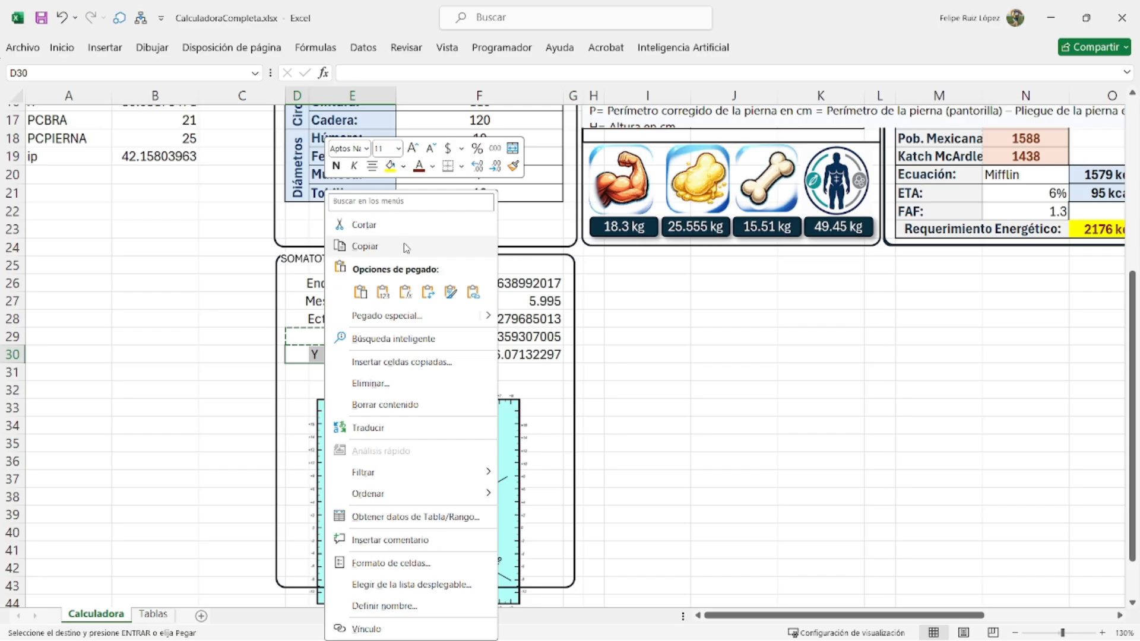
click(437, 288)
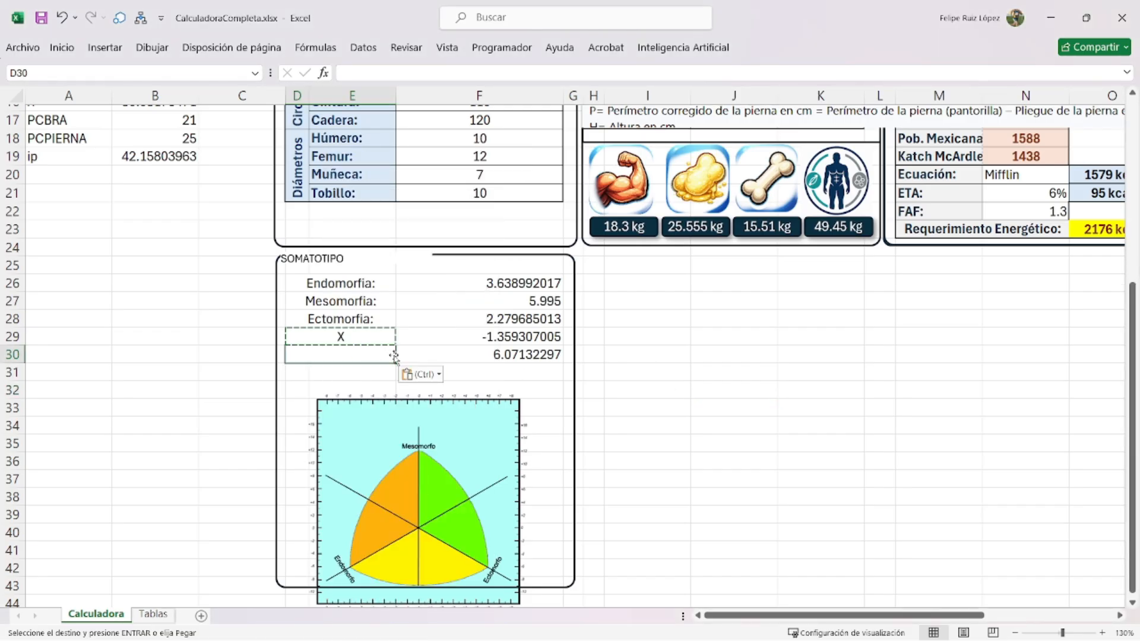
text(Y)
key(Return)
drag(406, 451, 398, 426)
drag(356, 280, 469, 351)
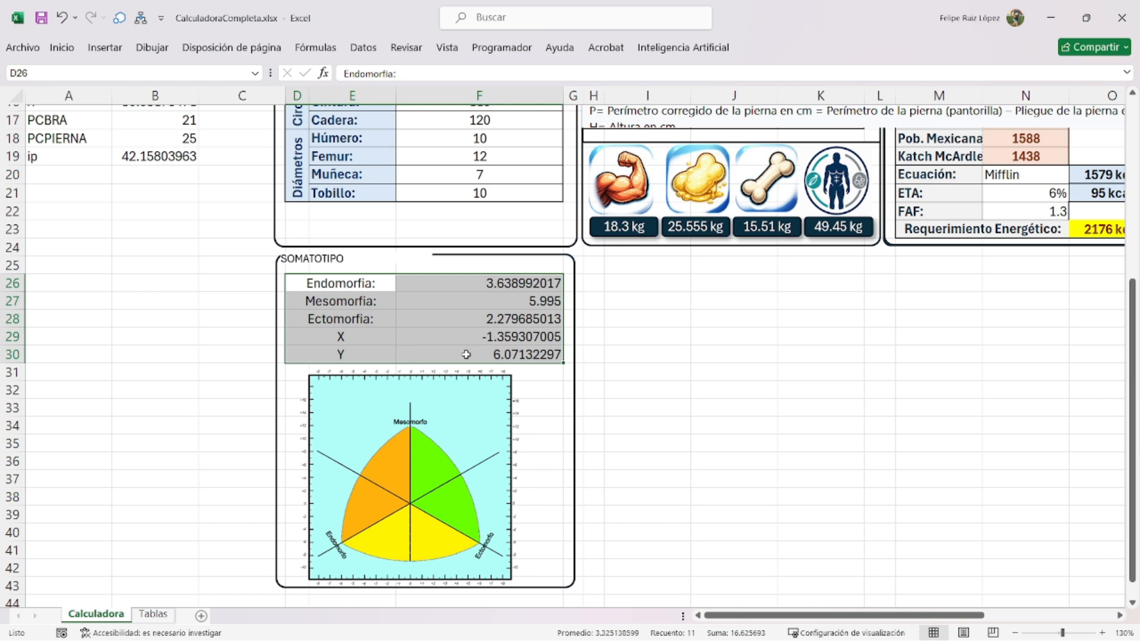
- Give the somatotype table D26:F30 a thick outline border
key(ctrl+1)
click(543, 172)
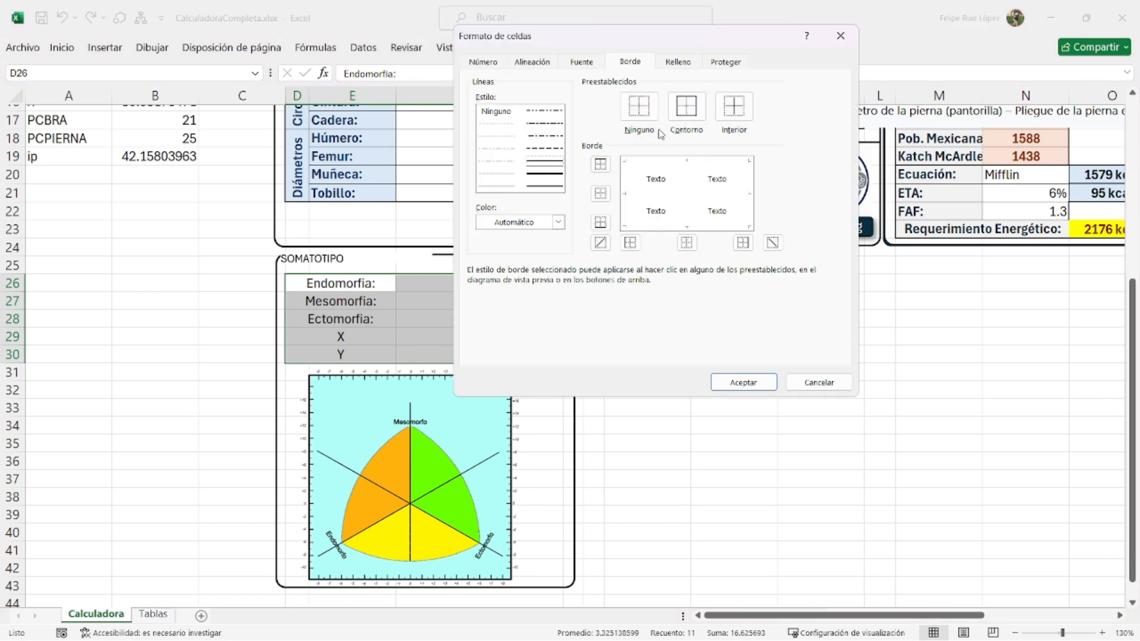
click(687, 107)
click(744, 382)
- Add a dotted inner vertical divider and inner horizontal lines between the table rows
drag(359, 283, 444, 346)
key(ctrl+1)
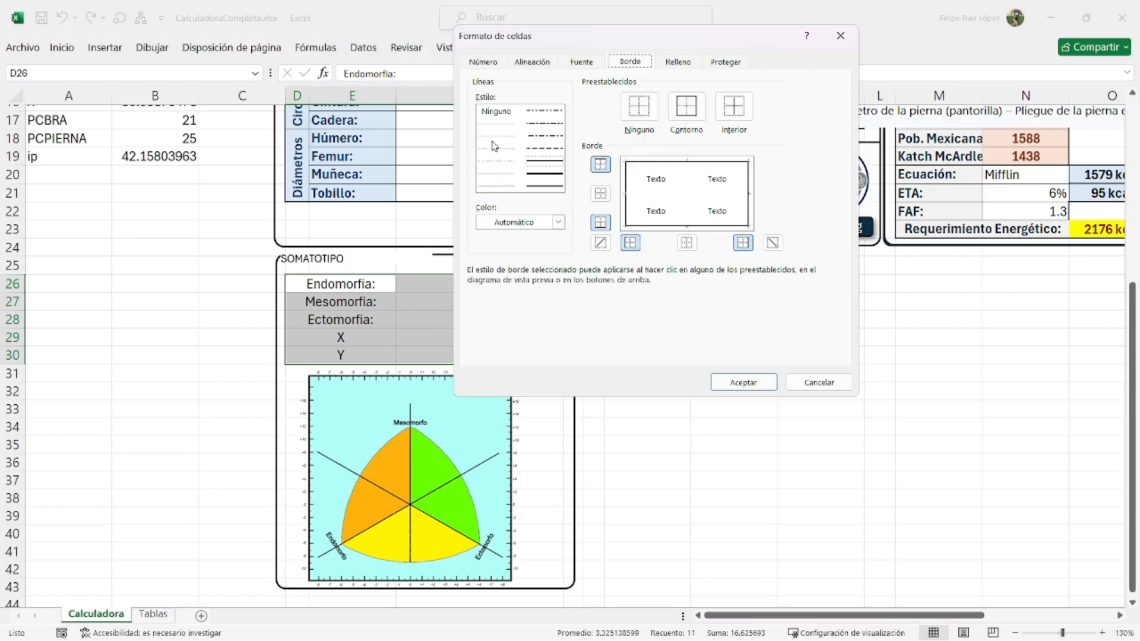
click(501, 136)
click(686, 243)
click(743, 382)
click(819, 391)
drag(359, 283, 534, 355)
key(ctrl+1)
click(656, 196)
click(744, 383)
click(796, 355)
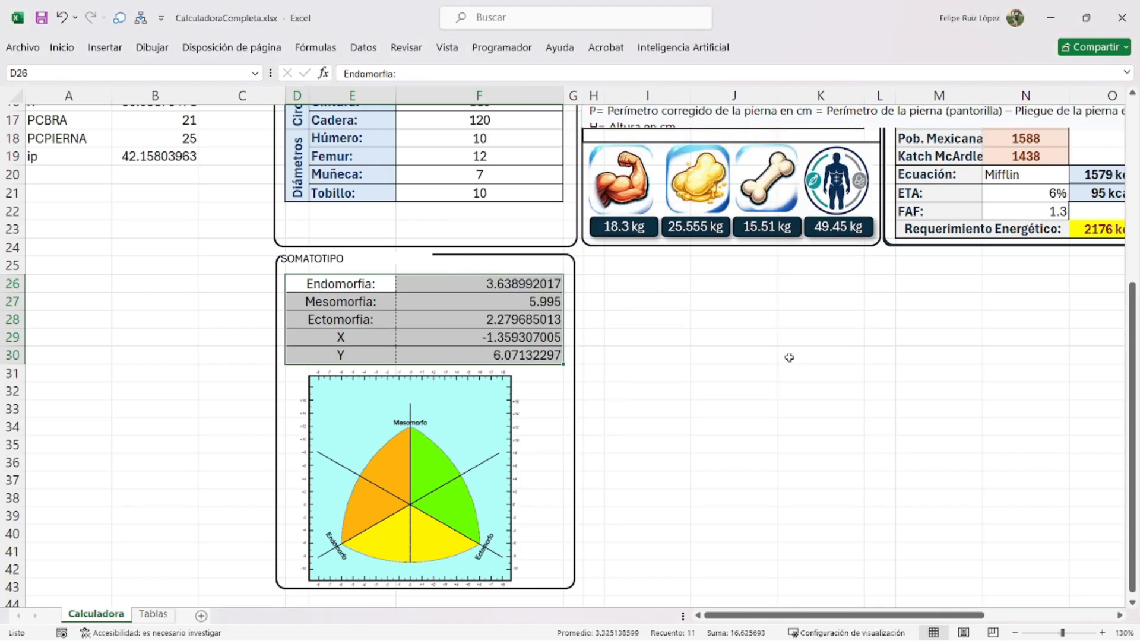
- Format labels D26:D30 bold, italic, white text on a light blue fill
drag(364, 285, 363, 355)
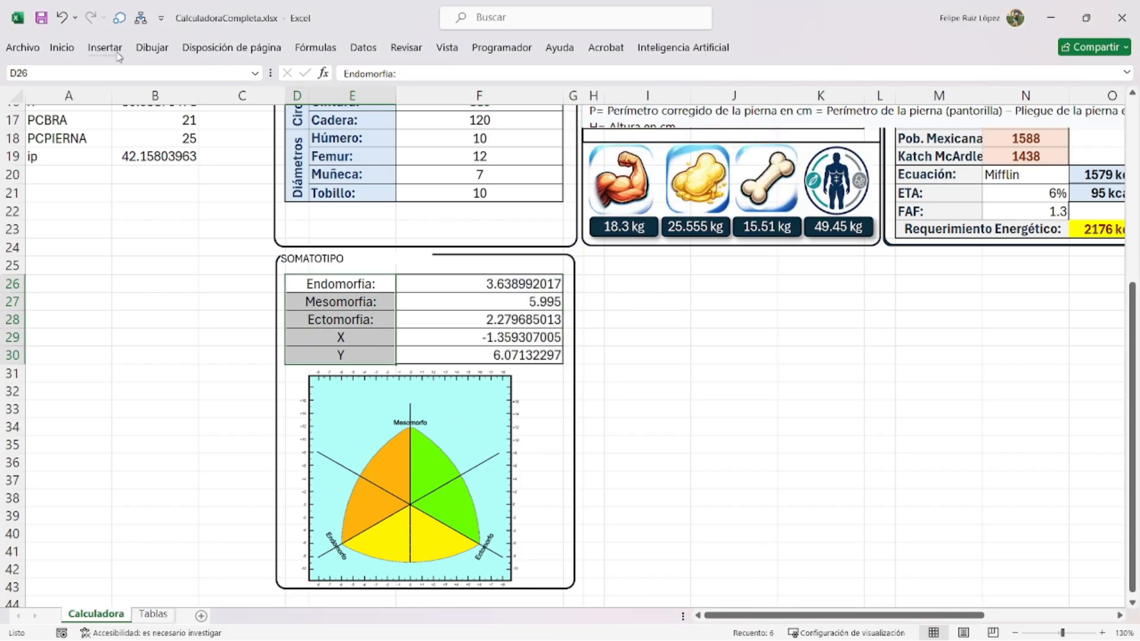
click(62, 48)
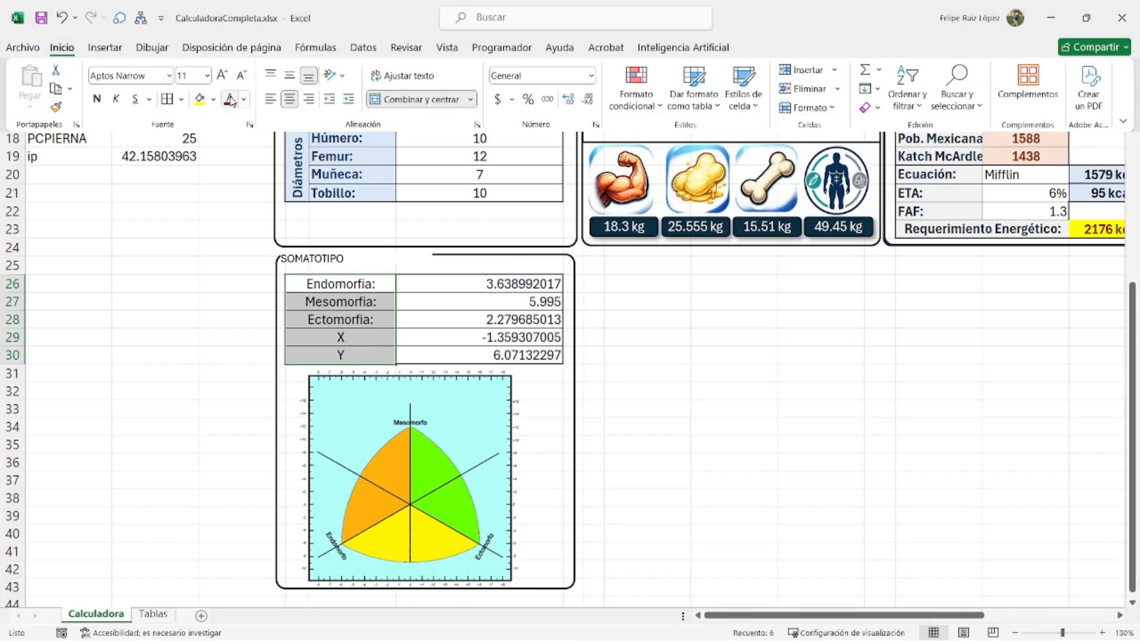
click(97, 98)
click(116, 99)
click(213, 100)
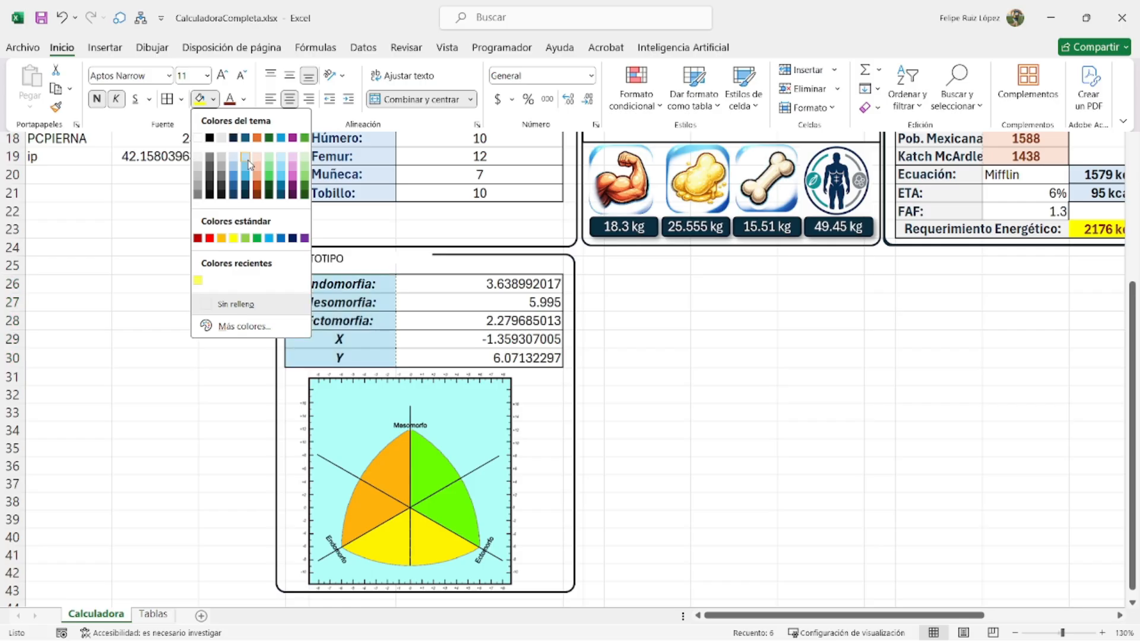
click(248, 164)
click(244, 100)
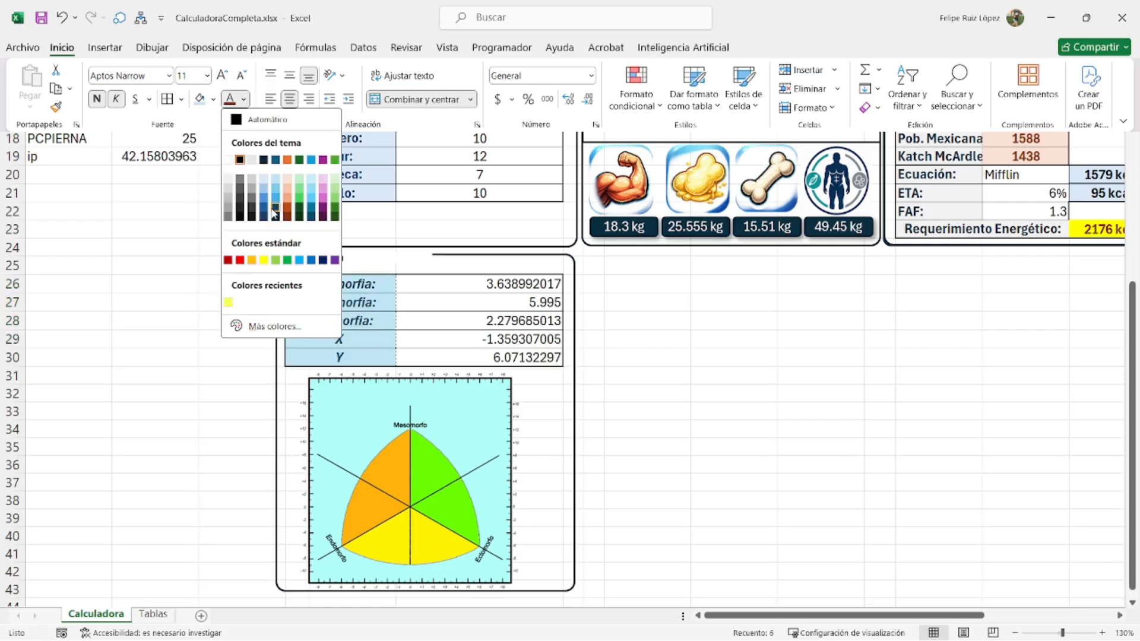
click(228, 161)
- Give values F26:F30 a light orange fill, centred vertically and horizontally
drag(487, 285, 491, 358)
click(59, 47)
click(213, 100)
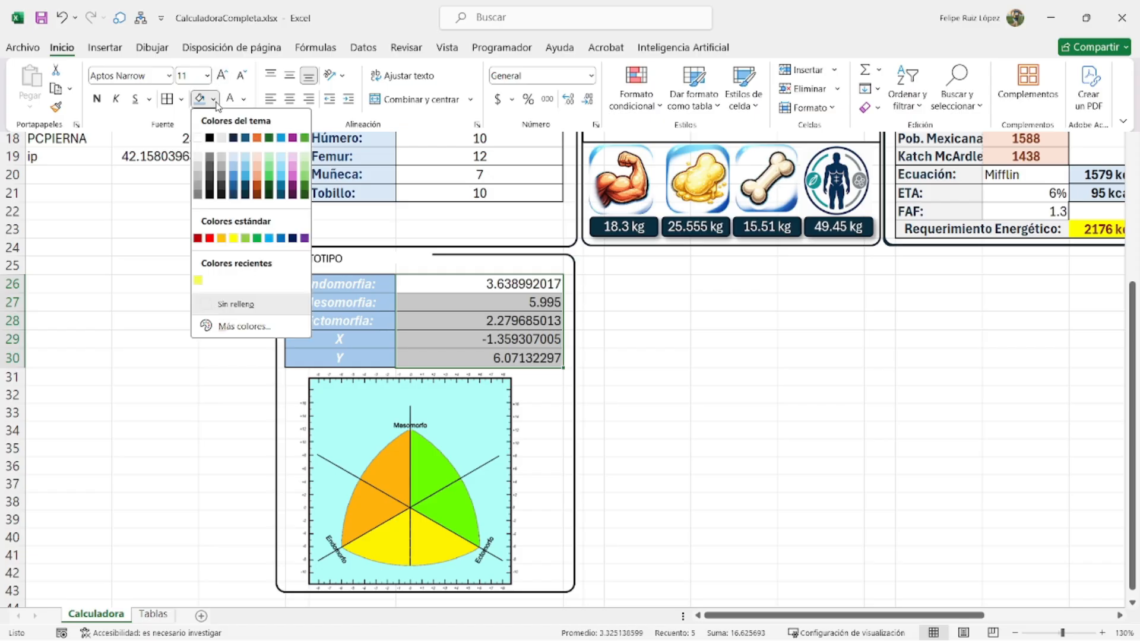
click(257, 161)
click(289, 76)
click(289, 99)
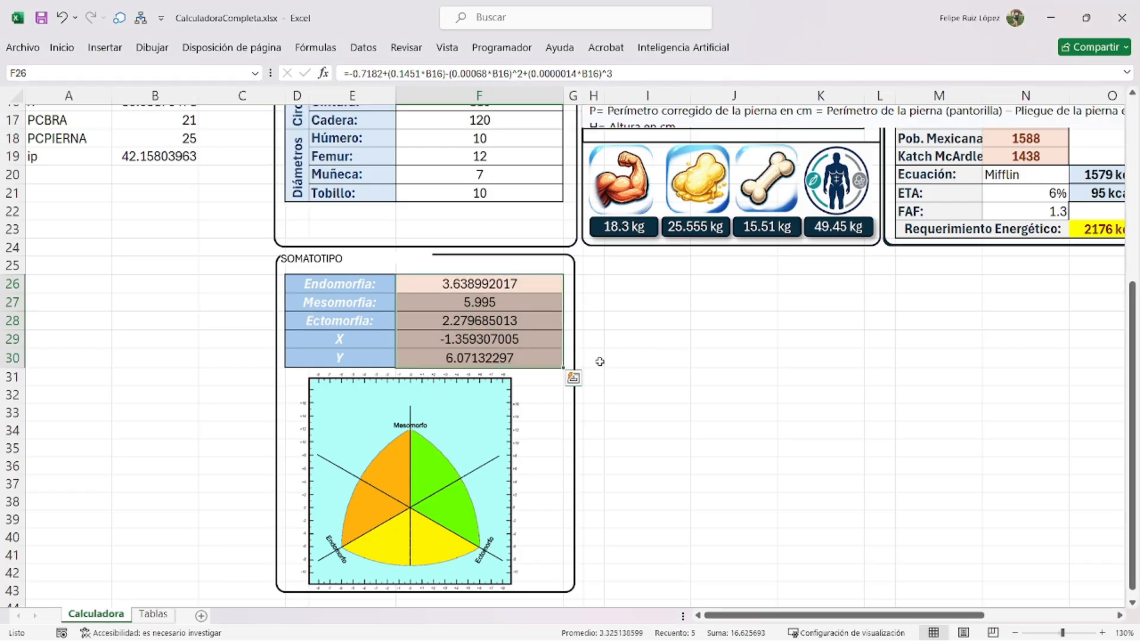
click(463, 447)
click(680, 430)
- Insert a blank scatter chart, shrink it and place it beside the table
click(105, 47)
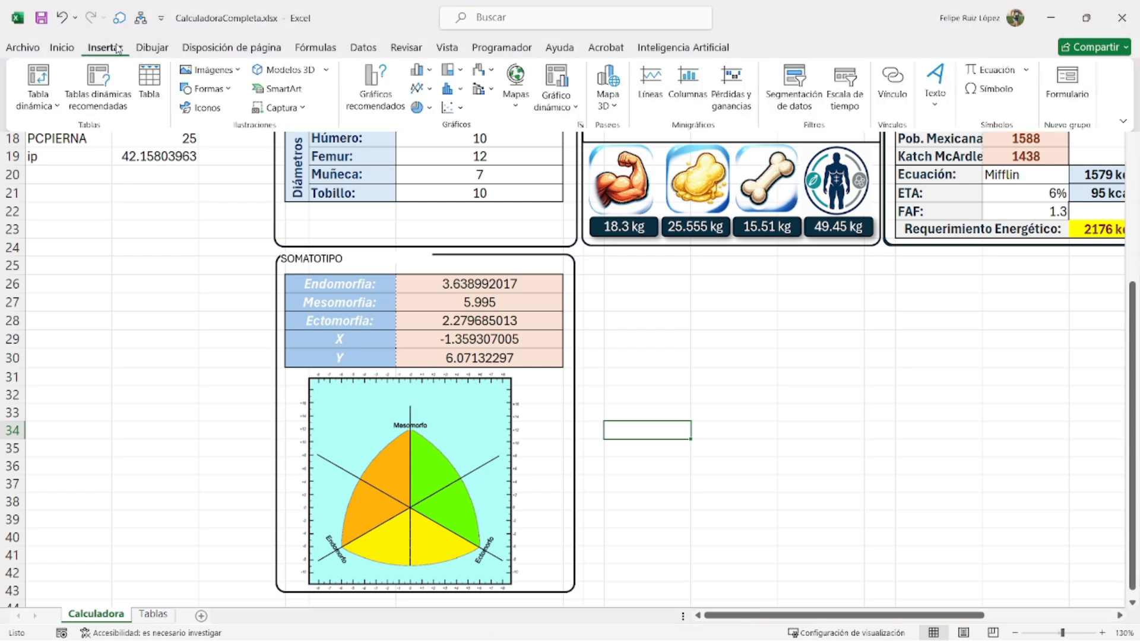
click(457, 108)
click(473, 162)
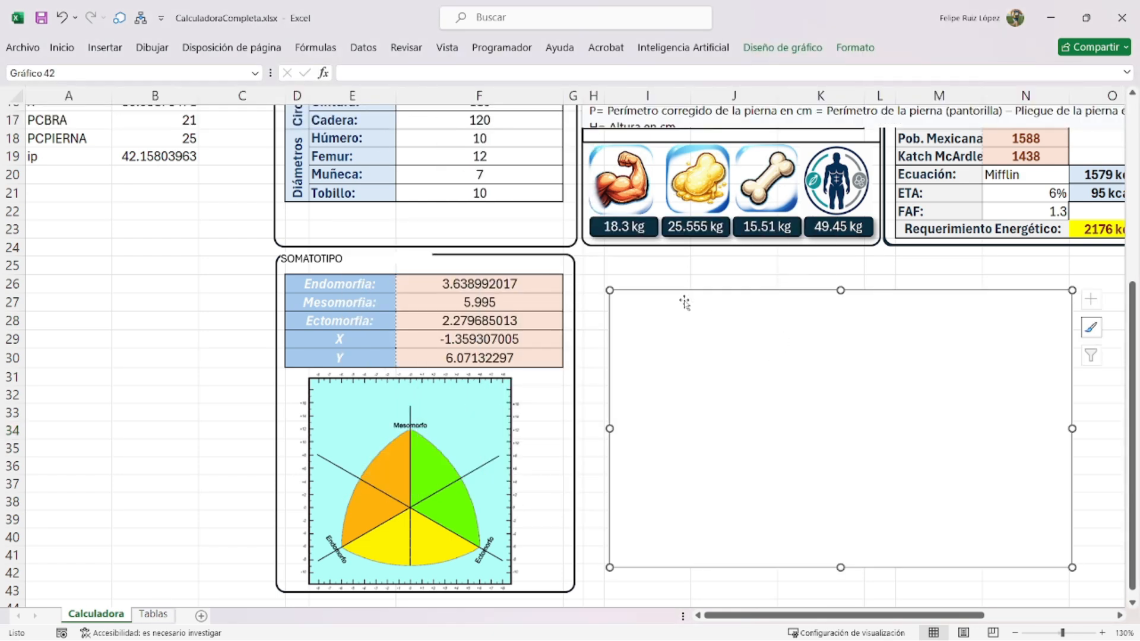
drag(609, 291, 738, 369)
drag(814, 422, 689, 342)
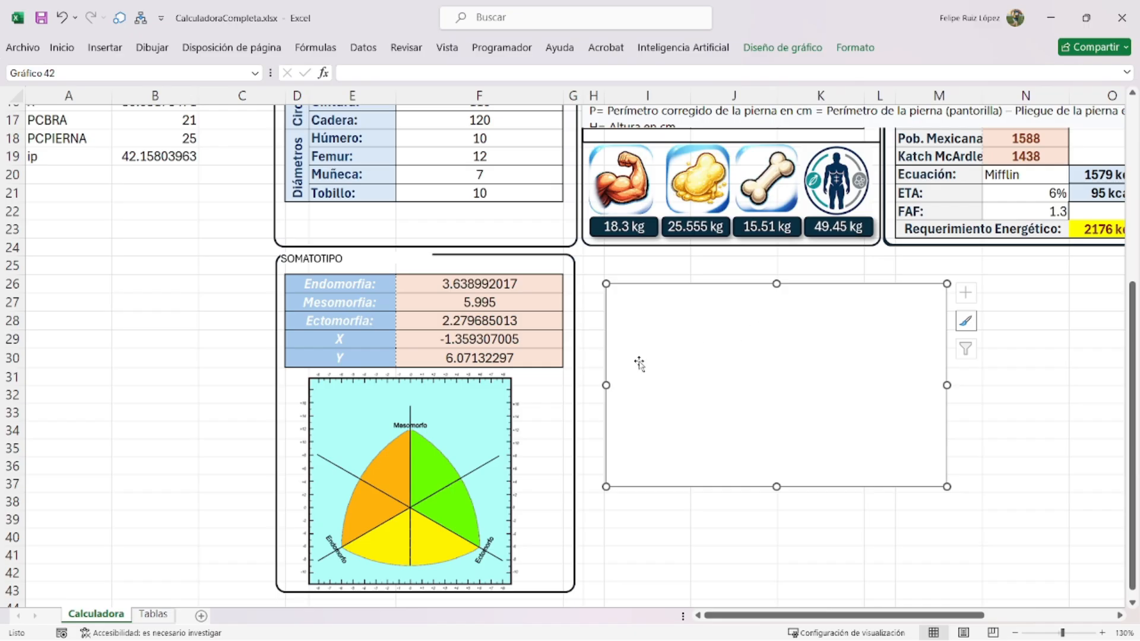
click(855, 47)
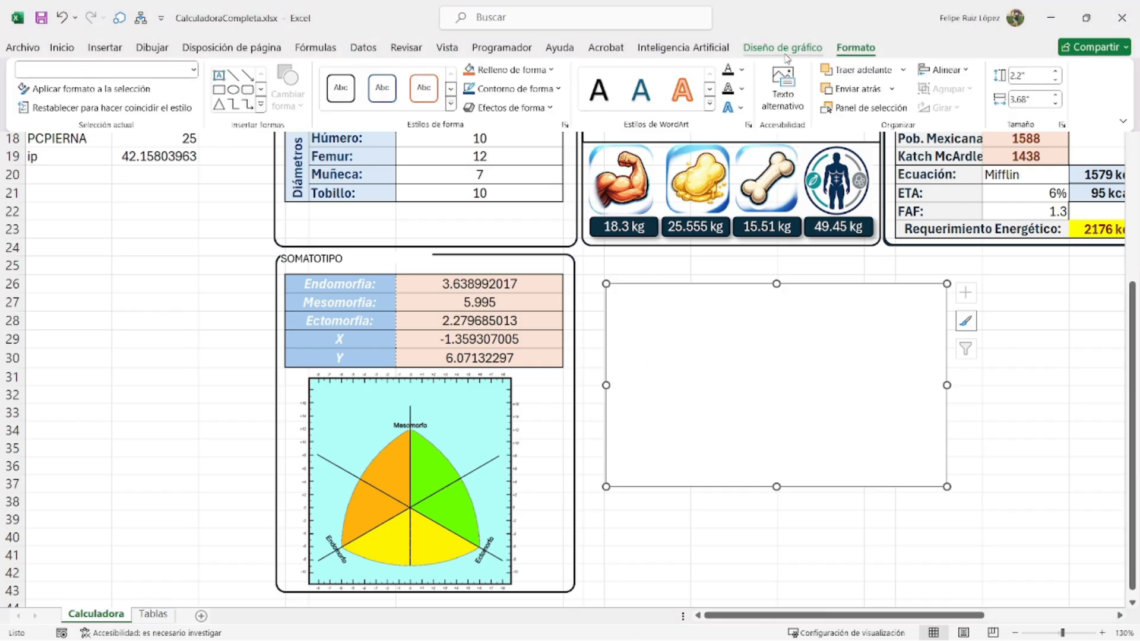
click(783, 48)
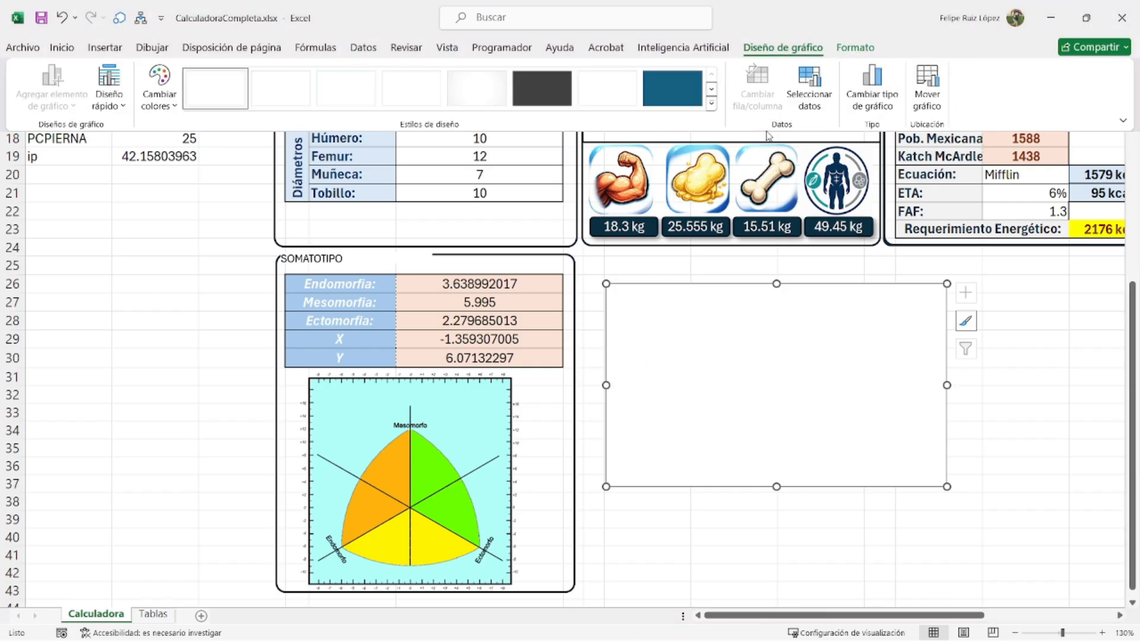
- Add a series with X value F29 and Y value F30, and delete the chart title
click(804, 99)
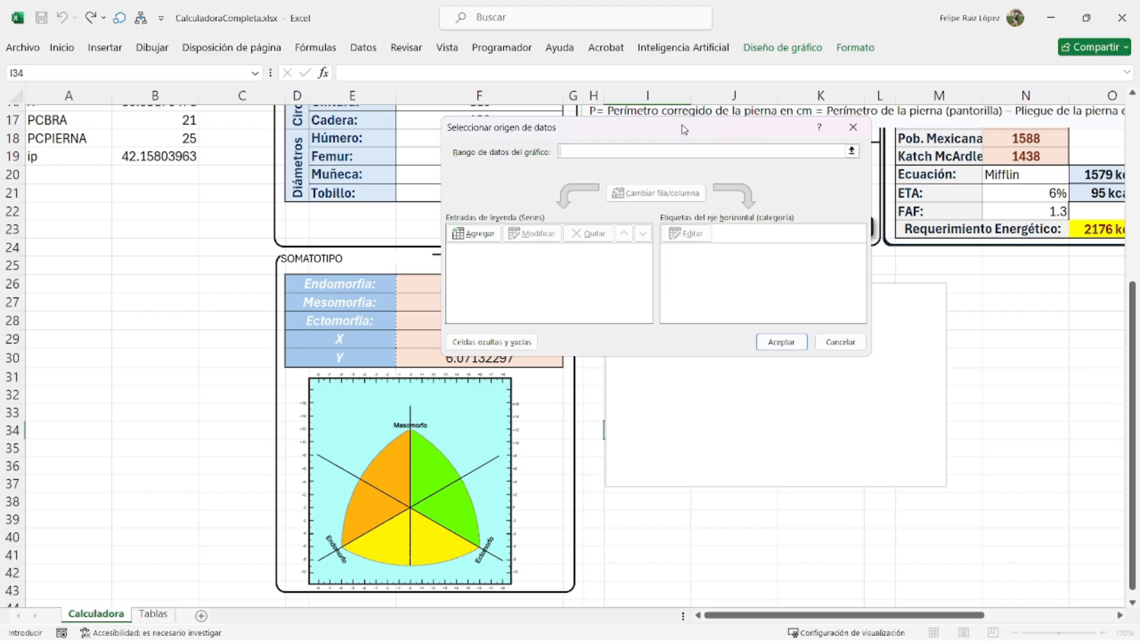
click(633, 224)
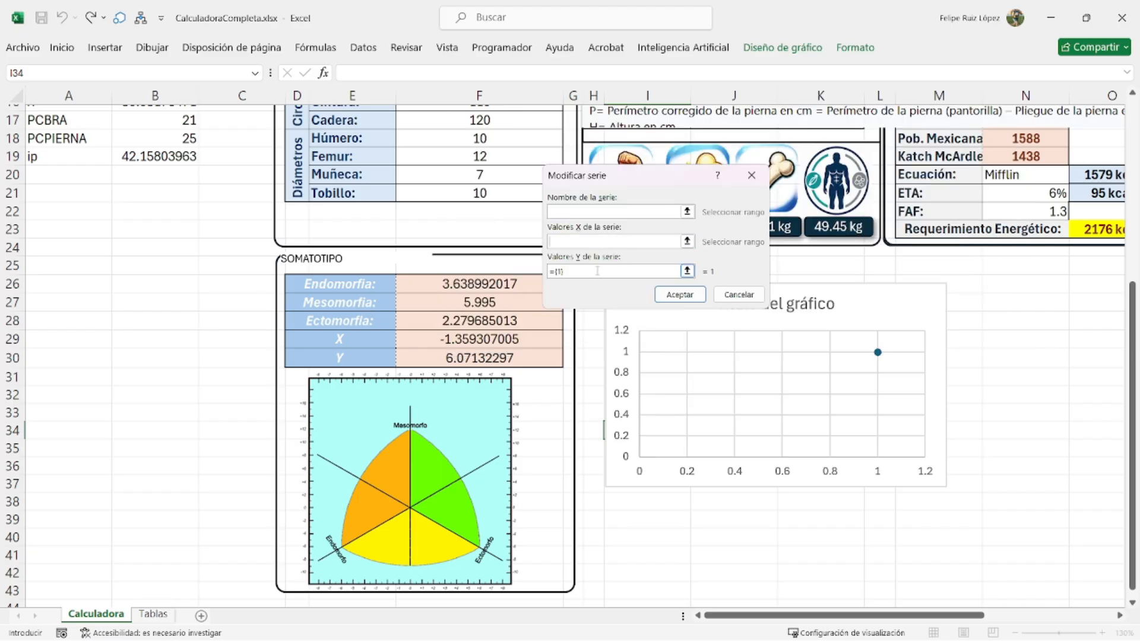
click(451, 339)
click(631, 272)
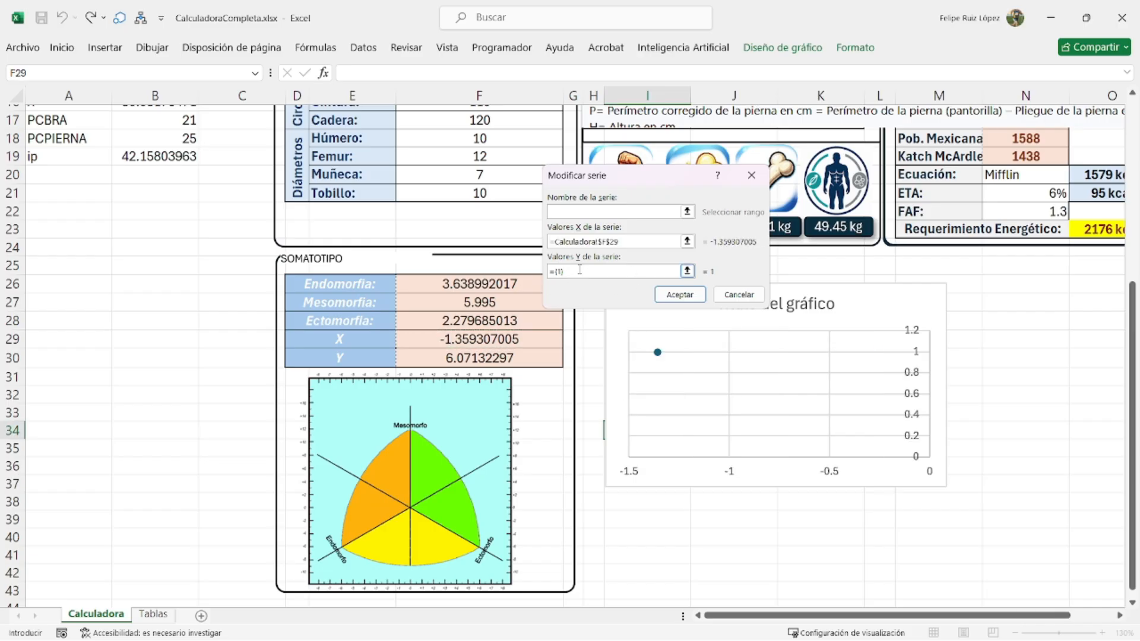
key(ctrl+a)
key(BackSpace)
click(474, 358)
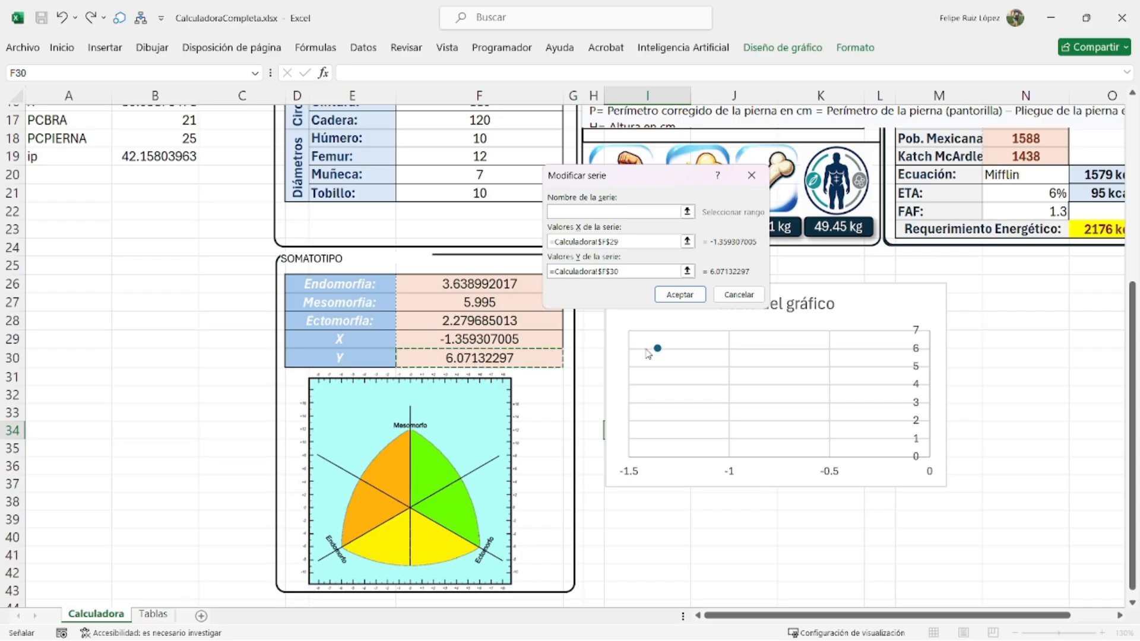
click(679, 295)
click(938, 331)
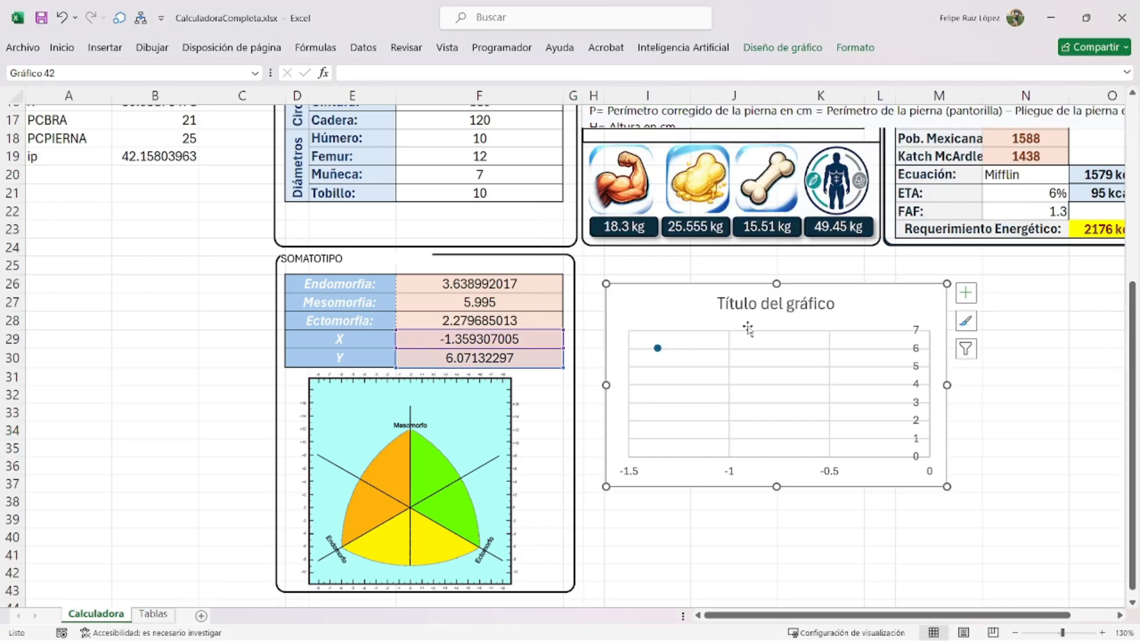
click(799, 312)
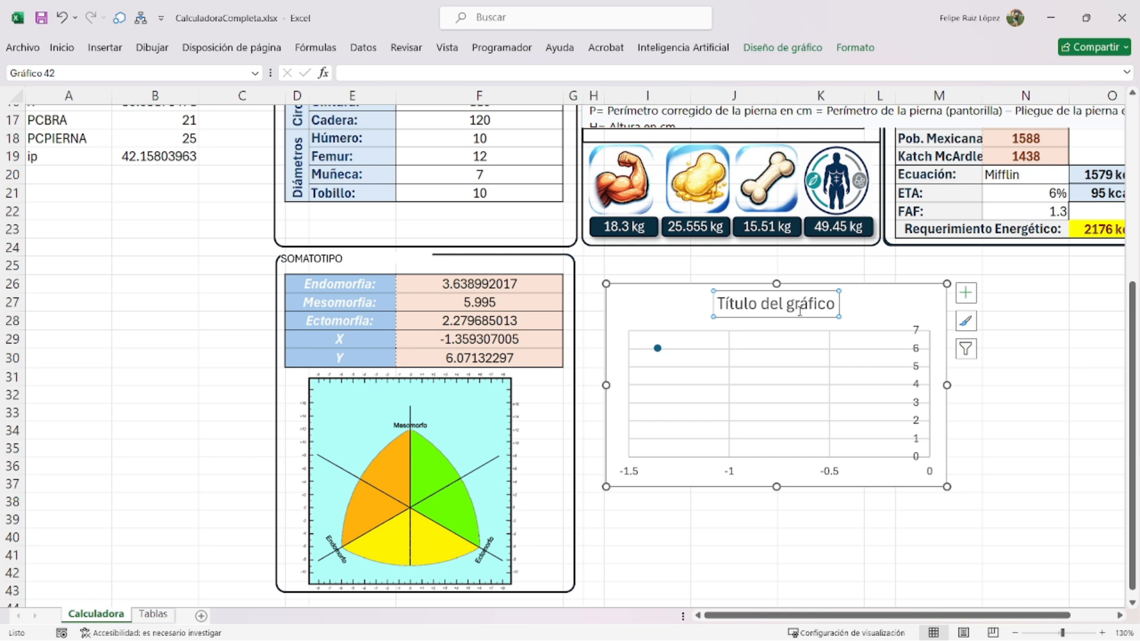
key(Delete)
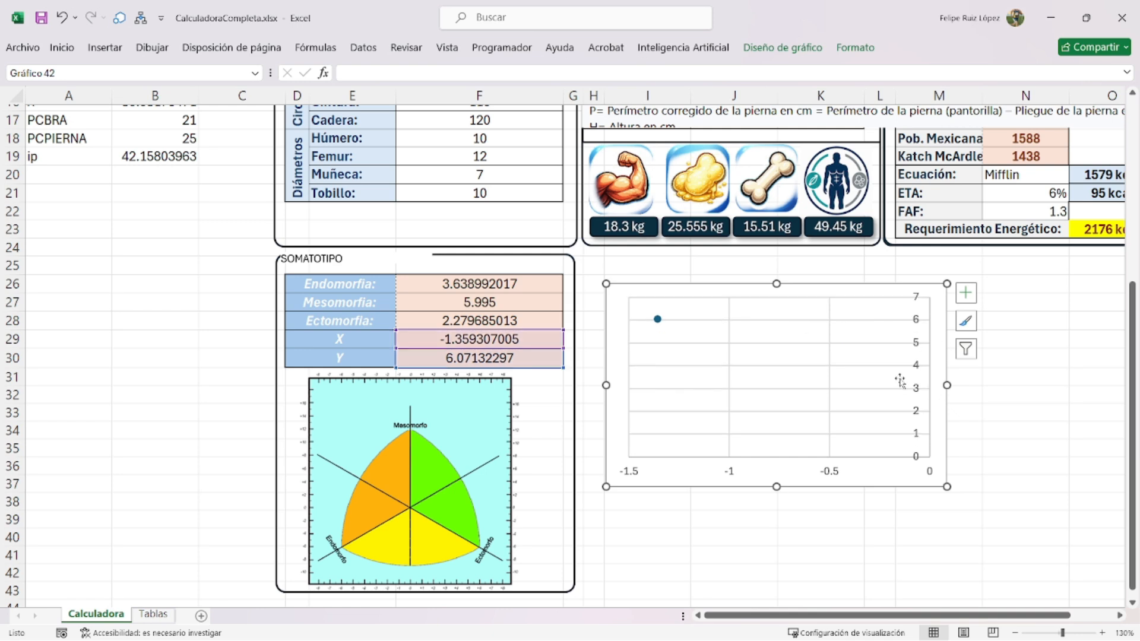
- Enlarge the somatochart image and move it left over the table
click(415, 437)
drag(531, 364, 746, 149)
drag(585, 312, 392, 333)
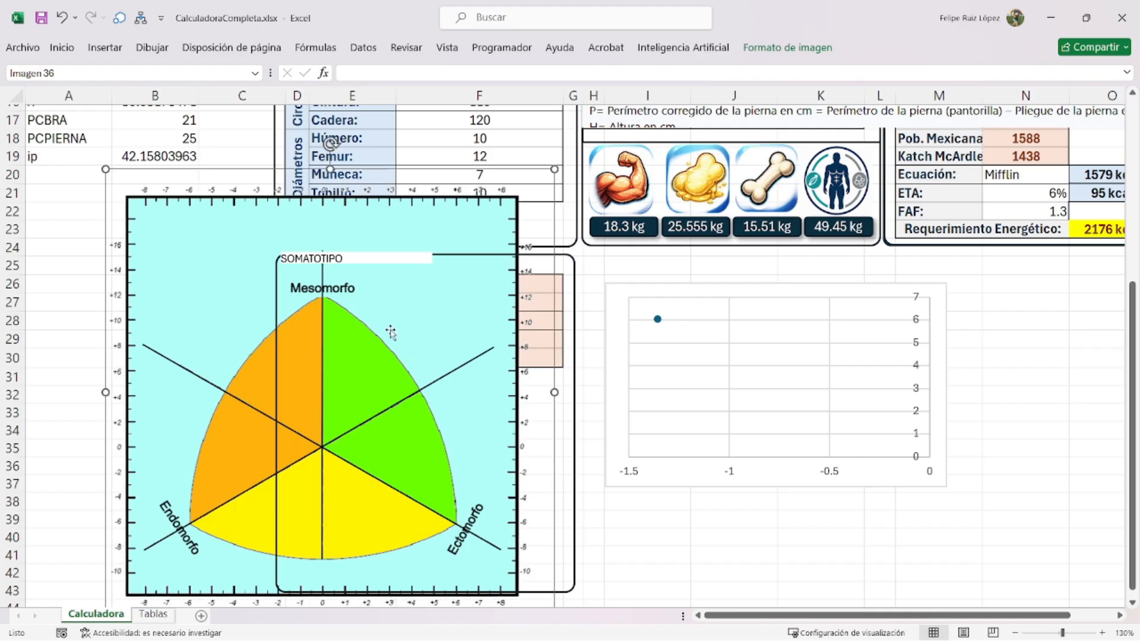
click(732, 475)
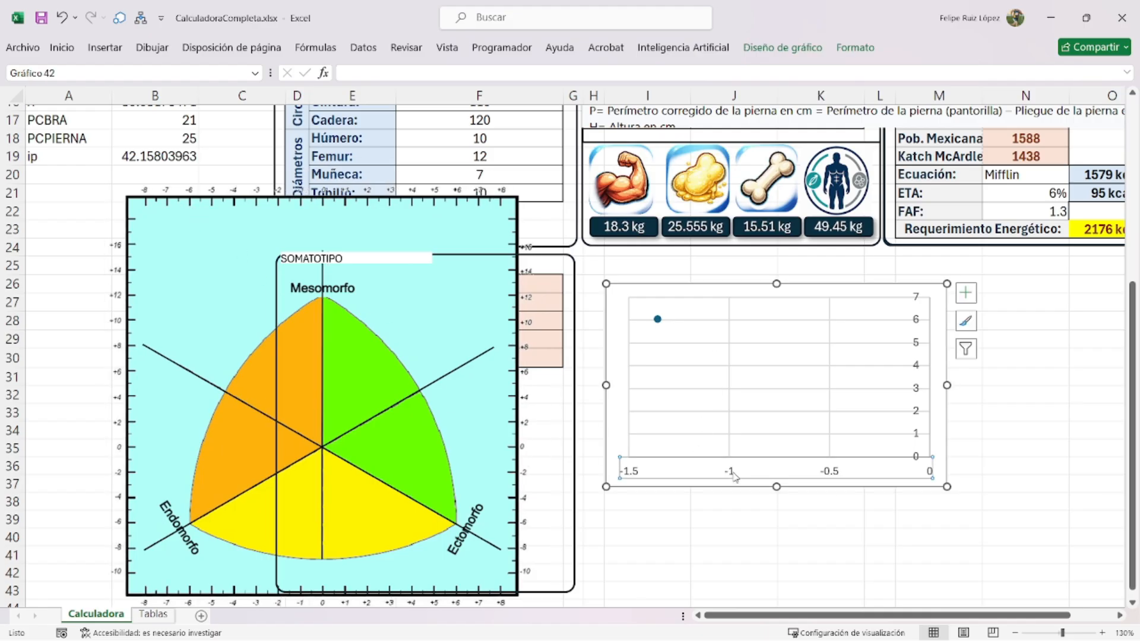
double_click(733, 475)
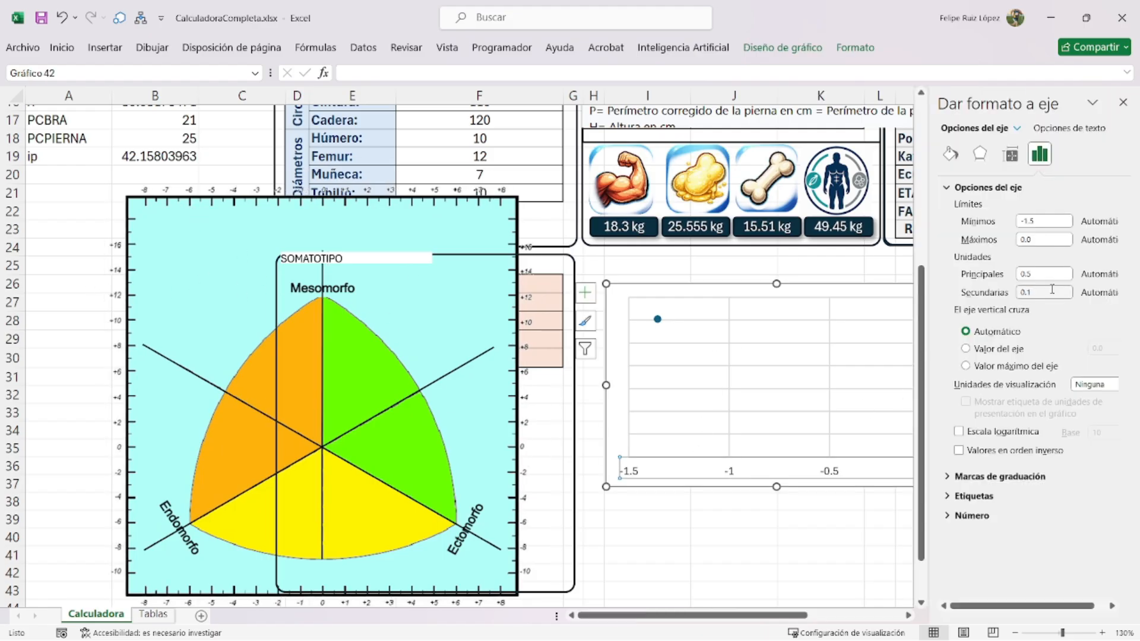
- Set the horizontal axis to minimum -8, maximum 8, major unit 1
double_click(1030, 221)
text(-8)
key(Tab)
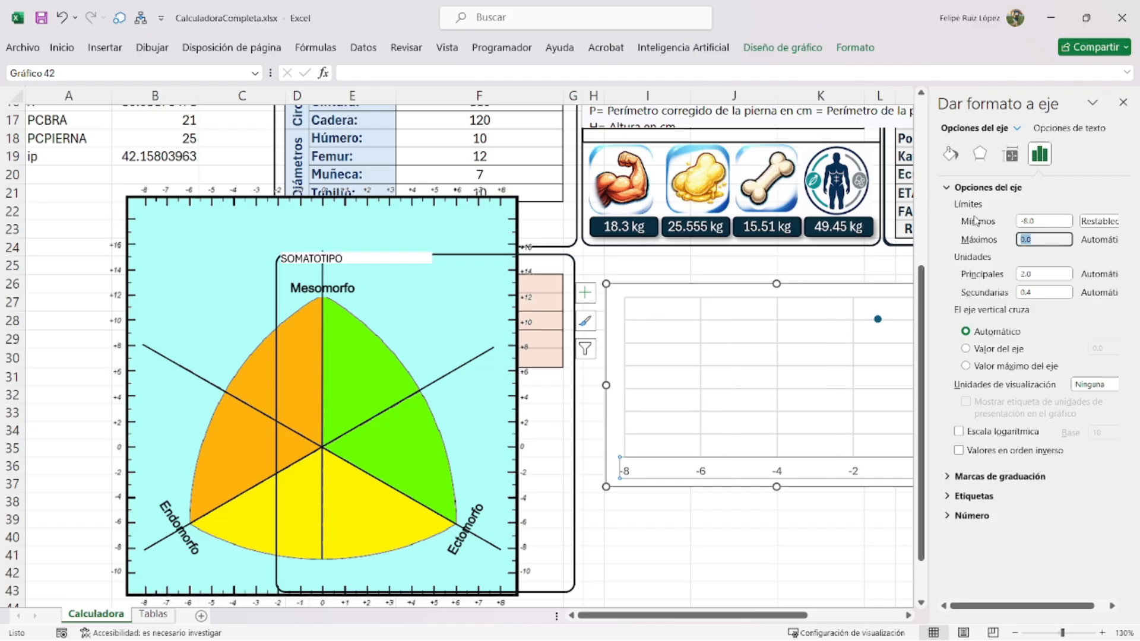
text(8)
key(Tab)
text(1)
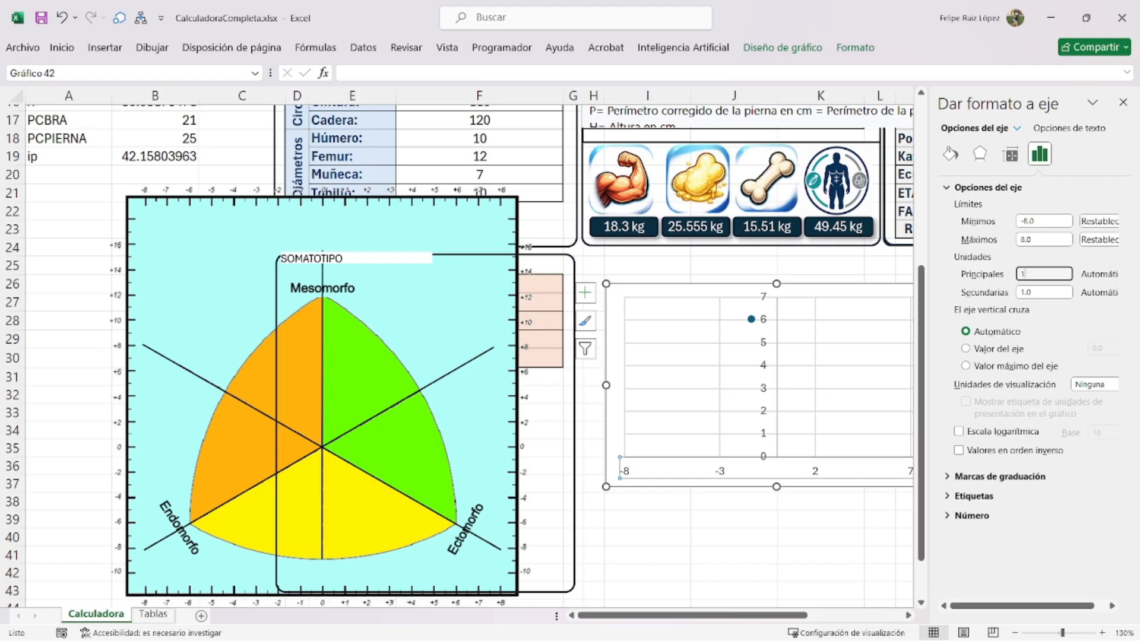
key(Tab)
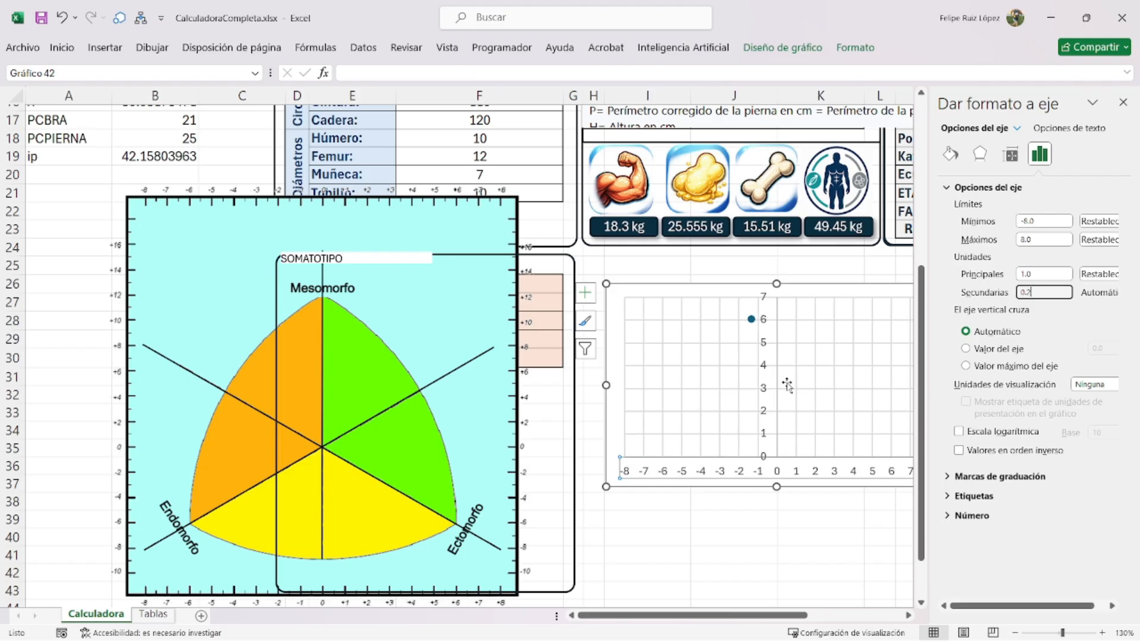
- Set the vertical axis to minimum -10, maximum 16, major unit 2
click(761, 362)
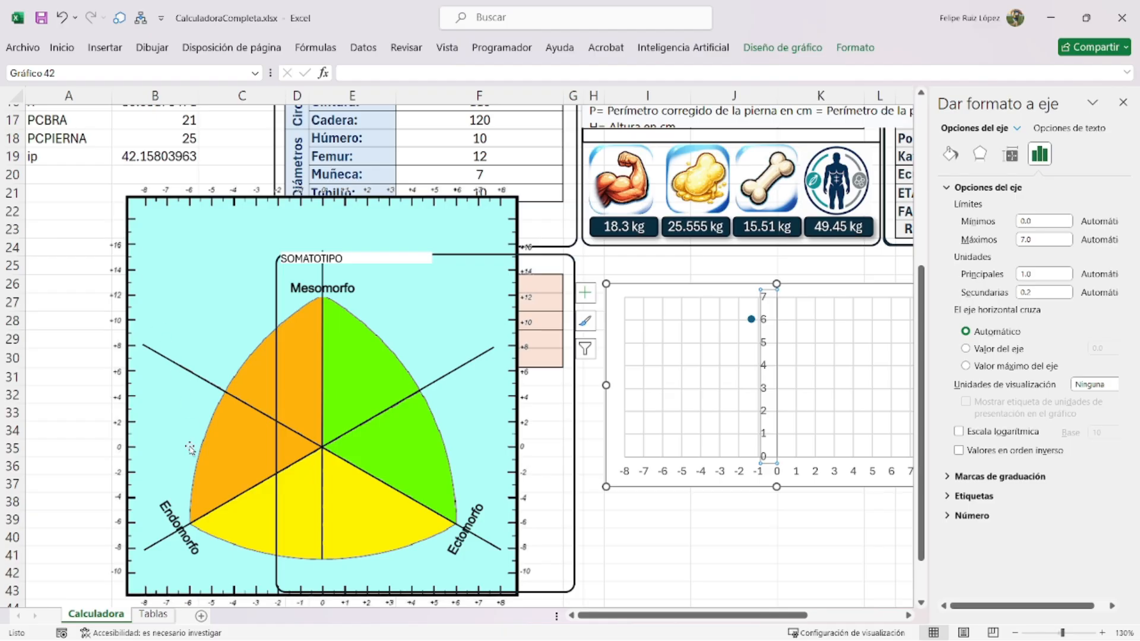
click(1043, 221)
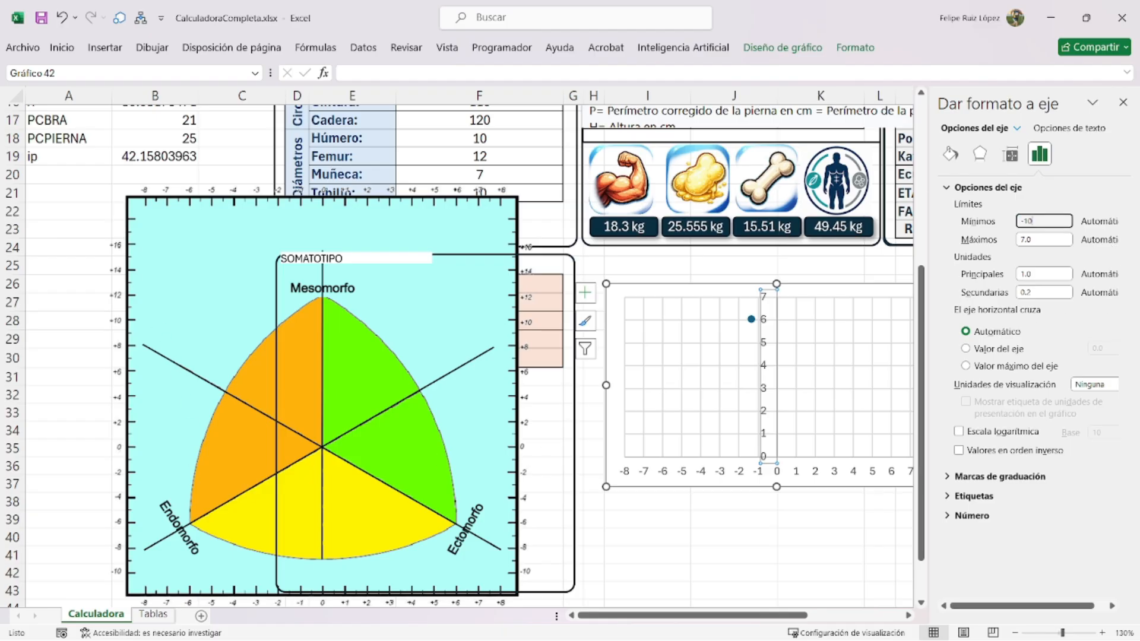
key(Tab)
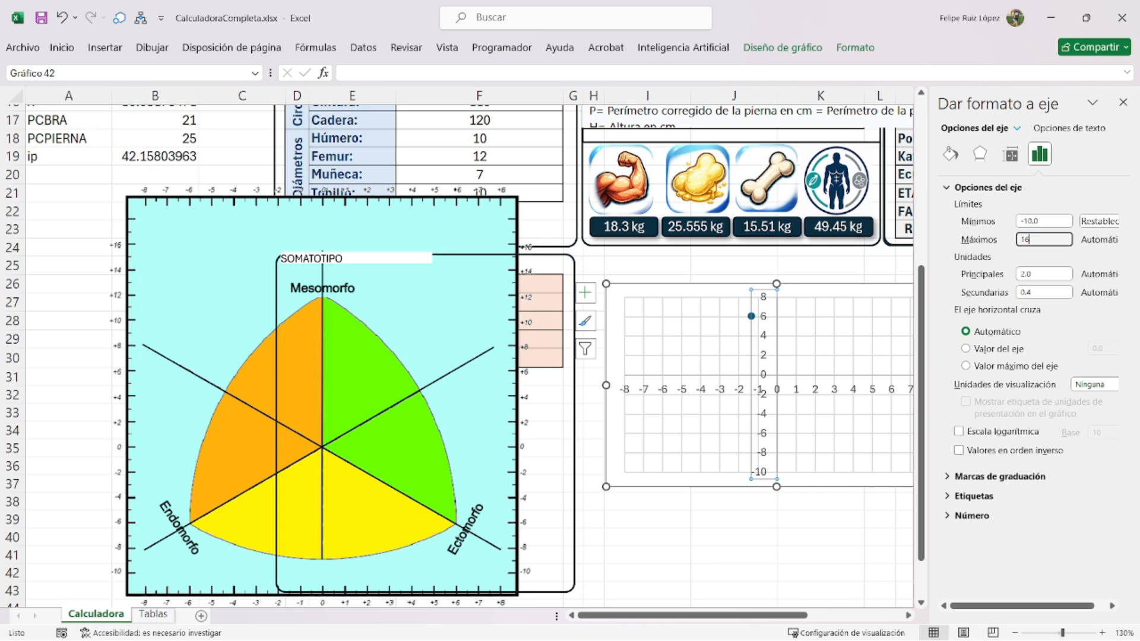
click(1035, 273)
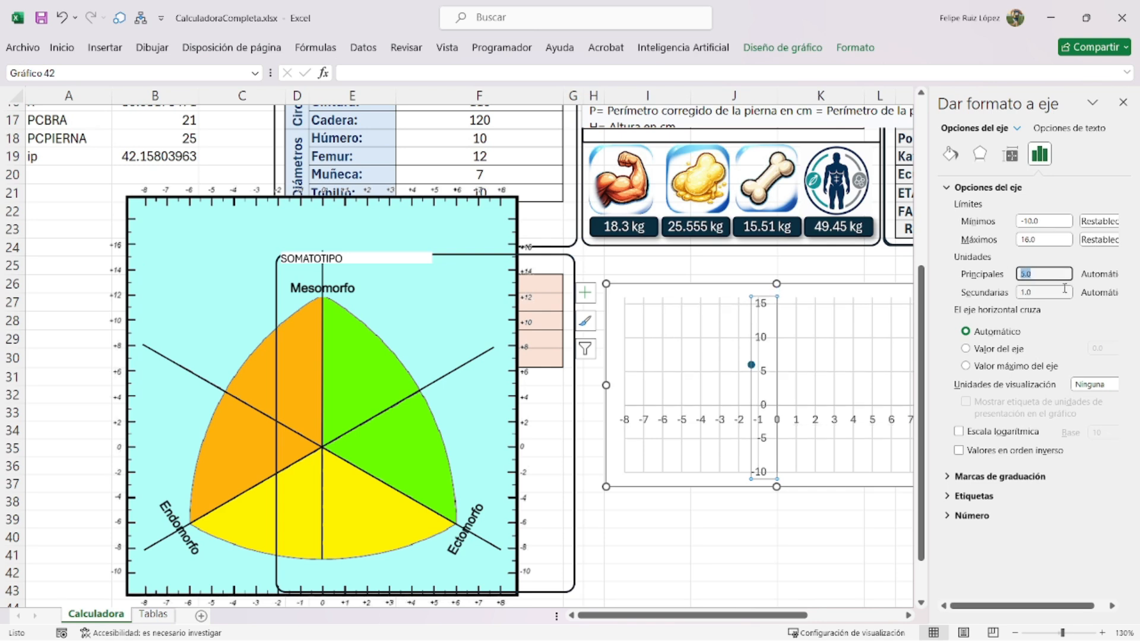
text(2)
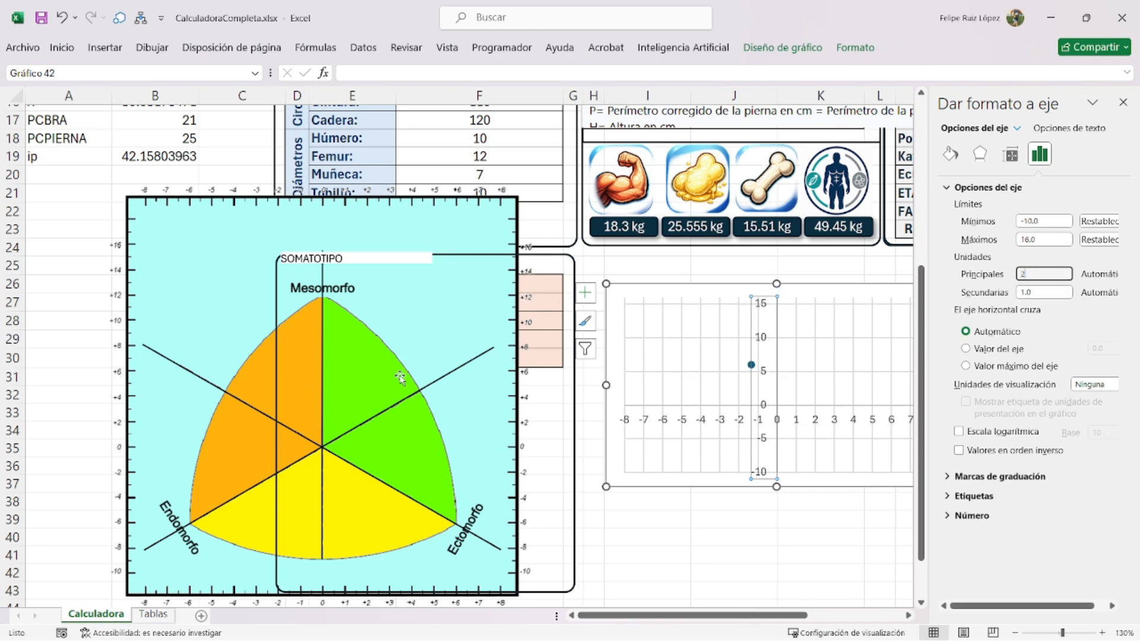
key(Tab)
text(0.4)
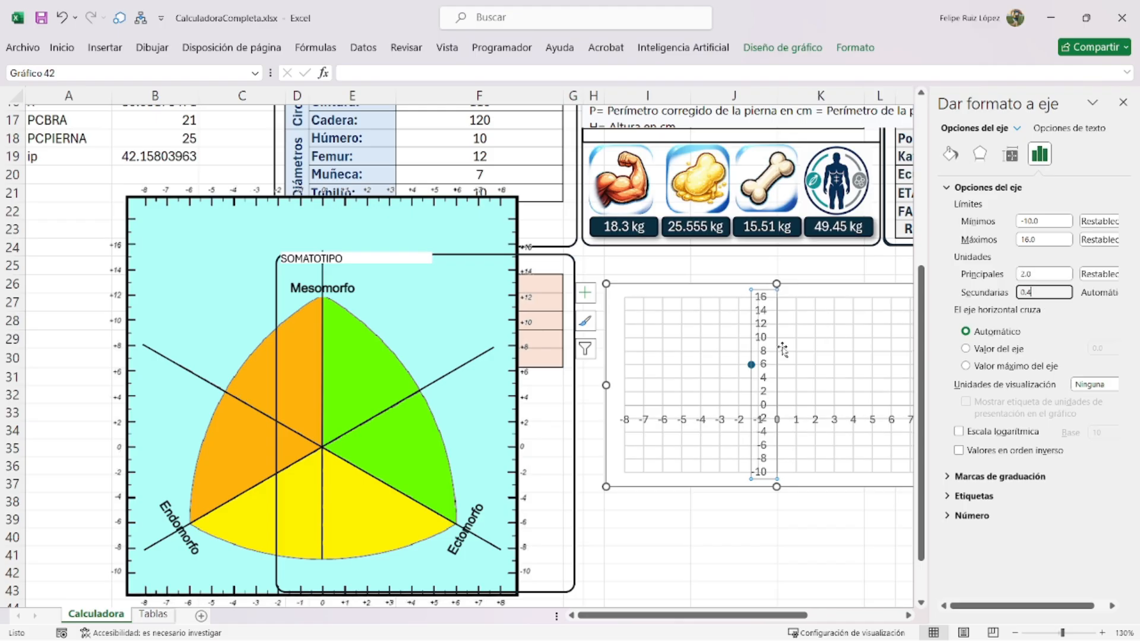
- Delete the chart gridlines and move the chart onto the somatochart
click(698, 357)
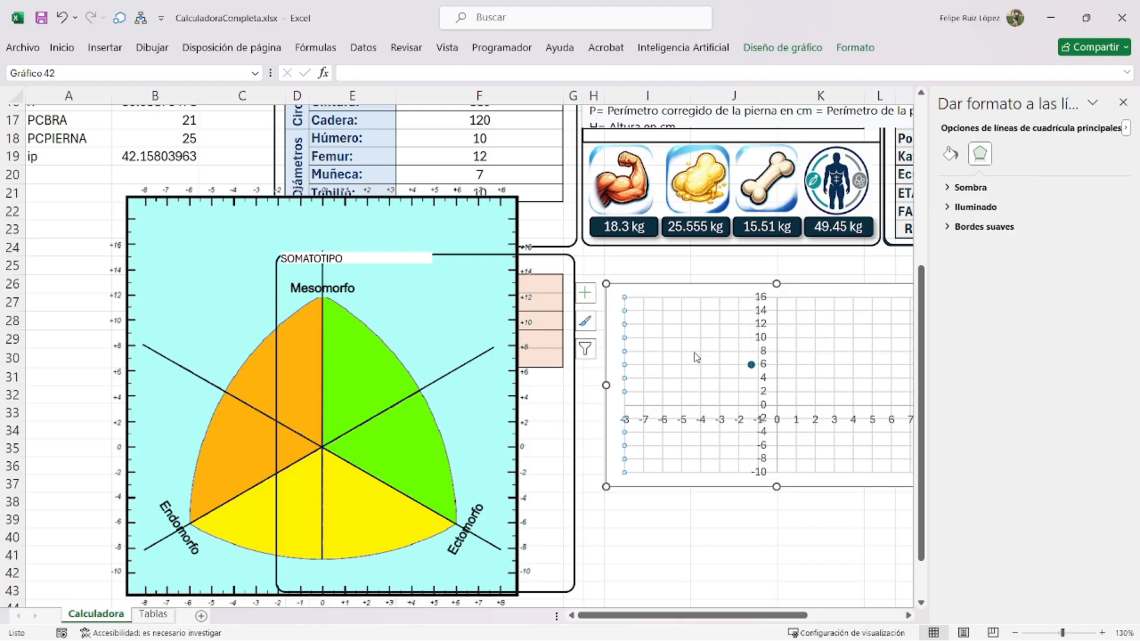
key(Delete)
click(720, 298)
key(Delete)
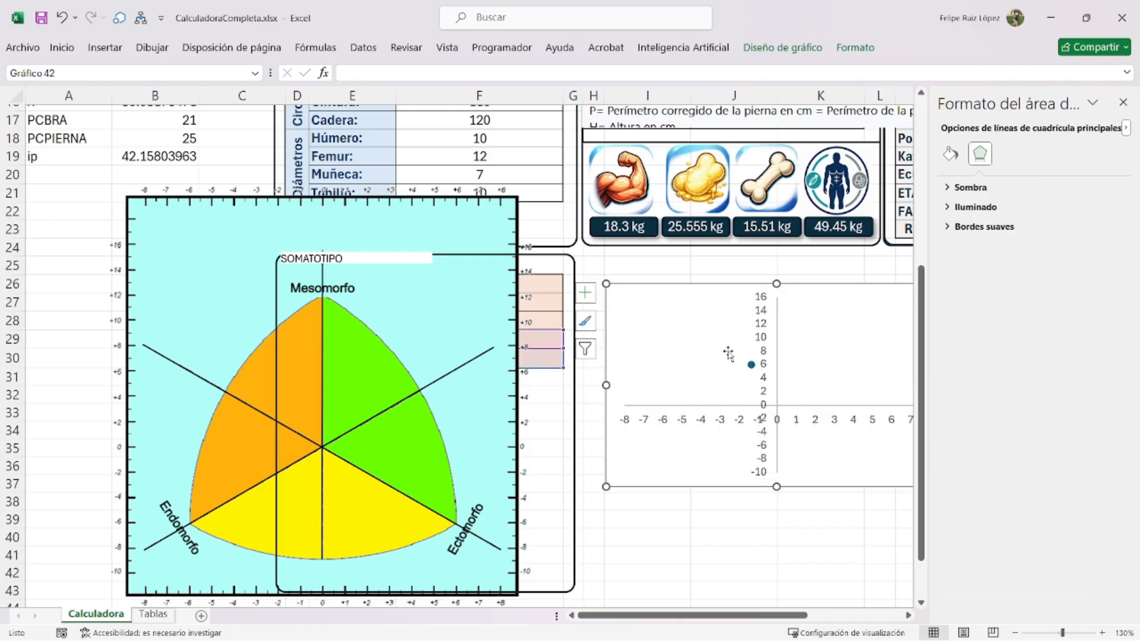
drag(798, 285, 677, 306)
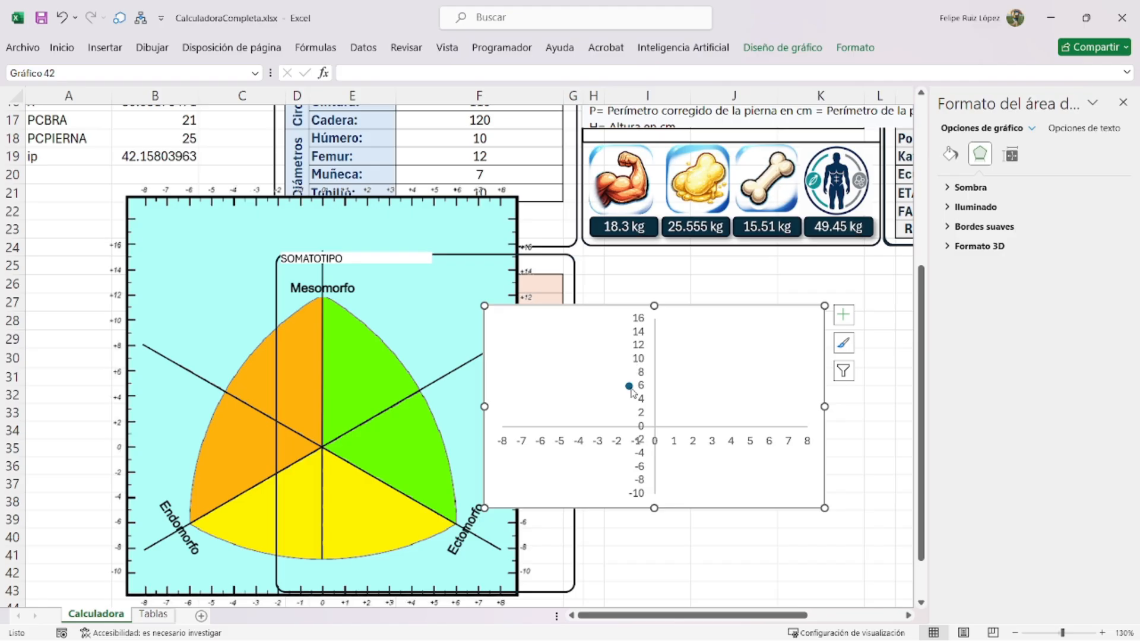
click(629, 386)
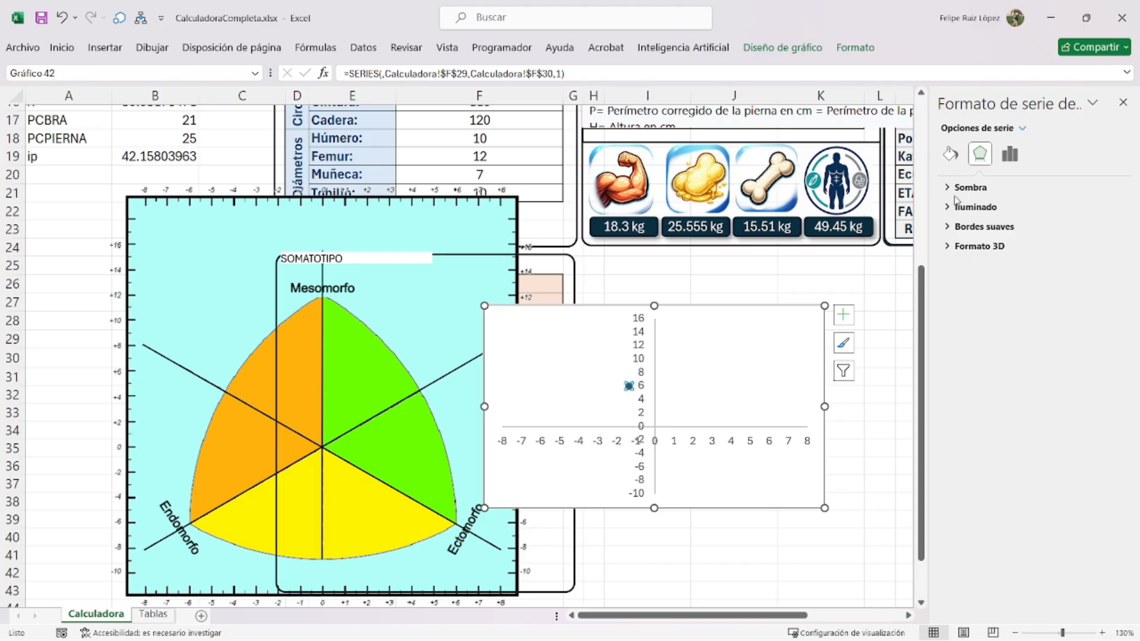
- Switch the point's marker to a built-in style at size 14
click(1009, 154)
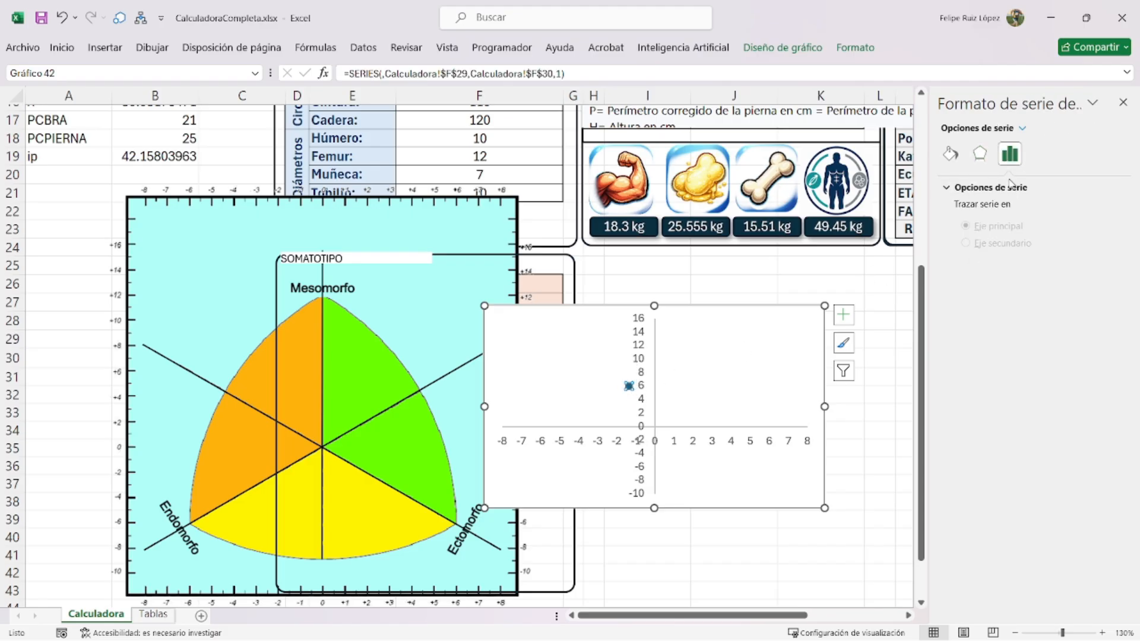
click(950, 154)
click(1031, 188)
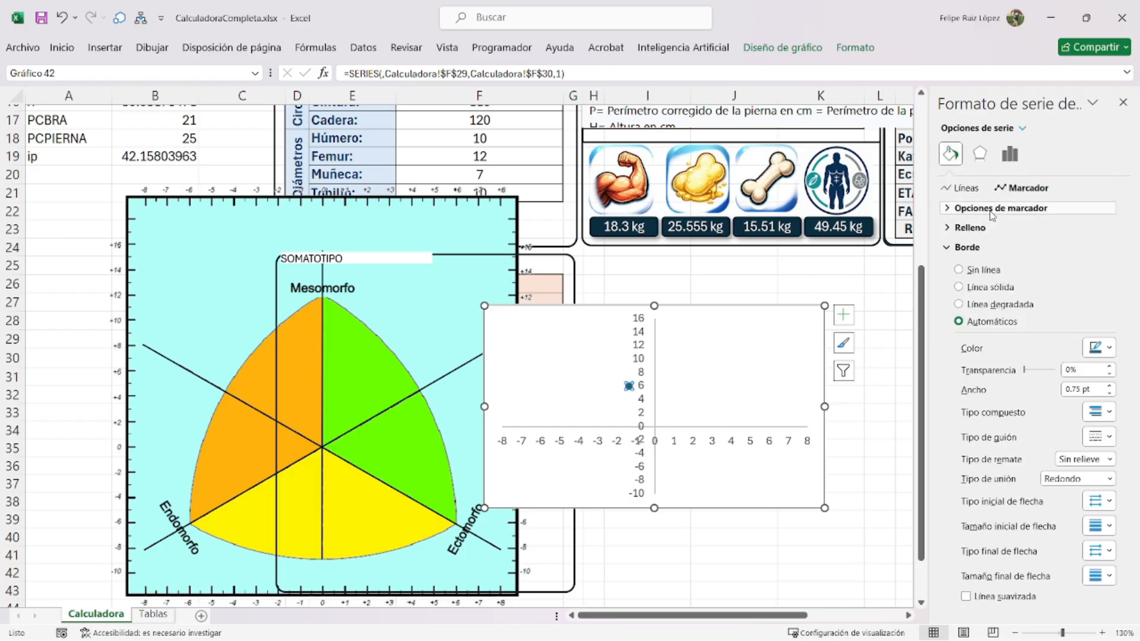
click(1036, 208)
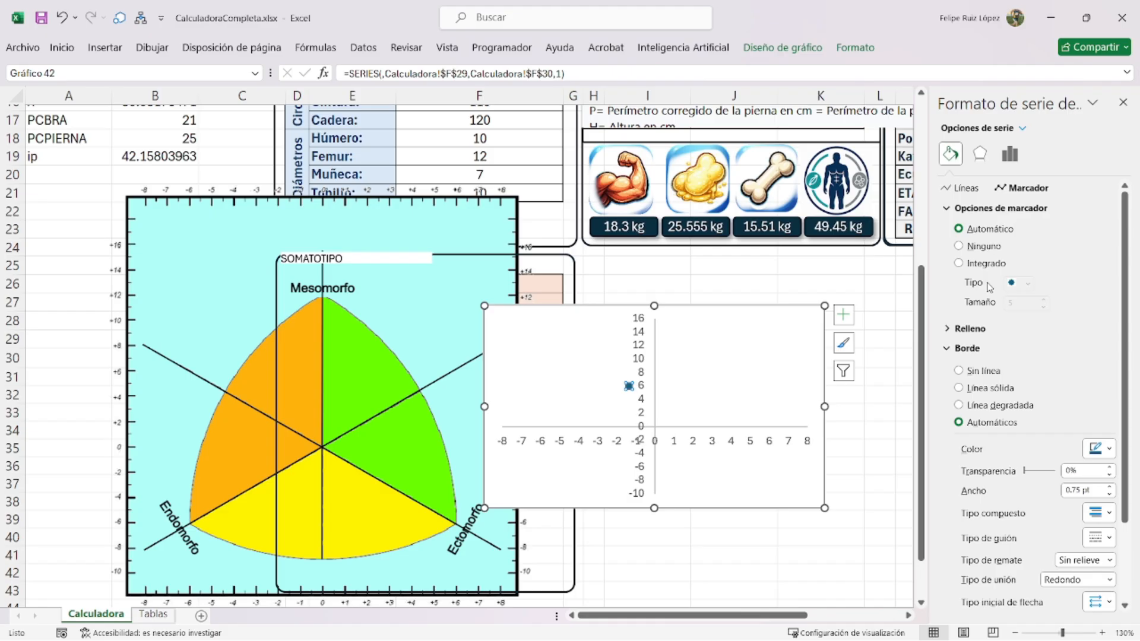
click(982, 263)
click(1043, 300)
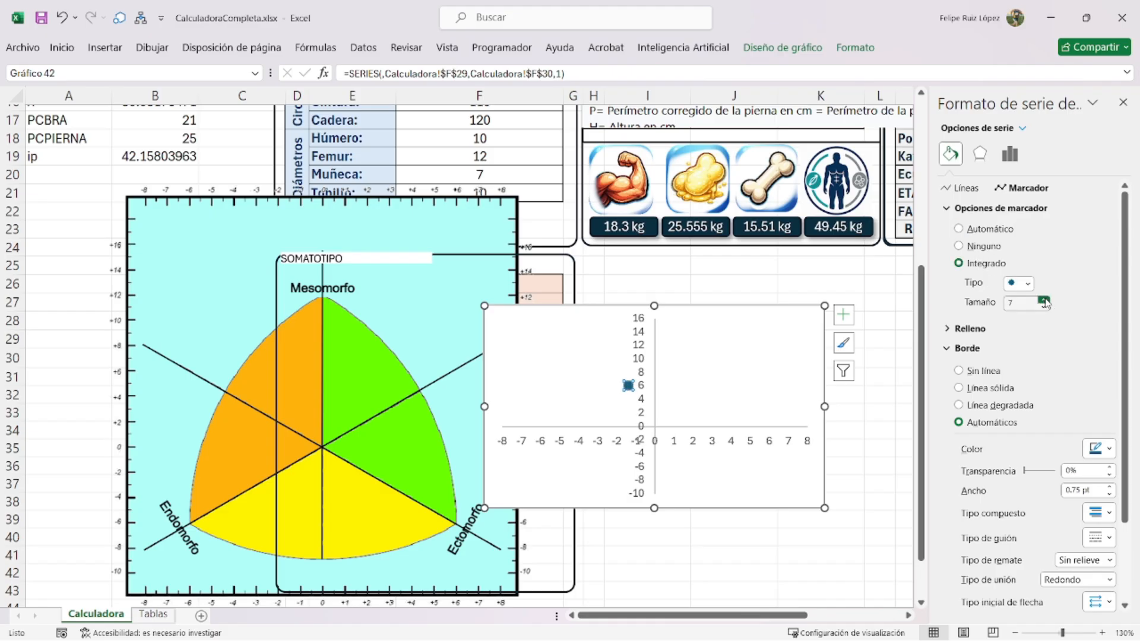
click(1044, 299)
click(1044, 299)
click(1043, 300)
click(1043, 299)
- Give the marker a solid red fill and drag the chart over the somatotype diagram
click(968, 328)
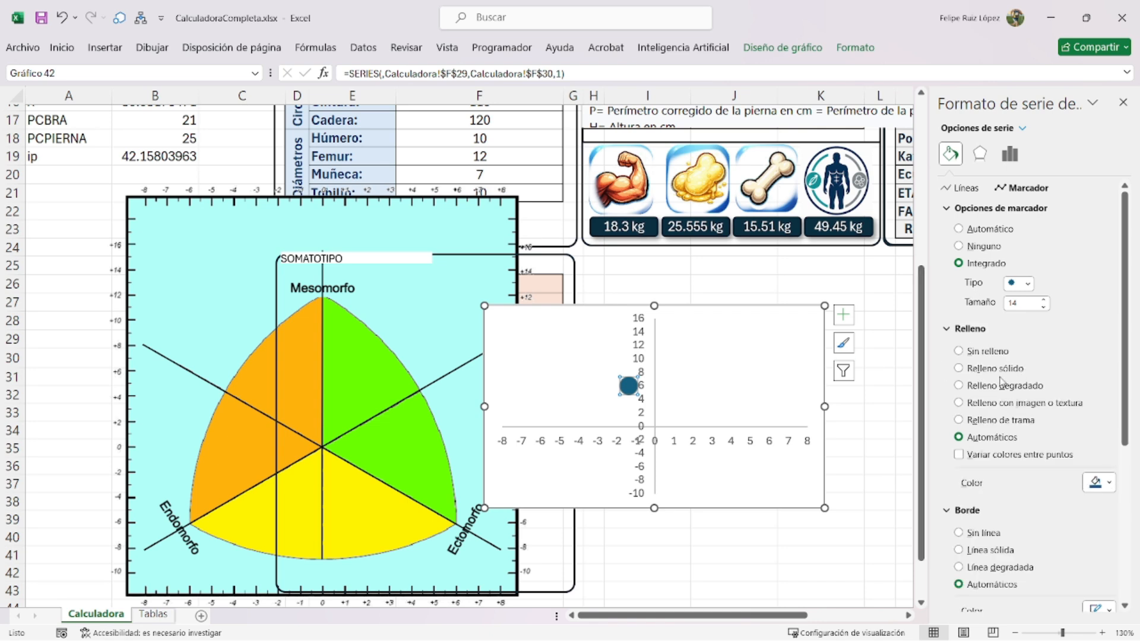
click(1088, 483)
click(1054, 407)
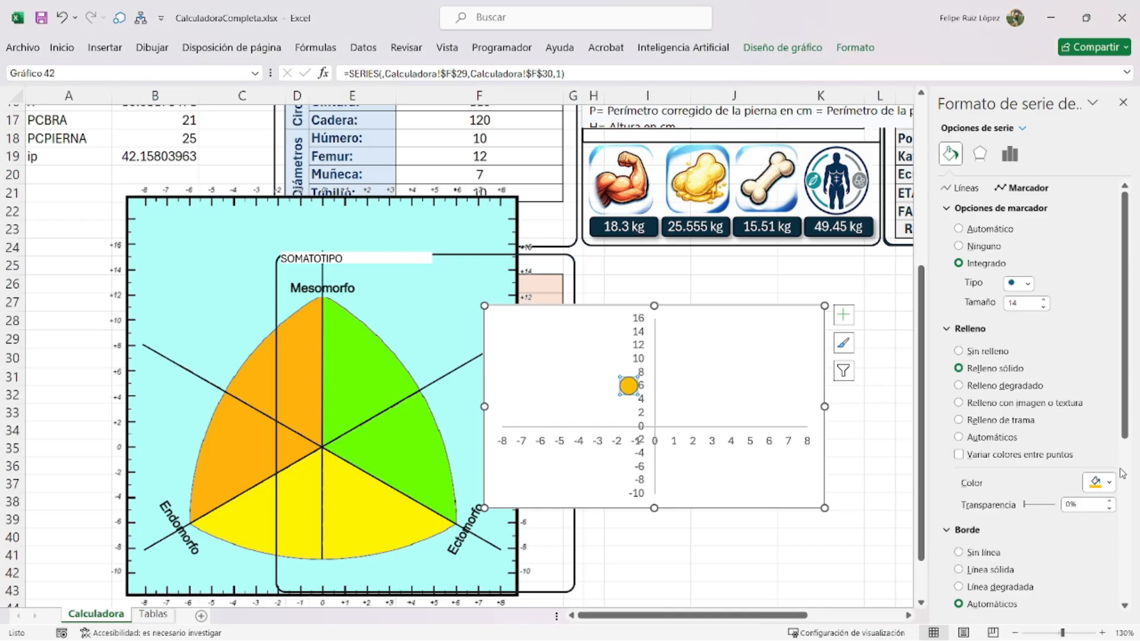
click(1095, 483)
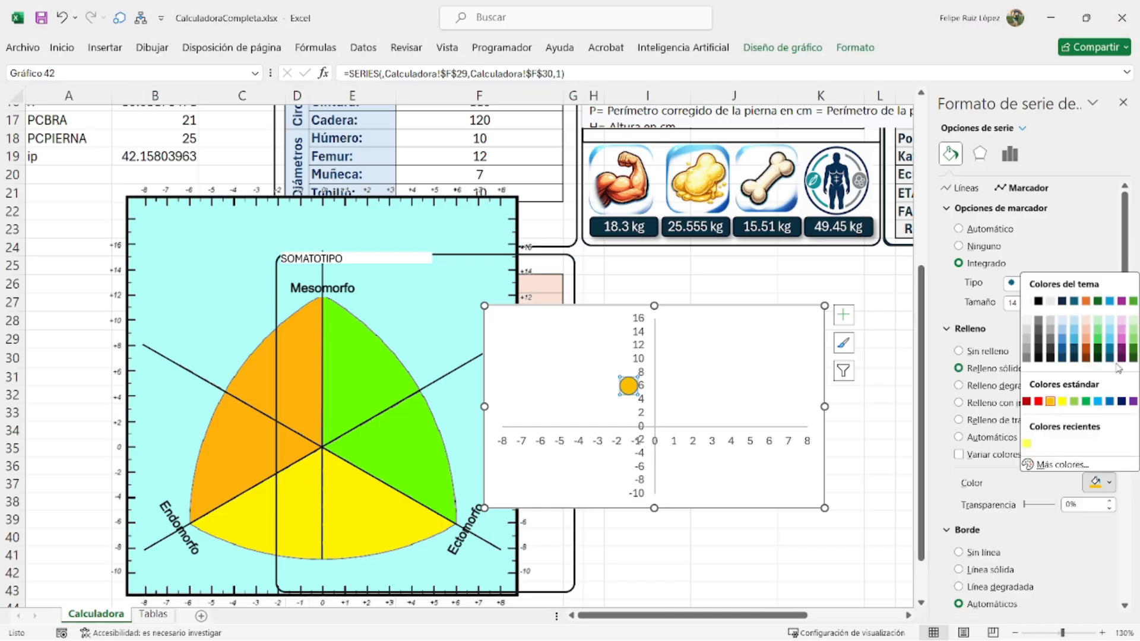
click(1075, 402)
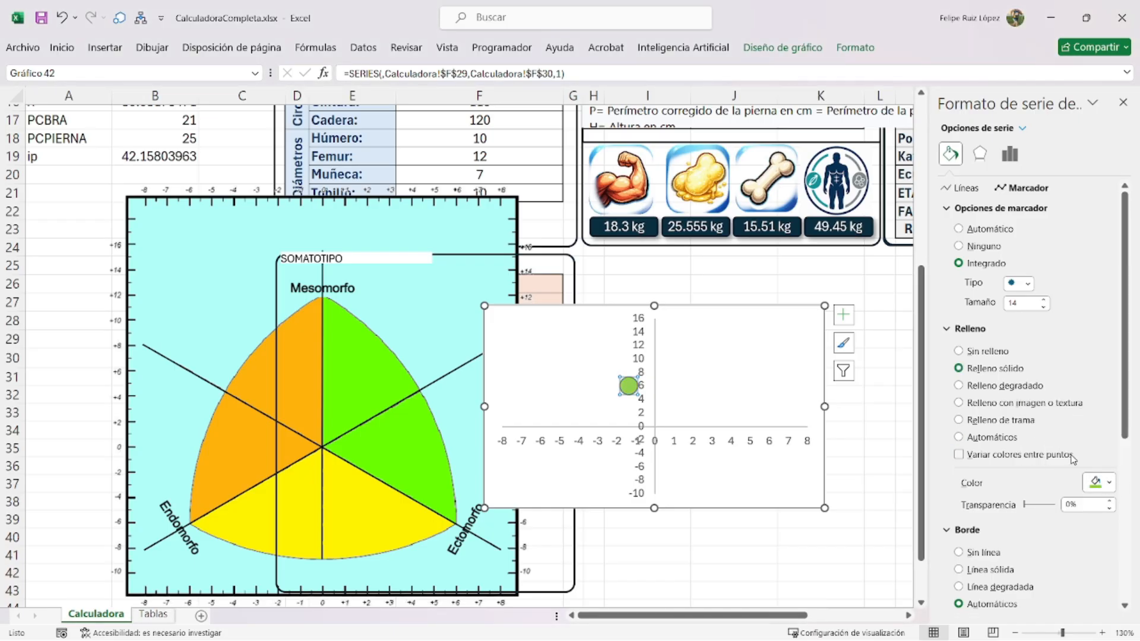
click(1090, 481)
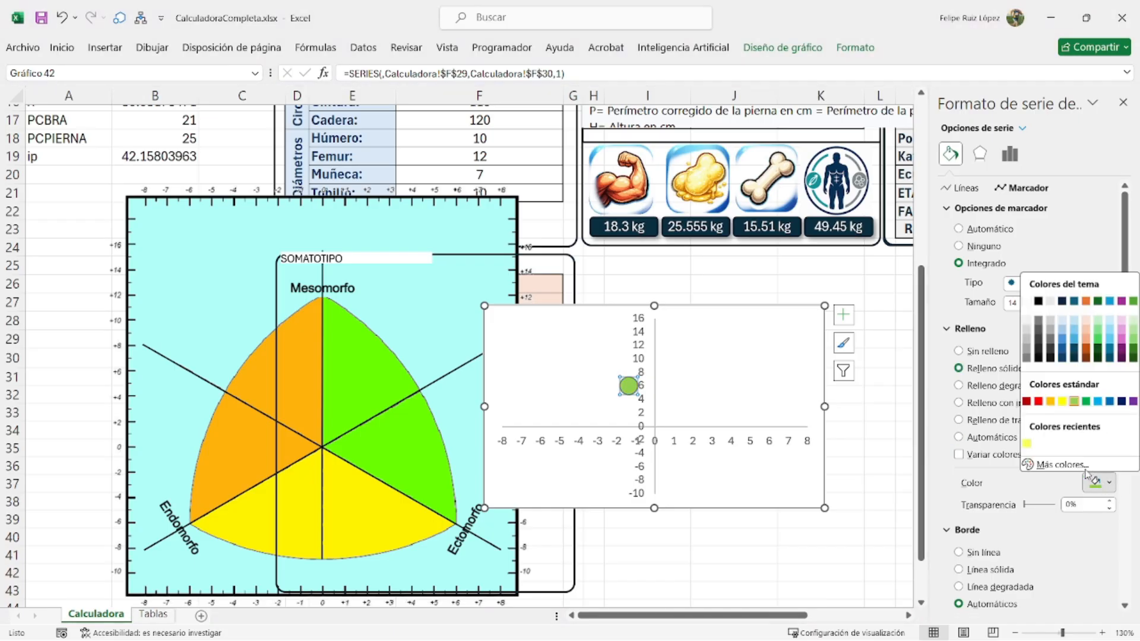
click(1038, 402)
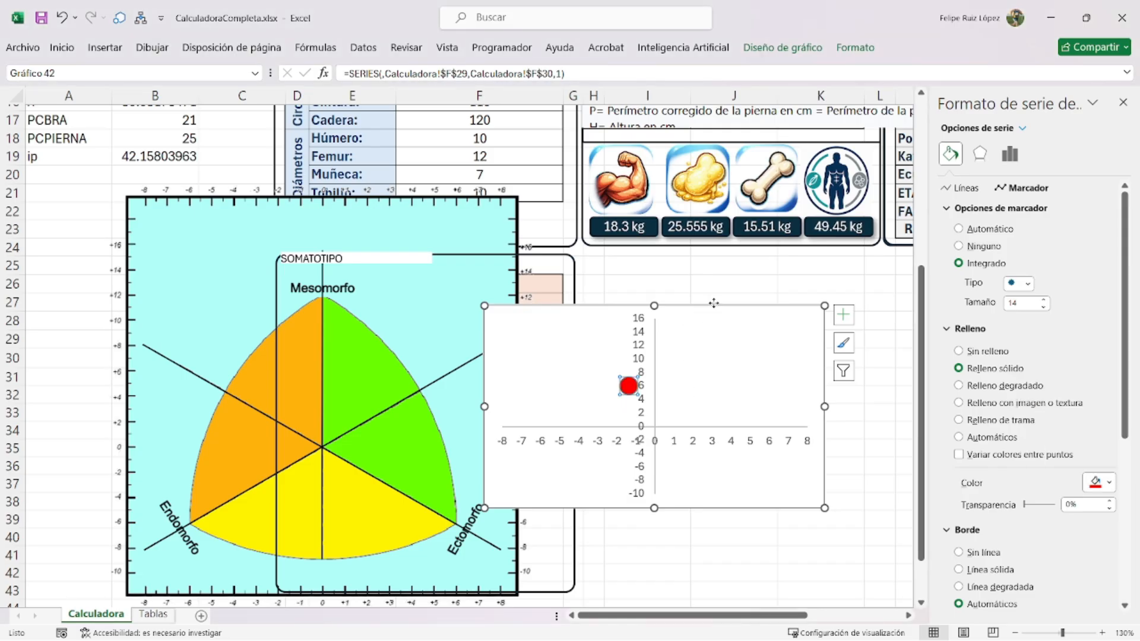
drag(703, 306, 419, 279)
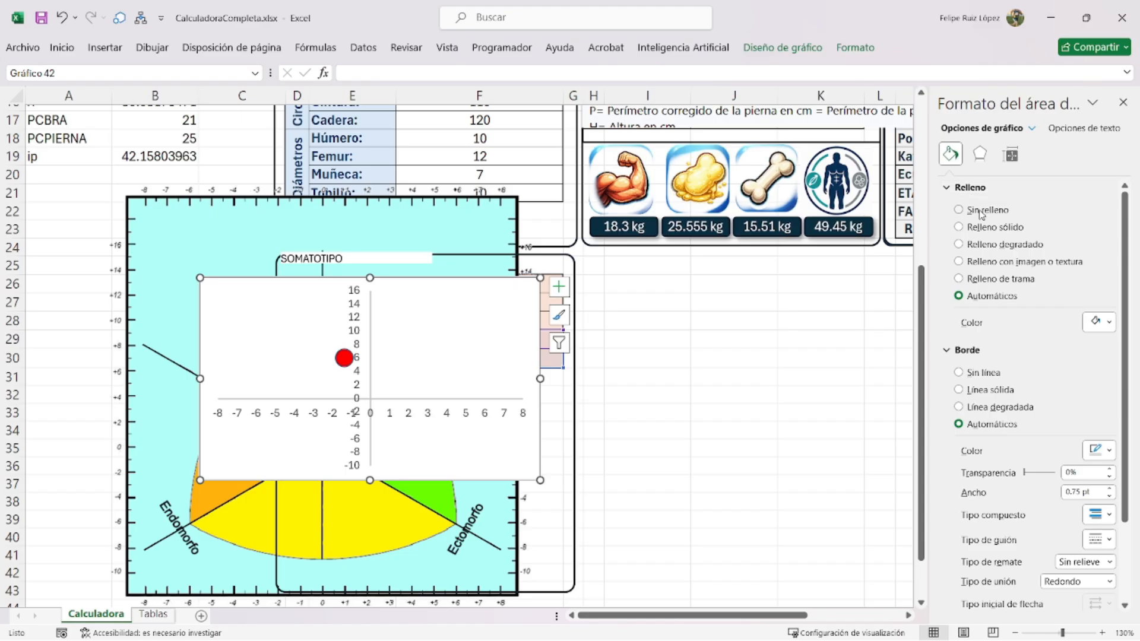
- Set the chart area to No fill, and resize the plot area and chart to match the diagram
click(958, 210)
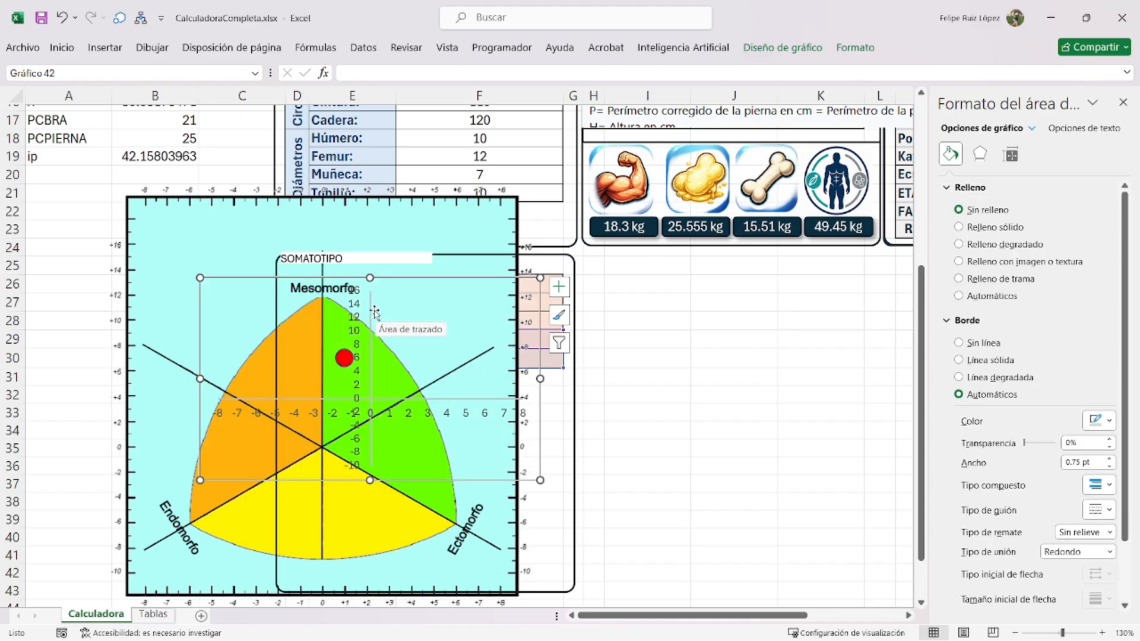
drag(386, 274, 306, 192)
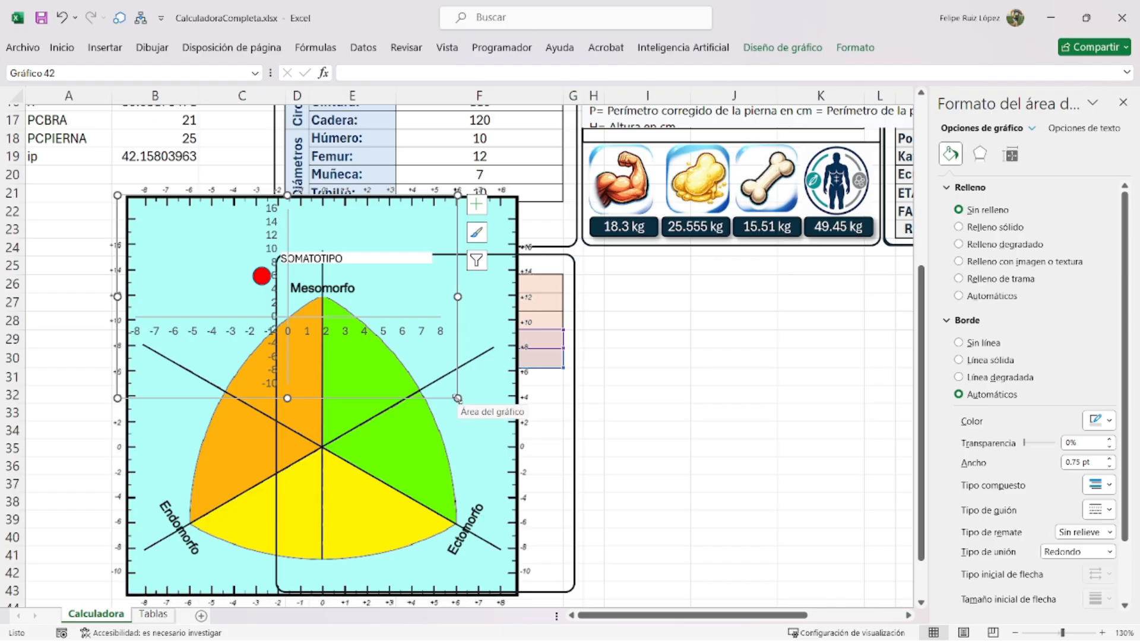
drag(457, 398, 521, 600)
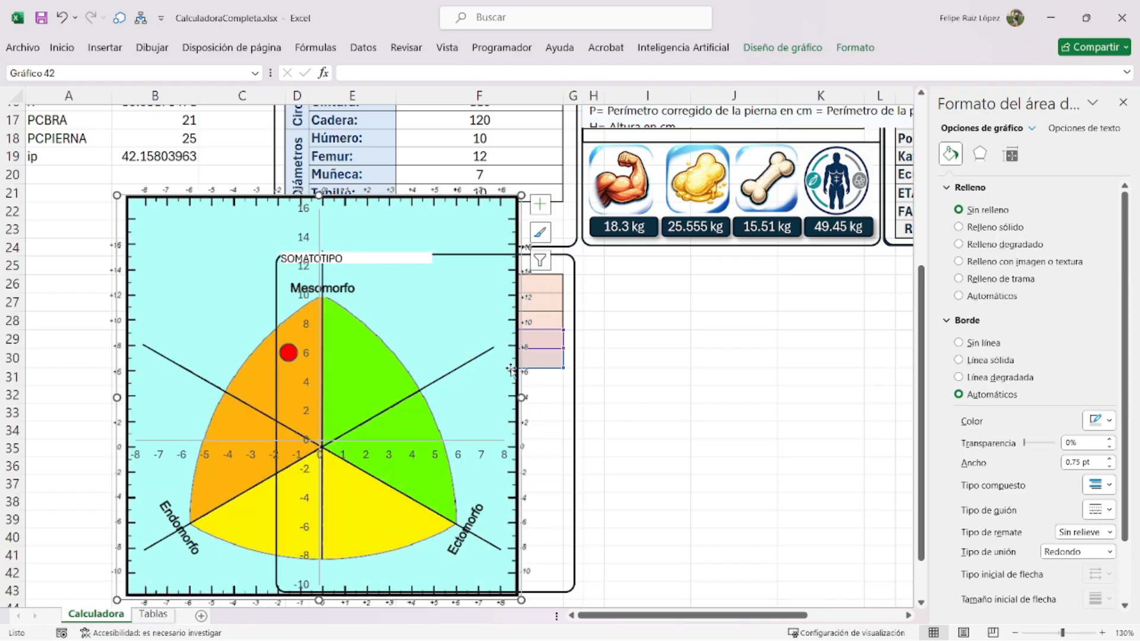
mouse_move(519, 415)
mouse_down()
mouse_move(516, 431)
mouse_move(520, 422)
mouse_up()
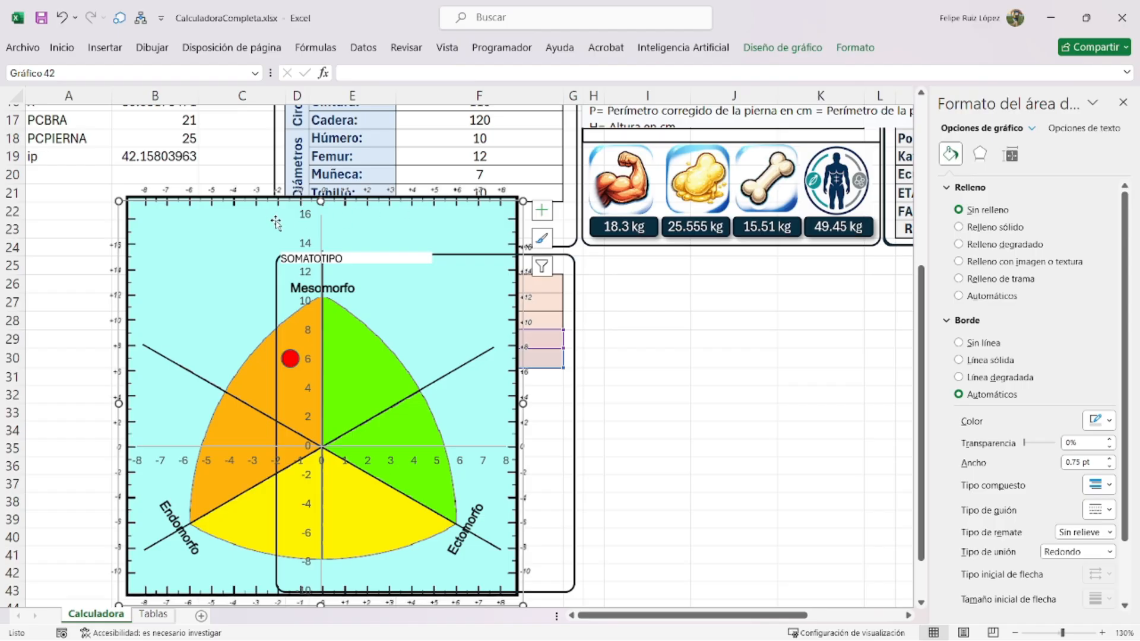
drag(321, 201, 320, 222)
scroll(389, 476, down, 2)
drag(322, 497, 320, 482)
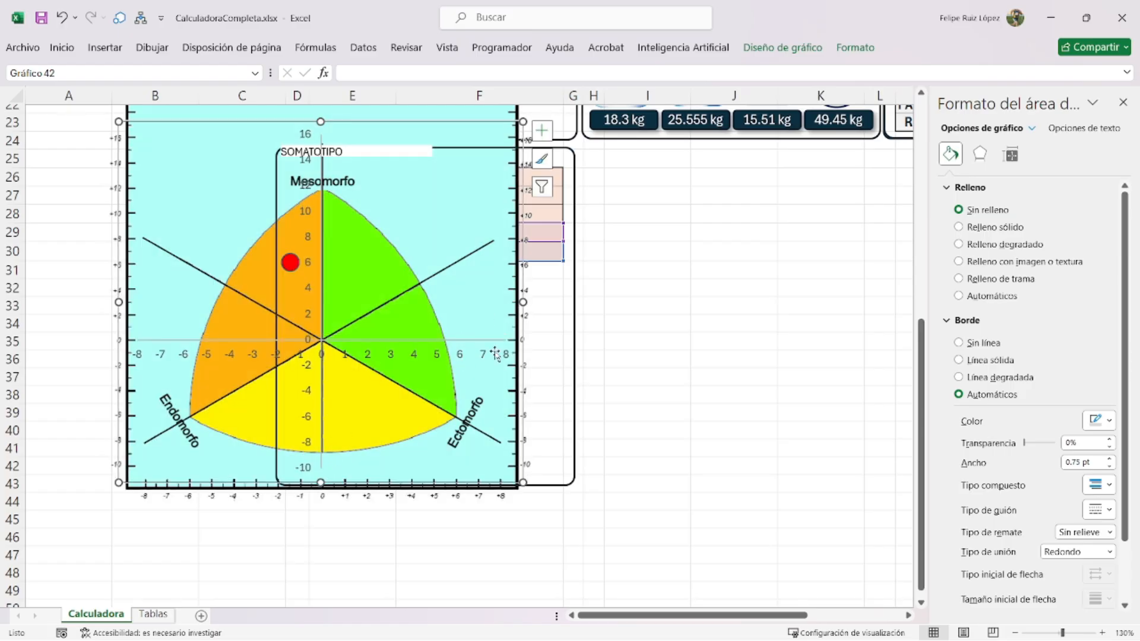
drag(522, 301, 520, 302)
drag(126, 308, 126, 306)
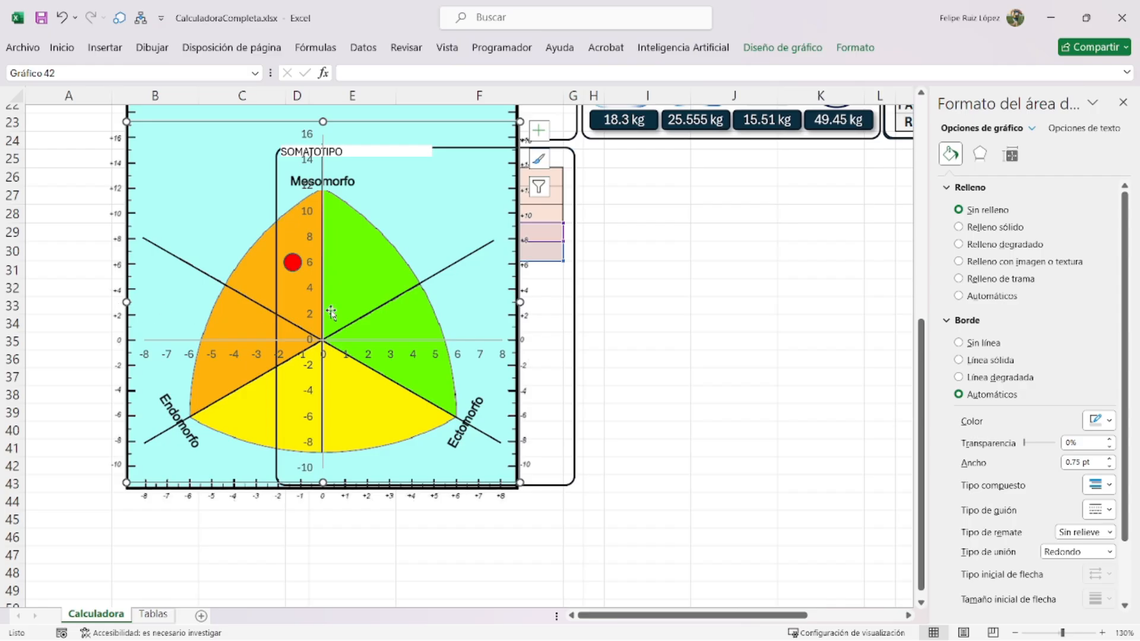
- Hide the vertical and horizontal axis numbers by setting their text fill to No fill
click(307, 215)
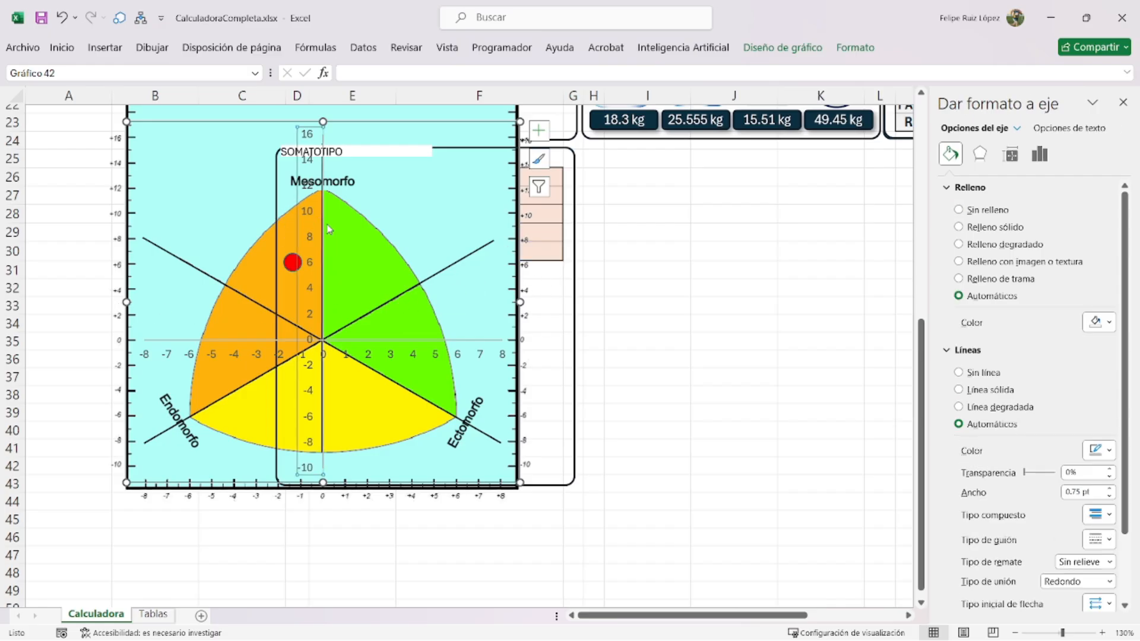
click(976, 215)
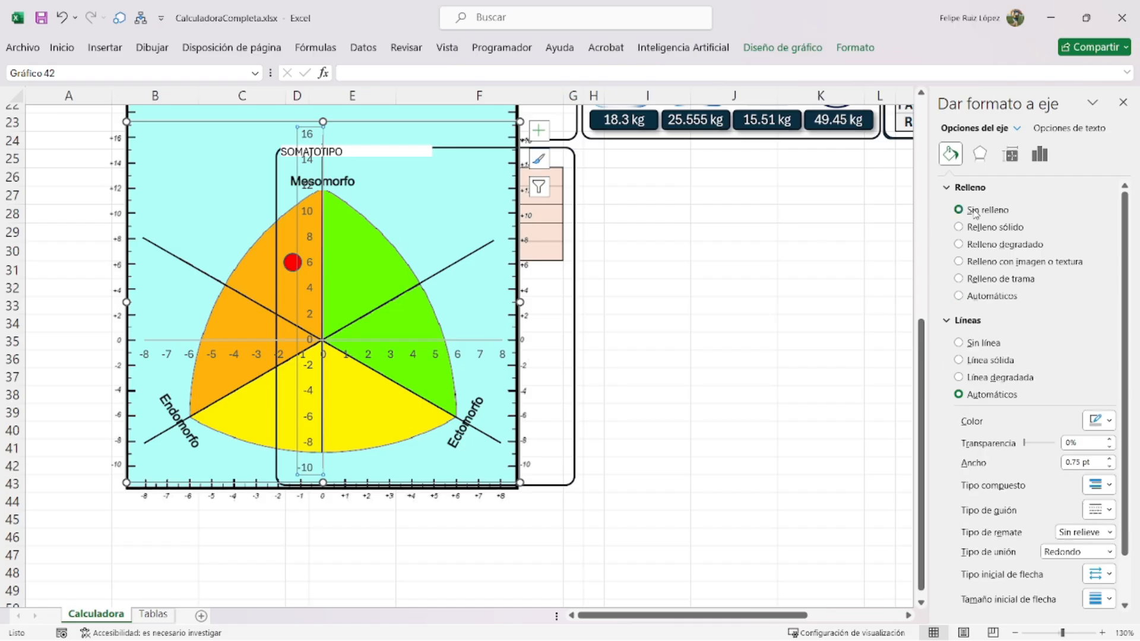
click(1074, 128)
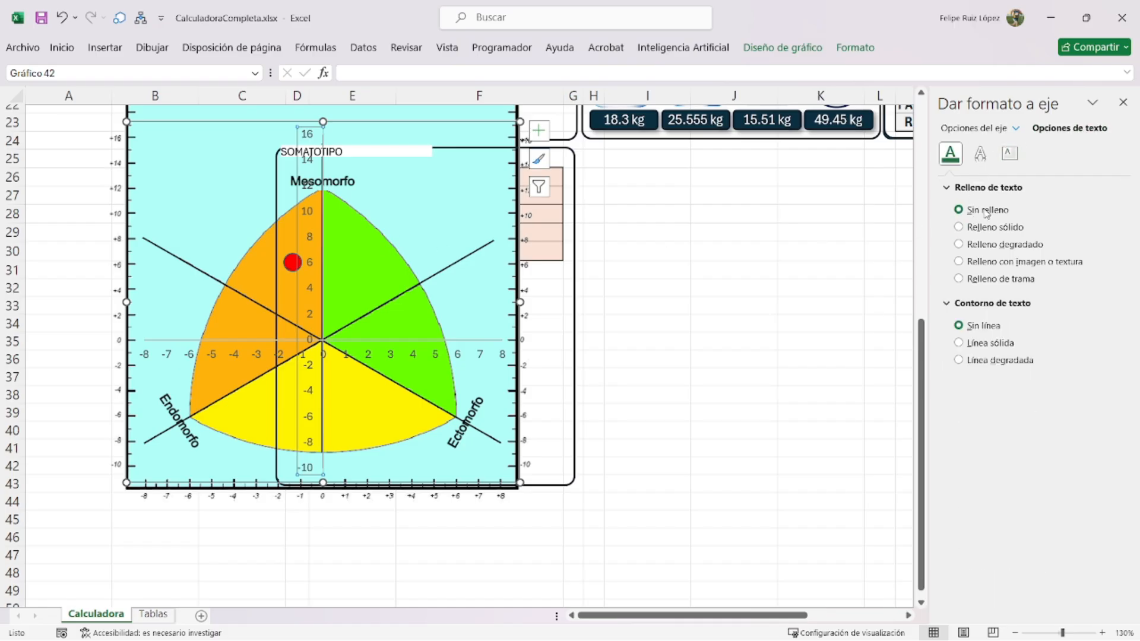
click(413, 359)
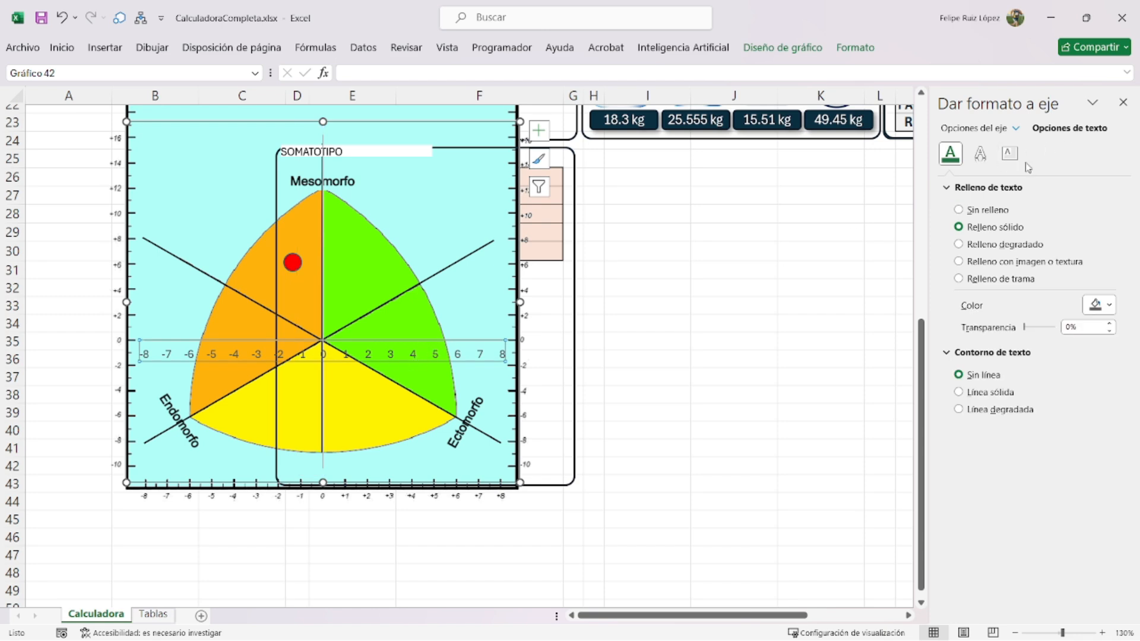
click(995, 215)
- Set the point chart's border to No line, then select it with the diagram picture
click(741, 329)
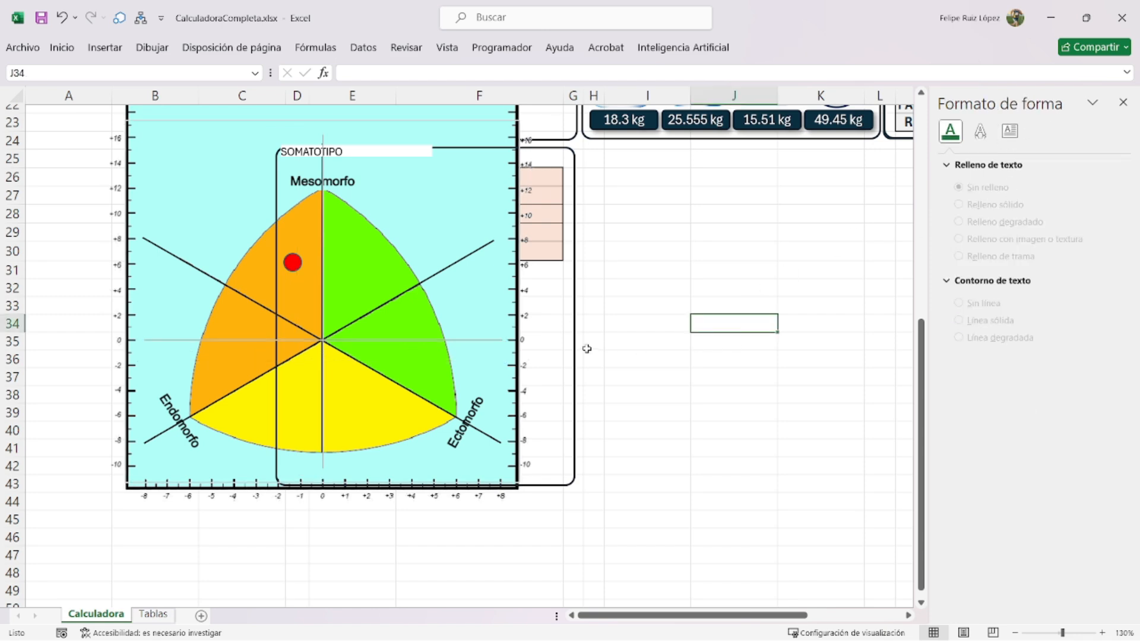
scroll(620, 286, up, 2)
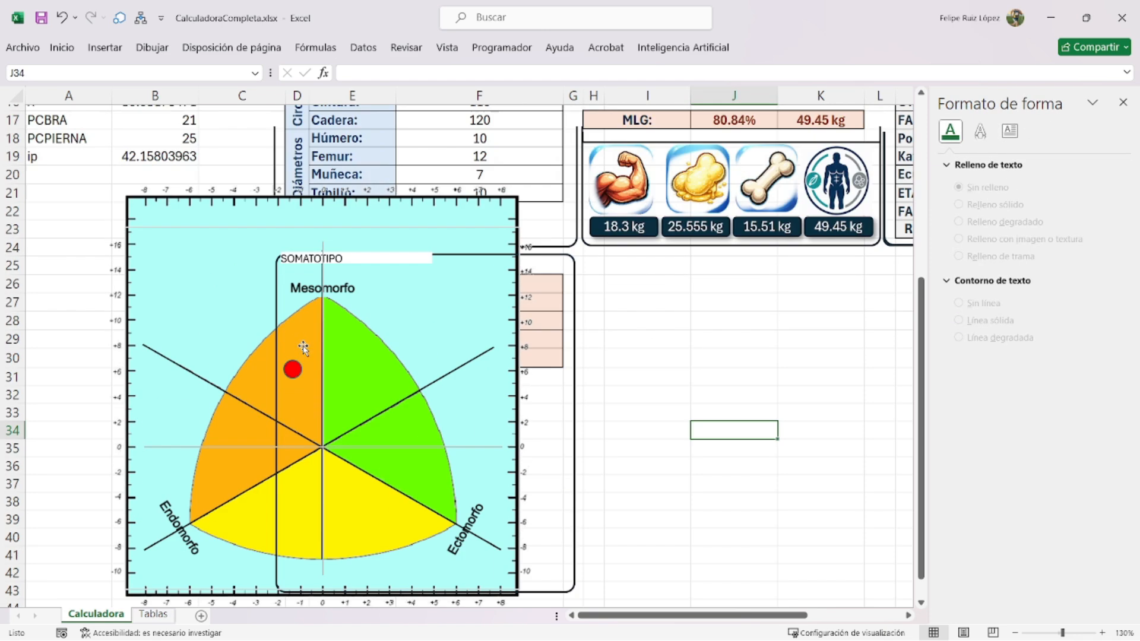
click(358, 230)
click(382, 215)
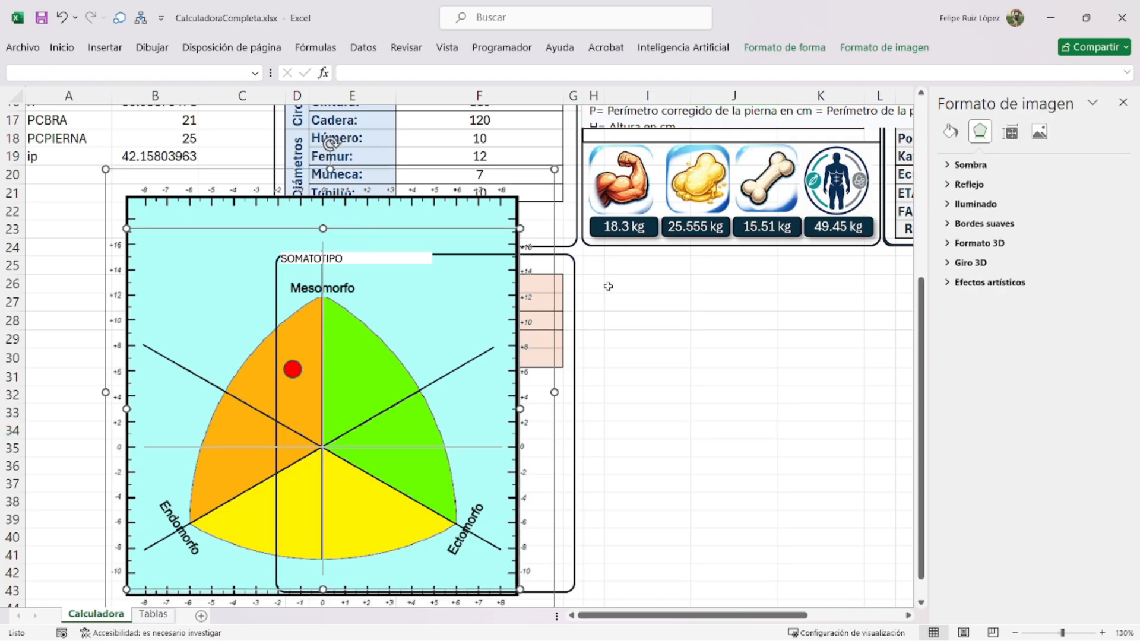
click(652, 321)
click(463, 227)
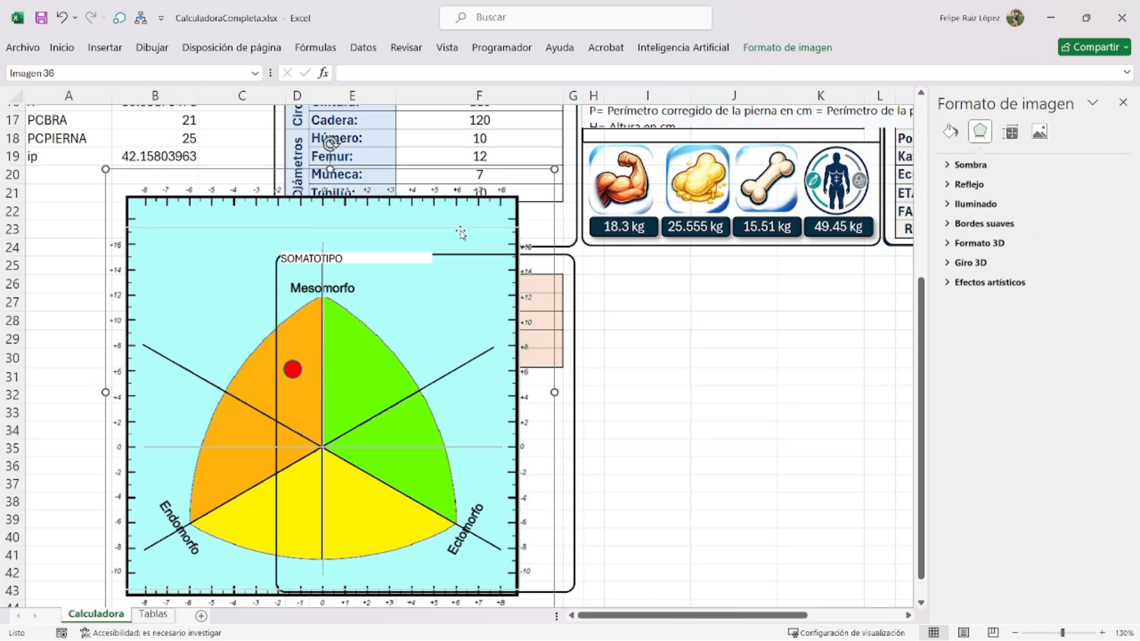
click(461, 233)
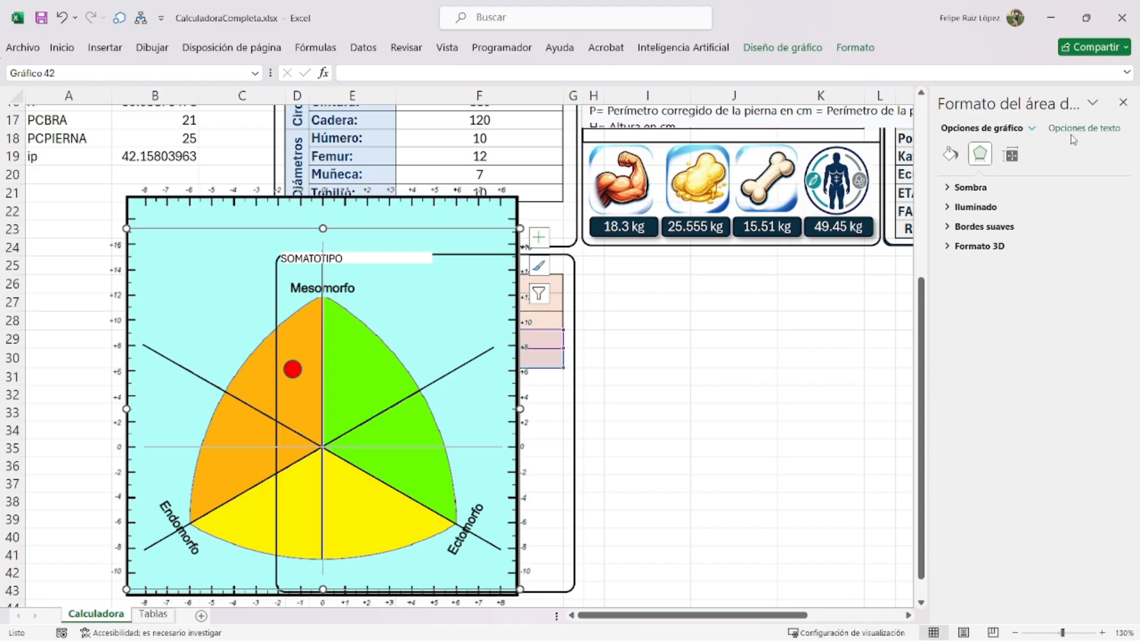
click(950, 155)
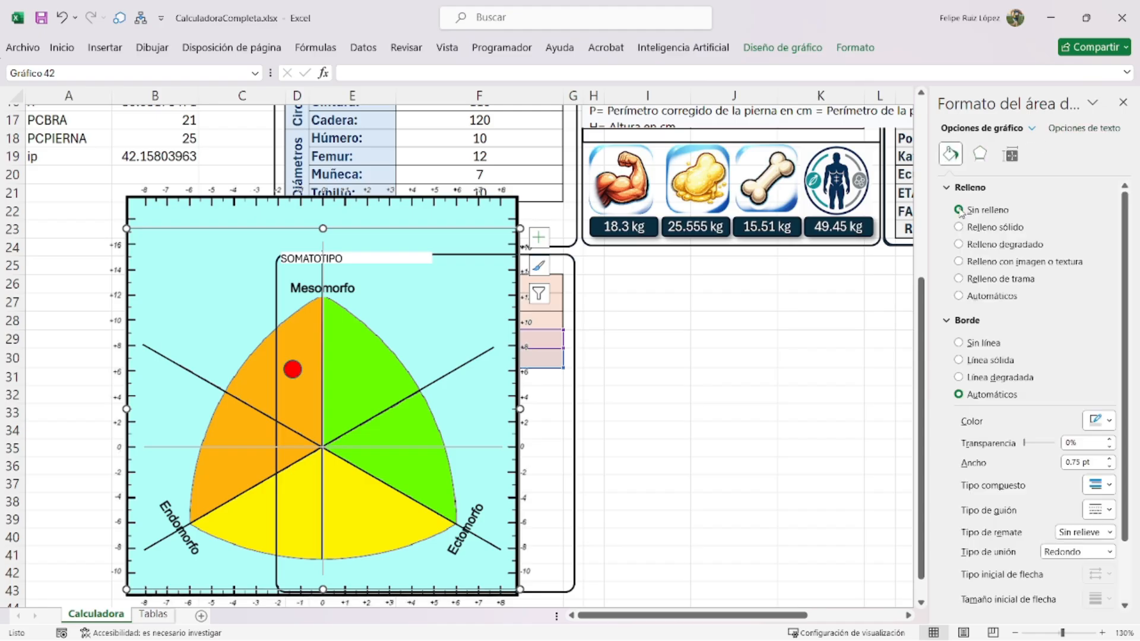
click(975, 346)
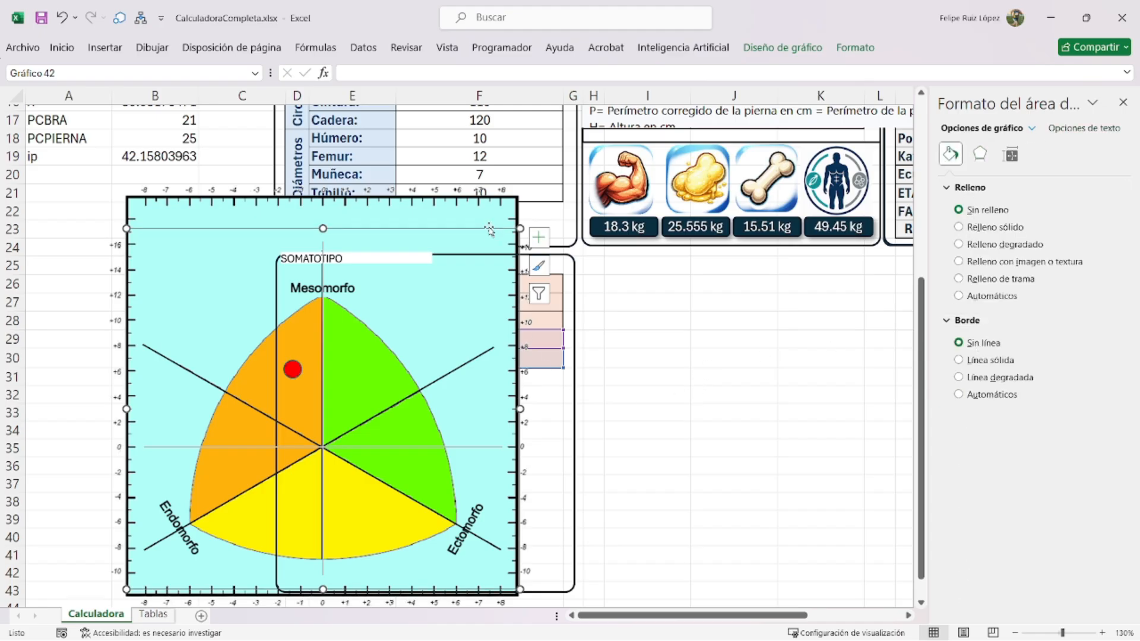
click(413, 215)
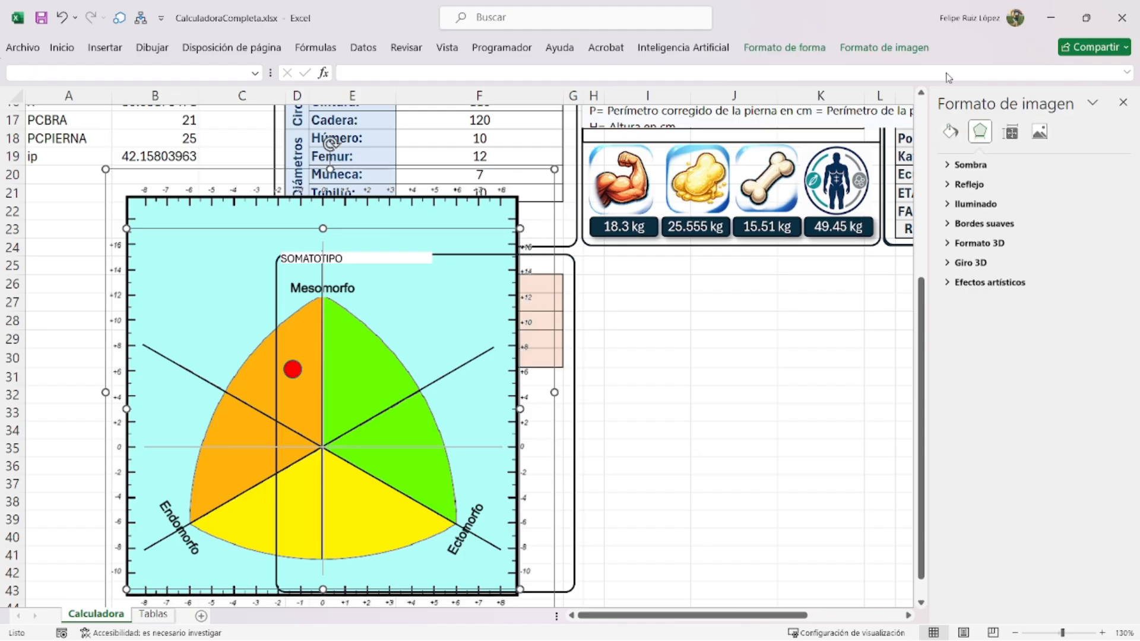
- Group the point chart with the somatochart diagram picture
right_click(503, 174)
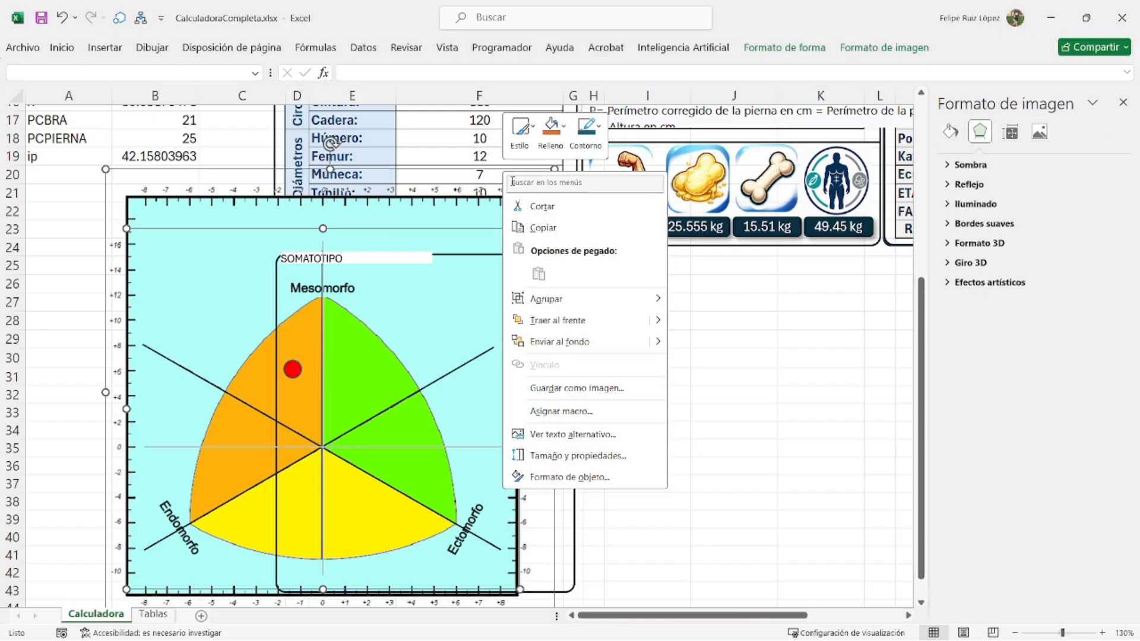
mouse_move(657, 307)
click(710, 300)
click(734, 358)
- Shrink the chart group into the SOMATOTIPO panel and delete the leftover stray image
click(523, 211)
drag(558, 165, 355, 383)
drag(355, 432, 561, 429)
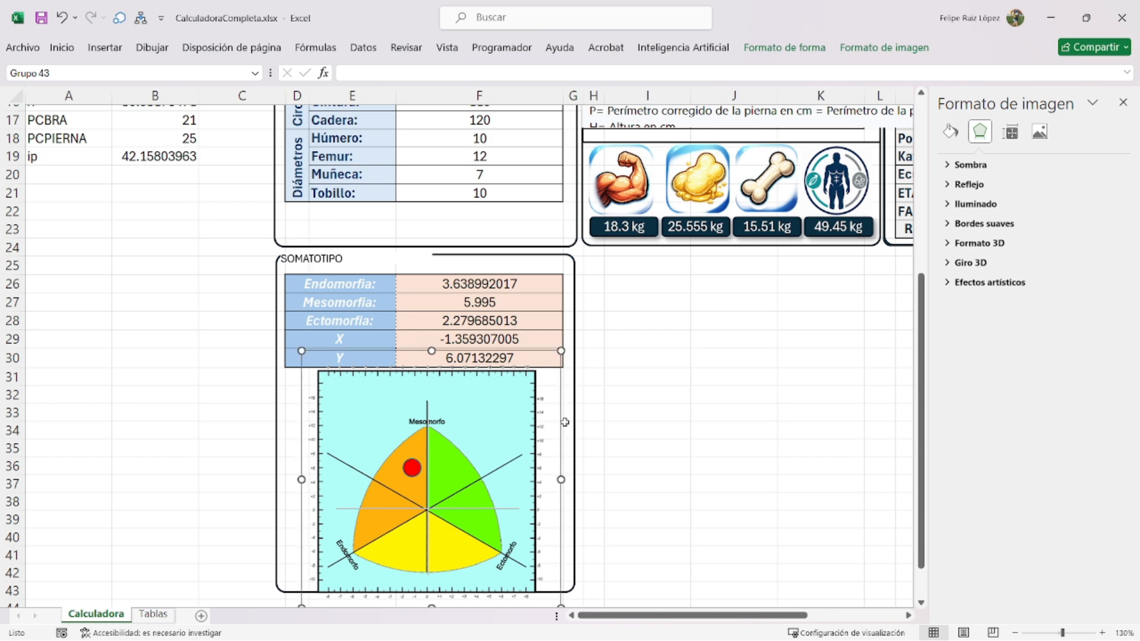
drag(561, 351, 537, 364)
drag(548, 420, 549, 405)
click(682, 434)
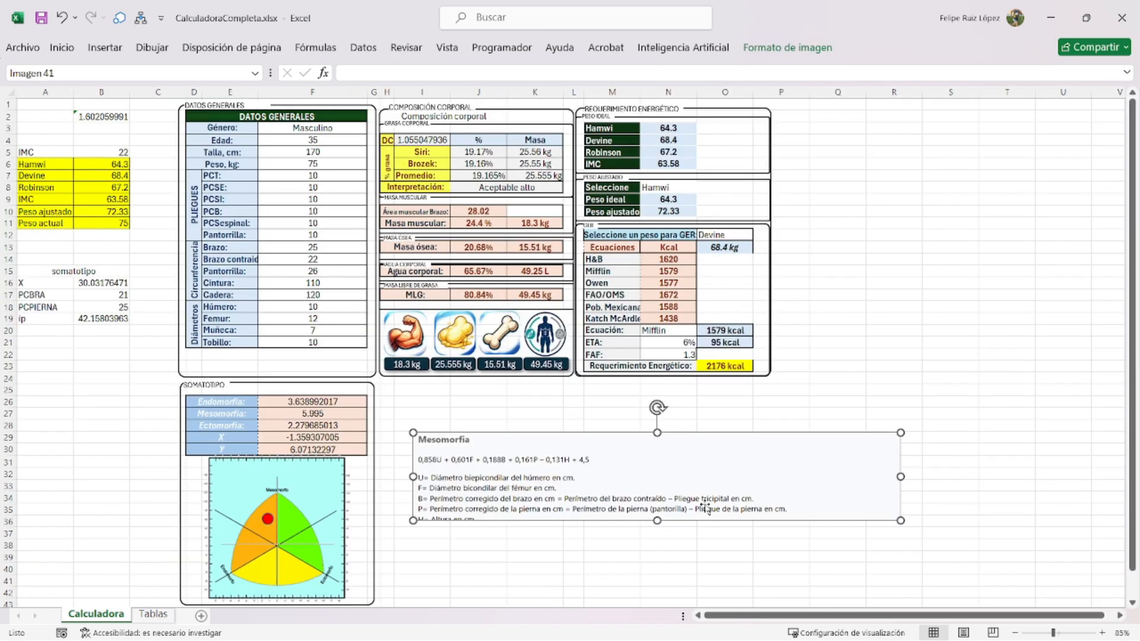
key(Delete)
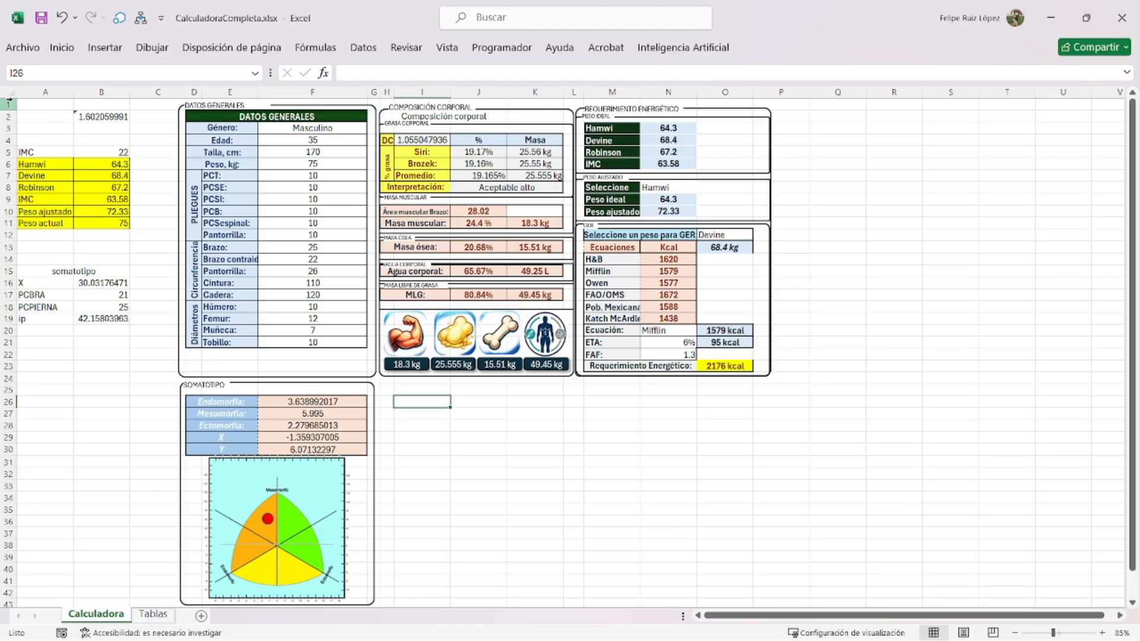
- Heighten row 1 to 27 and lower the tops of the DATOS GENERALES, Composición corporal and Requerimiento Energético frames
drag(7, 108, 21, 142)
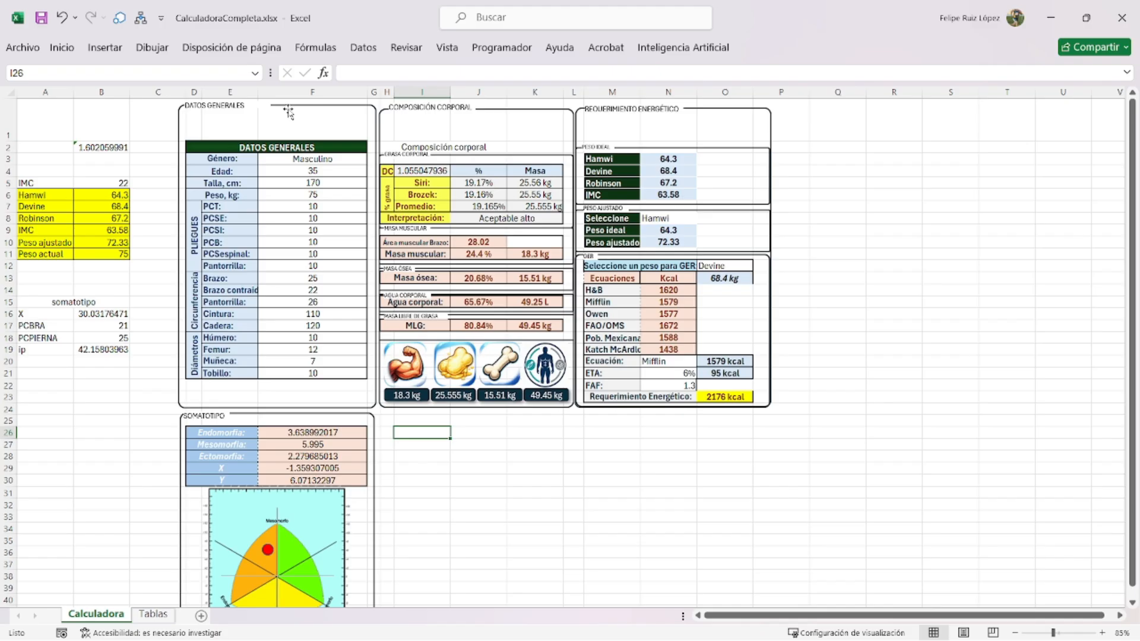
click(294, 106)
drag(277, 107, 277, 135)
click(476, 109)
drag(475, 109, 475, 137)
click(700, 109)
drag(673, 108, 671, 137)
- Move the DATOS GENERALES and COMPOSICIÓN CORPORAL headings down onto their panels' top edges
scroll(673, 137, up, 3)
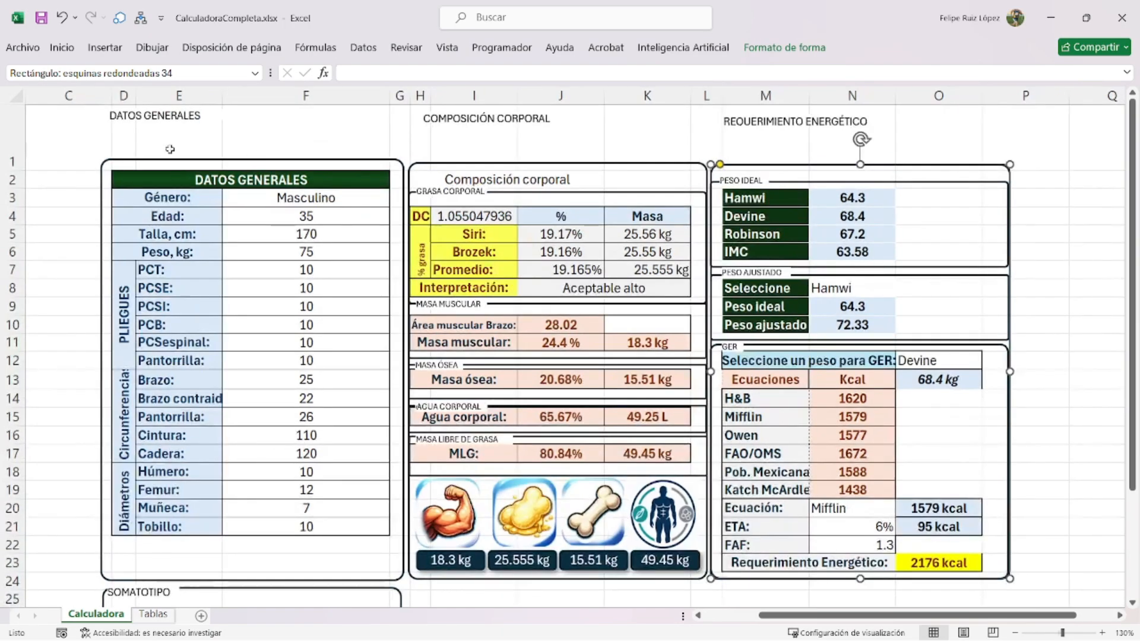
click(176, 119)
drag(194, 123, 197, 160)
click(467, 125)
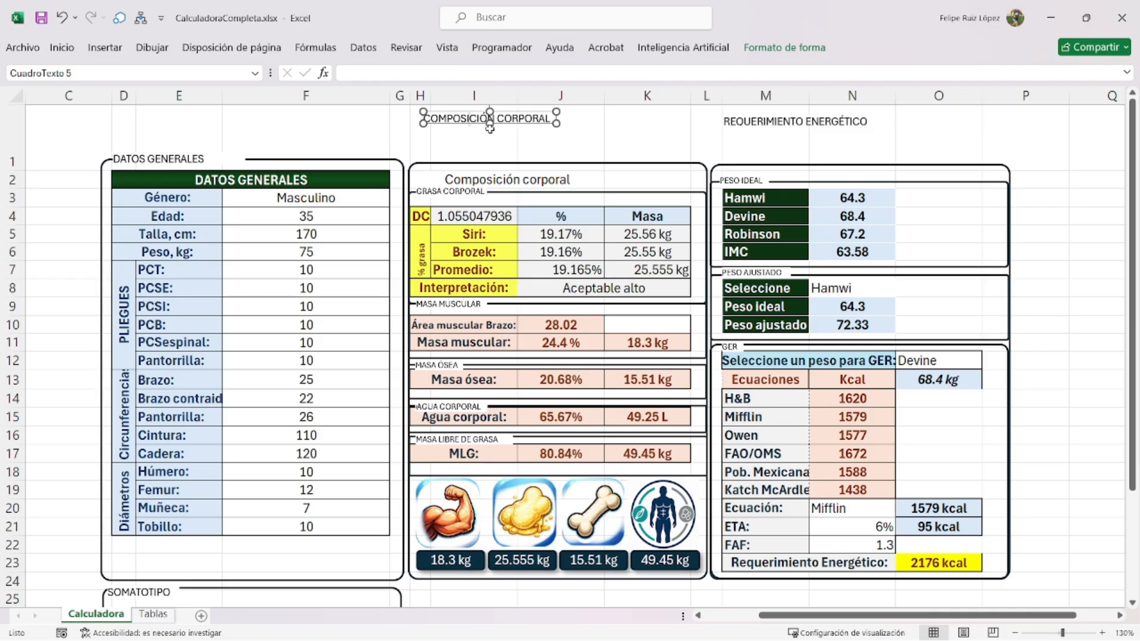
drag(480, 127, 476, 170)
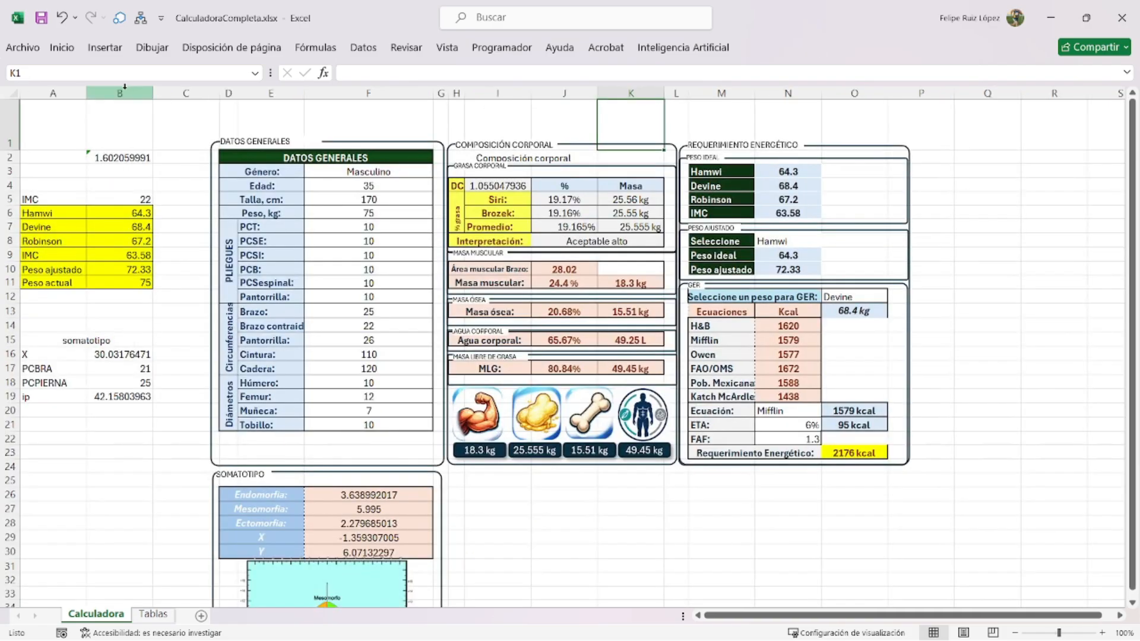
- Draw a rectangle above the panels containing the text CALCULADORA DE NUTRICION
click(103, 51)
click(208, 88)
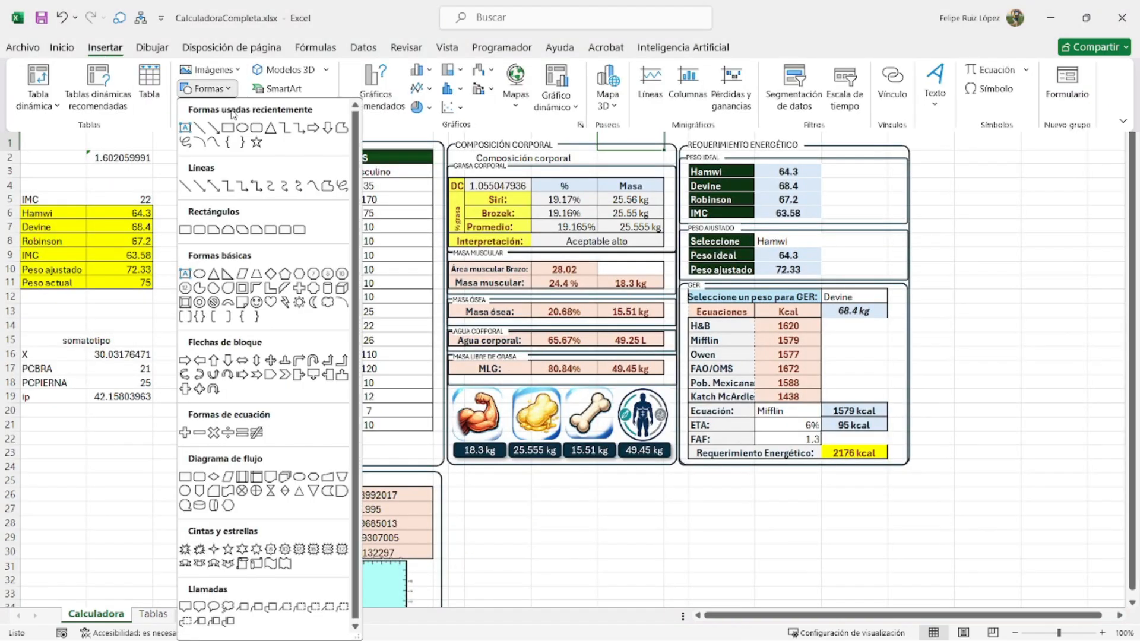
click(236, 128)
drag(215, 130, 912, 89)
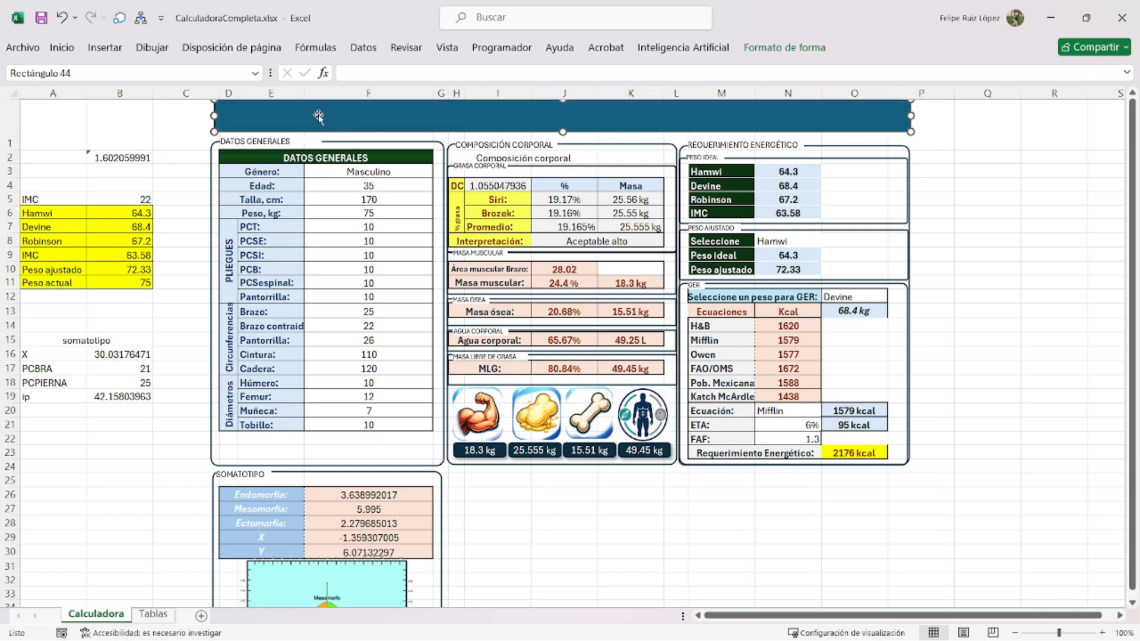
text(CALCULADORA DE NUTRICION)
- Enlarge the title text and centre it vertically and horizontally in the banner
click(785, 47)
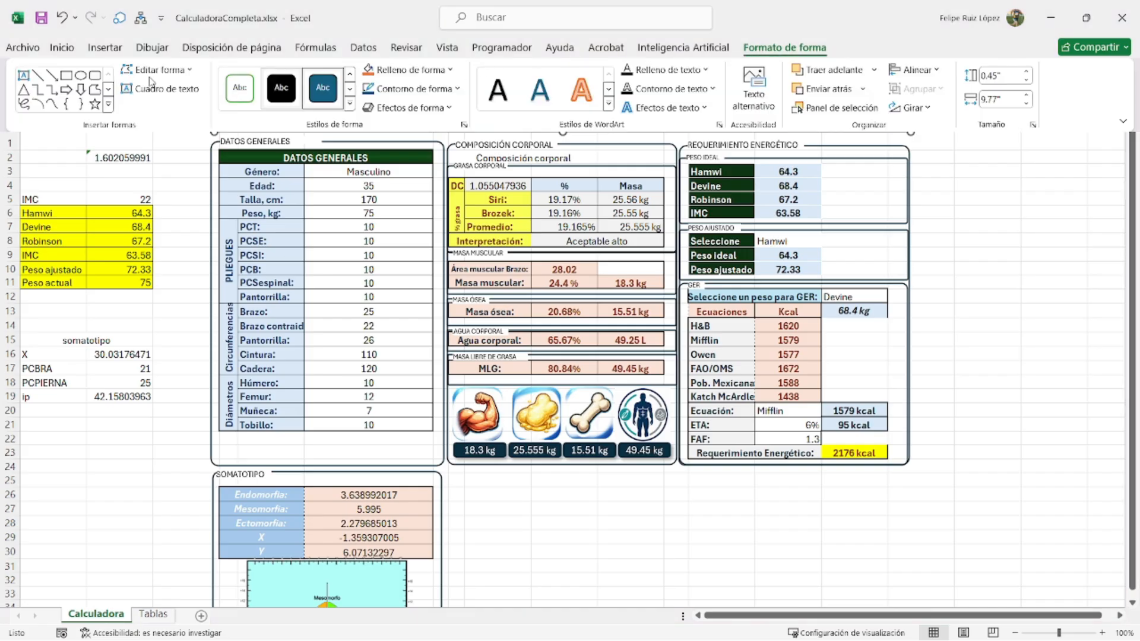
click(61, 47)
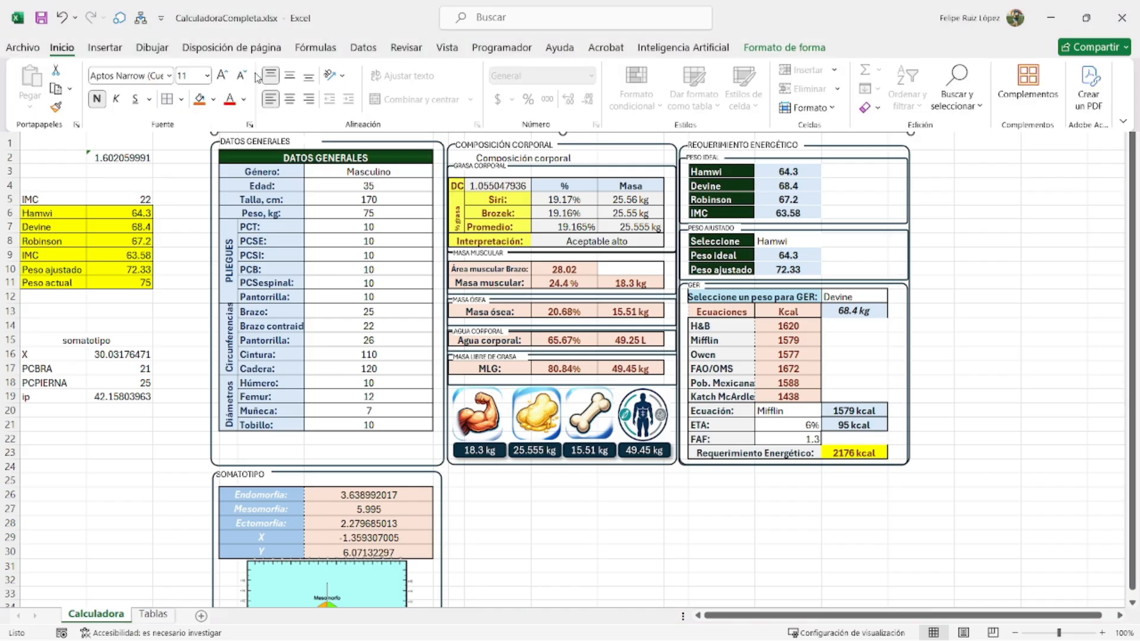
click(223, 76)
click(223, 76)
click(290, 77)
click(290, 100)
click(919, 263)
- Give the banner a light blue fill and a drop shadow
click(787, 56)
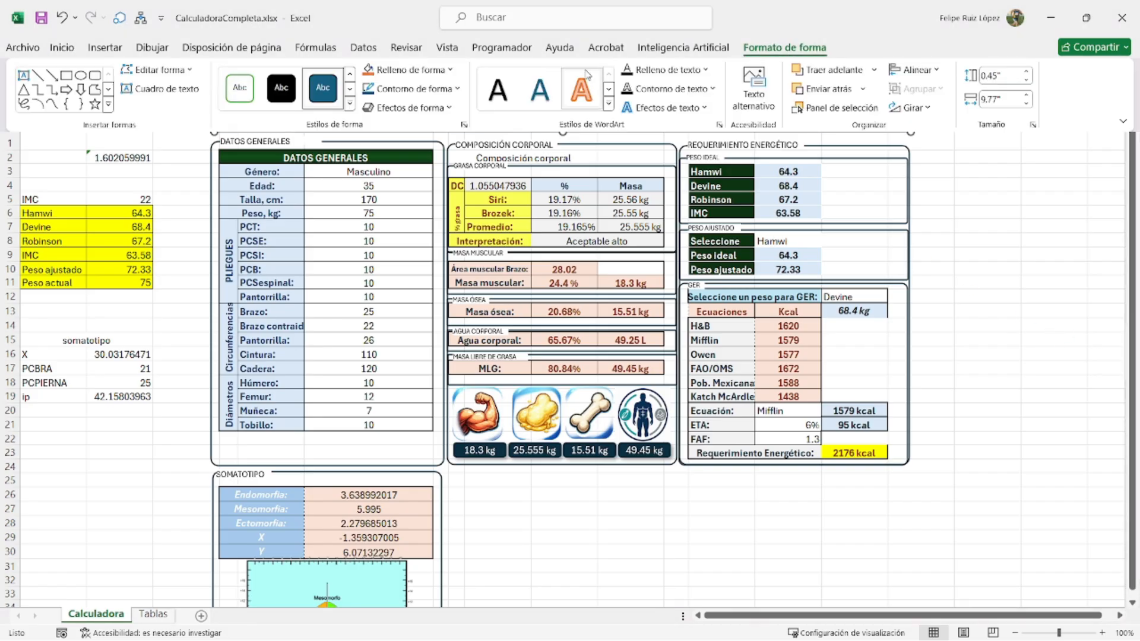
click(410, 70)
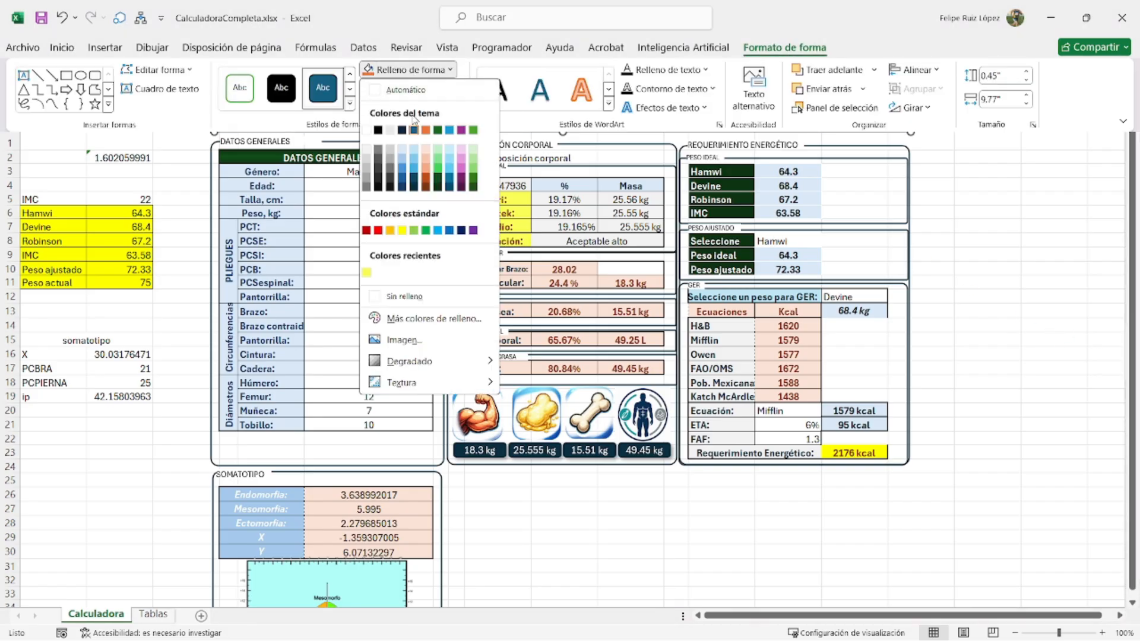
click(404, 149)
click(410, 108)
mouse_move(412, 161)
click(497, 232)
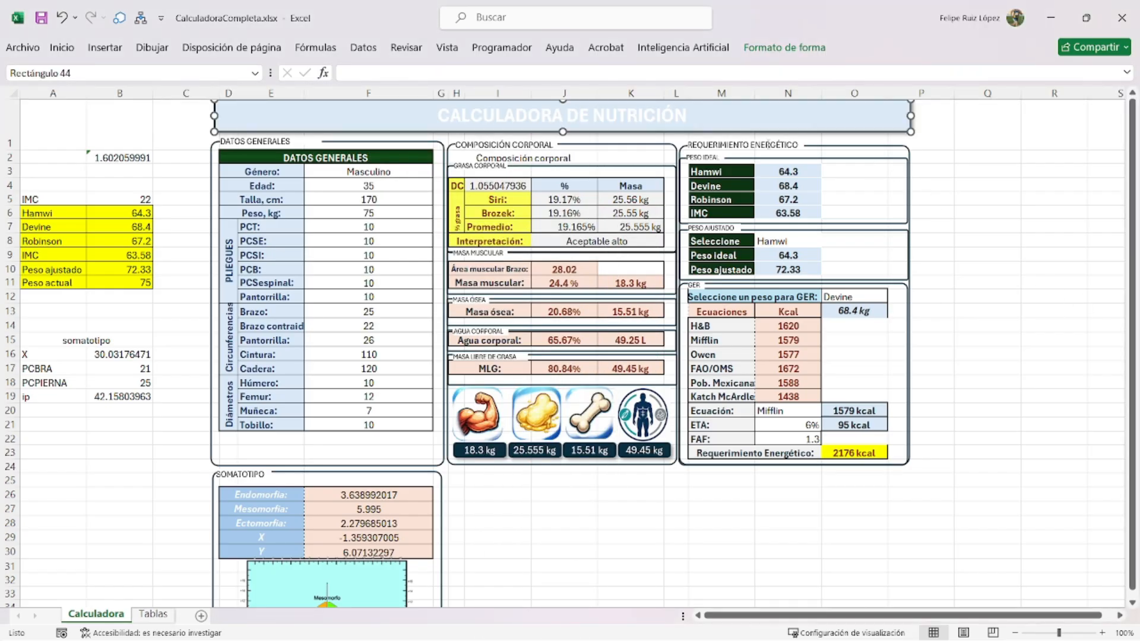
- Change the title's font colour to a dark colour
click(783, 47)
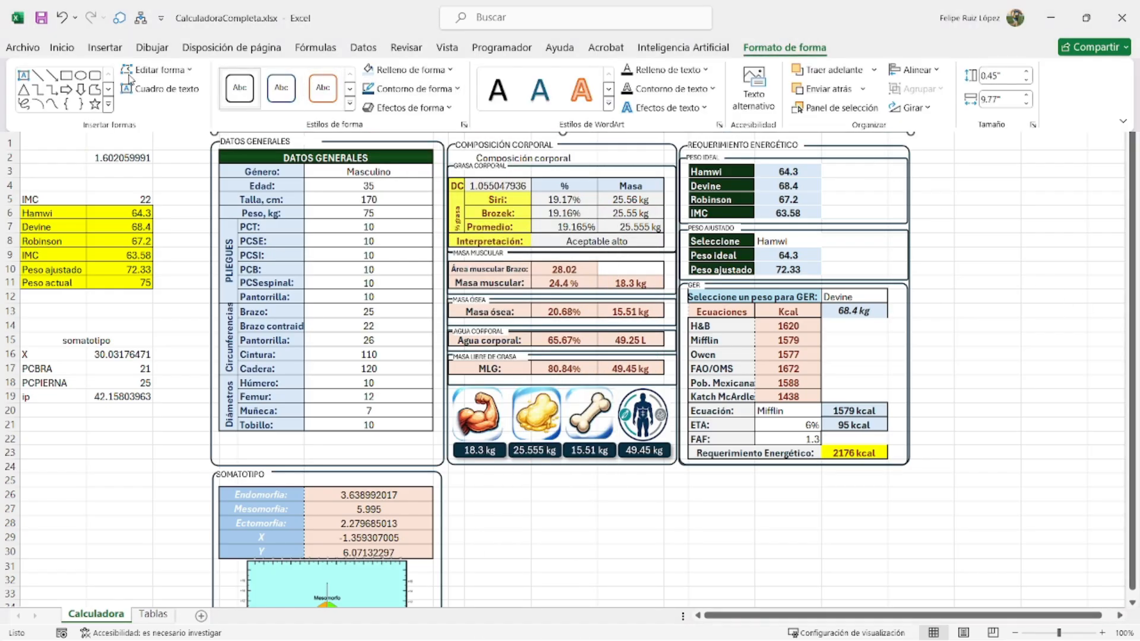
click(62, 47)
click(213, 99)
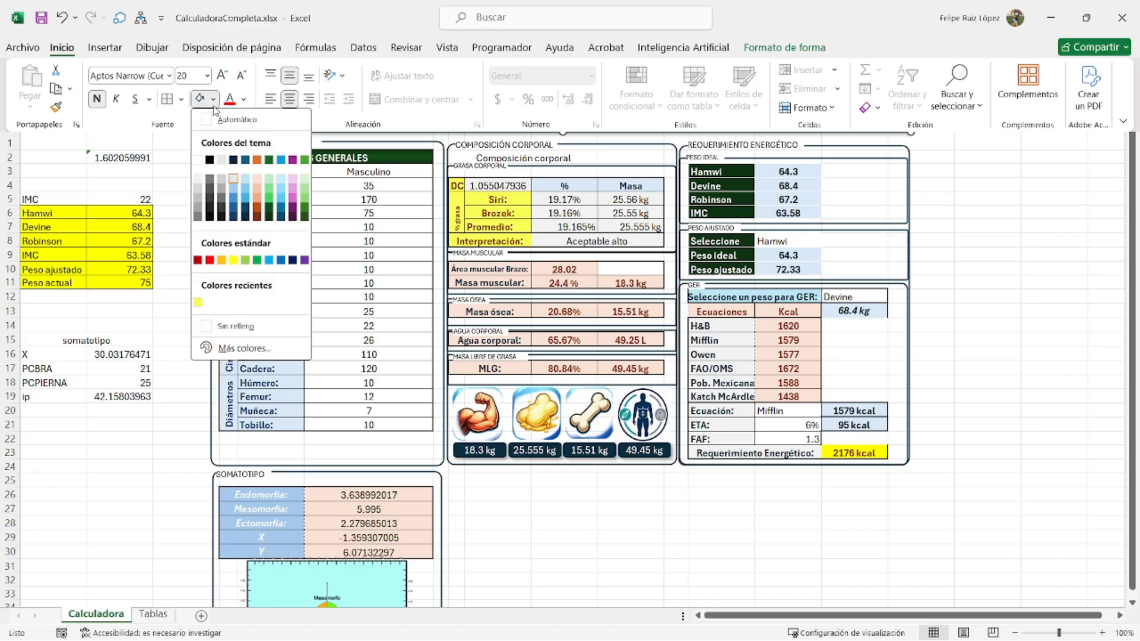
click(215, 181)
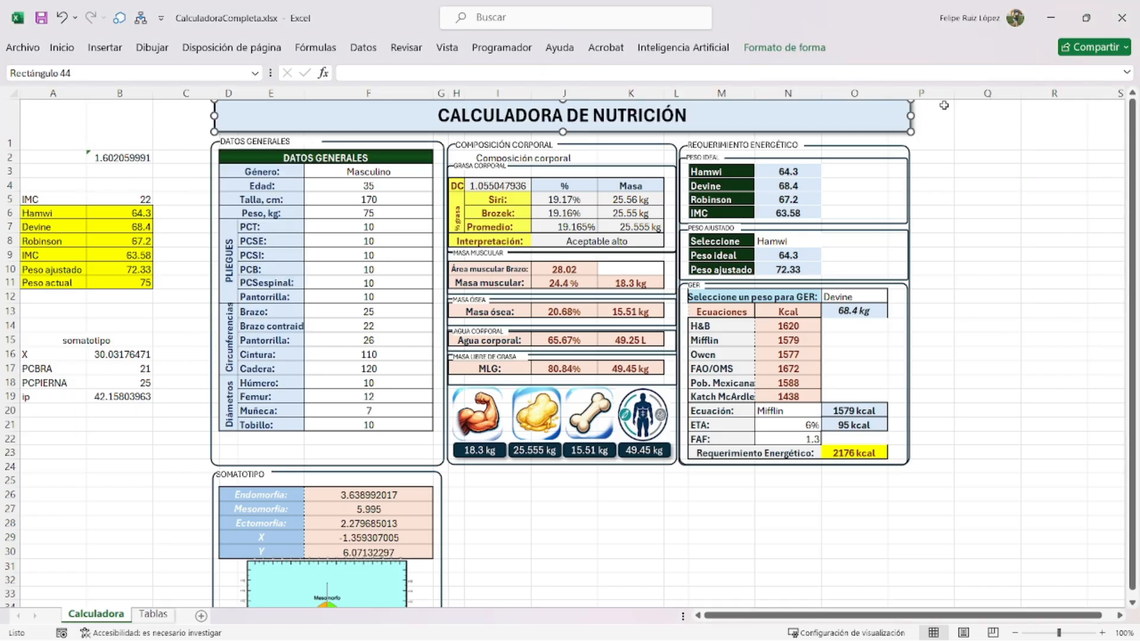
- Stretch the banner across the dashboard from column C to P, then select D1:P57
drag(910, 116, 926, 117)
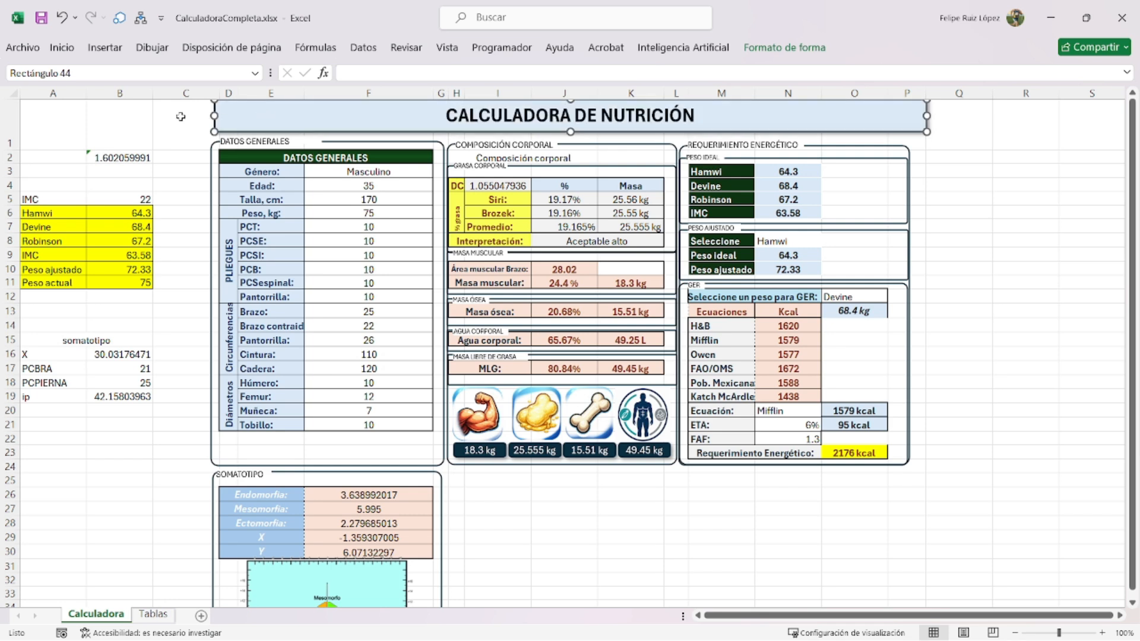
drag(216, 94, 206, 94)
drag(248, 116, 185, 117)
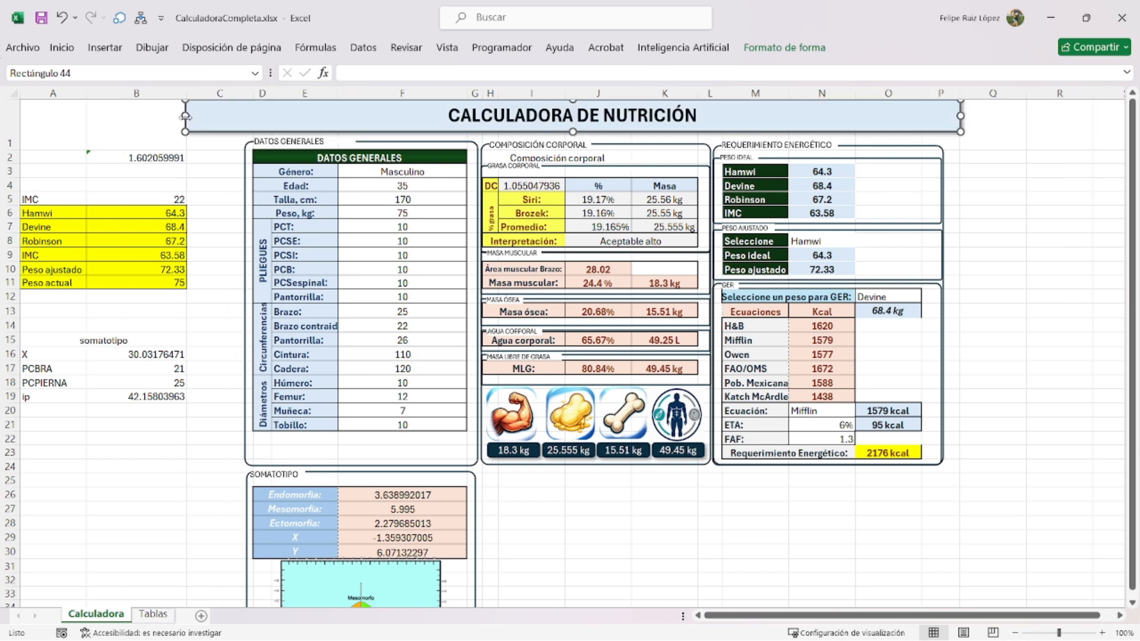
click(948, 148)
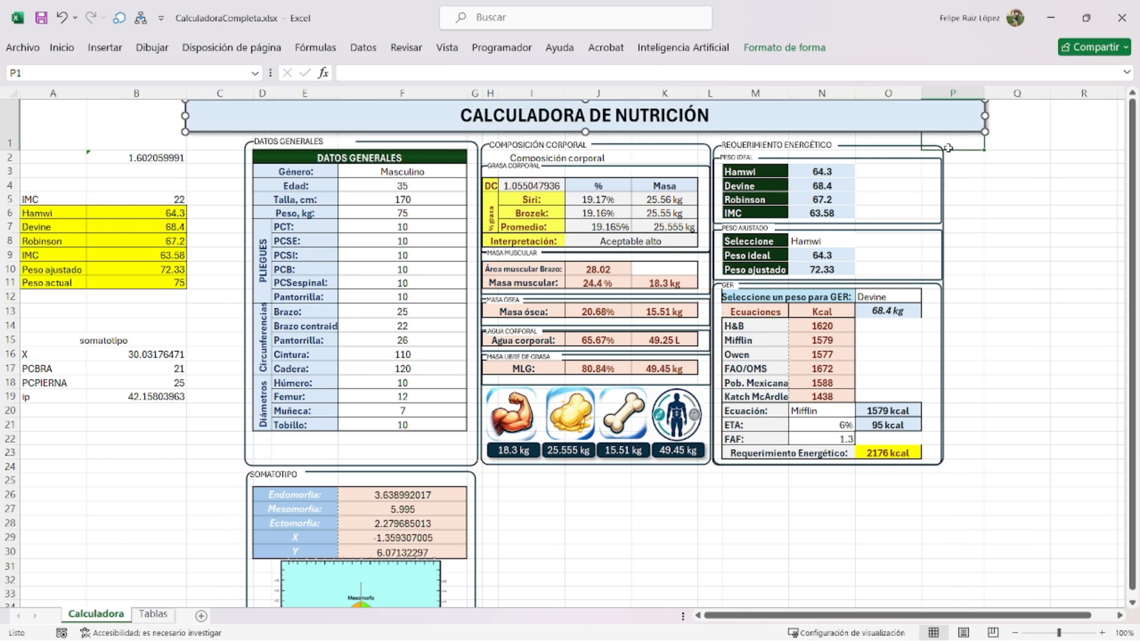
drag(948, 148, 245, 470)
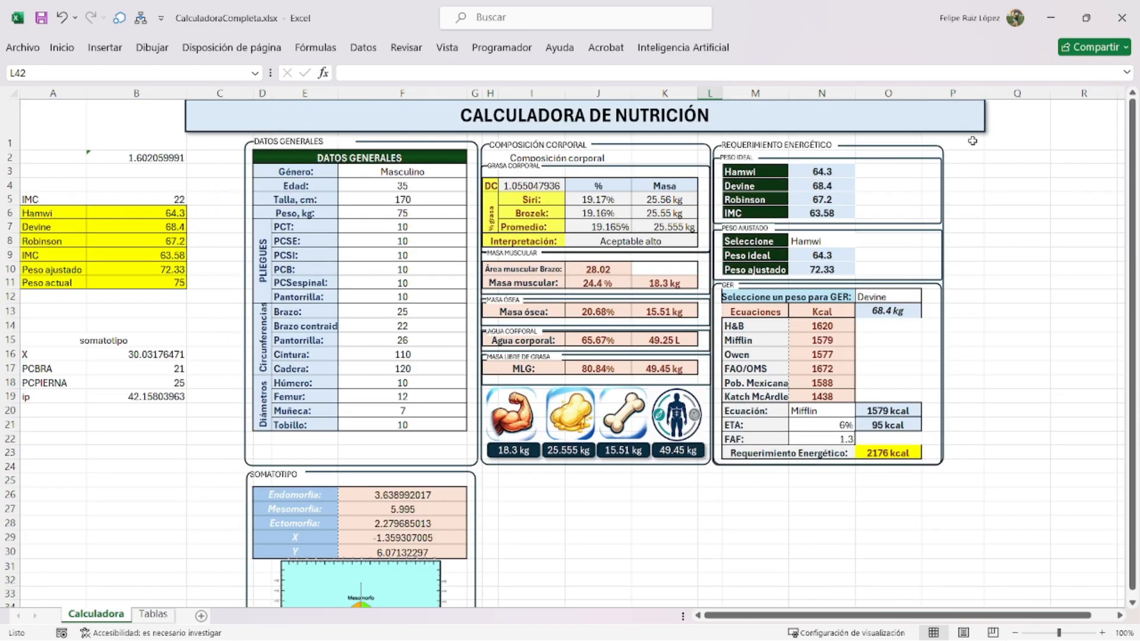
drag(971, 140, 242, 374)
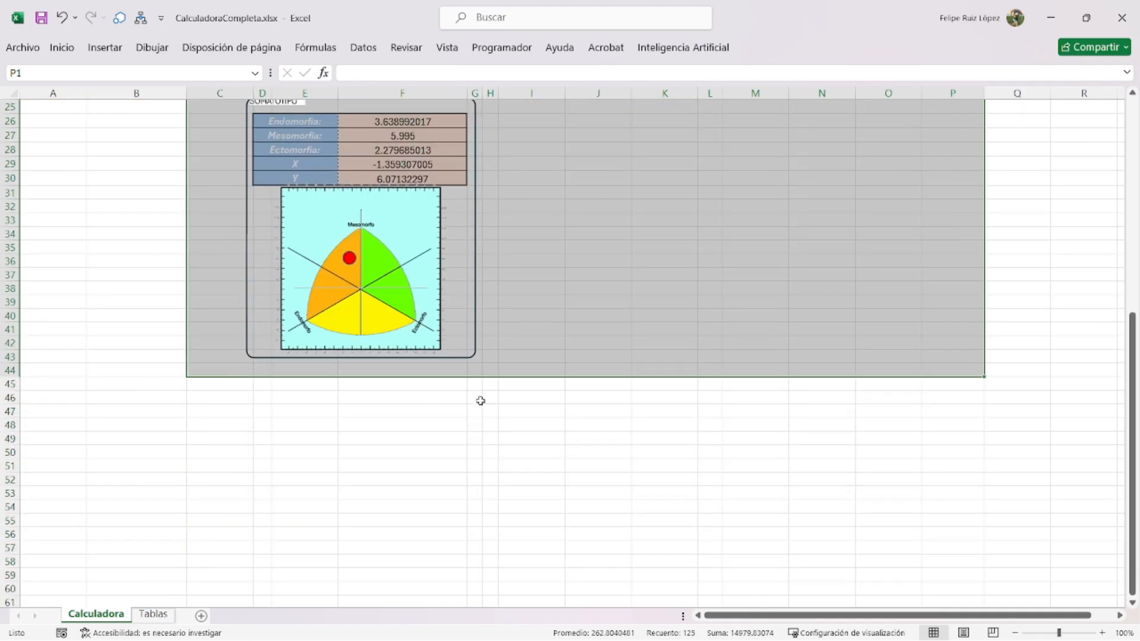
- Apply a thick Contorno outline border around D1:P57 through Format Cells
scroll(480, 400, up, 8)
key(ctrl+1)
click(711, 165)
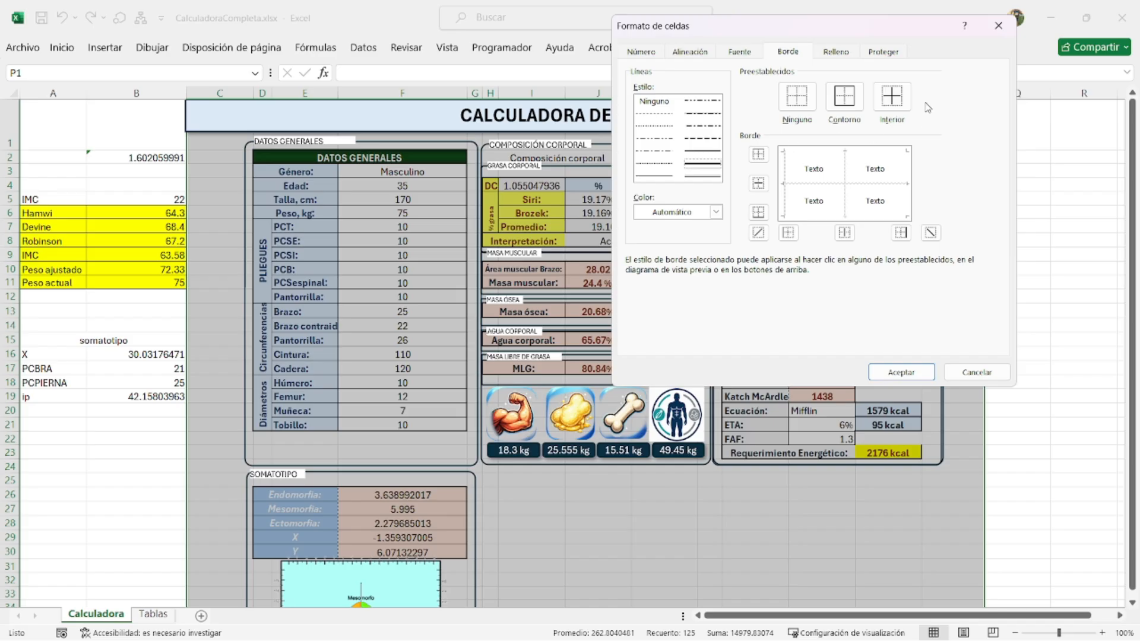
click(844, 96)
click(901, 372)
click(879, 516)
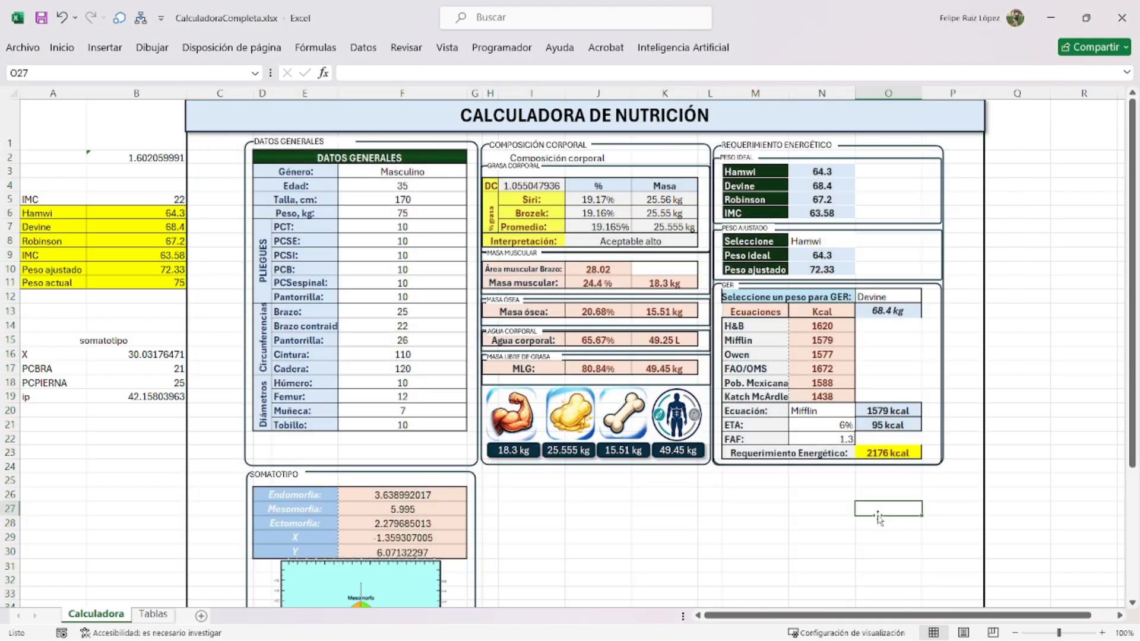
scroll(499, 389, down, 1)
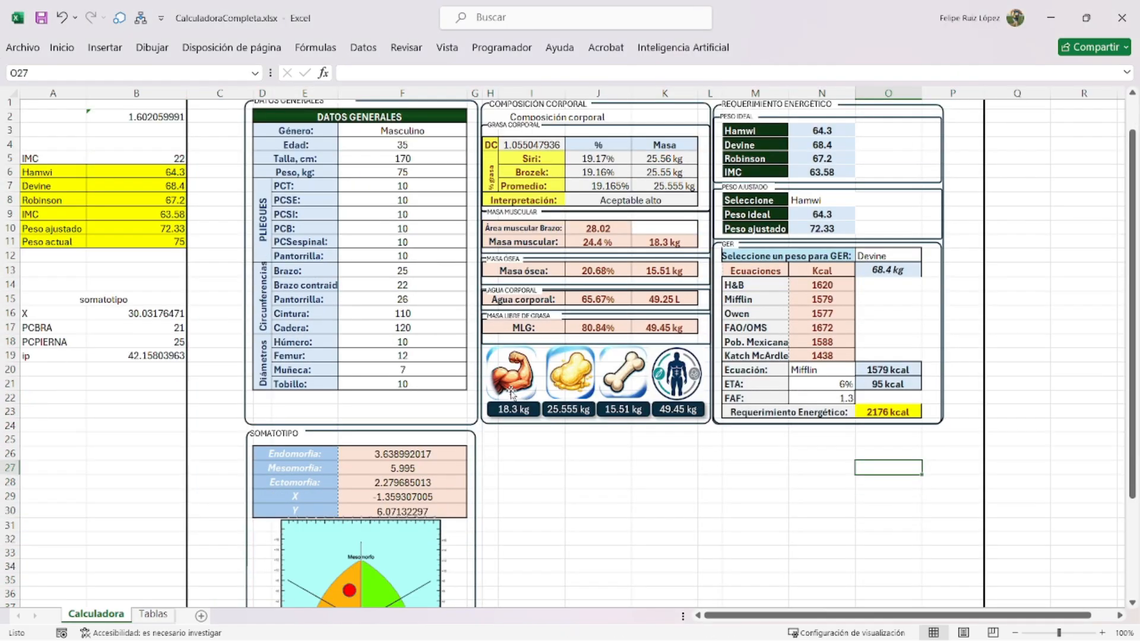
- Set Género in F3 to Femenino from the dropdown
click(434, 131)
click(473, 131)
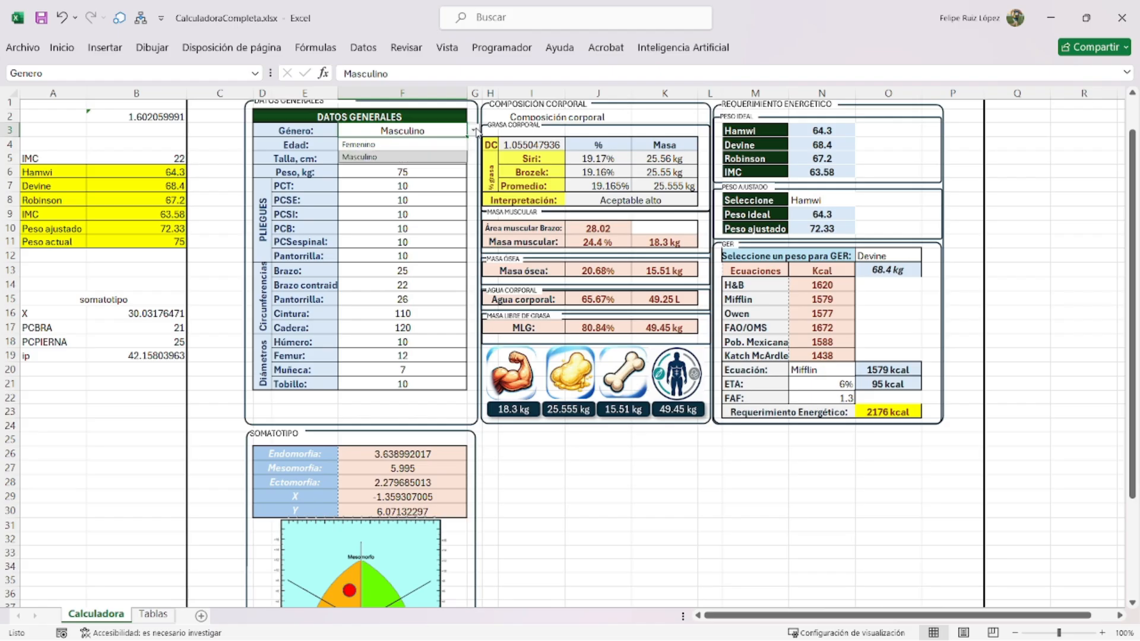
click(404, 144)
scroll(413, 287, down, 2)
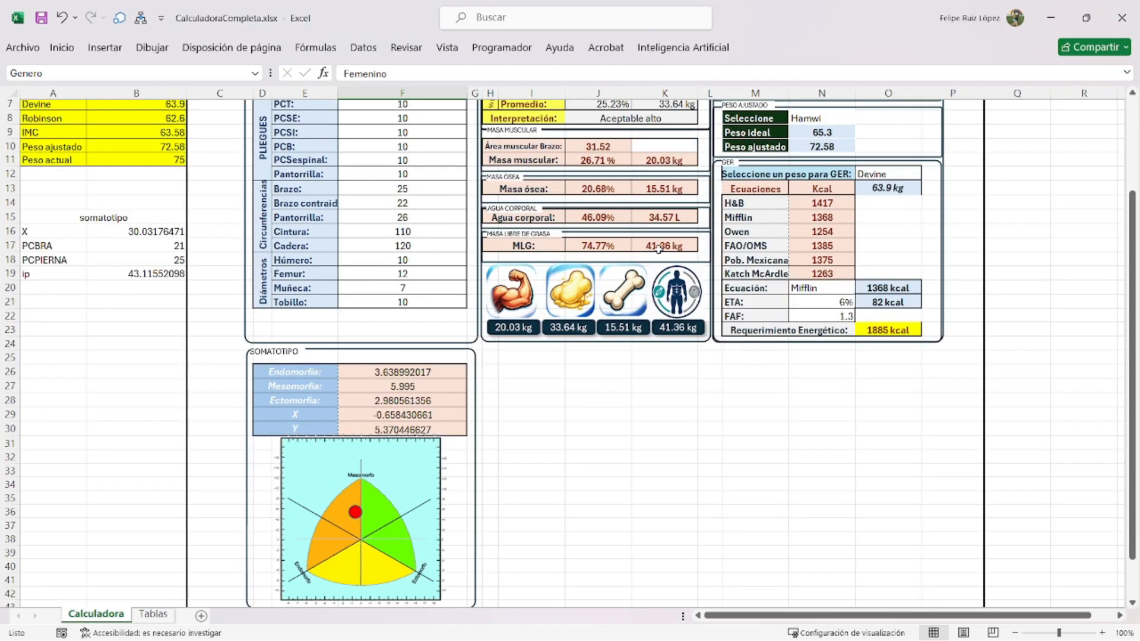
scroll(657, 249, up, 2)
ctrl+scroll(534, 261, down, 1)
scroll(452, 275, up, 1)
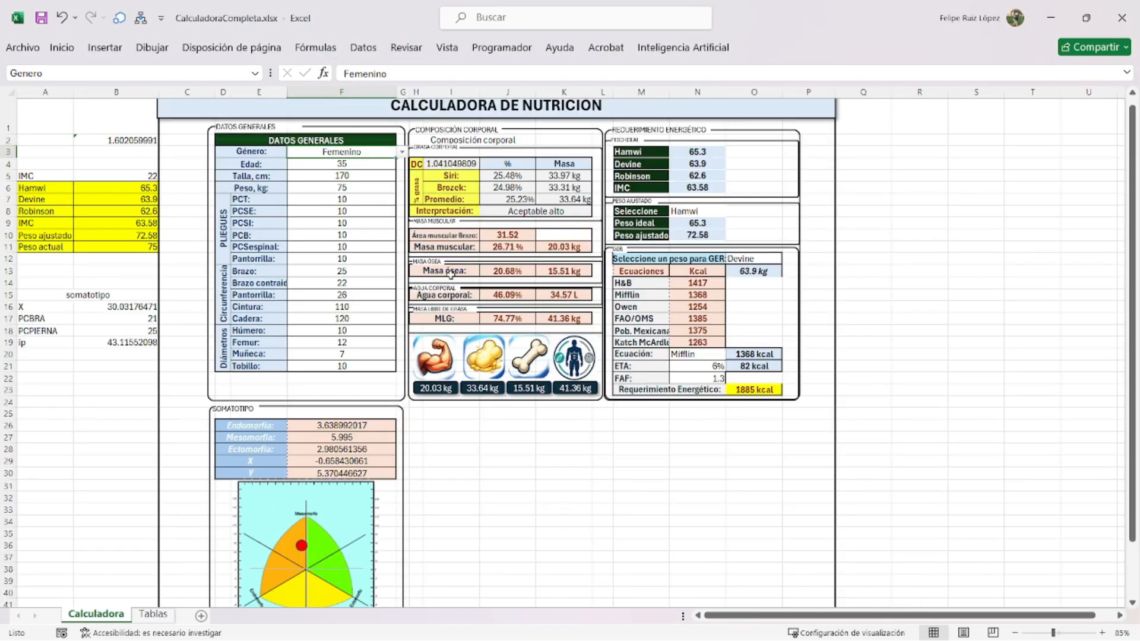
- Enter age 30, height 180 and weight 70
click(351, 162)
text(30)
key(Return)
text(180)
key(Return)
text(70)
key(Return)
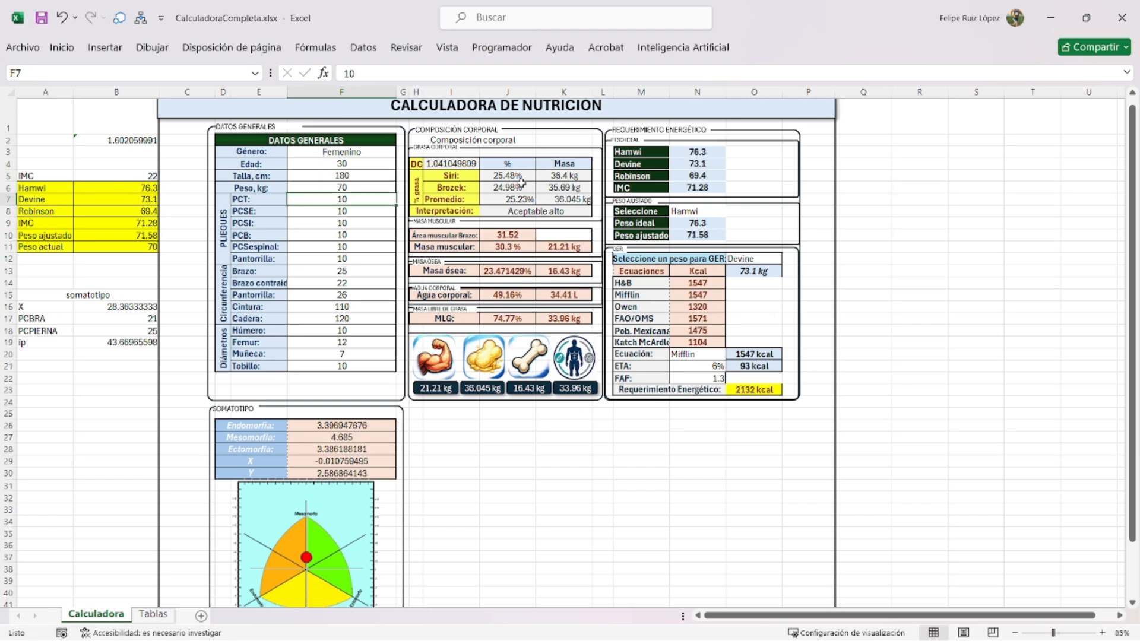
- Enter skinfolds PCT 10.5, PCSE 12, PCSI 15, PCB 12.5 and PCSespinal 5
text(10.5)
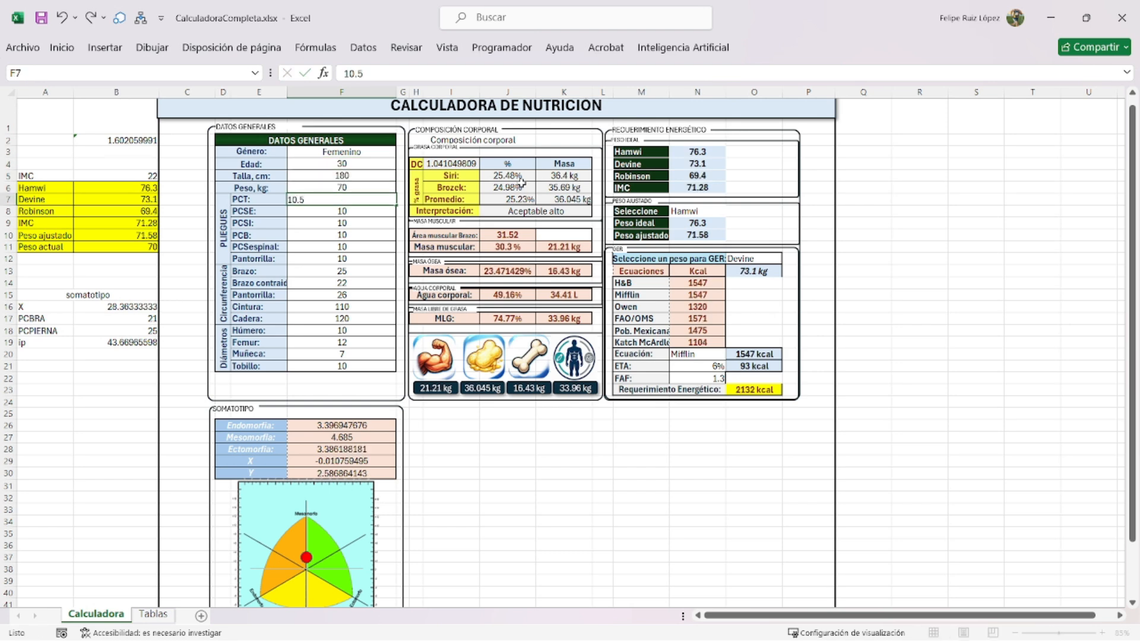
key(Return)
text(12)
key(Return)
text(15)
key(Return)
text(12.5)
key(Return)
text(5)
key(Return)
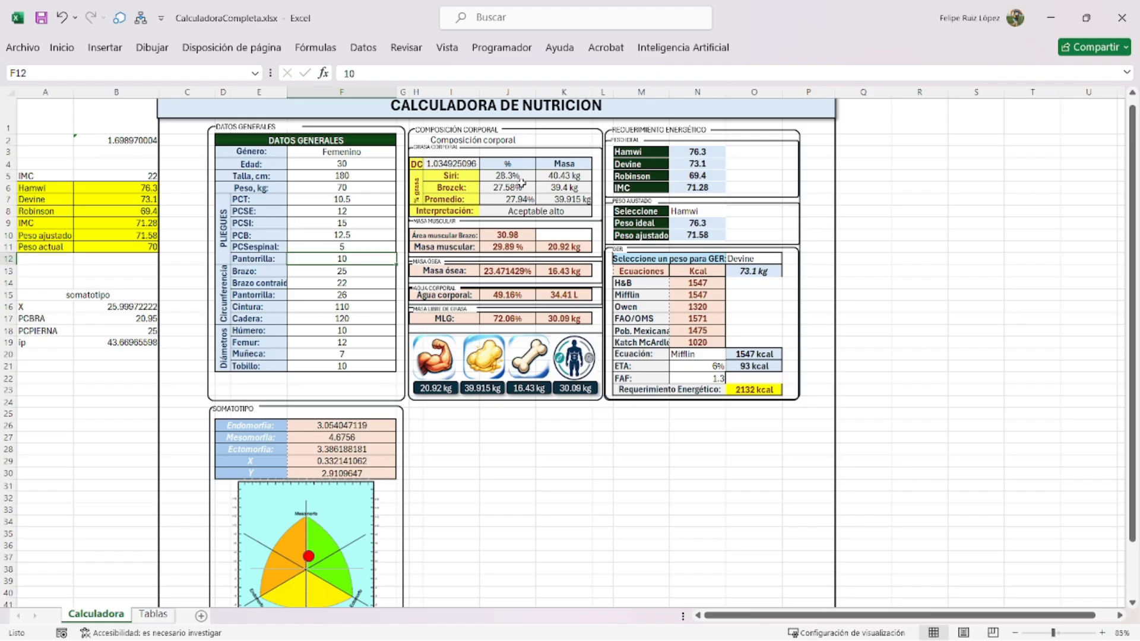
scroll(319, 462, down, 2)
scroll(279, 439, up, 3)
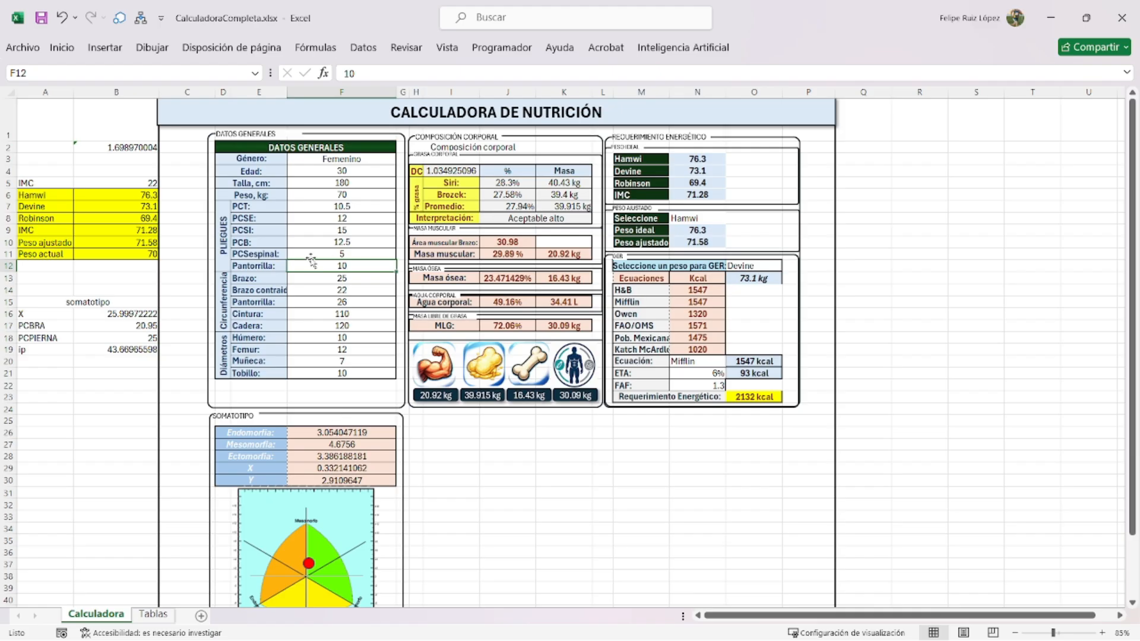
- Enter girths Brazo 30, Brazo contraído 35, Pantorrilla 28 and Cintura 120 from F13
click(330, 278)
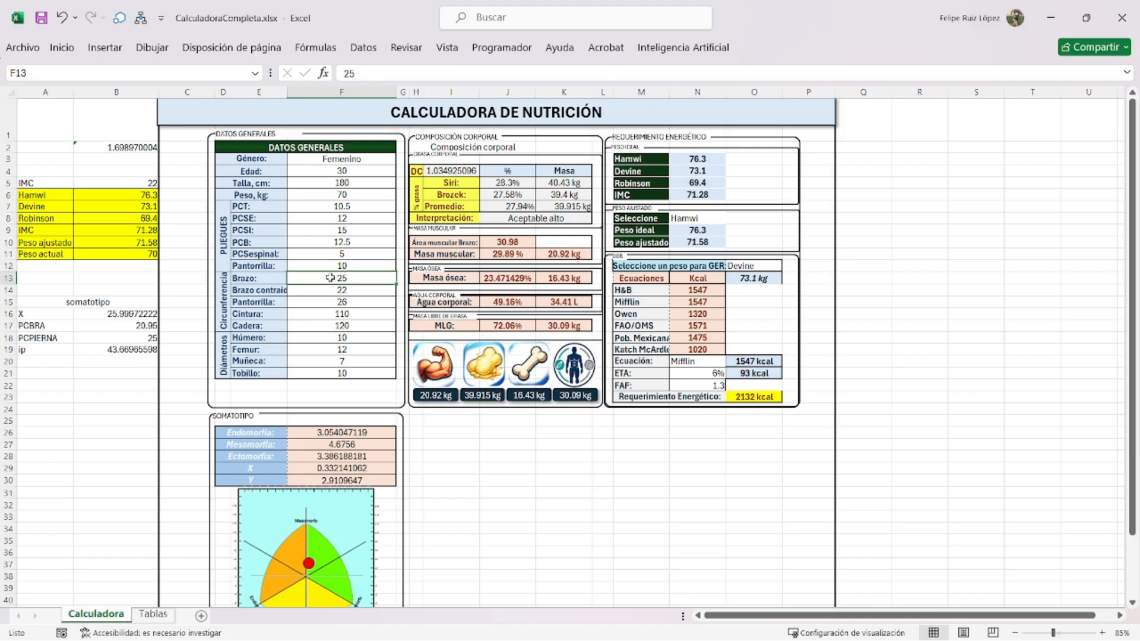
text(30)
key(Return)
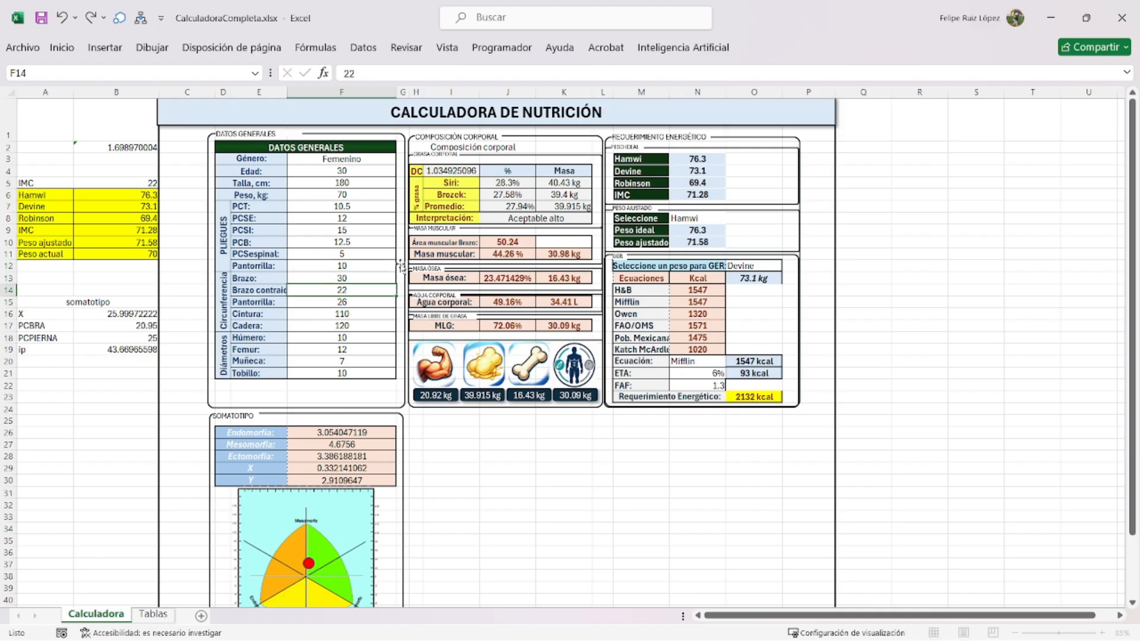
text(35)
key(Return)
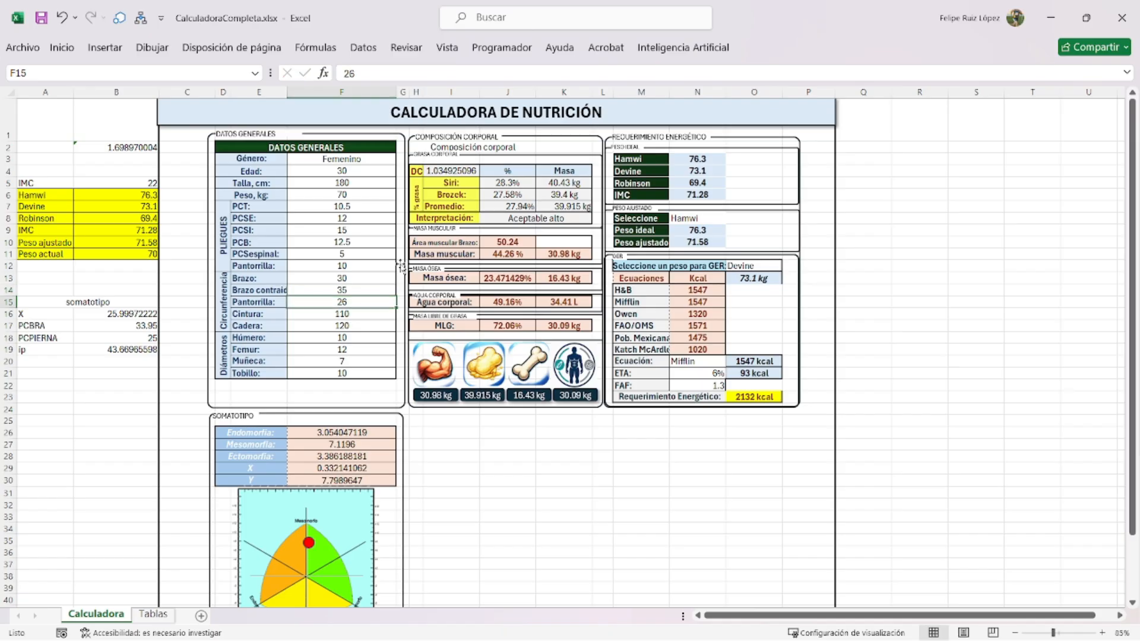
text(28)
key(Return)
text(120)
key(Return)
text(1)
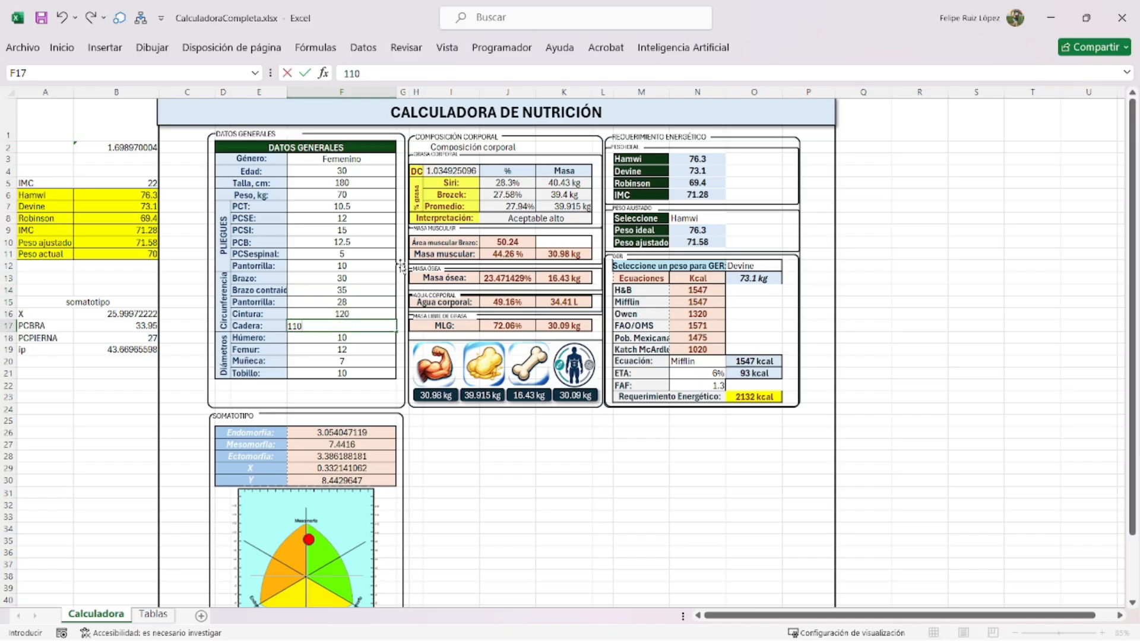